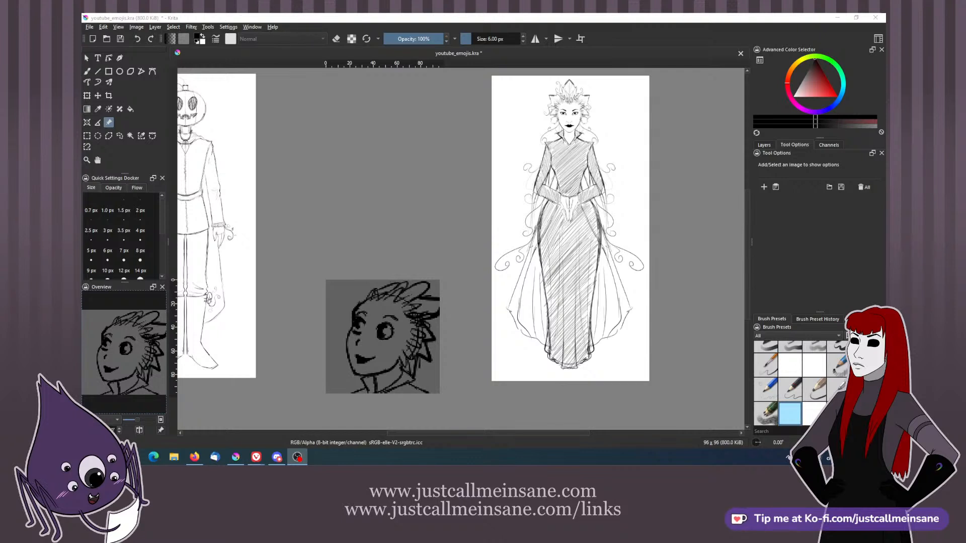
- Paint the far eye of the smiling spiky-haired head with the 6 px brush, cleaning up its shape with the eraser
left_click_drag(393, 229, 357, 303)
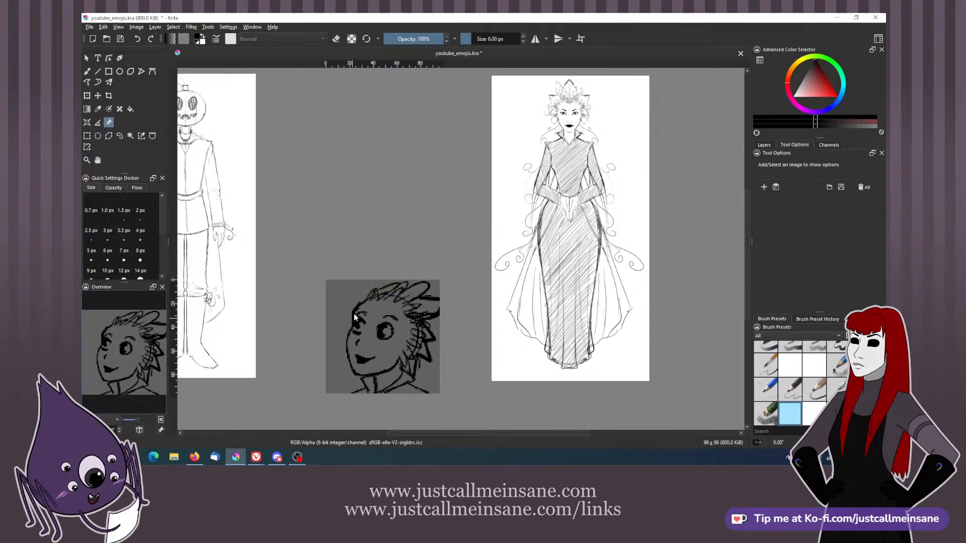
key("b")
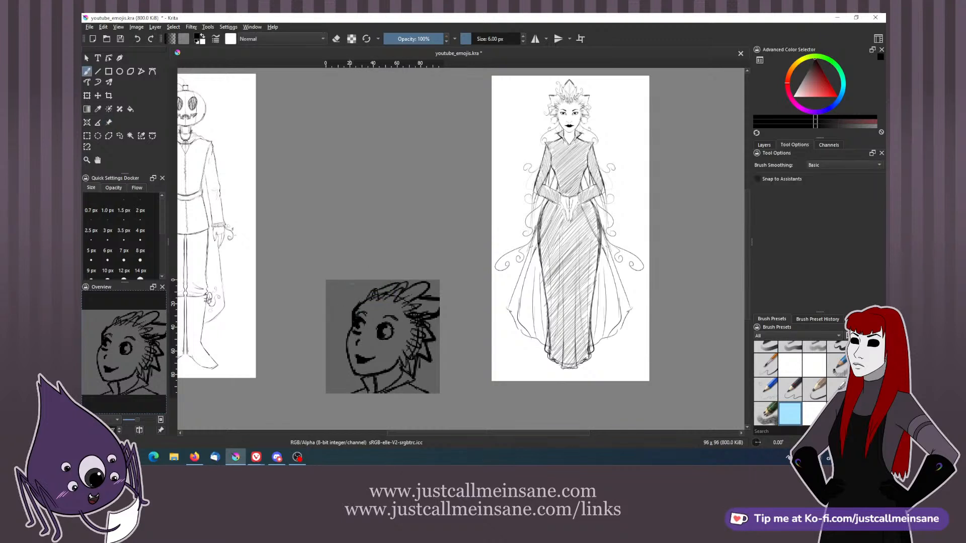
left_click_drag(357, 304, 364, 294)
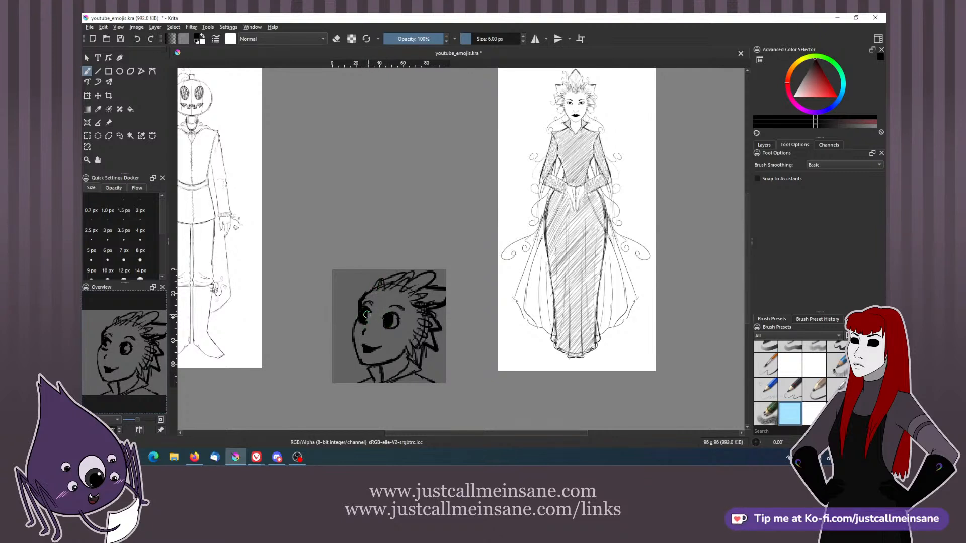
key("e")
left_click_drag(367, 315, 367, 321)
key("e")
left_click_drag(363, 320, 363, 312)
key("e")
key("e")
key("e")
key("e")
scroll(399, 309, "down", 1)
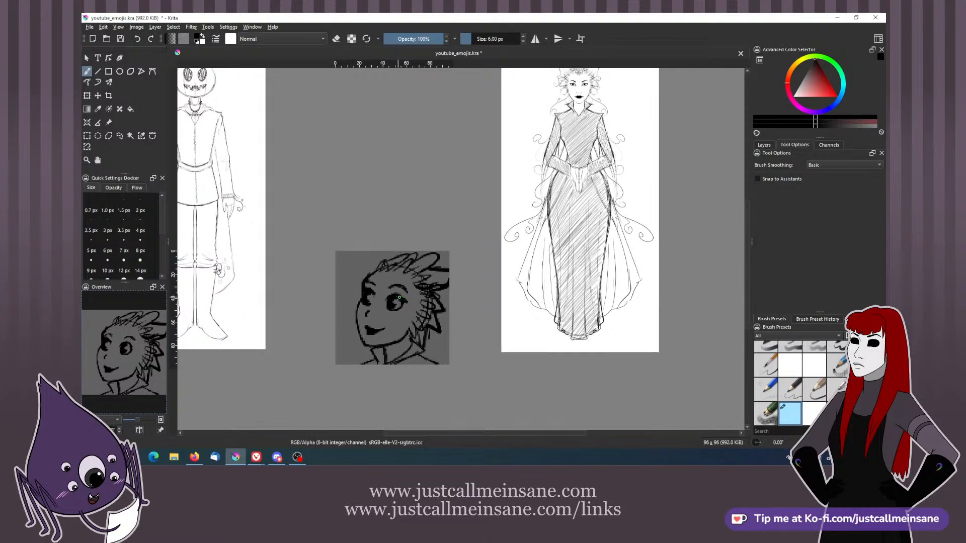
- Refine both eyes of the smiling head, alternating between painting and erasing to shape the pupils and lashes
key("e")
key("e")
mouse_move(372, 275)
left_mouse_down()
mouse_move(381, 235)
mouse_move(393, 230)
left_mouse_up()
key("e")
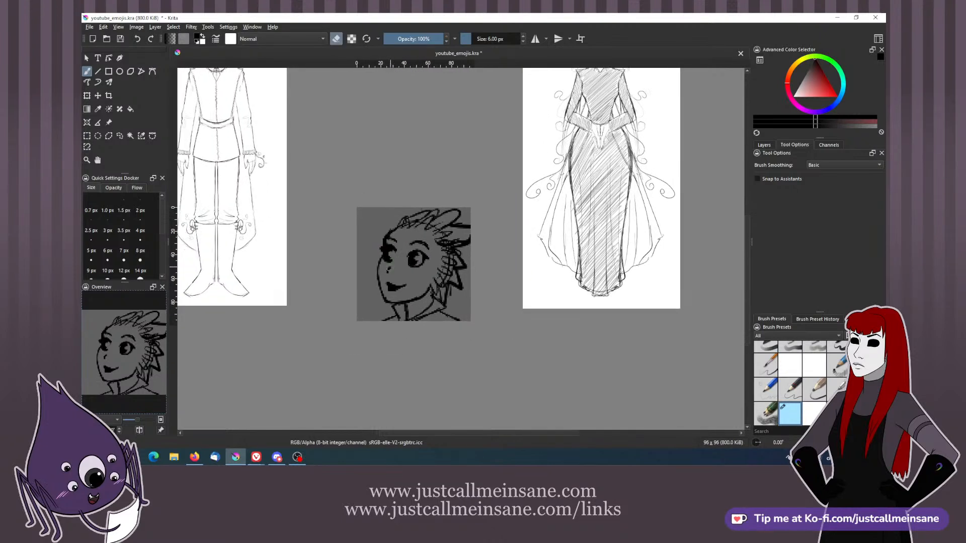
key("e")
key("e")
key("e")
left_click_drag(386, 267, 389, 273)
key("e")
key("e")
left_click_drag(410, 257, 415, 267)
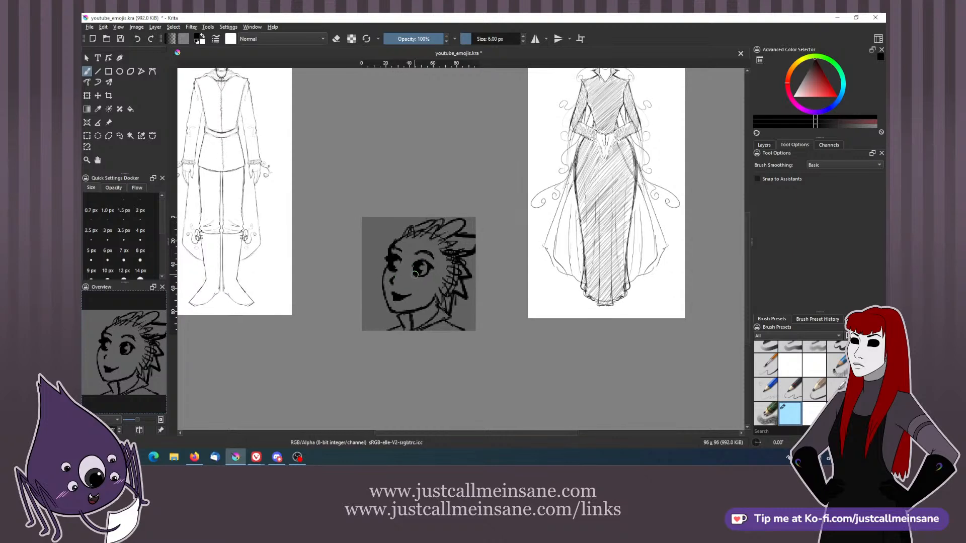
- Check the smiling face in the mirrored canvas view, touch it up with the eraser, and restore the normal orientation
key("m")
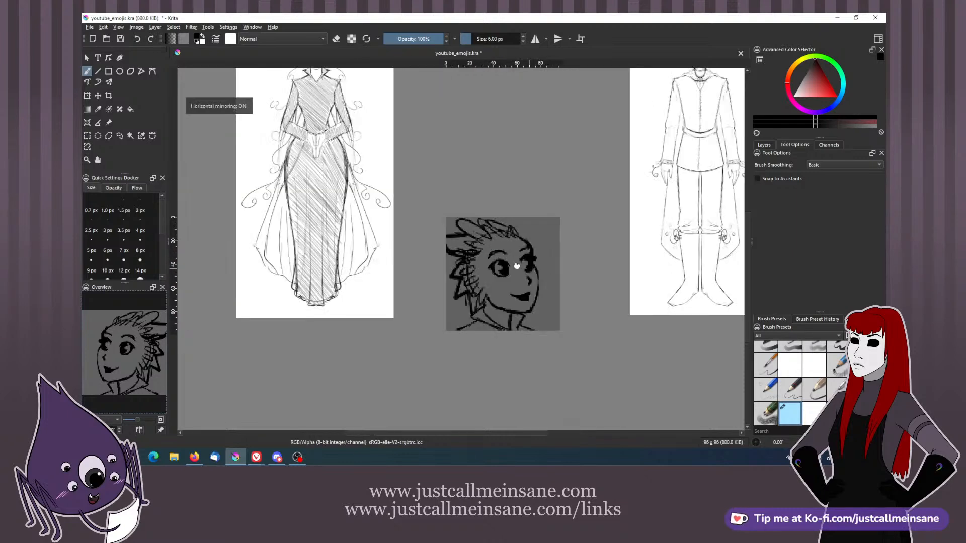
left_click_drag(536, 264, 501, 267)
key("e")
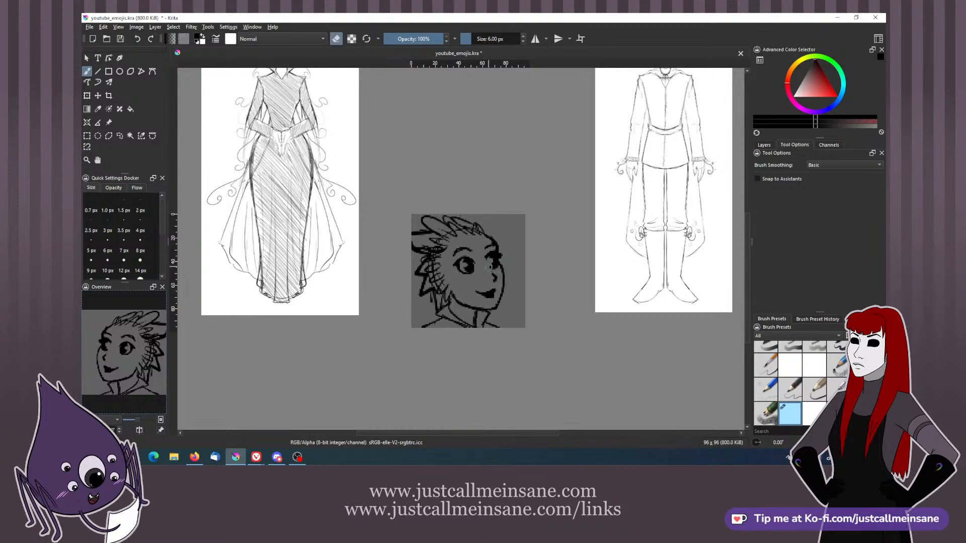
mouse_move(484, 258)
left_mouse_down()
mouse_move(478, 274)
mouse_move(412, 292)
mouse_move(454, 293)
left_mouse_up()
key("e")
key("m")
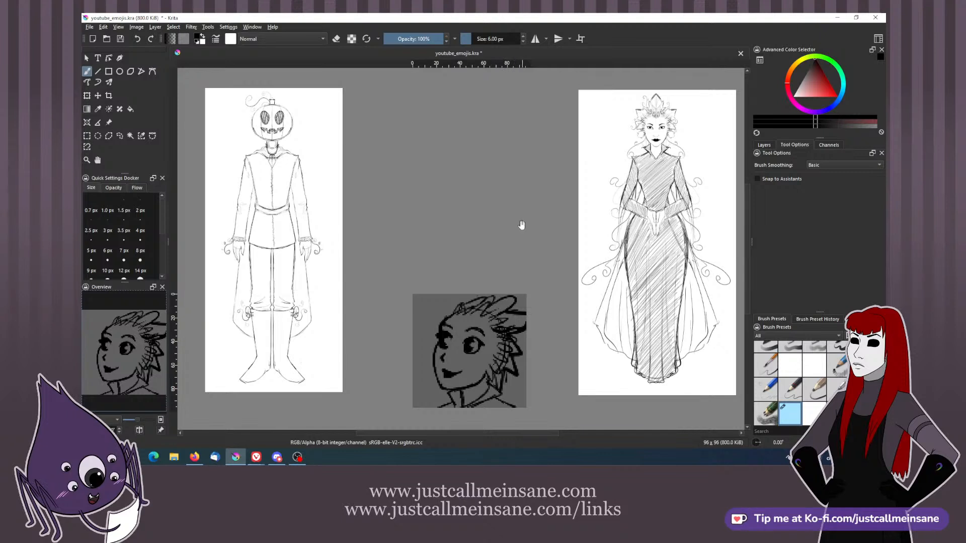
- Add a new group layer above Paint Layer 2 and name it "Fall Spirit"
left_click_drag(521, 225, 513, 219)
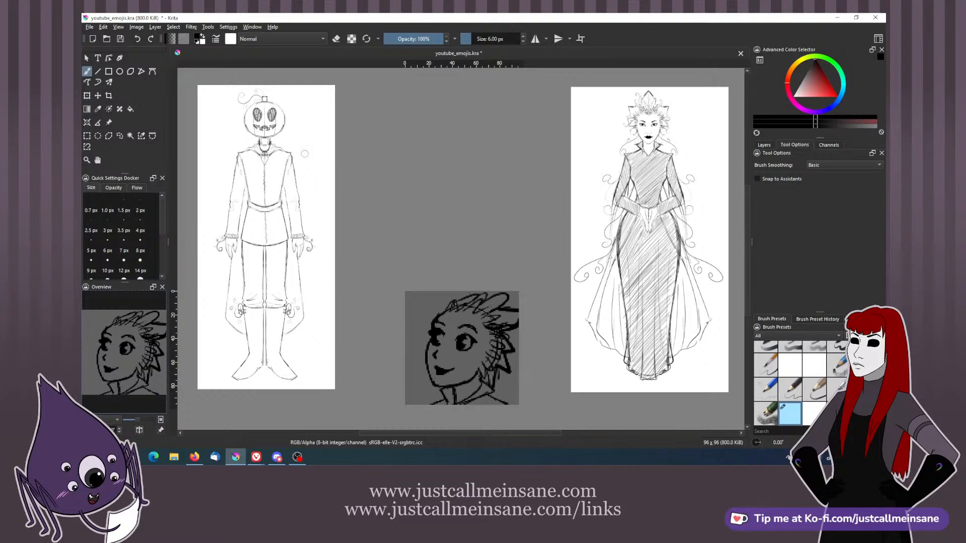
left_click(764, 145)
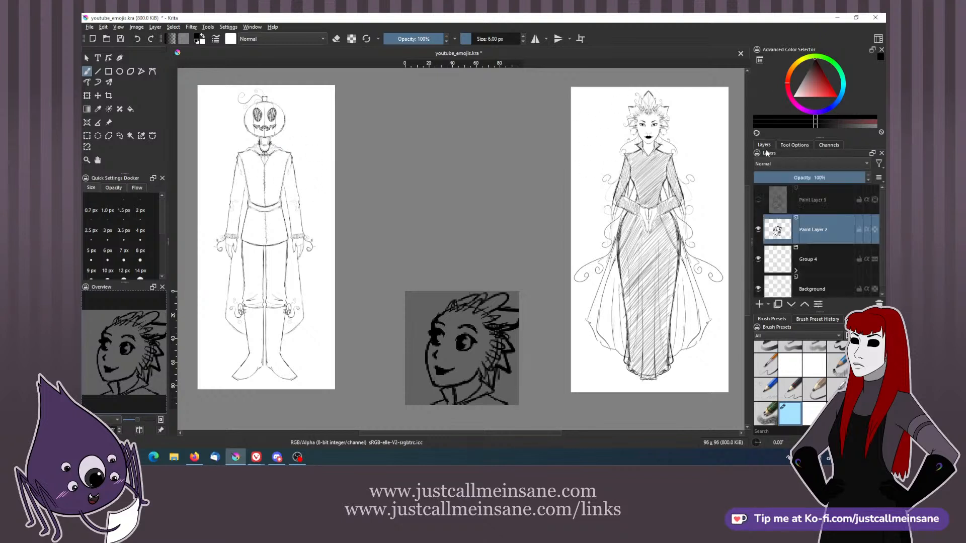
left_click(768, 304)
left_click(775, 323)
double_click(809, 236)
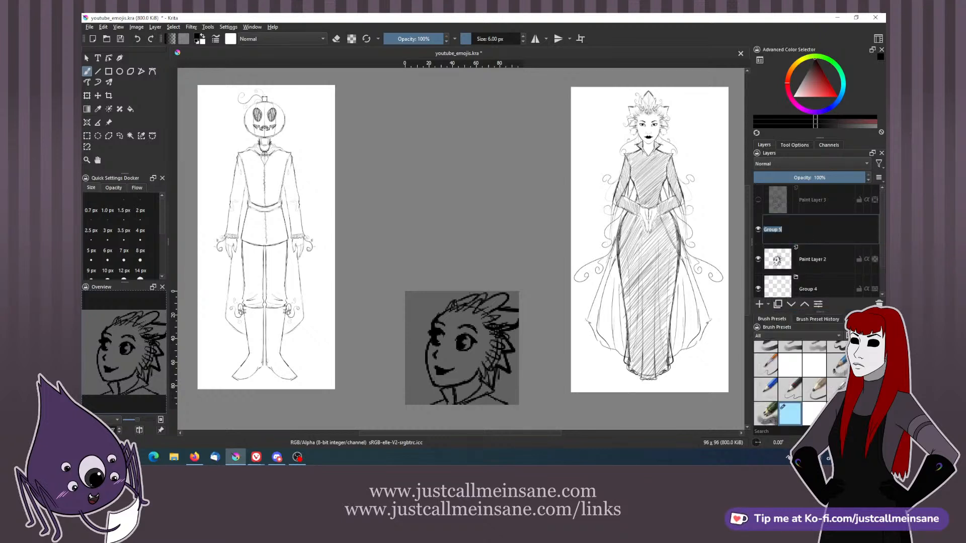
type("Fall Spirit")
key("Return")
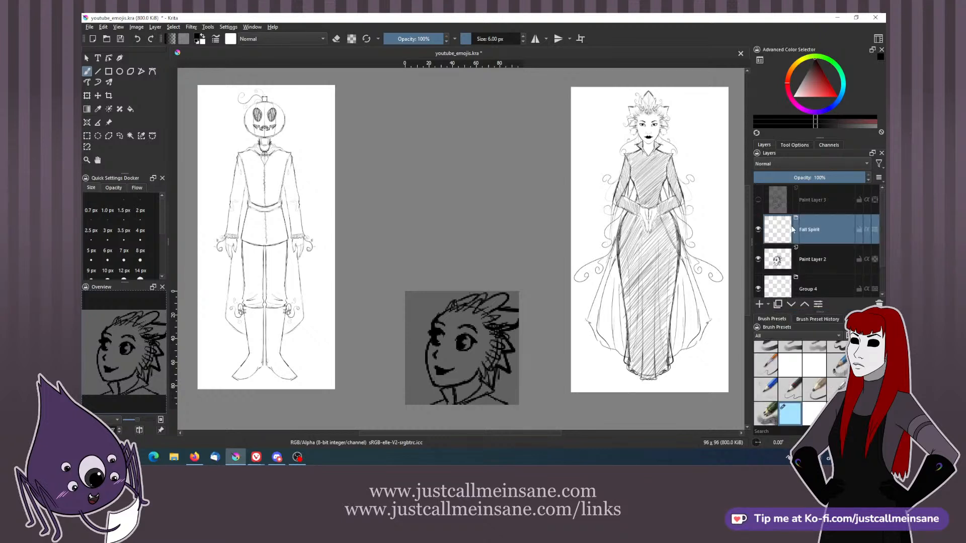
- Place Paint Layer 2 and Paint Layer 3 in the Fall Spirit group, hiding the smiling head and showing the weary one
left_click(806, 255)
left_click(804, 305)
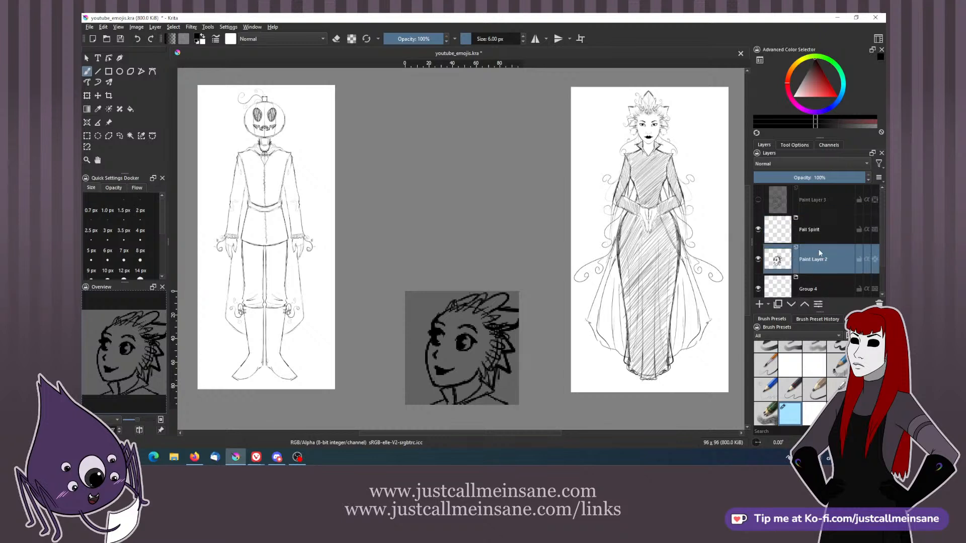
left_click(806, 196)
left_click(758, 253)
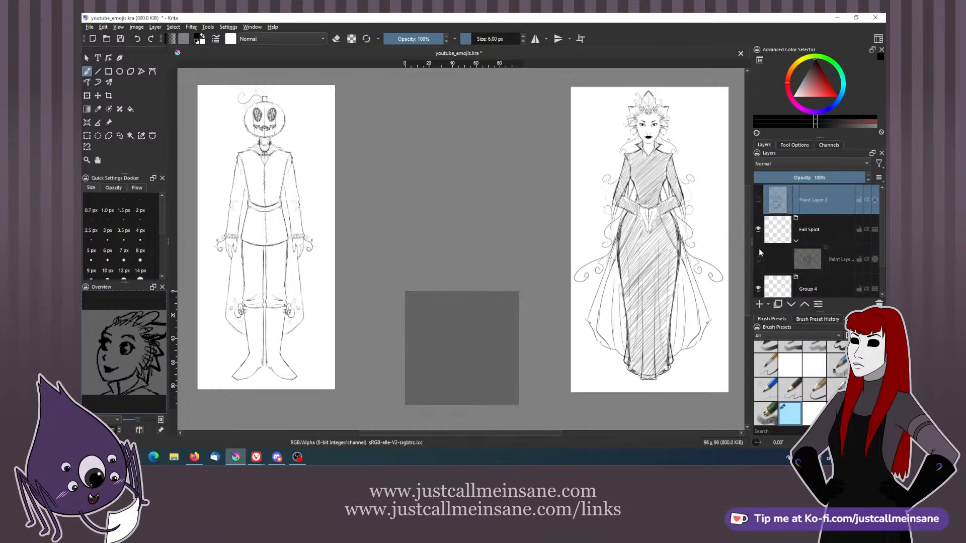
left_click(758, 199)
left_click(791, 304)
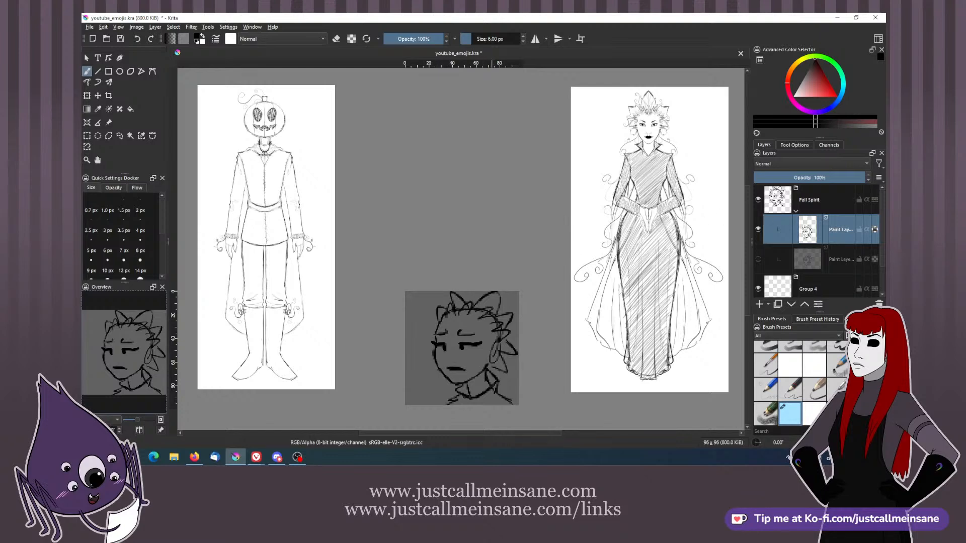
- Try erasing the weary head's neck and collar and enlarging the head with Transform, and undo both edits
left_click_drag(487, 283, 534, 252)
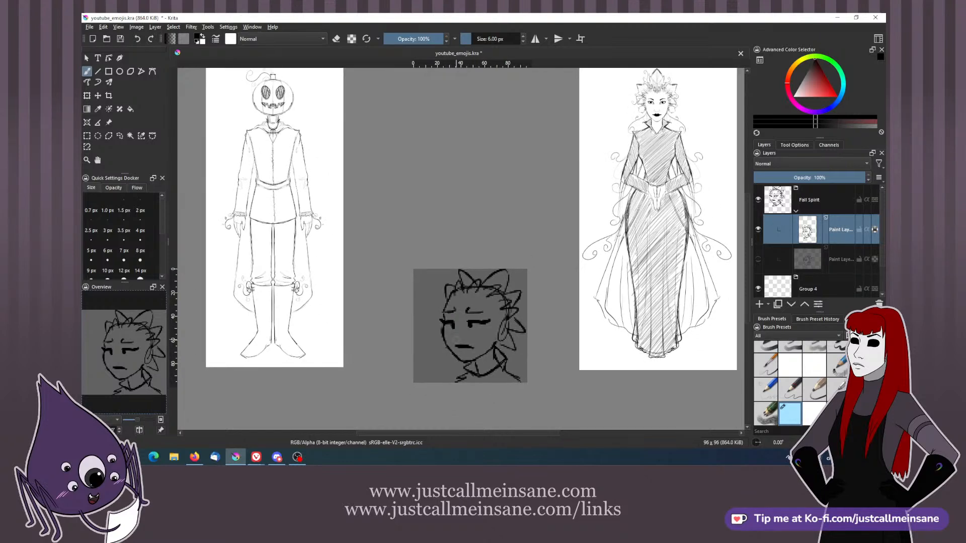
left_click_drag(470, 252, 504, 244)
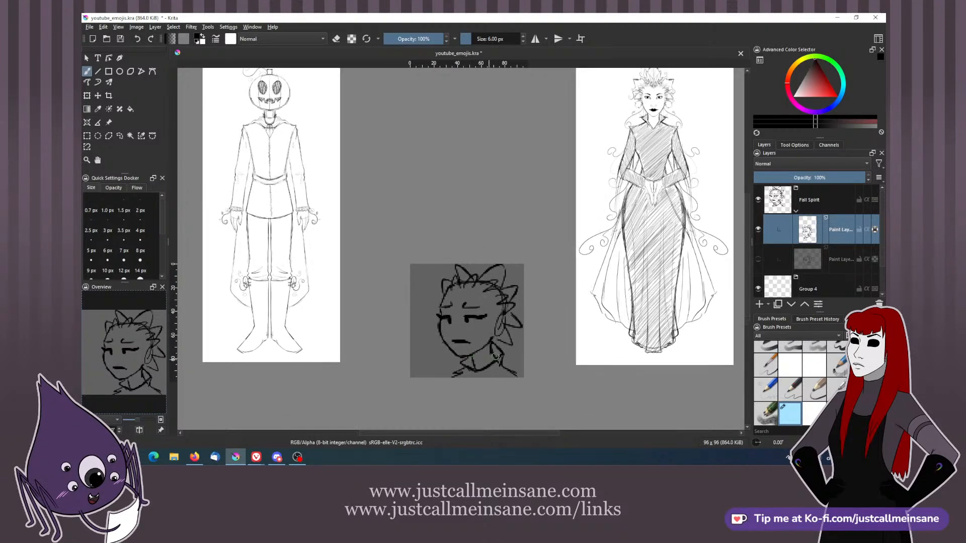
key("e")
key("e")
key("e")
mouse_move(466, 360)
left_mouse_down()
mouse_move(493, 355)
mouse_move(458, 375)
mouse_move(501, 352)
mouse_move(455, 362)
mouse_move(477, 346)
left_mouse_up()
key("ctrl+t")
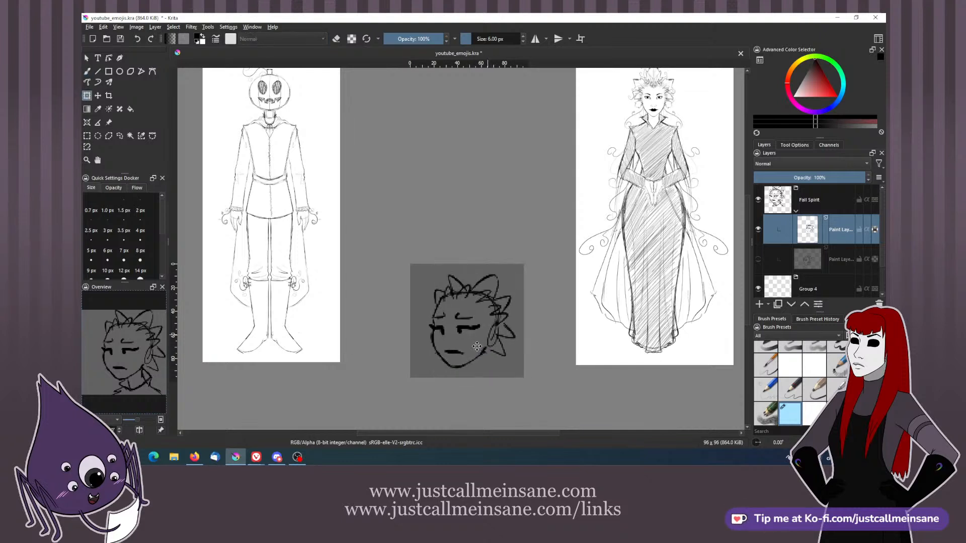
left_click_drag(510, 277, 524, 261)
key("b")
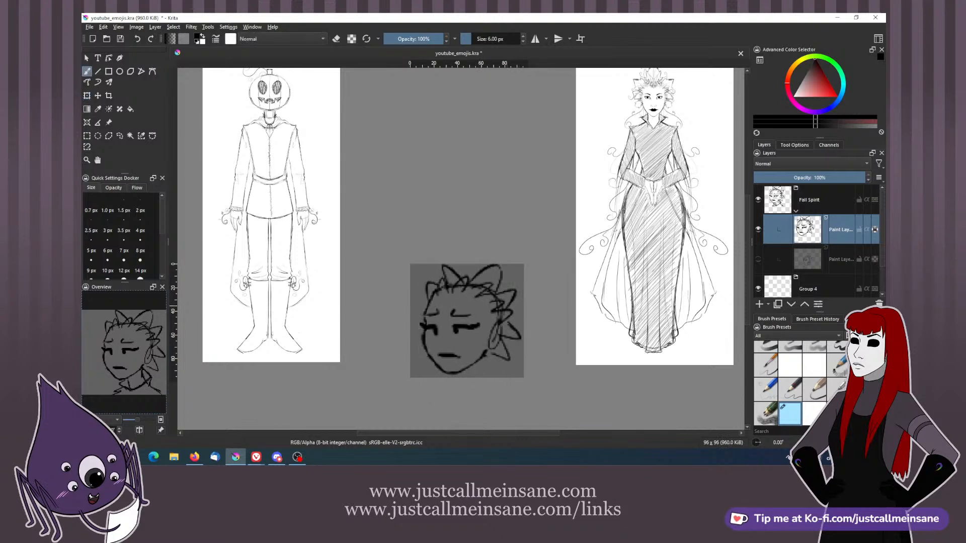
key("ctrl+z")
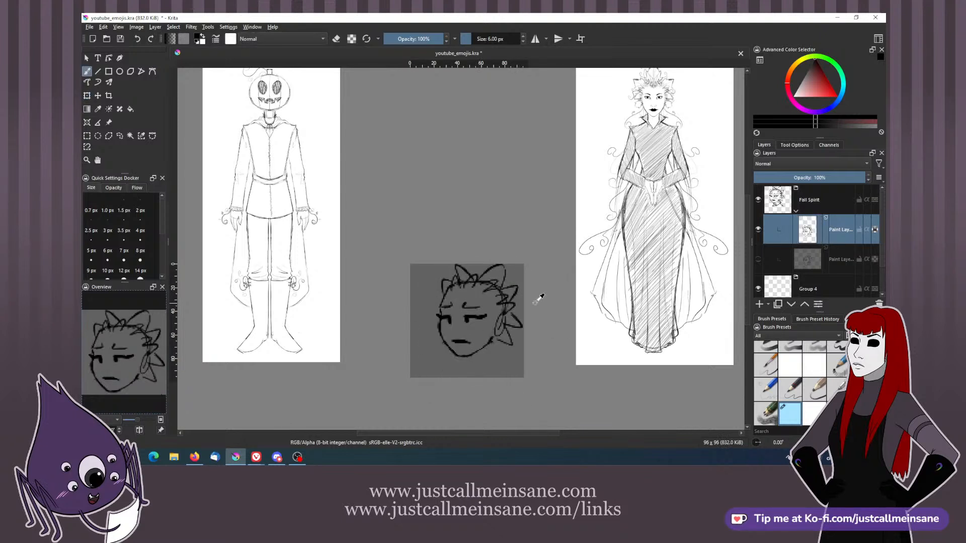
key("ctrl+z")
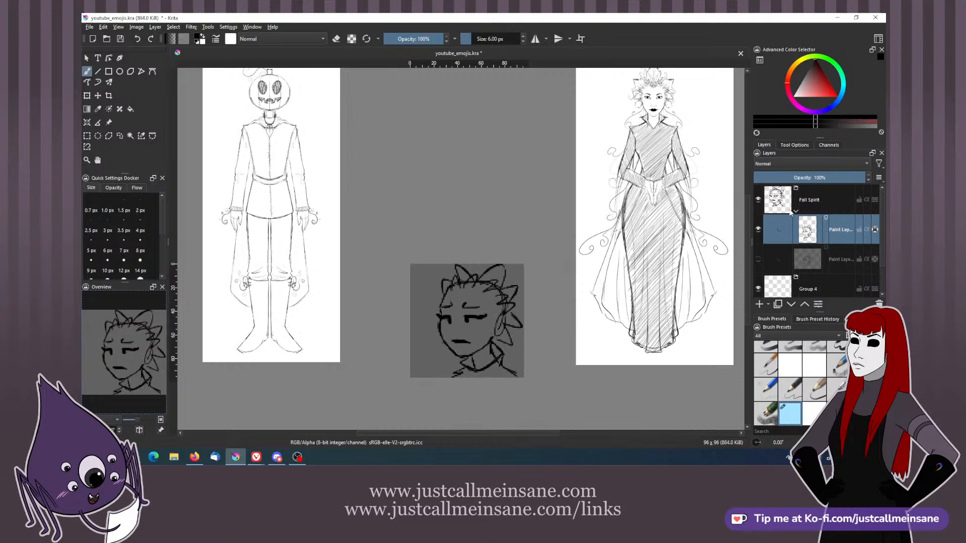
- Hide the Fall Spirit group and expand Group 4 to review its upper two pumpkin faces one at a time
left_click(795, 211)
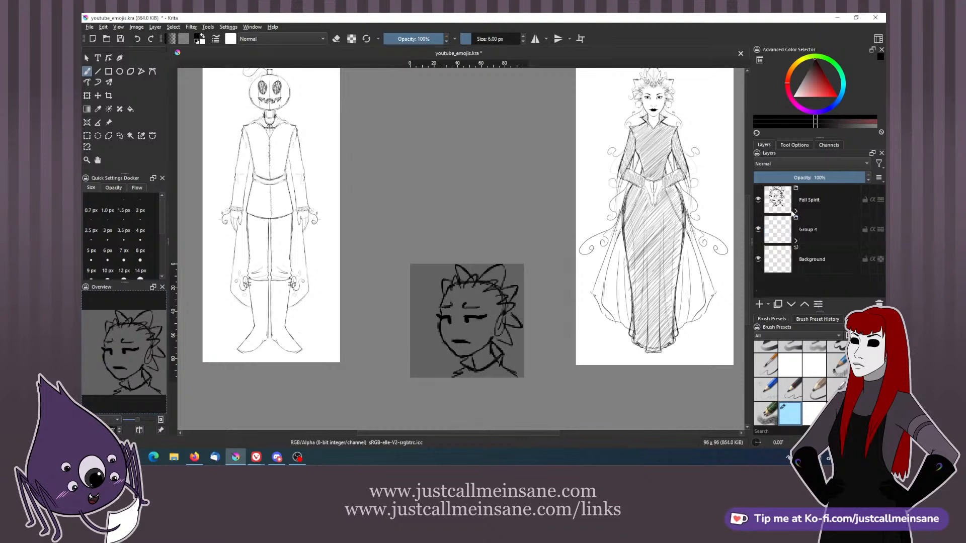
left_click(758, 200)
left_click(758, 229)
left_click(757, 229)
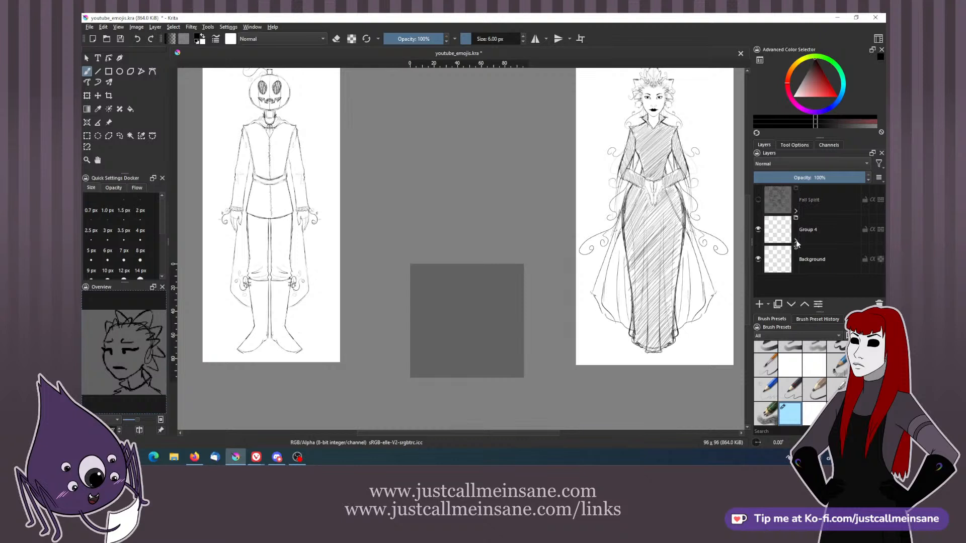
left_click(795, 241)
scroll(863, 213, "down", 1)
left_click(759, 231)
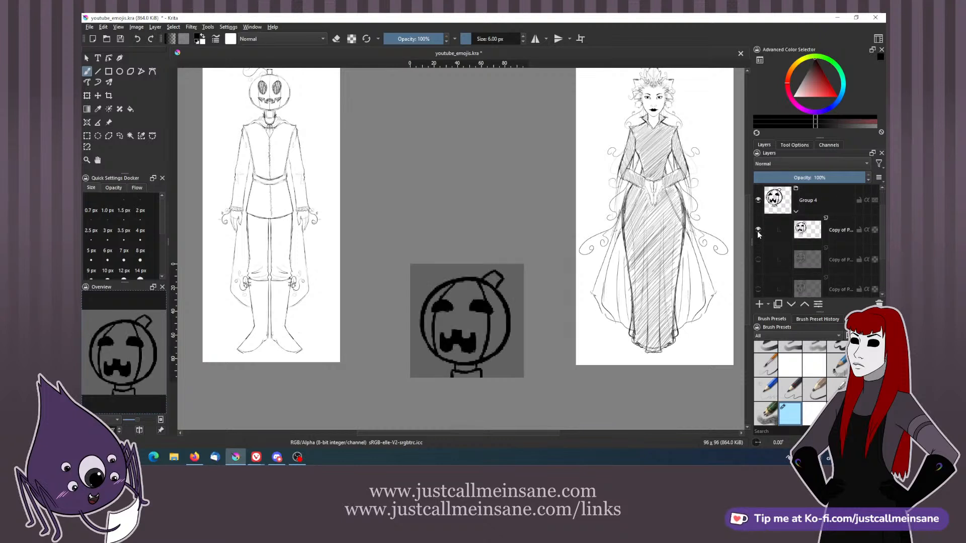
left_click(757, 229)
left_click(757, 260)
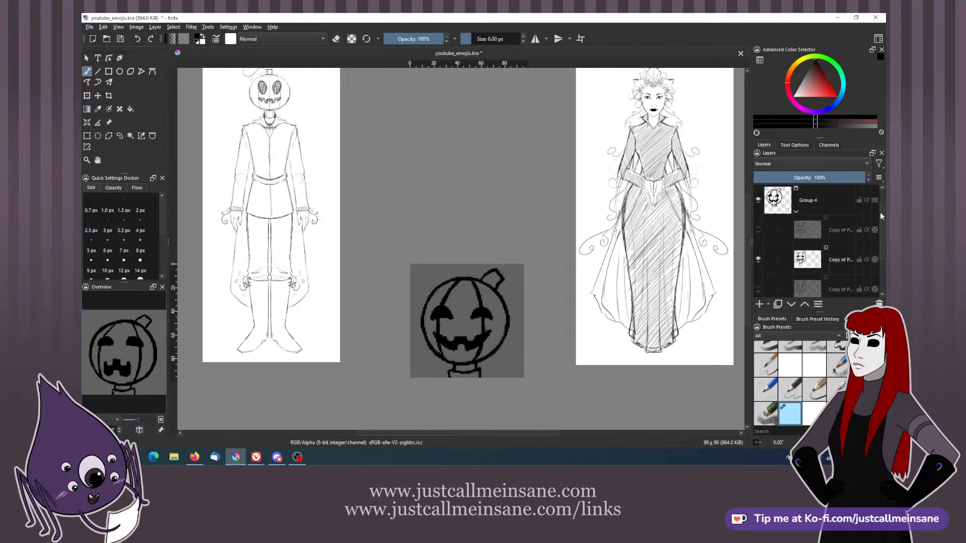
- Review the lower two pumpkin faces in Group 4, showing each layer by itself
scroll(879, 216, "down", 2)
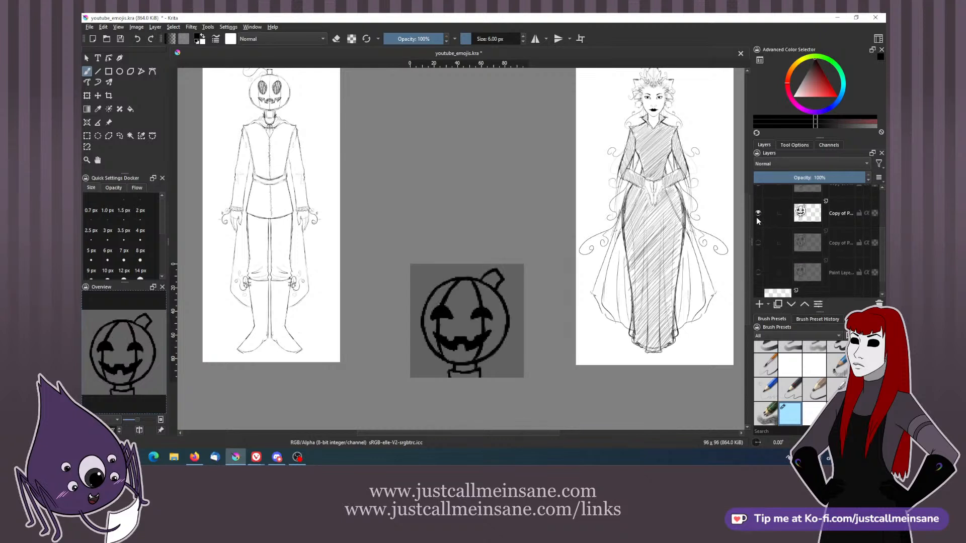
left_click(758, 216)
left_click(758, 243)
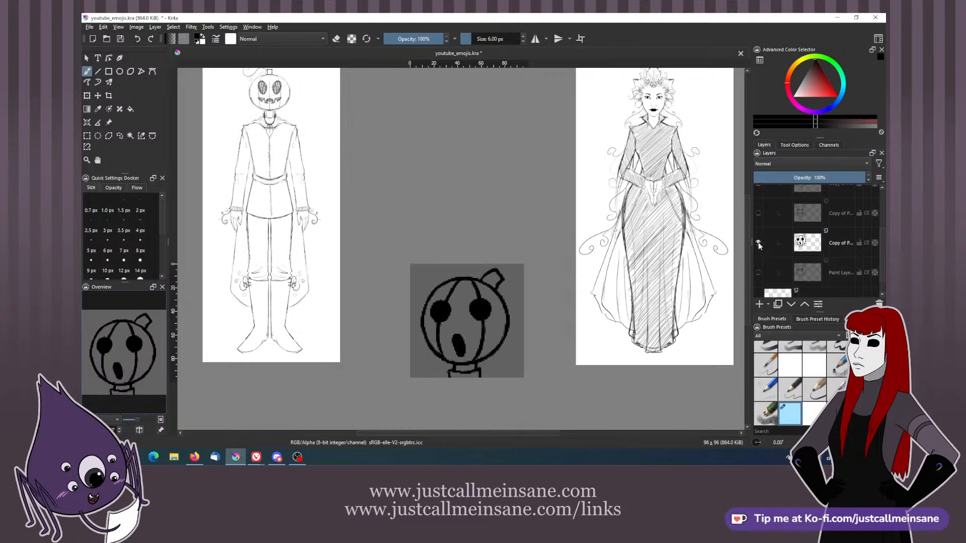
left_click(758, 242)
left_click(758, 273)
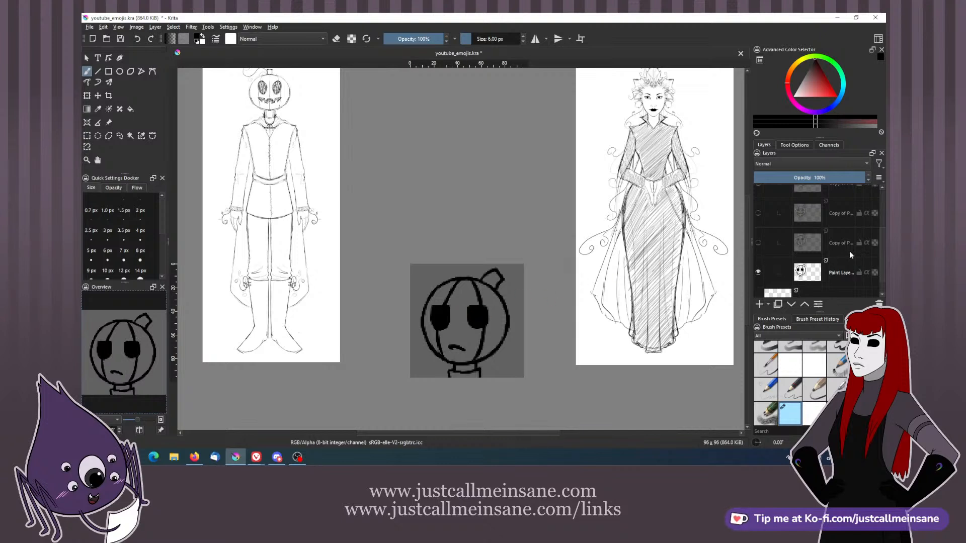
scroll(883, 254, "up", 2)
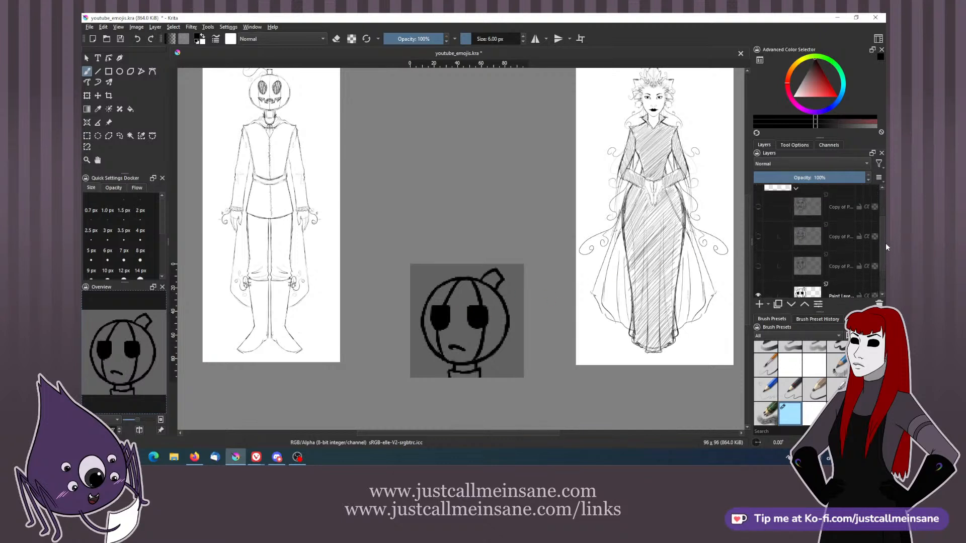
left_click_drag(884, 237, 883, 214)
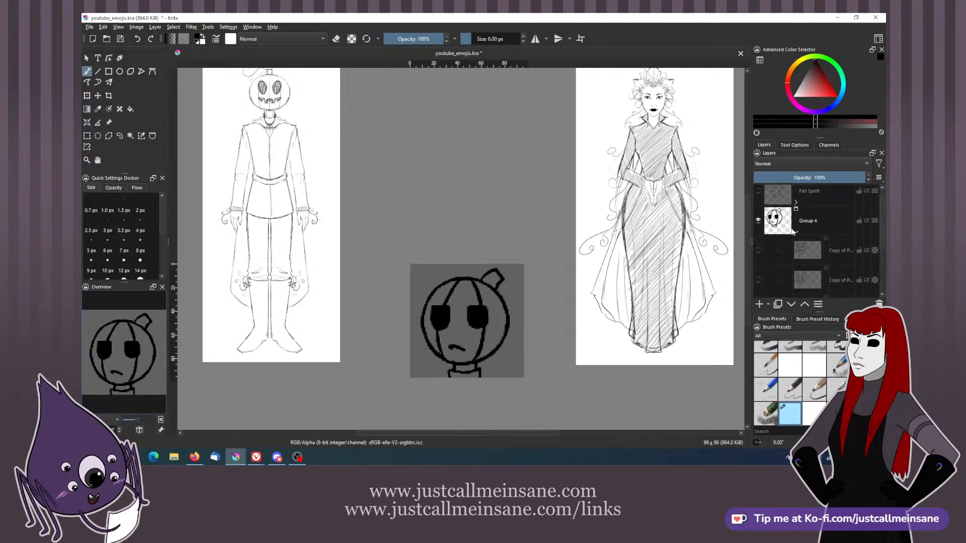
- Collapse and hide Group 4, and show the Fall Spirit group again
left_click(795, 232)
left_click(758, 229)
left_click(757, 200)
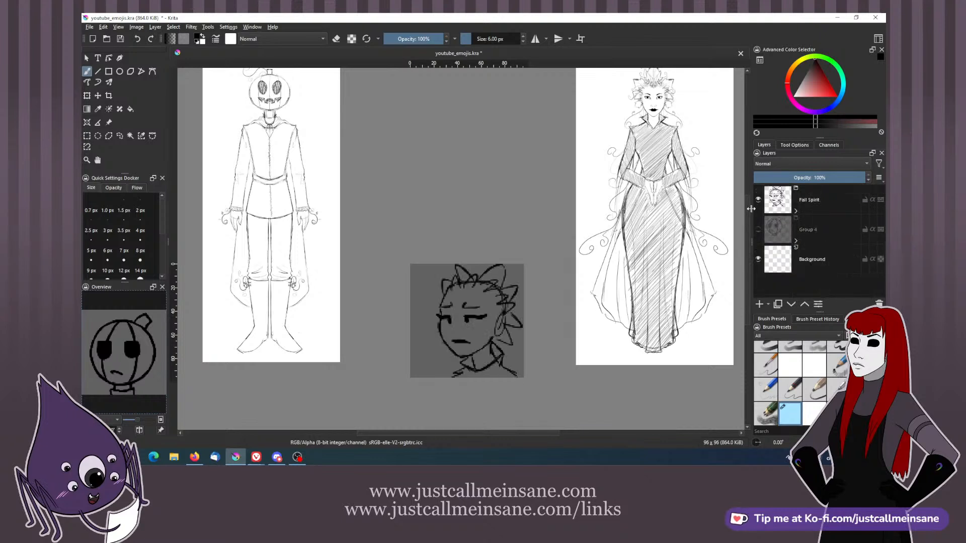
- Compare the weary and smiling heads in the Fall Spirit group at a reduced zoom by swapping their layer visibility
left_click(796, 212)
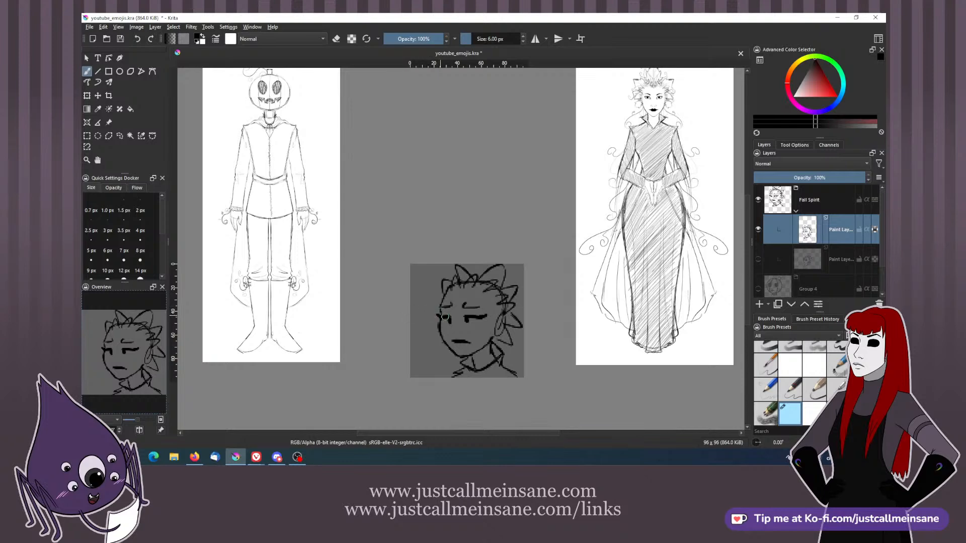
scroll(446, 317, "down", 5)
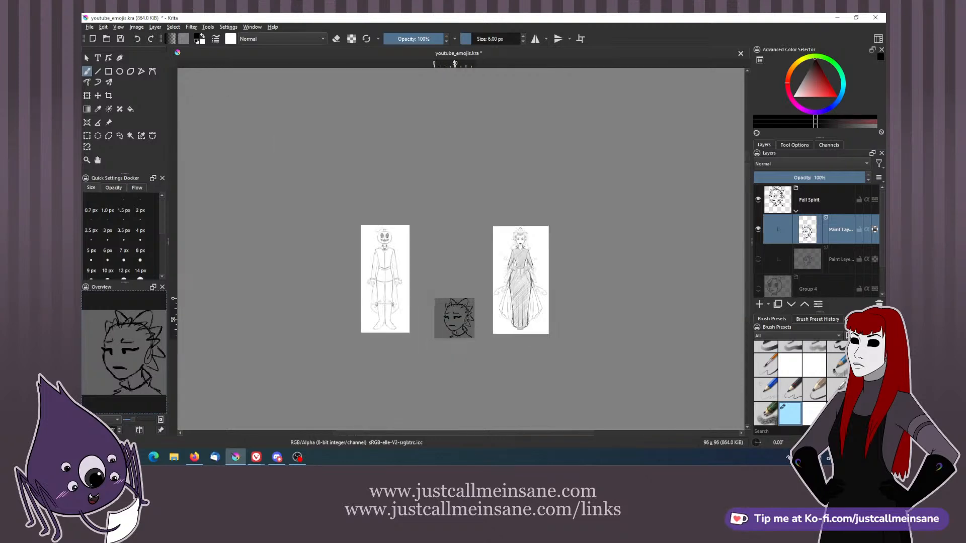
left_click(758, 230)
left_click(758, 259)
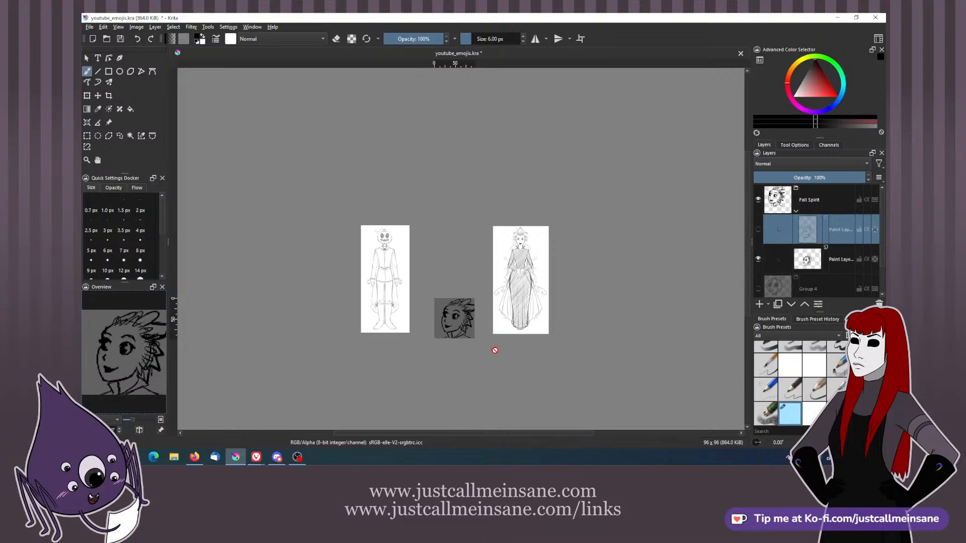
- Erase the neck and collar from the smiling head on its layer in the Fall Spirit group
left_click_drag(498, 358, 501, 347)
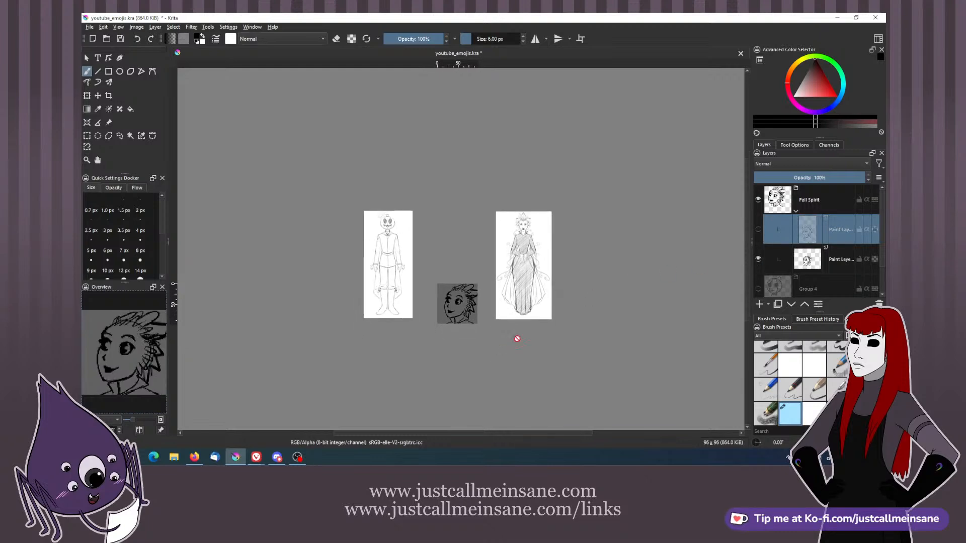
scroll(517, 338, "up", 3)
left_click_drag(390, 291, 489, 323)
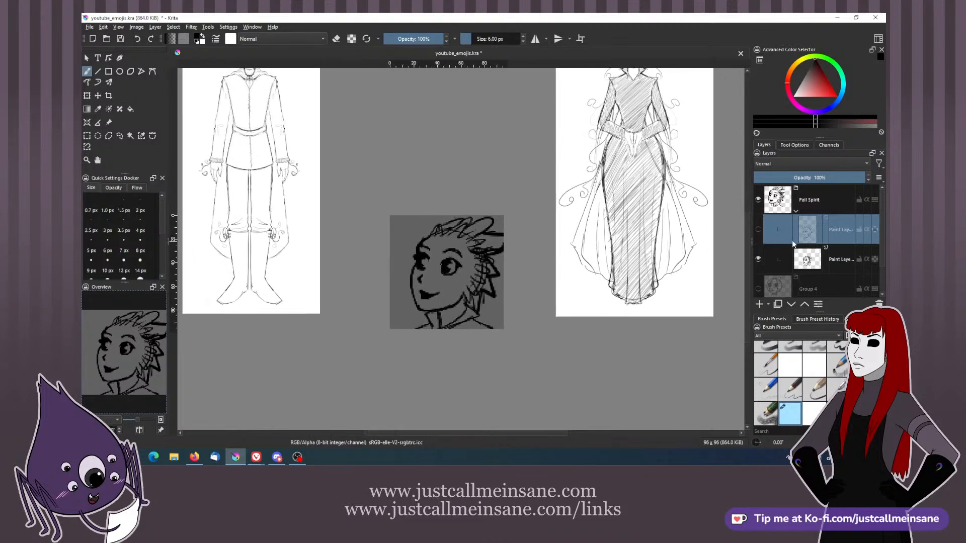
left_click(812, 256)
left_click_drag(443, 272, 448, 288)
key("e")
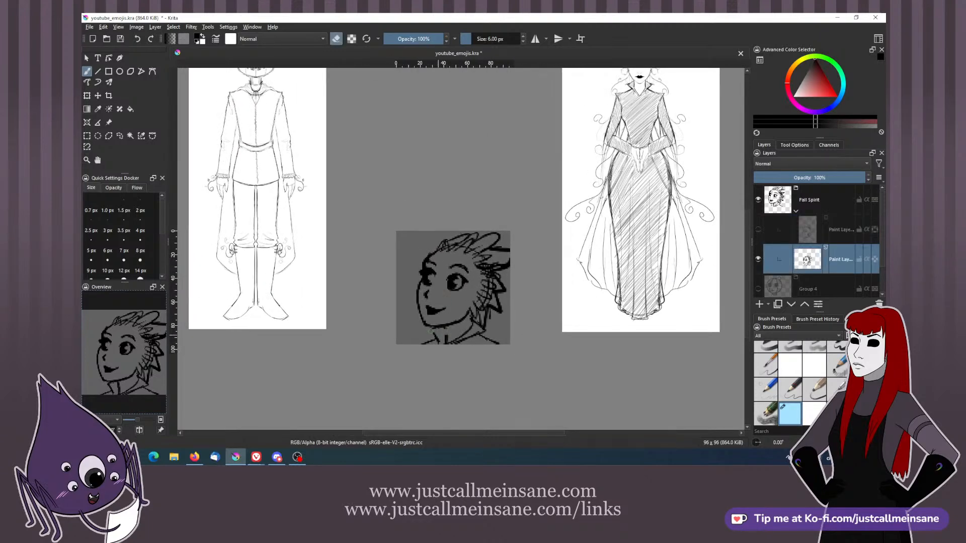
mouse_move(431, 331)
left_mouse_down()
mouse_move(485, 338)
mouse_move(470, 329)
mouse_move(487, 335)
mouse_move(433, 340)
left_mouse_up()
- Shift the smiling head down and to the left on the canvas, enlarging it slightly
key("ctrl+t")
left_click_drag(476, 258, 464, 265)
left_click_drag(505, 240, 508, 236)
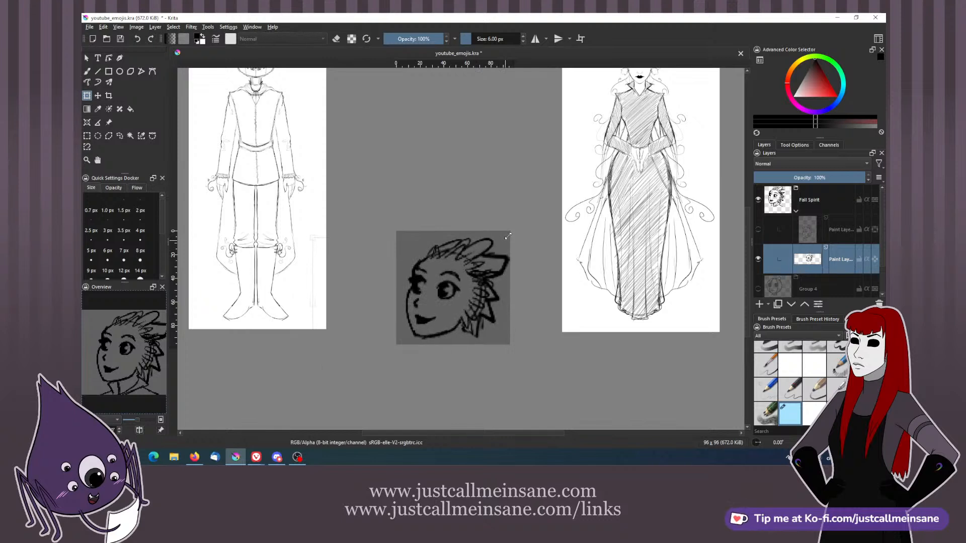
key("b")
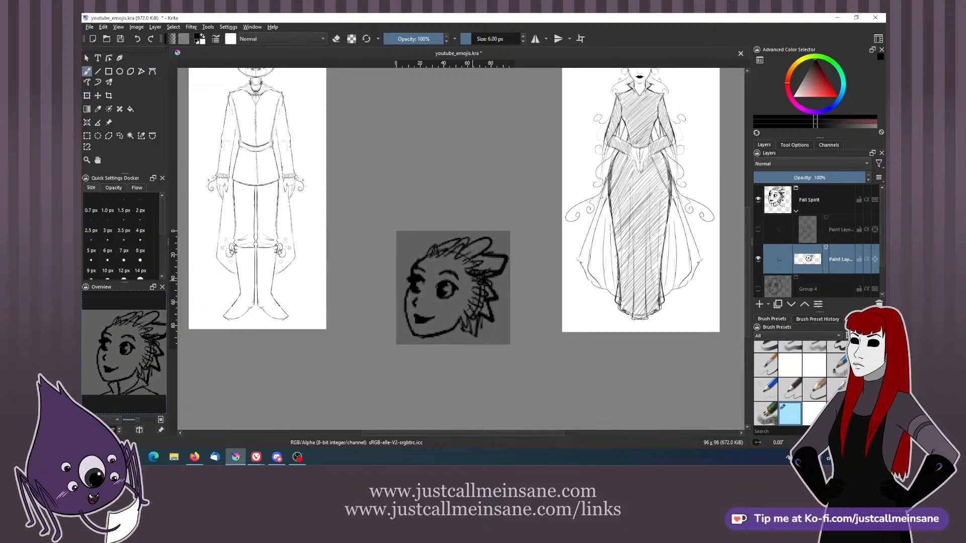
- Erase the leaf lines by the smiling head's forehead and redraw the chin and jaw outline with thicker strokes
key("e")
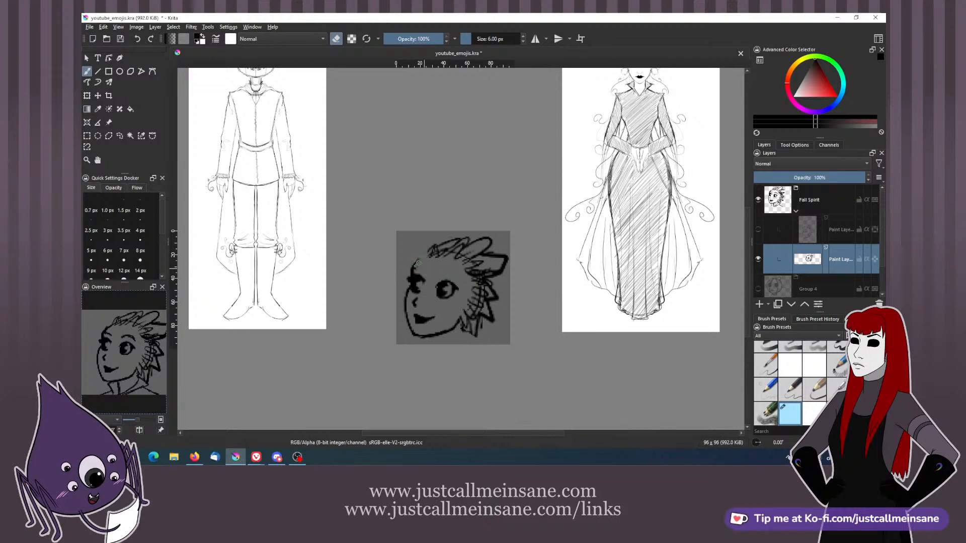
left_click_drag(418, 262, 410, 272)
key("e")
key("e")
left_click_drag(454, 318, 454, 330)
key("e")
key("e")
mouse_move(408, 332)
left_mouse_down()
mouse_move(404, 305)
mouse_move(415, 336)
mouse_move(406, 311)
mouse_move(410, 329)
mouse_move(427, 336)
mouse_move(462, 322)
left_mouse_up()
key("e")
key("e")
left_click_drag(407, 323, 407, 314)
key("e")
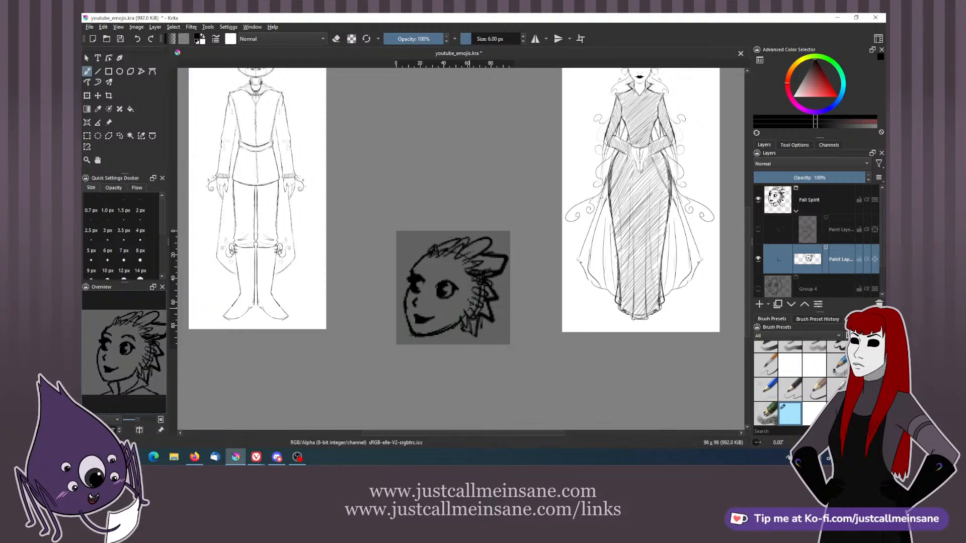
- Refine the smiling head's forehead and face outline with alternating erasing and brush strokes
key("e")
key("e")
key("e")
key("e")
key("e")
key("e")
- In a mirrored view, erase the scribbled leaves above the smiling head's forehead and redraw the crown as a smooth curve
key("m")
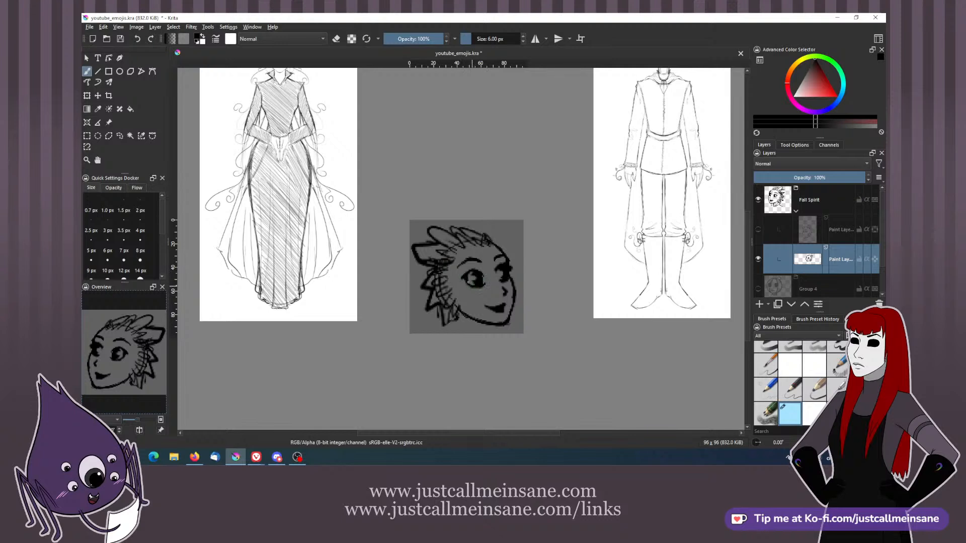
key("e")
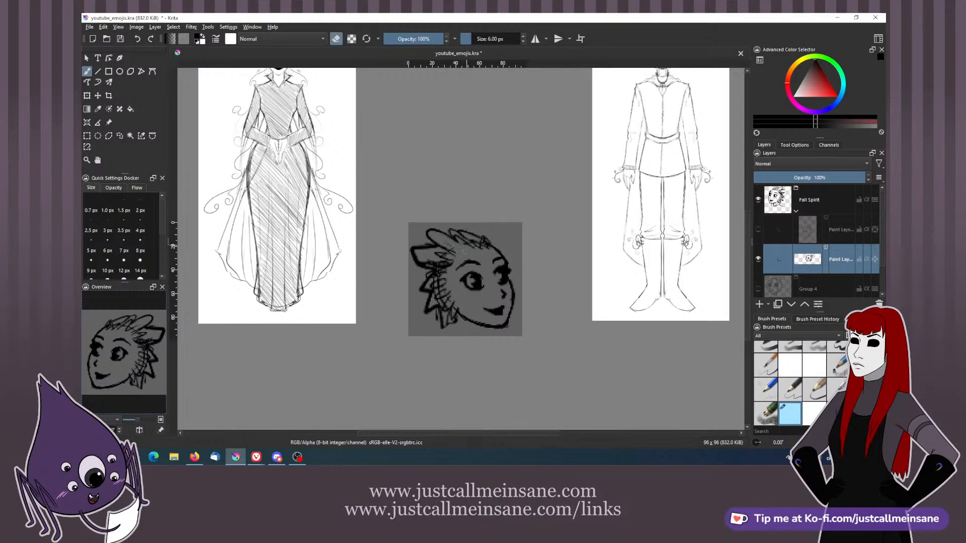
mouse_move(462, 251)
left_mouse_down()
mouse_move(455, 239)
mouse_move(491, 246)
left_mouse_up()
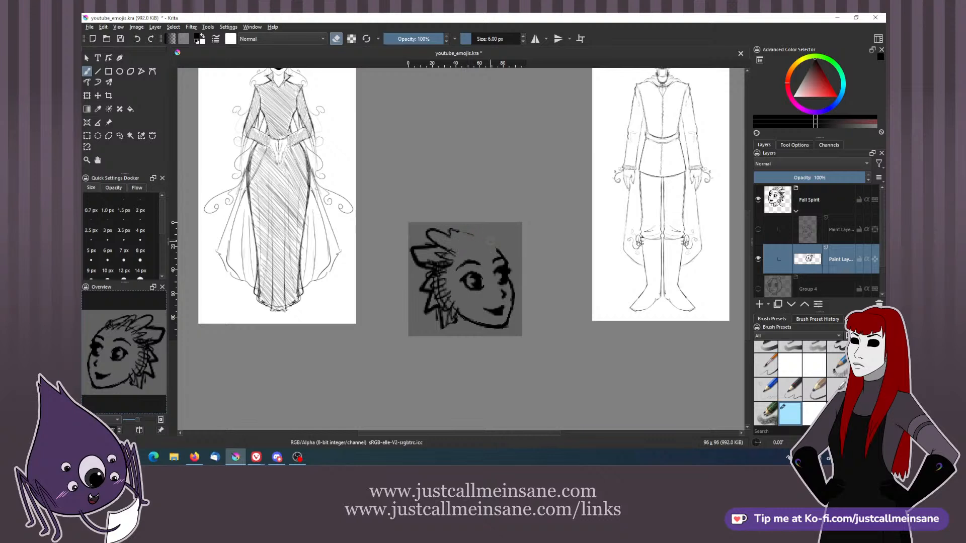
key("e")
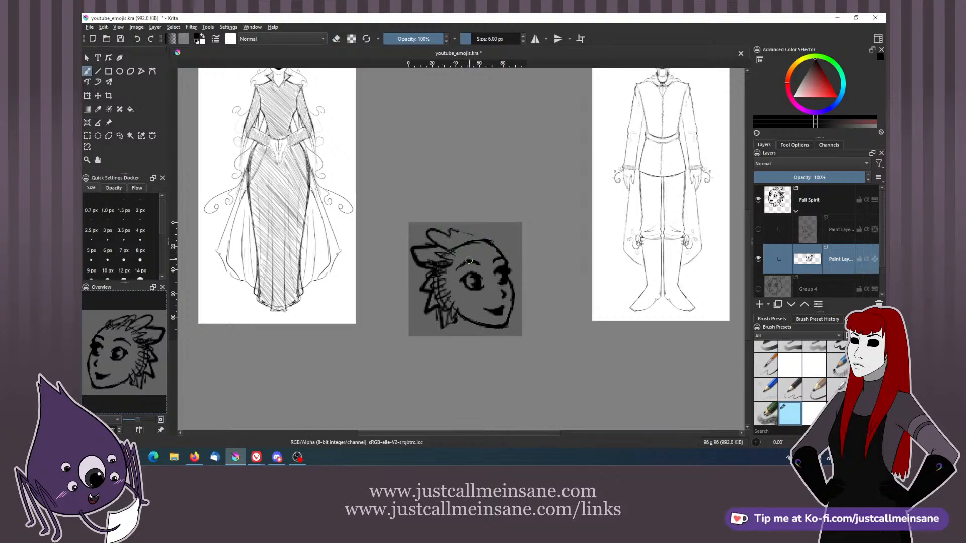
left_click_drag(451, 253, 450, 258)
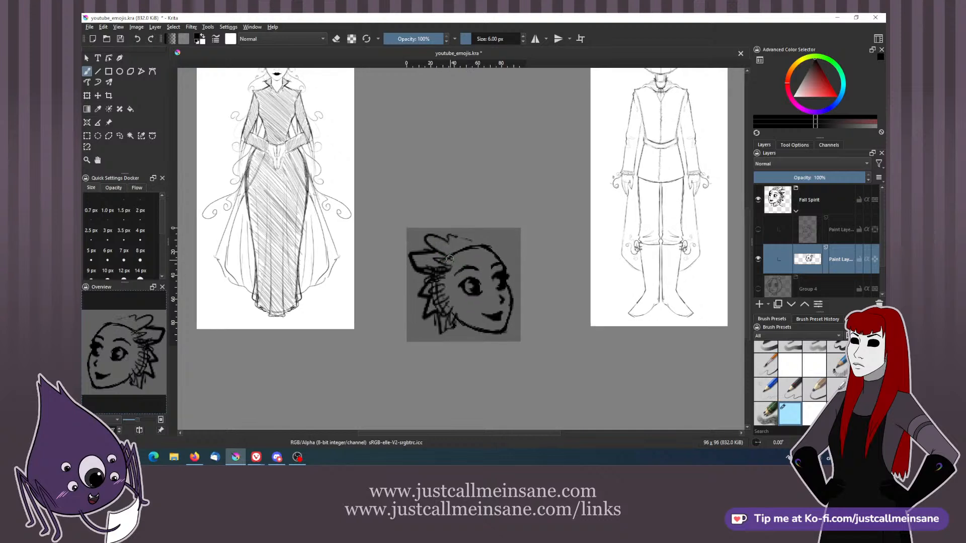
- Erase the spiky leaves behind the smiling head's cheek and redraw the side of the face down to the jaw
key("e")
mouse_move(449, 329)
left_mouse_down()
mouse_move(440, 290)
mouse_move(454, 317)
mouse_move(442, 330)
mouse_move(428, 299)
left_mouse_up()
key("e")
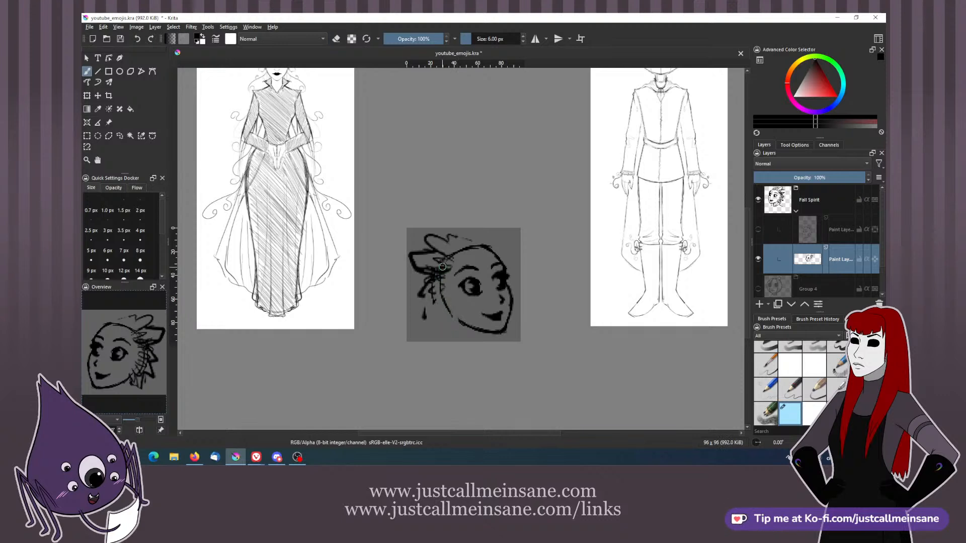
mouse_move(442, 267)
left_mouse_down()
mouse_move(447, 261)
mouse_move(454, 319)
left_mouse_up()
key("e")
key("e")
left_click_drag(446, 316, 426, 331)
key("e")
key("e")
key("e")
mouse_move(426, 313)
left_mouse_down()
mouse_move(427, 329)
mouse_move(432, 290)
left_mouse_up()
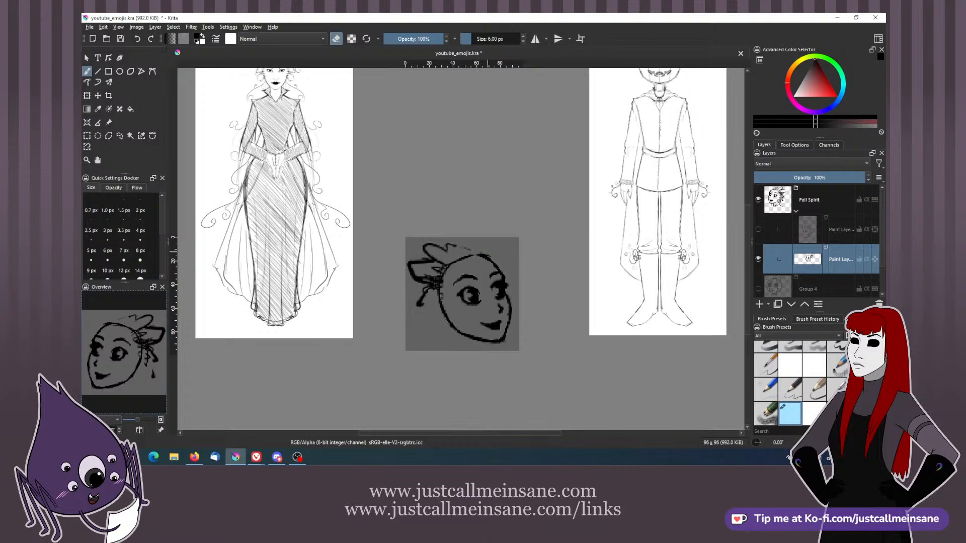
- Draw larger, simpler leaf shapes down the back of the smiling head, erasing leftover scribbles
key("e")
key("e")
key("e")
key("e")
key("e")
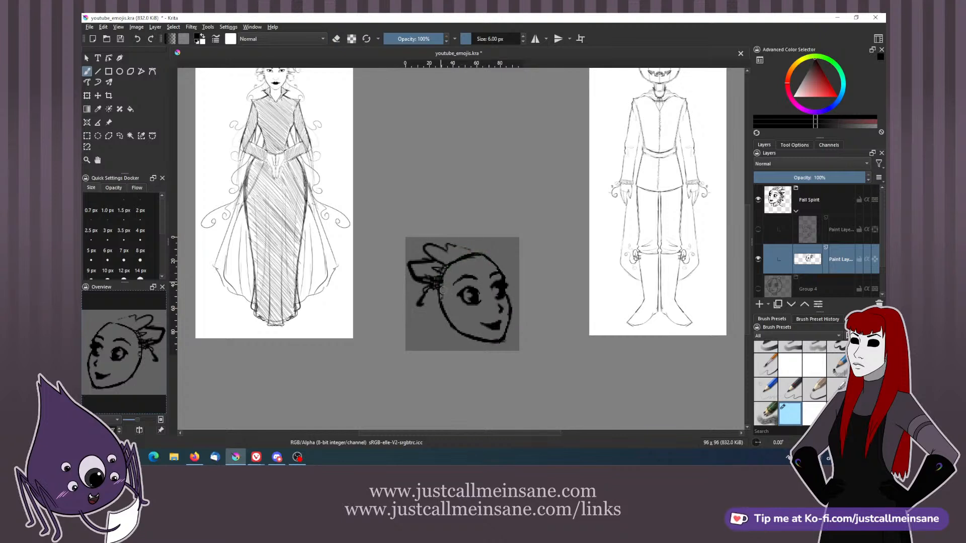
key("e")
key("e")
mouse_move(424, 298)
left_mouse_down()
mouse_move(439, 302)
mouse_move(420, 294)
mouse_move(415, 312)
mouse_move(438, 310)
mouse_move(433, 344)
left_mouse_up()
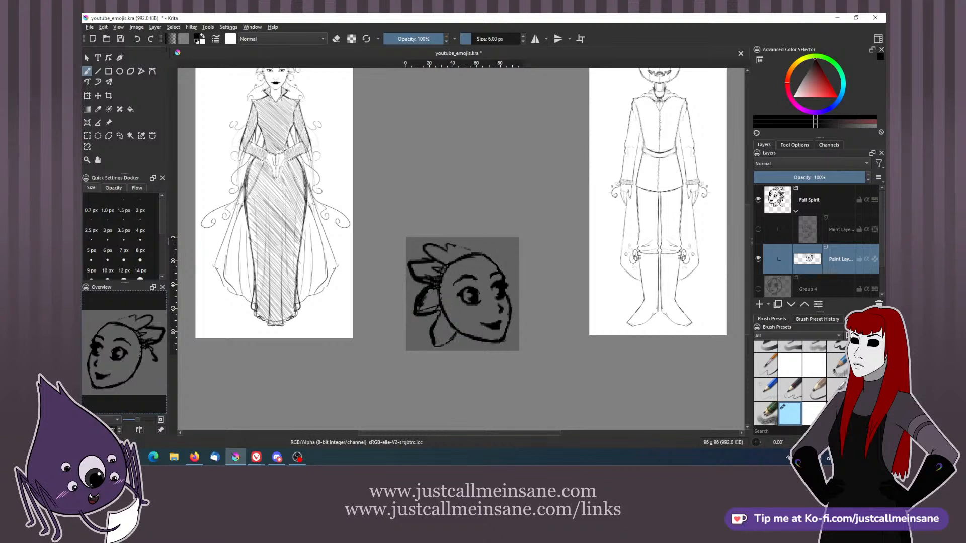
- Clean up the stray lines inside the smiling head's back leaves and turn off the mirrored view
key("e")
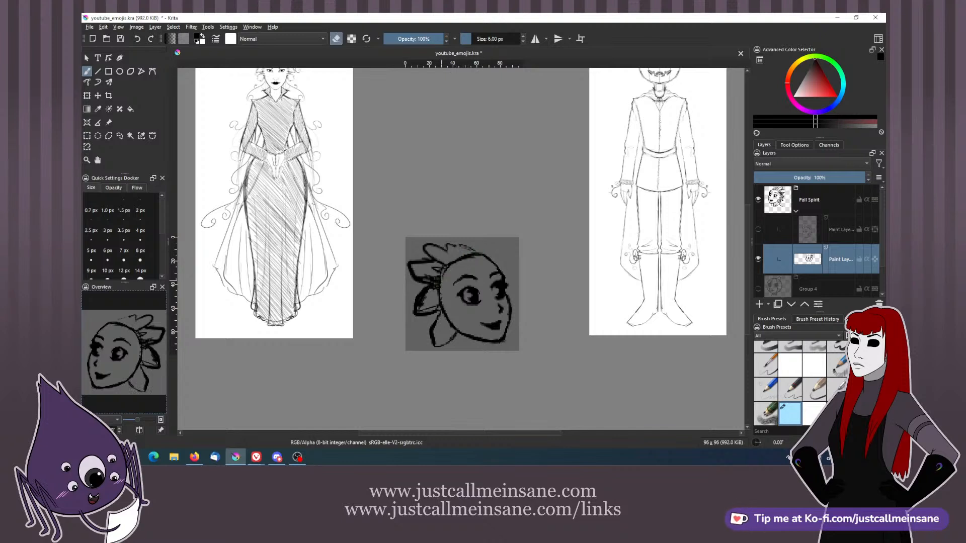
mouse_move(440, 274)
left_mouse_down()
mouse_move(440, 300)
mouse_move(477, 256)
mouse_move(440, 307)
left_mouse_up()
key("e")
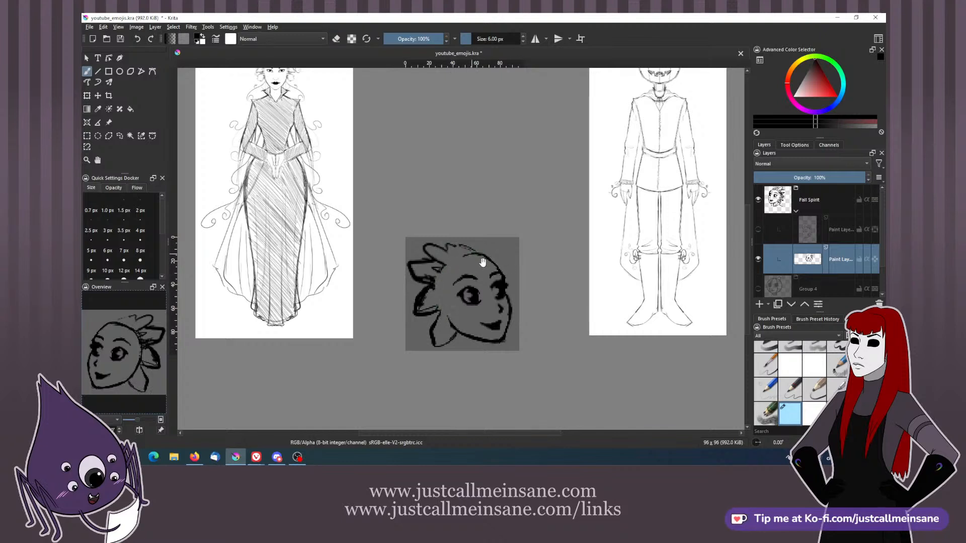
left_click_drag(482, 262, 485, 271)
key("m")
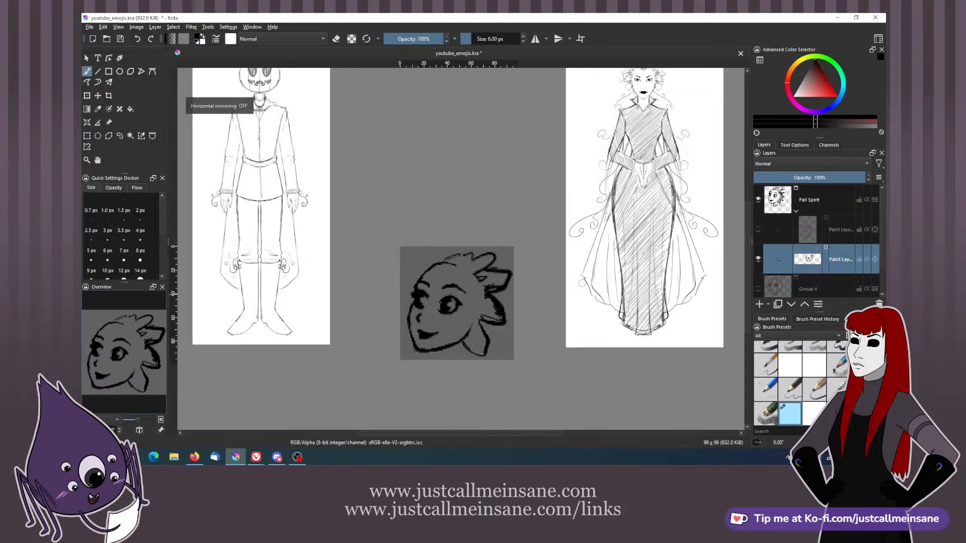
- Hide the smiling head's layer and show and select the weary head's layer for editing
left_click(758, 230)
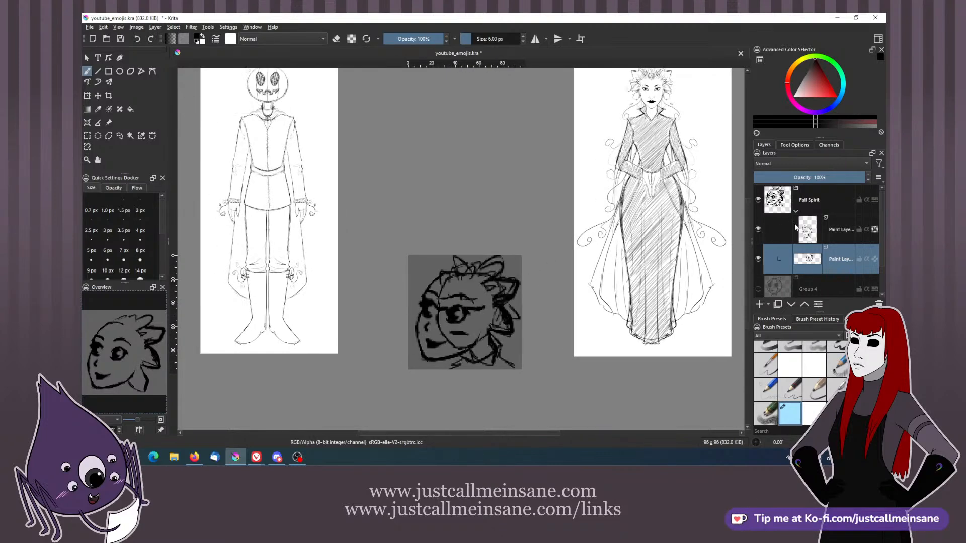
left_click(758, 230)
left_click(758, 259)
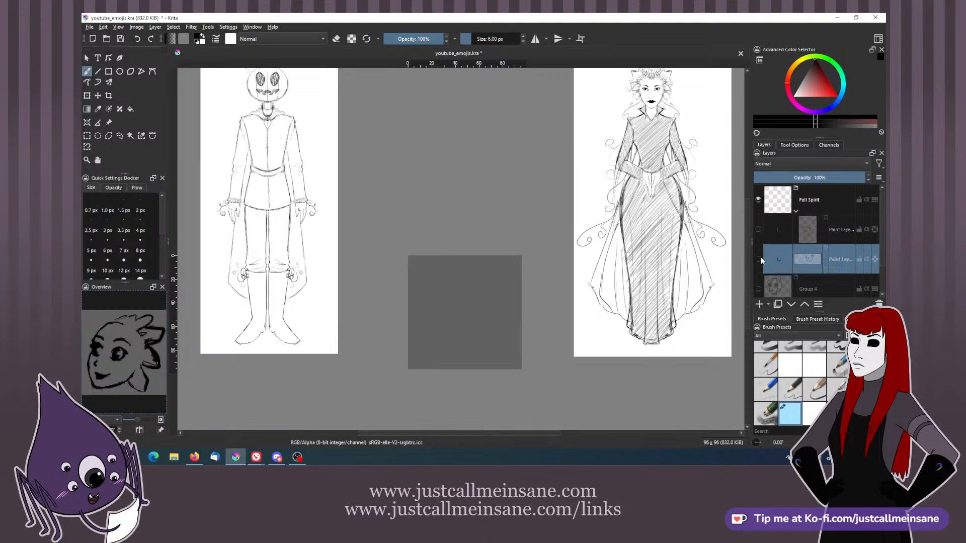
left_click(758, 230)
left_click(779, 232)
- Move the weary head down and to the left on the canvas and enlarge it slightly
left_click_drag(461, 267, 454, 272)
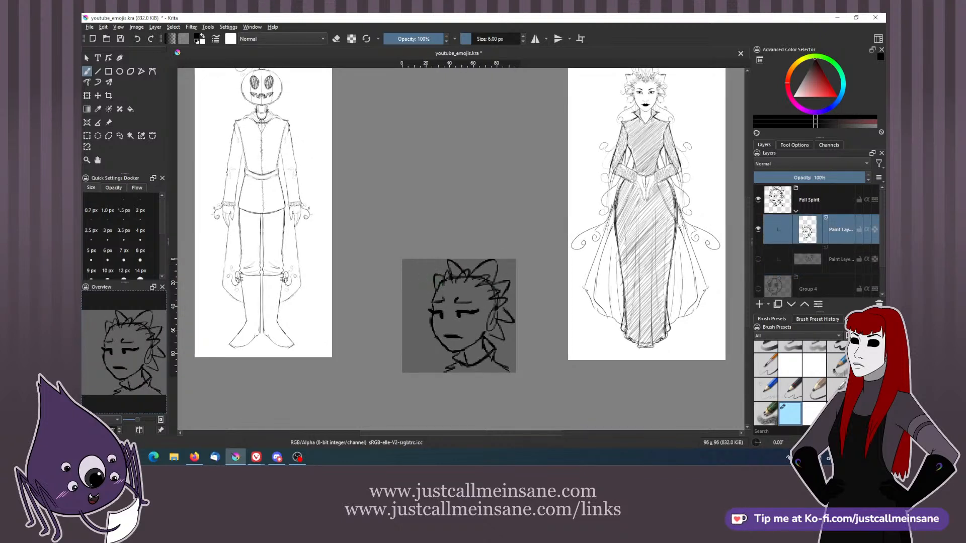
key("ctrl+t")
left_click_drag(467, 294, 453, 306)
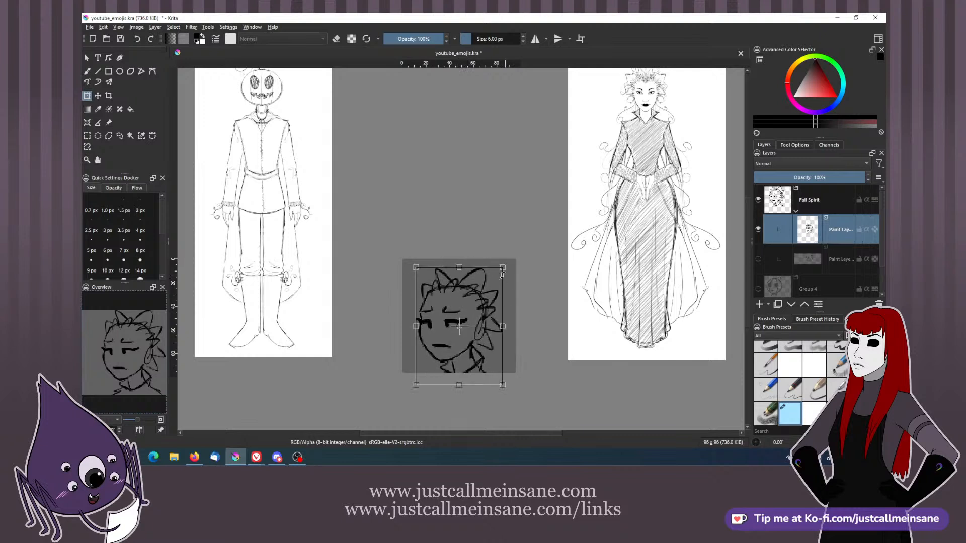
left_click_drag(502, 270, 505, 265)
key("b")
- Erase the weary head's neck and collar and scale the remaining head up slightly
key("e")
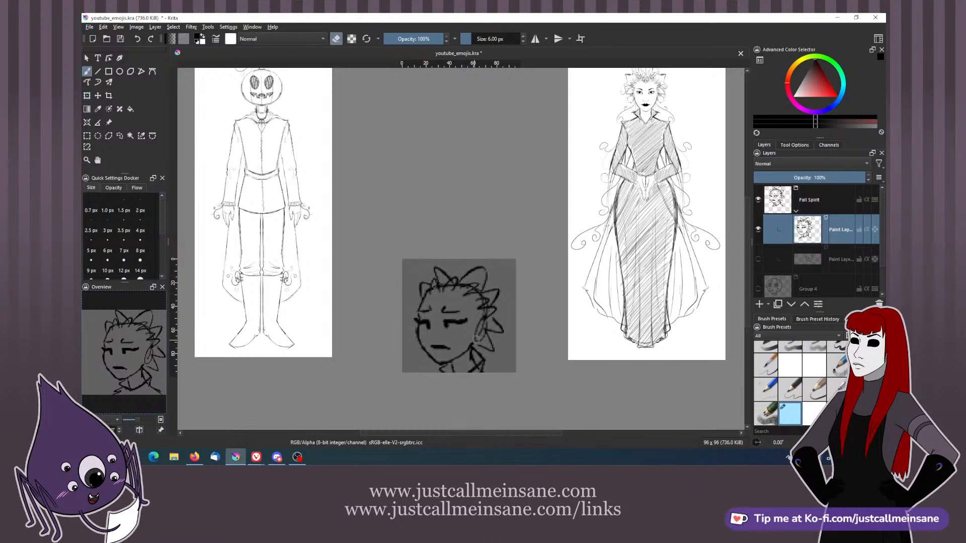
left_click_drag(455, 367, 470, 369)
key("e")
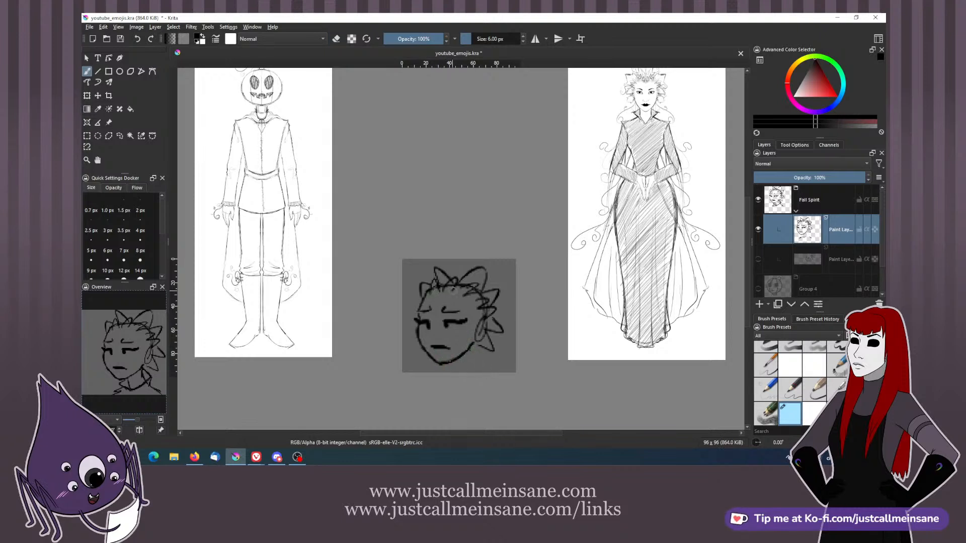
key("ctrl+t")
left_click_drag(504, 384, 507, 391)
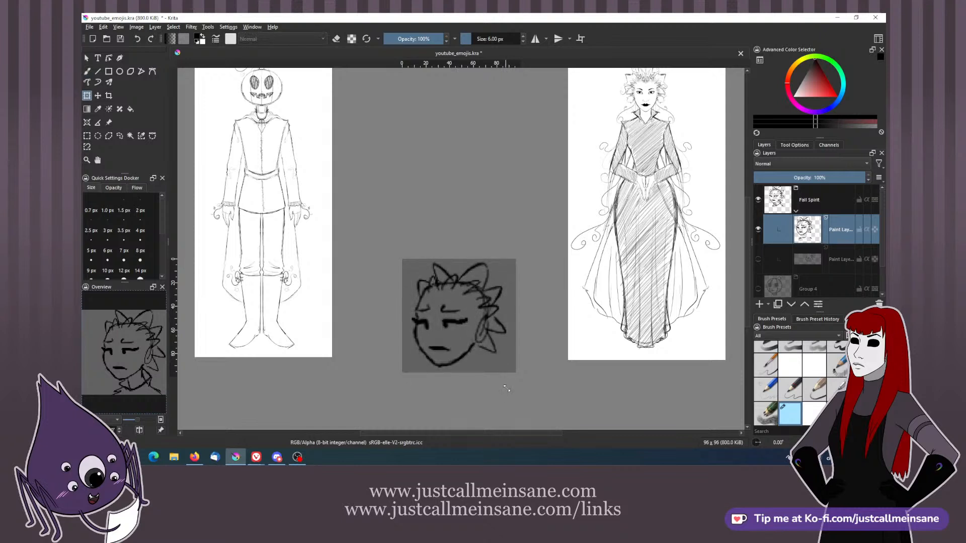
key("b")
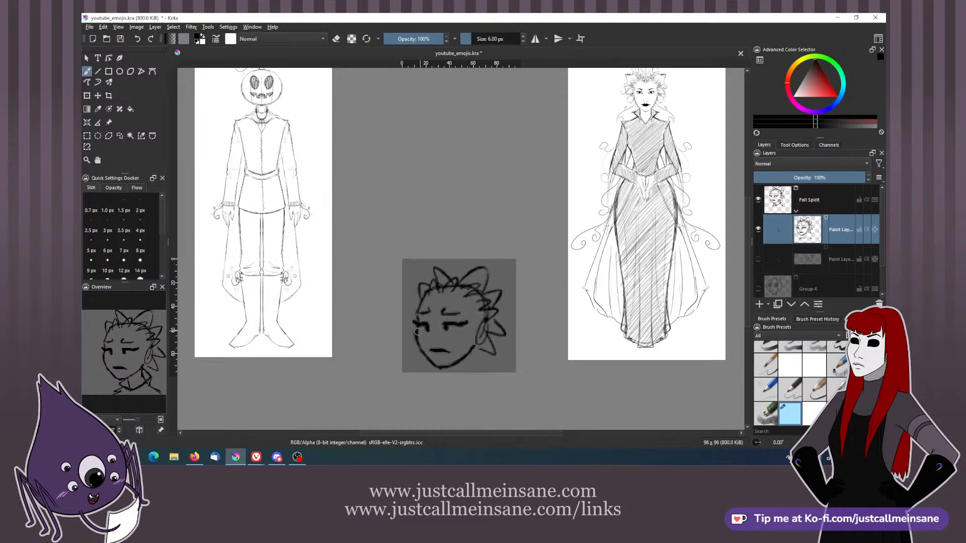
- Redraw the weary head's far cheek outline with thicker strokes
left_click_drag(416, 328, 422, 352)
key("e")
key("e")
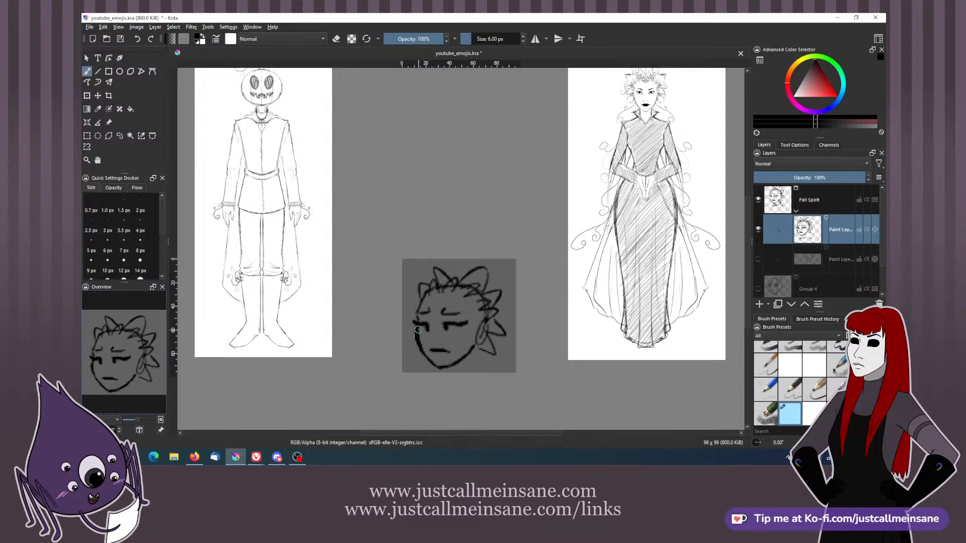
key("e")
key("e")
- Check the canvas dimensions and resolution in the image properties and the image scaling settings
left_click(136, 27)
left_click(151, 35)
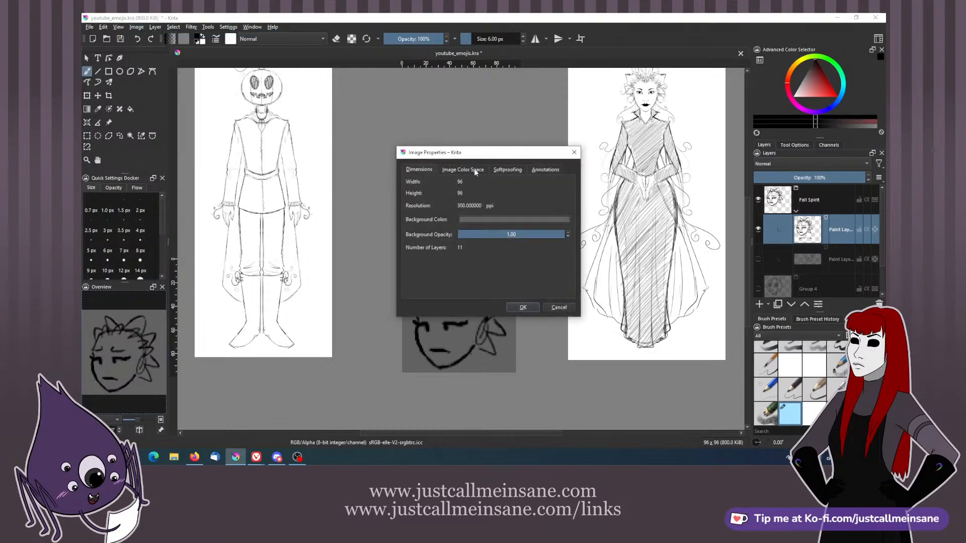
left_click(558, 307)
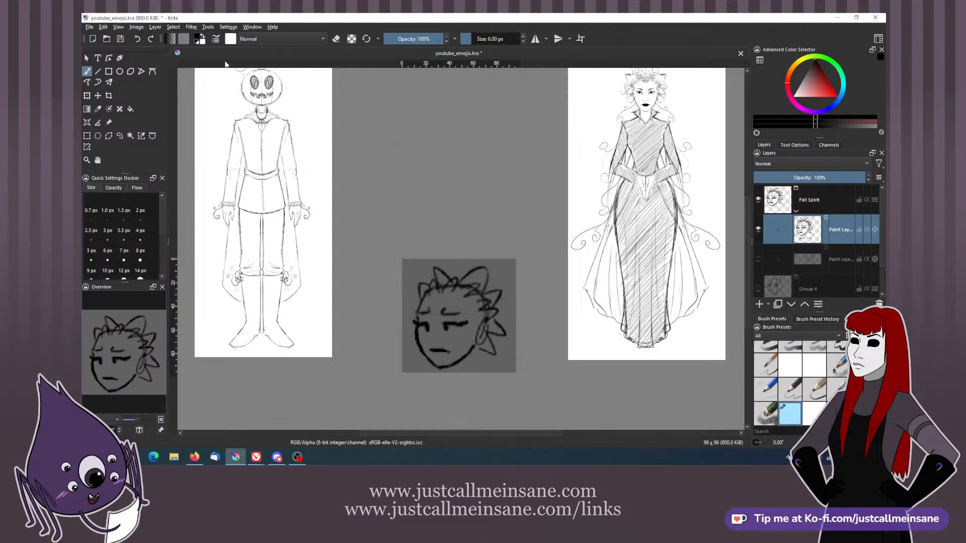
left_click(137, 27)
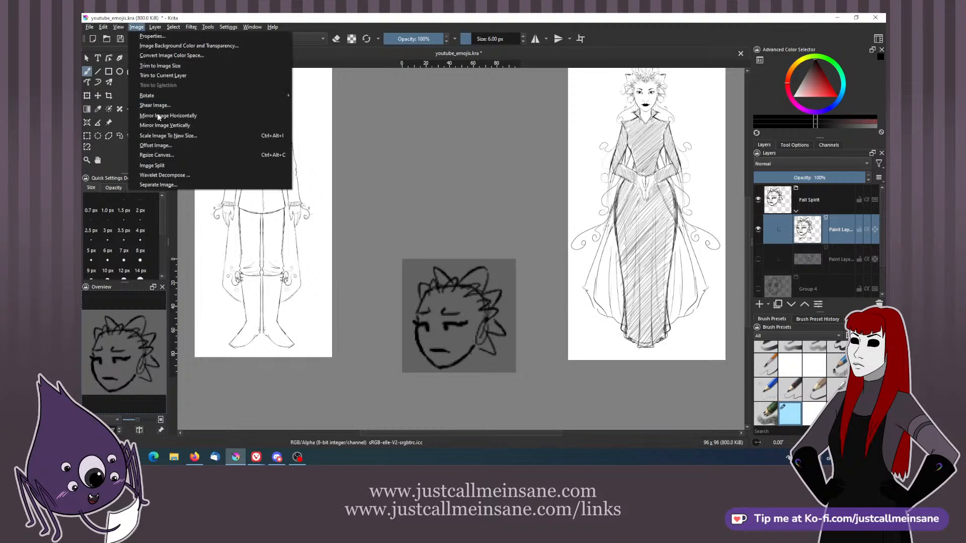
left_click(176, 136)
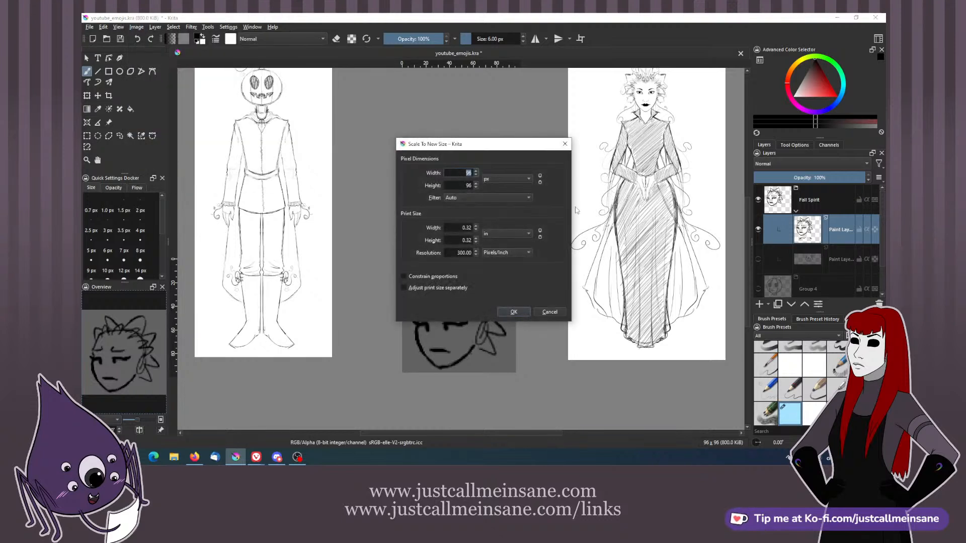
left_click(555, 312)
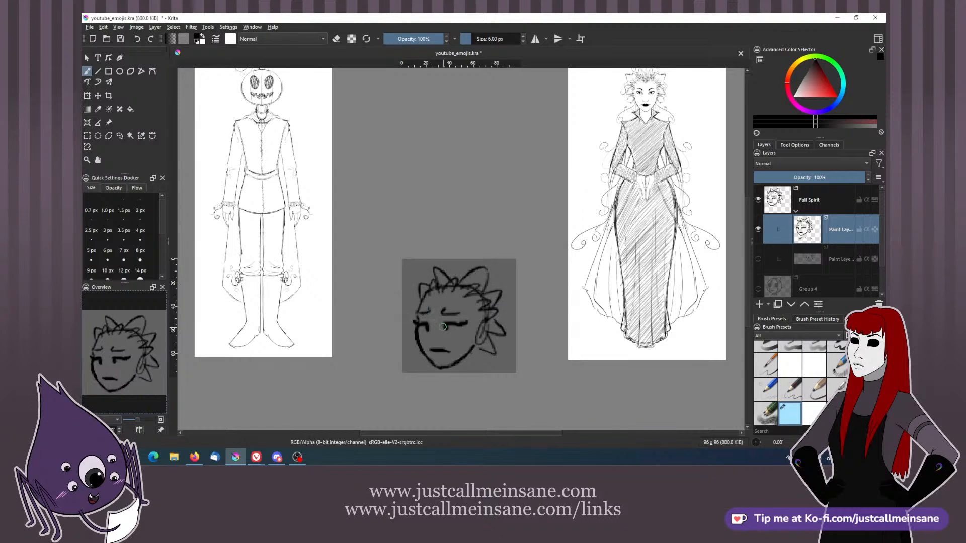
- Erase the weary head's near eye and eyebrow and redraw a simpler half-closed eye with a dark pupil
key("e")
left_click_drag(467, 323, 449, 327)
key("e")
left_click(446, 328)
left_click_drag(447, 326, 455, 323)
key("e")
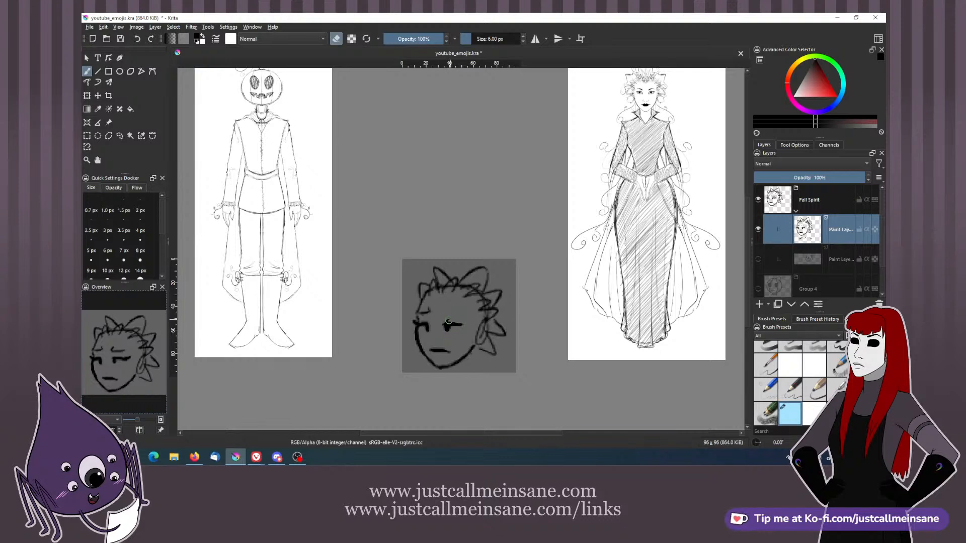
key("e")
- Redraw the weary head's far eye to match, erase its eyebrow, and undo the last stroke
key("e")
key("e")
mouse_move(426, 323)
left_mouse_down()
mouse_move(430, 289)
mouse_move(417, 321)
left_mouse_up()
key("e")
key("e")
key("ctrl+z")
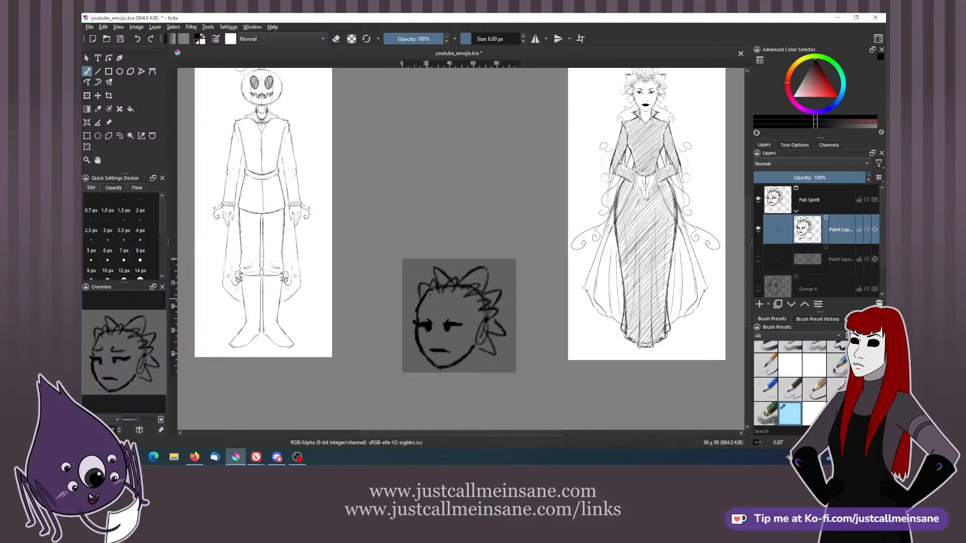
- Undo the last stroke, then erase and redraw the weary head's forehead, cheek and jaw outline with a cleaner line
key("ctrl+z")
left_click_drag(428, 289, 417, 315)
key("e")
left_click_drag(452, 360, 465, 355)
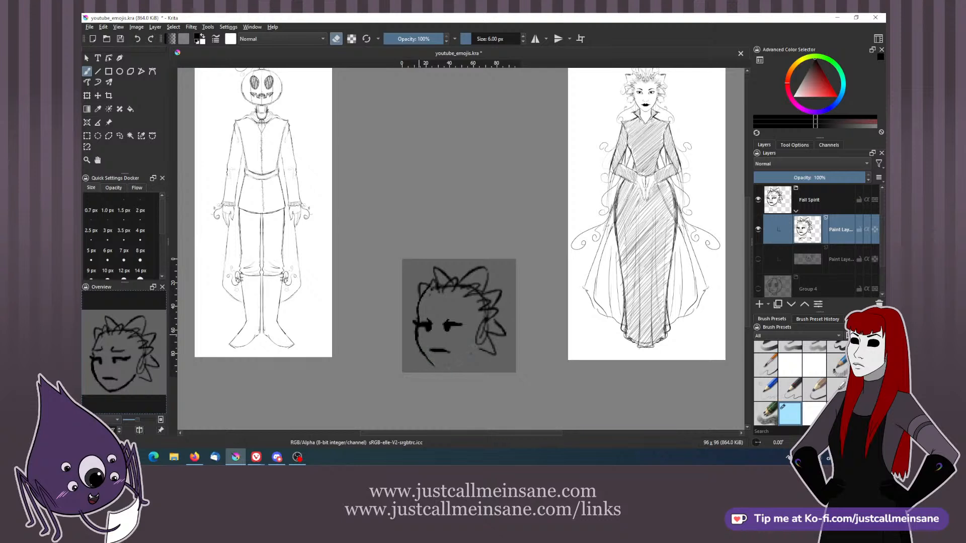
key("e")
left_click_drag(415, 327, 425, 356)
key("e")
key("e")
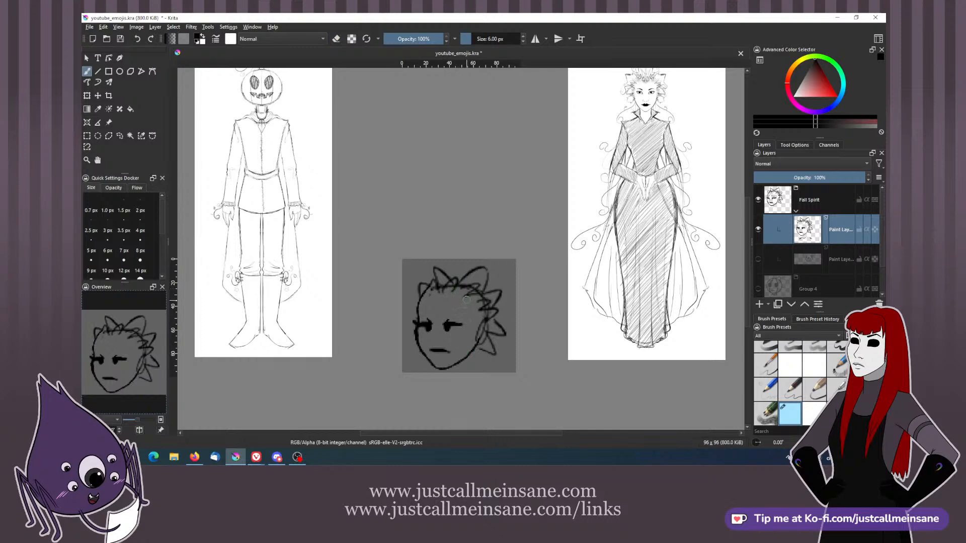
- With the view mirrored, clear the hair strokes from the weary head's forehead and redraw the far outline, far eye and thin eyebrows
key("m")
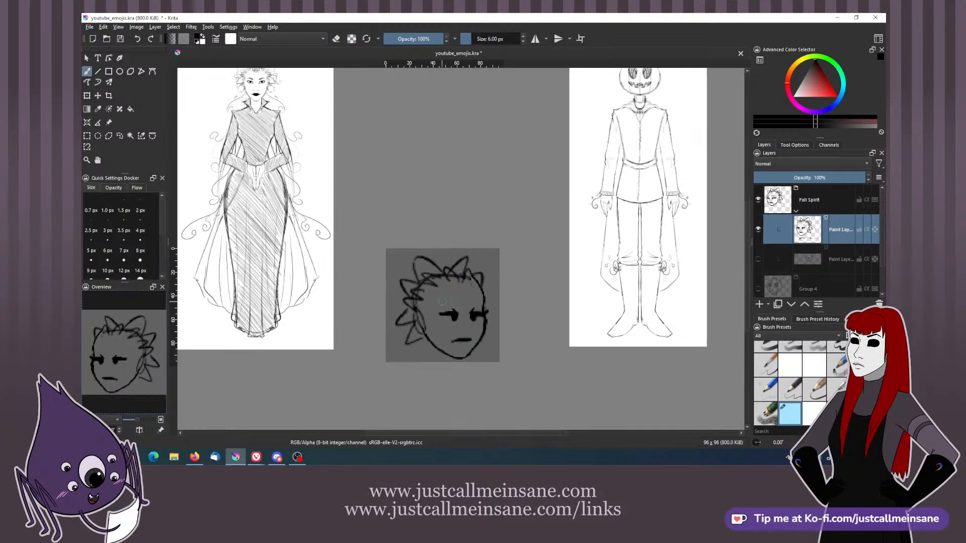
mouse_move(442, 300)
left_mouse_down()
mouse_move(470, 300)
mouse_move(448, 301)
left_mouse_up()
key("ctrl+z")
key("e")
left_click_drag(470, 310, 485, 320)
key("e")
key("e")
mouse_move(476, 282)
left_mouse_down()
mouse_move(432, 276)
mouse_move(420, 299)
mouse_move(426, 275)
mouse_move(447, 269)
mouse_move(470, 272)
mouse_move(484, 300)
left_mouse_up()
key("e")
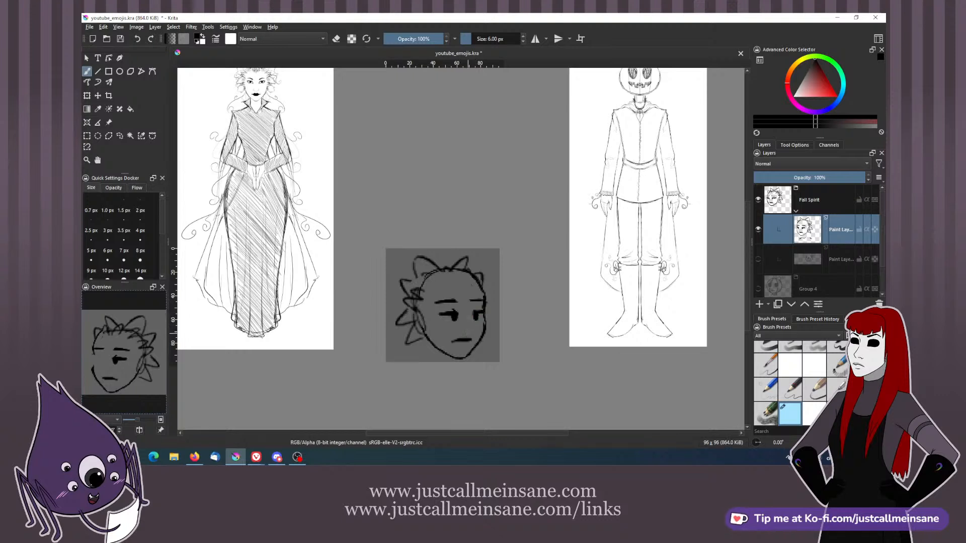
- Erase the weary head's mouth, redraw it shorter, and add a small nose mark
key("e")
left_click_drag(456, 341, 468, 342)
key("e")
key("e")
mouse_move(451, 344)
left_mouse_down()
mouse_move(471, 344)
mouse_move(455, 344)
left_mouse_up()
key("e")
key("e")
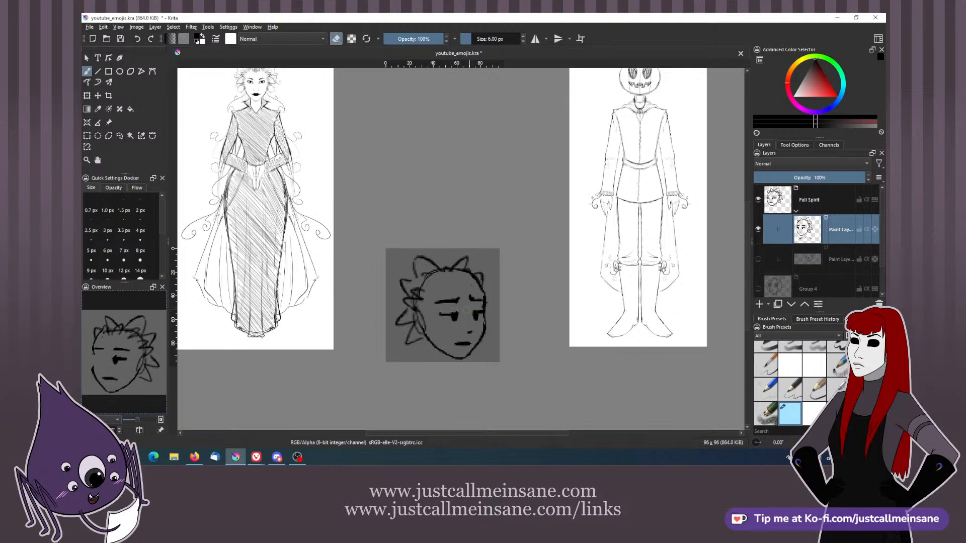
- Erase the weary head's eyebrows and mouth, simplify both eyes, and return the view to unmirrored
key("e")
mouse_move(440, 314)
left_mouse_down()
mouse_move(480, 300)
mouse_move(467, 287)
left_mouse_up()
key("e")
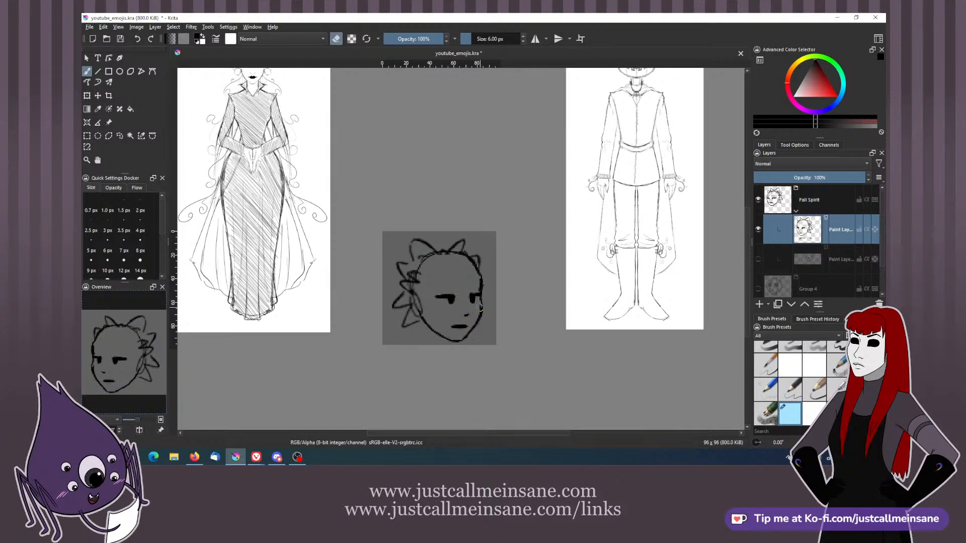
mouse_move(466, 327)
left_mouse_down()
mouse_move(458, 326)
mouse_move(466, 325)
left_mouse_up()
key("e")
key("e")
left_click_drag(455, 328, 465, 326)
key("e")
key("m")
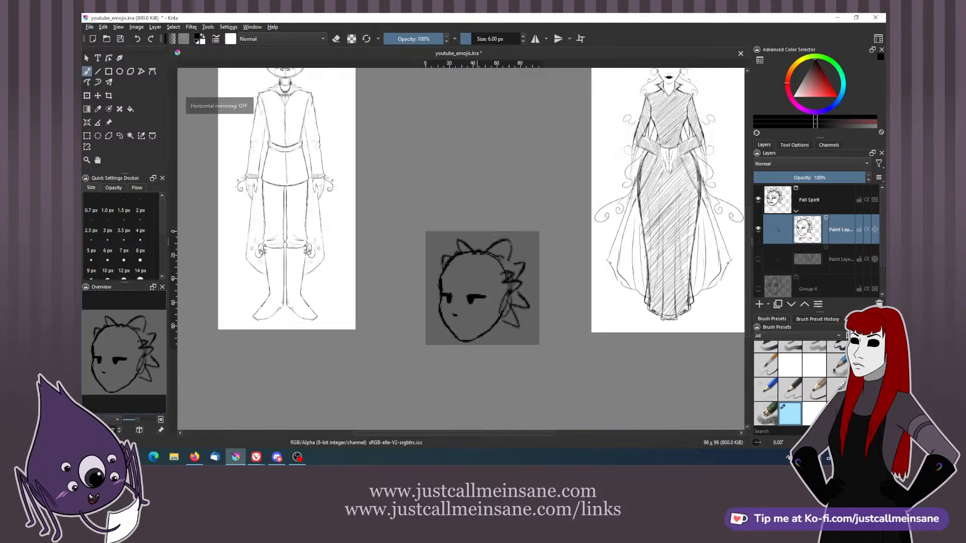
- Set the brush size to 4 px, refine the far face outline and draw a near eyebrow
left_click(140, 231)
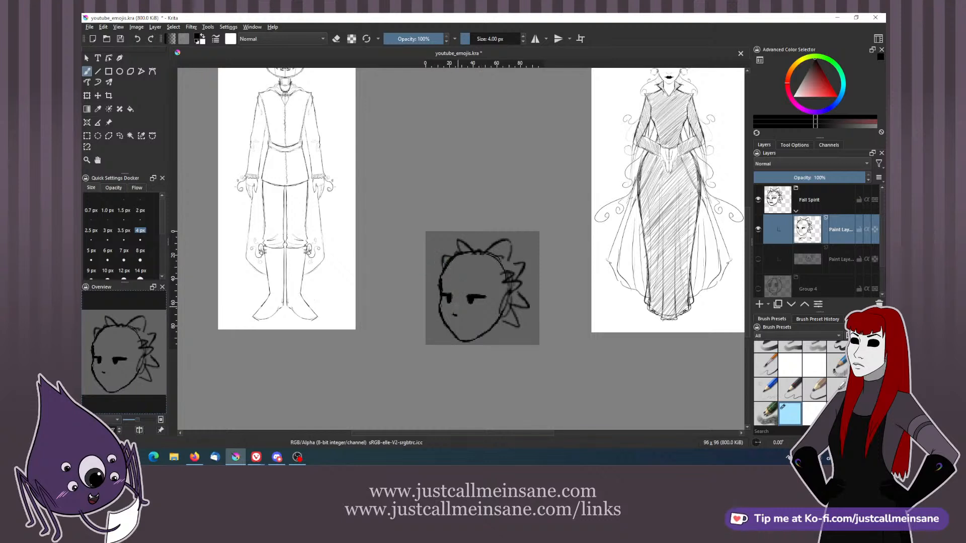
key("e")
key("e")
left_click_drag(441, 306, 440, 296)
scroll(467, 267, "down", 1)
mouse_move(462, 269)
left_mouse_down()
mouse_move(485, 268)
mouse_move(441, 269)
left_mouse_up()
key("e")
key("e")
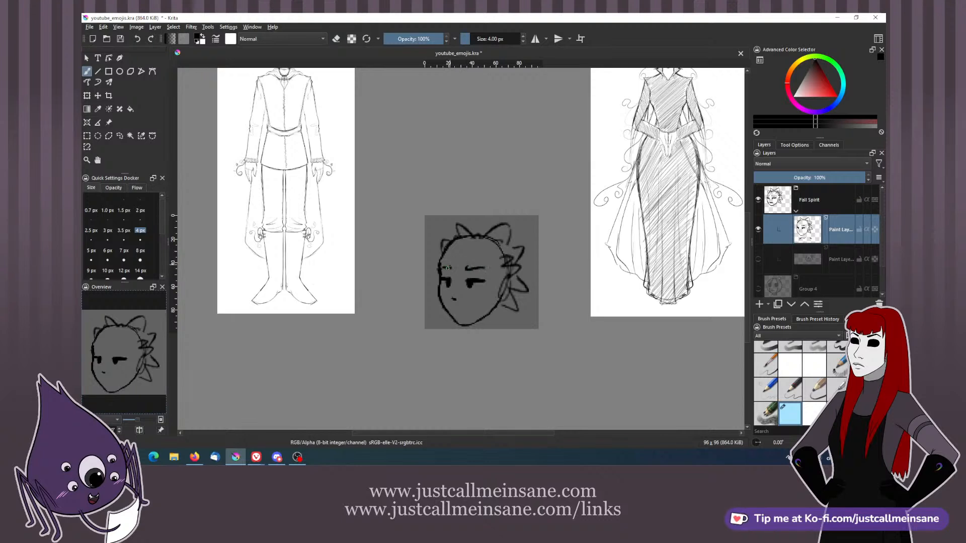
- Try a small open frowning mouth, a far eyebrow and rounder, darker eyes on the head
left_click_drag(455, 311, 480, 287)
key("e")
key("e")
key("e")
key("e")
left_click_drag(452, 305, 468, 310)
key("e")
key("e")
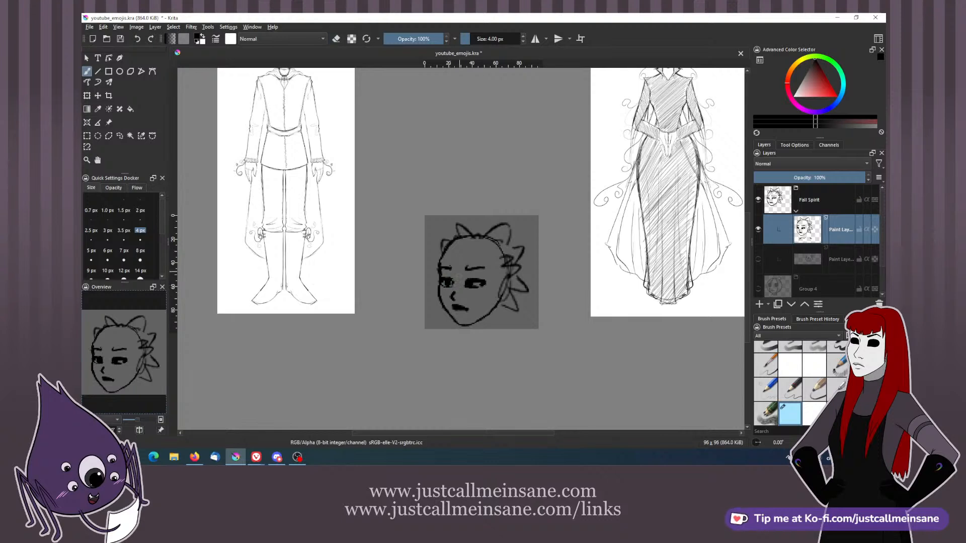
left_click_drag(459, 268, 460, 274)
key("e")
key("e")
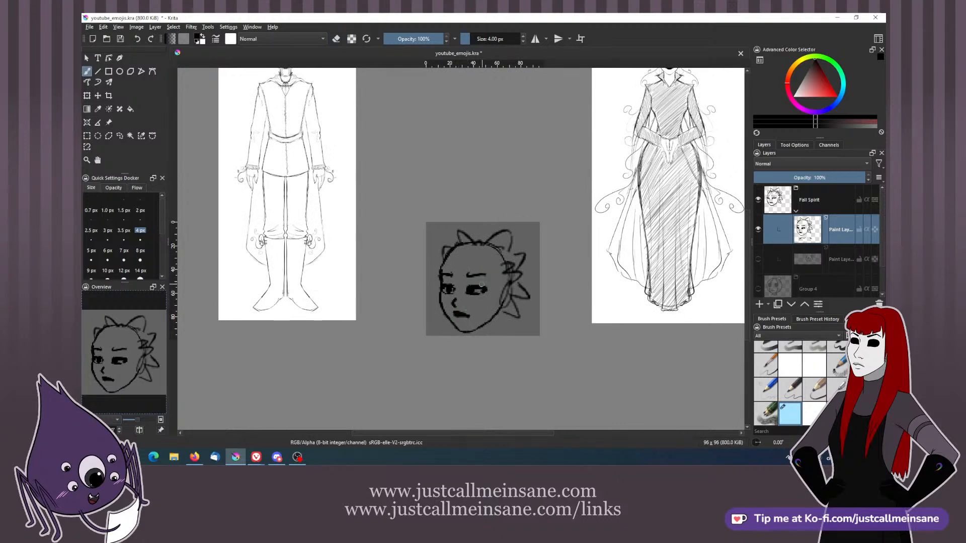
- Undo the last mouth, far eyebrow and eye strokes
key("ctrl+z")
key("ctrl+z")
key("ctrl+z")
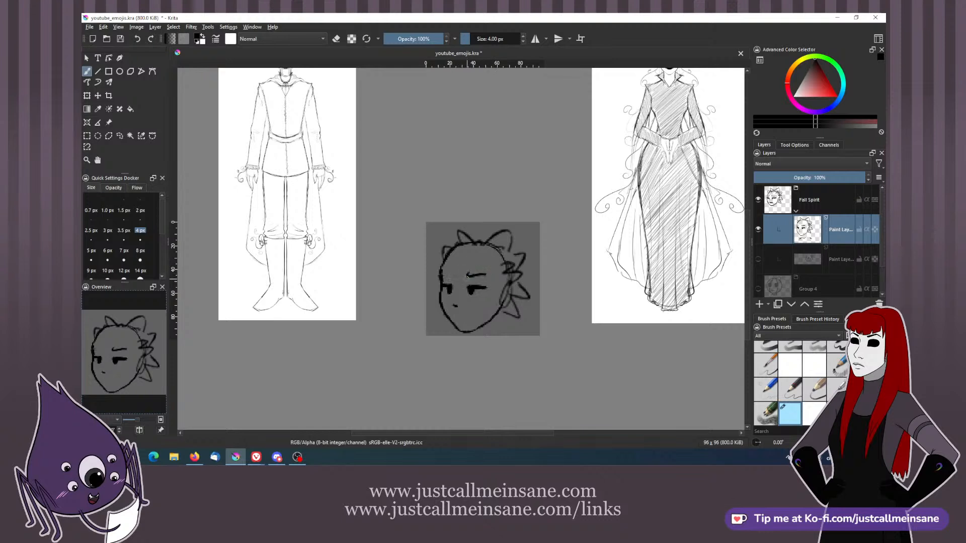
- Redraw the head's far eyebrow as a short straight stroke above the eye
key("e")
key("e")
key("e")
key("e")
mouse_move(467, 276)
left_mouse_down()
mouse_move(484, 272)
mouse_move(444, 278)
left_mouse_up()
key("e")
key("e")
key("e")
key("e")
key("e")
- Draw a mouth turned down at the near corner and clean up its edge
left_click_drag(455, 318, 469, 320)
key("e")
left_click_drag(468, 316, 473, 319)
key("e")
- Redraw the near eyebrow as an angry slant and draw a hairline curve across the forehead
left_click_drag(471, 275, 487, 272)
key("e")
key("e")
key("e")
mouse_move(473, 258)
left_mouse_down()
mouse_move(500, 271)
mouse_move(500, 300)
mouse_move(462, 254)
left_mouse_up()
key("e")
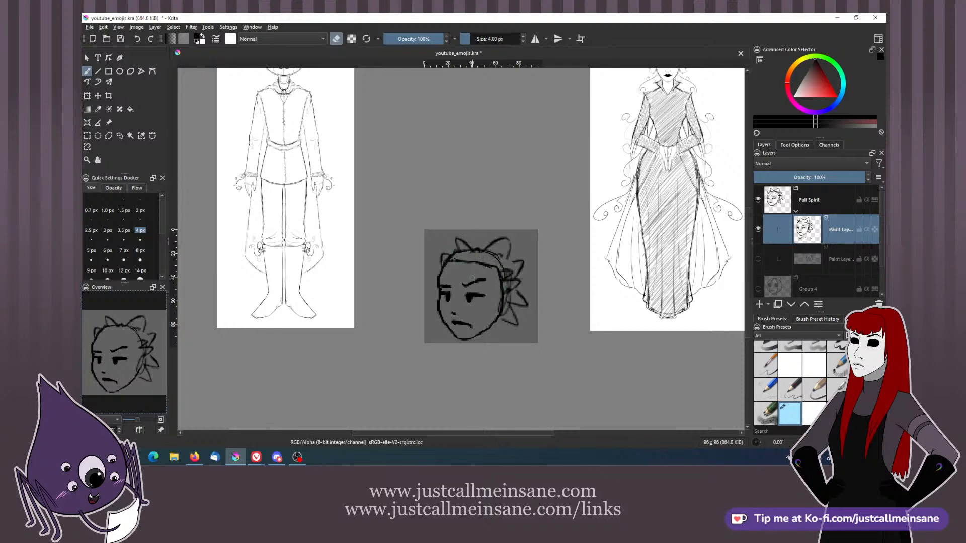
- Erase the angry head's hairline and redraw it as a smoother, slightly higher curve
scroll(472, 274, "down", 4)
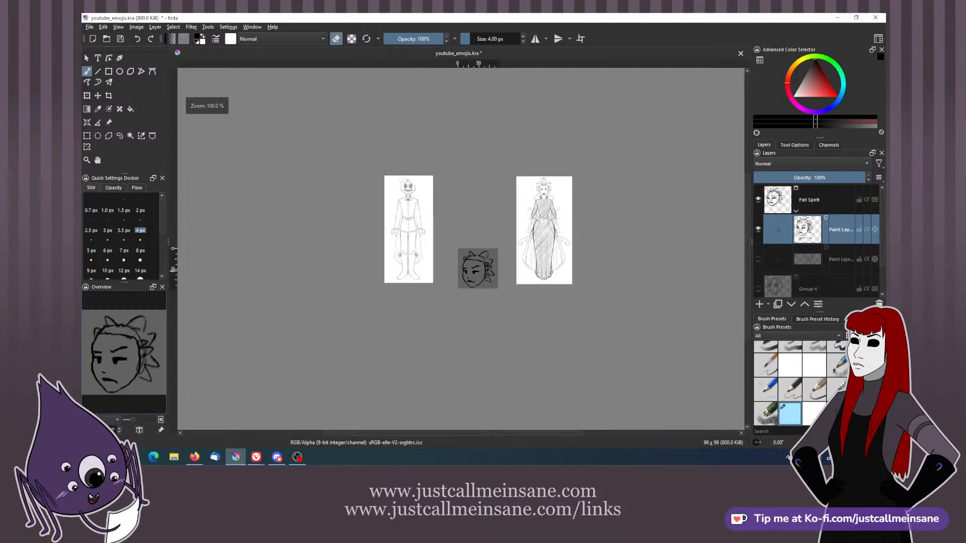
left_click_drag(506, 236, 492, 234)
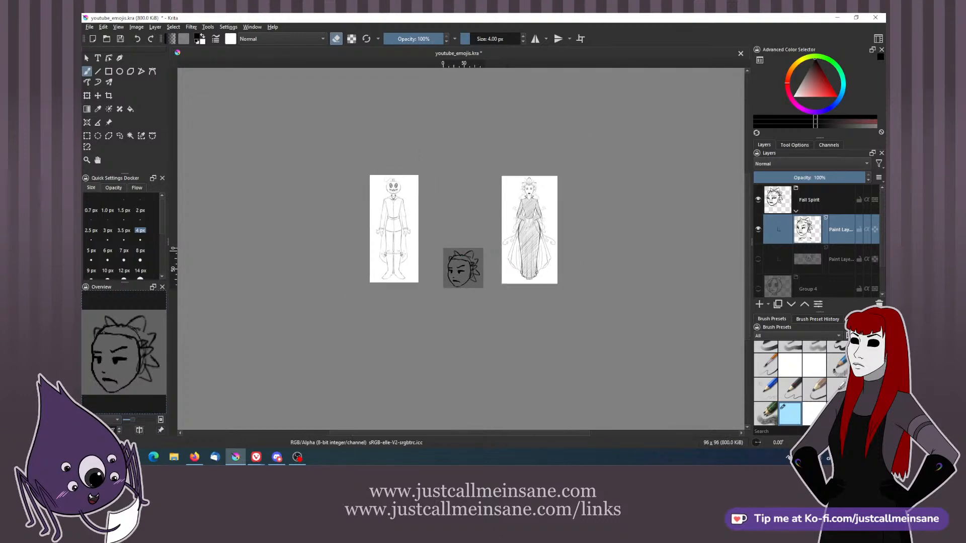
scroll(492, 254, "up", 5)
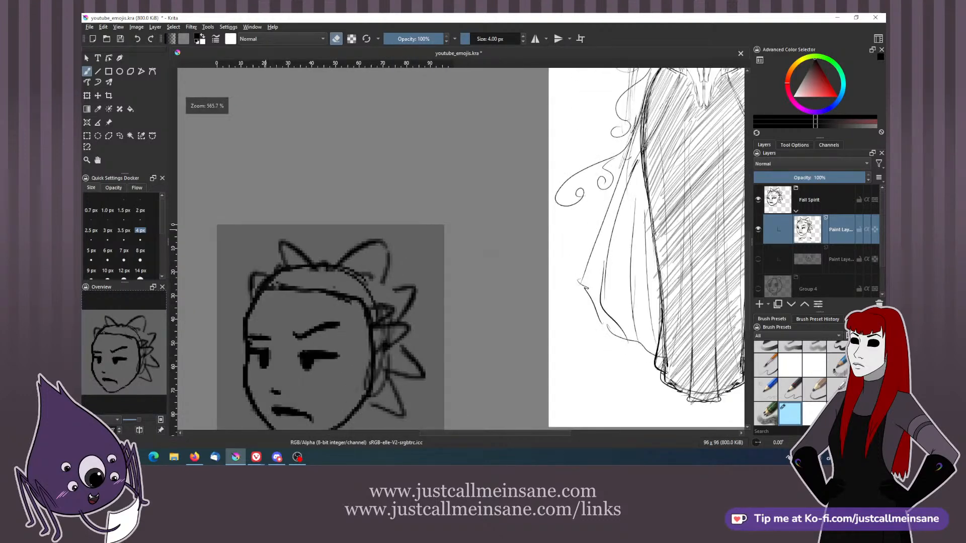
scroll(495, 260, "up", 2)
scroll(495, 260, "down", 1)
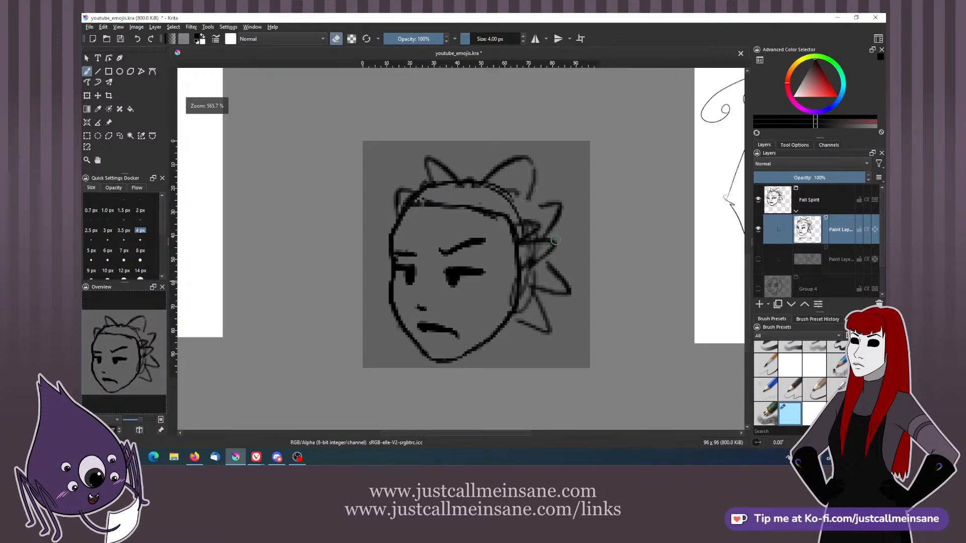
scroll(557, 240, "down", 1)
scroll(458, 211, "up", 1)
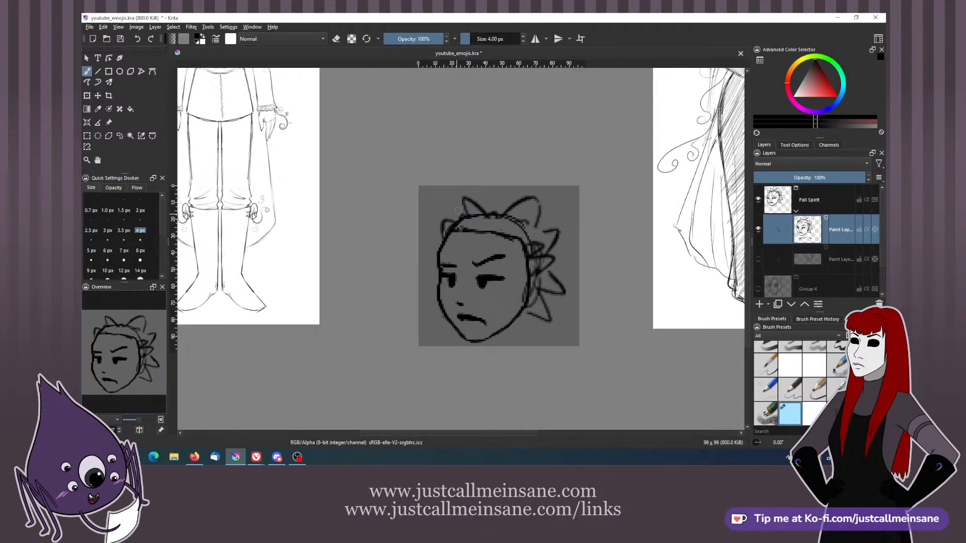
left_click_drag(473, 225, 461, 229)
key("e")
mouse_move(469, 227)
left_mouse_down()
mouse_move(458, 228)
mouse_move(503, 232)
mouse_move(522, 246)
mouse_move(443, 239)
mouse_move(517, 243)
mouse_move(486, 232)
mouse_move(522, 246)
left_mouse_up()
key("e")
key("e")
key("e")
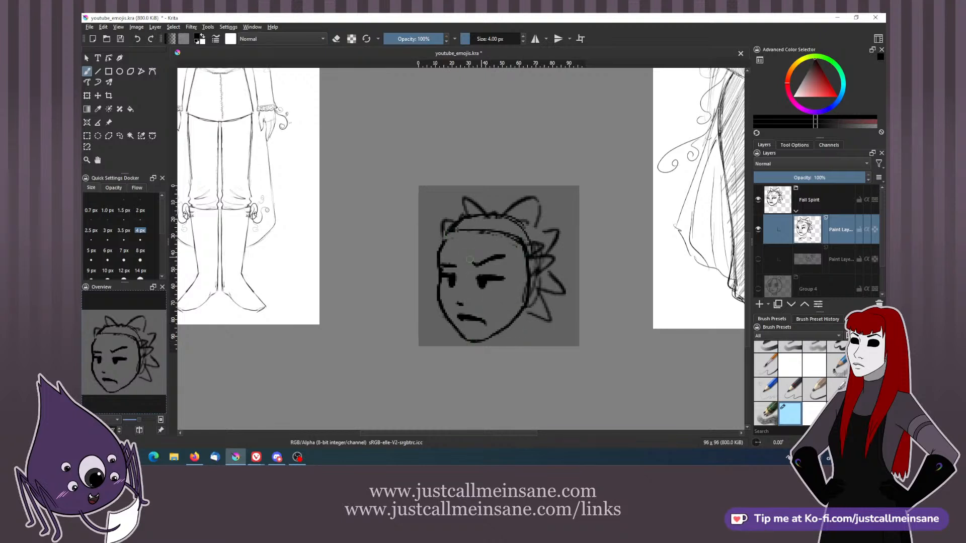
key("e")
key("e")
mouse_move(456, 263)
left_mouse_down()
mouse_move(441, 265)
mouse_move(449, 264)
left_mouse_up()
key("ctrl+z")
key("ctrl+z")
key("ctrl+z")
- Erase the angry head's far eyebrow and the lower parts of both eyes
key("e")
key("e")
left_click_drag(438, 263, 456, 264)
key("e")
key("e")
left_click_drag(451, 277, 486, 287)
key("e")
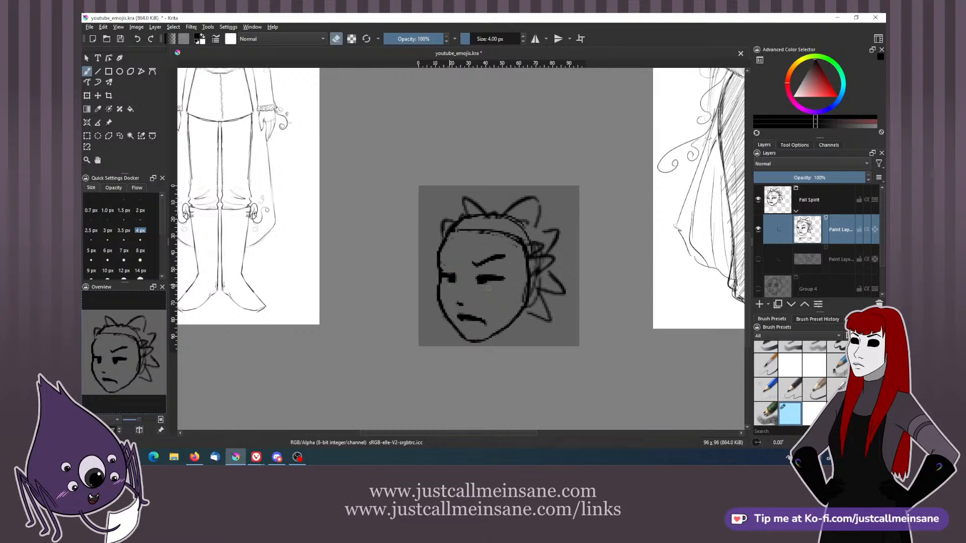
- Redraw both eyes with dark pupils and extended lashes, add the far eyebrow, and thicken the mouth
key("e")
left_click_drag(485, 280, 481, 283)
left_click_drag(501, 275, 439, 266)
left_click_drag(538, 245, 525, 235)
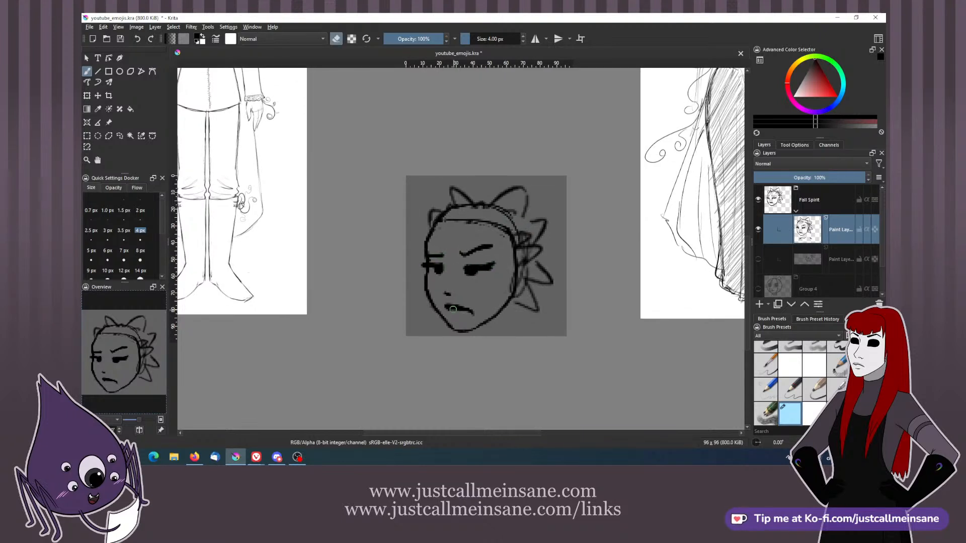
mouse_move(446, 308)
left_mouse_down()
mouse_move(473, 311)
mouse_move(450, 334)
left_mouse_up()
key("e")
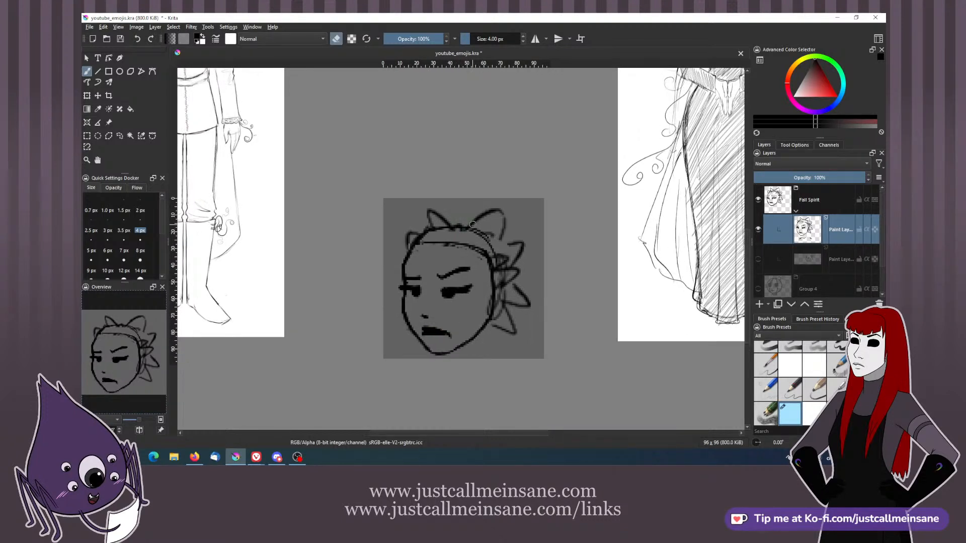
- Draw larger angular leaves over the crown and back of the angry head's hair
mouse_move(471, 226)
left_mouse_down()
mouse_move(453, 227)
mouse_move(470, 236)
mouse_move(453, 207)
mouse_move(465, 198)
mouse_move(495, 221)
mouse_move(480, 235)
mouse_move(465, 199)
mouse_move(445, 209)
mouse_move(528, 236)
mouse_move(525, 260)
mouse_move(509, 265)
left_mouse_up()
key("e")
left_click_drag(511, 262, 499, 231)
mouse_move(505, 242)
left_mouse_down()
mouse_move(493, 259)
mouse_move(517, 274)
mouse_move(485, 268)
mouse_move(514, 238)
mouse_move(519, 274)
mouse_move(485, 278)
mouse_move(479, 302)
left_mouse_up()
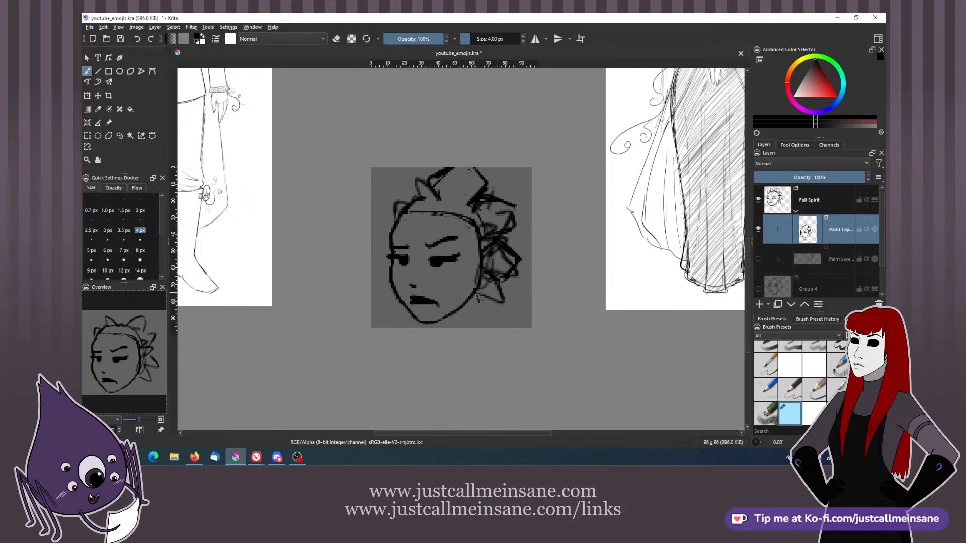
left_click_drag(462, 236, 472, 262)
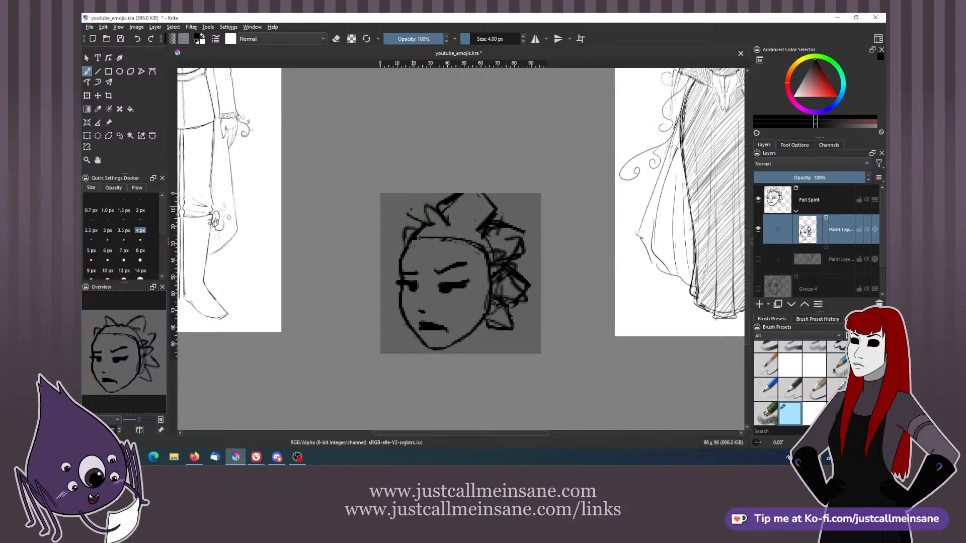
mouse_move(433, 198)
left_mouse_down()
mouse_move(442, 201)
mouse_move(412, 221)
left_mouse_up()
- Erase most of the angry head's leaf hair with an eraser preset and switch back to the drawing brush preset
scroll(437, 159, "down", 4)
scroll(437, 159, "up", 4)
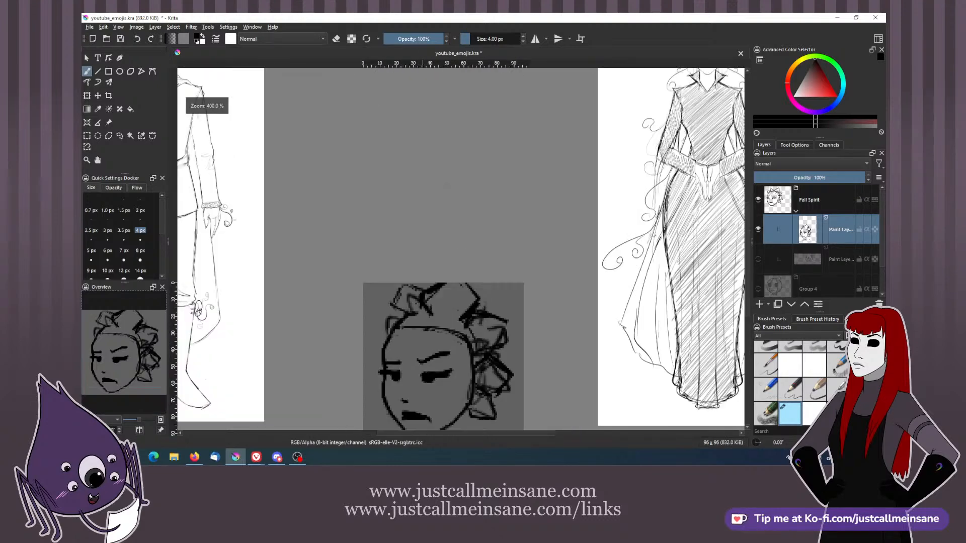
scroll(500, 319, "down", 2)
right_click(508, 305)
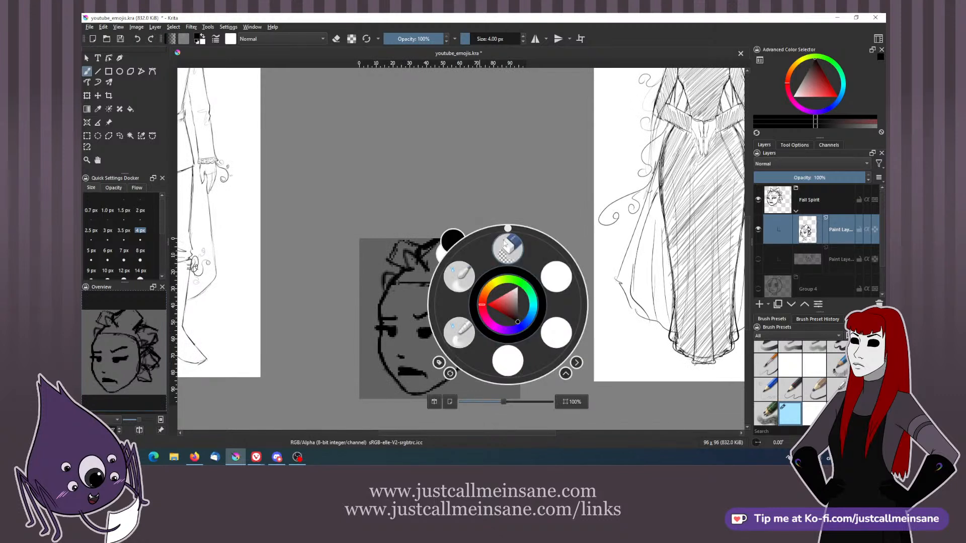
left_click(505, 244)
mouse_move(482, 259)
left_mouse_down()
mouse_move(498, 299)
mouse_move(481, 373)
mouse_move(493, 340)
mouse_move(478, 257)
mouse_move(464, 246)
mouse_move(393, 257)
mouse_move(486, 254)
mouse_move(472, 242)
mouse_move(480, 264)
mouse_move(475, 252)
mouse_move(450, 264)
left_mouse_up()
key("ctrl+z")
mouse_move(463, 244)
left_mouse_down()
mouse_move(403, 244)
mouse_move(478, 258)
mouse_move(512, 282)
mouse_move(492, 380)
mouse_move(505, 309)
mouse_move(479, 282)
left_mouse_up()
right_click(494, 302)
left_click(542, 273)
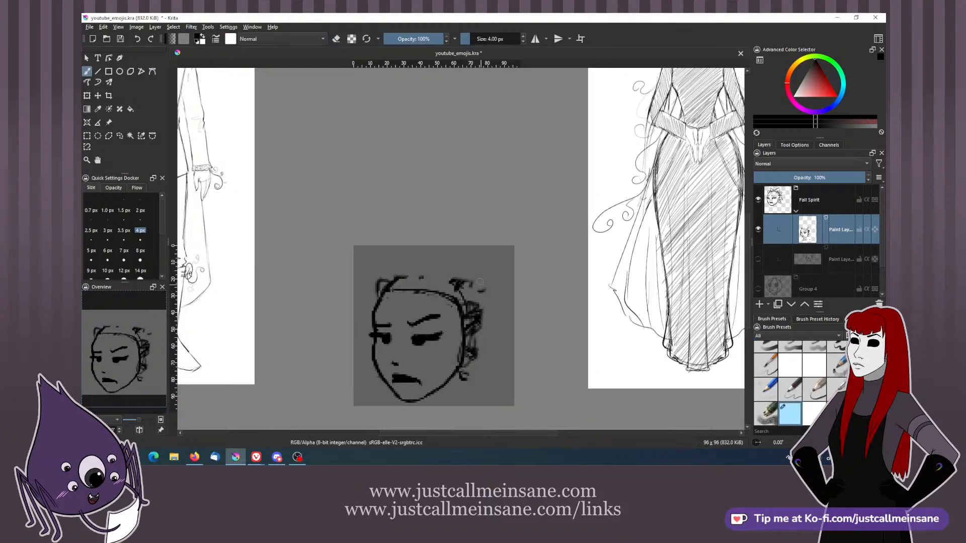
- Redraw the top and back of the angry head's outline and erase the leftover hair marks
scroll(453, 271, "down", 2)
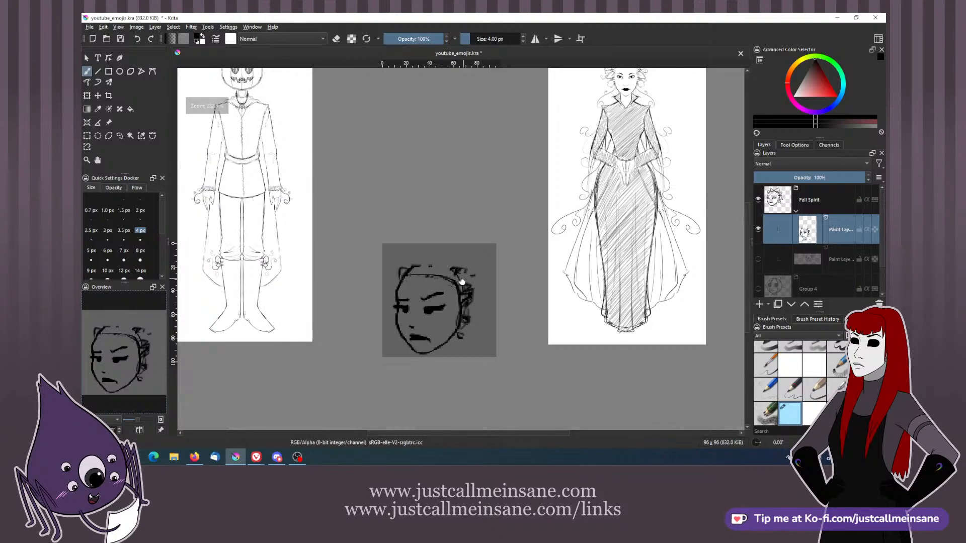
mouse_move(438, 262)
left_mouse_down()
mouse_move(461, 313)
mouse_move(460, 362)
mouse_move(462, 332)
mouse_move(444, 371)
mouse_move(419, 381)
left_mouse_up()
key("e")
key("e")
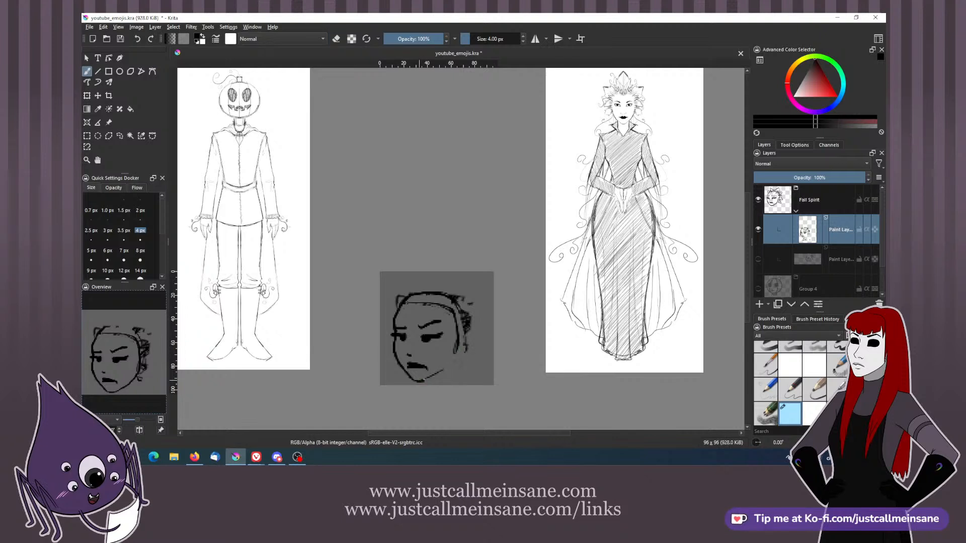
key("e")
mouse_move(466, 332)
left_mouse_down()
mouse_move(468, 312)
mouse_move(448, 297)
mouse_move(465, 339)
left_mouse_up()
key("e")
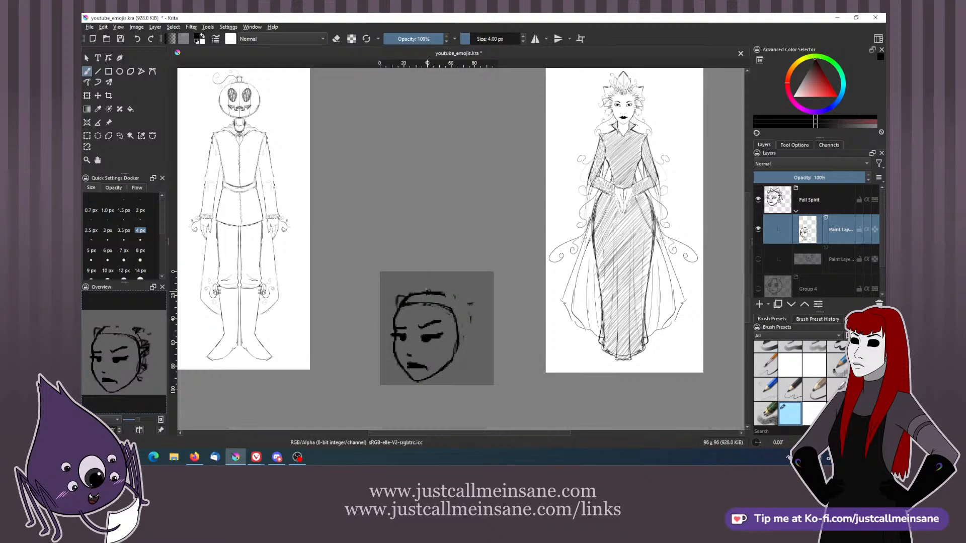
- Draw separate large angular leaves around the crown and back of the angry head
mouse_move(443, 294)
left_mouse_down()
mouse_move(473, 293)
mouse_move(477, 313)
left_mouse_up()
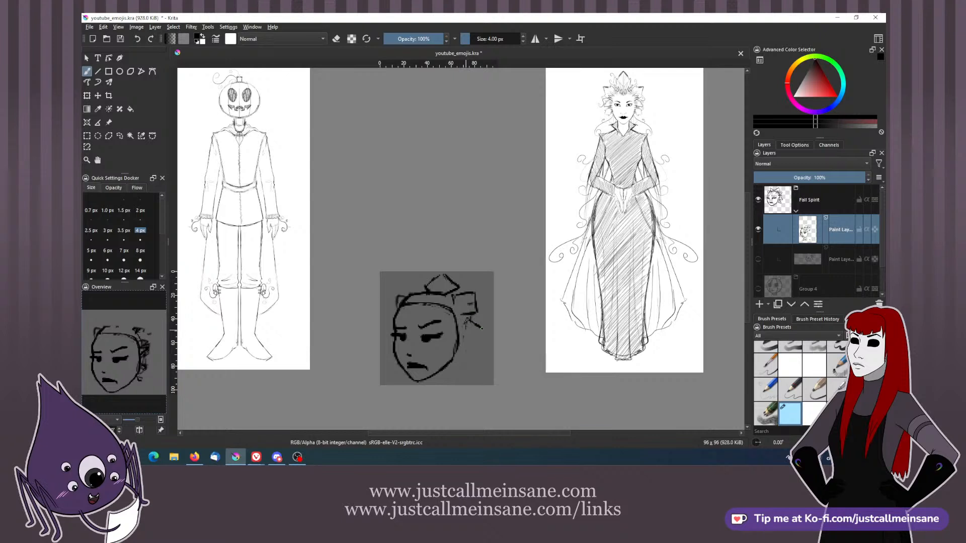
left_click_drag(451, 359, 474, 368)
left_click_drag(400, 294, 402, 278)
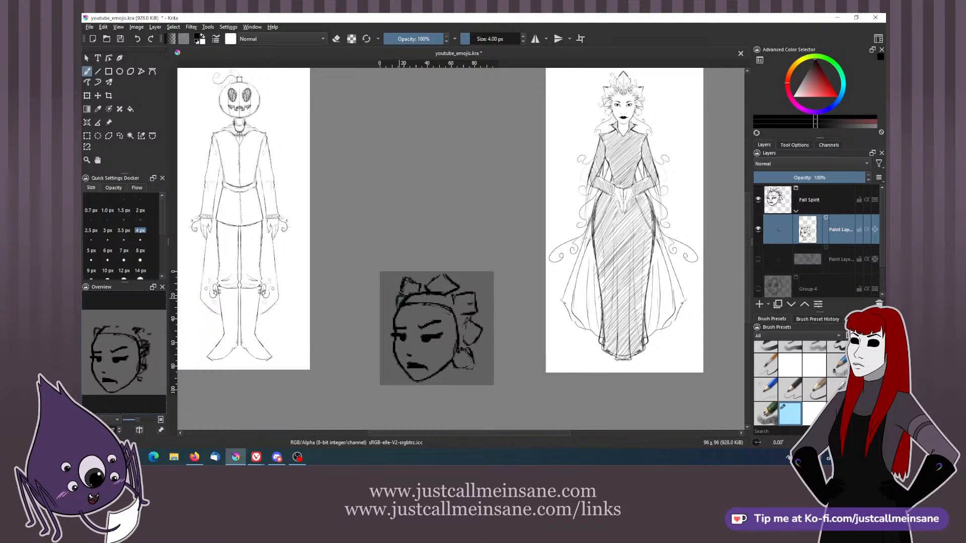
- Add short spiky hair strokes along the angry head's hairline and clean up the side of the face
left_click_drag(436, 296, 426, 305)
mouse_move(445, 301)
left_mouse_down()
mouse_move(435, 308)
mouse_move(449, 315)
left_mouse_up()
left_click_drag(461, 318, 461, 329)
left_click_drag(410, 297, 404, 304)
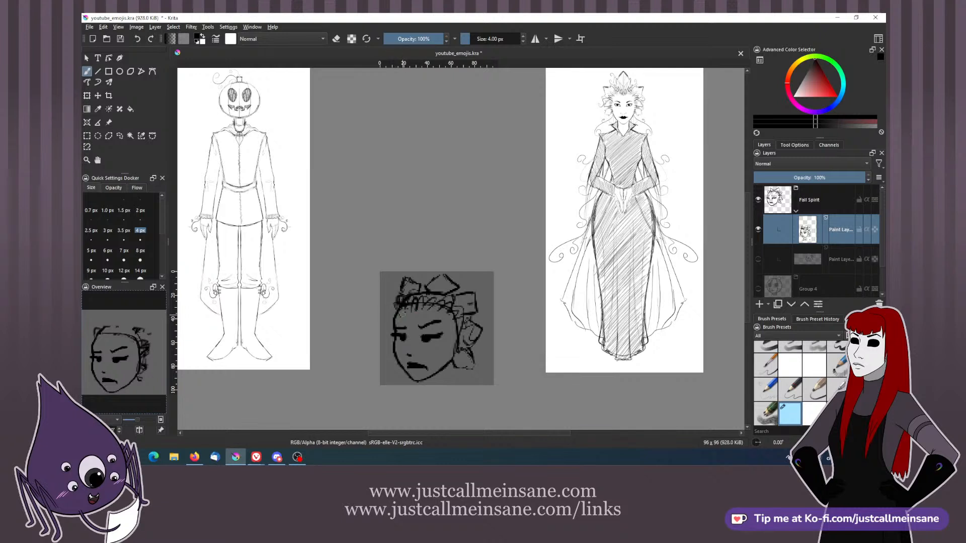
key("e")
key("e")
key("e")
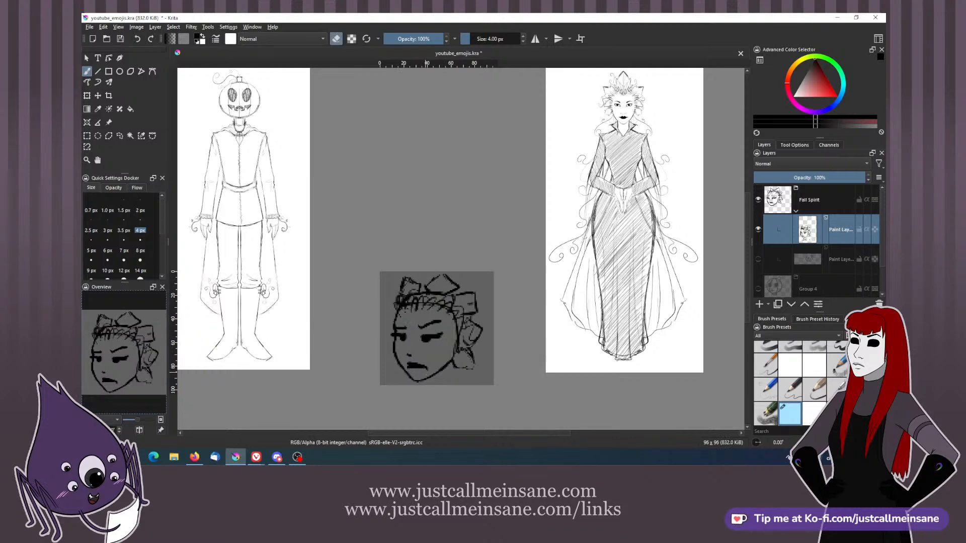
mouse_move(444, 336)
left_mouse_down()
mouse_move(456, 278)
mouse_move(457, 317)
left_mouse_up()
key("e")
- Hide the angry head's layer, and show and select the smiling head's layer
left_click(758, 229)
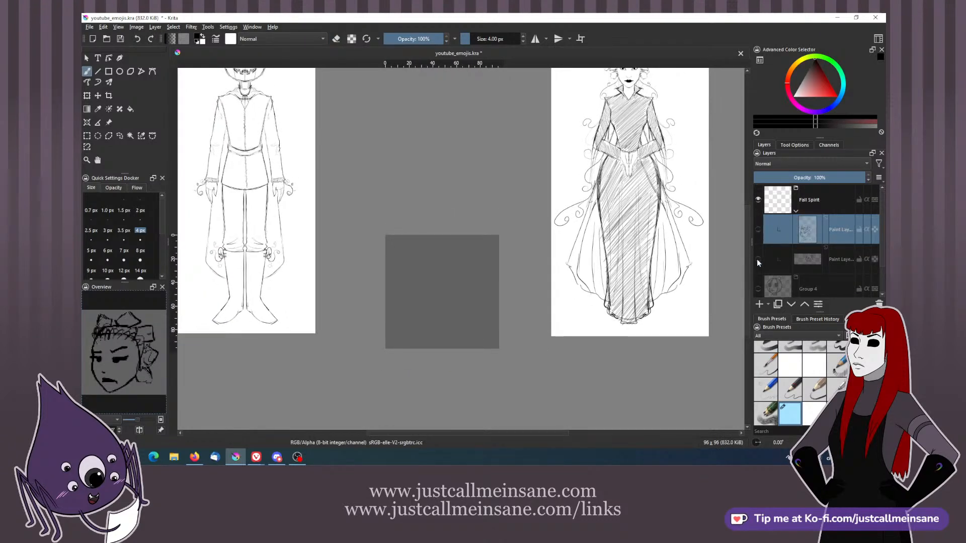
left_click(758, 259)
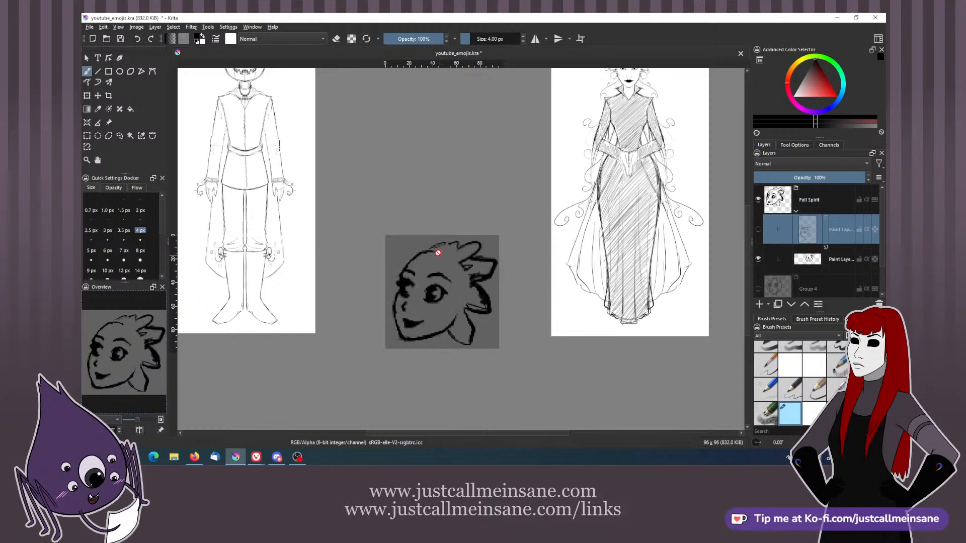
left_click(812, 259)
- Add short spiky hair strokes along the smiling head's crown and hairline, erasing stray marks between them
key("e")
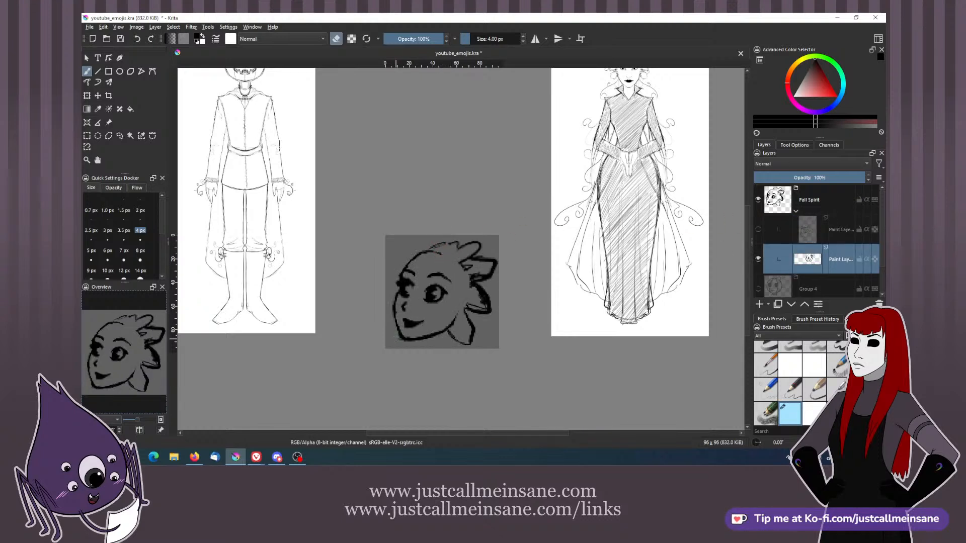
key("e")
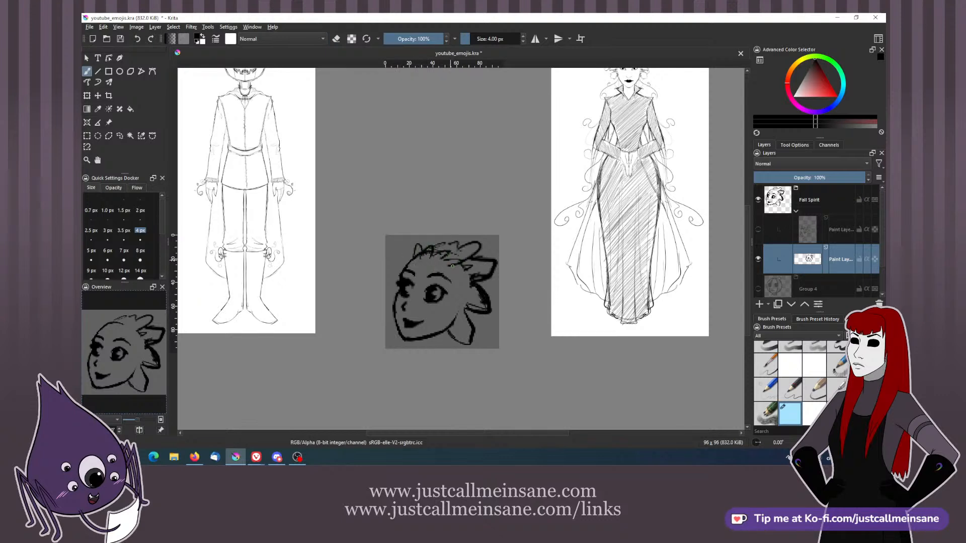
left_click_drag(467, 288, 456, 279)
mouse_move(473, 295)
left_mouse_down()
mouse_move(460, 283)
mouse_move(455, 309)
left_mouse_up()
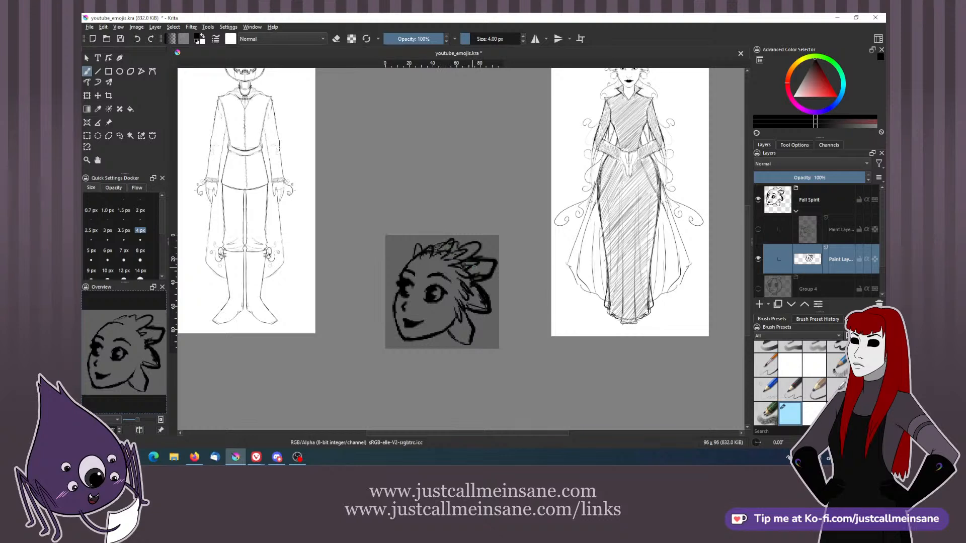
key("e")
left_click(410, 284)
key("e")
left_click_drag(439, 291, 440, 263)
left_click_drag(466, 300, 466, 306)
key("e")
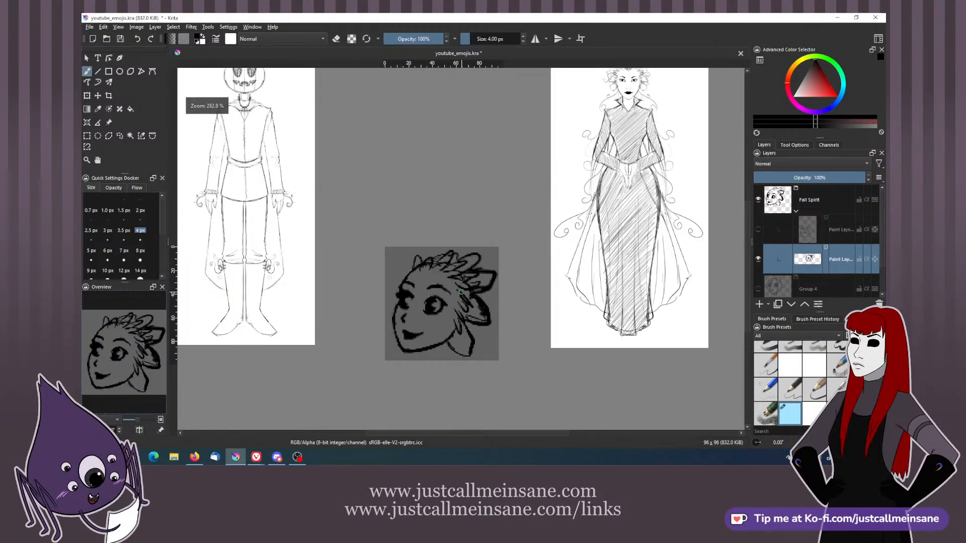
- Erase the leaf behind the smiling head's neck and redraw the lower back leaves as larger angular shapes
left_click_drag(447, 344, 453, 352)
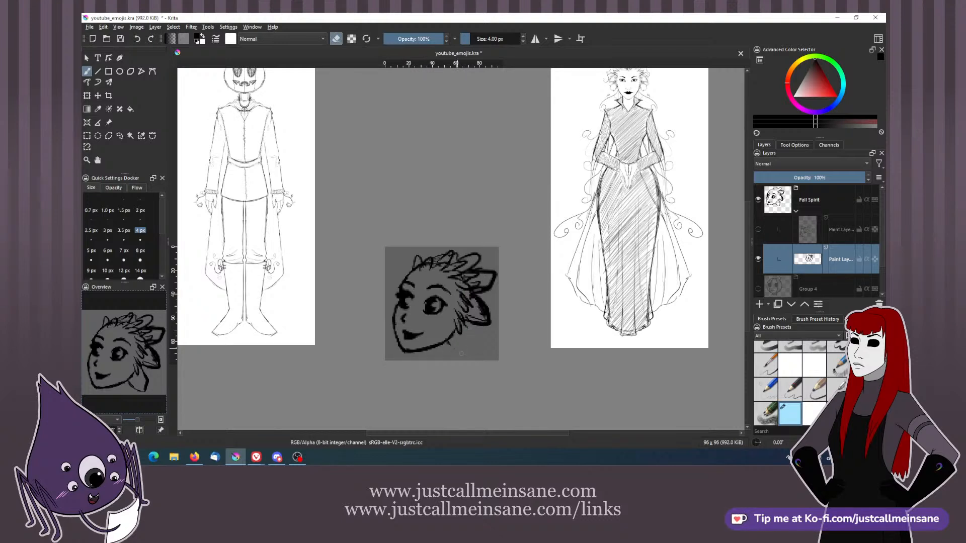
key("e")
mouse_move(448, 339)
left_mouse_down()
mouse_move(462, 352)
mouse_move(477, 347)
left_mouse_up()
mouse_move(481, 323)
left_mouse_down()
mouse_move(484, 336)
mouse_move(487, 315)
mouse_move(493, 337)
left_mouse_up()
key("e")
key("e")
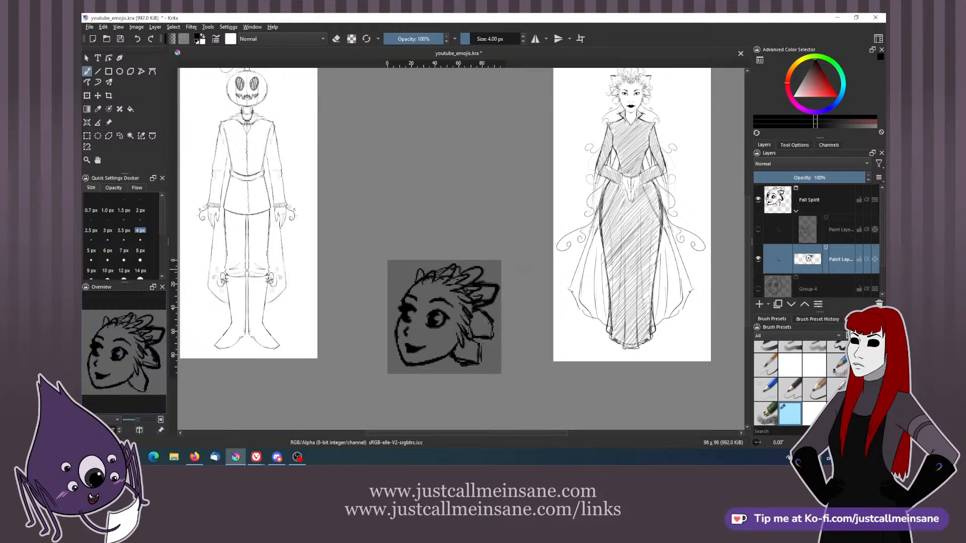
- Hide the smiling head's layer and add a new empty paint layer in the Fall Spirit group
scroll(534, 242, "down", 2)
left_click_drag(526, 242, 502, 258)
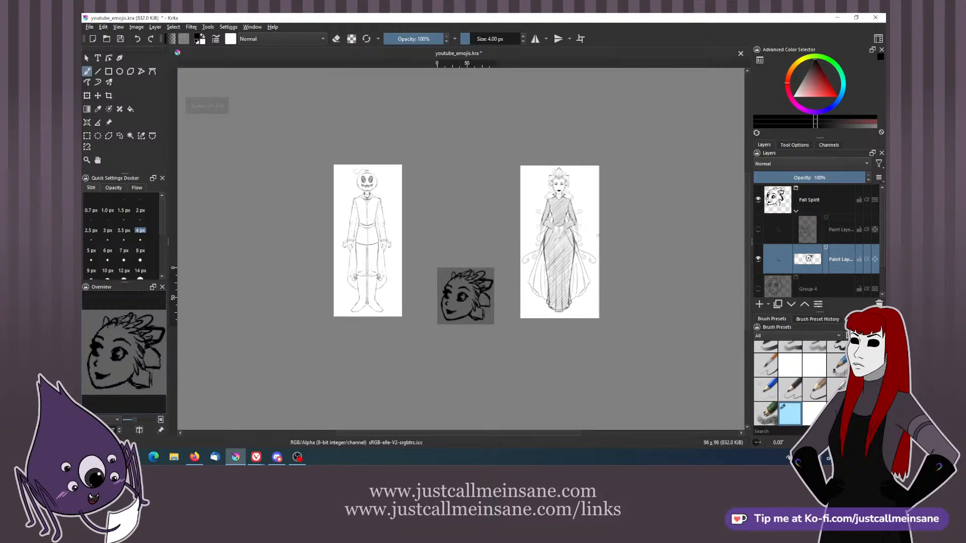
left_click(757, 259)
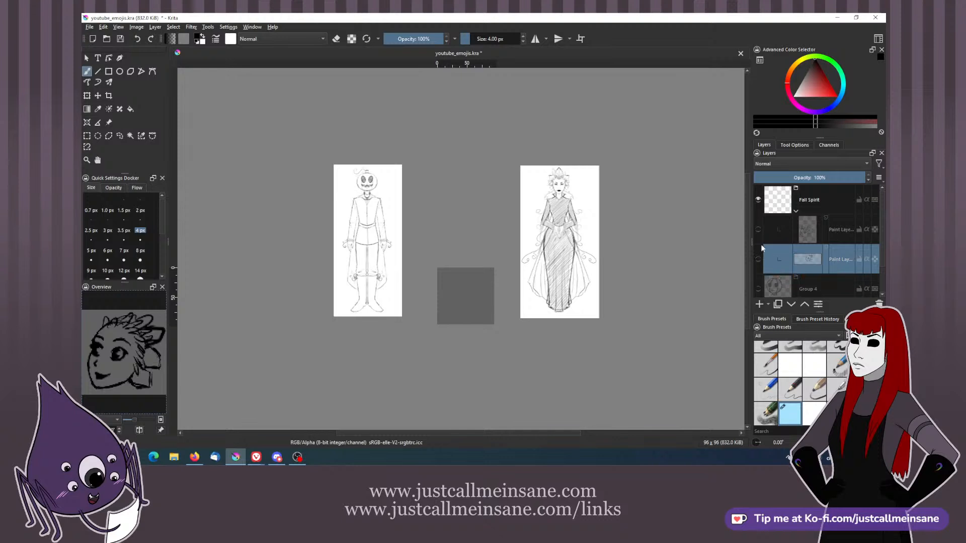
left_click(759, 305)
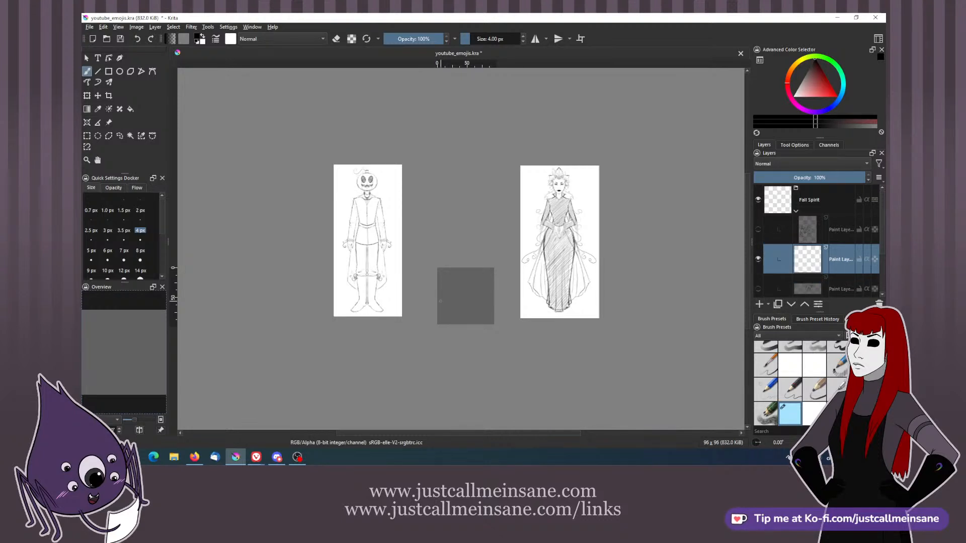
- Start adding a reference image and preview the files in the FallSpirit folder to find a suitable head drawing
left_click(109, 122)
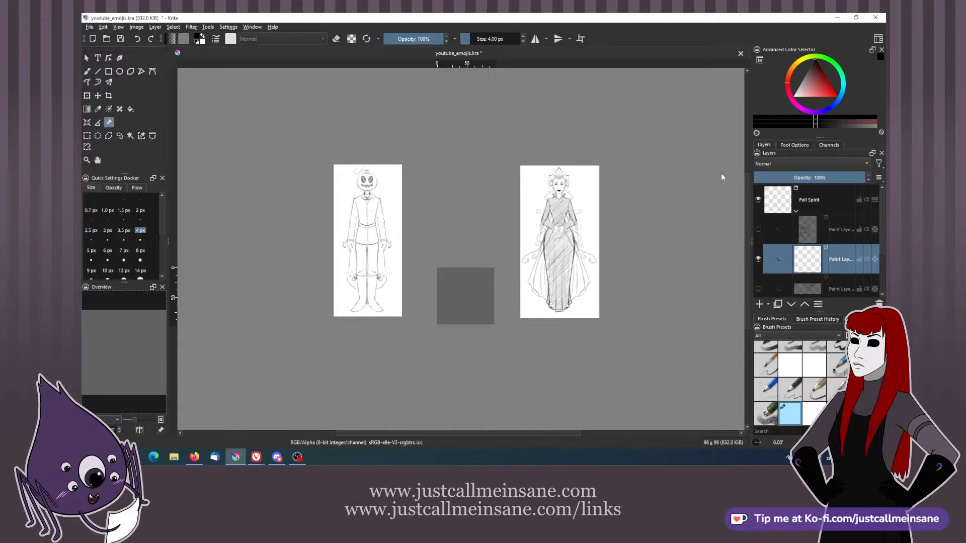
left_click(791, 145)
left_click(764, 186)
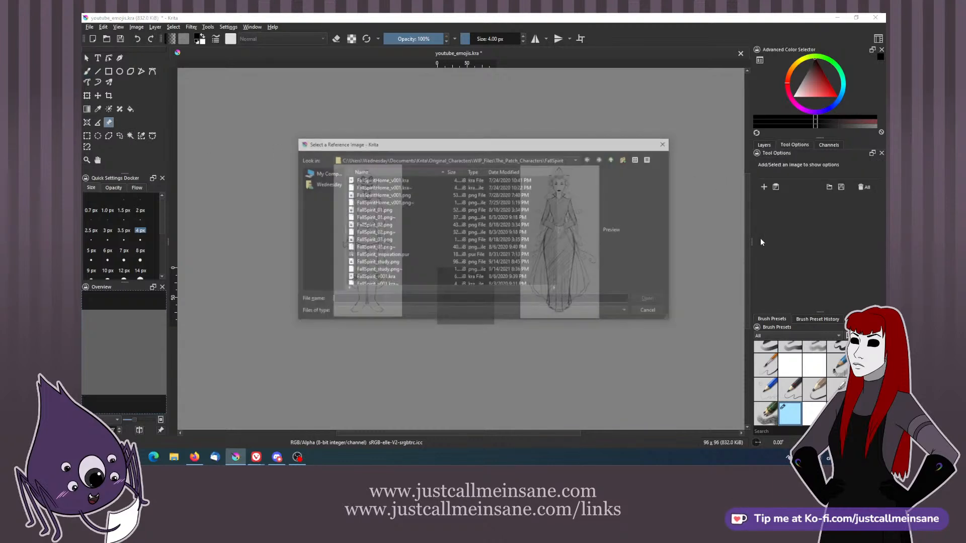
left_click(400, 209)
left_click(400, 202)
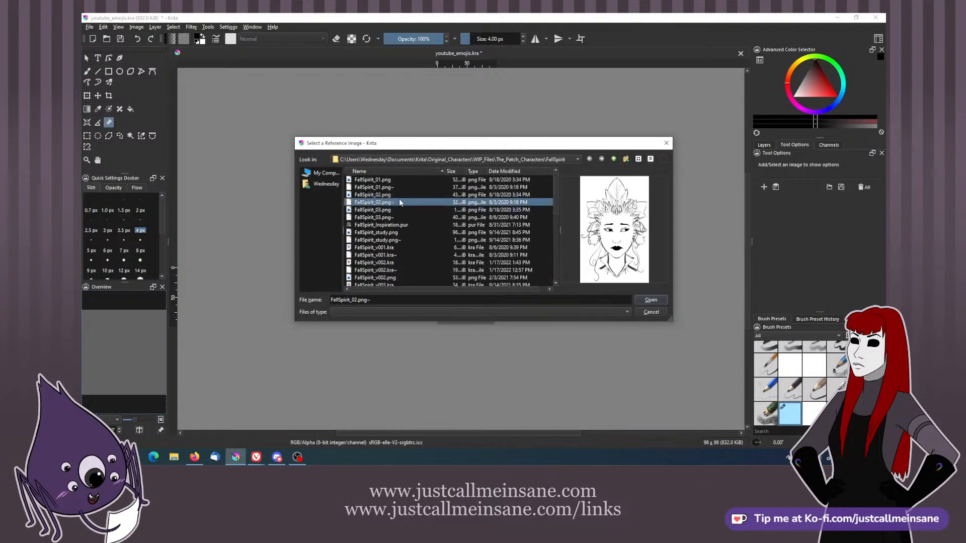
left_click(397, 194)
left_click(394, 186)
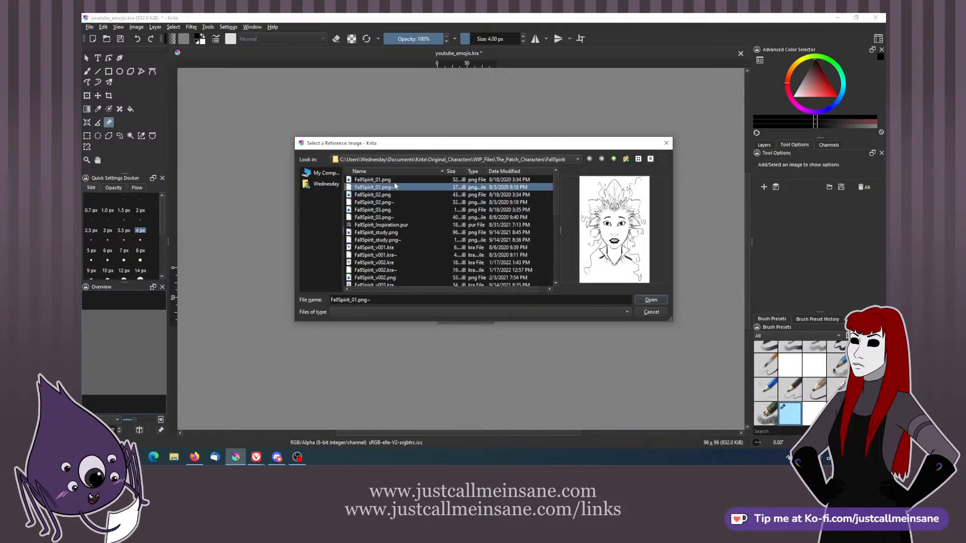
left_click(393, 180)
left_click(409, 253)
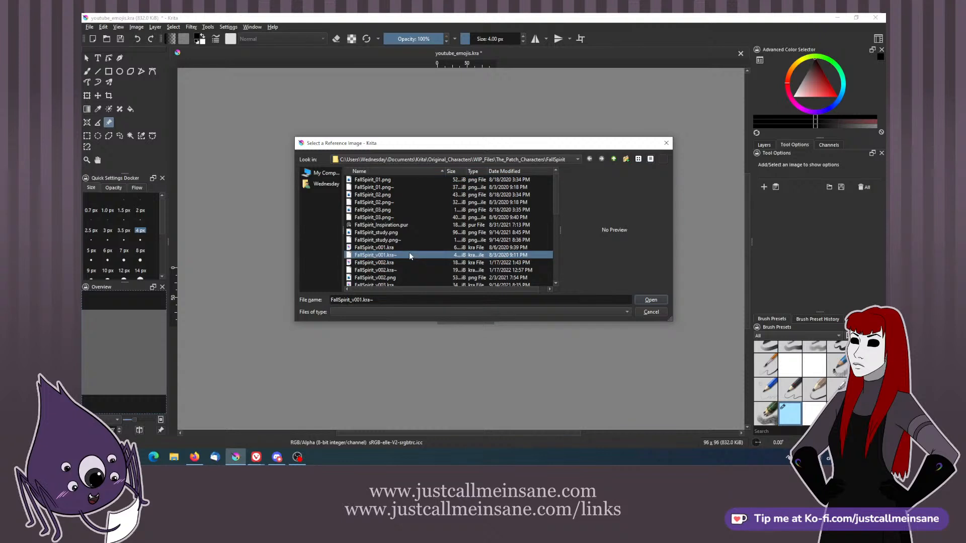
left_click(402, 247)
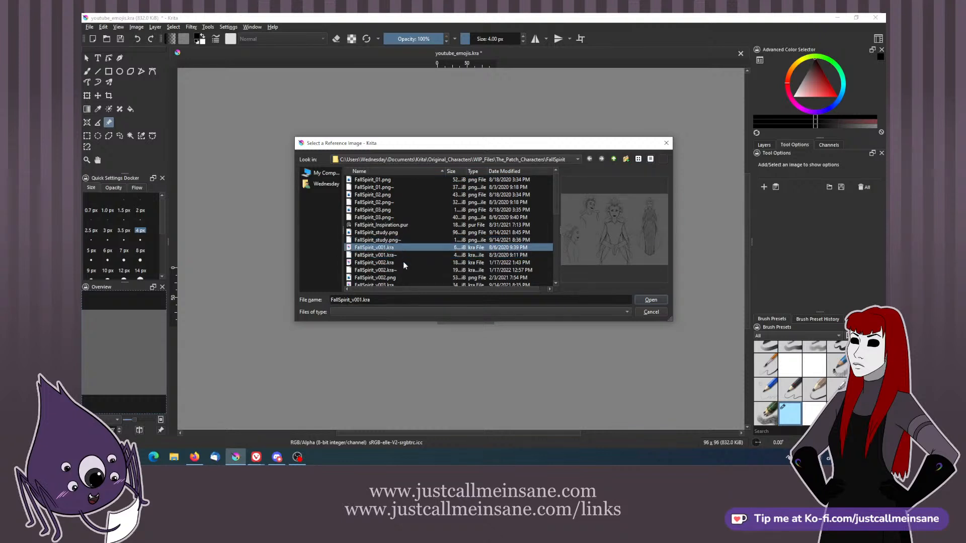
left_click(403, 262)
left_click(400, 277)
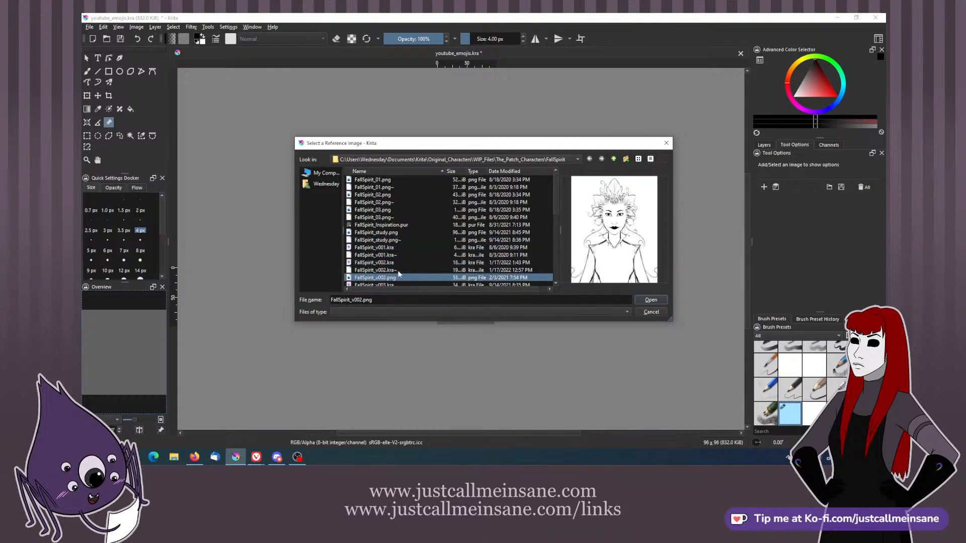
scroll(402, 264, "down", 1)
left_click(397, 264)
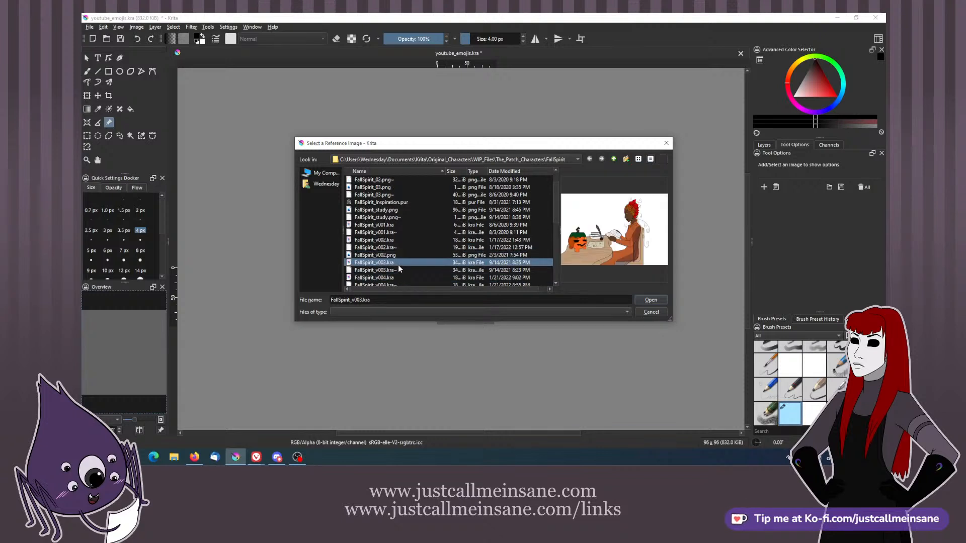
left_click(394, 278)
scroll(405, 262, "down", 2)
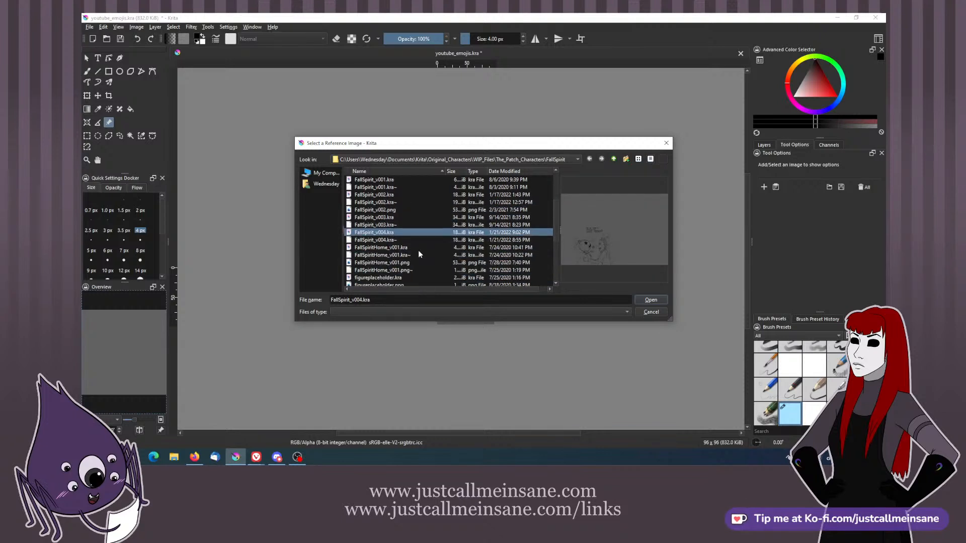
left_click(408, 263)
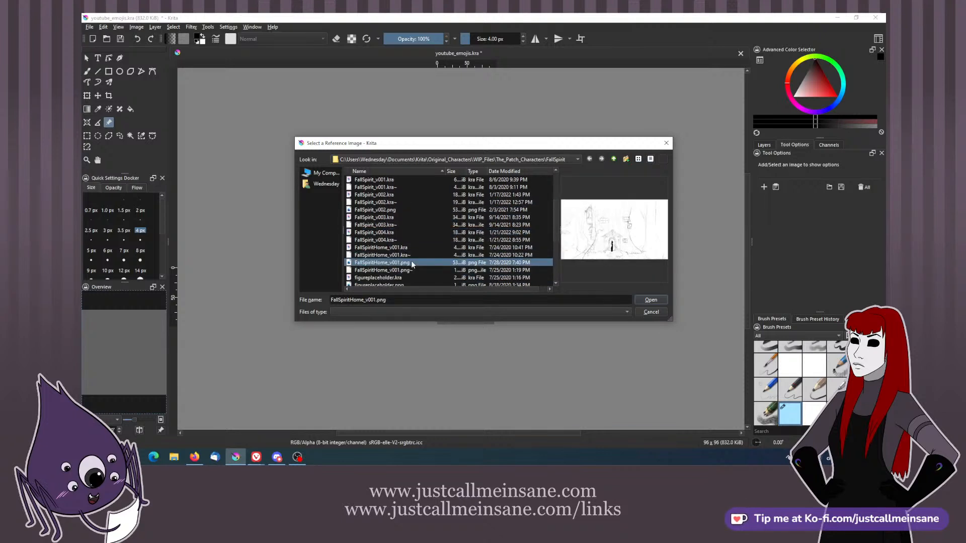
scroll(411, 260, "up", 3)
left_click(406, 210)
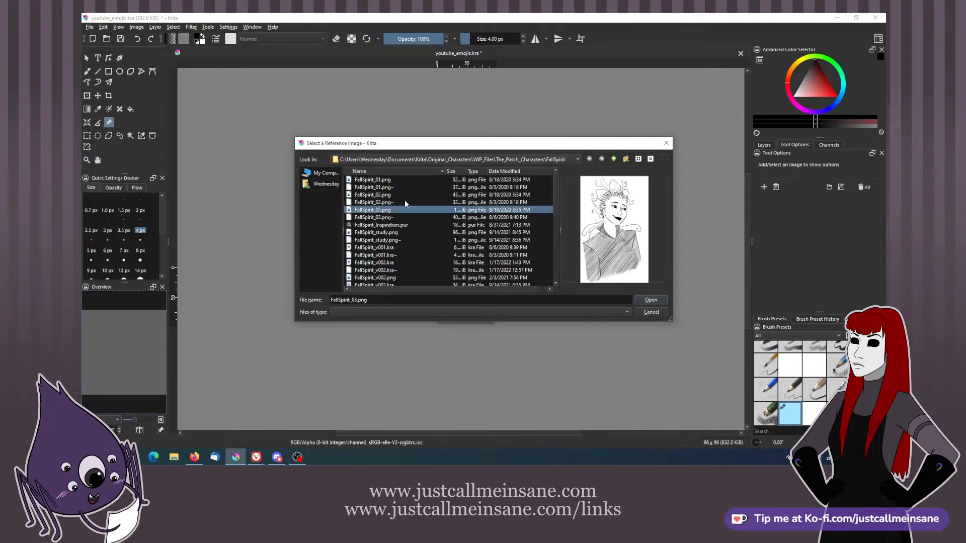
left_click(403, 195)
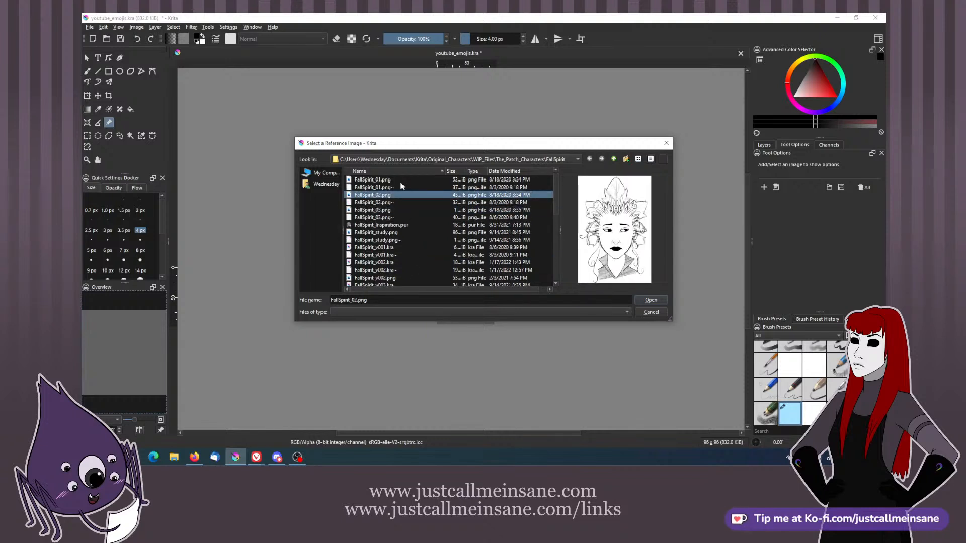
- Add FallSpirit_01.png as a reference image and move it near the two full-body references
left_click(401, 180)
left_click(651, 300)
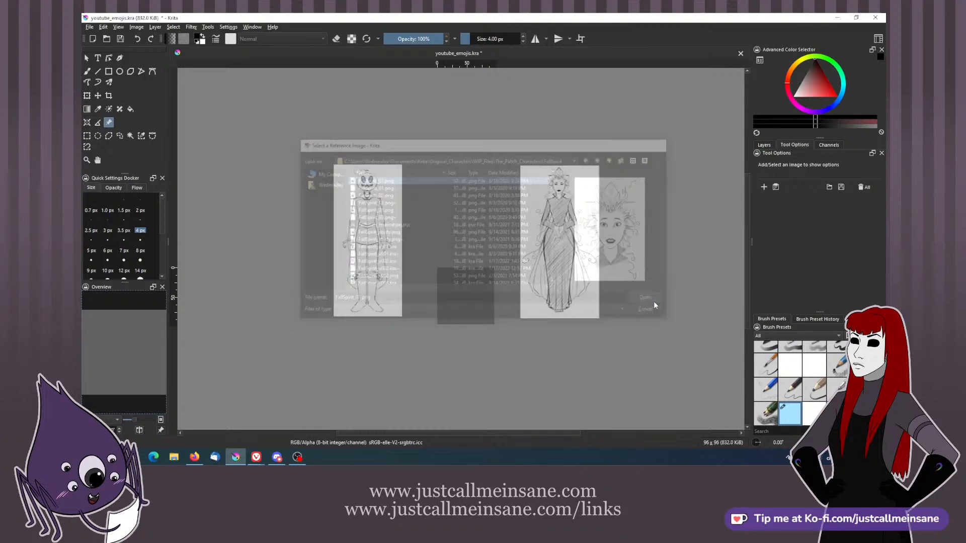
left_click_drag(437, 270, 378, 185)
key("ctrl+z")
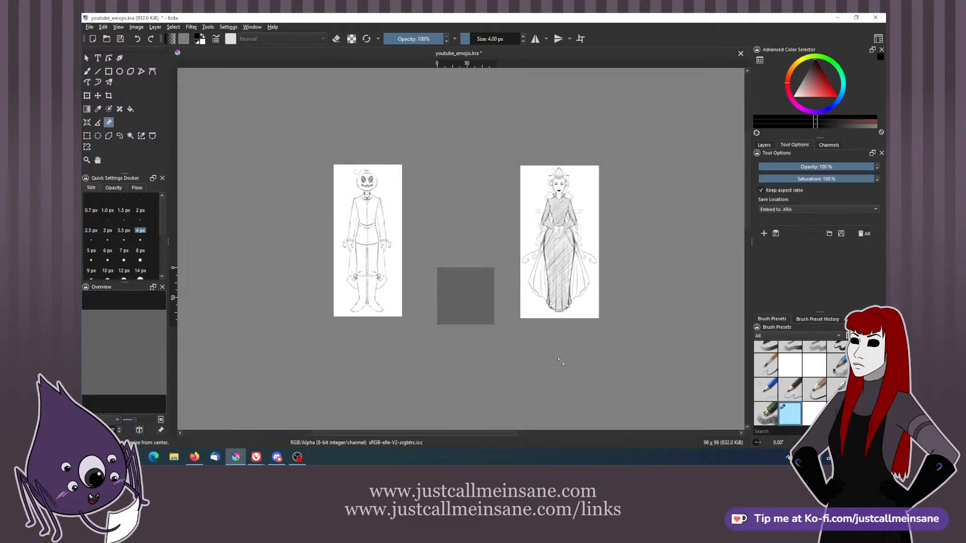
scroll(568, 354, "down", 3)
left_click_drag(617, 417, 558, 245)
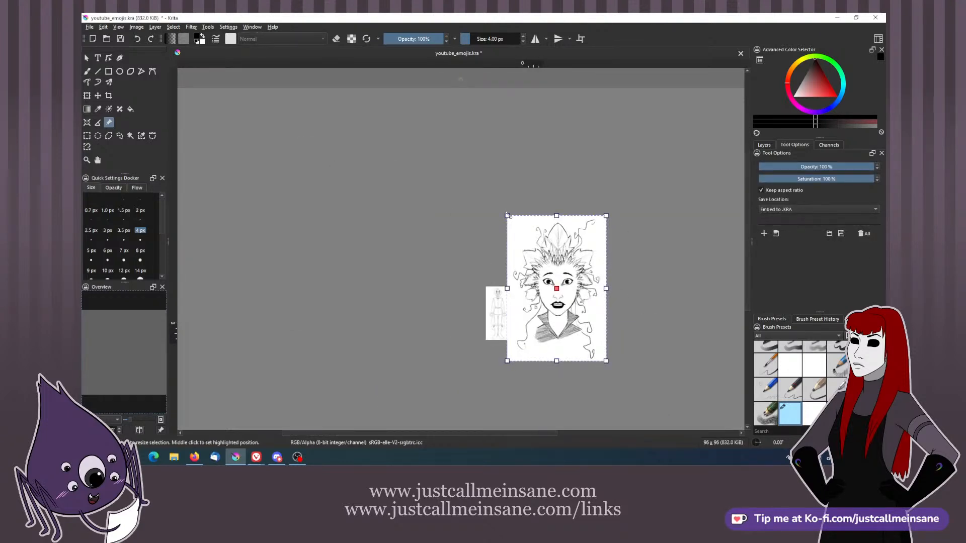
- Scale down the head portrait reference and place it above the canvas between the two full-body references
left_click_drag(508, 216, 545, 280)
scroll(546, 291, "up", 6)
scroll(490, 319, "down", 4)
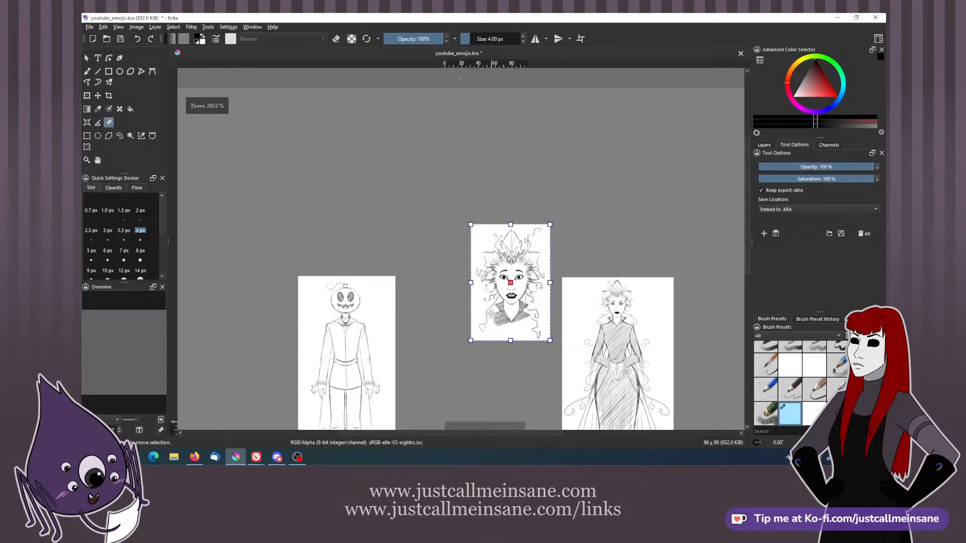
scroll(530, 367, "up", 1)
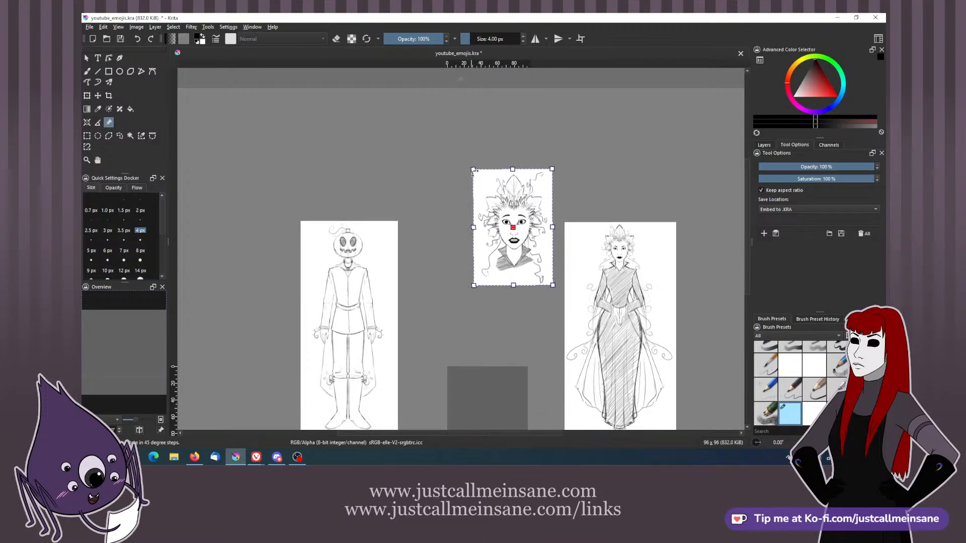
left_click_drag(473, 168, 495, 200)
left_click_drag(521, 238, 487, 276)
left_click_drag(561, 313, 556, 241)
- Move the head portrait reference to the canvas's right side, overlapping the gowned figure, and return to the brush
key("b")
scroll(543, 270, "up", 2)
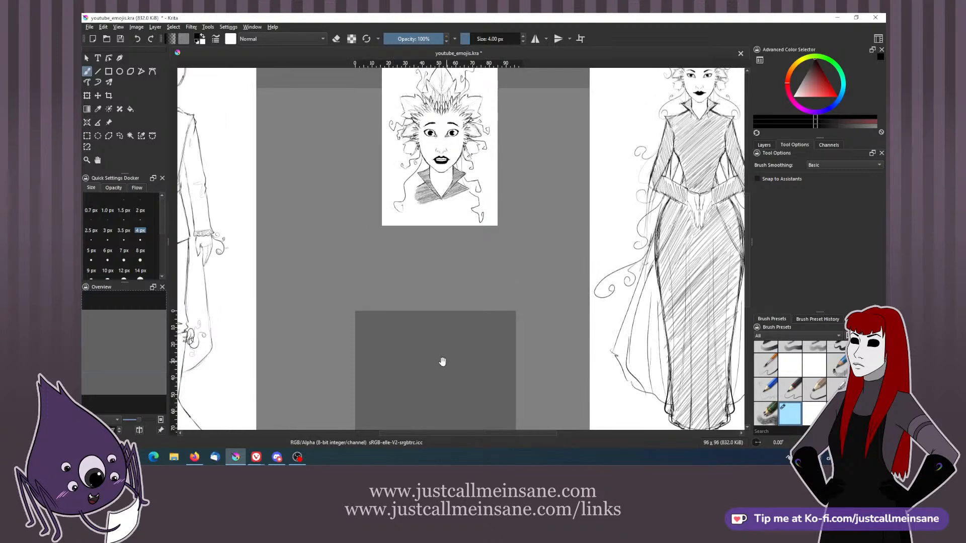
left_click_drag(442, 360, 439, 338)
left_click_drag(426, 299, 431, 282)
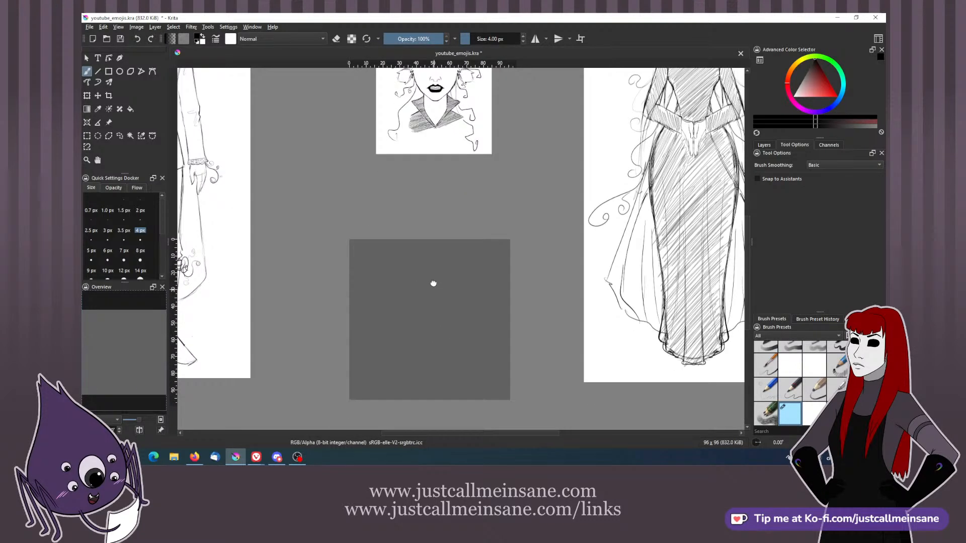
left_click_drag(592, 213, 592, 215)
left_click_drag(519, 209, 526, 233)
left_click(109, 123)
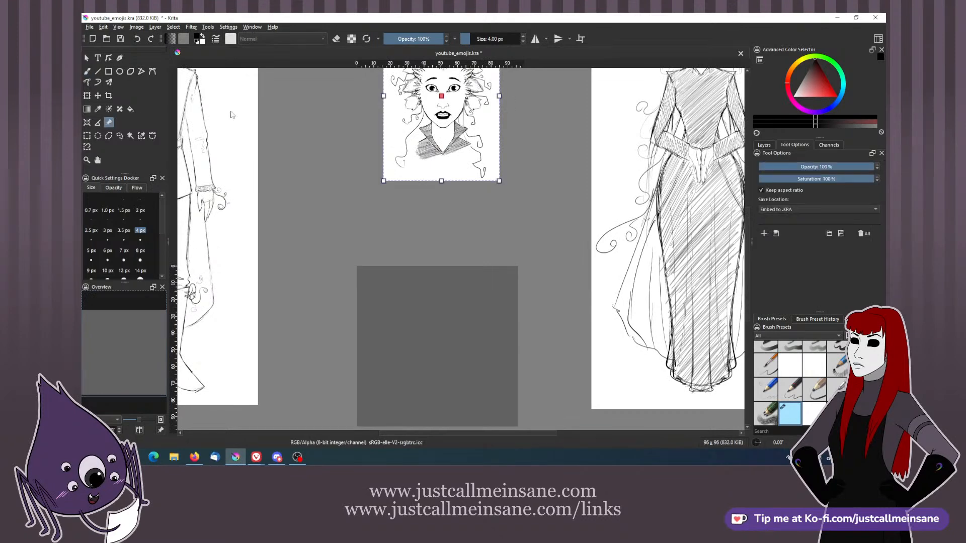
left_click_drag(402, 140, 552, 242)
key("b")
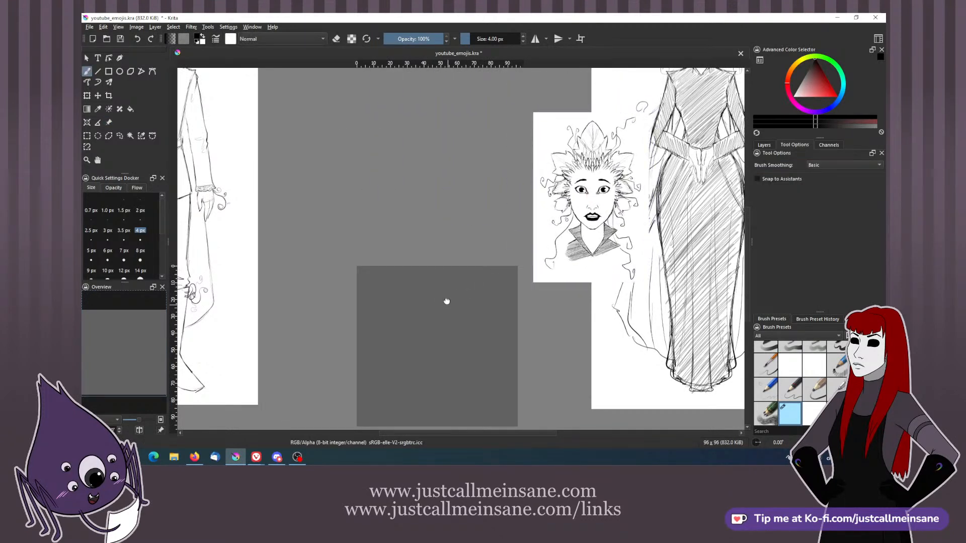
- Nudge the head portrait closer to the canvas and lower the gowned figure reference so its head sits beside the portrait
left_click_drag(446, 302, 435, 254)
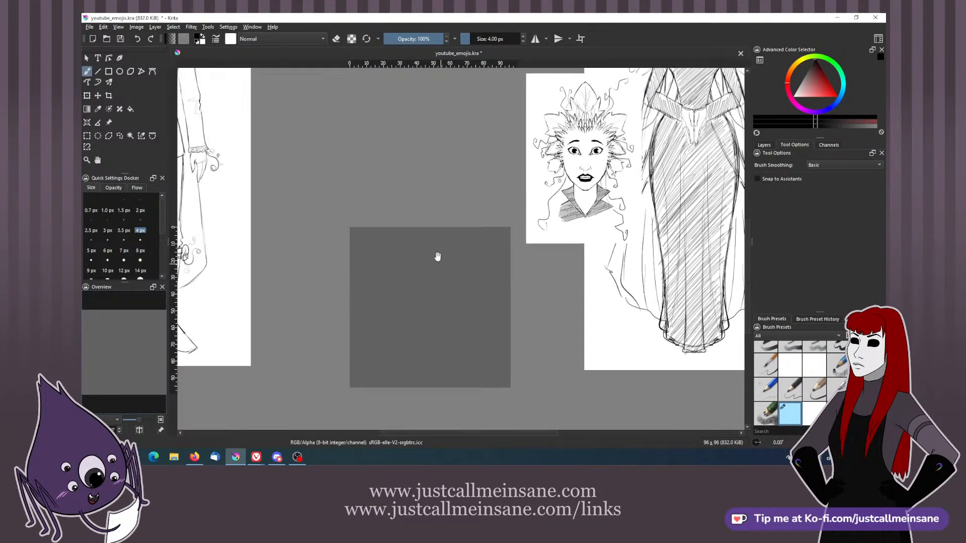
left_click(109, 123)
left_click_drag(546, 171, 535, 195)
left_click_drag(678, 102, 671, 316)
- Lower the pumpkin-headed figure reference so its head sits beside the canvas, and return to the brush
left_click(225, 175)
left_click_drag(229, 132, 278, 308)
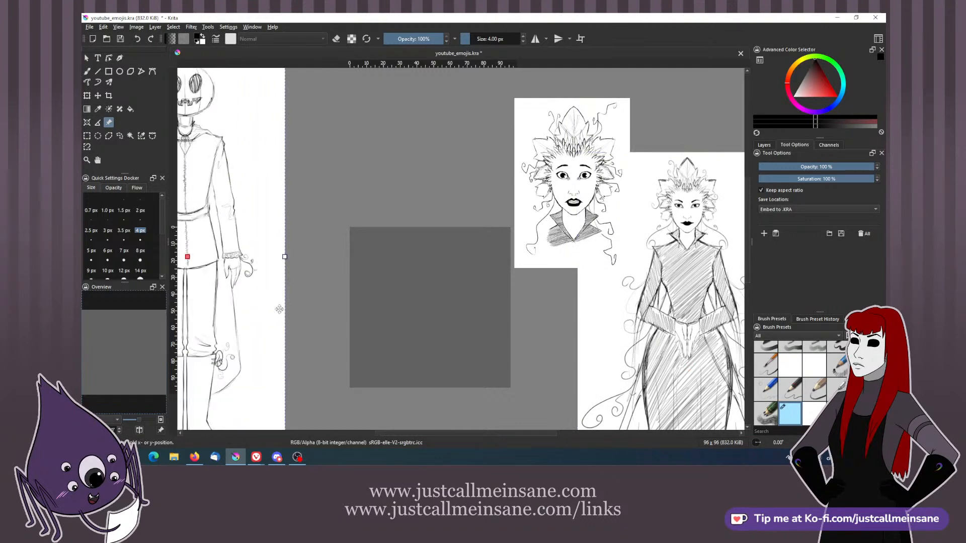
left_click_drag(274, 226, 272, 257)
key("b")
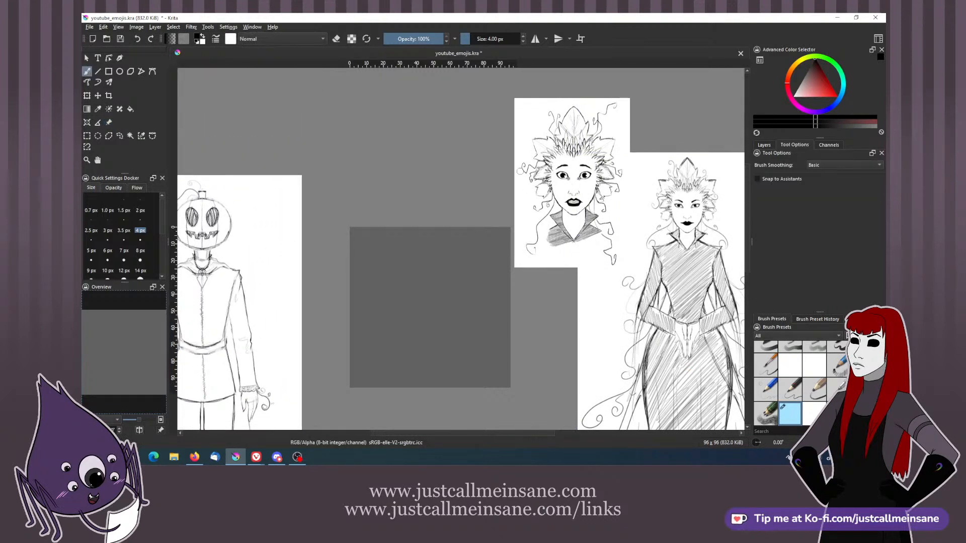
mouse_move(402, 273)
left_mouse_down()
mouse_move(455, 310)
mouse_move(402, 314)
mouse_move(418, 232)
mouse_move(405, 237)
mouse_move(394, 287)
mouse_move(403, 269)
mouse_move(443, 306)
mouse_move(436, 287)
mouse_move(455, 278)
mouse_move(451, 291)
left_mouse_up()
key("ctrl+z")
key("ctrl+z")
key("ctrl+z")
key("ctrl+z")
key("ctrl+z")
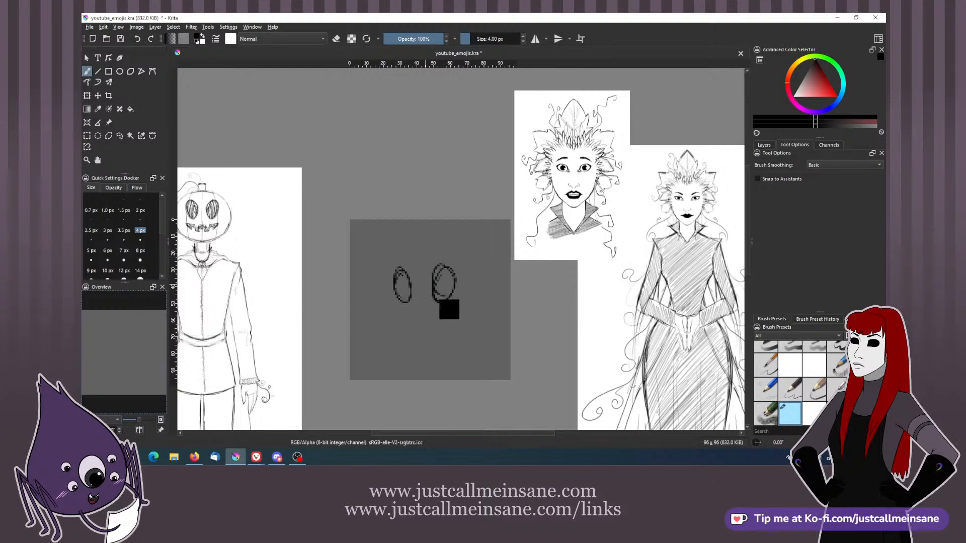
- Sketch two small slanted oval eyes with raised brows, a nose mark and a small open mouth on the canvas
mouse_move(395, 299)
left_mouse_down()
mouse_move(456, 294)
mouse_move(404, 300)
mouse_move(440, 302)
mouse_move(391, 278)
left_mouse_up()
key("ctrl+z")
key("ctrl+z")
key("ctrl+z")
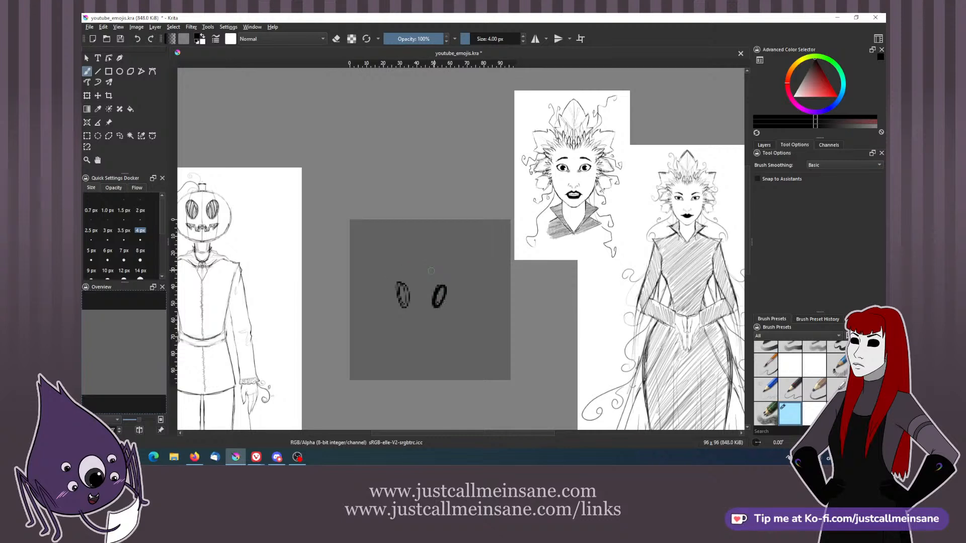
left_click_drag(443, 272, 453, 279)
mouse_move(404, 332)
left_mouse_down()
mouse_move(429, 344)
mouse_move(426, 335)
left_mouse_up()
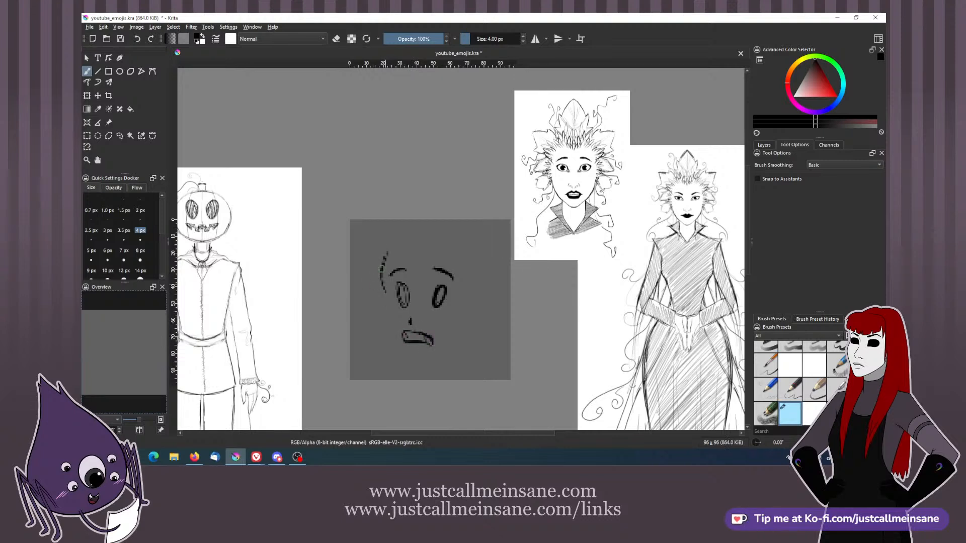
- Outline the head around the face with a curved cheek, a large rounded skull and a tapered jaw
mouse_move(392, 245)
left_mouse_down()
mouse_move(382, 266)
mouse_move(410, 362)
left_mouse_up()
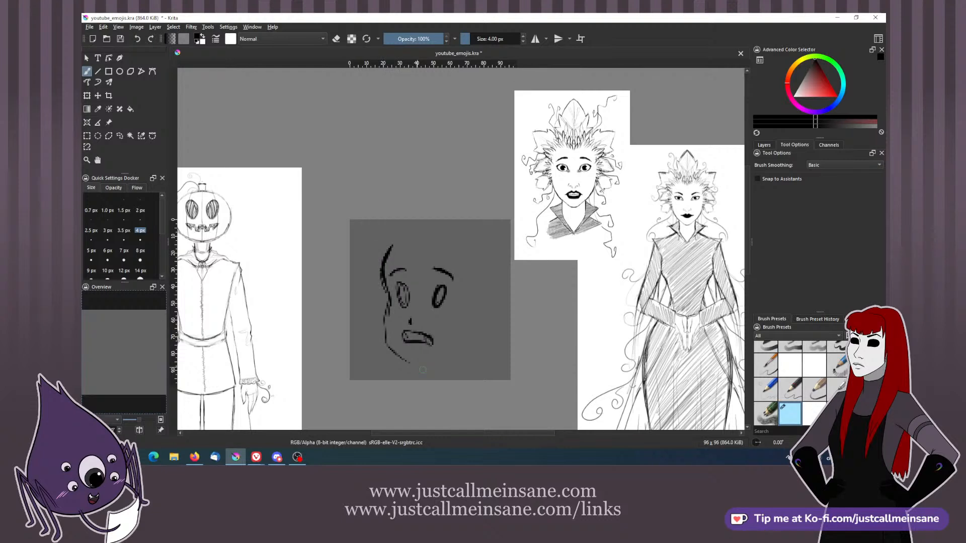
mouse_move(400, 237)
left_mouse_down()
mouse_move(410, 228)
mouse_move(486, 264)
mouse_move(480, 318)
left_mouse_up()
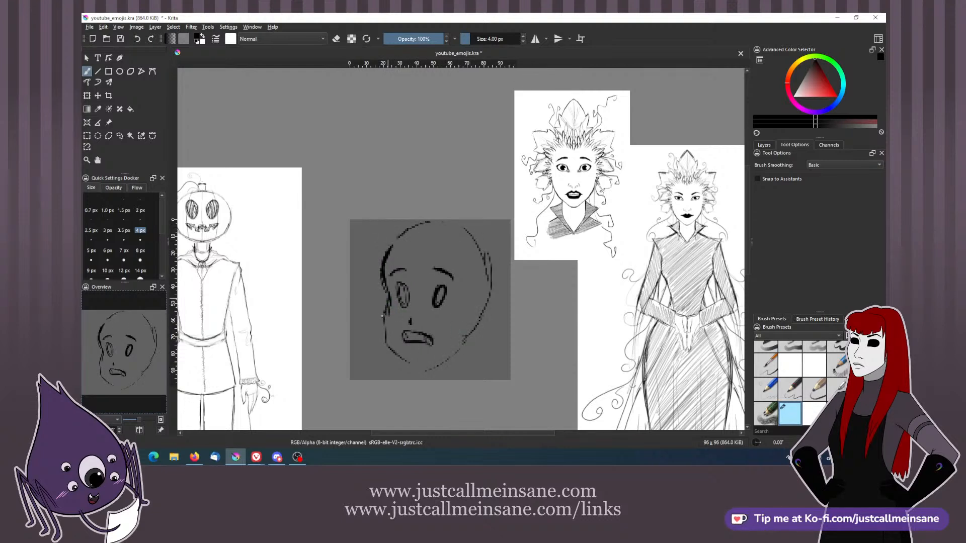
left_click_drag(387, 292, 399, 355)
- Refine the head outline by erasing and redrawing the temple and cheek contour, rounding the skull and darkening the jaw
key("e")
mouse_move(385, 322)
left_mouse_down()
mouse_move(391, 347)
mouse_move(398, 356)
mouse_move(384, 323)
mouse_move(401, 360)
mouse_move(416, 365)
mouse_move(458, 344)
left_mouse_up()
key("e")
left_click_drag(381, 271, 390, 302)
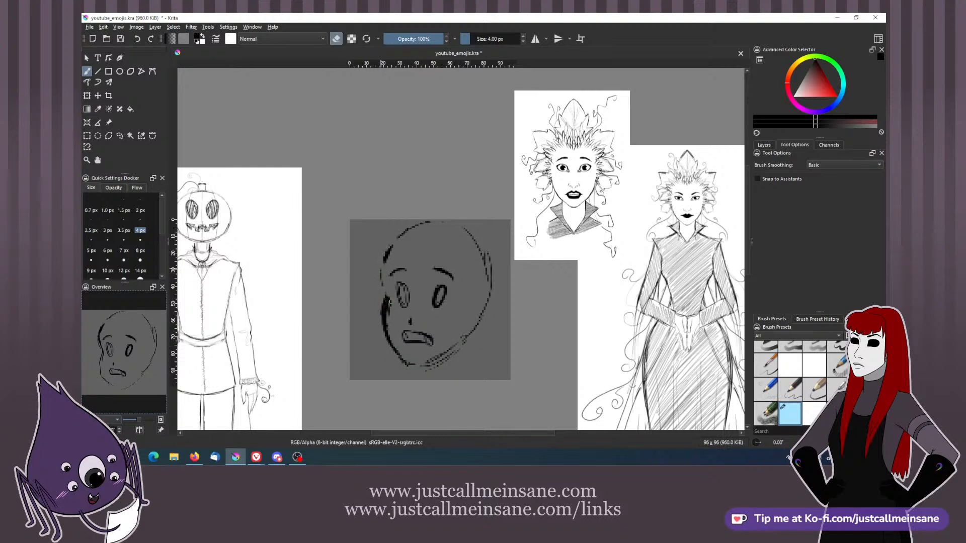
key("e")
left_click_drag(385, 264, 395, 347)
key("e")
key("e")
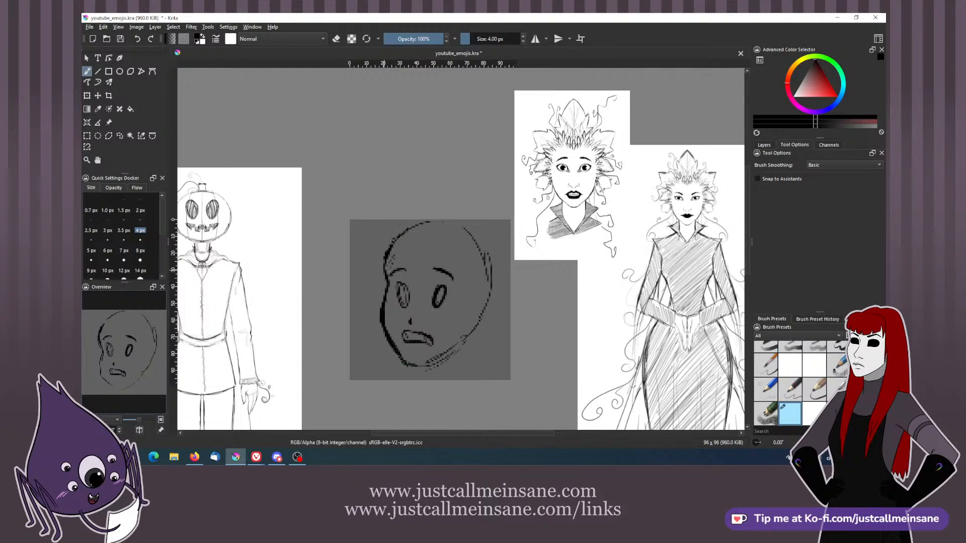
mouse_move(400, 236)
left_mouse_down()
mouse_move(460, 229)
mouse_move(493, 264)
mouse_move(453, 342)
left_mouse_up()
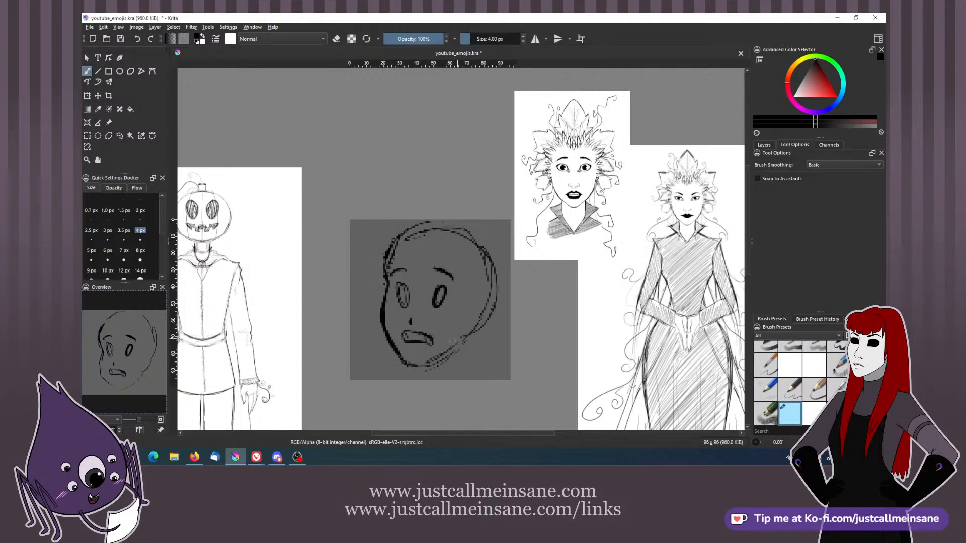
mouse_move(403, 363)
left_mouse_down()
mouse_move(446, 357)
mouse_move(469, 318)
left_mouse_up()
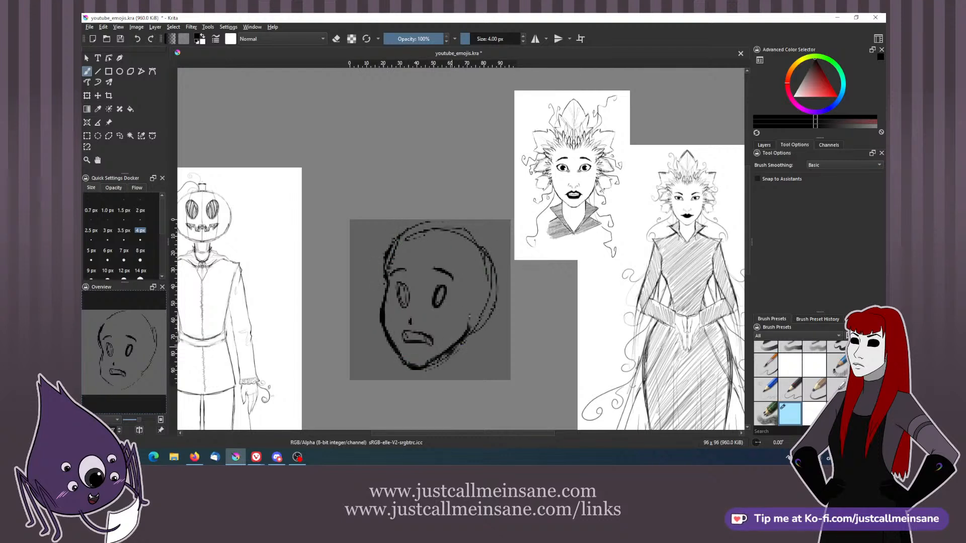
- Erase the outer skull and back-of-head lines with the eraser preset, and return to the sketching brush
mouse_move(423, 224)
left_mouse_down()
mouse_move(459, 232)
mouse_move(480, 292)
mouse_move(476, 327)
mouse_move(496, 282)
mouse_move(397, 234)
mouse_move(373, 264)
left_mouse_up()
right_click(416, 271)
left_click(422, 215)
left_click_drag(482, 279, 460, 345)
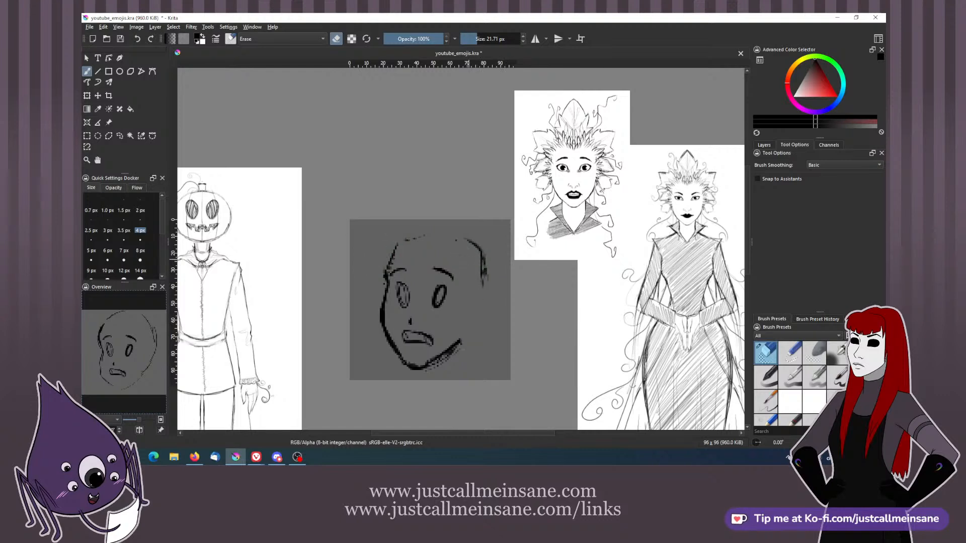
right_click(408, 317)
left_click(453, 292)
- Move the head sketch slightly down and left on the canvas with the Transform tool, and return to the brush
key("ctrl+t")
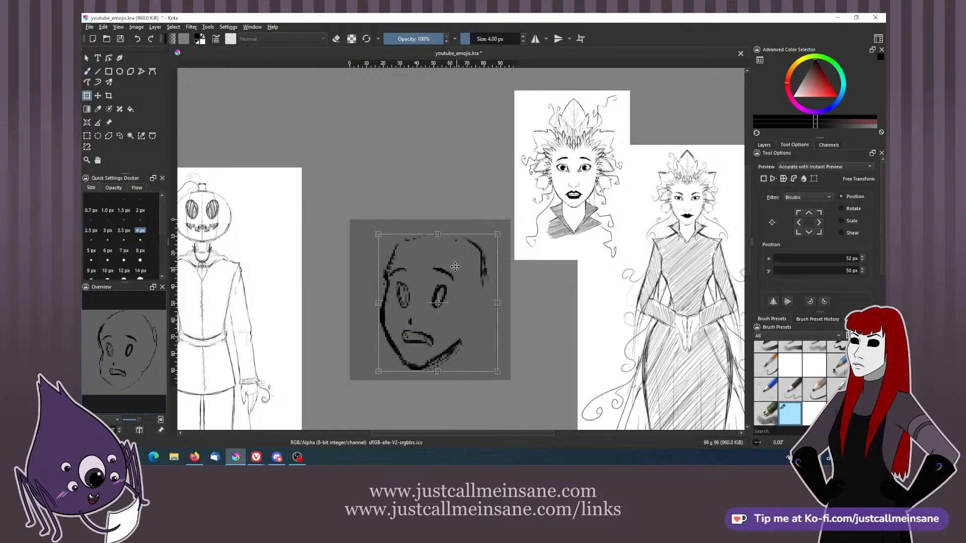
left_click_drag(457, 266, 448, 273)
key("b")
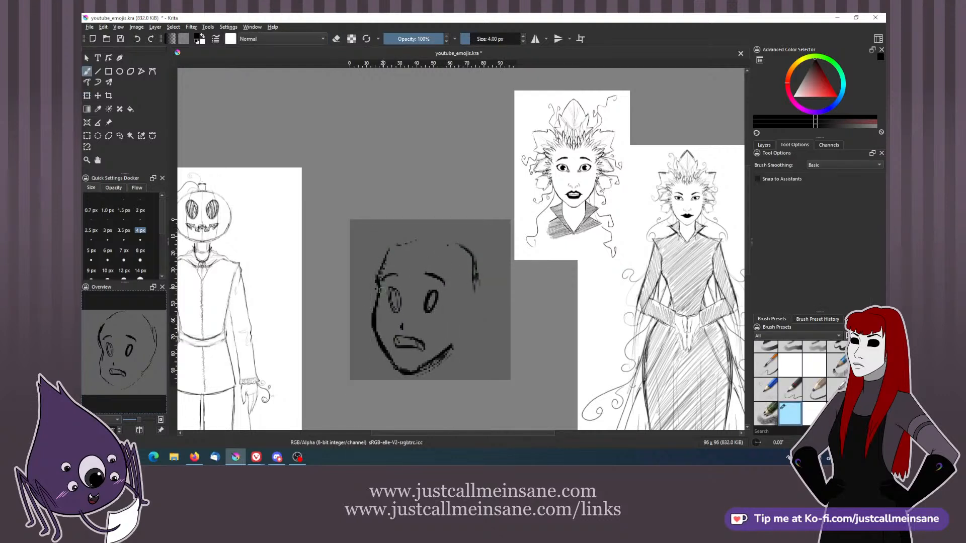
- Erase the temple line beside the far brow
key("e")
left_click_drag(380, 300, 386, 273)
key("e")
key("e")
key("e")
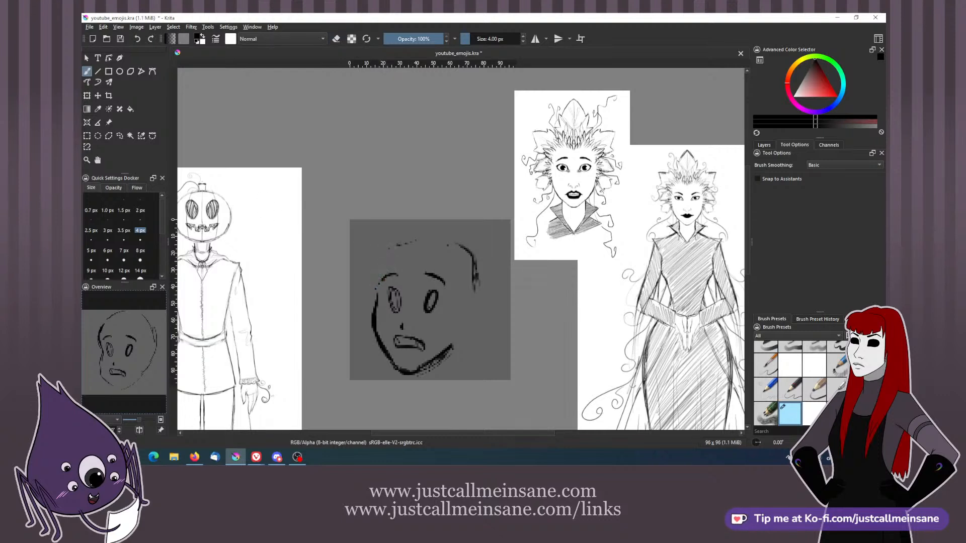
- Set the brush size to 6 px, redraw the forehead and cheek contour in bold strokes, and erase the old jaw
left_click(108, 250)
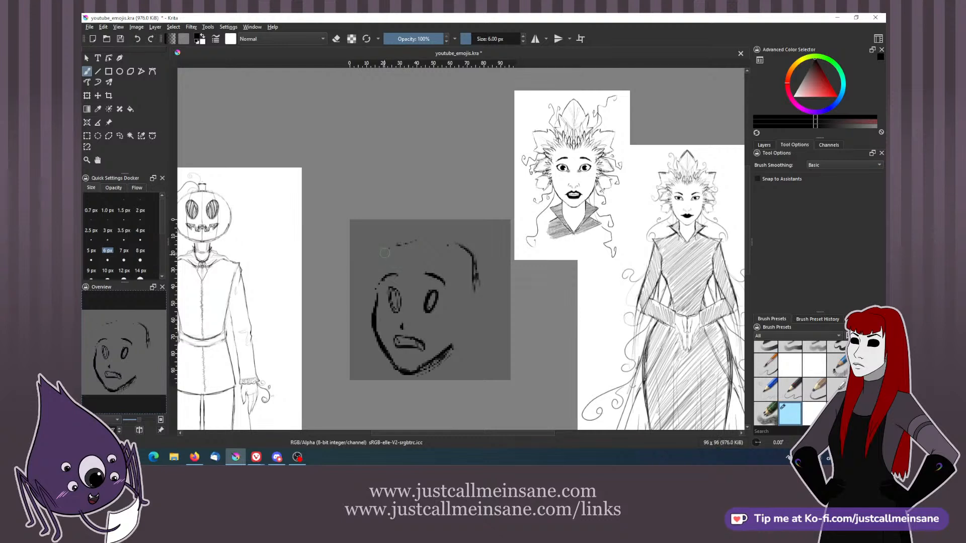
mouse_move(390, 244)
left_mouse_down()
mouse_move(377, 274)
mouse_move(376, 326)
left_mouse_up()
key("e")
key("e")
mouse_move(377, 286)
left_mouse_down()
mouse_move(375, 327)
mouse_move(400, 370)
left_mouse_up()
key("e")
key("e")
key("ctrl+z")
left_click_drag(376, 309, 389, 352)
key("e")
mouse_move(378, 303)
left_mouse_down()
mouse_move(379, 331)
mouse_move(425, 363)
mouse_move(451, 347)
mouse_move(419, 373)
left_mouse_up()
- Fill in the eyes as bold dark shapes, thicken the brows and add upper lids with pointed outer lashes
mouse_move(376, 290)
left_mouse_down()
mouse_move(397, 308)
mouse_move(403, 273)
mouse_move(394, 302)
mouse_move(392, 290)
mouse_move(431, 292)
mouse_move(421, 285)
left_mouse_up()
key("e")
key("e")
key("e")
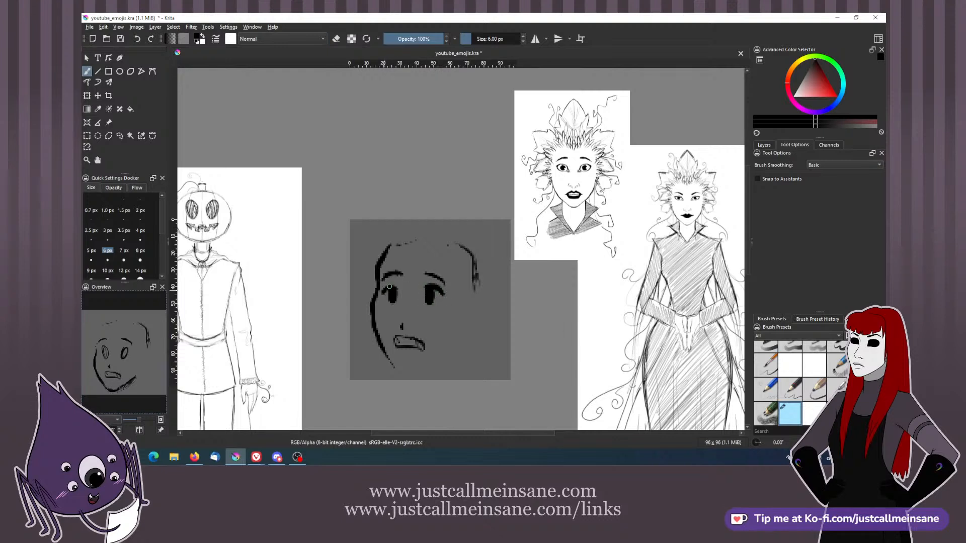
key("e")
key("e")
left_click_drag(398, 283, 378, 292)
key("e")
left_click_drag(439, 282, 441, 291)
left_click_drag(435, 285, 428, 279)
key("e")
key("e")
key("e")
key("e")
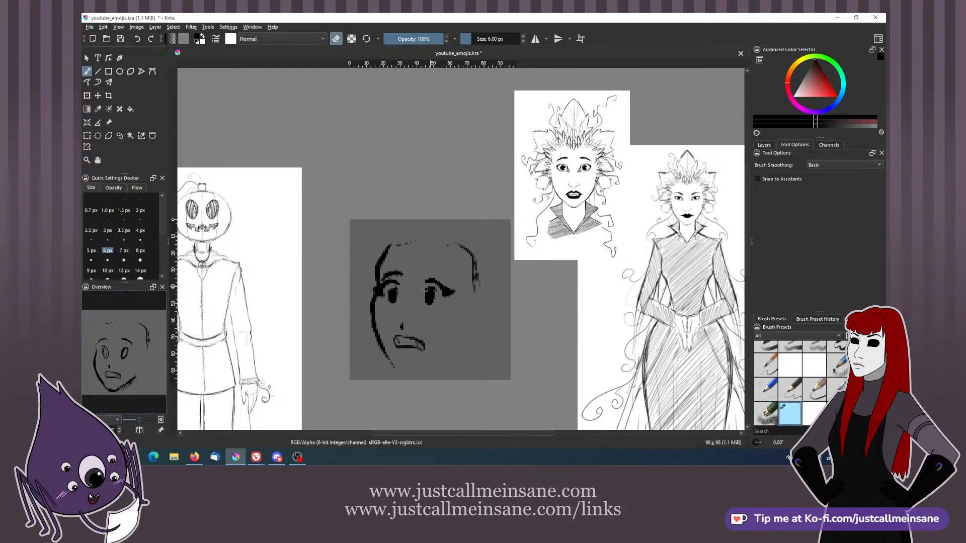
- Round out both eyes with clear space around the pupils and curved outer lids
mouse_move(429, 287)
left_mouse_down()
mouse_move(429, 301)
mouse_move(393, 296)
left_mouse_up()
key("e")
key("e")
key("e")
left_click_drag(453, 293, 442, 300)
key("e")
- Erase the small mouth and the nose mark from the face
left_click_drag(397, 342, 401, 336)
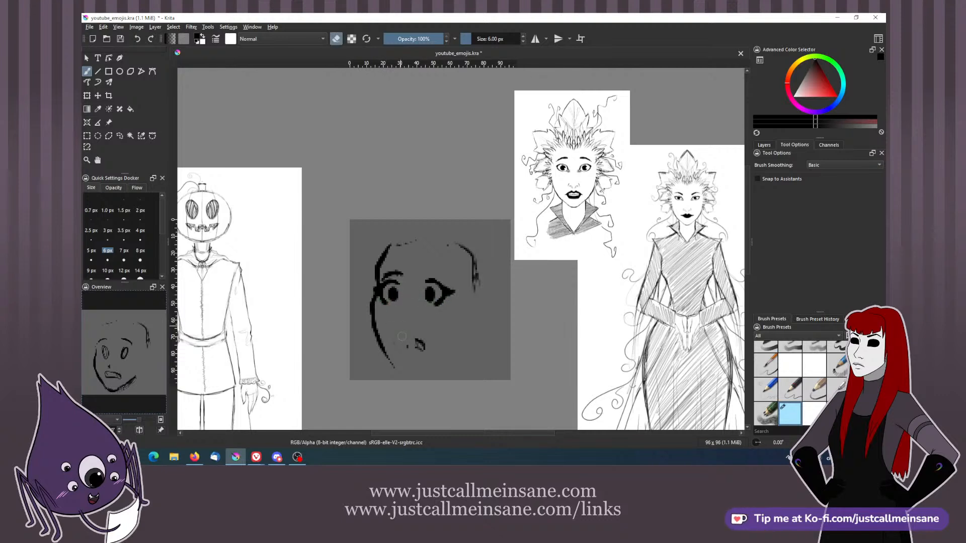
key("e")
key("e")
left_click_drag(397, 318, 400, 313)
key("e")
key("e")
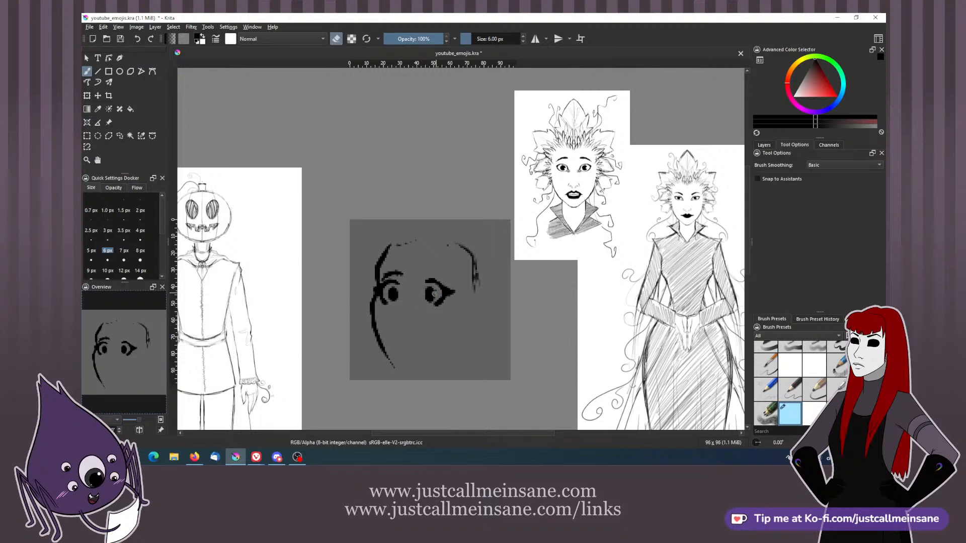
- Erase the old skull lines and redraw the forehead as a curve reaching the canvas's upper edge
key("e")
key("e")
key("e")
key("e")
mouse_move(394, 246)
left_mouse_down()
mouse_move(418, 239)
mouse_move(474, 294)
left_mouse_up()
key("e")
mouse_move(376, 261)
left_mouse_down()
mouse_move(394, 232)
mouse_move(427, 231)
left_mouse_up()
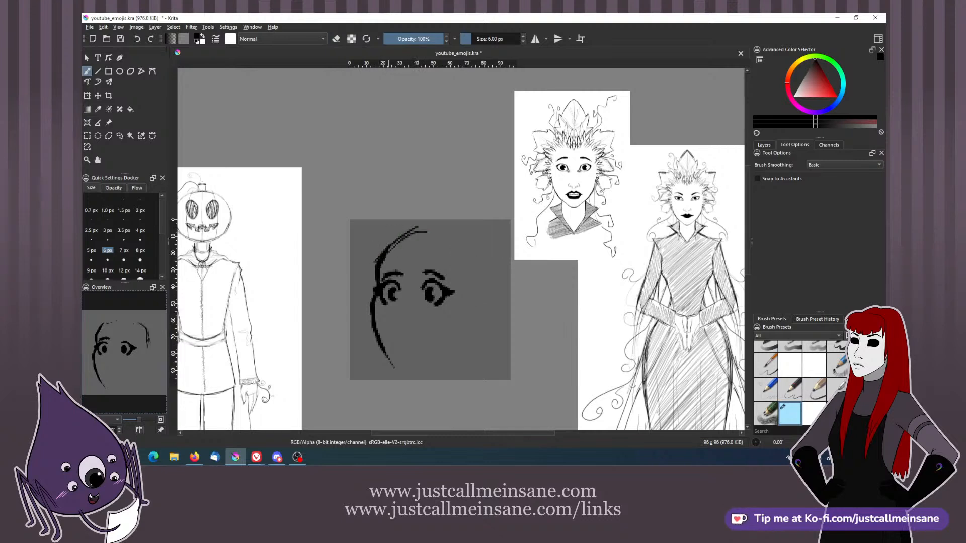
- Draw a bold nose mark, a wide slanted open mouth, and the chin and jaw beneath it
key("e")
key("e")
left_click_drag(397, 312, 415, 341)
mouse_move(395, 331)
left_mouse_down()
mouse_move(399, 348)
mouse_move(425, 354)
mouse_move(385, 350)
mouse_move(381, 333)
mouse_move(399, 366)
mouse_move(434, 362)
mouse_move(455, 342)
left_mouse_up()
key("e")
key("e")
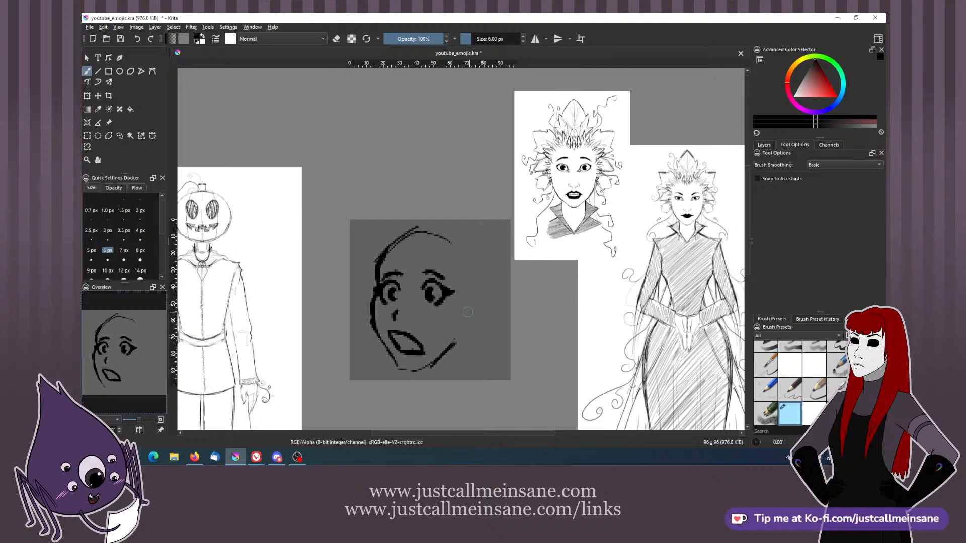
- Mirror the canvas view and draw a bold jaw line from the near cheek to the chin
key("m")
mouse_move(373, 308)
left_mouse_down()
mouse_move(413, 354)
mouse_move(405, 349)
mouse_move(437, 365)
mouse_move(456, 358)
mouse_move(401, 343)
mouse_move(442, 357)
mouse_move(449, 332)
mouse_move(440, 342)
mouse_move(424, 331)
mouse_move(443, 338)
left_mouse_up()
key("e")
key("e")
key("e")
key("e")
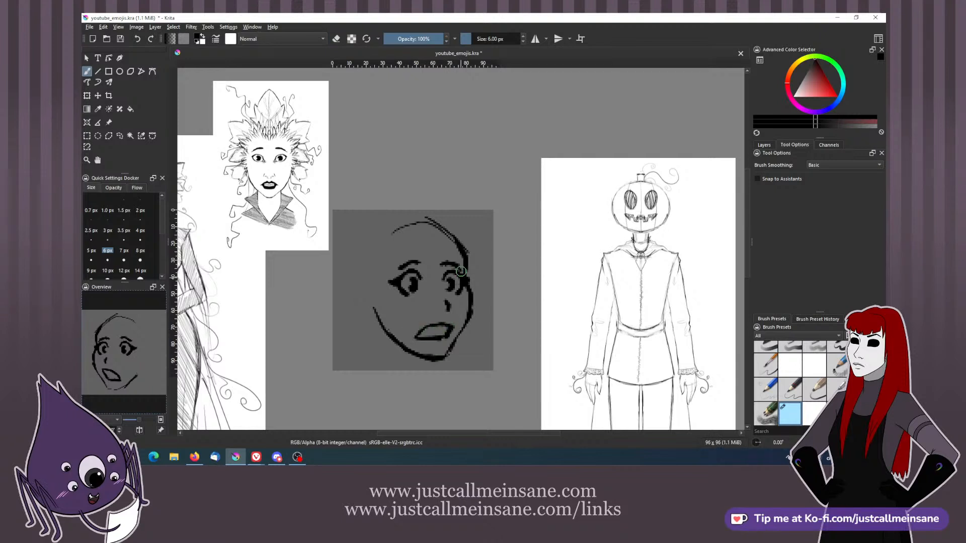
- Erase and redraw the far cheek-to-chin contour as a smoother bold curve
scroll(451, 329, "down", 1)
key("e")
key("e")
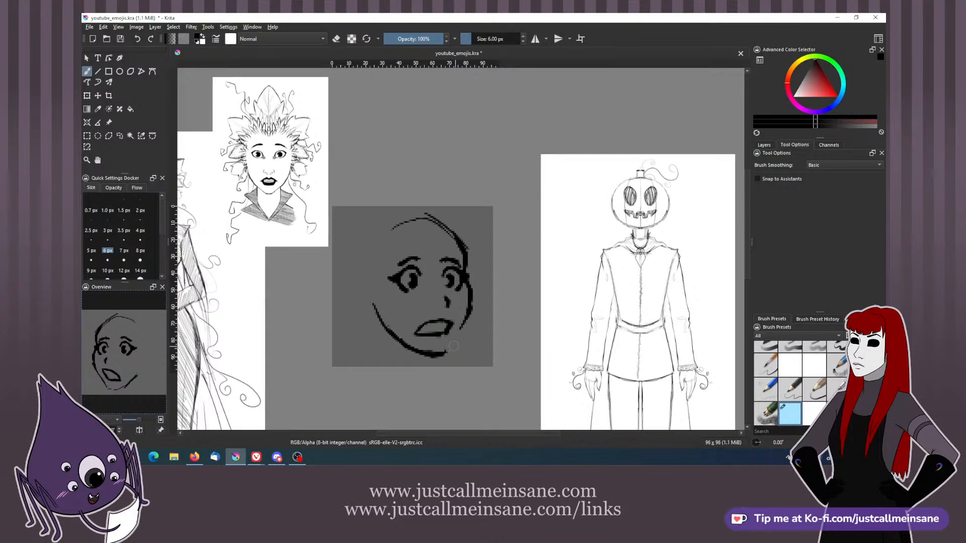
key("e")
key("e")
key("e")
- Replace the wide mouth with a rounder, bold open mouth slanted toward the far cheek
mouse_move(445, 327)
left_mouse_down()
mouse_move(420, 329)
mouse_move(442, 316)
left_mouse_up()
key("e")
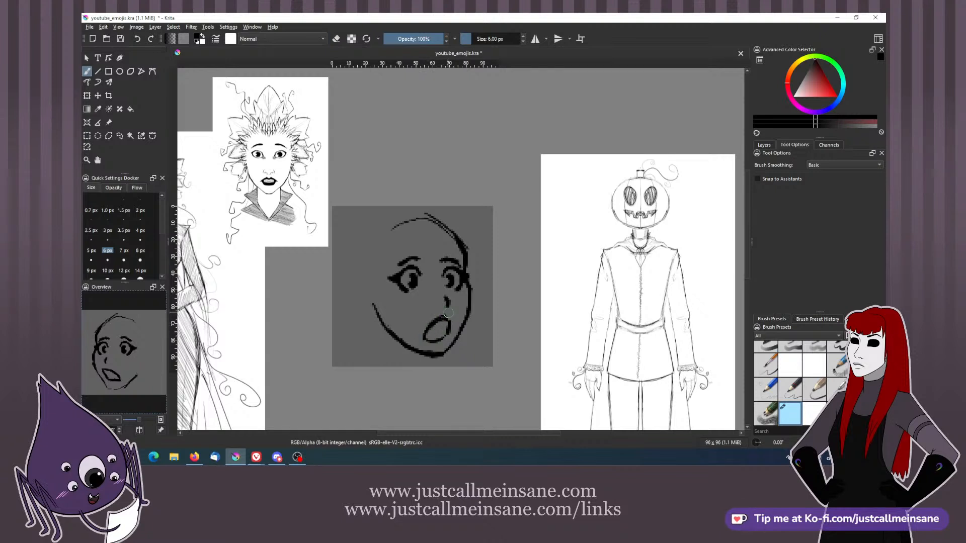
scroll(443, 317, "down", 1)
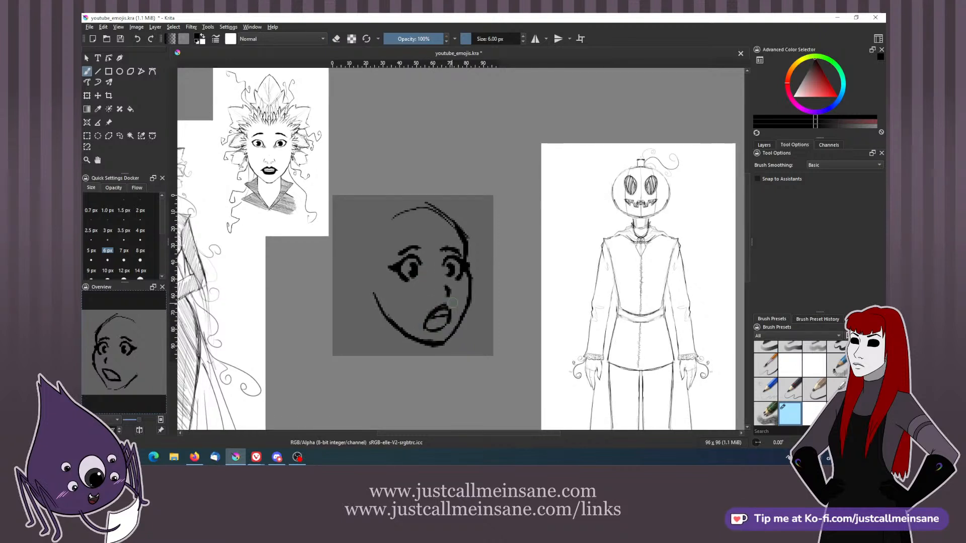
key("e")
mouse_move(443, 308)
left_mouse_down()
mouse_move(426, 329)
mouse_move(436, 332)
mouse_move(451, 311)
mouse_move(452, 324)
mouse_move(439, 310)
mouse_move(454, 315)
mouse_move(445, 330)
mouse_move(430, 316)
left_mouse_up()
key("e")
key("e")
key("e")
key("e")
- Erase the pupils and redraw them as small bold dots in both eyes
key("e")
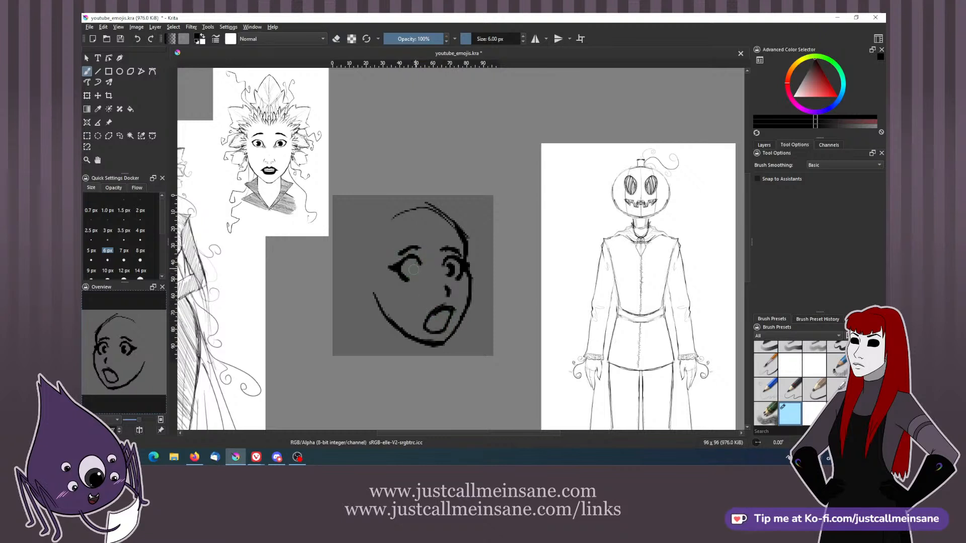
key("e")
left_click(451, 267)
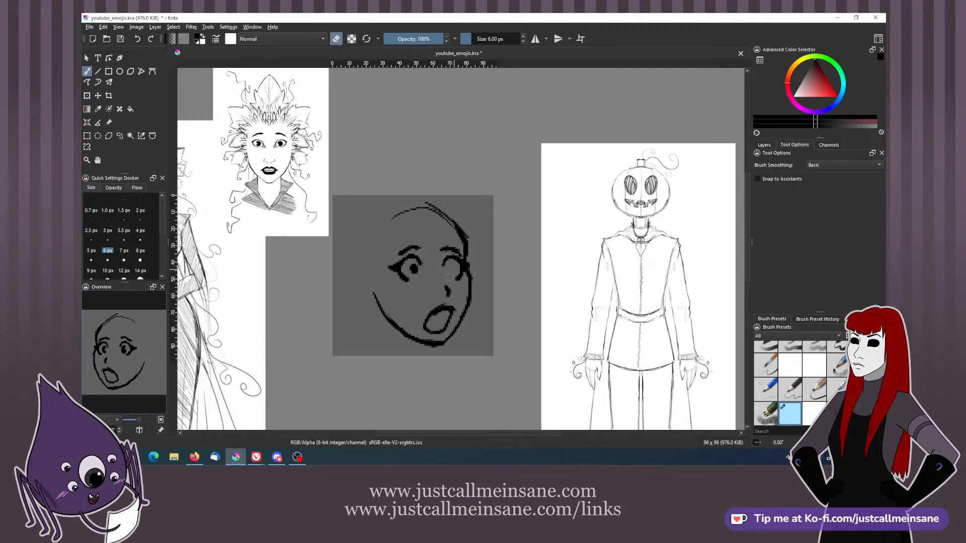
key("e")
left_click(451, 267)
key("e")
key("e")
key("e")
- Clean up the far eye's lower lid and redraw its lid and brow
left_click(459, 276)
key("e")
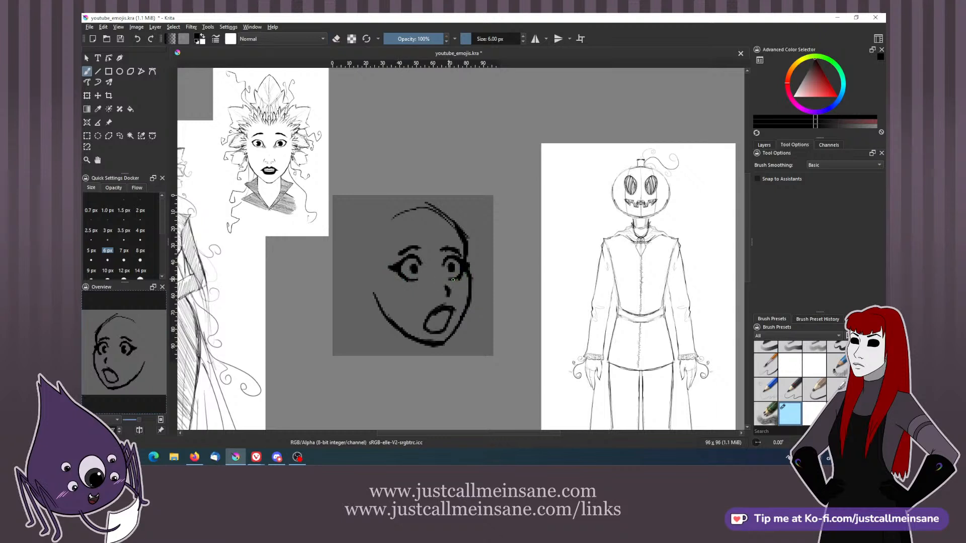
mouse_move(453, 280)
left_mouse_down()
mouse_move(467, 275)
mouse_move(469, 240)
mouse_move(451, 243)
left_mouse_up()
key("e")
key("e")
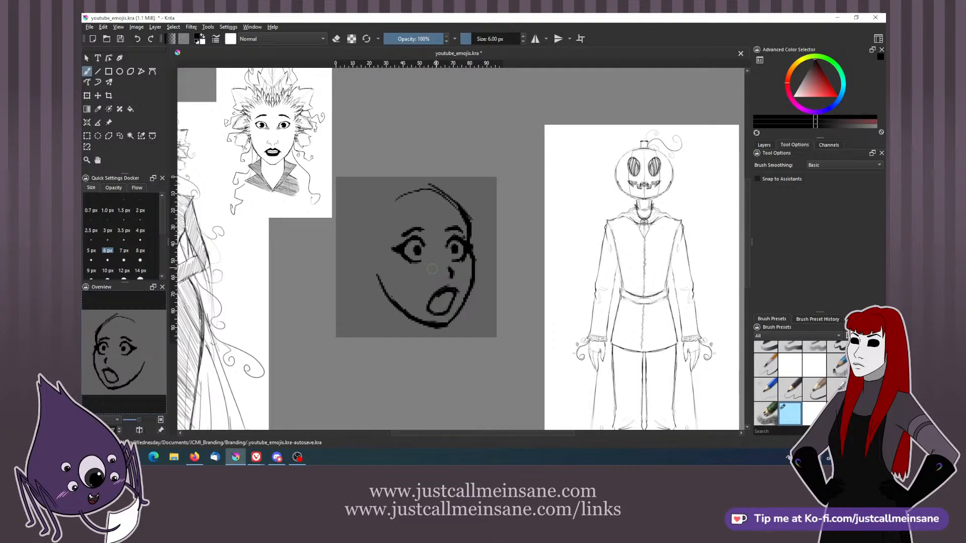
- Thicken the upper lip and add an inner line across the open mouth
scroll(447, 297, "down", 1)
key("e")
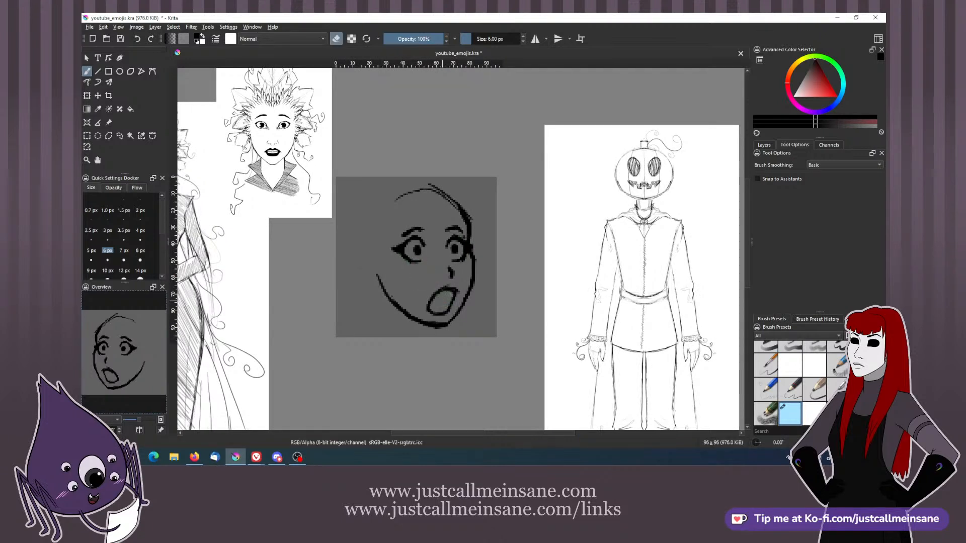
key("e")
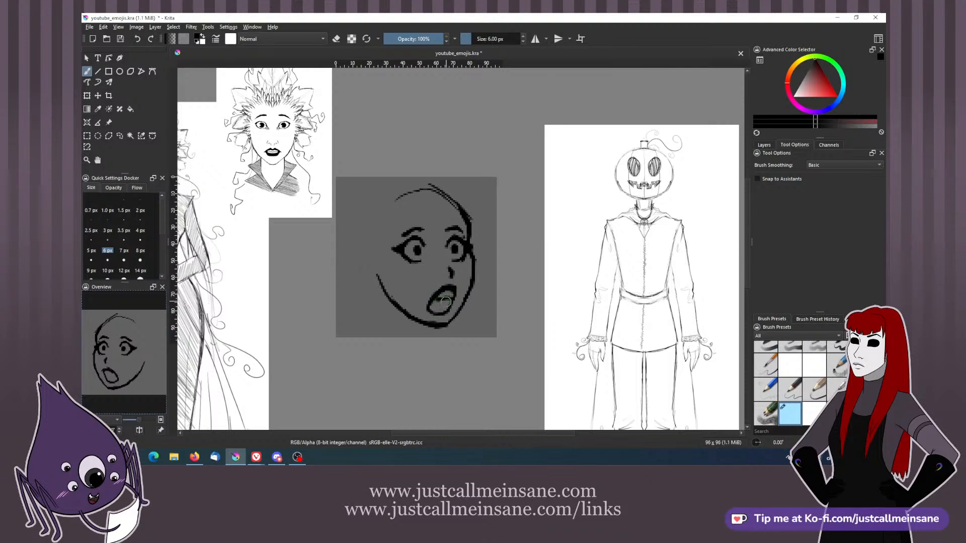
mouse_move(433, 301)
left_mouse_down()
mouse_move(429, 311)
mouse_move(453, 304)
left_mouse_up()
- Trim the outer edge of the jaw line at the near cheek
left_click_drag(390, 230, 401, 241)
key("e")
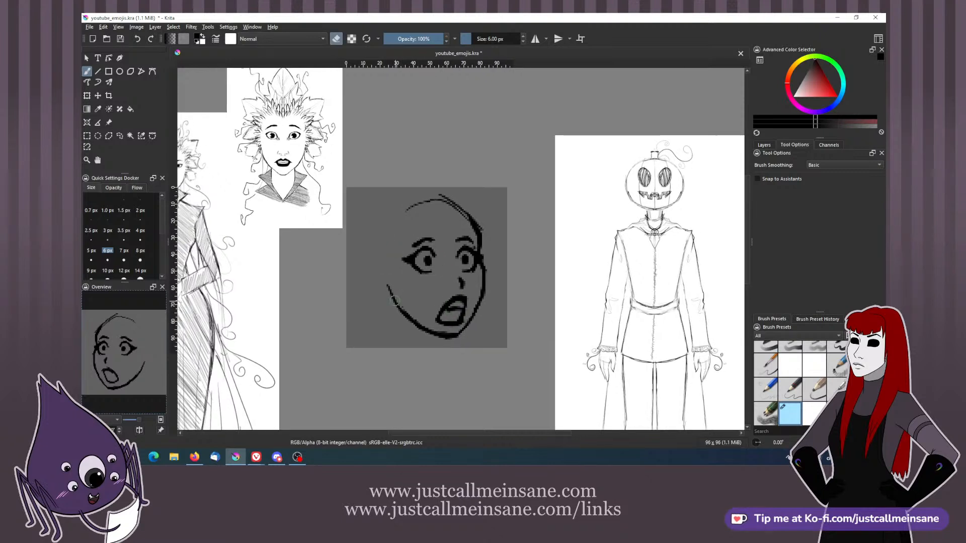
left_click_drag(387, 284, 400, 307)
key("e")
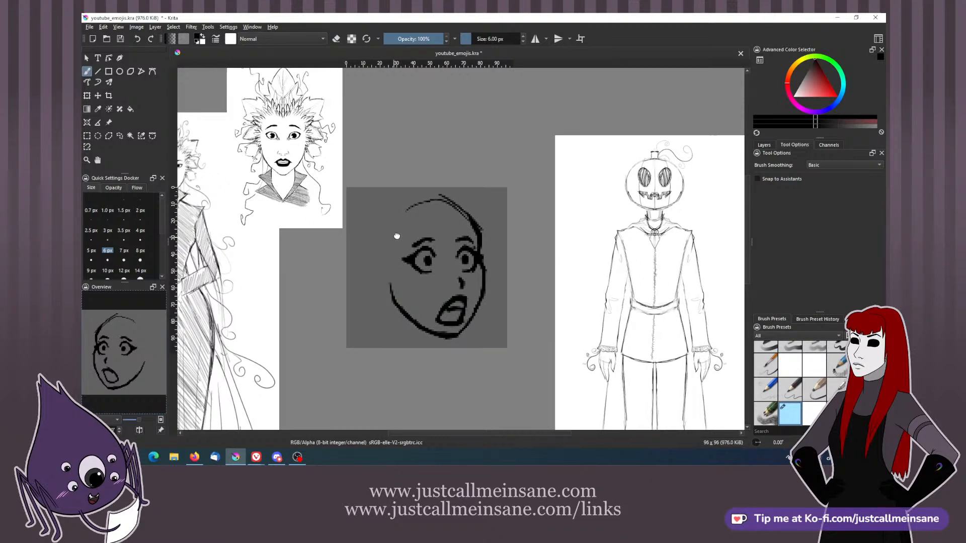
- Select both eyes with their brows using the freehand selection and enlarge them with a free transform
left_click_drag(397, 236, 408, 232)
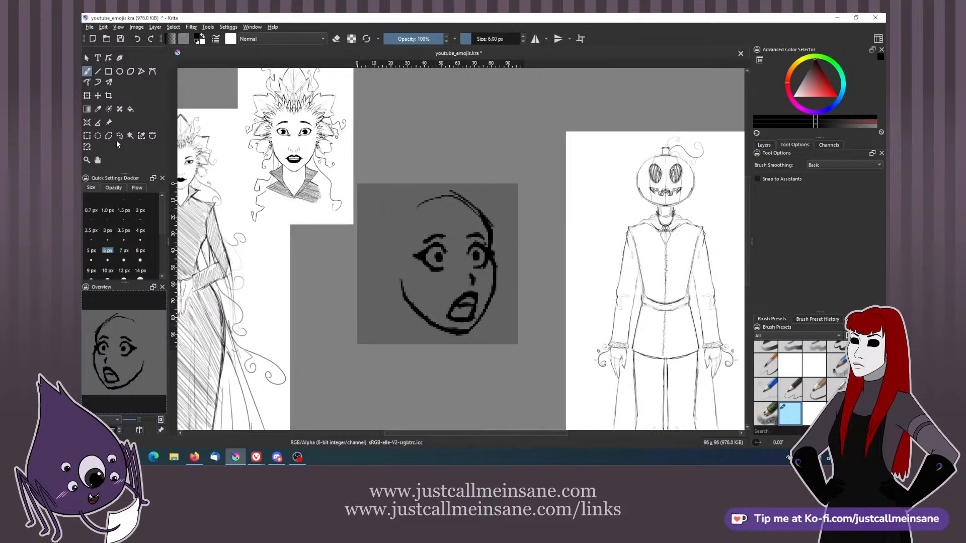
left_click(120, 136)
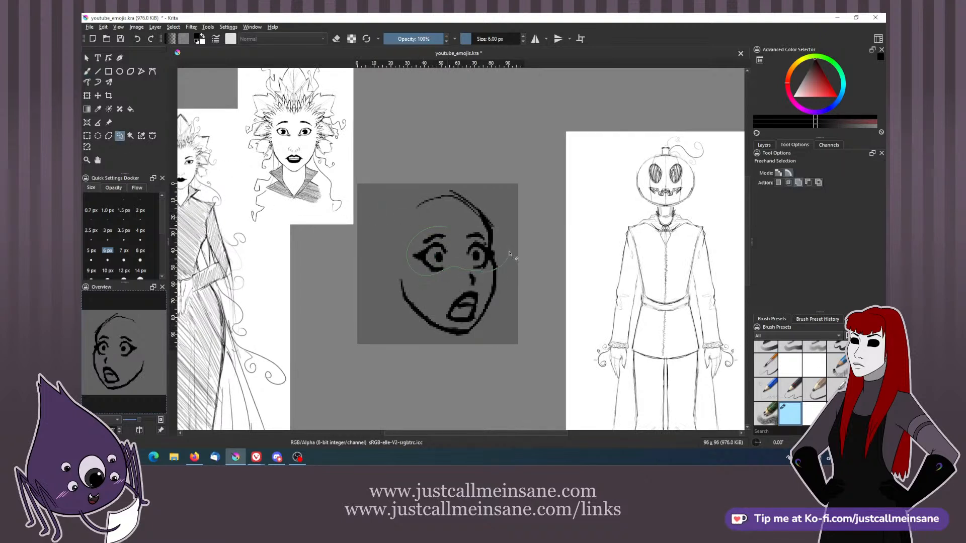
key("ctrl+t")
left_click_drag(408, 280, 396, 283)
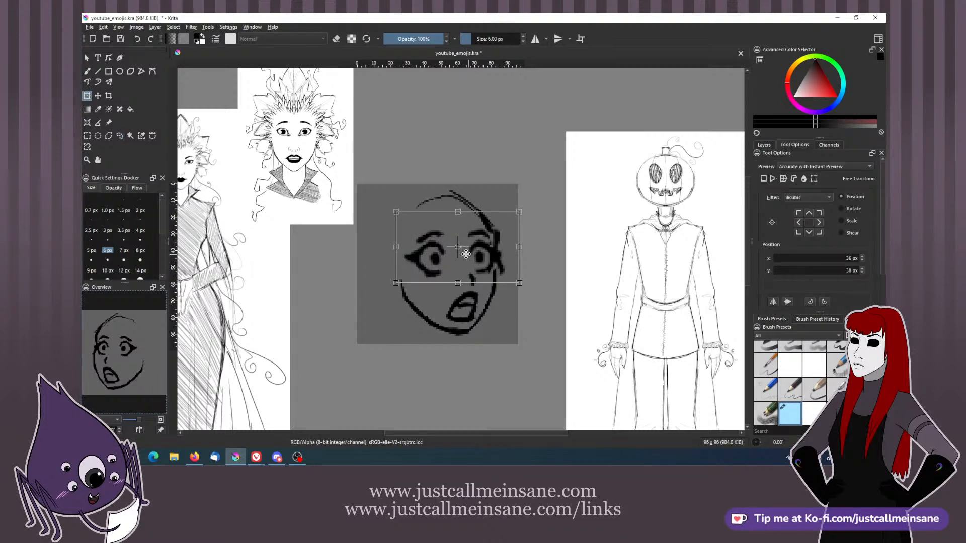
key("b")
- Erase the face outline that collides with the enlarged far eye and redraw the temple and cheek contour around it
key("e")
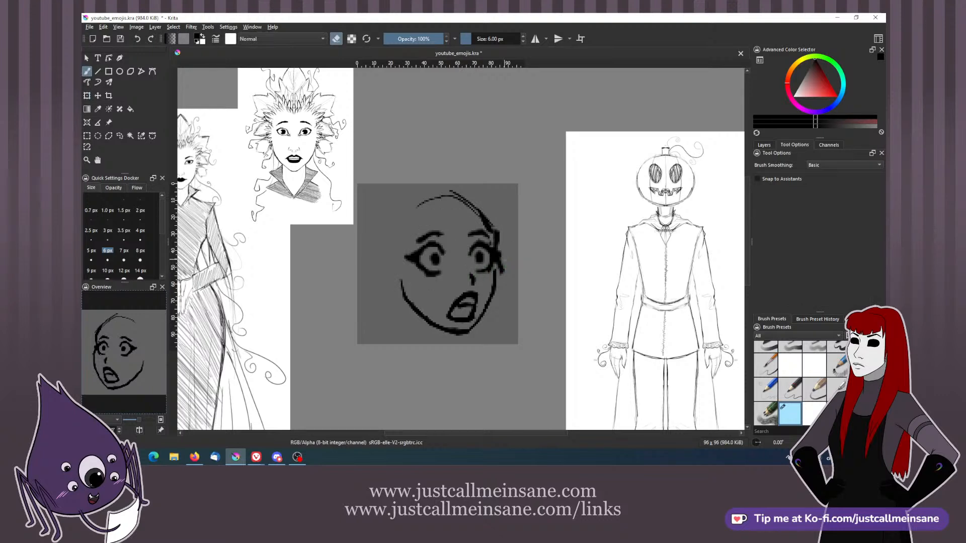
key("e")
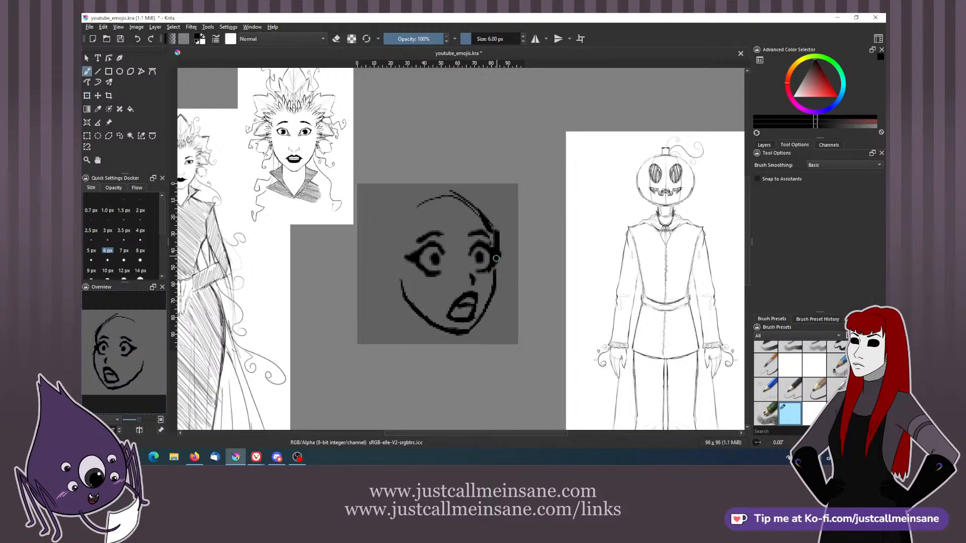
key("e")
mouse_move(496, 247)
left_mouse_down()
mouse_move(488, 229)
mouse_move(498, 237)
left_mouse_up()
key("e")
key("e")
left_click_drag(494, 271, 493, 285)
key("e")
left_click_drag(495, 248, 497, 240)
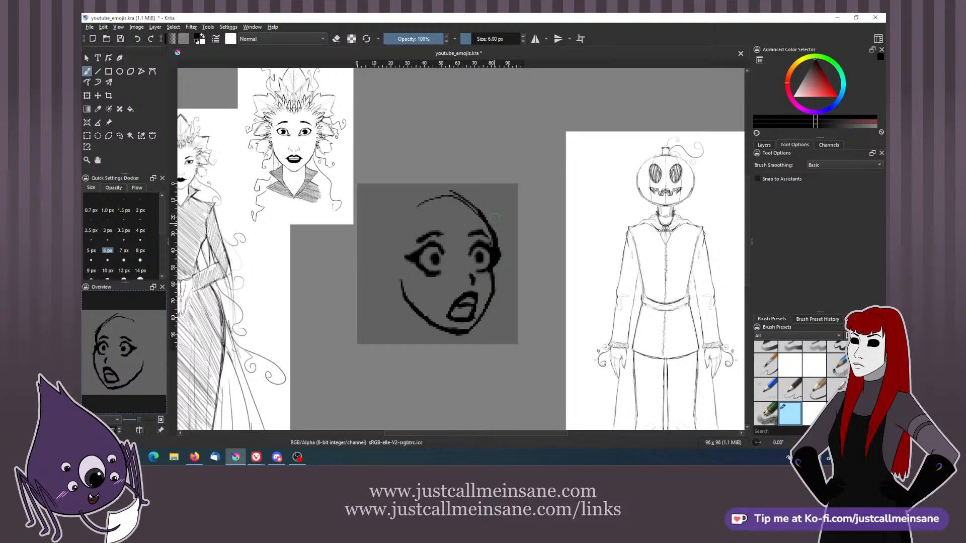
- Select the near eye with the freehand selection and move it slightly closer to the nose
left_click(120, 136)
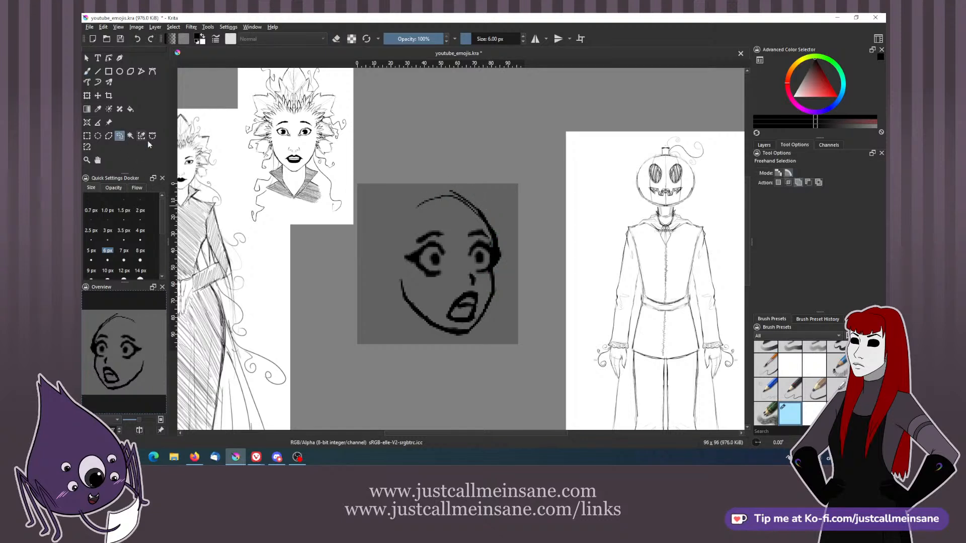
left_click_drag(394, 249, 395, 245)
key("ctrl+t")
key("b")
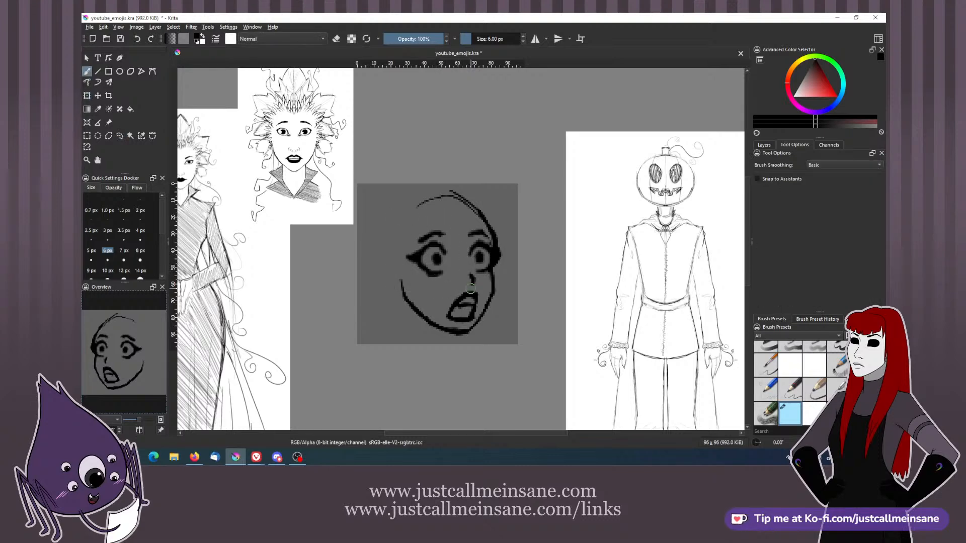
- Mirror the canvas view and trim the outline and lashes at the outer edge of the far eye
key("m")
key("e")
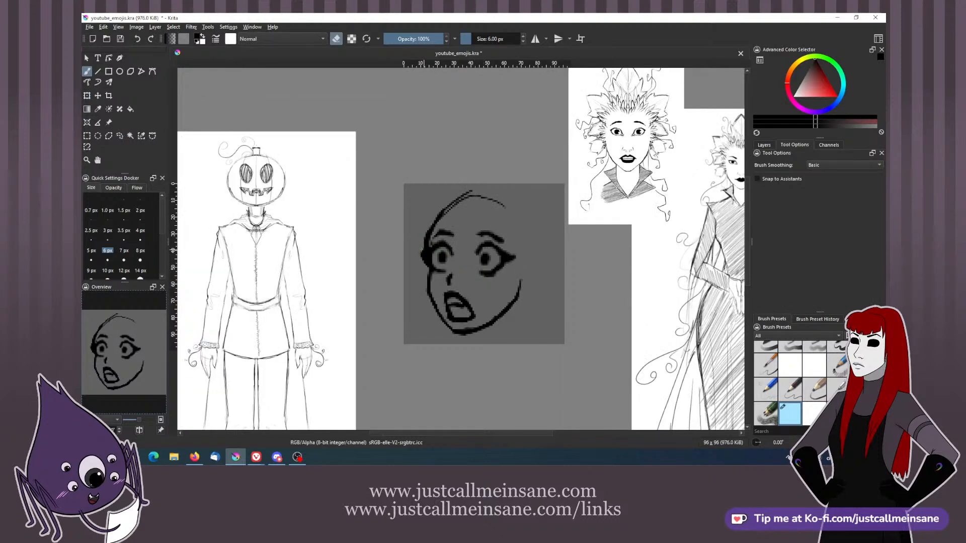
left_click_drag(423, 264, 422, 255)
key("e")
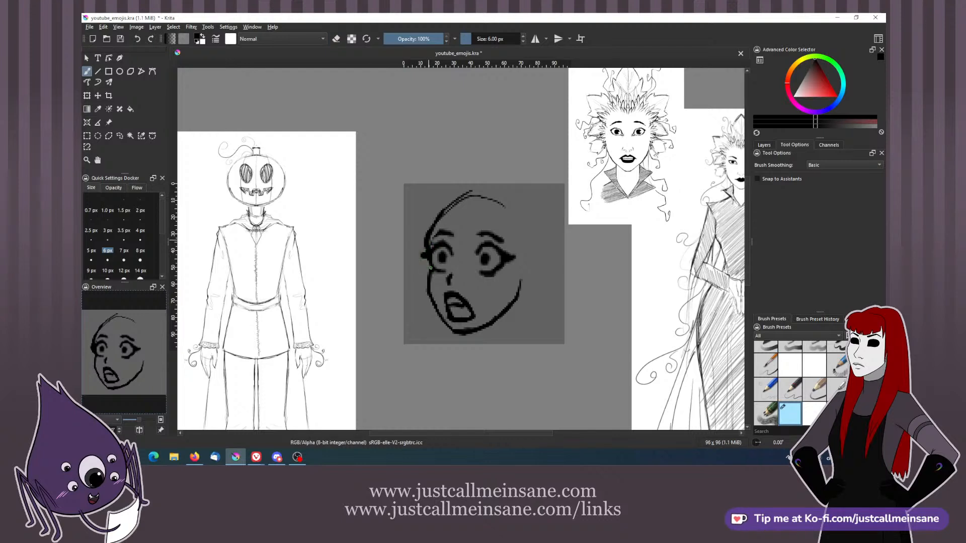
key("e")
key("e")
- Clean up the far eye's edge and complete the outline of the skull and the near side of the head
key("e")
mouse_move(423, 253)
left_mouse_down()
mouse_move(428, 228)
mouse_move(429, 247)
mouse_move(439, 220)
mouse_move(483, 195)
mouse_move(521, 220)
mouse_move(528, 280)
mouse_move(464, 271)
left_mouse_up()
key("e")
key("e")
key("e")
- Erase the rough lines along the top of the skull
scroll(464, 271, "down", 5)
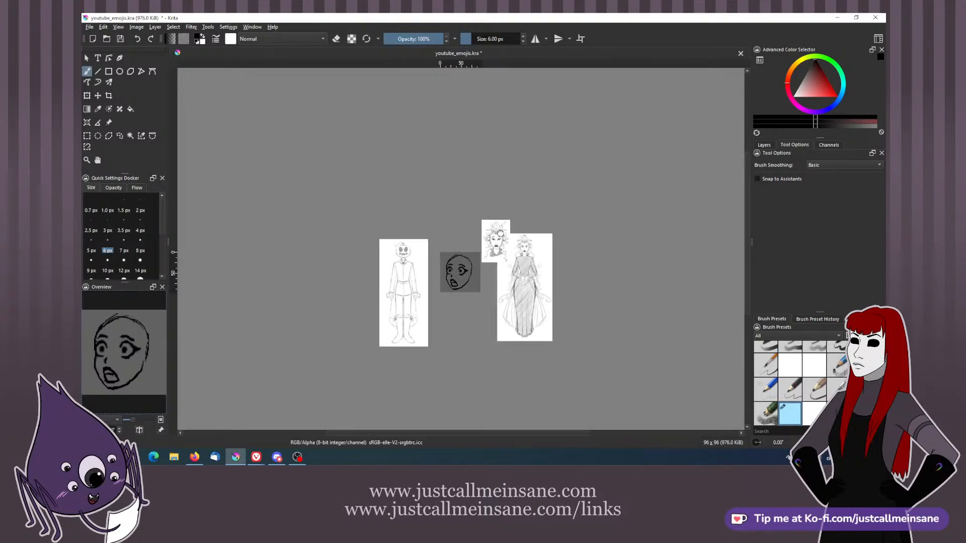
scroll(477, 296, "up", 5)
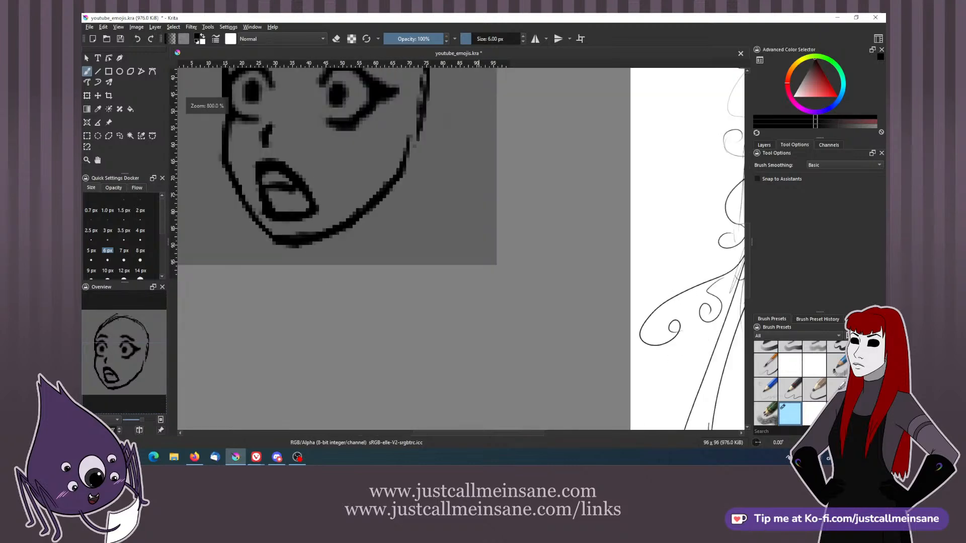
left_click_drag(376, 254, 480, 397)
key("e")
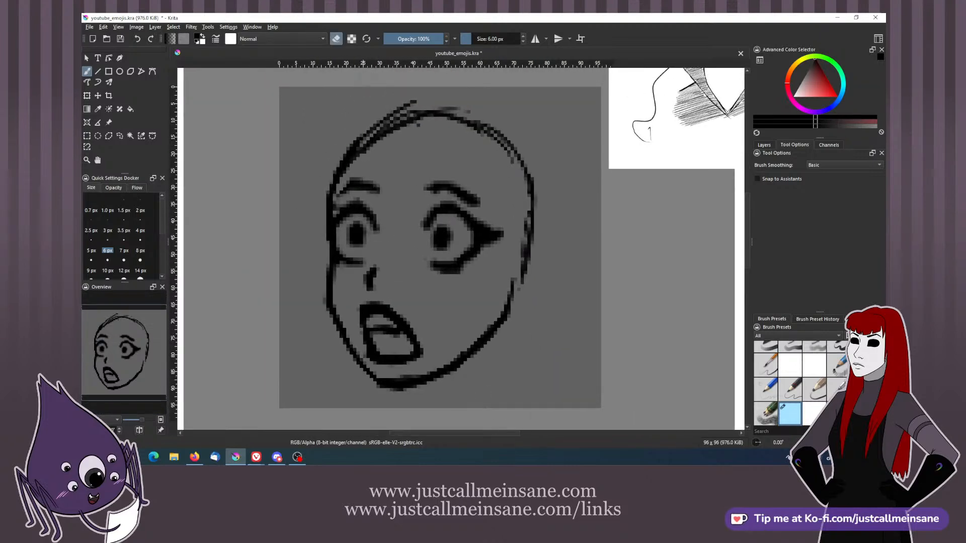
left_click_drag(410, 105, 366, 135)
mouse_move(435, 112)
left_mouse_down()
mouse_move(497, 132)
mouse_move(456, 141)
left_mouse_up()
scroll(453, 119, "down", 1)
key("e")
- Scale the whole head down slightly and move it lower on the canvas with a free transform
key("ctrl+t")
left_click_drag(531, 144, 525, 152)
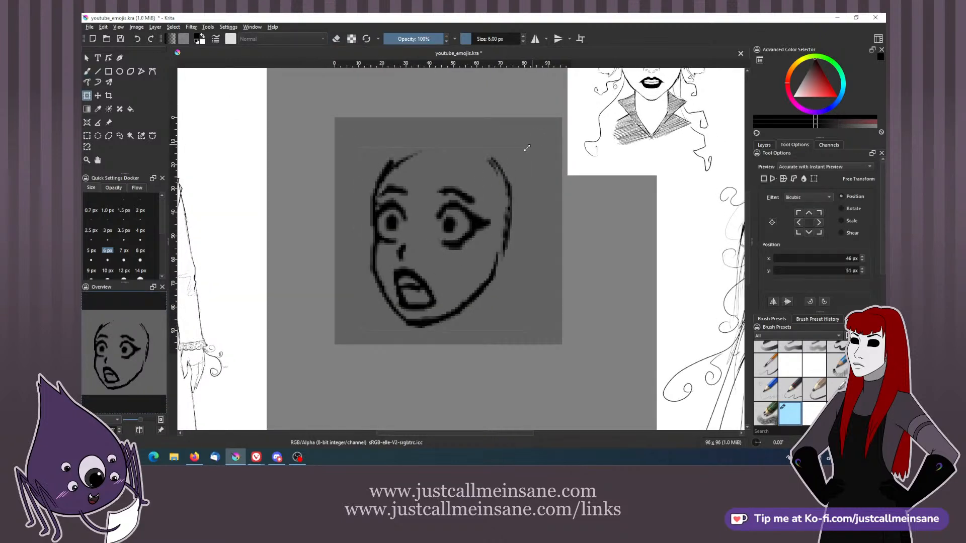
left_click_drag(485, 200, 480, 251)
key("b")
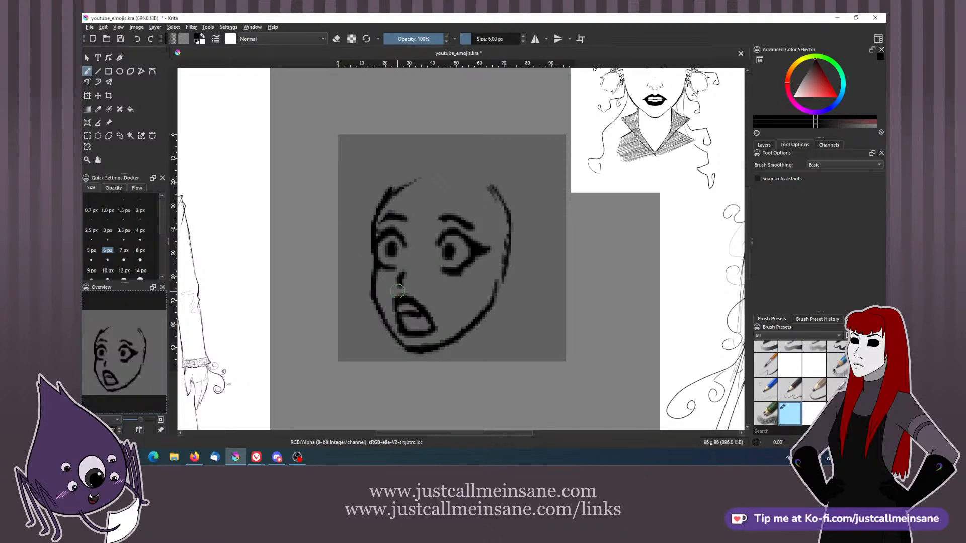
- Redraw the curve of the skull and sketch an angular leaf on top of the head
key("e")
key("e")
mouse_move(388, 193)
left_mouse_down()
mouse_move(490, 187)
mouse_move(499, 216)
mouse_move(482, 185)
mouse_move(507, 219)
left_mouse_up()
left_click_drag(487, 211, 489, 224)
mouse_move(446, 188)
left_mouse_down()
mouse_move(441, 168)
mouse_move(476, 150)
mouse_move(499, 175)
mouse_move(480, 193)
left_mouse_up()
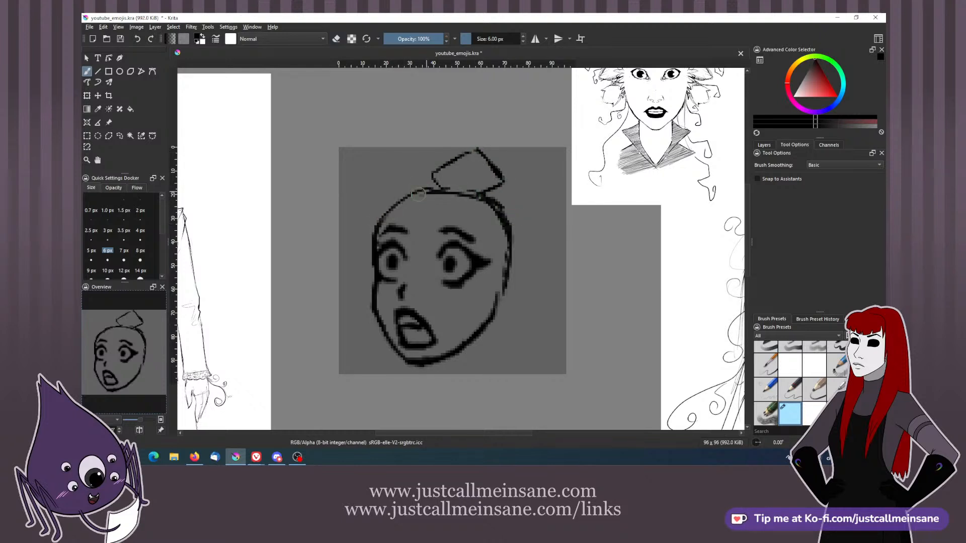
- Sketch three more angular leaves down the near side of the head, undoing stray strokes
mouse_move(388, 219)
left_mouse_down()
mouse_move(417, 186)
mouse_move(473, 205)
mouse_move(542, 188)
mouse_move(550, 220)
mouse_move(521, 230)
mouse_move(543, 214)
left_mouse_up()
key("ctrl+z")
key("ctrl+z")
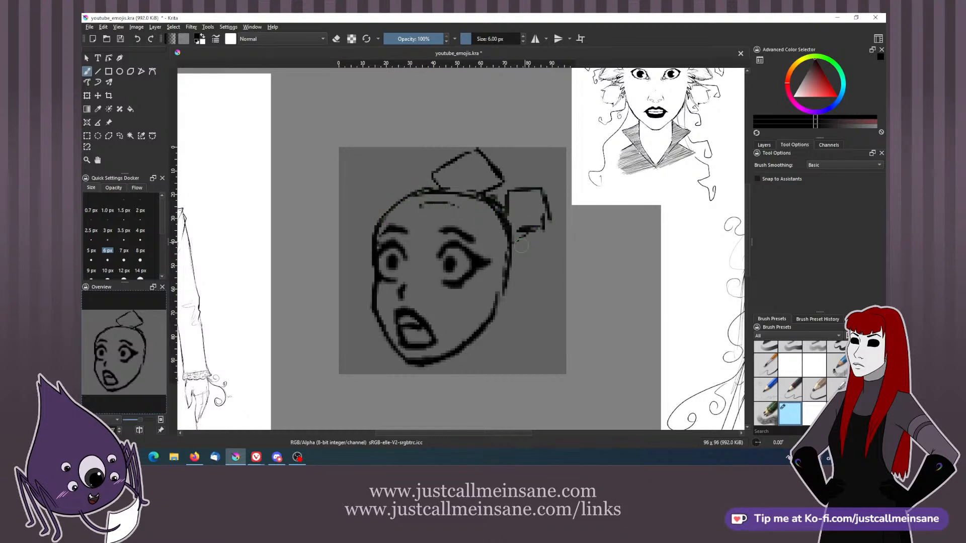
left_click_drag(511, 250, 537, 247)
mouse_move(528, 280)
left_mouse_down()
mouse_move(518, 332)
mouse_move(500, 334)
mouse_move(522, 334)
mouse_move(533, 313)
mouse_move(530, 331)
mouse_move(503, 328)
mouse_move(521, 326)
mouse_move(515, 315)
mouse_move(505, 335)
left_mouse_up()
key("e")
key("e")
left_click_drag(509, 293, 524, 330)
- Draw short spiky hair strokes along the hairline from the near side across the forehead
mouse_move(439, 204)
left_mouse_down()
mouse_move(503, 229)
mouse_move(508, 279)
mouse_move(523, 282)
mouse_move(495, 312)
mouse_move(497, 297)
left_mouse_up()
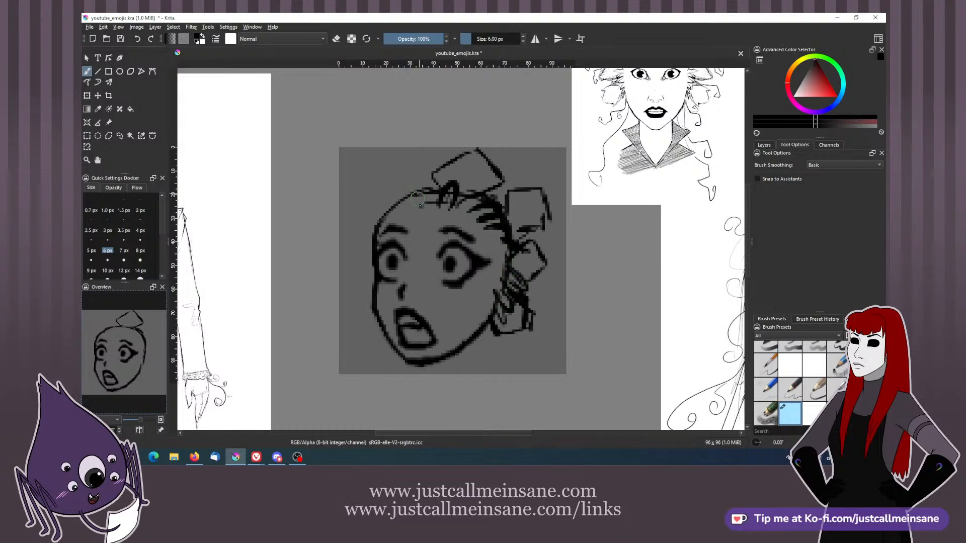
mouse_move(416, 198)
left_mouse_down()
mouse_move(437, 204)
mouse_move(397, 200)
mouse_move(364, 221)
left_mouse_up()
mouse_move(411, 196)
left_mouse_down()
mouse_move(410, 174)
mouse_move(416, 187)
left_mouse_up()
- Examine how the head sketch reads at small size beside the reference drawings
scroll(408, 179, "down", 8)
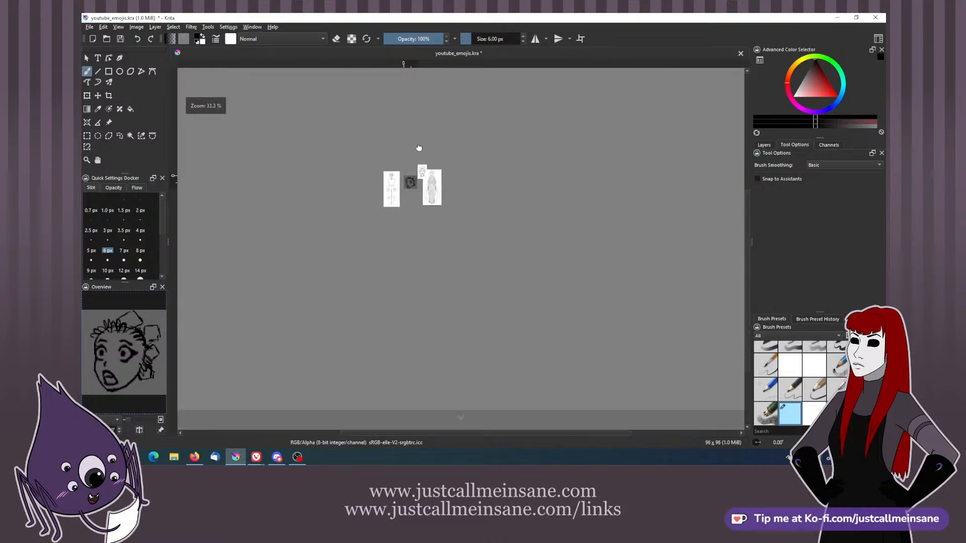
left_click_drag(419, 148, 437, 173)
scroll(436, 172, "up", 2)
scroll(436, 215, "up", 1)
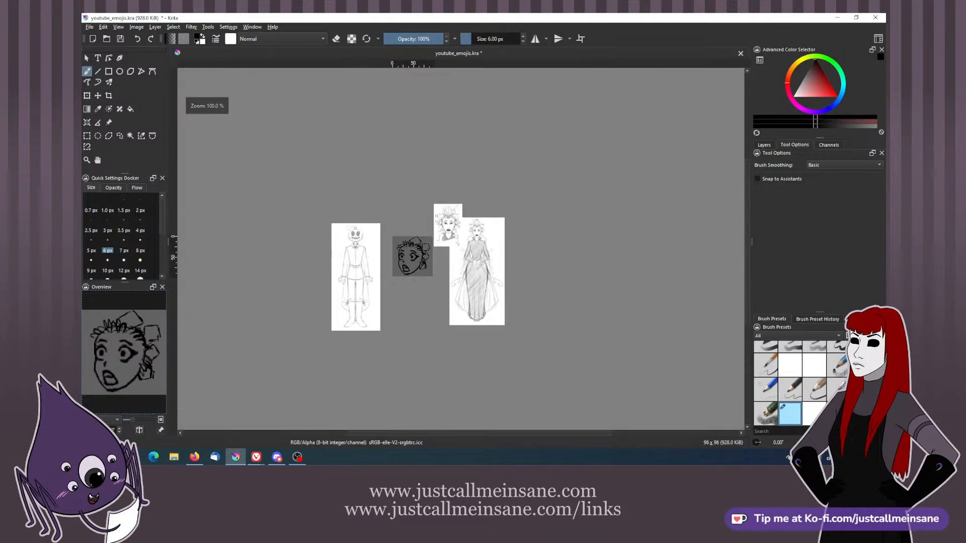
scroll(436, 216, "up", 1)
scroll(430, 243, "up", 1)
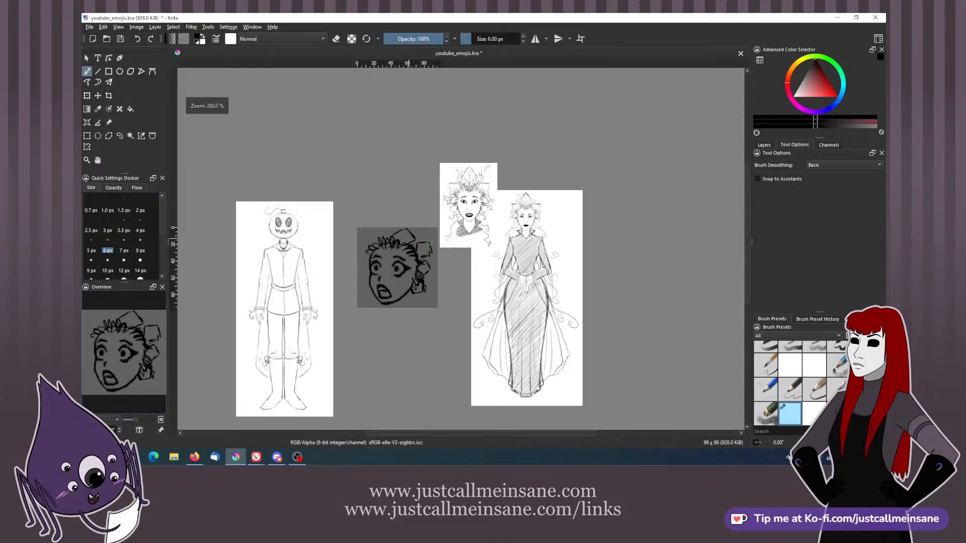
scroll(430, 243, "down", 1)
left_click_drag(429, 243, 451, 257)
key("ctrl+plus")
key("ctrl+plus")
key("ctrl+plus")
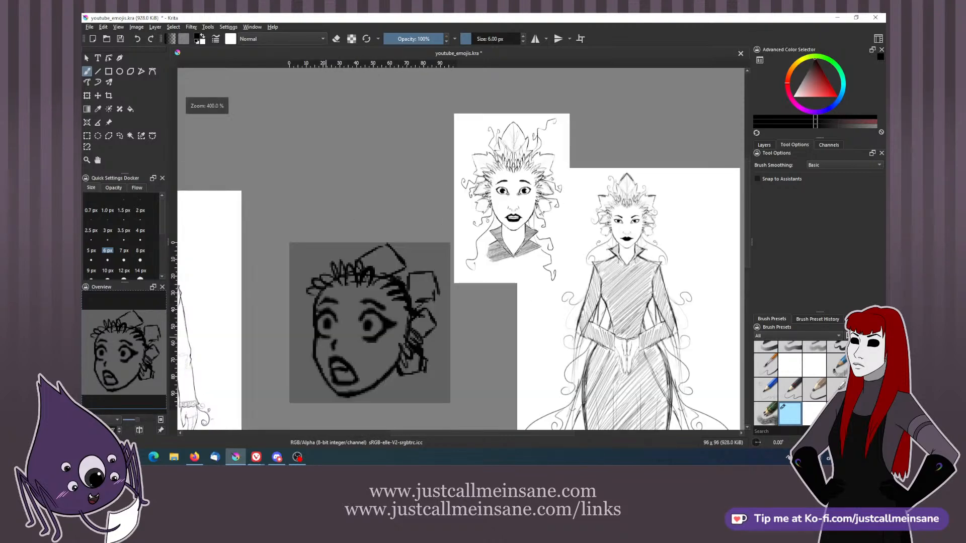
left_click_drag(337, 415, 379, 380)
- Clean up the hair spikes above the forehead and redraw the outermost spike on the far side
key("e")
mouse_move(378, 248)
left_mouse_down()
mouse_move(351, 256)
mouse_move(377, 244)
mouse_move(382, 253)
mouse_move(405, 235)
mouse_move(390, 249)
mouse_move(405, 236)
mouse_move(405, 248)
mouse_move(421, 241)
mouse_move(389, 246)
mouse_move(374, 235)
mouse_move(371, 246)
mouse_move(367, 228)
mouse_move(373, 250)
left_mouse_up()
key("e")
key("e")
key("e")
key("e")
key("e")
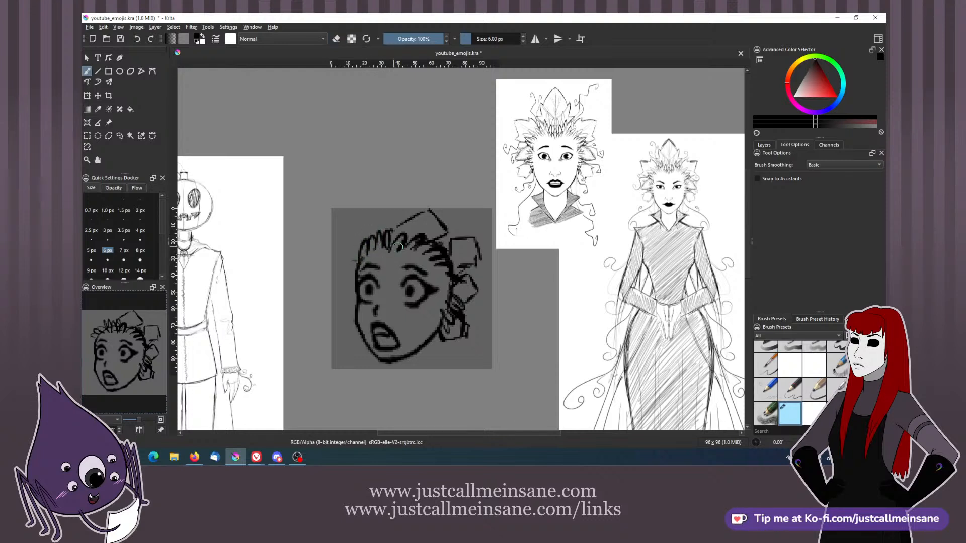
key("ctrl+z")
left_click_drag(355, 246, 366, 250)
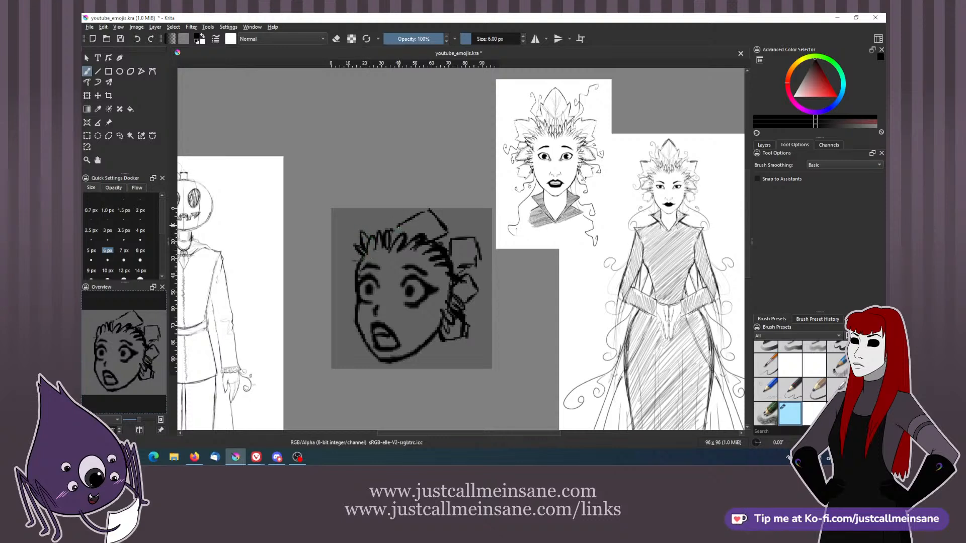
- Add vein lines inside the leaves and fill in more hair spikes between them and the forehead
mouse_move(421, 220)
left_mouse_down()
mouse_move(407, 243)
mouse_move(437, 241)
mouse_move(392, 241)
mouse_move(411, 243)
left_mouse_up()
mouse_move(420, 224)
left_mouse_down()
mouse_move(407, 242)
mouse_move(390, 234)
left_mouse_up()
left_click_drag(384, 220, 382, 233)
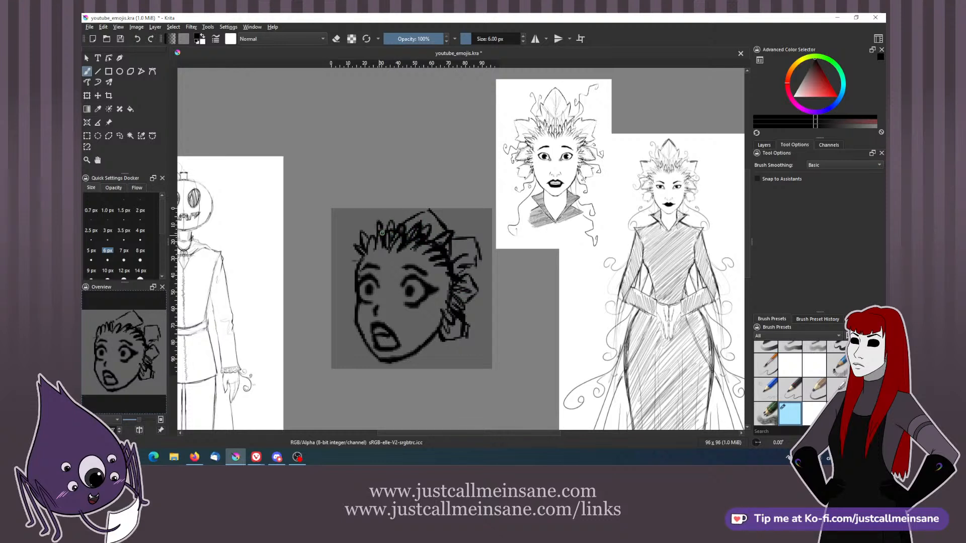
- Erase the near eyebrow and redraw it as a thin raised arch
left_click_drag(414, 290, 414, 272)
key("e")
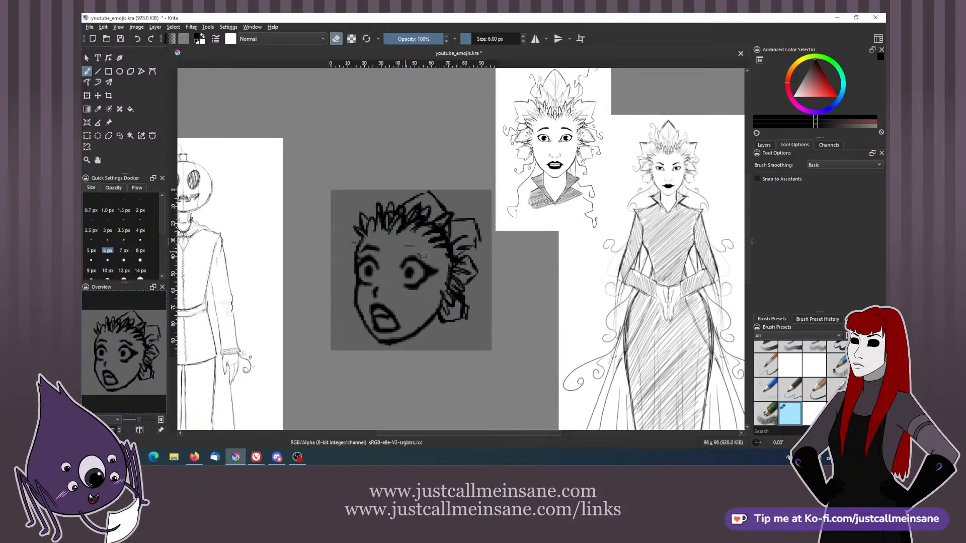
key("e")
key("e")
key("e")
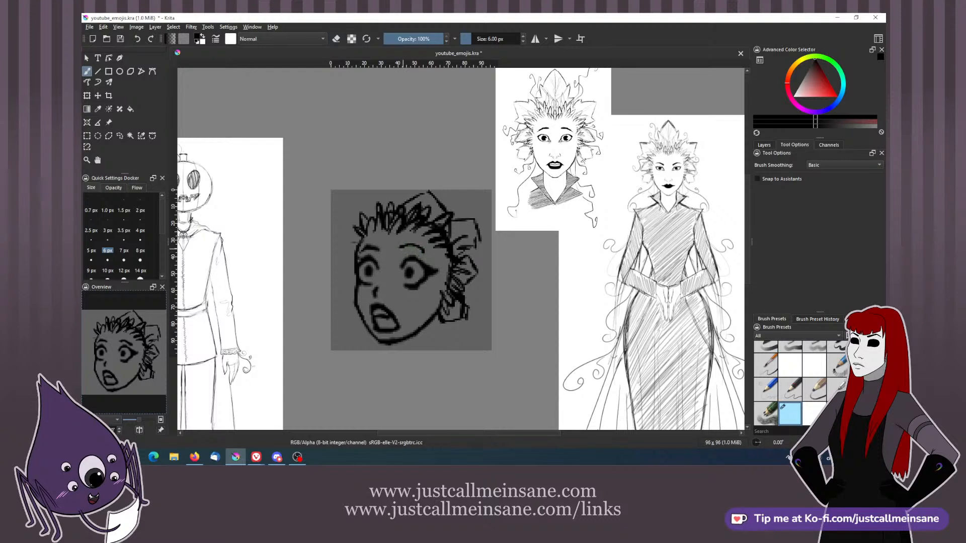
key("e")
key("e")
key("e")
key("e")
key("e")
- Refine the outlines of the eyes and clean up the lines around the far side of the mouth
left_click_drag(408, 267, 369, 272)
key("e")
key("e")
key("e")
key("e")
mouse_move(378, 306)
left_mouse_down()
mouse_move(357, 291)
mouse_move(372, 325)
mouse_move(361, 301)
mouse_move(371, 329)
left_mouse_up()
key("e")
key("e")
key("e")
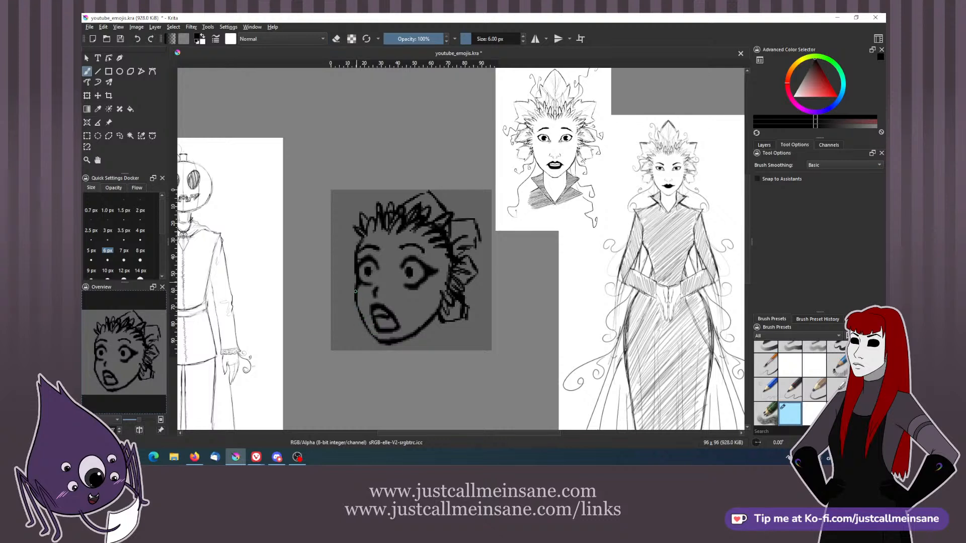
- Redraw the far cheek and chin outline with a bolder, rounder curve and erase the old edge
left_click_drag(356, 284, 365, 326)
left_click_drag(382, 343, 405, 336)
key("e")
key("e")
left_click_drag(359, 271, 357, 304)
key("e")
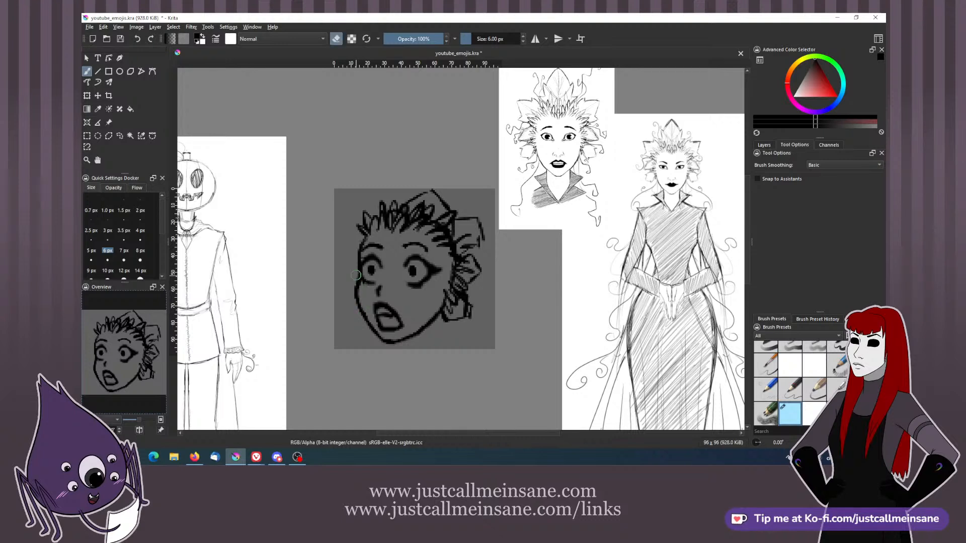
mouse_move(391, 344)
left_mouse_down()
mouse_move(427, 325)
mouse_move(414, 334)
left_mouse_up()
key("e")
key("e")
key("e")
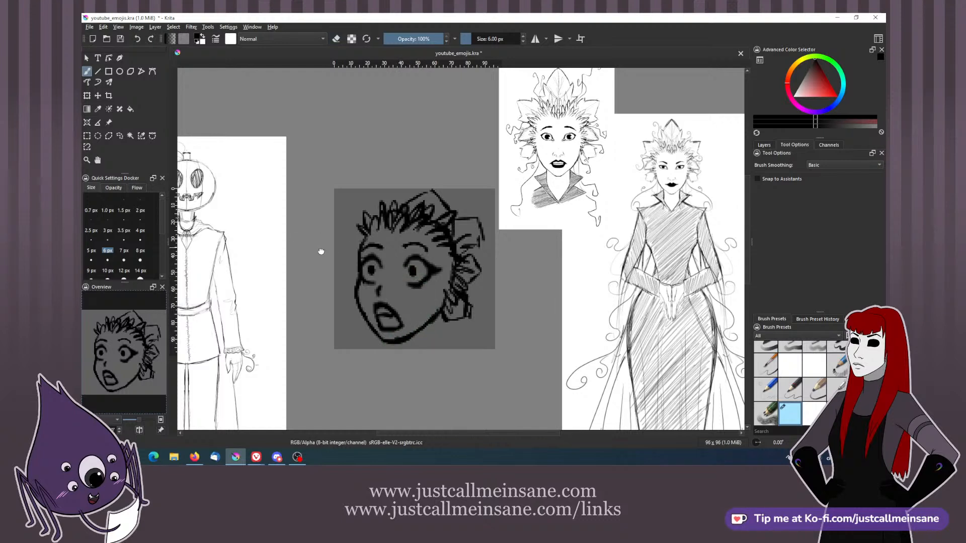
- Adjust the near eye's placement with a freehand selection and free transform, and deselect it
left_click_drag(321, 250, 330, 256)
left_click(119, 136)
mouse_move(438, 252)
left_mouse_down()
mouse_move(418, 242)
mouse_move(402, 276)
mouse_move(435, 300)
mouse_move(455, 271)
mouse_move(442, 254)
left_mouse_up()
key("ctrl+t")
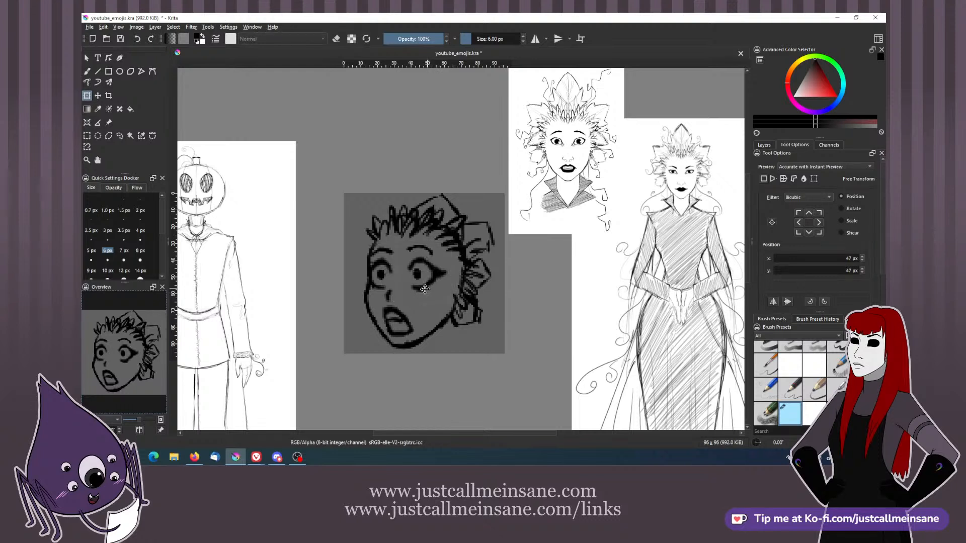
key("b")
key("ctrl+shift+a")
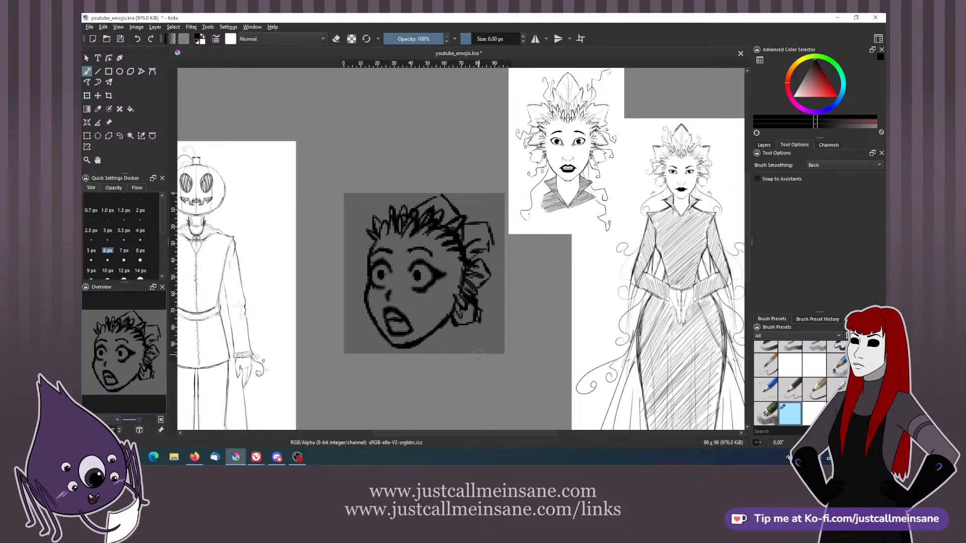
- Erase the nose and the open mouth from the face
key("e")
key("e")
key("e")
key("e")
key("e")
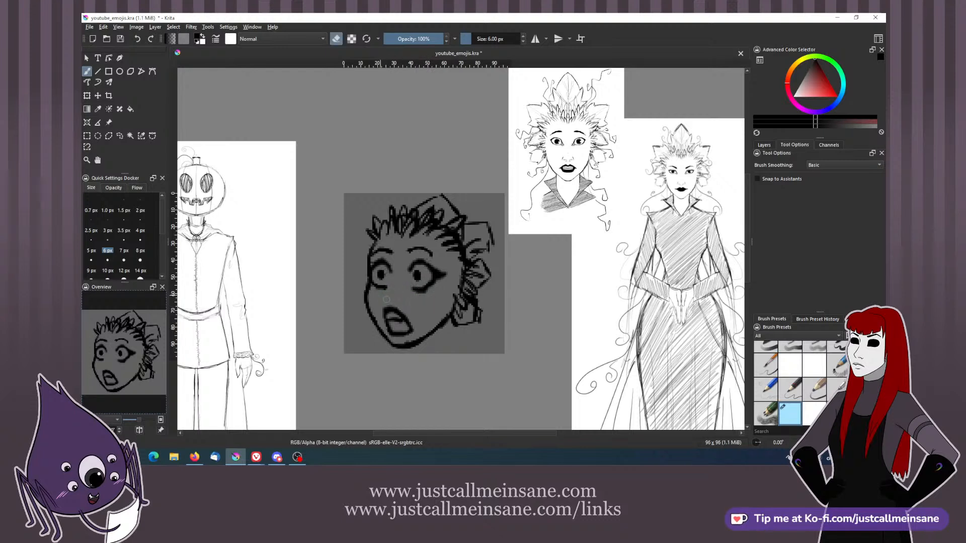
mouse_move(423, 308)
left_mouse_down()
mouse_move(415, 331)
mouse_move(397, 303)
mouse_move(388, 322)
mouse_move(395, 307)
left_mouse_up()
key("e")
key("e")
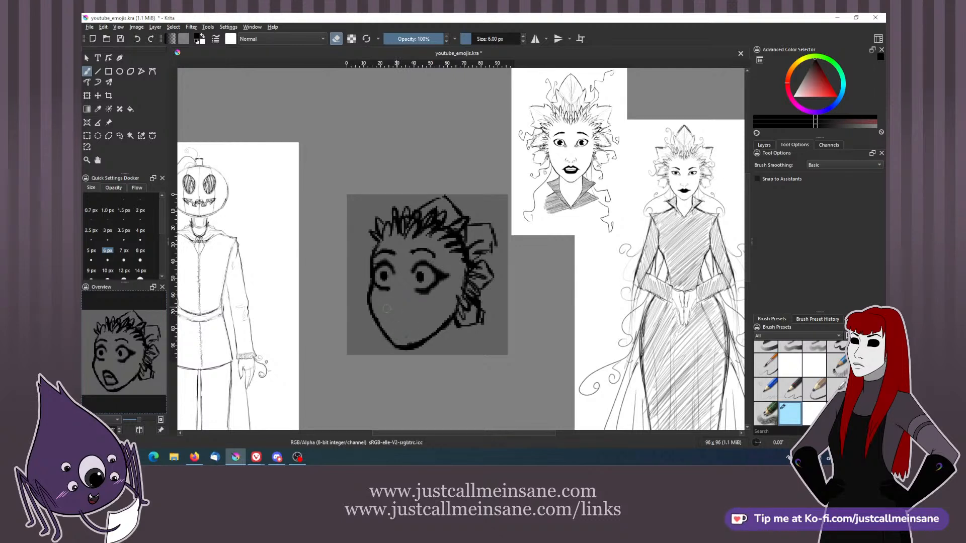
- Redraw the open mouth as a wider tilted shape with an inner line under the upper lip
key("e")
mouse_move(383, 312)
left_mouse_down()
mouse_move(397, 334)
mouse_move(422, 324)
mouse_move(410, 332)
mouse_move(387, 322)
left_mouse_up()
key("e")
key("e")
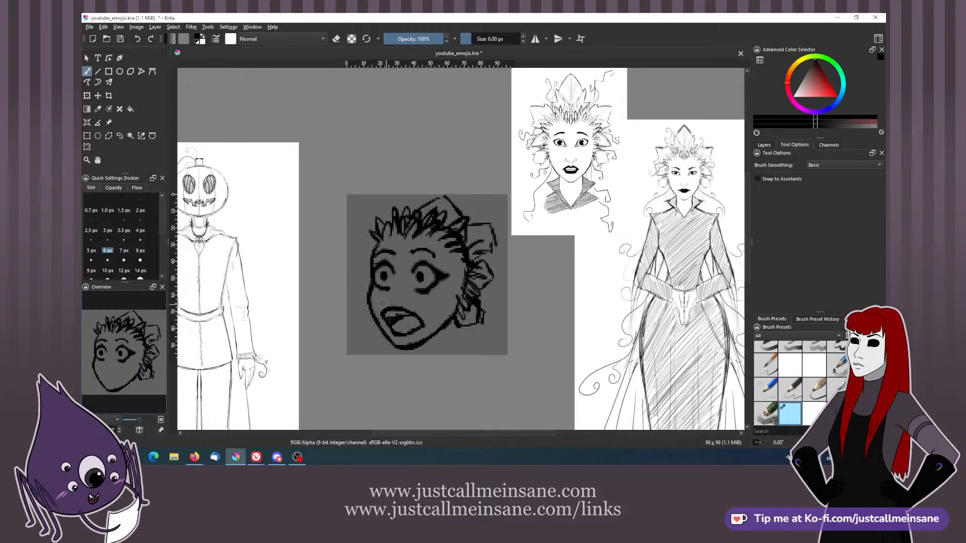
- Darken the open mouth's upper lip, mirror the canvas view and erase the wide mouth down to an inner oval
mouse_move(377, 310)
left_mouse_down()
mouse_move(411, 313)
mouse_move(398, 335)
left_mouse_up()
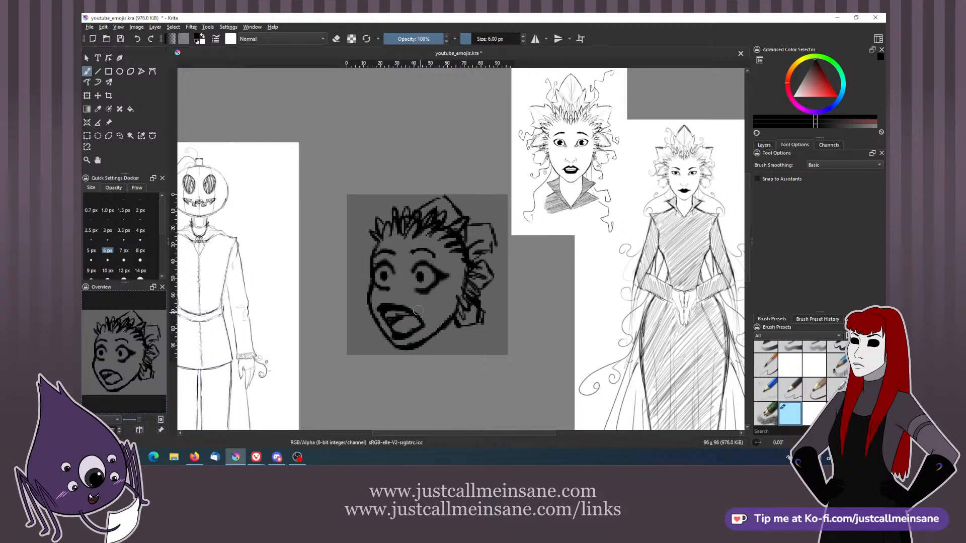
key("m")
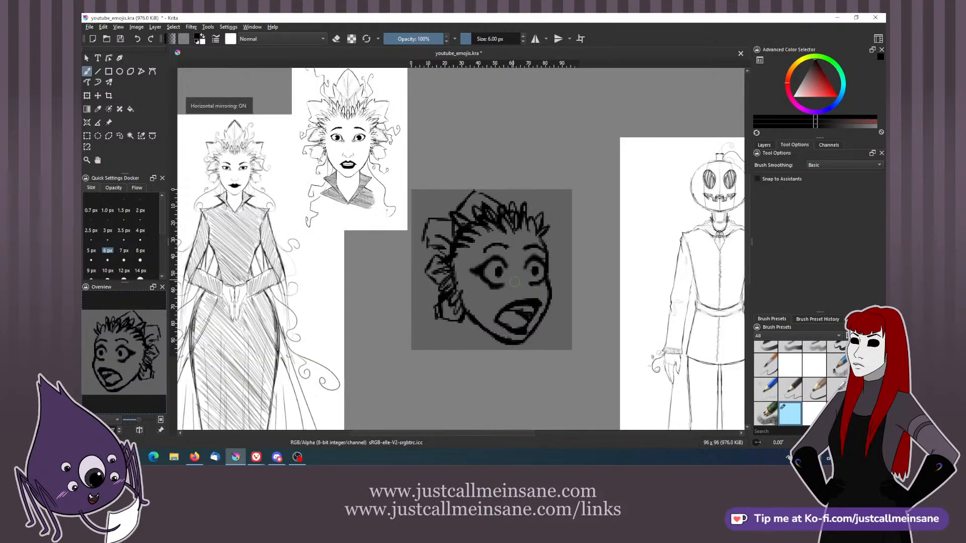
key("e")
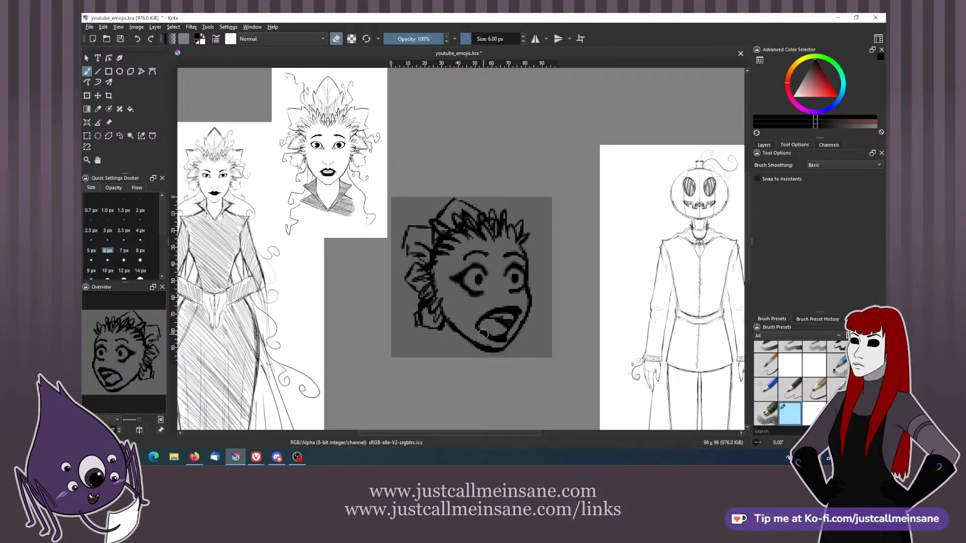
left_click_drag(497, 326, 503, 319)
key("e")
mouse_move(502, 314)
left_mouse_down()
mouse_move(503, 335)
mouse_move(517, 324)
mouse_move(497, 338)
mouse_move(491, 314)
mouse_move(479, 327)
mouse_move(512, 311)
left_mouse_up()
key("e")
key("e")
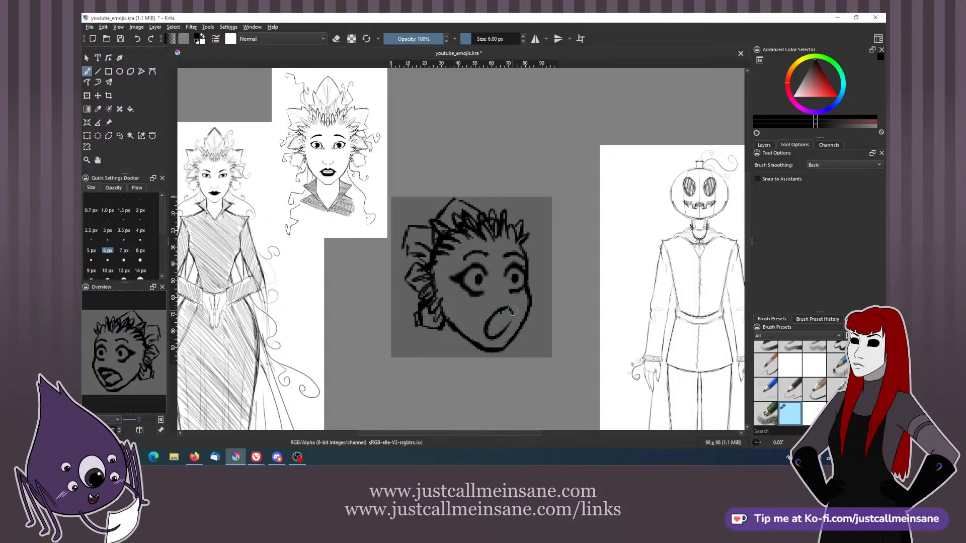
- Try redrawing the open mouth as a narrower, taller oval with a dark upper interior and an inner line, undoing the last stroke
key("e")
key("e")
left_click_drag(511, 312, 498, 337)
key("e")
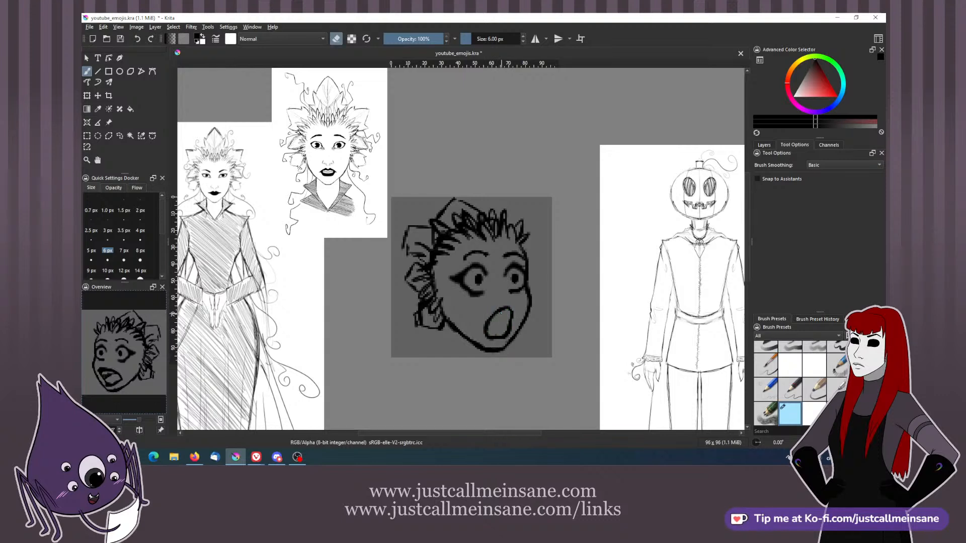
key("e")
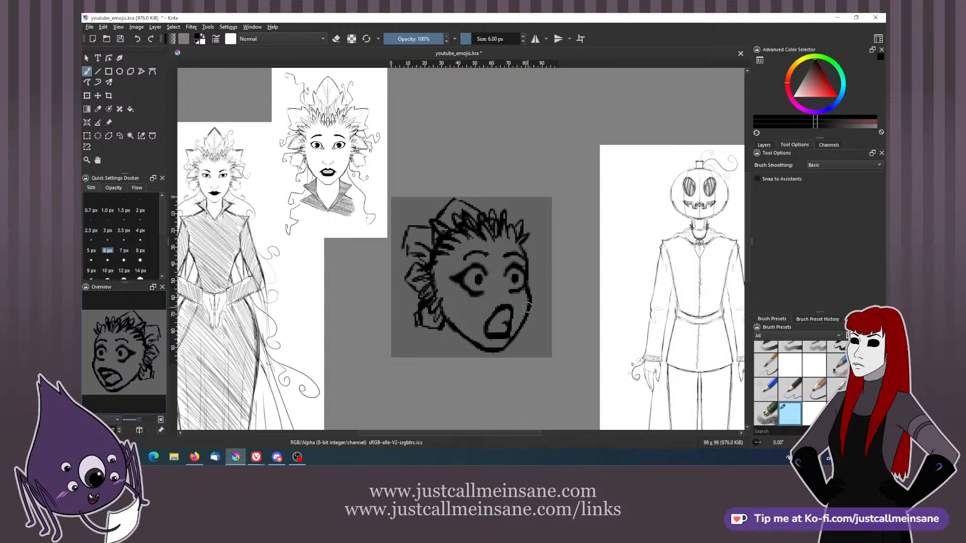
left_click_drag(489, 325, 506, 326)
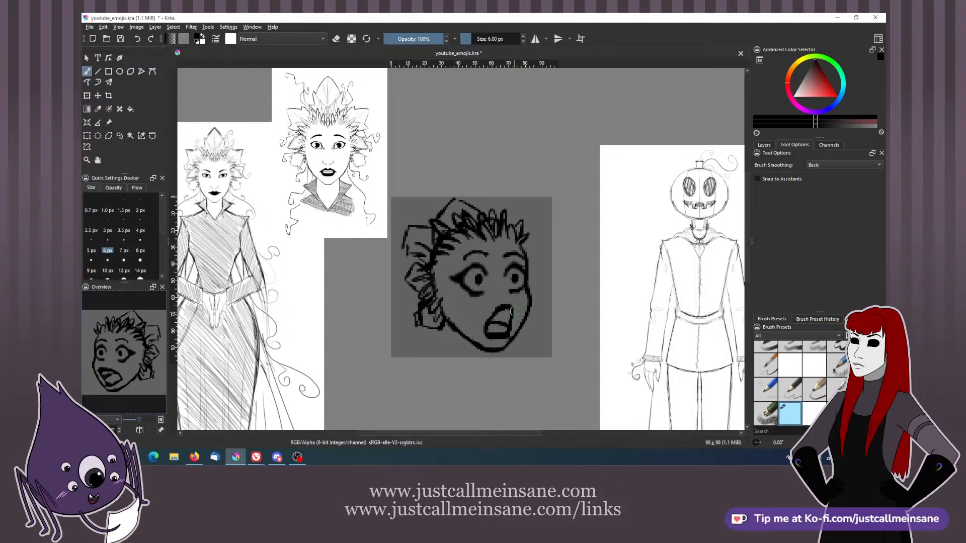
key("ctrl+z")
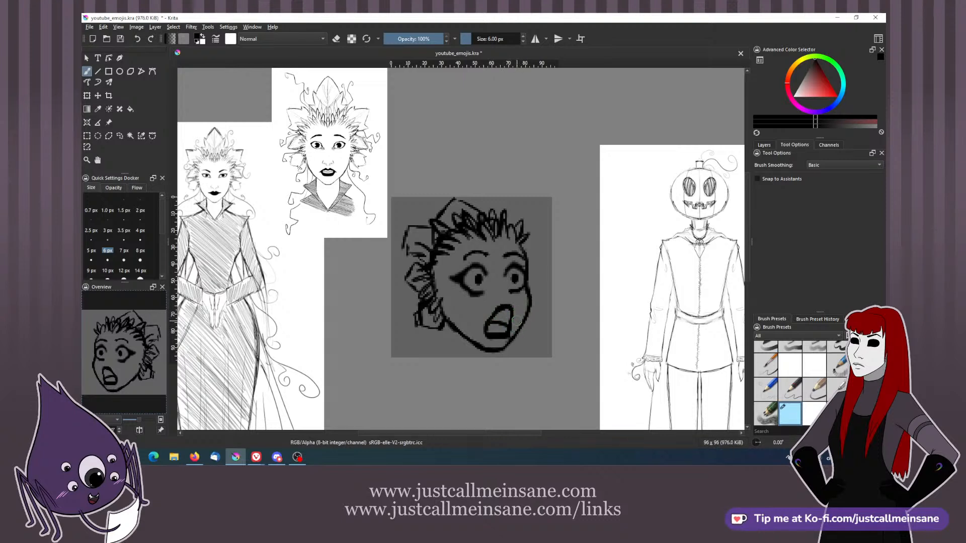
- Refine the near eye's outer lash wing and lower outline with brush and eraser touches
left_click_drag(543, 282, 538, 286)
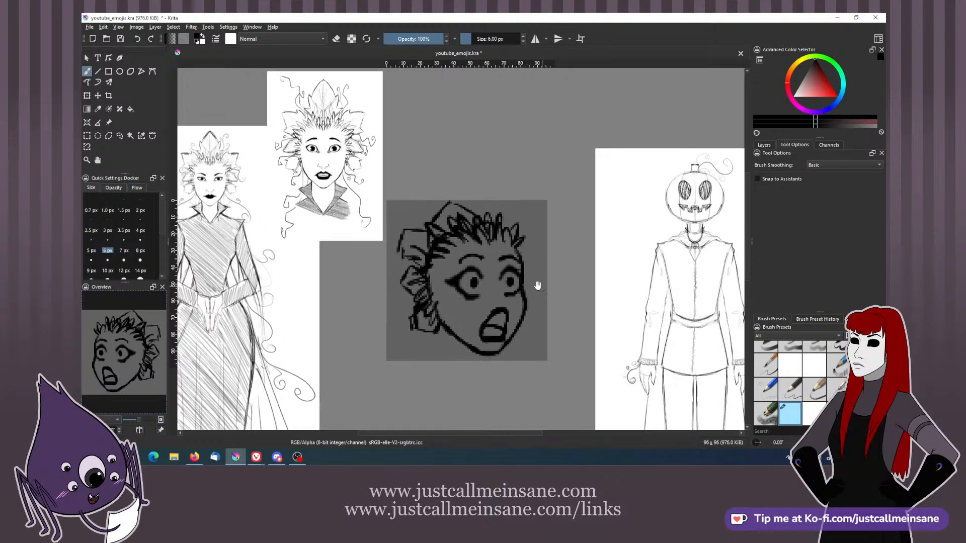
key("e")
key("e")
left_click_drag(463, 293, 452, 283)
key("e")
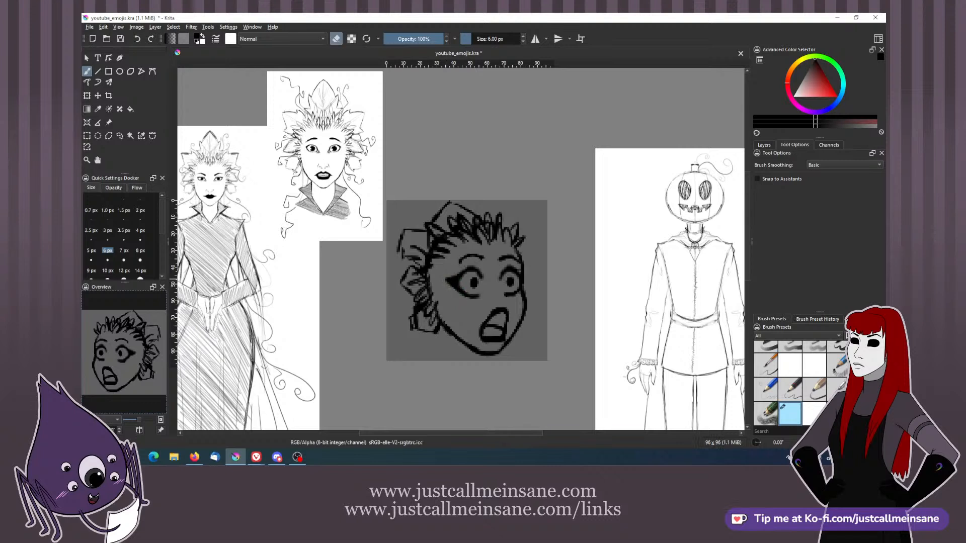
key("e")
key("e")
key("e")
key("e")
mouse_move(505, 275)
left_mouse_down()
mouse_move(462, 275)
mouse_move(461, 262)
mouse_move(474, 255)
mouse_move(471, 271)
left_mouse_up()
key("e")
key("e")
key("e")
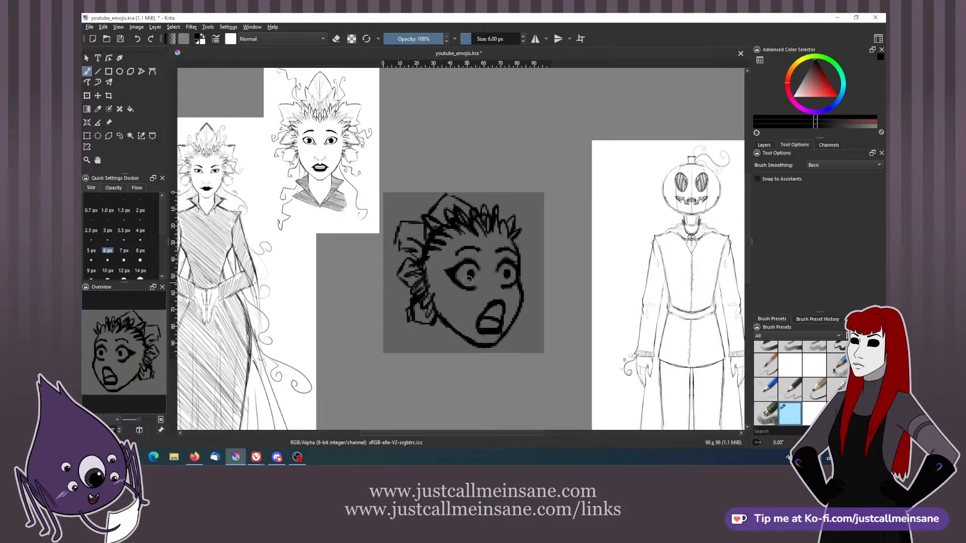
- Rework the open mouth's shape, turn off the view mirroring and erase the lower part of the far cheek outline
key("e")
mouse_move(475, 316)
left_mouse_down()
mouse_move(437, 314)
mouse_move(475, 338)
mouse_move(447, 326)
mouse_move(438, 318)
mouse_move(460, 333)
mouse_move(427, 302)
mouse_move(478, 338)
mouse_move(432, 311)
mouse_move(441, 319)
mouse_move(438, 306)
mouse_move(455, 333)
mouse_move(489, 305)
left_mouse_up()
key("e")
key("e")
key("e")
key("e")
key("e")
key("e")
key("e")
key("e")
key("m")
key("e")
key("e")
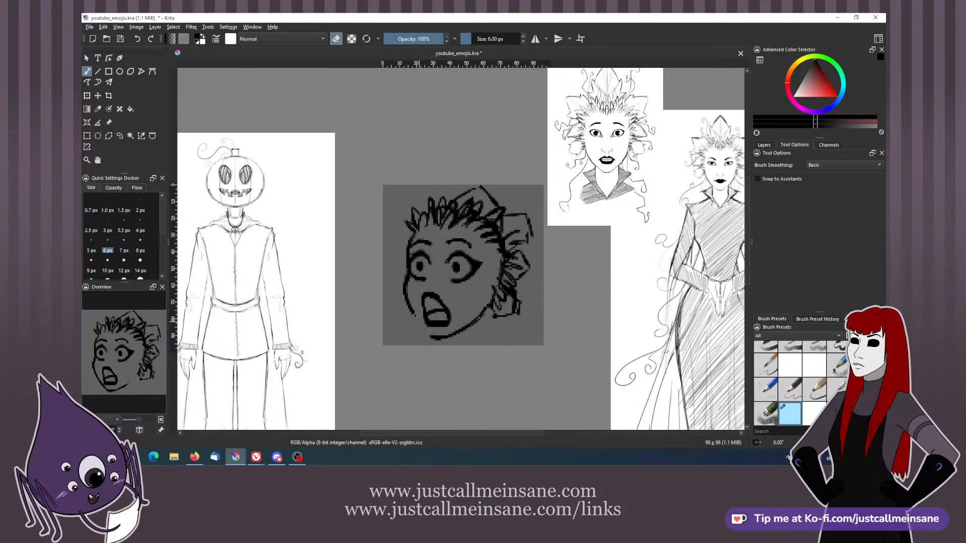
- Erase the remaining far cheek outline and redraw it from beside the far eye towards the chin
key("e")
key("ctrl+z")
key("e")
left_click_drag(406, 280, 418, 323)
key("e")
left_click_drag(407, 277, 410, 317)
left_click_drag(409, 316, 430, 336)
key("ctrl+z")
key("ctrl+z")
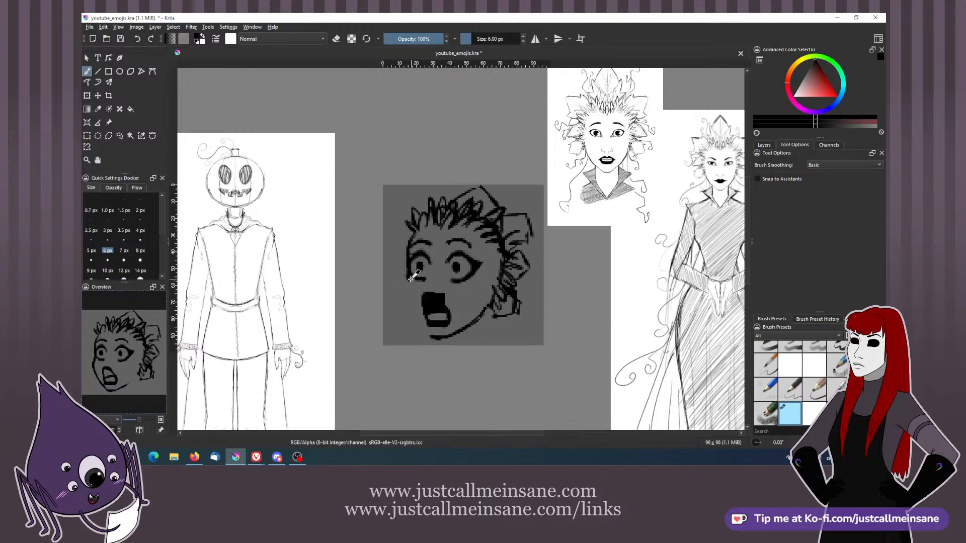
mouse_move(407, 277)
left_mouse_down()
mouse_move(419, 319)
mouse_move(429, 321)
mouse_move(421, 302)
mouse_move(428, 319)
mouse_move(444, 323)
mouse_move(430, 288)
mouse_move(438, 312)
mouse_move(431, 327)
mouse_move(411, 302)
mouse_move(411, 311)
mouse_move(446, 337)
mouse_move(425, 331)
mouse_move(407, 270)
mouse_move(428, 326)
left_mouse_up()
- Erase the open mouth and part of the chin outline, and mirror the canvas view
key("e")
key("e")
key("e")
key("e")
key("e")
key("e")
key("m")
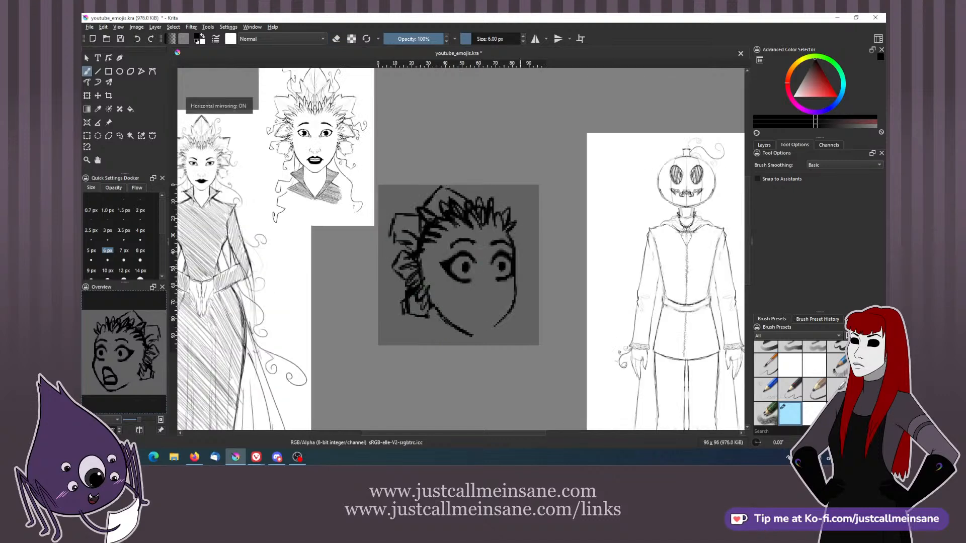
- Redraw the far cheek with an outward bulge below the eye and close the outline into a narrow chin
left_click(491, 298)
key("ctrl+z")
left_click_drag(514, 270, 517, 305)
mouse_move(486, 335)
left_mouse_down()
mouse_move(513, 312)
mouse_move(484, 336)
mouse_move(447, 323)
mouse_move(474, 334)
mouse_move(501, 328)
mouse_move(506, 318)
mouse_move(490, 330)
mouse_move(518, 303)
mouse_move(515, 291)
left_mouse_up()
key("e")
key("e")
key("e")
key("e")
key("e")
key("e")
key("e")
key("e")
mouse_move(497, 328)
left_mouse_down()
mouse_move(489, 334)
mouse_move(502, 328)
left_mouse_up()
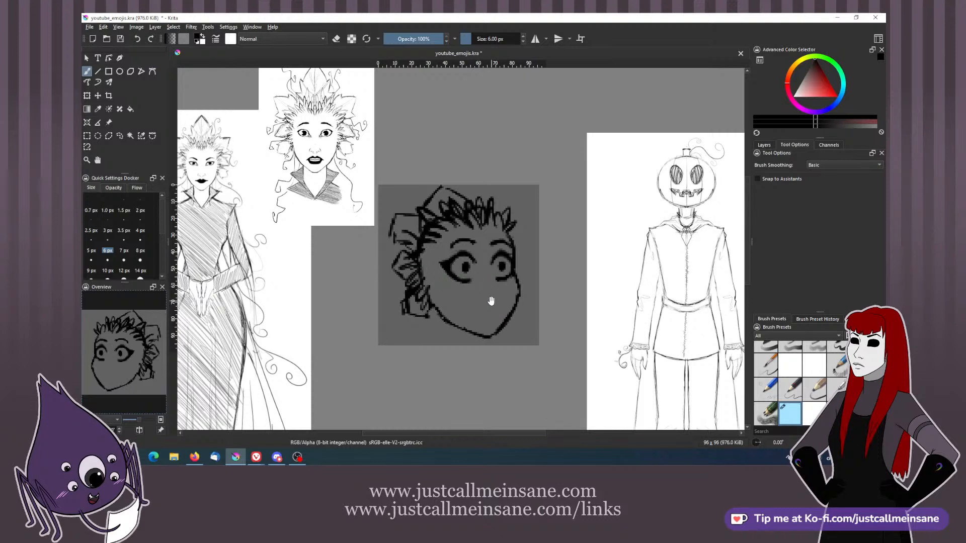
left_click_drag(490, 300, 495, 302)
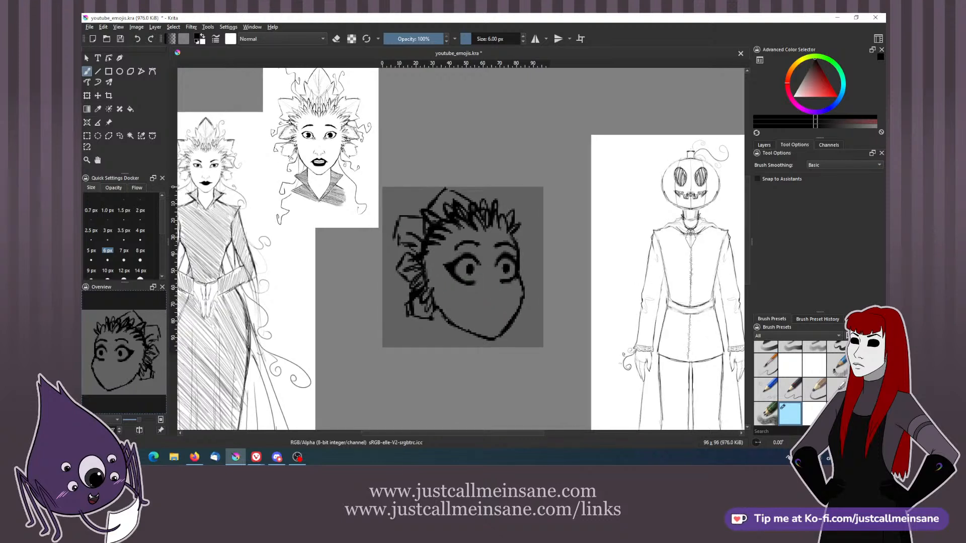
key("alt+Tab")
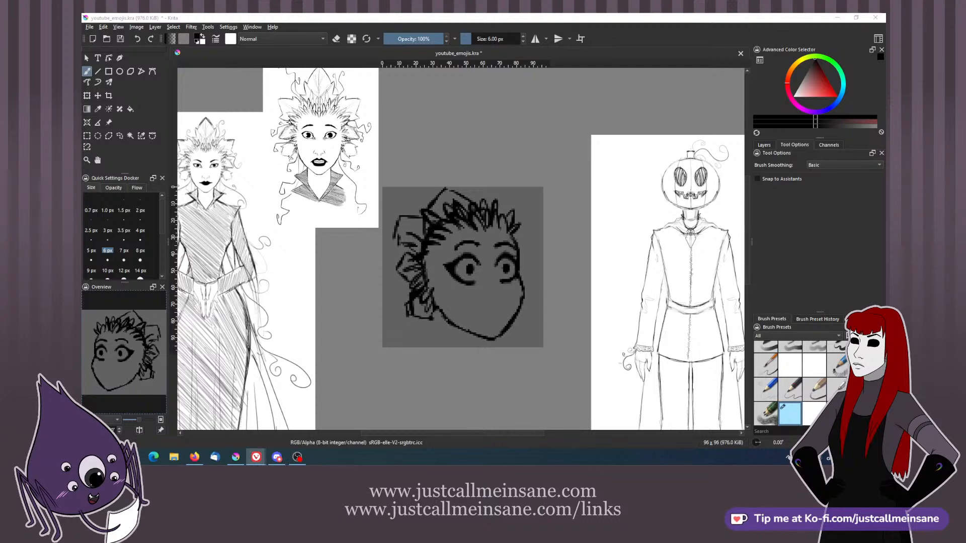
left_click(638, 61)
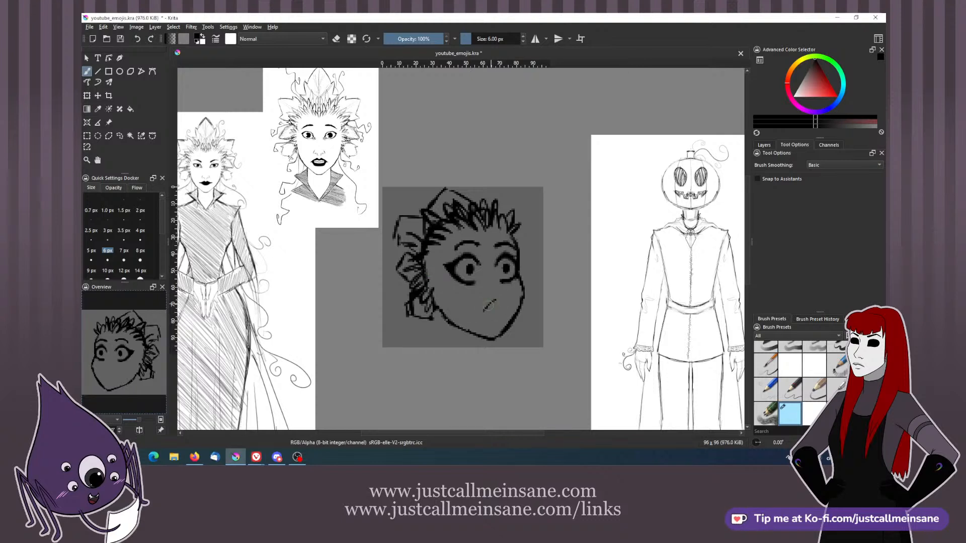
- Draw a tilted oval open mouth close to the chin with an inner line across it
mouse_move(499, 299)
left_mouse_down()
mouse_move(482, 314)
mouse_move(485, 325)
mouse_move(496, 319)
mouse_move(503, 301)
mouse_move(495, 326)
mouse_move(483, 308)
mouse_move(503, 312)
left_mouse_up()
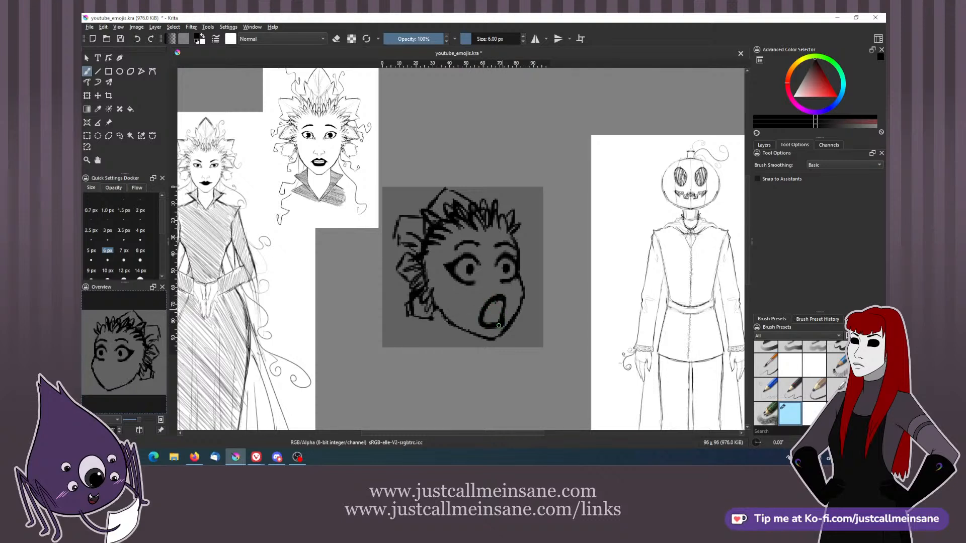
key("e")
key("e")
left_click_drag(482, 316, 505, 318)
left_click_drag(485, 312, 504, 299)
key("e")
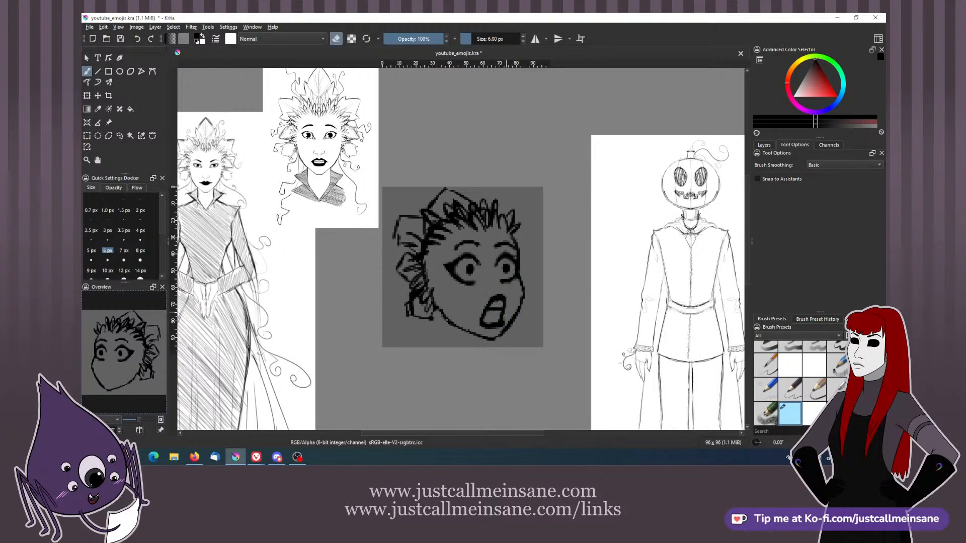
- Clean up the mouth's interior and lower lip, and turn off the view mirroring
key("e")
key("e")
key("e")
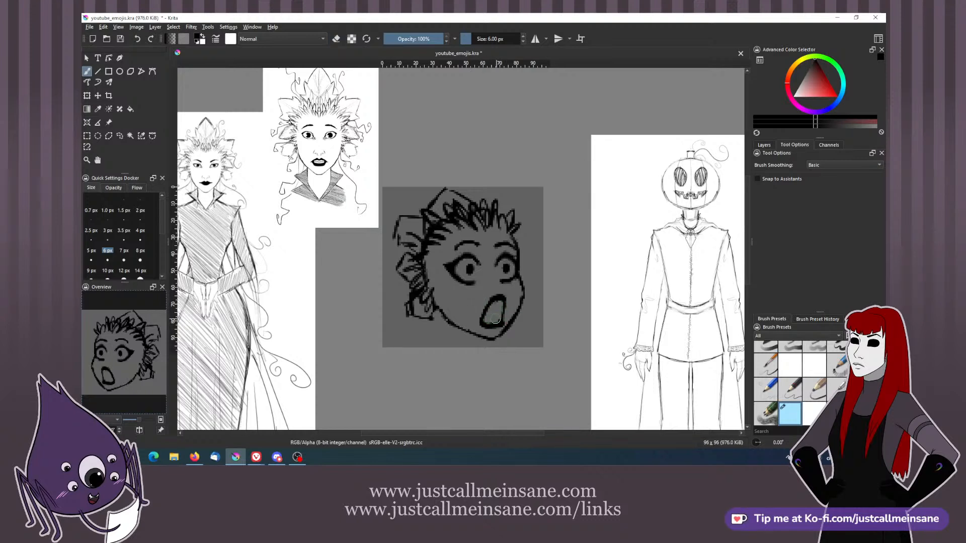
key("e")
key("e")
scroll(503, 314, "up", 2)
key("m")
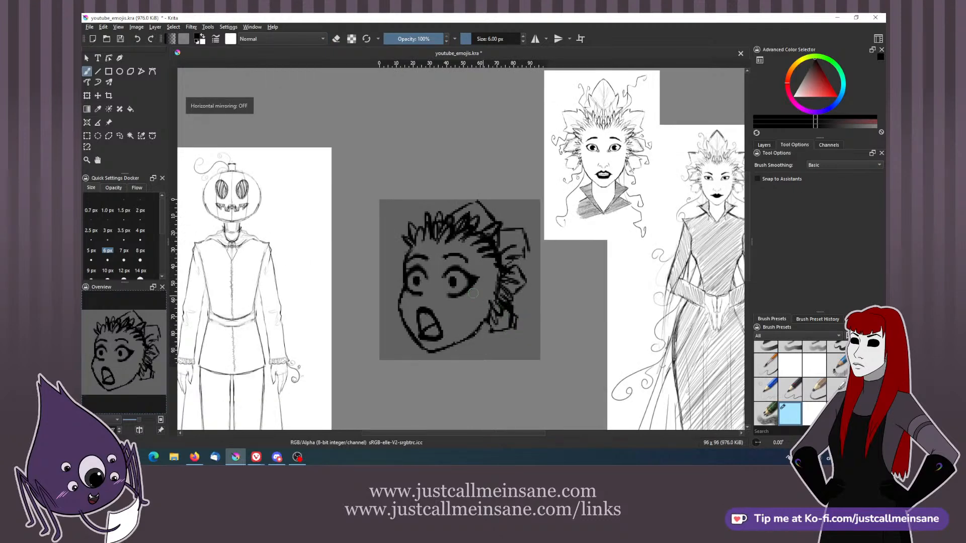
scroll(458, 324, "up", 1)
- Hide the shocked head's layer, and show and select the angry head's layer above it
left_click(763, 145)
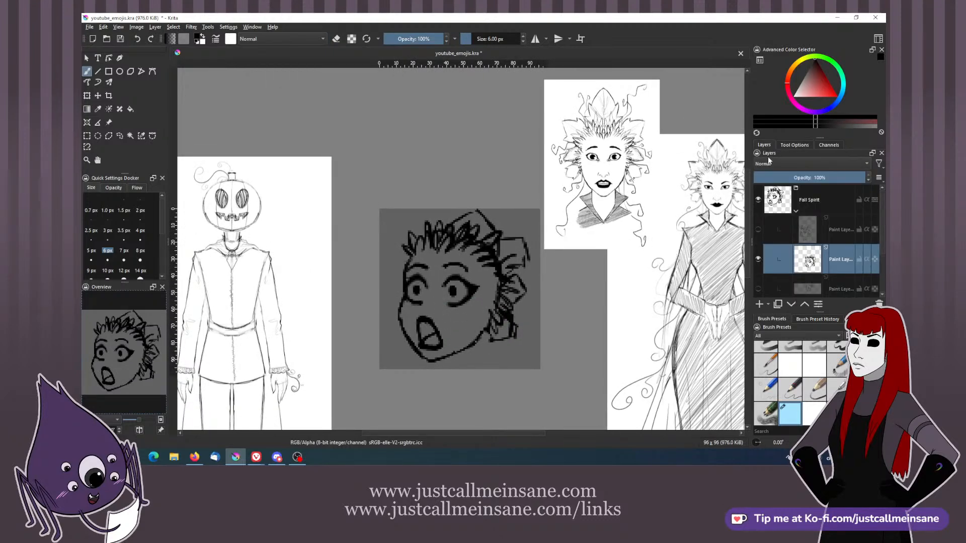
left_click(758, 259)
left_click(758, 229)
left_click(784, 231)
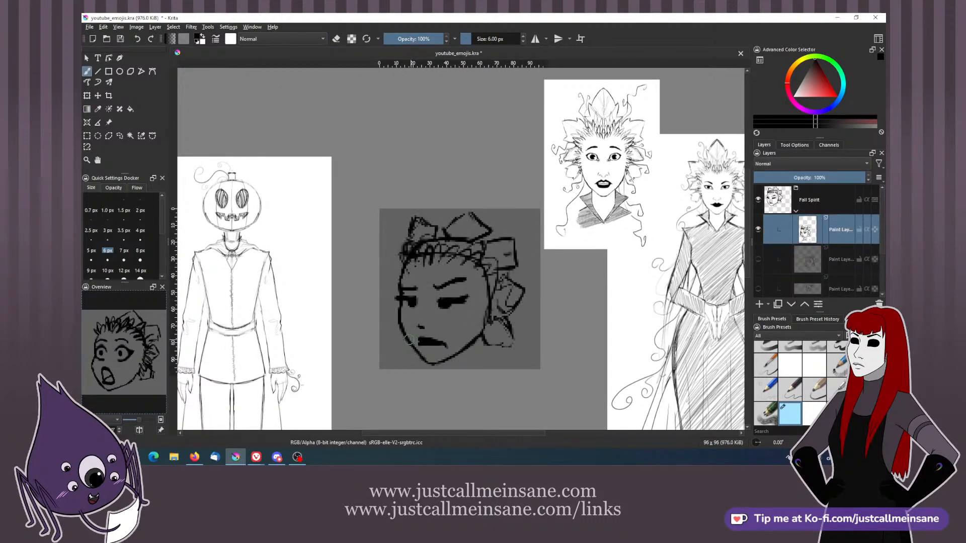
key("e")
key("e")
scroll(444, 323, "down", 1)
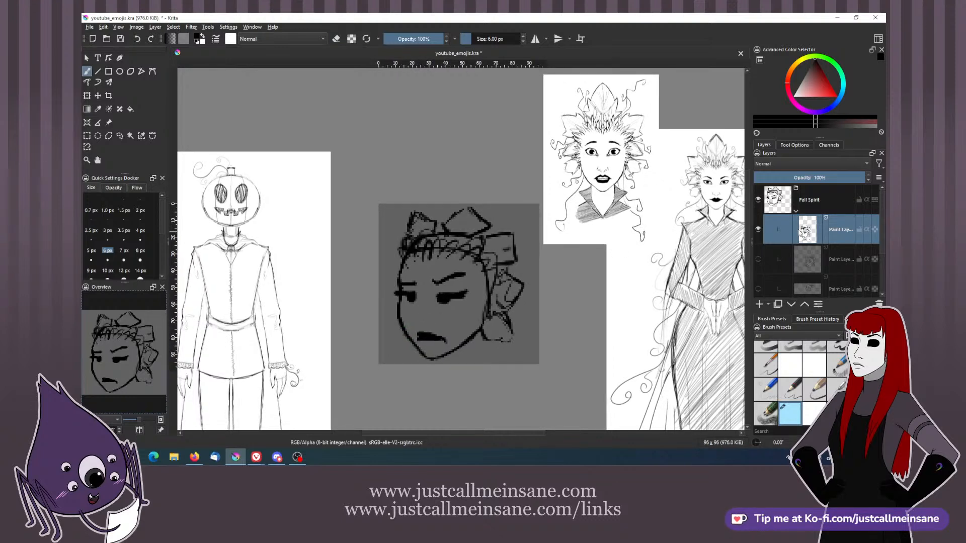
- Duplicate the angry head's layer and hide the original
right_click(834, 234)
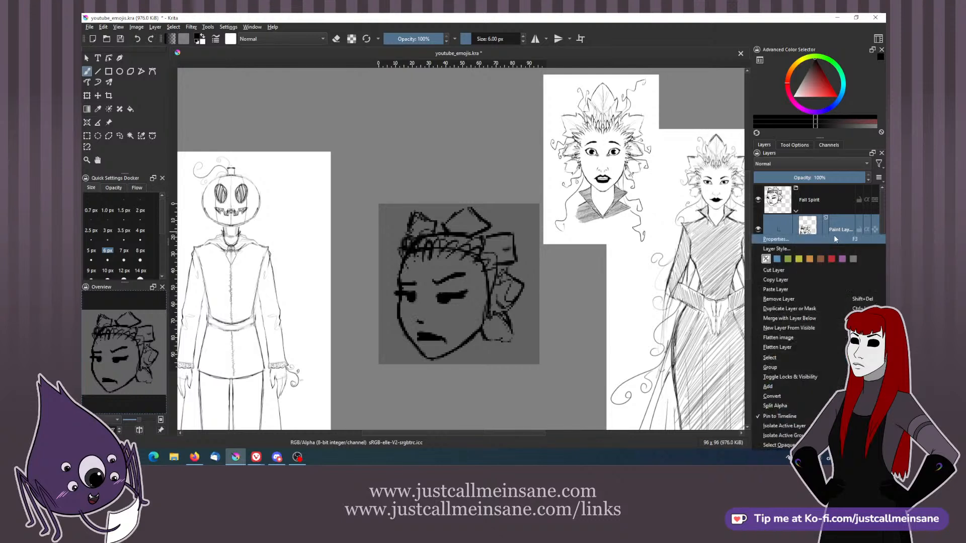
left_click(800, 309)
left_click(758, 259)
- Erase the nose, mouth and lower face outline on the copy and redraw a shorter, rounder jaw
key("e")
mouse_move(399, 312)
left_mouse_down()
mouse_move(404, 332)
mouse_move(402, 315)
mouse_move(446, 346)
mouse_move(465, 342)
left_mouse_up()
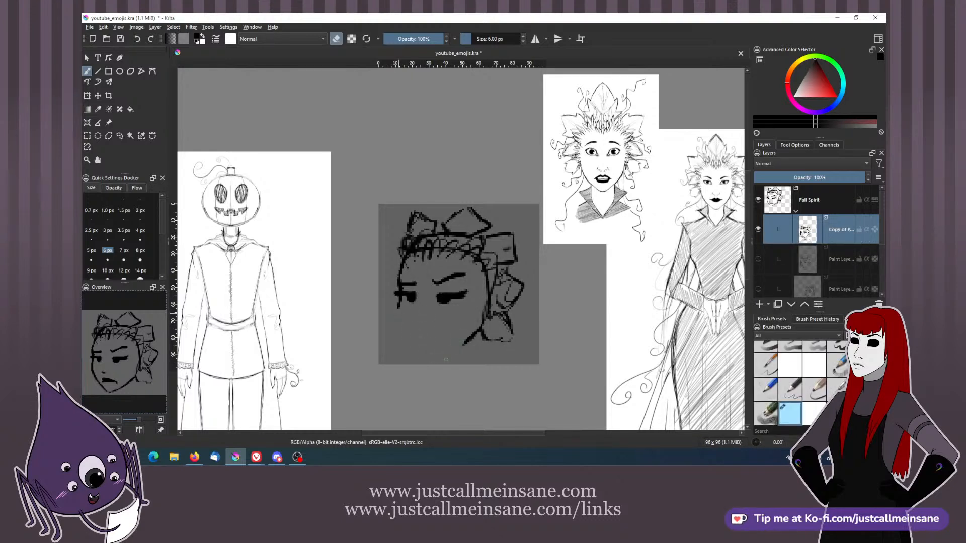
key("e")
mouse_move(401, 300)
left_mouse_down()
mouse_move(403, 332)
mouse_move(430, 352)
left_mouse_up()
key("e")
mouse_move(401, 323)
left_mouse_down()
mouse_move(432, 352)
mouse_move(399, 308)
mouse_move(427, 348)
mouse_move(474, 332)
left_mouse_up()
key("e")
key("e")
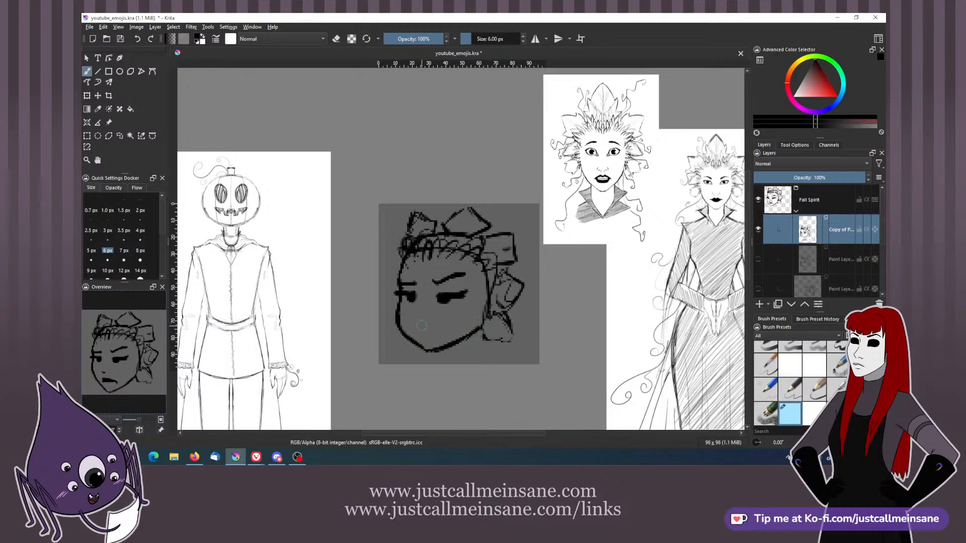
- Draw a small downturned mouth on the lower face, undoing the first attempt
key("e")
left_click_drag(412, 327, 431, 326)
key("ctrl+z")
mouse_move(417, 330)
left_mouse_down()
mouse_move(425, 327)
mouse_move(413, 332)
left_mouse_up()
key("e")
key("e")
left_click(298, 463)
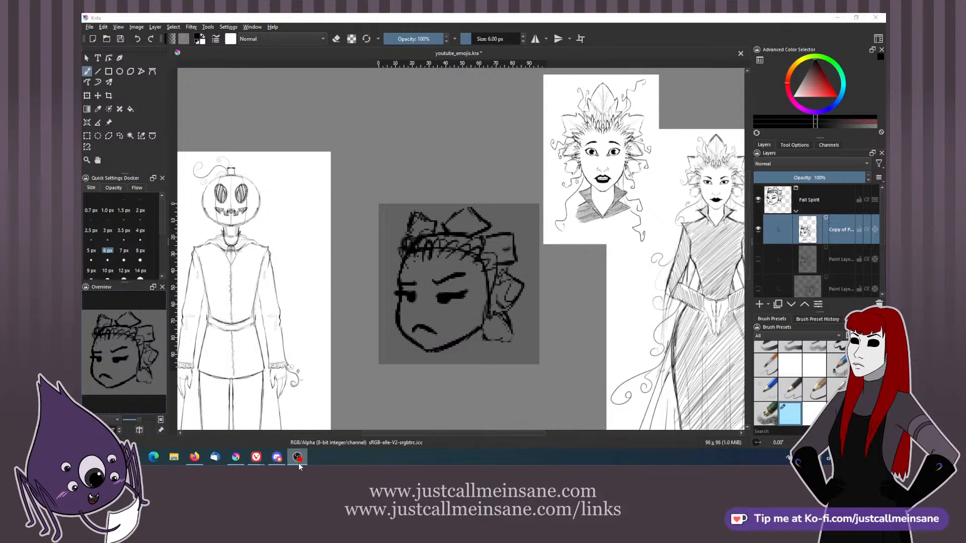
left_click(644, 46)
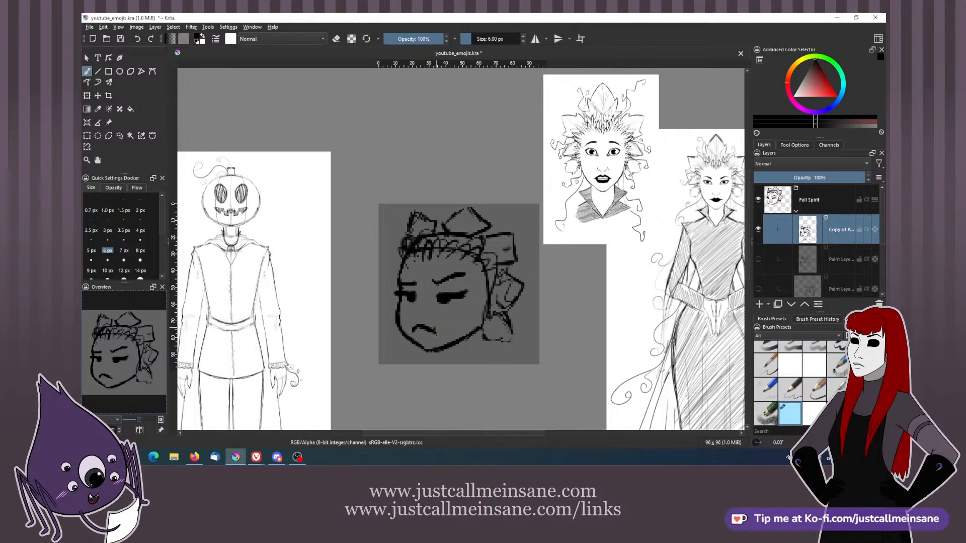
- Add a short pouting crease at the near corner of the frowning mouth
key("e")
key("e")
key("e")
left_click_drag(436, 326, 435, 336)
key("e")
key("e")
key("e")
- Erase the far eyebrow and redraw it as a slanted angry stroke
key("e")
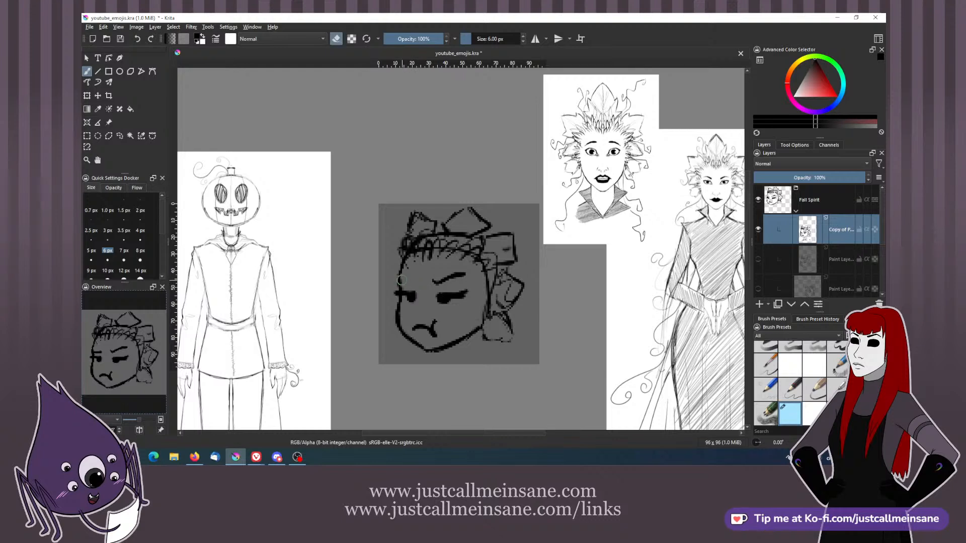
key("e")
key("e")
key("e")
key("e")
- Redraw the far cheek as a puffed-out bulge and round off the near side of the jaw
mouse_move(403, 307)
left_mouse_down()
mouse_move(408, 333)
mouse_move(405, 317)
mouse_move(433, 335)
mouse_move(424, 346)
mouse_move(409, 337)
mouse_move(440, 350)
left_mouse_up()
key("e")
key("e")
key("e")
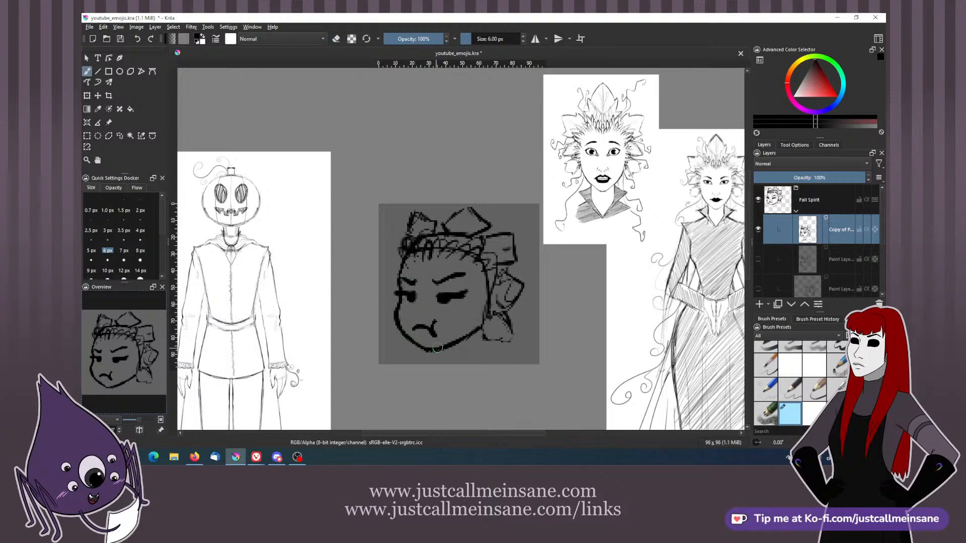
left_click_drag(479, 324, 464, 336)
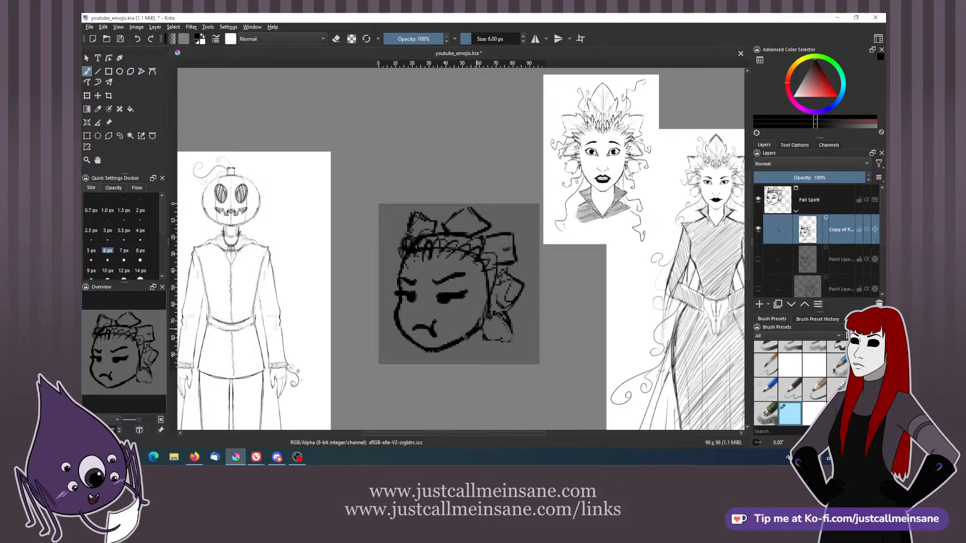
- Compare the pouting, angry and shocked Fall Spirit heads by switching their layers' visibility in turn, leaving them hidden
left_click(758, 230)
left_click(758, 259)
left_click(758, 259)
left_click(757, 230)
left_click(757, 230)
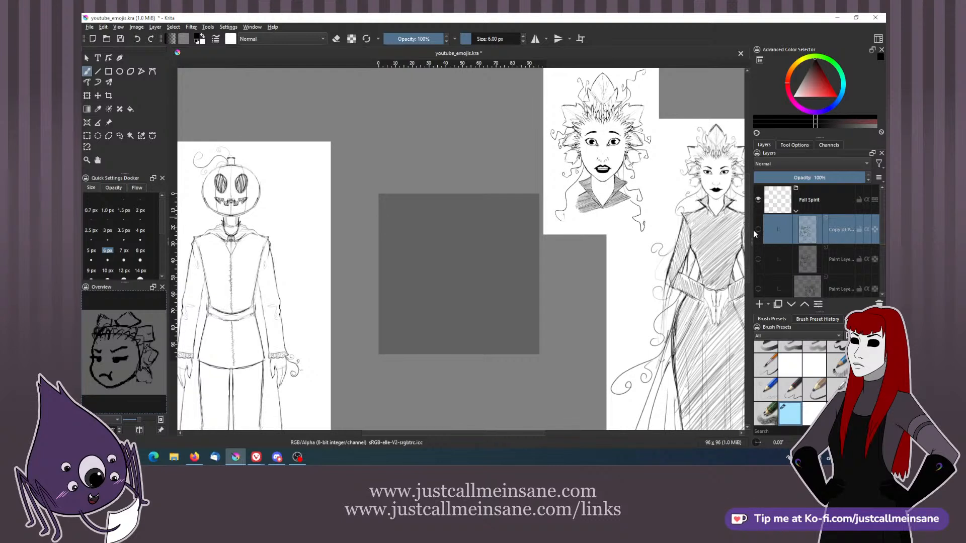
left_click_drag(881, 217, 881, 223)
left_click(763, 267)
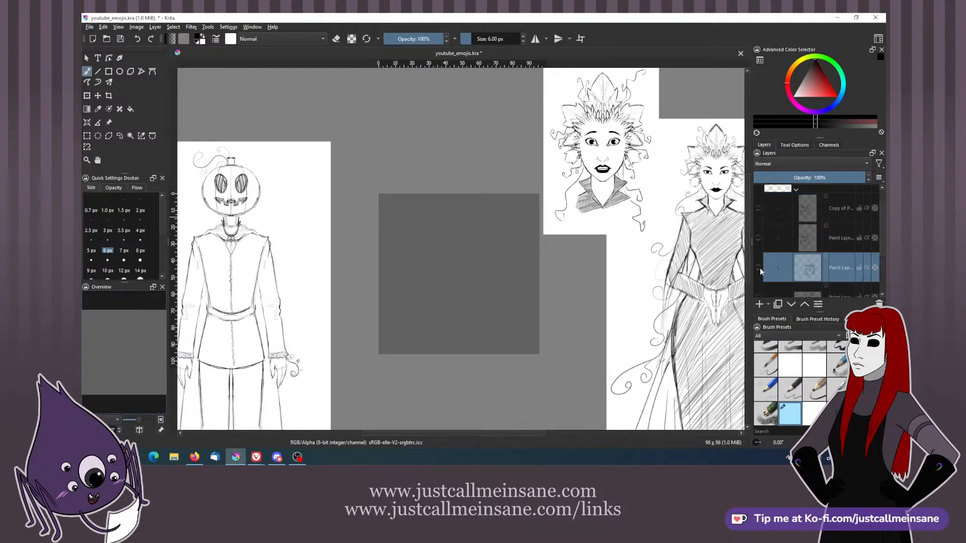
left_click(758, 268)
left_click(759, 268)
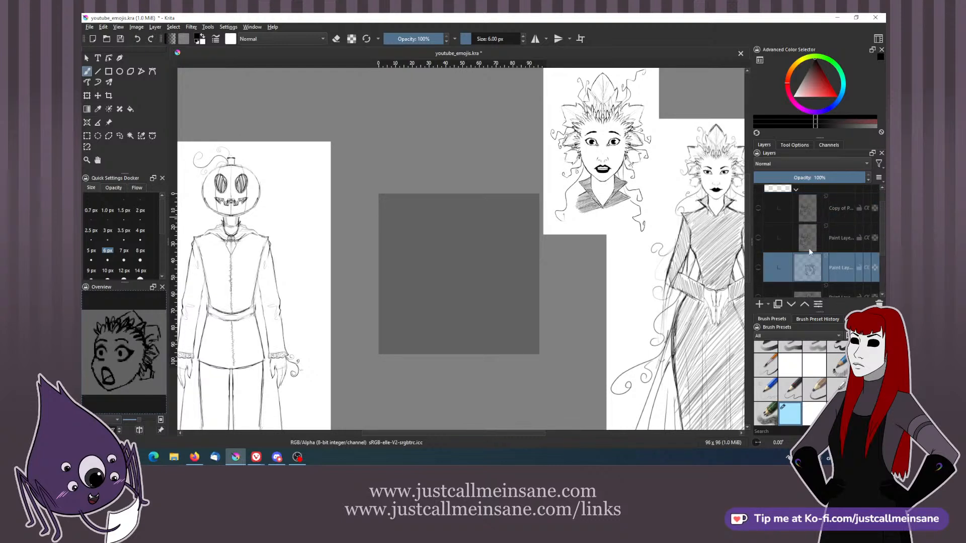
- Show the original smiling Fall Spirit head and make its layer the active one
scroll(876, 252, "down", 1)
left_click(759, 270)
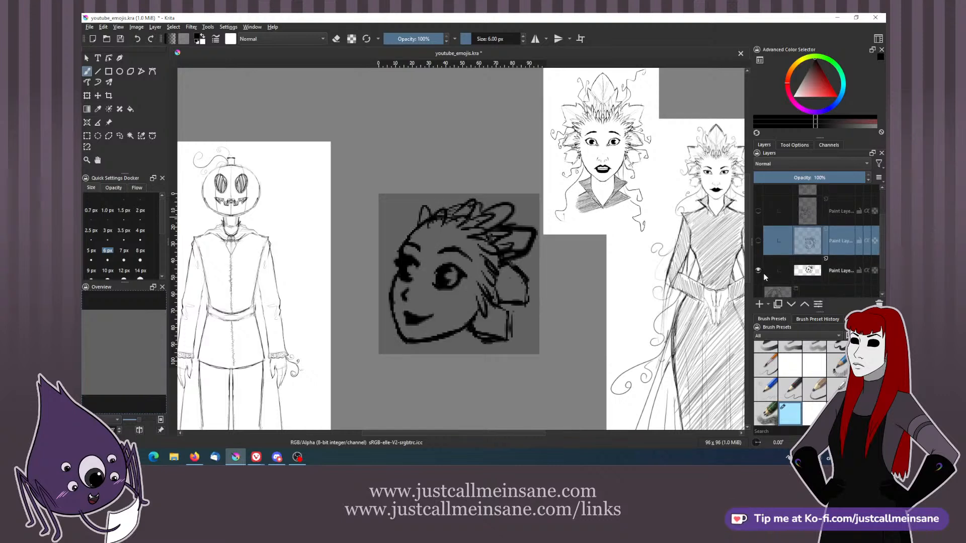
left_click(826, 272)
key("e")
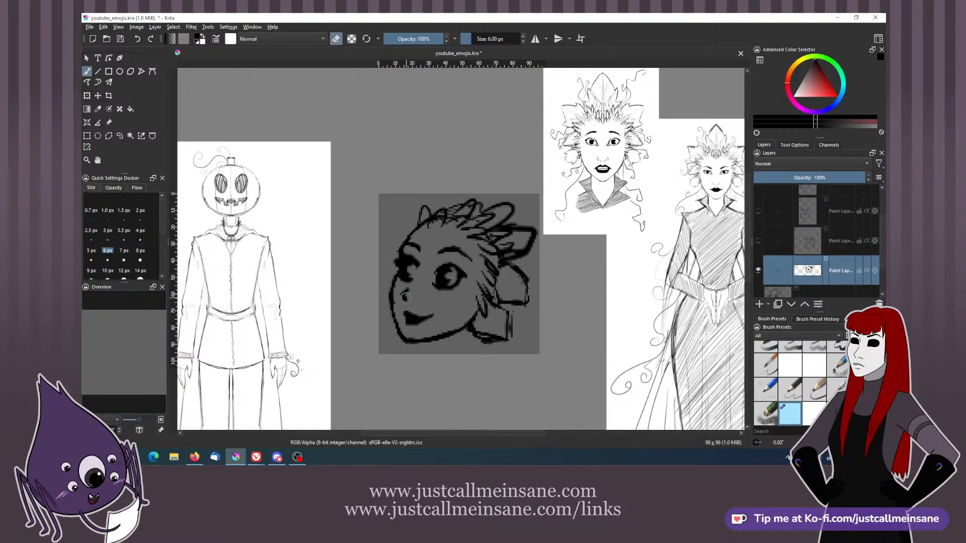
left_click_drag(407, 314, 423, 319)
key("ctrl+z")
key("ctrl+z")
- Duplicate the smiling head's layer
right_click(832, 274)
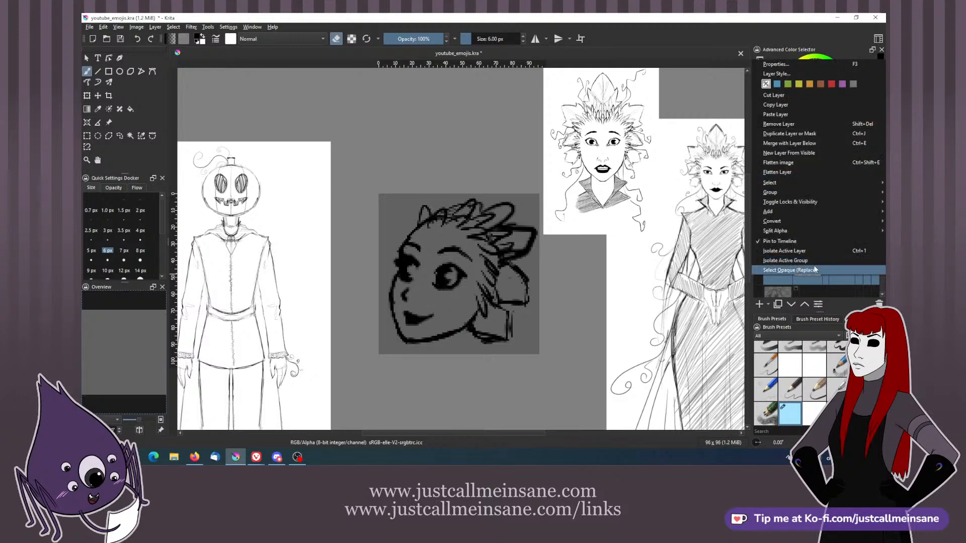
left_click(800, 134)
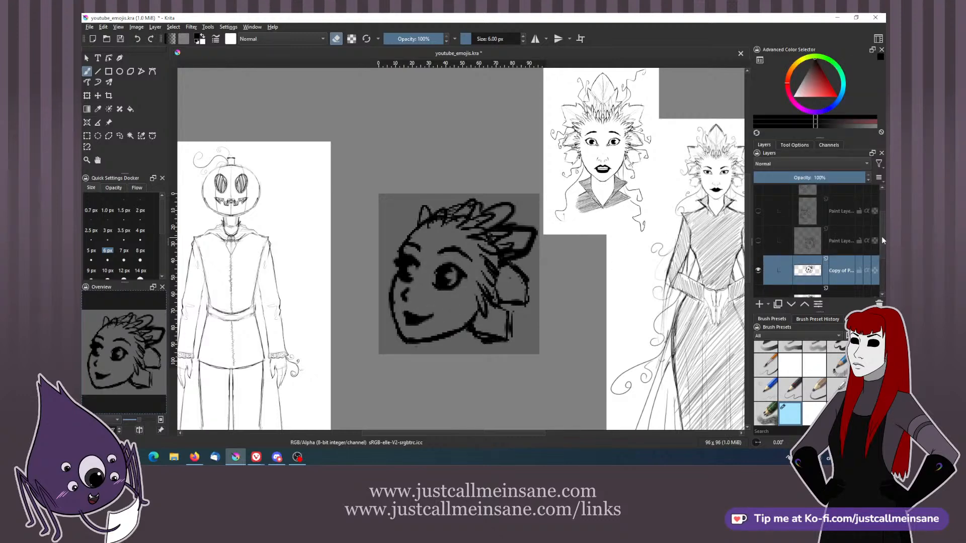
scroll(881, 240, "down", 1)
key("e")
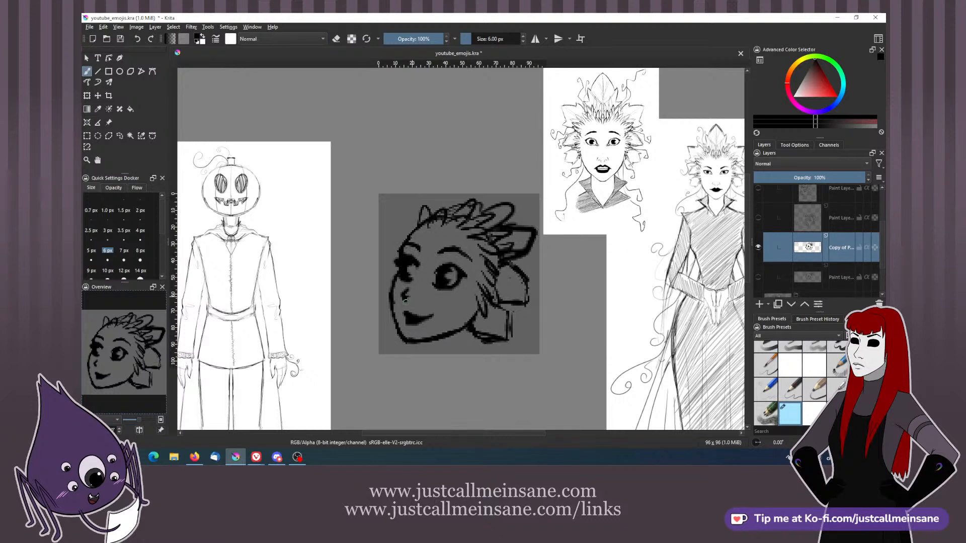
key("e")
key("e")
left_click_drag(435, 287, 448, 301)
key("e")
key("e")
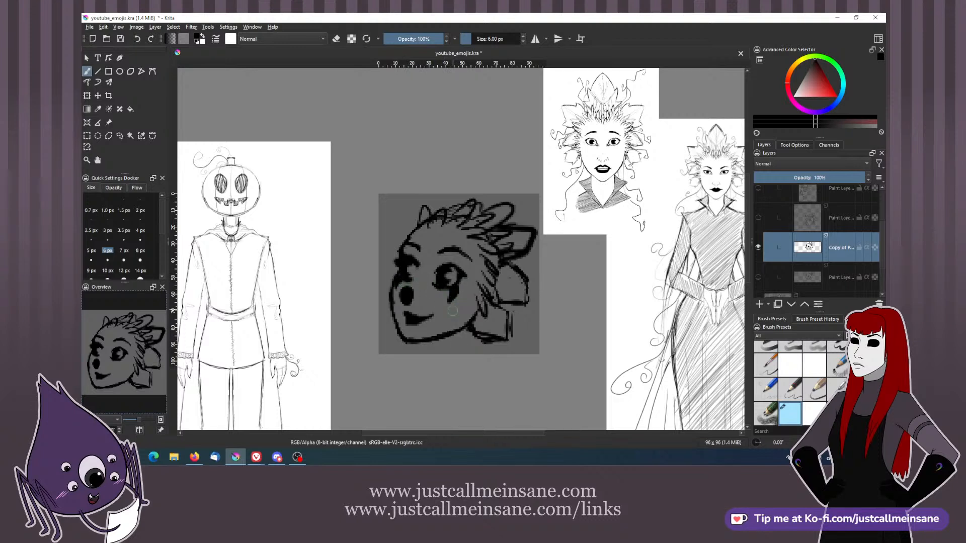
left_click(446, 330, "ctrl")
key("ctrl+z")
key("ctrl+z")
key("ctrl+z")
key("ctrl+z")
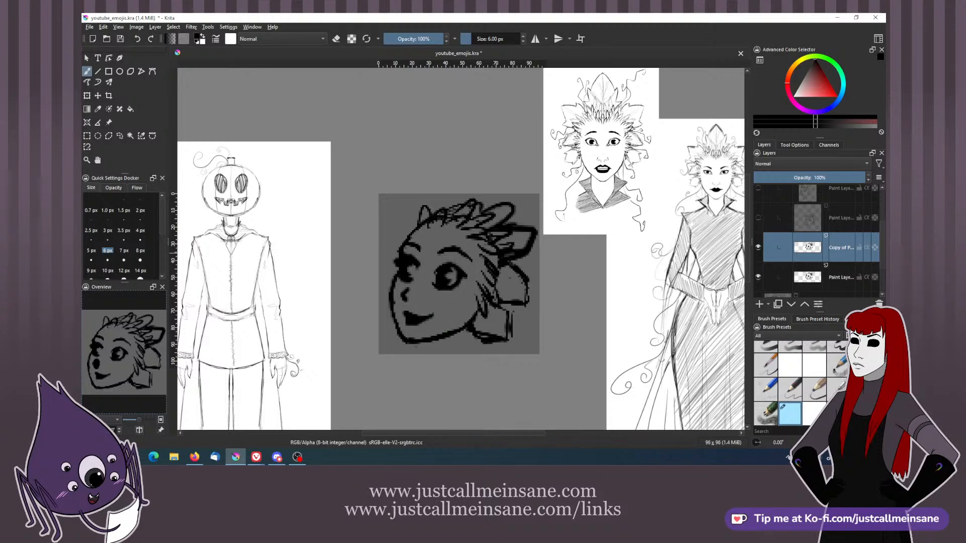
- Hide the original smiling head and erase the nose, mouth and jaw outline from its copy
left_click(758, 278)
key("e")
mouse_move(406, 289)
left_mouse_down()
mouse_move(407, 311)
mouse_move(437, 313)
mouse_move(422, 308)
mouse_move(397, 331)
mouse_move(399, 346)
mouse_move(446, 335)
left_mouse_up()
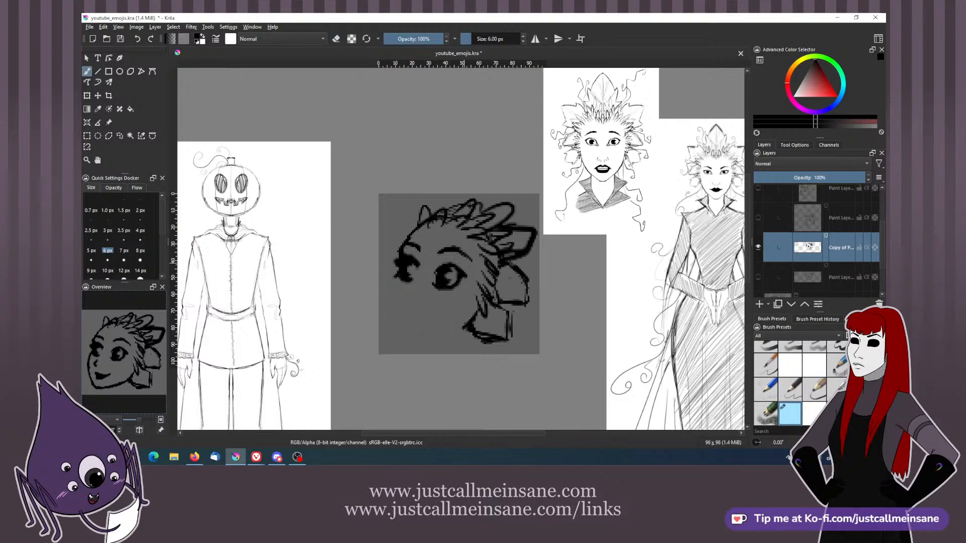
key("ctrl+t")
left_click_drag(511, 185, 499, 187)
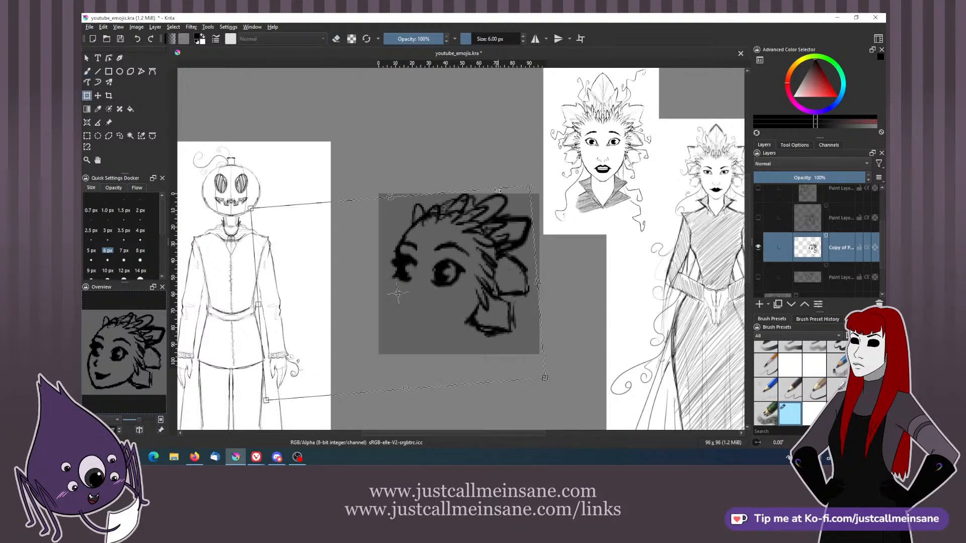
key("b")
key("ctrl+z")
- Crop only the copied head's layer to the 96 × 96 px canvas
left_click(108, 95)
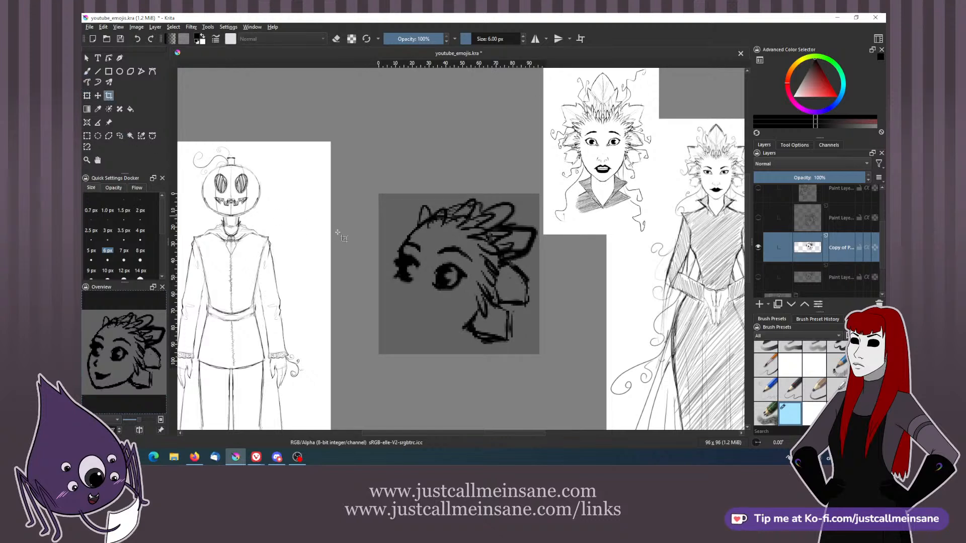
left_click(785, 147)
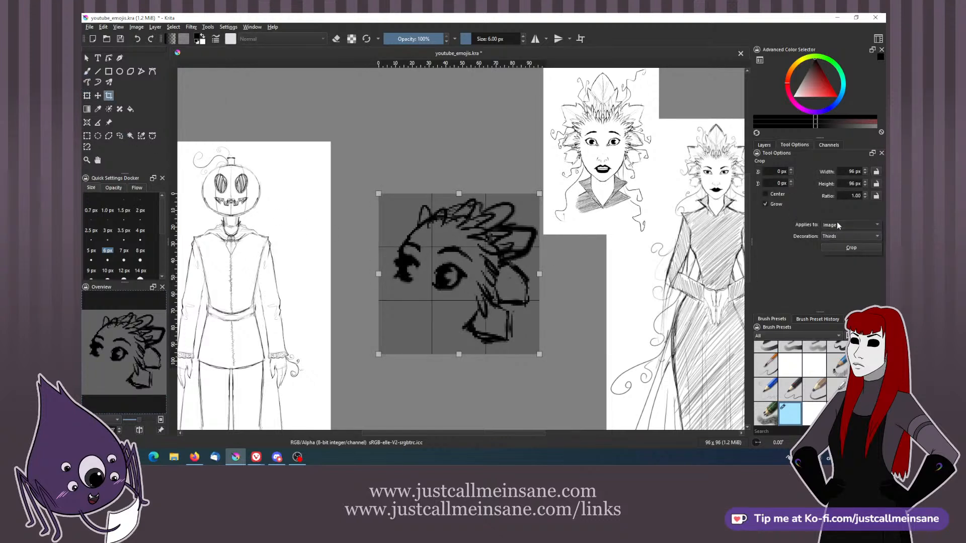
left_click(850, 247)
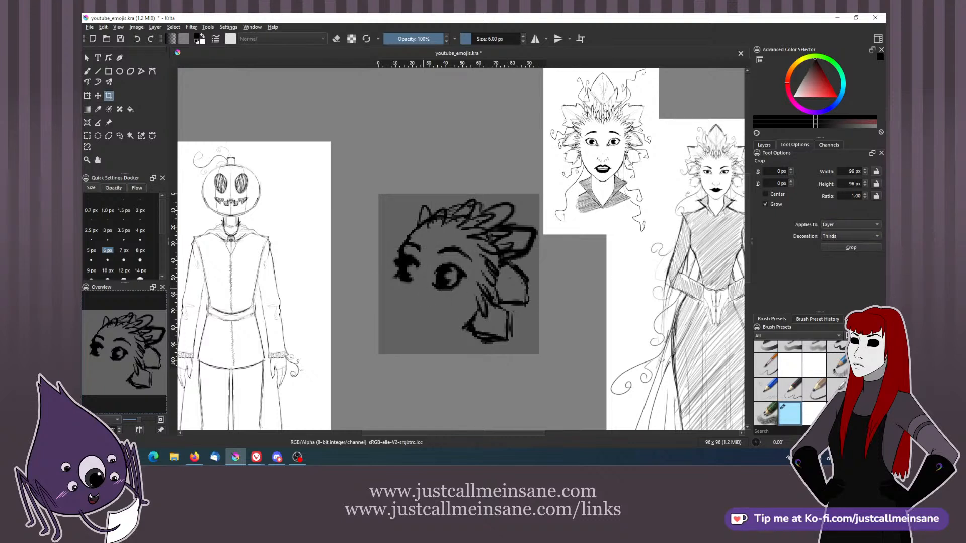
- Rotate the remaining hair and eyes of the copied head slightly counter-clockwise
key("b")
key("ctrl+t")
left_click_drag(508, 173, 487, 170)
key("Escape")
key("b")
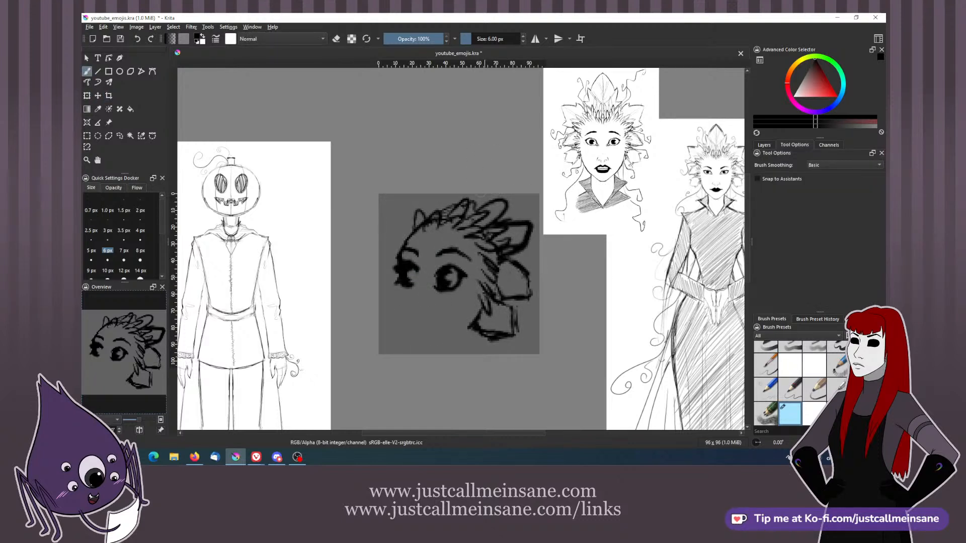
- Draw a new jaw outline with a rounded cheek and add an open, filled smiling mouth
mouse_move(393, 290)
left_mouse_down()
mouse_move(394, 310)
mouse_move(416, 334)
mouse_move(439, 338)
mouse_move(478, 317)
left_mouse_up()
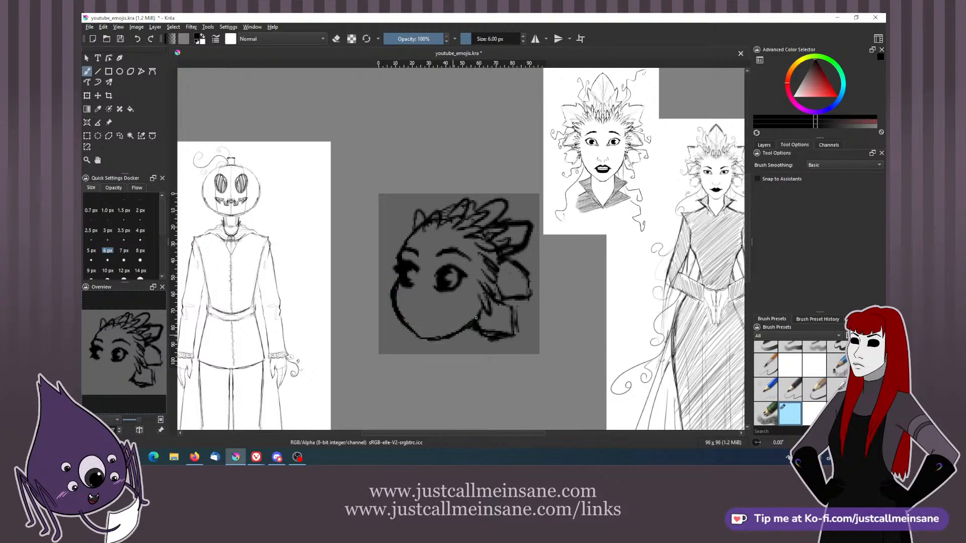
key("e")
mouse_move(396, 286)
left_mouse_down()
mouse_move(421, 326)
mouse_move(398, 283)
mouse_move(392, 294)
mouse_move(399, 280)
mouse_move(408, 329)
mouse_move(448, 330)
mouse_move(407, 309)
mouse_move(434, 312)
mouse_move(406, 308)
mouse_move(433, 313)
left_mouse_up()
key("e")
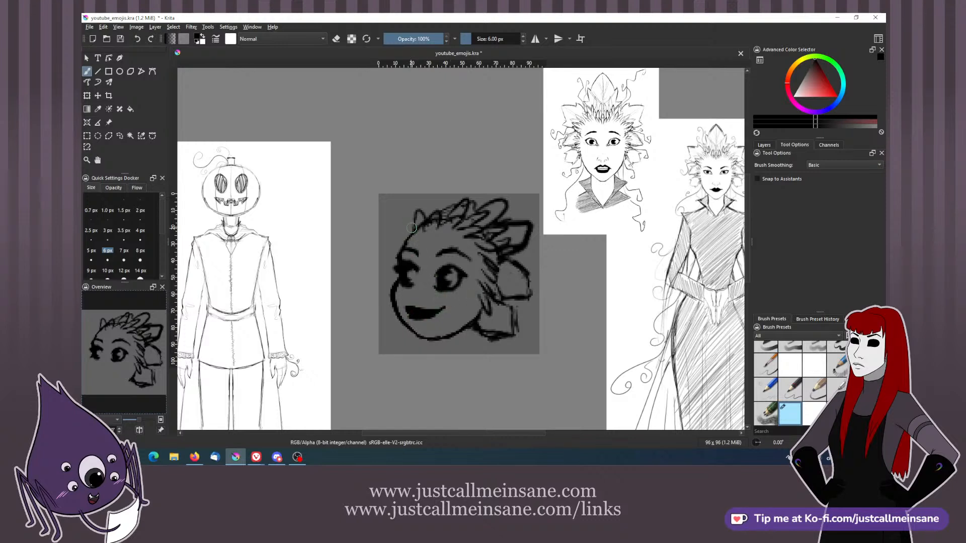
- Touch up the smiling mouth and the chin line with small erased and redrawn strokes
scroll(442, 302, "down", 1)
key("e")
mouse_move(425, 323)
left_mouse_down()
mouse_move(461, 315)
mouse_move(414, 316)
mouse_move(432, 326)
mouse_move(454, 317)
mouse_move(433, 323)
left_mouse_up()
key("e")
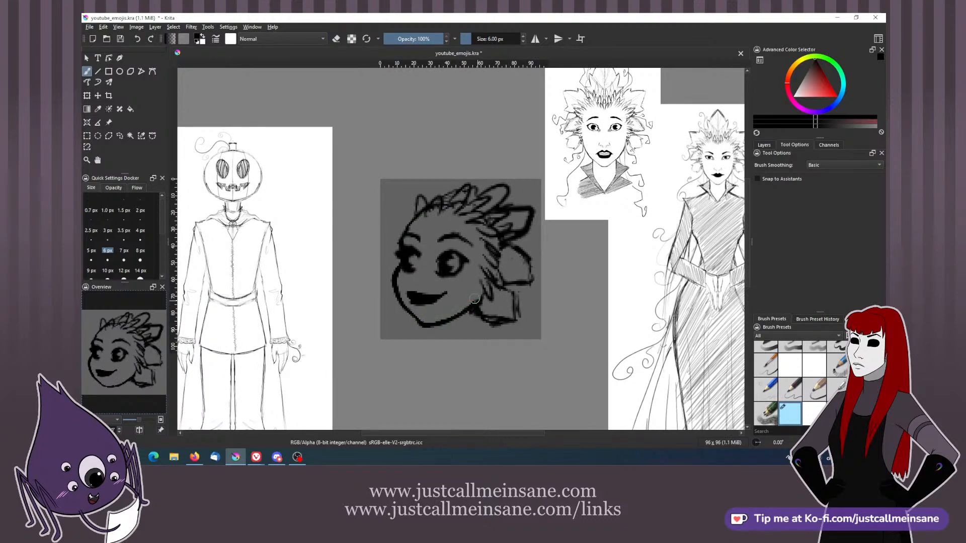
scroll(459, 269, "up", 1)
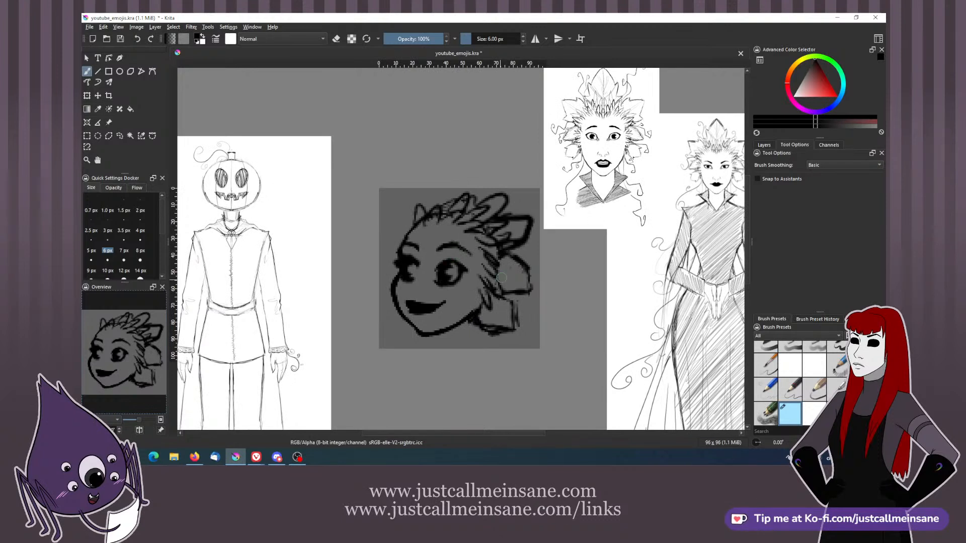
- Hide the revised smiling head and move the original angry head's layer down to just above the original smiling head
left_click(764, 144)
left_click(758, 247)
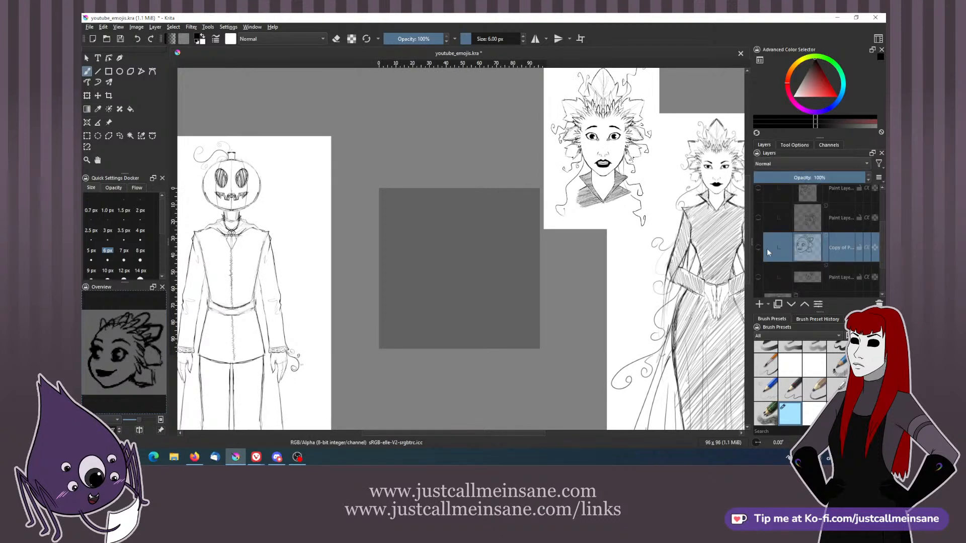
scroll(879, 238, "up", 2)
left_click(836, 220)
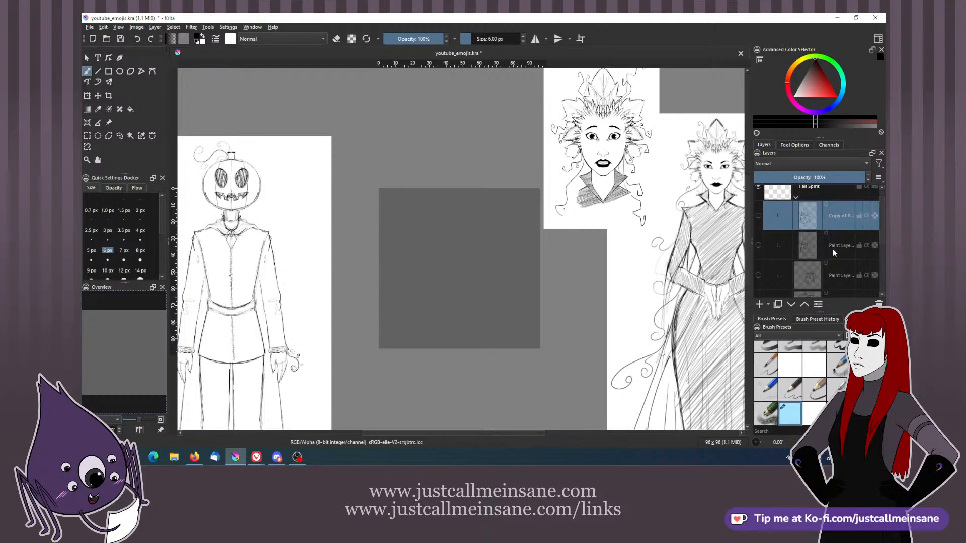
left_click(786, 246)
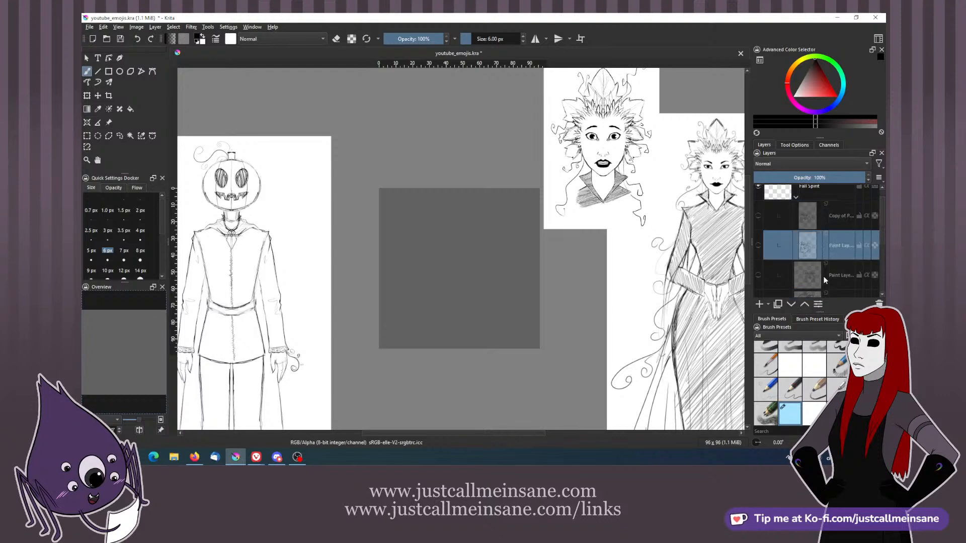
left_click(792, 305)
left_click(792, 305)
left_click_drag(880, 227, 880, 241)
- Create a group layer named "old", move the superseded original head layers into it and collapse it
left_click(768, 304)
left_click(779, 330)
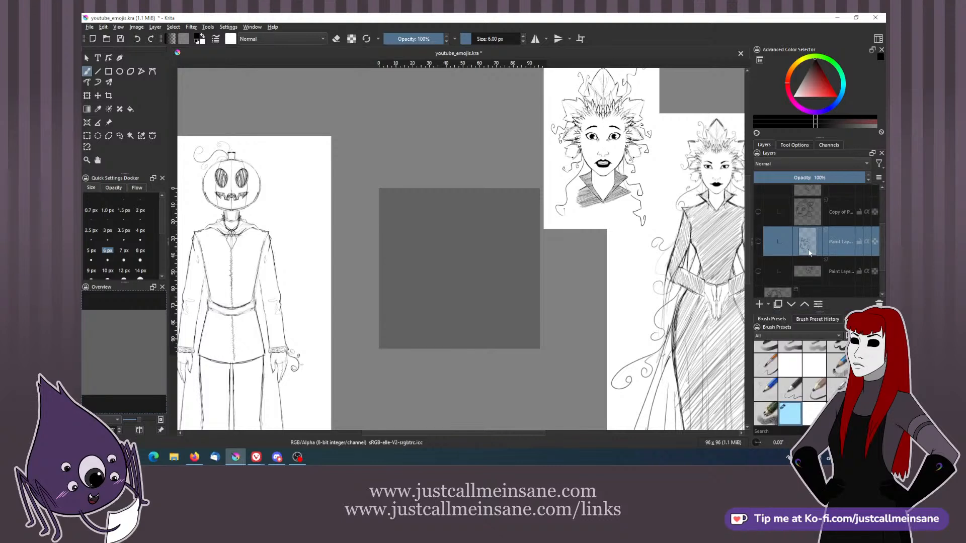
double_click(836, 244)
type("old")
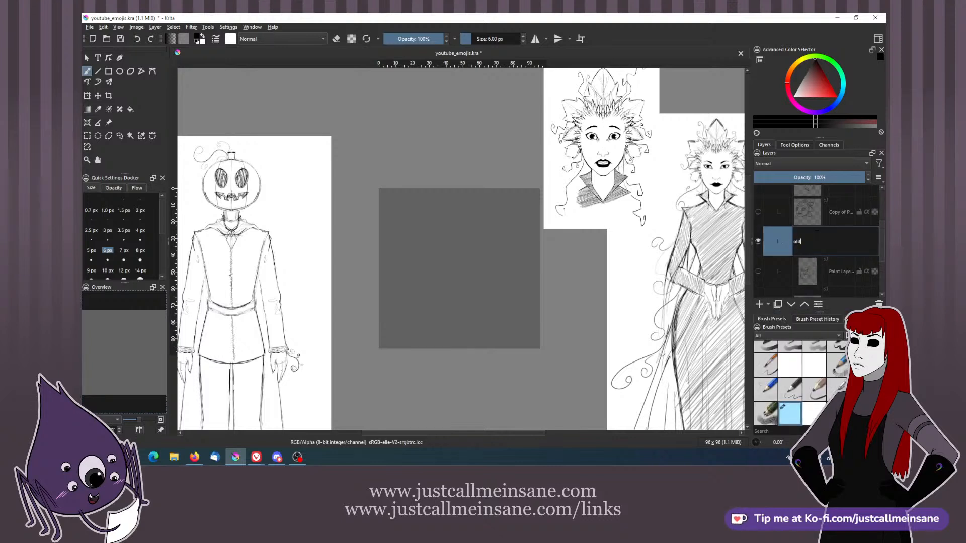
key("Return")
left_click(816, 275)
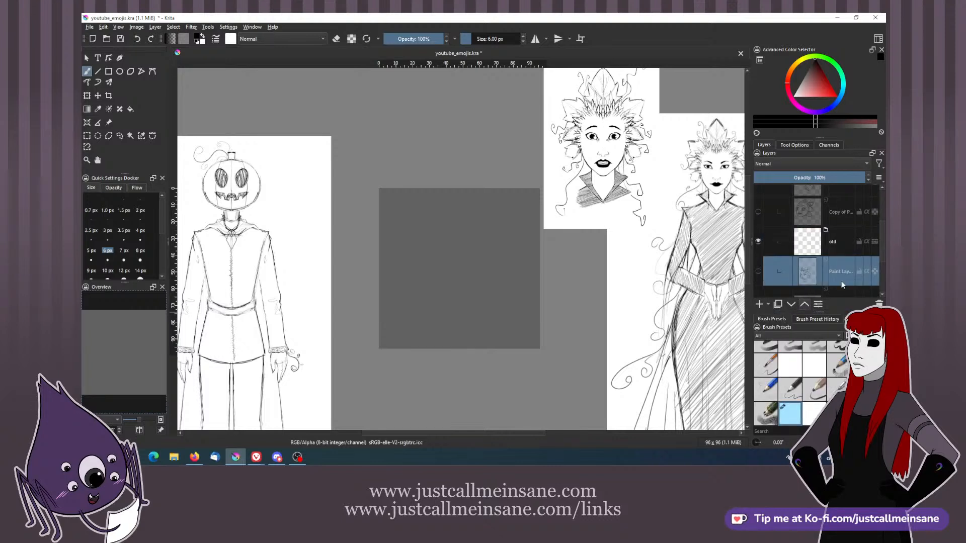
left_click(804, 304)
left_click(825, 235)
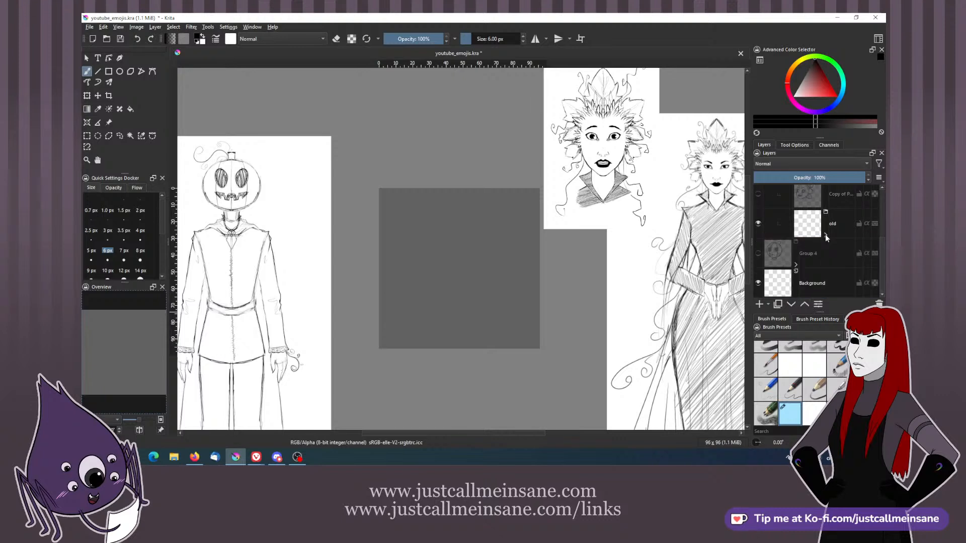
- Collapse the Fall Spirit group, then show Group 4 and select its frowning pumpkin head layer
left_click_drag(881, 249, 877, 196)
left_click(796, 205)
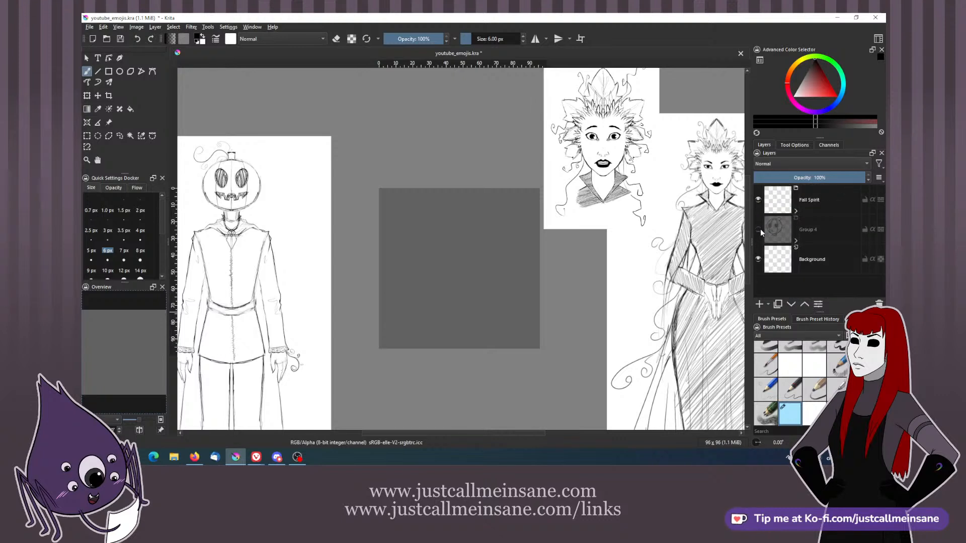
left_click(758, 229)
left_click(814, 264)
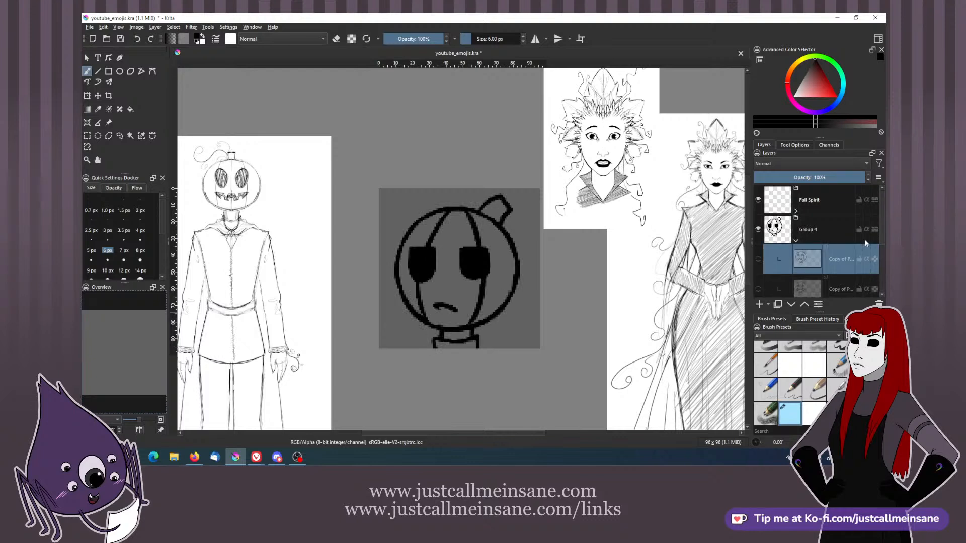
mouse_move(880, 227)
left_mouse_down()
mouse_move(818, 290)
mouse_move(880, 255)
left_mouse_up()
left_click(816, 289)
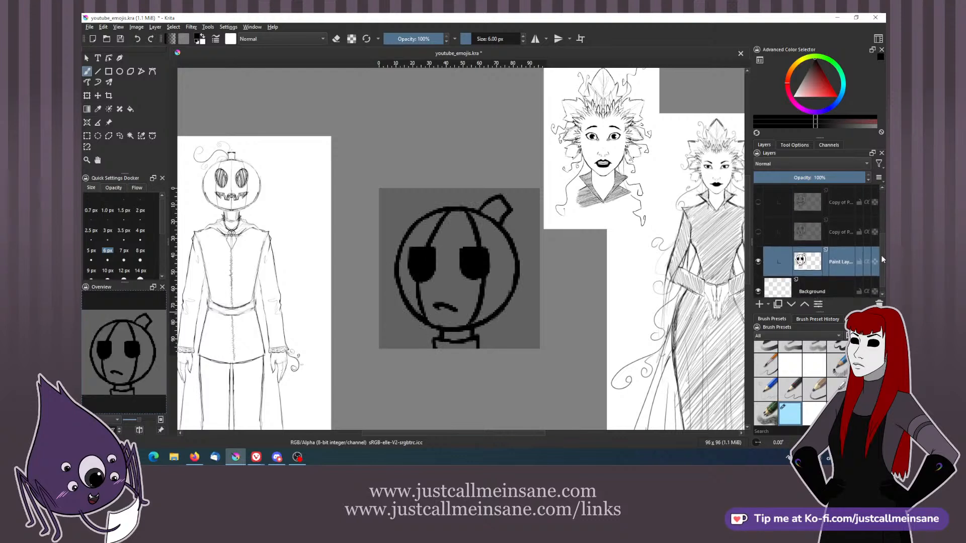
- Erase the frowning pumpkin's neck and move the head slightly down on the canvas
key("e")
mouse_move(440, 336)
left_mouse_down()
mouse_move(436, 343)
mouse_move(457, 342)
left_mouse_up()
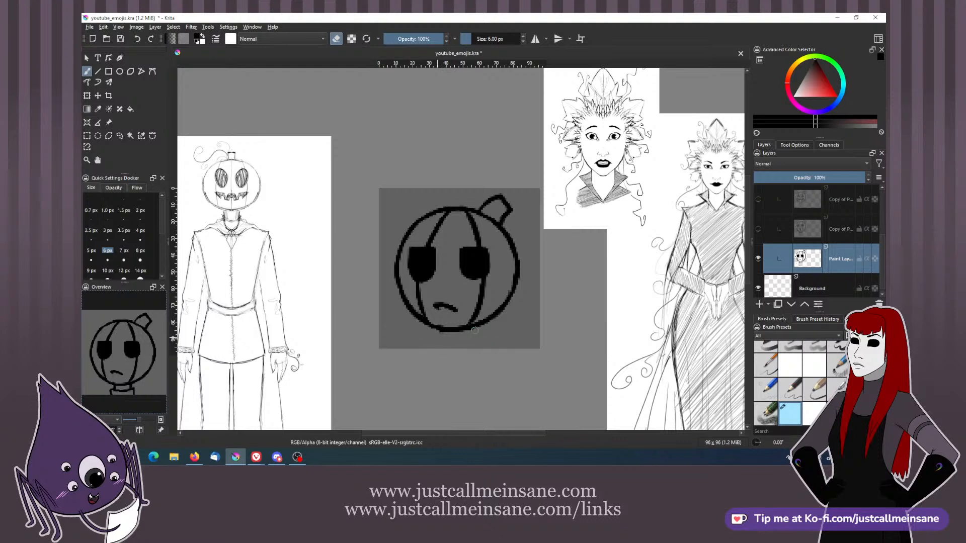
key("e")
key("ctrl+t")
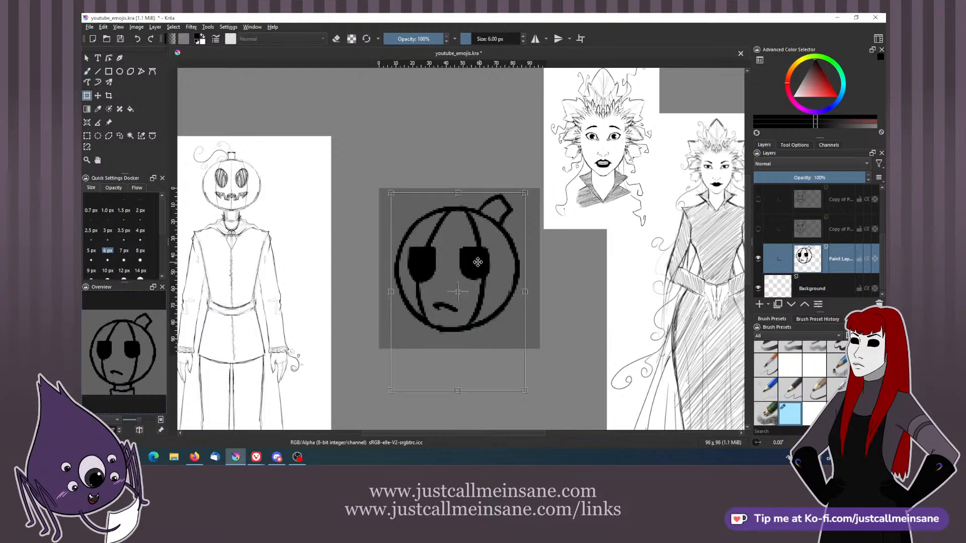
left_click_drag(499, 215, 499, 227)
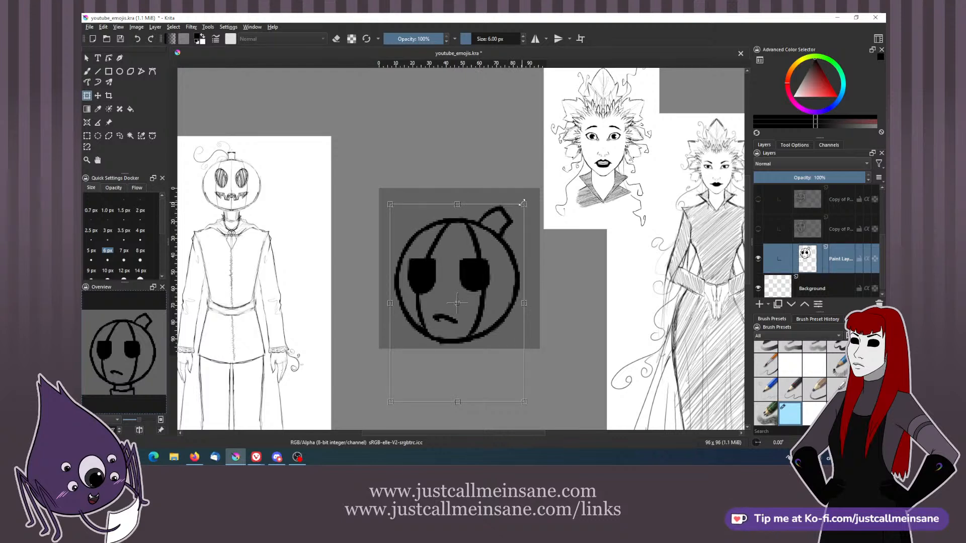
key("b")
- Hide the frowning pumpkin, show and select the surprised pumpkin's layer, and erase its neck
left_click(758, 258)
left_click(758, 229)
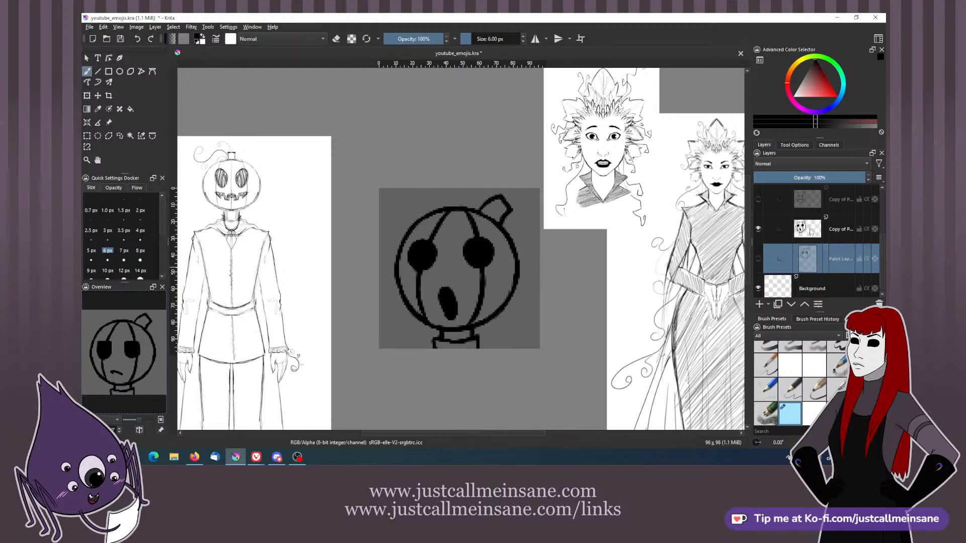
left_click(800, 228)
key("e")
mouse_move(450, 331)
left_mouse_down()
mouse_move(434, 340)
mouse_move(473, 330)
left_mouse_up()
left_click(477, 344)
- Transform the surprised pumpkin head, moving it slightly down on the canvas
key("ctrl+t")
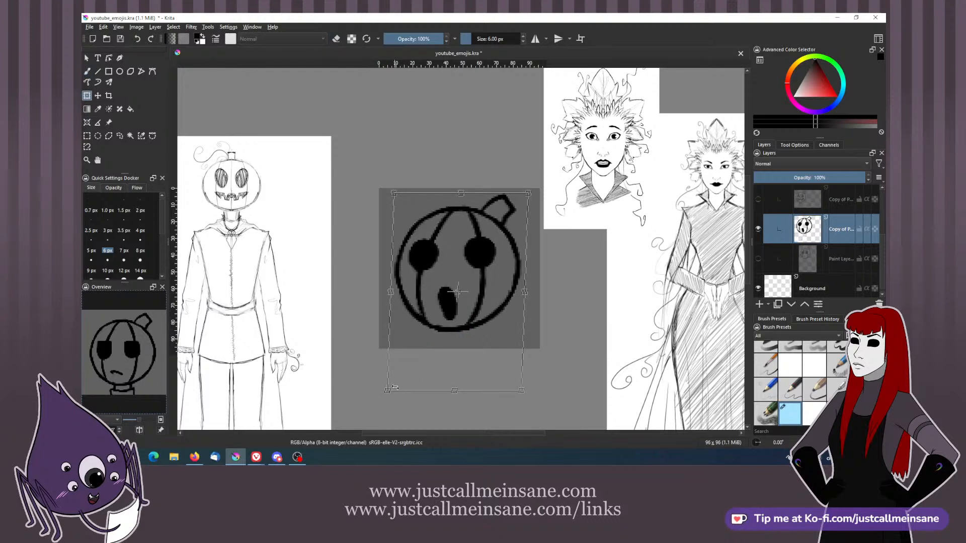
left_click_drag(391, 390, 389, 392)
left_click_drag(479, 270, 480, 279)
key("Return")
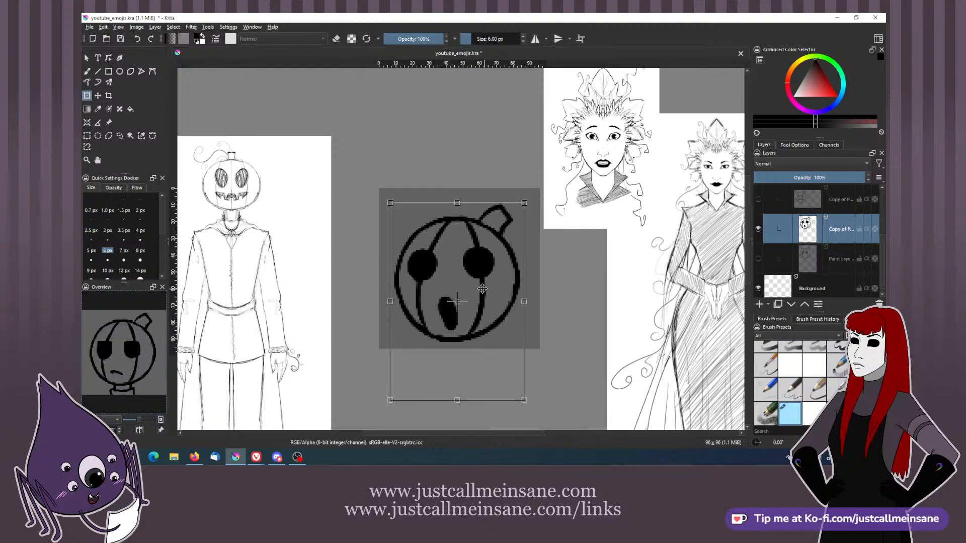
key("b")
- Switch from the surprised pumpkin to the grinning one, erase its neck and move the head slightly down
left_click(815, 200)
left_click(758, 230)
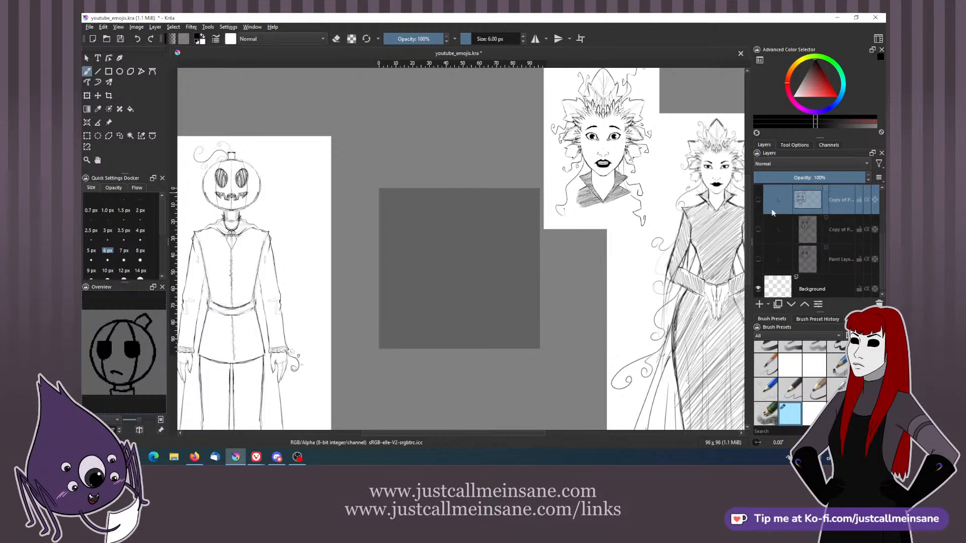
left_click(758, 199)
key("e")
mouse_move(441, 342)
left_mouse_down()
mouse_move(466, 343)
mouse_move(432, 337)
left_mouse_up()
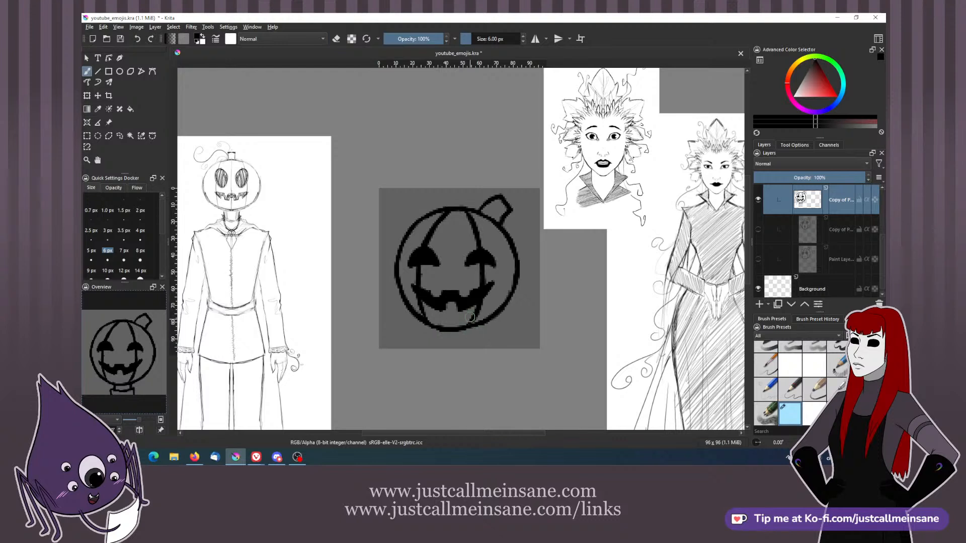
key("ctrl+t")
left_click_drag(484, 250, 485, 264)
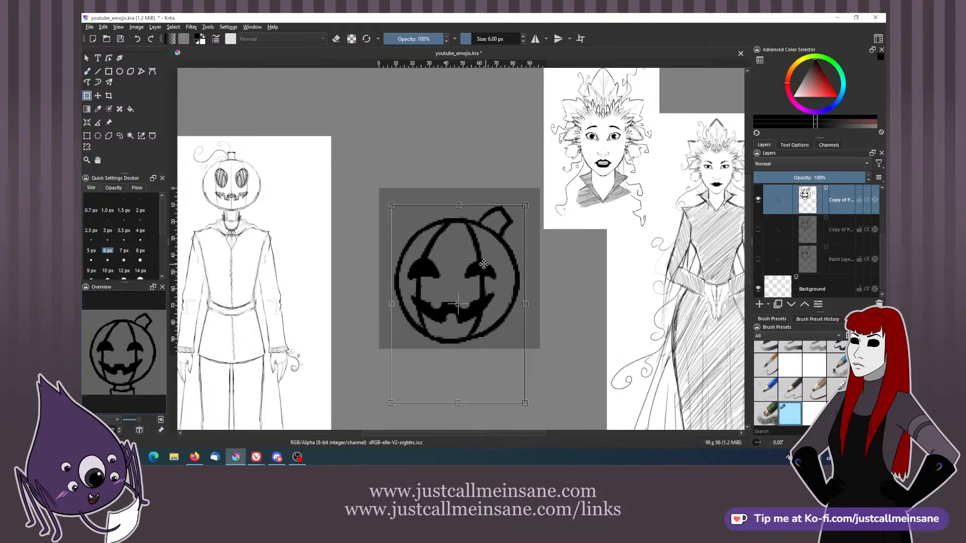
key("b")
- Hide the grinning pumpkin, show and select the droopy-eyed pumpkin with the jagged open mouth, and erase its neck
scroll(876, 234, "up", 1)
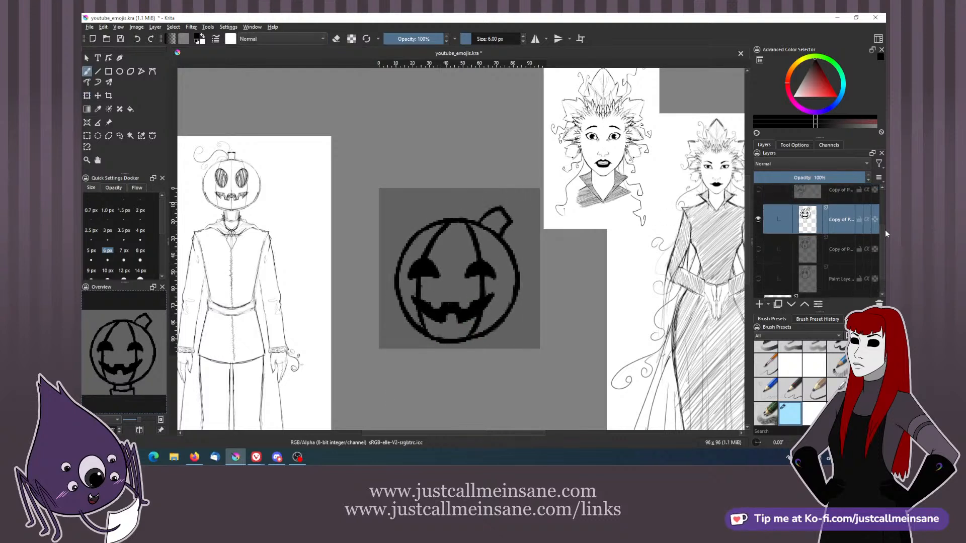
left_click(813, 198)
left_click(759, 200)
left_click(758, 229)
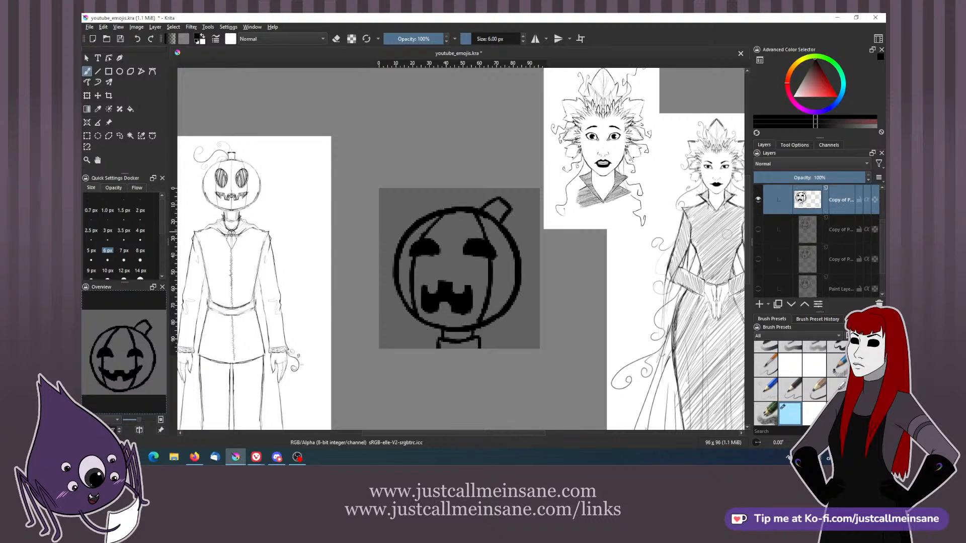
key("e")
left_click_drag(439, 333, 479, 346)
key("e")
key("ctrl+t")
key("Return")
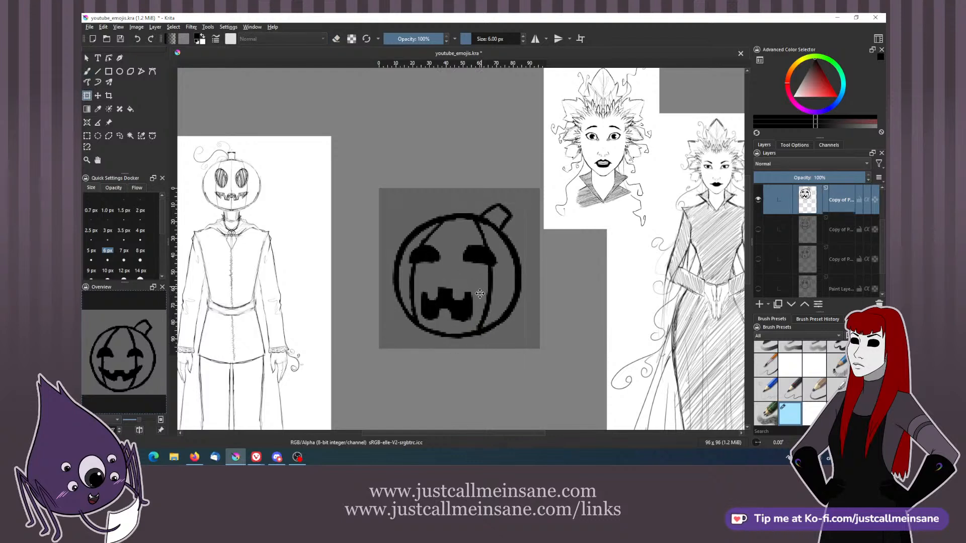
key("b")
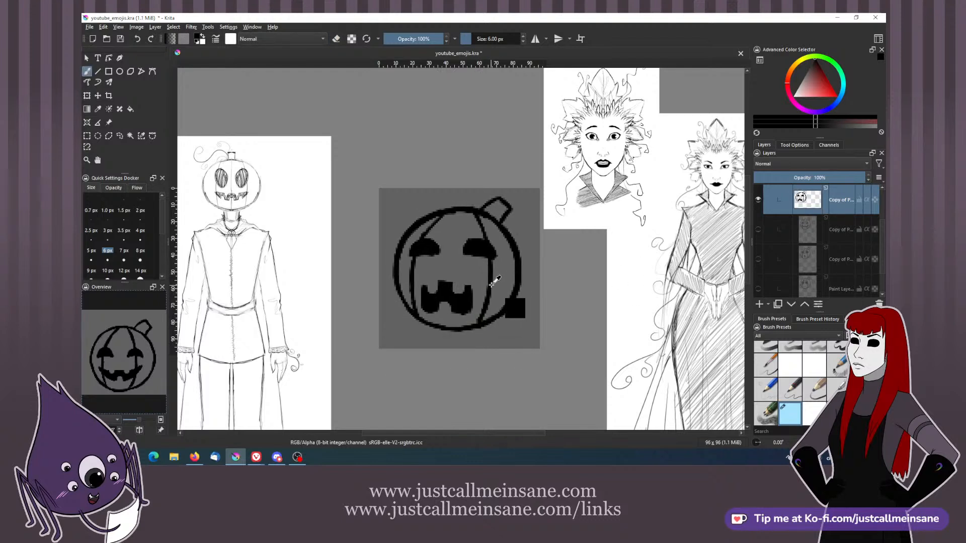
- Move the droopy-eyed pumpkin head slightly down on the canvas
key("ctrl+t")
left_click_drag(504, 264, 504, 277)
key("Return")
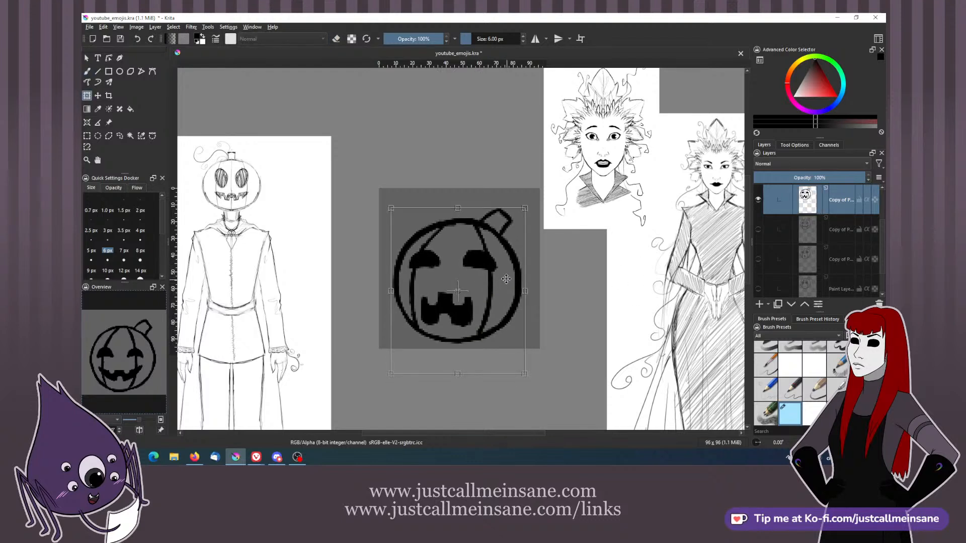
key("b")
- Collapse and hide Group 4, then expand the Fall Spirit group to reach its head layers
left_click_drag(880, 244, 881, 219)
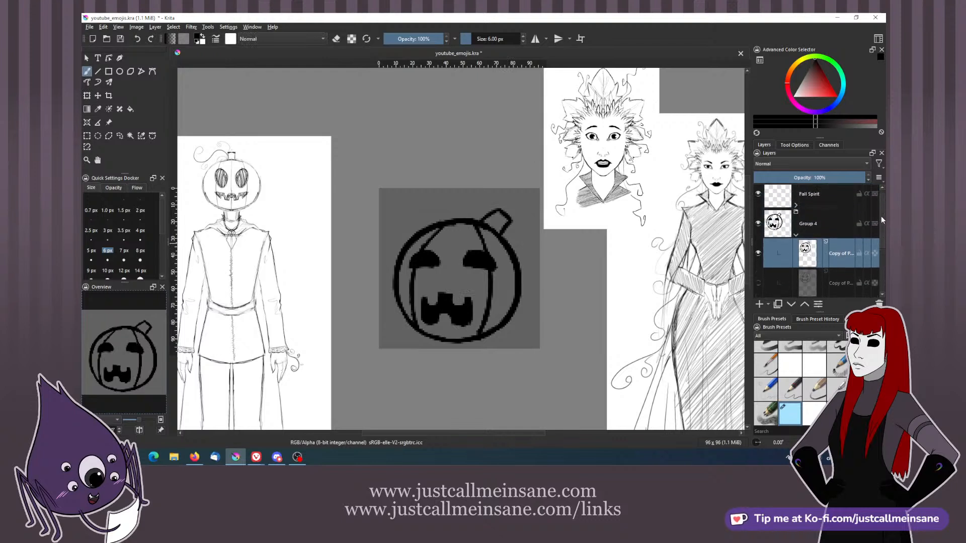
left_click(795, 235)
left_click(758, 230)
left_click(758, 199)
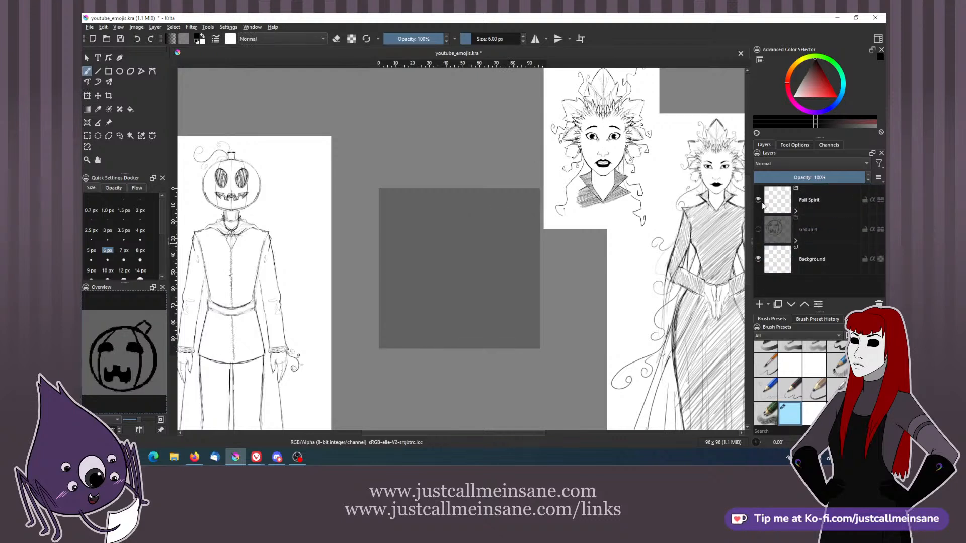
left_click(795, 211)
left_click_drag(880, 211, 879, 225)
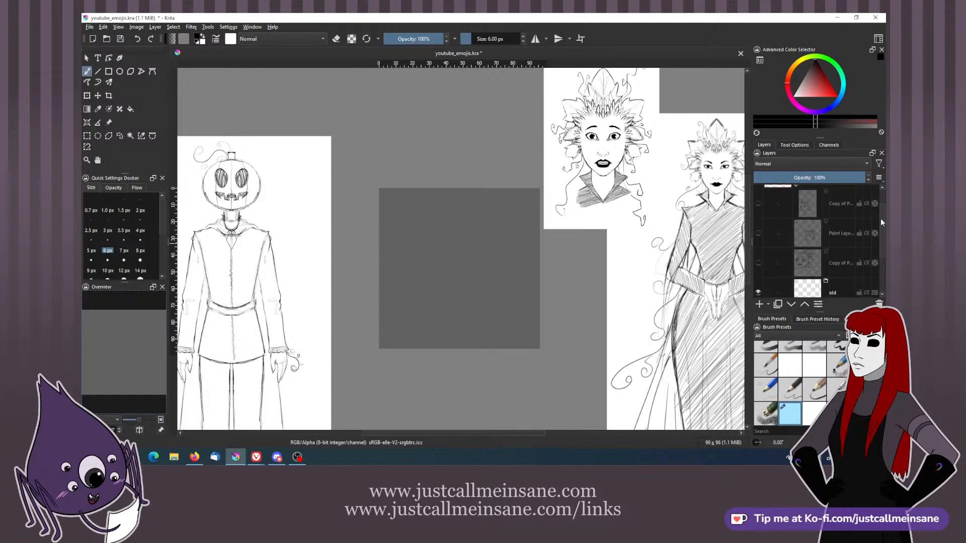
- Examine the angry, shocked and smiling Fall Spirit heads one at a time by toggling their layers' visibility
left_click(767, 216)
left_click(758, 209)
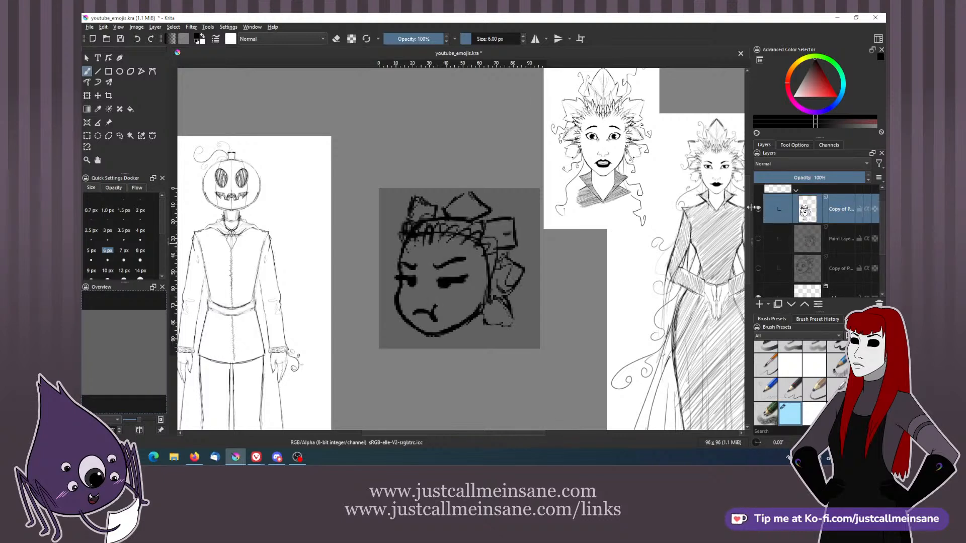
left_click(757, 209)
left_click(758, 239)
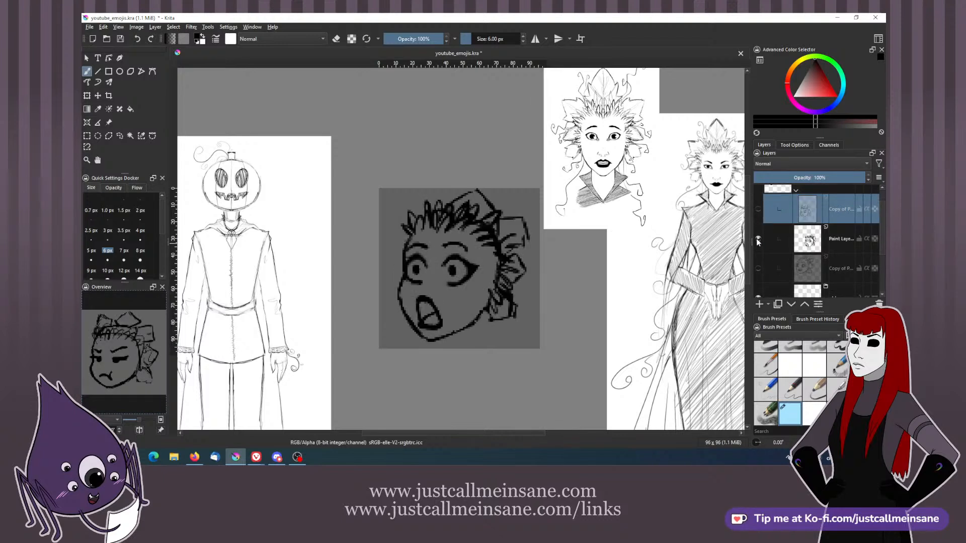
left_click(758, 238)
left_click(758, 267)
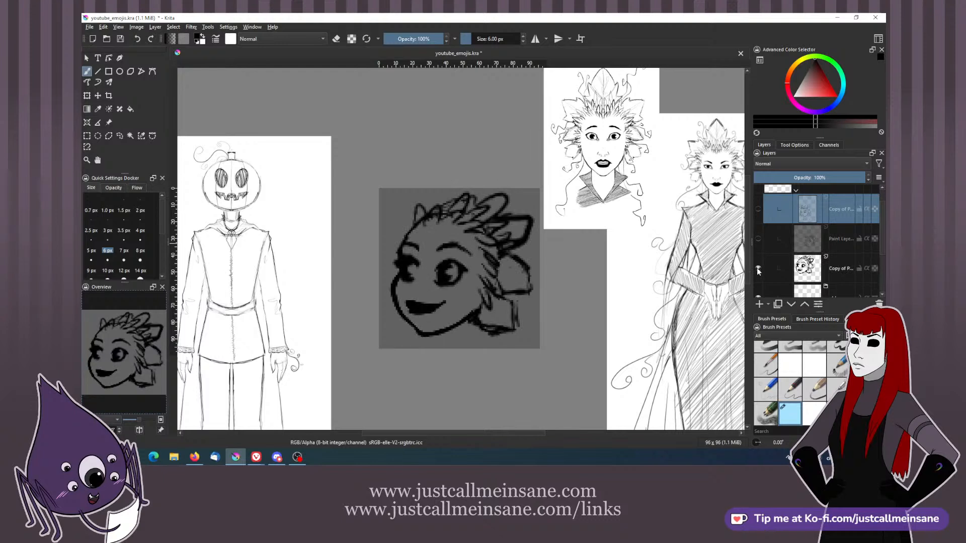
left_click(758, 268)
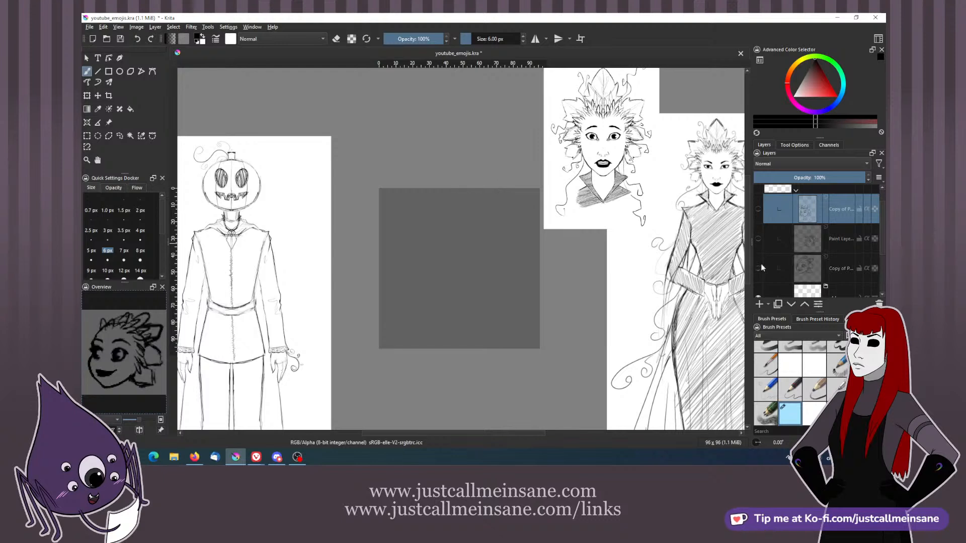
- Show the angry Fall Spirit head and add an empty paint layer above it
left_click(758, 209)
left_click(759, 303)
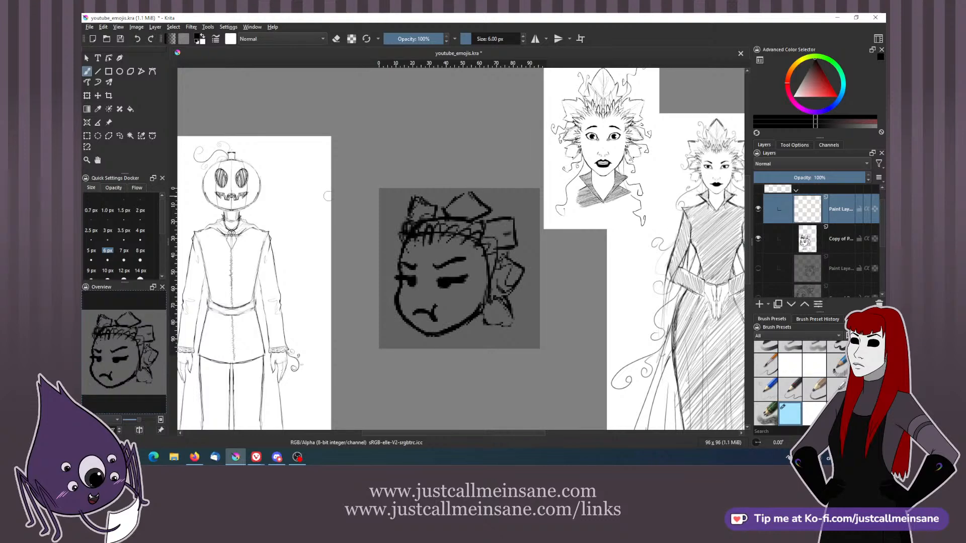
scroll(327, 195, "down", 1)
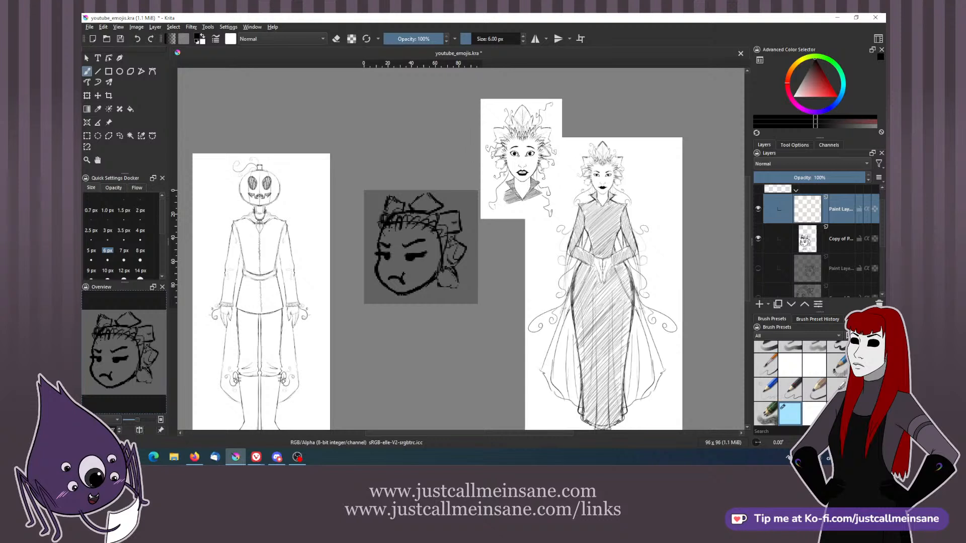
key("alt+Tab")
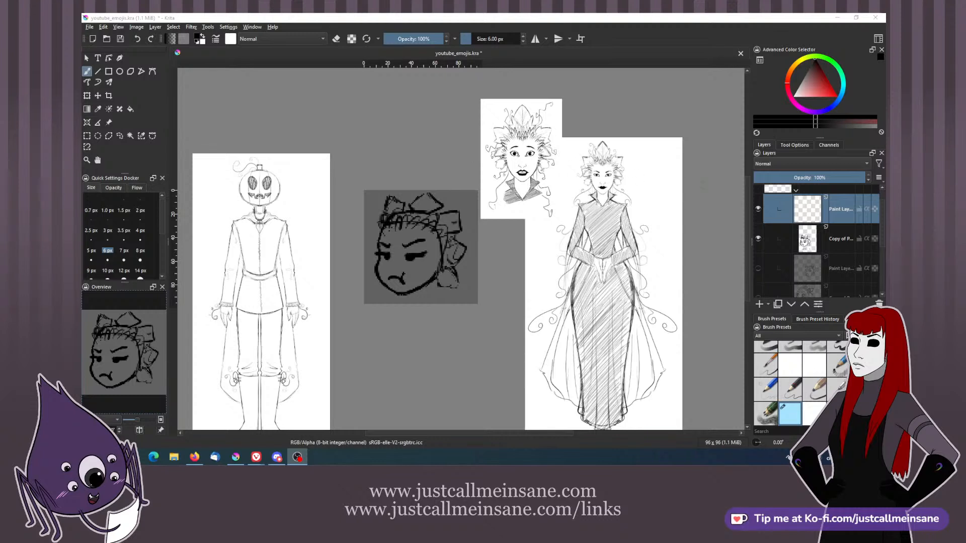
- Collapse and hide the Fall Spirit group, then show and select Group 4
scroll(814, 221, "up", 1)
left_click(795, 212)
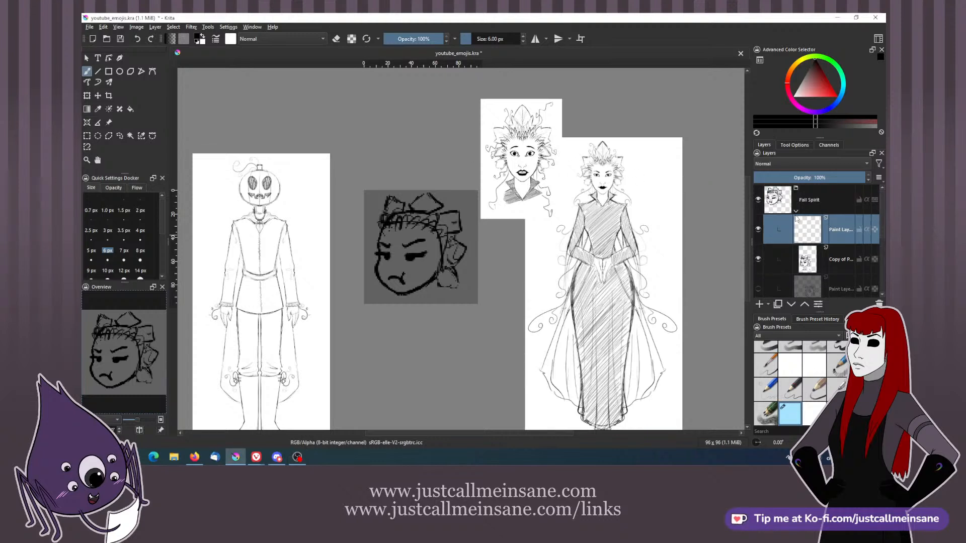
left_click(757, 200)
left_click(777, 237)
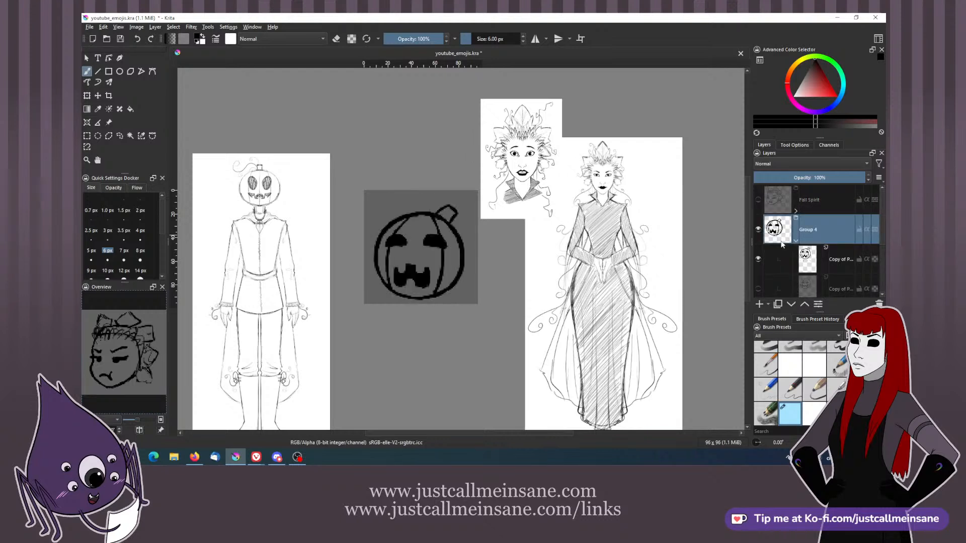
- Rename the layer of the droopy-eyed, jagged-mouthed pumpkin as "Pouty"
double_click(822, 260)
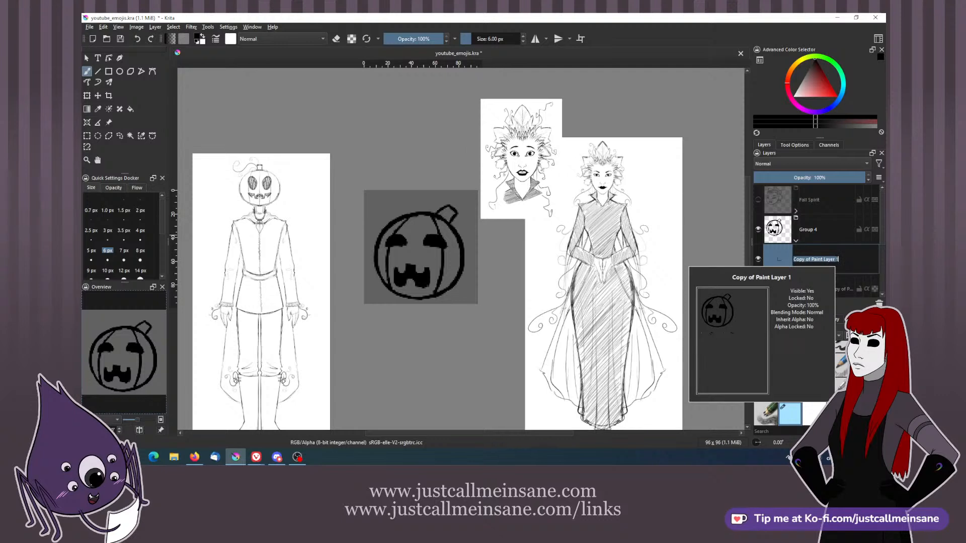
type("Pouty")
key("Return")
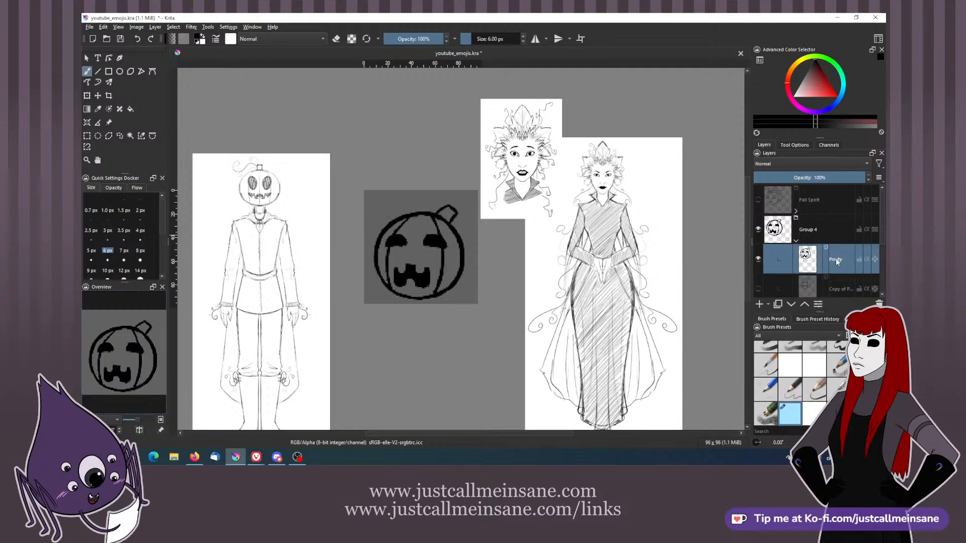
- Hide the Pouty layer, then show the grinning pumpkin's layer and rename it "Happy"
left_click(787, 267)
left_click(828, 287)
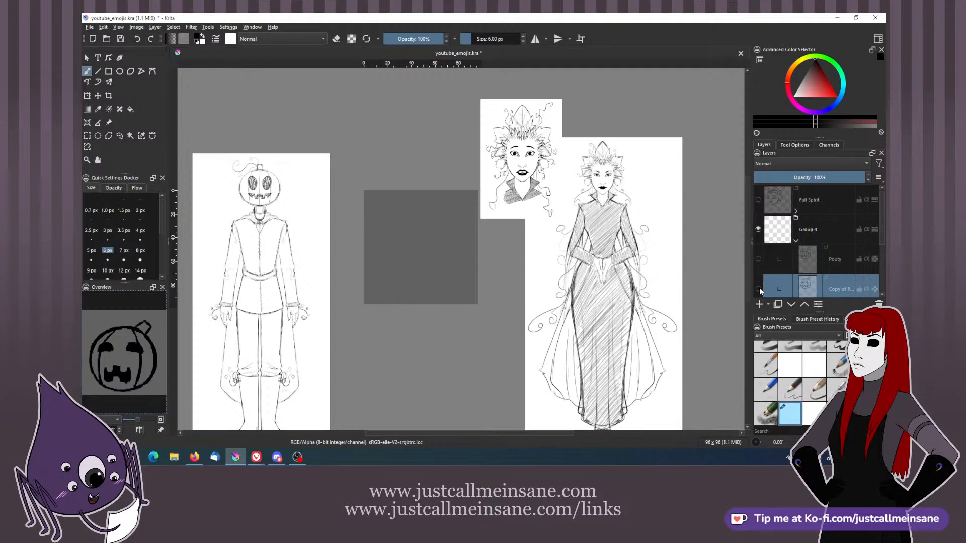
double_click(837, 283)
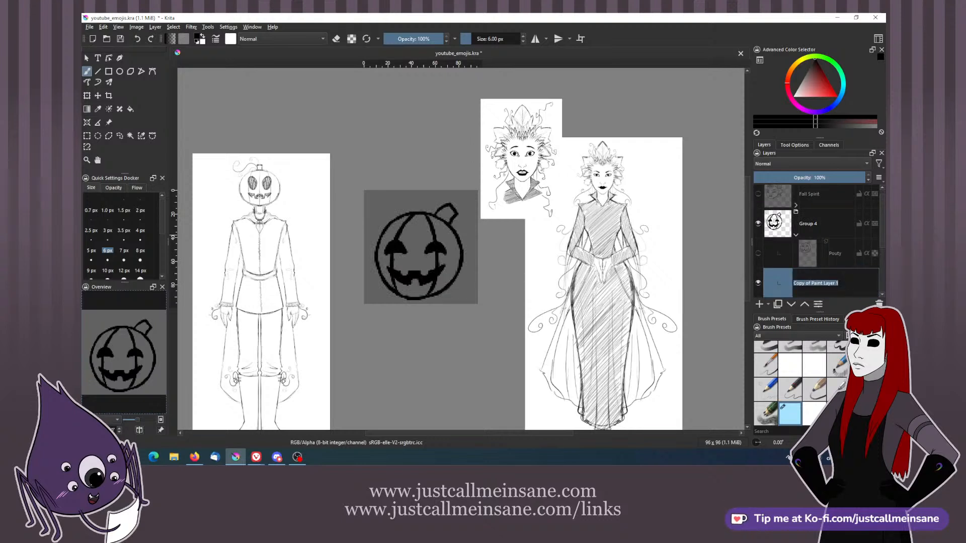
type("Happy")
key("Return")
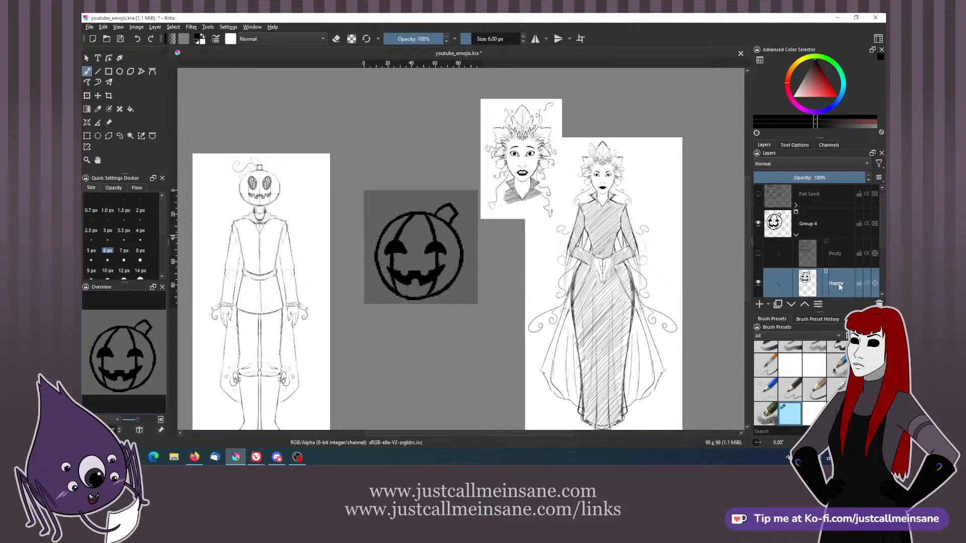
- Hide the Happy layer, then show the open-mouthed pumpkin's layer below it and rename it "Surprised"
scroll(834, 282, "down", 3)
left_click(759, 199)
left_click(758, 229)
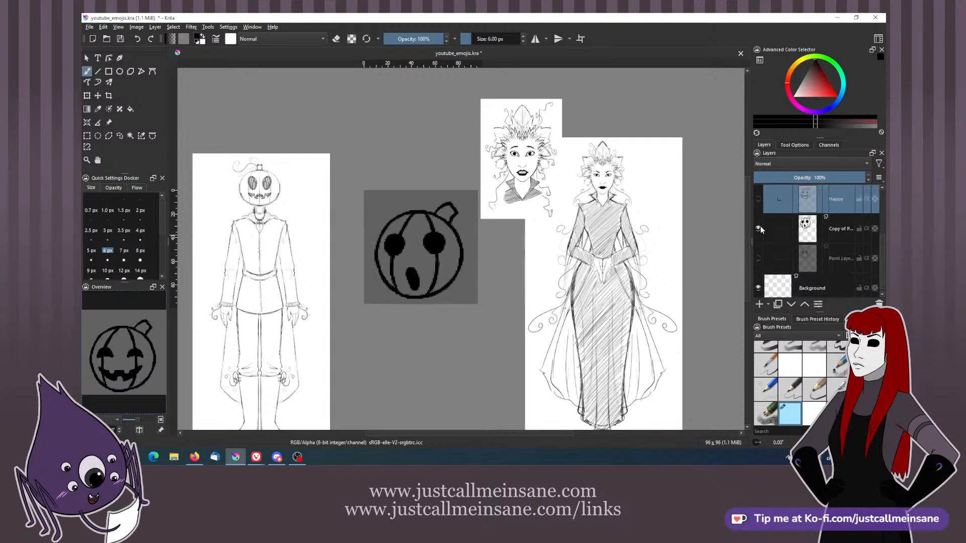
double_click(840, 229)
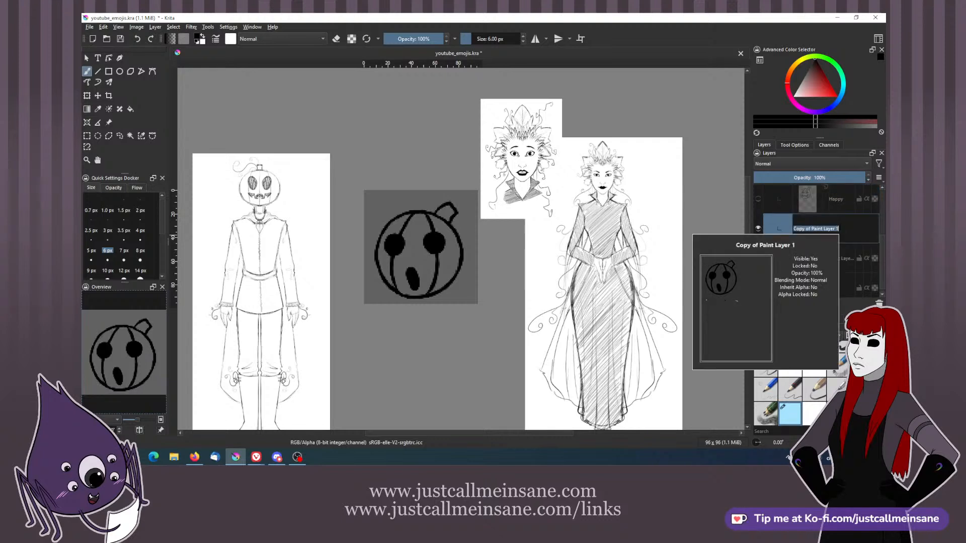
type("Surprised")
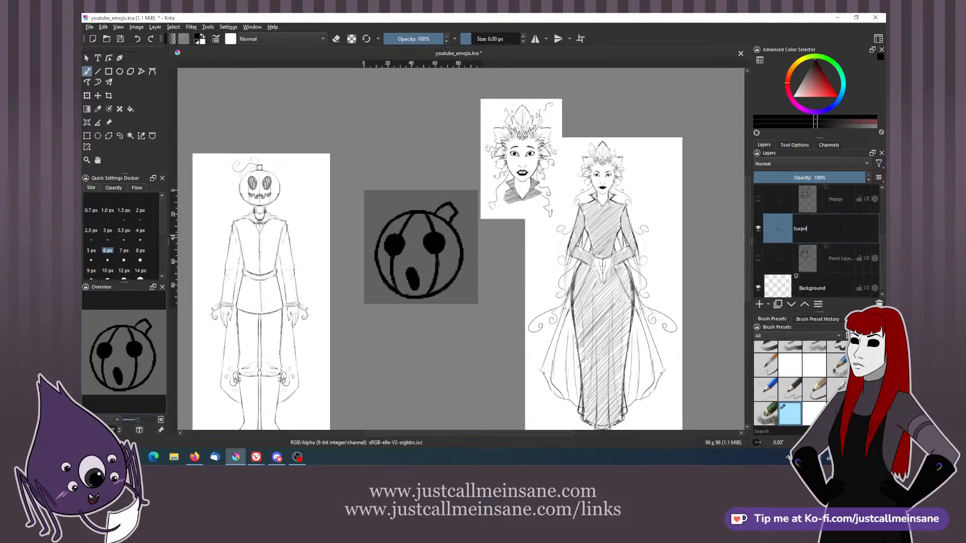
key("Return")
- Hide the Surprised layer, then show the frowning pumpkin's layer and rename it "Disgruntled"
left_click(758, 229)
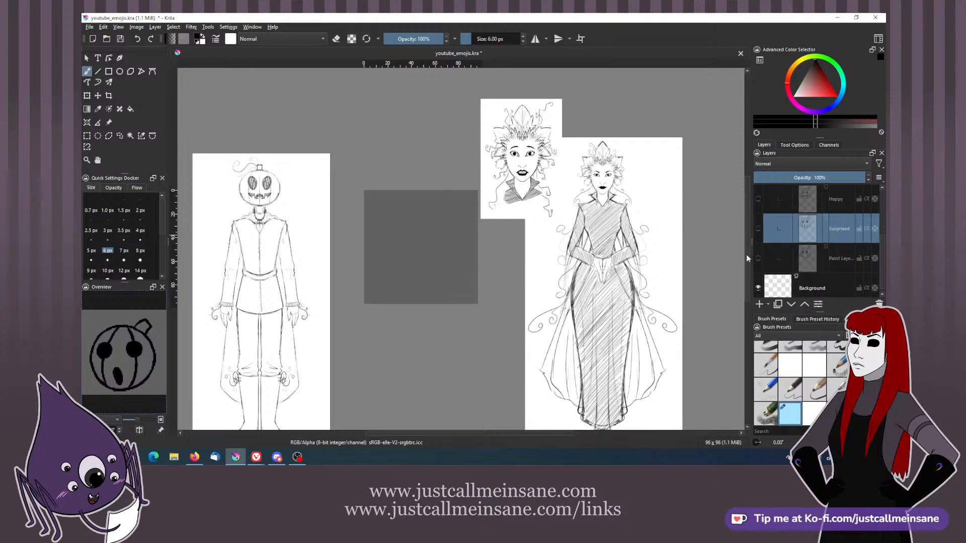
left_click(758, 258)
double_click(829, 264)
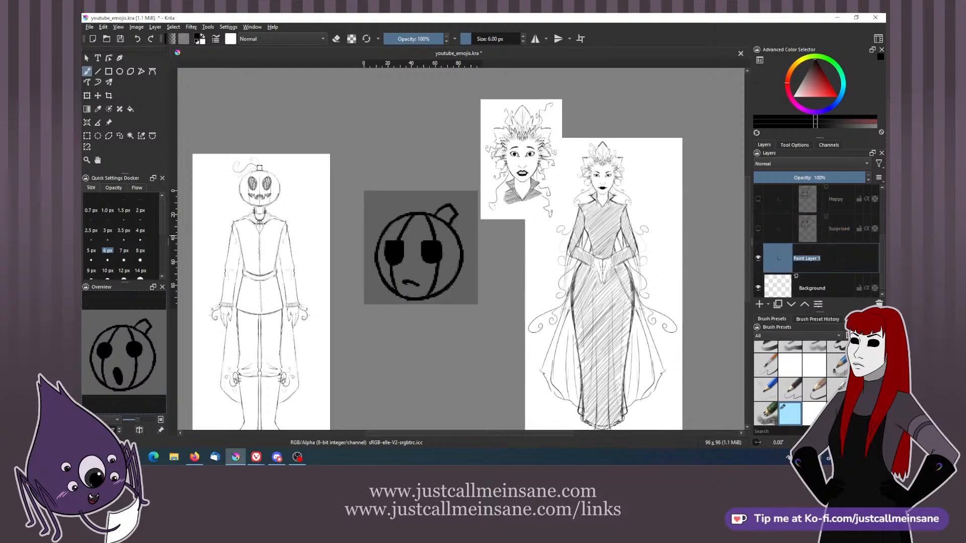
type("Disgruntle")
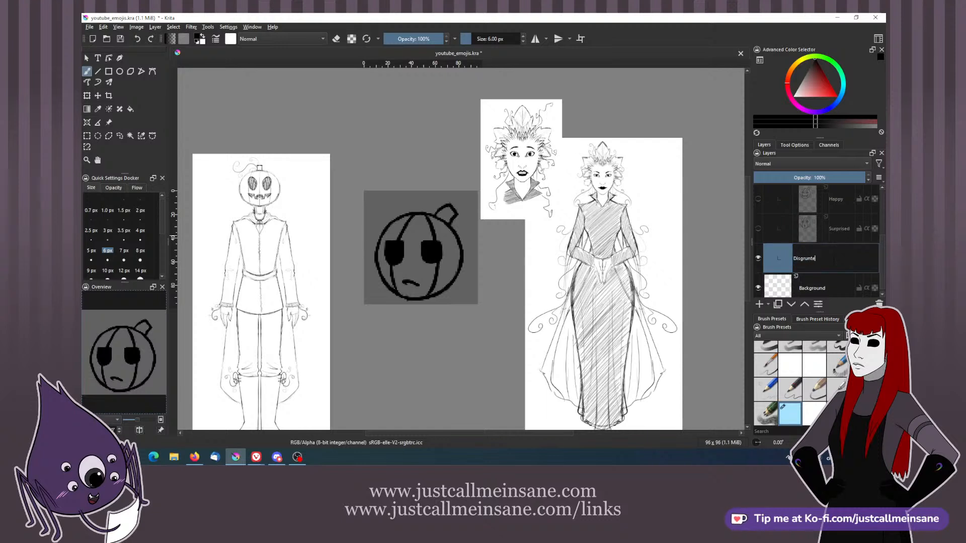
type("d")
key("Return")
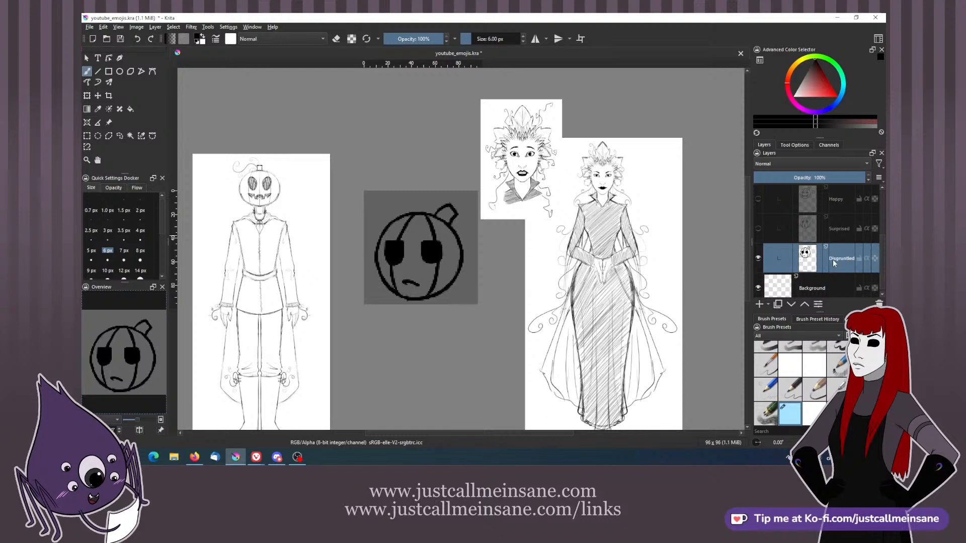
- Collapse and hide the pumpkin layer group, then expand and show the Fall Spirit group
scroll(805, 246, "up", 3)
left_click(795, 235)
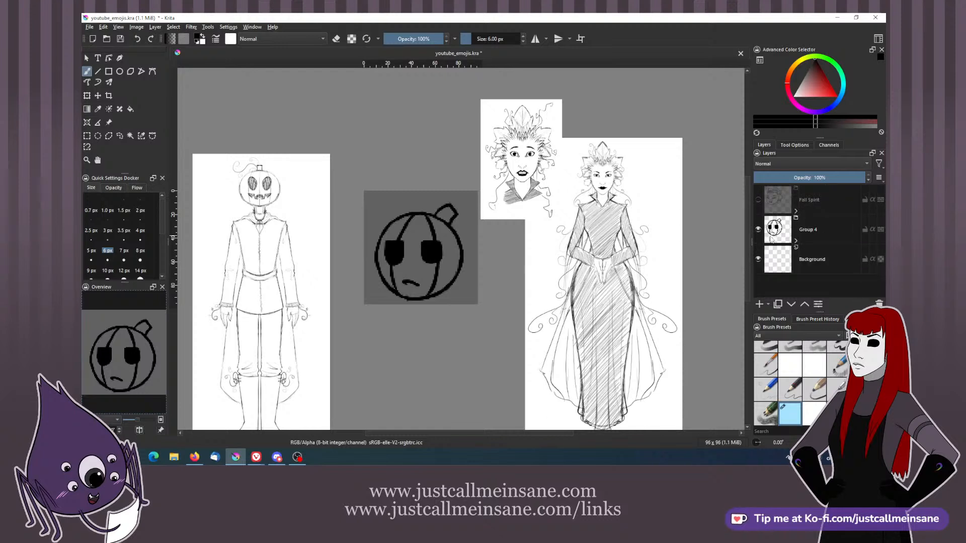
left_click(758, 230)
left_click(796, 210)
left_click(758, 200)
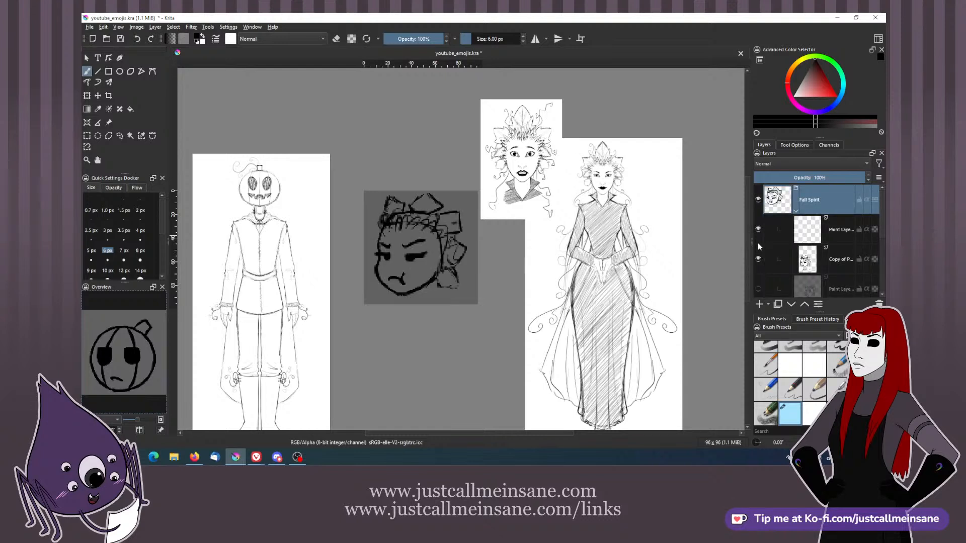
- Delete the empty paint layer at the top of the Fall Spirit group and select the copied layer beneath it
left_click(803, 229)
mouse_move(803, 230)
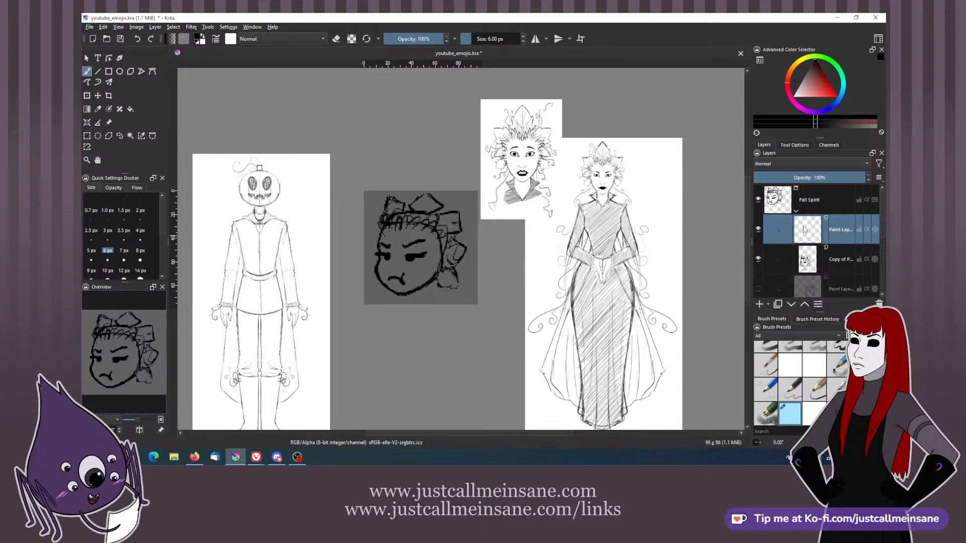
left_click(810, 262)
left_click(843, 235)
left_click(879, 304)
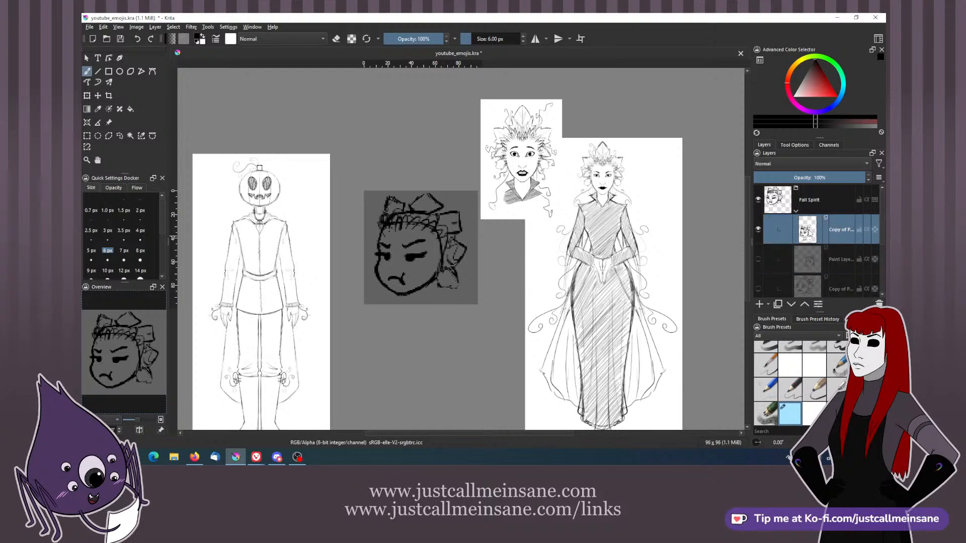
right_click(788, 227)
left_click(782, 306)
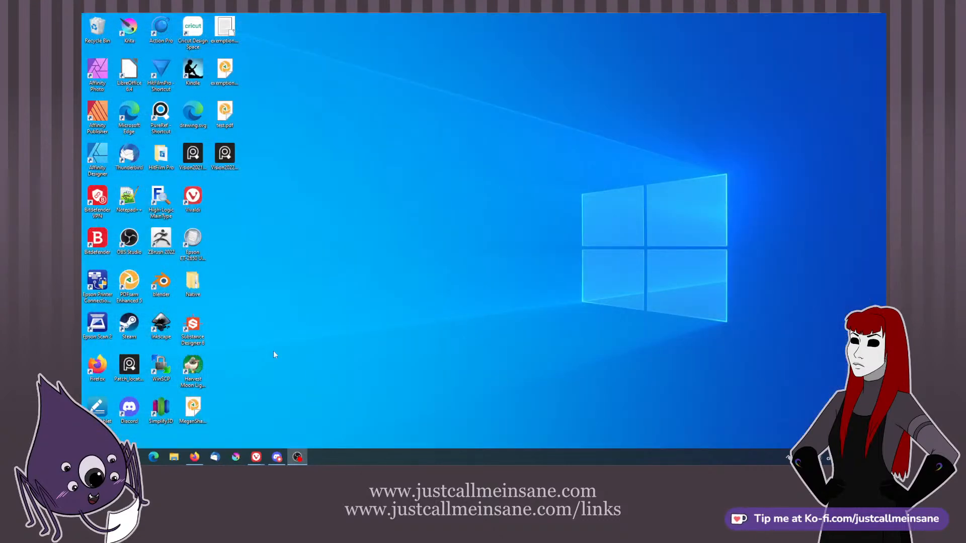
- Relaunch Krita and reopen youtube_emojis.kra from its autosave file
left_click(244, 456)
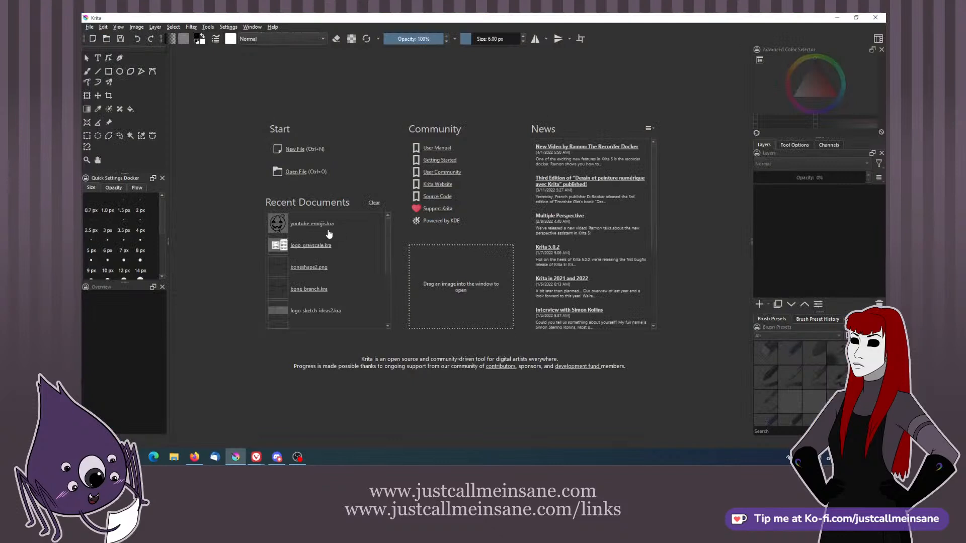
left_click(321, 225)
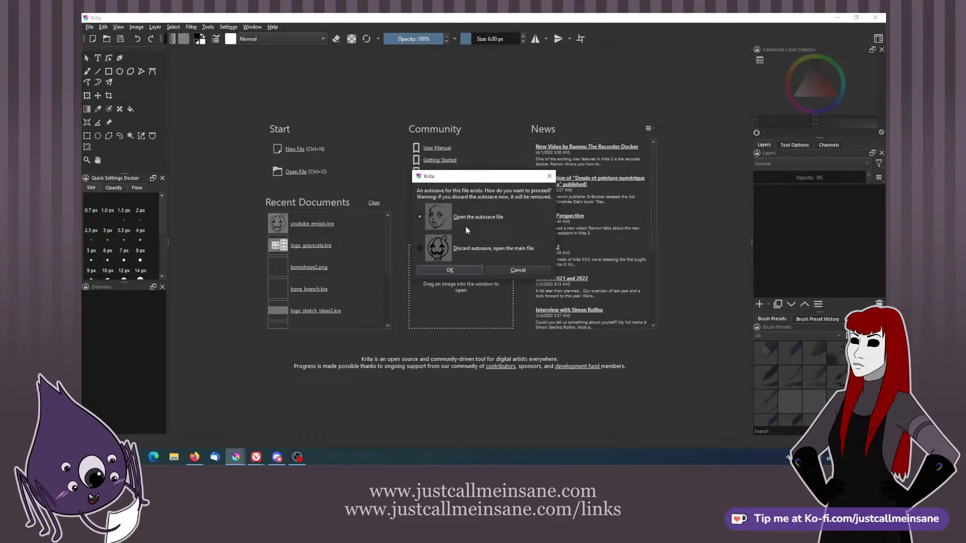
left_click(470, 271)
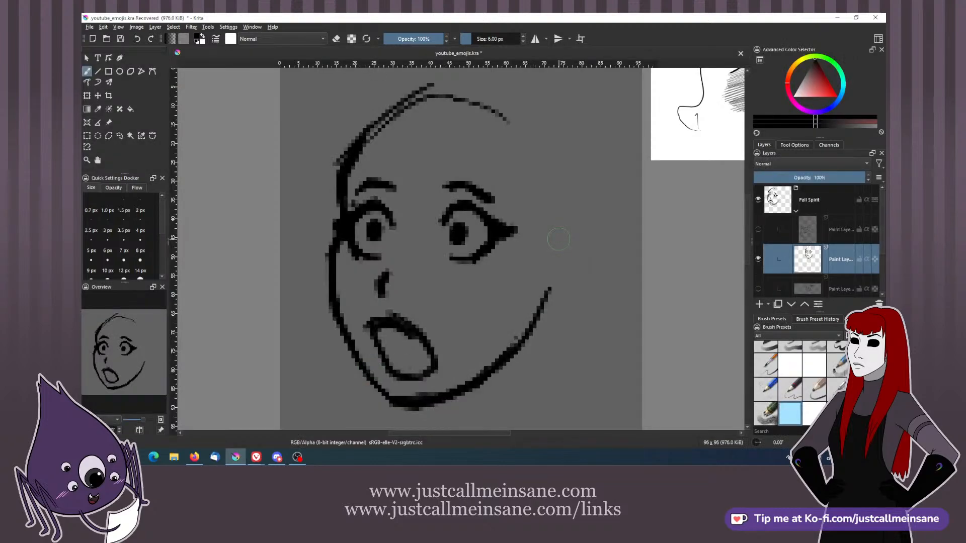
- Check the hidden layer above the recovered face, then erase the face's open mouth
scroll(558, 239, "down", 1)
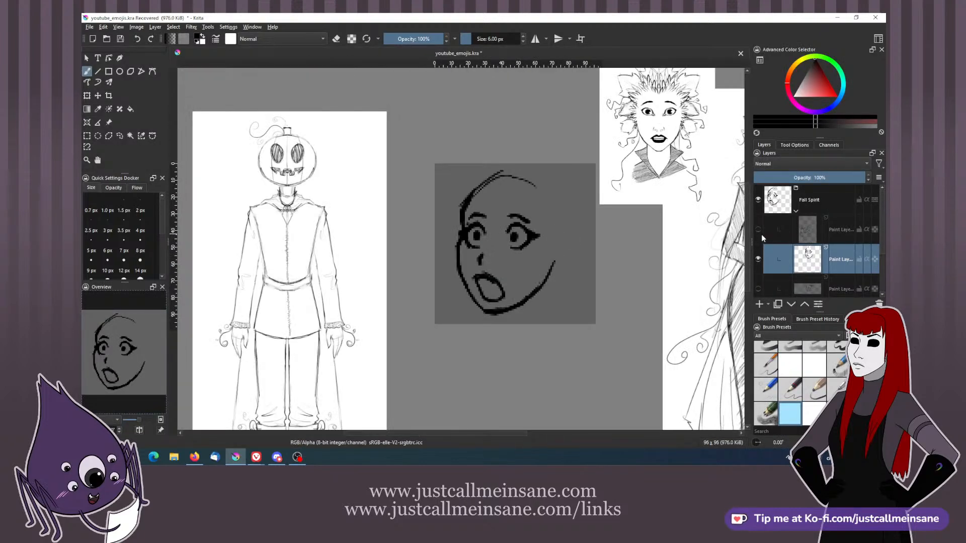
left_click(758, 229)
left_click(758, 230)
scroll(587, 261, "up", 1)
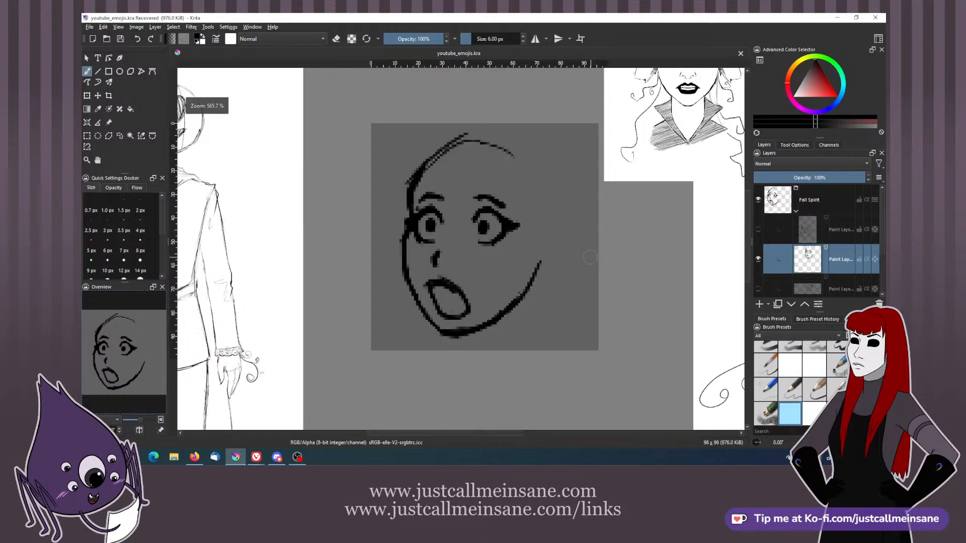
left_click_drag(463, 233, 433, 263)
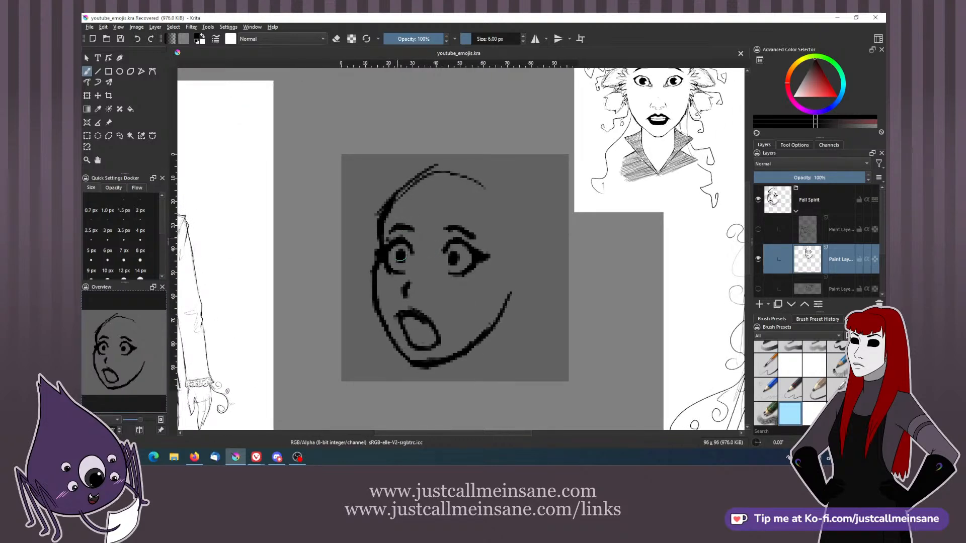
key("e")
mouse_move(406, 315)
left_mouse_down()
mouse_move(410, 344)
mouse_move(428, 340)
left_mouse_up()
key("e")
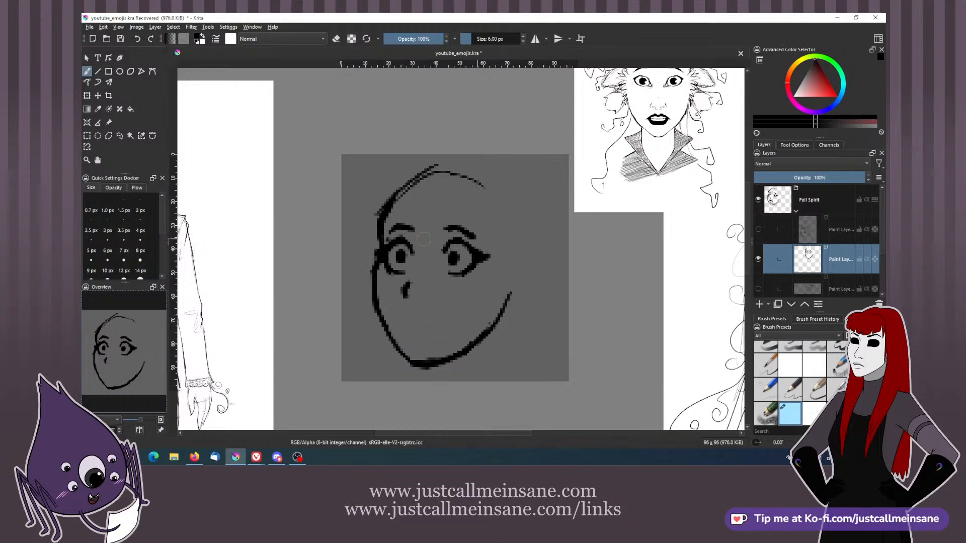
left_click_drag(383, 235, 376, 226)
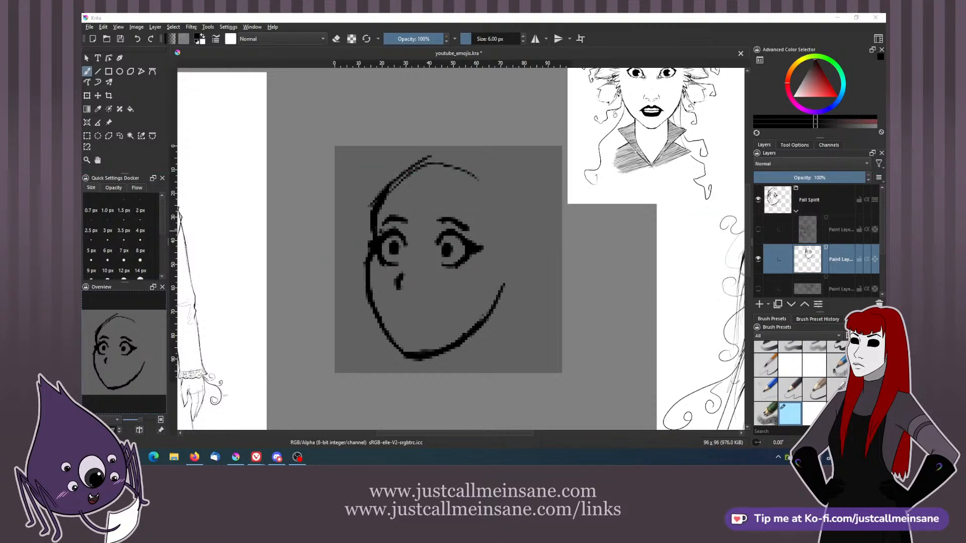
- Paste the captured screenshot of the surprised Fall Spirit head as a new layer and scale it down to fit the emoji canvas
left_click(562, 98)
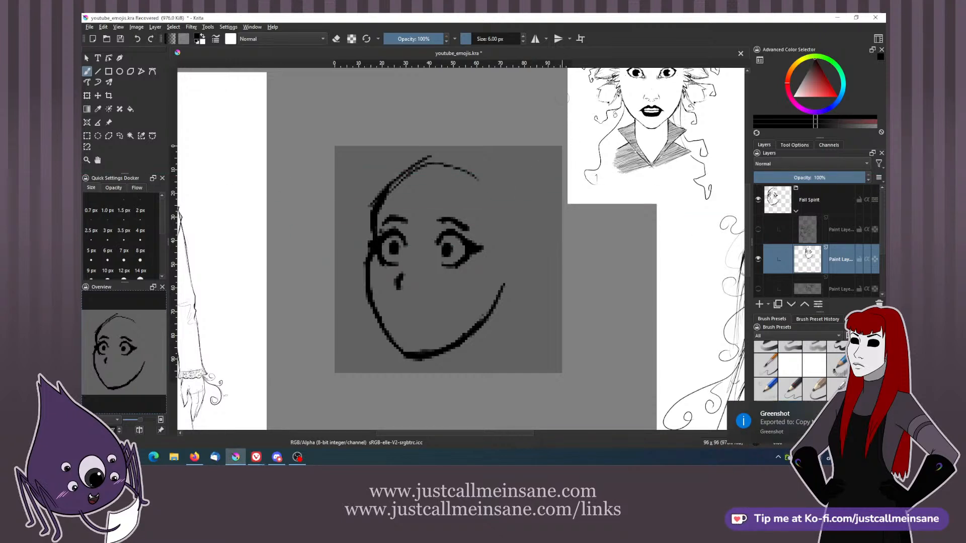
key("ctrl+v")
left_click(495, 262)
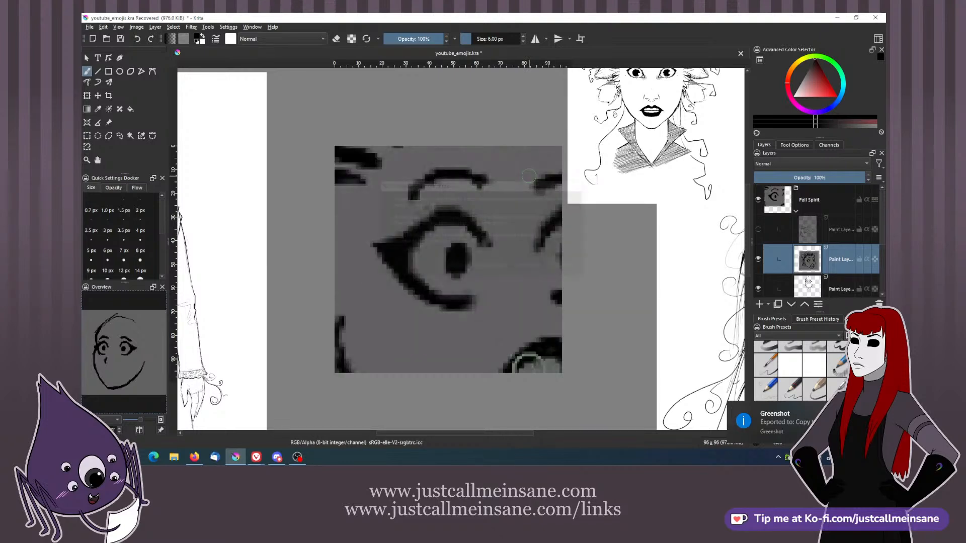
key("ctrl+t")
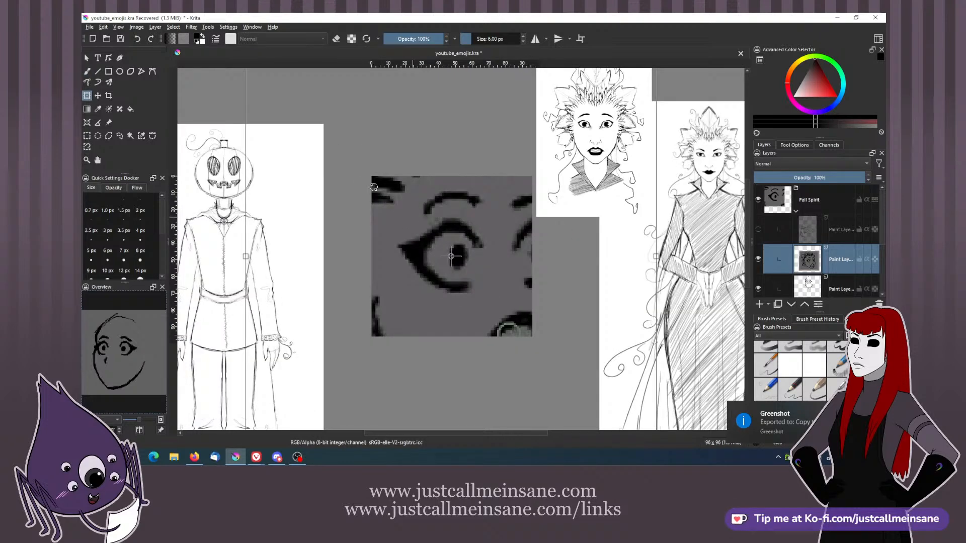
scroll(374, 187, "down", 3)
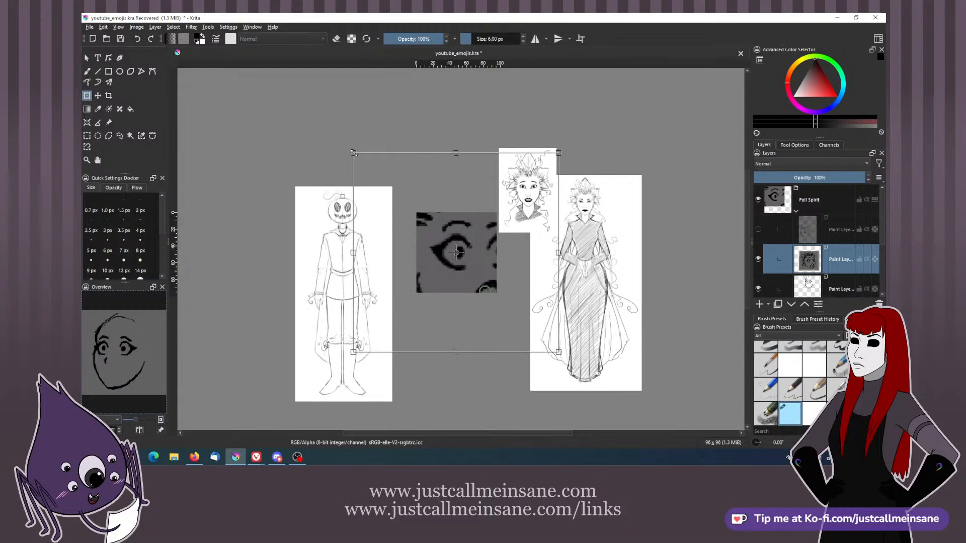
left_click_drag(353, 152, 415, 217)
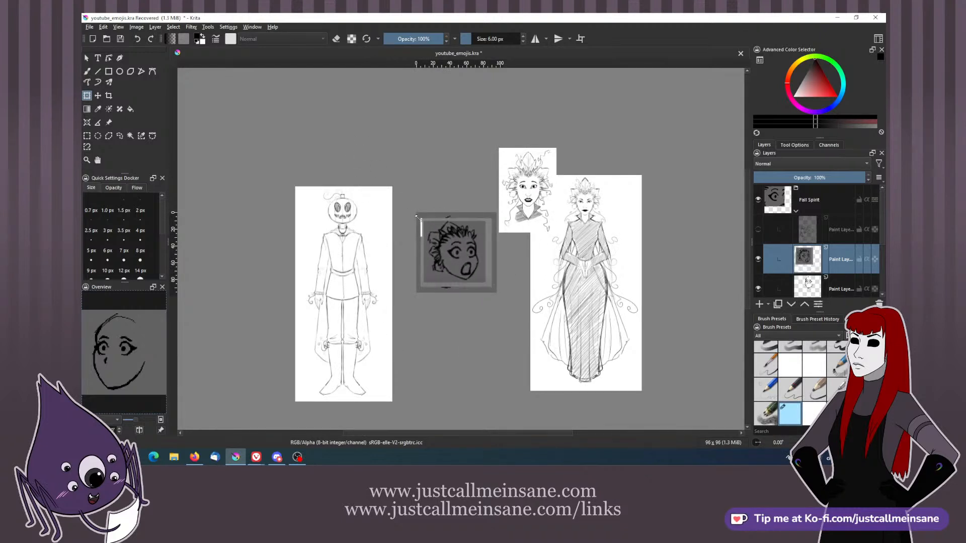
key("Return")
key("b")
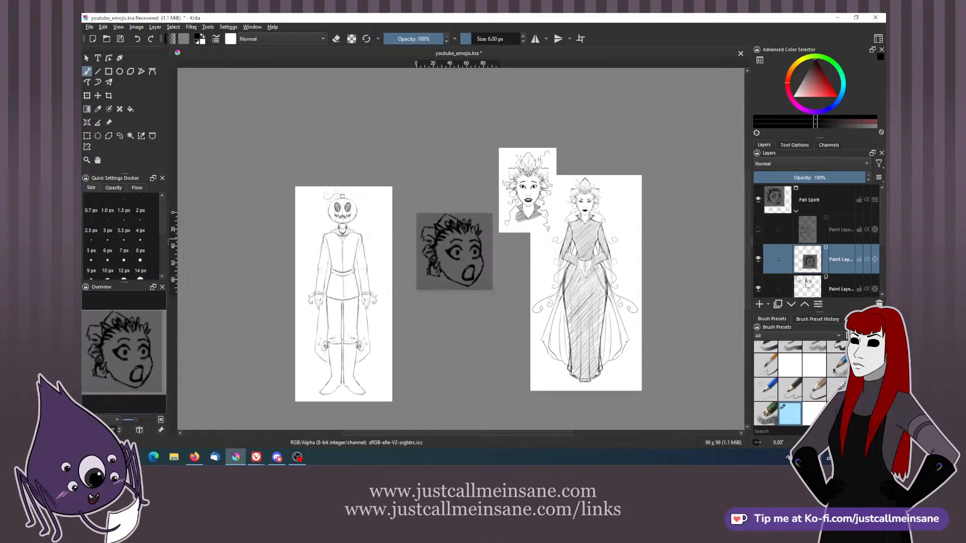
- Move the pasted sketch layer below the face's line layer and preview the canvas mirrored
left_click(792, 303)
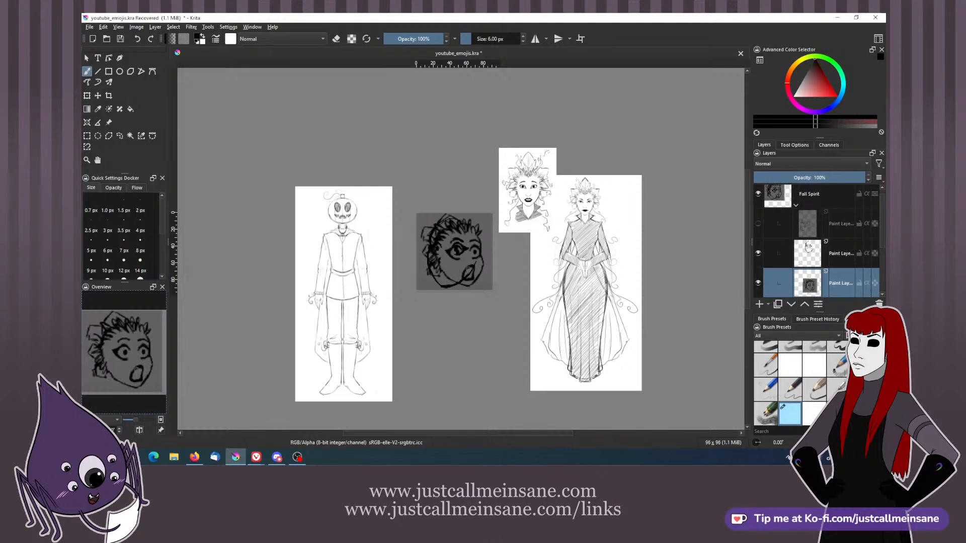
key("m")
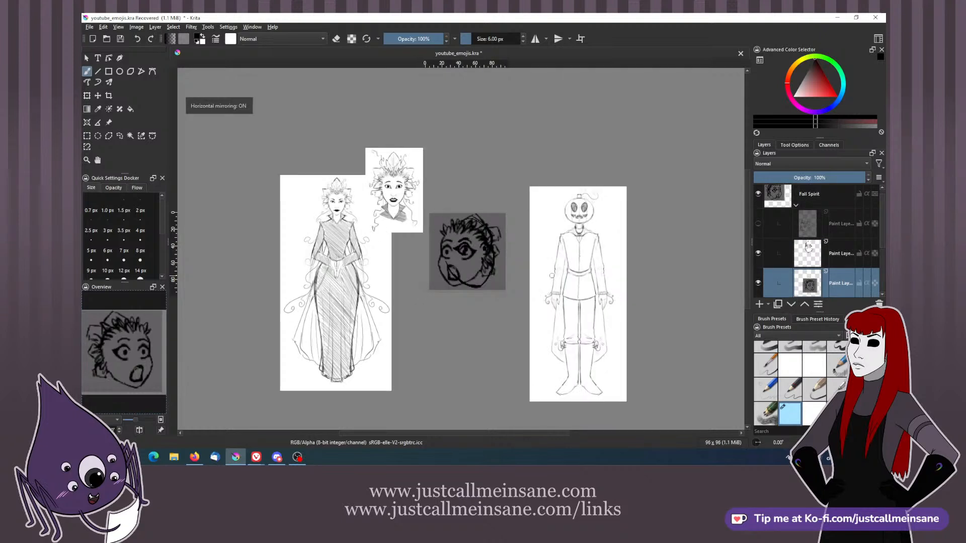
left_click(806, 258)
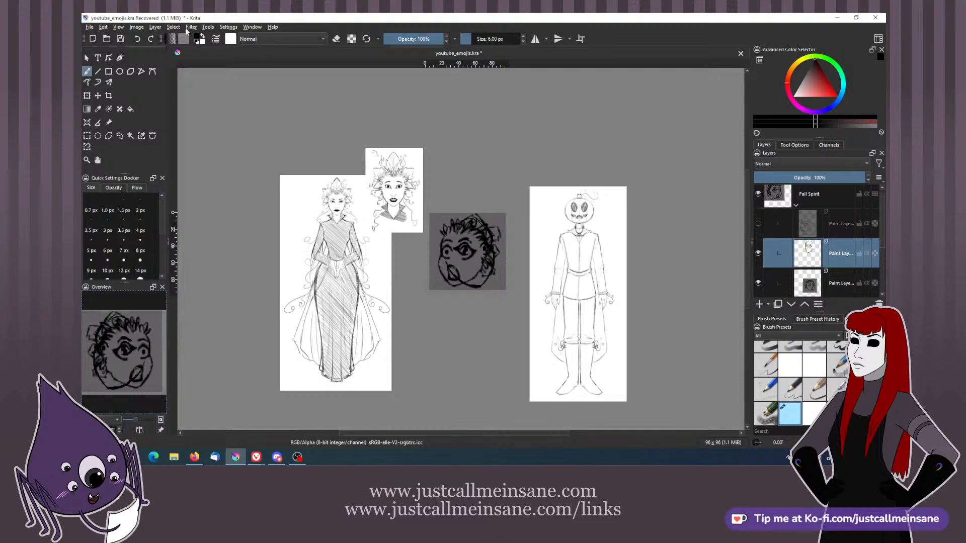
key("m")
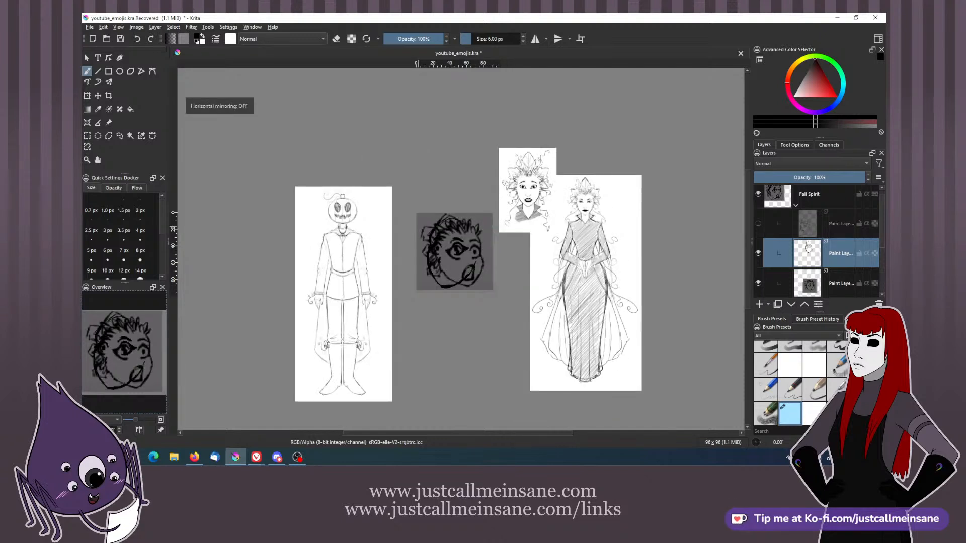
left_click_drag(522, 323, 511, 325)
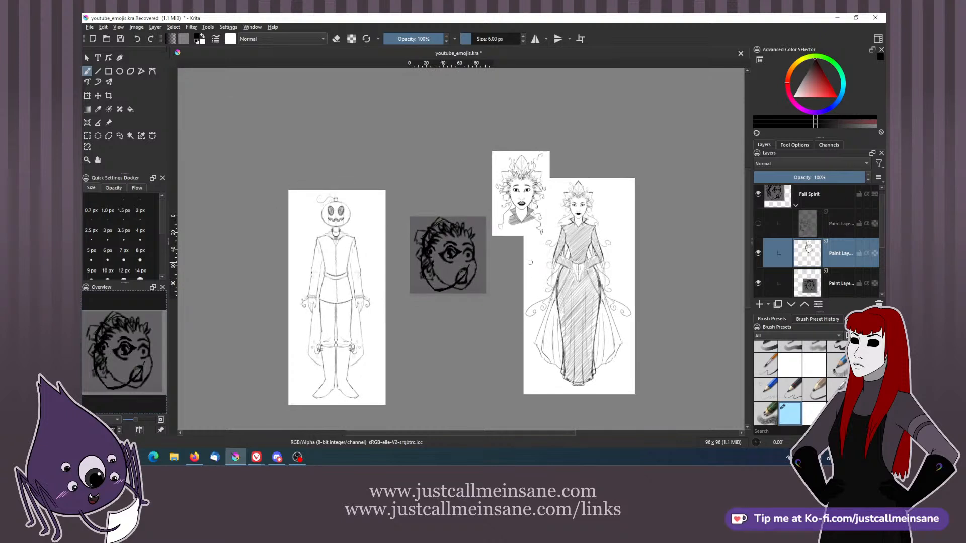
key("m")
key("m")
- Mirror the pasted sketch layer horizontally and lower its opacity to about 26%
left_click(812, 285)
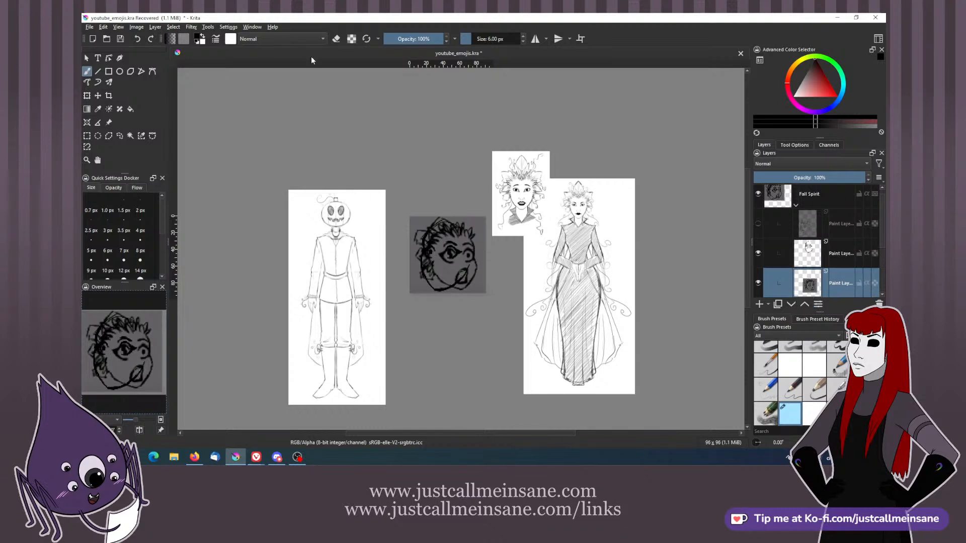
left_click(154, 28)
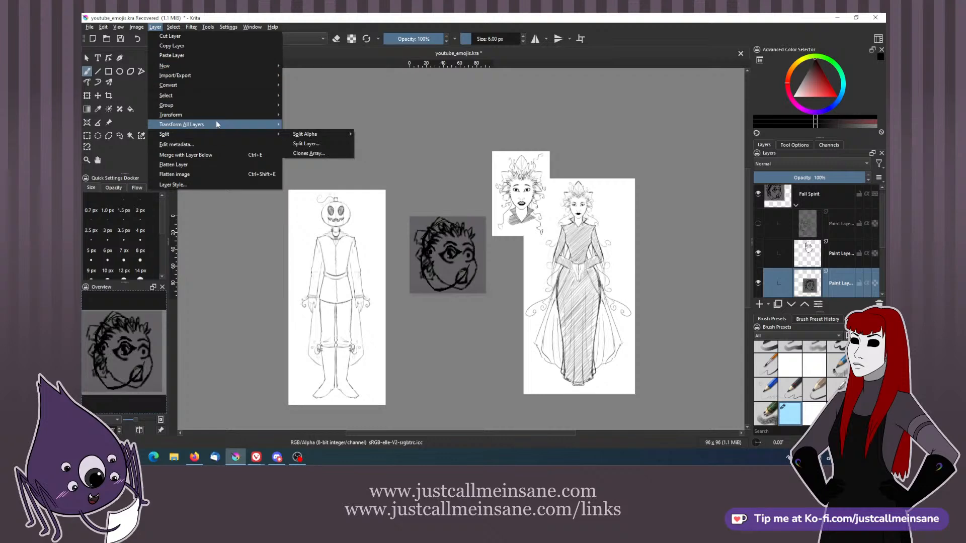
mouse_move(213, 116)
left_click(320, 115)
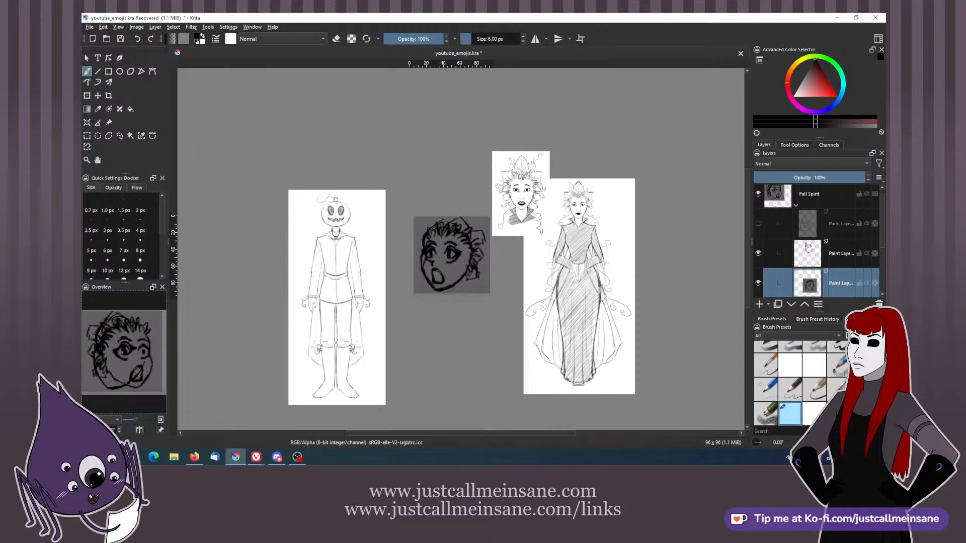
key("ctrl+plus")
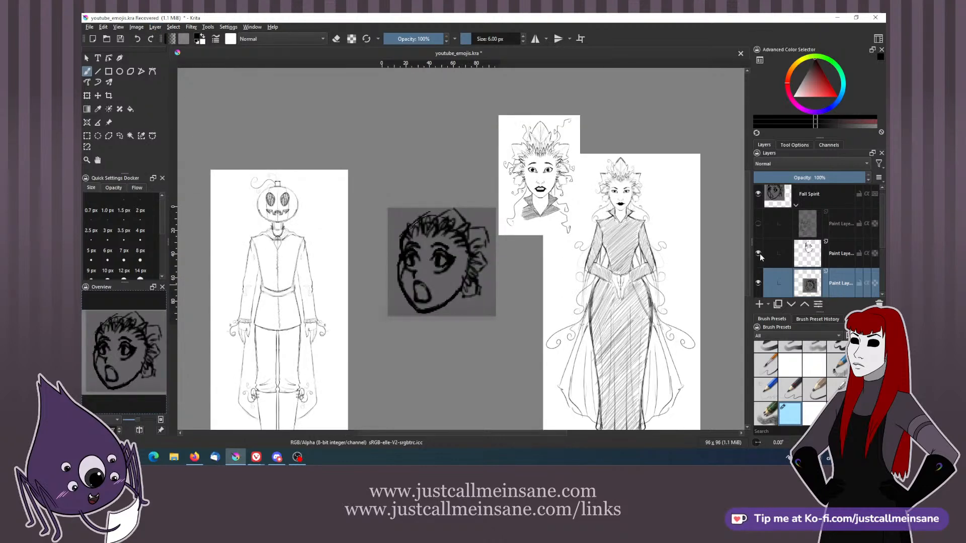
left_click_drag(795, 176, 775, 178)
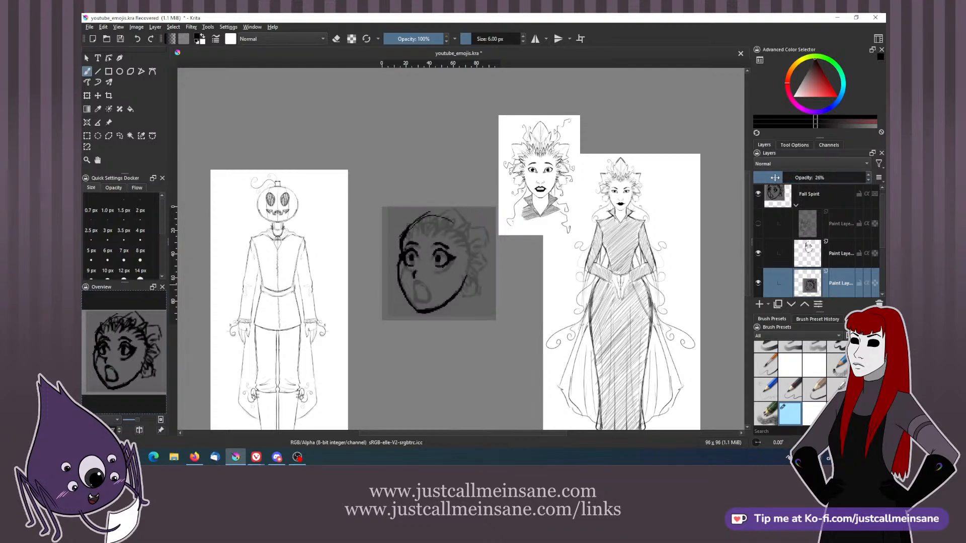
- Erase the old eyes, nose, head outline and jaw from the line layer above the faded sketch
left_click(806, 254)
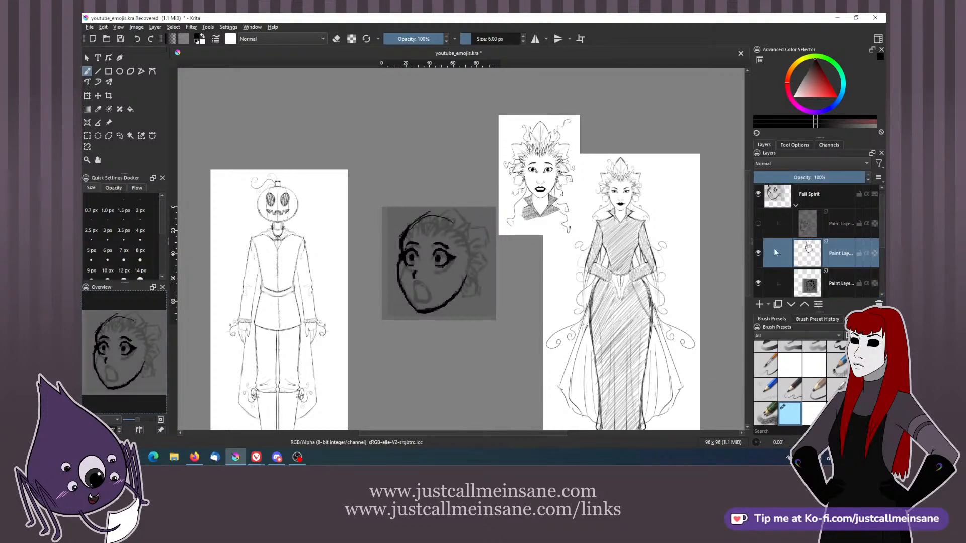
scroll(576, 294, "up", 1)
left_click_drag(350, 268, 376, 292)
key("e")
mouse_move(361, 230)
left_mouse_down()
mouse_move(347, 269)
mouse_move(350, 285)
mouse_move(374, 245)
mouse_move(369, 311)
left_mouse_up()
left_click_drag(402, 245, 427, 280)
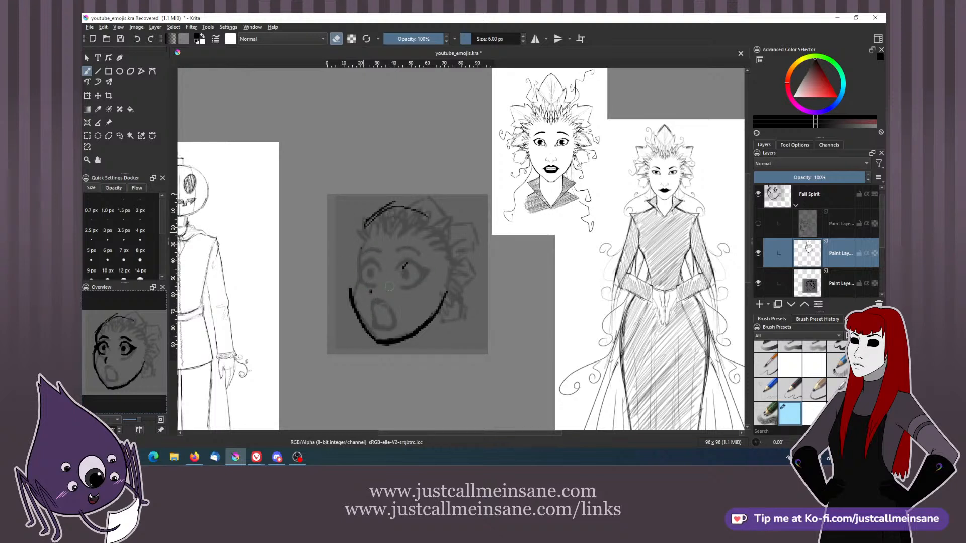
mouse_move(426, 215)
left_mouse_down()
mouse_move(369, 225)
mouse_move(394, 203)
left_mouse_up()
mouse_move(356, 322)
left_mouse_down()
mouse_move(350, 291)
mouse_move(378, 343)
mouse_move(425, 330)
mouse_move(431, 312)
left_mouse_up()
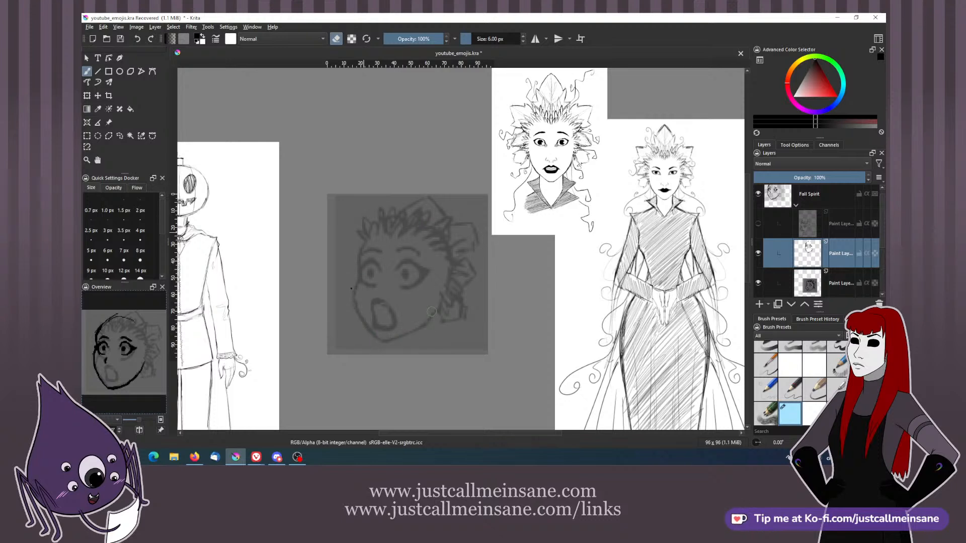
- Trace the cheek, chin and jaw outline over the faded sketch, cleaning up the line along the chin
key("e")
mouse_move(358, 283)
left_mouse_down()
mouse_move(362, 325)
mouse_move(380, 341)
mouse_move(354, 294)
mouse_move(359, 316)
left_mouse_up()
key("e")
key("e")
mouse_move(364, 321)
left_mouse_down()
mouse_move(383, 343)
mouse_move(418, 333)
mouse_move(433, 315)
left_mouse_up()
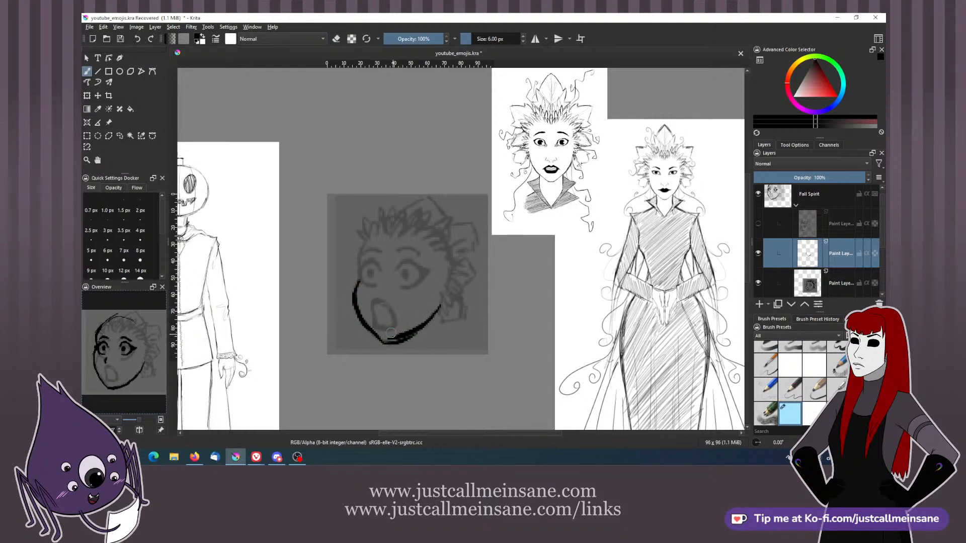
key("e")
left_click_drag(387, 342, 410, 333)
key("e")
key("e")
key("e")
- Trace the wide-open mouth with its tongue over the faded sketch and clean up its lines
mouse_move(373, 311)
left_mouse_down()
mouse_move(389, 328)
mouse_move(373, 303)
mouse_move(382, 305)
left_mouse_up()
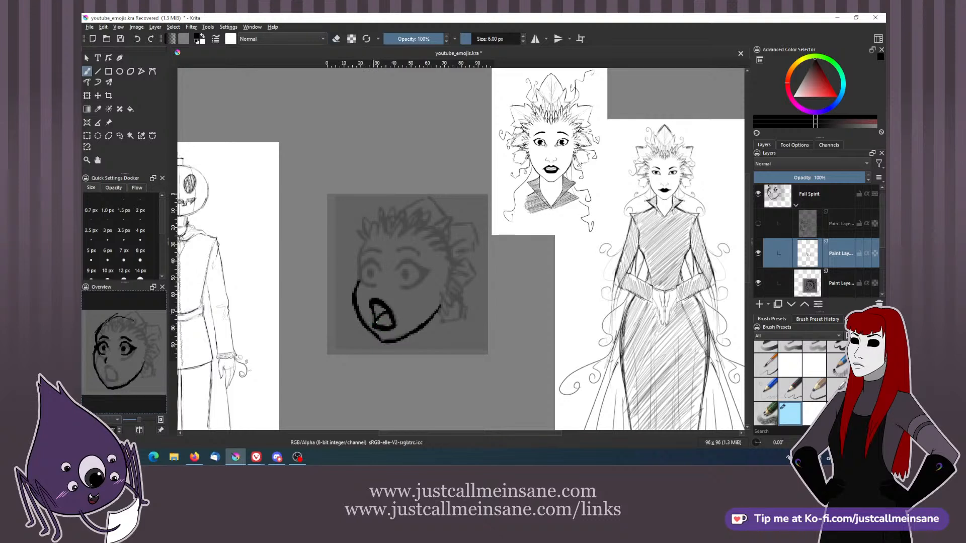
key("e")
key("e")
key("e")
mouse_move(395, 318)
left_mouse_down()
mouse_move(376, 299)
mouse_move(392, 326)
mouse_move(376, 302)
left_mouse_up()
key("e")
key("e")
- Extend the face outline from the cheek up past the far eye to the forehead
mouse_move(383, 266)
left_mouse_down()
mouse_move(388, 274)
mouse_move(362, 265)
mouse_move(366, 286)
left_mouse_up()
key("e")
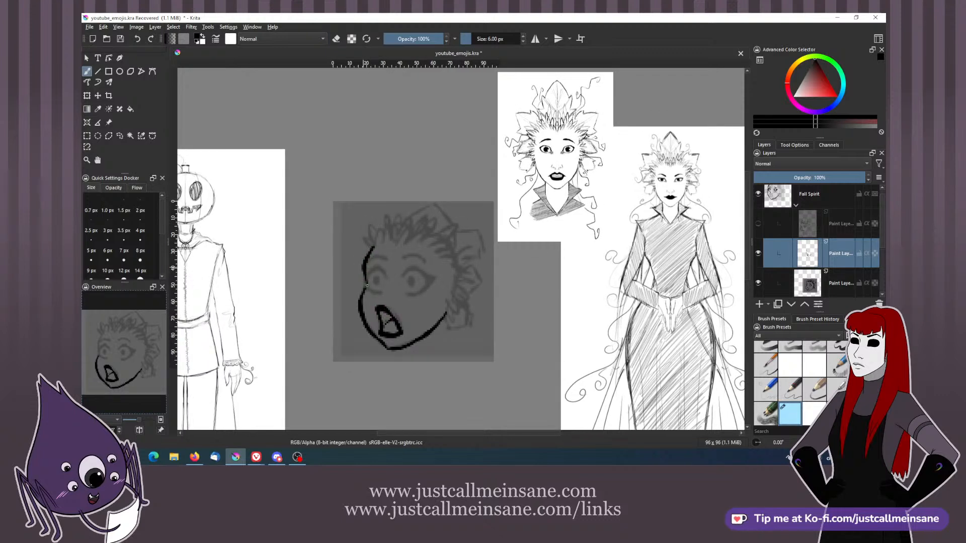
key("e")
key("e")
- Save the document under the new file name youtube_emojis_v002.kra
key("ctrl+shift+s")
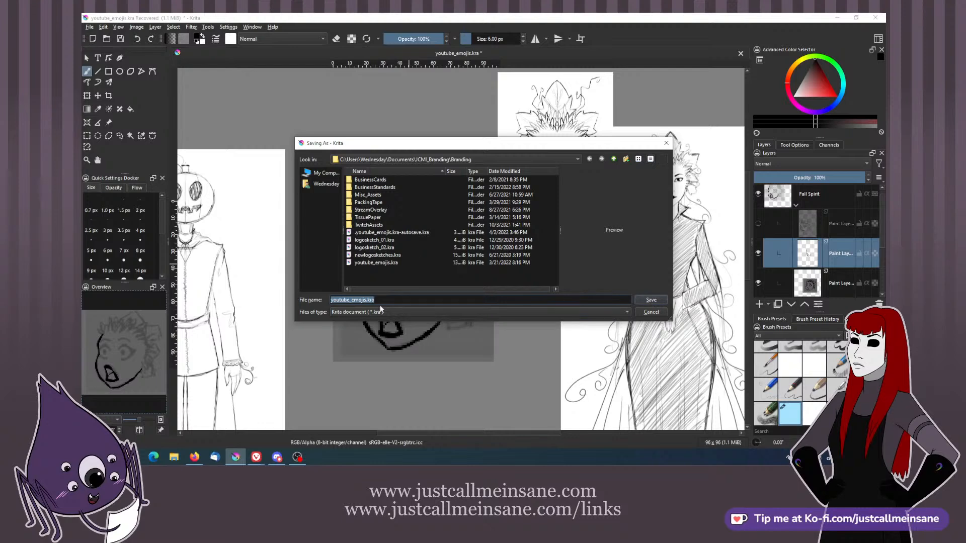
left_click(366, 301)
type("_v001")
key("Return")
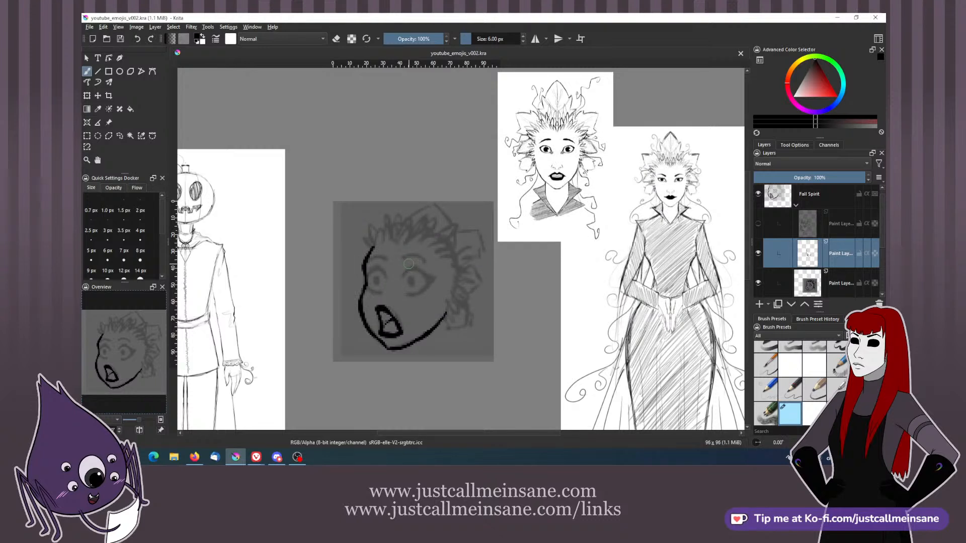
- Trace the near eye with its pupil and a highlight, and start the upper lid of the far eye
mouse_move(405, 274)
left_mouse_down()
mouse_move(424, 273)
mouse_move(427, 285)
left_mouse_up()
key("e")
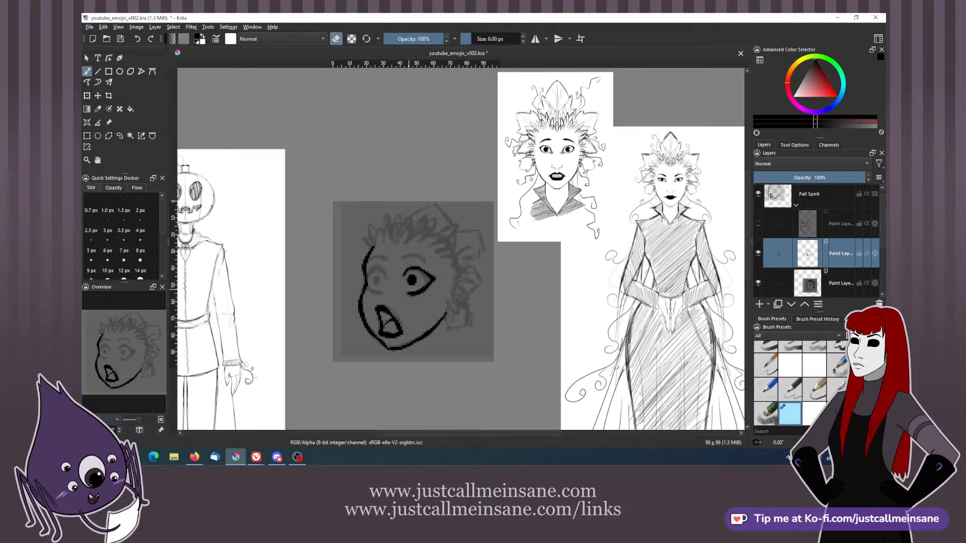
left_click(412, 279)
key("e")
key("e")
key("e")
key("e")
key("e")
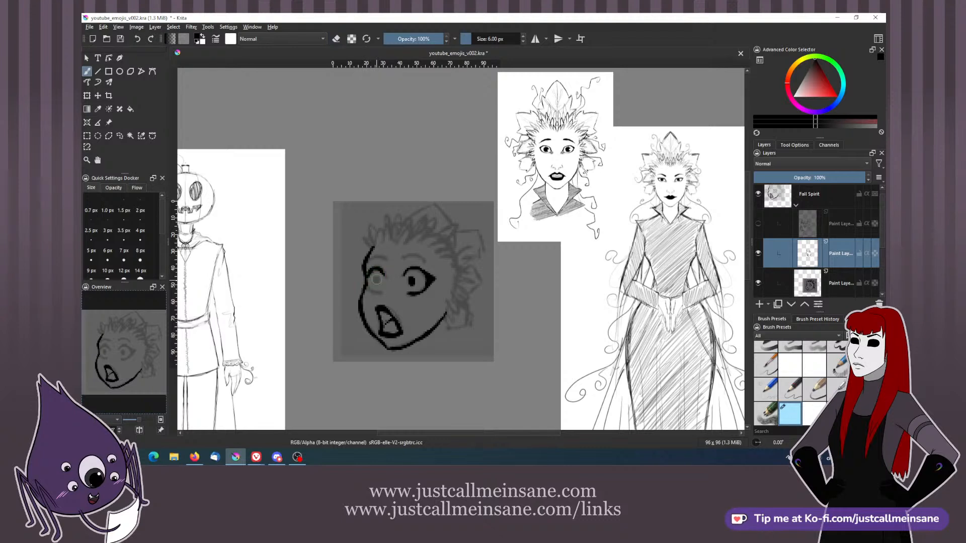
- Ink the ring and pupil of the shocked face's left eye over the rough sketch
left_click_drag(380, 292, 384, 289)
key("e")
key("e")
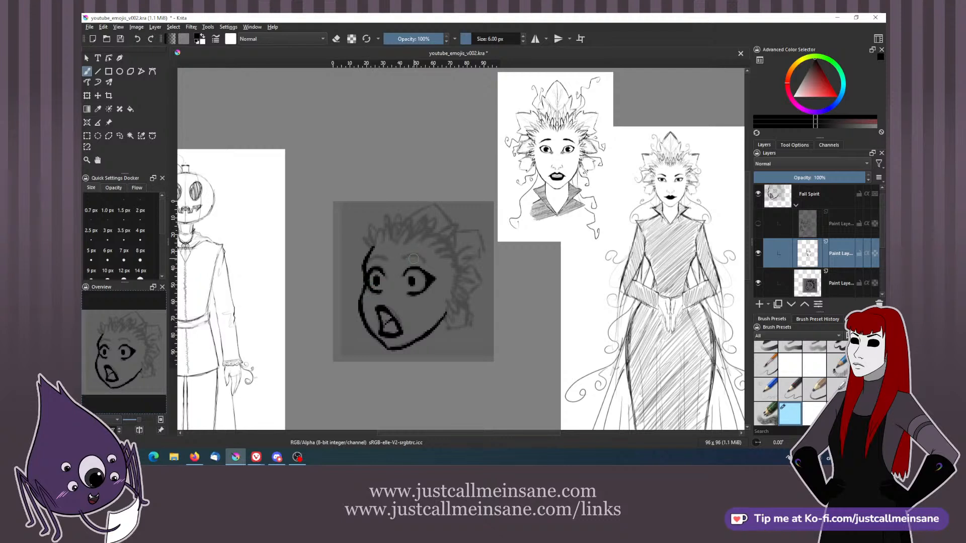
- Ink both raised eyebrows of the shocked face and touch up the right eye and open mouth
left_click_drag(412, 278, 427, 261)
key("e")
key("e")
mouse_move(366, 263)
left_mouse_down()
mouse_move(389, 262)
mouse_move(371, 261)
mouse_move(426, 263)
left_mouse_up()
key("e")
key("e")
key("e")
key("e")
key("e")
key("e")
left_click_drag(383, 327, 398, 328)
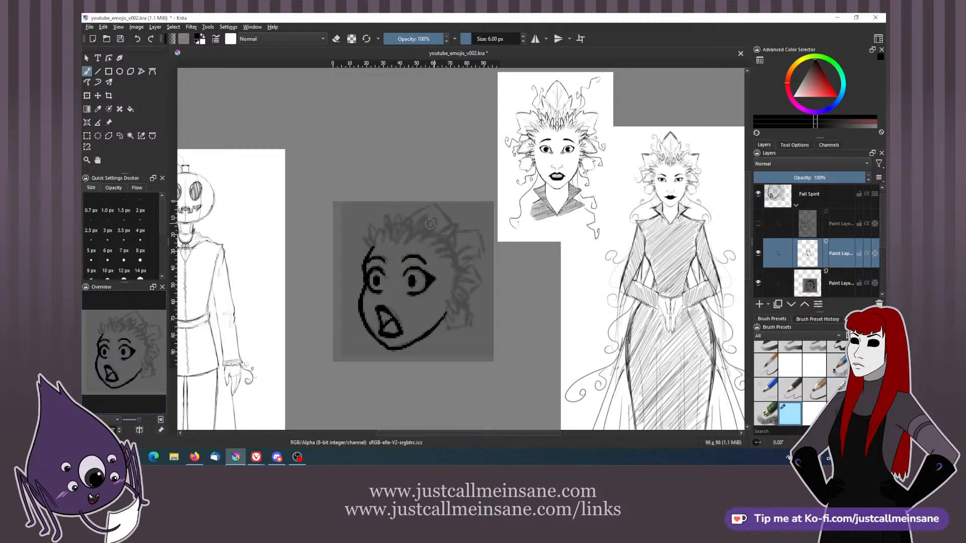
- Ink the large leaves along the top and right side of the head, alternating brush and eraser to shape them
mouse_move(408, 232)
left_mouse_down()
mouse_move(435, 211)
mouse_move(454, 235)
mouse_move(479, 240)
mouse_move(458, 266)
mouse_move(471, 265)
mouse_move(455, 261)
mouse_move(473, 275)
mouse_move(460, 291)
mouse_move(474, 279)
mouse_move(459, 269)
mouse_move(478, 286)
mouse_move(452, 309)
mouse_move(463, 303)
mouse_move(459, 316)
mouse_move(446, 312)
mouse_move(450, 324)
mouse_move(462, 323)
mouse_move(469, 309)
mouse_move(469, 319)
mouse_move(453, 303)
left_mouse_up()
key("e")
key("e")
key("e")
key("e")
key("e")
key("e")
key("e")
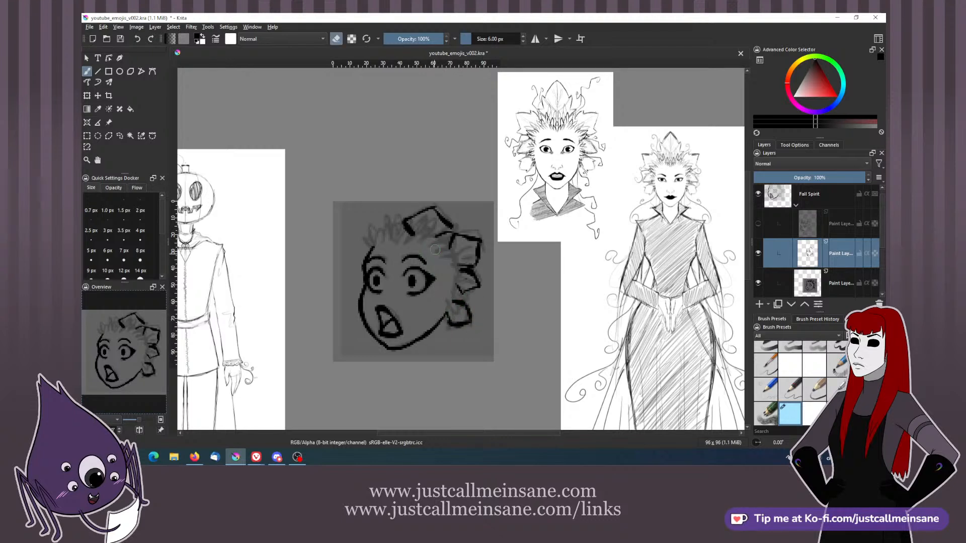
- Refine the outlines of the top and upper-right leaves with brush and eraser strokes
mouse_move(426, 217)
left_mouse_down()
mouse_move(403, 232)
mouse_move(423, 240)
mouse_move(407, 223)
mouse_move(449, 235)
left_mouse_up()
key("e")
key("e")
key("e")
key("e")
key("e")
- Ink the spiky hair from the forehead down the right side plus the left leaf, and save the document
mouse_move(386, 224)
left_mouse_down()
mouse_move(375, 230)
mouse_move(395, 219)
mouse_move(375, 220)
mouse_move(422, 243)
mouse_move(443, 237)
mouse_move(425, 227)
mouse_move(437, 221)
mouse_move(454, 274)
mouse_move(438, 313)
left_mouse_up()
mouse_move(395, 220)
left_mouse_down()
mouse_move(387, 244)
mouse_move(366, 231)
mouse_move(374, 241)
left_mouse_up()
left_click_drag(361, 240, 369, 249)
mouse_move(405, 223)
left_mouse_down()
mouse_move(388, 243)
mouse_move(397, 238)
left_mouse_up()
key("e")
key("e")
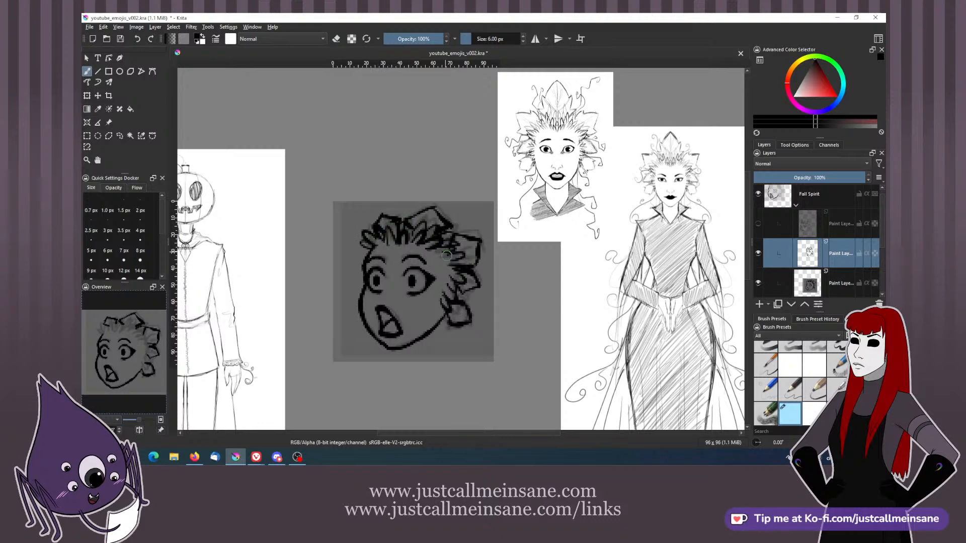
key("ctrl+s")
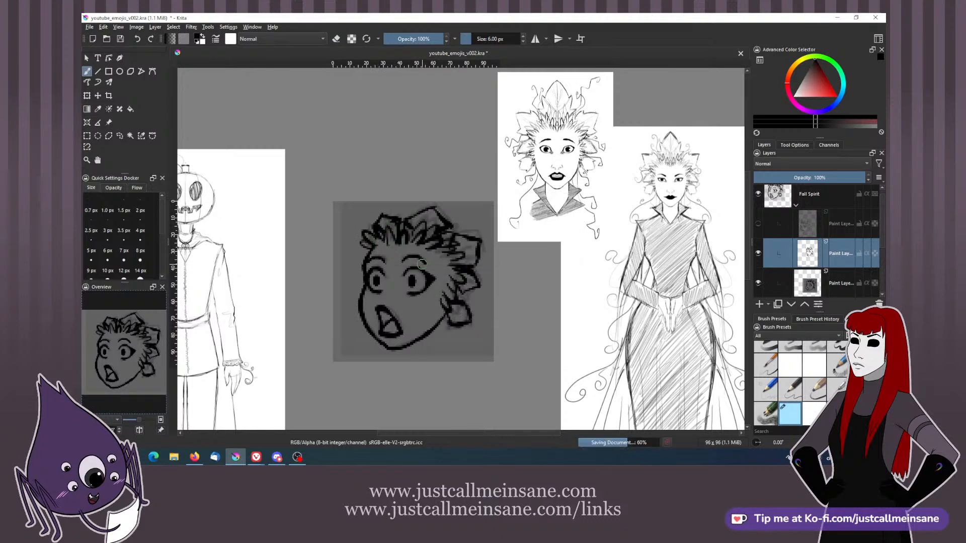
- Select the sketch layer and compare it with the inked shocked face, leaving the ink layer hidden
left_click(822, 284)
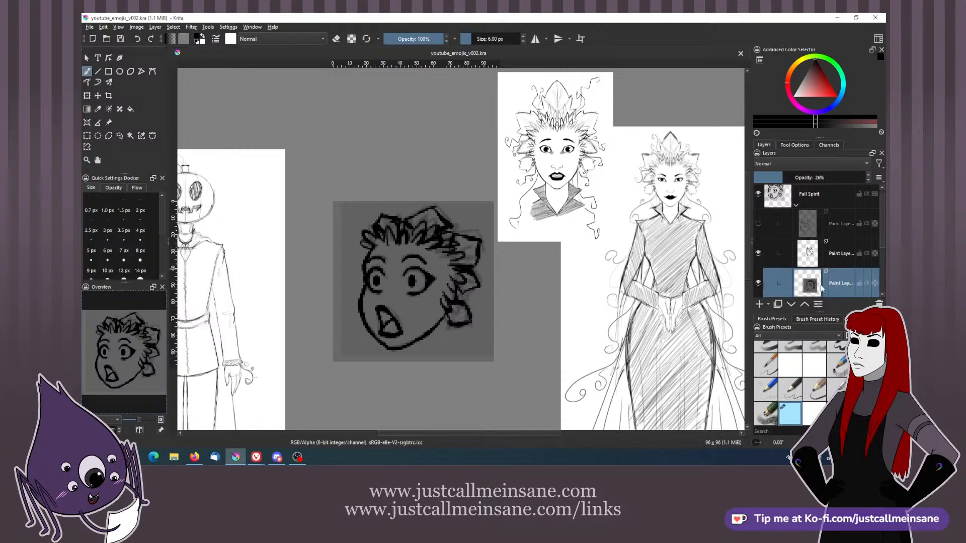
scroll(878, 255, "down", 3)
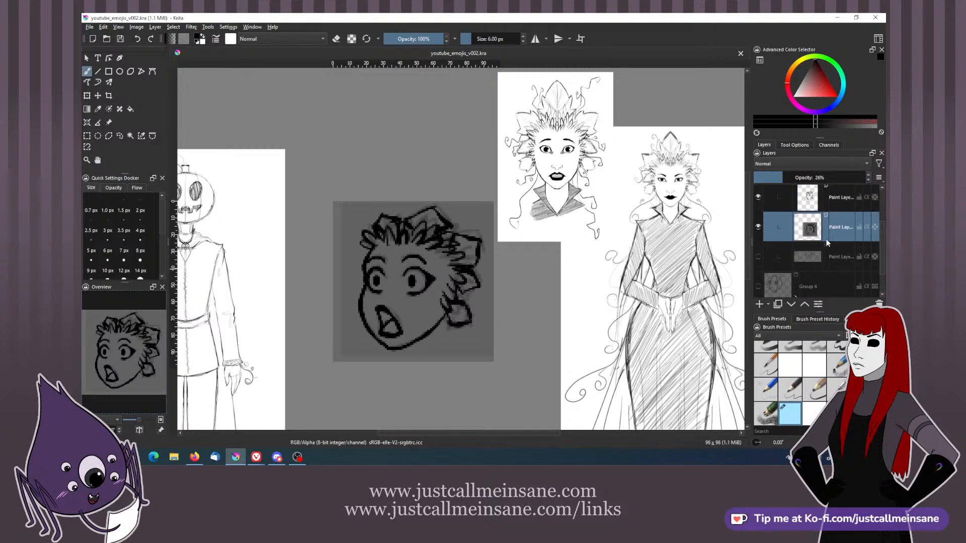
left_click(758, 197)
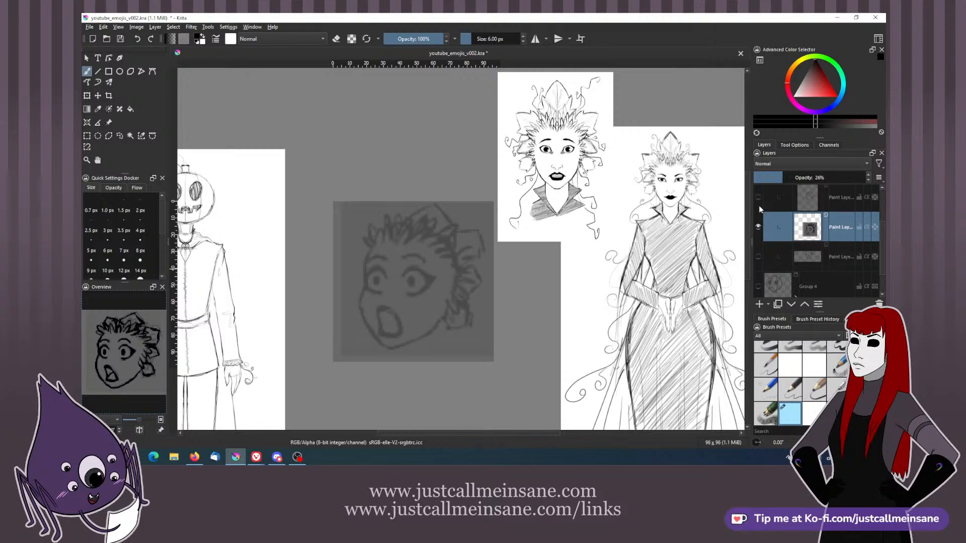
left_click(758, 197)
left_click(758, 197)
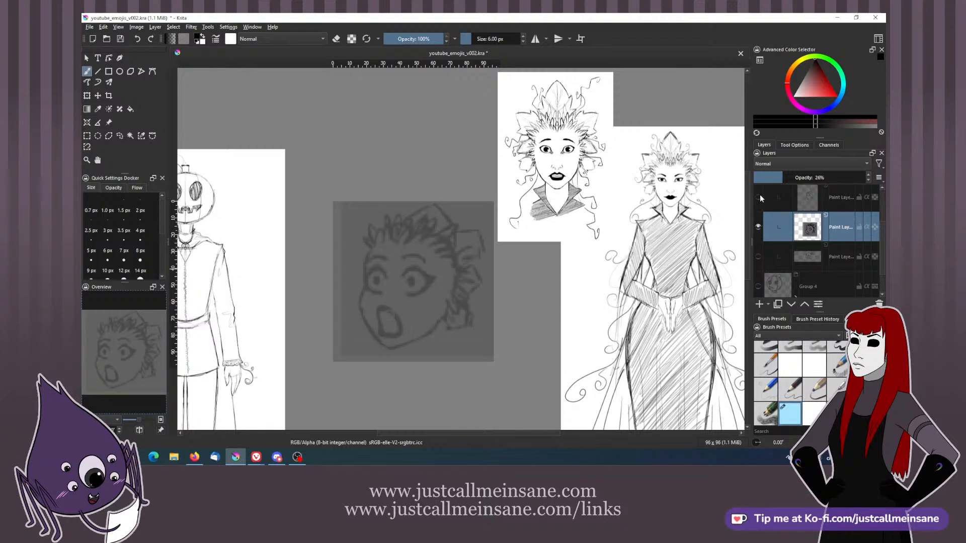
left_click(759, 197)
left_click(759, 197)
left_click(758, 197)
left_click(758, 197)
left_click(758, 197)
left_click(758, 197)
- Add a group layer, move the shocked-face sketch layer into it and hide that sketch
left_click(759, 304)
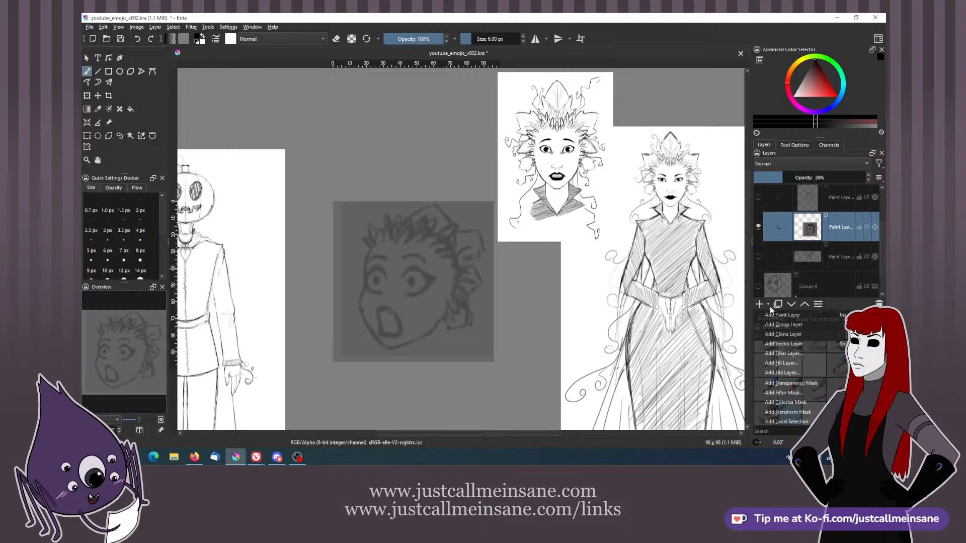
left_click(770, 326)
left_click(810, 263)
left_click(805, 305)
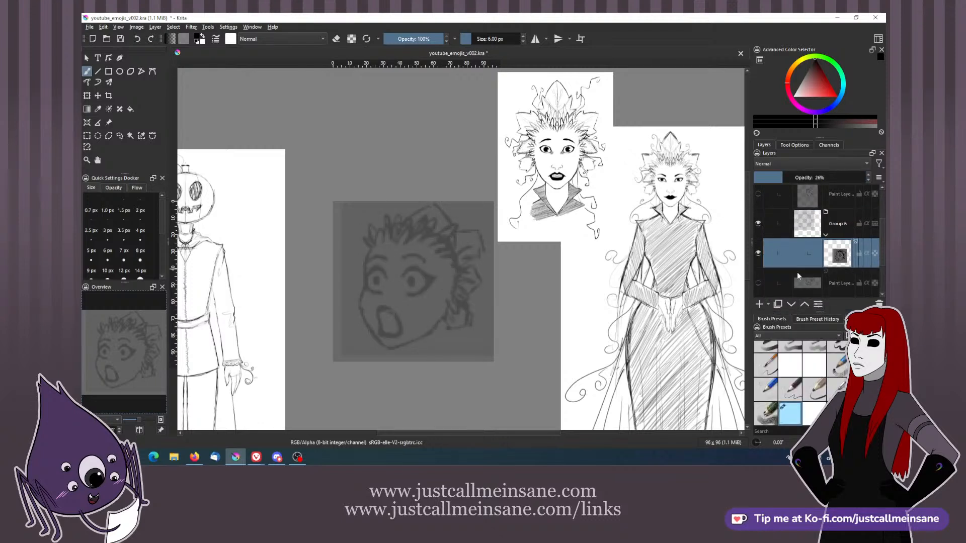
left_click(759, 253)
- Hide and collapse the new sketch group, and save the document
left_click(805, 292)
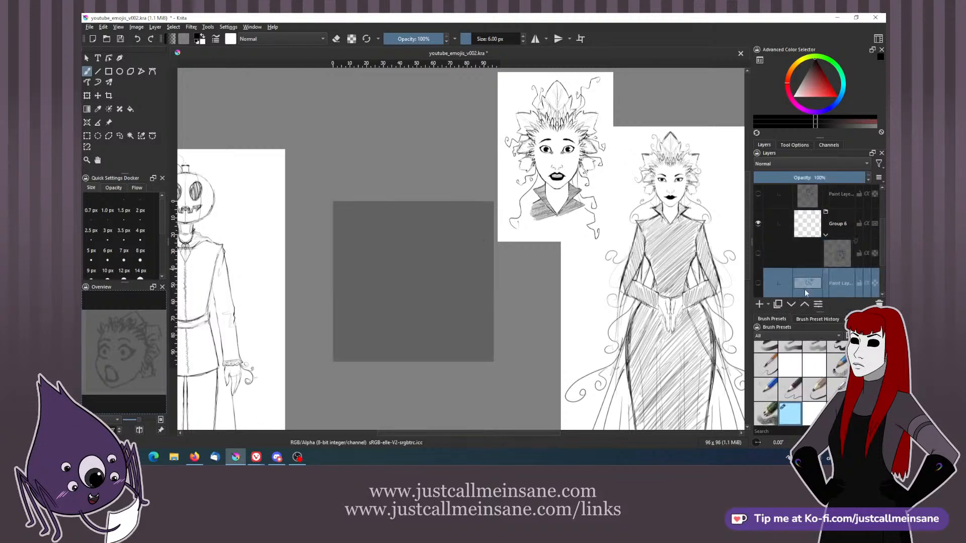
left_click(757, 224)
left_click(825, 234)
scroll(883, 232, "up", 1)
scroll(882, 233, "up", 2)
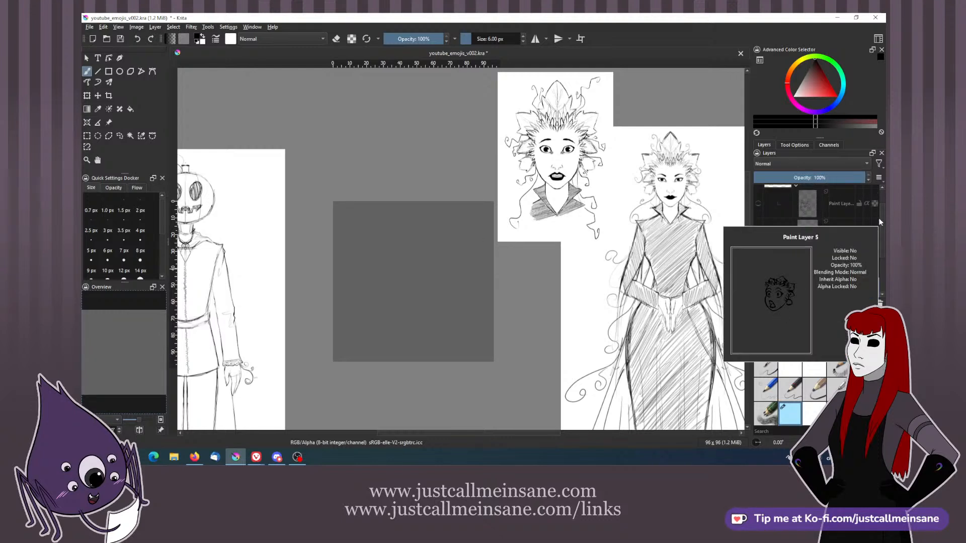
key("ctrl+s")
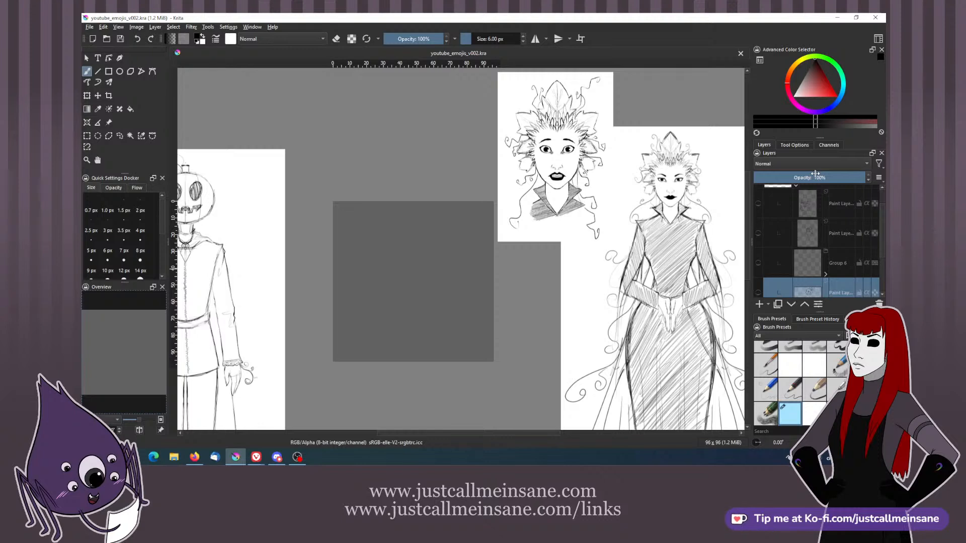
- Check the hidden face layers, leaving only the frowning face layer shown and selected
left_click(757, 233)
left_click(758, 233)
left_click(757, 203)
left_click(759, 204)
left_click(760, 203)
left_click(810, 212)
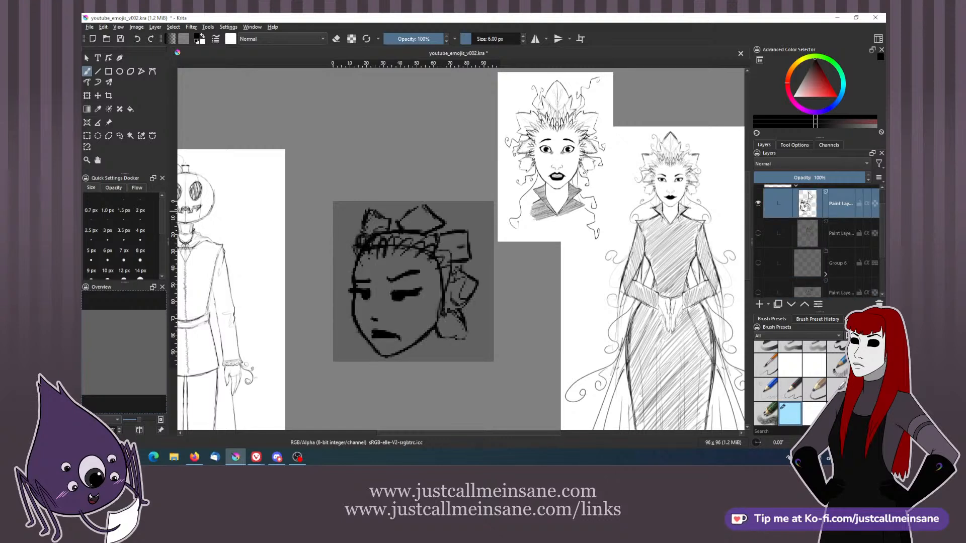
- Duplicate the frowning face layer, hide the original beneath the copy and save the document
right_click(806, 211)
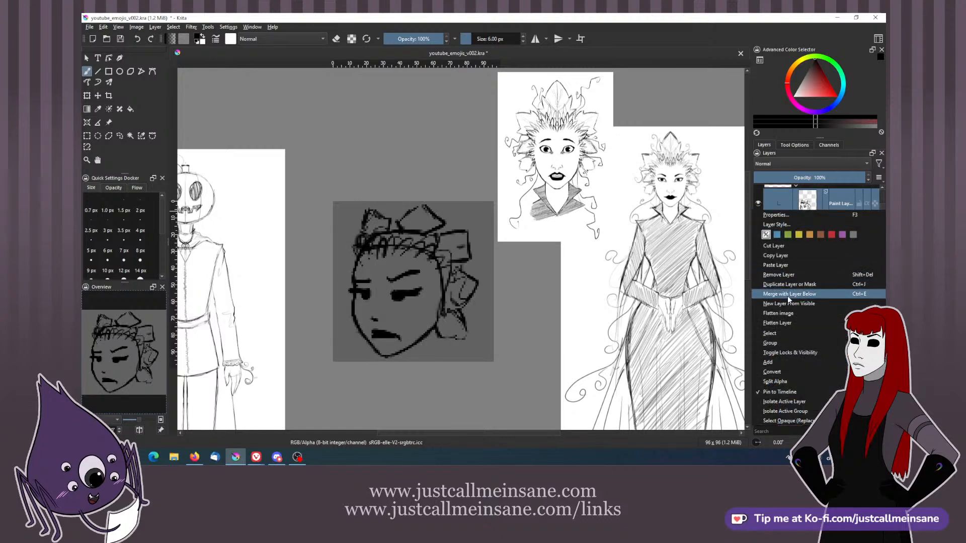
left_click(788, 299)
right_click(812, 210)
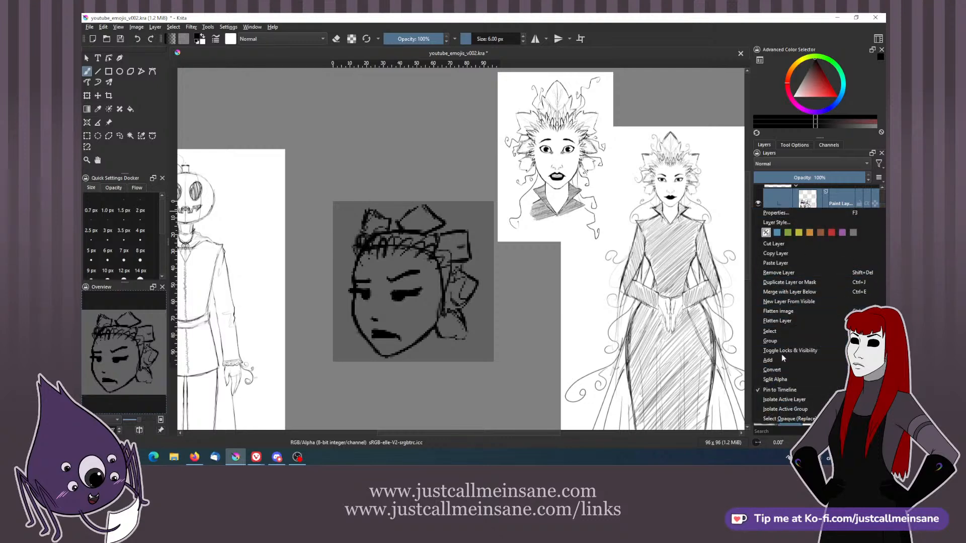
left_click(792, 282)
left_click(758, 234)
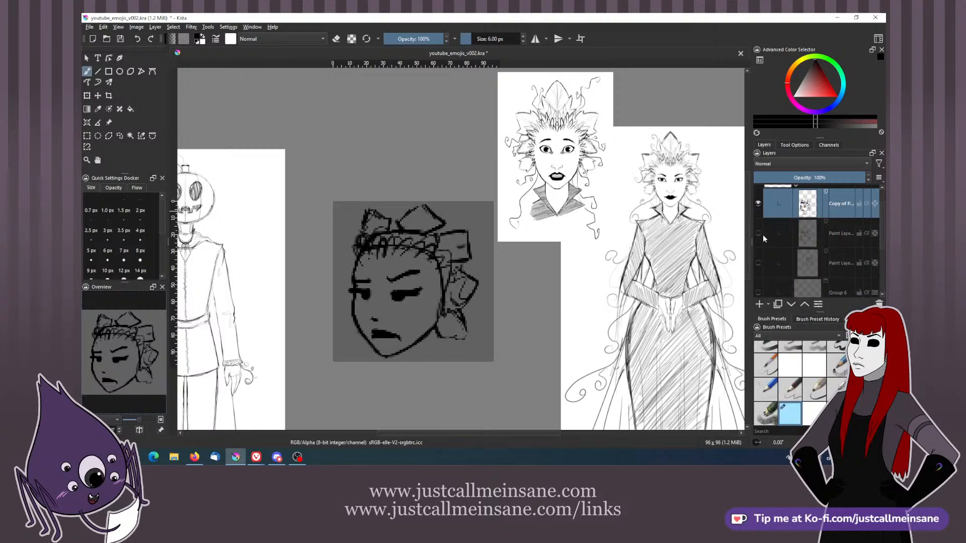
key("ctrl+s")
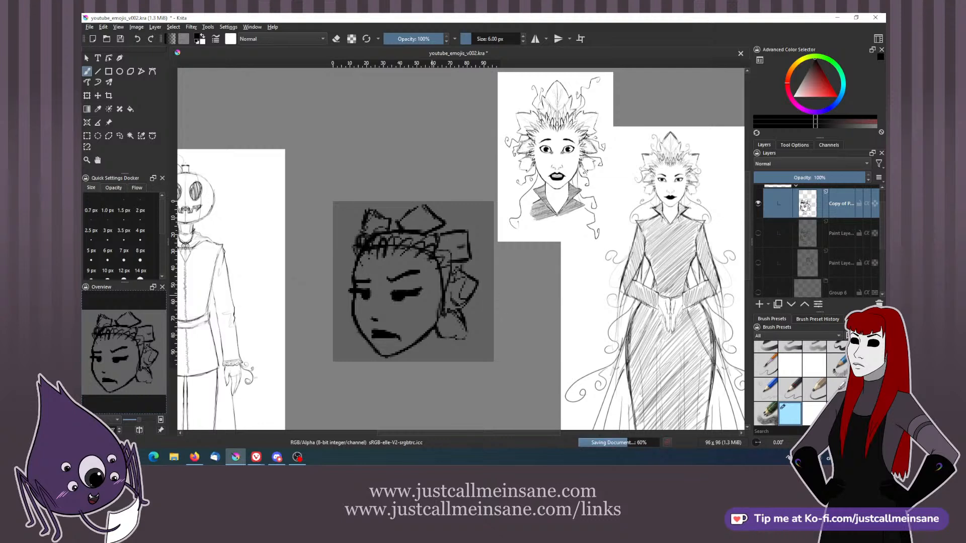
- Switch to the browser, copy the pouting face sketch and paste it into the Krita document as a new layer
key("alt+Tab")
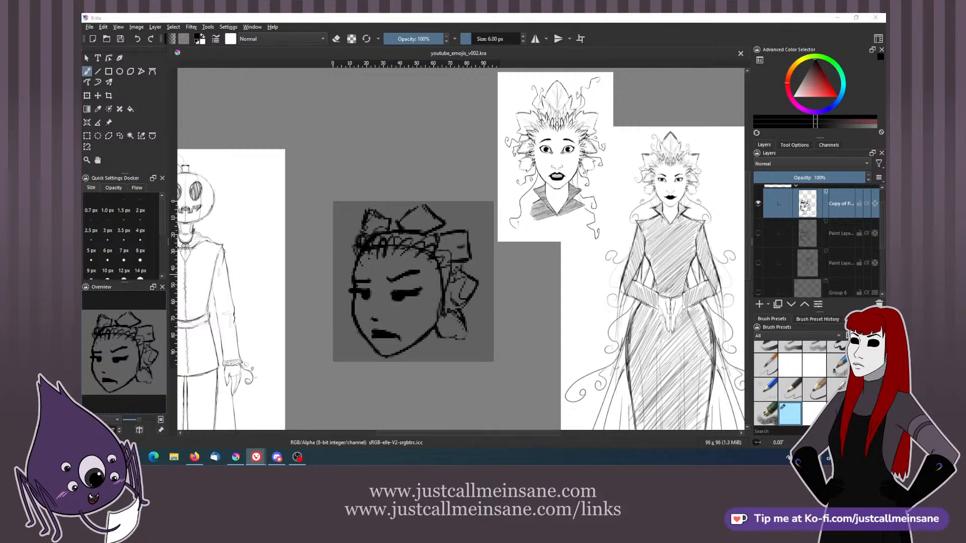
key("alt+Tab")
key("alt+Tab")
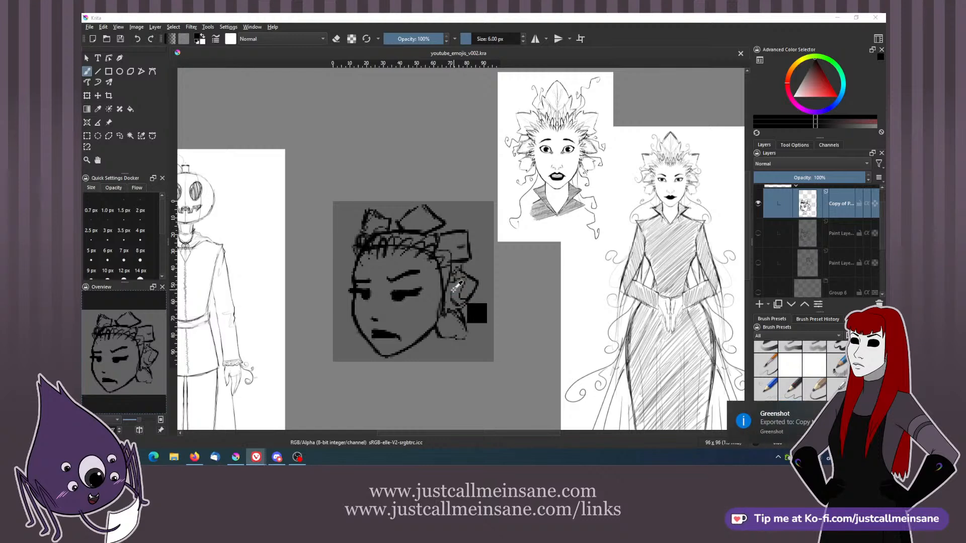
scroll(459, 280, "down", 2)
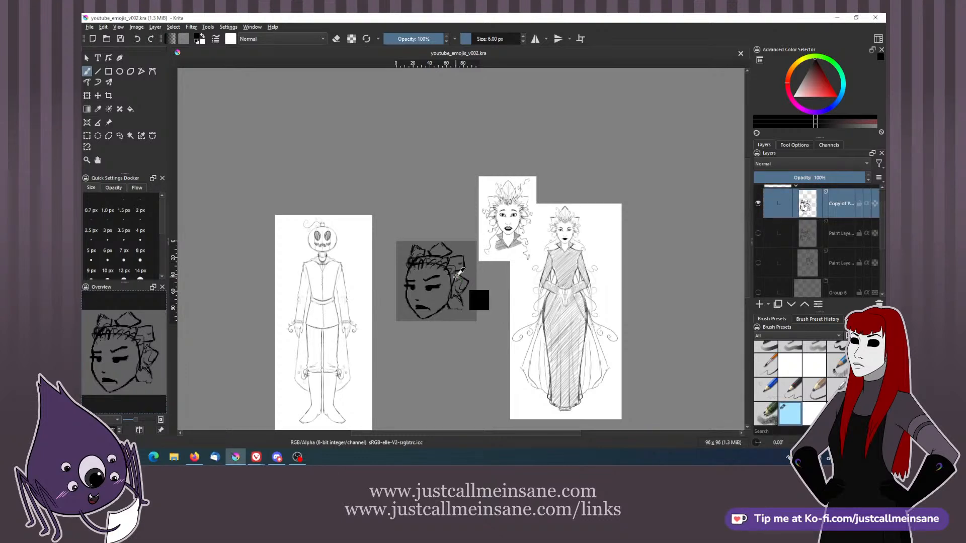
key("ctrl+v")
key("Return")
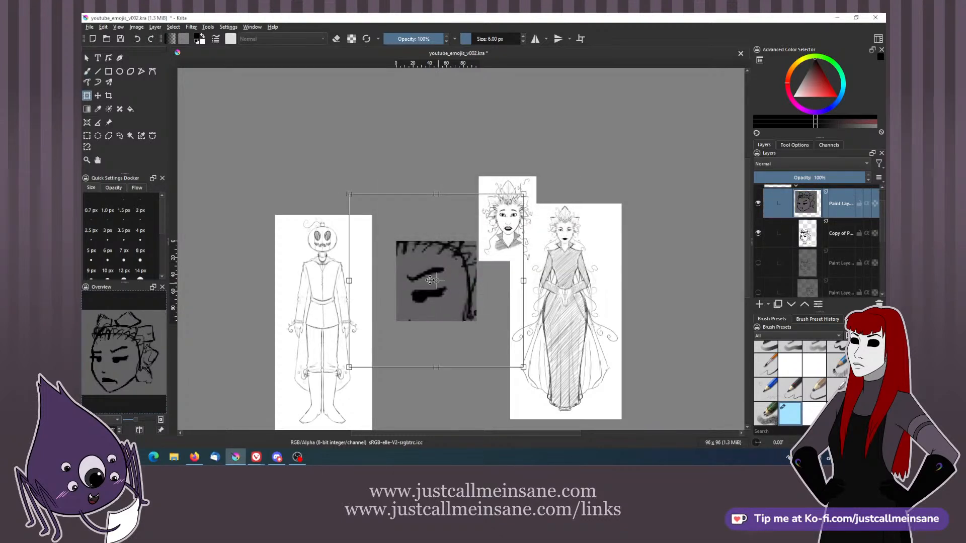
- Scale the pasted sketch down so that its face lines up with the canvas, and return to the brush
key("ctrl+t")
left_click_drag(398, 243, 429, 269)
key("Return")
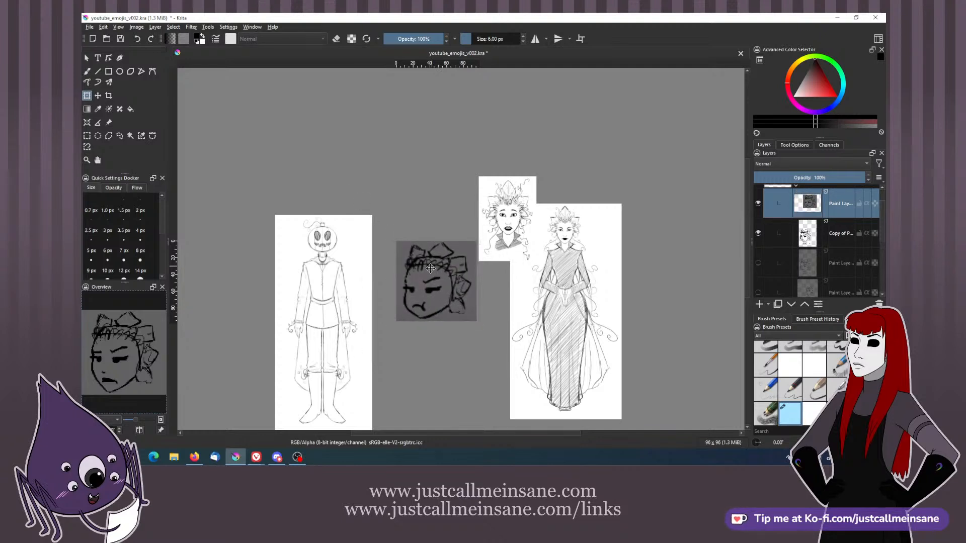
key("b")
- Move the pasted sketch layer beneath the duplicated face layer and lower its opacity to 17%
left_click(848, 233)
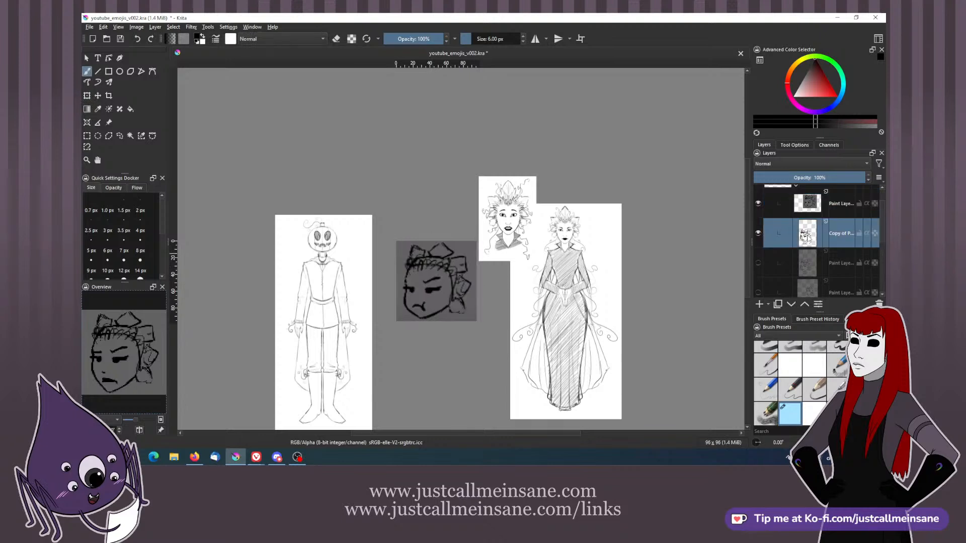
key("Page_Up")
left_click(791, 305)
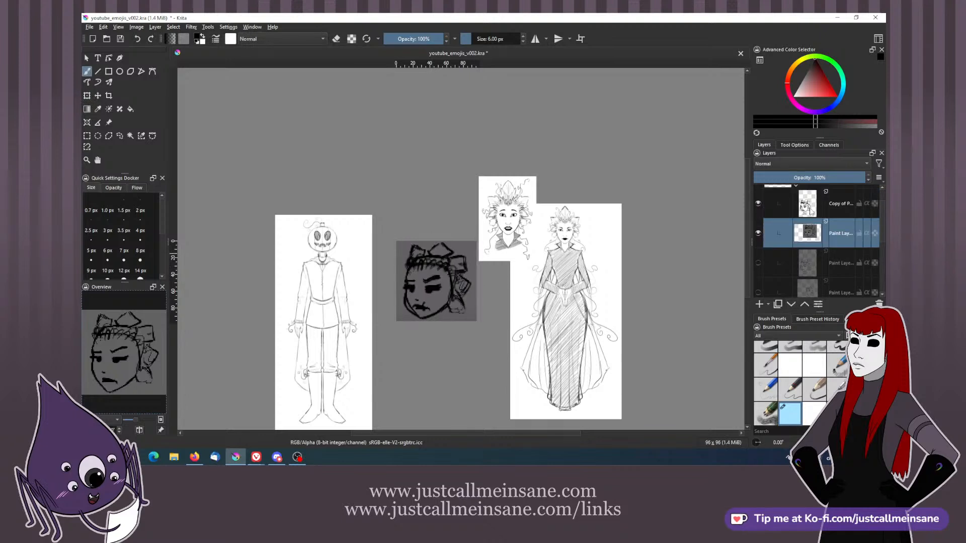
left_click_drag(799, 179, 772, 180)
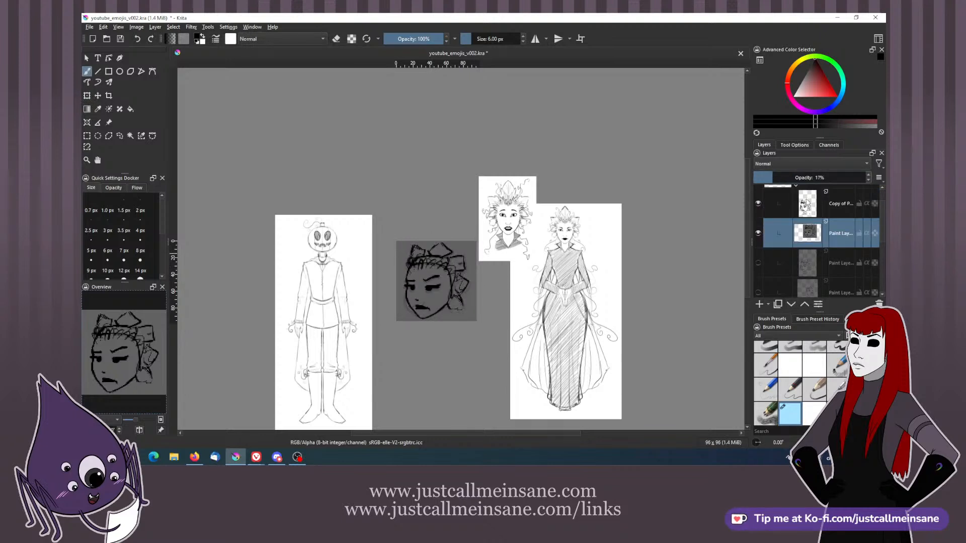
- Erase the jawline, nose and mouth from the duplicated frowning face layer
left_click(801, 203)
scroll(420, 289, "up", 6)
key("e")
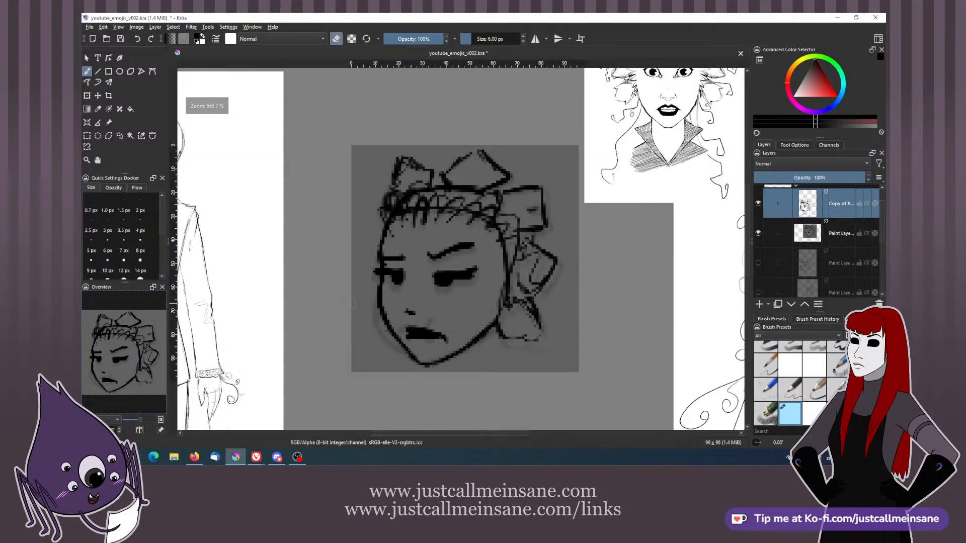
mouse_move(378, 293)
left_mouse_down()
mouse_move(407, 365)
mouse_move(427, 366)
mouse_move(423, 324)
mouse_move(397, 328)
mouse_move(455, 357)
left_mouse_up()
left_click_drag(485, 325, 465, 349)
key("e")
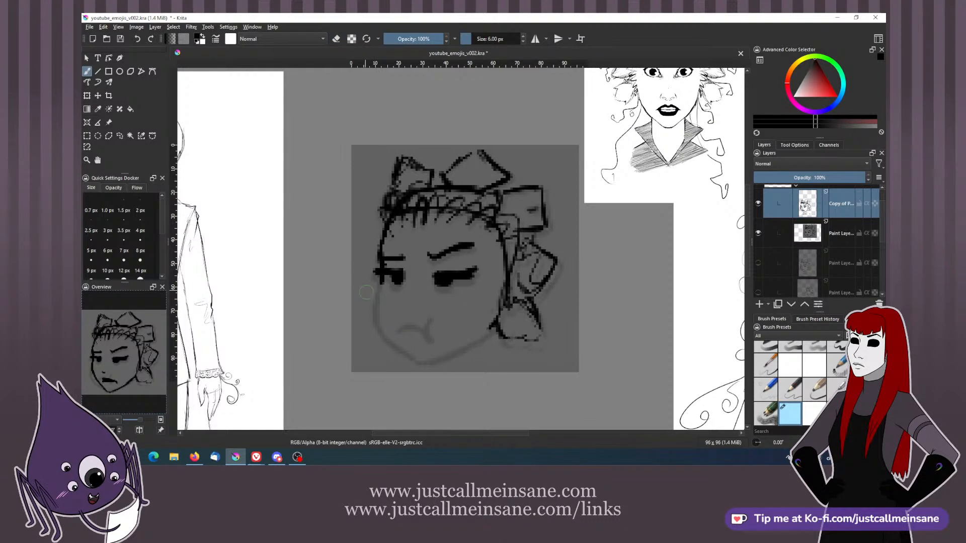
- Ink a new puffed-cheek jawline and chin along the faded sketch
mouse_move(380, 284)
left_mouse_down()
mouse_move(375, 312)
mouse_move(388, 341)
left_mouse_up()
mouse_move(377, 304)
left_mouse_down()
mouse_move(383, 340)
mouse_move(421, 366)
mouse_move(487, 329)
left_mouse_up()
key("e")
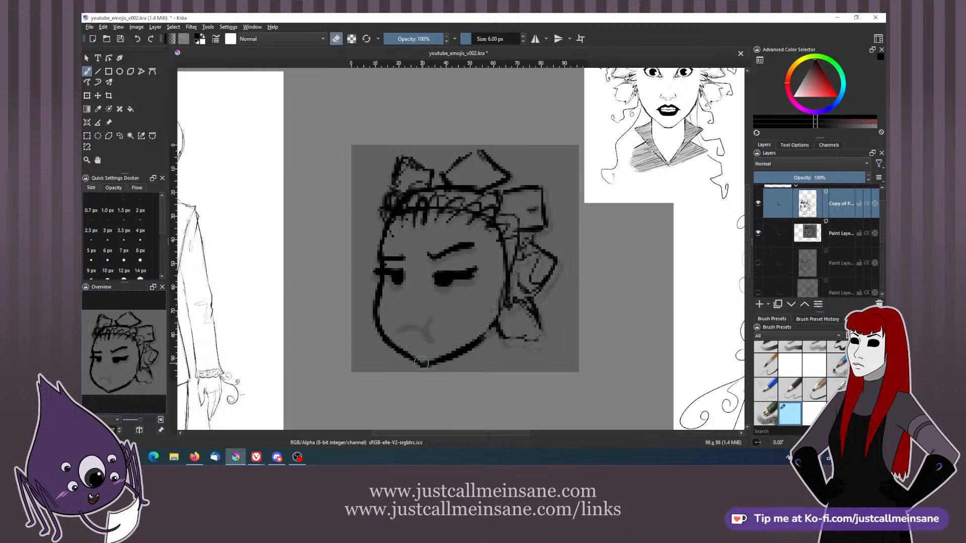
key("e")
key("e")
- Clean up the chin and left cheek outline with brush and eraser strokes
left_click_drag(425, 370, 417, 370)
key("e")
key("e")
mouse_move(379, 291)
left_mouse_down()
mouse_move(377, 323)
mouse_move(381, 281)
mouse_move(383, 336)
left_mouse_up()
key("e")
key("e")
key("e")
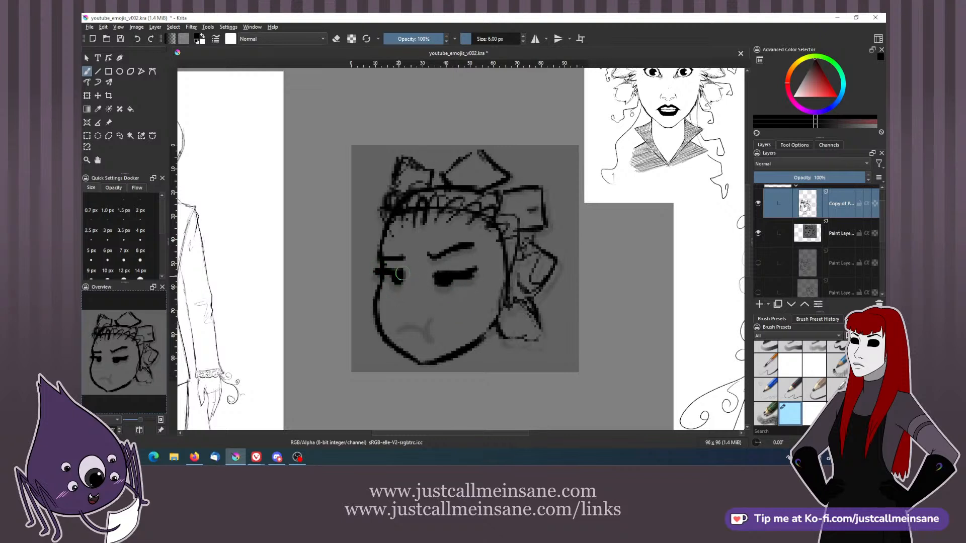
- Ink the pouting mouth and its cheek crease along the sketch, refining the lines with brush and eraser
left_click_drag(439, 233, 437, 225)
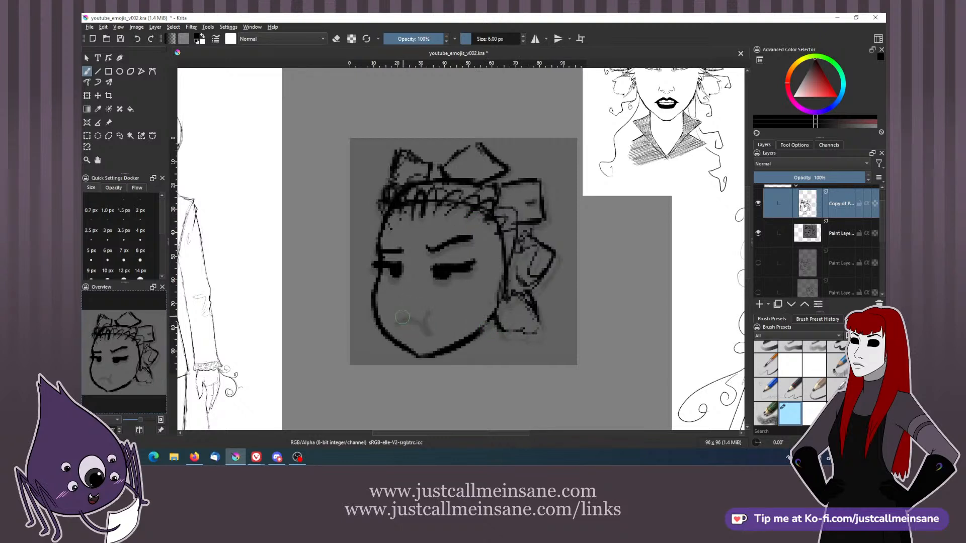
left_click_drag(398, 320, 427, 329)
key("e")
key("e")
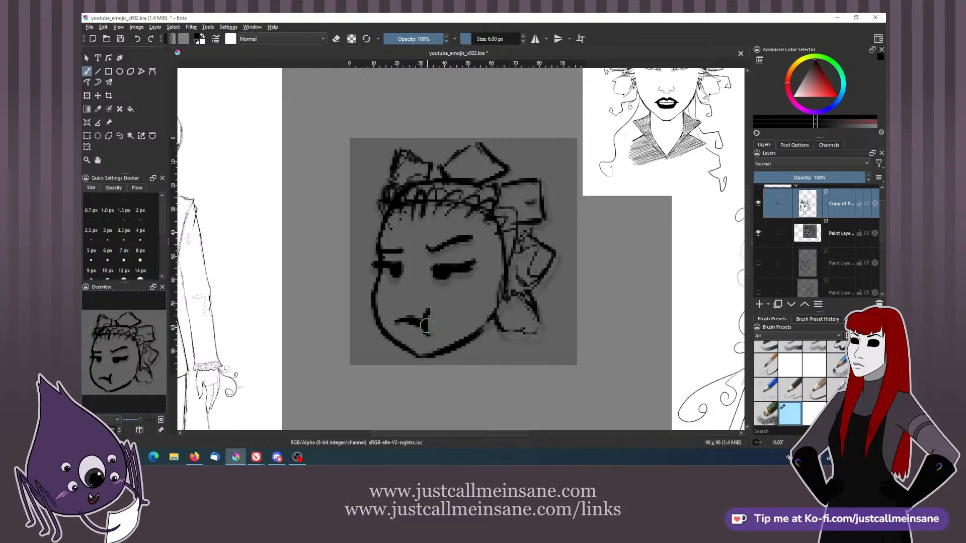
mouse_move(423, 322)
left_mouse_down()
mouse_move(428, 331)
mouse_move(410, 320)
mouse_move(431, 315)
mouse_move(428, 335)
mouse_move(424, 310)
mouse_move(452, 297)
left_mouse_up()
key("e")
key("e")
key("e")
key("e")
key("e")
key("e")
key("e")
key("e")
- Toggle the inked pouting face layer's visibility to compare it with the sketch beneath
left_click(758, 205)
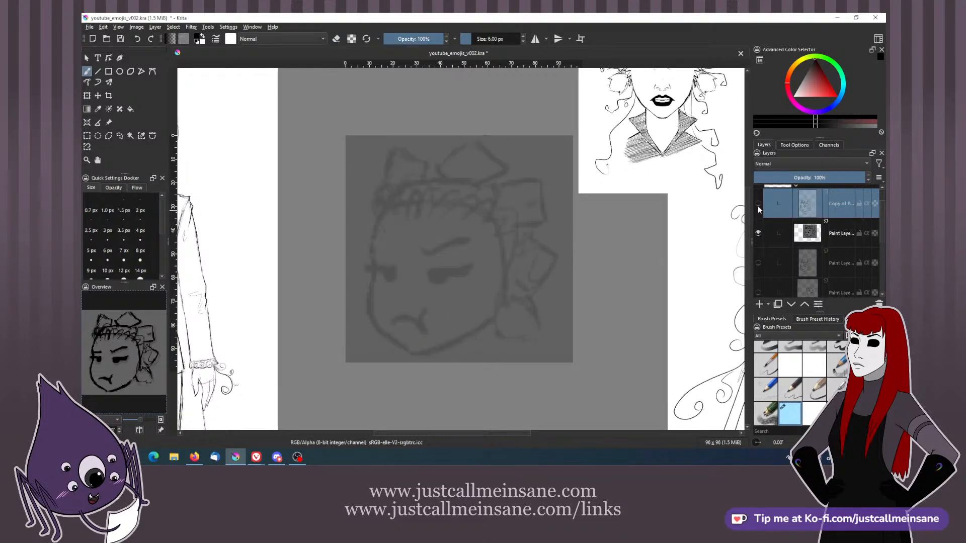
left_click(757, 205)
left_click(756, 206)
left_click(756, 206)
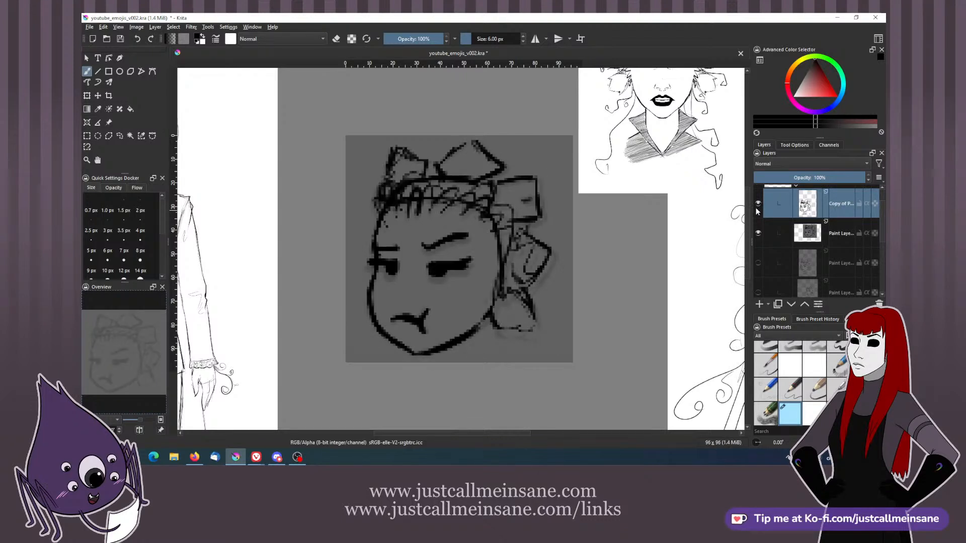
- Hide the faded sketch layer under the pouting face, move it down into Group 6 and collapse the group
left_click(756, 206)
left_click(758, 205)
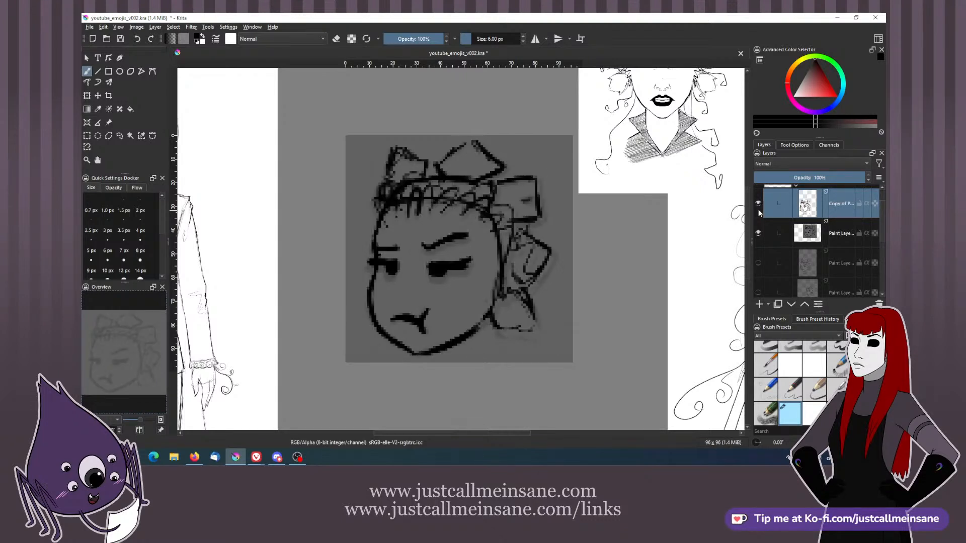
left_click(786, 232)
scroll(863, 246, "down", 1)
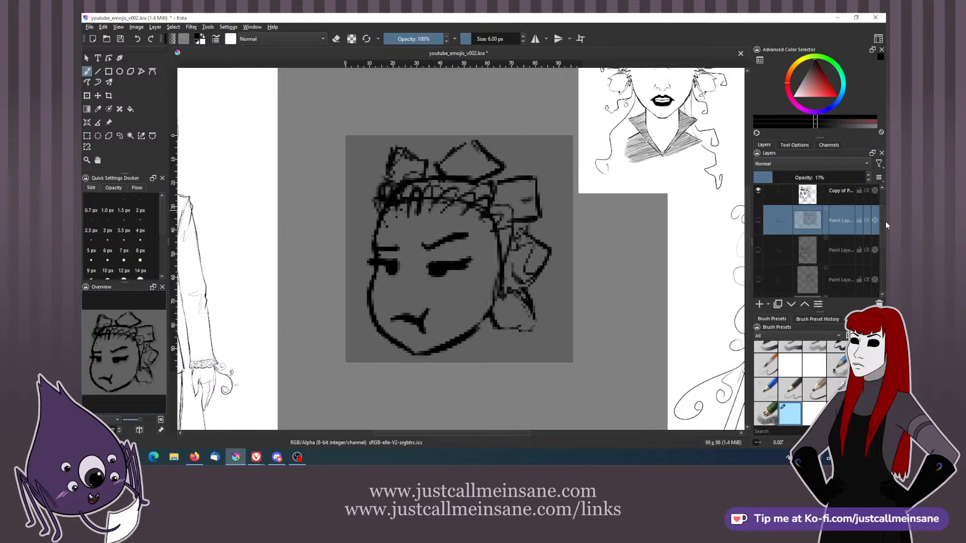
scroll(882, 235, "down", 1)
left_click(791, 305)
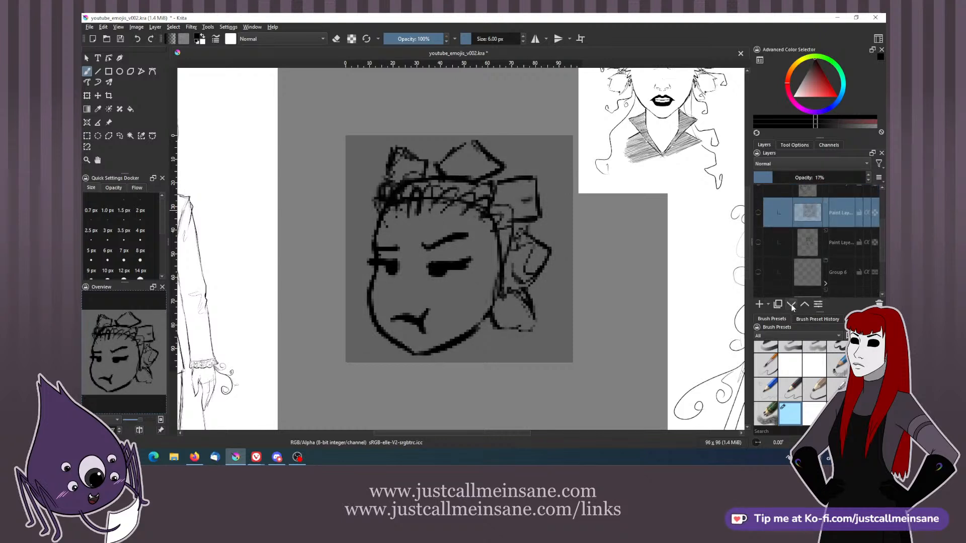
left_click(791, 305)
left_click(791, 305)
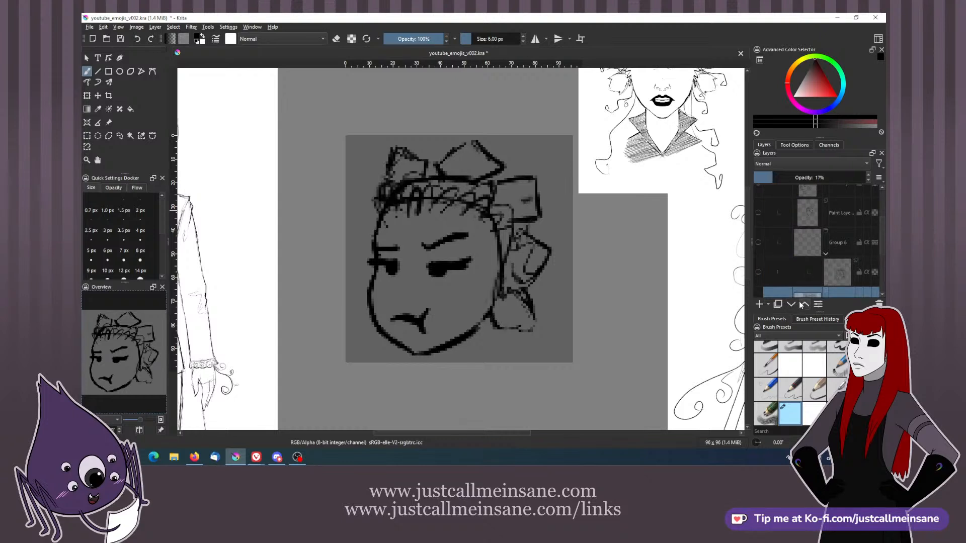
scroll(796, 258, "down", 2)
left_click(825, 205)
left_click_drag(881, 243, 881, 188)
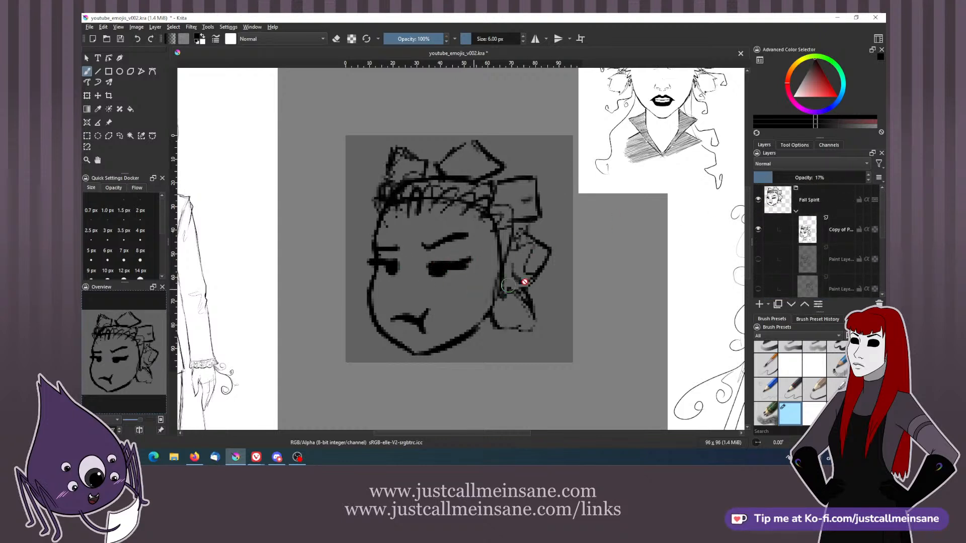
- Erase and redraw the pouting face's left outline and left eyebrow on the inked layer
left_click(816, 231)
key("e")
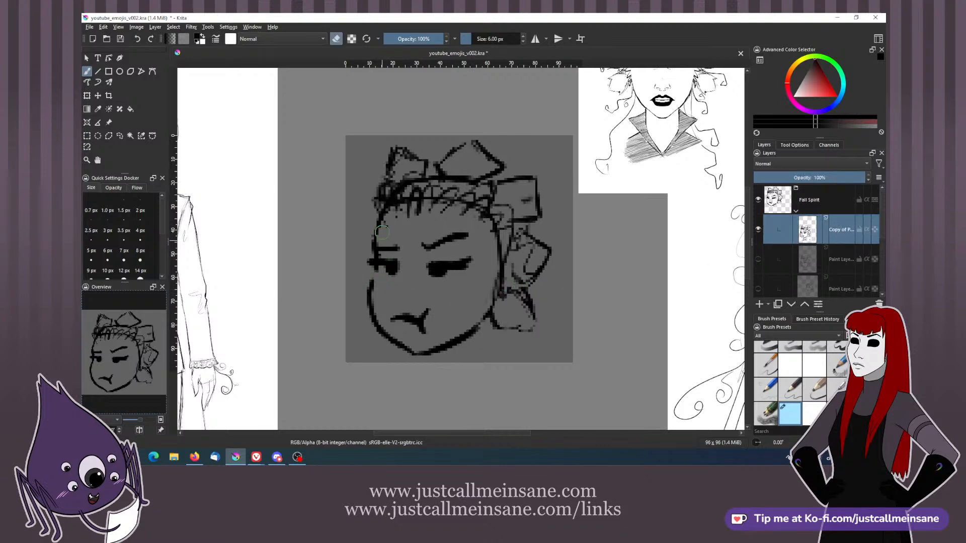
left_click_drag(382, 232, 375, 250)
key("e")
key("e")
key("e")
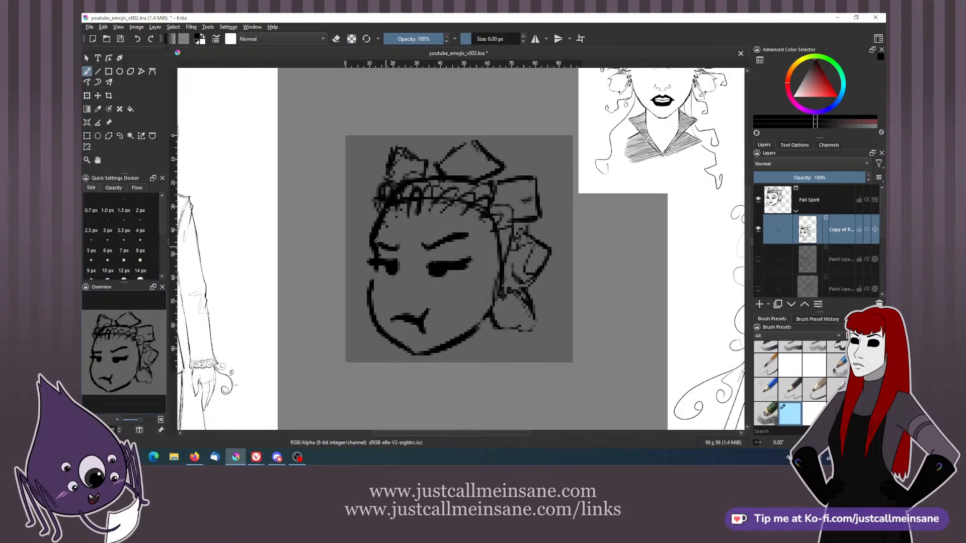
key("e")
mouse_move(375, 242)
left_mouse_down()
mouse_move(372, 313)
mouse_move(454, 302)
mouse_move(394, 318)
mouse_move(423, 316)
mouse_move(374, 290)
mouse_move(381, 315)
left_mouse_up()
key("e")
key("e")
key("e")
- Refine the pouting face's right cheek, jaw and mouth lines with brush and eraser strokes
left_click_drag(426, 284, 415, 270)
key("e")
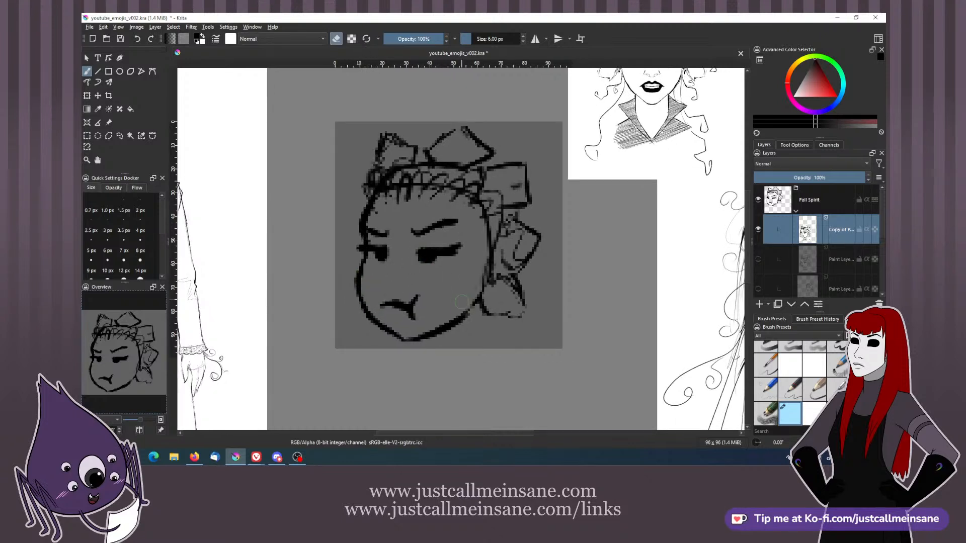
key("e")
key("e")
key("e")
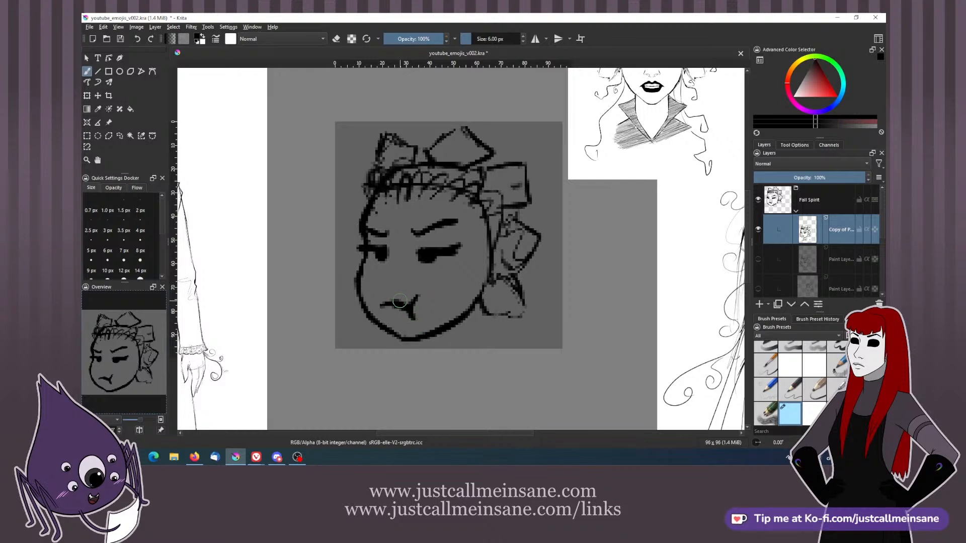
key("e")
key("e")
left_click_drag(471, 214, 468, 209)
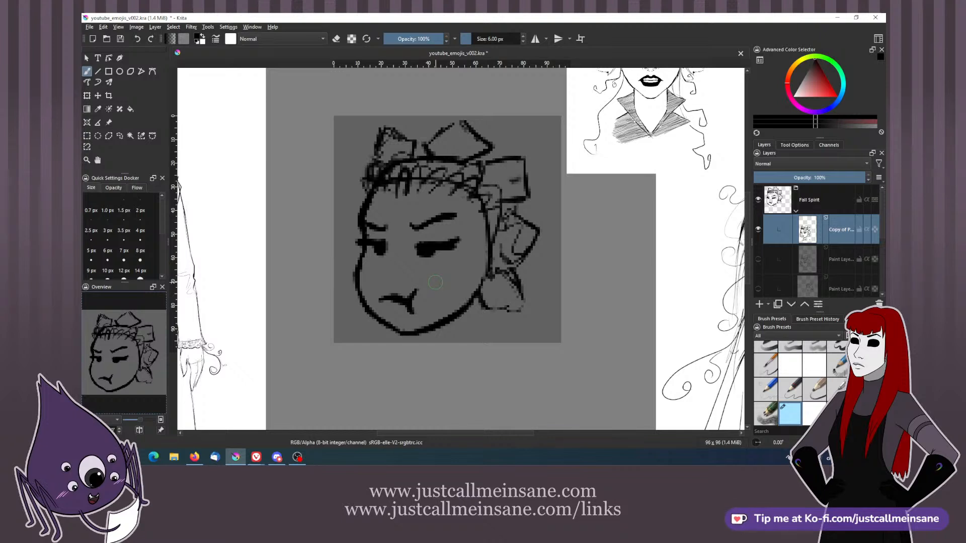
- Touch up the right eye and left temple outline, and re-ink the lowest hair bow beside the jaw
left_click(426, 250)
key("e")
left_click_drag(359, 215, 359, 231)
key("e")
mouse_move(372, 197)
left_mouse_down()
mouse_move(365, 232)
mouse_move(362, 207)
left_mouse_up()
key("e")
key("e")
mouse_move(454, 280)
left_mouse_down()
mouse_move(485, 315)
mouse_move(499, 315)
mouse_move(501, 296)
mouse_move(505, 311)
left_mouse_up()
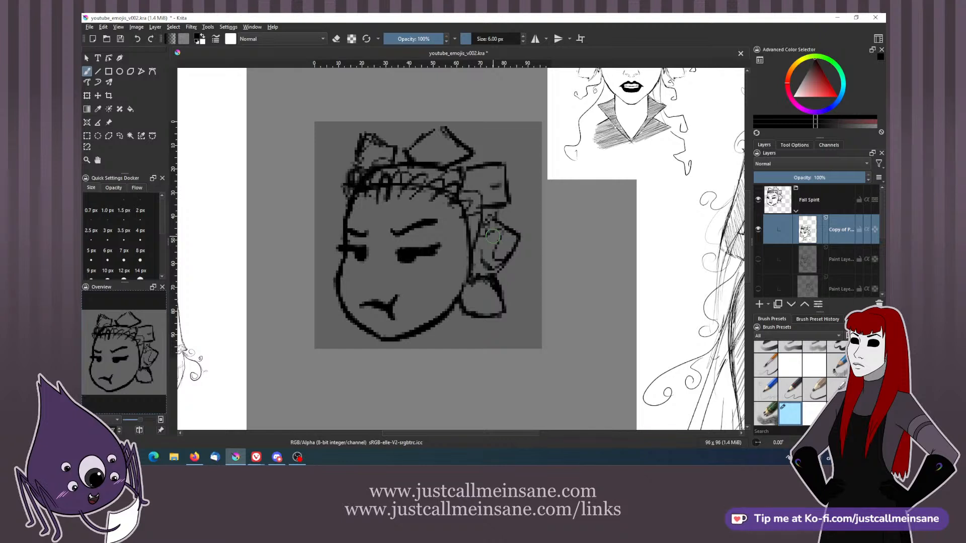
left_click_drag(430, 256, 438, 266)
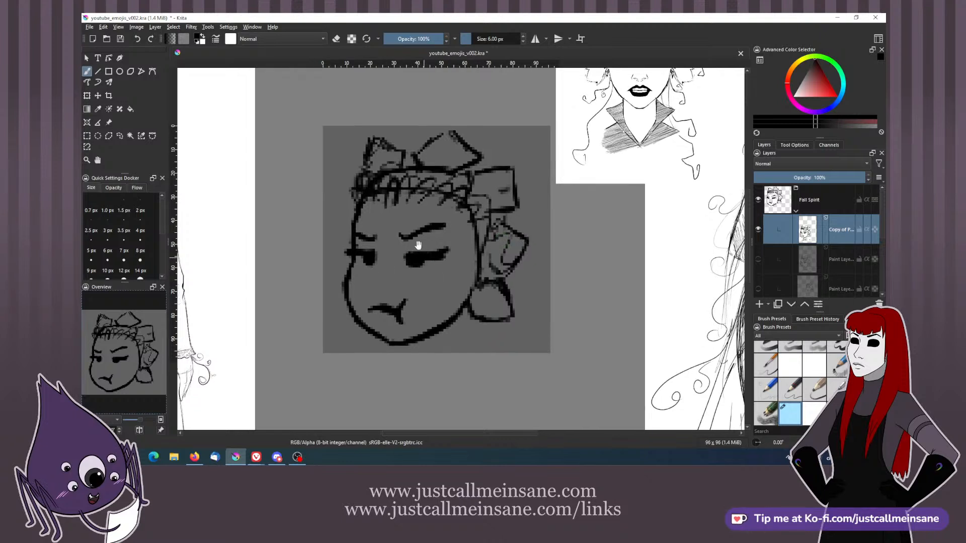
- Hide the finished pouting face layer and briefly preview the two layers beneath it
left_click(757, 230)
left_click(758, 287)
left_click(757, 289)
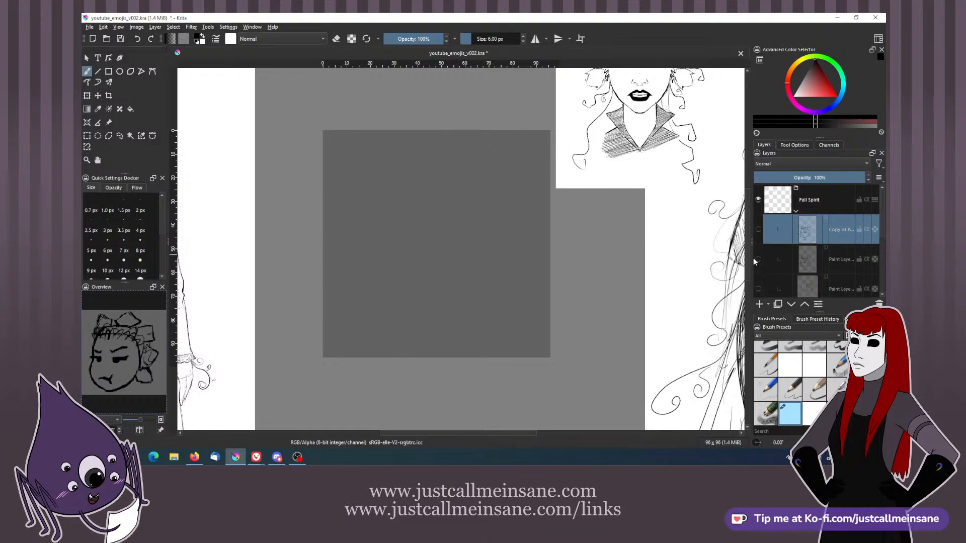
left_click(758, 259)
left_click(757, 259)
- Rearrange the hidden sketch layers around Group 6 and collapse the group
scroll(865, 234, "down", 5)
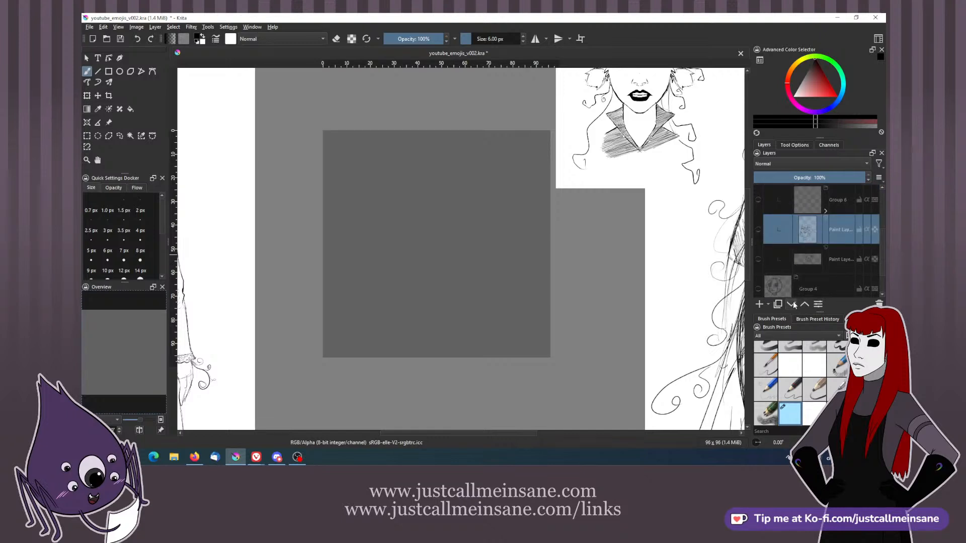
left_click(826, 211)
left_click(827, 257)
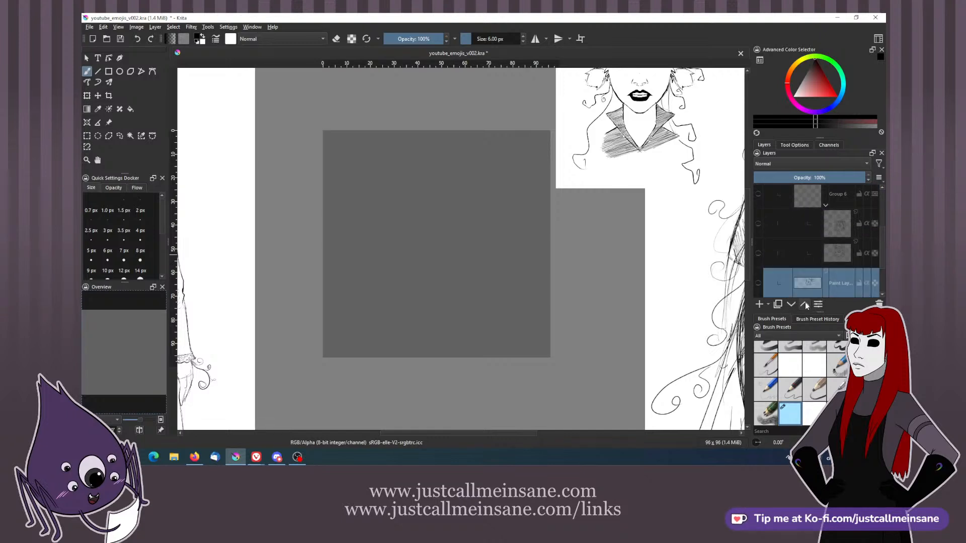
scroll(828, 231, "down", 1)
scroll(831, 250, "up", 3)
left_click(826, 259)
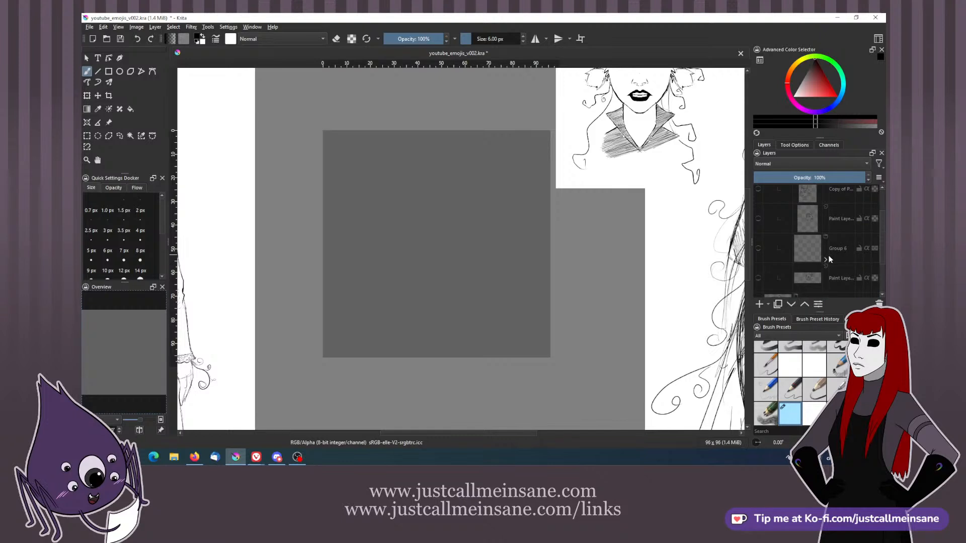
scroll(779, 260, "up", 2)
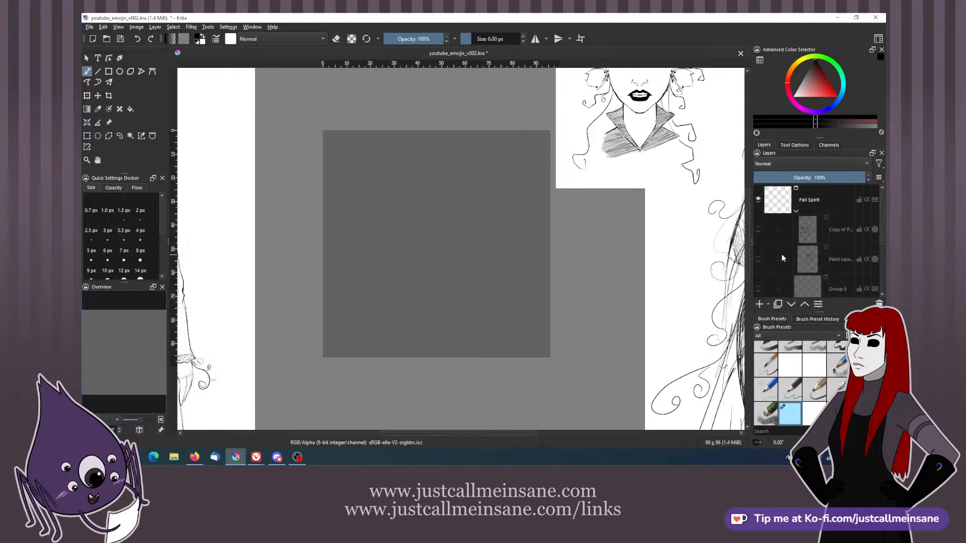
- Examine which face each hidden layer holds, including Group 6 and the layer below it
mouse_move(781, 258)
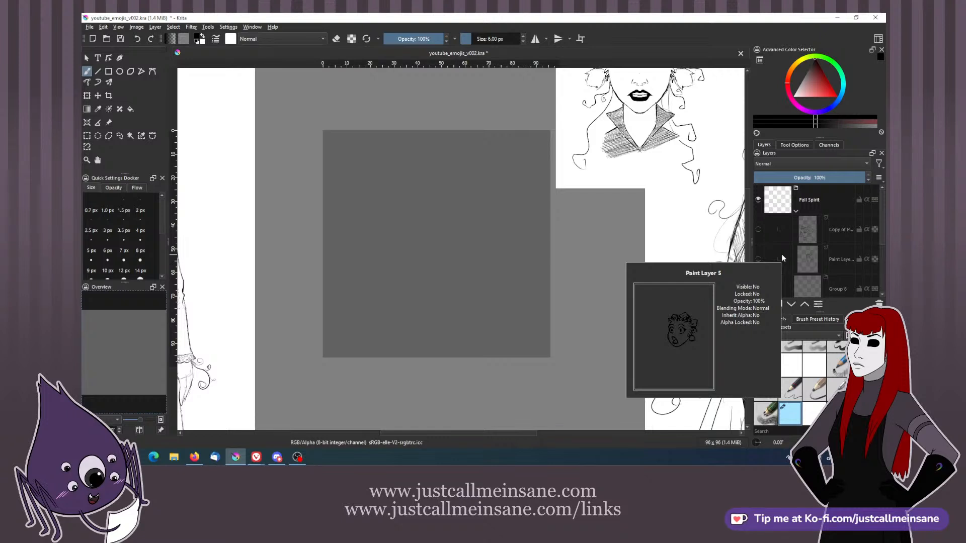
mouse_move(781, 231)
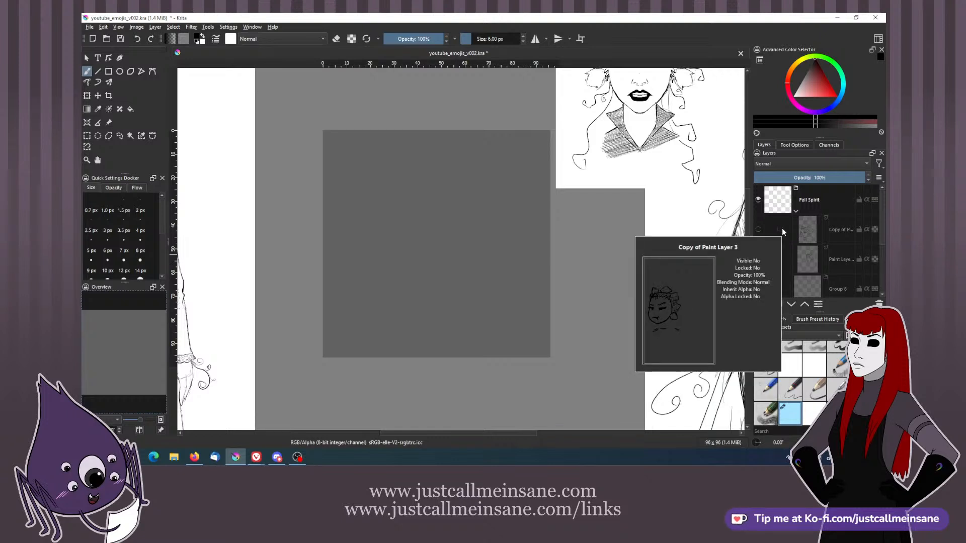
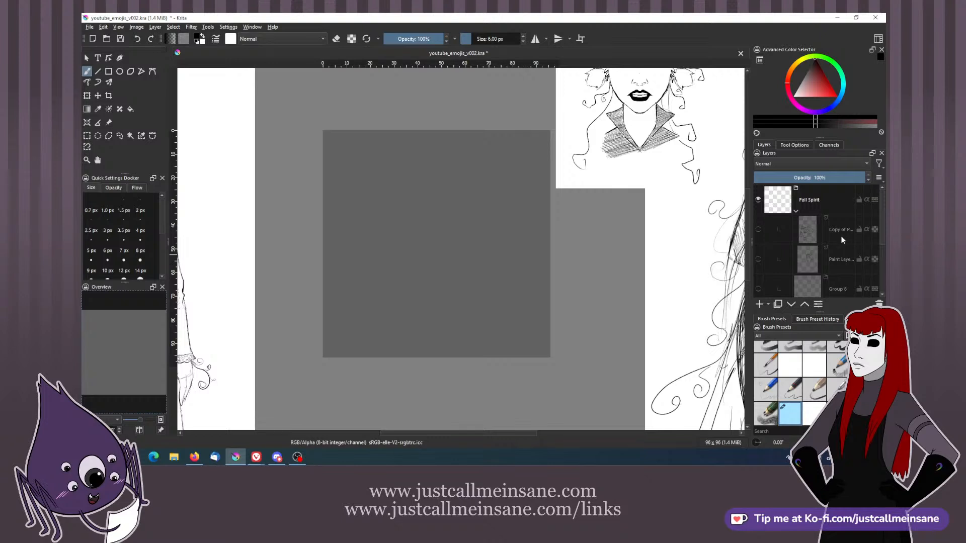
left_click(757, 288)
scroll(764, 287, "down", 3)
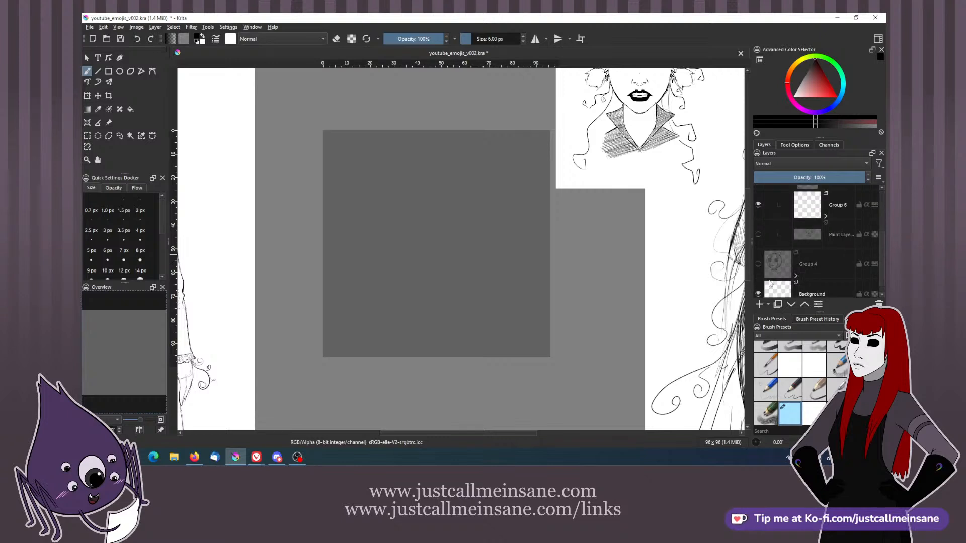
left_click(758, 234)
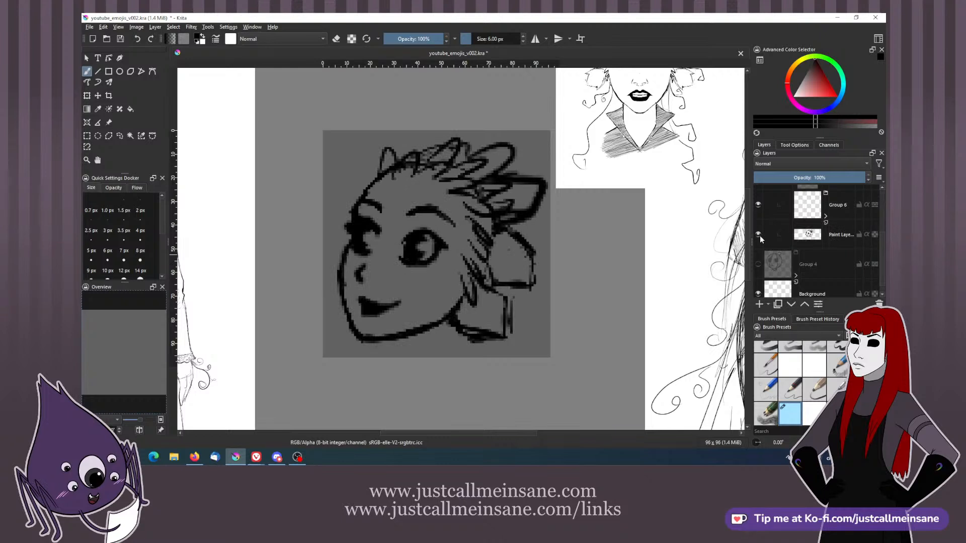
left_click(758, 234)
- Move the smiling face layer above Group 6 and make it visible
left_click(809, 231)
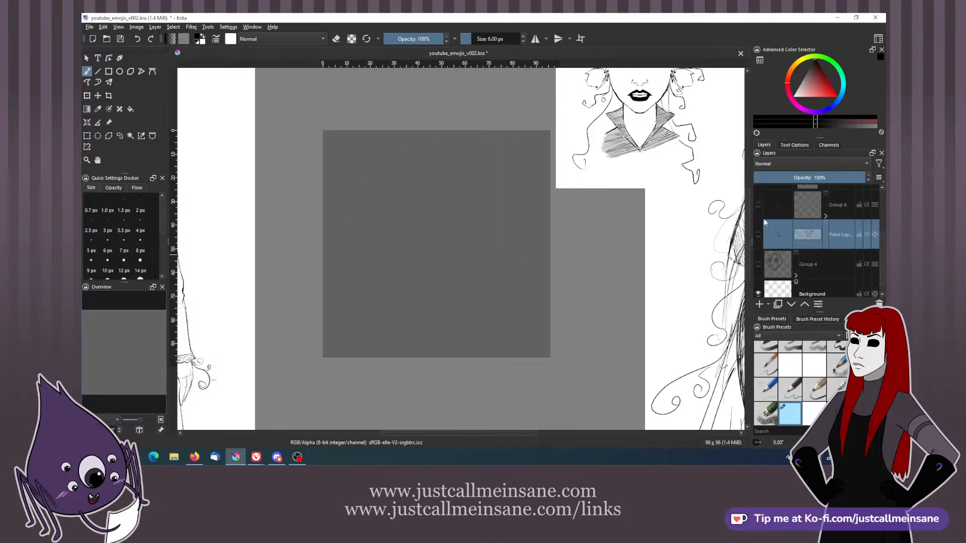
left_click(805, 305)
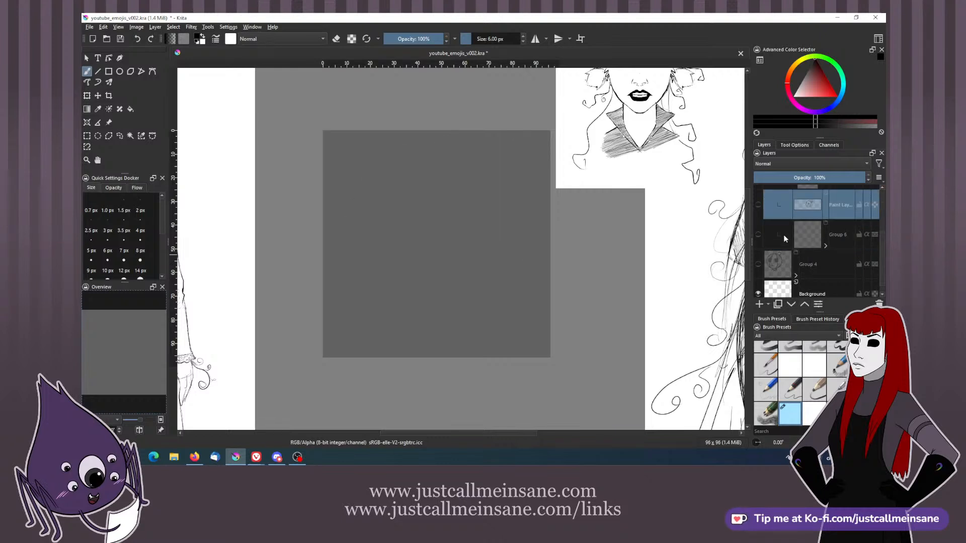
left_click(758, 205)
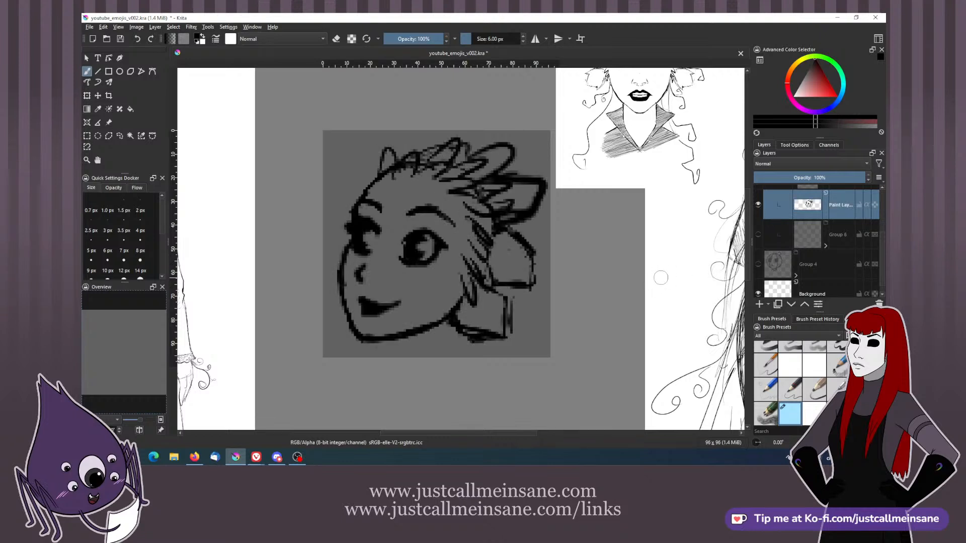
mouse_move(363, 279)
left_mouse_down()
mouse_move(361, 287)
mouse_move(405, 290)
left_mouse_up()
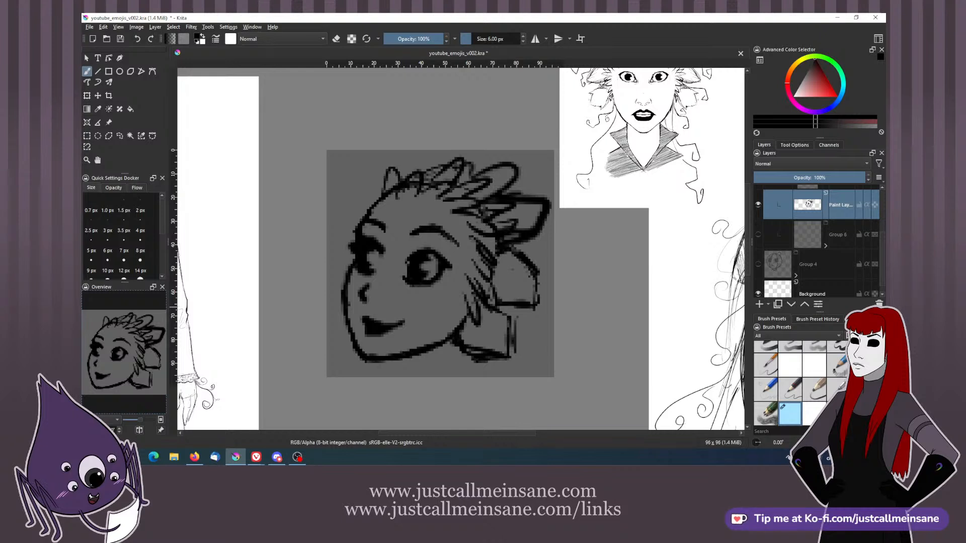
- Paste the captured image of the smiling face into the drawing as a new layer
key("alt+Tab")
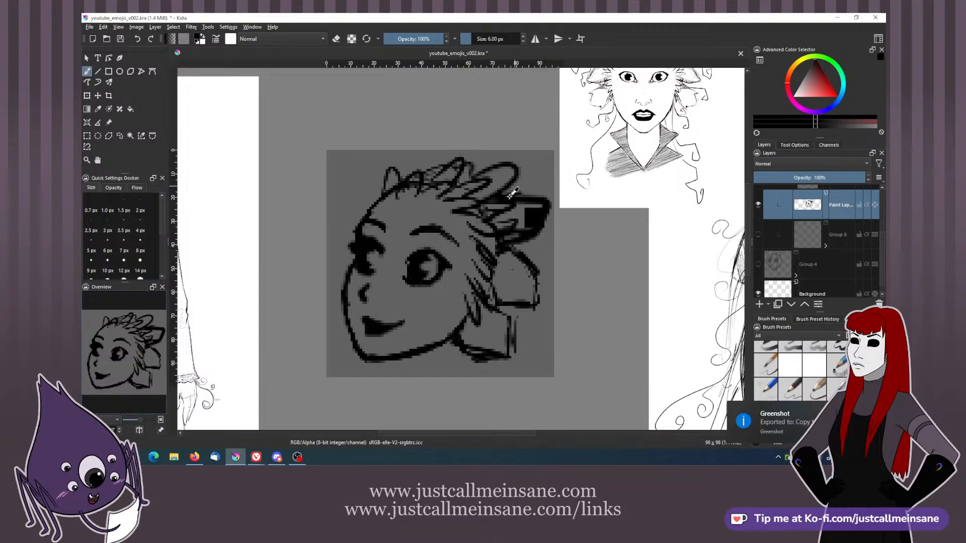
key("ctrl+v")
left_click(452, 266)
key("minus")
key("minus")
key("minus")
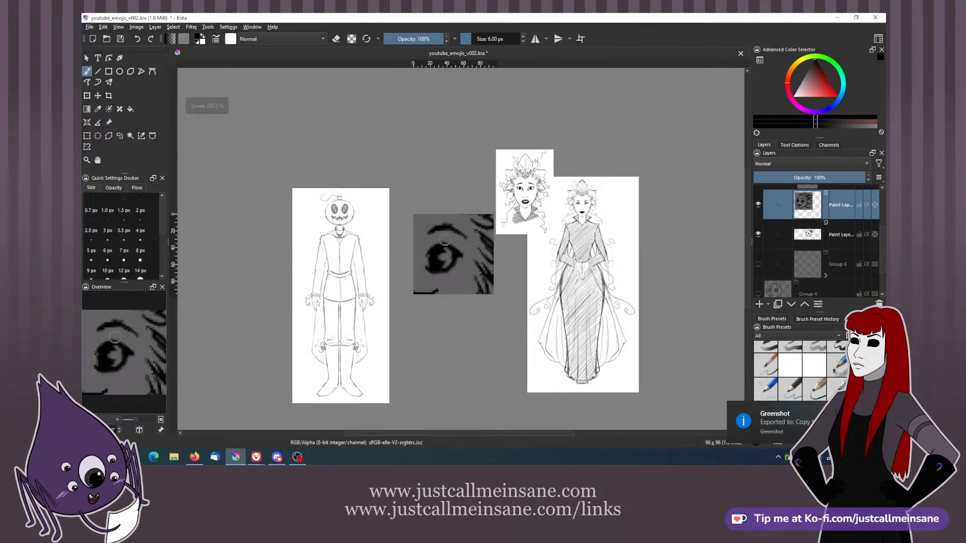
- Scale the pasted smiling face down with the Transform tool to fit the canvas, and return to the brush
key("ctrl+t")
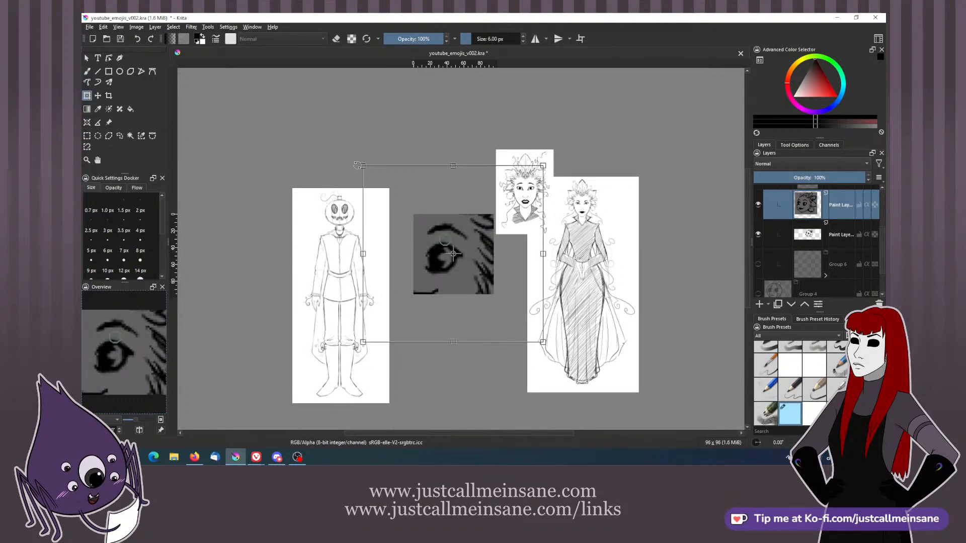
left_click_drag(362, 165, 450, 236)
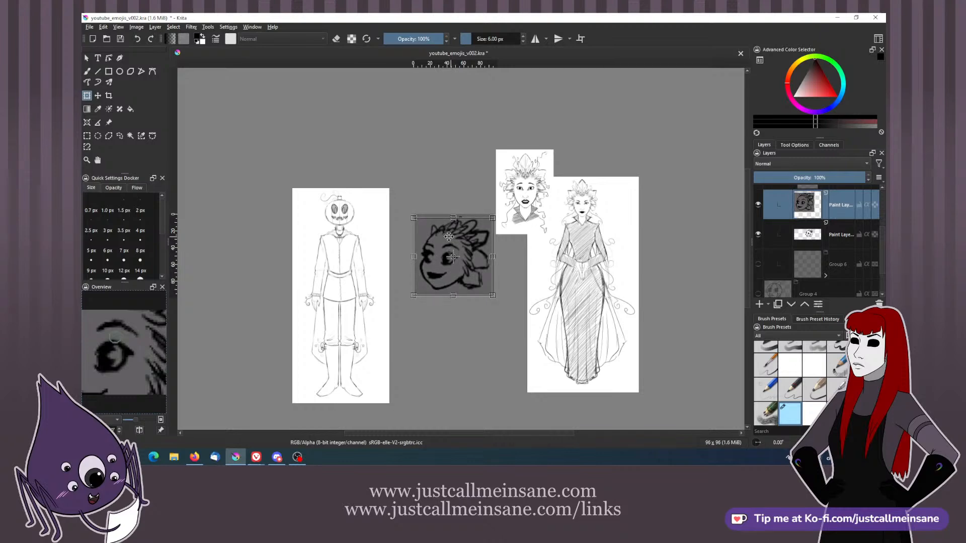
key("Return")
key("b")
key("plus")
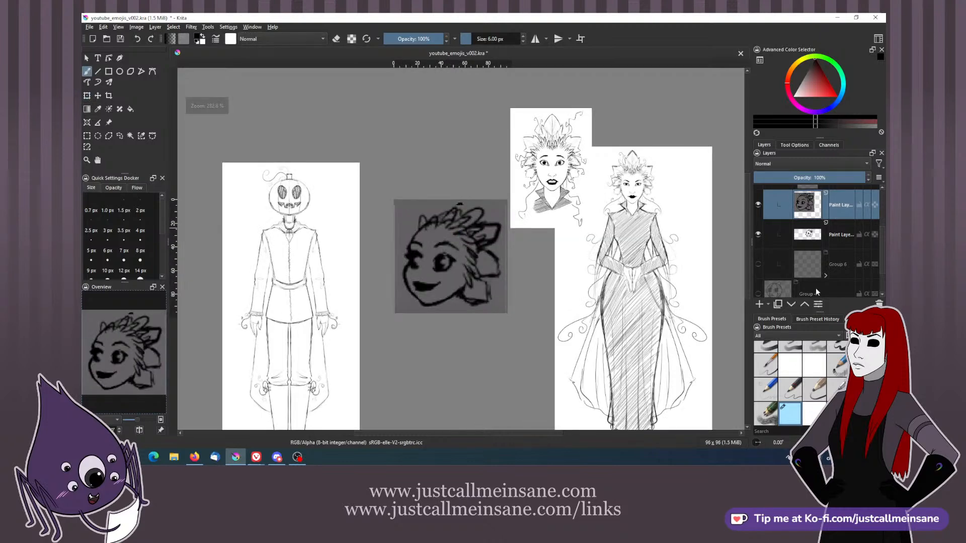
- Duplicate the original smiling face layer and hide the original
right_click(799, 232)
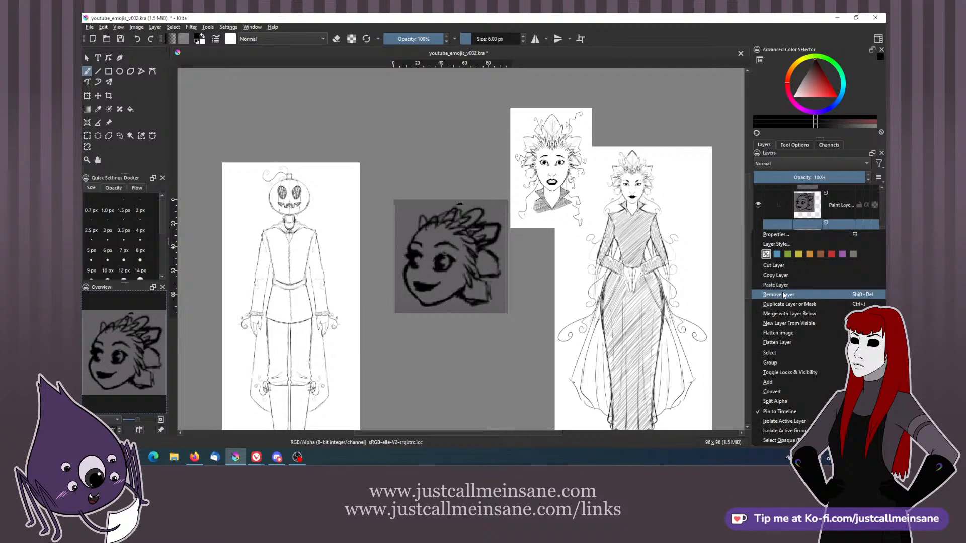
left_click(817, 303)
left_click(759, 263)
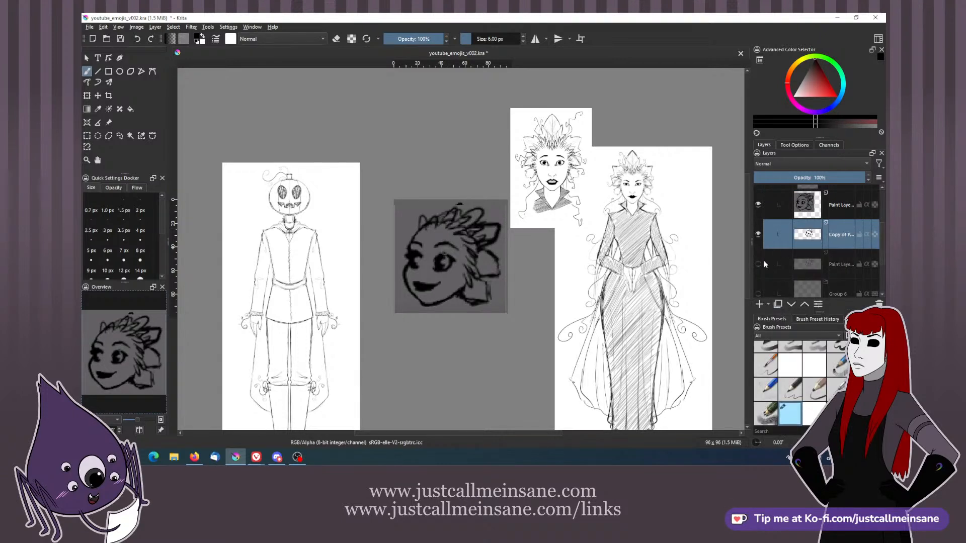
- Move the pasted face layer below the smiling face copy and set its opacity to 34%
left_click(788, 213)
left_click(795, 305)
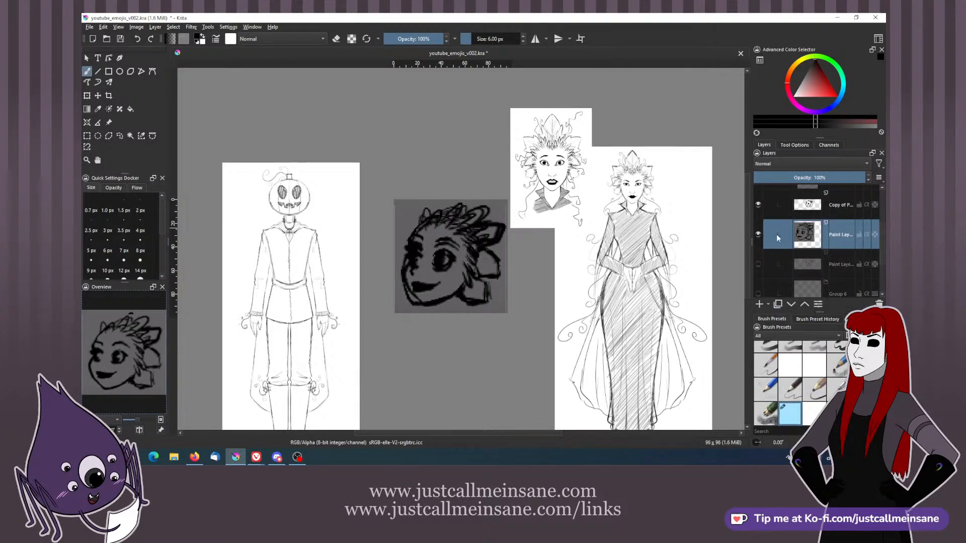
left_click(791, 177)
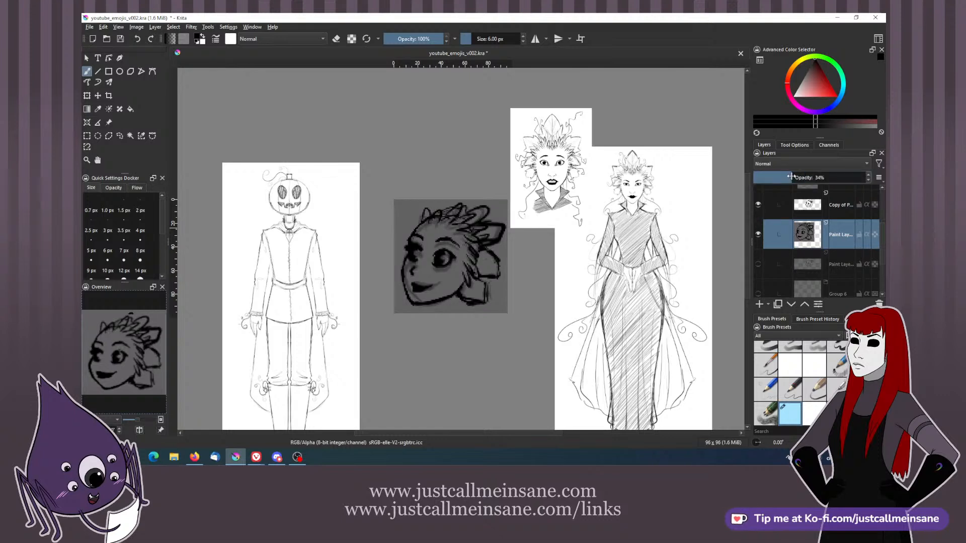
- Lower the pasted face layer's opacity to 29% and move the hidden original smiling face layer into Group 6
left_click_drag(791, 177, 786, 177)
left_click(797, 214)
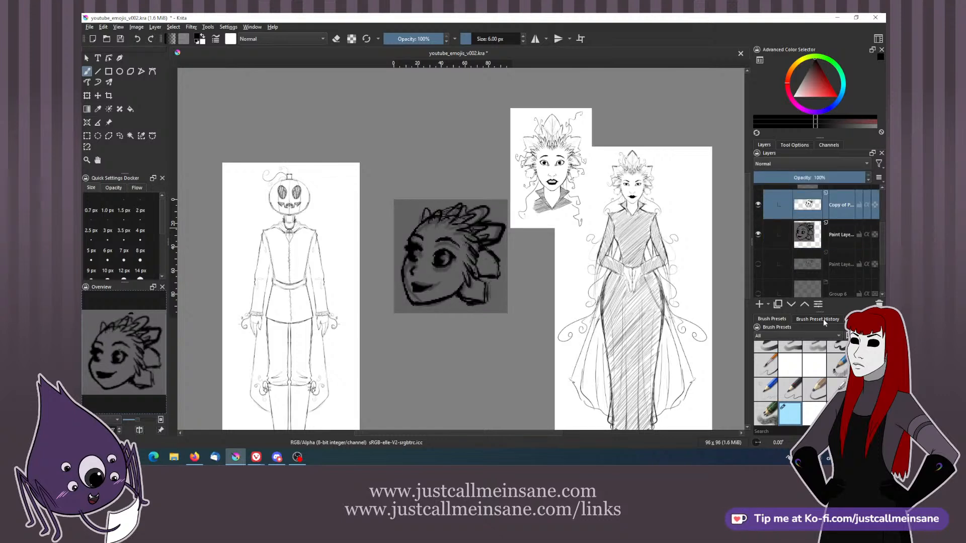
left_click(764, 262)
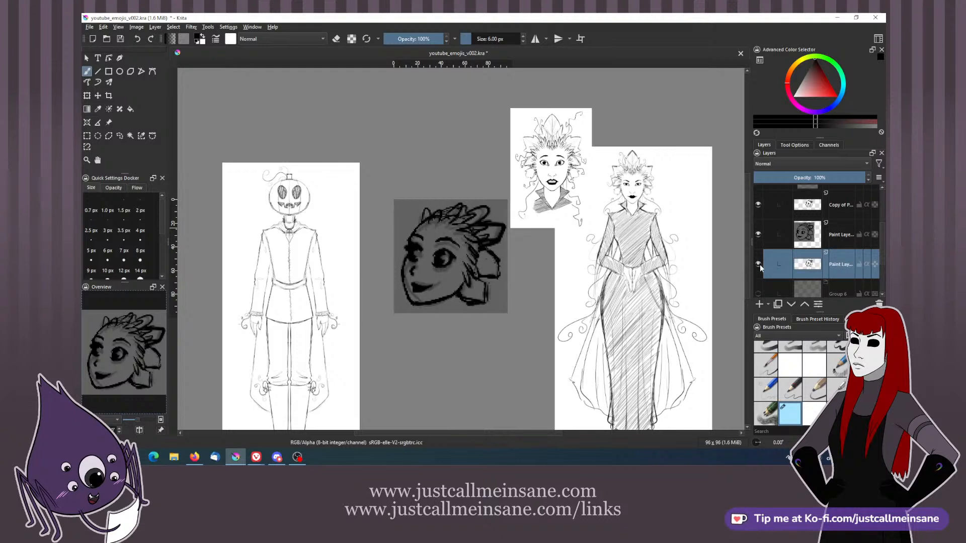
scroll(822, 283, "down", 2)
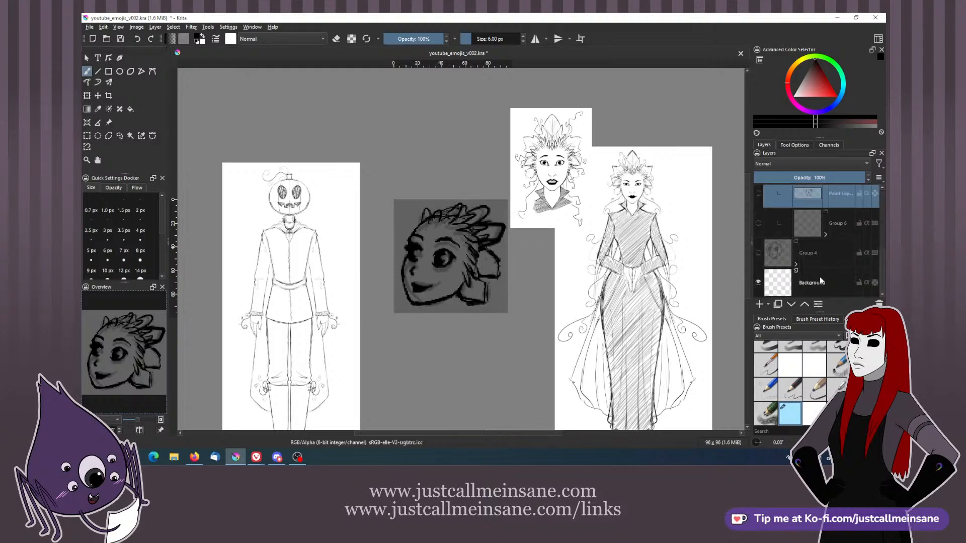
left_click(794, 304)
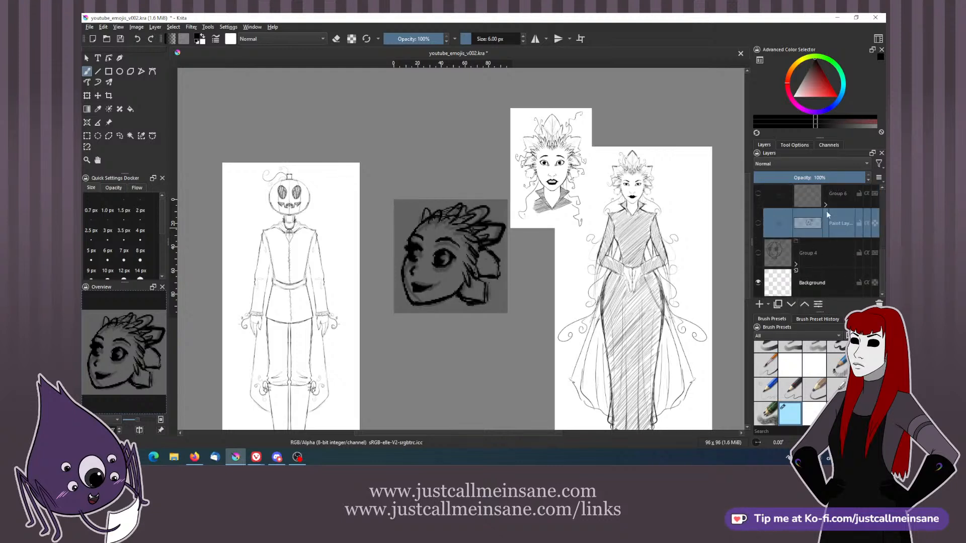
left_click(796, 304)
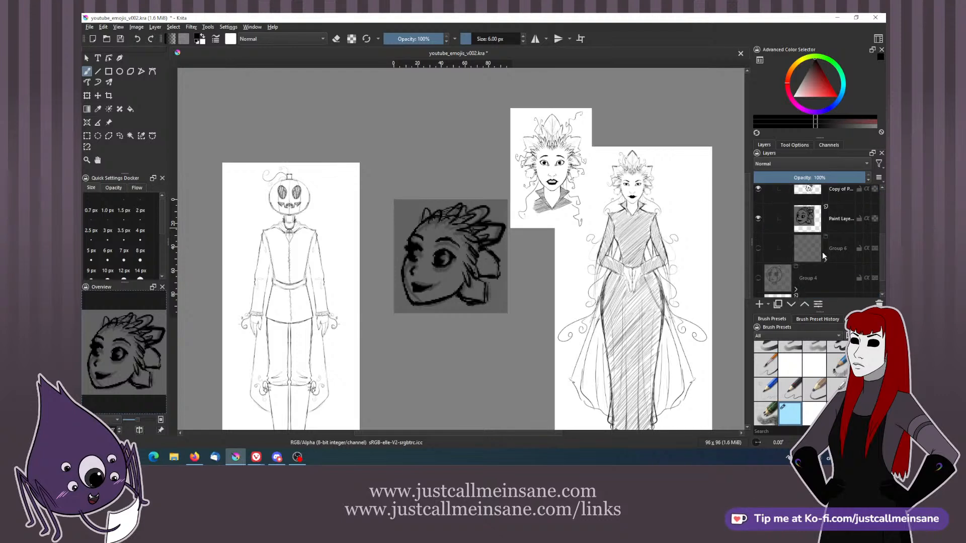
left_click_drag(882, 261, 881, 256)
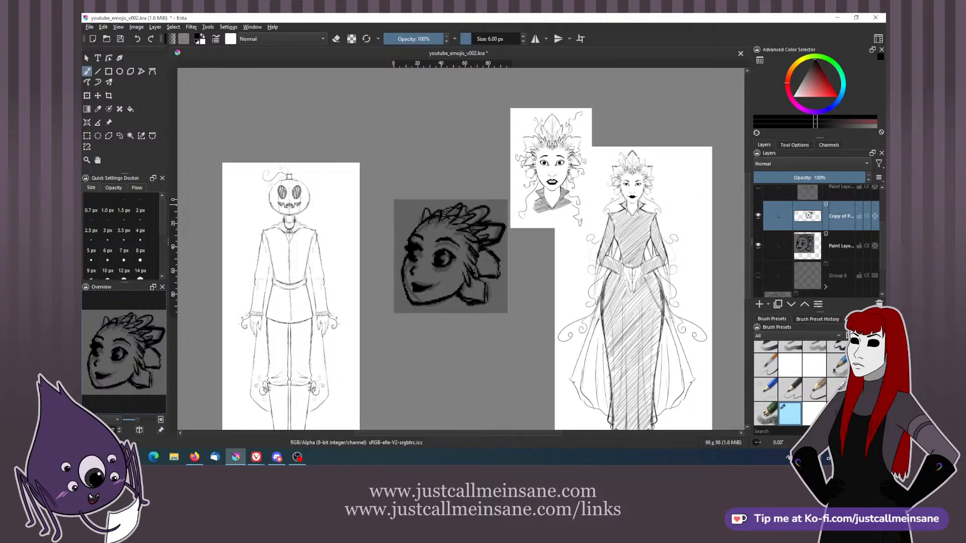
- Erase the jawline, chin and mouth from the smiling face copy
scroll(510, 256, "up", 1)
mouse_move(381, 315)
left_mouse_down()
mouse_move(391, 325)
mouse_move(372, 314)
mouse_move(384, 292)
mouse_move(402, 309)
mouse_move(398, 331)
mouse_move(436, 322)
left_mouse_up()
key("e")
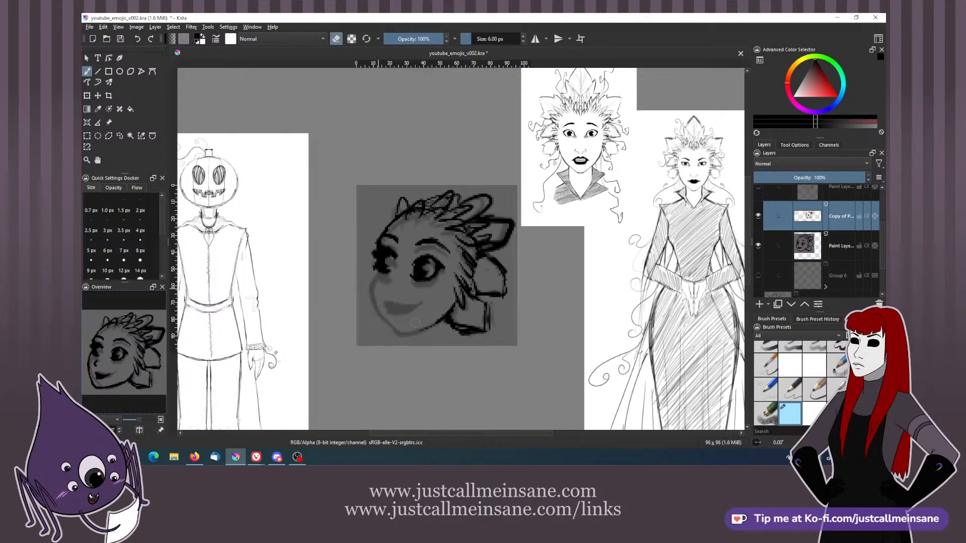
key("e")
key("e")
key("e")
- Adjust the remaining smiling face lines slightly downward with the Transform tool, and return to the brush
key("ctrl+t")
left_click_drag(469, 225, 469, 232)
key("Return")
key("b")
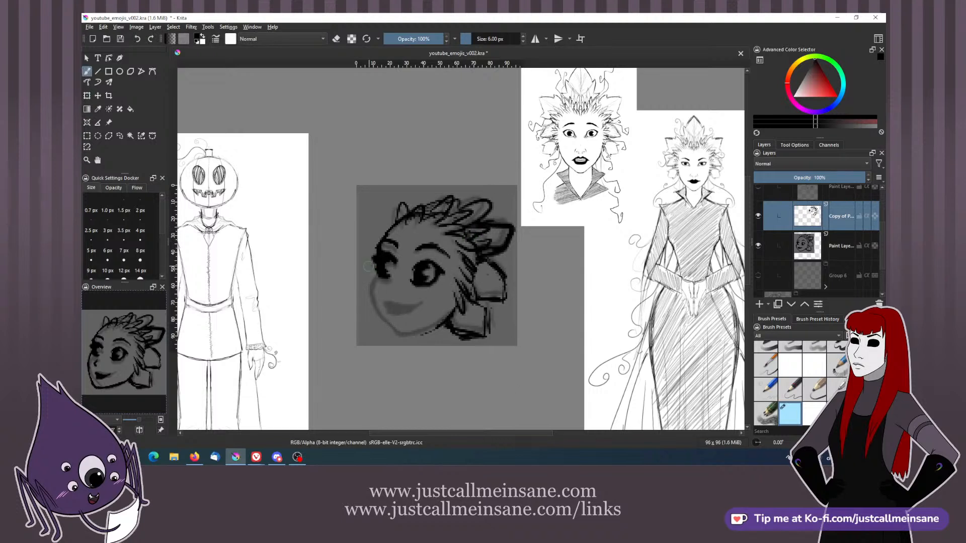
- Redraw the smiling face's cheek, jaw and chin contour over the faded reference, cleaning the line with the eraser
mouse_move(376, 280)
left_mouse_down()
mouse_move(380, 312)
mouse_move(412, 335)
mouse_move(401, 334)
mouse_move(450, 314)
left_mouse_up()
key("e")
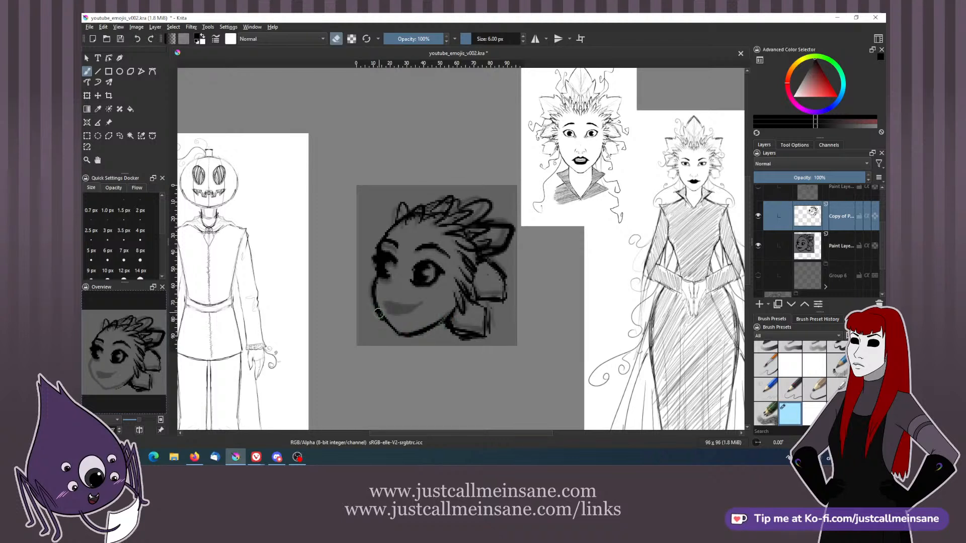
key("e")
key("e")
key("e")
left_click_drag(372, 289, 372, 297)
left_click_drag(399, 334, 424, 328)
key("e")
left_click_drag(373, 297, 395, 329)
key("e")
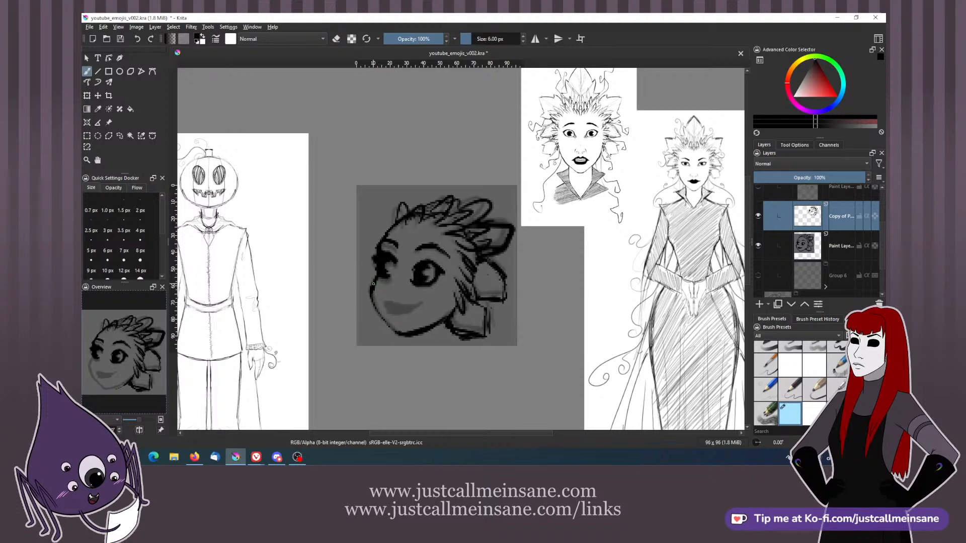
left_click_drag(373, 285, 394, 330)
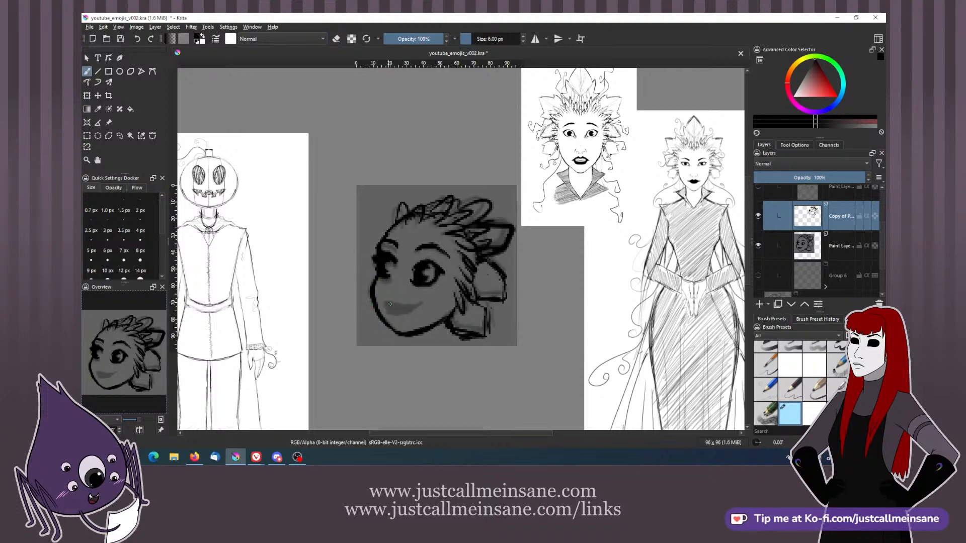
- Ink the open smiling mouth in solid black and refine its raised corner with the brush and eraser
left_click_drag(387, 302, 420, 304)
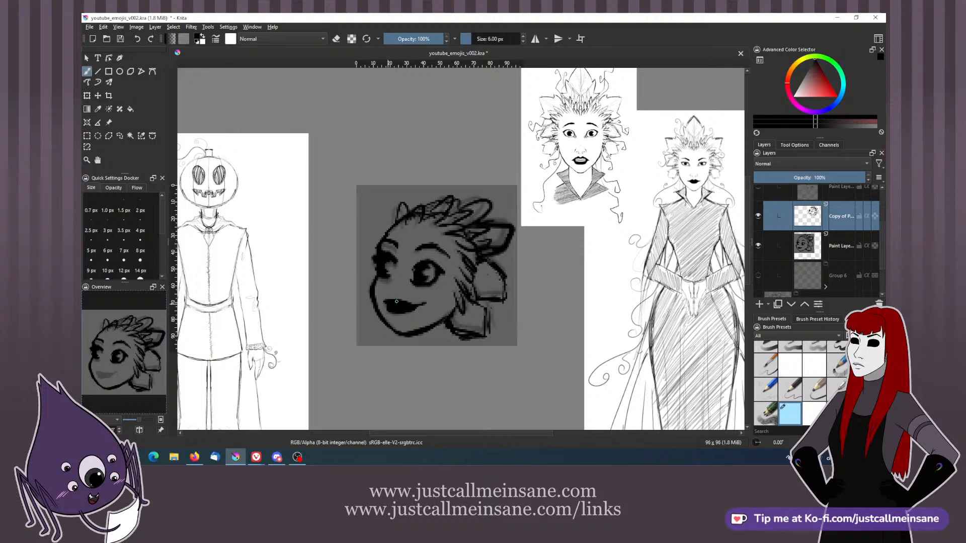
left_click_drag(415, 306, 420, 304)
key("e")
key("e")
key("e")
key("e")
key("e")
key("e")
left_click_drag(414, 307, 425, 300)
key("e")
- Clean up the smiling face's far eye, alternating between brush and eraser
mouse_move(400, 266)
left_mouse_down()
mouse_move(388, 276)
mouse_move(393, 264)
left_mouse_up()
key("e")
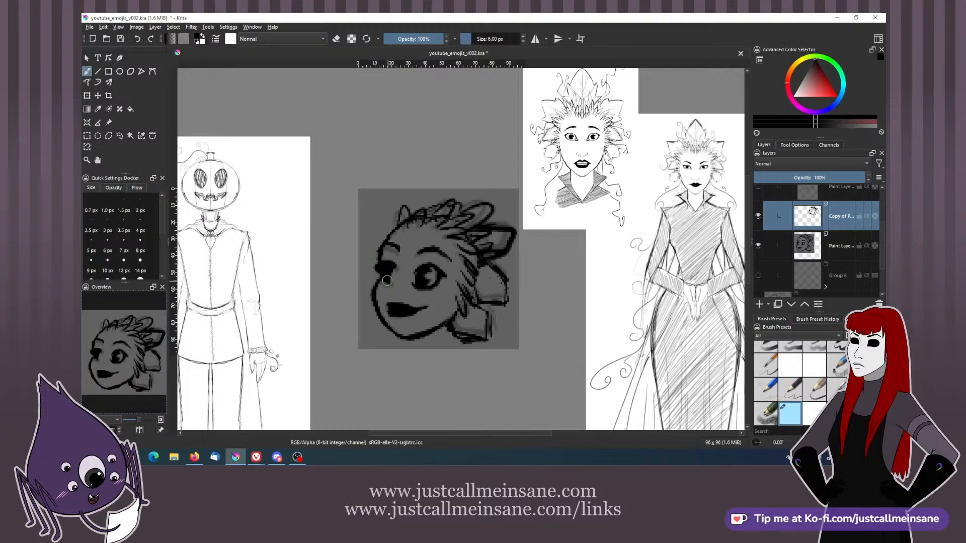
key("e")
key("e")
key("e")
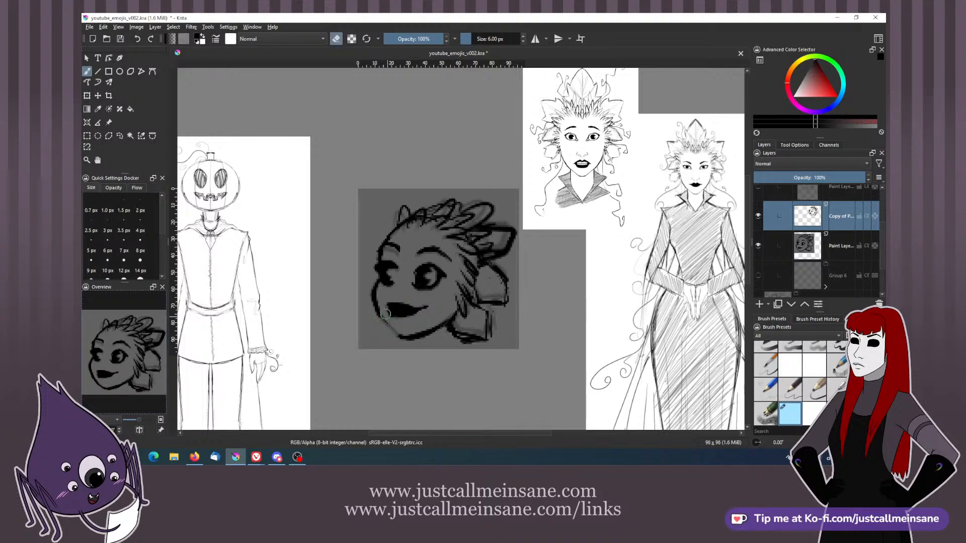
- Refine the line around the smiling face's jaw and chin with the eraser and brush
key("e")
key("e")
key("e")
key("e")
key("e")
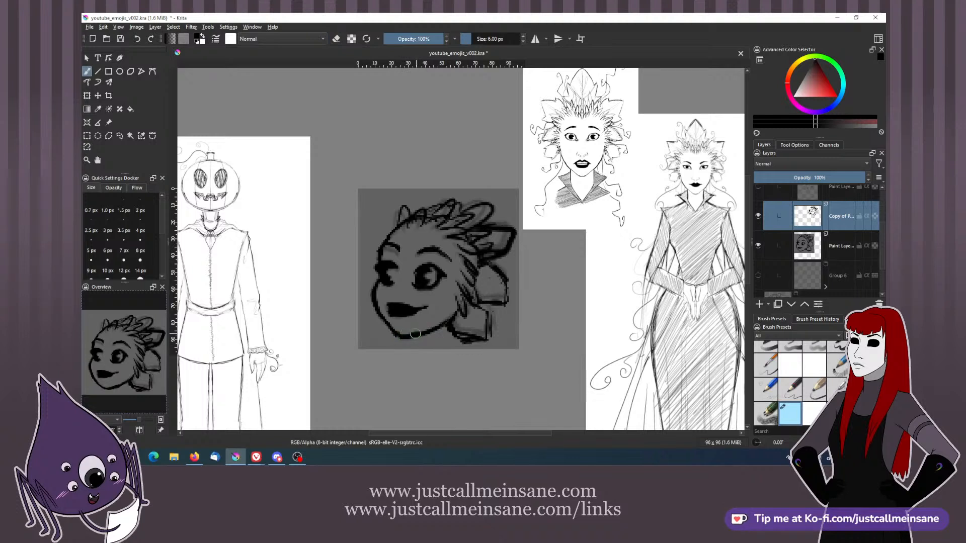
key("e")
left_click_drag(421, 329, 409, 333)
key("e")
left_click_drag(386, 323, 395, 334)
- Erase the smiling face's far eyebrow and redraw it
left_click_drag(441, 266, 450, 268)
key("e")
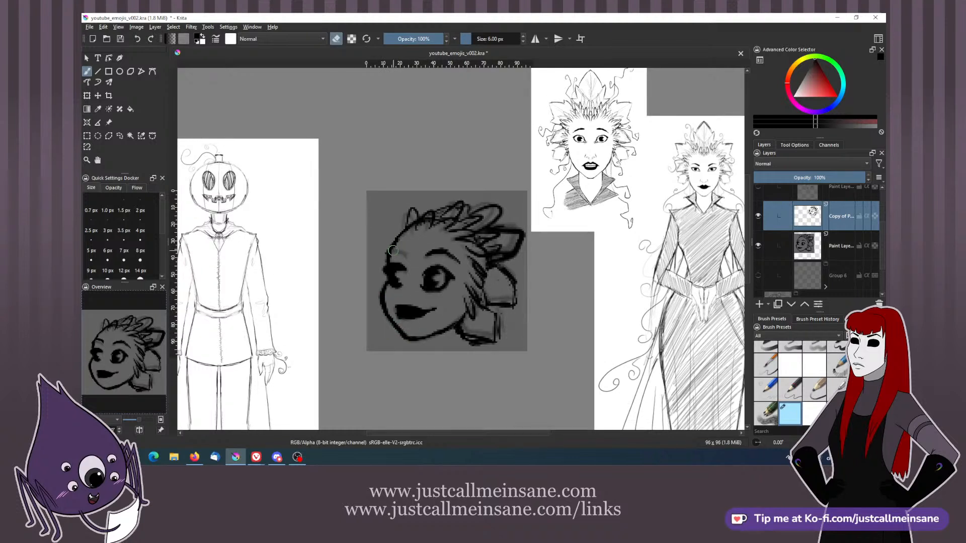
key("e")
left_click_drag(393, 250, 428, 255)
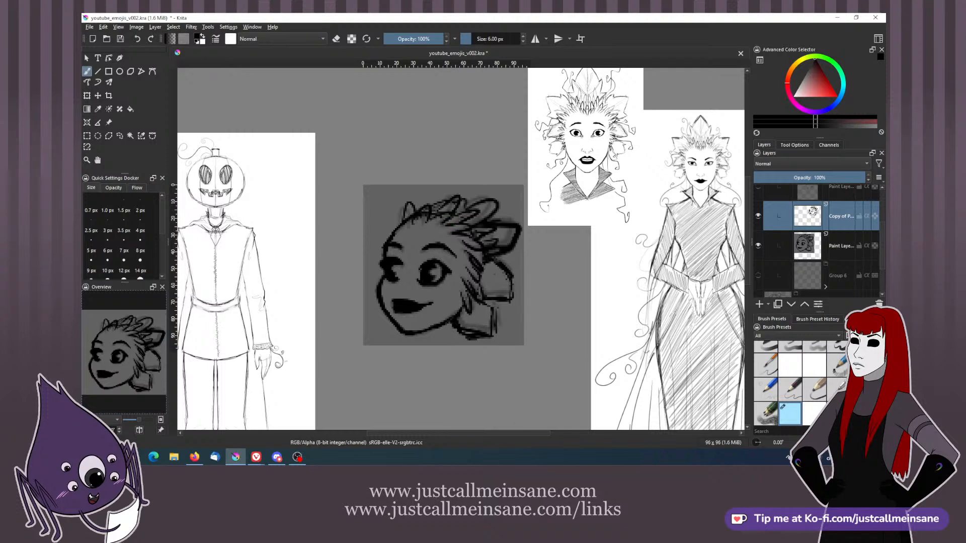
key("alt+Tab")
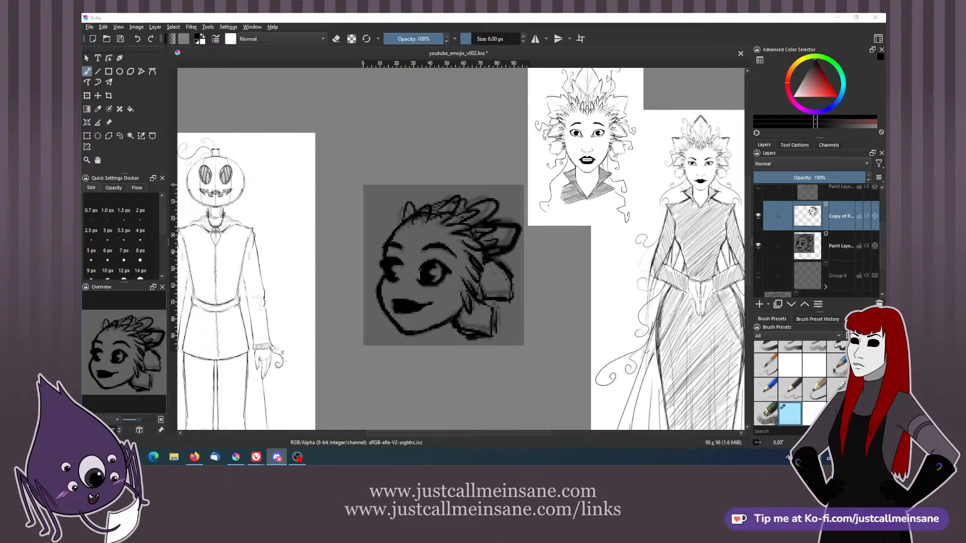
key("alt+Tab")
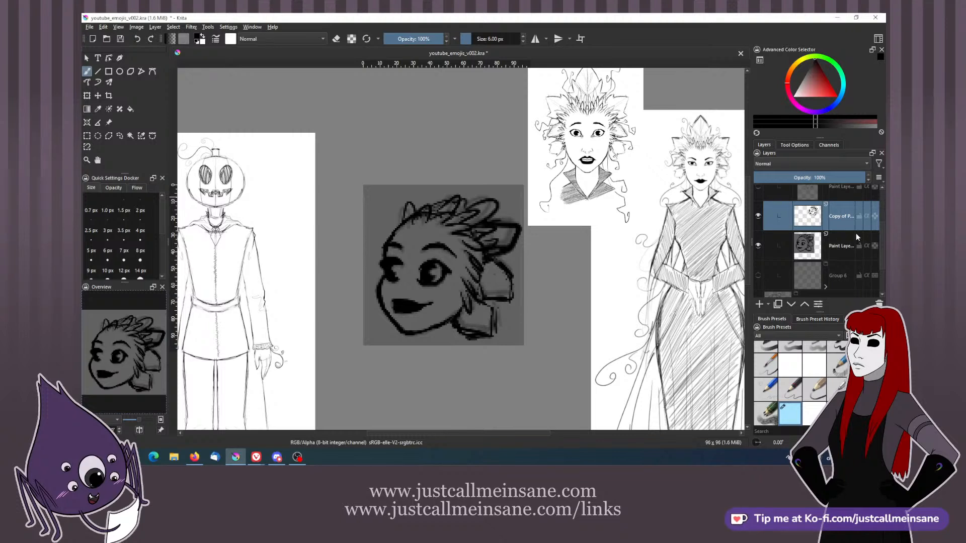
key("alt+Tab")
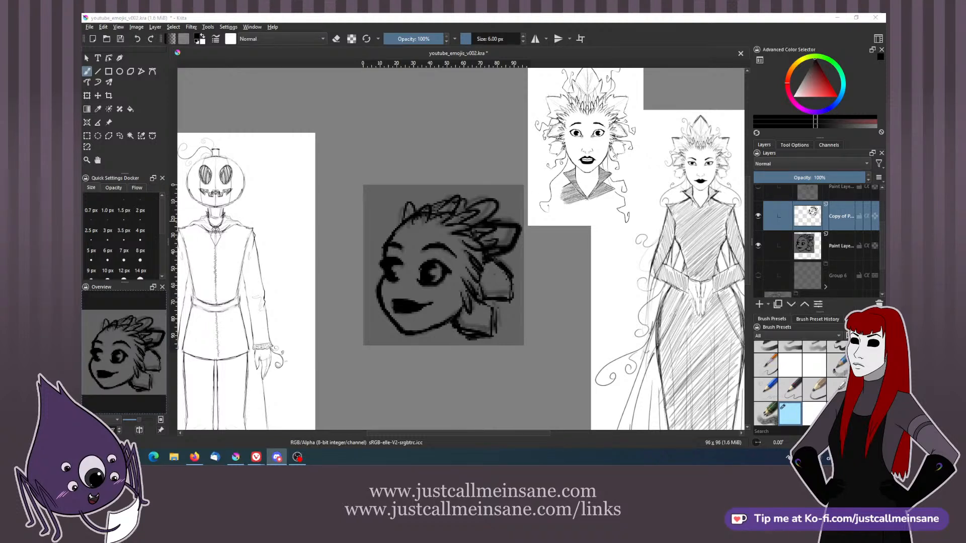
key("alt+Tab")
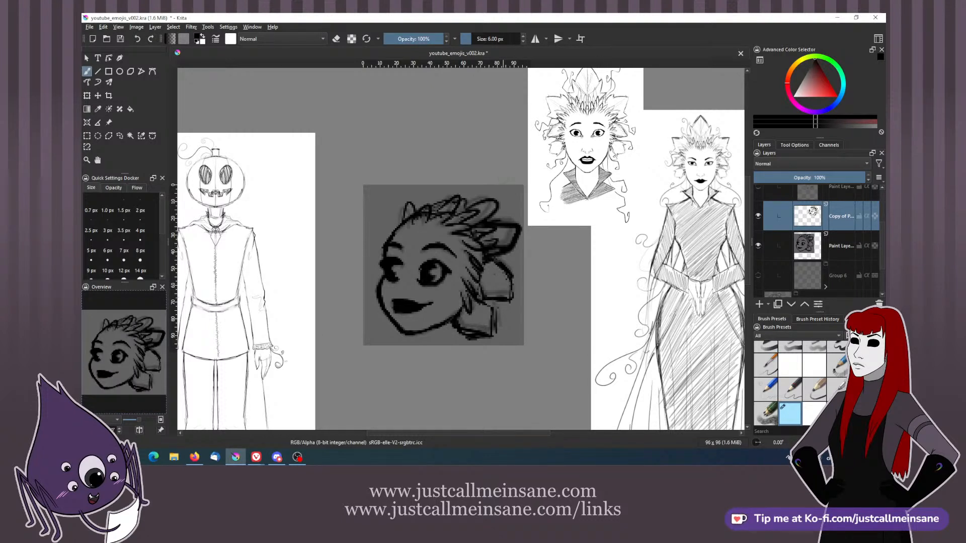
- Touch up the smiling face's forehead outline near the hairline with the brush and eraser
key("e")
key("e")
key("e")
key("e")
mouse_move(387, 243)
left_mouse_down()
mouse_move(418, 215)
mouse_move(430, 226)
left_mouse_up()
- Compare the inked face with and without the pasted reference, hide the reference and move it into Group 6
left_click(807, 256)
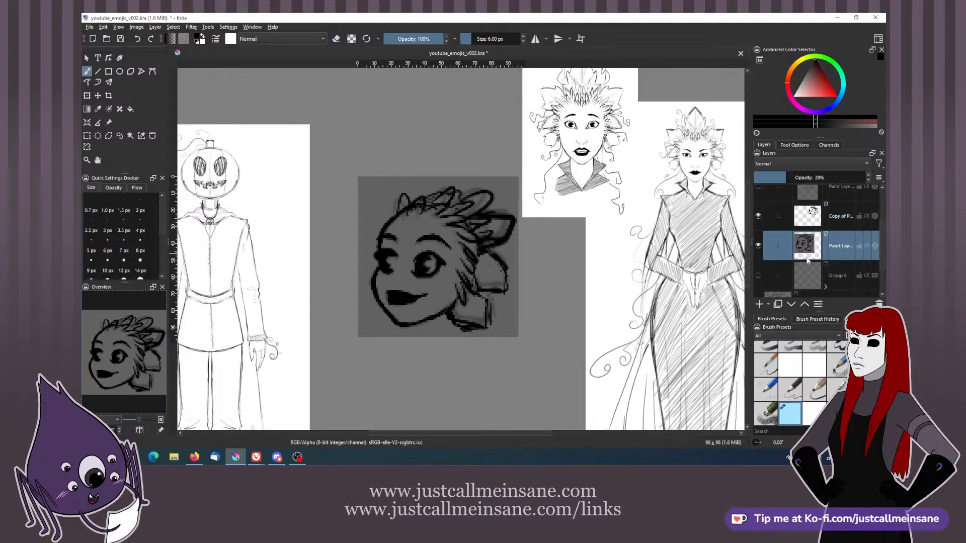
left_click(759, 247)
left_click(759, 247)
left_click(758, 247)
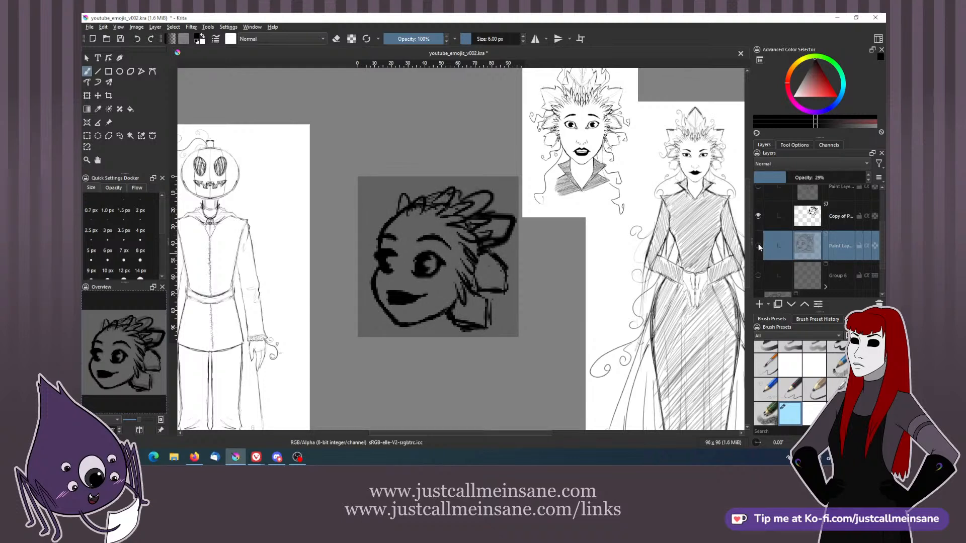
left_click(758, 246)
mouse_move(763, 250)
left_mouse_down()
mouse_move(807, 300)
mouse_move(816, 294)
left_mouse_up()
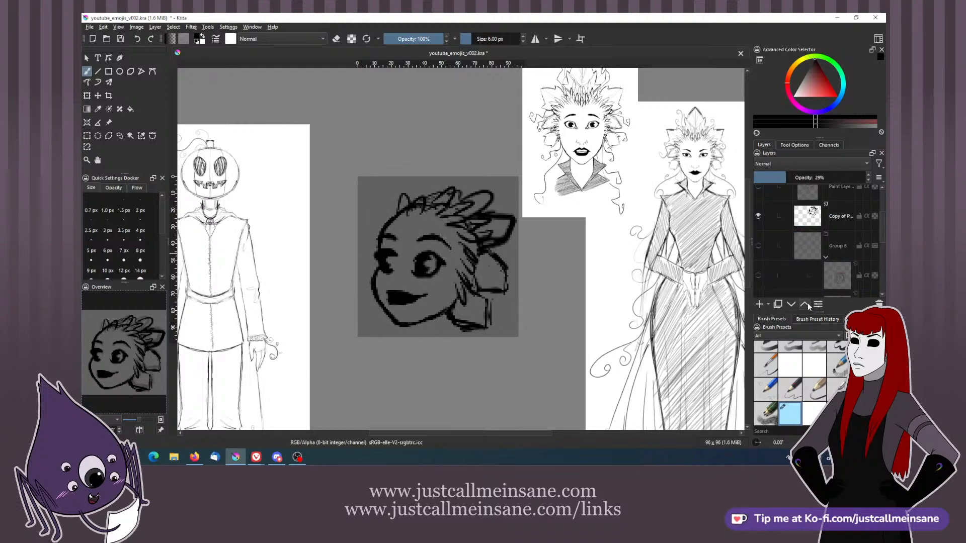
- Collapse Group 6 and open its name for editing
scroll(816, 281, "down", 2)
scroll(878, 255, "up", 3)
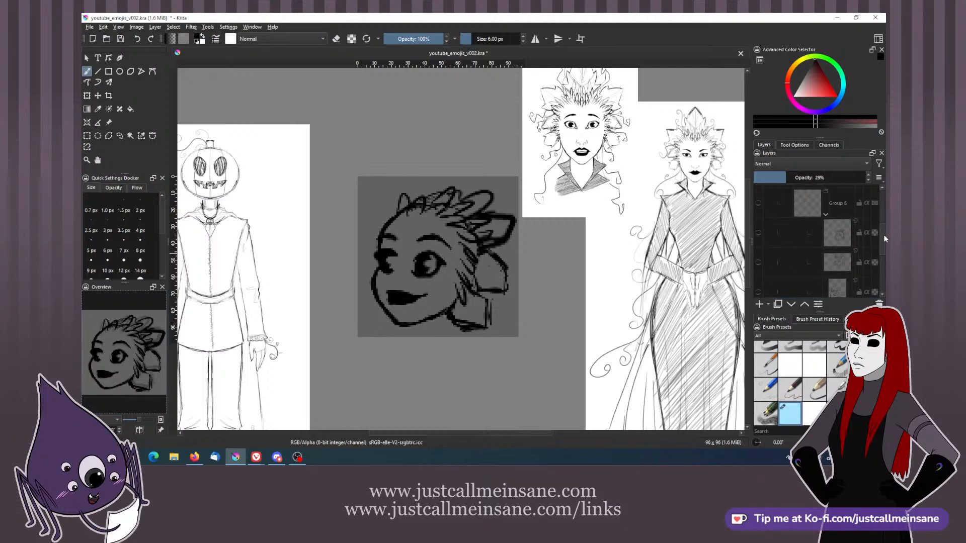
double_click(835, 226)
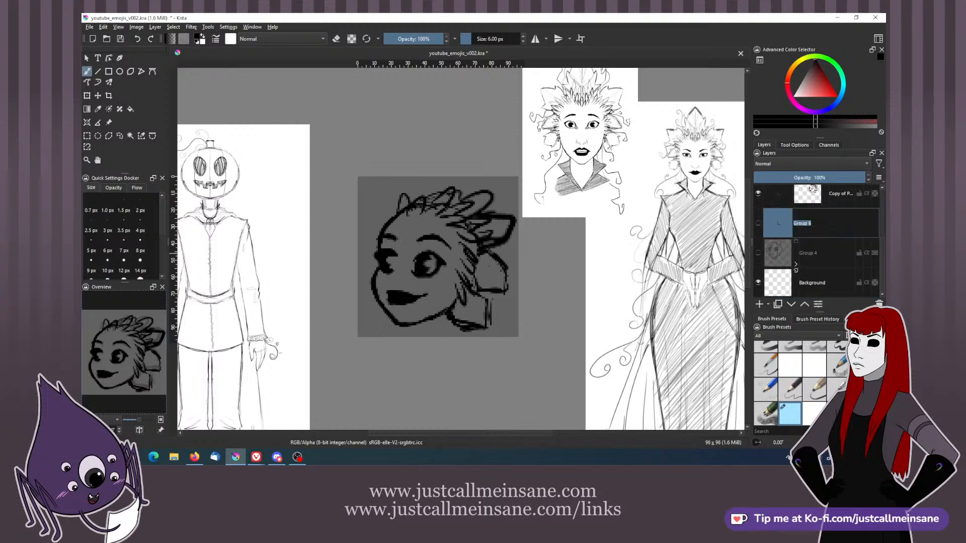
key("Return")
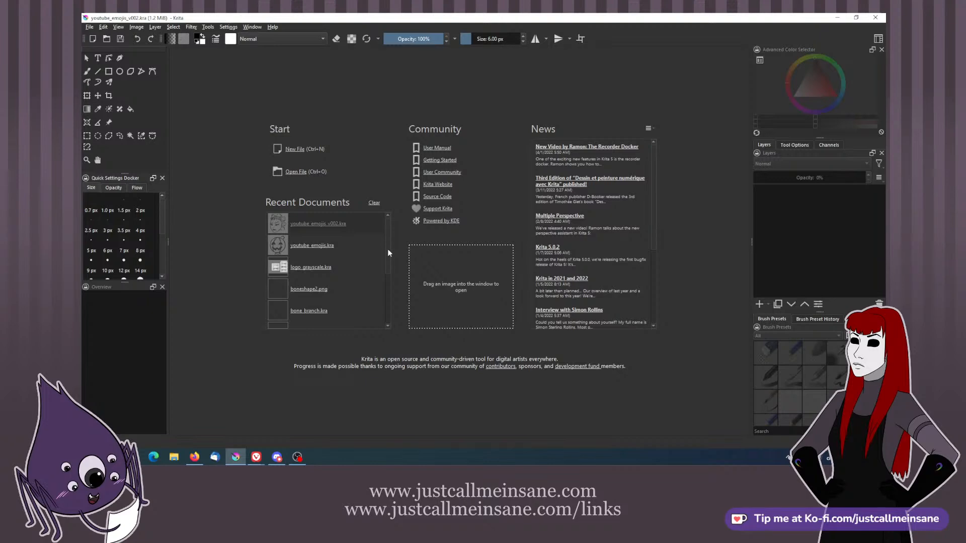
- Expand Group 6 inside the Fall Spirit group, check its contents and delete the group
scroll(553, 243, "down", 3)
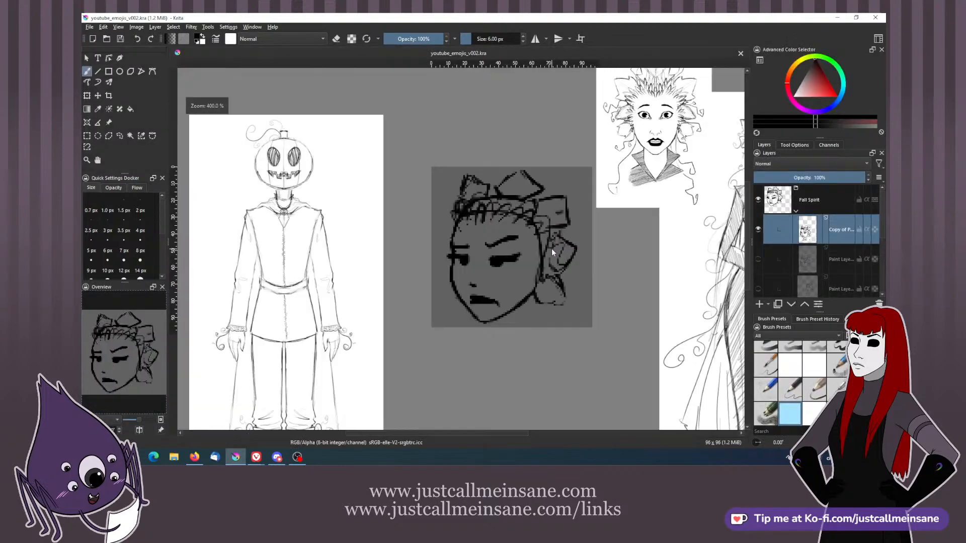
mouse_move(577, 261)
left_mouse_down()
mouse_move(550, 281)
mouse_move(520, 280)
left_mouse_up()
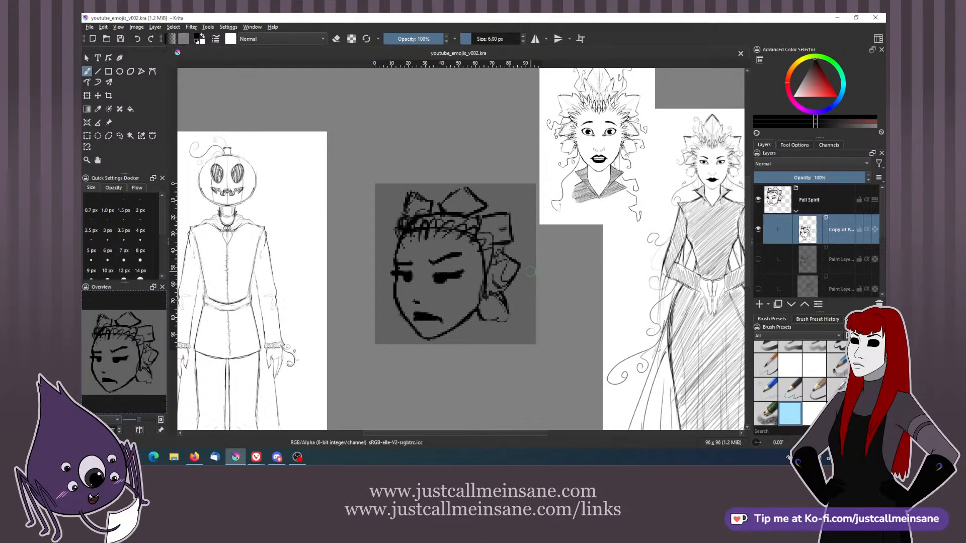
scroll(794, 250, "down", 3)
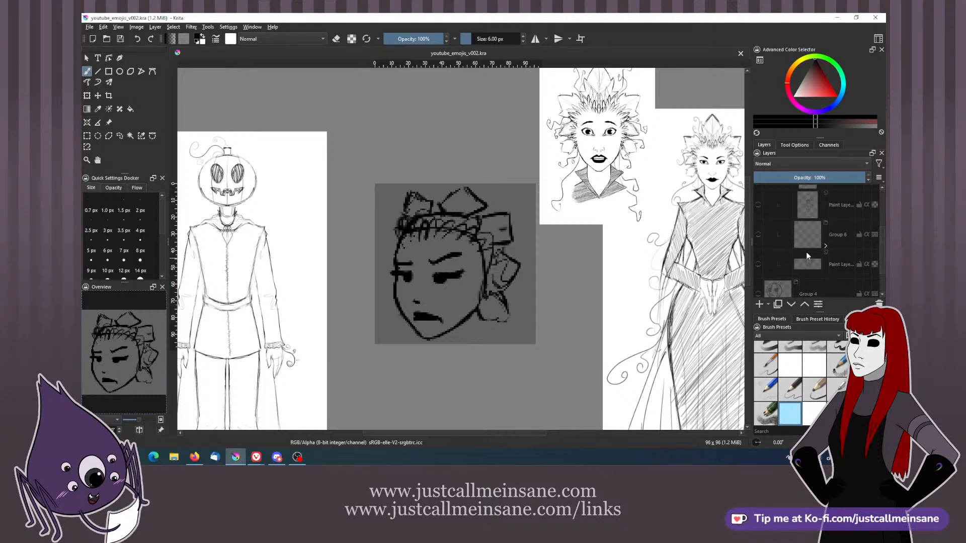
left_click(800, 243)
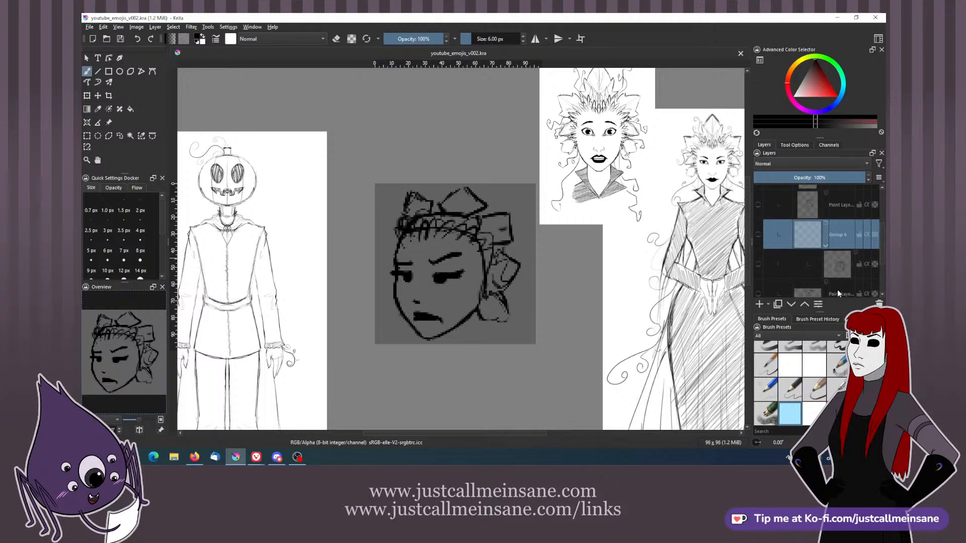
left_click(759, 265)
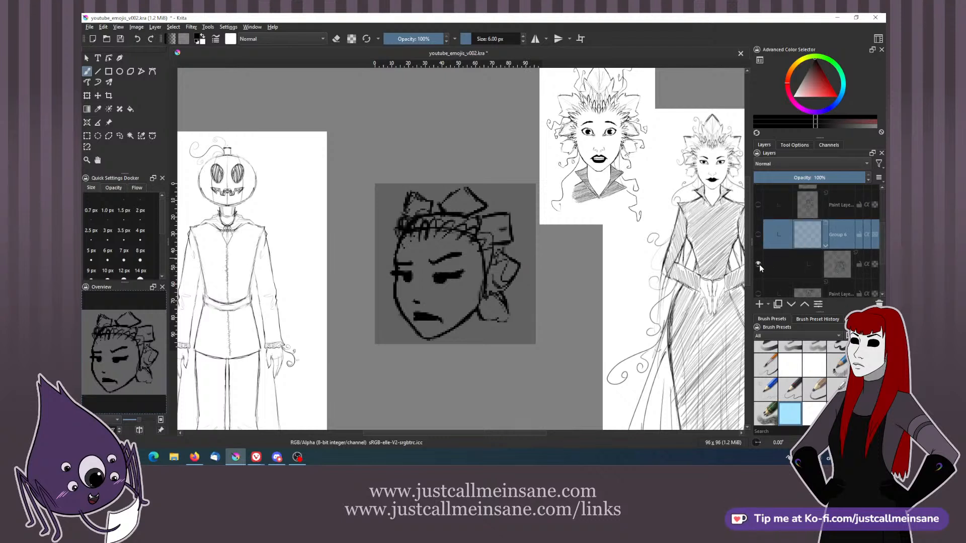
left_click(758, 234)
left_click(757, 236)
left_click(879, 304)
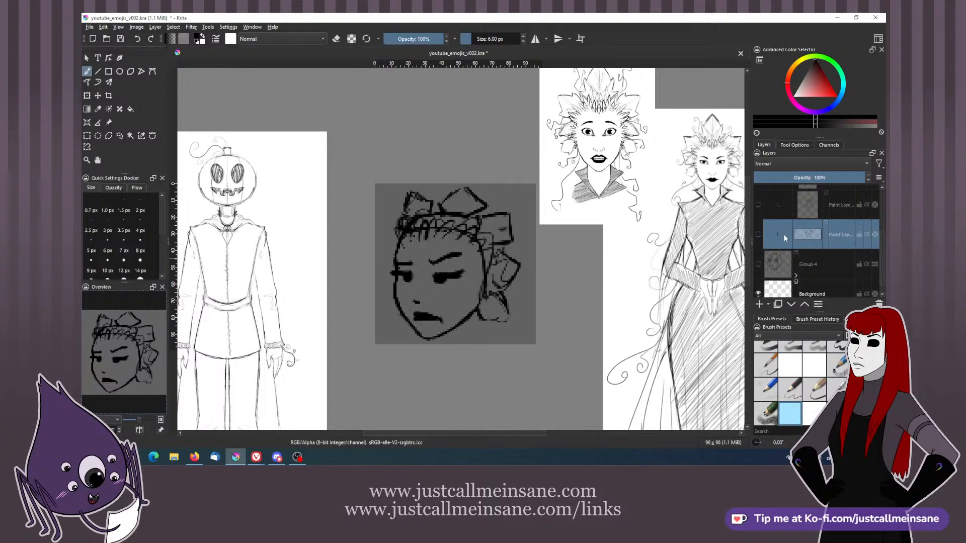
- Examine the paint layers of the Fall Spirit group by toggling their visibility, ending with the frowning face shown
left_click(758, 235)
left_click(758, 235)
scroll(817, 230, "up", 3)
left_click(771, 255)
left_click(758, 230)
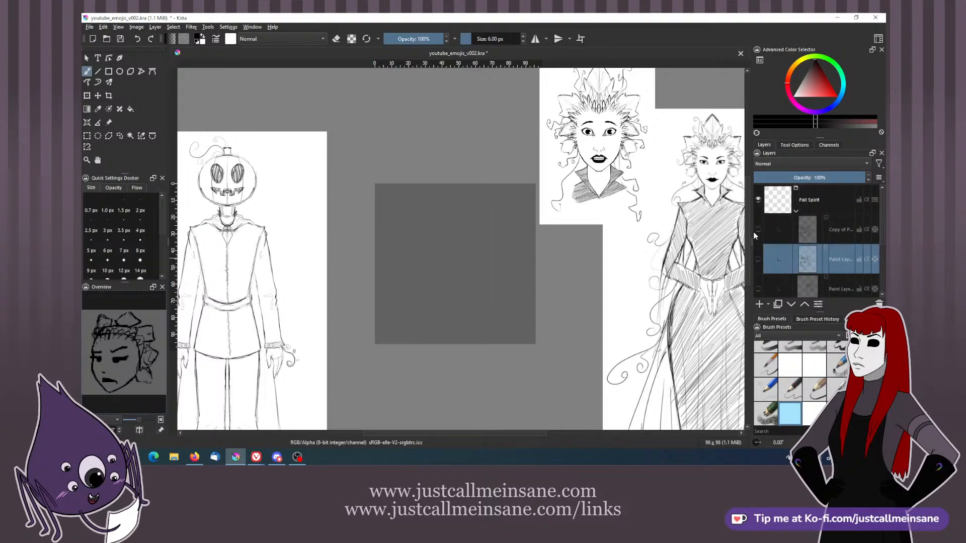
left_click(758, 259)
left_click(758, 260)
left_click(758, 229)
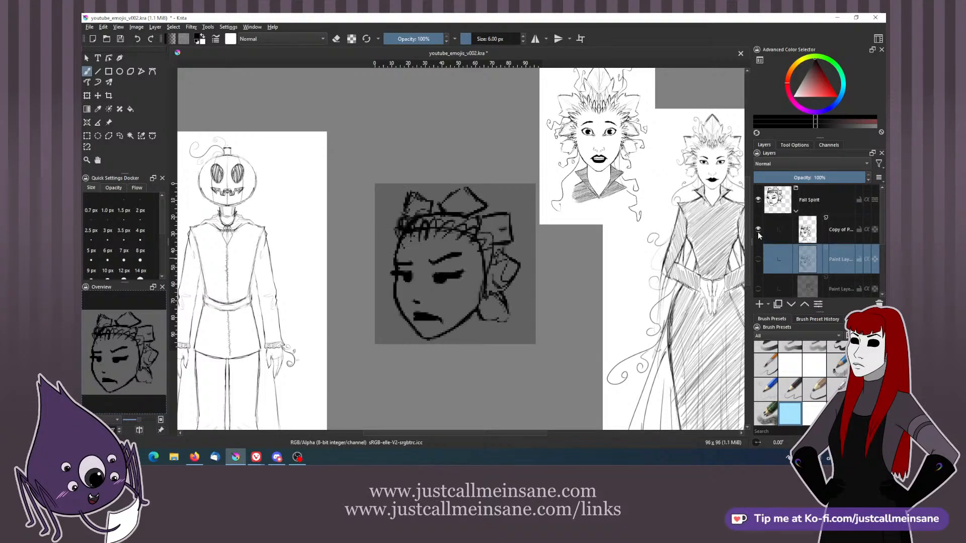
- Hide the frowning face layer and remove the full-length gowned woman reference image beside the canvas
left_click(758, 229)
left_click(757, 228)
left_click(758, 229)
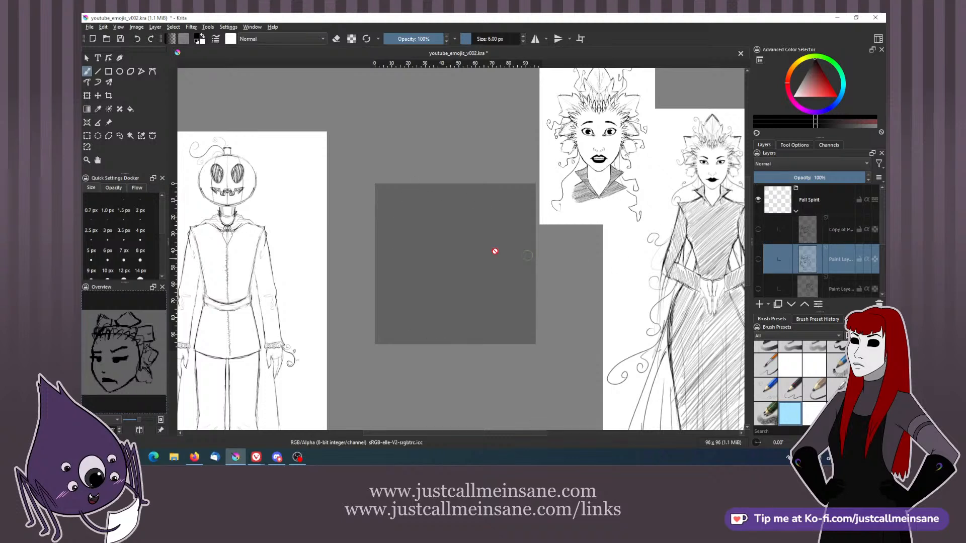
left_click(106, 123)
scroll(655, 254, "down", 2)
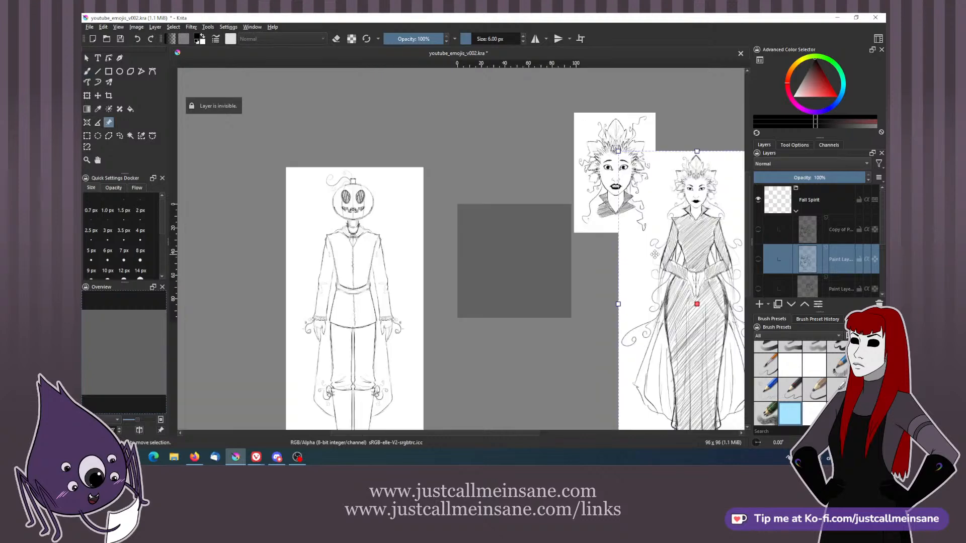
left_click_drag(653, 253, 565, 262)
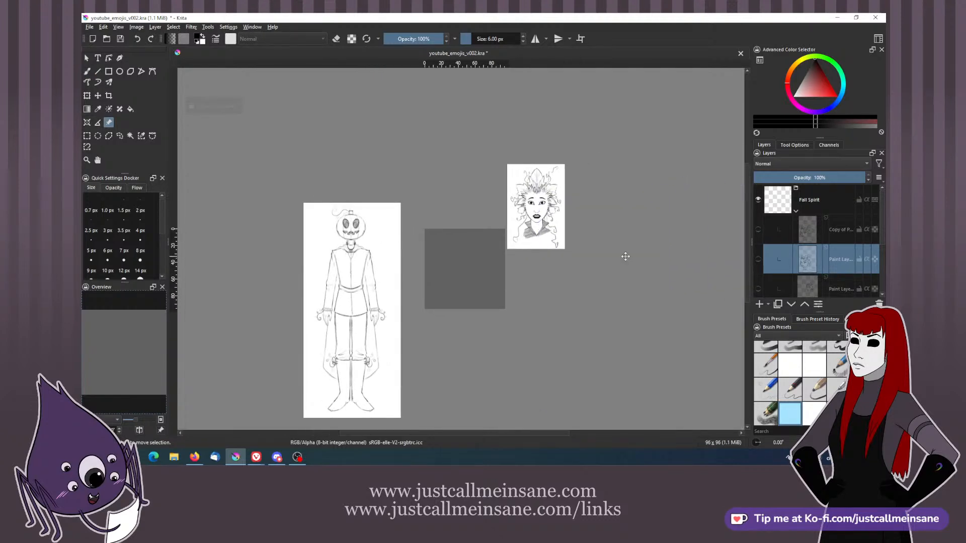
- Preview the FallSpirit images and add FallSpirit_v002.png as a reference image
left_click(782, 146)
left_click(775, 187)
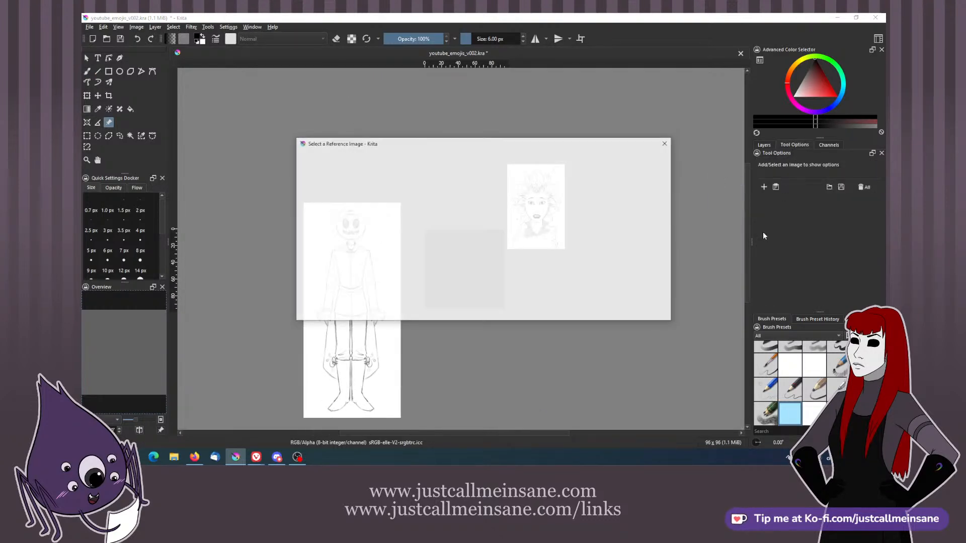
left_click(395, 209)
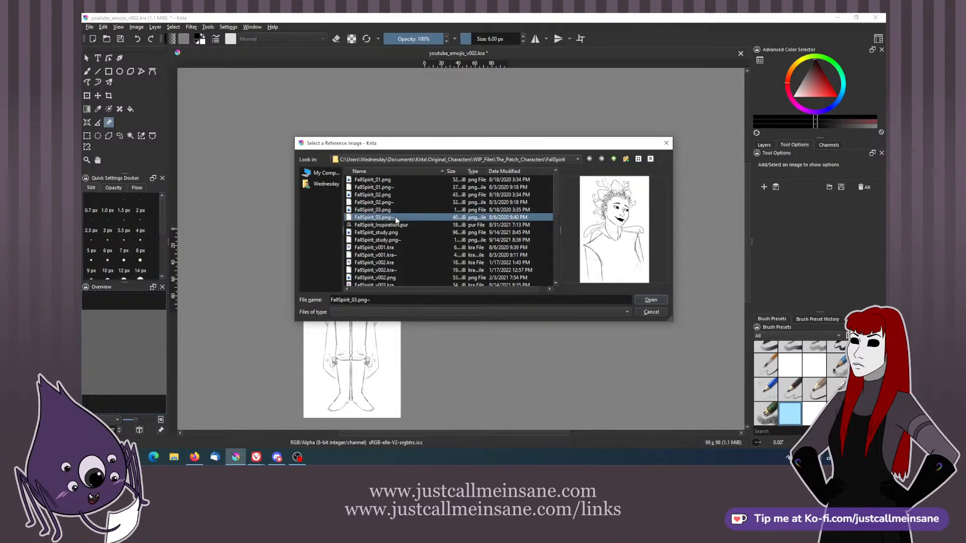
left_click(396, 197)
left_click(396, 180)
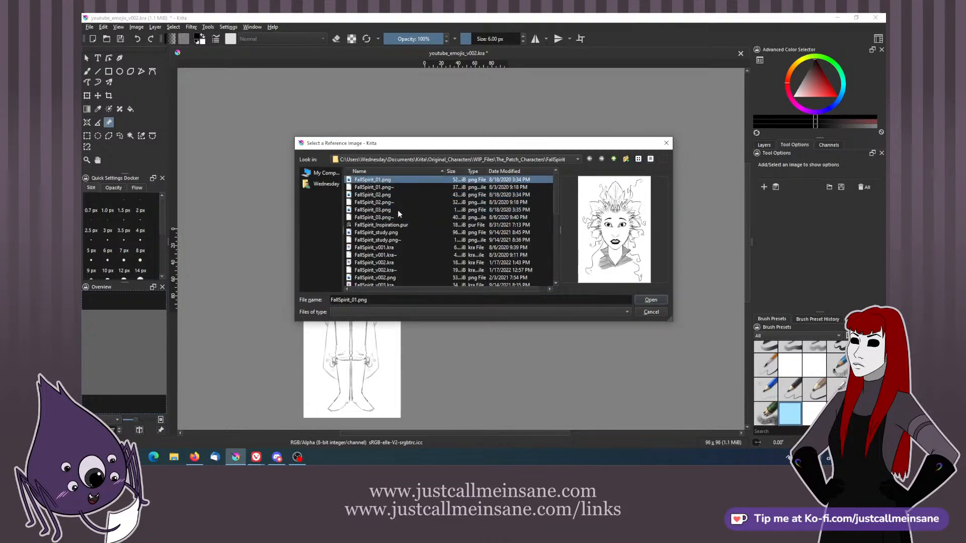
scroll(395, 274, "down", 4)
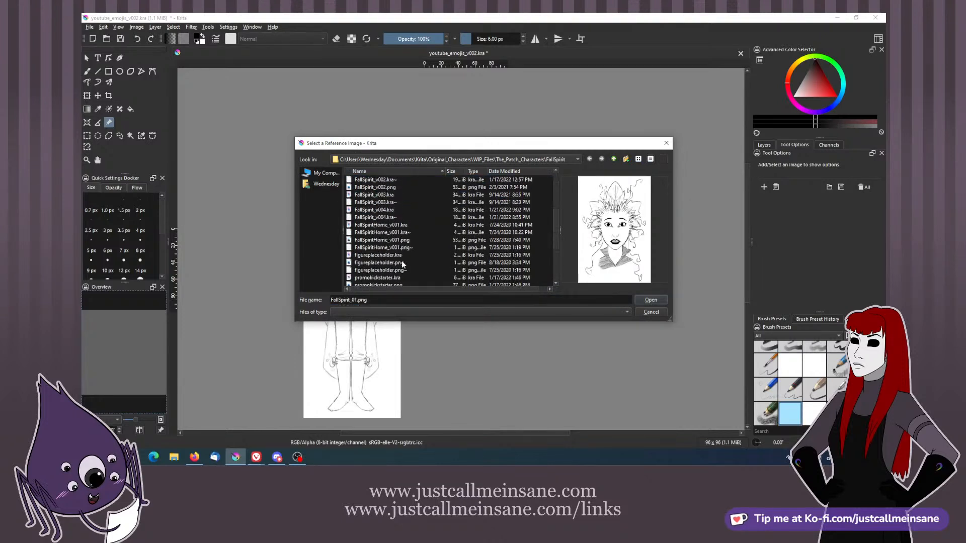
left_click(400, 188)
left_click(648, 300)
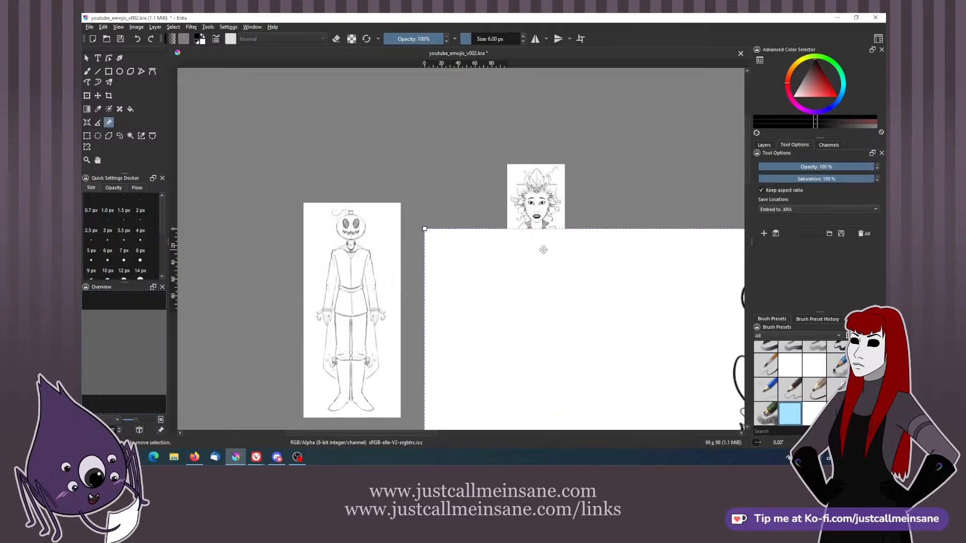
- Scale down the newly added bust reference and place it beside the wide-eyed head sketch
left_click_drag(426, 230, 628, 232)
scroll(651, 374, "down", 4)
scroll(631, 284, "up", 3)
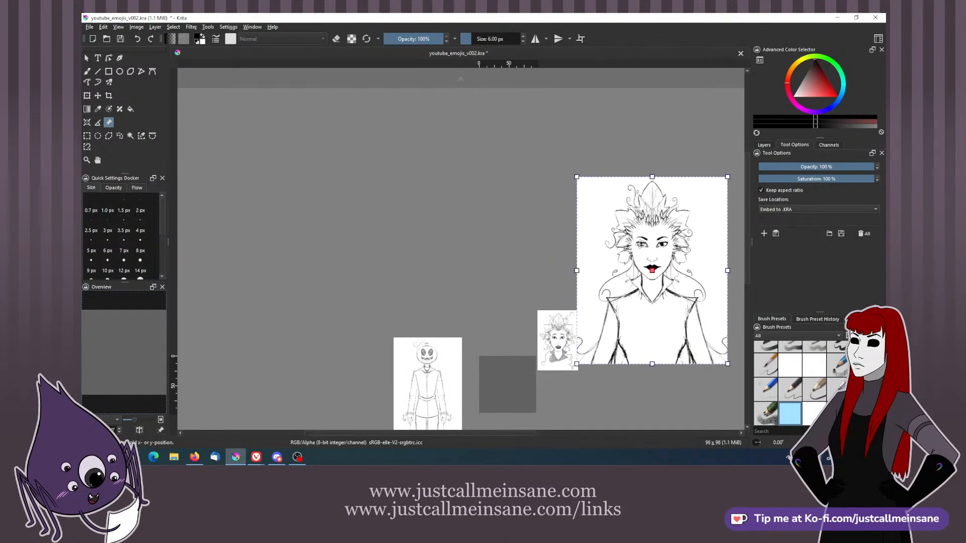
left_click_drag(727, 177, 597, 299)
scroll(621, 255, "down", 1)
scroll(620, 291, "up", 1)
- Delete the full-length pumpkin figure reference and open the PumpkinPrince folder for choosing a replacement image
left_click(436, 308)
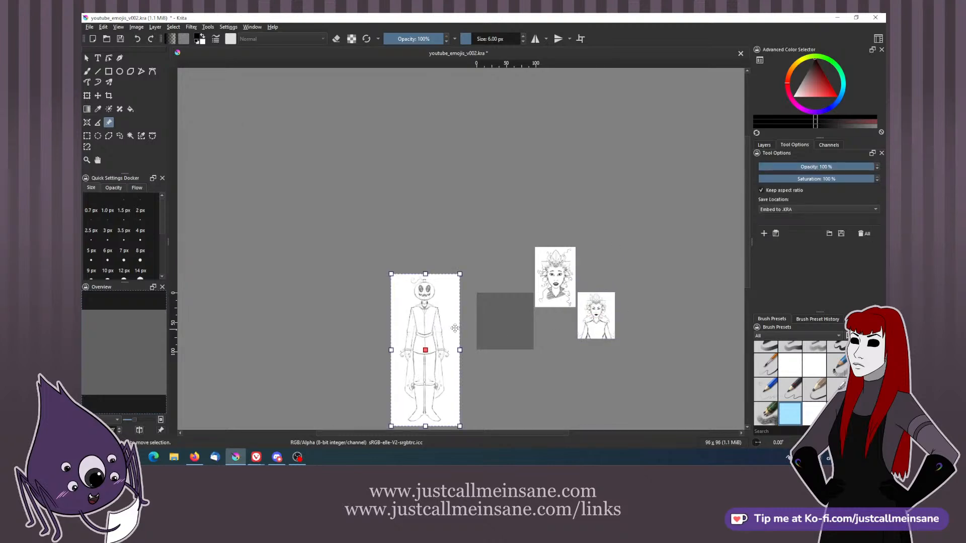
key("Delete")
left_click(763, 188)
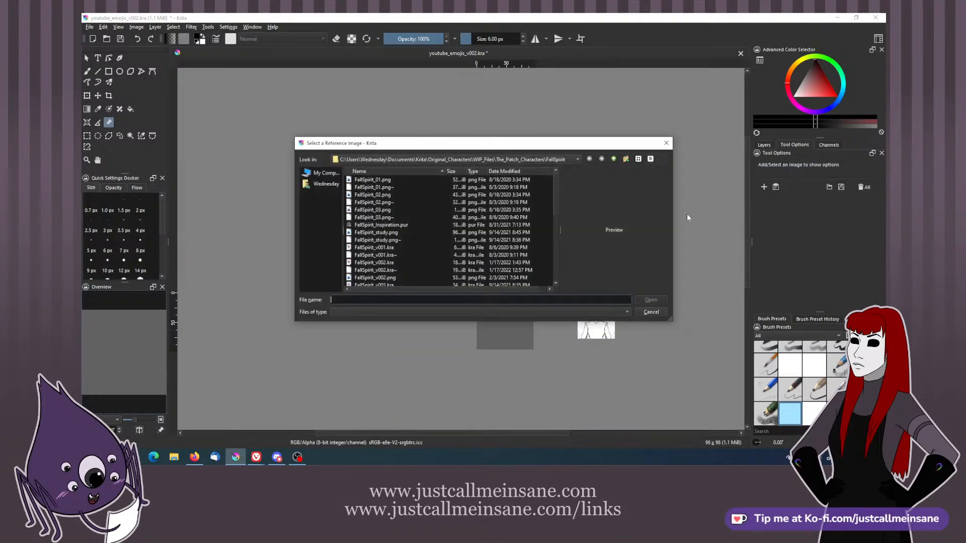
left_click(403, 233)
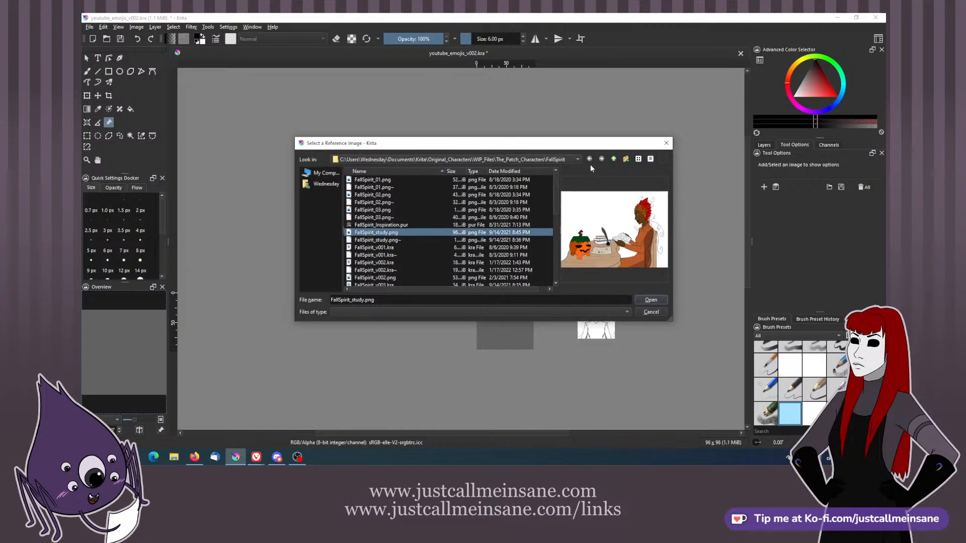
left_click(614, 160)
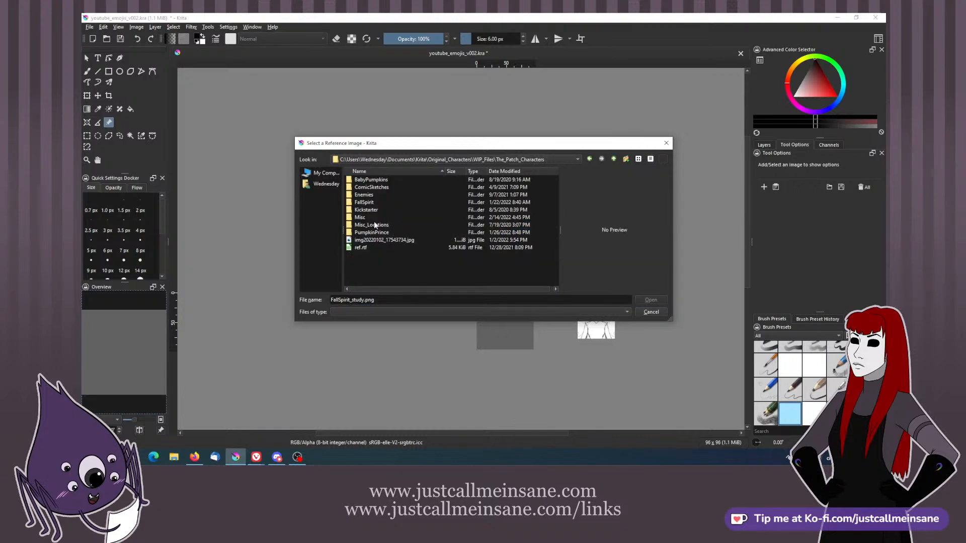
double_click(371, 232)
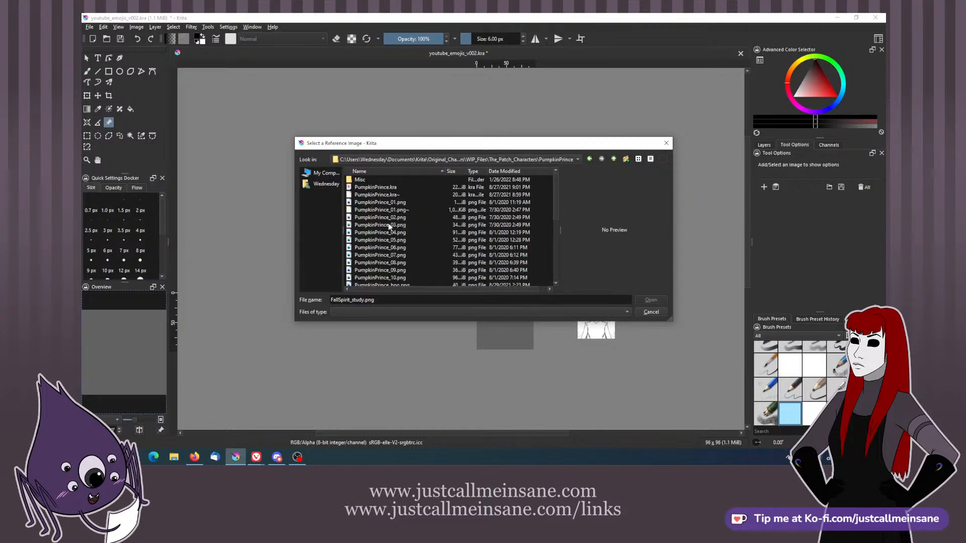
- Preview the PumpkinPrince images, including the boo, Home and Spooky drawings, to find a suitable head reference
left_click(390, 225)
left_click(389, 217)
left_click(390, 203)
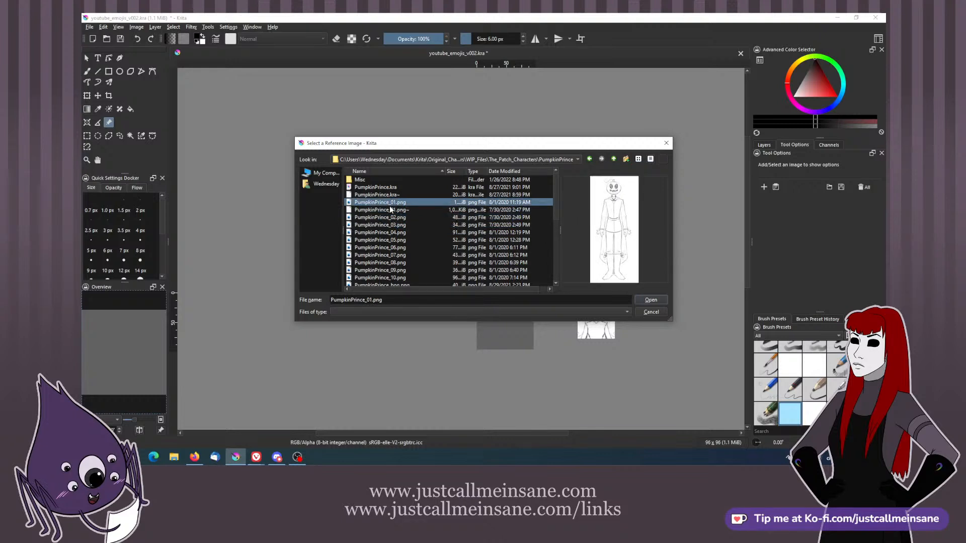
left_click(398, 233)
left_click(399, 240)
left_click(400, 248)
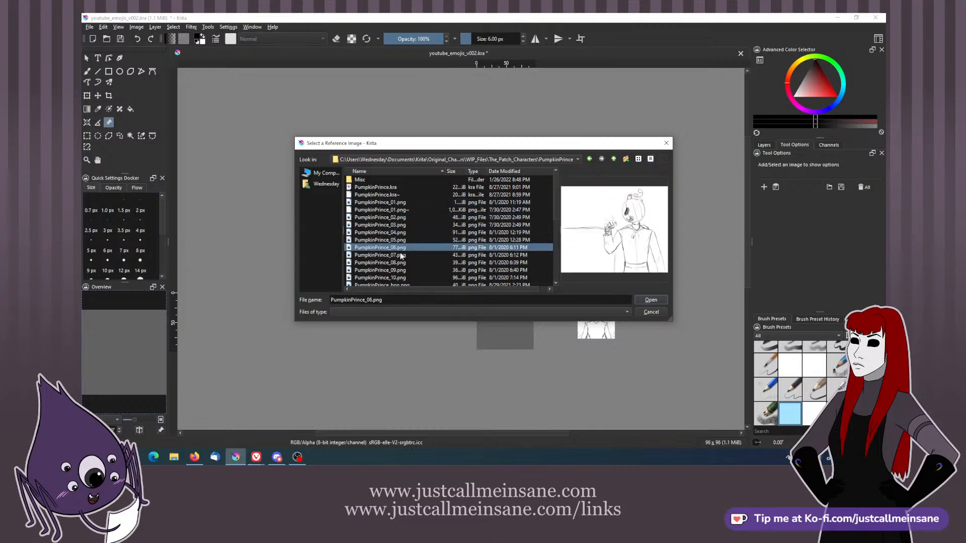
left_click(400, 256)
left_click(401, 262)
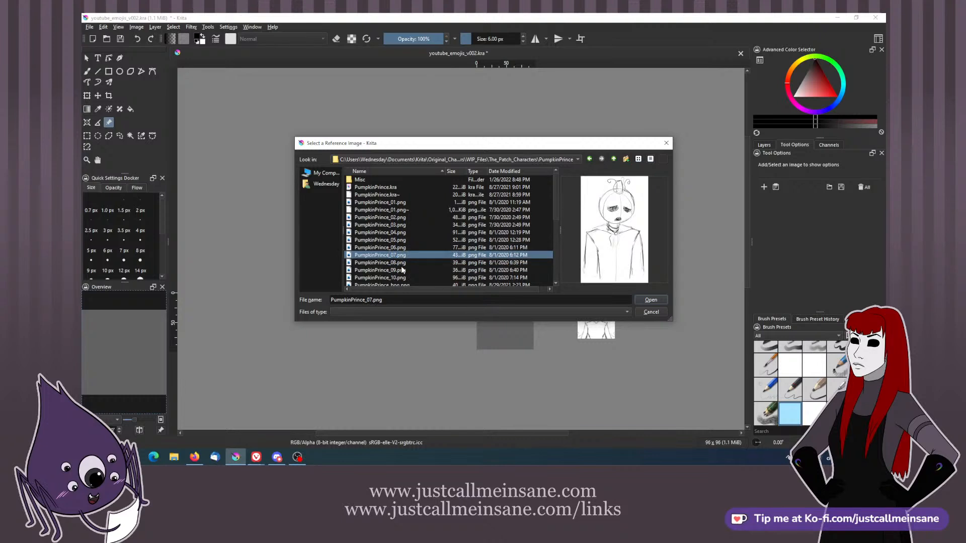
left_click(403, 270)
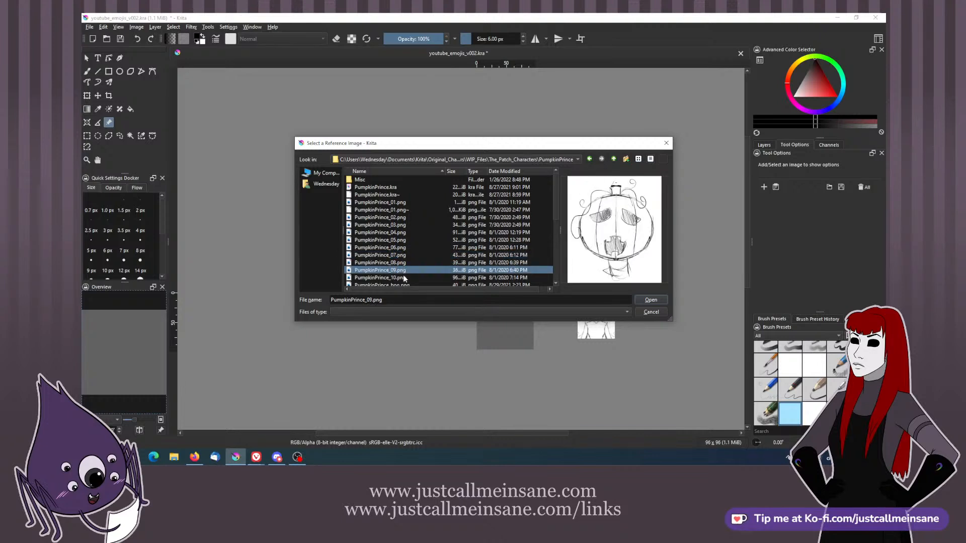
left_click(404, 278)
scroll(404, 279, "down", 1)
left_click(401, 264)
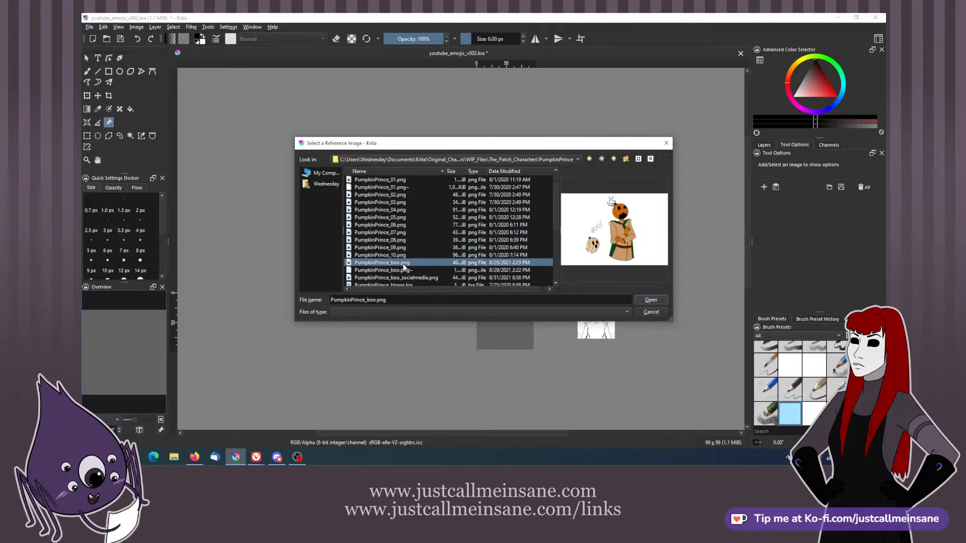
scroll(403, 267, "down", 2)
left_click(405, 256)
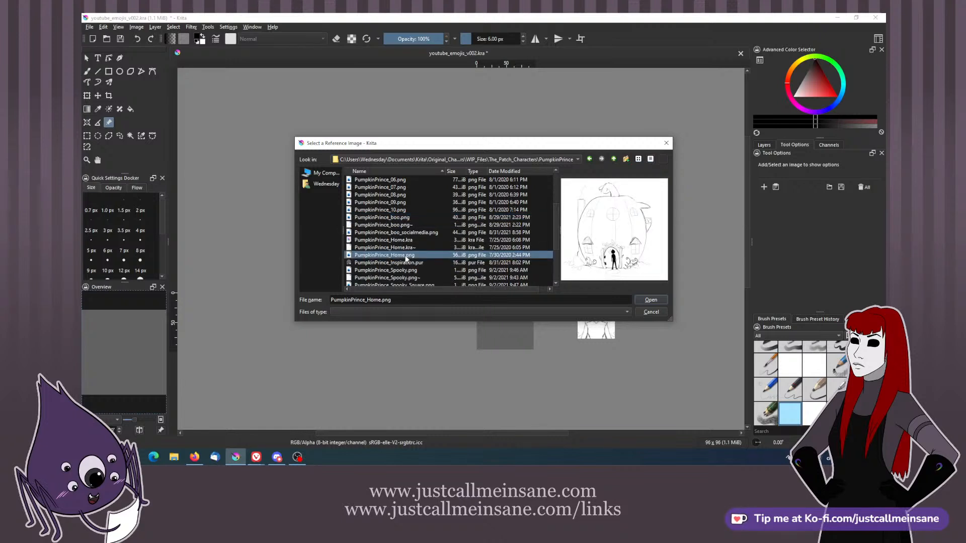
scroll(405, 259, "down", 2)
scroll(410, 272, "down", 1)
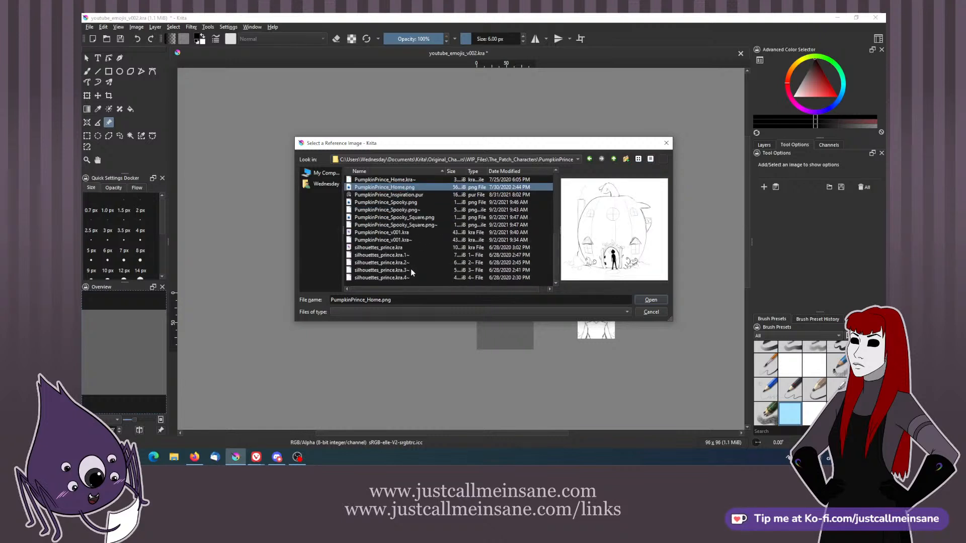
left_click(430, 204)
scroll(422, 221, "up", 5)
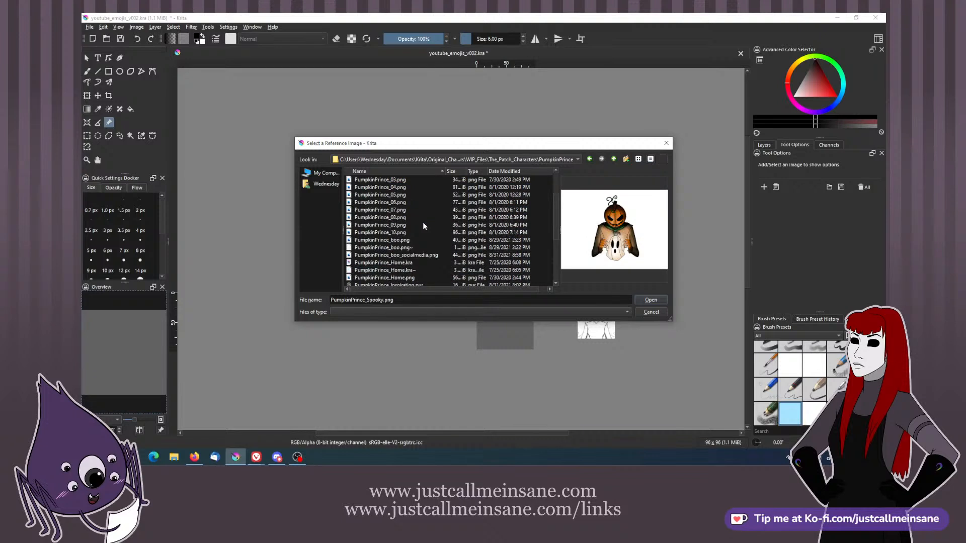
- Preview both Prince_GiantGourd images in the Misc folder and return to the PumpkinPrince folder
double_click(399, 178)
left_click(413, 187)
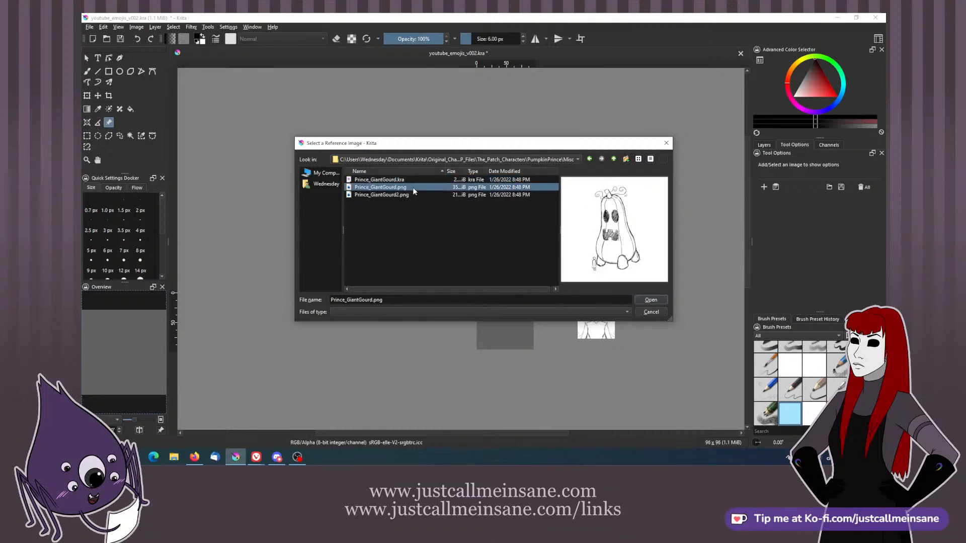
left_click(412, 194)
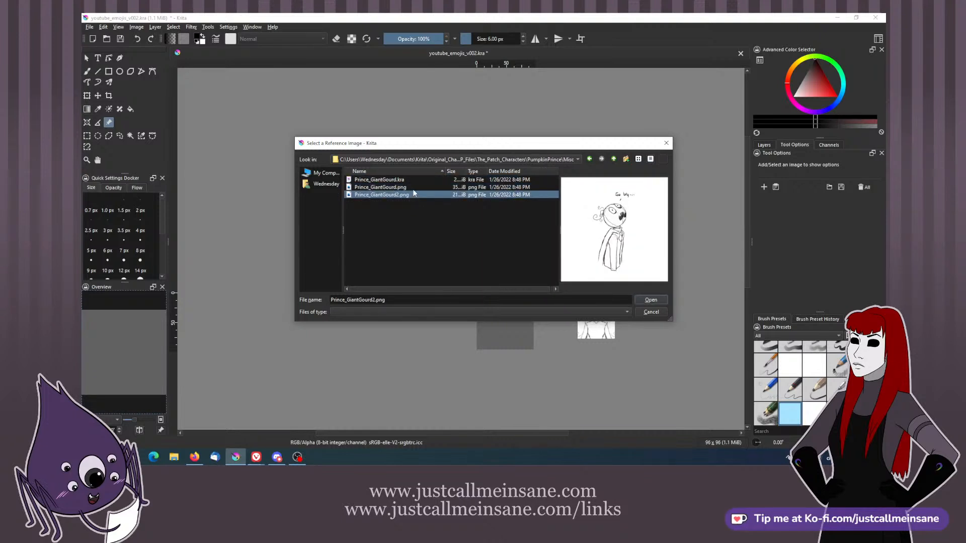
left_click(412, 188)
left_click(412, 195)
left_click(613, 159)
- Preview the numbered PumpkinPrince sketches and add PumpkinPrince_08.png as a reference image
left_click(429, 201)
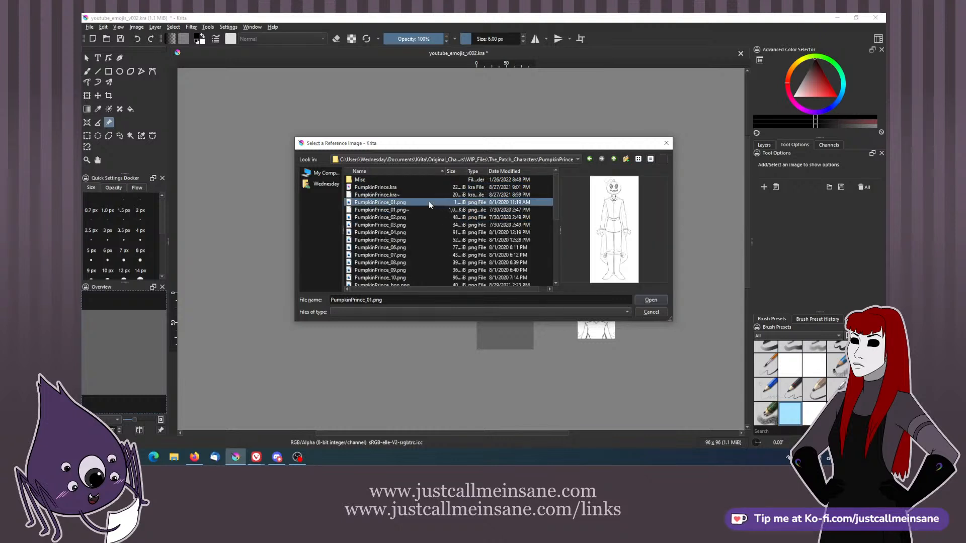
left_click(412, 218)
left_click(412, 225)
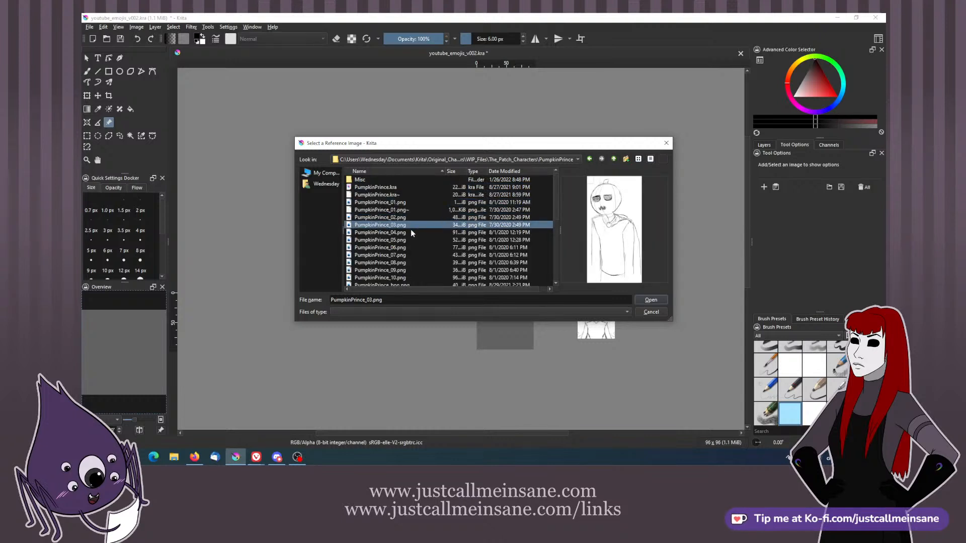
left_click(410, 232)
left_click(409, 241)
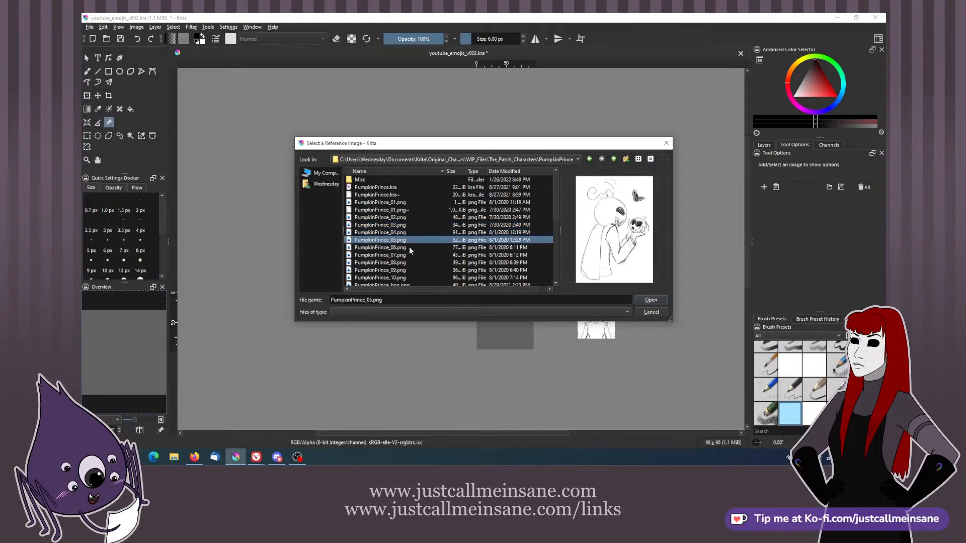
left_click(409, 247)
left_click(409, 255)
left_click(410, 262)
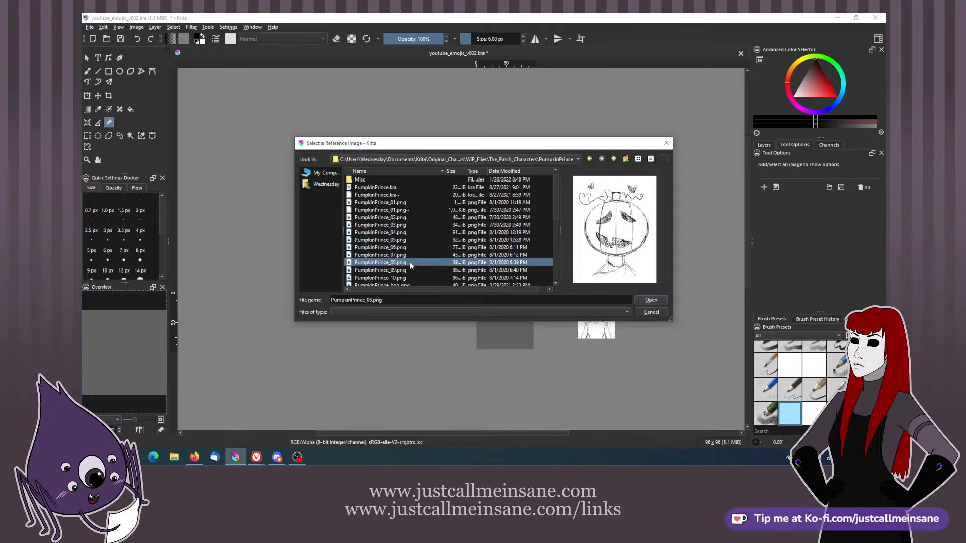
left_click(650, 300)
- Scale down the pumpkin head reference and move it to the empty side of the canvas, opposite the Fall Spirit references
left_click_drag(466, 268, 490, 295)
left_click_drag(497, 303, 436, 204)
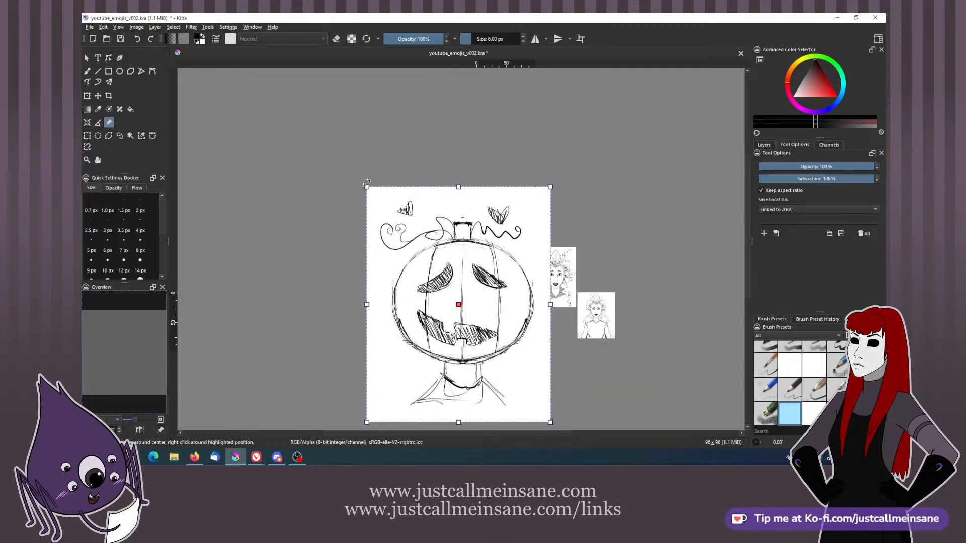
left_click_drag(382, 191, 493, 317)
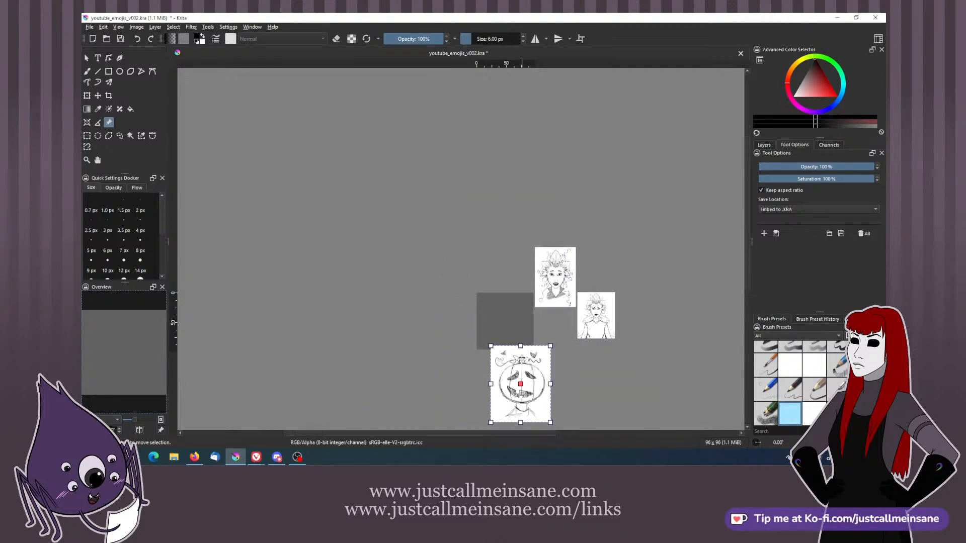
left_click_drag(520, 362, 448, 298)
left_click(502, 271)
- Shrink the wide-eyed head reference and move the bust reference beneath it, close to the canvas edge
scroll(528, 298, "up", 4)
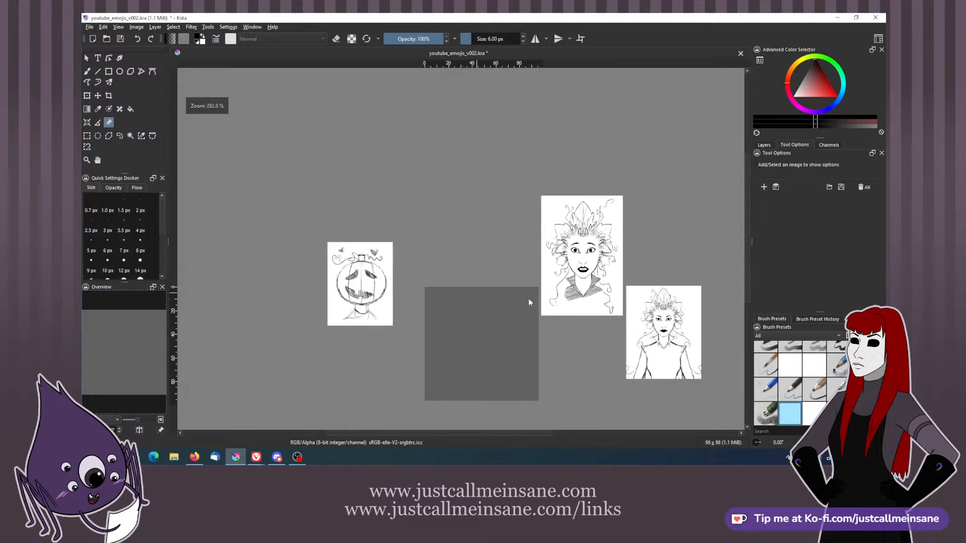
left_click(543, 297)
left_click_drag(521, 301, 552, 257)
left_click(623, 309)
left_click_drag(624, 309, 552, 322)
- Move the pumpkin head reference closer to the canvas and deselect it
left_click(438, 295)
left_click_drag(341, 272, 356, 294)
scroll(497, 305, "up", 1)
left_click_drag(492, 307, 477, 274)
left_click(459, 263)
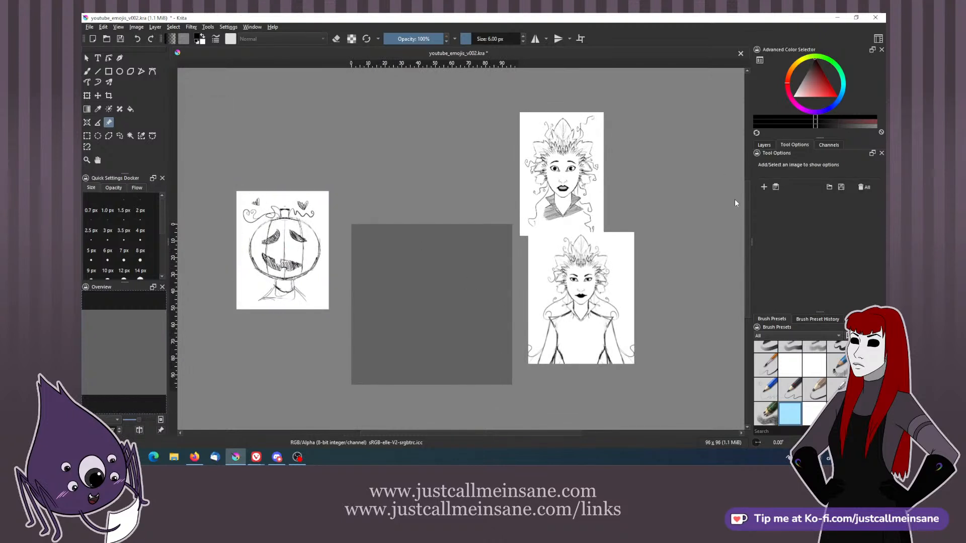
- Examine the frowning face beside the new references by toggling its layer's visibility, leaving the layer hidden
left_click(757, 145)
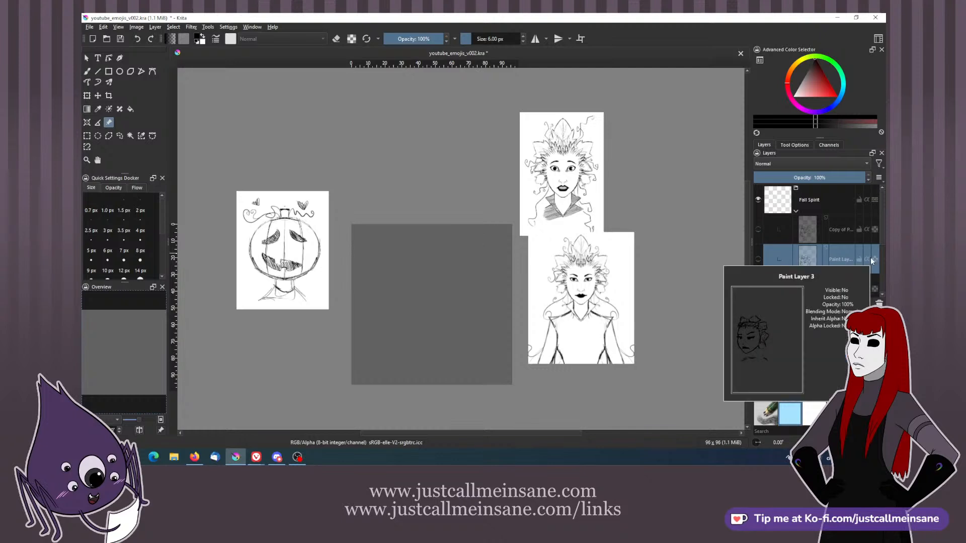
left_click(758, 232)
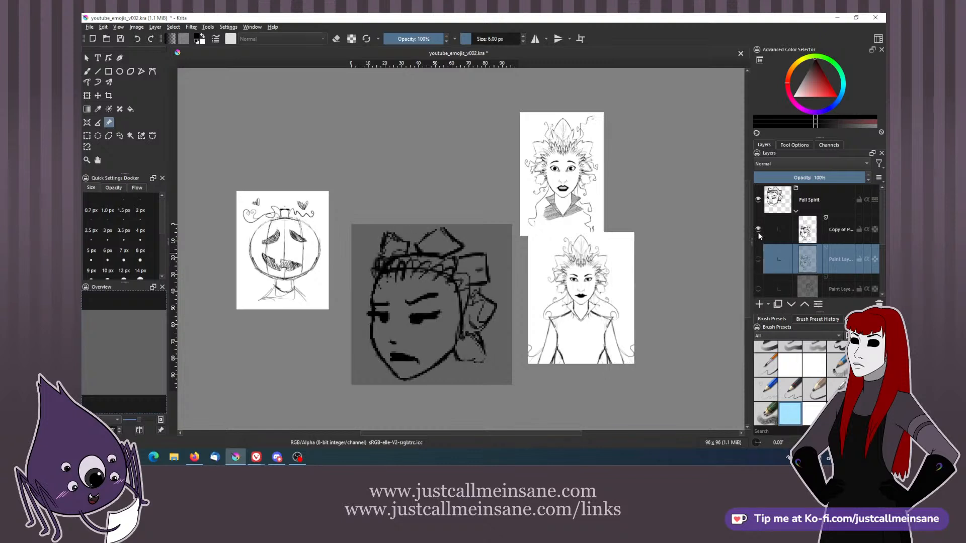
left_click(759, 233)
left_click(758, 234)
left_click(759, 233)
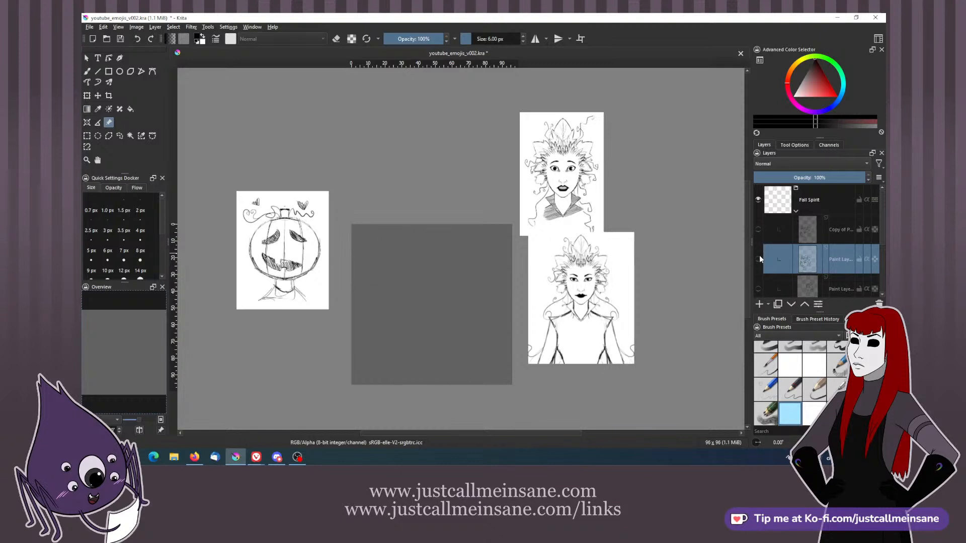
- Examine the other Fall Spirit face sketches by toggling their layers' visibility, leaving every face layer hidden
left_click(758, 259)
left_click(758, 259)
left_click(758, 231)
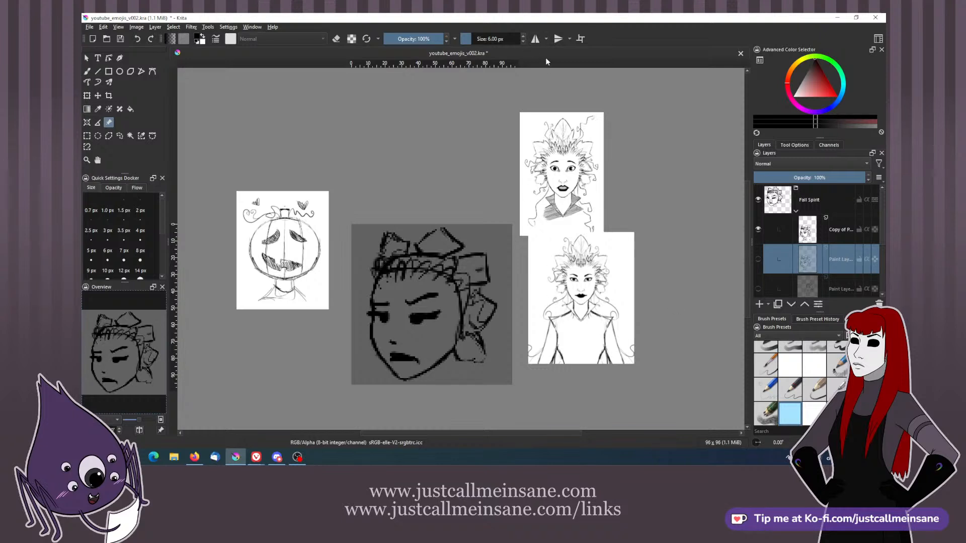
left_click(758, 230)
scroll(785, 263, "down", 3)
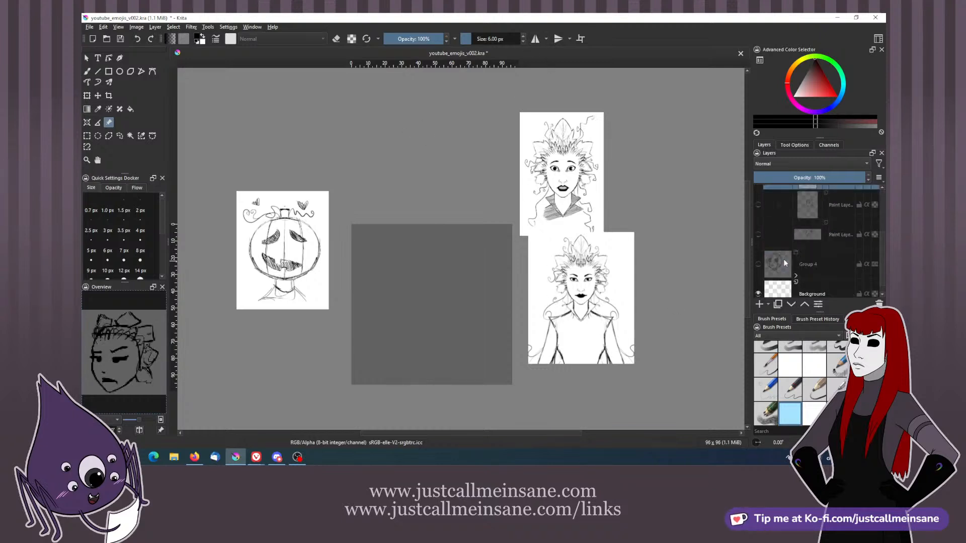
left_click(758, 235)
left_click(758, 234)
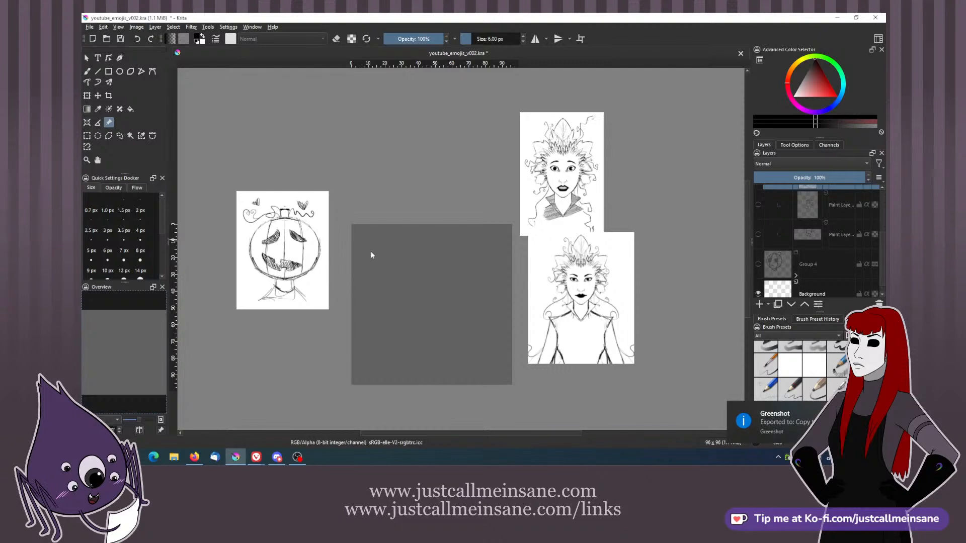
- Paste the copied screenshot of the smiling face as a new layer and scale it down to fit the canvas
key("ctrl+v")
left_click(454, 267)
key("minus")
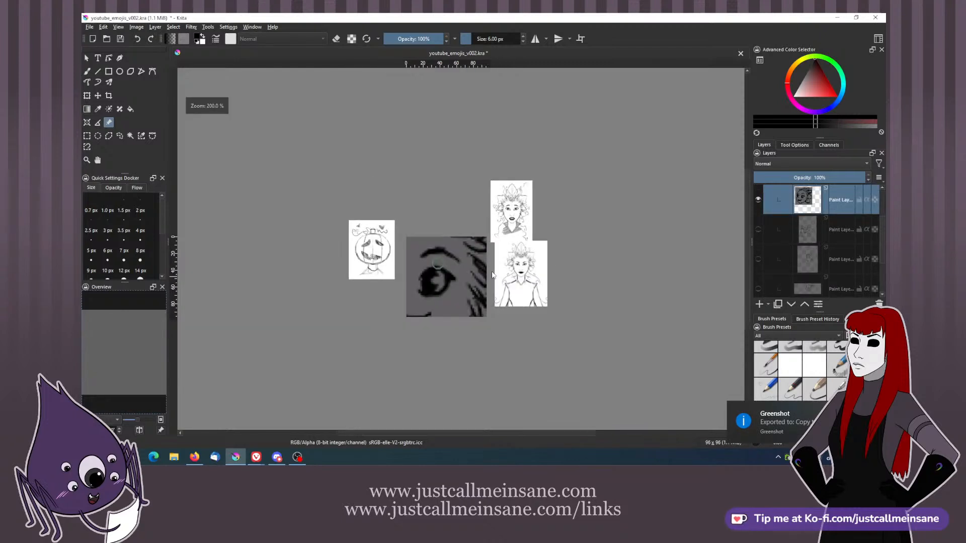
key("ctrl+t")
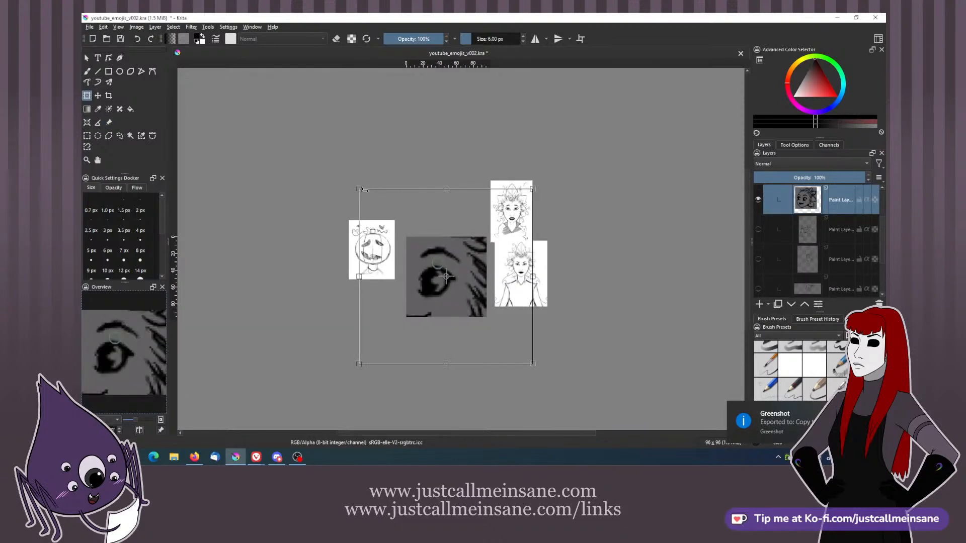
left_click_drag(365, 190, 409, 237)
key("Return")
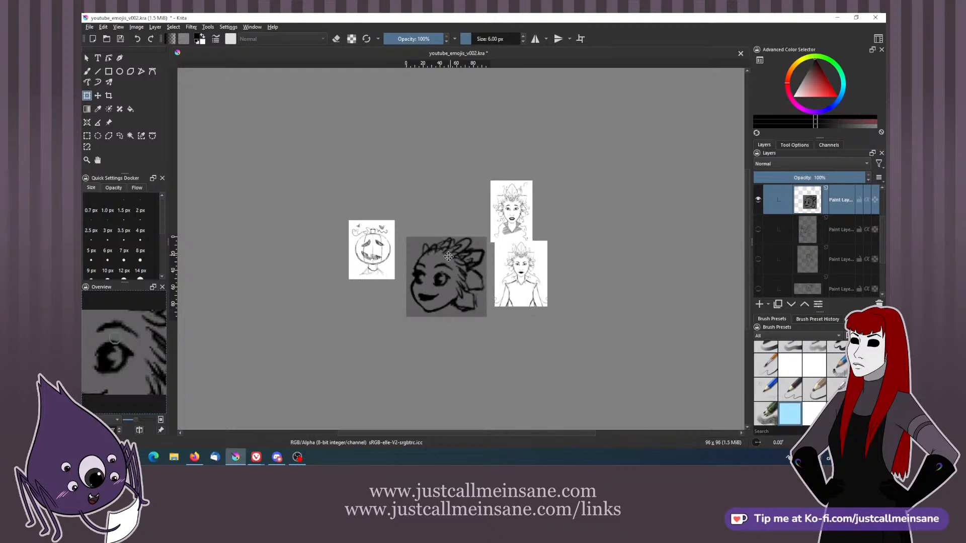
key("b")
scroll(485, 290, "up", 2)
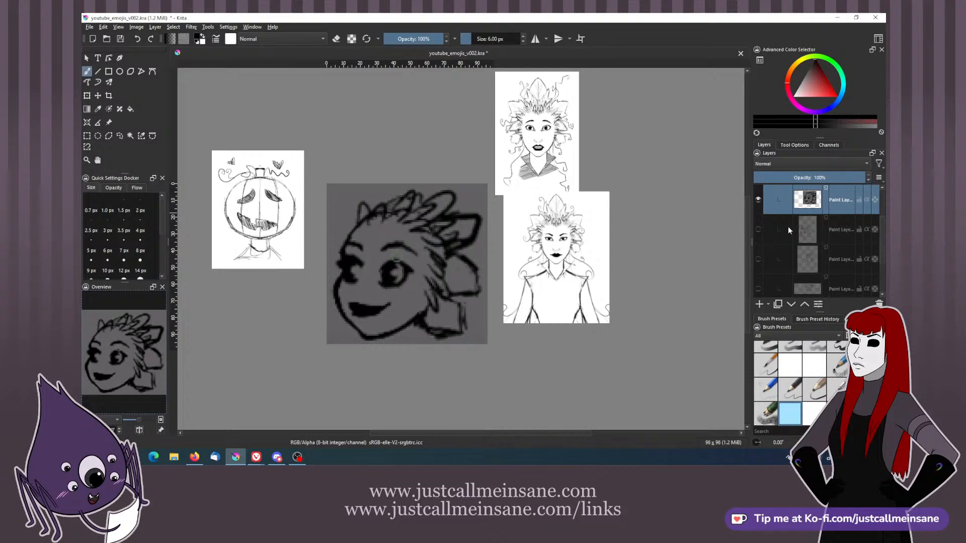
left_click(759, 304)
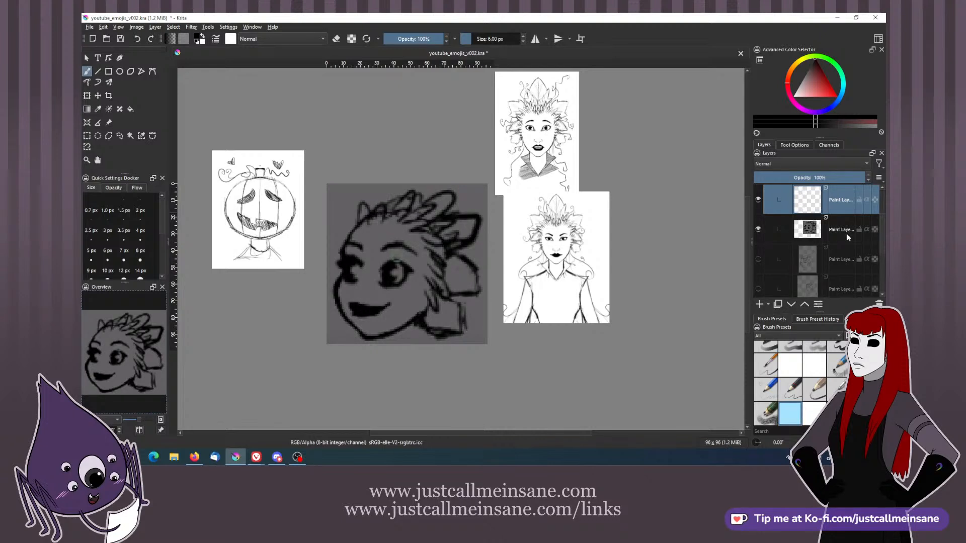
scroll(824, 266, "down", 1)
scroll(881, 240, "down", 3)
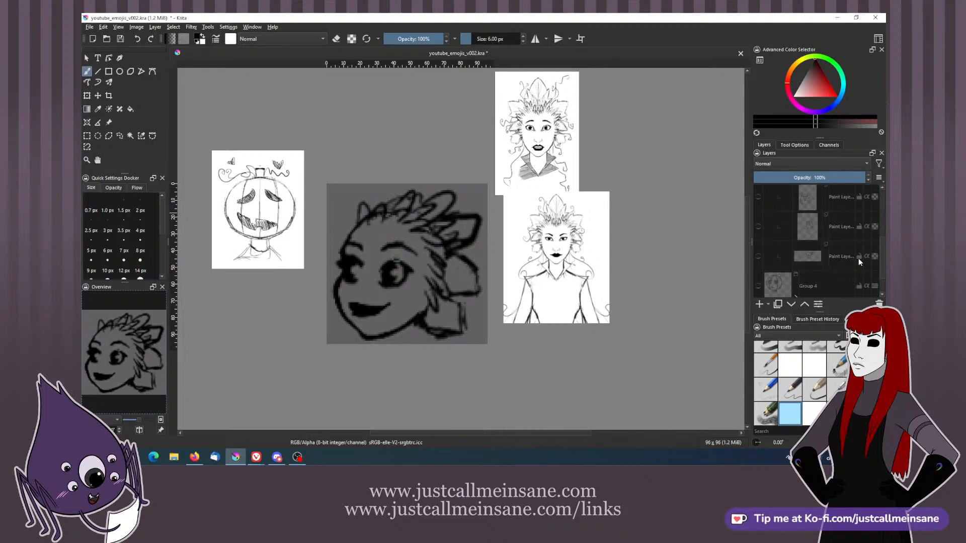
left_click(778, 267)
left_click(758, 259)
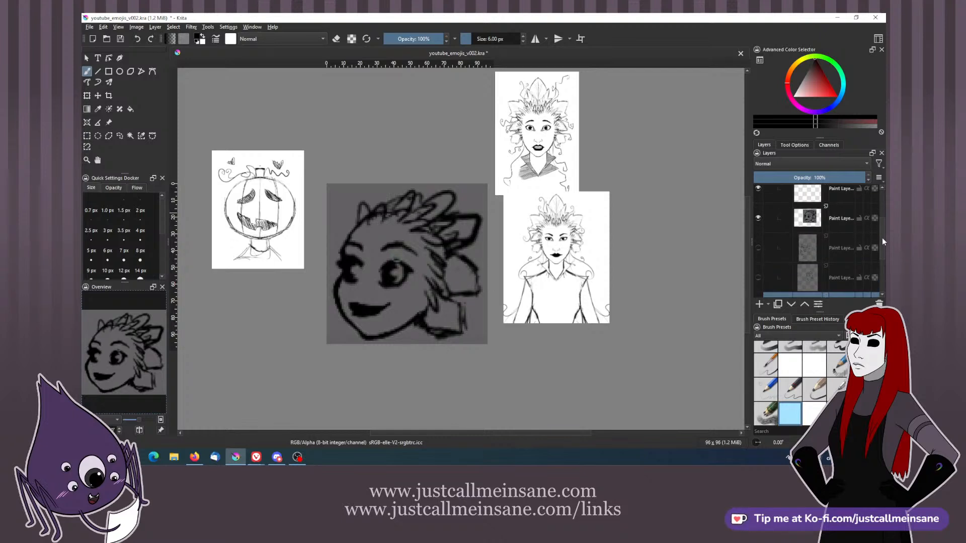
scroll(882, 237, "up", 3)
left_click(843, 235)
left_click(799, 218)
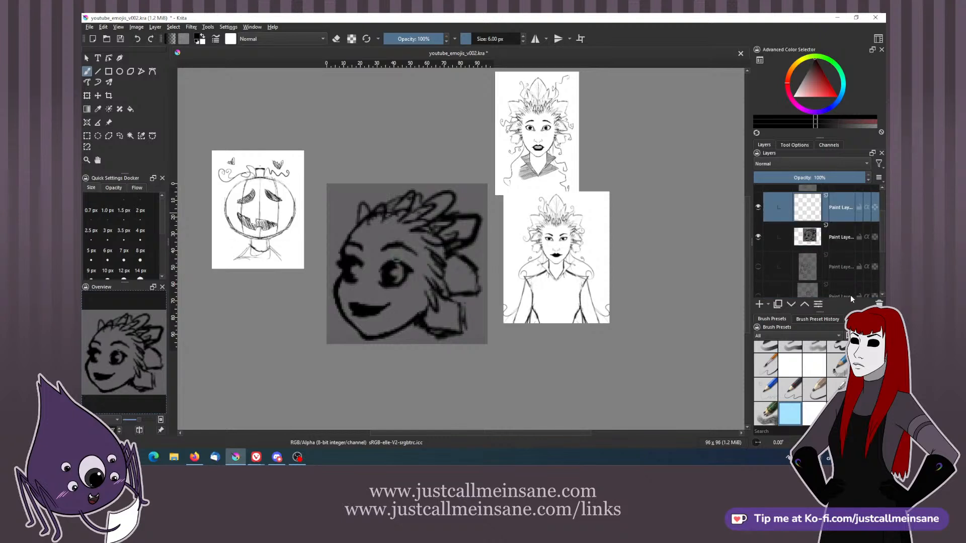
left_click(879, 304)
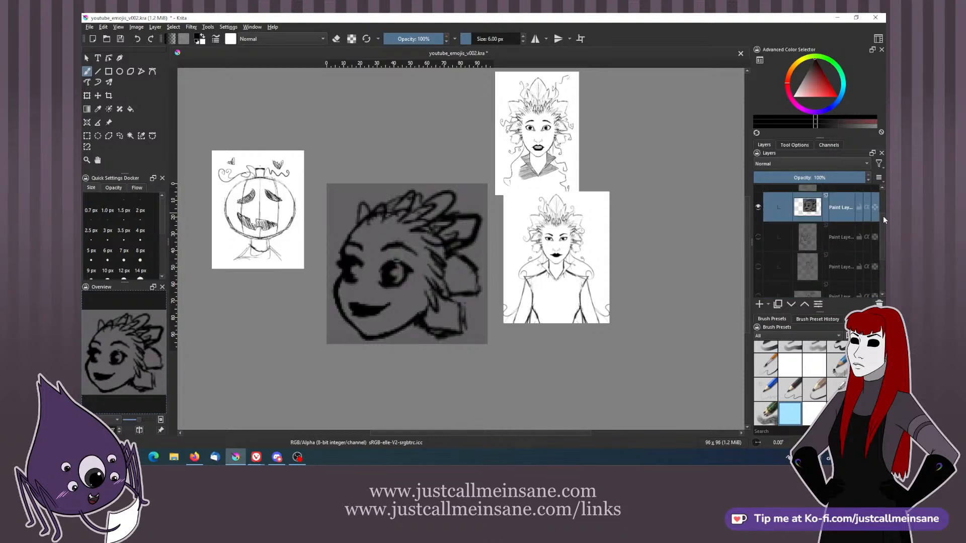
- Move the pasted face layer directly beneath the original smiling-face layer and show that original layer
left_click(804, 304)
left_click(791, 304)
left_click(791, 305)
left_click(791, 305)
left_click(791, 305)
left_click_drag(881, 241, 879, 250)
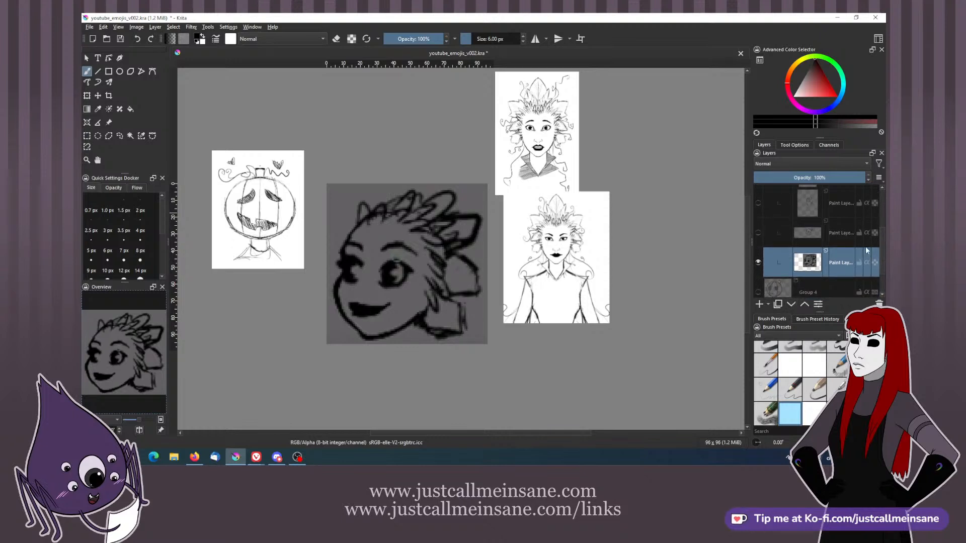
left_click(758, 233)
- Fade the pasted face to 23% opacity and erase the jaw, nose and mouth lines from the original sketch
left_click(777, 177)
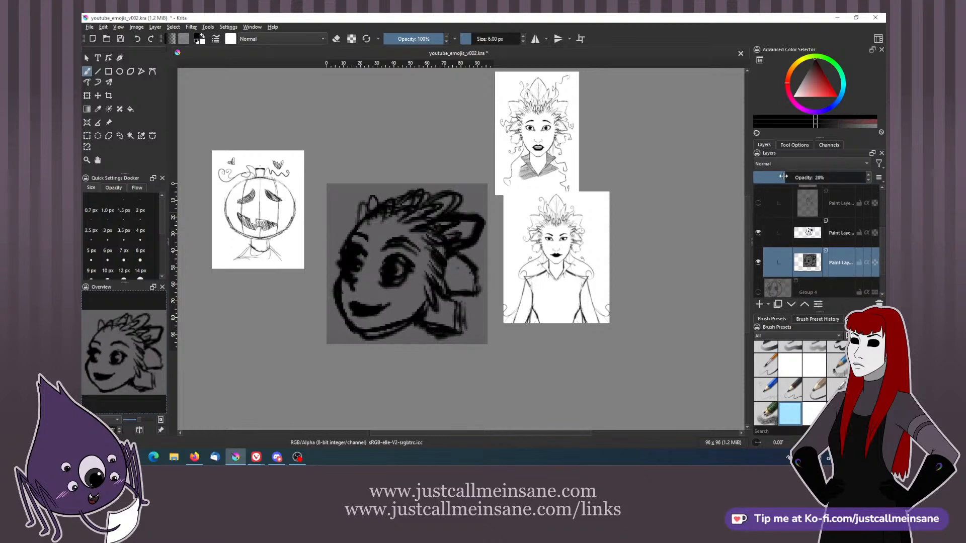
left_click(810, 240)
key("e")
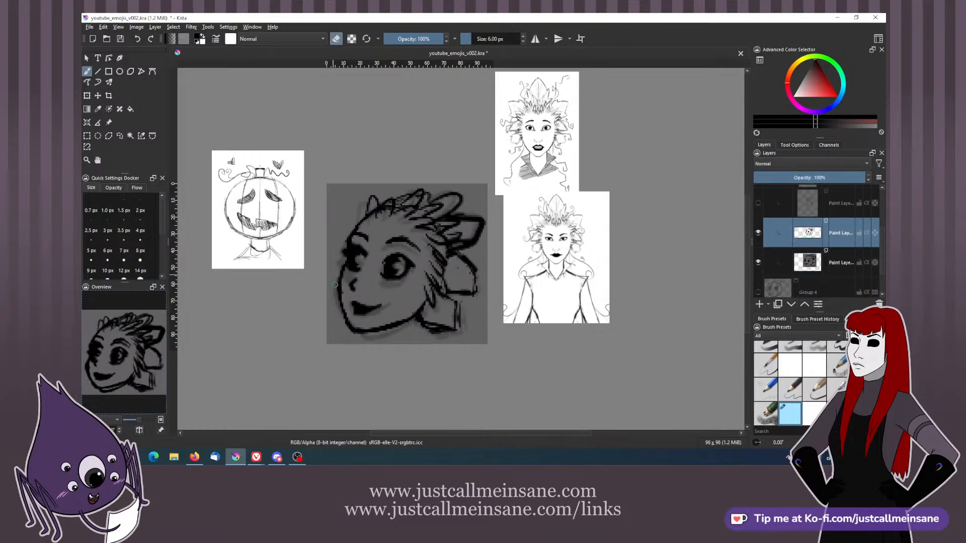
mouse_move(338, 272)
left_mouse_down()
mouse_move(353, 299)
mouse_move(355, 285)
mouse_move(357, 317)
mouse_move(368, 307)
mouse_move(396, 316)
left_mouse_up()
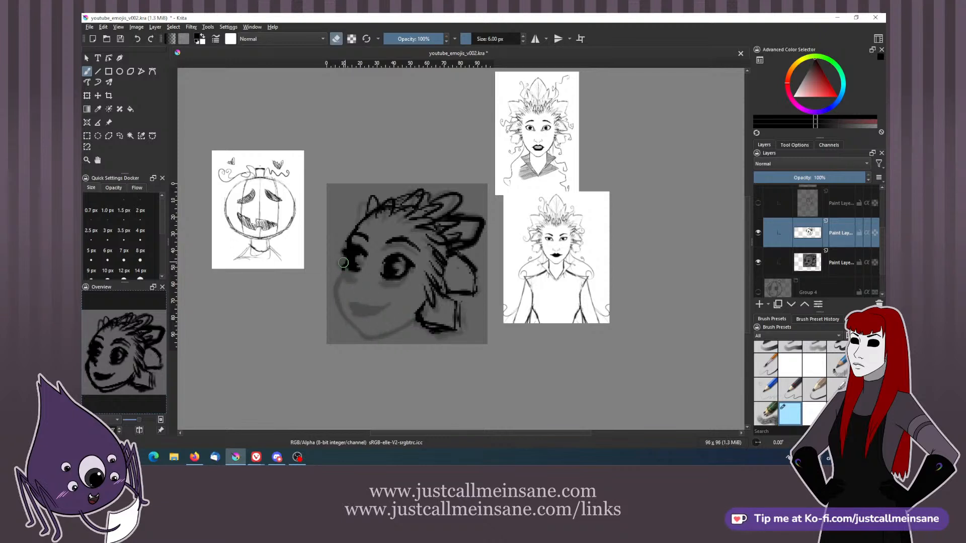
key("e")
- Shift the remaining eyes and hair of the sketch slightly towards the face side of the pasted reference
key("ctrl+t")
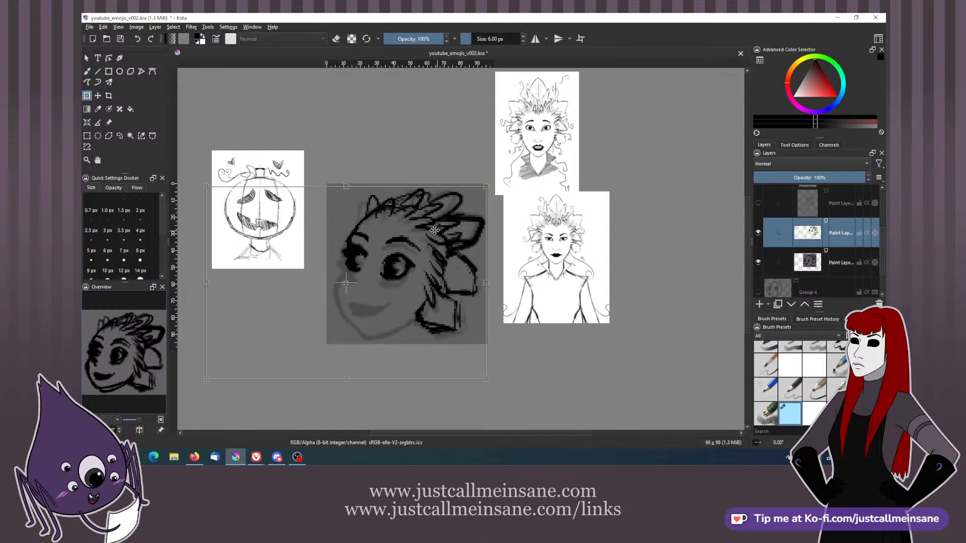
left_click_drag(427, 268, 423, 271)
key("b")
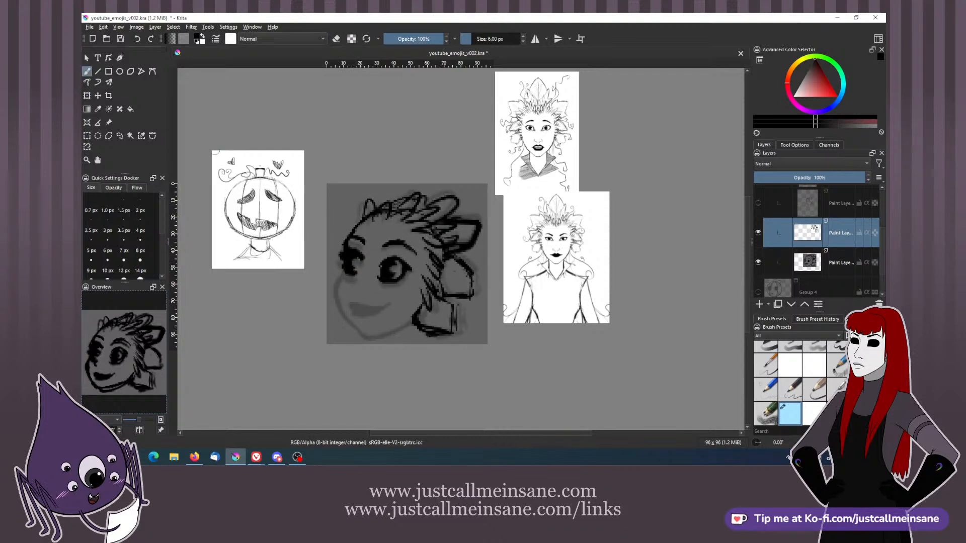
- Crop only the sketch layer to the 96 × 96 px canvas bounds
left_click(109, 96)
left_click(434, 230)
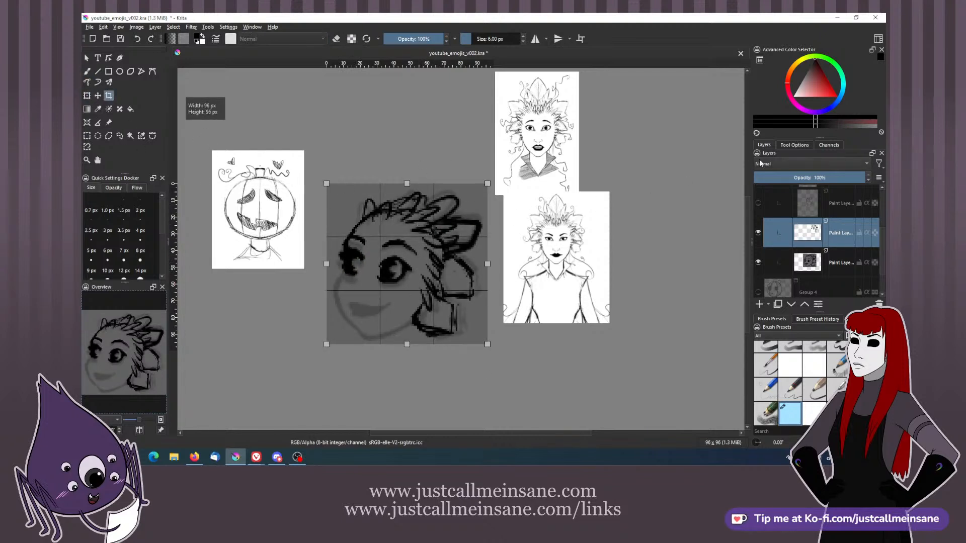
left_click(794, 145)
left_click(850, 224)
left_click(845, 234)
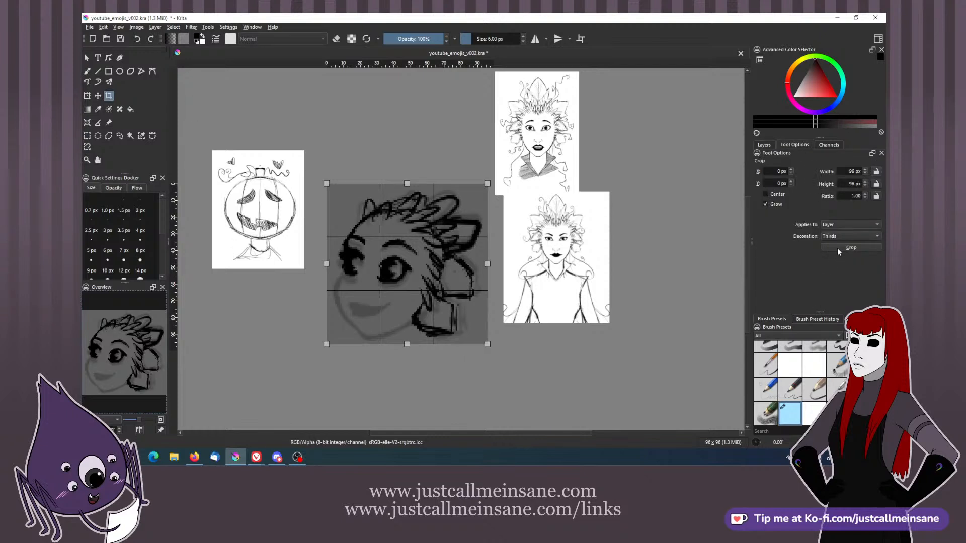
key("b")
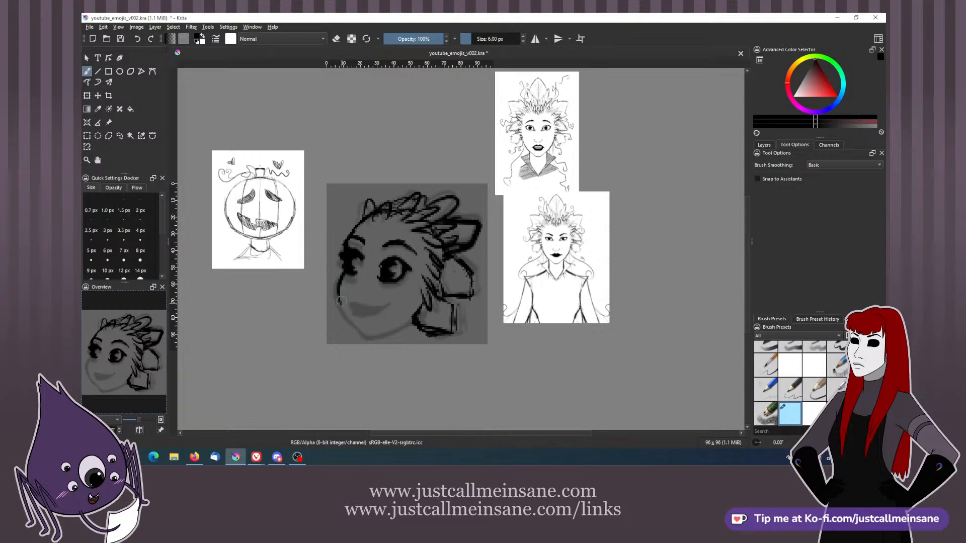
mouse_move(339, 284)
left_mouse_down()
mouse_move(338, 305)
mouse_move(463, 277)
left_mouse_up()
key("ctrl+t")
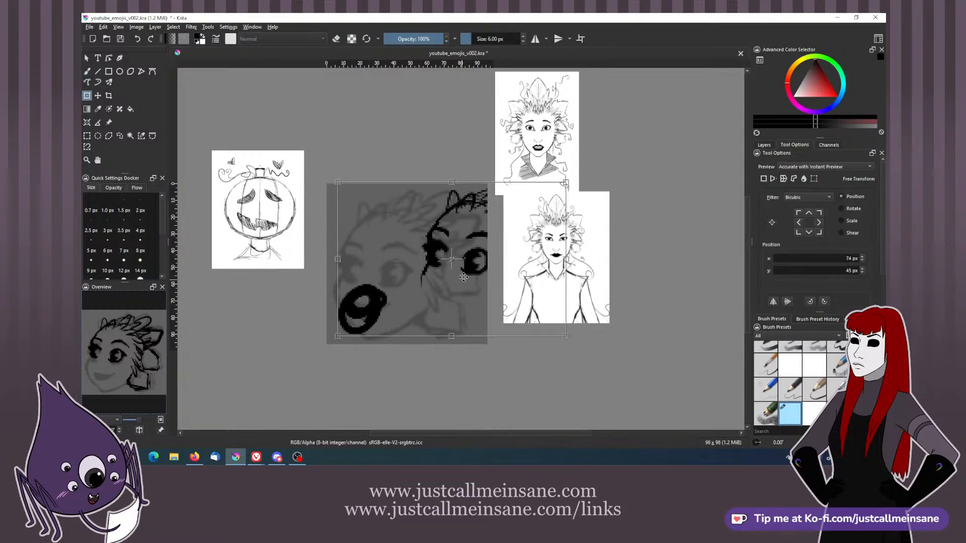
key("Escape")
key("b")
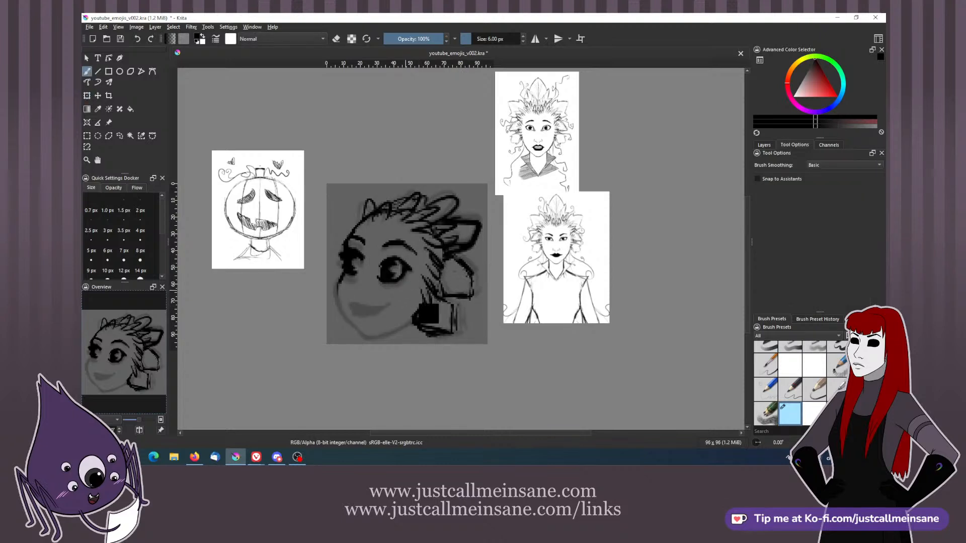
- Trace the cheek, chin and jaw outline over the faded reference and clean up the line at the chin
key("e")
key("e")
left_click_drag(337, 290, 338, 302)
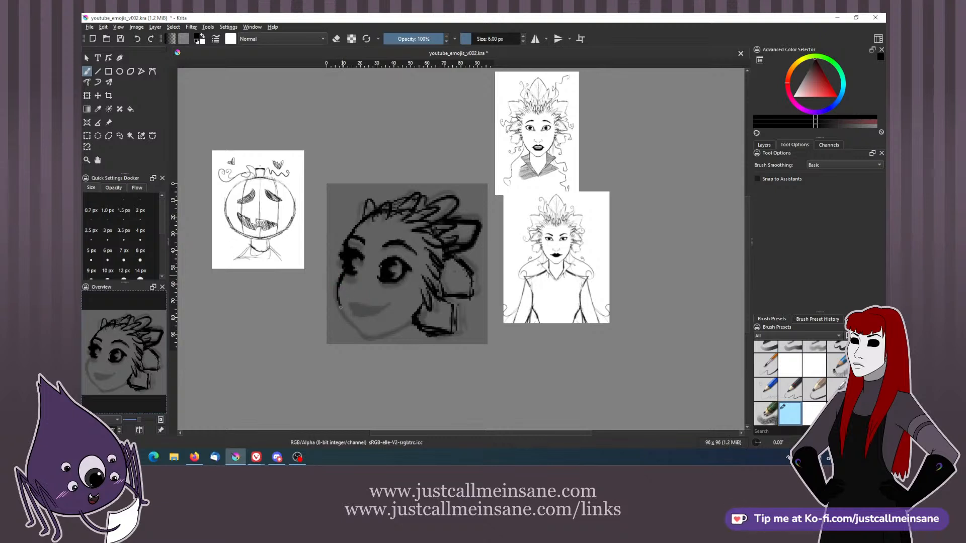
key("e")
key("e")
mouse_move(341, 308)
left_mouse_down()
mouse_move(339, 281)
mouse_move(340, 307)
mouse_move(339, 282)
mouse_move(347, 320)
mouse_move(338, 299)
mouse_move(363, 334)
mouse_move(420, 309)
left_mouse_up()
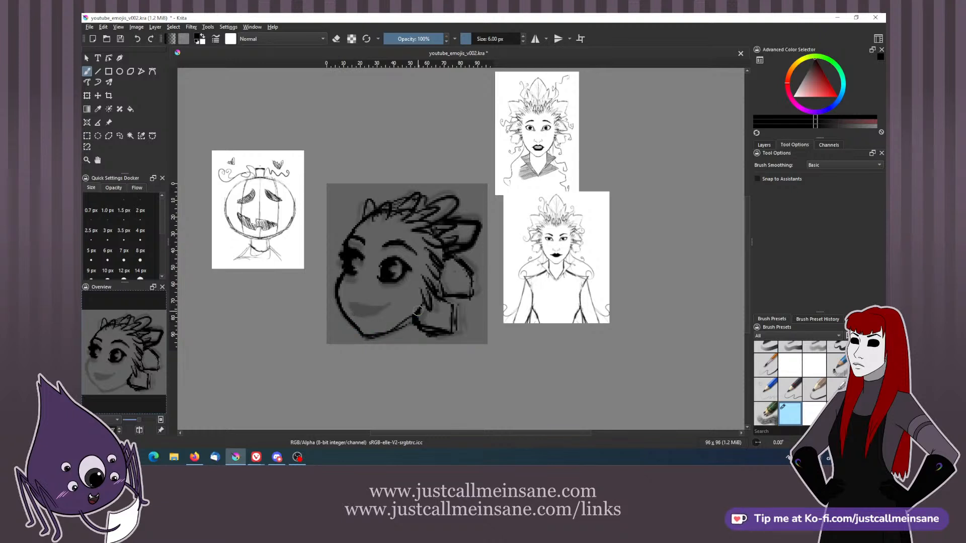
key("e")
key("e")
key("e")
left_click_drag(359, 334, 366, 339)
- Draw the filled, open smiling mouth over the faded reference
key("e")
key("e")
key("e")
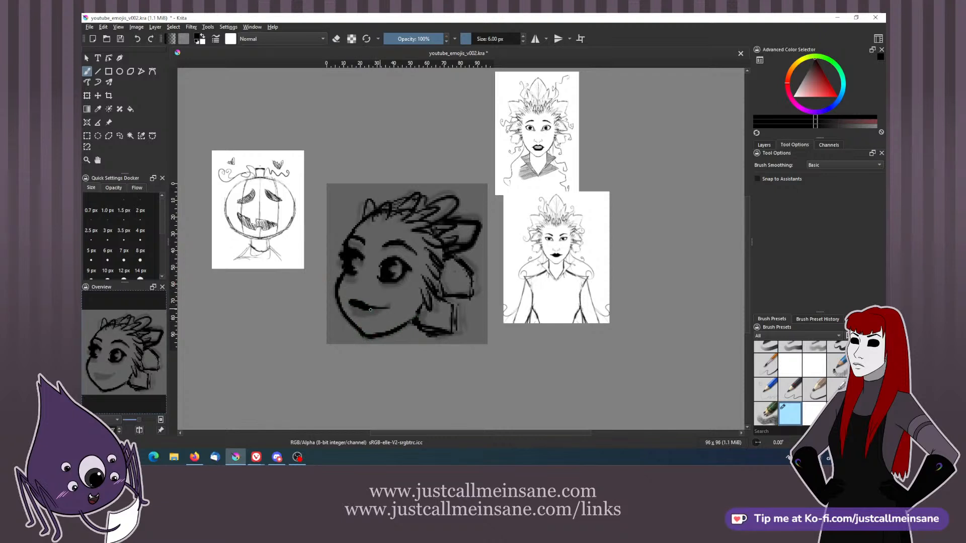
mouse_move(370, 310)
left_mouse_down()
mouse_move(357, 308)
mouse_move(383, 309)
left_mouse_up()
key("e")
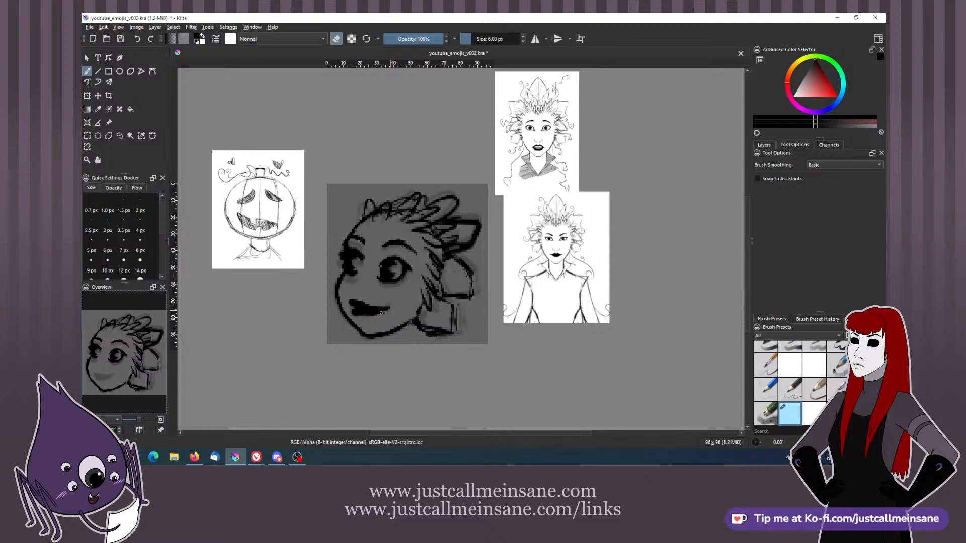
- Replace the far eye and eyebrow with a clean forehead and cheek outline, and save the file
key("e")
key("e")
key("e")
key("e")
mouse_move(356, 240)
left_mouse_down()
mouse_move(352, 273)
mouse_move(341, 264)
left_mouse_up()
key("e")
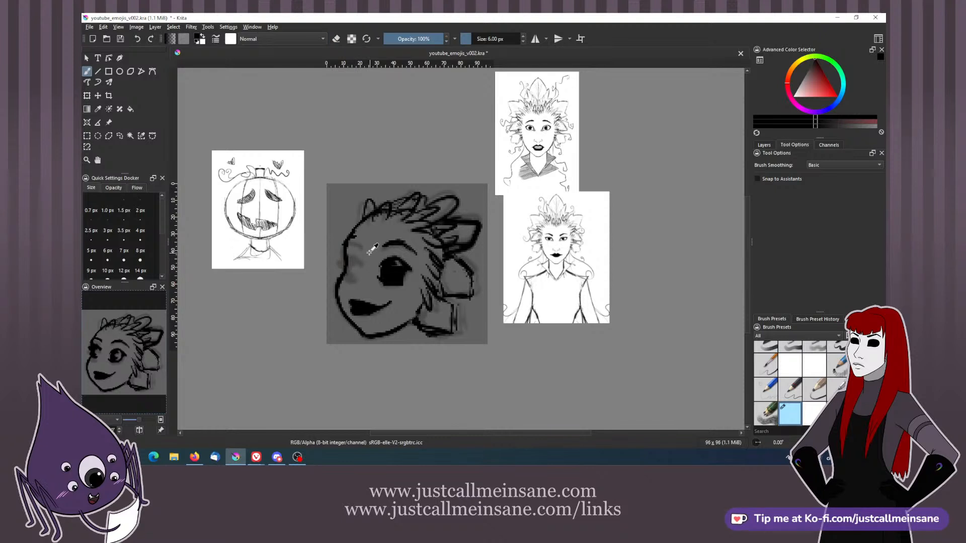
key("ctrl+s")
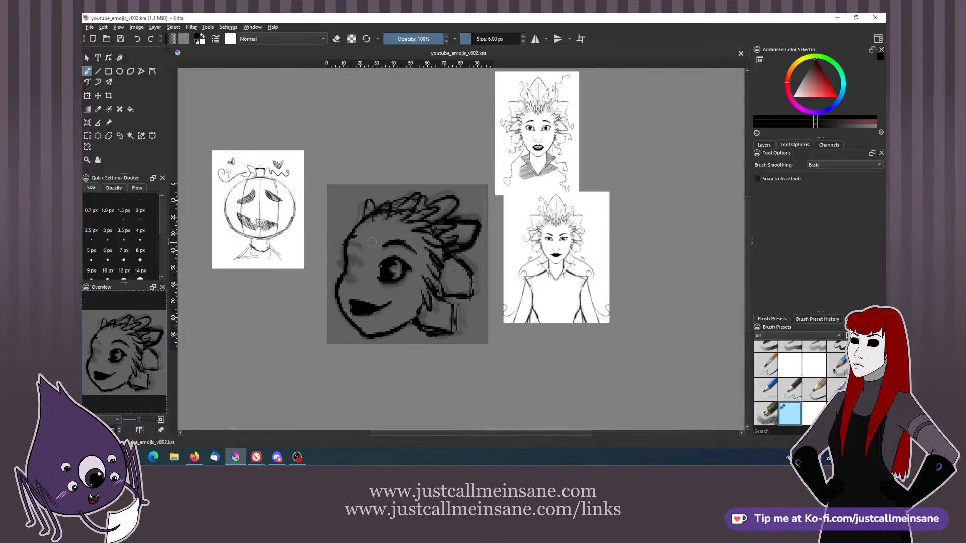
- Redraw the far eye and eyebrow over the faded reference and touch up the lines around both eyes
mouse_move(347, 245)
left_mouse_down()
mouse_move(358, 244)
mouse_move(354, 277)
mouse_move(352, 266)
left_mouse_up()
key("ctrl+z")
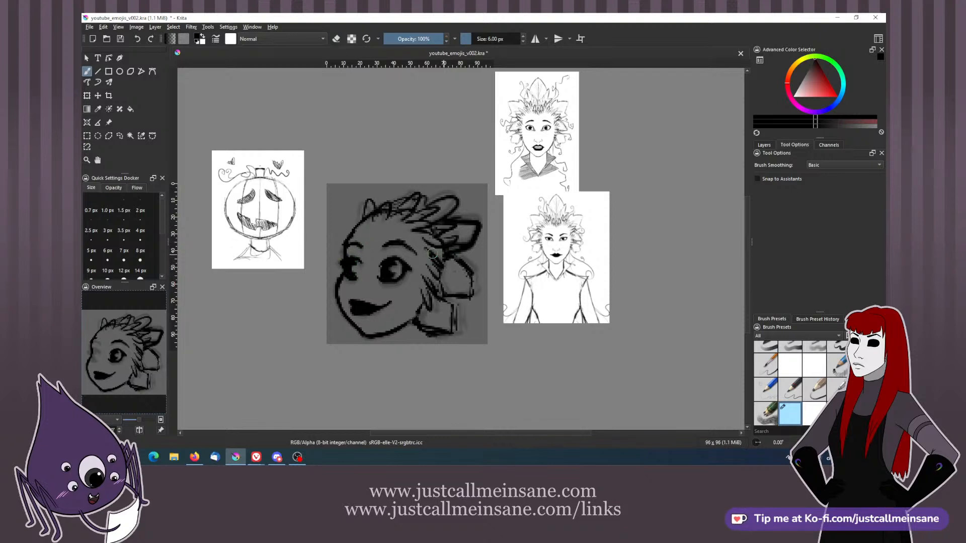
left_click_drag(384, 245, 387, 237)
key("e")
mouse_move(355, 266)
left_mouse_down()
mouse_move(358, 252)
mouse_move(384, 260)
left_mouse_up()
key("e")
key("e")
key("e")
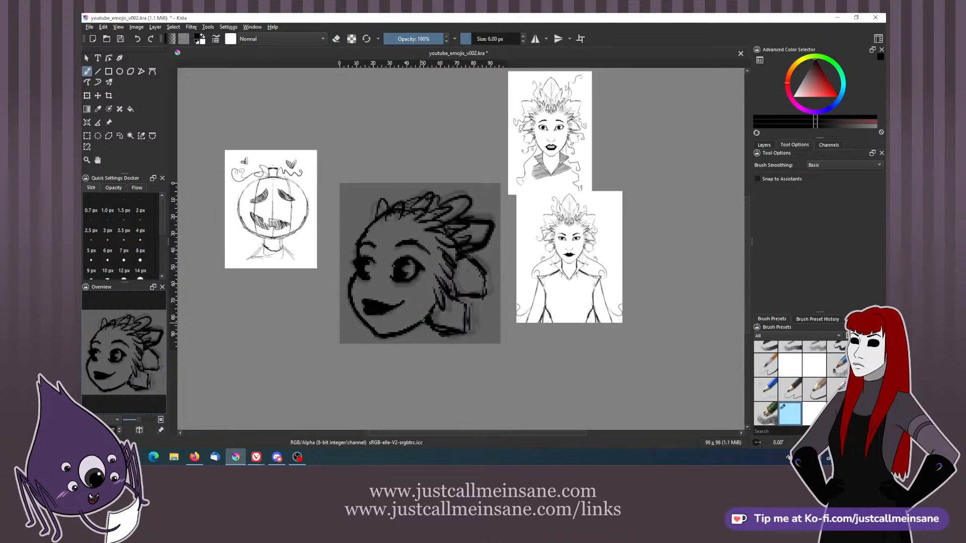
- Refine the edges of the smiling mouth and clean up the area beside the near eye
left_click_drag(371, 314, 375, 315)
key("e")
key("e")
left_click_drag(427, 262, 427, 267)
key("e")
mouse_move(377, 321)
left_mouse_down()
mouse_move(371, 314)
mouse_move(400, 309)
left_mouse_up()
key("e")
- Compare the redrawn smiling face with the faded reference by toggling the sketch's visibility, and delete the reference layer
left_click(764, 145)
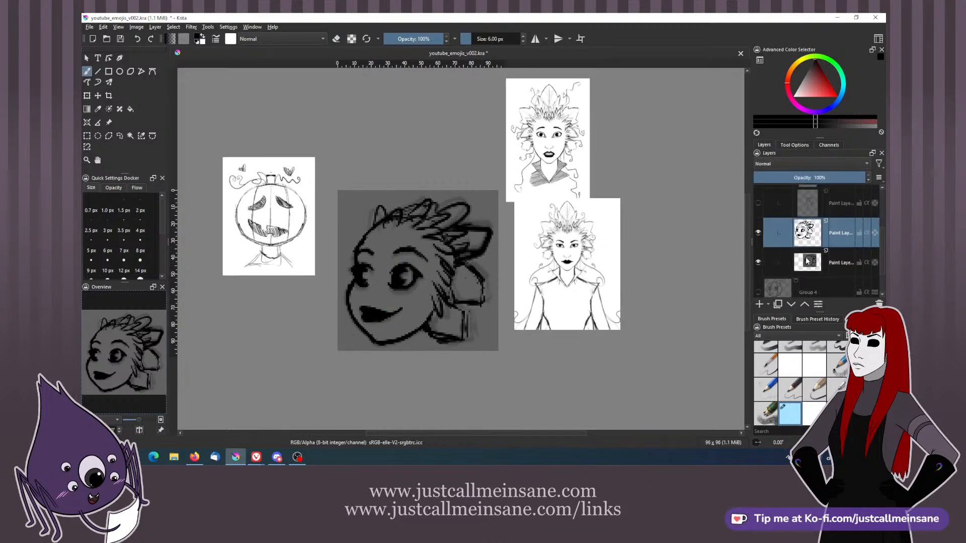
left_click(785, 261)
left_click(764, 235)
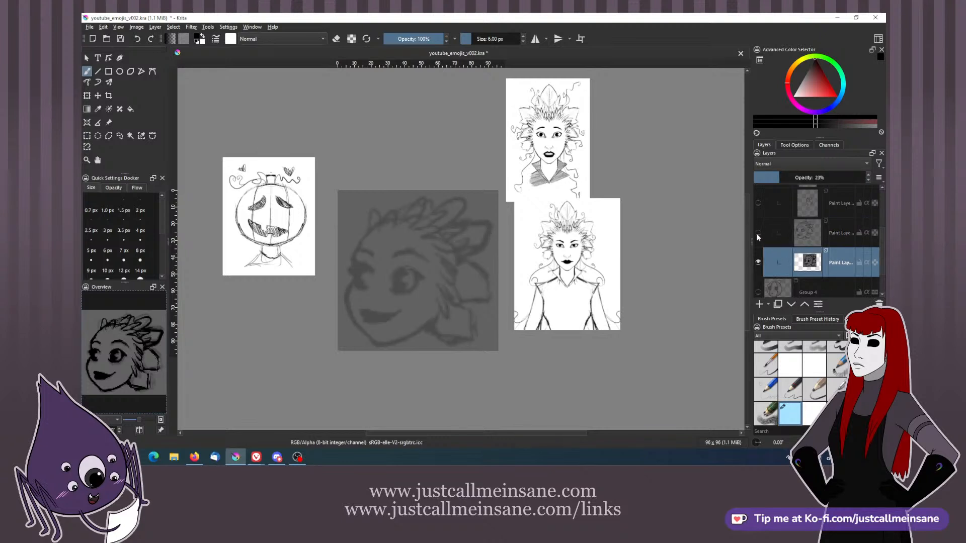
left_click(758, 234)
left_click(757, 234)
left_click(757, 233)
left_click(757, 234)
left_click(757, 234)
left_click(757, 234)
left_click(756, 235)
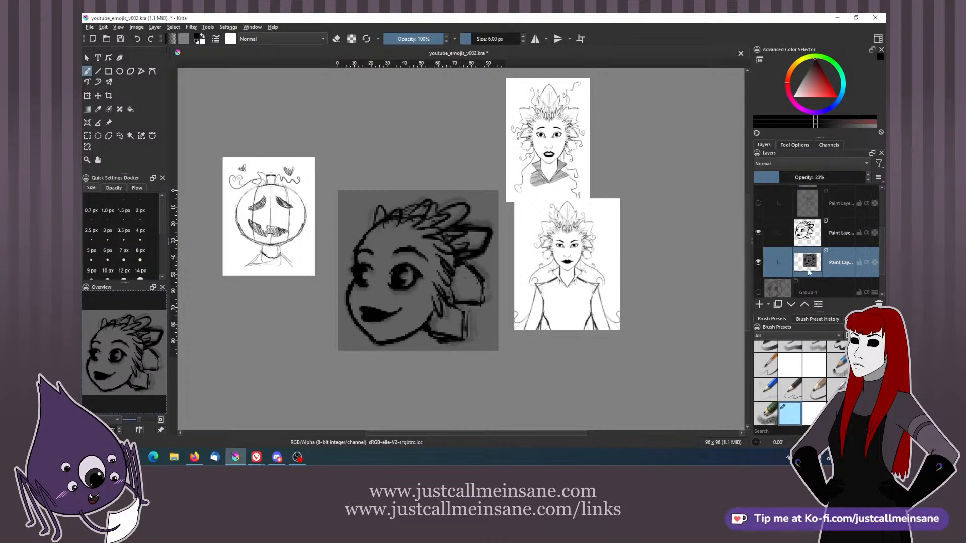
key("shift+Delete")
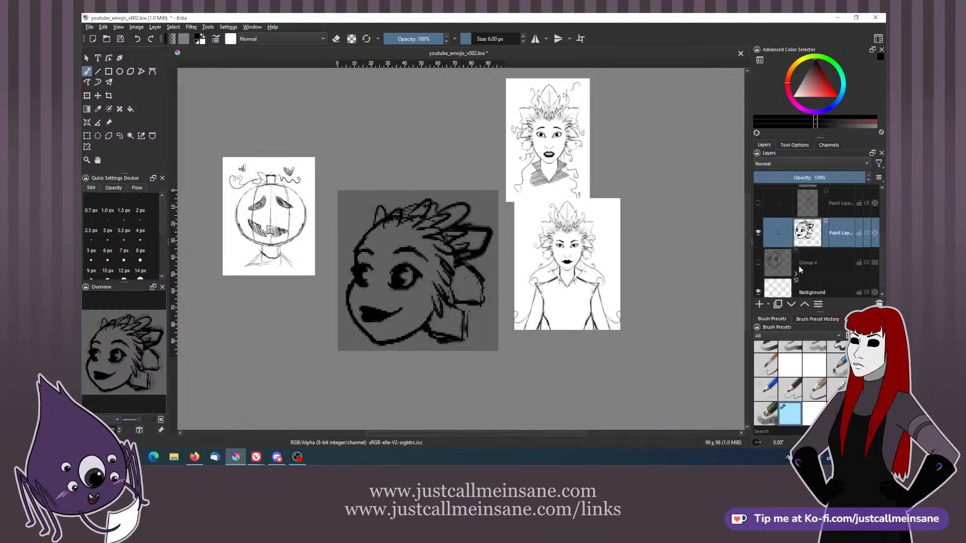
- Hide the smiling face layer and save the file
left_click(759, 233)
double_click(840, 233)
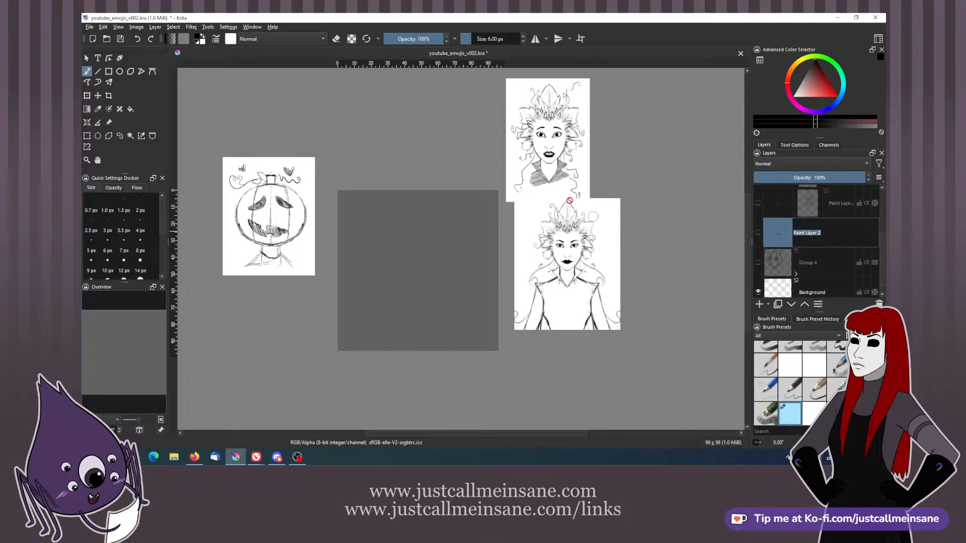
left_click(810, 217)
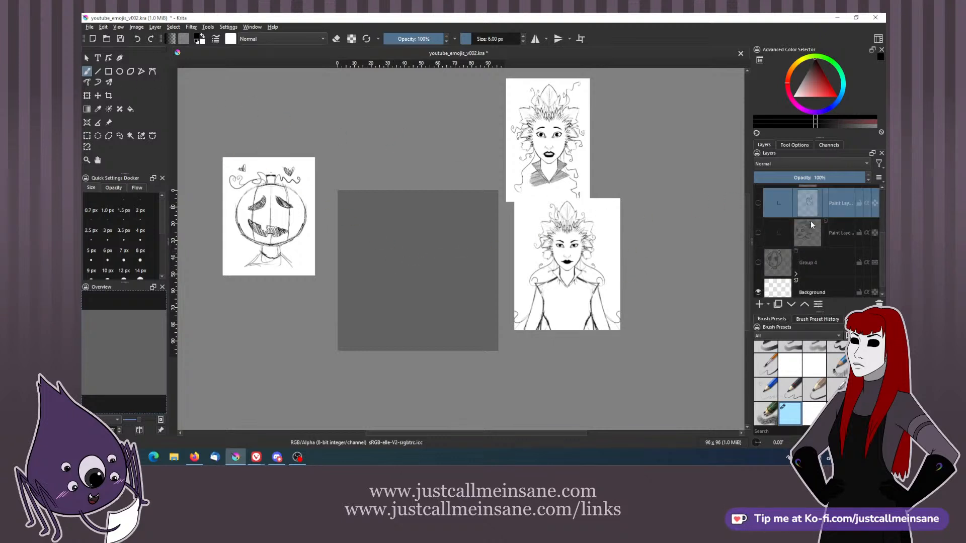
scroll(879, 243, "up", 1)
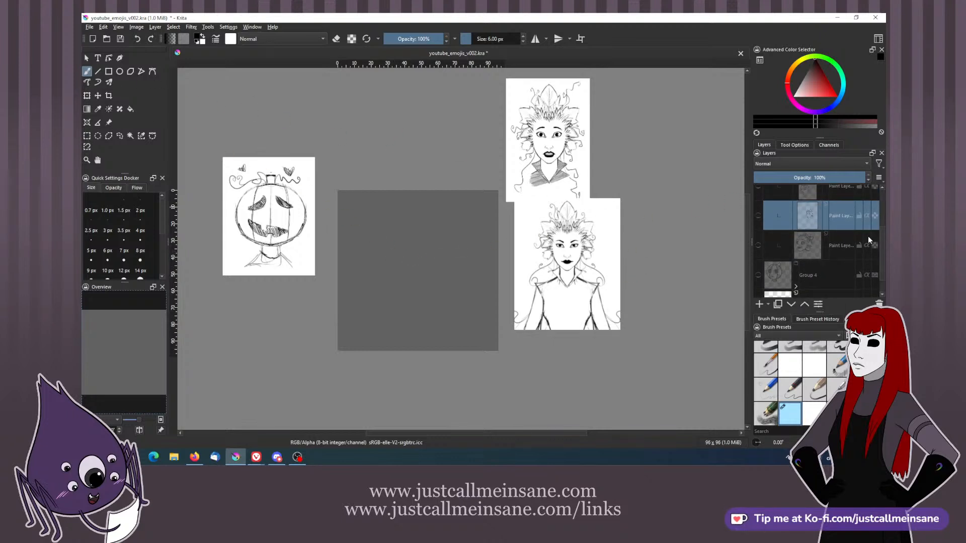
key("ctrl+s")
left_click_drag(882, 268, 885, 222)
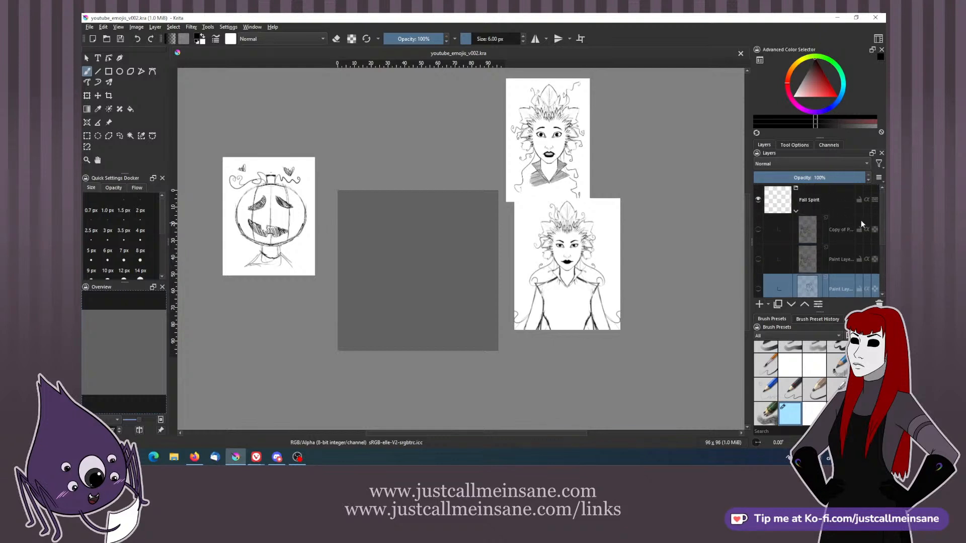
- Check the installed Krita version in the program's about information
mouse_move(853, 222)
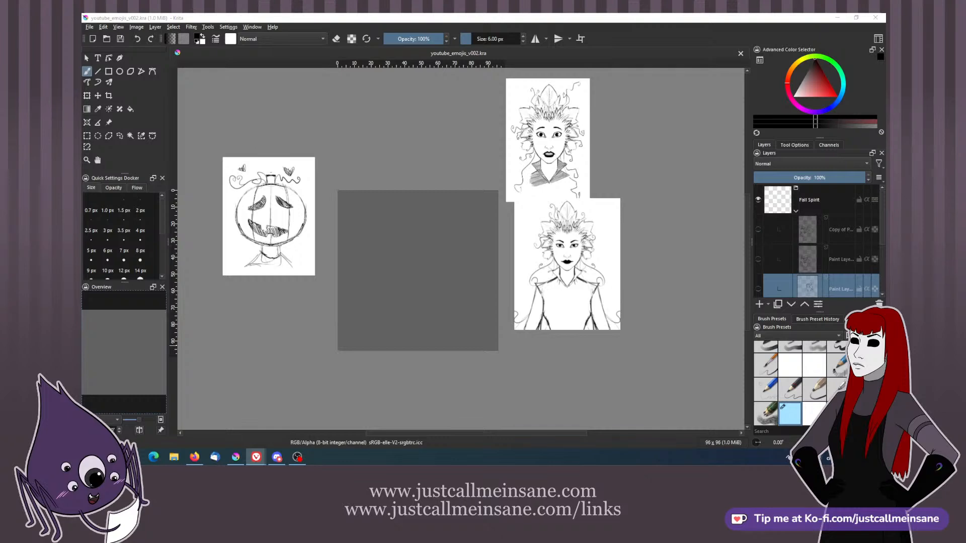
left_click(273, 27)
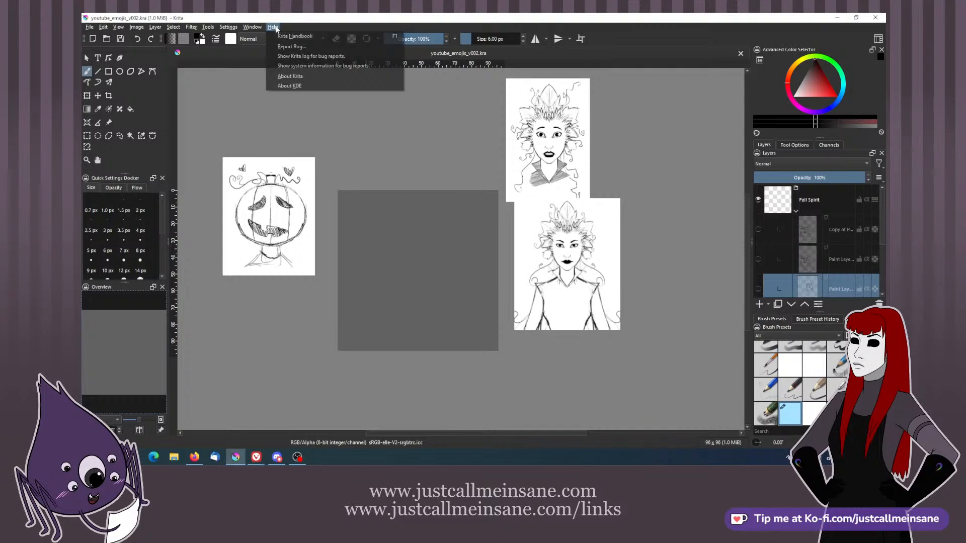
left_click(285, 79)
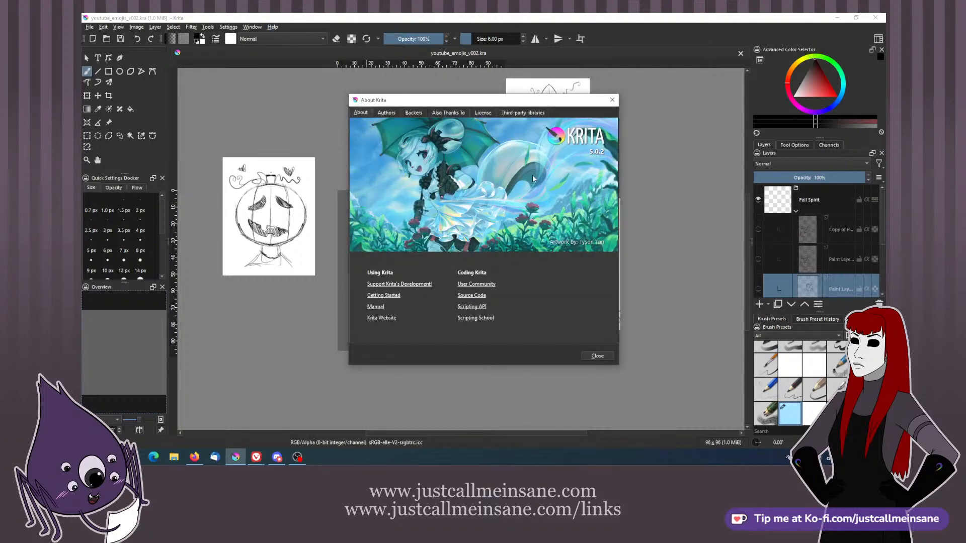
left_click(597, 356)
key("alt+Tab")
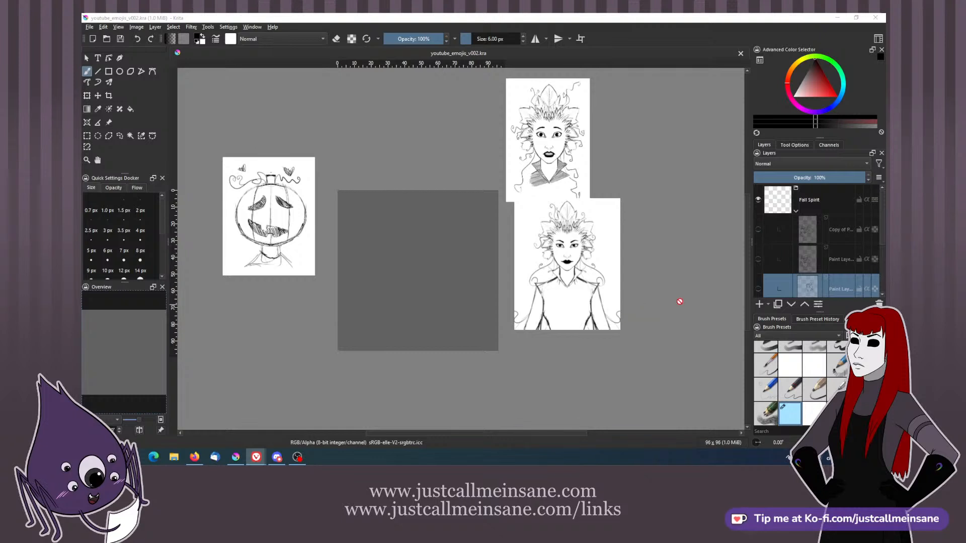
- Examine the other Fall Spirit face sketches by toggling the visibility of their layers one at a time
left_click(758, 229)
left_click(758, 231)
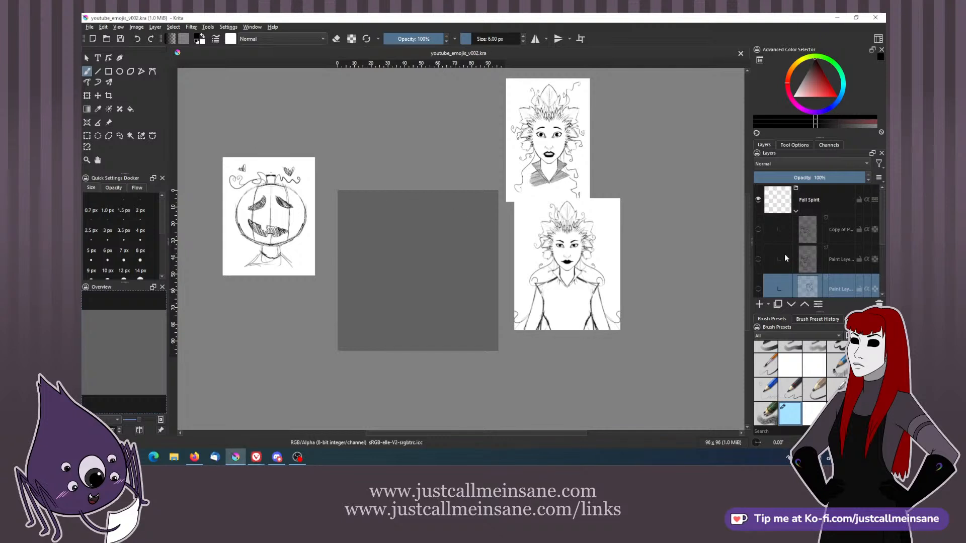
left_click(758, 265)
left_click(759, 264)
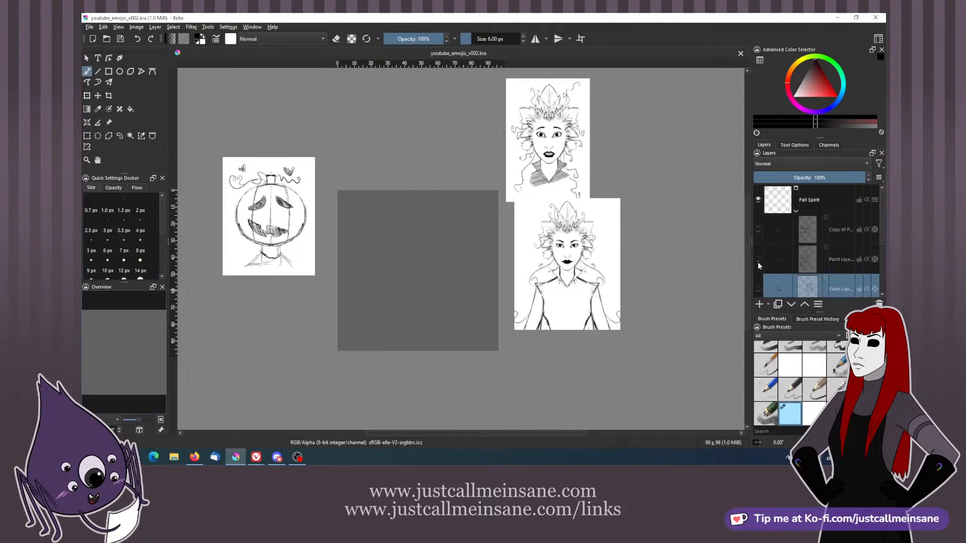
left_click(759, 290)
scroll(880, 216, "down", 2)
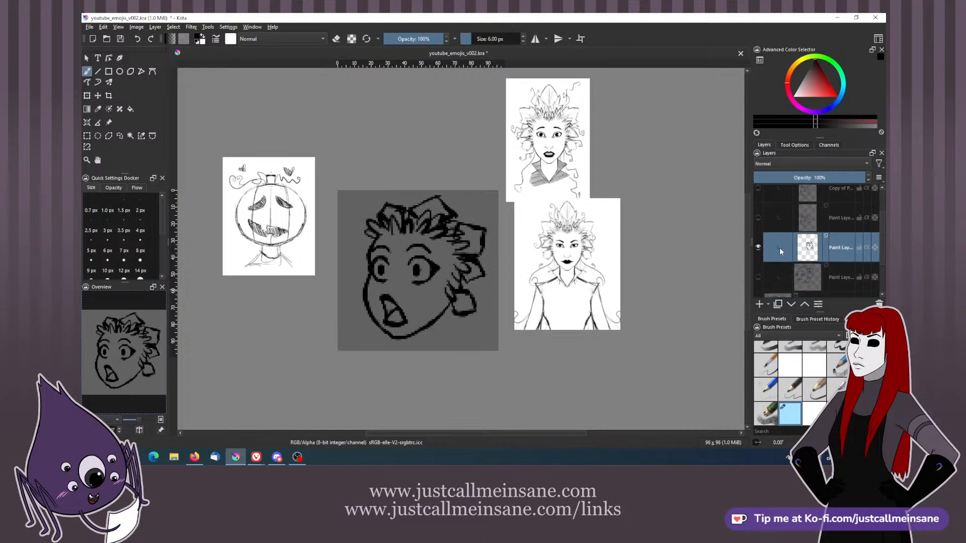
left_click(759, 248)
left_click(758, 277)
left_click(760, 279)
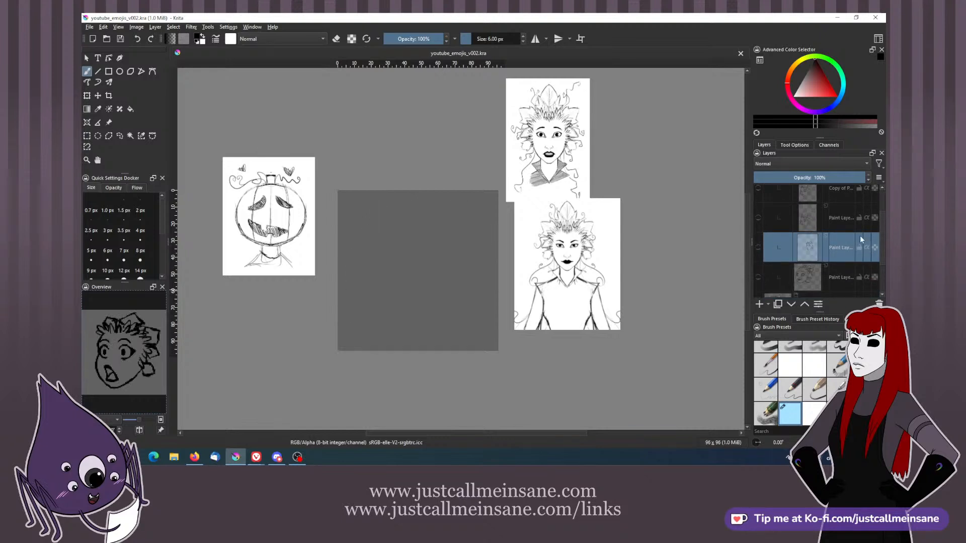
scroll(880, 237, "up", 2)
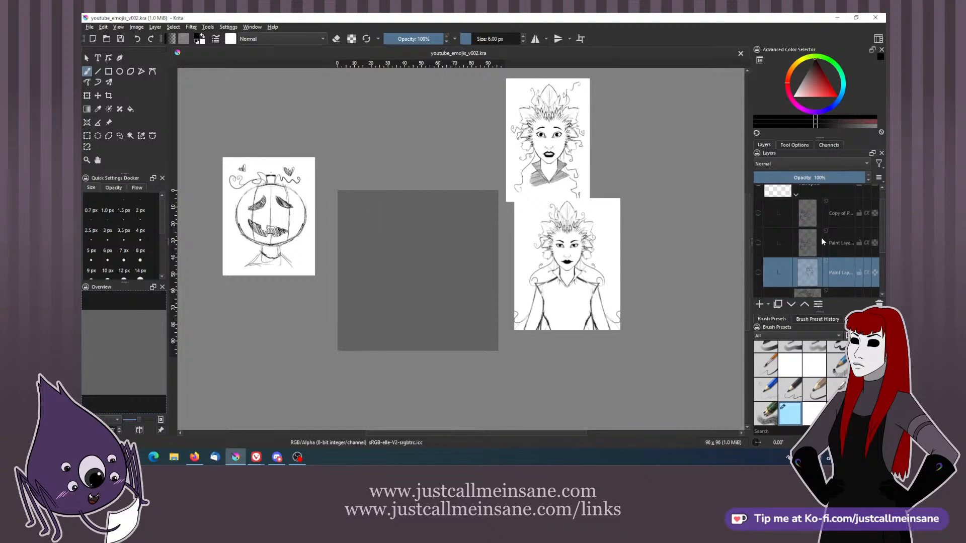
left_click(759, 243)
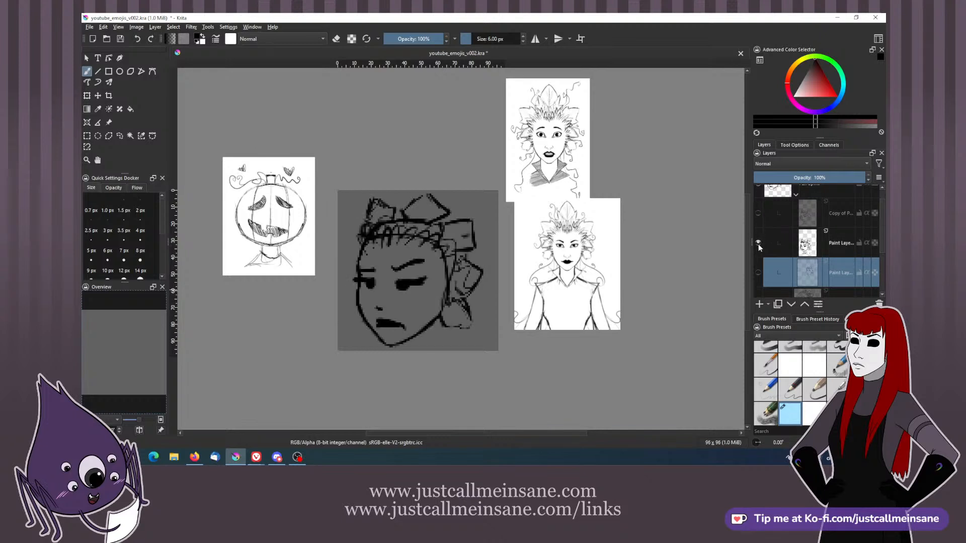
left_click(759, 243)
- Show the copied frowning face, delete its duplicate layer directly below, and save the file
left_click(758, 213)
left_click(837, 243)
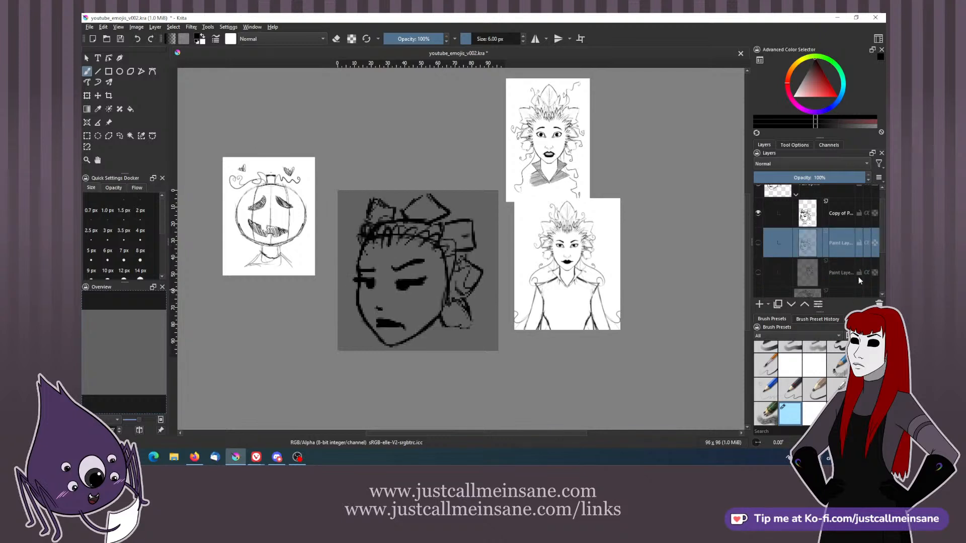
left_click(878, 304)
left_click(878, 304)
key("ctrl+z")
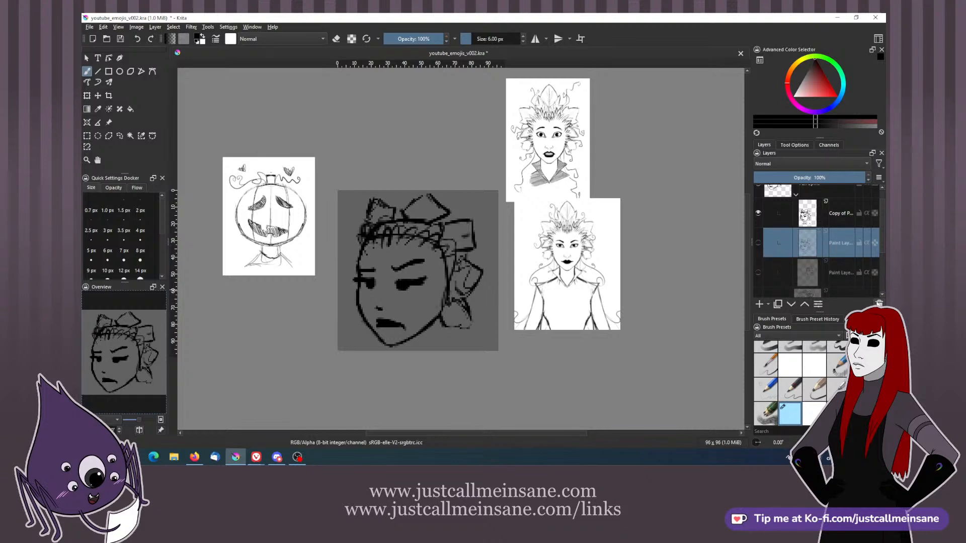
key("ctrl+s")
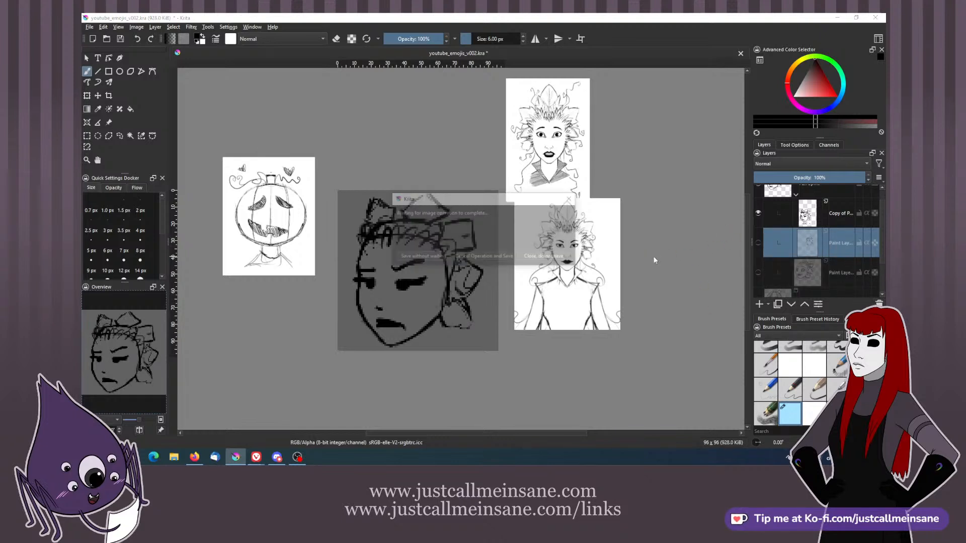
- Check the remaining face layers by toggling their visibility, leaving the copied frowning face shown
left_click(758, 214)
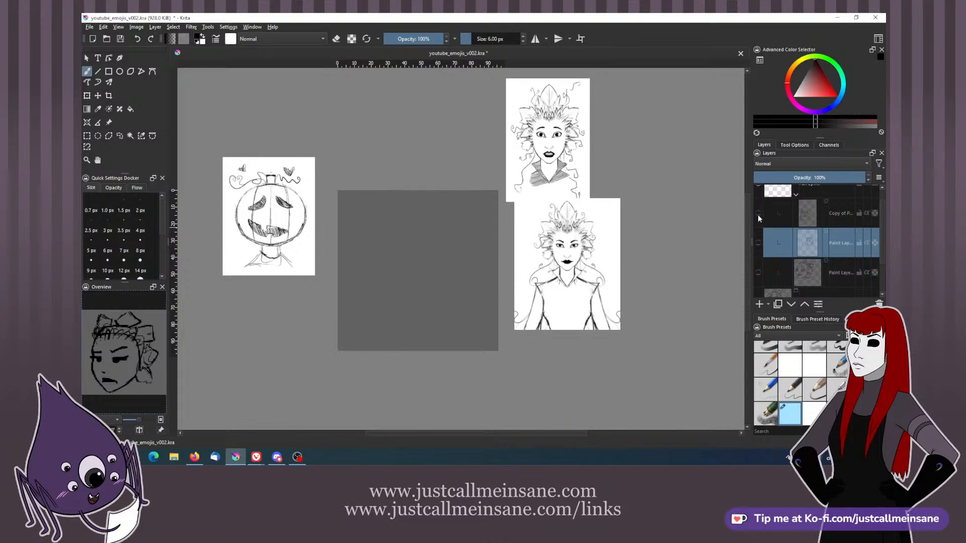
left_click(758, 214)
left_click(758, 213)
left_click(758, 243)
left_click(759, 241)
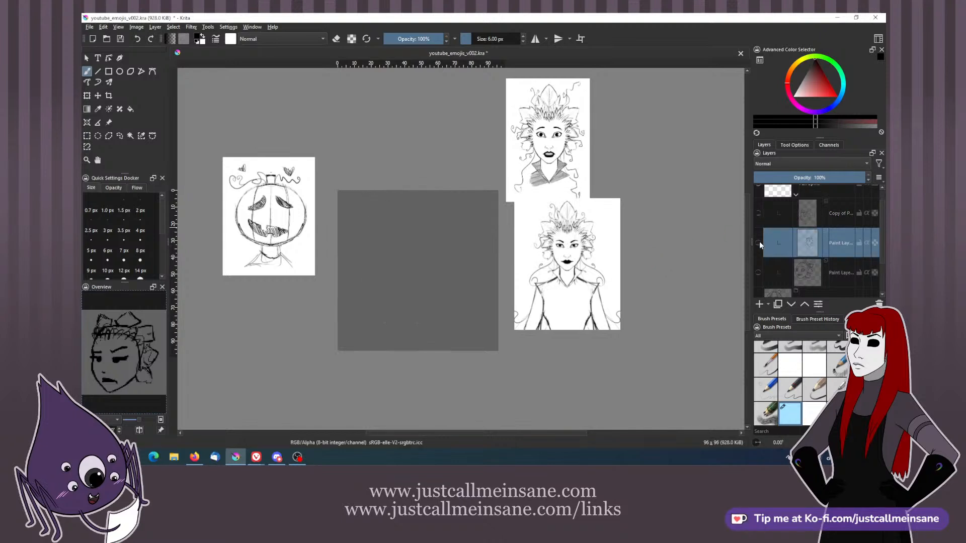
left_click(758, 213)
left_click(758, 214)
left_click(758, 214)
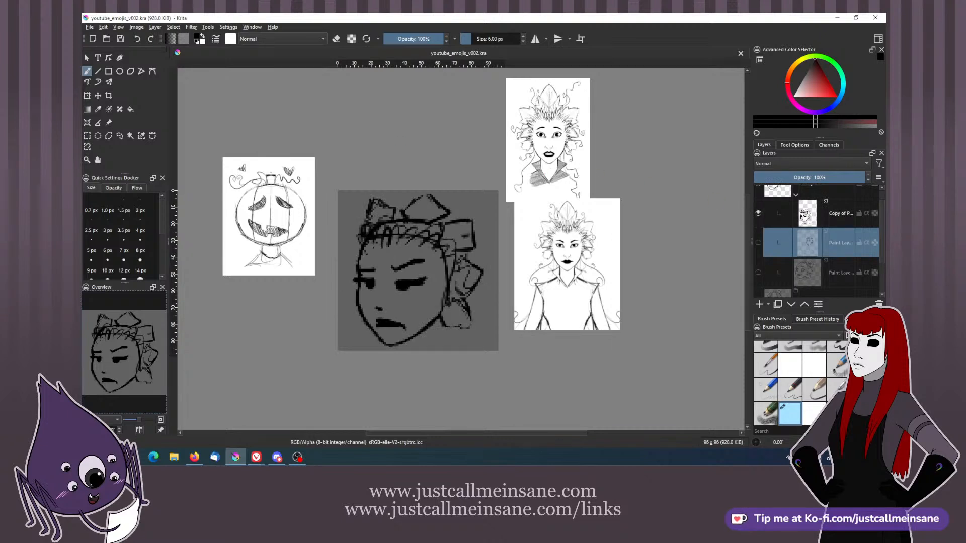
- Paste the captured frowning guide image below the copied face layer and scale it down to the canvas size
key("alt+Tab")
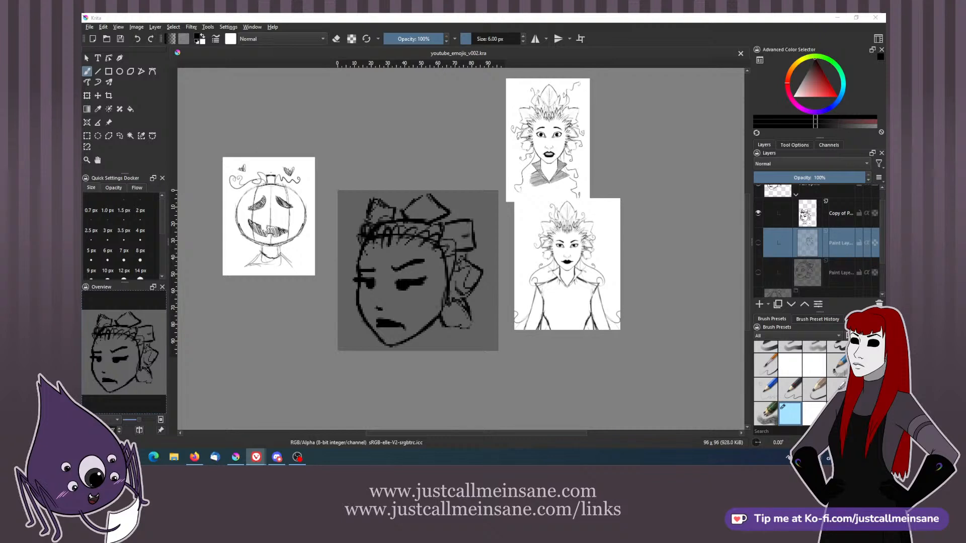
key("alt+Tab")
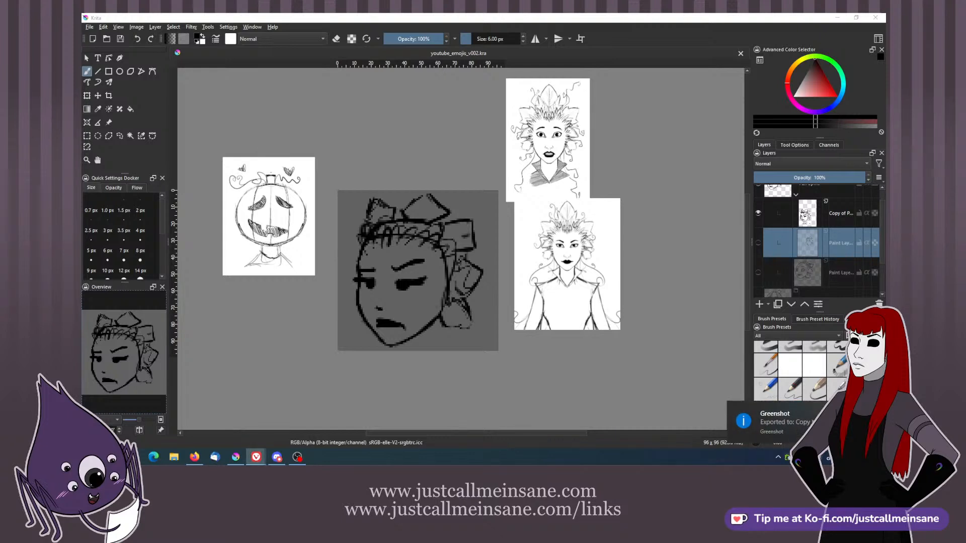
left_click(599, 55)
key("ctrl+v")
key("Return")
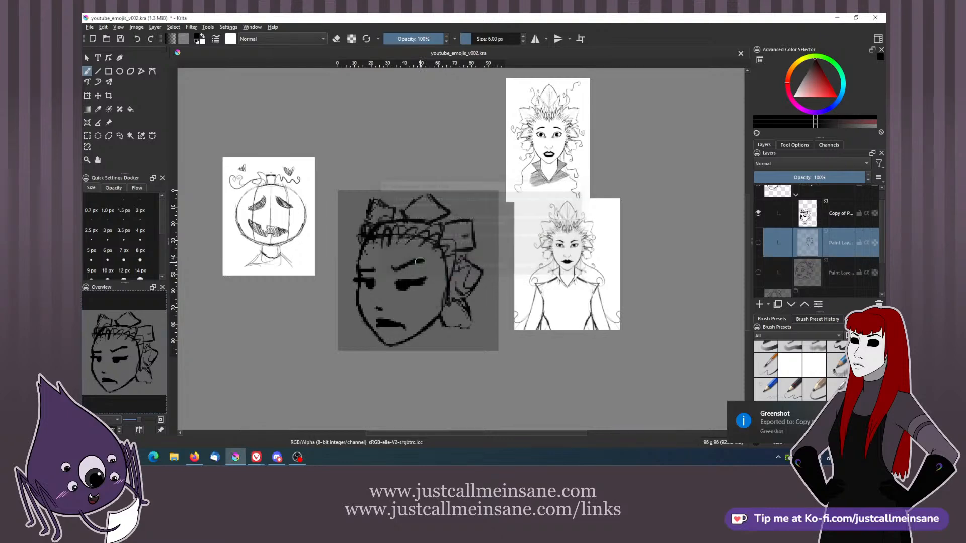
key("ctrl+t")
scroll(459, 252, "down", 2)
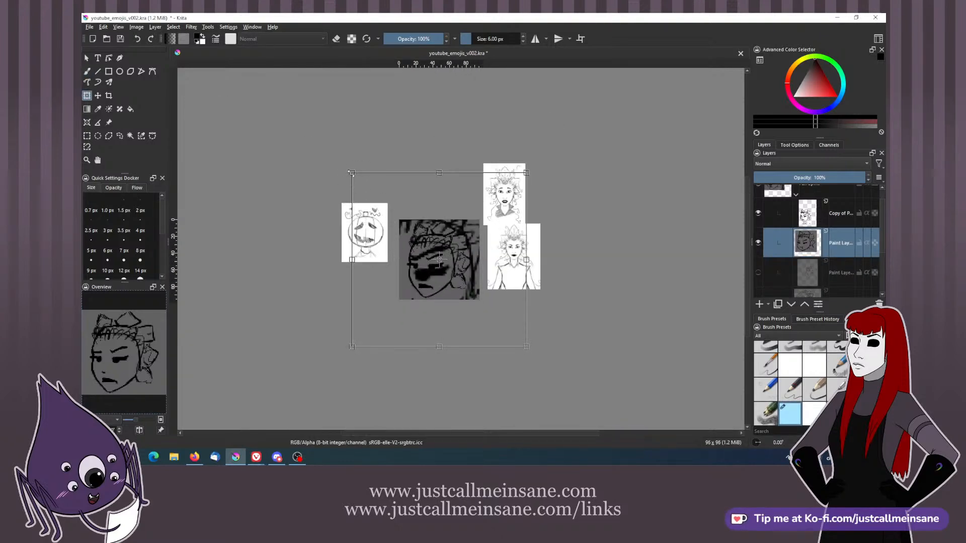
key("Return")
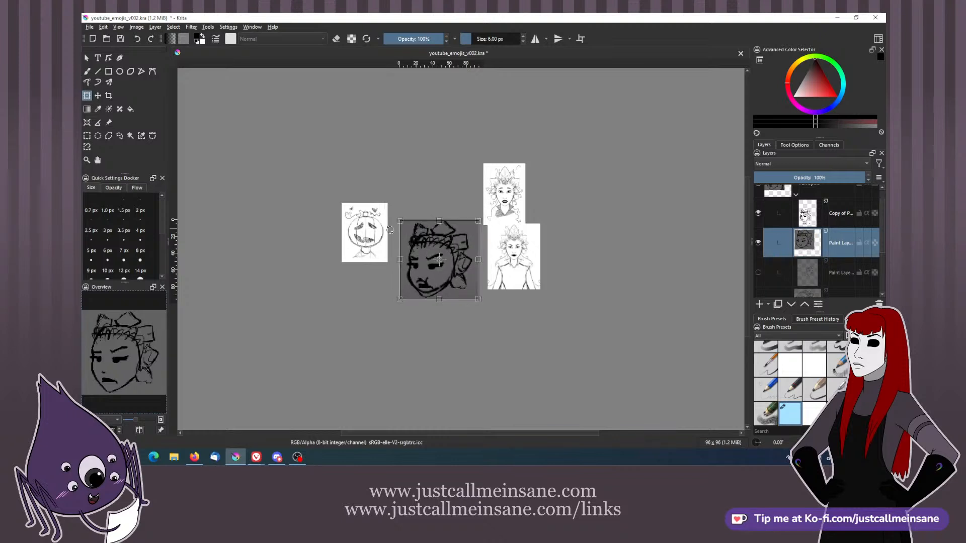
- Align the pasted guide with the canvas, lower its layer opacity to 31%, and save with the copied frowning face layer active
key("plus")
key("plus")
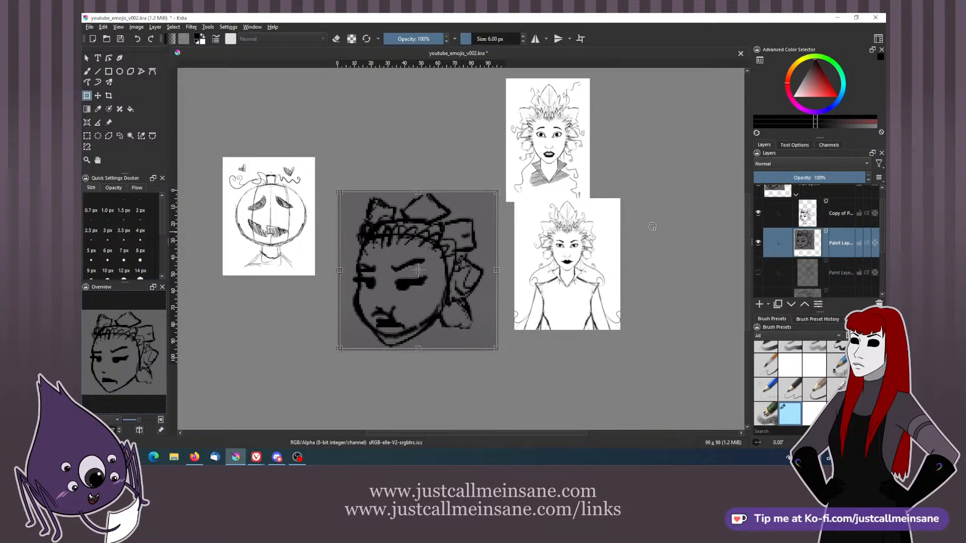
mouse_move(445, 240)
left_mouse_down()
mouse_move(478, 247)
mouse_move(453, 246)
left_mouse_up()
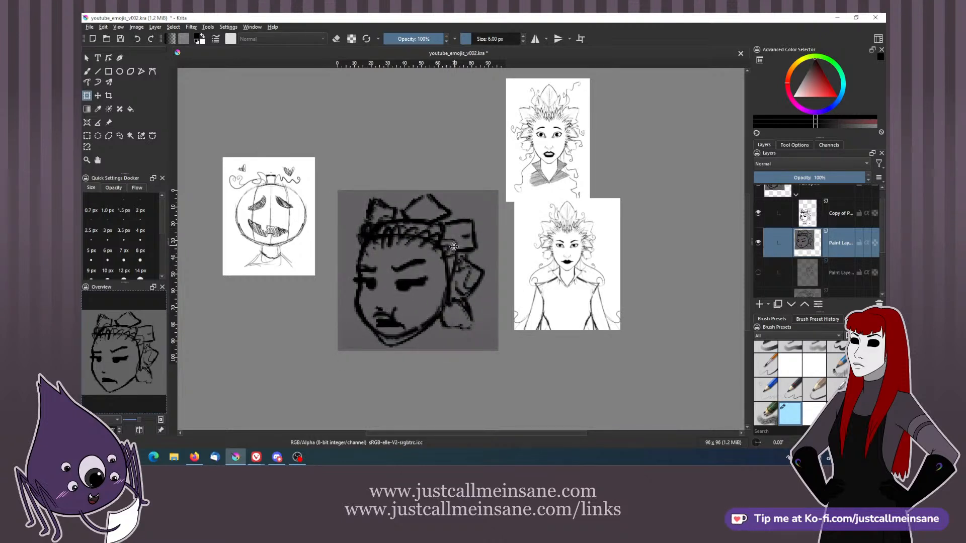
key("b")
left_click(780, 177)
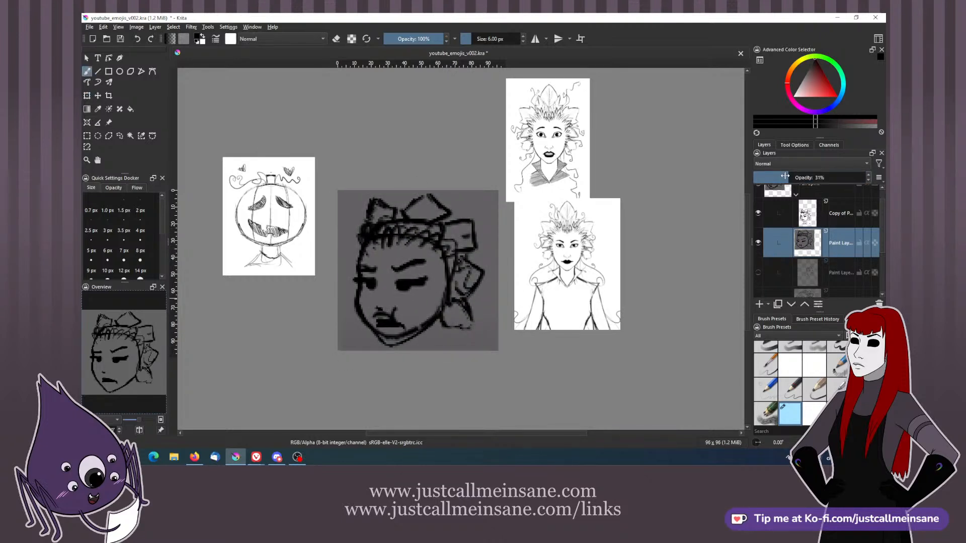
left_click(810, 220)
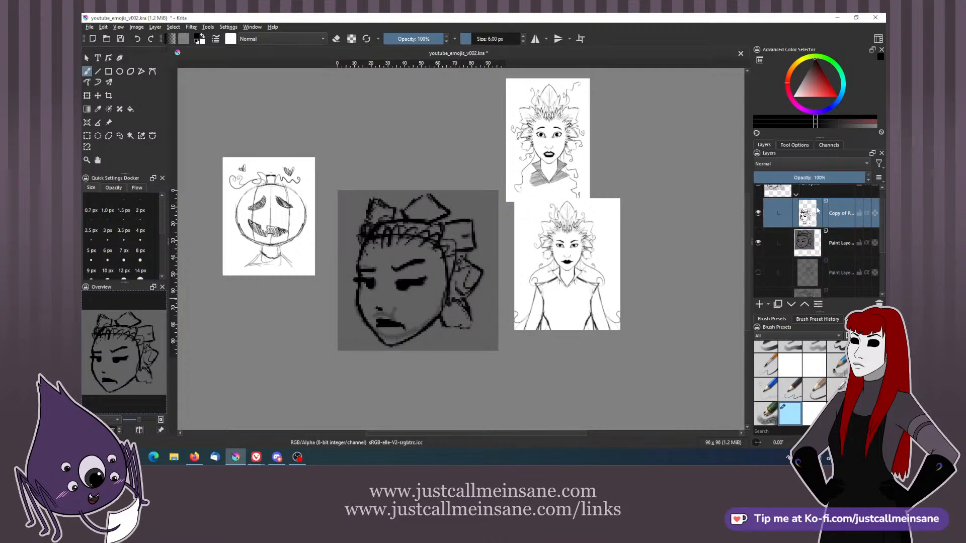
key("ctrl+s")
- Erase the old mouth and chin, redraw a pouting mouth and rounder jaw over the faded guide, and rework the far eyebrow
key("e")
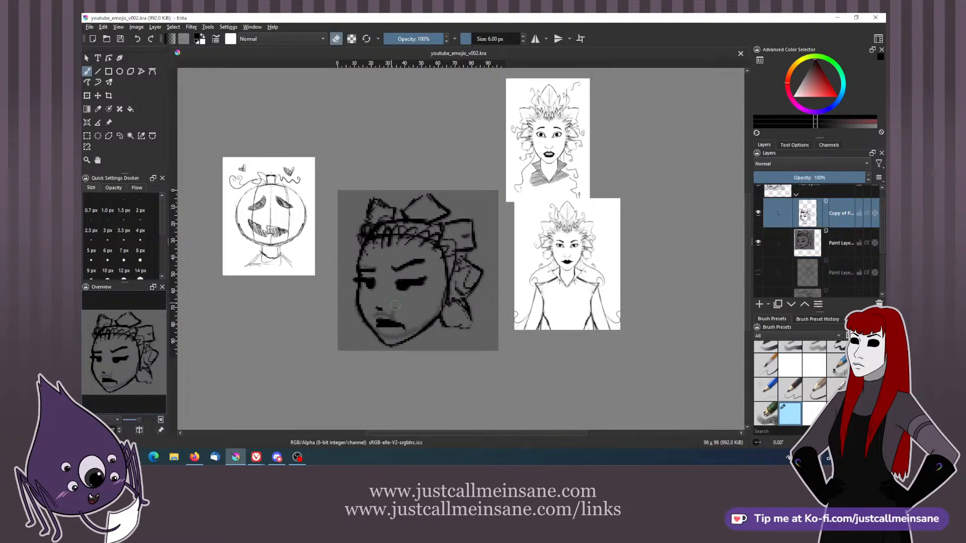
mouse_move(389, 321)
left_mouse_down()
mouse_move(403, 326)
mouse_move(379, 317)
mouse_move(394, 317)
mouse_move(392, 345)
mouse_move(362, 322)
mouse_move(357, 300)
mouse_move(387, 336)
mouse_move(432, 321)
mouse_move(387, 313)
mouse_move(395, 308)
mouse_move(395, 319)
left_mouse_up()
key("e")
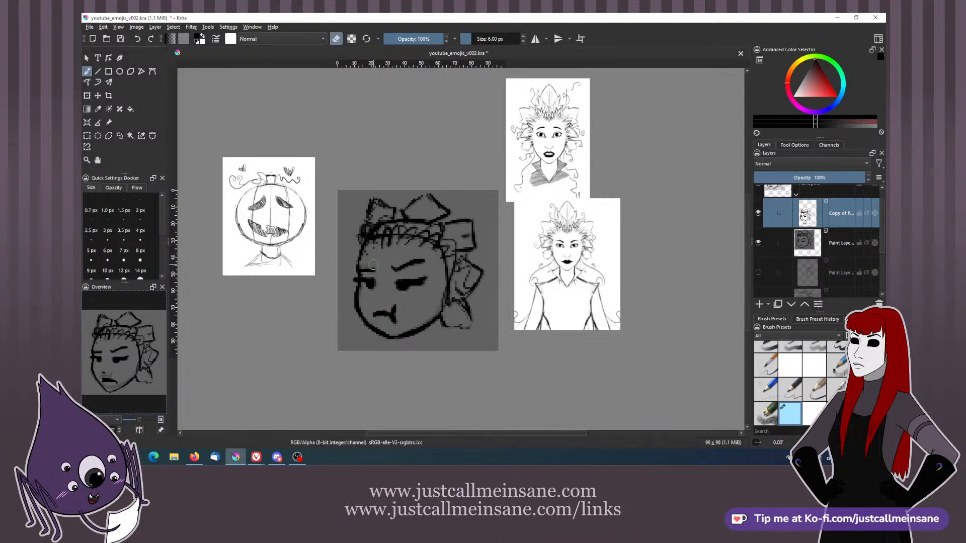
key("e")
key("e")
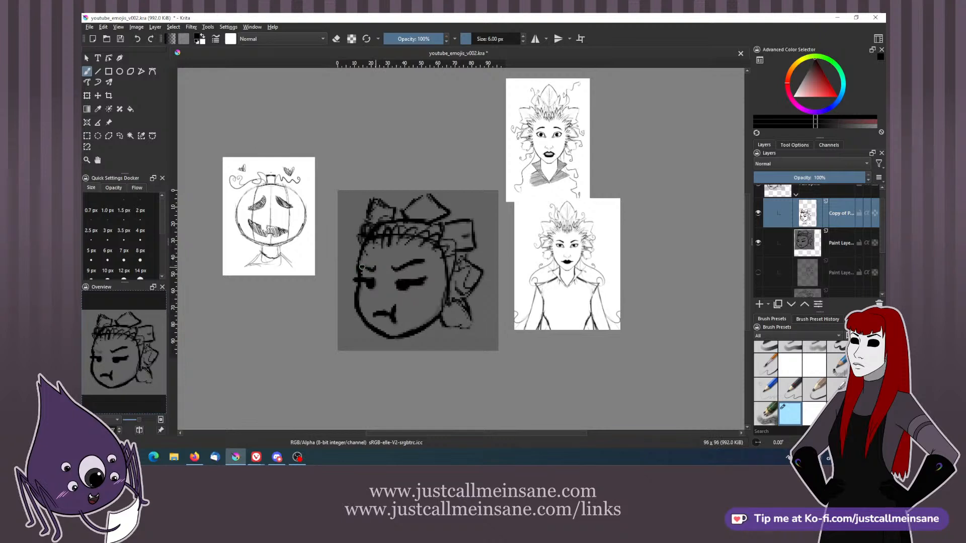
key("ctrl+z")
- Open the brush editor, test the Custom Ink brush with a looping stroke on the scratchpad, and clear the scratchpad
left_click(217, 39)
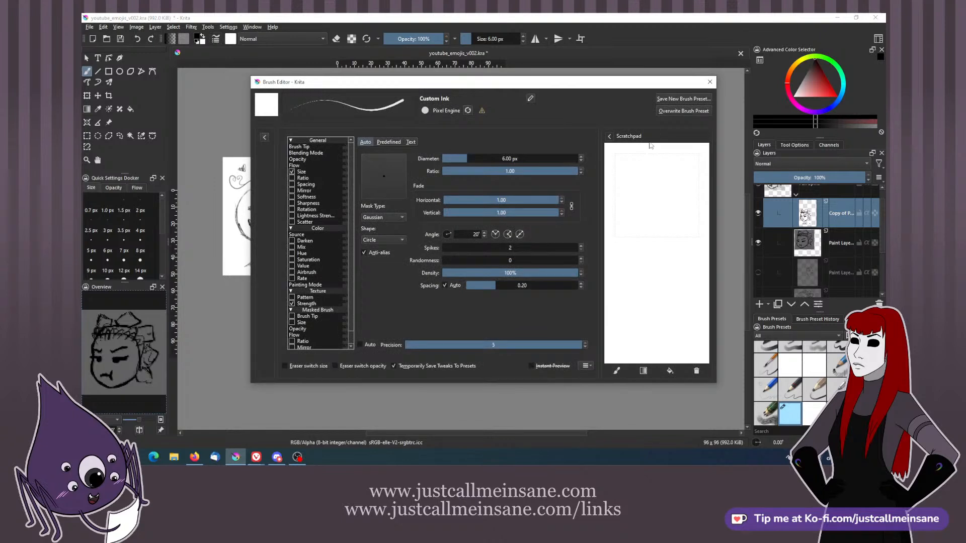
mouse_move(646, 233)
left_mouse_down()
mouse_move(629, 242)
mouse_move(680, 258)
mouse_move(687, 271)
mouse_move(653, 315)
left_mouse_up()
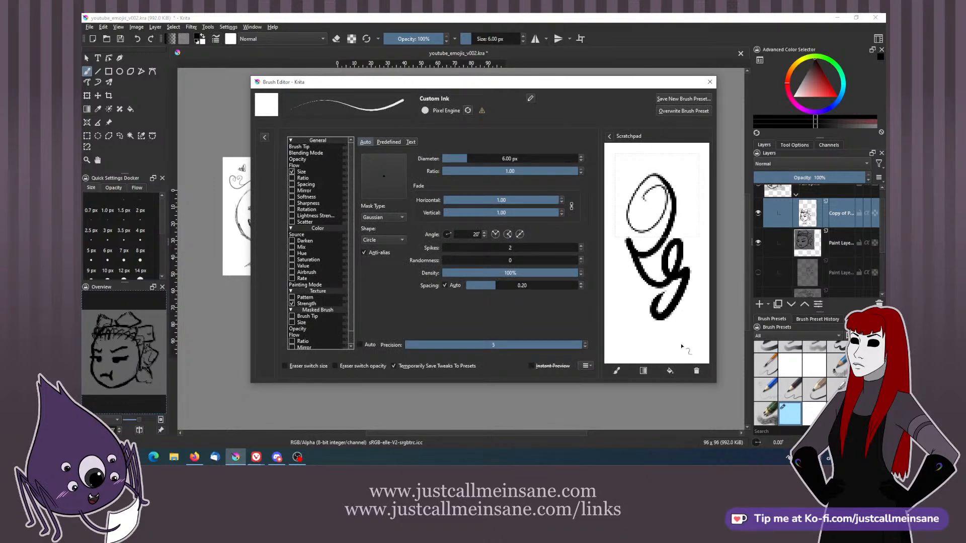
left_click(697, 370)
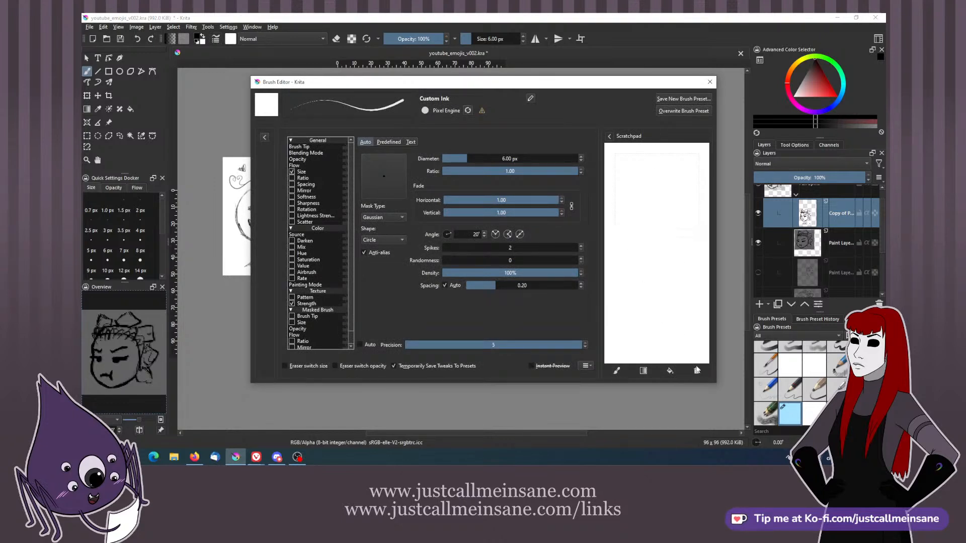
- Close the brush editor and filter the brush presets by the Ink tag
left_click(710, 82)
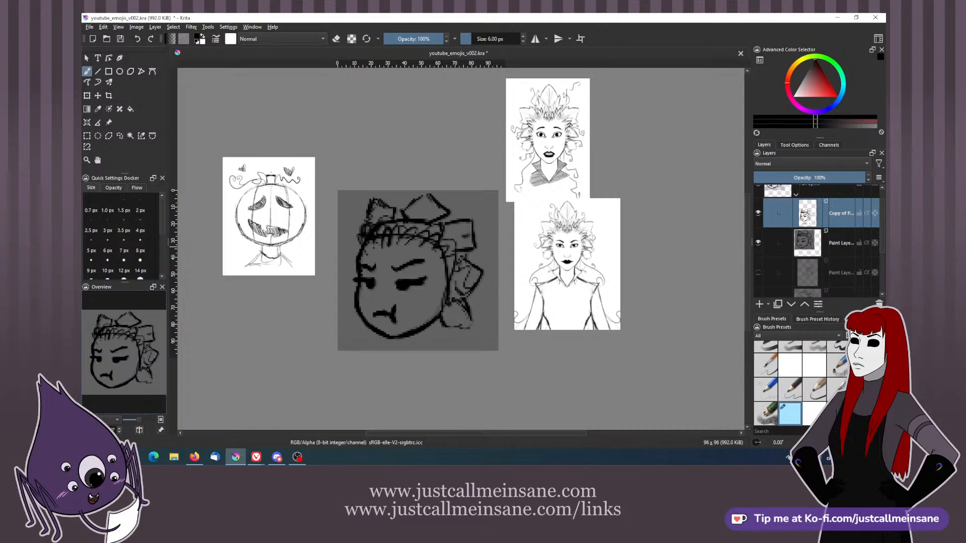
scroll(795, 377, "up", 2)
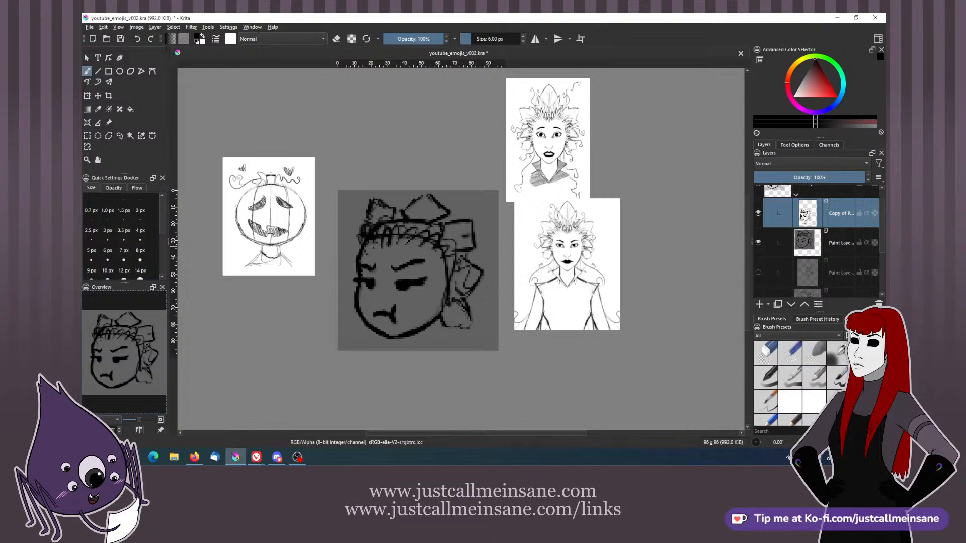
left_click(781, 334)
left_click(805, 397)
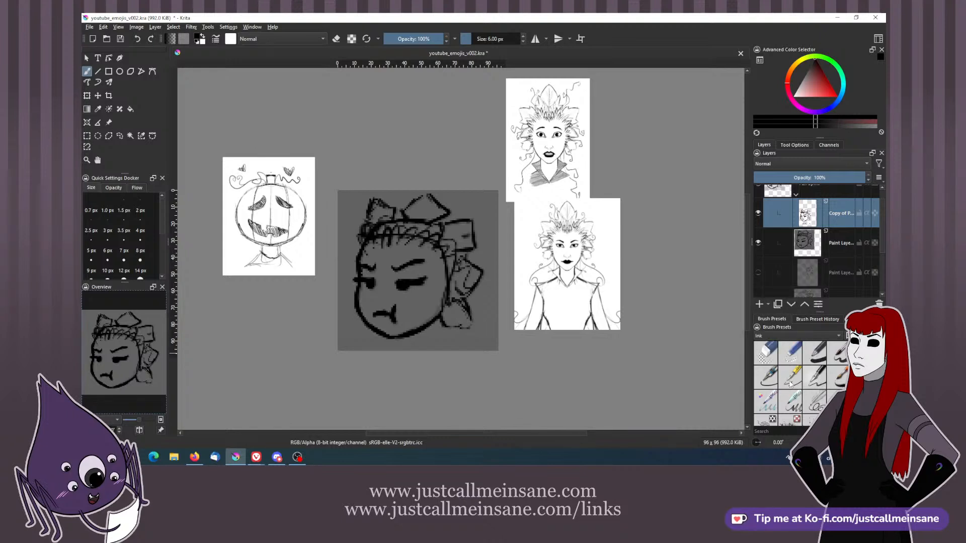
mouse_move(790, 384)
- Check the details of Muses.bundle and CityBrushes_DevinElleKurtz.abr among the resource libraries, leaving their activation as it is
left_click(227, 27)
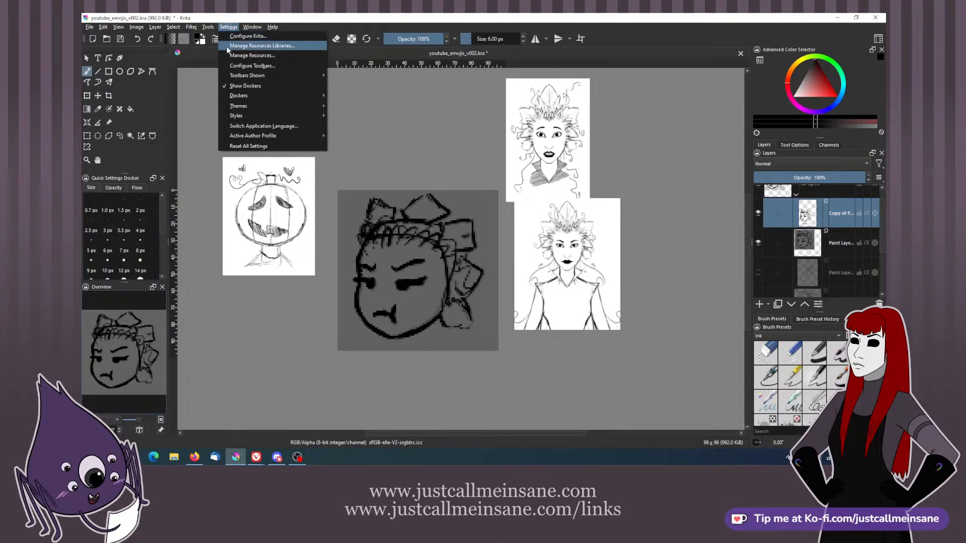
left_click(226, 46)
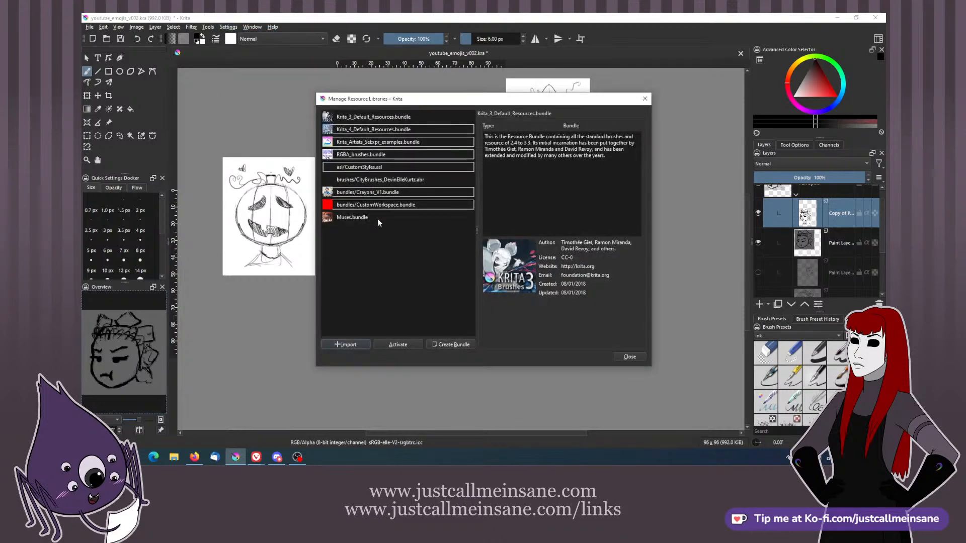
left_click(379, 223)
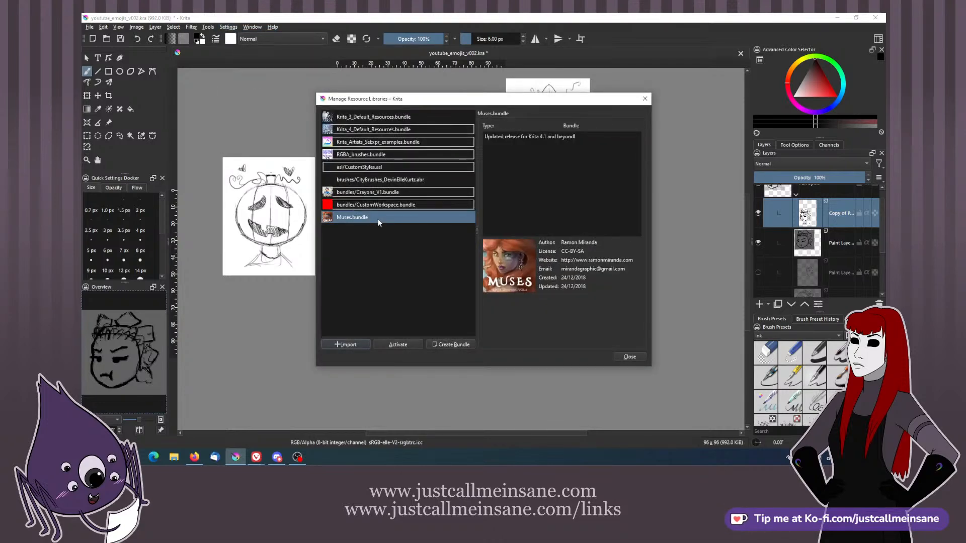
left_click(363, 181)
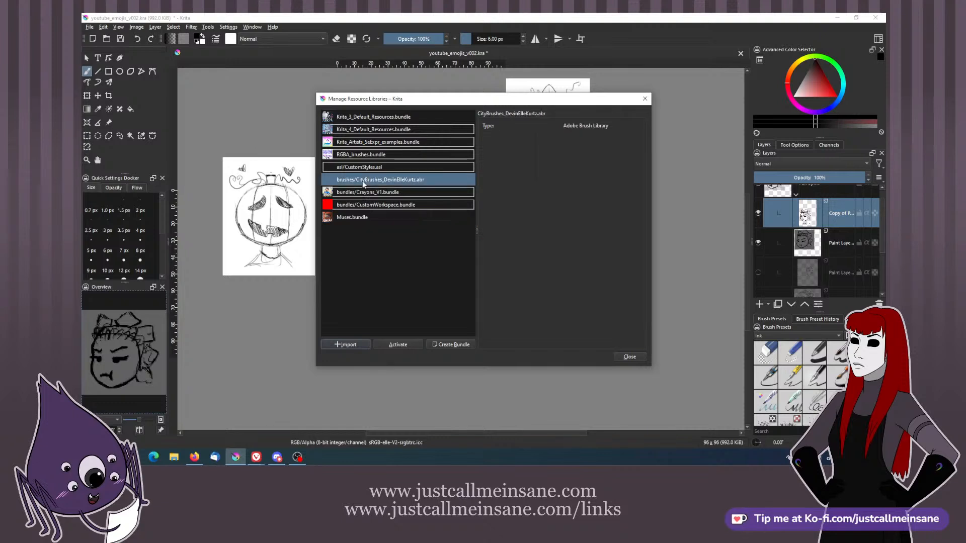
left_click(370, 217)
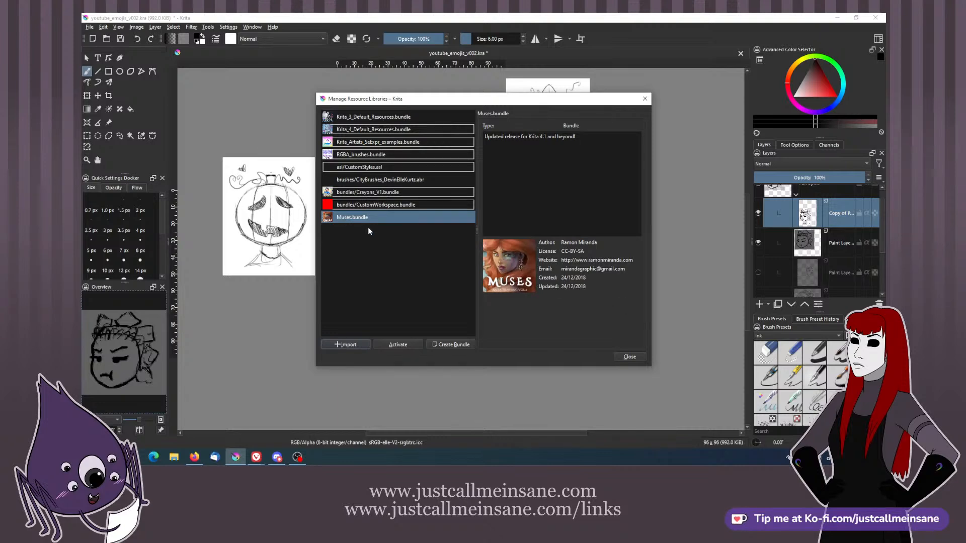
left_click(645, 99)
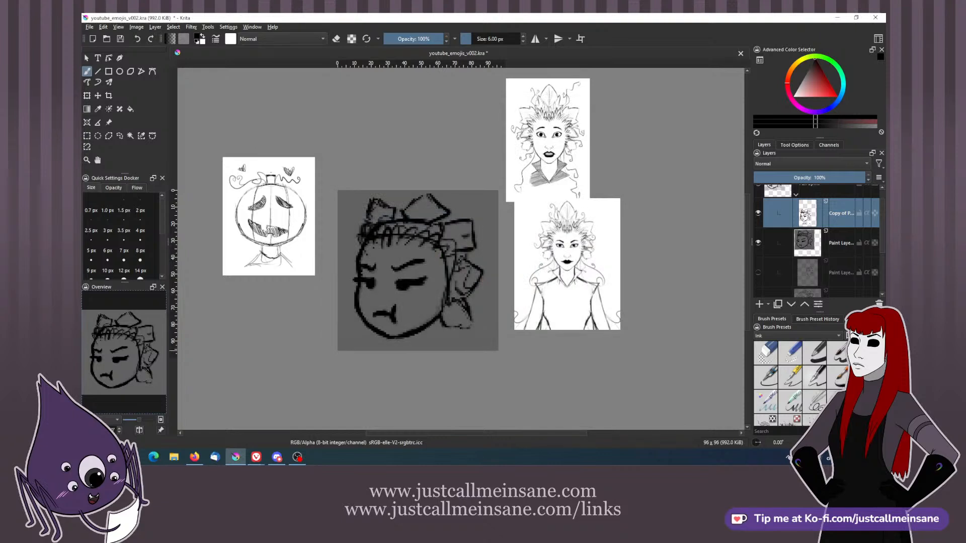
- Try an Ink-tagged preset, and return to the Custom Ink brush with all presets shown
left_click(799, 376)
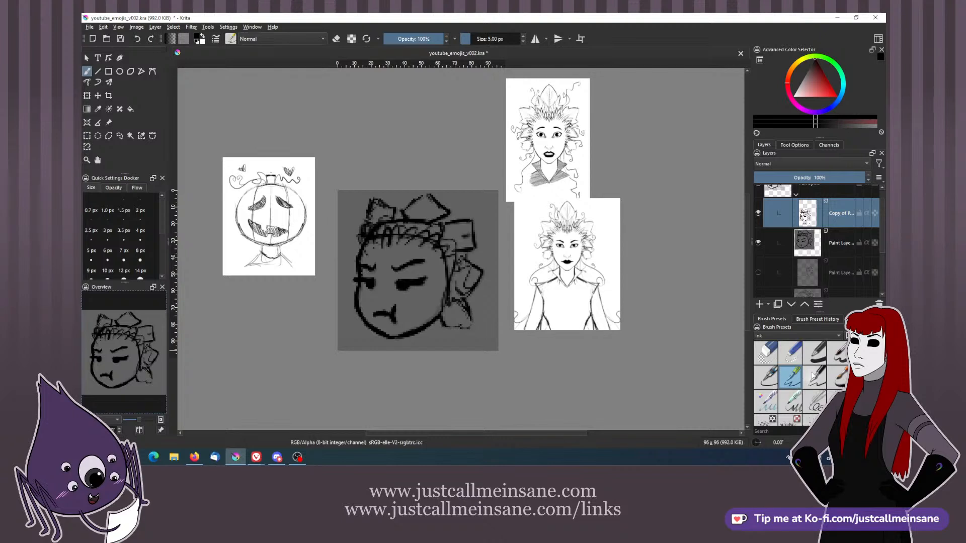
mouse_move(813, 375)
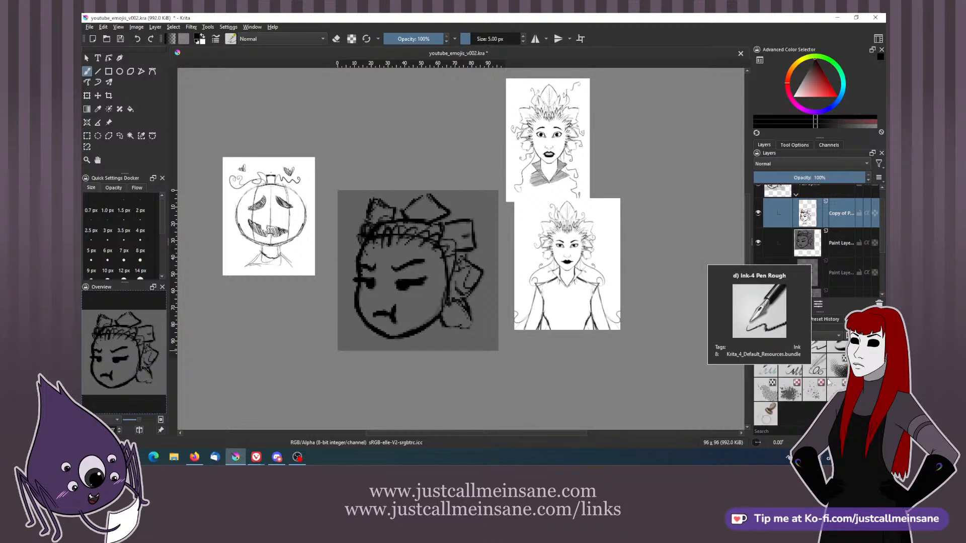
left_click(823, 334)
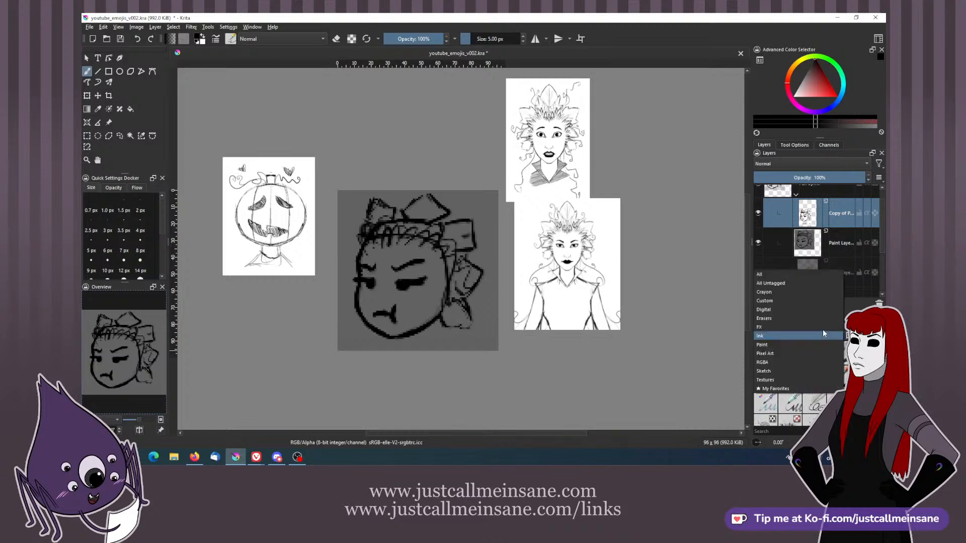
left_click(784, 282)
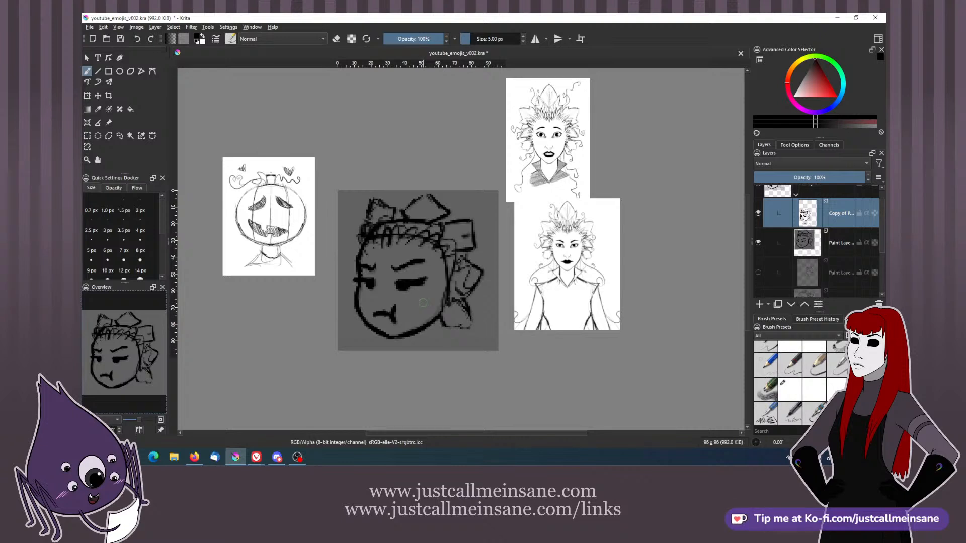
right_click(392, 263)
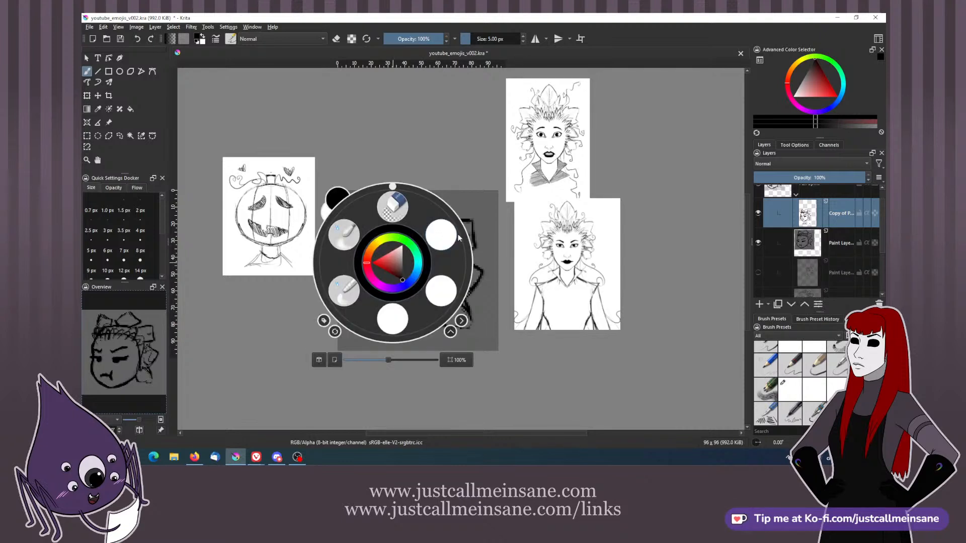
left_click(444, 235)
left_click(231, 28)
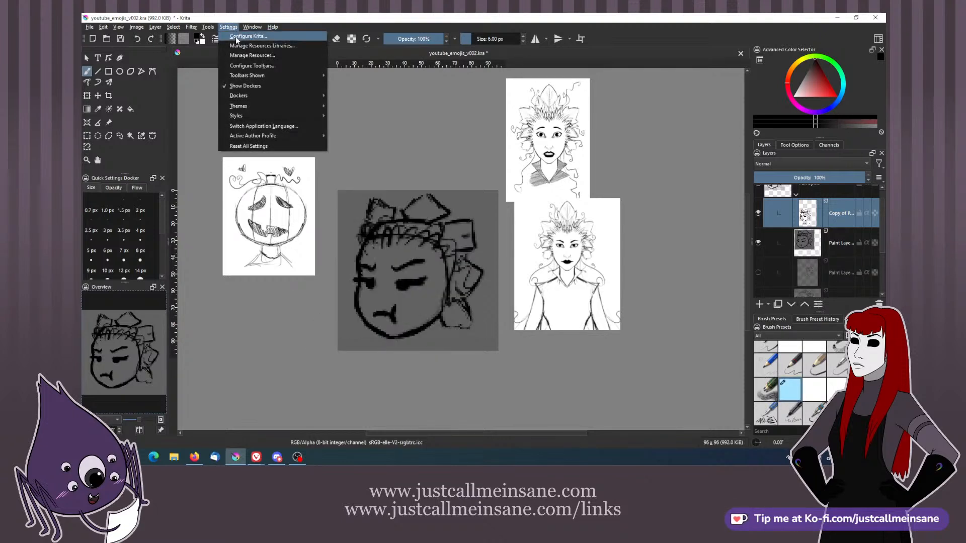
left_click(239, 36)
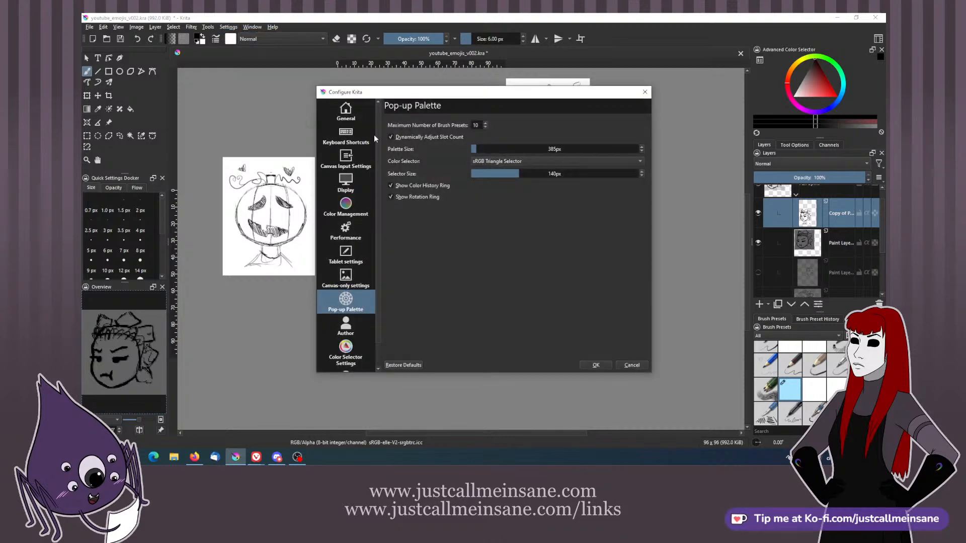
left_click(643, 93)
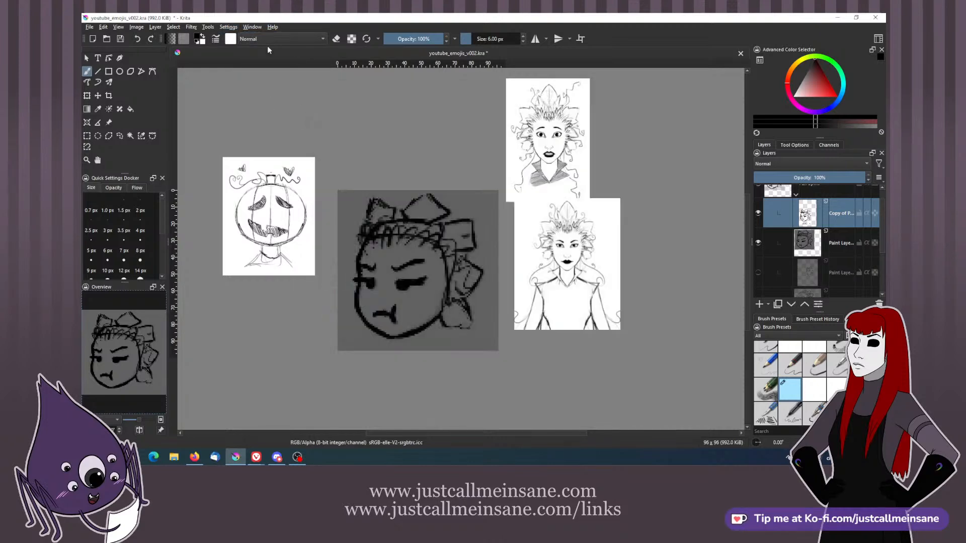
left_click(231, 28)
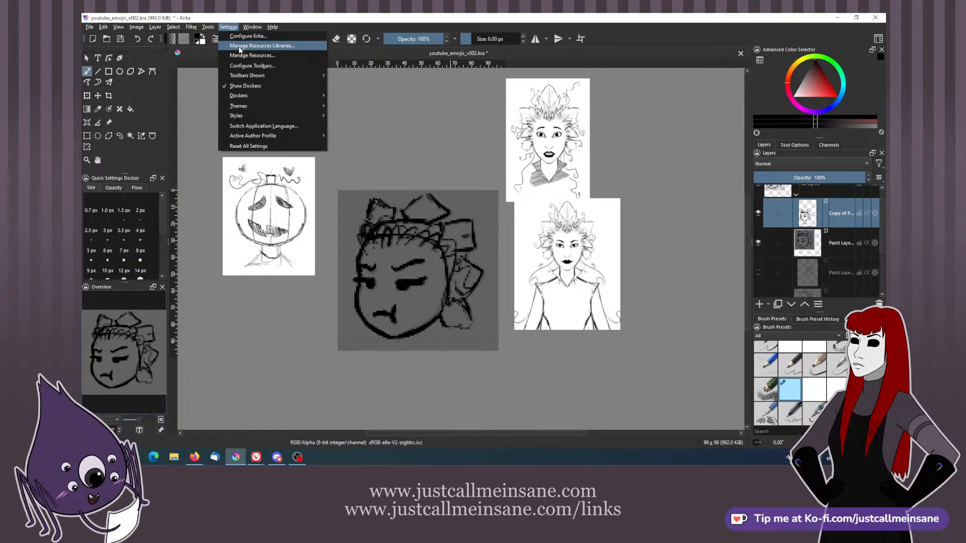
left_click(239, 47)
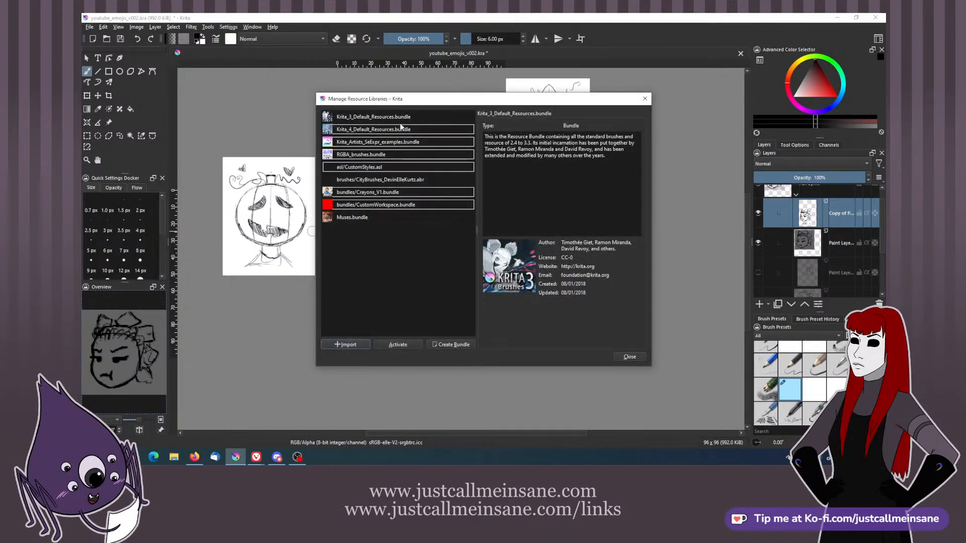
left_click(644, 98)
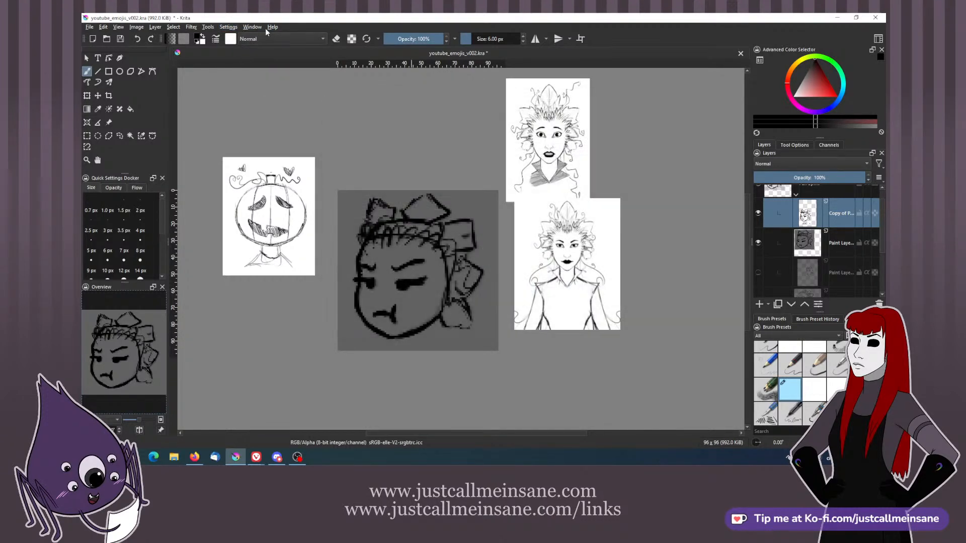
- Browse the brush presets of Krita_3_Default_Resources.bundle in the resource manager, checking its ink pens, and close the manager
left_click(229, 26)
left_click(240, 52)
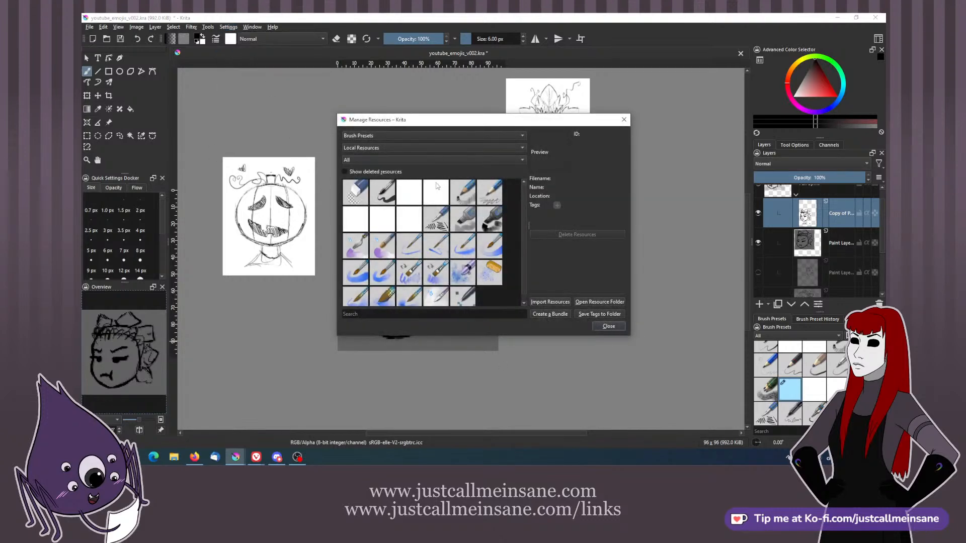
left_click(396, 135)
left_click(543, 125)
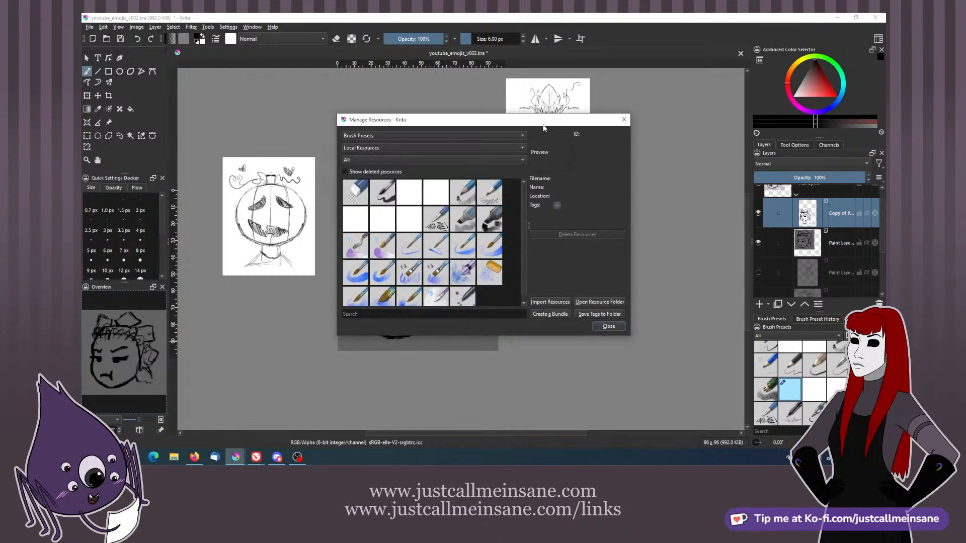
left_click(408, 147)
left_click(420, 157)
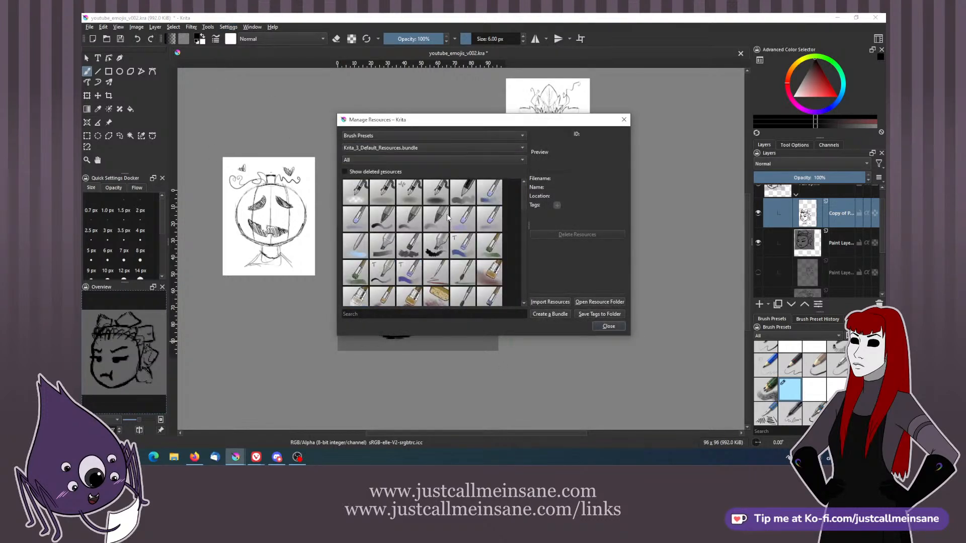
scroll(447, 218, "down", 6)
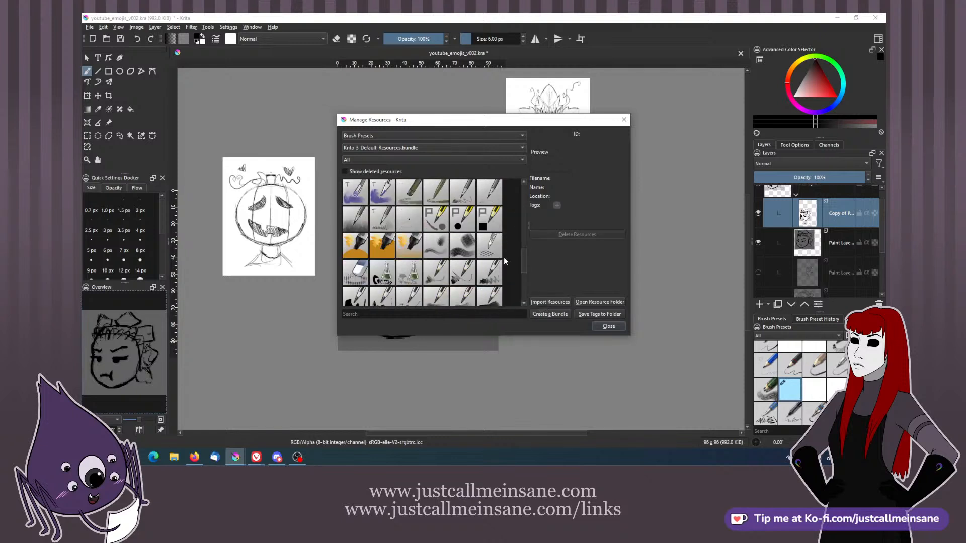
mouse_move(526, 258)
left_mouse_down()
mouse_move(527, 303)
mouse_move(518, 242)
left_mouse_up()
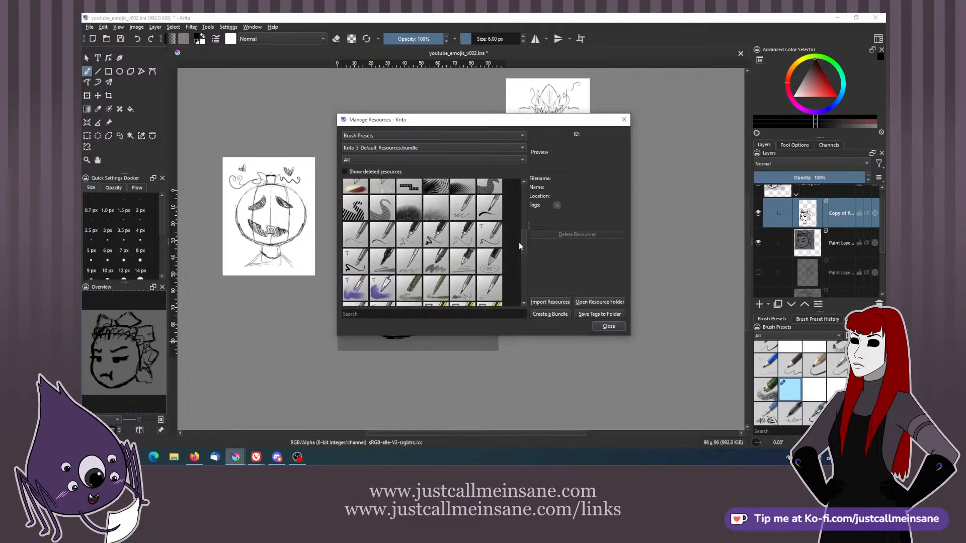
mouse_move(445, 239)
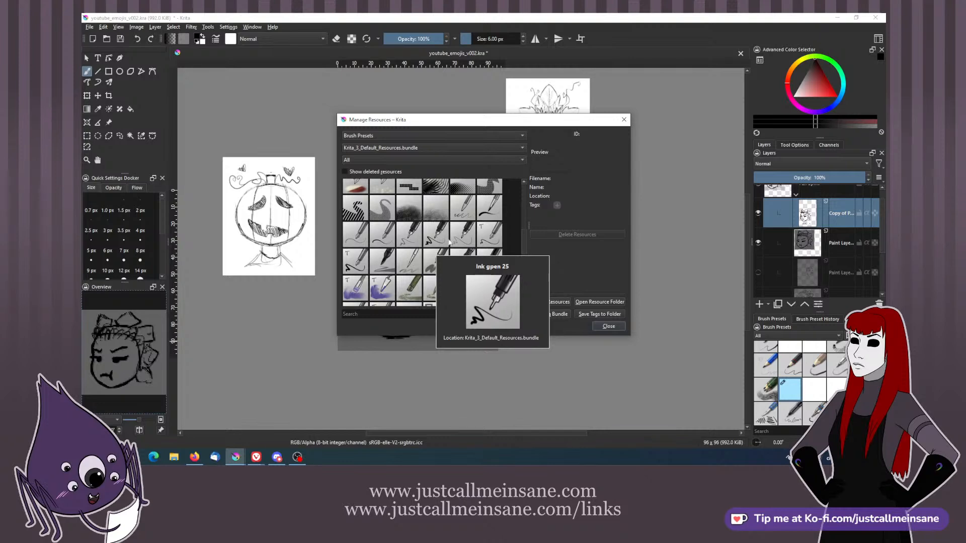
left_click(608, 326)
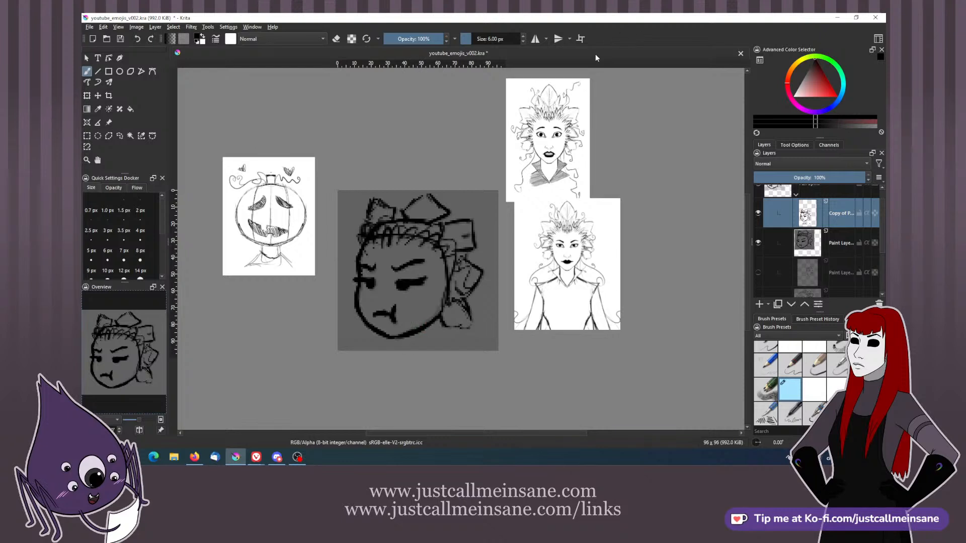
- Delete the faded guide layer below the frowning face and save the file
left_click(799, 245)
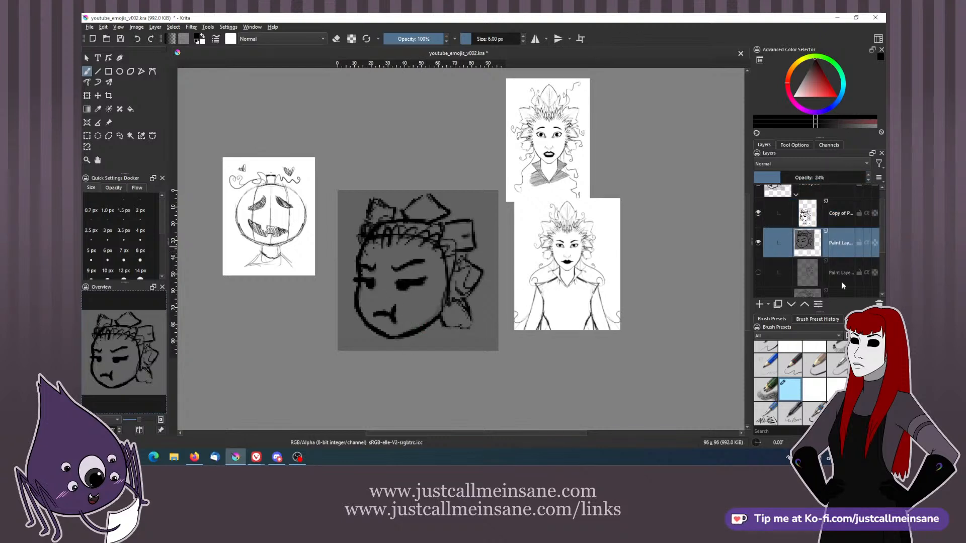
left_click(758, 243)
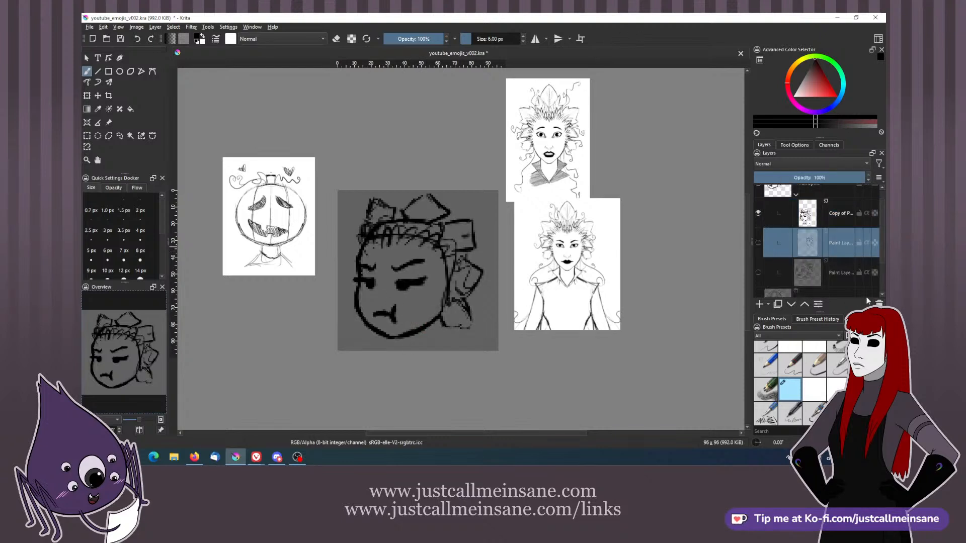
left_click(758, 215)
left_click(757, 216)
left_click(757, 241)
left_click(758, 242)
key("ctrl+s")
- Duplicate the finished frowning face layer and hide the original beneath the new copy
left_click(780, 215)
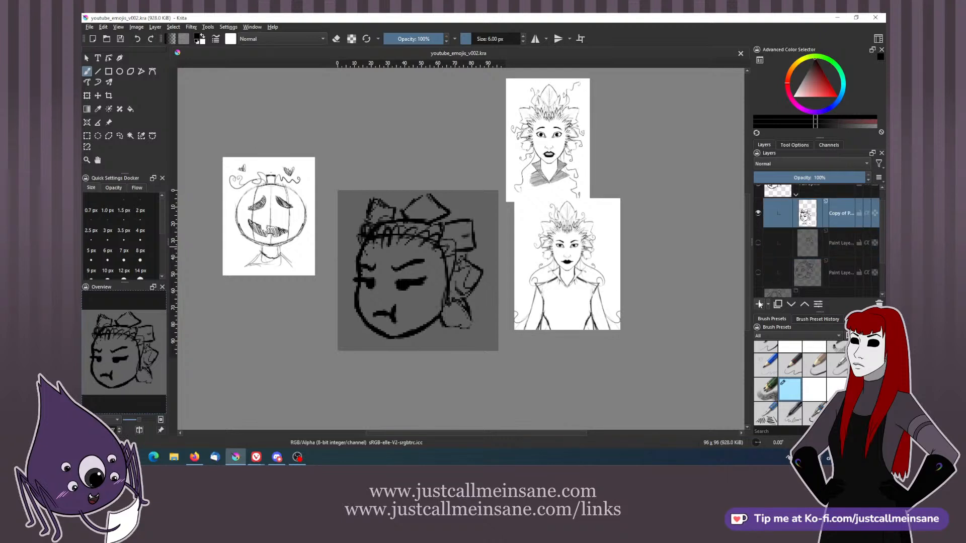
right_click(820, 217)
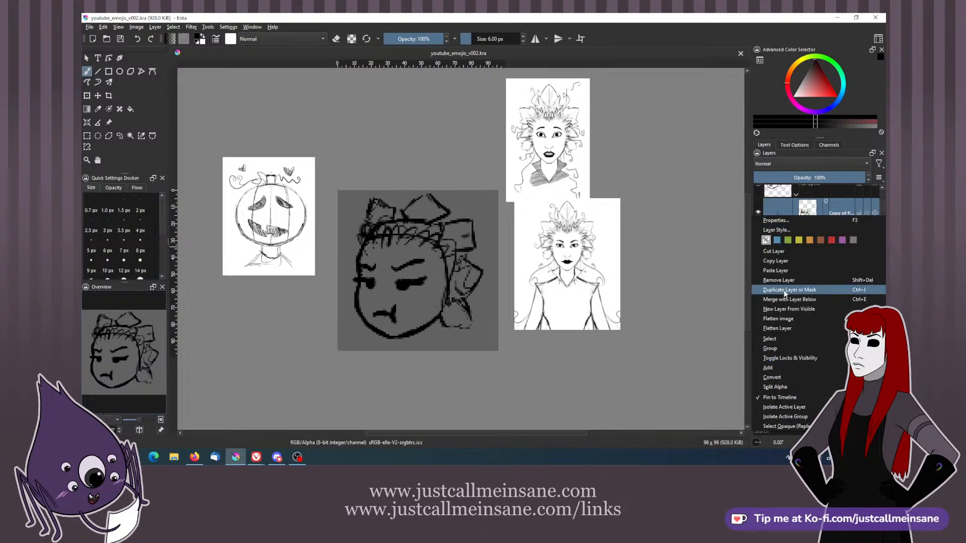
left_click(784, 291)
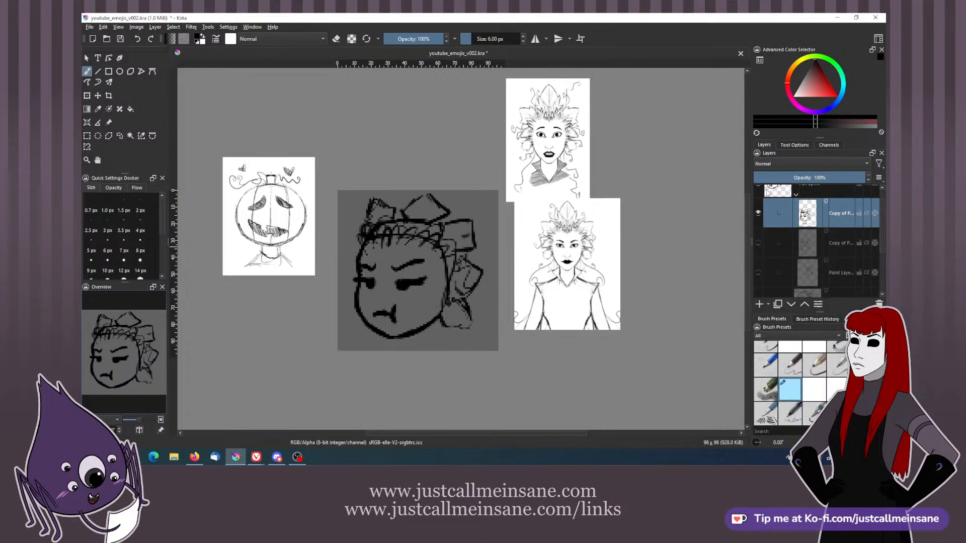
mouse_move(768, 192)
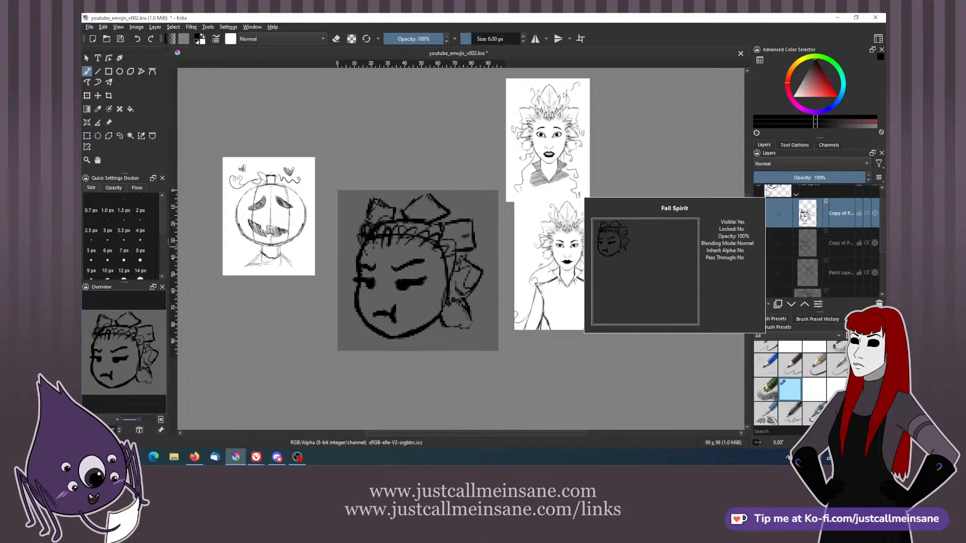
- Erase the eyes, eyebrows and mouth inside the face outline on the duplicated layer
key("e")
mouse_move(370, 285)
left_mouse_down()
mouse_move(370, 262)
mouse_move(405, 266)
mouse_move(404, 282)
mouse_move(428, 282)
mouse_move(382, 307)
left_mouse_up()
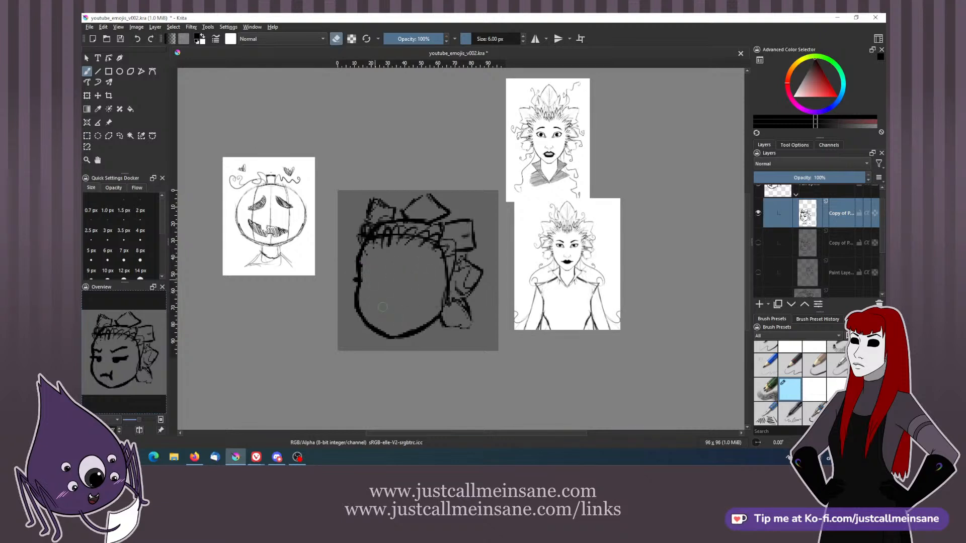
key("e")
- Draw sad eyebrows sloping down toward the outer sides of the face and a downturned mouth near the chin
left_click_drag(405, 257, 424, 265)
left_click_drag(358, 273, 376, 264)
key("e")
key("e")
left_click_drag(379, 313, 401, 321)
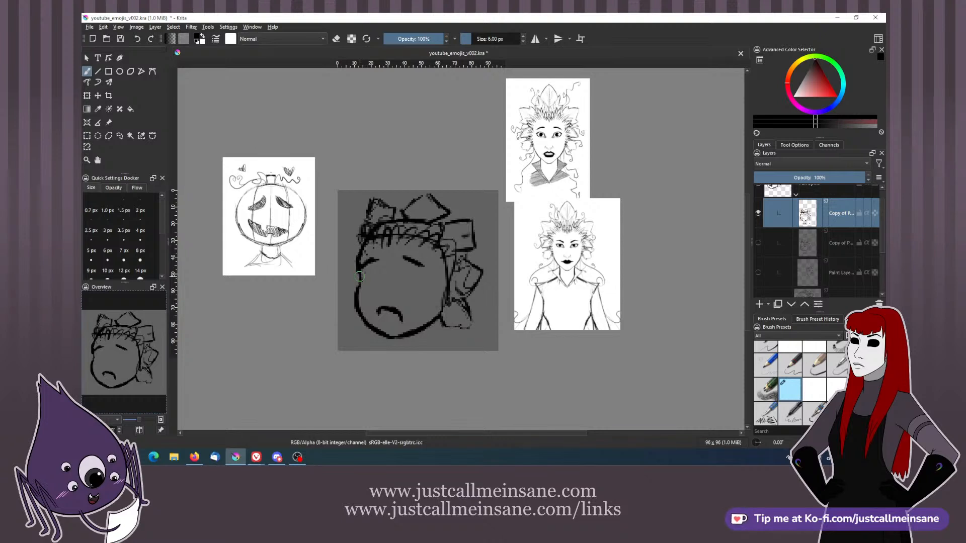
- Draw solid black eyes beneath the sad eyebrows and erase small highlights inside them
key("e")
key("e")
mouse_move(406, 270)
left_mouse_down()
mouse_move(410, 281)
mouse_move(418, 275)
mouse_move(365, 279)
mouse_move(373, 276)
left_mouse_up()
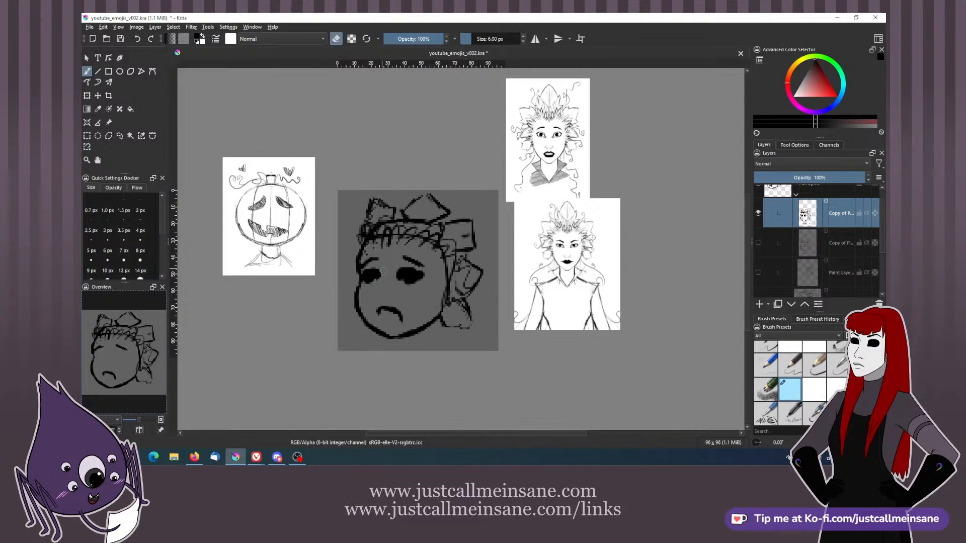
key("e")
left_click(373, 274)
left_click(366, 279)
left_click(405, 274)
key("e")
left_click(407, 272)
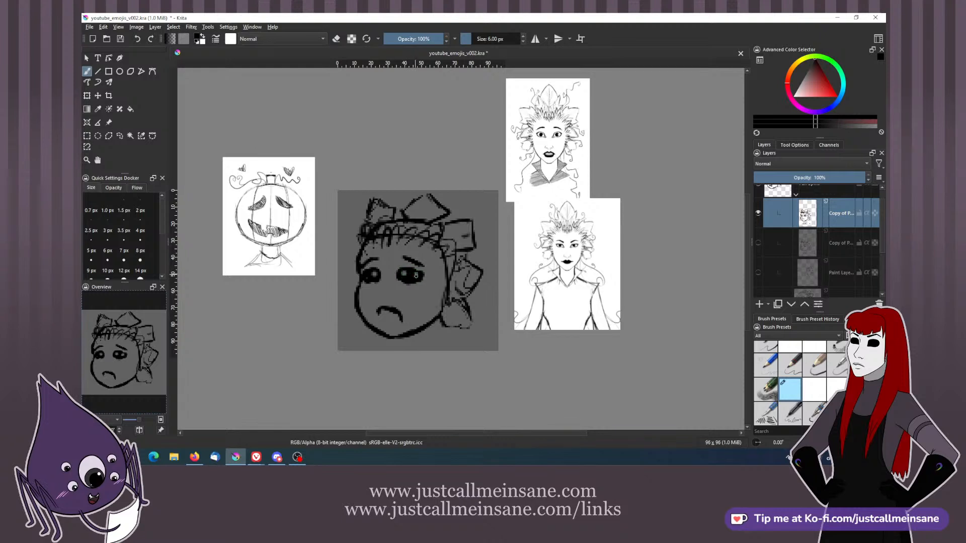
- Add small teardrops at the outer corners of both eyes
key("e")
left_click(423, 279)
key("e")
mouse_move(417, 281)
left_mouse_down()
mouse_move(433, 281)
mouse_move(424, 279)
left_mouse_up()
key("ctrl+z")
key("e")
key("e")
mouse_move(363, 277)
left_mouse_down()
mouse_move(355, 282)
mouse_move(372, 276)
left_mouse_up()
key("e")
key("e")
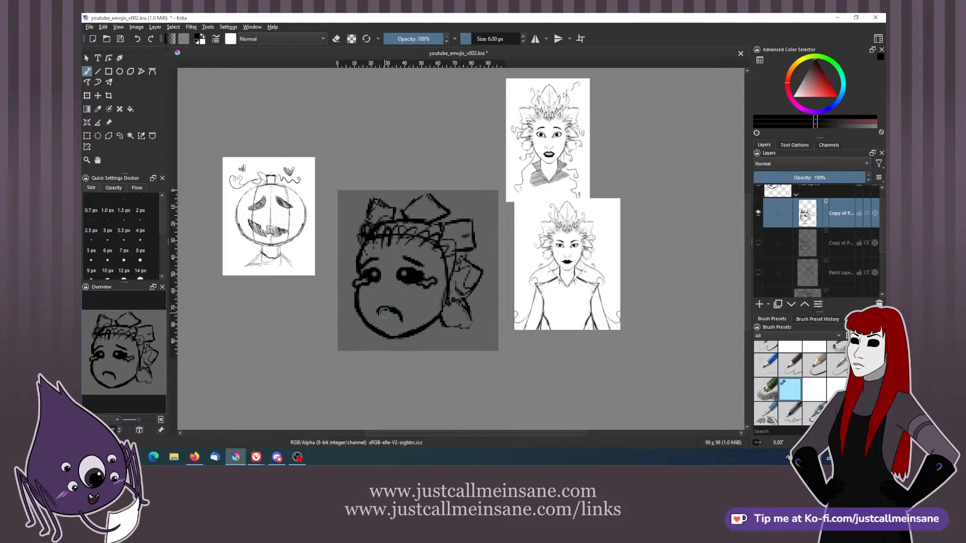
- Reshape the downturned mouth into a wider rounded arch and clear the inside of the right eye
key("e")
left_click_drag(380, 309, 399, 317)
key("e")
mouse_move(393, 312)
left_mouse_down()
mouse_move(381, 305)
mouse_move(399, 323)
left_mouse_up()
mouse_move(376, 303)
left_mouse_down()
mouse_move(389, 311)
mouse_move(382, 309)
left_mouse_up()
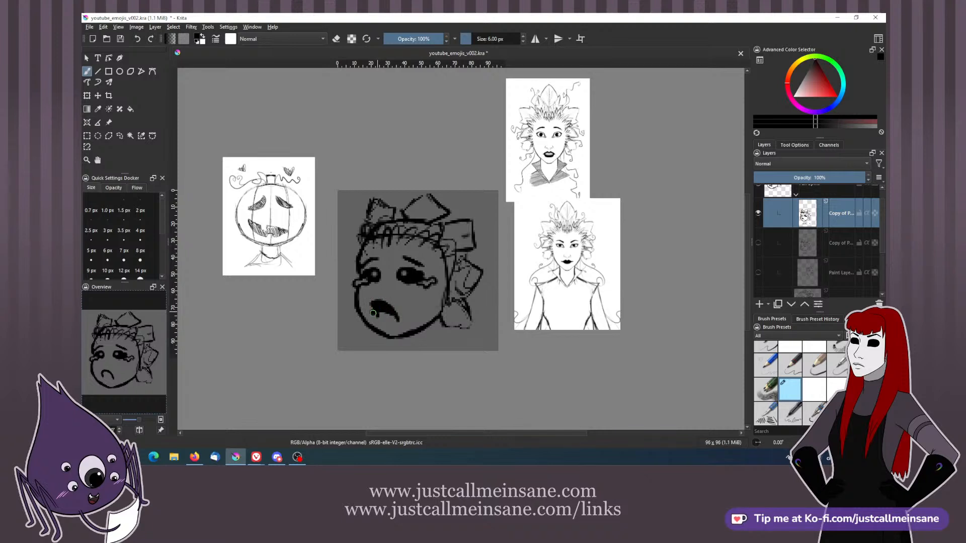
key("e")
mouse_move(380, 315)
left_mouse_down()
mouse_move(394, 314)
mouse_move(376, 307)
mouse_move(392, 305)
mouse_move(376, 316)
mouse_move(399, 319)
mouse_move(417, 270)
left_mouse_up()
key("e")
key("e")
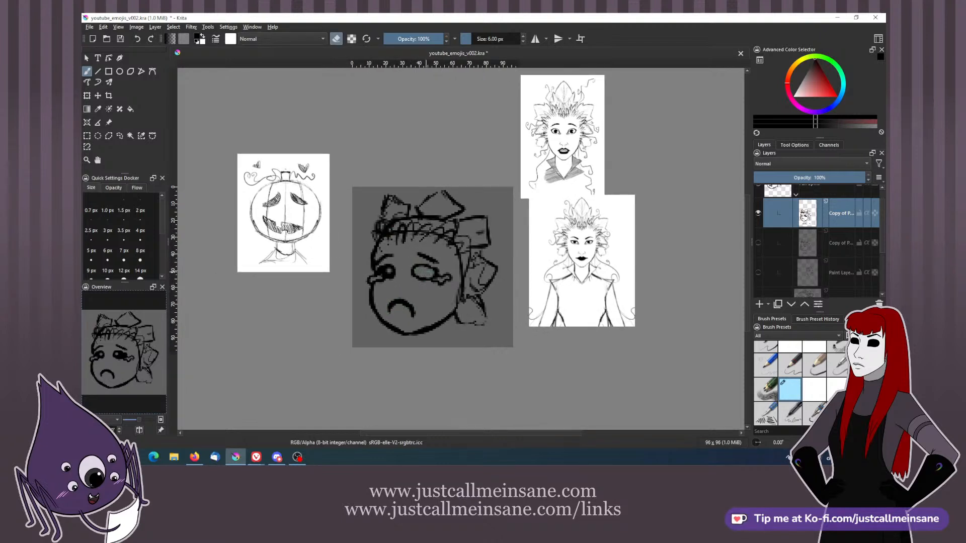
- Fill the right eye solid black again and erase a small highlight in it
key("e")
left_click_drag(424, 266, 419, 272)
key("e")
key("ctrl+z")
left_click_drag(427, 273, 418, 274)
key("e")
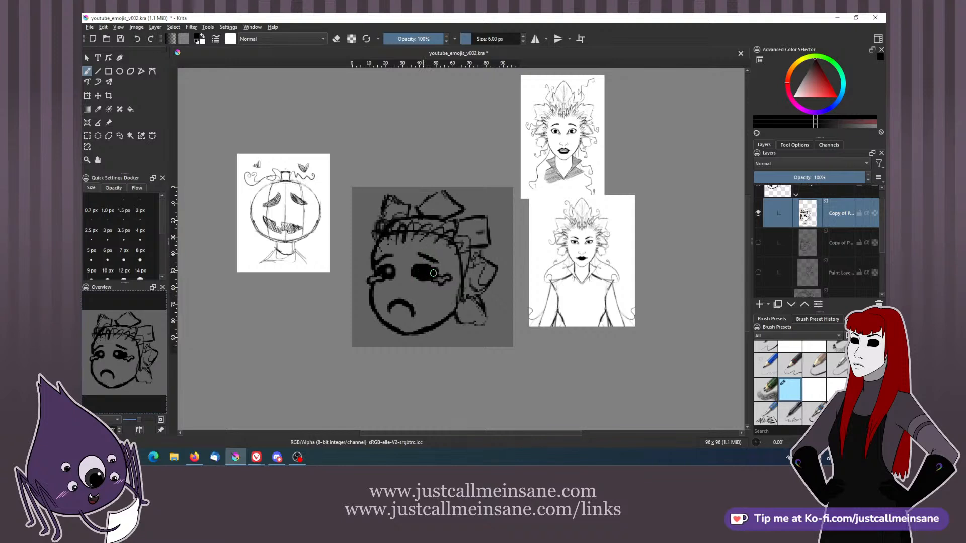
key("e")
left_click_drag(417, 269, 436, 269)
key("alt+Tab")
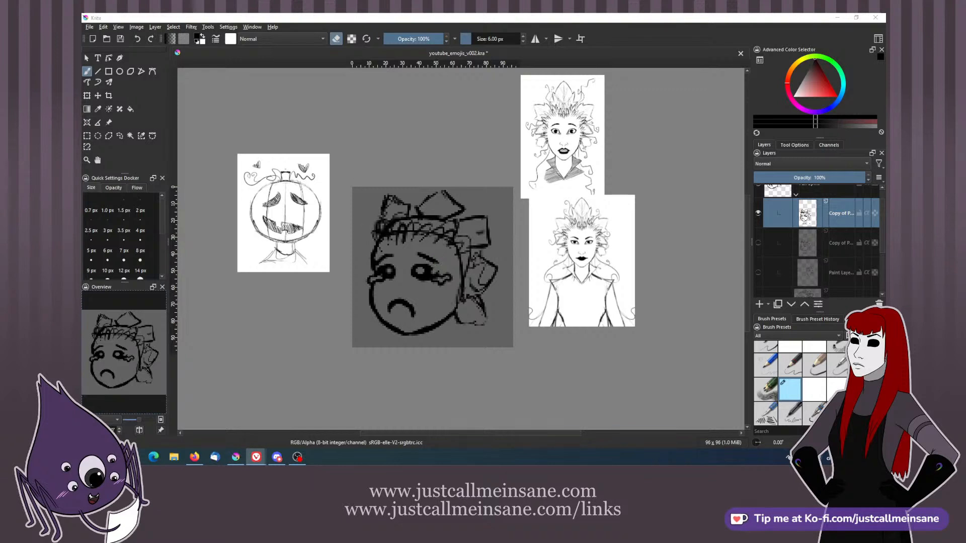
key("alt+Tab")
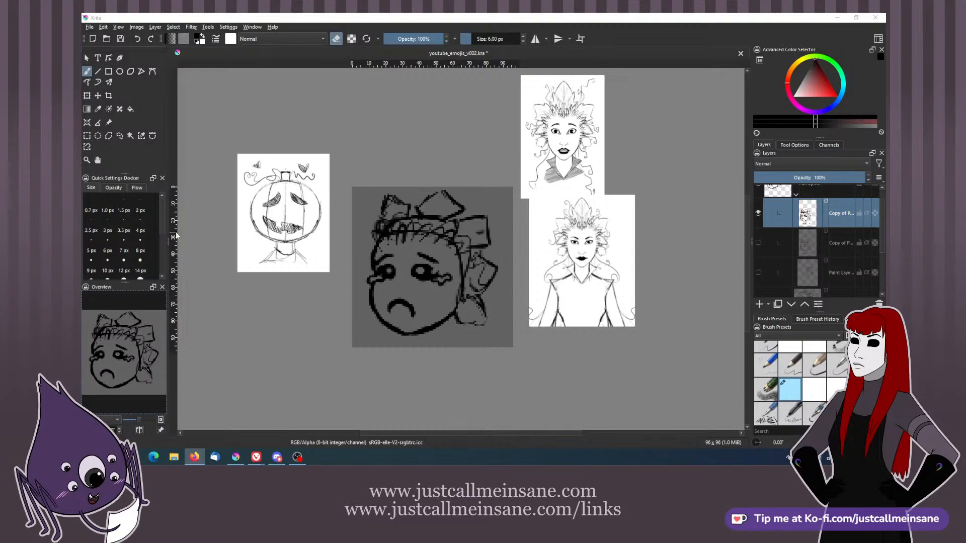
left_click(297, 460)
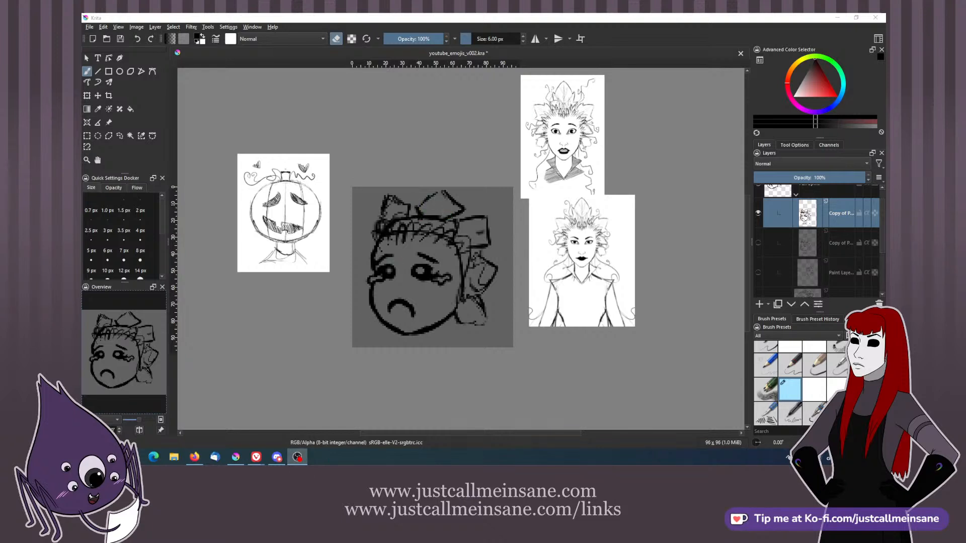
- Erase the filled right eye and its teardrop, keeping only a short curved line under the eyebrow
left_click(428, 276)
mouse_move(424, 273)
left_mouse_down()
mouse_move(435, 276)
mouse_move(415, 265)
mouse_move(439, 278)
left_mouse_up()
key("e")
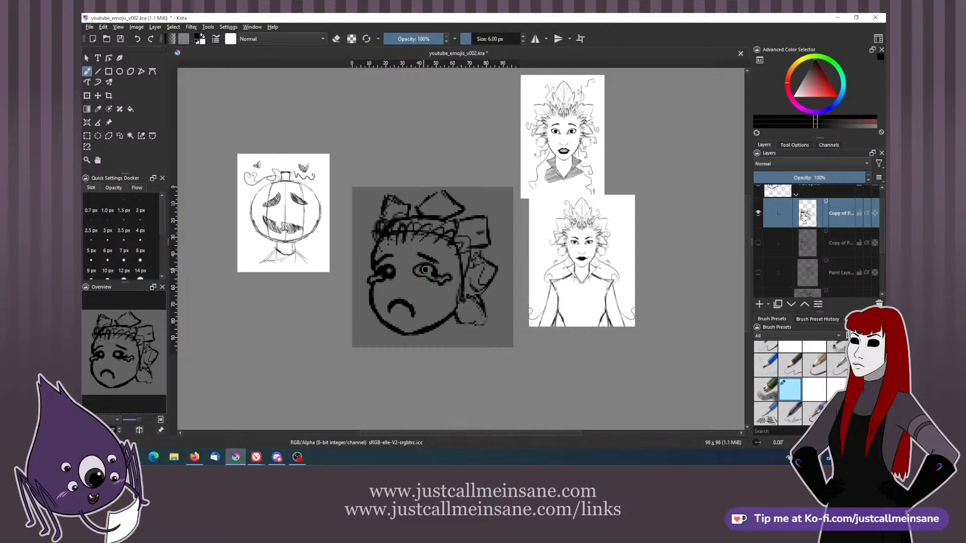
key("e")
key("e")
key("alt+Tab")
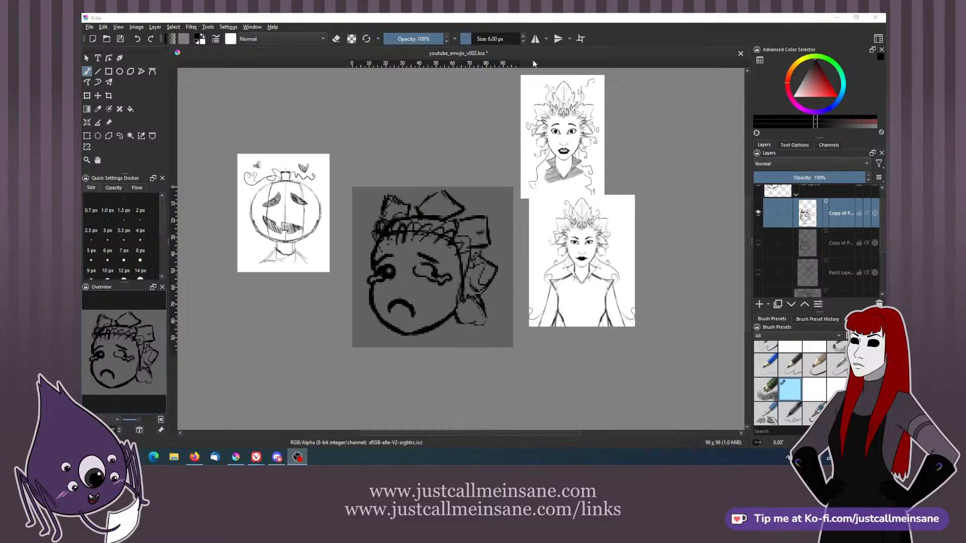
key("alt+Tab")
left_click_drag(418, 267, 450, 278)
key("e")
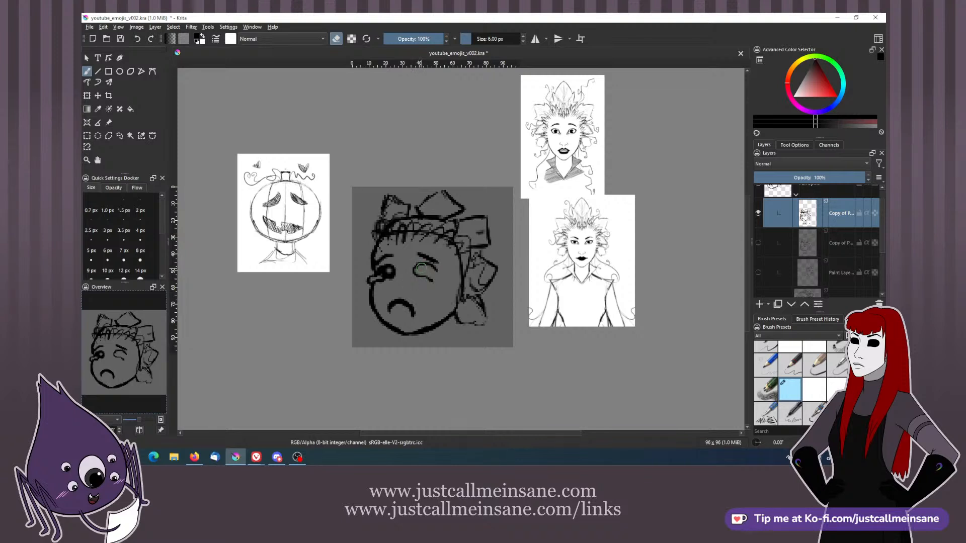
- Redraw both eyes as closed curved lids with teardrops and turn the frown into a small open round mouth
key("e")
mouse_move(418, 268)
left_mouse_down()
mouse_move(439, 283)
mouse_move(435, 270)
mouse_move(441, 278)
mouse_move(379, 275)
left_mouse_up()
key("e")
key("e")
key("e")
key("e")
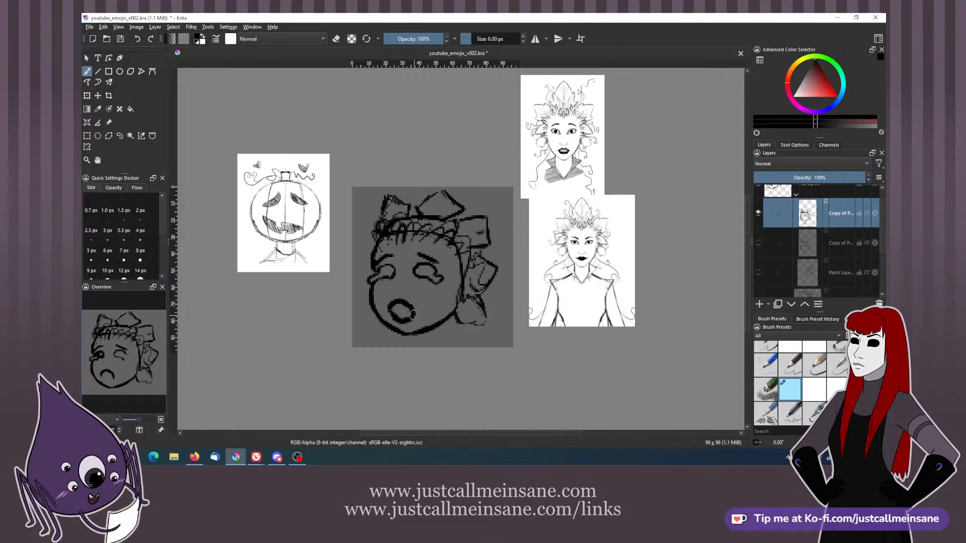
- Enlarge the open mouth into a wide oval reaching down toward the chin
key("e")
mouse_move(390, 313)
left_mouse_down()
mouse_move(410, 314)
mouse_move(401, 298)
mouse_move(407, 303)
mouse_move(396, 299)
mouse_move(413, 300)
mouse_move(384, 318)
mouse_move(395, 324)
mouse_move(428, 317)
left_mouse_up()
key("e")
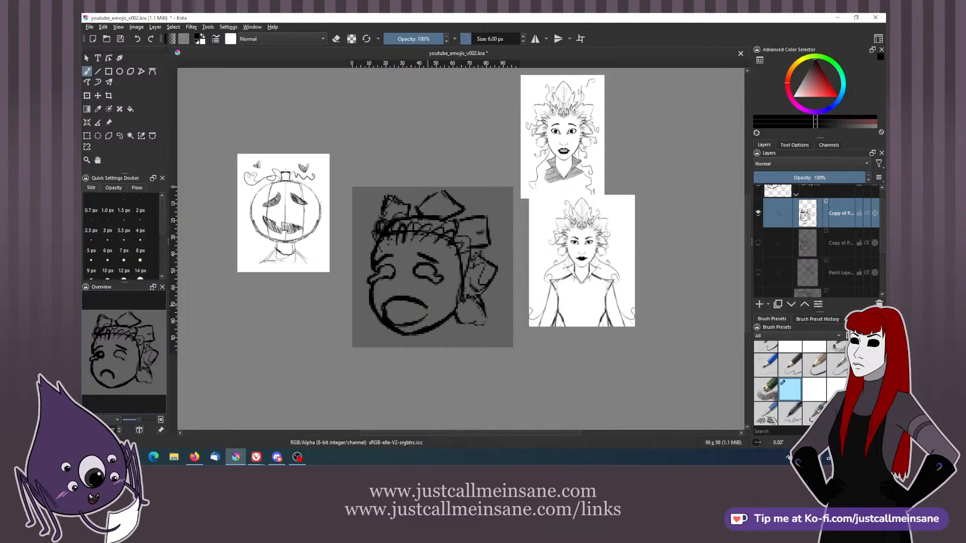
- Redraw the right side of the open mouth with a straighter, squarer edge for a wailing shape
key("4")
key("4")
key("4")
key("4")
key("4")
key("4")
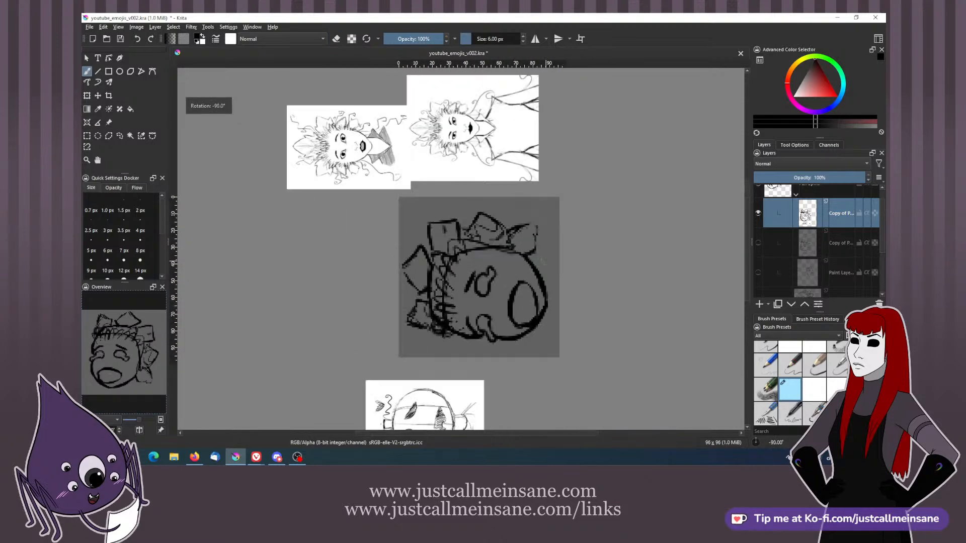
key("e")
left_click_drag(497, 244, 506, 276)
key("e")
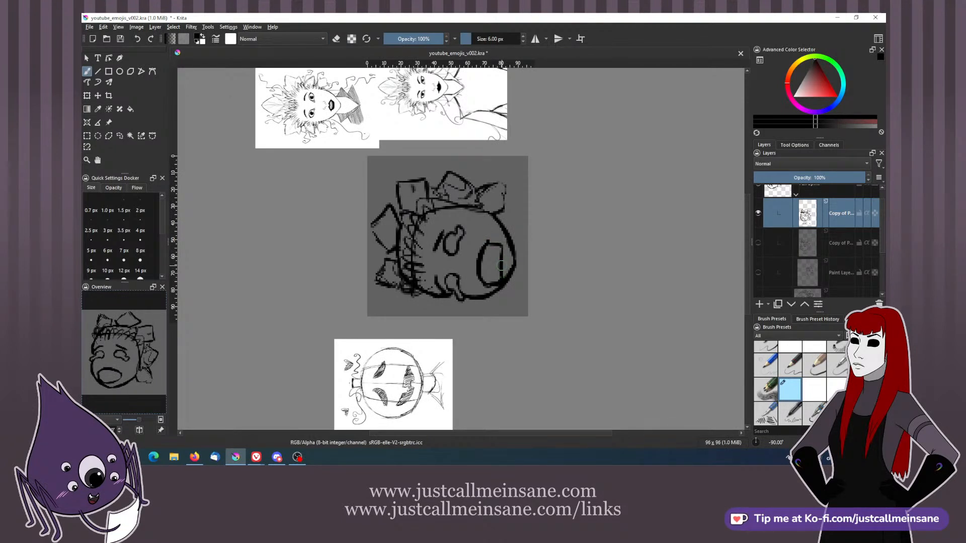
key("5")
key("e")
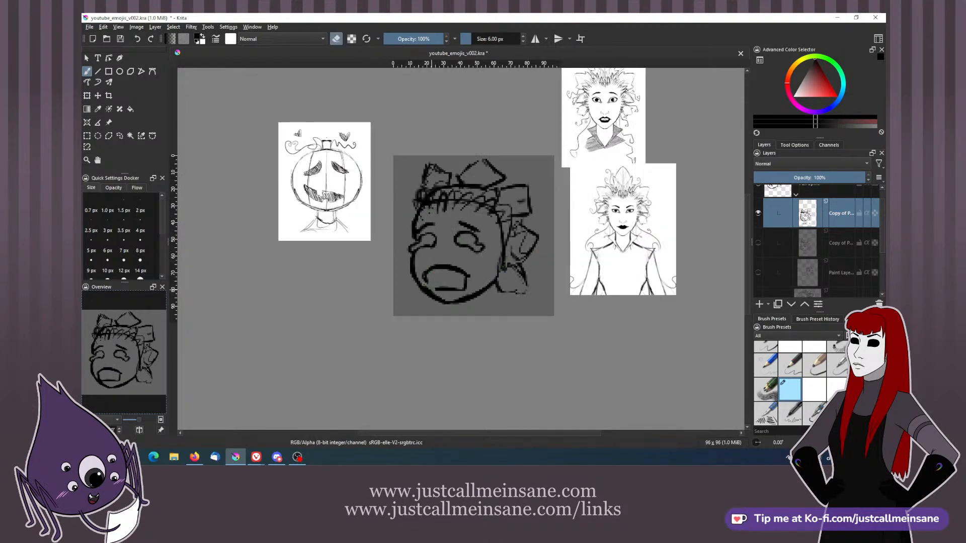
- Add a tongue line inside the open mouth and redraw the right closed eye as a longer arch
key("e")
key("e")
mouse_move(433, 266)
left_mouse_down()
mouse_move(468, 274)
mouse_move(437, 265)
mouse_move(436, 283)
mouse_move(462, 245)
mouse_move(437, 246)
mouse_move(445, 252)
left_mouse_up()
key("e")
key("e")
key("e")
mouse_move(456, 235)
left_mouse_down()
mouse_move(440, 239)
mouse_move(457, 252)
mouse_move(461, 237)
mouse_move(475, 249)
mouse_move(473, 261)
left_mouse_up()
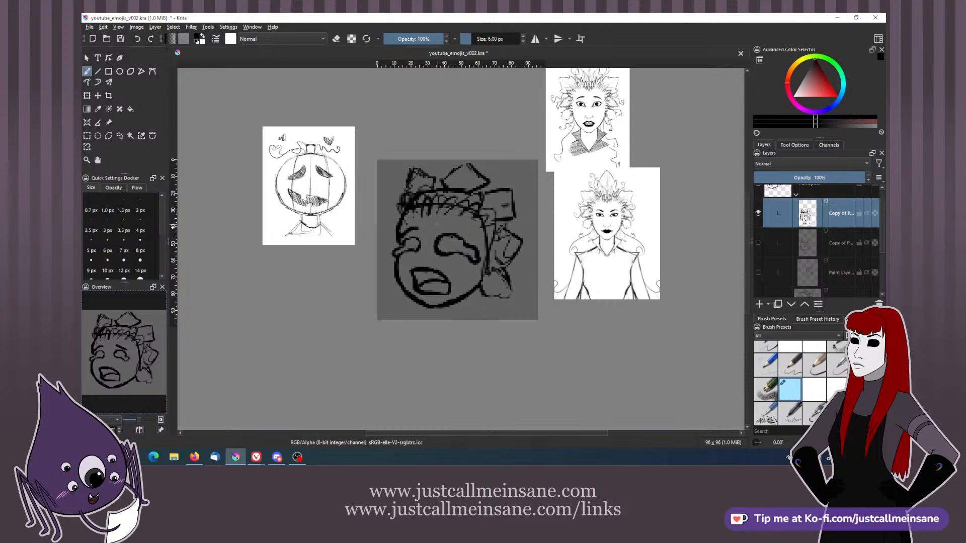
key("e")
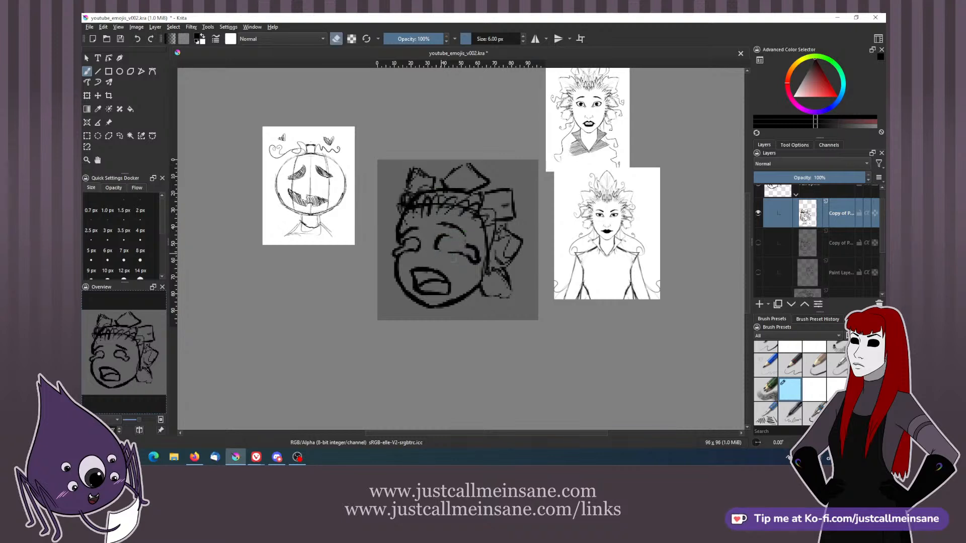
- Rework the right closed eye with a larger teardrop and erase the left eye beneath its eyebrow
key("e")
mouse_move(447, 237)
left_mouse_down()
mouse_move(475, 258)
mouse_move(443, 236)
mouse_move(459, 242)
left_mouse_up()
key("e")
key("e")
mouse_move(440, 238)
left_mouse_down()
mouse_move(464, 245)
mouse_move(441, 252)
mouse_move(468, 259)
mouse_move(466, 247)
mouse_move(412, 245)
mouse_move(417, 228)
mouse_move(404, 226)
mouse_move(405, 241)
mouse_move(411, 234)
left_mouse_up()
key("e")
key("e")
key("e")
key("e")
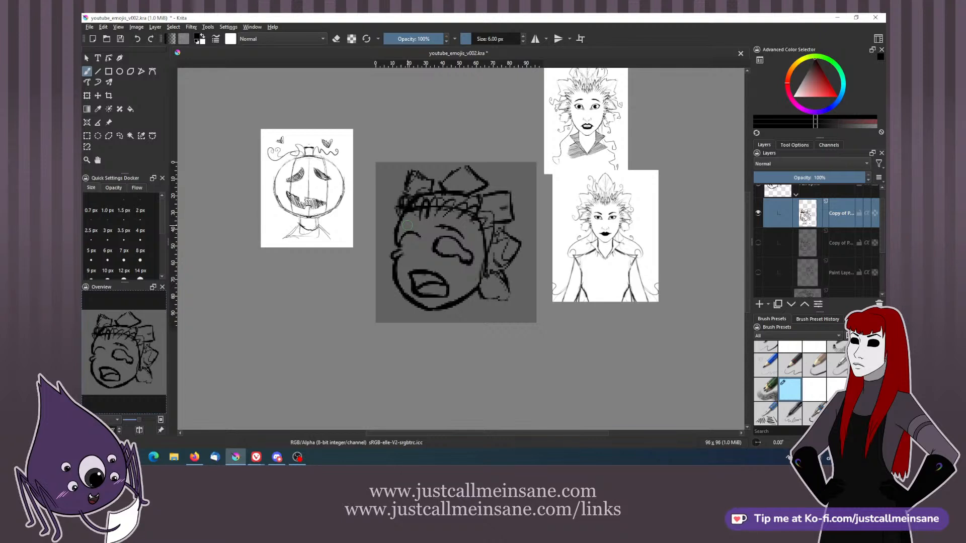
- Redraw the left closed eye as a curved lid with a teardrop at the face's edge
key("e")
key("e")
left_click_drag(403, 236, 420, 235)
key("e")
mouse_move(420, 234)
left_mouse_down()
mouse_move(405, 233)
mouse_move(420, 231)
left_mouse_up()
key("e")
key("e")
key("e")
key("e")
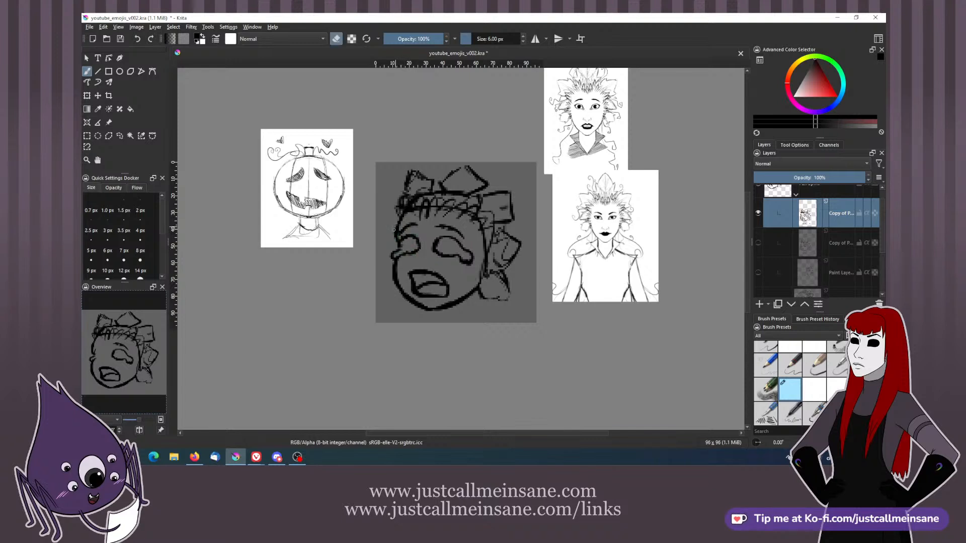
- Redraw both eyebrows with a steeper slant rising toward the middle of the forehead
key("e")
key("e")
key("e")
key("e")
mouse_move(437, 225)
left_mouse_down()
mouse_move(464, 237)
mouse_move(452, 230)
left_mouse_up()
key("e")
key("e")
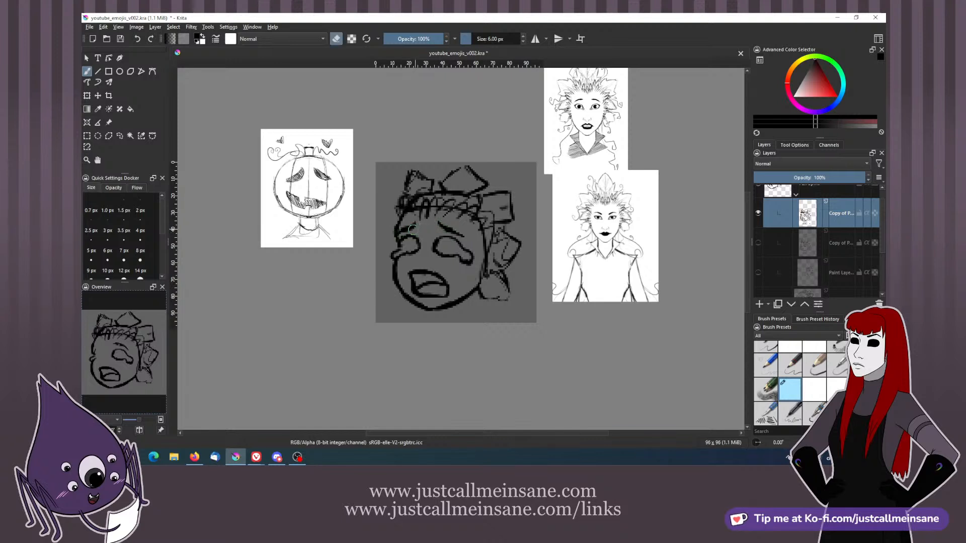
left_click_drag(402, 232, 416, 226)
key("e")
key("e")
key("e")
- Try closing the curved lids with lower lines to form half-moon eyes above the teardrops
left_click_drag(438, 255, 436, 246)
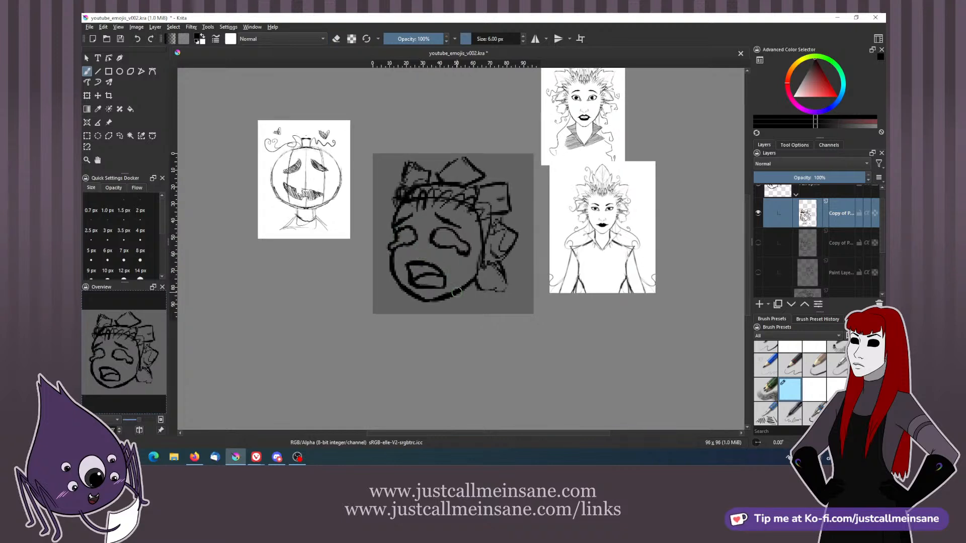
key("e")
key("e")
key("e")
mouse_move(436, 245)
left_mouse_down()
mouse_move(453, 246)
mouse_move(438, 243)
left_mouse_up()
key("e")
key("e")
key("e")
key("e")
key("e")
key("e")
key("e")
key("e")
key("e")
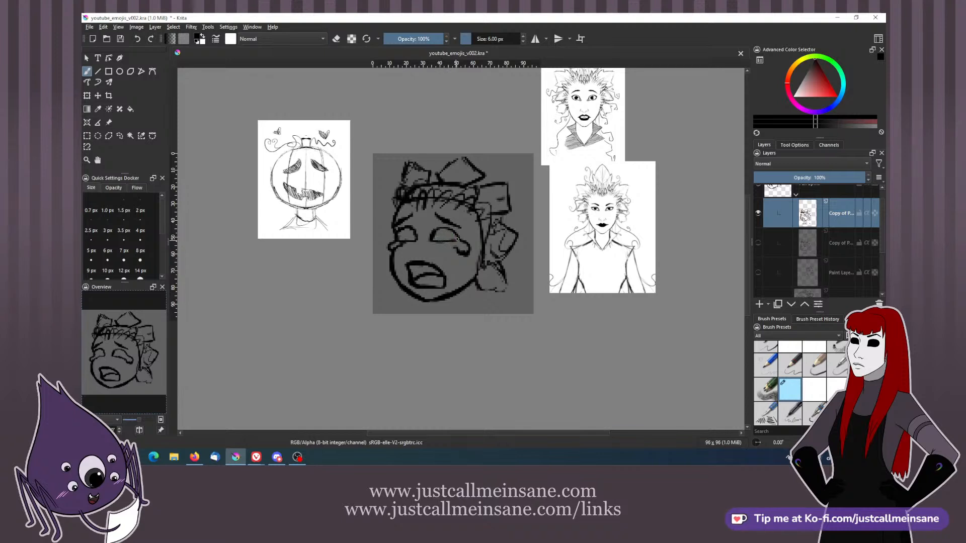
- Fill both half-moon eyes solid black and erase small highlights inside them
key("e")
key("e")
key("e")
mouse_move(467, 250)
left_mouse_down()
mouse_move(434, 237)
mouse_move(450, 232)
mouse_move(447, 240)
left_mouse_up()
key("e")
key("e")
key("e")
key("e")
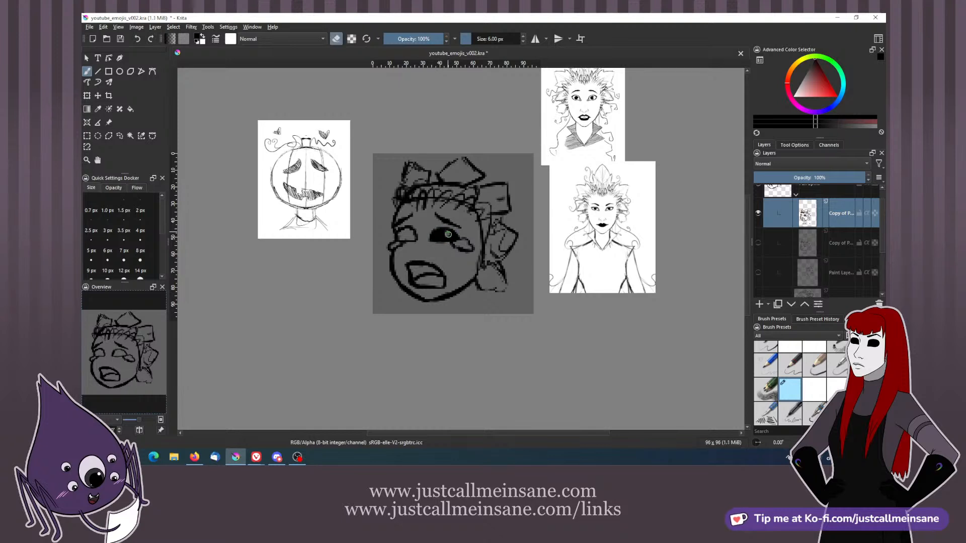
left_click_drag(412, 233, 403, 236)
key("e")
key("e")
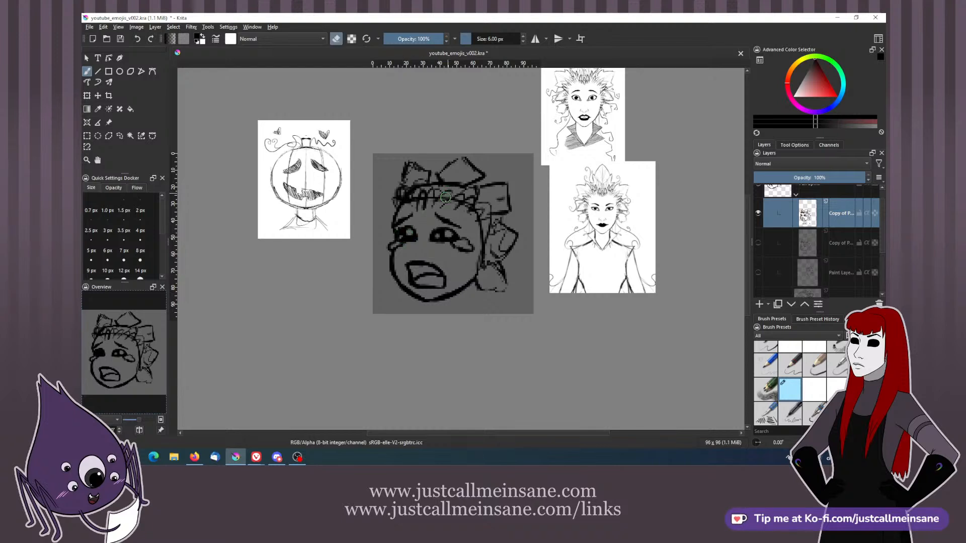
- Touch up the filled eyes and the inner ends of the eyebrows
left_click(413, 229)
key("e")
key("e")
mouse_move(415, 229)
left_mouse_down()
mouse_move(406, 228)
mouse_move(415, 233)
left_mouse_up()
key("e")
left_click_drag(456, 221, 457, 230)
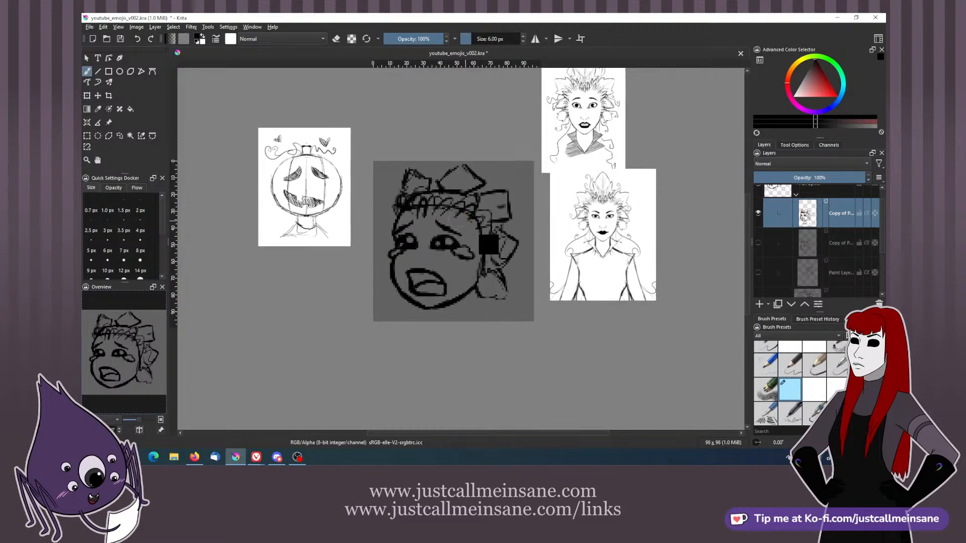
- Undo the filled-eye strokes back to the closed curved eyes with teardrops
key("ctrl+z")
key("ctrl+z")
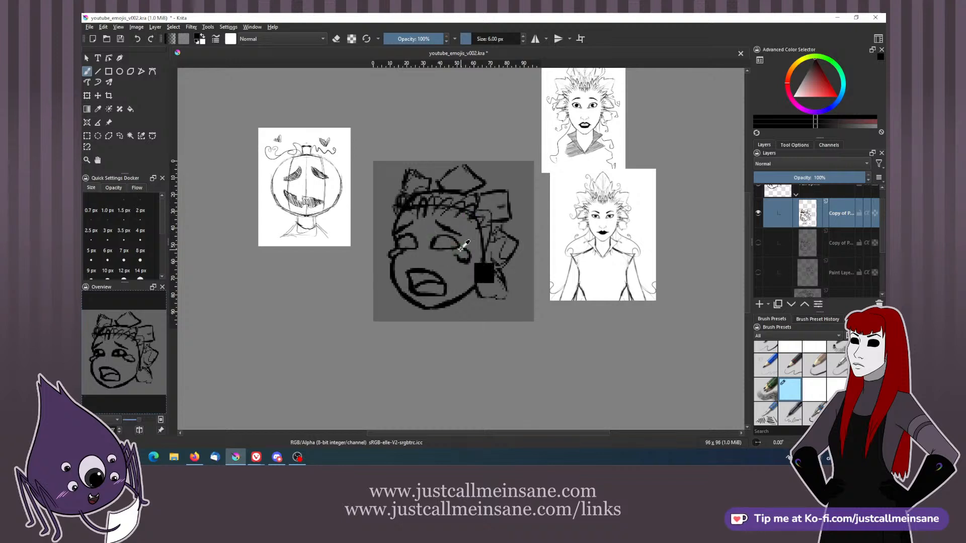
key("ctrl+z")
key("ctrl+z")
key("ctrl+z")
key("ctrl+z")
key("e")
key("e")
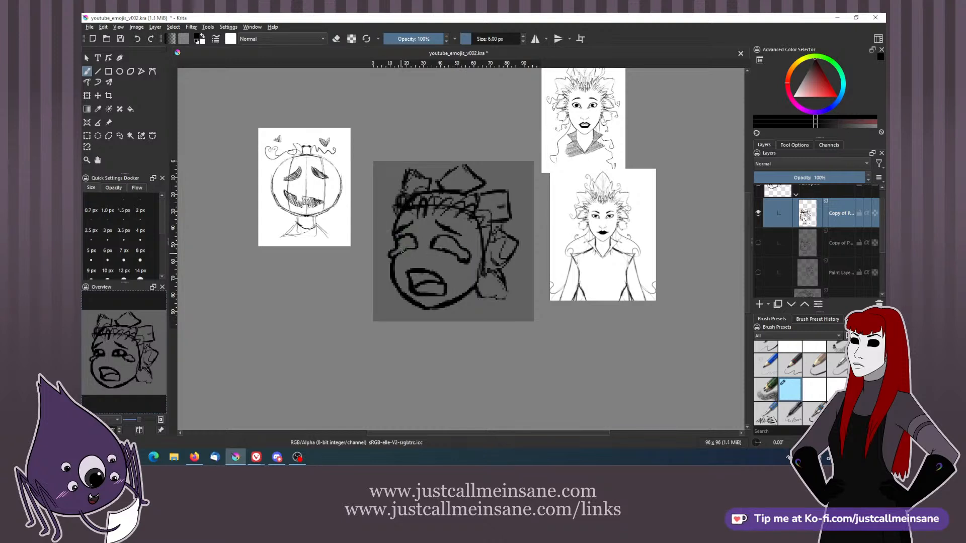
- Refine the outlines of the teardrops beneath both closed eyes
left_click_drag(498, 267, 504, 279)
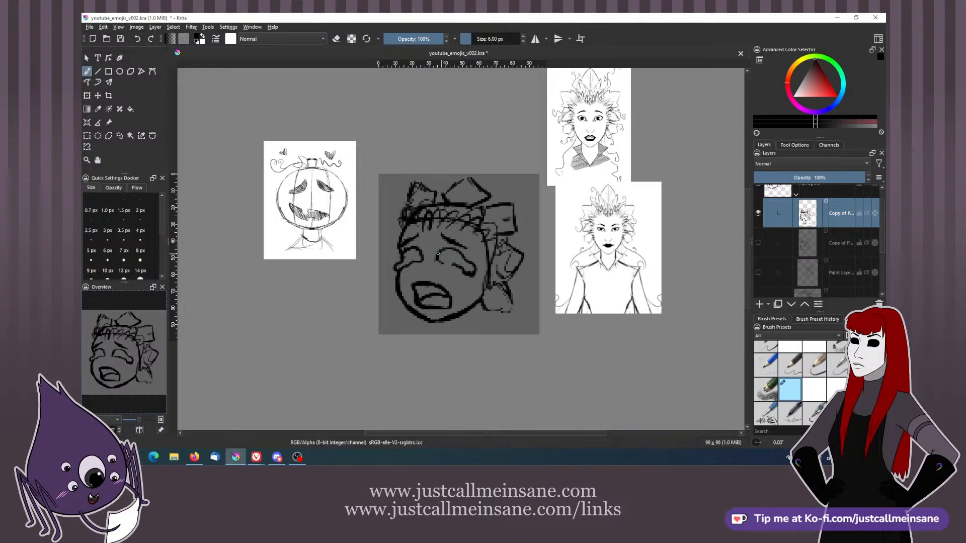
key("e")
left_click_drag(407, 261, 419, 262)
key("e")
key("e")
key("e")
key("e")
key("e")
key("e")
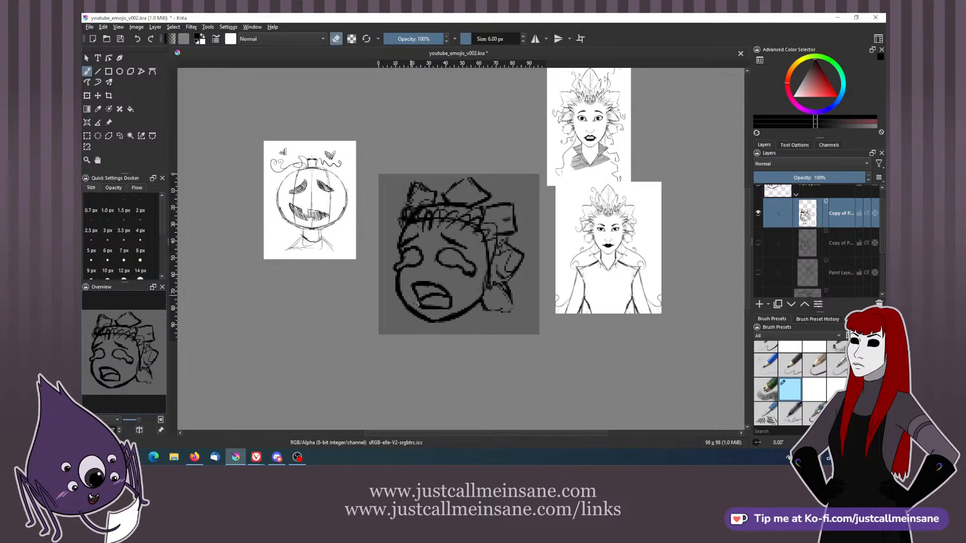
key("e")
key("e")
key("e")
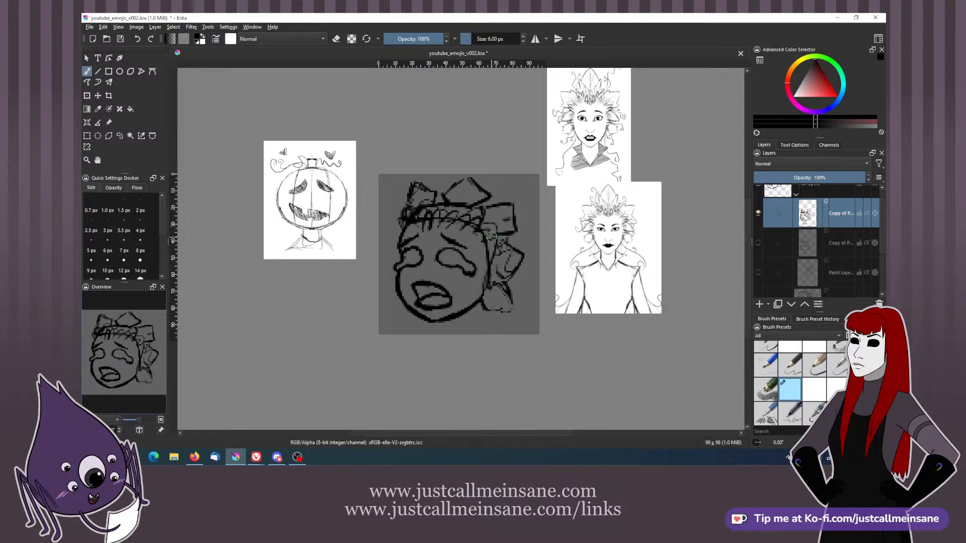
- Save the document, duplicate the crying face layer while it is hidden, and show only the copy
key("ctrl+s")
left_click(836, 246)
left_click(839, 267)
scroll(838, 260, "down", 3)
left_click(836, 233)
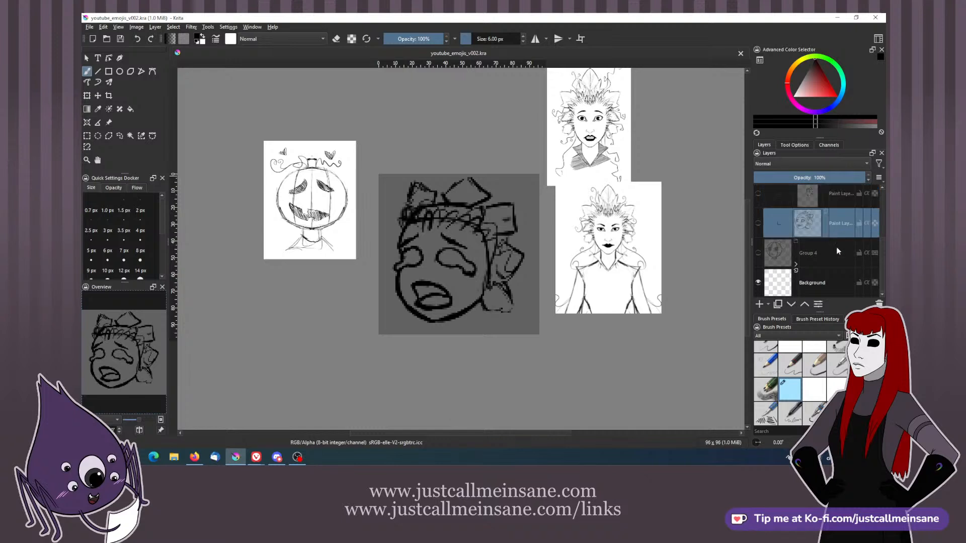
scroll(836, 250, "up", 3)
left_click(759, 229)
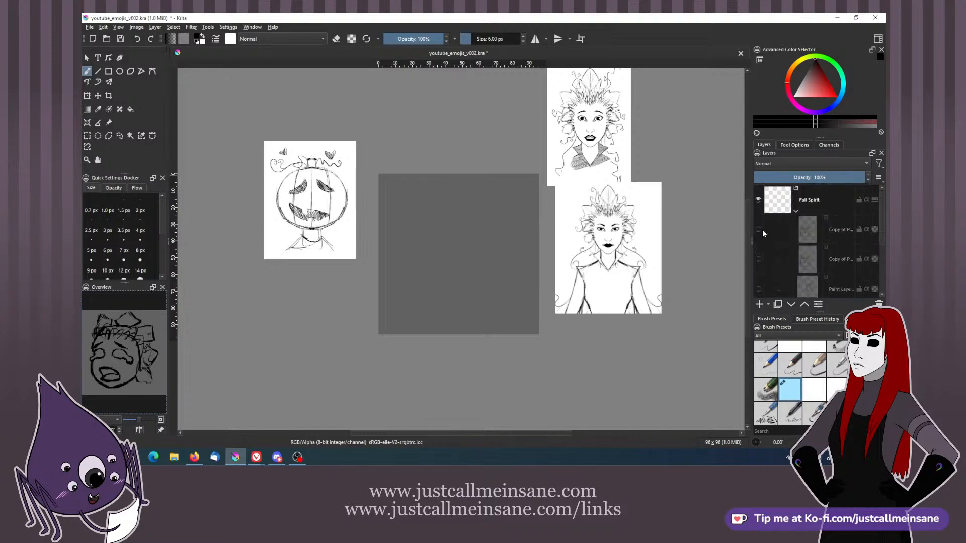
left_click(819, 241)
right_click(806, 233)
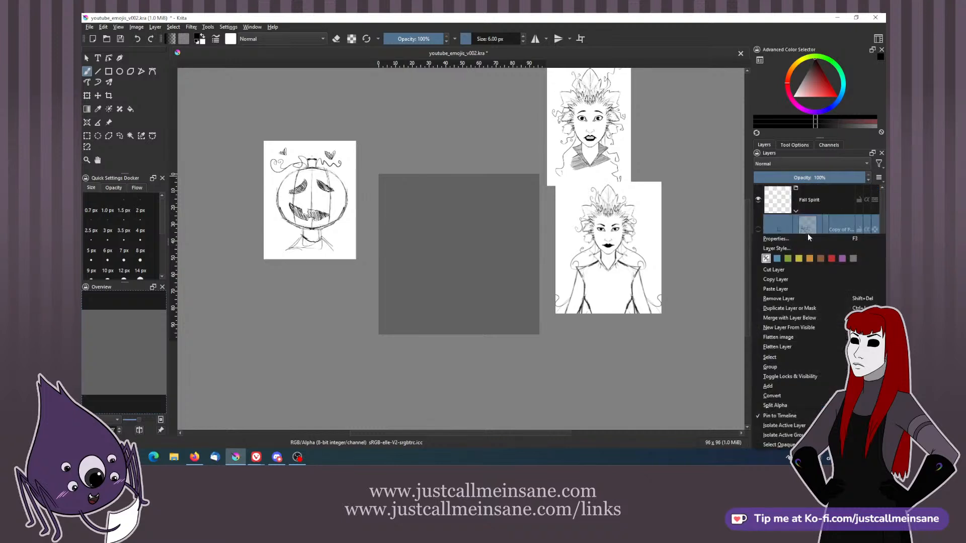
left_click(797, 306)
left_click(759, 231)
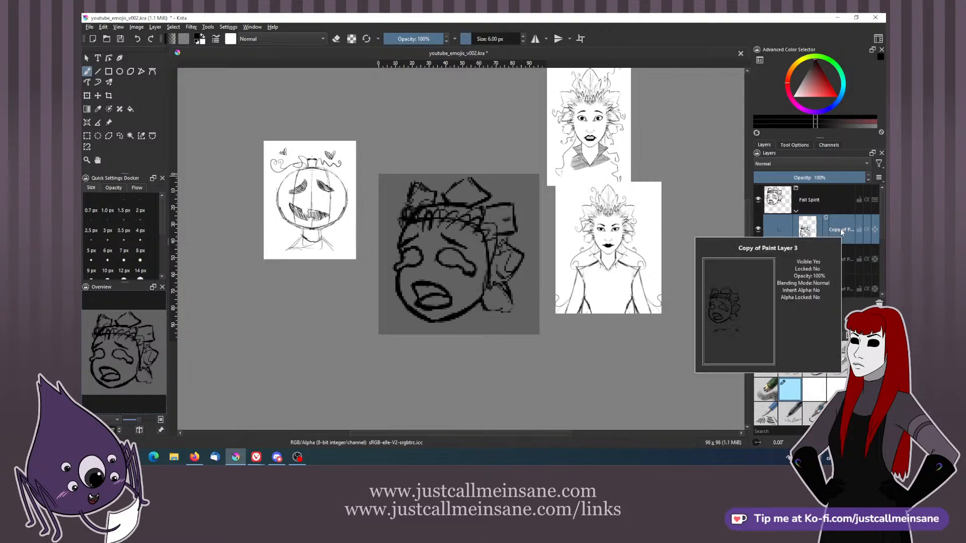
- Compare the existing Fall Spirit expressions by showing each face layer on its own, returning to the crying face copy
left_click(758, 230)
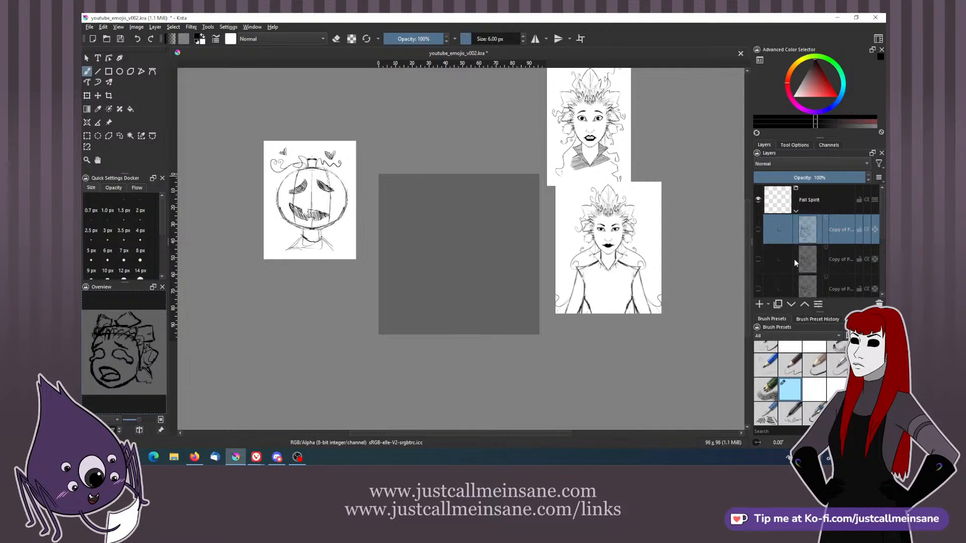
scroll(793, 259, "down", 3)
left_click(758, 205)
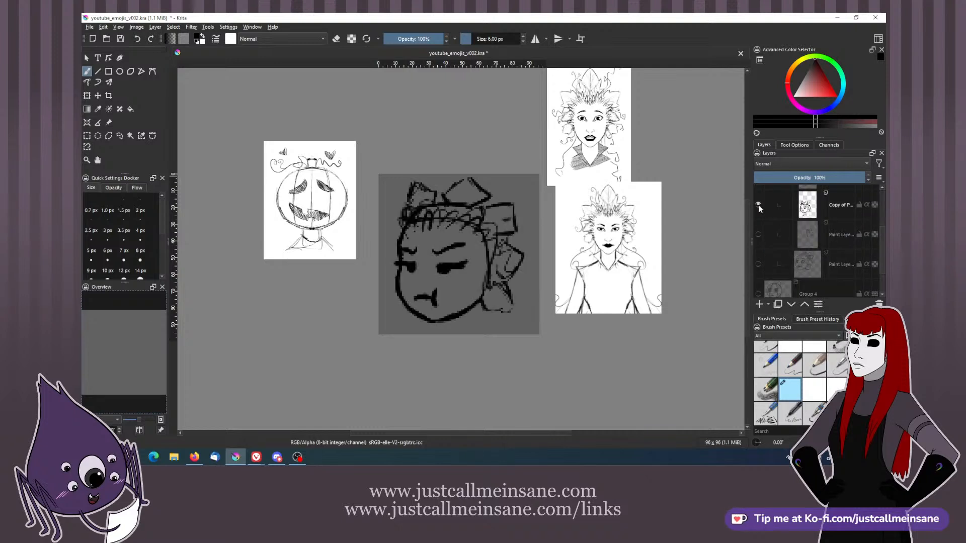
left_click(758, 205)
left_click(758, 234)
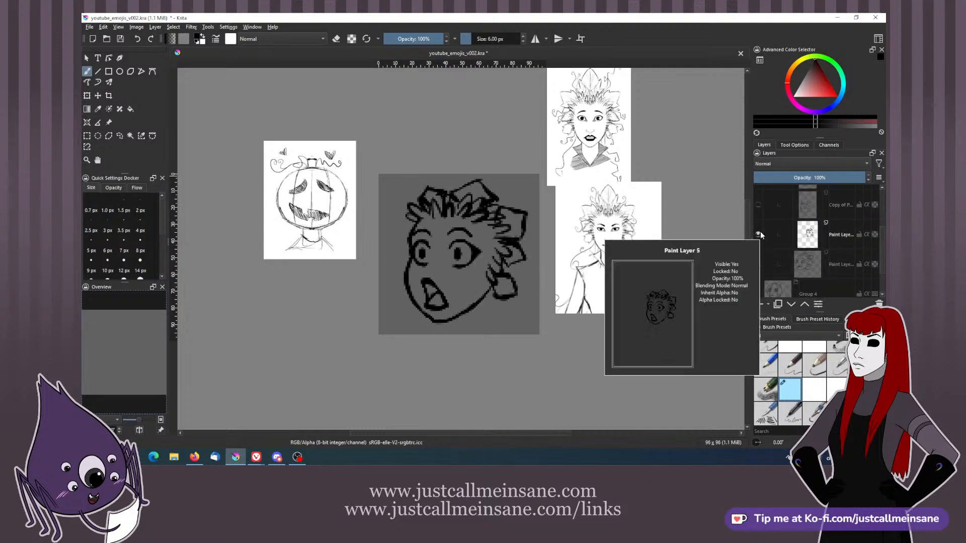
left_click(758, 235)
left_click(758, 264)
left_click(758, 264)
scroll(761, 261, "up", 3)
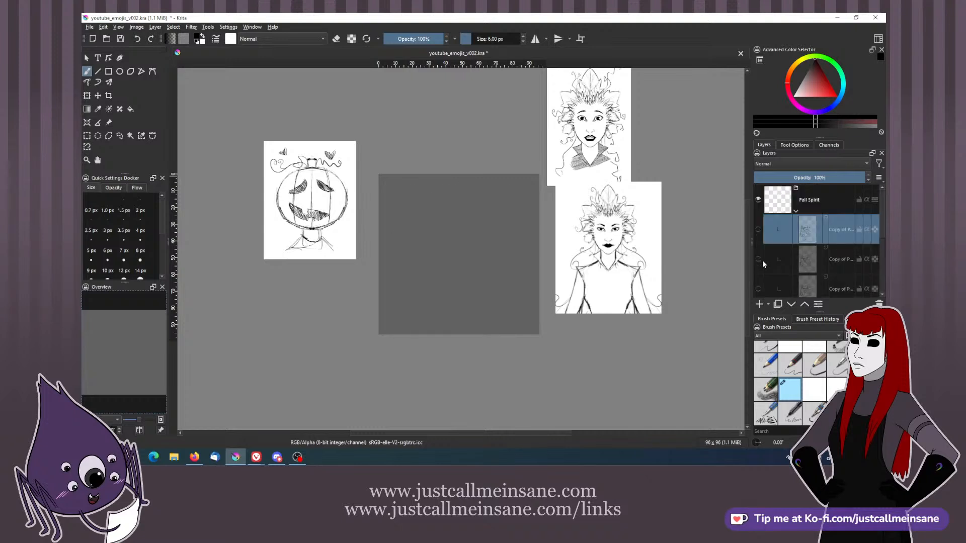
left_click(759, 237)
left_click(758, 237)
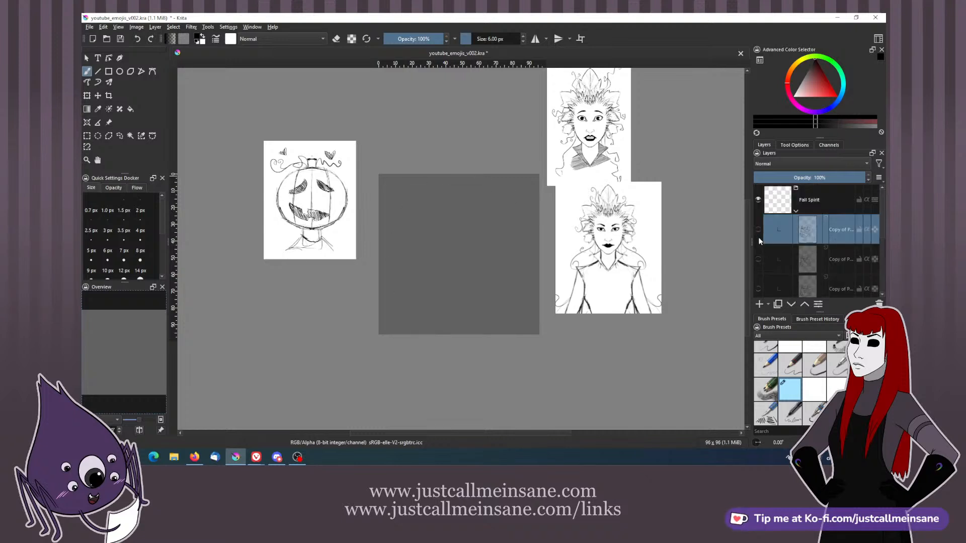
left_click(758, 287)
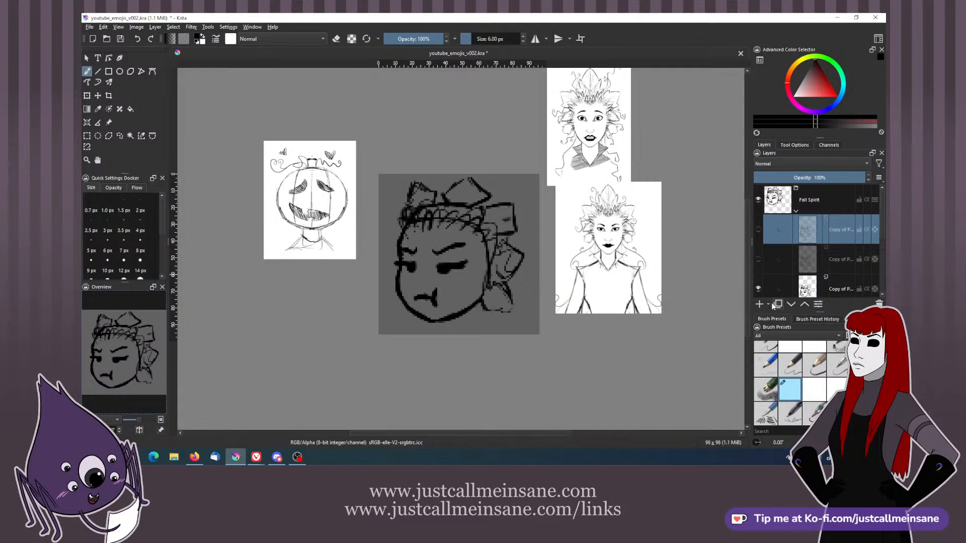
left_click(758, 288)
left_click(758, 230)
mouse_move(801, 232)
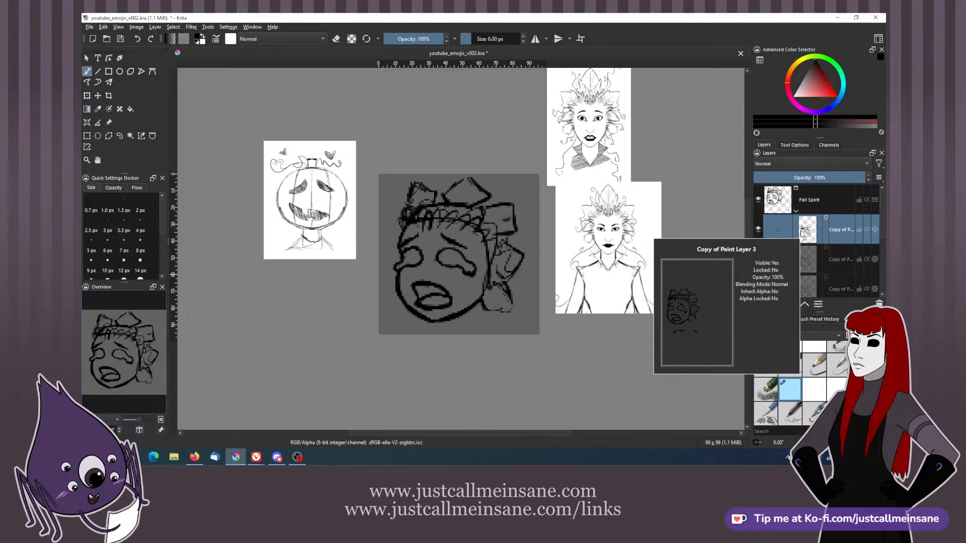
- Save the document and erase the eyes, tears, eyebrows and mouth from the duplicated face
left_click(121, 37)
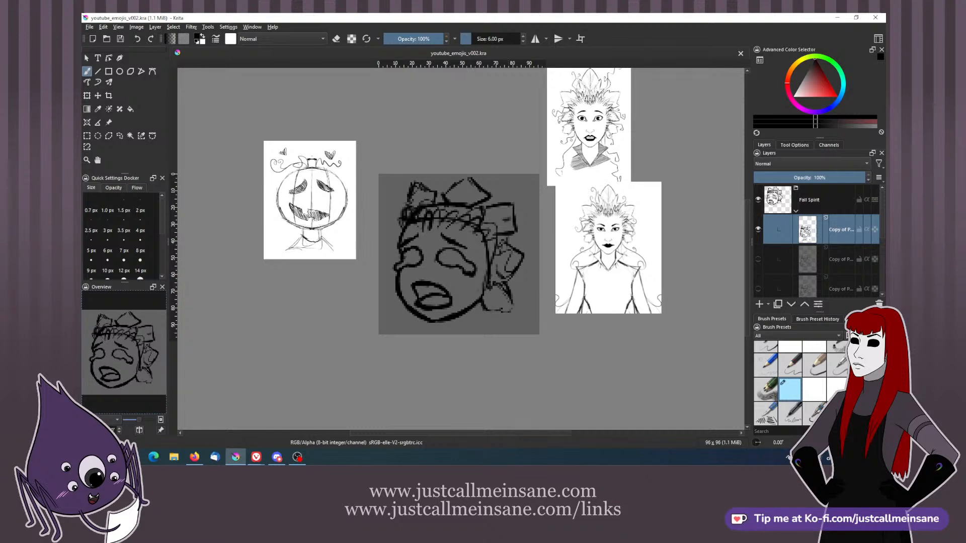
key("e")
mouse_move(408, 249)
left_mouse_down()
mouse_move(392, 268)
mouse_move(404, 266)
mouse_move(427, 306)
mouse_move(431, 297)
mouse_move(431, 308)
mouse_move(418, 309)
mouse_move(439, 278)
mouse_move(453, 307)
left_mouse_up()
mouse_move(437, 269)
left_mouse_down()
mouse_move(445, 249)
mouse_move(465, 251)
mouse_move(473, 275)
mouse_move(459, 271)
left_mouse_up()
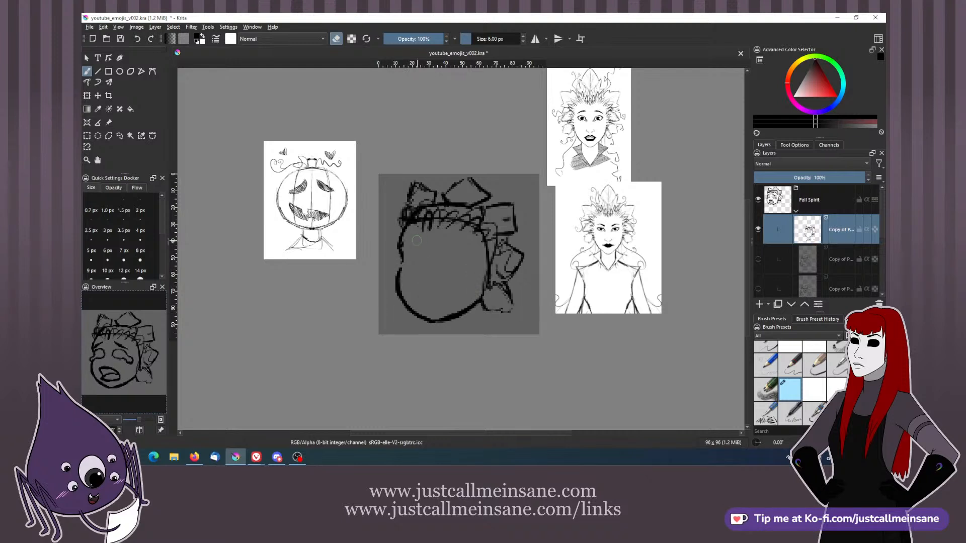
key("e")
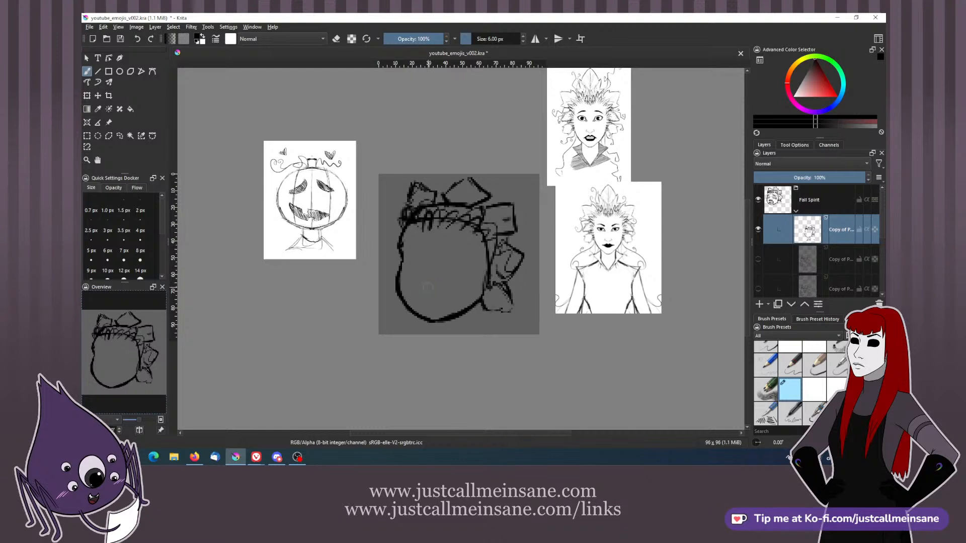
- Draw sad slanted eyebrows, short closed-eye lines and an oval open mouth on the blank face
key("e")
key("e")
key("e")
key("e")
mouse_move(443, 245)
left_mouse_down()
mouse_move(464, 252)
mouse_move(463, 266)
left_mouse_up()
mouse_move(402, 265)
left_mouse_down()
mouse_move(422, 262)
mouse_move(404, 253)
left_mouse_up()
mouse_move(420, 295)
left_mouse_down()
mouse_move(443, 303)
mouse_move(449, 293)
mouse_move(455, 299)
mouse_move(441, 307)
mouse_move(456, 303)
mouse_move(452, 295)
mouse_move(418, 305)
left_mouse_up()
key("ctrl+z")
key("ctrl+z")
key("e")
key("e")
key("e")
key("e")
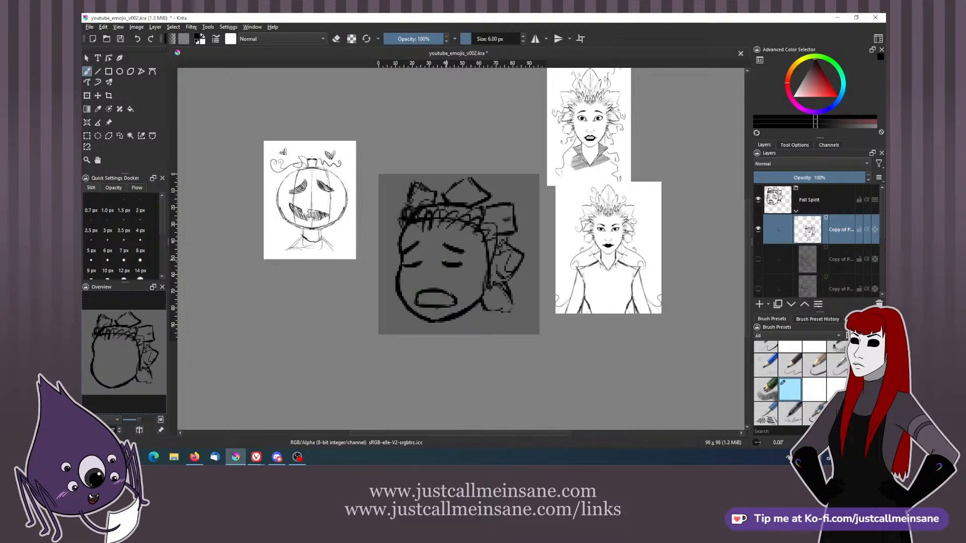
- Erase the closed-eye lines below the eyebrows
key("e")
left_click_drag(443, 262, 465, 265)
key("e")
key("alt+Tab")
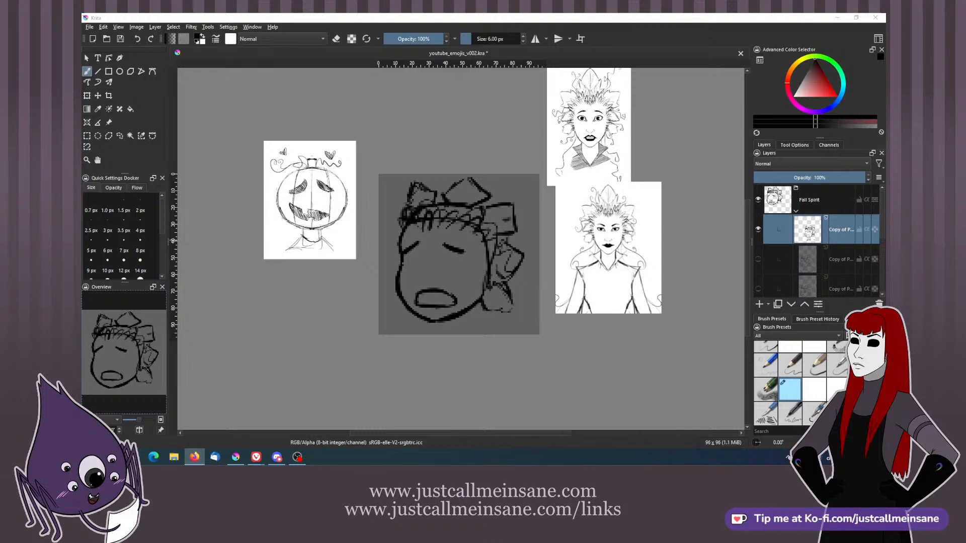
key("alt+Tab")
key("alt+Tab")
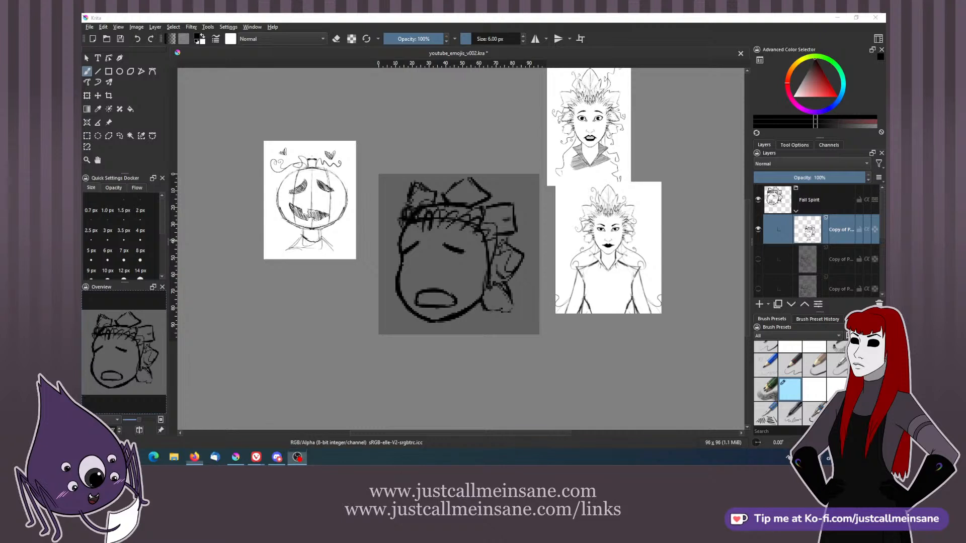
key("alt+Tab")
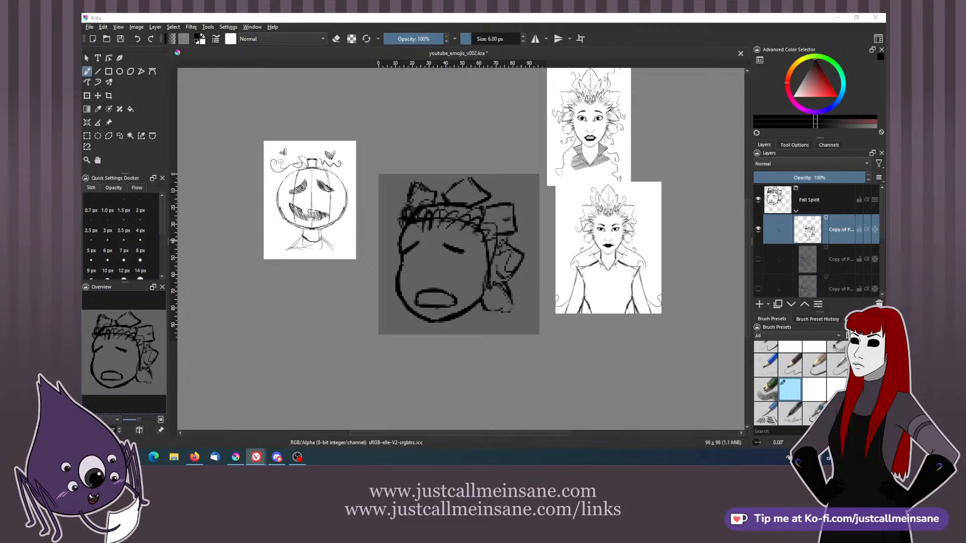
key("alt+Tab")
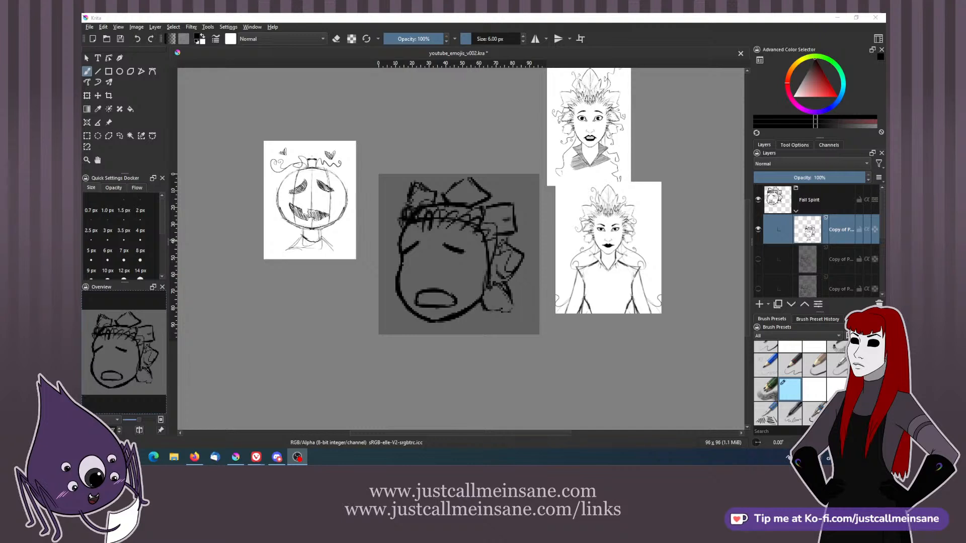
left_click(635, 57)
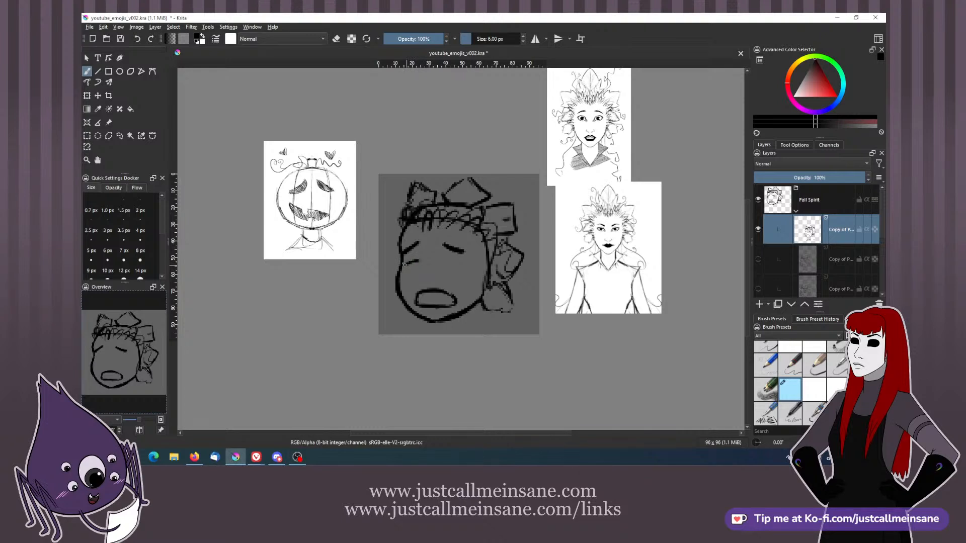
- Redraw the closed eyes and eyebrows with thicker strokes and erase the oval mouth
left_click_drag(445, 260, 463, 265)
key("e")
mouse_move(423, 289)
left_mouse_down()
mouse_move(417, 305)
mouse_move(443, 292)
mouse_move(452, 301)
mouse_move(417, 295)
mouse_move(436, 295)
left_mouse_up()
key("e")
key("e")
left_click_drag(444, 245, 464, 253)
mouse_move(405, 244)
left_mouse_down()
mouse_move(469, 266)
mouse_move(464, 252)
left_mouse_up()
key("e")
key("e")
key("e")
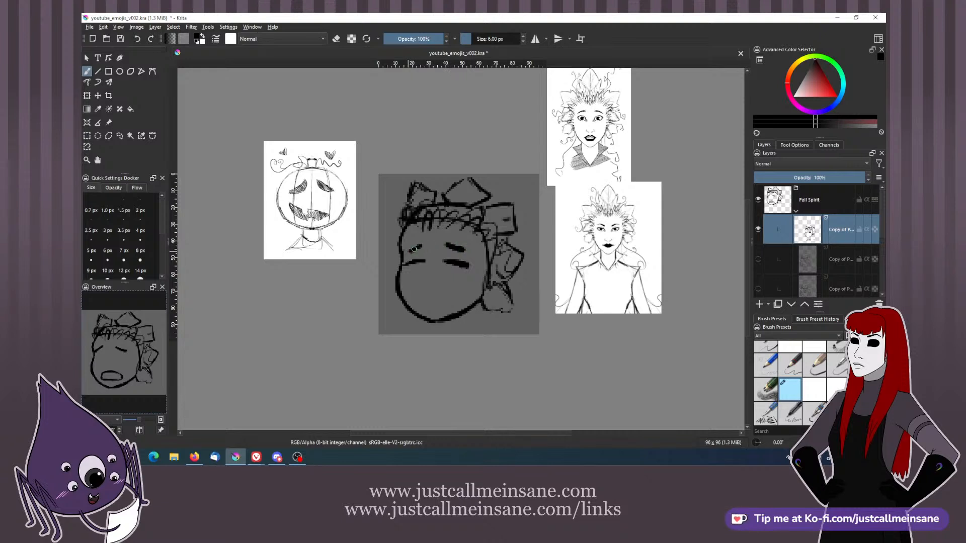
- Draw a large downturned open mouth with a curved inner line low on the face
mouse_move(415, 303)
left_mouse_down()
mouse_move(423, 294)
mouse_move(437, 305)
mouse_move(415, 298)
mouse_move(440, 305)
mouse_move(418, 297)
mouse_move(436, 292)
mouse_move(457, 310)
mouse_move(422, 297)
mouse_move(448, 302)
left_mouse_up()
key("e")
key("e")
key("e")
key("e")
key("e")
key("e")
key("e")
key("e")
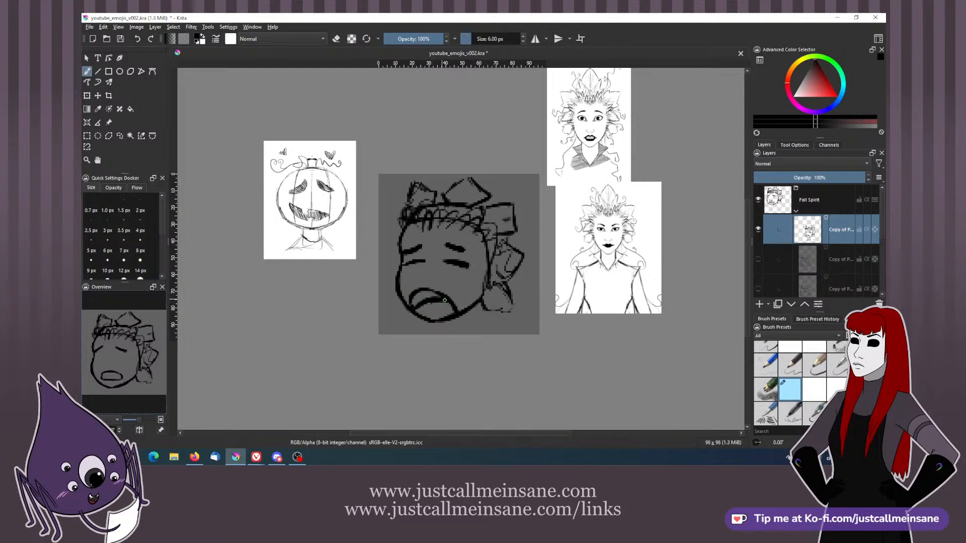
- Refine the eyebrows and closed eyes and clean up the lines inside the downturned mouth
key("e")
key("e")
mouse_move(400, 269)
left_mouse_down()
mouse_move(458, 249)
mouse_move(448, 262)
mouse_move(458, 263)
mouse_move(445, 262)
mouse_move(472, 253)
left_mouse_up()
key("e")
key("e")
key("e")
key("e")
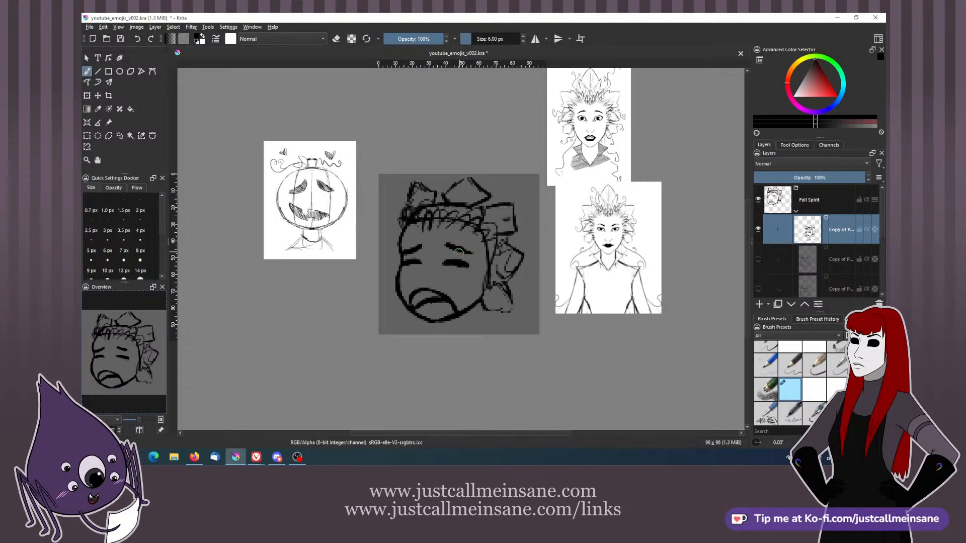
key("e")
mouse_move(421, 305)
left_mouse_down()
mouse_move(440, 304)
mouse_move(416, 306)
left_mouse_up()
key("e")
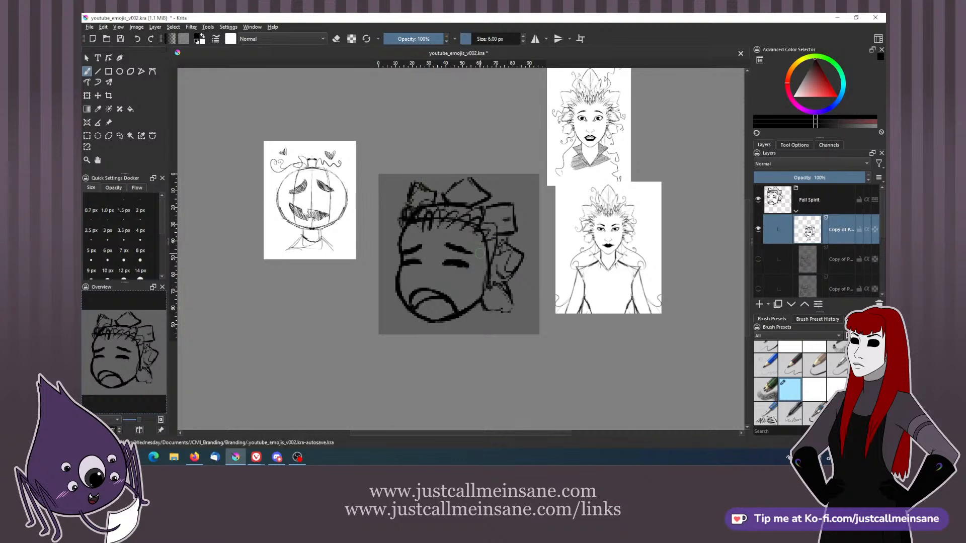
- Compare the new face with the crying face by toggling their layers, save the document, and leave only the new face shown
left_click(758, 229)
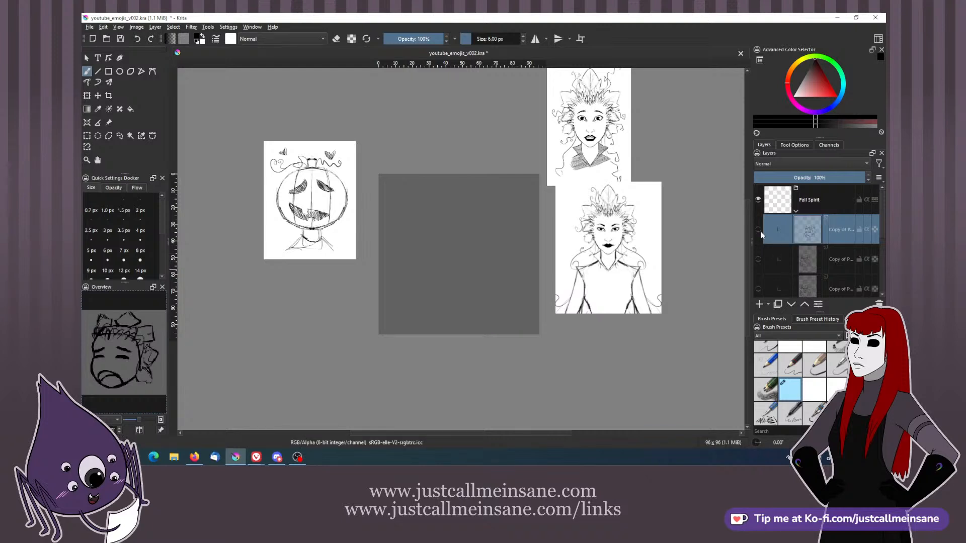
left_click(758, 229)
left_click(758, 229)
left_click(758, 259)
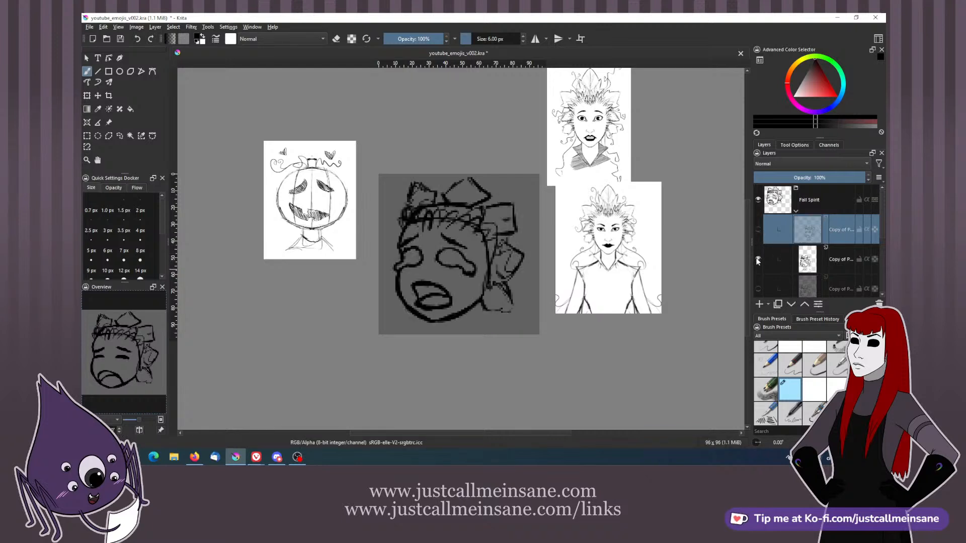
left_click(758, 229)
key("ctrl+s")
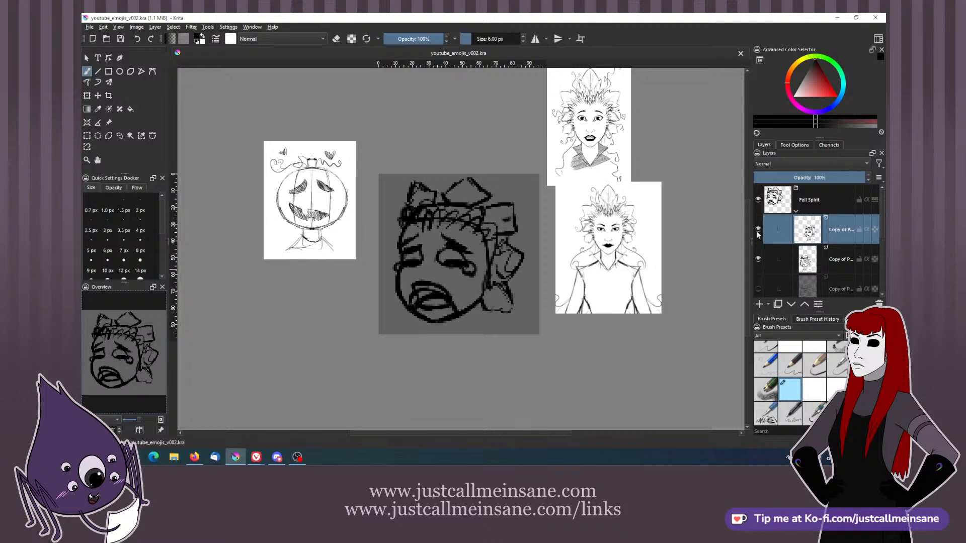
left_click(758, 259)
- Rename the new downturned-mouth face's layer as Whiny
double_click(839, 231)
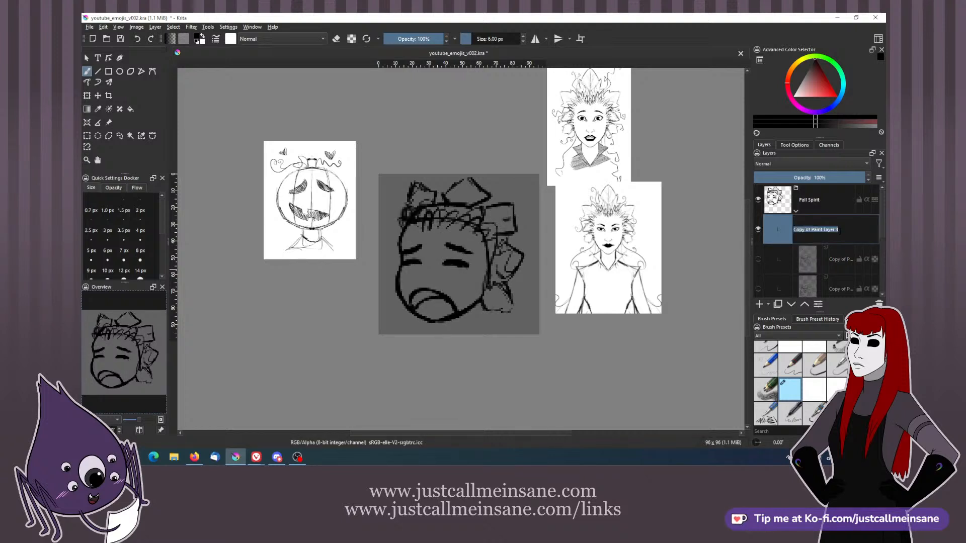
type("Whiny")
key("Return")
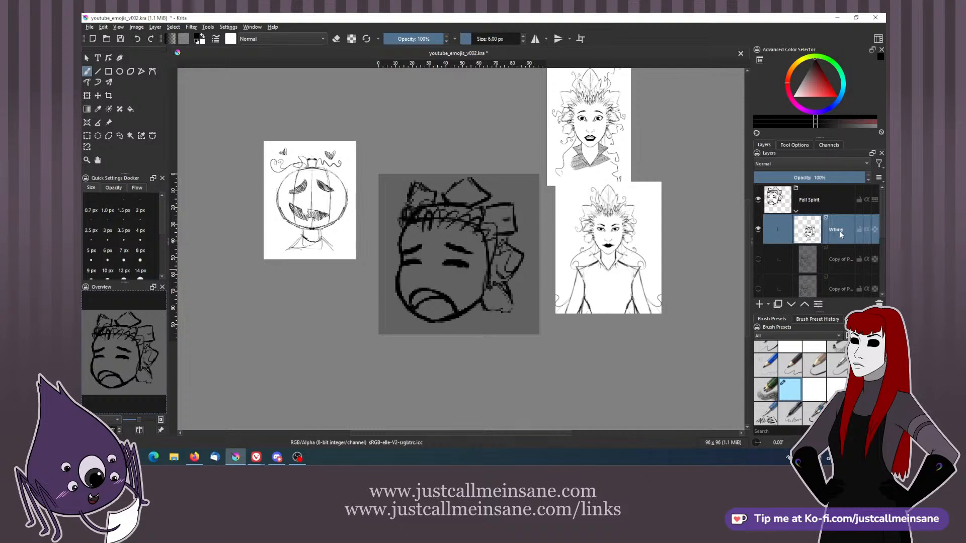
- Hide the Whiny layer, show the crying face layer and rename it as Sad
left_click(758, 230)
left_click(758, 259)
double_click(835, 258)
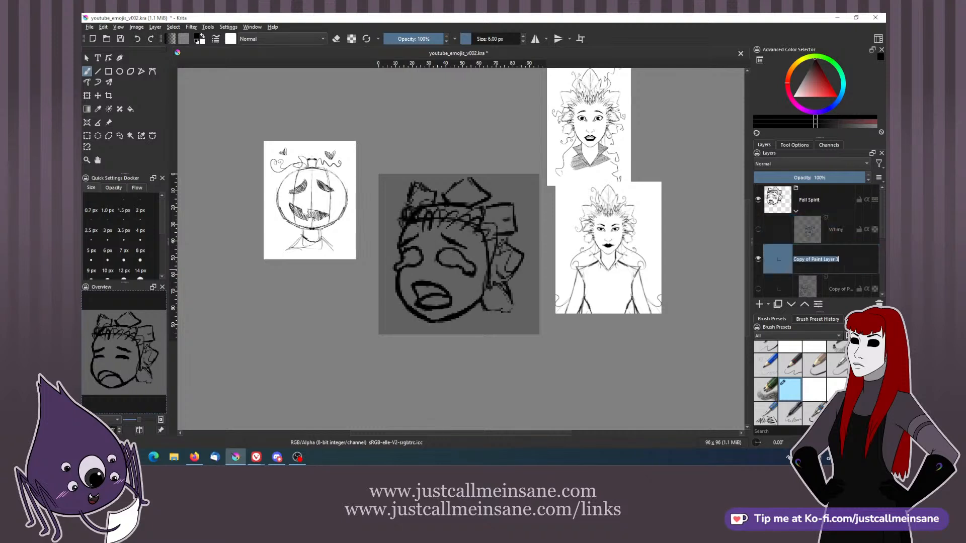
type("Sad")
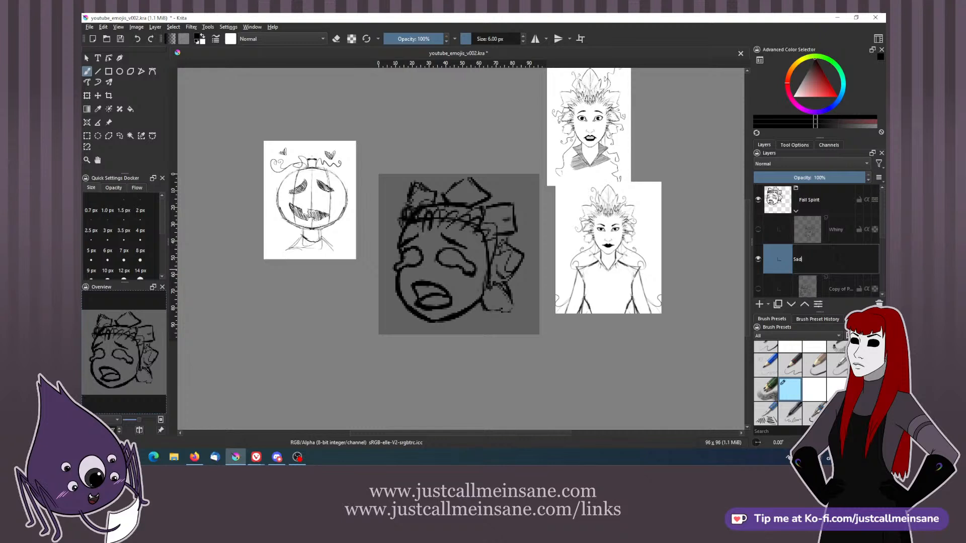
key("Return")
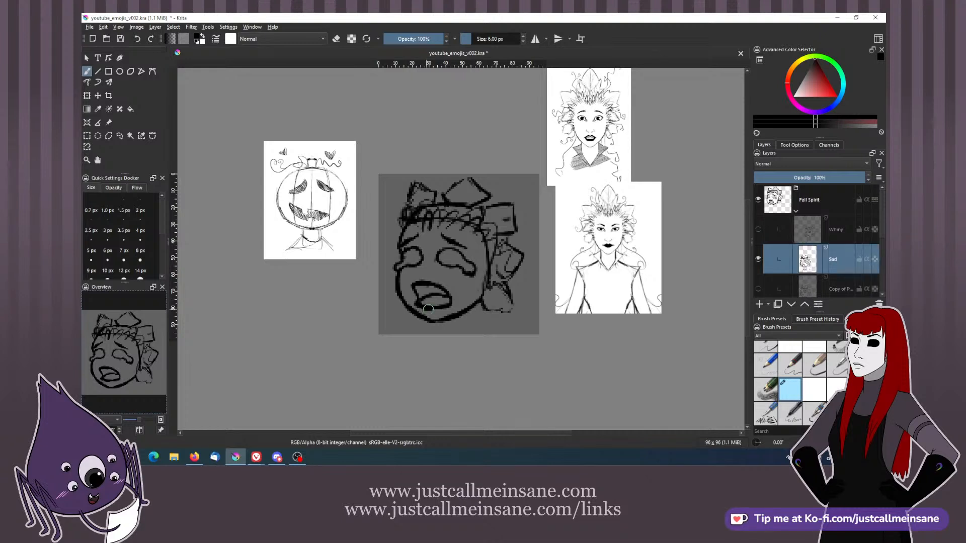
- Erase the wide open mouth on the Sad face and redraw it as a narrower, rounder opening with a tongue
key("e")
mouse_move(463, 295)
left_mouse_down()
mouse_move(419, 305)
mouse_move(439, 308)
mouse_move(427, 283)
mouse_move(441, 299)
mouse_move(419, 293)
mouse_move(440, 293)
mouse_move(423, 309)
mouse_move(446, 310)
mouse_move(428, 298)
mouse_move(446, 308)
mouse_move(444, 298)
mouse_move(437, 310)
mouse_move(418, 292)
left_mouse_up()
key("e")
key("e")
key("e")
key("e")
key("e")
key("e")
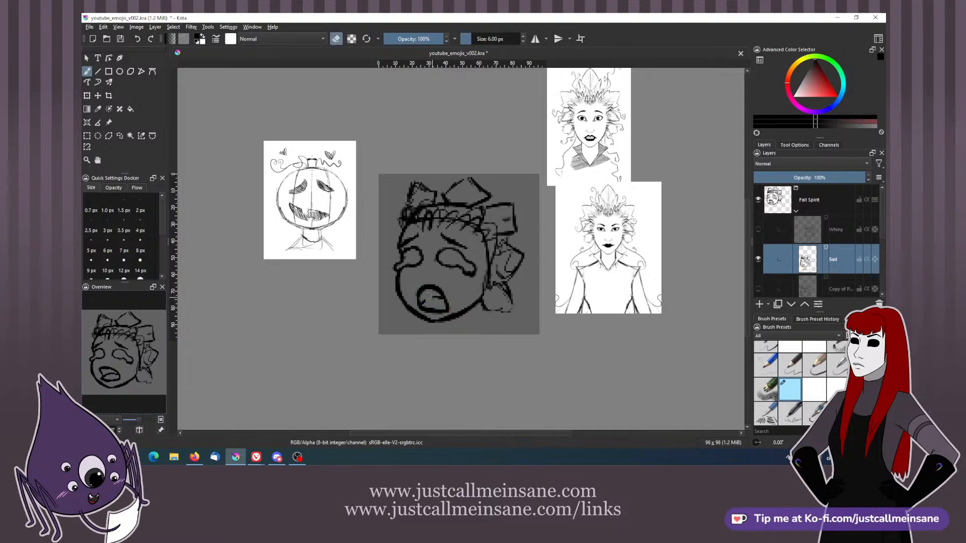
- Reshape the Sad face's mouth into a taller opening that widens downward and refine the tongue line inside
mouse_move(438, 298)
left_mouse_down()
mouse_move(435, 278)
mouse_move(443, 302)
left_mouse_up()
key("e")
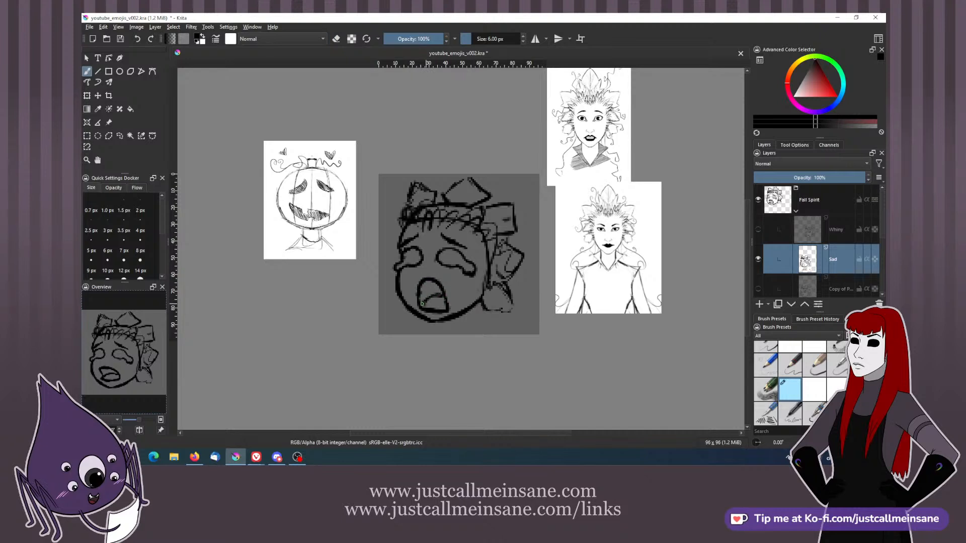
key("e")
left_click_drag(436, 296, 442, 297)
key("e")
key("e")
key("e")
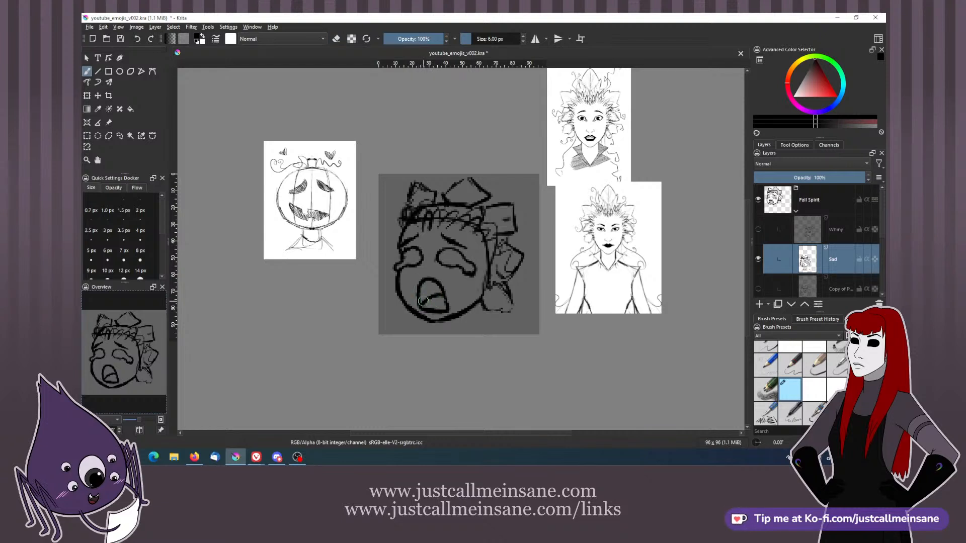
- Erase the tongue and lower edge of the Sad face's mouth and redraw its bottom line
key("e")
mouse_move(436, 311)
left_mouse_down()
mouse_move(448, 312)
mouse_move(435, 307)
left_mouse_up()
key("e")
left_click_drag(429, 310, 439, 308)
key("ctrl+z")
key("ctrl+z")
key("e")
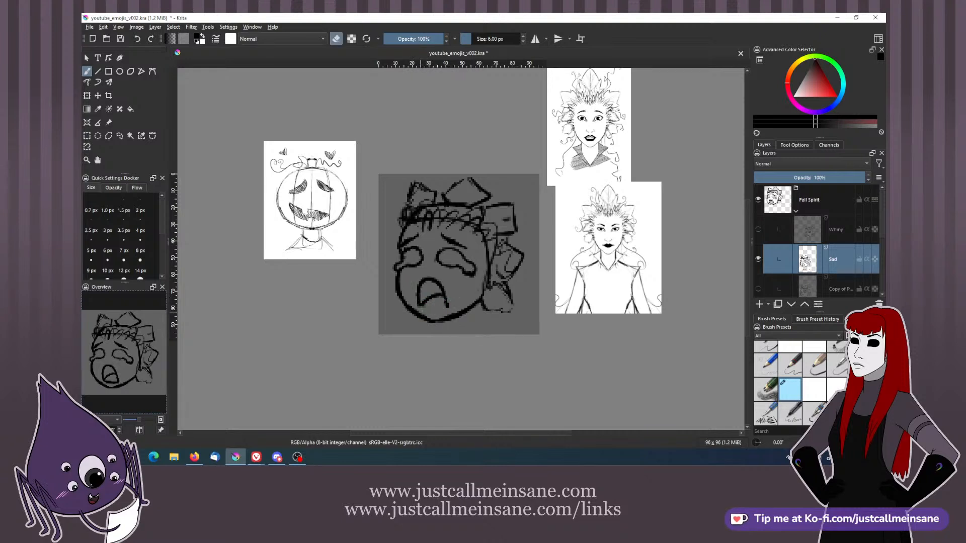
key("e")
mouse_move(420, 310)
left_mouse_down()
mouse_move(445, 306)
mouse_move(422, 306)
left_mouse_up()
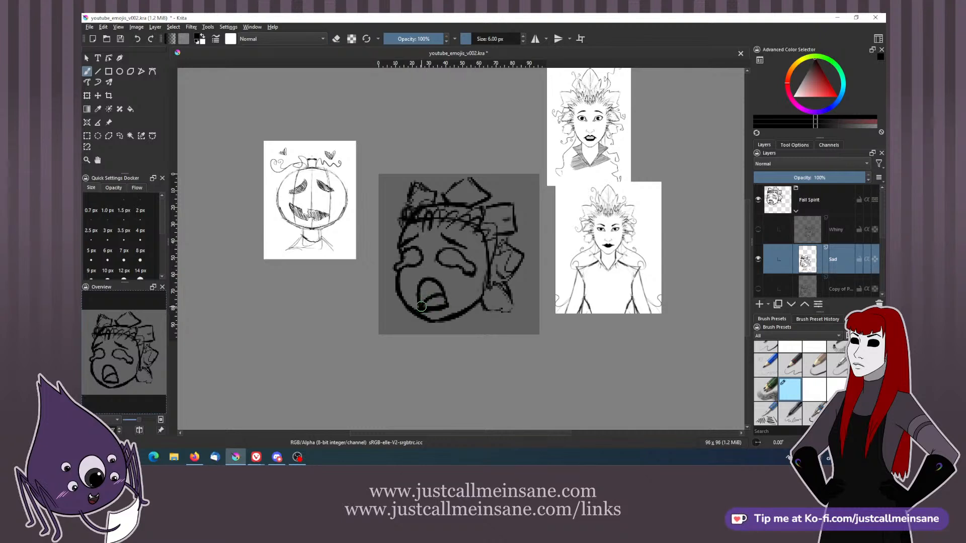
- Clean up the side outline of the Sad face's mouth and save the file
key("e")
key("e")
left_click_drag(419, 308, 419, 289)
left_click(485, 313, "ctrl")
key("ctrl+s")
- Hide the Sad layer, show the frowning face layer beneath it and rename it as Grumpy
left_click(759, 259)
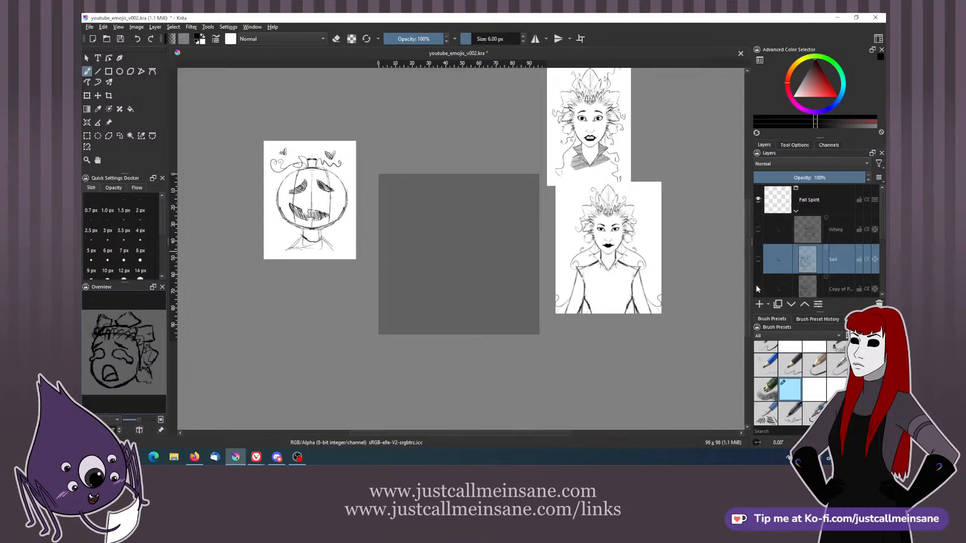
left_click(757, 287)
scroll(784, 261, "down", 3)
left_click(834, 214)
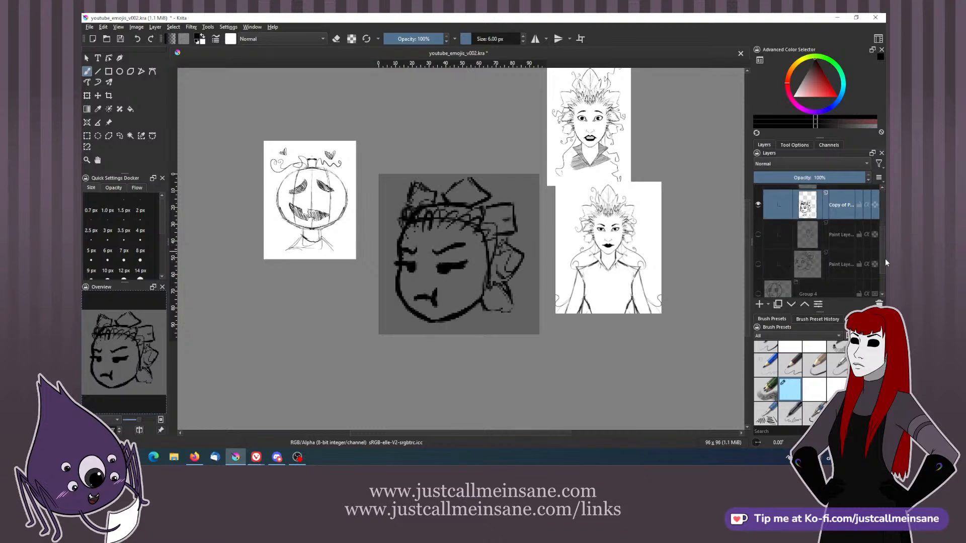
scroll(882, 249, "up", 1)
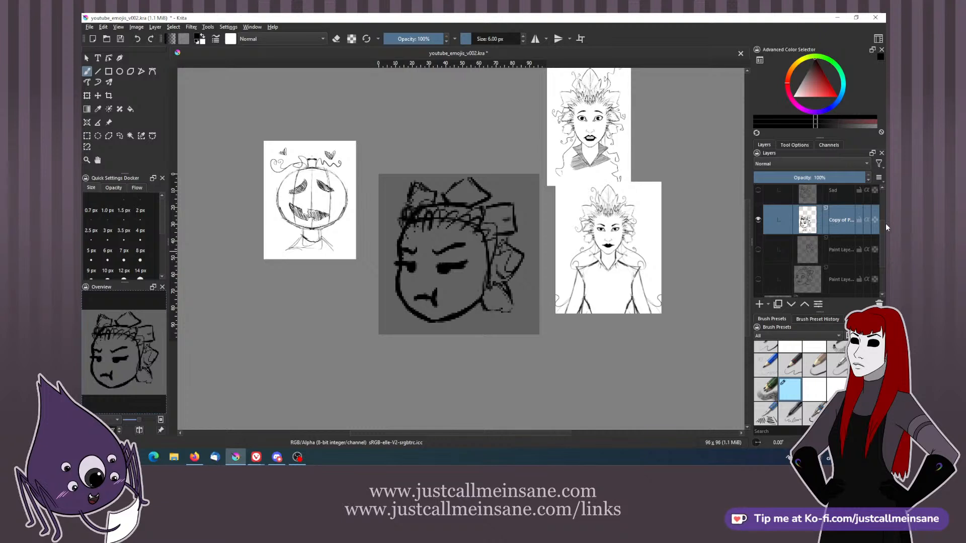
double_click(850, 219)
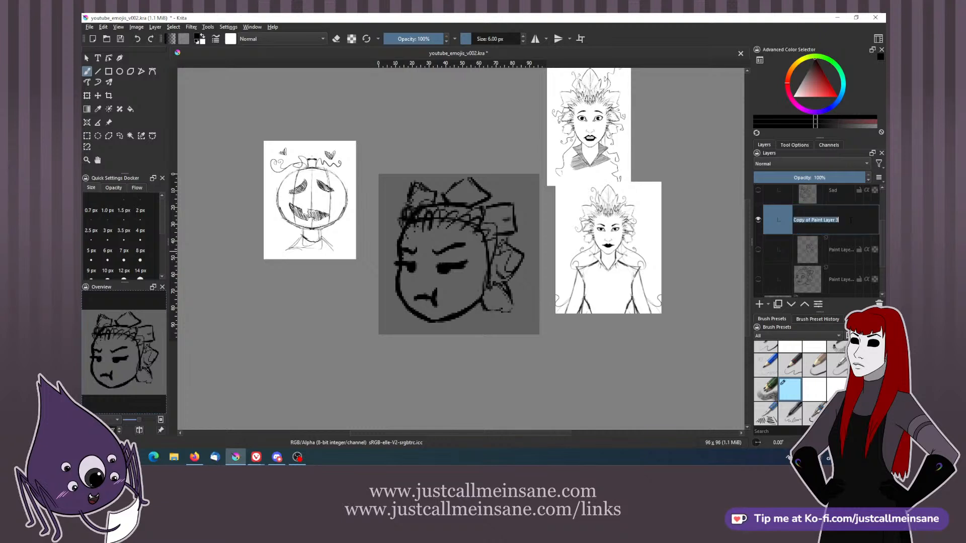
type("Grumpy")
key("Return")
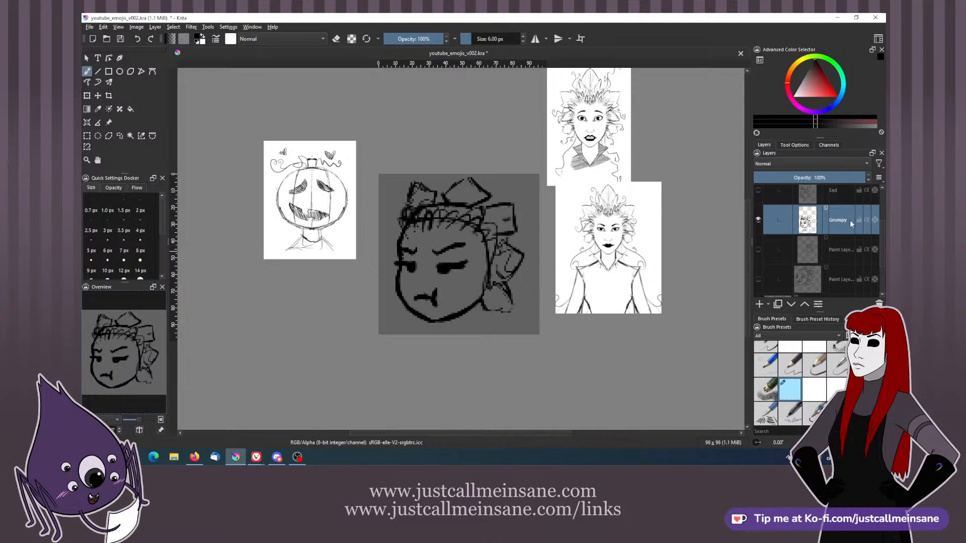
- Hide the Grumpy layer, show the wide-eyed open-mouthed face layer and rename it as Surprised
left_click(758, 220)
left_click(758, 250)
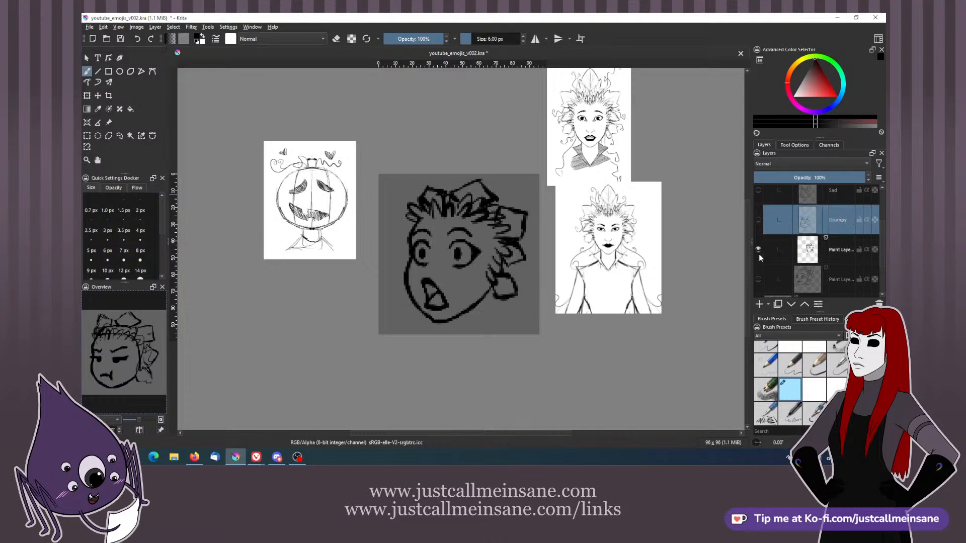
left_click(844, 256)
double_click(843, 257)
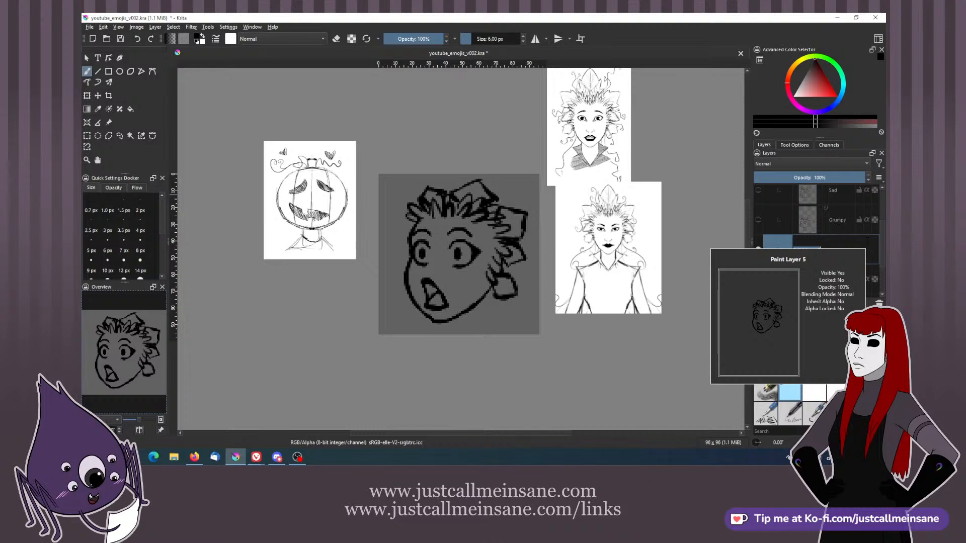
type("Surprised")
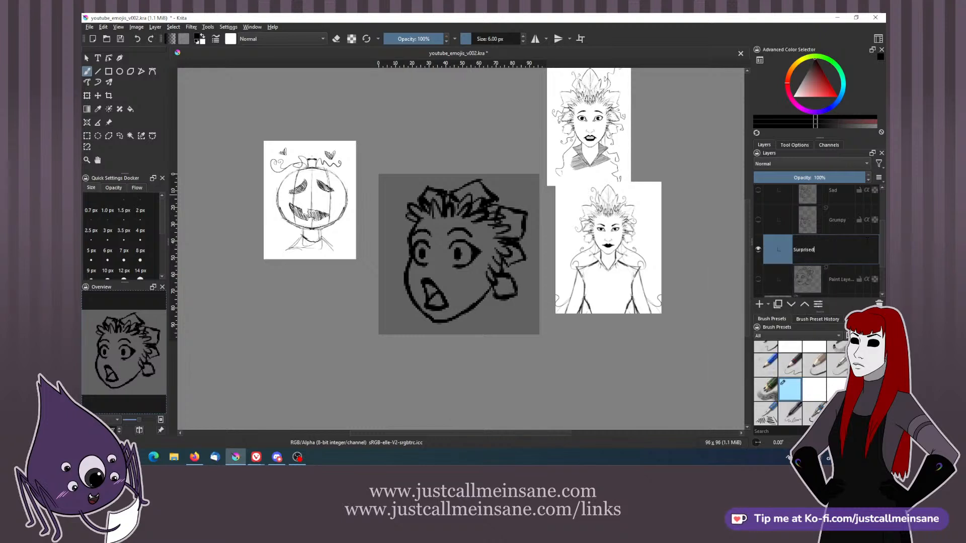
key("Return")
- Hide the Surprised layer, show the smiling face layer and rename it as Happy
left_click(757, 250)
left_click(758, 280)
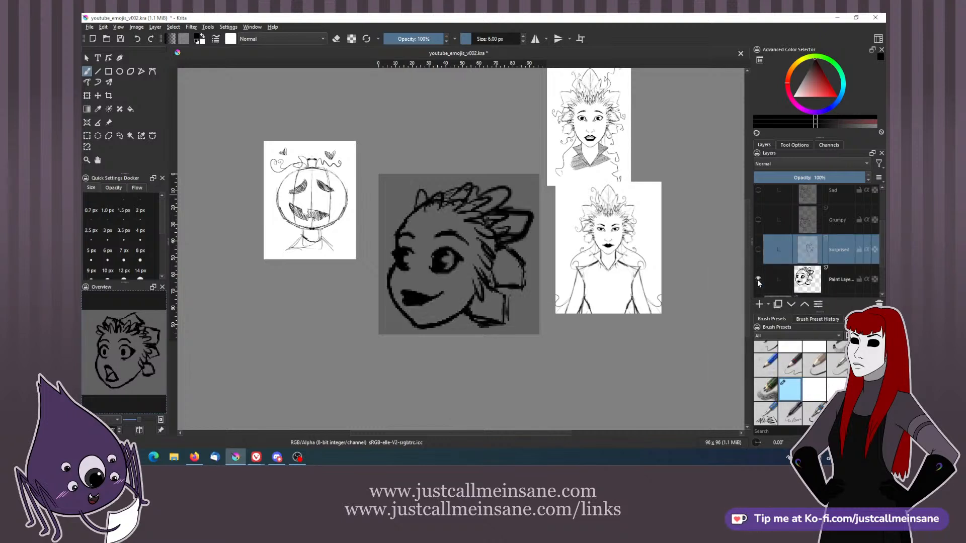
double_click(840, 280)
type("Happy")
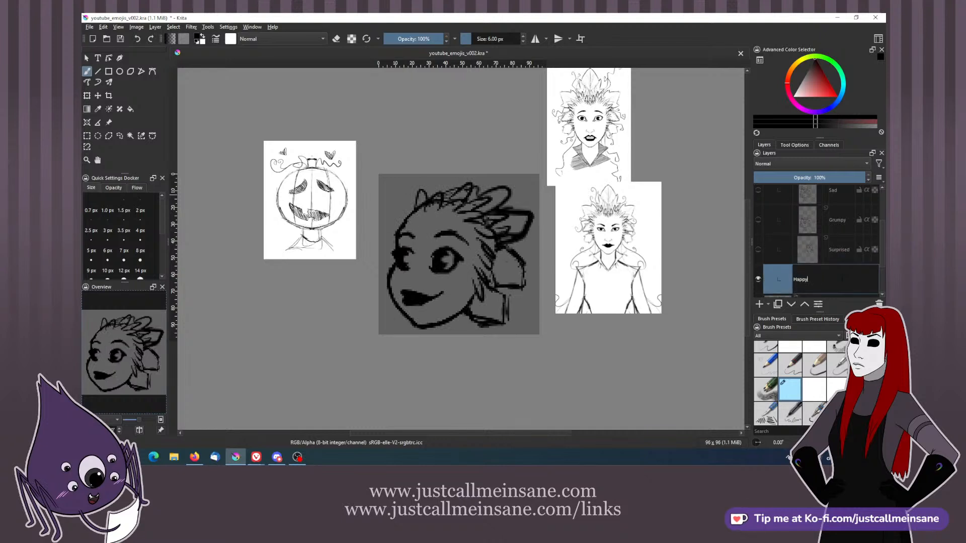
key("Return")
- Hide the Happy layer, make Whiny visible again, and hide and collapse the Fall Spirit group
left_click(758, 280)
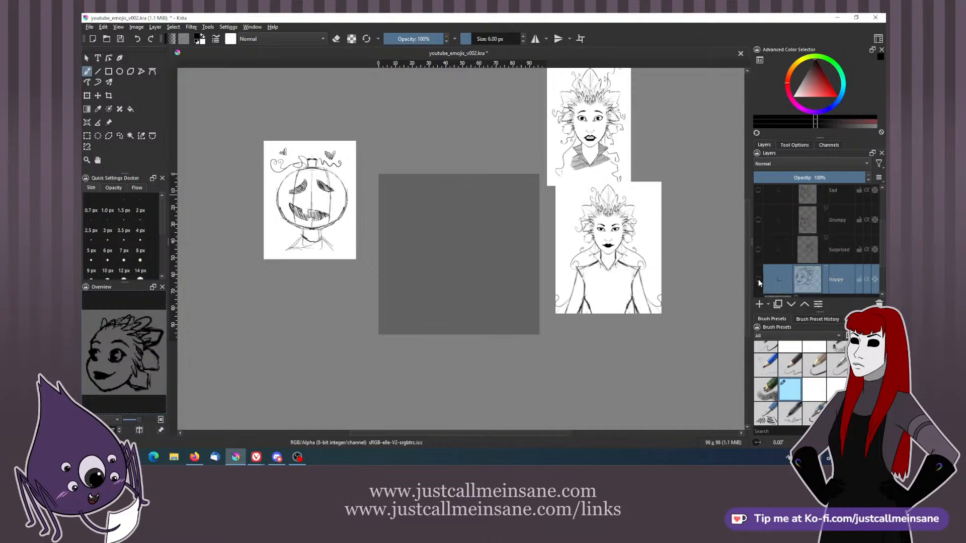
scroll(796, 261, "up", 3)
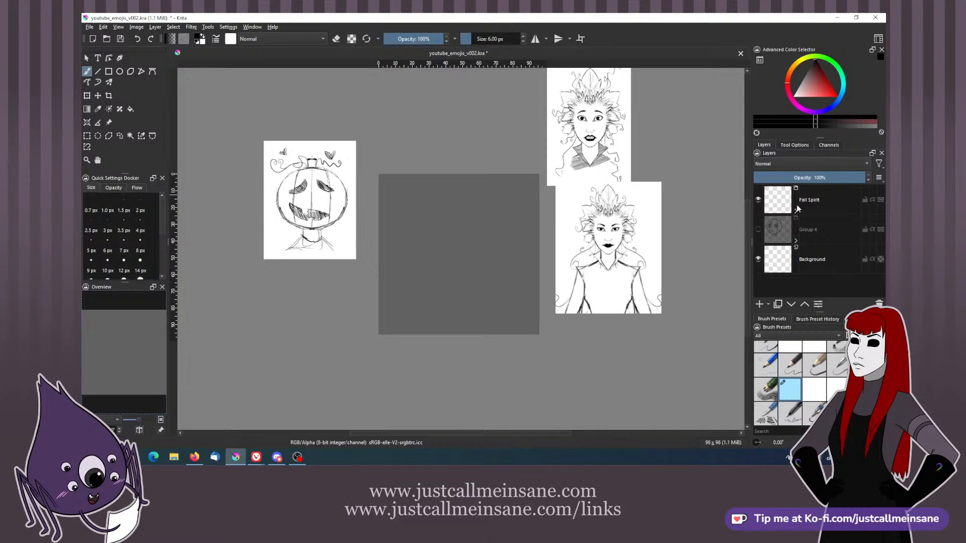
left_click(758, 229)
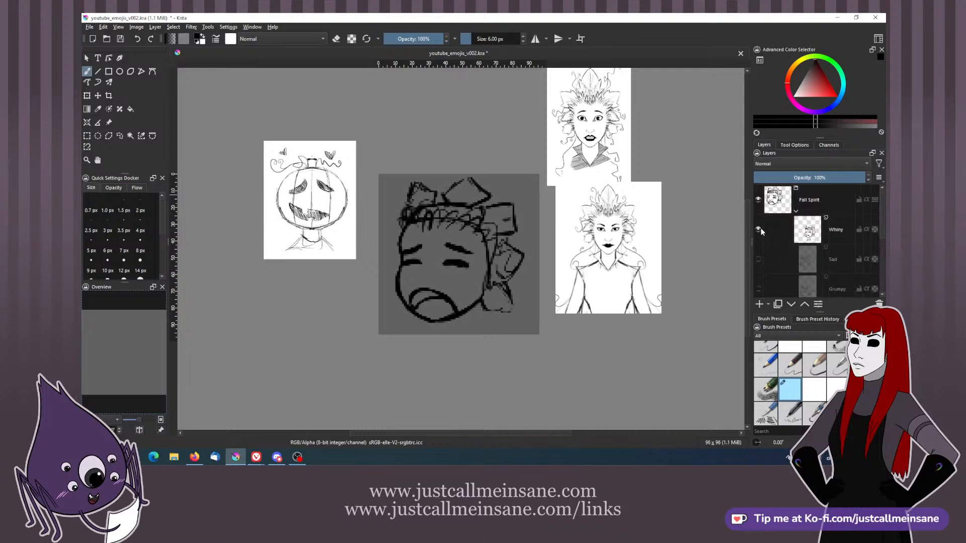
left_click(758, 200)
left_click(796, 212)
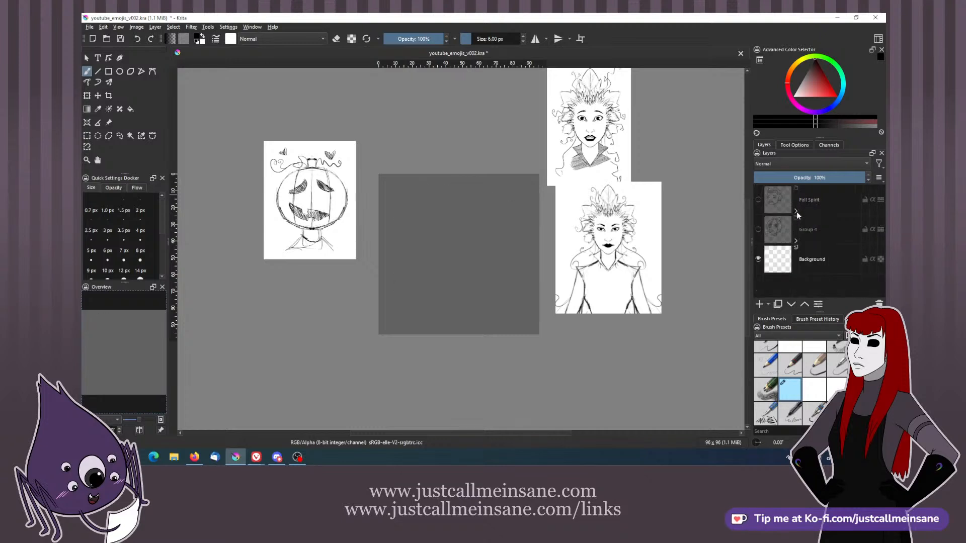
- Show and expand the pumpkin head group, Group 4, and save the file
left_click(758, 229)
left_click(796, 241)
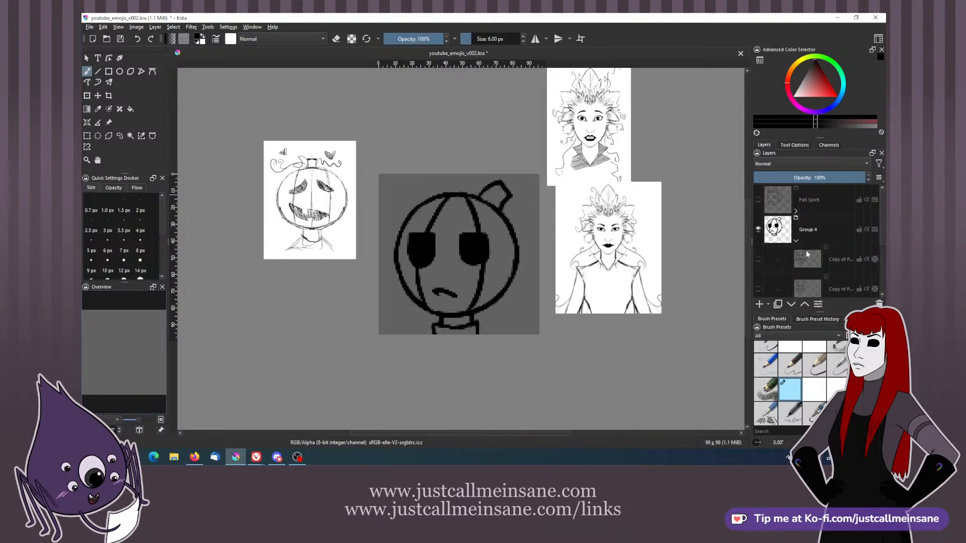
left_click(806, 256)
scroll(553, 248, "down", 2)
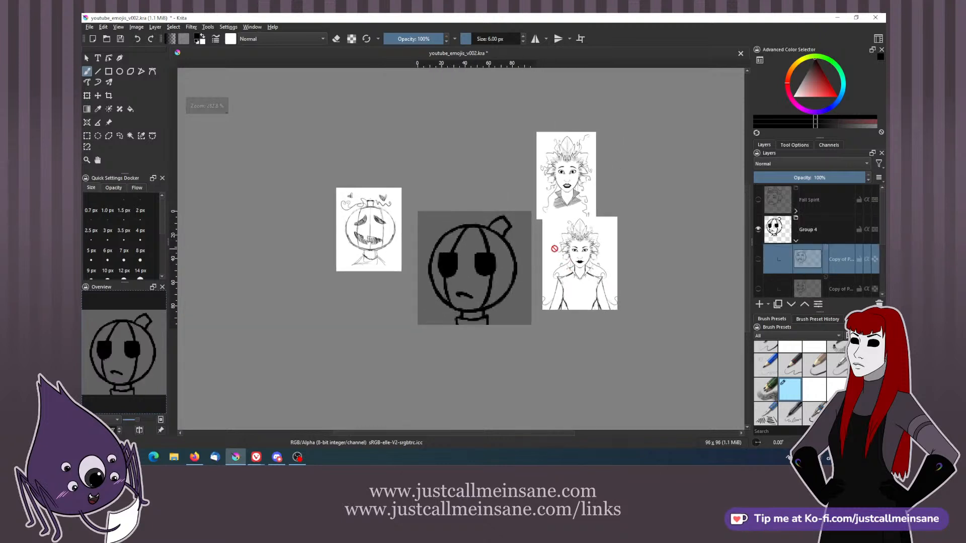
key("ctrl+s")
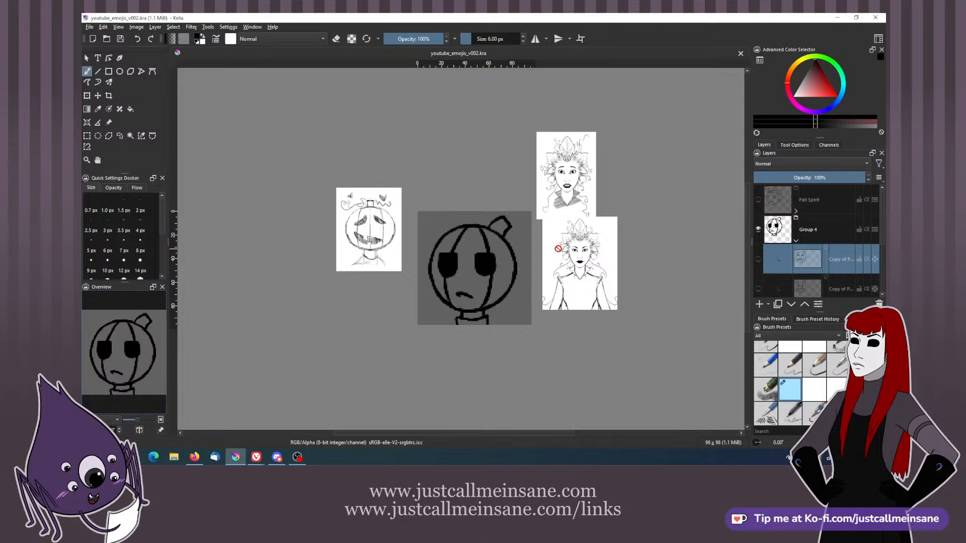
key("alt+Tab")
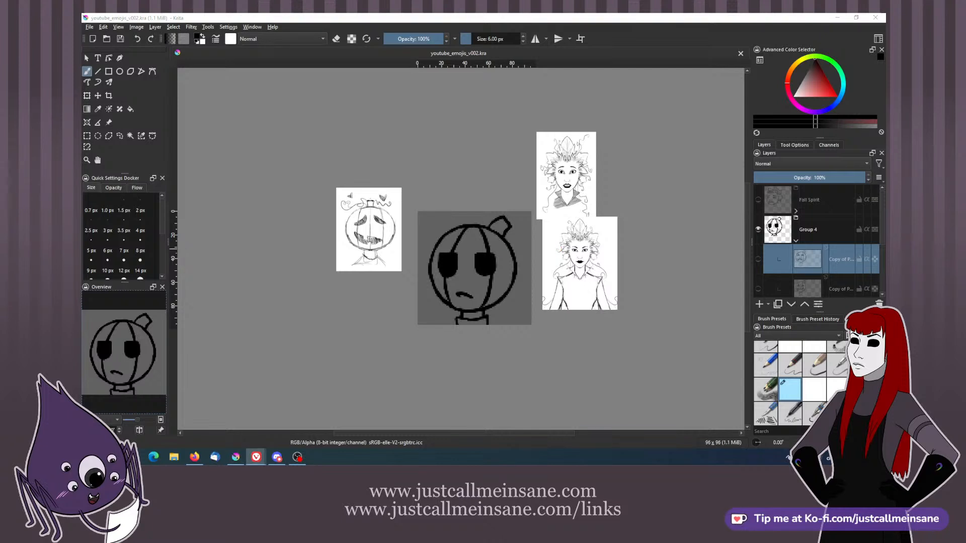
key("alt+Tab")
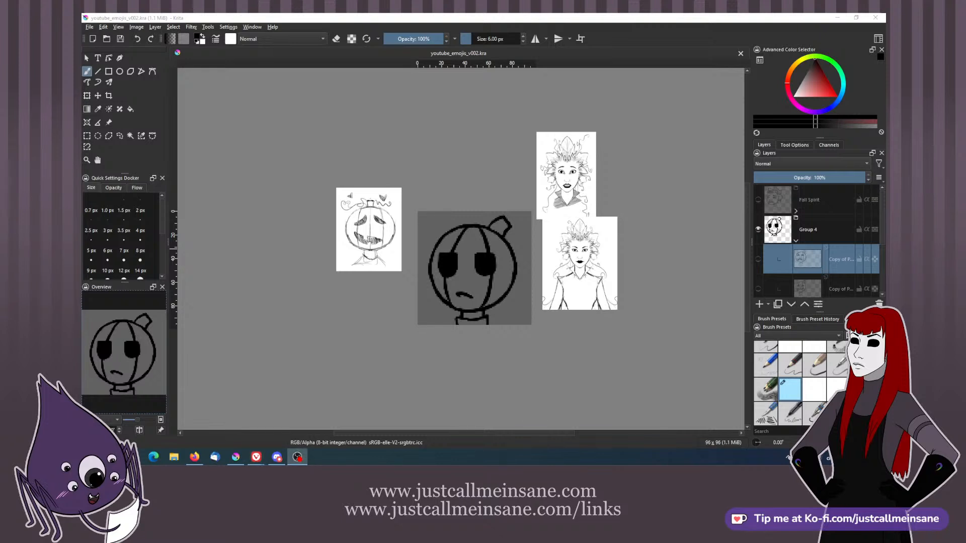
key("alt+Tab")
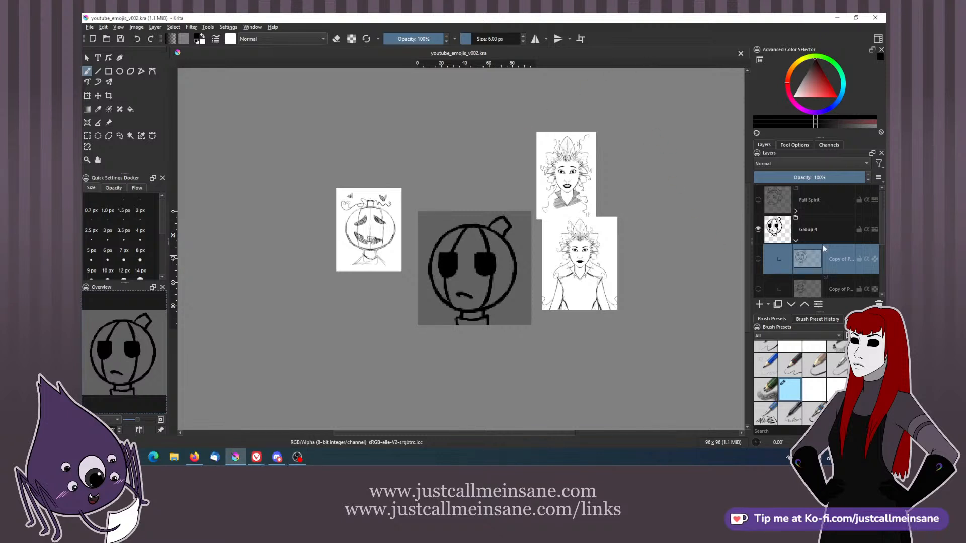
- Erase the neck from the frowning pumpkin on the group's lowest layer and move the head slightly down
scroll(882, 232, "down", 1)
left_click_drag(882, 233, 882, 262)
left_click(839, 287)
key("e")
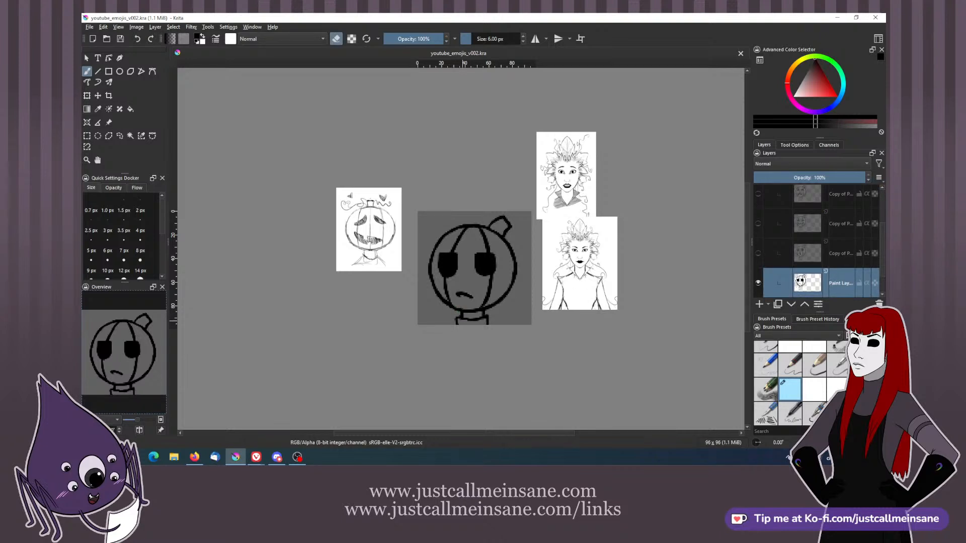
mouse_move(474, 318)
left_mouse_down()
mouse_move(459, 319)
mouse_move(476, 317)
left_mouse_up()
key("ctrl+t")
left_click_drag(498, 264, 498, 273)
key("b")
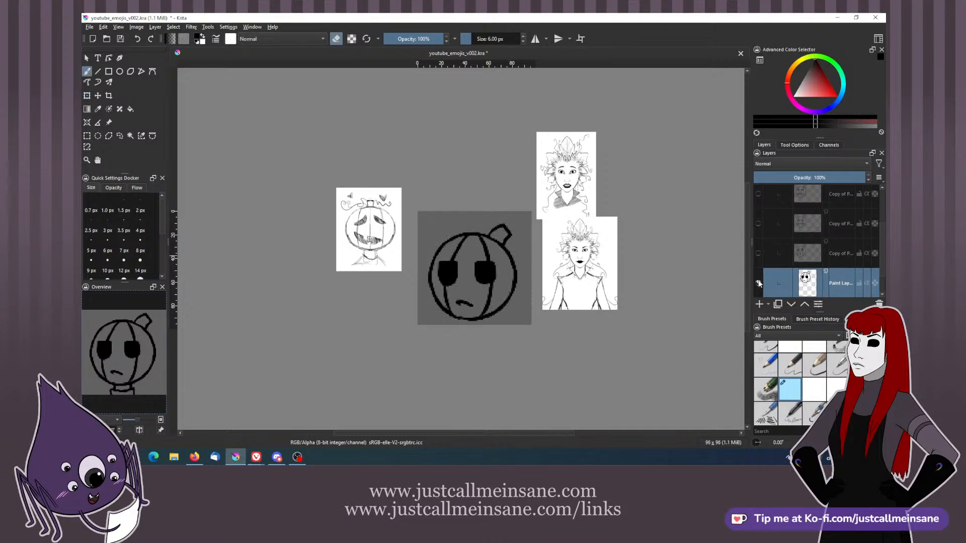
- Switch to the round-eyed, open-mouthed pumpkin layer, erase its neck and move the head slightly down
left_click(758, 283)
left_click(758, 254)
left_click(839, 256)
key("e")
mouse_move(456, 306)
left_mouse_down()
mouse_move(485, 319)
mouse_move(469, 314)
left_mouse_up()
key("e")
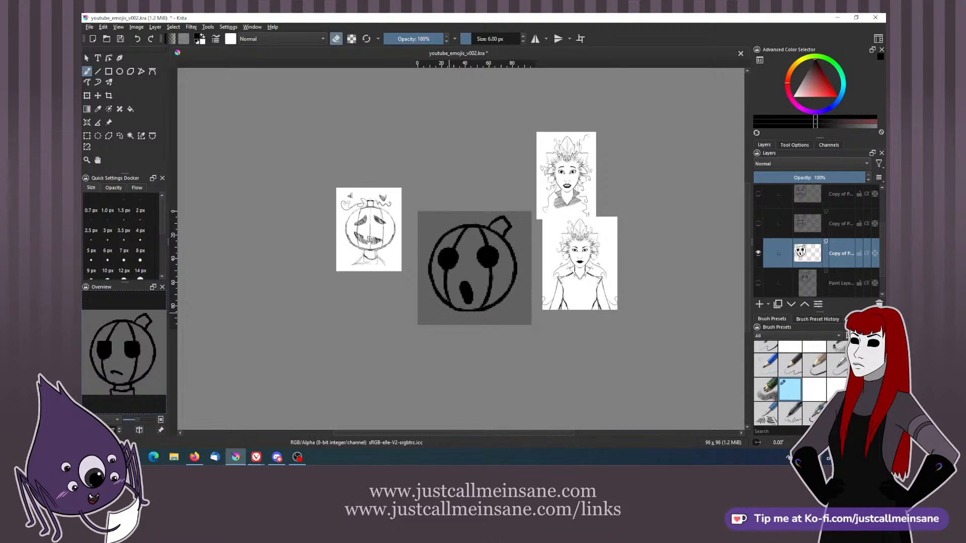
key("ctrl+t")
left_click_drag(502, 255, 503, 261)
key("b")
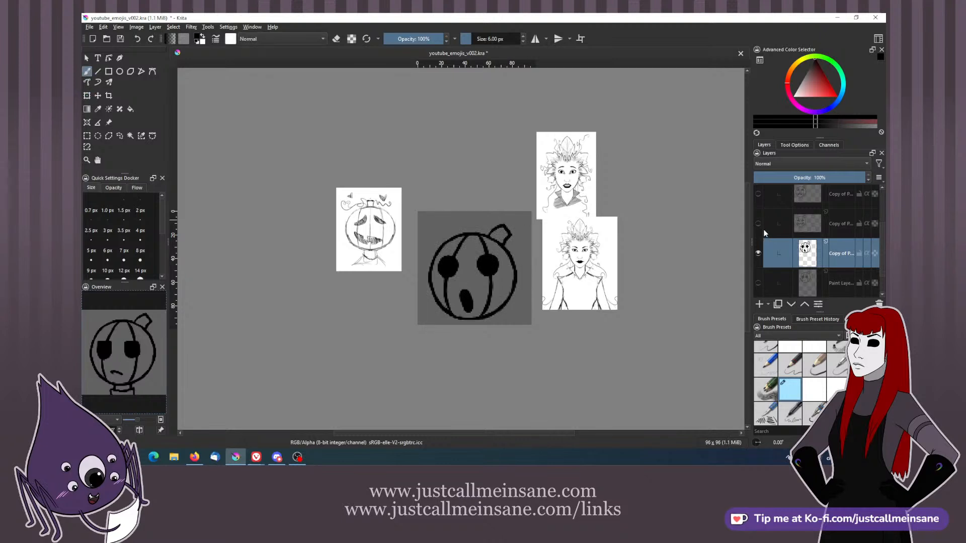
- Switch to the grinning jack-o'-lantern layer, erase its neck and move the head slightly down
left_click(758, 253)
left_click(758, 224)
left_click(780, 224)
key("e")
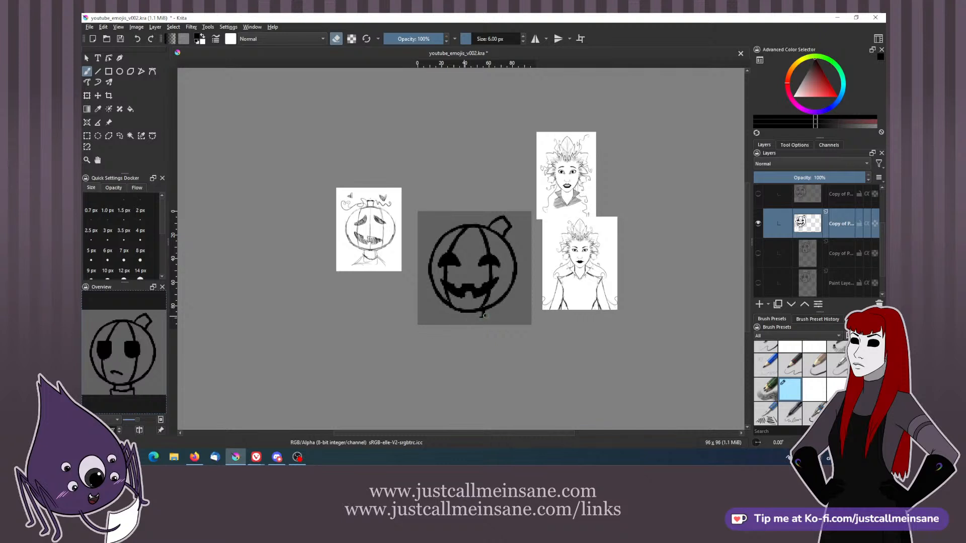
key("ctrl+t")
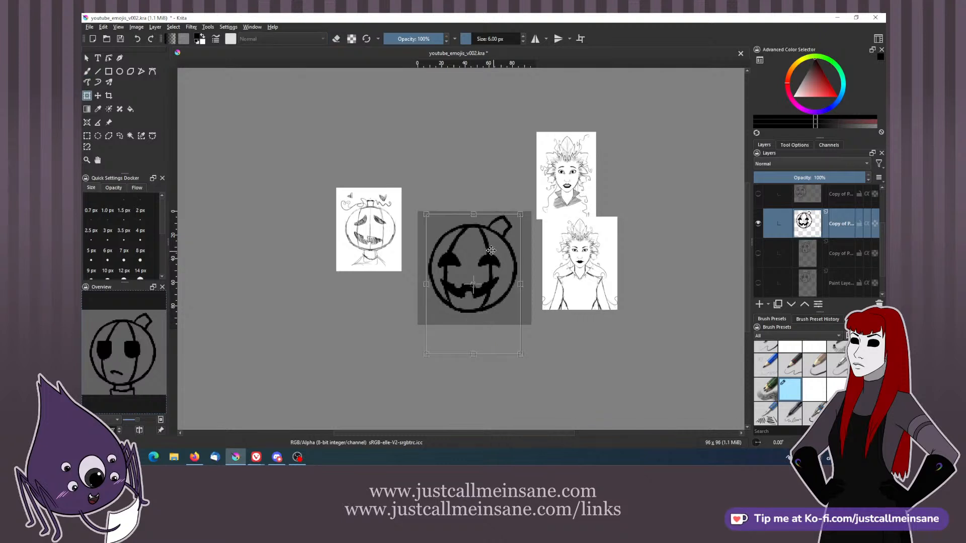
left_click_drag(491, 248, 492, 257)
key("b")
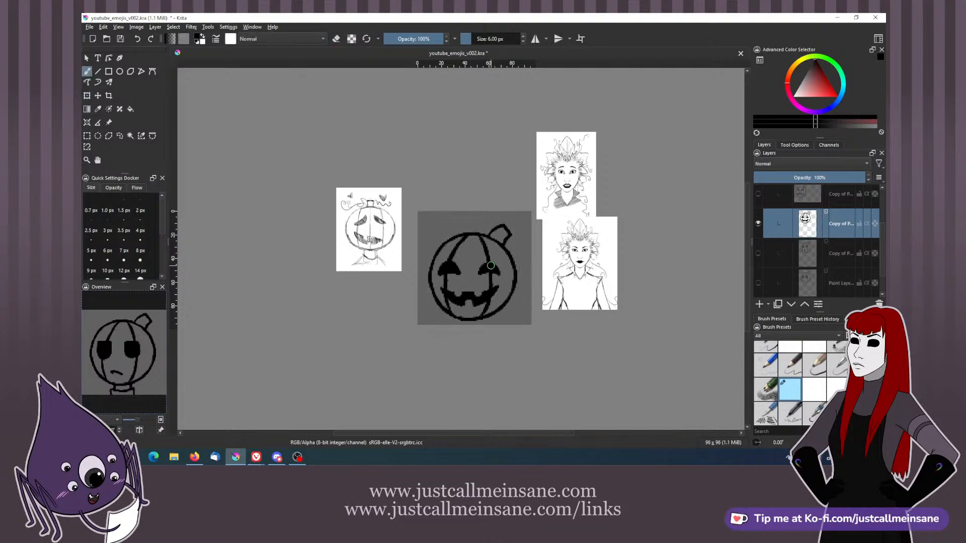
- Switch to the sad, jagged-mouthed pumpkin layer, erase its neck, move the head slightly down and save the file
left_click(758, 223)
left_click(758, 195)
left_click(785, 196)
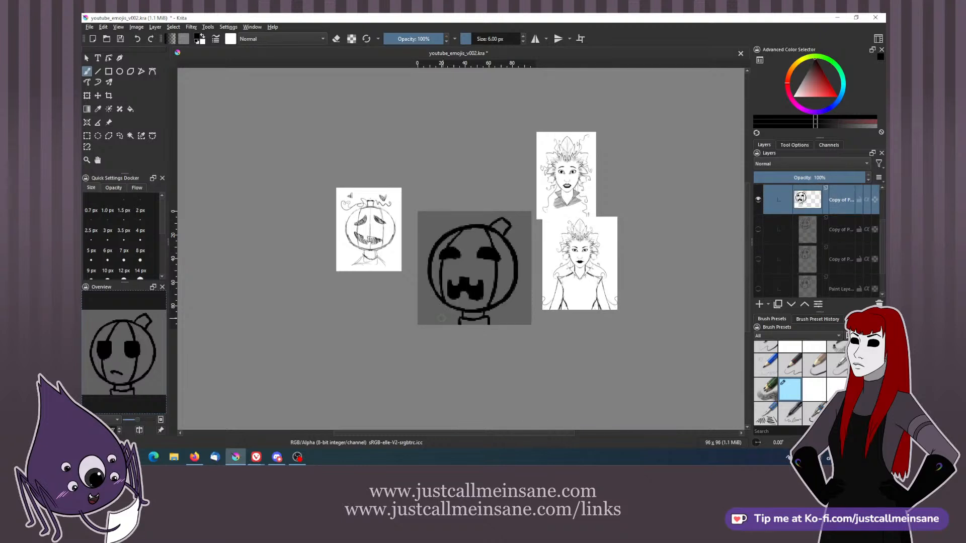
key("e")
mouse_move(471, 320)
left_mouse_down()
mouse_move(460, 322)
mouse_move(481, 318)
left_mouse_up()
key("e")
key("ctrl+t")
left_click_drag(483, 253, 484, 262)
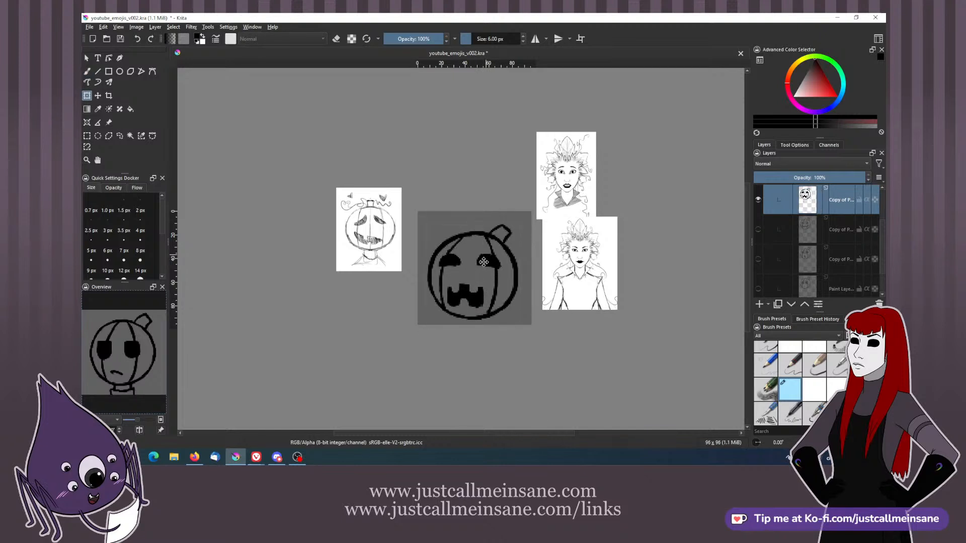
key("Return")
key("b")
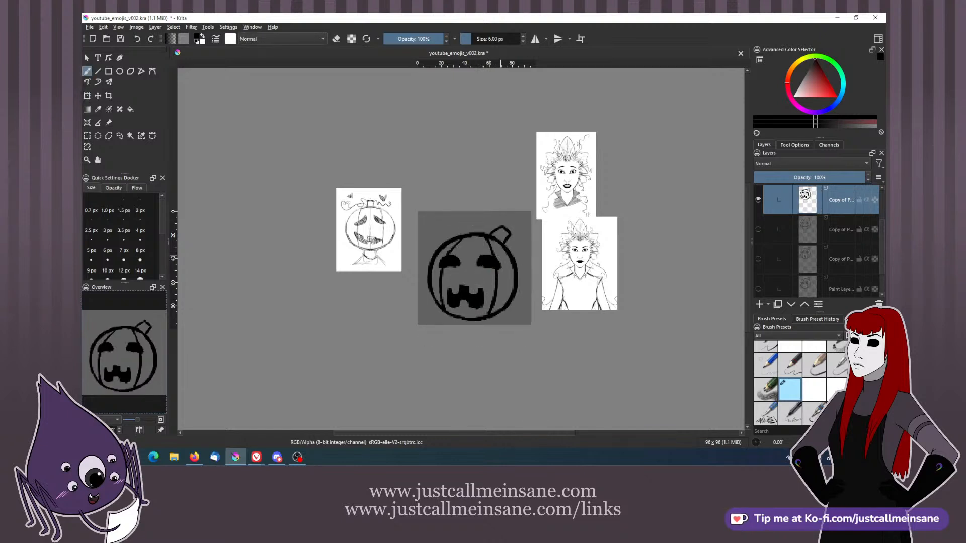
key("ctrl+s")
mouse_move(882, 233)
left_mouse_down()
mouse_move(880, 248)
mouse_move(882, 239)
left_mouse_up()
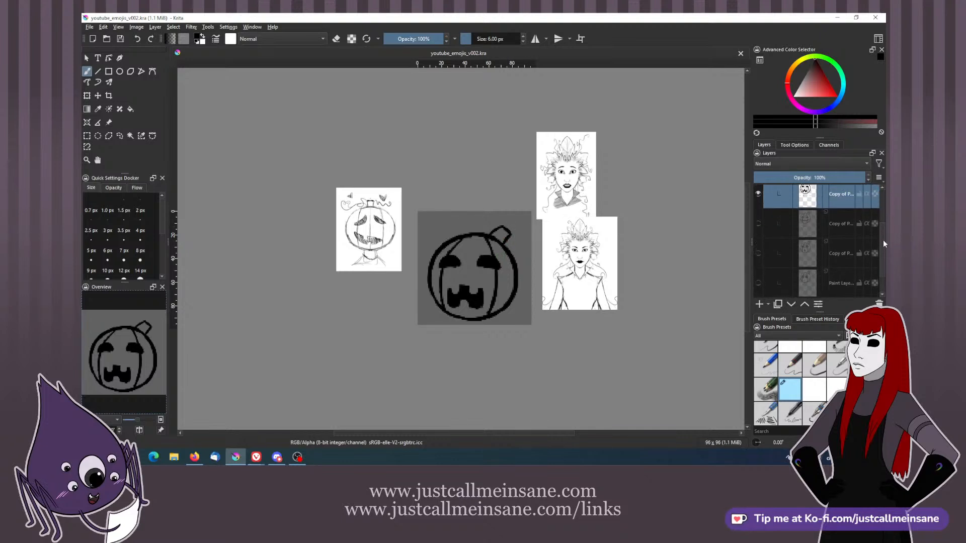
- Rename the top visible pumpkin layer as Whiny
double_click(841, 197)
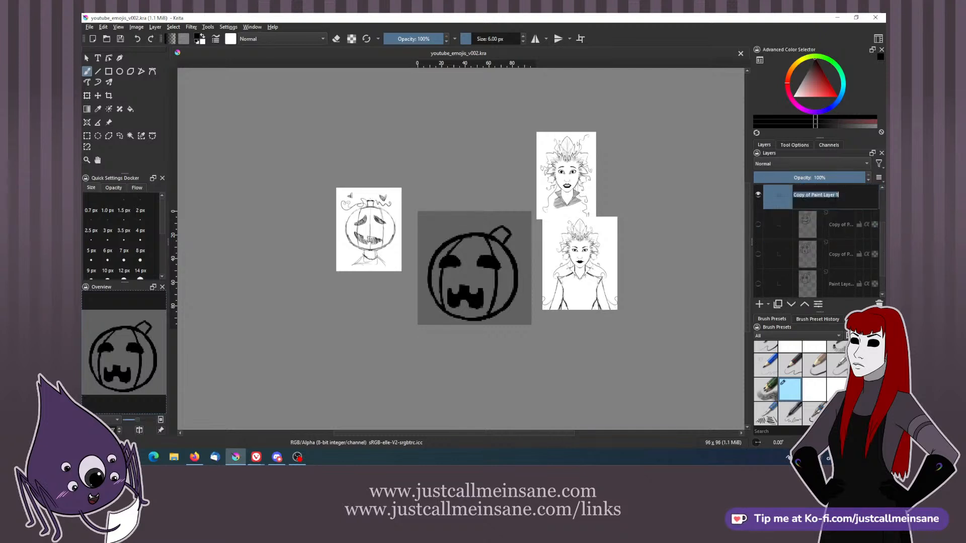
type("Whiny")
key("Return")
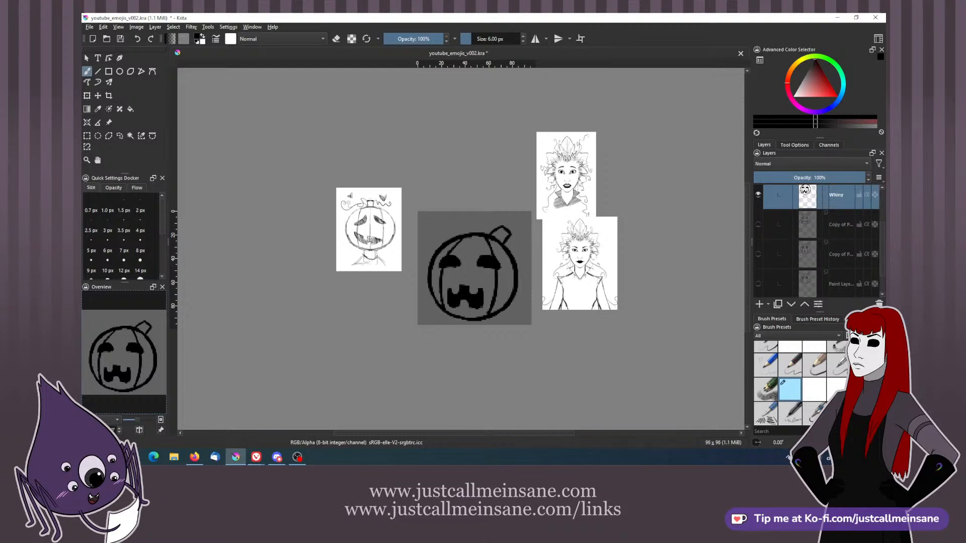
- Touch up the eyes and repaint the toothed mouth as a solid rounded wailing mouth on the Whiny pumpkin
key("e")
key("e")
left_click_drag(452, 259, 437, 264)
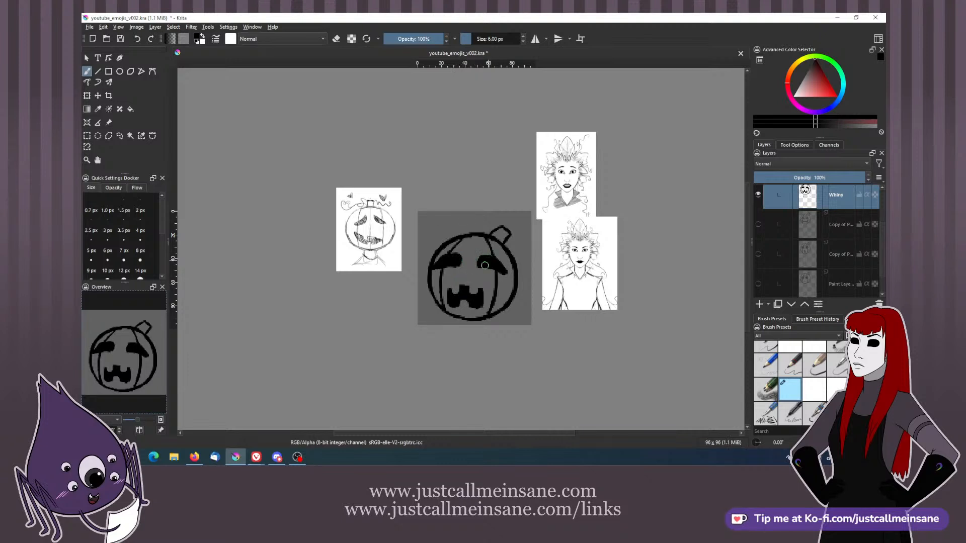
key("e")
mouse_move(480, 289)
left_mouse_down()
mouse_move(483, 308)
mouse_move(448, 301)
mouse_move(457, 289)
mouse_move(478, 302)
left_mouse_up()
key("e")
key("e")
key("e")
left_click_drag(472, 299, 455, 305)
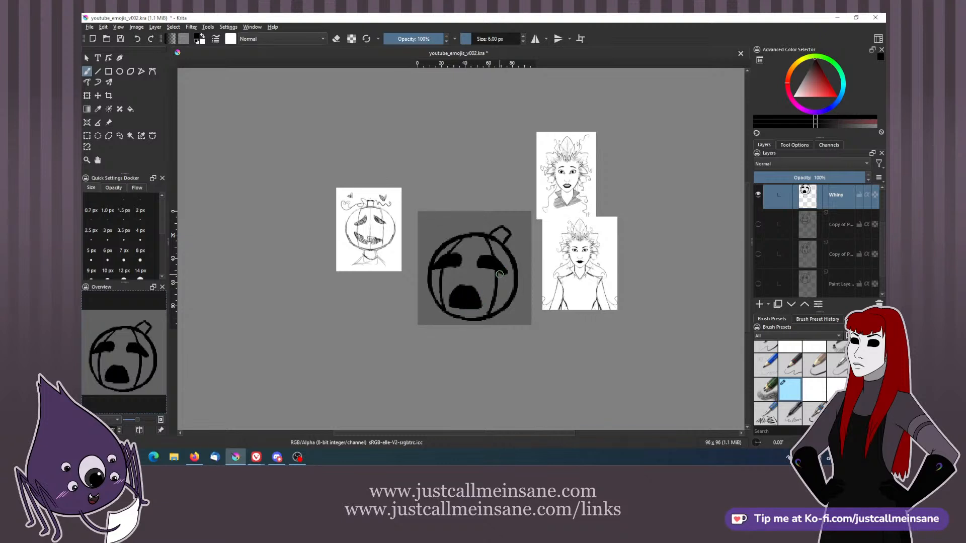
- Try erasing pointed teeth into the Whiny pumpkin's solid mouth
key("e")
left_click_drag(463, 290, 461, 297)
key("ctrl+z")
left_click_drag(454, 302, 456, 307)
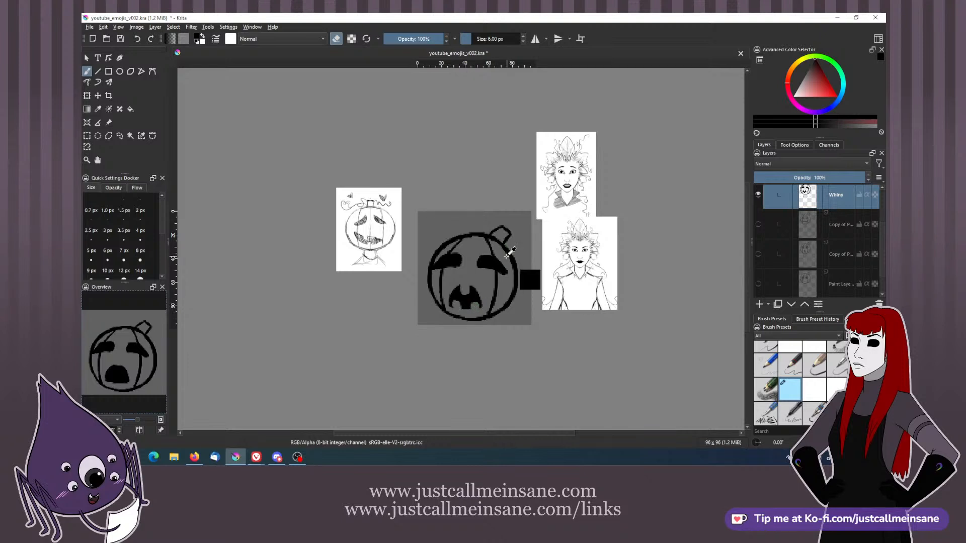
key("ctrl+z")
key("ctrl+z")
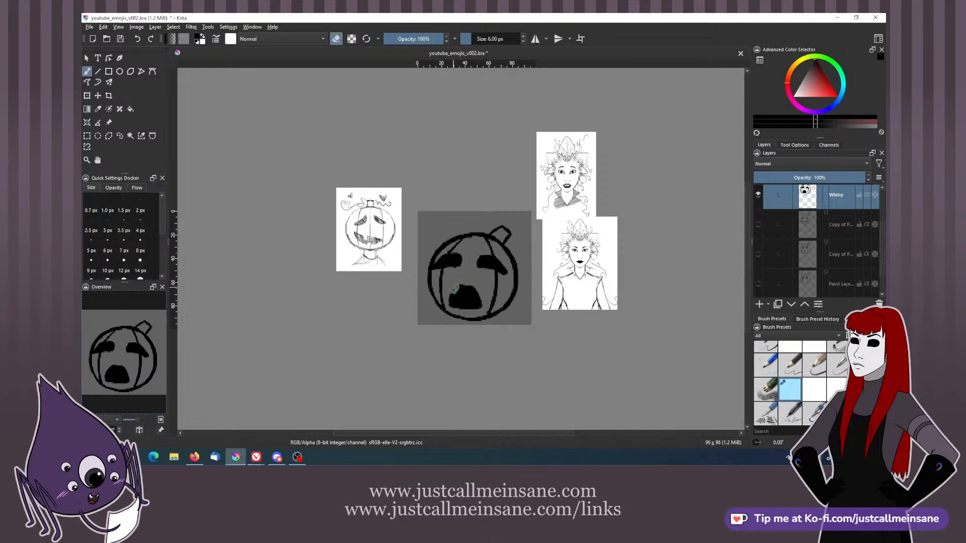
- Reshape the Whiny pumpkin's mouth with eraser and brush into an arched wail with one notch in its lower edge
left_click_drag(472, 285, 465, 307)
key("e")
left_click_drag(453, 291, 479, 294)
scroll(478, 294, "down", 5)
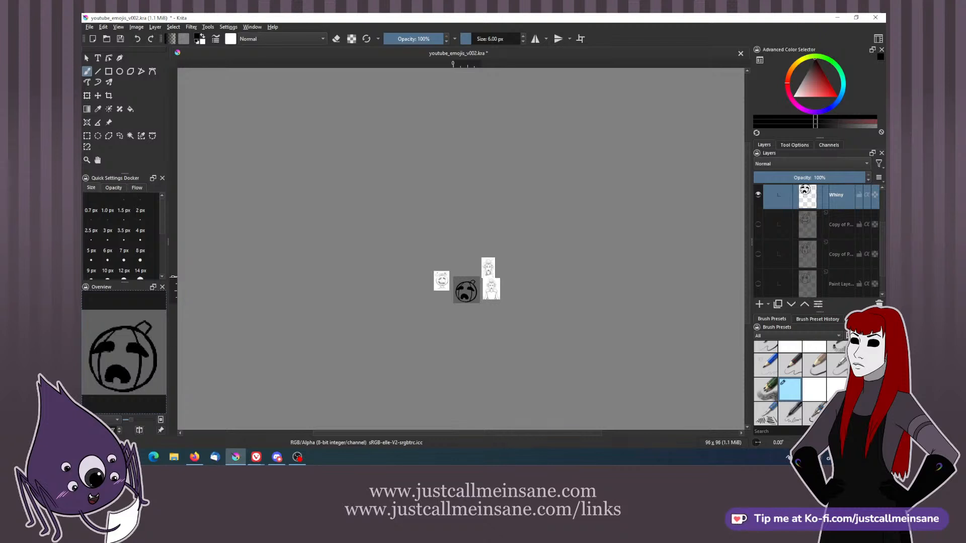
scroll(478, 297, "up", 5)
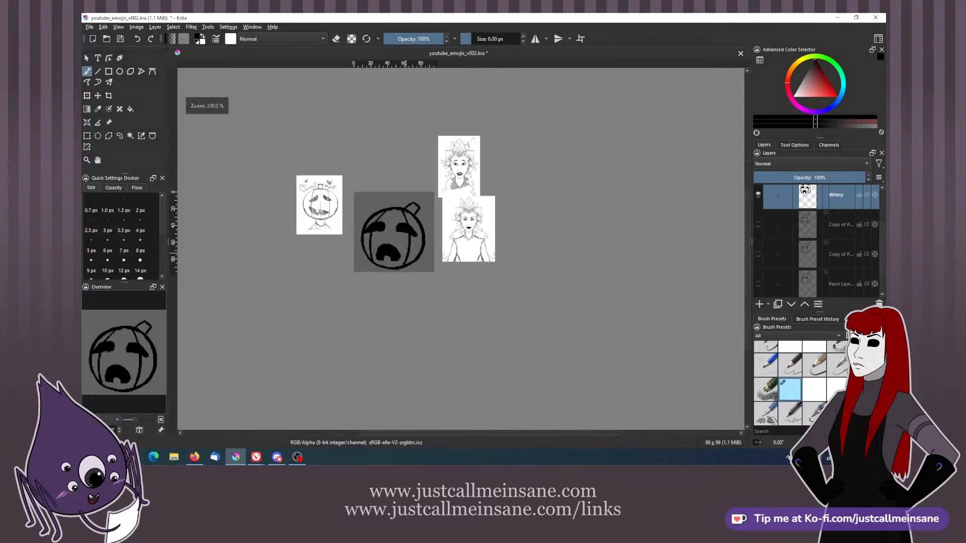
left_click_drag(412, 242, 444, 306)
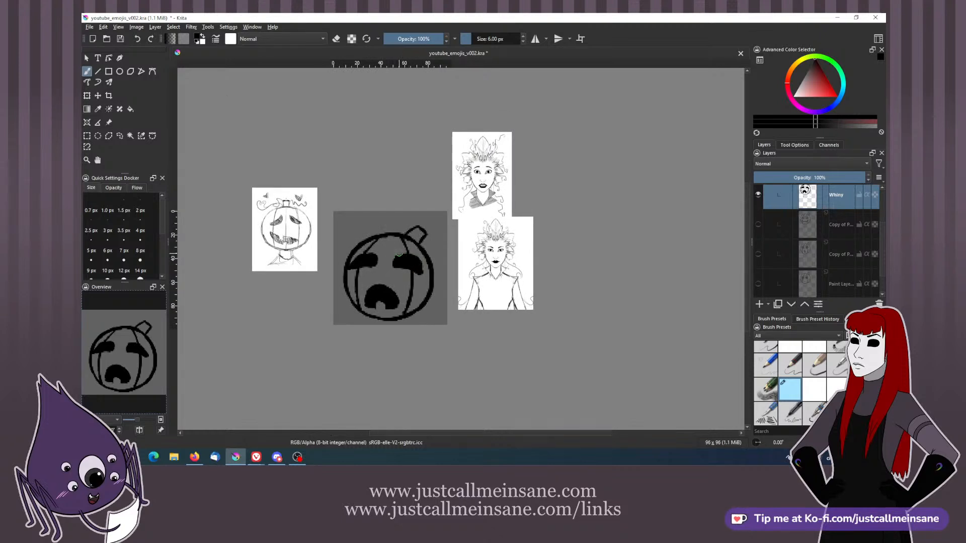
- Erase the lower parts of both eyes on the Whiny pumpkin and repaint them as thin, drooping, sad shapes
key("e")
left_click_drag(356, 267, 419, 270)
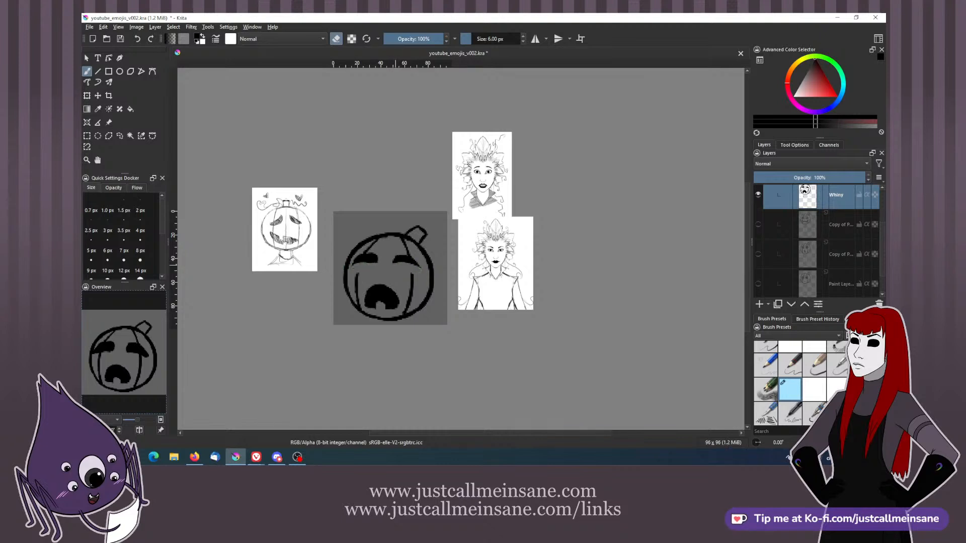
key("e")
left_click_drag(362, 256, 357, 280)
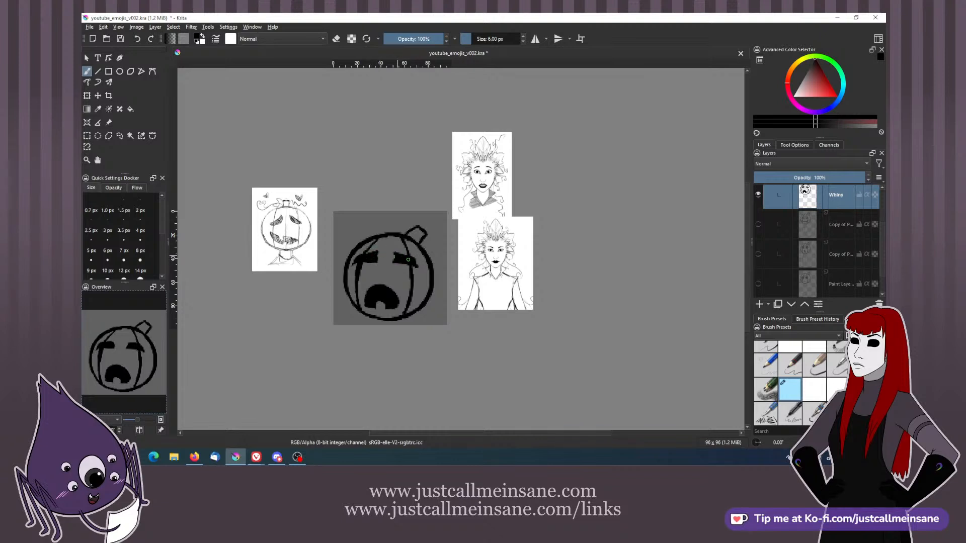
key("e")
key("e")
key("e")
key("e")
key("e")
key("e")
- Mirror the canvas view, touch up an eye and reshape the mouth to be narrower with a squared notch
key("m")
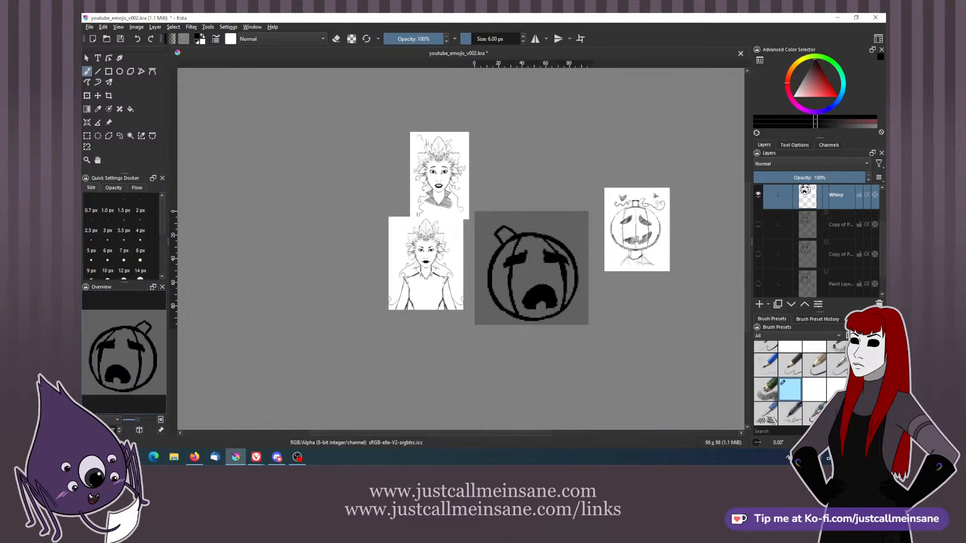
left_click(524, 258)
key("e")
mouse_move(527, 291)
left_mouse_down()
mouse_move(526, 307)
mouse_move(555, 306)
left_mouse_up()
key("e")
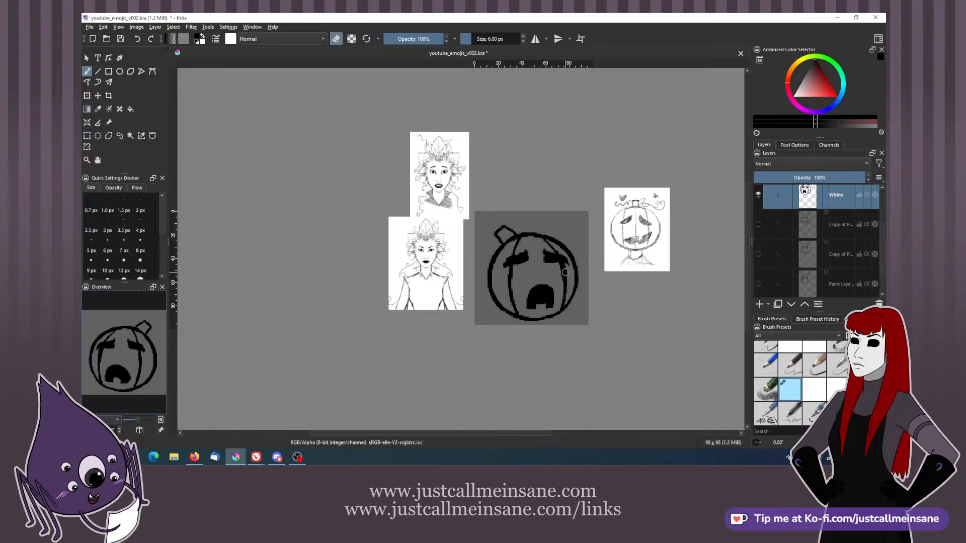
- Clean up the drooping eyes on the Whiny pumpkin and turn off the mirrored canvas view
left_click_drag(544, 265, 540, 272)
key("e")
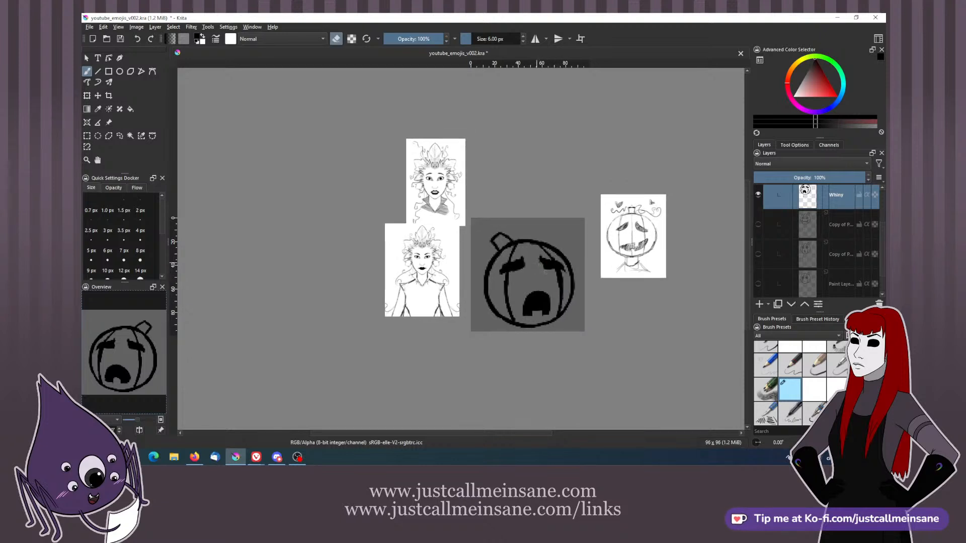
key("e")
mouse_move(514, 262)
left_mouse_down()
mouse_move(525, 265)
mouse_move(516, 270)
left_mouse_up()
key("e")
key("e")
key("m")
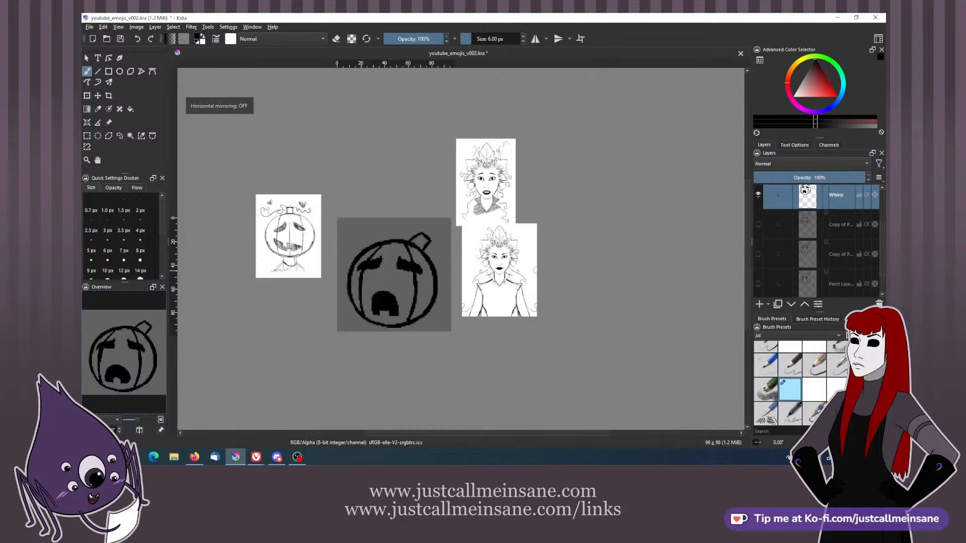
left_click_drag(394, 279, 404, 282)
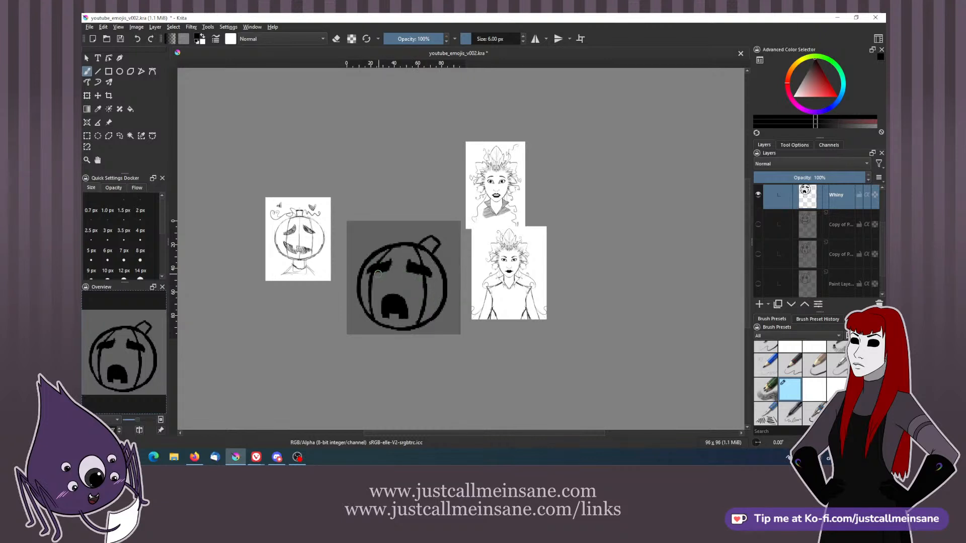
- Hide the Whiny layer, show and select the grinning pumpkin layer below it, and touch up its eyes
key("e")
left_click(757, 194)
left_click(758, 225)
left_click(798, 230)
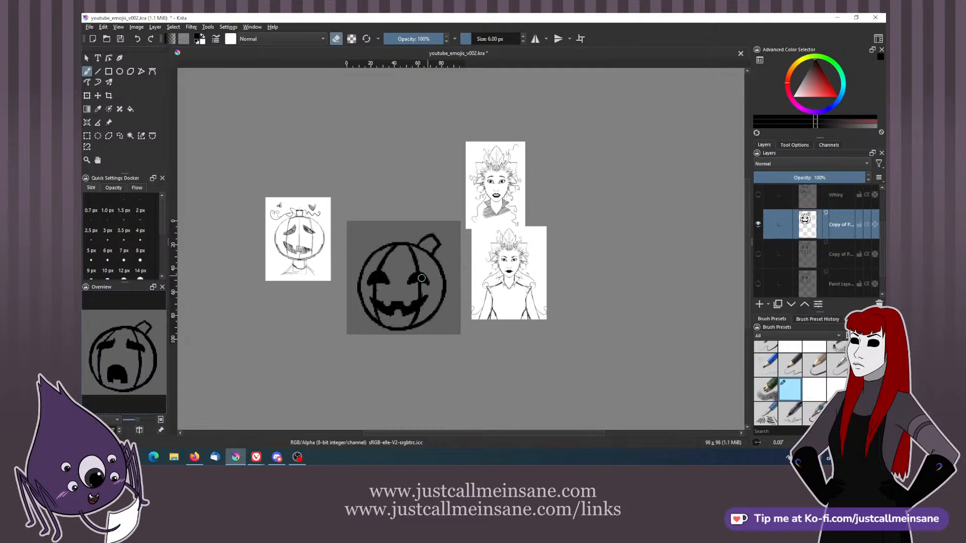
key("e")
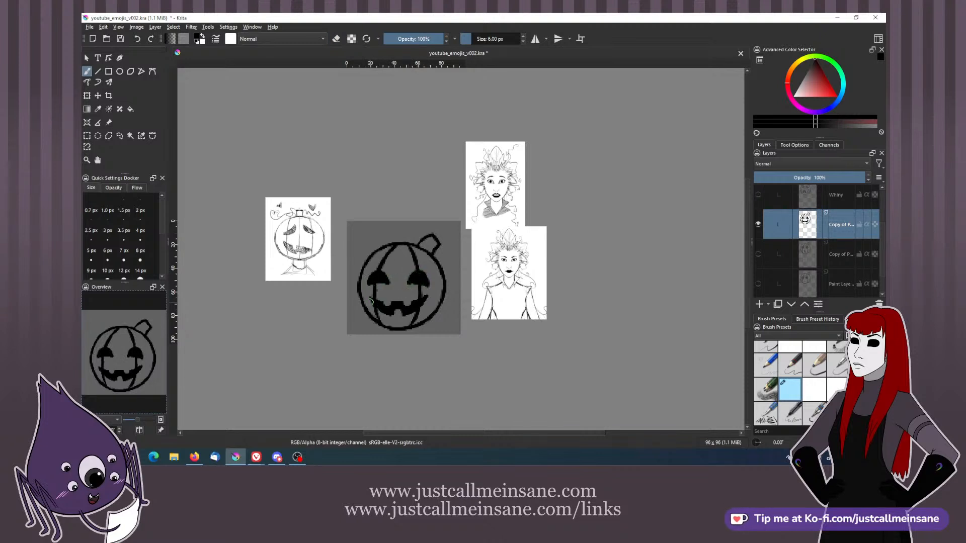
- Hide the grinning pumpkin layer, and show and select the round-eyed, open-mouthed pumpkin layer beneath it
left_click(758, 224)
left_click(757, 254)
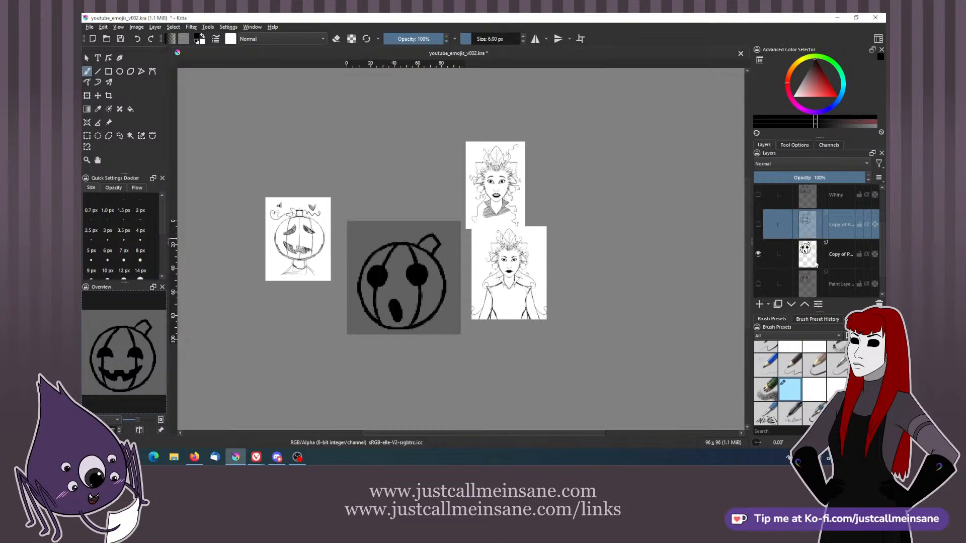
left_click(784, 254)
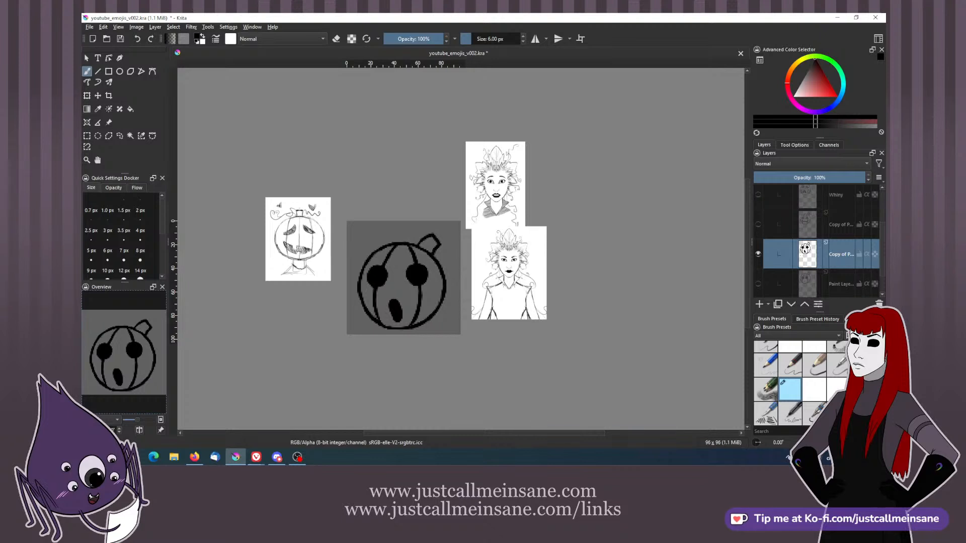
- Minimize Krita, bring up the Vivaldi browser and preview the baked Belgian endive picture in the endive image results
key("alt+Tab")
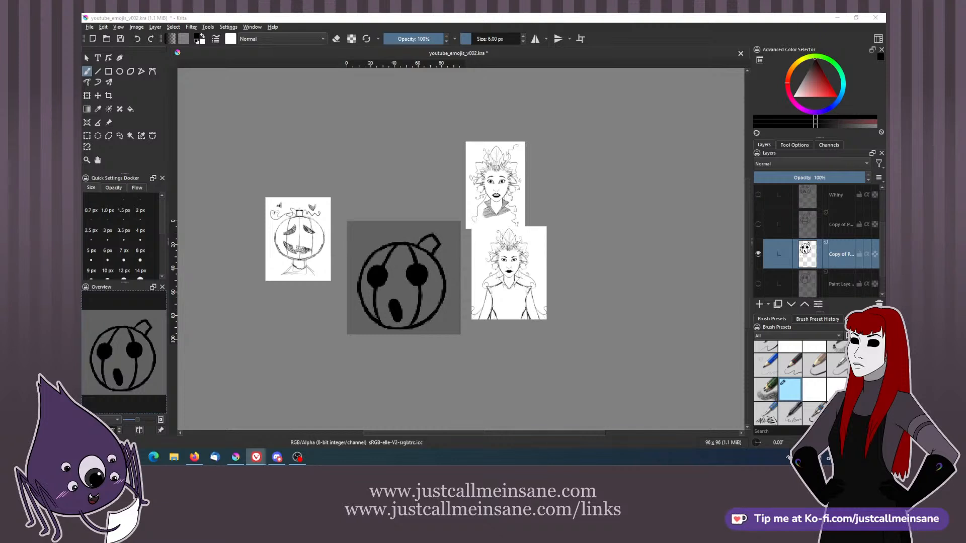
left_click_drag(885, 146, 296, 154)
left_click(316, 158)
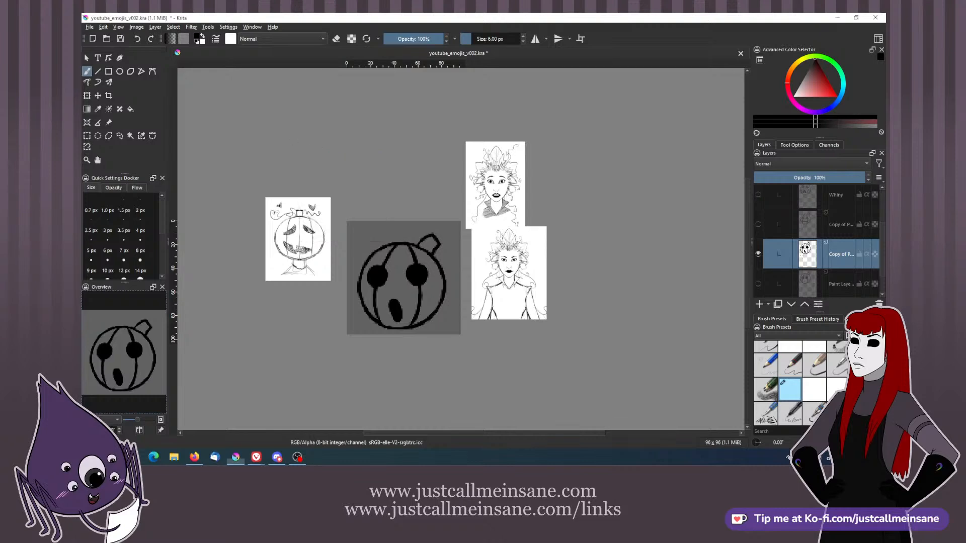
left_click(837, 19)
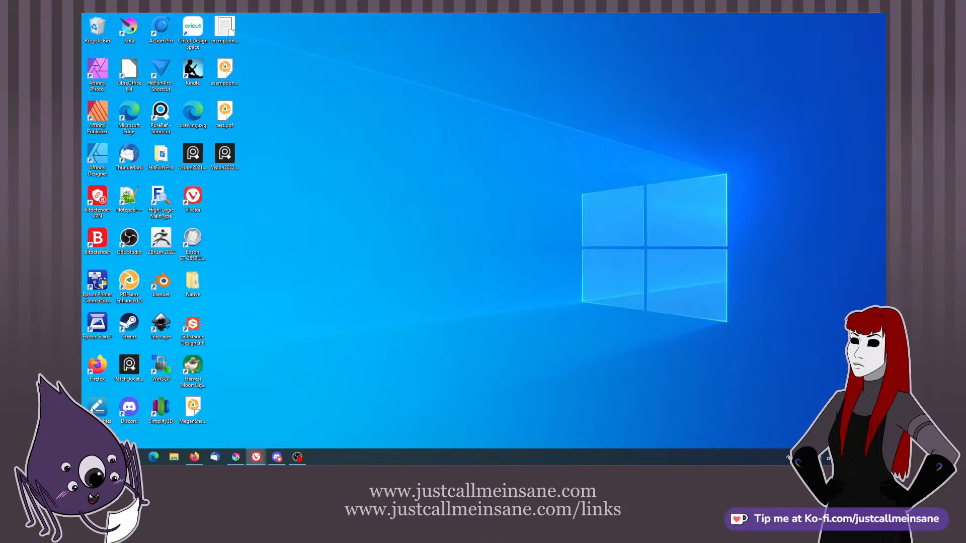
left_click_drag(885, 143, 385, 172)
left_click_drag(885, 19, 545, 14)
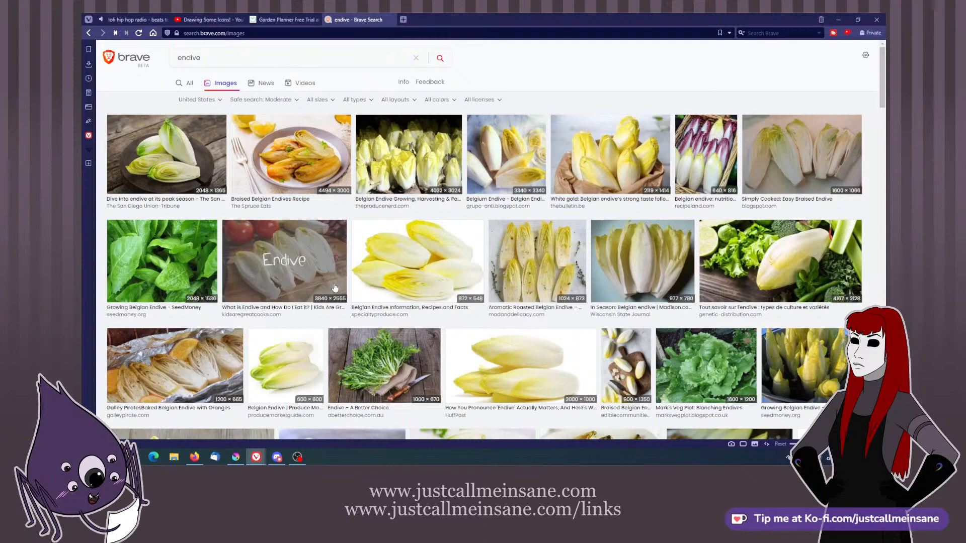
left_click(199, 366)
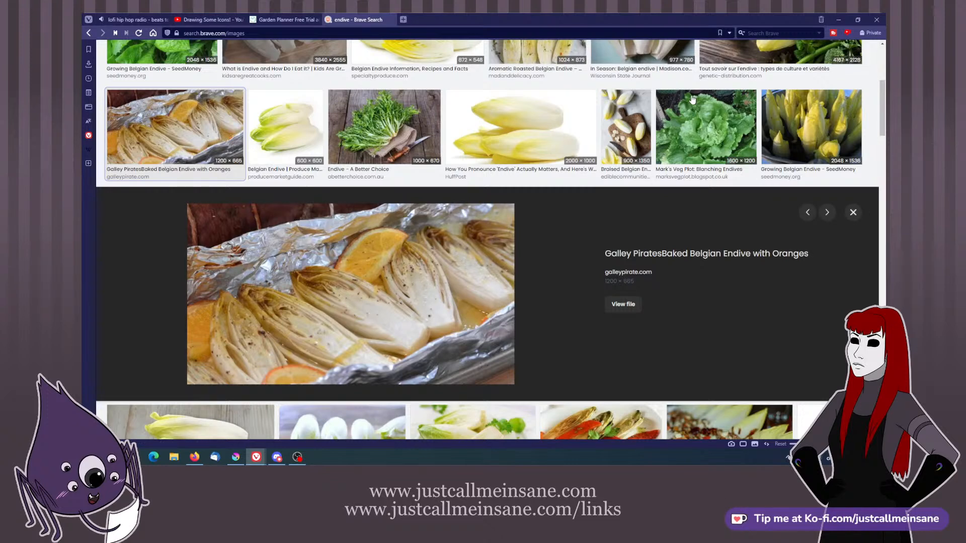
left_click_drag(693, 21, 639, 464)
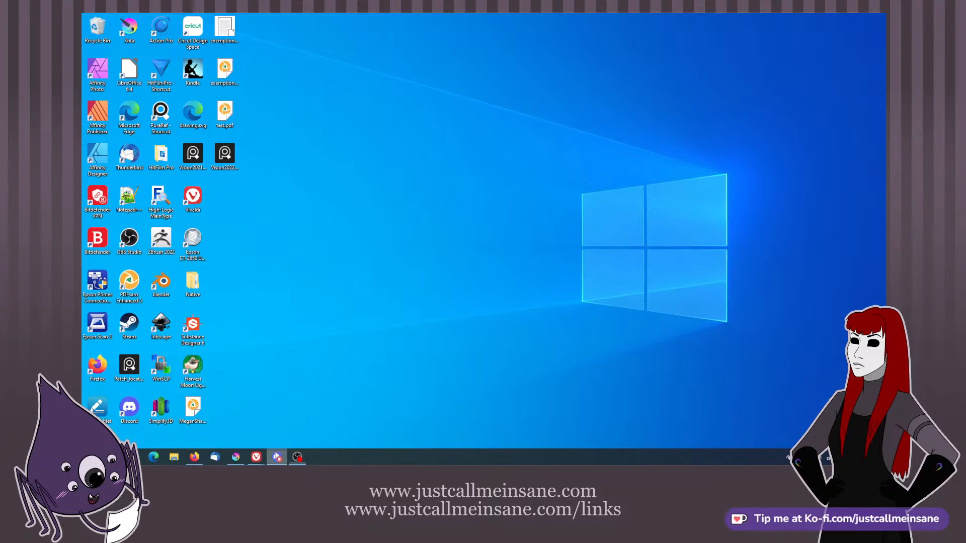
- Return to Krita and rename the grinning pumpkin layer as Happy and the open-mouthed one below as Surprised
left_click(235, 456)
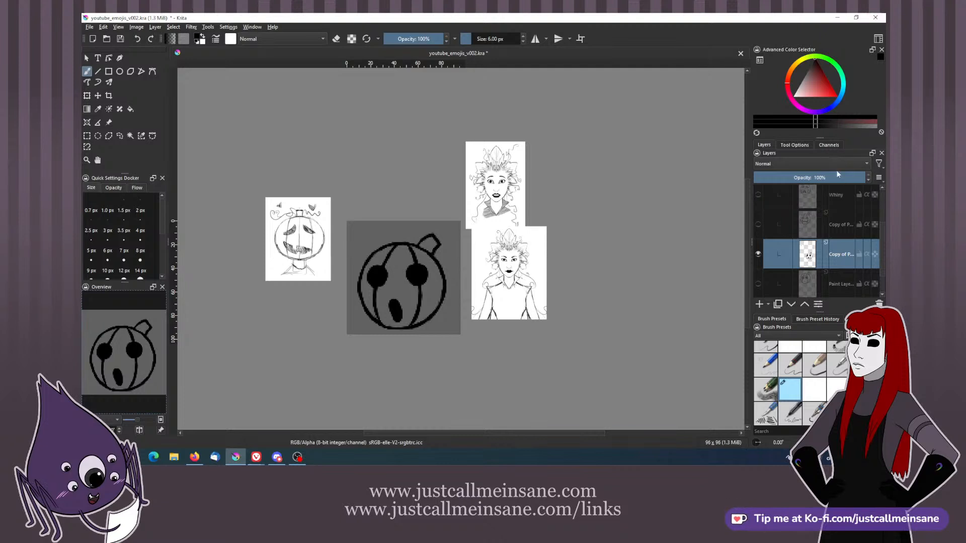
double_click(842, 223)
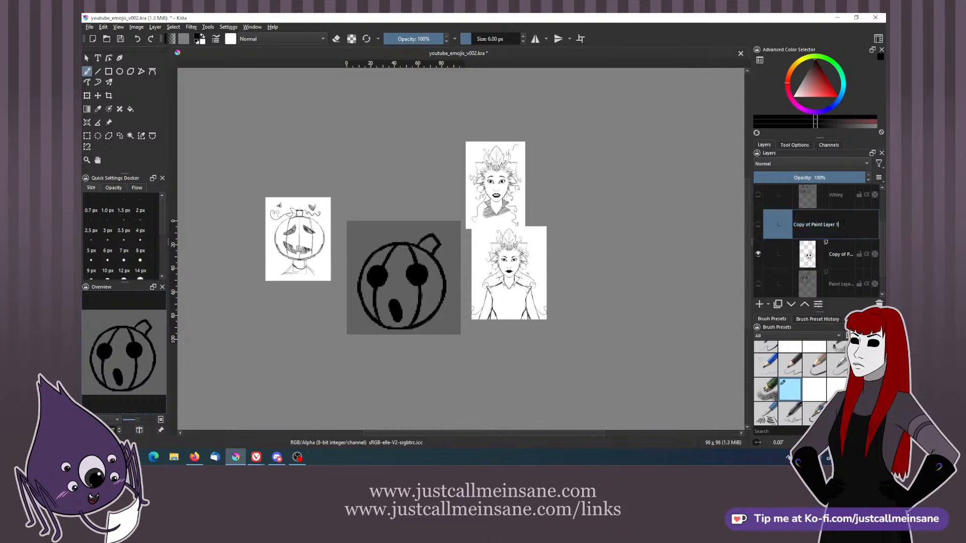
type("Happy")
key("Return")
double_click(849, 259)
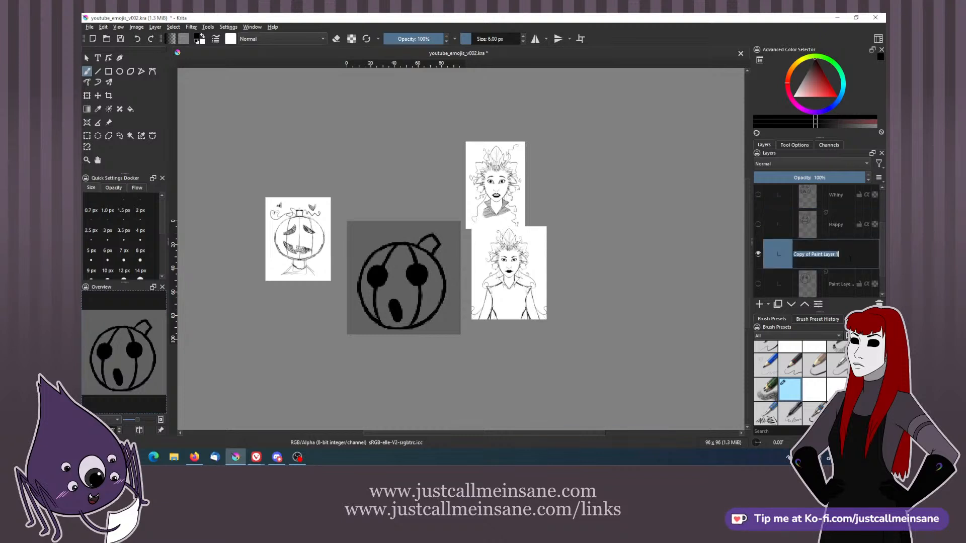
type("Surprised")
key("Return")
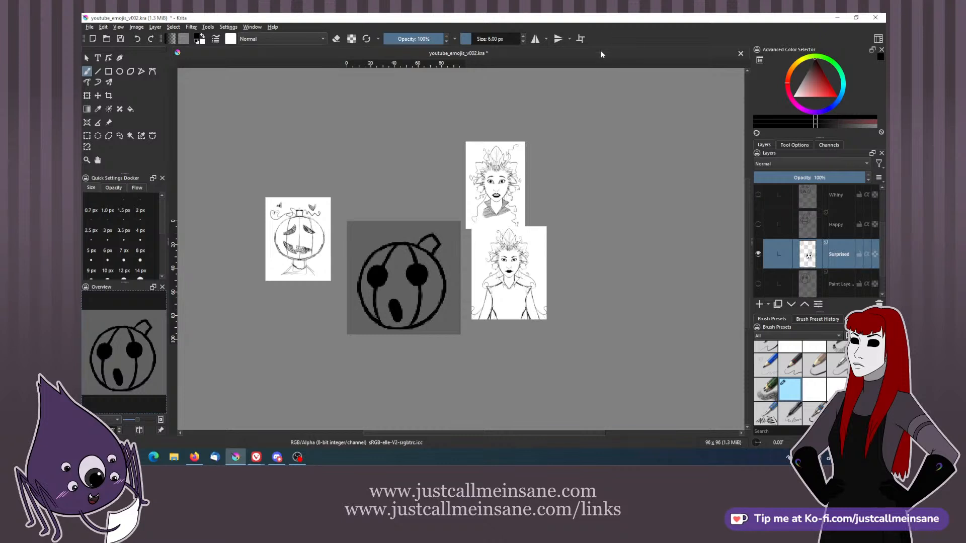
- Enlarge the open mouth on the Surprised pumpkin into a wider oval
key("e")
mouse_move(394, 296)
left_mouse_down()
mouse_move(385, 314)
mouse_move(402, 321)
mouse_move(399, 304)
left_mouse_up()
key("e")
key("ctrl+z")
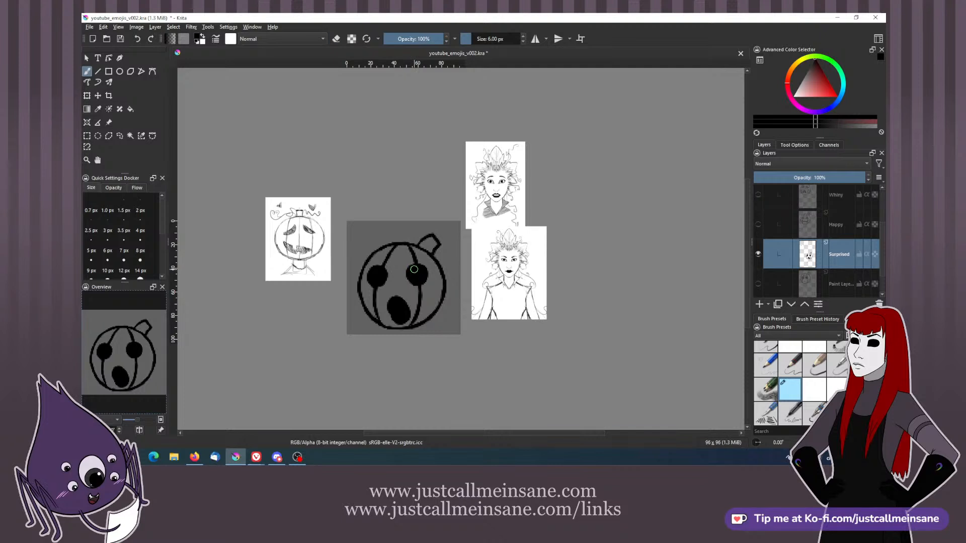
- Try erasing the Surprised pumpkin's large round eyes down to small ones
key("e")
mouse_move(413, 266)
left_mouse_down()
mouse_move(421, 283)
mouse_move(423, 266)
mouse_move(411, 276)
mouse_move(425, 275)
mouse_move(382, 286)
mouse_move(372, 269)
mouse_move(370, 282)
mouse_move(383, 274)
mouse_move(375, 294)
left_mouse_up()
key("e")
key("e")
key("e")
key("e")
key("e")
key("e")
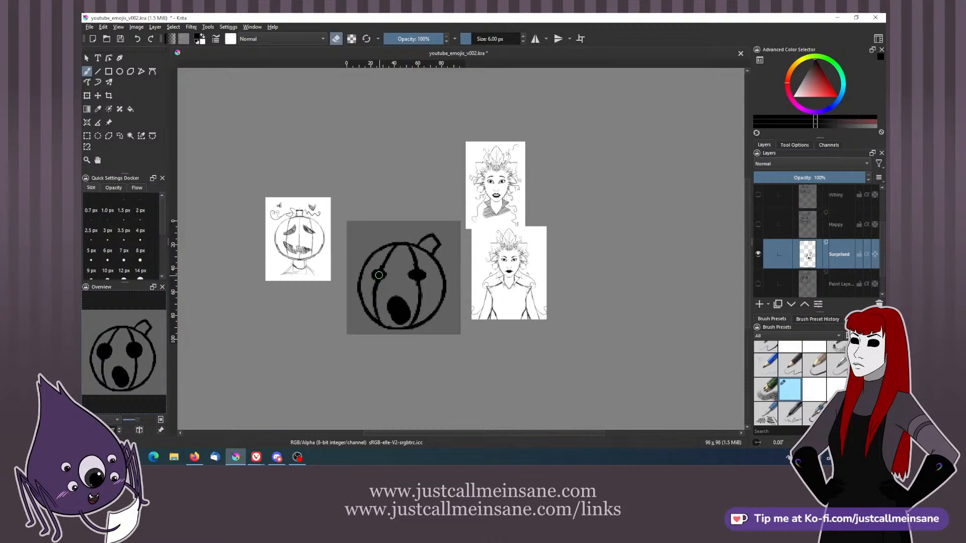
key("e")
- Undo the eye-shrinking strokes on the Surprised pumpkin
key("ctrl+z")
key("ctrl+z")
key("ctrl+z")
key("ctrl+z")
key("ctrl+z")
key("ctrl+z")
key("ctrl+z")
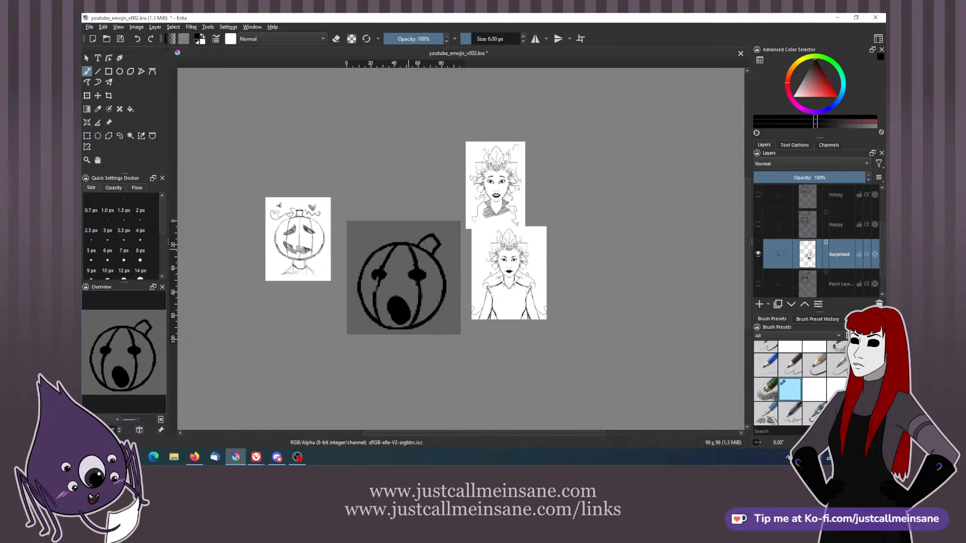
key("ctrl+shift+z")
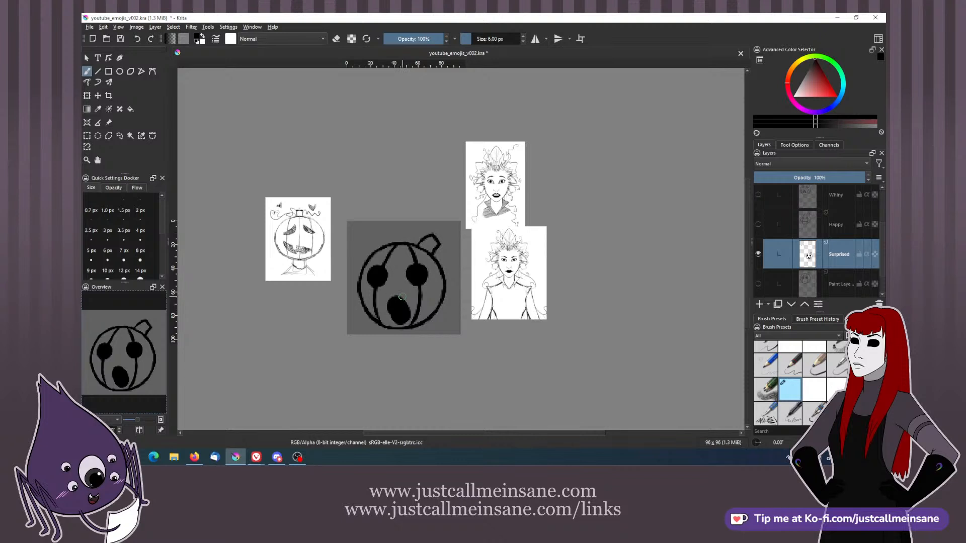
- Erase the open oval mouth from the Surprised pumpkin
key("e")
mouse_move(403, 297)
left_mouse_down()
mouse_move(393, 304)
mouse_move(407, 320)
left_mouse_up()
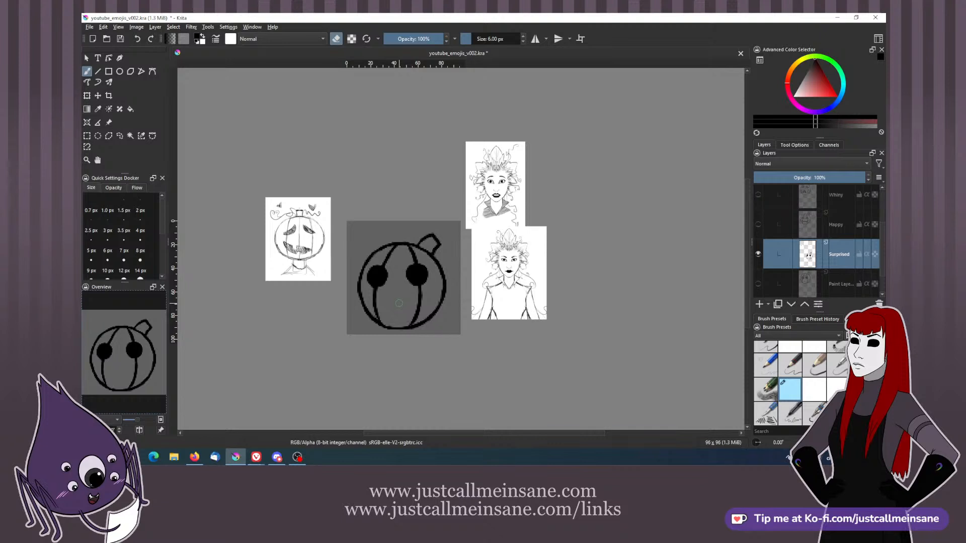
- Switch to the Vivaldi browser and preview the Ms. Endive picture in the Chowder character image results
key("alt+Tab")
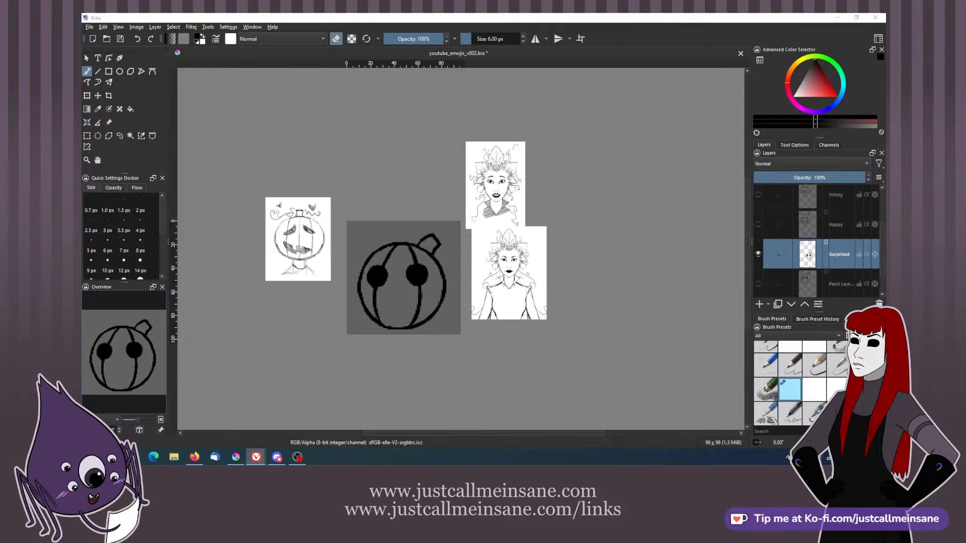
left_click_drag(83, 19, 395, 14)
left_click(291, 161)
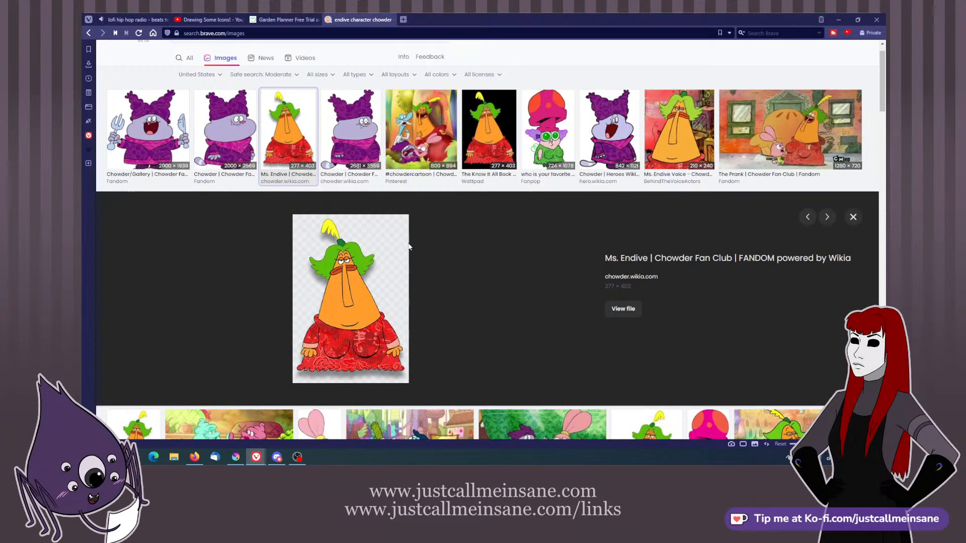
- Search Brave images for "endive lettuce" in a new tab and preview the PureWow photo
left_click(408, 22)
type("e")
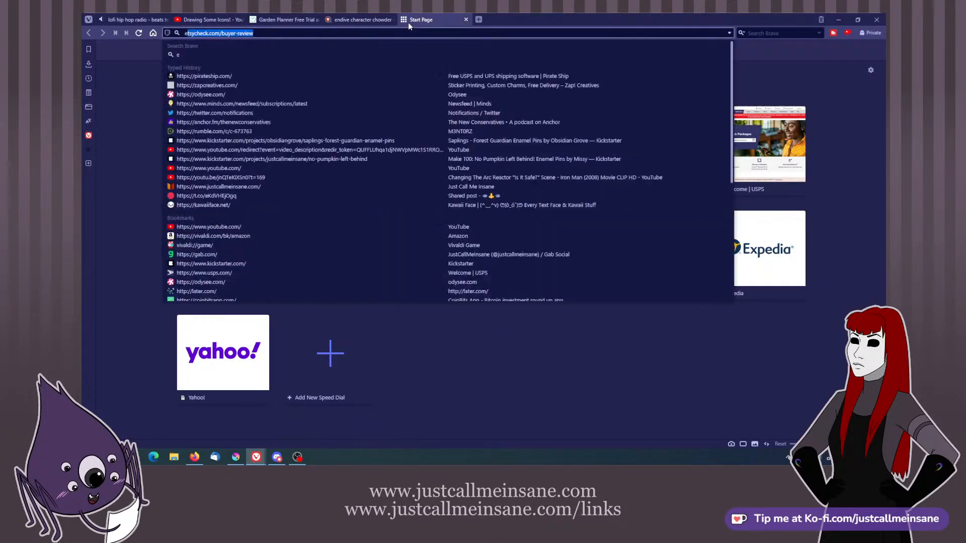
key("BackSpace")
key("Return")
type("e")
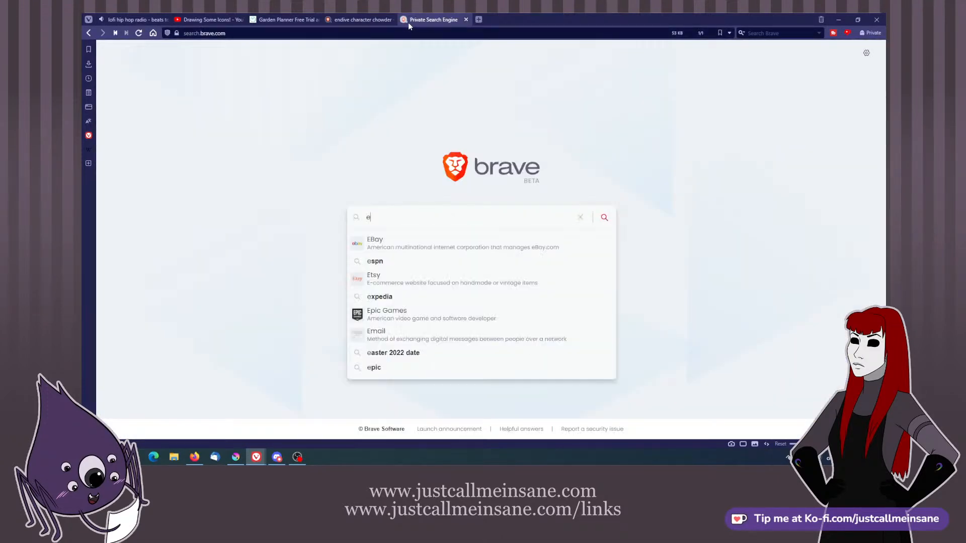
type("ndive lettuce")
key("Return")
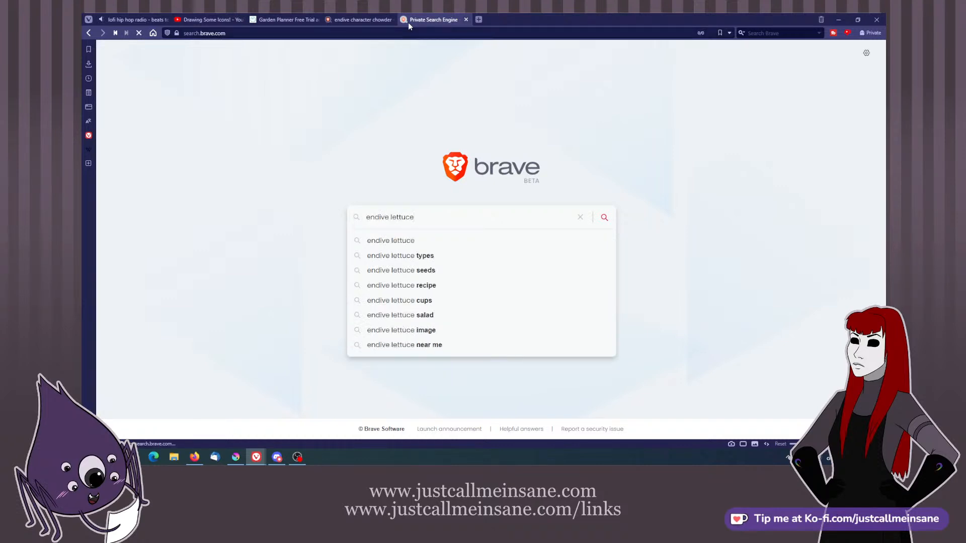
left_click(221, 83)
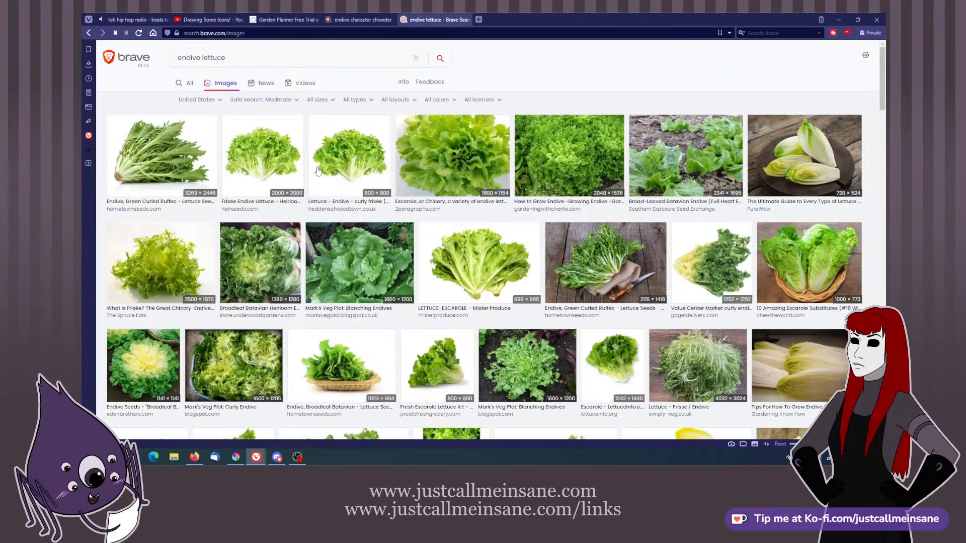
left_click(807, 152)
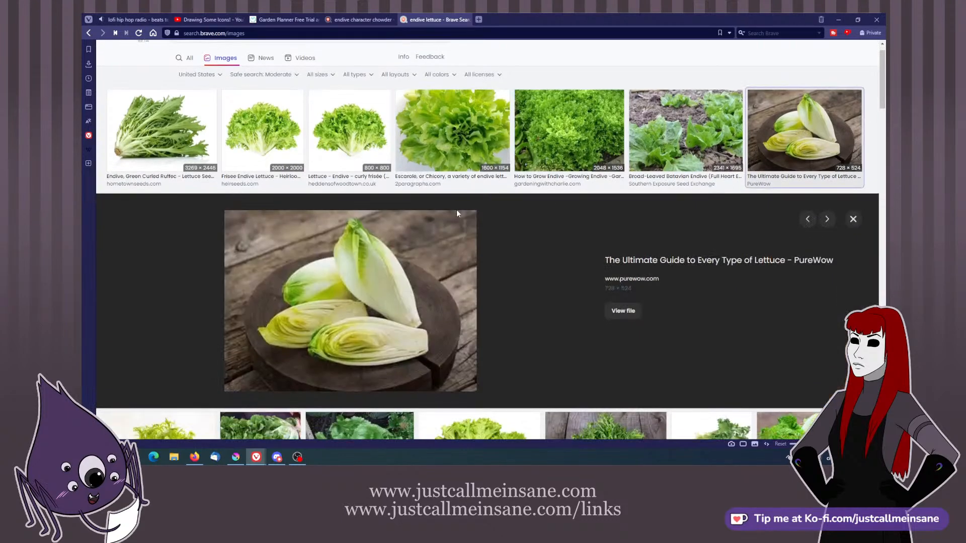
- Compare the Ms. Endive character picture with the endive lettuce photo and examine further Chowder image results
left_click(363, 19)
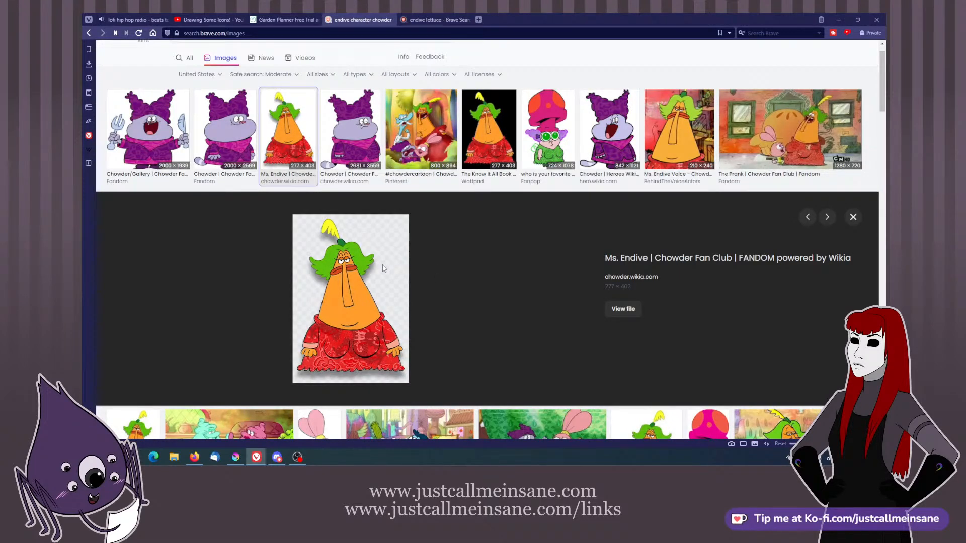
left_click(431, 19)
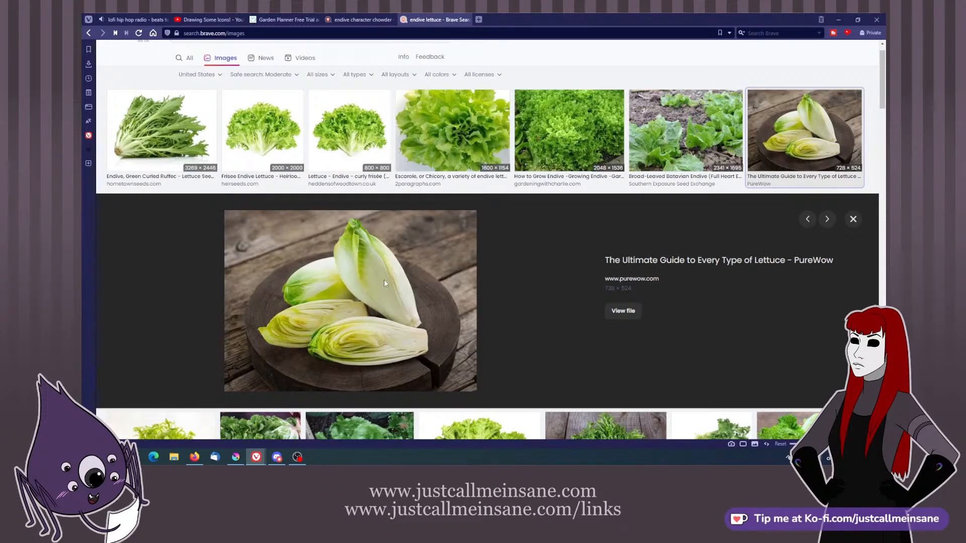
scroll(393, 284, "down", 1)
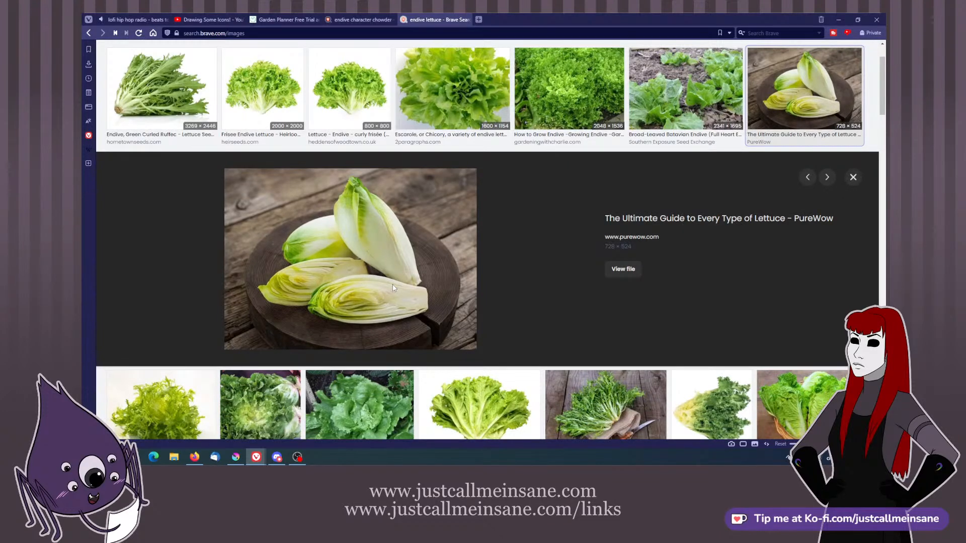
scroll(393, 287, "down", 1)
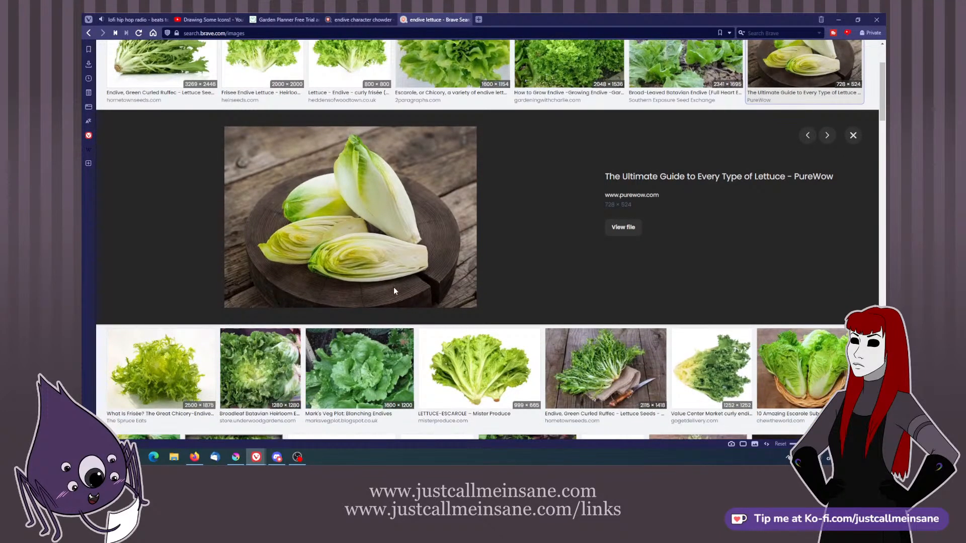
scroll(394, 286, "up", 3)
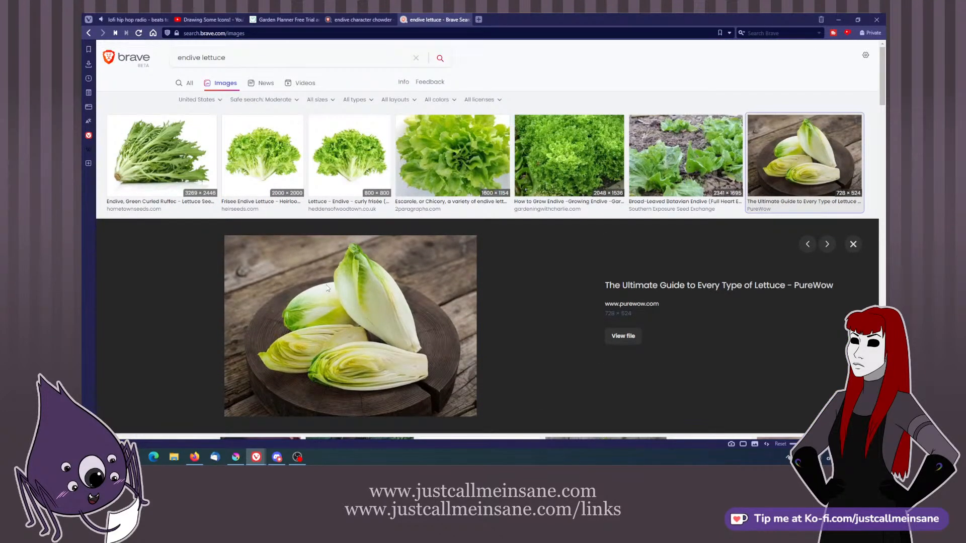
left_click(372, 18)
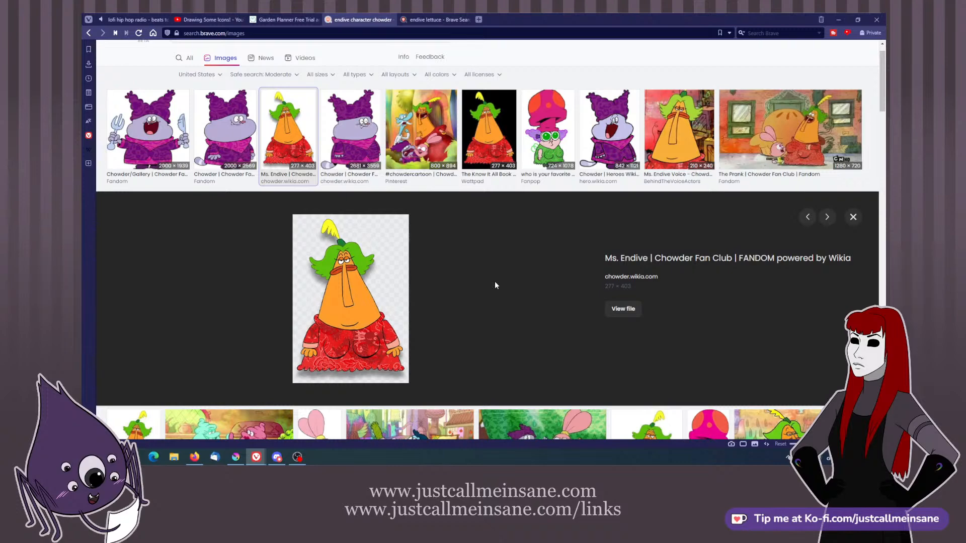
scroll(498, 251, "down", 3)
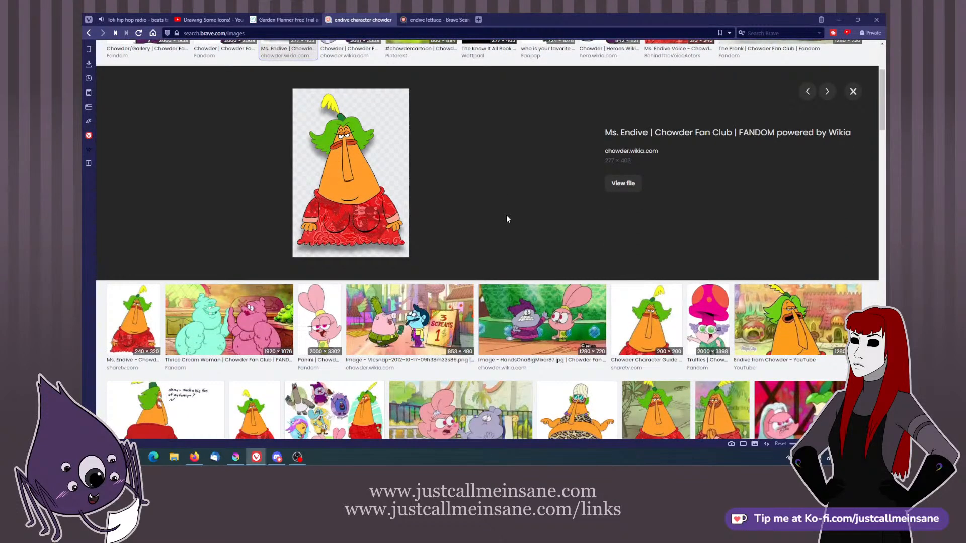
scroll(506, 219, "down", 3)
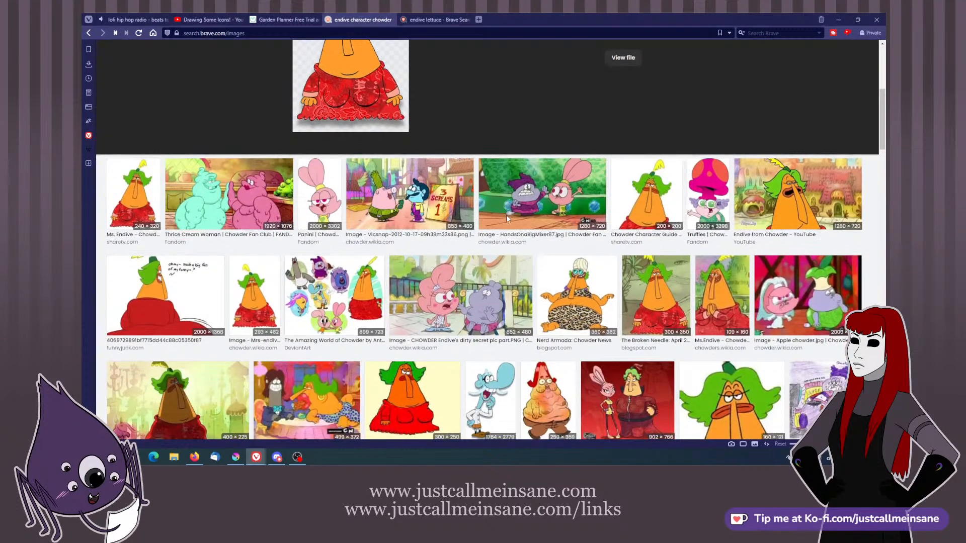
scroll(506, 218, "up", 6)
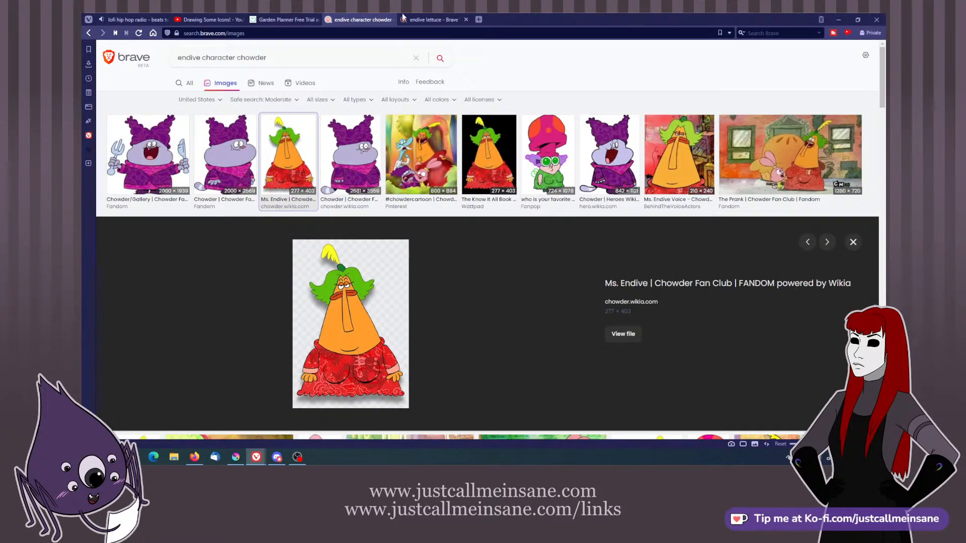
- Move the browser window out of the way and return to the youtube_emojis_v002.kra drawing in Krita
mouse_move(437, 17)
left_click_drag(566, 16, 83, 276)
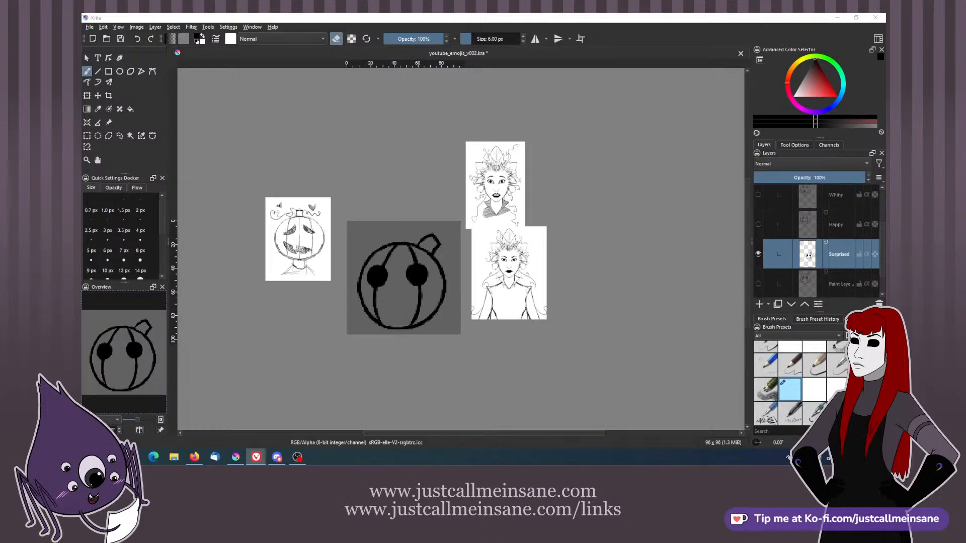
left_click(623, 39)
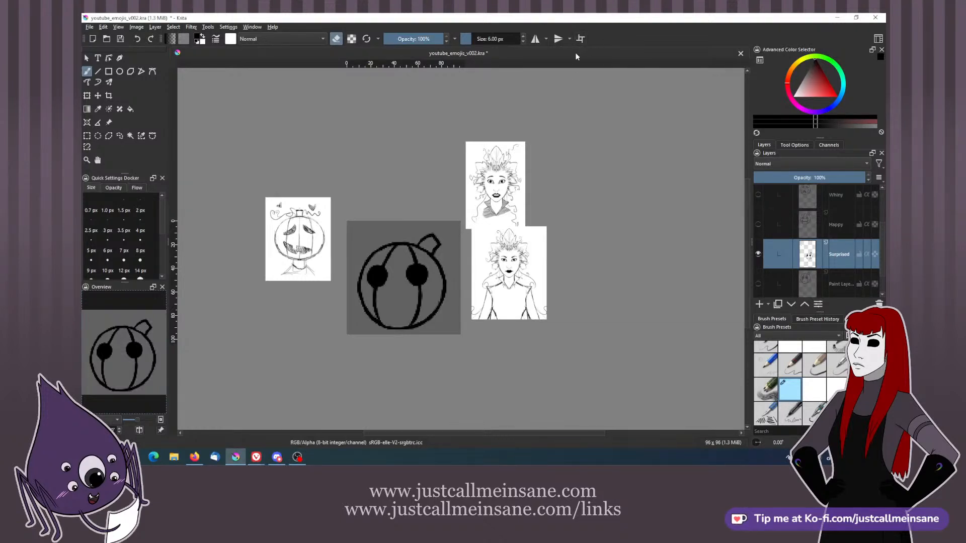
- Try drawing a small mouth and a wide arched mouth on the Surprised pumpkin
key("e")
mouse_move(400, 306)
left_mouse_down()
mouse_move(389, 299)
mouse_move(400, 311)
mouse_move(393, 315)
left_mouse_up()
key("ctrl+z")
key("ctrl+z")
key("ctrl+z")
key("e")
key("e")
mouse_move(381, 301)
left_mouse_down()
mouse_move(395, 299)
mouse_move(404, 318)
mouse_move(412, 307)
left_mouse_up()
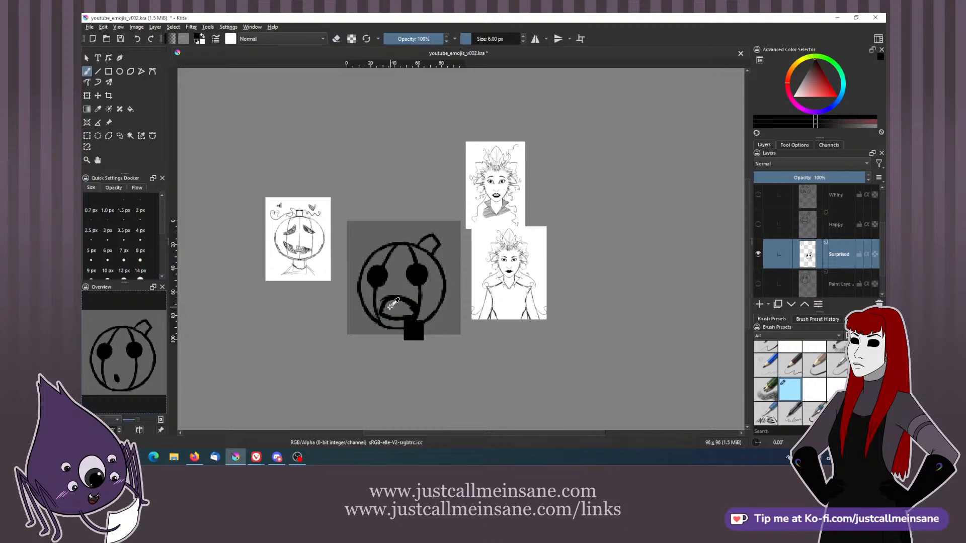
key("ctrl+z")
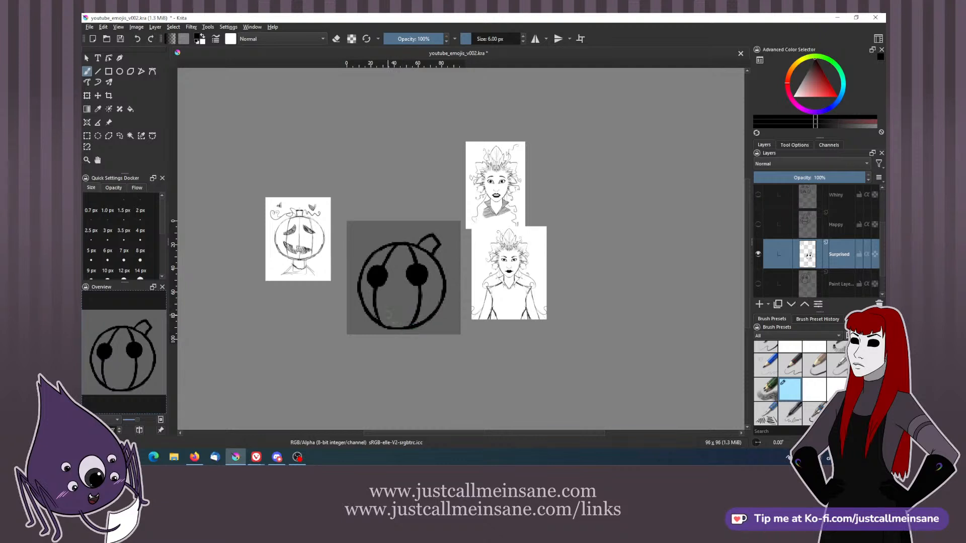
- Try further mouth outlines, one squarish and one tall arch, low on the Surprised pumpkin's face
key("e")
key("e")
mouse_move(386, 312)
left_mouse_down()
mouse_move(406, 302)
mouse_move(405, 323)
left_mouse_up()
key("ctrl+z")
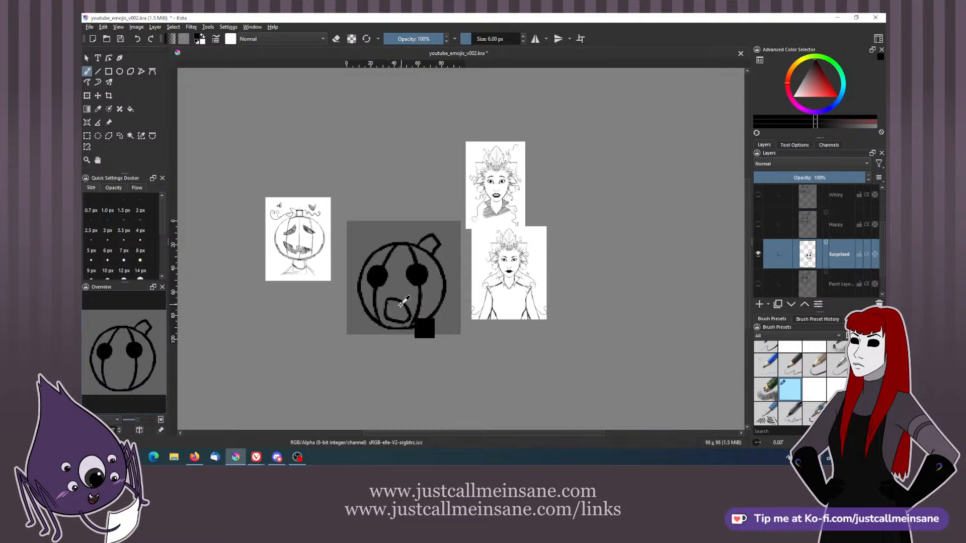
key("ctrl+z")
key("ctrl+z")
mouse_move(380, 311)
left_mouse_down()
mouse_move(421, 301)
mouse_move(433, 313)
mouse_move(381, 309)
mouse_move(413, 321)
left_mouse_up()
key("ctrl+z")
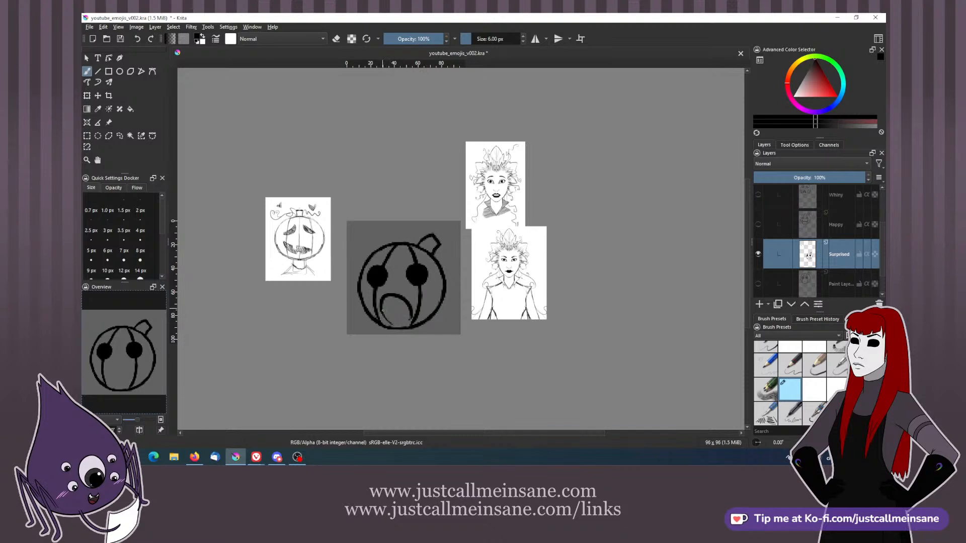
key("ctrl+z")
- Draw a tall open mouth between the Surprised pumpkin's ribs, fill it black and trim its lower edge
left_click_drag(387, 316, 407, 316)
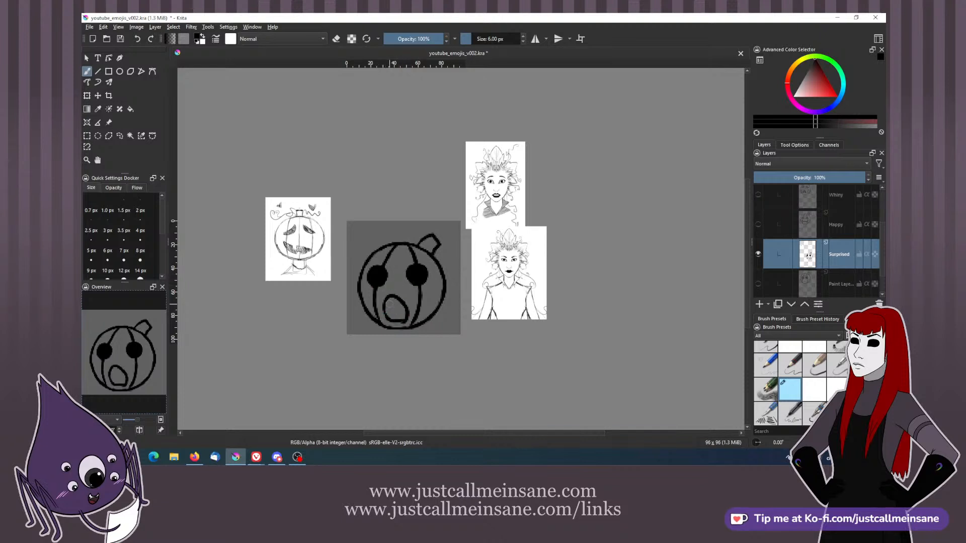
mouse_move(390, 311)
left_mouse_down()
mouse_move(390, 302)
mouse_move(393, 309)
left_mouse_up()
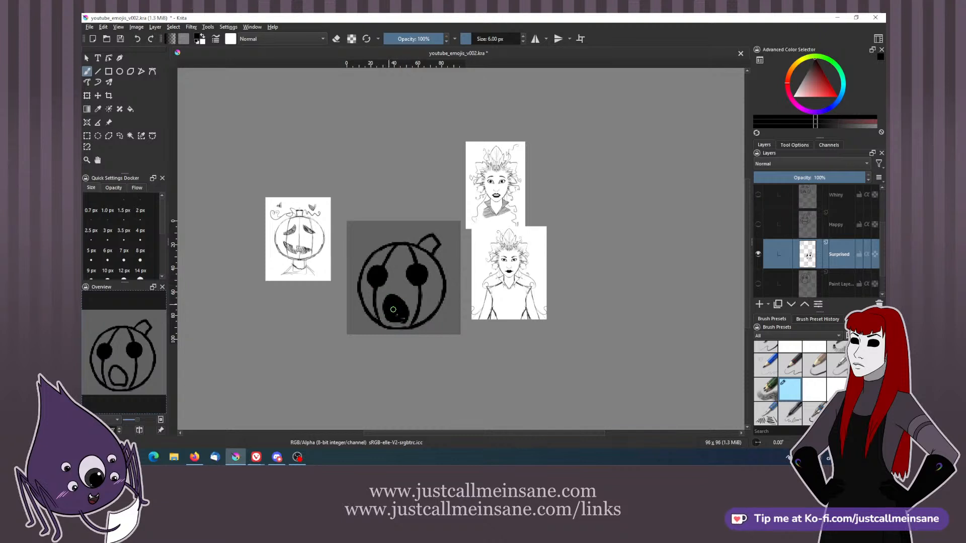
key("e")
left_click_drag(402, 313, 389, 320)
key("e")
- Widen the Surprised pumpkin's round eyes into larger black ovals
key("e")
key("e")
mouse_move(422, 264)
left_mouse_down()
mouse_move(368, 270)
mouse_move(380, 265)
mouse_move(385, 274)
mouse_move(381, 264)
mouse_move(375, 284)
mouse_move(365, 278)
mouse_move(384, 268)
left_mouse_up()
key("ctrl+z")
key("ctrl+z")
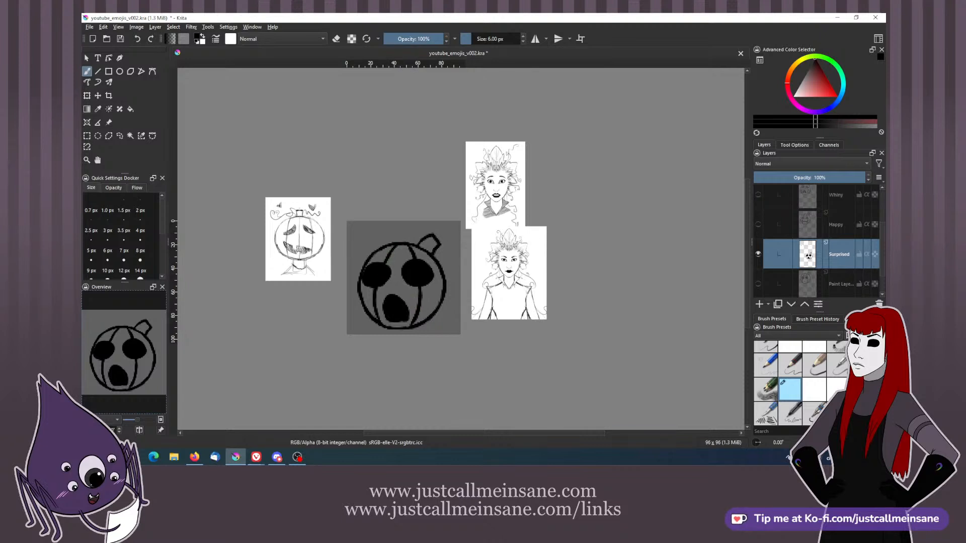
- Display the frowning pumpkin's layer in place of Surprised and widen the outer sides of its square eyes
left_click(759, 255)
left_click(758, 284)
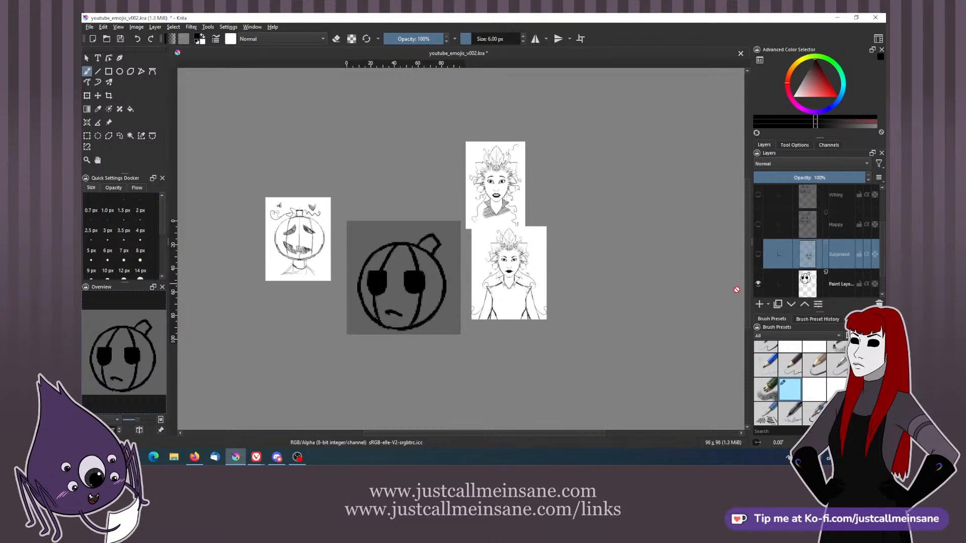
left_click(833, 287)
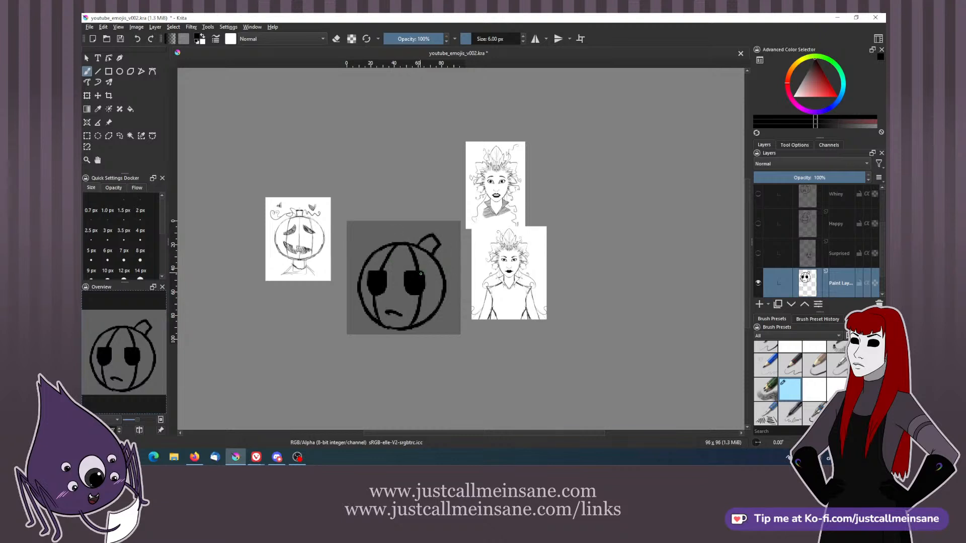
left_click_drag(425, 288, 422, 292)
left_click_drag(365, 273, 368, 294)
mouse_move(825, 228)
scroll(885, 271, "down", 2)
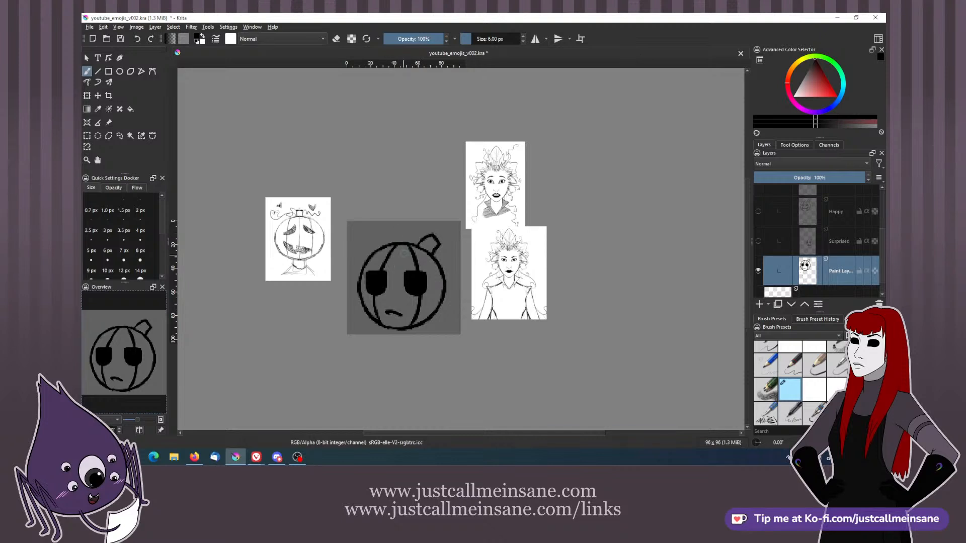
scroll(882, 253, "up", 2)
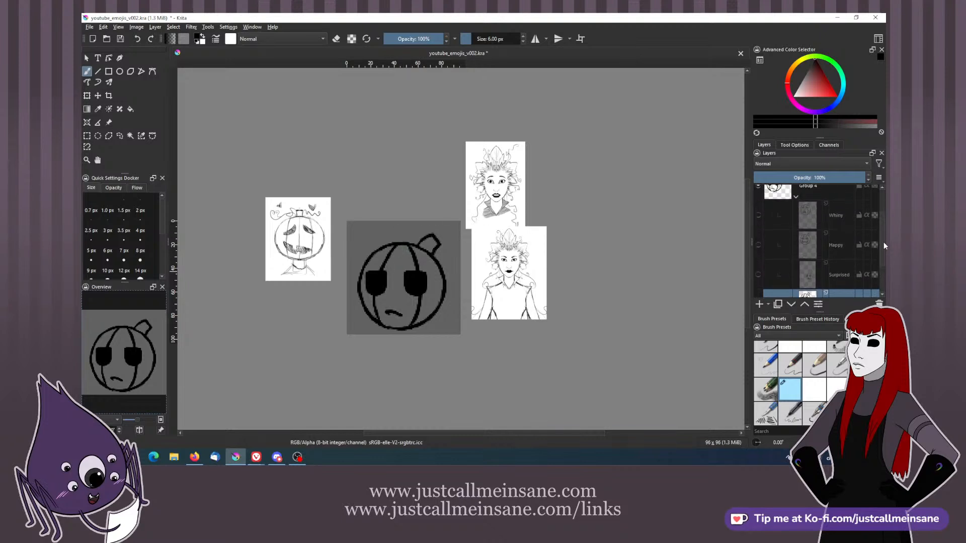
mouse_move(838, 255)
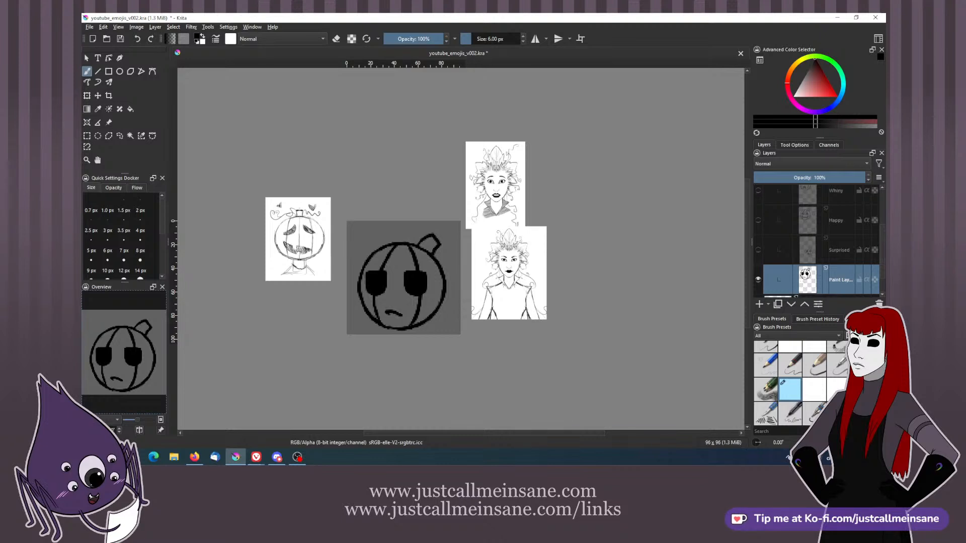
- Add an empty paint layer with the frowning pumpkin hidden, and remove it again
left_click_drag(881, 257, 860, 256)
left_click(758, 280)
left_click(758, 304)
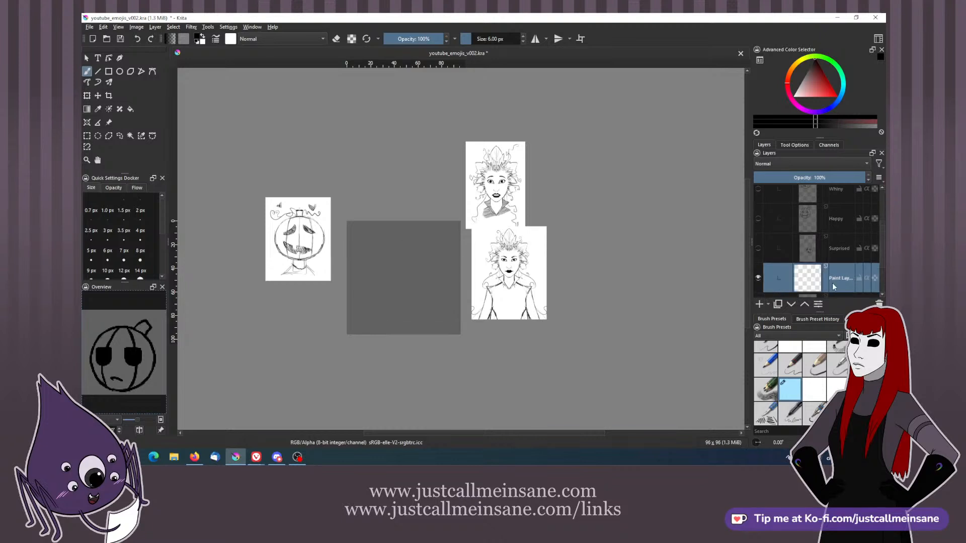
left_click(758, 279)
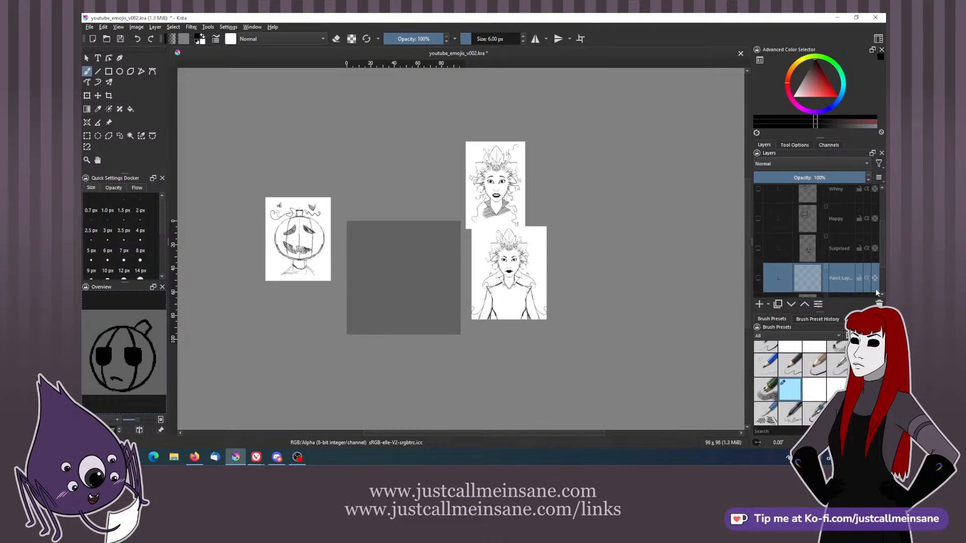
left_click(879, 304)
left_click(758, 254)
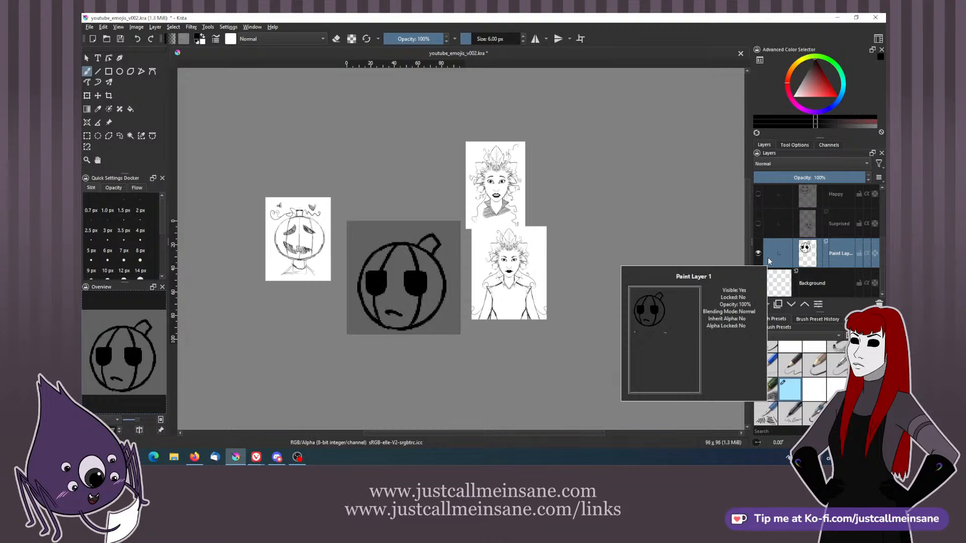
- Duplicate the frowning pumpkin's layer and erase both black square eyes on the copy, keeping the ribs
right_click(832, 253)
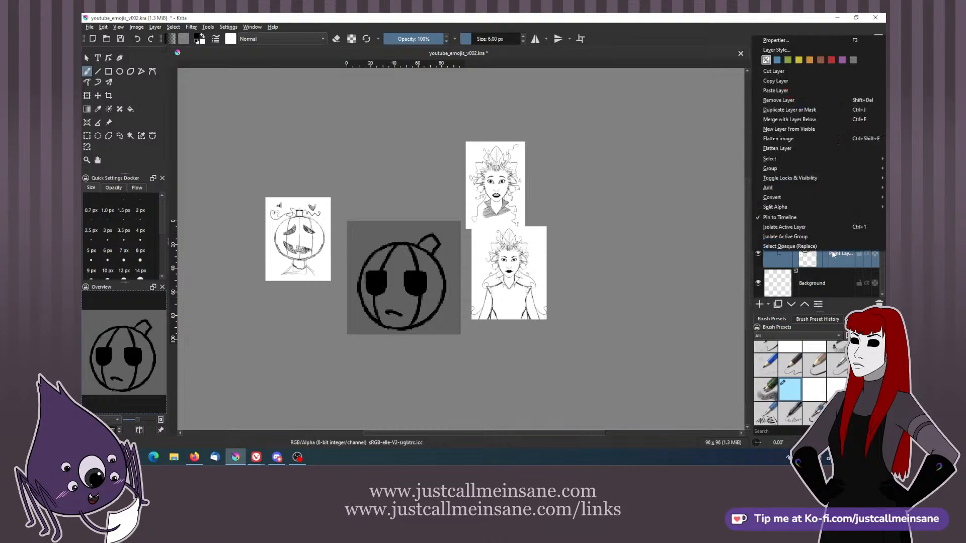
left_click(778, 111)
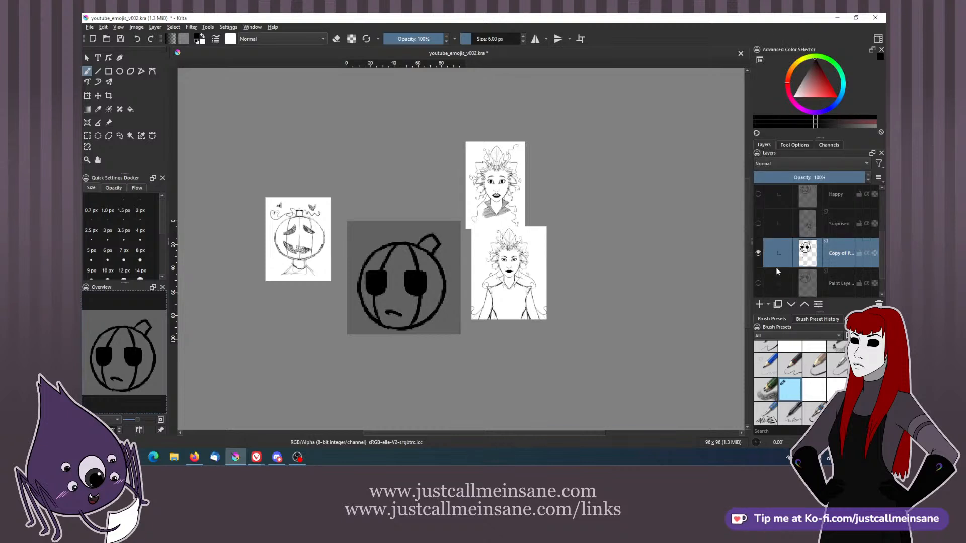
mouse_move(776, 269)
key("e")
mouse_move(416, 263)
left_mouse_down()
mouse_move(412, 291)
mouse_move(406, 268)
mouse_move(428, 279)
mouse_move(412, 268)
mouse_move(418, 291)
mouse_move(404, 298)
mouse_move(375, 282)
mouse_move(385, 269)
mouse_move(380, 297)
mouse_move(385, 269)
mouse_move(373, 281)
mouse_move(380, 268)
mouse_move(365, 273)
mouse_move(377, 290)
mouse_move(384, 266)
mouse_move(380, 286)
left_mouse_up()
key("e")
key("e")
key("e")
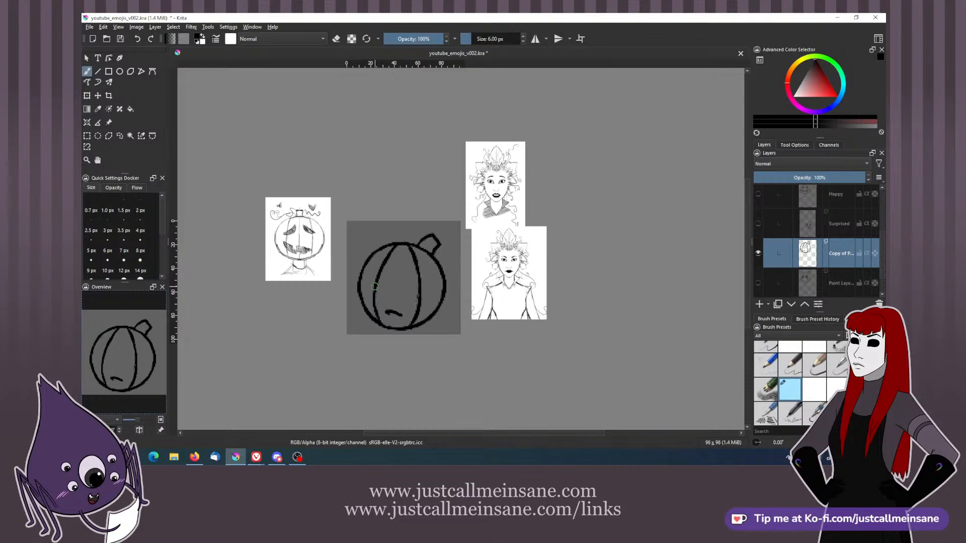
- Erase the small crooked mouth on the copied pumpkin and tidy its rib lines
key("e")
key("e")
key("e")
left_click_drag(386, 311, 400, 314)
key("e")
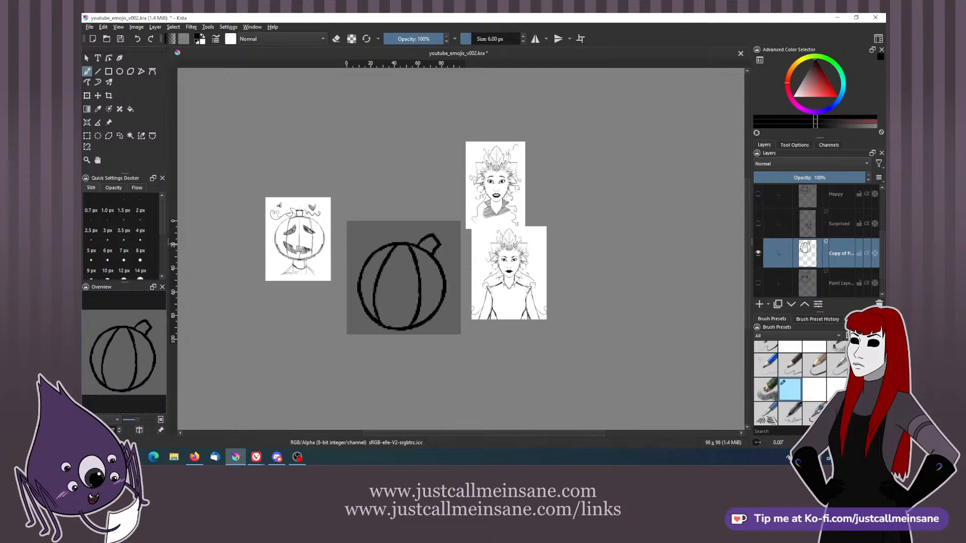
- Draw an arched frowning mouth between the ribs and an oval eye outline over each rib
key("e")
key("e")
key("e")
key("e")
left_click_drag(401, 309, 389, 304)
mouse_move(377, 271)
left_mouse_down()
mouse_move(370, 277)
mouse_move(378, 267)
mouse_move(408, 269)
mouse_move(372, 268)
left_mouse_up()
key("e")
key("e")
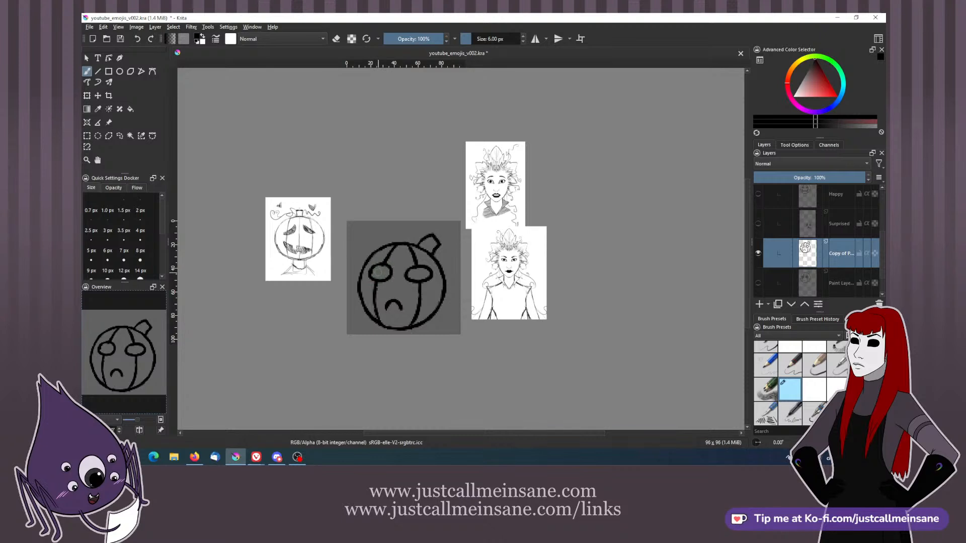
- Erase and redraw parts of both oval eye outlines to give them a sad, drooping shape
key("e")
key("e")
key("e")
key("e")
key("e")
key("e")
key("e")
key("e")
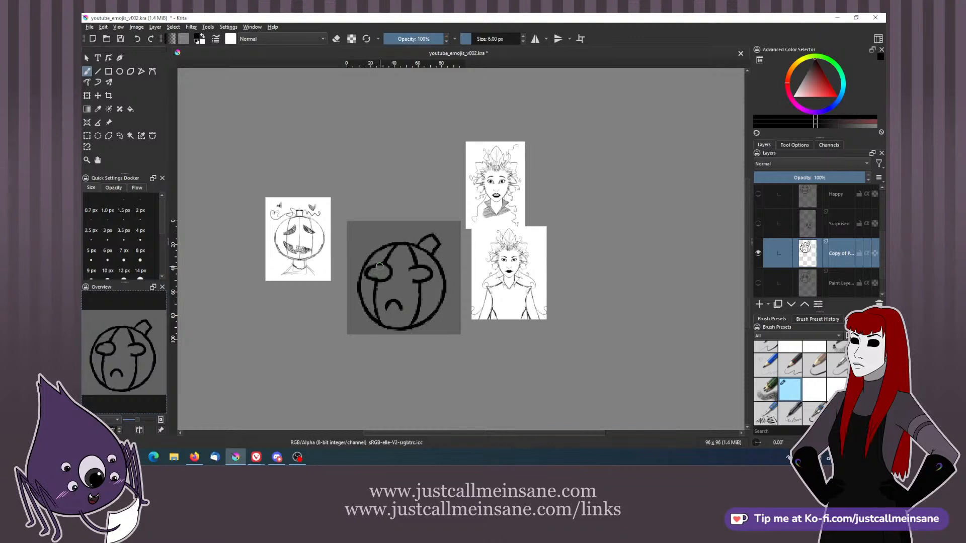
key("e")
key("e")
key("e")
key("e")
key("e")
mouse_move(409, 272)
left_mouse_down()
mouse_move(425, 270)
mouse_move(408, 275)
mouse_move(413, 268)
left_mouse_up()
key("e")
key("e")
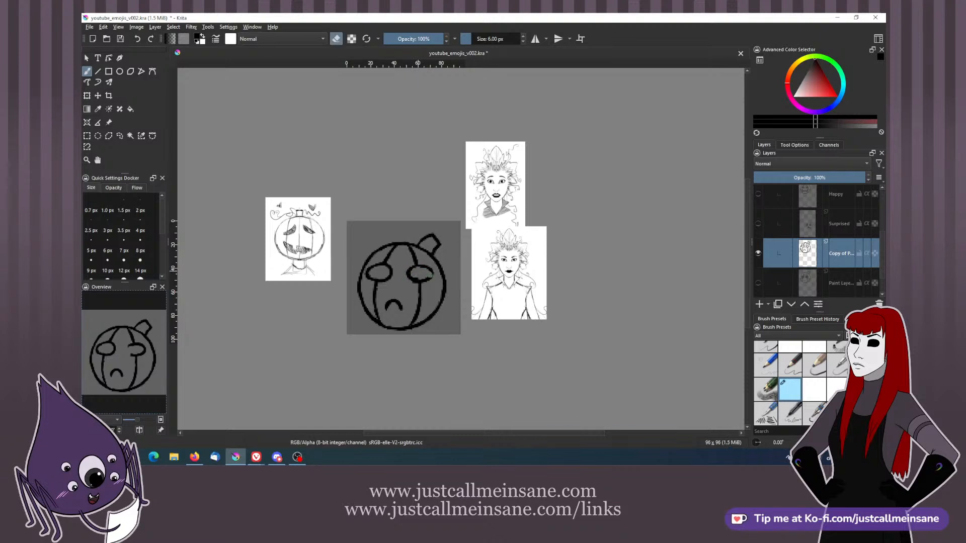
- Clean up the right eye with alternating erasing and brush strokes and close its outline
key("e")
key("e")
key("e")
key("e")
key("e")
key("e")
key("e")
key("e")
key("e")
key("e")
key("e")
key("e")
key("e")
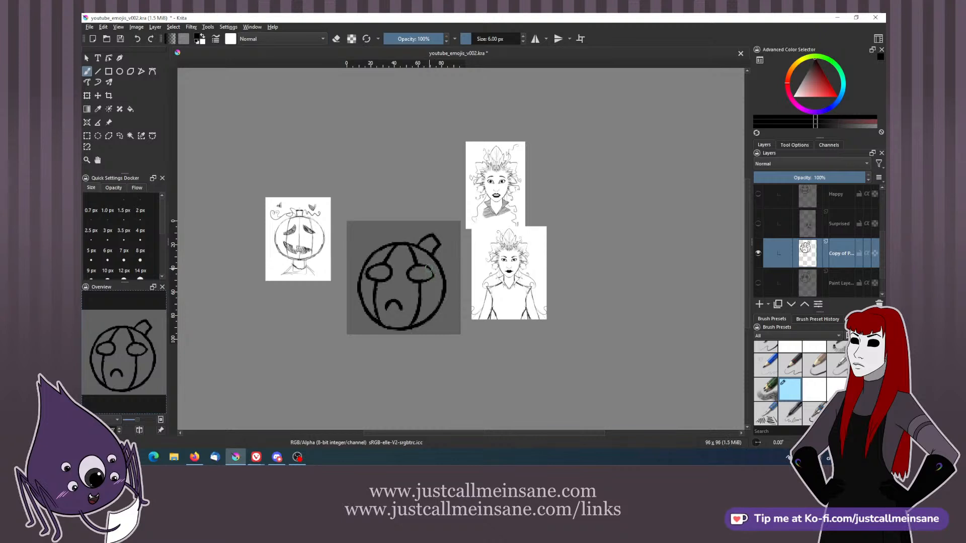
- Refine the outer upper edge of the left eye's outline
key("e")
key("e")
left_click_drag(367, 273, 380, 265)
key("e")
key("e")
key("e")
key("e")
- Draw a wavy tear stream running from the right eye's outer corner to the pumpkin's edge
mouse_move(425, 280)
left_mouse_down()
mouse_move(439, 293)
mouse_move(438, 279)
left_mouse_up()
key("e")
key("e")
key("e")
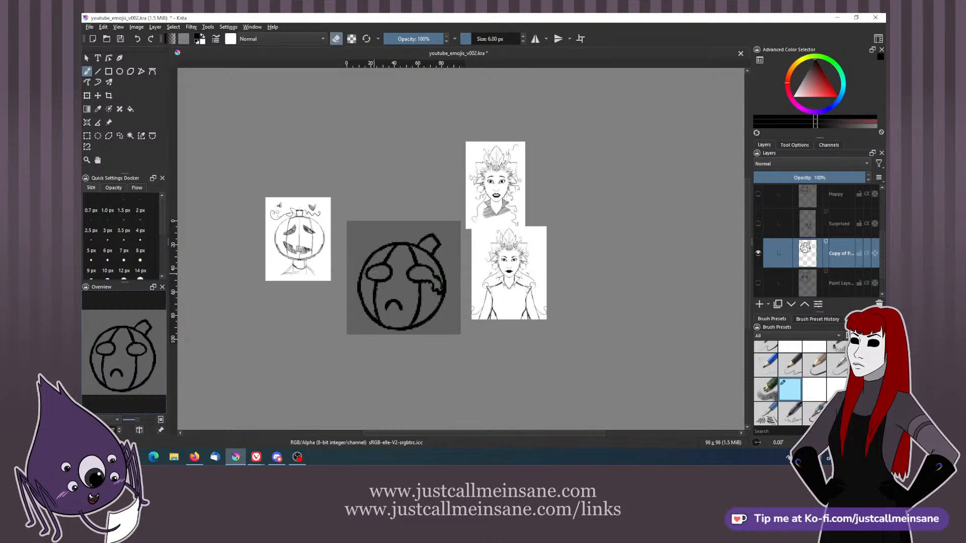
- Rework the left eye's outer lower corner, undoing a stray stroke, and trim the right tear stream at the pumpkin's edge
mouse_move(368, 274)
left_mouse_down()
mouse_move(374, 280)
mouse_move(362, 284)
mouse_move(374, 281)
left_mouse_up()
key("e")
key("ctrl+z")
key("e")
mouse_move(441, 283)
left_mouse_down()
mouse_move(436, 291)
mouse_move(441, 281)
left_mouse_up()
key("e")
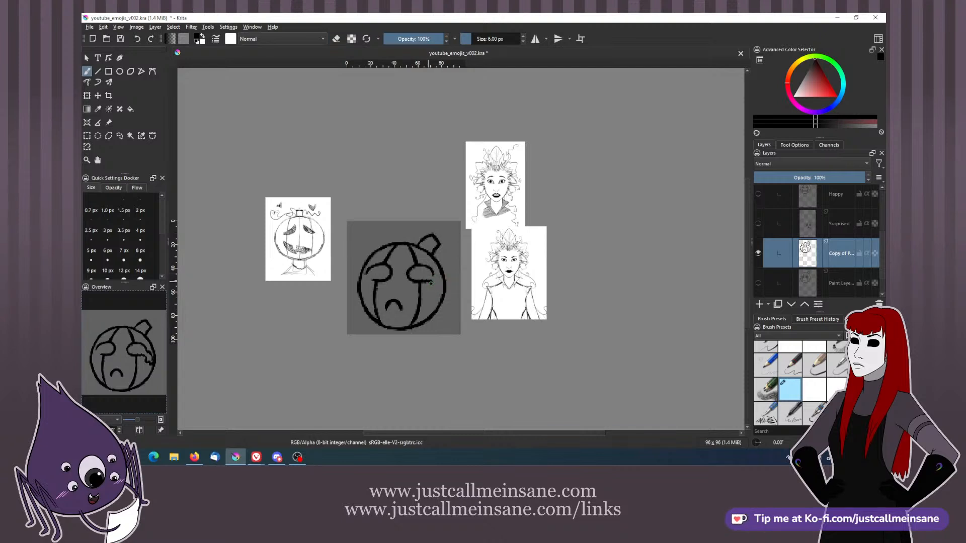
- Redraw the right eye's tear stream and add a matching one from the left eye's outer corner
left_click_drag(430, 284, 436, 287)
key("e")
key("e")
left_click_drag(372, 280, 365, 291)
key("e")
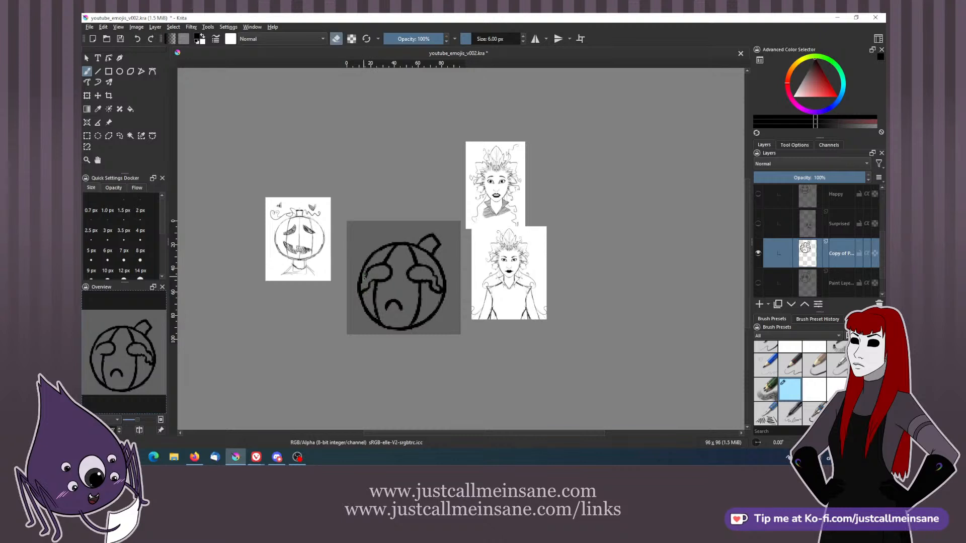
- Erase the pumpkin outline where the left tear stream crosses it and reshape the tear's edge
key("e")
key("e")
left_click_drag(366, 290, 363, 285)
key("e")
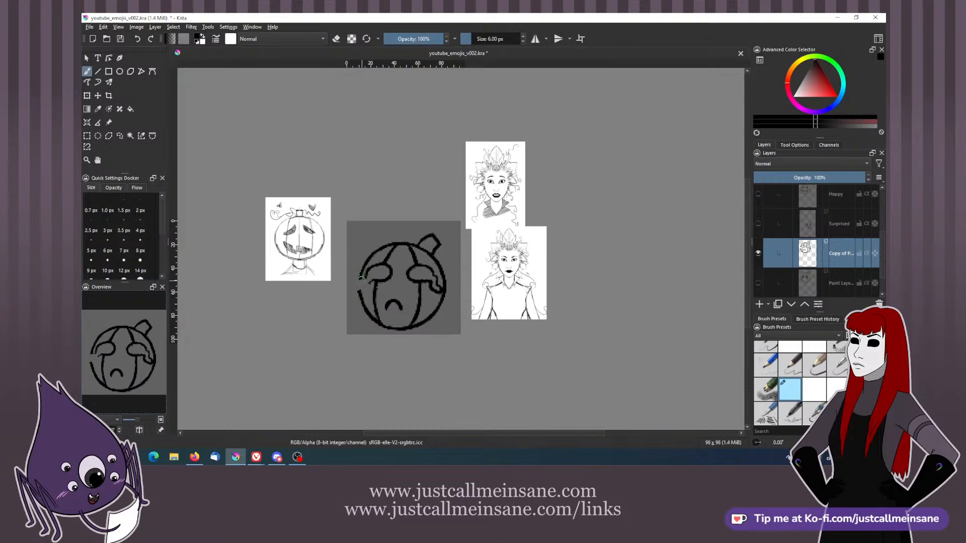
mouse_move(361, 279)
left_mouse_down()
mouse_move(357, 291)
mouse_move(368, 284)
left_mouse_up()
key("e")
mouse_move(355, 280)
left_mouse_down()
mouse_move(355, 292)
mouse_move(363, 286)
left_mouse_up()
key("e")
key("alt+Tab")
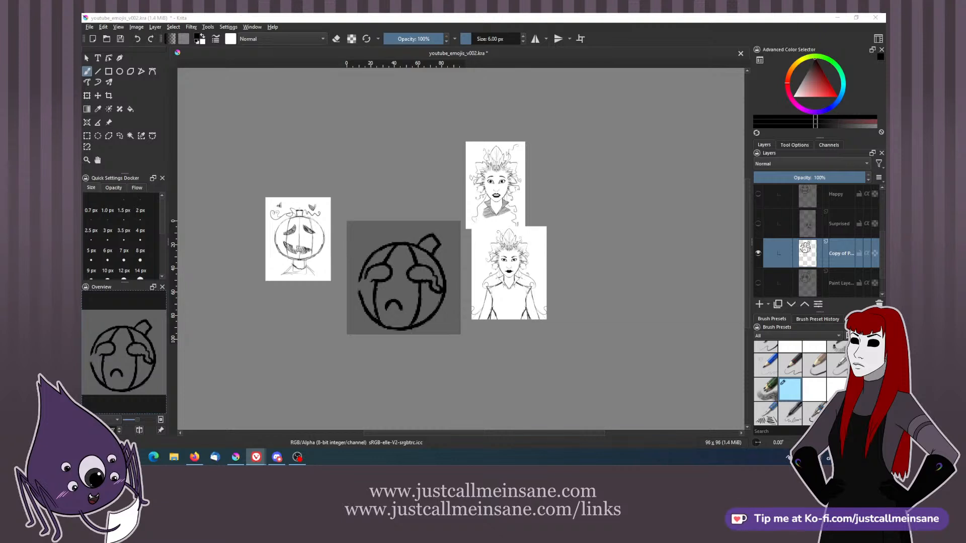
key("alt+Tab")
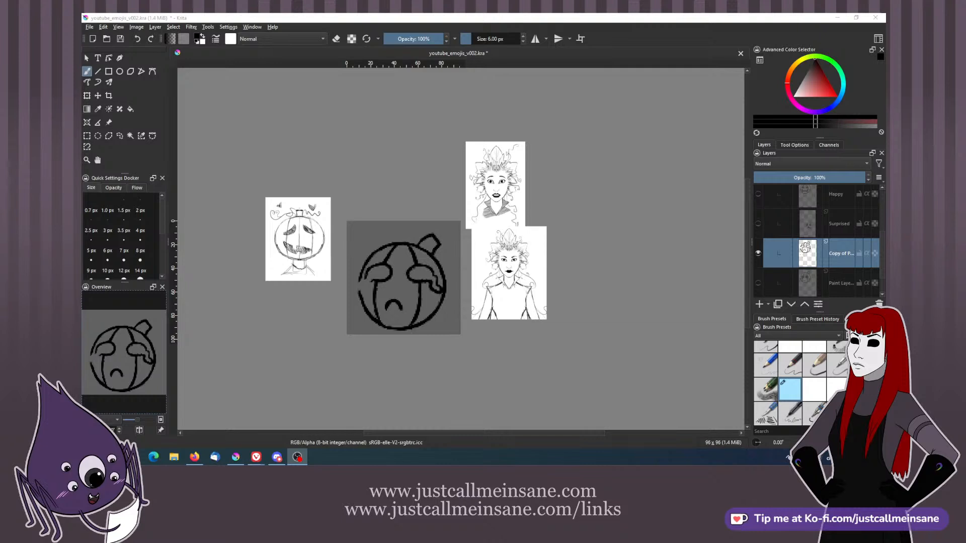
left_click(505, 51)
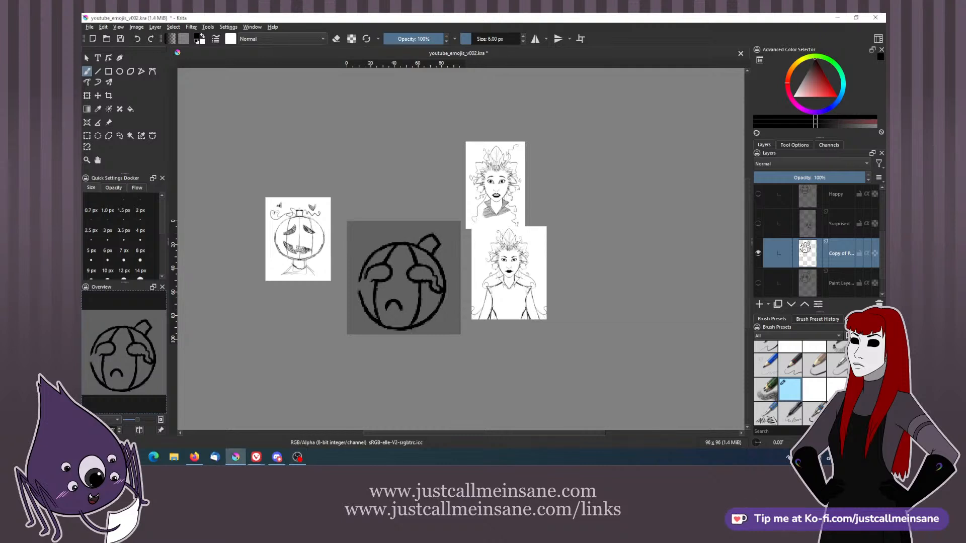
- Rework the left tear stream's line below the eye, undoing an unwanted stroke
mouse_move(366, 274)
left_mouse_down()
mouse_move(358, 283)
mouse_move(373, 281)
left_mouse_up()
key("ctrl+z")
key("e")
key("e")
- Switch to the browser to view the Thomas Astruc image results, and return to the Krita drawing
key("alt+Tab")
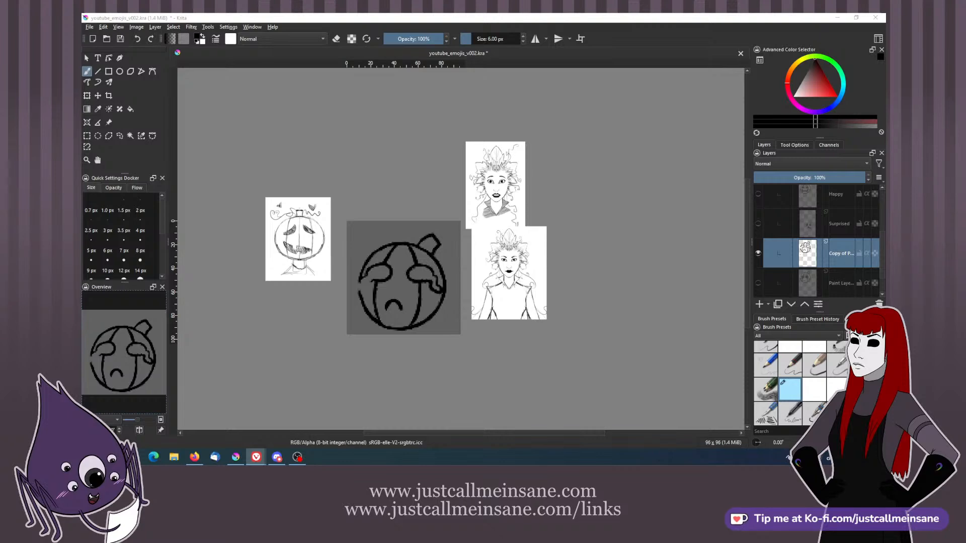
left_click_drag(83, 23, 466, 14)
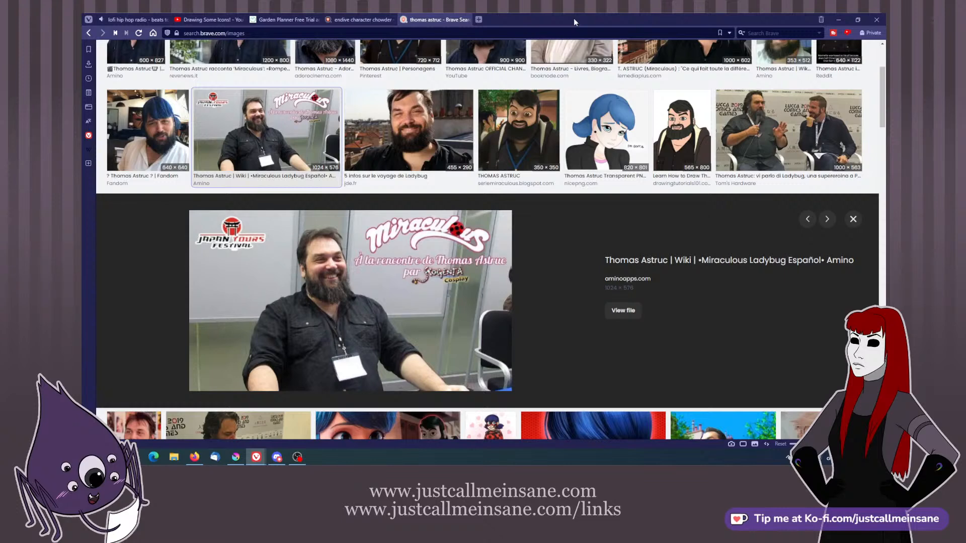
key("alt+Tab")
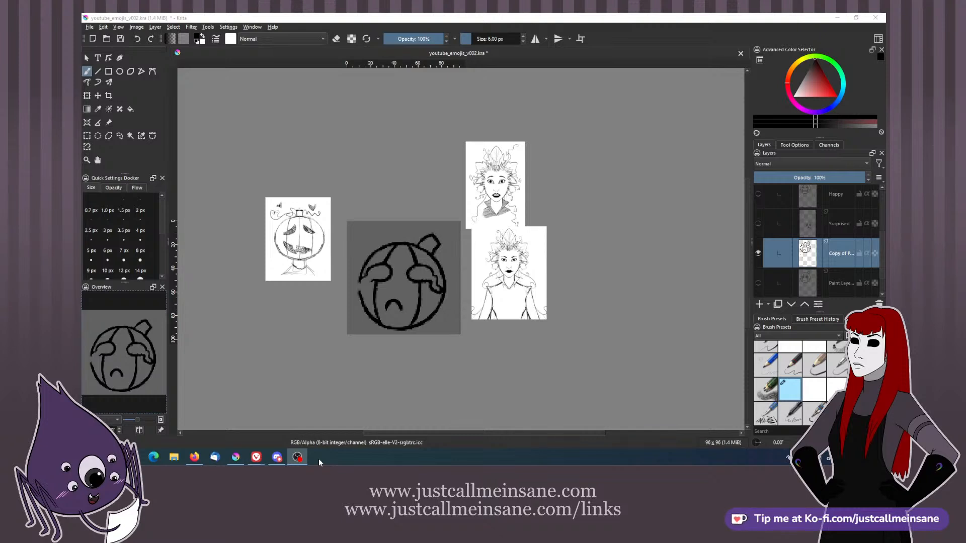
left_click(592, 50)
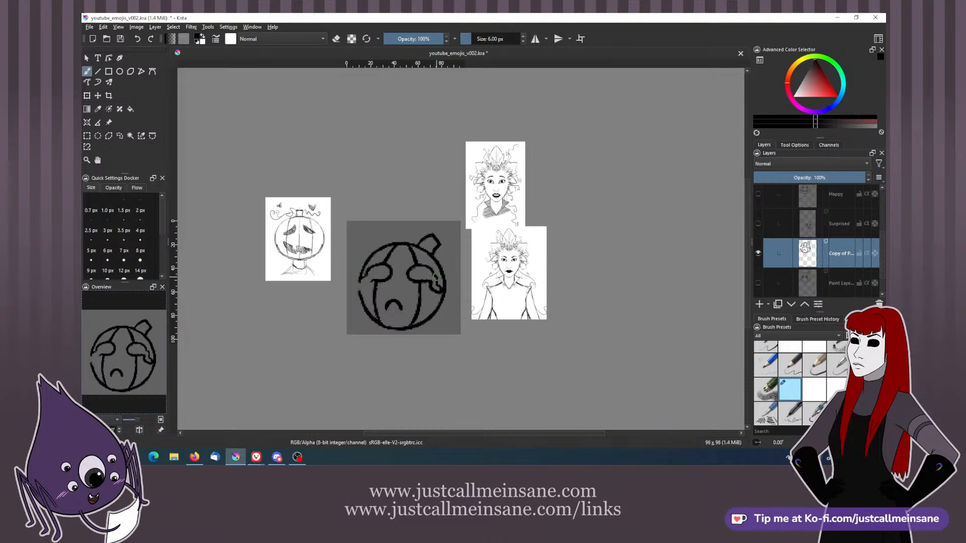
- Redraw the left tear stream between the eye's outer corner and the pumpkin's edge
key("e")
key("e")
left_click_drag(360, 281, 373, 280)
key("e")
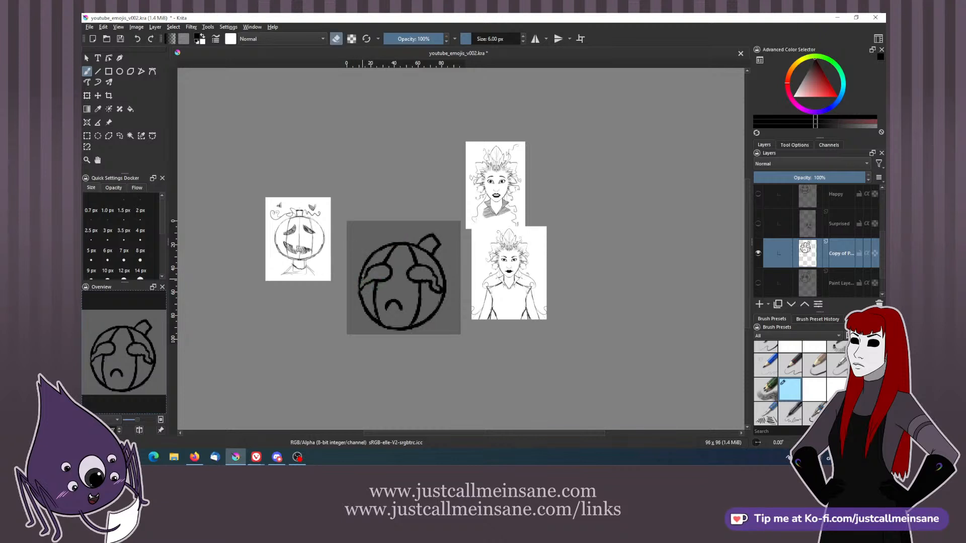
- Clean up the tear streams and redraw the top of the arched frowning mouth
key("e")
key("e")
key("e")
key("e")
key("e")
key("e")
mouse_move(387, 299)
left_mouse_down()
mouse_move(402, 313)
mouse_move(388, 308)
mouse_move(395, 298)
left_mouse_up()
key("e")
key("e")
key("e")
left_click_drag(467, 279, 472, 264)
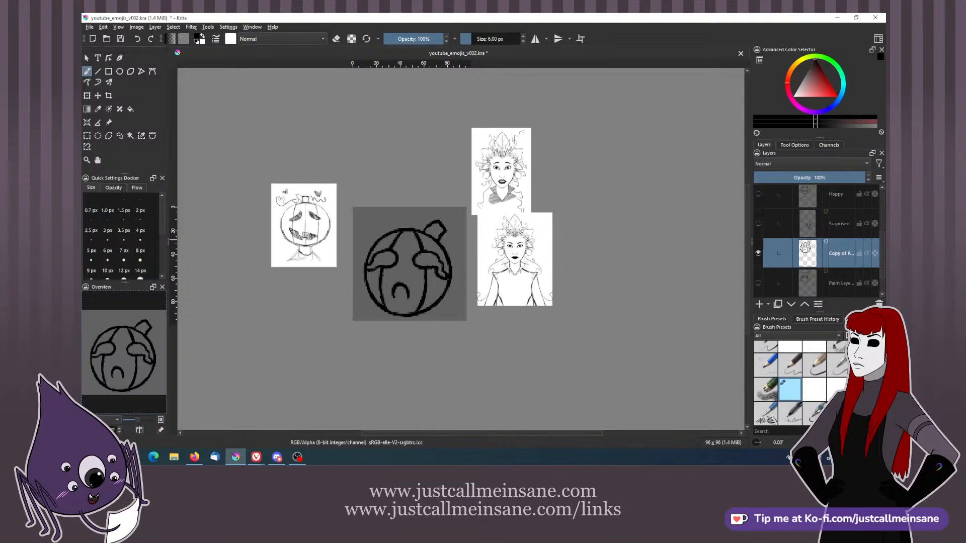
- Save the document and rename the crying pumpkin's layer as Sad
key("ctrl+s")
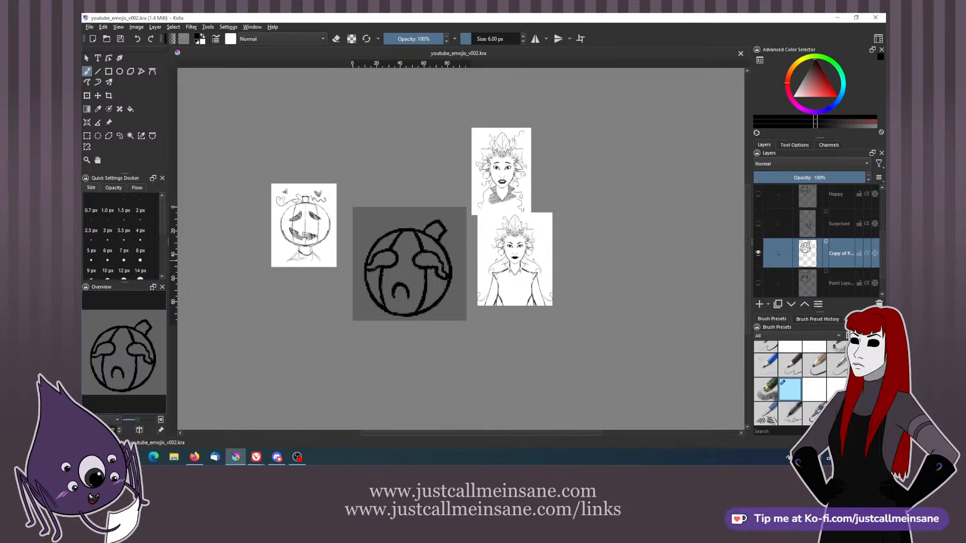
double_click(846, 255)
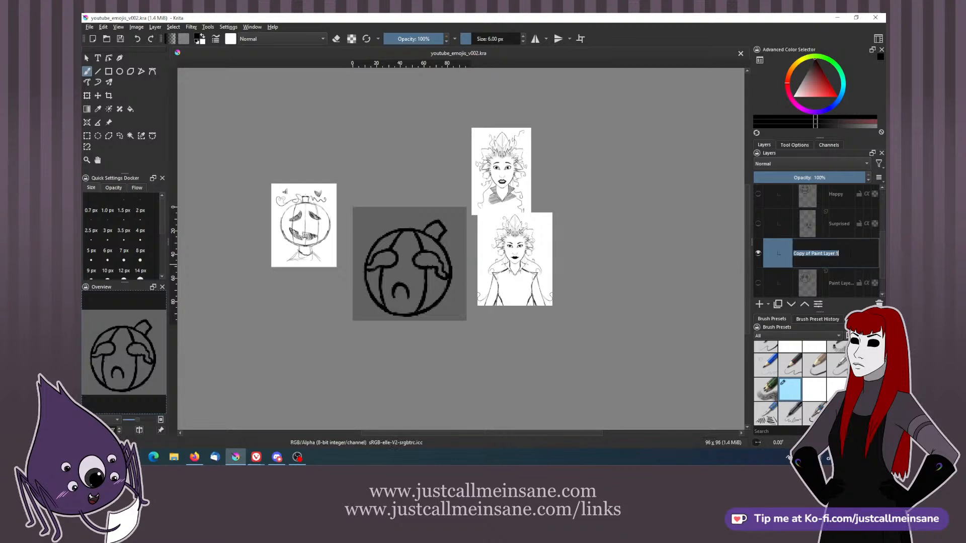
type("Sad")
key("Return")
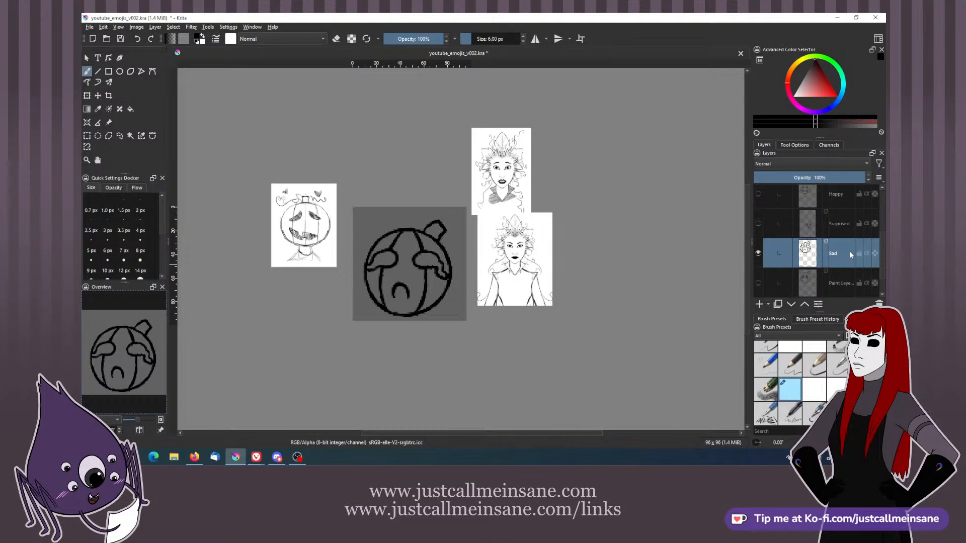
- Hide the Sad layer, display the square-eyed pumpkin's layer below it and rename that layer as Disgruntled
left_click(833, 284)
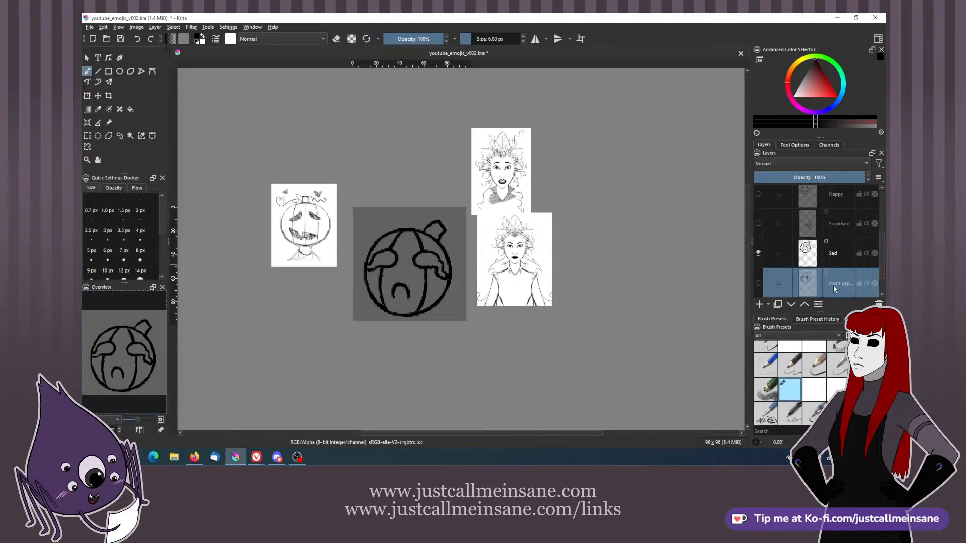
left_click(759, 252)
left_click(758, 283)
double_click(832, 284)
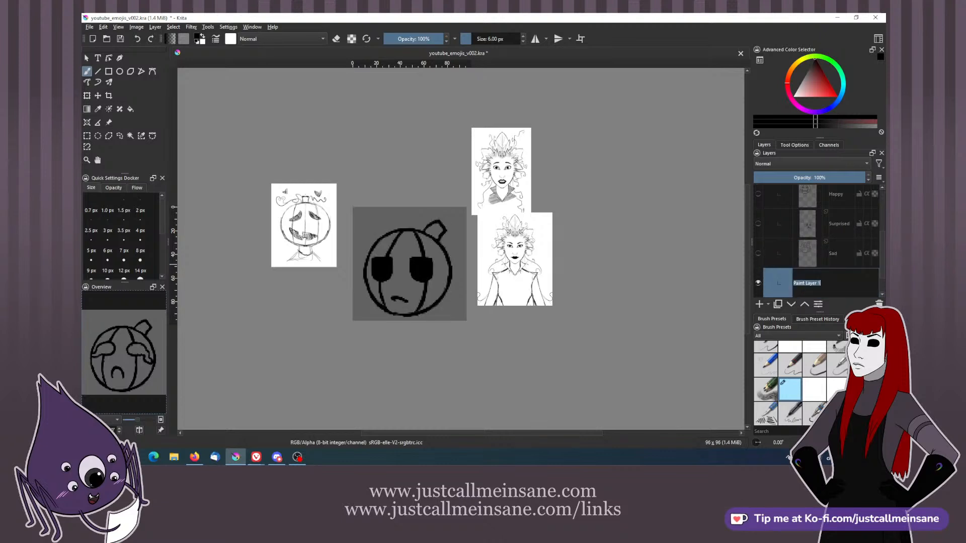
type("Disgruntled")
key("Return")
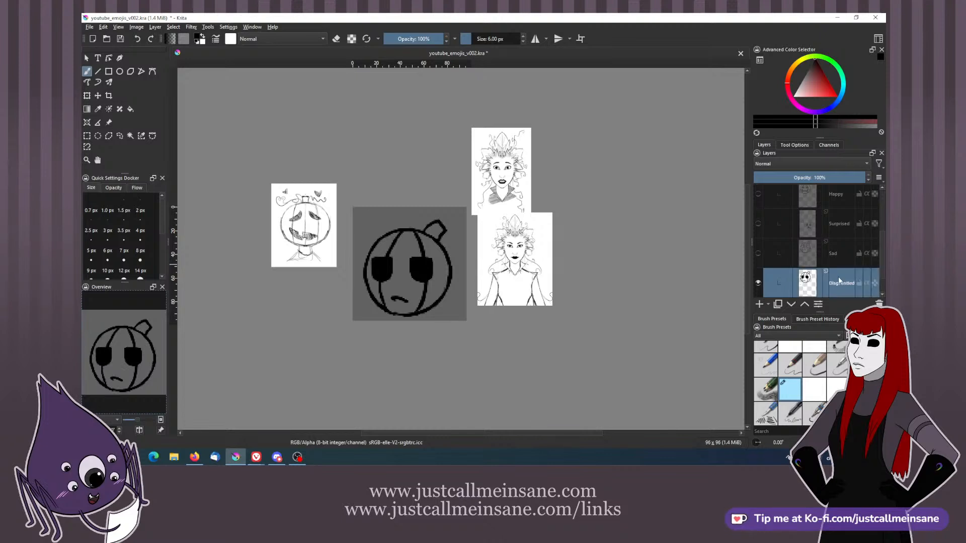
- Collapse and hide the pumpkin group, Group 4, and display and expand the Fall Spirit group
scroll(838, 280, "up", 3)
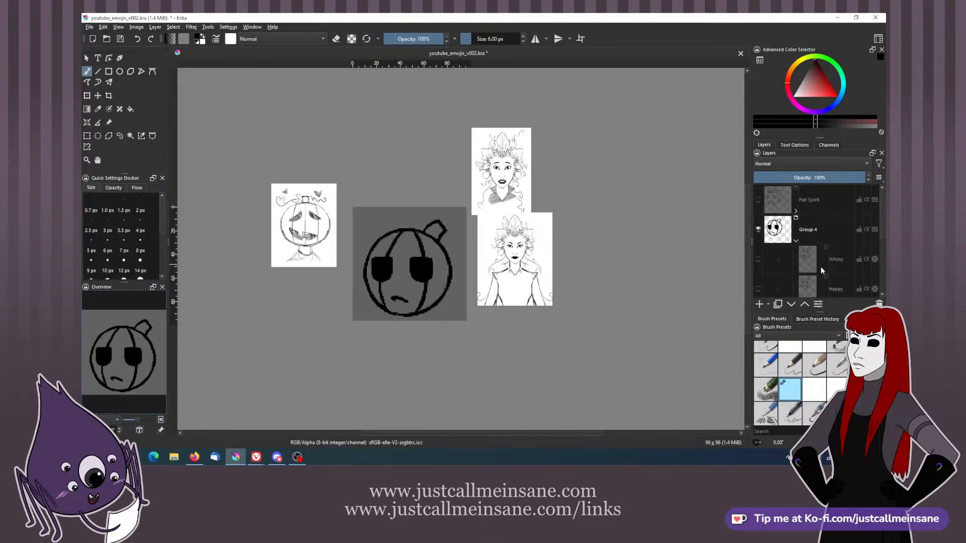
left_click(796, 242)
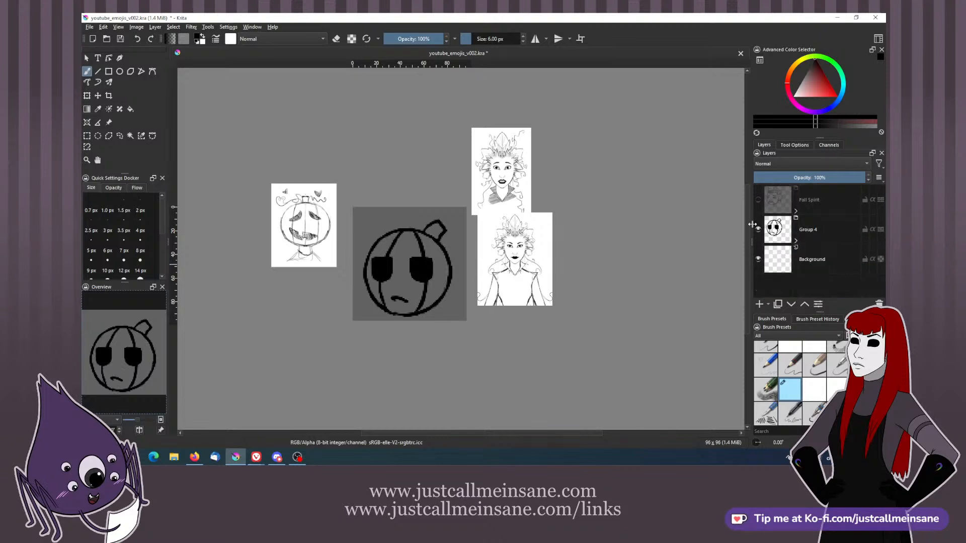
left_click(795, 241)
mouse_move(777, 261)
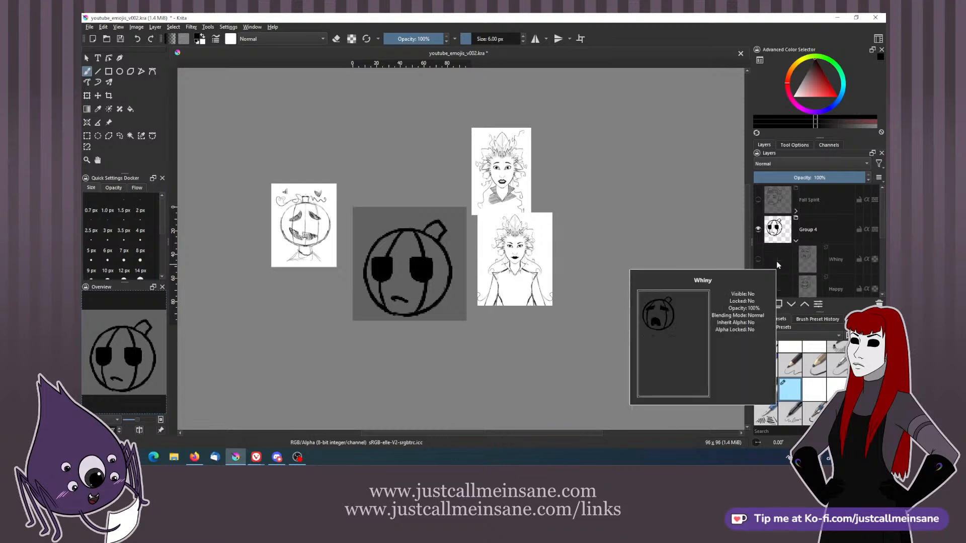
scroll(782, 274, "down", 3)
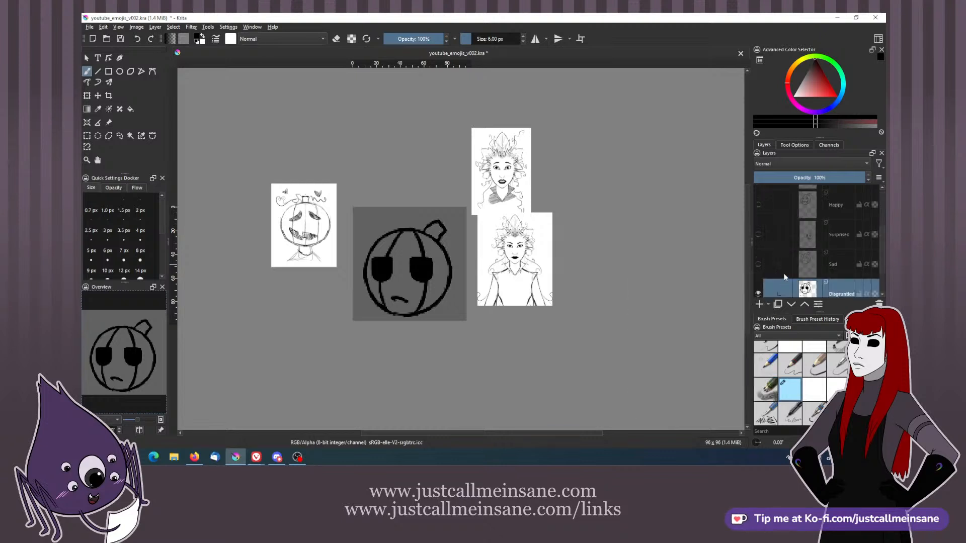
scroll(789, 245, "up", 3)
left_click(796, 241)
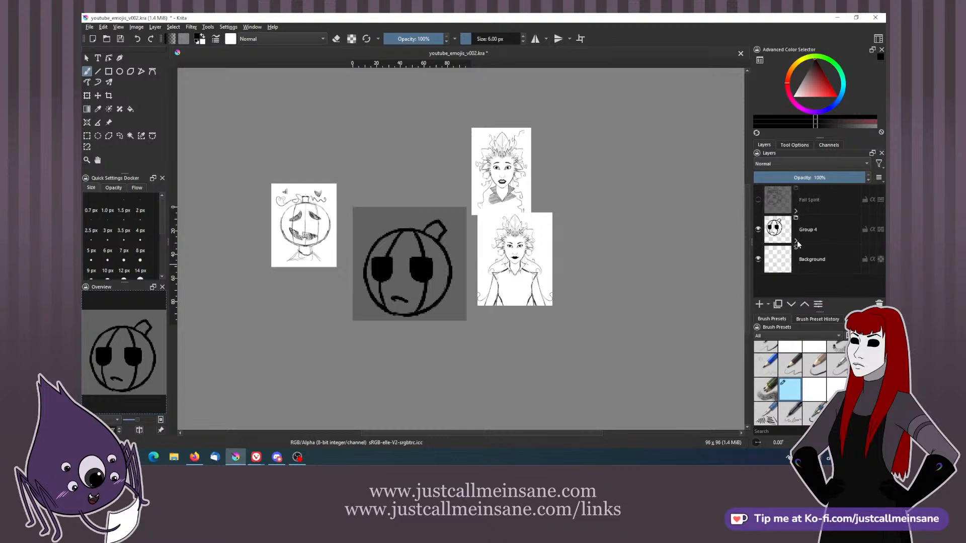
left_click(758, 230)
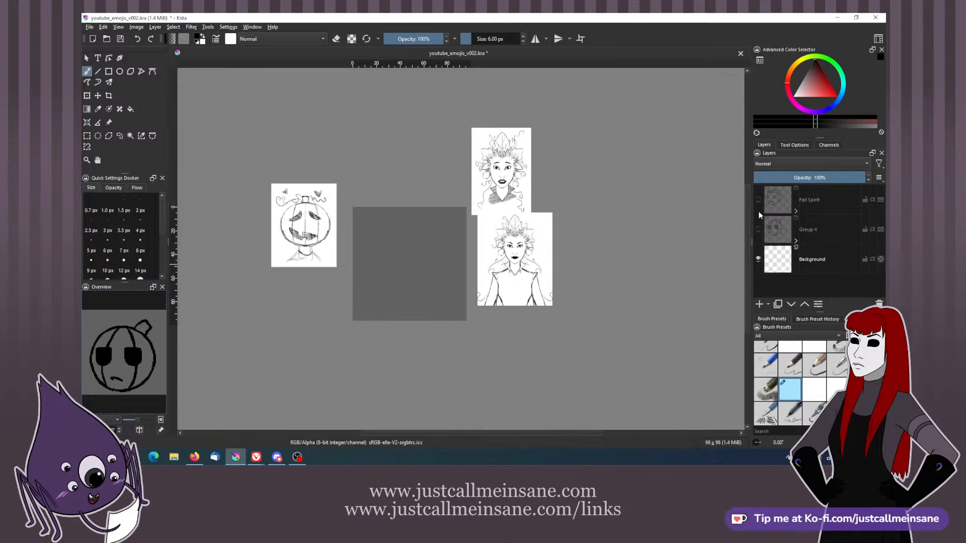
left_click(758, 199)
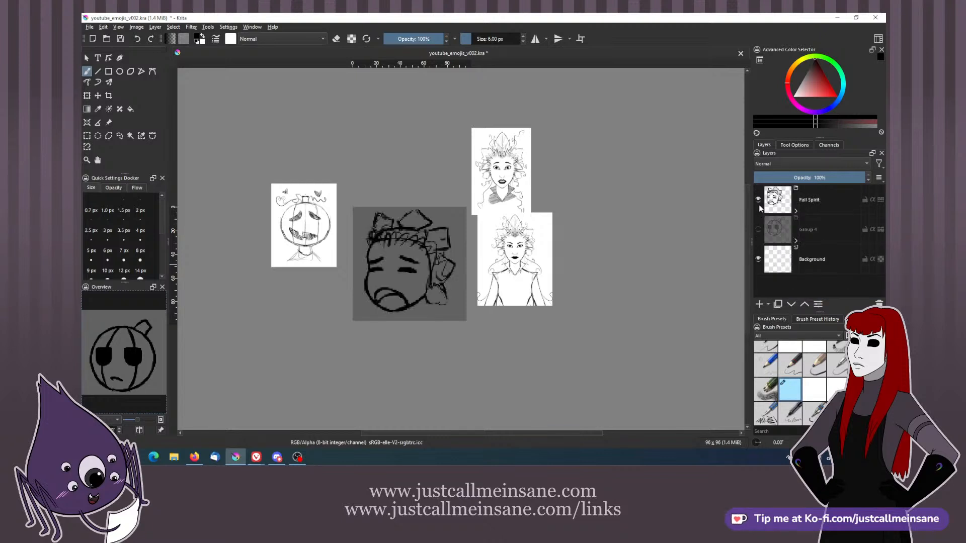
left_click(795, 211)
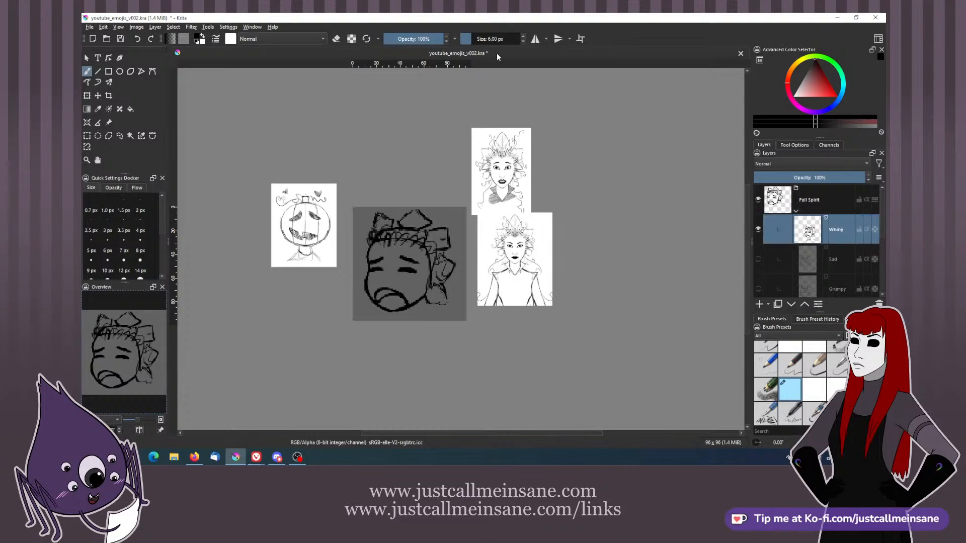
- Erase the hair and leaves from the Whiny face and clean up the ends of its outline
key("e")
mouse_move(411, 238)
left_mouse_down()
mouse_move(417, 245)
mouse_move(392, 250)
mouse_move(427, 245)
mouse_move(427, 262)
mouse_move(378, 227)
mouse_move(436, 233)
mouse_move(430, 223)
mouse_move(449, 262)
mouse_move(445, 294)
mouse_move(431, 306)
left_mouse_up()
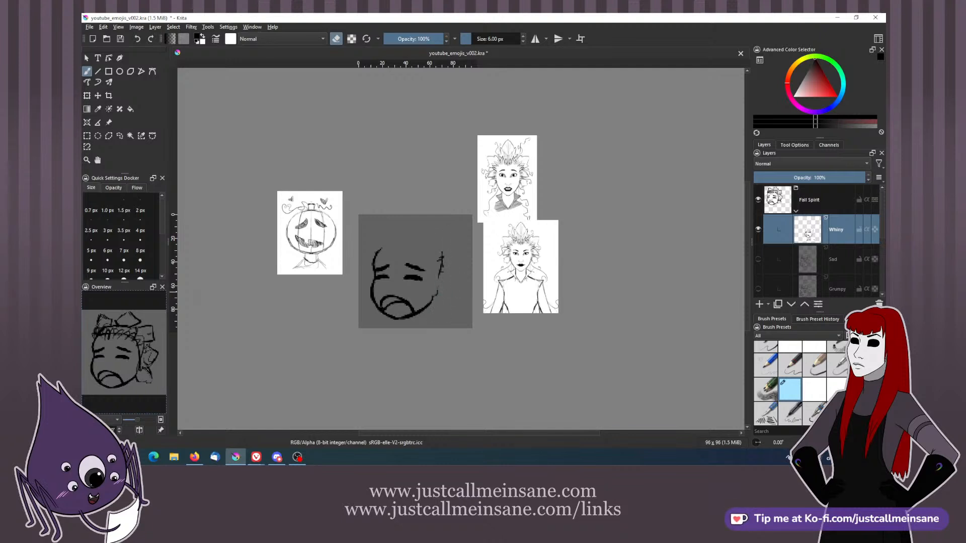
scroll(458, 267, "up", 4)
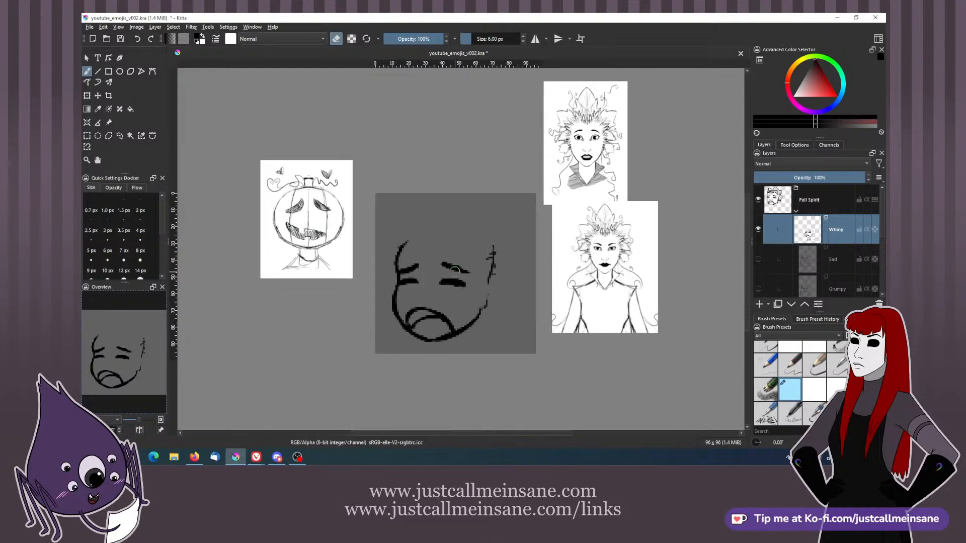
key("e")
mouse_move(502, 317)
left_mouse_down()
mouse_move(498, 327)
mouse_move(506, 237)
left_mouse_up()
key("e")
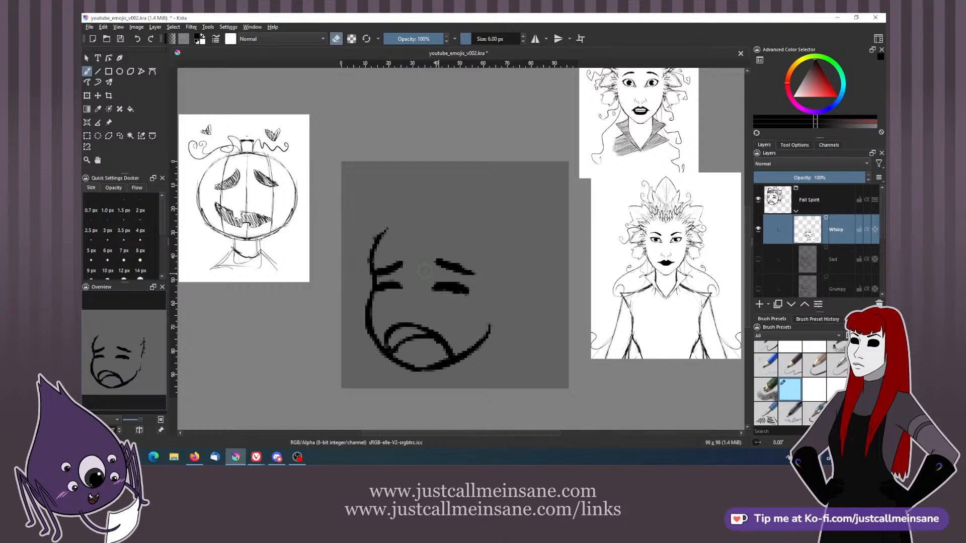
key("e")
key("e")
left_click_drag(376, 234, 371, 243)
key("e")
key("e")
key("e")
- Shift the Whiny face slightly down on the canvas with the Transform tool
key("ctrl+t")
left_click_drag(454, 246, 454, 252)
key("Return")
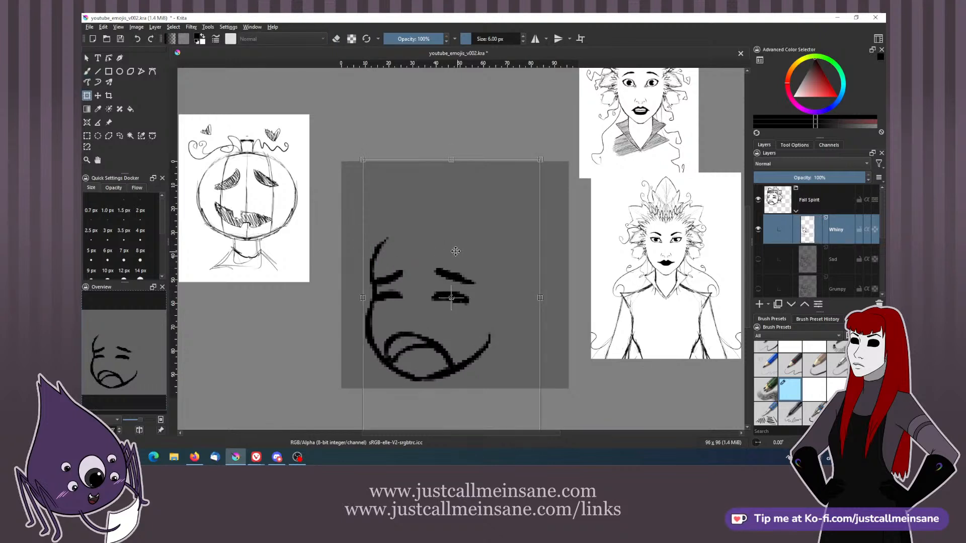
key("b")
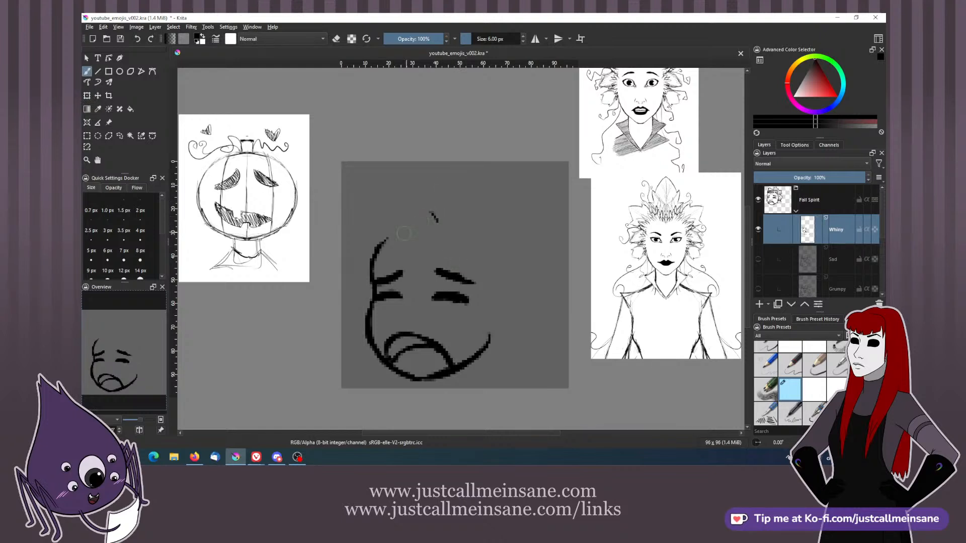
- Try to outline the top and far side of the head with a scalloped hairline
mouse_move(389, 237)
left_mouse_down()
mouse_move(429, 244)
mouse_move(455, 236)
mouse_move(486, 262)
mouse_move(497, 312)
left_mouse_up()
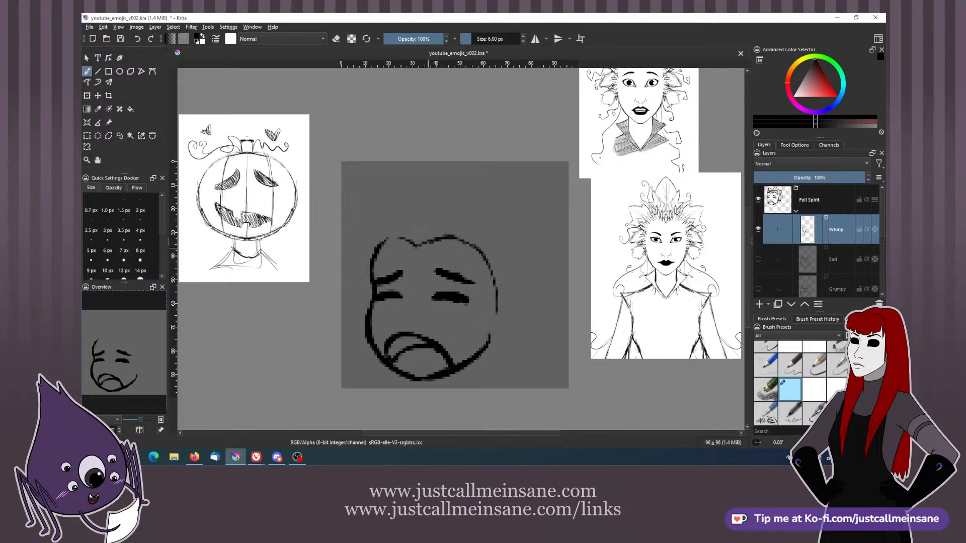
mouse_move(412, 247)
left_mouse_down()
mouse_move(416, 225)
mouse_move(424, 236)
mouse_move(409, 220)
mouse_move(414, 245)
mouse_move(425, 233)
mouse_move(406, 237)
mouse_move(417, 230)
mouse_move(422, 245)
mouse_move(405, 221)
mouse_move(408, 241)
mouse_move(401, 213)
mouse_move(406, 234)
mouse_move(382, 235)
mouse_move(435, 245)
mouse_move(455, 220)
mouse_move(448, 236)
mouse_move(469, 224)
mouse_move(458, 240)
mouse_move(468, 225)
mouse_move(453, 242)
left_mouse_up()
key("ctrl+z")
key("ctrl+z")
- Draw short pointed hair tufts along the front of the hairline above the brows
key("e")
key("e")
key("e")
key("e")
key("ctrl+z")
key("e")
key("e")
key("e")
key("ctrl+z")
key("e")
key("e")
key("e")
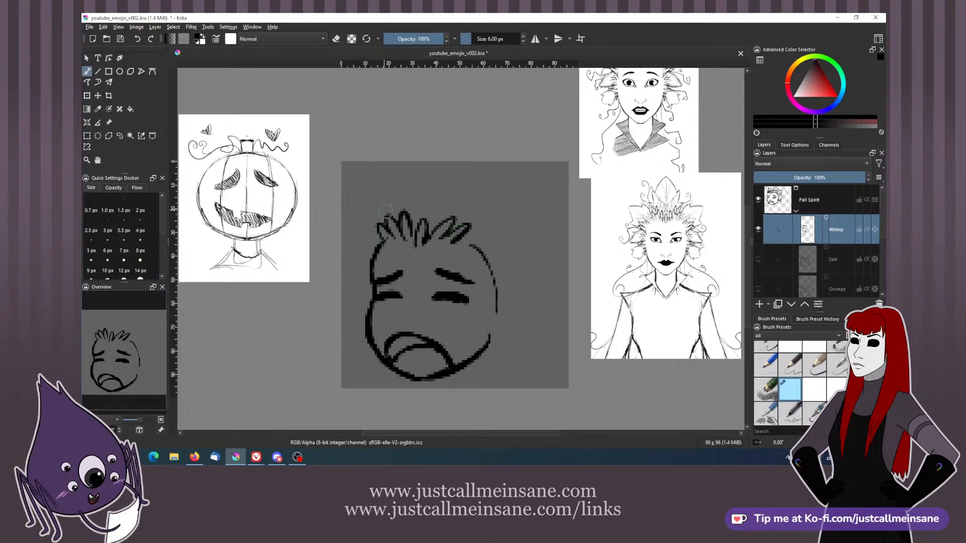
- Extend the pointed hair tufts over the crown towards the back and erase the guide curve along the head's side
key("e")
key("e")
mouse_move(428, 227)
left_mouse_down()
mouse_move(421, 219)
mouse_move(475, 207)
left_mouse_up()
mouse_move(459, 242)
left_mouse_down()
mouse_move(480, 241)
mouse_move(496, 314)
left_mouse_up()
key("e")
key("e")
mouse_move(476, 246)
left_mouse_down()
mouse_move(499, 248)
mouse_move(483, 259)
mouse_move(509, 266)
left_mouse_up()
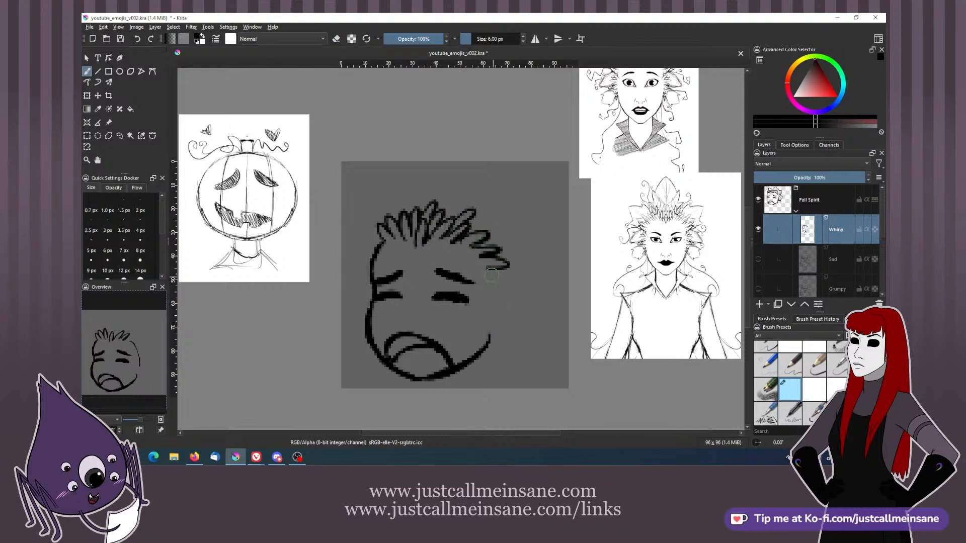
- Mirror the canvas view and draw hair tufts down the side of the head to the jaw, with extras near the crown
key("m")
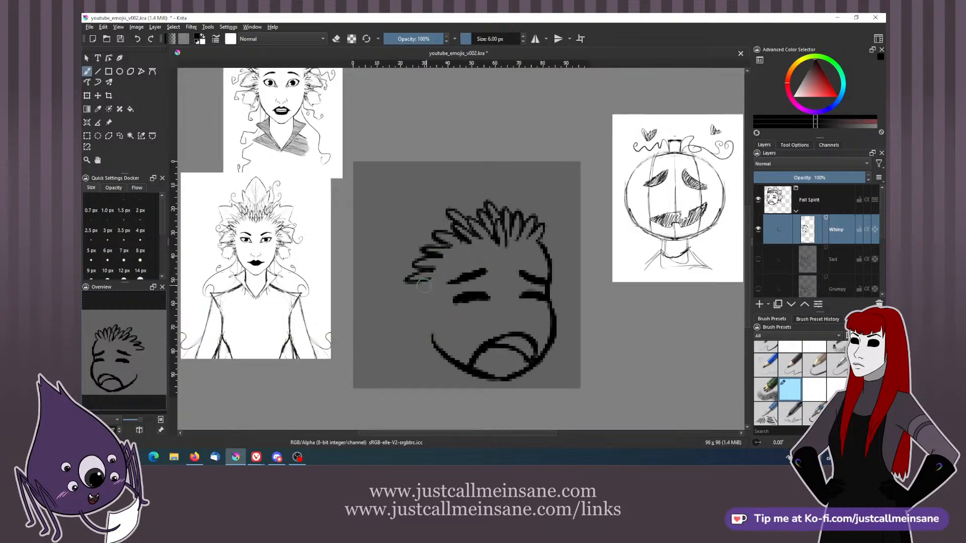
key("e")
left_click_drag(429, 294, 407, 292)
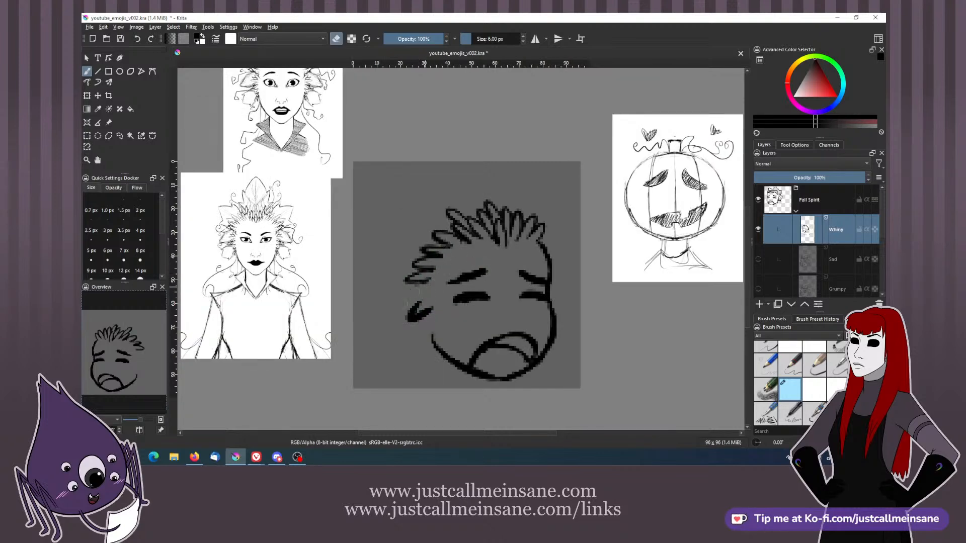
key("e")
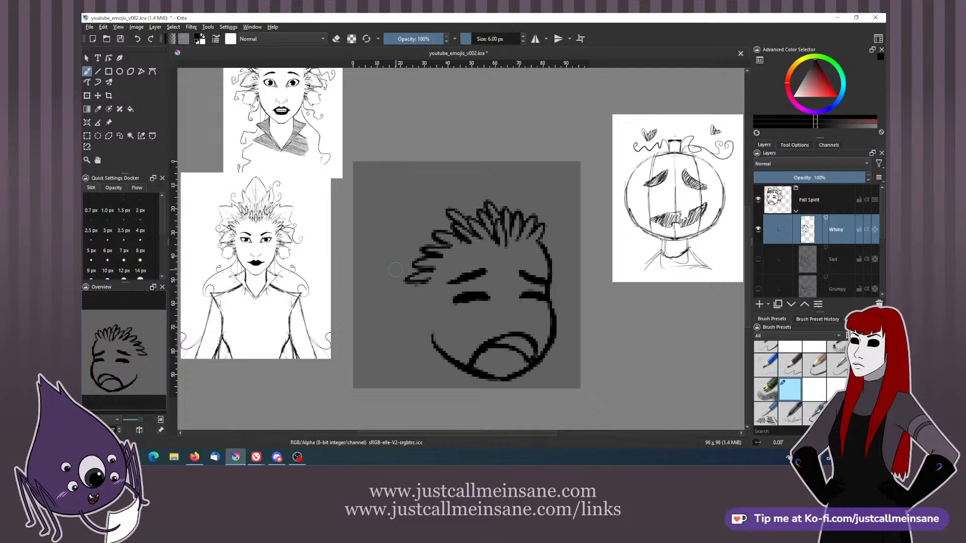
key("e")
mouse_move(432, 282)
left_mouse_down()
mouse_move(406, 243)
mouse_move(423, 277)
mouse_move(430, 271)
mouse_move(411, 280)
mouse_move(433, 295)
mouse_move(425, 284)
mouse_move(421, 311)
mouse_move(428, 300)
mouse_move(407, 314)
mouse_move(424, 312)
mouse_move(428, 346)
left_mouse_up()
key("e")
key("ctrl+z")
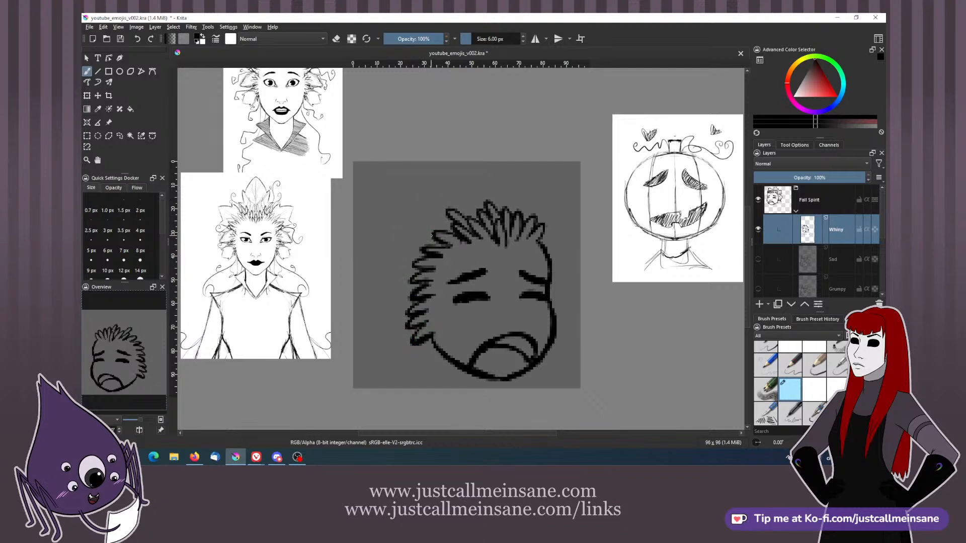
left_click_drag(411, 233, 437, 227)
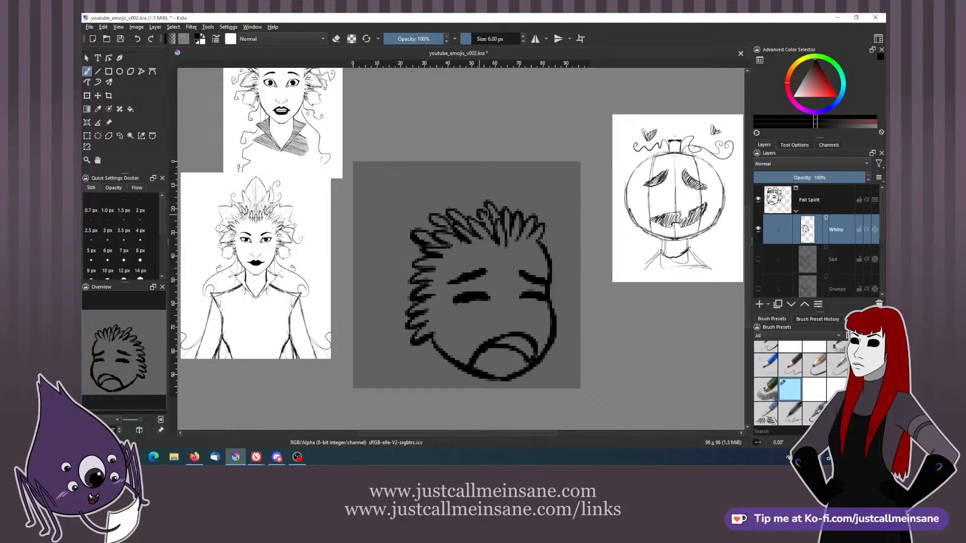
- Display the Sad layer and lower its opacity to 28% as a tracing guide
left_click(758, 259)
left_click(758, 260)
left_click(757, 260)
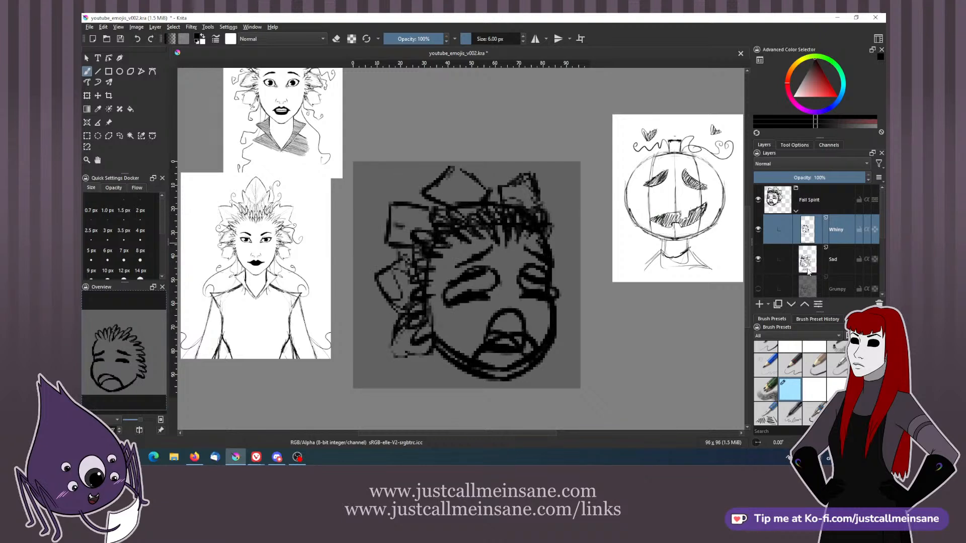
left_click(835, 259)
left_click_drag(805, 178, 784, 177)
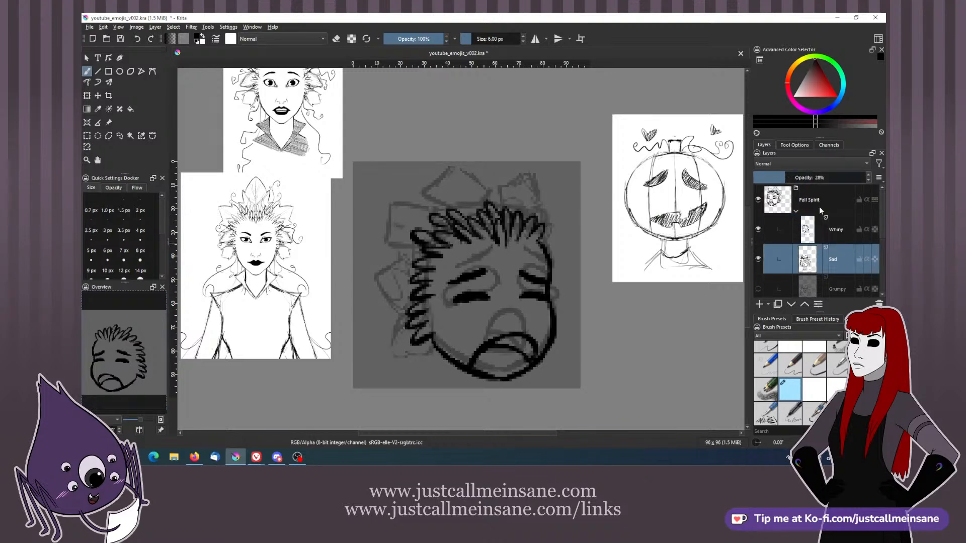
- Move the Whiny layer's drawing slightly up over the faded Sad sketch
left_click(831, 231)
key("ctrl+t")
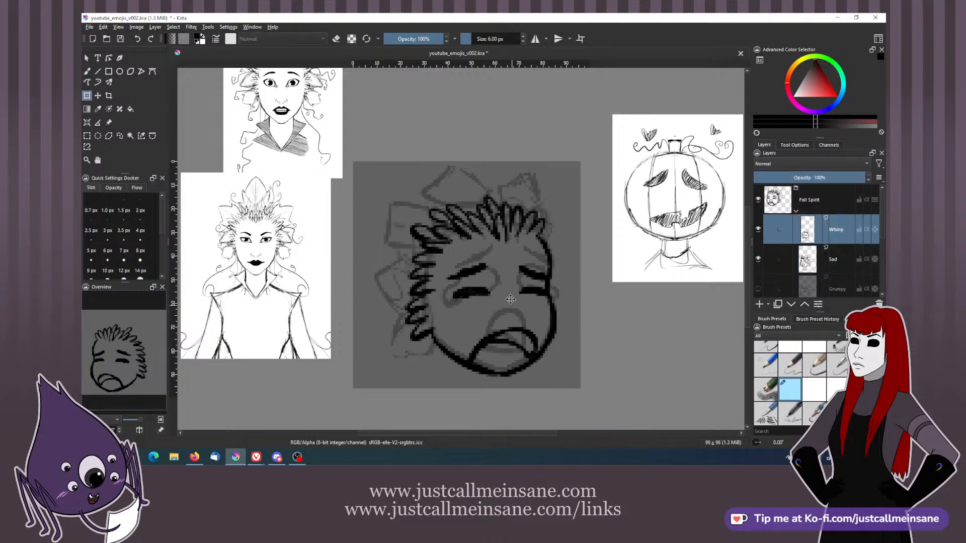
key("b")
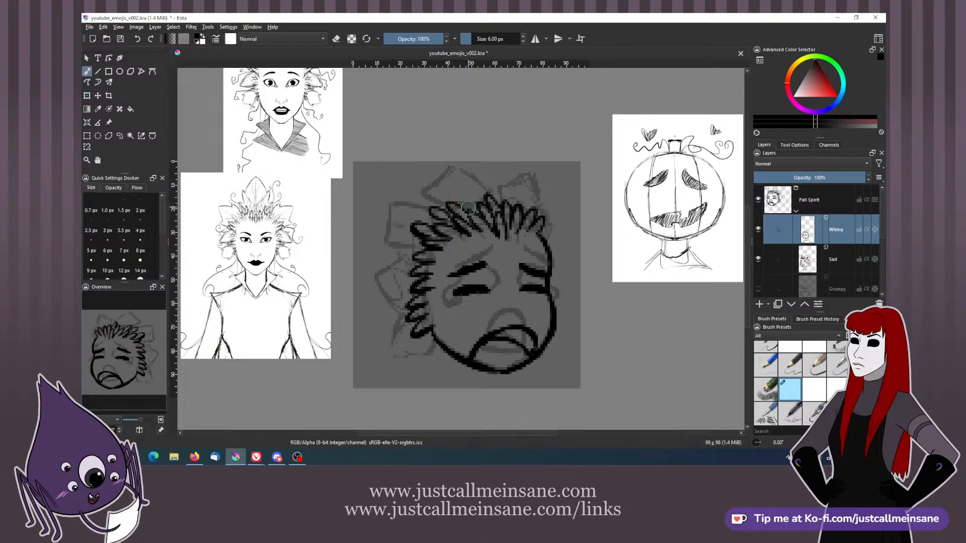
- Add more pointed hair tufts between the existing ones at the crown and side of the Whiny head
mouse_move(464, 192)
left_mouse_down()
mouse_move(477, 217)
mouse_move(448, 223)
left_mouse_up()
left_click_drag(453, 284, 465, 282)
left_click_drag(415, 229, 421, 234)
left_click_drag(399, 268, 410, 267)
- Draw a large pointed leaf rising from the hair at the crown, following the Sad sketch
mouse_move(447, 165)
left_mouse_down()
mouse_move(473, 179)
mouse_move(443, 182)
mouse_move(444, 202)
mouse_move(438, 196)
left_mouse_up()
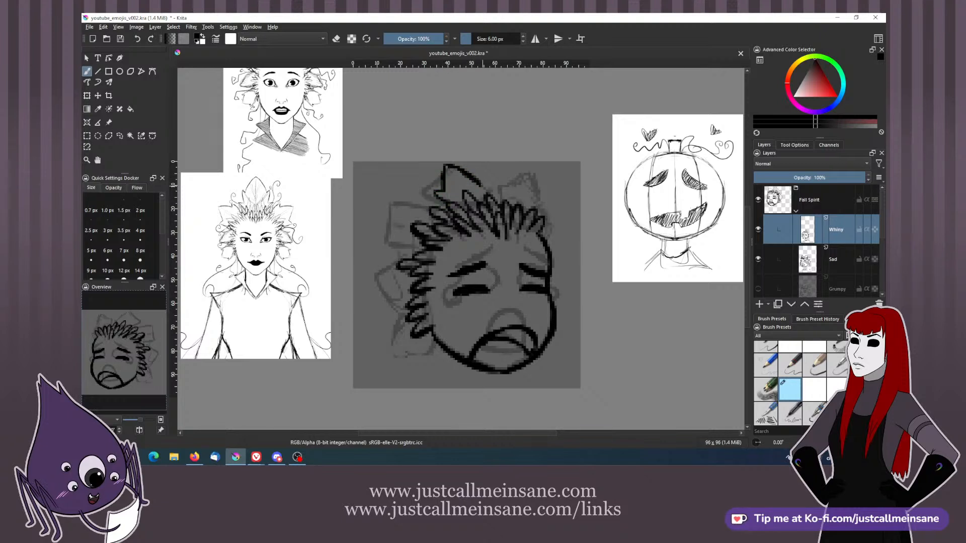
key("e")
key("e")
mouse_move(479, 181)
left_mouse_down()
mouse_move(445, 198)
mouse_move(442, 186)
mouse_move(431, 192)
mouse_move(440, 198)
mouse_move(418, 186)
mouse_move(435, 197)
left_mouse_up()
key("e")
key("e")
key("e")
key("e")
- Draw a second pointed leaf above the front of the hairline, mirroring the canvas view back to outline it
mouse_move(455, 188)
left_mouse_down()
mouse_move(459, 200)
mouse_move(517, 203)
left_mouse_up()
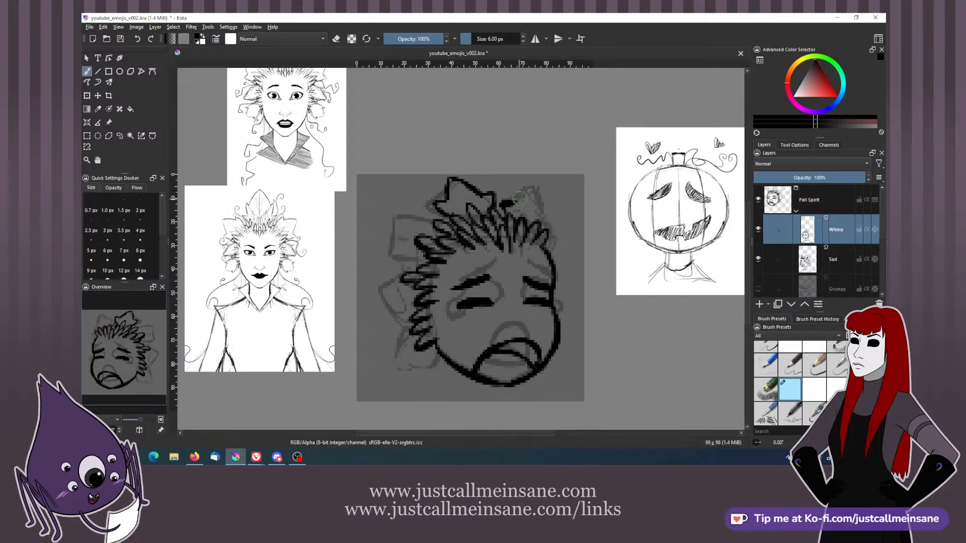
key("ctrl+z")
key("e")
key("e")
left_click_drag(500, 200, 506, 203)
key("m")
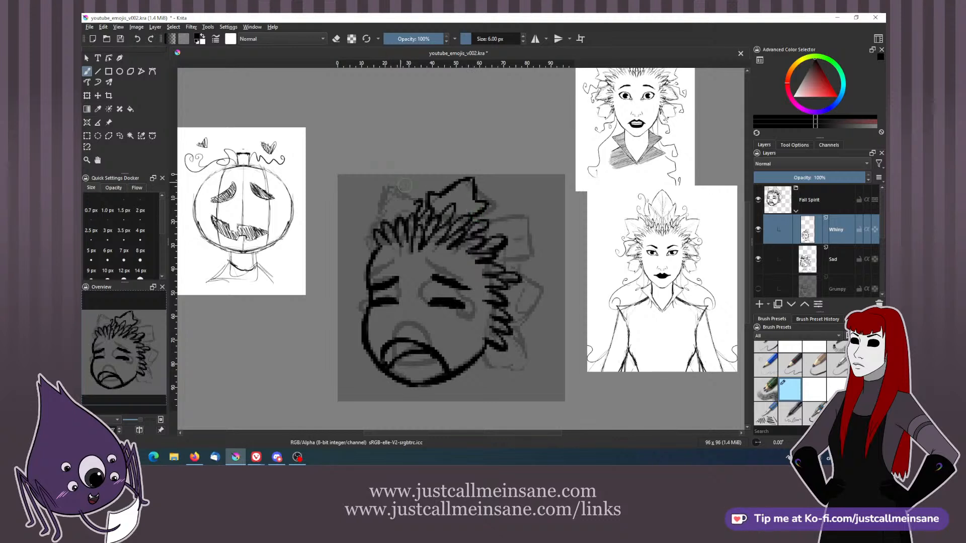
mouse_move(383, 207)
left_mouse_down()
mouse_move(397, 185)
mouse_move(421, 202)
left_mouse_up()
mouse_move(384, 207)
left_mouse_down()
mouse_move(396, 189)
mouse_move(378, 216)
mouse_move(385, 223)
left_mouse_up()
- Rework the outer edge of the large crown leaf into jagged points with the eraser and brush
key("e")
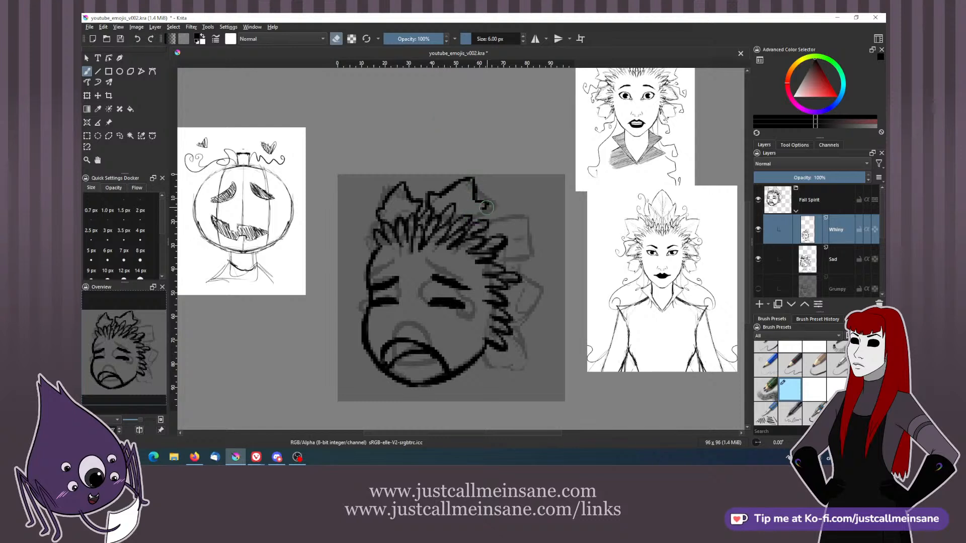
key("e")
mouse_move(488, 205)
left_mouse_down()
mouse_move(479, 215)
mouse_move(484, 205)
mouse_move(437, 202)
mouse_move(481, 209)
left_mouse_up()
key("e")
key("e")
key("e")
key("e")
key("e")
key("e")
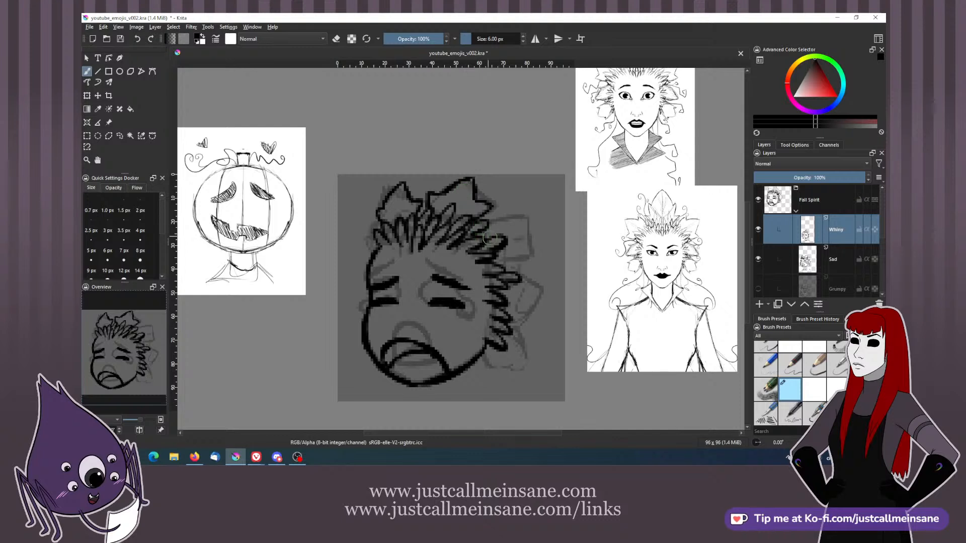
- Clean up the tufts behind the crown and draw a squarish third leaf at the upper back of the head
key("e")
left_click_drag(506, 240, 498, 249)
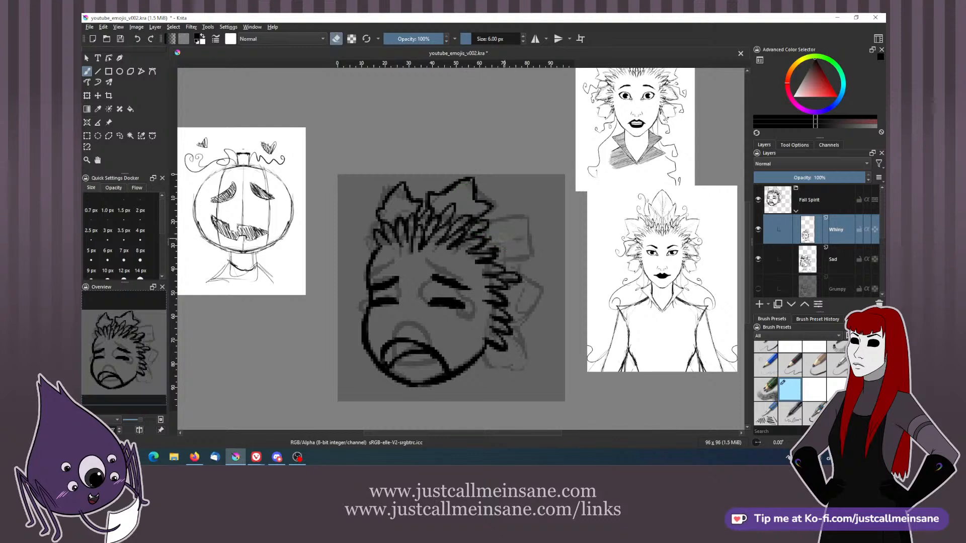
key("e")
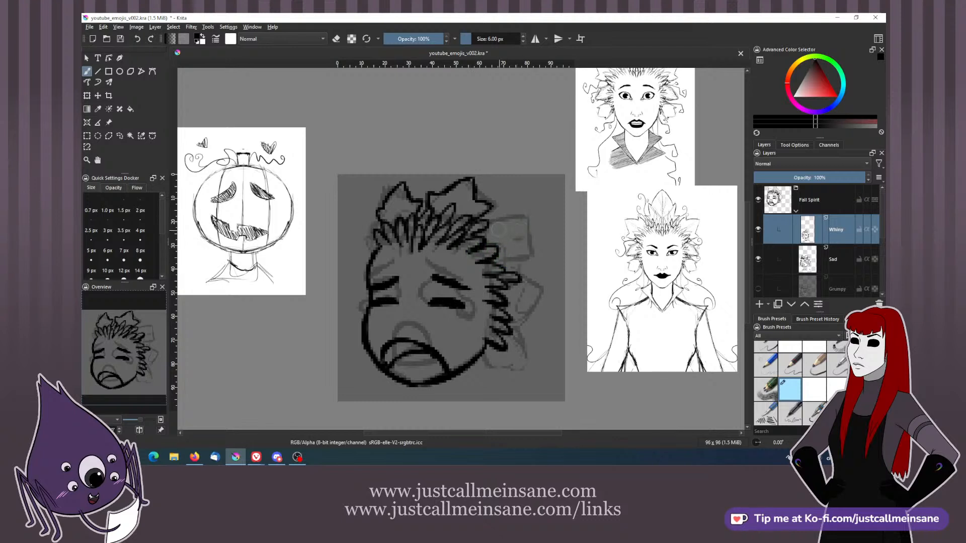
mouse_move(490, 245)
left_mouse_down()
mouse_move(489, 230)
mouse_move(525, 237)
mouse_move(521, 259)
mouse_move(499, 268)
left_mouse_up()
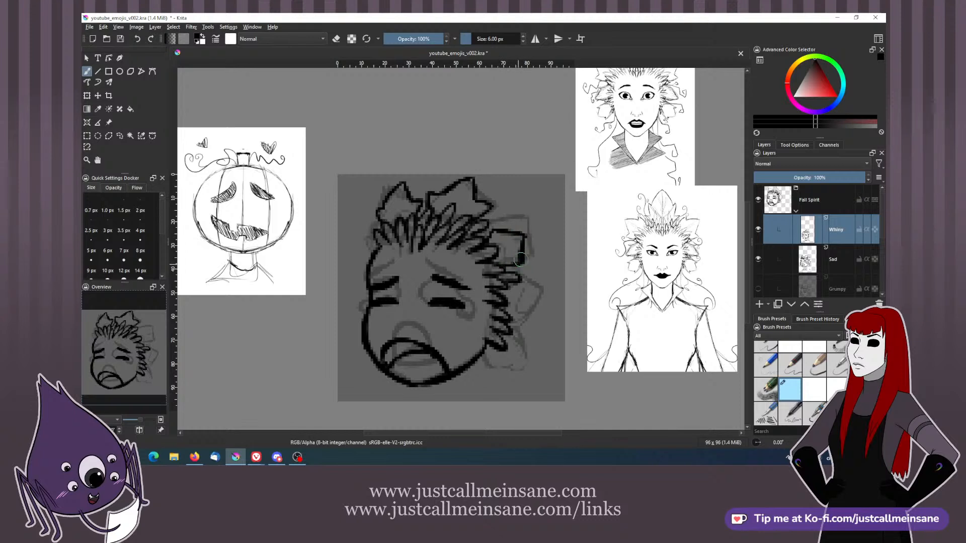
key("e")
left_click_drag(527, 238, 519, 261)
key("e")
- Restore the Sad layer to 100% opacity, hide it and select the Whiny layer
left_click(798, 261)
left_click_drag(825, 178, 876, 182)
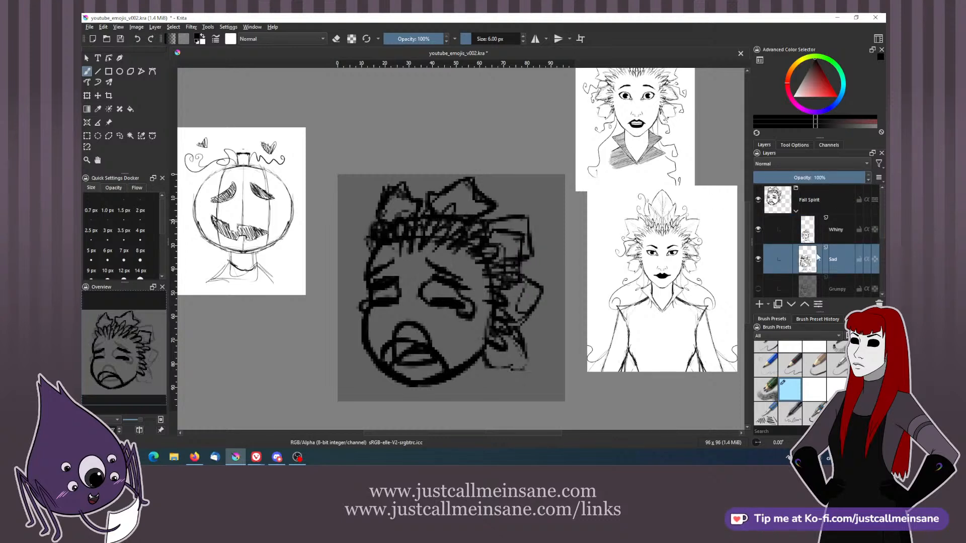
left_click(759, 259)
left_click(824, 227)
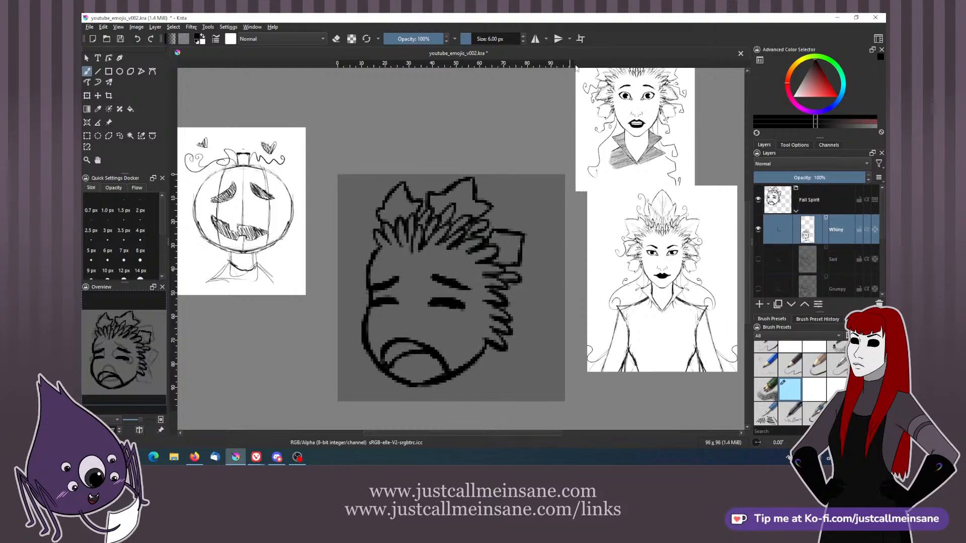
- Mirror the canvas view and reshape the squarish third leaf with more pointed edges
key("m")
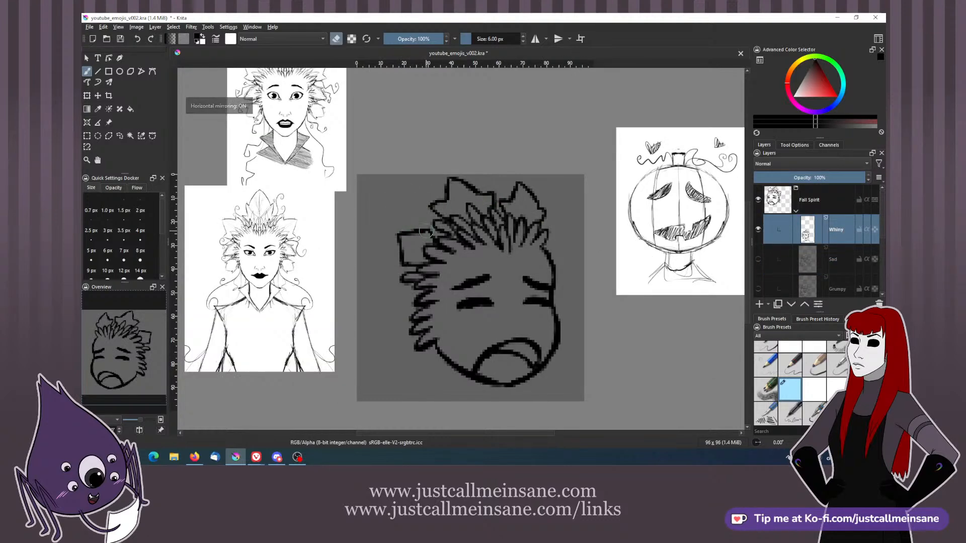
left_click_drag(419, 232, 435, 243)
key("e")
key("e")
key("e")
mouse_move(403, 264)
left_mouse_down()
mouse_move(422, 265)
mouse_move(403, 261)
mouse_move(418, 263)
mouse_move(398, 228)
mouse_move(420, 229)
mouse_move(398, 227)
mouse_move(412, 232)
left_mouse_up()
key("e")
- Draw a fourth pointed leaf beside the hair tufts below the squarish one and clean up its outline
key("e")
key("e")
key("e")
key("e")
left_click_drag(404, 296, 413, 272)
mouse_move(425, 271)
left_mouse_down()
mouse_move(404, 265)
mouse_move(388, 286)
mouse_move(413, 303)
left_mouse_up()
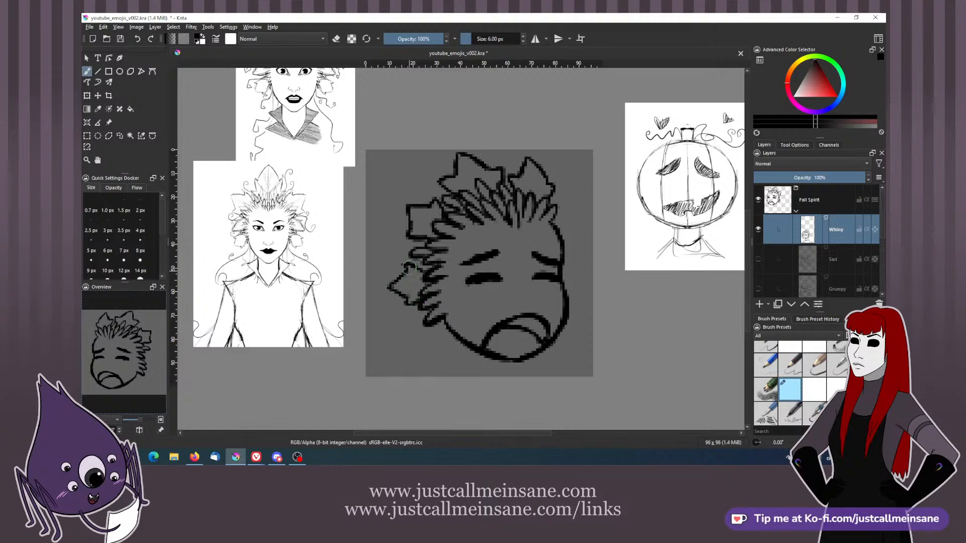
key("e")
left_click_drag(410, 267, 402, 263)
key("e")
- Mirror the canvas view back and draw a fifth leaf at the lower back of the head by the jaw
key("m")
scroll(515, 247, "down", 3)
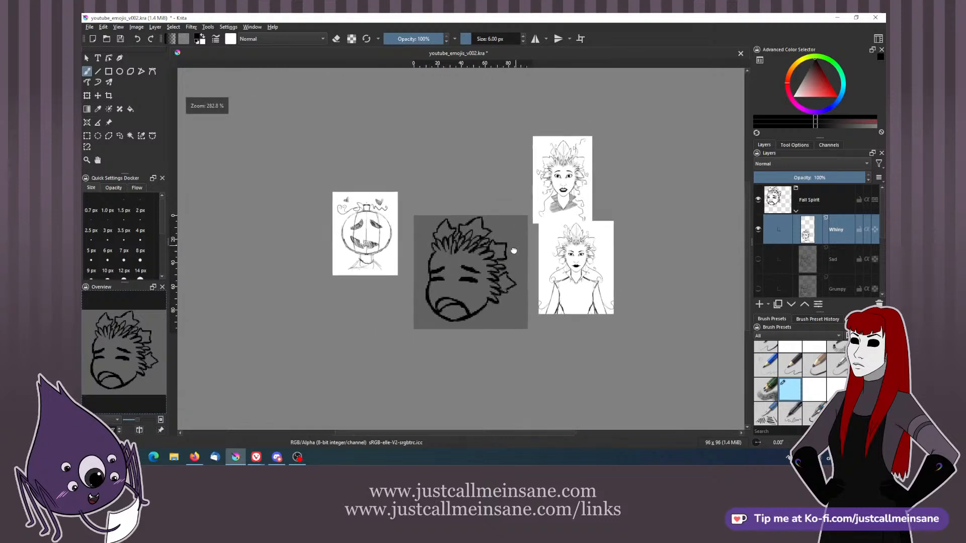
scroll(513, 249, "up", 3)
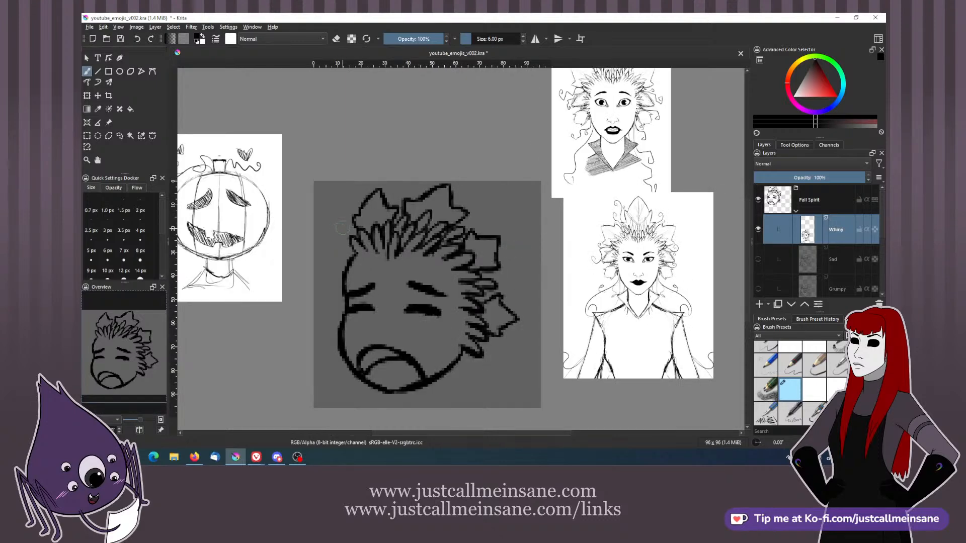
left_click_drag(460, 333, 452, 301)
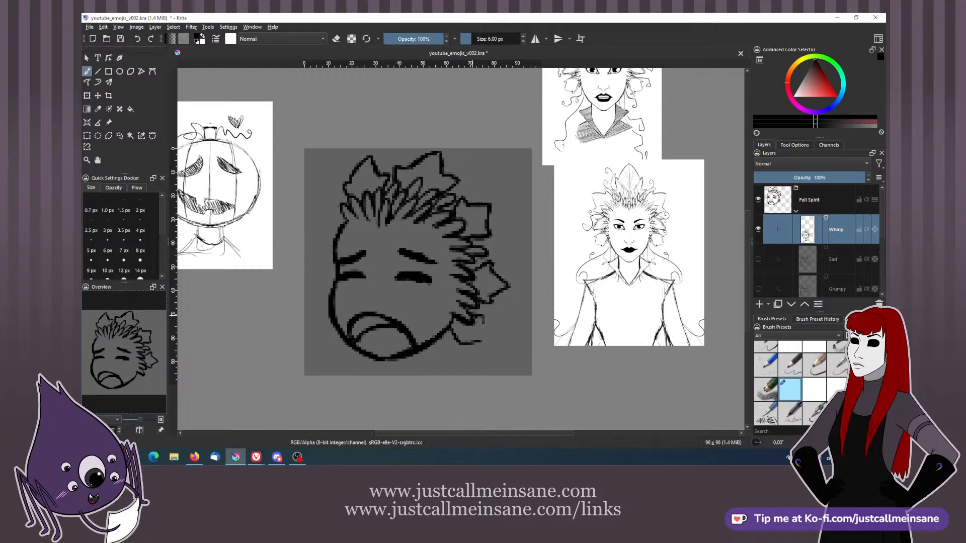
left_click_drag(482, 320, 482, 341)
mouse_move(380, 224)
left_mouse_down()
mouse_move(402, 242)
mouse_move(460, 257)
left_mouse_up()
scroll(401, 242, "down", 2)
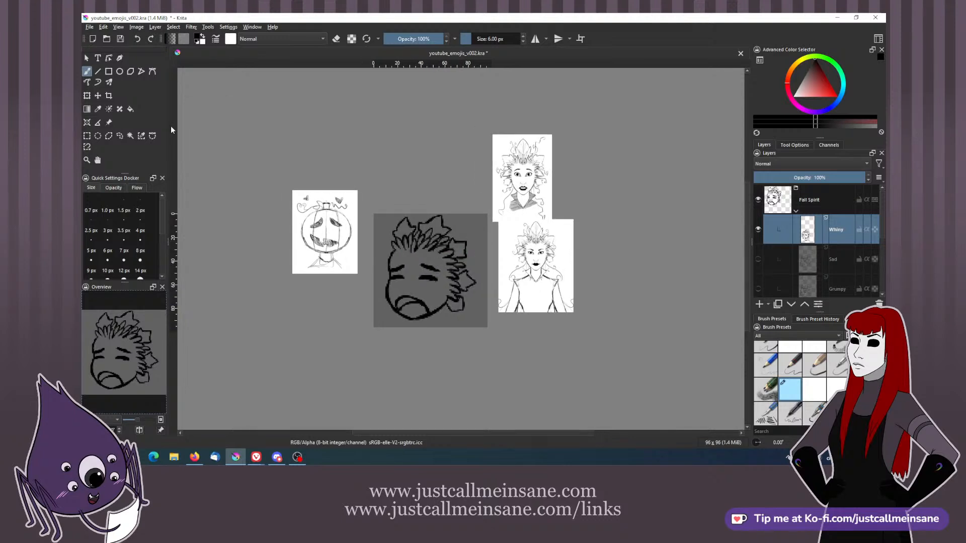
left_click(119, 135)
mouse_move(455, 229)
left_mouse_down()
mouse_move(449, 248)
mouse_move(473, 256)
mouse_move(477, 243)
mouse_move(458, 229)
left_mouse_up()
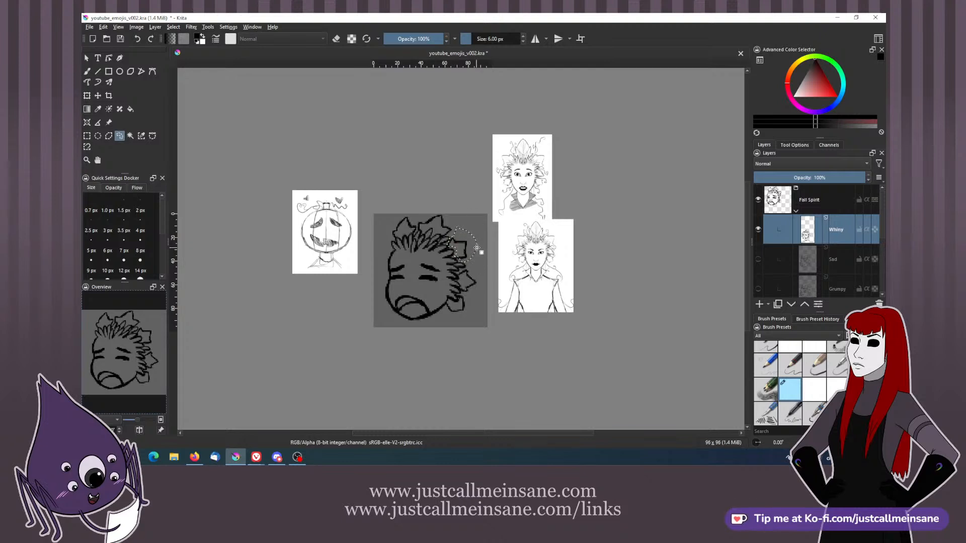
key("b")
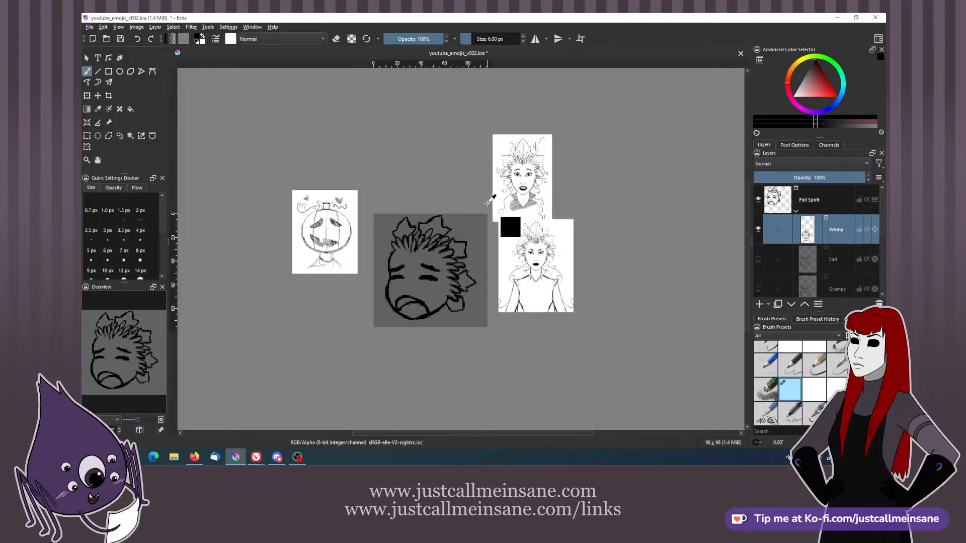
- Save the emoji file, switch to Affinity Designer and dismiss its welcome panel
key("ctrl+s")
left_click(91, 457)
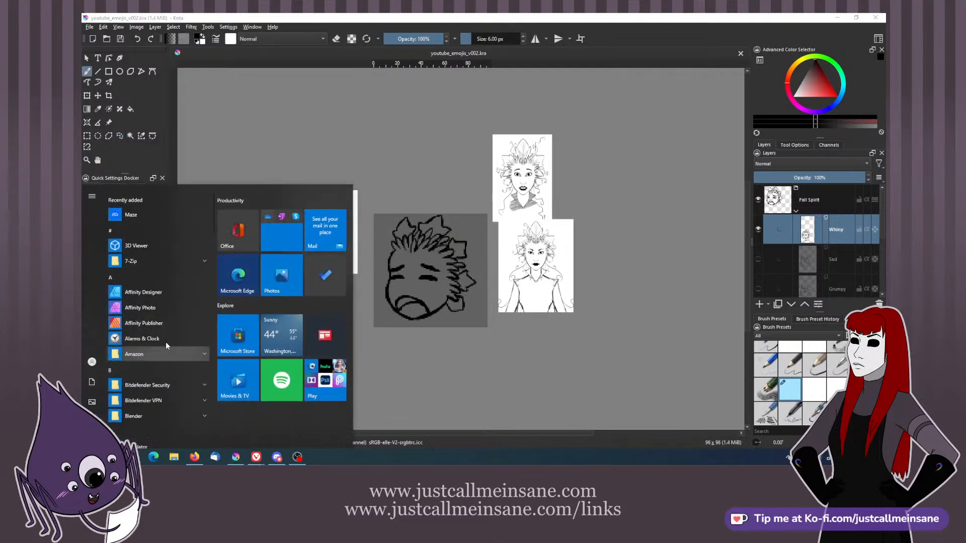
left_click(166, 282)
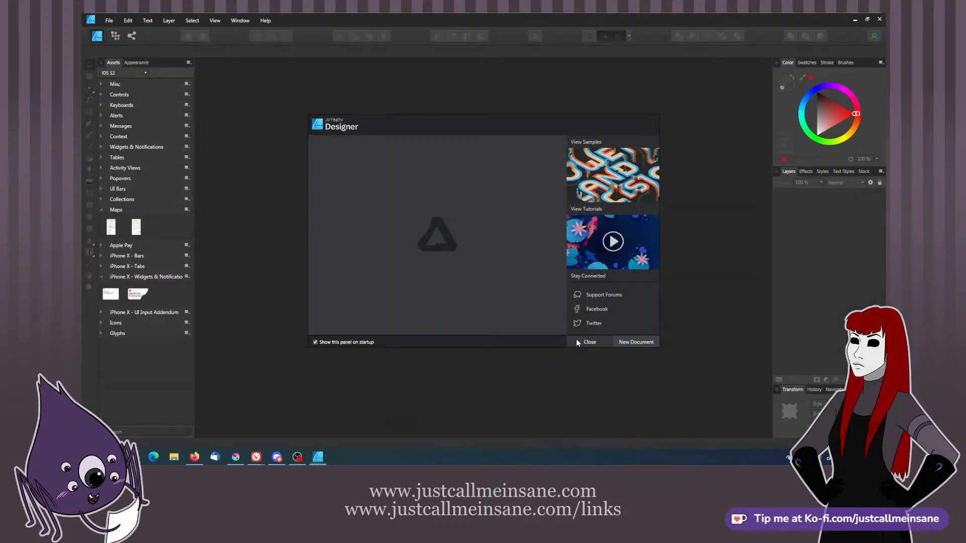
left_click(585, 342)
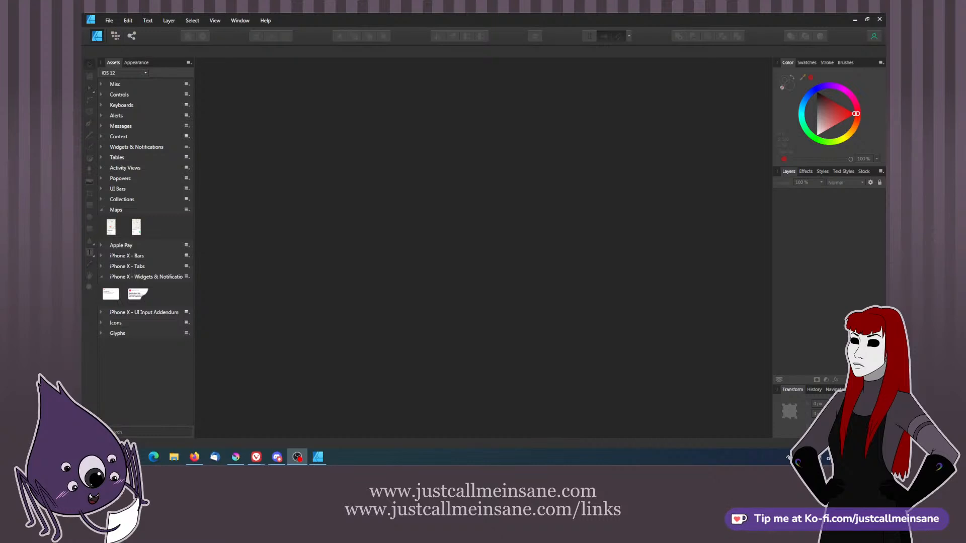
- Create a new blank portrait document in Affinity Designer
left_click(109, 20)
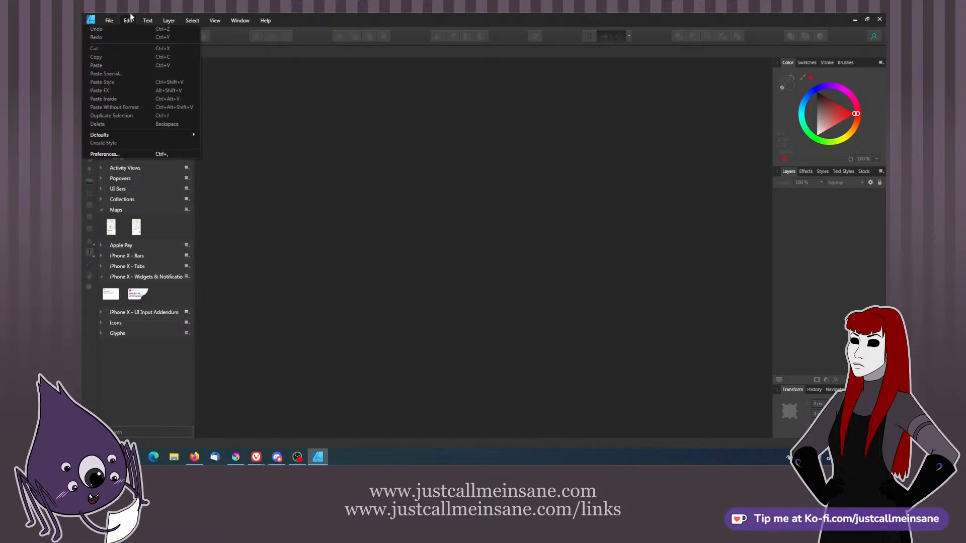
mouse_move(119, 67)
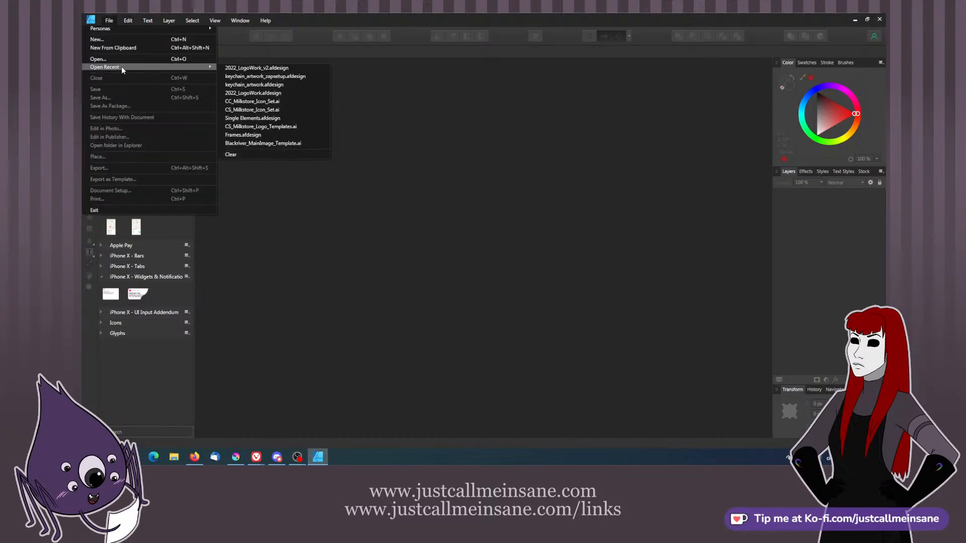
left_click(156, 40)
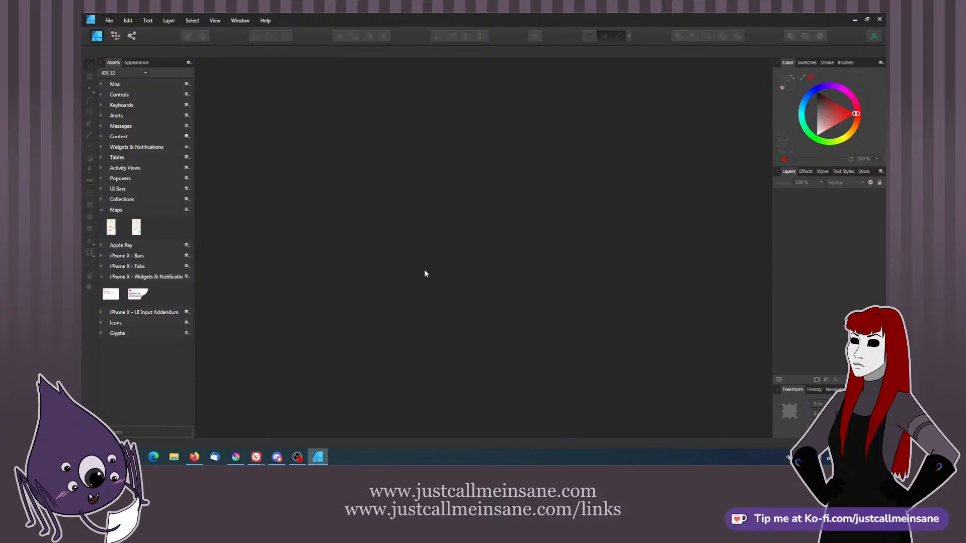
scroll(521, 337, "down", 4)
double_click(494, 302)
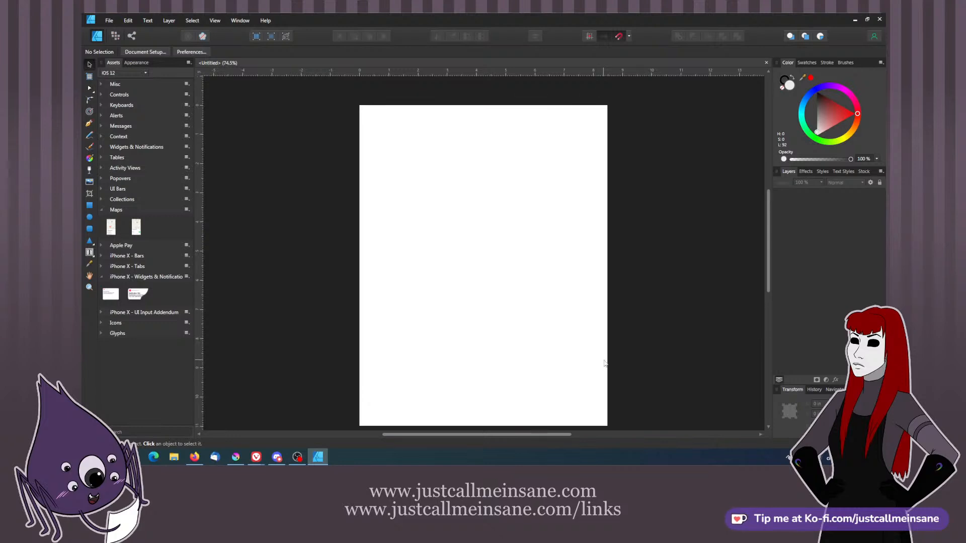
left_click_drag(576, 348, 574, 338)
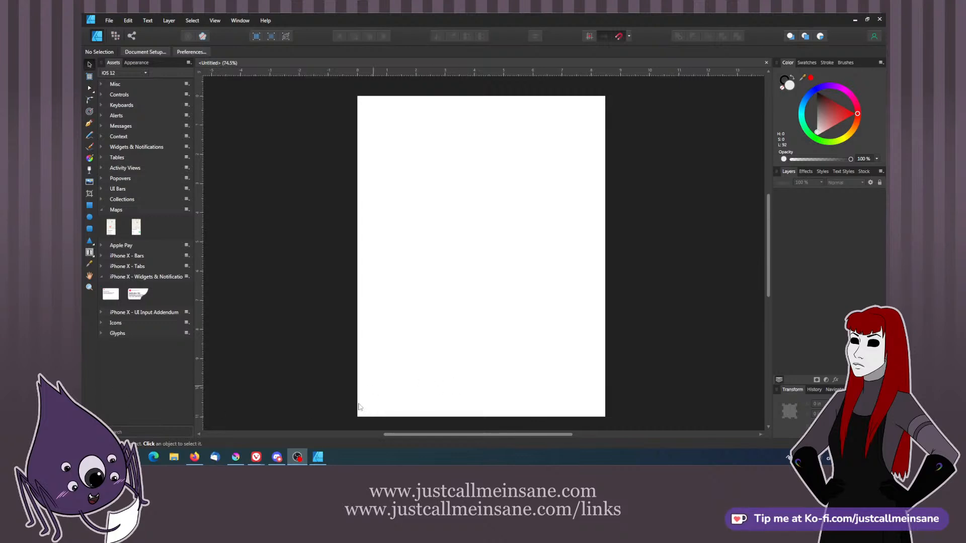
- Switch back to Krita and set the image's background opacity to 0 so the canvas is transparent
left_click(236, 456)
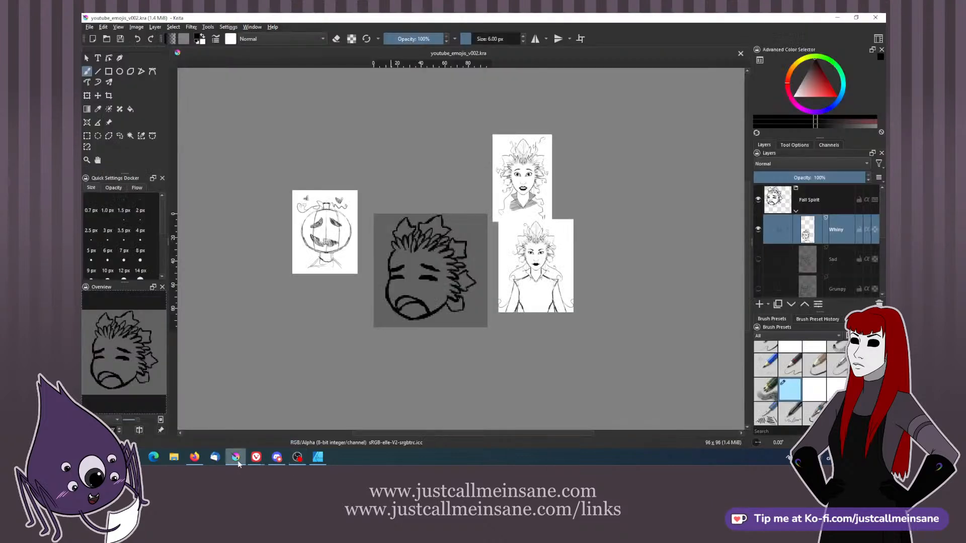
left_click(90, 27)
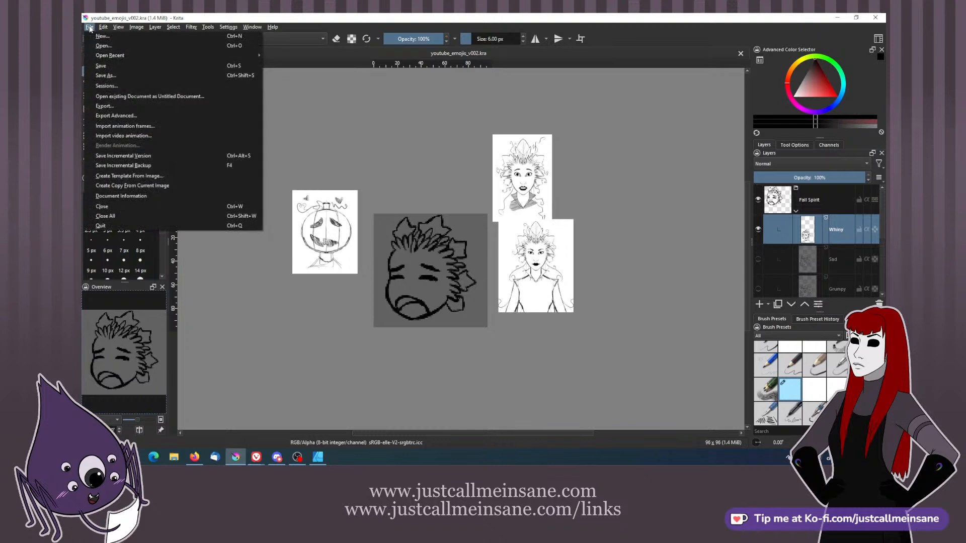
left_click(630, 45)
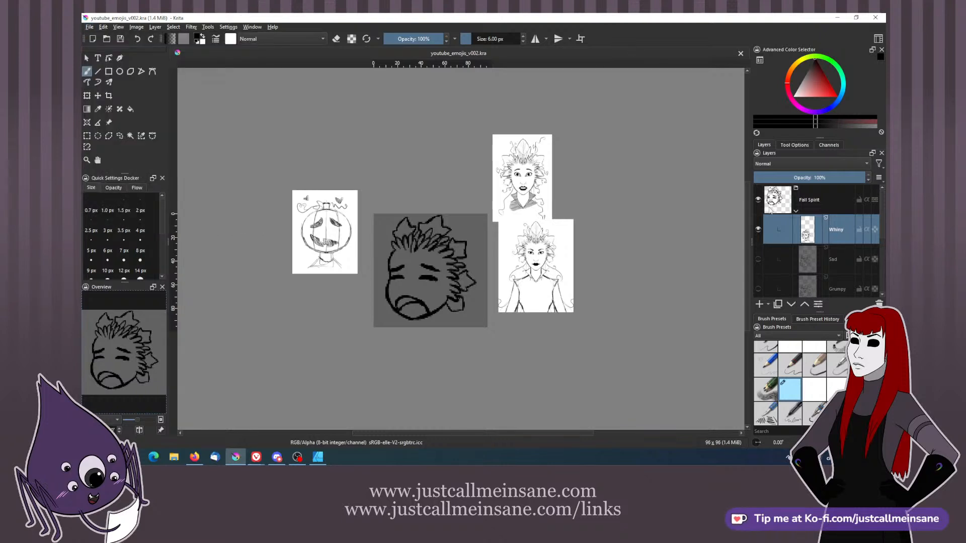
mouse_move(768, 211)
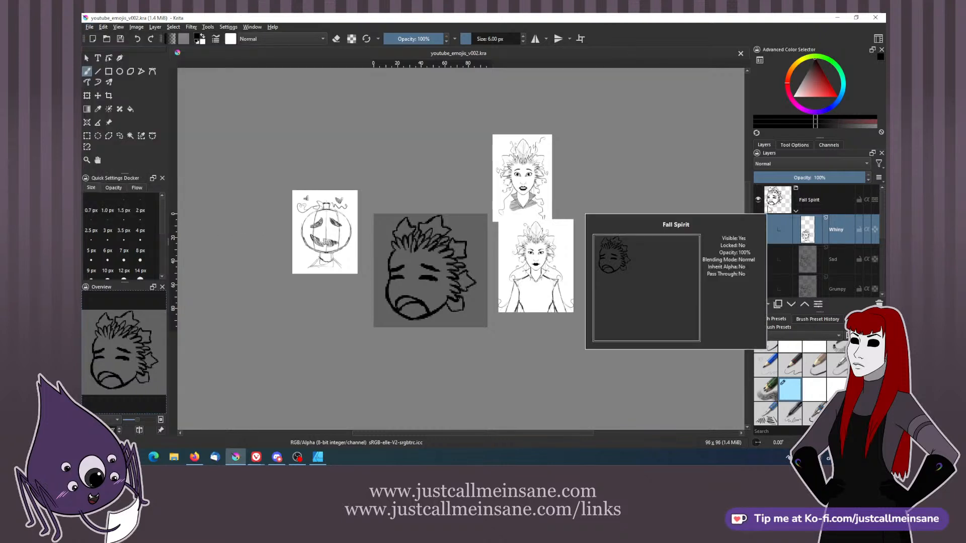
scroll(772, 242, "down", 5)
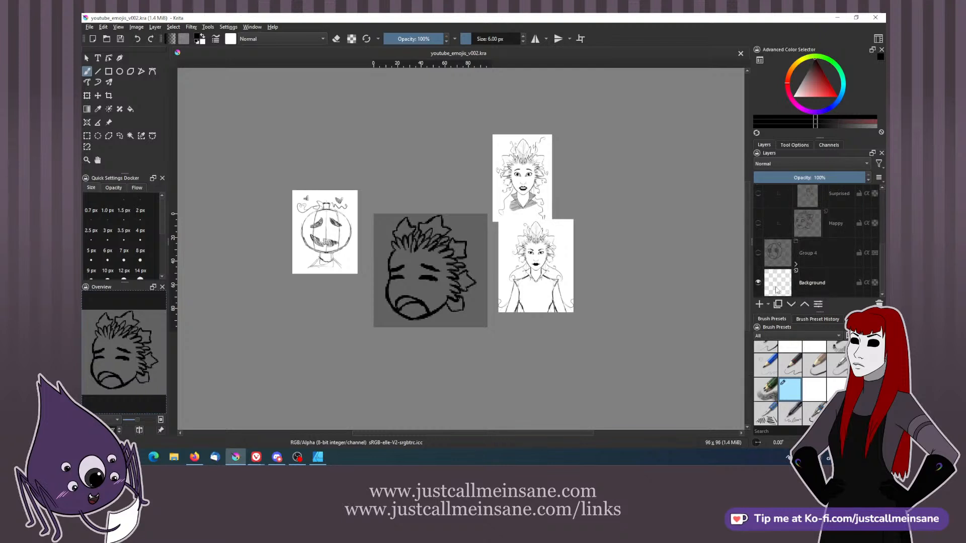
left_click(136, 27)
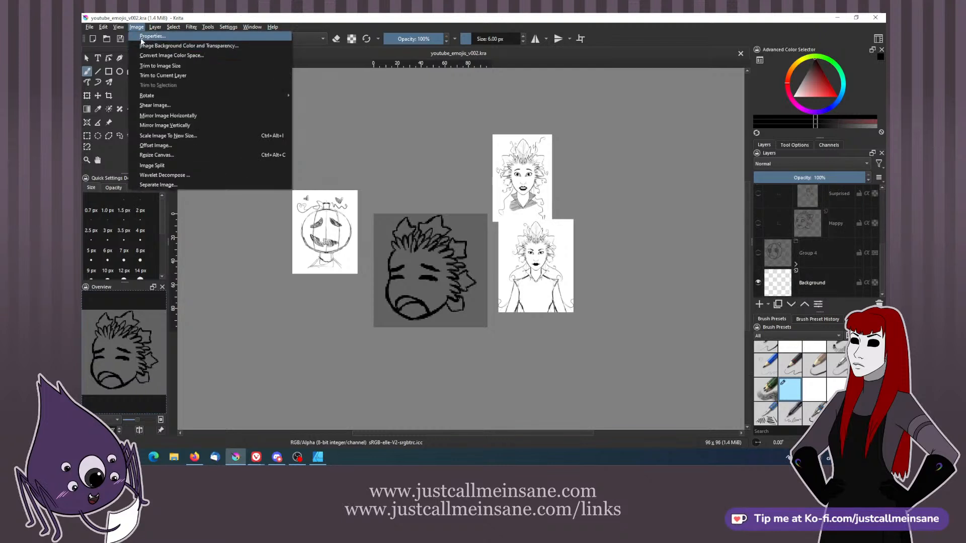
left_click(141, 38)
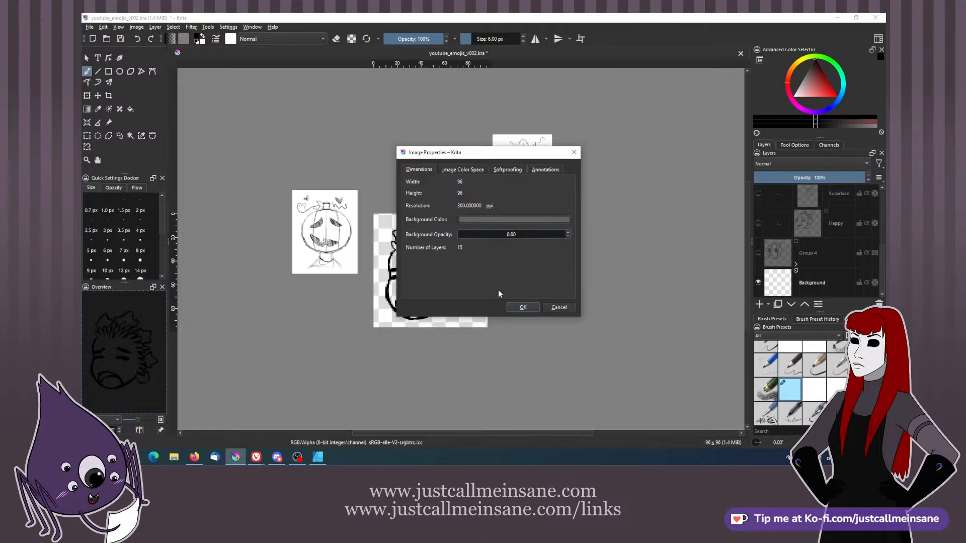
left_click(522, 307)
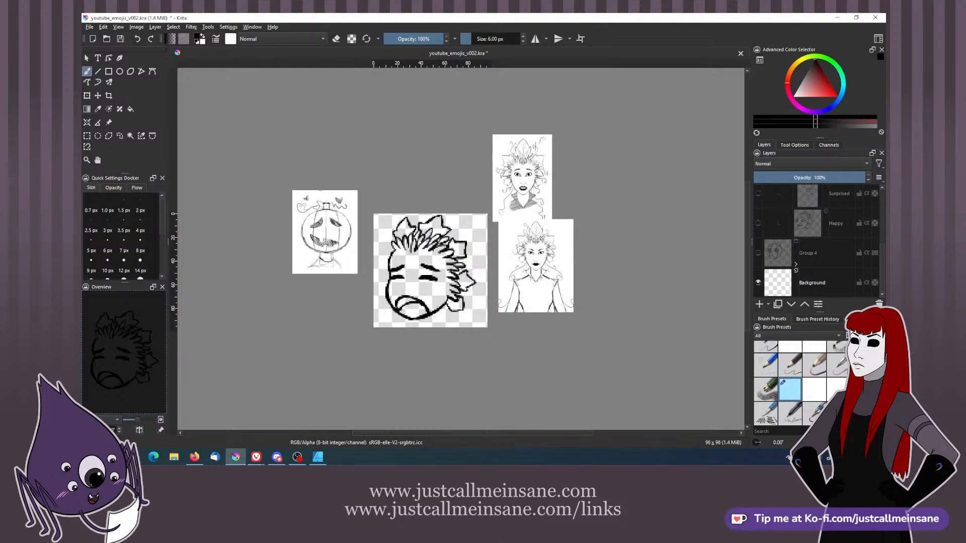
- Start saving the image under a new name and create and open an Emotes folder inside the Branding folder
left_click(90, 27)
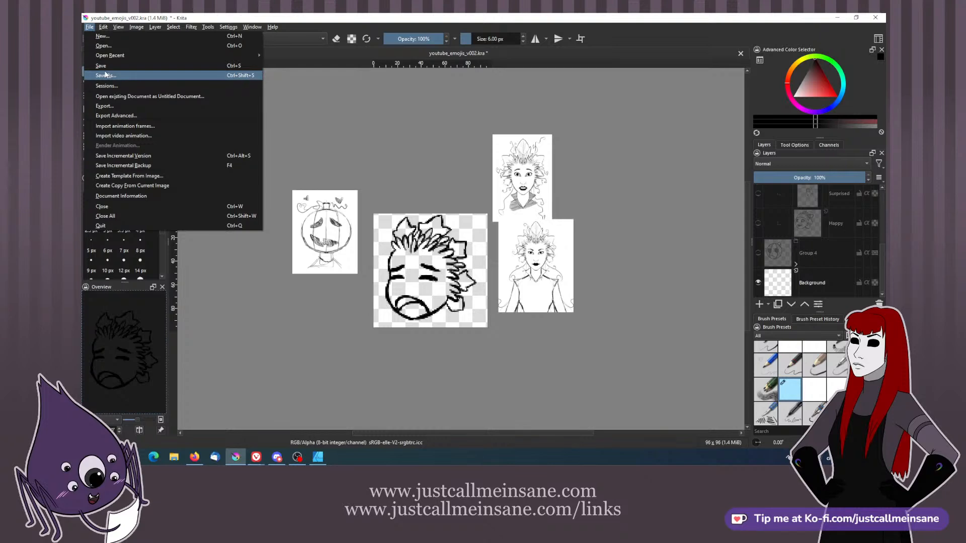
left_click(105, 75)
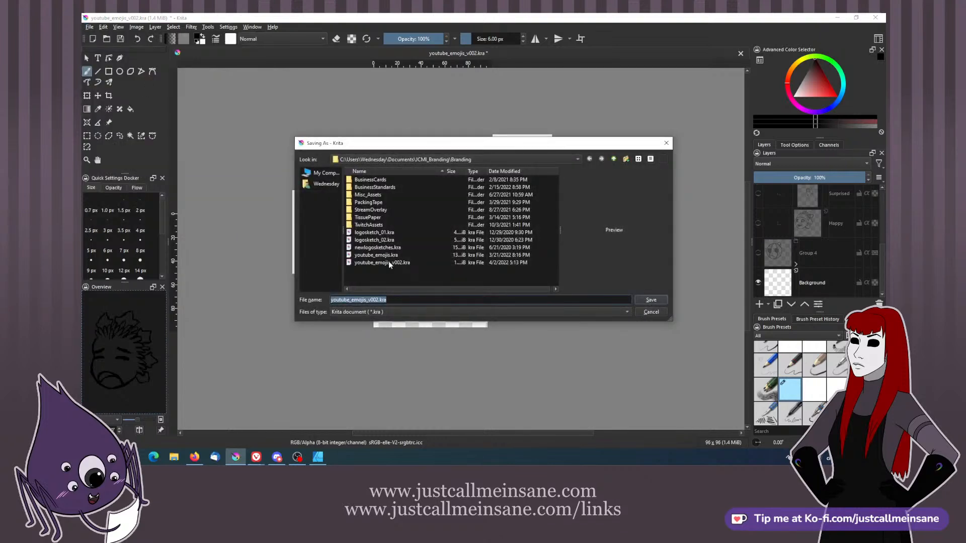
left_click(625, 159)
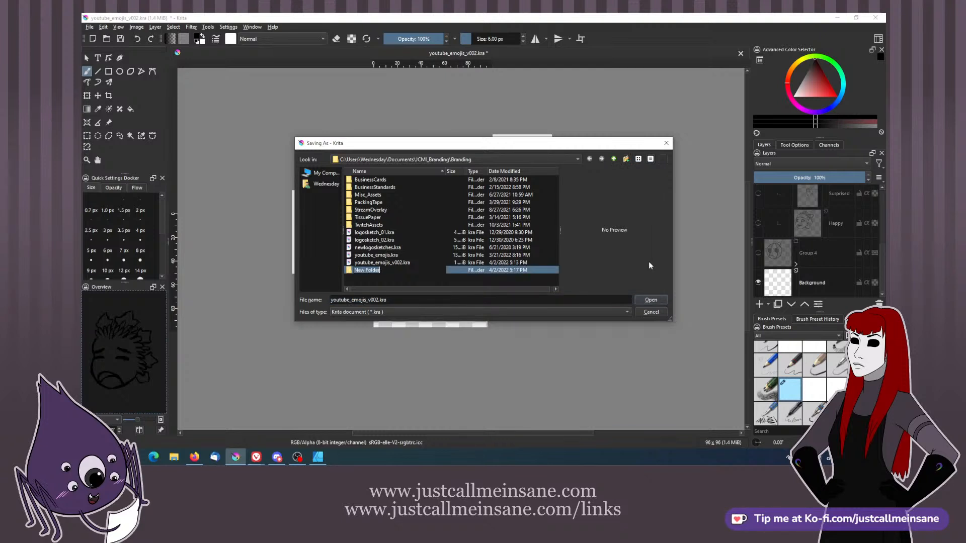
type("Emotes")
key("Return")
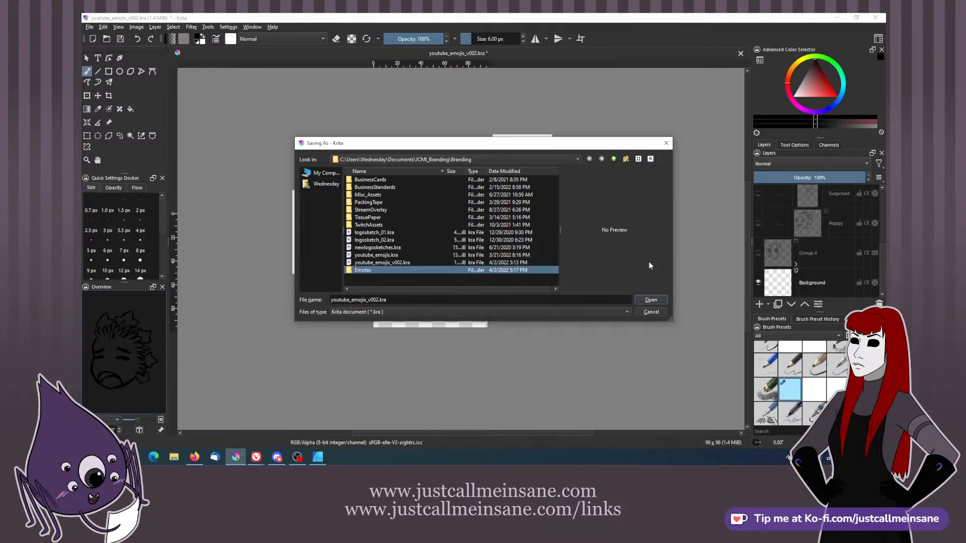
double_click(376, 270)
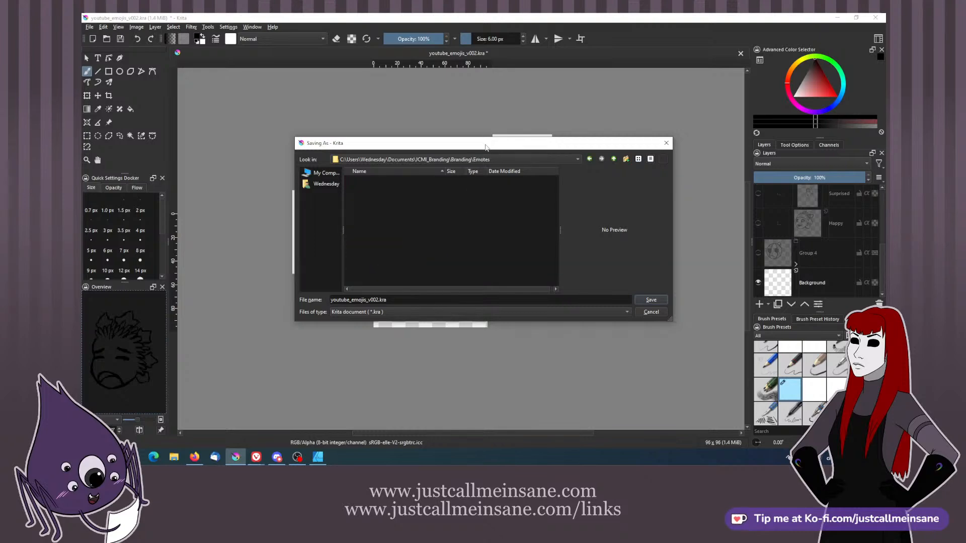
- Save the Whiny face as the PNG image FallSpirit_01.png in the Emotes folder, keeping the default PNG options
left_click_drag(485, 147, 451, 208)
left_click(371, 373)
left_click(351, 333)
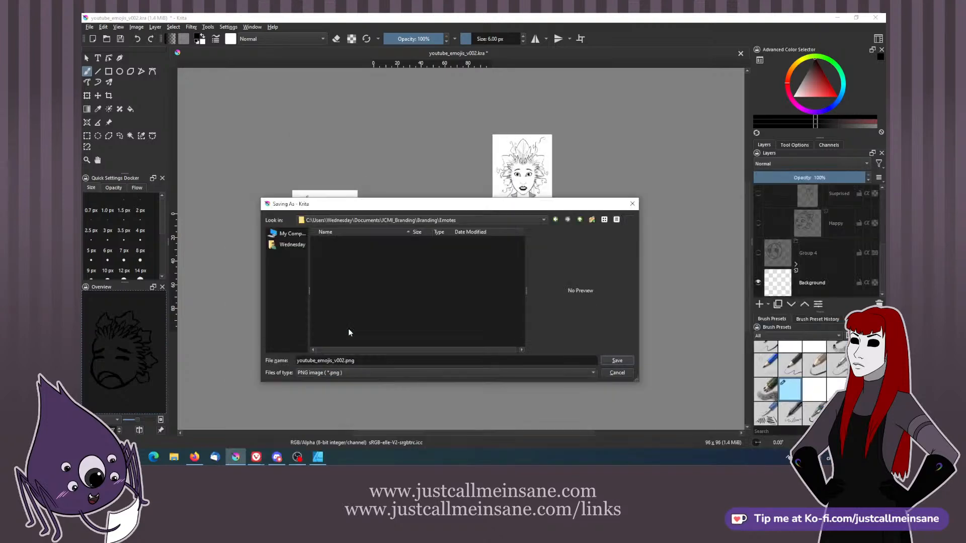
left_click(373, 360)
key("ctrl+a")
type("Fa")
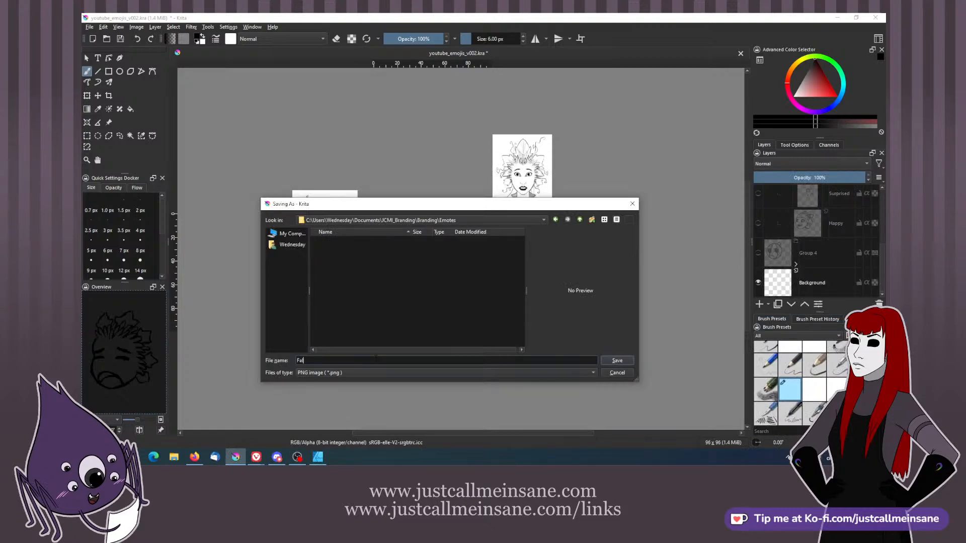
type("ll_Sad")
key("Return")
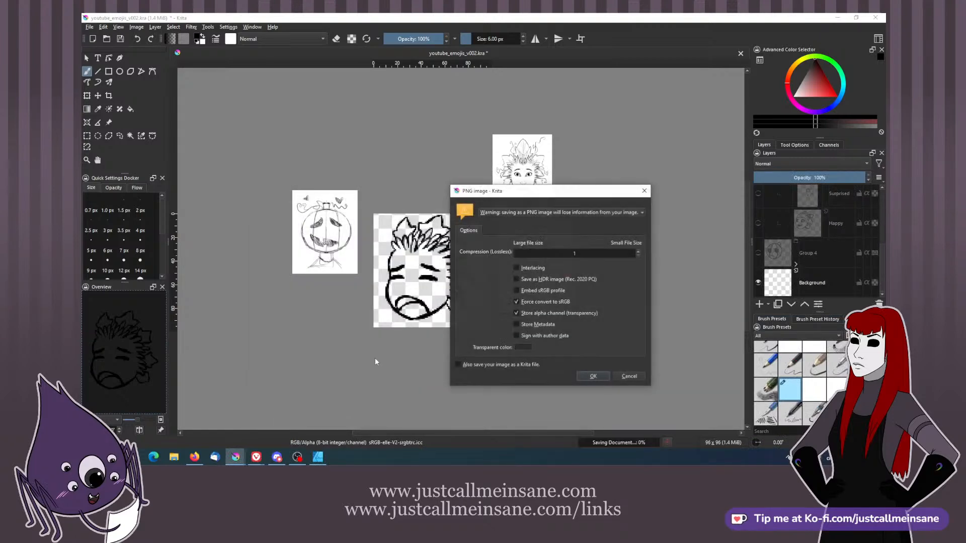
left_click(606, 377)
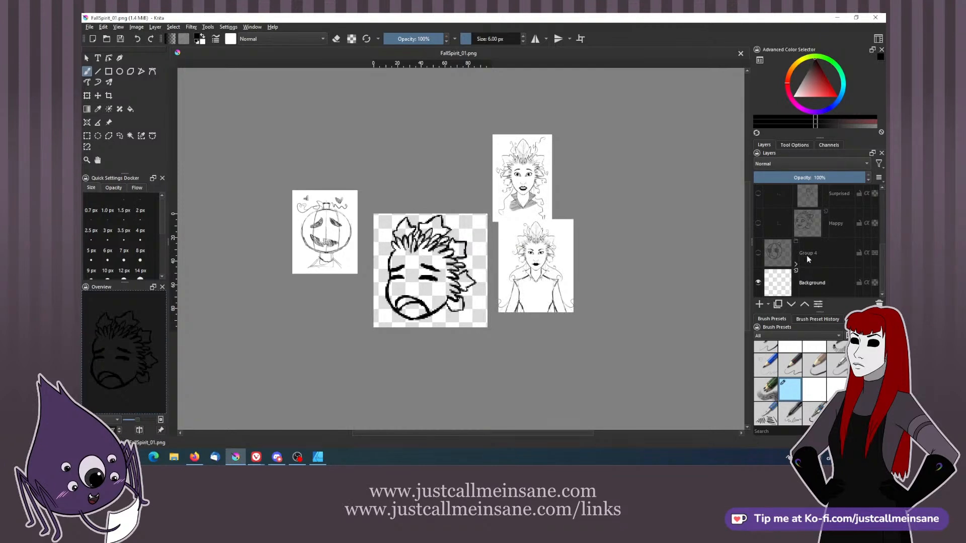
- Hide the Whiny layer, then show and select the Sad layer
scroll(807, 259, "up", 5)
left_click(758, 230)
left_click(757, 259)
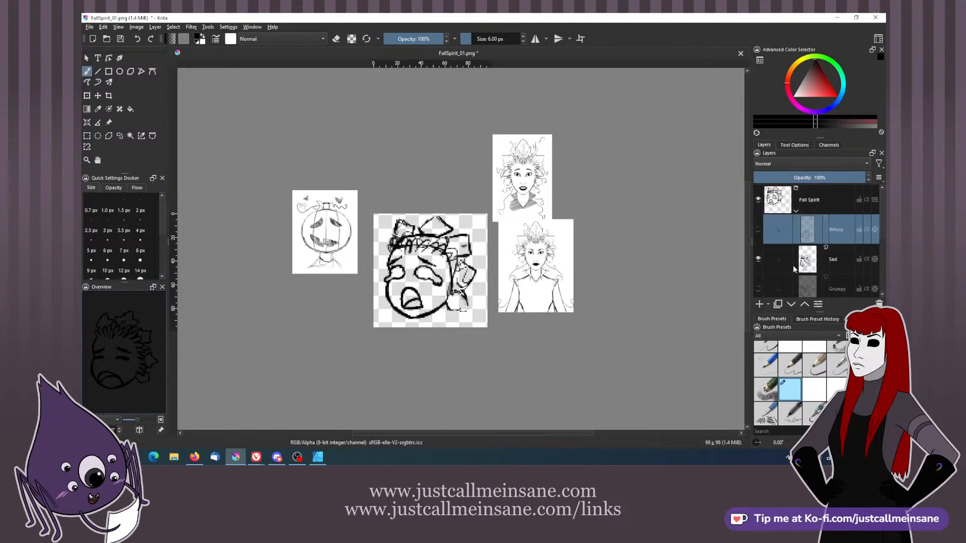
left_click(828, 265)
- Save the Sad face as FallSpirit_02.png in the Emotes folder with the default PNG options
left_click(89, 28)
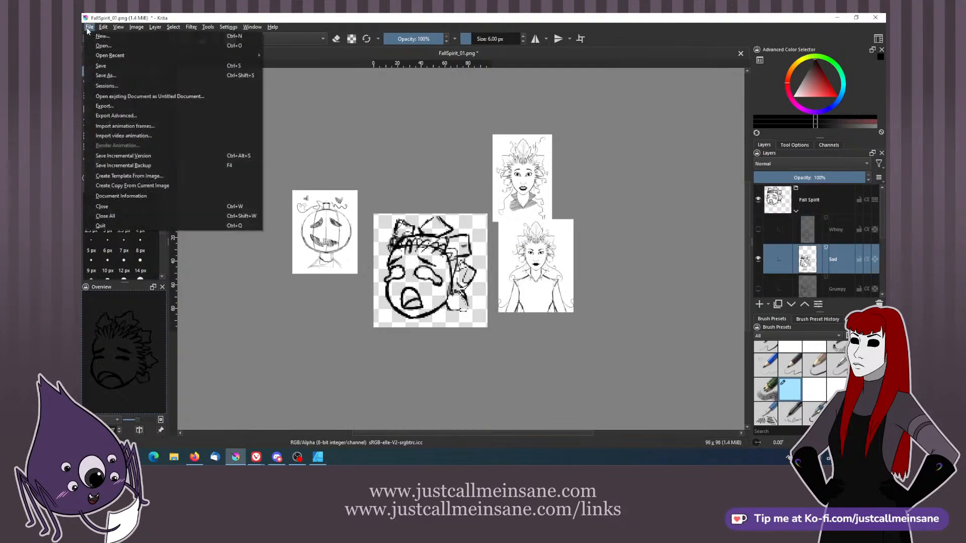
left_click(106, 75)
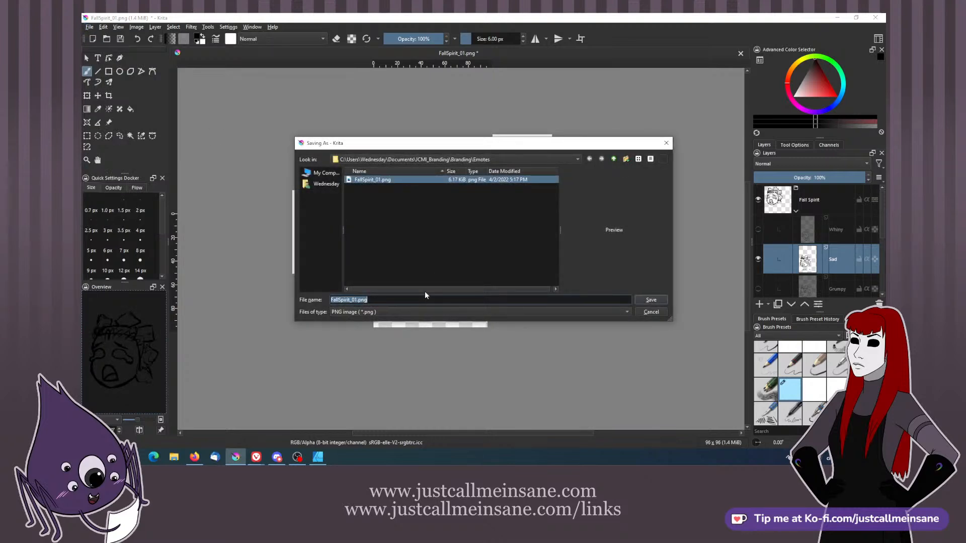
key("Left")
key("BackSpace")
type("2")
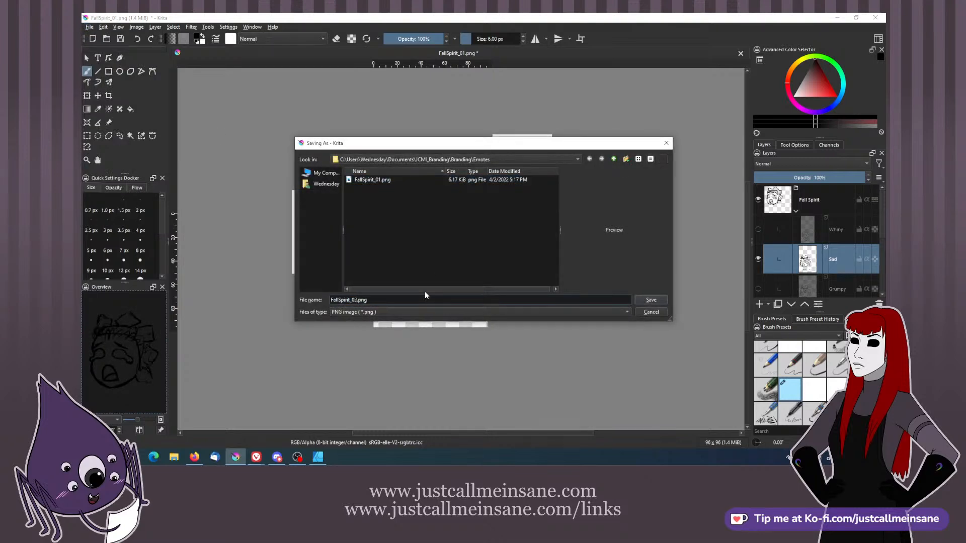
key("Return")
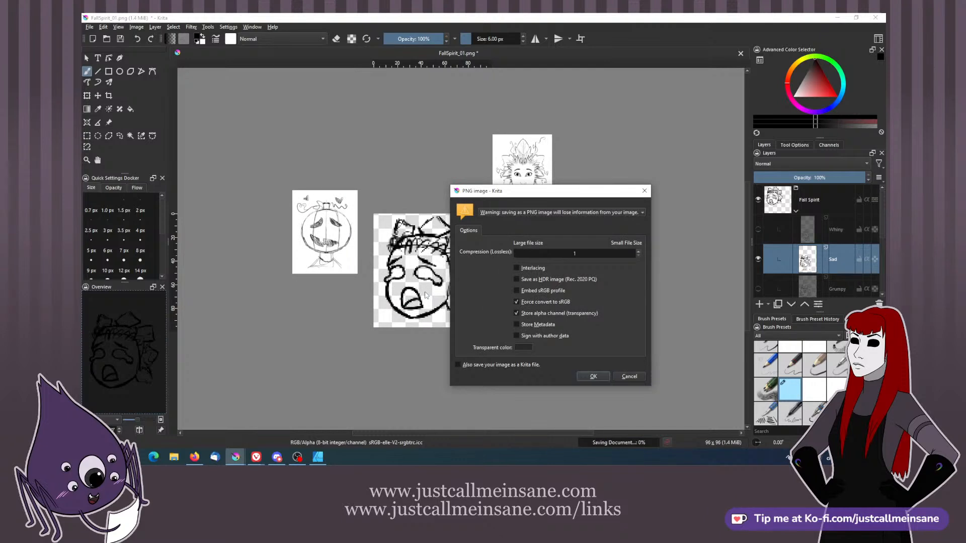
left_click(593, 376)
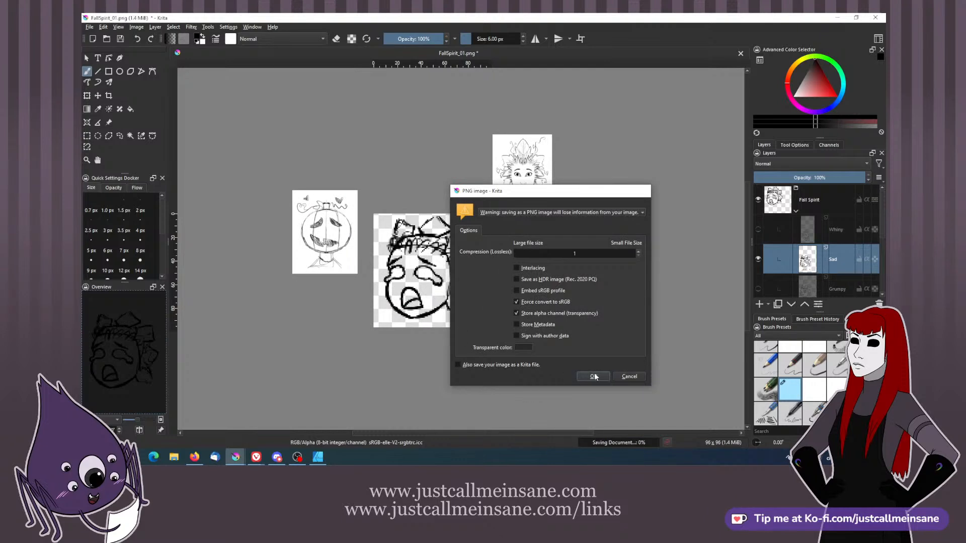
- Hide the Sad layer, show the Grumpy layer and save that face as FallSpirit_03.png in the Emotes folder
left_click(758, 260)
left_click(758, 288)
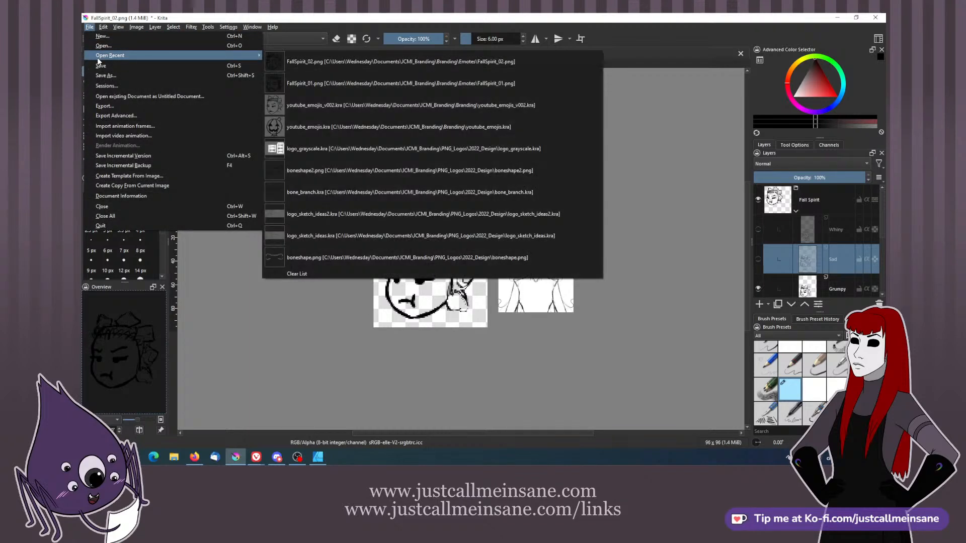
left_click(105, 75)
left_click(354, 300)
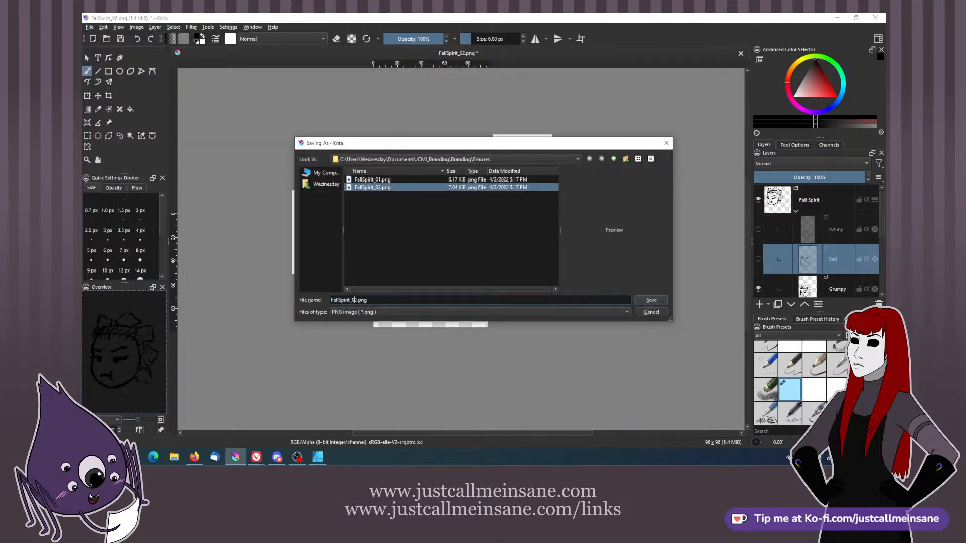
key("Return")
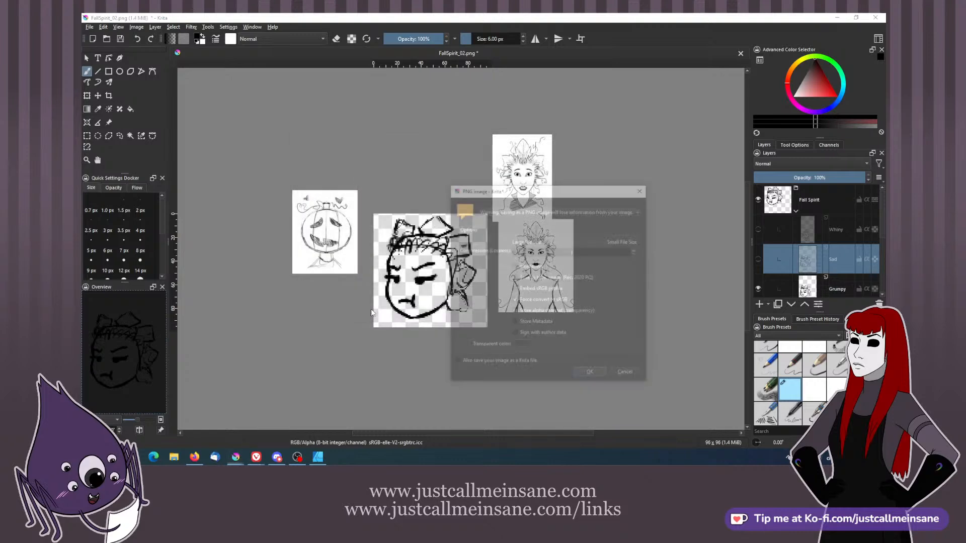
left_click(608, 376)
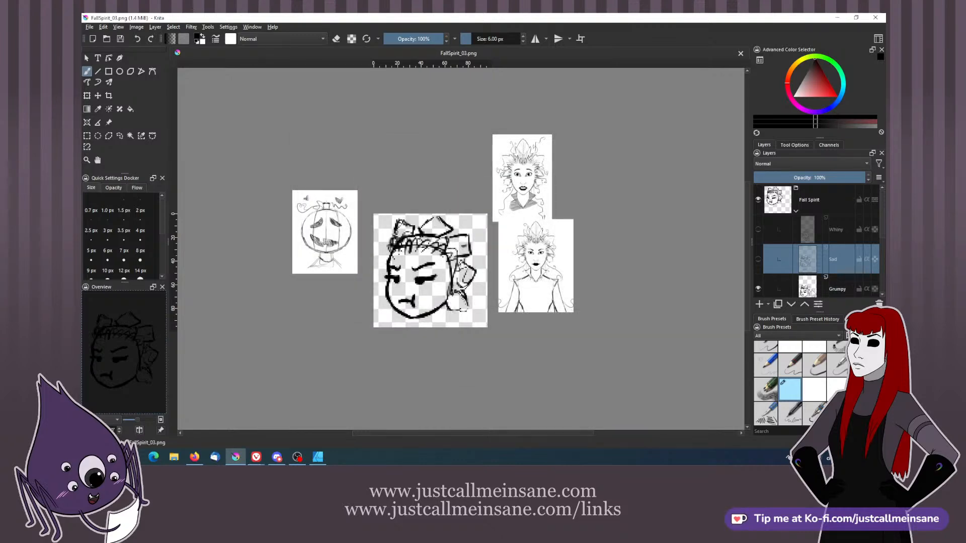
- Hide the Grumpy layer and show the Surprised layer
scroll(774, 240, "down", 3)
left_click(758, 205)
left_click(758, 235)
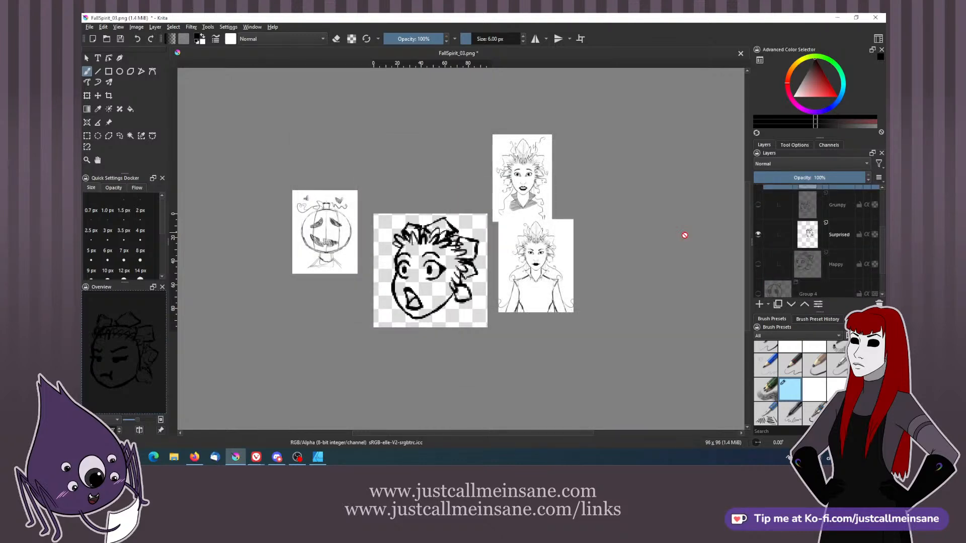
- Save the Surprised face as FallSpirit_04.png in the Emotes folder with the default PNG options
left_click(93, 28)
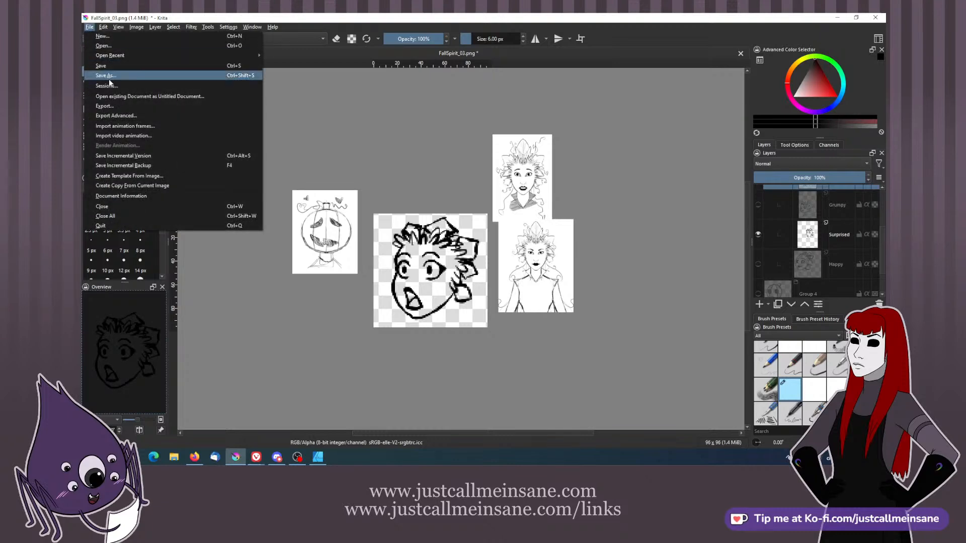
left_click(103, 74)
left_click(357, 299)
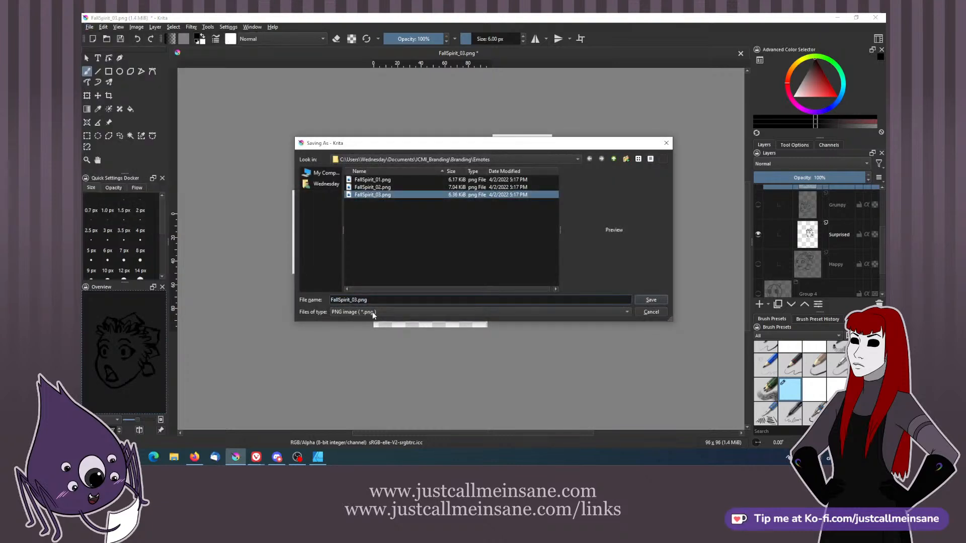
key("BackSpace")
type("4")
key("Return")
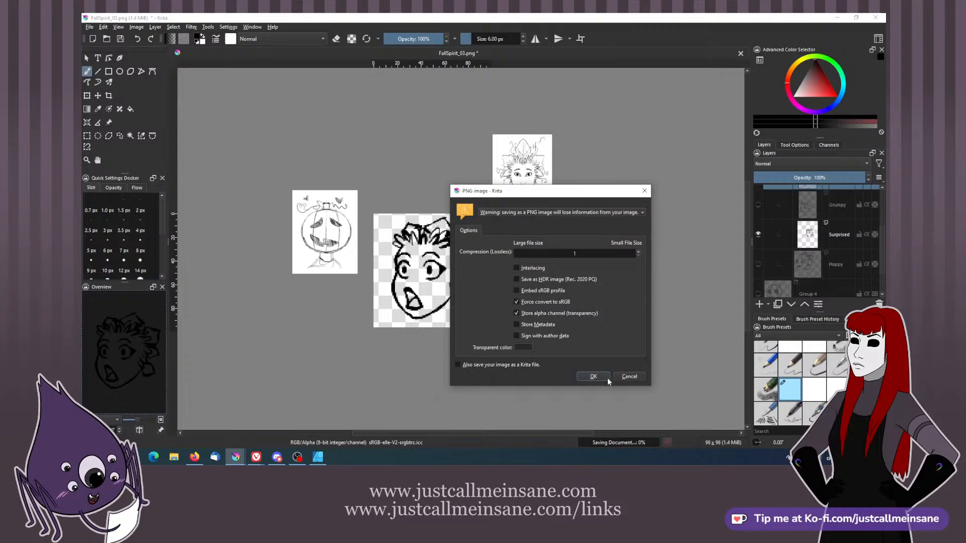
left_click(606, 377)
- Hide the Surprised layer, show the Happy layer and save that face as FallSpirit_05.png in the Emotes folder
left_click(757, 234)
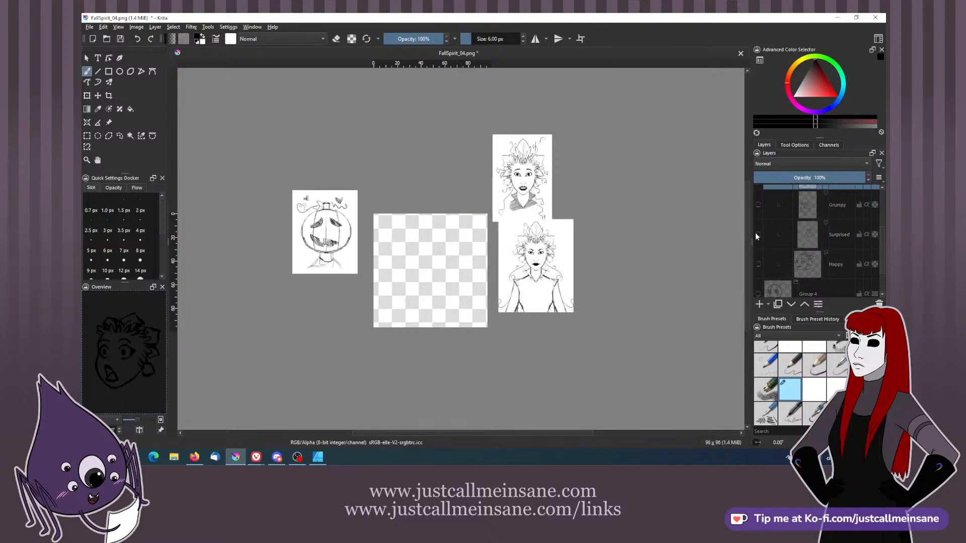
left_click(758, 264)
left_click(89, 27)
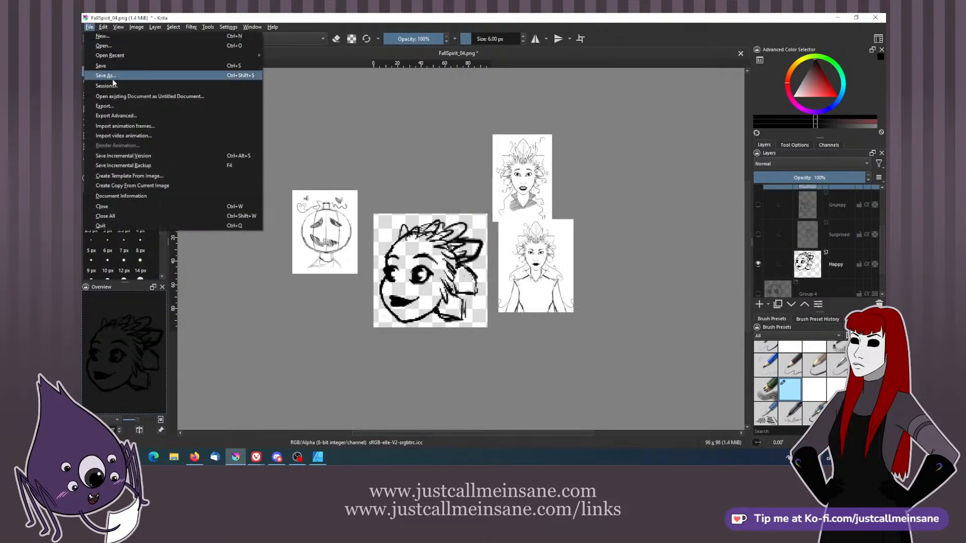
left_click(109, 81)
left_click(357, 300)
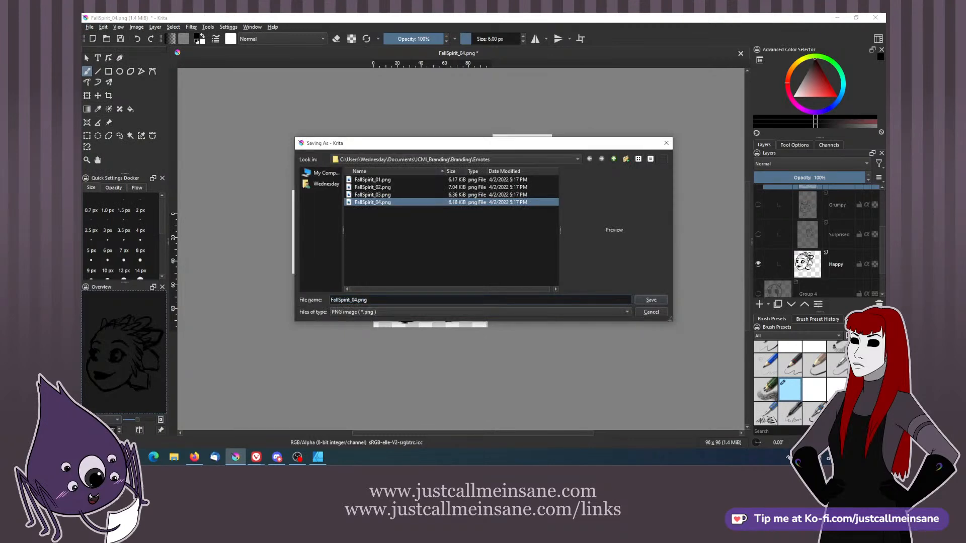
key("BackSpace")
type("5")
key("Return")
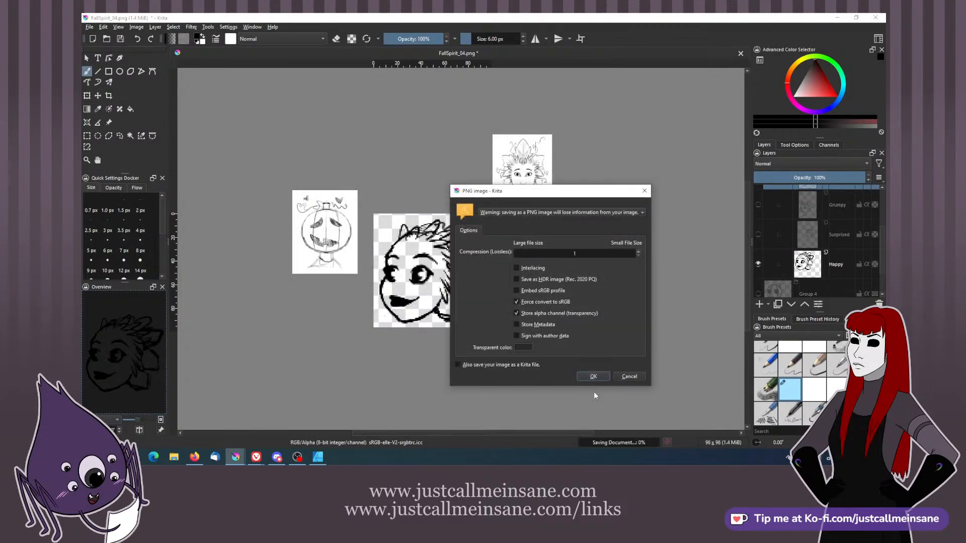
left_click(594, 376)
- Collapse and hide the Fall Spirit group, and make Group 4 with the pumpkin face visible
scroll(815, 256, "up", 3)
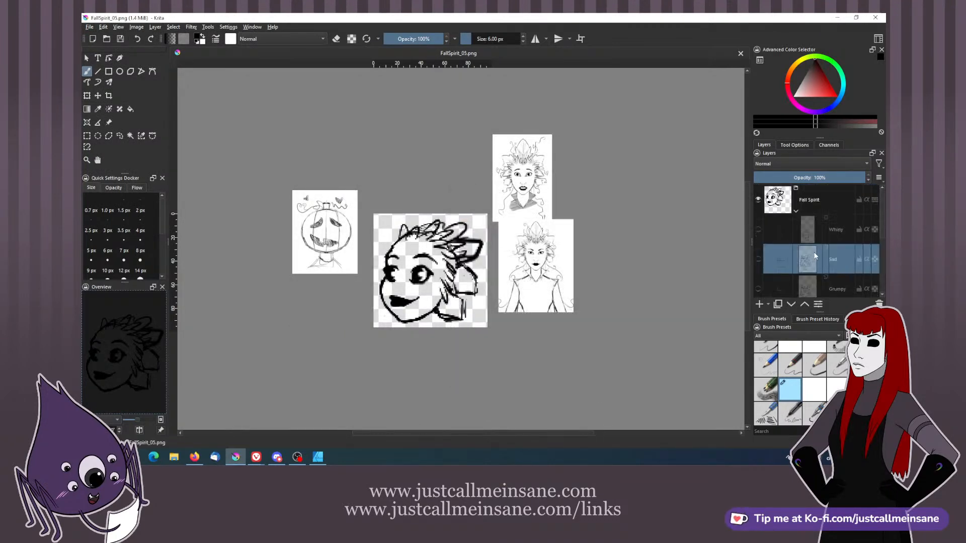
left_click(795, 211)
left_click(758, 199)
left_click(758, 228)
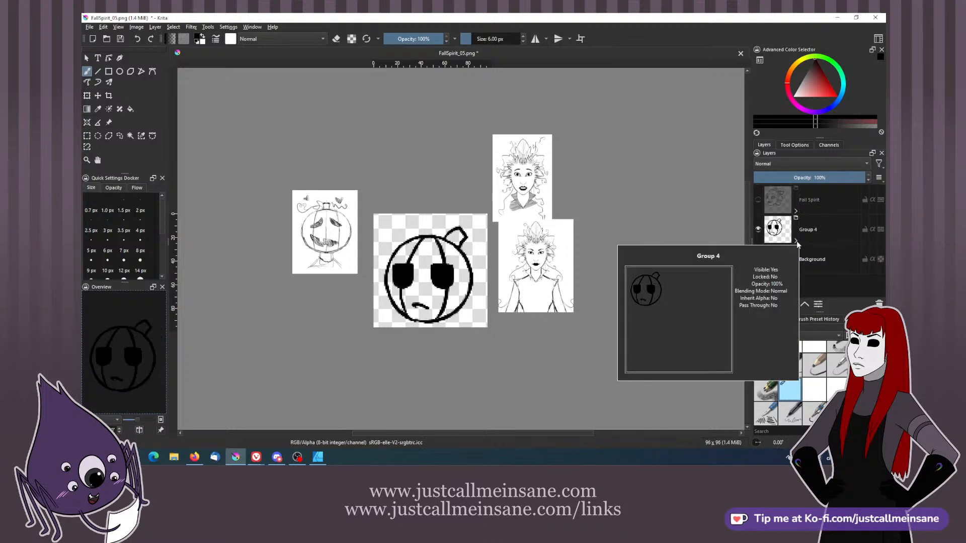
- Switch to Affinity Designer, start placing images and browse to the JCMI_Branding folder in Documents
left_click(317, 457)
left_click(109, 20)
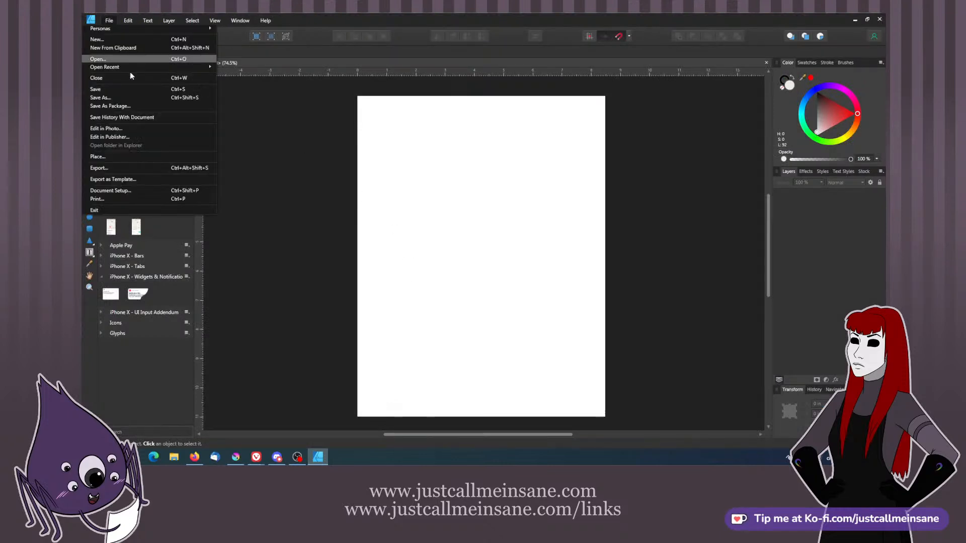
left_click(127, 158)
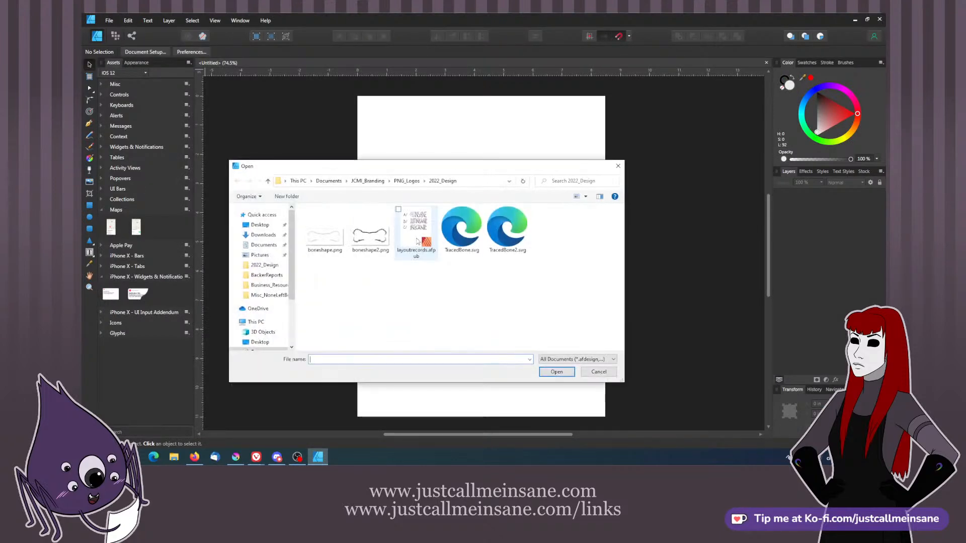
left_click(328, 181)
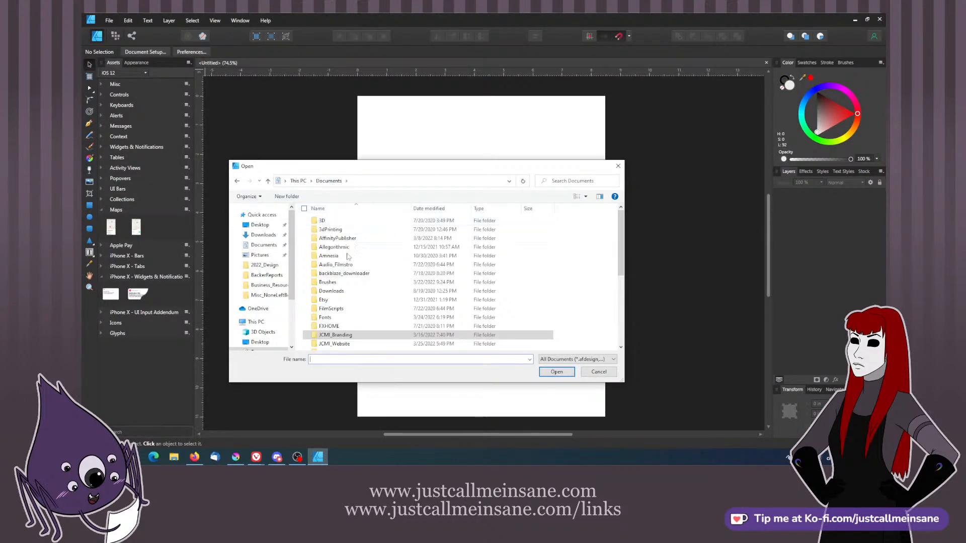
double_click(344, 336)
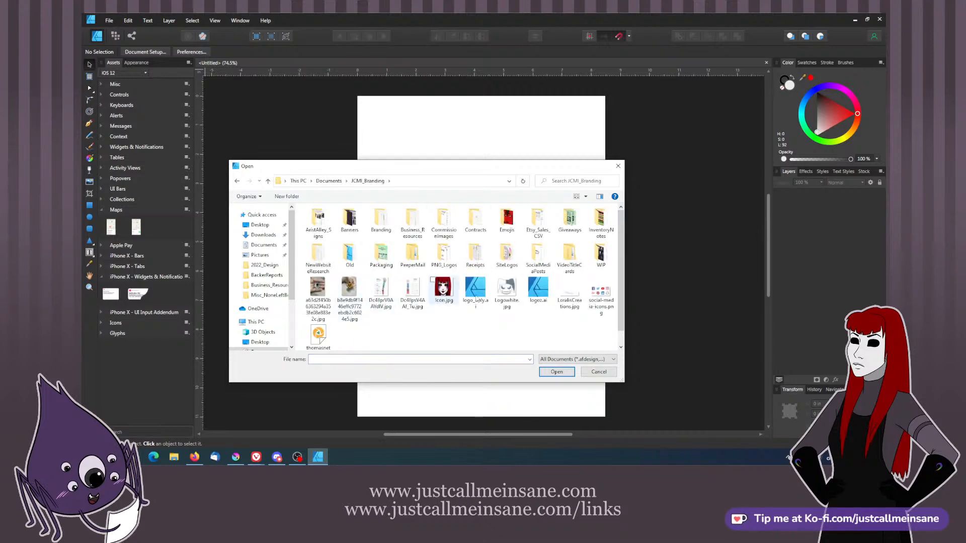
- Switch to Krita and check which folder the emote PNGs are saved in, without saving anything
left_click(236, 456)
left_click(89, 26)
left_click(108, 66)
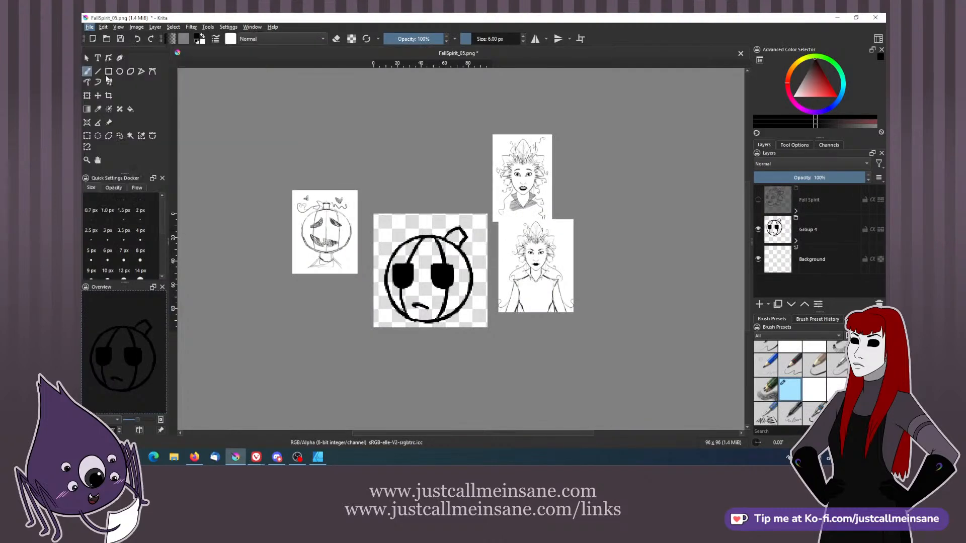
left_click(649, 313)
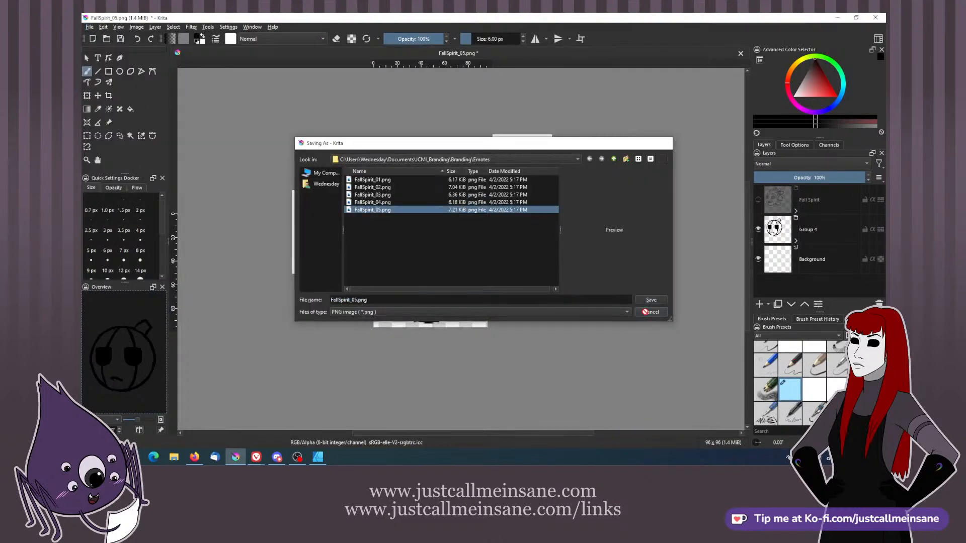
- Return to Affinity Designer and load FallSpirit_01.png through FallSpirit_05.png from the Branding/Emotes folder for placing
left_click(318, 456)
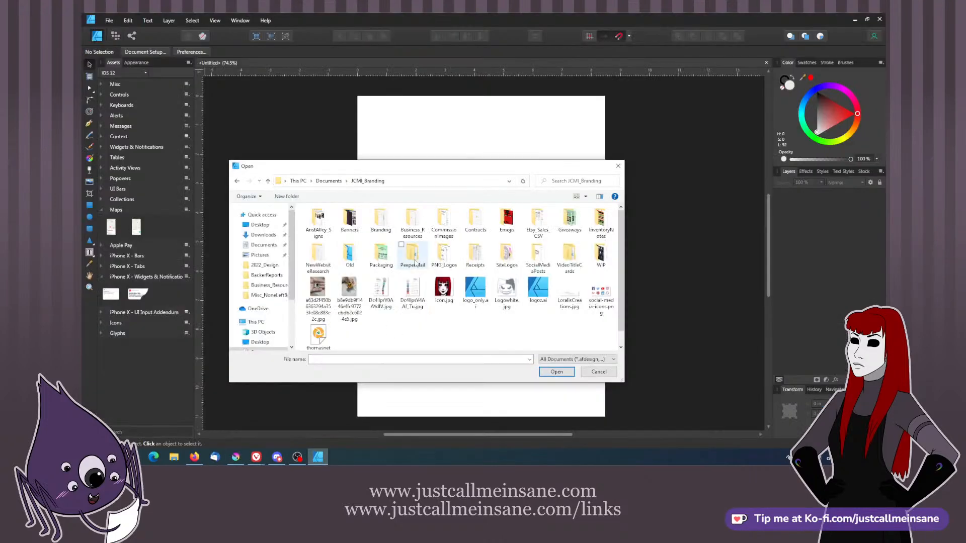
double_click(381, 221)
double_click(414, 229)
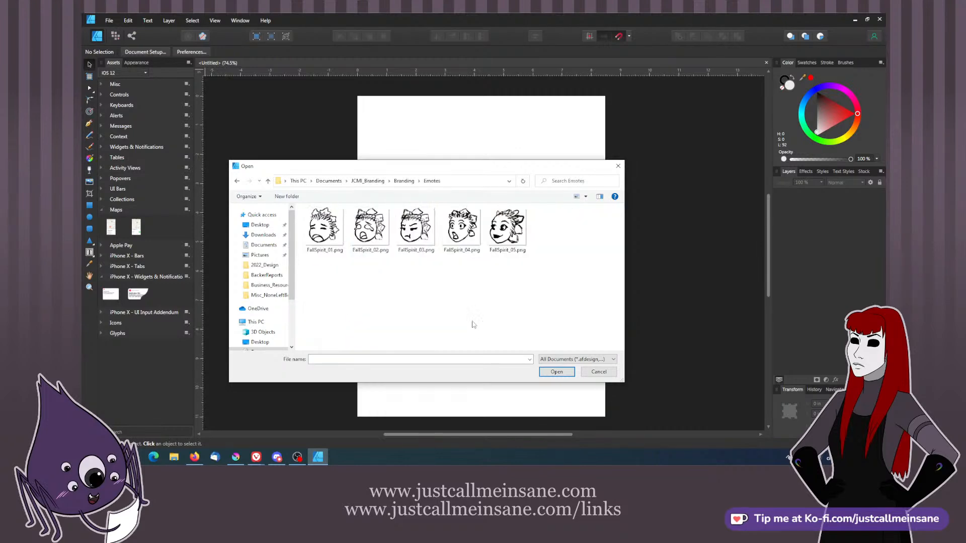
left_click_drag(577, 282, 332, 252)
left_click(556, 372)
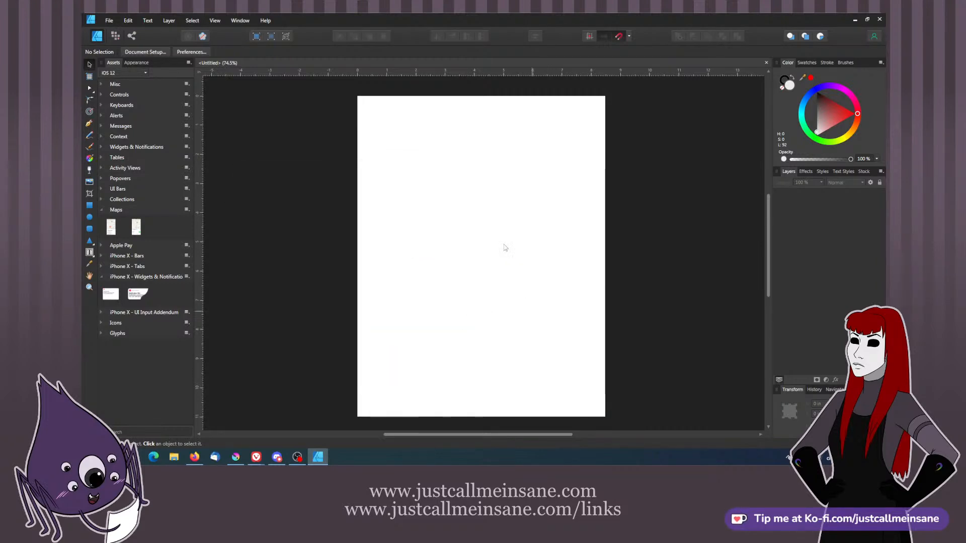
- Place all five Fall Spirit images on the blank page at their default size
left_click(451, 190)
left_click(472, 261)
left_click(441, 233)
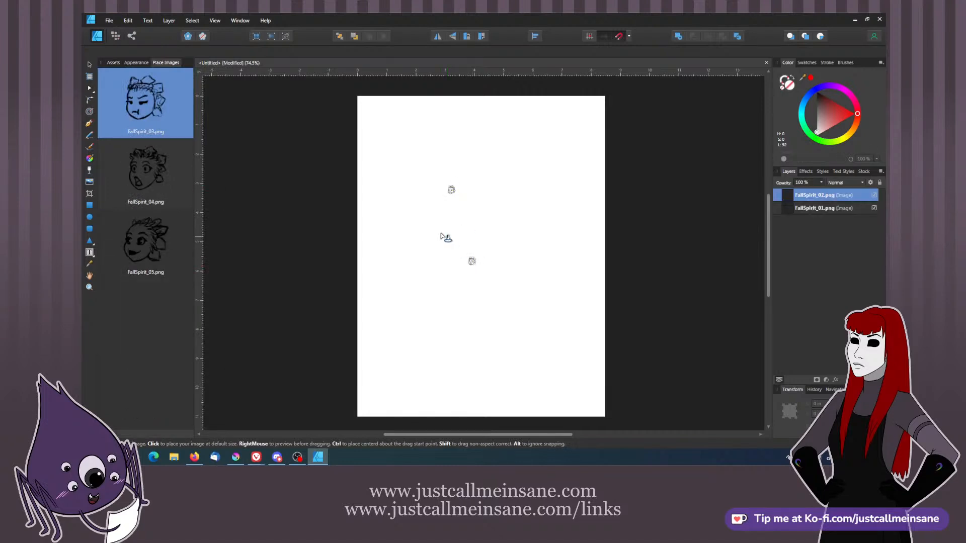
left_click(514, 199)
left_click(505, 169)
left_click(512, 252)
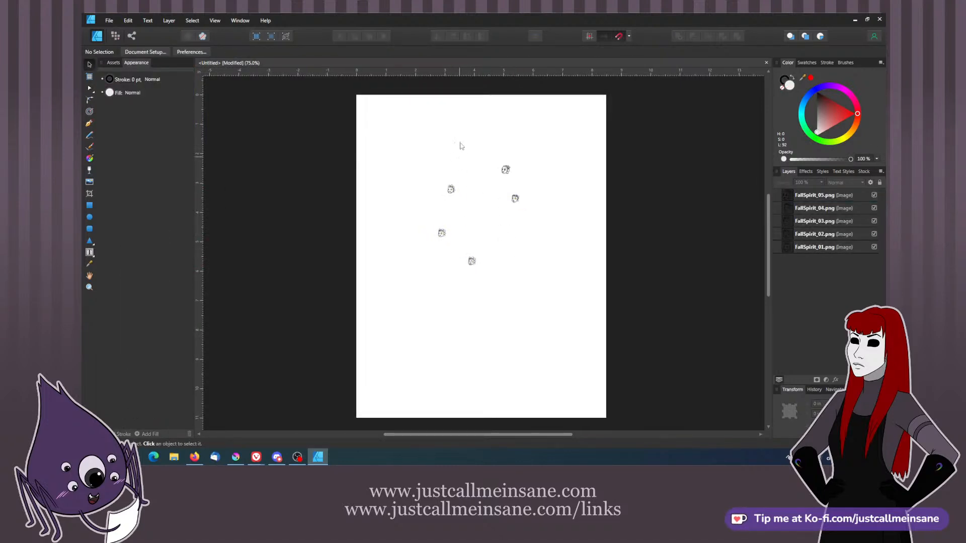
- Arrange the five placed faces side by side in one horizontal row near the page's upper part
left_click_drag(460, 140, 498, 289)
left_click(527, 237)
scroll(529, 239, "up", 3)
left_click_drag(400, 307, 456, 190)
left_click(534, 225)
left_click_drag(600, 212, 498, 187)
left_click(573, 145)
left_click_drag(572, 147, 396, 199)
left_click_drag(486, 384, 366, 189)
left_click(405, 244)
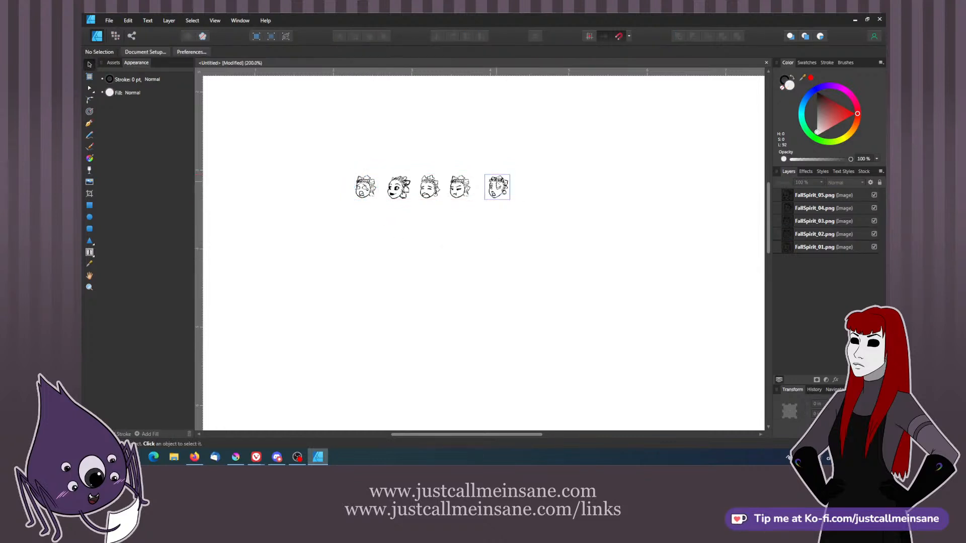
- Move the surprised face at the row's end closer to its neighbour to even out the spacing
left_click(497, 188)
left_click_drag(496, 190, 488, 190)
left_click(502, 228)
left_click_drag(583, 255, 366, 159)
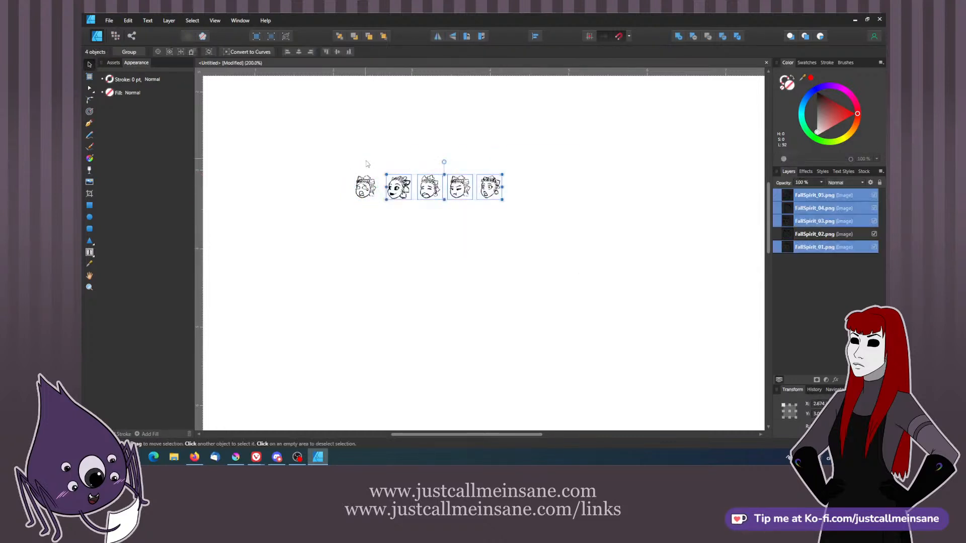
left_click(336, 157)
- Examine how readable the row of five faces is at actual emoji size and at higher magnification
left_click_drag(378, 233, 389, 263)
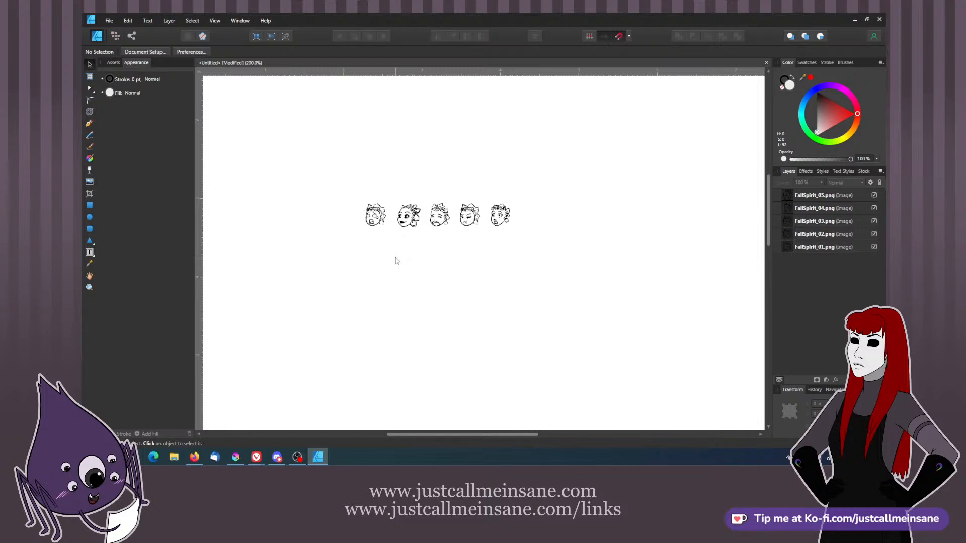
left_click_drag(335, 185, 553, 267)
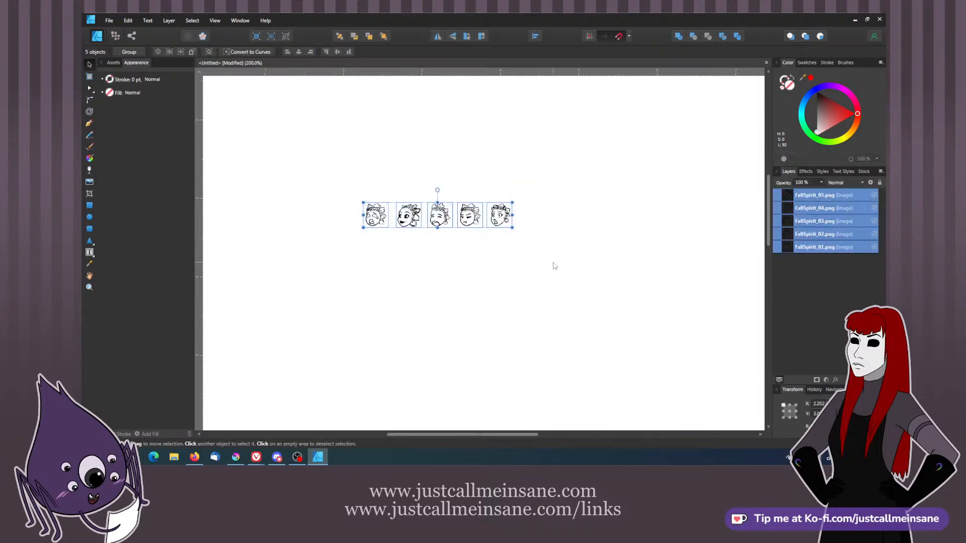
left_click(425, 245)
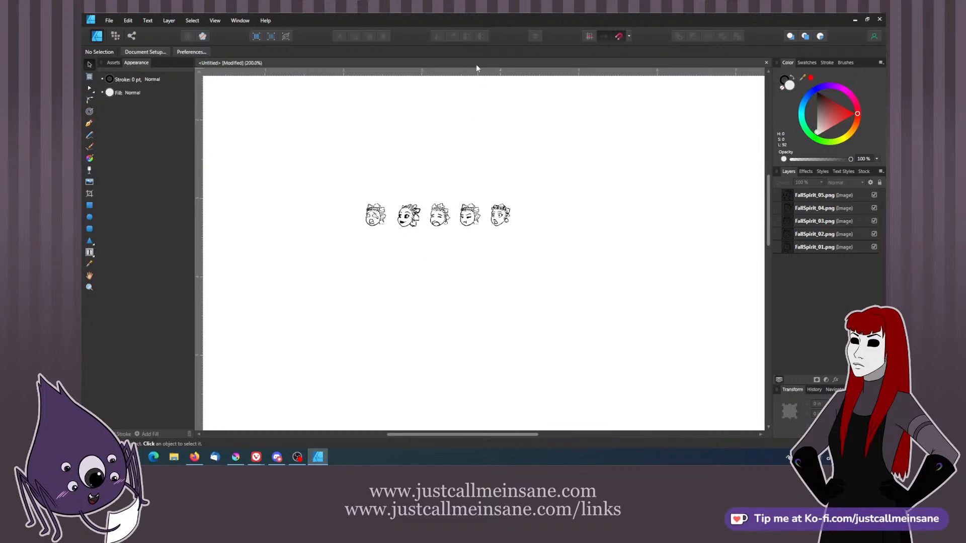
scroll(485, 206, "up", 2)
scroll(485, 205, "down", 2)
scroll(485, 205, "up", 5)
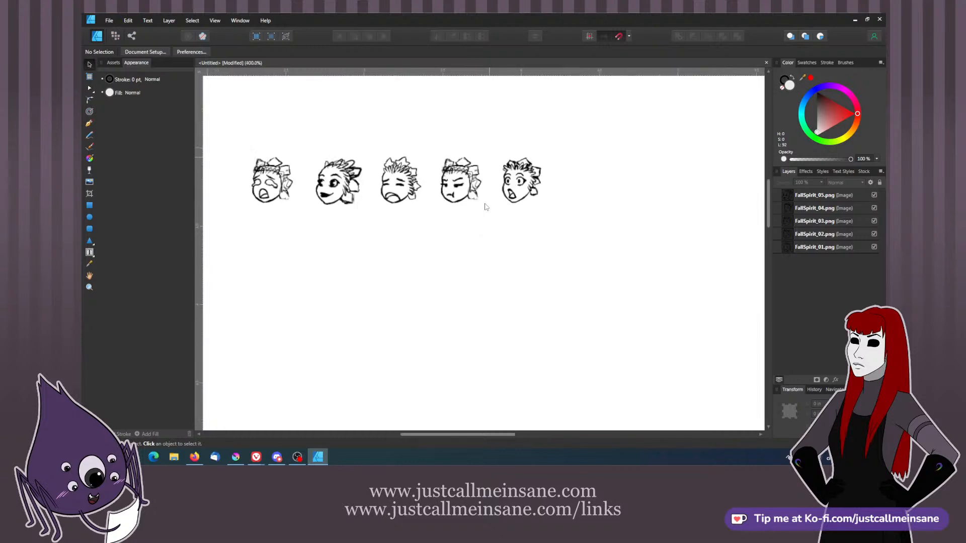
left_click_drag(386, 252, 447, 299)
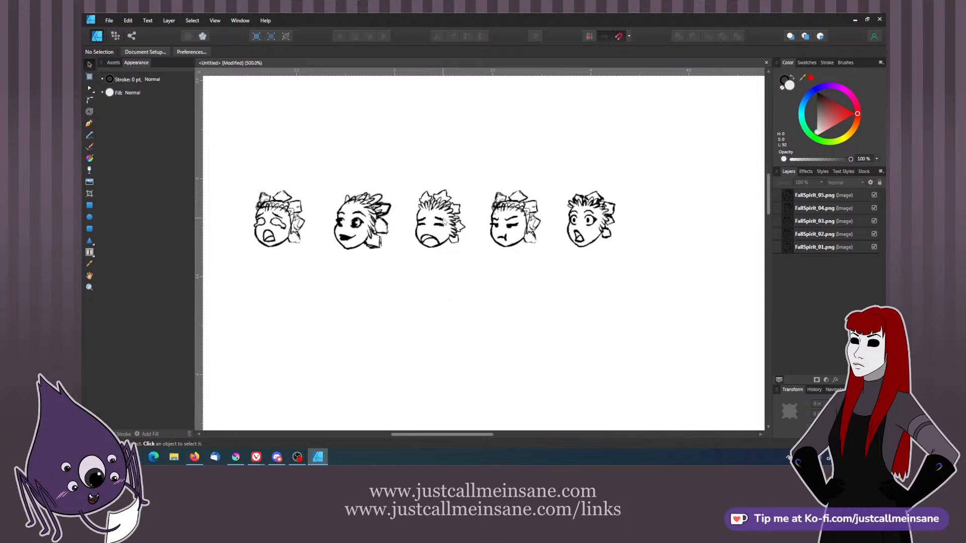
- Try nudging the middle face, FallSpirit_01.png, within the row and undo the last move
left_click(442, 222)
left_click(451, 283)
left_click(447, 229)
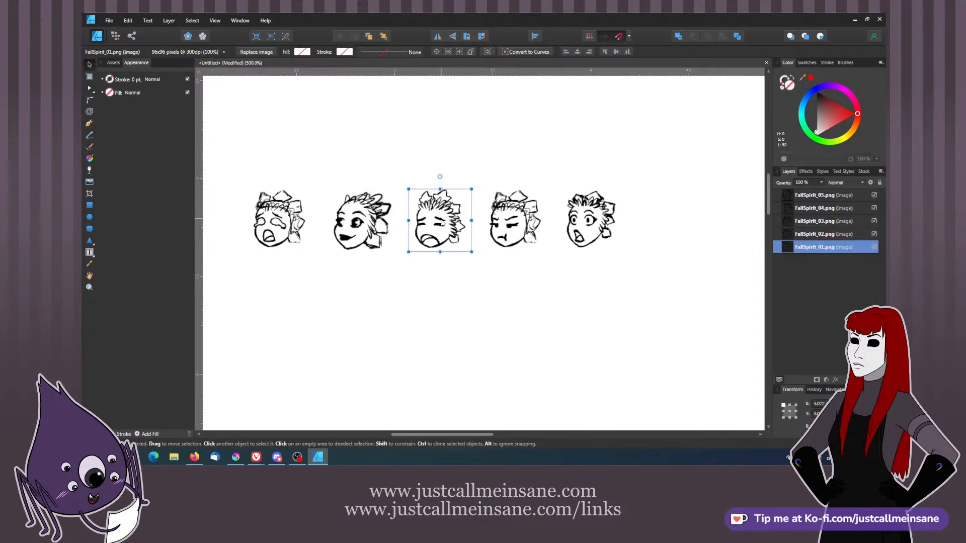
left_click_drag(442, 224, 443, 229)
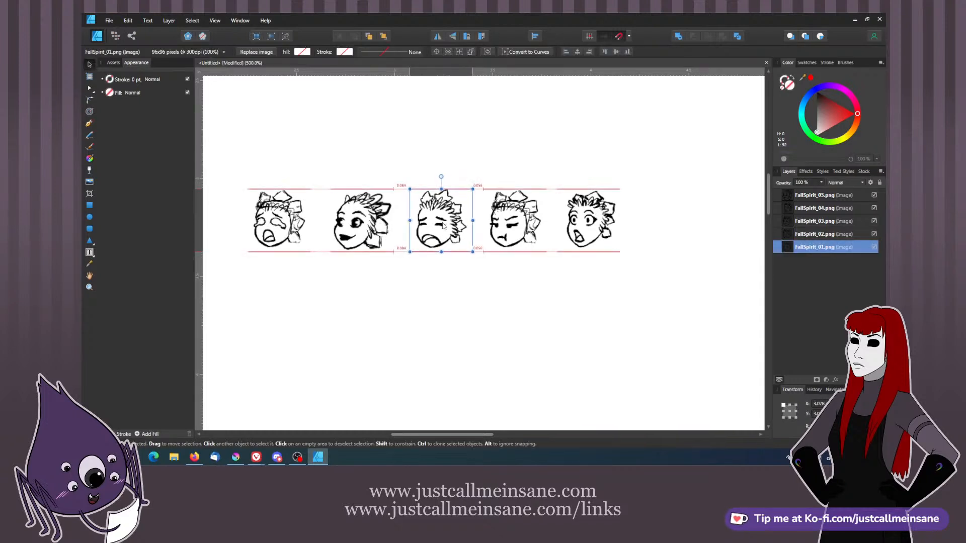
left_click(446, 276)
key("ctrl+z")
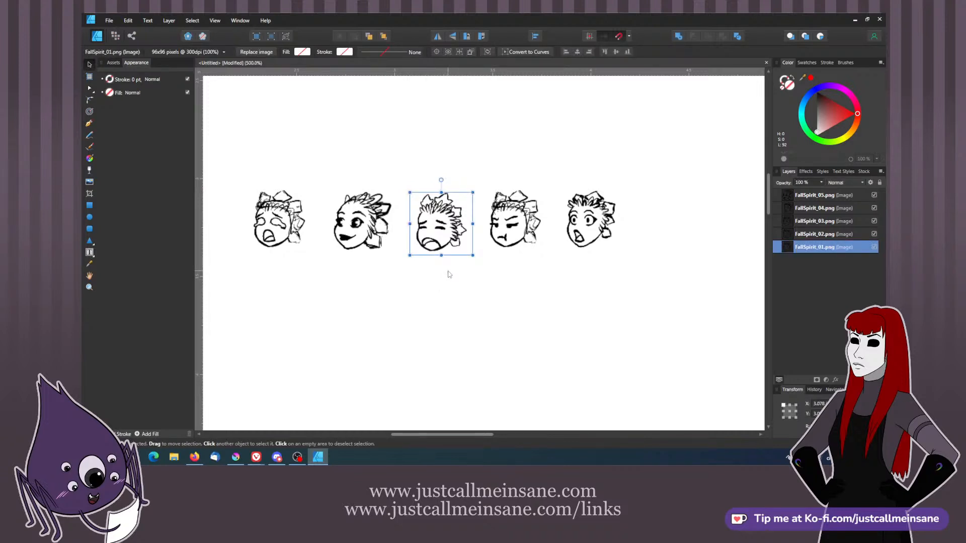
left_click(450, 276)
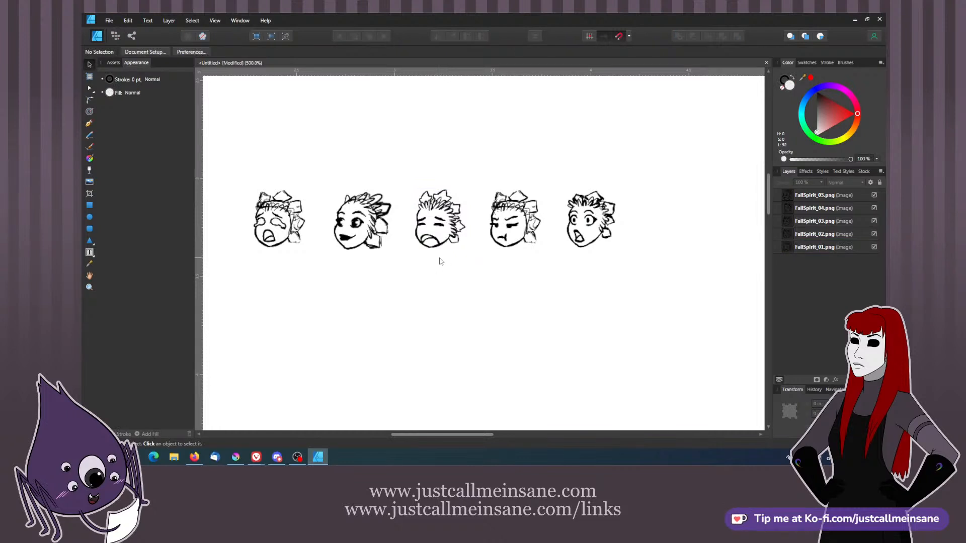
- Inspect the expressions and line work of the placed faces up close
left_click(447, 252)
left_click(449, 257)
left_click(525, 229)
left_click(532, 289)
scroll(425, 288, "up", 4)
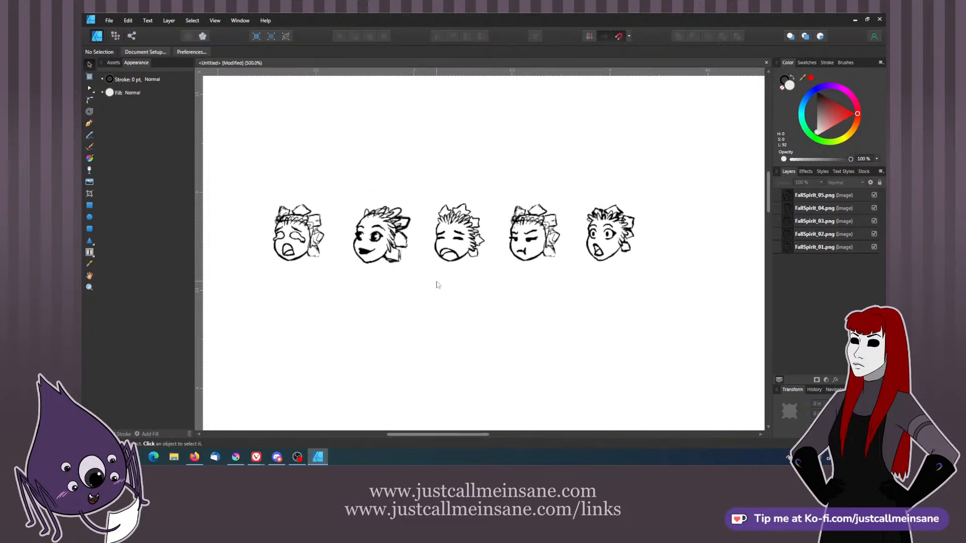
key("space")
left_click_drag(498, 293, 539, 315)
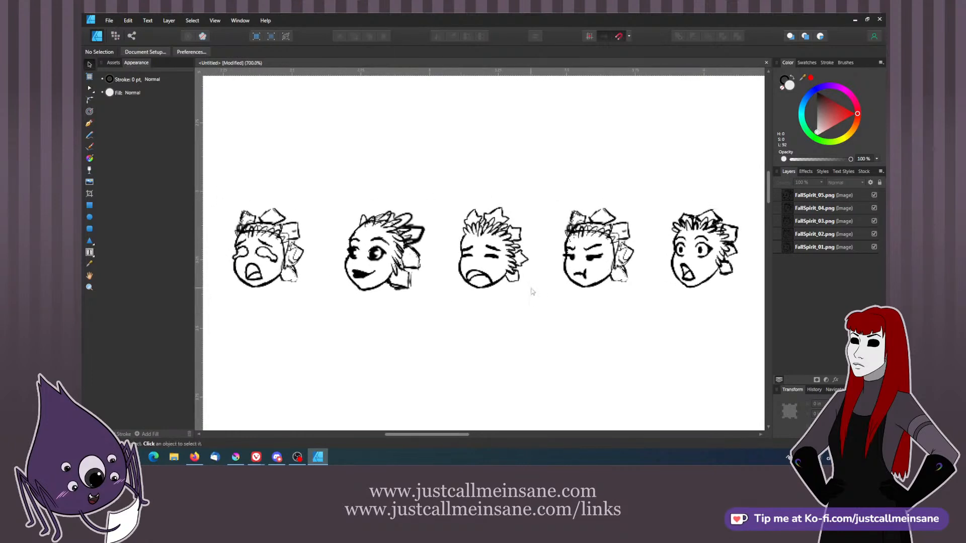
scroll(532, 292, "up", 5)
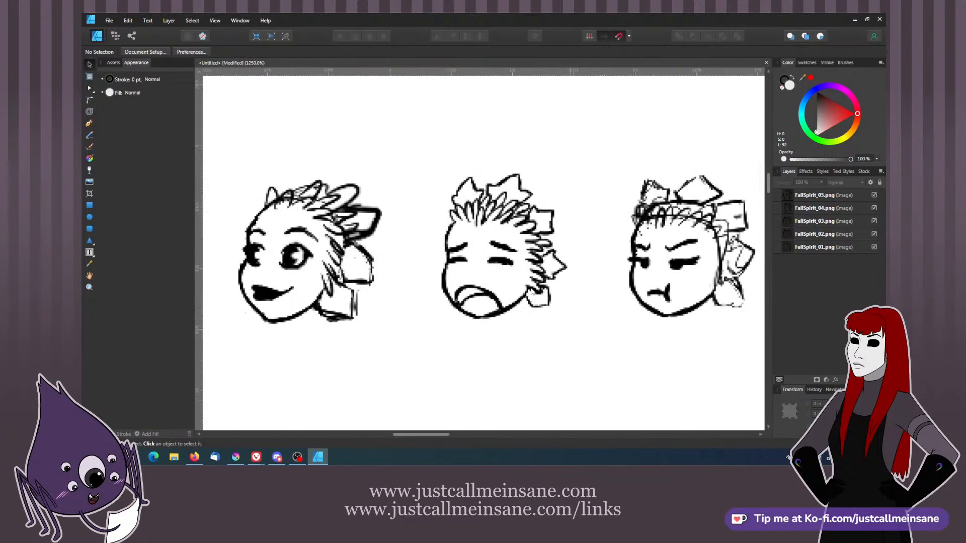
- Group the five FallSpirit face images into a single group and clear the selection
left_click_drag(617, 284, 565, 261)
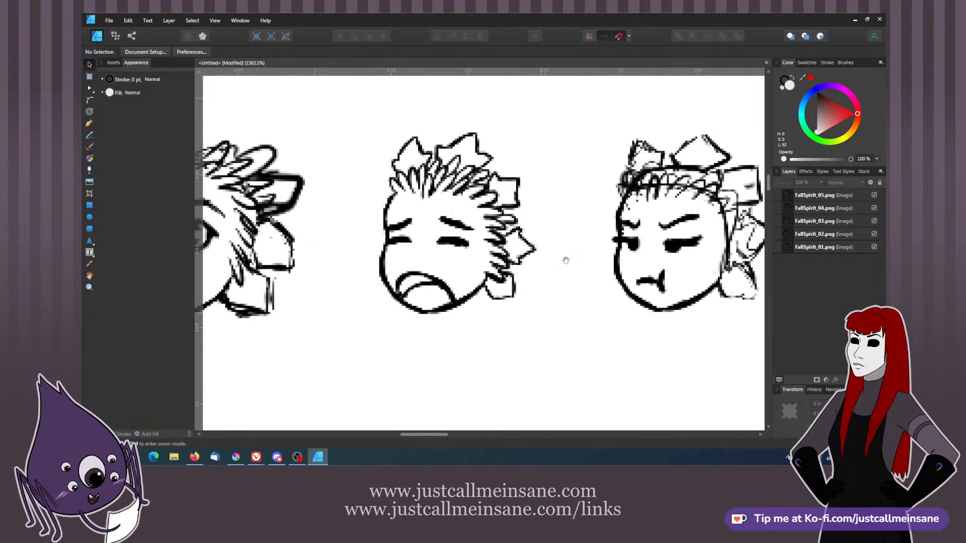
left_click(807, 249, "shift")
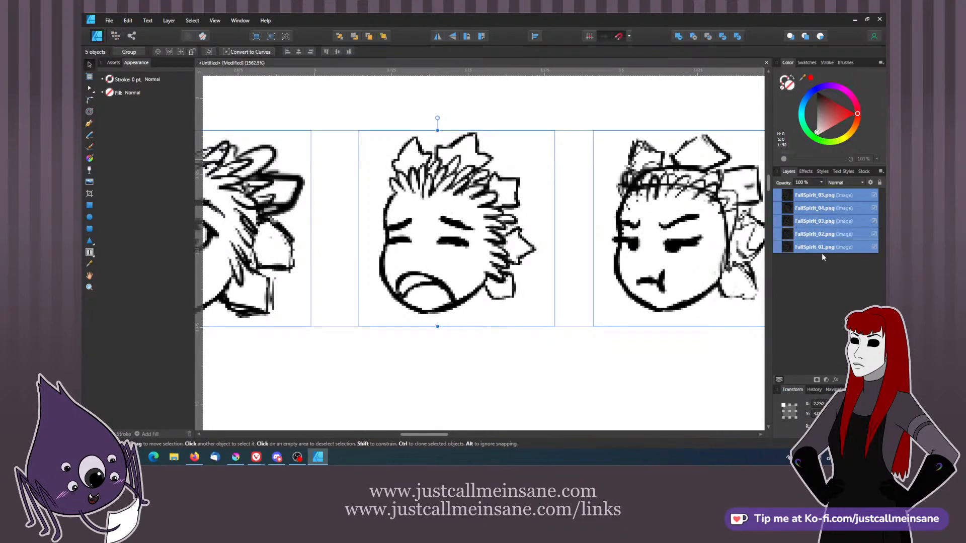
right_click(356, 254)
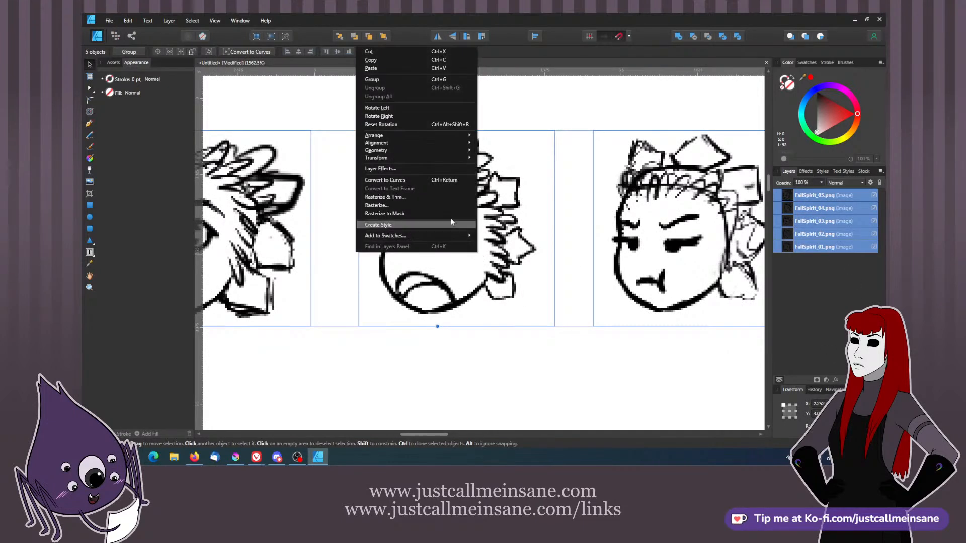
left_click(402, 79)
key("ctrl+d")
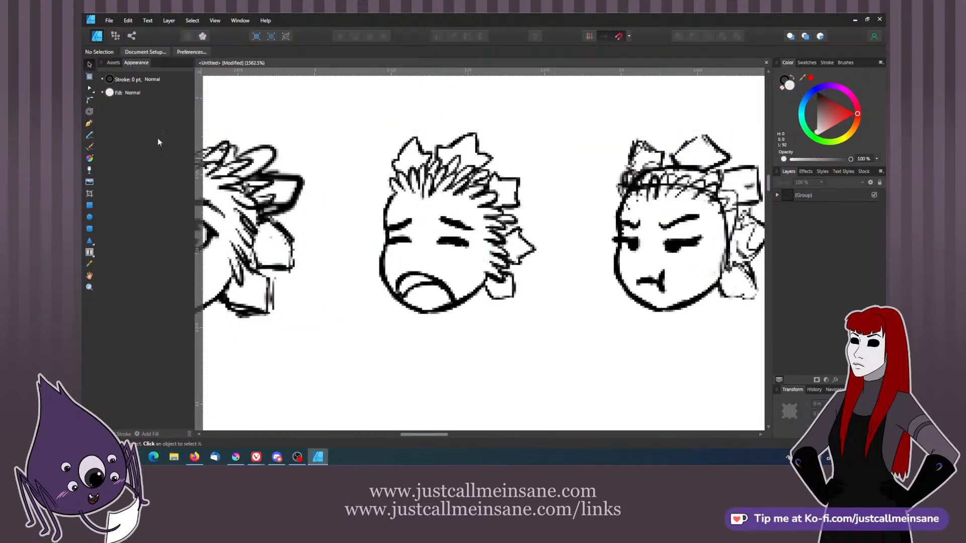
left_click(89, 124)
left_click_drag(394, 193, 388, 201)
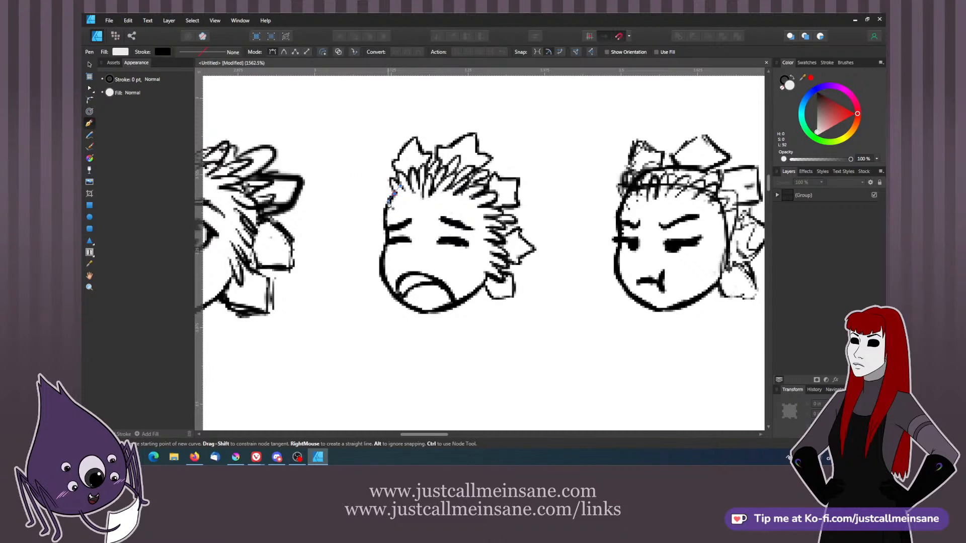
key("Escape")
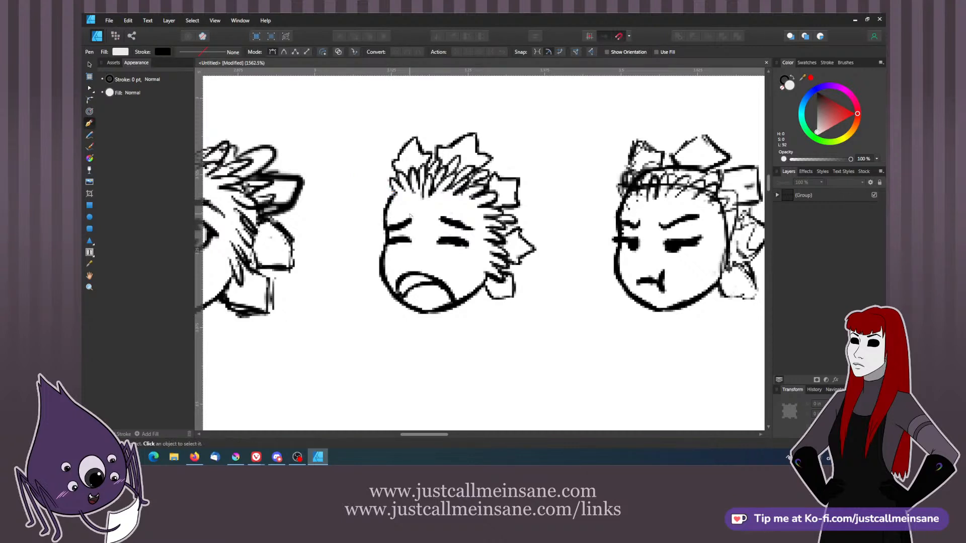
- Lower the opacity of the face sketch group to 54% so it serves as a tracing guide
left_click(815, 195)
left_click(821, 183)
left_click_drag(822, 191, 794, 192)
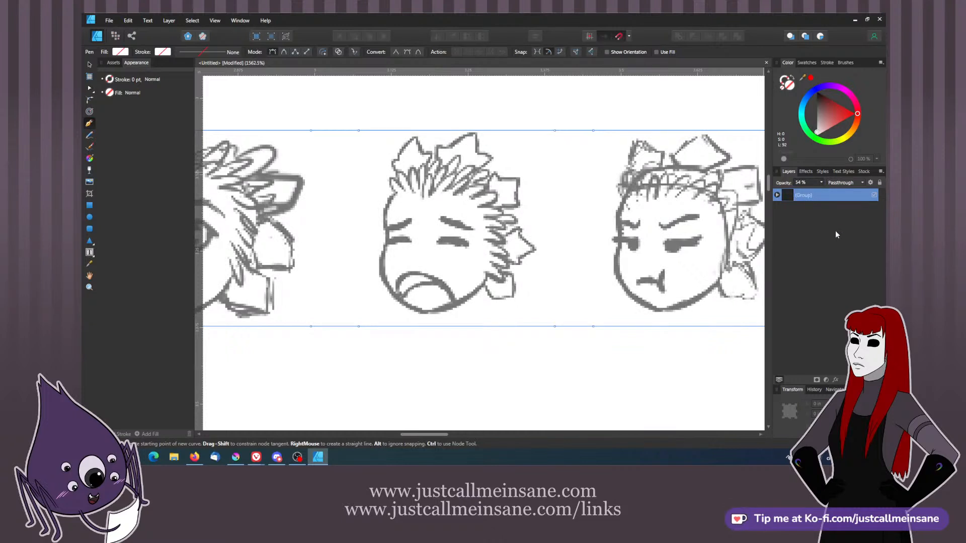
- Try a black 0.5 pt stroke on the sketch group, undo the width change, remove the stroke and deselect the group
left_click(785, 81)
left_click(815, 93)
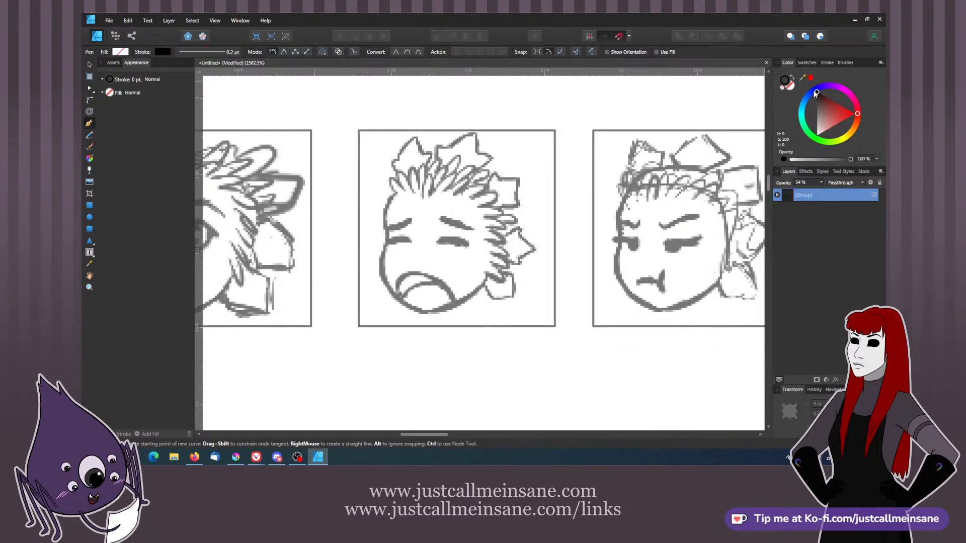
left_click(826, 62)
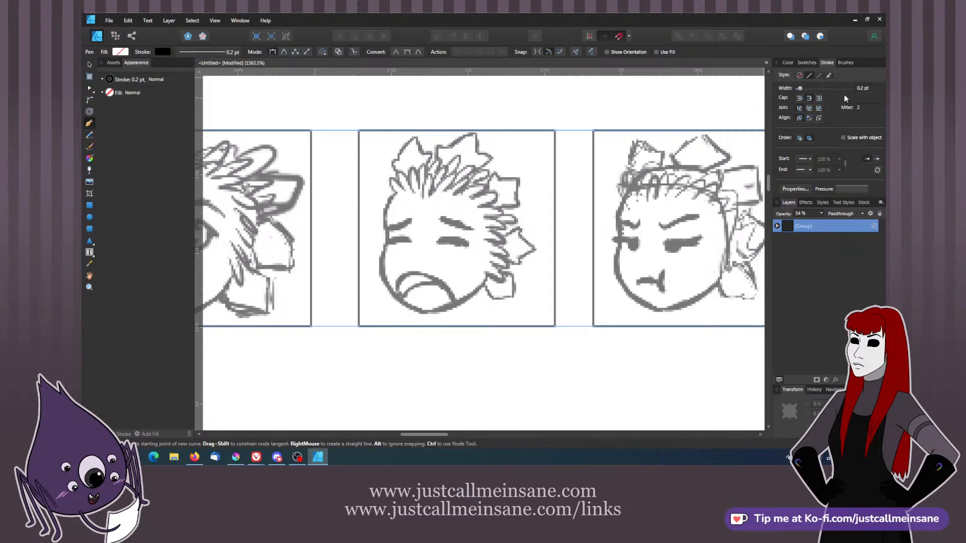
left_click(863, 90)
type("0.5")
key("Return")
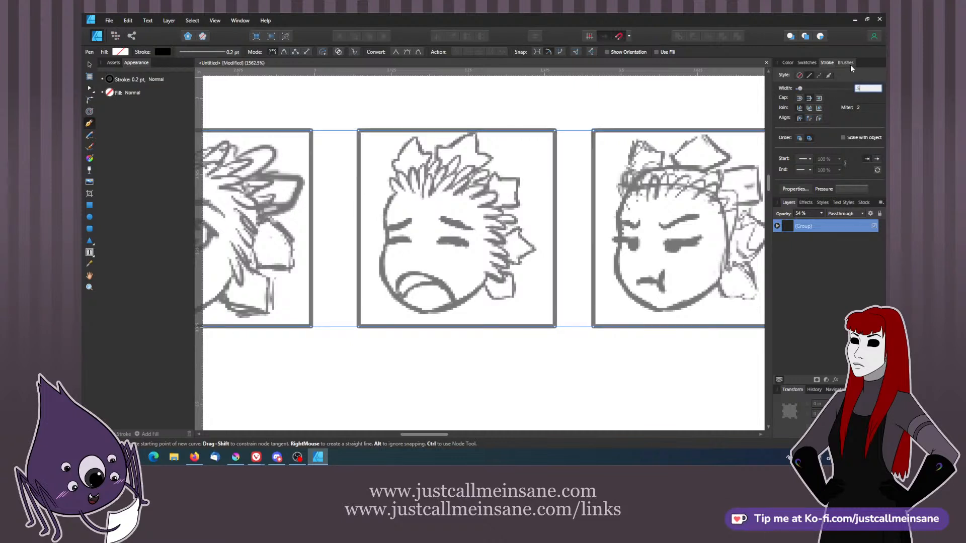
key("ctrl+z")
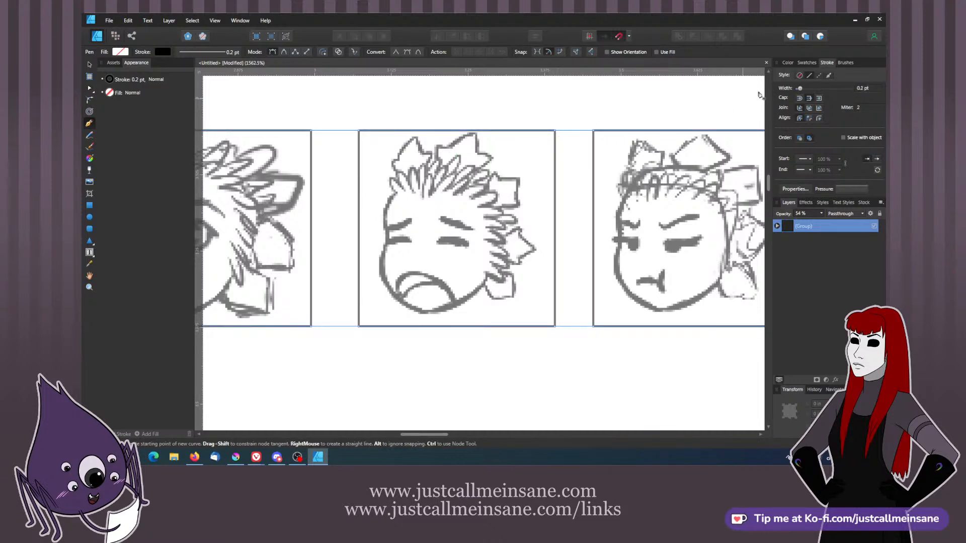
left_click(799, 75)
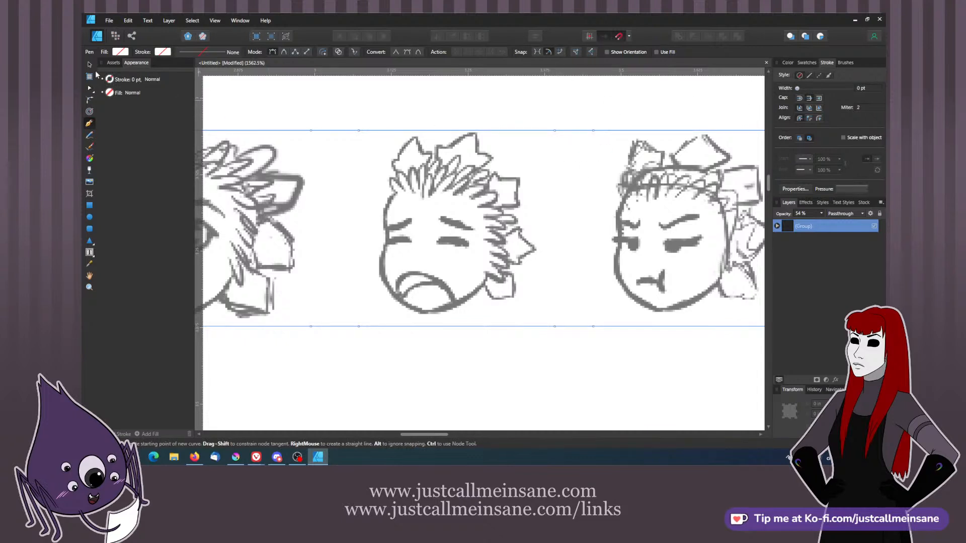
key("v")
left_click(283, 107)
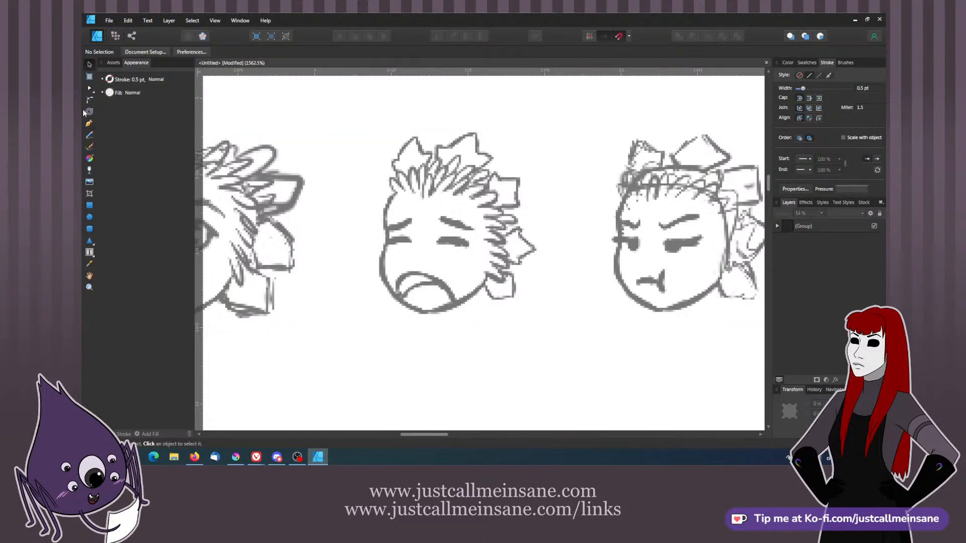
- Try tracing the forehead edge of the crying face with a short Pen curve and delete that curve
key("p")
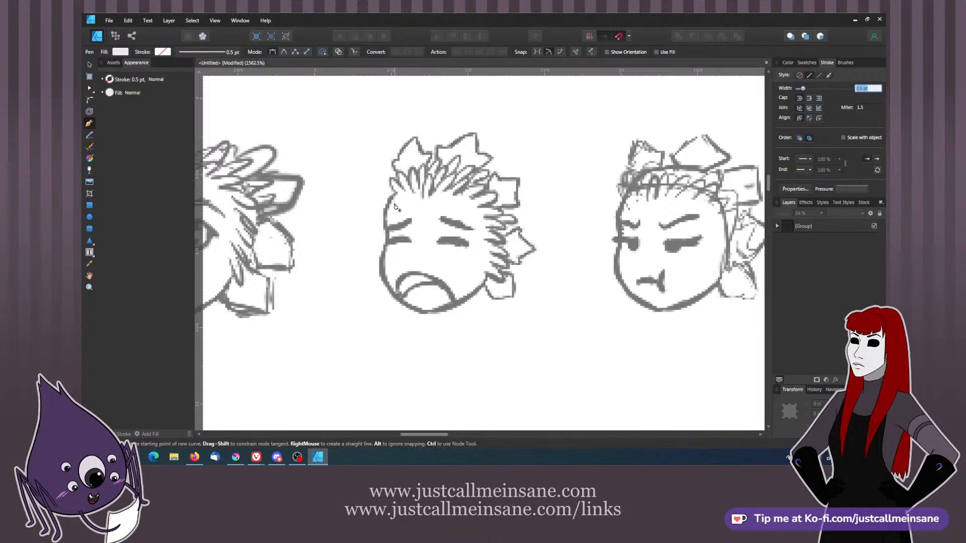
left_click_drag(396, 192, 384, 231)
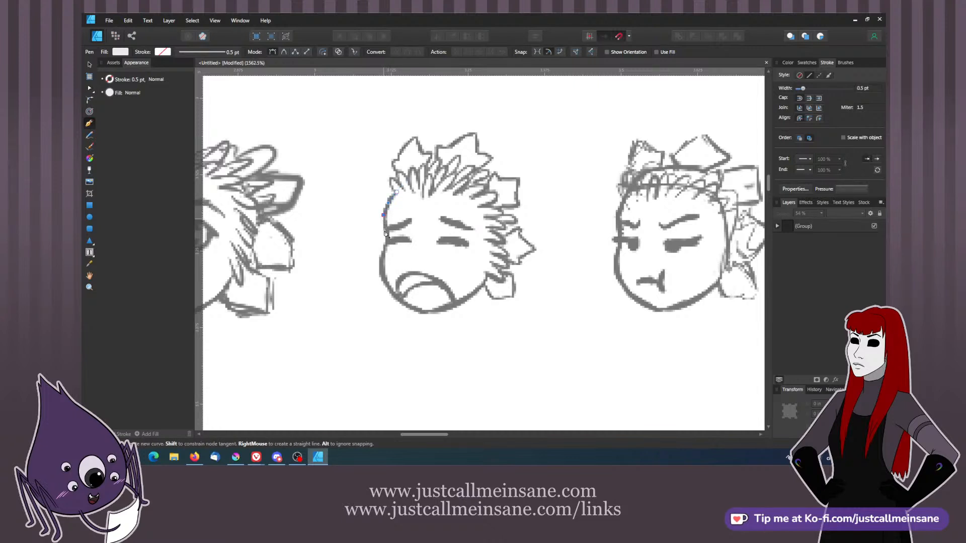
key("z")
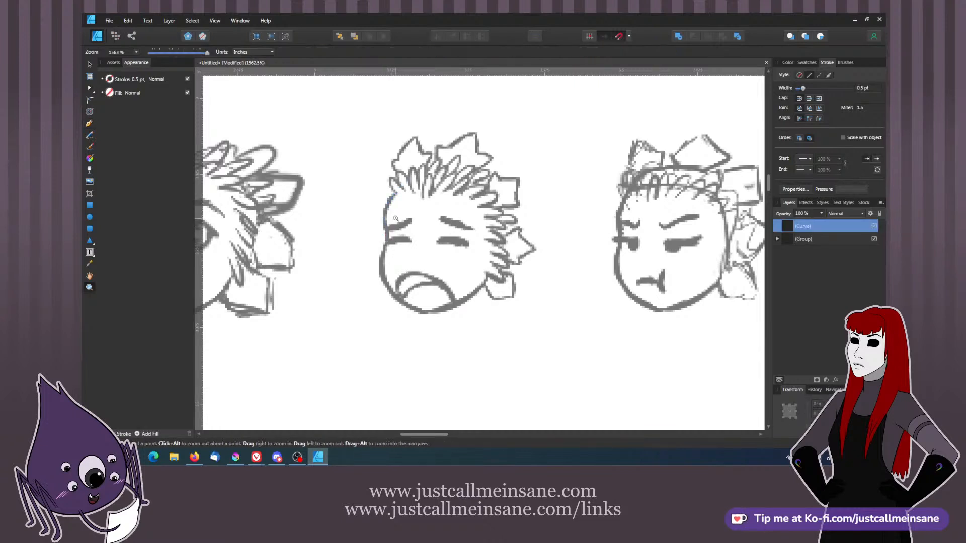
key("b")
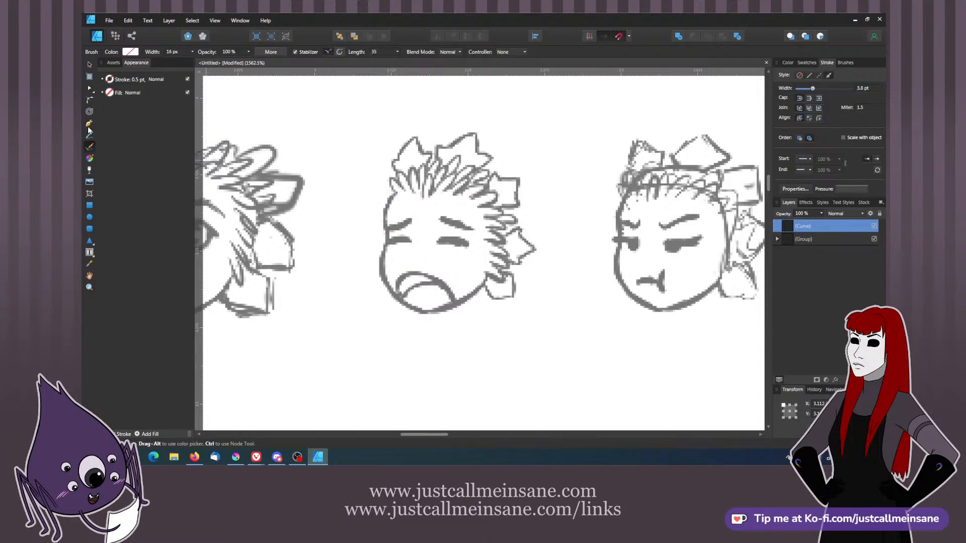
left_click(89, 123)
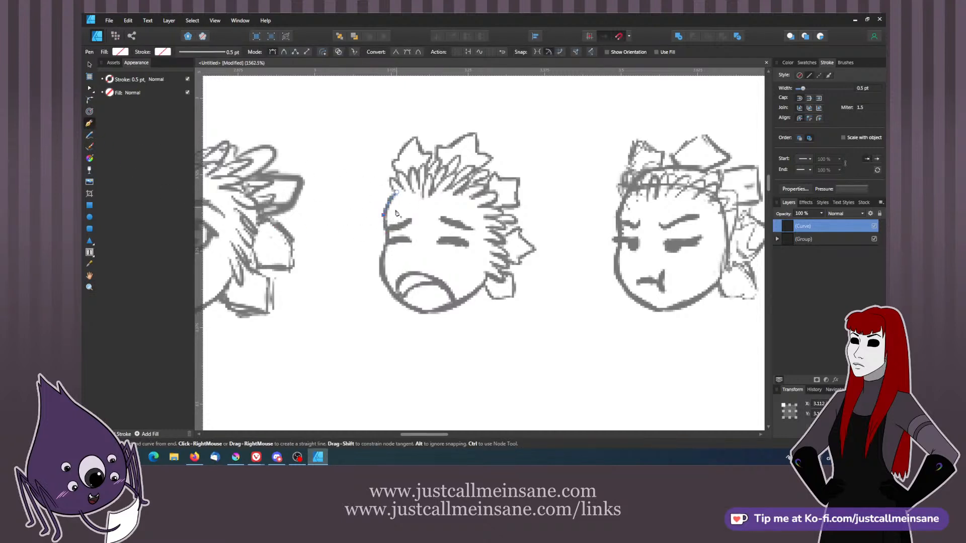
left_click(89, 64)
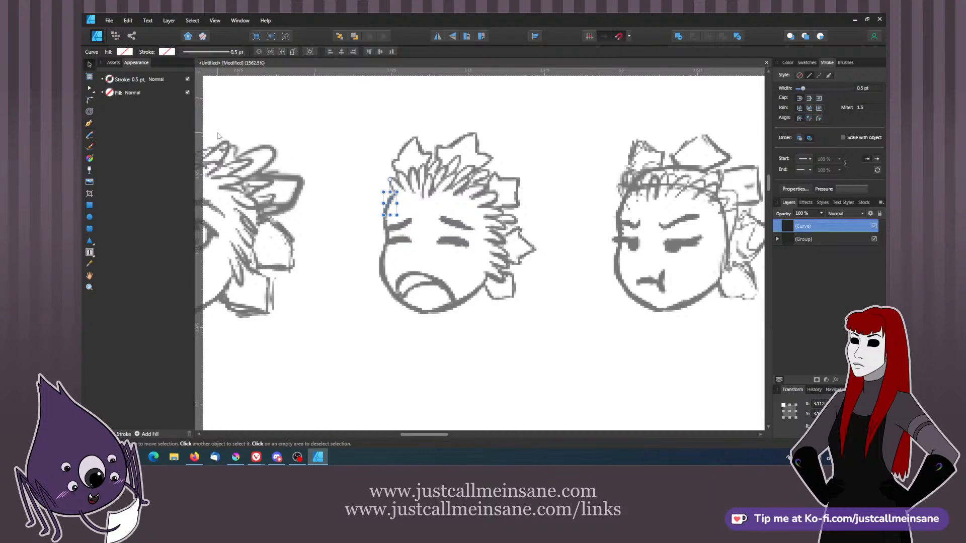
key("Delete")
left_click(446, 371)
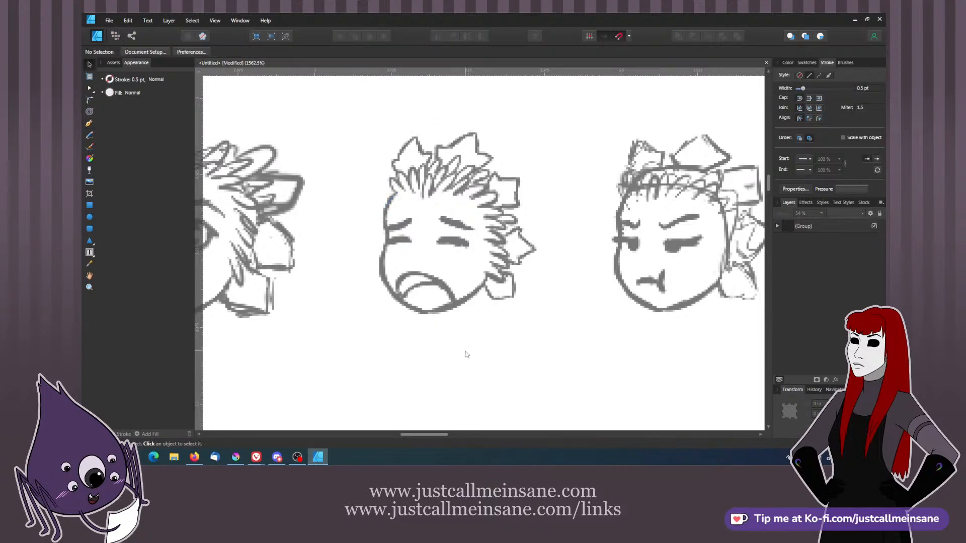
- Trace the crying face's outline with the Pen tool from the hairline past cheek and chin to the lower hair, and check its nodes
left_click(89, 123)
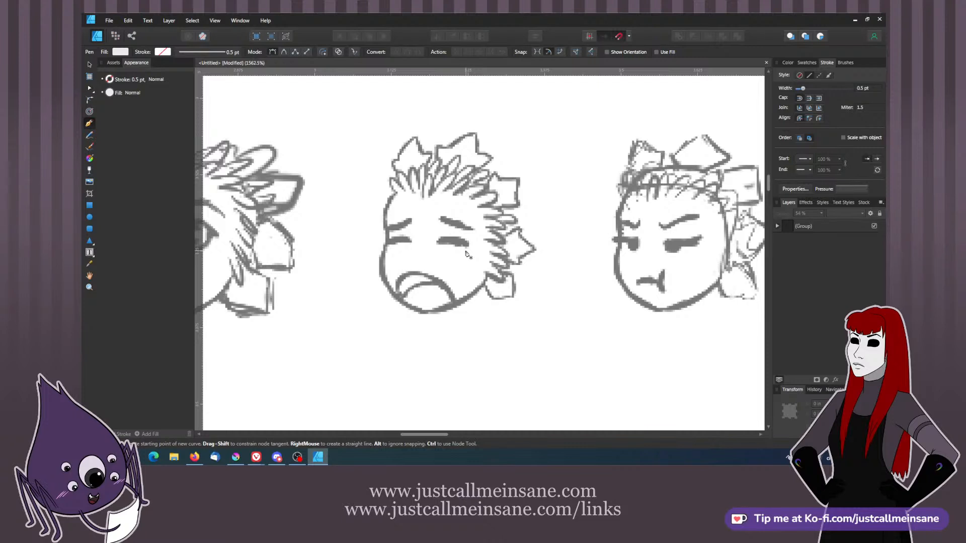
left_click_drag(396, 192, 483, 286)
left_click(482, 285)
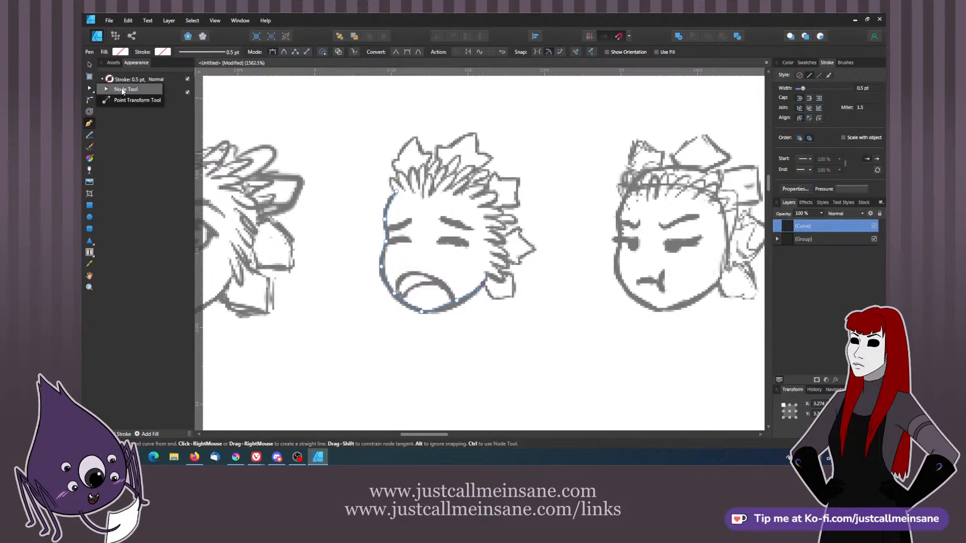
left_click(90, 89)
left_click(457, 305)
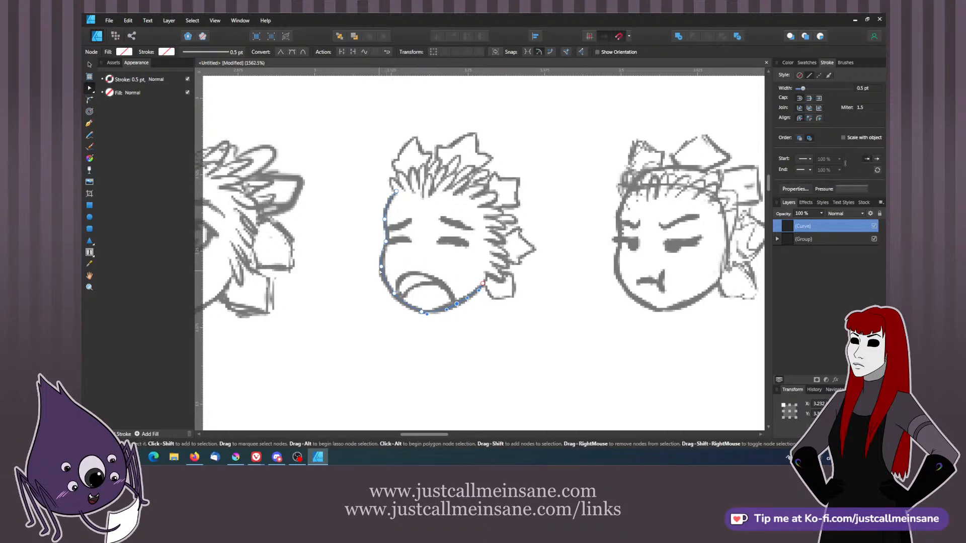
left_click(381, 267)
left_click(347, 252)
left_click(392, 289)
- Give the traced face outline a black stroke with a width of 0.4 pt
left_click(788, 63)
mouse_move(825, 107)
left_mouse_down()
mouse_move(807, 80)
mouse_move(800, 85)
left_mouse_up()
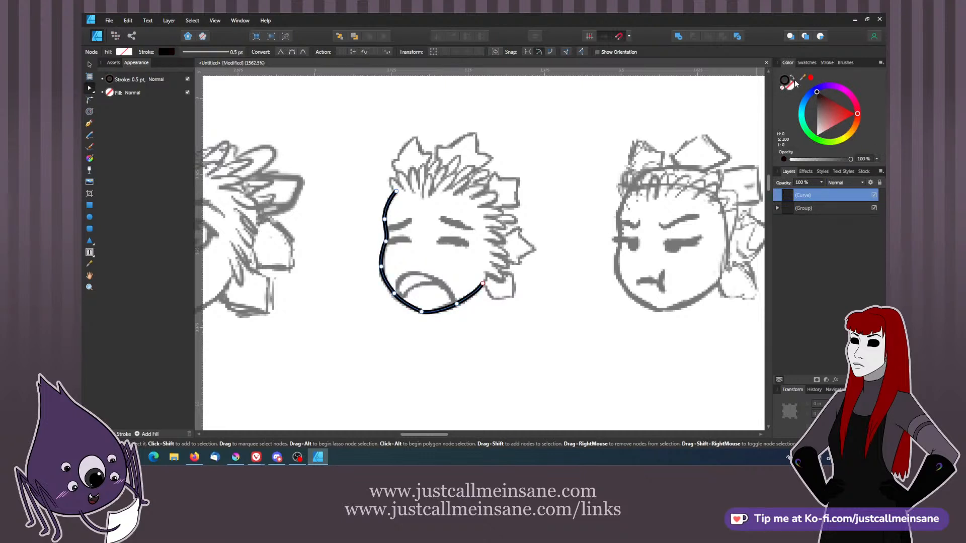
left_click(827, 62)
left_click(867, 89)
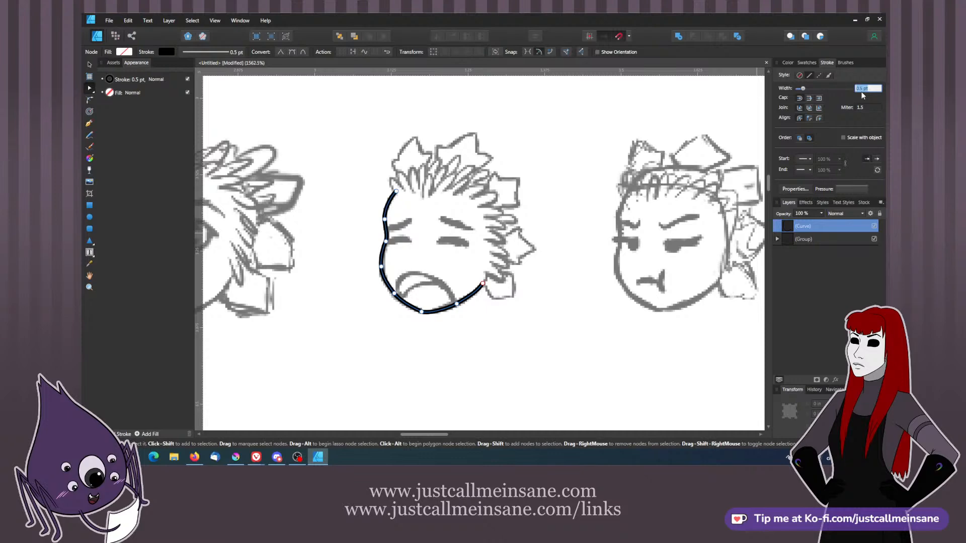
key("BackSpace")
type(".4")
key("Return")
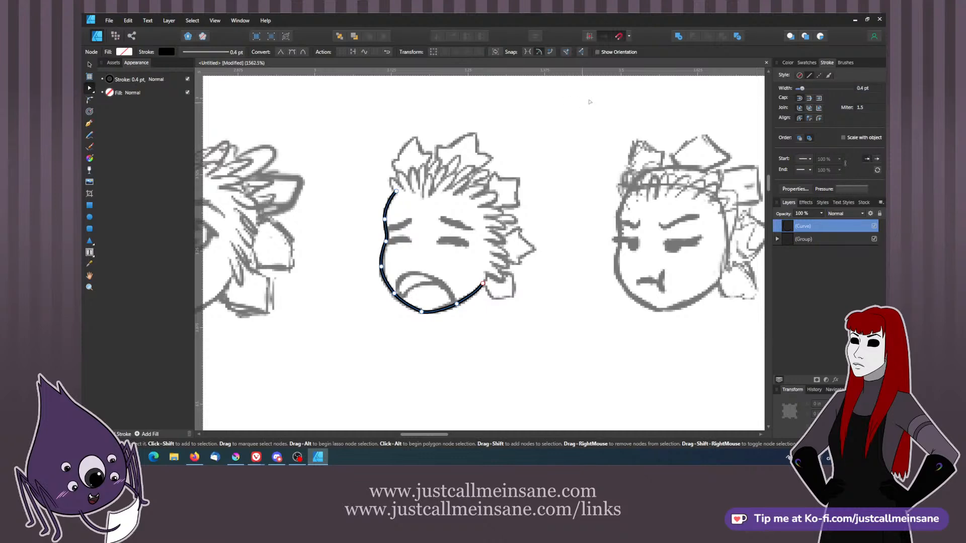
- Adjust the curve handle at the chin node so the outline follows the sketched jaw more closely
scroll(498, 167, "up", 3)
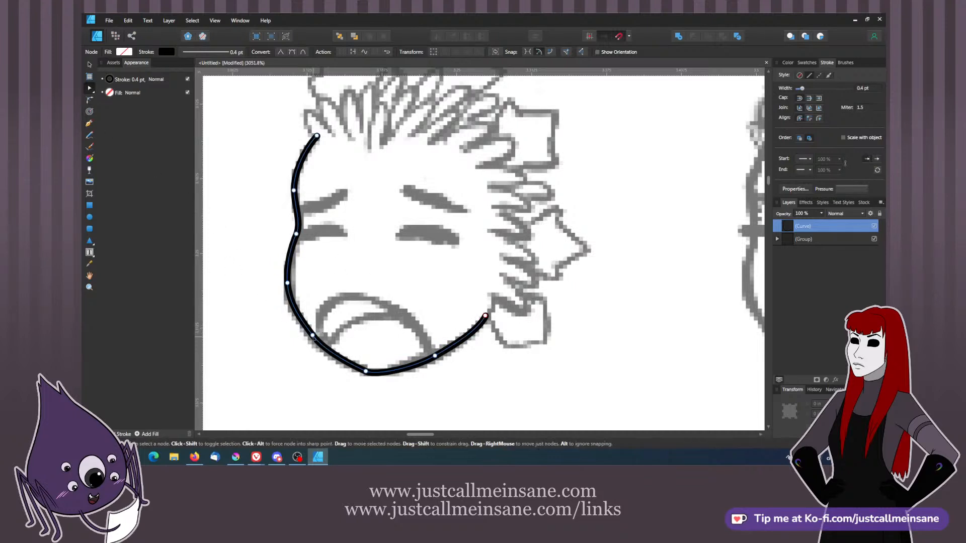
left_click(366, 371)
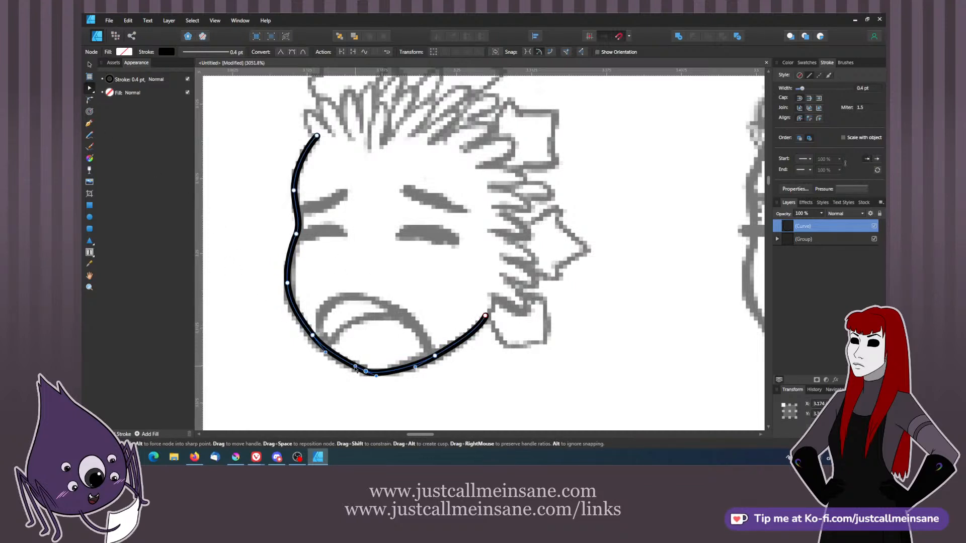
left_click_drag(354, 369, 326, 351)
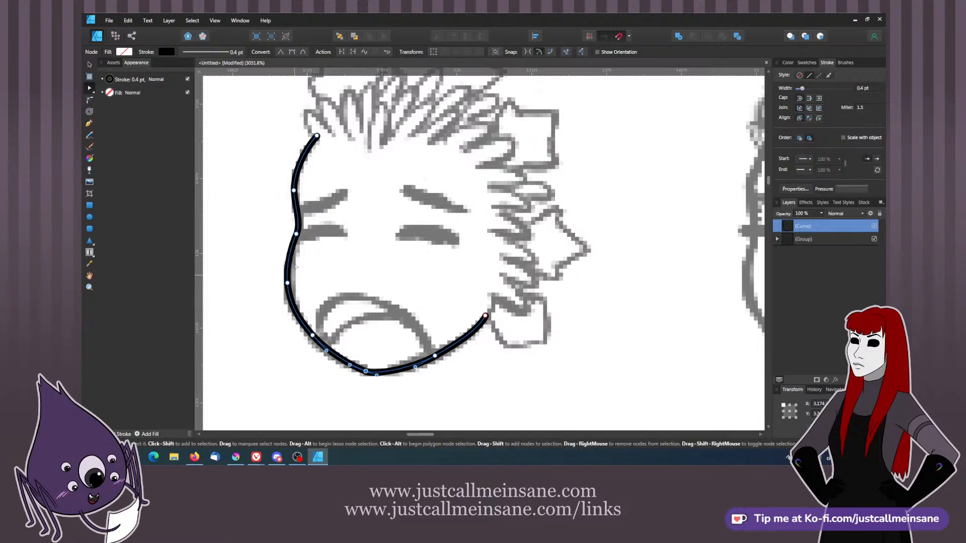
- Remove the middle cheek node and extend the jaw node's handle to round the cheek along the sketch
left_click(288, 282)
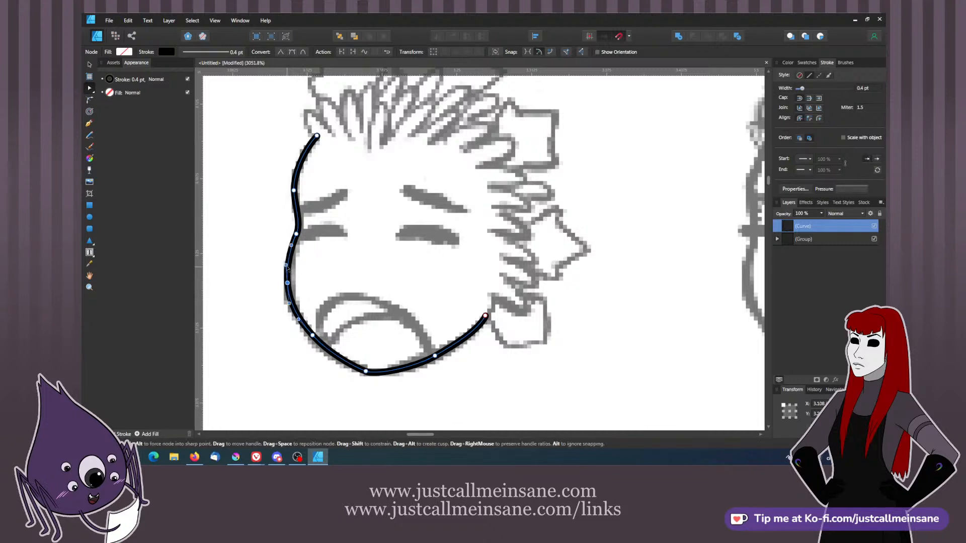
left_click_drag(288, 267, 289, 296)
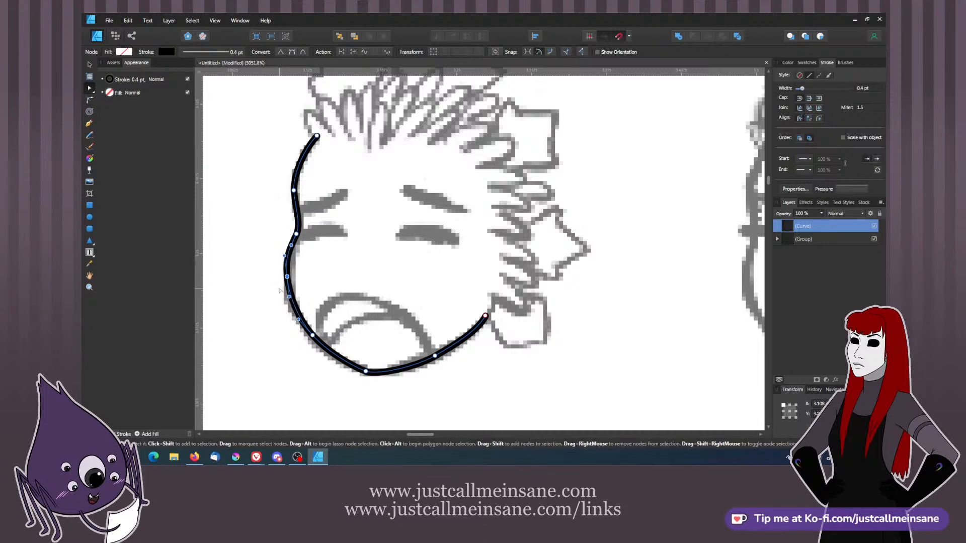
key("Delete")
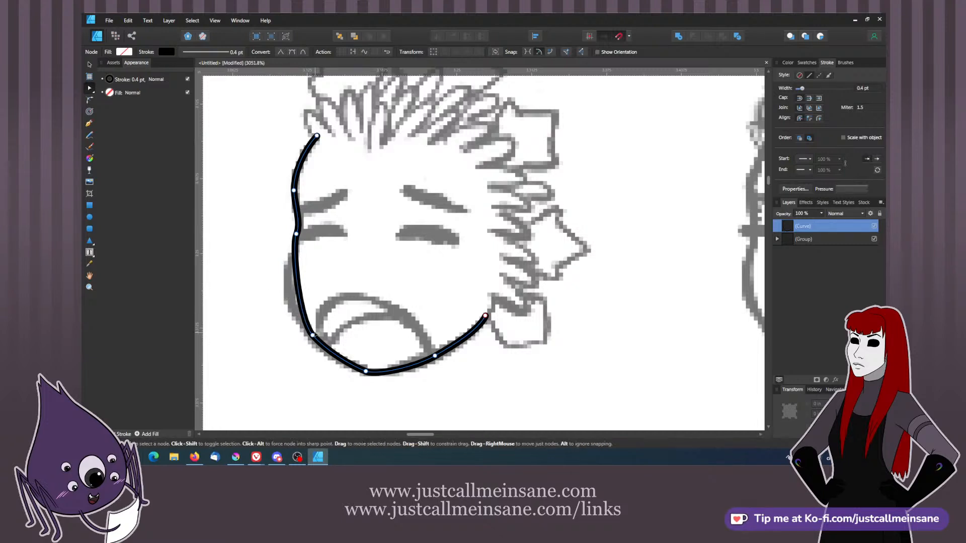
left_click(311, 334)
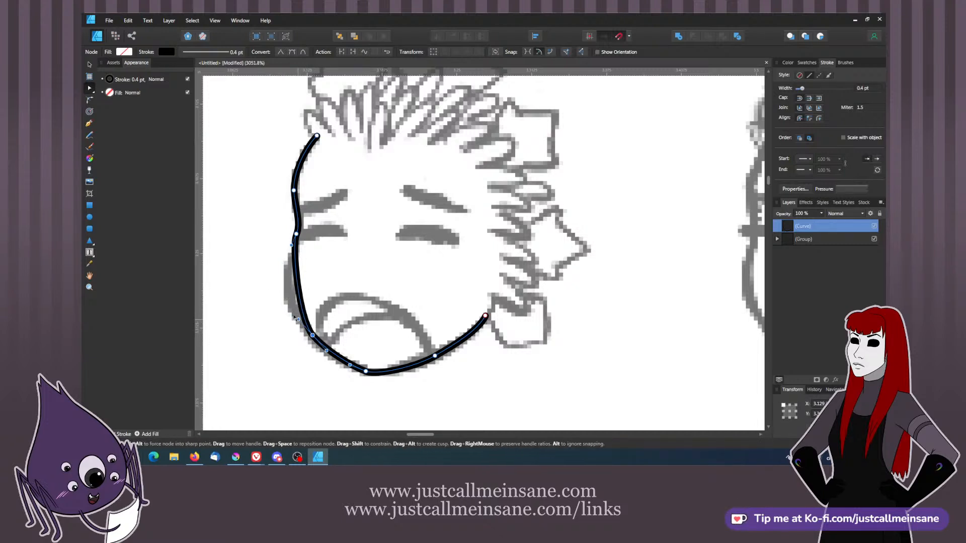
left_click_drag(298, 320, 269, 290)
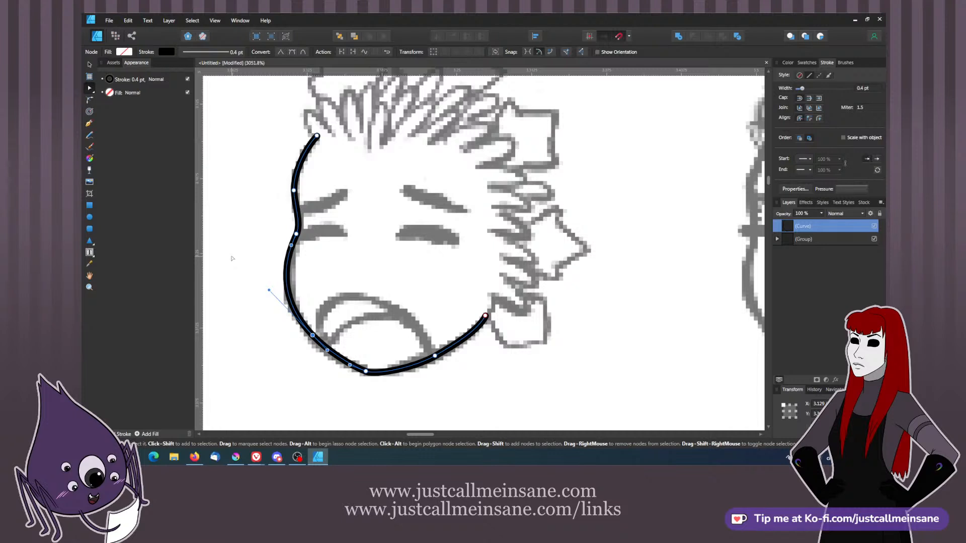
left_click(409, 307)
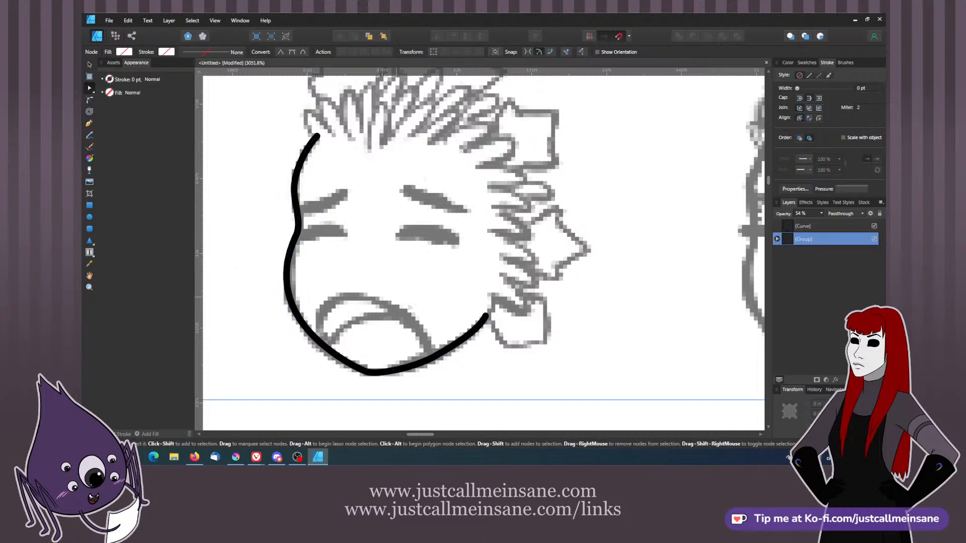
- Nudge the face outline's hairline end, temple and lower jaw nodes so the curve follows the sketched face
left_click(469, 333)
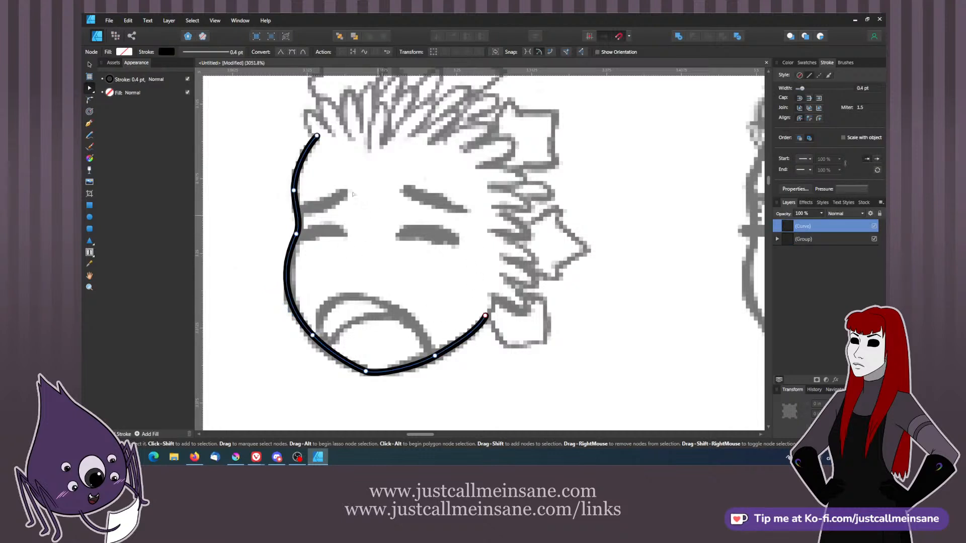
left_click(294, 190)
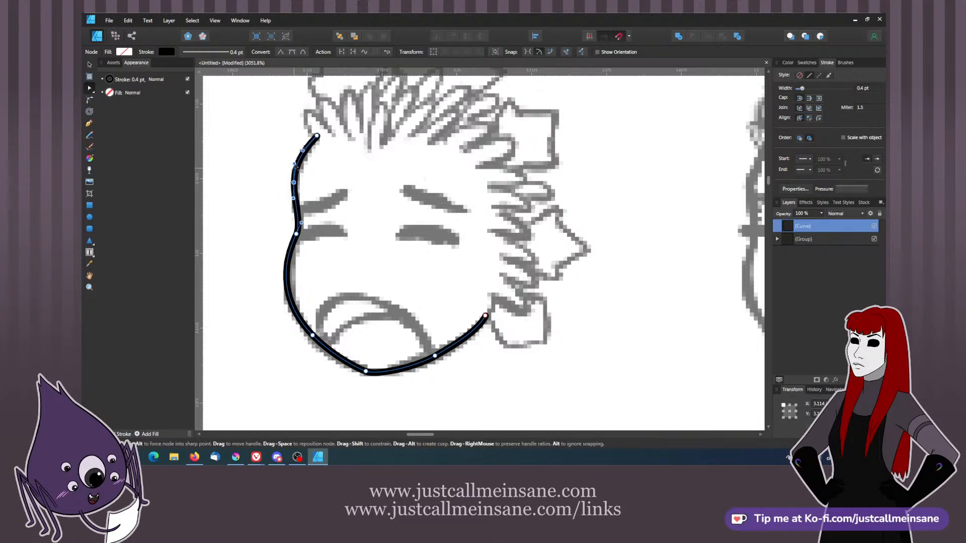
left_click_drag(317, 135, 319, 134)
mouse_move(294, 183)
left_mouse_down()
mouse_move(294, 193)
mouse_move(292, 167)
mouse_move(295, 189)
left_mouse_up()
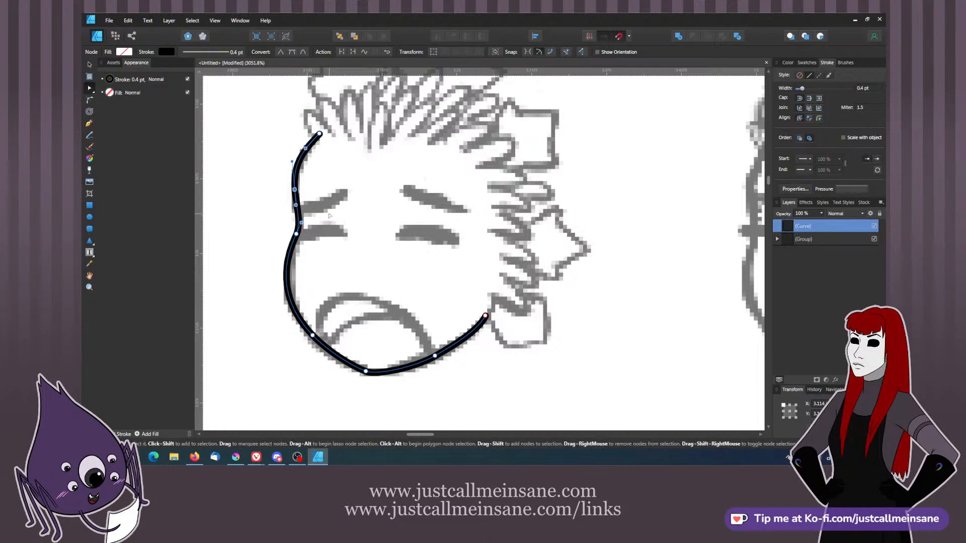
left_click(322, 329)
left_click(312, 338)
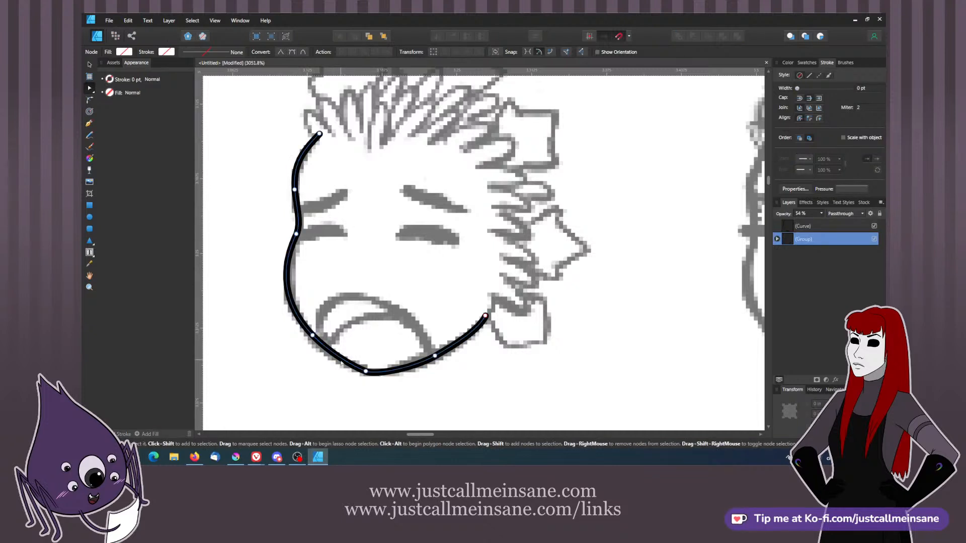
left_click_drag(313, 336, 311, 336)
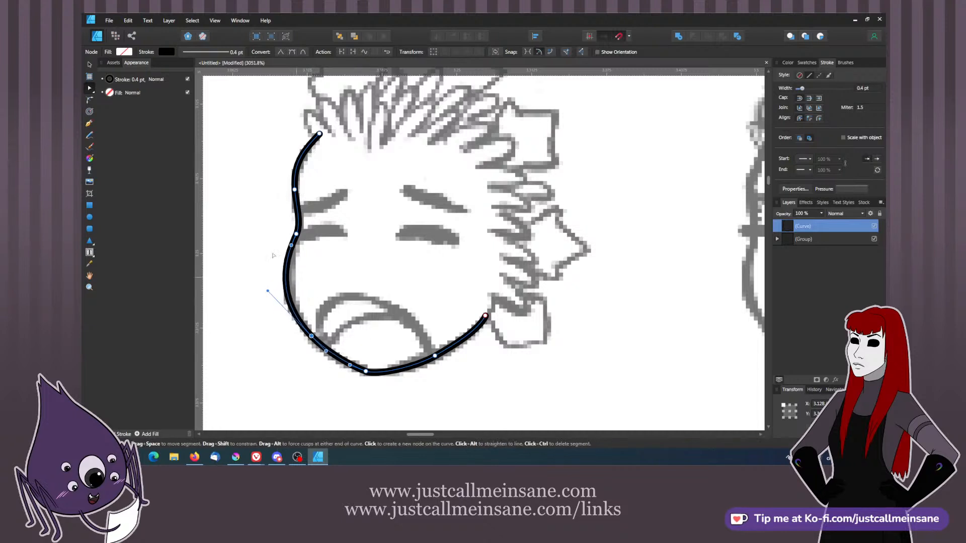
- Trace the open mouth's upper edge with the Pen tool as a separate curve, from one side of the jaw line to the other
key("p")
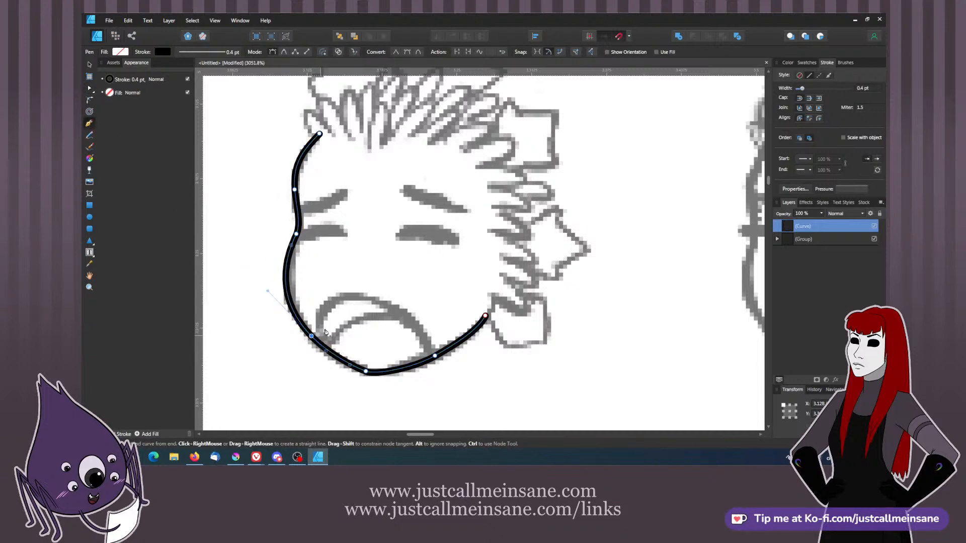
key("b")
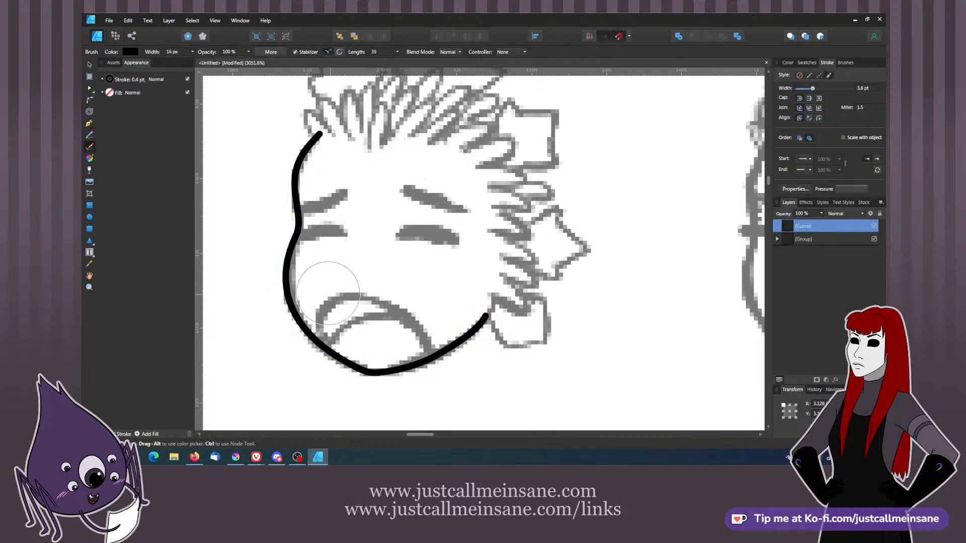
left_click(89, 124)
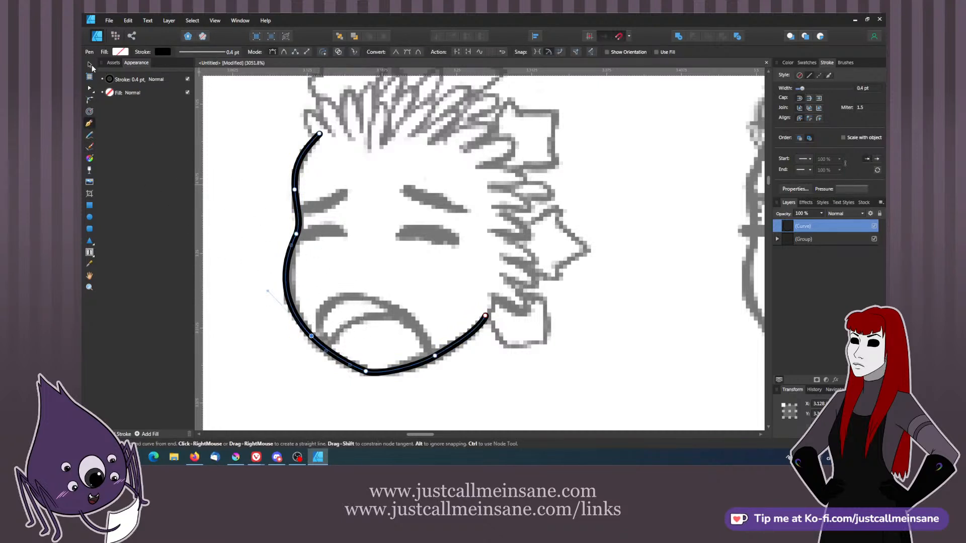
left_click(90, 64)
left_click(271, 236)
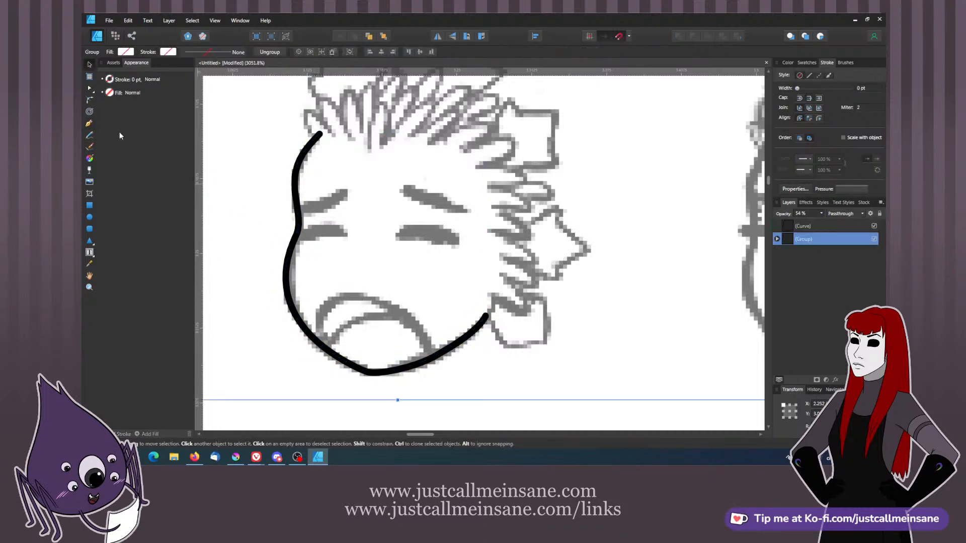
left_click(90, 123)
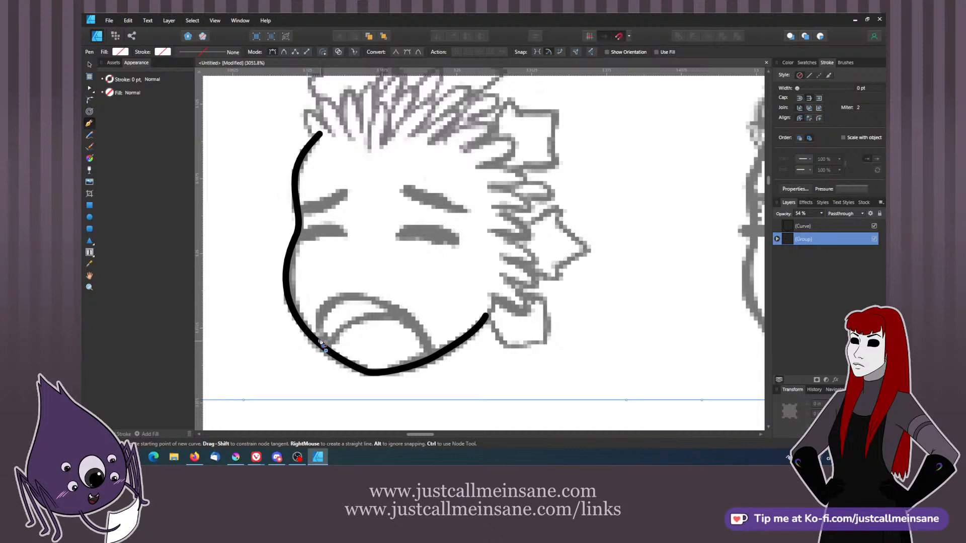
left_click_drag(323, 346, 362, 296)
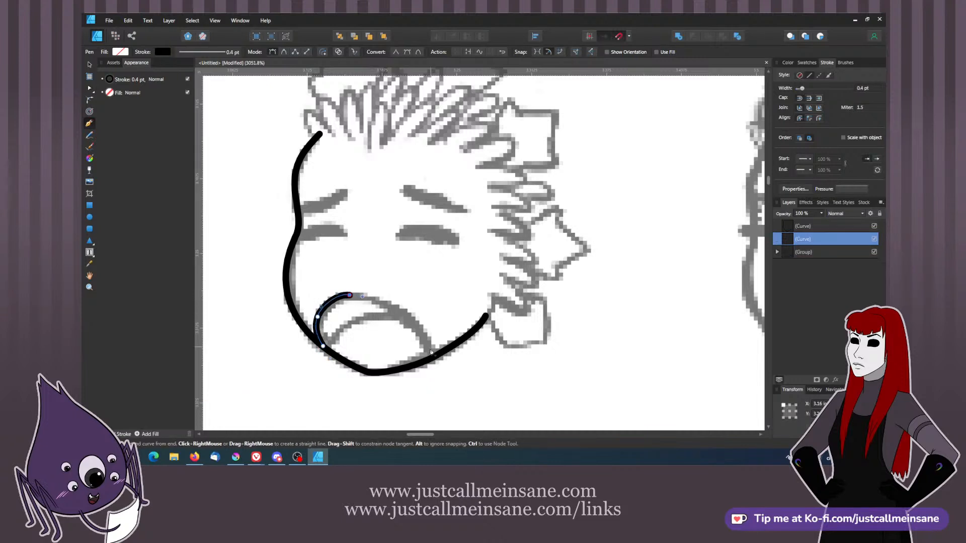
left_click_drag(422, 333, 426, 306)
- Reposition the mouth curve's top node, make it smooth with rebalanced handles, and nudge the side node inward to round the arch
left_click(90, 89)
mouse_move(349, 295)
left_mouse_down()
mouse_move(387, 296)
mouse_move(341, 293)
left_mouse_up()
left_click(303, 52)
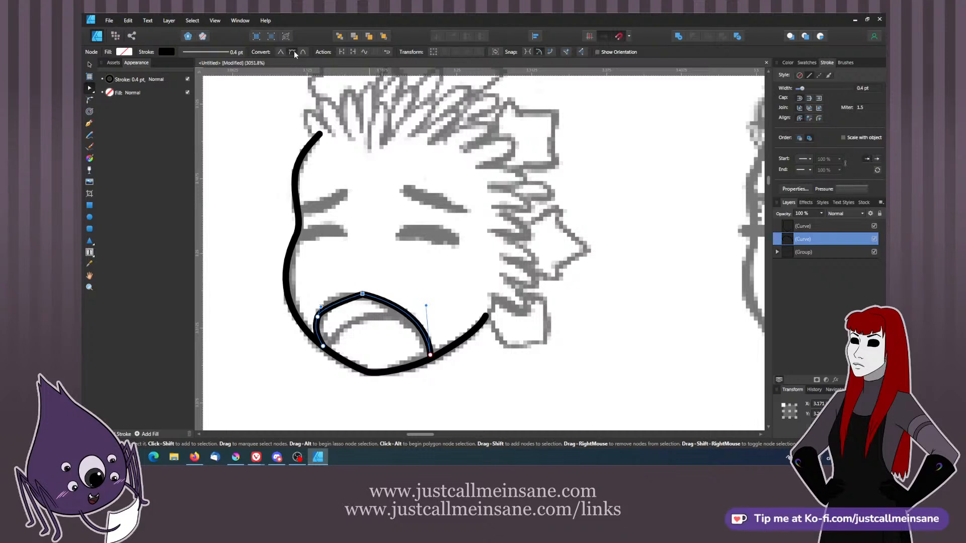
left_click_drag(382, 300, 341, 295)
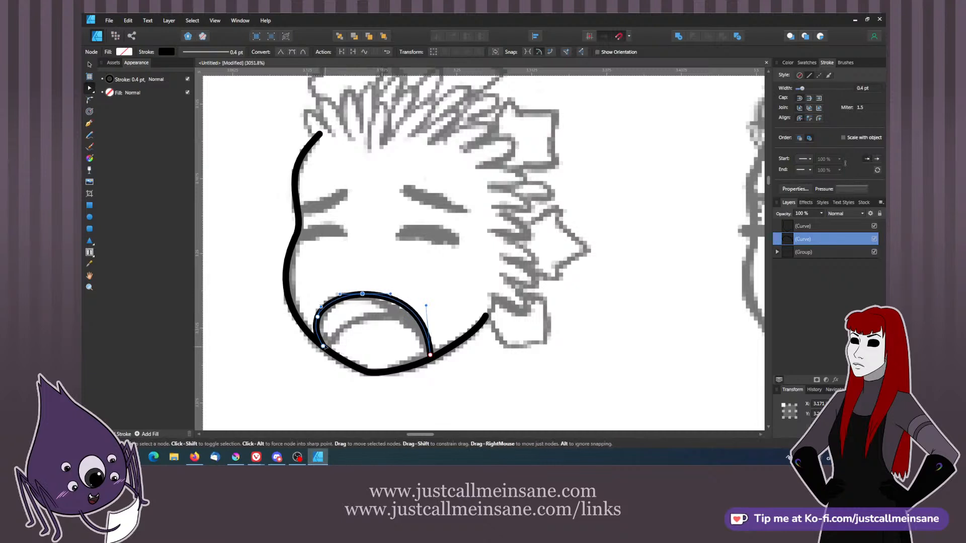
left_click(317, 317)
left_click_drag(317, 316, 320, 314)
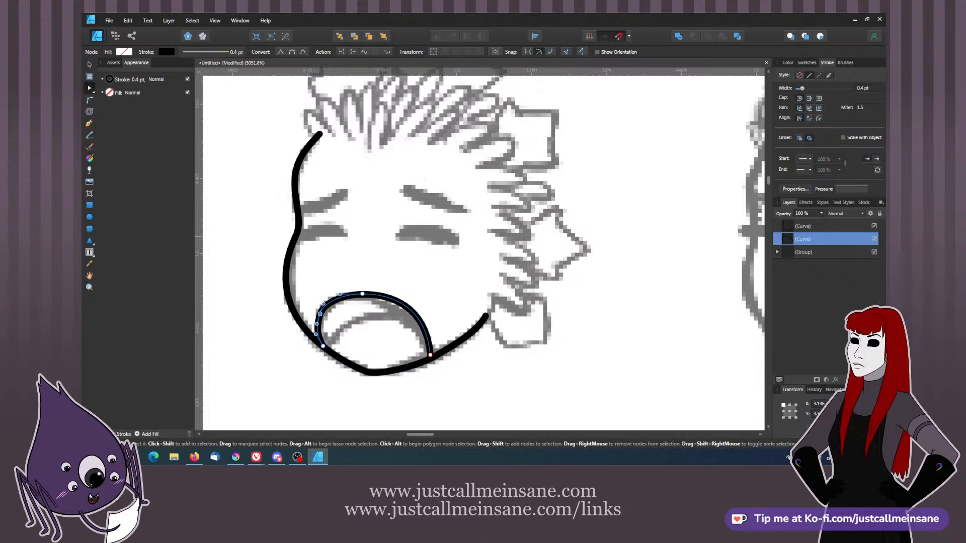
key("alt+Tab")
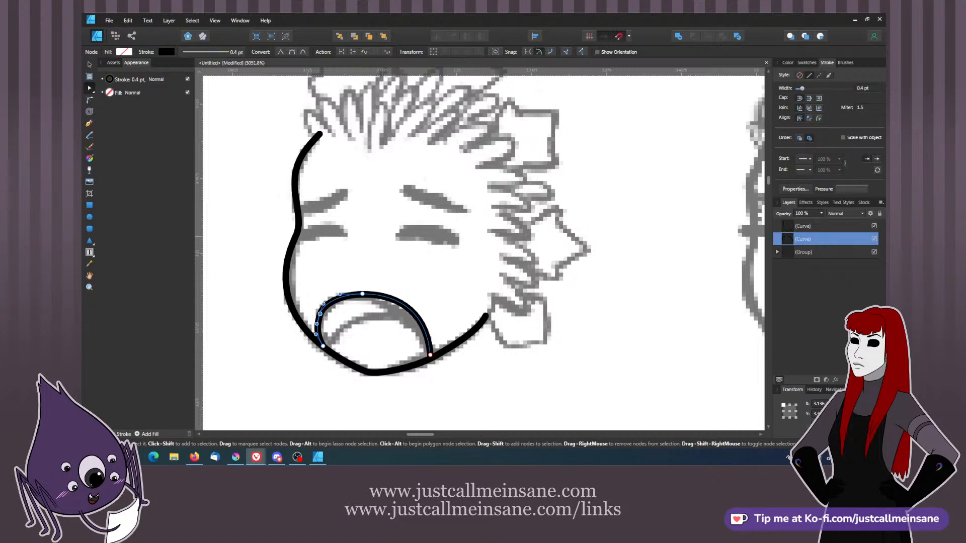
key("alt+Tab")
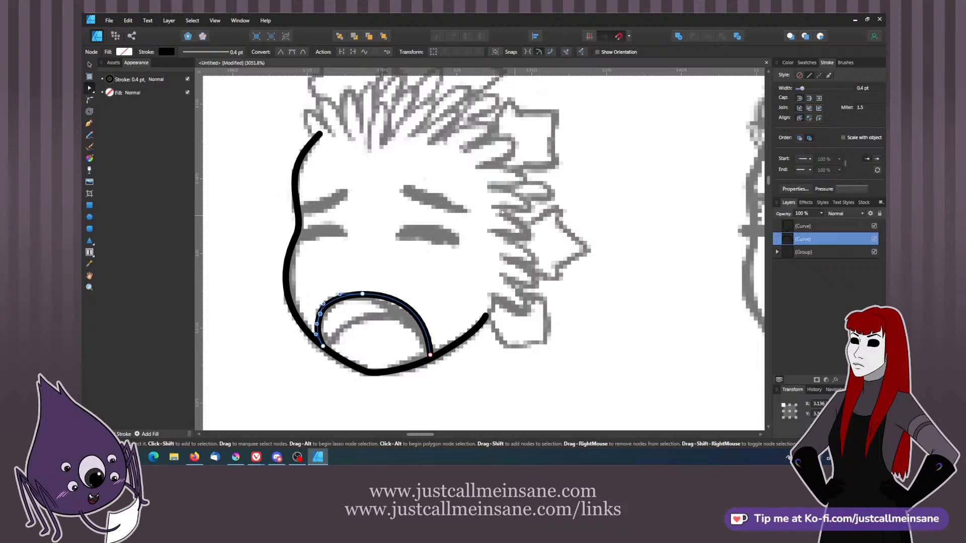
- Reshape the mouth curve's longer side by adjusting its jaw-end node and handle, and lower the top node slightly onto the sketch
key("v")
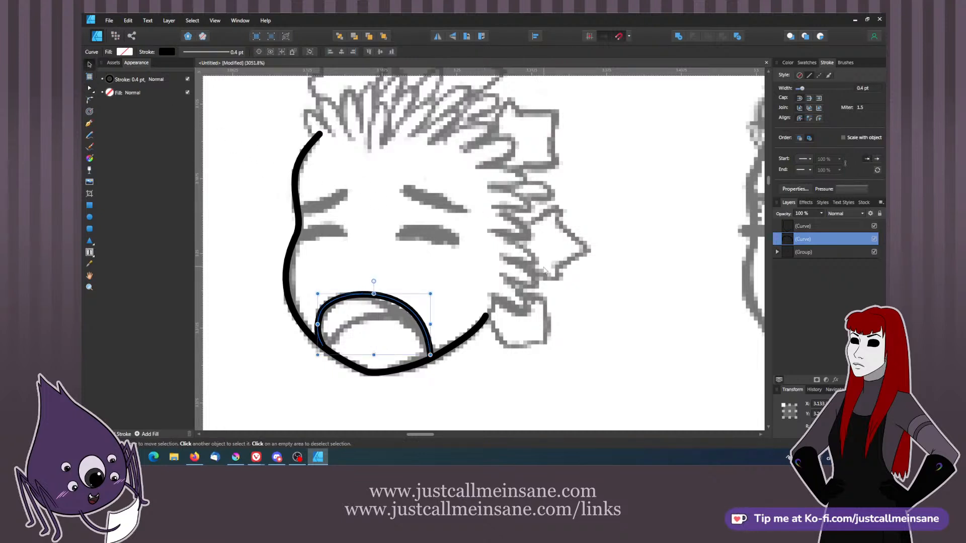
left_click(391, 216)
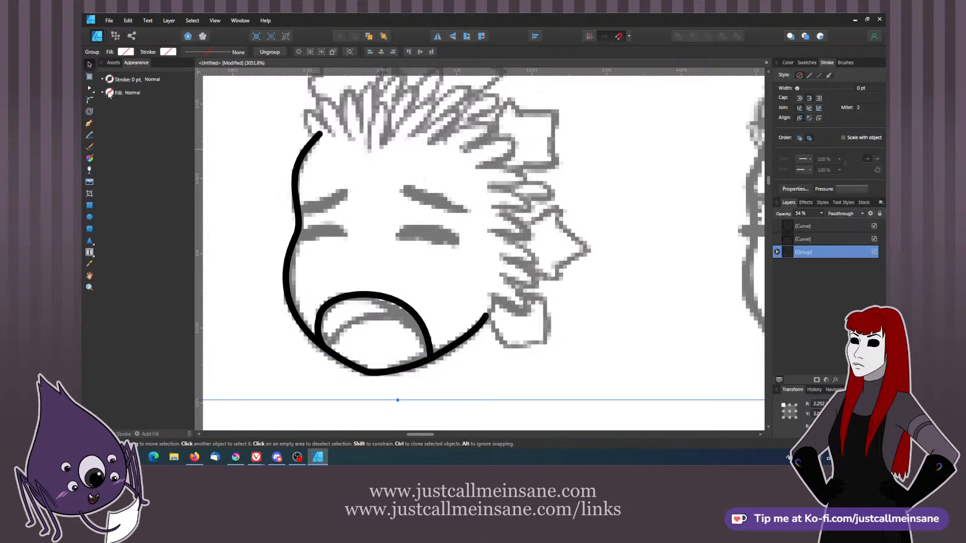
left_click(89, 88)
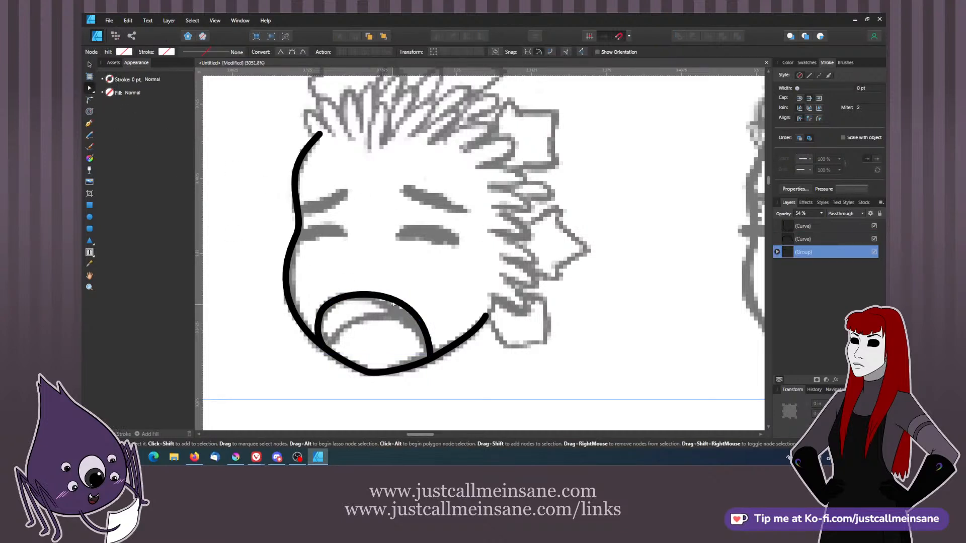
left_click(391, 300)
left_click(415, 319)
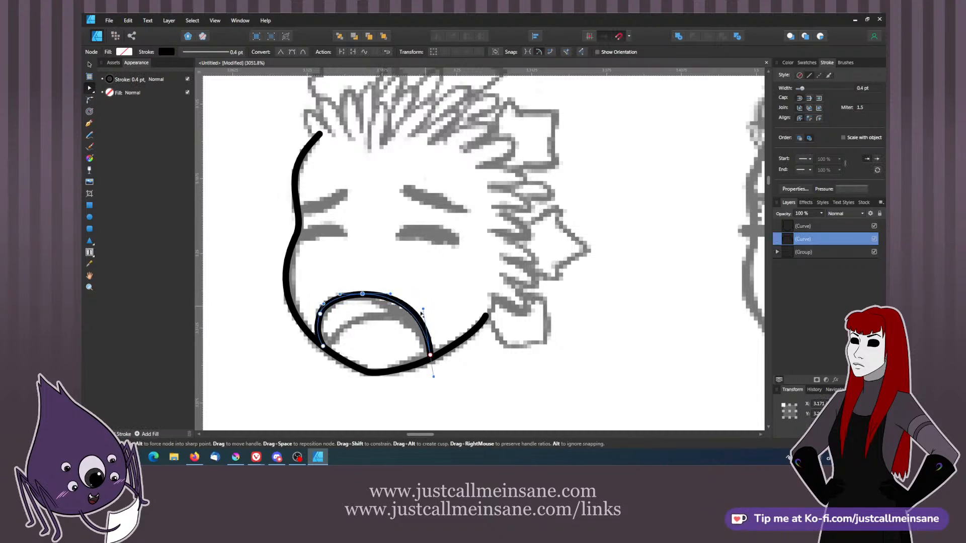
left_click_drag(415, 319, 430, 357)
left_click(438, 381)
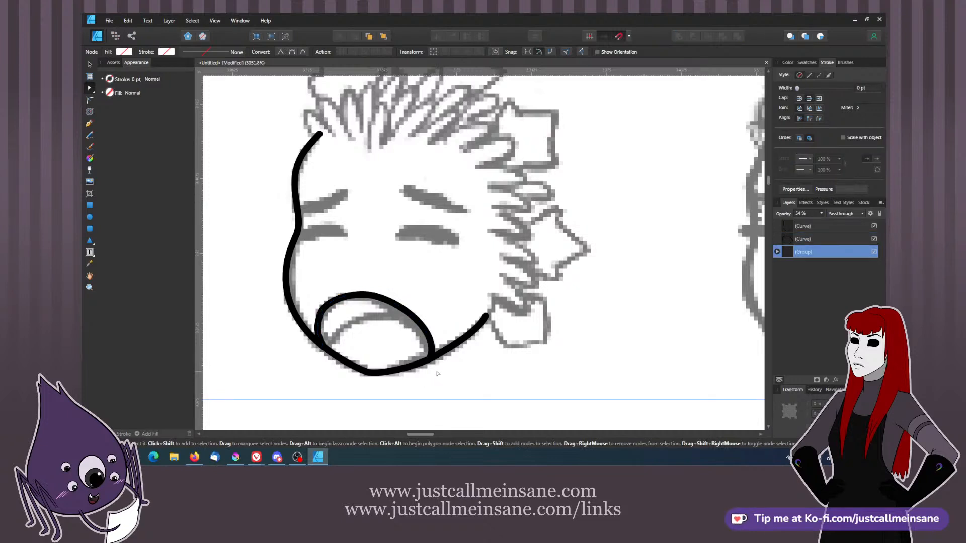
left_click(376, 292)
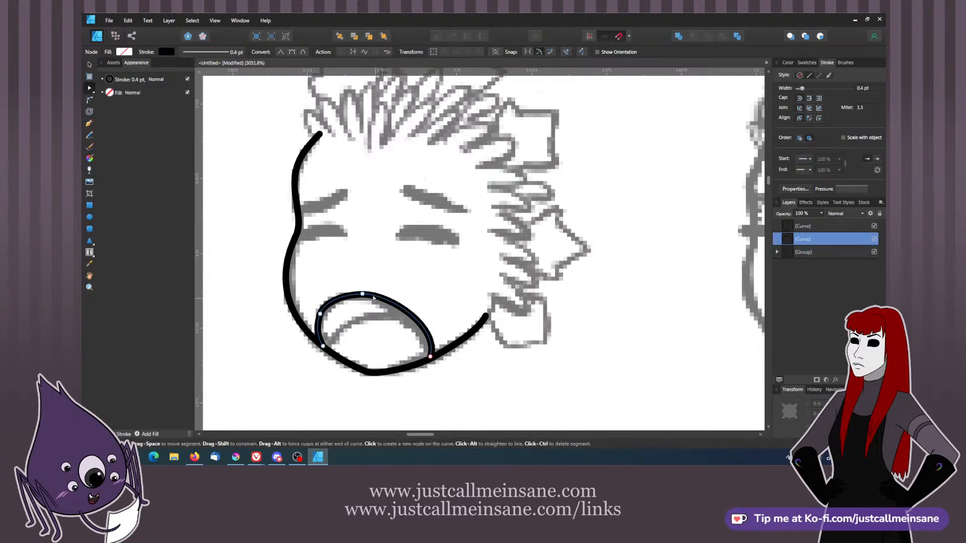
left_click_drag(395, 295, 365, 297)
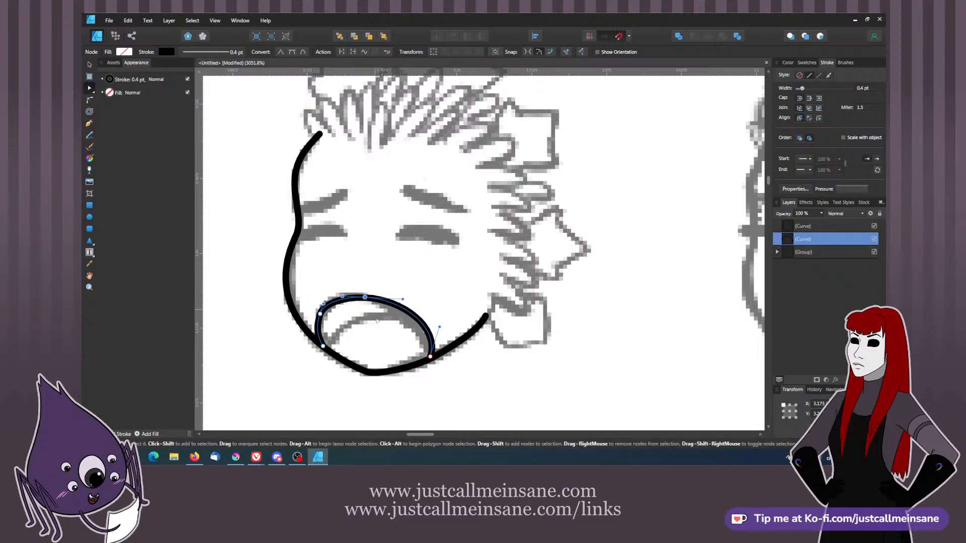
left_click(385, 401)
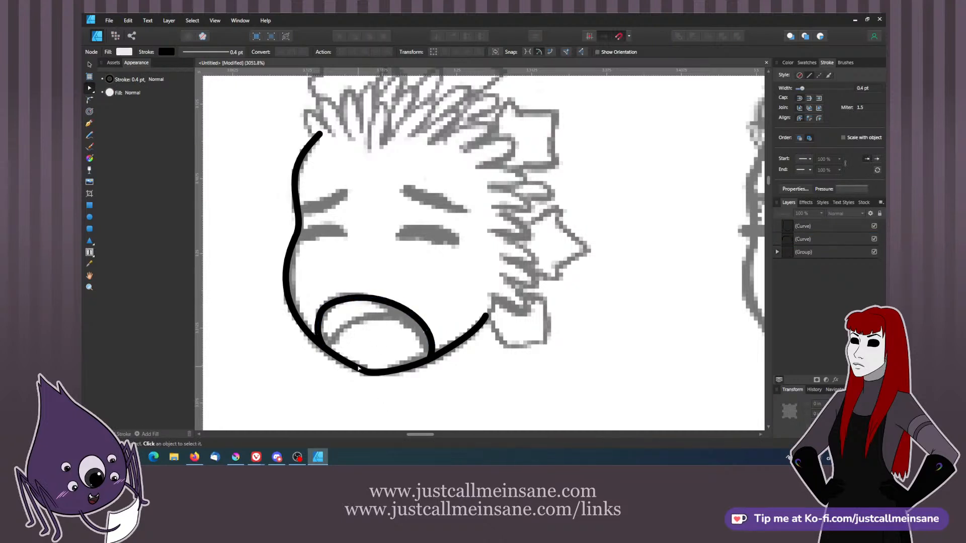
key("alt+Tab")
- Trace the inner mouth line with the Pen tool from the jaw to the mouth's far edge, and bend it along the sketched arc
left_click(89, 123)
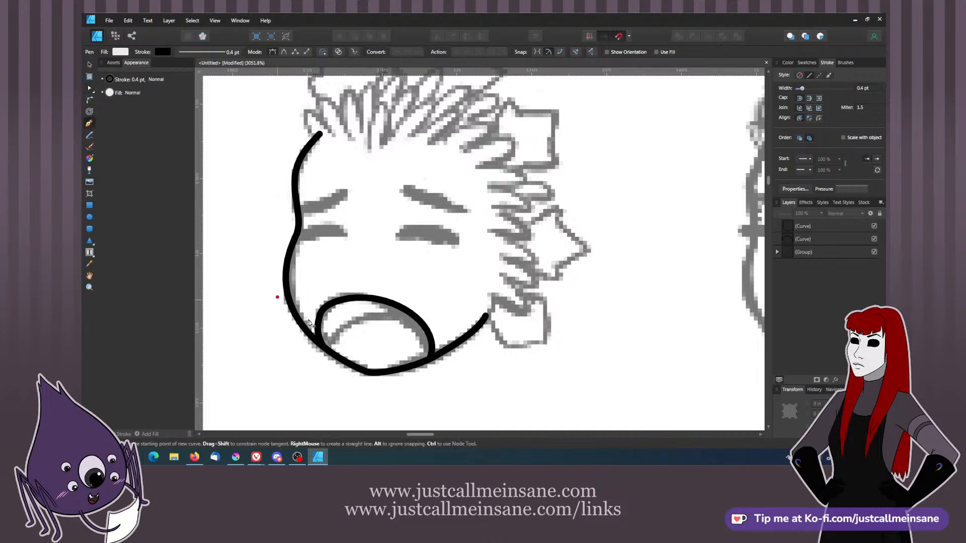
left_click_drag(328, 342, 332, 341)
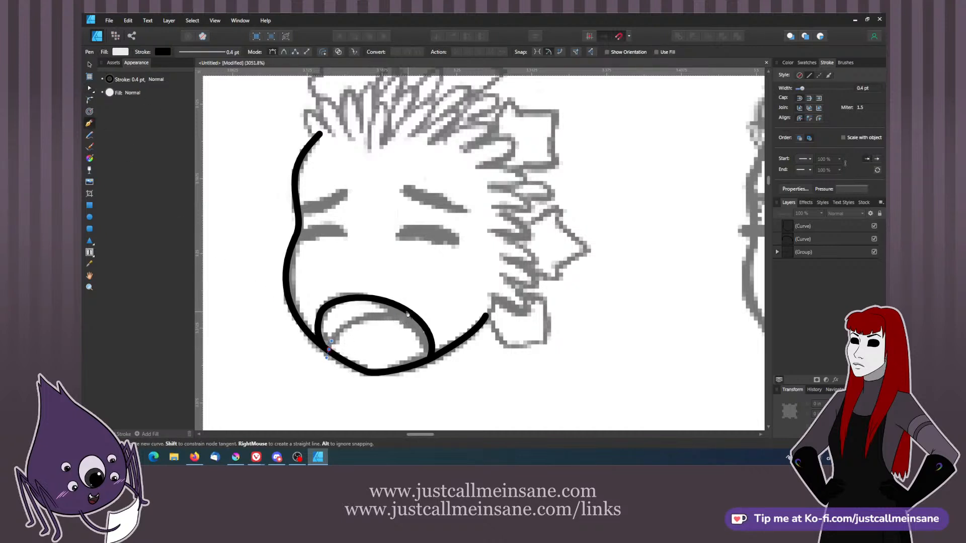
left_click_drag(405, 310, 431, 319)
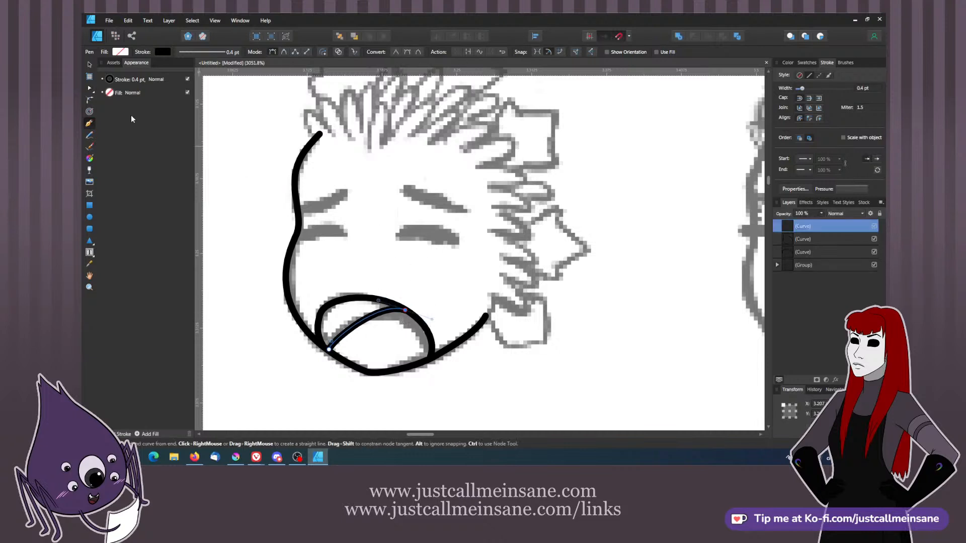
left_click(91, 88)
left_click_drag(332, 342, 335, 323)
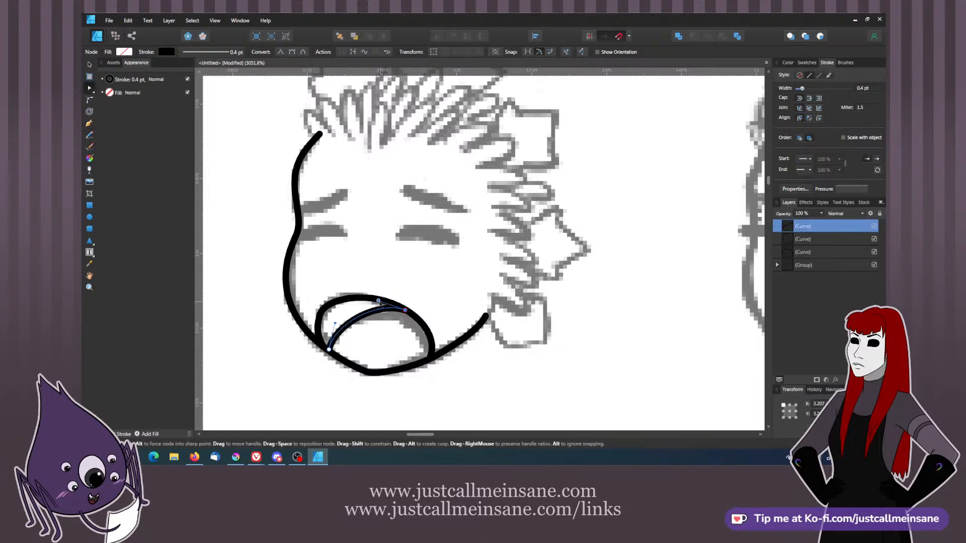
left_click_drag(379, 301, 412, 317)
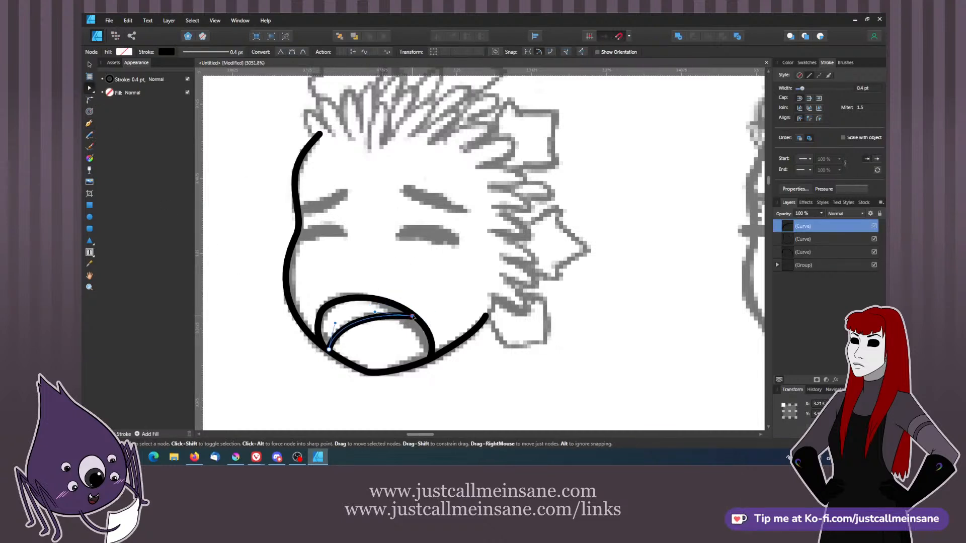
- Fine-tune the inner mouth line's end node and handle so it meets the outer mouth curve, and deselect everything
left_click(433, 296)
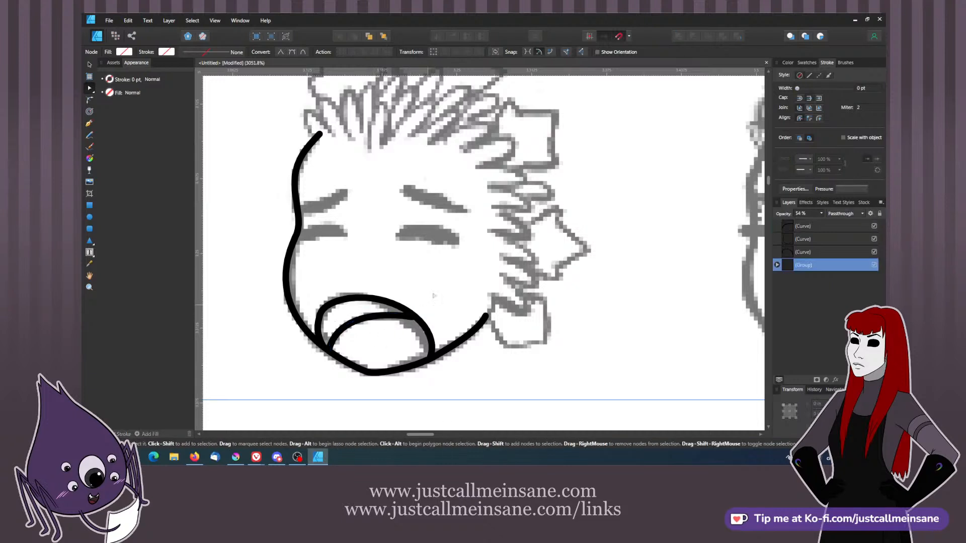
left_click(402, 315)
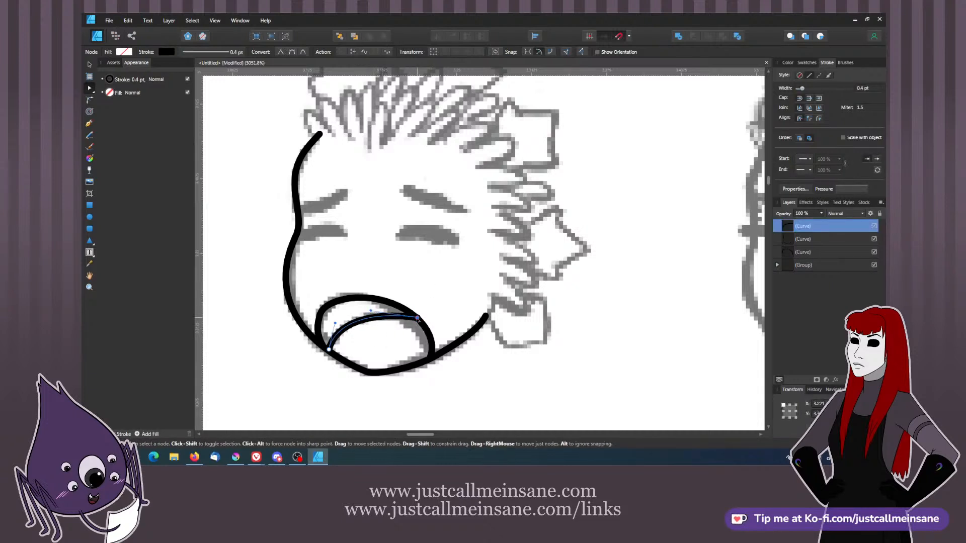
left_click(446, 309)
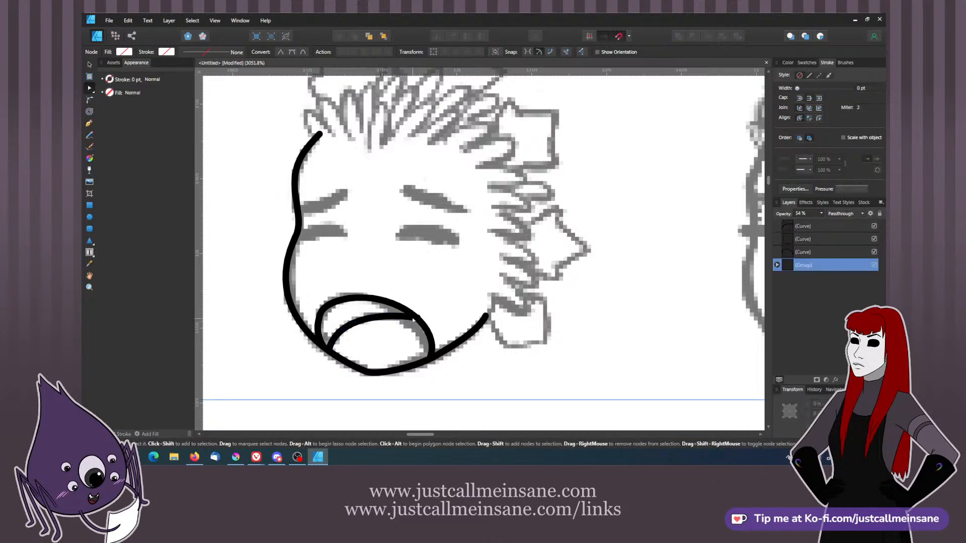
left_click(413, 317)
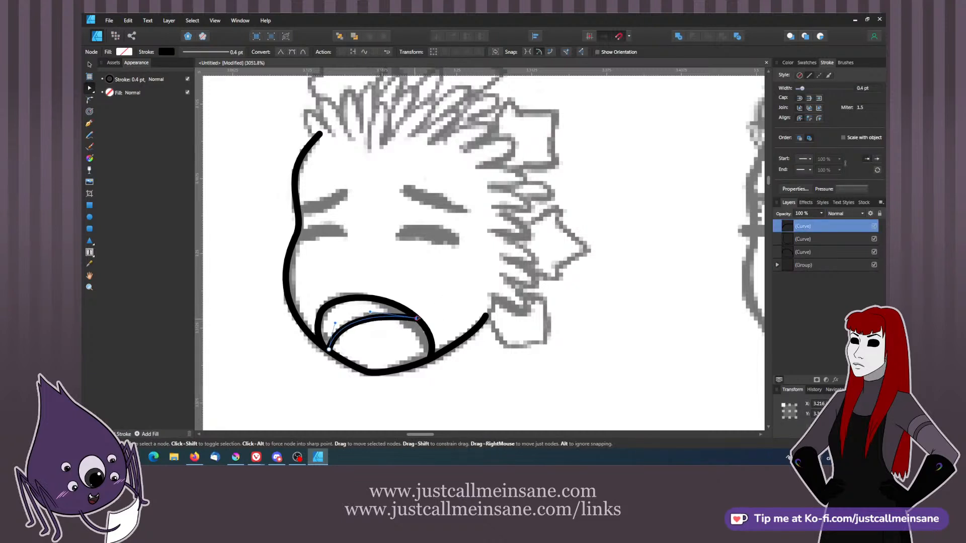
left_click(432, 306)
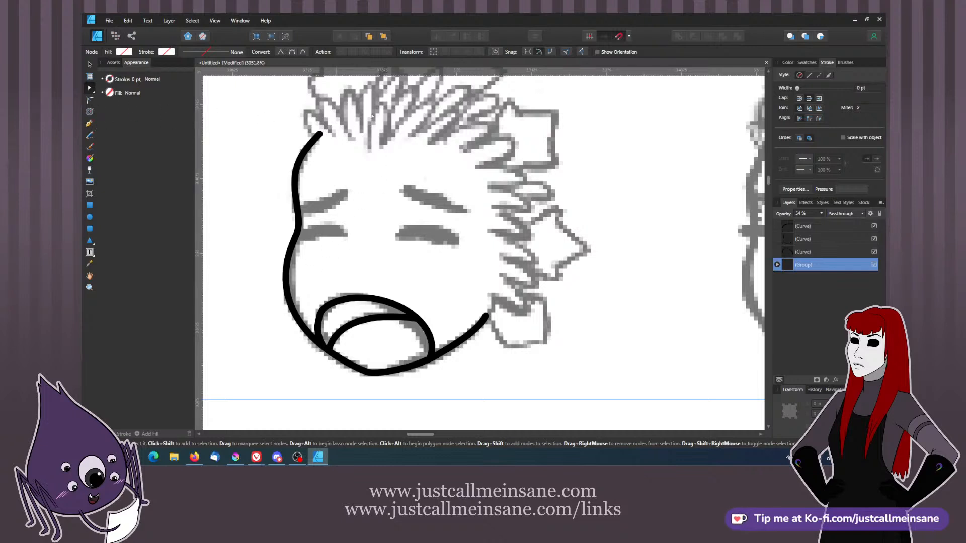
left_click(505, 385)
left_click_drag(465, 236, 483, 269)
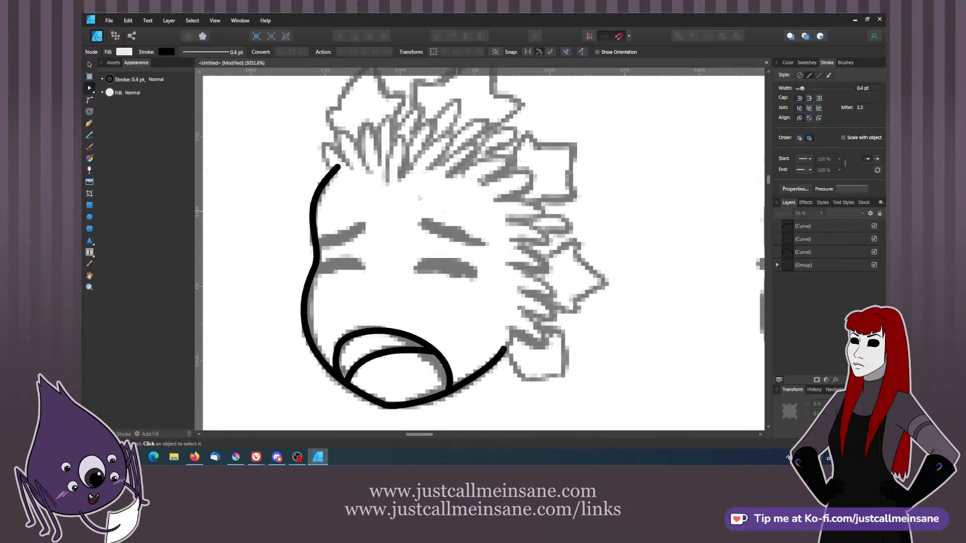
- Set the stroke width to 0.3 pt and draw a narrow hair tuft with the Pen tool at the middle of the crying face's hairline
left_click(90, 123)
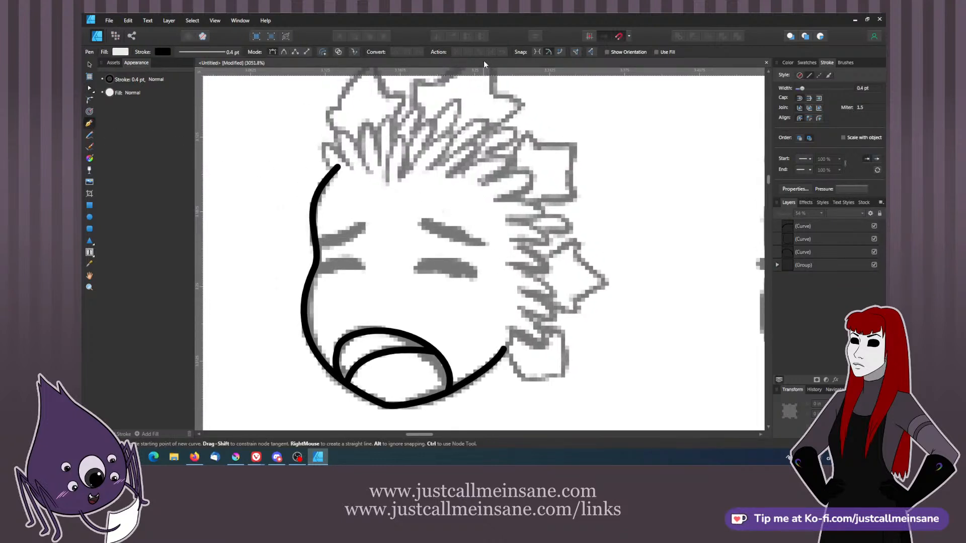
left_click_drag(460, 149, 466, 188)
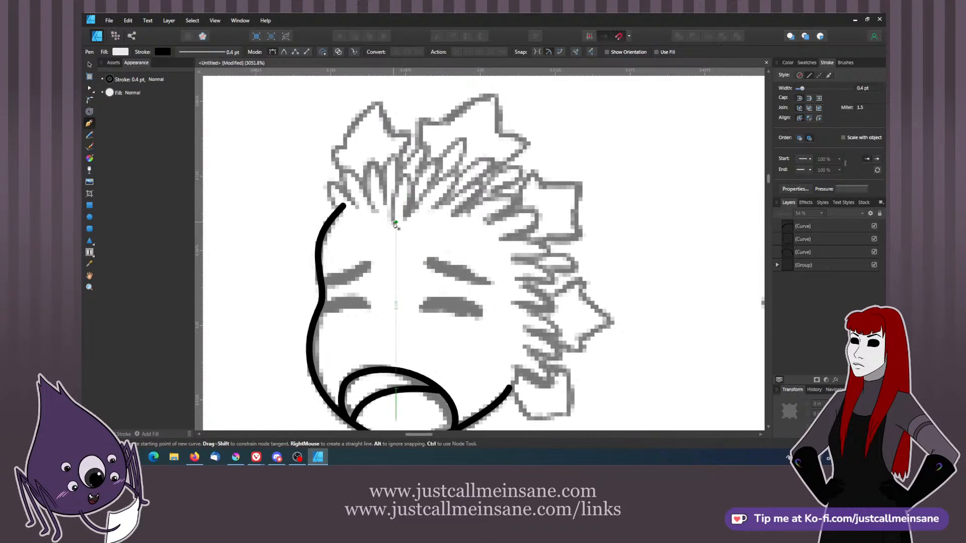
left_click(862, 88)
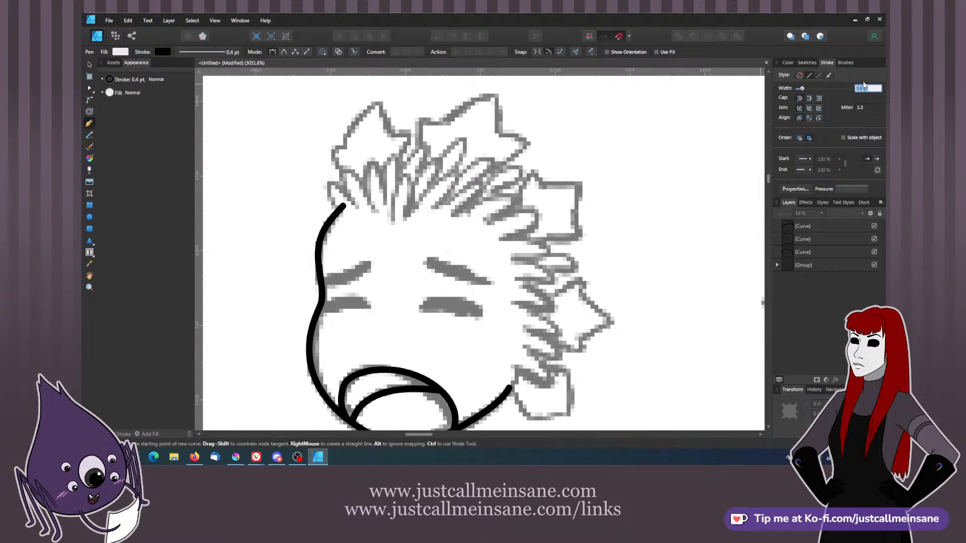
type(".3")
key("Return")
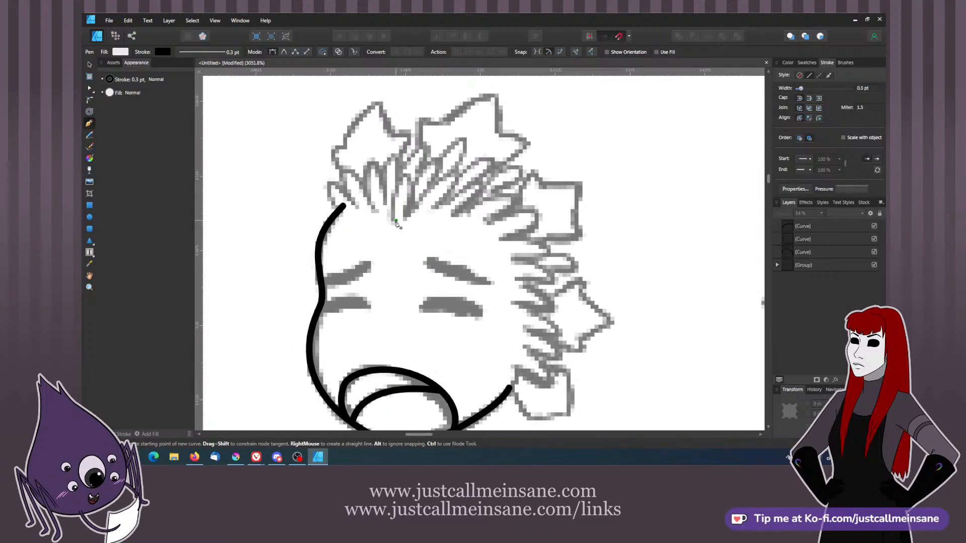
mouse_move(396, 221)
left_mouse_down()
mouse_move(391, 203)
mouse_move(411, 171)
left_mouse_up()
left_click_drag(409, 216, 402, 225)
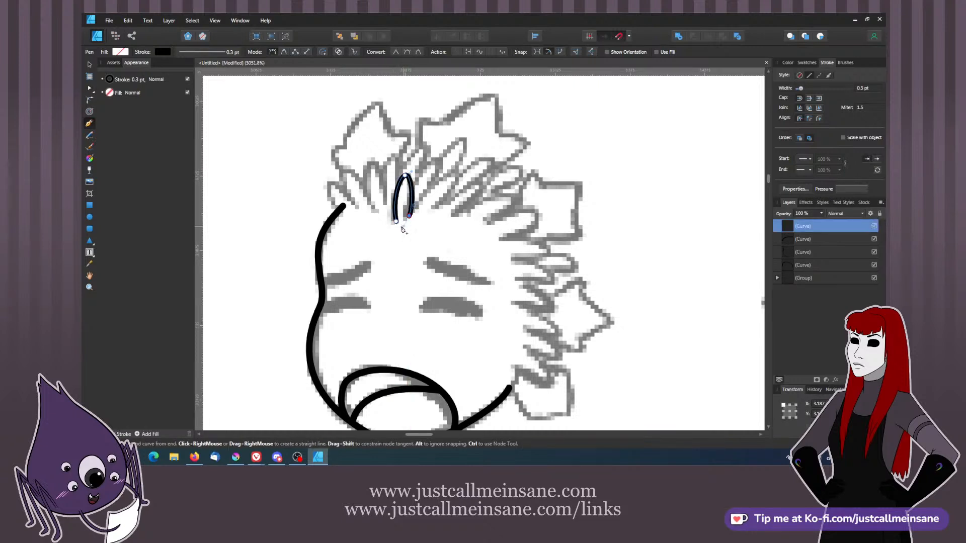
- Close the tuft by joining its two lower end nodes into a point, and adjust its nodes and handles into a slanted teardrop
key("a")
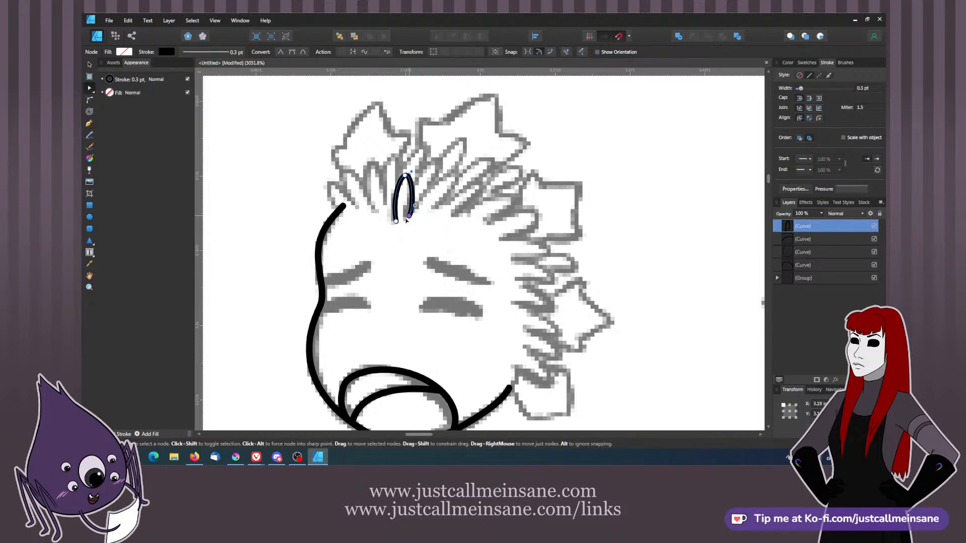
left_click_drag(409, 217, 396, 221)
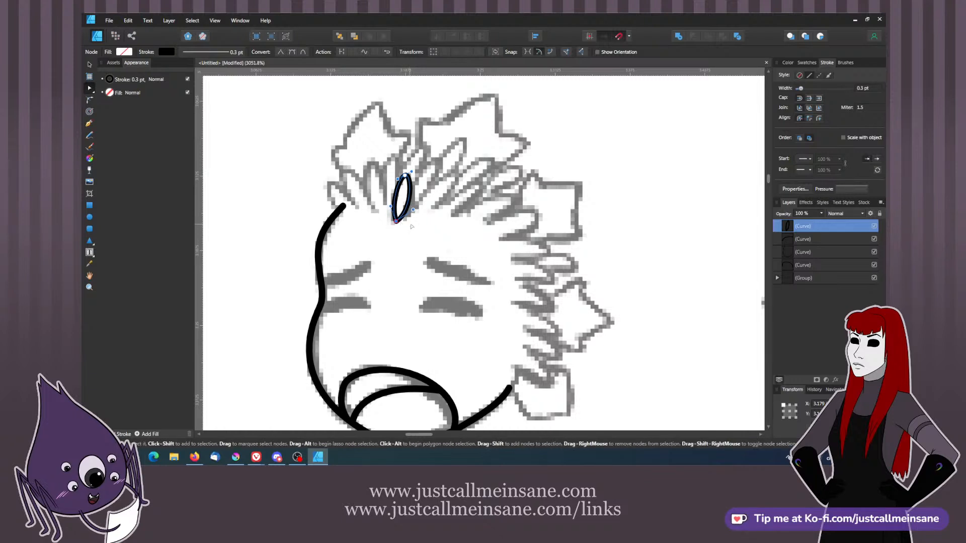
left_click_drag(397, 221, 408, 206)
left_click_drag(417, 171, 409, 175)
left_click(408, 215)
left_click(404, 224)
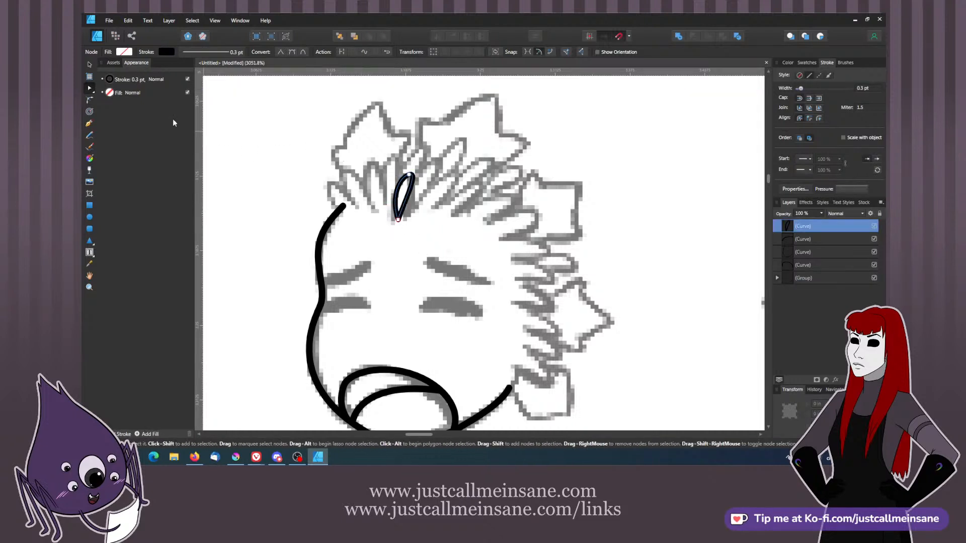
- Duplicate the tuft, tilt the copy toward the face outline's upper end, and place it beside the original, nudged slightly upward
left_click(90, 64)
key("ctrl+j")
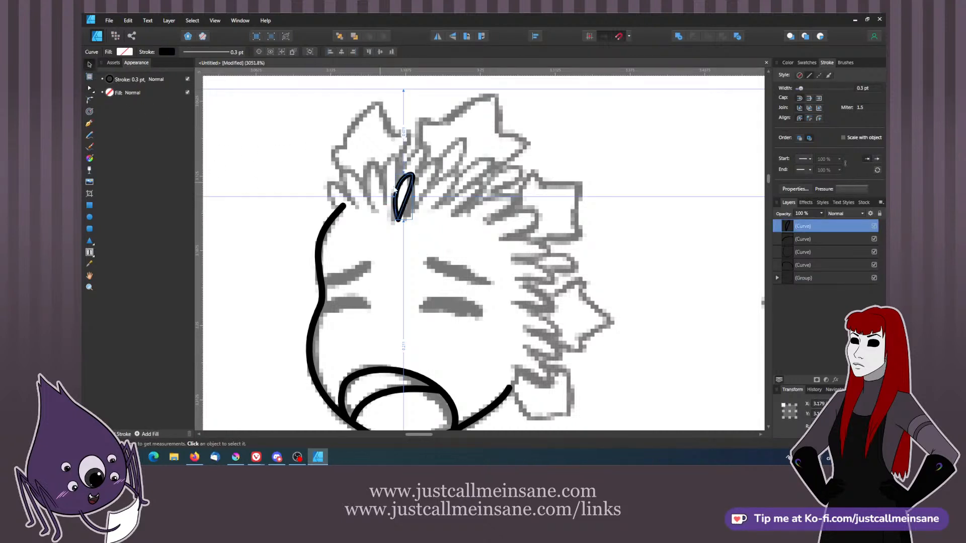
left_click_drag(409, 189, 372, 164)
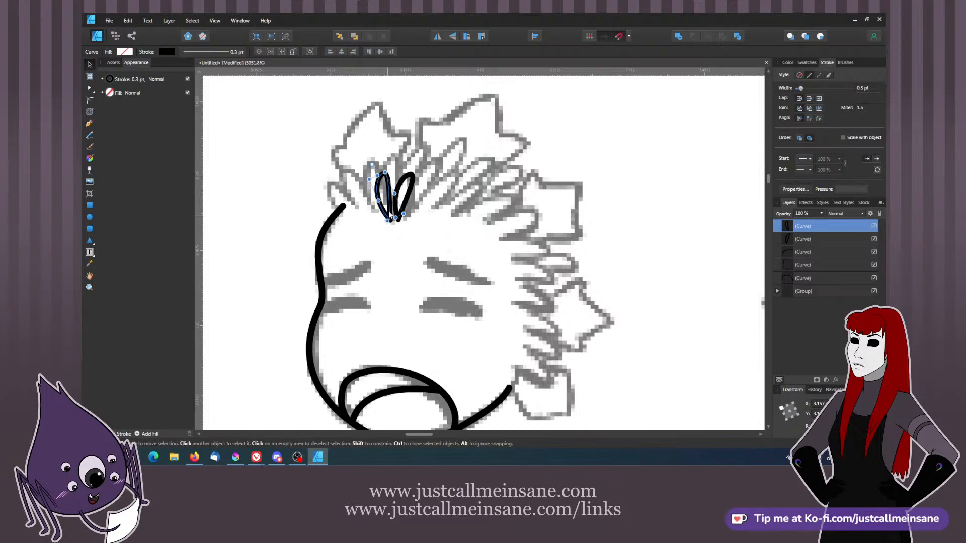
key("Up")
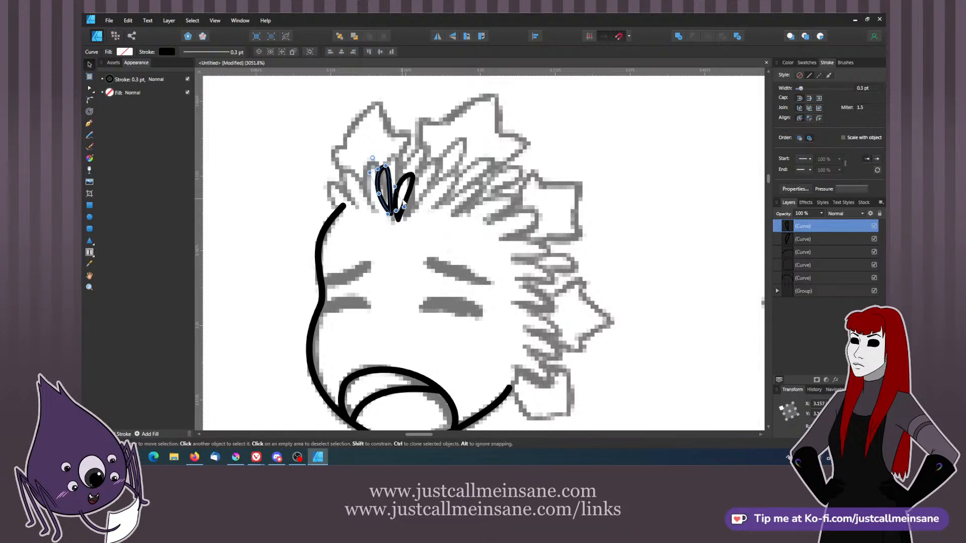
- Add three more tuft copies along the forehead up to the face outline's end, rotating them progressively outward
key("ctrl+j")
left_click_drag(387, 206, 374, 202)
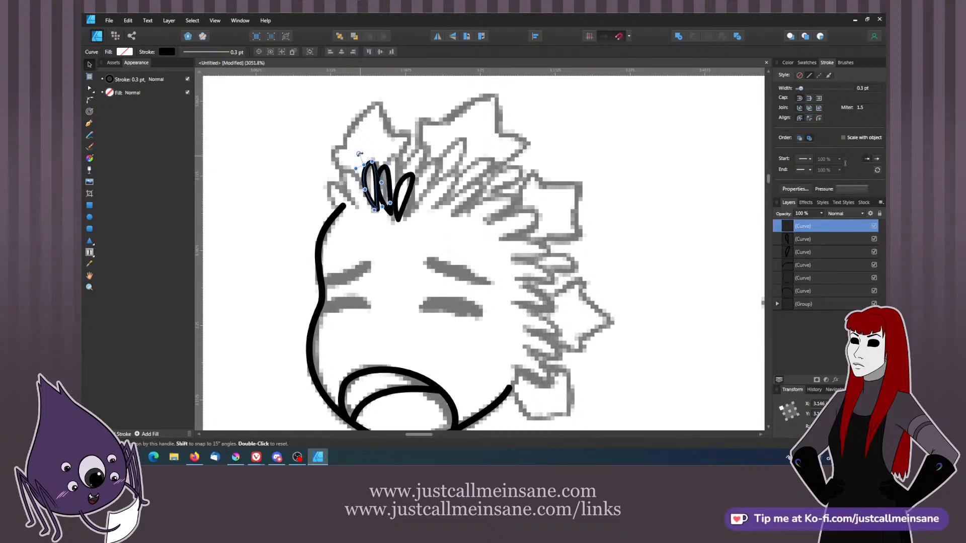
left_click_drag(359, 154, 358, 206)
key("ctrl+j")
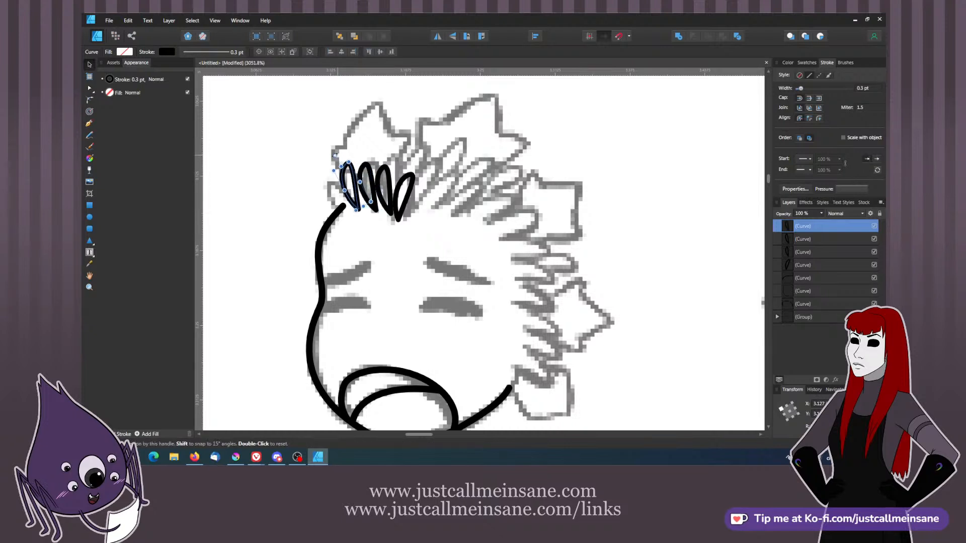
mouse_move(334, 156)
left_mouse_down()
mouse_move(307, 169)
mouse_move(317, 163)
left_mouse_up()
key("ctrl+j")
- Copy the original tuft three times along the other half of the hairline, tilting each copy to follow the sketched hair
left_click(394, 241)
left_click_drag(395, 241, 388, 236)
left_click(400, 207)
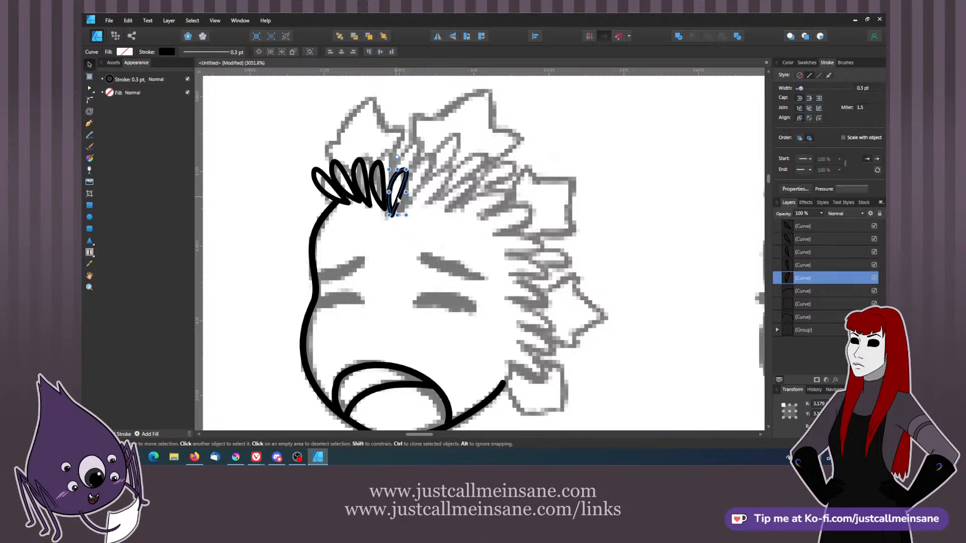
key("ctrl+j")
left_click_drag(403, 186, 440, 188)
key("ctrl+j")
left_click_drag(444, 155, 468, 190)
key("ctrl+j")
left_click(427, 193)
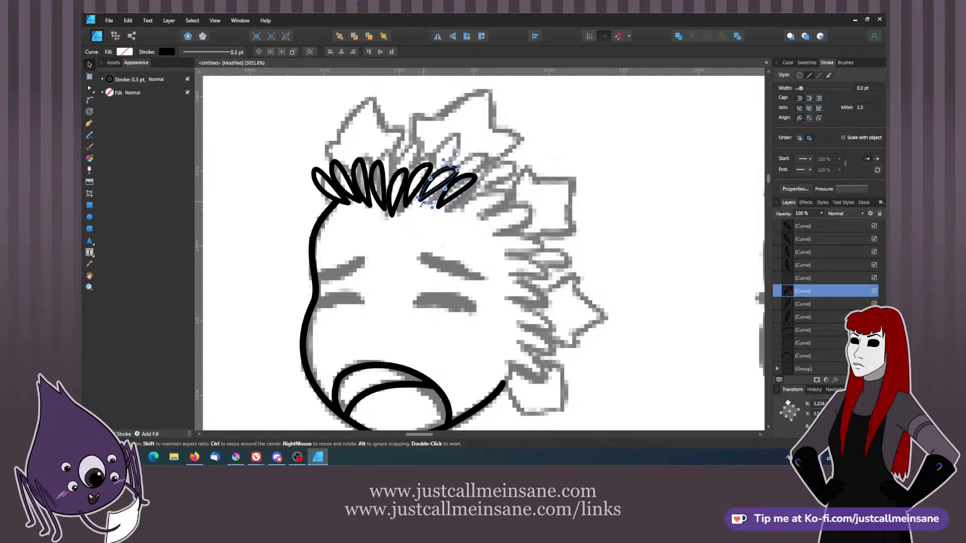
left_click_drag(456, 152, 474, 145)
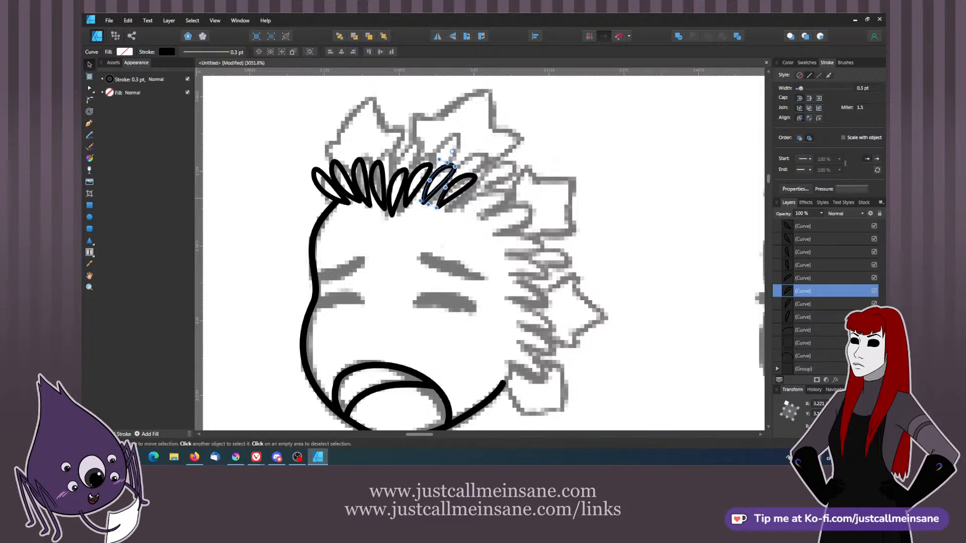
- Undock the document window and dock it back into the main workspace
left_click_drag(576, 60, 577, 56)
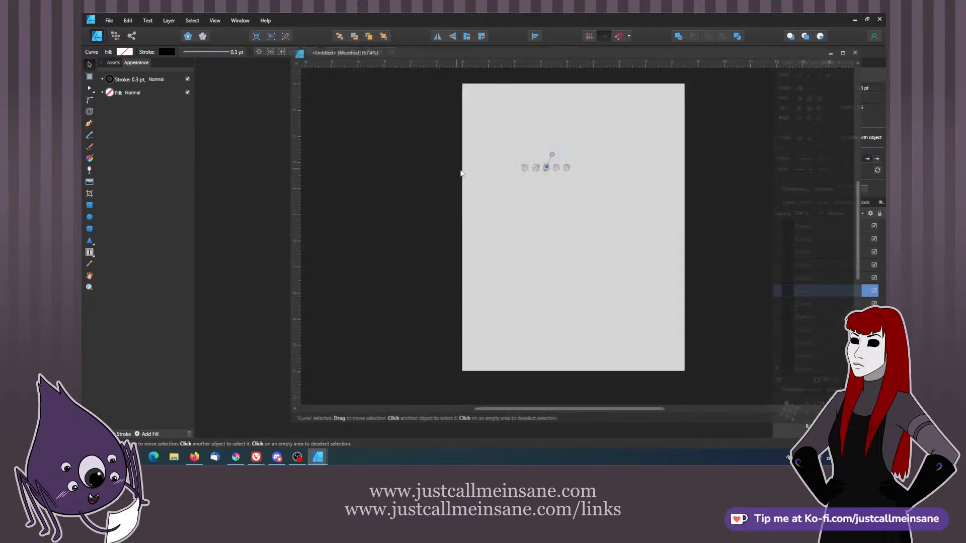
left_click(846, 51)
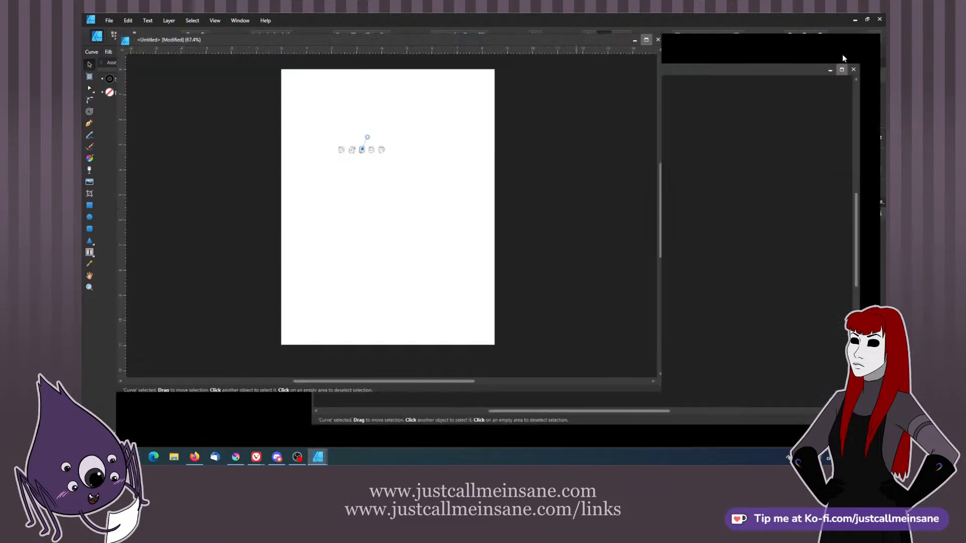
left_click_drag(802, 21, 616, 86)
double_click(617, 87)
left_click_drag(648, 22, 684, 97)
left_click_drag(390, 99, 271, 73)
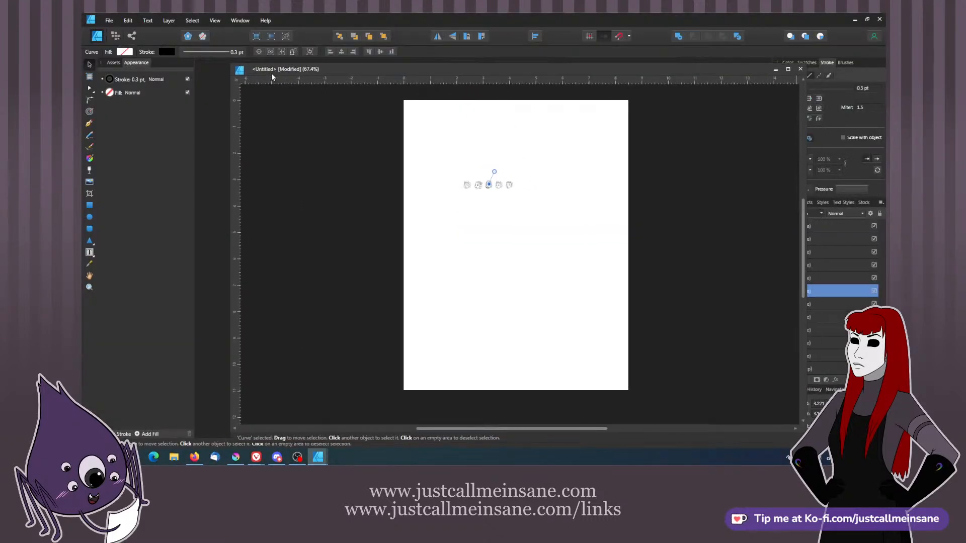
double_click(270, 73)
left_click(867, 19)
left_click(221, 20)
mouse_move(235, 19)
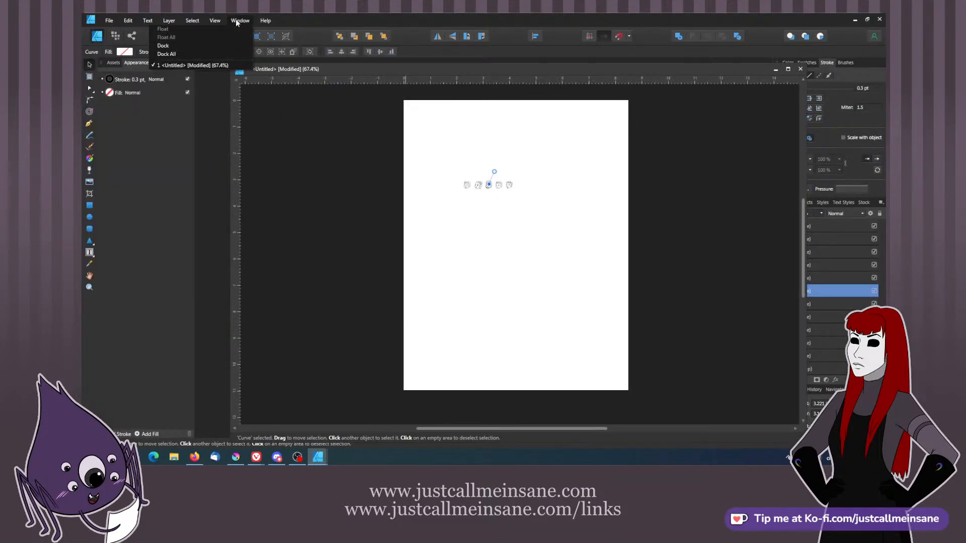
left_click(218, 48)
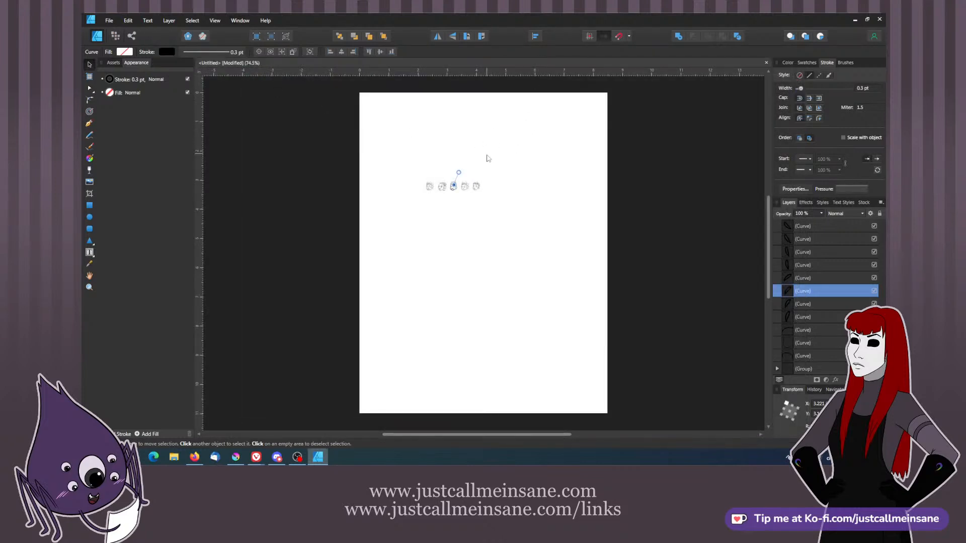
- Examine the row of emoji sketches and return to a close view of the crying face's hairline
left_click(444, 208)
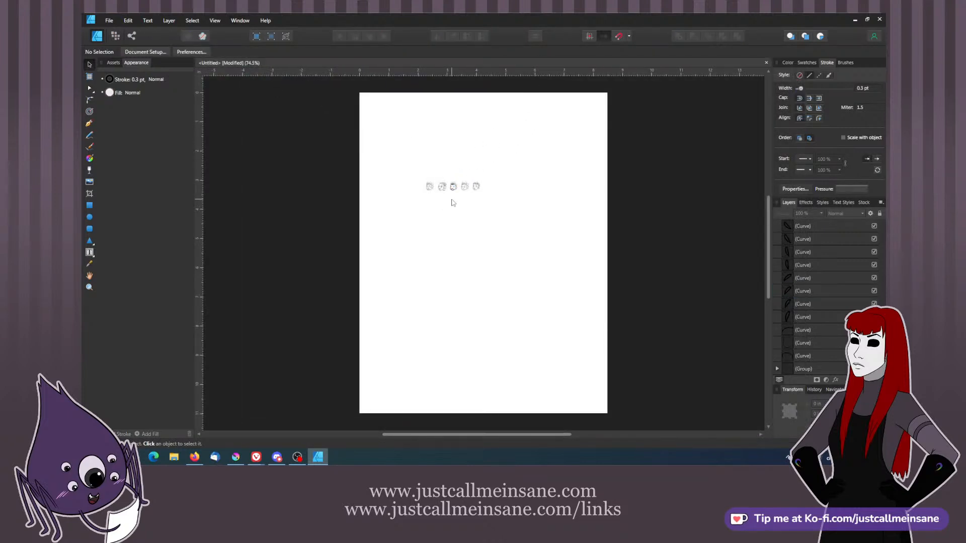
key("ctrl+2")
left_click_drag(450, 201, 470, 310)
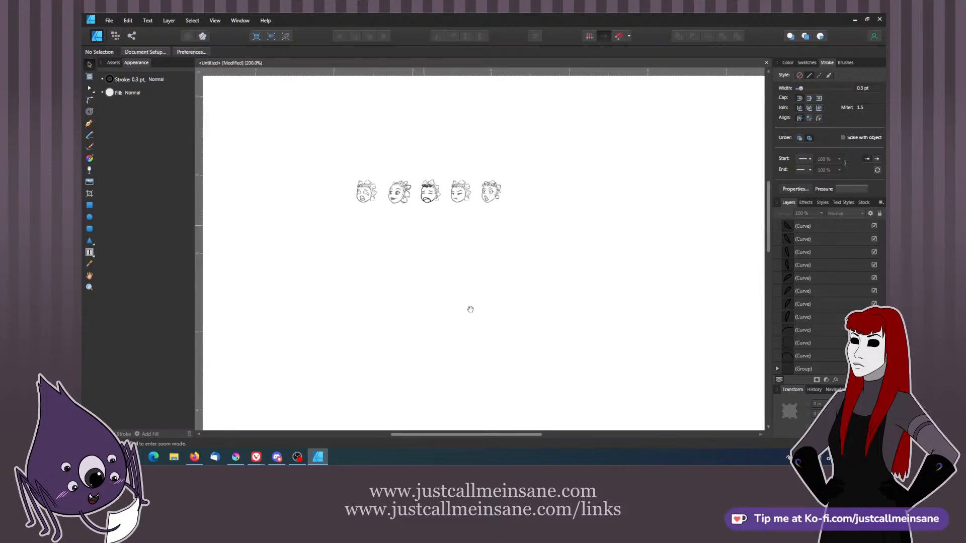
key("ctrl+plus")
key("ctrl+plus")
key("ctrl+plus")
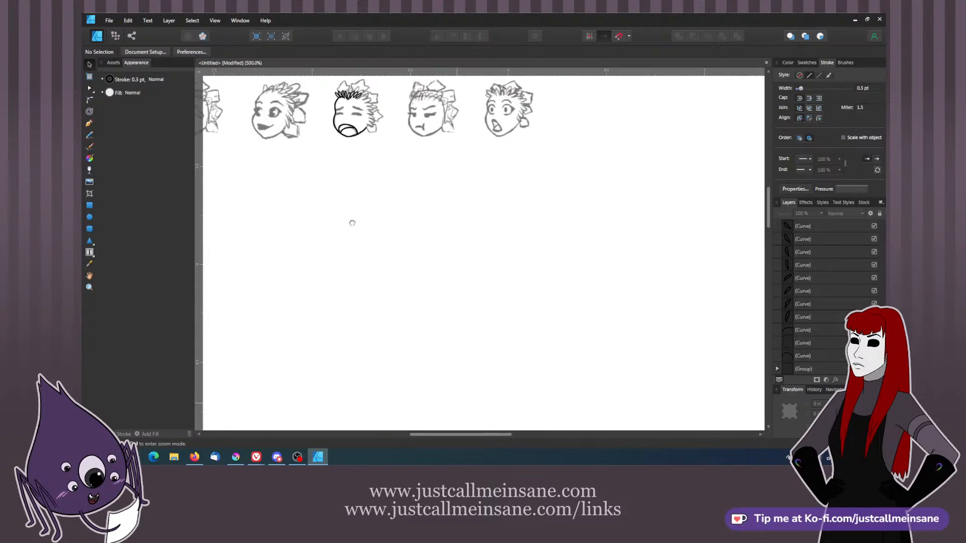
left_click_drag(352, 223, 389, 280)
key("ctrl+plus")
key("ctrl+plus")
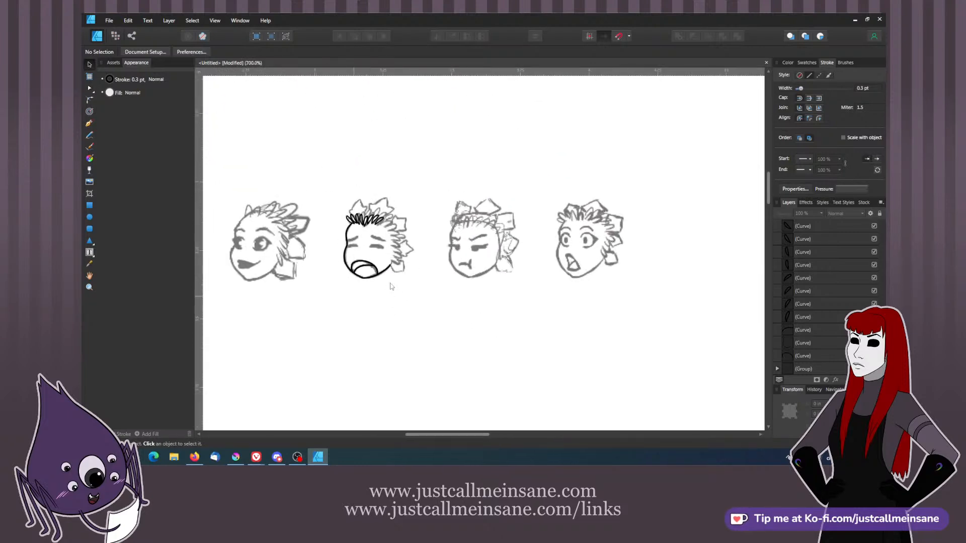
key("ctrl+plus")
key("ctrl+plus")
key("ctrl+plus")
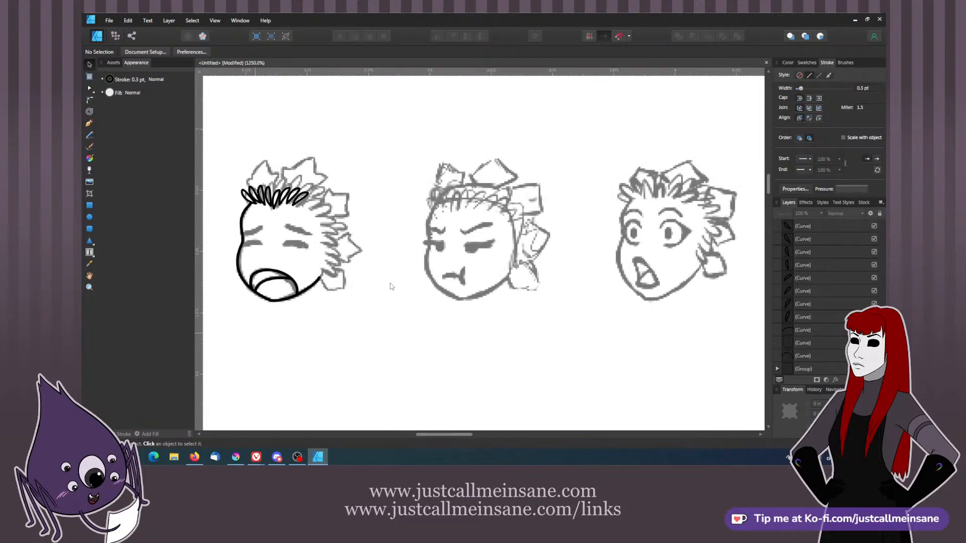
key("ctrl+plus")
key("ctrl+plus")
left_click_drag(233, 254, 496, 292)
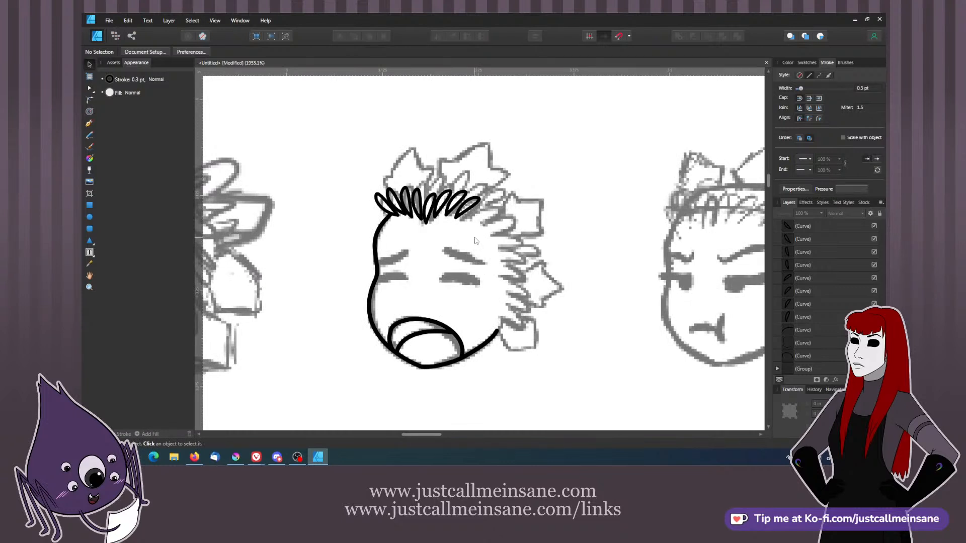
left_click(475, 210)
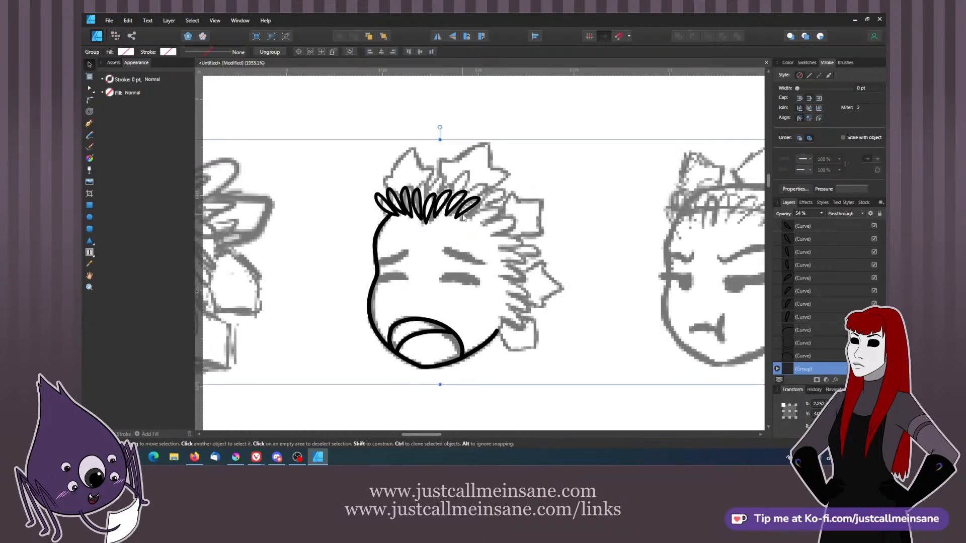
scroll(473, 206, "up", 2)
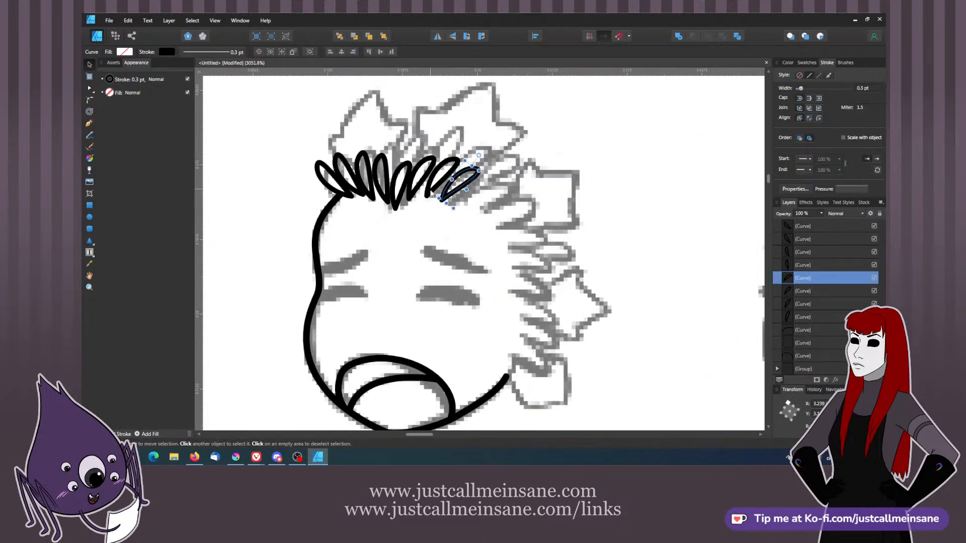
- Continue duplicating the tuft around the crown and down the side of the head toward the jaw, rotating each copy along the sketched hair
left_click_drag(453, 194, 504, 162)
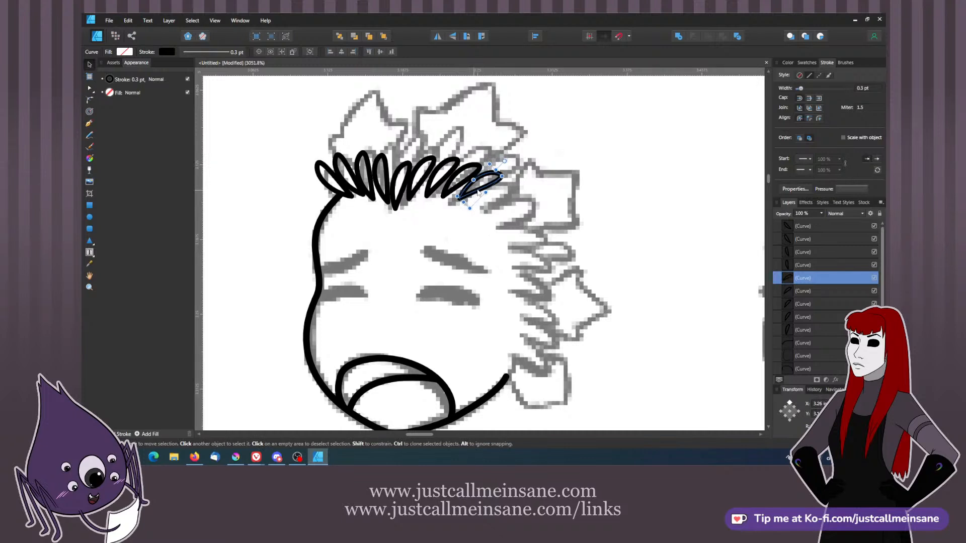
left_click_drag(478, 192, 555, 348)
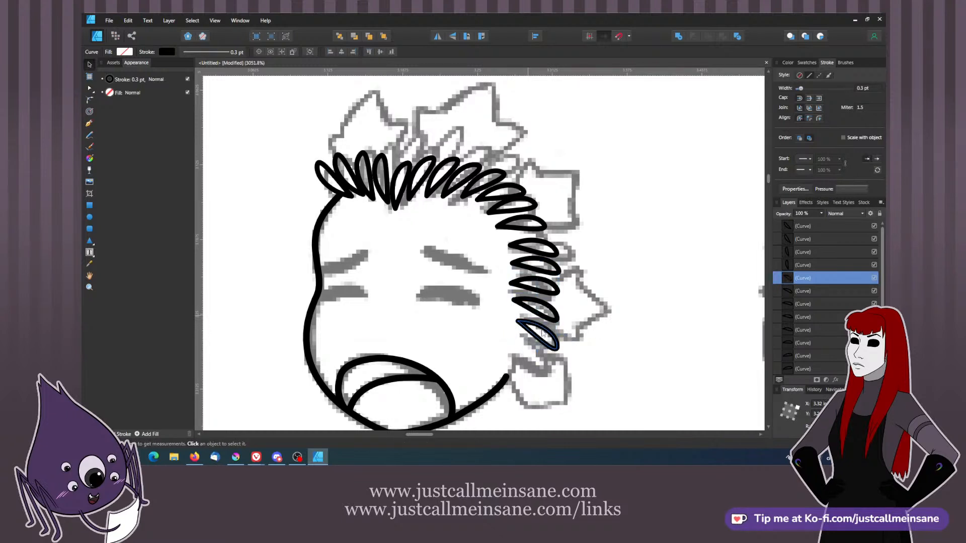
left_click_drag(538, 342, 531, 365)
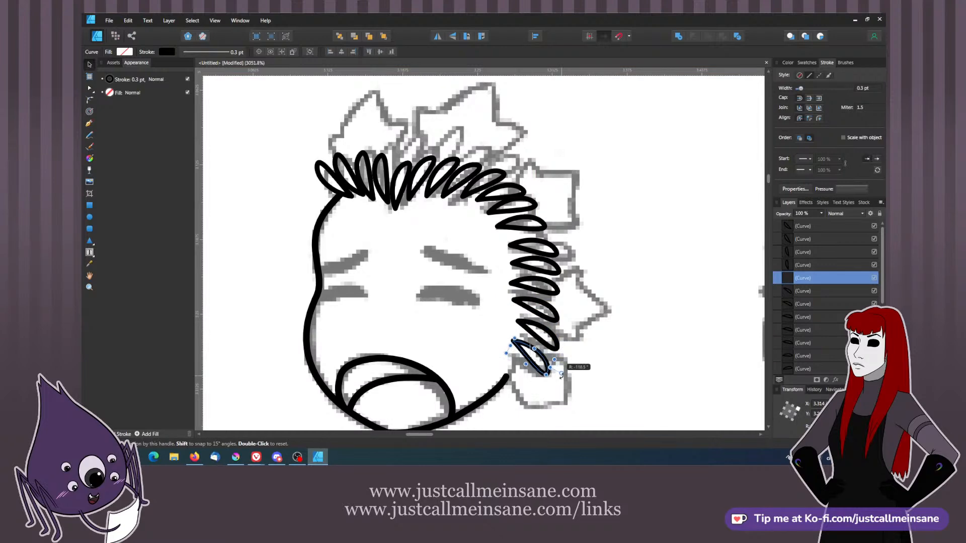
left_click(579, 350)
mouse_move(535, 248)
left_mouse_down()
mouse_move(554, 267)
mouse_move(758, 359)
left_mouse_up()
left_click(568, 263)
key("ctrl+z")
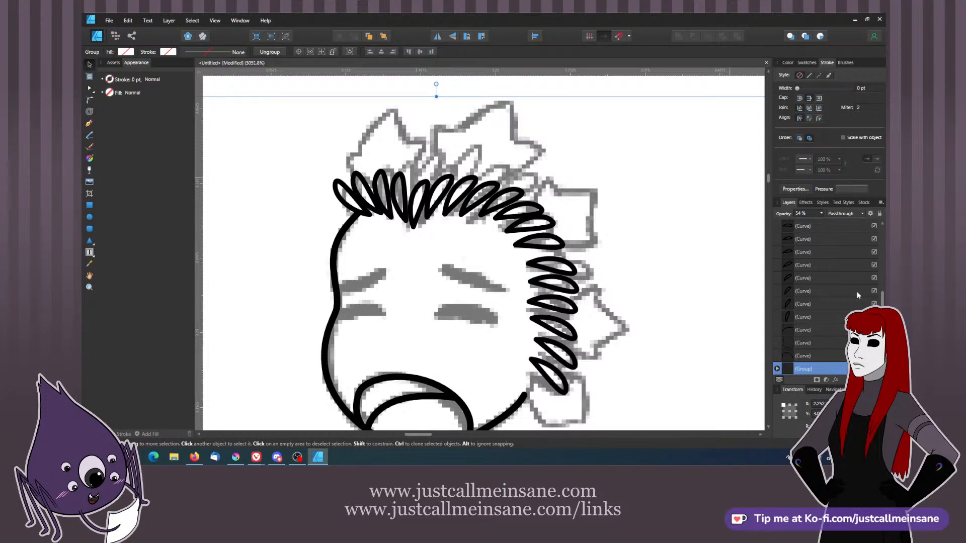
- Lock the faded sketch group and select all the hair tufts around the crying face
left_click(880, 214)
left_click(570, 83)
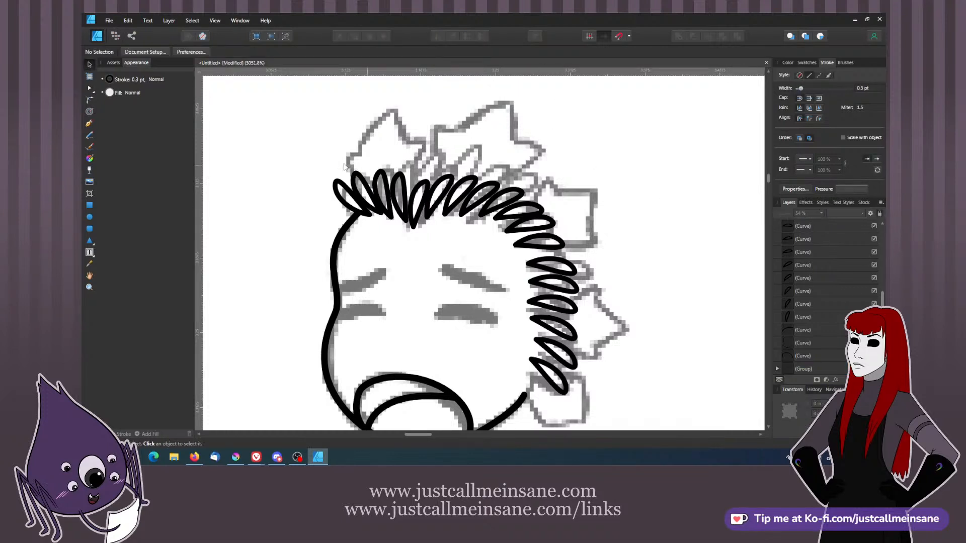
left_click_drag(308, 136, 590, 399)
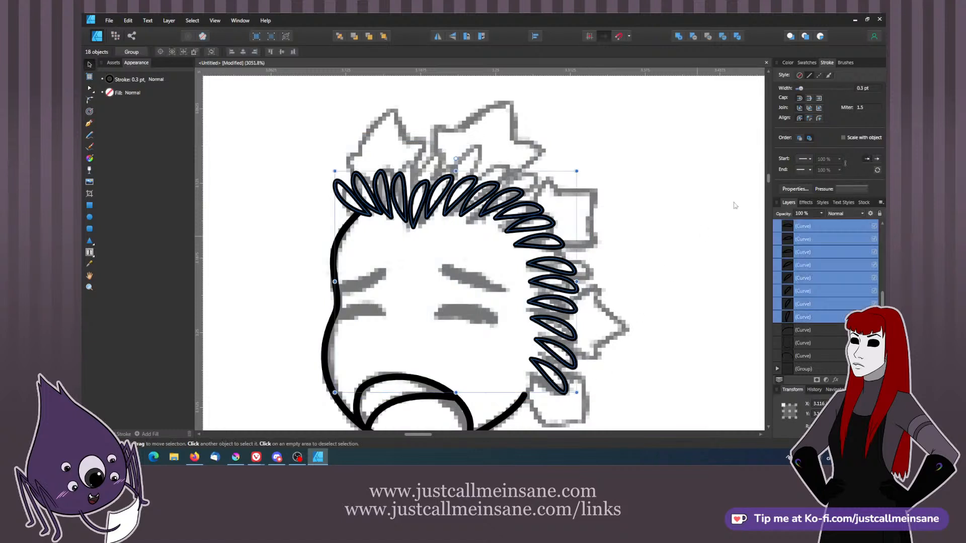
- Set the stroke width of all the hair tufts to 0.2 pt and deselect them
type("0.2")
key("Return")
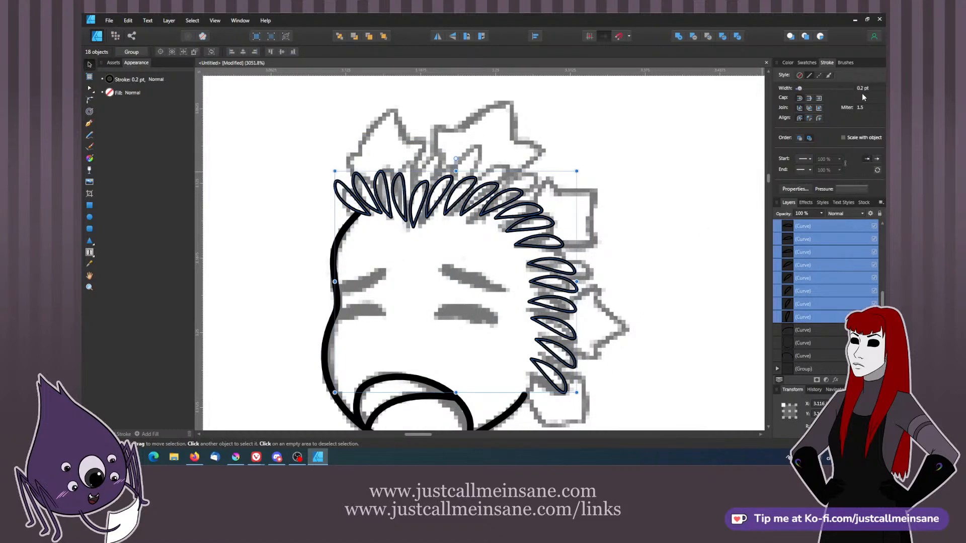
left_click(623, 257)
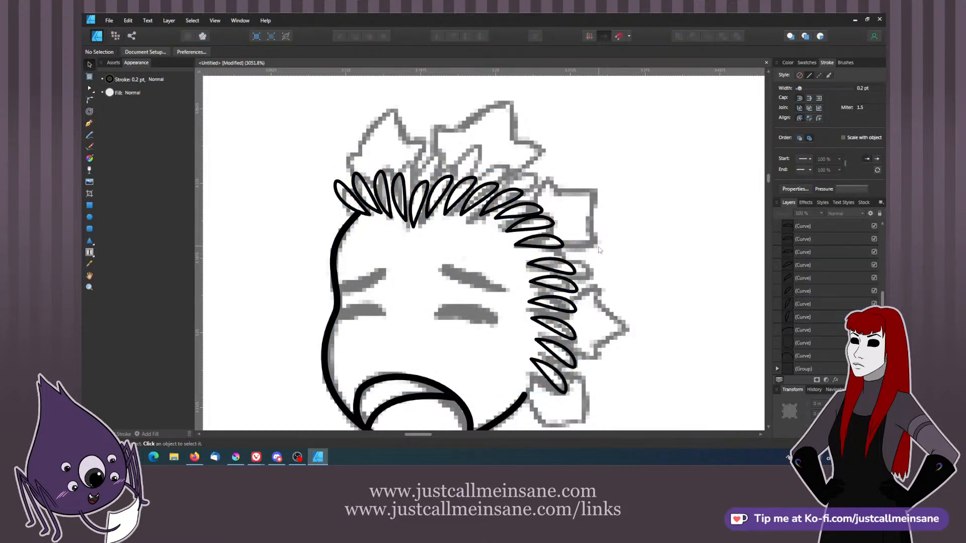
- Trace the first sketched leaf above the crying face's forehead with the Pen tool, from its left base around to the right base
left_click(90, 123)
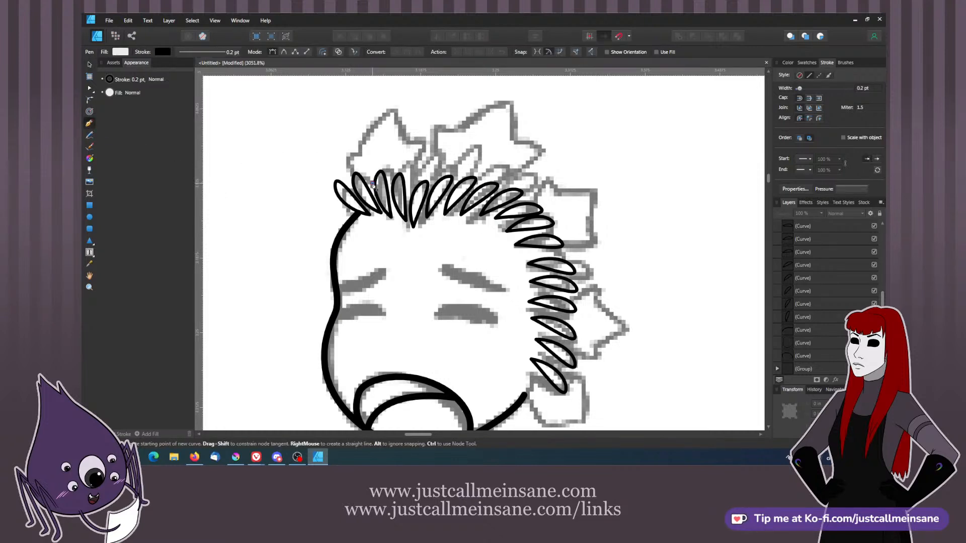
left_click_drag(373, 185, 346, 155)
left_click(361, 154)
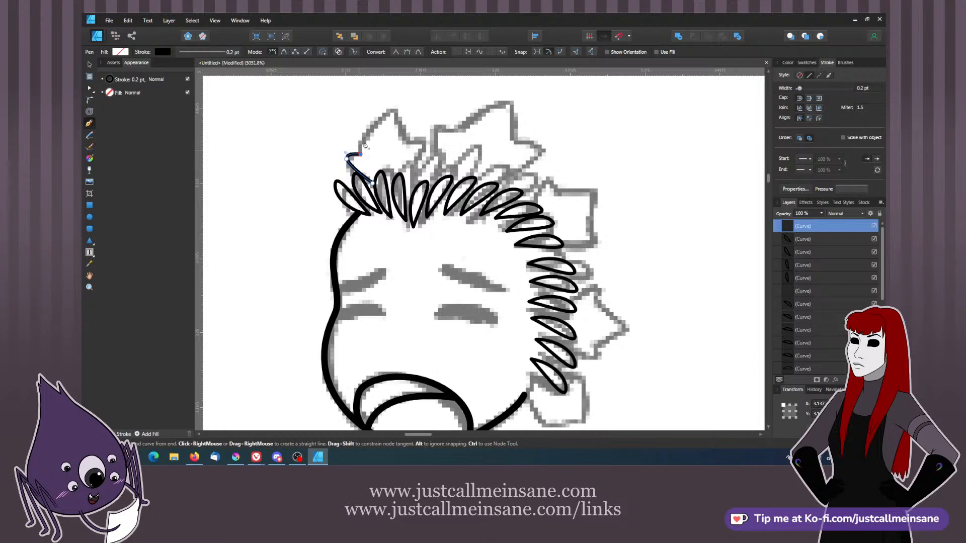
key("ctrl+z")
left_click_drag(383, 112, 393, 106)
left_click(404, 138)
left_click(424, 142)
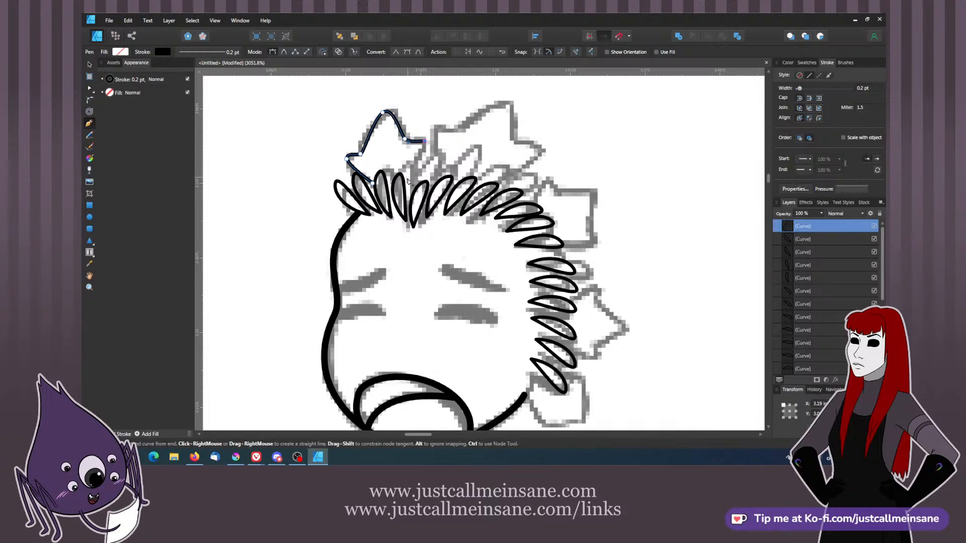
left_click(406, 178)
- Sharpen the leaf's top tip, curve its upper-left edge along the sketch, and clean up the notch on its right side
left_click(90, 89)
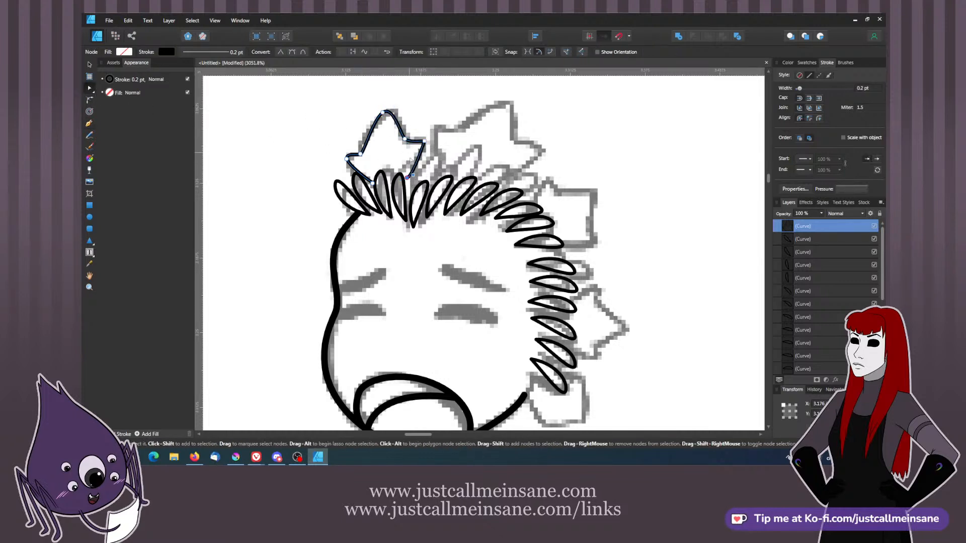
left_click(406, 140)
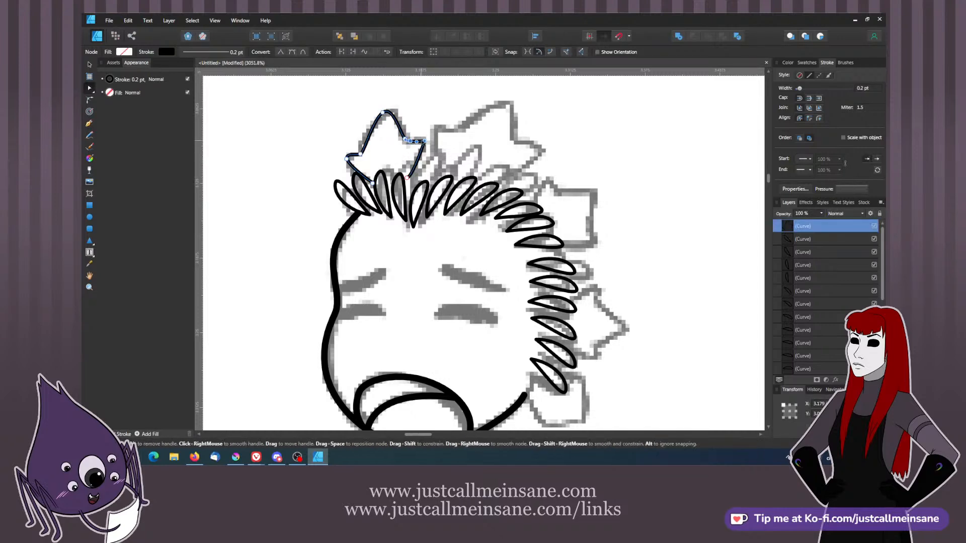
scroll(392, 245, "up", 4)
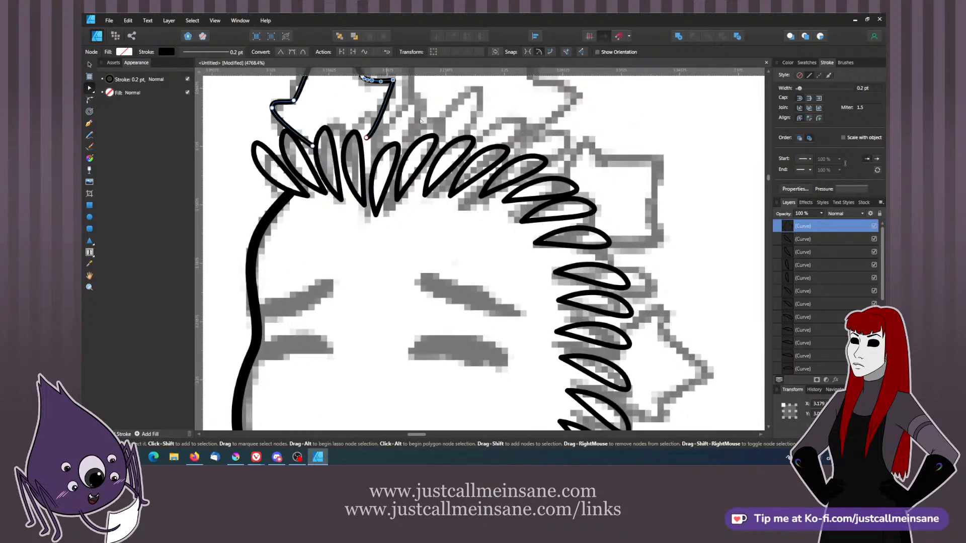
left_click_drag(391, 245, 448, 303)
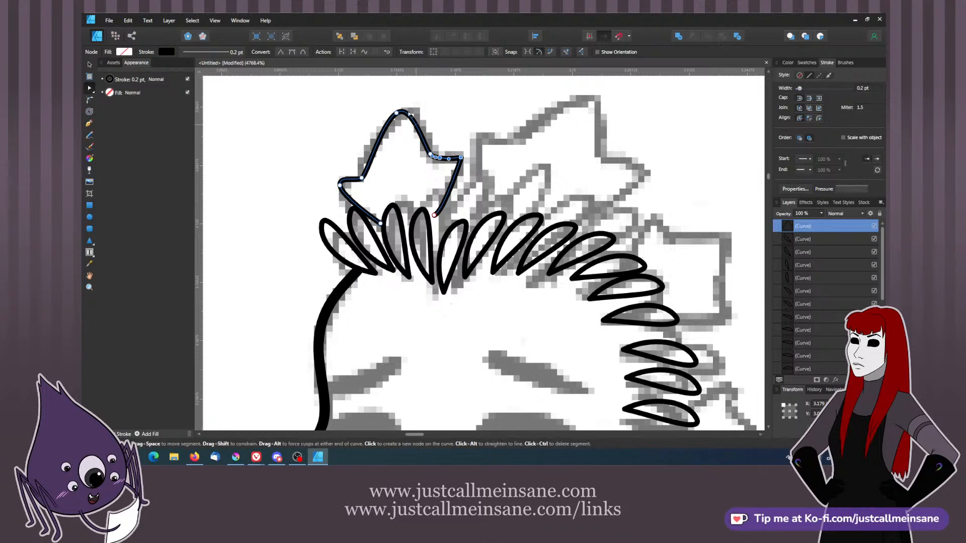
left_click_drag(428, 176, 436, 199)
left_click(411, 133)
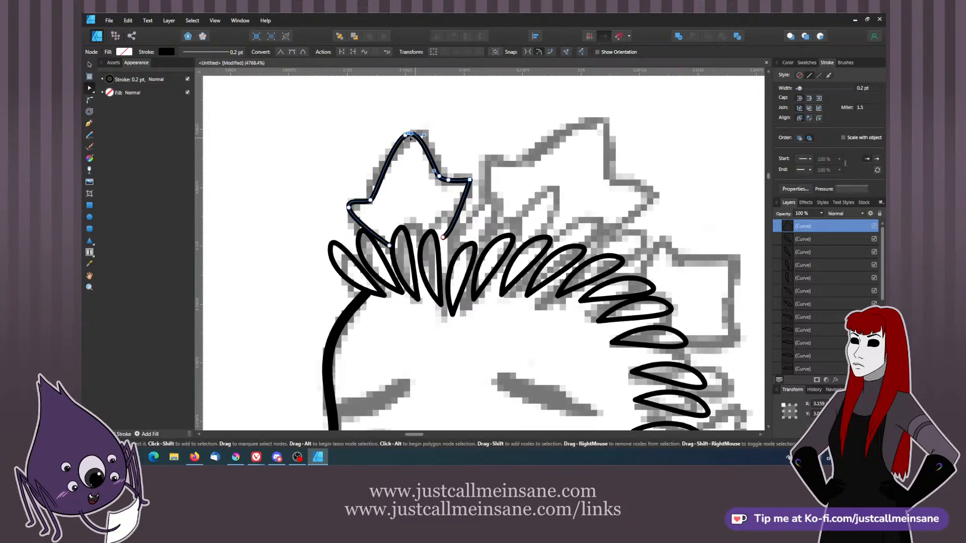
left_click_drag(424, 135, 403, 131)
left_click_drag(377, 196, 371, 174)
left_click_drag(439, 176, 442, 180)
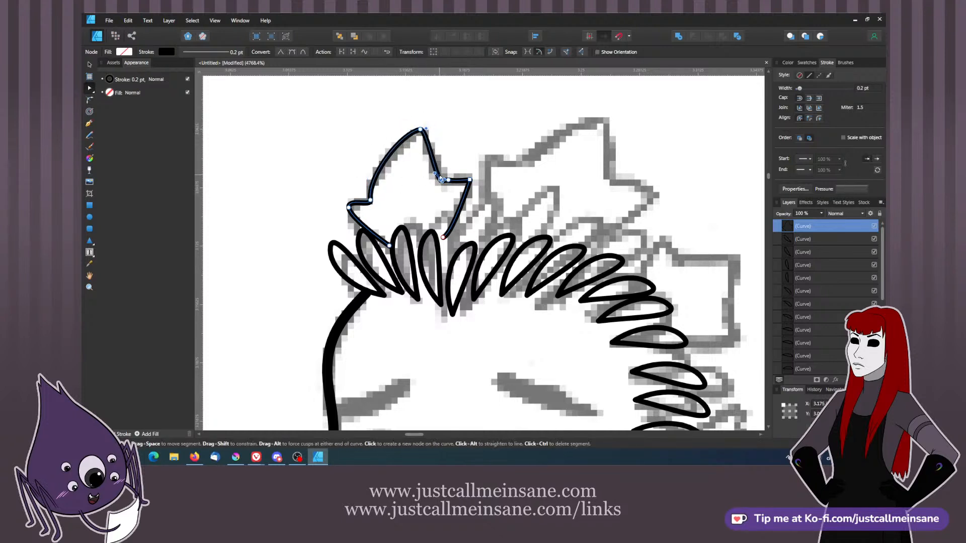
left_click(445, 164)
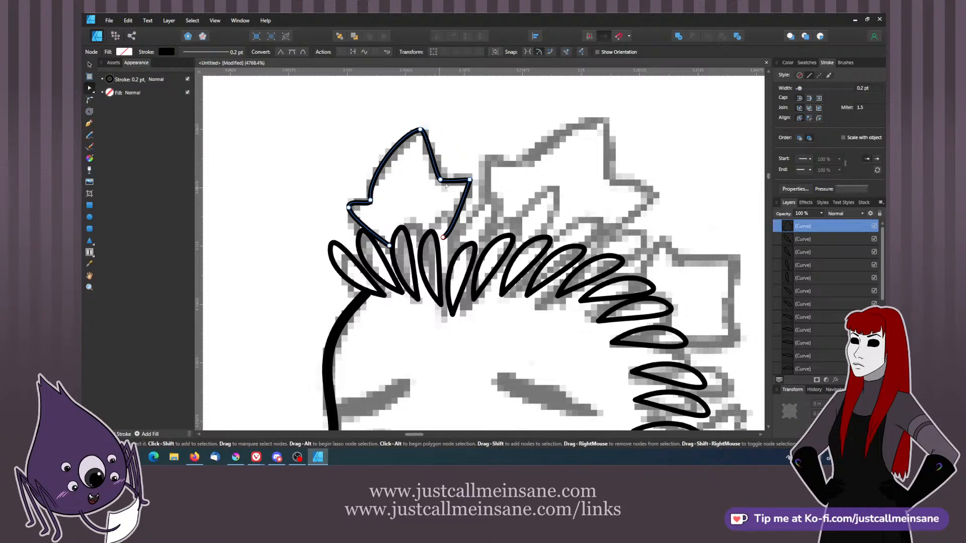
- Adjust the leaf's two side points, left notch and right base so the lower edges curve smoothly into the hair
left_click(470, 180)
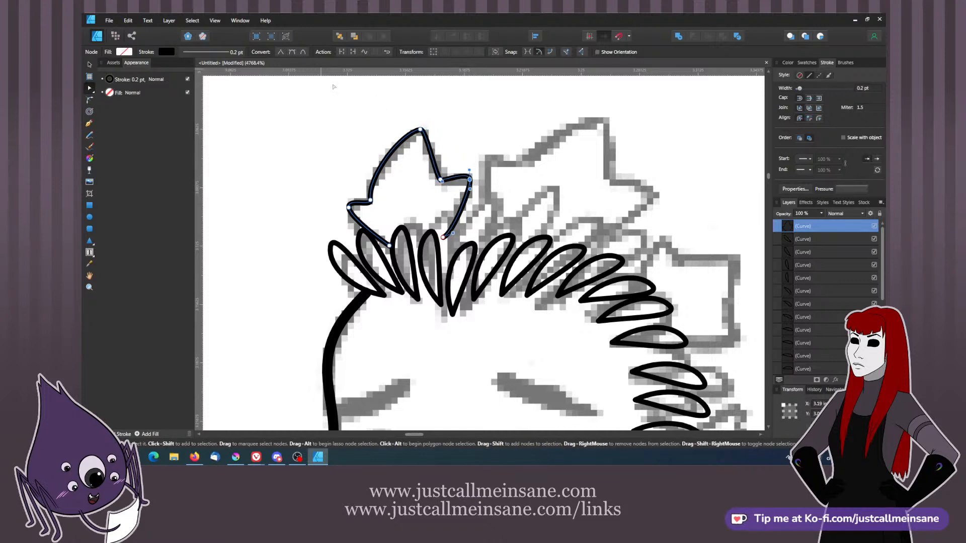
mouse_move(470, 170)
left_mouse_down()
mouse_move(459, 181)
mouse_move(469, 177)
left_mouse_up()
left_click(349, 207)
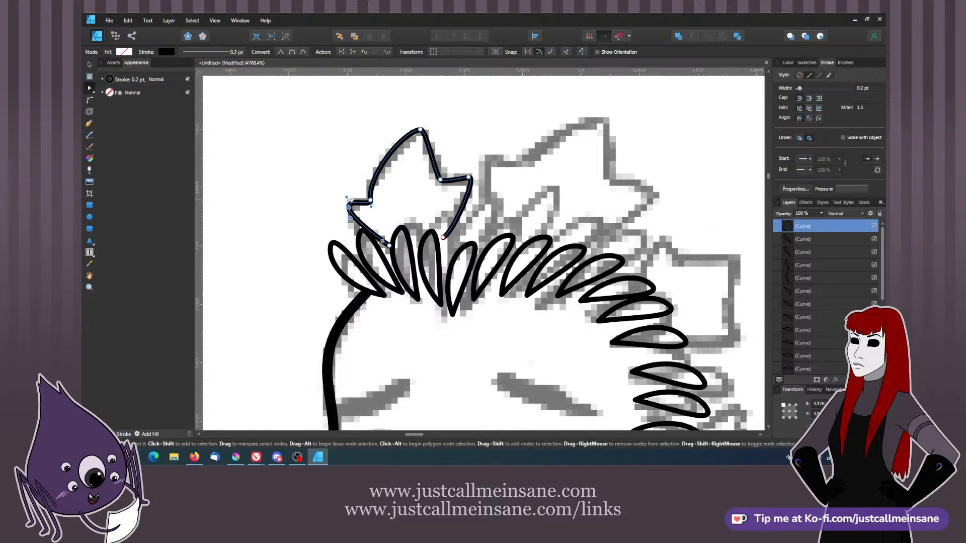
left_click_drag(350, 198, 343, 205)
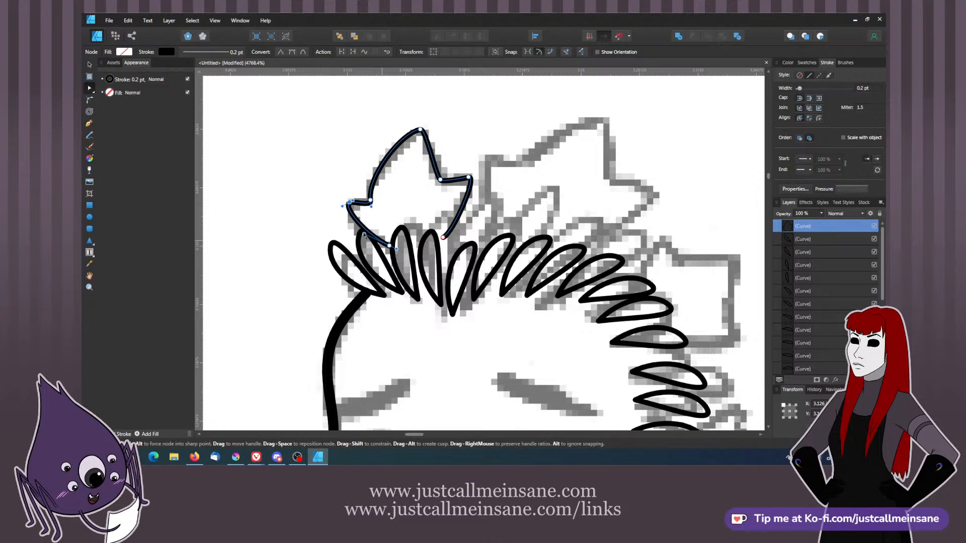
left_click_drag(443, 238, 458, 230)
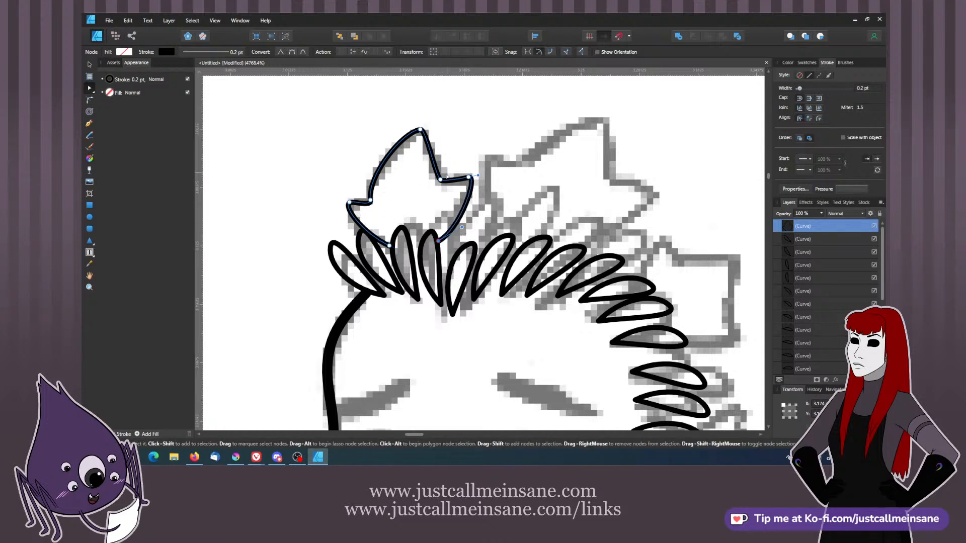
left_click(371, 201)
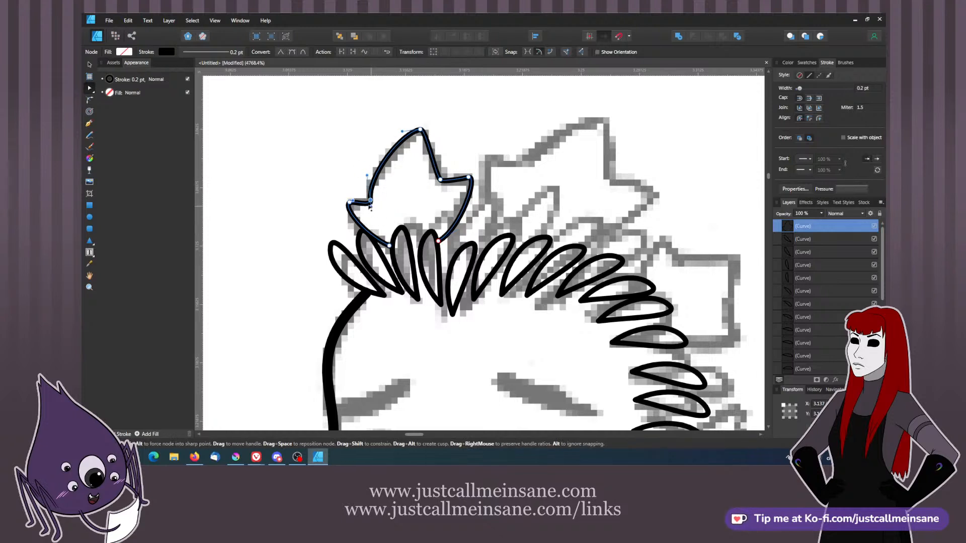
left_click_drag(371, 207, 368, 204)
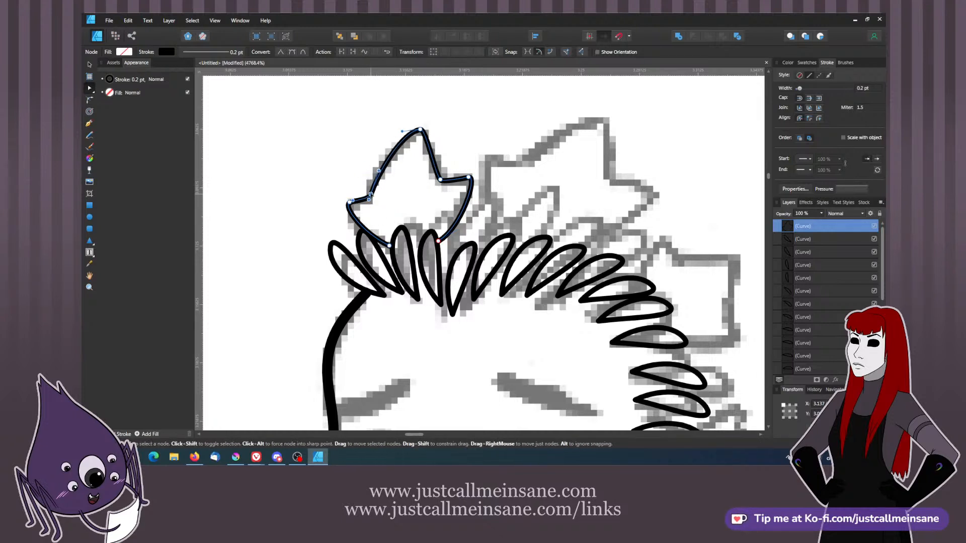
left_click(416, 187)
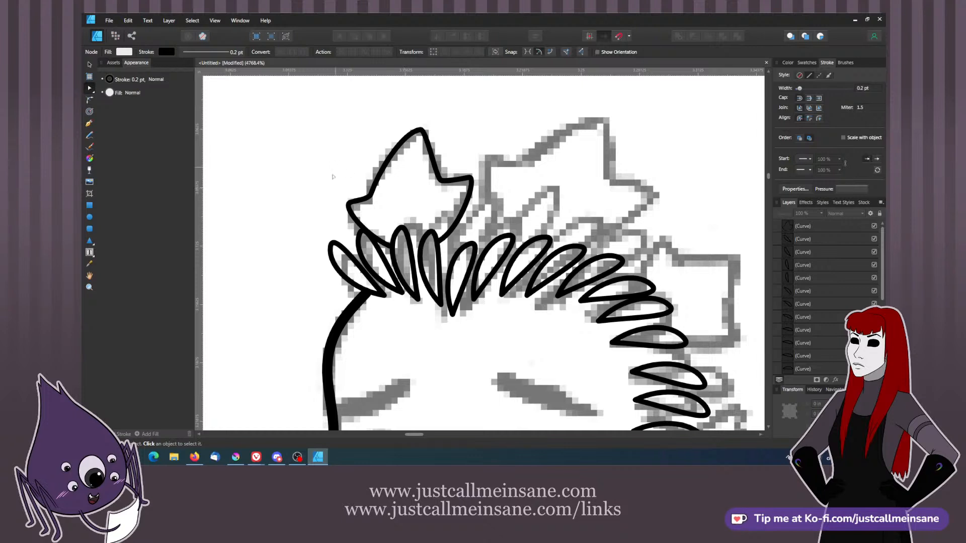
- Move the leaf's side points and notches upward on both sides, closer to the tip
left_click(374, 191)
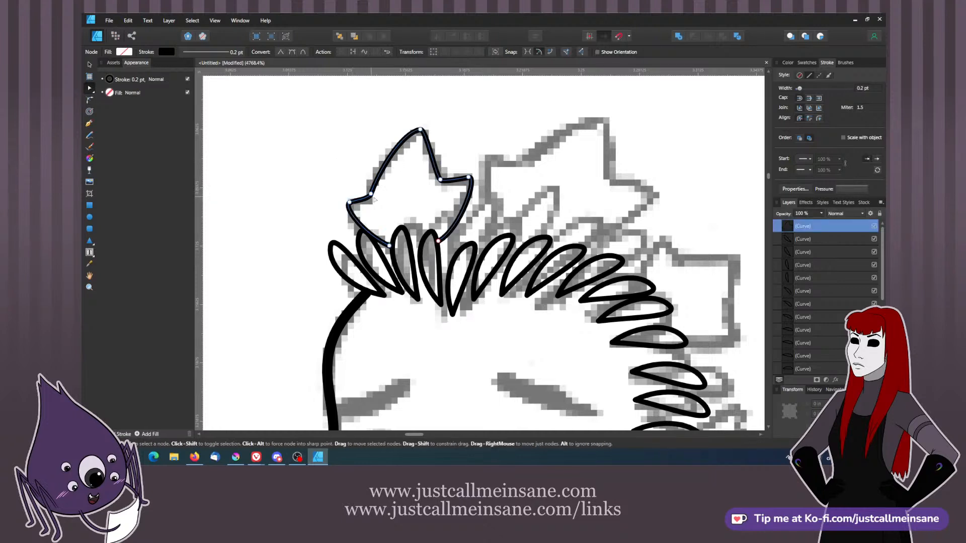
mouse_move(385, 166)
left_mouse_down()
mouse_move(377, 159)
mouse_move(383, 166)
left_mouse_up()
left_click_drag(349, 202, 357, 157)
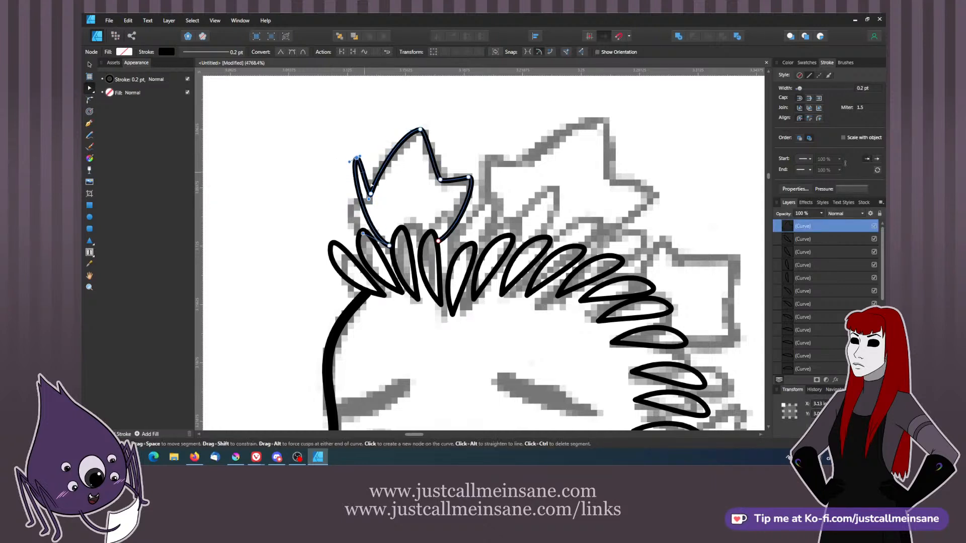
left_click_drag(370, 194, 379, 169)
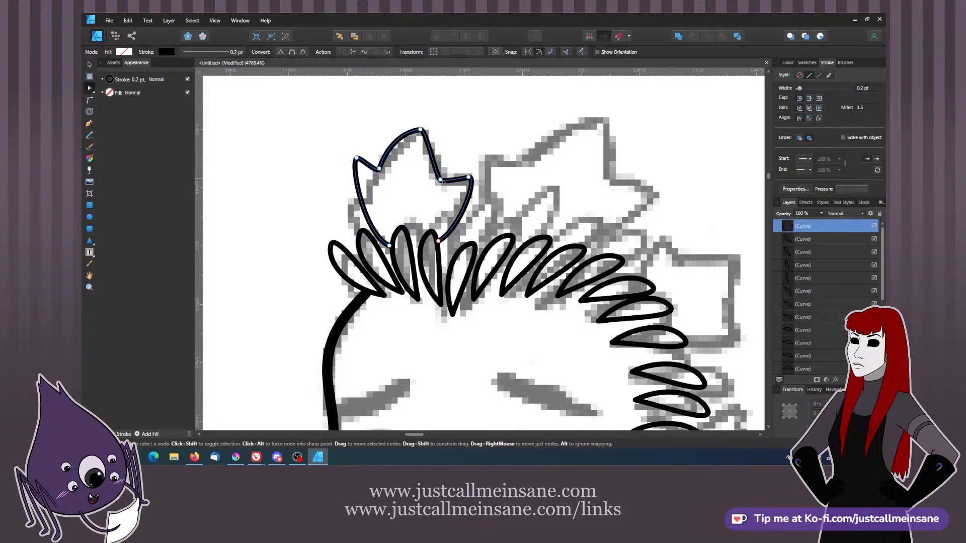
left_click_drag(440, 179, 459, 149)
- Add a small extra point low on each side of the leaf and shorten its left base at the hair
mouse_move(367, 218)
left_mouse_down()
mouse_move(352, 217)
mouse_move(358, 207)
mouse_move(363, 217)
mouse_move(350, 212)
left_mouse_up()
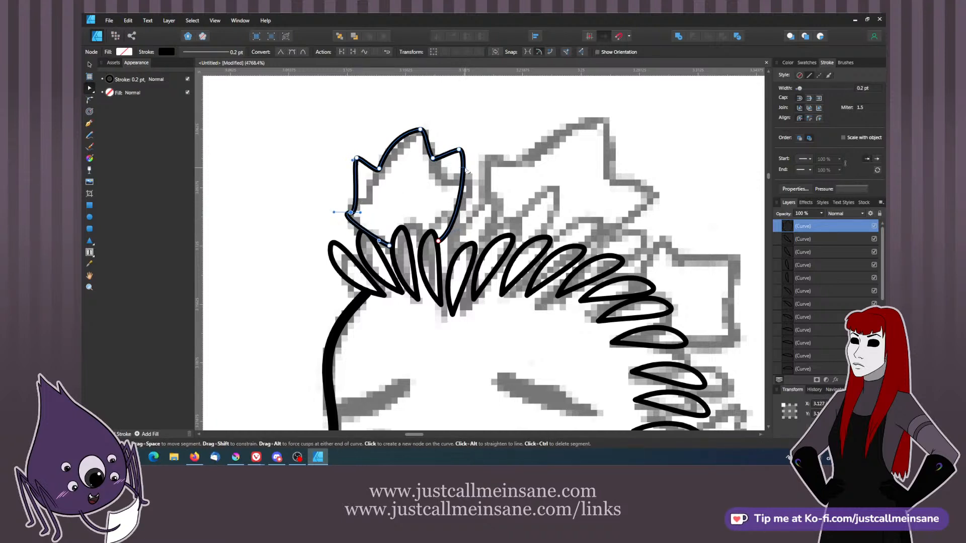
left_click(457, 210)
mouse_move(457, 210)
left_mouse_down()
mouse_move(449, 216)
mouse_move(455, 194)
mouse_move(453, 219)
mouse_move(462, 212)
left_mouse_up()
key("ctrl+z")
left_click(452, 217)
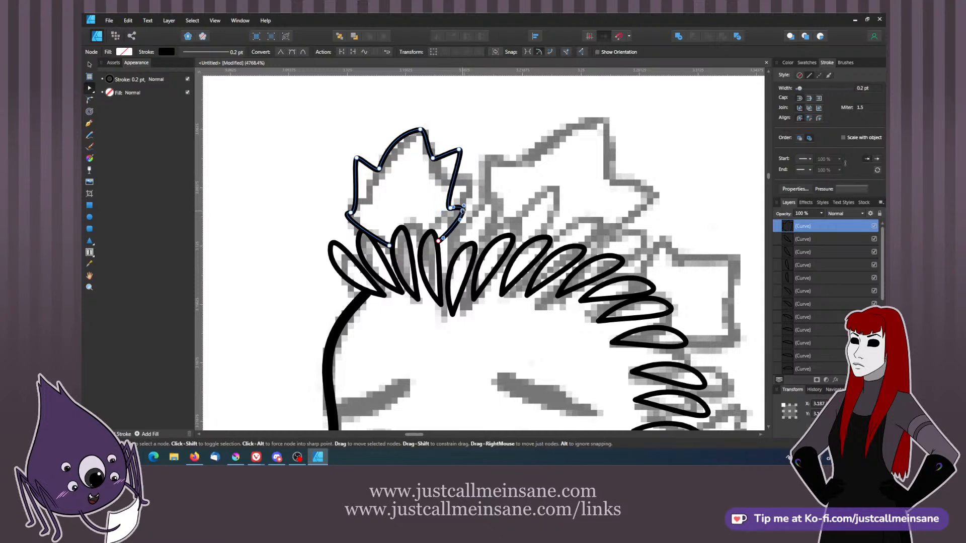
left_click(362, 229)
left_click_drag(362, 230, 336, 210)
key("Delete")
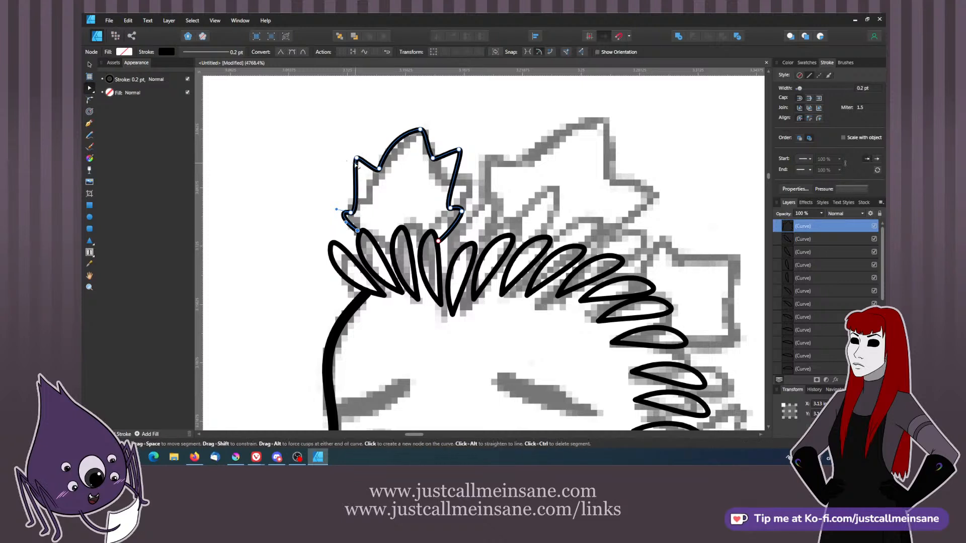
- Bow the leaf's long side edges outward and shift the left lobe's upper point and lower notch slightly inward
left_click(355, 180)
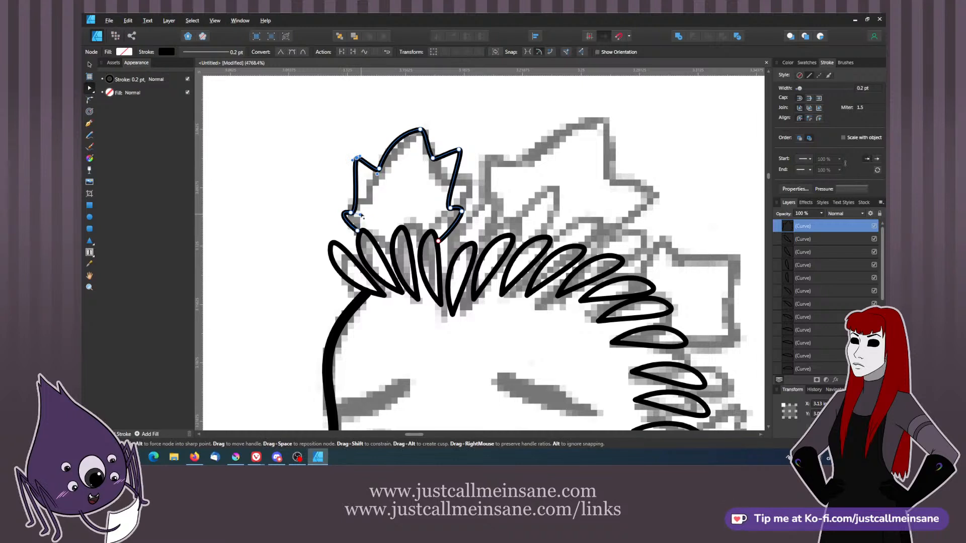
left_click_drag(360, 216, 336, 209)
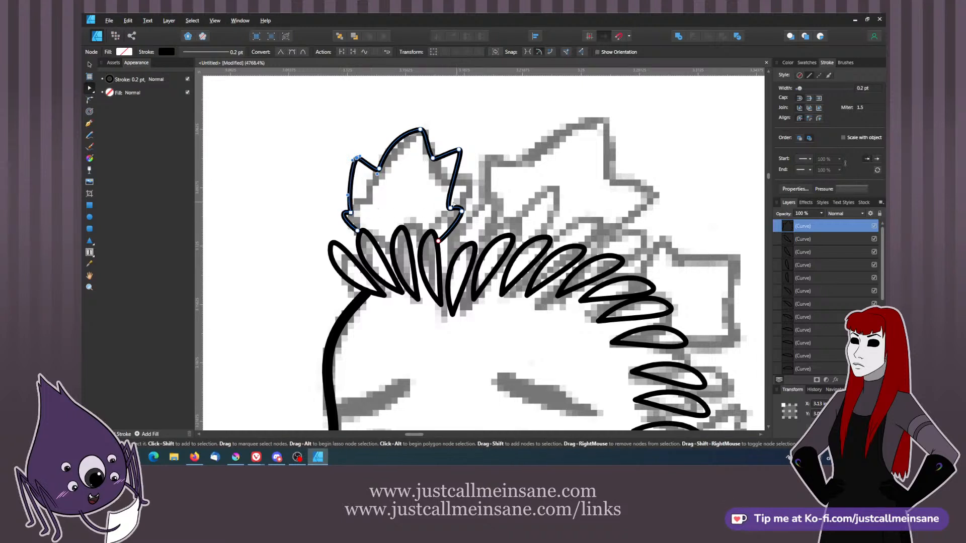
left_click(450, 207)
left_click_drag(443, 210, 468, 178)
left_click_drag(380, 169, 363, 157)
left_click_drag(350, 213, 357, 211)
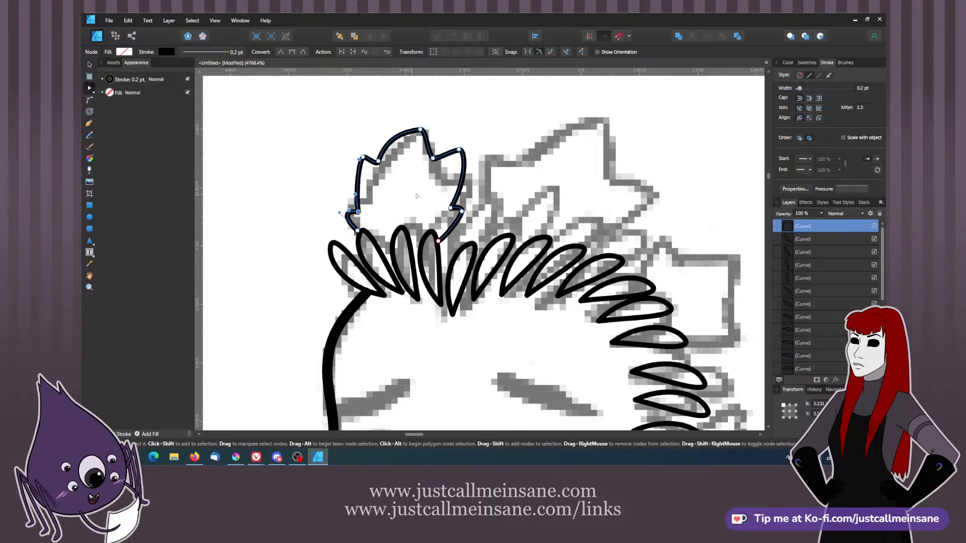
- Reposition the leaf's top tip and flatten the curve running from it to the upper-left notch
left_click(425, 128)
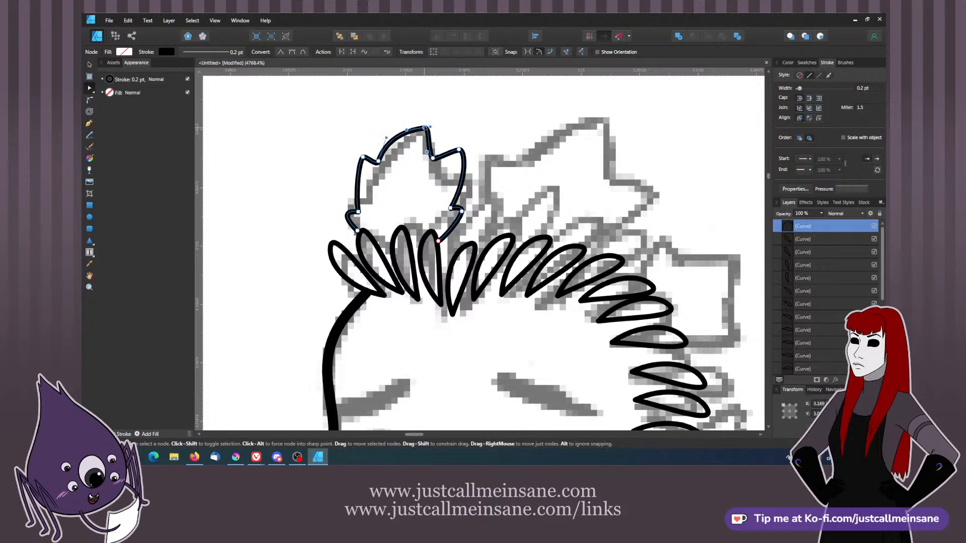
left_click(378, 162)
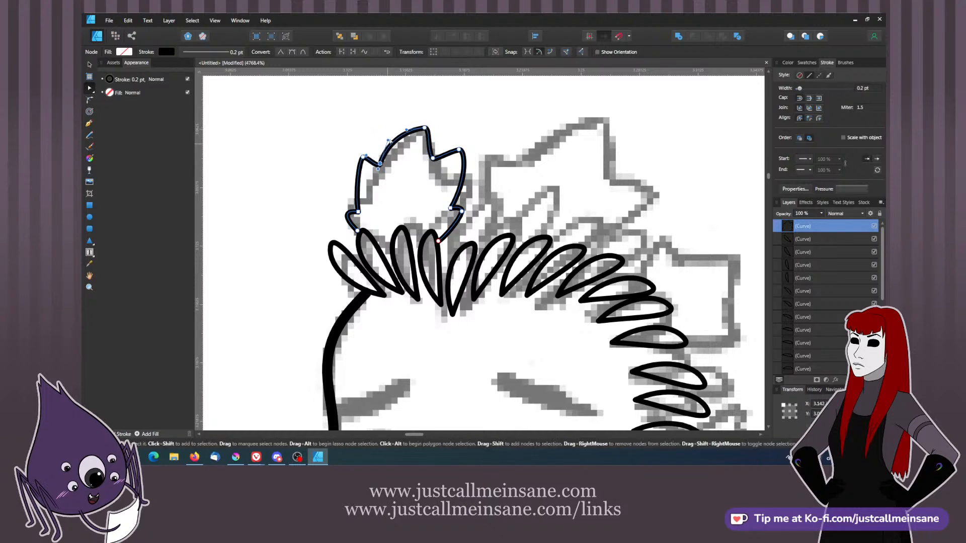
left_click_drag(389, 141, 391, 144)
left_click_drag(424, 128, 406, 130)
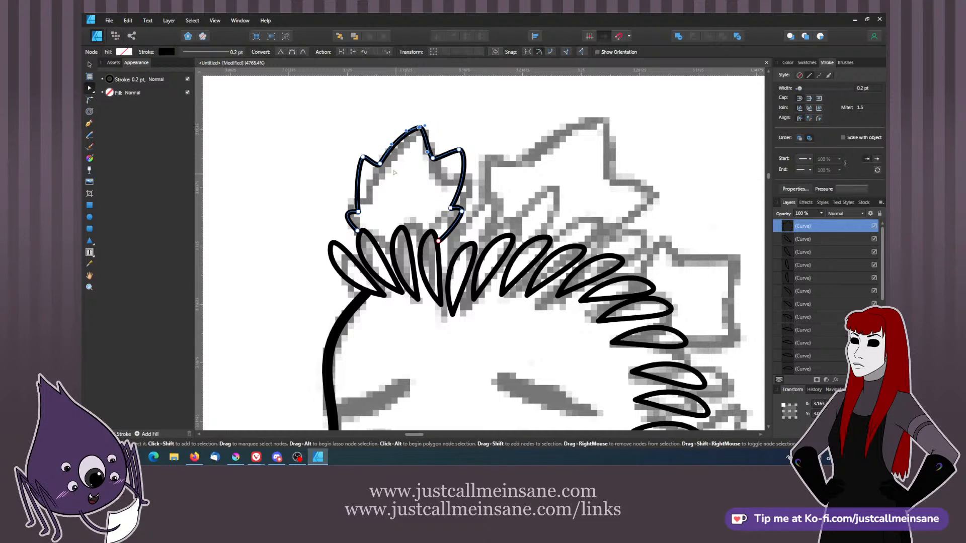
- Lower the leaf's upper-right point and pull the lower-right notch inward to reshape that side
left_click(457, 153)
left_click_drag(457, 154, 457, 181)
left_click(453, 206)
left_click(451, 208)
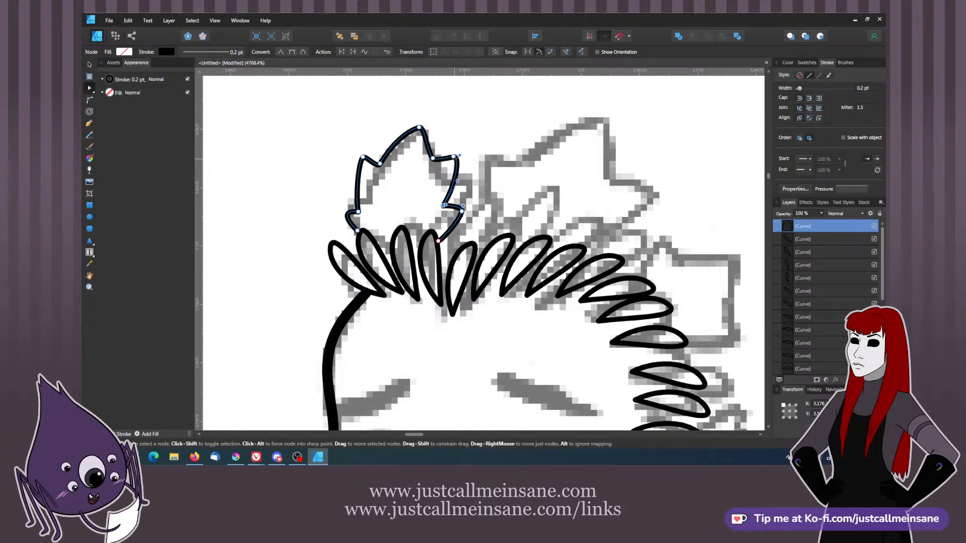
- Nudge the upper-right lobe node of the first leaf outline slightly outward
left_click_drag(454, 158, 457, 156)
left_click(450, 206)
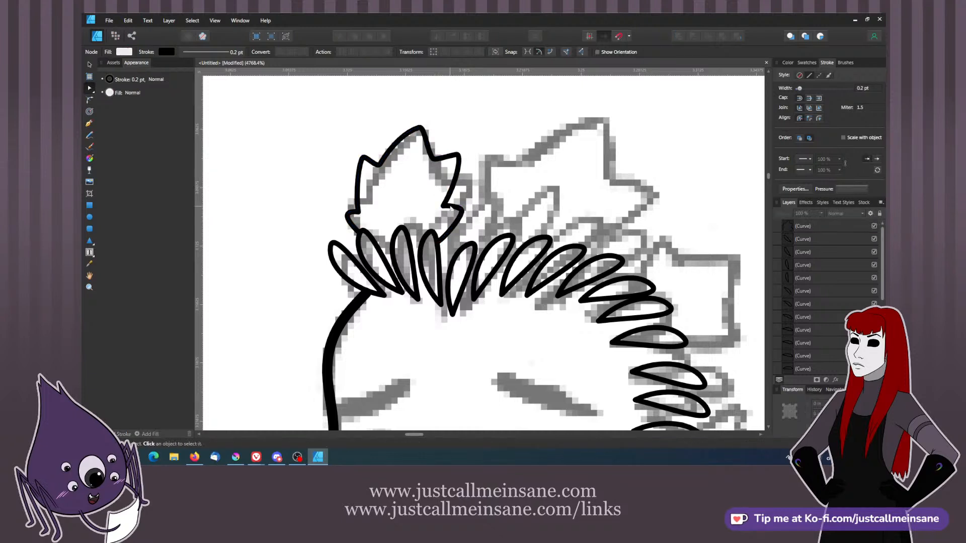
mouse_move(499, 193)
left_mouse_down()
mouse_move(499, 152)
mouse_move(503, 181)
left_mouse_up()
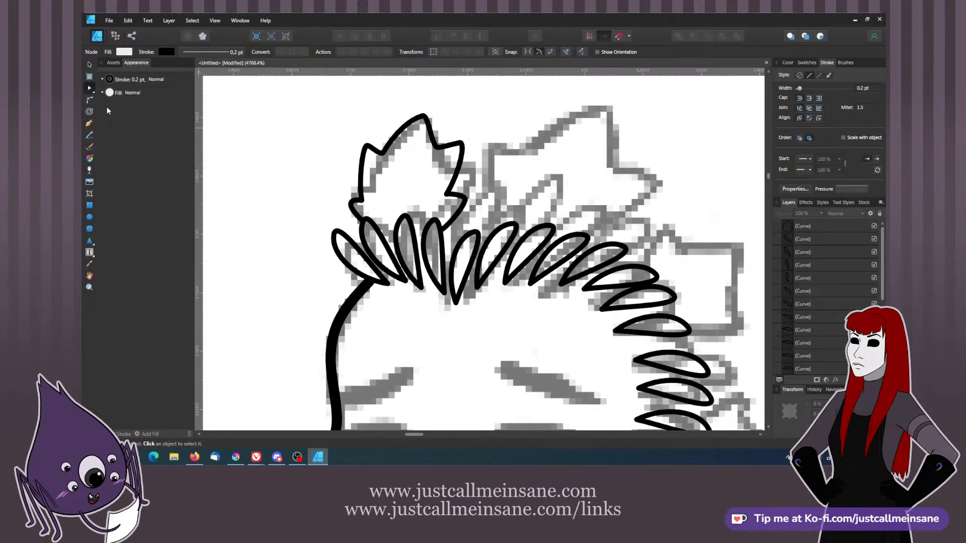
- Duplicate the finished leaf outline onto the larger sketched leaf to its right
left_click(90, 64)
left_click(464, 189)
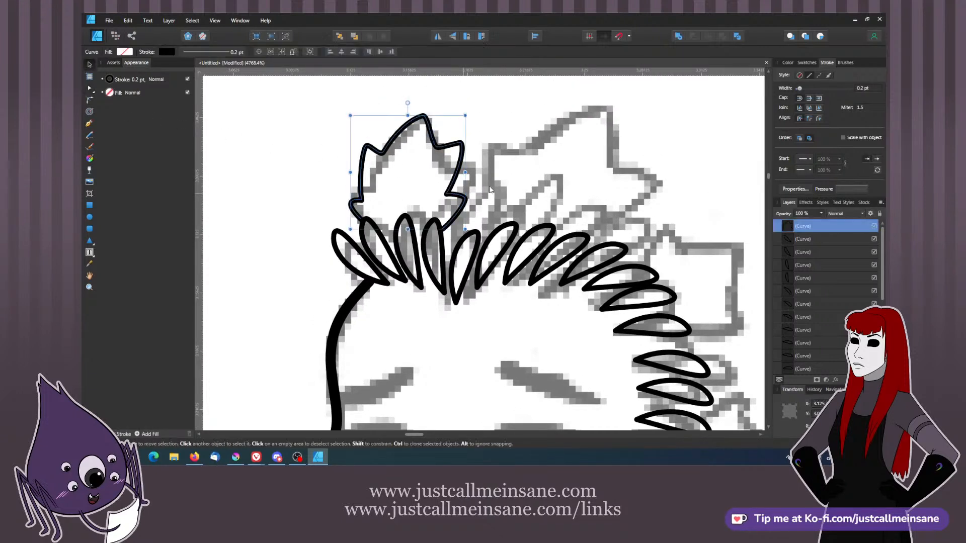
left_click_drag(407, 104, 401, 99)
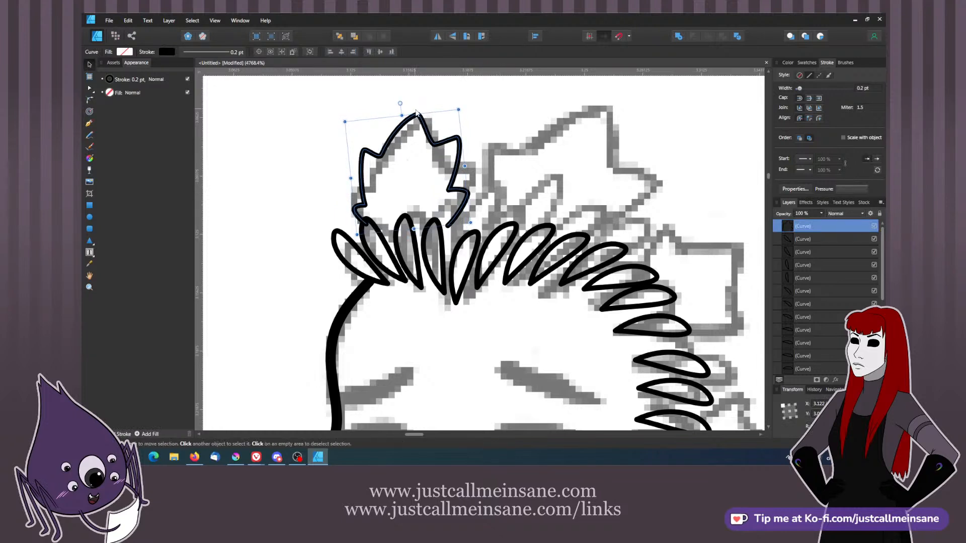
key("ctrl+z")
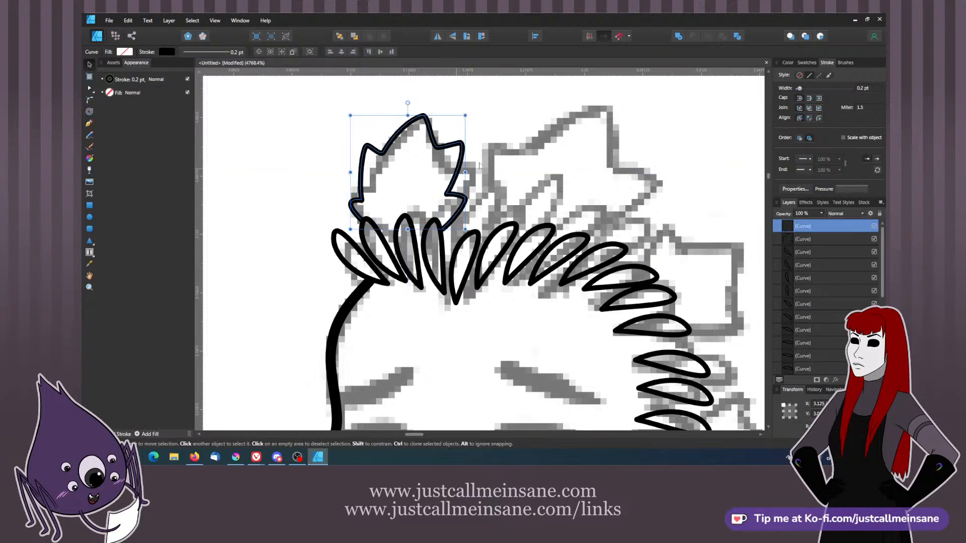
left_click_drag(444, 149, 604, 135)
- Rotate the copied leaf clockwise and enlarge it to cover the larger sketched leaf
left_click_drag(568, 89, 585, 91)
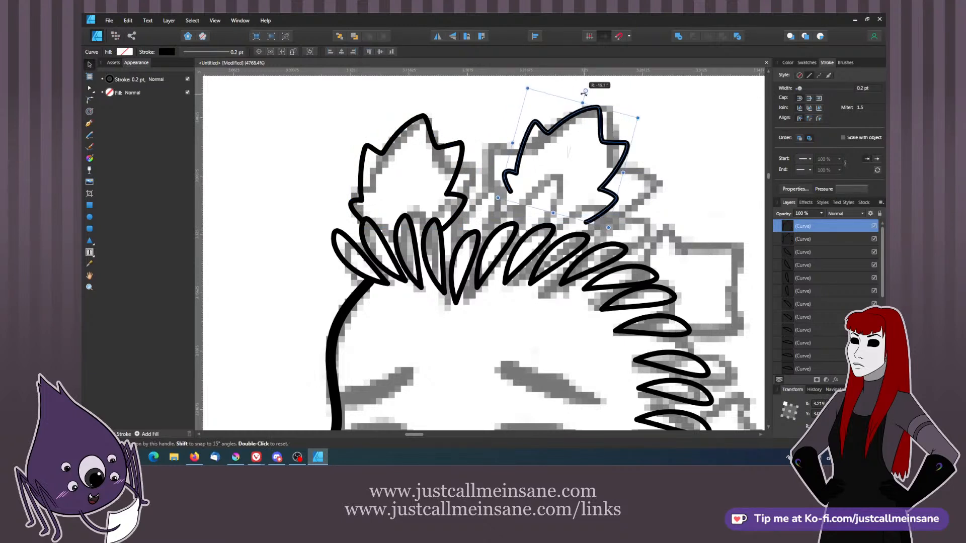
left_click_drag(609, 227, 639, 239)
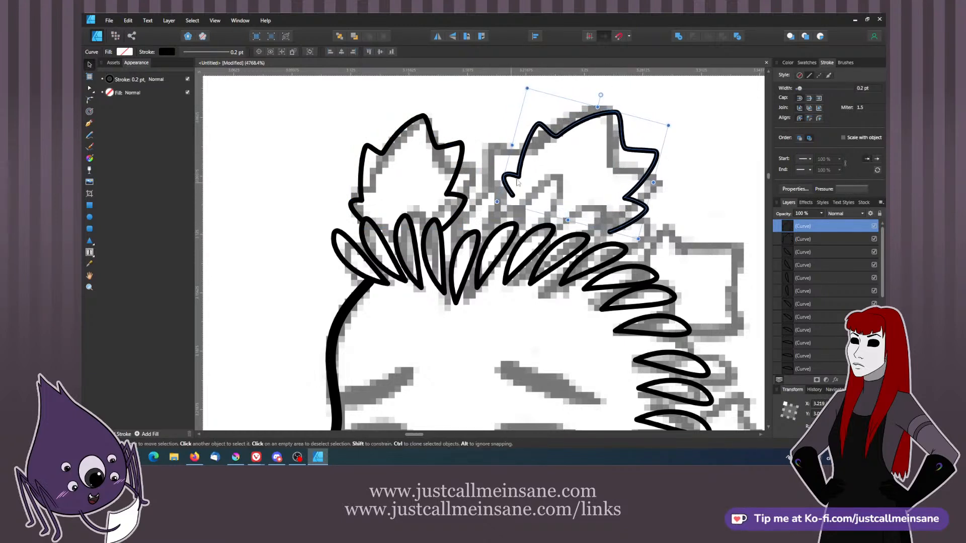
left_click_drag(518, 178, 505, 175)
left_click(535, 176)
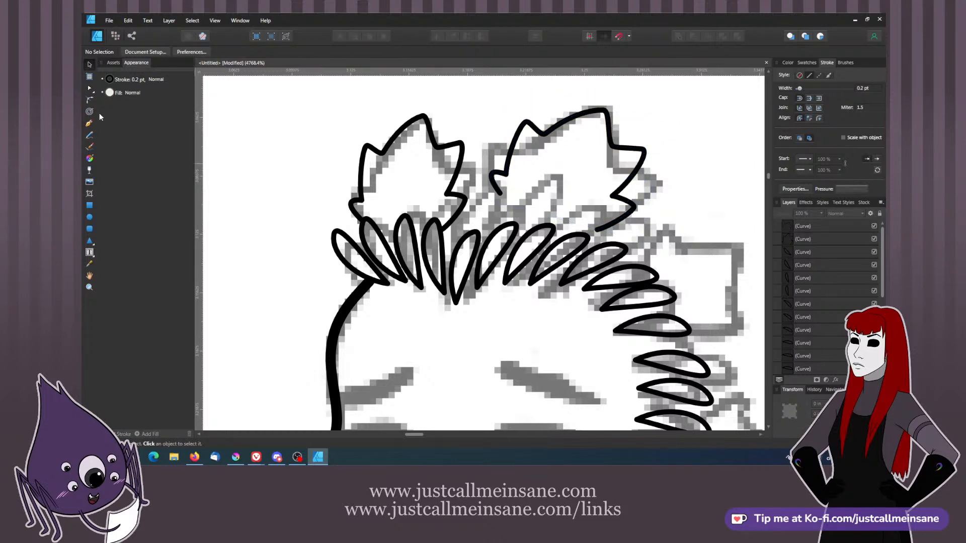
- Reshape the larger leaf by moving its left lobe nodes and its tip node toward the sketch
left_click(503, 195)
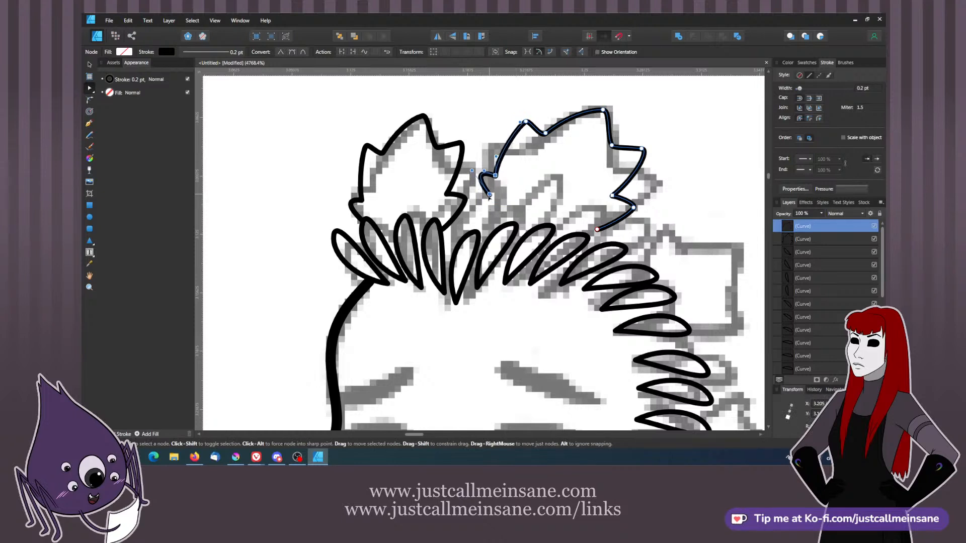
left_click(551, 215)
left_click(528, 124)
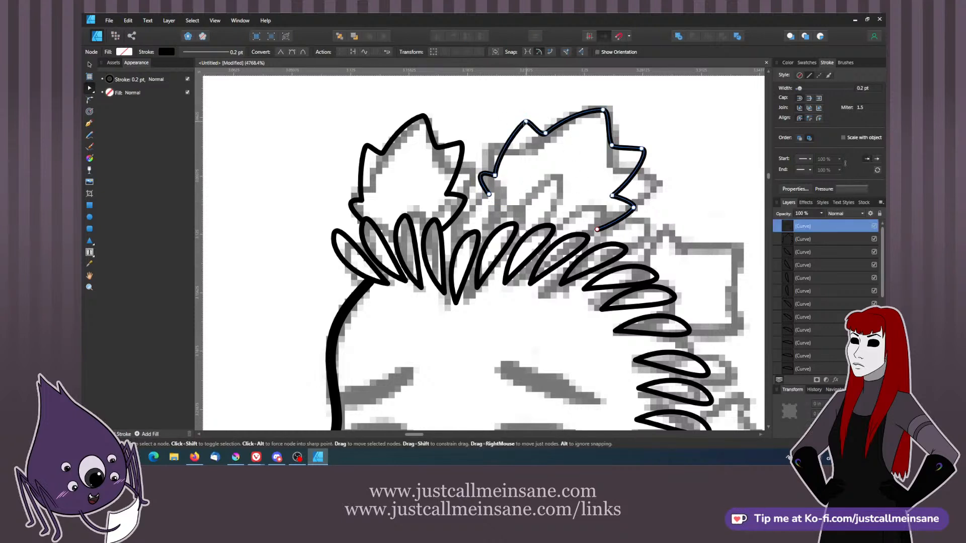
mouse_move(527, 122)
left_mouse_down()
mouse_move(506, 132)
mouse_move(533, 130)
left_mouse_up()
left_click_drag(603, 109, 591, 103)
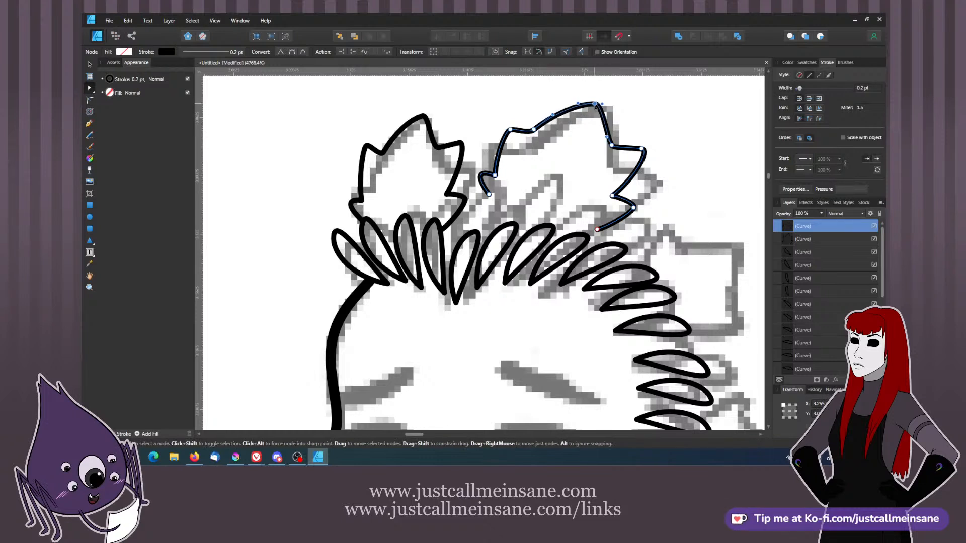
left_click(584, 156)
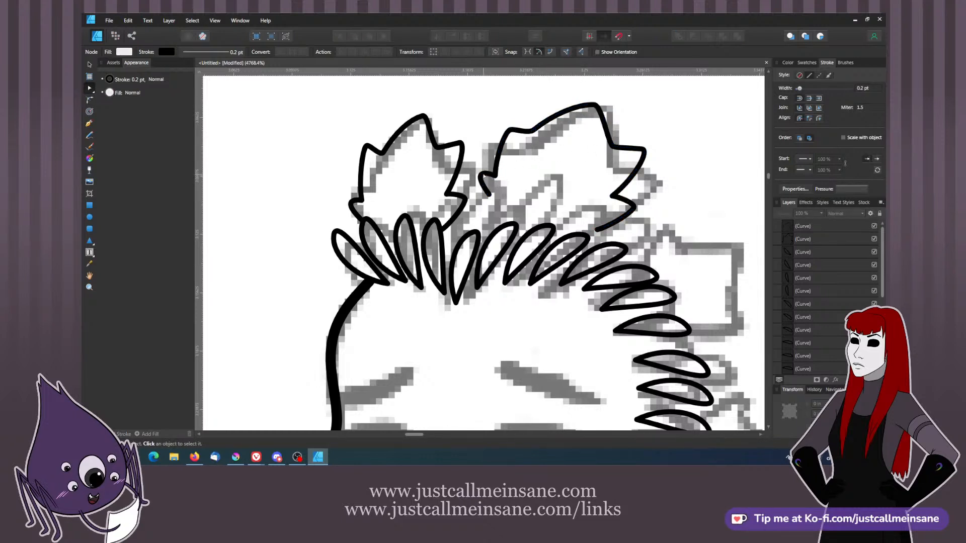
- Adjust the curve handle of the larger leaf's lower-left lobe
left_click(482, 173)
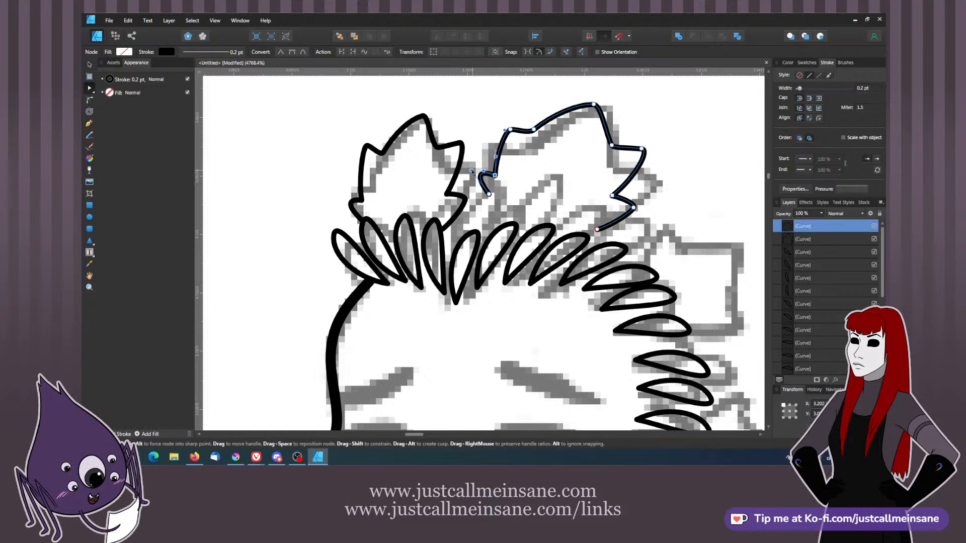
left_click_drag(472, 171, 476, 173)
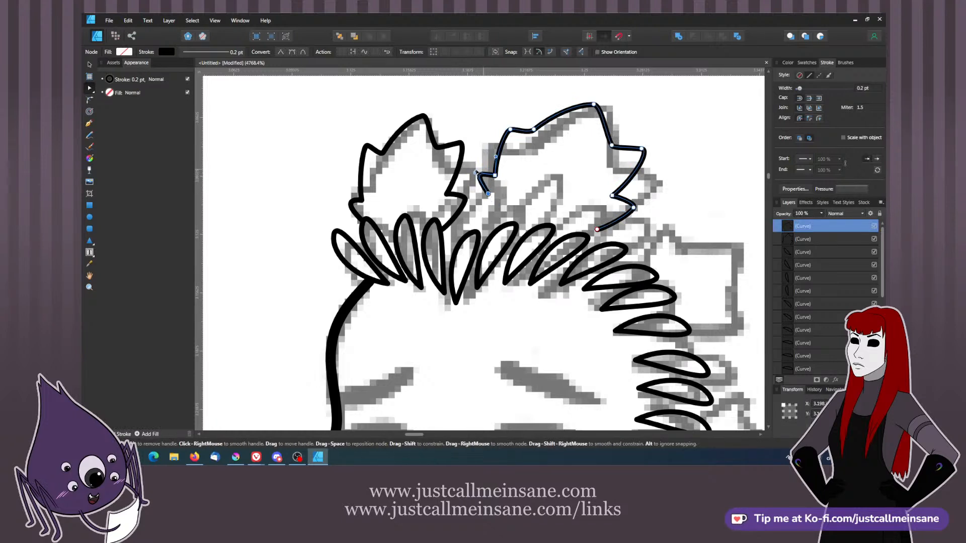
left_click_drag(475, 173, 477, 171)
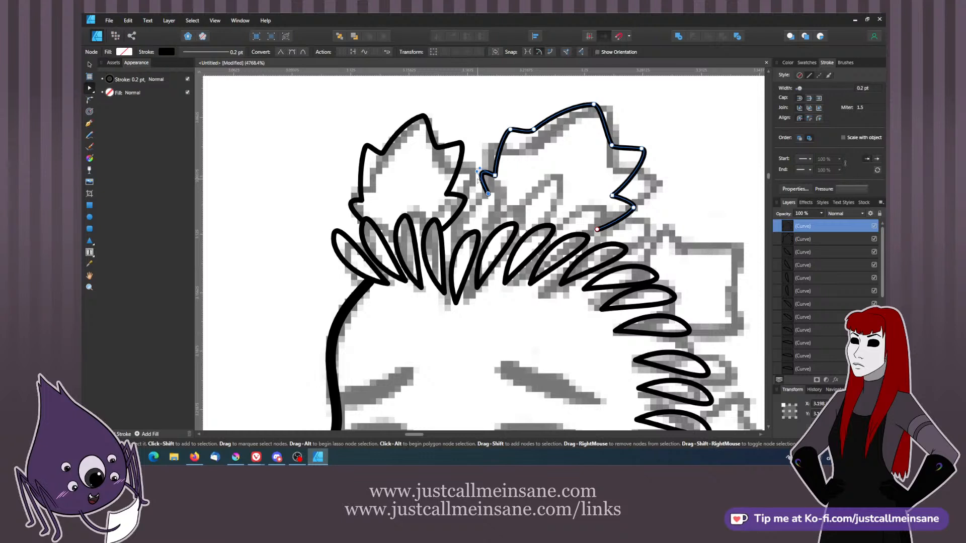
- Extend the larger leaf's left end node downward and shift its lower-left lobe outward
left_click(500, 201)
left_click(488, 193)
left_click_drag(488, 194, 471, 167)
left_click(499, 178)
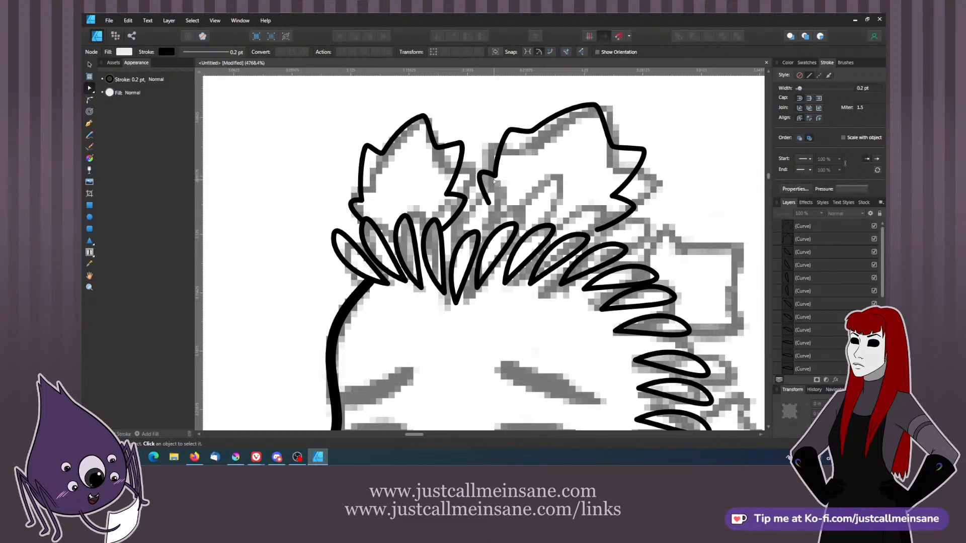
left_click(495, 181)
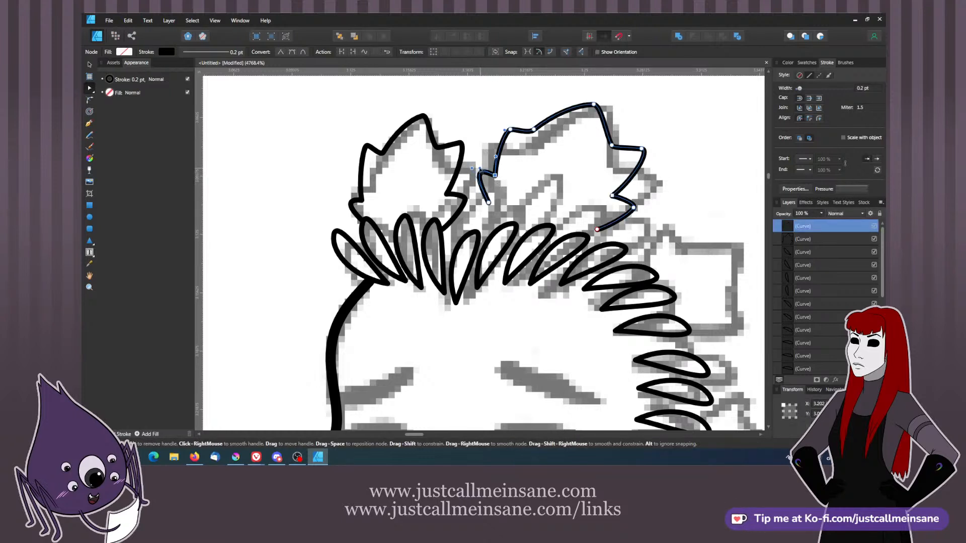
left_click_drag(480, 169, 486, 205)
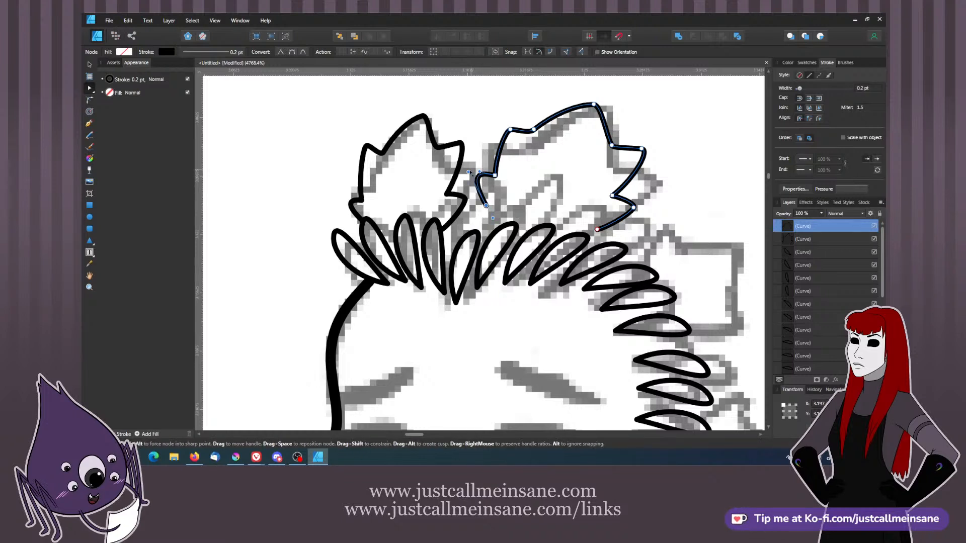
left_click(562, 214)
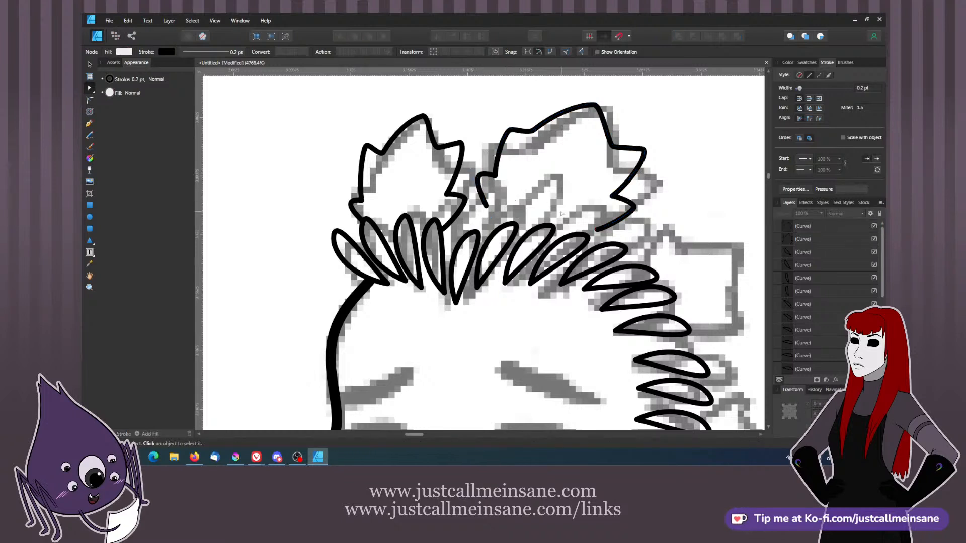
- Move the smaller leaf's lower-right lobe node and its right end node up and outward
mouse_move(567, 196)
left_mouse_down()
mouse_move(519, 213)
mouse_move(540, 190)
mouse_move(549, 202)
left_mouse_up()
left_click(448, 207)
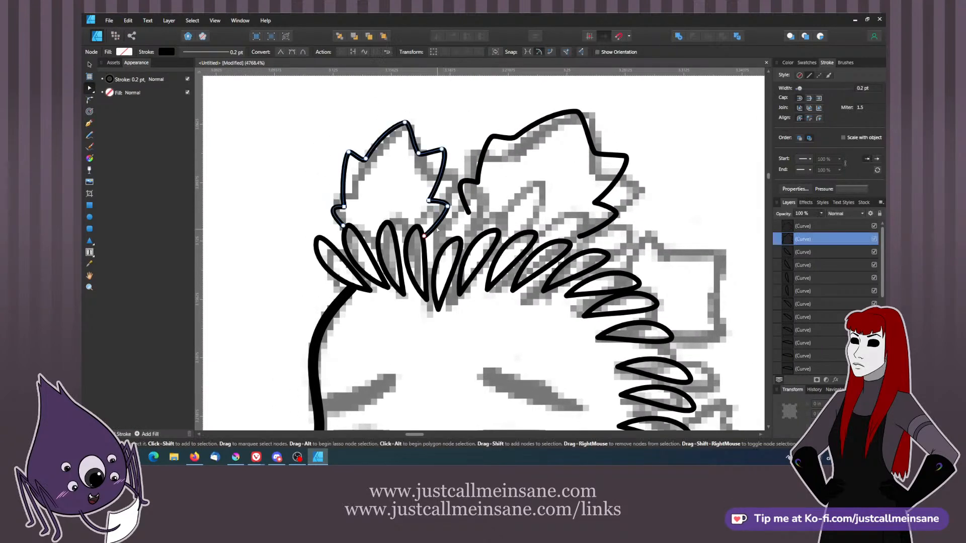
left_click(453, 199)
left_click_drag(448, 206, 453, 200)
left_click_drag(424, 236, 432, 226)
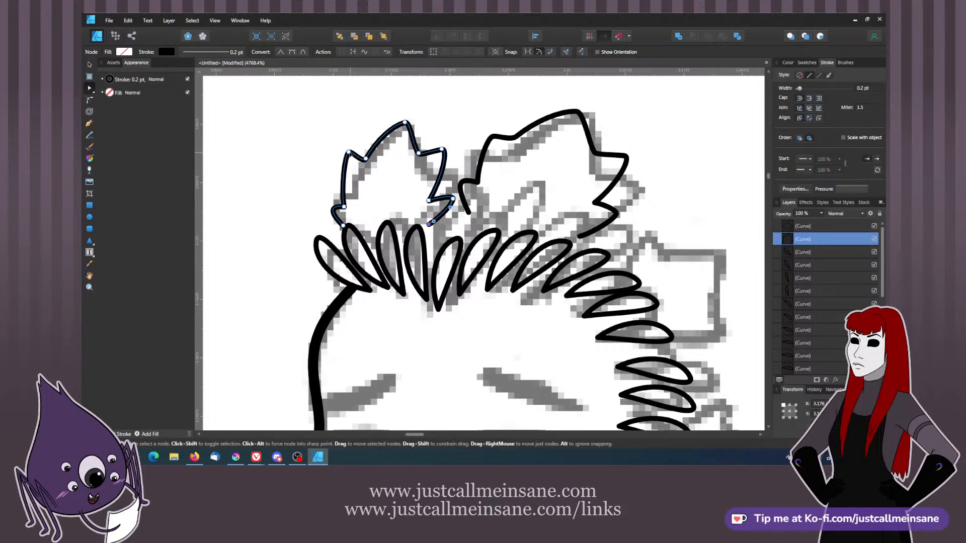
- Reposition the smaller leaf's upper-left lobe and notch nodes and lower its tip node
left_click(348, 151)
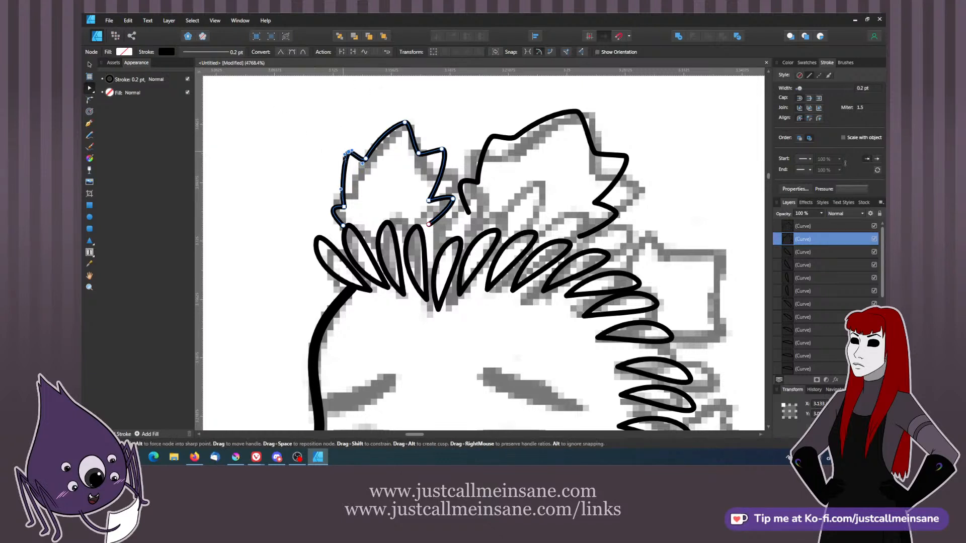
key("Escape")
left_click(350, 157)
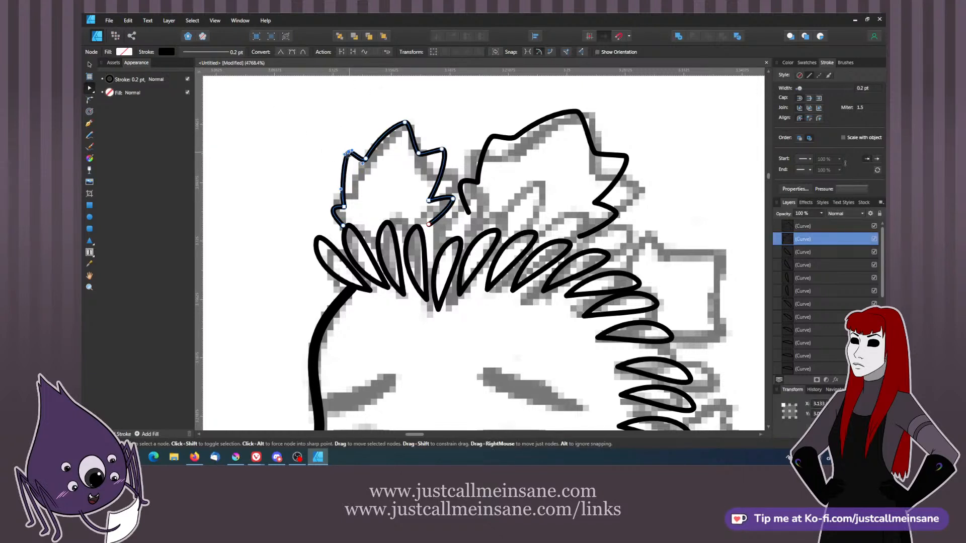
left_click_drag(347, 151, 359, 163)
left_click_drag(404, 123, 394, 129)
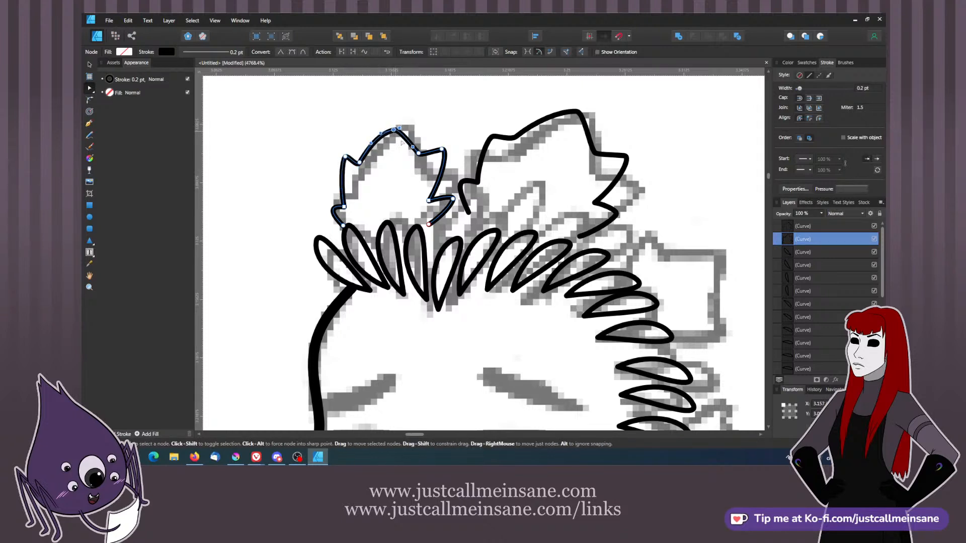
- Refine the smaller leaf's left side by moving its end node, lower lobe and notch, and upper lobe nodes
left_click(344, 207)
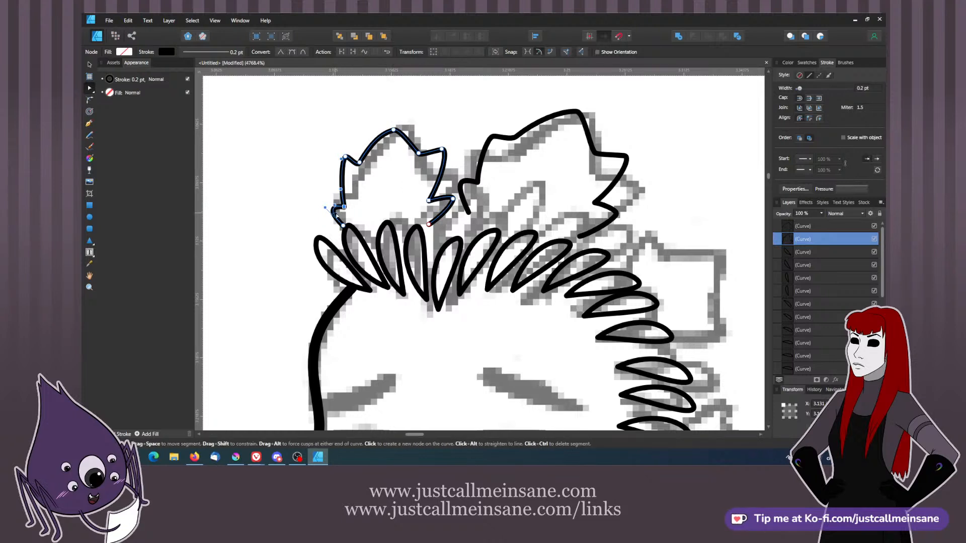
left_click(347, 225)
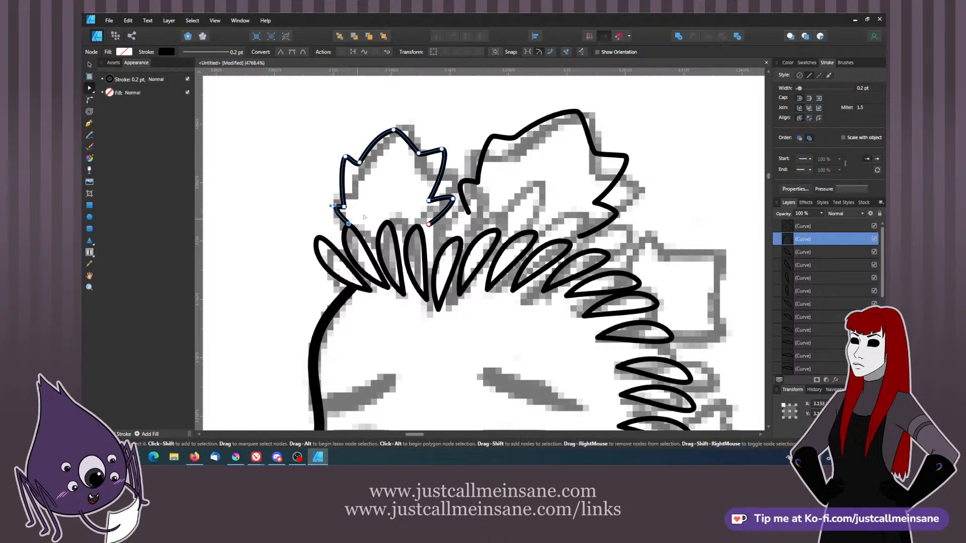
left_click(363, 216)
left_click(344, 207)
left_click_drag(347, 207, 350, 206)
left_click_drag(346, 158, 364, 164)
left_click(399, 173)
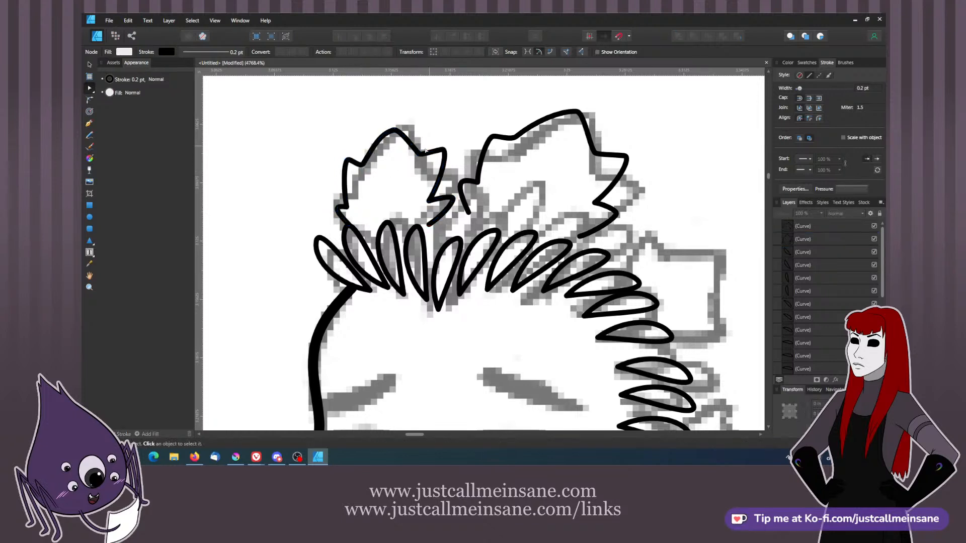
- Straighten the left edge below the smaller leaf's tip by adjusting its curve
left_click(391, 132)
left_click(393, 130)
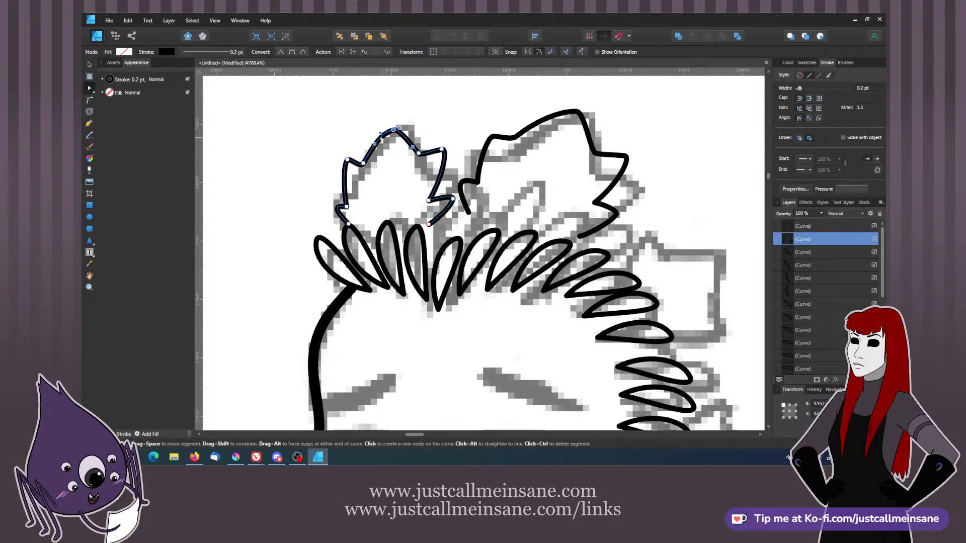
left_click_drag(381, 133, 380, 142)
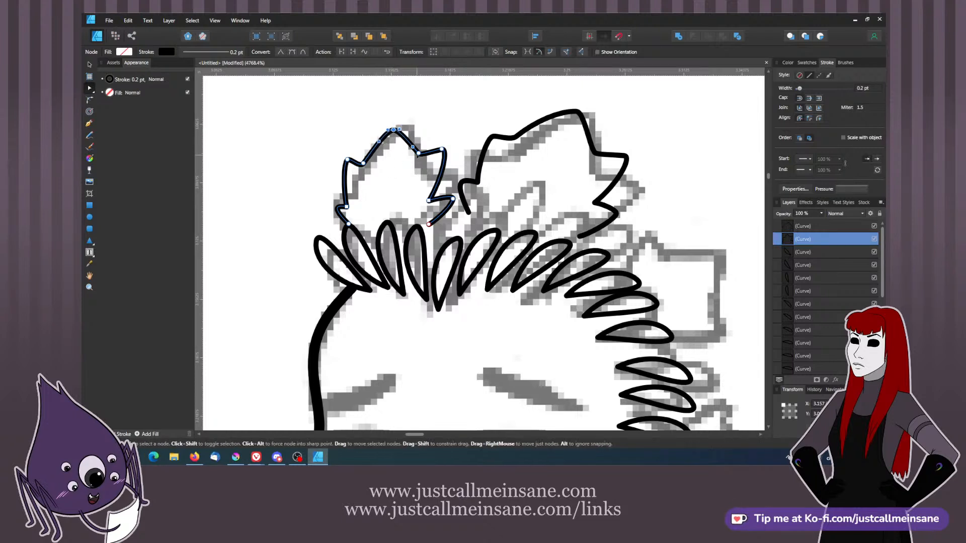
- Pull the smaller leaf's upper-right notch and lobe nodes inward and down to slim that side
left_click_drag(419, 153, 444, 172)
left_click(448, 147)
left_click(445, 149)
left_click(436, 166)
left_click(427, 158)
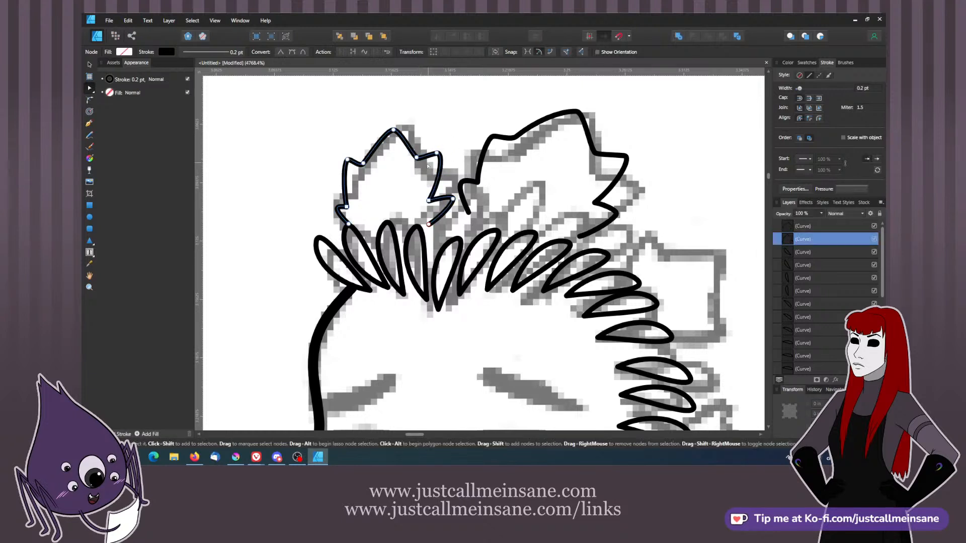
left_click(411, 187)
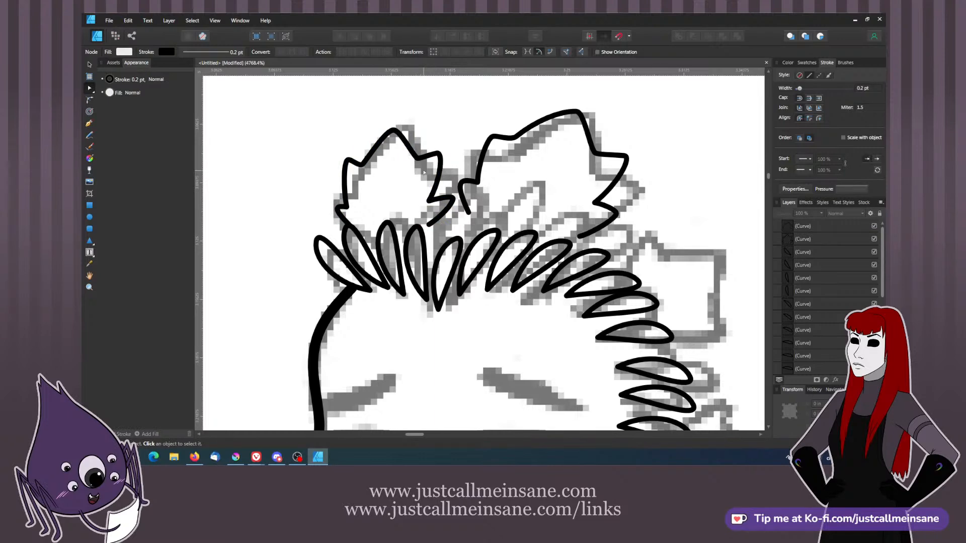
scroll(447, 256, "down", 5)
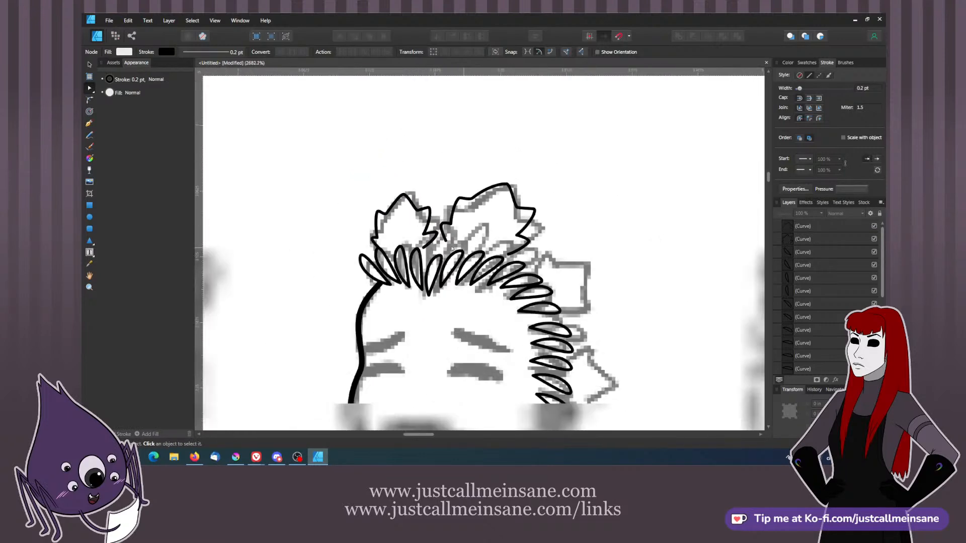
scroll(477, 252, "down", 2)
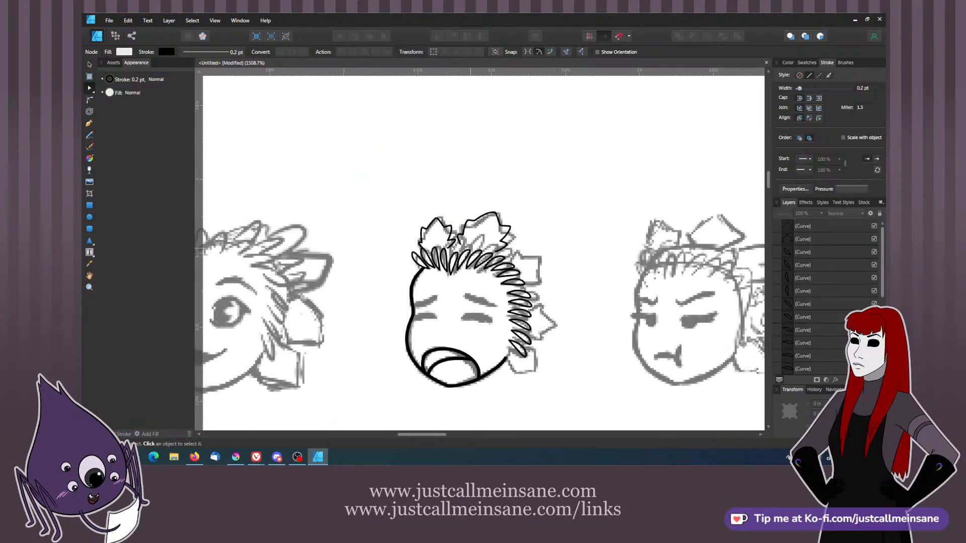
scroll(476, 296, "down", 1)
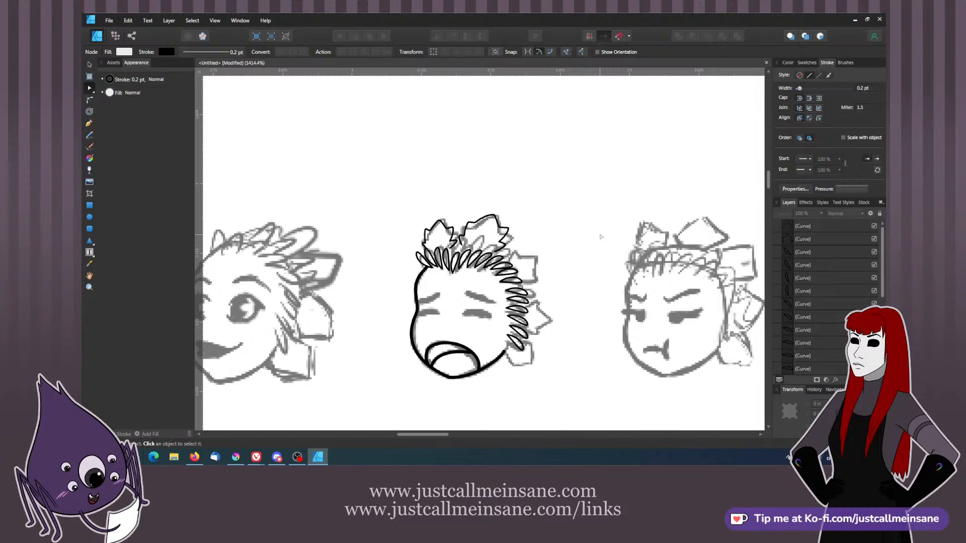
scroll(600, 237, "up", 5)
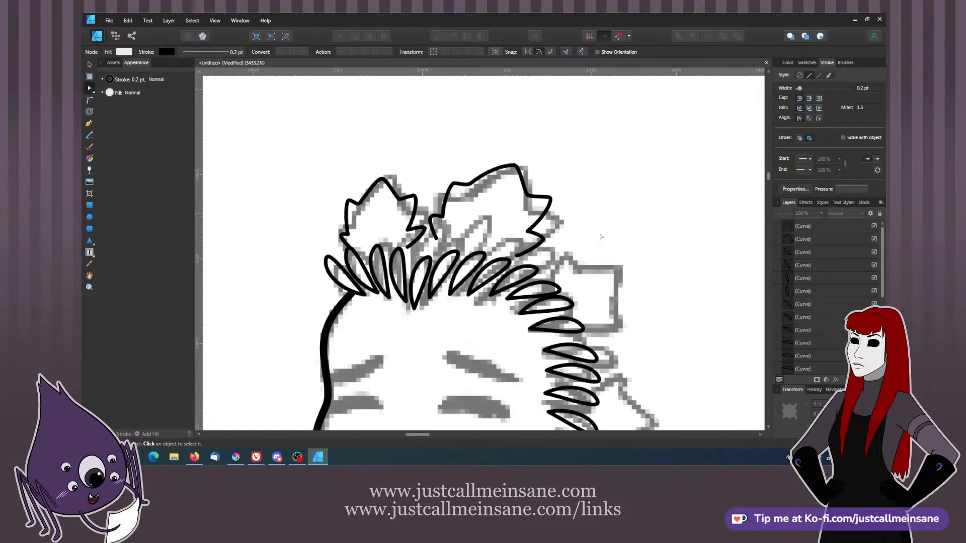
- Place a rotated, scaled-down copy of the larger leaf over the squarish sketched leaf at the upper right of the head
left_click_drag(487, 113, 490, 132)
left_click(486, 125)
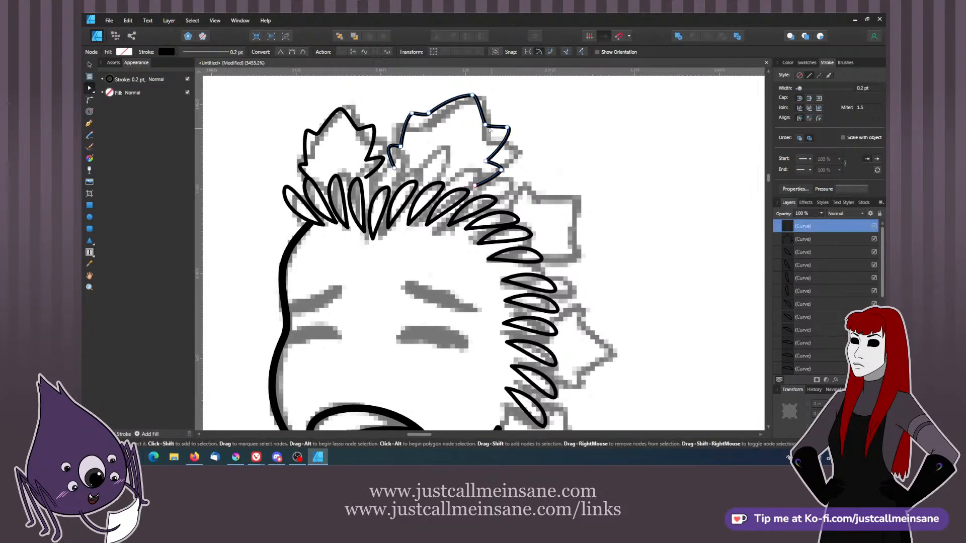
left_click(486, 125)
left_click(90, 65)
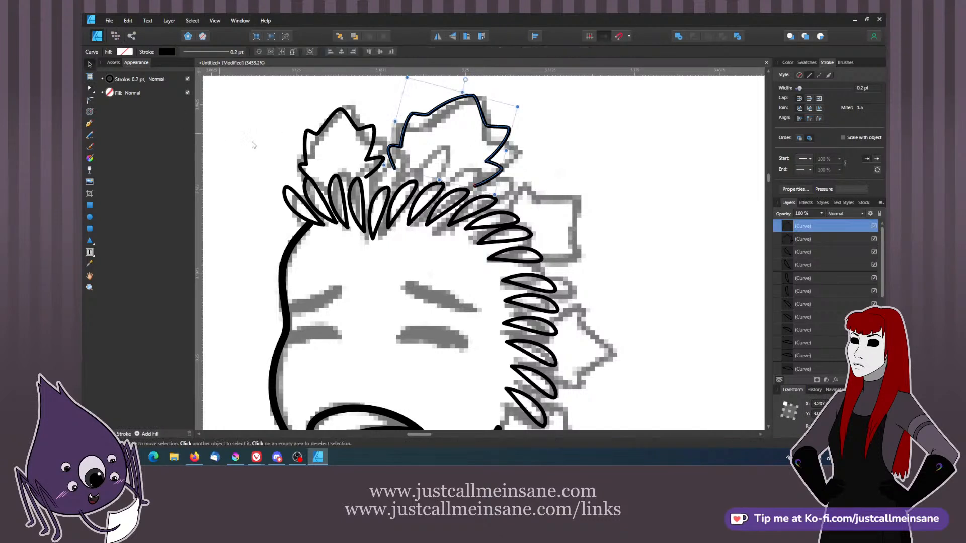
left_click_drag(471, 81, 606, 206)
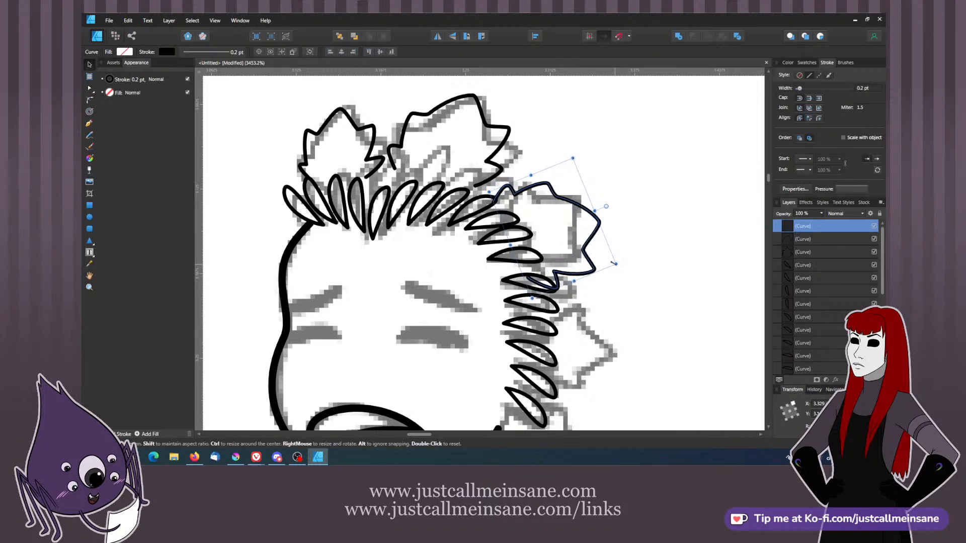
left_click_drag(615, 263, 580, 229)
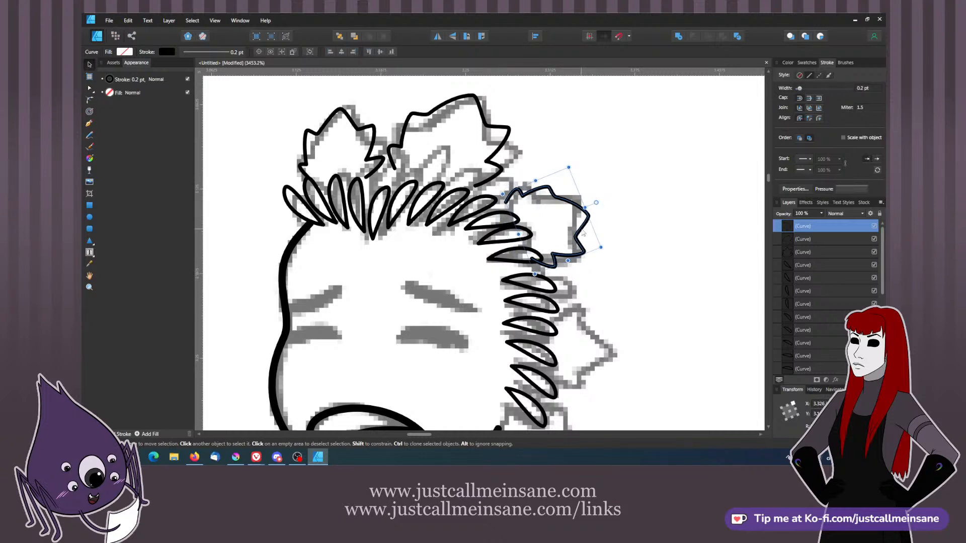
left_click(620, 204)
left_click(590, 222)
- Reposition the copied leaf's tip, lobe and notch nodes to match the squarish sketch outline
key("a")
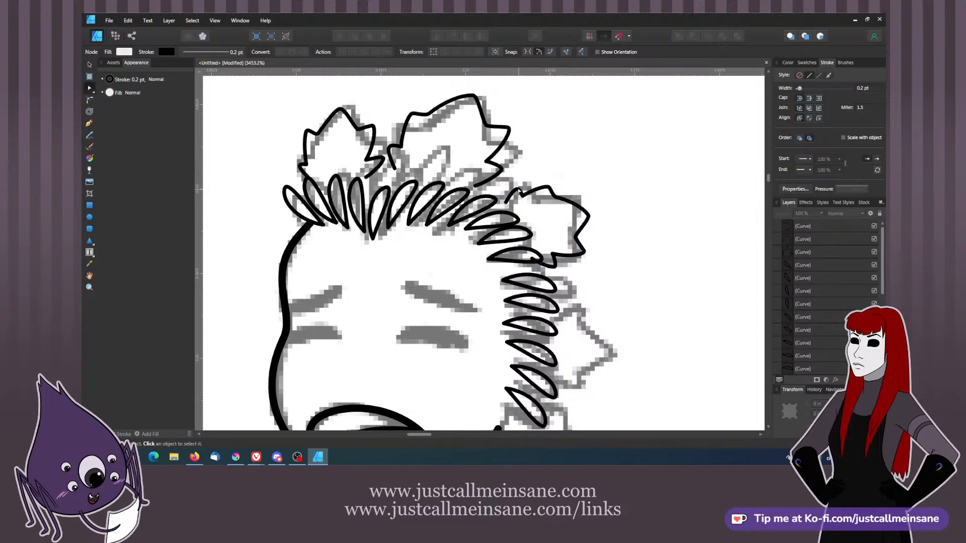
left_click(502, 202)
left_click_drag(502, 202, 546, 249)
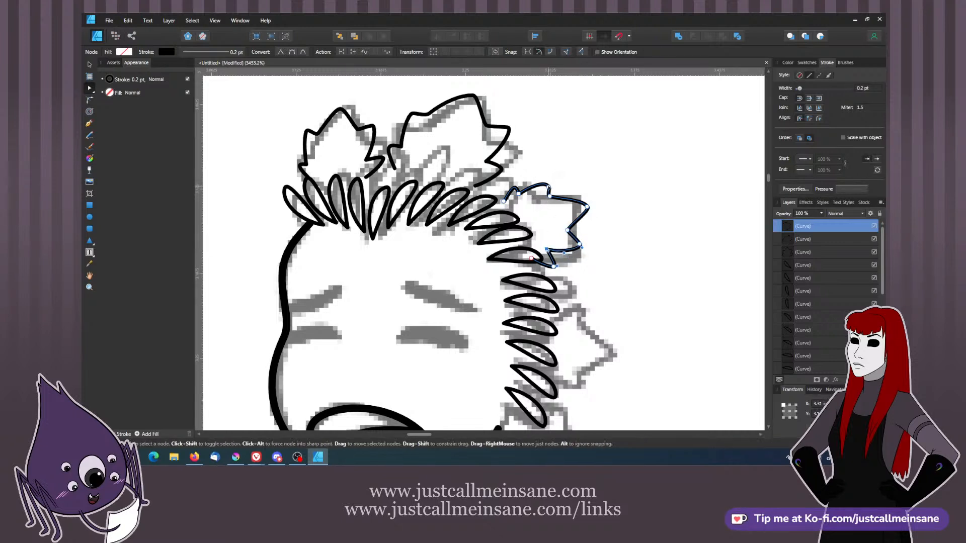
left_click_drag(548, 188, 548, 187)
- Adjust the curve handle at the copied leaf's upper lobe, beside the notch, and check the whole head
scroll(538, 162, "up", 4)
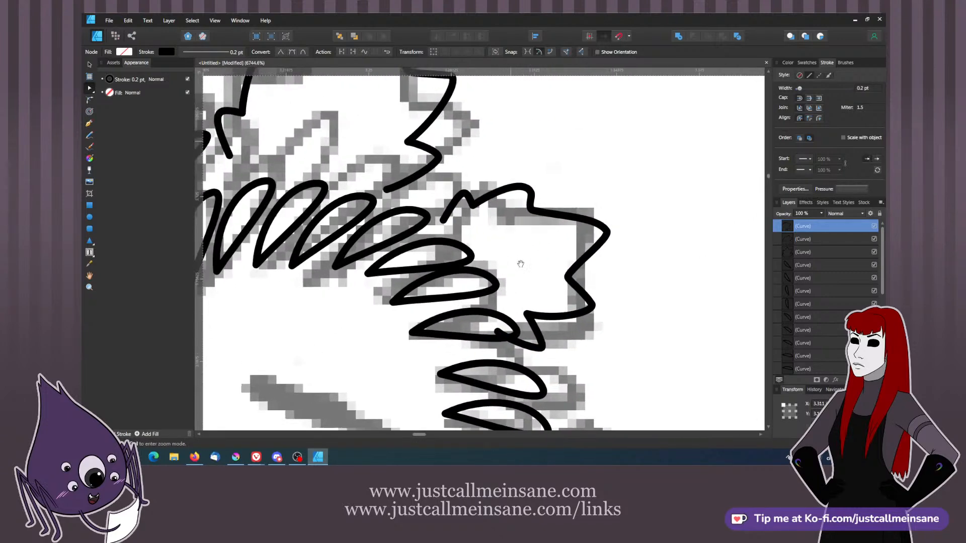
left_click_drag(534, 203, 527, 196)
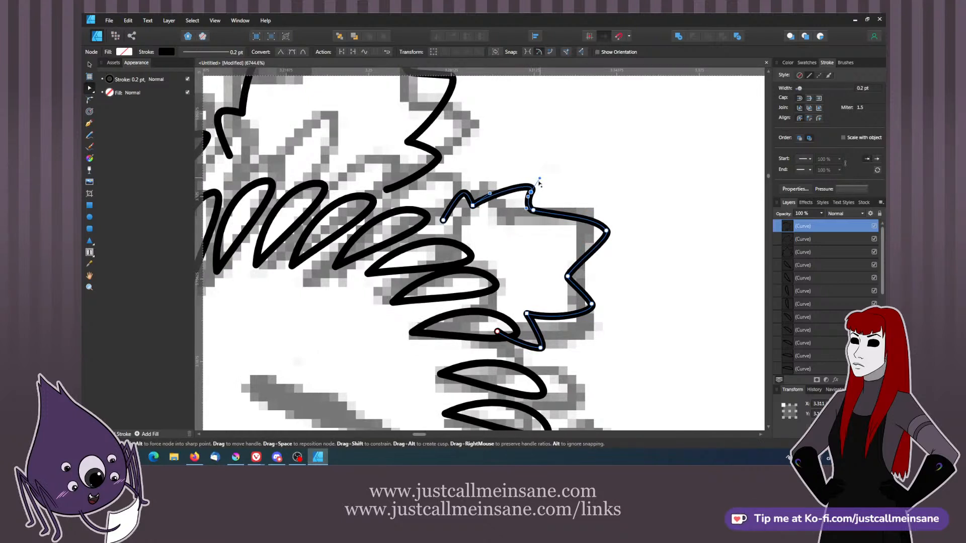
left_click(556, 183)
left_click(556, 183)
left_click_drag(544, 241, 540, 234)
key("ctrl+minus")
key("ctrl+minus")
key("ctrl+minus")
key("ctrl+minus")
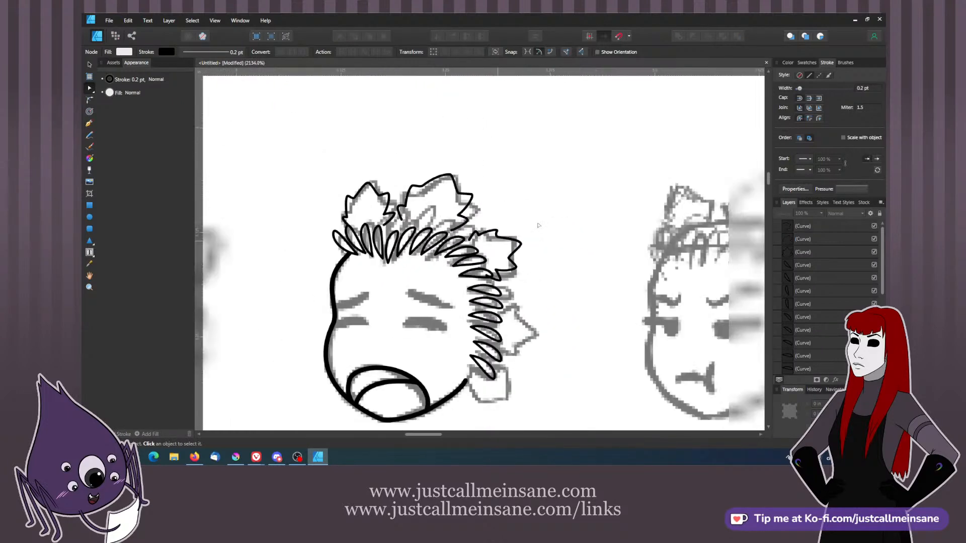
key("ctrl+minus")
key("ctrl+plus")
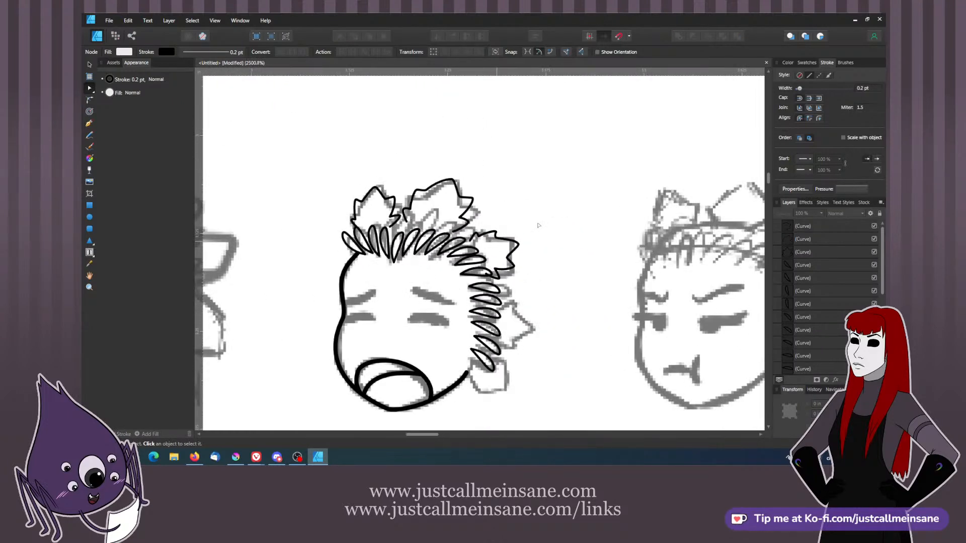
key("ctrl+plus")
- Sharpen the copied leaf's upper lobe into a point by moving its node and handles, and raise the outer corner node
left_click(540, 243)
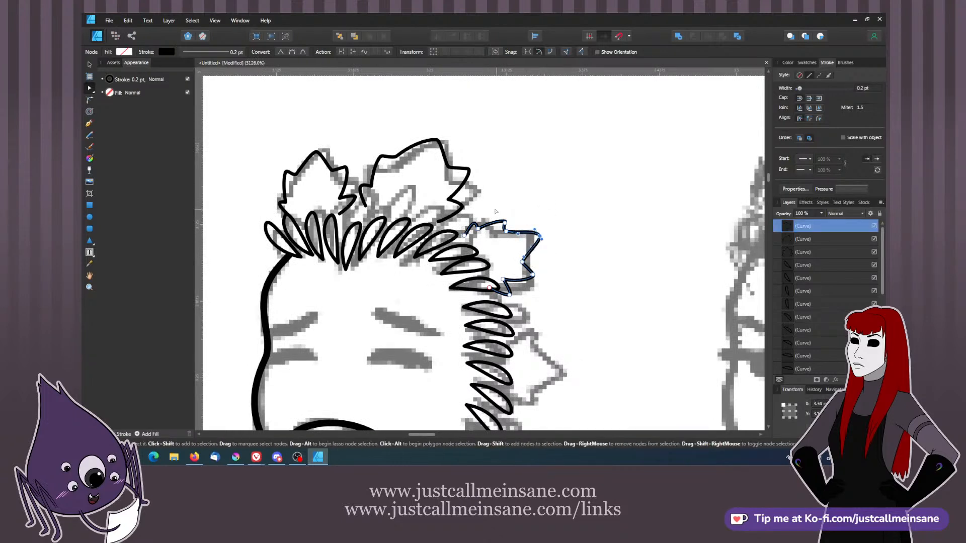
left_click(505, 224)
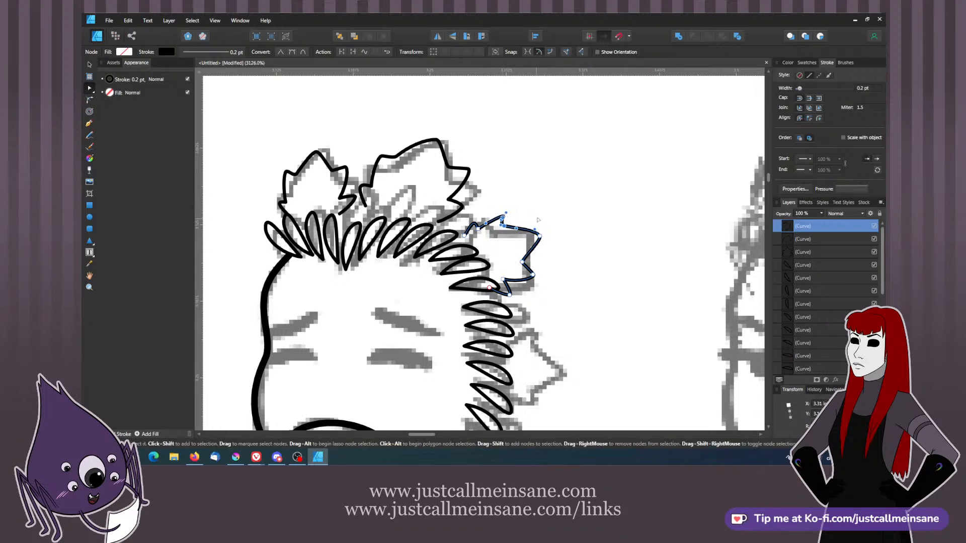
left_click(540, 236)
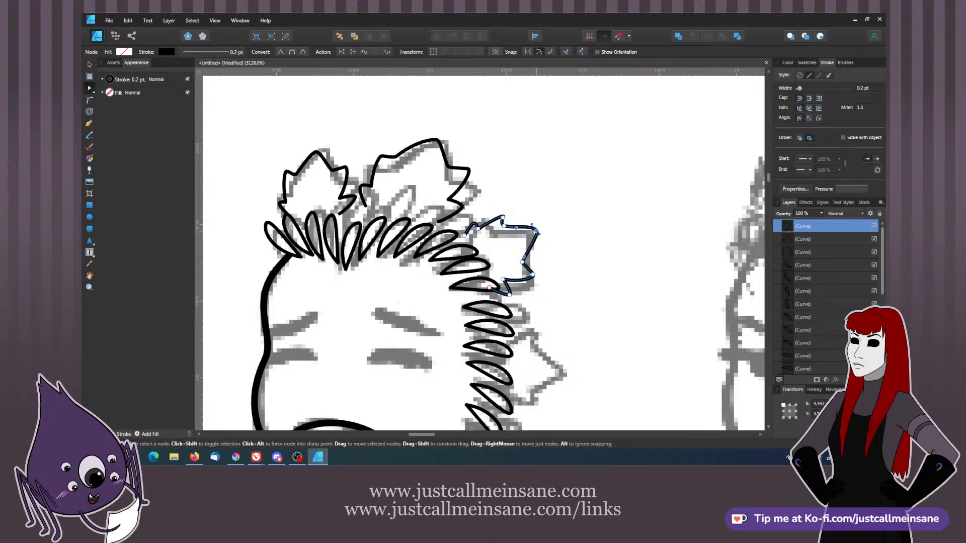
left_click(507, 215)
left_click(506, 219)
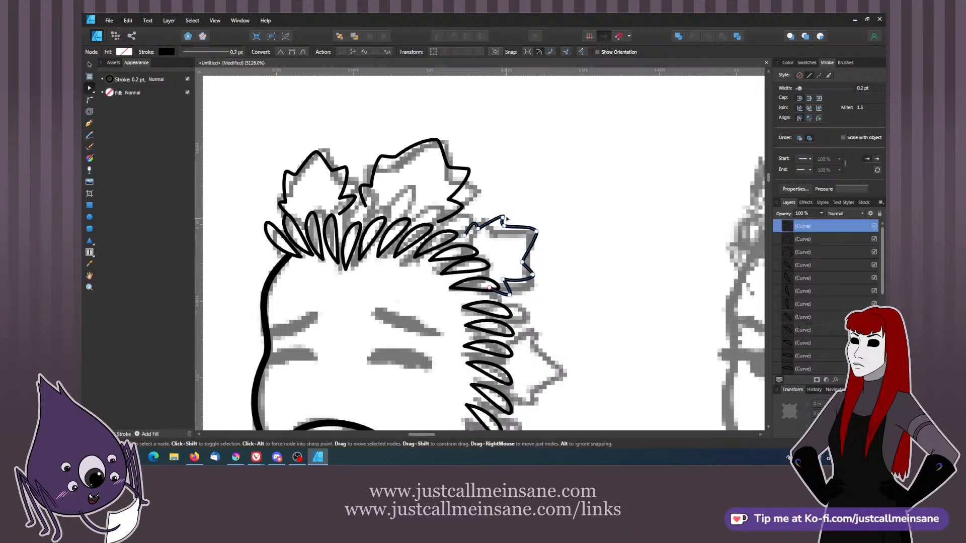
left_click(501, 214)
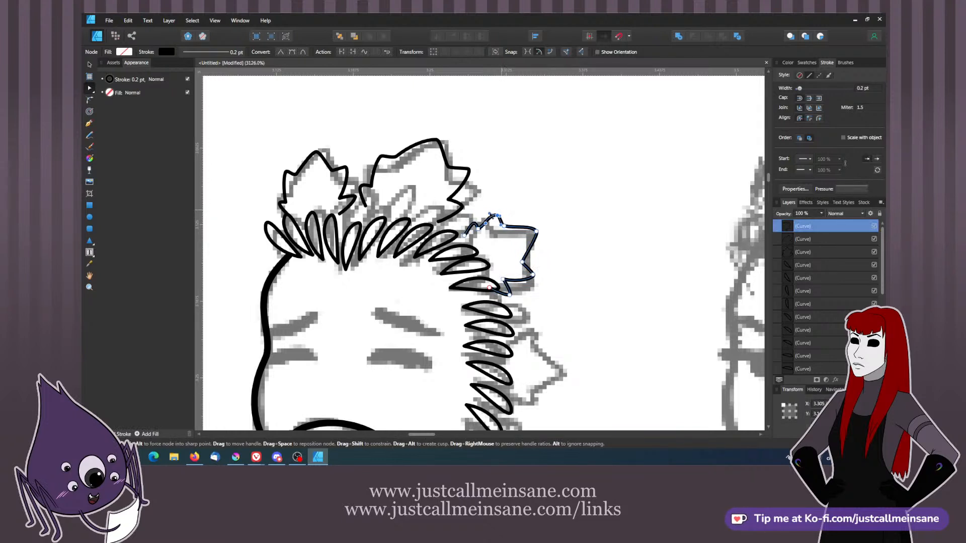
left_click(525, 220)
left_click(499, 217)
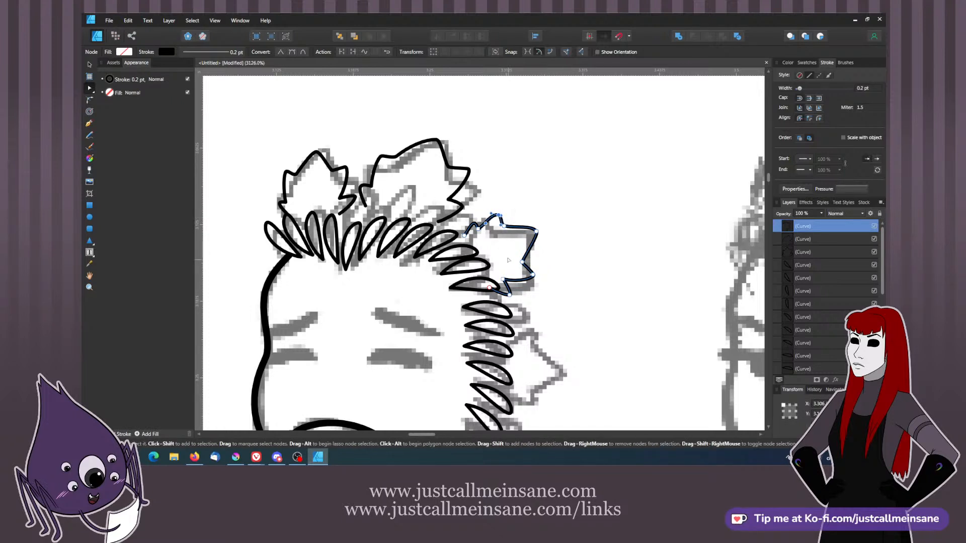
- Adjust the end node and curve at the base of the copied leaf's lower edge
left_click(519, 296)
left_click(490, 290)
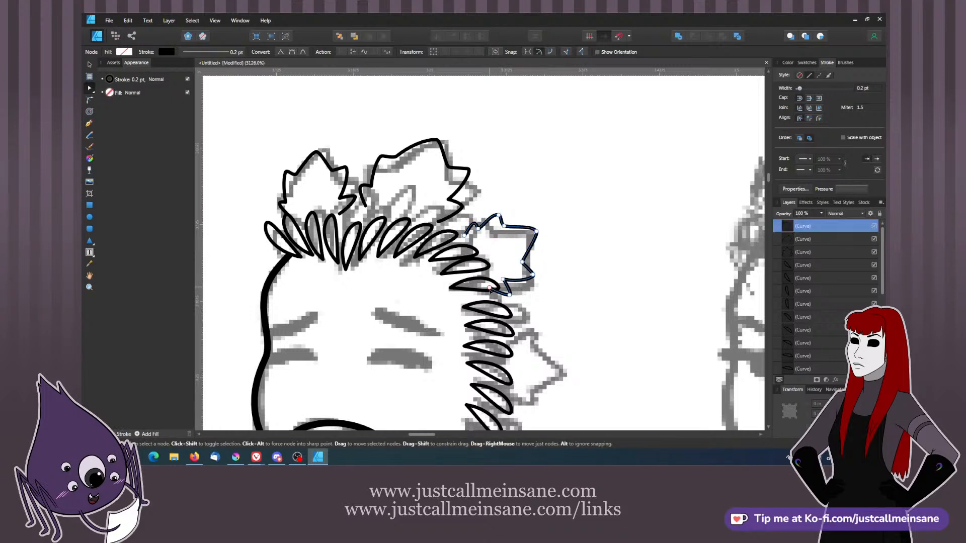
left_click(517, 282)
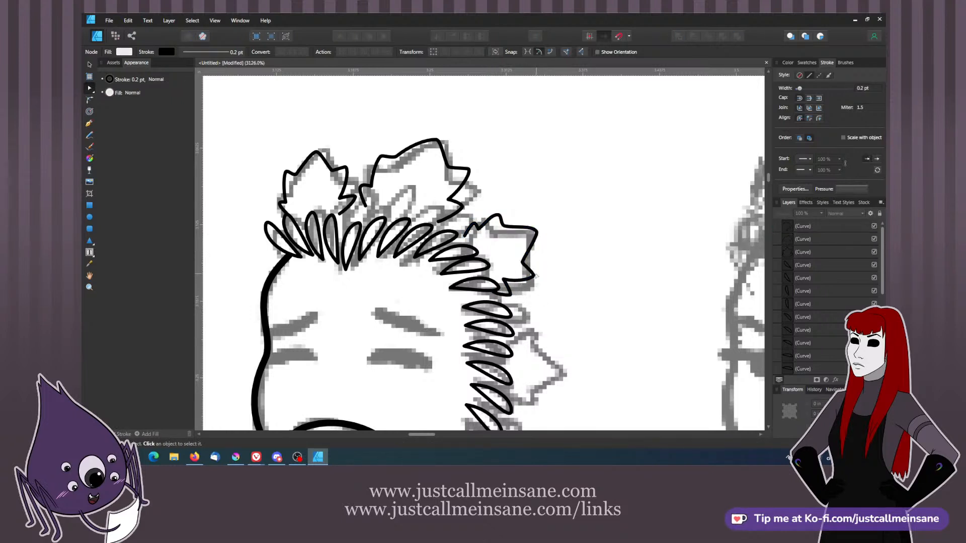
- Pull the copied leaf's outer notch slightly inward and flatten the edge between its upper lobe and outer corner
left_click(534, 274)
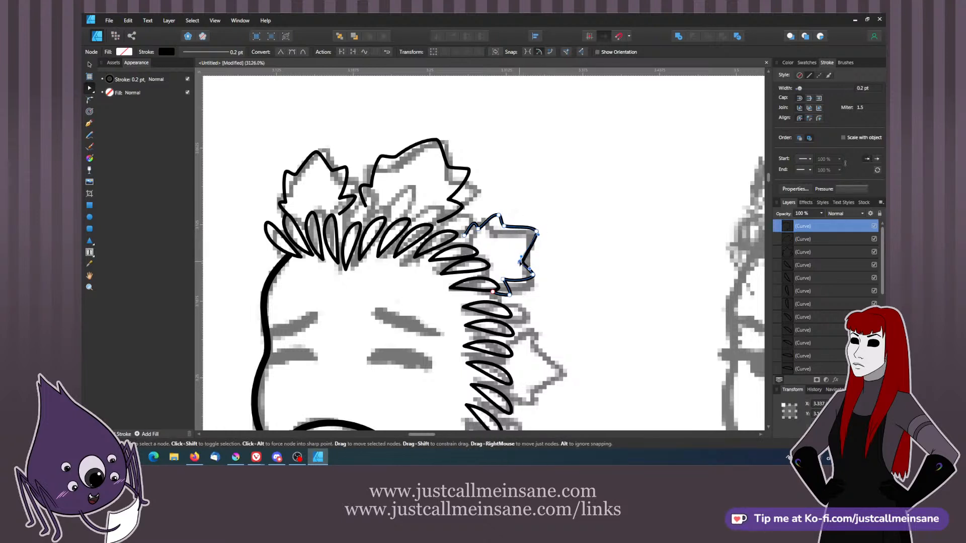
left_click_drag(520, 262, 521, 261)
left_click_drag(517, 224, 519, 226)
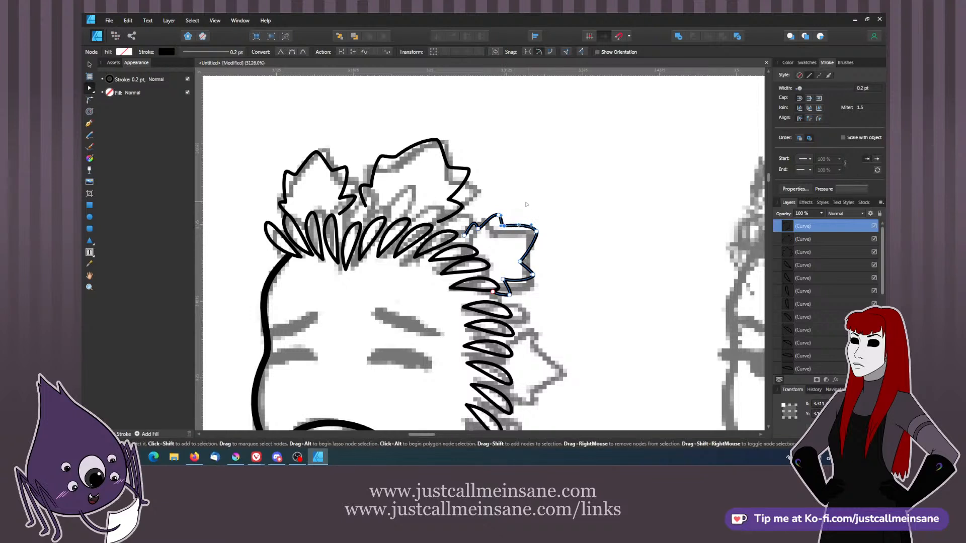
left_click(527, 205)
left_click_drag(547, 262, 549, 251)
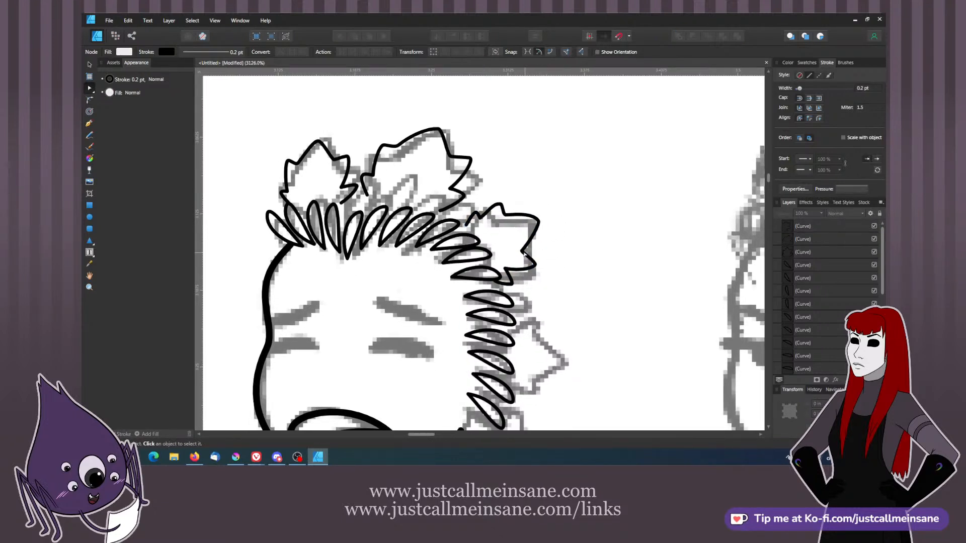
left_click(531, 237)
left_click(551, 272)
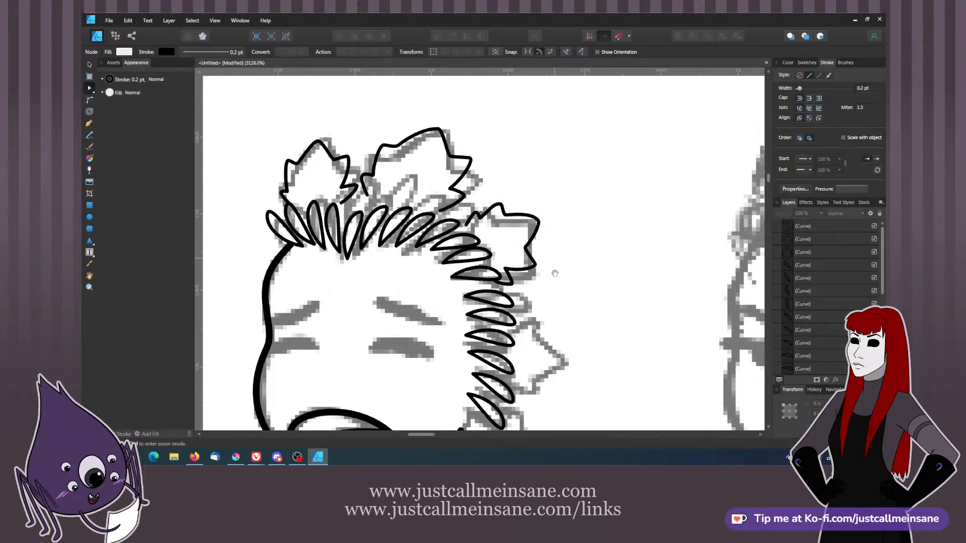
- Rotate the four lowest hair spikes along the right side of the head slightly clockwise
left_click_drag(552, 271, 560, 201)
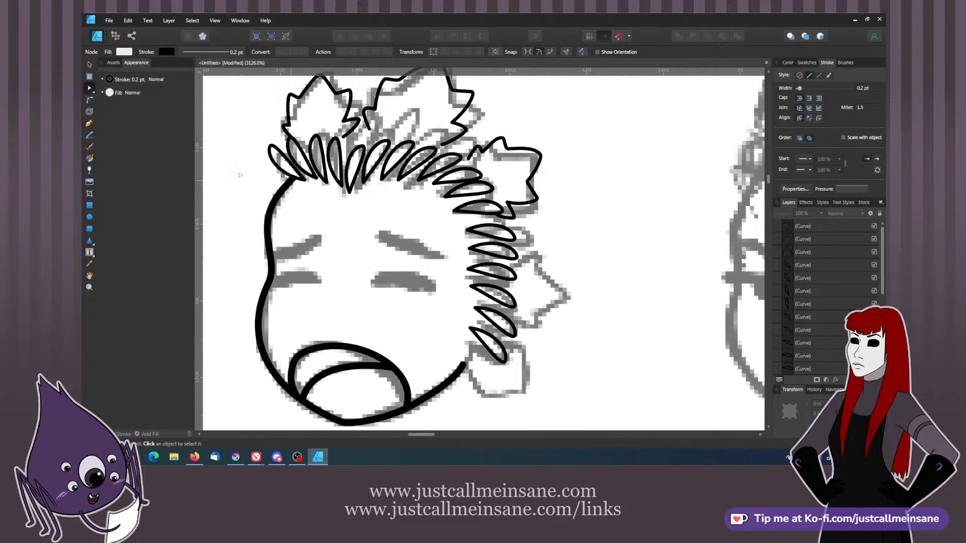
left_click(511, 279)
left_click(513, 305, "shift")
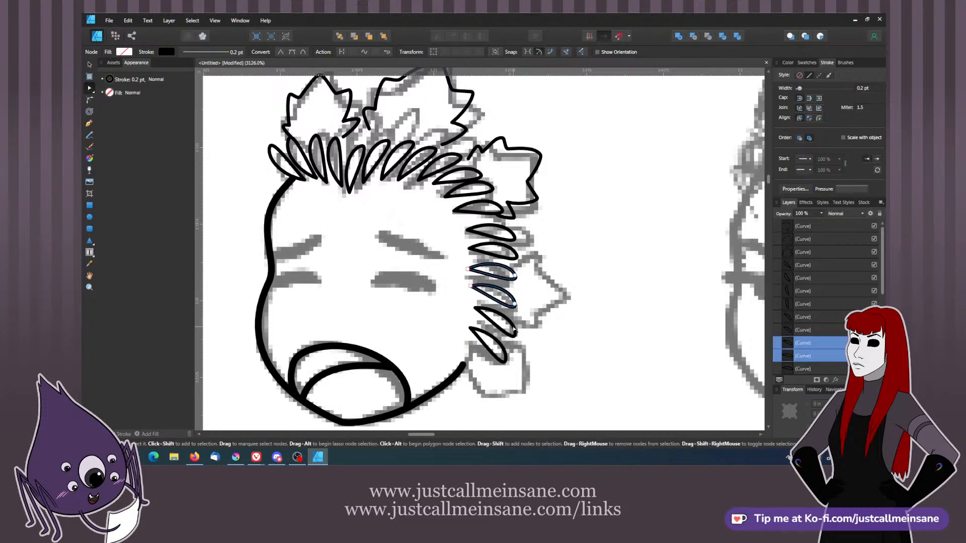
left_click(514, 332, "shift")
left_click(504, 346, "shift")
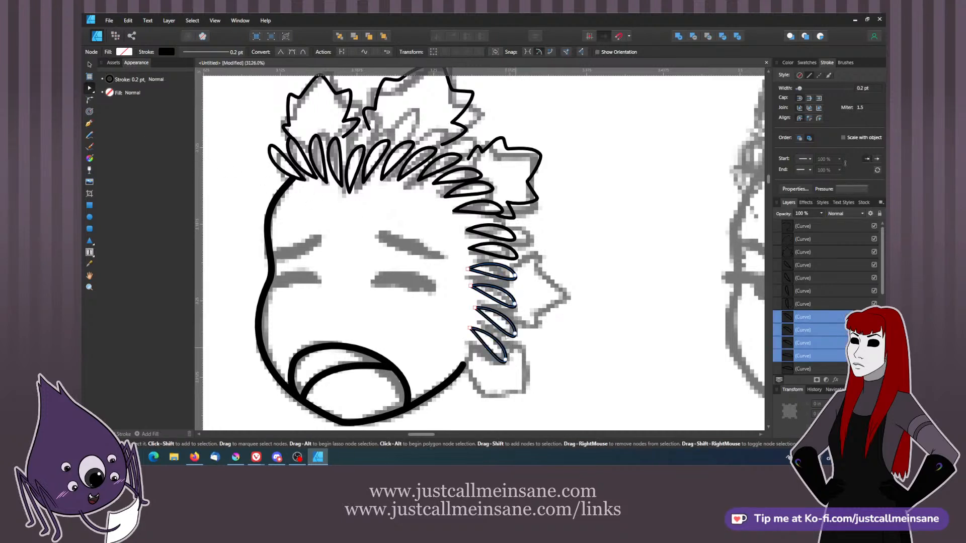
left_click(89, 64)
left_click_drag(499, 258, 483, 282)
left_click(453, 283)
- Reshape the hair spike just above those four into a slimmer, more symmetrical form using its node handles
left_click(521, 266)
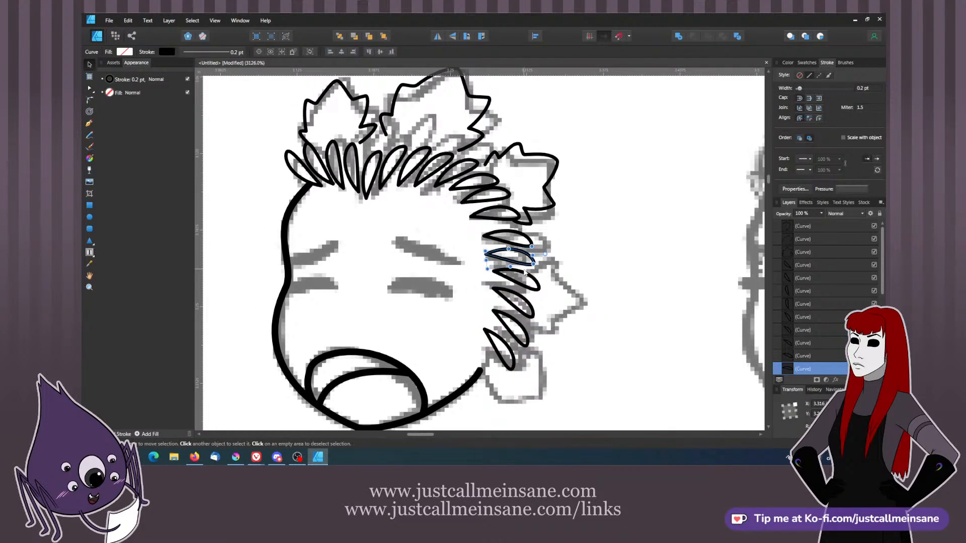
left_click(90, 90)
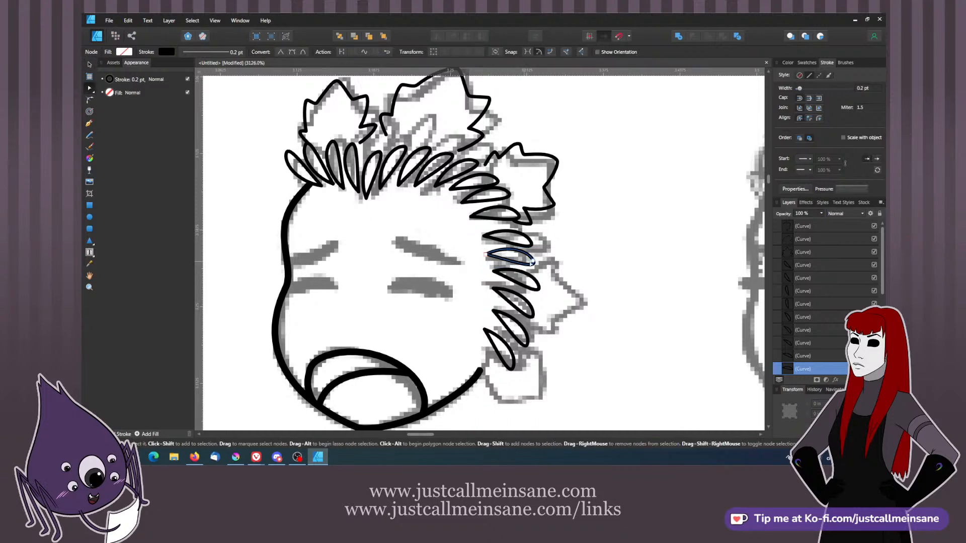
left_click(532, 262)
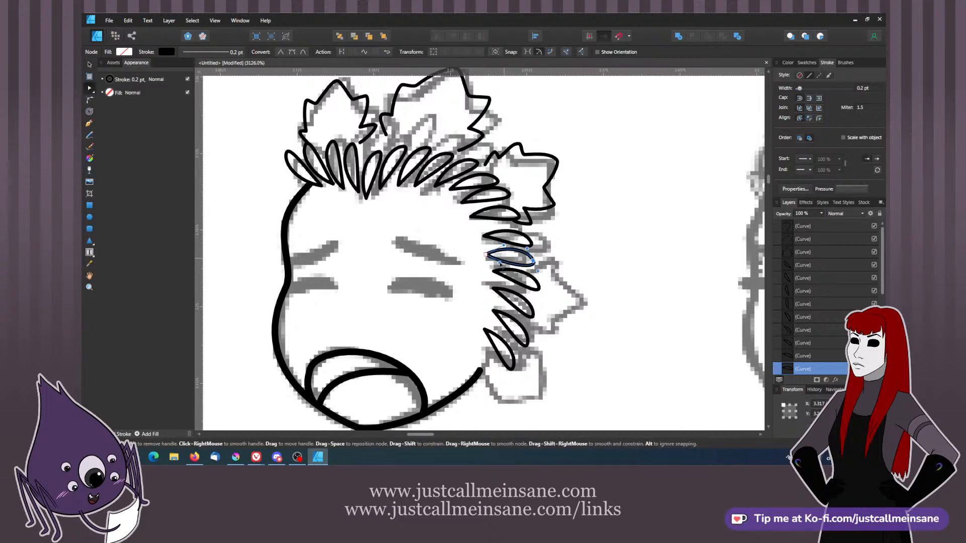
left_click_drag(508, 253, 538, 259)
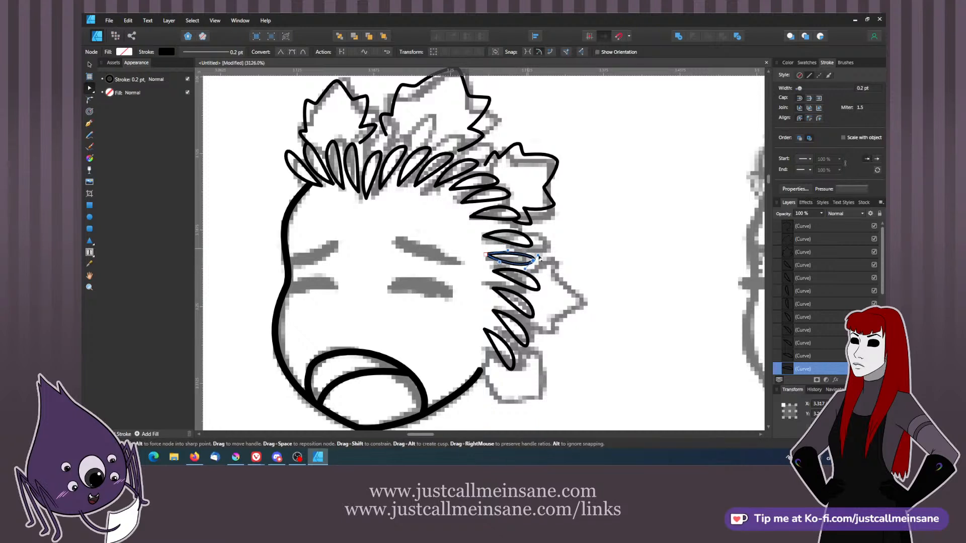
- Reshape the second hair spike below the copied leaf into a slim, even oval using its node handles
left_click(521, 237)
key("ctrl+z")
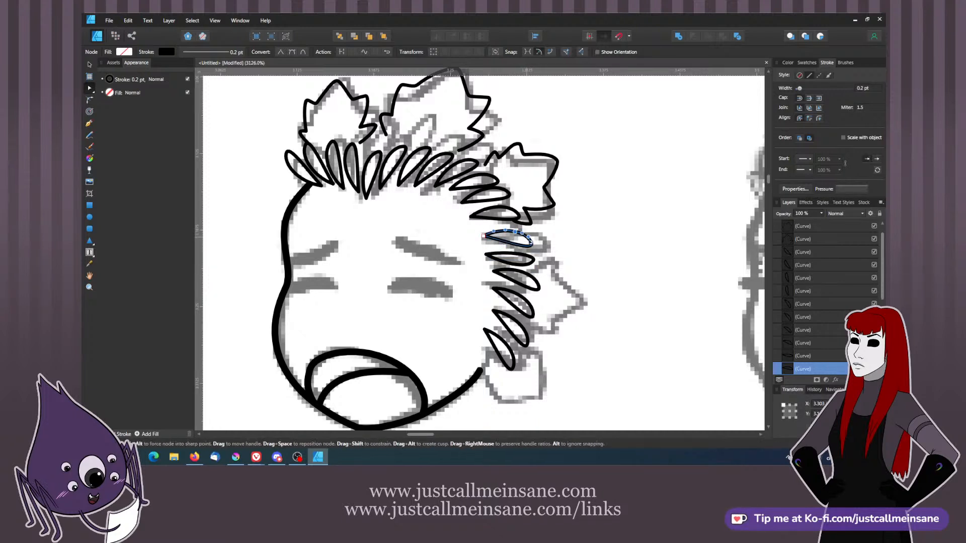
left_click(530, 243)
mouse_move(526, 232)
left_mouse_down()
mouse_move(498, 246)
mouse_move(523, 246)
left_mouse_up()
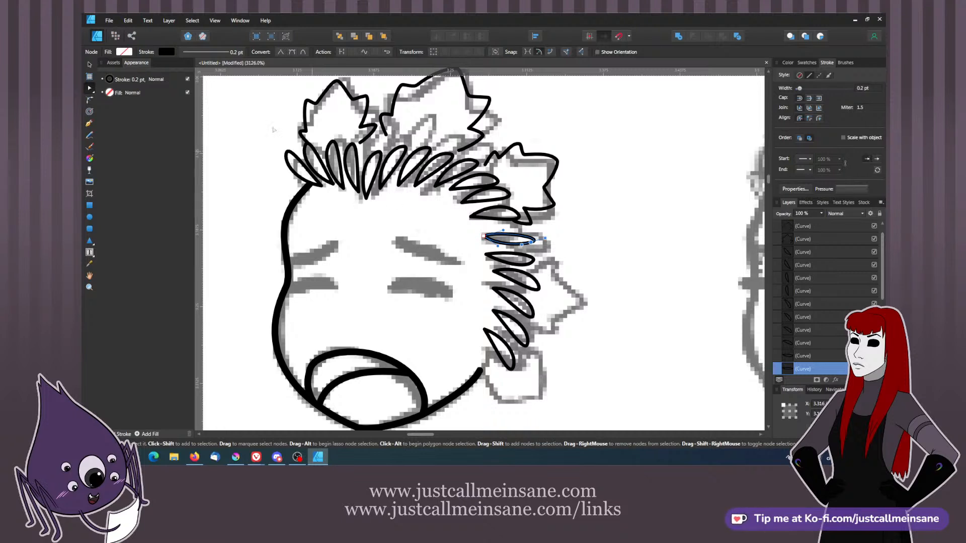
- Slim and round the hair spike directly beside the copied leaf's base by adjusting its curve handles
left_click(499, 219)
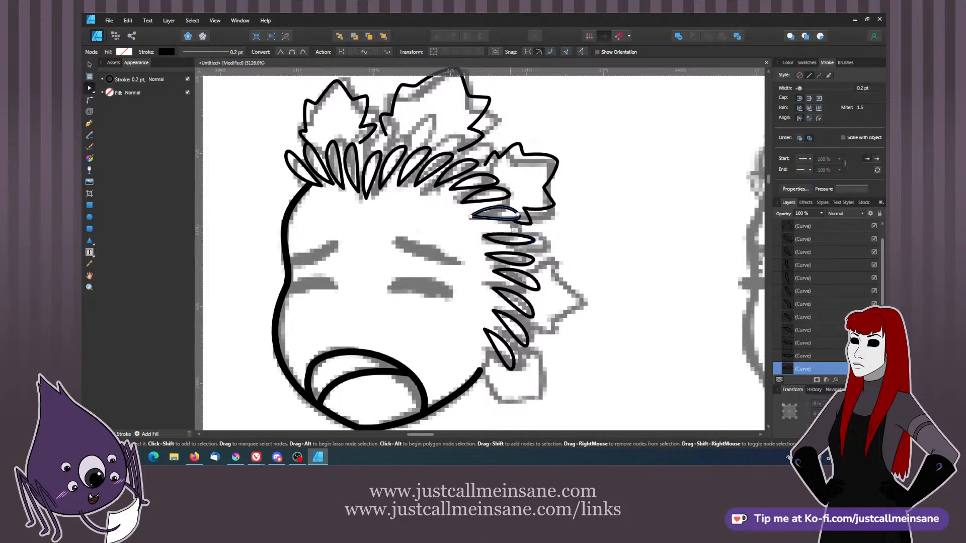
left_click(470, 217)
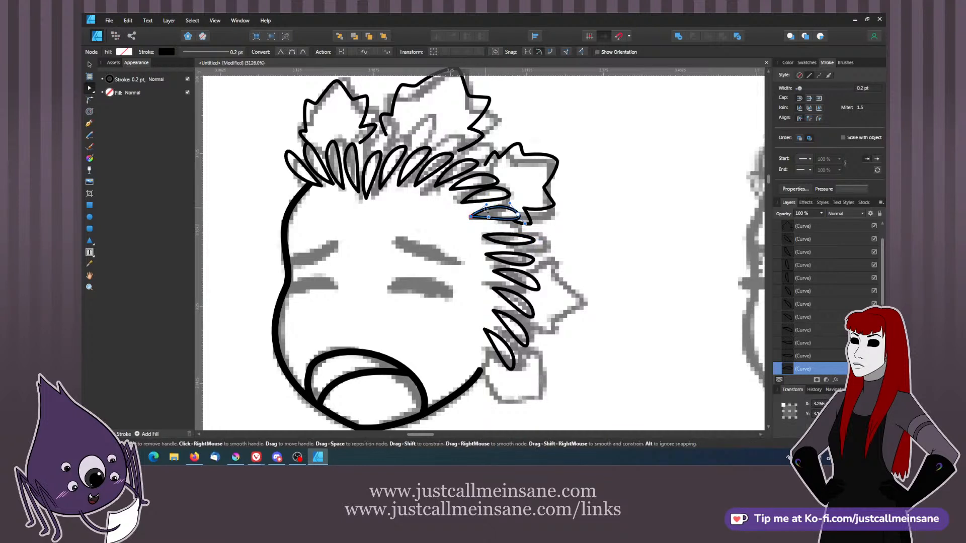
left_click_drag(488, 218, 520, 210)
left_click(90, 65)
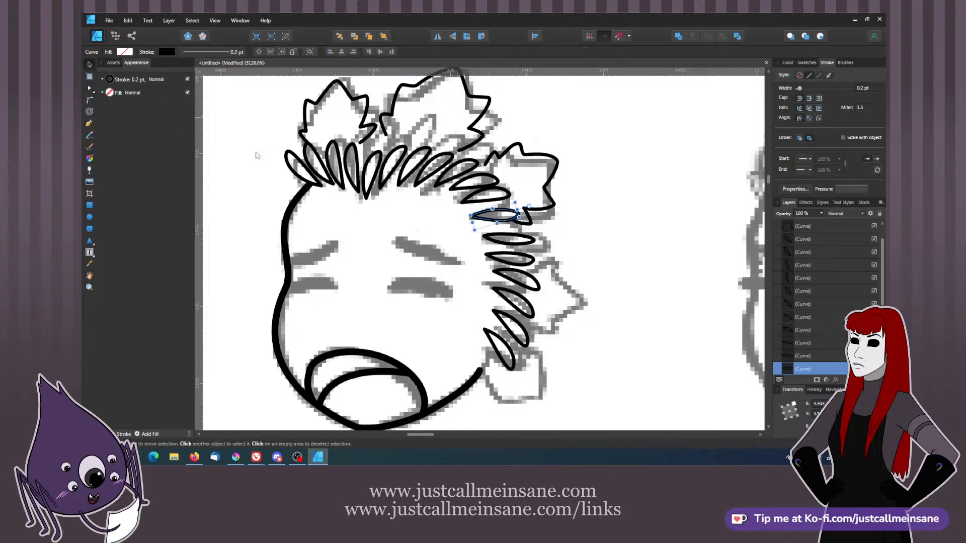
left_click(571, 225)
left_click_drag(527, 184, 524, 208)
scroll(524, 208, "down", 3)
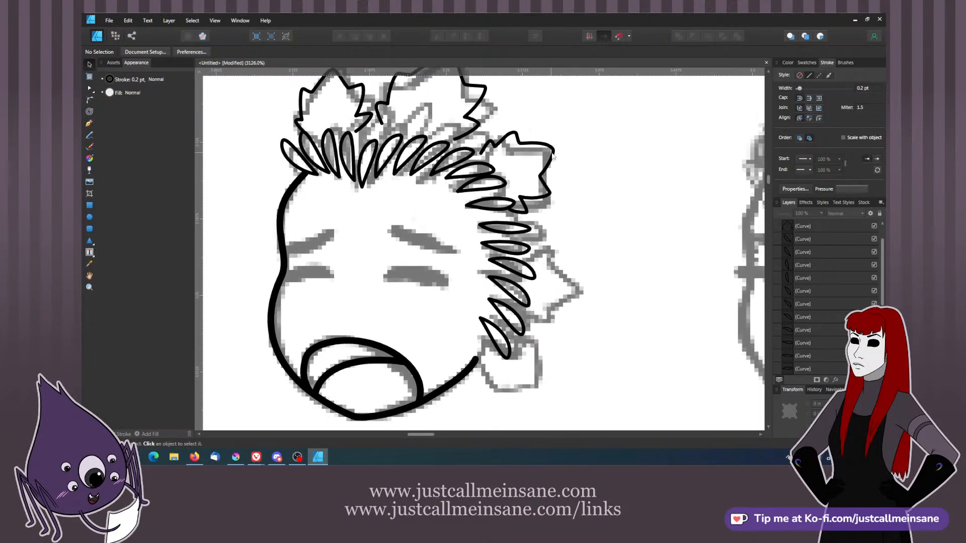
- Duplicate the leaf on the upper right of the head and fit the smaller copy over the sketched leaf below it
left_click(550, 155)
mouse_move(565, 175)
left_mouse_down()
mouse_move(558, 181)
mouse_move(567, 274)
mouse_move(582, 289)
mouse_move(577, 271)
mouse_move(554, 271)
mouse_move(554, 237)
mouse_move(545, 263)
left_mouse_up()
key("space")
left_click(590, 236)
key("space")
mouse_move(589, 238)
left_mouse_down()
mouse_move(591, 268)
mouse_move(594, 251)
left_mouse_up()
- Switch to Krita and examine the leaf and hair details in the two Fall Spirit reference sketches
left_click(235, 458)
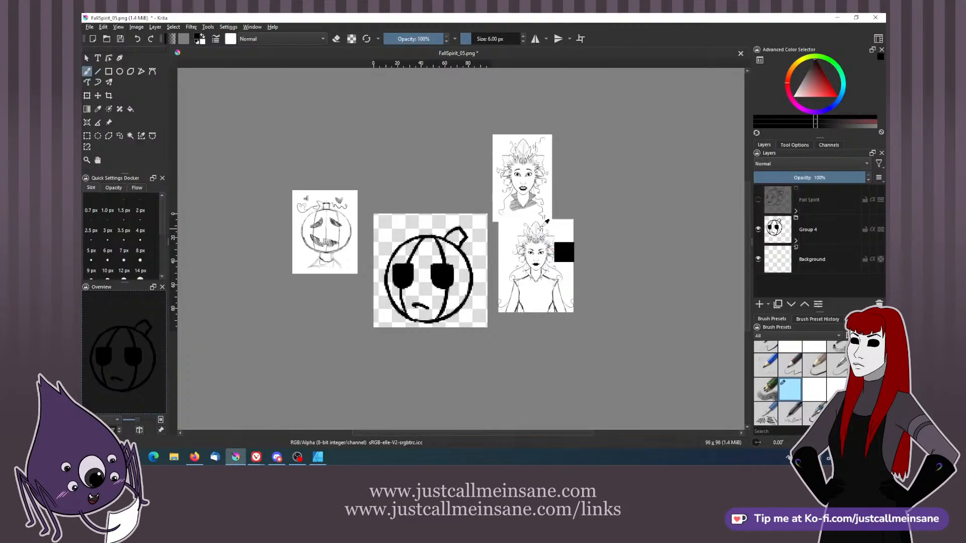
scroll(539, 229, "up", 4)
scroll(496, 222, "down", 2)
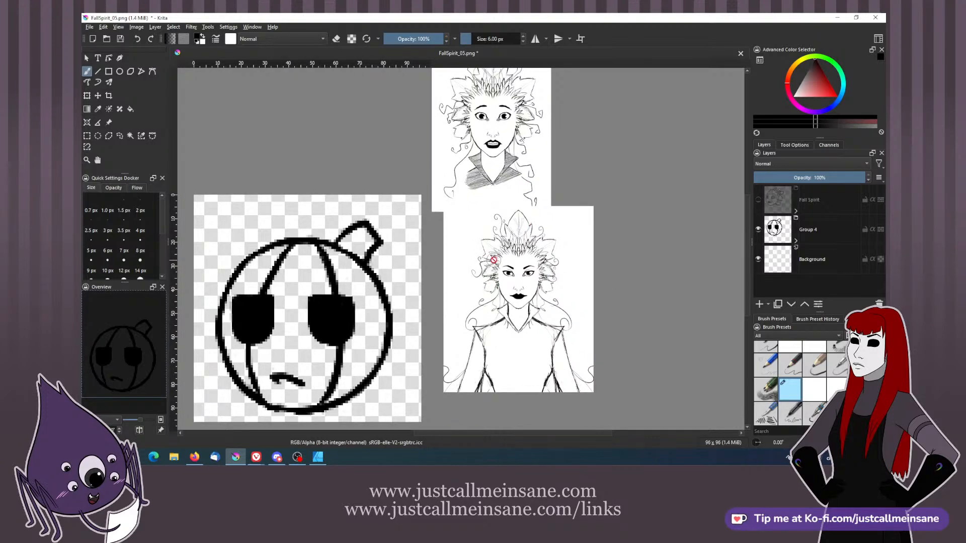
scroll(494, 259, "up", 2)
scroll(493, 259, "up", 2)
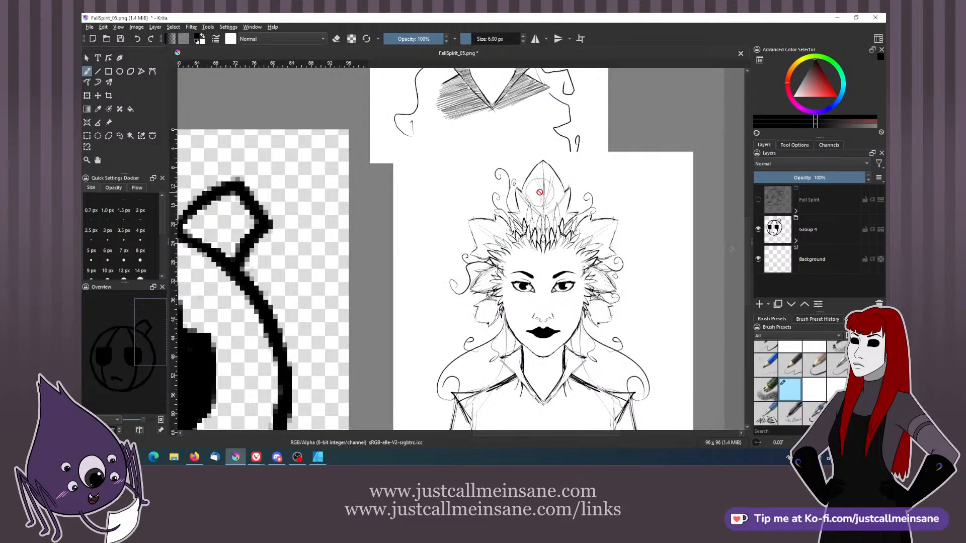
left_click_drag(542, 265, 529, 243)
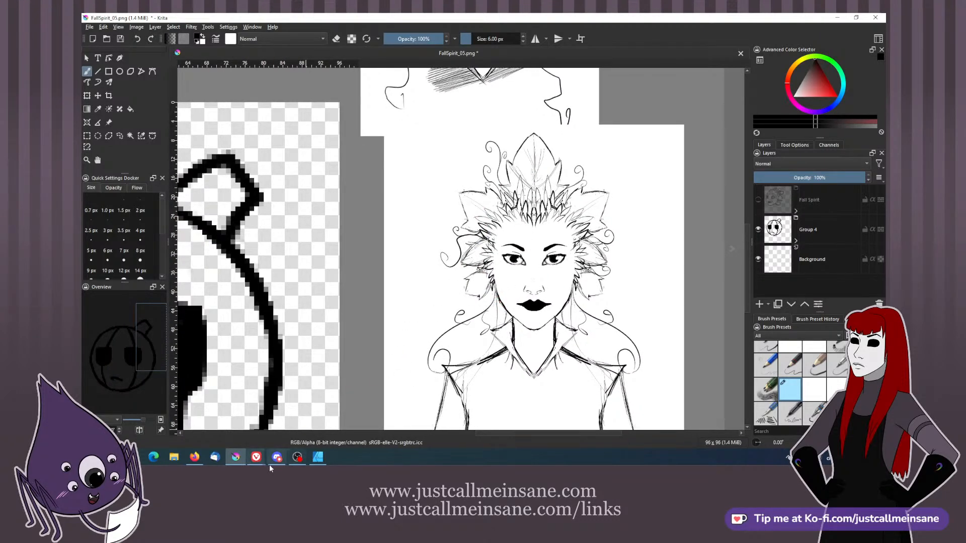
left_click_drag(503, 247, 517, 397)
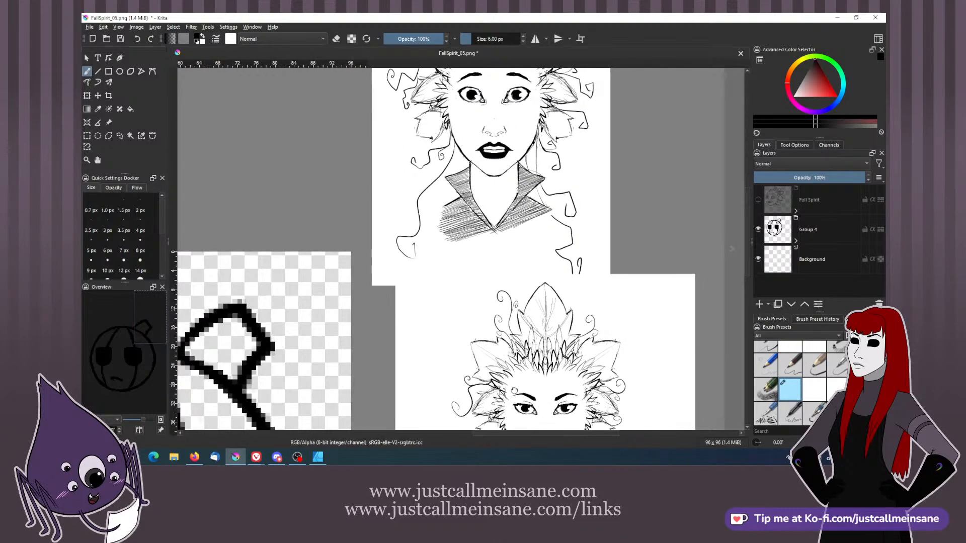
left_click(202, 169)
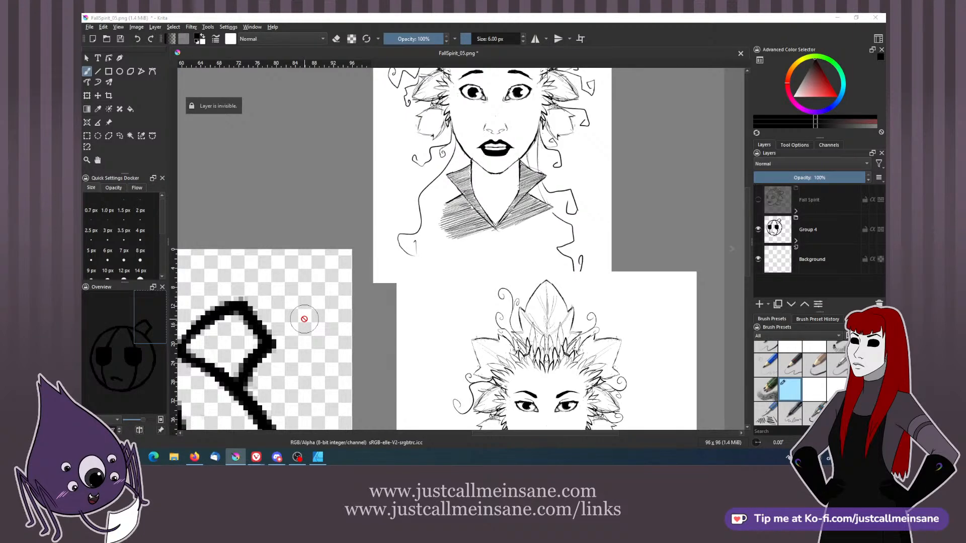
- Open File Explorer and look for reference images in Documents > Krita > Original_Characters > Final_Images > PNG
key("super+e")
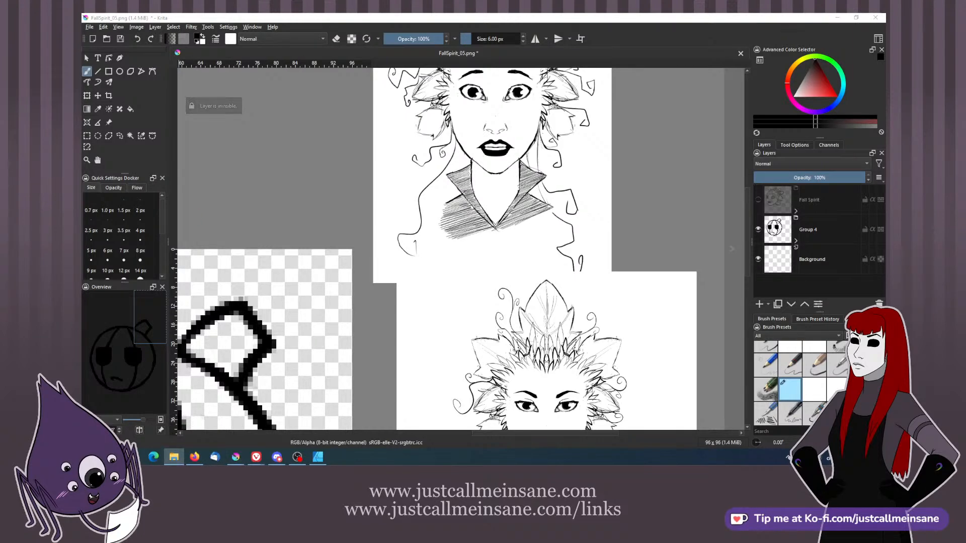
left_click_drag(298, 115, 492, 97)
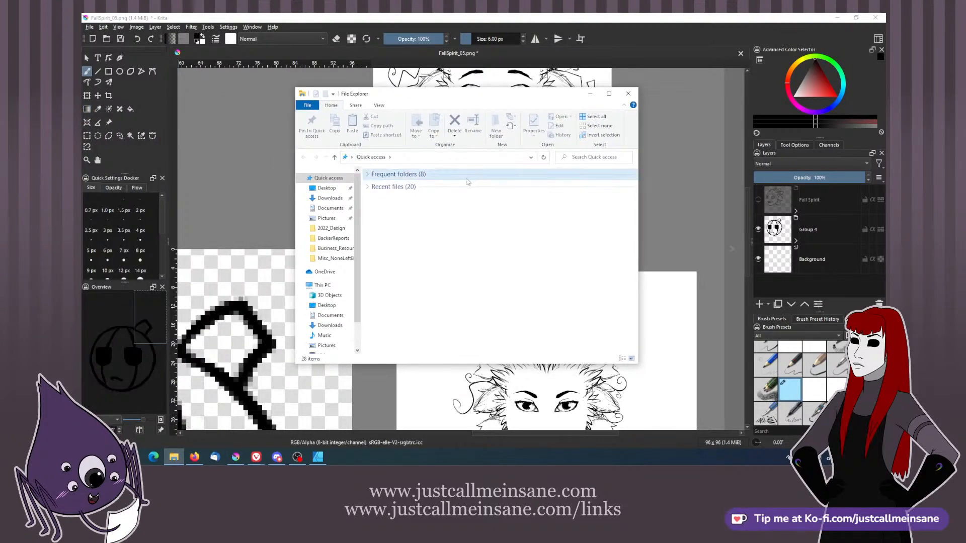
left_click(330, 208)
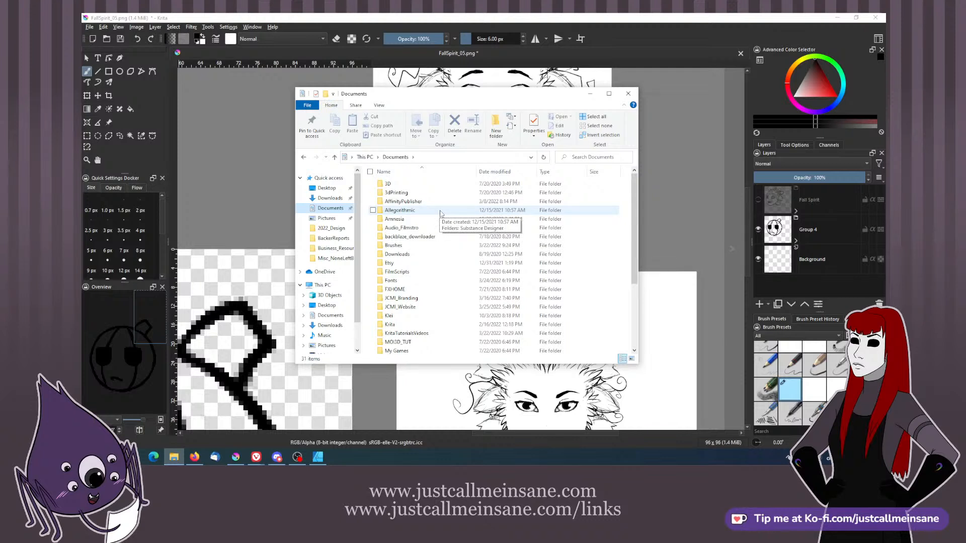
double_click(448, 333)
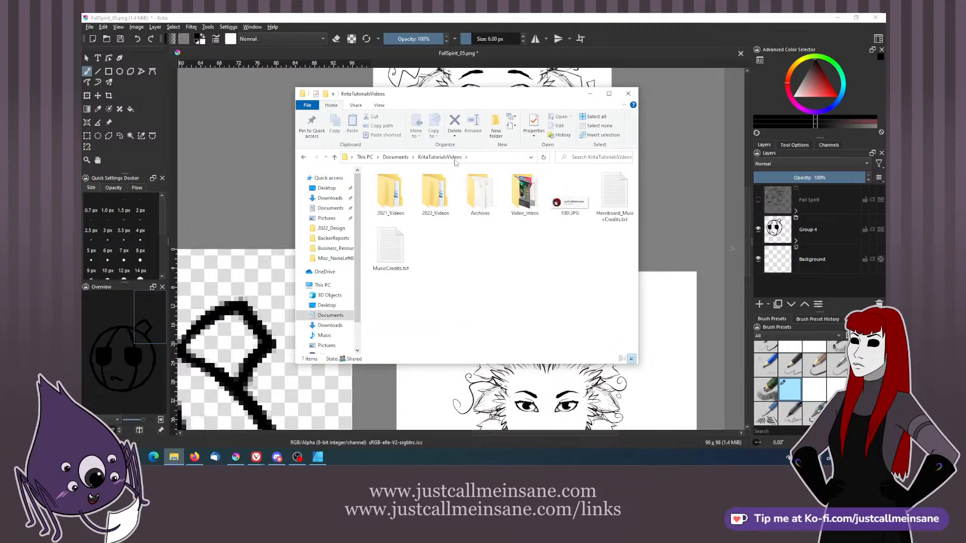
left_click(395, 157)
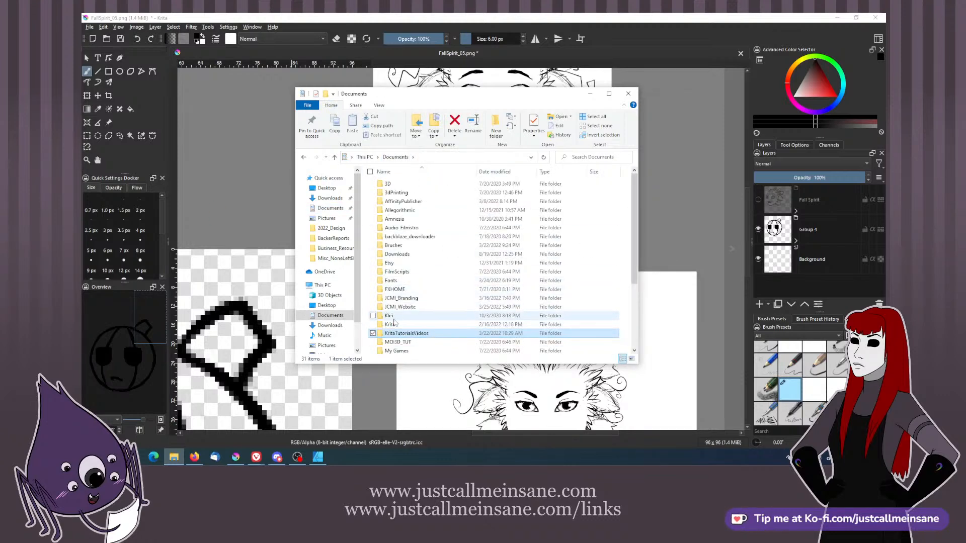
scroll(394, 323, "down", 4)
left_click(404, 226)
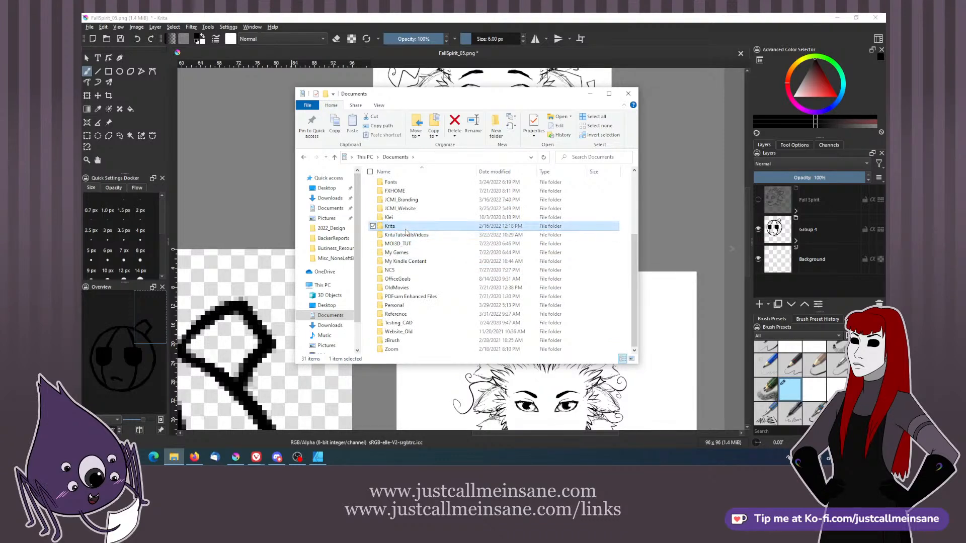
double_click(405, 228)
double_click(422, 279)
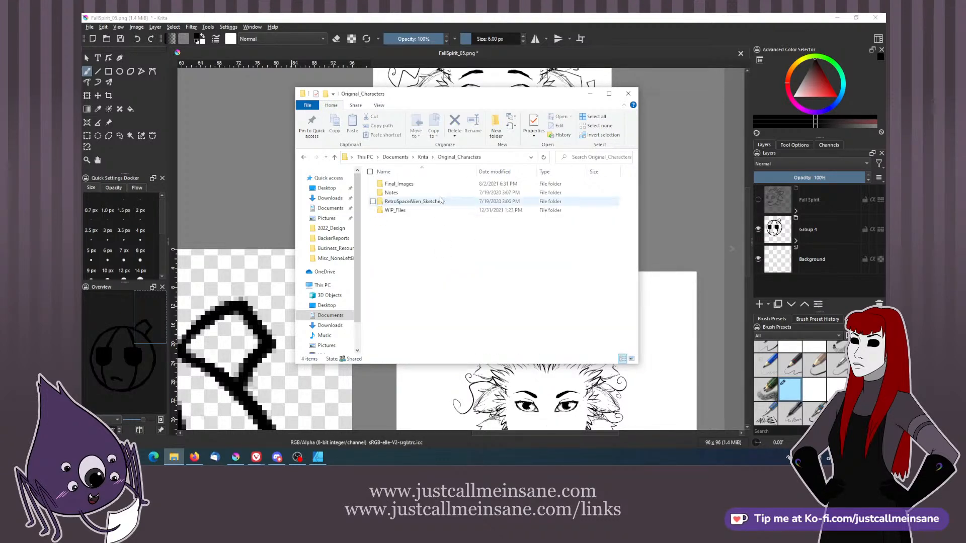
double_click(417, 184)
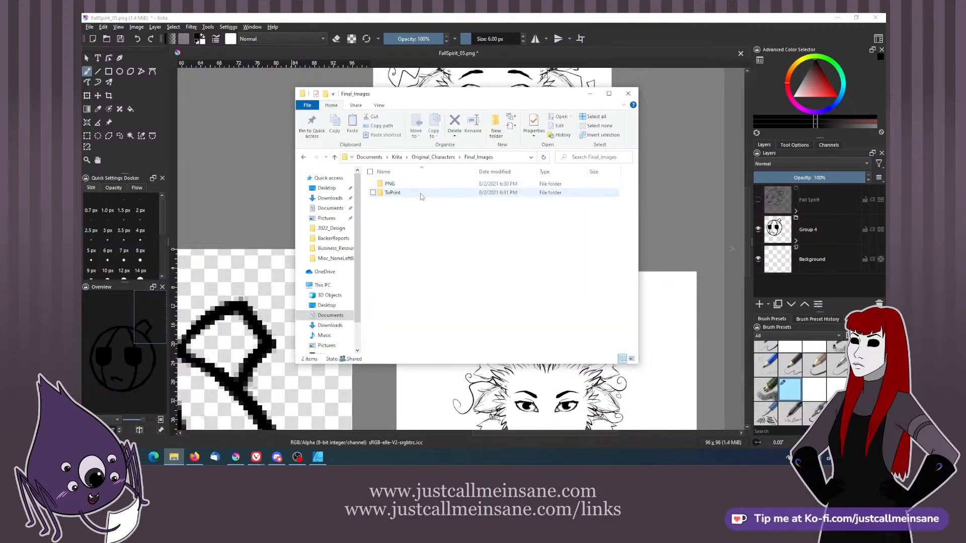
double_click(423, 184)
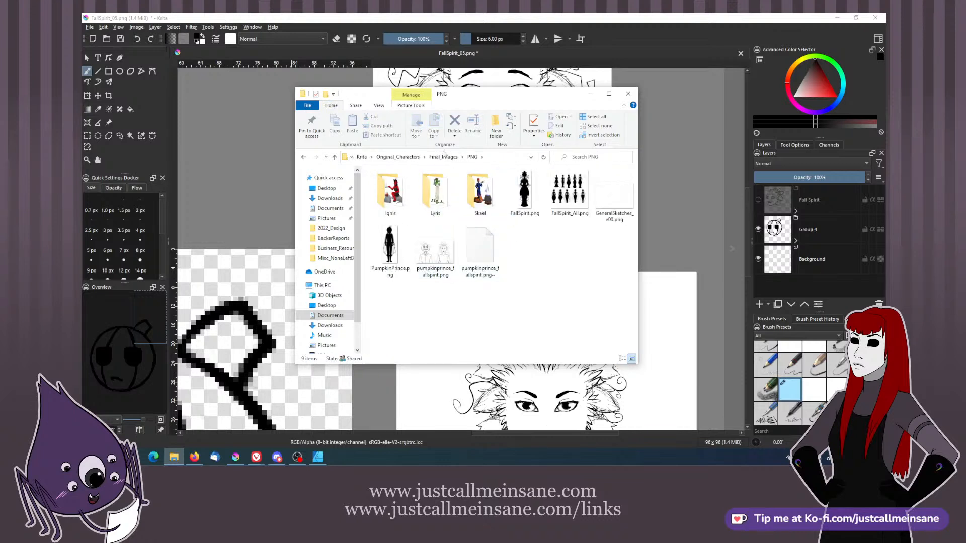
- Browse from Original_Characters to the FallSpirit folder inside WIP_Files > The_Patch_Characters
left_click(443, 157)
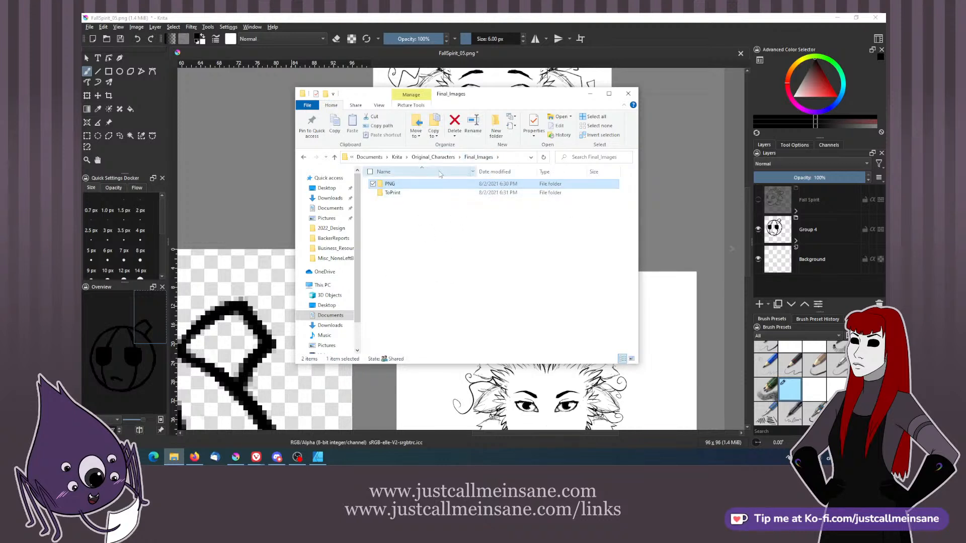
left_click(443, 157)
double_click(395, 210)
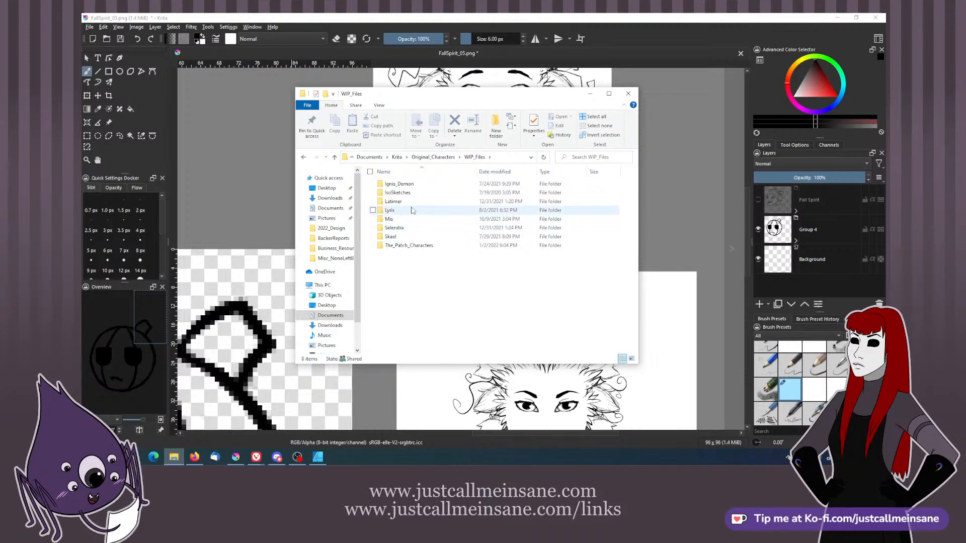
double_click(405, 245)
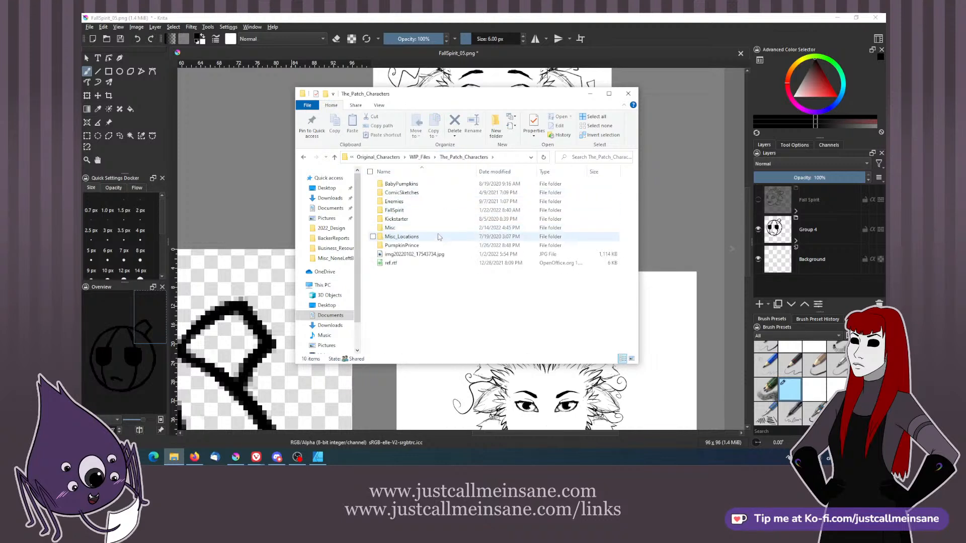
double_click(422, 211)
key("alt+Left")
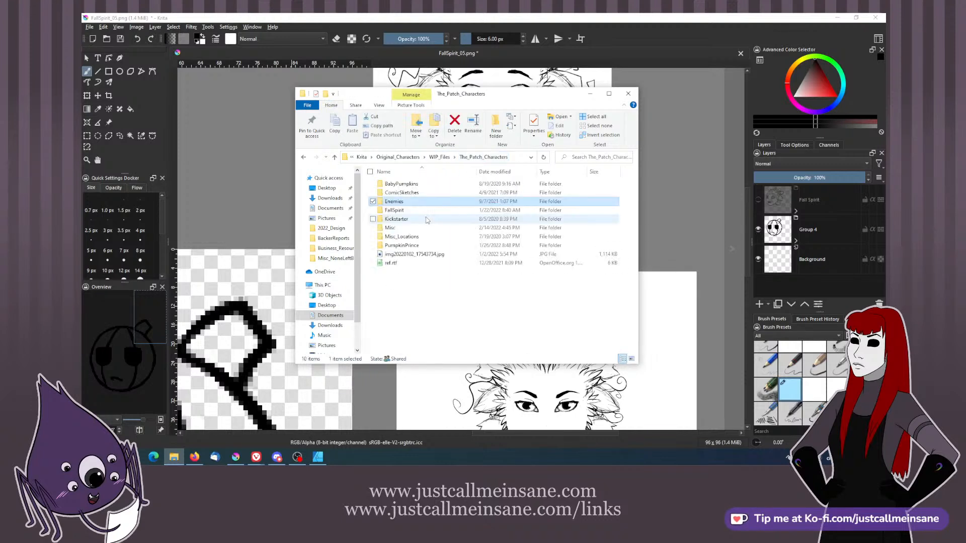
double_click(423, 211)
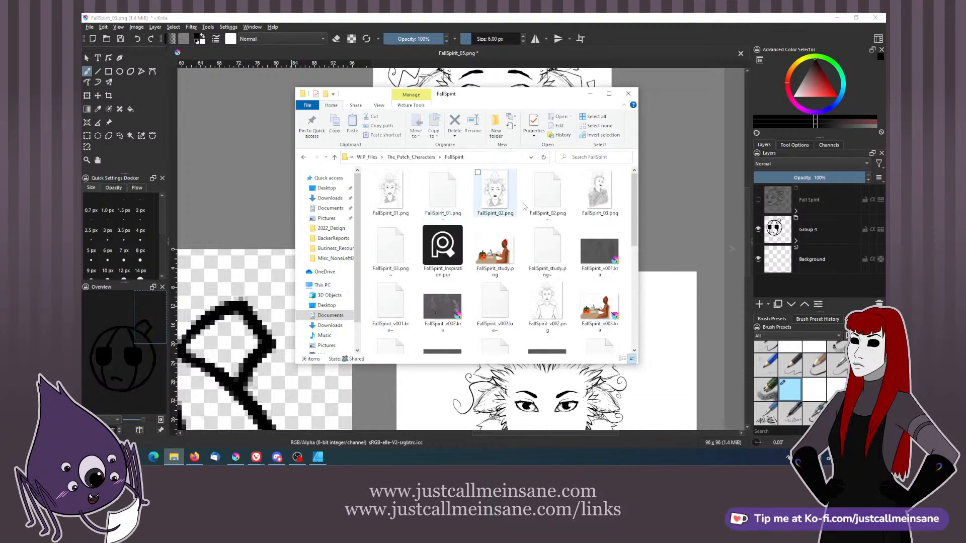
- View the FallSpirit_03.png reference drawing, and close the image and the file window
double_click(600, 191)
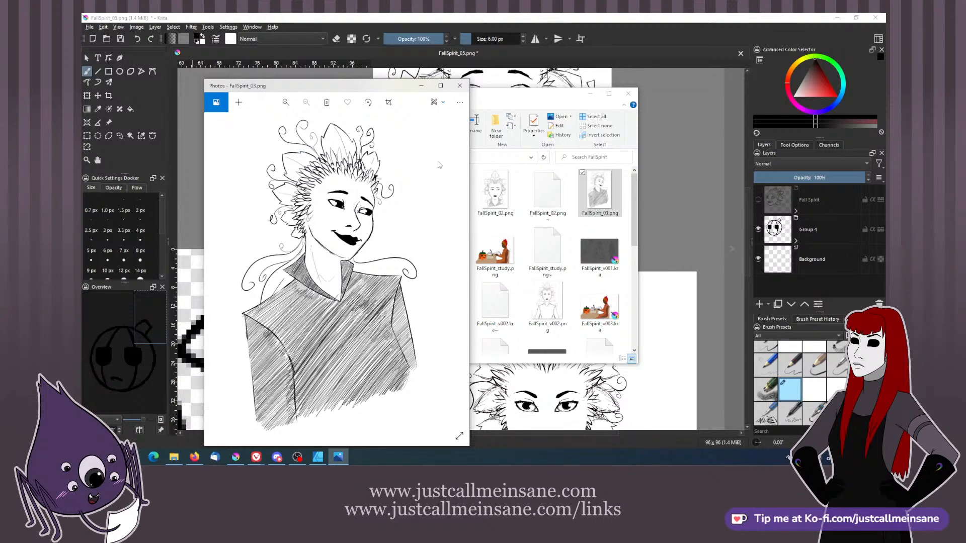
left_click(459, 85)
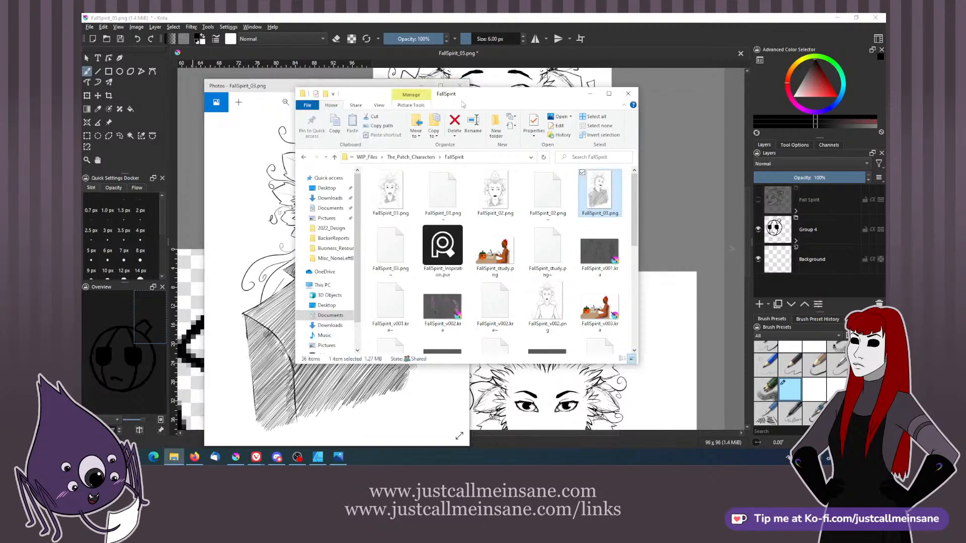
left_click(628, 93)
left_click(459, 86)
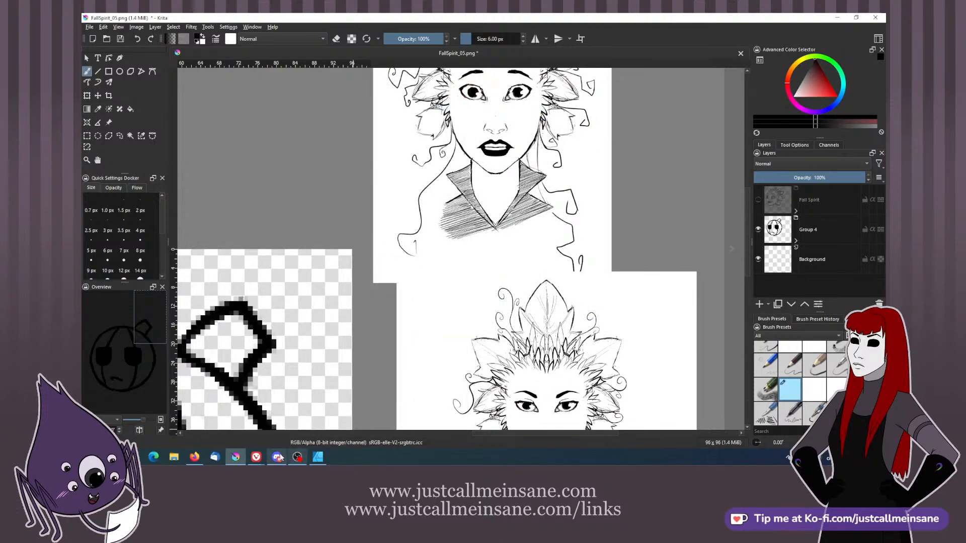
- Switch to Affinity Designer and place two more copies of the newest leaf down the right side of the head to the jaw
left_click(318, 457)
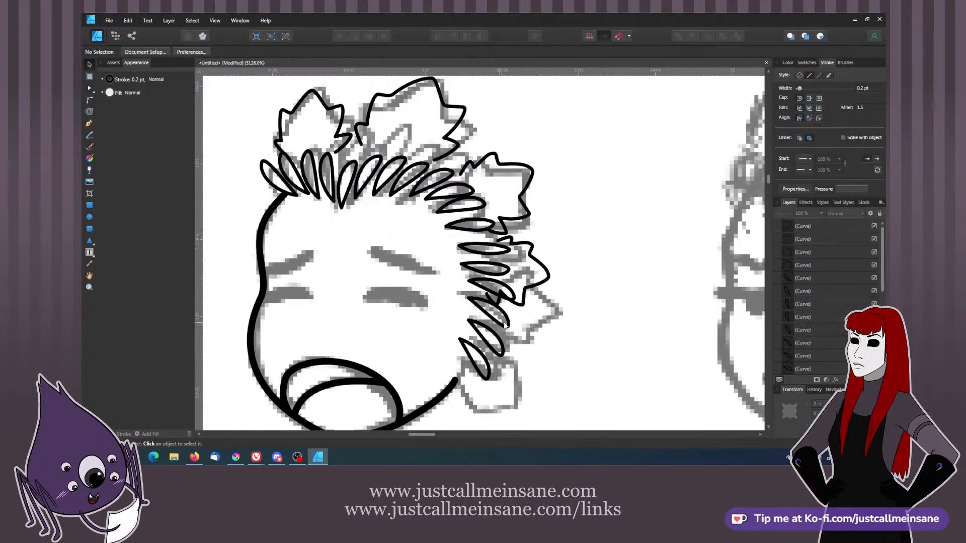
left_click_drag(503, 233, 484, 211)
left_click(522, 266)
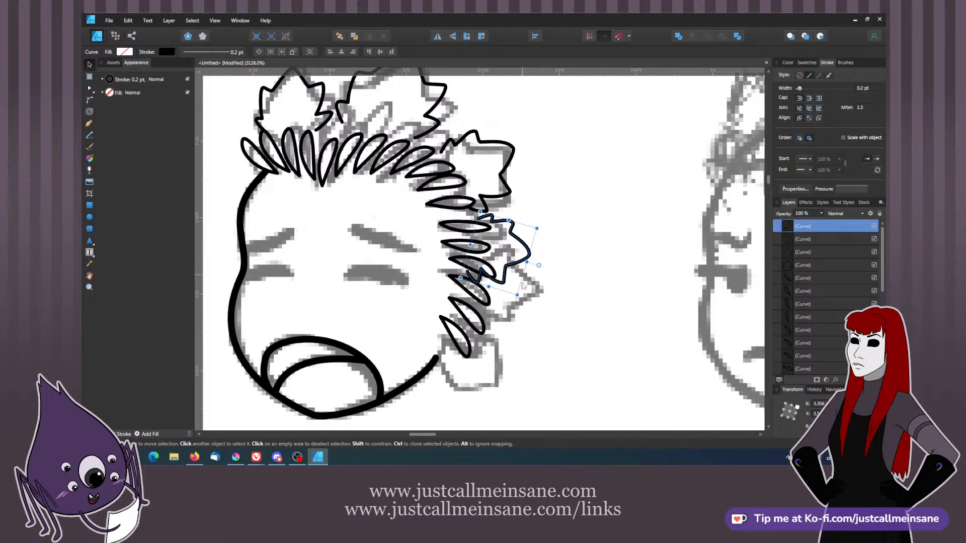
left_click_drag(524, 278, 521, 325)
left_click_drag(539, 293, 508, 326)
left_click(547, 265)
- Hide the sketch group briefly to check the line art on its own, and show it again
scroll(547, 265, "down", 4)
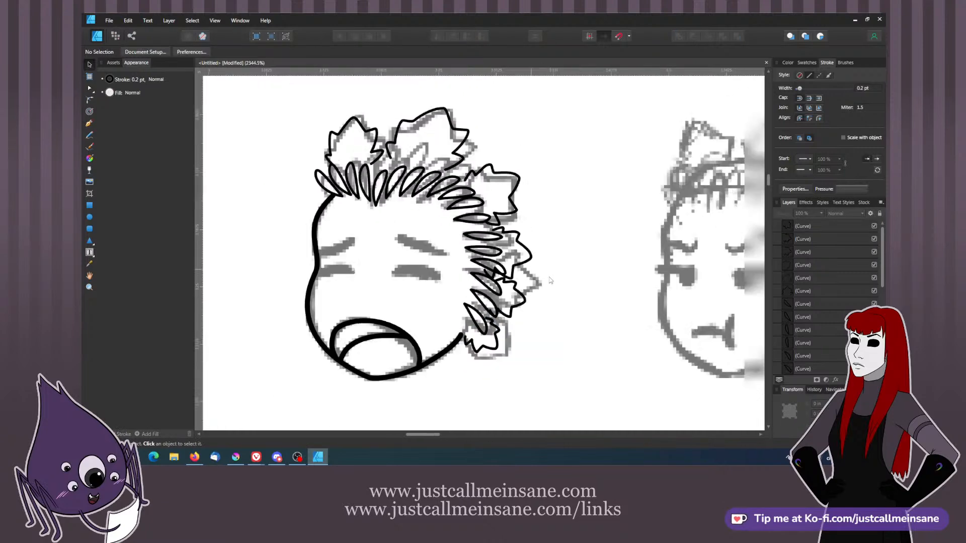
scroll(825, 298, "down", 1)
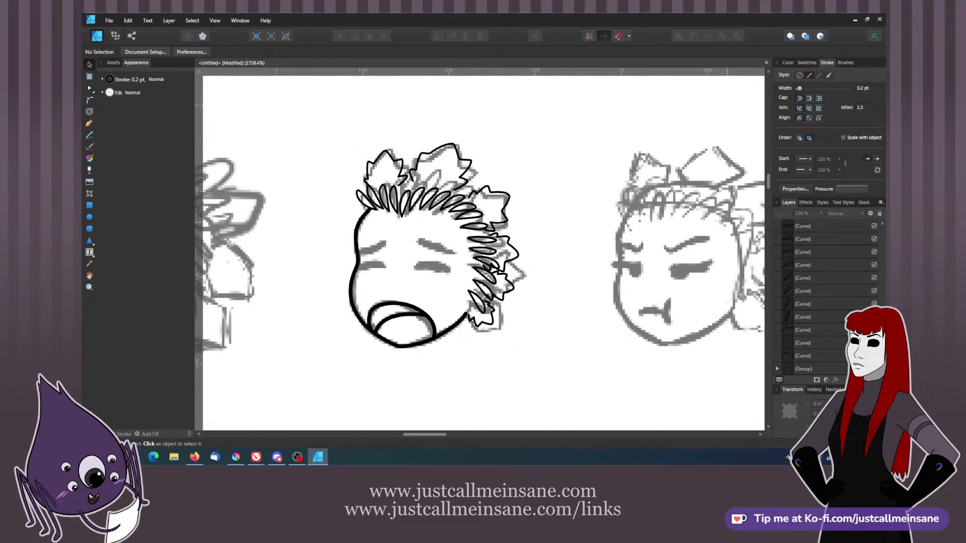
left_click(874, 369)
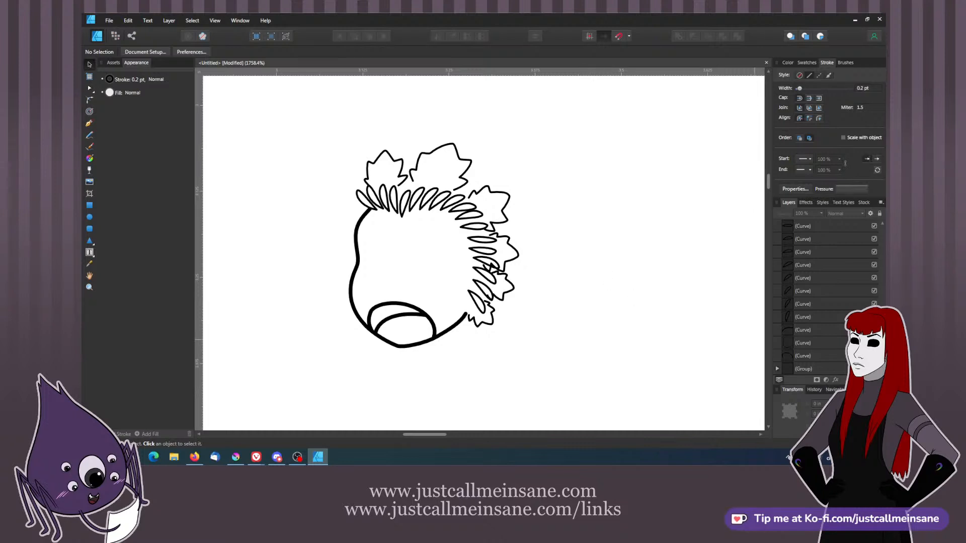
left_click(874, 368)
- Lower the opacity of the sketch group to about 25%
left_click(825, 369)
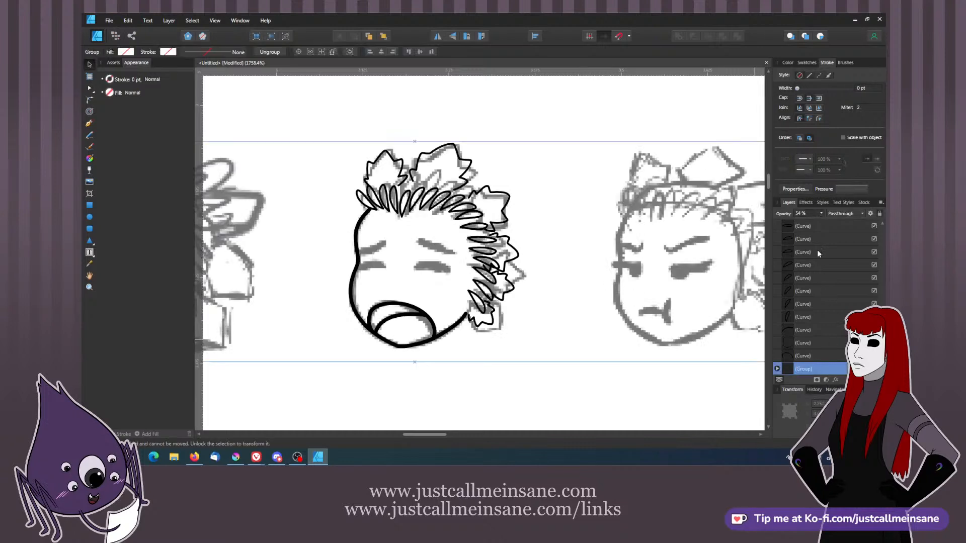
left_click(821, 213)
left_click_drag(822, 223, 806, 225)
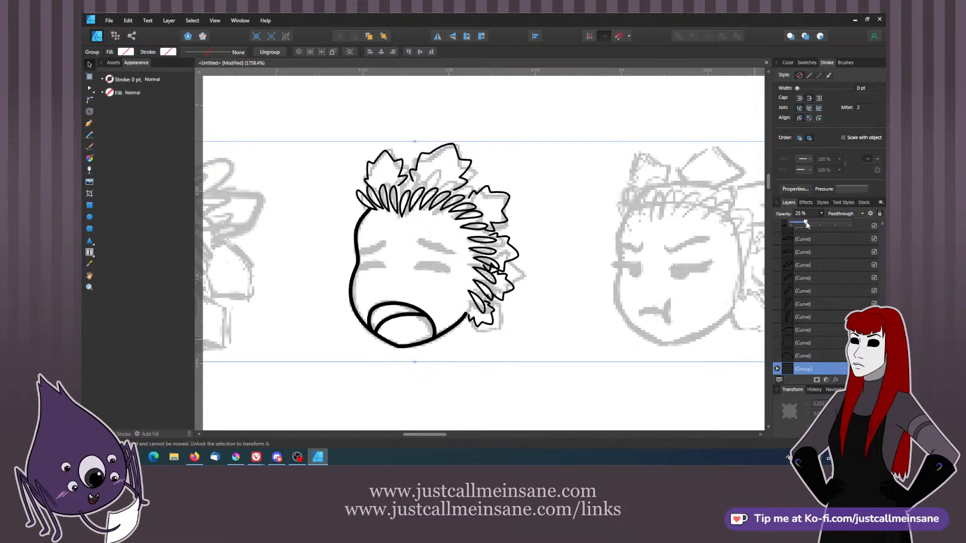
left_click(532, 394)
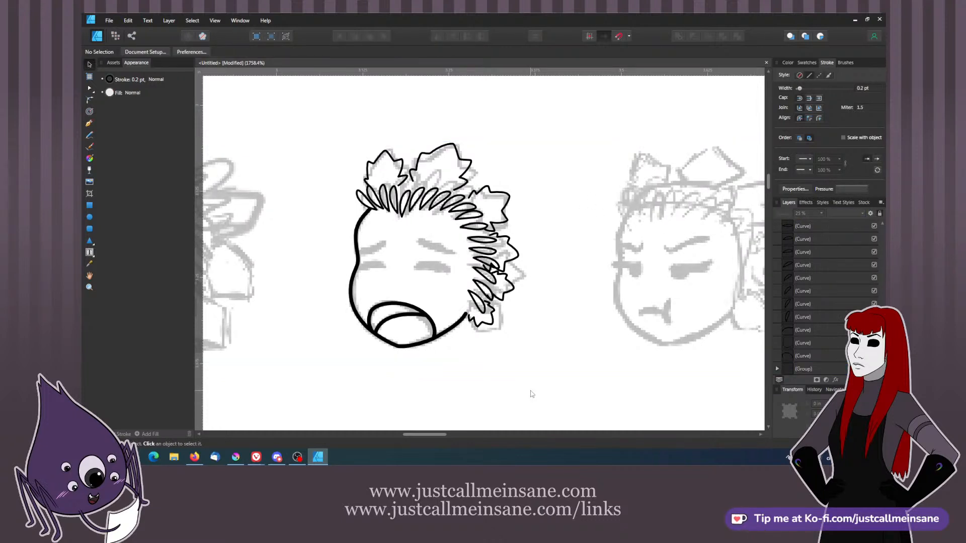
- Examine the inked yawning head at small size beside the four other sketched heads
key("ctrl+minus")
key("ctrl+minus")
key("ctrl+minus")
key("ctrl+minus")
key("ctrl+minus")
key("ctrl+minus")
key("ctrl+minus")
key("ctrl+minus")
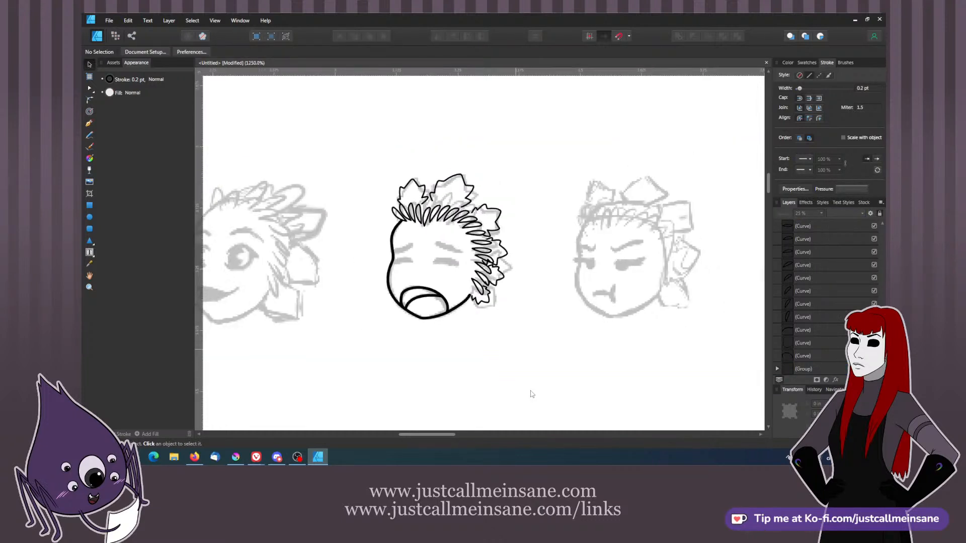
key("ctrl+minus")
key("ctrl+minus")
key("ctrl+minus")
key("ctrl+minus")
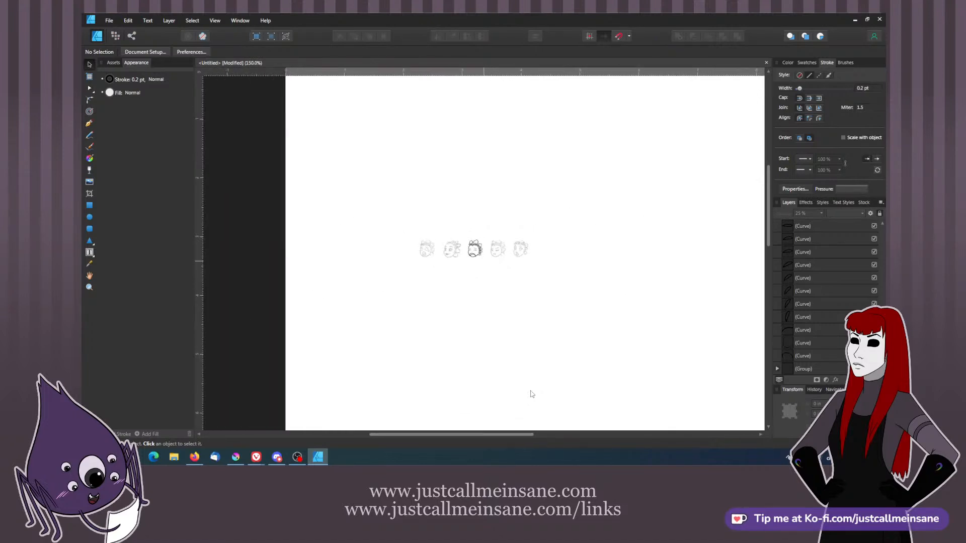
key("ctrl+plus")
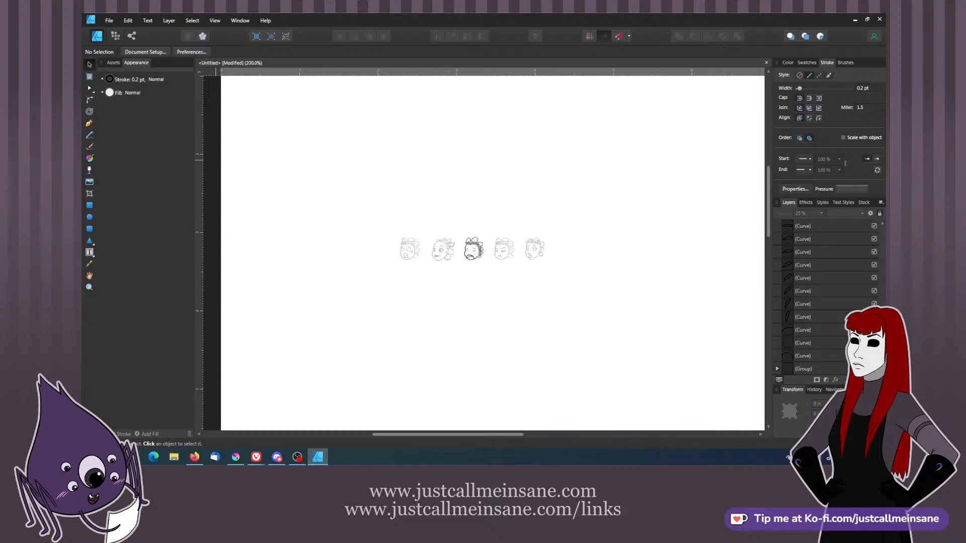
key("alt+Tab")
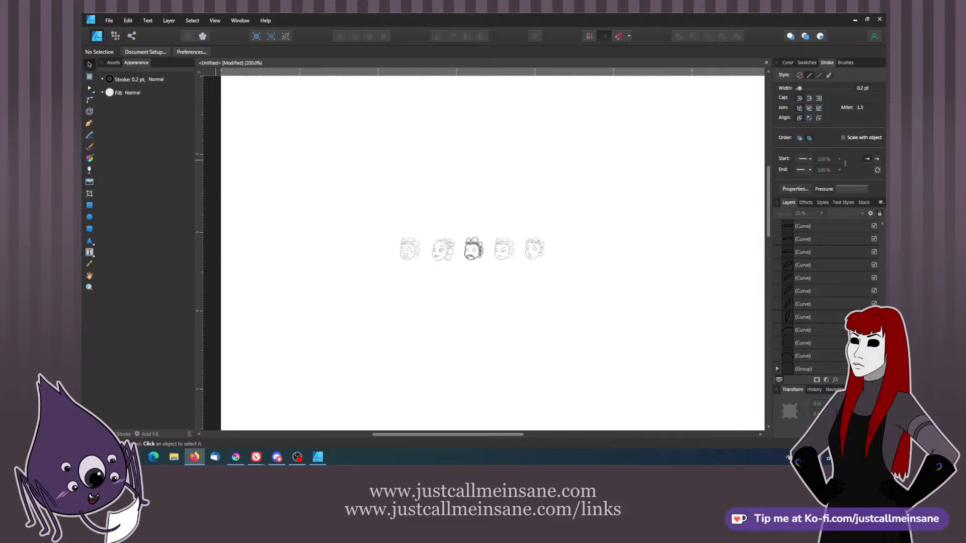
key("alt+Tab")
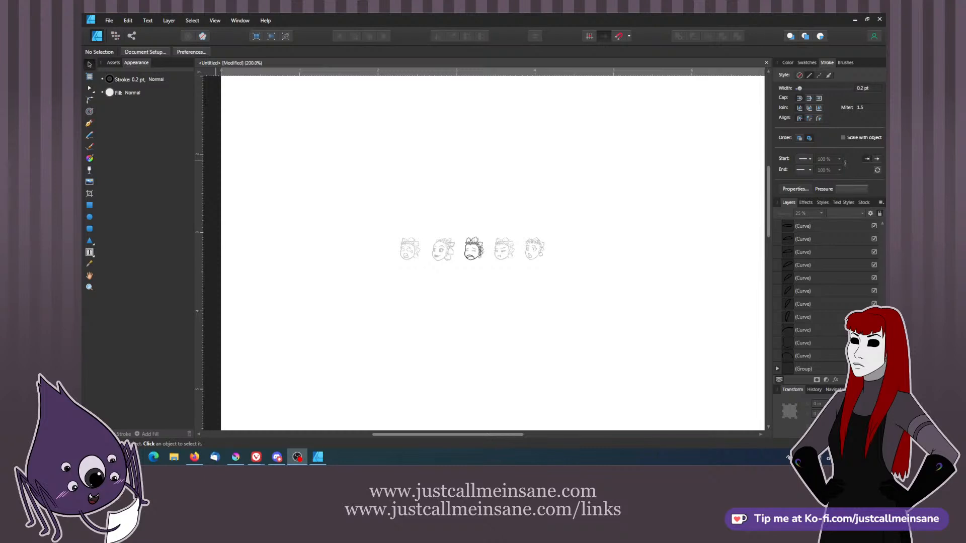
left_click(491, 193)
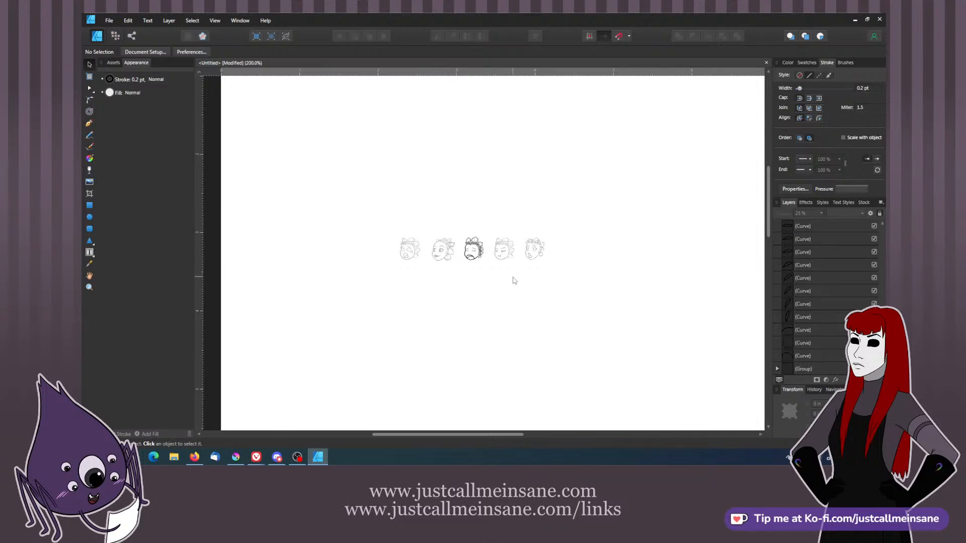
- Draw a curve with the Pen tool along the yawning head's sketched right-hand eyebrow
scroll(511, 272, "up", 1)
scroll(509, 273, "up", 5)
scroll(510, 274, "up", 5)
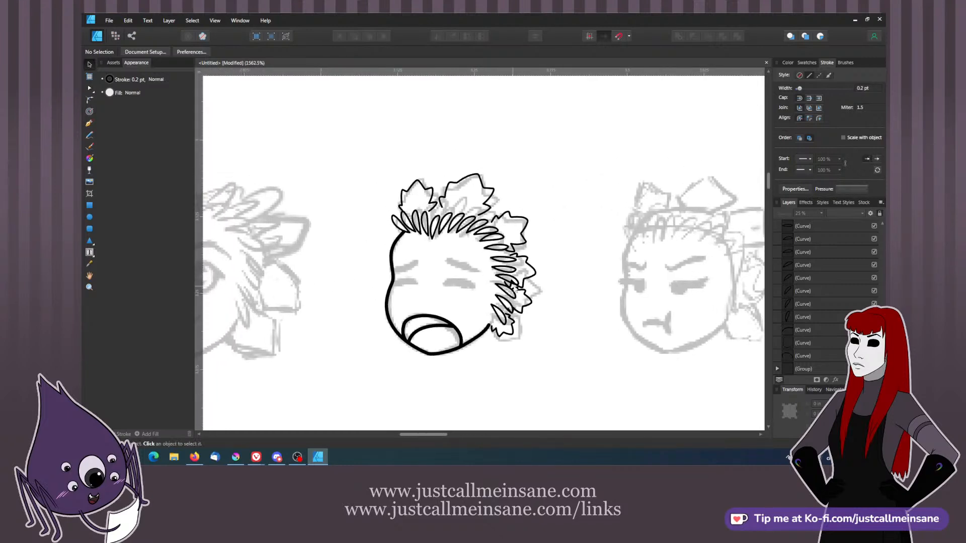
left_click_drag(573, 264, 596, 275)
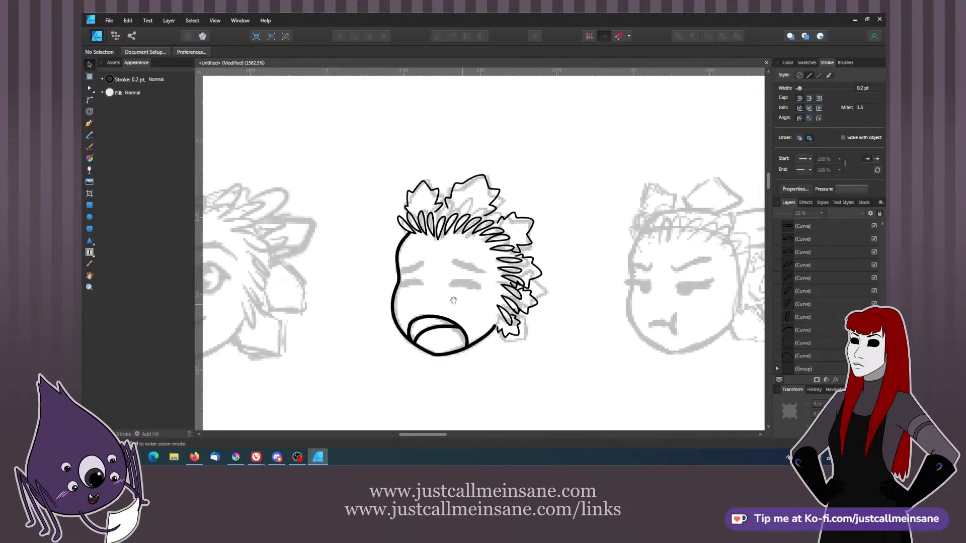
scroll(868, 268, "up", 5)
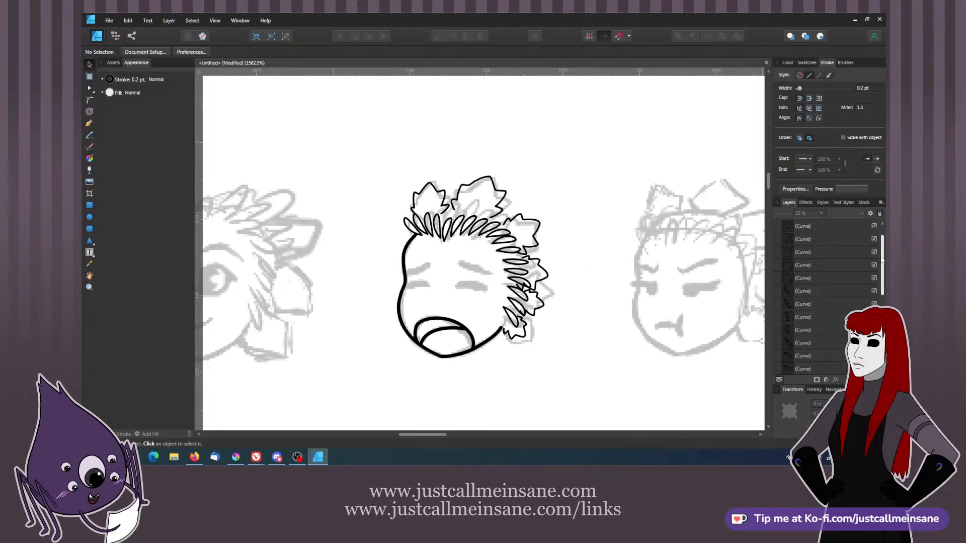
left_click(89, 124)
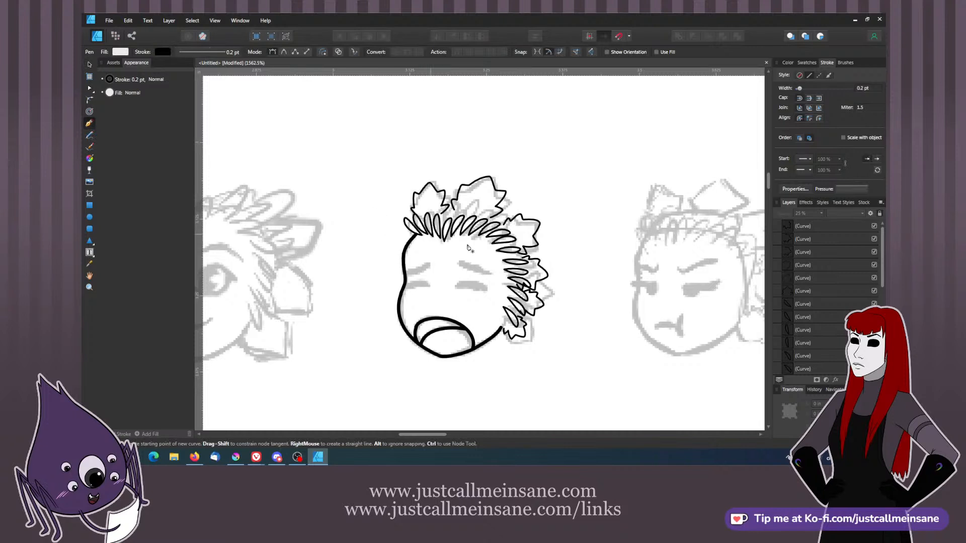
left_click(462, 261)
left_click(490, 274)
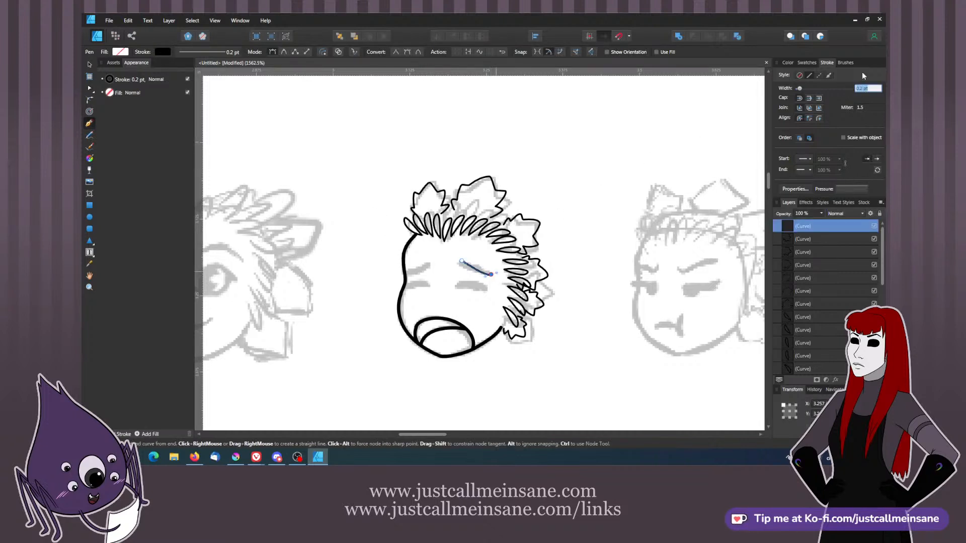
- Set the new eyebrow curve's stroke width to 0.4 pt and bend it into a gentle downward arc along the sketch
type("0.4")
key("Return")
key("a")
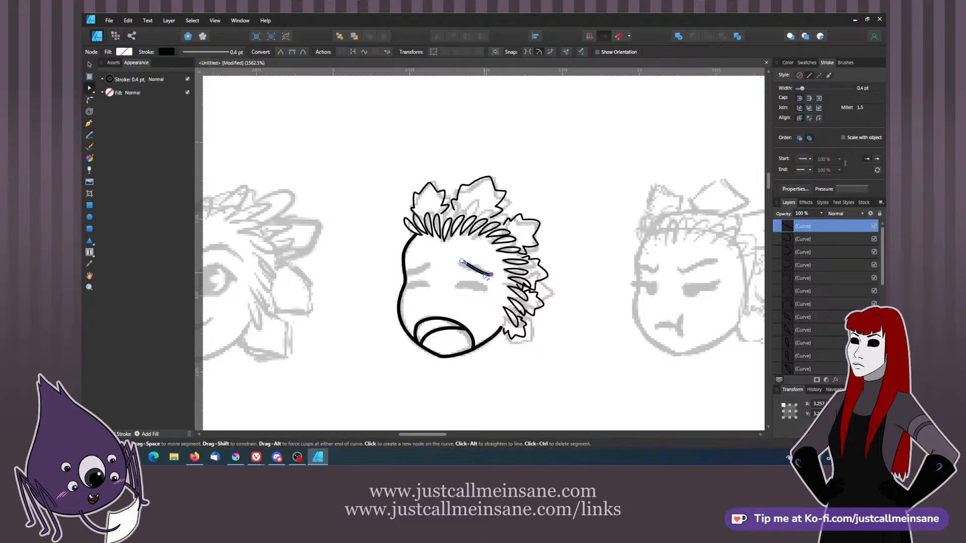
mouse_move(484, 276)
left_mouse_down()
mouse_move(458, 262)
mouse_move(492, 273)
mouse_move(476, 272)
left_mouse_up()
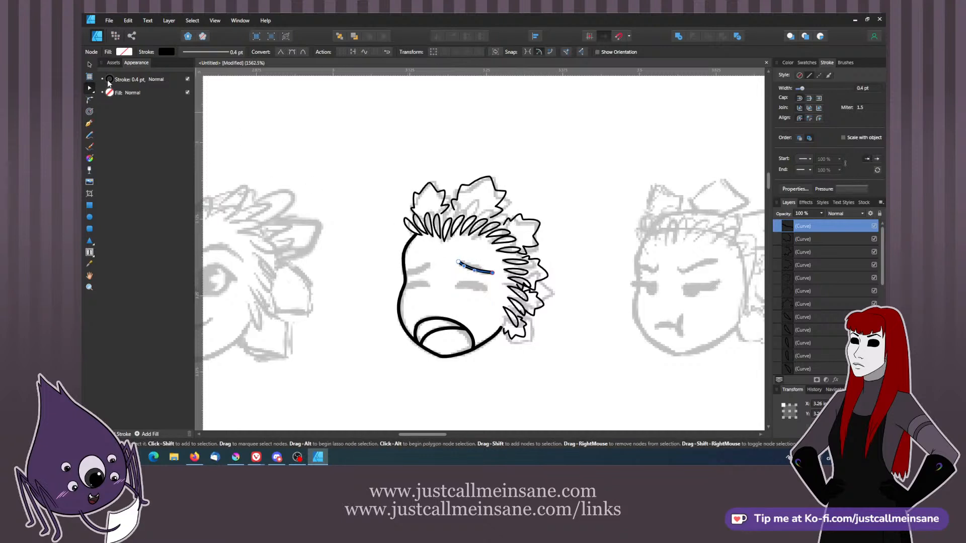
- Copy the eyebrow to the other side of the face, flip it horizontally, and narrow it to meet the face outline
key("v")
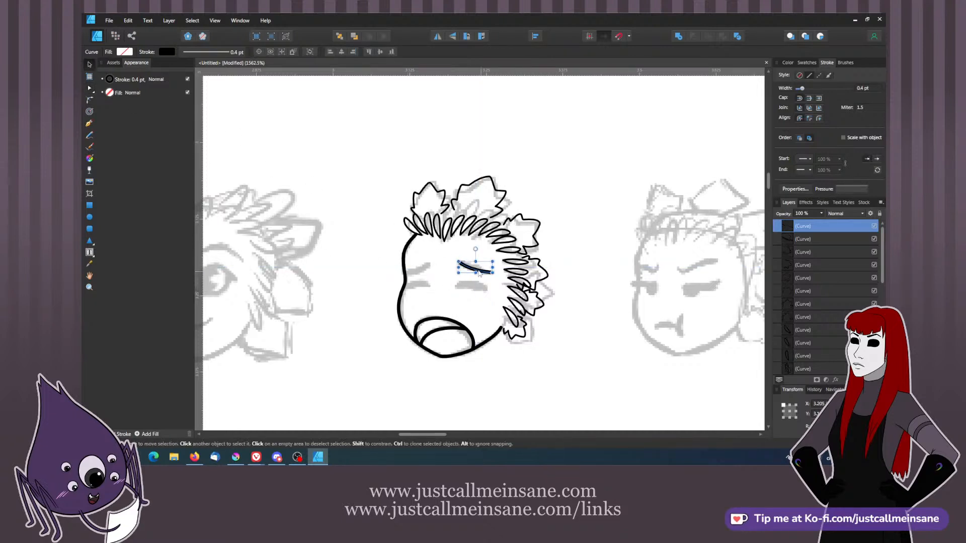
left_click_drag(470, 272, 427, 273)
right_click(429, 272)
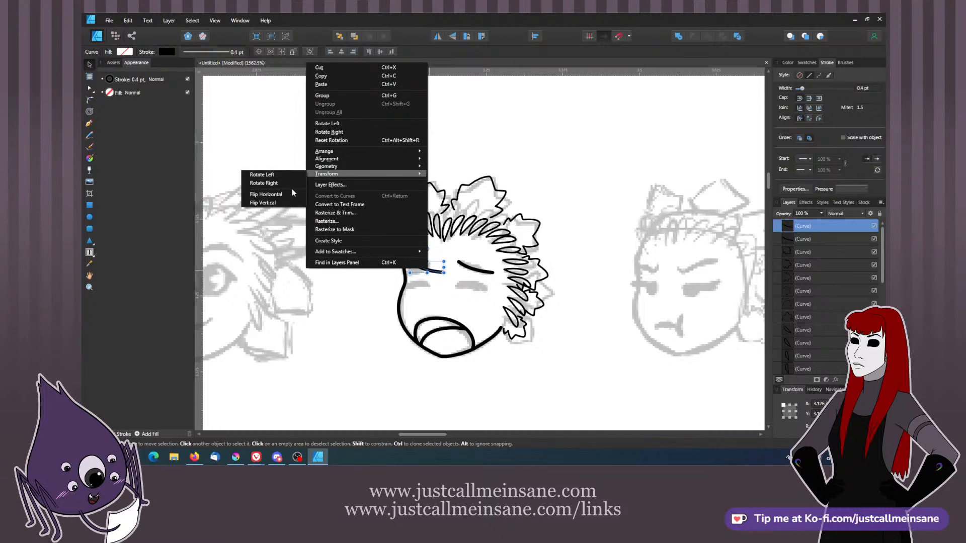
left_click(292, 193)
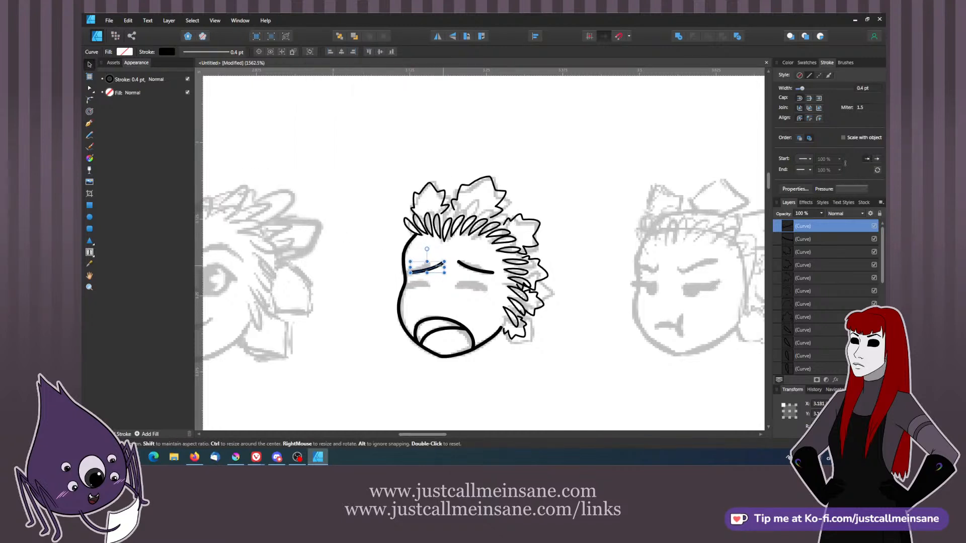
left_click_drag(444, 267, 435, 267)
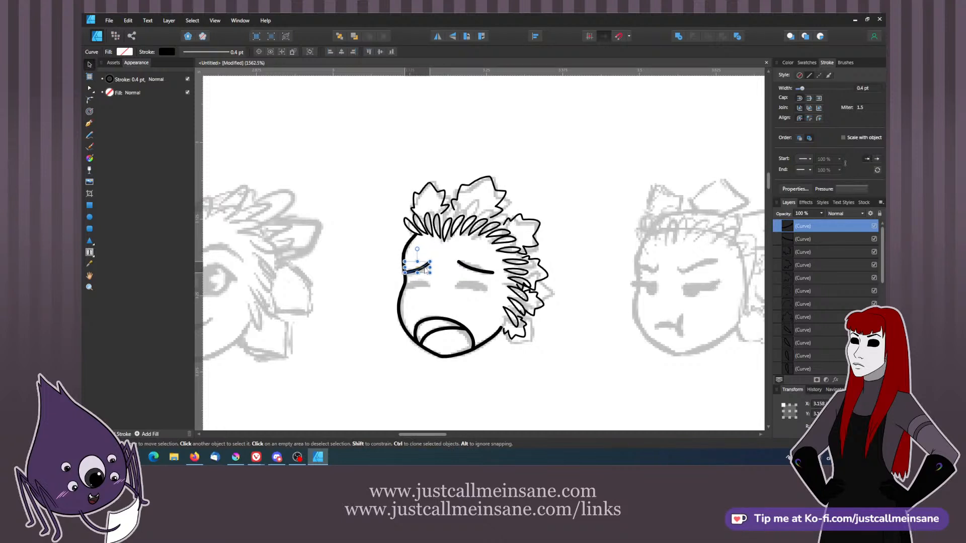
left_click(464, 297)
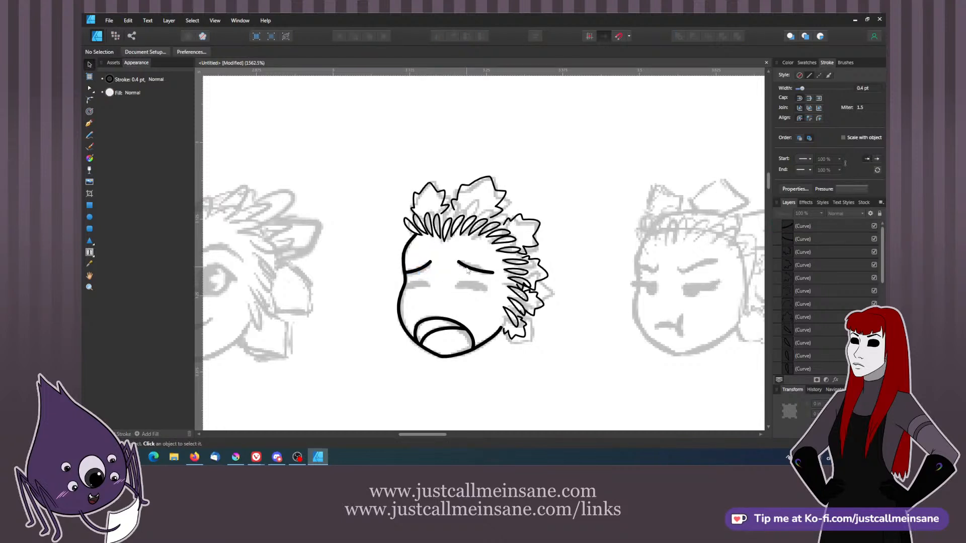
- Try a brush width of 1 px in the stroke properties of the right-hand eyebrow
left_click(471, 273)
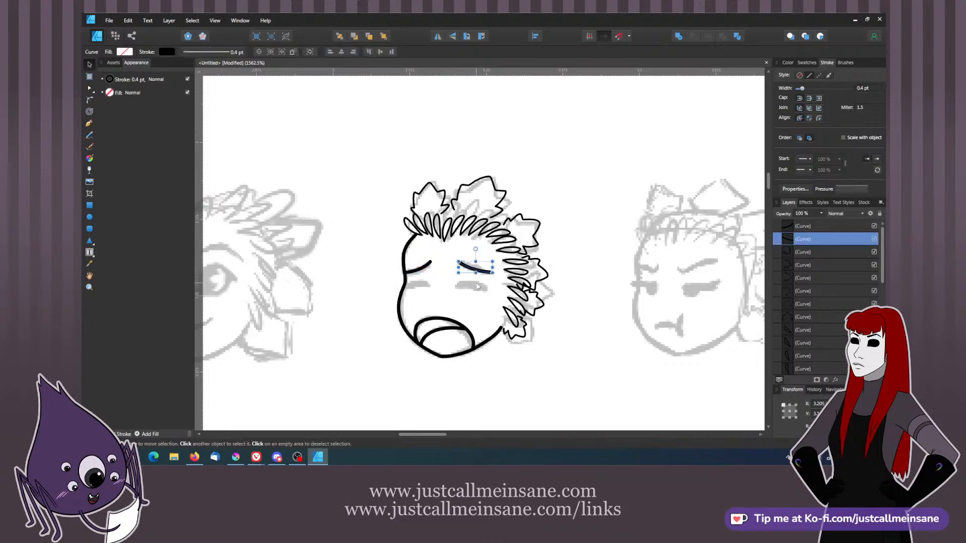
left_click(477, 292)
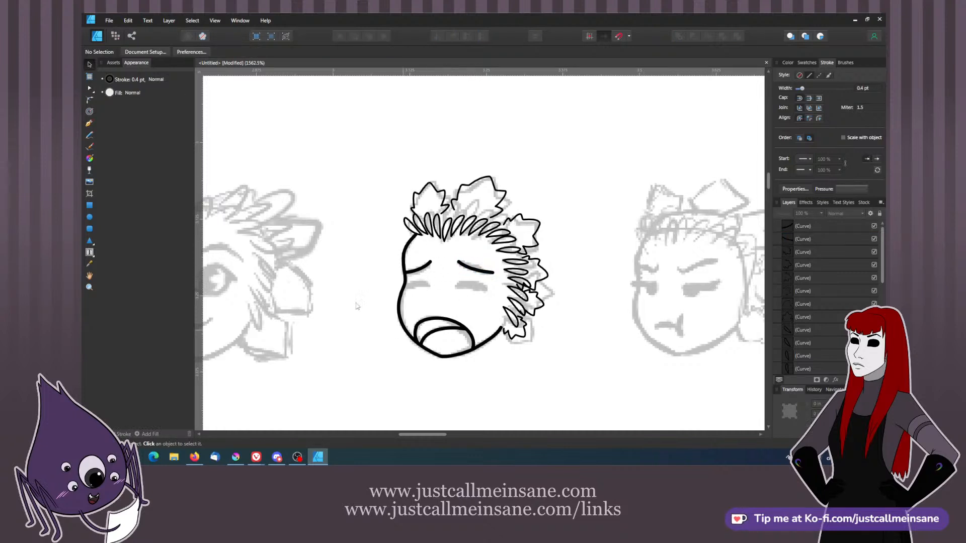
left_click(476, 274)
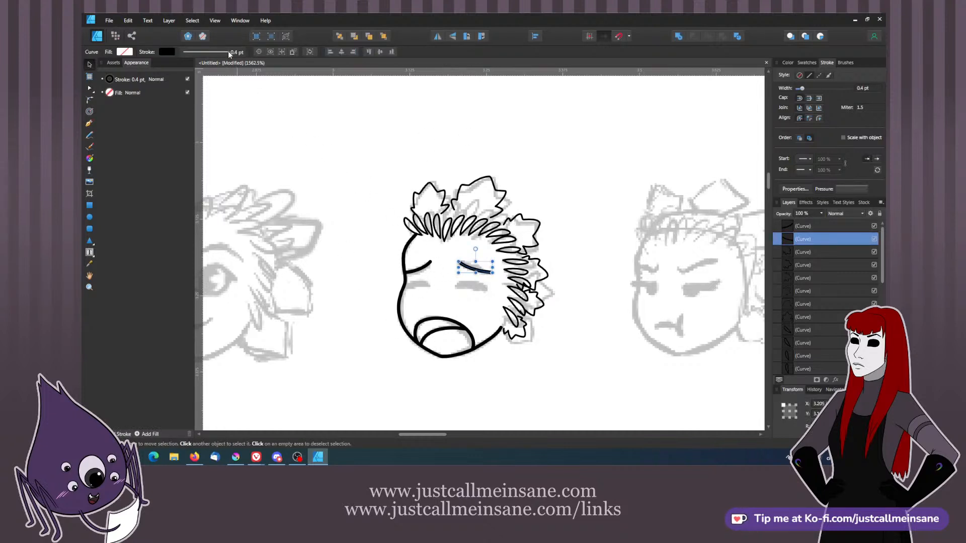
left_click(198, 52)
left_click(182, 182)
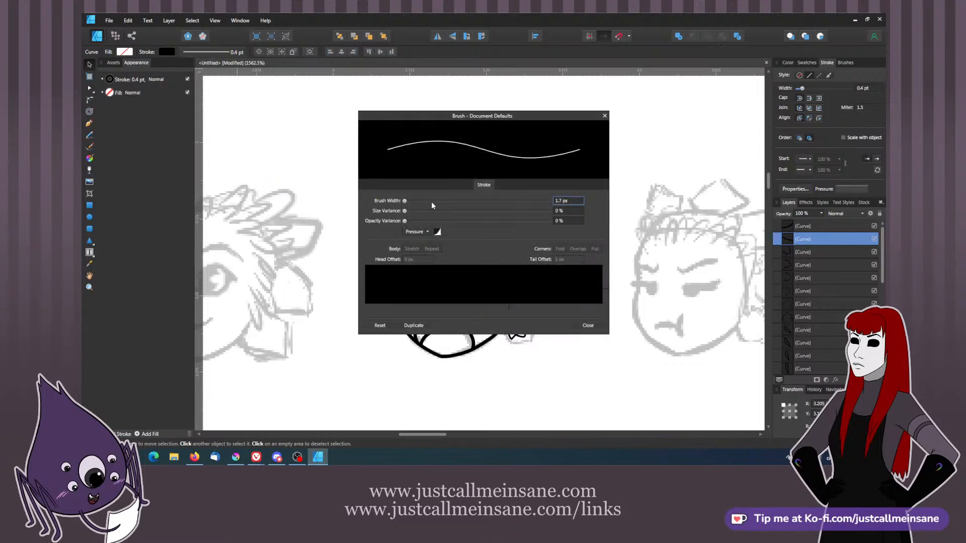
left_click_drag(431, 201, 410, 201)
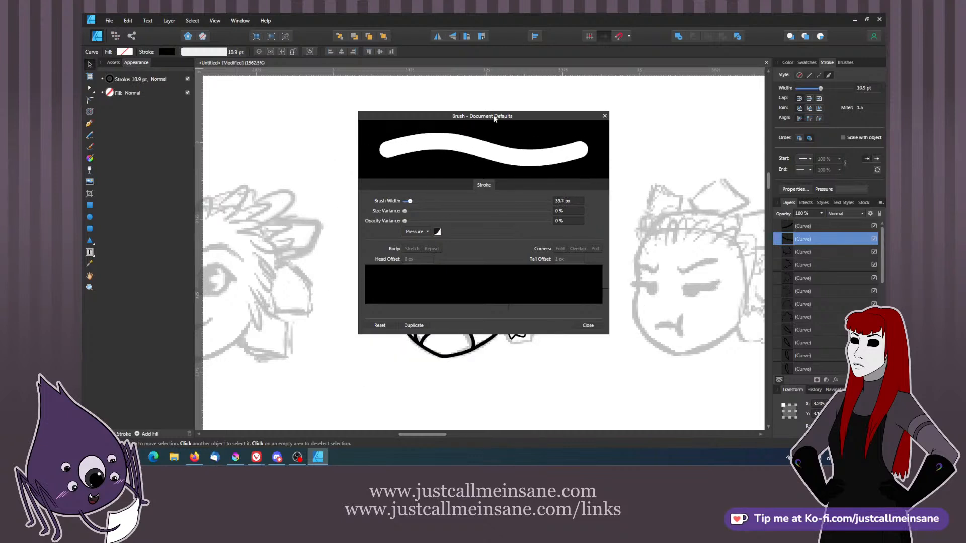
left_click_drag(493, 116, 673, 140)
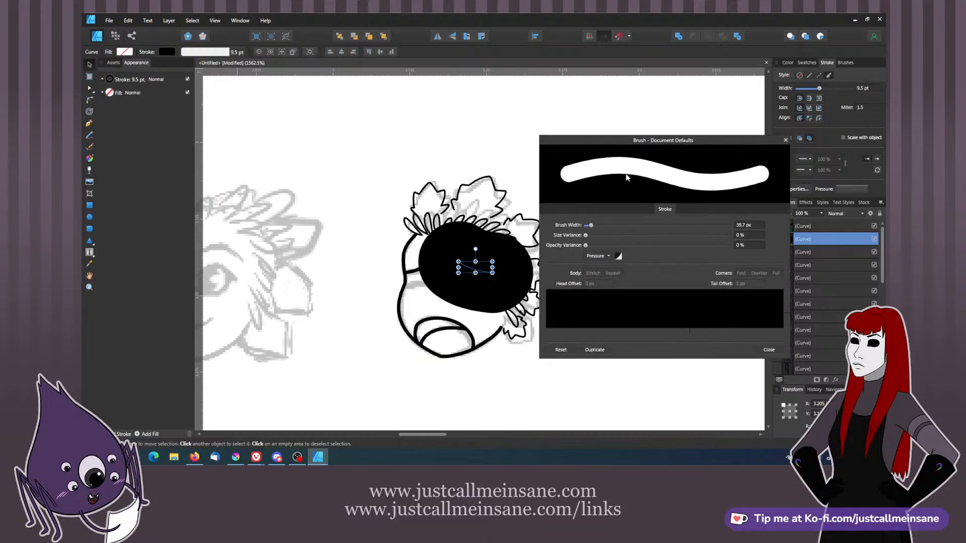
left_click(747, 224)
type("1")
key("Return")
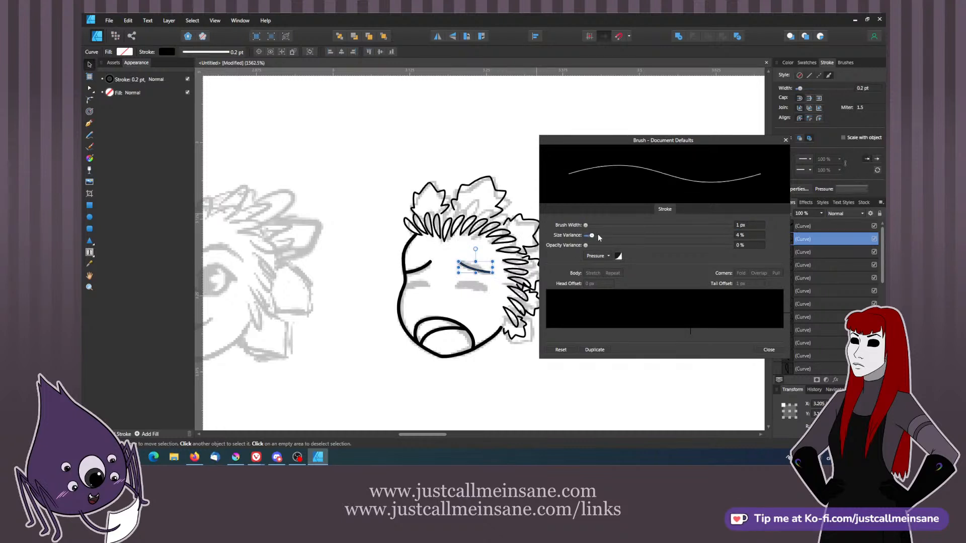
- Try a brush width of 3 px with a size variance of about 83% on the right-hand eyebrow
left_click_drag(587, 235, 604, 236)
left_click(742, 226)
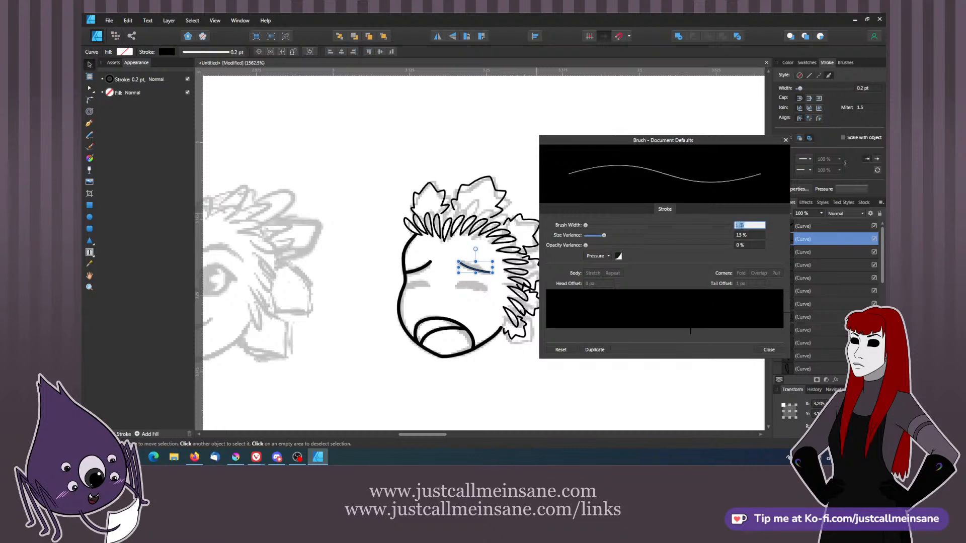
type("3")
key("Return")
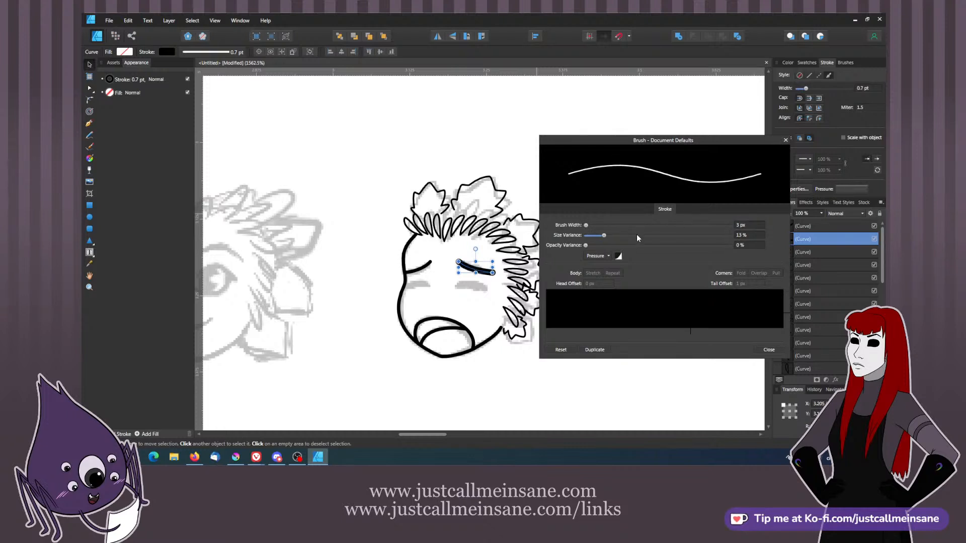
left_click_drag(636, 237, 699, 238)
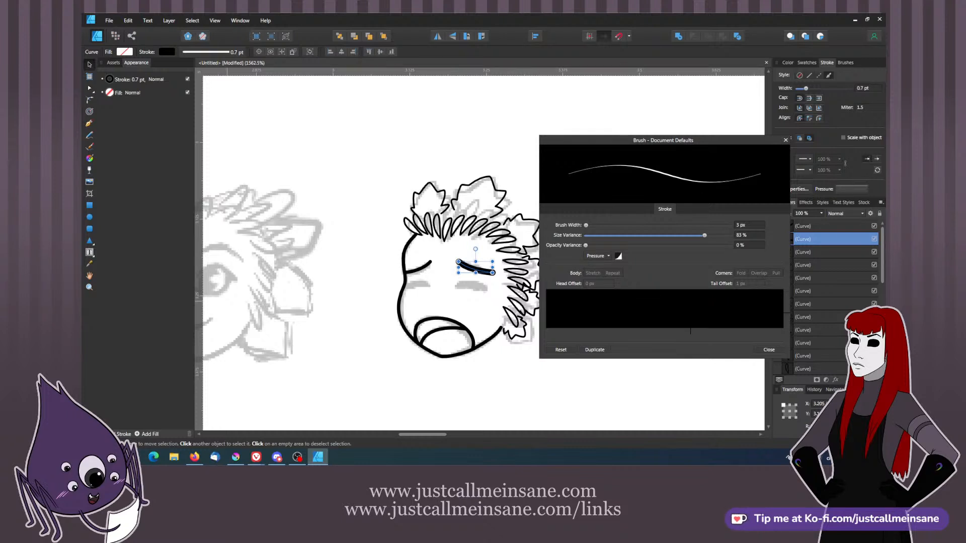
- Try a 5 px brush width with 92% size variance on the right-hand eyebrow, reset the brush settings, and close them
scroll(718, 250, "down", 1)
scroll(704, 236, "down", 1)
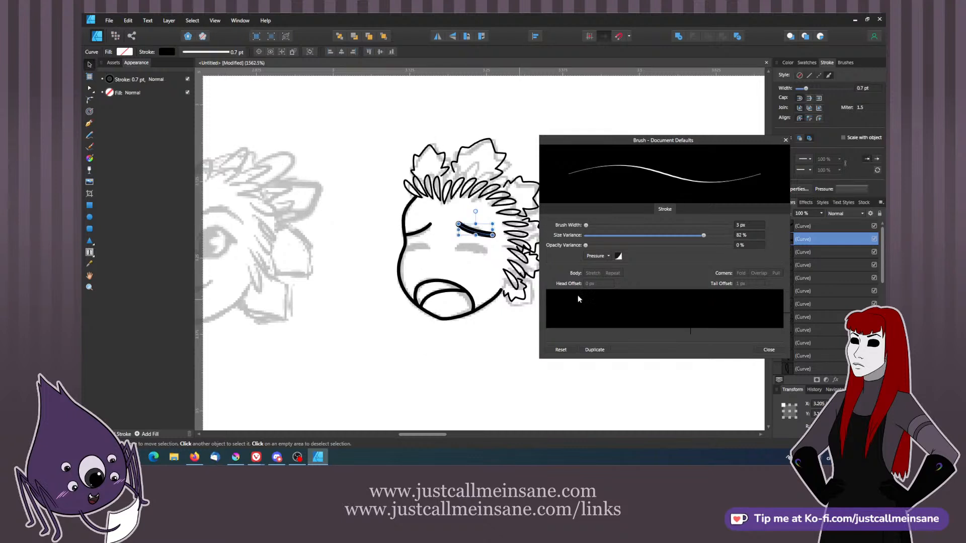
scroll(512, 315, "down", 3)
scroll(512, 313, "up", 1)
scroll(512, 316, "up", 1)
scroll(512, 316, "up", 1)
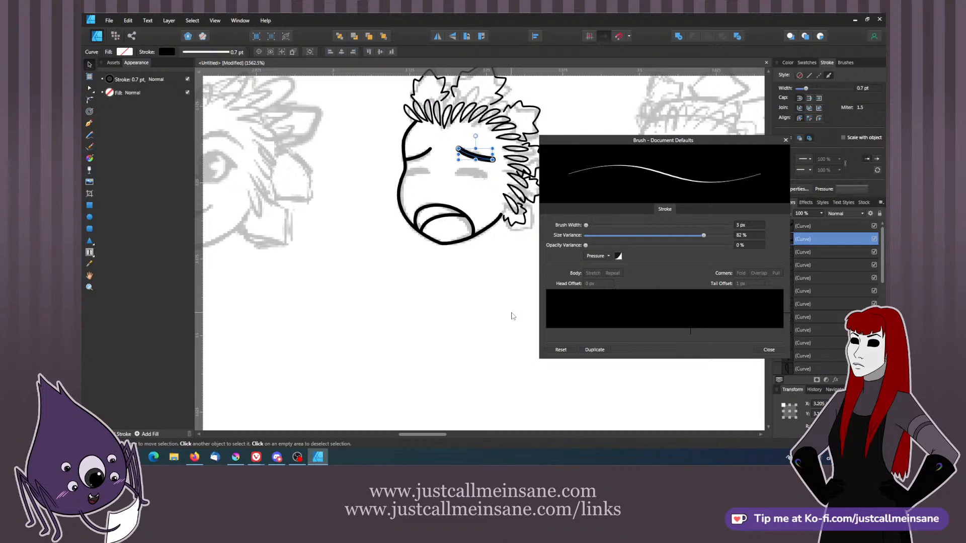
scroll(473, 322, "up", 1)
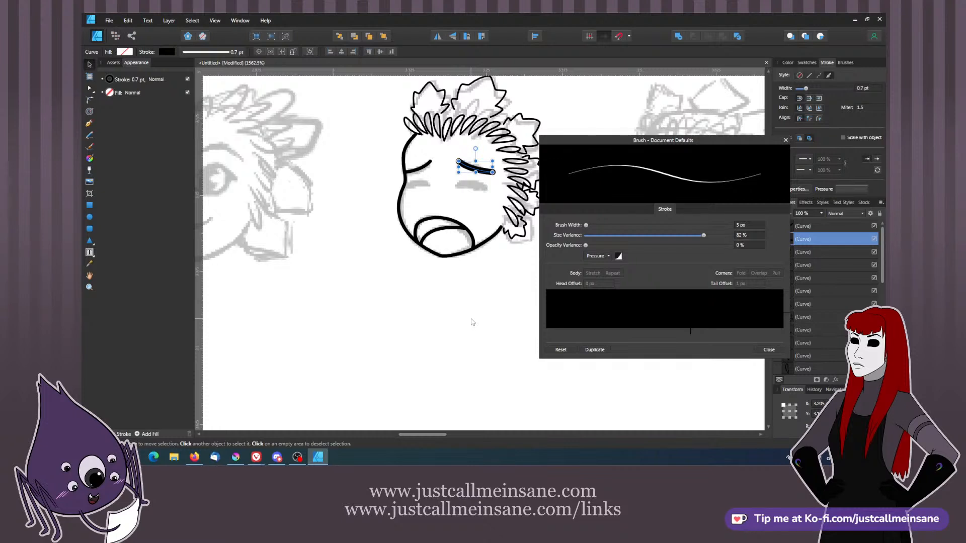
scroll(518, 317, "up", 3)
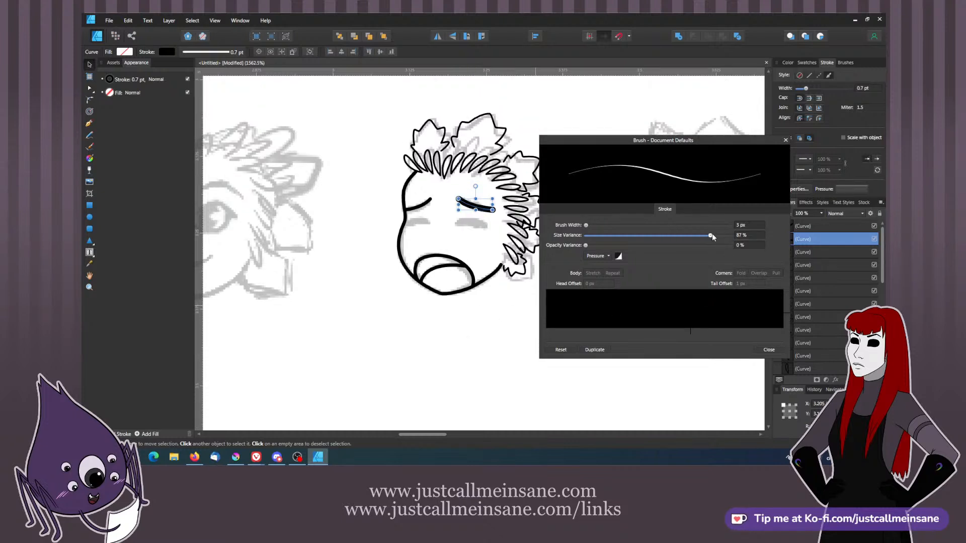
left_click(746, 226)
type("5")
key("Return")
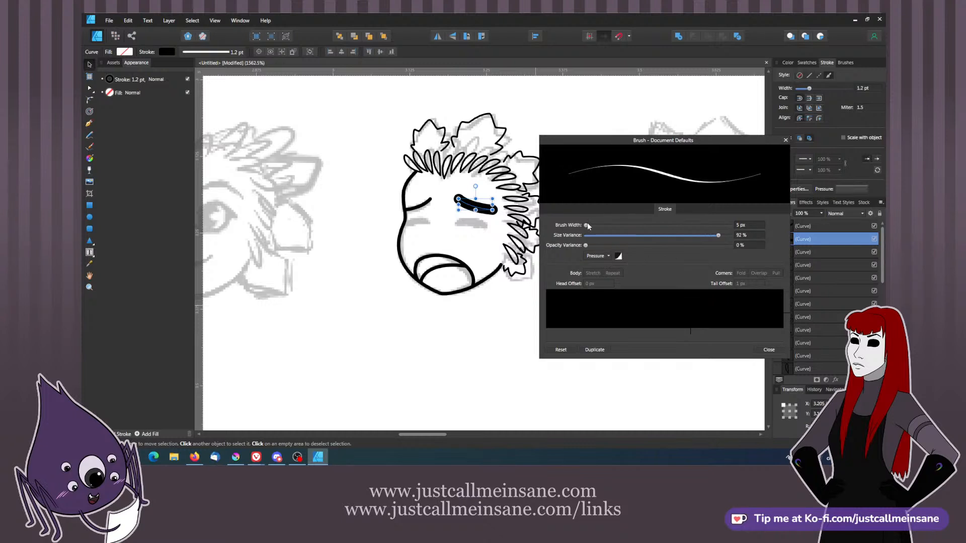
left_click(560, 349)
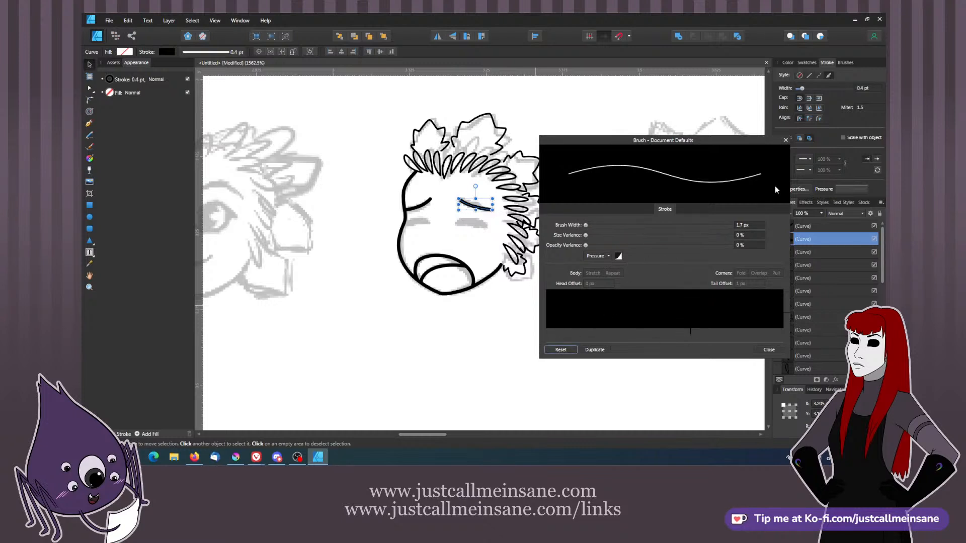
left_click(786, 140)
left_click(486, 230)
left_click(478, 213)
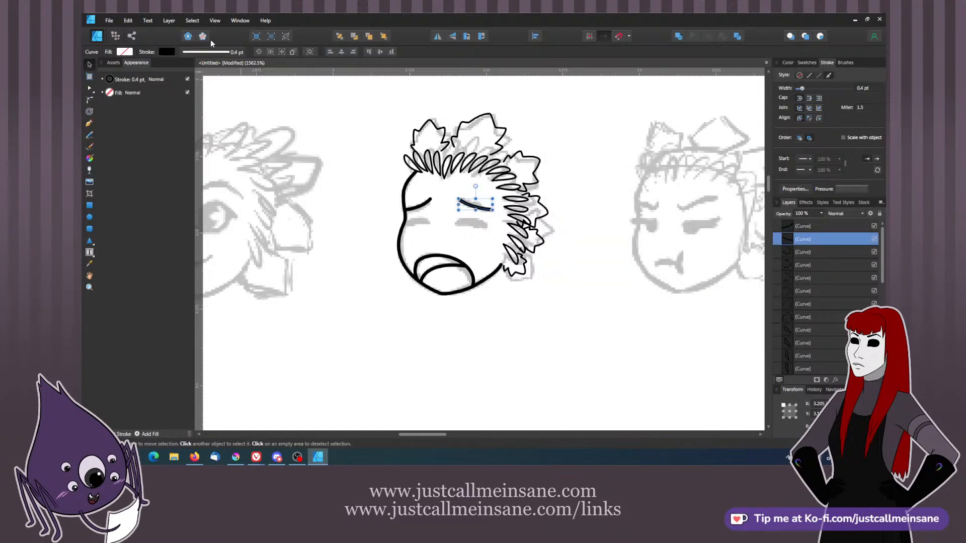
left_click(209, 53)
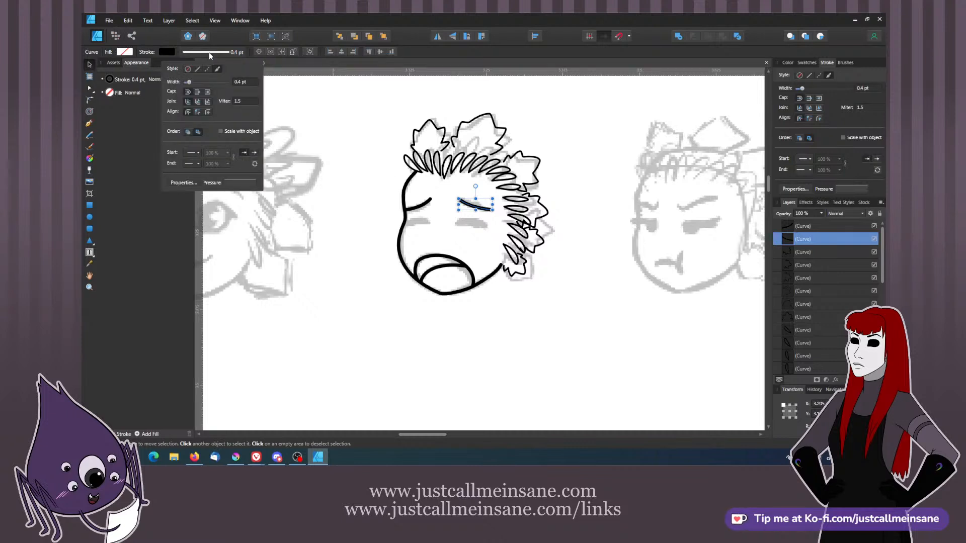
left_click(441, 228)
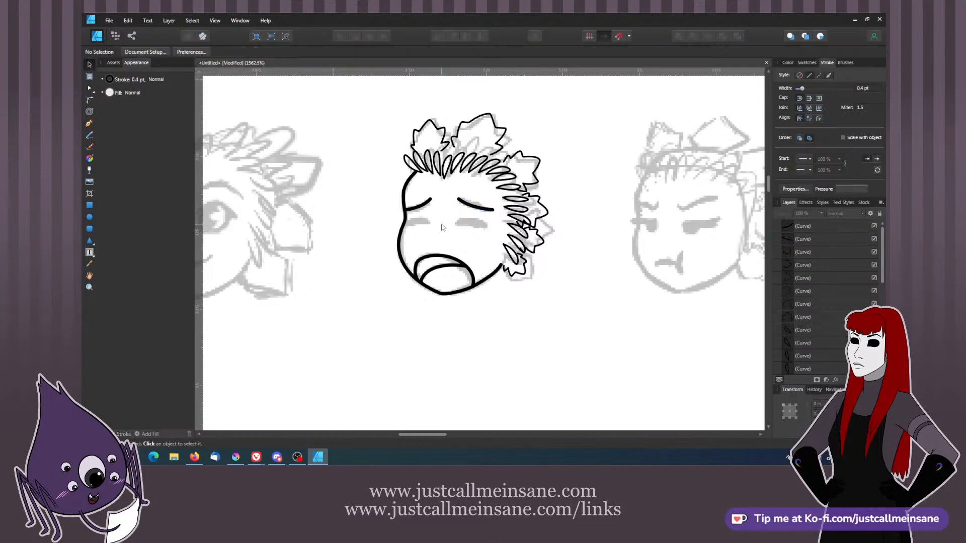
scroll(452, 225, "up", 1)
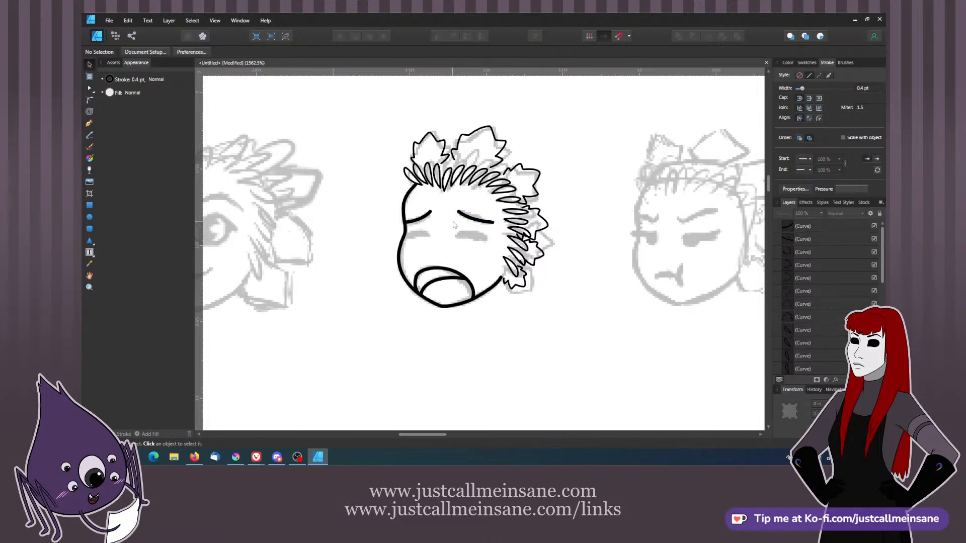
scroll(452, 225, "up", 3)
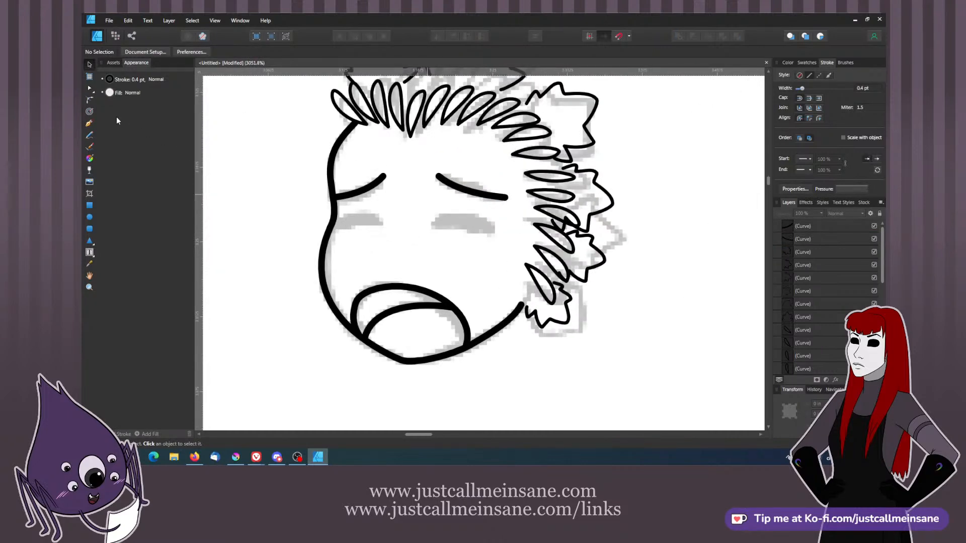
- Draw an arched closed-eye curve over the sketched right-hand eye with the Pen tool and set its stroke width to 1 pt
left_click(91, 124)
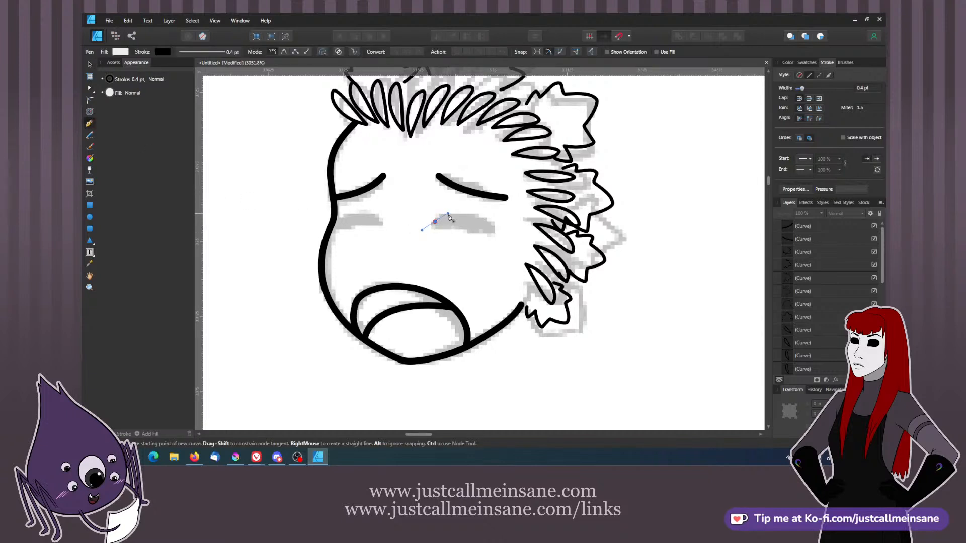
left_click(436, 222)
left_click_drag(494, 229, 510, 241)
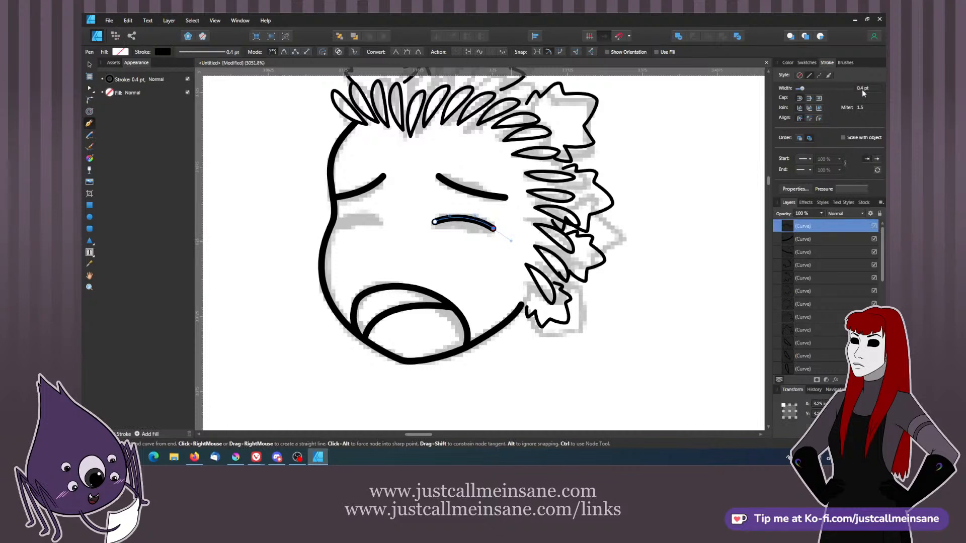
type(".5")
key("Return")
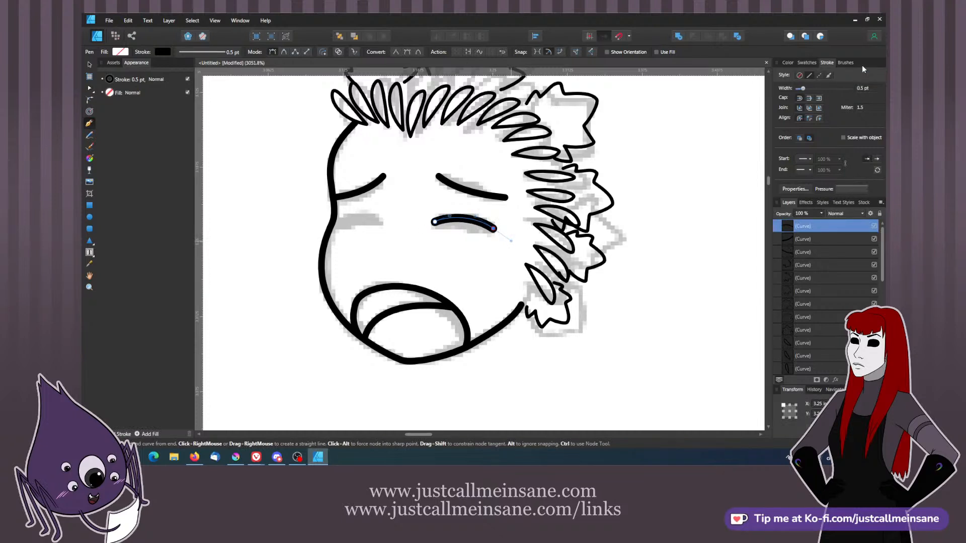
left_click(858, 88)
type("1")
key("Return")
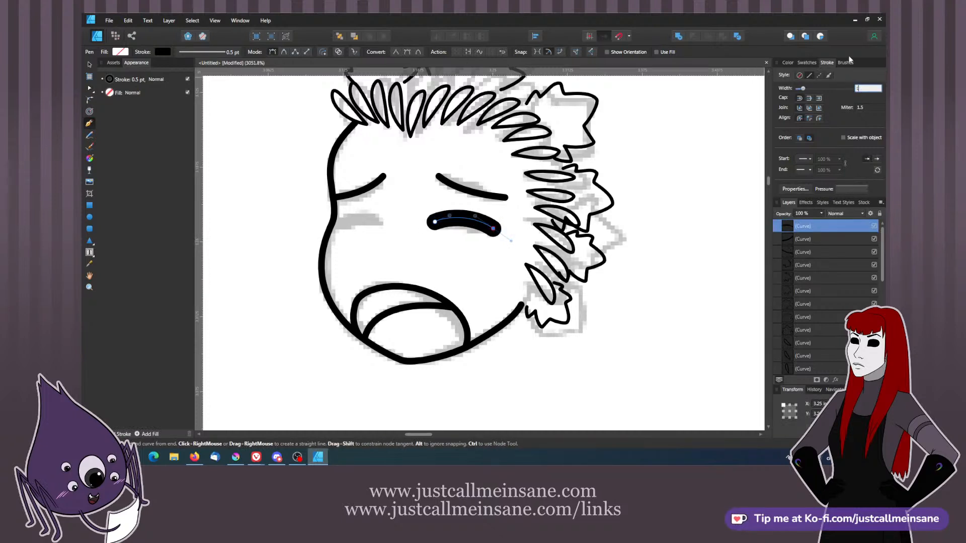
- Copy the closed eye onto the sketched left-hand eye, narrowing and tilting it to fit against the face outline
left_click(90, 65)
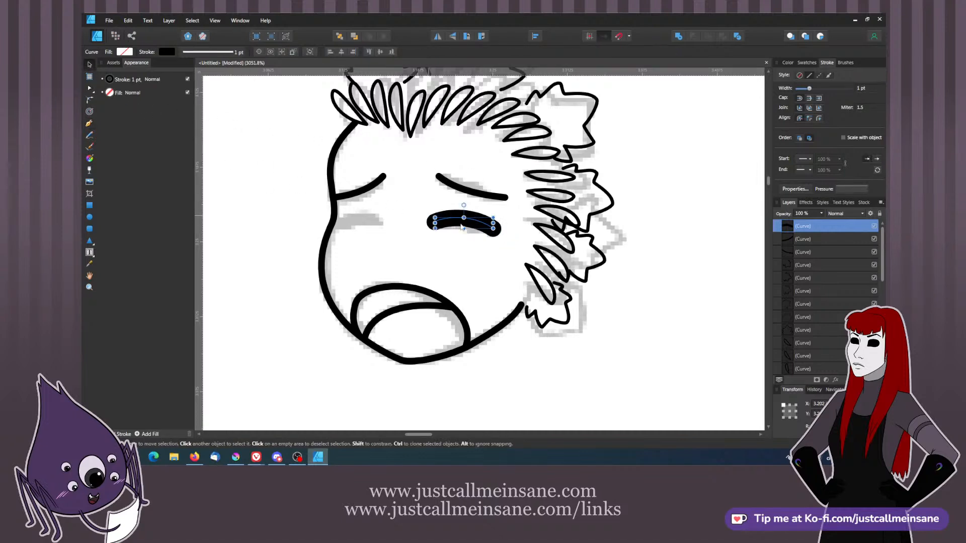
mouse_move(458, 224)
left_mouse_down()
mouse_move(354, 224)
mouse_move(347, 207)
mouse_move(373, 207)
mouse_move(345, 209)
mouse_move(378, 214)
left_mouse_up()
key("a")
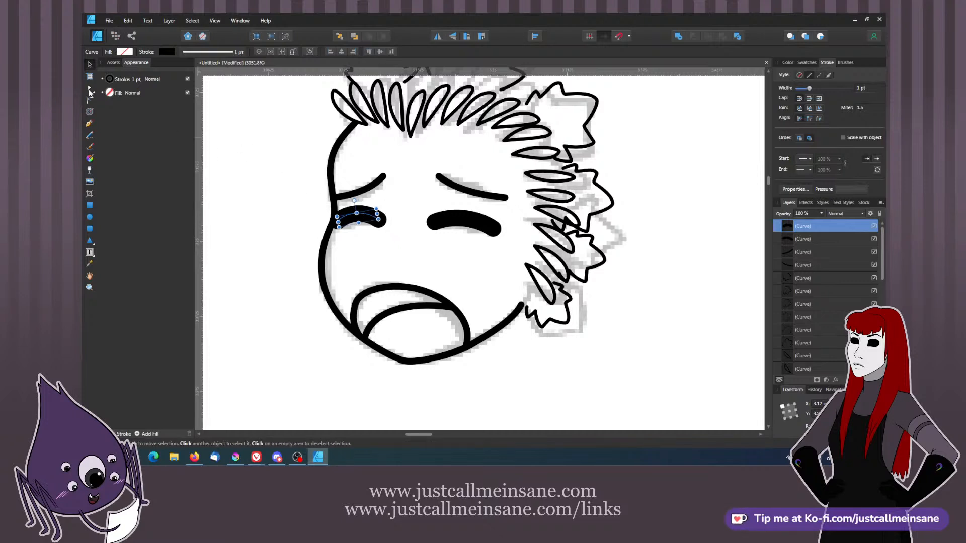
- Reshape the arch of the left-hand closed eye by adjusting its nodes and handles, and deselect it
left_click(359, 214)
key("Delete")
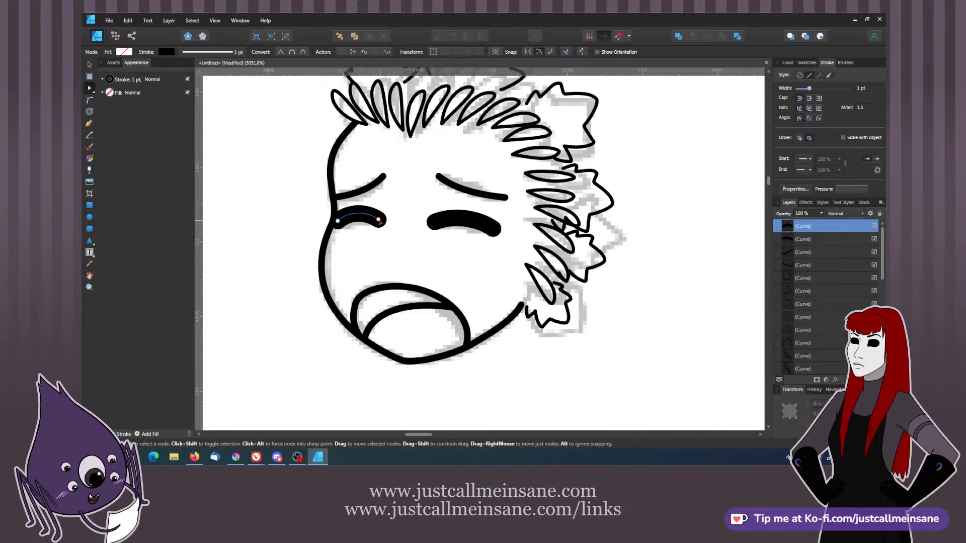
left_click(378, 219)
left_click_drag(365, 211, 344, 217)
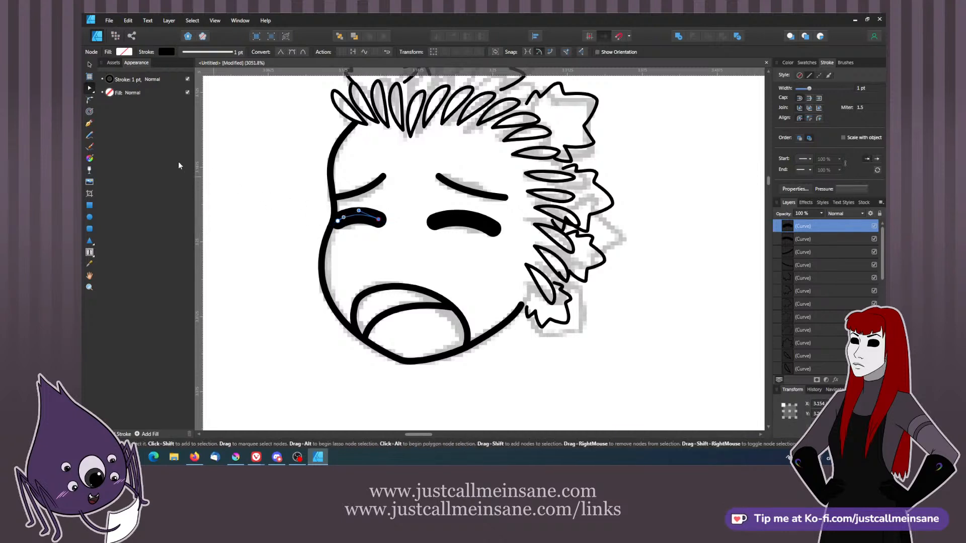
left_click(89, 65)
left_click(406, 260)
- Copy the yawning head's face outline onto the scowling head sketch beside it
mouse_move(417, 246)
left_mouse_down()
mouse_move(424, 298)
mouse_move(389, 278)
left_mouse_up()
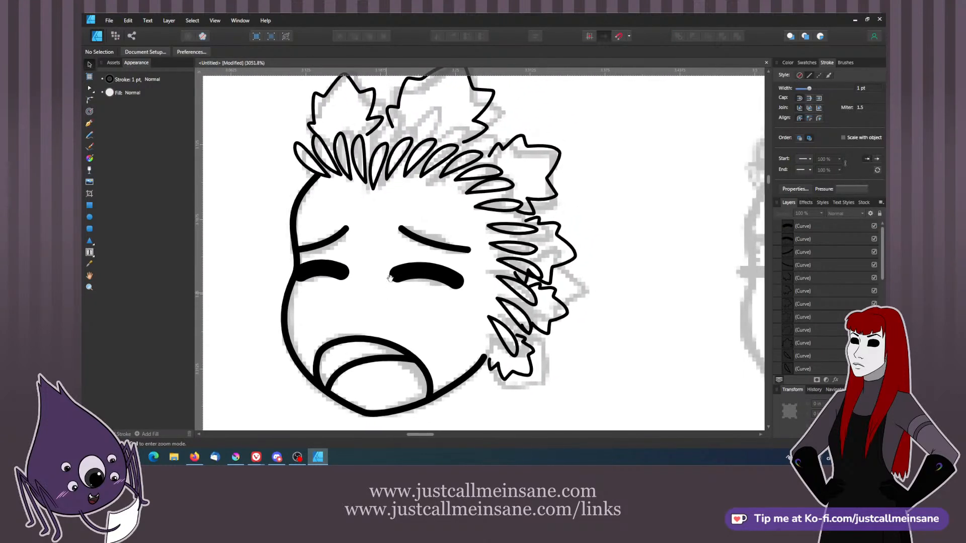
left_click_drag(457, 280, 445, 264)
left_click_drag(675, 294, 513, 259)
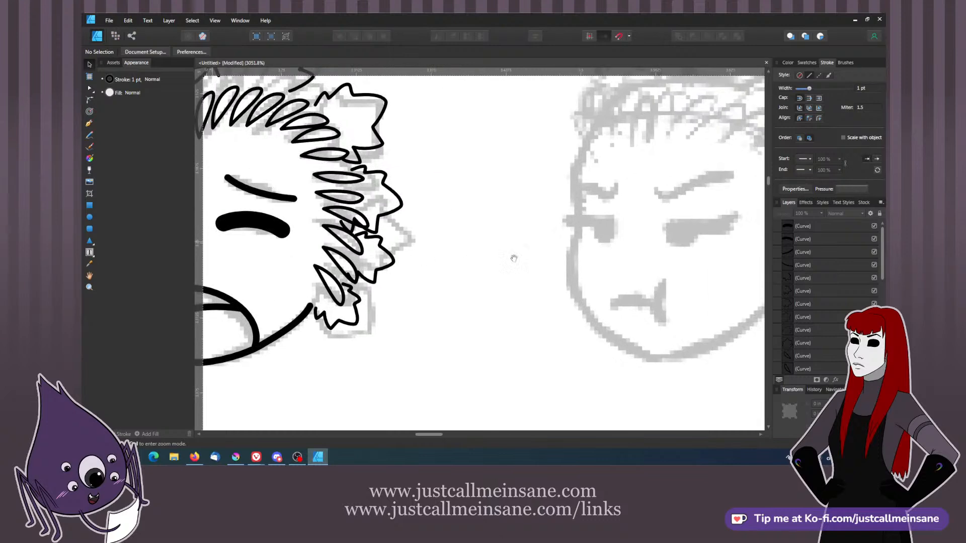
left_click_drag(593, 255, 689, 233)
left_click(370, 315)
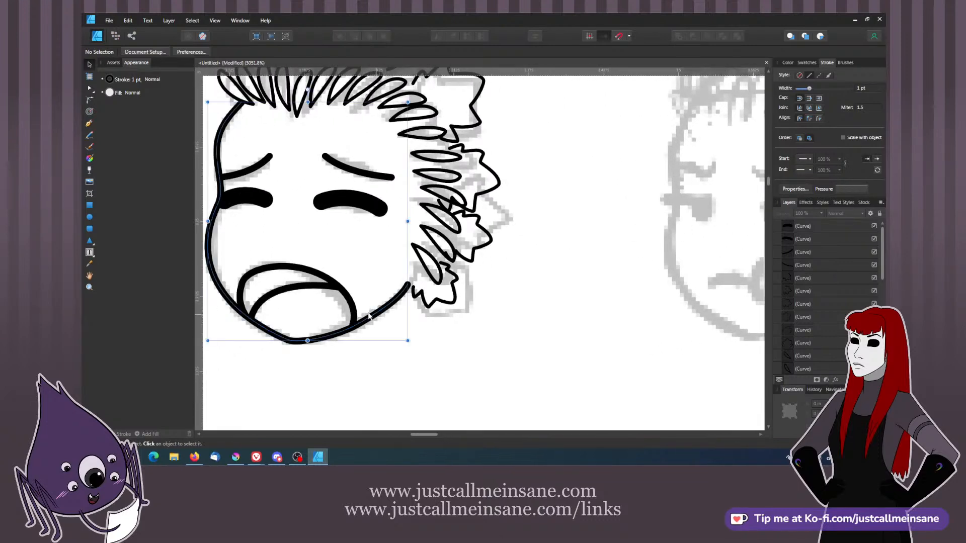
scroll(540, 199, "down", 2)
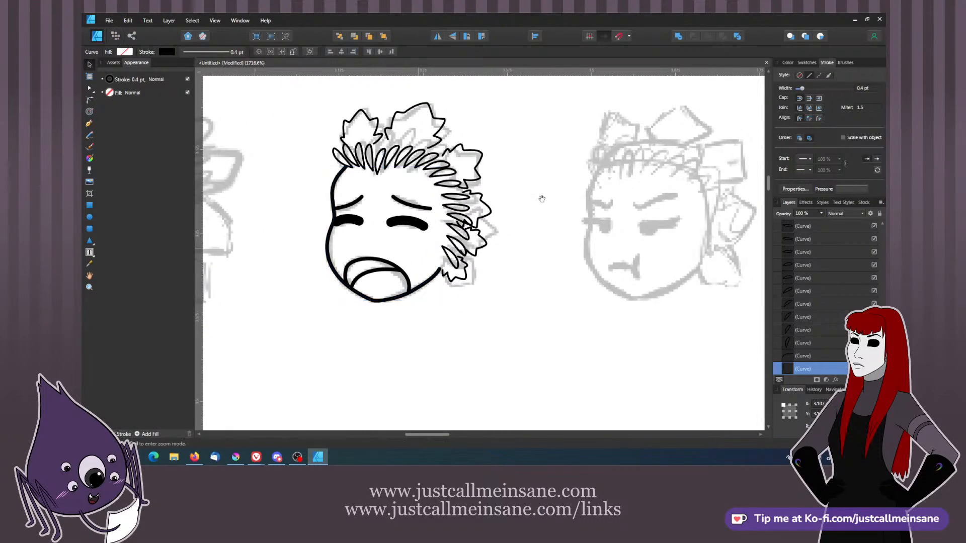
left_click_drag(541, 199, 496, 205)
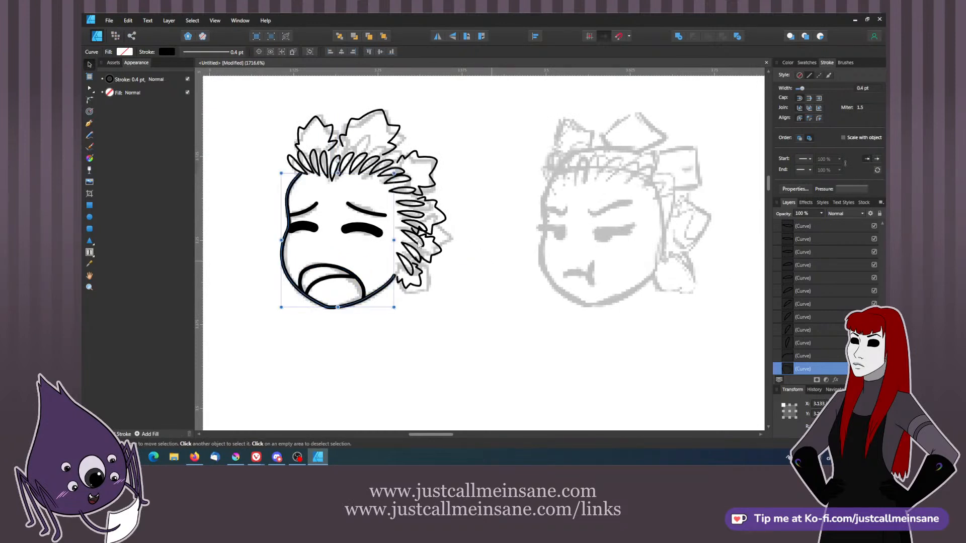
mouse_move(365, 303)
left_mouse_down()
mouse_move(635, 309)
mouse_move(525, 359)
left_mouse_up()
left_click(648, 325)
- Draw the scowling head's right-hand eyebrow with a hooked inner end and set its stroke width to 0.4 pt
key("ctrl+plus")
key("ctrl+plus")
left_click_drag(511, 305, 507, 279)
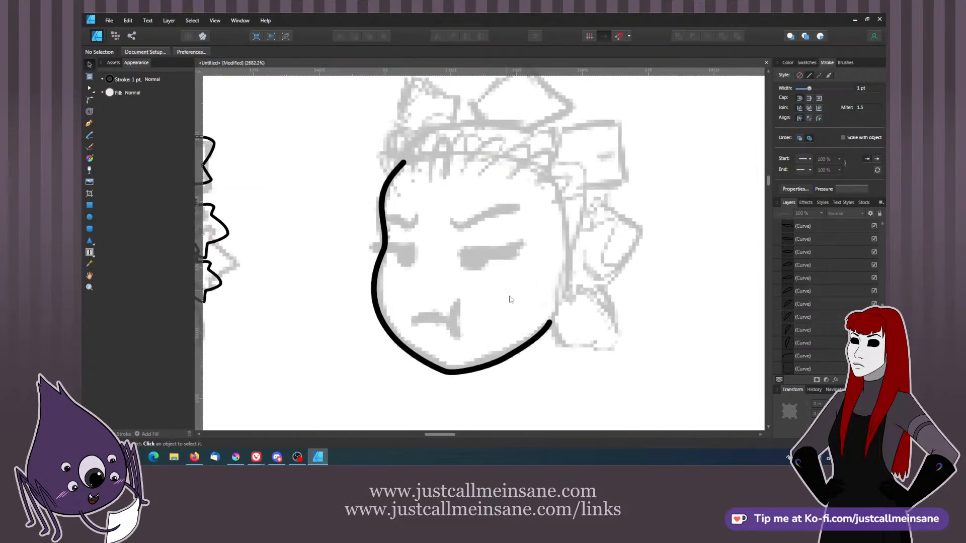
left_click(89, 124)
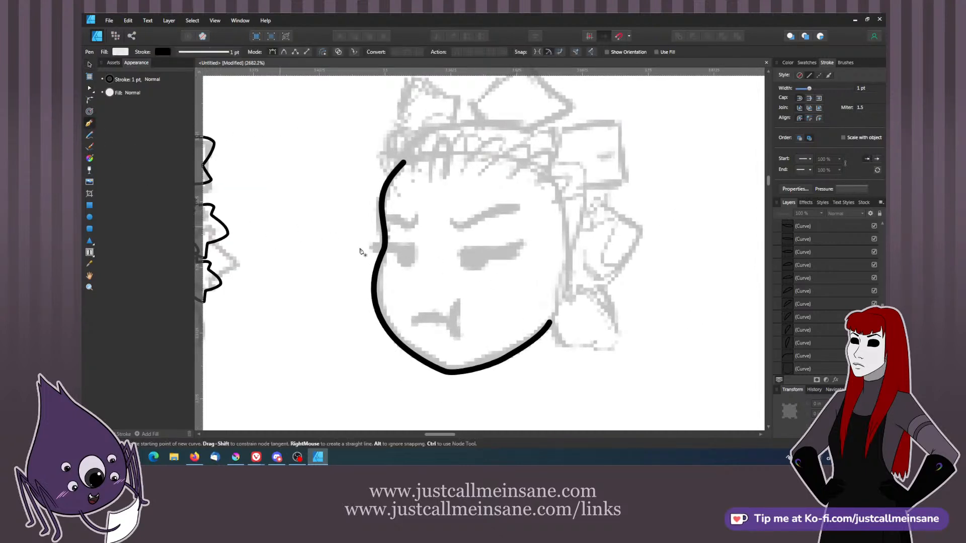
mouse_move(454, 221)
left_mouse_down()
mouse_move(470, 226)
mouse_move(522, 209)
left_mouse_up()
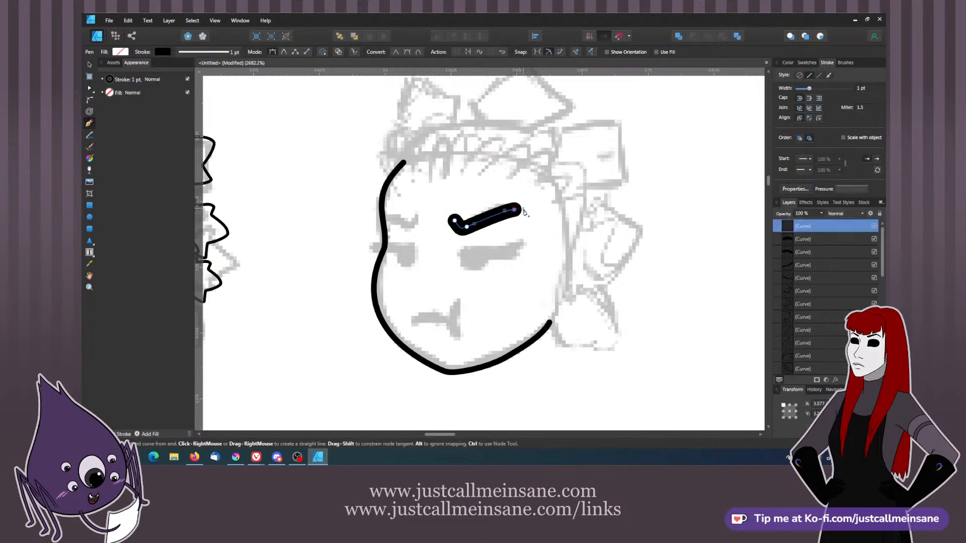
left_click(860, 89)
type("0.4")
key("Return")
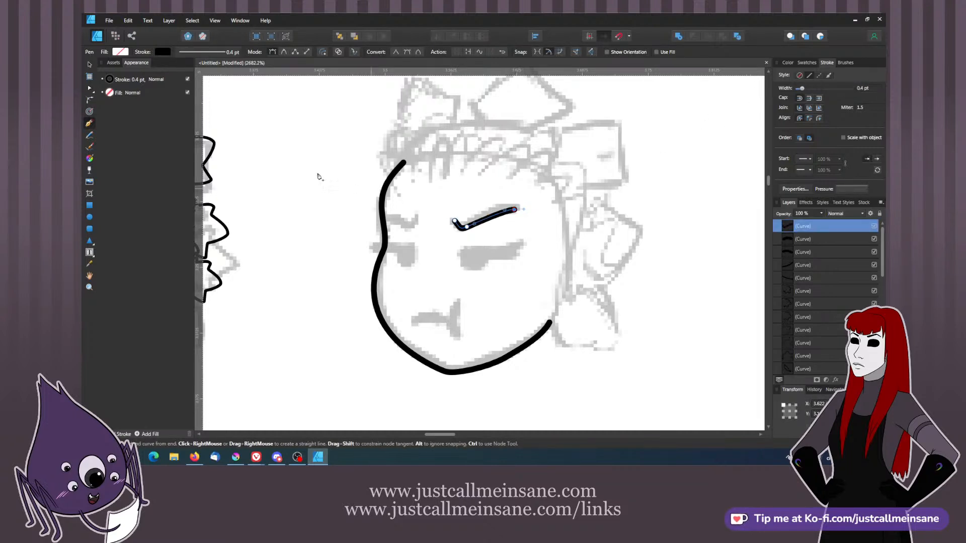
- Round the hook and curve the outer end of the right-hand eyebrow with its nodes and handles, and deselect it
left_click(94, 89)
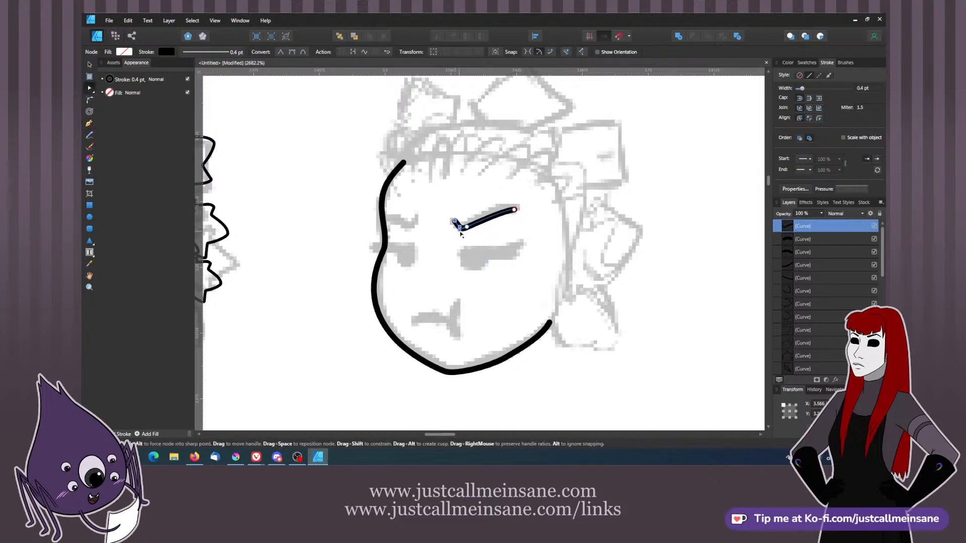
left_click_drag(459, 228, 457, 232)
left_click_drag(459, 228, 453, 220)
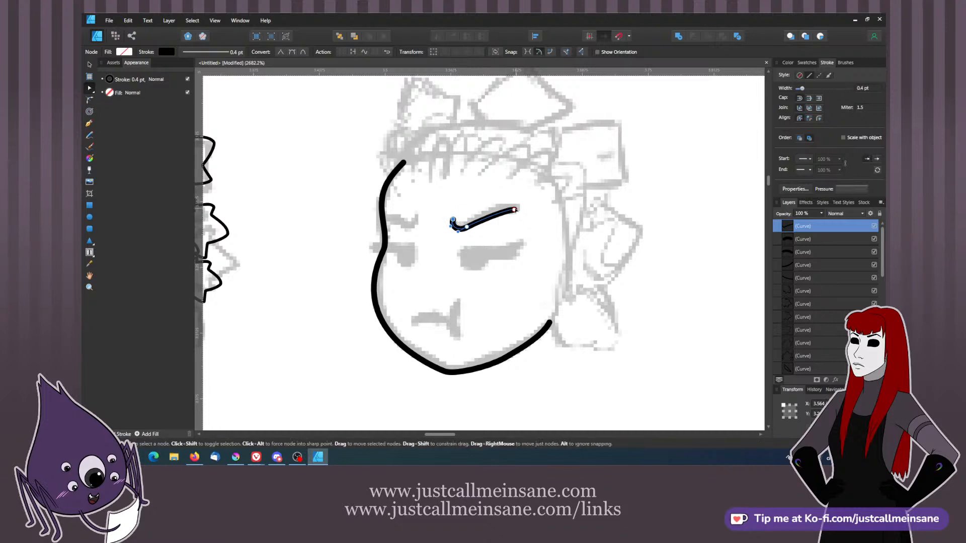
left_click_drag(514, 210, 470, 225)
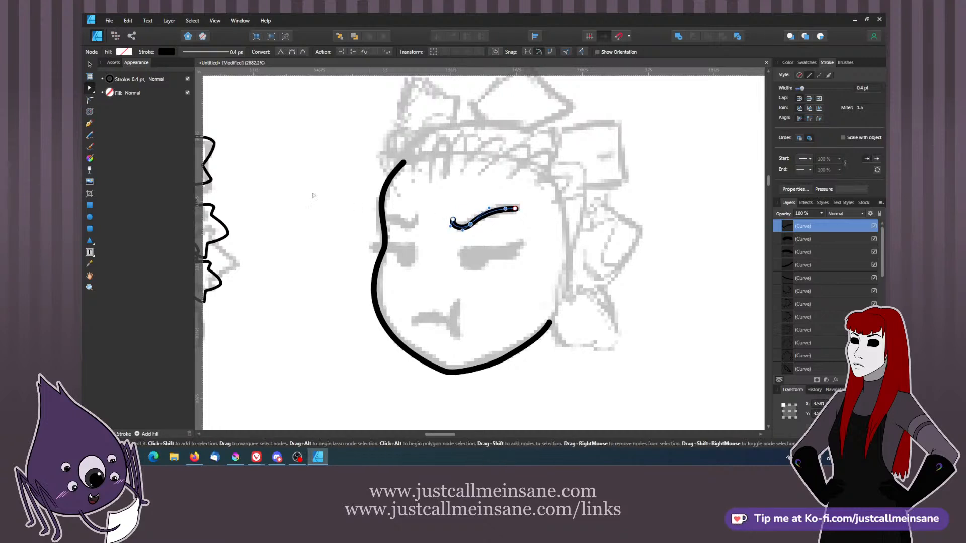
left_click(89, 123)
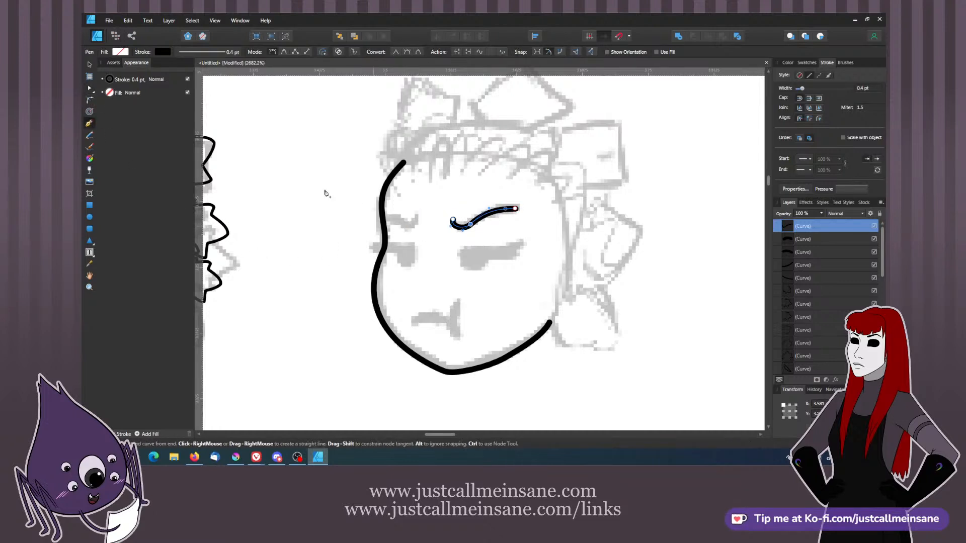
left_click(90, 64)
key("ctrl+d")
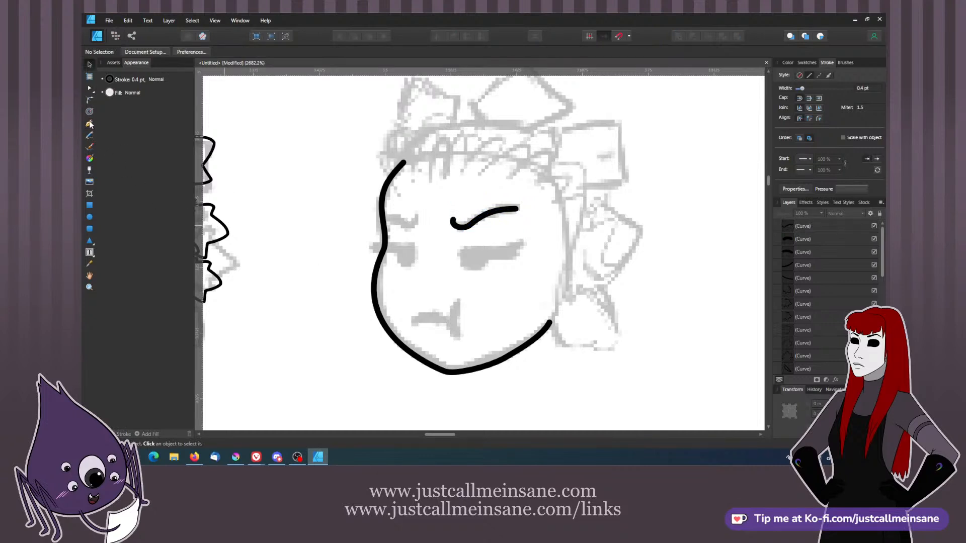
- Draw the scowling head's left-hand eyebrow from its hooked inner end to the face outline and round the hook
left_click(89, 124)
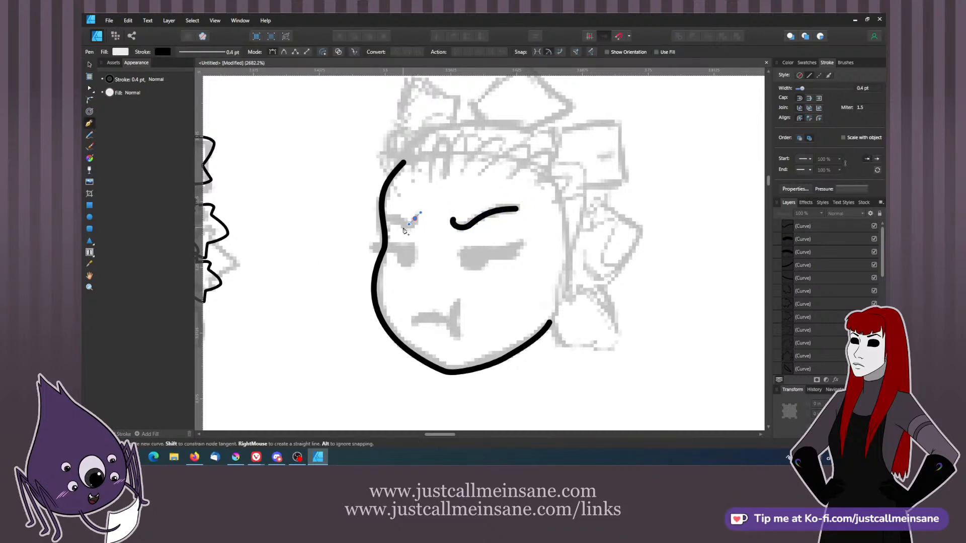
mouse_move(385, 218)
left_mouse_down()
mouse_move(410, 223)
mouse_move(377, 218)
left_mouse_up()
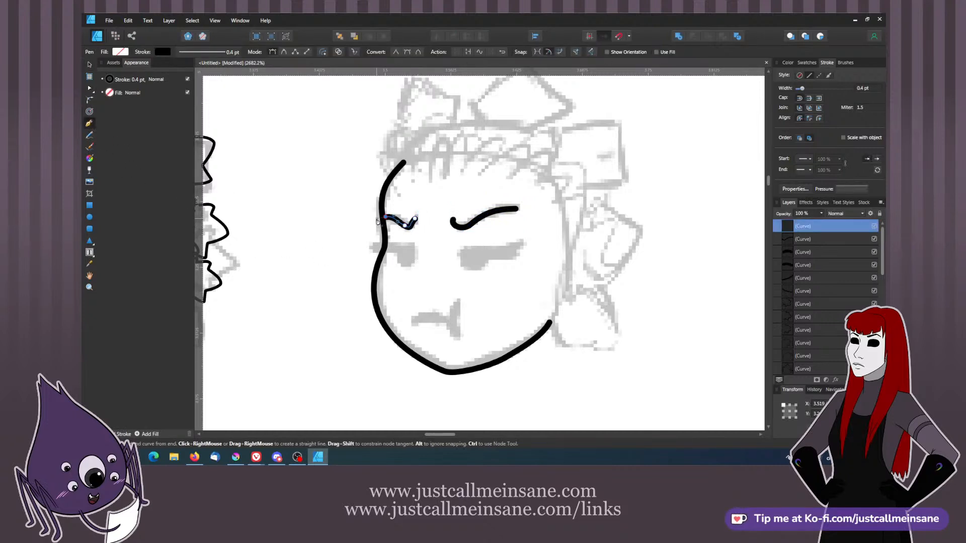
left_click(90, 88)
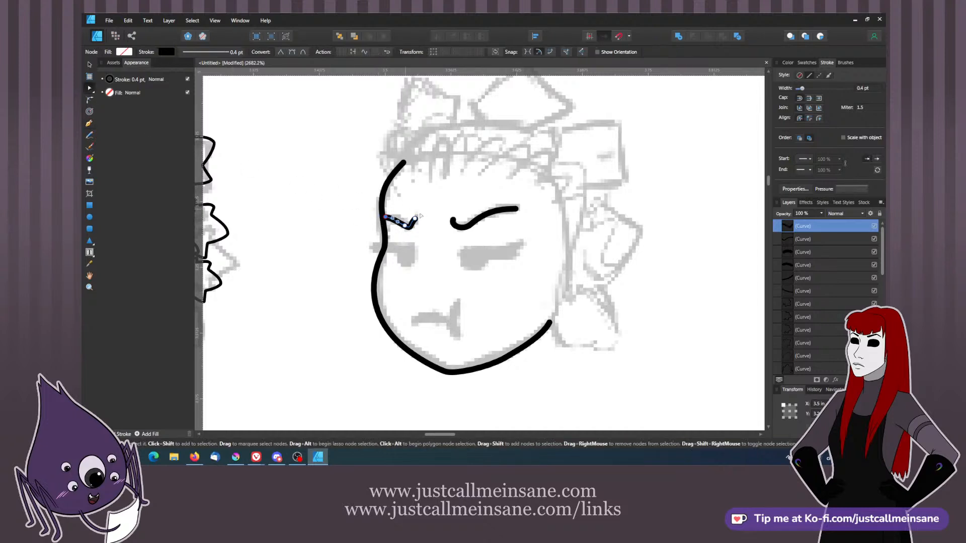
left_click(414, 219)
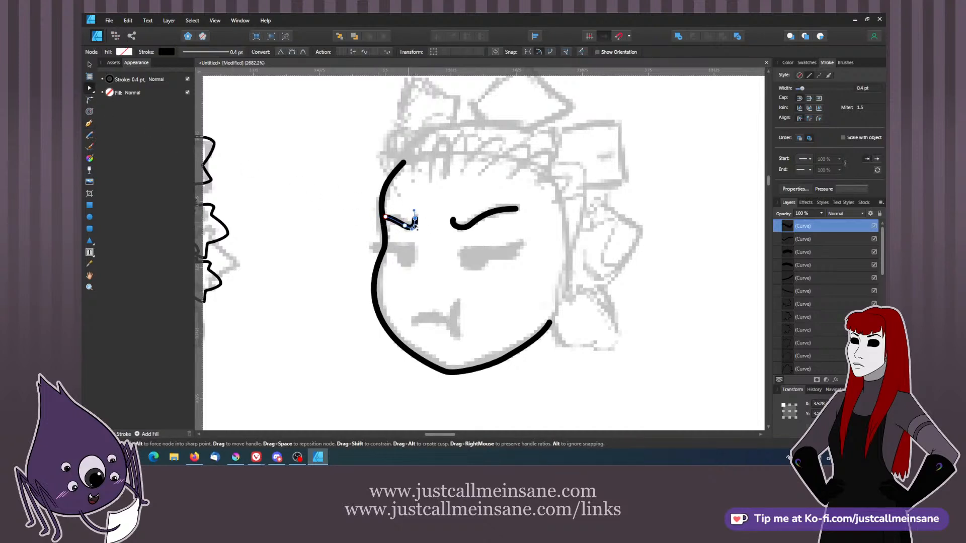
left_click(419, 228)
left_click(418, 229)
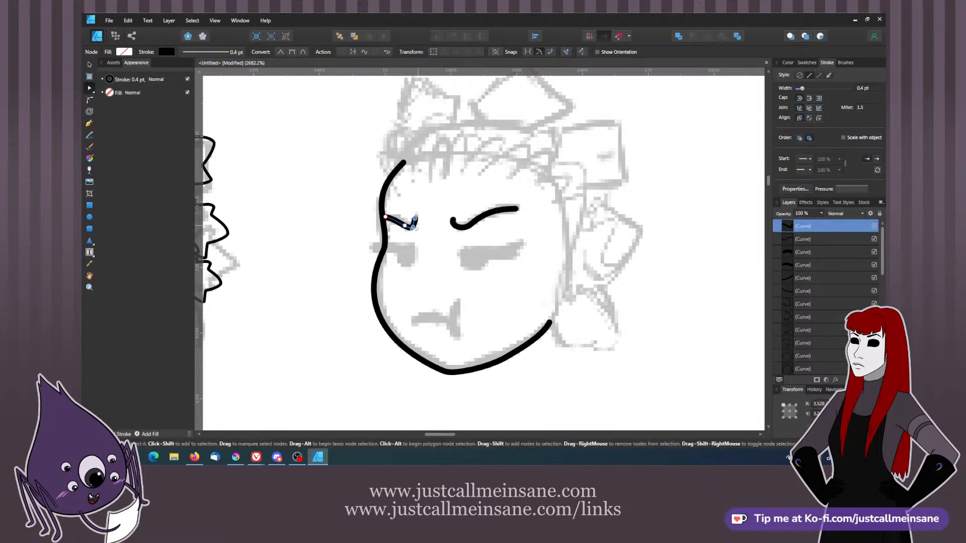
left_click(467, 225)
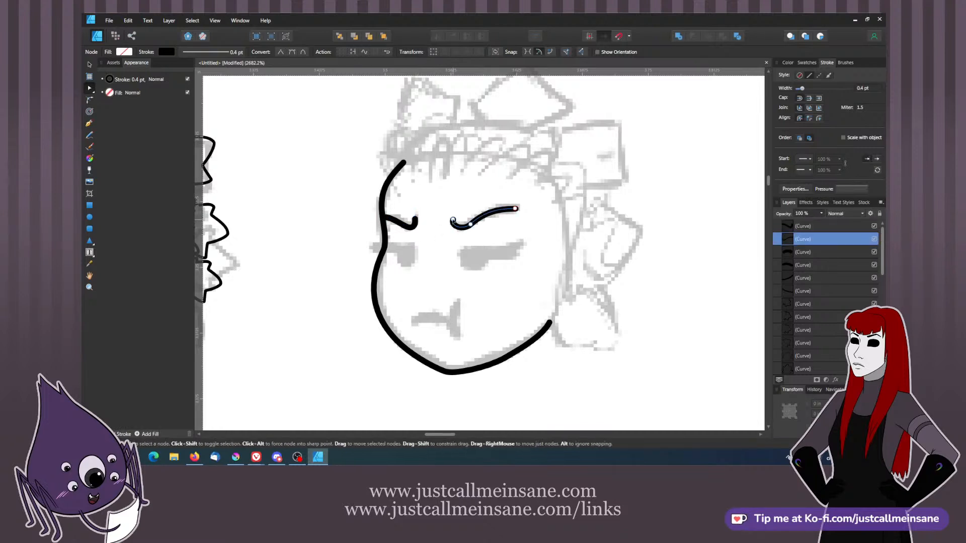
left_click(473, 250)
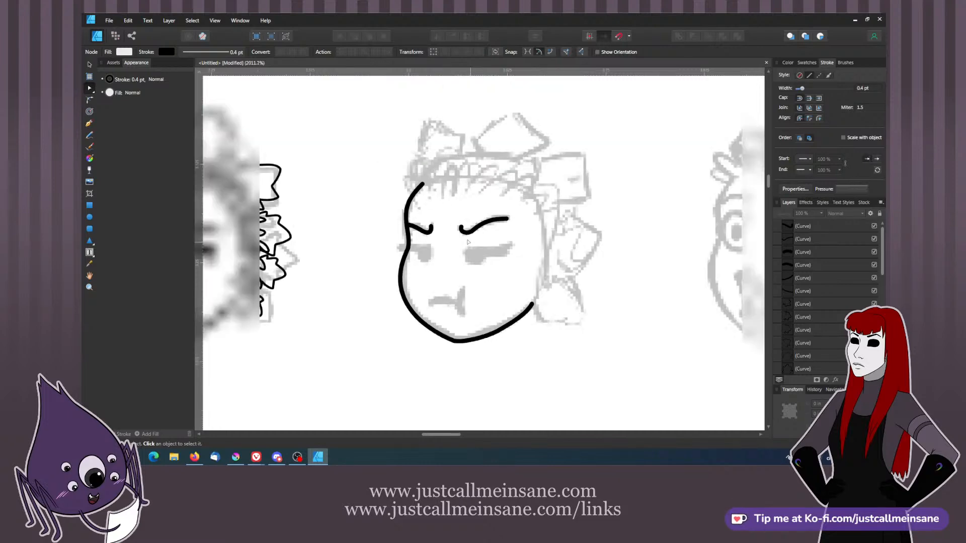
- Adjust the cheek, chin and jaw nodes of the scowling head's face outline to follow the sketch more closely
scroll(468, 242, "down", 5)
scroll(468, 242, "down", 2)
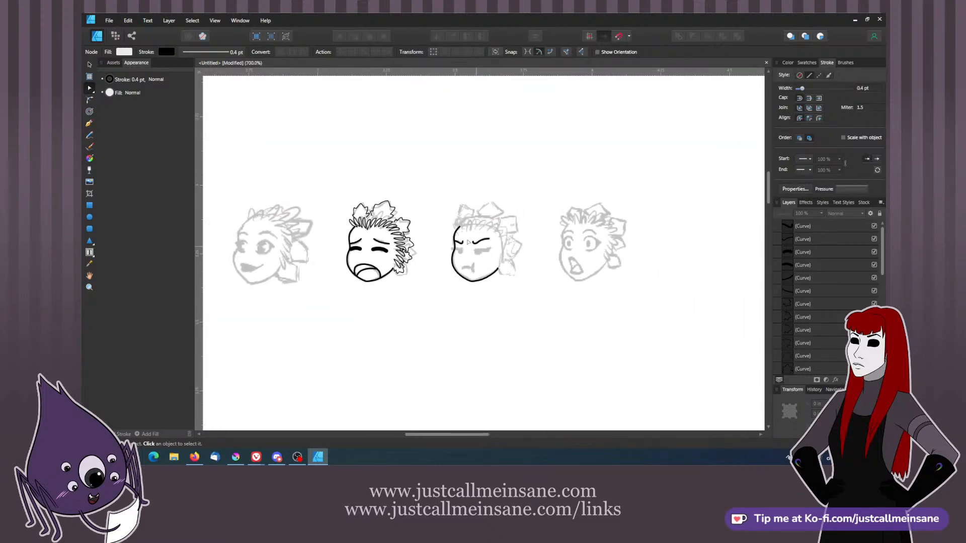
scroll(467, 242, "up", 8)
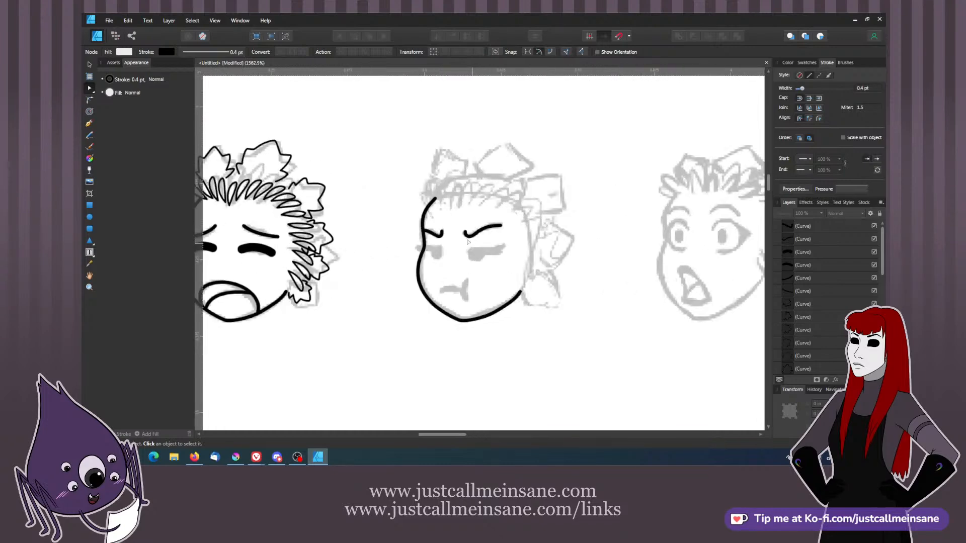
left_click(385, 353)
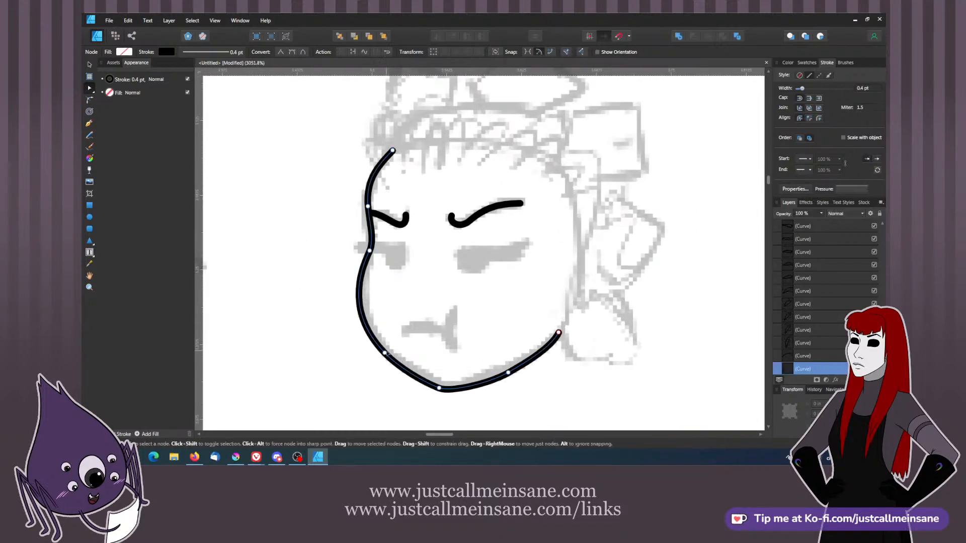
left_click_drag(388, 356, 393, 351)
left_click(500, 372)
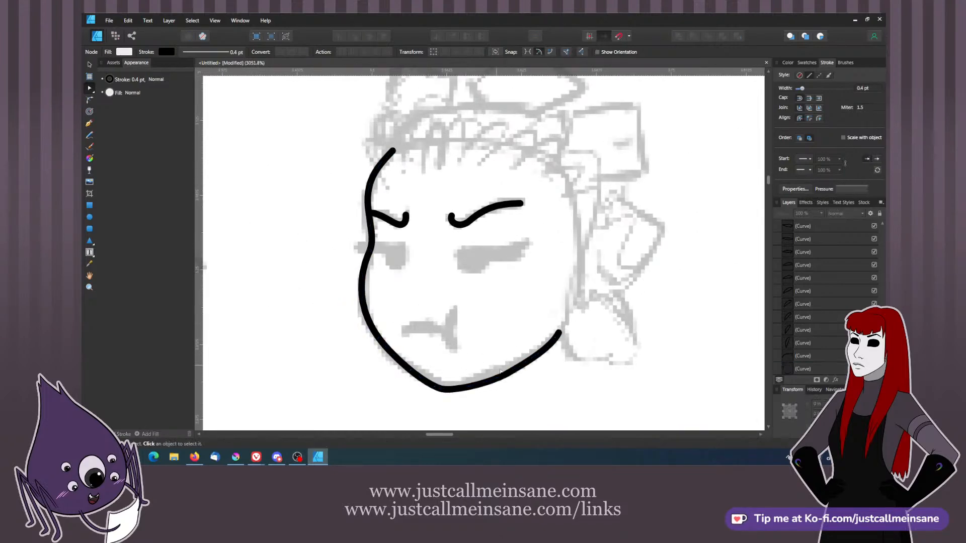
left_click(465, 394)
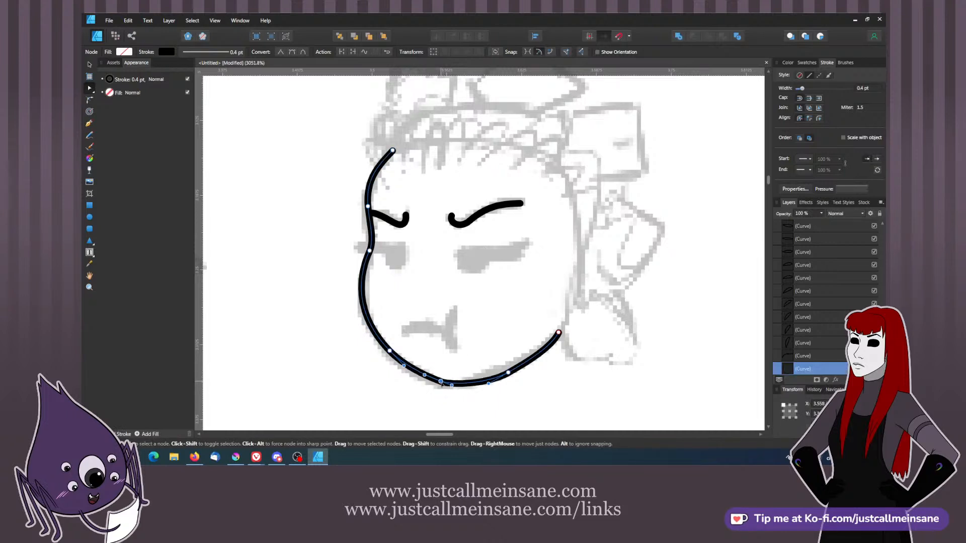
left_click_drag(508, 373, 558, 330)
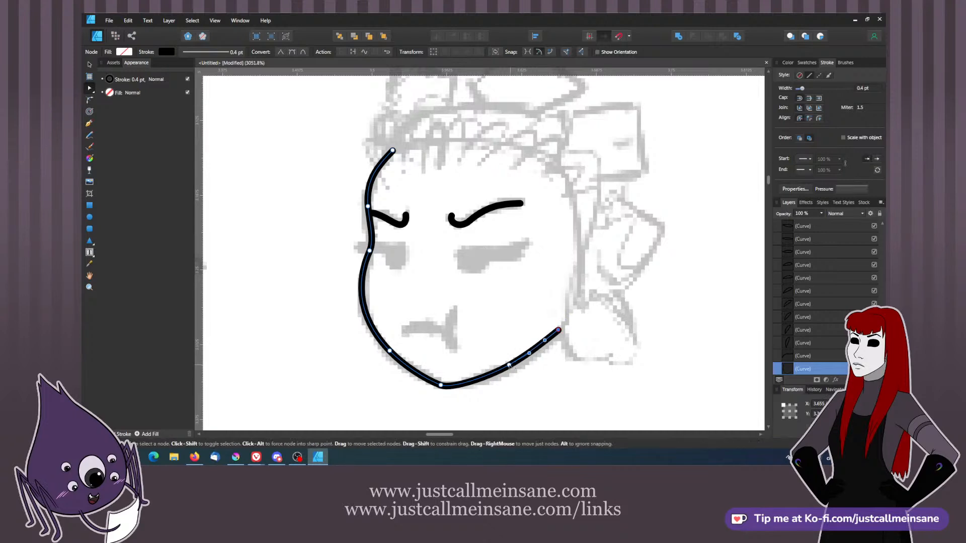
- Adjust the upper jaw end of the scowling head's face outline to curve along the sketch, and deselect it
left_click_drag(509, 365, 511, 367)
left_click(565, 336)
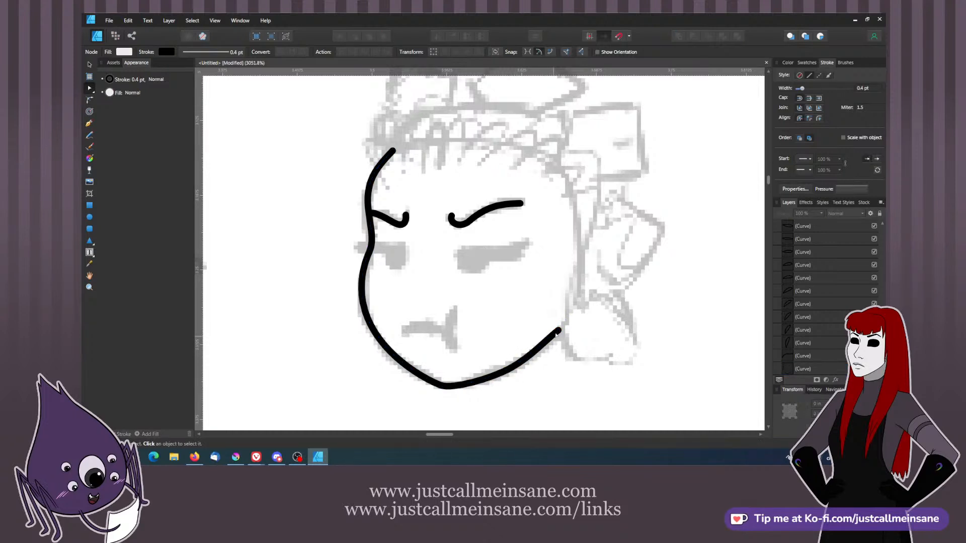
left_click(558, 331)
left_click(558, 331)
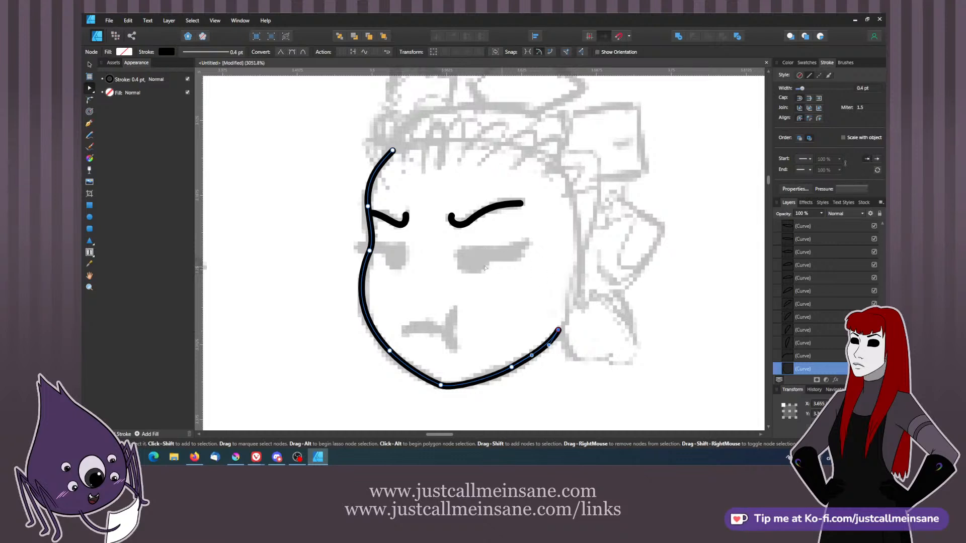
left_click(481, 302)
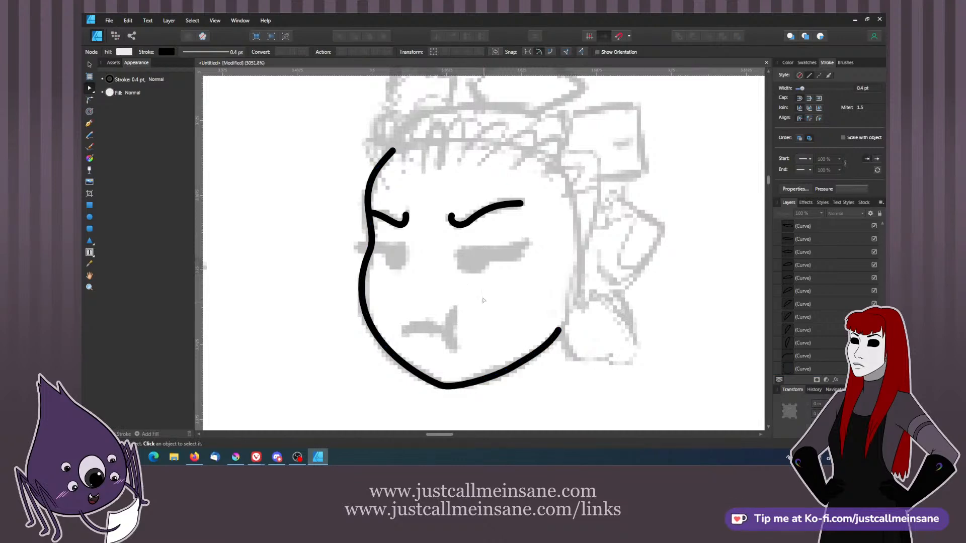
- Compare the scowling head's inked face outline and eyebrows with the neighbouring heads in the row
key("ctrl+minus")
key("ctrl+minus")
key("ctrl+minus")
key("ctrl+minus")
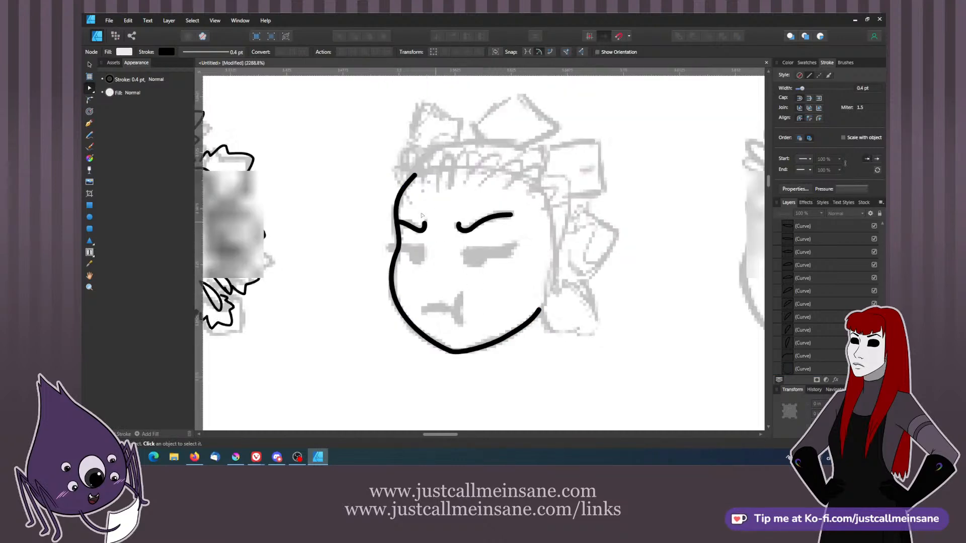
key("space")
left_click_drag(467, 270, 440, 285)
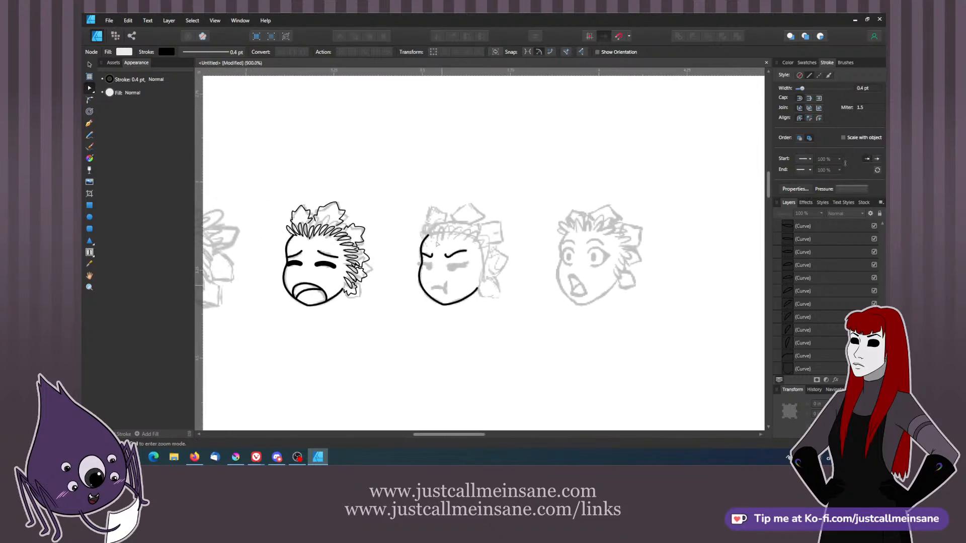
key("ctrl+plus")
key("ctrl+plus")
key("ctrl+plus")
key("ctrl+plus")
key("space")
left_click_drag(388, 334, 464, 270)
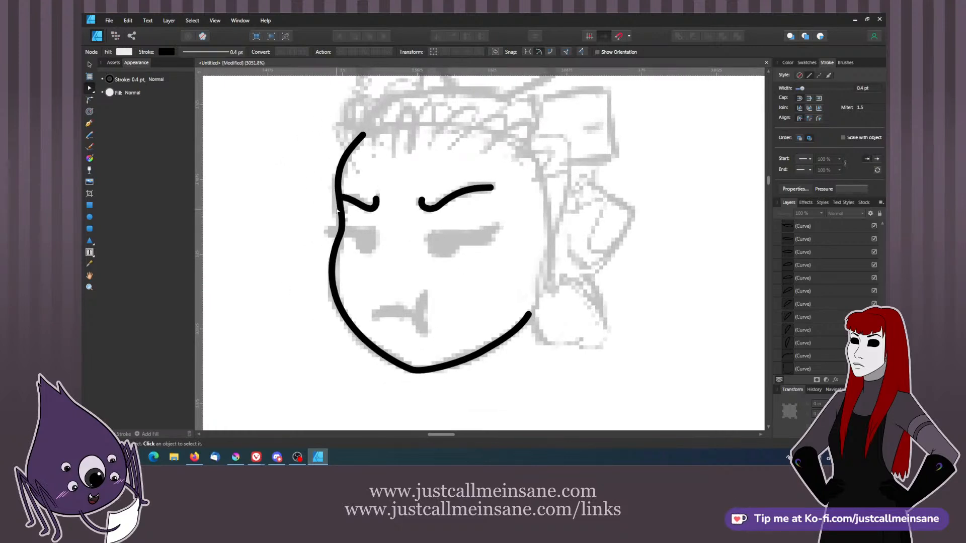
key("p")
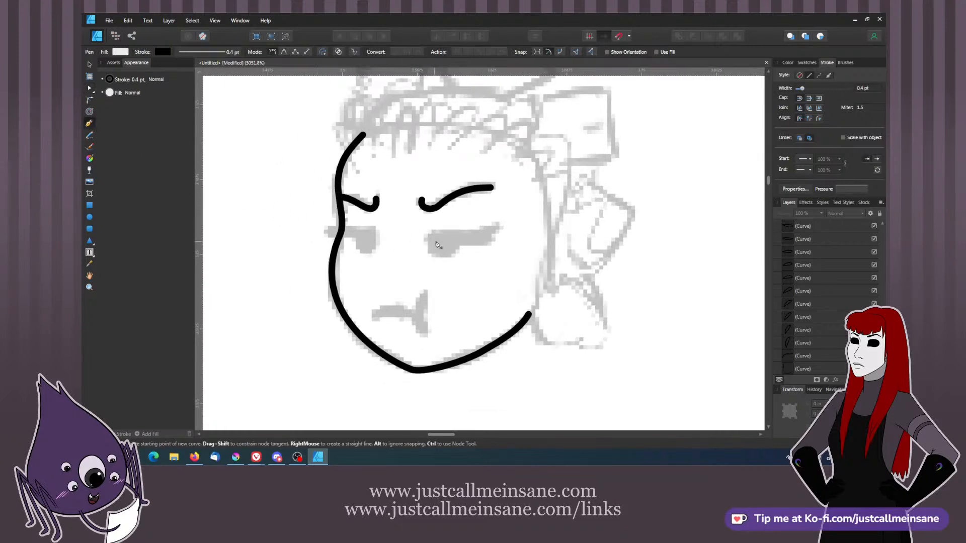
left_click_drag(435, 239, 501, 224)
key("ctrl+z")
key("Escape")
left_click(486, 238)
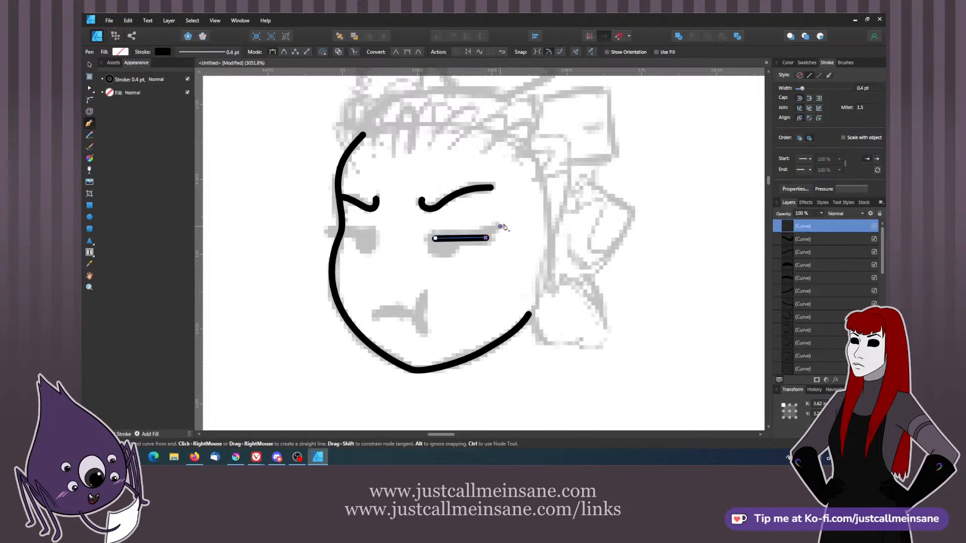
left_click_drag(501, 226, 502, 224)
key("ctrl+z")
key("ctrl+z")
key("ctrl+z")
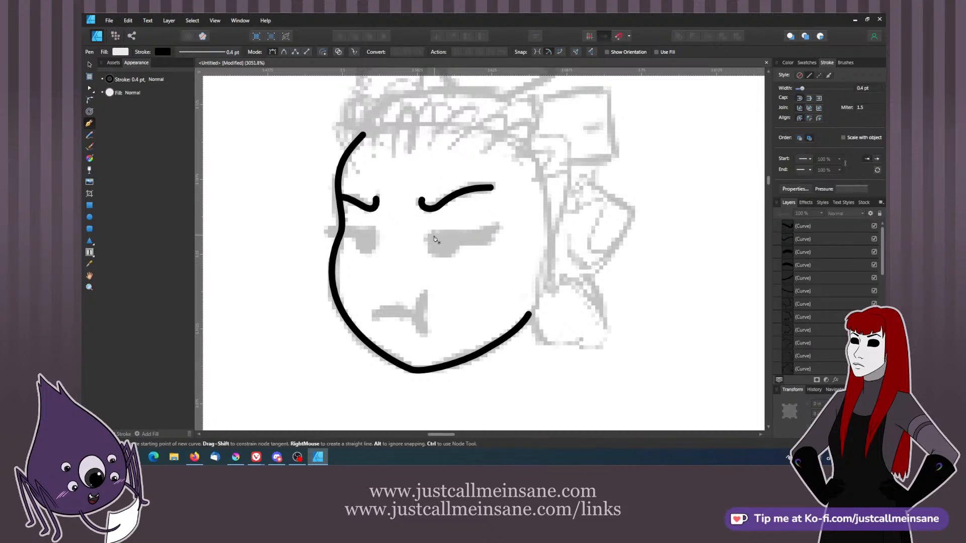
- Draw the right-hand eye's upper lid with the Pen tool as a flat line ending in an upward flick
left_click(432, 235)
left_click(485, 235)
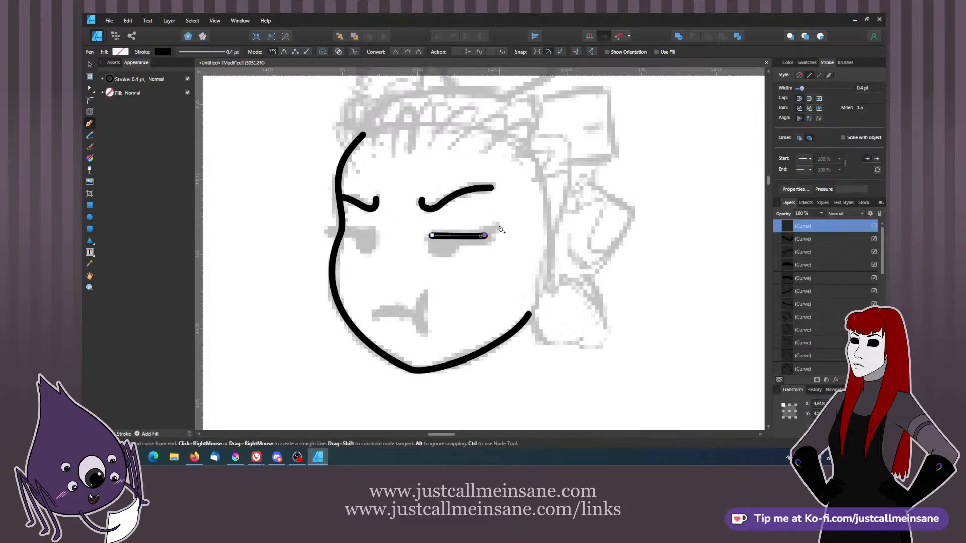
left_click_drag(498, 225, 503, 222)
key("a")
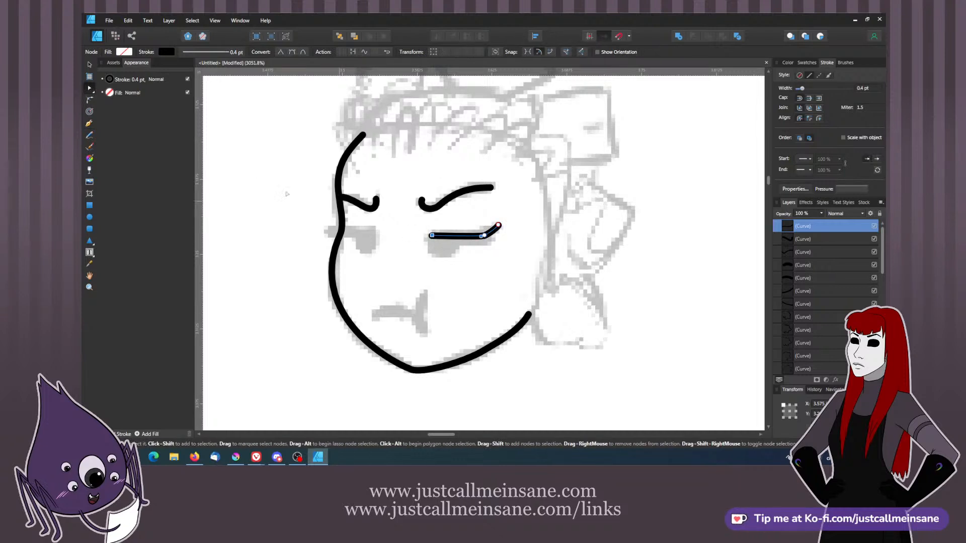
left_click(90, 124)
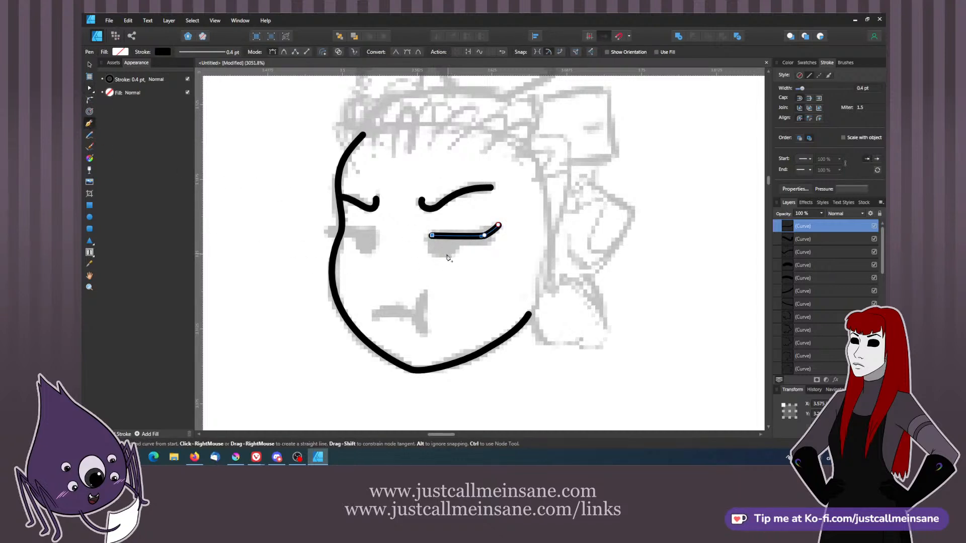
- Draw a small ellipse as the right-hand iris, give it a black fill without stroke, and fit it under the eyelid
left_click(90, 217)
left_click_drag(431, 247, 456, 264)
left_click(788, 63)
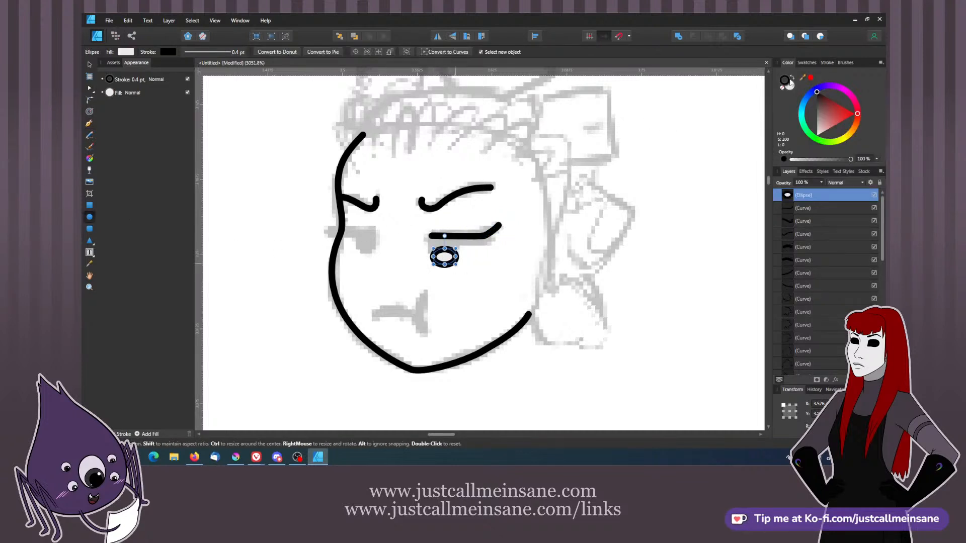
left_click(792, 79)
left_click(783, 88)
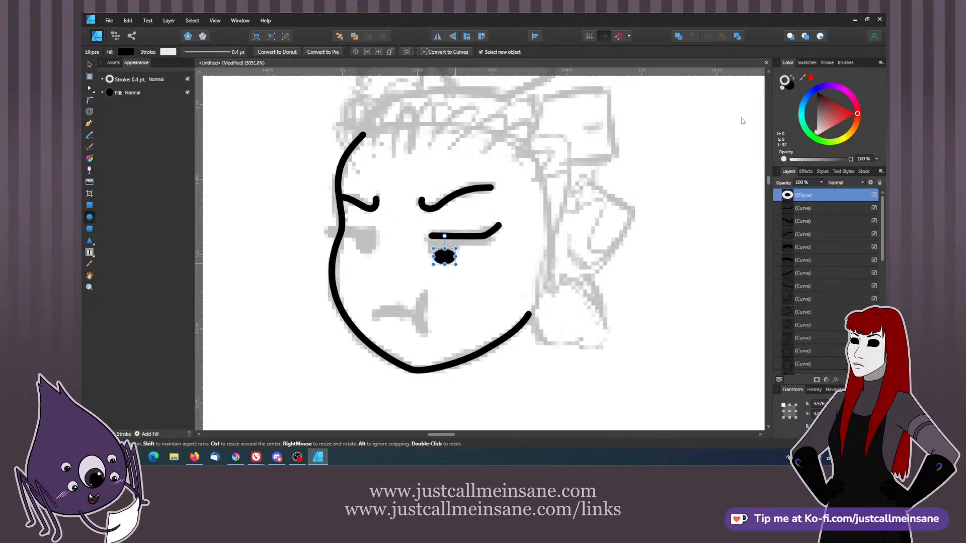
mouse_move(443, 257)
left_mouse_down()
mouse_move(441, 243)
mouse_move(443, 256)
mouse_move(458, 247)
left_mouse_up()
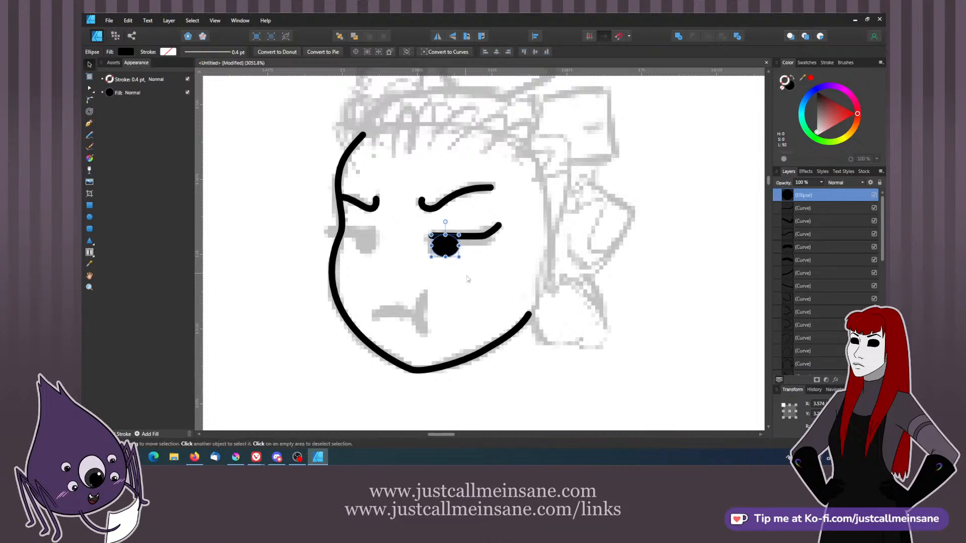
- Convert the right-hand iris ellipse to curves and flatten its top against the eyelid by moving its nodes
key("ctrl+d")
left_click(449, 253)
right_click(450, 250)
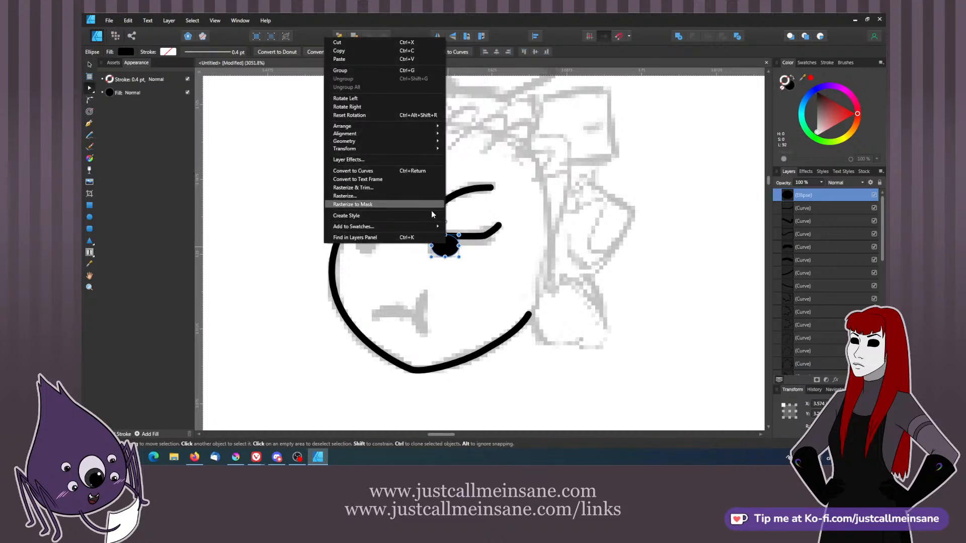
left_click(403, 171)
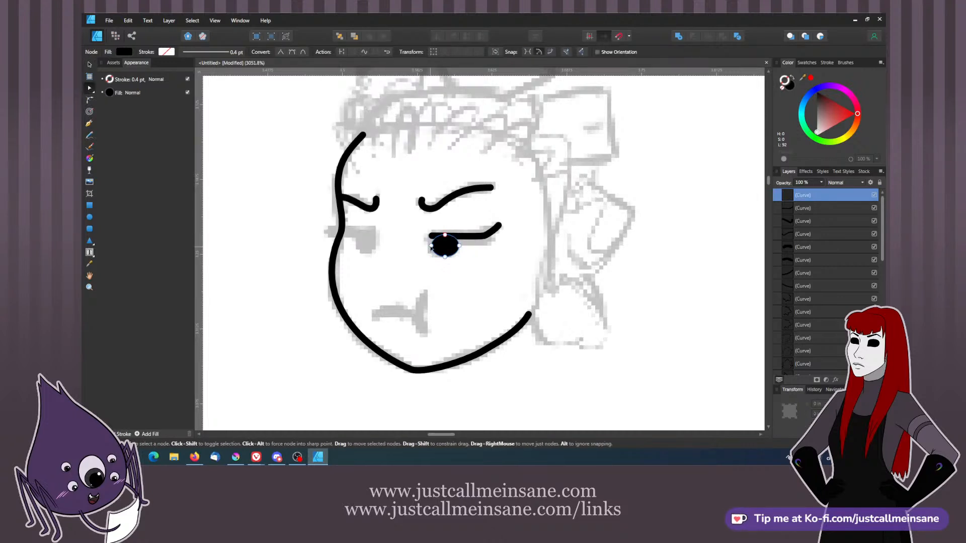
left_click_drag(459, 245, 459, 238)
key("ctrl+d")
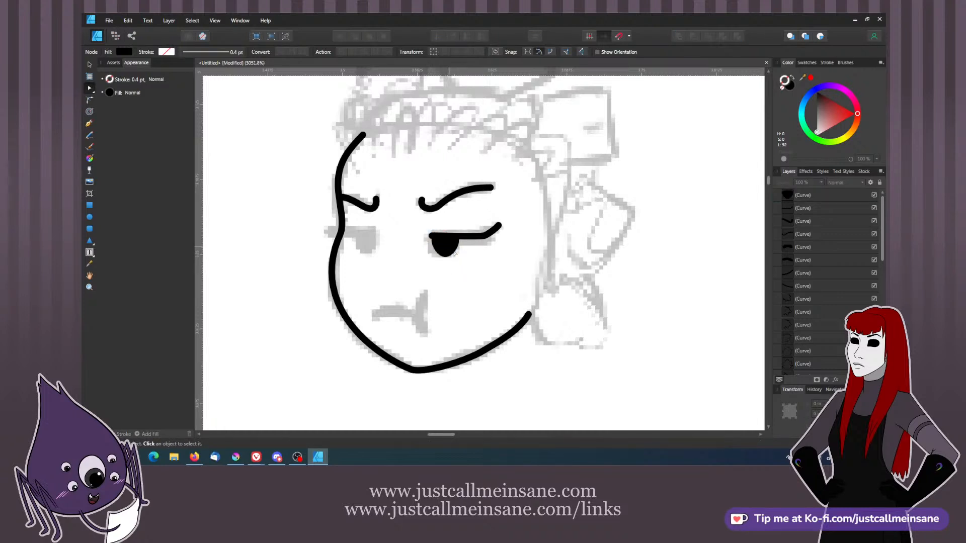
- Duplicate the right-hand iris and eyelid together and flip the copy horizontally
left_click(448, 248)
key("v")
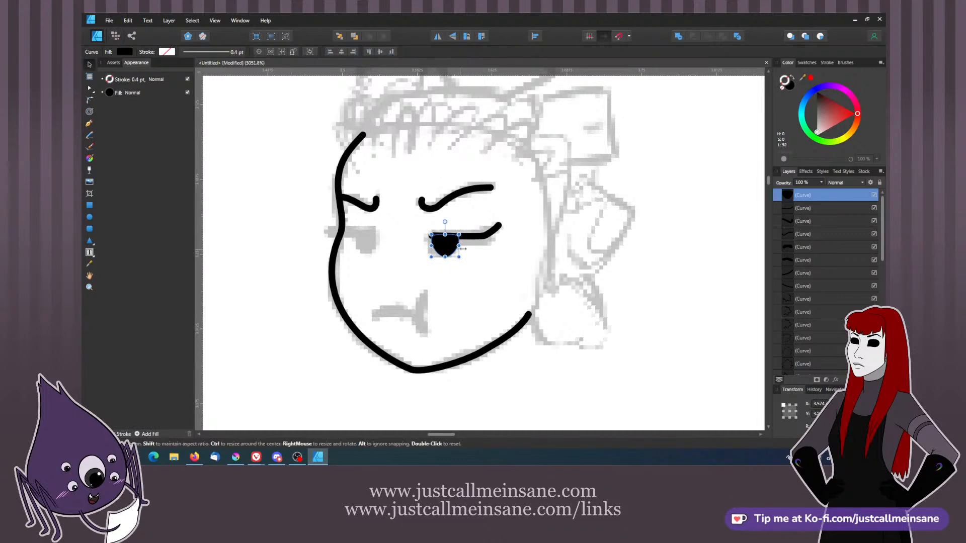
left_click(484, 235)
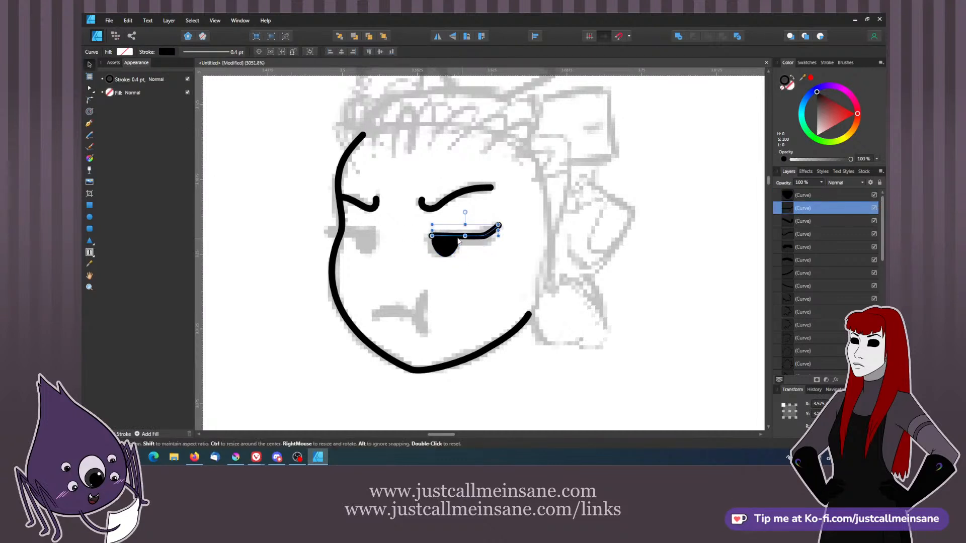
left_click(448, 251, "shift")
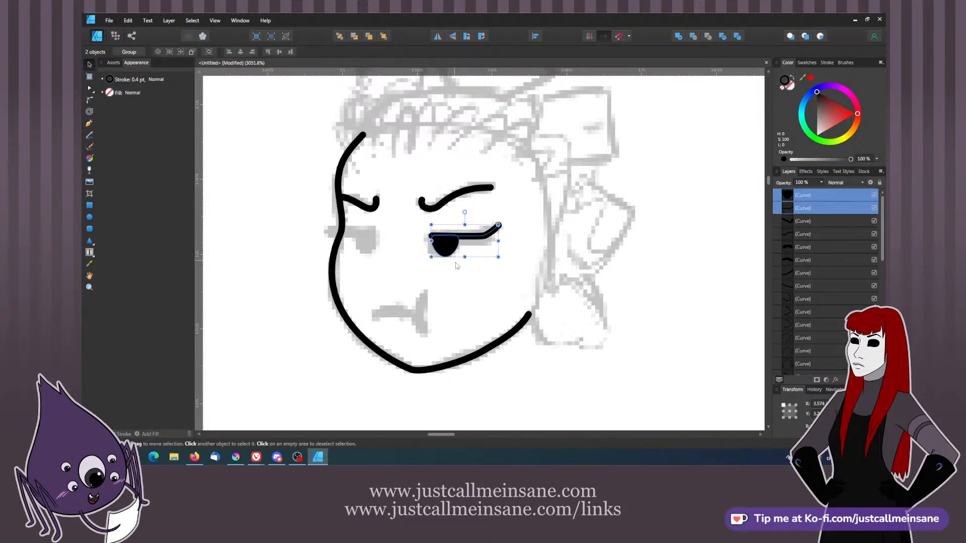
right_click(446, 240)
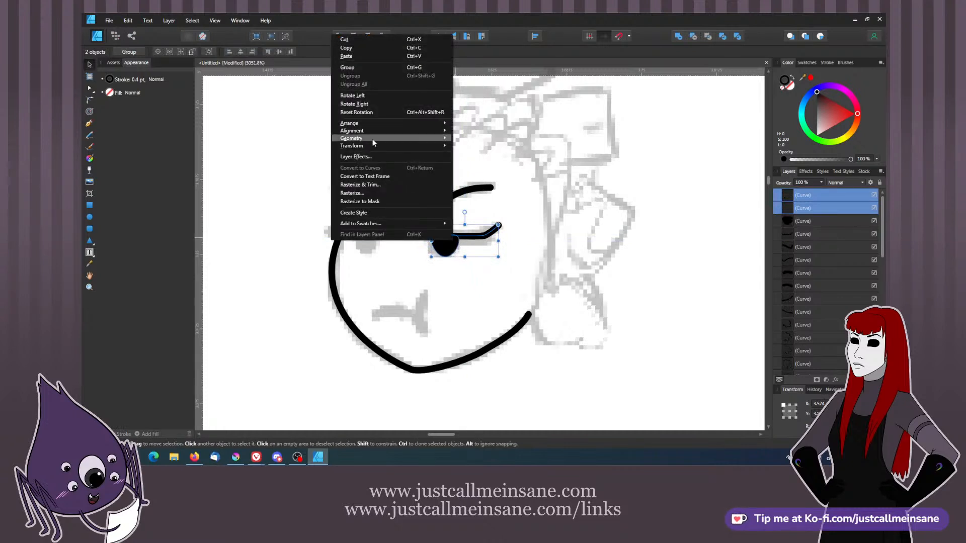
mouse_move(372, 145)
left_click(293, 166)
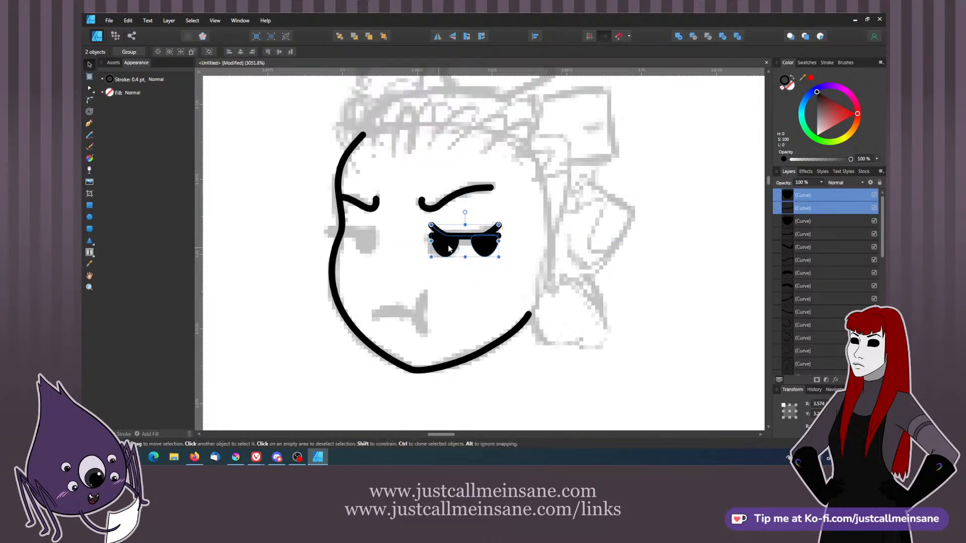
- Move the flipped iris and eyelid onto the sketched left-hand eye, with the lid's flick crossing the face outline
left_click_drag(476, 246, 332, 230)
key("ctrl+z")
left_click(393, 263)
left_click(346, 237)
left_click(371, 257)
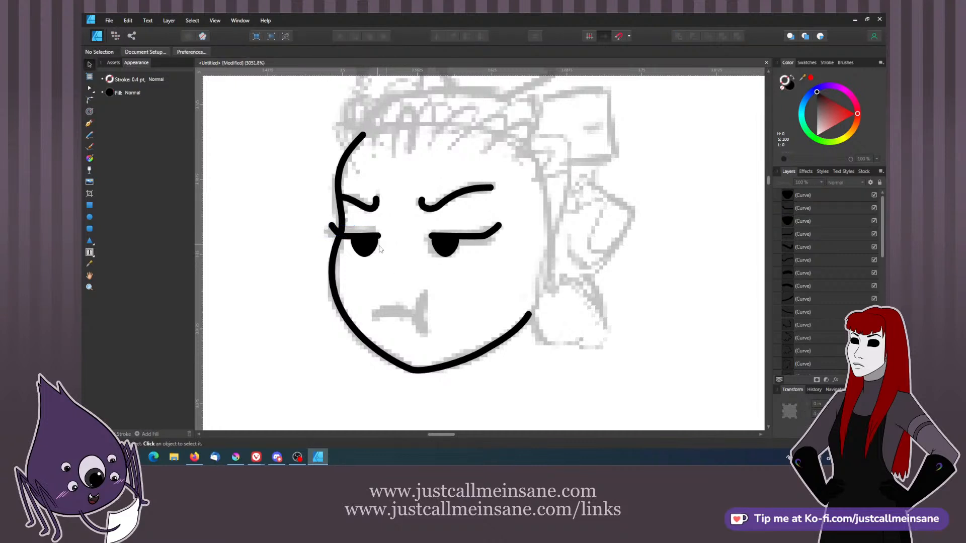
- Move the left-hand iris slightly toward the inner end of its eyelid and deselect it
left_click(377, 247)
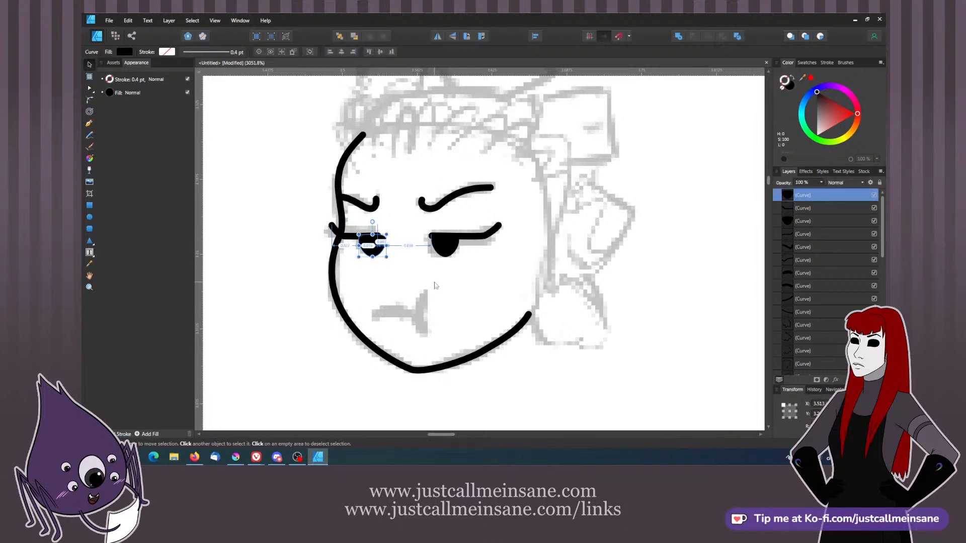
key("ctrl+d")
left_click(375, 246)
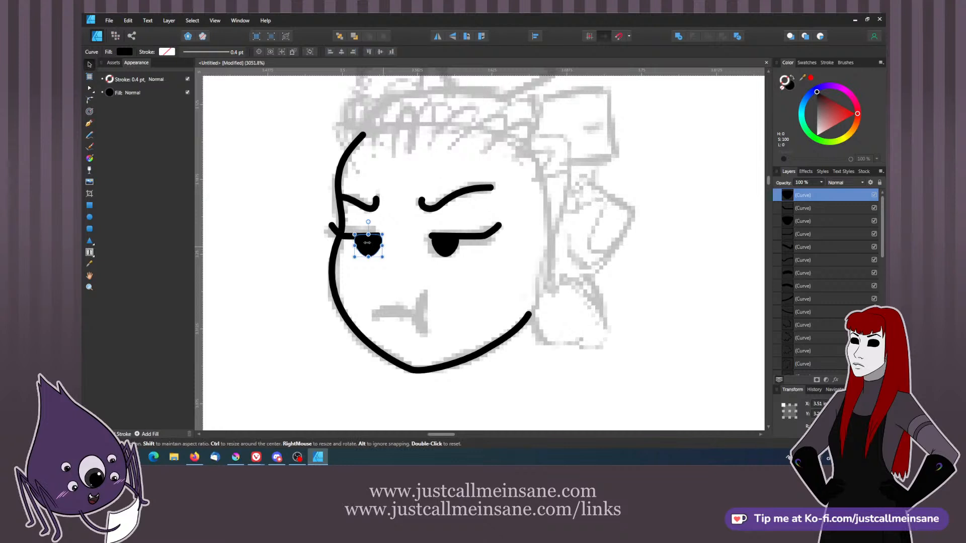
left_click_drag(369, 252, 368, 249)
key("ctrl+d")
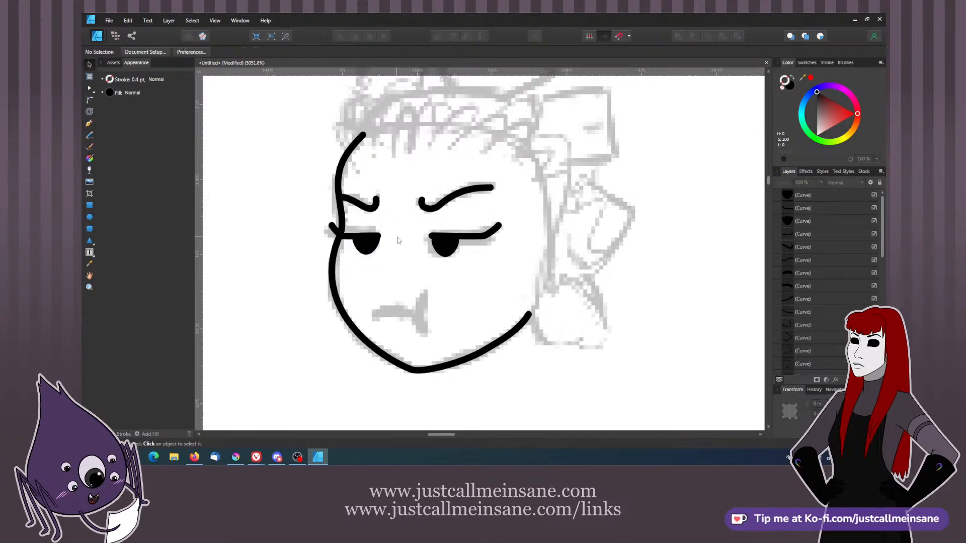
- Shift the left-hand iris outward so its inner edge sits just within the end of the eyelid
key("ctrl+plus")
key("ctrl+plus")
key("space")
left_click_drag(396, 235, 451, 262)
left_click(373, 276)
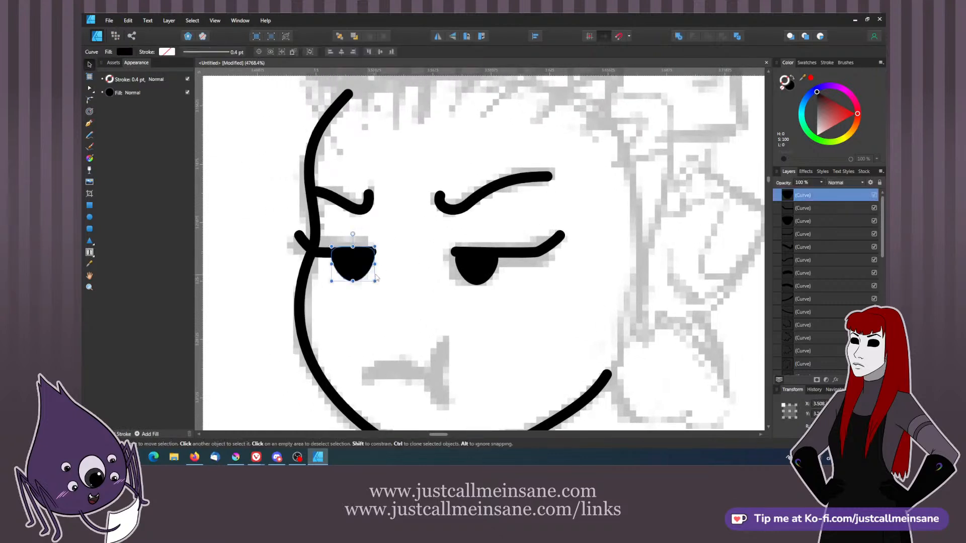
left_click(219, 171)
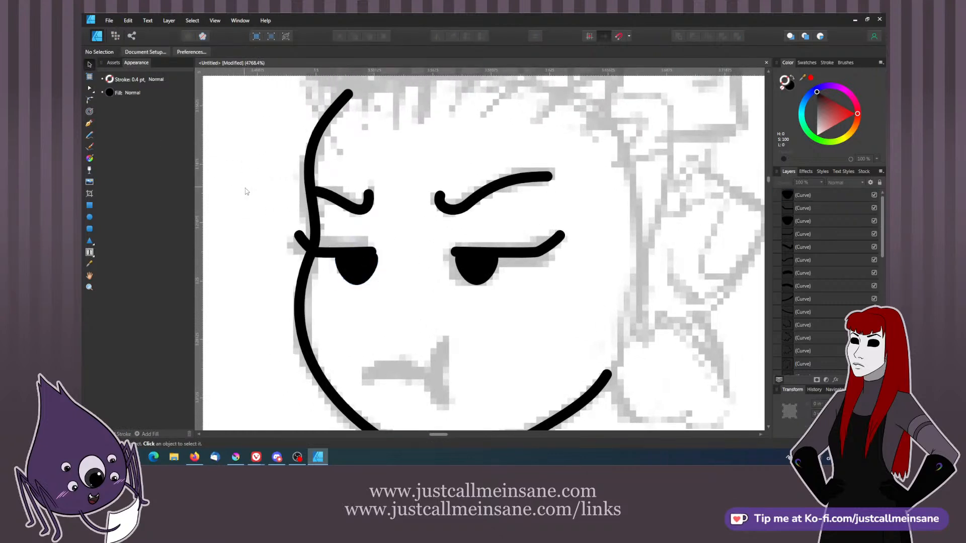
left_click_drag(355, 270, 349, 270)
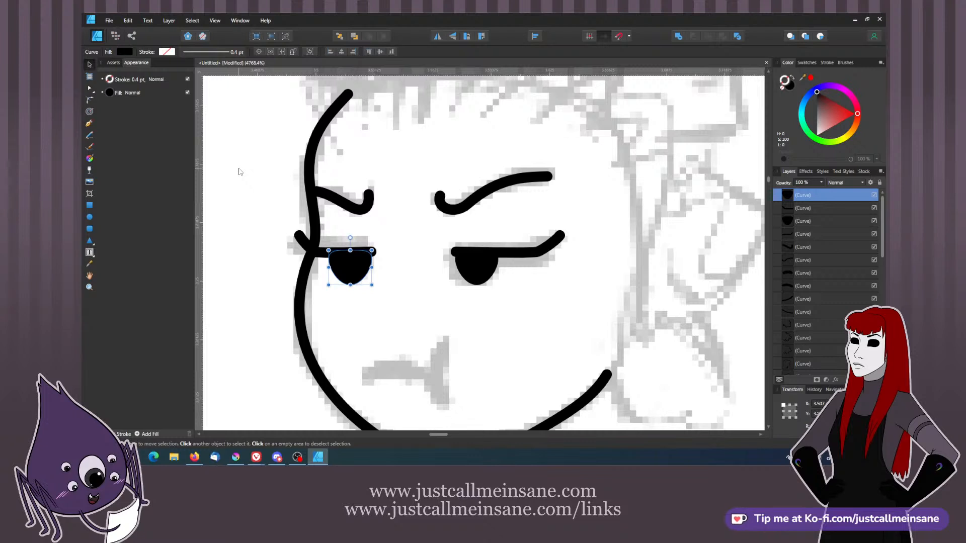
left_click(420, 312)
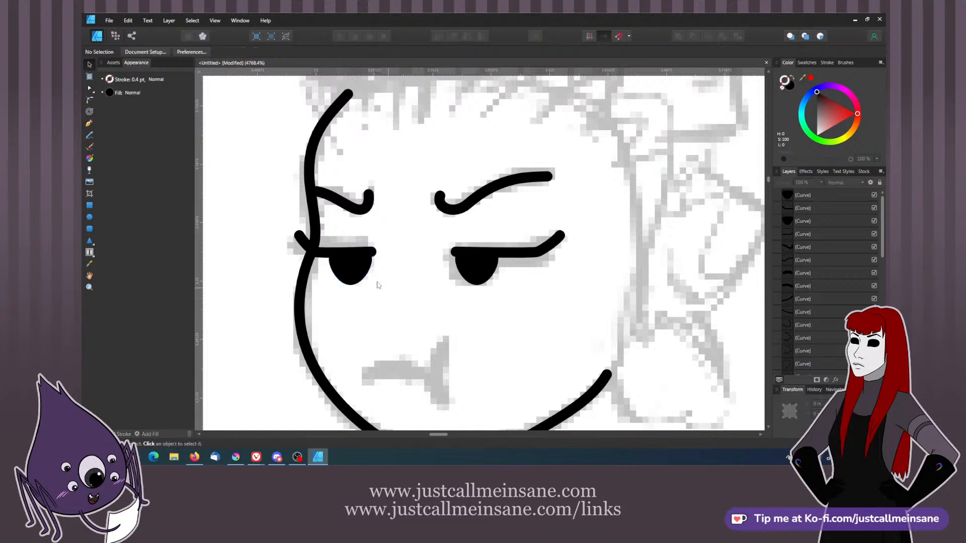
- Draw the scowling mouth as a short downturned arch along the sketch and give it a black stroke
scroll(392, 223, "down", 2)
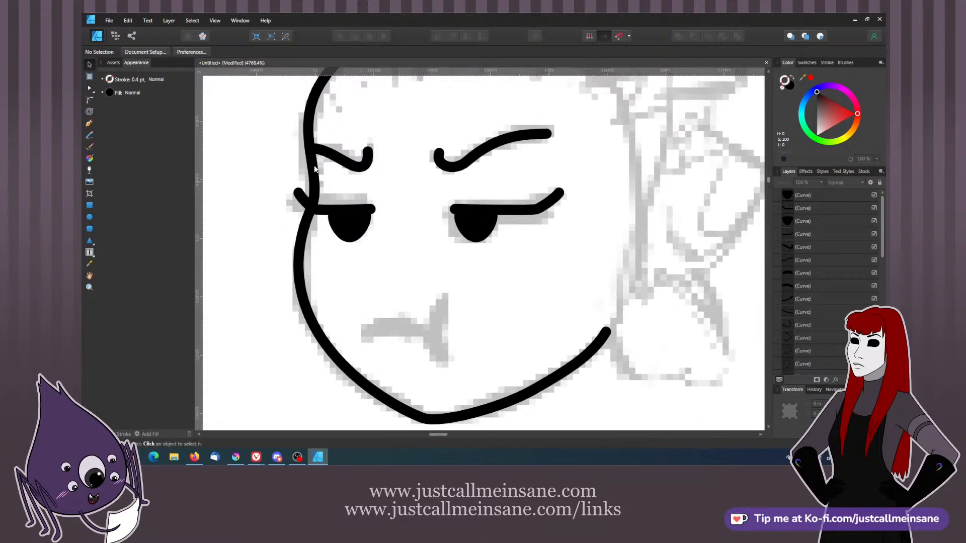
left_click(90, 124)
left_click_drag(368, 332, 435, 343)
left_click(423, 333)
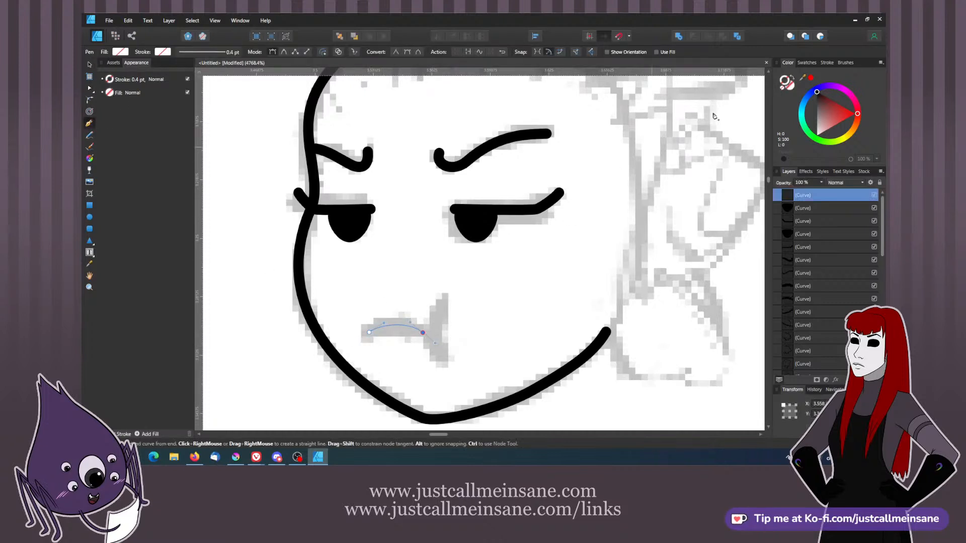
left_click(817, 100)
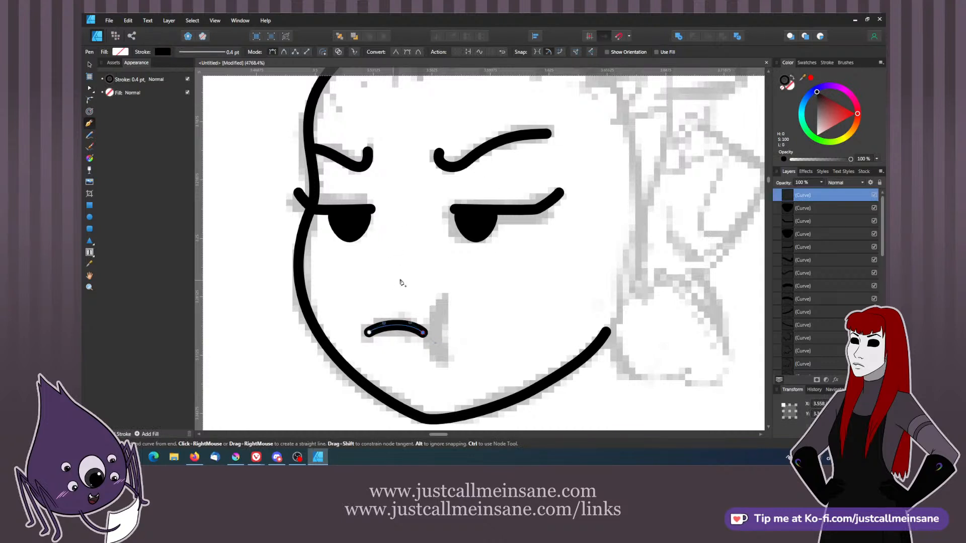
left_click(92, 92)
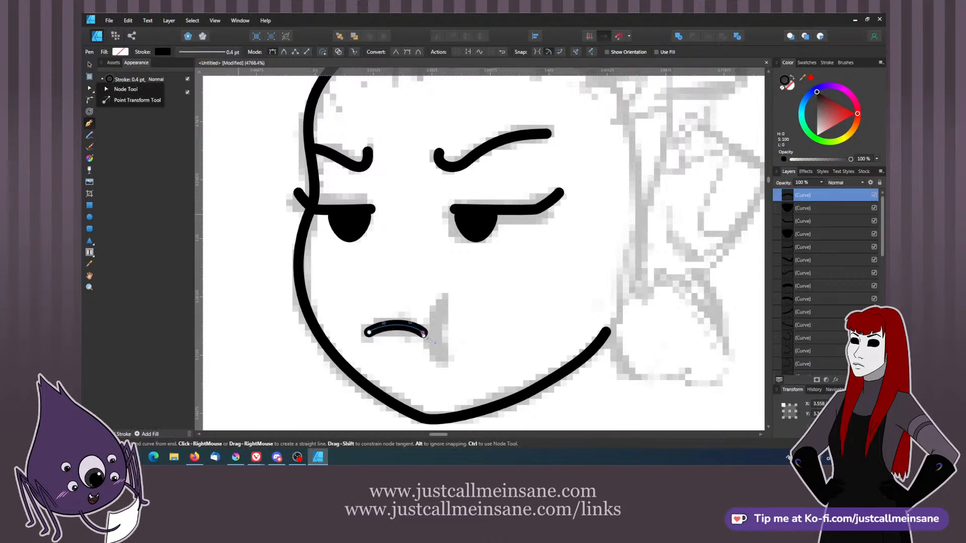
- Reshape the scowling mouth's arch, extending its inner end down to the sketched corner line and shifting its outer end slightly outward
mouse_move(422, 333)
left_mouse_down()
mouse_move(430, 334)
mouse_move(390, 320)
mouse_move(432, 333)
left_mouse_up()
key("a")
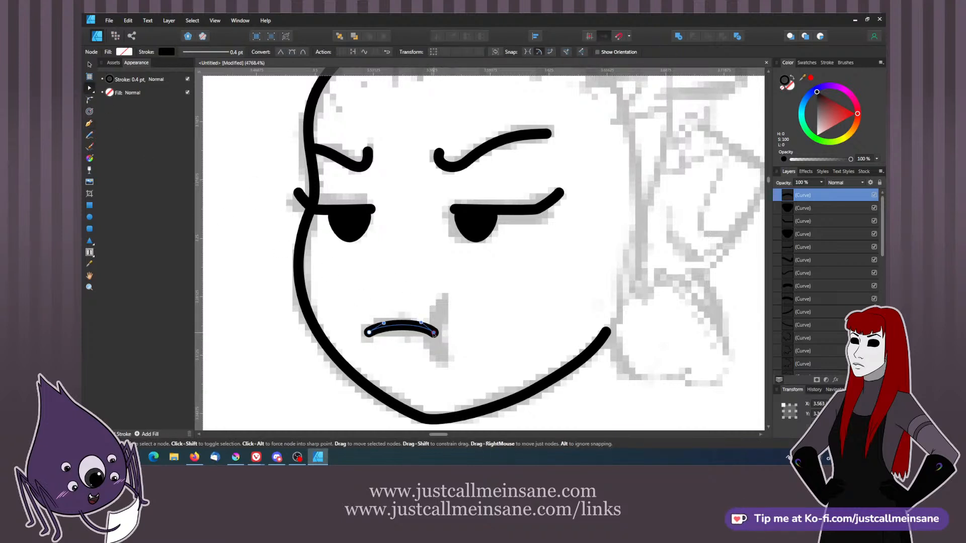
left_click_drag(368, 333, 437, 340)
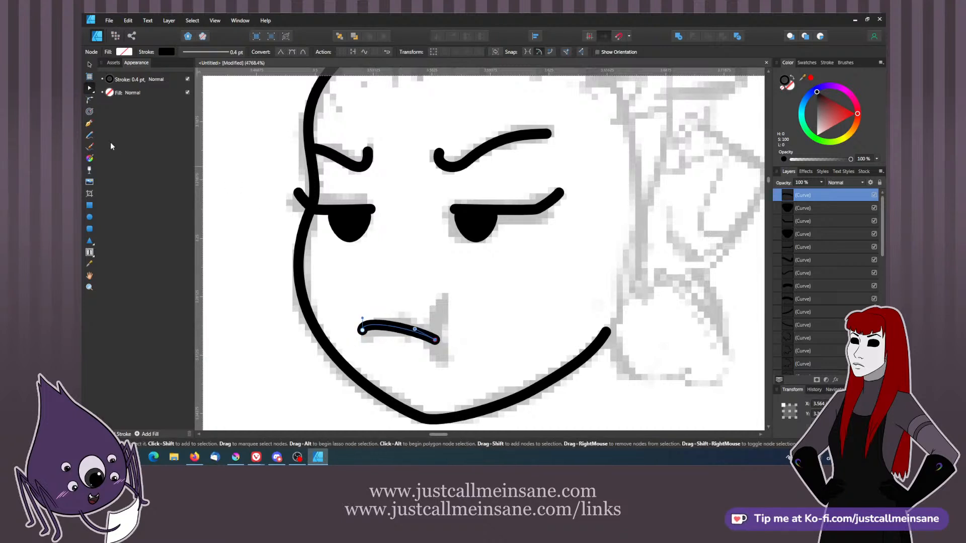
- Draw a short curved corner line across the inner end of the scowling mouth and bow it to follow the sketch
left_click(89, 124)
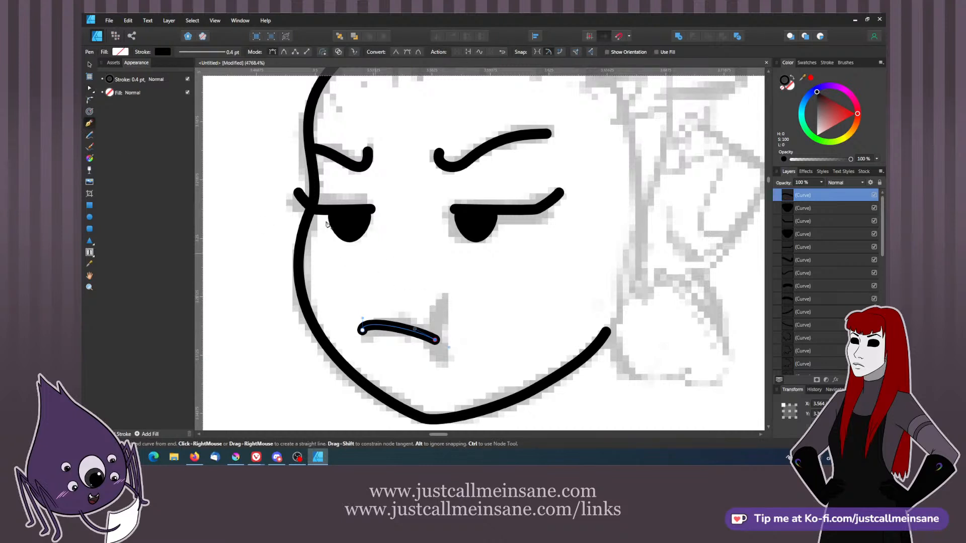
key("ctrl+d")
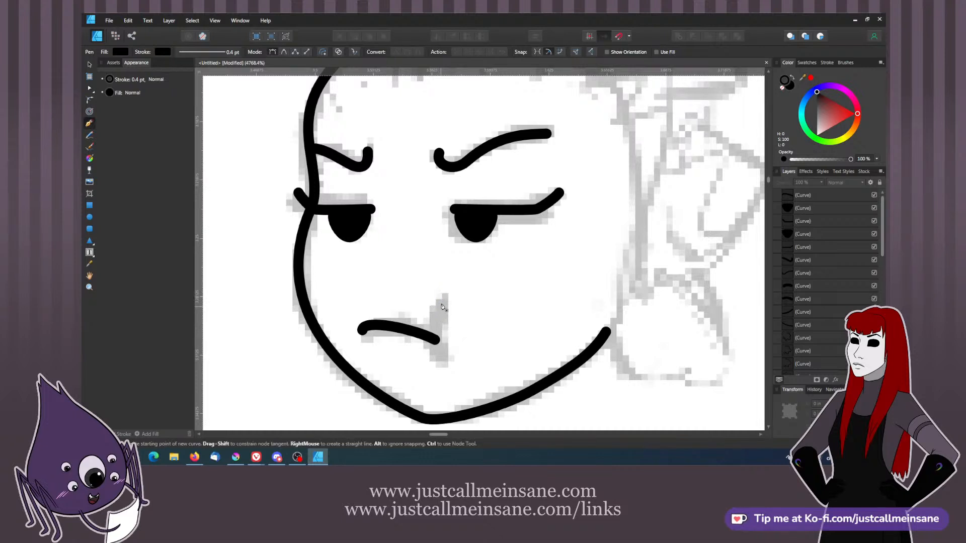
left_click_drag(440, 353, 450, 376)
key("a")
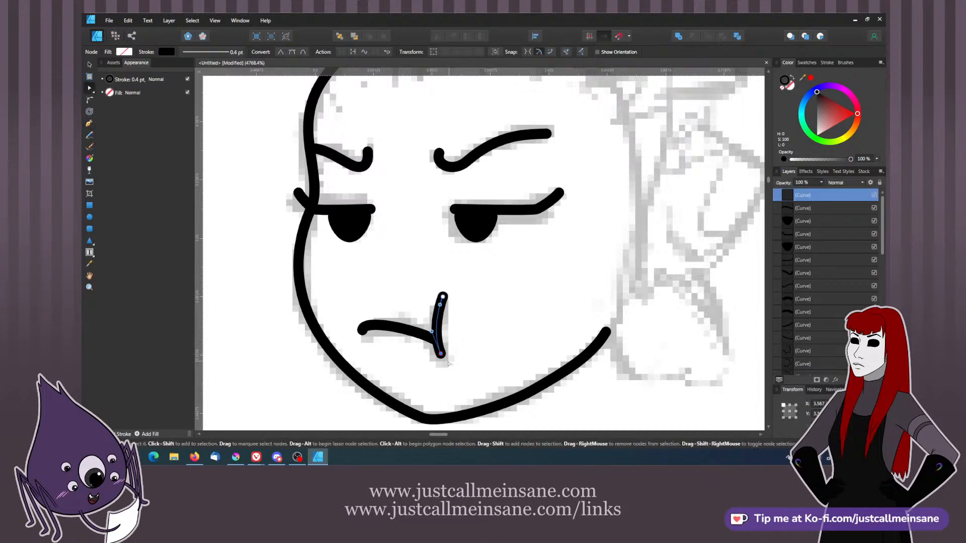
left_click_drag(433, 336, 426, 332)
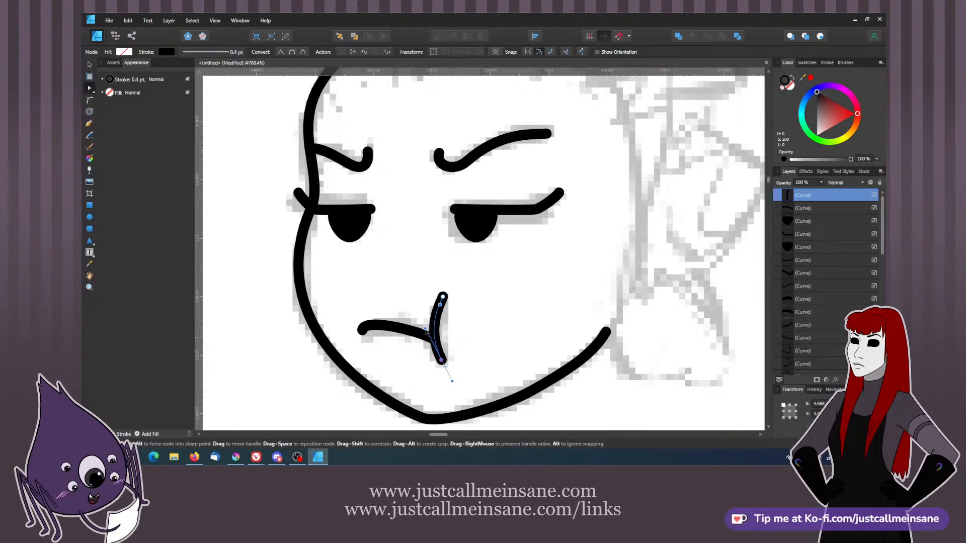
left_click(468, 346)
- Draw a short curve over the left-hand eyelid's outer flick to thicken it, and bend it into the lid line
scroll(446, 306, "down", 10)
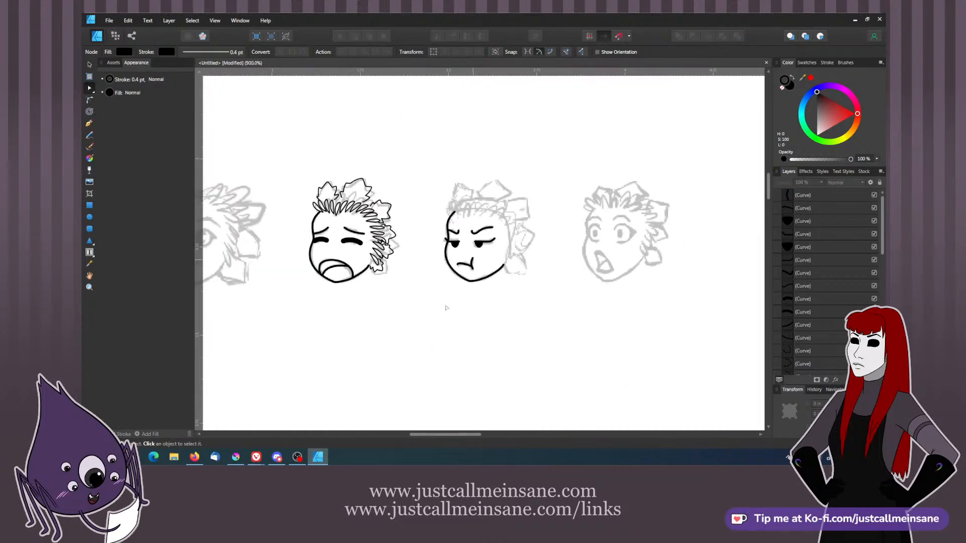
scroll(445, 307, "up", 7)
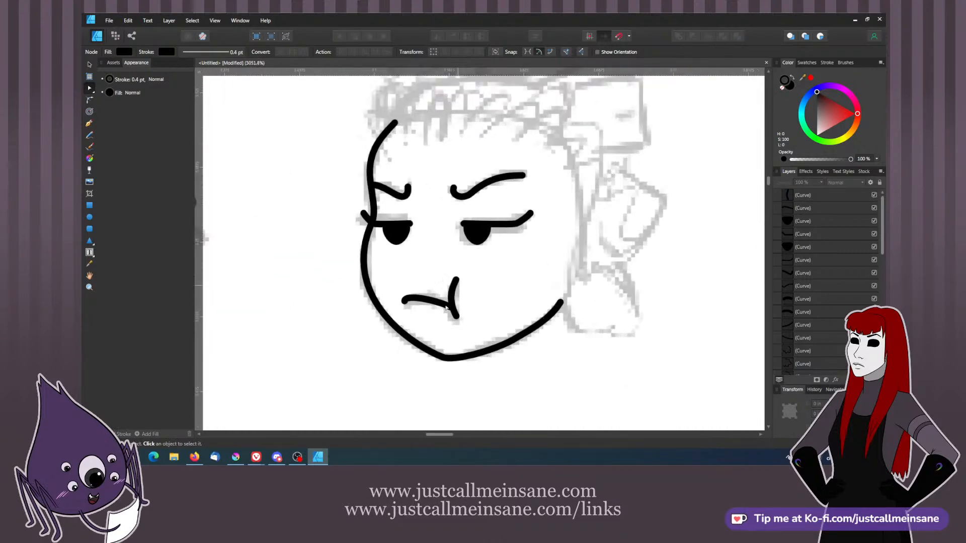
left_click(89, 124)
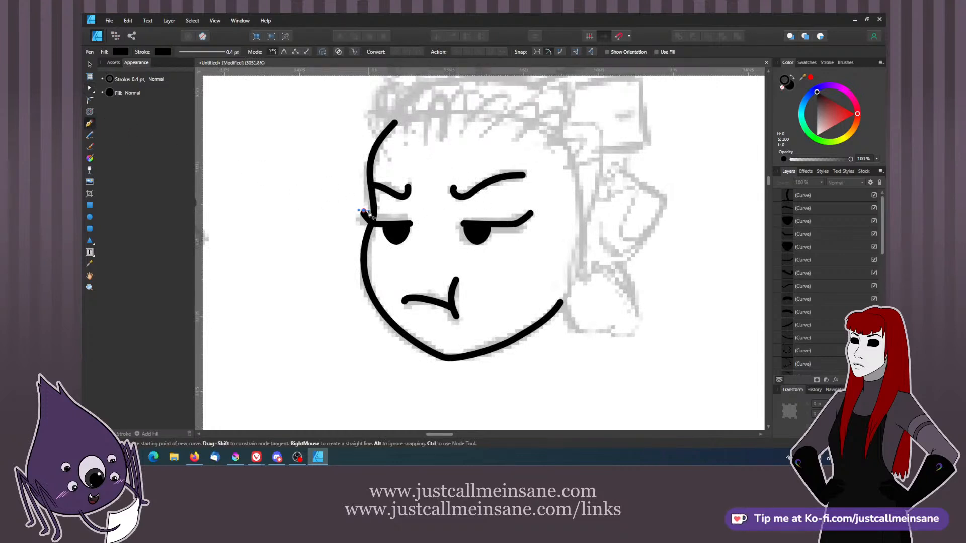
left_click_drag(364, 211, 387, 229)
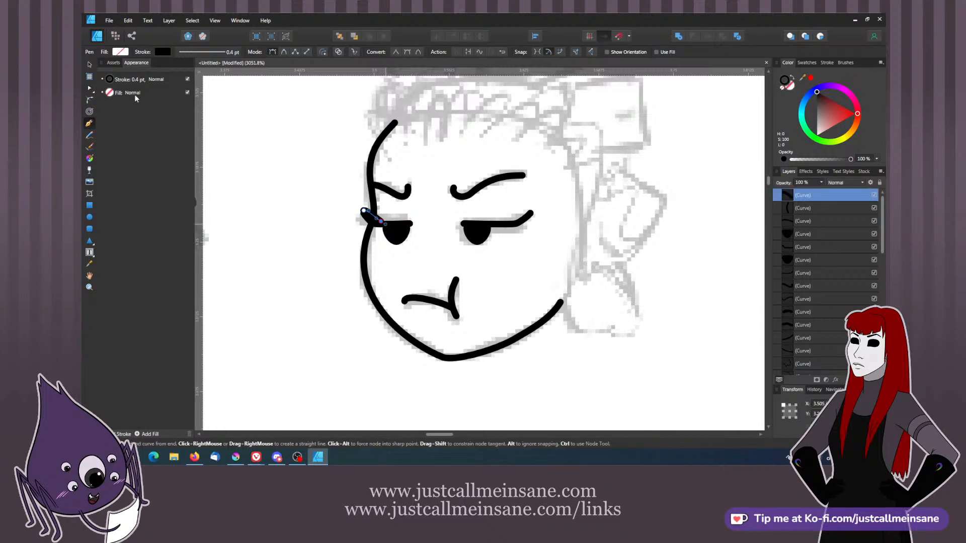
left_click(91, 91)
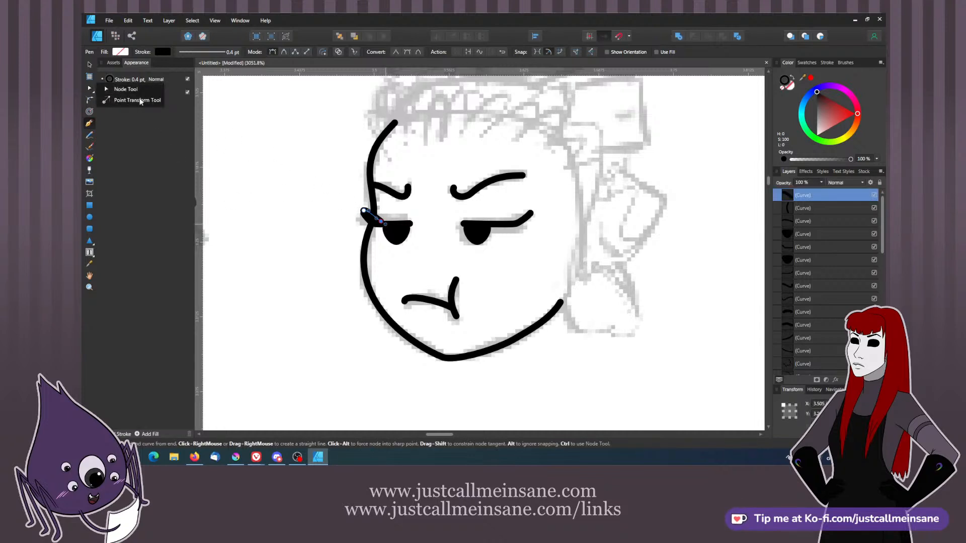
key("a")
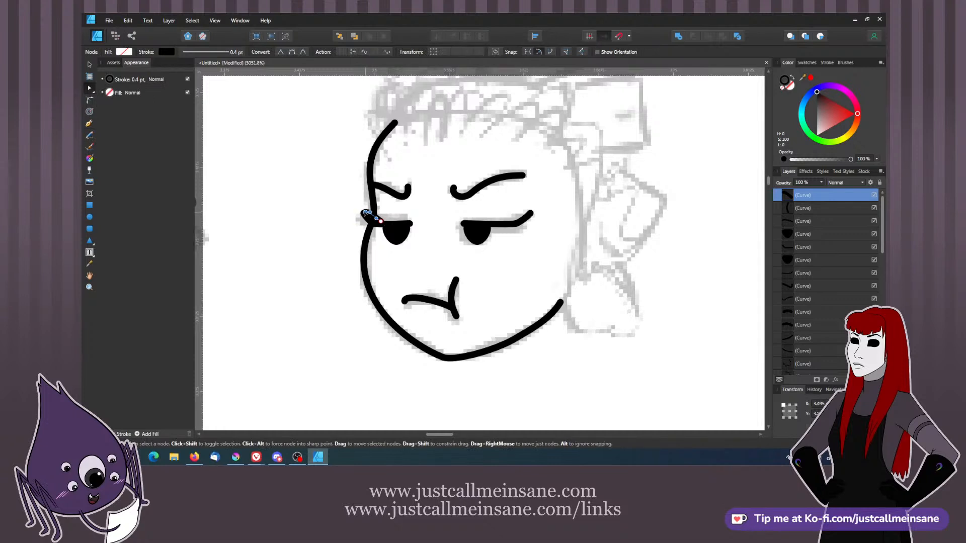
left_click(365, 213)
left_click(370, 221)
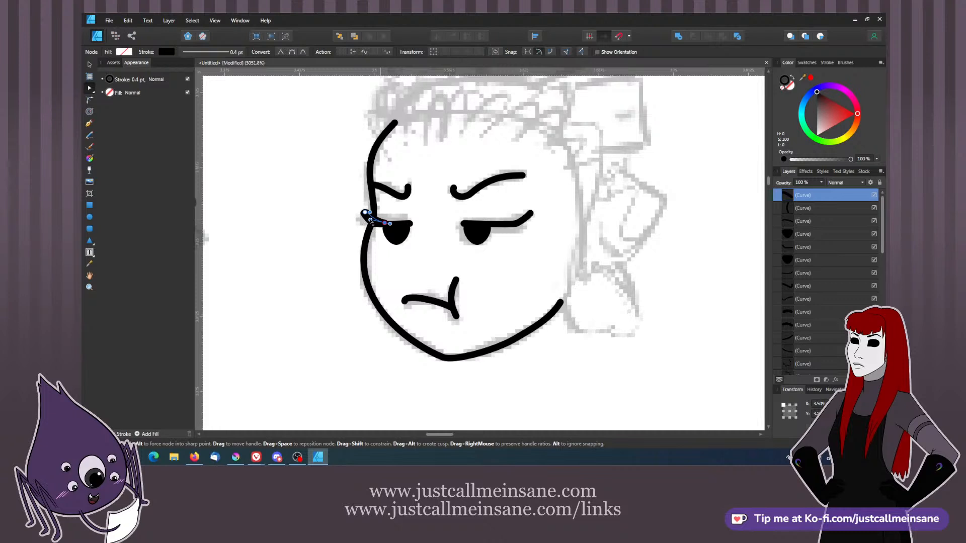
left_click_drag(371, 220, 372, 223)
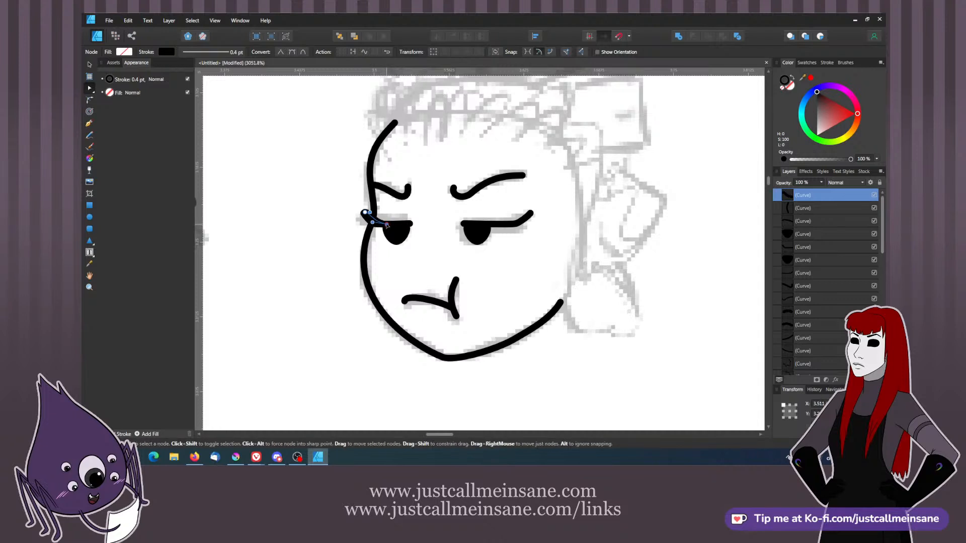
- Duplicate the short flick curve, flip the copy horizontally and place it on the right-hand eyelid's outer flick
left_click(89, 64)
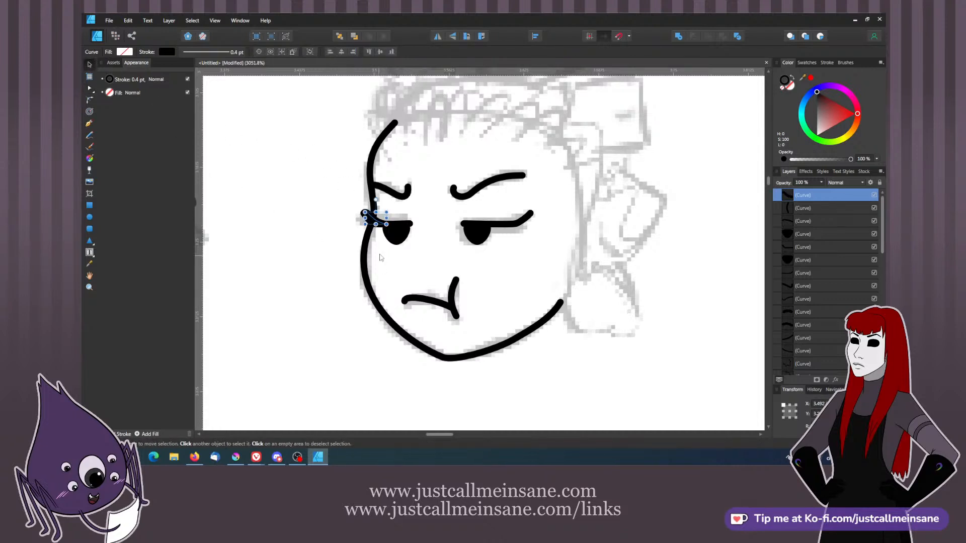
left_click_drag(367, 217, 488, 224)
right_click(488, 224)
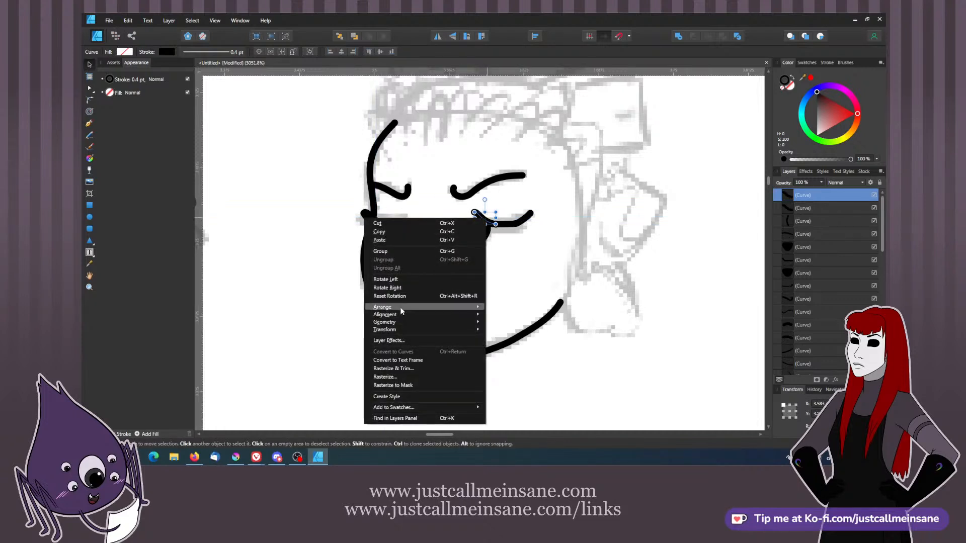
mouse_move(395, 330)
left_click(338, 350)
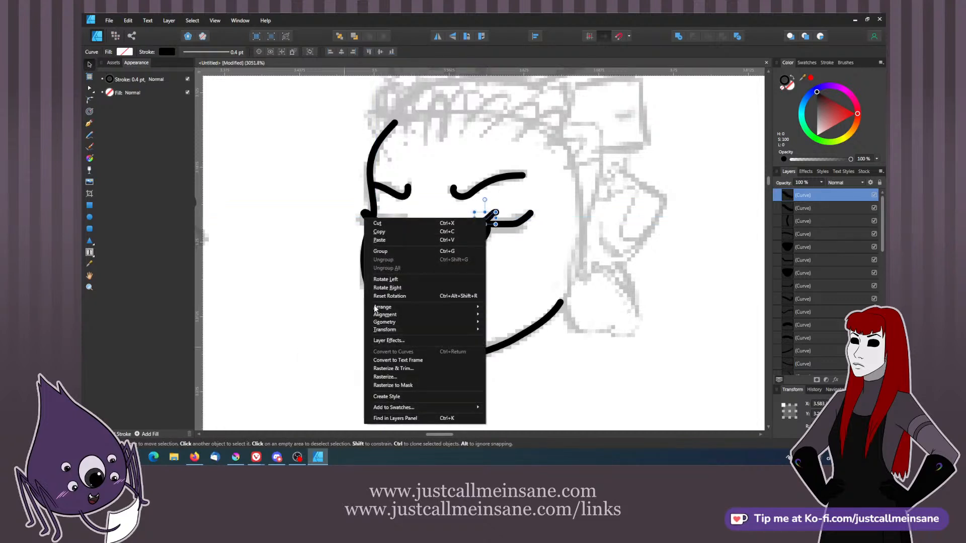
left_click_drag(489, 218, 522, 215)
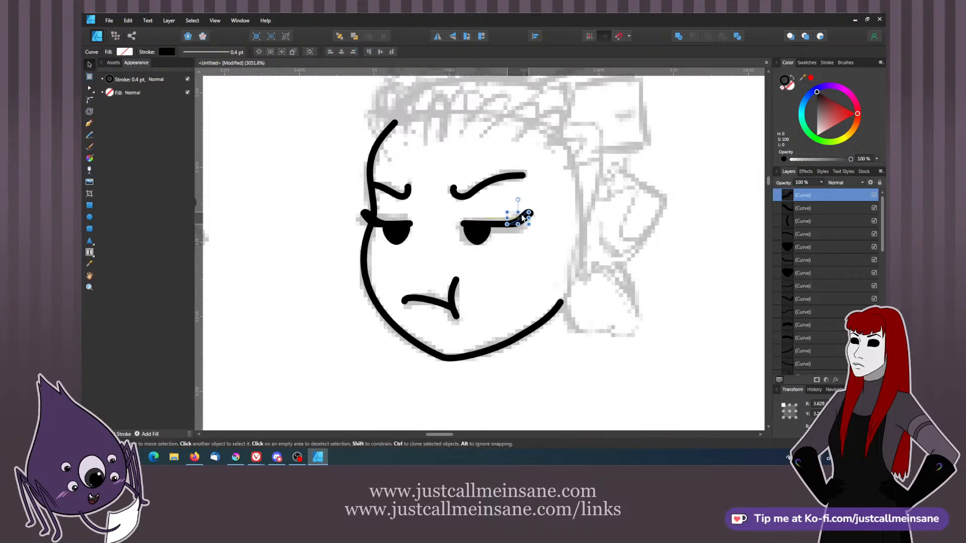
left_click(544, 247)
- Reshape the right-hand flick curve so it thickens the lash and merges smoothly into the eyelid line
left_click(527, 213)
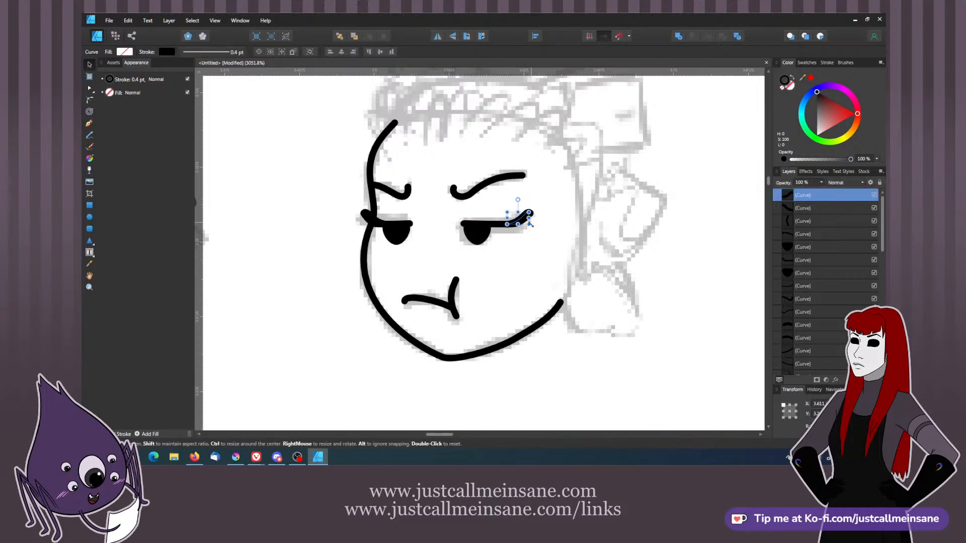
left_click(90, 89)
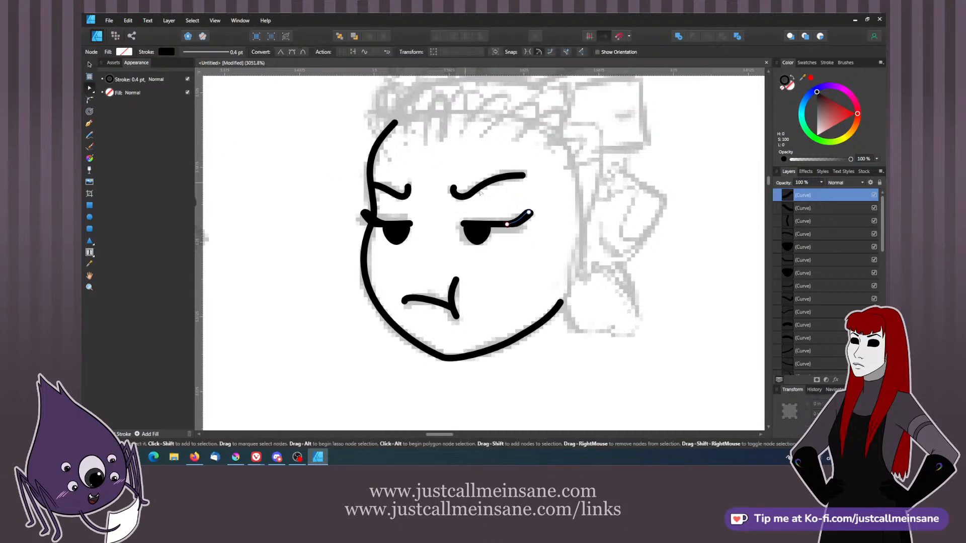
left_click(507, 223)
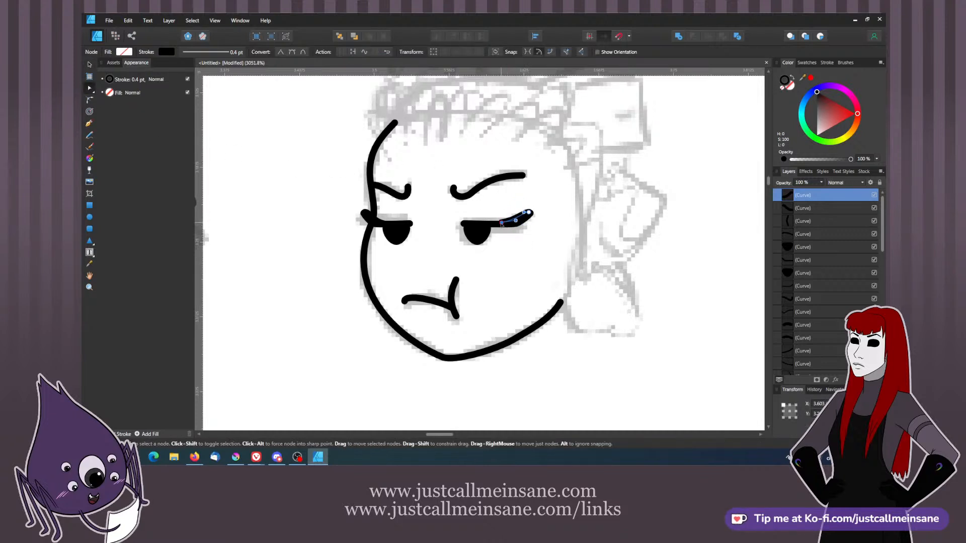
left_click_drag(516, 225, 507, 224)
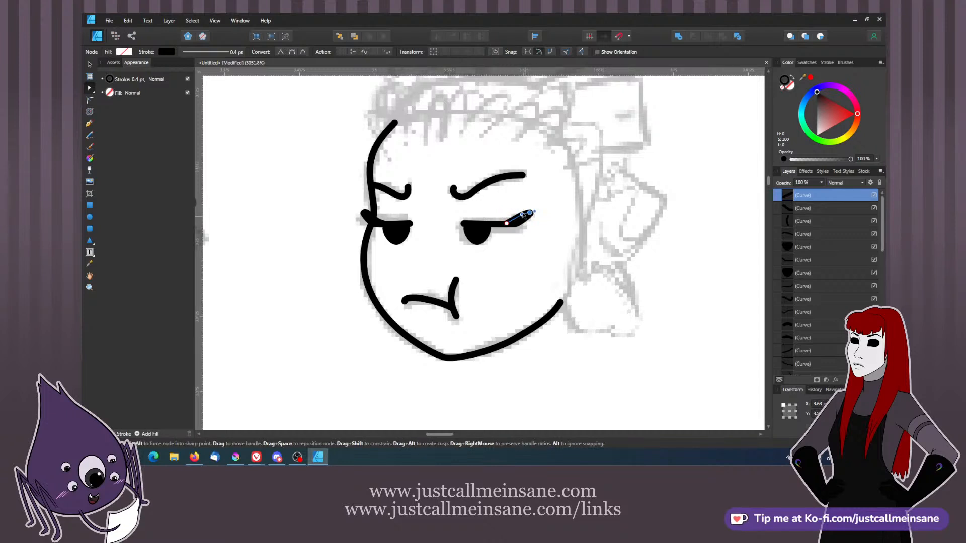
left_click(528, 233)
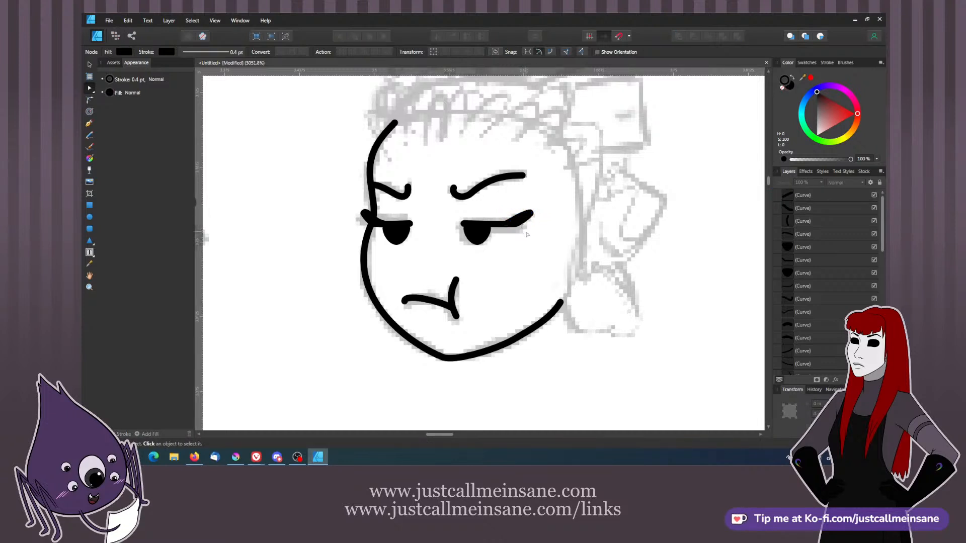
left_click(519, 219)
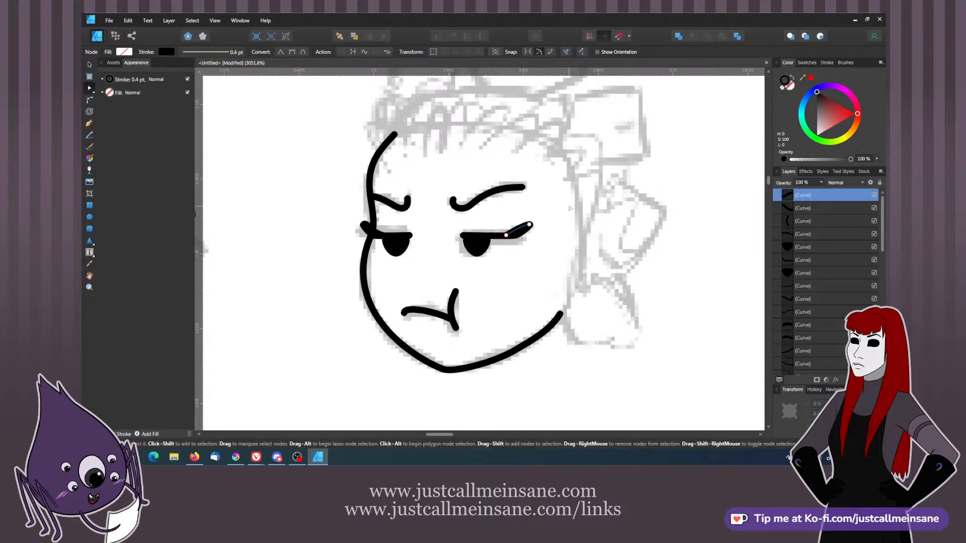
- Duplicate the scowling head's face outline and place the copy over the sketch of the open-mouthed head
scroll(554, 251, "down", 5)
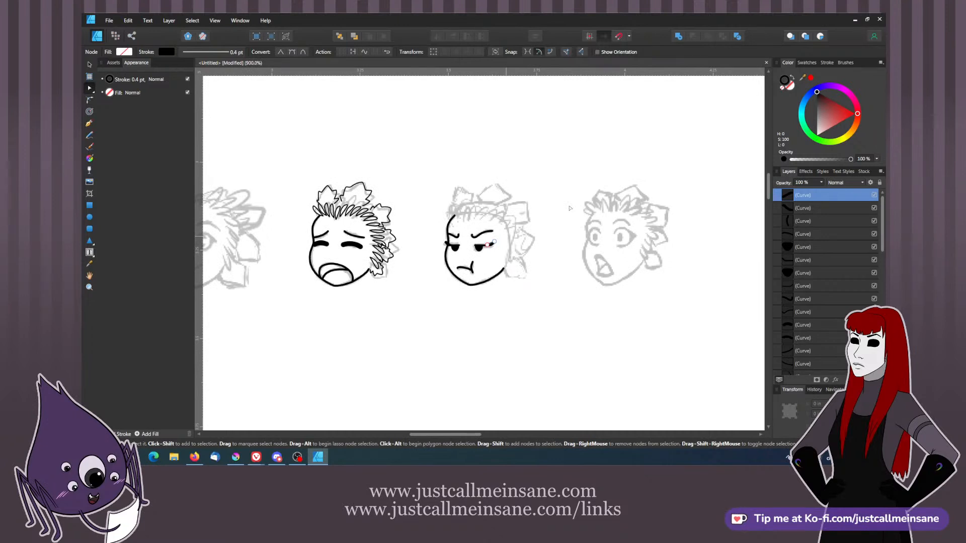
left_click(89, 65)
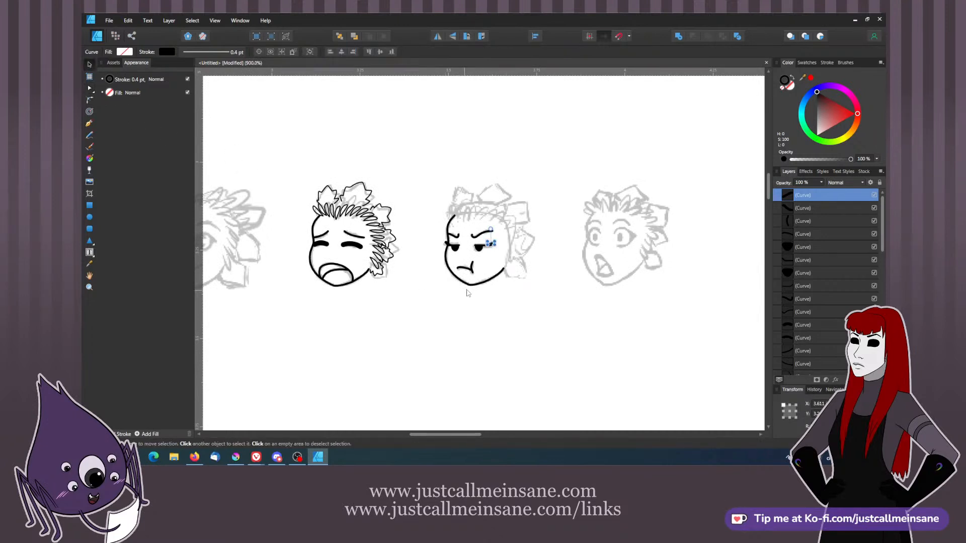
left_click(469, 285)
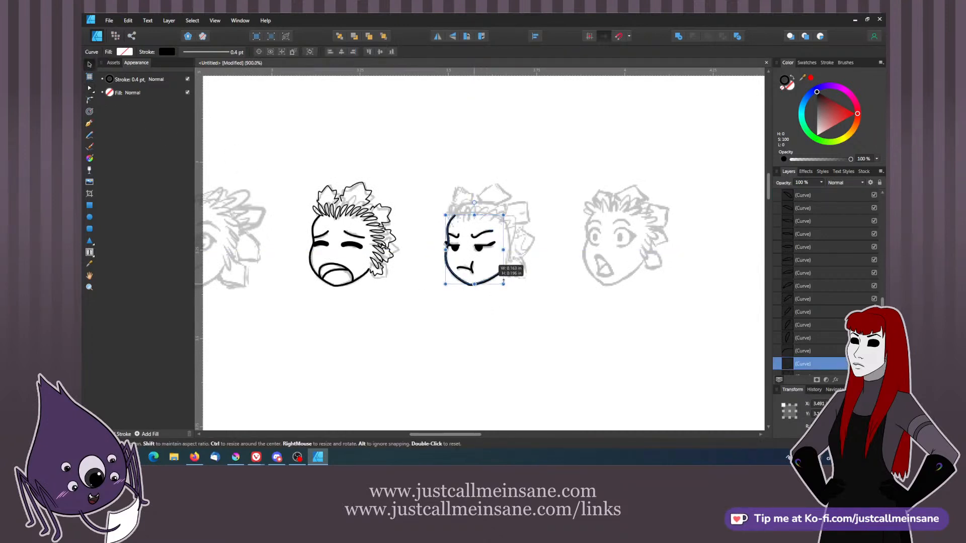
mouse_move(494, 286)
left_mouse_down()
mouse_move(630, 283)
mouse_move(634, 303)
mouse_move(583, 303)
mouse_move(454, 335)
left_mouse_up()
- Adjust the copied face outline's nodes to the open-mouthed sketch, raising the jaw's end to the ear and reshaping the cheek and chin
key("ctrl+equal")
key("ctrl+equal")
key("ctrl+equal")
key("a")
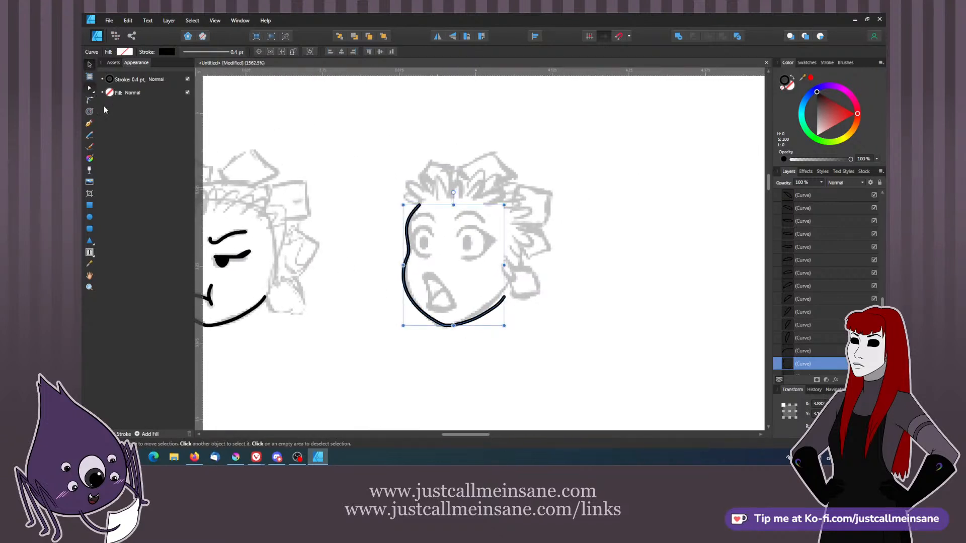
left_click_drag(504, 297, 507, 285)
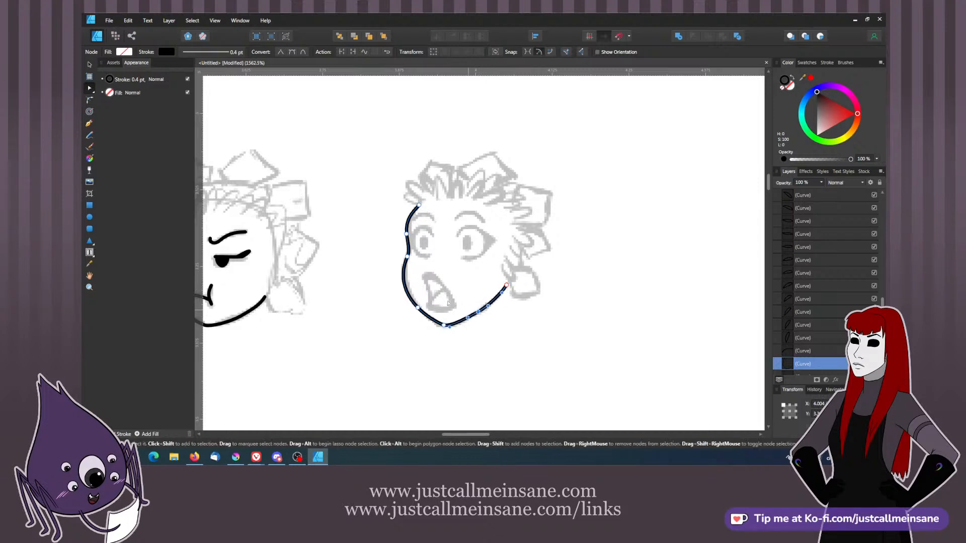
left_click_drag(417, 308, 446, 328)
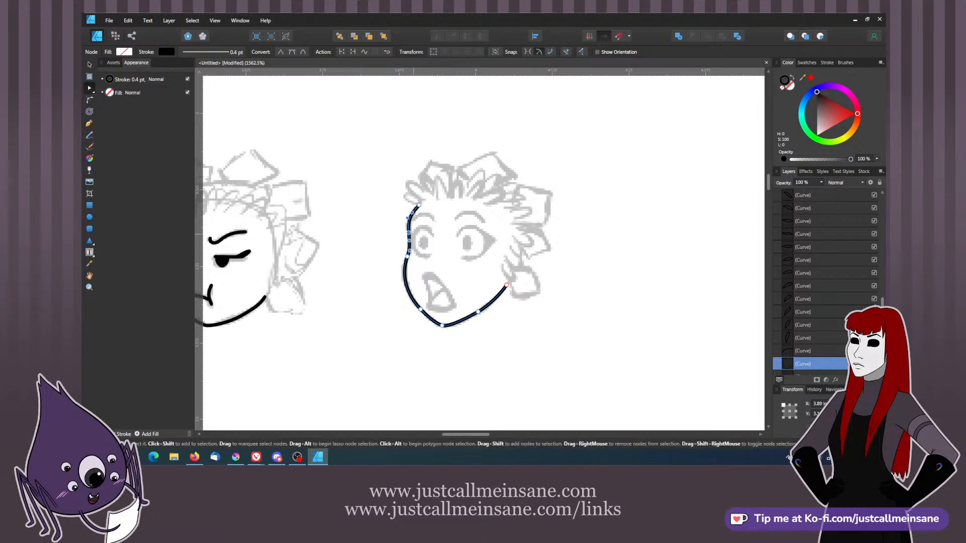
left_click(457, 278)
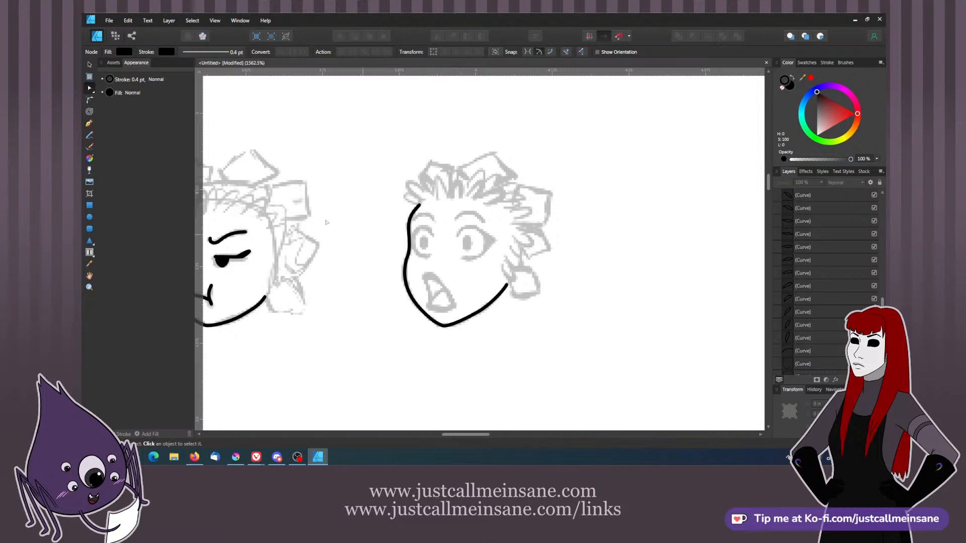
- Draw the open-mouthed head's right-hand eye outline as an open curve around the top, outer side and bottom of the sketched eye
left_click(89, 123)
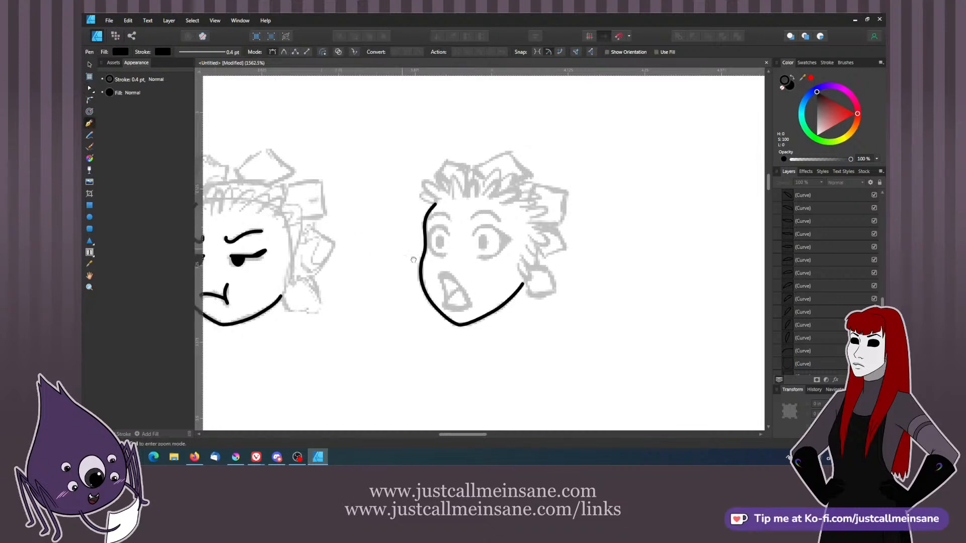
mouse_move(411, 233)
left_mouse_down()
mouse_move(629, 259)
mouse_move(357, 260)
mouse_move(403, 268)
mouse_move(416, 240)
mouse_move(441, 232)
mouse_move(452, 260)
mouse_move(437, 283)
mouse_move(415, 285)
left_mouse_up()
key("ctrl+plus")
key("ctrl+plus")
- Smooth the right-hand eye outline by deleting a surplus node and adjusting the remaining nodes into a rounded arc
left_click(91, 88)
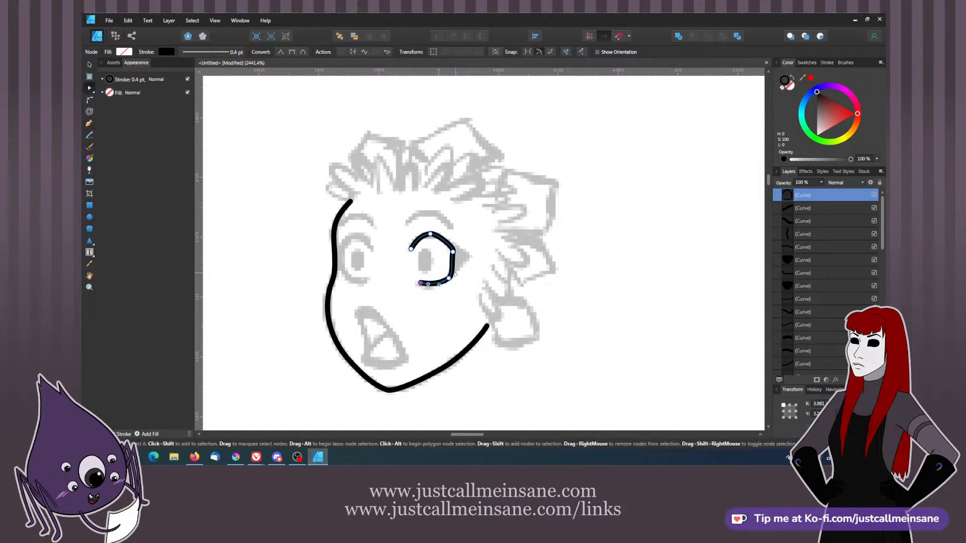
left_click(452, 252)
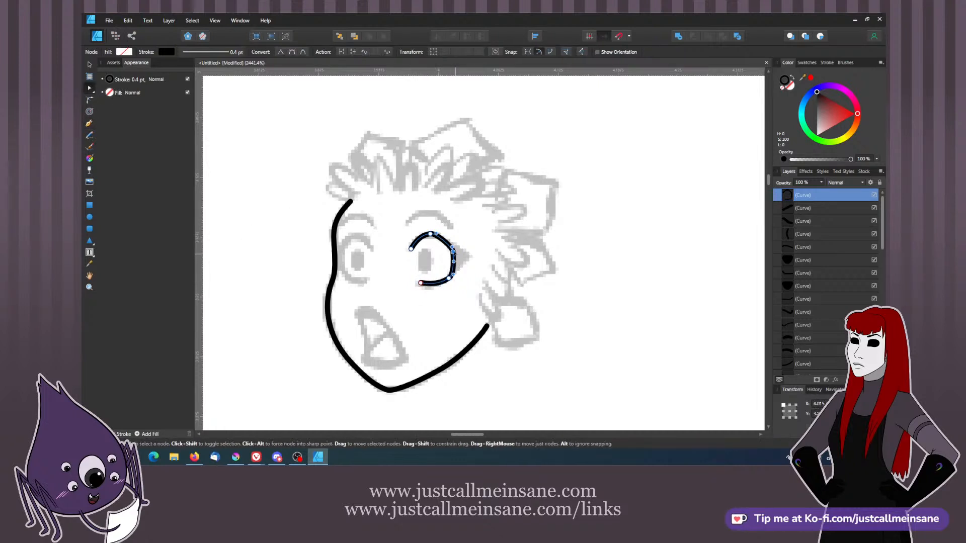
left_click_drag(453, 251, 449, 244)
key("ctrl+z")
left_click(431, 234)
left_click_drag(430, 234, 449, 286)
left_click(455, 254)
key("Delete")
left_click(420, 282)
left_click(411, 249)
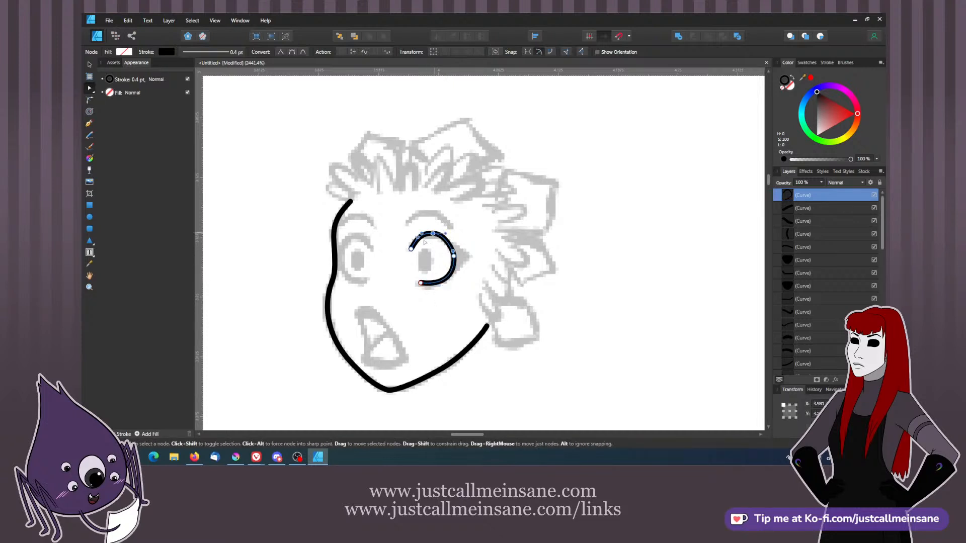
- Fine-tune the inner upper end of the right-hand eye outline, lengthening it slightly downward so the arc follows the sketch
left_click_drag(411, 249, 409, 246)
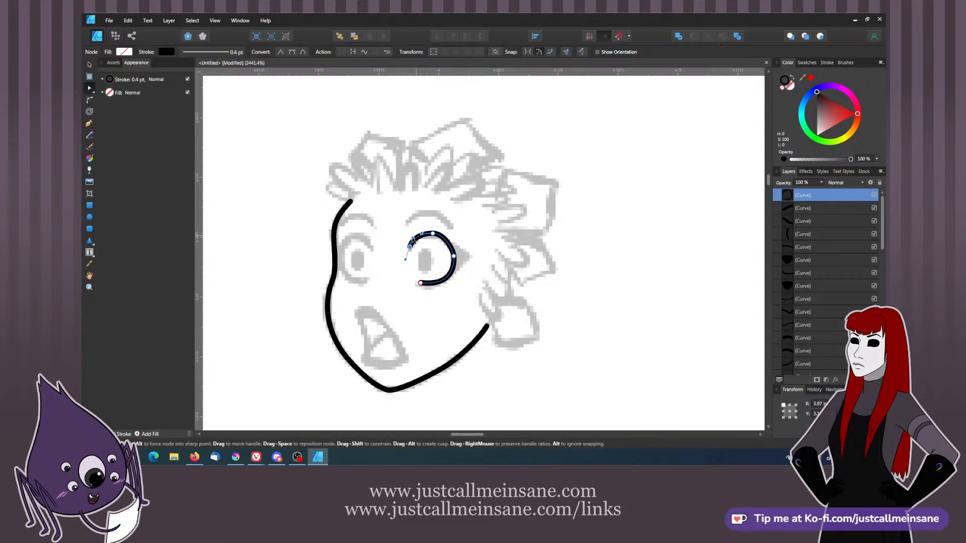
left_click(434, 234)
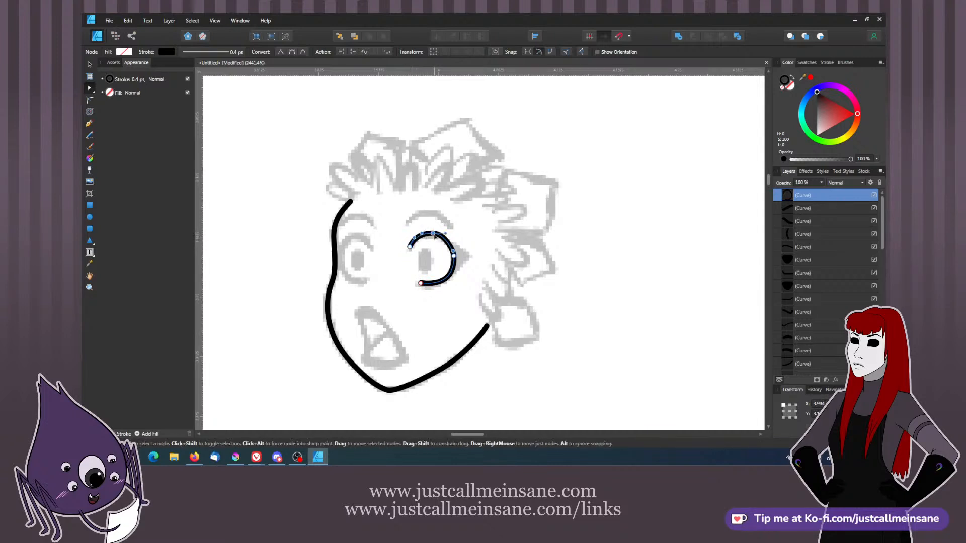
left_click(410, 247)
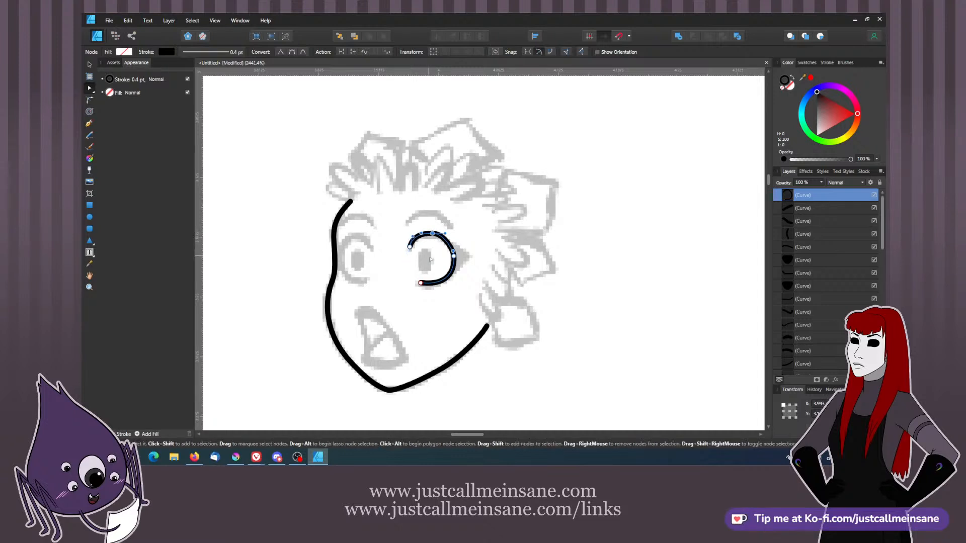
left_click(460, 266)
left_click(456, 260)
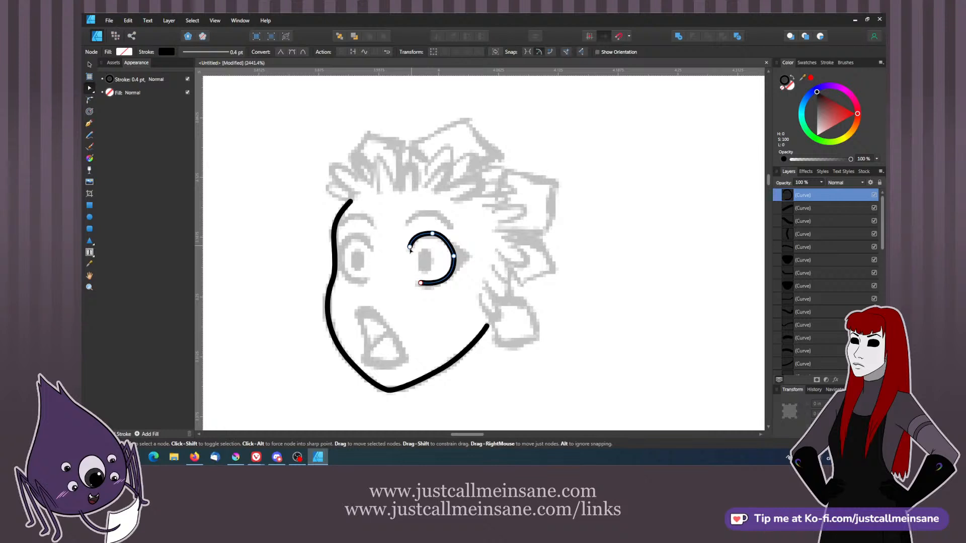
left_click_drag(409, 247, 408, 251)
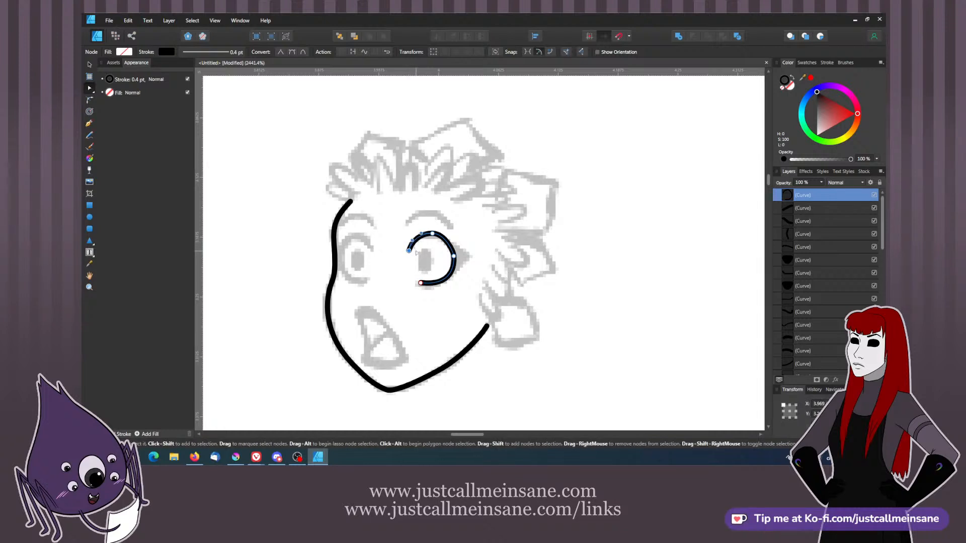
left_click(395, 279)
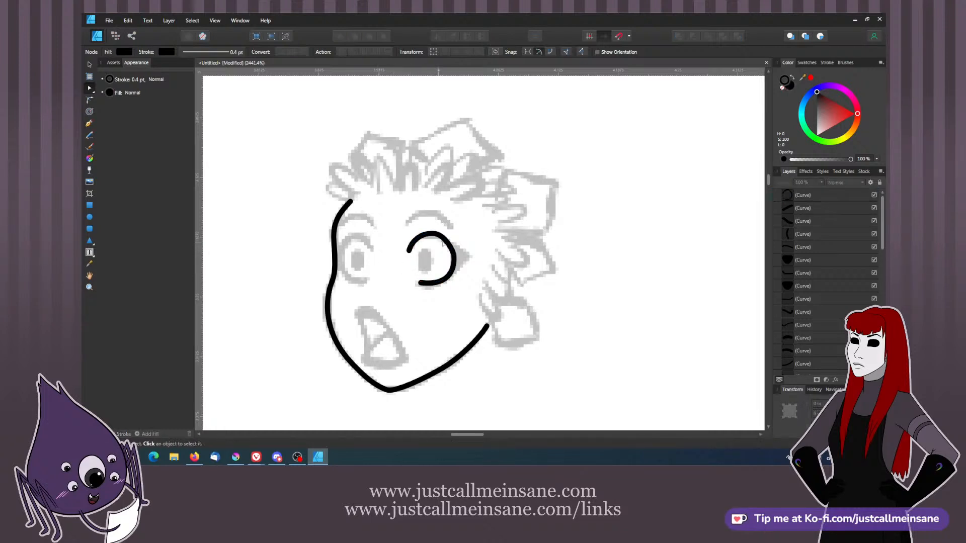
- Refine the right-hand eye outline by shifting its top node slightly inward and adjusting the curve along the lower edge
left_click(462, 259)
left_click_drag(432, 234, 429, 234)
left_click(439, 293)
left_click(438, 283)
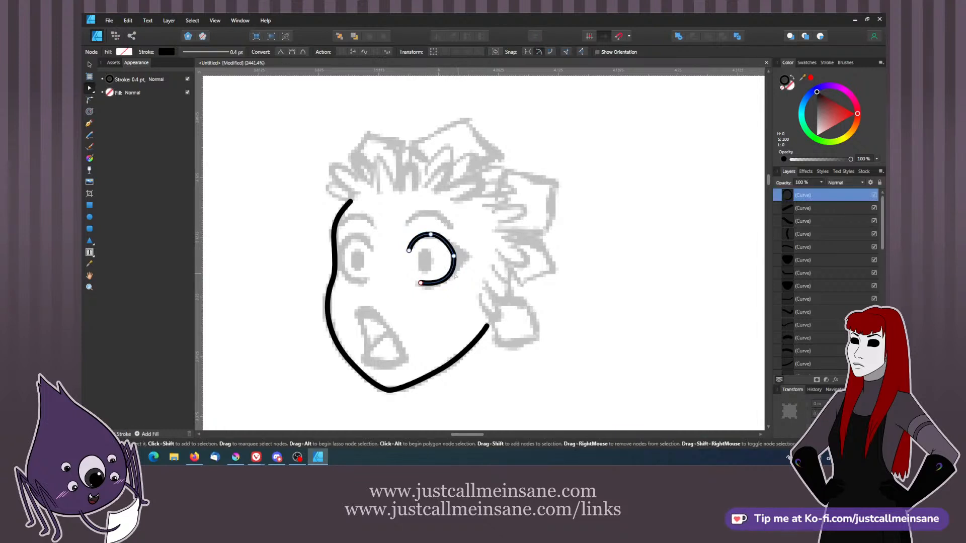
mouse_move(420, 283)
left_mouse_down()
mouse_move(448, 279)
mouse_move(435, 284)
left_mouse_up()
left_click(448, 275)
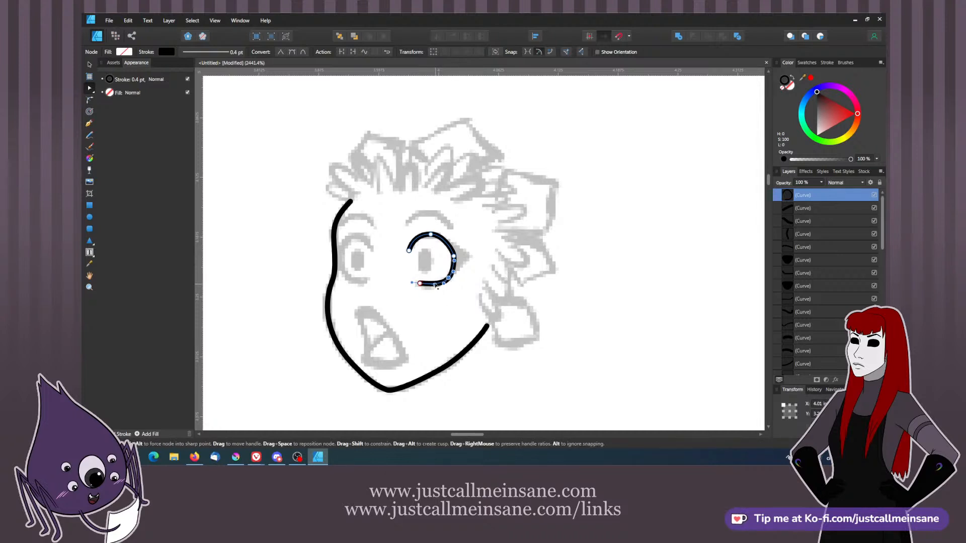
left_click(415, 246)
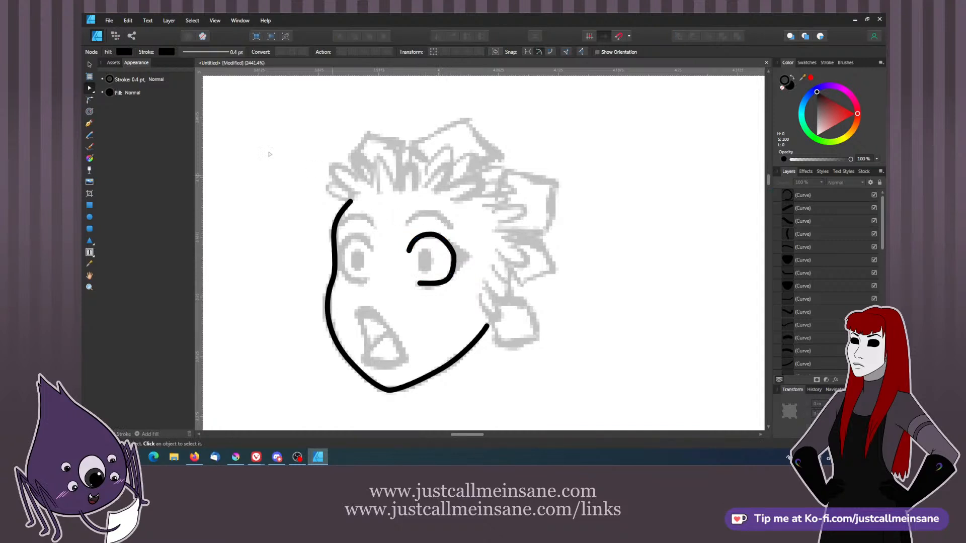
- Draw a three-point lash wedge at the right-hand eye's outer corner with the Pen tool and align its ends to the eye outline
left_click(89, 123)
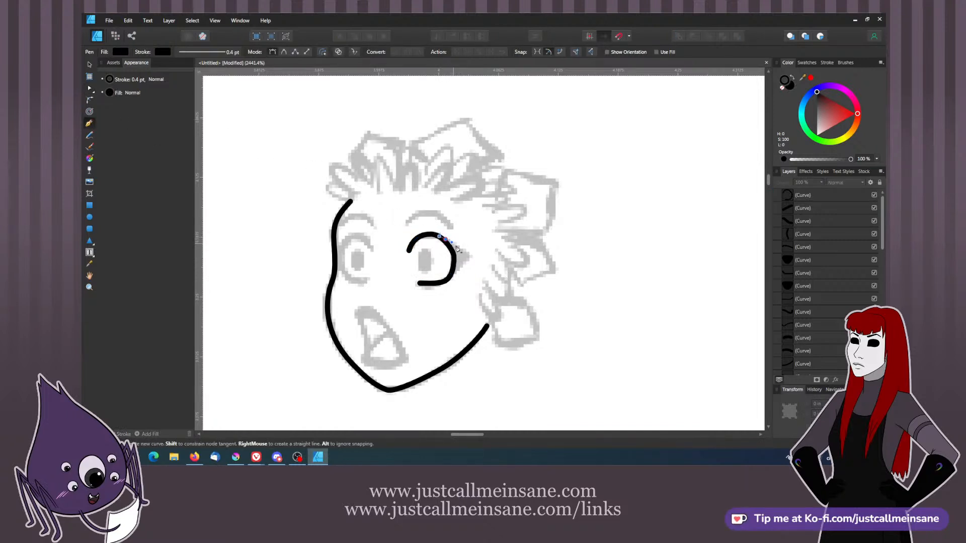
left_click(470, 254)
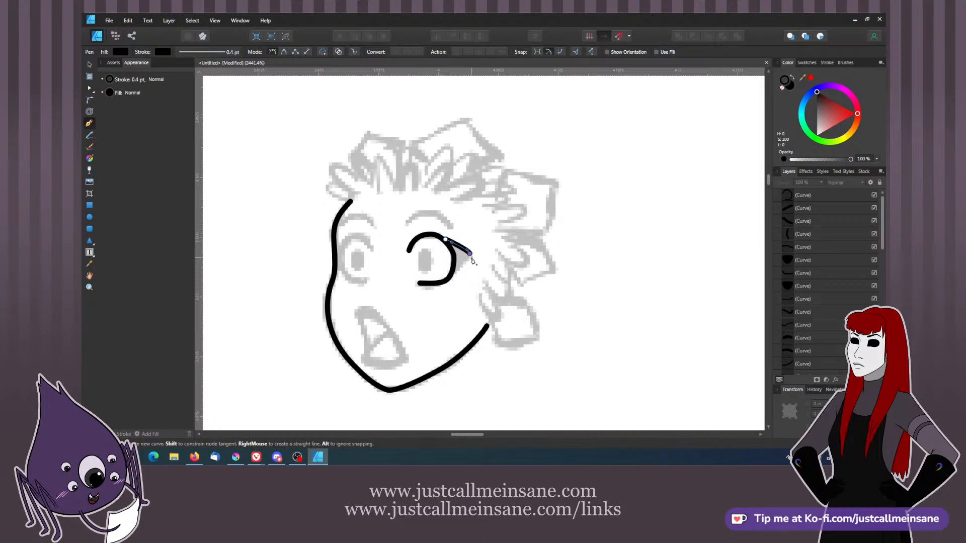
left_click(451, 280)
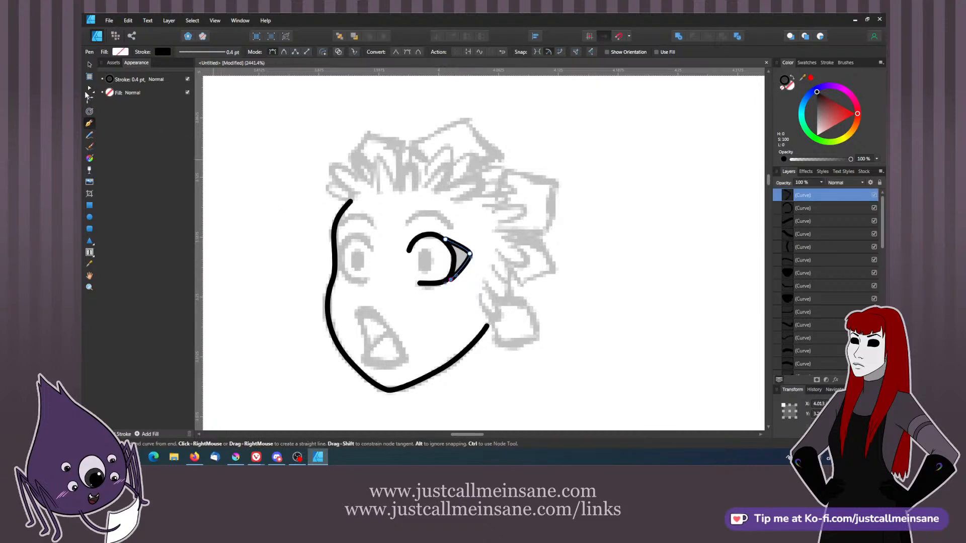
left_click(89, 89)
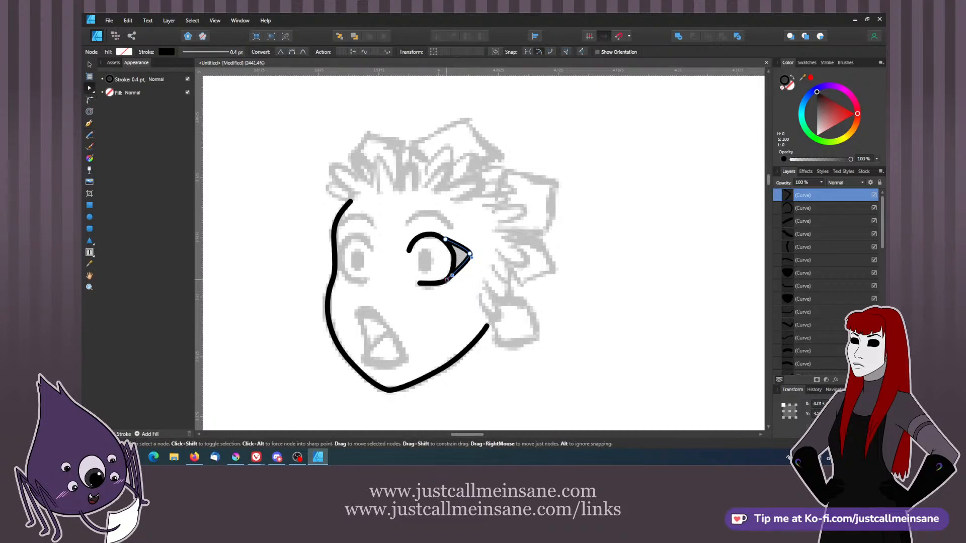
left_click(441, 237)
left_click_drag(441, 236, 441, 238)
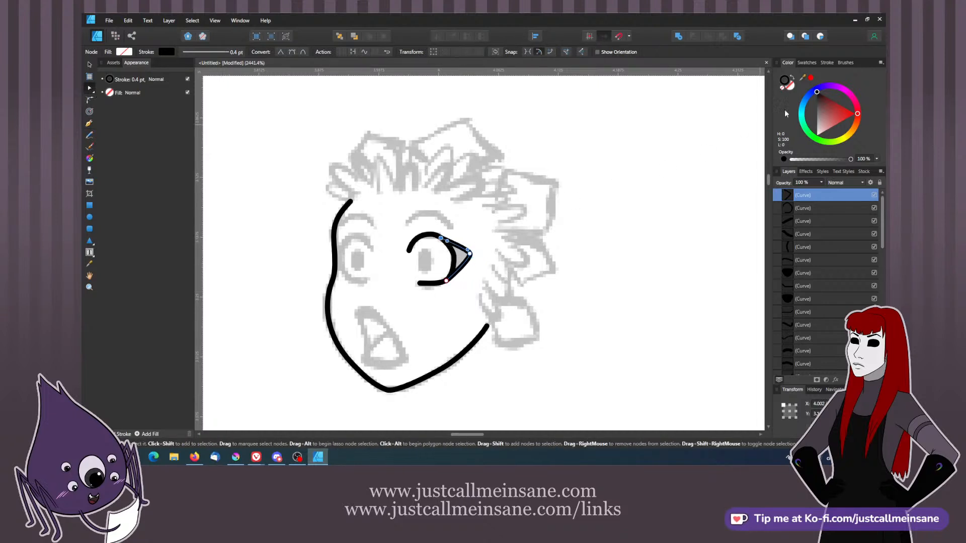
- Fill the lash wedge with black and extend its path with a node on the inner edge
left_click(790, 86)
left_click(816, 92)
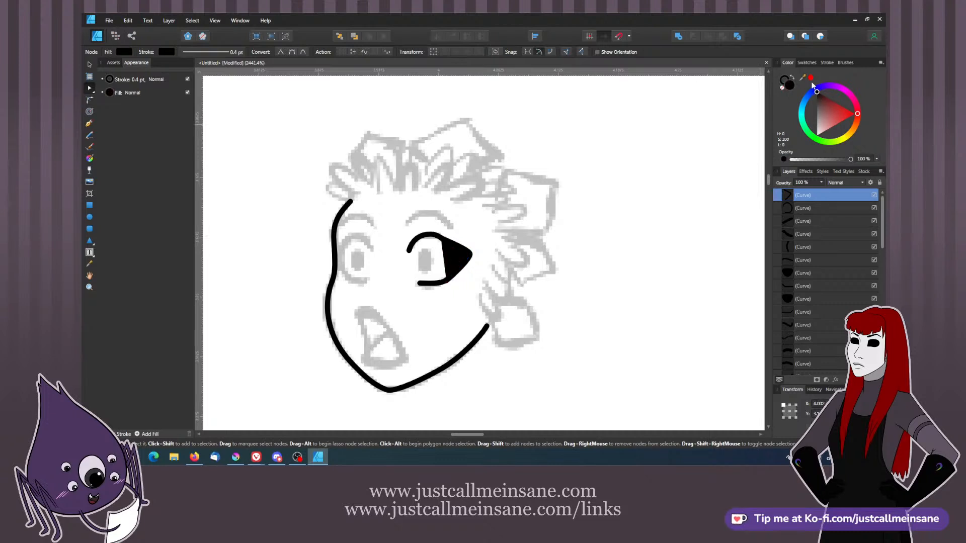
left_click(90, 124)
left_click(444, 255)
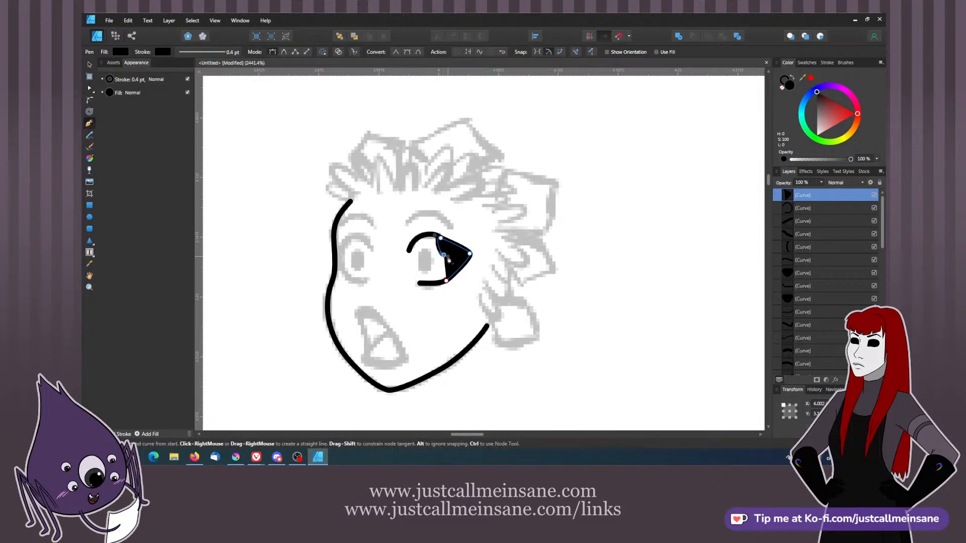
left_click_drag(447, 261, 444, 260)
- Adjust the lash wedge's nodes so its inner edge follows the eye outline and its outer tip sits closer to the eye
left_click(92, 91)
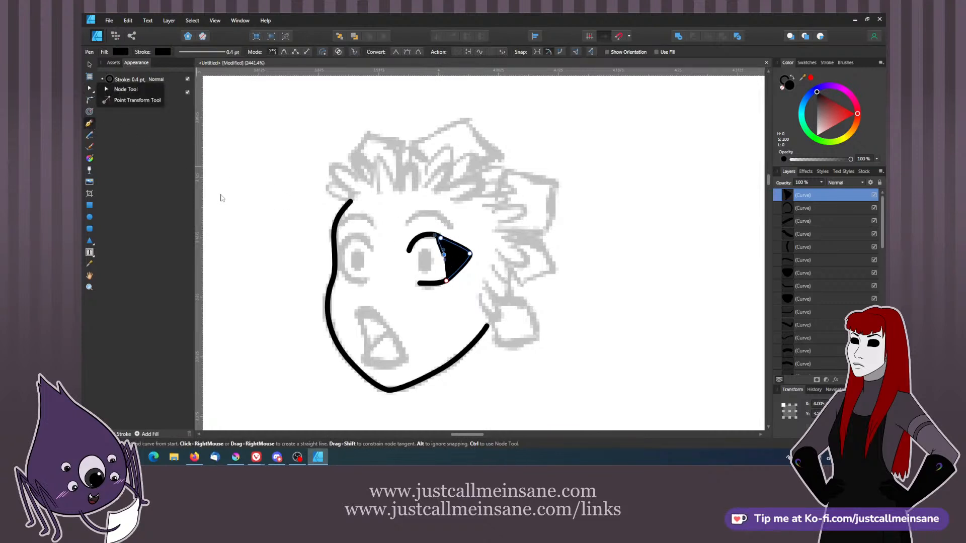
left_click(125, 89)
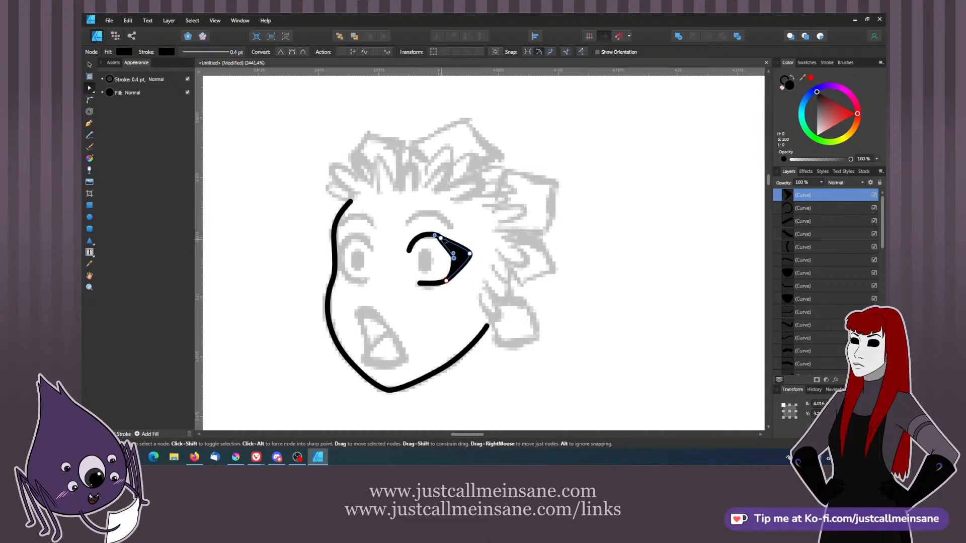
left_click_drag(440, 238, 441, 237)
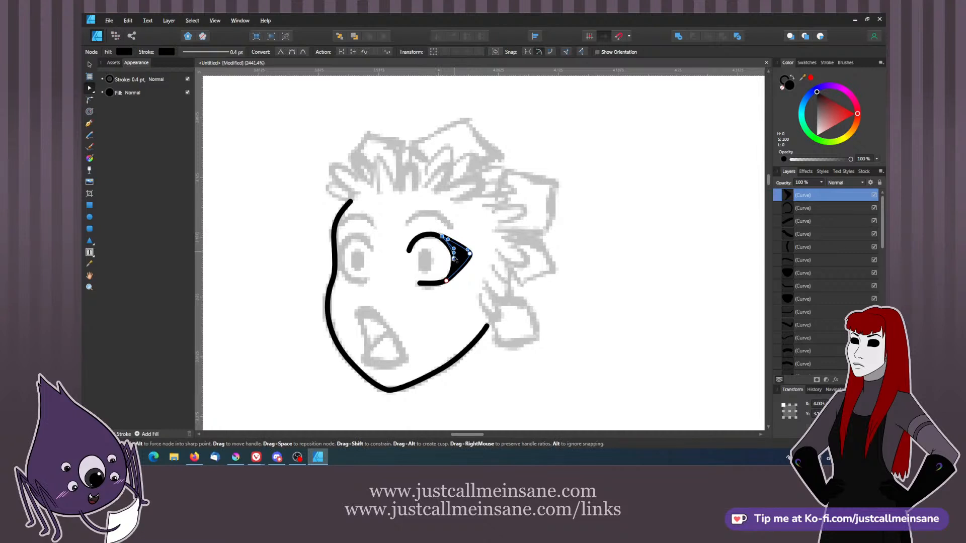
left_click(475, 273)
left_click(469, 262)
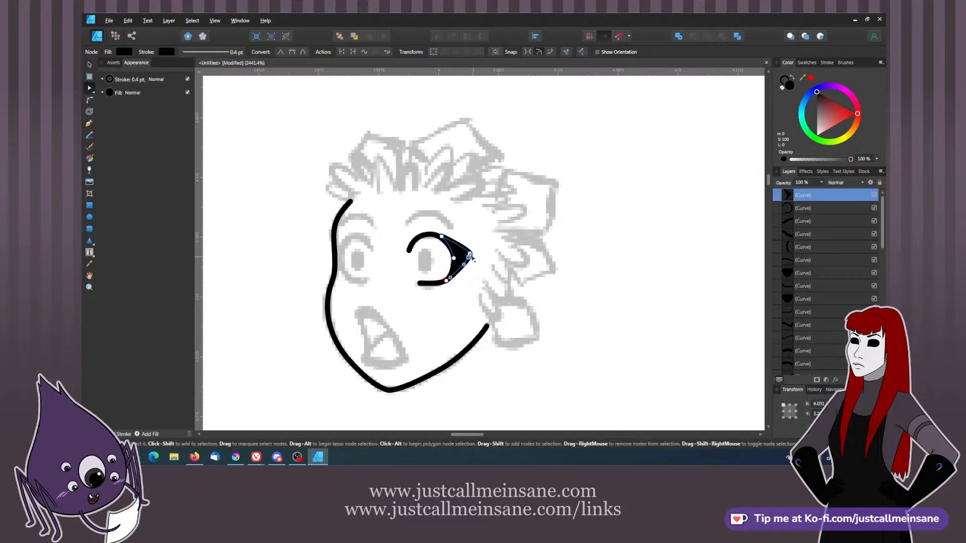
left_click(462, 256)
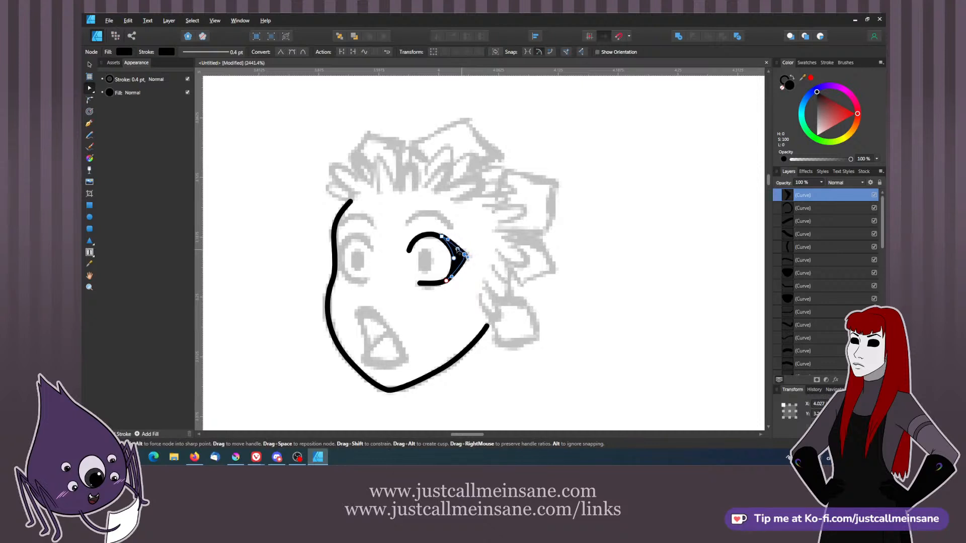
key("Escape")
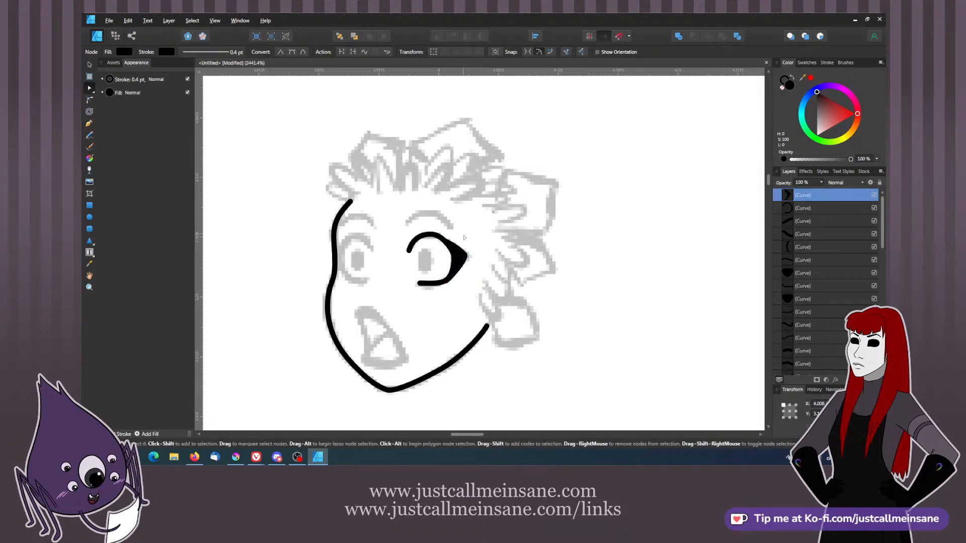
- Taper both ends of the right-hand eye outline with a stroke pressure curve that peaks in the middle
left_click_drag(460, 301, 476, 304)
left_click(89, 66)
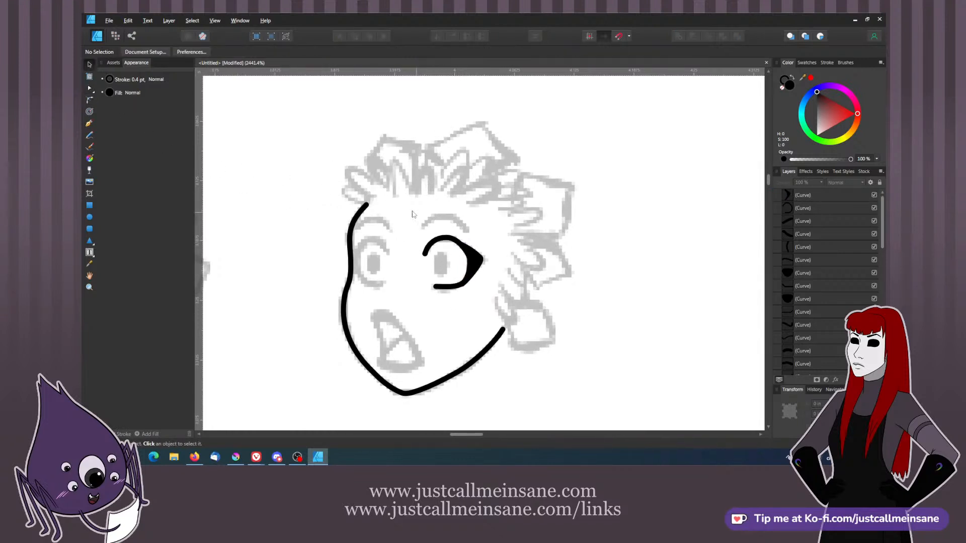
left_click_drag(392, 221, 524, 323)
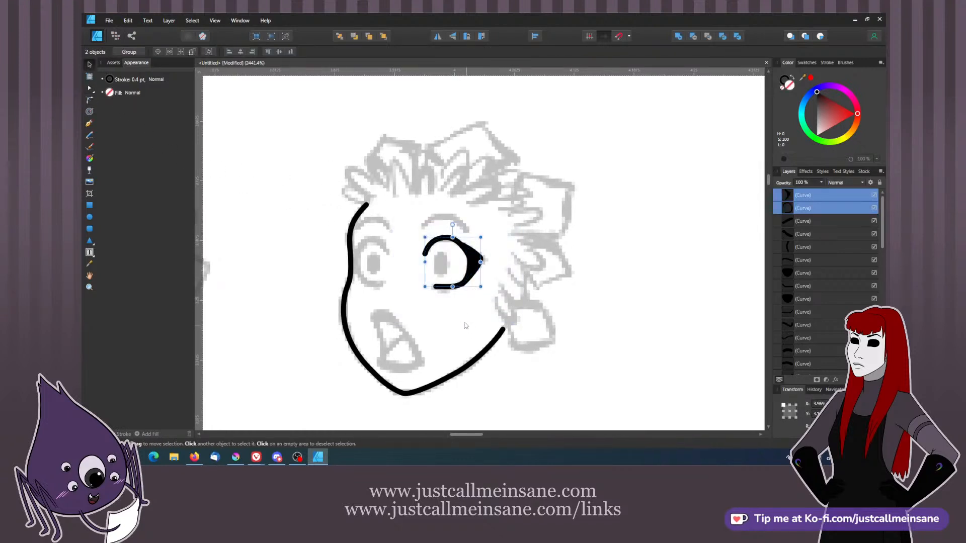
key("Escape")
left_click(431, 248)
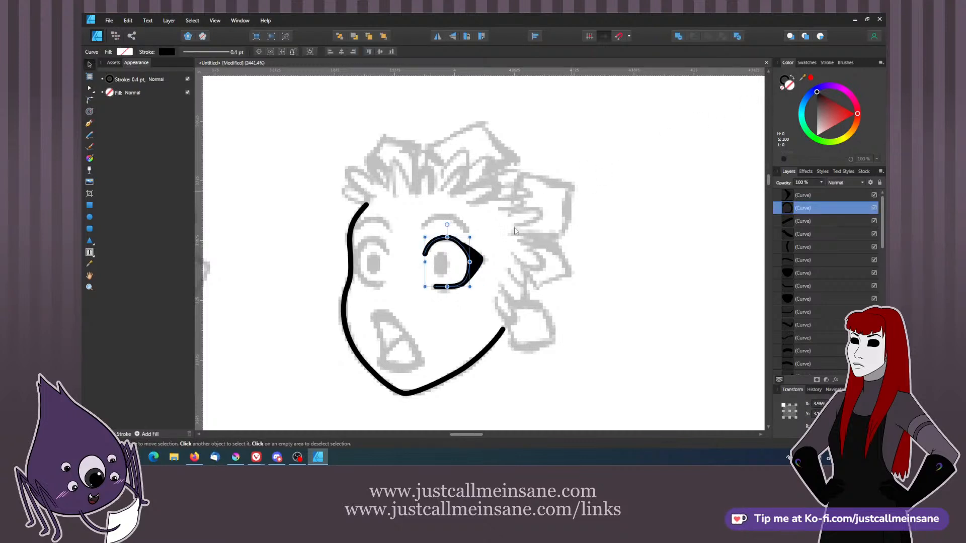
left_click(196, 52)
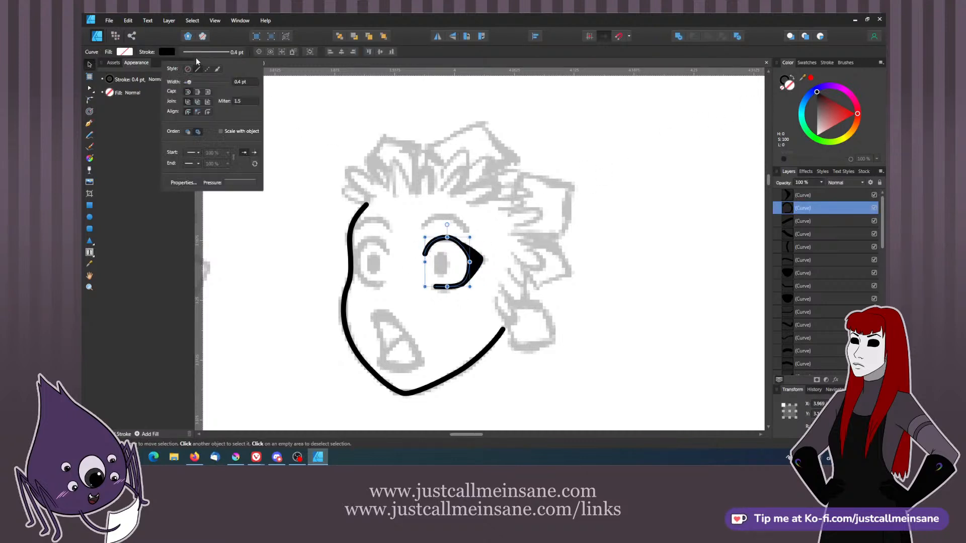
left_click(232, 183)
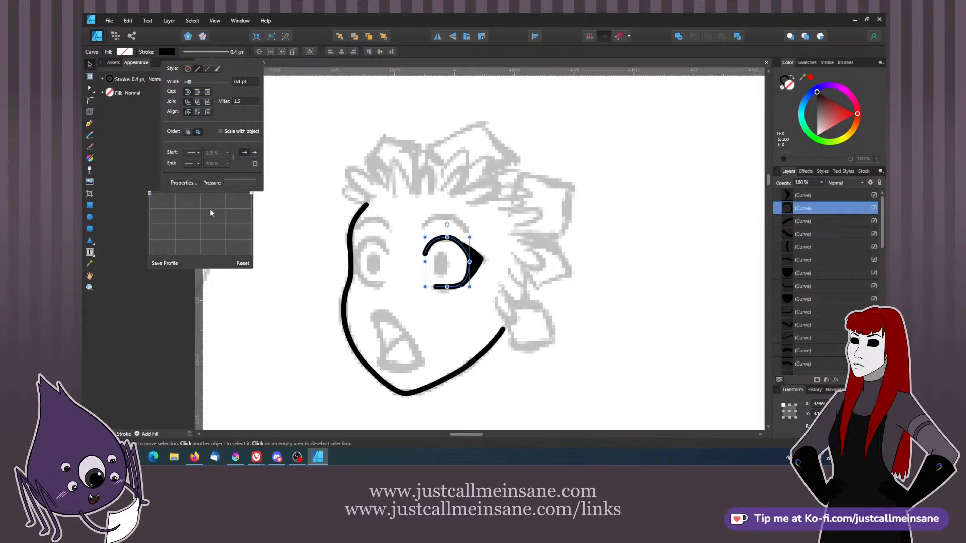
mouse_move(246, 197)
left_mouse_down()
mouse_move(249, 228)
mouse_move(248, 189)
mouse_move(251, 220)
mouse_move(203, 207)
mouse_move(199, 193)
left_mouse_up()
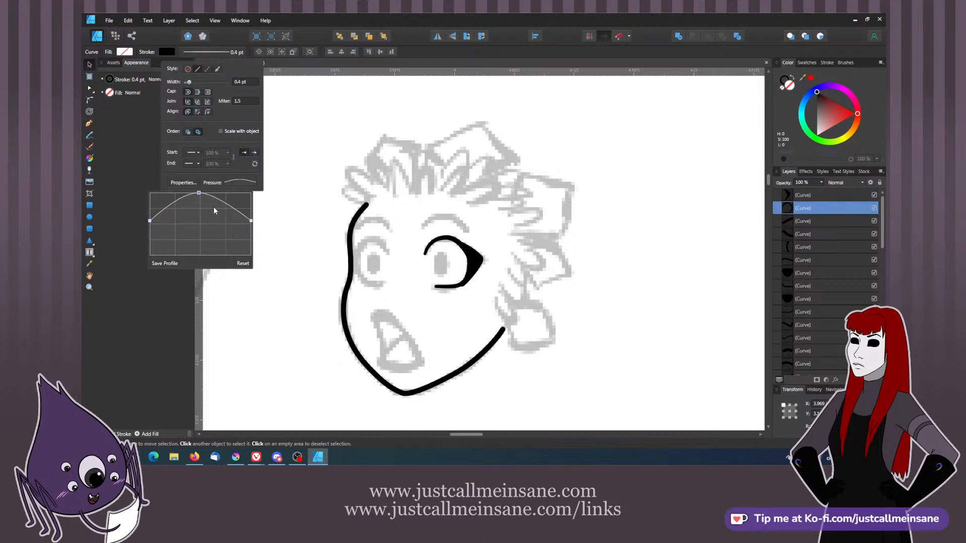
left_click_drag(251, 220, 251, 237)
left_click(328, 256)
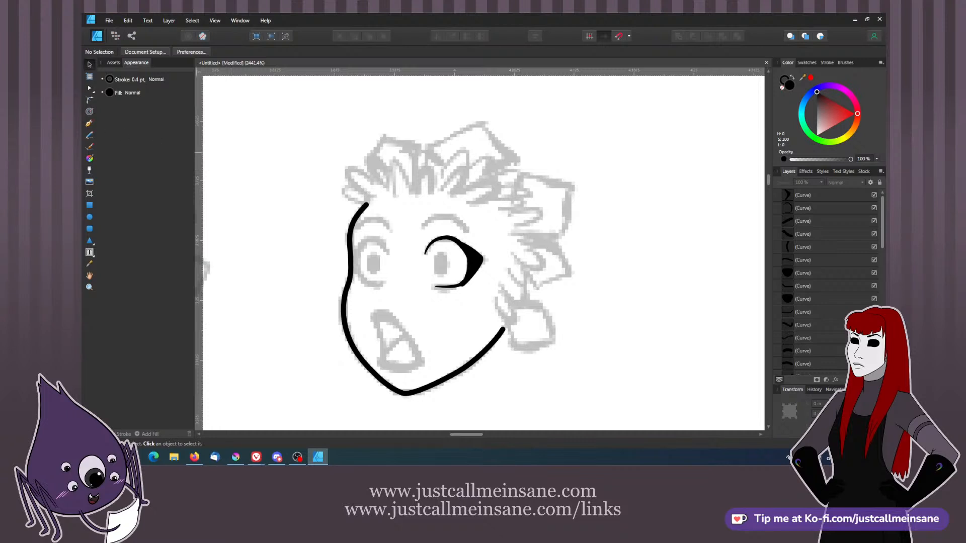
- Remove the middle node from the lash wedge's inner edge and bend that edge to follow the right-hand eye outline
left_click(89, 87)
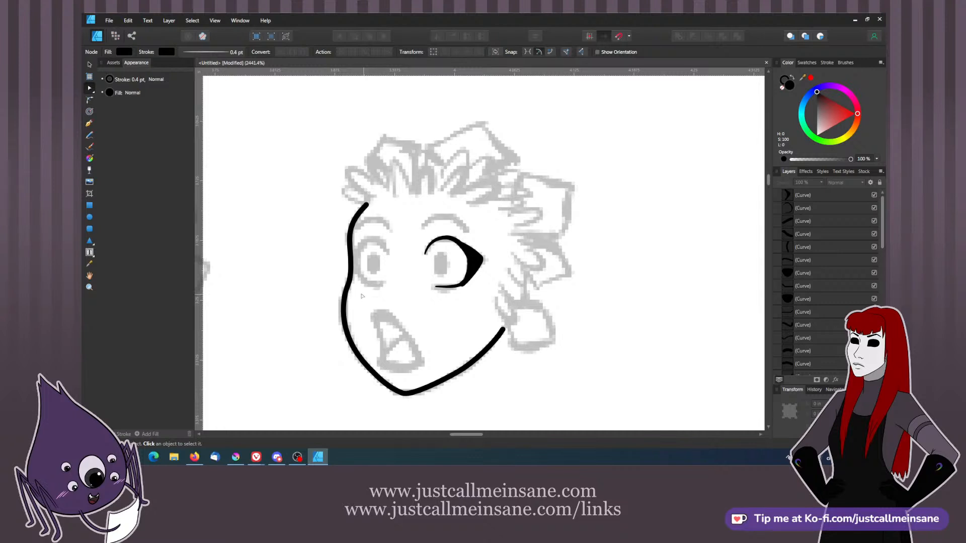
left_click(473, 276)
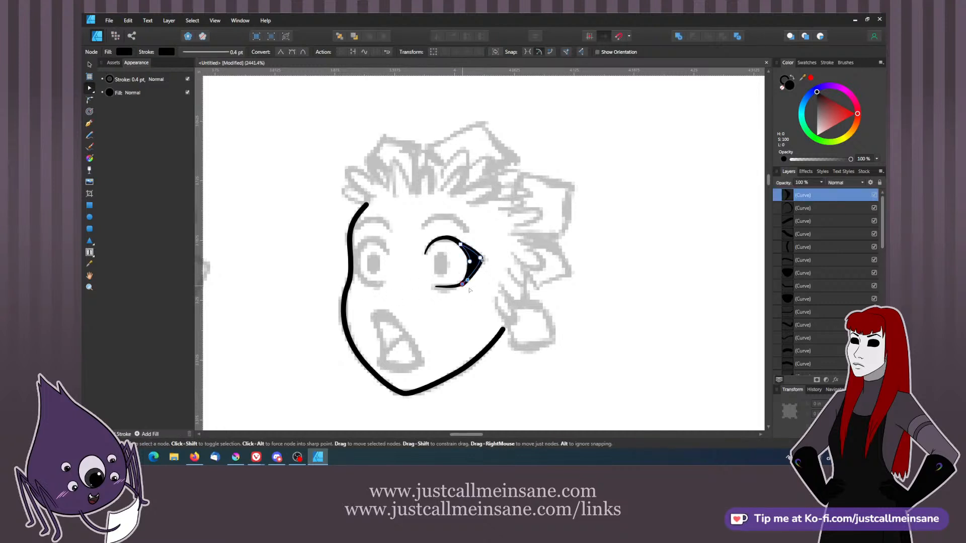
left_click(89, 123)
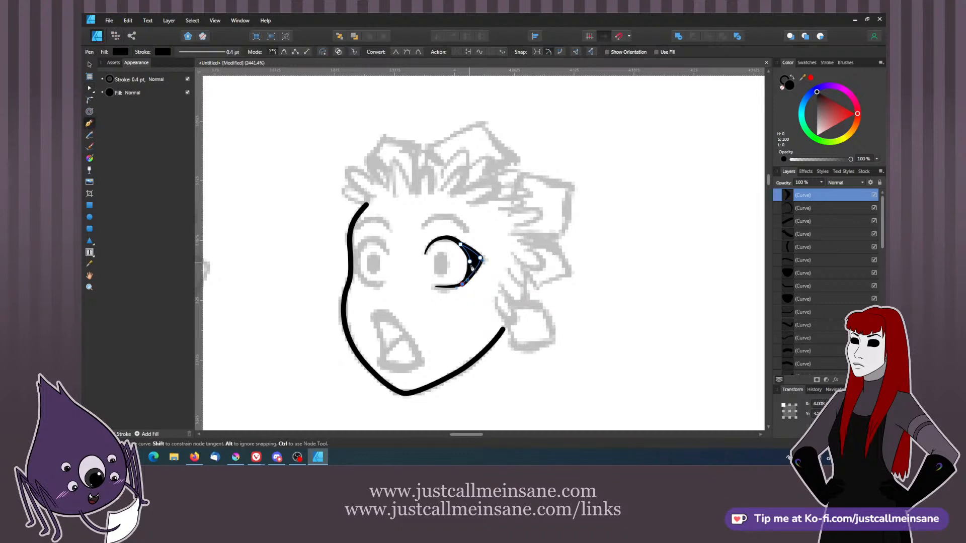
left_click_drag(470, 262, 469, 237)
key("a")
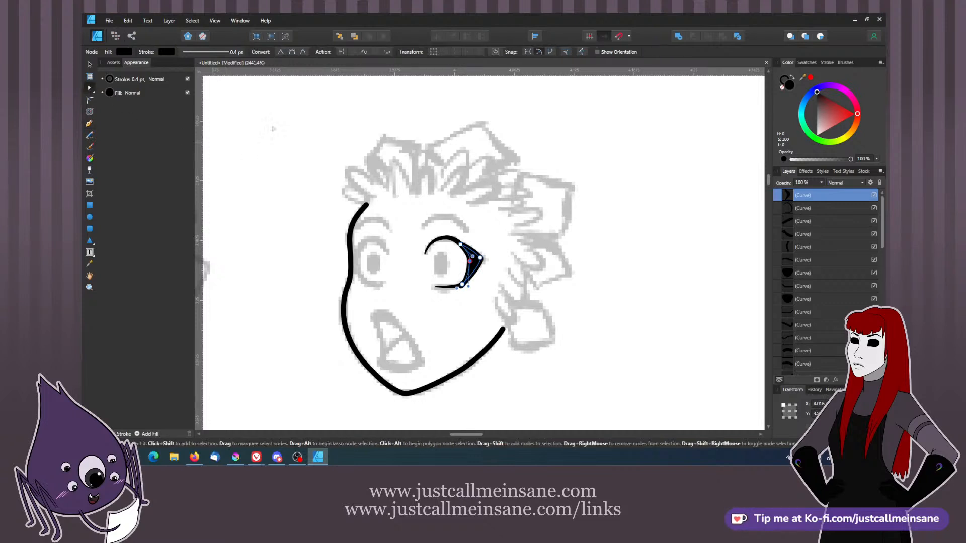
key("ctrl+equal")
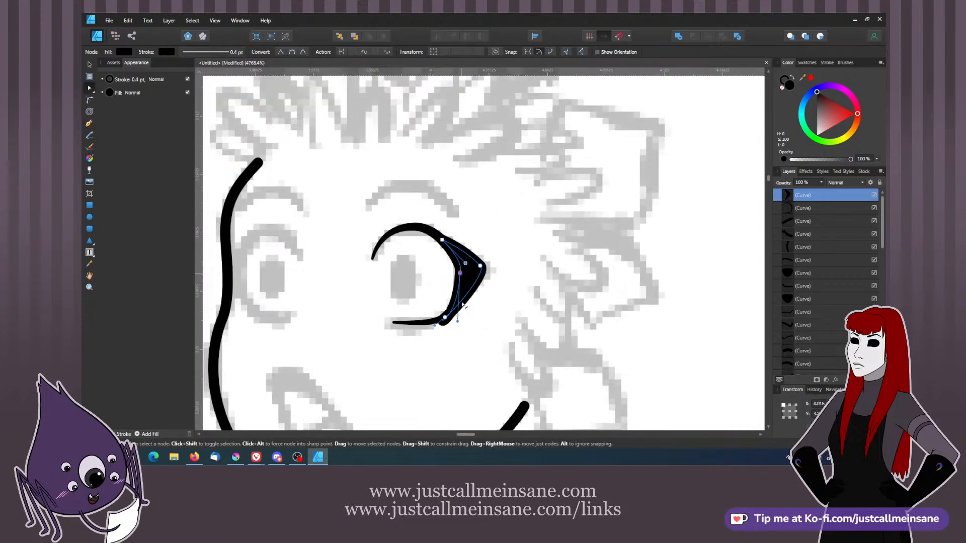
left_click_drag(457, 320, 455, 293)
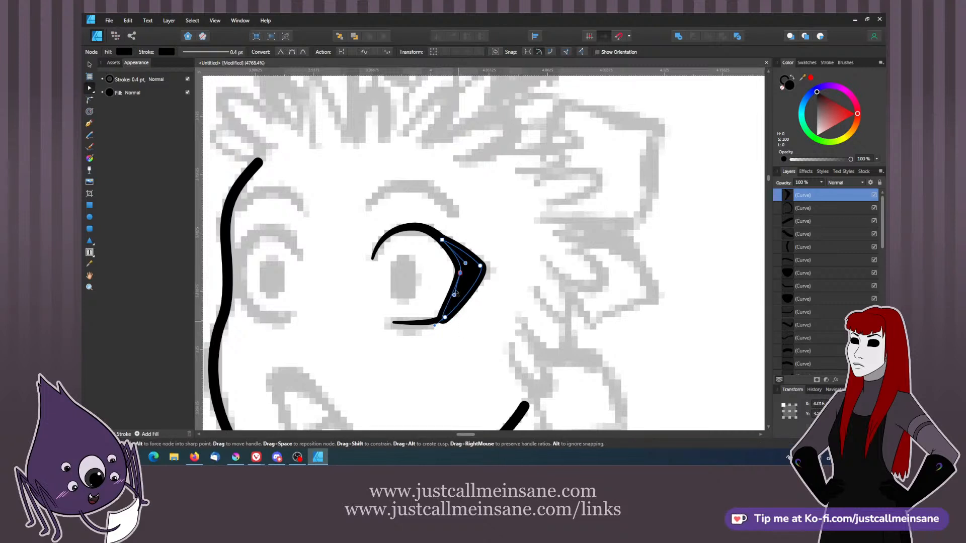
key("Delete")
left_click(444, 317)
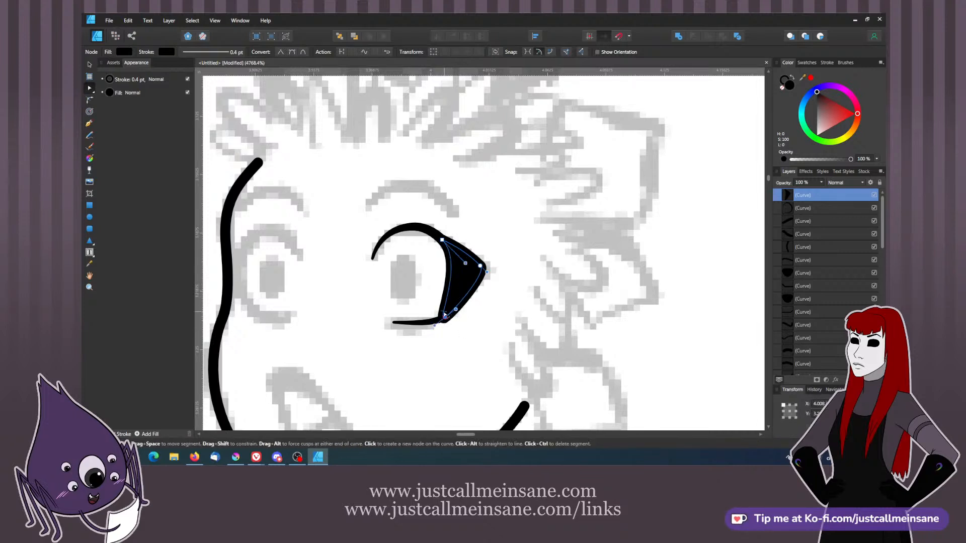
left_click_drag(445, 316, 468, 290)
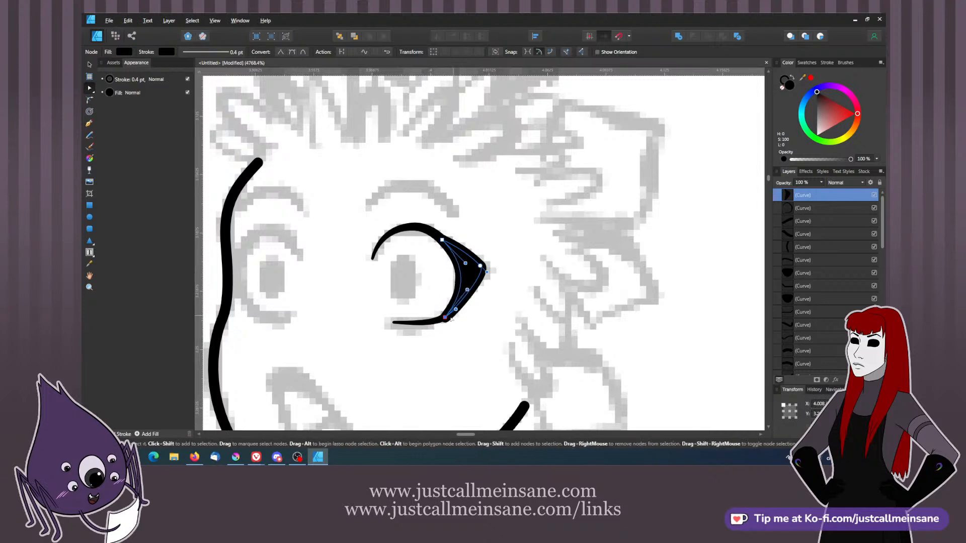
- Set the lash wedge's stroke width to 0.2 pt
left_click(807, 63)
left_click(827, 63)
left_click(860, 89)
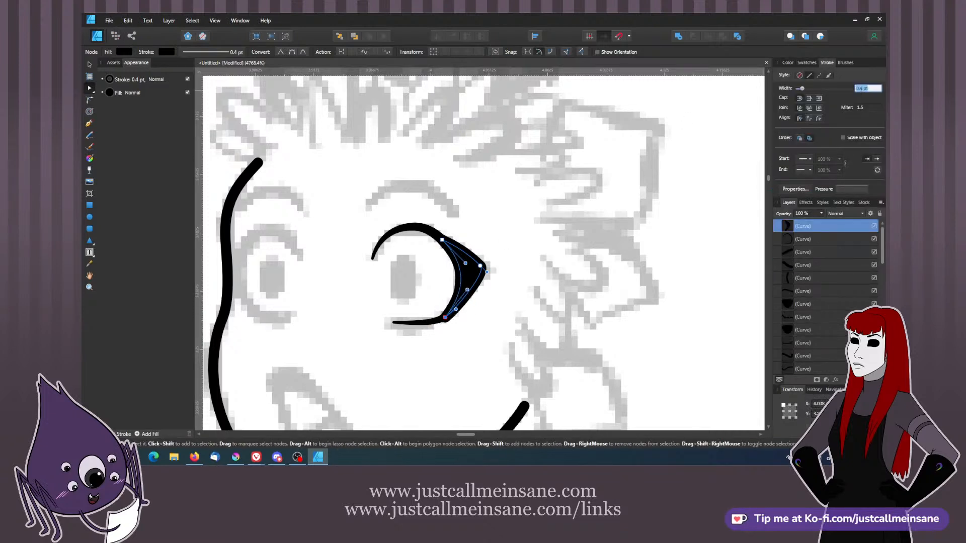
type(".2")
key("Return")
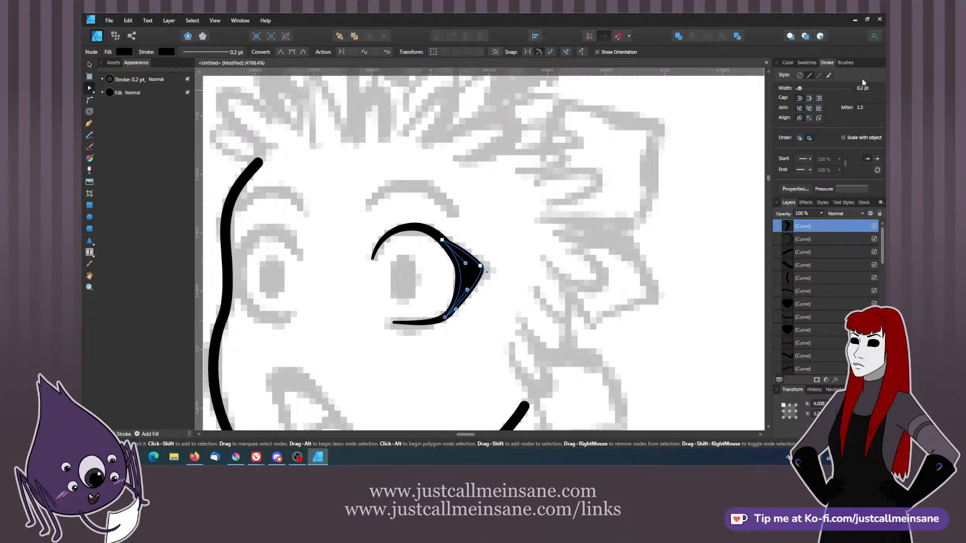
- Adjust the lash wedge's upper node and handle so its top edge blends smoothly into the upper eyelid line
left_click(491, 269)
left_click(477, 271)
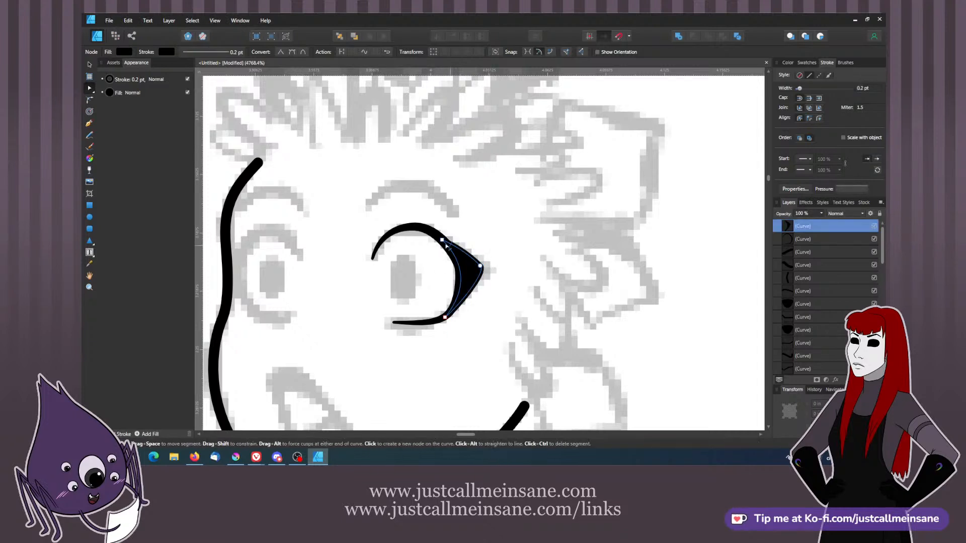
left_click_drag(442, 240, 453, 245)
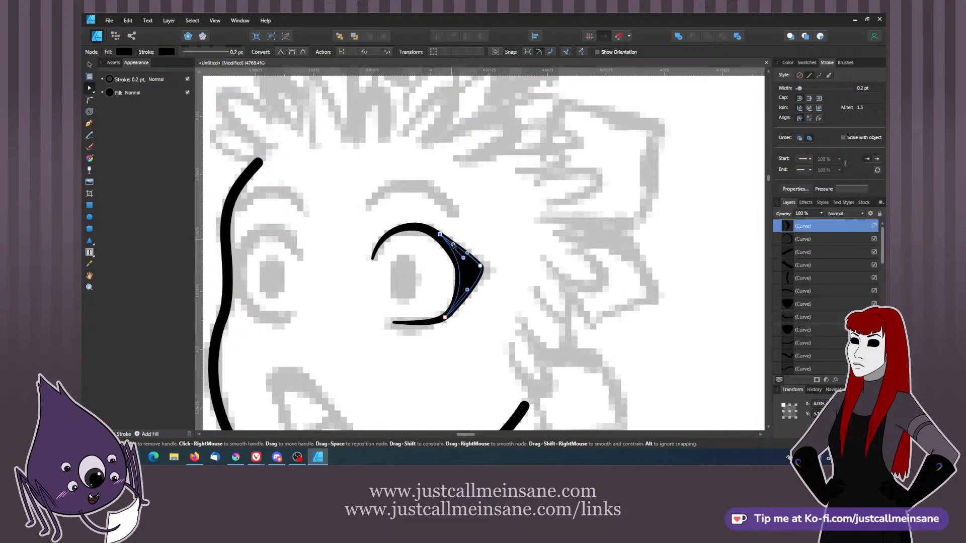
left_click(487, 264)
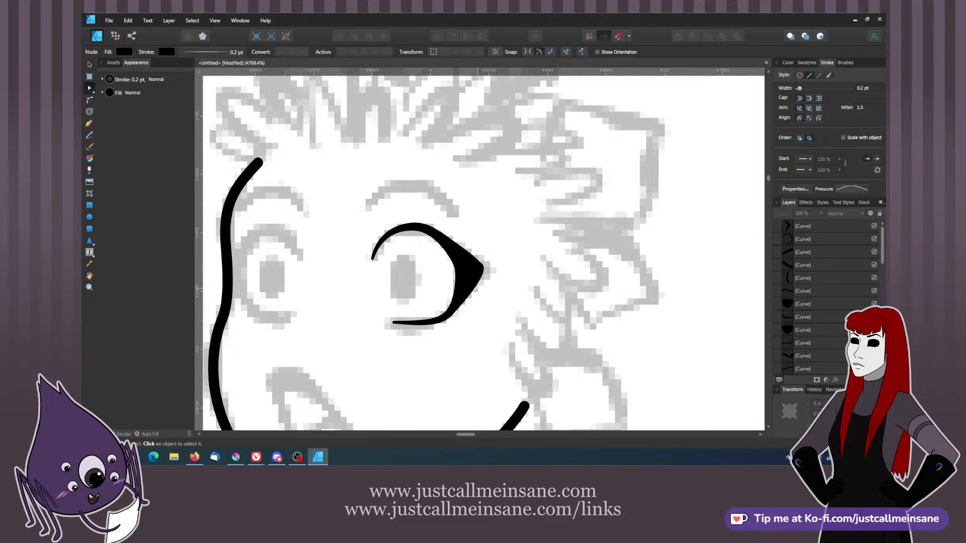
- Group the right-hand eye outline with its lash wedge
left_click_drag(435, 345, 525, 330)
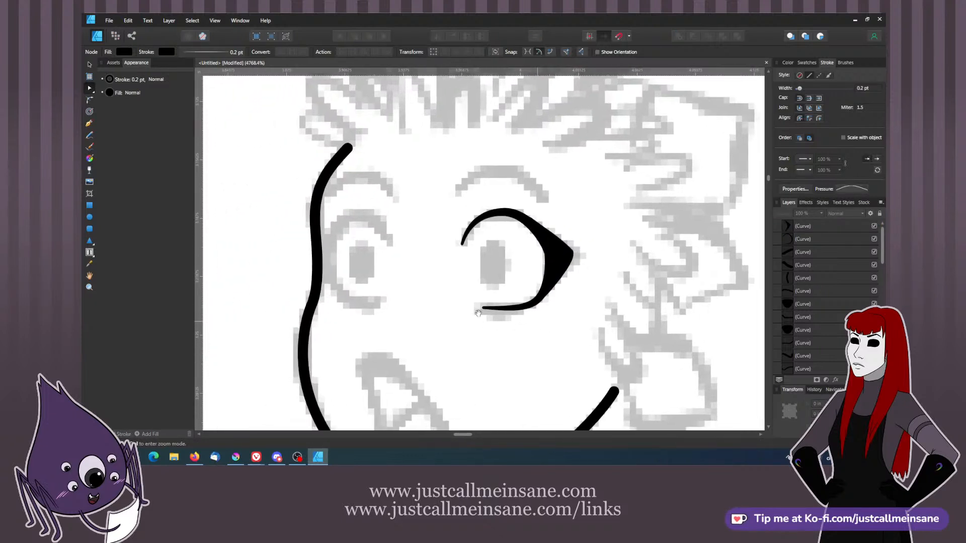
left_click_drag(444, 190, 581, 347)
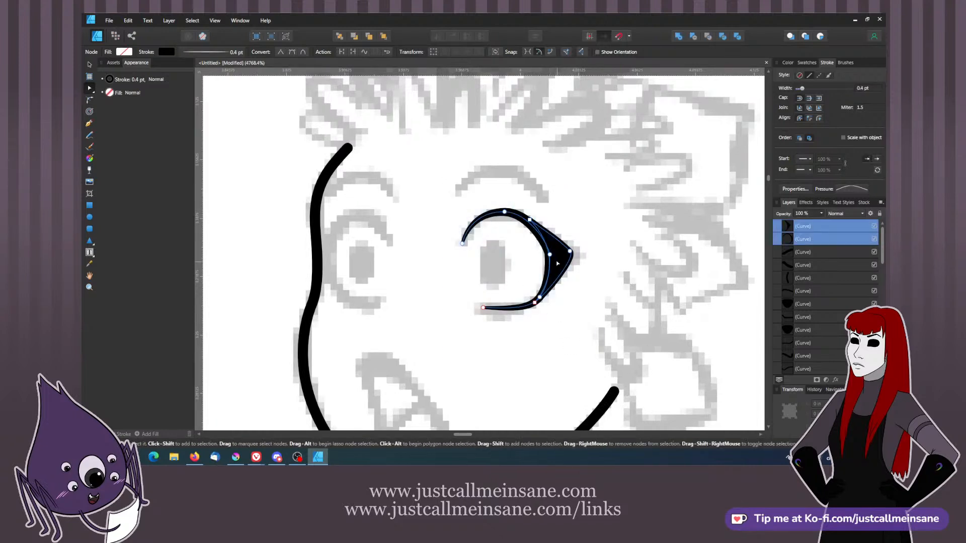
right_click(561, 255)
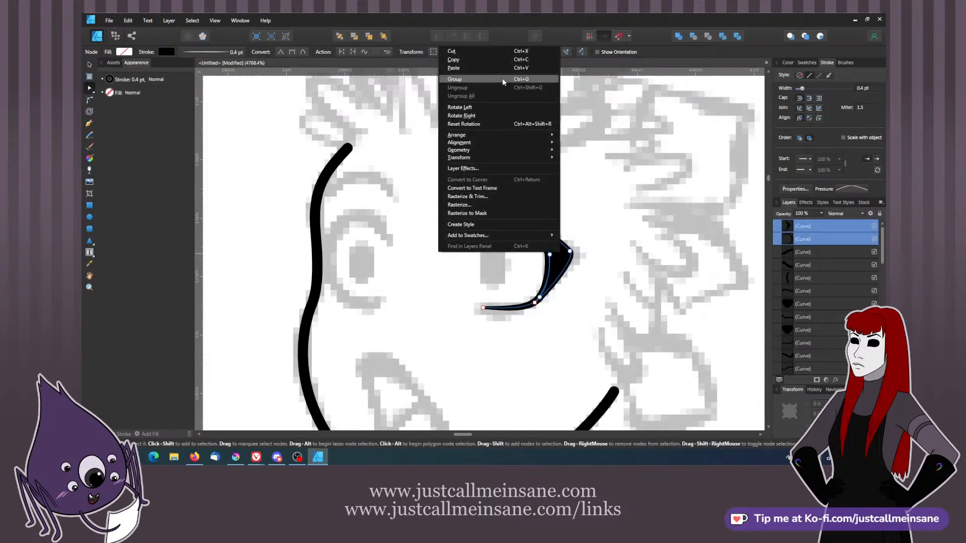
key("ctrl+g")
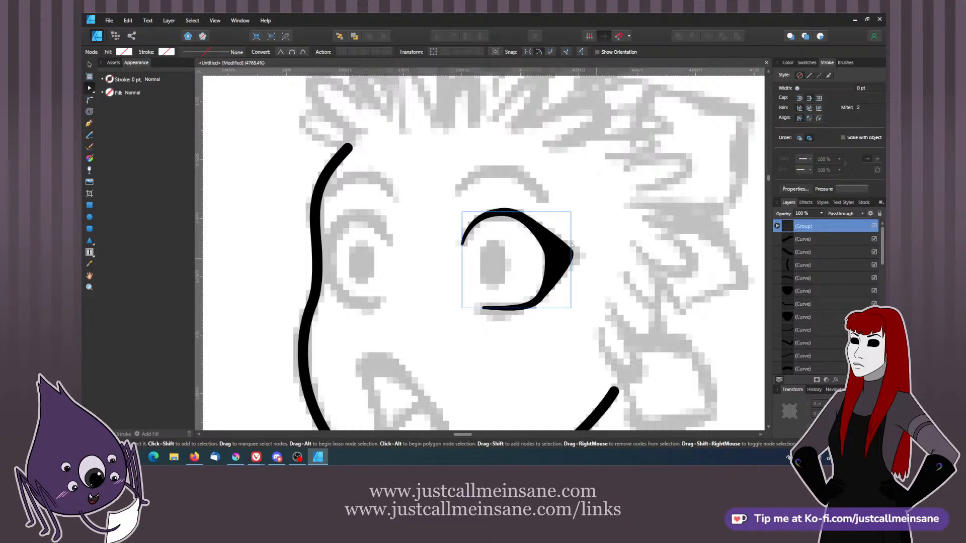
- Duplicate the eye group, flip the copy horizontally, and fit it narrower over the left-hand sketched eye
right_click(558, 254)
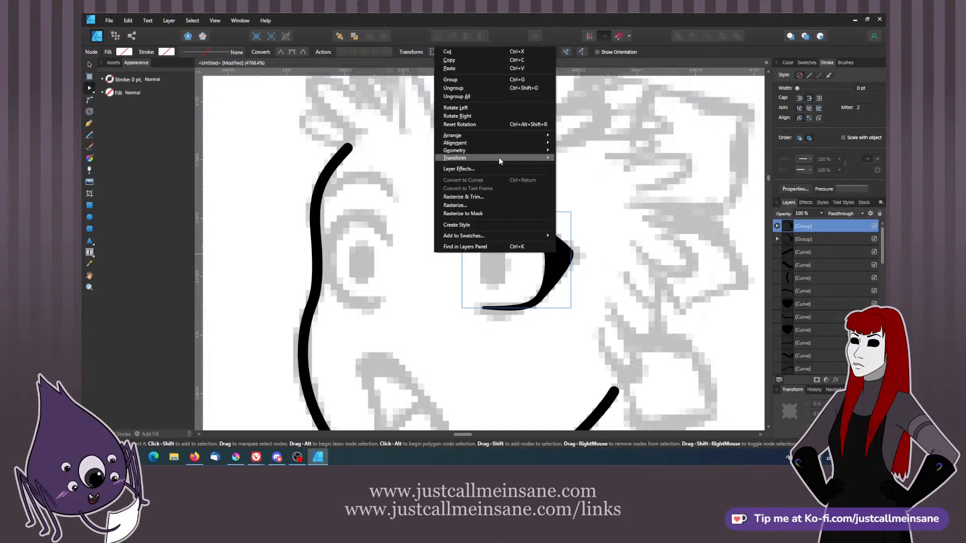
left_click(416, 269)
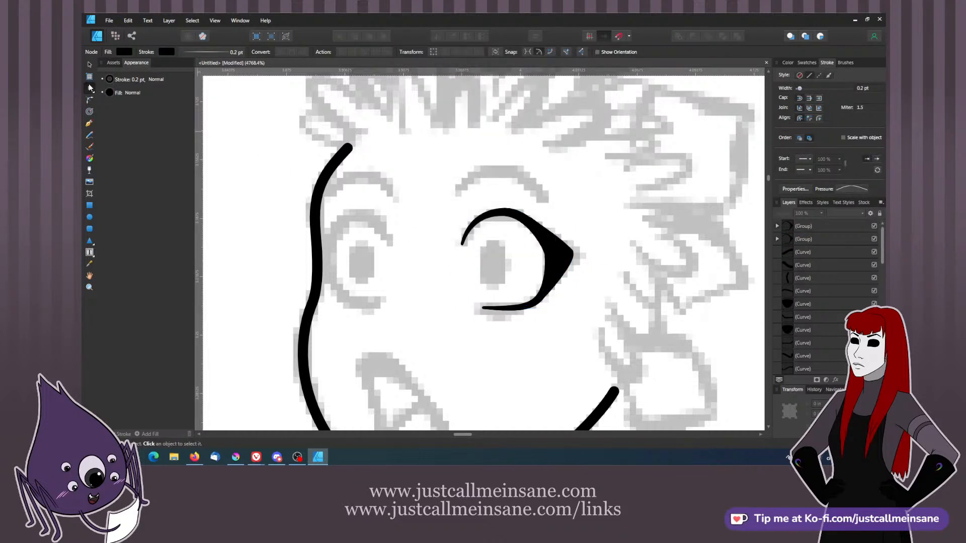
left_click(90, 65)
left_click(550, 256)
right_click(556, 257)
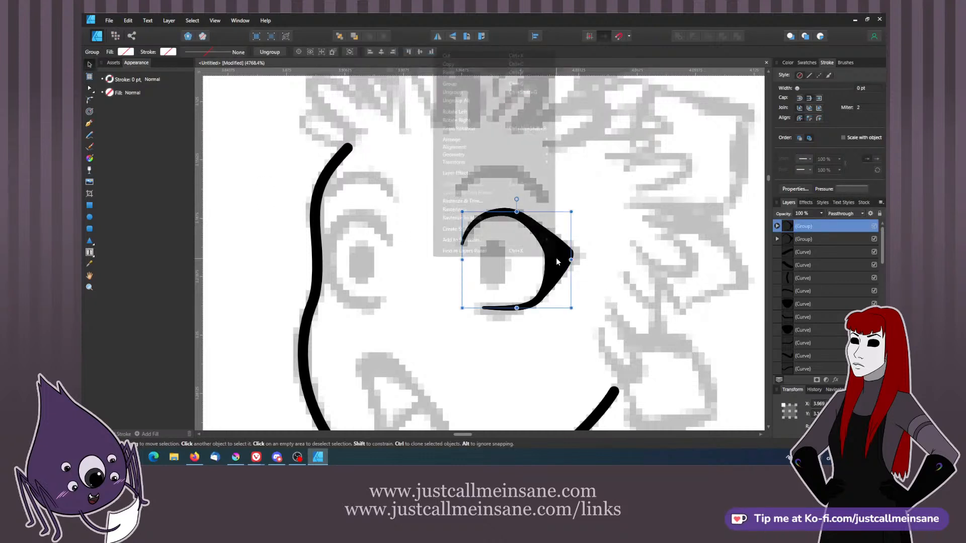
mouse_move(470, 161)
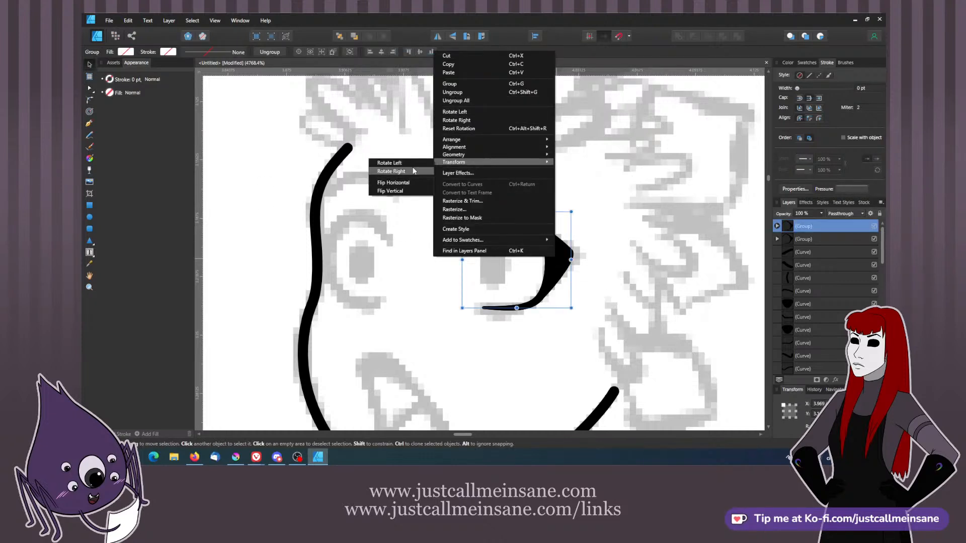
left_click(393, 183)
left_click_drag(480, 260, 322, 239)
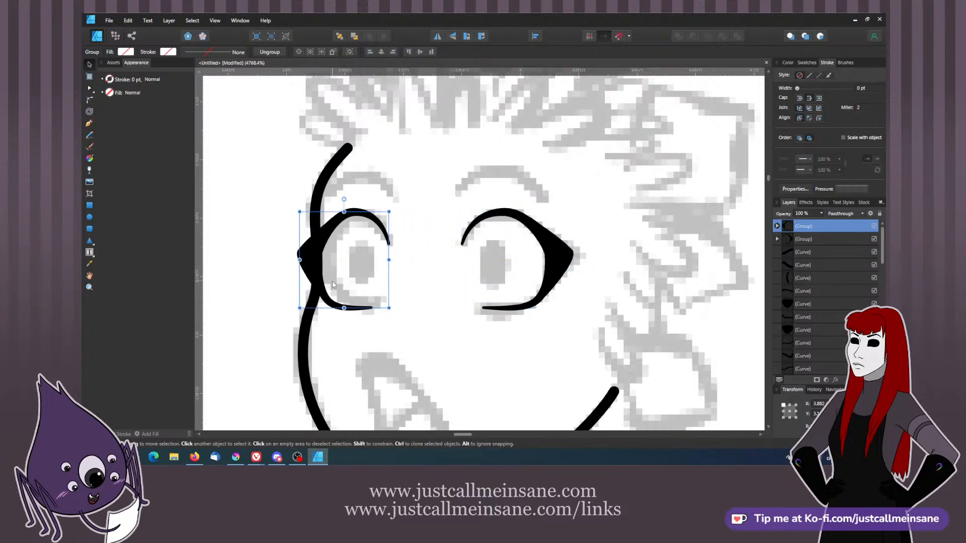
- Reshape the lower nodes of the left-hand eye outline so the lower lid sits slightly higher and reaches further inward
key("a")
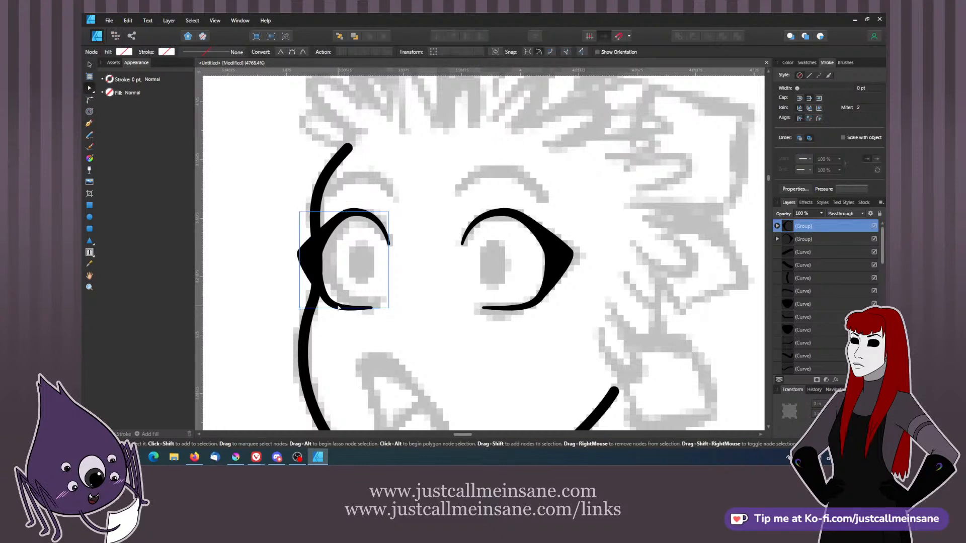
left_click(313, 276)
left_click(332, 305)
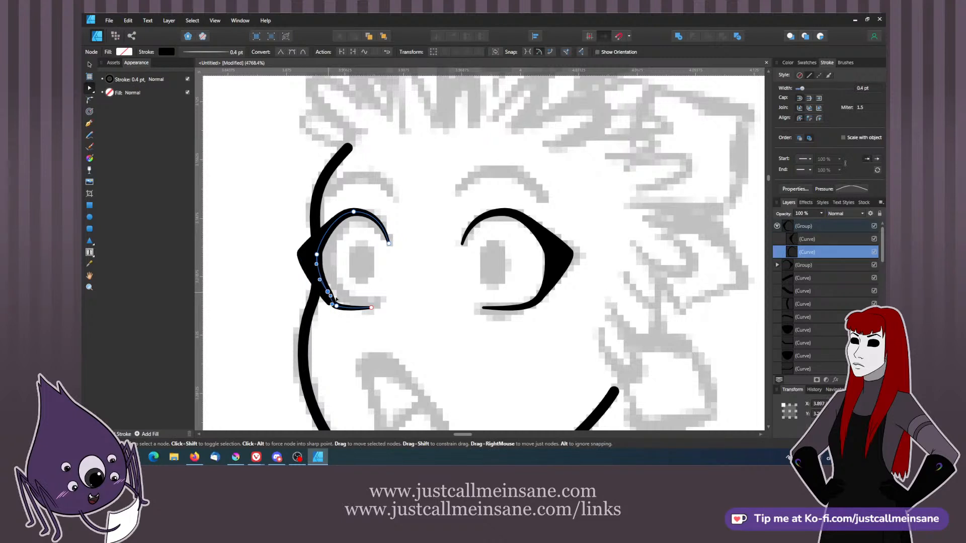
left_click_drag(322, 296, 389, 317)
left_click_drag(373, 309, 326, 284)
- Align the left-hand lash wedge's lower end with the eye outline and pull its outer tip closer to the eye
left_click(333, 309)
double_click(328, 302)
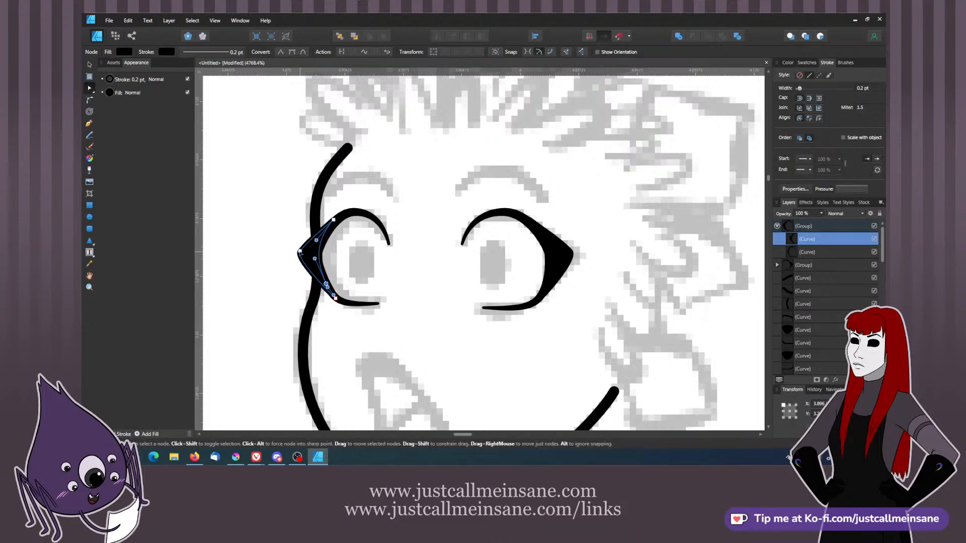
left_click_drag(300, 251, 306, 249)
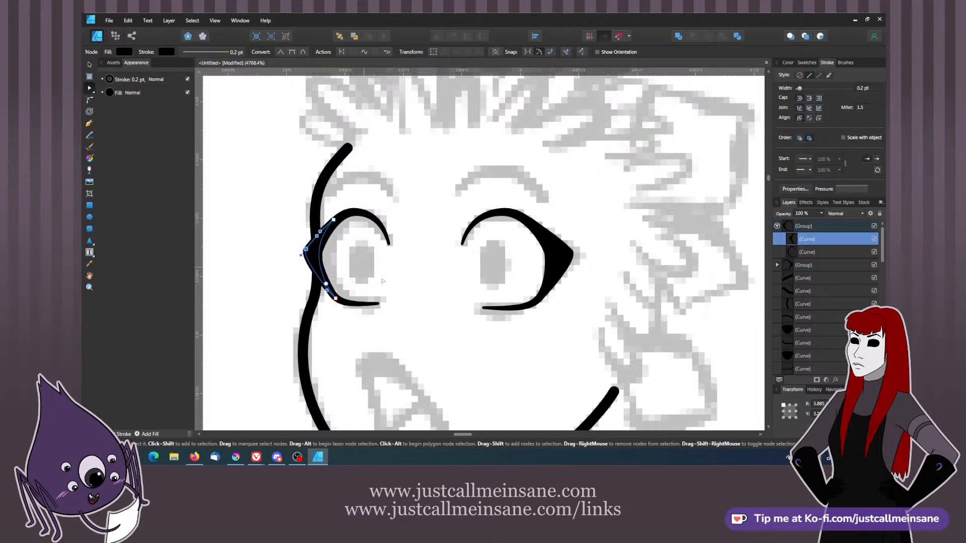
left_click(391, 301)
- Start saving the document under a new name and create an Emotes folder inside Documents > AffinityPublisher > WIP as its location
key("ctrl+minus")
key("ctrl+minus")
key("ctrl+minus")
key("ctrl+minus")
key("ctrl+minus")
key("ctrl+minus")
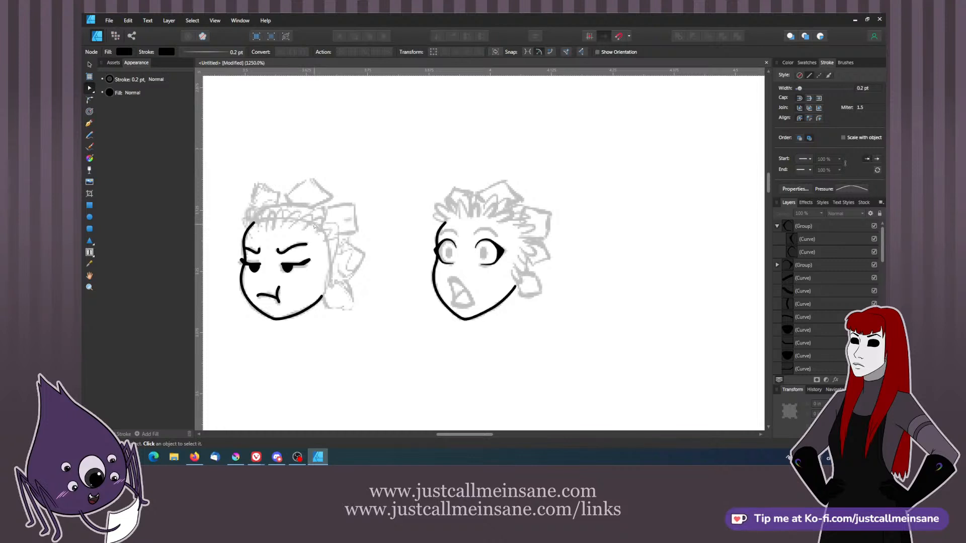
left_click(110, 20)
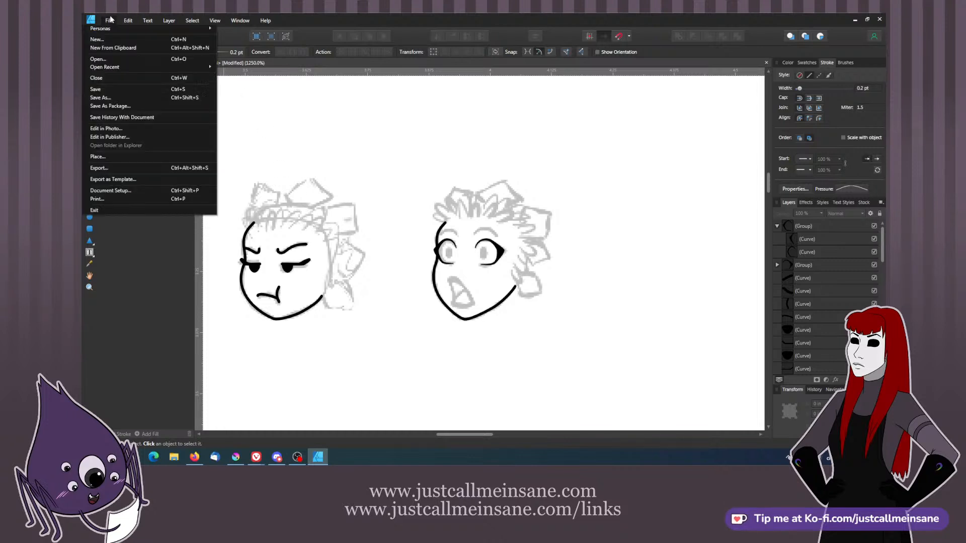
left_click(126, 96)
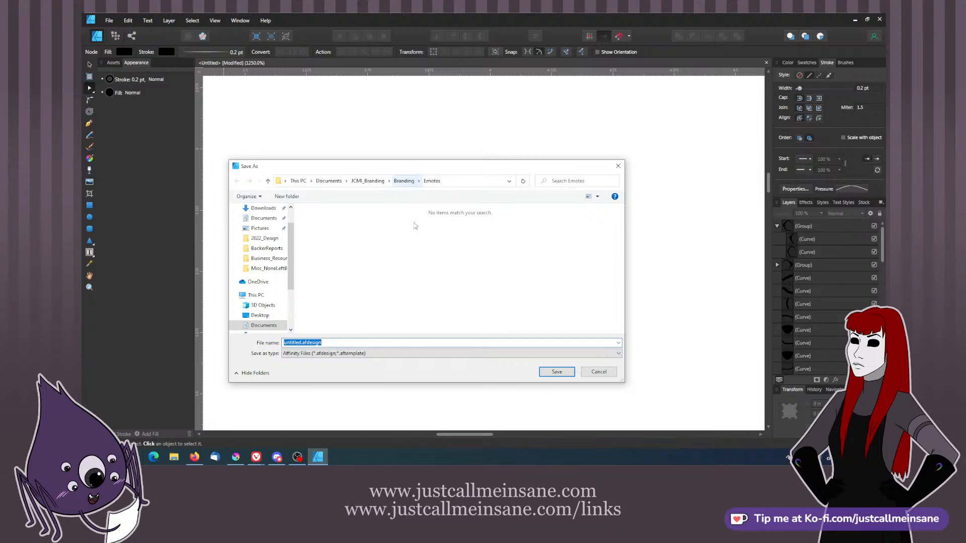
left_click(330, 181)
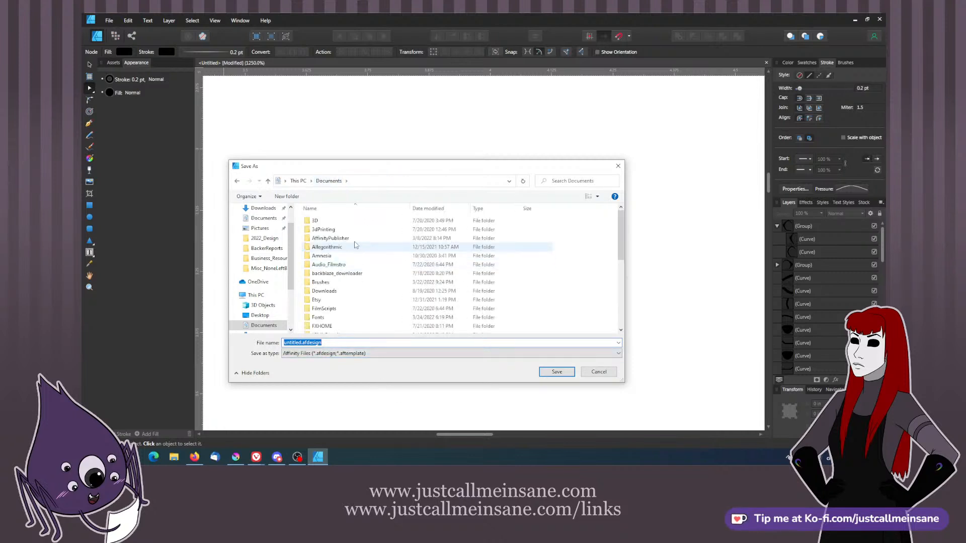
double_click(347, 247)
left_click(346, 256)
double_click(346, 257)
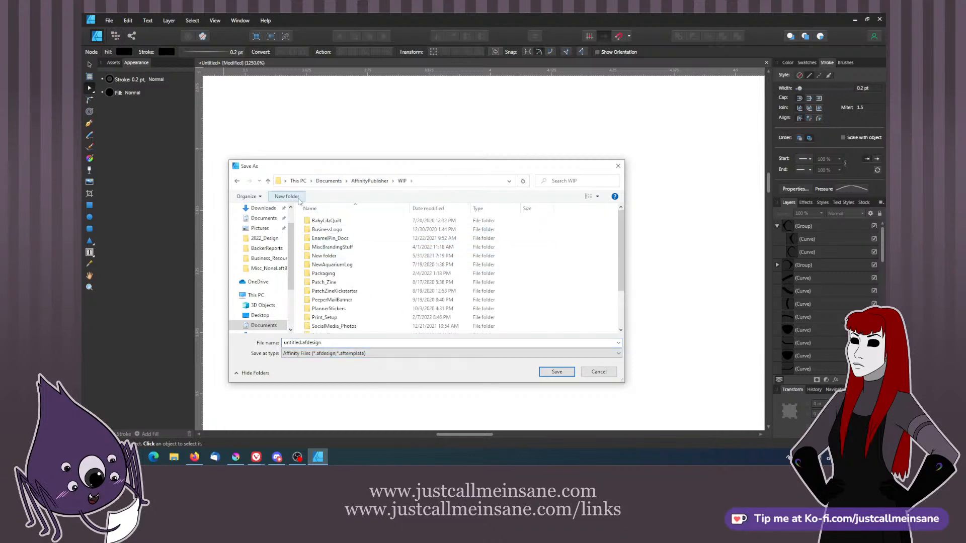
left_click(286, 196)
type("Emotes")
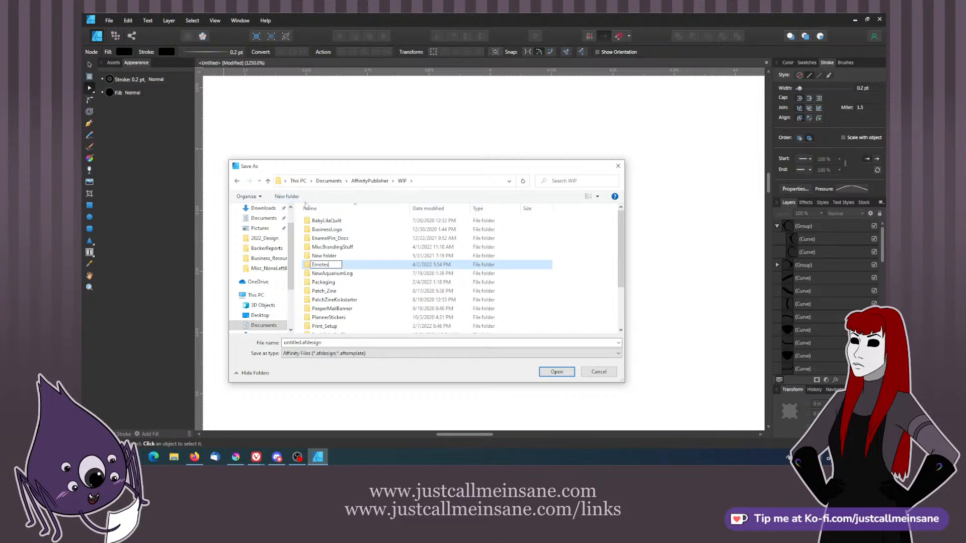
key("Return")
key("Return")
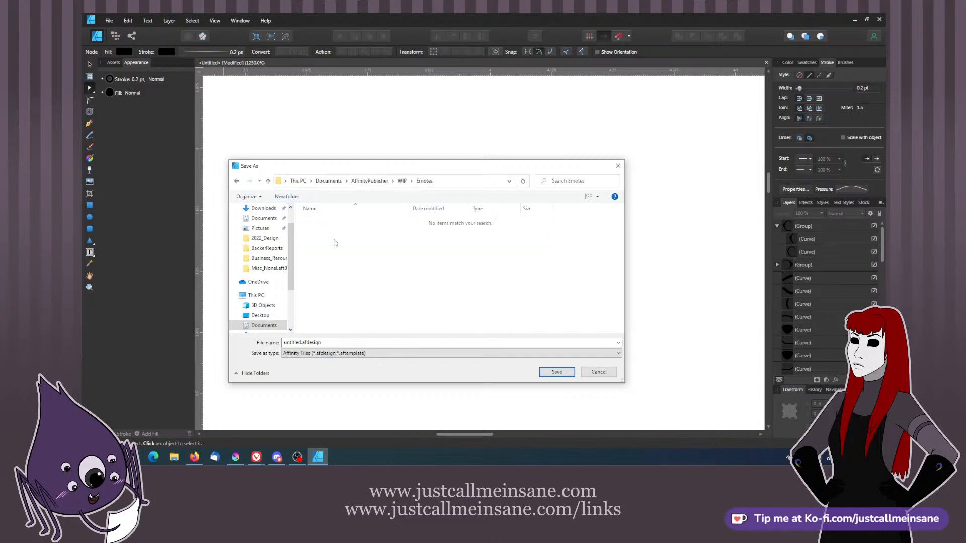
- Save the document as fallspirit_emotes in the Emotes folder
type("fallspirit_emotes")
key("Return")
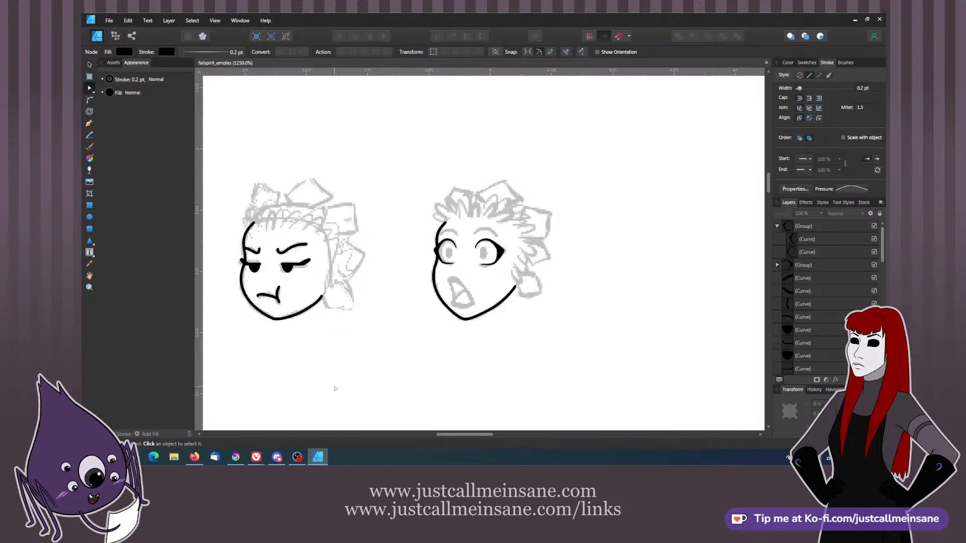
scroll(484, 303, "down", 2)
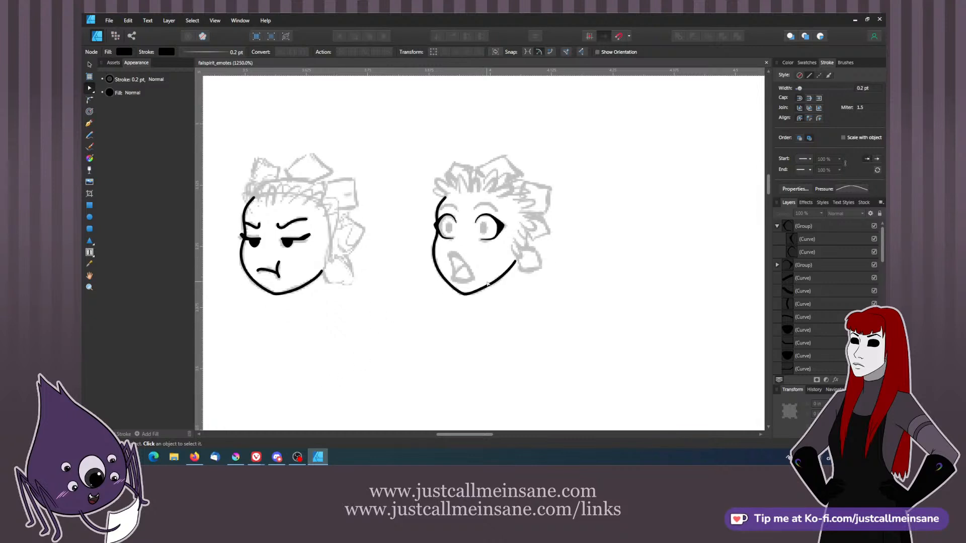
- Draw an arched curve with the Pen tool along the right-hand eyebrow sketch of the open-mouthed head
scroll(480, 276, "up", 1)
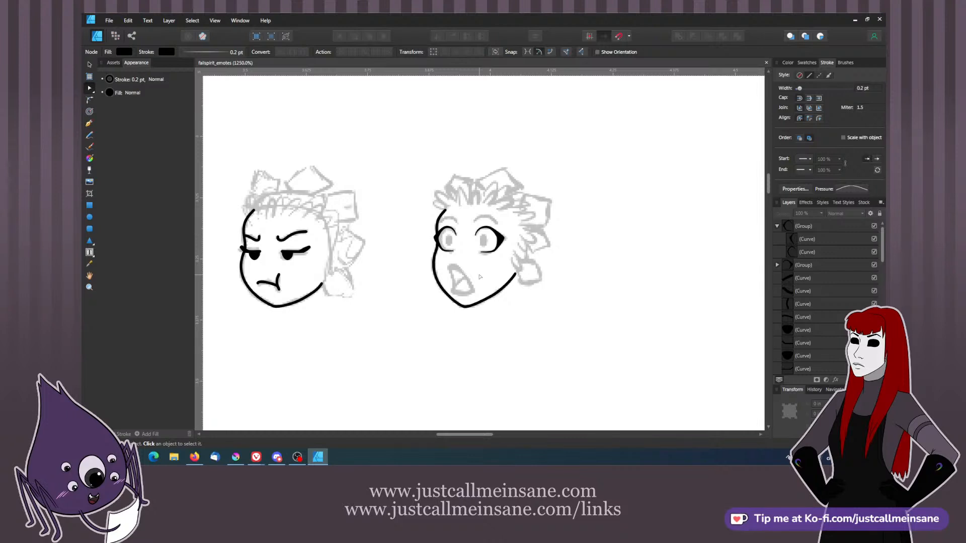
scroll(480, 276, "down", 3)
scroll(581, 235, "left", 3)
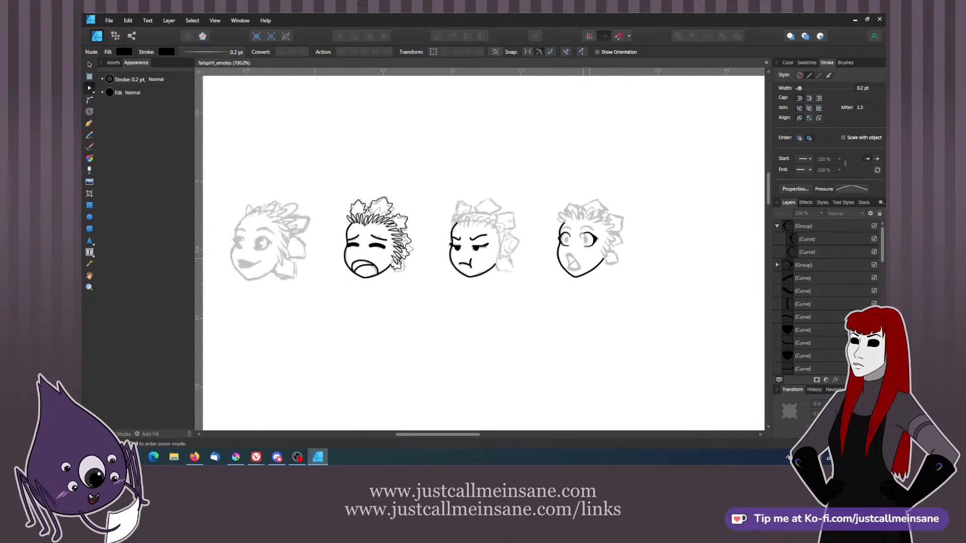
mouse_move(582, 235)
left_mouse_down()
mouse_move(723, 233)
mouse_move(596, 236)
mouse_move(628, 238)
left_mouse_up()
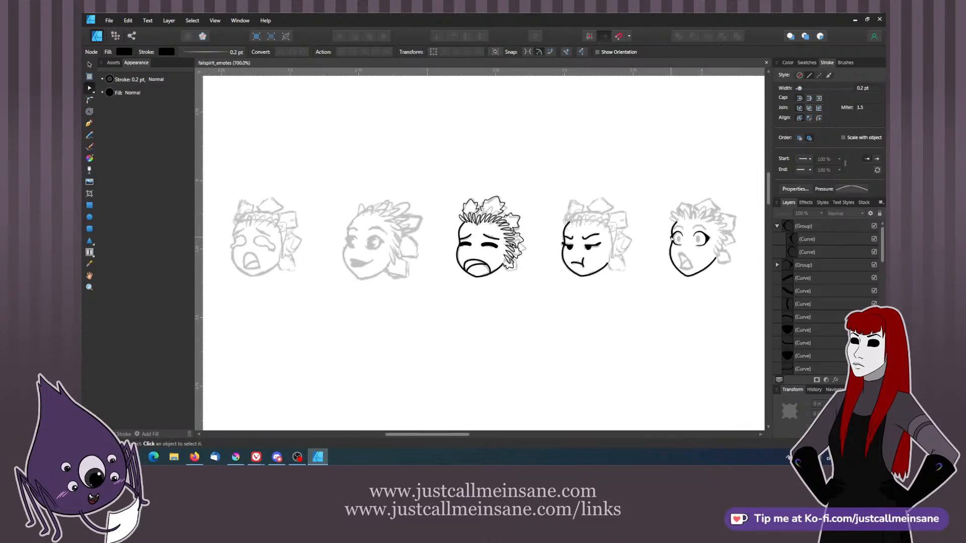
left_click_drag(681, 246, 462, 281)
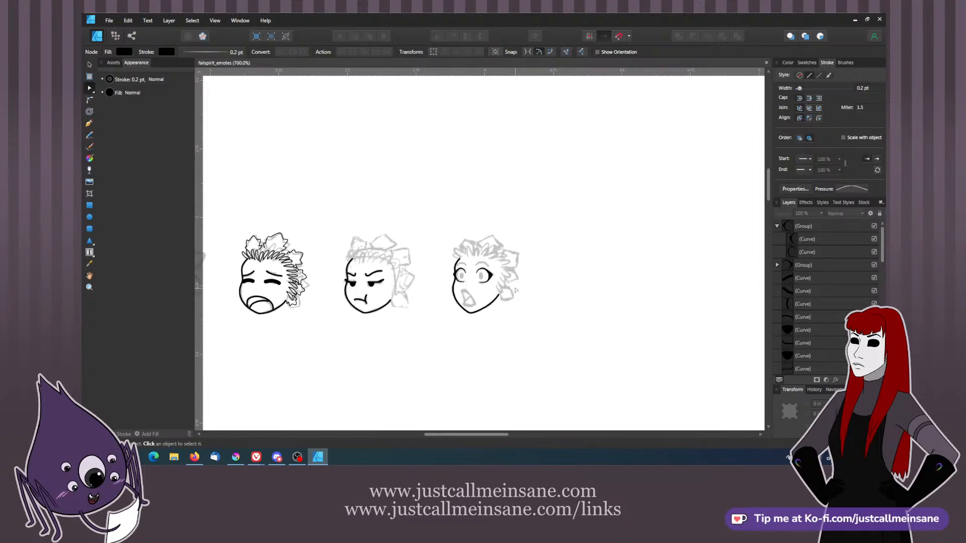
scroll(515, 291, "up", 6)
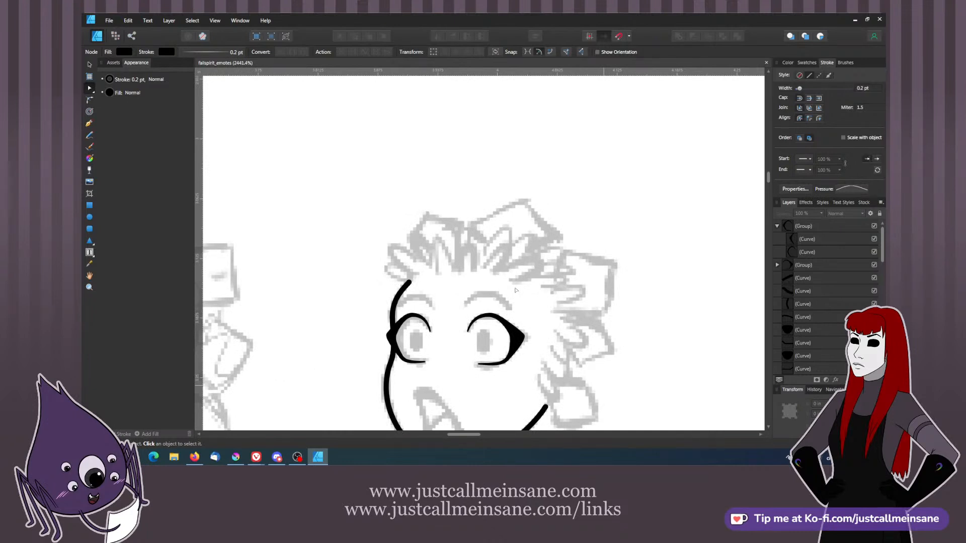
scroll(453, 272, "down", 4)
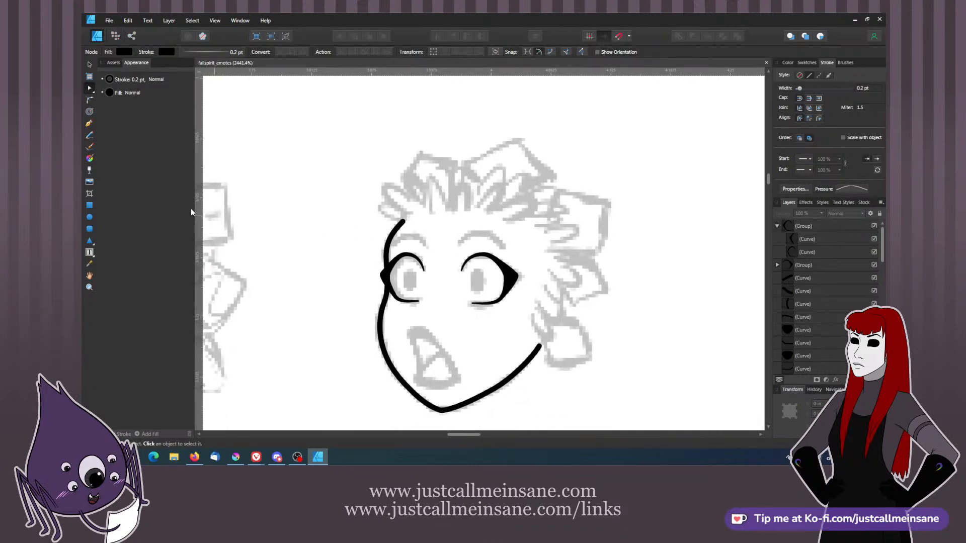
key("p")
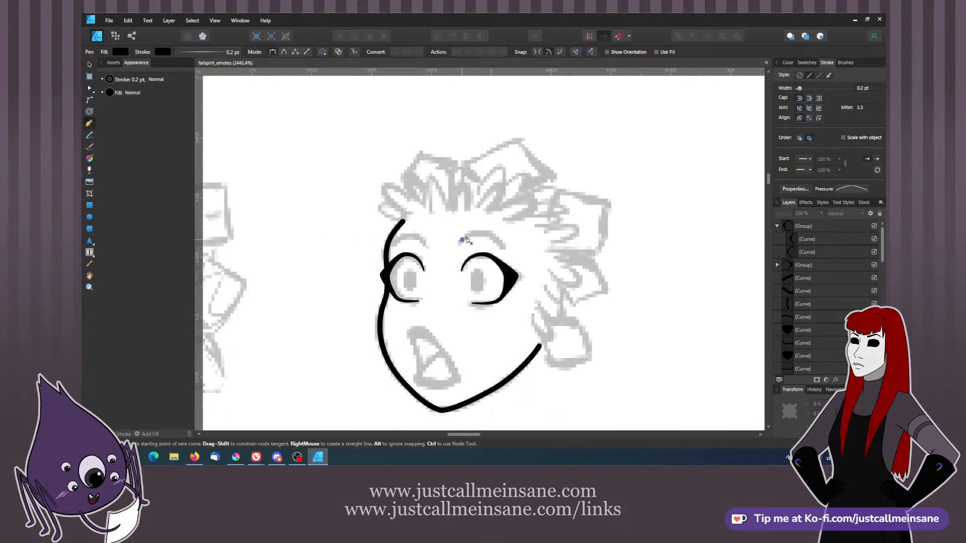
left_click_drag(463, 239, 509, 254)
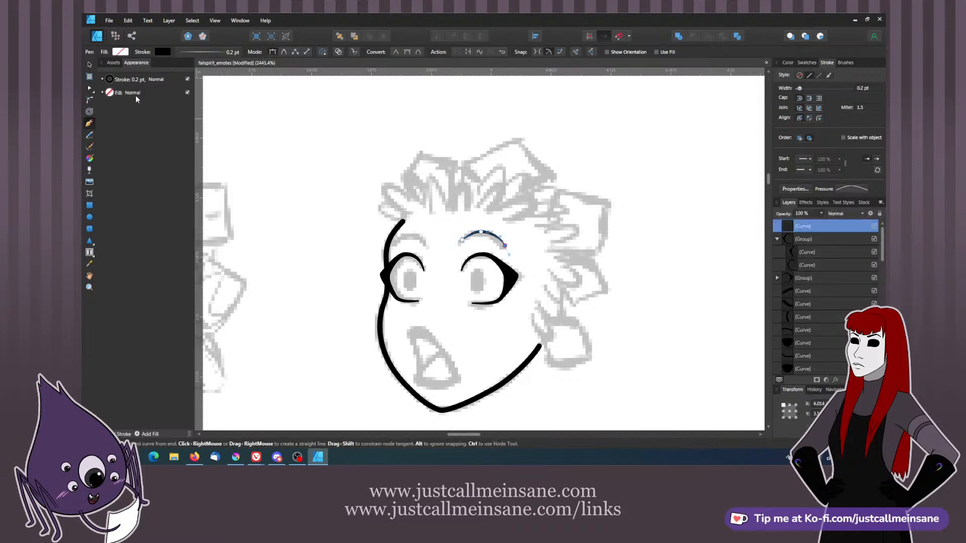
- Delete the new eyebrow's middle node and bend the remaining segment up into a smooth arch over the sketch
left_click(92, 93)
left_click(481, 235)
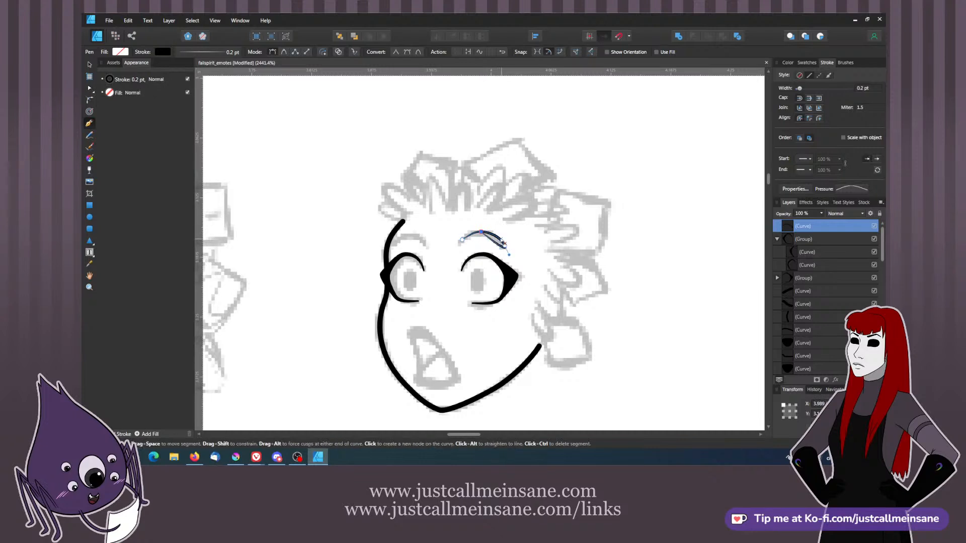
left_click(90, 93)
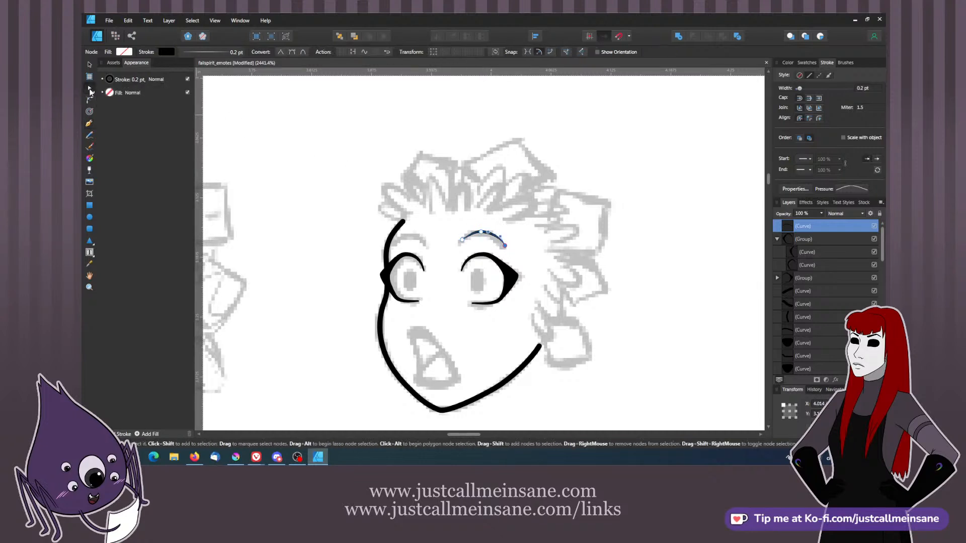
left_click(481, 232)
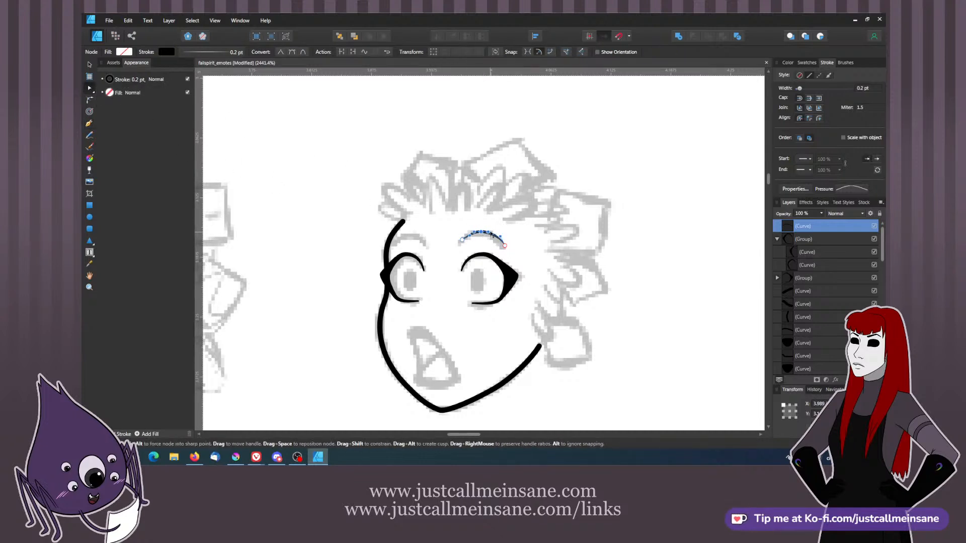
left_click(476, 216)
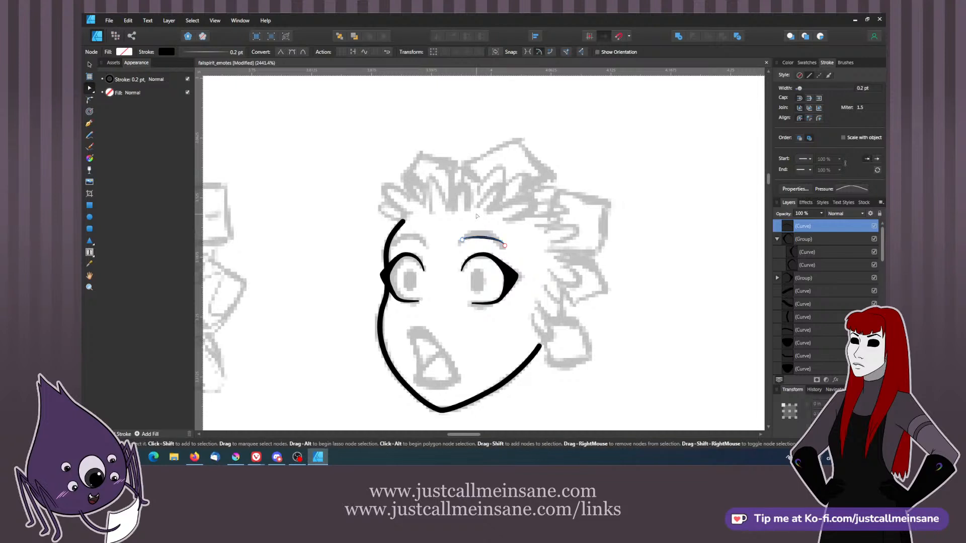
left_click(462, 240)
left_click(487, 234)
left_click(489, 234)
- Set the eyebrow's stroke width to 0.4 pt and extend both of its ends slightly outward and down
left_click(865, 90)
key("Return")
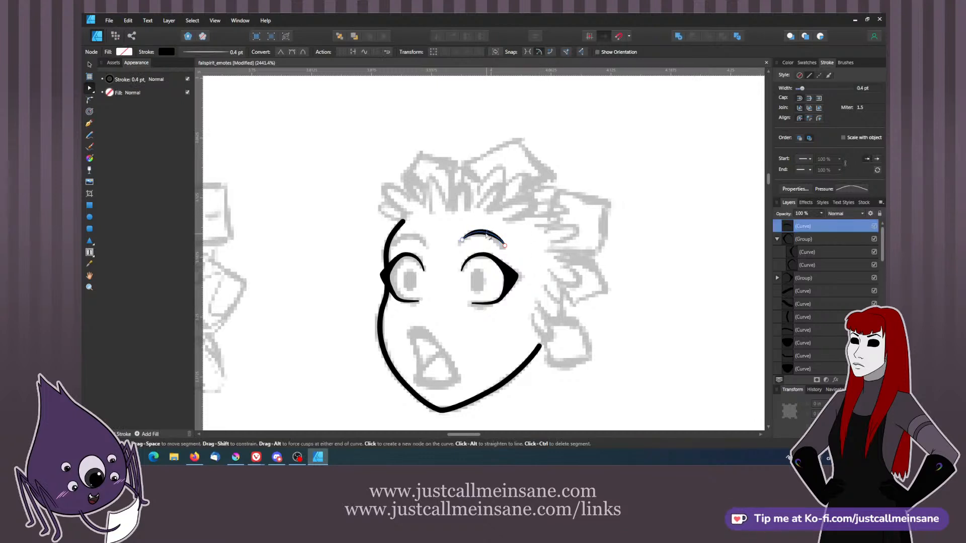
left_click(463, 241)
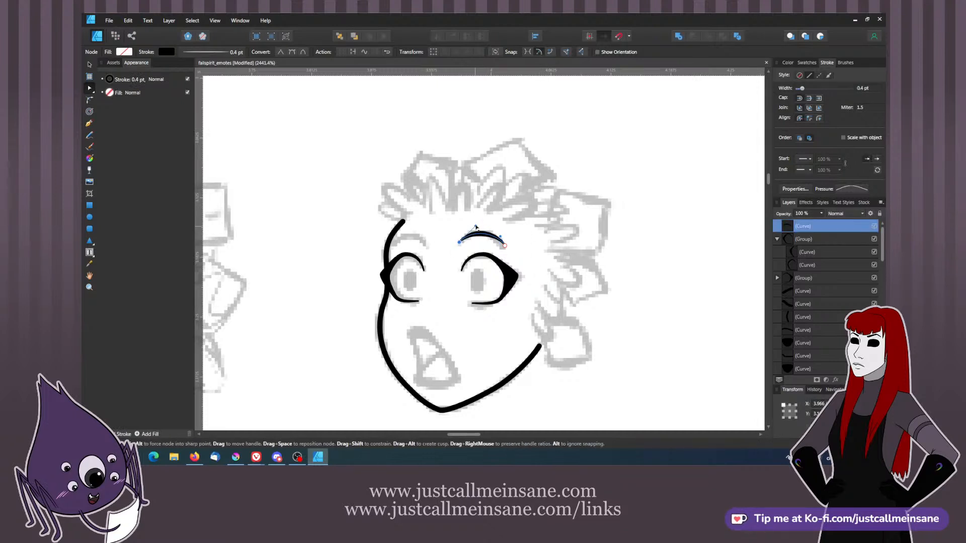
left_click_drag(505, 246, 507, 251)
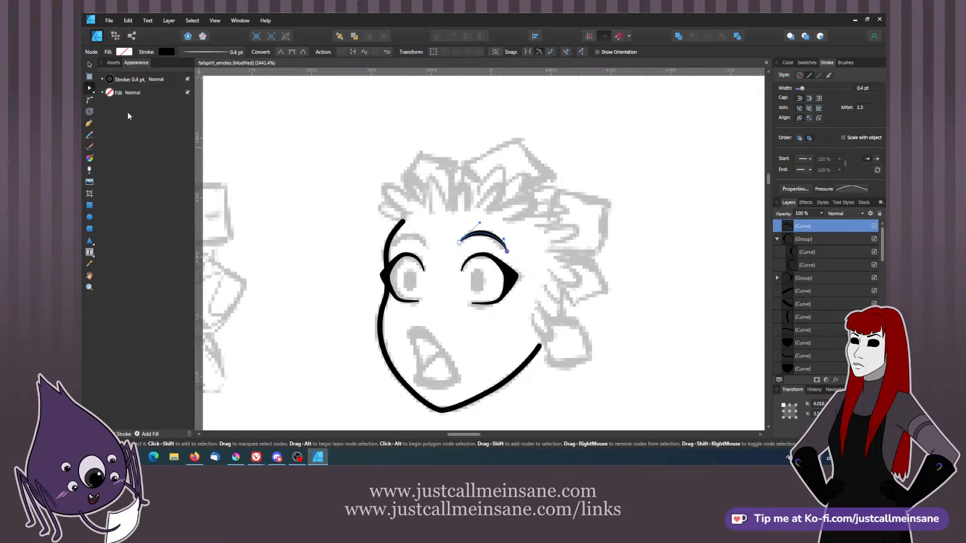
- Duplicate the eyebrow, flip the copy horizontally and place it over the left-hand eyebrow sketch
left_click(90, 64)
key("ctrl+c")
key("ctrl+v")
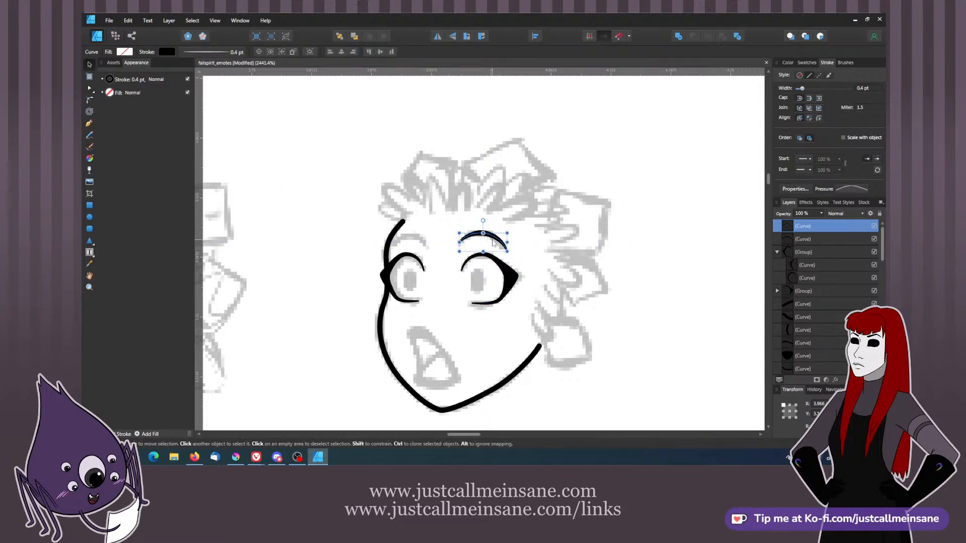
right_click(491, 239)
mouse_move(398, 350)
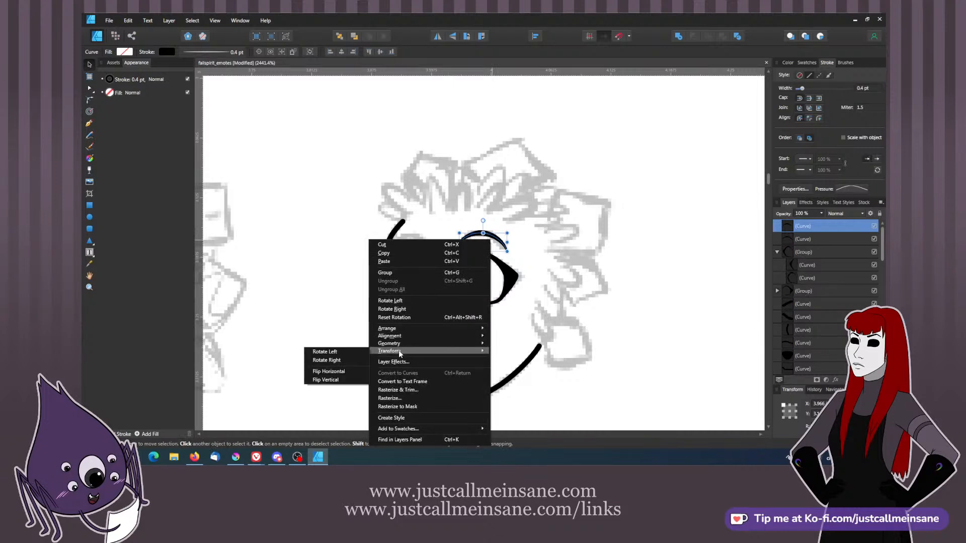
left_click(357, 373)
left_click_drag(494, 242, 419, 234)
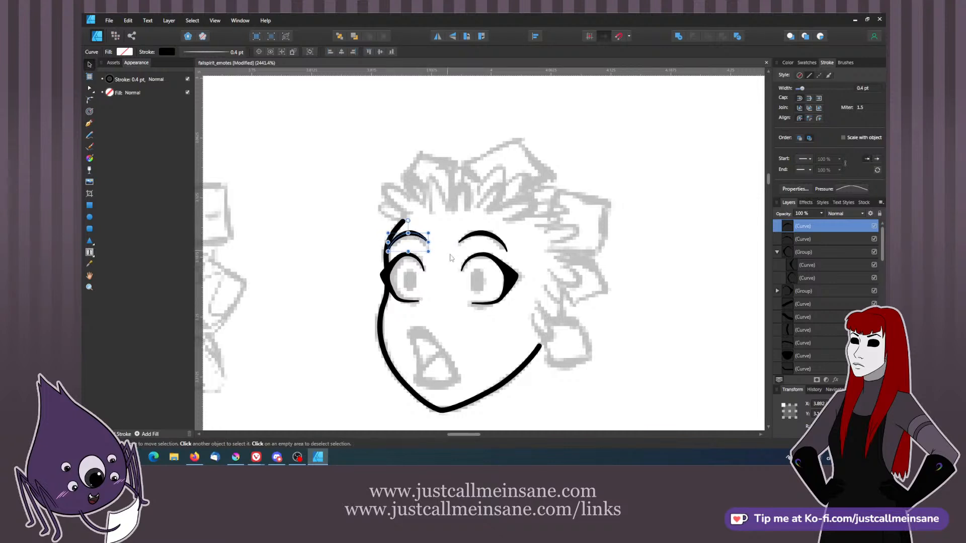
left_click(448, 259)
left_click(418, 237)
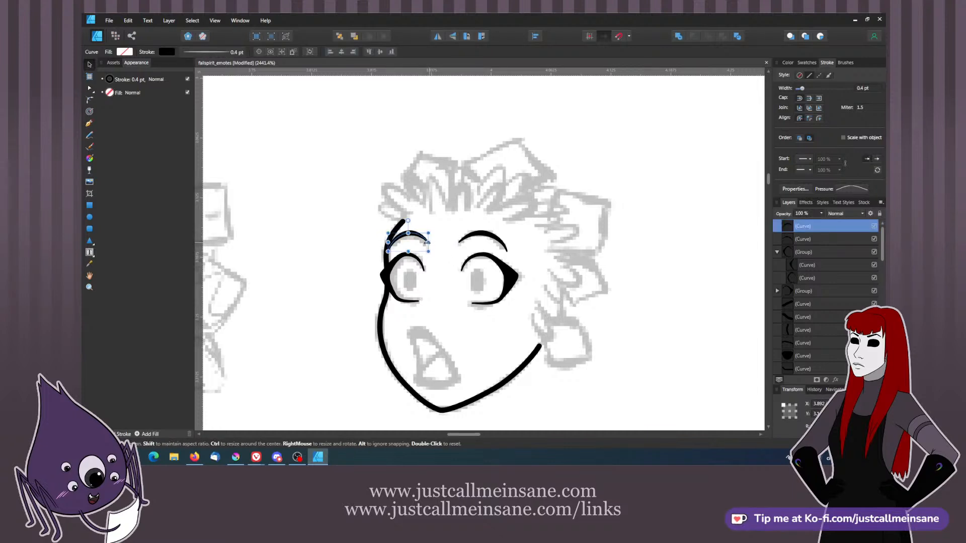
left_click(445, 252)
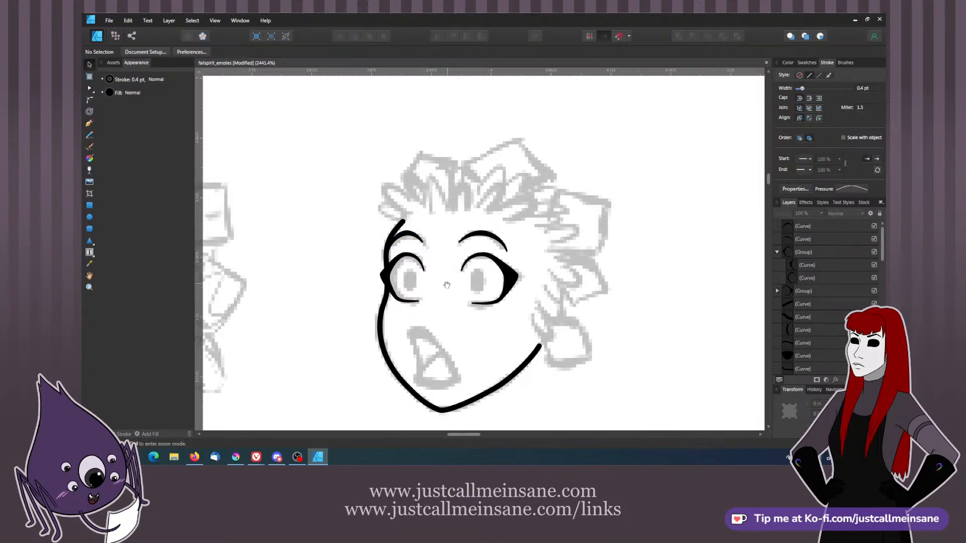
- Draw a black-filled ellipse over the right-hand eye's sketched pupil and remove its outline
scroll(369, 215, "down", 1)
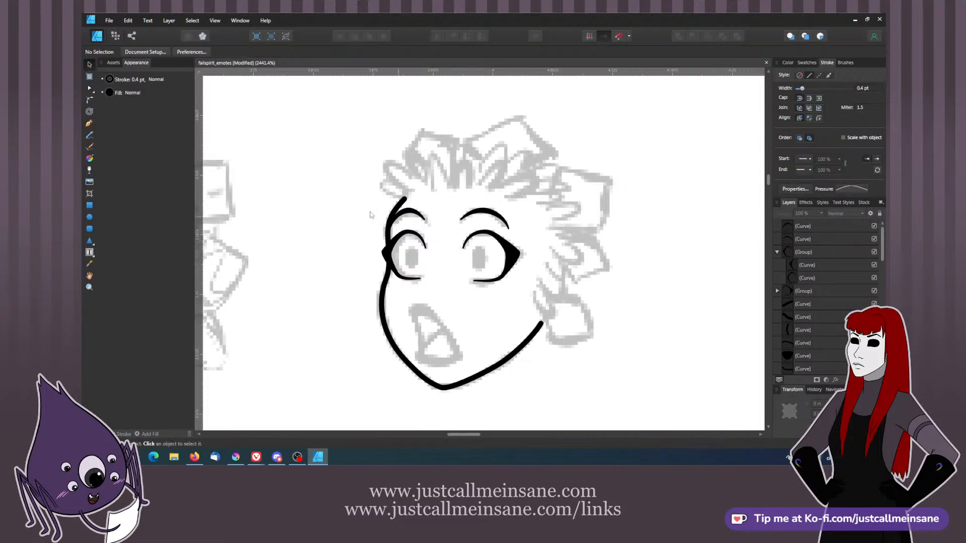
left_click(90, 217)
left_click_drag(472, 248, 488, 270)
left_click(787, 62)
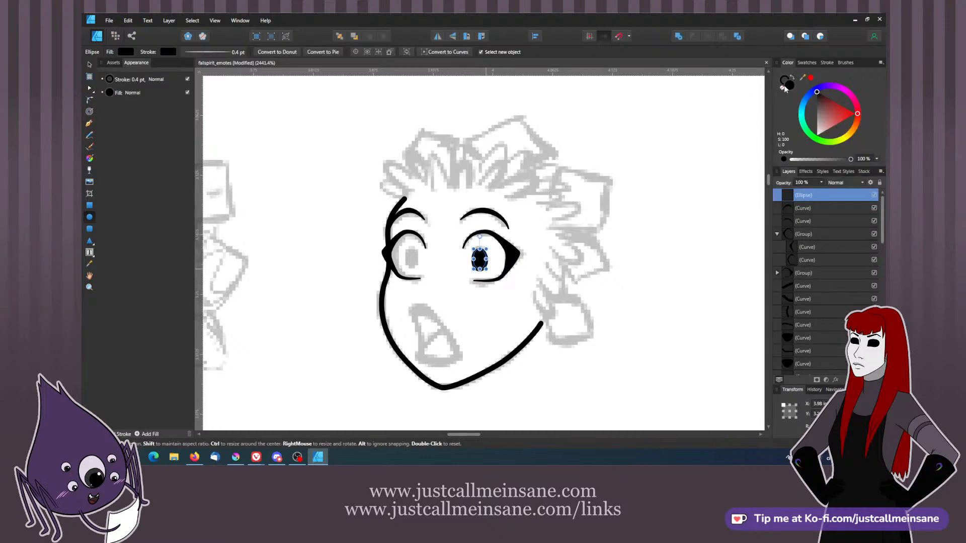
key("ctrl+z")
left_click(783, 89)
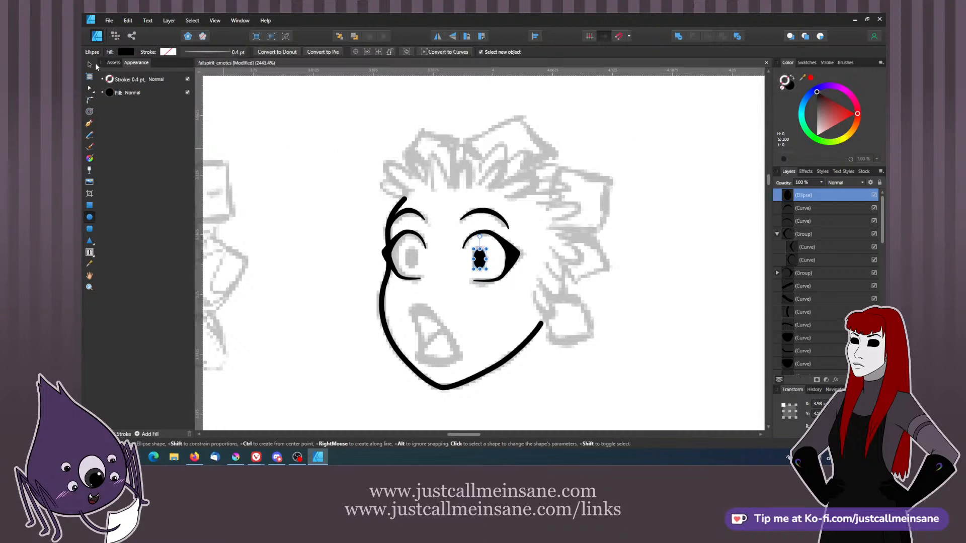
- Enlarge the pupil ellipse slightly and place a copy of it over the left-hand eye's sketched pupil
key("v")
left_click(299, 270)
left_click(481, 261)
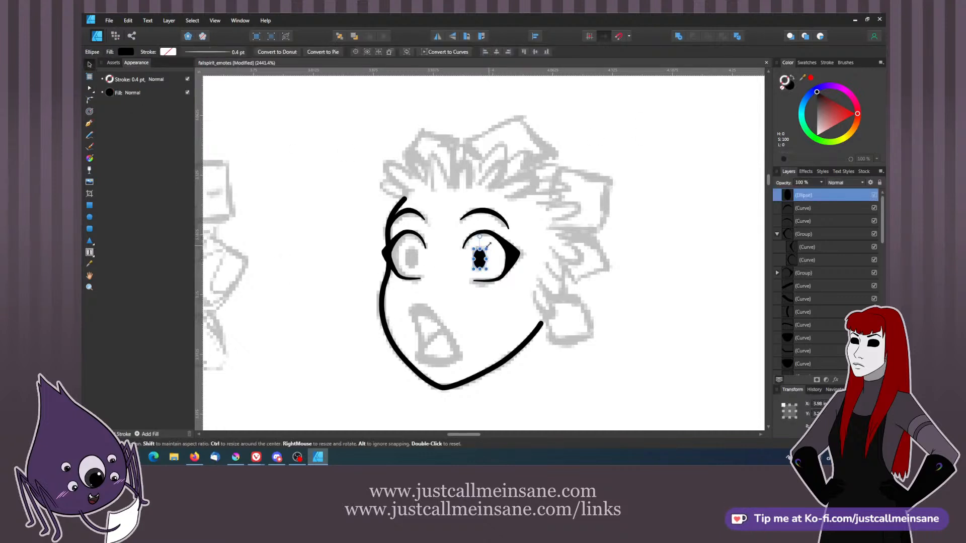
left_click_drag(487, 246, 487, 247)
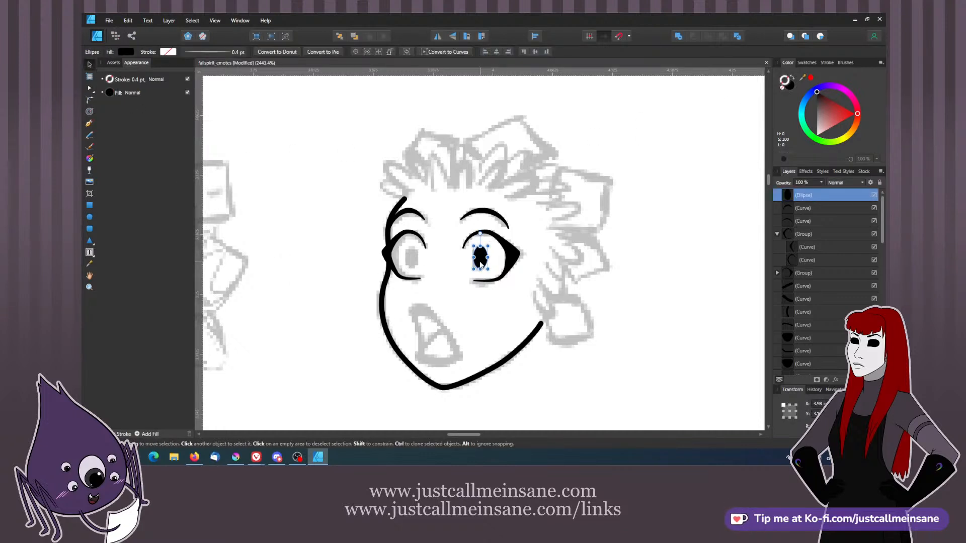
left_click_drag(479, 263, 398, 257)
left_click(450, 279)
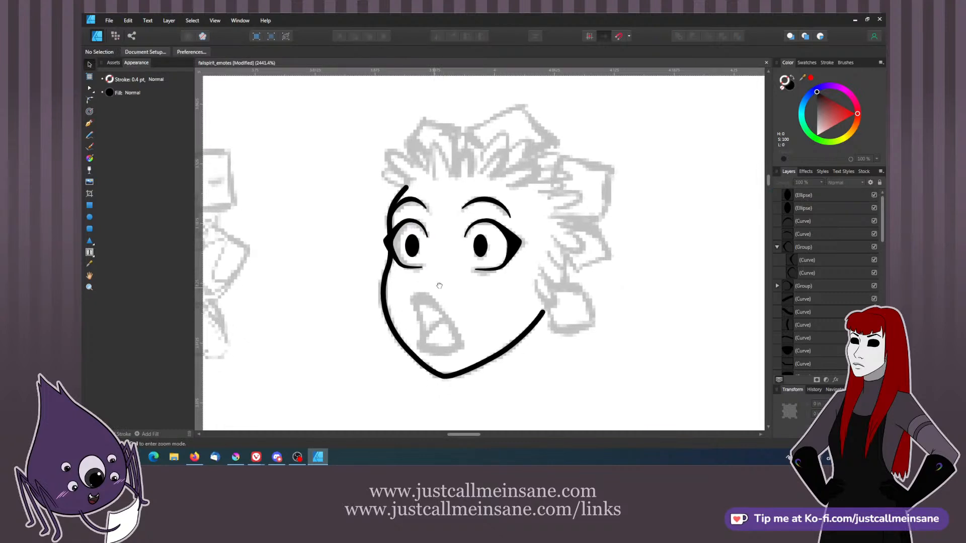
- Shape the pressure profile of the frowning head's right-hand eyebrow to peak mid-stroke and taper to about half at both ends
scroll(443, 266, "left", 6)
left_click(435, 242)
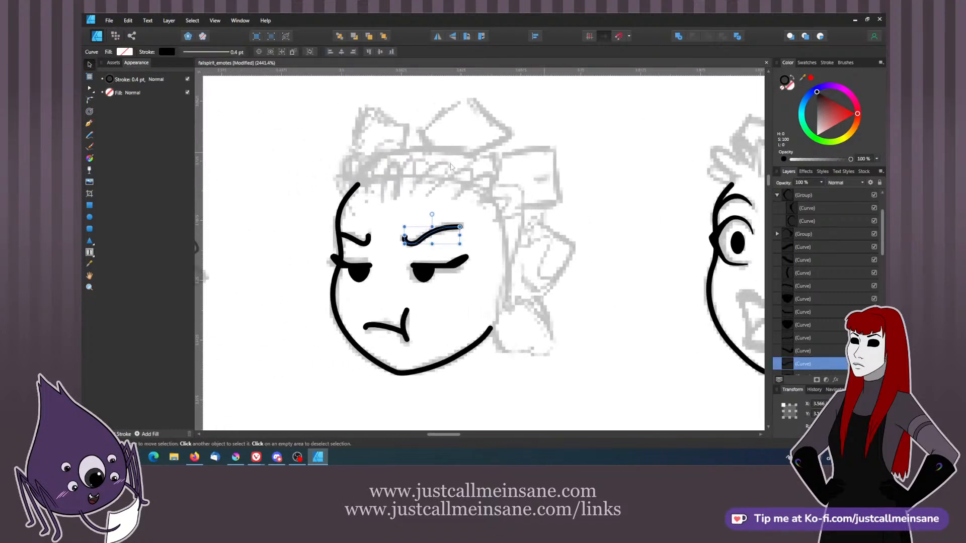
left_click(213, 53)
left_click(235, 182)
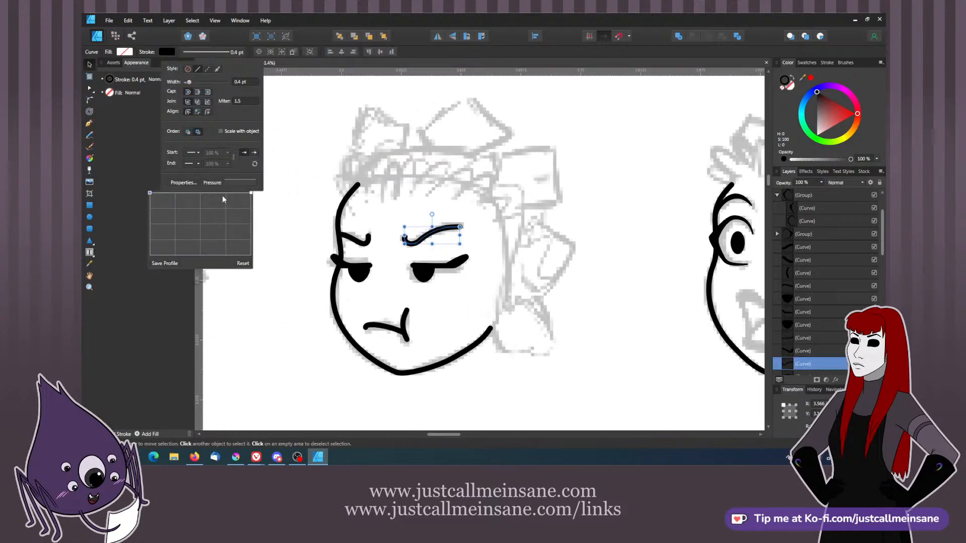
mouse_move(249, 192)
left_mouse_down()
mouse_move(251, 224)
mouse_move(199, 193)
left_mouse_up()
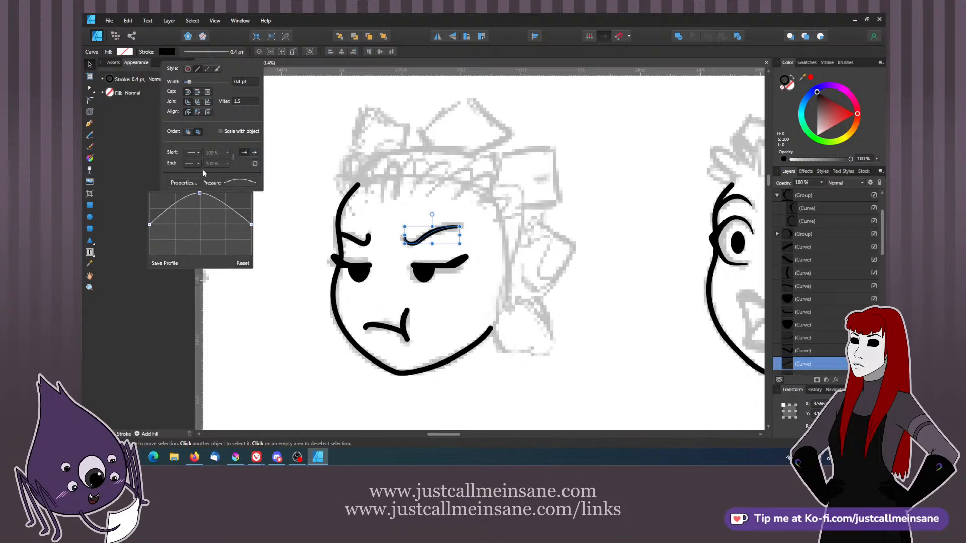
left_click(384, 225)
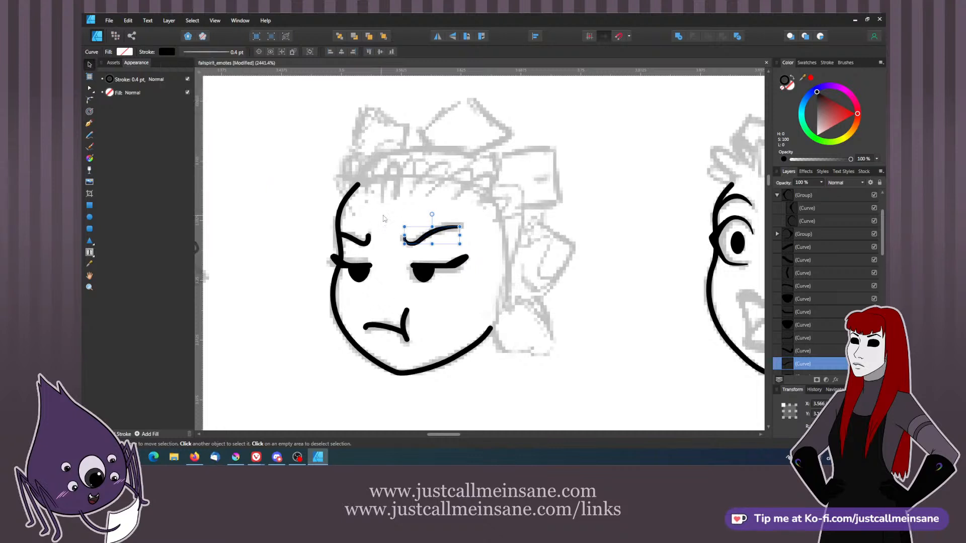
- Give the frowning head's left-hand eyebrow a pressure profile peaking mid-stroke and easing to about two thirds at both ends
left_click(370, 240)
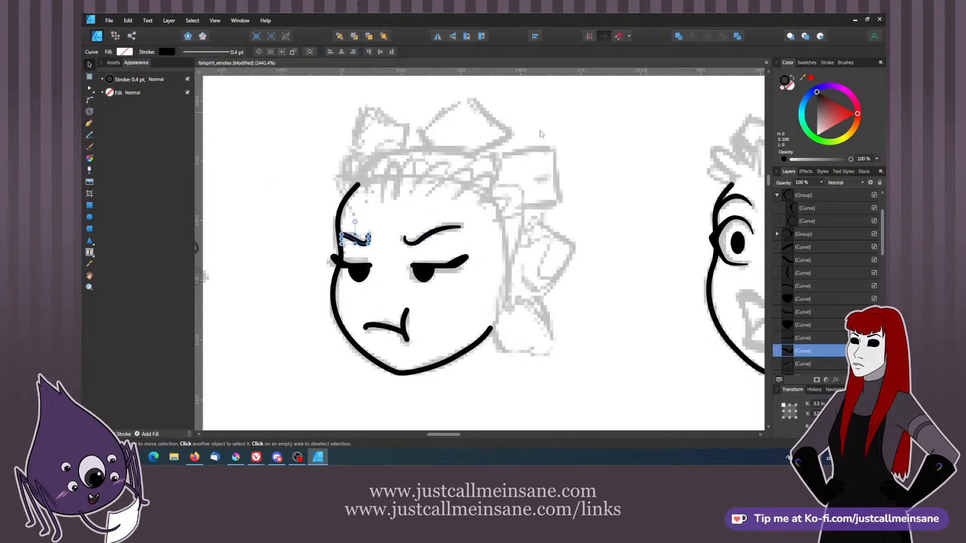
left_click(218, 54)
left_click(233, 182)
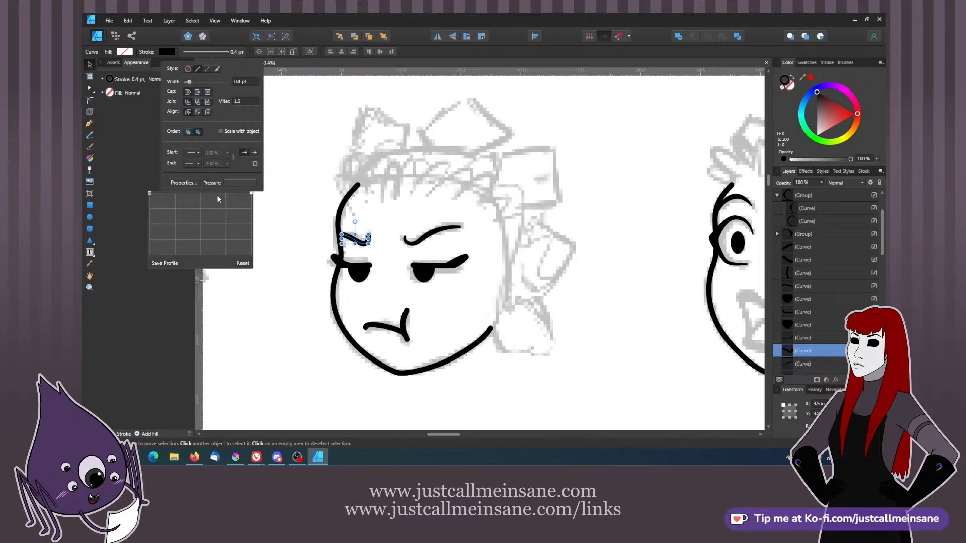
mouse_move(250, 192)
left_mouse_down()
mouse_move(234, 227)
mouse_move(202, 216)
mouse_move(200, 193)
left_mouse_up()
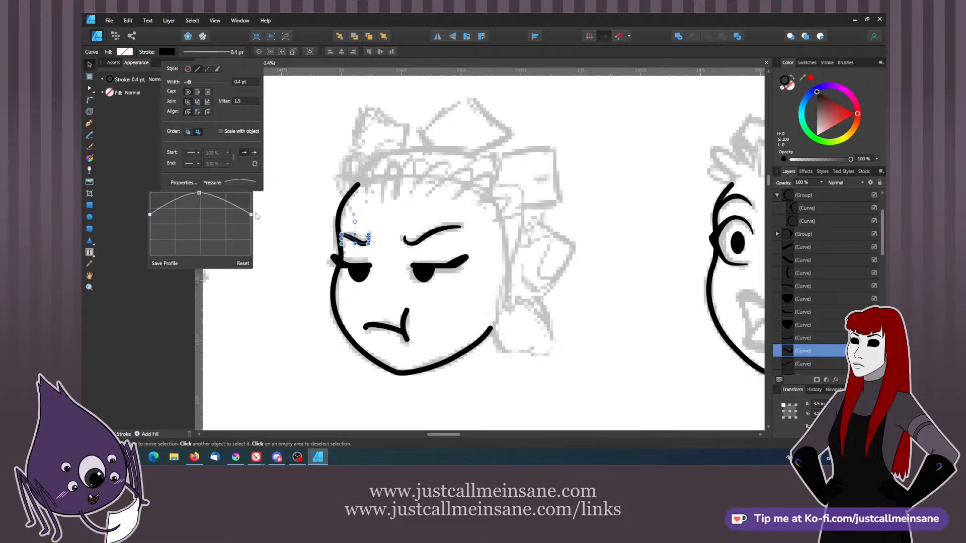
left_click(417, 338)
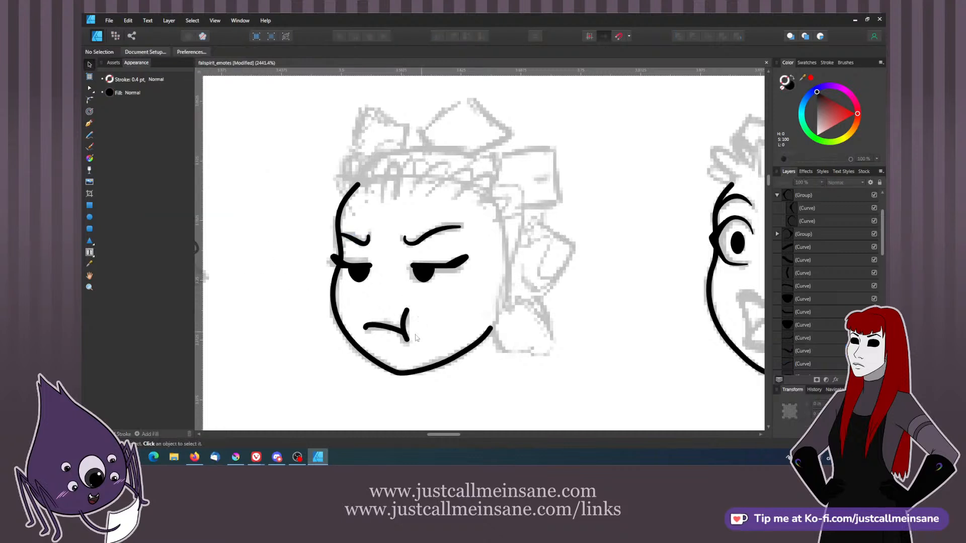
- Taper the frowning head's horizontal mouth line with a pressure profile peaking mid-stroke and falling to about one third at both ends
left_click(397, 331)
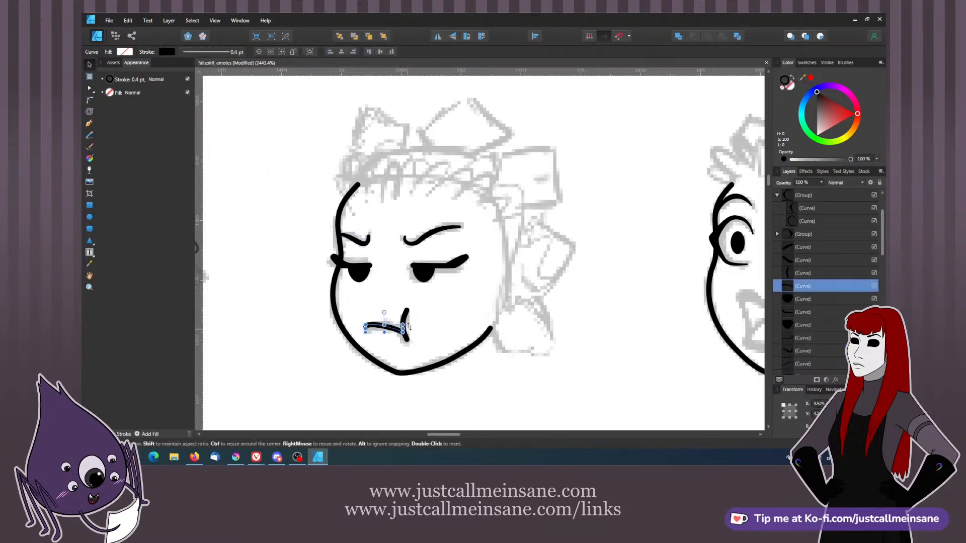
left_click(236, 52)
left_click(243, 184)
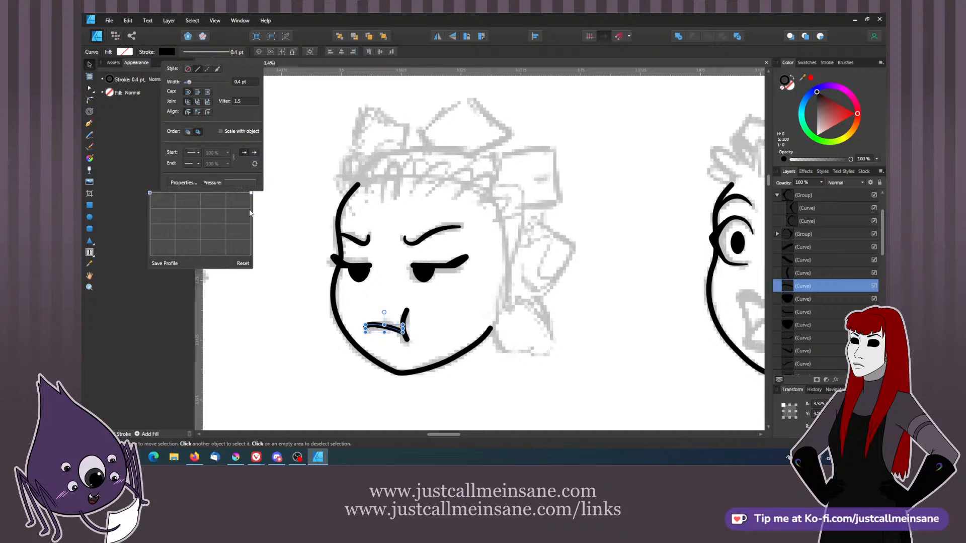
mouse_move(203, 194)
left_mouse_down()
mouse_move(203, 233)
mouse_move(201, 185)
left_mouse_up()
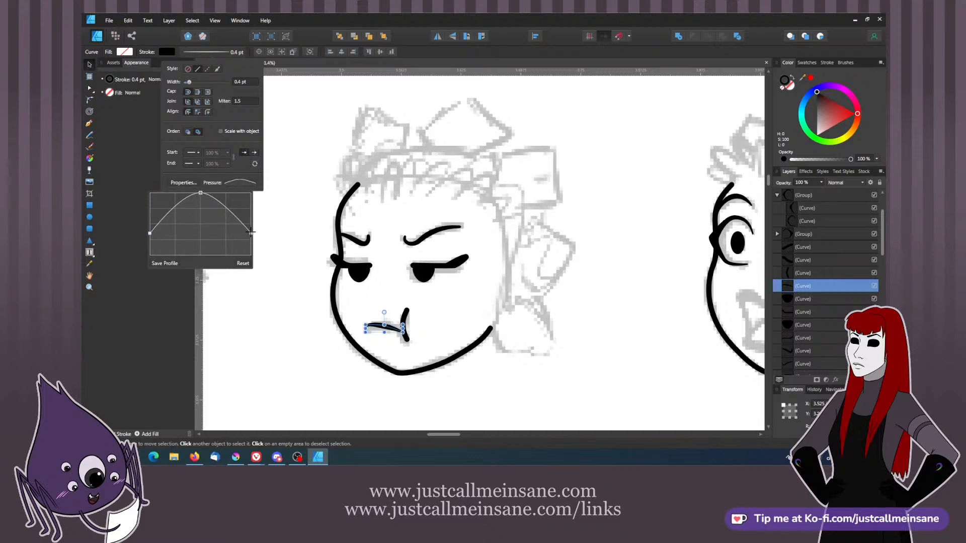
- Bend the horizontal mouth line of the frowning face into a more arched curve
left_click(292, 244)
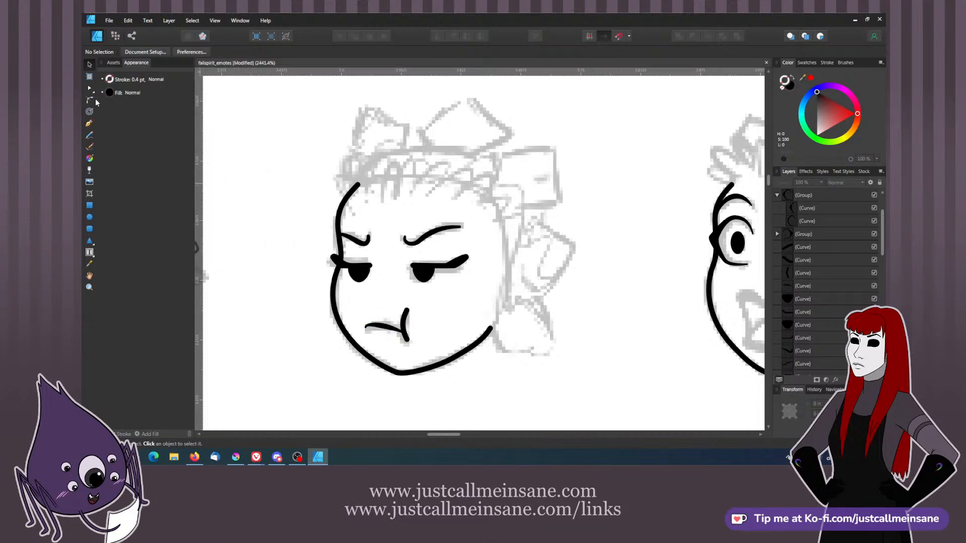
left_click(395, 331)
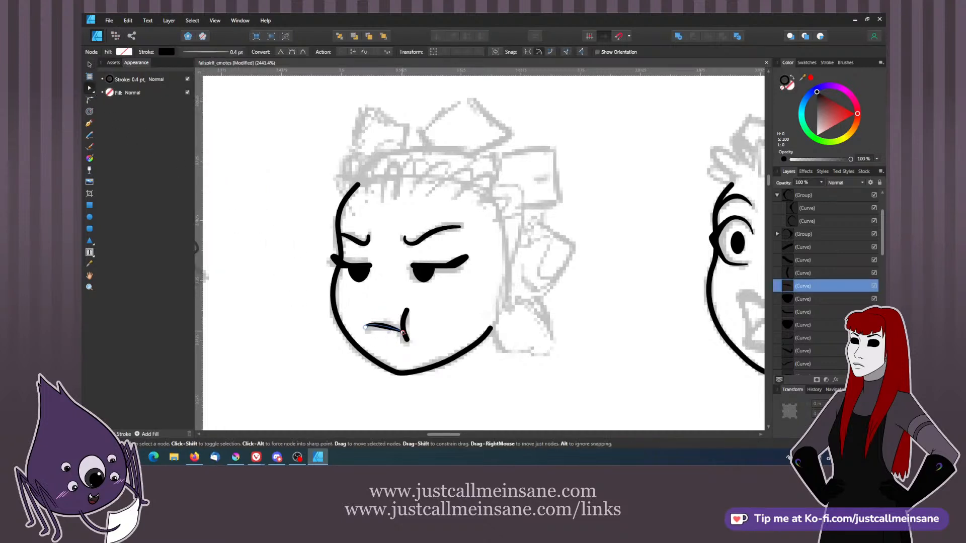
left_click_drag(395, 328, 391, 325)
left_click(403, 347)
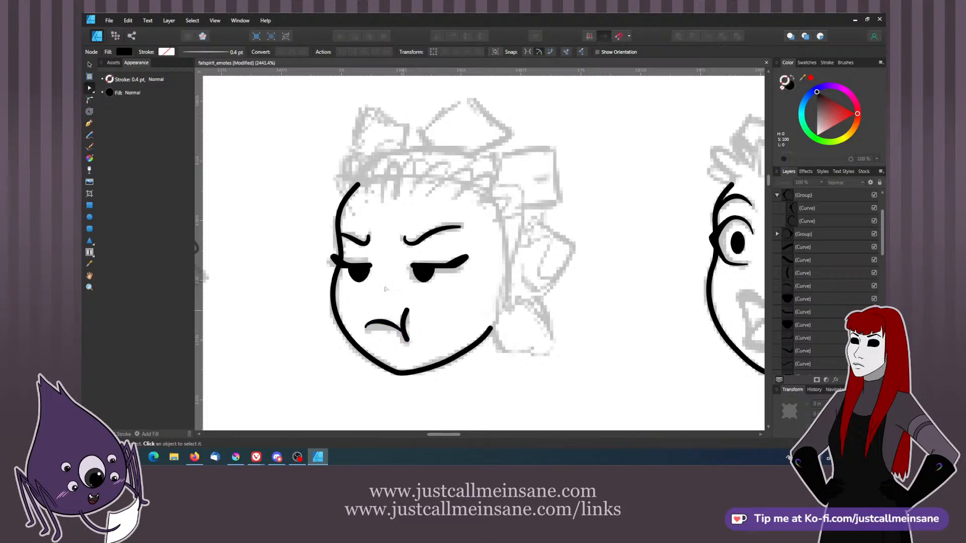
key("v")
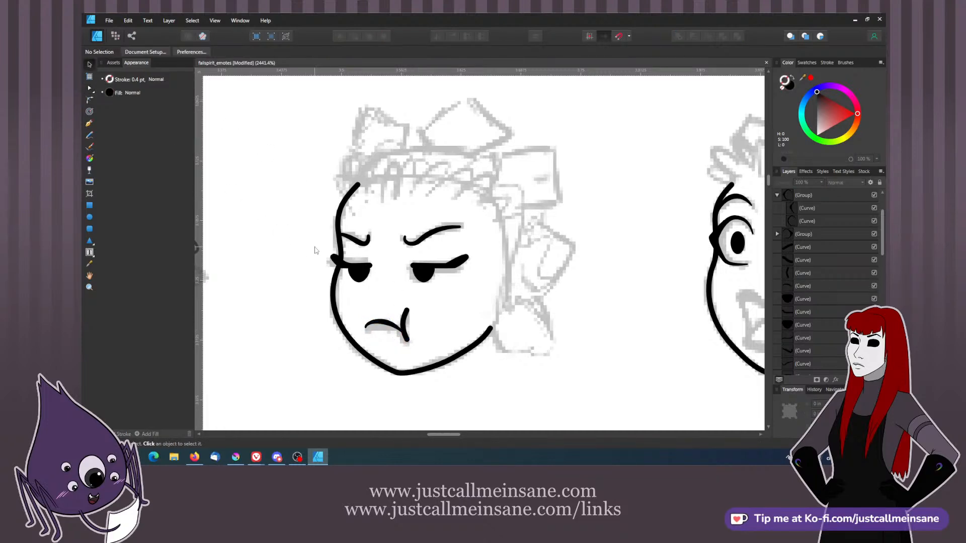
- Examine the whole row of emote faces to compare the inked line work with the remaining sketches
key("ctrl+minus")
key("ctrl+minus")
key("ctrl+minus")
key("ctrl+minus")
key("ctrl+minus")
key("ctrl+minus")
key("ctrl+minus")
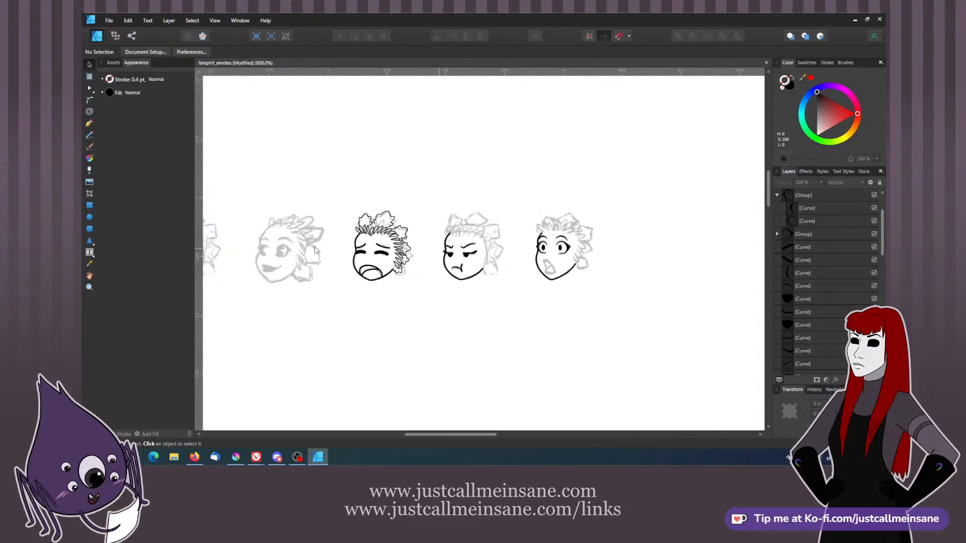
key("ctrl+minus")
left_click_drag(459, 241, 487, 240)
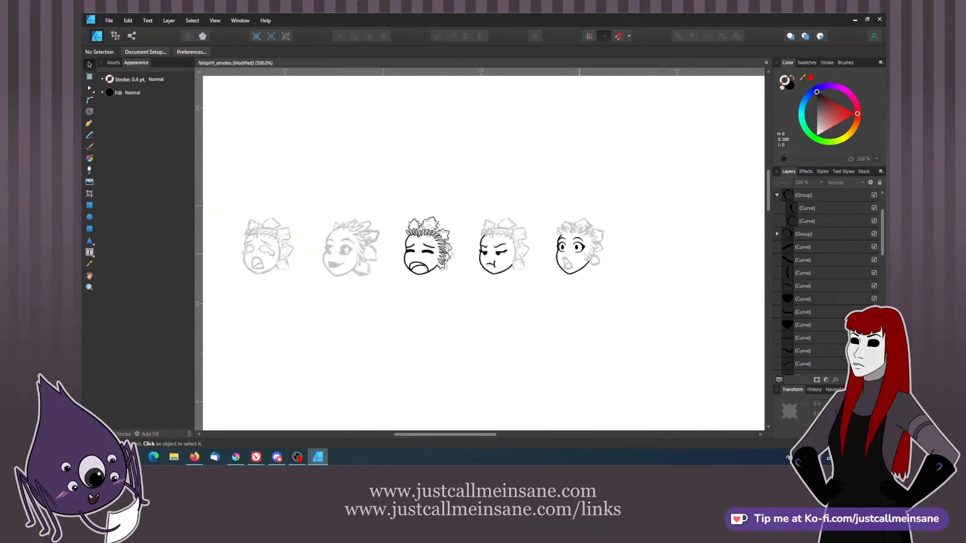
left_click_drag(415, 324, 429, 335)
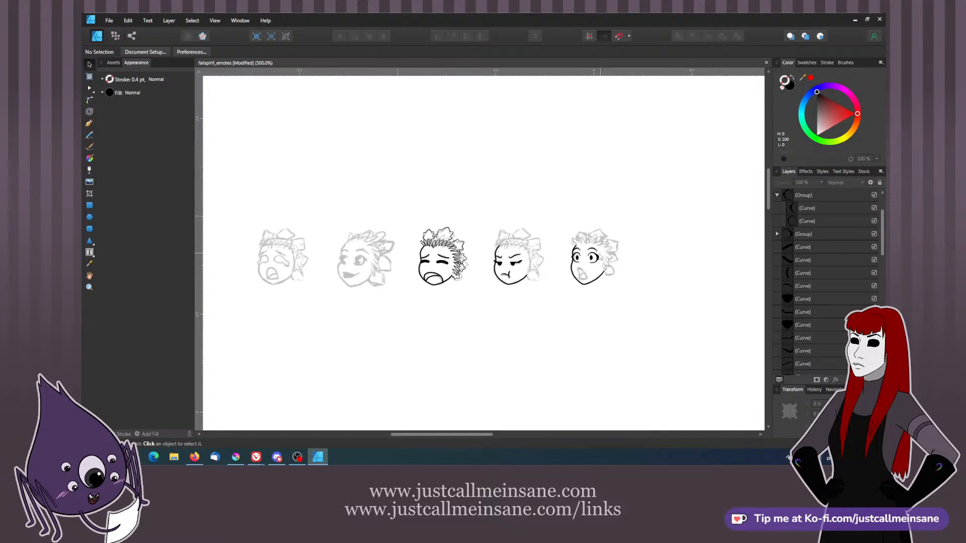
- Give the right eyebrow of the wailing face a pressure profile that is full in the middle and tapers at both ends
key("ctrl+plus")
key("ctrl+plus")
key("ctrl+plus")
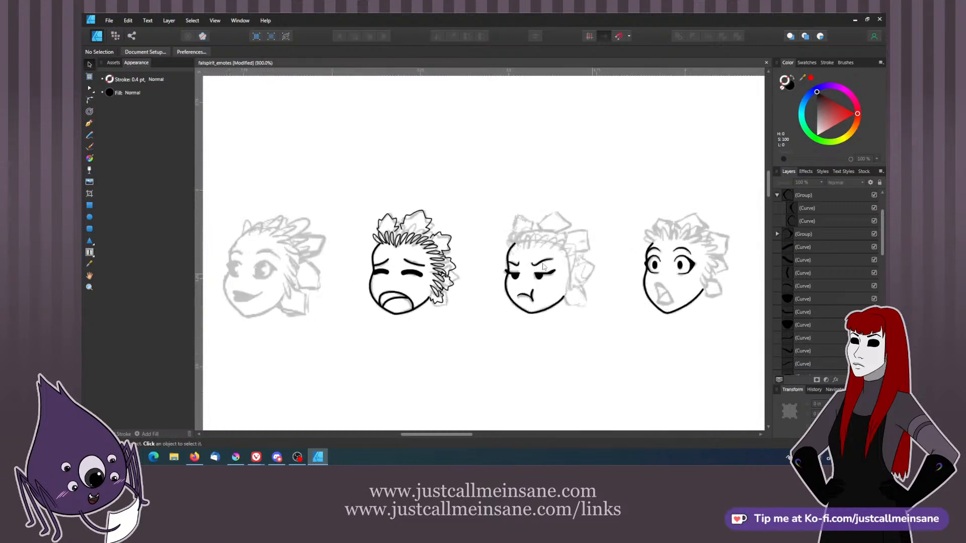
key("ctrl+plus")
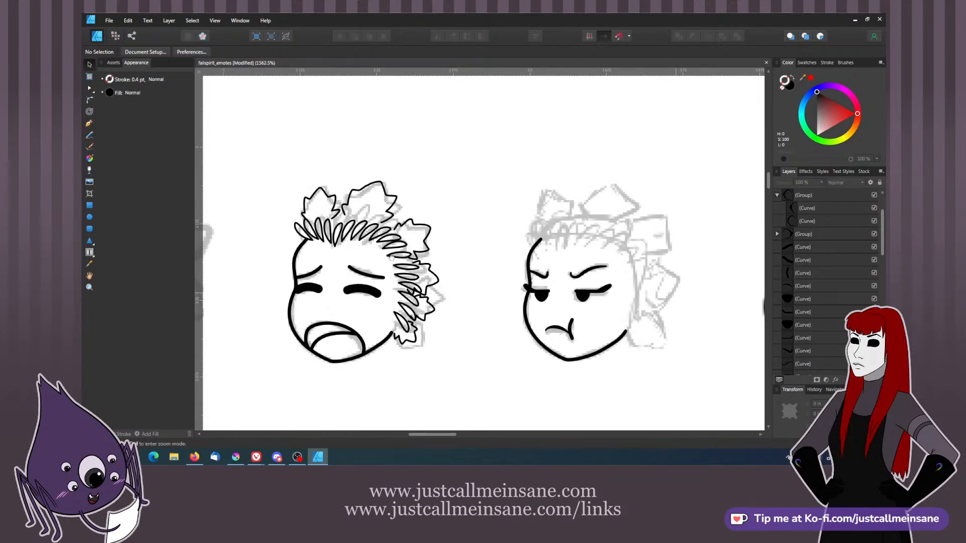
left_click_drag(377, 279, 402, 281)
left_click(402, 280)
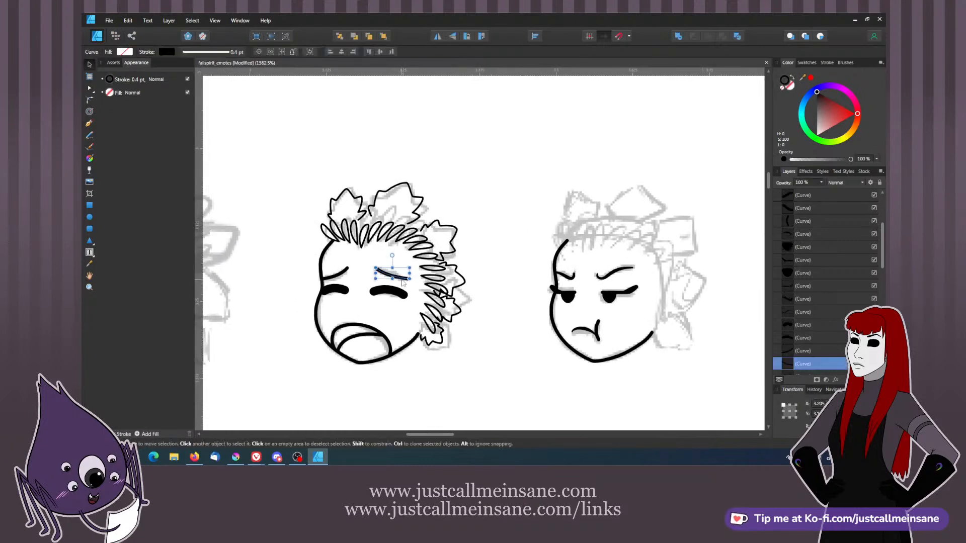
left_click(200, 52)
left_click(252, 183)
mouse_move(251, 193)
left_mouse_down()
mouse_move(251, 226)
mouse_move(200, 203)
mouse_move(200, 193)
left_mouse_up()
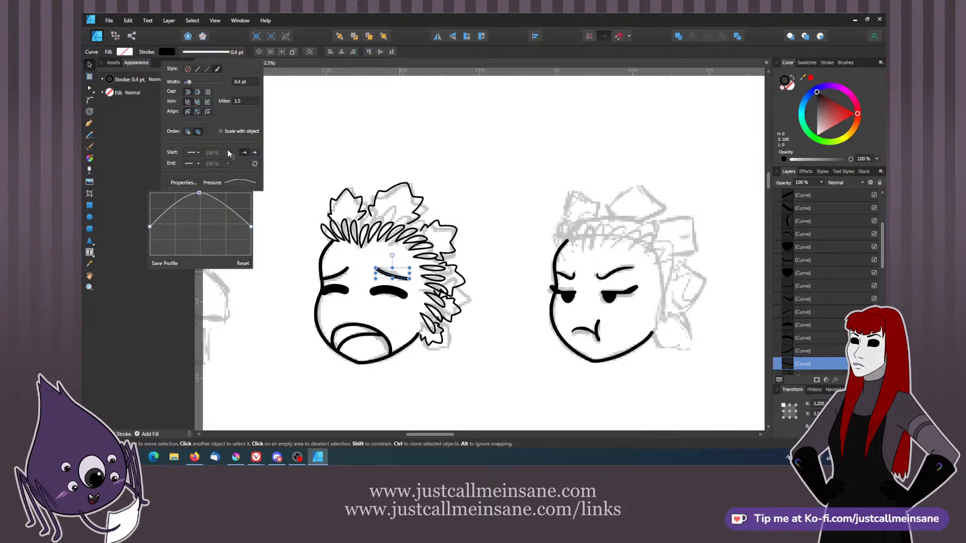
left_click(300, 190)
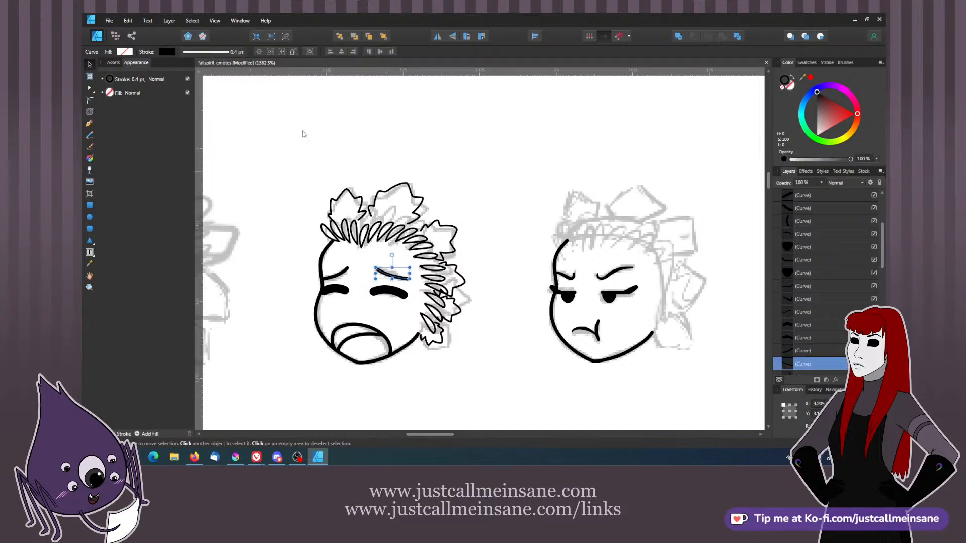
- Delete the wailing face's right eyebrow and redraw it over the sketch as a black curved stroke with the Pen tool
left_click(234, 53)
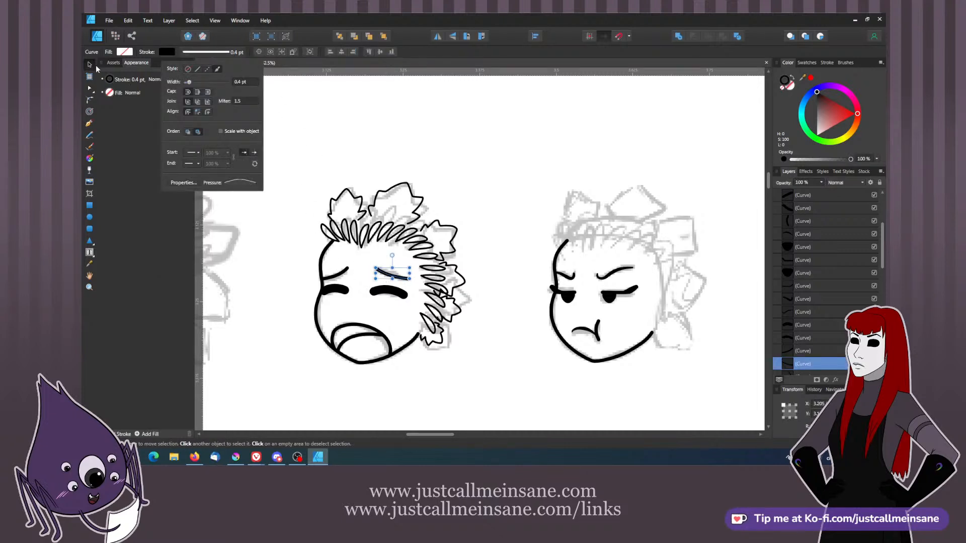
key("Delete")
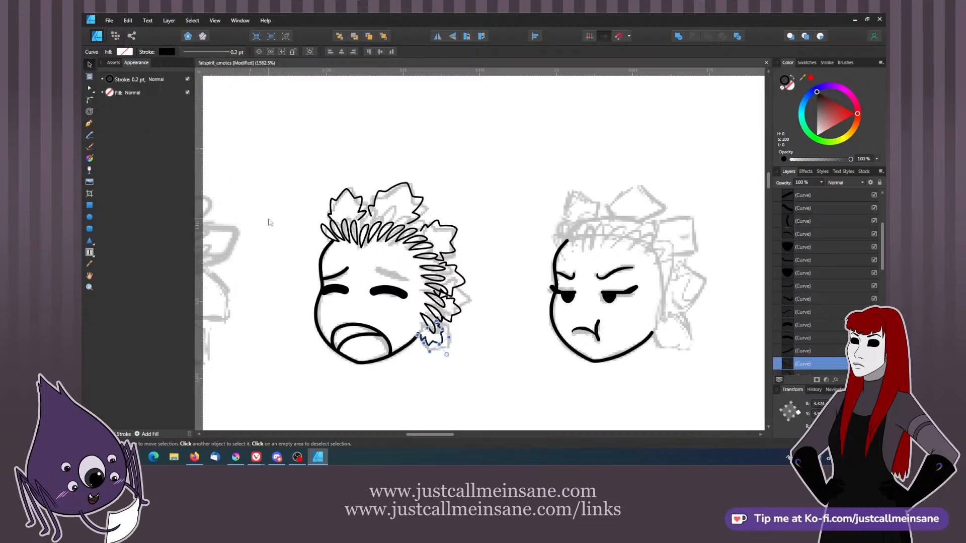
left_click(278, 192)
left_click(91, 123)
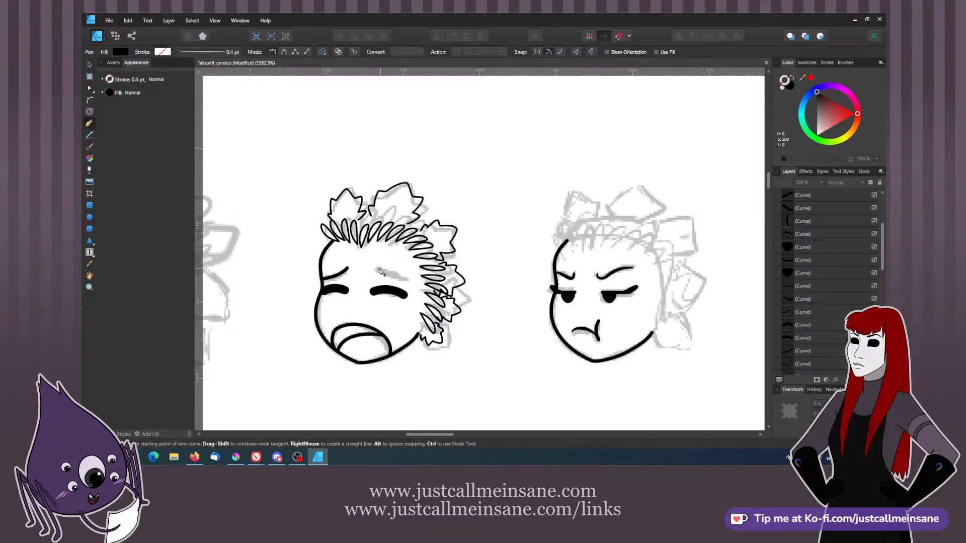
left_click(378, 265)
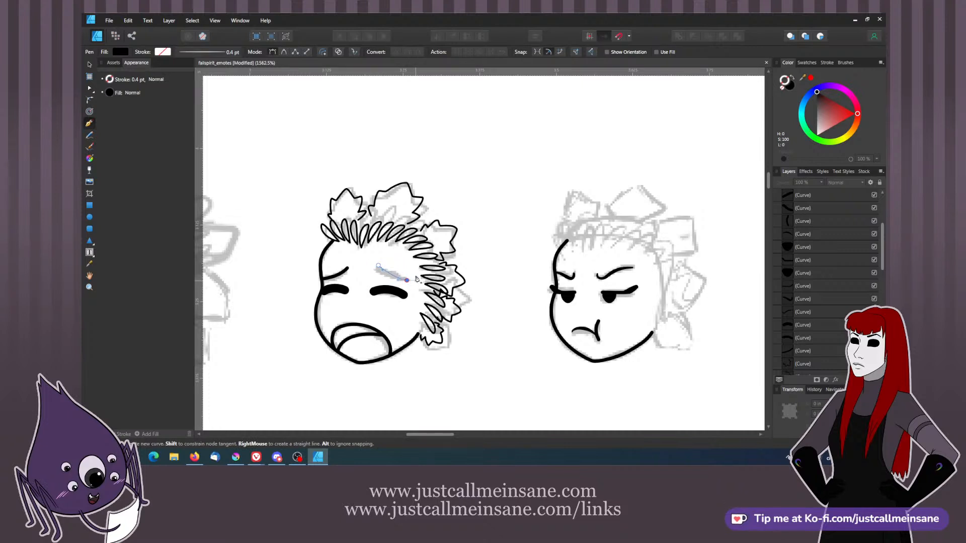
left_click_drag(406, 280, 415, 280)
left_click(820, 102)
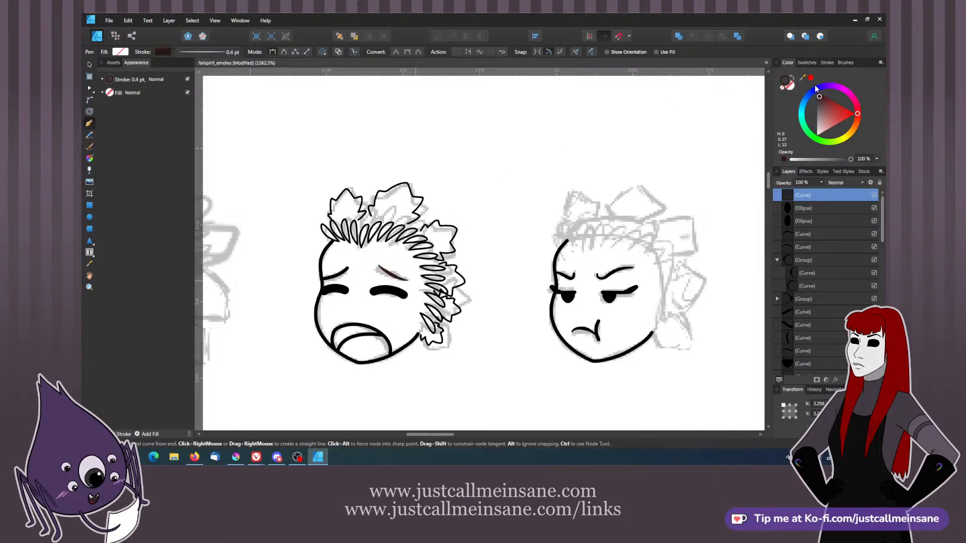
left_click(89, 64)
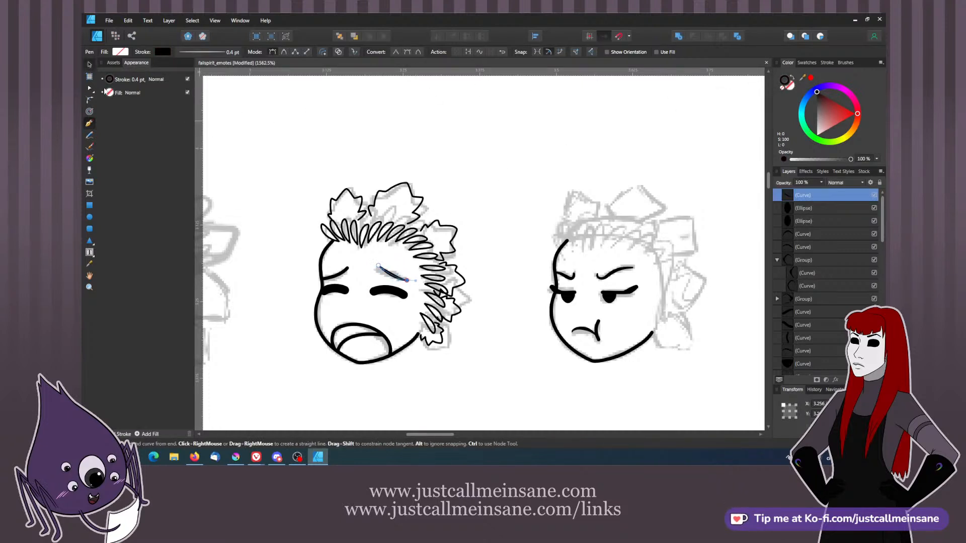
- Adjust the inner end of the redrawn right eyebrow with the Node tool to refine its curve
left_click(90, 88)
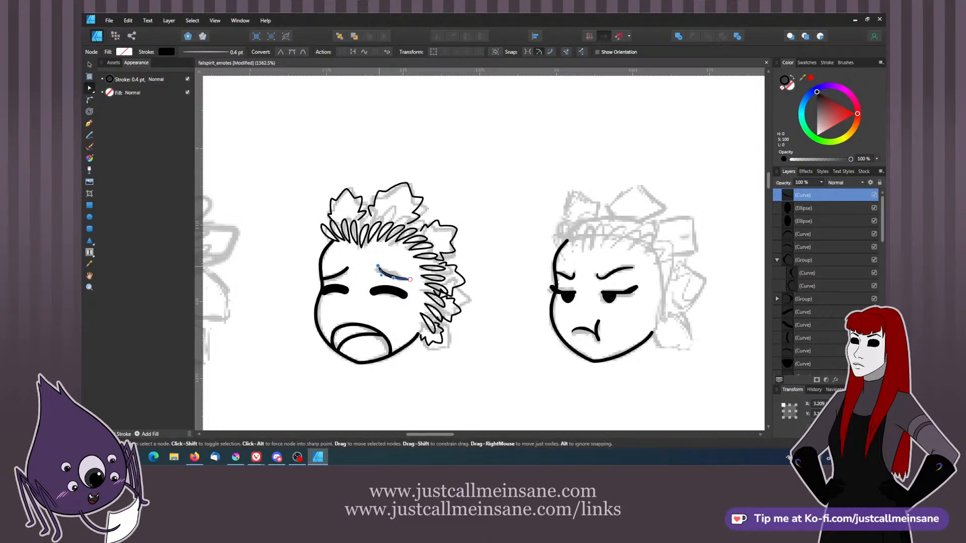
left_click_drag(378, 262, 379, 267)
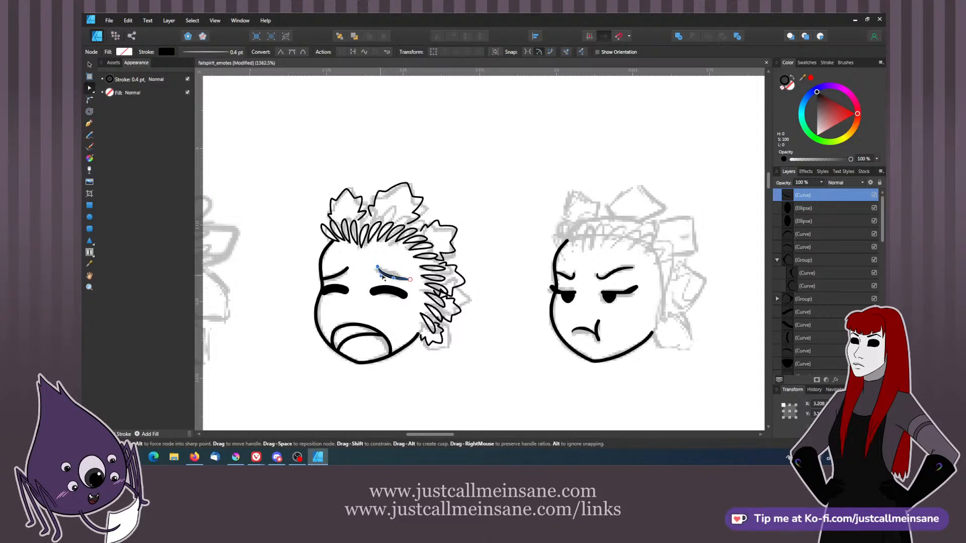
key("v")
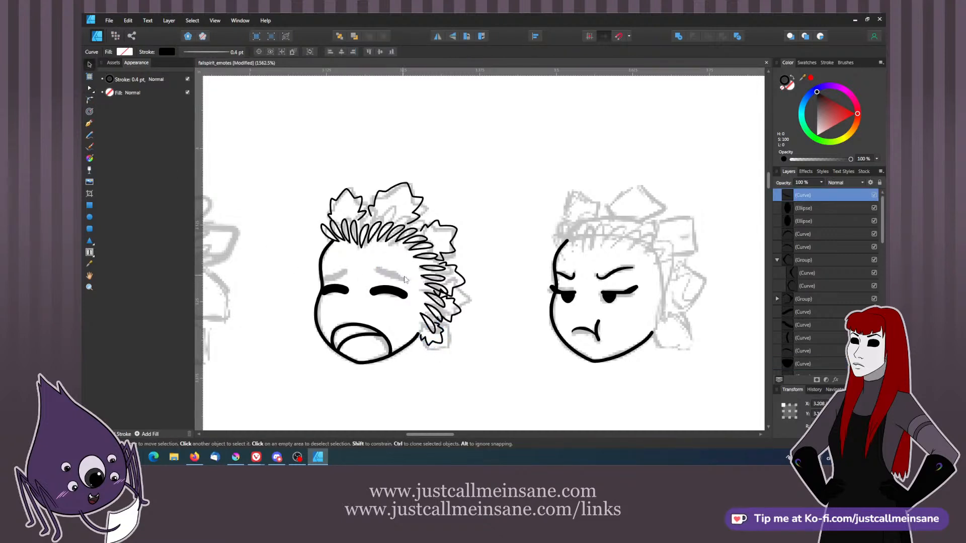
- Place a copy of the redrawn eyebrow above the wailing face's left closed eye
left_click_drag(399, 269, 329, 275)
key("ctrl+z")
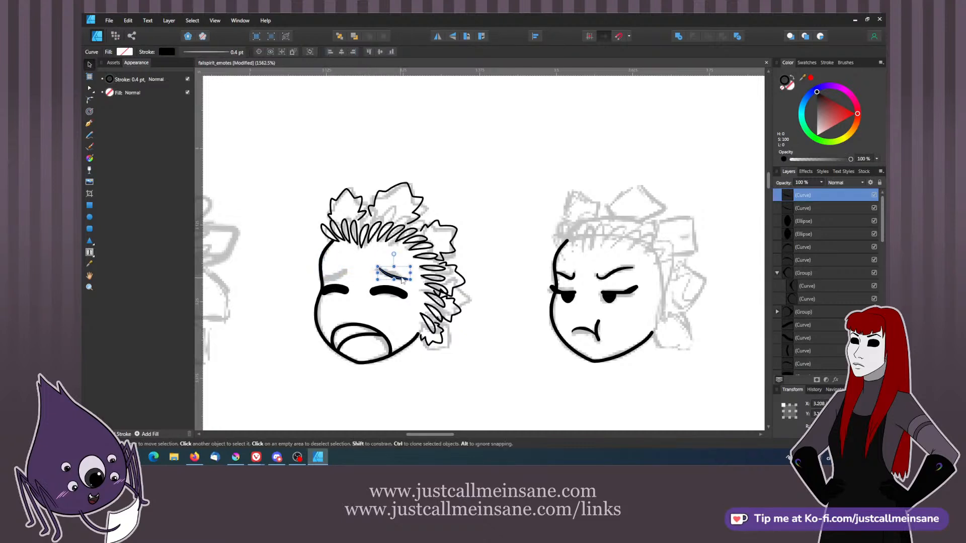
left_click_drag(402, 279, 335, 287)
key("ctrl+z")
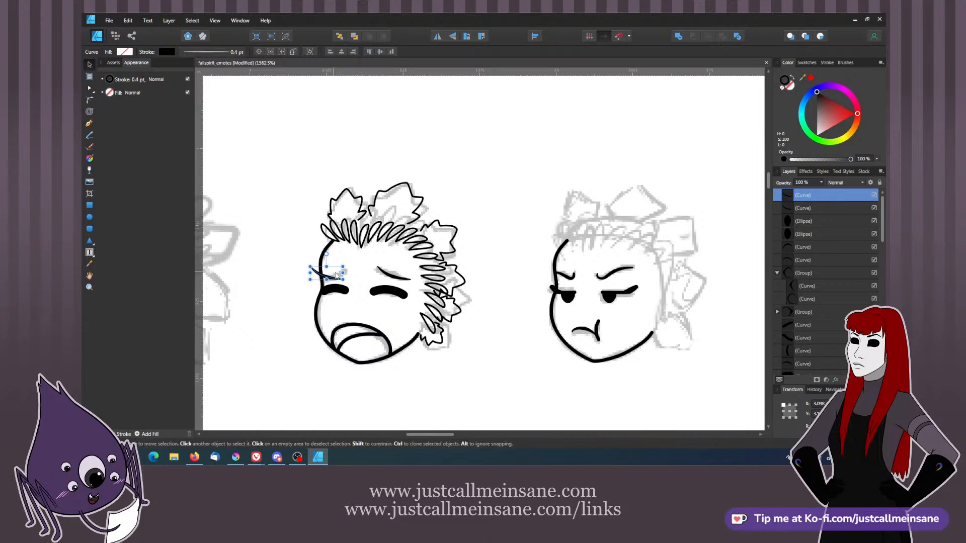
- Flip the copied eyebrow horizontally and position it against the face outline above the left closed eye
right_click(336, 274)
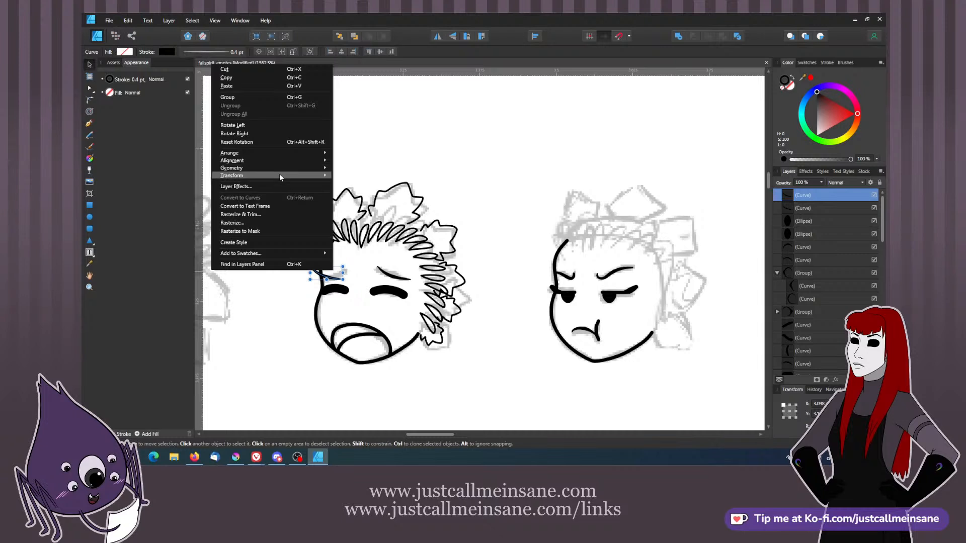
mouse_move(279, 174)
left_click(193, 194)
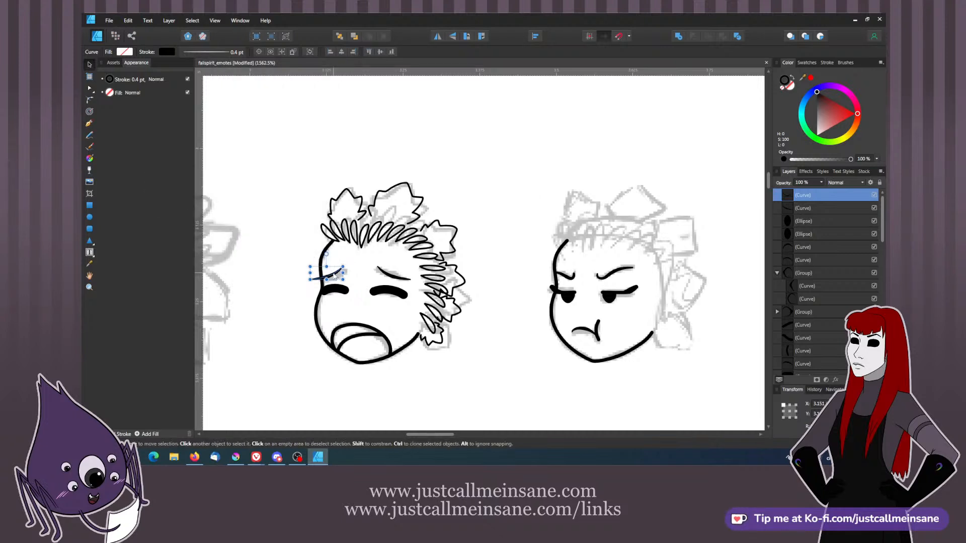
left_click_drag(334, 276, 342, 276)
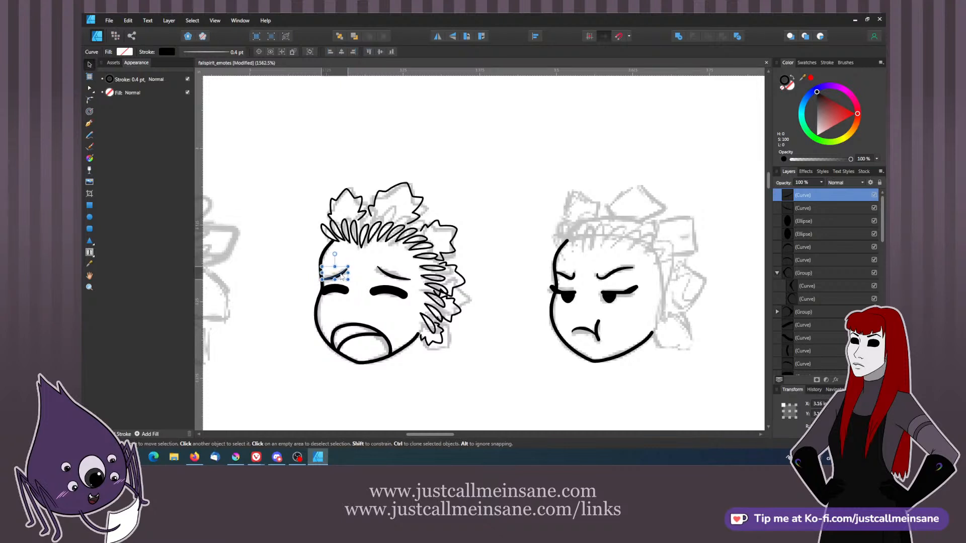
left_click(368, 282)
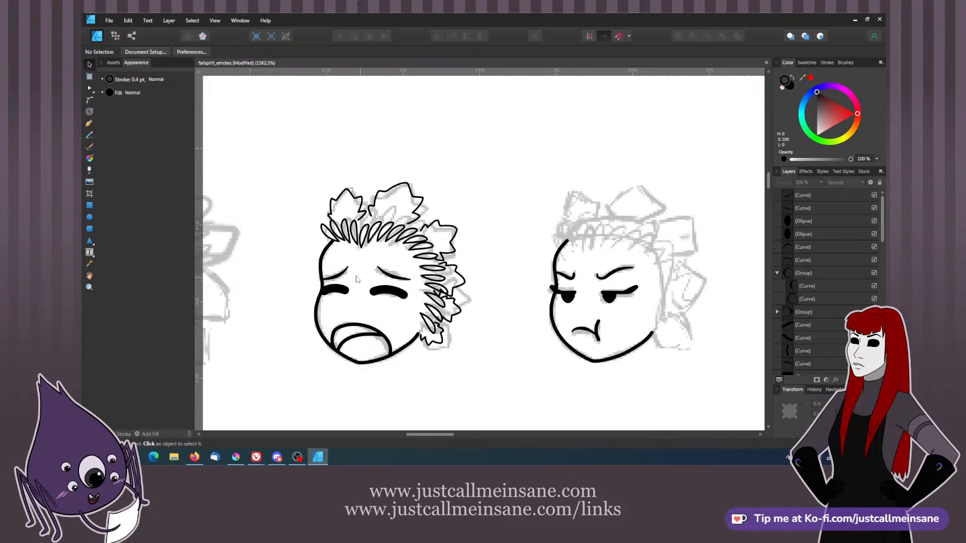
left_click(348, 280)
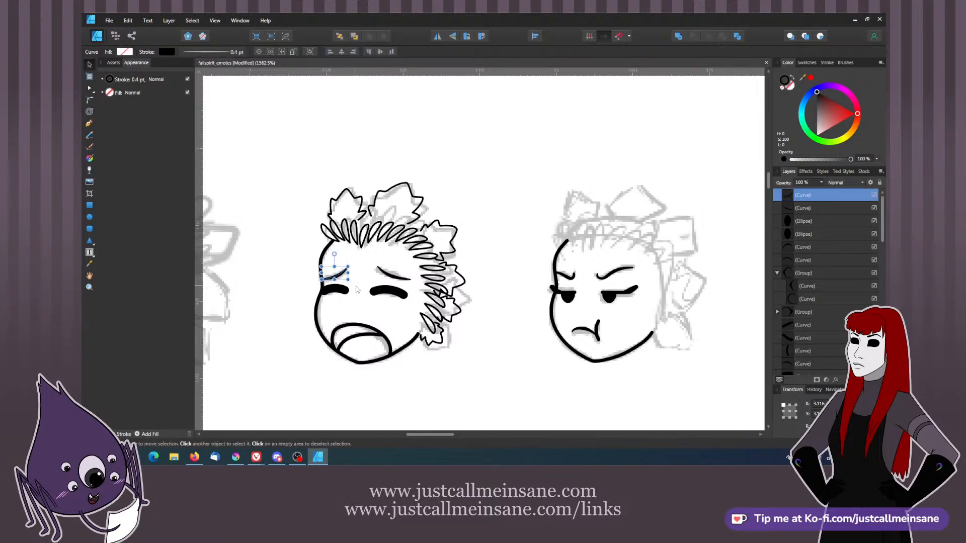
left_click(337, 277)
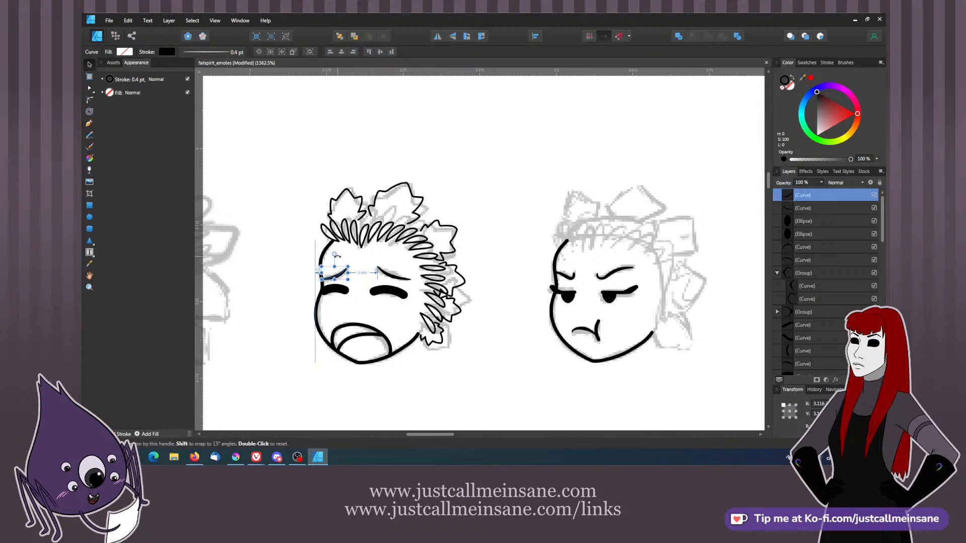
left_click(308, 233)
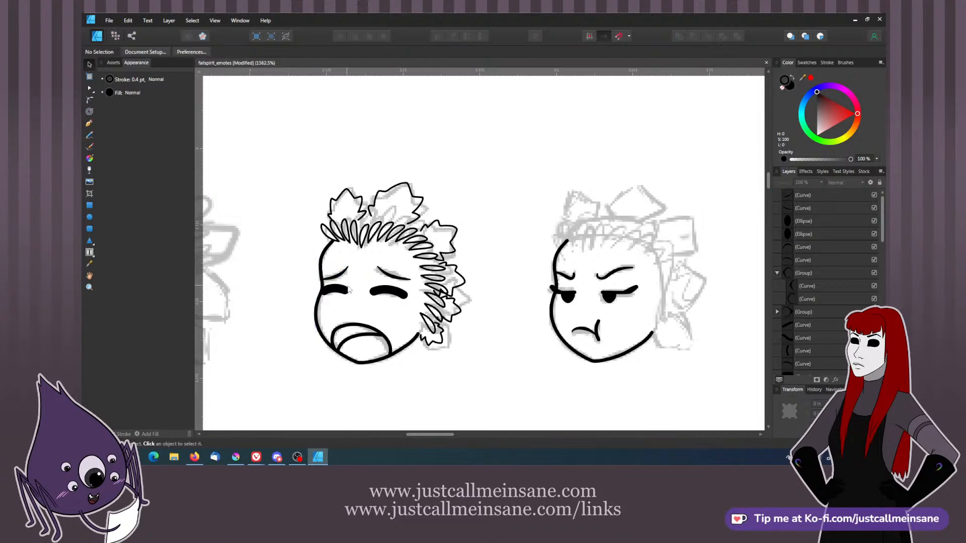
- Shape the pressure profile of the wailing face's right closed-eye stroke to be thick in the middle and tapered at both ends
left_click(401, 291)
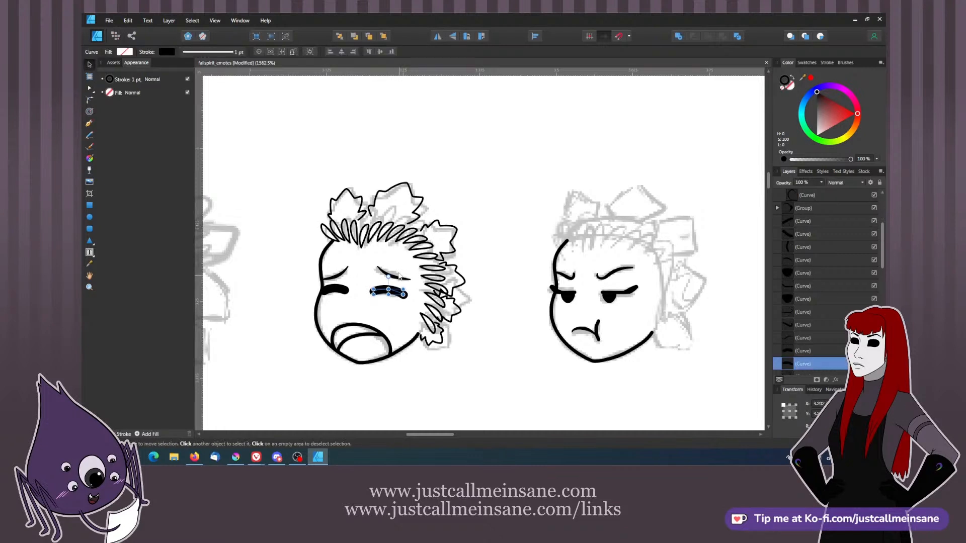
left_click(201, 53)
left_click(239, 182)
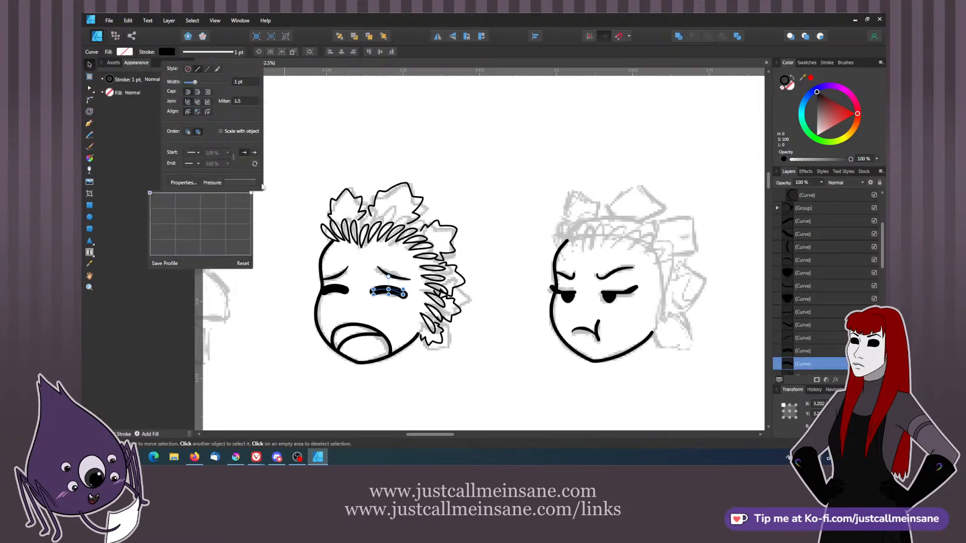
mouse_move(250, 194)
left_mouse_down()
mouse_move(250, 224)
mouse_move(199, 193)
left_mouse_up()
left_click(199, 224)
key("ctrl+z")
left_click_drag(250, 224, 251, 233)
key("ctrl+z")
mouse_move(199, 192)
left_mouse_down()
mouse_move(199, 204)
mouse_move(200, 192)
left_mouse_up()
left_click(196, 182)
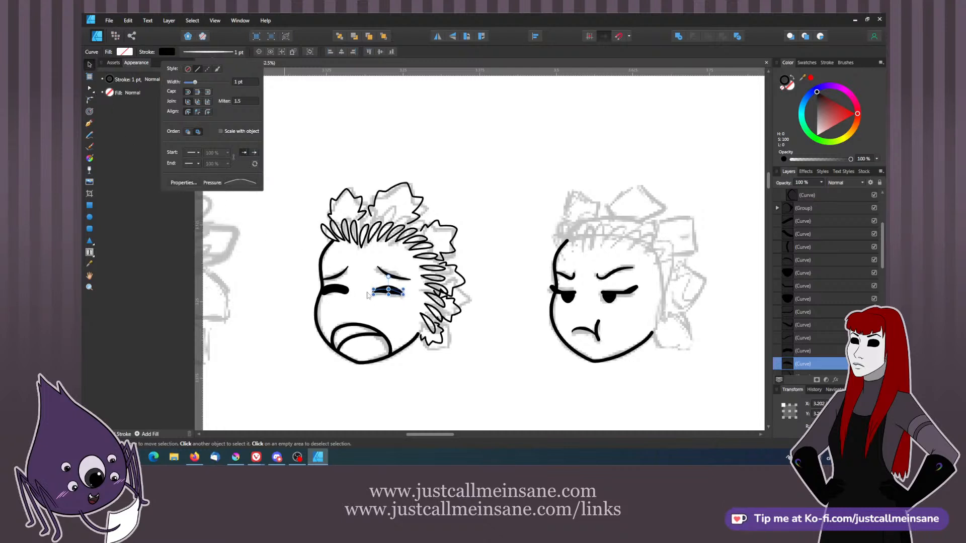
- Try to reshape the right closed-eye stroke by moving its end node
key("a")
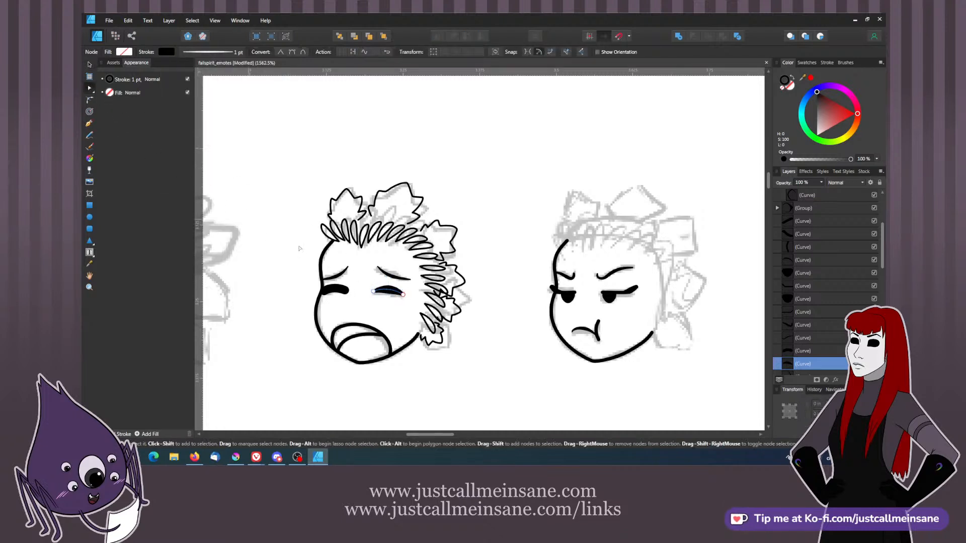
left_click_drag(403, 294, 372, 292)
key("ctrl+z")
key("ctrl+z")
- Set the stroke width of the wailing face's right closed eye to 0.4 pt
left_click(827, 63)
left_click(861, 88)
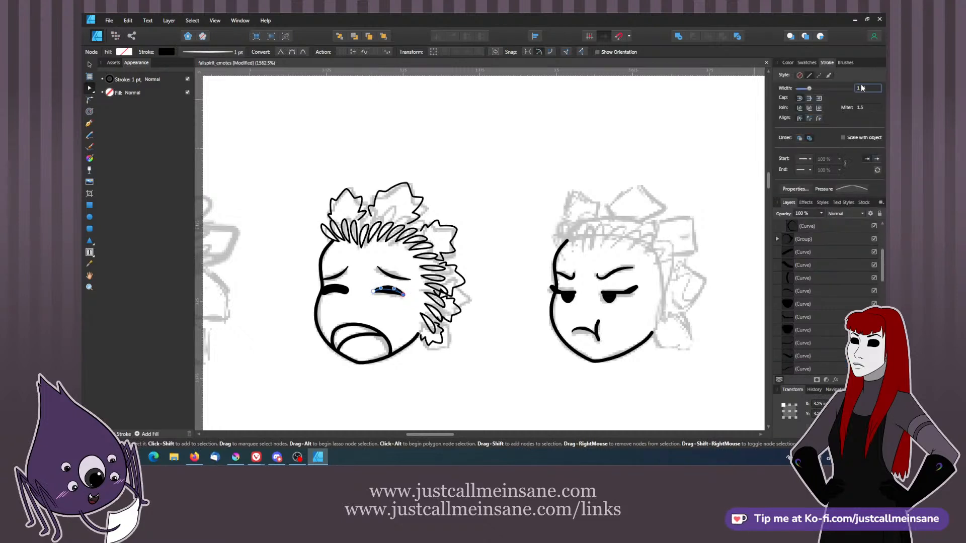
type(".4")
key("Return")
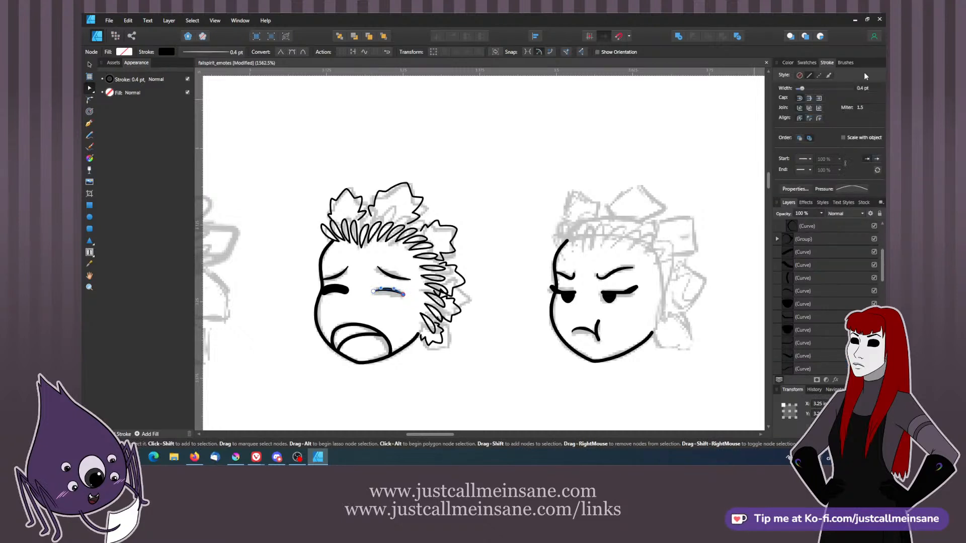
- Raise both ends of the right closed-eye stroke's pressure profile so the line tapers less
left_click(228, 54)
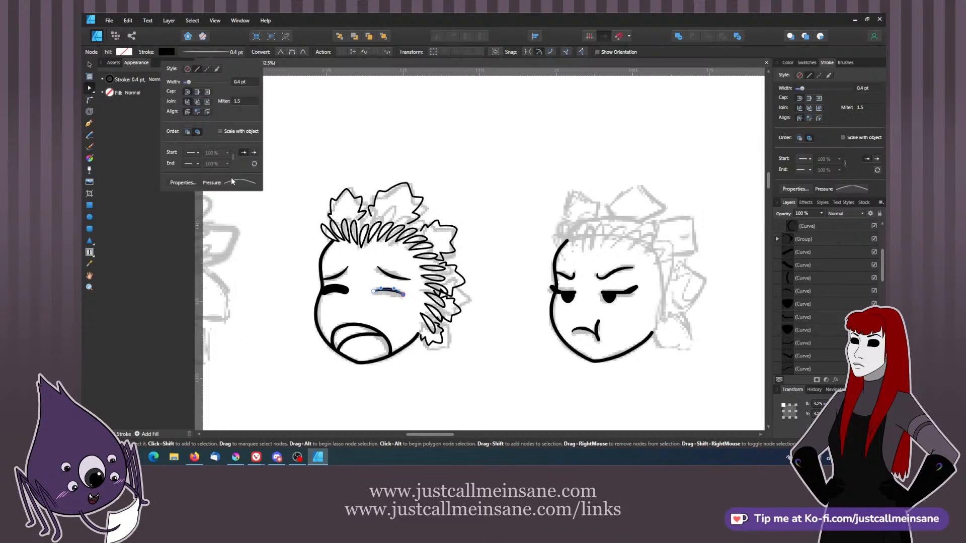
left_click(239, 182)
mouse_move(201, 192)
left_mouse_down()
mouse_move(201, 202)
mouse_move(201, 191)
left_mouse_up()
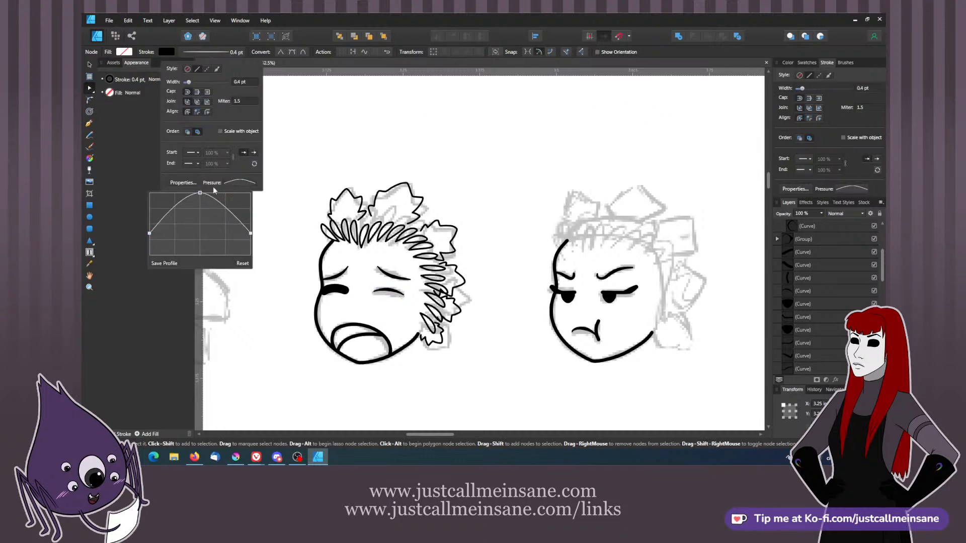
left_click_drag(250, 233, 246, 210)
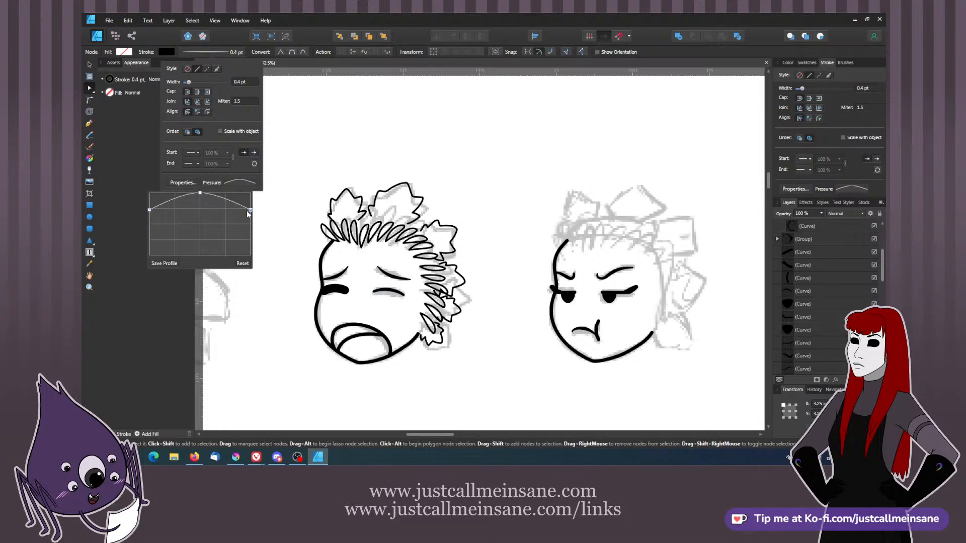
- Set the stroke width of the wailing face's right closed eye to 0.6 pt
left_click(383, 293)
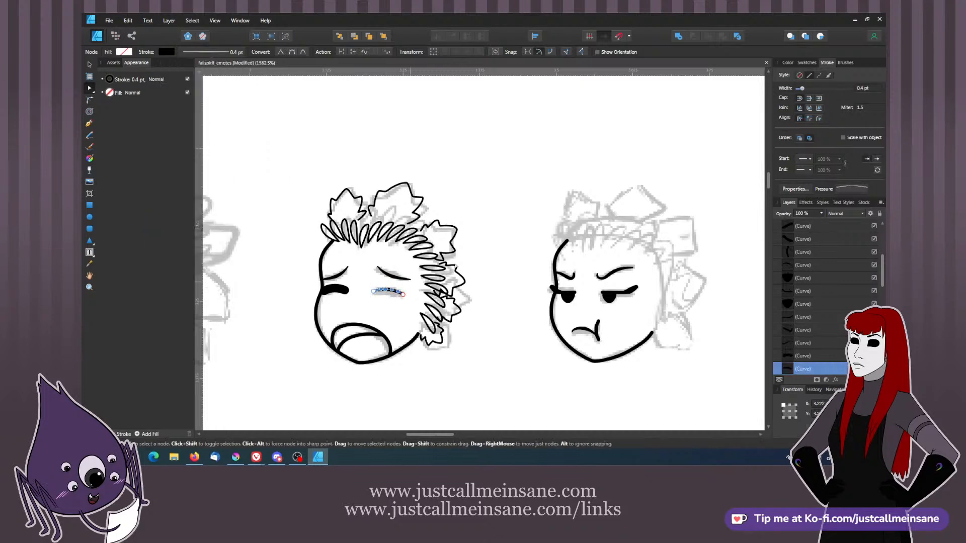
left_click(865, 88)
type("0.6")
key("Return")
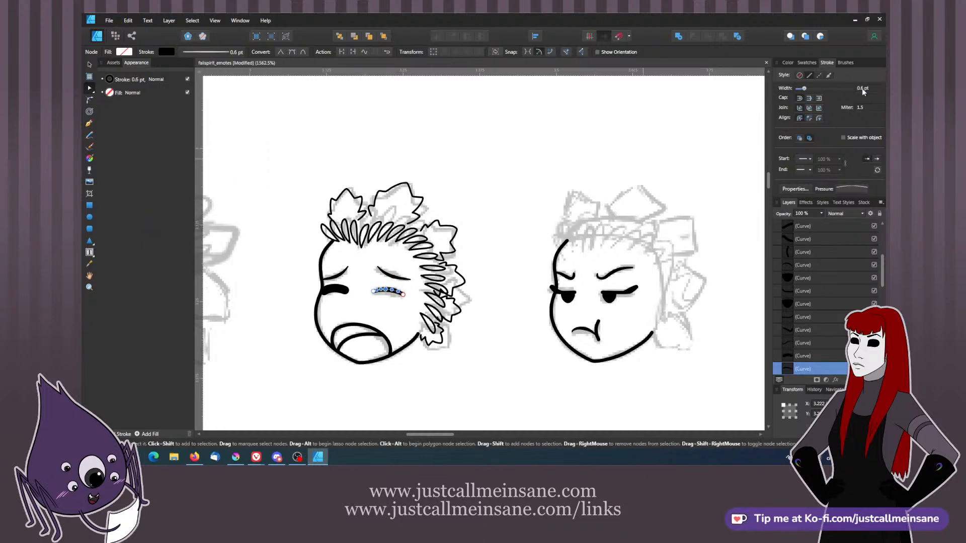
left_click(491, 189)
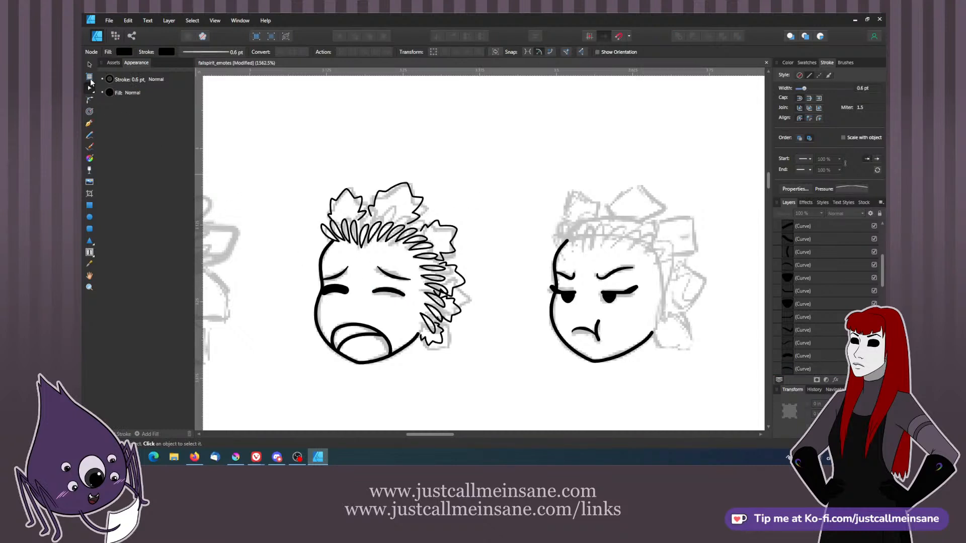
- Set the wailing face's left closed-eye stroke to 0.6 pt and reposition it against the face outline
left_click(90, 64)
left_click(337, 290)
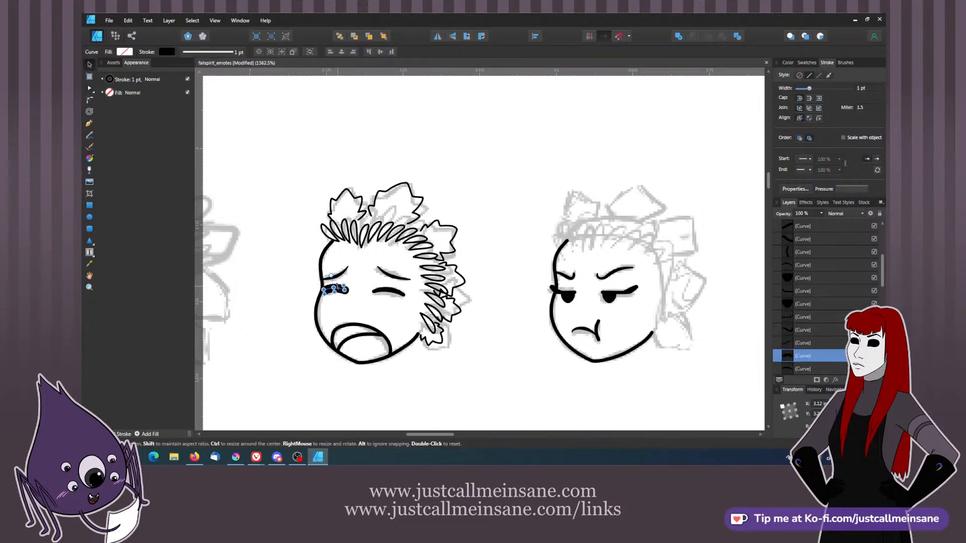
mouse_move(337, 289)
left_mouse_down()
mouse_move(390, 291)
mouse_move(333, 300)
mouse_move(327, 277)
left_mouse_up()
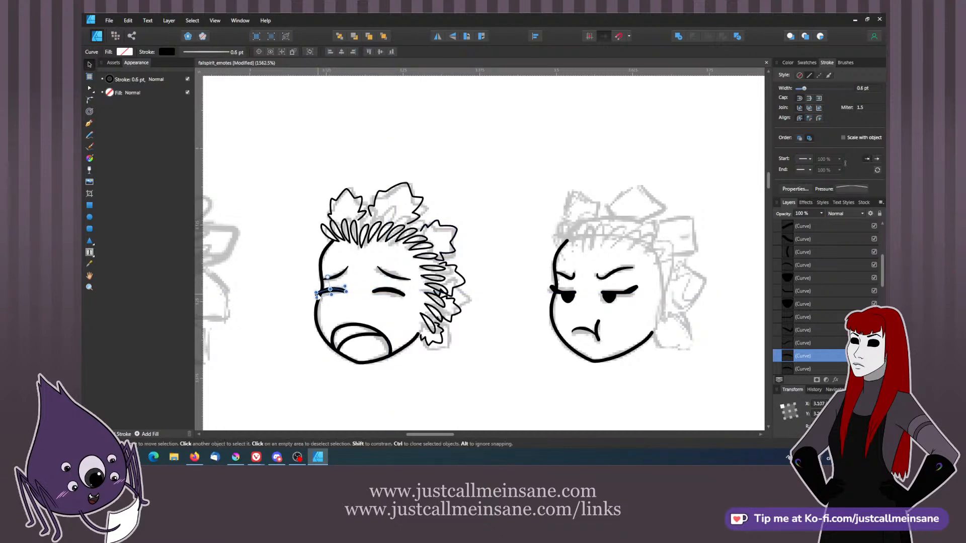
- Shorten the left closed-eye stroke to the face outline, delete its middle nodes and bend it into a smooth arch
key("ctrl+plus")
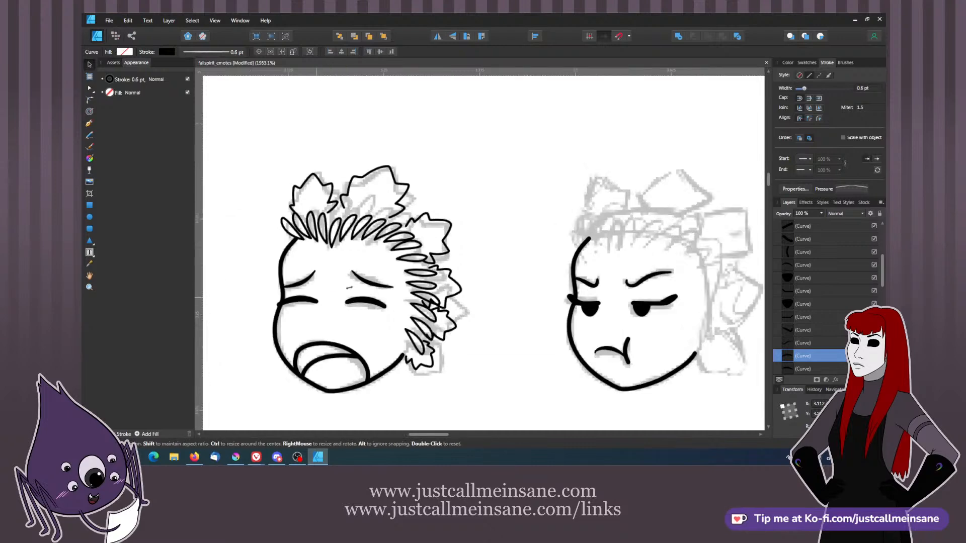
scroll(322, 252, "down", 3)
scroll(321, 252, "left", 5)
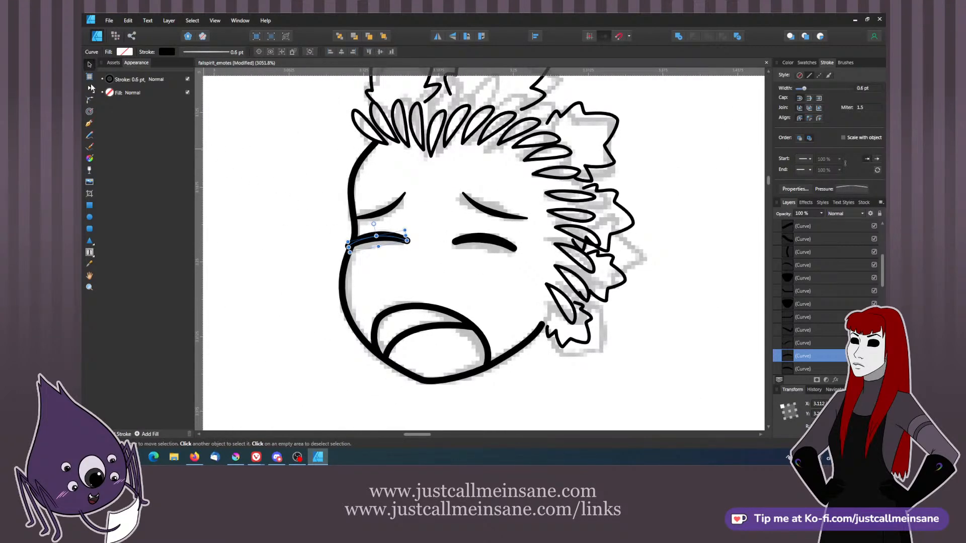
left_click(90, 88)
left_click_drag(348, 246, 402, 240)
left_click(371, 237)
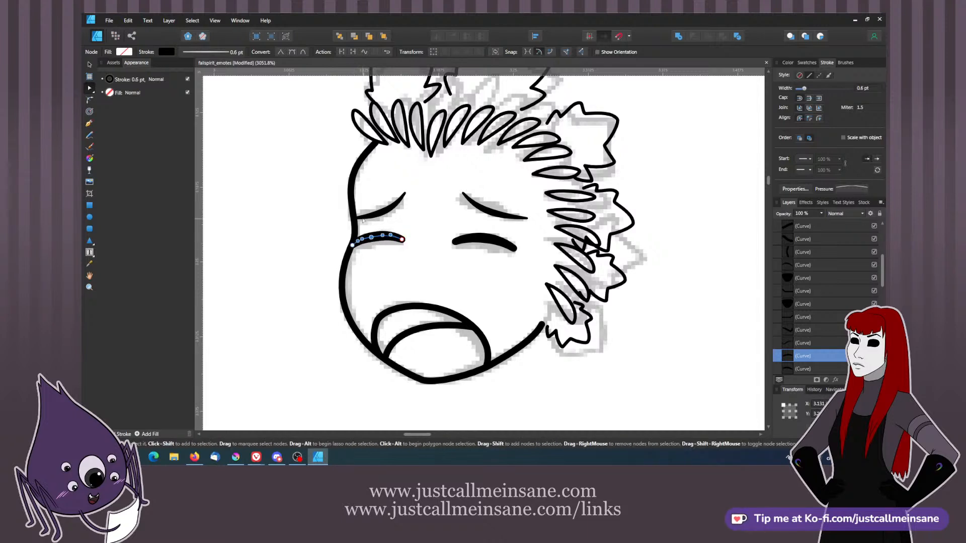
key("Delete")
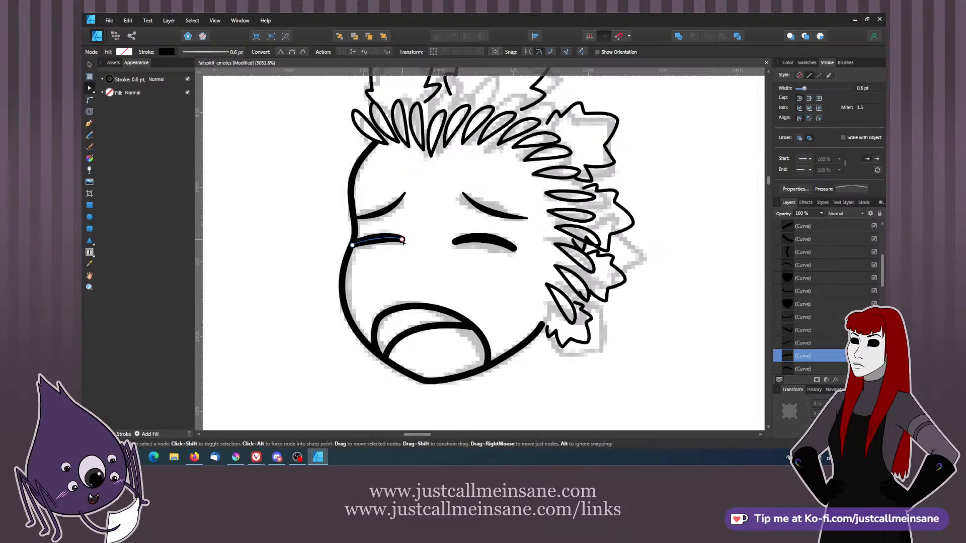
left_click_drag(378, 240, 378, 233)
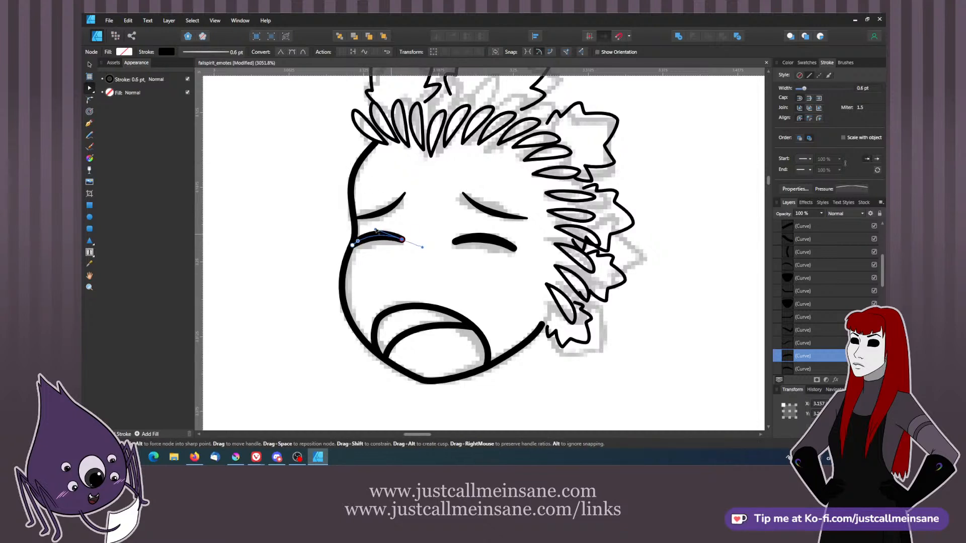
left_click(341, 200)
left_click(90, 65)
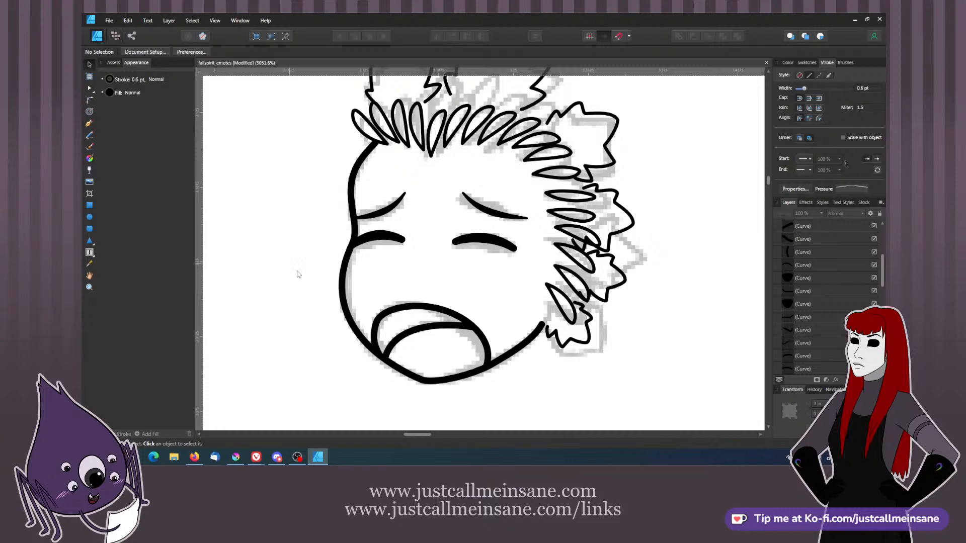
- Save the emote document
key("ctrl+minus")
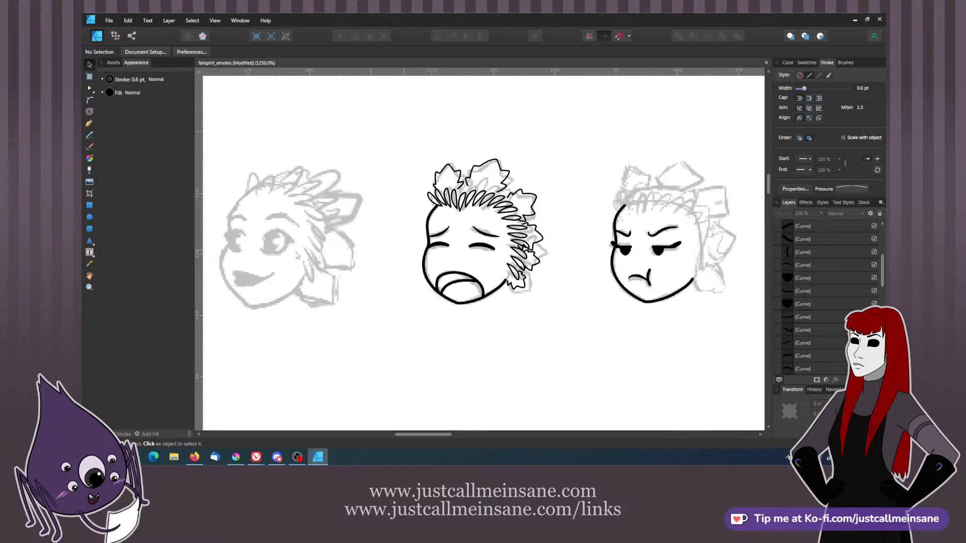
left_click_drag(574, 249, 531, 303)
scroll(531, 303, "down", 4)
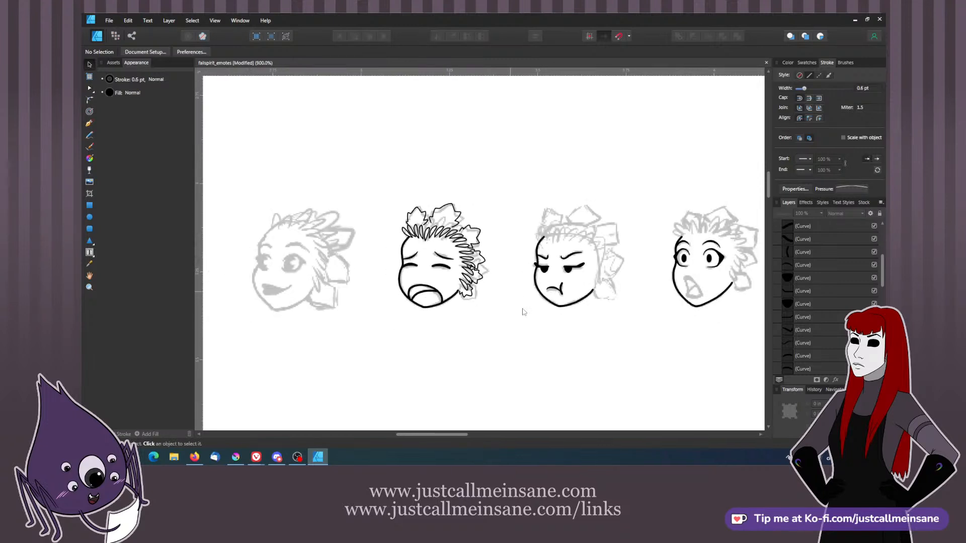
mouse_move(398, 320)
left_mouse_down()
mouse_move(427, 327)
mouse_move(435, 306)
left_mouse_up()
key("ctrl+s")
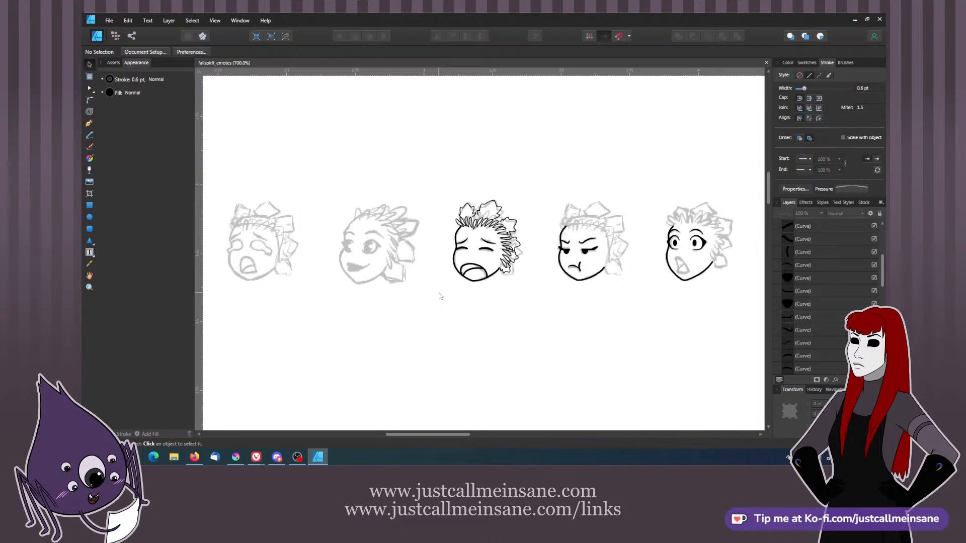
- Place a copy of the wailing face's outline over the smiling face sketch
key("ctrl+plus")
key("ctrl+plus")
key("ctrl+plus")
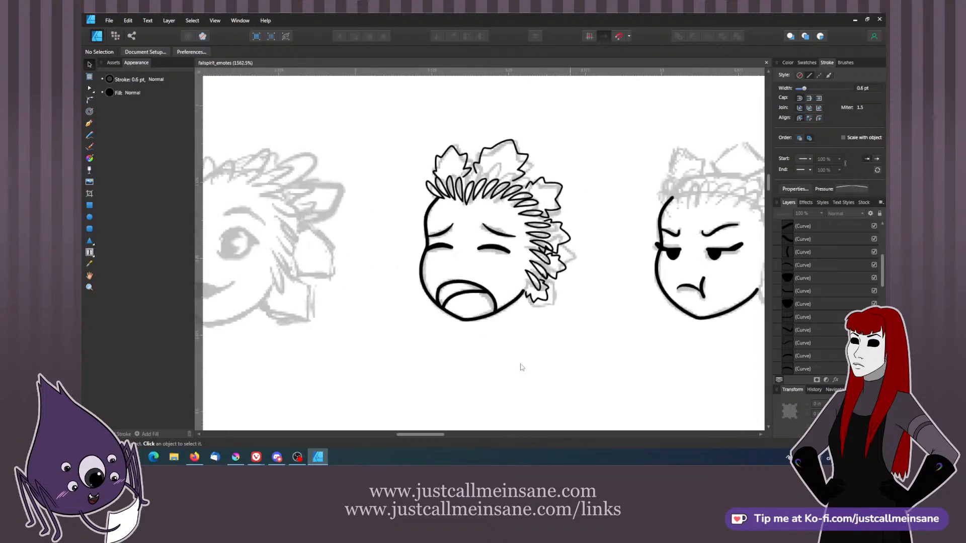
left_click_drag(606, 285, 345, 306)
mouse_move(470, 364)
left_mouse_down()
mouse_move(451, 345)
mouse_move(380, 338)
mouse_move(572, 291)
mouse_move(706, 285)
left_mouse_up()
mouse_move(335, 292)
left_mouse_down()
mouse_move(536, 310)
mouse_move(570, 334)
left_mouse_up()
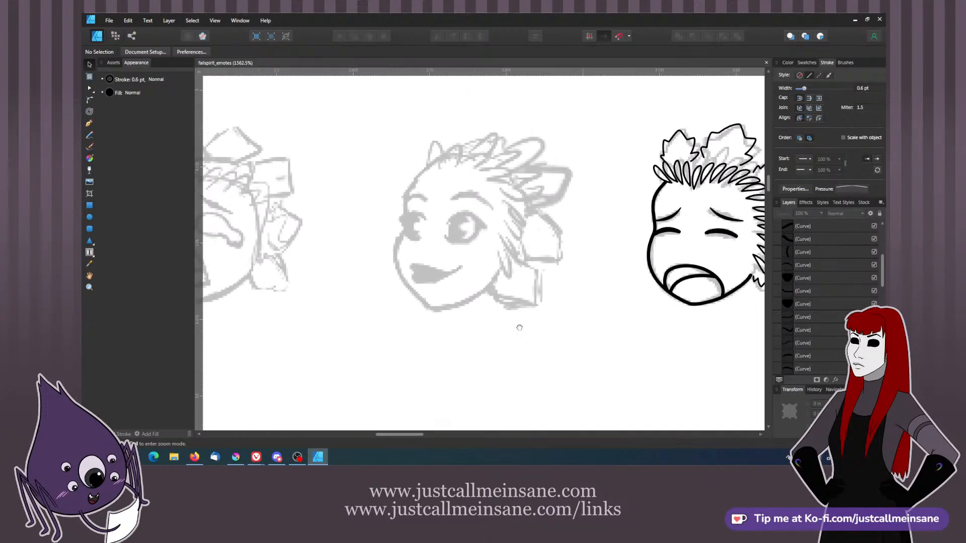
left_click(644, 269)
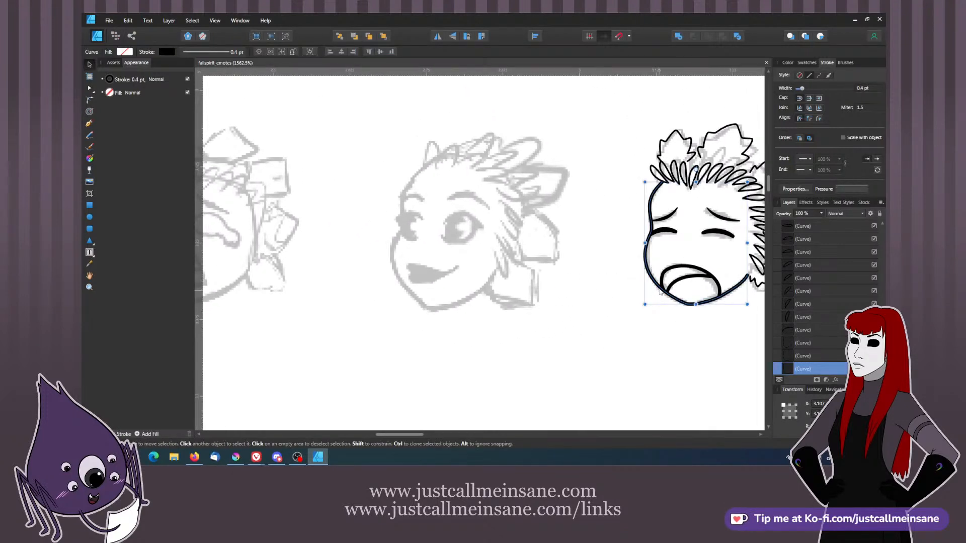
left_click_drag(652, 284, 403, 303)
left_click(432, 338)
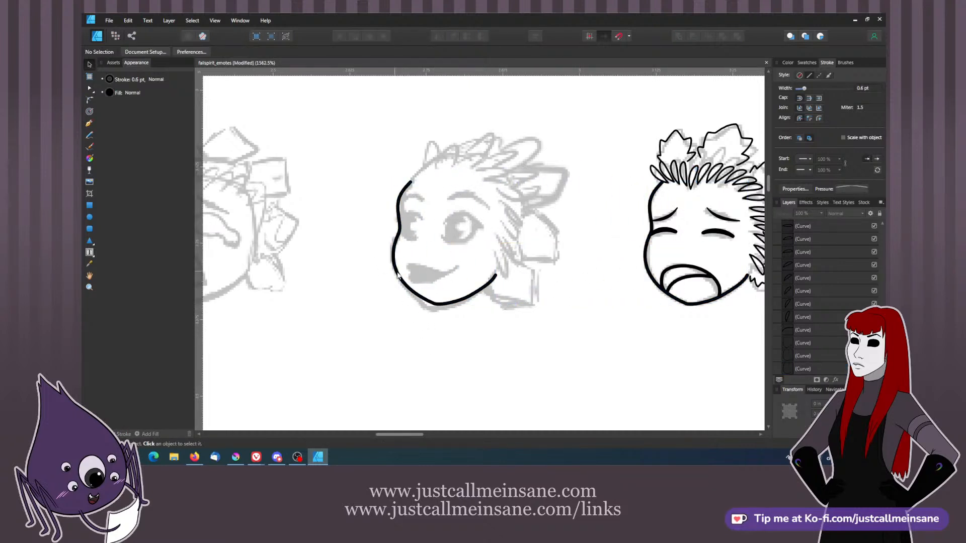
- Reshape the chin, jaw and cheek nodes of the copied outline to follow the smiling face sketch
left_click(398, 274)
left_click(92, 93)
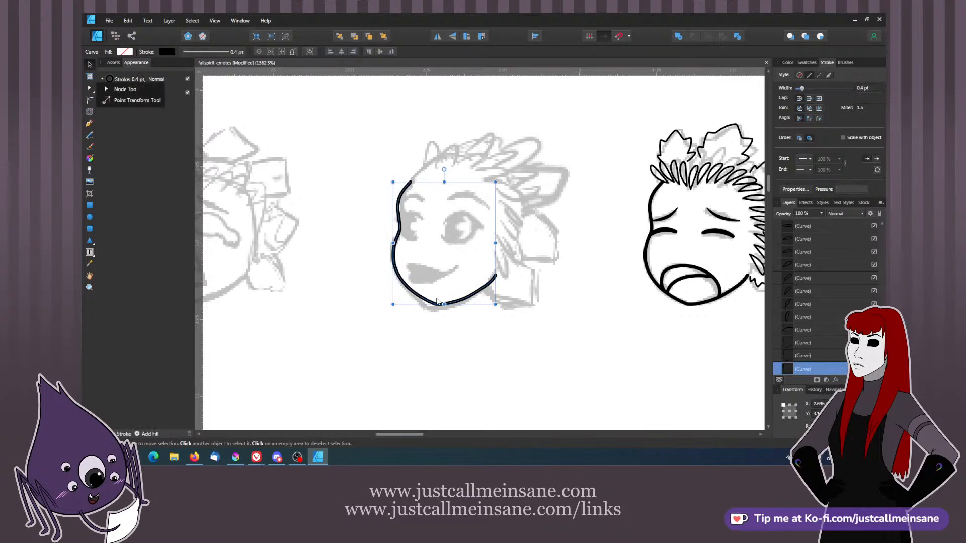
left_click(107, 89)
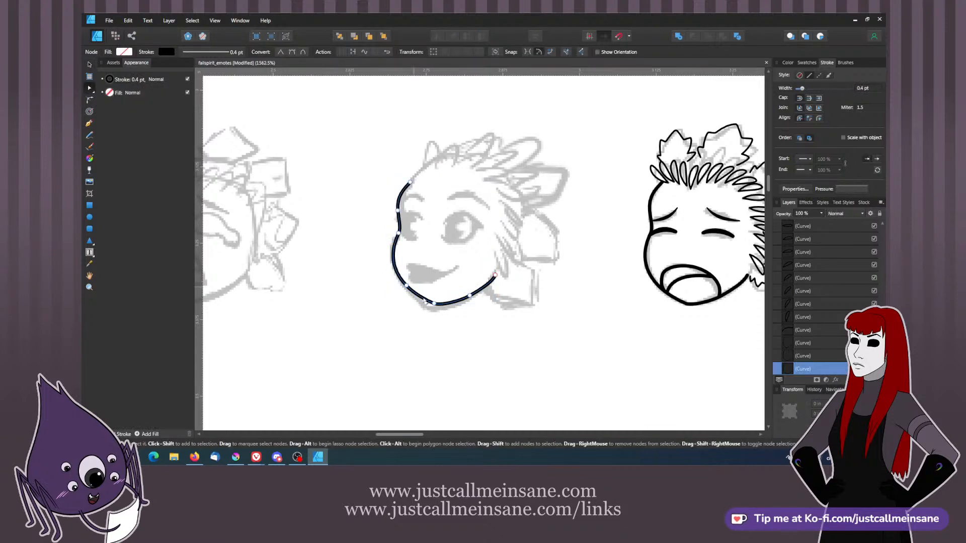
left_click_drag(434, 303, 428, 307)
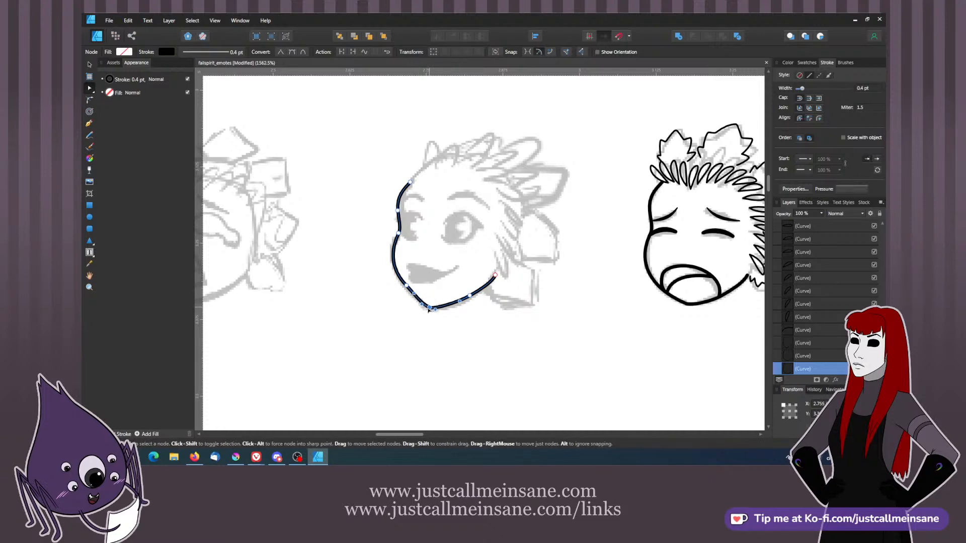
left_click(407, 285)
left_click_drag(406, 285, 405, 286)
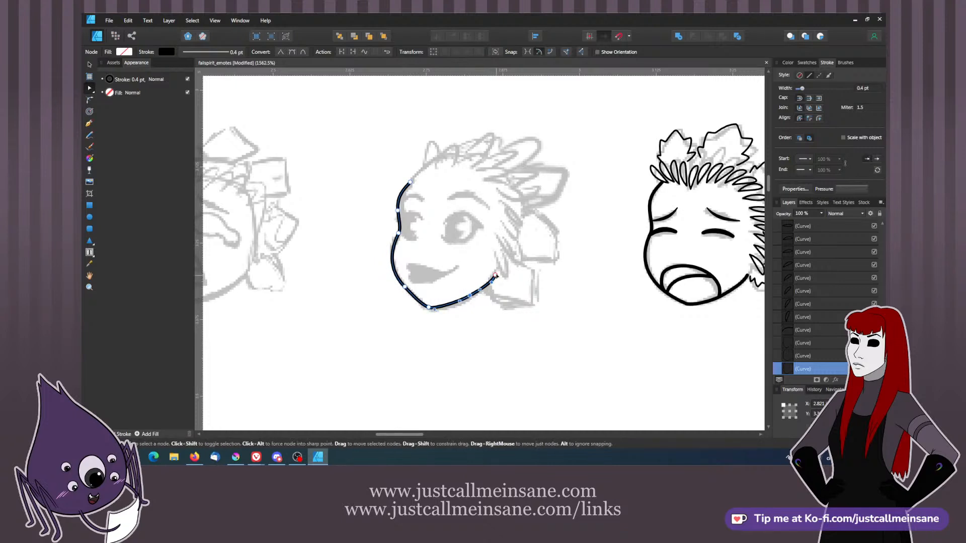
left_click(493, 278)
left_click_drag(469, 297, 466, 300)
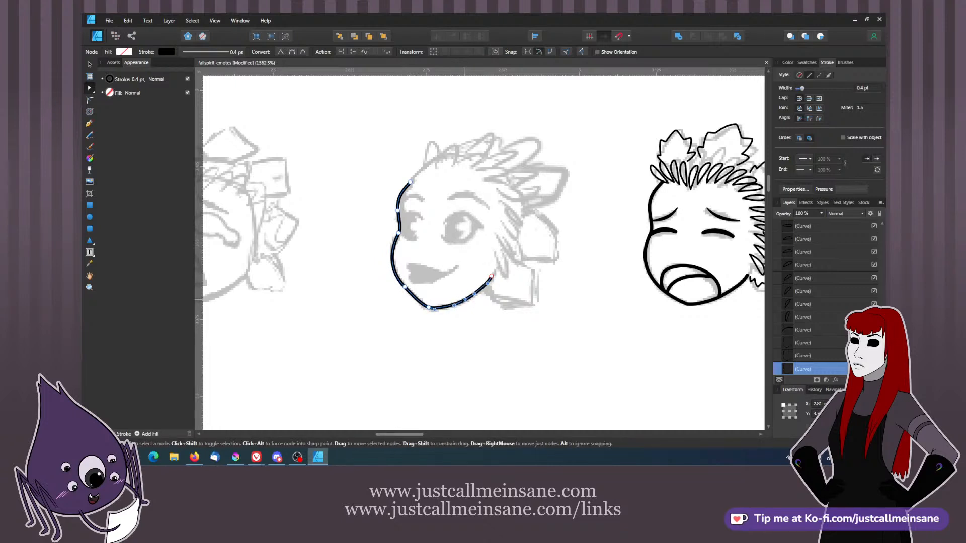
left_click(469, 263)
- Extend the upper end of the smiling face's outline to the hairline and adjust the forehead curve to the sketch
key("space")
left_click_drag(469, 263, 449, 274)
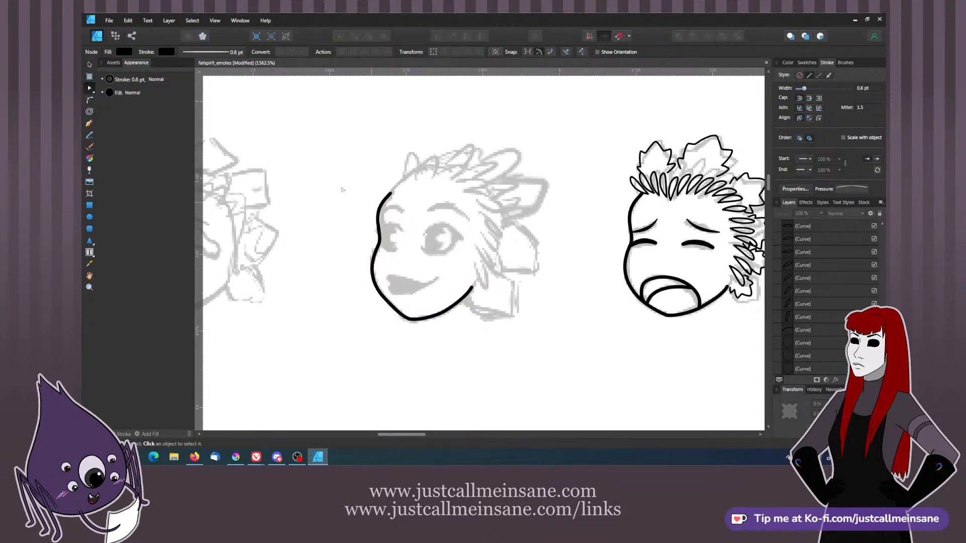
left_click(376, 219)
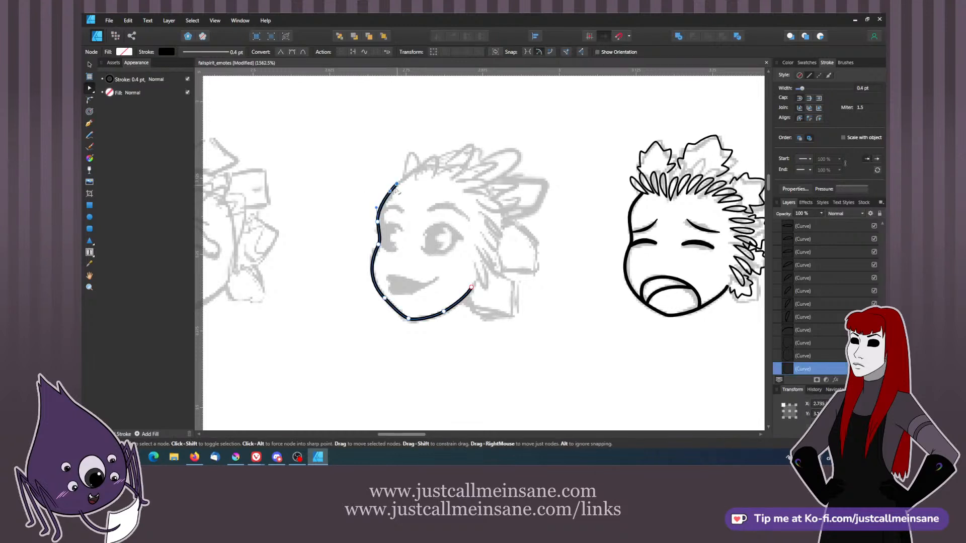
left_click_drag(379, 222, 382, 221)
left_click(410, 231)
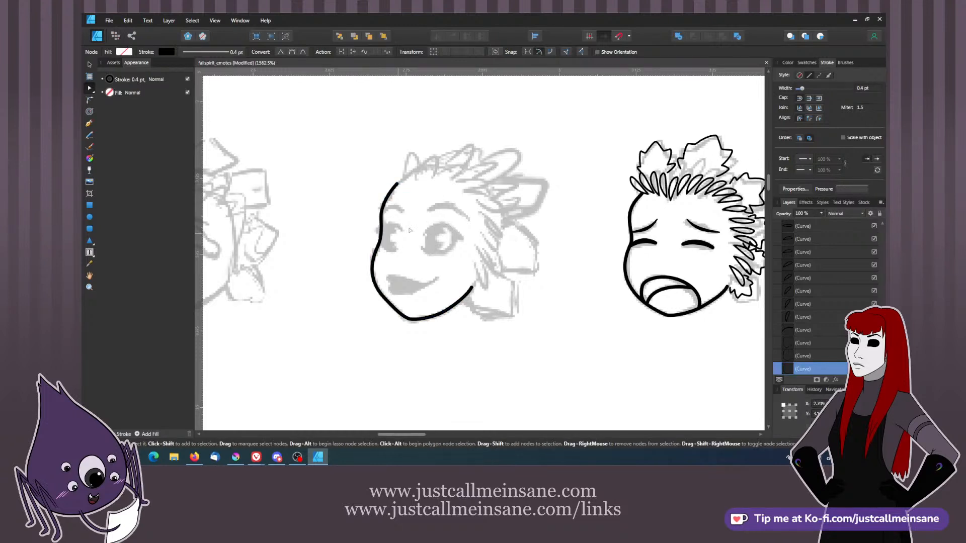
- Switch to Krita and expand Group 4 down to the visible Disgruntled pumpkin layer
key("ctrl+minus")
key("ctrl+minus")
key("ctrl+minus")
key("ctrl+minus")
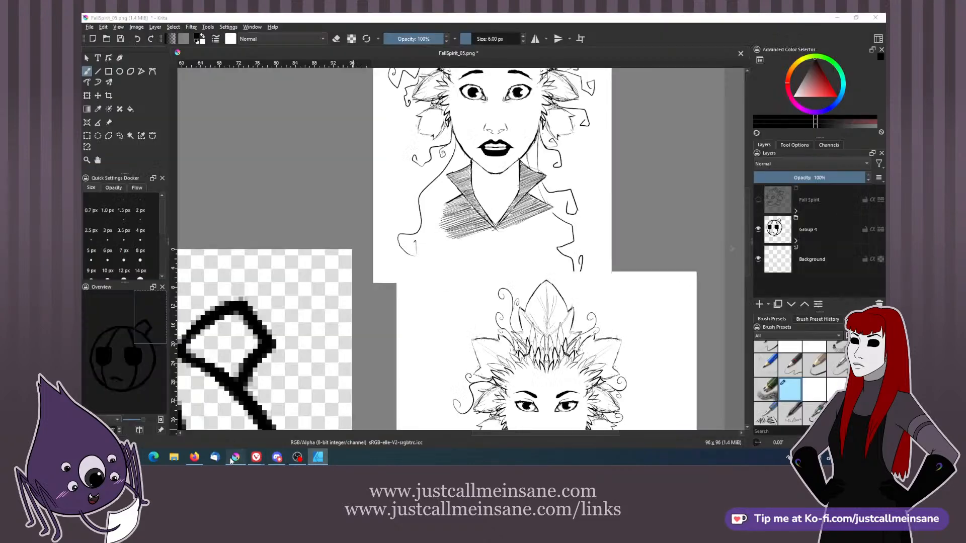
left_click(235, 456)
scroll(361, 322, "down", 2)
scroll(477, 274, "left", 3)
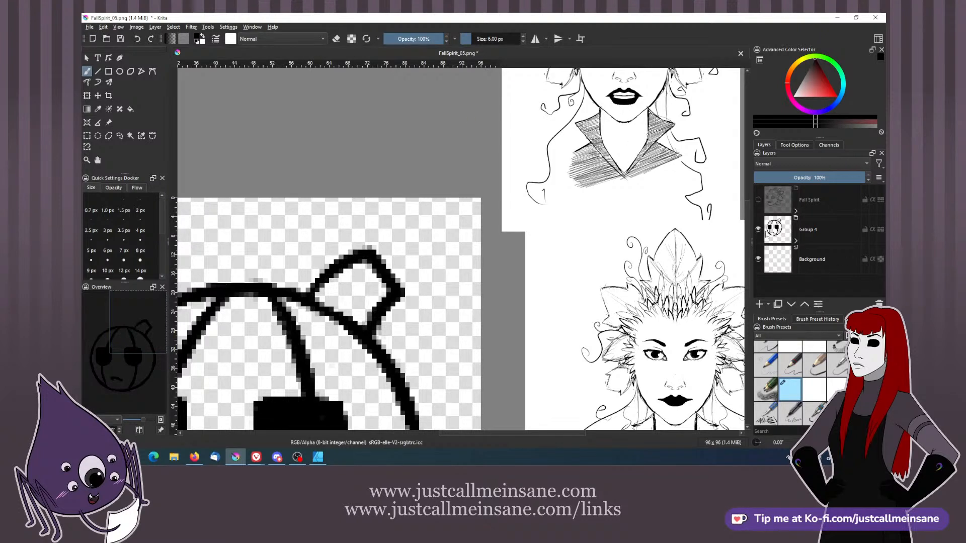
left_click(795, 242)
scroll(798, 252, "down", 2)
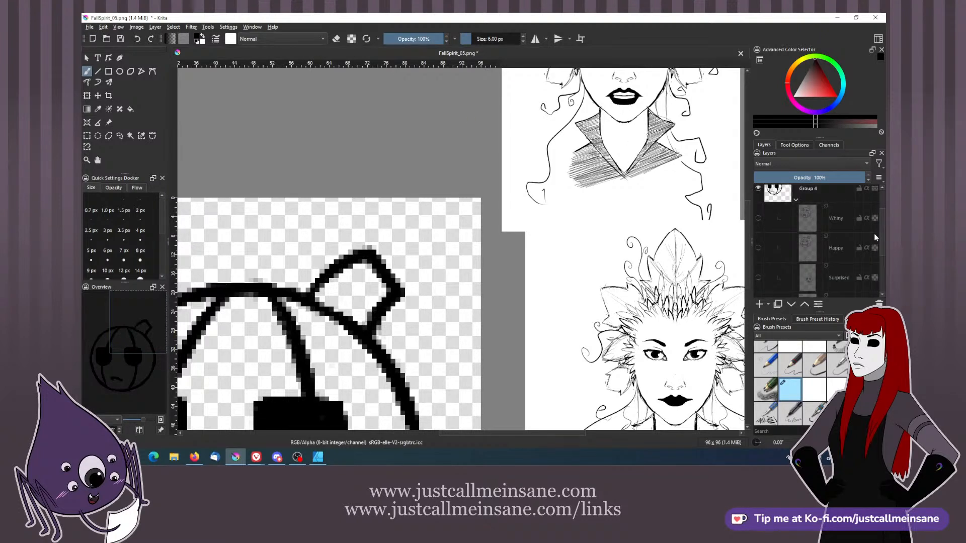
scroll(884, 237, "down", 1)
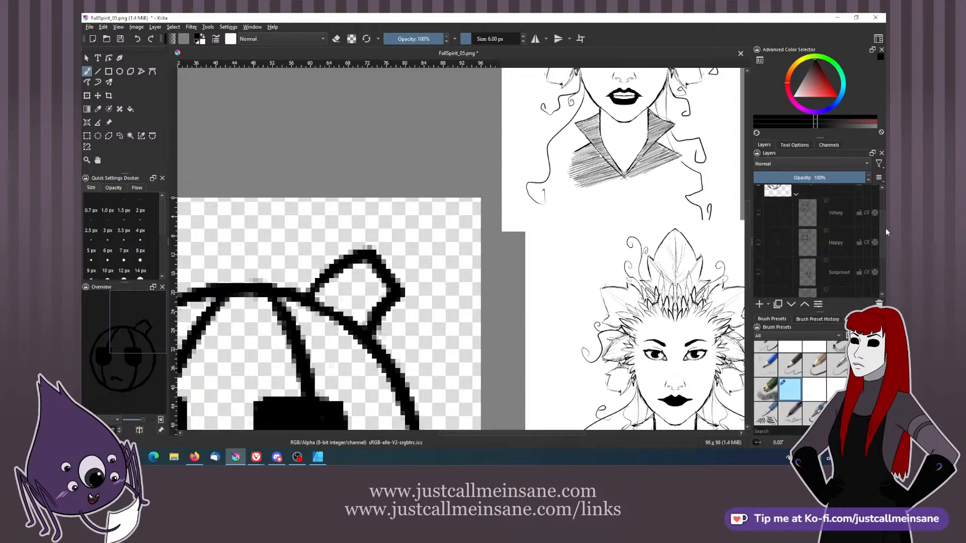
scroll(885, 237, "down", 2)
scroll(539, 301, "down", 2)
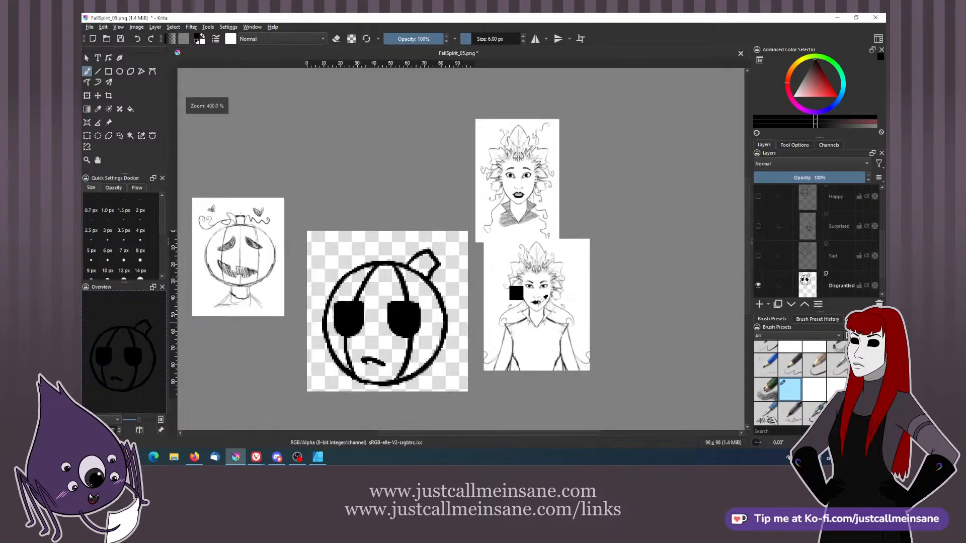
scroll(542, 301, "down", 2)
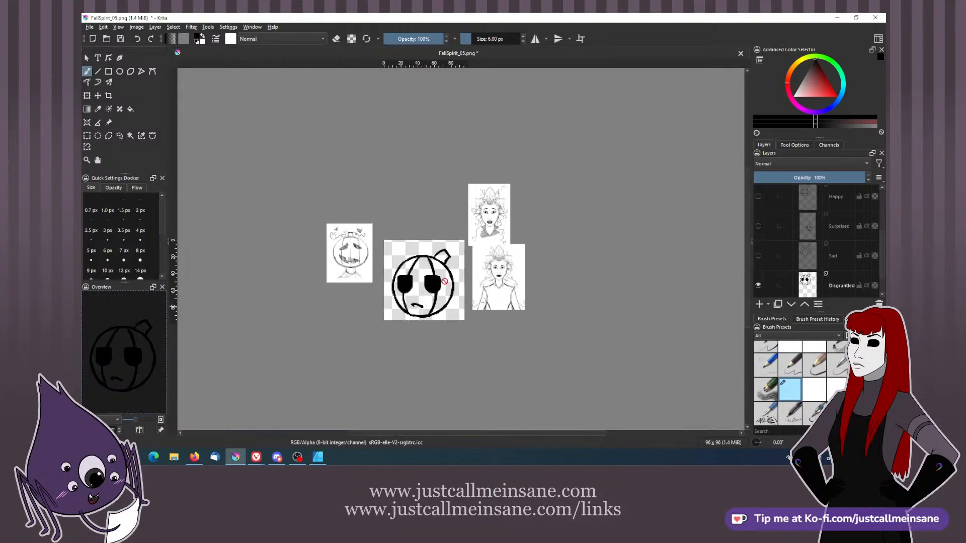
- Save the Disgruntled pumpkin emote under the new name PumpkinPrince_01 as a PNG in the Emotes folder, keeping the default PNG options
left_click(89, 26)
left_click(109, 76)
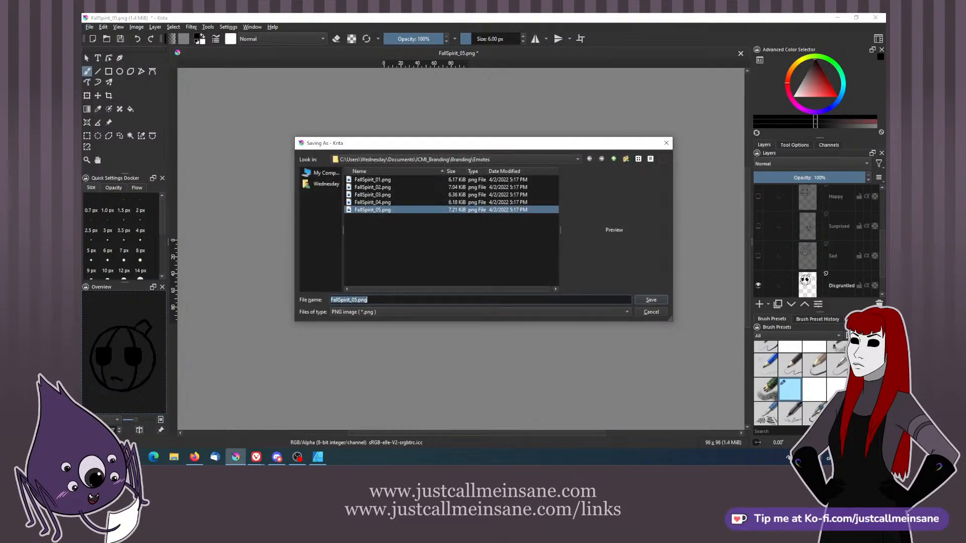
type("PumpkinPrince_01")
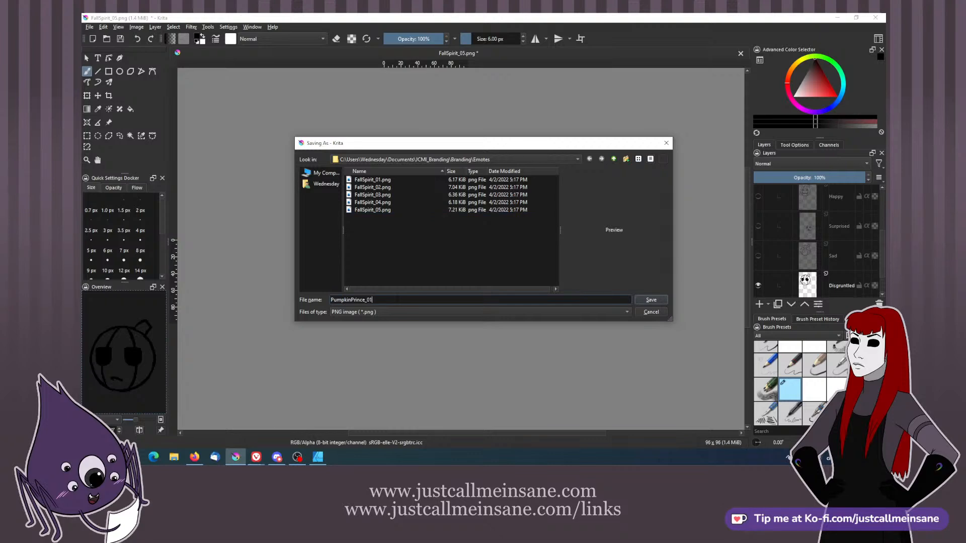
key("Return")
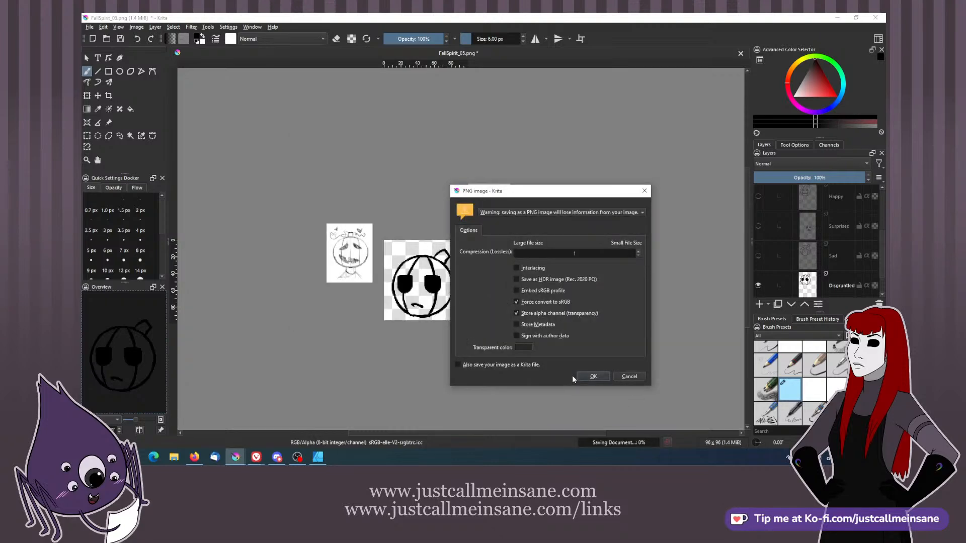
left_click(591, 377)
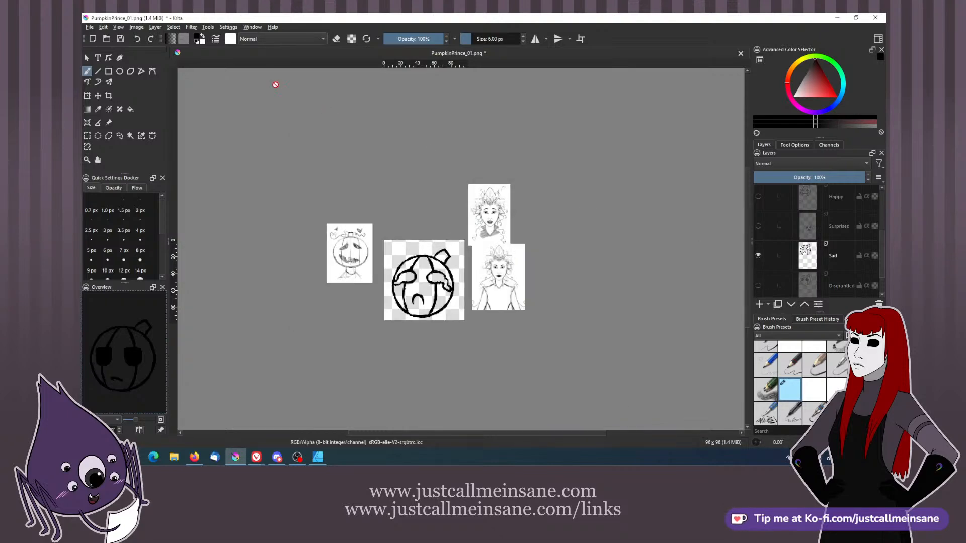
- Save the Sad pumpkin emote under the new name PumpkinPrince_02.png with the default PNG options
left_click(89, 27)
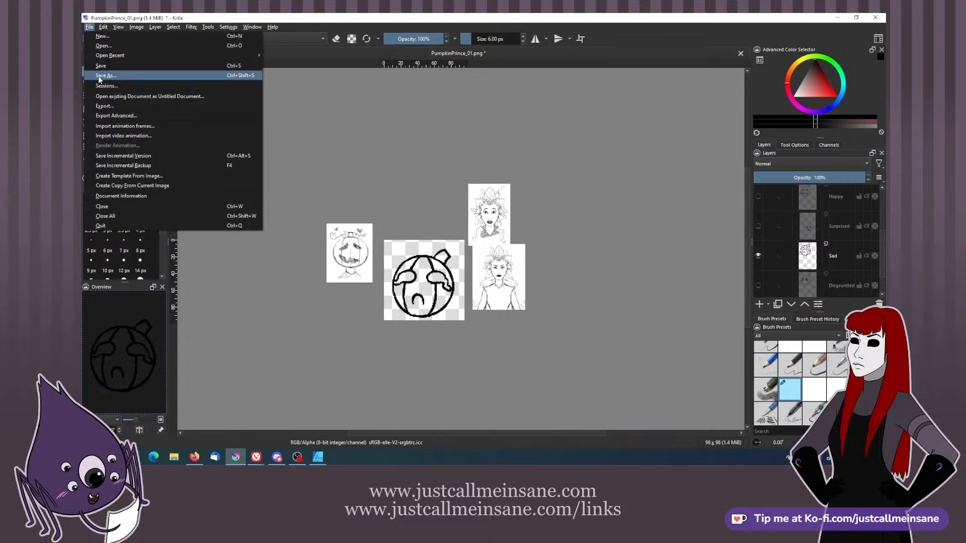
left_click(106, 85)
left_click(369, 300)
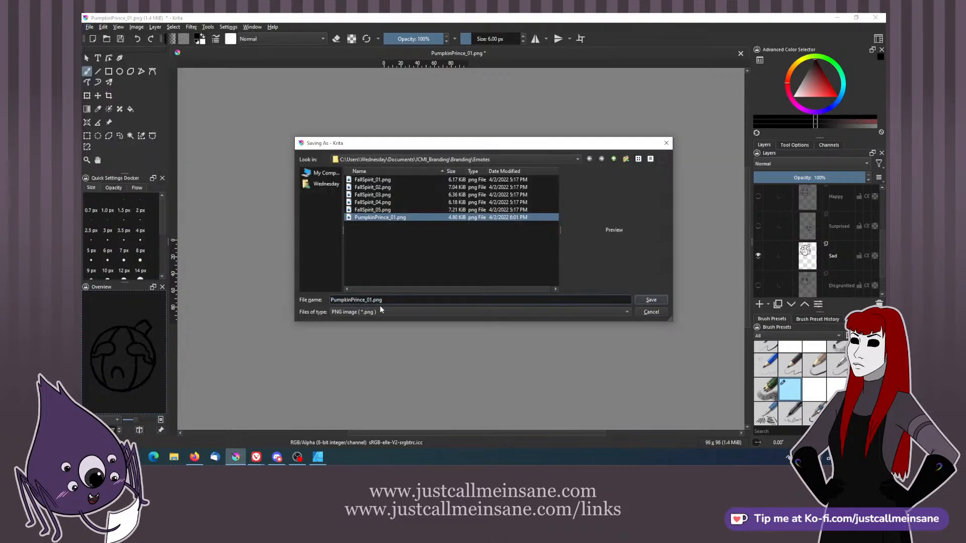
key("Delete")
key("Return")
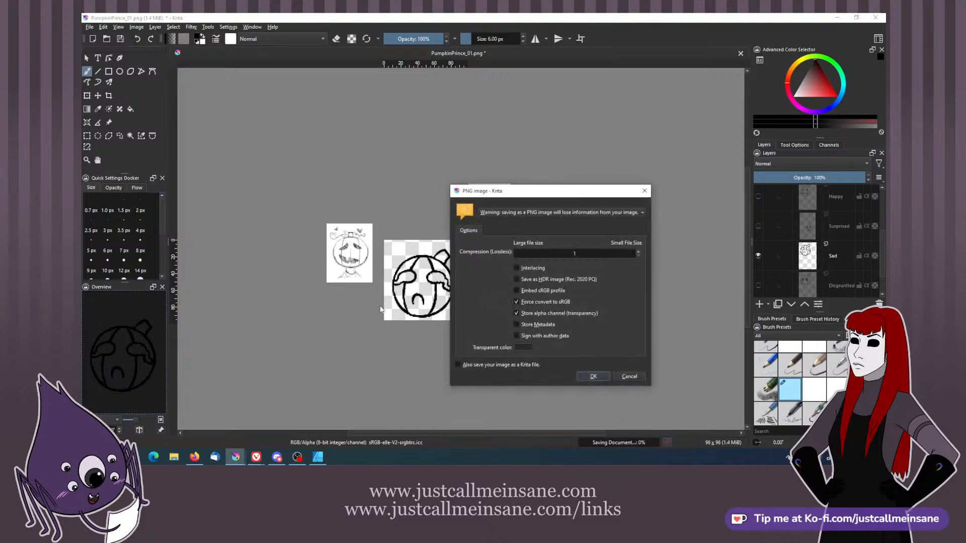
left_click(588, 376)
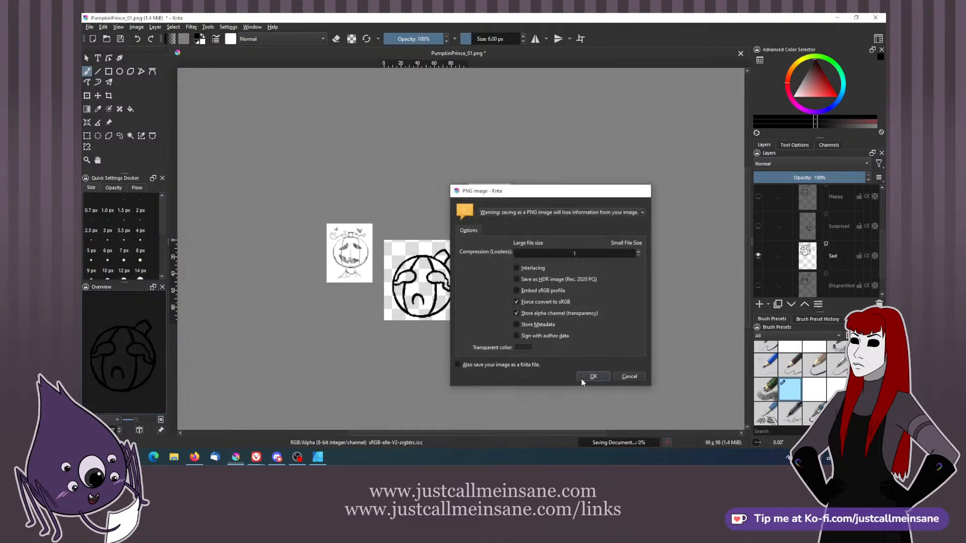
- Hide the Sad layer, show the Surprised layer and save that emote as PumpkinPrince_03.png with the default PNG options
left_click(758, 257)
left_click(758, 226)
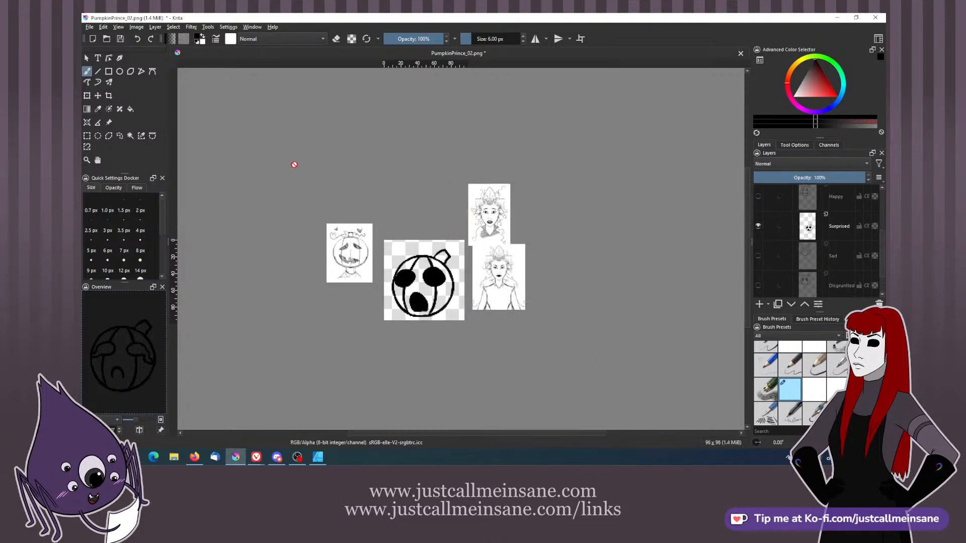
left_click(89, 27)
left_click(101, 84)
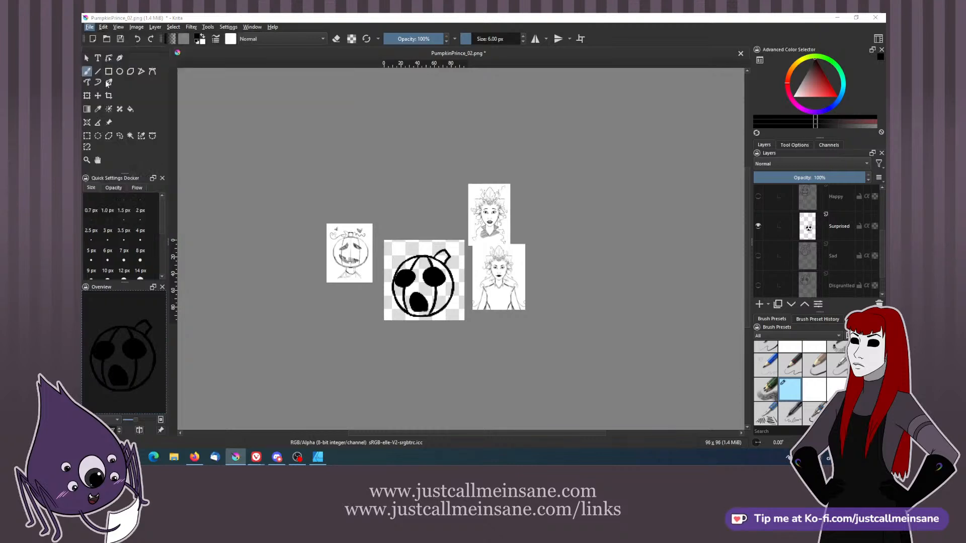
left_click(371, 300)
key("BackSpace")
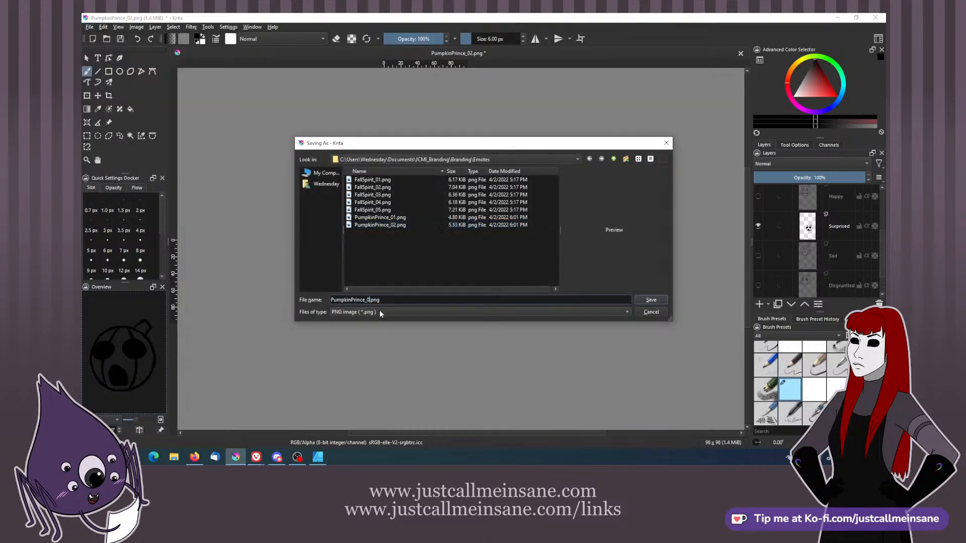
key("Return")
left_click(593, 377)
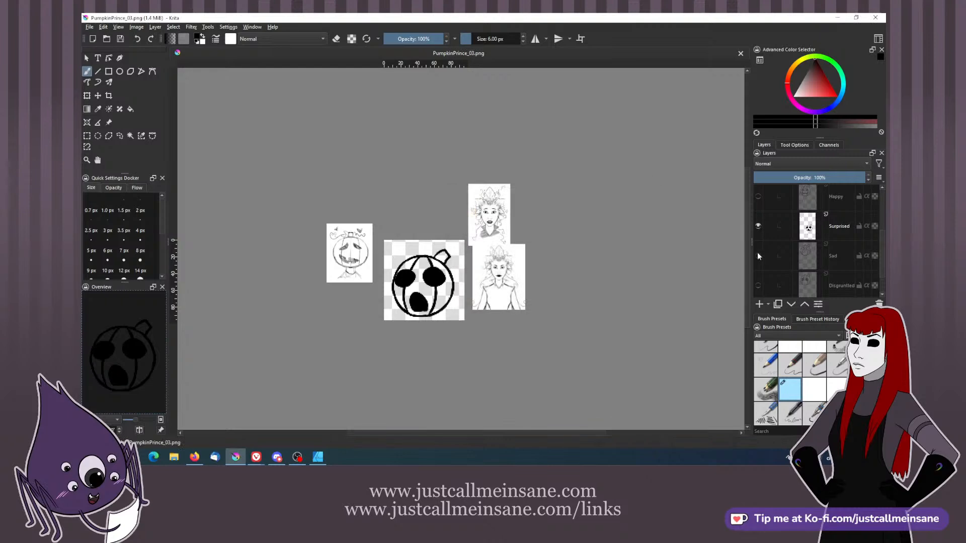
- Hide the Surprised layer, show the Happy layer and save that emote as PumpkinPrince_04.png with the default PNG options
left_click(758, 226)
left_click(758, 196)
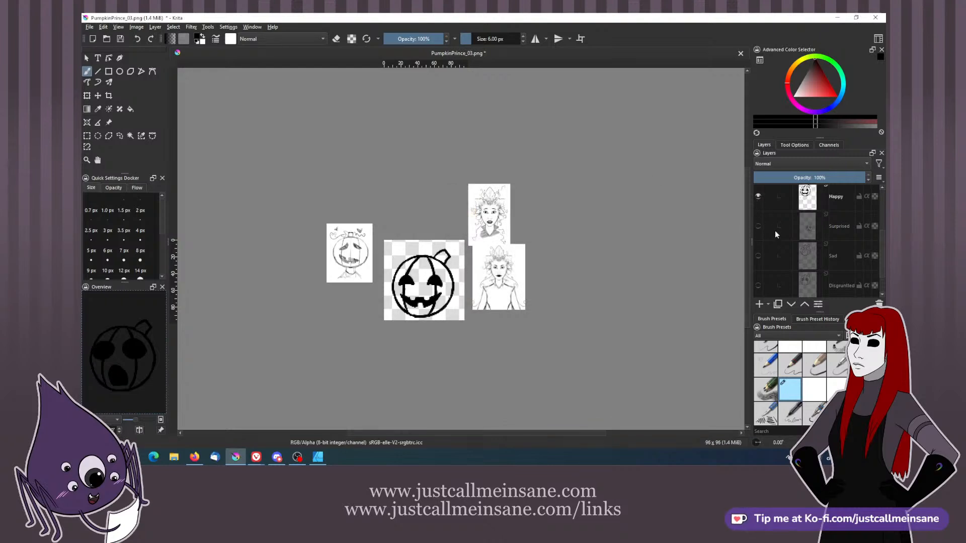
scroll(759, 237, "up", 3)
left_click(89, 26)
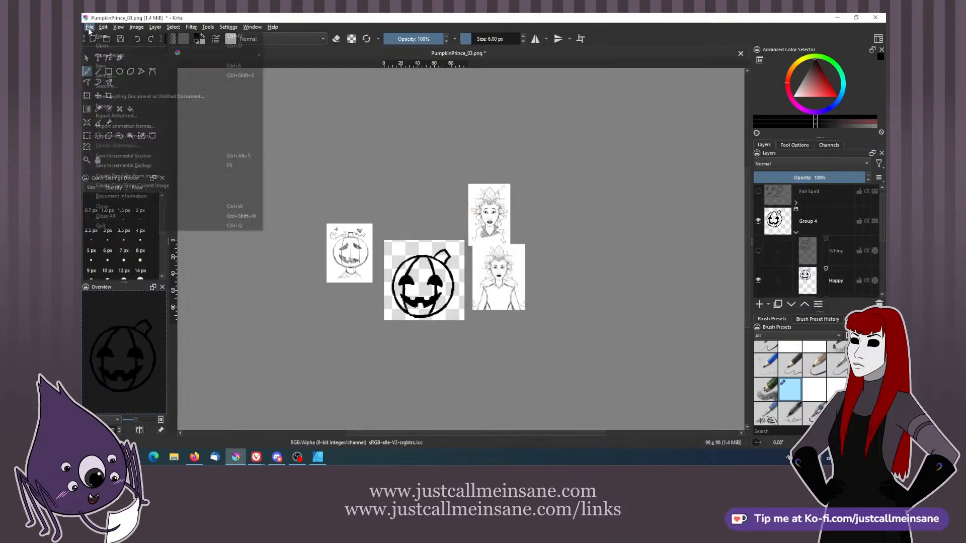
left_click(108, 79)
left_click(372, 301)
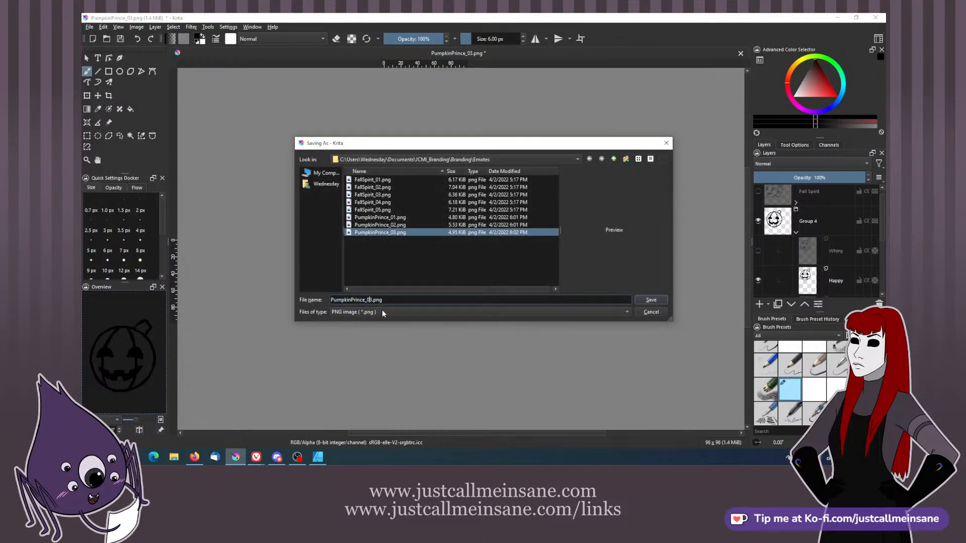
key("BackSpace")
type("4")
key("Return")
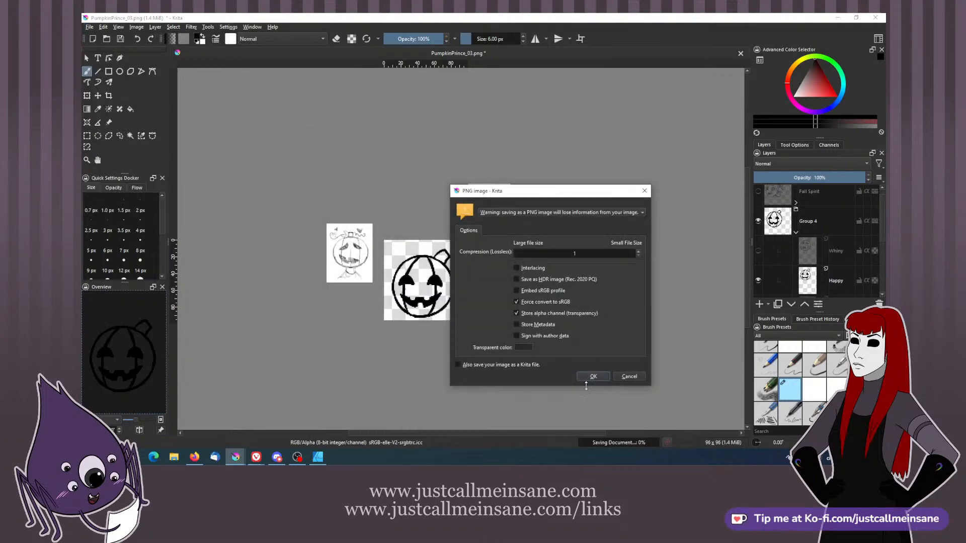
left_click(593, 377)
- Hide the Happy layer, show the Whiny layer and save that emote as PumpkinPrince_05.png with the default PNG options
left_click(758, 280)
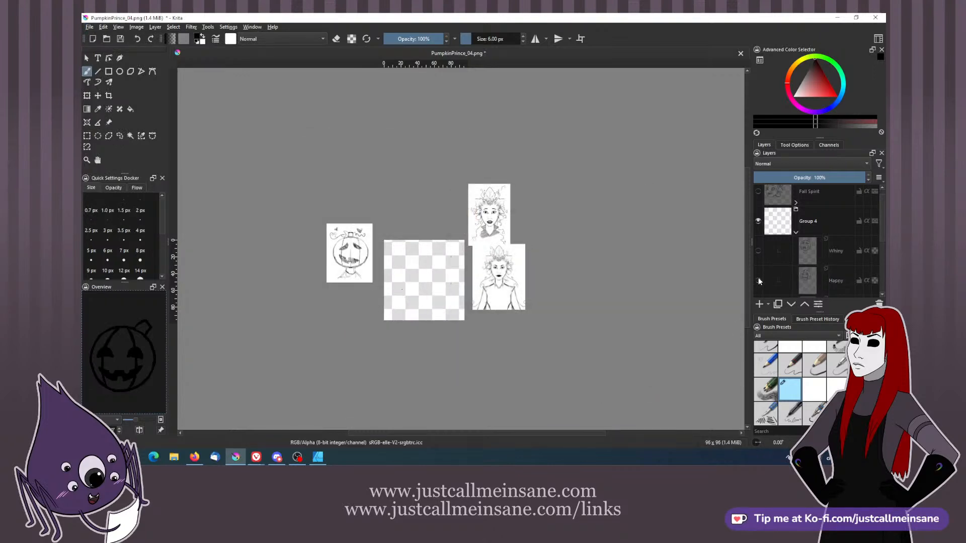
left_click(758, 251)
left_click(88, 28)
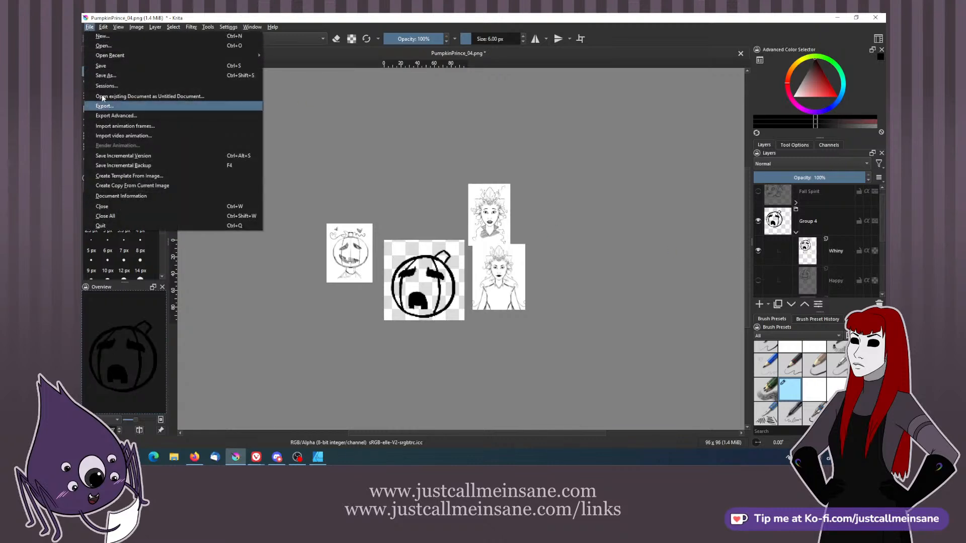
left_click(106, 76)
left_click(368, 299)
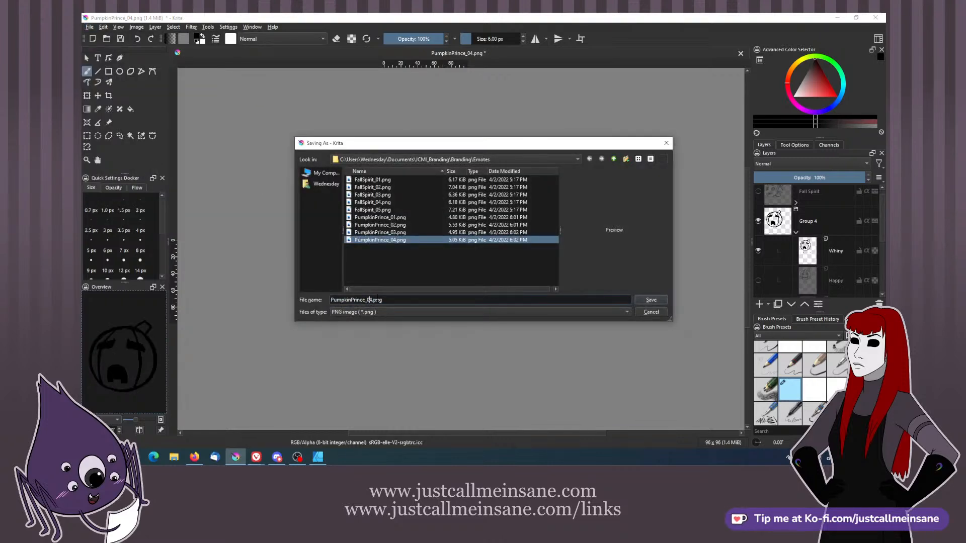
key("Delete")
type("5")
key("Return")
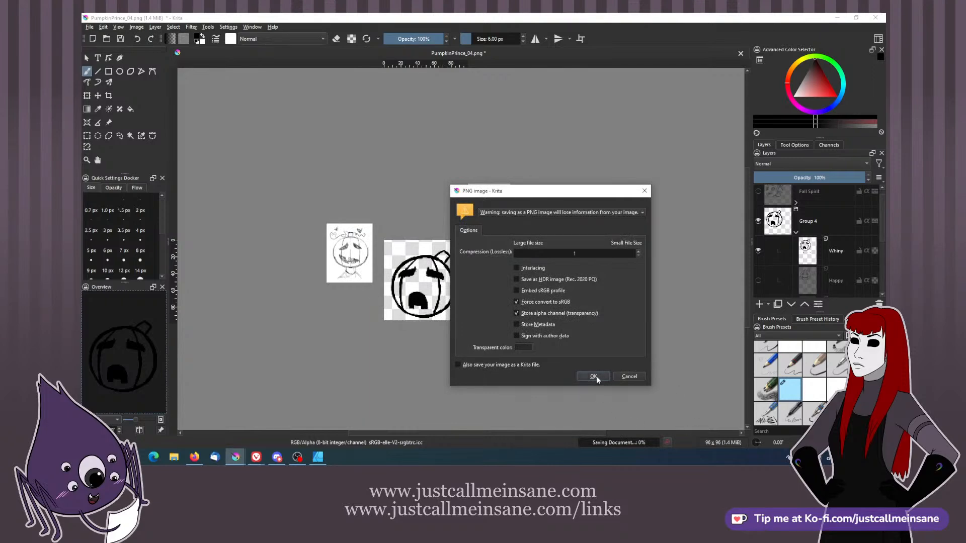
left_click(597, 379)
- Switch back to the fallspirit_emotes document in Affinity Designer
left_click(318, 457)
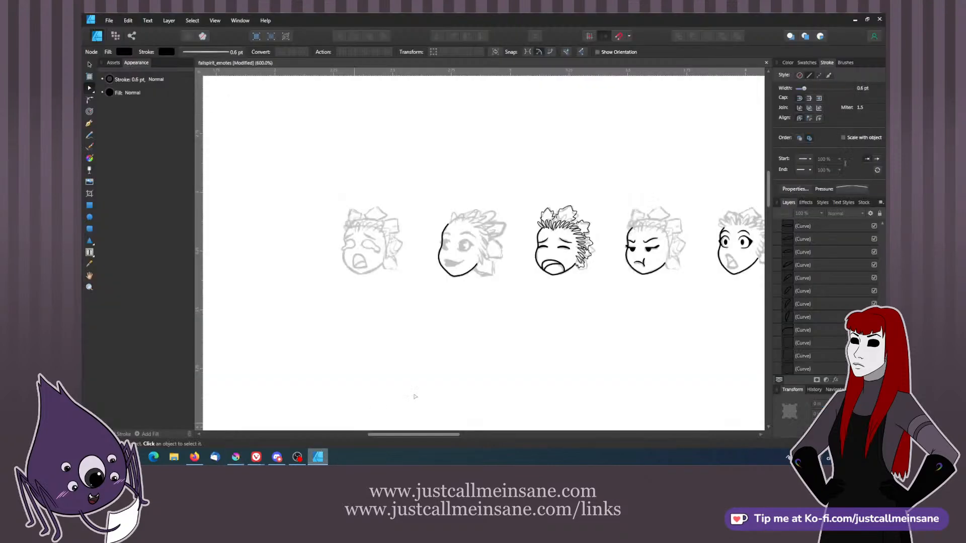
scroll(451, 301, "down", 5)
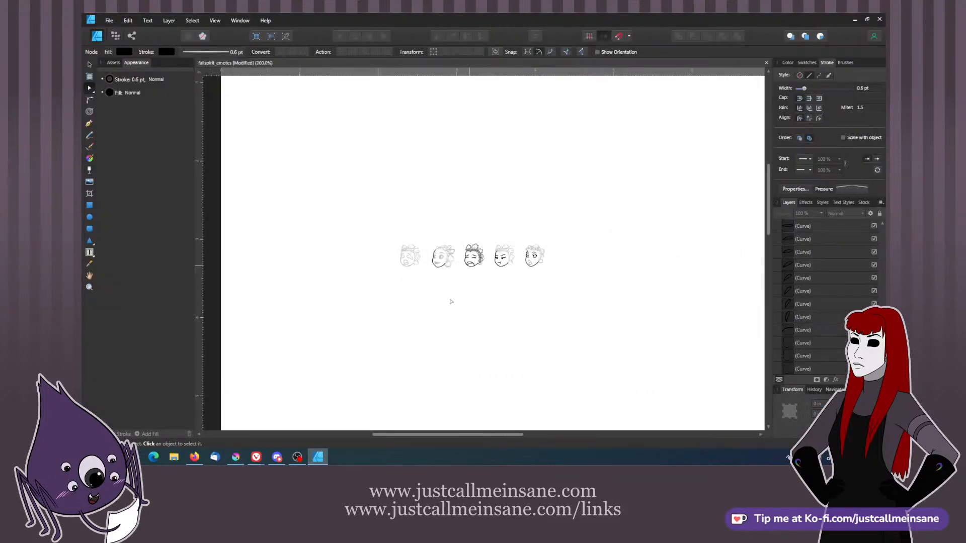
scroll(451, 302, "down", 1)
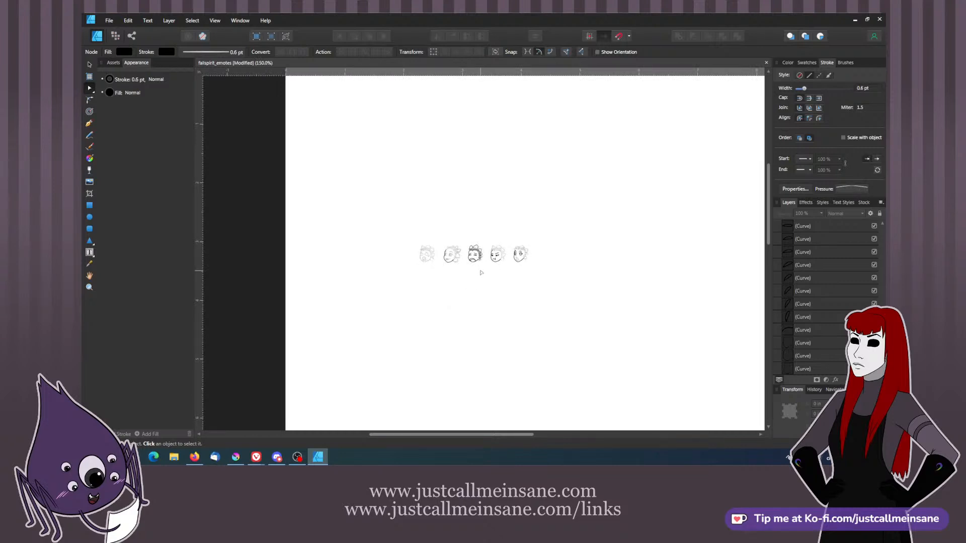
left_click_drag(584, 298, 540, 308)
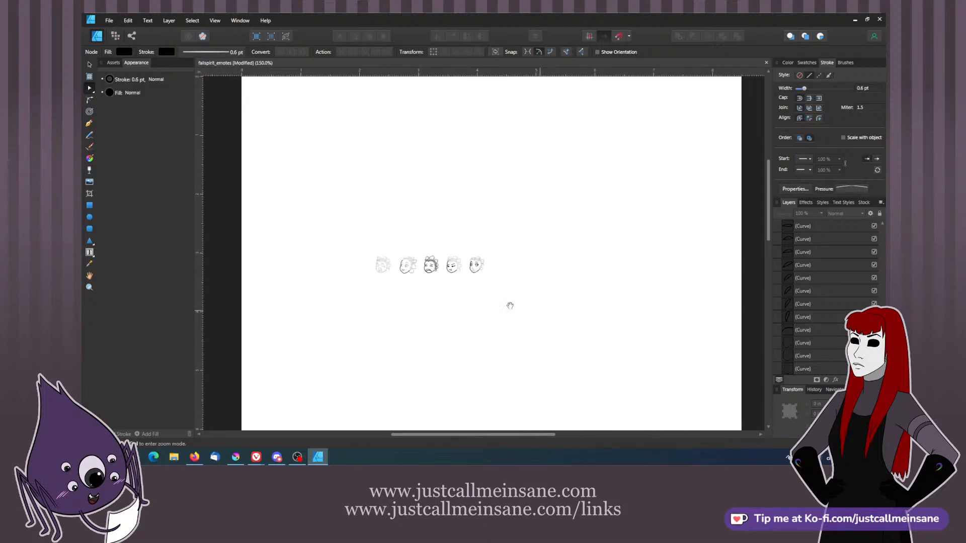
left_click(109, 20)
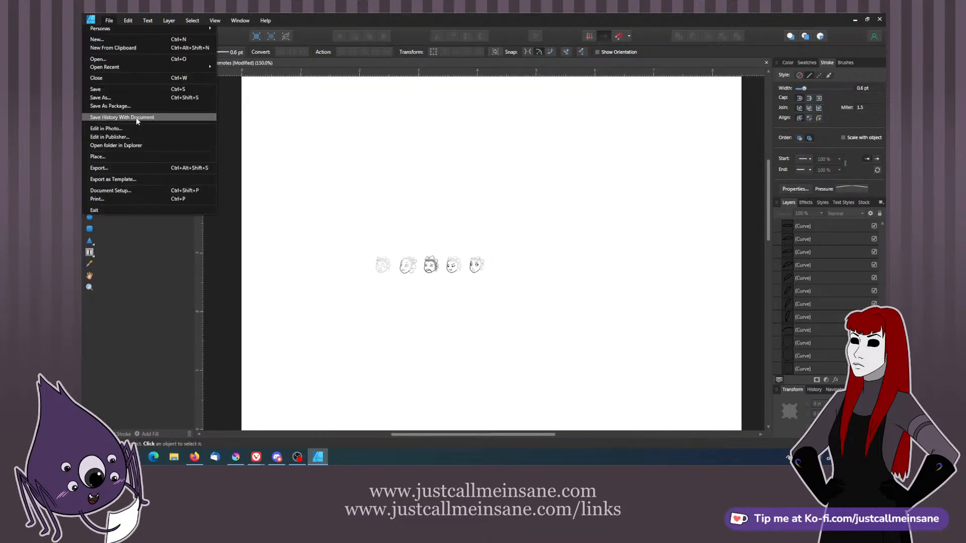
left_click(137, 158)
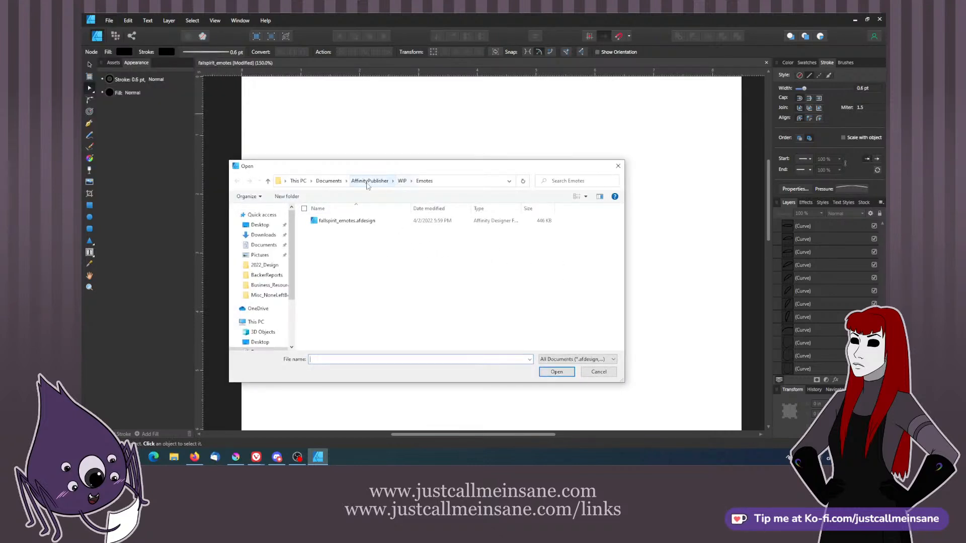
left_click(328, 180)
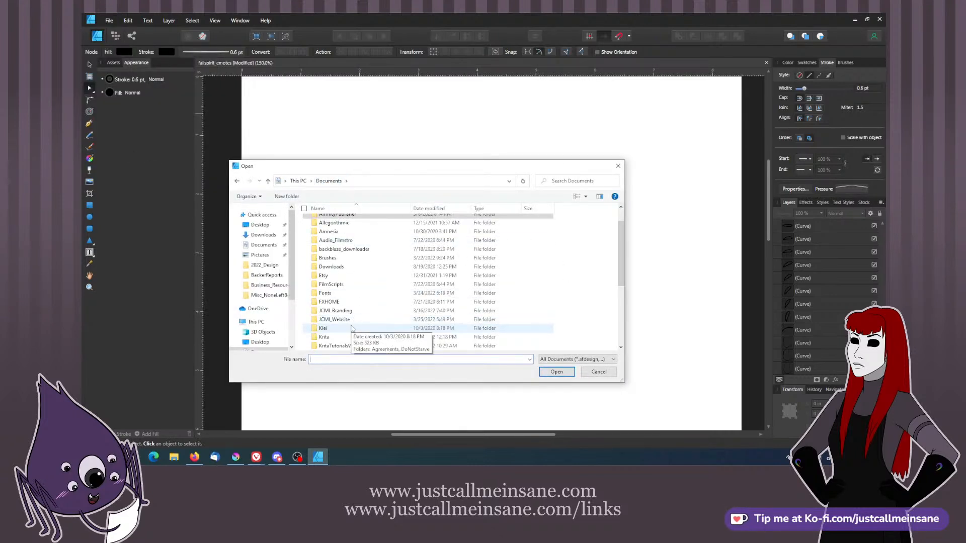
left_click(596, 373)
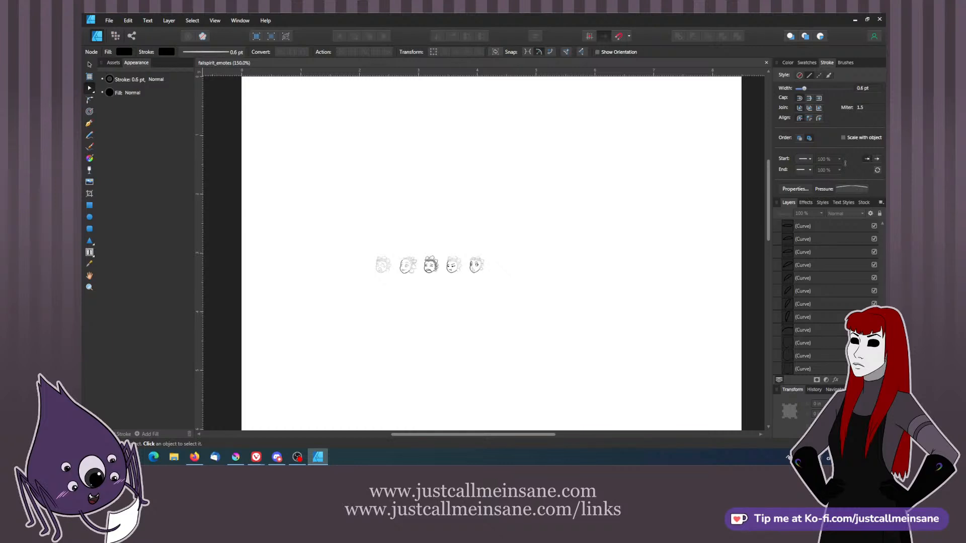
scroll(440, 321, "up", 2)
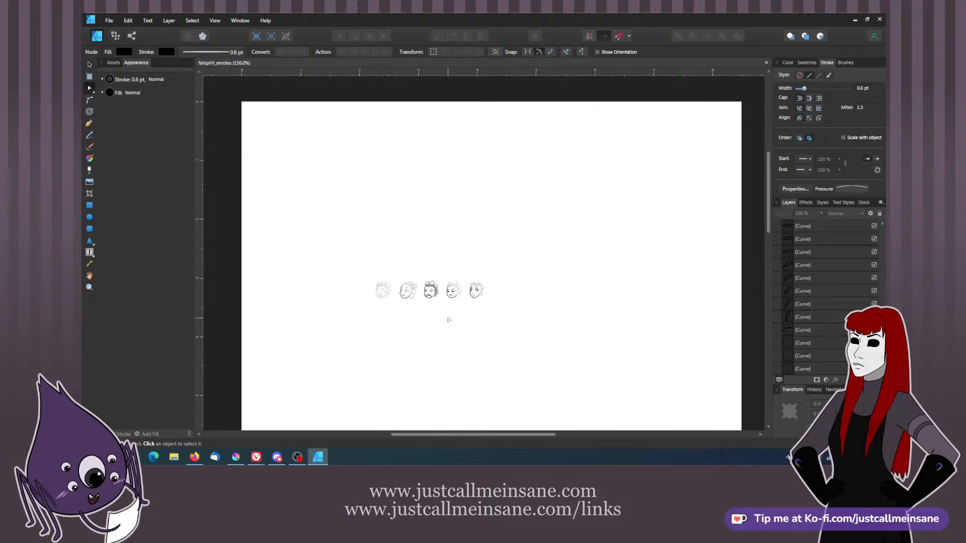
- Try enlarging the surprised face's seven line-art curves without stroke scaling, and undo each resize
scroll(441, 321, "up", 4)
left_click_drag(447, 318, 500, 240)
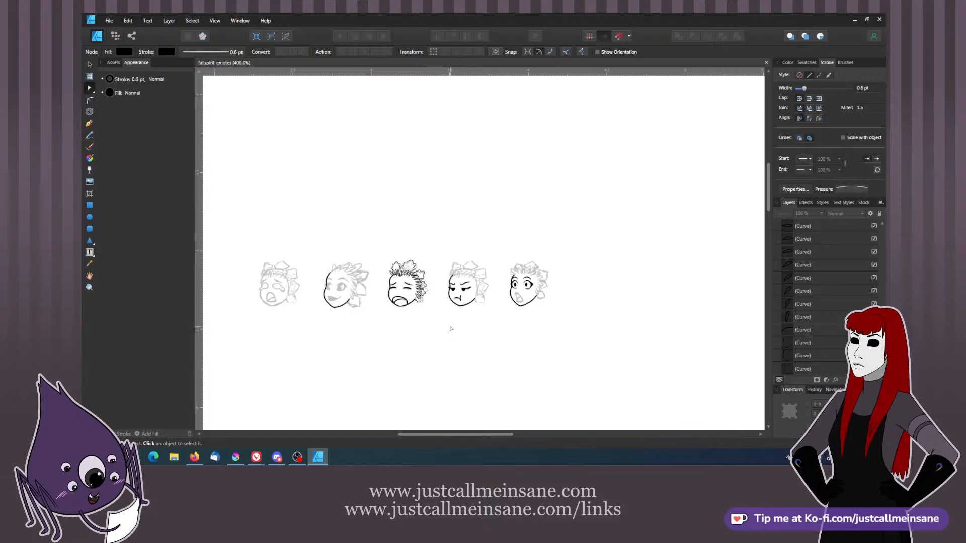
left_click_drag(484, 238, 566, 336)
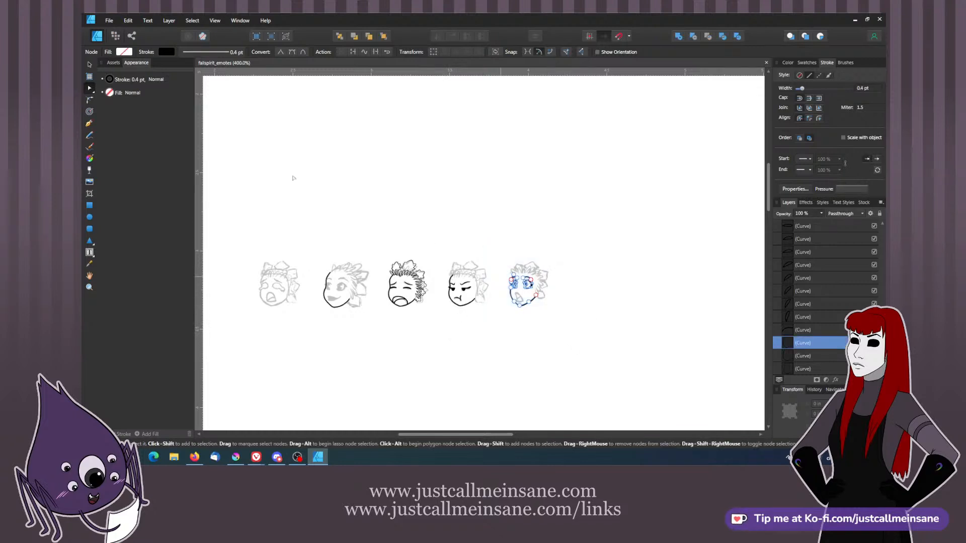
key("v")
left_click_drag(536, 275, 648, 199)
key("ctrl+z")
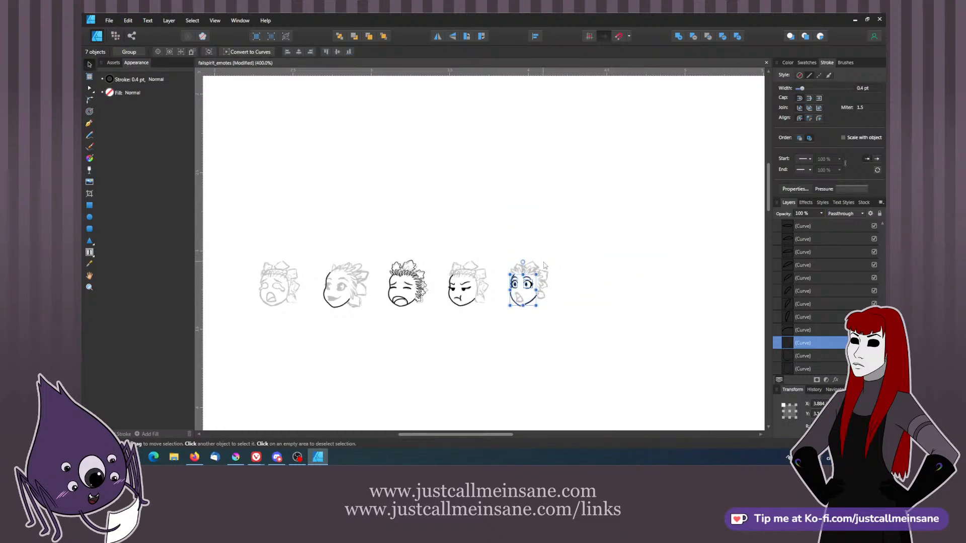
left_click_drag(536, 275, 610, 203)
left_click(638, 259)
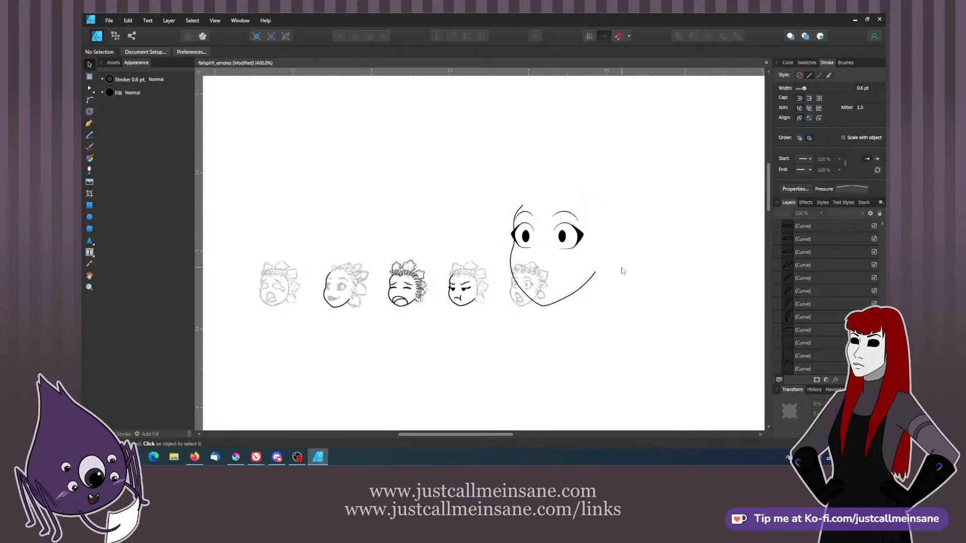
key("ctrl+z")
key("ctrl+z")
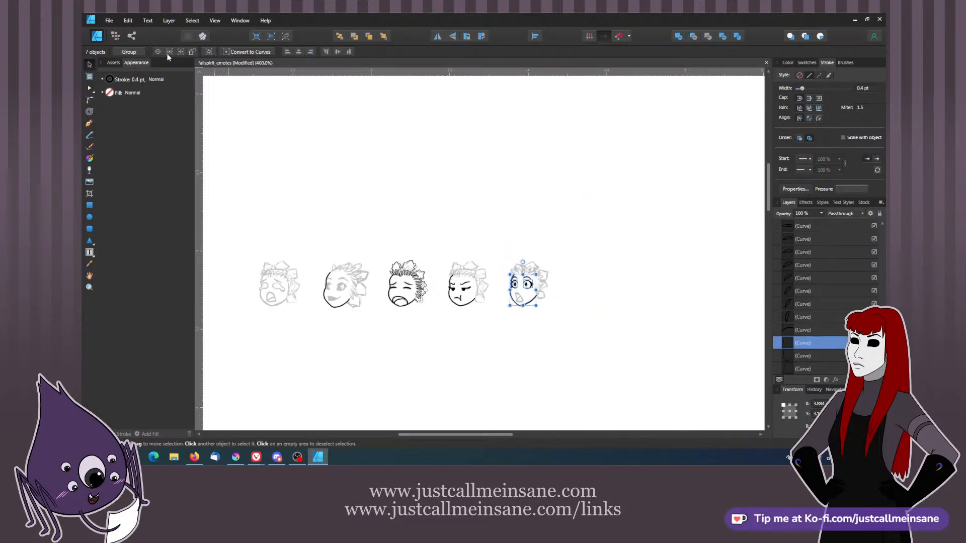
- Select the surprised face's line-art curves and enable Scale with object for their strokes
left_click(452, 191)
left_click_drag(503, 251, 569, 331)
left_click(90, 88)
left_click(215, 51)
left_click(238, 133)
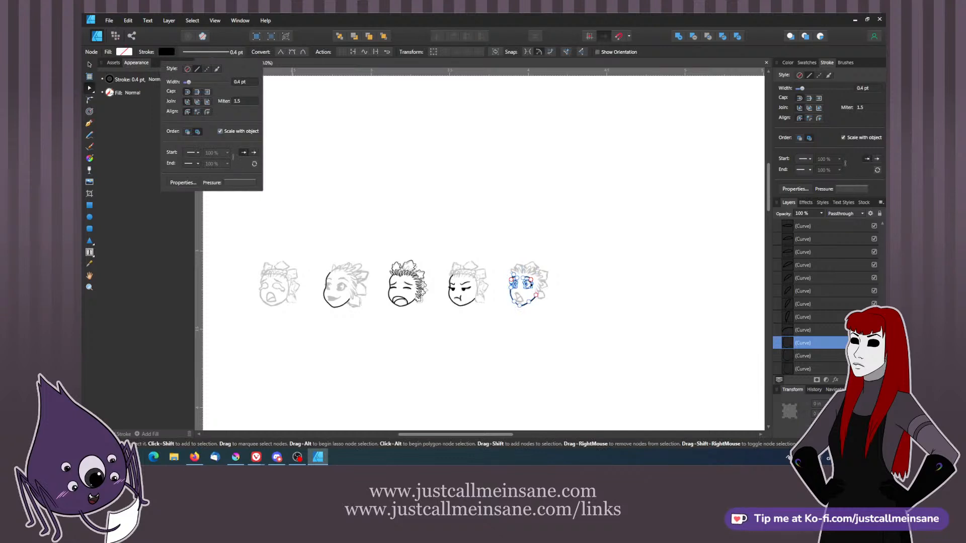
- Try enlarging the surprised face's line art with stroke scaling enabled, undo the resize and deselect the curves
key("v")
left_click_drag(536, 275, 596, 191)
left_click(645, 233)
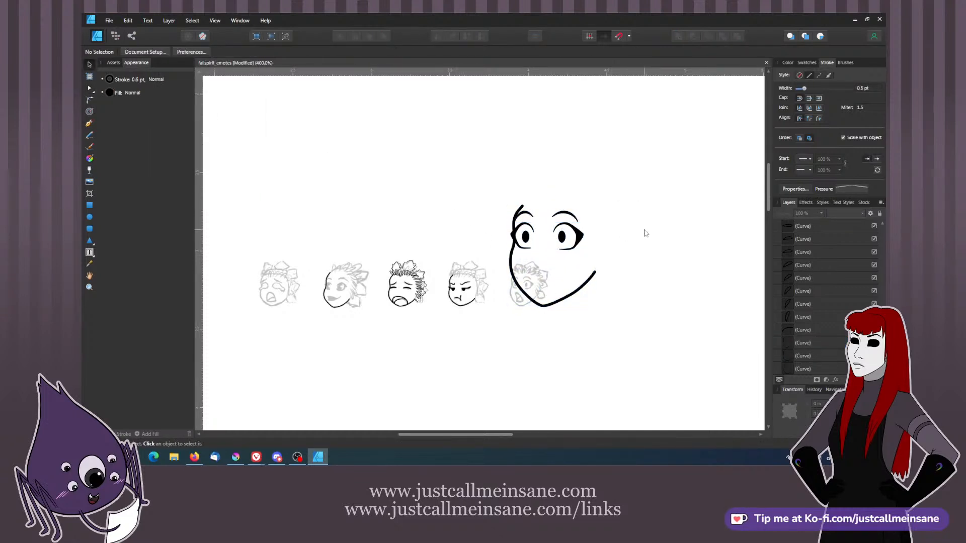
key("ctrl+z")
key("ctrl+z")
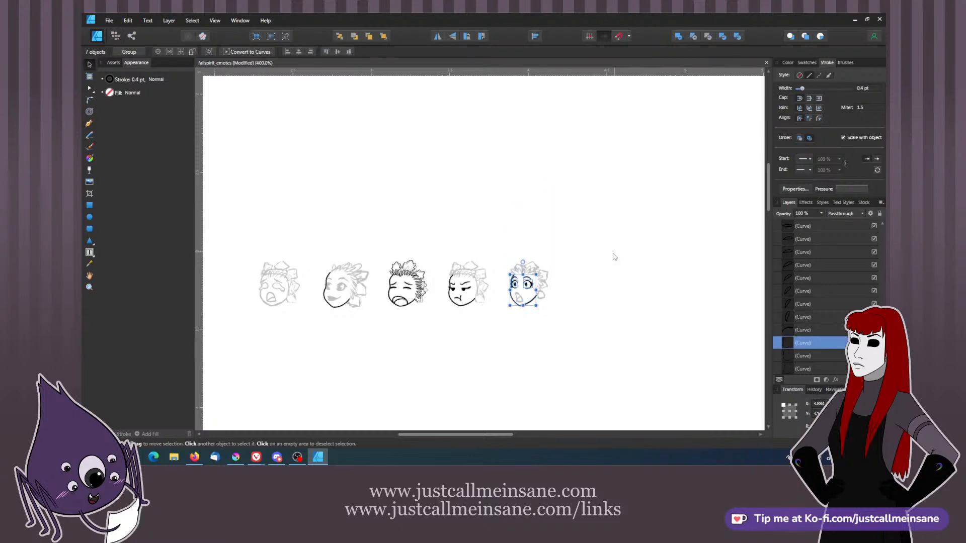
left_click(612, 256)
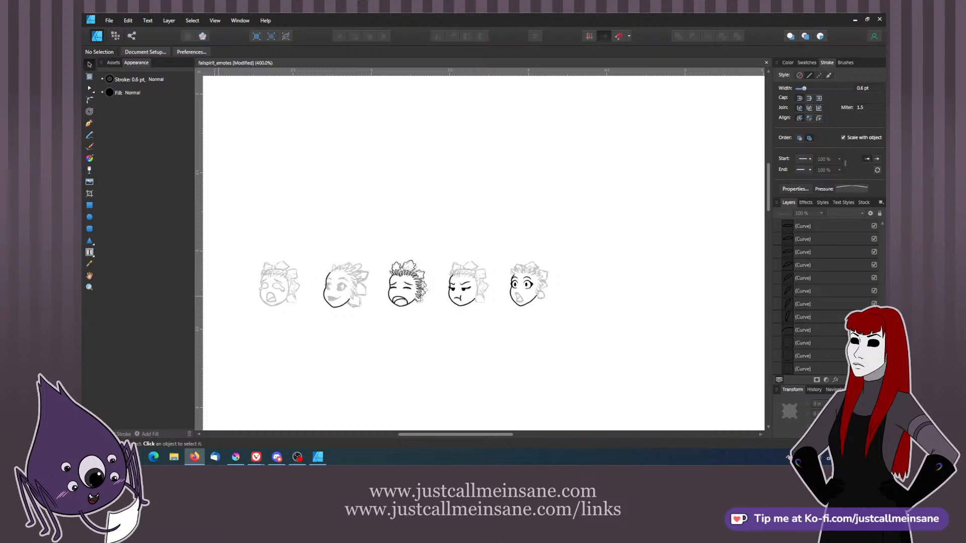
- Trace the surprised face's open mouth over the sketch as a closed Pen curve with a 0.6 pt stroke
key("alt+Tab")
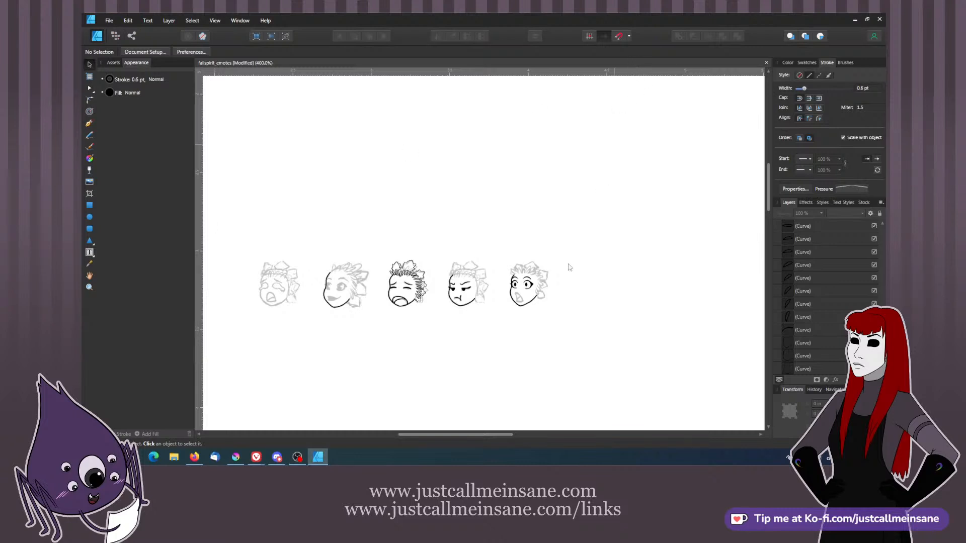
scroll(524, 309, "down", 1)
scroll(403, 291, "up", 3)
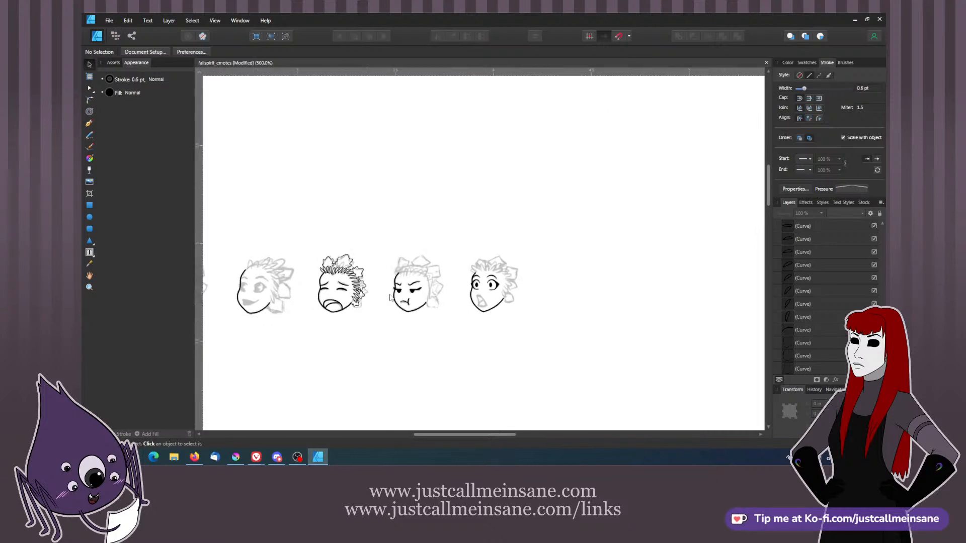
mouse_move(391, 296)
left_mouse_down()
mouse_move(282, 296)
mouse_move(453, 290)
mouse_move(408, 290)
left_mouse_up()
scroll(423, 289, "up", 6)
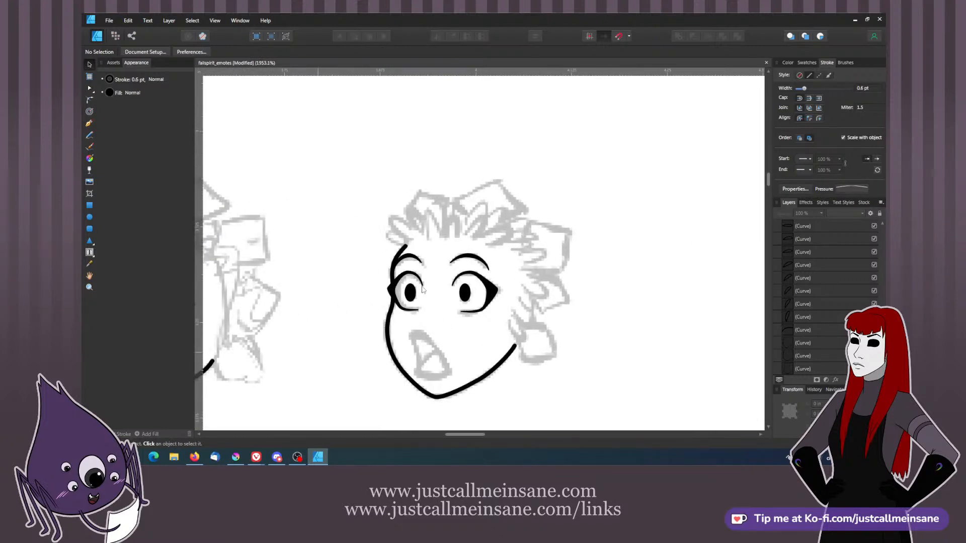
left_click_drag(451, 267, 465, 216)
left_click(112, 62)
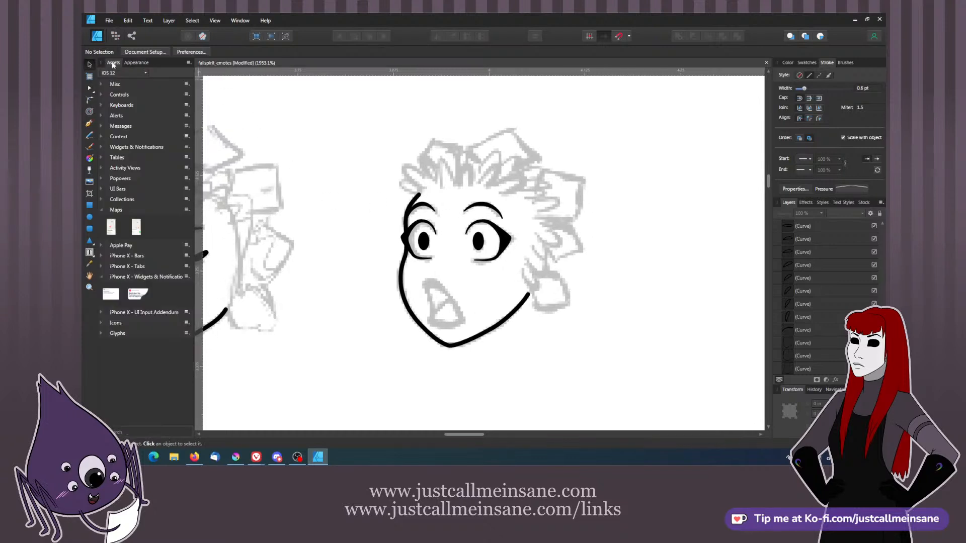
left_click(90, 123)
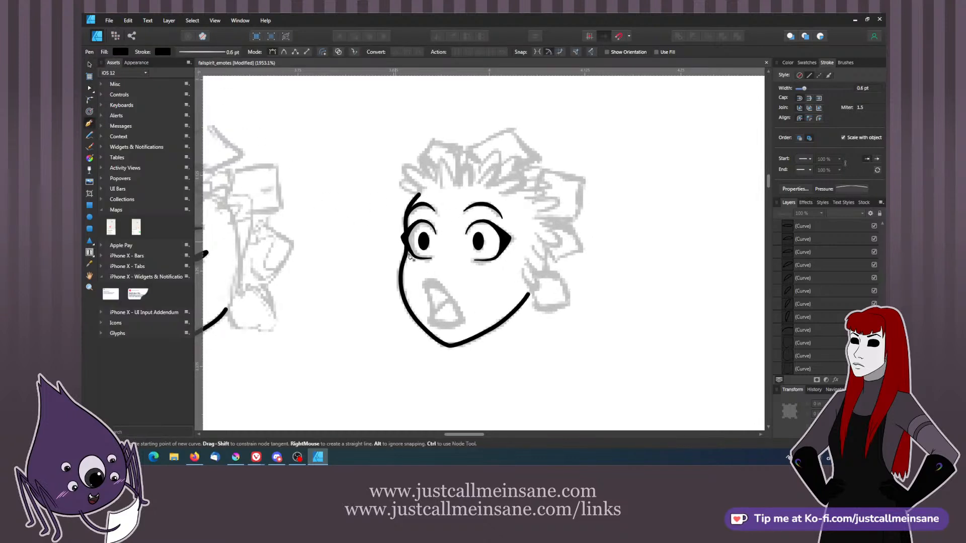
mouse_move(432, 315)
left_mouse_down()
mouse_move(430, 282)
mouse_move(462, 321)
mouse_move(437, 323)
left_mouse_up()
left_click(432, 315)
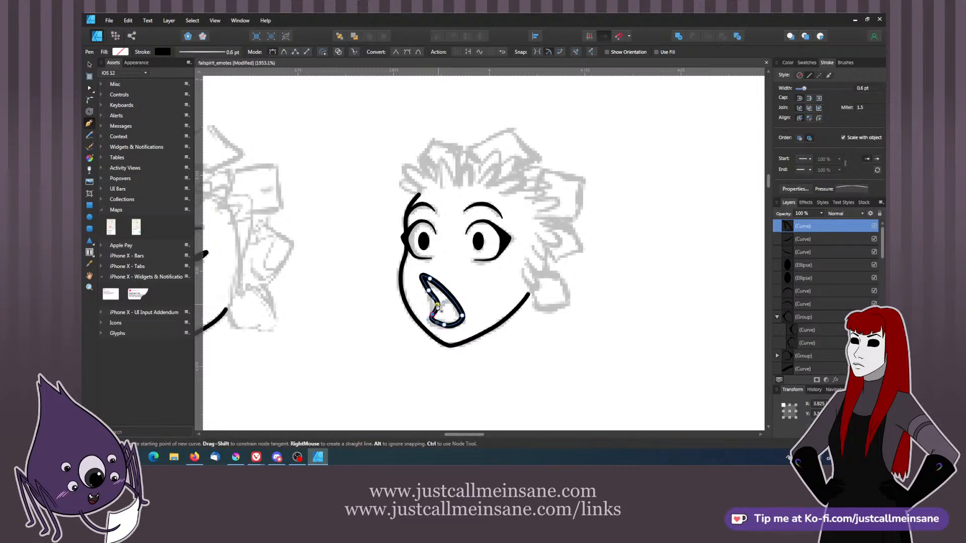
- Reshape the inner curve on the left side of the surprised mouth outline to follow the sketch
key("a")
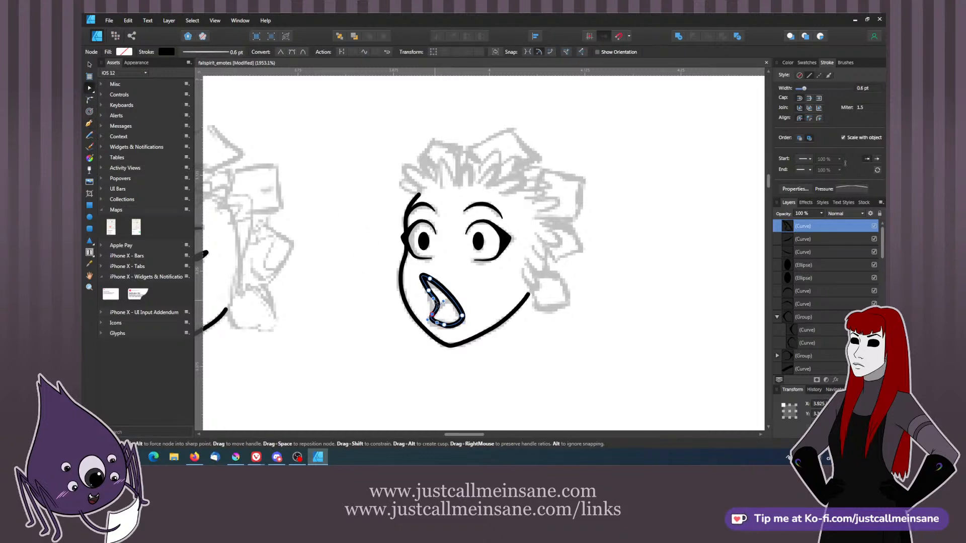
left_click_drag(431, 293, 430, 316)
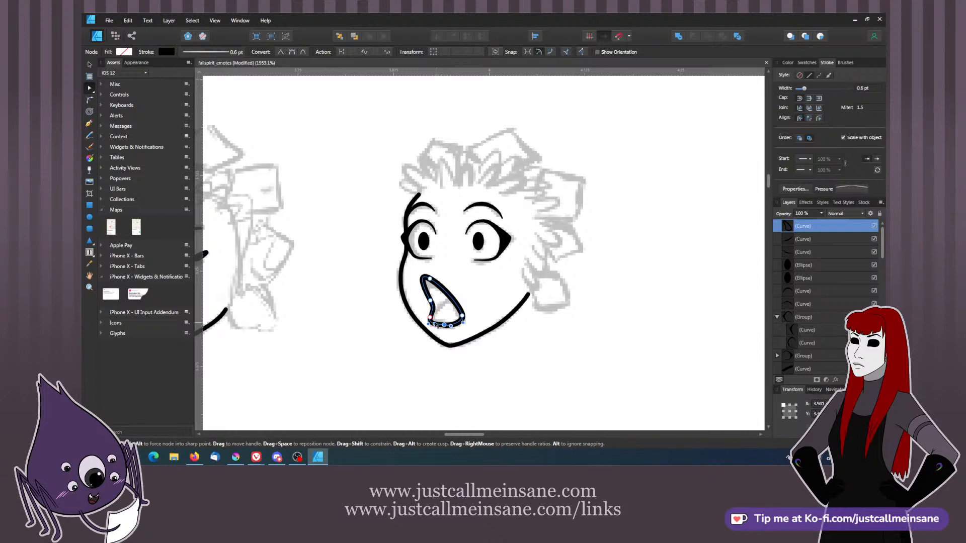
left_click(475, 298)
- Set the surprised mouth outline's stroke width to 0.4 pt
left_click(458, 308)
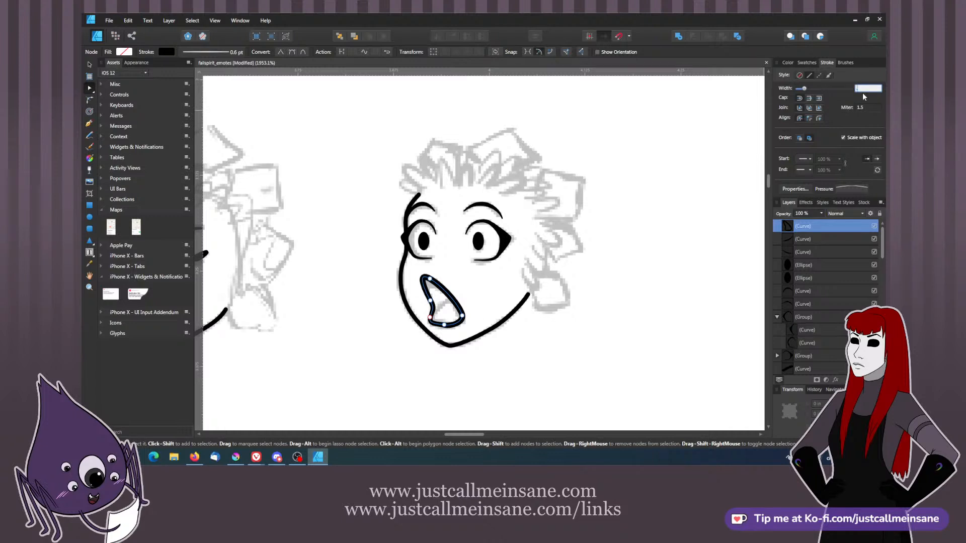
type("0.4")
key("Return")
left_click(471, 308)
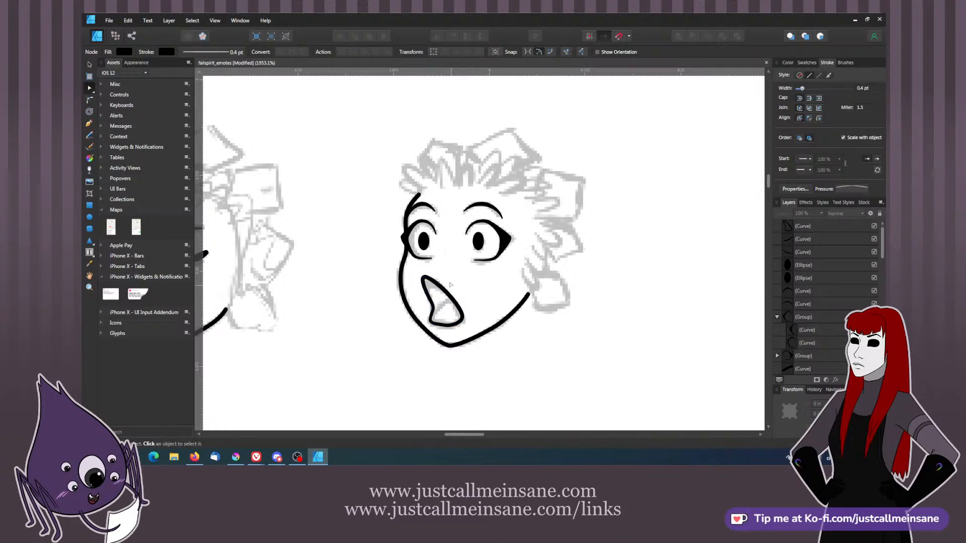
- Fine-tune the nodes and handles along the lower edge and left corner of the surprised mouth outline
left_click(456, 303)
left_click_drag(462, 315, 463, 319)
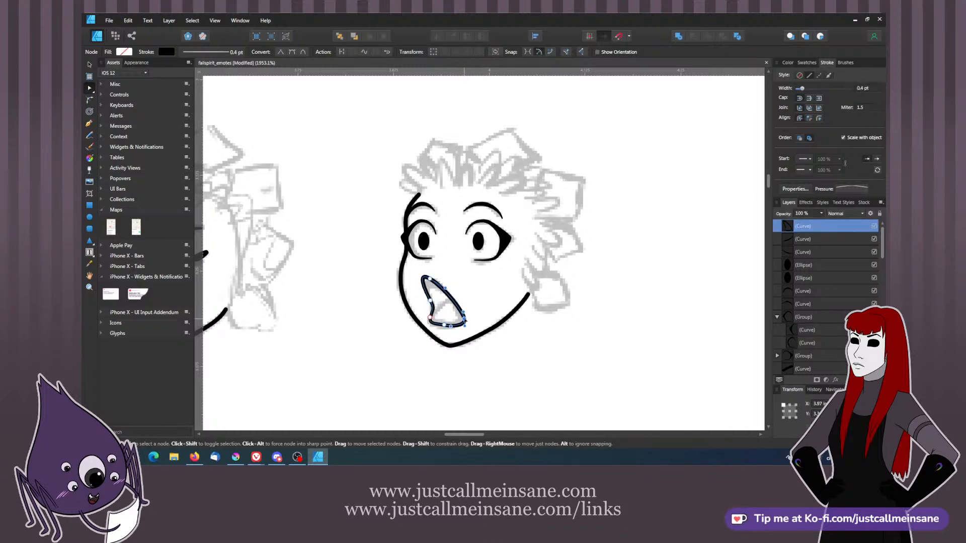
left_click(443, 325)
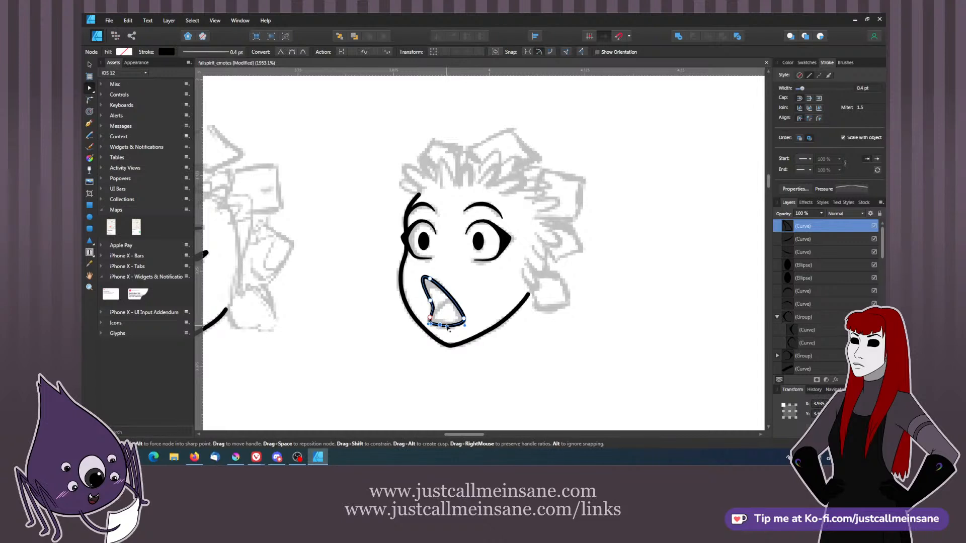
left_click_drag(440, 326, 441, 325)
left_click(431, 314)
left_click_drag(433, 310, 431, 308)
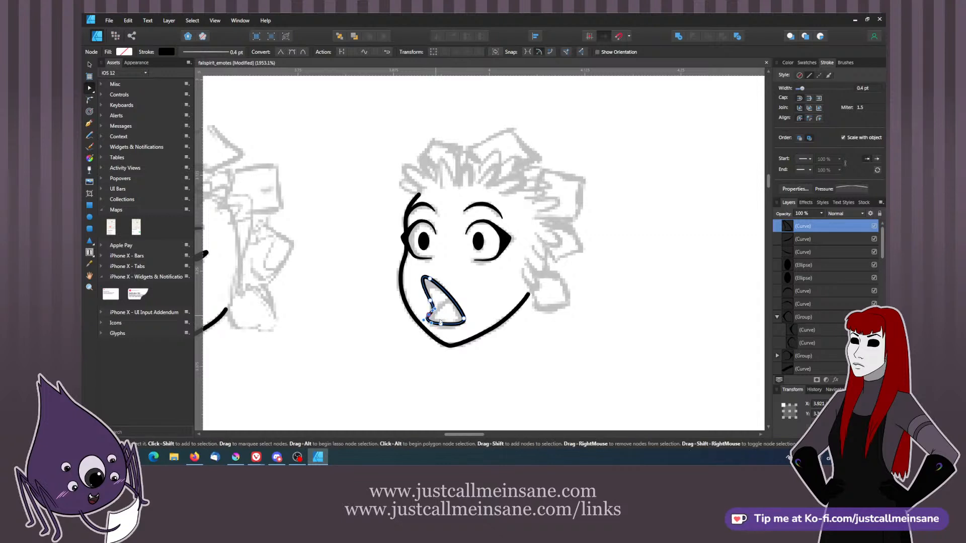
left_click(441, 316)
- Draw the tongue line across the inside of the surprised mouth with the Pen tool at 0.4 pt
left_click(89, 123)
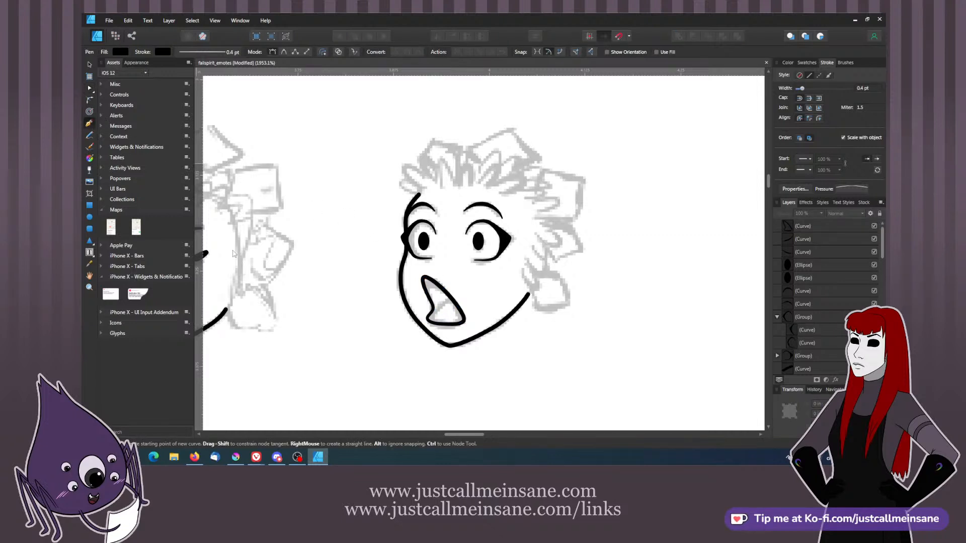
left_click(433, 309)
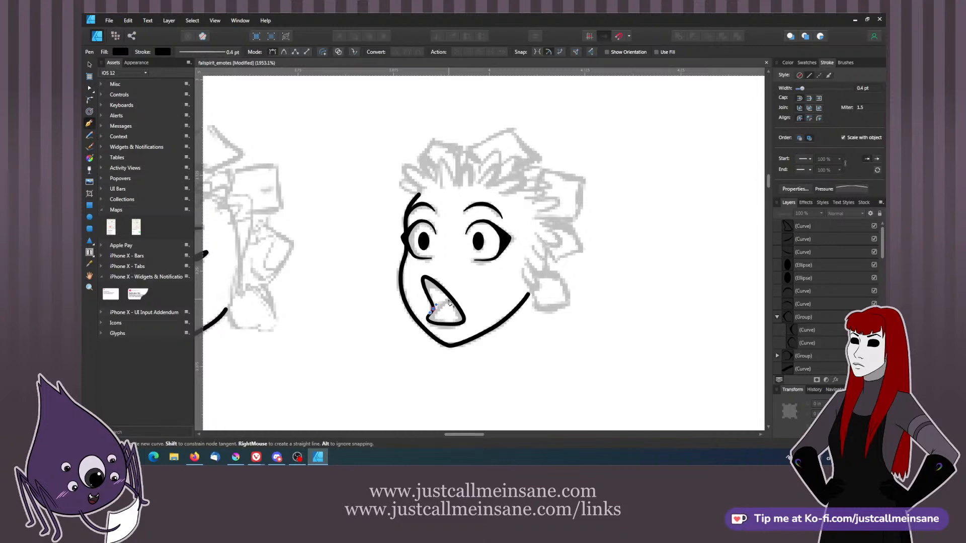
left_click_drag(449, 300, 458, 308)
key("a")
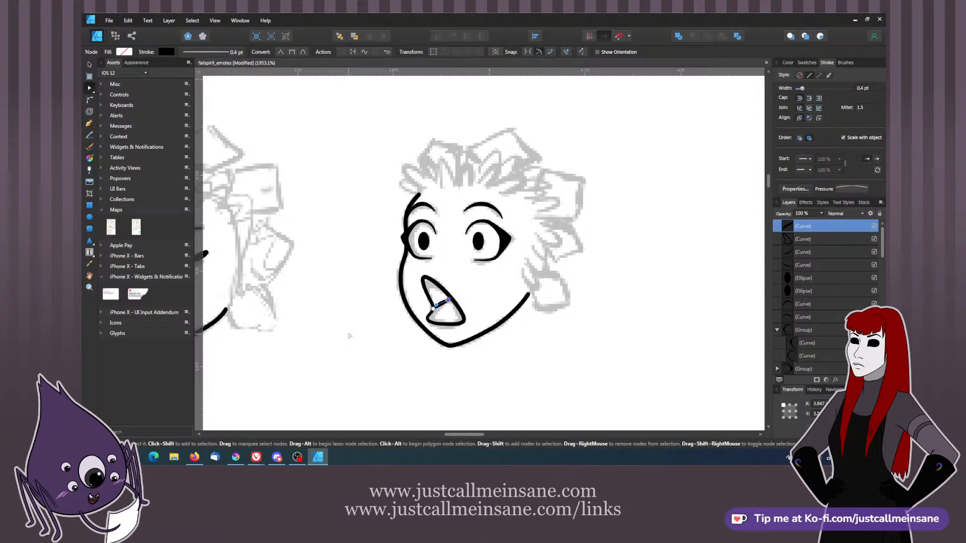
left_click(383, 346)
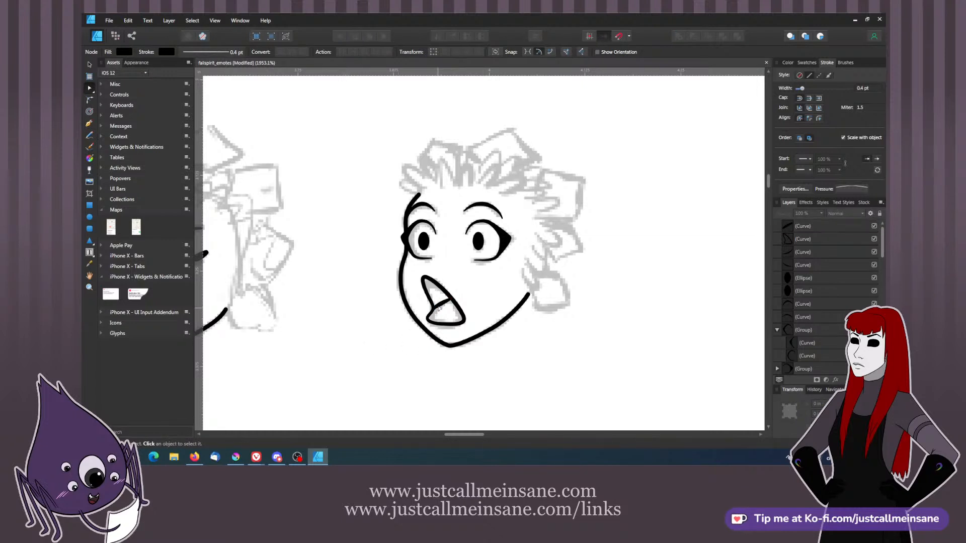
- Bend the tongue line into a smoother arc and fit its left end to the edge of the mouth
left_click(442, 308)
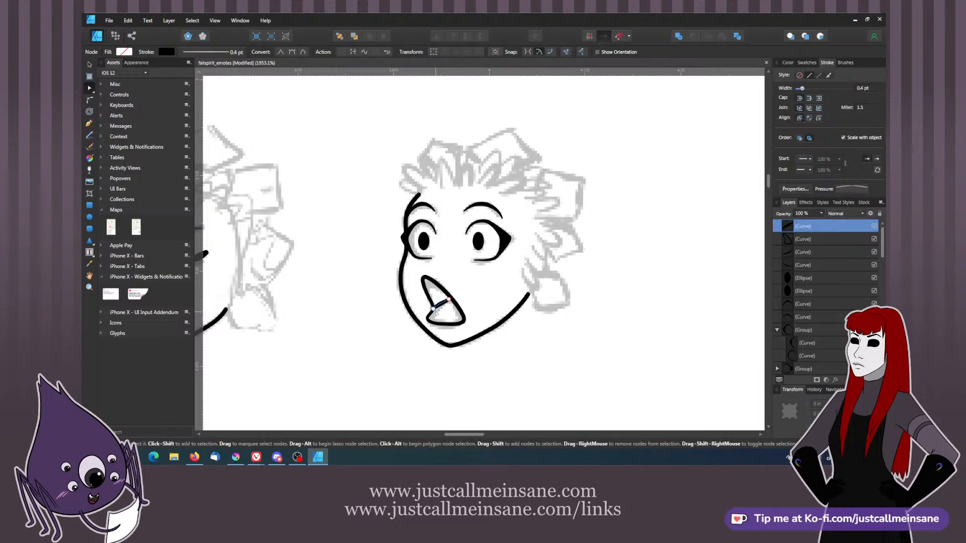
scroll(439, 296, "up", 5)
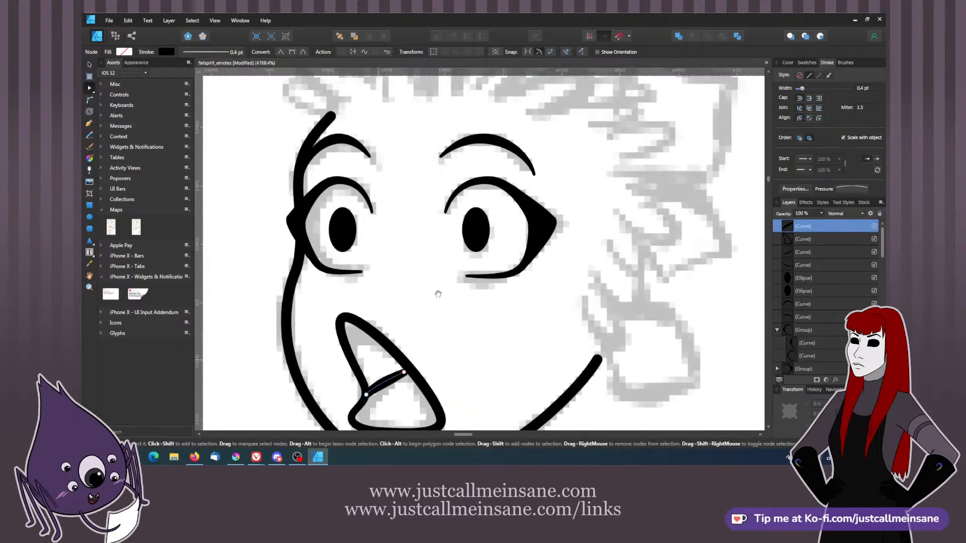
mouse_move(426, 325)
left_mouse_down()
mouse_move(434, 323)
mouse_move(418, 327)
left_mouse_up()
left_click(390, 325)
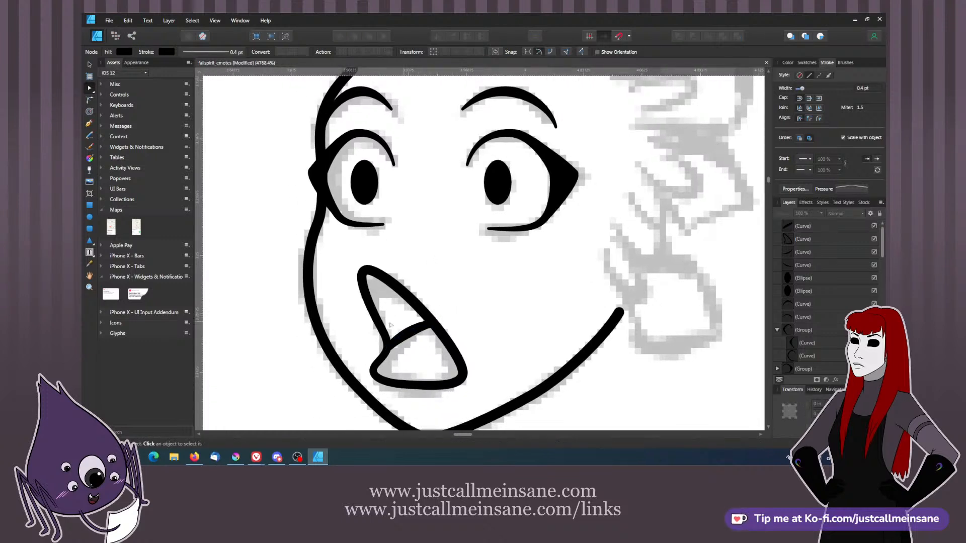
left_click(398, 343)
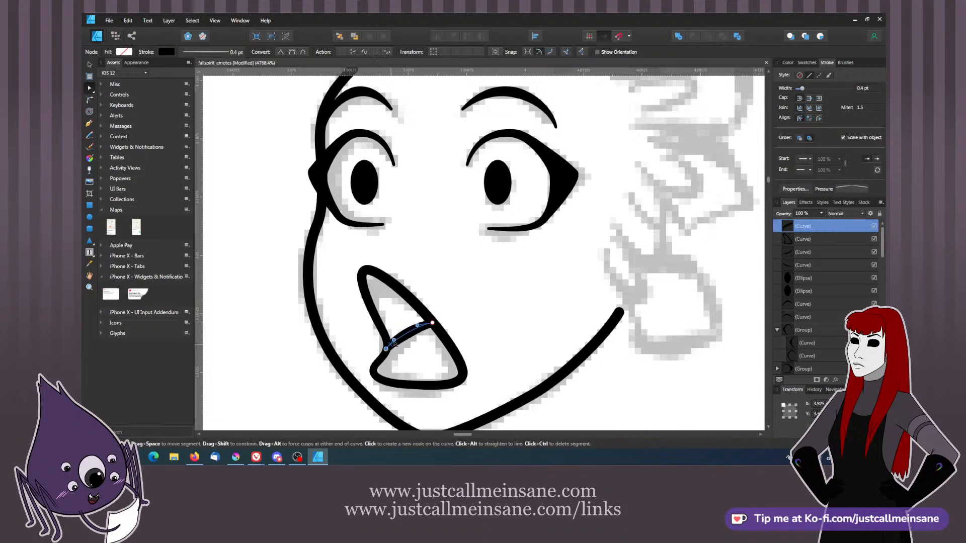
left_click(409, 333)
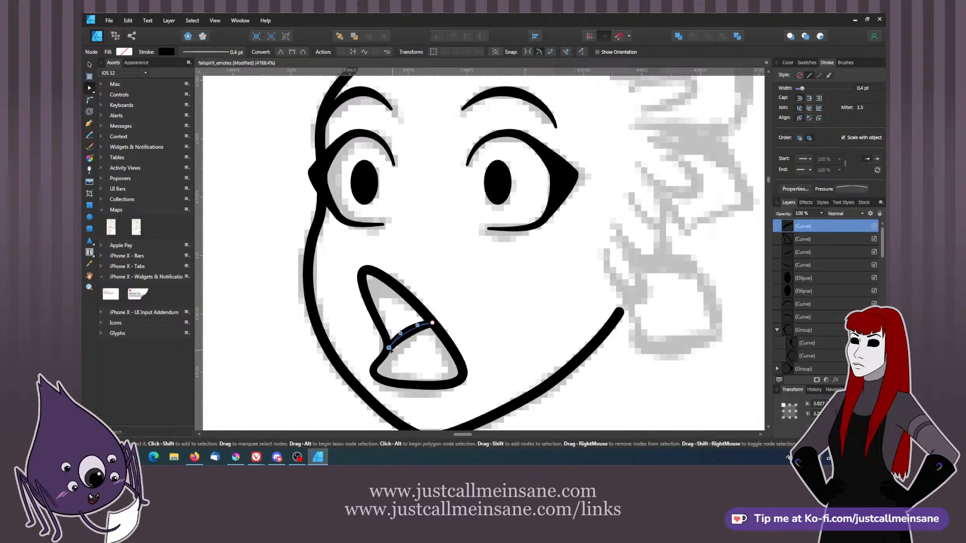
left_click_drag(389, 347, 387, 351)
left_click(405, 356)
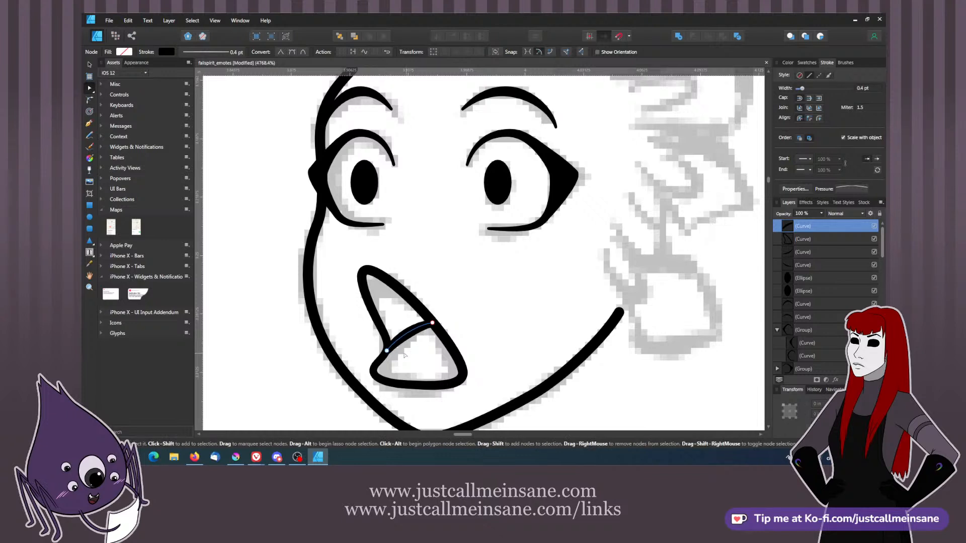
left_click(410, 354)
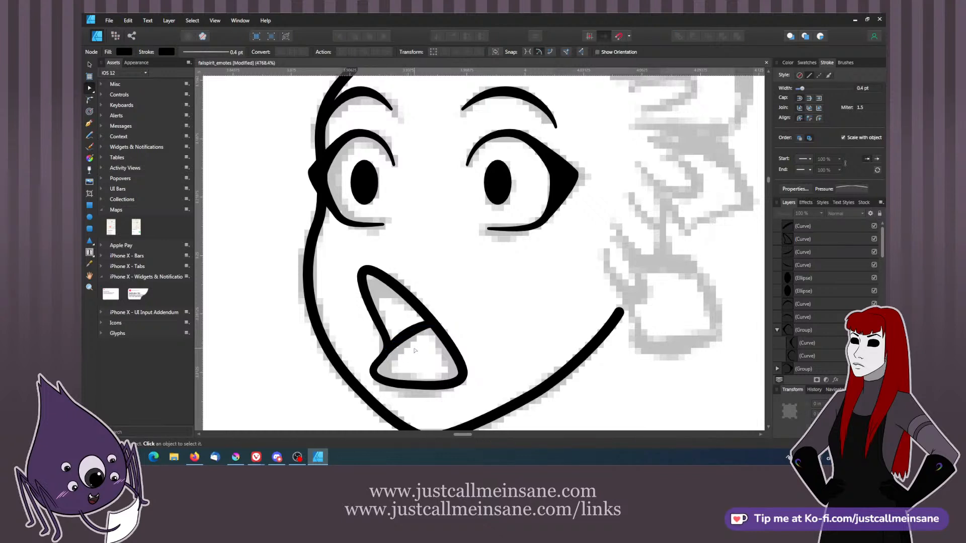
left_click(417, 309)
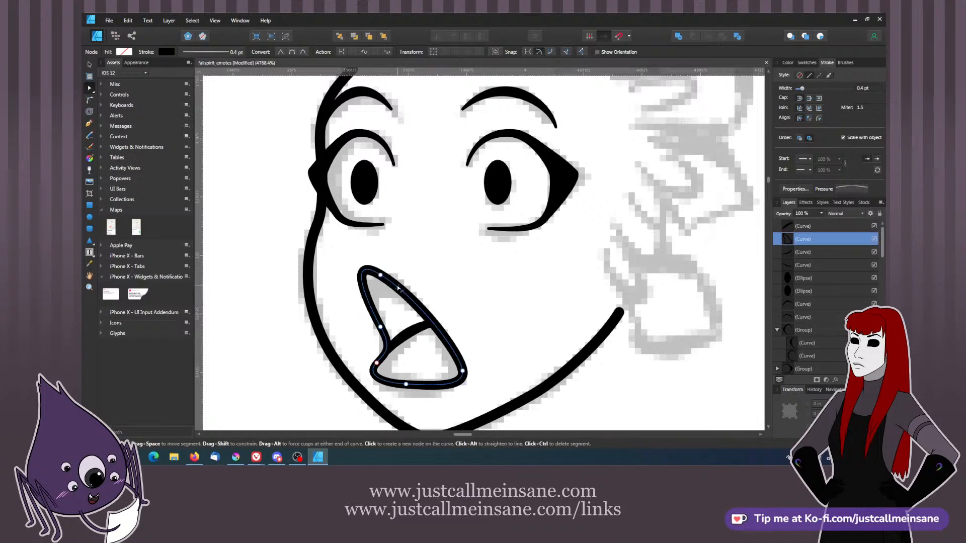
left_click(430, 265)
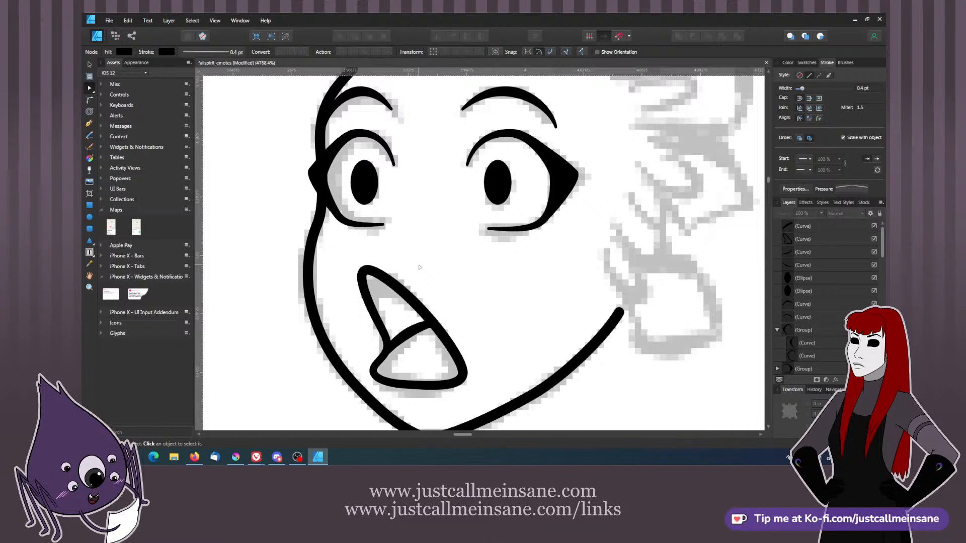
- Fine-tune the curve handles along the lower edge of the surprised mouth outline
key("ctrl+minus")
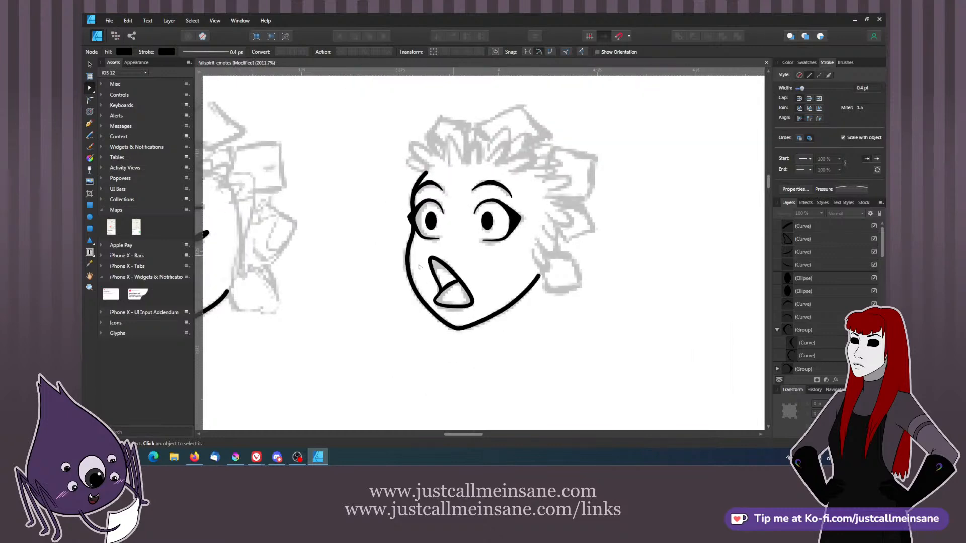
key("ctrl+plus")
scroll(419, 353, "down", 1)
left_click(418, 353)
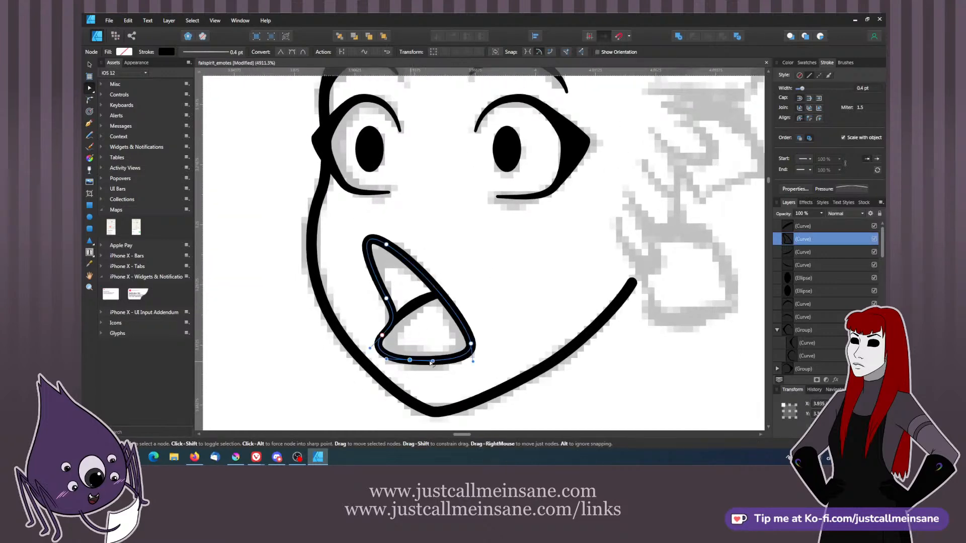
left_click_drag(432, 362, 406, 363)
left_click_drag(473, 363, 456, 361)
left_click(450, 378)
- Try moving the node at the mouth outline's left notch down toward the tongue line, and undo the change
left_click(391, 311)
left_click_drag(386, 299, 389, 322)
left_click(400, 319)
left_click(445, 302)
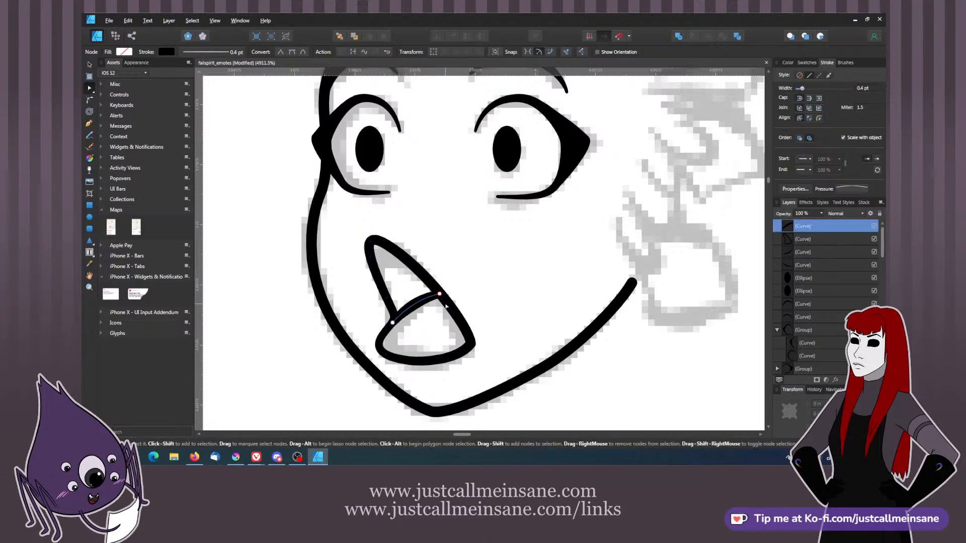
left_click(469, 283)
key("ctrl+z")
left_click(473, 294)
key("ctrl+z")
key("ctrl+z")
key("ctrl+z")
key("ctrl+z")
key("ctrl+z")
key("ctrl+z")
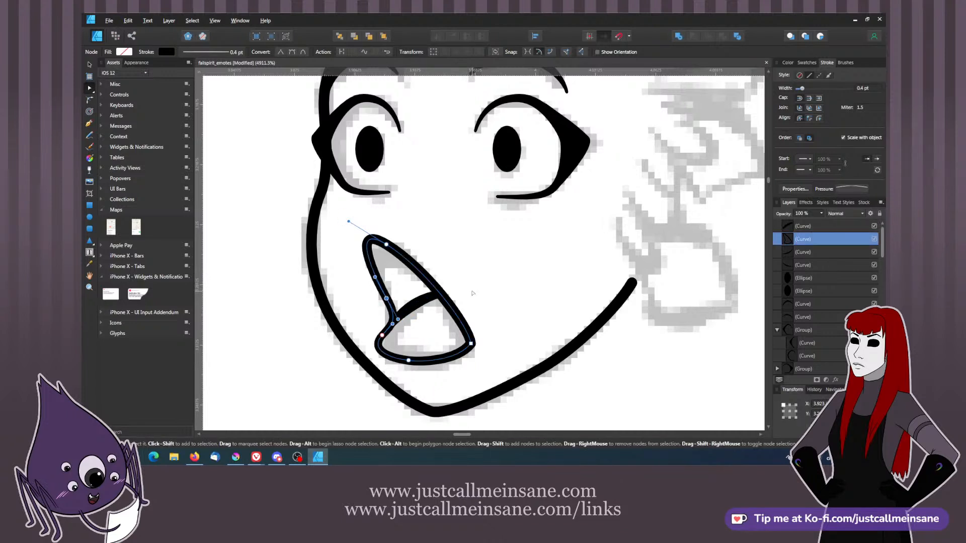
left_click(473, 293)
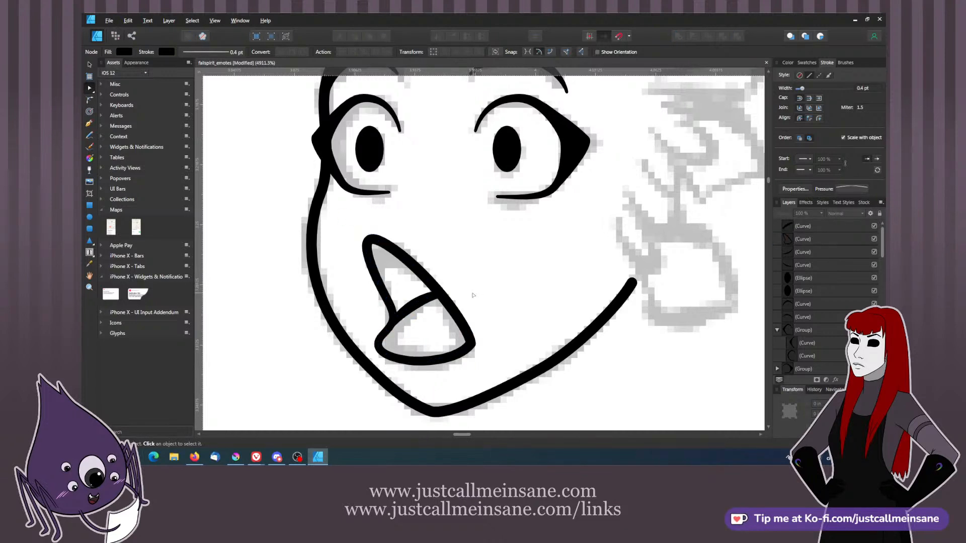
- Try shifting the node near the upper tip of the surprised mouth outline, and undo the move
left_click(406, 263)
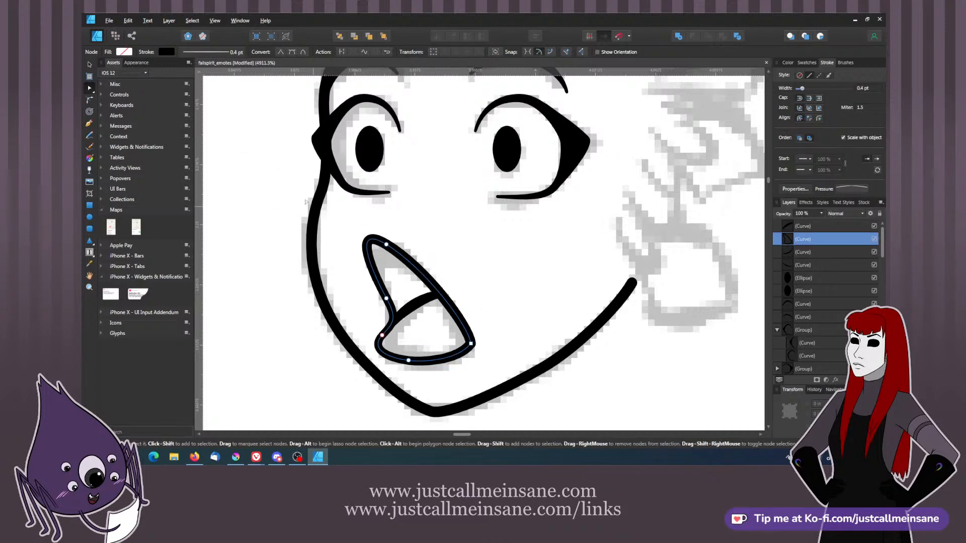
left_click(376, 240)
left_click_drag(385, 244, 392, 247)
key("ctrl+z")
left_click(422, 238)
left_click(424, 241)
- Draw a 0.4 pt Pen tool curve along the surprised mouth's lower edge and bend it to thicken that edge
scroll(412, 224, "down", 5)
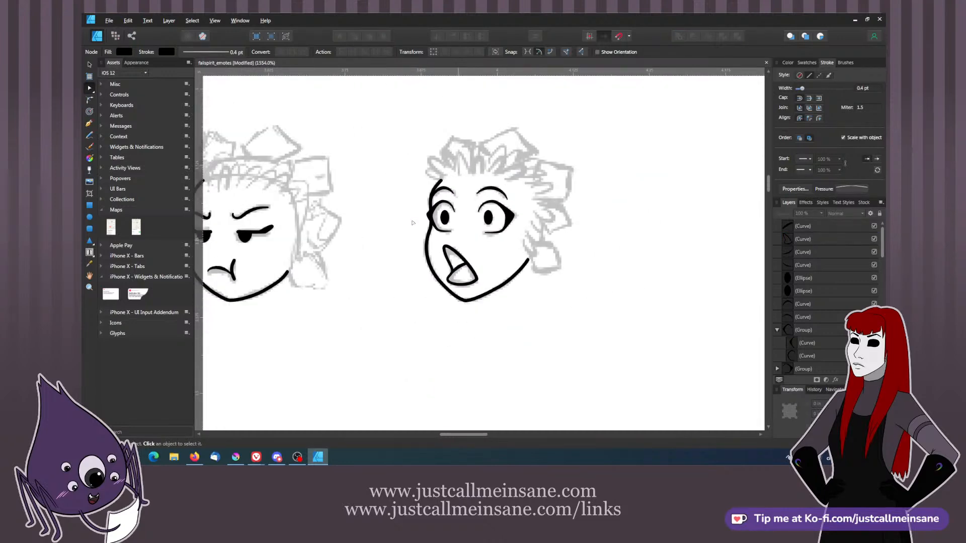
scroll(413, 223, "up", 3)
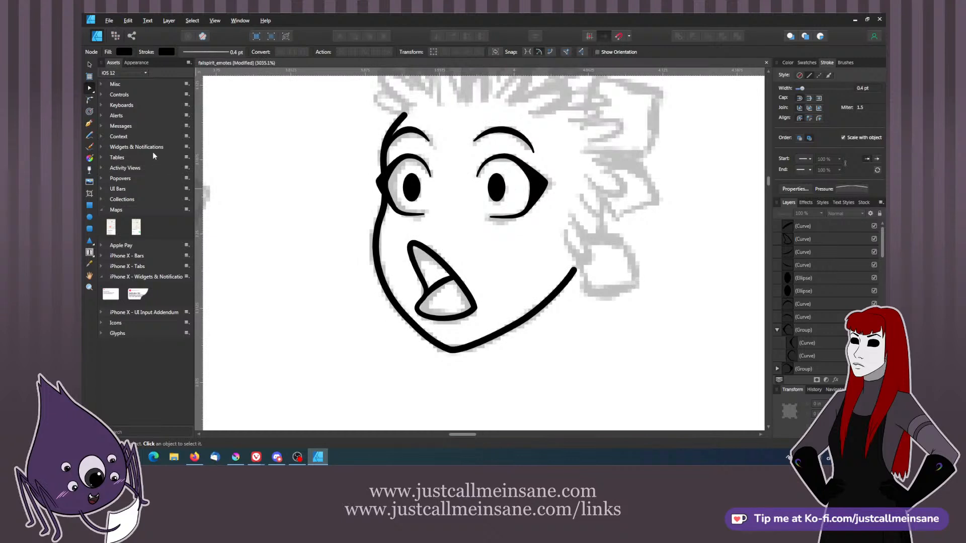
key("p")
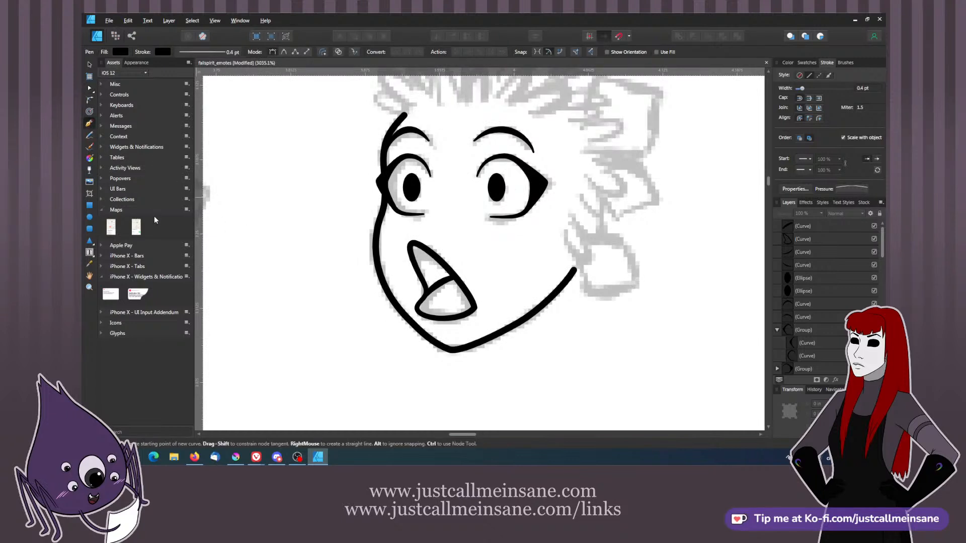
left_click(419, 303)
left_click_drag(472, 307, 501, 297)
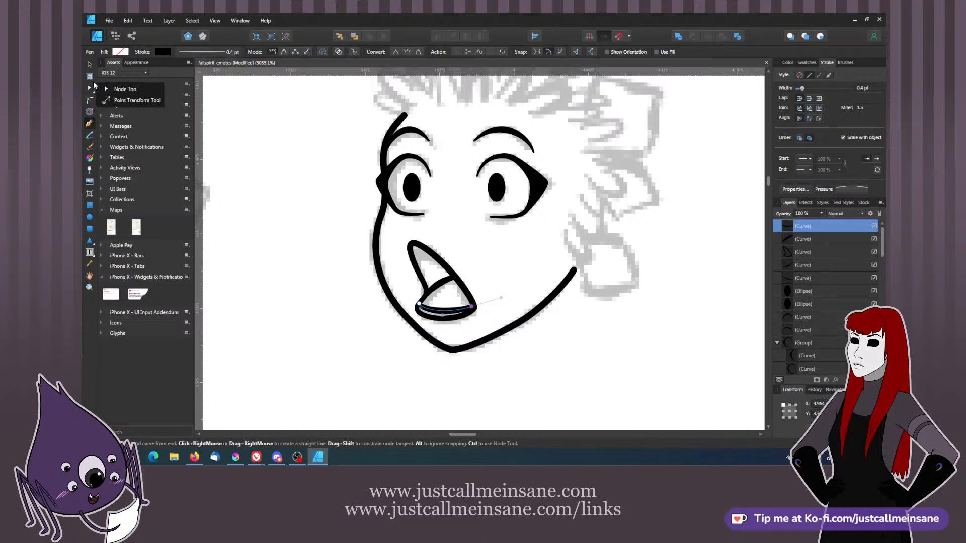
left_click(91, 85)
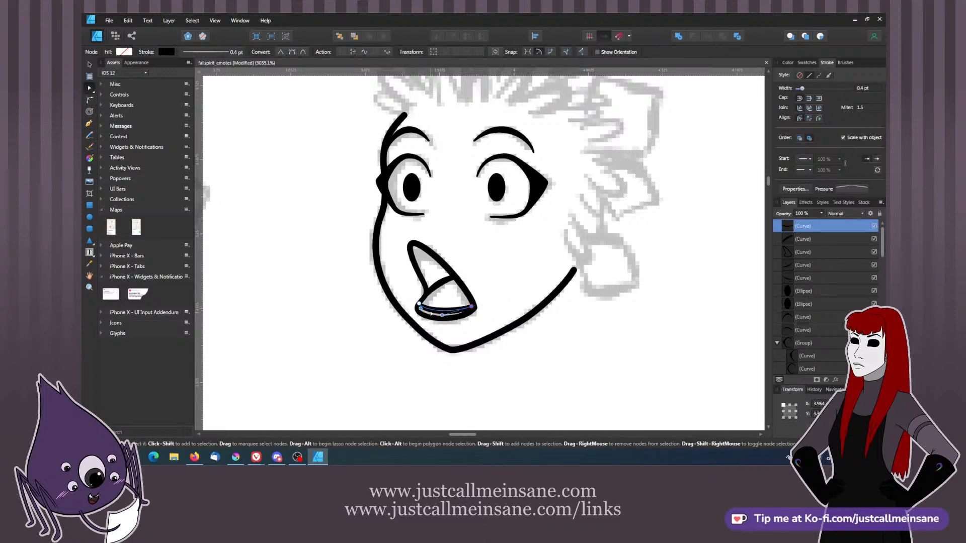
left_click_drag(422, 315, 443, 320)
left_click(452, 331)
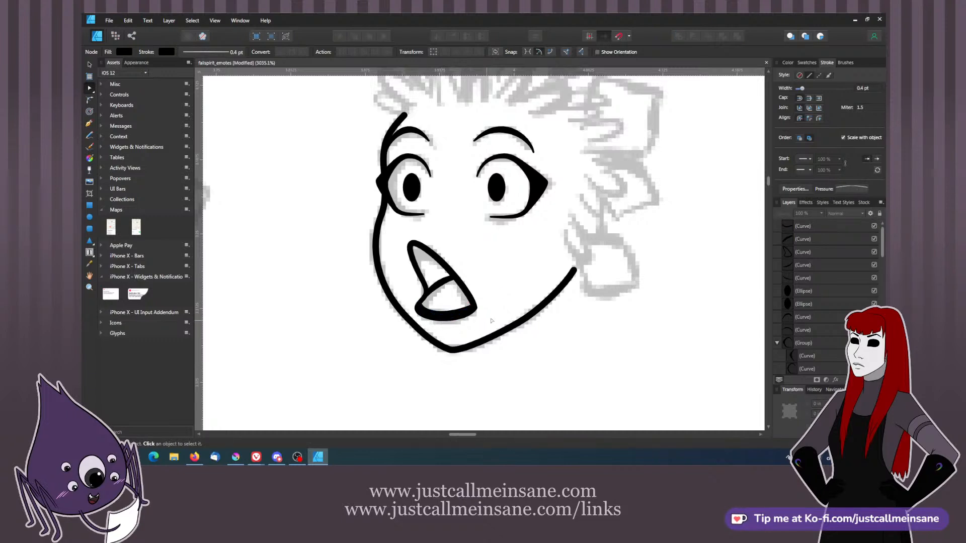
- Draw a 0.4 pt Pen tool curve along the surprised mouth's upper-left edge and adjust its upper handle to thicken the line
left_click(89, 123)
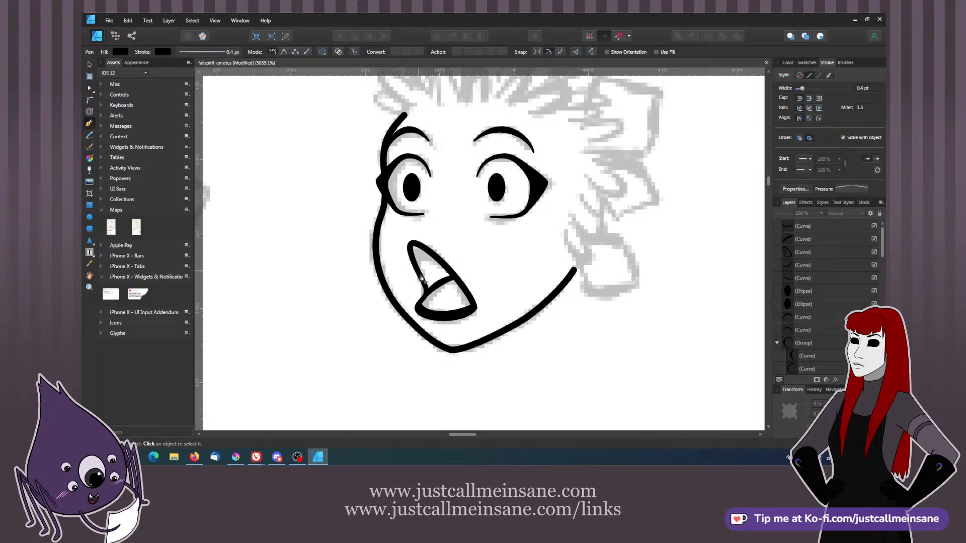
left_click(426, 291)
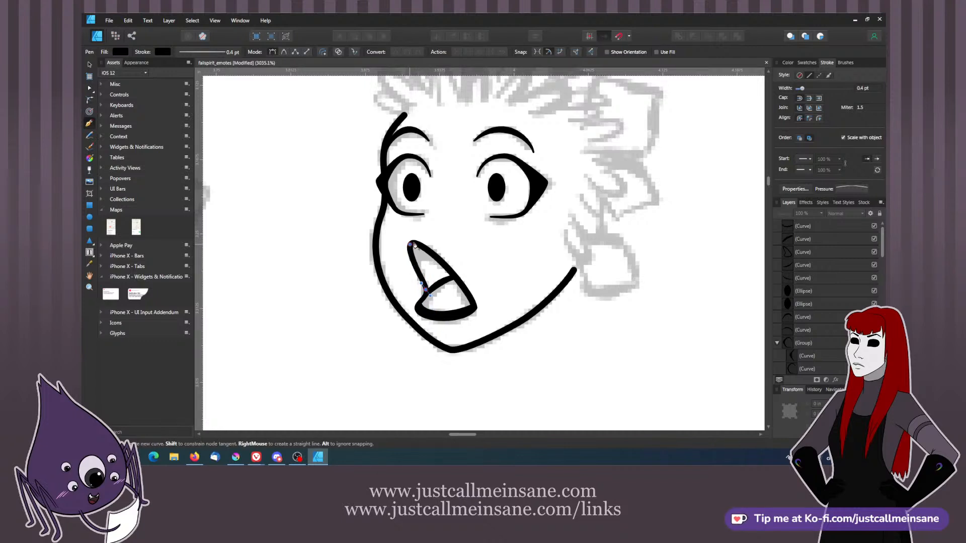
left_click_drag(416, 246, 419, 244)
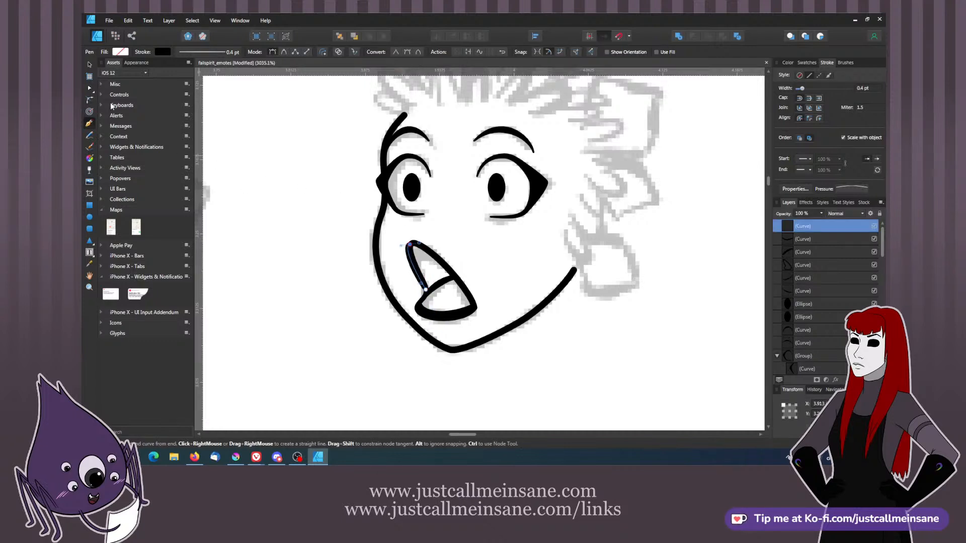
left_click(89, 88)
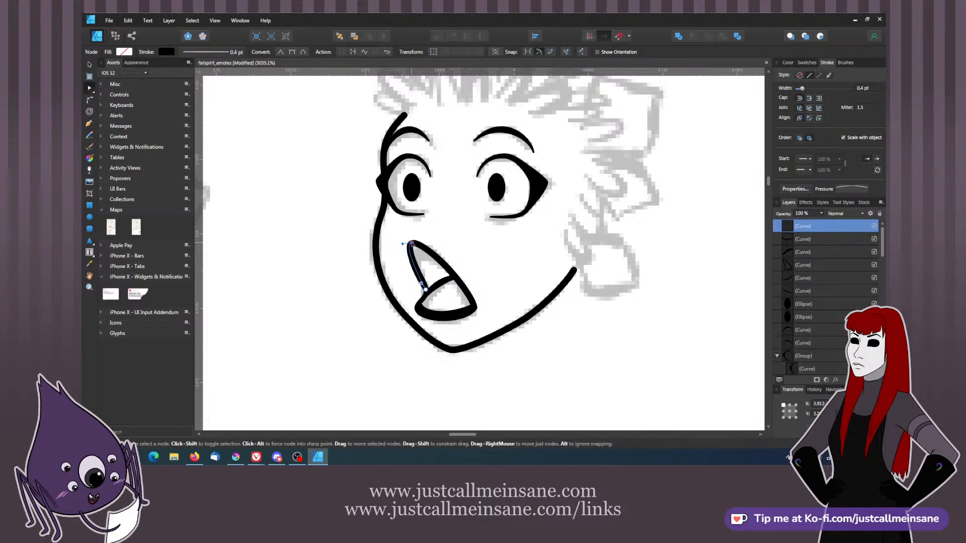
left_click_drag(401, 243, 413, 244)
left_click(480, 278)
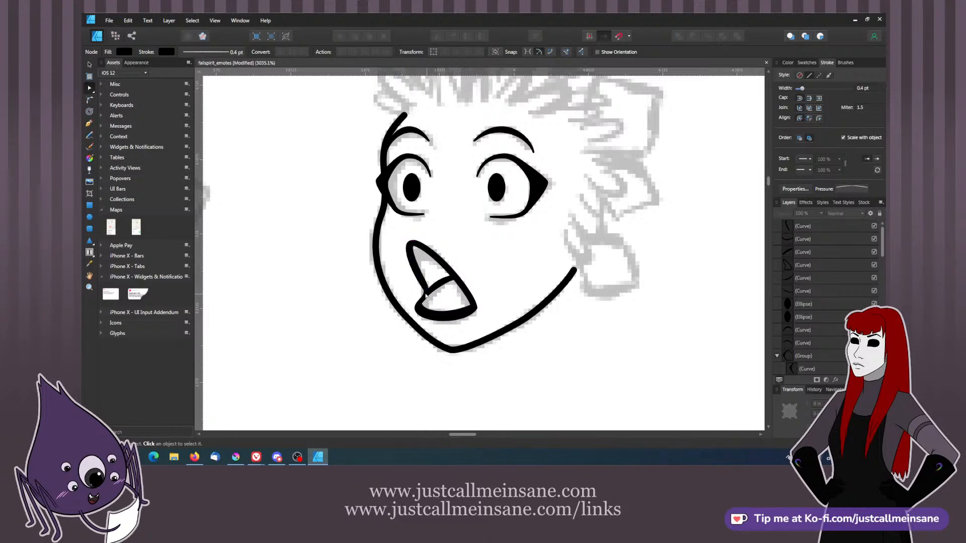
- Move the lower-left corner node of the surprised mouth outline slightly inward to refine the corner
left_click(420, 317)
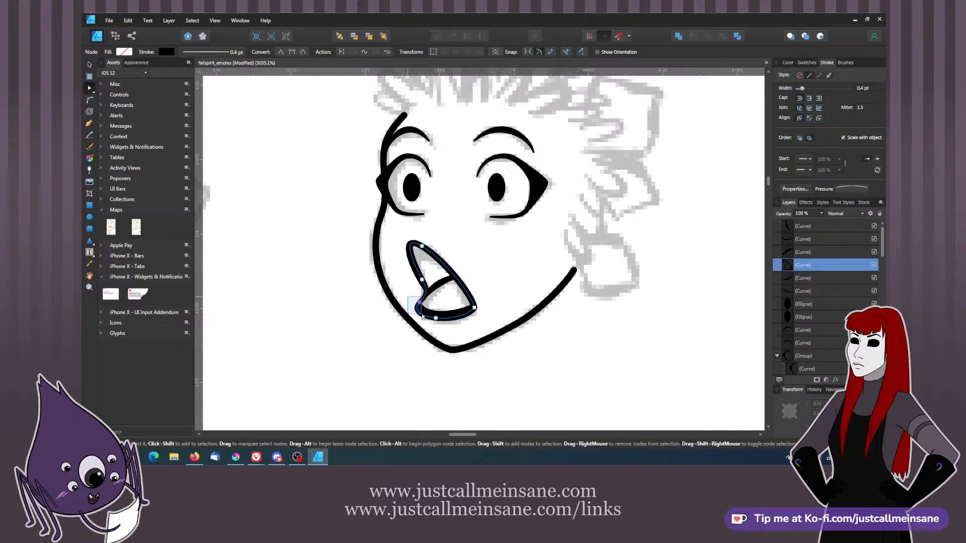
mouse_move(420, 303)
left_mouse_down()
mouse_move(441, 319)
mouse_move(428, 292)
mouse_move(422, 308)
left_mouse_up()
left_click(428, 294)
left_click(422, 309)
left_click(458, 305)
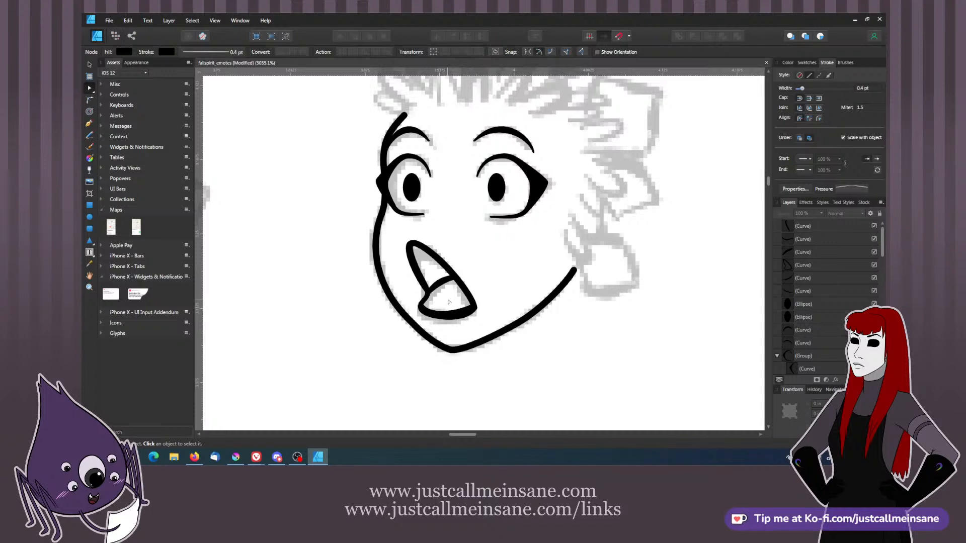
- Push the lower-left cheek node of the smiling face's outline slightly outward to smooth the jaw curve
key("ctrl+minus")
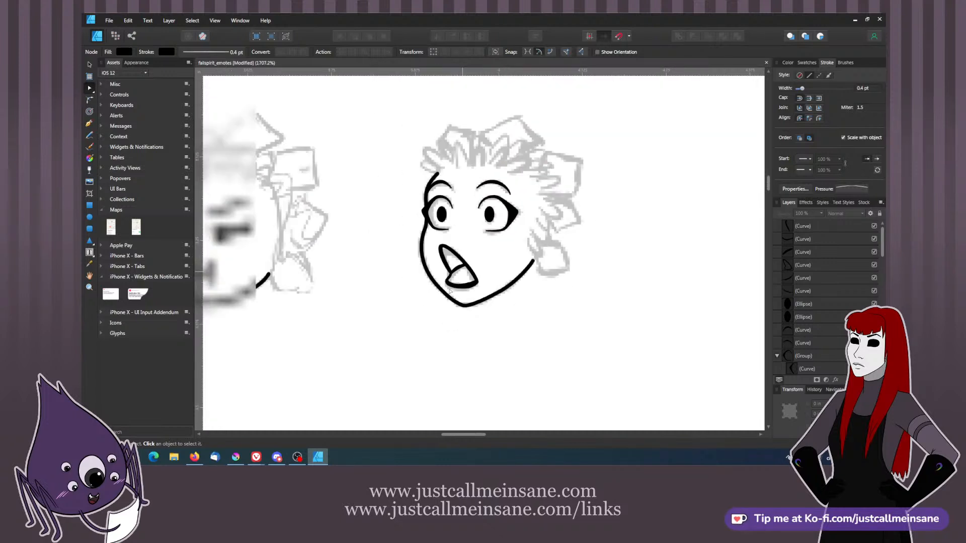
scroll(470, 309, "left", 6)
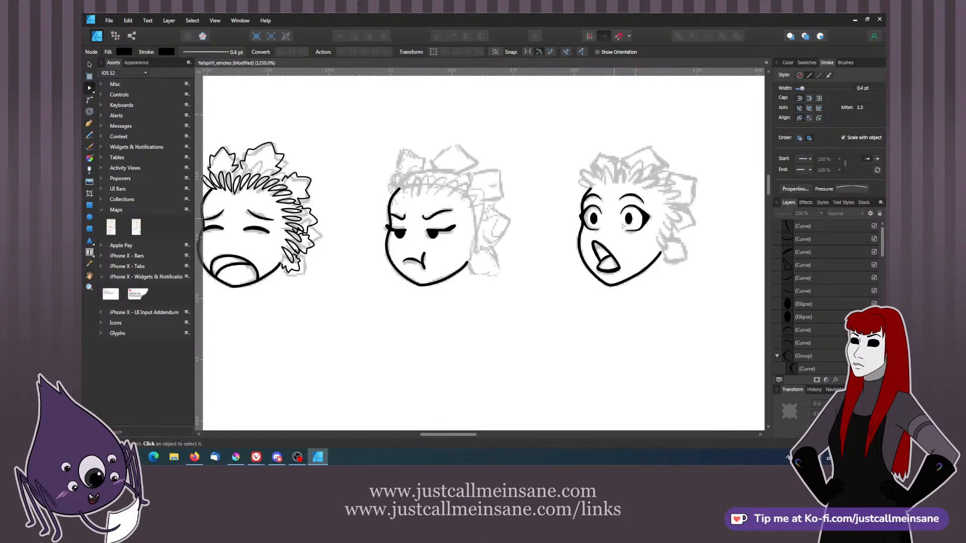
scroll(488, 322, "left", 5)
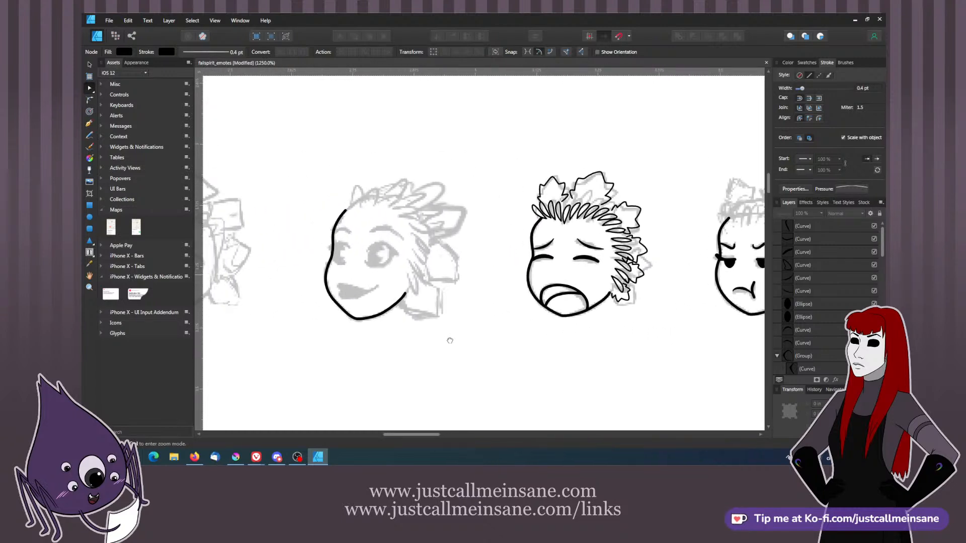
left_click_drag(464, 334, 508, 340)
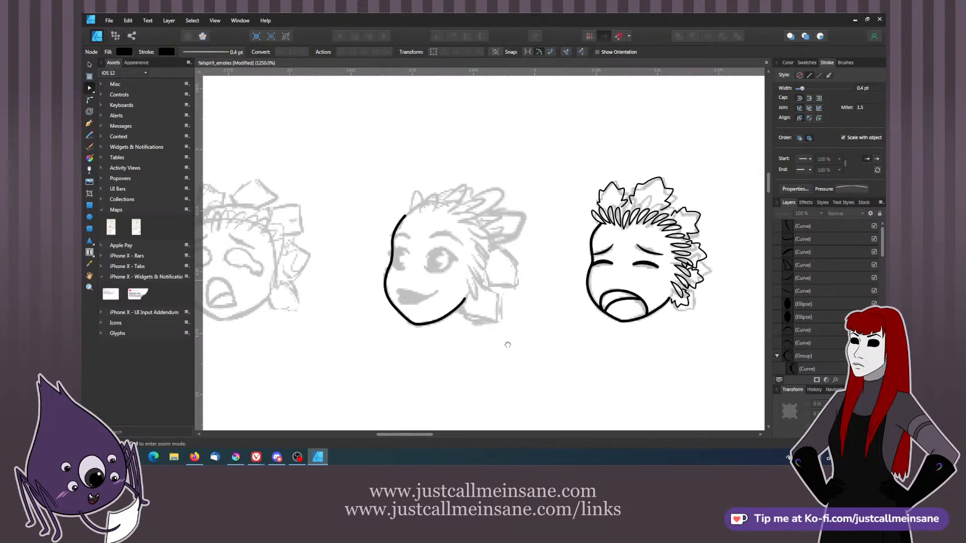
left_click(391, 302)
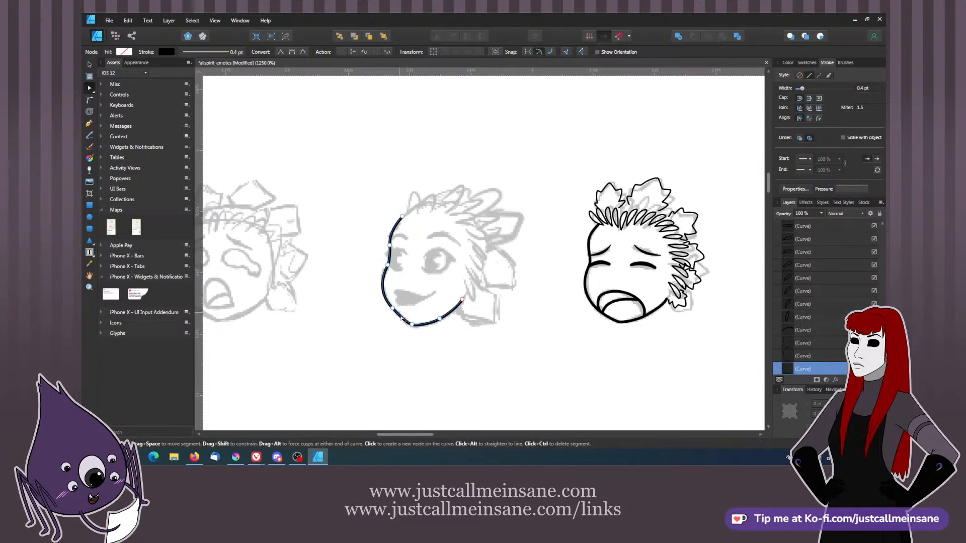
left_click(393, 309)
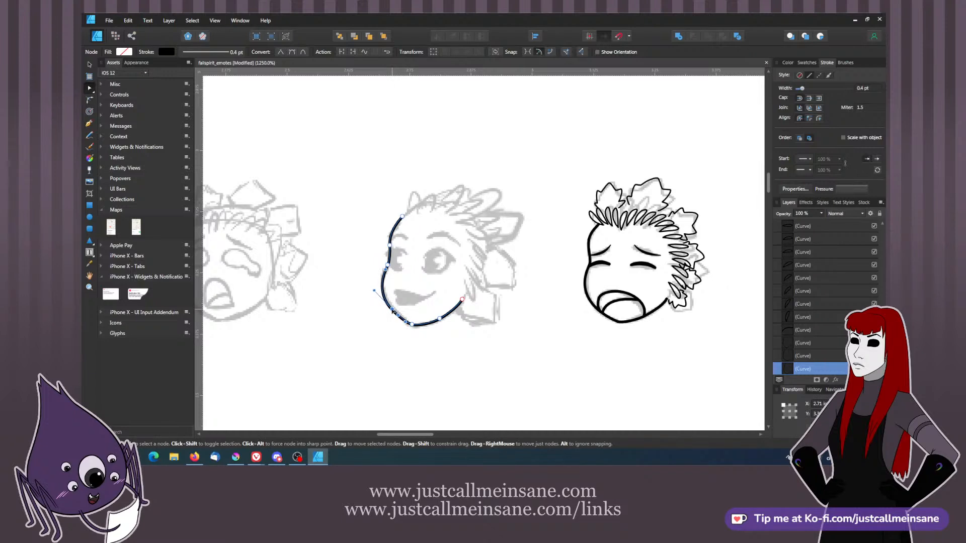
left_click(426, 289)
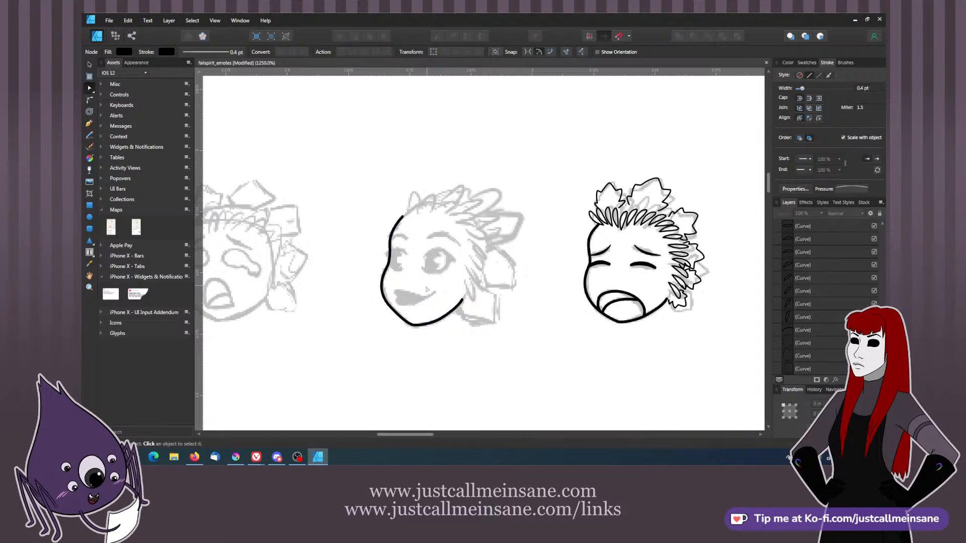
left_click(396, 224)
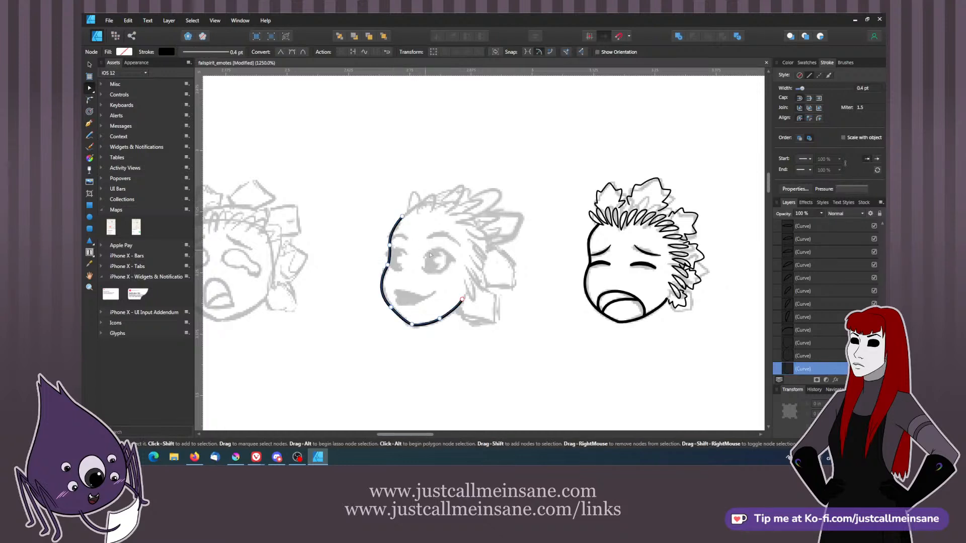
left_click(440, 277)
- Duplicate the surprised face's right eye outline group for reuse on the smiling face
key("space")
left_click_drag(418, 273, 433, 276)
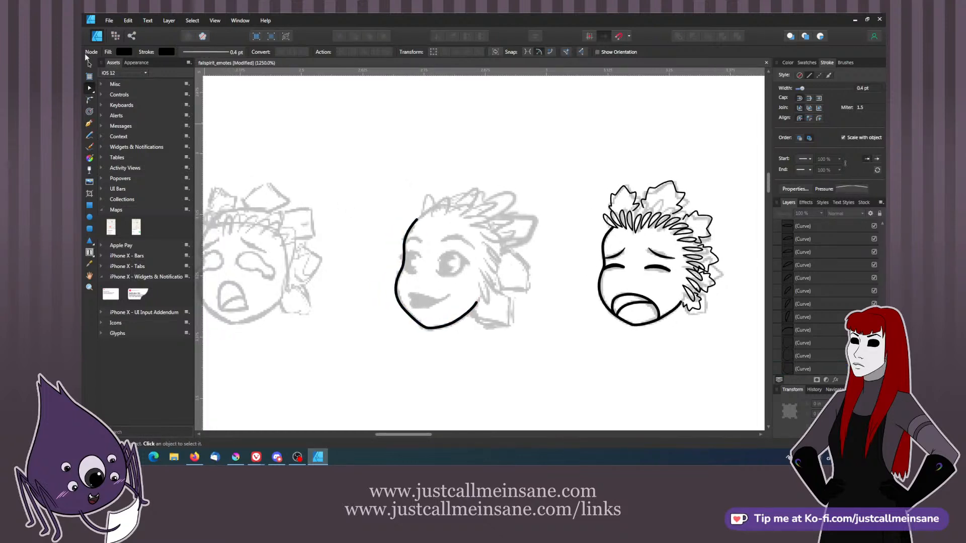
left_click(89, 76)
left_click(89, 65)
key("space")
left_click_drag(538, 306, 288, 295)
left_click_drag(754, 253, 488, 272)
left_click(609, 250)
key("ctrl+j")
- Position the duplicated eye outline over the sketched right eye of the smiling face
key("space")
key("space")
key("ctrl+plus")
key("ctrl+plus")
key("ctrl+plus")
left_click_drag(472, 239, 476, 236)
left_click_drag(489, 276, 491, 277)
left_click(549, 293)
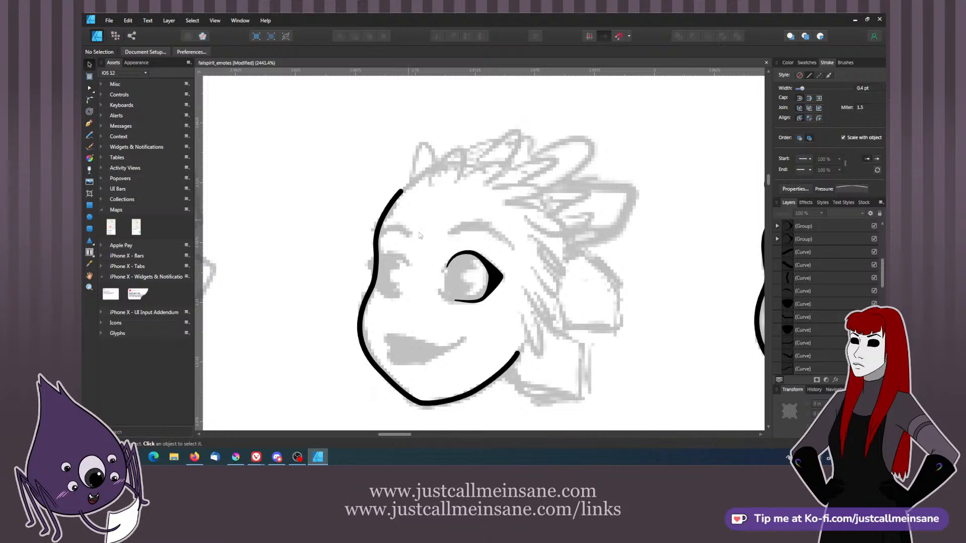
left_click(495, 285)
mouse_move(495, 285)
left_mouse_down()
mouse_move(486, 286)
mouse_move(493, 291)
left_mouse_up()
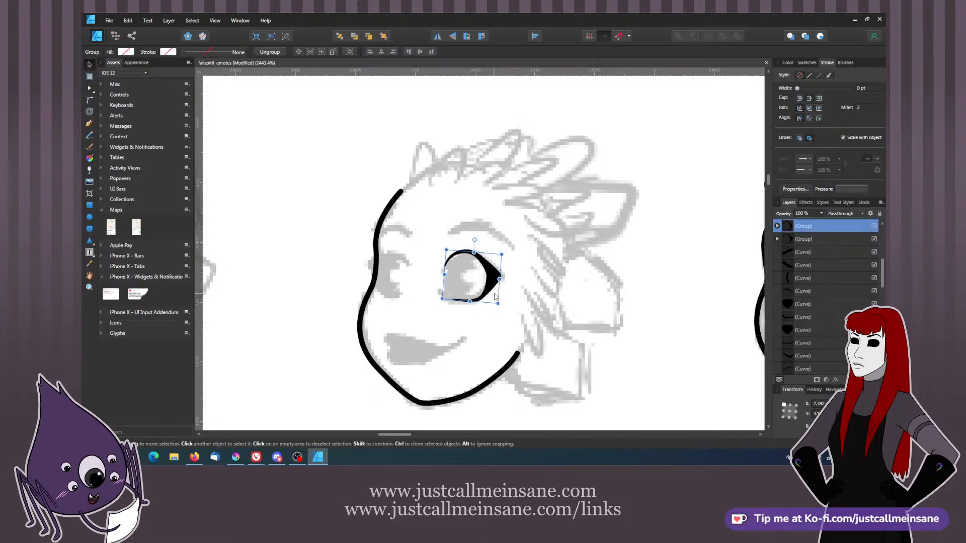
left_click(505, 315)
- Duplicate the smiling face's right eye outline, flip the copy horizontally and place it over the sketched left eye
left_click(495, 280)
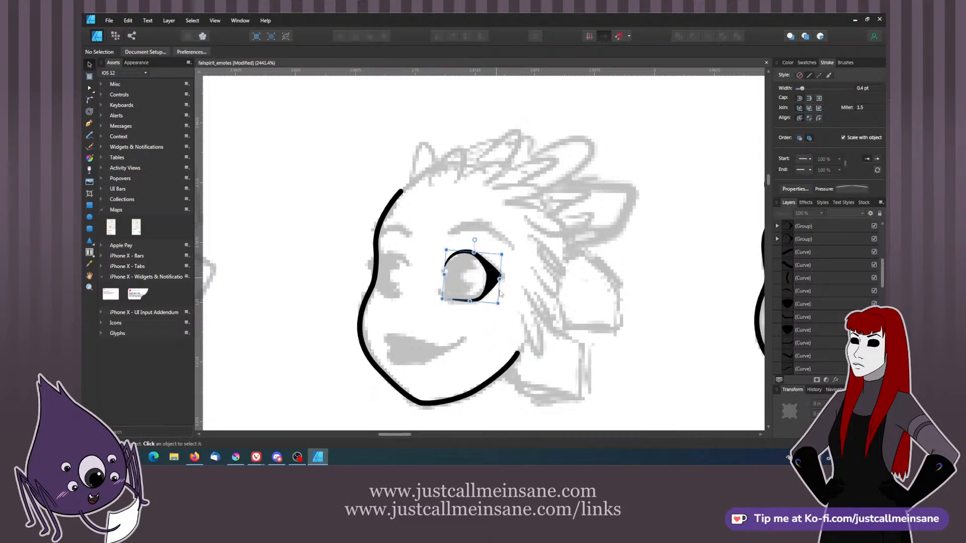
key("ctrl+j")
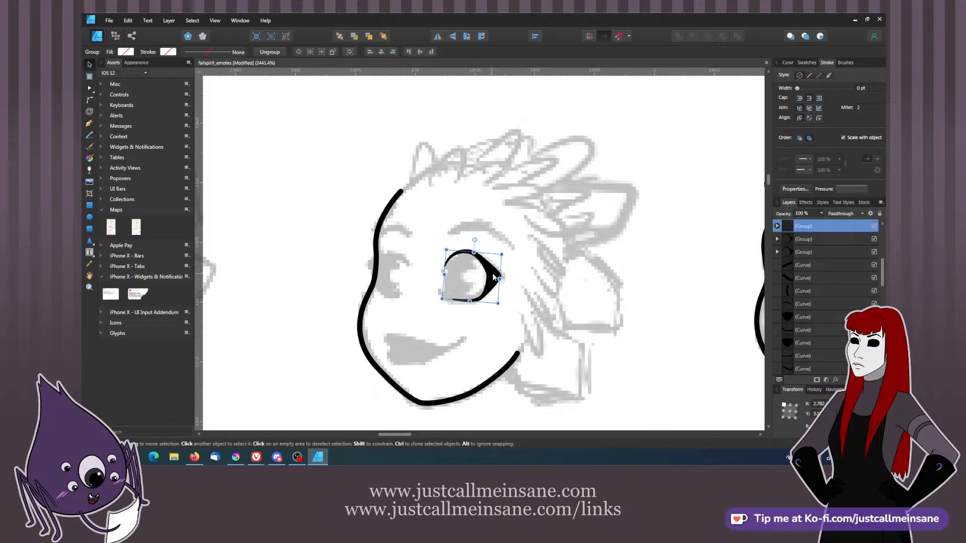
right_click(494, 275)
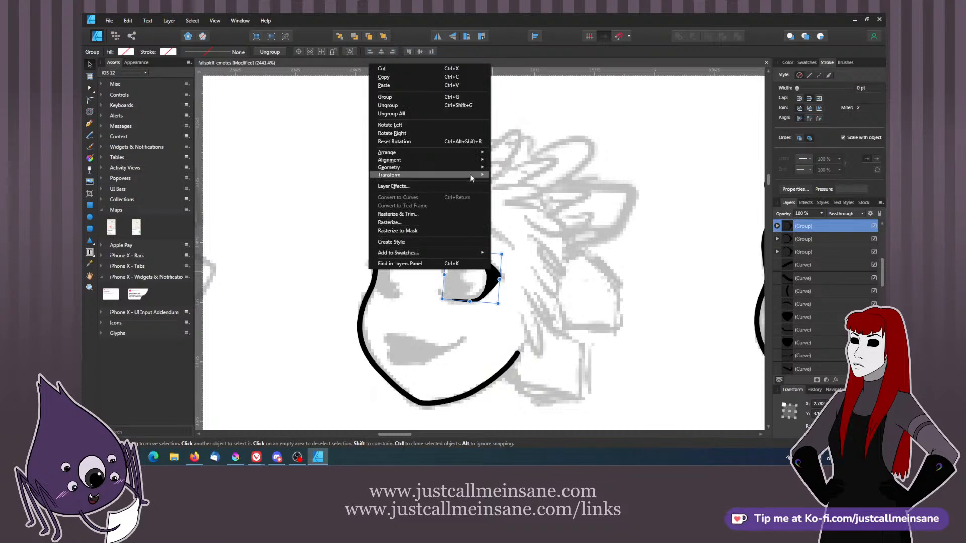
left_click(334, 196)
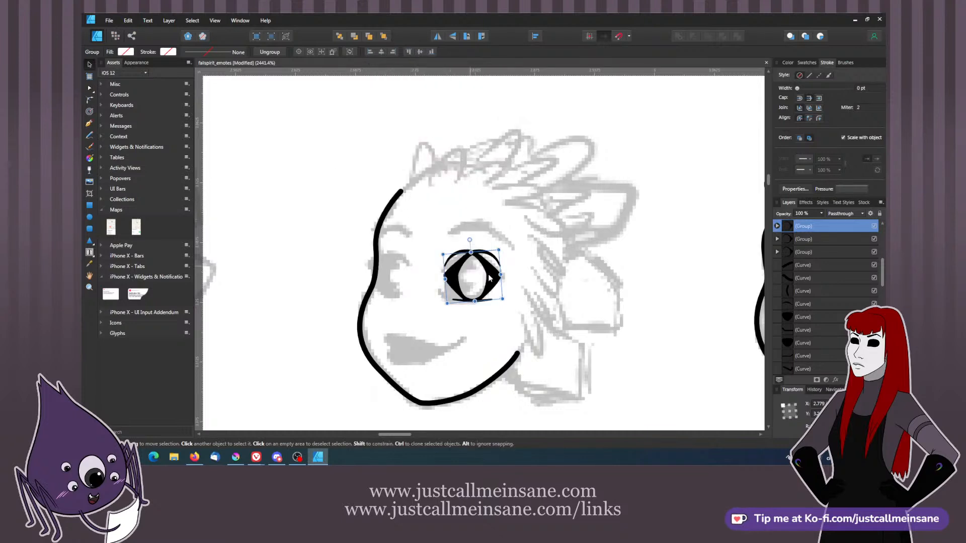
left_click_drag(457, 275, 369, 272)
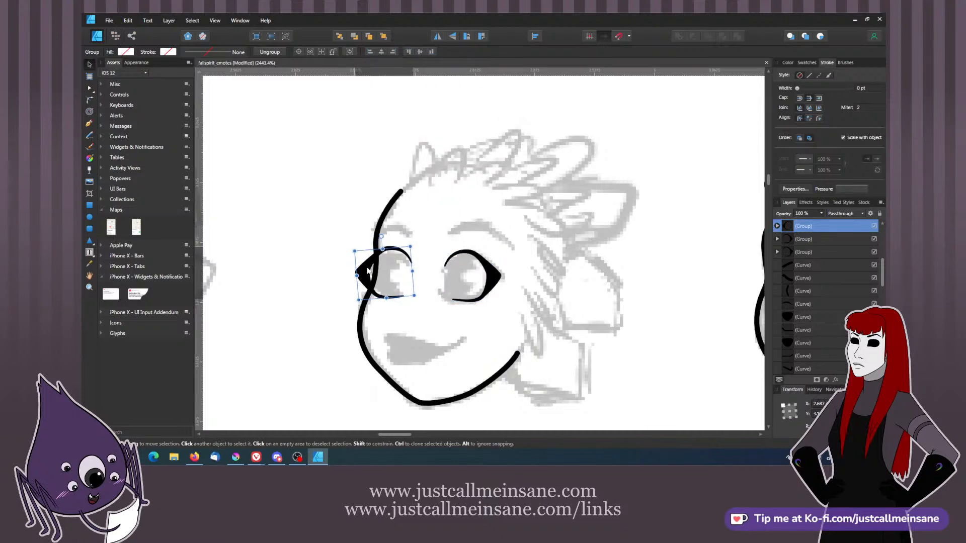
- Resize the flipped left eye outline of the smiling face slightly narrower and align it with the sketched left eye
left_click_drag(380, 238, 382, 237)
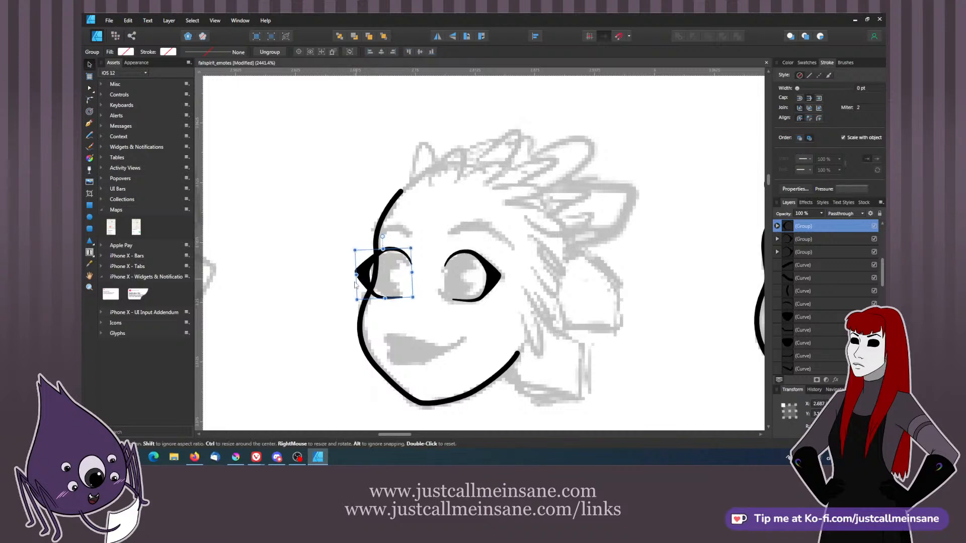
left_click_drag(357, 273, 388, 238)
left_click_drag(364, 273, 400, 256)
left_click(421, 300)
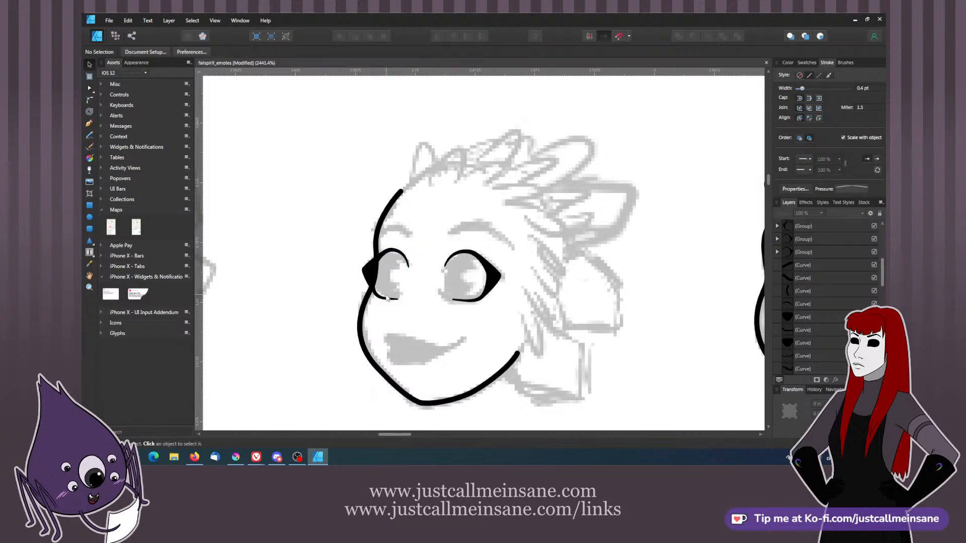
- Reshape the smiling face's outline beside the left eye by adjusting its nodes so it follows the eye's outer edge
left_click(375, 270)
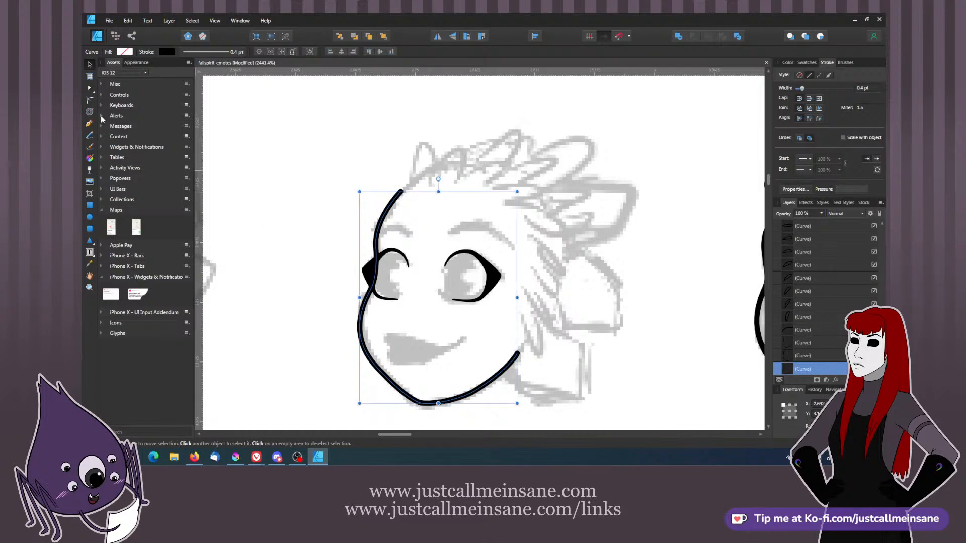
left_click(90, 89)
left_click(372, 286)
left_click_drag(376, 277, 365, 272)
left_click(358, 260)
left_click(376, 248)
left_click(376, 248)
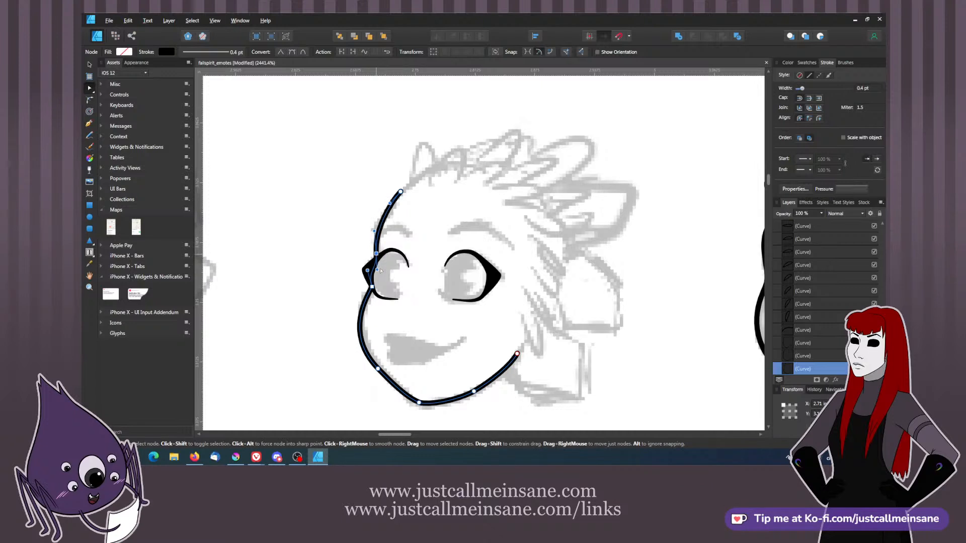
left_click(388, 269)
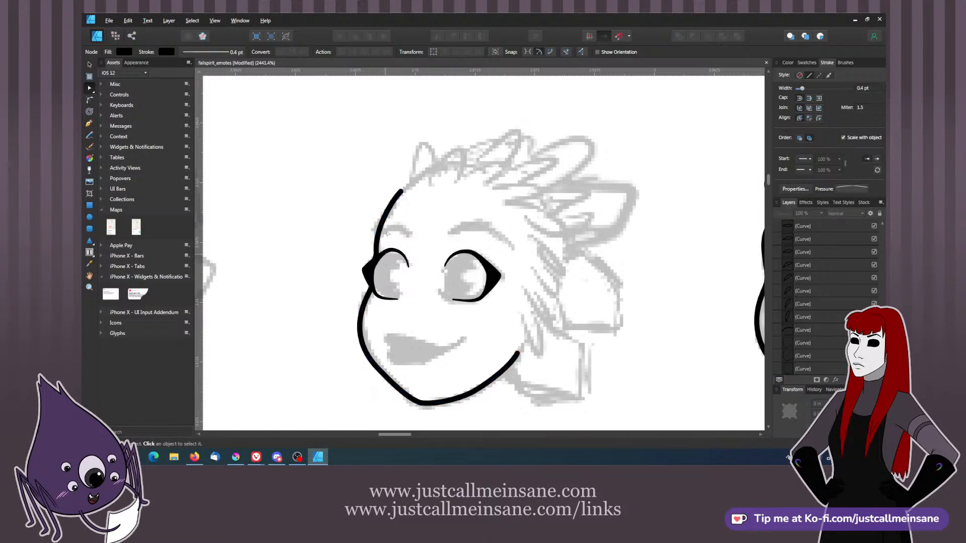
- Draw an upright black-filled ellipse beside the smiling face and remove its stroke
left_click(90, 217)
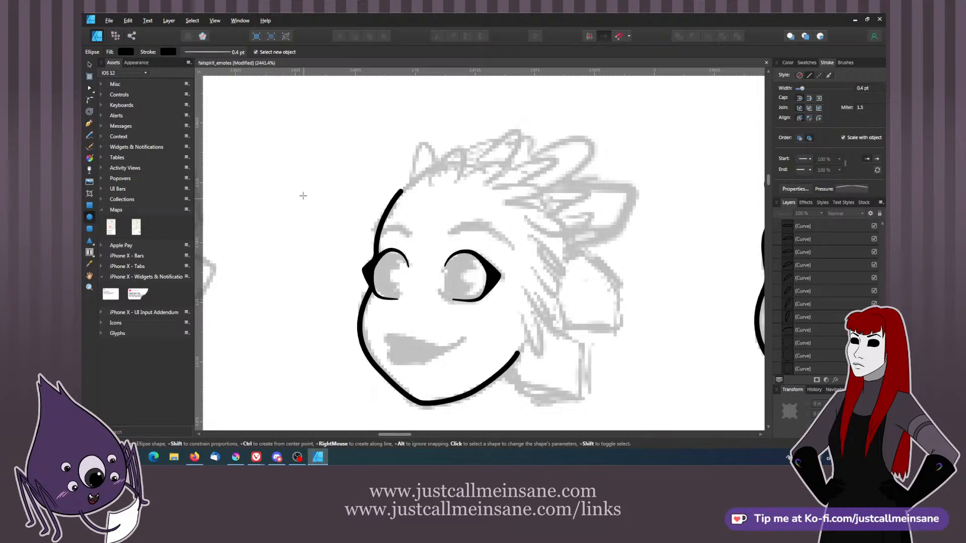
left_click_drag(300, 184, 328, 226)
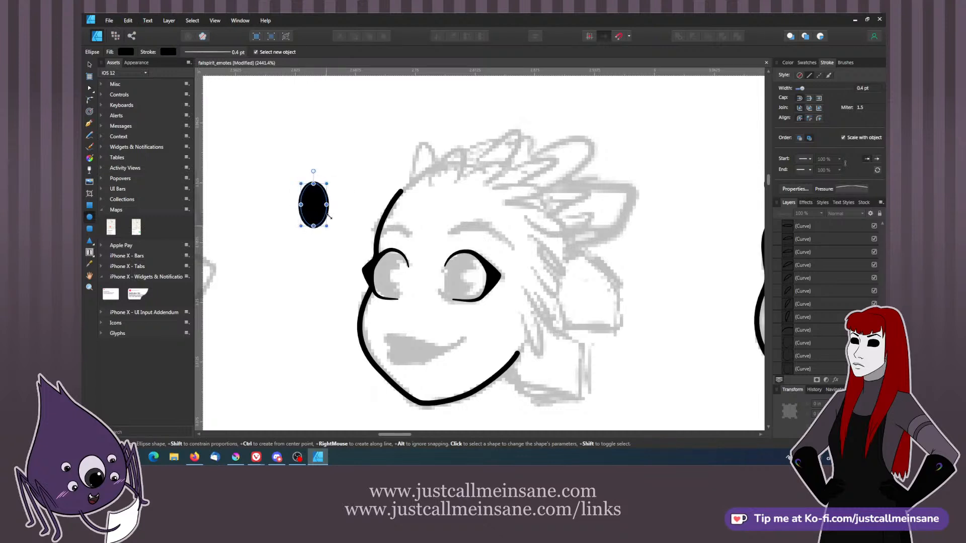
left_click(787, 62)
left_click(791, 85)
left_click(782, 88)
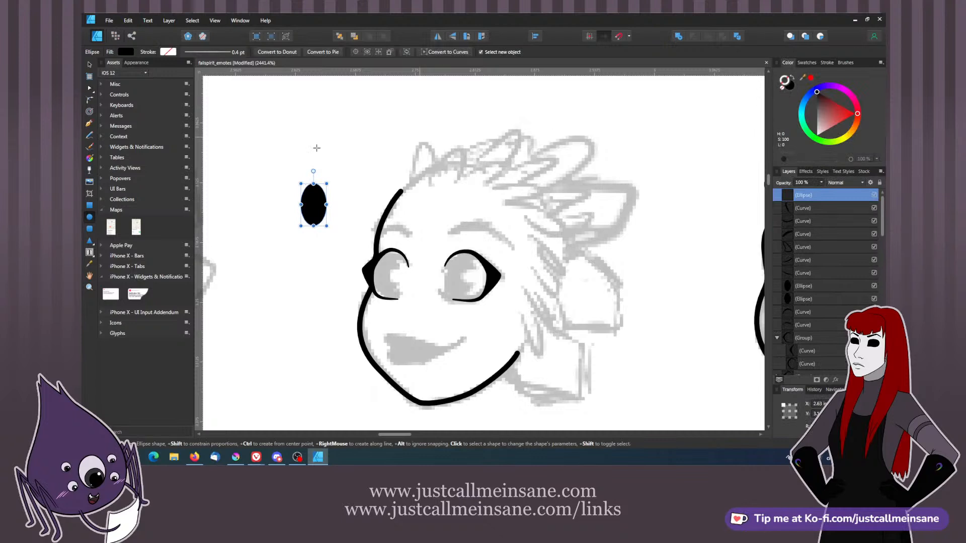
- Fit the ellipse, slightly tilted, over the sketched left iris and give it a black stroke and orange-red fill (H 10, S 80, L 50)
key("v")
left_click_drag(325, 191, 401, 256)
left_click_drag(381, 296, 367, 270)
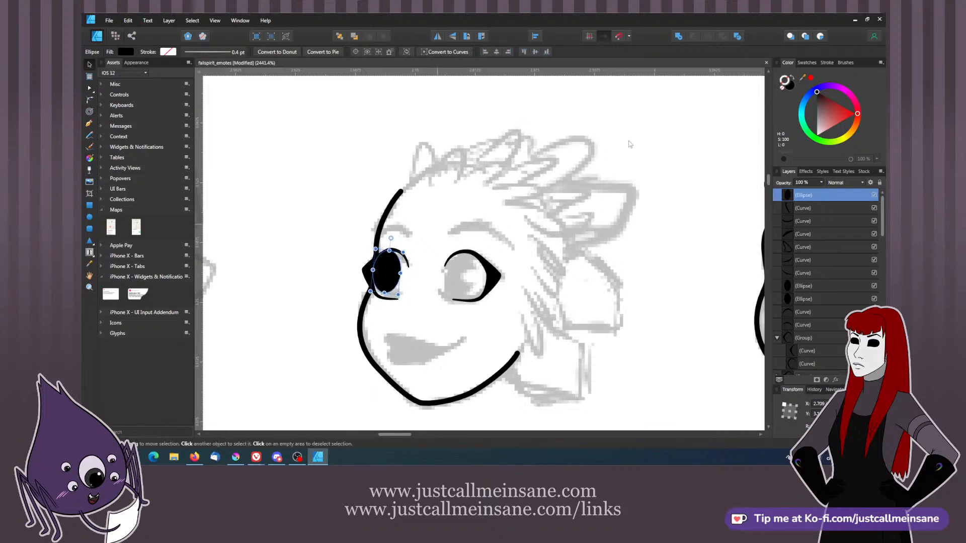
left_click_drag(818, 100, 810, 80)
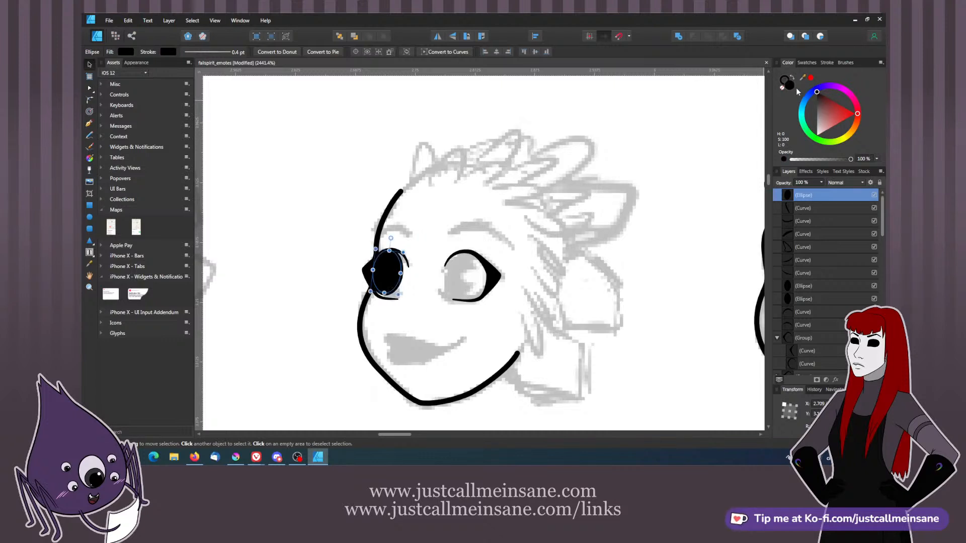
left_click_drag(832, 111, 846, 117)
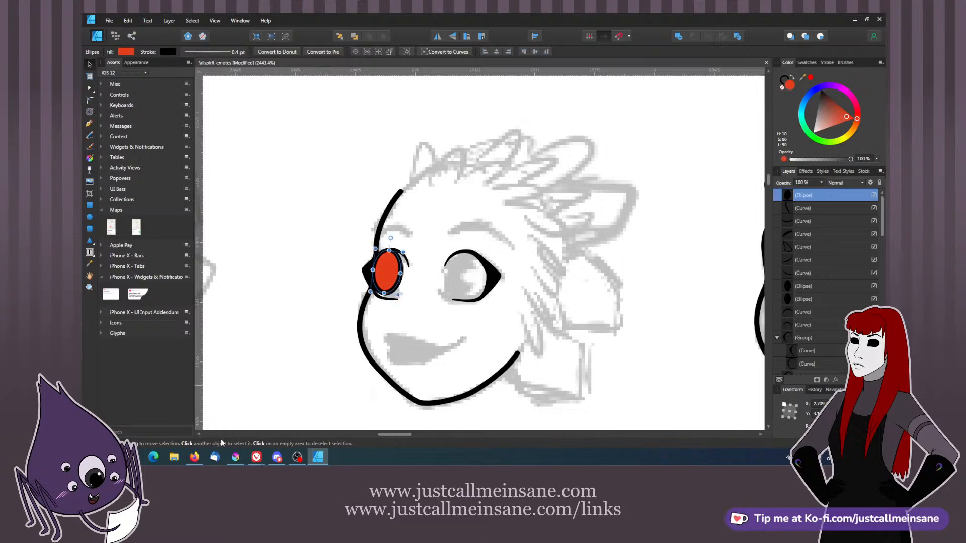
- Switch to File Explorer and browse Documents > Krita > Original_Characters, including WIP_Files and Final_Images > PNG, for fall spirit reference art
key("super+e")
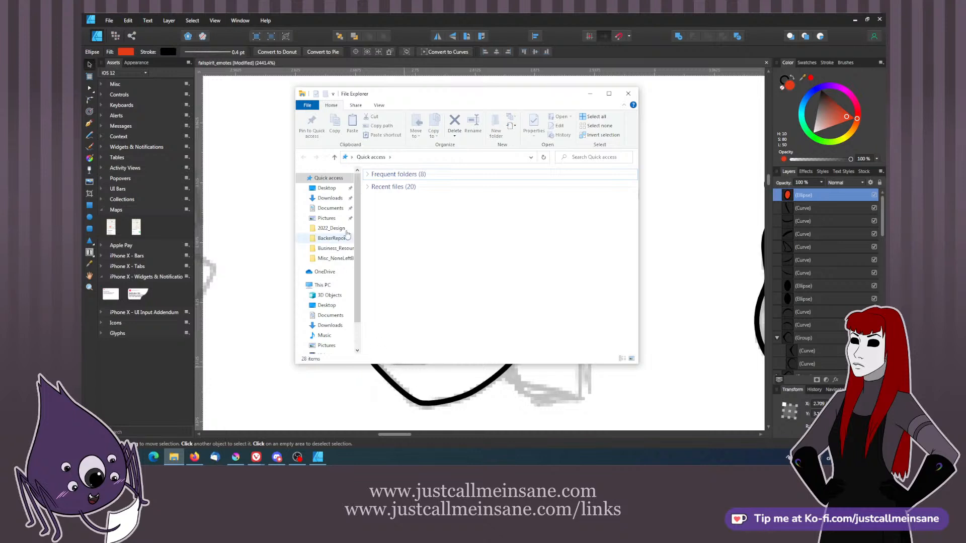
left_click(328, 208)
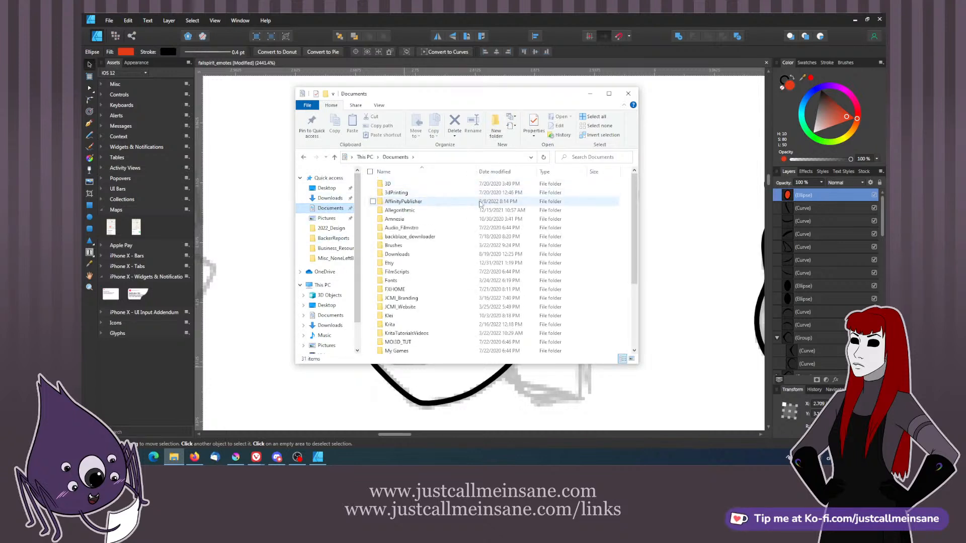
double_click(397, 325)
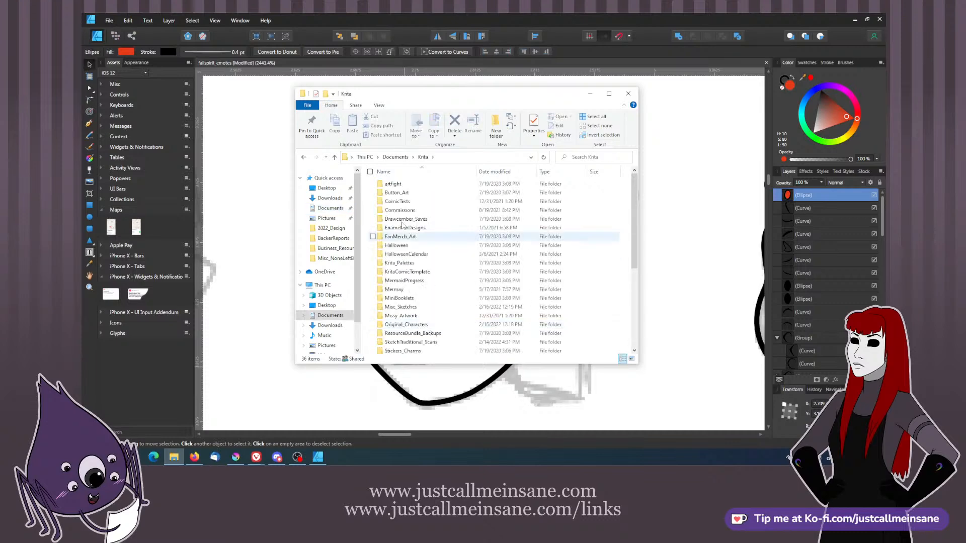
scroll(423, 312, "down", 3)
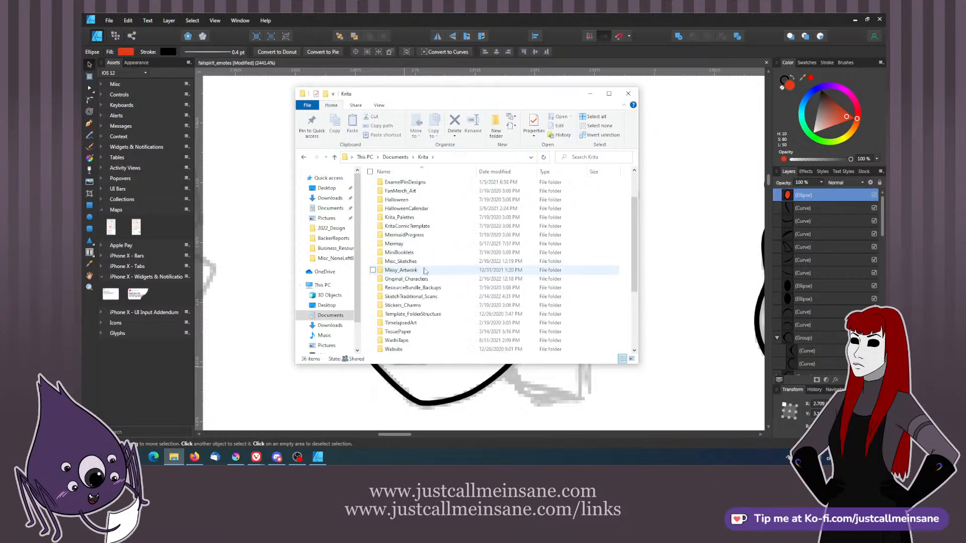
scroll(426, 301, "up", 2)
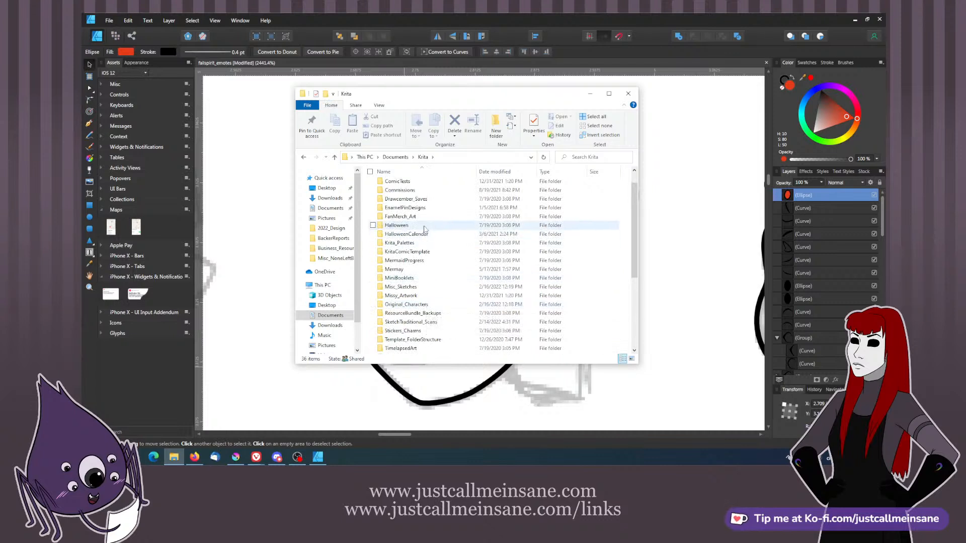
scroll(425, 332, "up", 1)
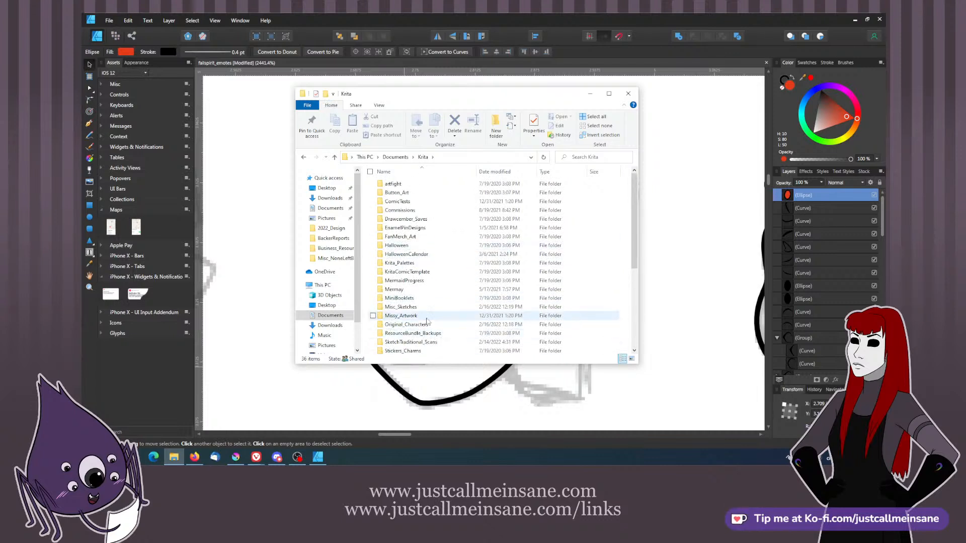
double_click(406, 324)
left_click(418, 210)
double_click(418, 210)
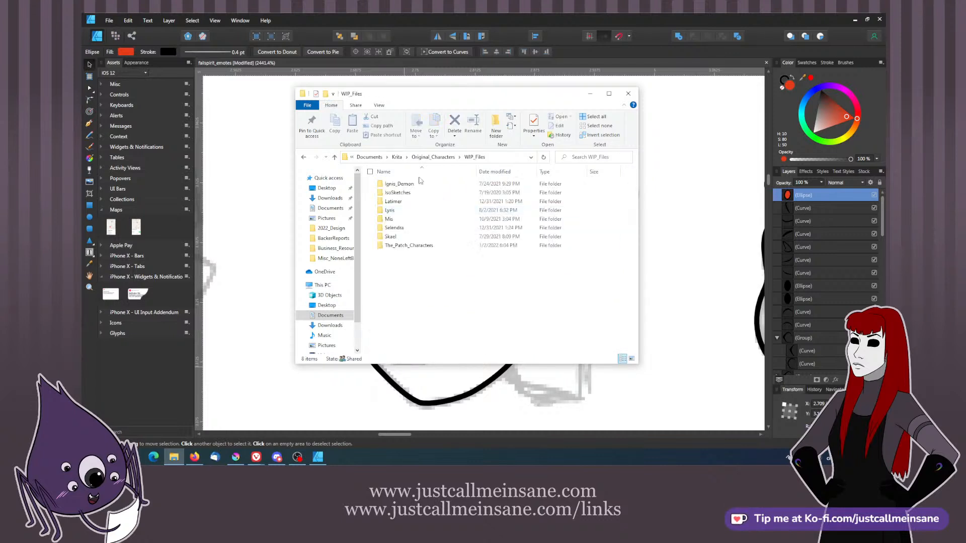
left_click(433, 157)
double_click(424, 184)
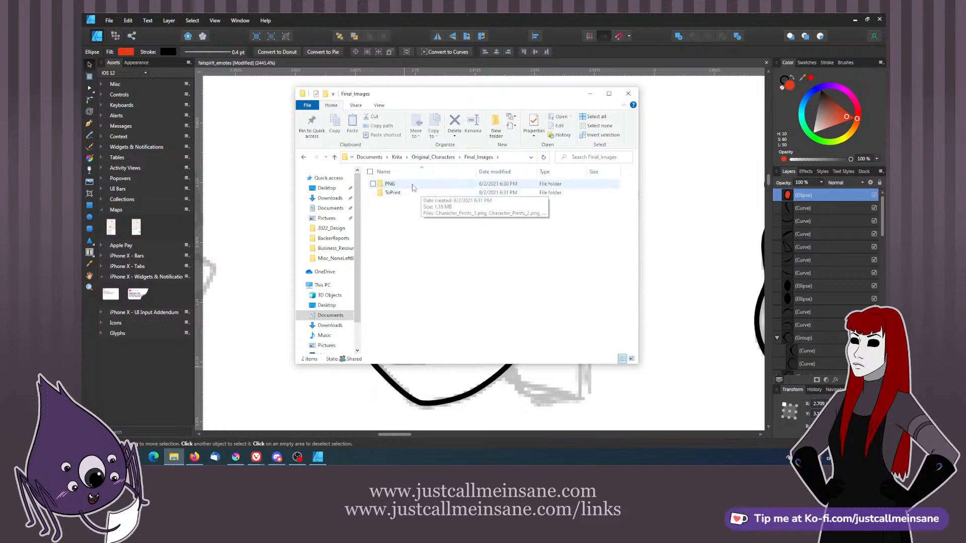
double_click(425, 185)
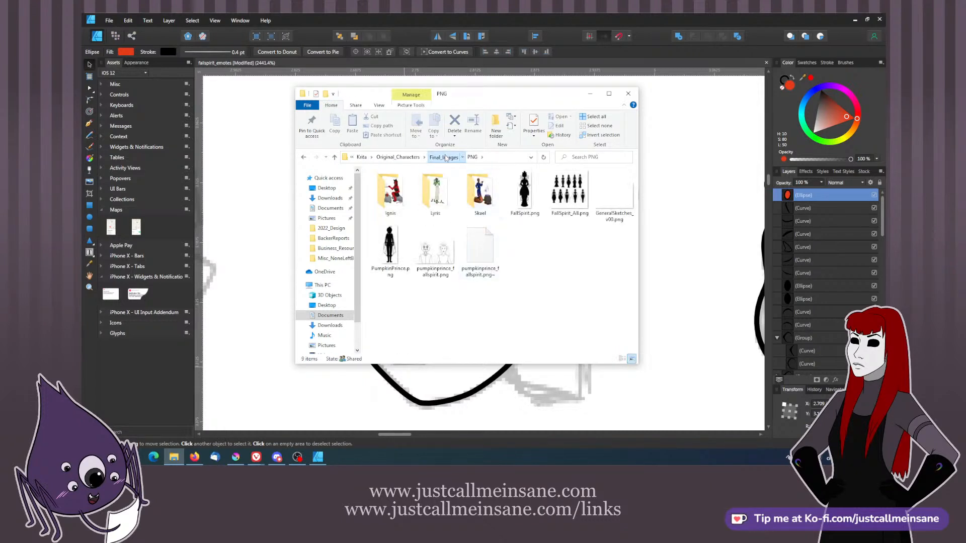
- Go to the FallSpirit folder in WIP_Files > The_Patch_Characters and examine the character's colours in FallSpirit_study.png
left_click(443, 157)
left_click(433, 157)
double_click(425, 210)
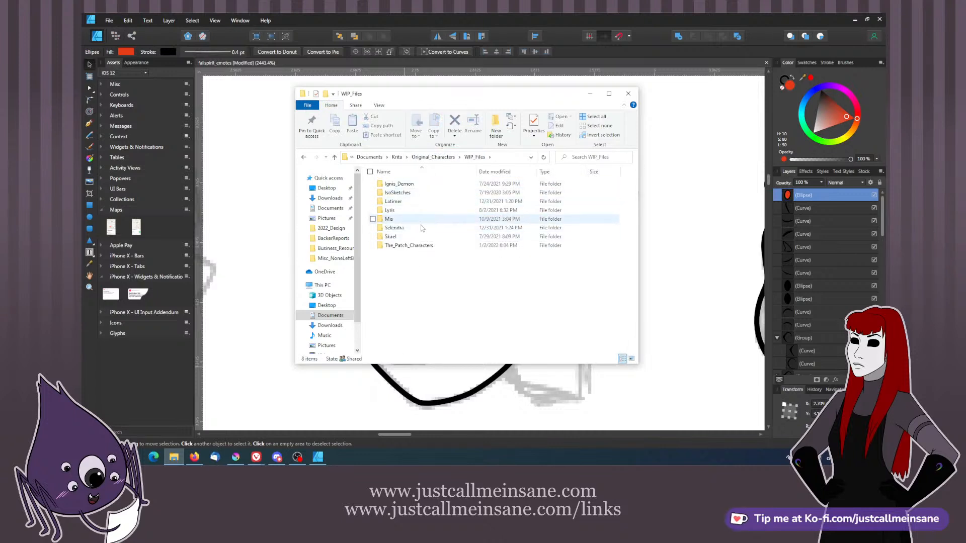
double_click(422, 245)
double_click(423, 210)
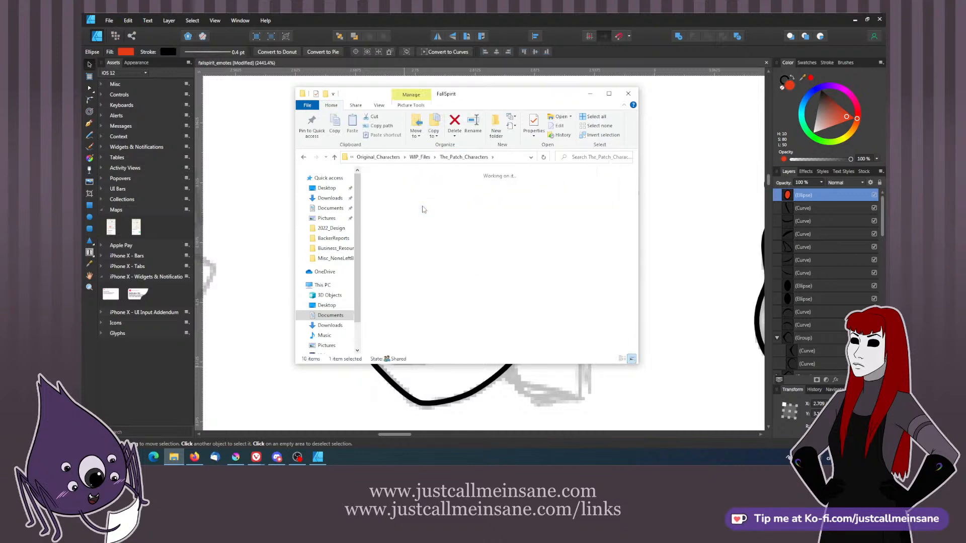
left_click(590, 93)
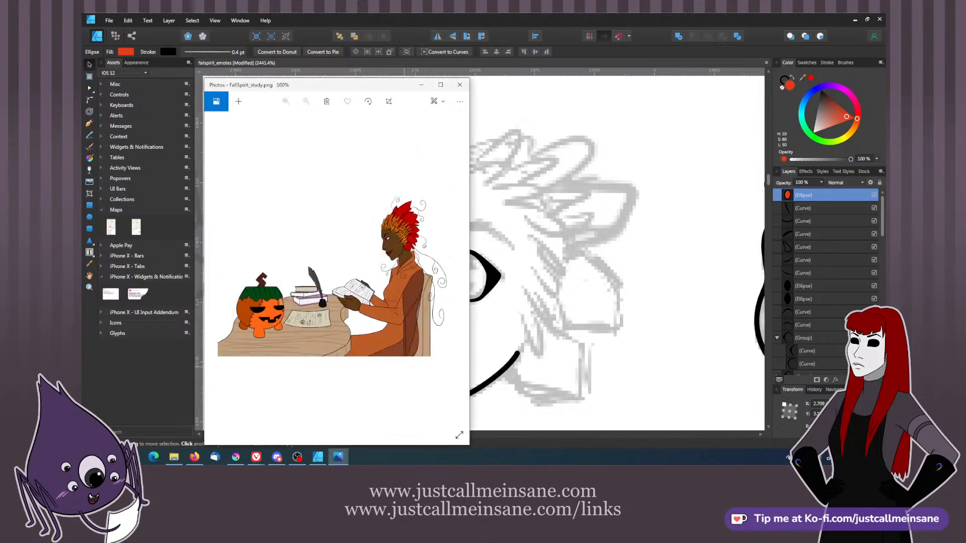
left_click(418, 85)
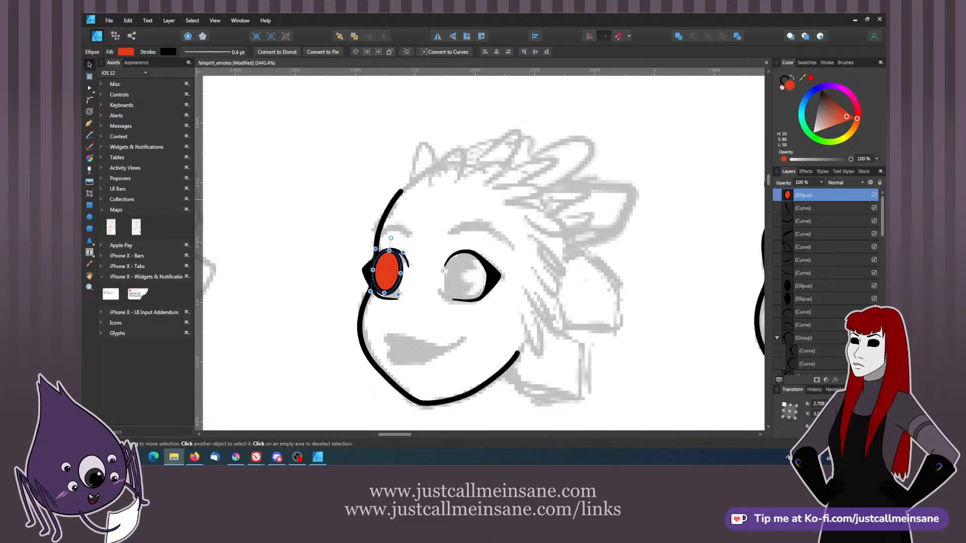
- Set the left iris fill to orange-red (H 12, S 90, L 51) and its stroke width to 0.25 pt
mouse_move(858, 119)
left_mouse_down()
mouse_move(848, 120)
mouse_move(859, 120)
left_mouse_up()
left_click(851, 120)
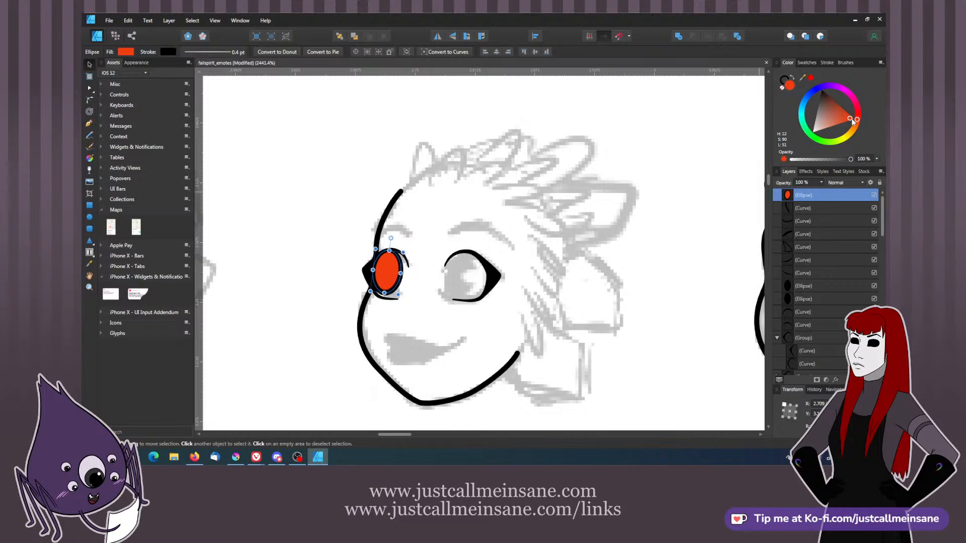
left_click(828, 63)
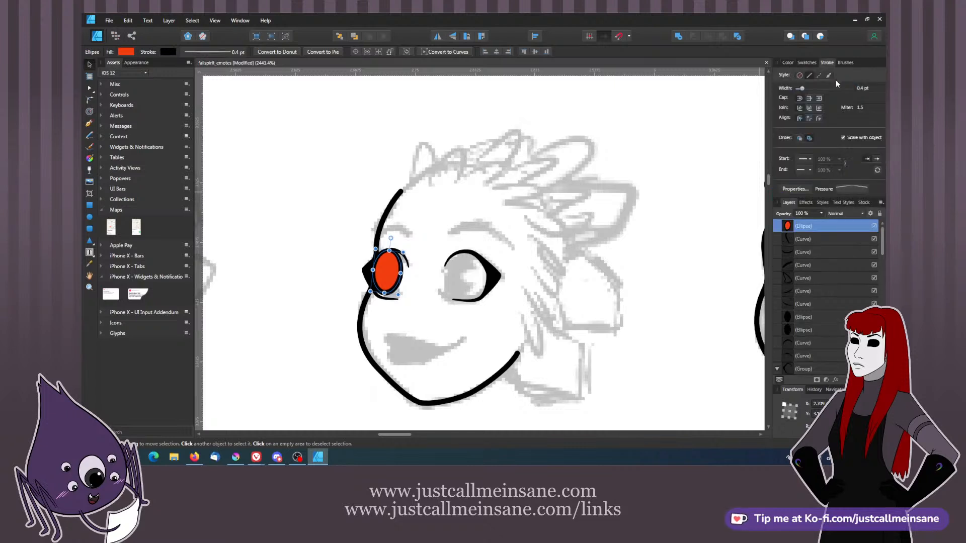
left_click(869, 88)
type(".25")
key("Return")
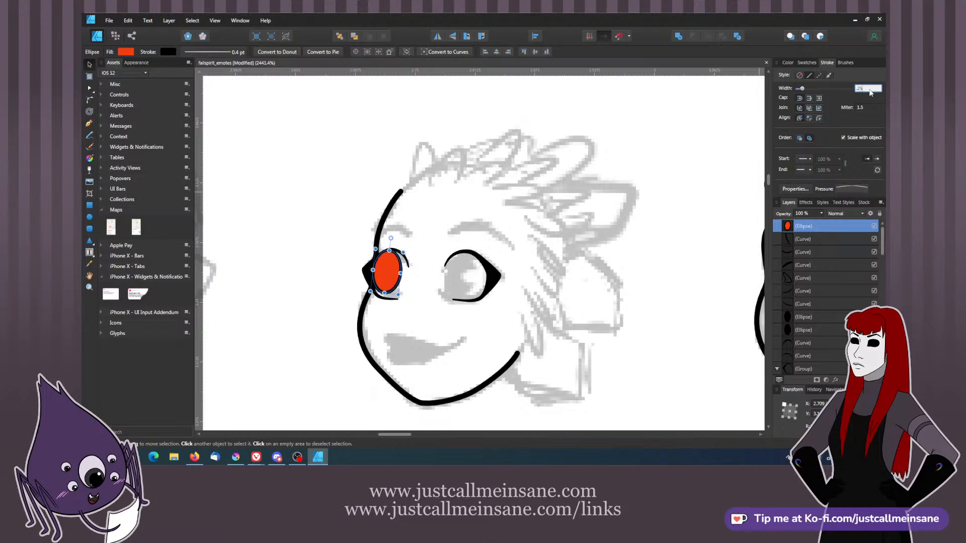
left_click(446, 296)
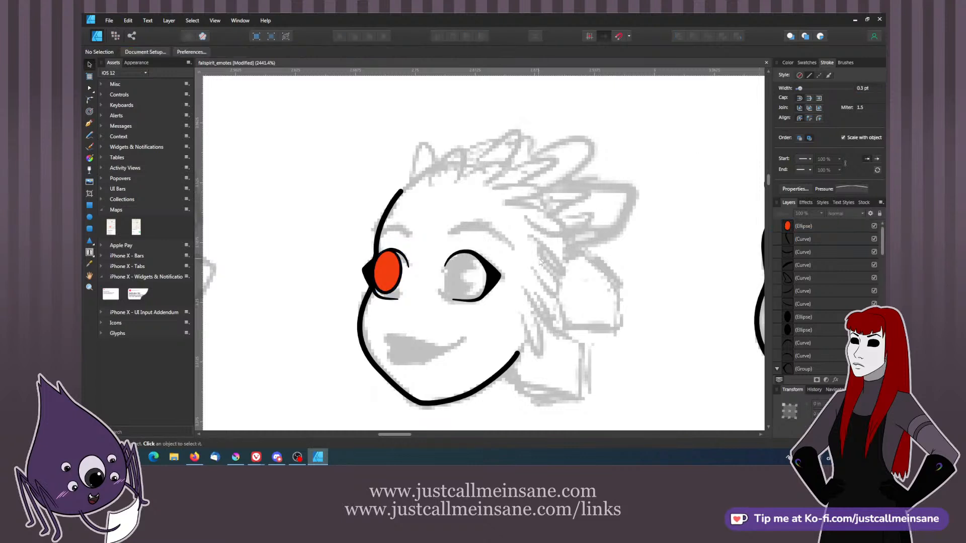
- Nudge the left iris slightly toward the nose and place a duplicate of it over the sketched right iris
left_click(396, 274)
left_click(425, 303)
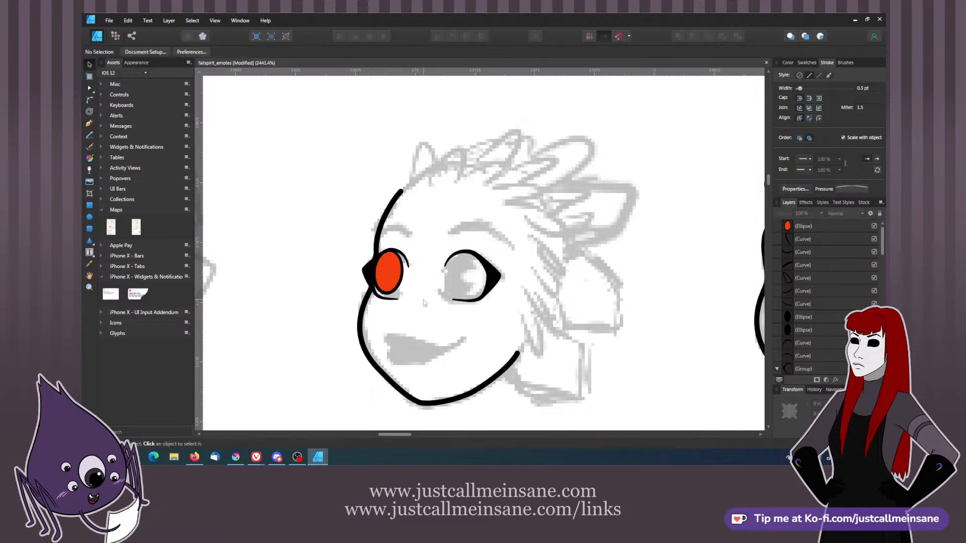
left_click(401, 282)
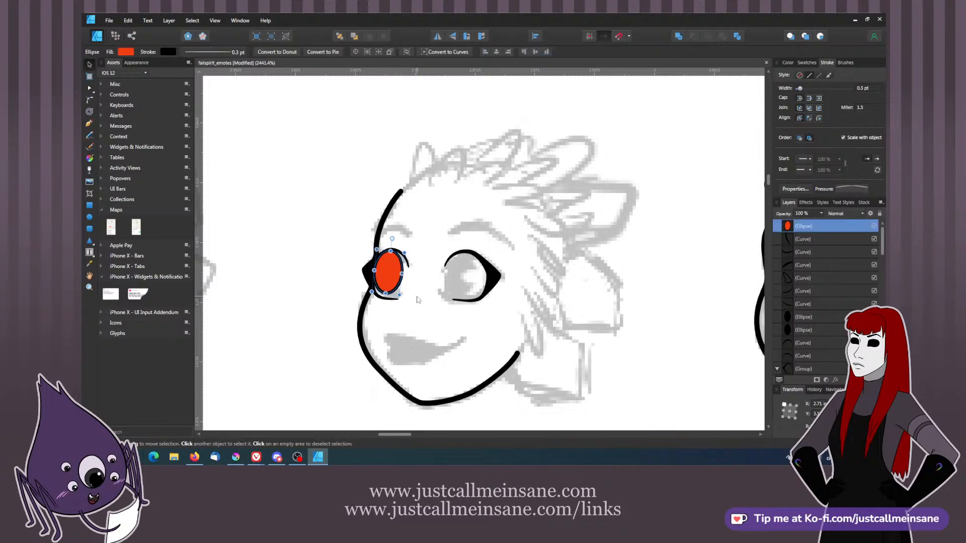
left_click_drag(390, 275, 463, 281)
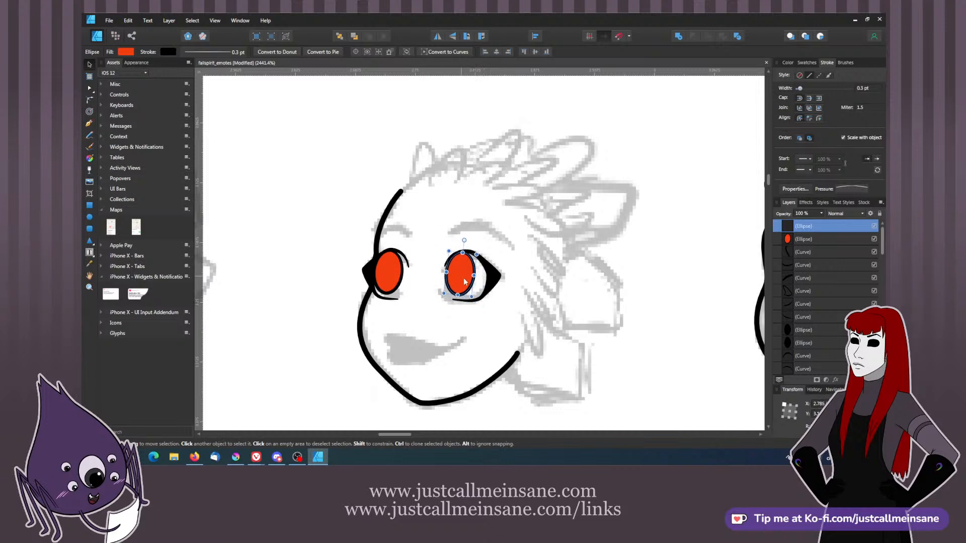
left_click(471, 321)
left_click(472, 289)
left_click_drag(472, 284, 468, 285)
left_click(477, 245)
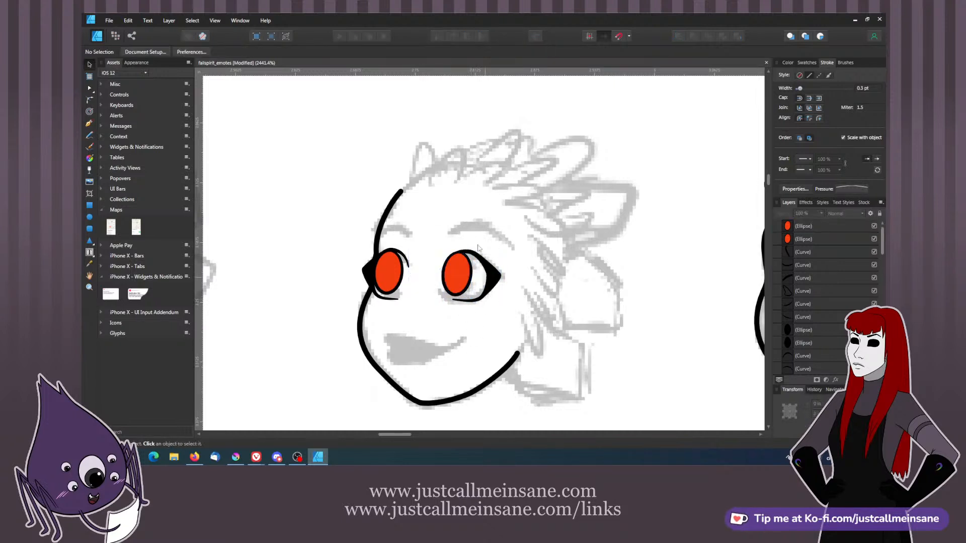
- Adjust the right iris ellipse's position inside the eye outline and convert it to curves
left_click(457, 275)
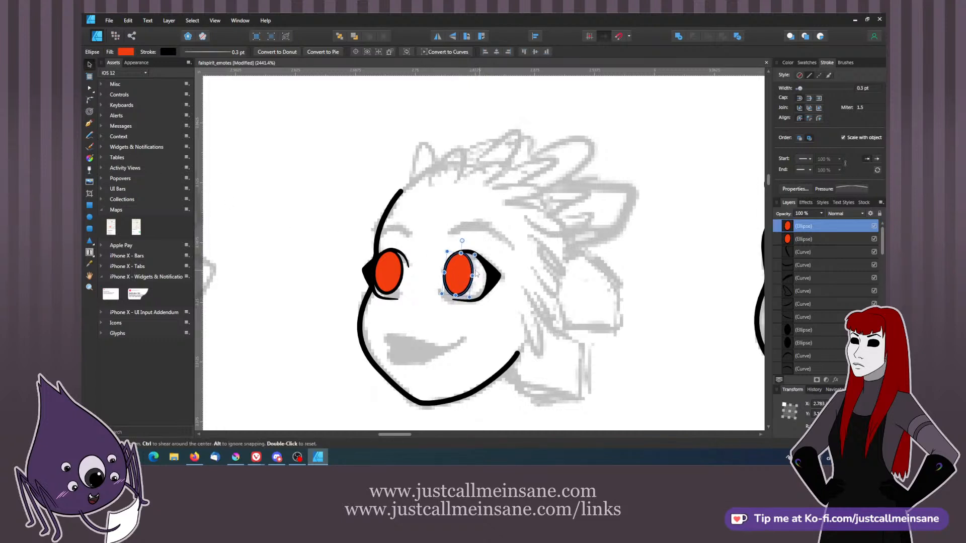
right_click(466, 277)
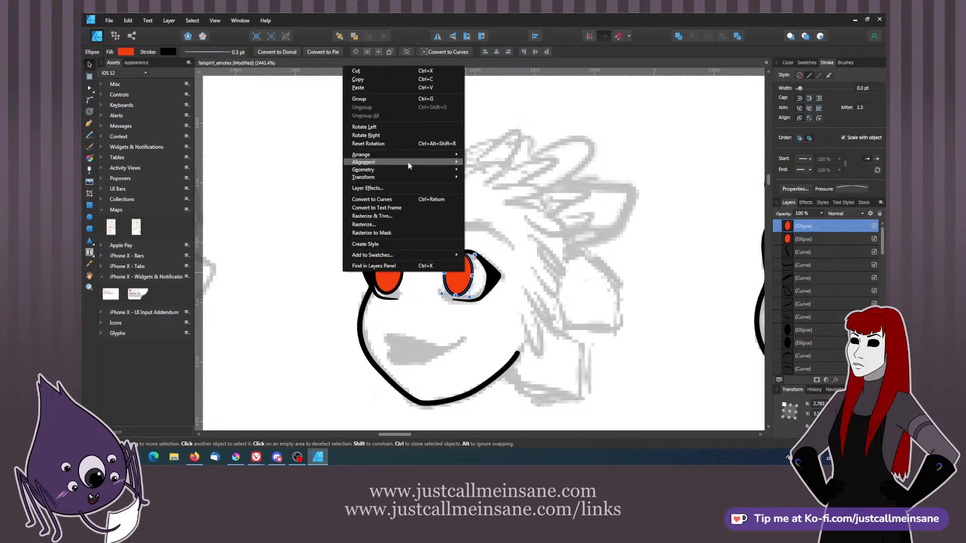
left_click(372, 199)
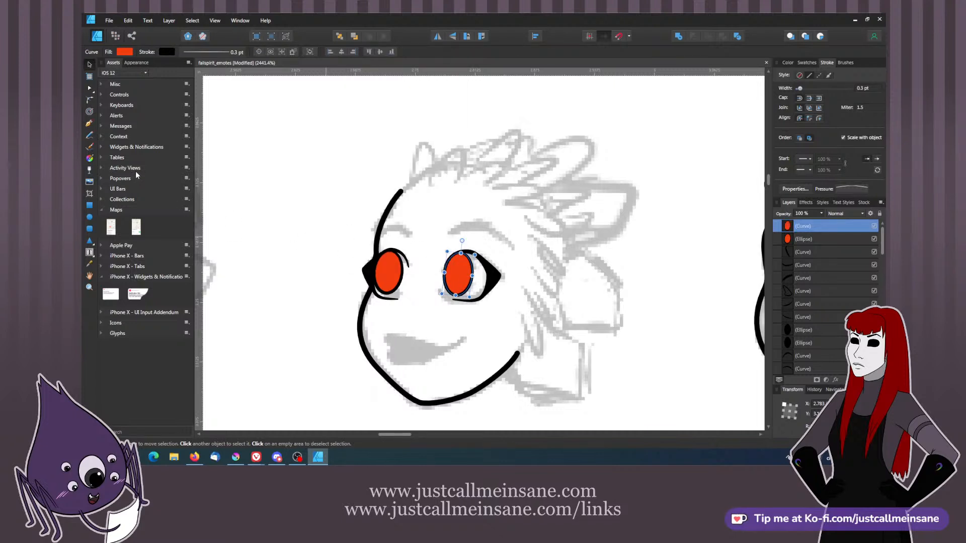
- Narrow both irises by moving the node on each one's right edge slightly inward, converting the left iris ellipse to curves
key("a")
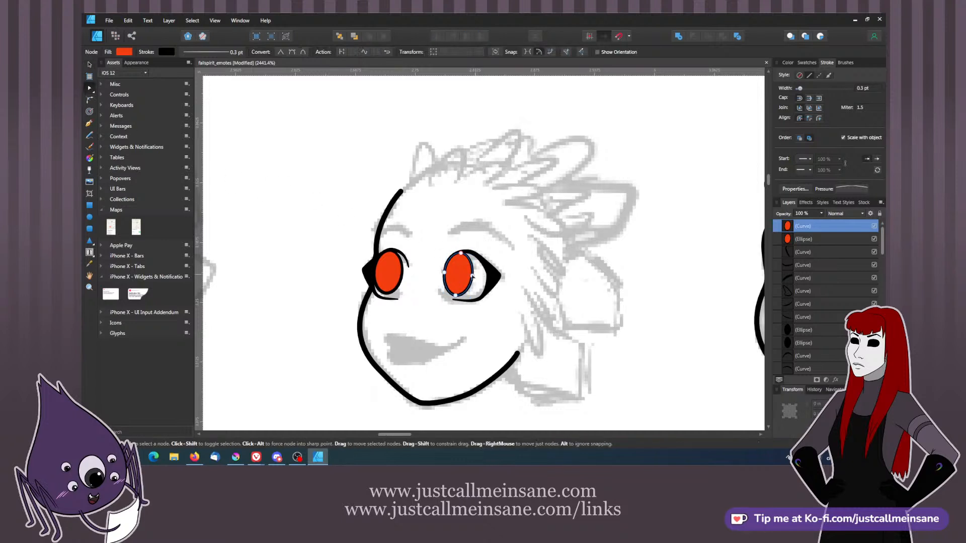
left_click_drag(471, 276, 467, 275)
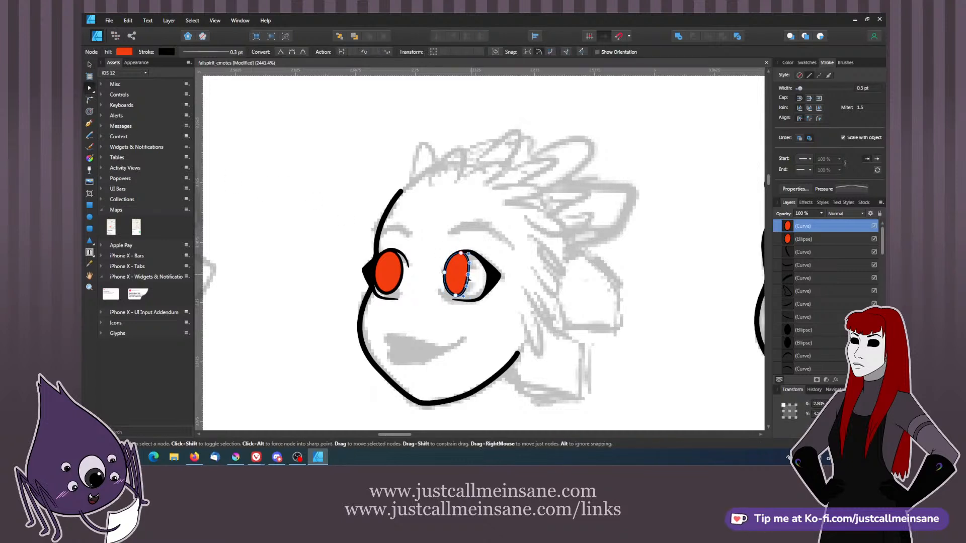
left_click(399, 277)
right_click(390, 274)
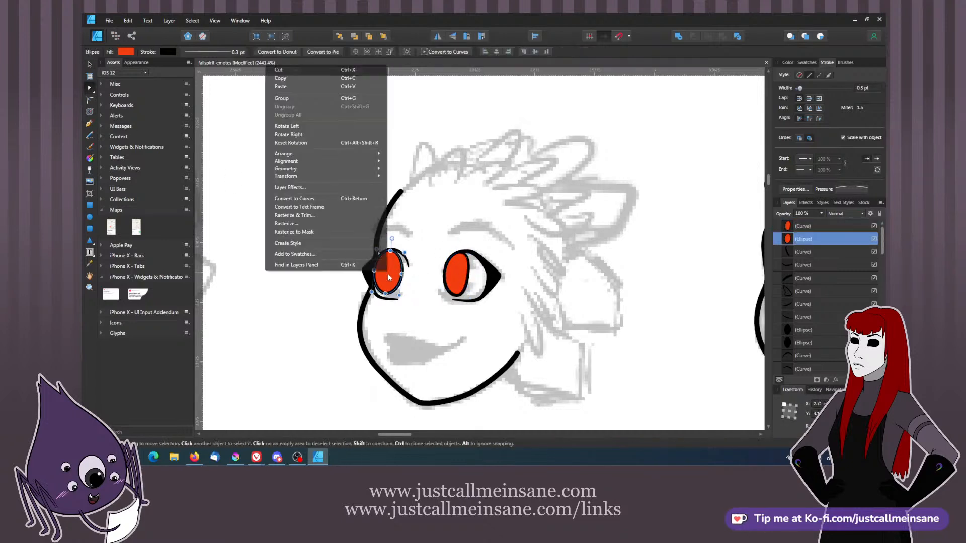
left_click(301, 199)
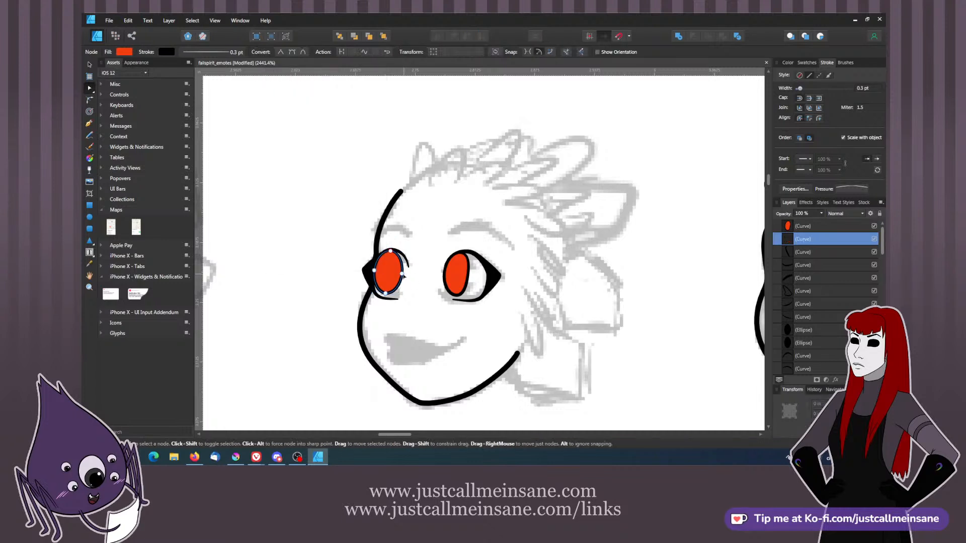
left_click_drag(403, 273, 399, 273)
left_click(470, 278)
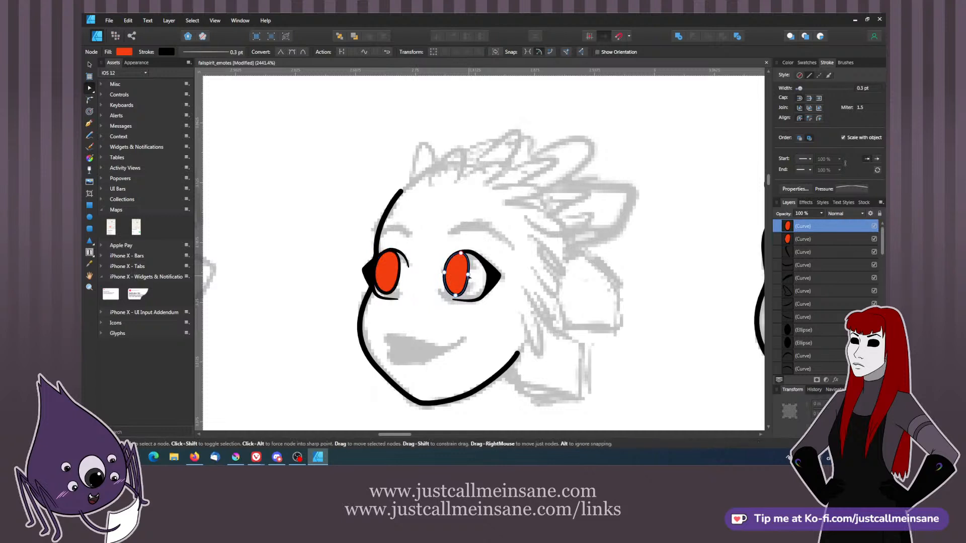
left_click(469, 275)
key("ctrl+d")
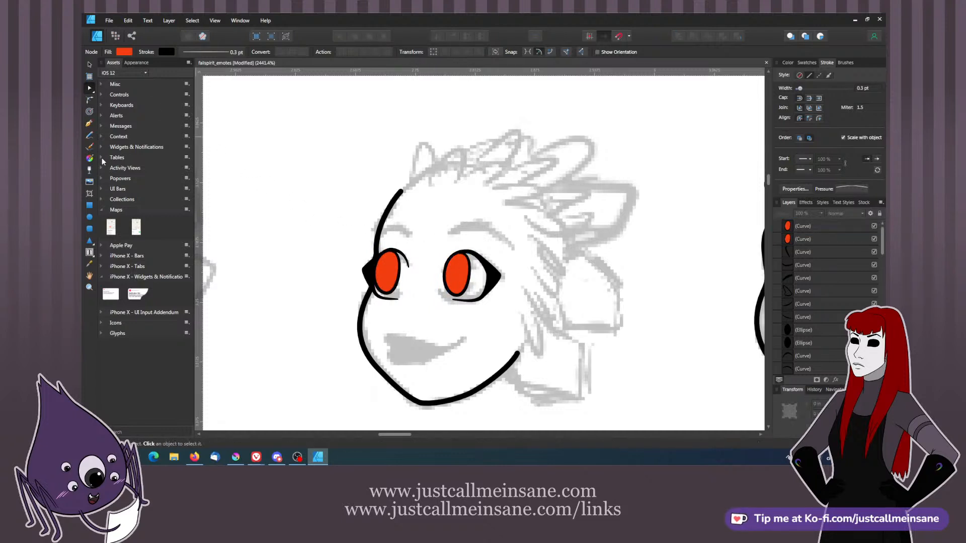
- Draw a small ellipse beside the face, fill it white, and place it over the left iris's upper right edge as a highlight
left_click(94, 216)
left_click_drag(311, 173, 328, 192)
left_click(788, 63)
left_click(783, 88)
left_click(790, 84)
left_click(791, 89)
left_click_drag(818, 129, 811, 152)
key("v")
left_click_drag(323, 180, 400, 271)
left_click(421, 290)
- Copy the white highlight and place the copy at the matching spot on the right iris
left_click(398, 269)
key("ctrl+c")
key("ctrl+v")
left_click_drag(399, 270, 471, 270)
left_click(511, 245)
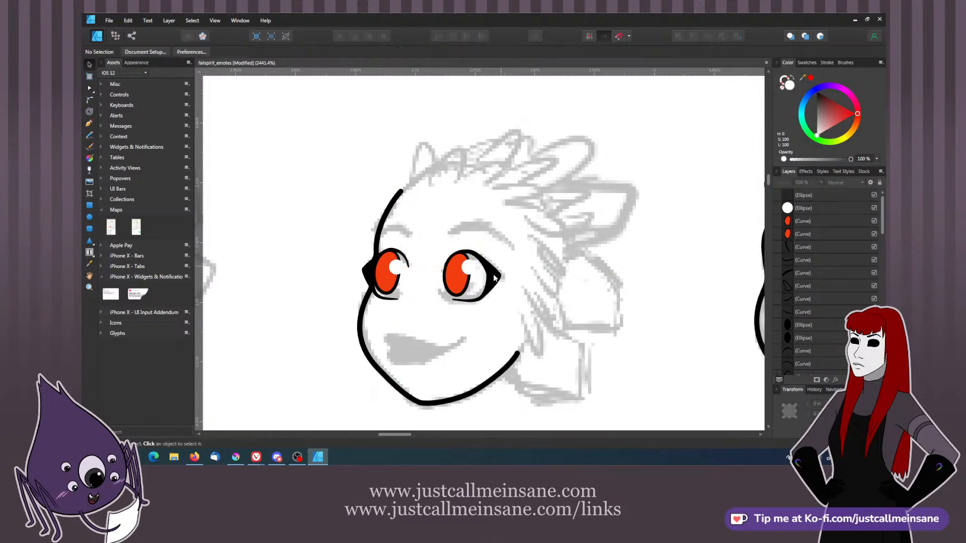
- Give the right iris a radial gradient fill from a black centre to orange-red, with the mid point shifted toward the black
left_click(457, 280)
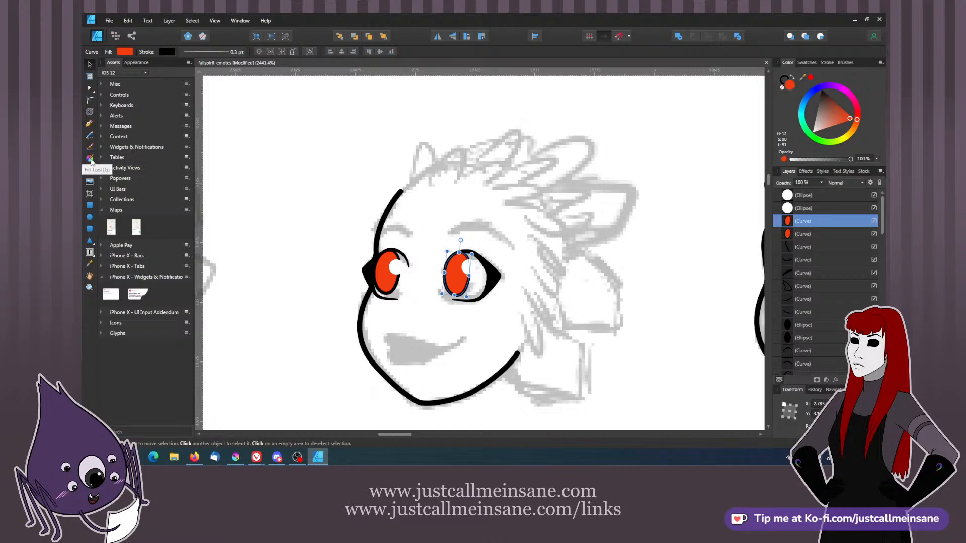
left_click(124, 52)
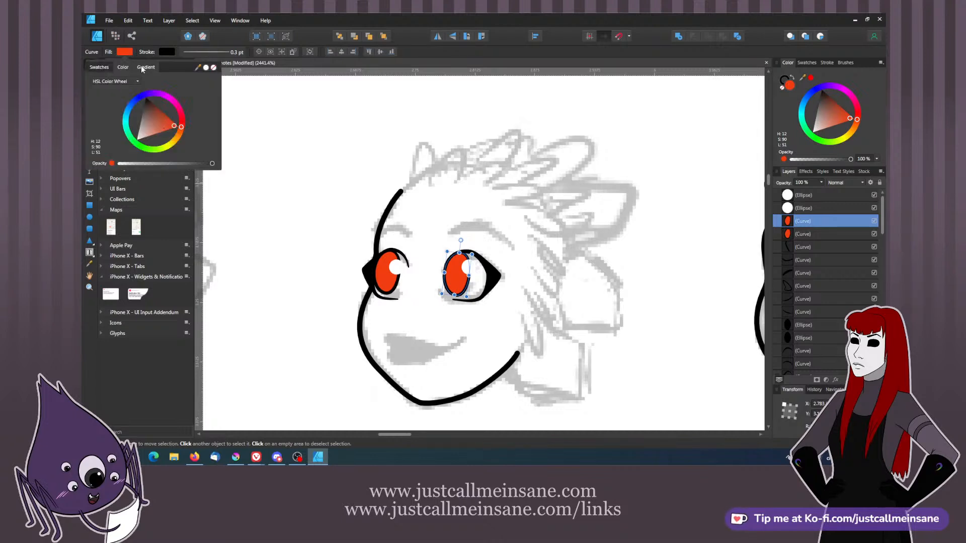
left_click(146, 67)
left_click(150, 106)
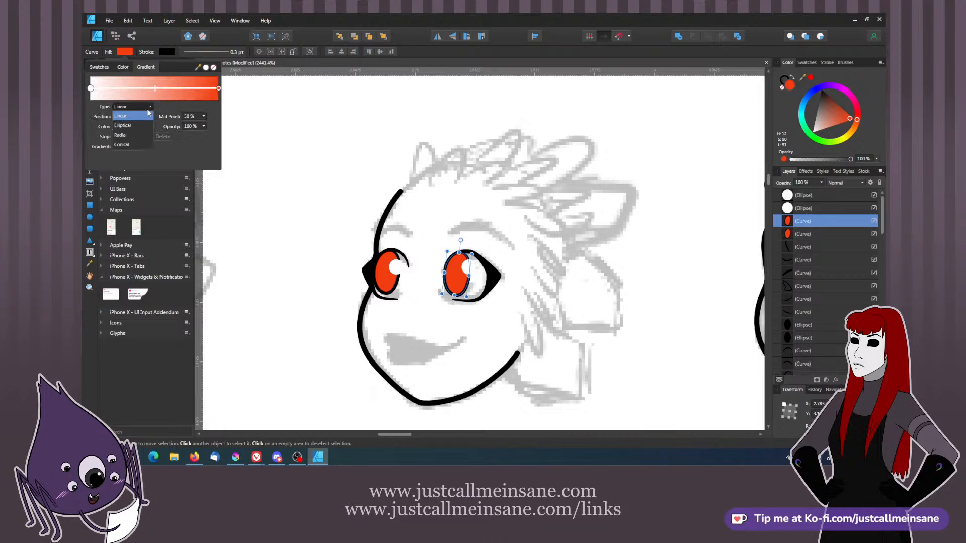
left_click(121, 134)
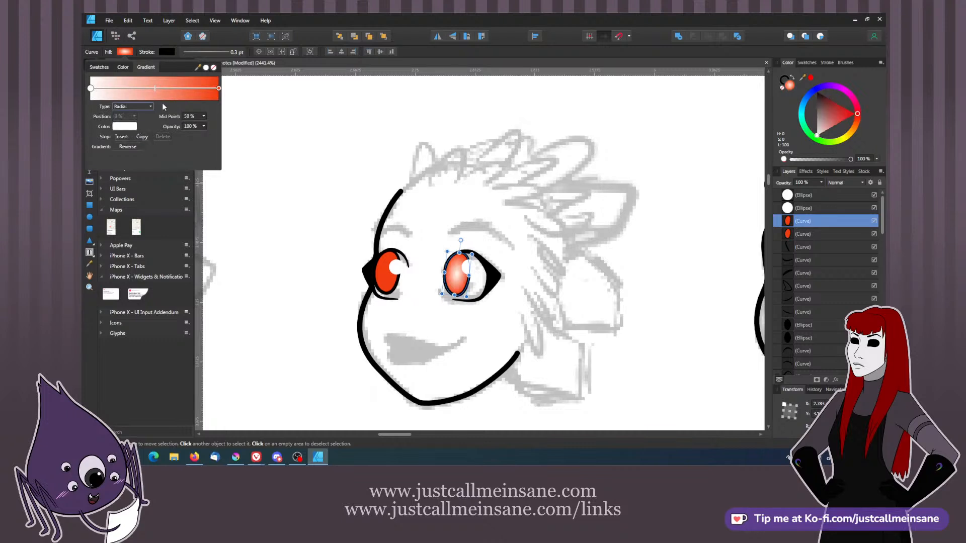
left_click(124, 126)
left_click(126, 158)
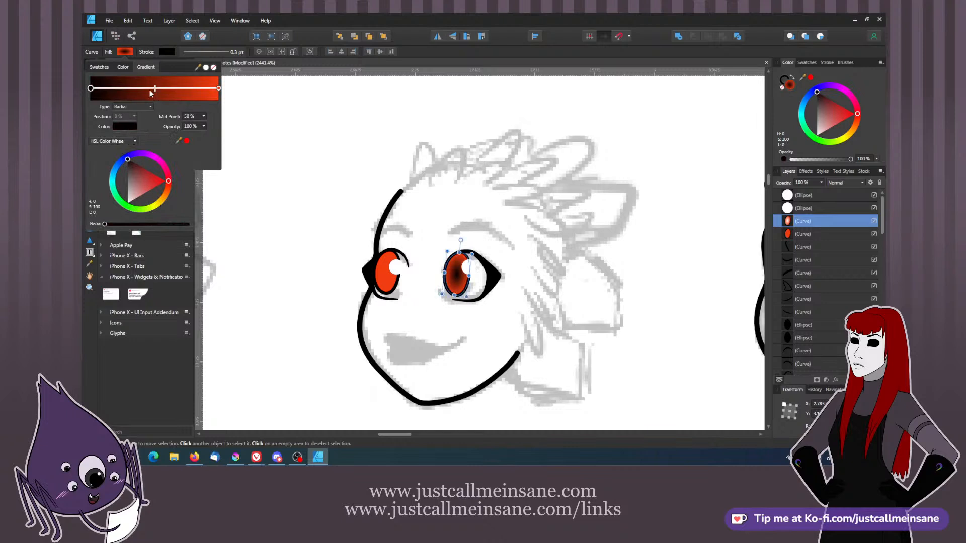
left_click(133, 93)
left_click_drag(155, 88, 136, 88)
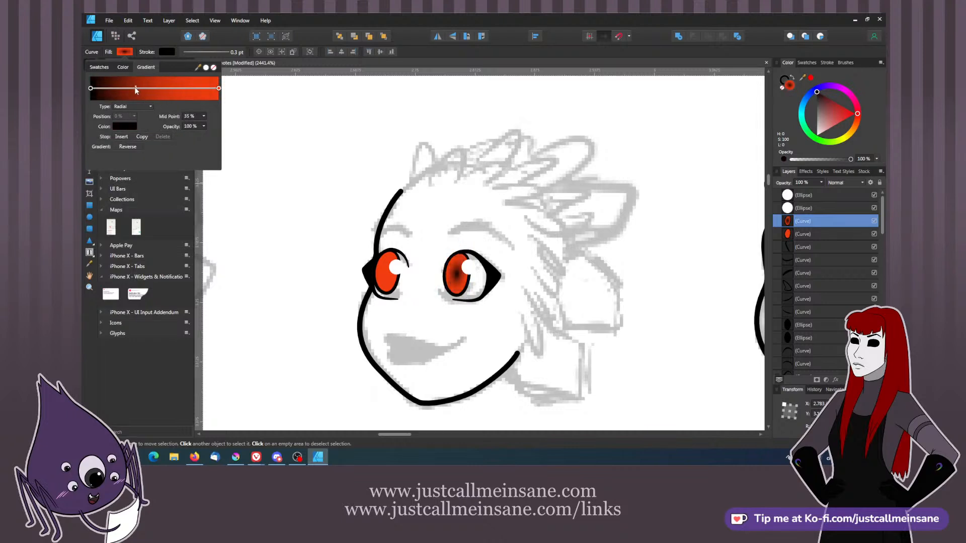
- Add a black stop at 25 % to the right iris's gradient and set its mid point to 15 %
left_click(106, 88)
left_click(124, 126)
left_click_drag(127, 151, 130, 141)
left_click_drag(106, 88, 140, 90)
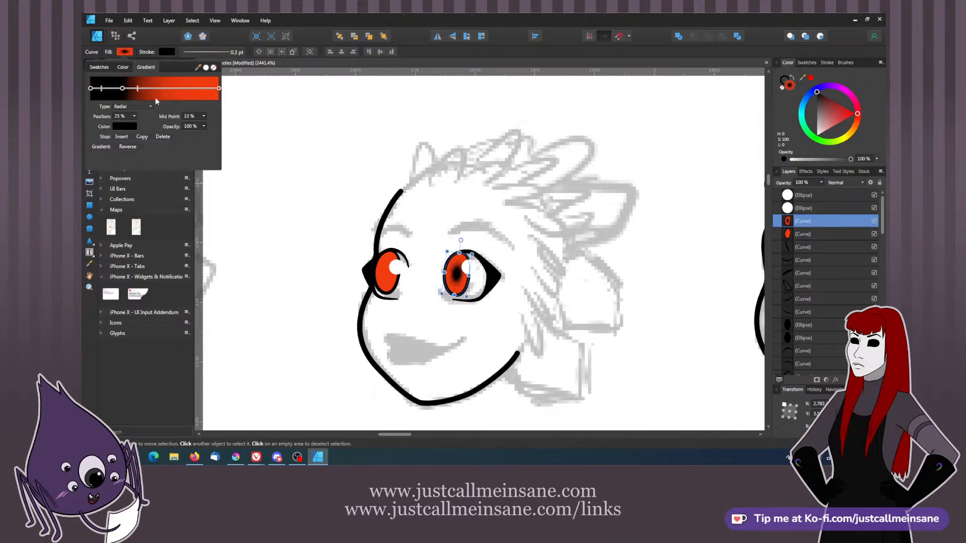
- Replace the right iris's gradient with a solid orange-red fill sampled from the left iris
left_click(124, 67)
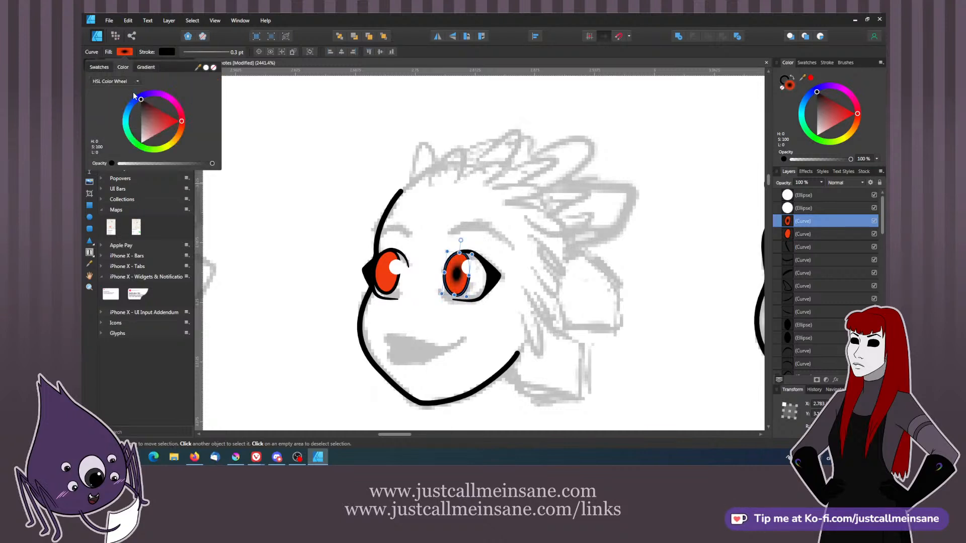
left_click_drag(197, 67, 385, 268)
left_click(206, 69)
left_click(229, 104)
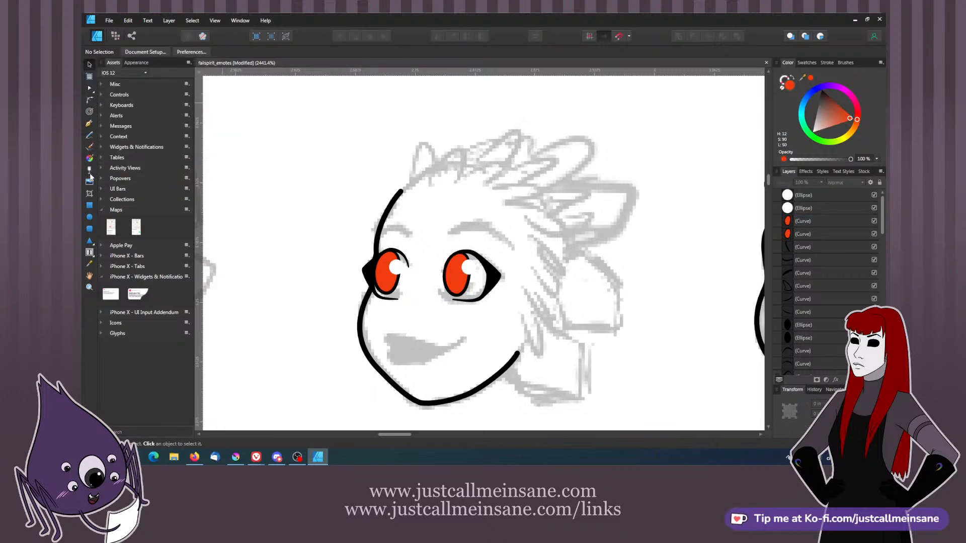
- Draw a slim upright ellipse, position and tilt it inside the left iris, and fill it black as the pupil
left_click(89, 218)
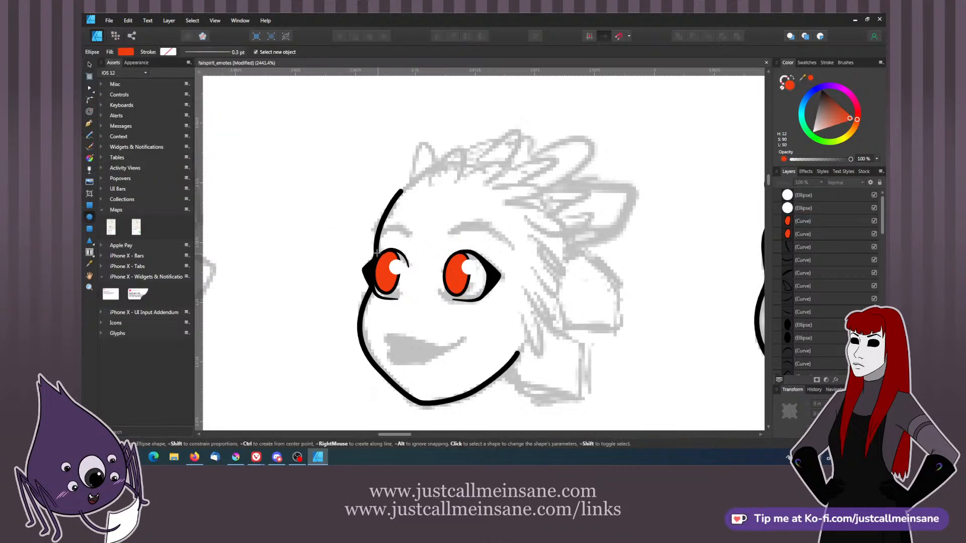
mouse_move(312, 208)
left_mouse_down()
mouse_move(334, 244)
mouse_move(328, 233)
mouse_move(364, 190)
left_mouse_up()
key("ctrl+equal")
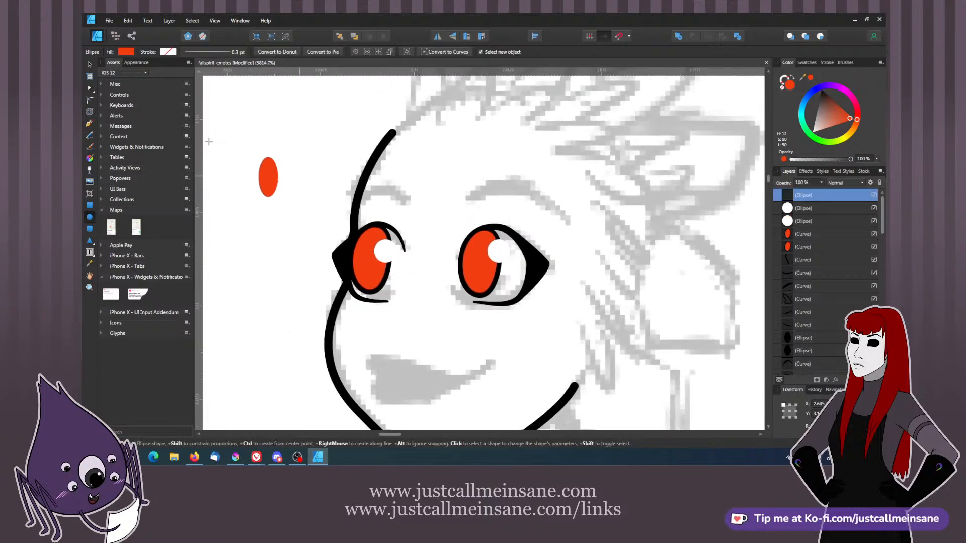
left_click(89, 64)
left_click_drag(279, 178, 372, 258)
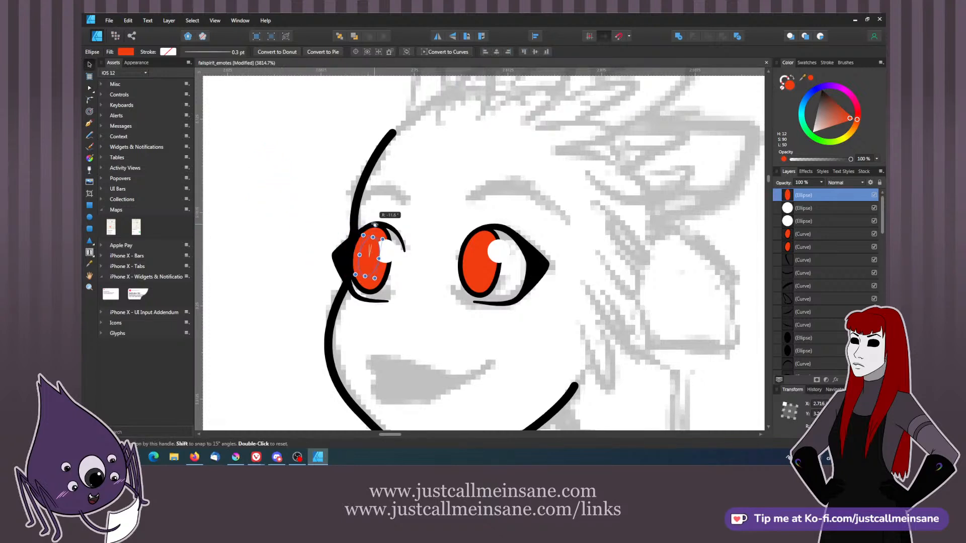
left_click(824, 101)
left_click(822, 90)
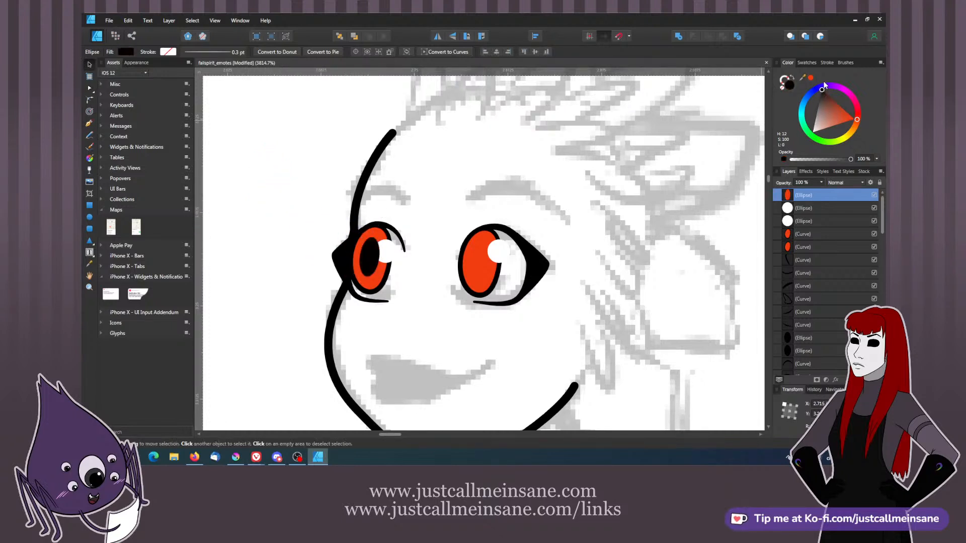
- Bring the left eye's white highlight in front of the black pupil
left_click(390, 256)
right_click(388, 251)
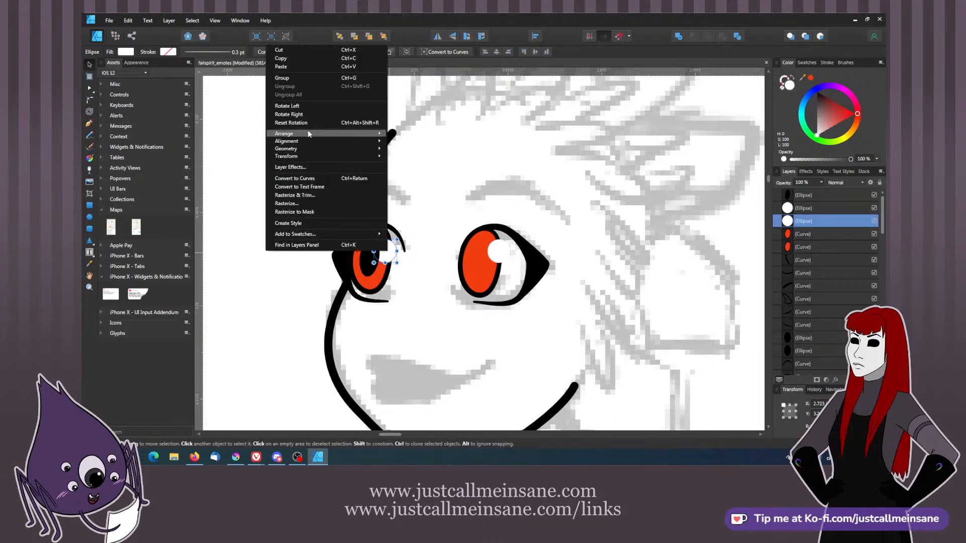
mouse_move(288, 135)
left_click(221, 135)
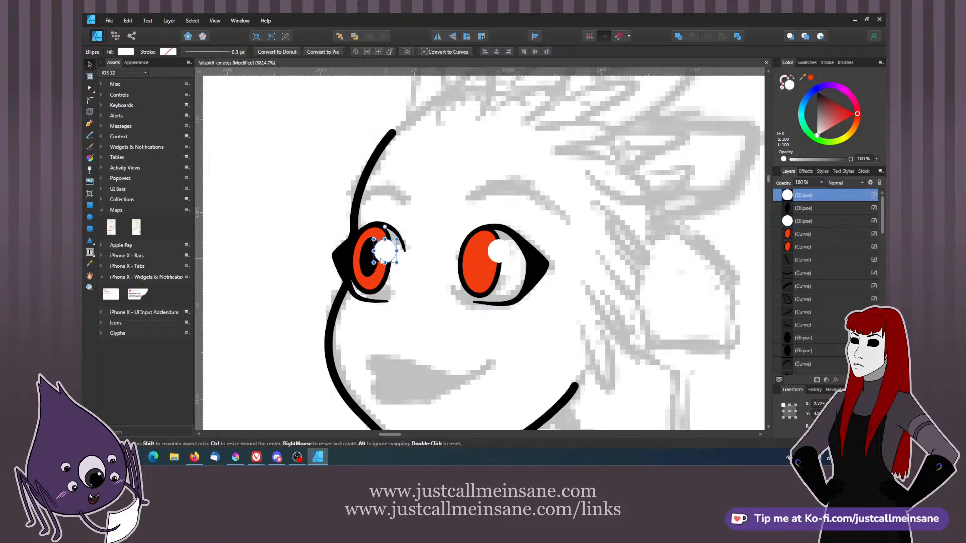
- Duplicate the left pupil and place the duplicate inside the right iris
left_click(371, 261)
key("ctrl+j")
left_click_drag(371, 266, 473, 265)
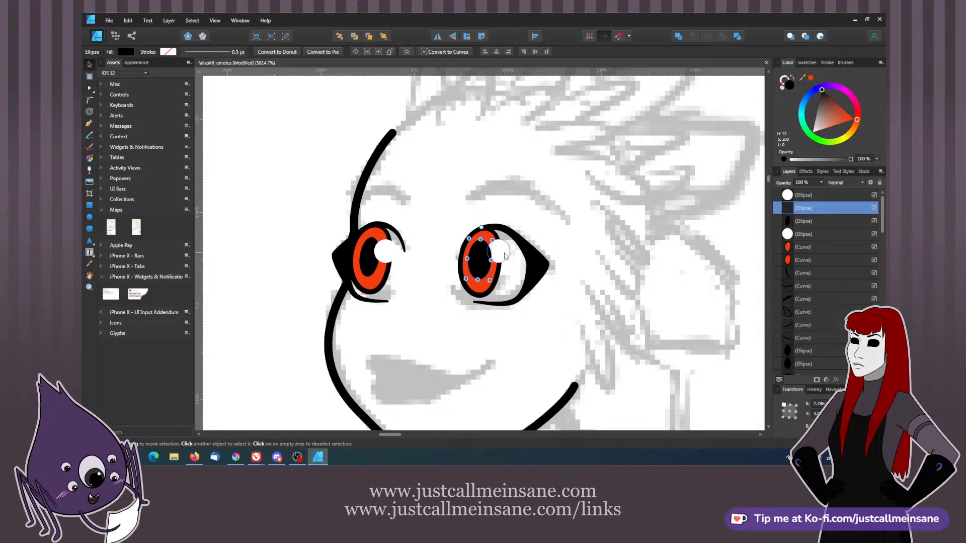
- Bring the right eye's white highlight to the front, above its pupil
left_click(498, 247)
right_click(500, 246)
mouse_move(416, 128)
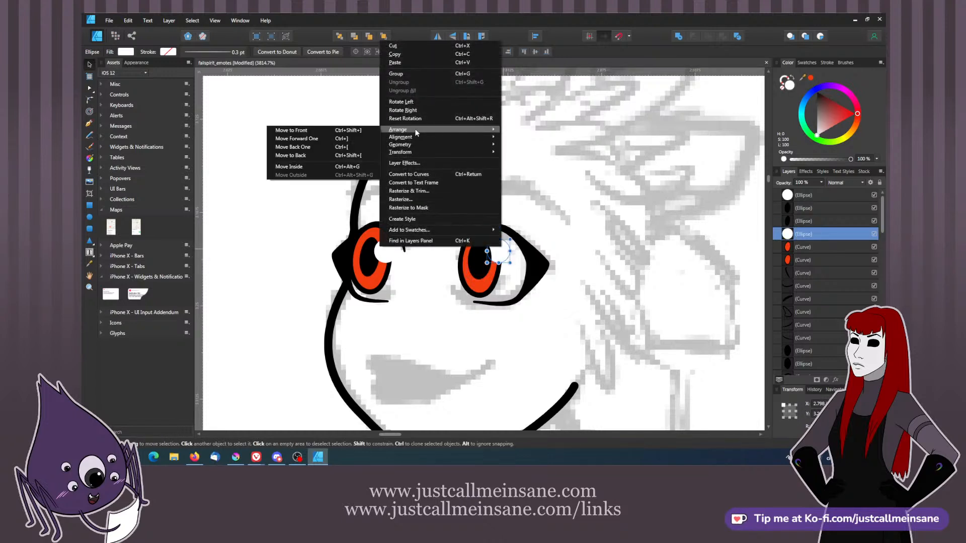
left_click(320, 133)
left_click(403, 285)
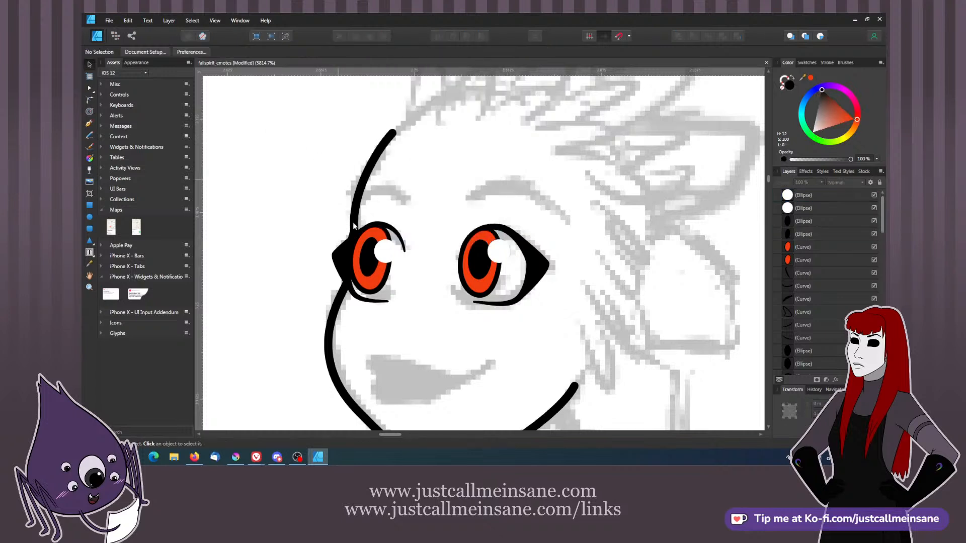
- Try shifting the right pupil slightly upward inside its iris
left_click(470, 270)
left_click_drag(477, 284, 477, 281)
left_click(451, 303)
key("ctrl+z")
key("ctrl+shift+z")
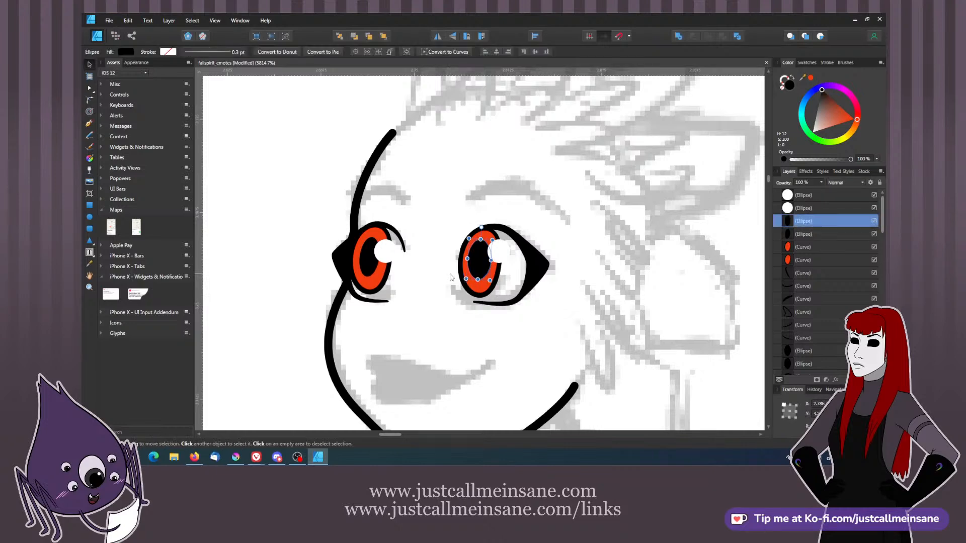
- Nudge the right eye's white highlight slightly toward the nose so it overlaps more of the pupil
key("ctrl+plus")
key("ctrl+plus")
key("ctrl+minus")
key("ctrl+minus")
key("ctrl+minus")
key("ctrl+minus")
key("ctrl+minus")
key("ctrl+minus")
key("ctrl+minus")
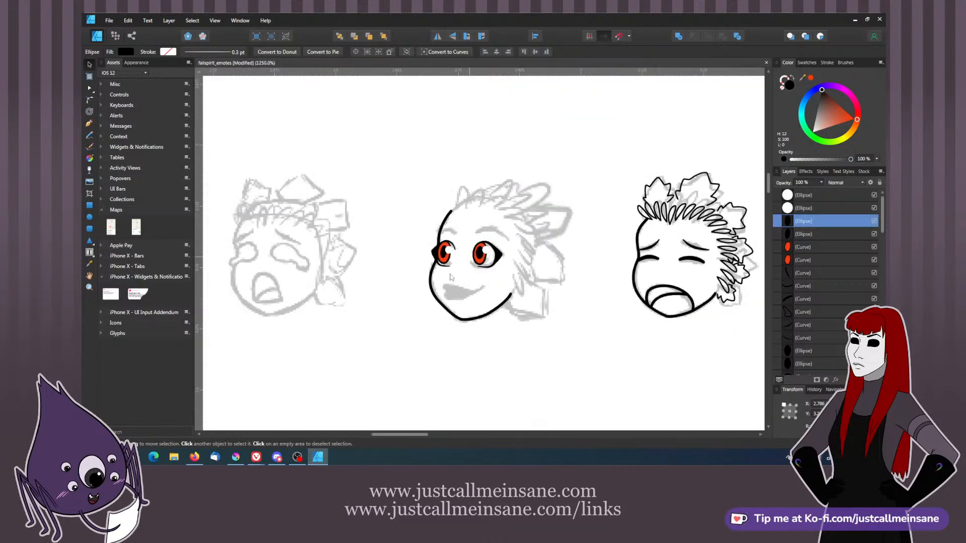
left_click(422, 285)
left_click(485, 252)
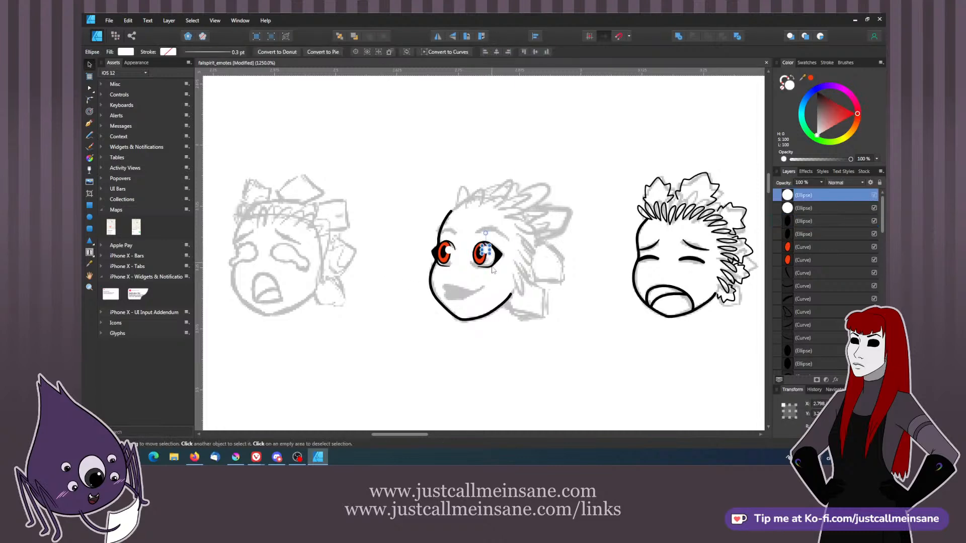
key("ctrl+plus")
key("ctrl+plus")
key("ctrl+plus")
key("ctrl+plus")
key("ctrl+plus")
key("ctrl+plus")
key("ctrl+plus")
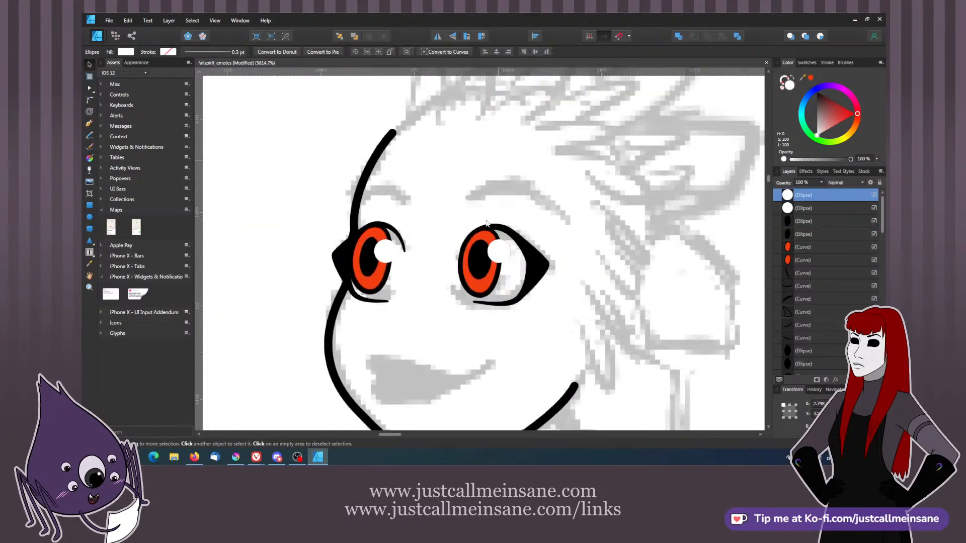
left_click_drag(499, 252, 496, 252)
left_click(540, 208)
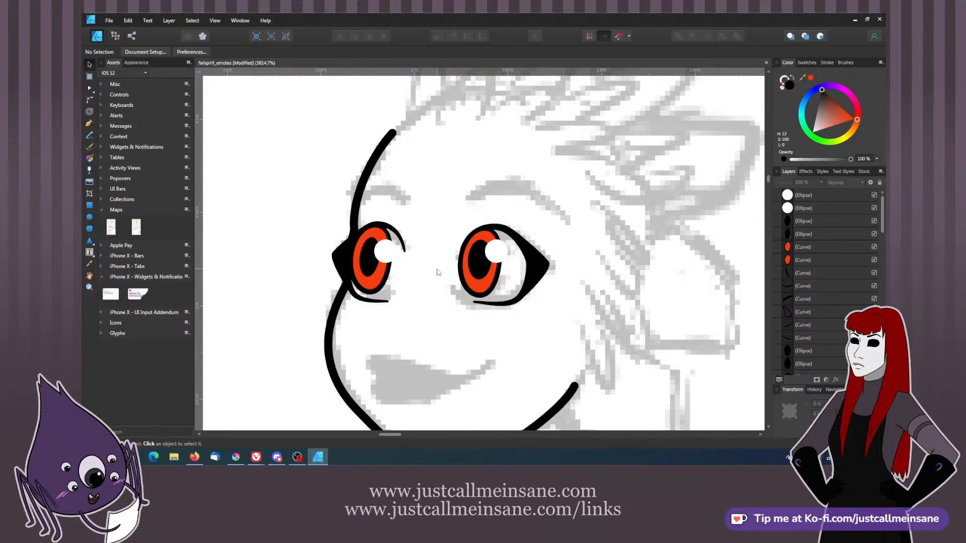
- Examine the smiling face's coloured eyes at small size alongside the other emote faces
key("ctrl+minus")
key("ctrl+minus")
key("ctrl+minus")
key("ctrl+minus")
key("ctrl+minus")
key("ctrl+minus")
key("ctrl+minus")
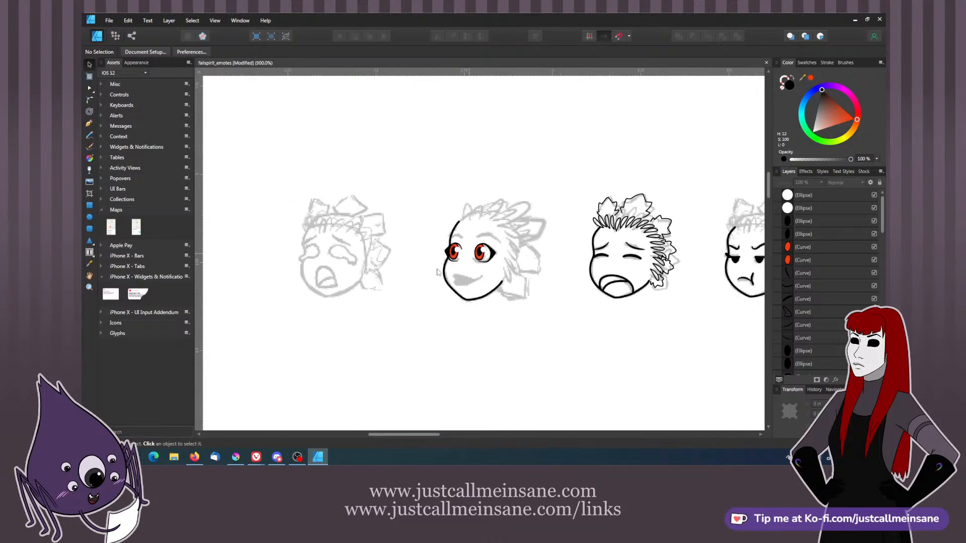
key("ctrl+minus")
key("ctrl+minus")
left_click_drag(522, 301, 431, 321)
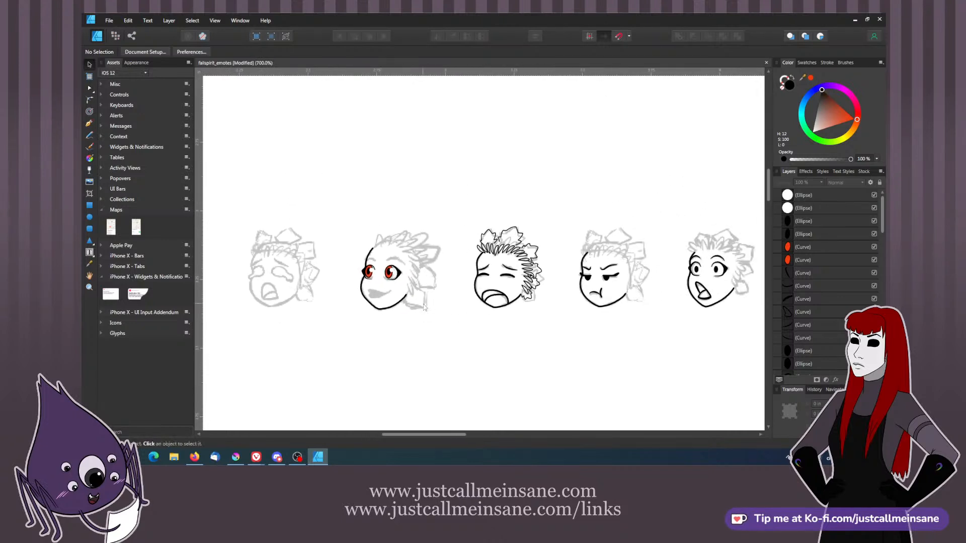
key("ctrl+minus")
left_click_drag(513, 294, 467, 291)
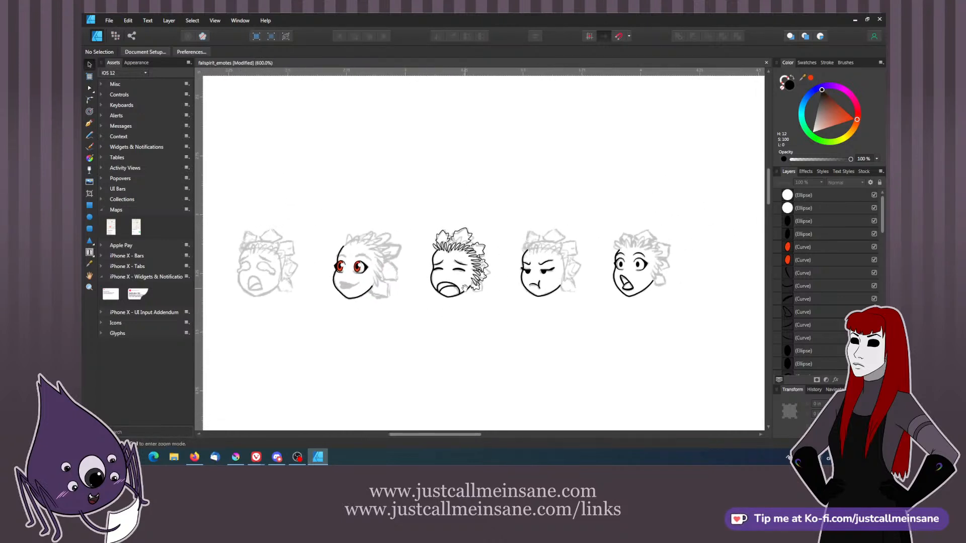
left_click_drag(370, 210, 388, 214)
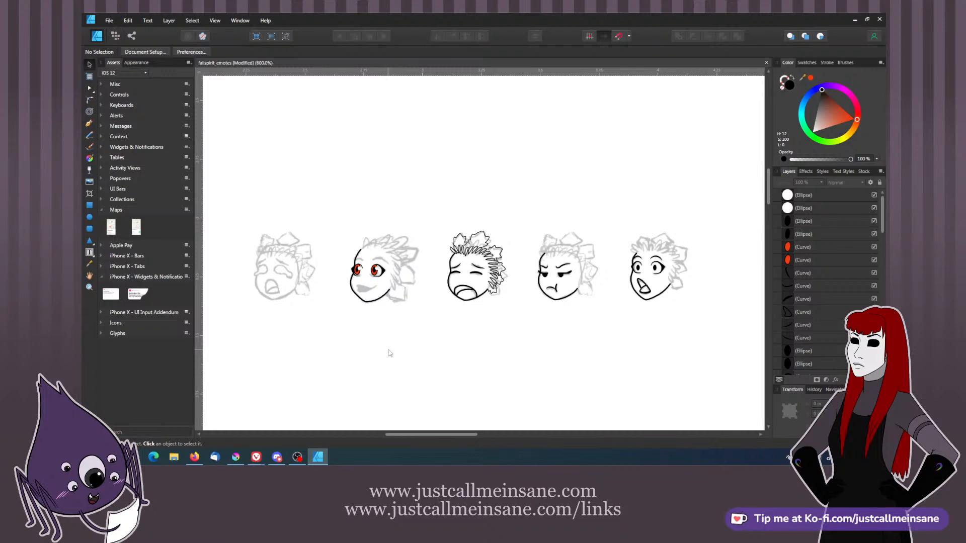
key("ctrl+minus")
key("ctrl+minus")
key("ctrl+minus")
key("ctrl+minus")
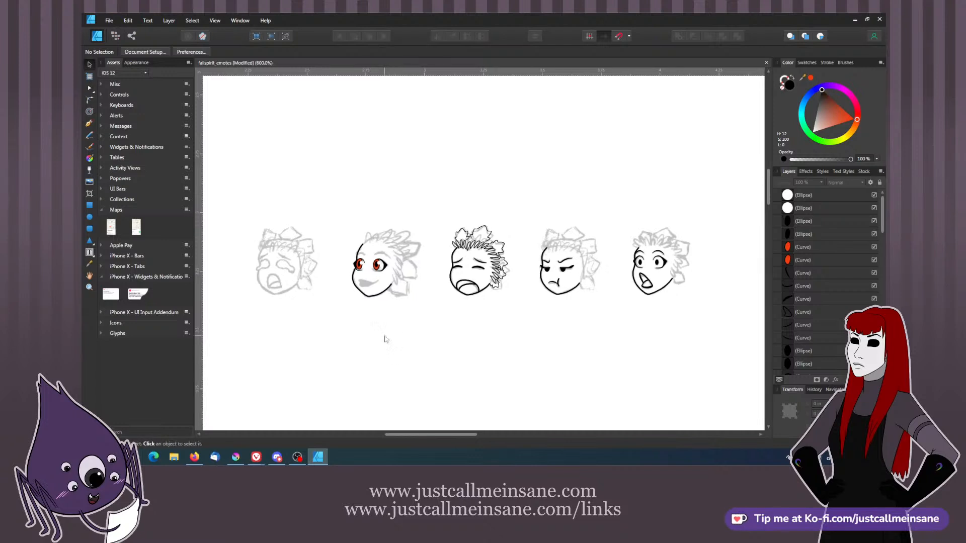
- Delete the black pupils from both of the smiling face's eyes, keeping the red irises and white highlights
key("space")
left_click_drag(480, 269, 459, 275)
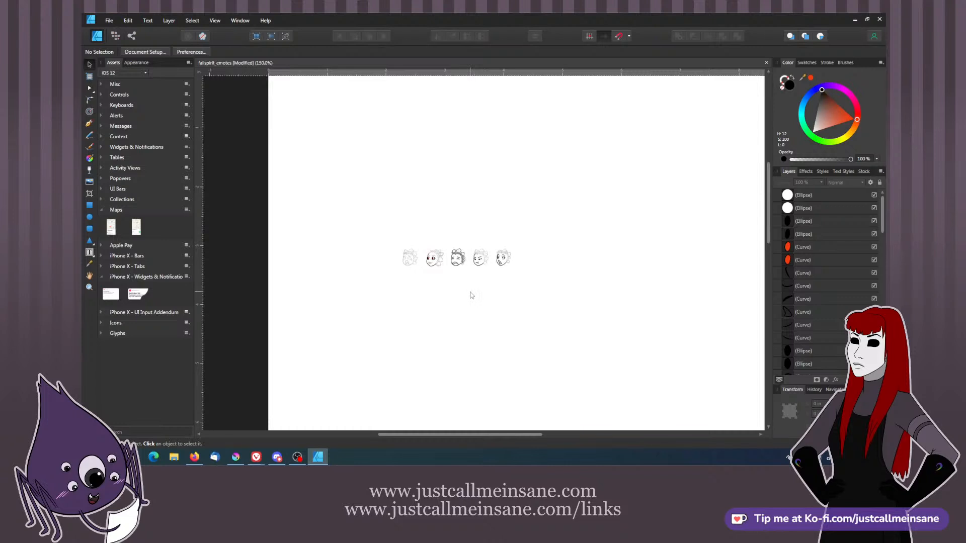
key("ctrl+plus")
key("ctrl+plus")
key("ctrl+plus")
key("ctrl+plus")
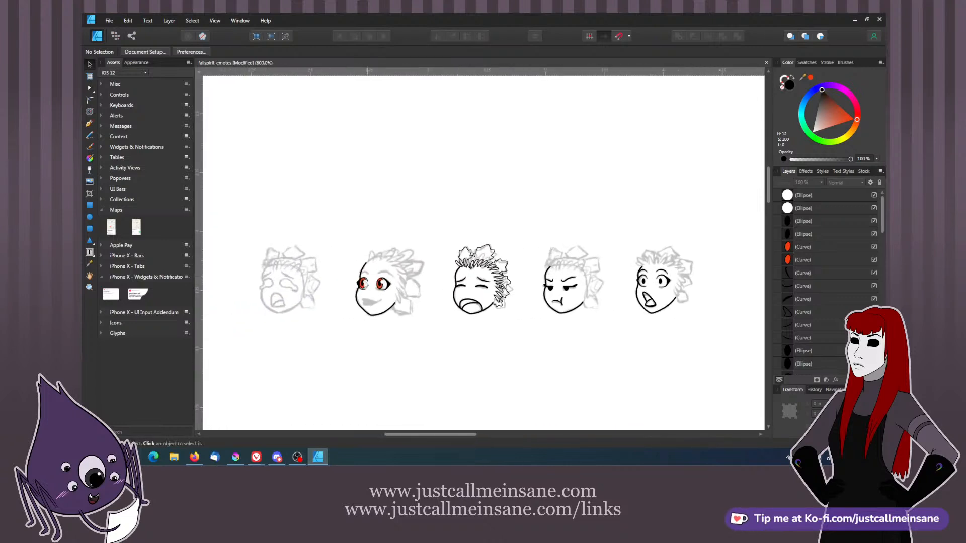
left_click(379, 286)
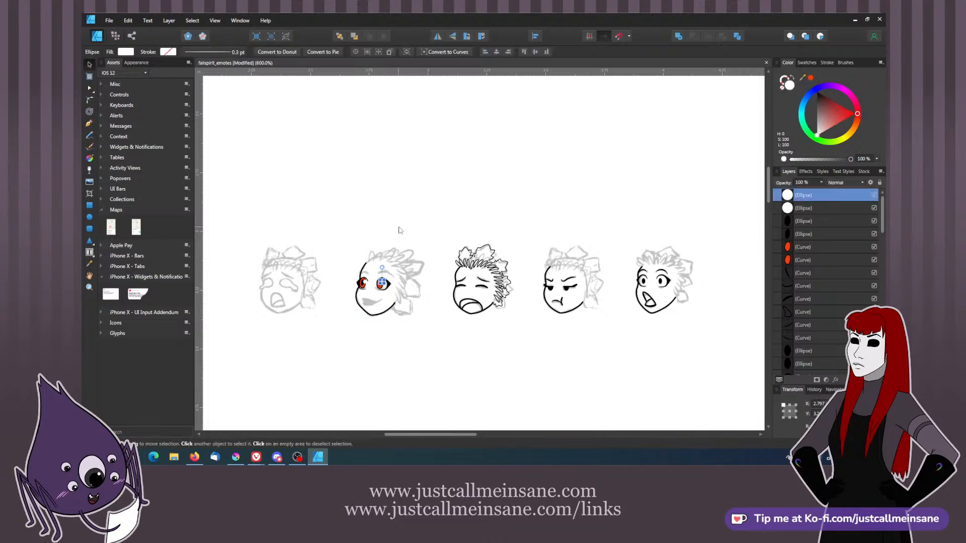
key("ctrl+plus")
left_click(384, 181)
left_click(332, 299)
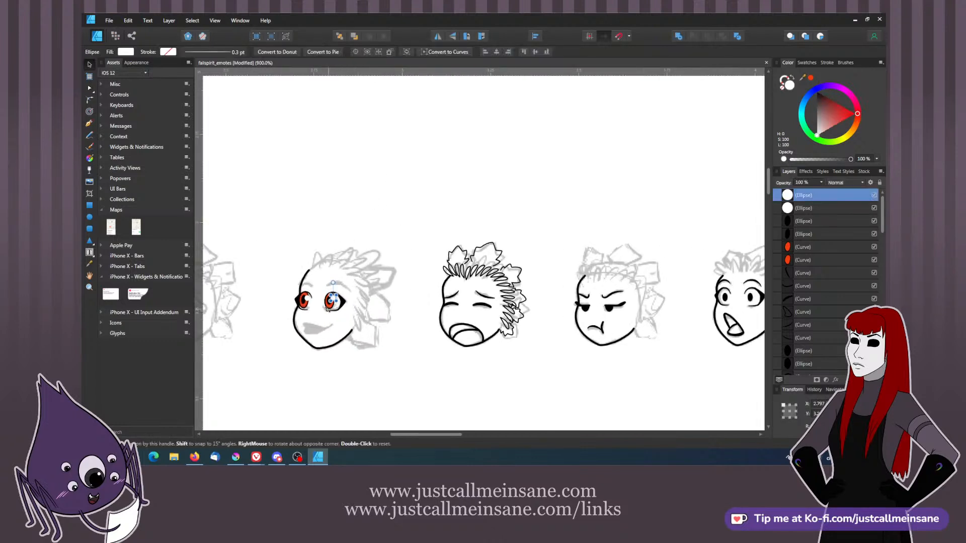
key("space")
left_click_drag(341, 340, 442, 313)
key("ctrl+plus")
key("ctrl+plus")
key("ctrl+plus")
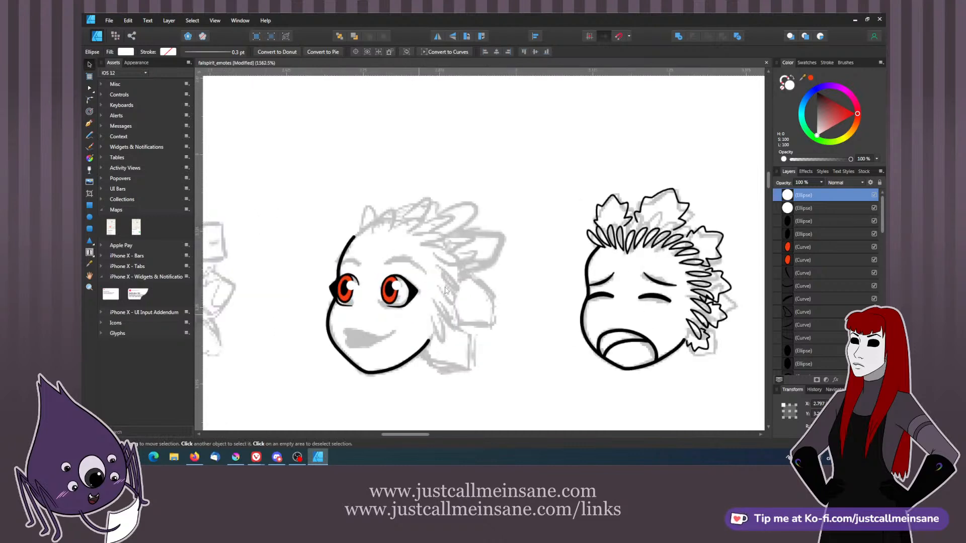
left_click(347, 171)
left_click(387, 299)
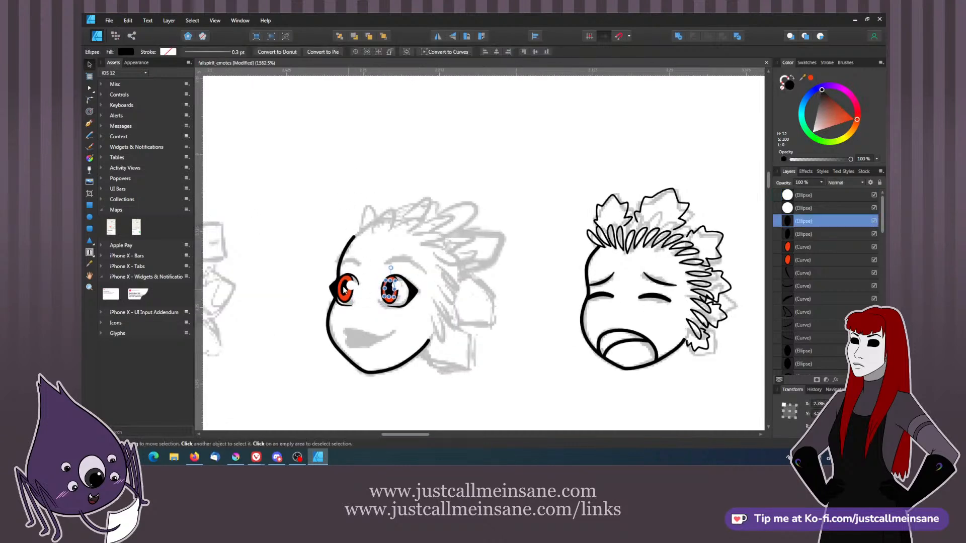
left_click(345, 292, "shift")
key("Delete")
- Examine the smiling face's pupil-less eyes at small size alongside the other emote faces
key("ctrl+minus")
key("ctrl+minus")
key("ctrl+minus")
key("ctrl+minus")
key("ctrl+minus")
key("ctrl+minus")
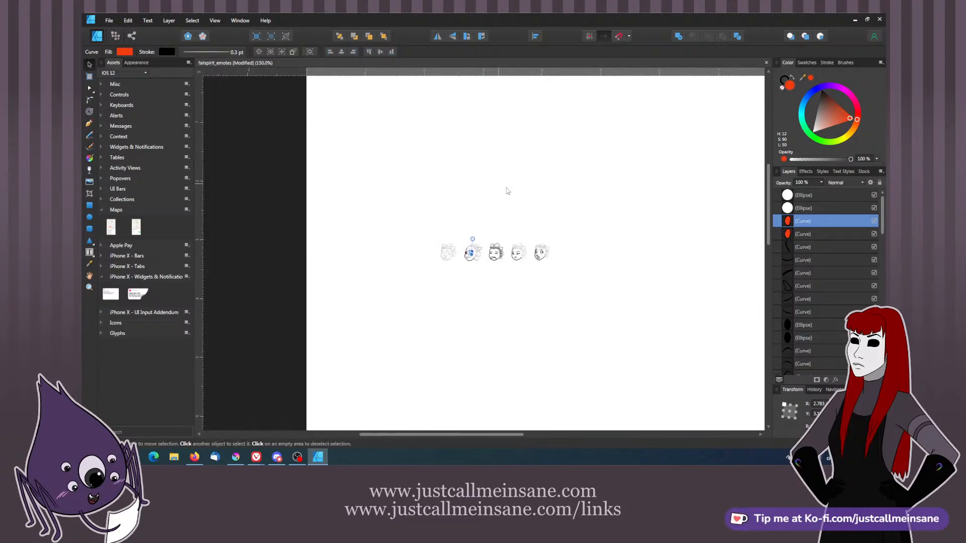
left_click(532, 201)
left_click_drag(538, 204, 501, 225)
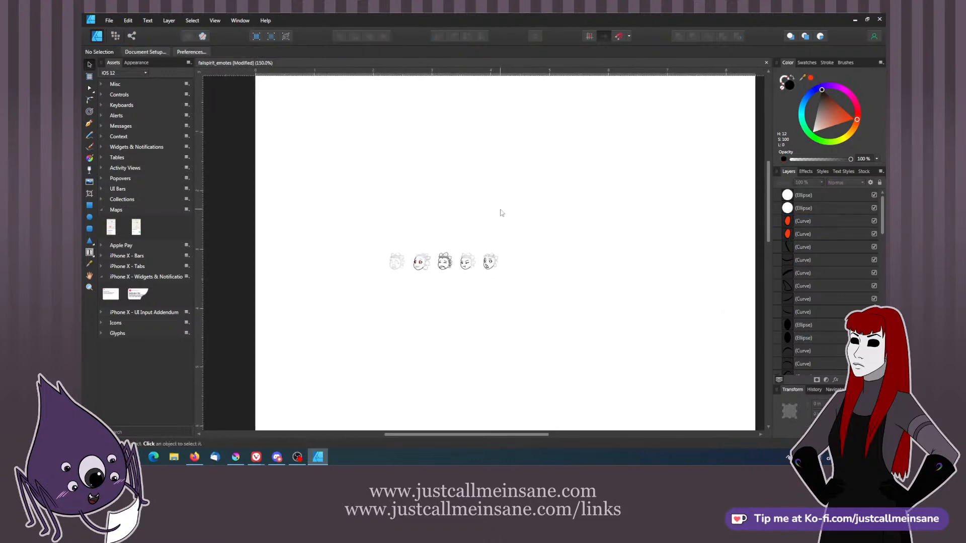
key("ctrl+plus")
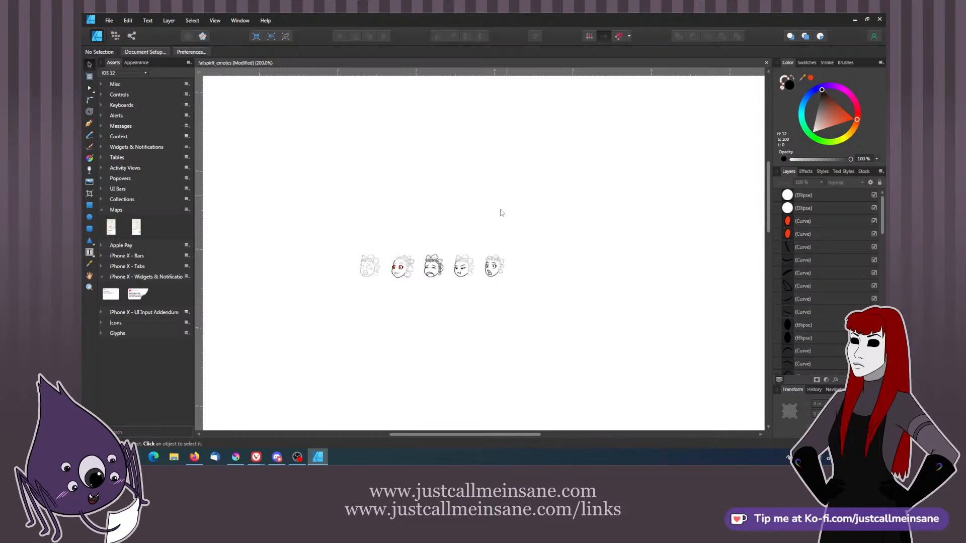
left_click_drag(305, 235, 579, 348)
left_click(580, 349)
left_click(237, 458)
left_click(318, 457)
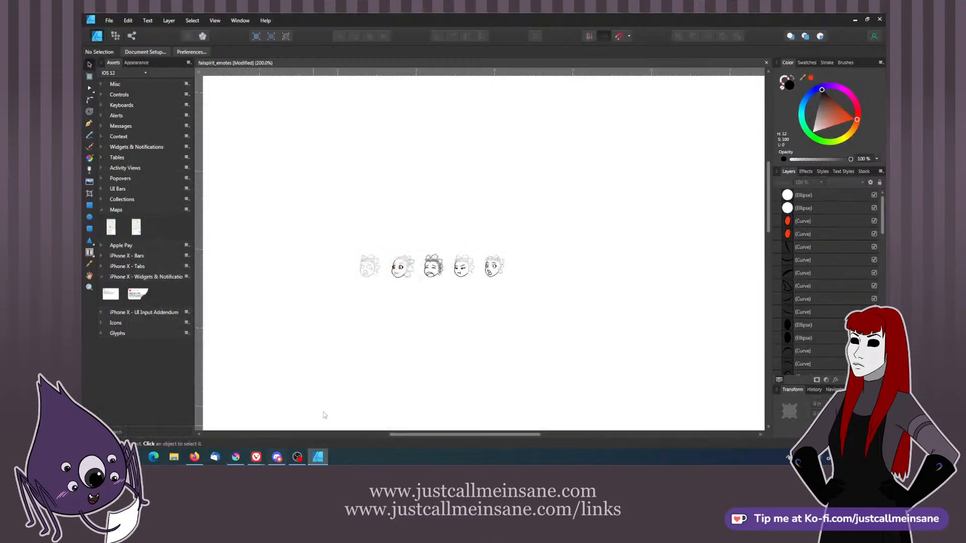
- Start placing image files and check the Krita folder in Documents for the earlier emote images
left_click(108, 20)
left_click(141, 157)
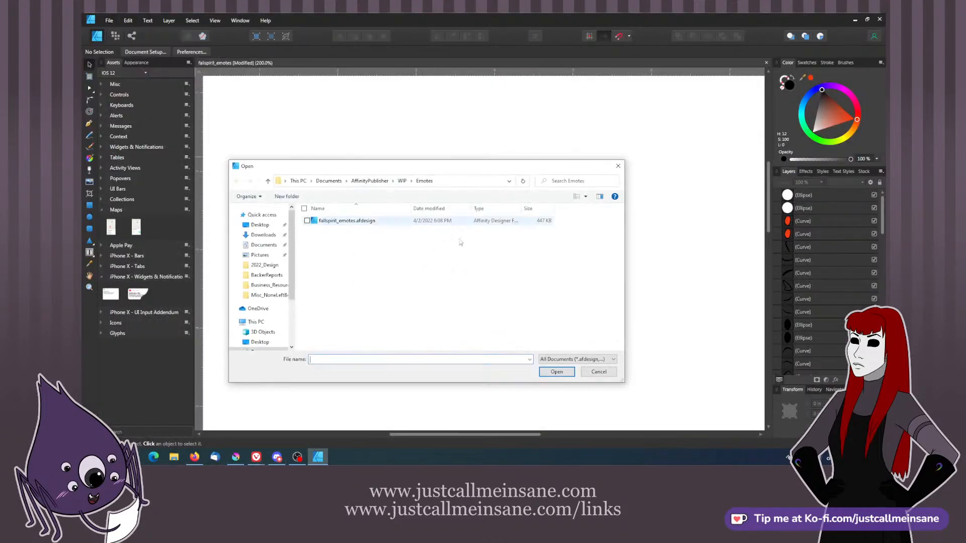
left_click(328, 181)
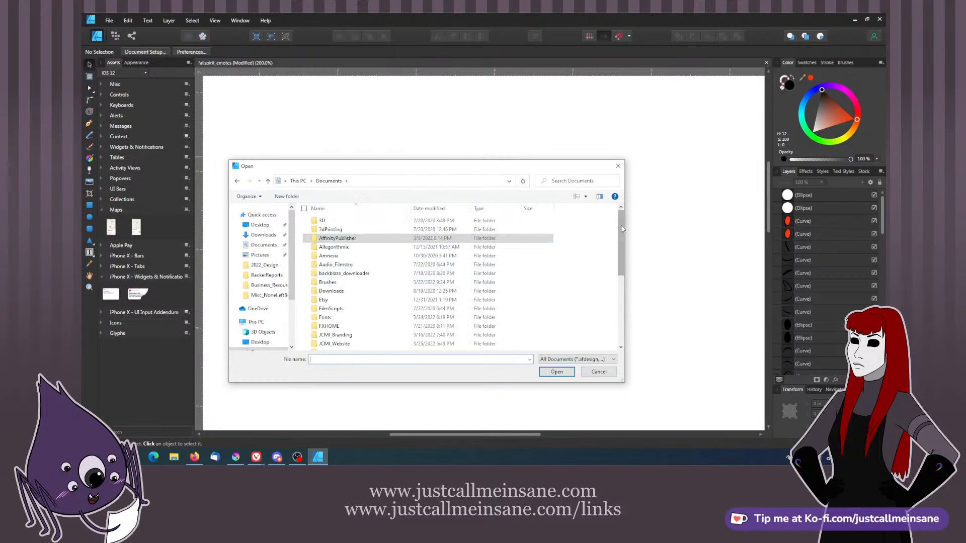
scroll(622, 229, "down", 3)
left_click(354, 285)
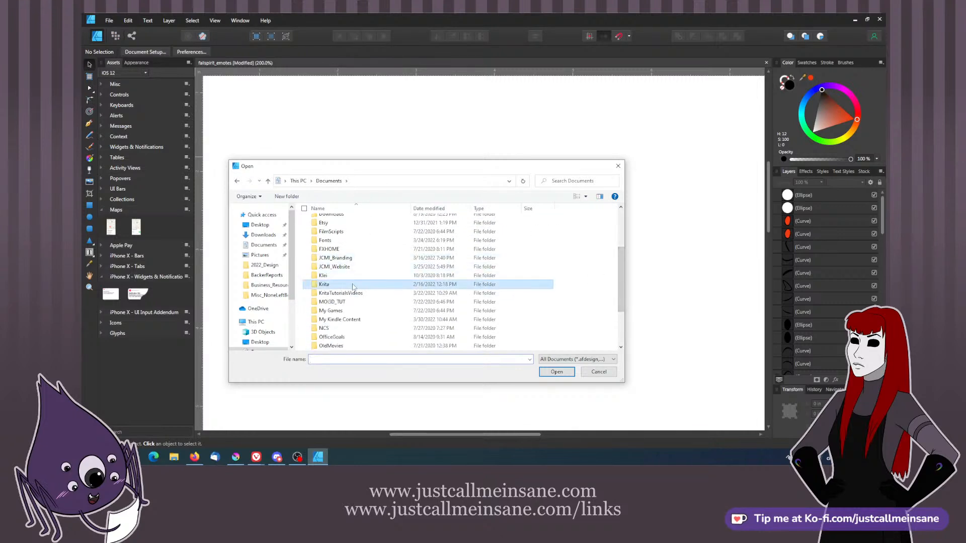
double_click(353, 285)
scroll(622, 271, "down", 3)
scroll(622, 270, "up", 2)
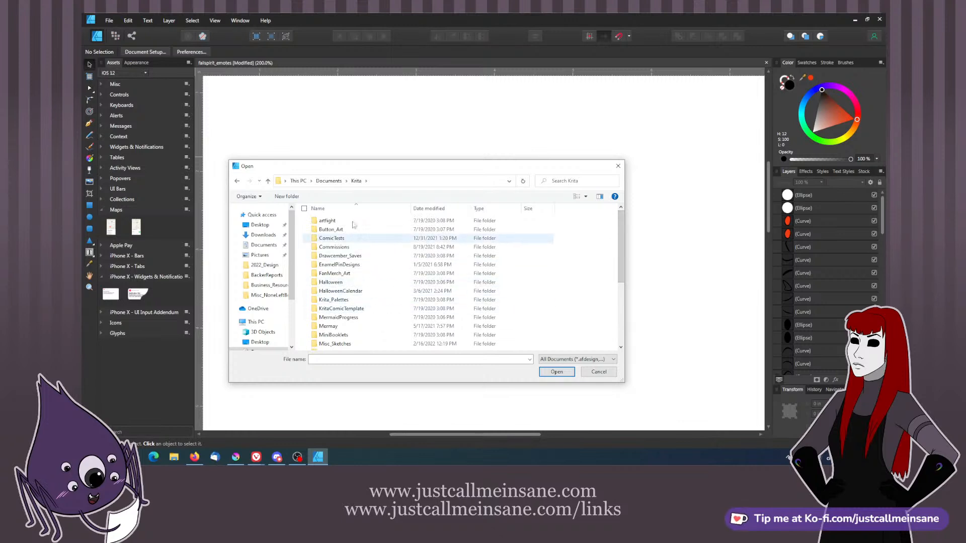
key("BackSpace")
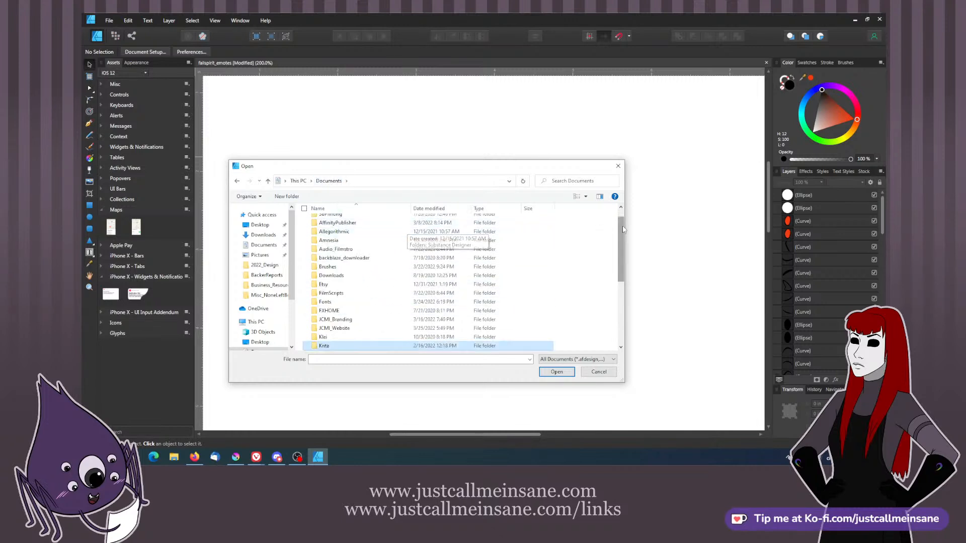
- Choose PumpkinPrince_01.png through PumpkinPrince_05.png from JCMI_Branding > Branding > Emotes for placement
scroll(622, 230, "up", 2)
left_click(345, 335)
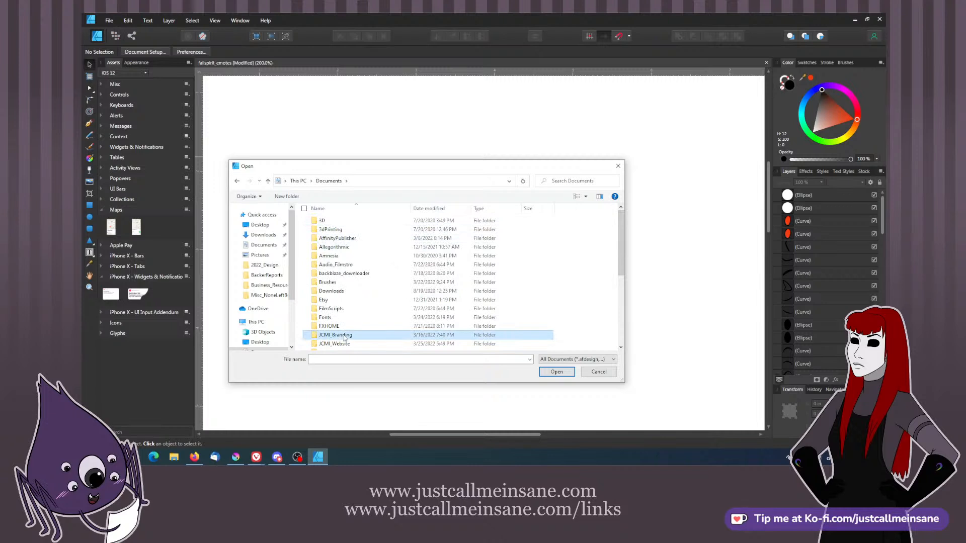
double_click(344, 337)
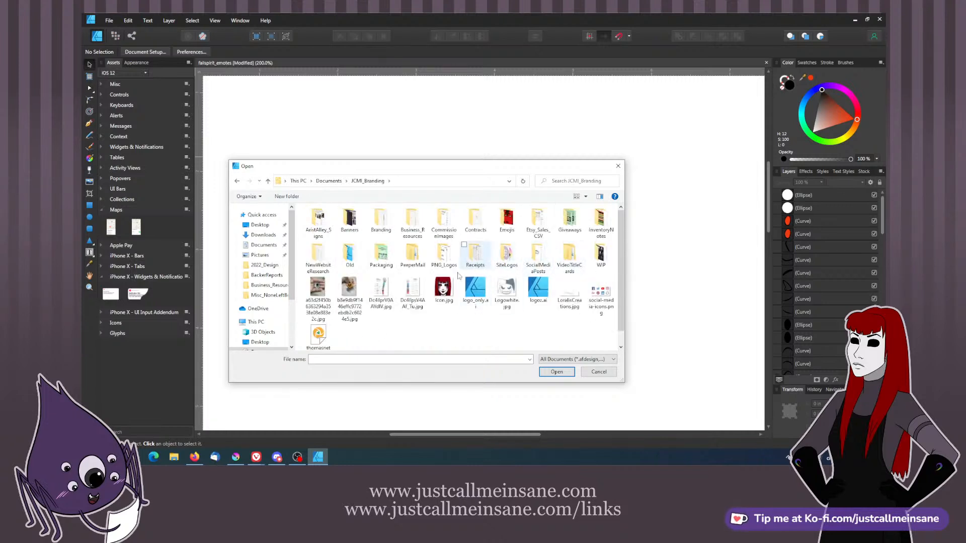
left_click(384, 221)
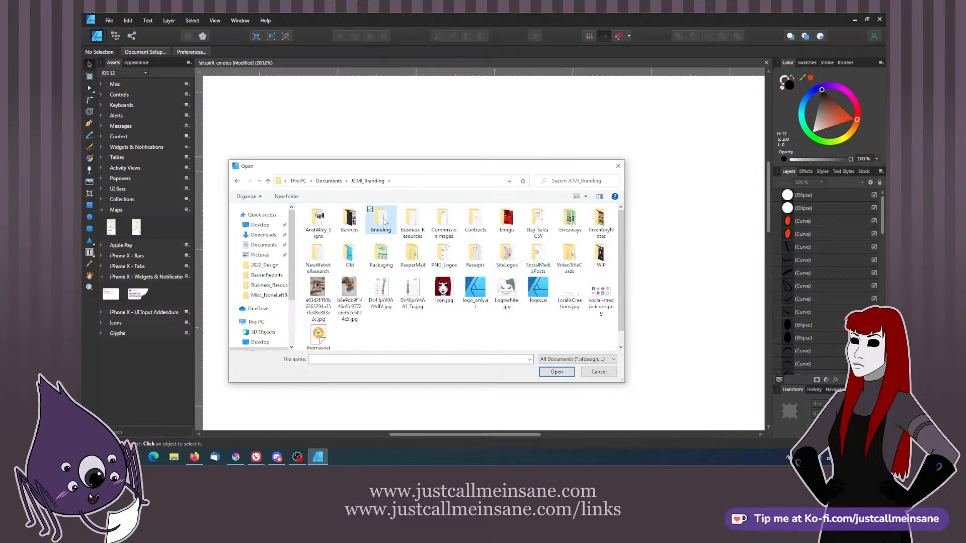
double_click(384, 221)
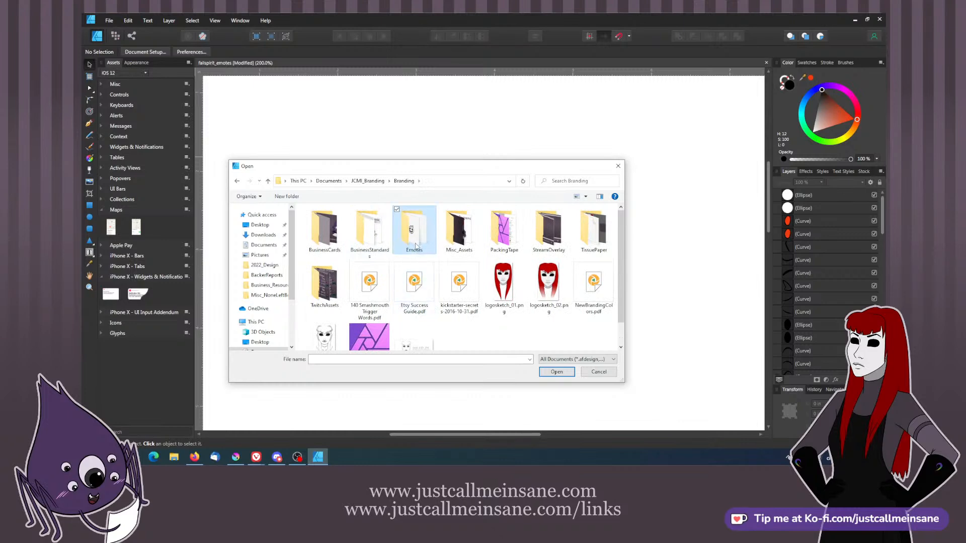
double_click(414, 231)
left_click(556, 234)
left_click(415, 287, "shift")
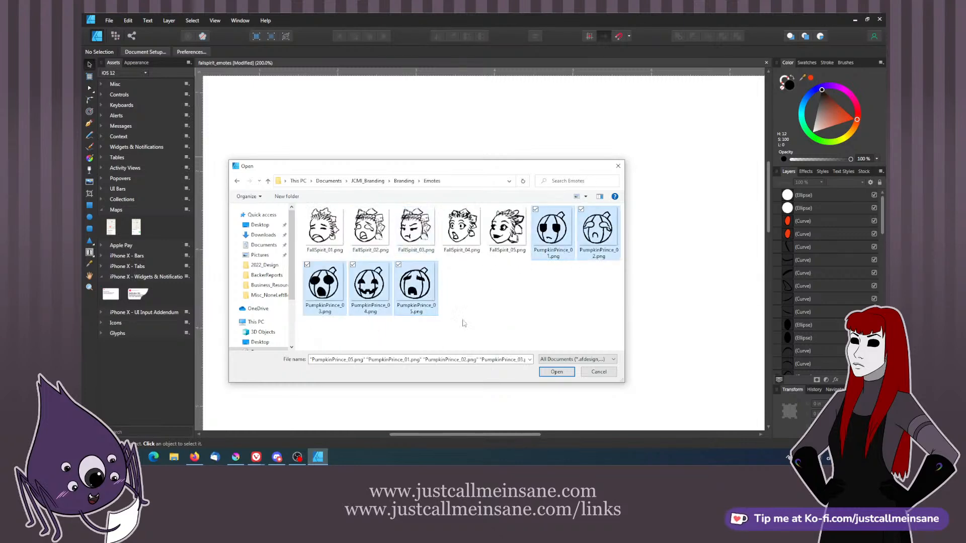
left_click(553, 371)
- Place the five PumpkinPrince images at default size in the empty area above the fall spirit faces
key("ctrl+minus")
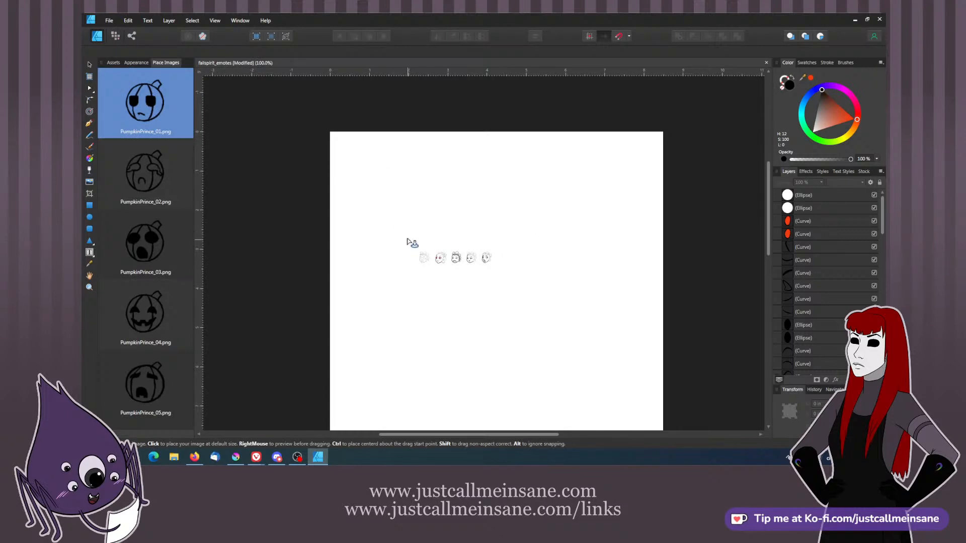
scroll(420, 211, "down", 2)
left_click(405, 188)
left_click(422, 184)
left_click(449, 200)
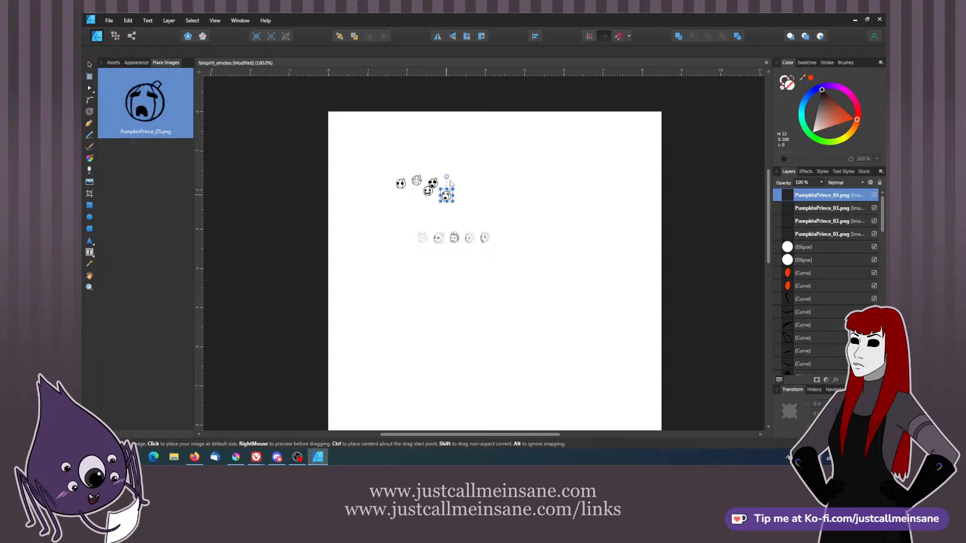
left_click(431, 194)
left_click_drag(428, 192, 421, 195)
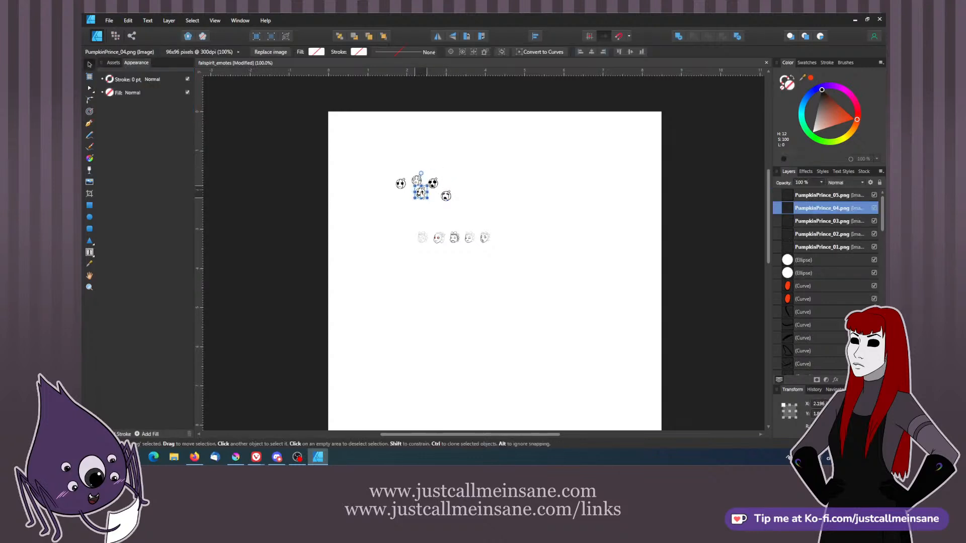
left_click(438, 221)
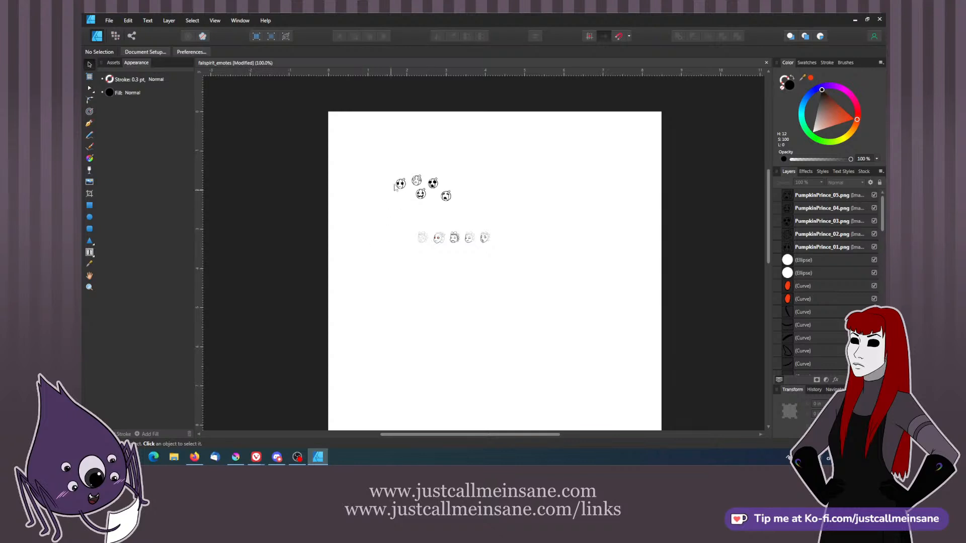
- Line up the pumpkin faces side by side above the fall spirit faces, with the grinning one last
left_click_drag(446, 199, 451, 189)
key("ctrl+plus")
left_click_drag(417, 144, 486, 185)
left_click_drag(424, 188, 434, 189)
left_click_drag(382, 180, 399, 191)
left_click(424, 185)
left_click(395, 186)
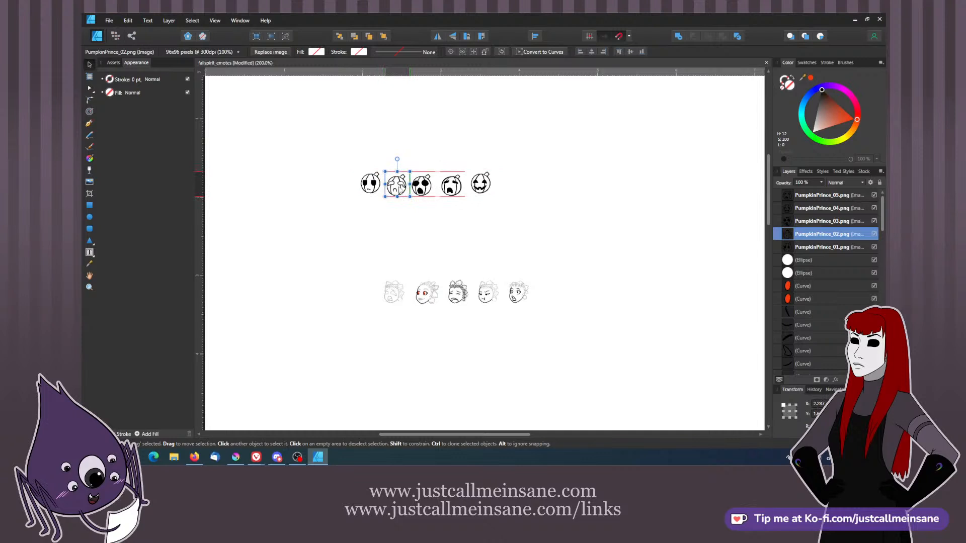
- Align the first pumpkin and the grinning pumpkin vertically with the others, moving the grinning one closer to its neighbour
left_click(371, 186)
left_click_drag(372, 189, 372, 193)
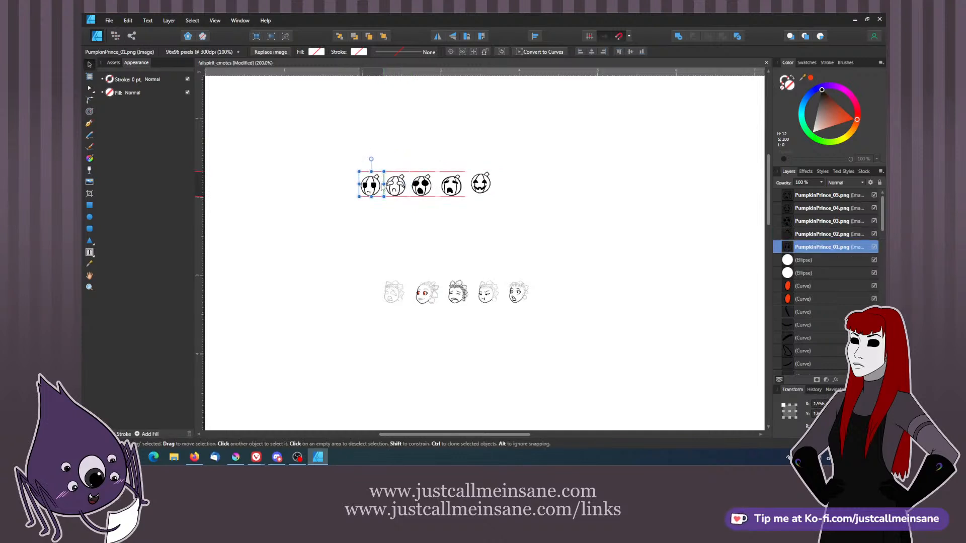
left_click(482, 191)
left_click_drag(483, 185, 479, 189)
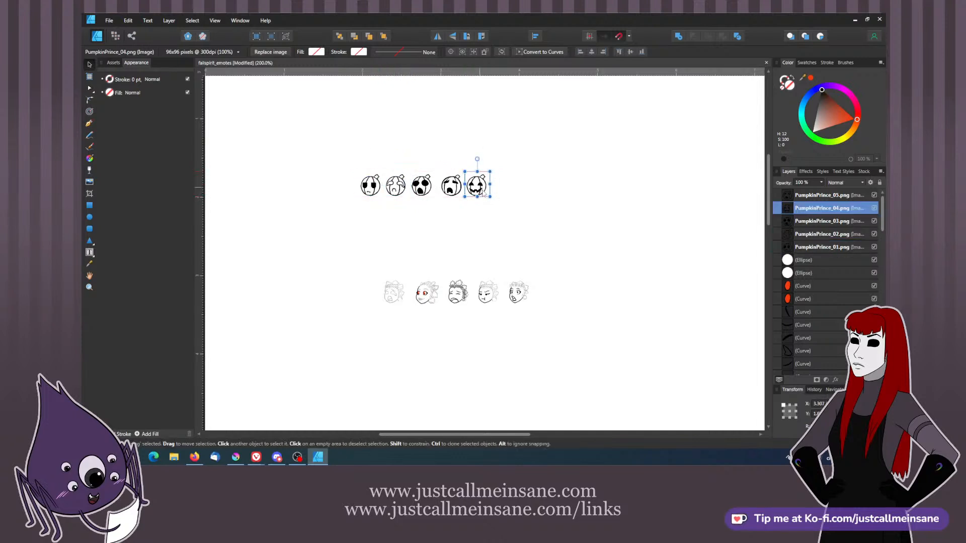
key("ctrl+d")
- Nudge the fourth pumpkin slightly left to even out the row's spacing, and save the document
left_click(456, 191)
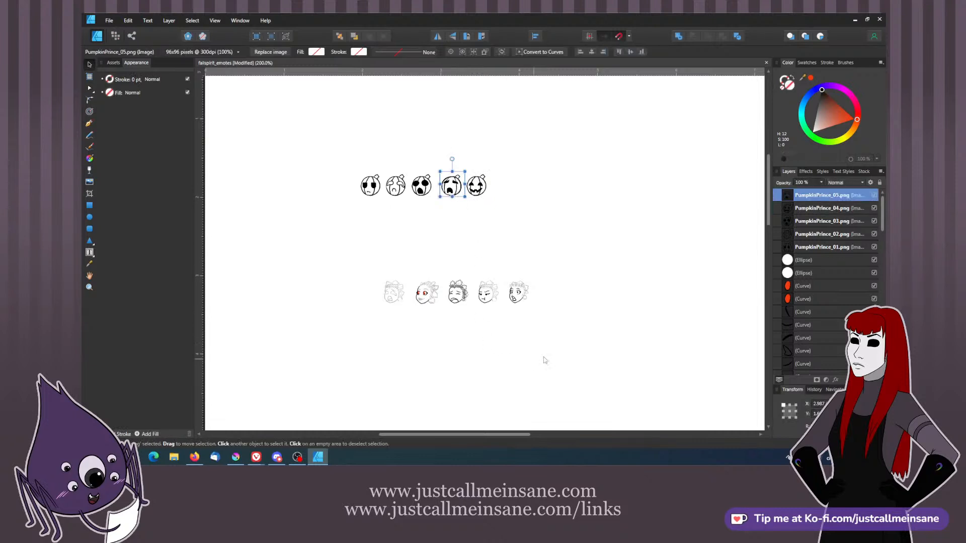
key("Left")
key("Left")
key("Left")
key("Left")
key("Left")
key("Left")
left_click(541, 243)
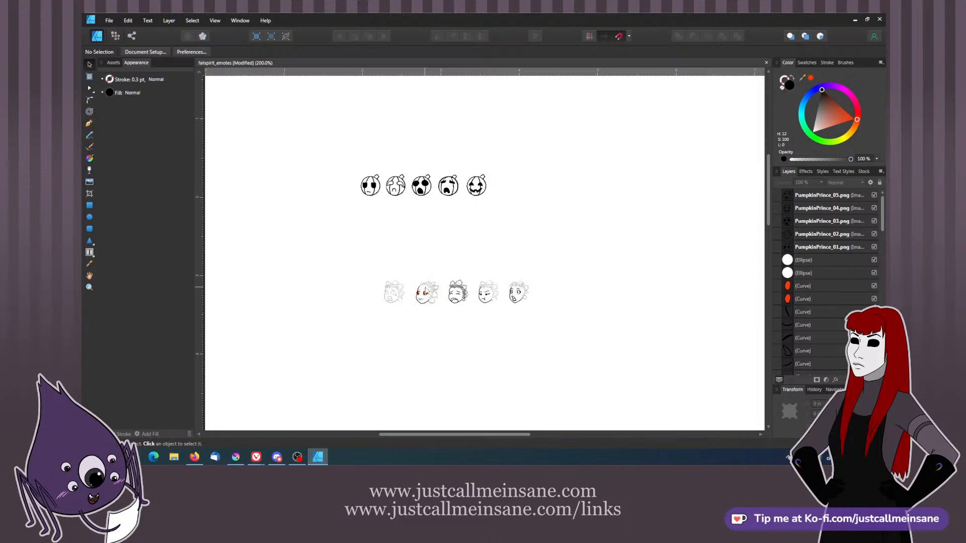
key("ctrl+s")
- Copy the surprised face's right eyebrow onto the smiling face, above its right eye
key("ctrl+equal")
key("ctrl+equal")
key("ctrl+equal")
key("ctrl+equal")
left_click_drag(368, 324, 497, 232)
key("ctrl+equal")
key("ctrl+equal")
key("ctrl+equal")
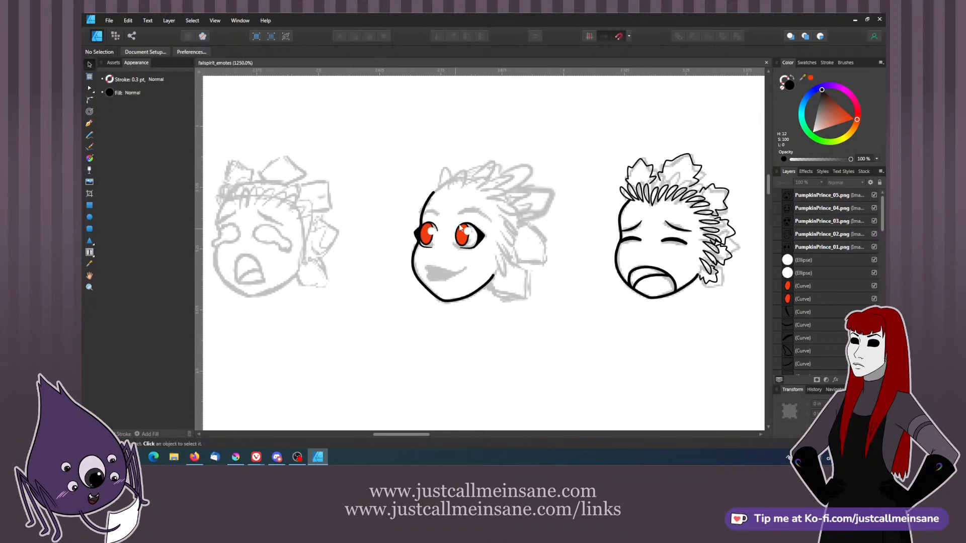
scroll(600, 247, "right", 6)
left_click(688, 227)
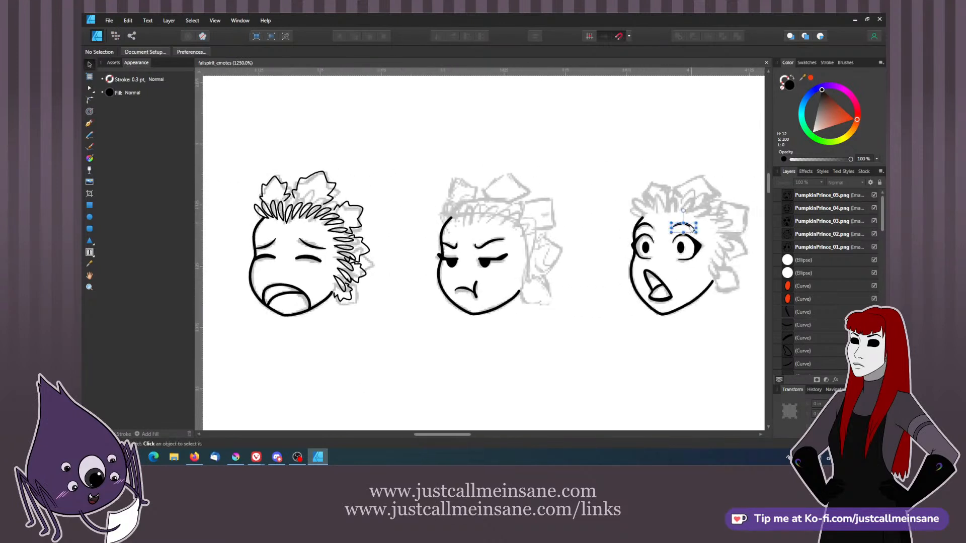
left_click_drag(687, 228, 239, 224)
scroll(639, 250, "left", 6)
left_click_drag(569, 232, 457, 233)
- Reshape the smiling face's right eyebrow curve by its nodes to follow the sketched brow
left_click(90, 88)
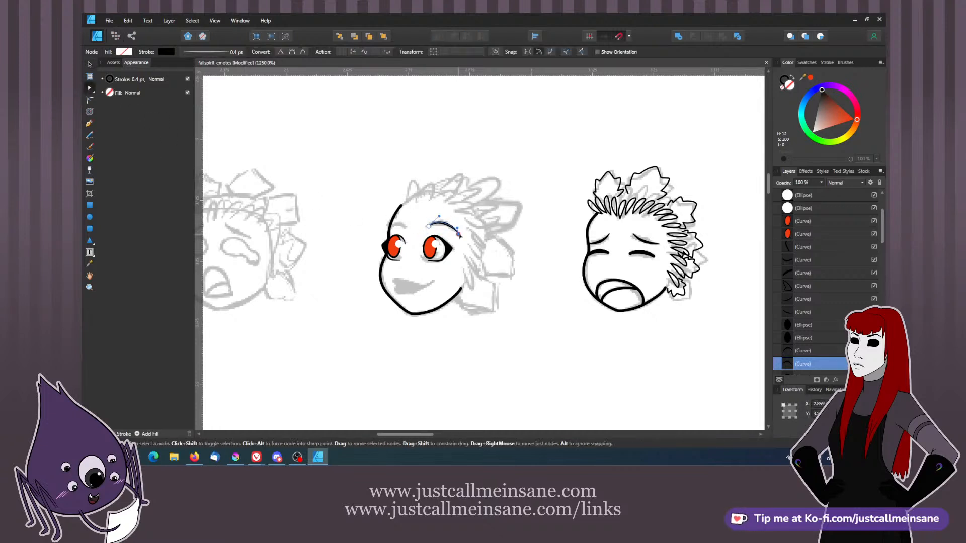
left_click(274, 163)
left_click(89, 65)
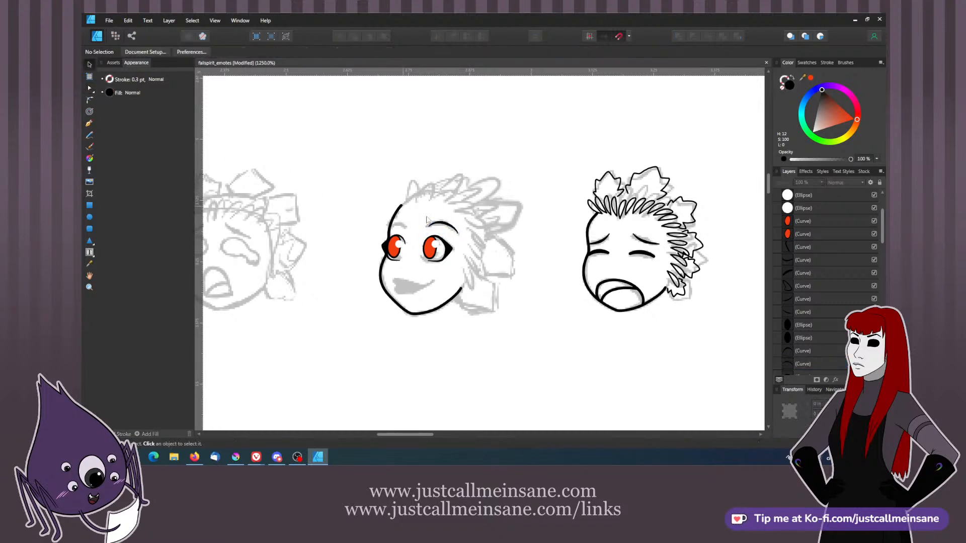
- Duplicate the smiling face's right eyebrow above its left eye, then tilt and reshape it to fit the sketch
left_click(451, 229)
mouse_move(447, 225)
left_mouse_down("ctrl")
mouse_move(401, 225)
mouse_move(389, 211)
left_mouse_up("ctrl")
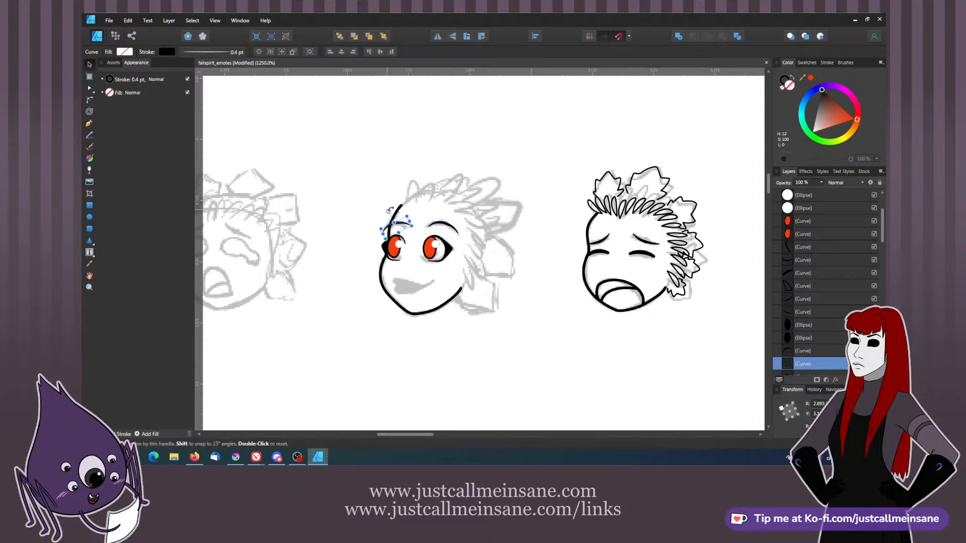
left_click(90, 89)
left_click_drag(383, 233, 383, 232)
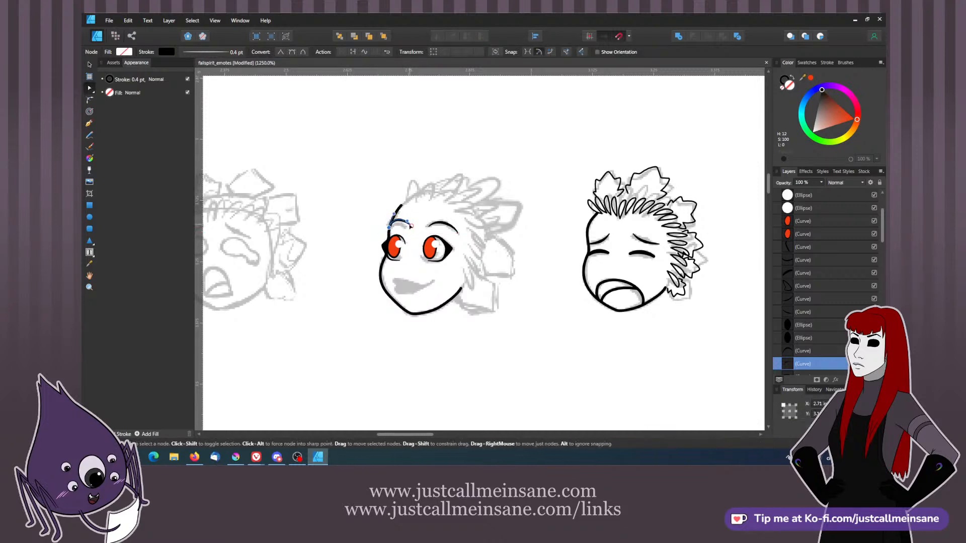
- Fine-tune the smiling face's left eyebrow curve to match the sketch and deselect it
left_click_drag(382, 232, 409, 230)
key("ctrl+d")
scroll(431, 271, "down", 2)
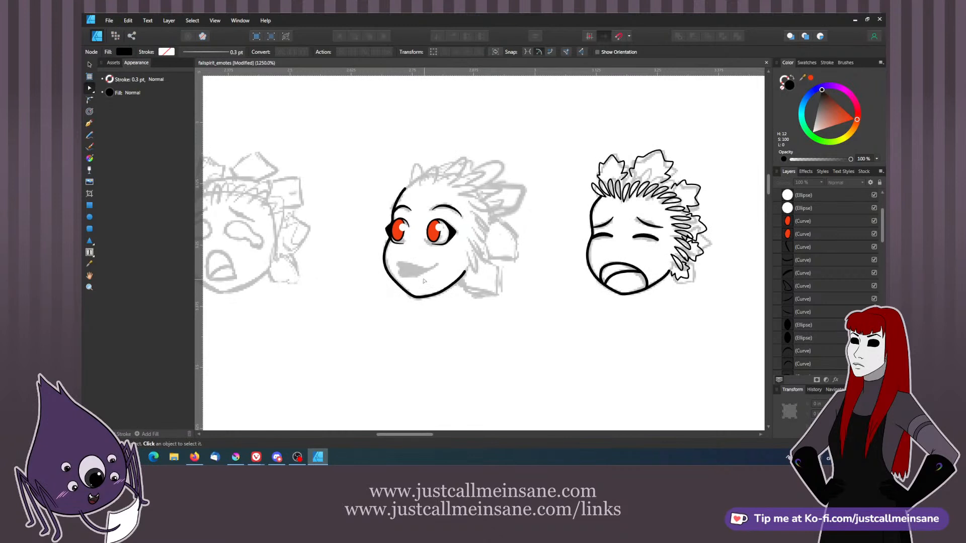
scroll(407, 247, "up", 2)
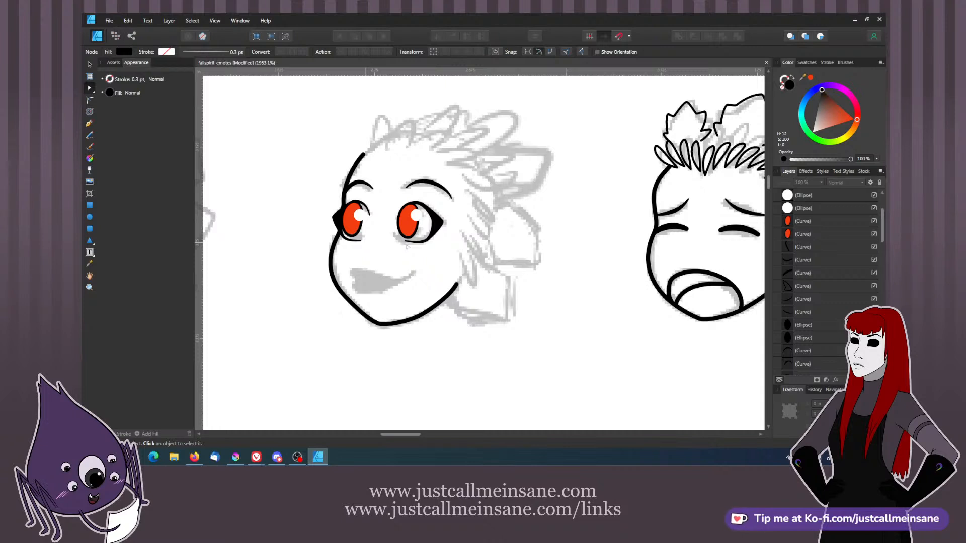
- Trace the smiling face's open mouth as a closed Pen curve with a black 0.3 pt stroke and no fill
left_click(89, 124)
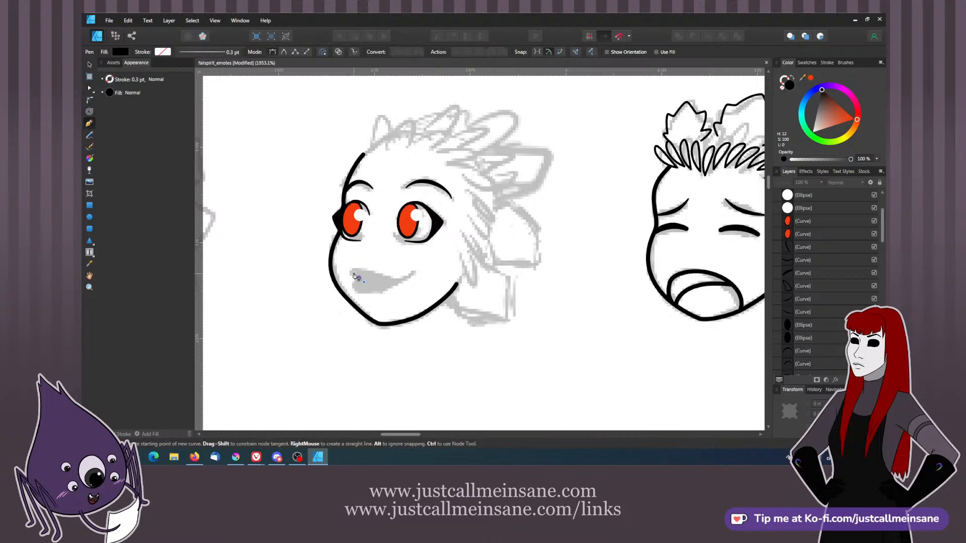
left_click_drag(358, 277, 353, 272)
left_click(376, 274)
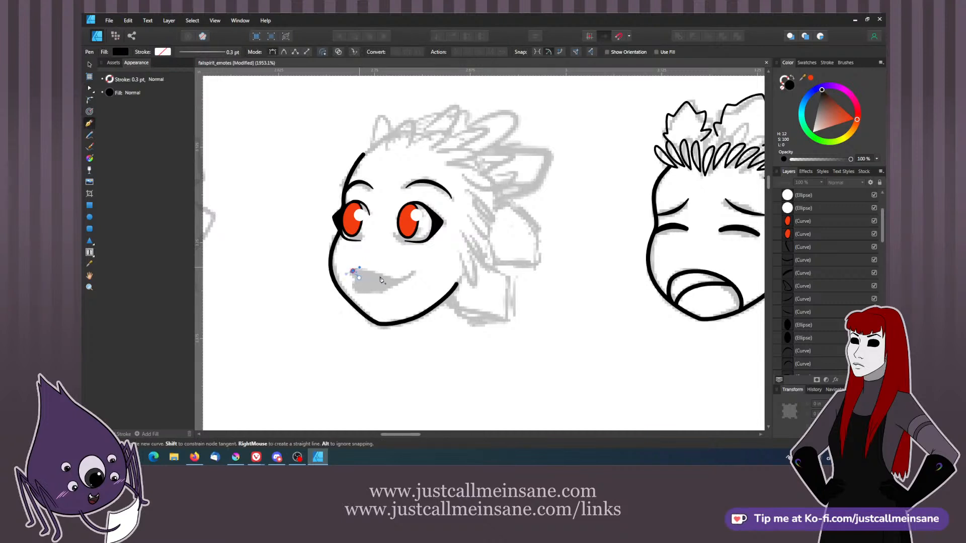
left_click(784, 80)
left_click(815, 92)
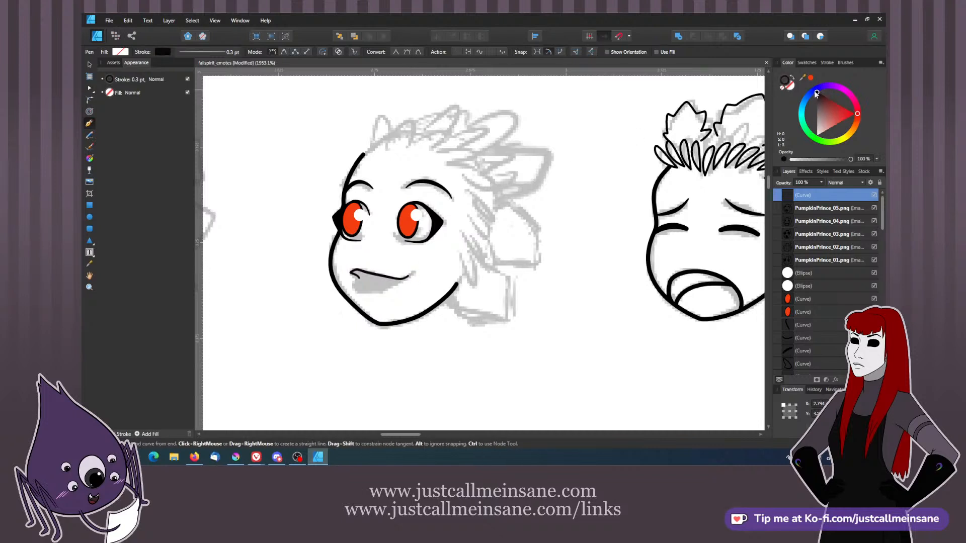
left_click(372, 291)
left_click_drag(356, 286, 358, 281)
left_click(359, 278)
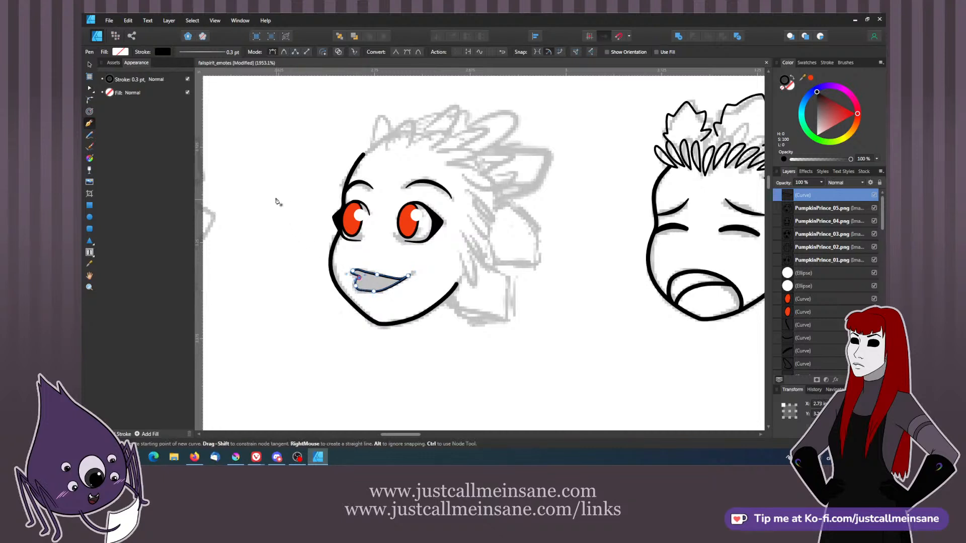
- Move the nodes at the smiling mouth's left corner outward to follow the sketched lips
key("a")
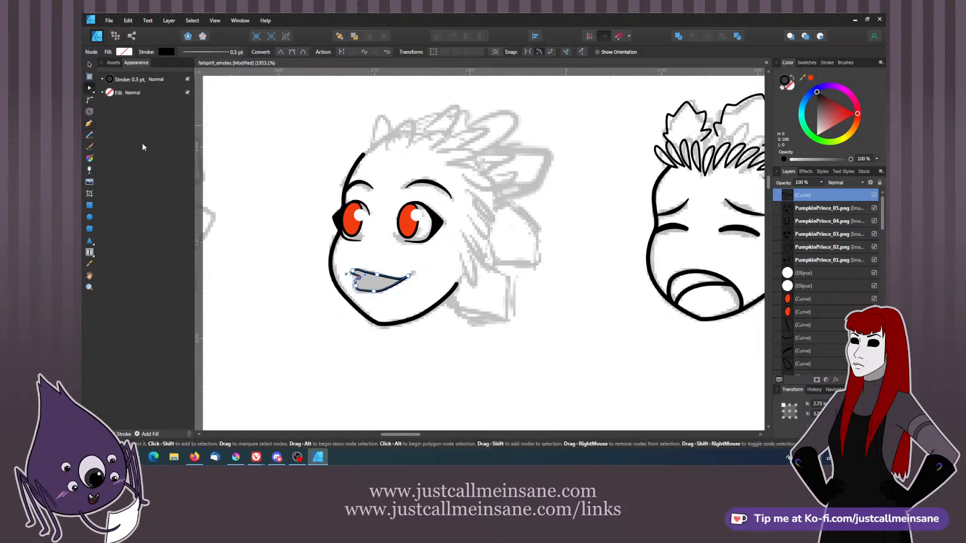
left_click_drag(355, 285, 351, 286)
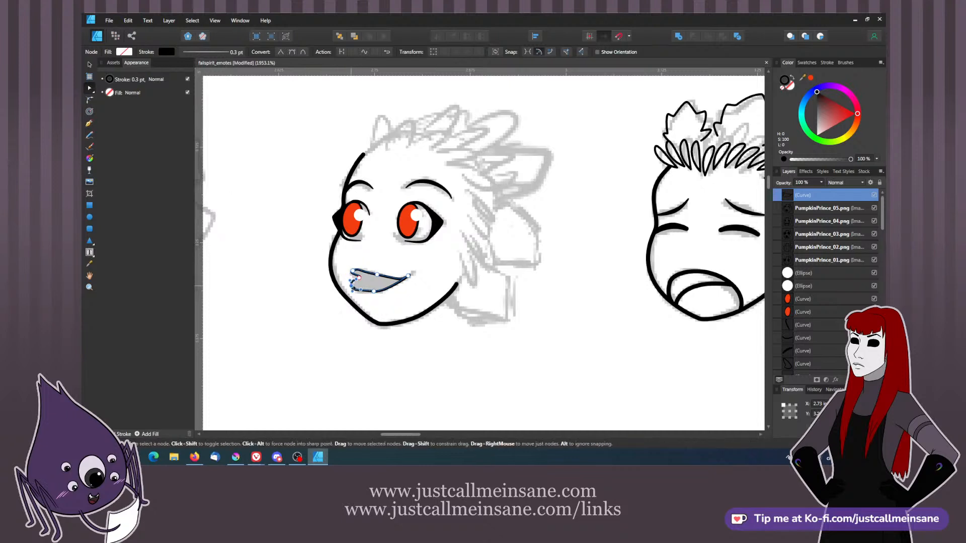
left_click(375, 292)
key("ctrl+equal")
key("ctrl+equal")
left_click_drag(364, 243, 459, 240)
left_click(378, 281)
mouse_move(380, 280)
left_mouse_down()
mouse_move(396, 282)
mouse_move(379, 277)
left_mouse_up()
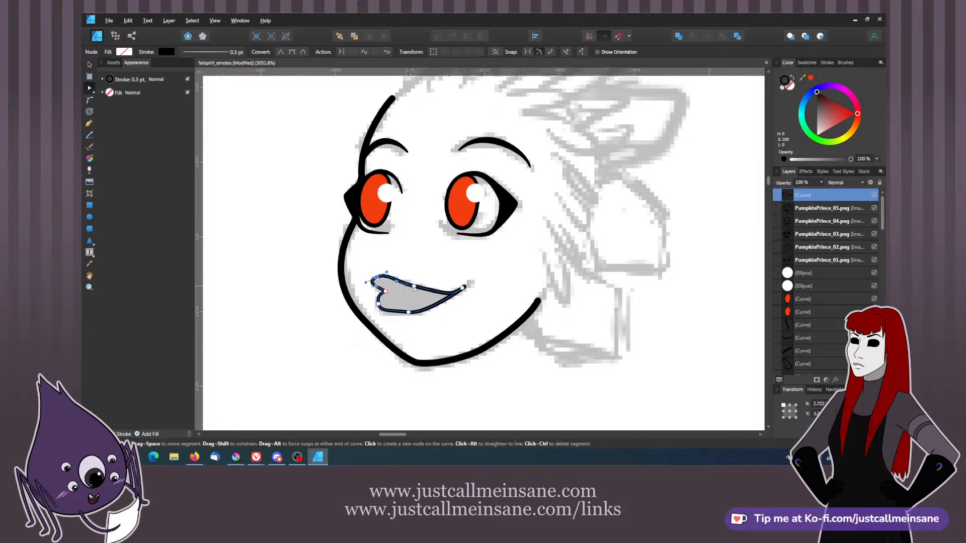
left_click_drag(414, 287, 382, 275)
key("ctrl+z")
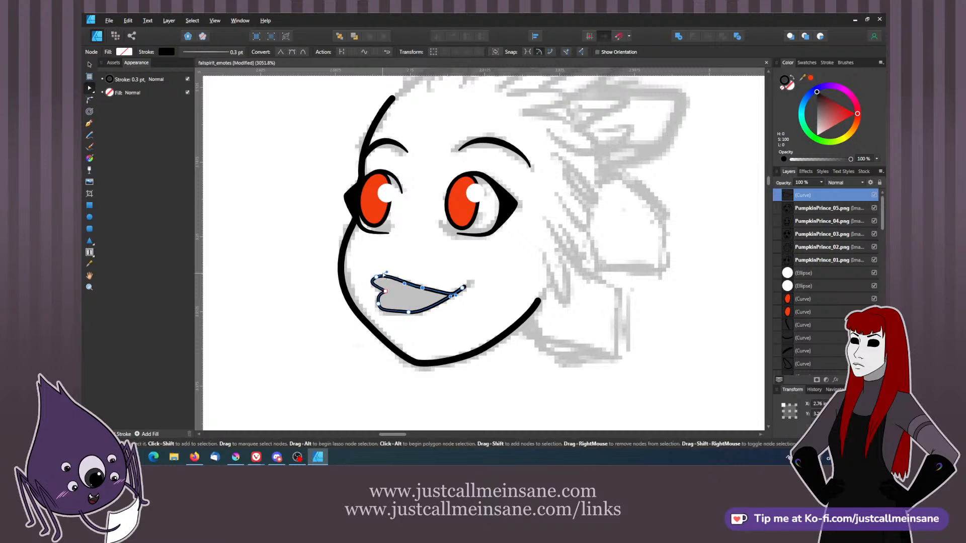
- Smooth the smiling mouth's left lip curves and extend its right corner to the end of the sketched smile
left_click(376, 278)
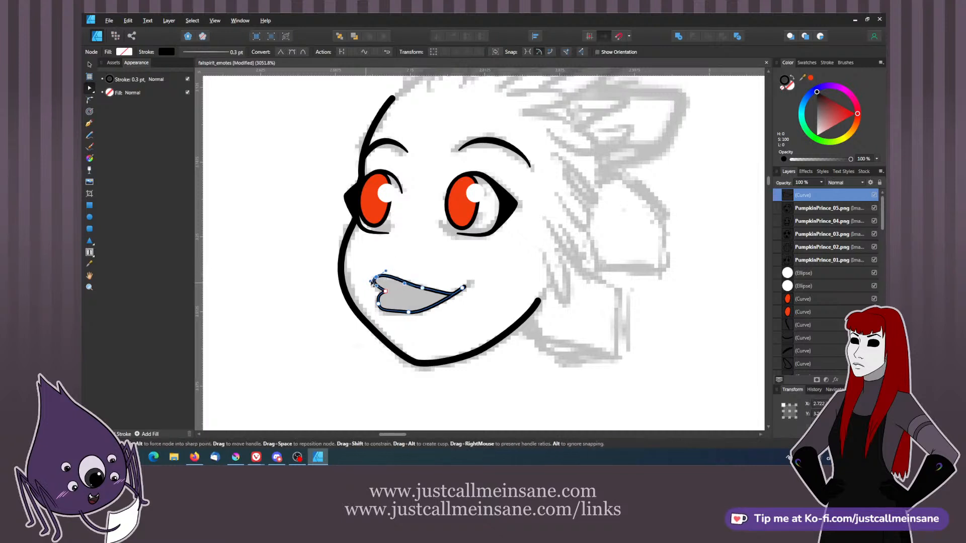
left_click_drag(386, 271, 384, 275)
left_click(378, 304)
left_click_drag(397, 312, 400, 311)
left_click(462, 288)
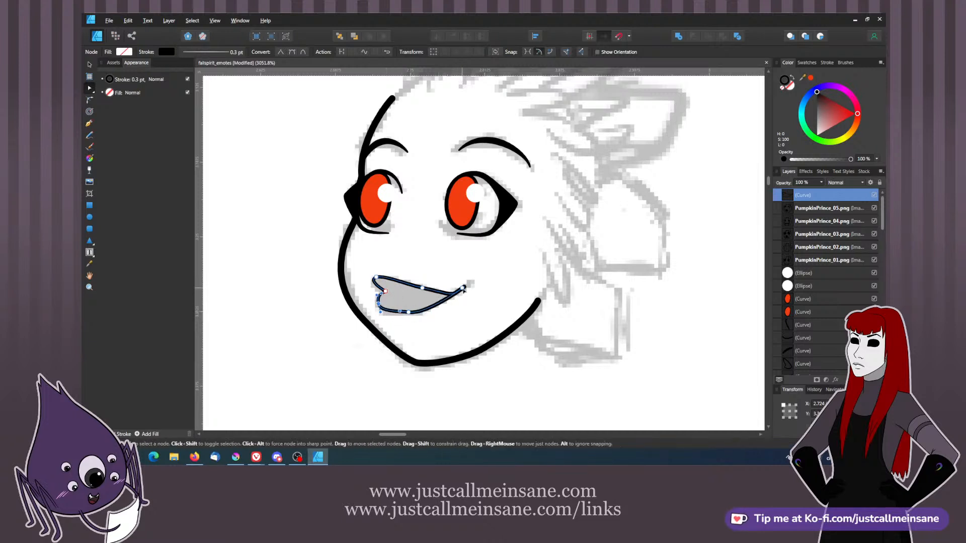
left_click_drag(474, 280, 456, 297)
key("alt")
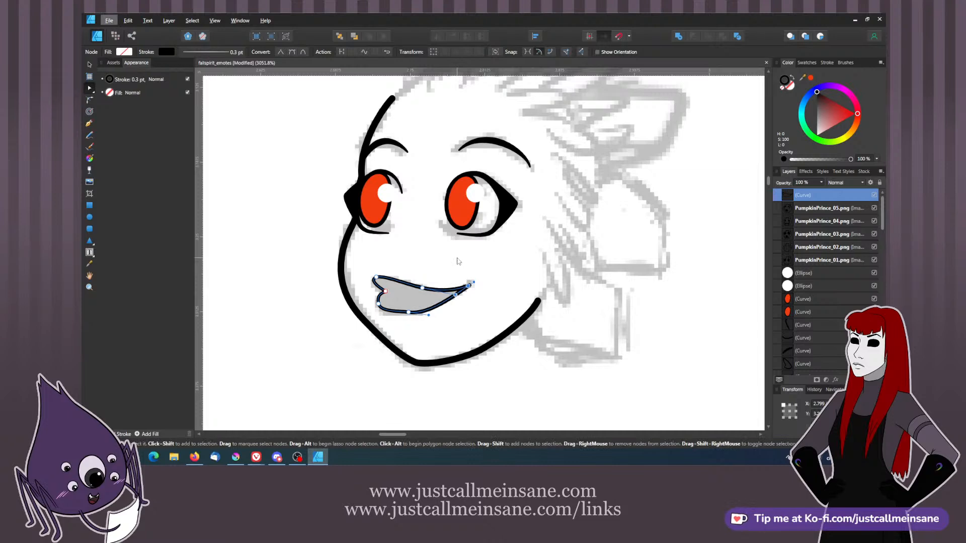
- Add a node near the right end of the smiling mouth's upper lip and reshape the lip into a smooth curve
scroll(457, 260, "up", 4)
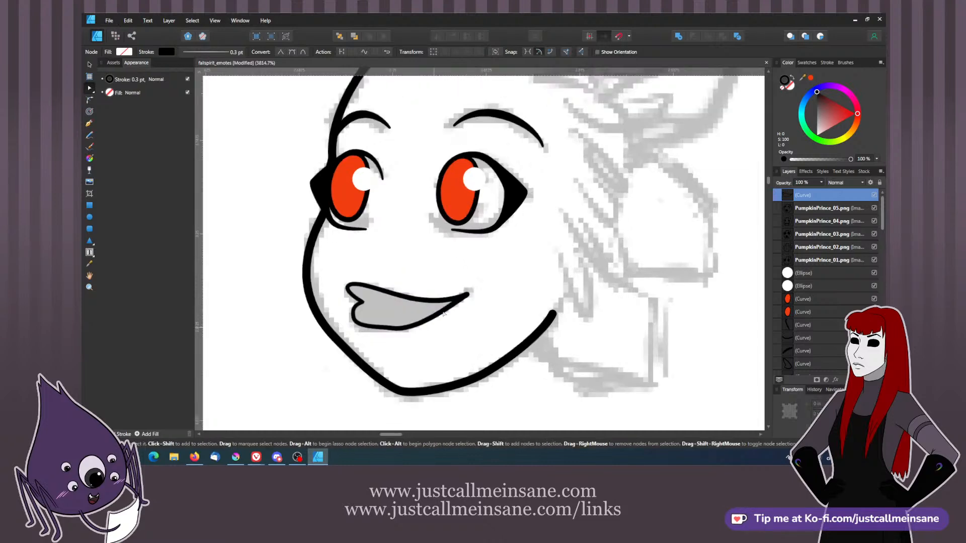
left_click(367, 324)
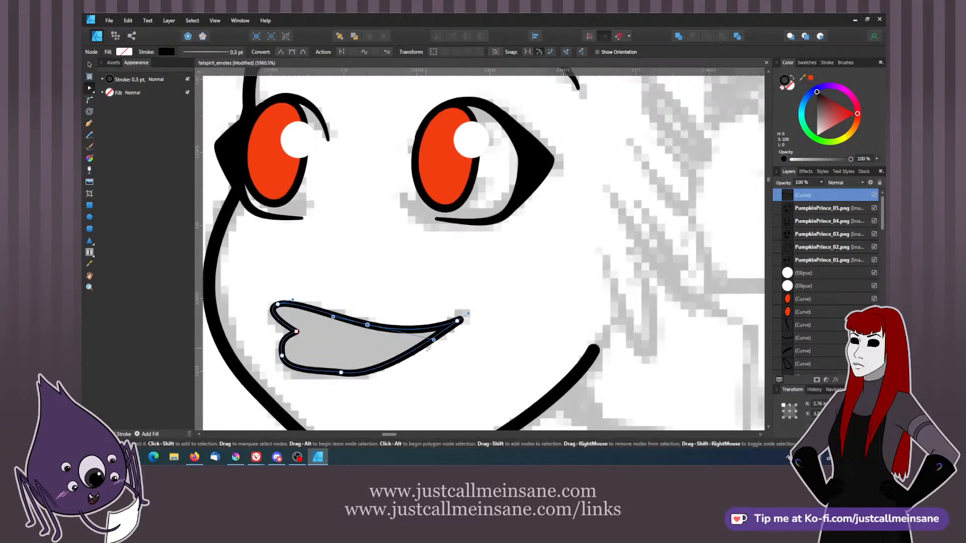
left_click_drag(452, 336, 422, 341)
left_click(421, 328)
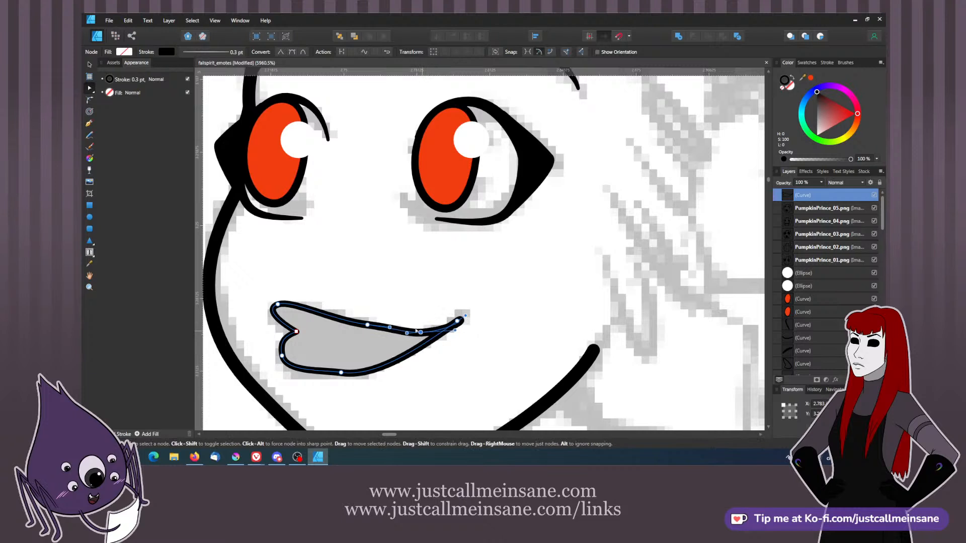
left_click(337, 316)
left_click_drag(336, 316, 377, 332)
- Adjust the curve handles at the smiling mouth's right corner to refine its taper, and deselect the mouth
left_click(458, 320)
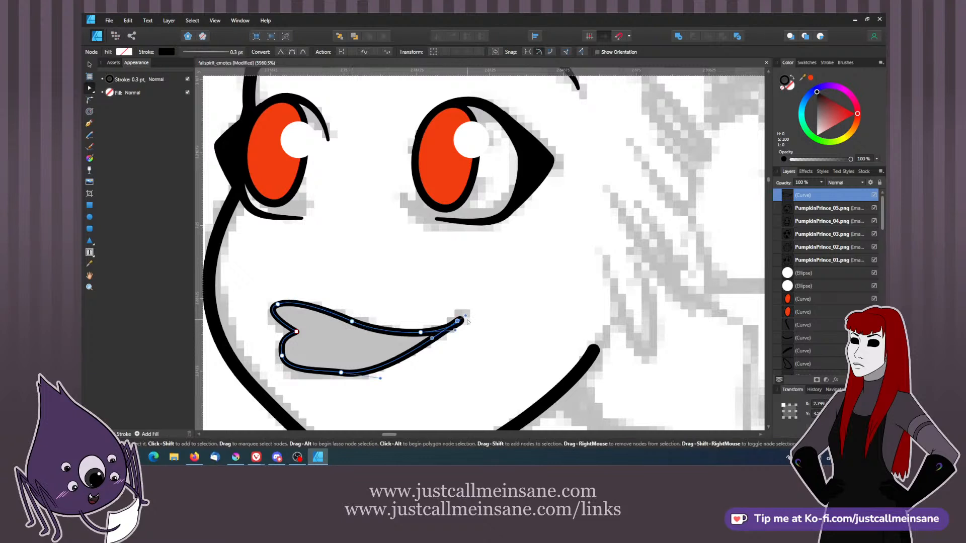
left_click_drag(464, 315, 462, 311)
left_click_drag(443, 347, 414, 351)
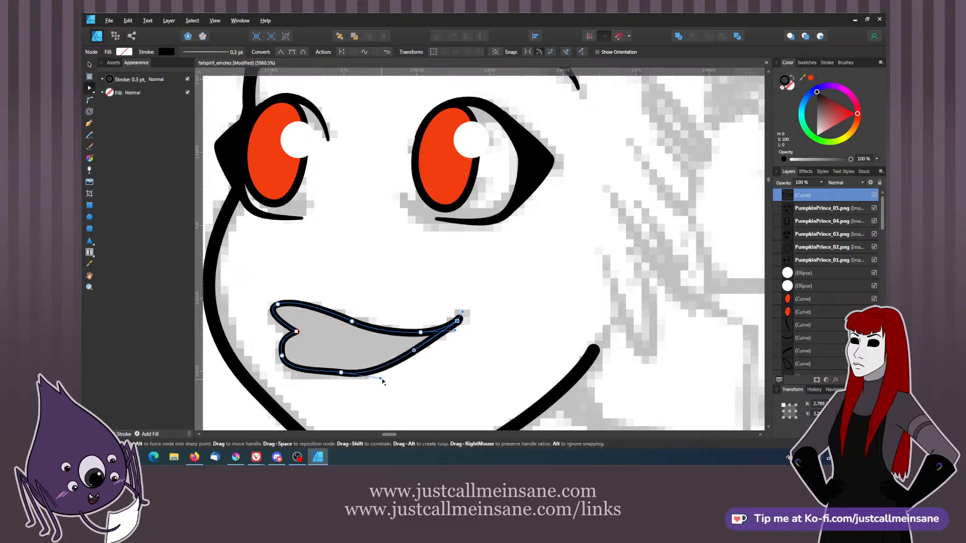
mouse_move(381, 378)
left_mouse_down()
mouse_move(385, 371)
mouse_move(370, 372)
left_mouse_up()
key("ctrl+z")
left_click(432, 346)
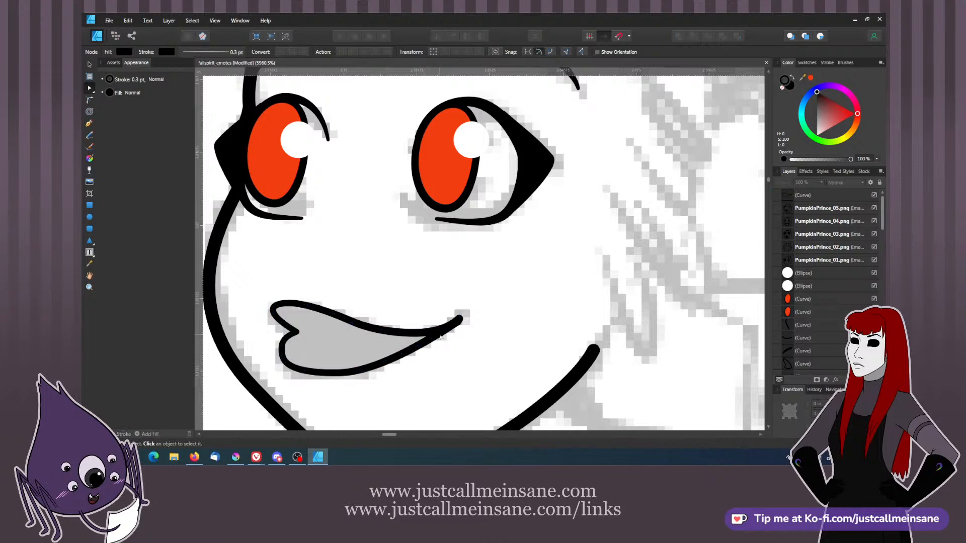
- Swap the smiling mouth's stroke and fill so it becomes a solid black shape without an outline
left_click(439, 336)
left_click(792, 81)
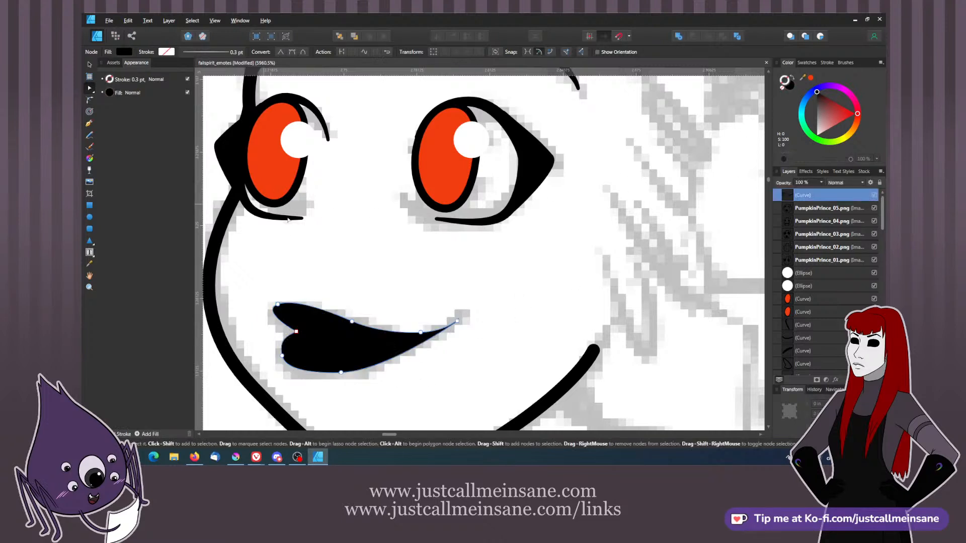
left_click(90, 65)
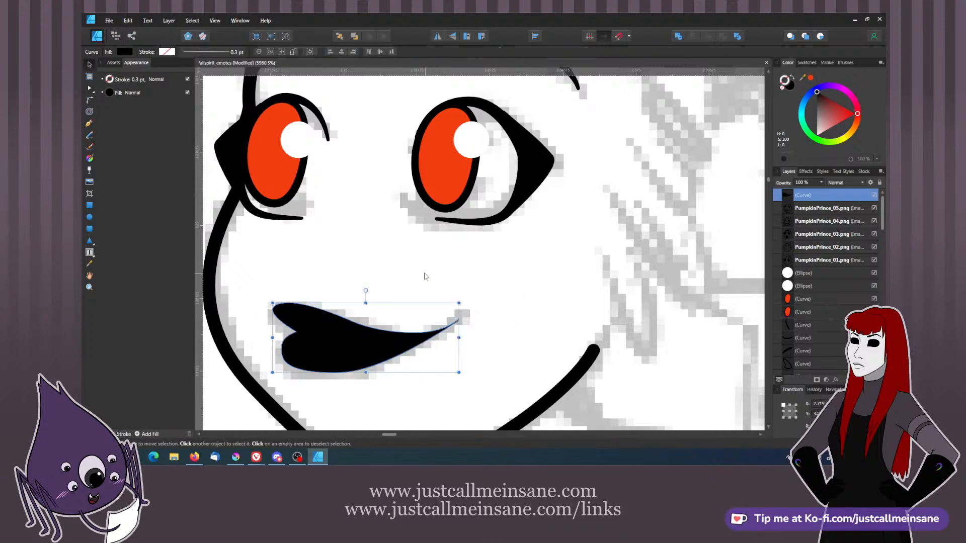
left_click(449, 300)
left_click(435, 337)
- Refine the pointed right tip of the smiling face's filled mouth by its node and deselect it
left_click(90, 89)
left_click_drag(457, 319, 448, 337)
left_click(457, 360)
key("ctrl+minus")
key("ctrl+minus")
key("ctrl+minus")
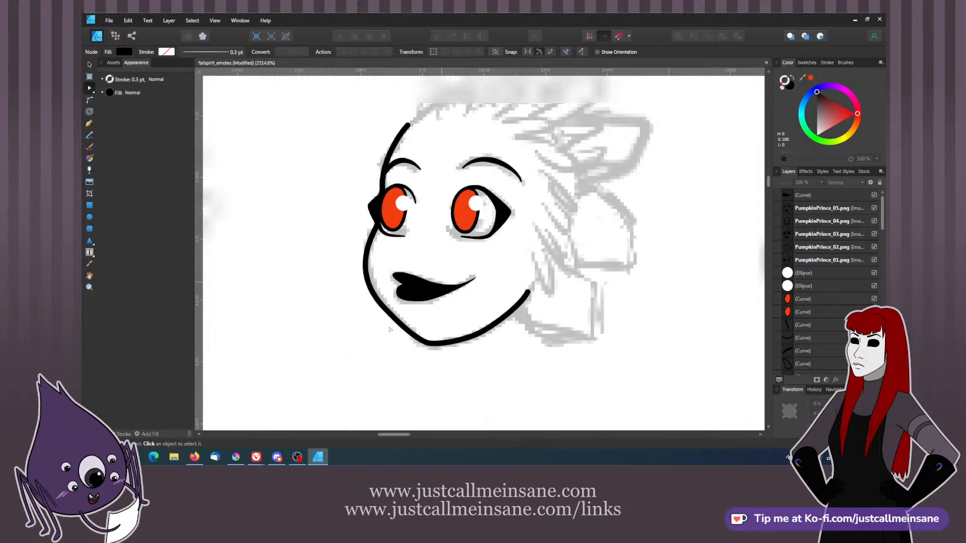
key("ctrl+plus")
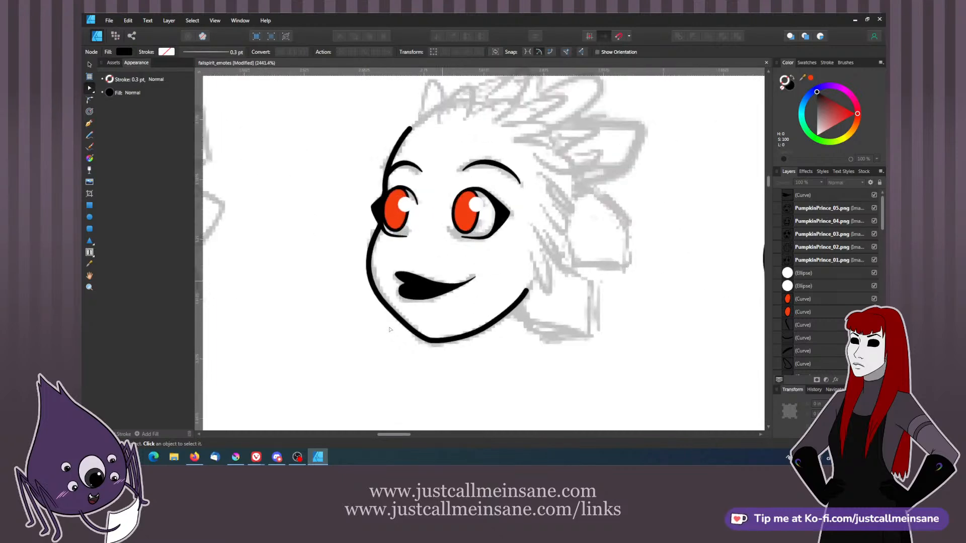
key("ctrl+minus")
key("ctrl+minus")
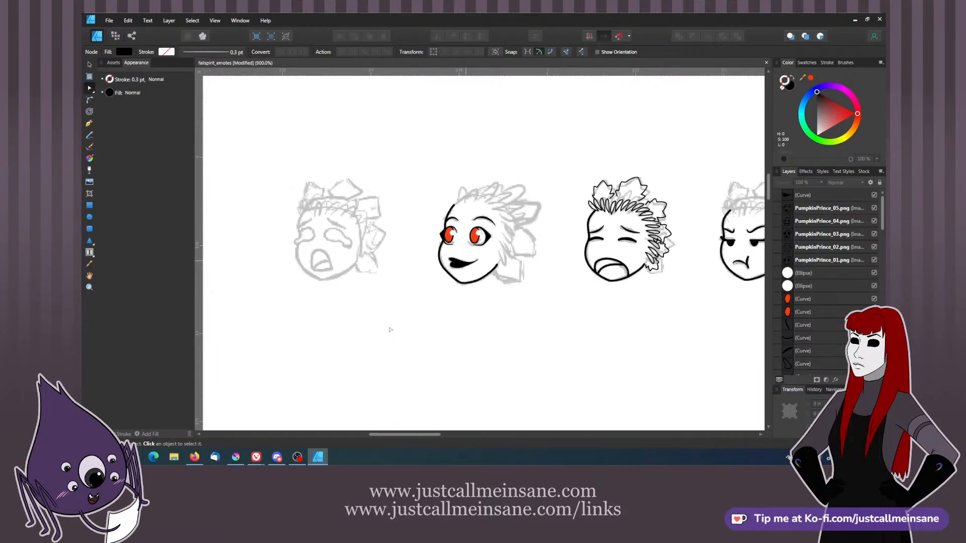
- Copy the head outline of the closed-eyed, open-mouthed inked face onto the crying face sketch at the row's left end
left_click(90, 64)
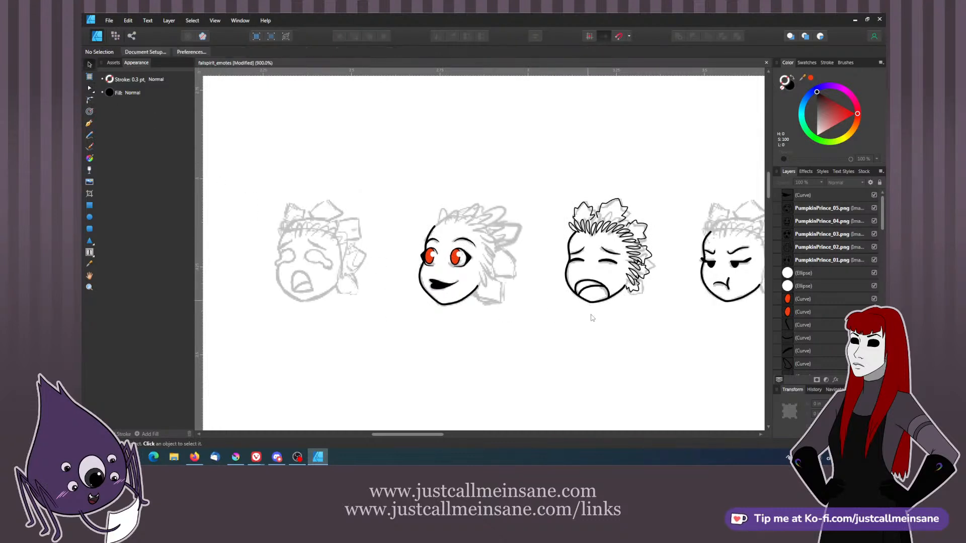
left_click(592, 313)
mouse_move(569, 285)
left_mouse_down()
mouse_move(280, 285)
mouse_move(377, 322)
mouse_move(410, 324)
left_mouse_up()
left_click(306, 329)
key("space")
key("ctrl+plus")
key("ctrl+plus")
key("ctrl+plus")
key("ctrl+plus")
key("ctrl+plus")
left_click_drag(376, 276, 515, 189)
- Reshape the right jaw end of the crying face's outline by its nodes to follow the sketch
left_click(90, 89)
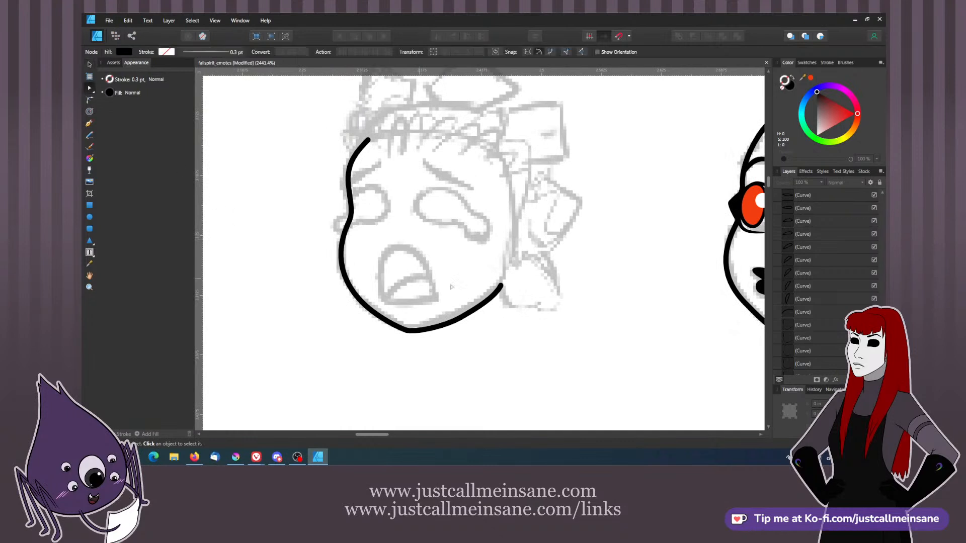
left_click(482, 308)
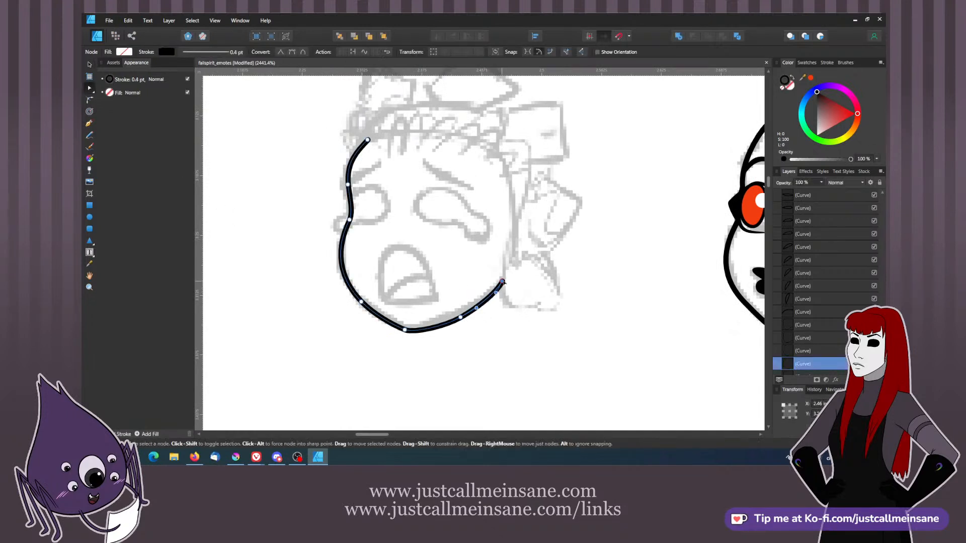
left_click_drag(461, 318, 474, 306)
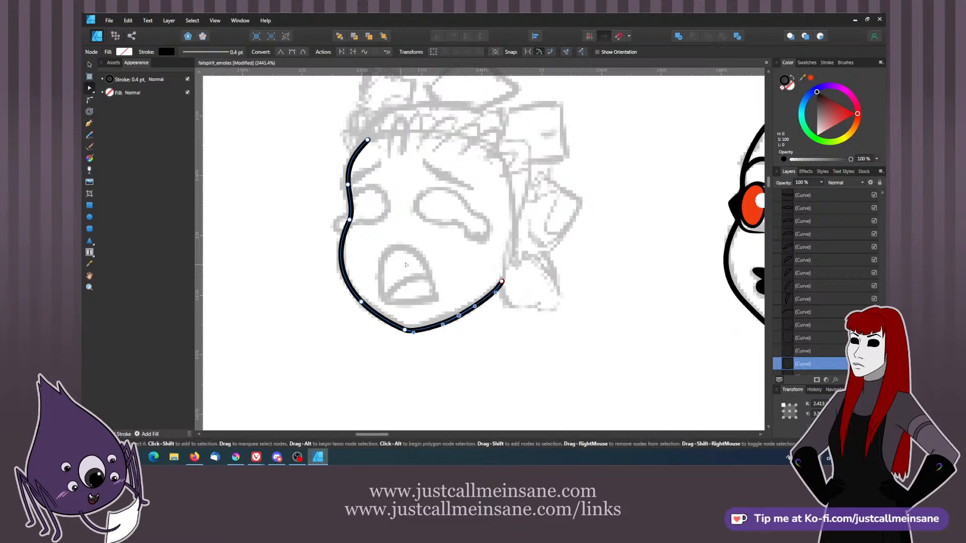
left_click(431, 271)
left_click_drag(431, 270, 437, 283)
- Trace the crying face's open mouth as a closed Pen curve and round its upper right side along the sketch
left_click(89, 123)
left_click_drag(387, 305, 416, 264)
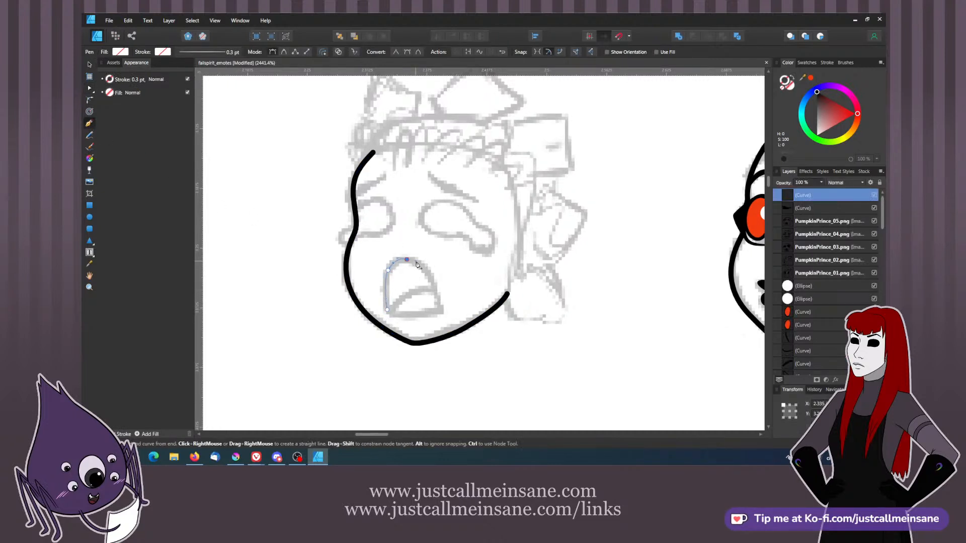
left_click(442, 312)
left_click(385, 309)
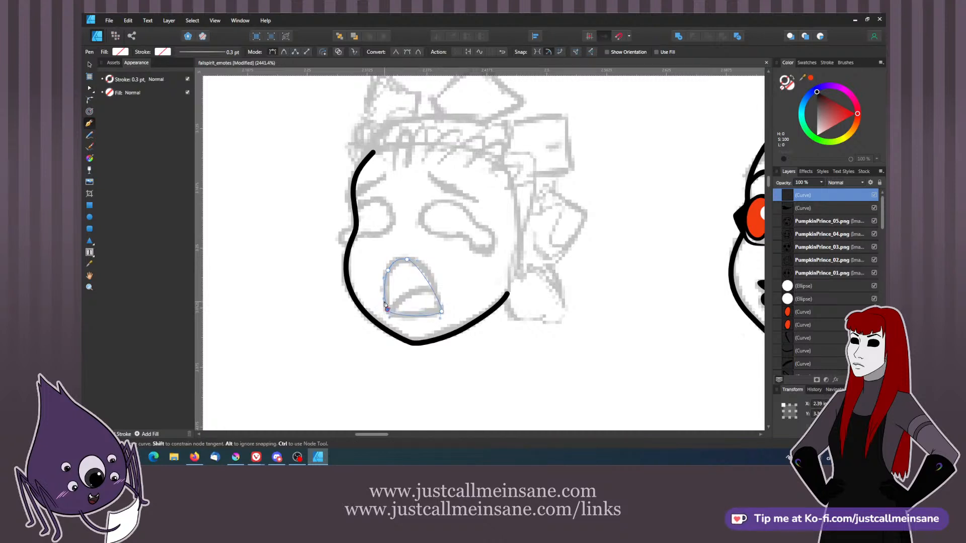
left_click(90, 89)
left_click_drag(406, 259, 433, 273)
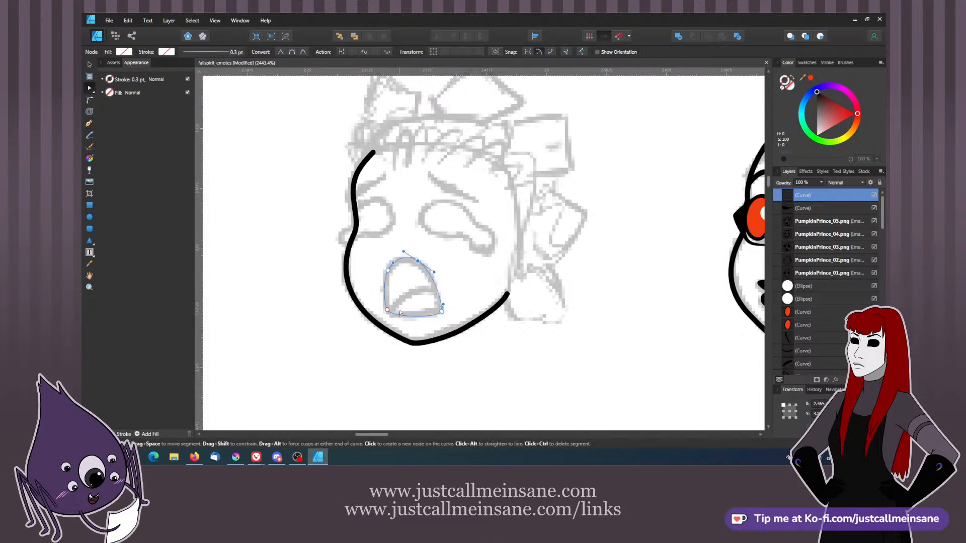
- Give the crying face's mouth curve a black stroke and set its width to 0.4 pt
left_click(816, 90)
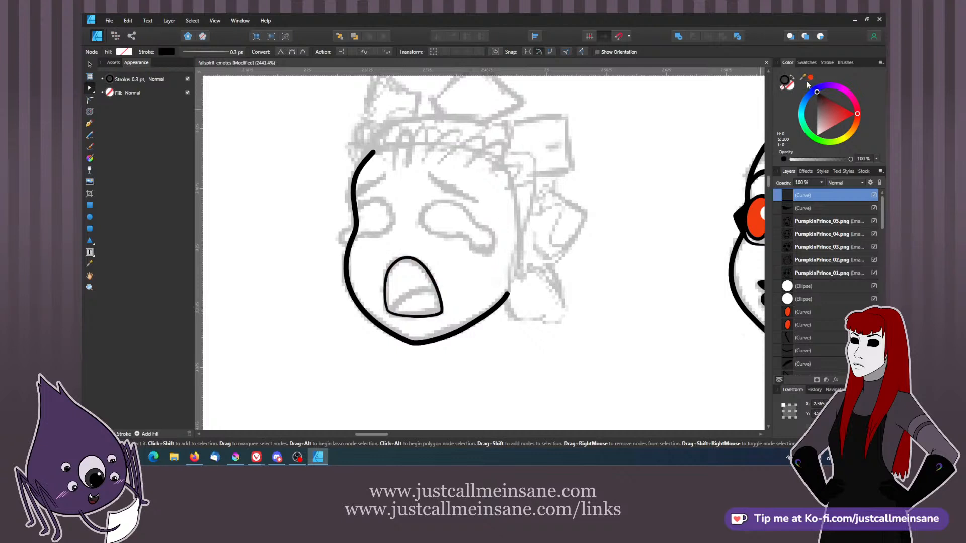
left_click(826, 63)
mouse_move(796, 88)
left_mouse_down()
mouse_move(819, 89)
mouse_move(801, 88)
left_mouse_up()
left_click(856, 90)
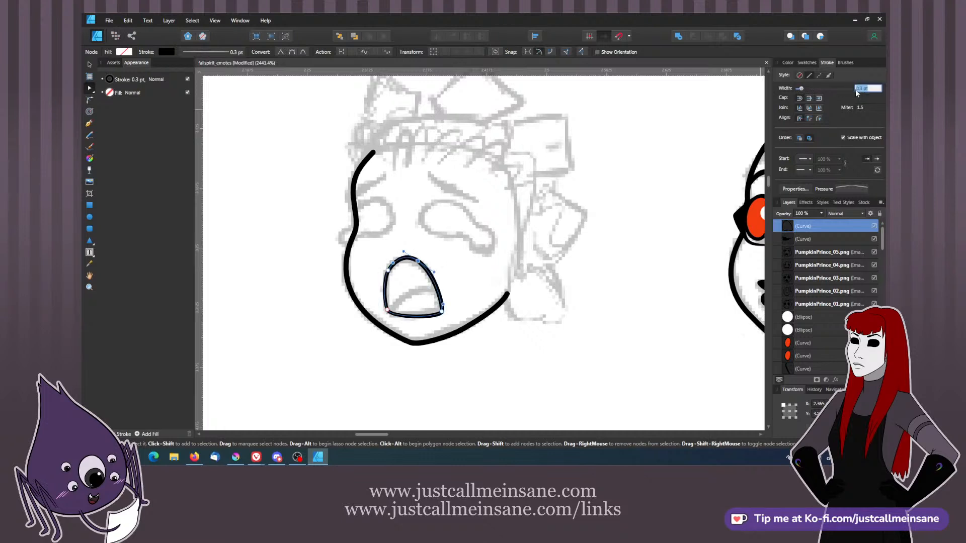
type("0.4")
key("Return")
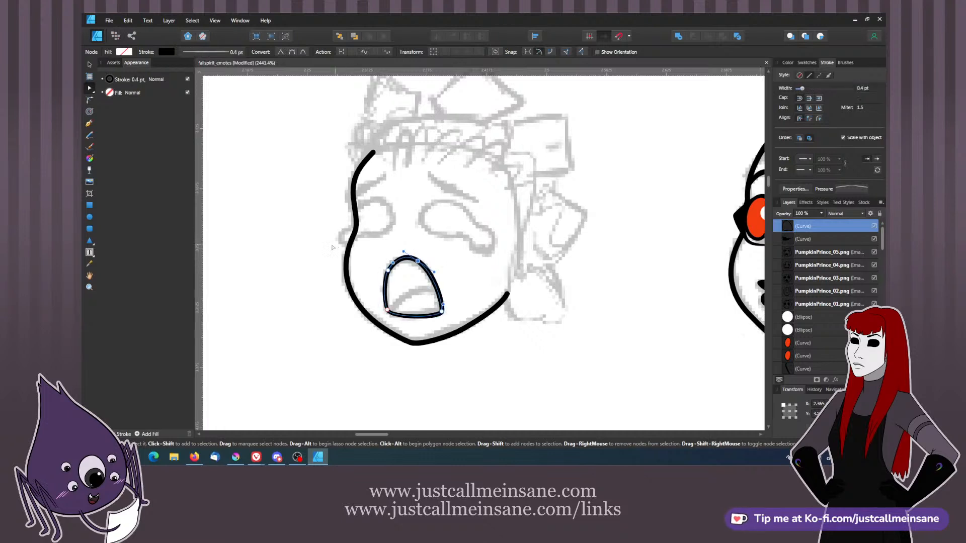
key("space")
left_click_drag(398, 275, 393, 283)
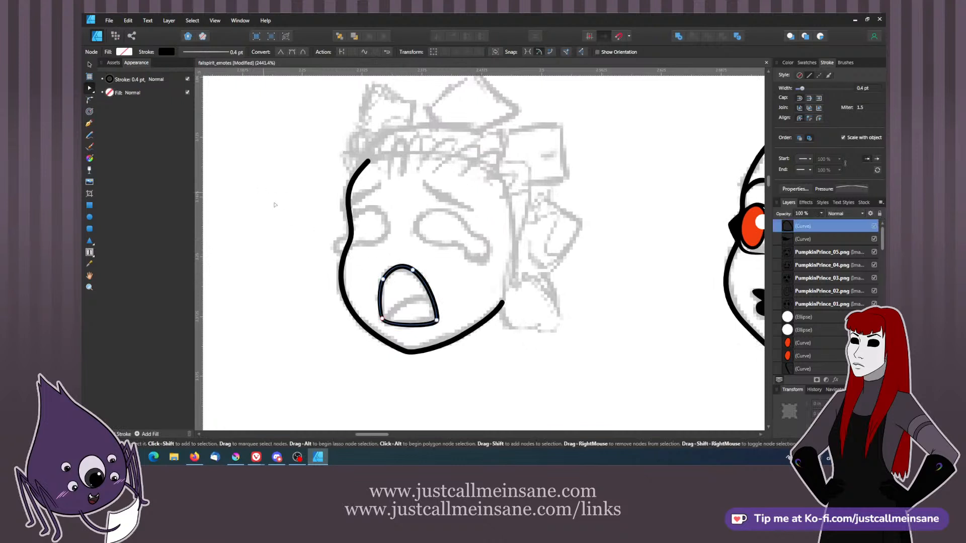
- Adjust the upper left side of the crying face's mouth curve by its node to smooth the arch
left_click(383, 277)
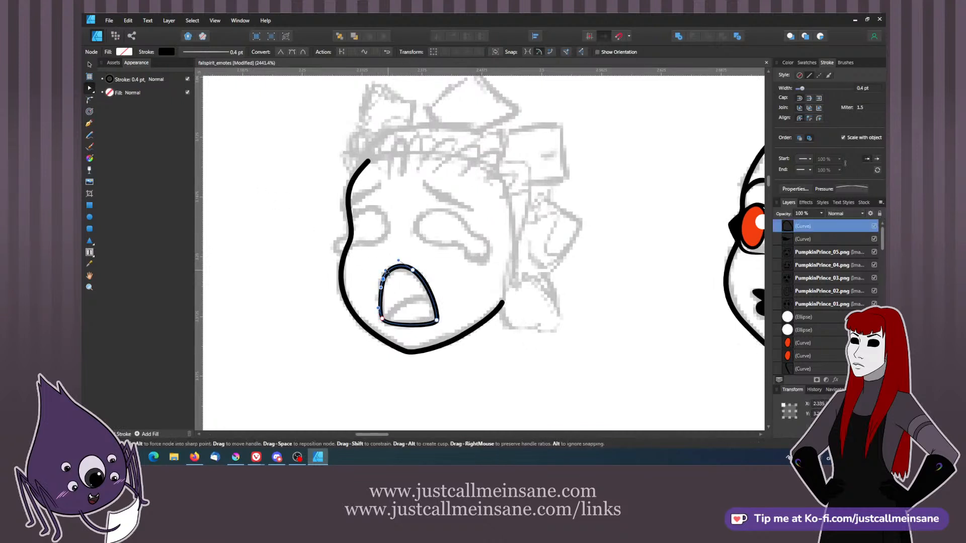
left_click(427, 278)
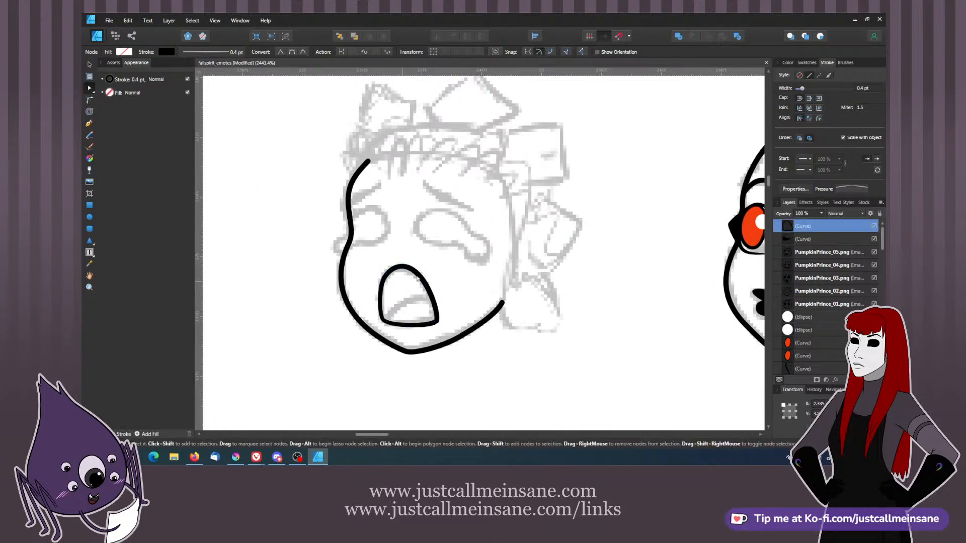
scroll(453, 220, "down", 6)
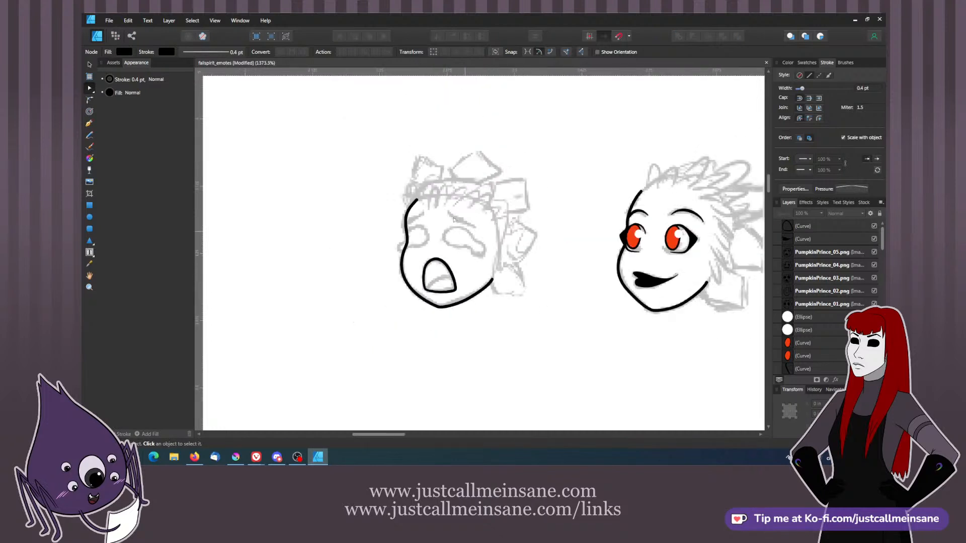
left_click_drag(547, 290, 311, 331)
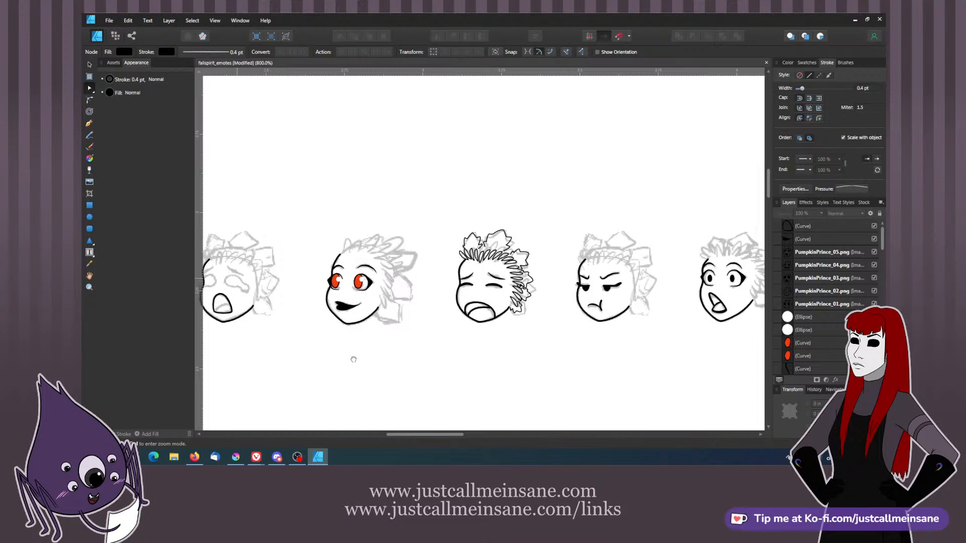
left_click_drag(353, 358, 480, 342)
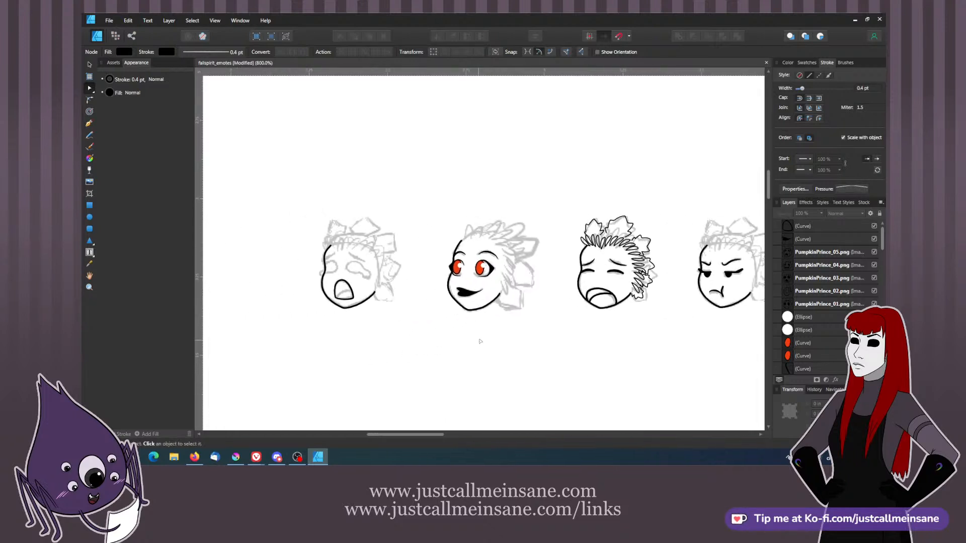
- Try a black fill on the right iris of the smiling red-eyed face
left_click(482, 270)
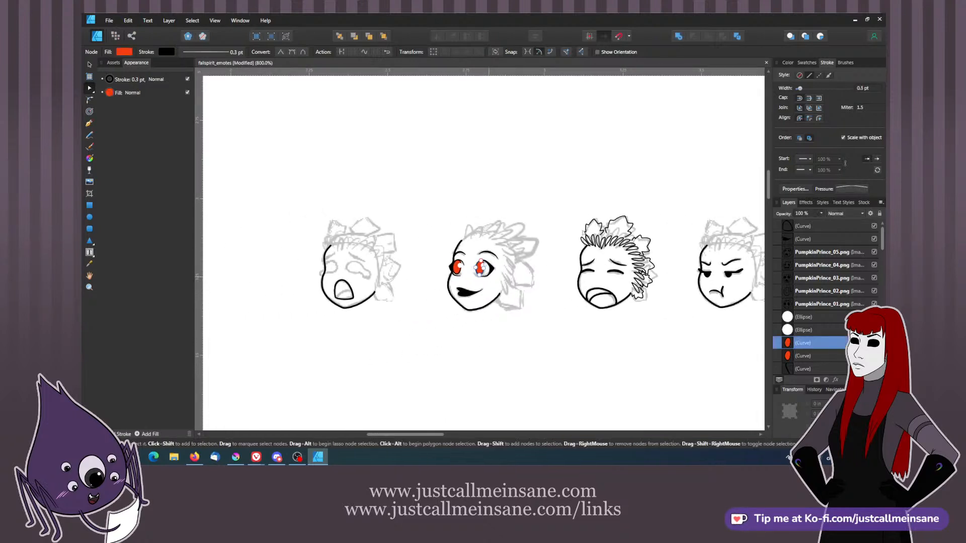
left_click(787, 63)
left_click(790, 87)
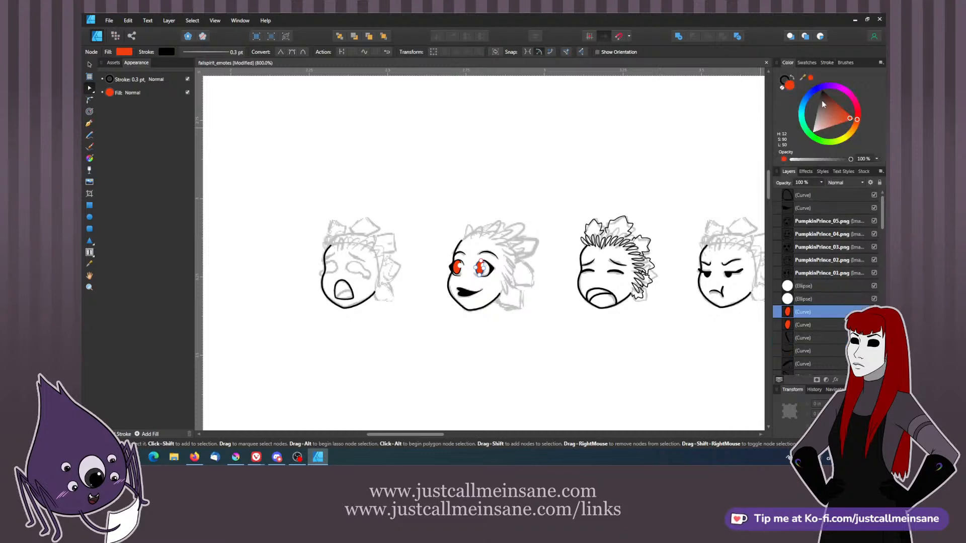
left_click_drag(822, 100, 825, 79)
left_click(612, 127)
key("ctrl+minus")
key("ctrl+minus")
key("ctrl+minus")
key("ctrl+minus")
key("ctrl+minus")
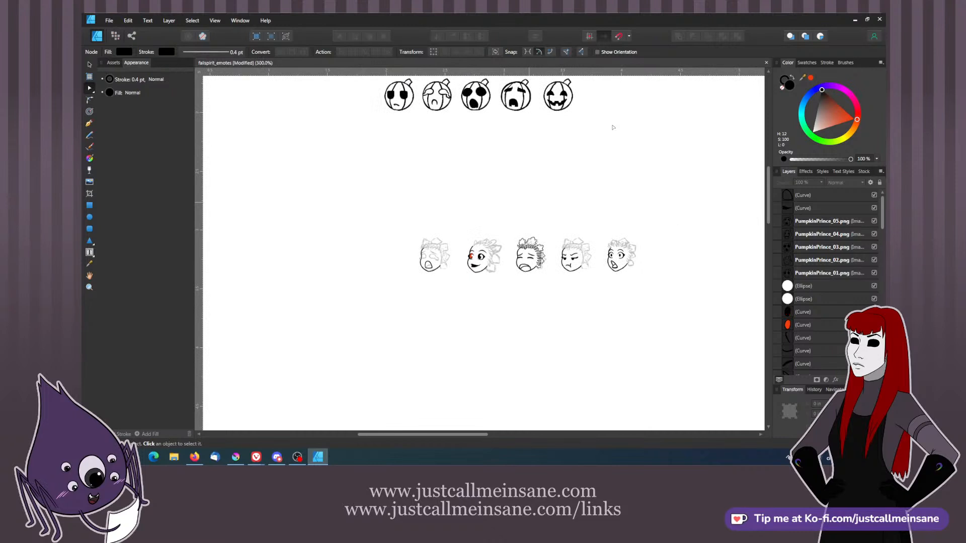
key("ctrl+z")
key("ctrl+plus")
key("ctrl+plus")
key("ctrl+z")
- Flatten the right eyebrow of the closed-eyed, open-mouthed face by moving its outer node and curve handles
left_click(479, 209)
left_click_drag(436, 324, 441, 347)
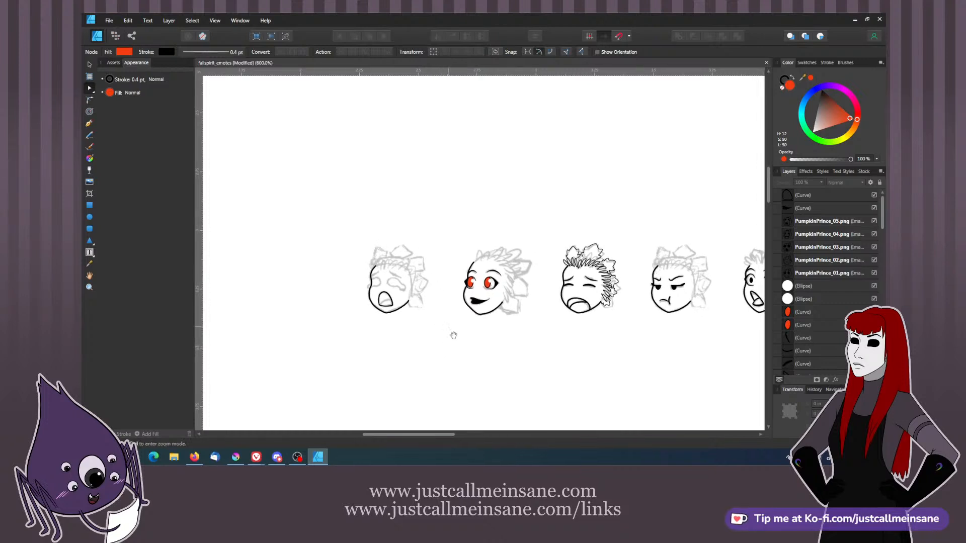
scroll(446, 325, "right", 5)
scroll(429, 292, "up", 8)
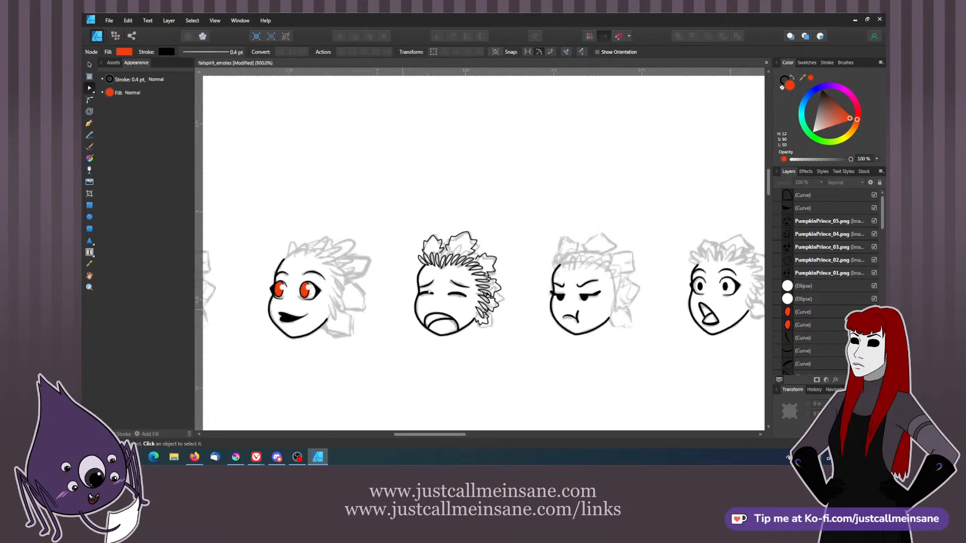
left_click_drag(428, 295, 443, 259)
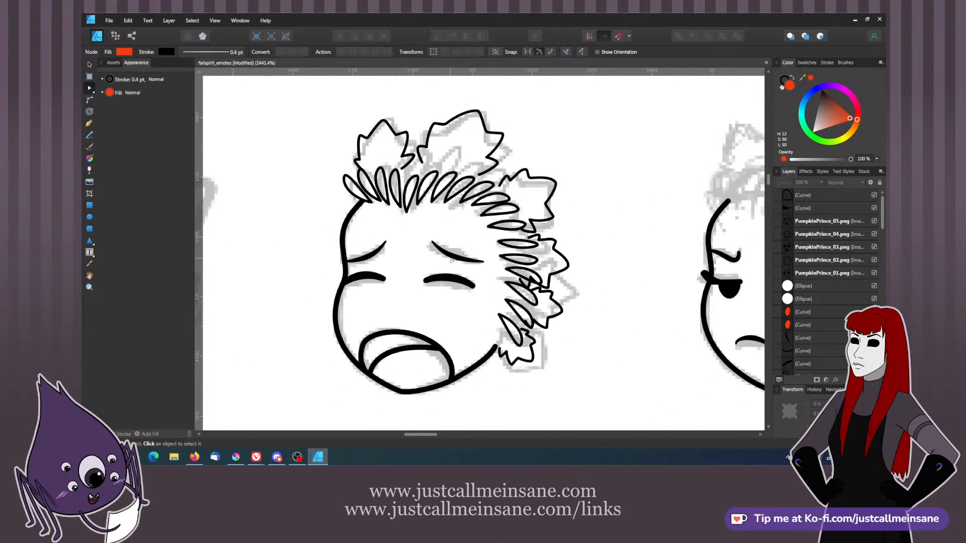
left_click(453, 263)
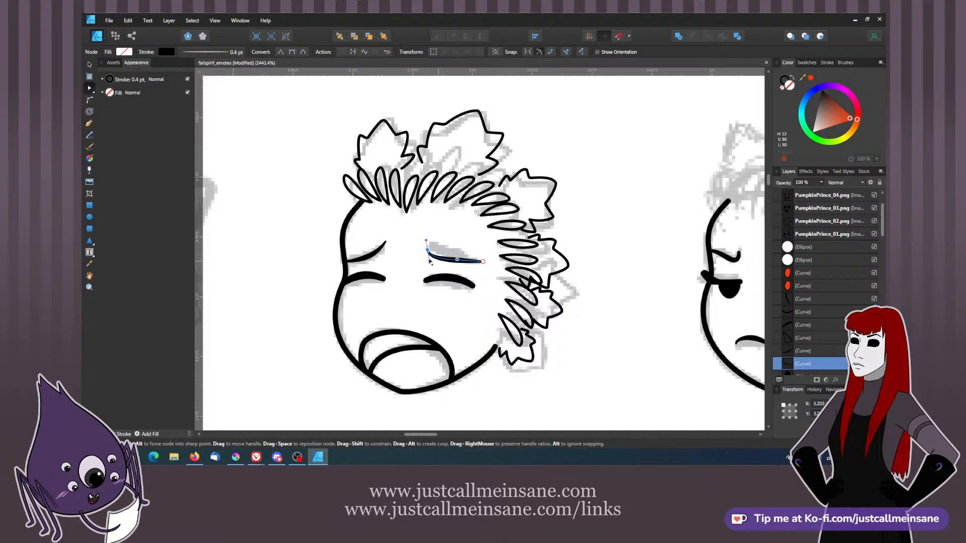
left_click_drag(483, 261, 424, 267)
- Replace the closed-eyed face's left eyebrow with a horizontally flipped copy of its right eyebrow
left_click(90, 65)
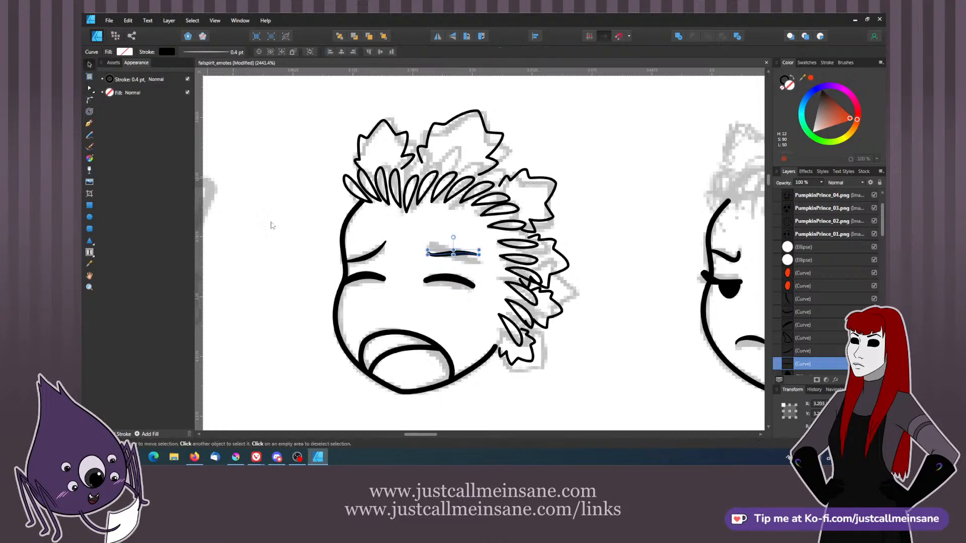
left_click(374, 248)
left_click(374, 252)
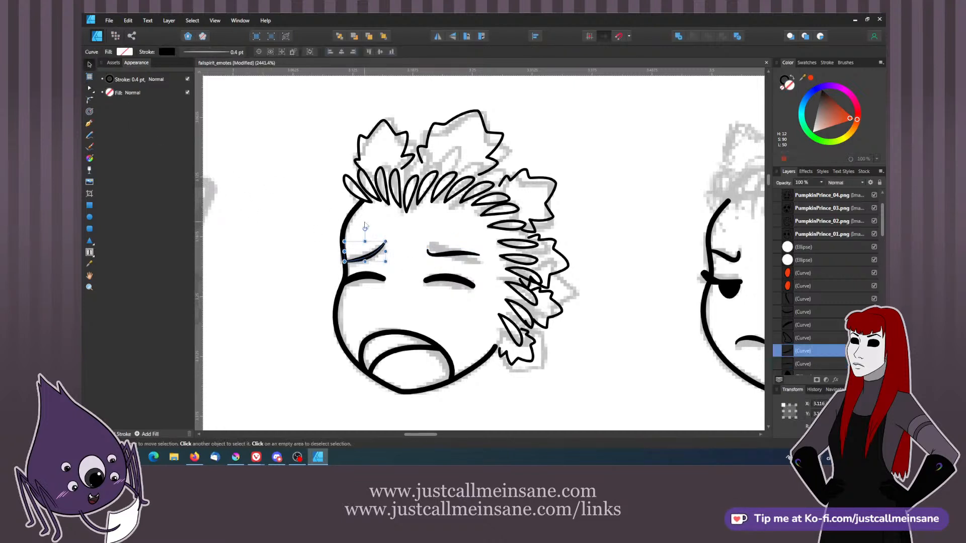
key("Delete")
key("Delete")
key("ctrl+z")
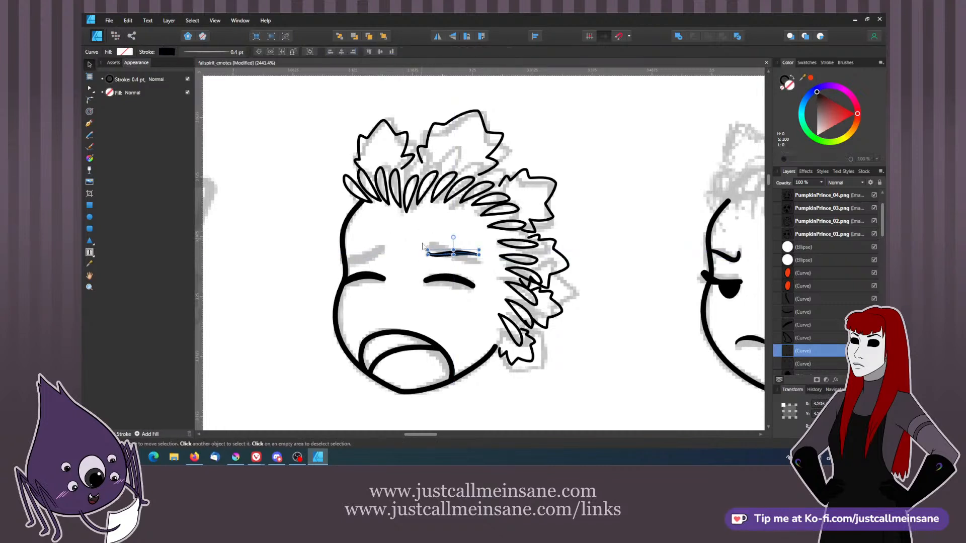
right_click(449, 267)
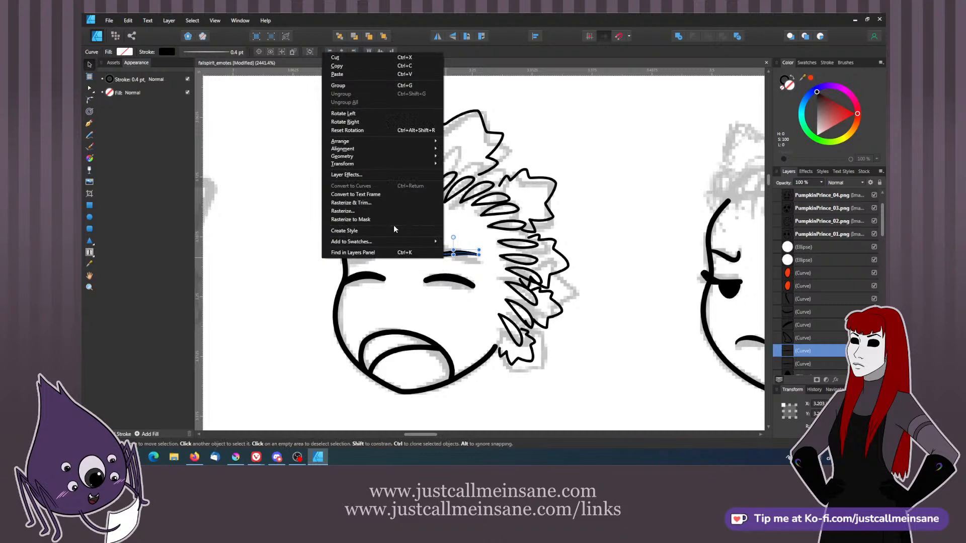
mouse_move(390, 164)
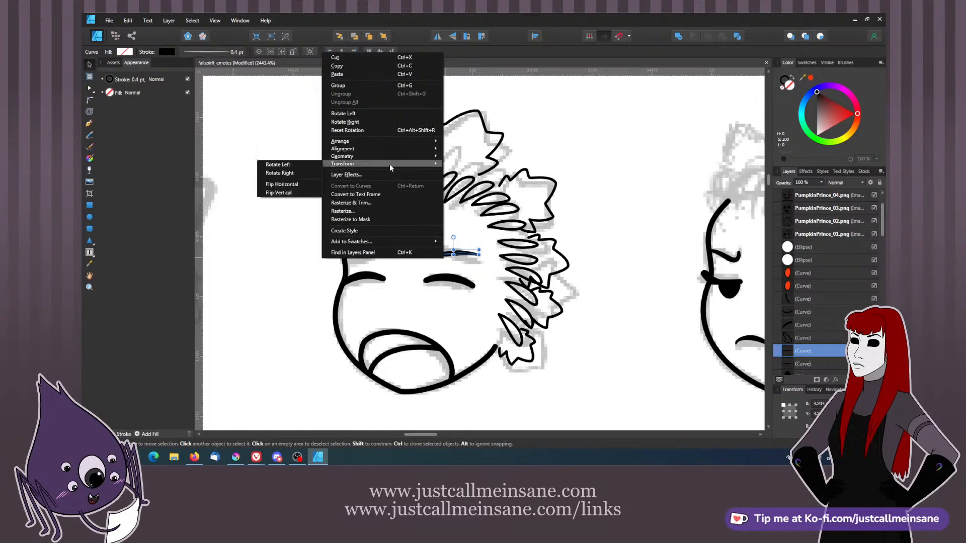
left_click(282, 184)
left_click_drag(449, 255, 368, 238)
- Rotate the closed-eyed face's right eyebrow slightly so its outer end rises, and pull the left eyebrow's outer end in to the head outline
left_click(440, 255)
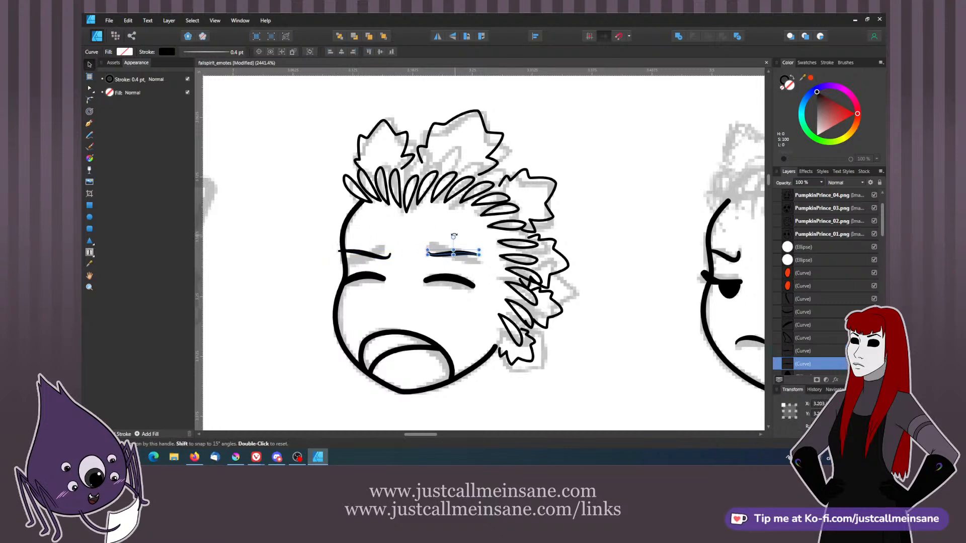
left_click_drag(452, 235, 451, 238)
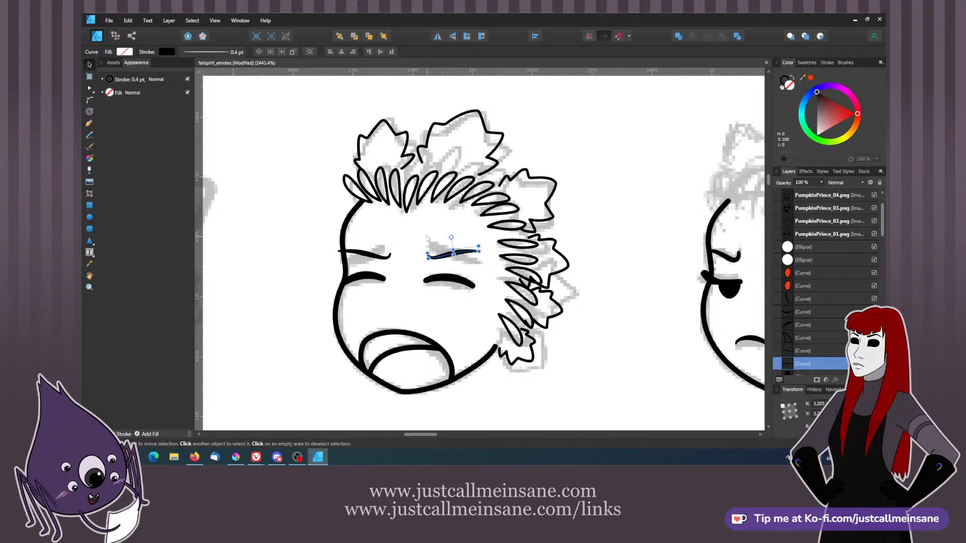
left_click(405, 239)
left_click(382, 258)
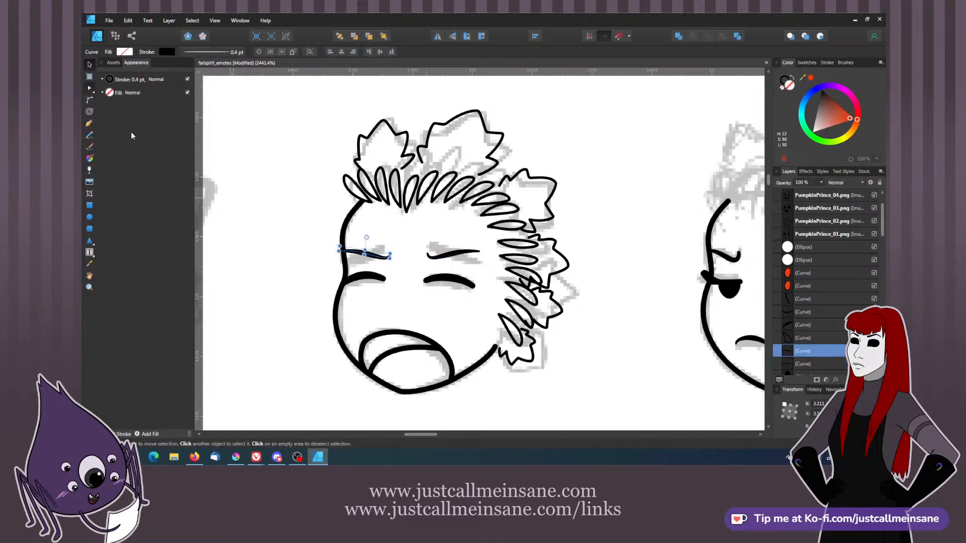
key("a")
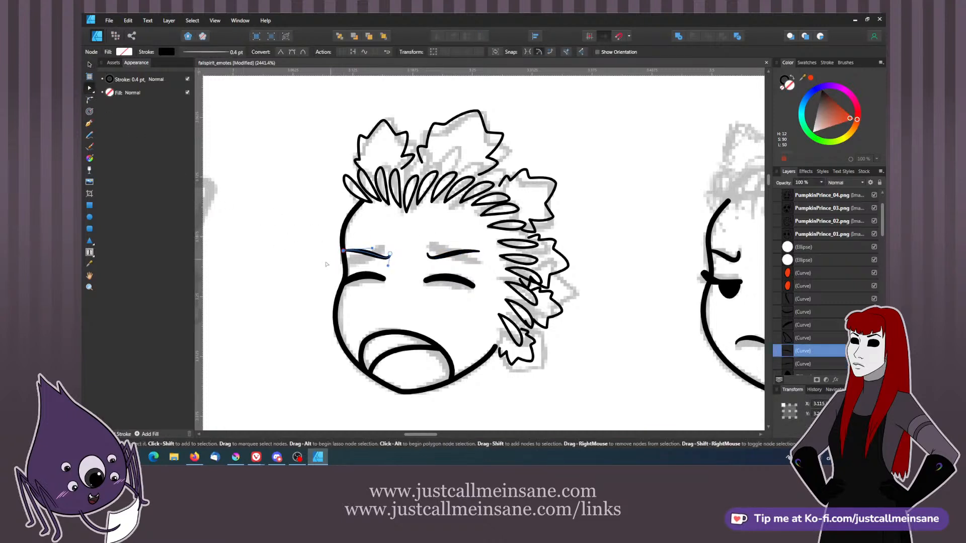
left_click(327, 263)
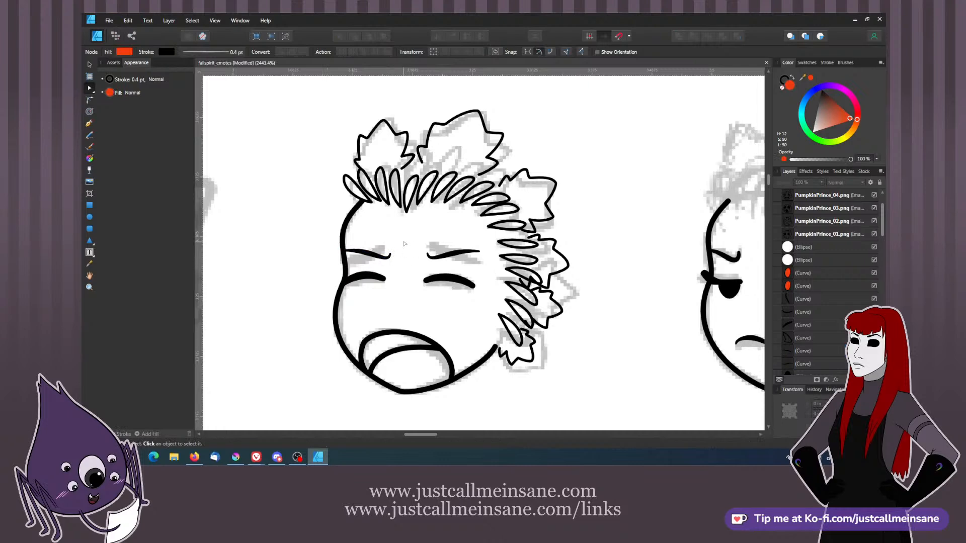
- Draw an ellipse over the crying face's right eye sketch with a black 0.4 pt stroke and no fill
scroll(404, 244, "down", 8)
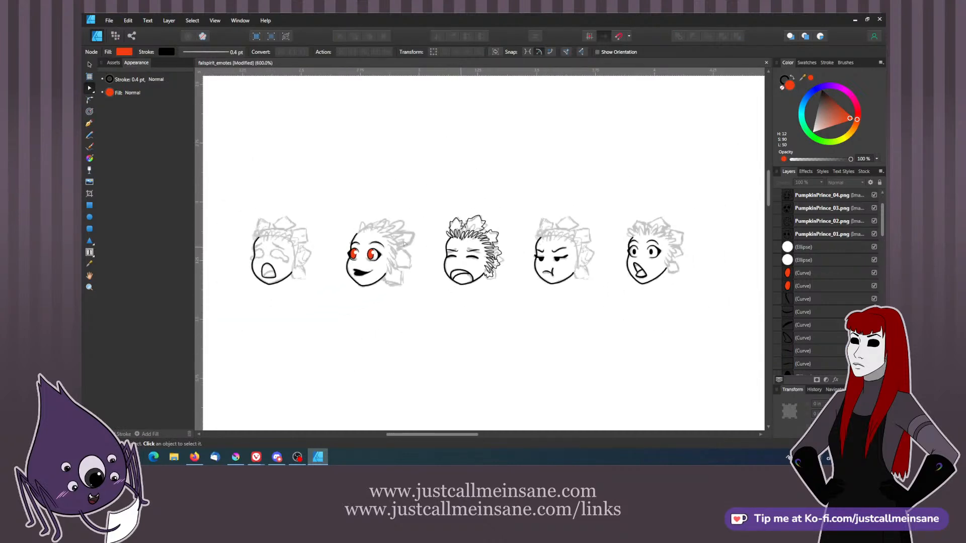
left_click_drag(390, 300, 376, 336)
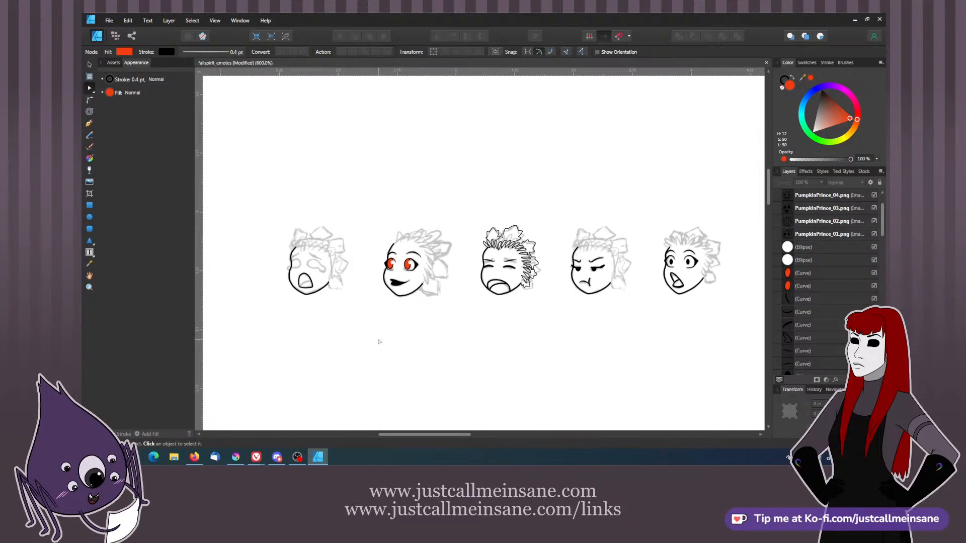
mouse_move(378, 337)
left_mouse_down()
mouse_move(371, 330)
mouse_move(395, 335)
left_mouse_up()
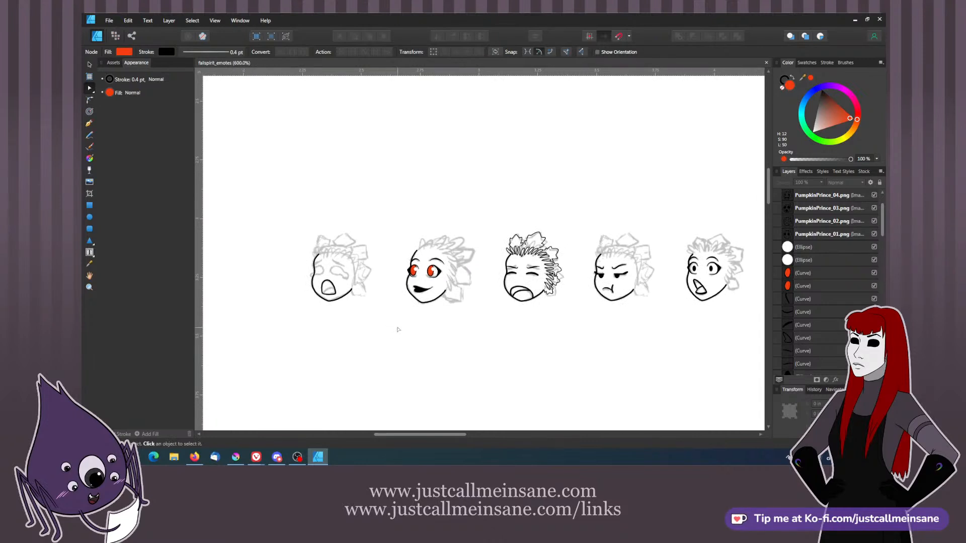
key("ctrl+plus")
key("ctrl+plus")
key("ctrl+plus")
key("ctrl+plus")
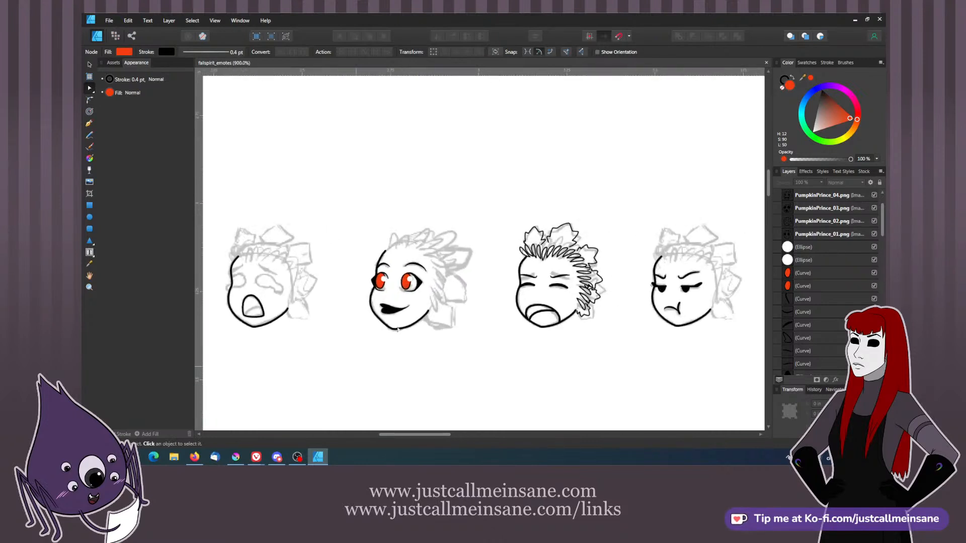
left_click_drag(267, 324, 576, 294)
key("ctrl+plus")
key("ctrl+plus")
key("ctrl+plus")
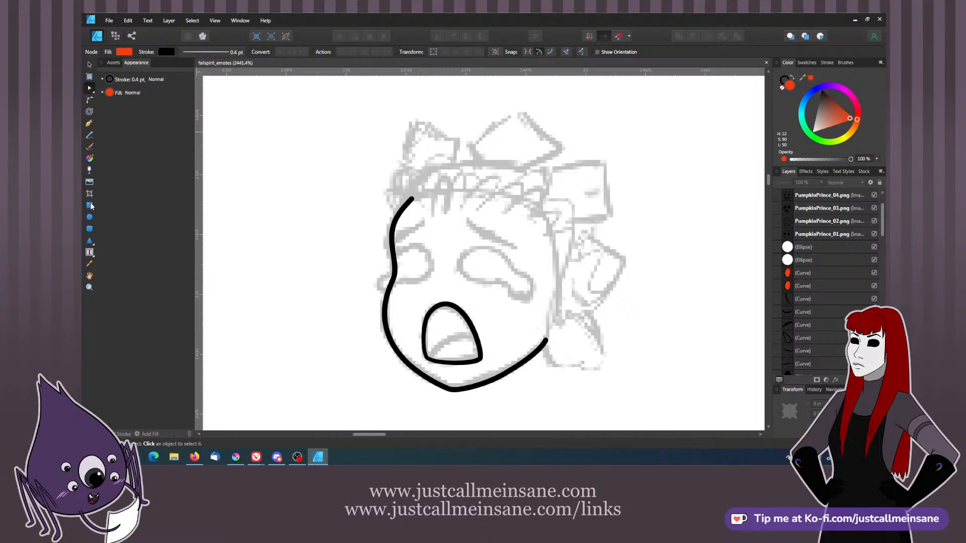
key("e")
left_click_drag(463, 252, 509, 280)
left_click(812, 132)
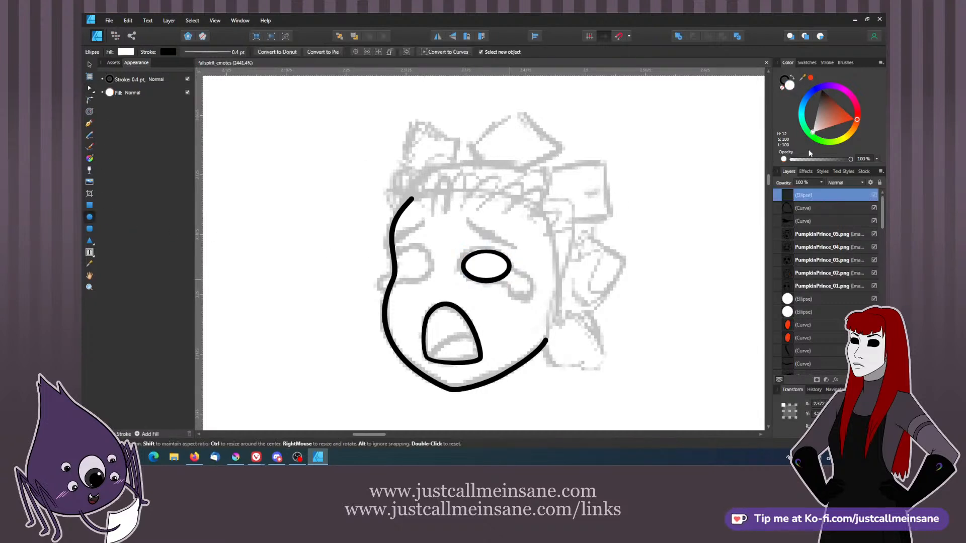
key("slash")
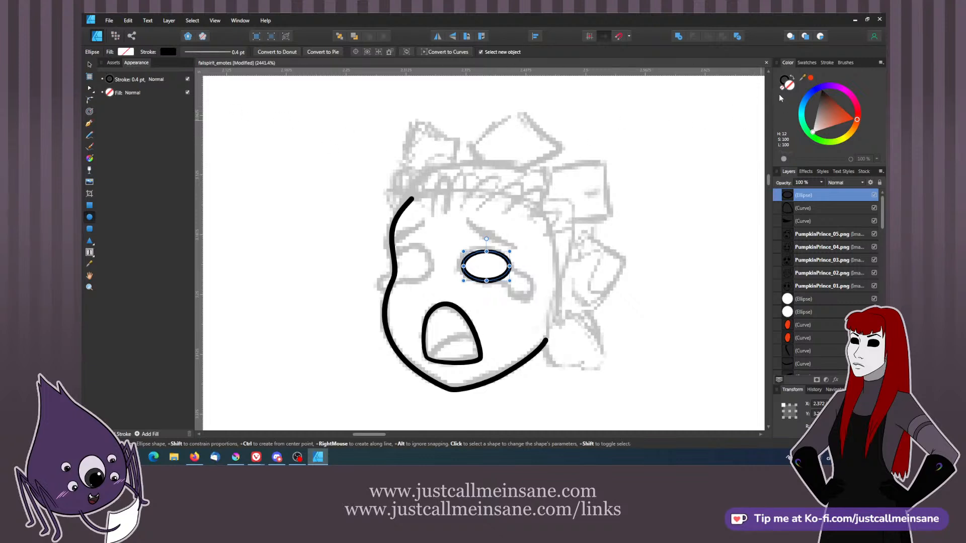
- Shift the eye ellipse slightly to fit the crying face's sketch and convert it to curves
key("v")
mouse_move(490, 266)
left_mouse_down()
mouse_move(497, 254)
mouse_move(486, 265)
left_mouse_up()
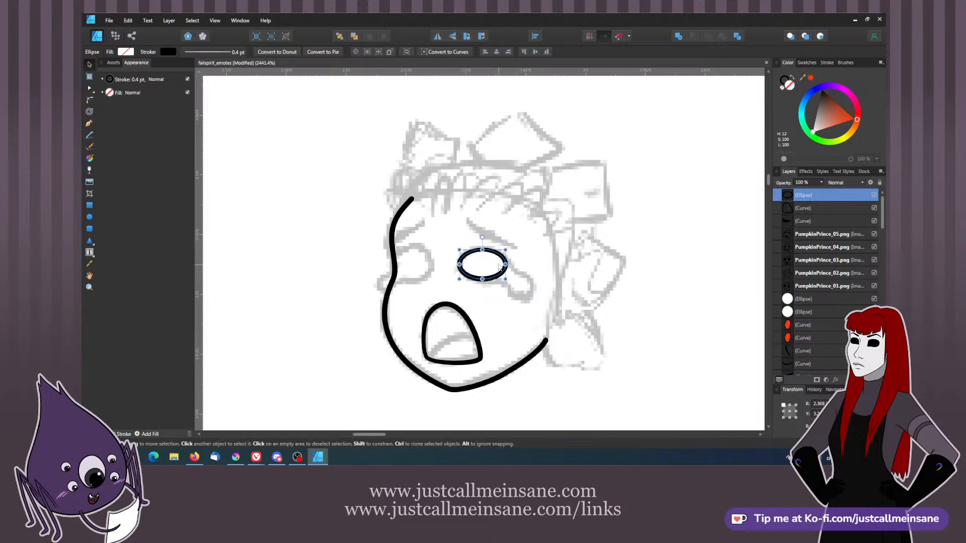
right_click(501, 263)
left_click(405, 190)
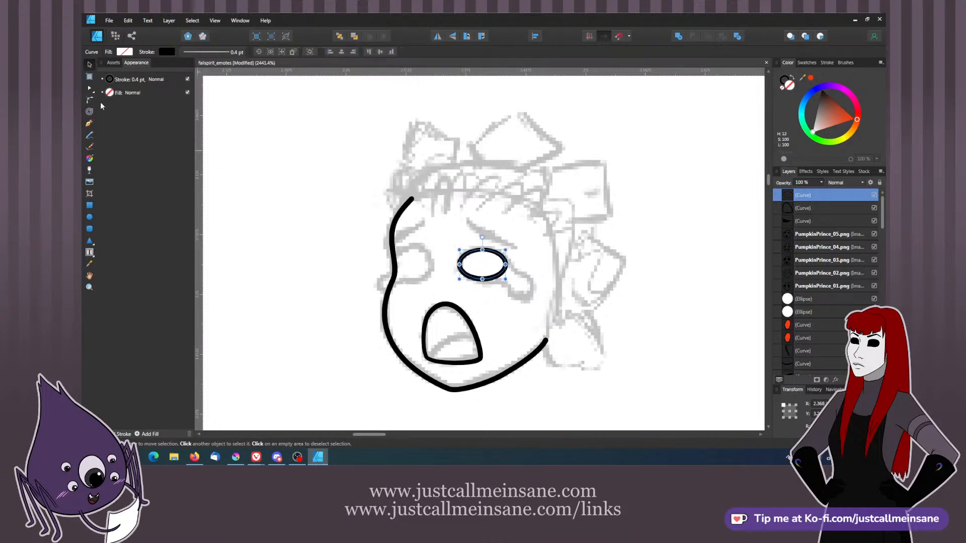
- Reshape the eye curve's right end by its nodes into a rounded teardrop following the crying face's sketch
left_click(90, 89)
left_click_drag(505, 264, 492, 285)
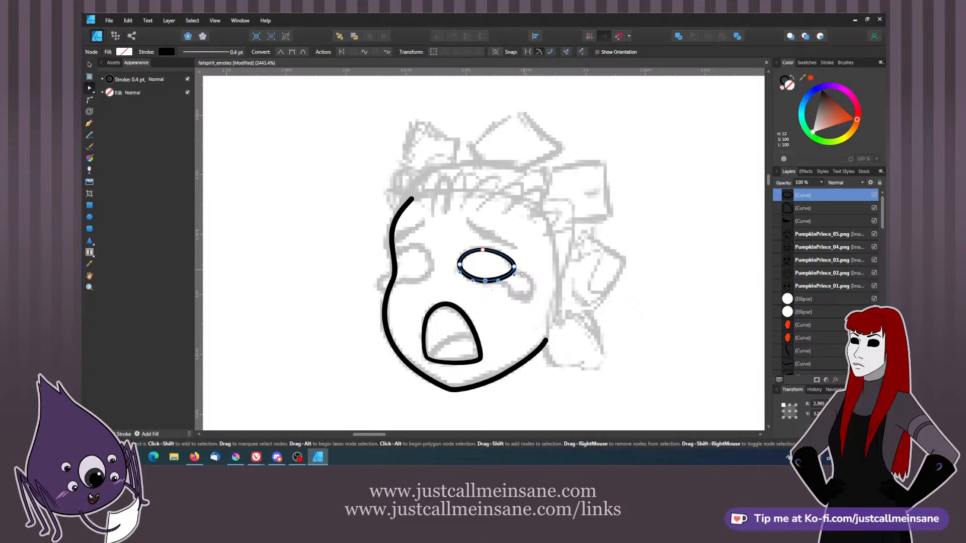
left_click_drag(514, 275, 483, 248)
left_click(523, 278)
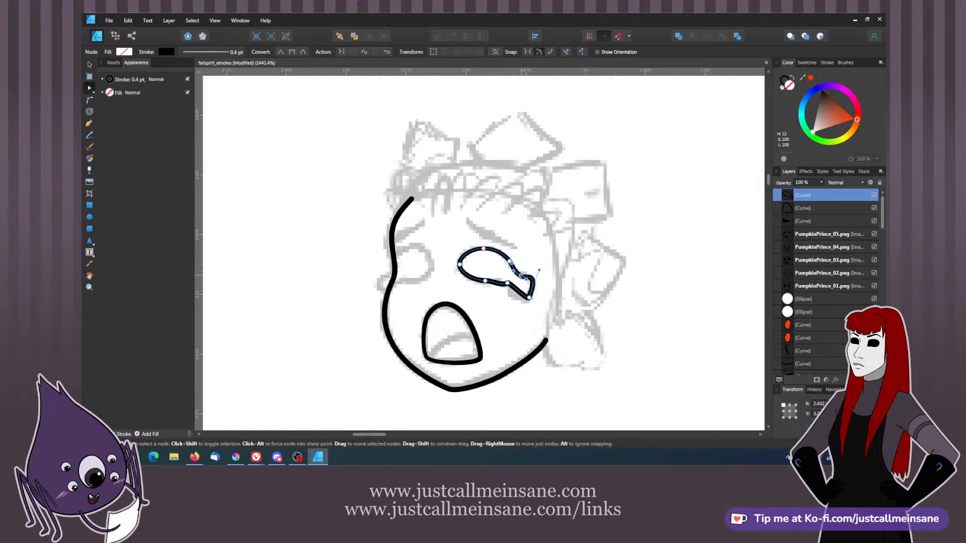
left_click_drag(529, 298, 517, 298)
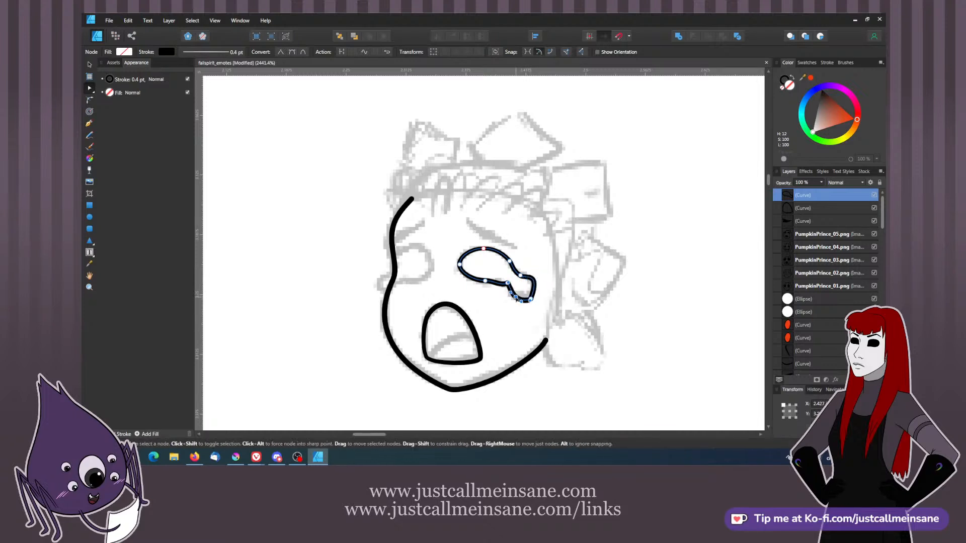
left_click(530, 300)
left_click_drag(529, 301, 464, 284)
- Refine the corner between eye and teardrop, the teardrop's lower edge and the eye's lower left curve by nodes and handles
key("ctrl+equal")
key("ctrl+equal")
key("ctrl+equal")
key("ctrl+equal")
left_click(477, 285)
left_click_drag(530, 291, 527, 276)
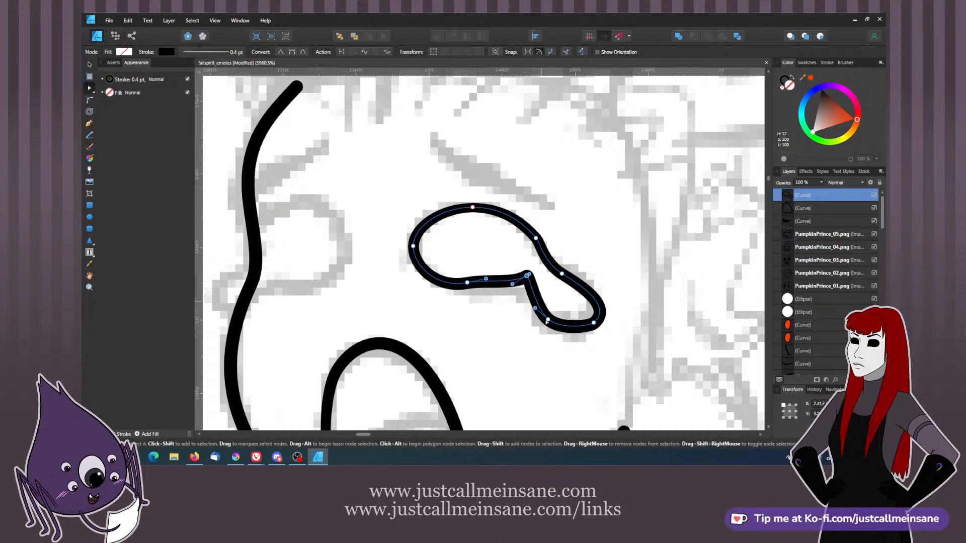
left_click_drag(547, 320, 589, 332)
left_click(492, 328)
left_click(449, 276)
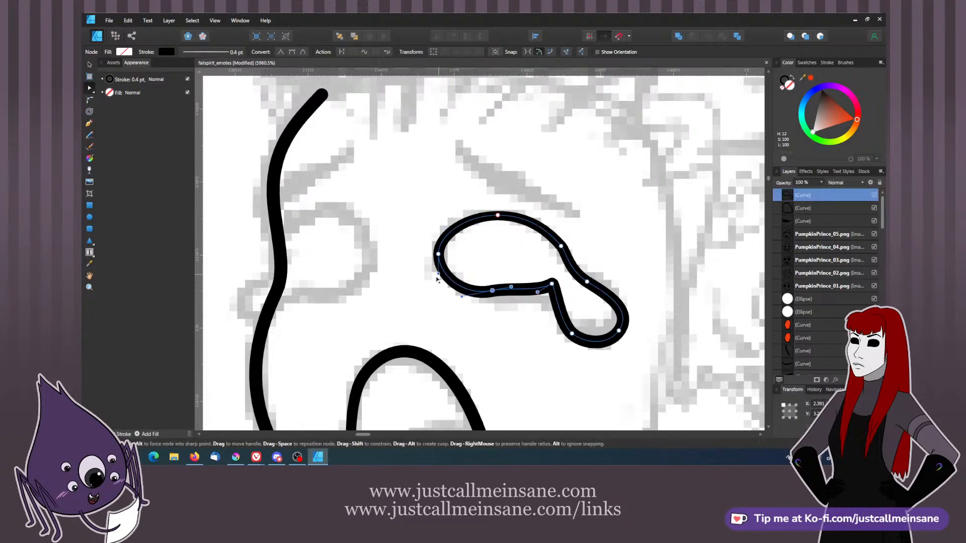
- Raise the lower edge of the teary eye outline by adjusting its nodes and handles, and duplicate the curve
mouse_move(437, 279)
left_mouse_down()
mouse_move(433, 290)
mouse_move(431, 280)
left_mouse_up()
left_click_drag(492, 292, 483, 286)
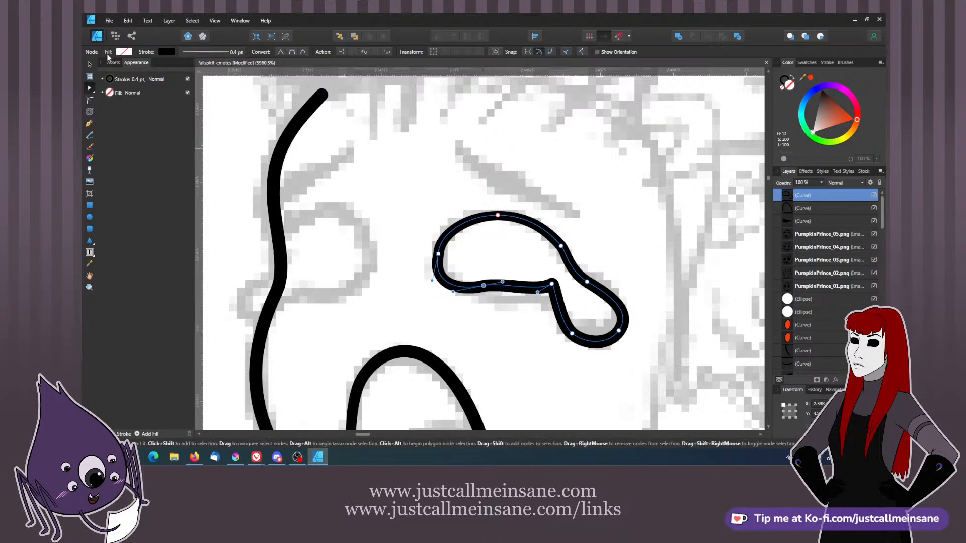
key("v")
key("ctrl+j")
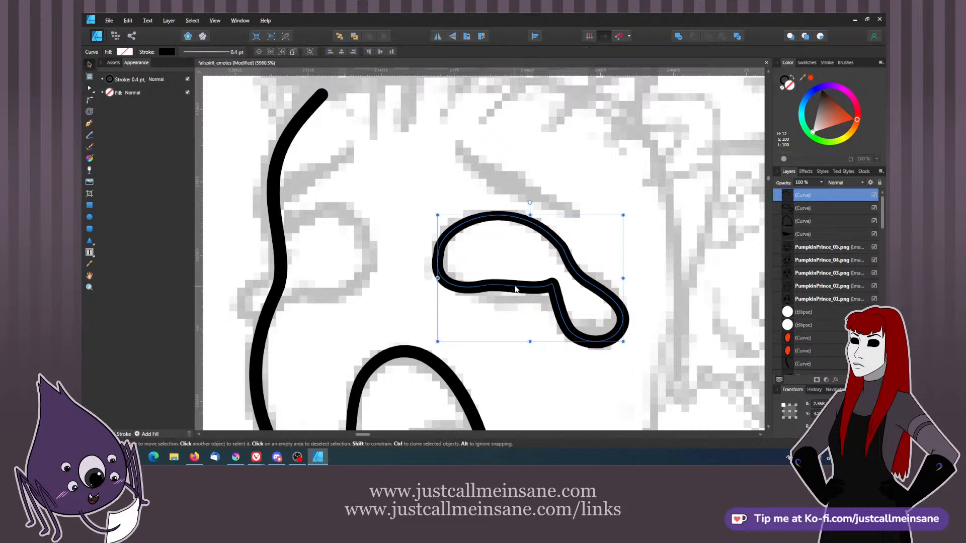
- Flip the duplicated eye outline horizontally and move it over the sketch of the other eye at the same height
right_click(506, 280)
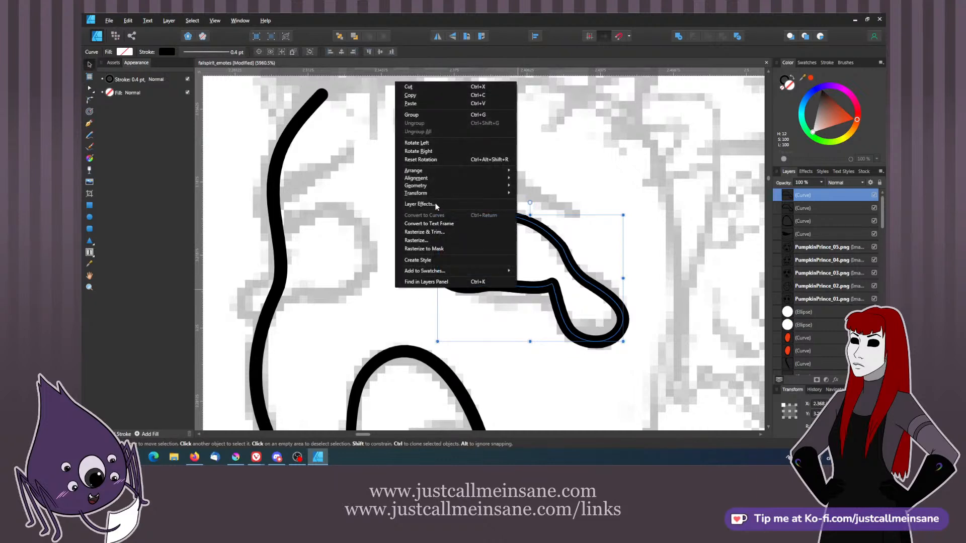
left_click(435, 205)
left_click(564, 317)
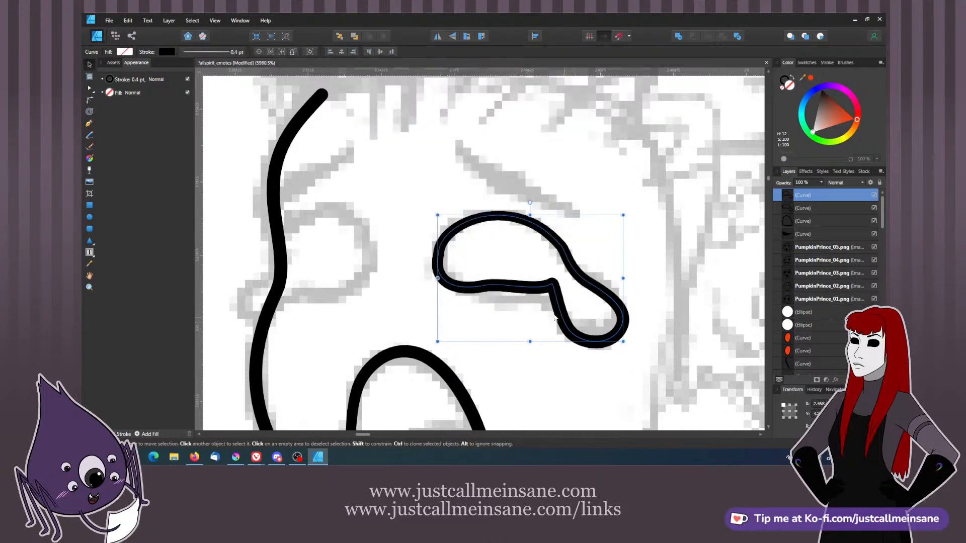
right_click(487, 288)
mouse_move(406, 165)
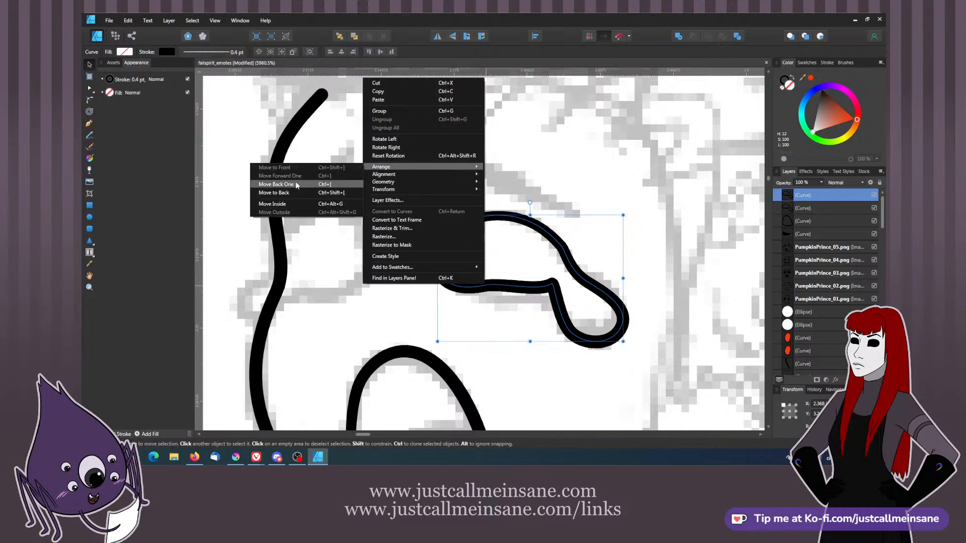
mouse_move(406, 189)
left_click(348, 210)
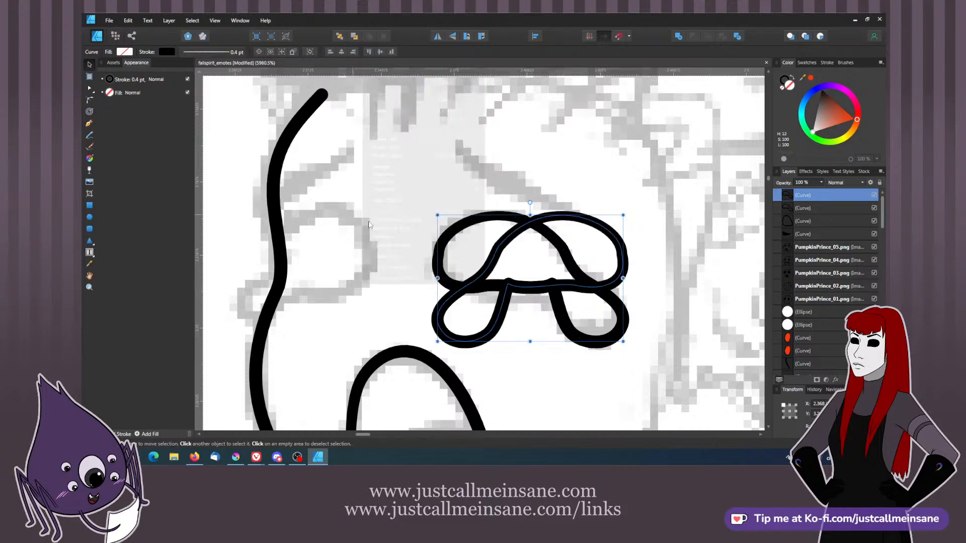
left_click_drag(519, 288, 276, 288)
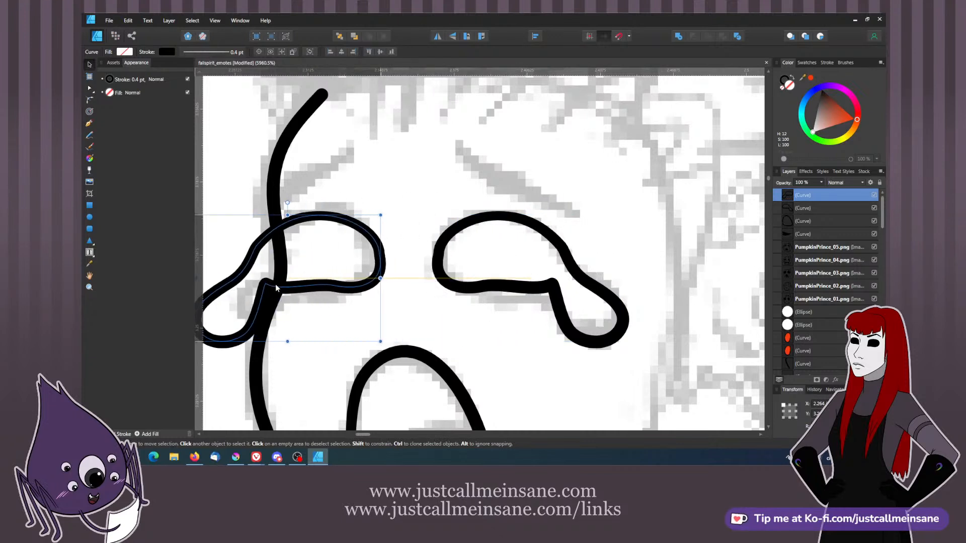
- Narrow the mirrored eye outline from its outer side so the tear sits nearer the face contour
left_click_drag(409, 283, 534, 253)
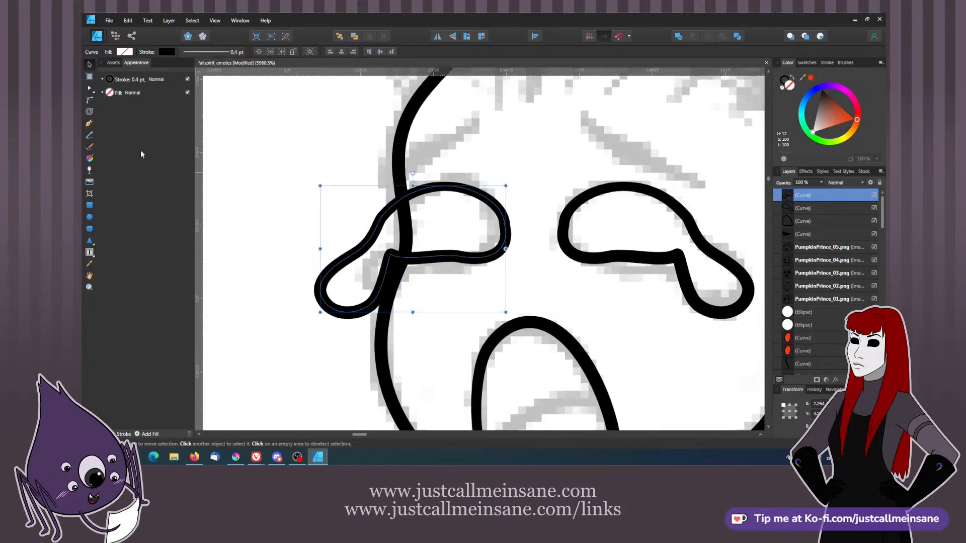
left_click_drag(320, 249, 334, 248)
left_click_drag(356, 249, 356, 249)
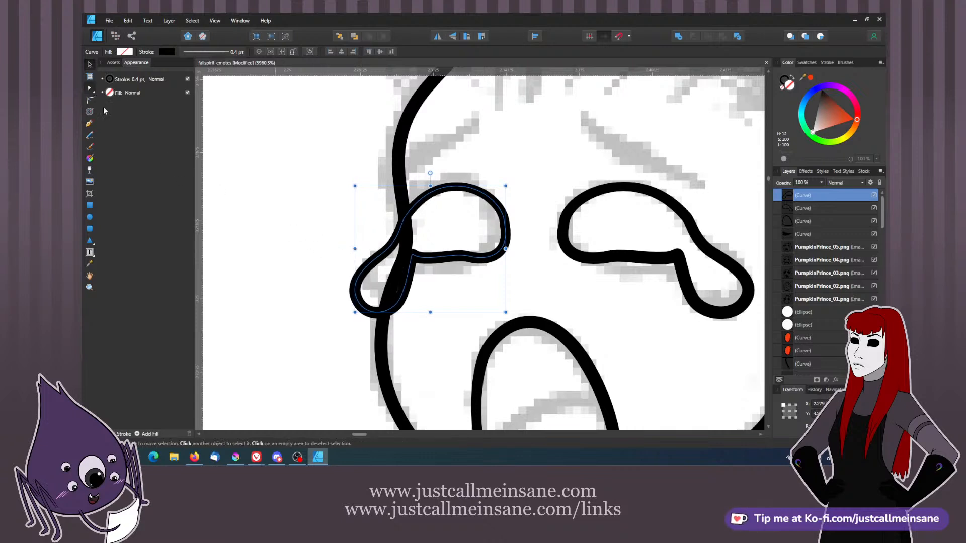
- Reshape the mirrored eye's teardrop by adjusting its nodes and handles into a slimmer drop on the face contour
left_click(89, 88)
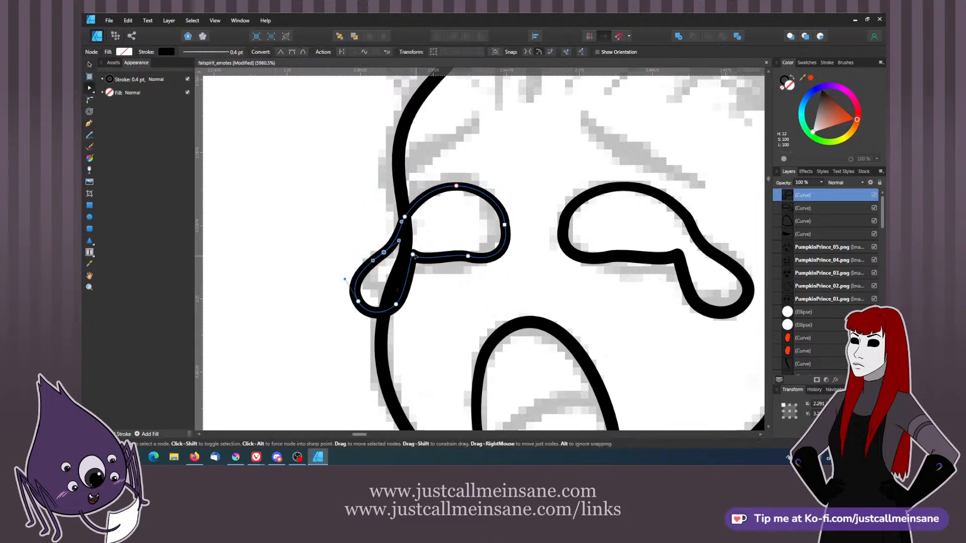
mouse_move(412, 254)
left_mouse_down()
mouse_move(423, 256)
mouse_move(393, 255)
left_mouse_up()
left_click(358, 301)
left_click_drag(345, 282, 372, 293)
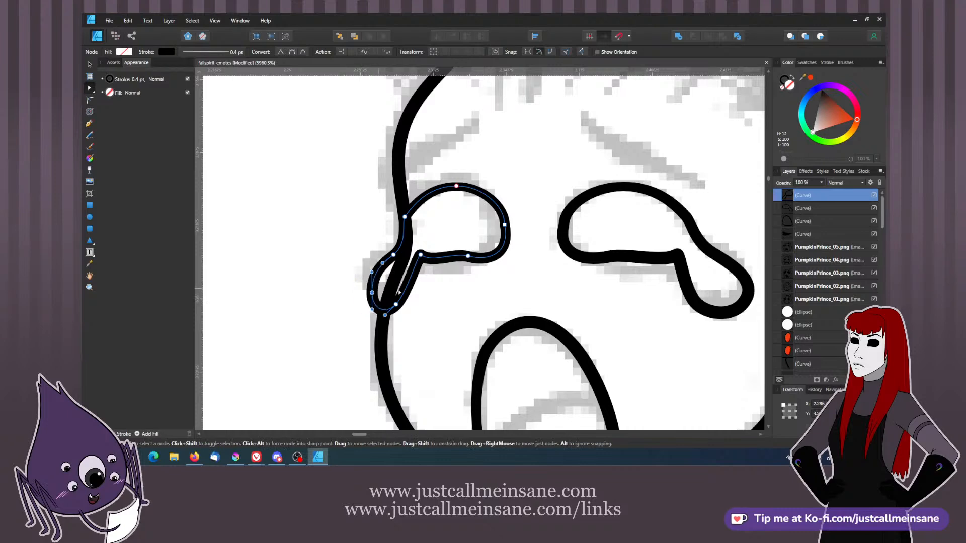
left_click(440, 308)
scroll(430, 232, "down", 5)
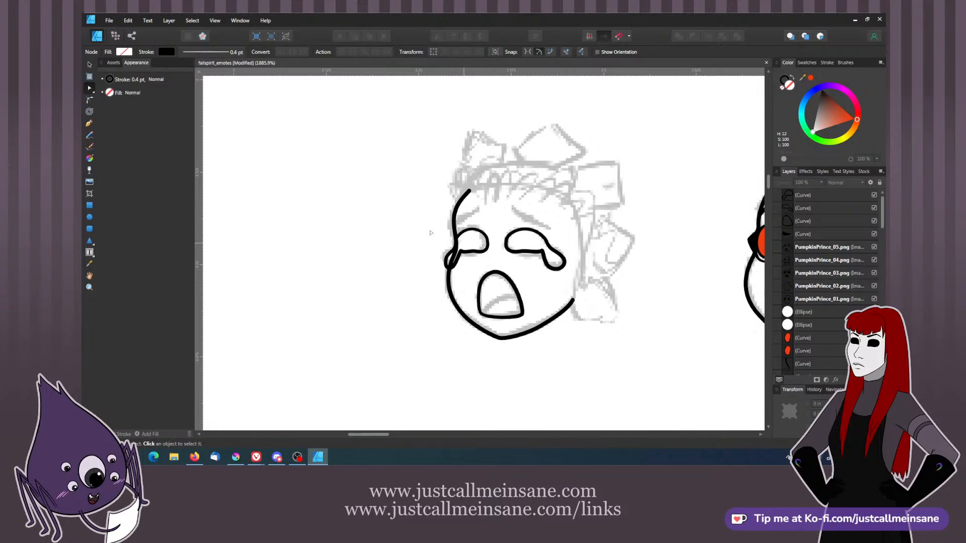
- Look over the face emotes and the pumpkin row across the whole canvas
key("alt+Tab")
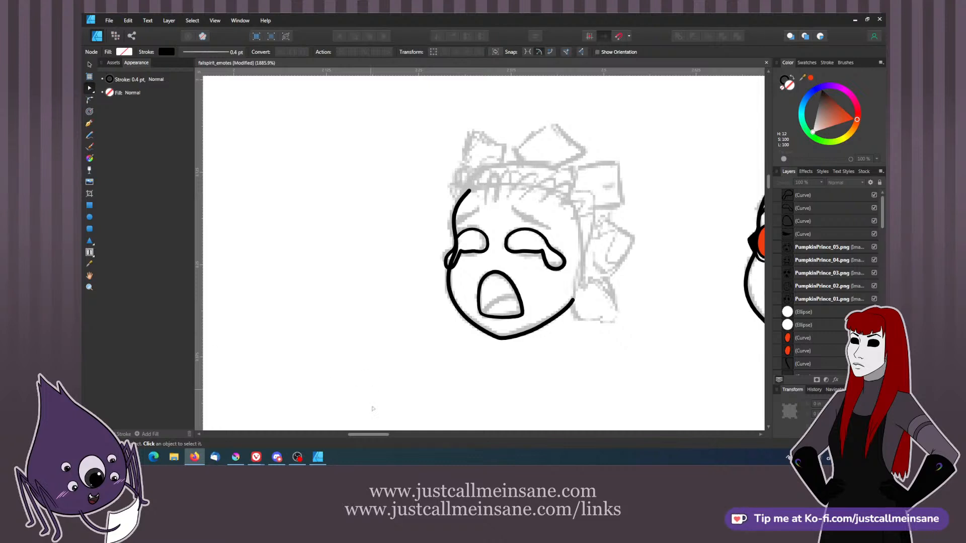
scroll(382, 382, "right", 5)
scroll(397, 342, "down", 1)
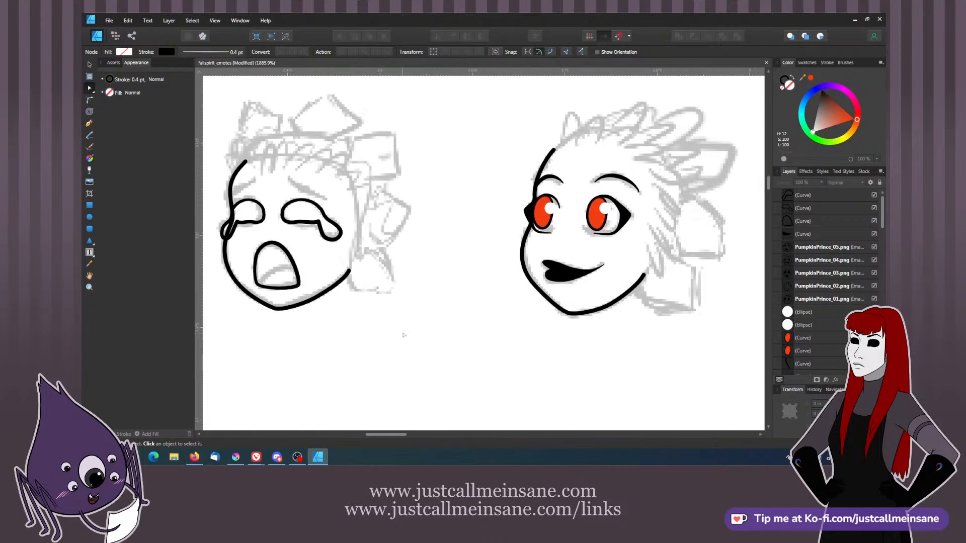
scroll(402, 334, "down", 5)
scroll(363, 311, "left", 3)
scroll(325, 296, "down", 3)
mouse_move(474, 162)
left_mouse_down()
mouse_move(475, 261)
mouse_move(462, 264)
left_mouse_up()
scroll(474, 266, "down", 1)
scroll(467, 247, "down", 2)
left_click_drag(297, 109, 563, 226)
key("v")
left_click_drag(513, 162, 572, 257)
left_click(610, 275)
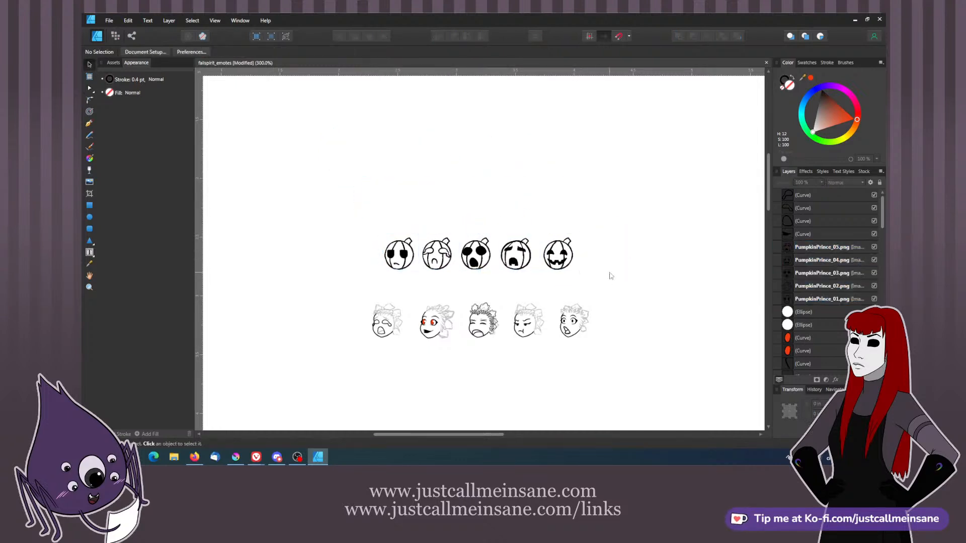
left_click(405, 251)
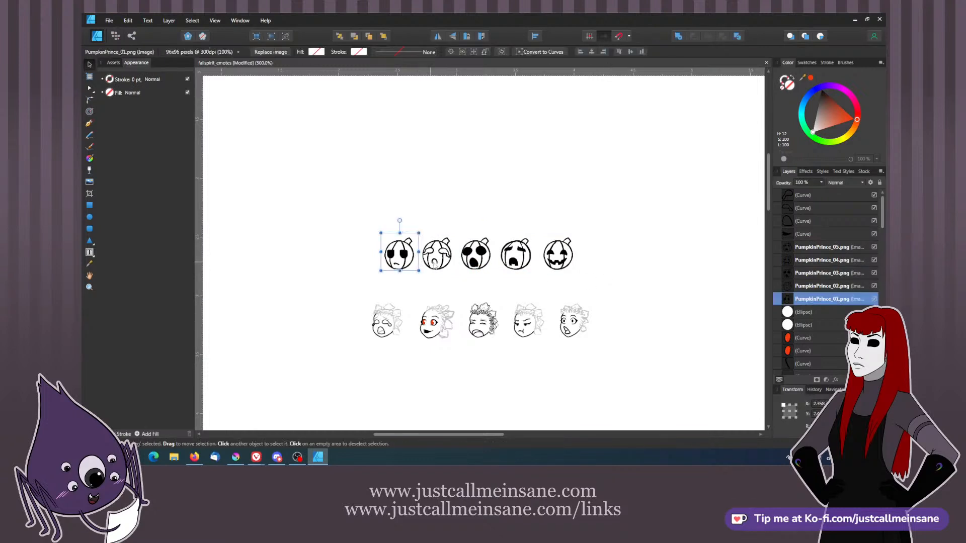
left_click(433, 264)
left_click(516, 254)
left_click(556, 257)
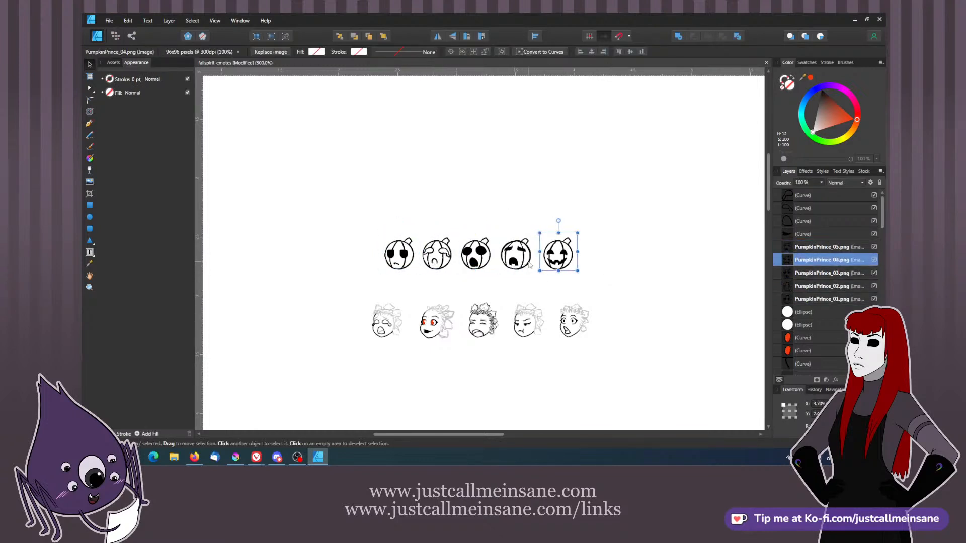
left_click(475, 175)
left_click_drag(329, 198, 622, 282)
left_click(623, 282)
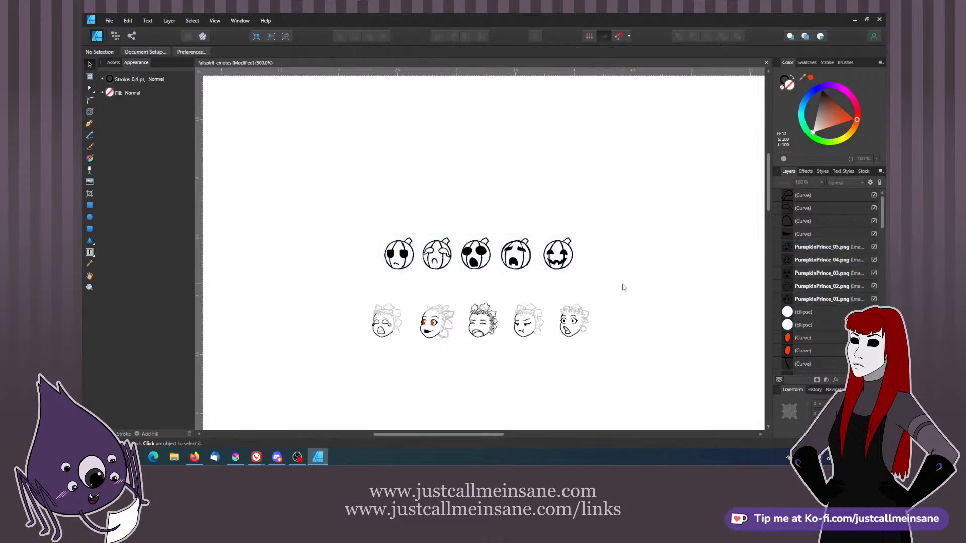
- Shift the five pumpkin images together slightly up and to the right and group them
left_click_drag(356, 214, 612, 285)
mouse_move(562, 256)
left_mouse_down()
mouse_move(568, 327)
mouse_move(558, 261)
mouse_move(573, 262)
mouse_move(568, 248)
left_mouse_up()
left_click(527, 297)
left_click_drag(382, 206, 606, 282)
right_click(412, 241)
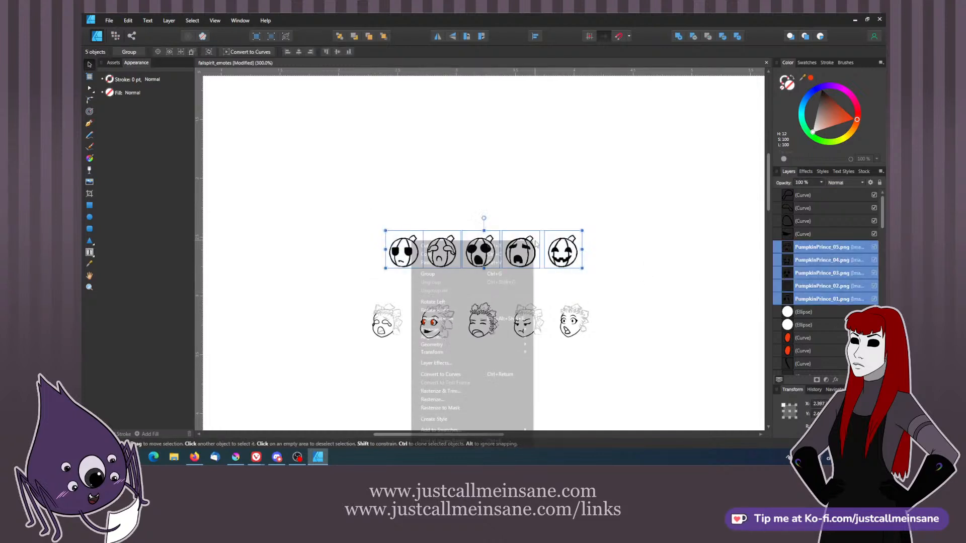
left_click(444, 274)
left_click(595, 276)
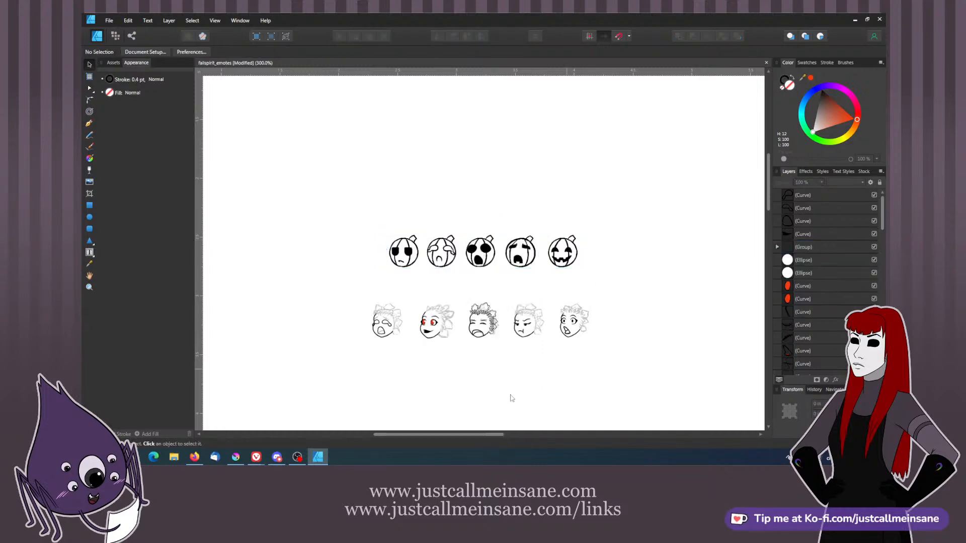
- Save the emote document
left_click_drag(457, 367, 450, 329)
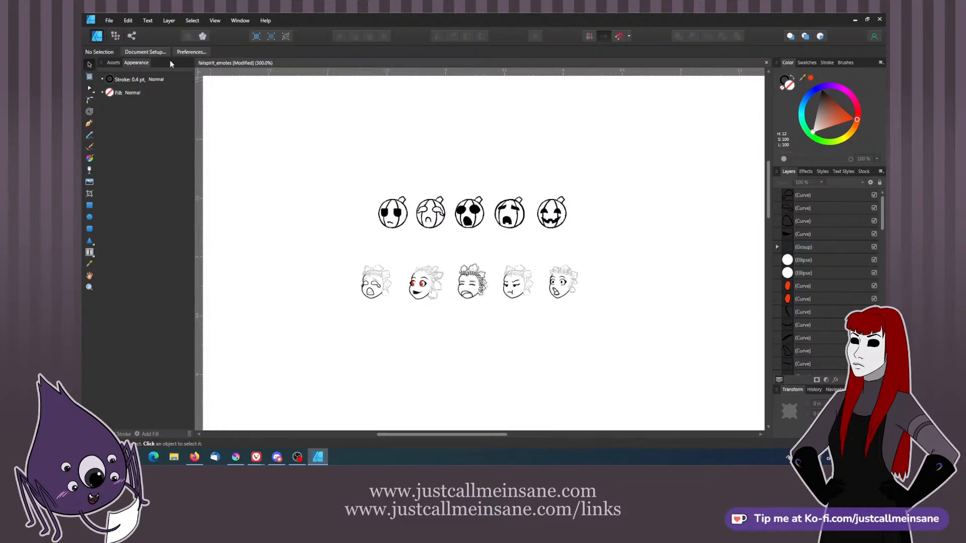
left_click(108, 20)
left_click(116, 89)
left_click(297, 456)
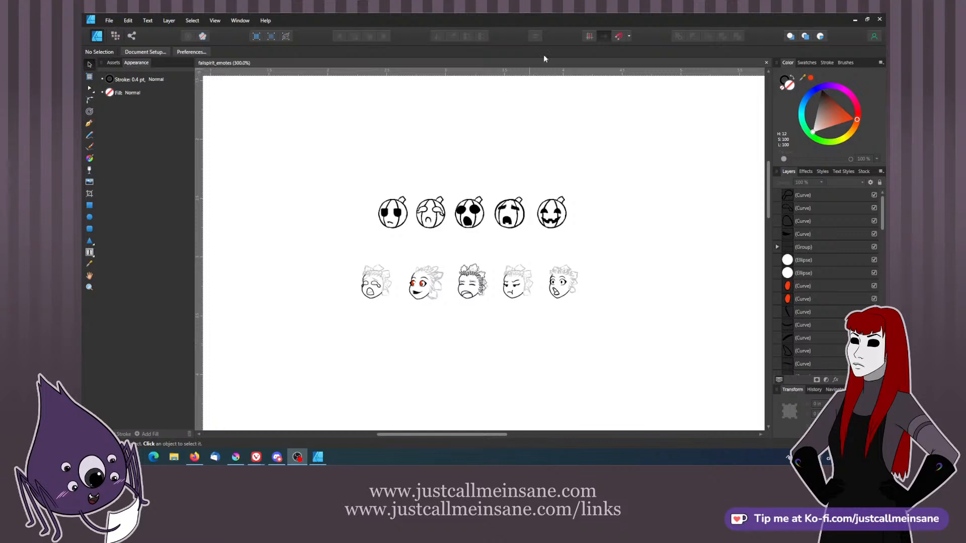
- Lower the opacity of the pumpkin image group to 25%
scroll(420, 237, "up", 3)
scroll(419, 236, "up", 3)
left_click_drag(335, 281, 452, 286)
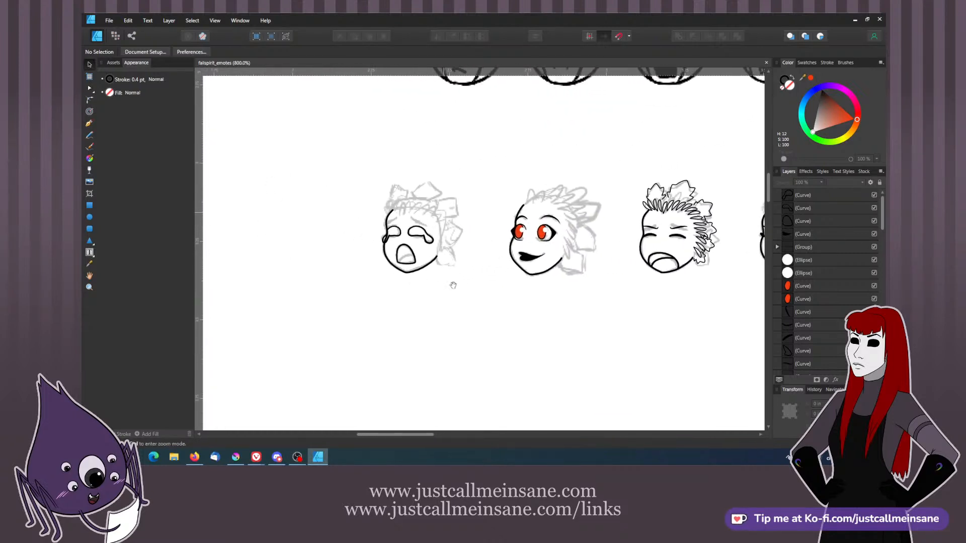
scroll(499, 231, "up", 3)
left_click_drag(498, 231, 353, 239)
left_click_drag(436, 156, 459, 308)
left_click_drag(460, 199, 522, 264)
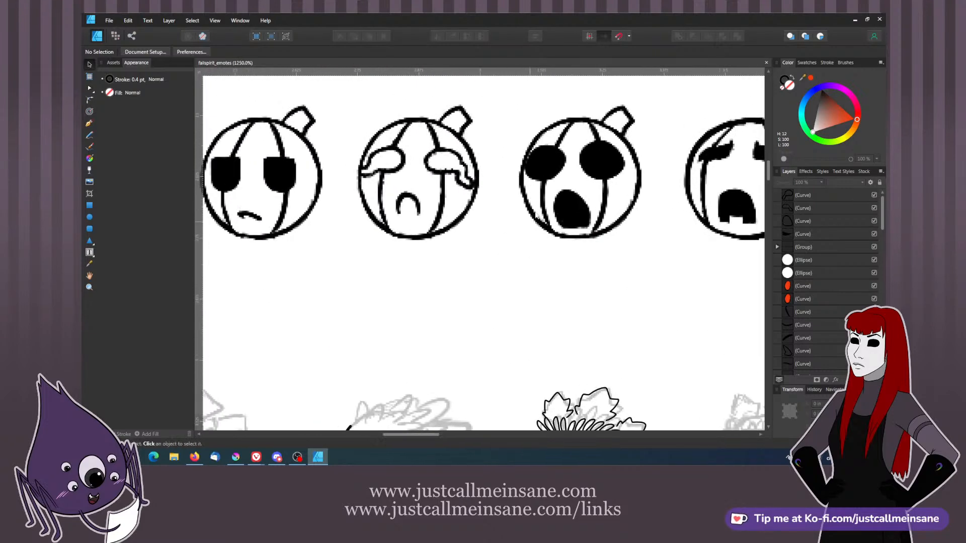
left_click(625, 213)
left_click(821, 182)
left_click_drag(822, 192, 777, 193)
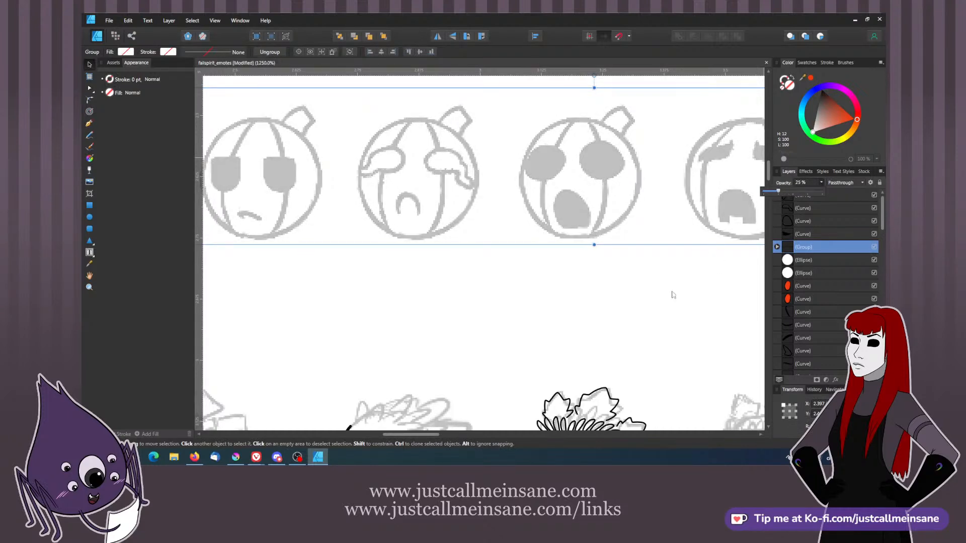
left_click(660, 298)
- Examine the row of traced faces, comparing the crying and smiling faces with the others
scroll(653, 299, "down", 1)
left_click_drag(632, 295, 571, 148)
left_click_drag(482, 252, 337, 252)
left_click_drag(598, 252, 651, 280)
left_click_drag(455, 278, 704, 253)
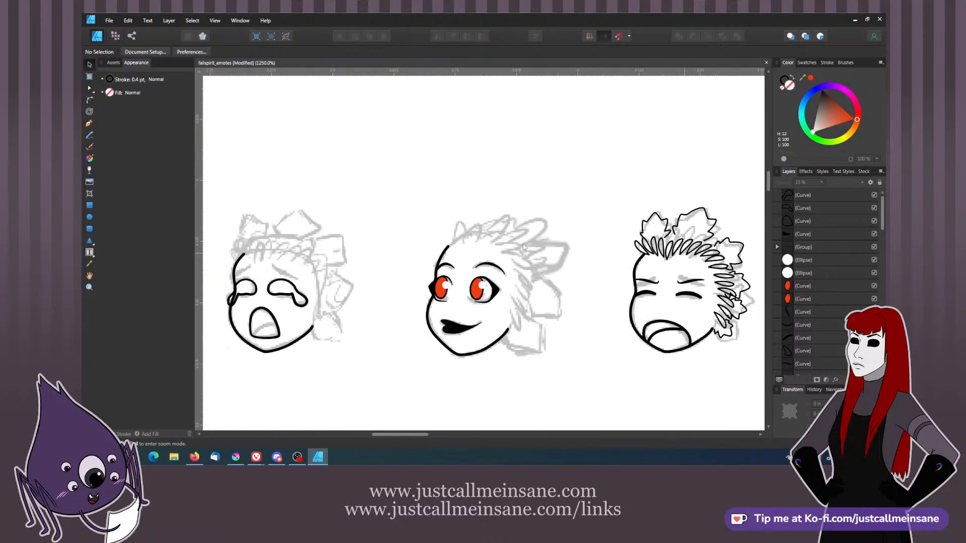
key("ctrl+minus")
key("ctrl+minus")
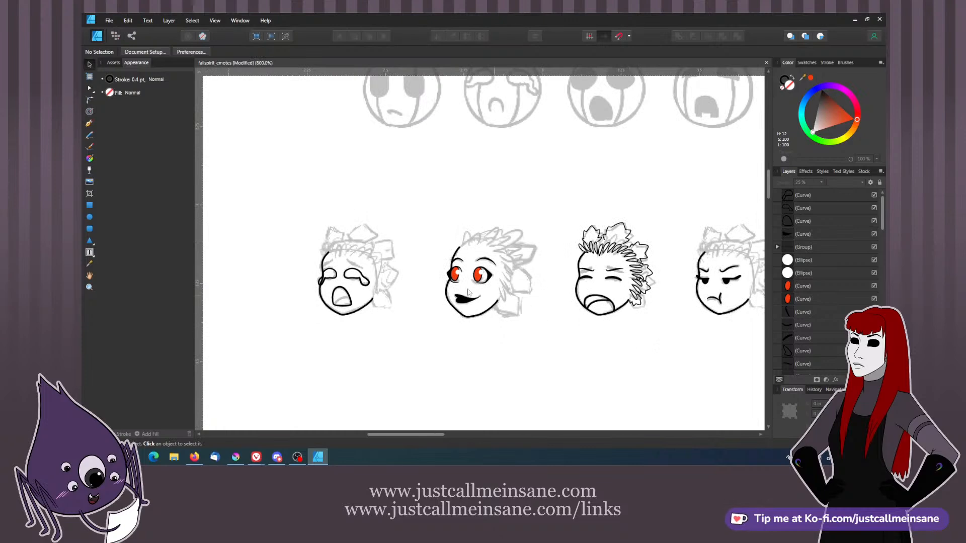
left_click_drag(405, 262, 455, 260)
key("ctrl+plus")
key("ctrl+plus")
key("ctrl+plus")
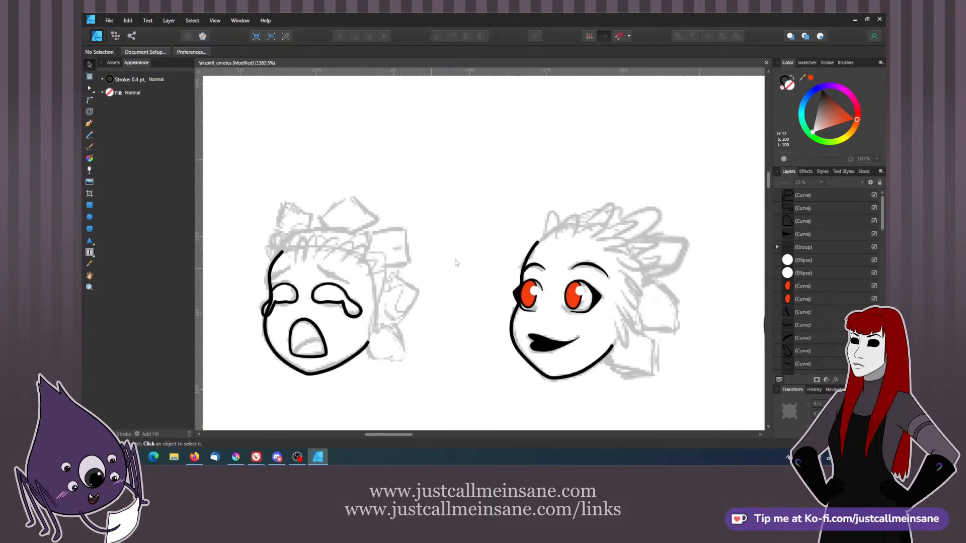
left_click_drag(601, 274, 369, 277)
left_click_drag(603, 317, 632, 221)
left_click_drag(379, 279, 610, 306)
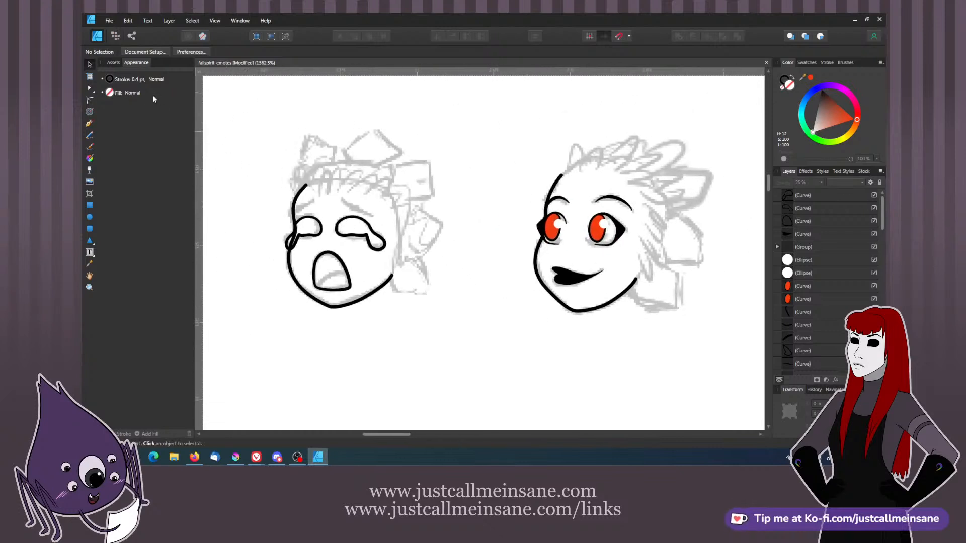
- Duplicate the smiling face's longer eyebrow and place the copy above the crying face's larger eye
left_click(622, 203)
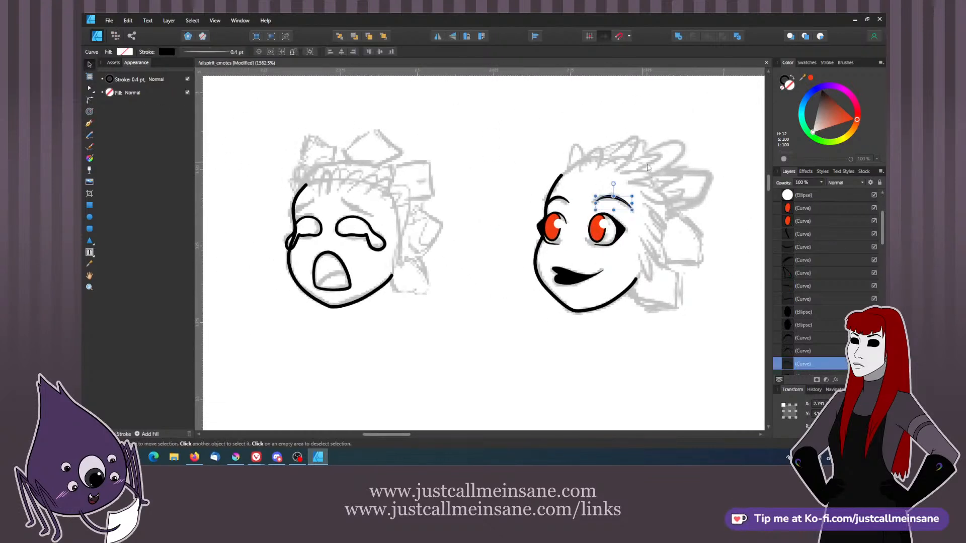
mouse_move(622, 204)
left_mouse_down()
mouse_move(365, 209)
mouse_move(490, 237)
left_mouse_up()
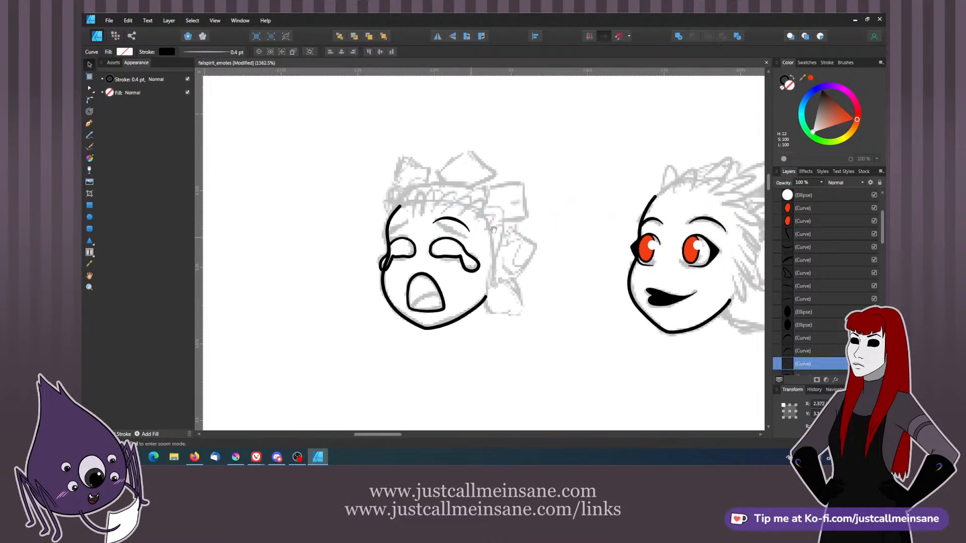
- Reshape the copied eyebrow above the crying face's larger eye into a sagging curve that slopes down outward, following the sketch
scroll(489, 237, "up", 2)
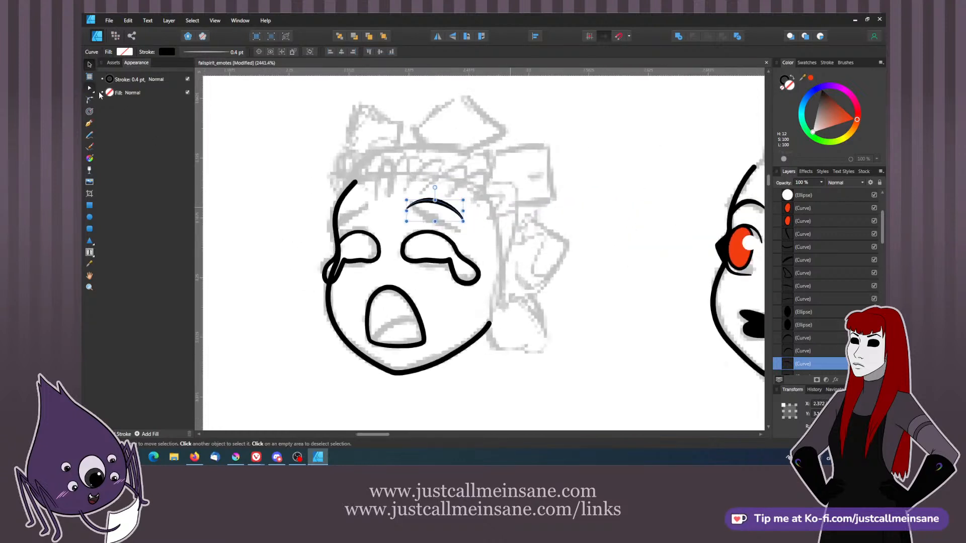
left_click(91, 90)
left_click_drag(437, 204, 411, 202)
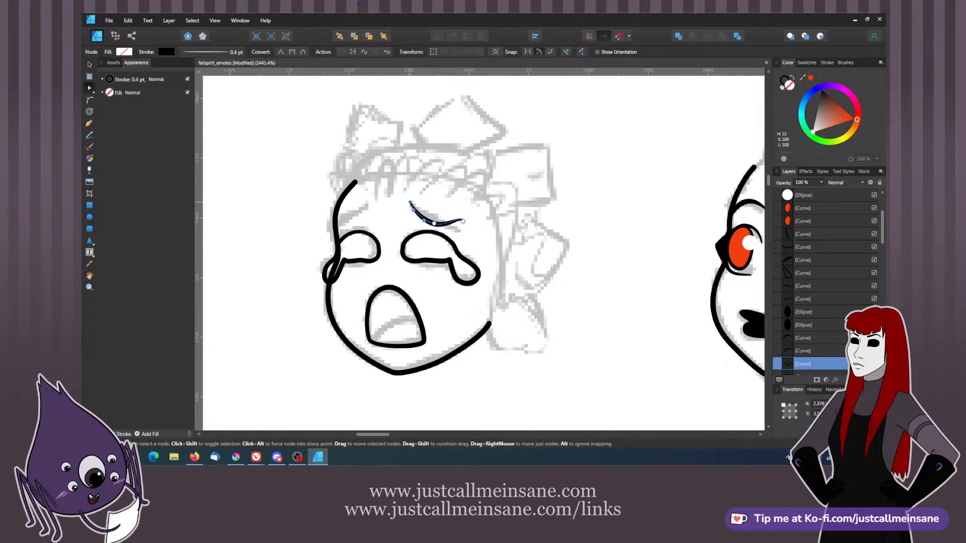
left_click_drag(462, 222, 432, 219)
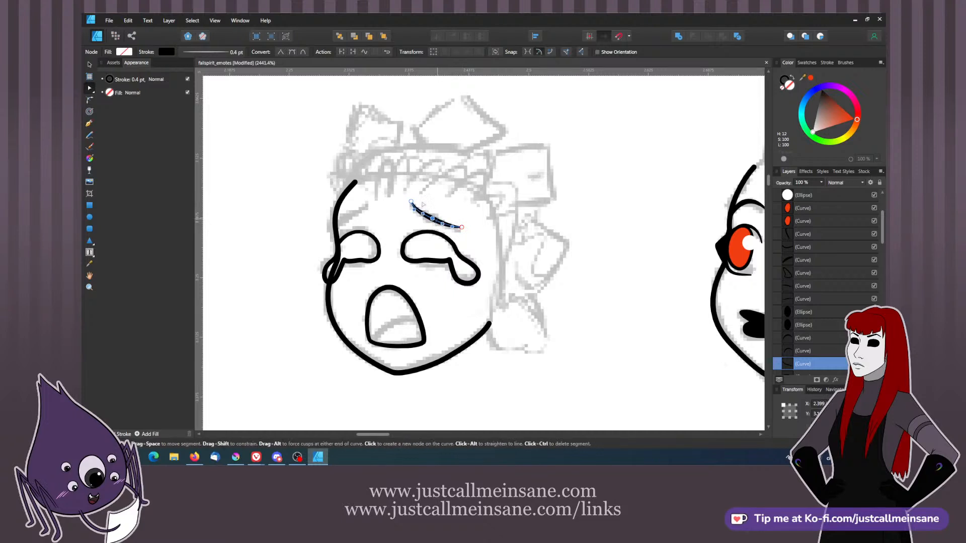
left_click_drag(414, 209, 416, 210)
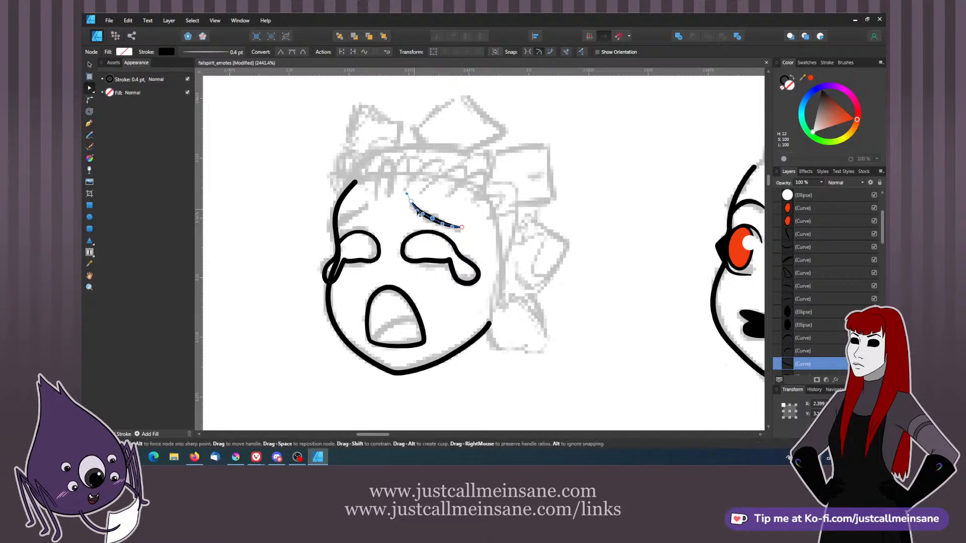
- Remove the extra nodes along the reshaped eyebrow and smooth the curve between its two end points
left_click(90, 66)
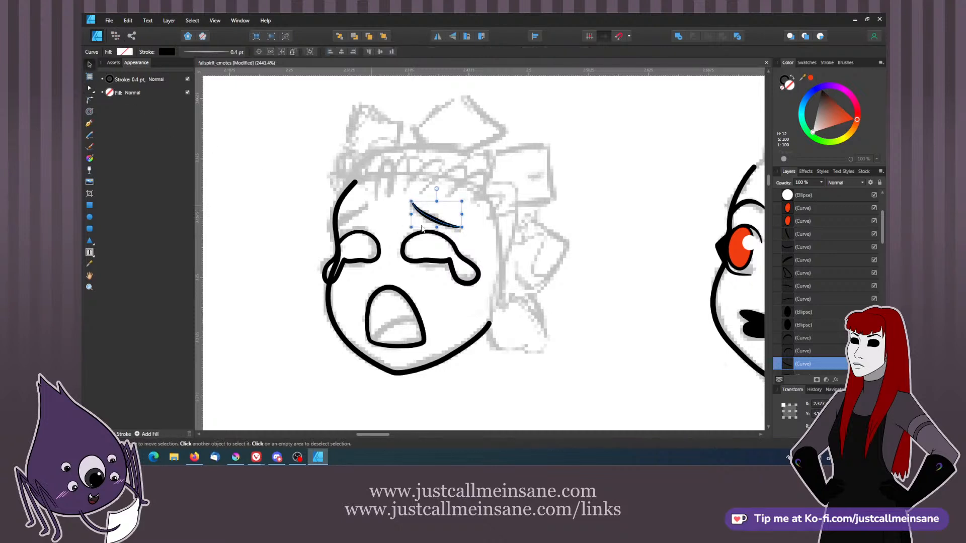
double_click(425, 216)
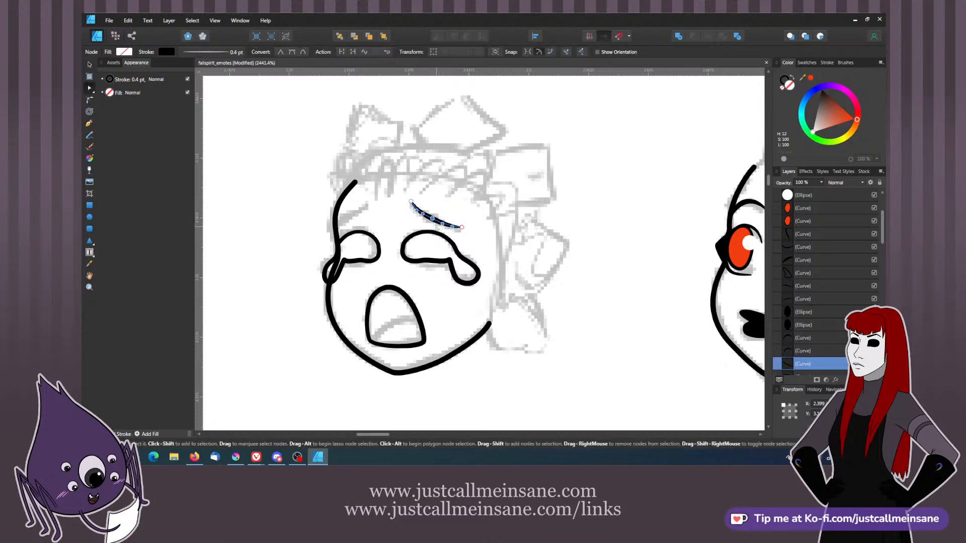
key("Delete")
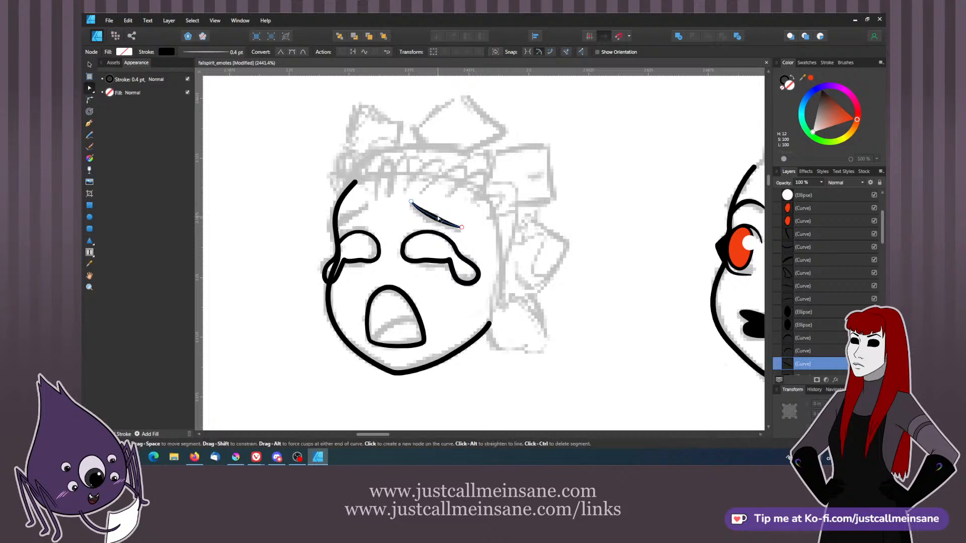
left_click(461, 227)
left_click_drag(453, 226, 442, 228)
left_click(90, 65)
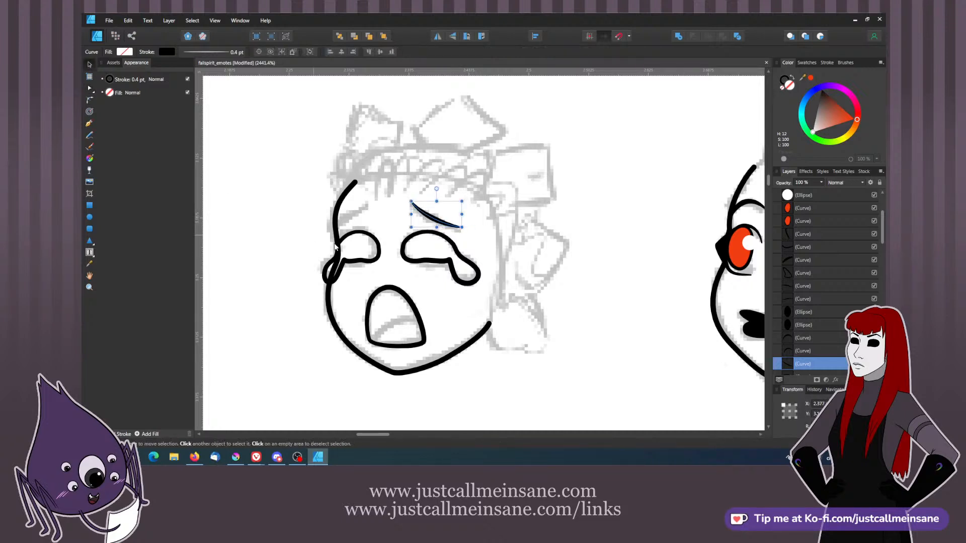
- Duplicate the sloping eyebrow, flip the copy horizontally and fit it on the sketched brow above the crying face's smaller eye
left_click_drag(427, 219, 369, 219)
right_click(368, 220)
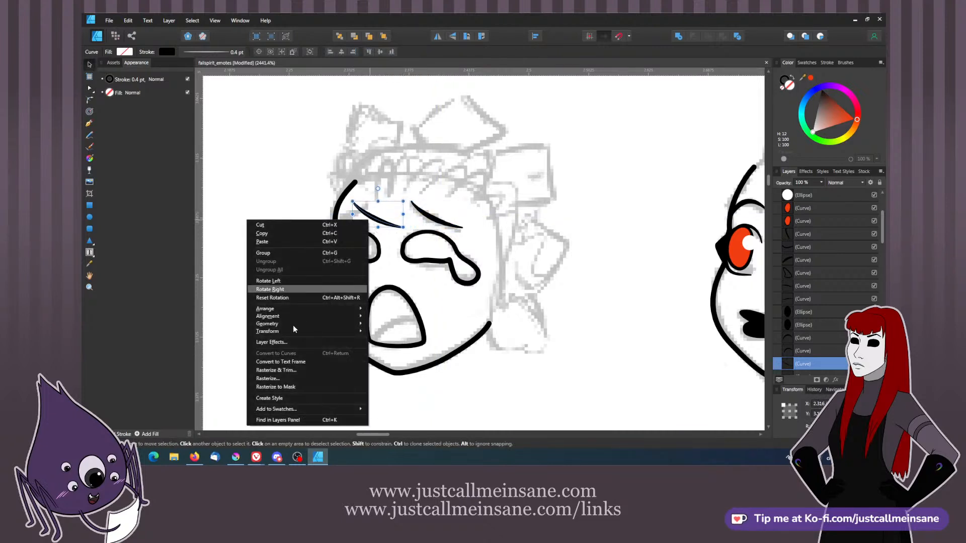
mouse_move(295, 331)
left_click(233, 351)
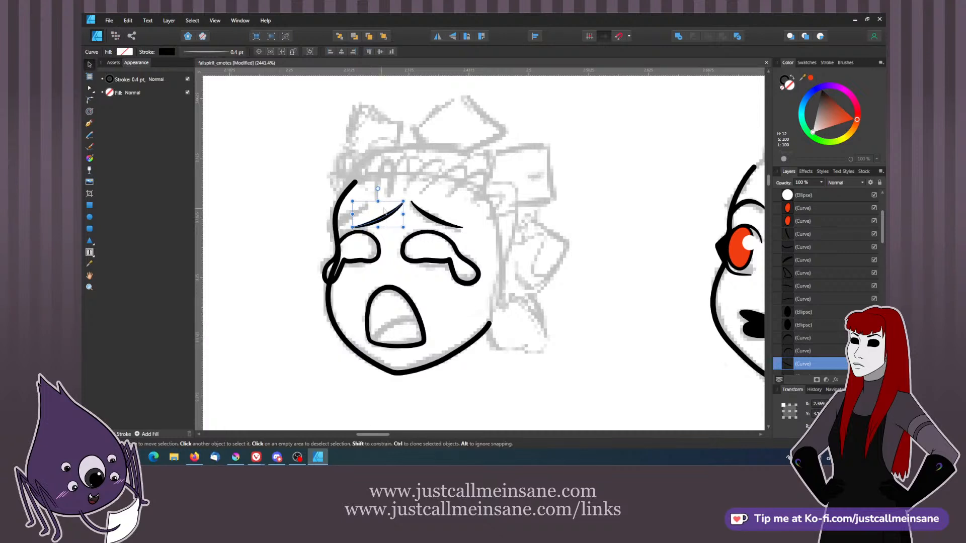
left_click_drag(388, 217, 391, 236)
left_click(390, 219)
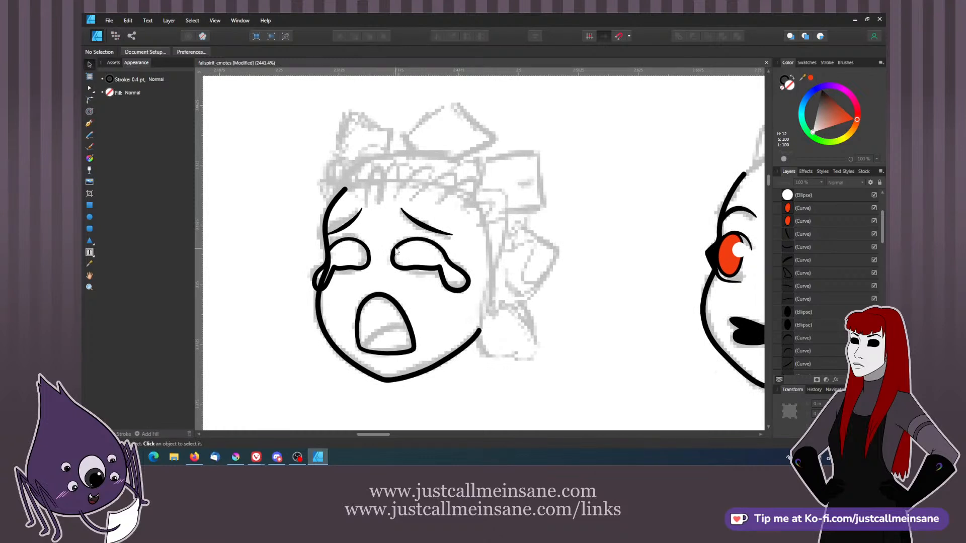
- Examine the whole row of traced faces together with the pumpkin sketches above it
key("ctrl+minus")
key("ctrl+minus")
key("ctrl+minus")
key("ctrl+minus")
key("ctrl+minus")
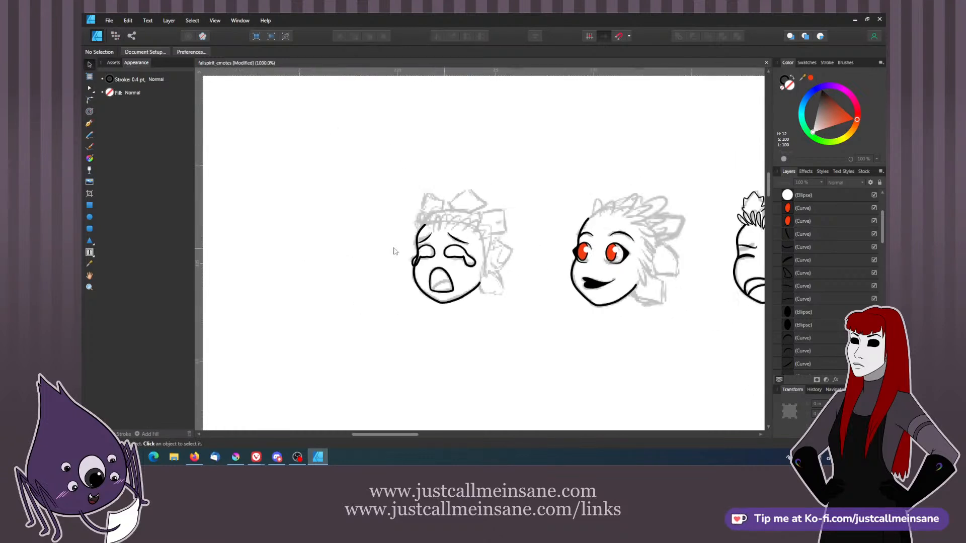
left_click_drag(560, 291, 426, 295)
left_click_drag(533, 205, 493, 244)
key("ctrl+minus")
key("ctrl+minus")
left_click_drag(479, 254, 475, 267)
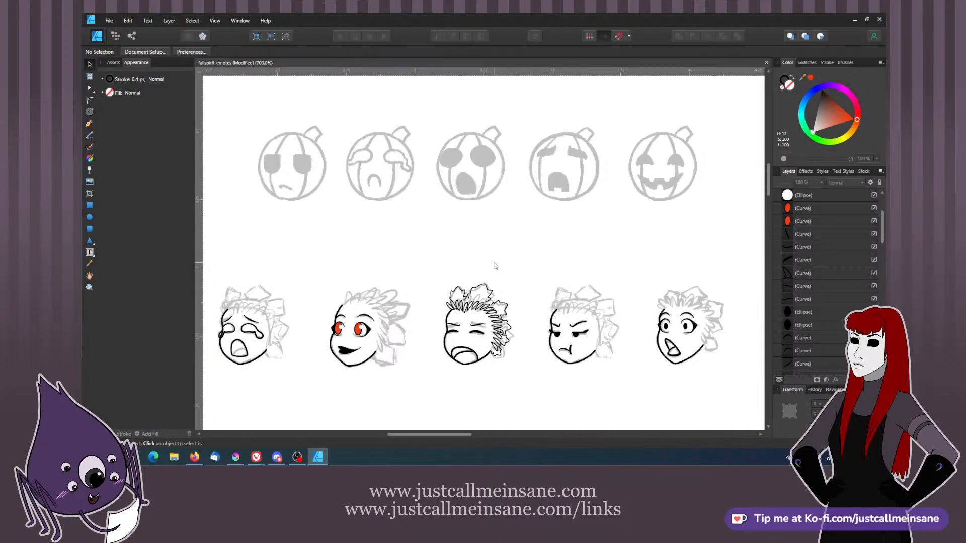
left_click_drag(493, 254, 495, 269)
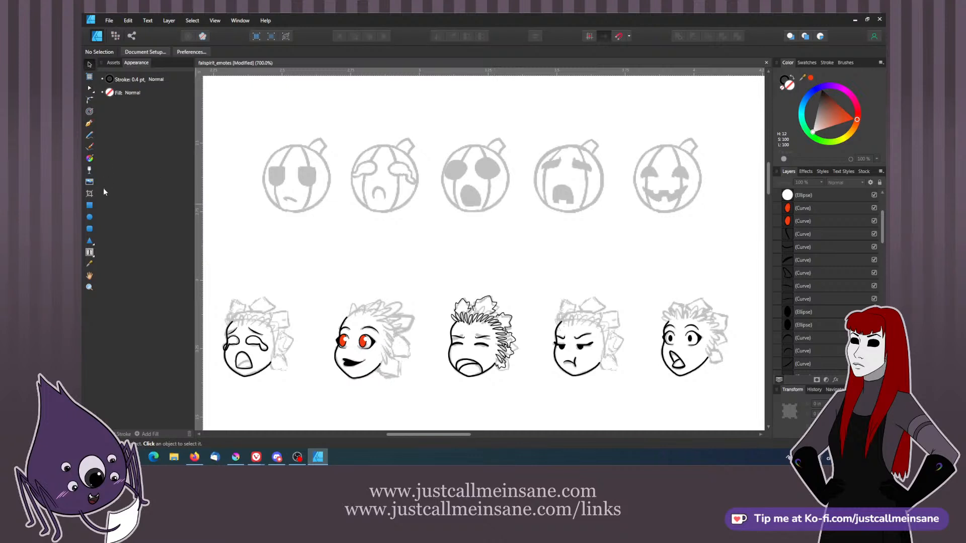
- Draw an unfilled ellipse over the body of the first pumpkin sketch and set its stroke width to 0.5 pt
left_click(89, 217)
left_click_drag(269, 153, 330, 209)
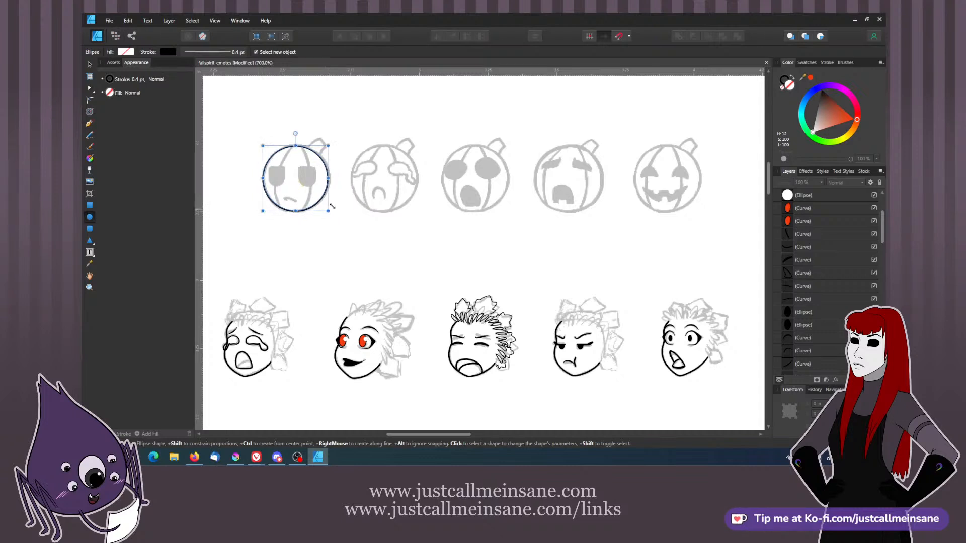
left_click(826, 63)
left_click(861, 89)
type("0.5")
key("Return")
left_click(228, 57)
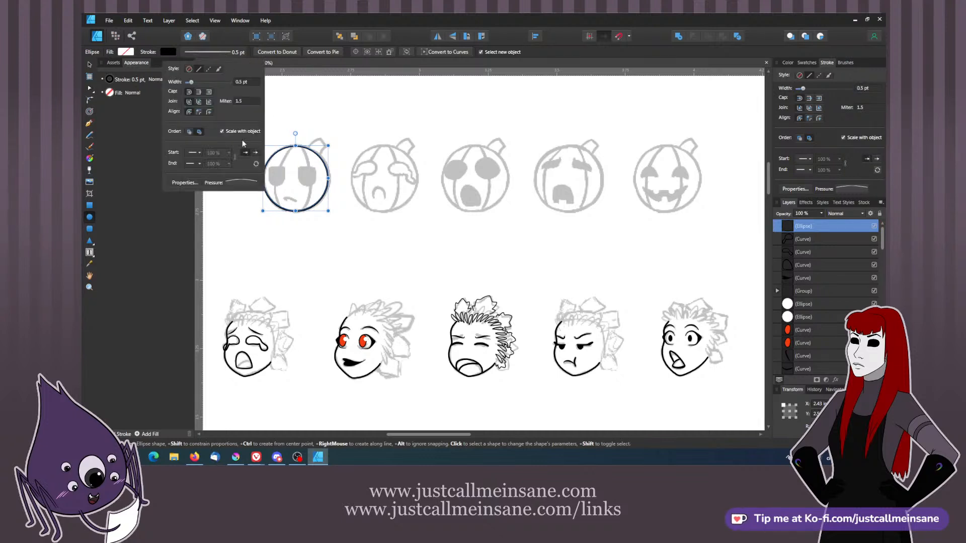
left_click(330, 111)
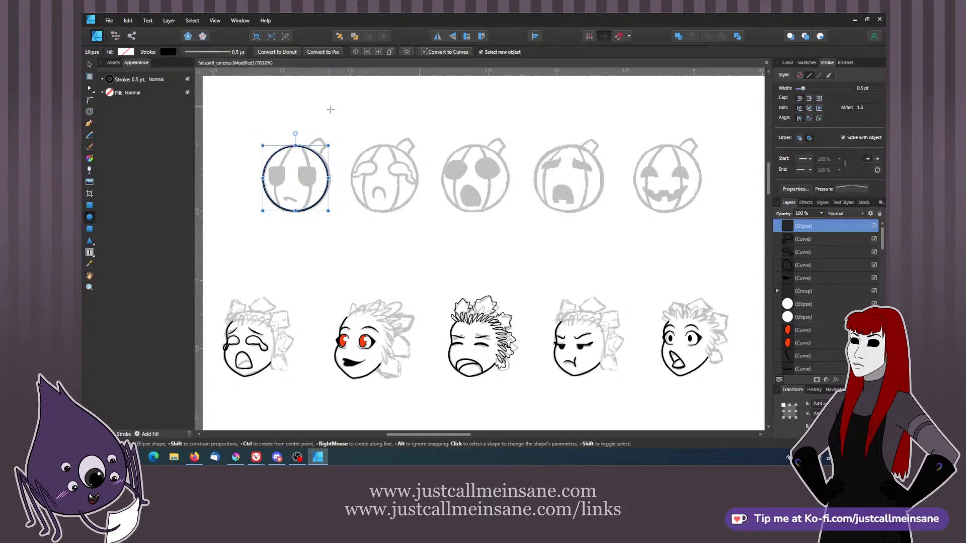
left_click(332, 115)
- Nudge the circle so that it lines up with the first pumpkin's sketched outline
scroll(335, 122, "left", 3)
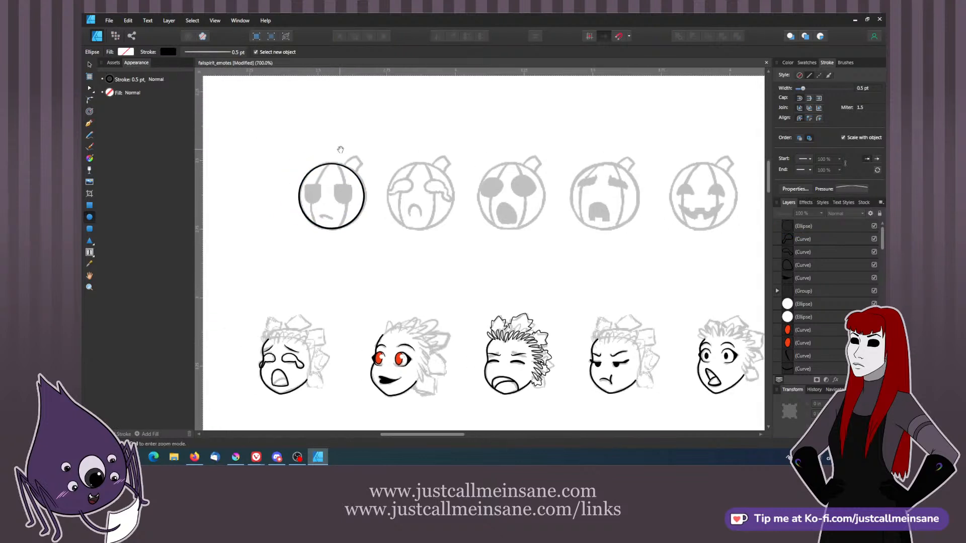
scroll(347, 133, "up", 1)
scroll(353, 140, "up", 4)
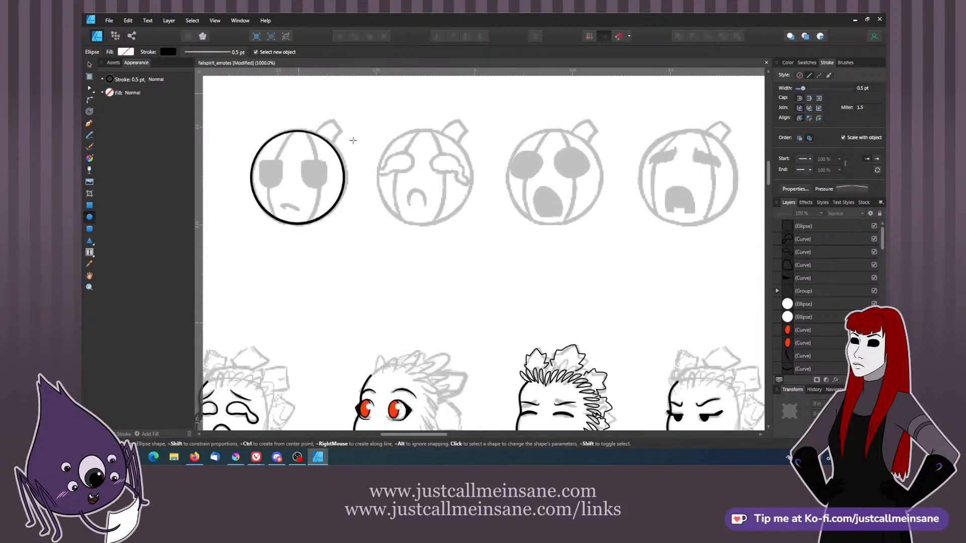
left_click(90, 64)
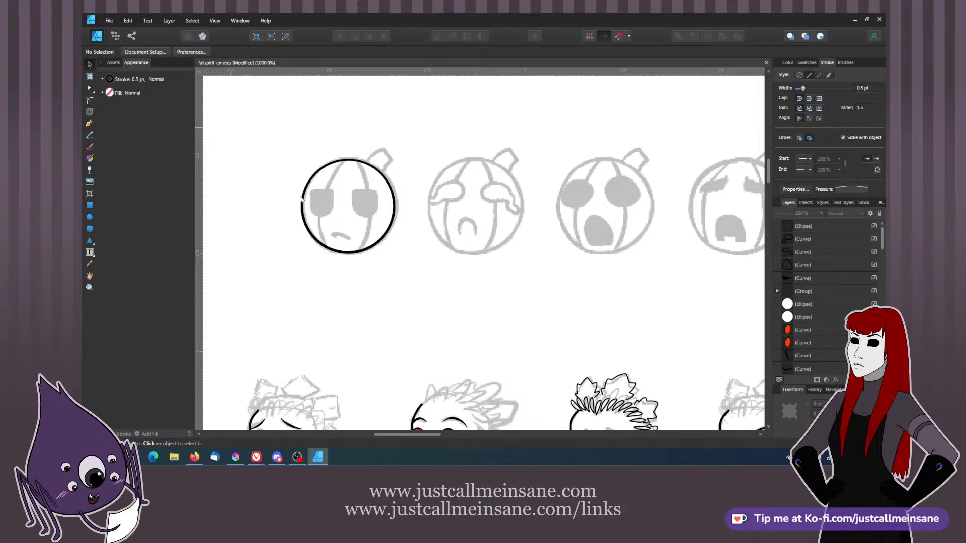
left_click(397, 211)
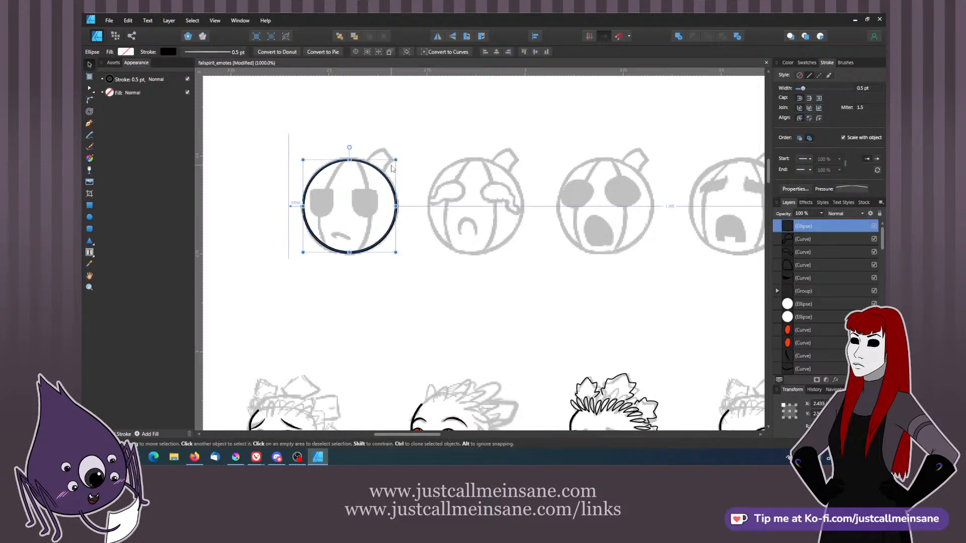
left_click(461, 100)
- Duplicate the circle outline onto each of the other four pumpkin sketches, fitting every copy to its pumpkin's body
mouse_move(404, 216)
left_mouse_down()
mouse_move(350, 230)
mouse_move(464, 259)
mouse_move(581, 258)
left_mouse_up()
left_click(341, 227)
key("space")
left_click_drag(620, 294, 444, 312)
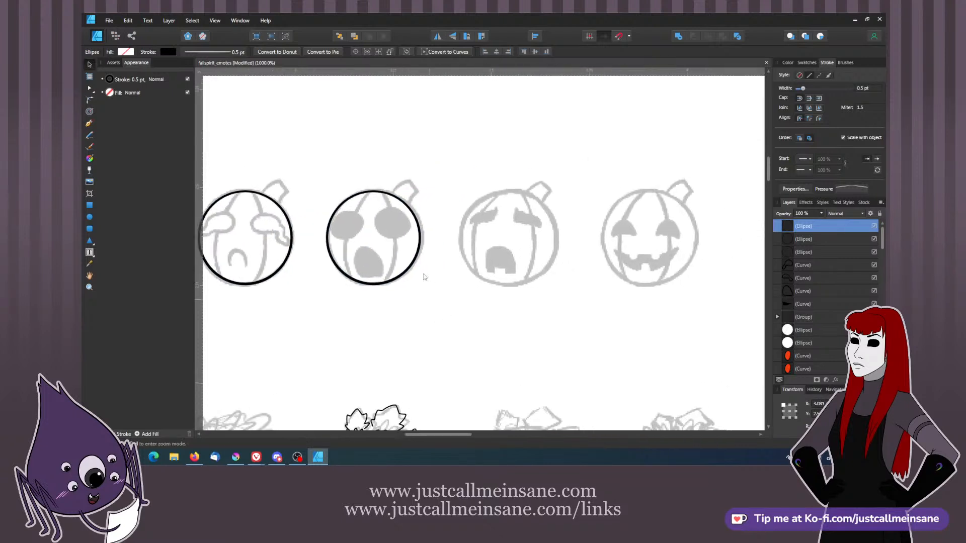
mouse_move(414, 262)
left_mouse_down()
mouse_move(421, 277)
mouse_move(547, 268)
left_mouse_up()
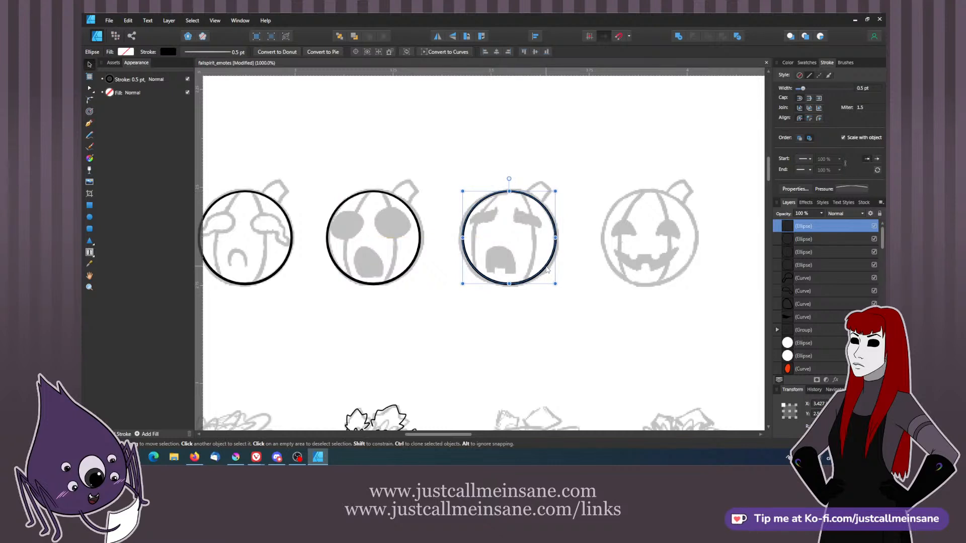
left_click_drag(582, 277, 600, 273)
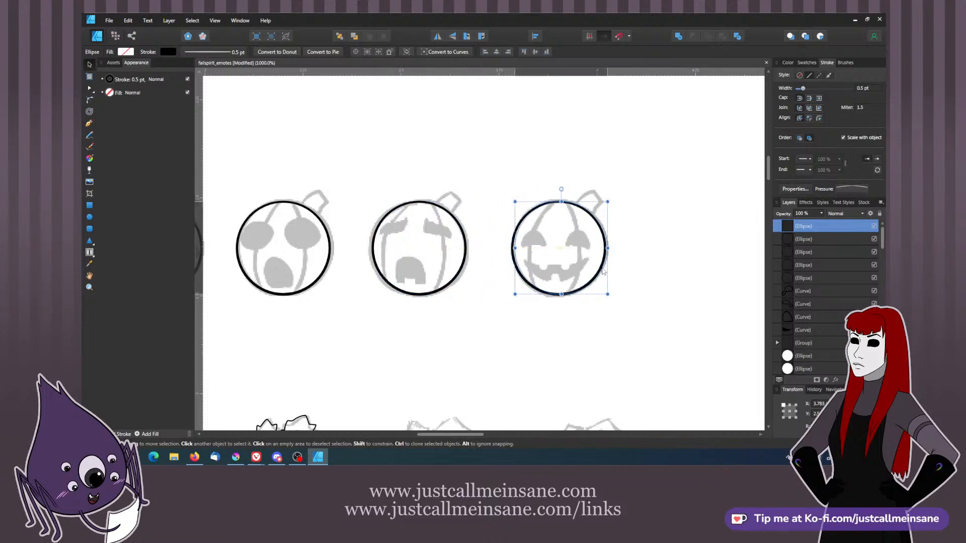
left_click(603, 276)
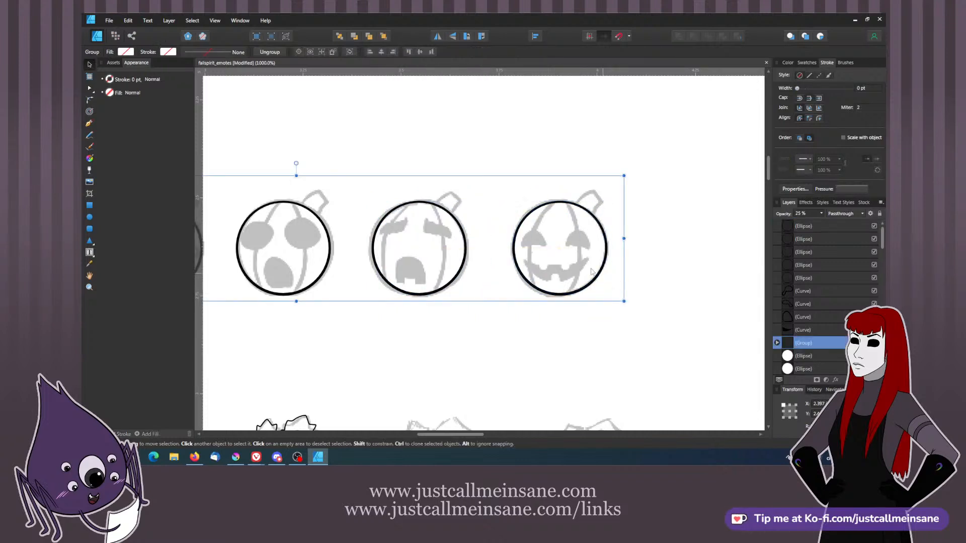
left_click(407, 326)
- Draw a curved rib line with the Pen tool through the first pumpkin's left eye and bend it to match the sketch
scroll(414, 280, "left", 10)
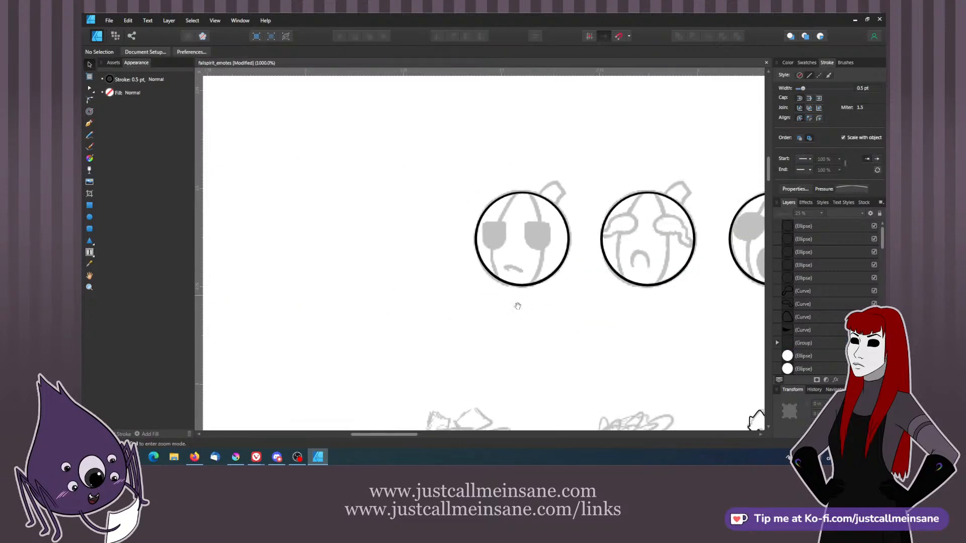
scroll(435, 287, "up", 3)
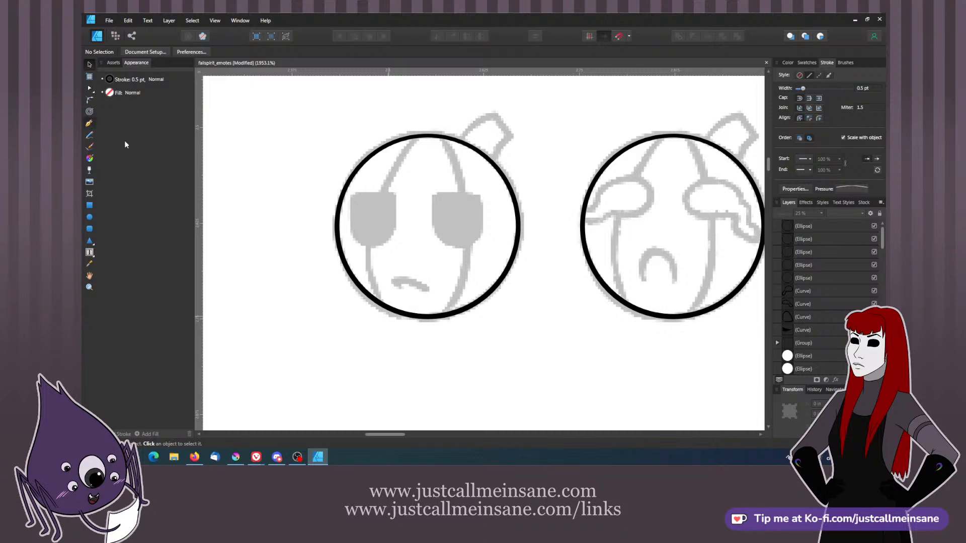
key("p")
left_click(418, 137)
left_click_drag(380, 302, 397, 348)
key("Escape")
left_click(91, 91)
left_click_drag(414, 140, 370, 187)
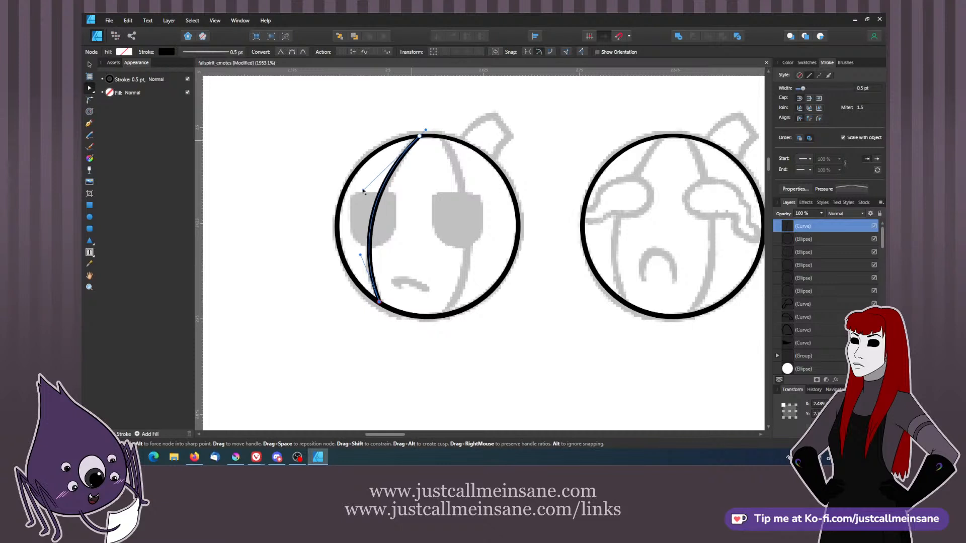
left_click(418, 144)
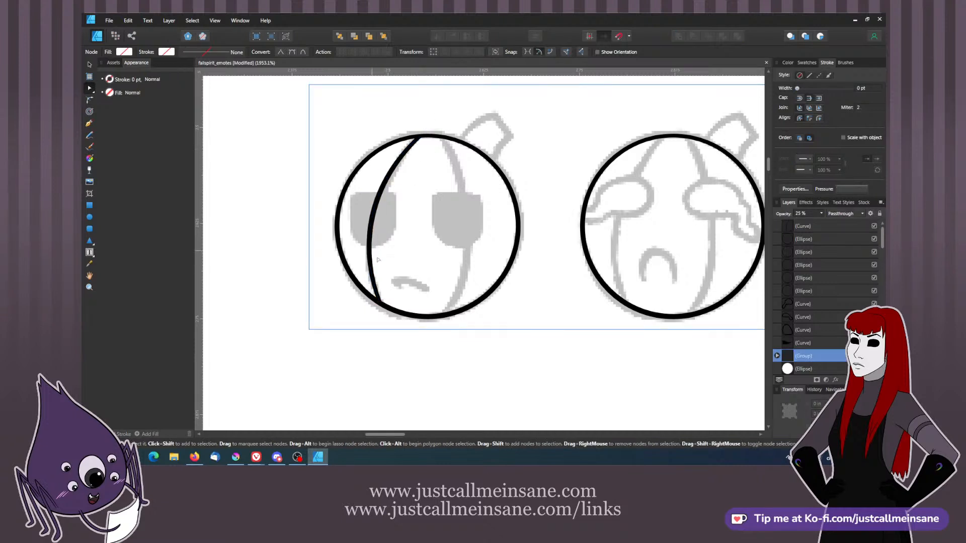
left_click(373, 256)
- Duplicate the first pumpkin's rib line and reshape the copy to follow the opposite sketched rib through the right eye
left_click(90, 65)
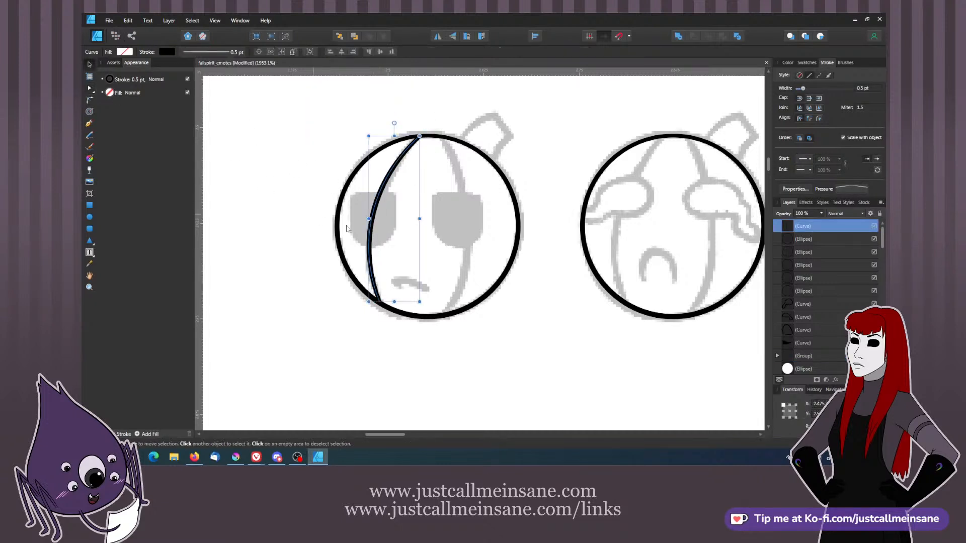
key("ctrl+j")
left_click_drag(384, 195, 405, 220)
left_click(91, 89)
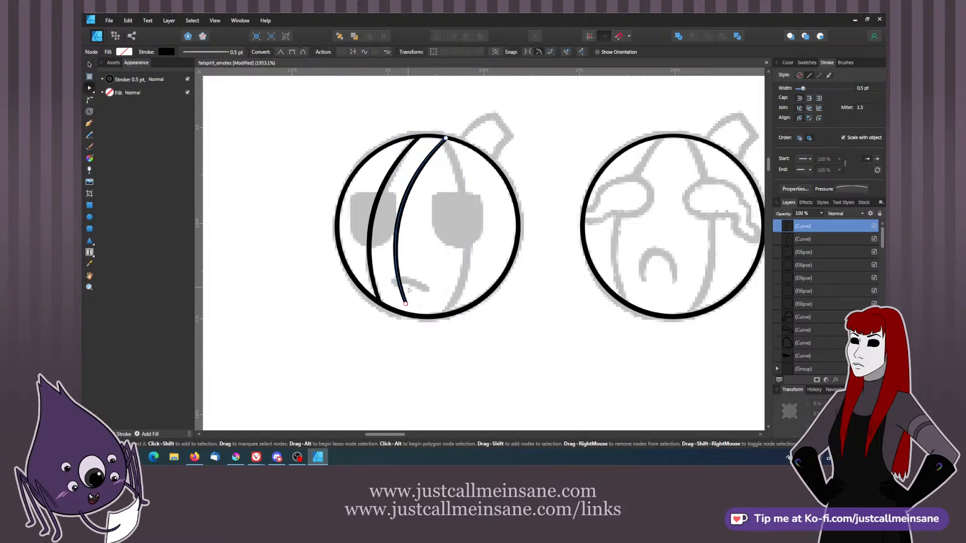
left_click_drag(405, 305, 443, 313)
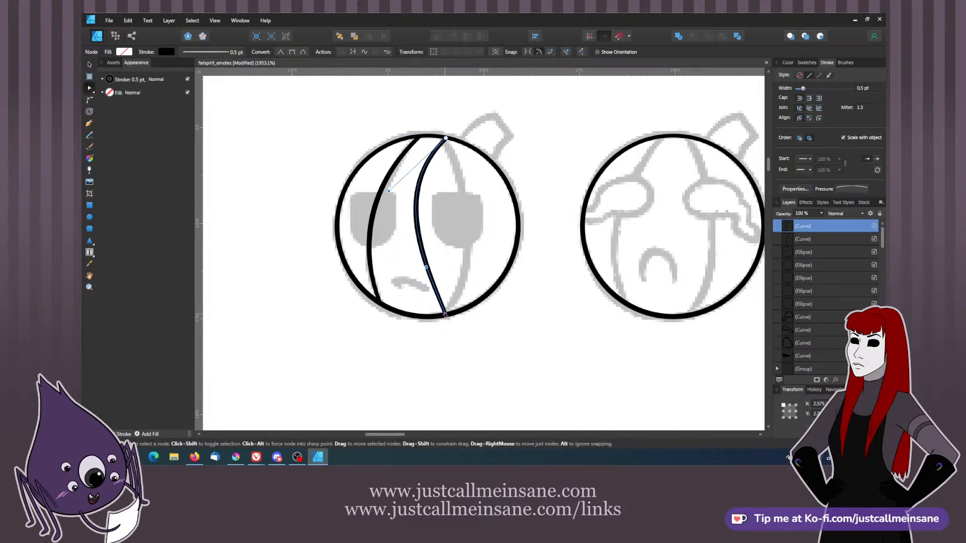
left_click_drag(425, 266, 478, 264)
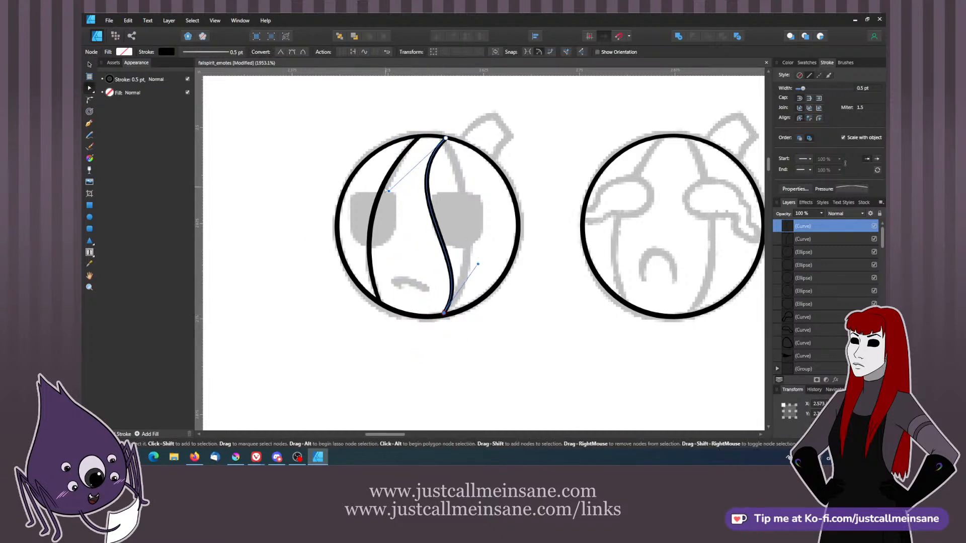
left_click_drag(389, 191, 475, 204)
left_click_drag(445, 138, 443, 137)
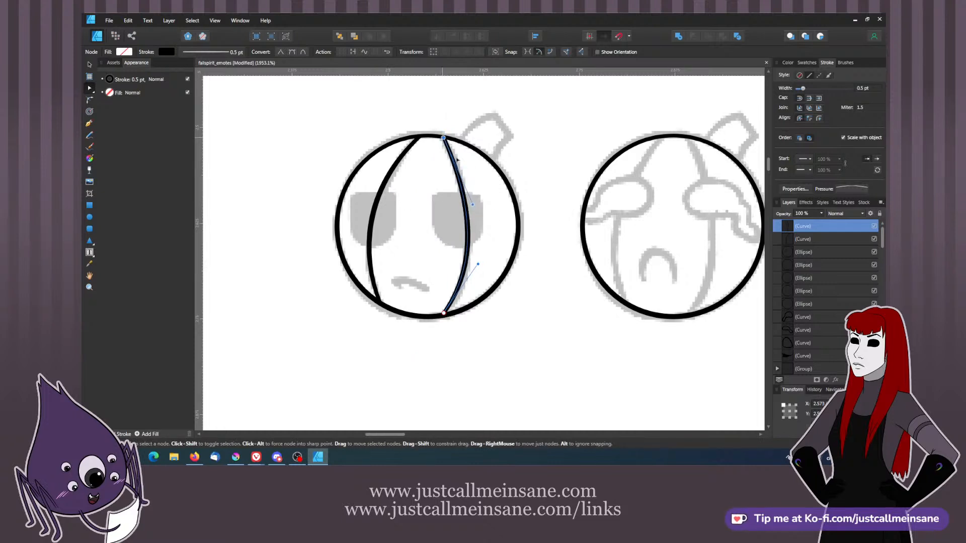
left_click_drag(473, 205, 478, 204)
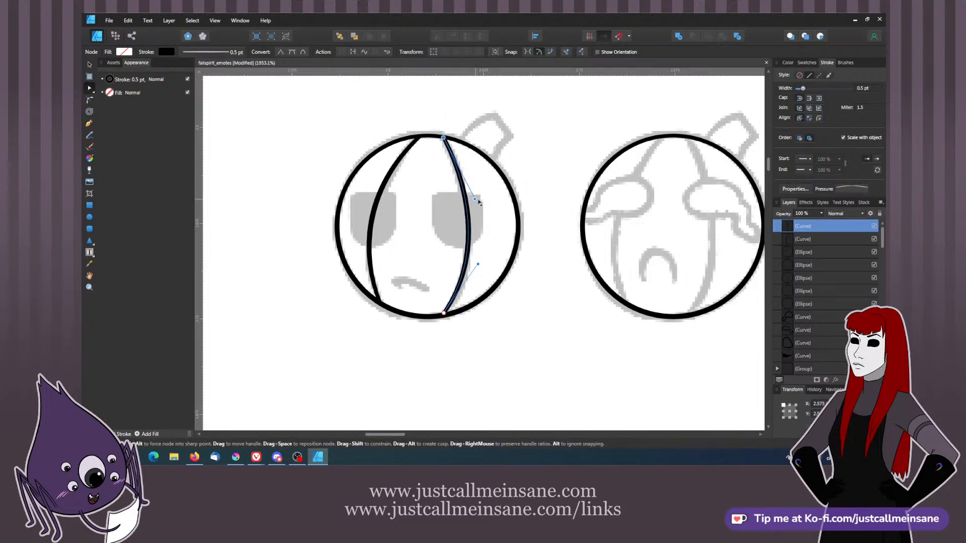
- Adjust the lower end of the first pumpkin's right rib so it meets the circle outline
left_click(465, 317)
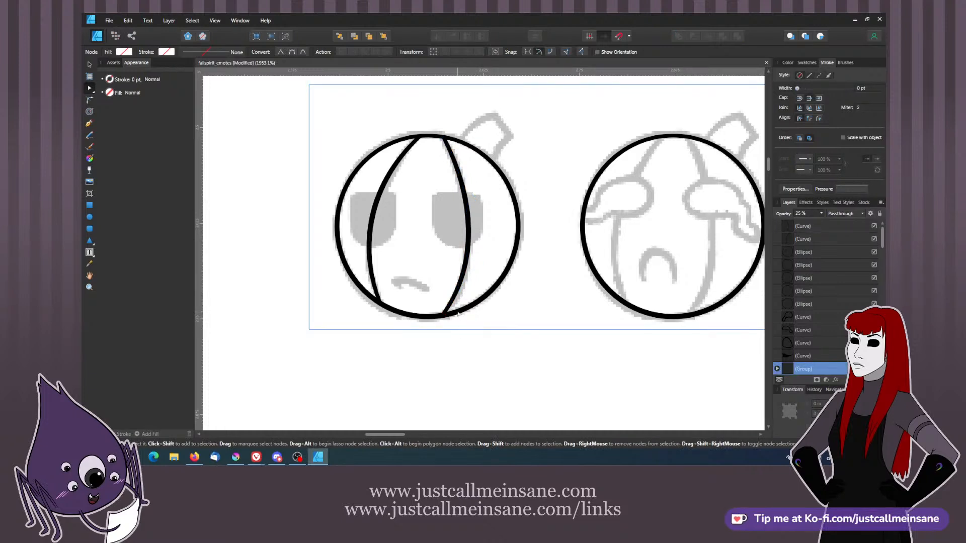
left_click(446, 310)
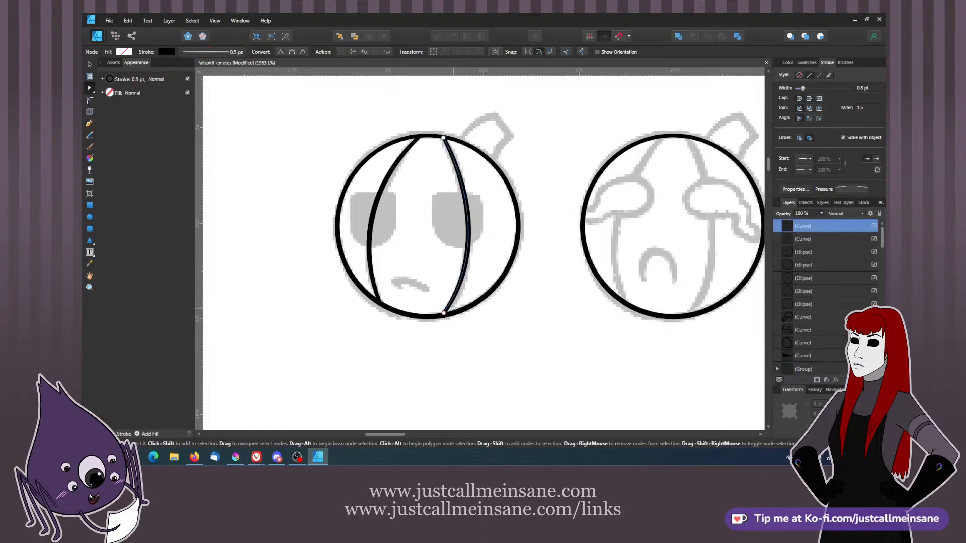
left_click_drag(444, 315, 447, 315)
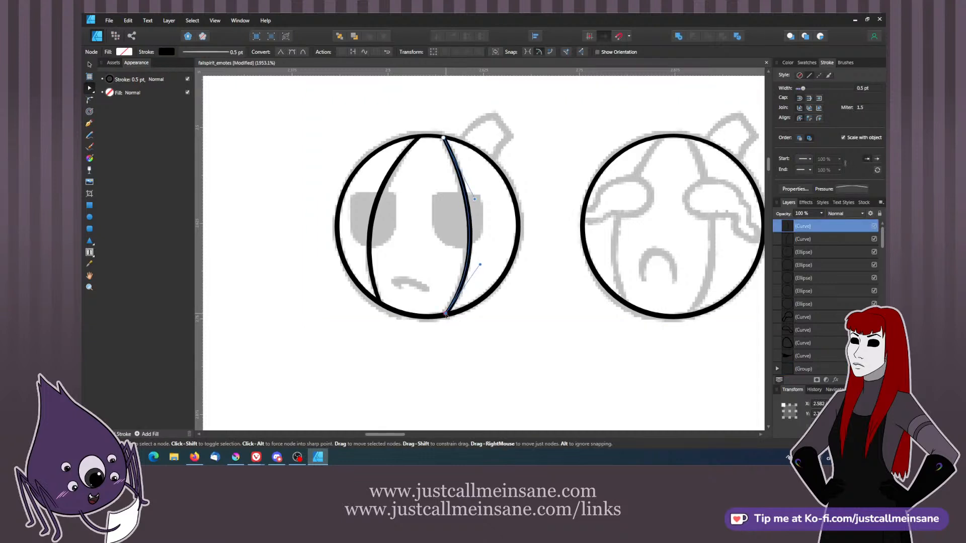
left_click(459, 329)
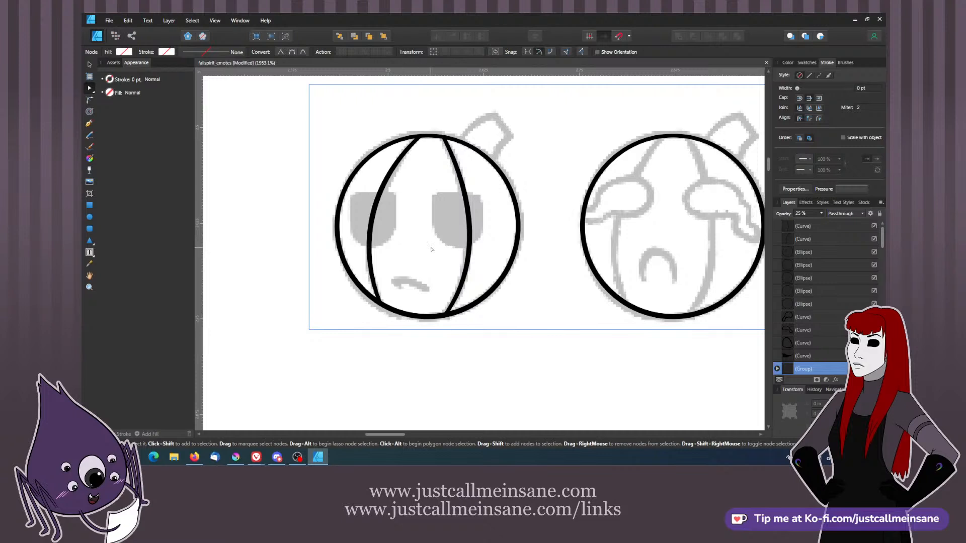
- Duplicate the first pumpkin's two rib lines onto the second, third and fourth pumpkins, aligning each pair with its sketch
left_click(90, 65)
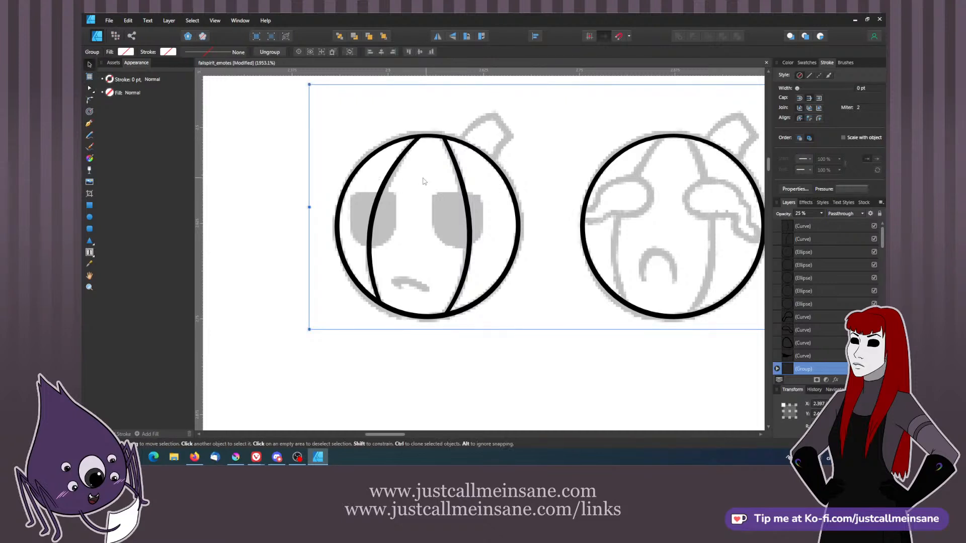
left_click(391, 185)
left_click(468, 205, "shift")
scroll(468, 205, "right", 2)
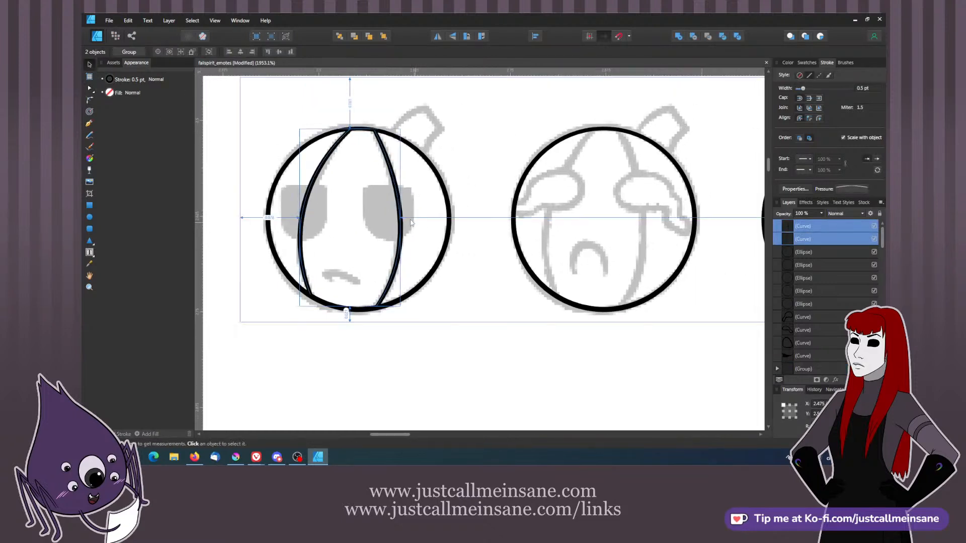
mouse_move(401, 236)
left_mouse_down()
mouse_move(648, 237)
mouse_move(411, 250)
mouse_move(633, 254)
mouse_move(499, 262)
left_mouse_up()
key("alt")
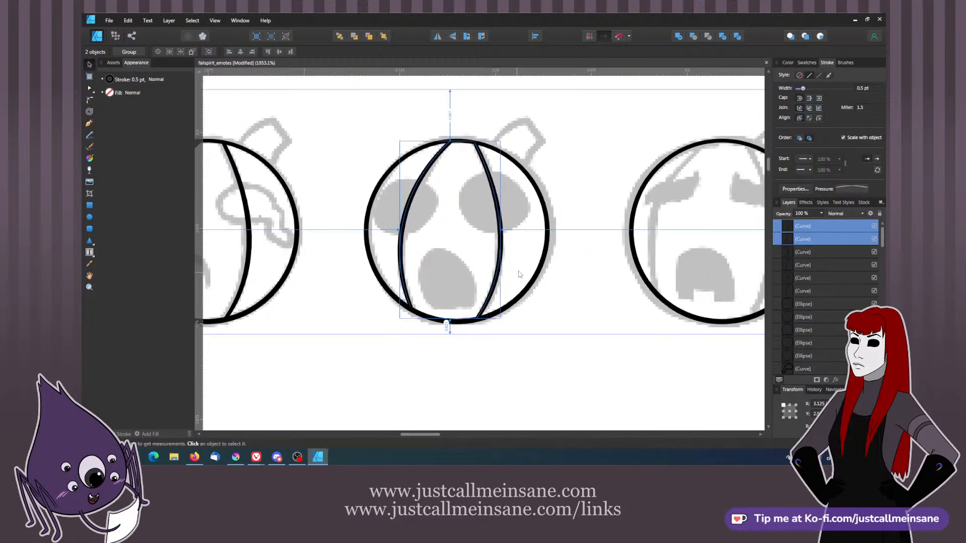
mouse_move(500, 263)
left_mouse_down()
mouse_move(756, 258)
mouse_move(531, 262)
left_mouse_up()
left_click(566, 257)
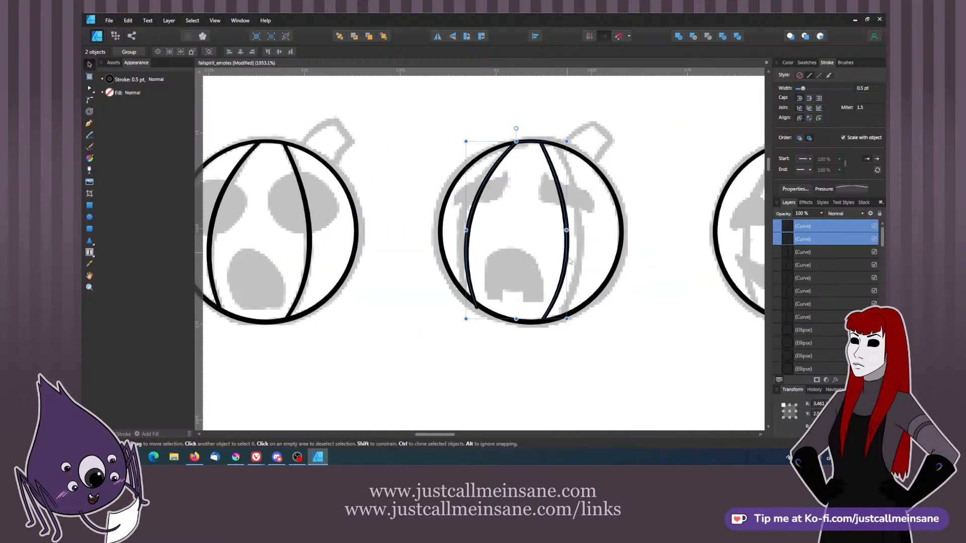
- Shift the fourth pumpkin's right rib outward onto its sketched line and fit both end nodes to the circle outline
left_click(579, 265)
left_click(574, 259)
left_click(567, 252)
left_click_drag(567, 250, 584, 250)
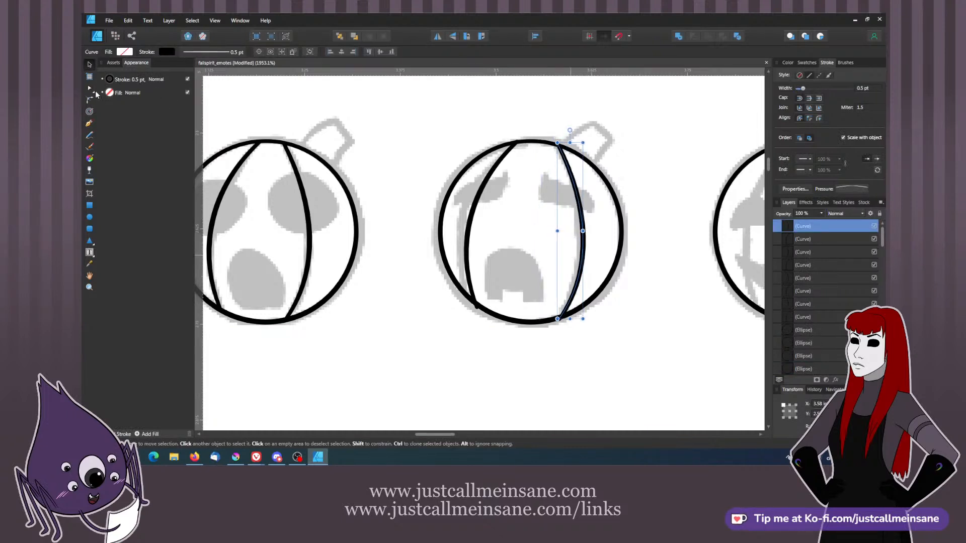
left_click(90, 88)
left_click(557, 145)
left_click_drag(557, 144, 558, 147)
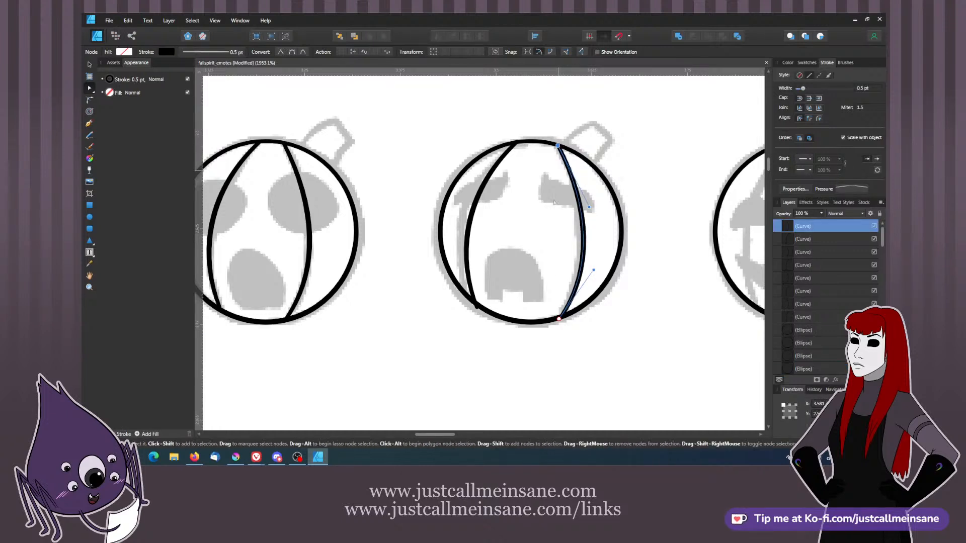
left_click(559, 320)
left_click_drag(560, 322, 562, 319)
- Move the end nodes of the fourth pumpkin's left rib so they meet the circle outline
left_click(472, 307)
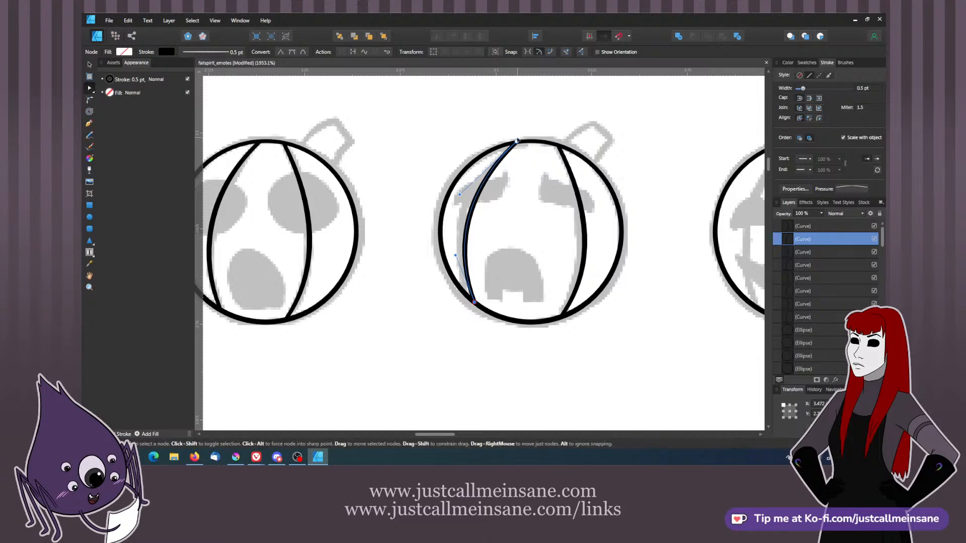
left_click_drag(517, 141, 514, 143)
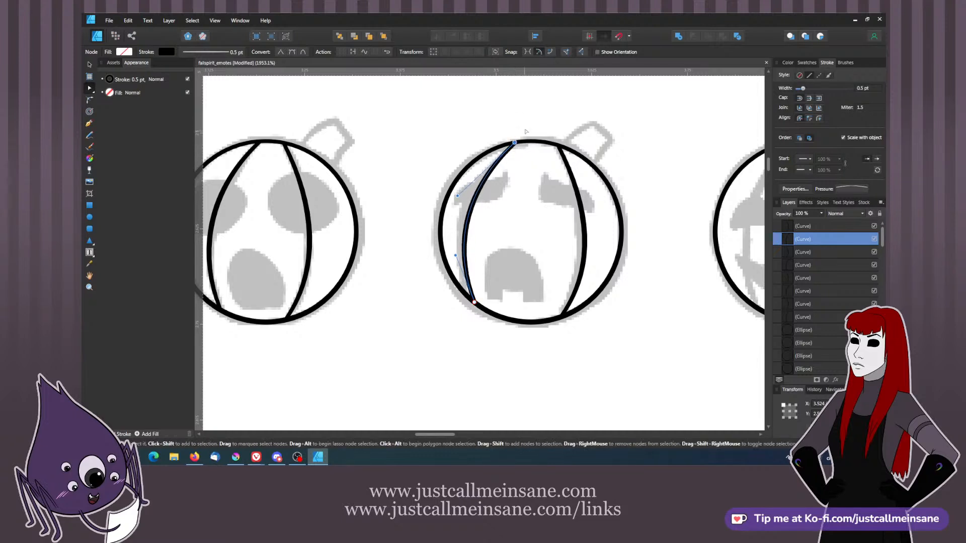
left_click(530, 134)
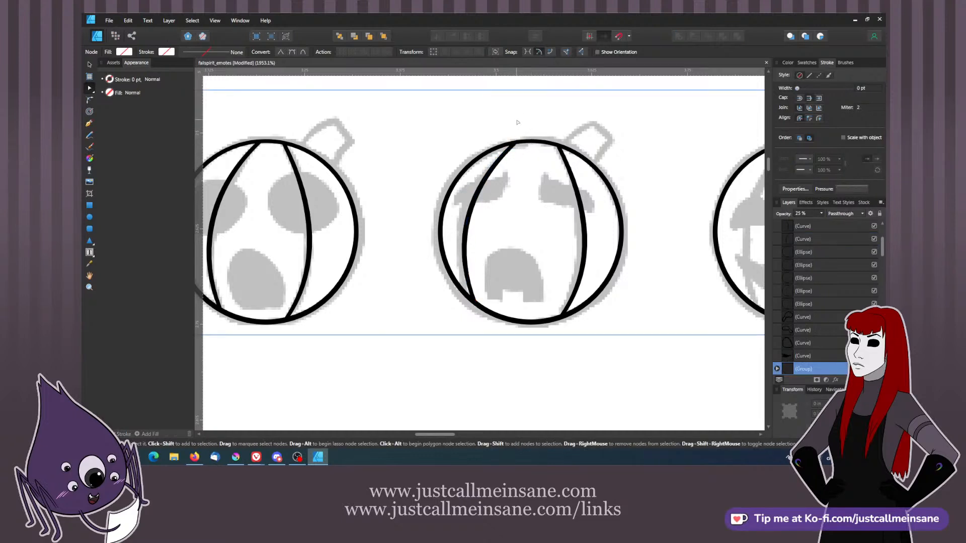
left_click(522, 122)
- Duplicate the fourth pumpkin's pair of ribs onto the fifth pumpkin
left_click_drag(620, 257, 537, 249)
left_click(89, 64)
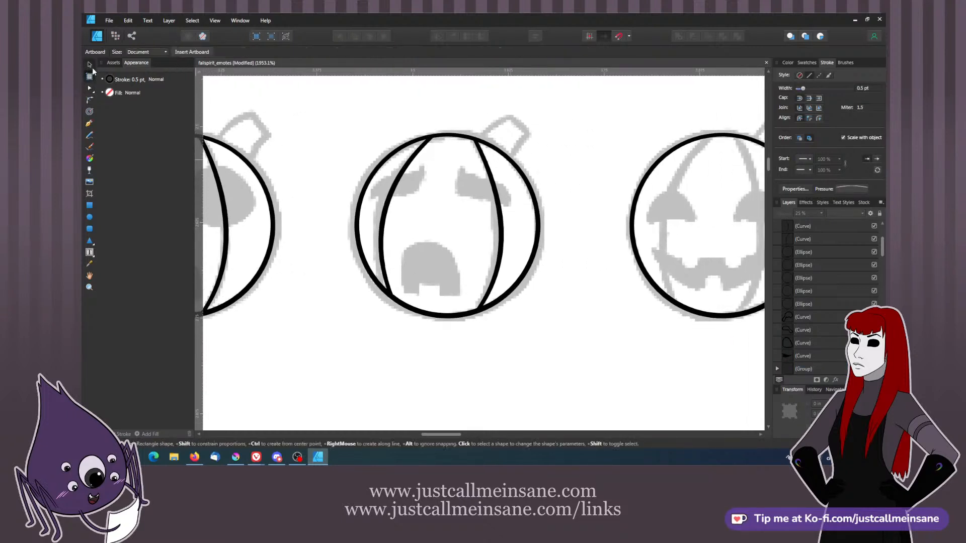
left_click(391, 199)
left_click(500, 212, "shift")
mouse_move(571, 235)
left_mouse_down()
mouse_move(506, 250)
mouse_move(711, 260)
mouse_move(527, 289)
left_mouse_up()
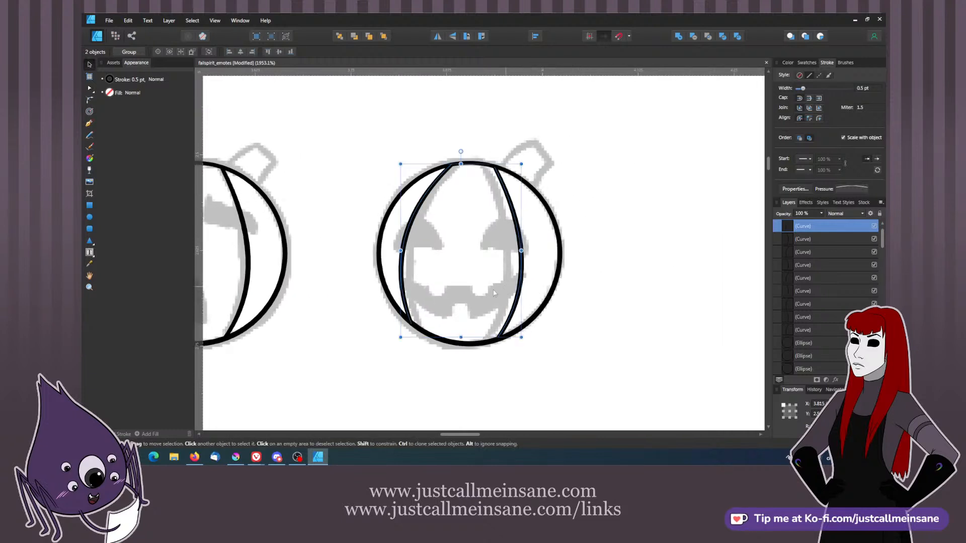
- Nudge the fifth pumpkin's left rib inward toward the sketch and fit its lower end node to the circle outline
left_click(403, 266)
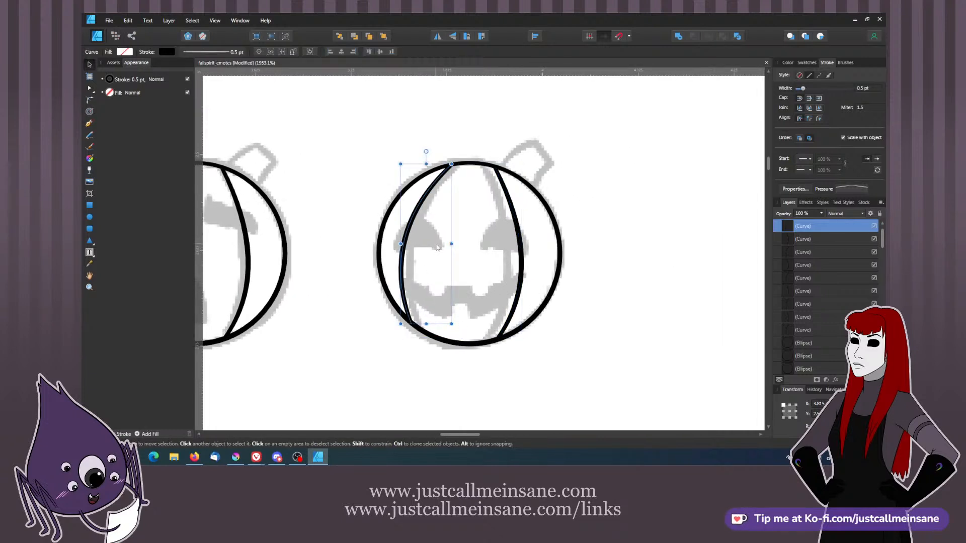
key("Right")
key("Left")
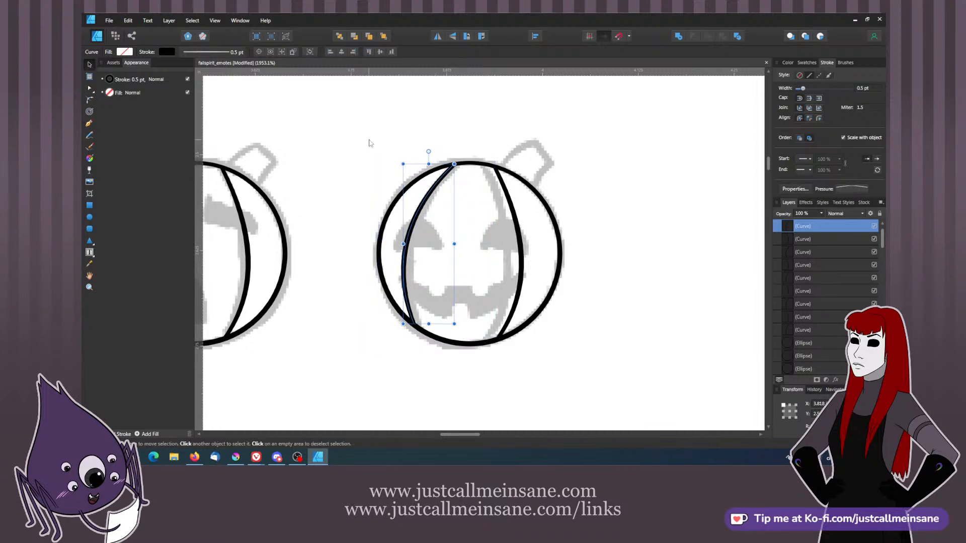
left_click(406, 155)
double_click(407, 261)
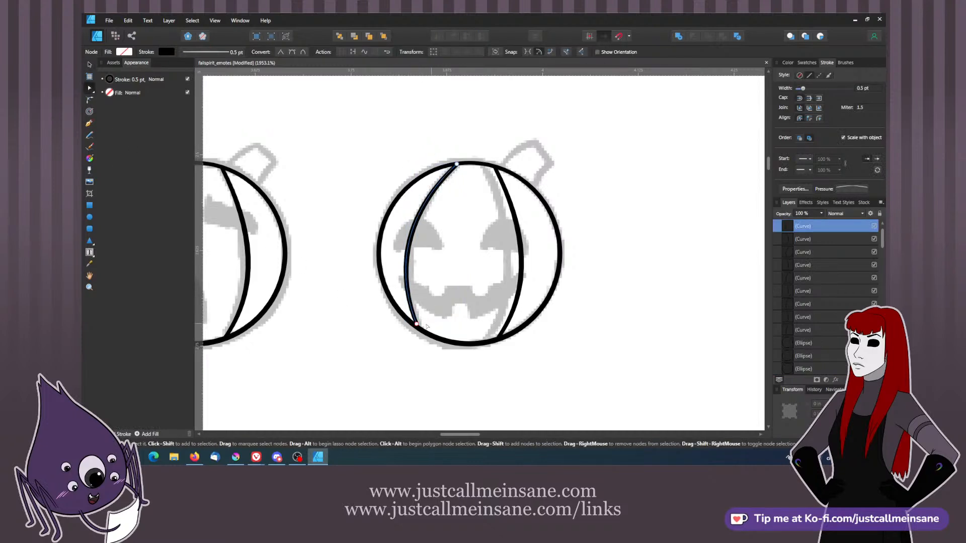
left_click(417, 326)
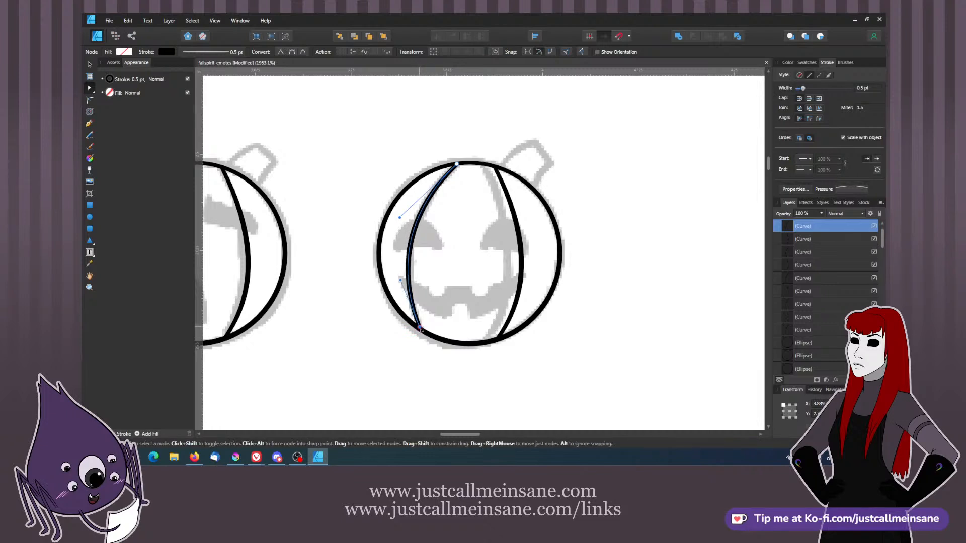
left_click(516, 148)
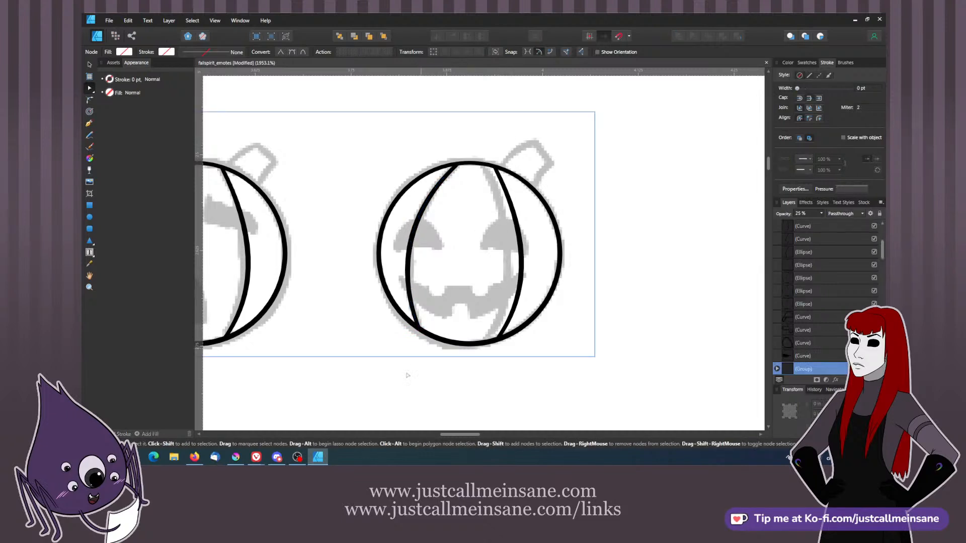
left_click(419, 358)
- Draw an ellipse over the first pumpkin's sketched left eye and convert it to curves
left_click_drag(357, 322, 568, 301)
left_click_drag(392, 318, 608, 326)
left_click_drag(308, 282, 547, 275)
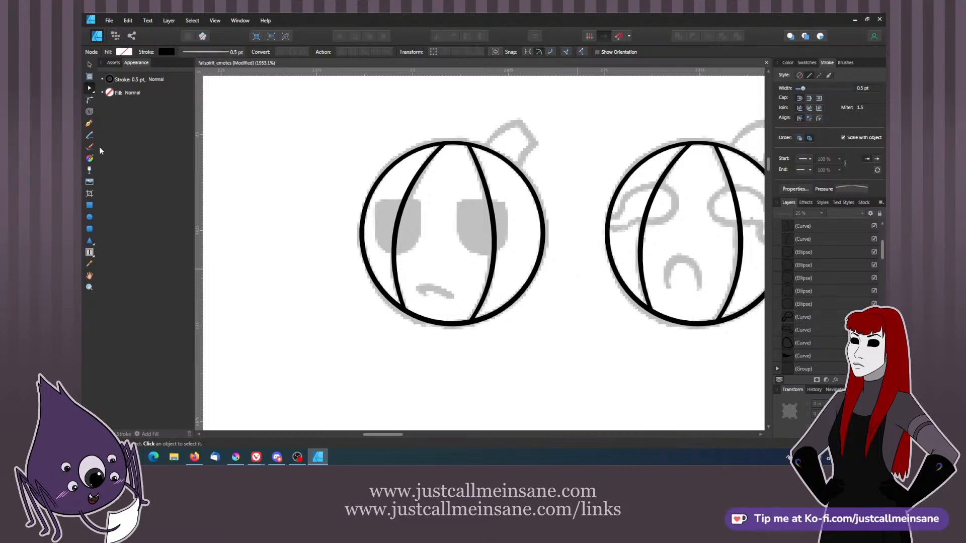
left_click(91, 218)
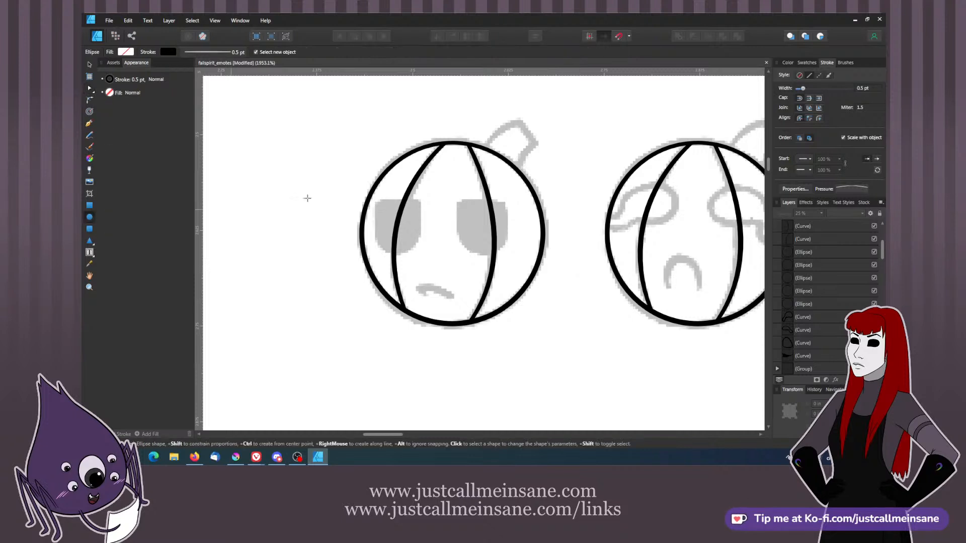
mouse_move(377, 202)
left_mouse_down()
mouse_move(415, 236)
mouse_move(418, 251)
left_mouse_up()
left_click(90, 64)
right_click(411, 214)
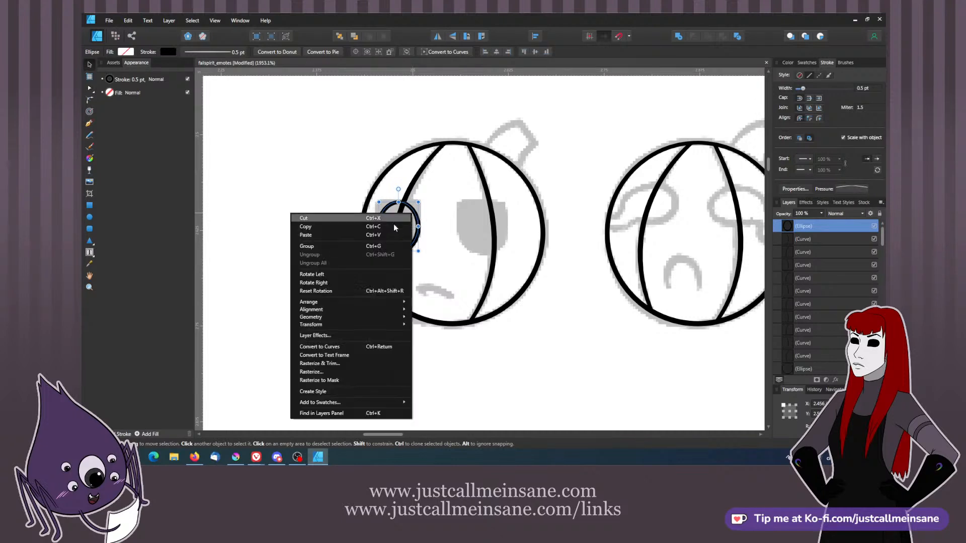
left_click(346, 348)
- Lower the ellipse's top node to flatten the eye shape, and fit the shape over the sketched left eye
key("a")
left_click_drag(398, 202, 399, 217)
key("v")
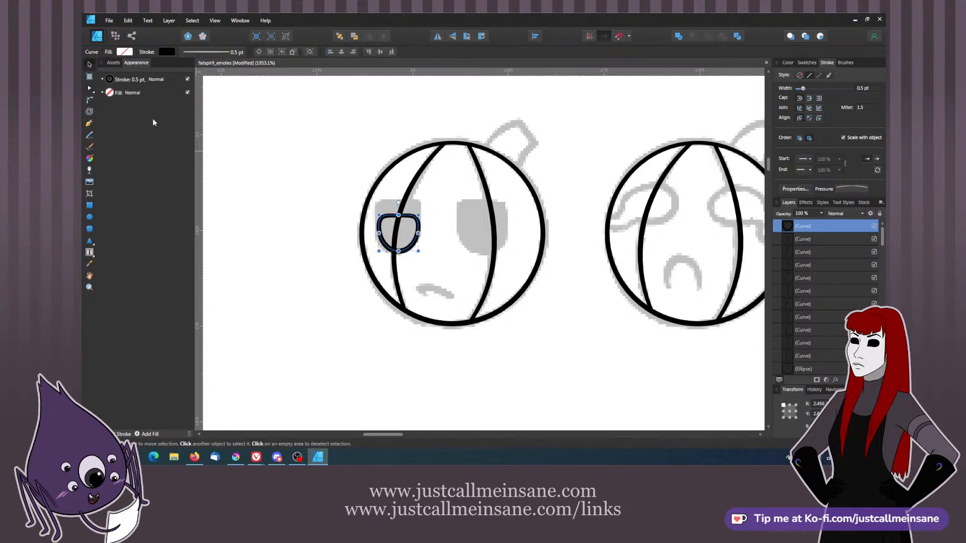
mouse_move(407, 246)
left_mouse_down()
mouse_move(406, 232)
mouse_move(396, 249)
left_mouse_up()
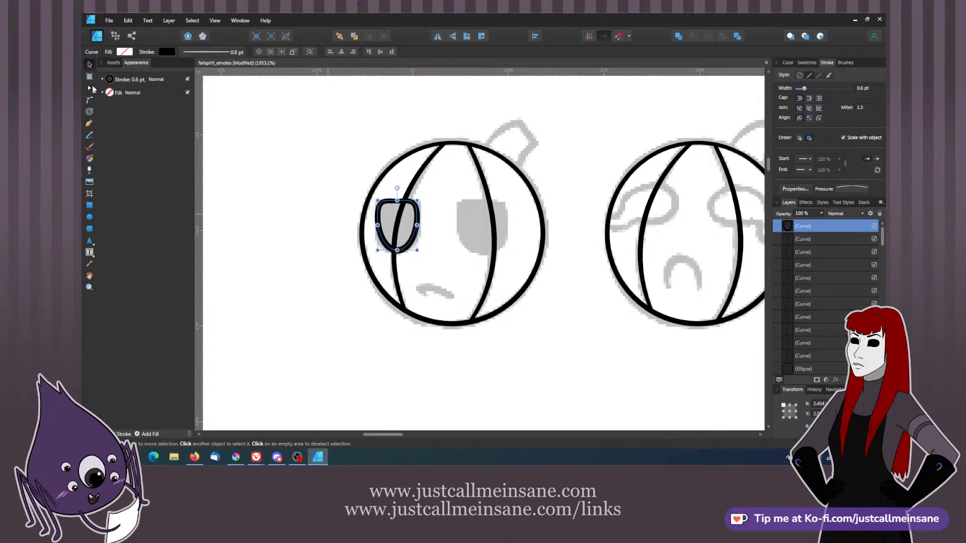
- Reshape the left eye's side nodes and top corner handles to give it straighter sides and squarer upper corners
left_click(90, 88)
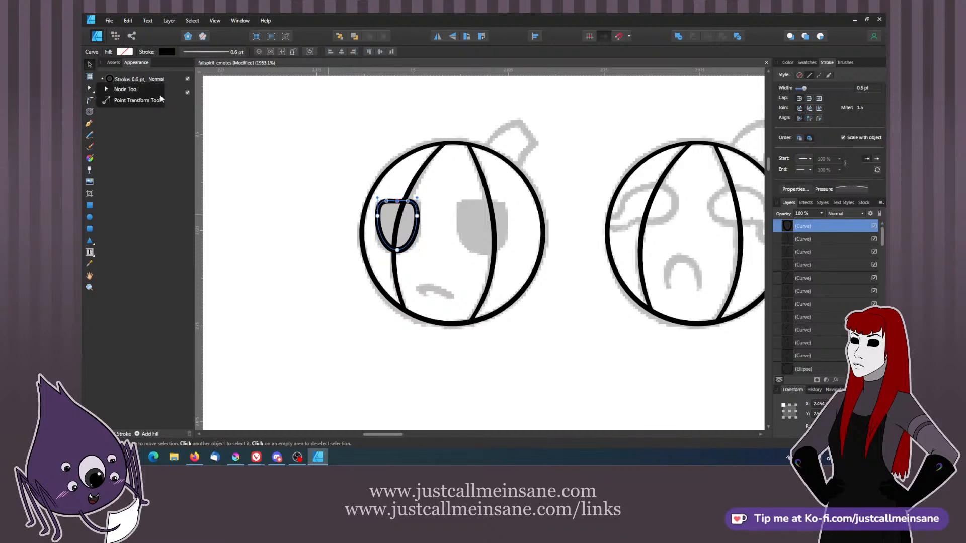
left_click(378, 216)
left_click(417, 217, "shift")
mouse_move(417, 217)
left_mouse_down()
mouse_move(417, 227)
mouse_move(417, 198)
left_mouse_up()
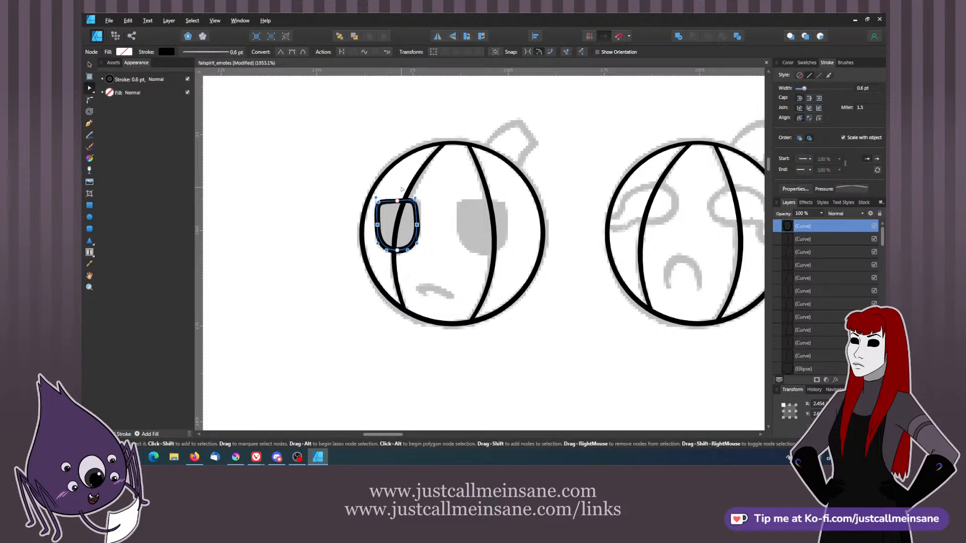
key("ctrl+plus")
key("ctrl+plus")
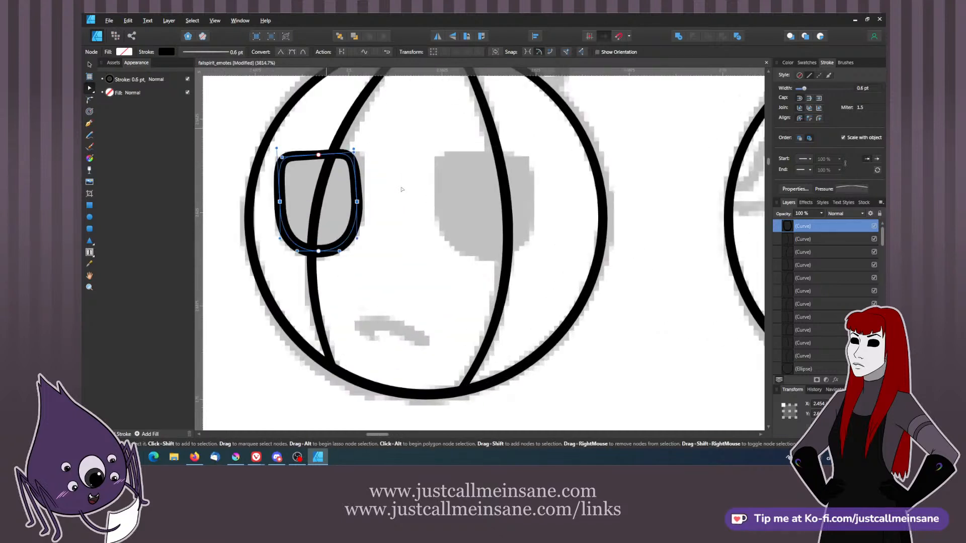
left_click_drag(402, 189, 466, 253)
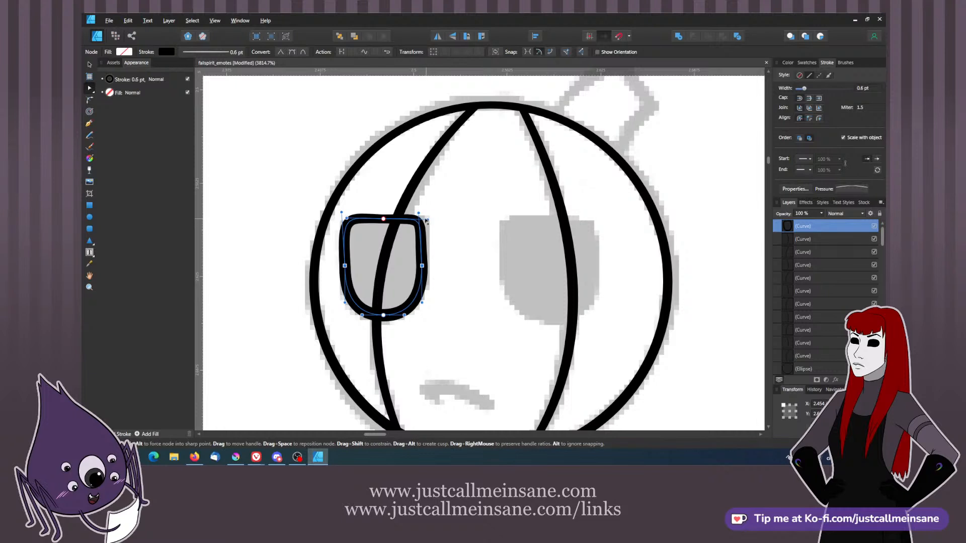
left_click_drag(428, 218, 429, 219)
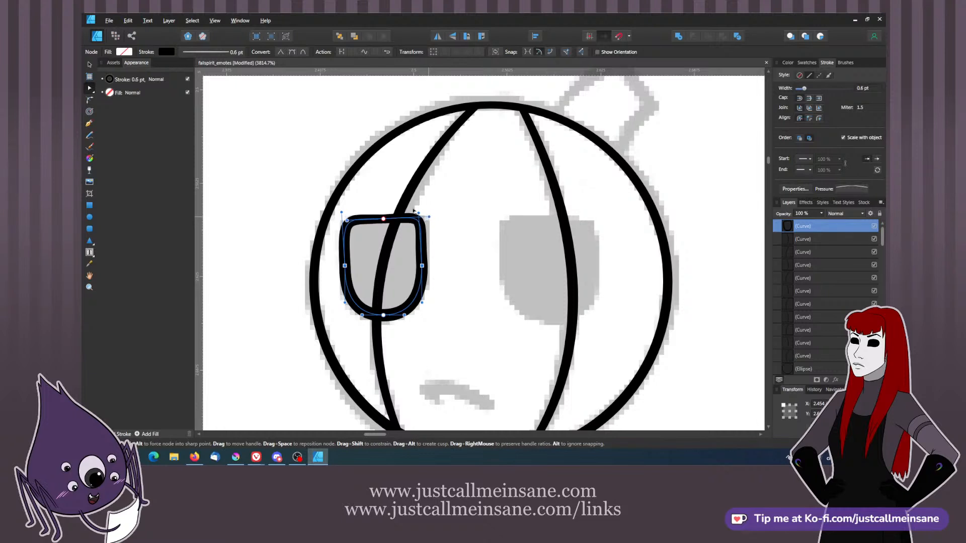
- Swap the left eye's black outline for a solid black fill and widen the shape to match the sketched eye
key("v")
left_click(788, 63)
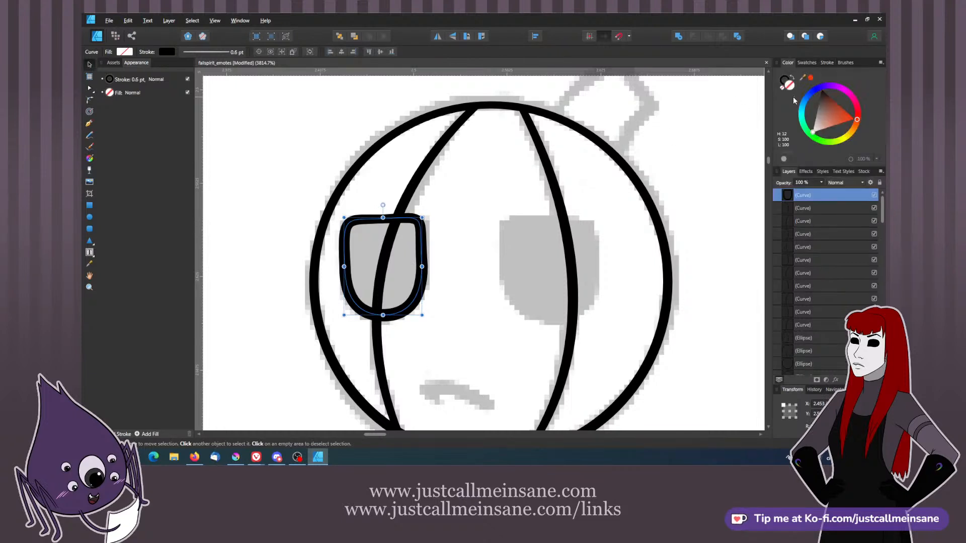
left_click(790, 85)
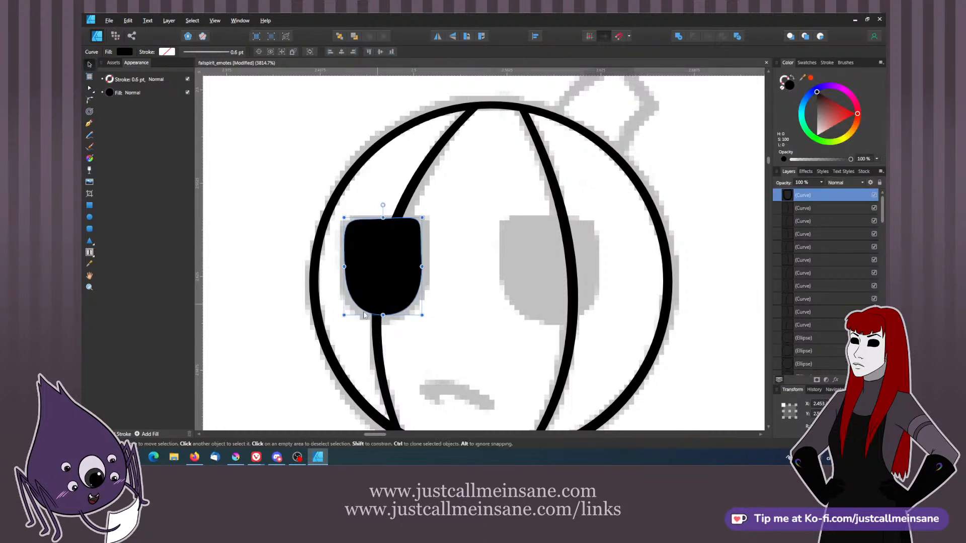
left_click_drag(344, 315, 337, 316)
left_click_drag(422, 268, 427, 267)
- Adjust the top node's handles on the black left eye to level its upper edge and square the corners
key("a")
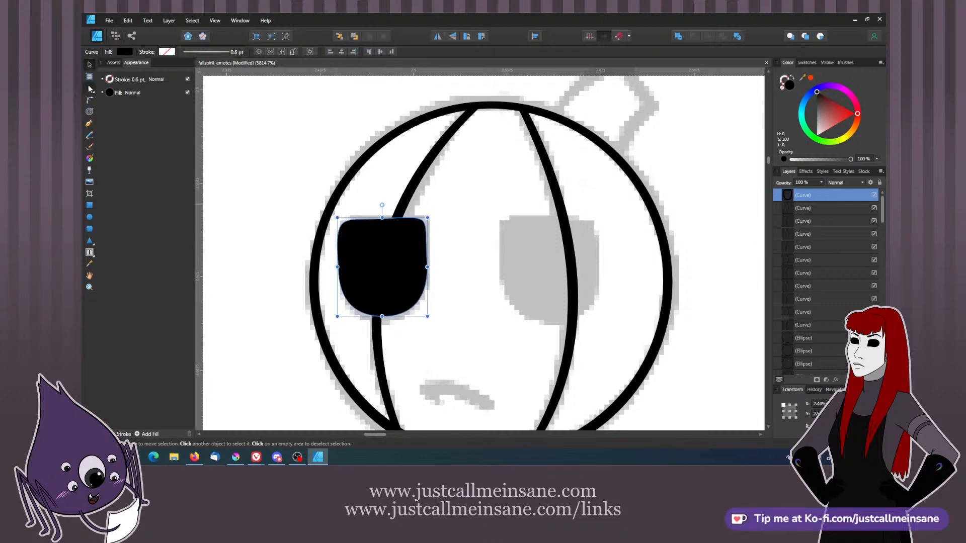
mouse_move(341, 219)
left_mouse_down()
mouse_move(385, 217)
mouse_move(339, 215)
left_mouse_up()
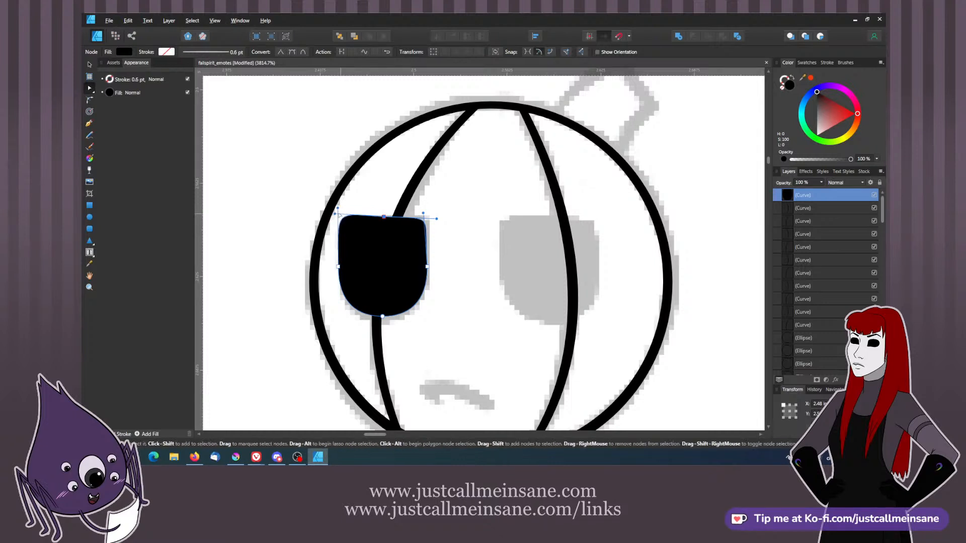
left_click_drag(332, 216, 333, 217)
left_click_drag(437, 220, 428, 212)
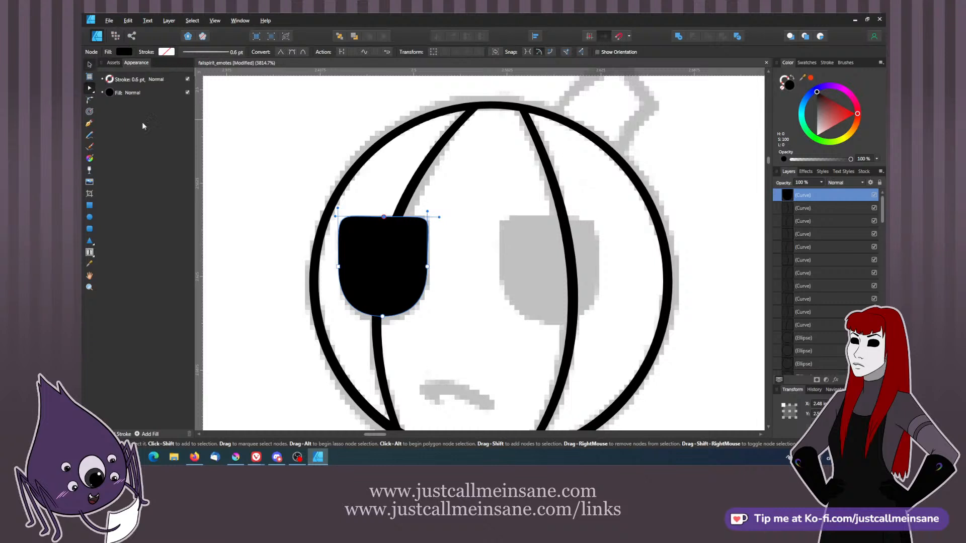
- Duplicate the solid black left eye straight across onto the first pumpkin's sketched right eye
key("v")
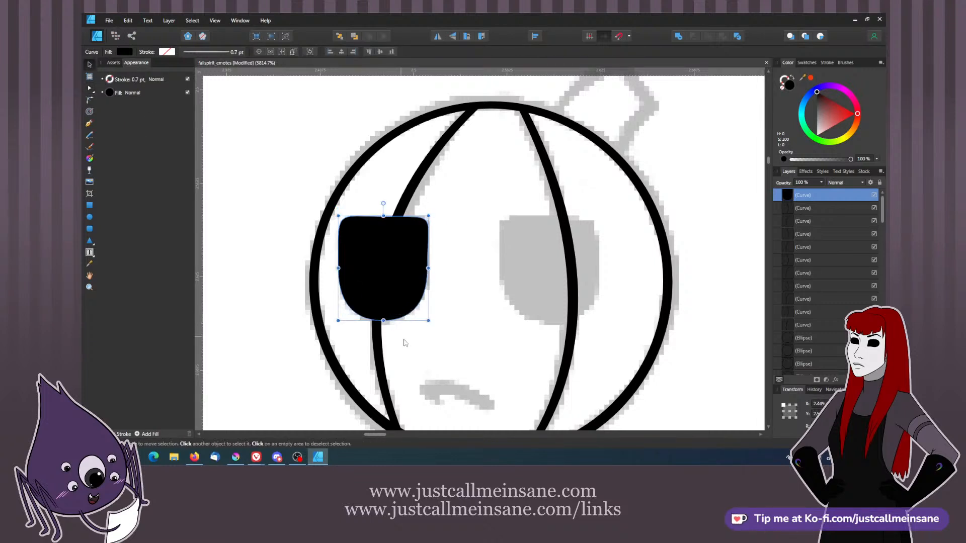
left_click(427, 320)
double_click(409, 293)
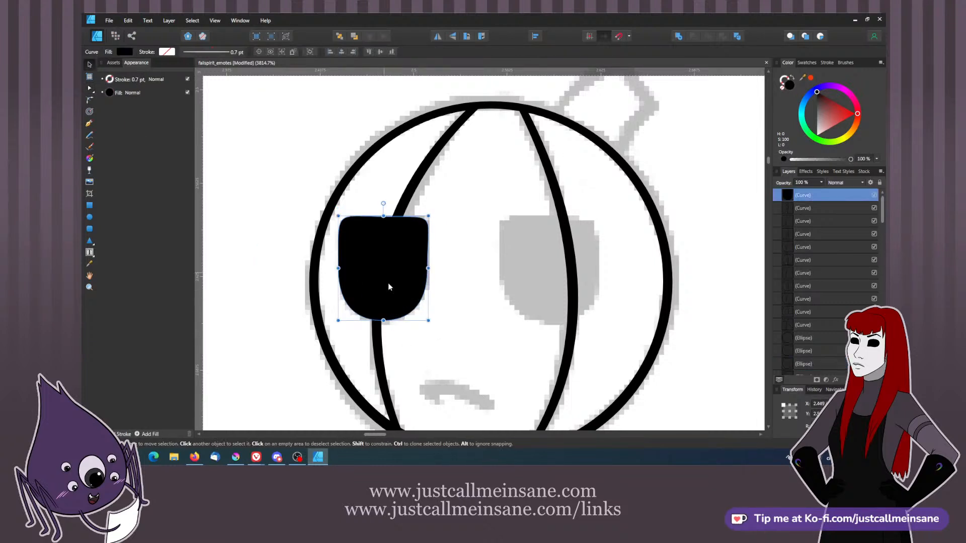
left_click_drag(403, 294, 570, 294)
left_click(571, 311)
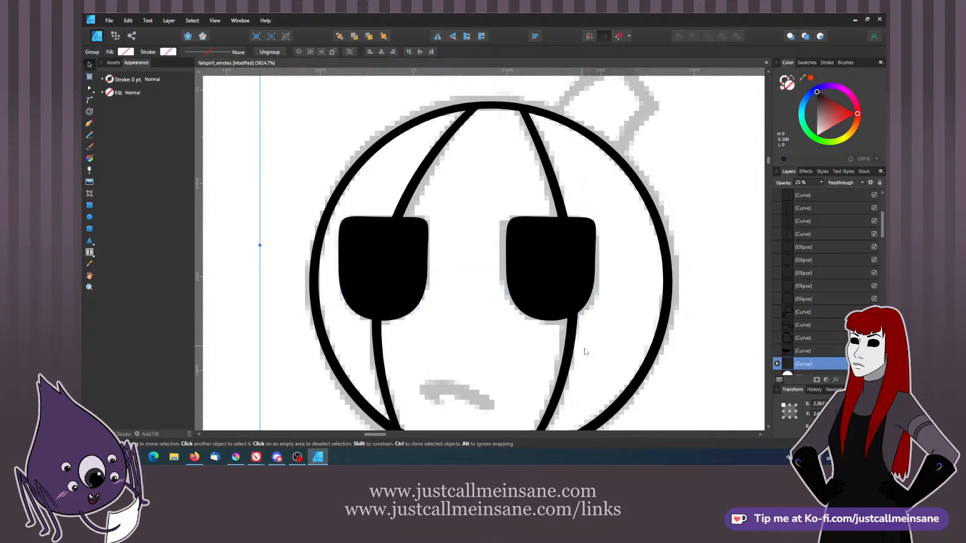
- Shift the copied right eye slightly outward, away from the left eye, keeping it level
scroll(521, 278, "down", 2)
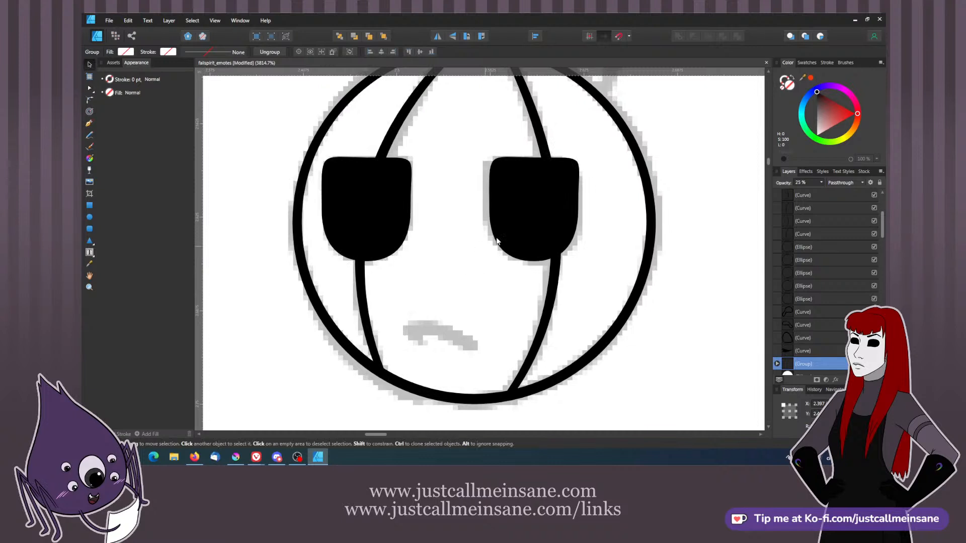
double_click(541, 228)
left_click_drag(551, 230, 556, 228)
left_click(577, 350)
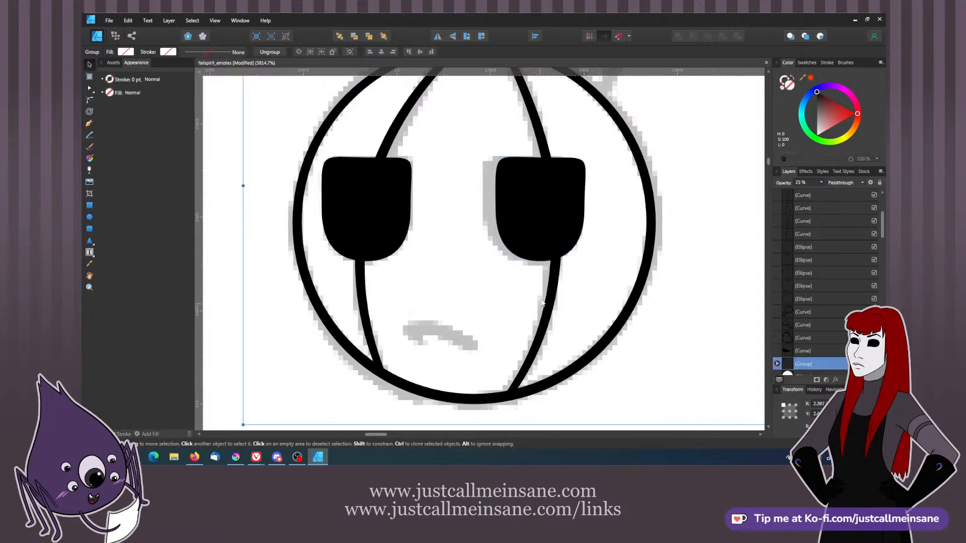
- Trace the first pumpkin's small slanted mouth with the Pen tool and give the curve a black 0.5 pt stroke
scroll(318, 380, "down", 3)
left_click(318, 380)
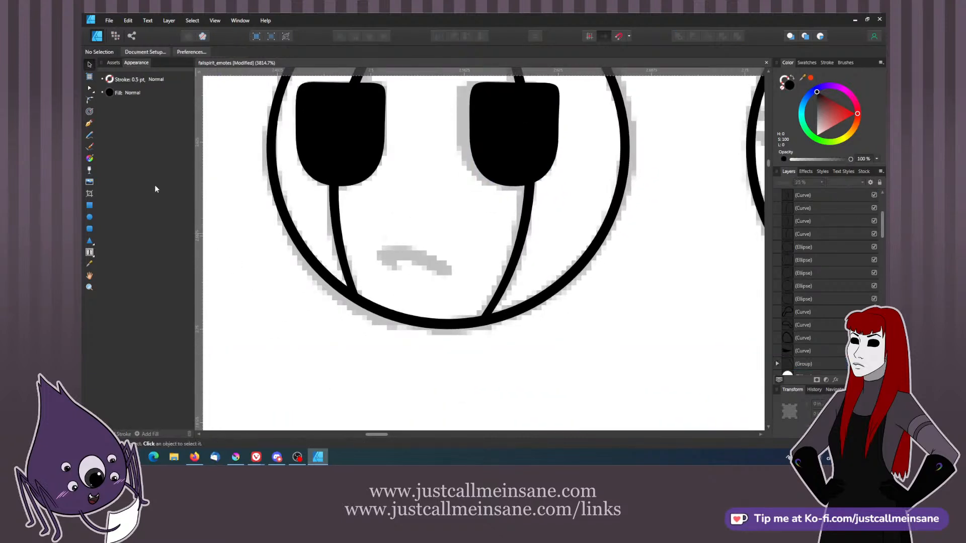
left_click(89, 123)
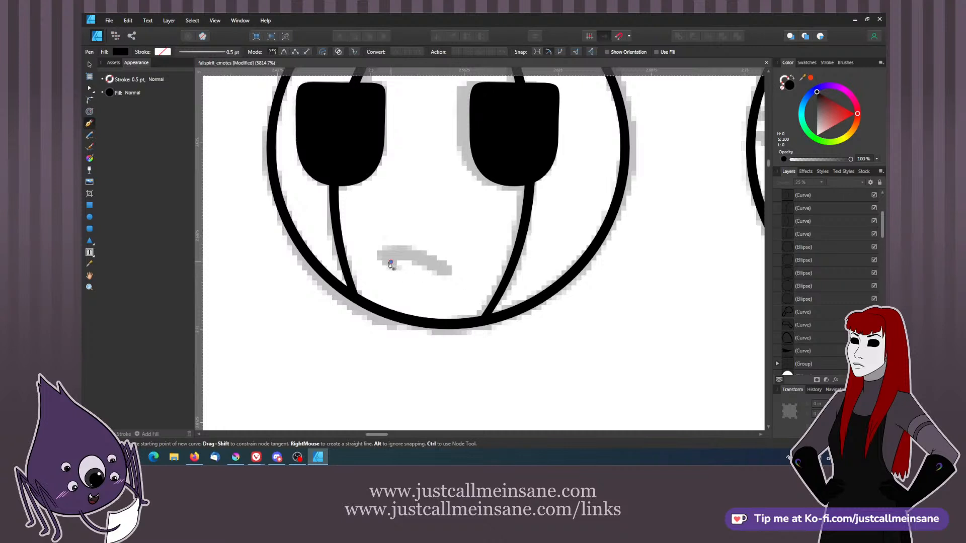
left_click_drag(392, 251, 455, 274)
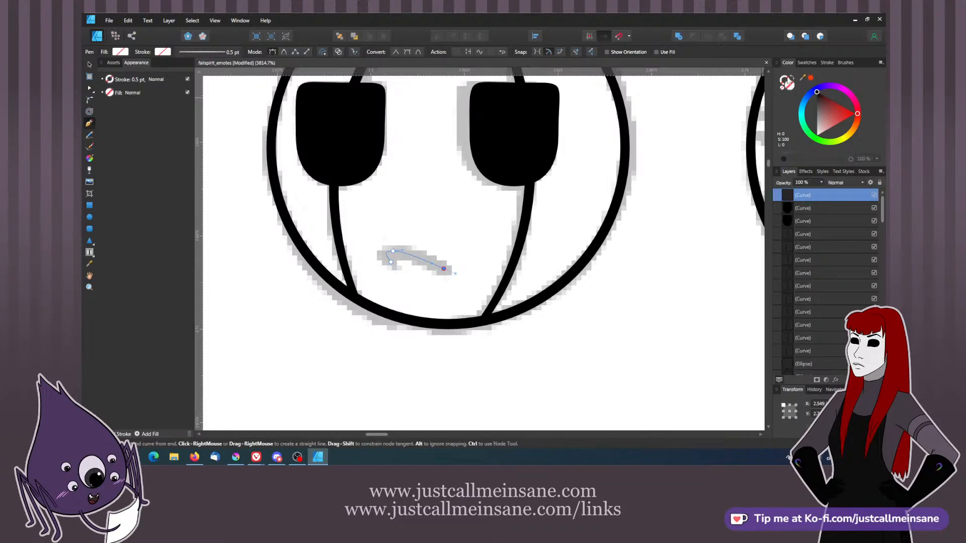
left_click(816, 92)
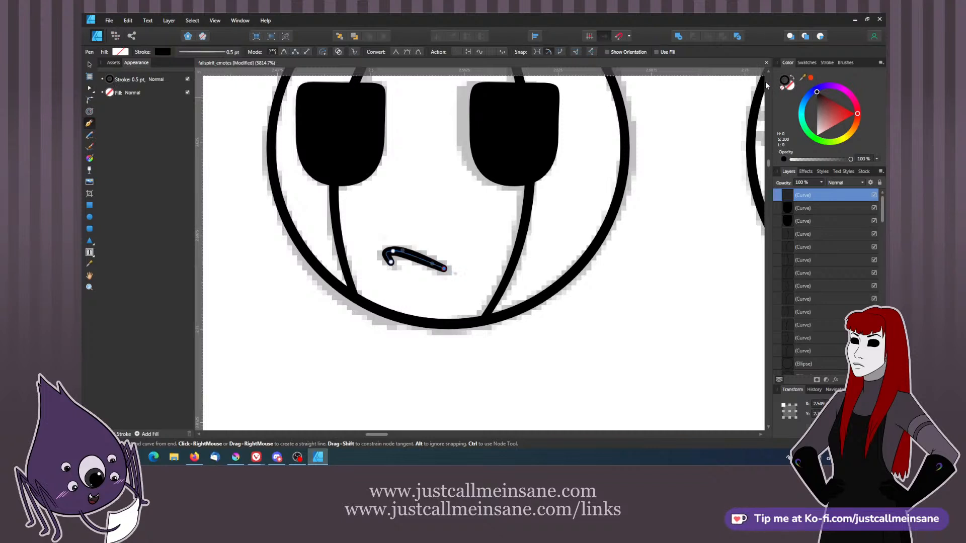
- Adjust the mouth curve's nodes and handles so its hooked left end and upper bend follow the sketch
left_click(94, 88)
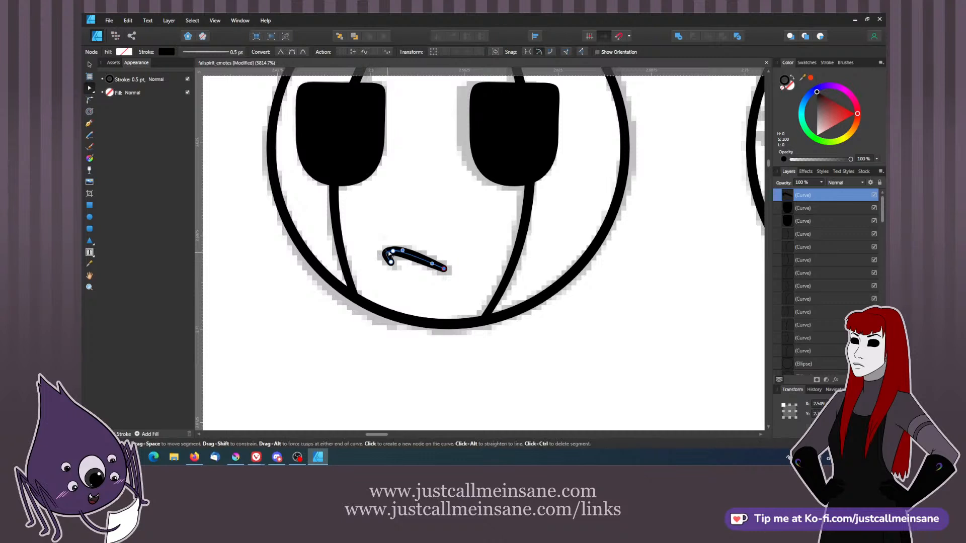
left_click(382, 256)
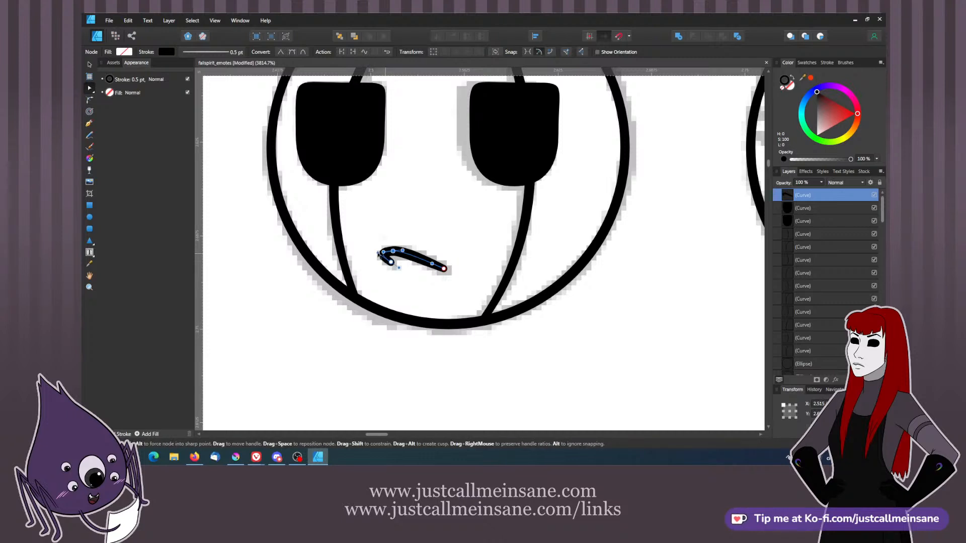
left_click_drag(394, 251, 408, 253)
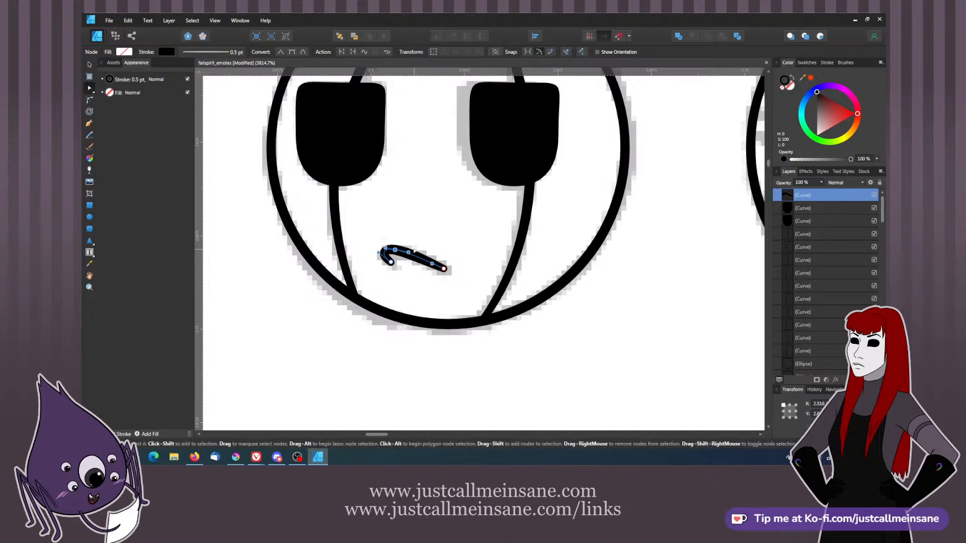
key("ctrl+z")
mouse_move(405, 250)
left_mouse_down()
mouse_move(451, 271)
mouse_move(435, 264)
mouse_move(444, 342)
left_mouse_up()
left_click(423, 254)
left_click(402, 277)
- Trace the first pumpkin's stem with the Pen tool, starting and ending the open outline on the pumpkin's upper-right edge
scroll(445, 342, "down", 3)
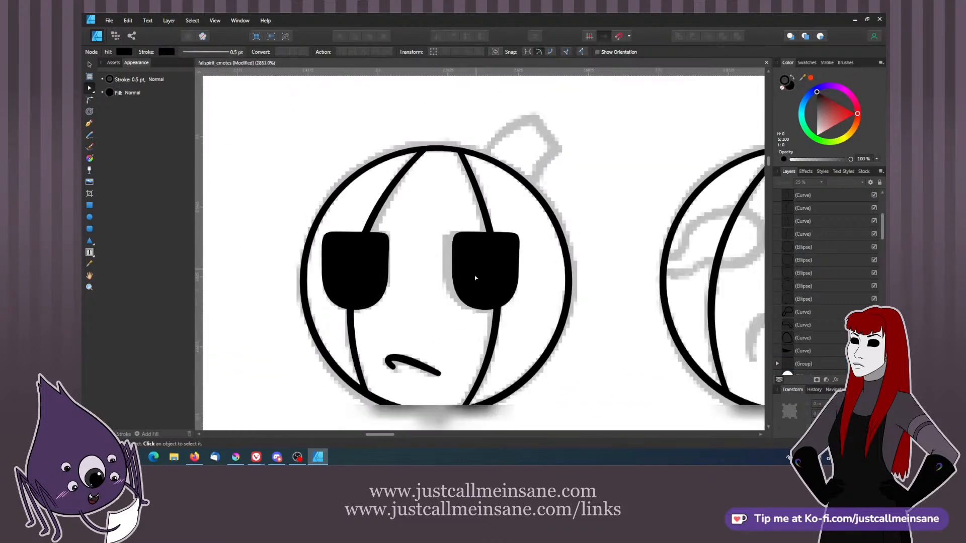
scroll(475, 278, "down", 1)
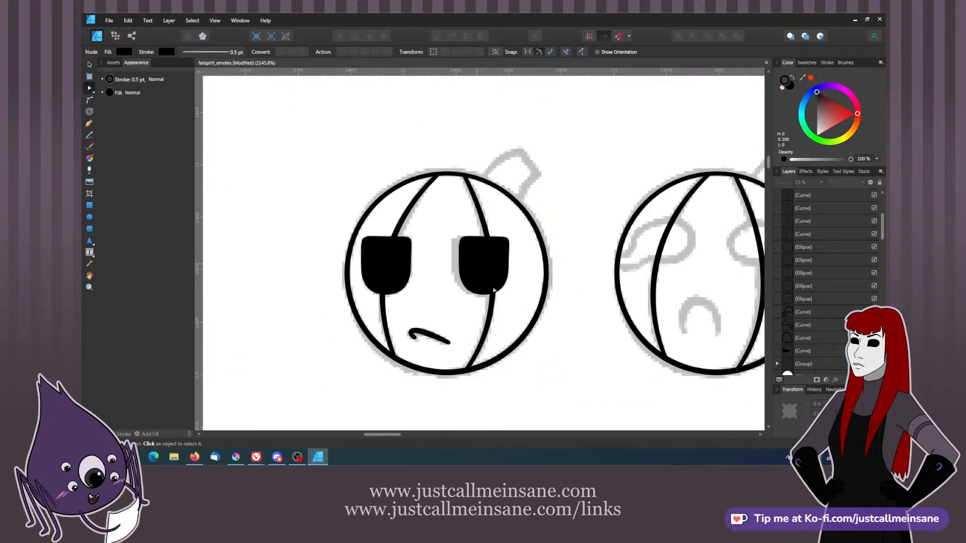
scroll(599, 383, "down", 1)
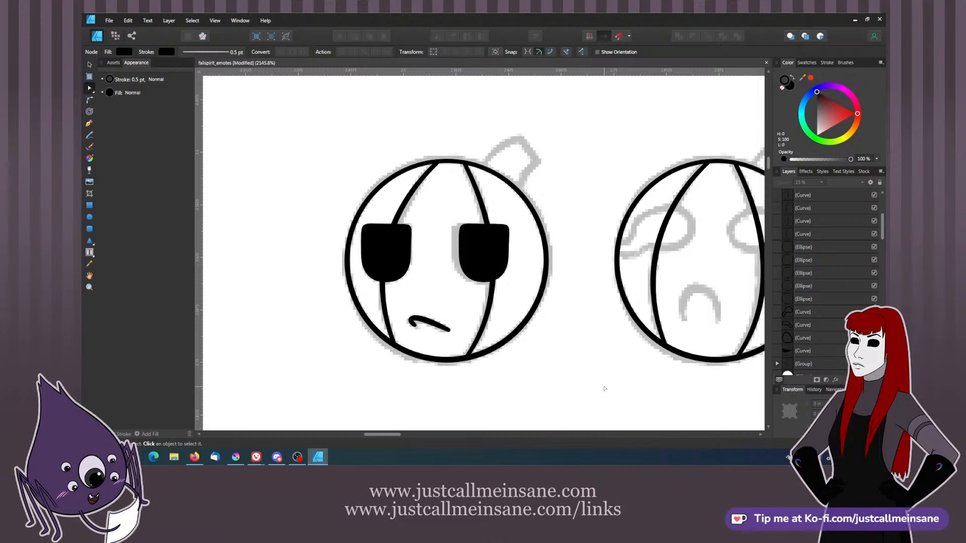
left_click_drag(548, 194, 509, 250)
key("ctrl+equal")
key("ctrl+equal")
left_click(91, 125)
left_click_drag(423, 203, 445, 182)
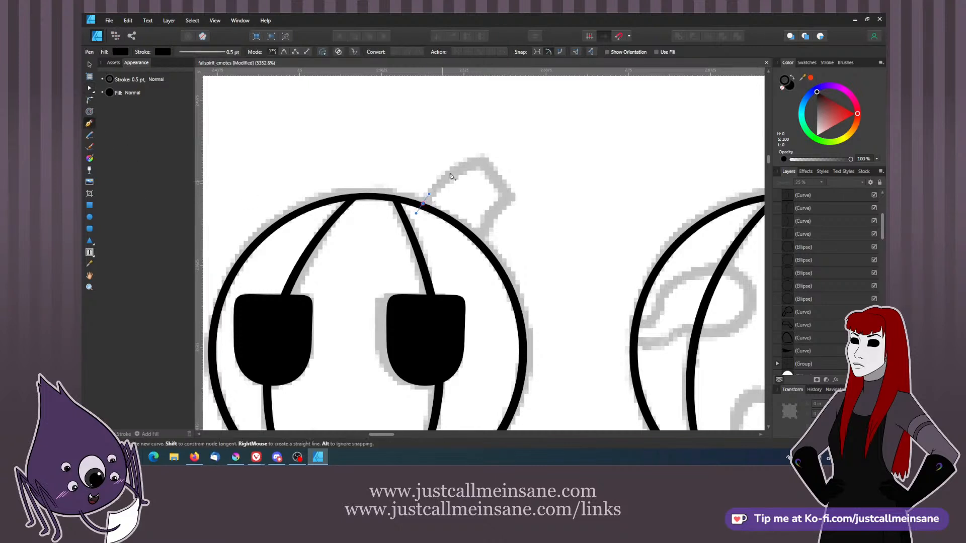
left_click(479, 159)
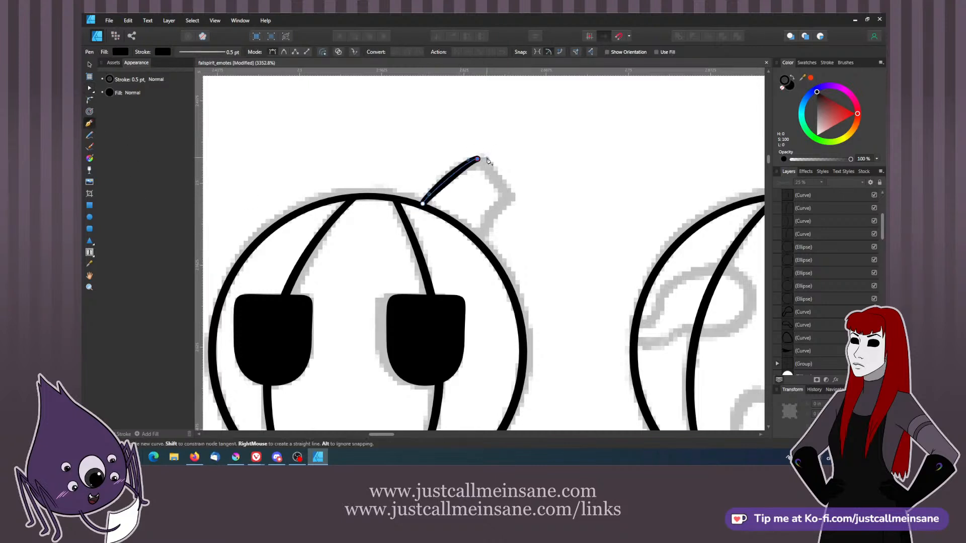
left_click(510, 196)
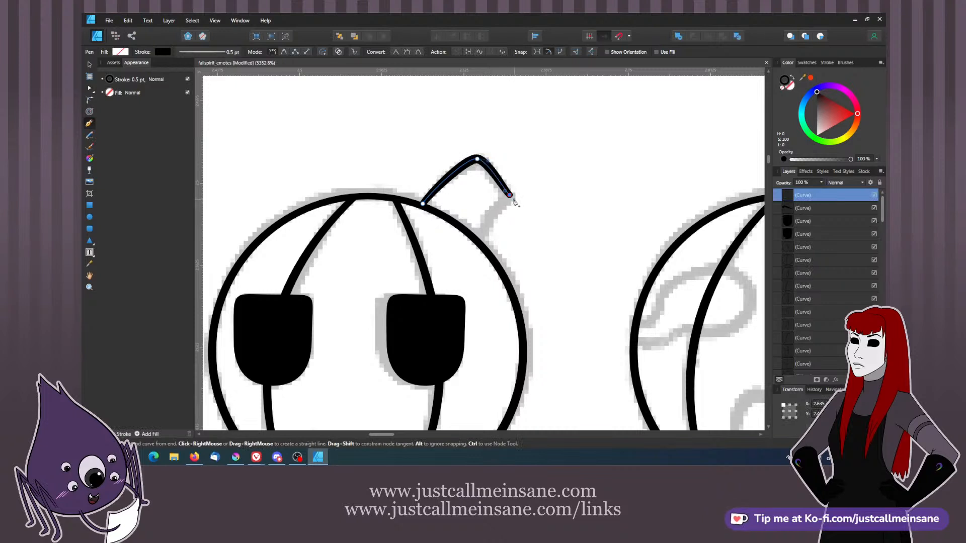
left_click(477, 237)
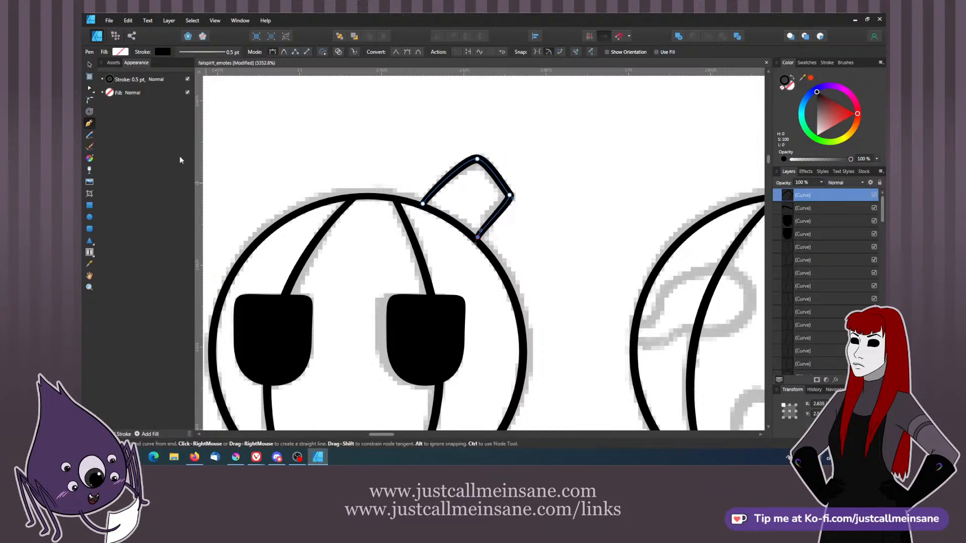
- Bend the stem's two side segments into gentle curves and refine its nodes to match the sketched stem
left_click(89, 89)
left_click_drag(480, 230, 486, 212)
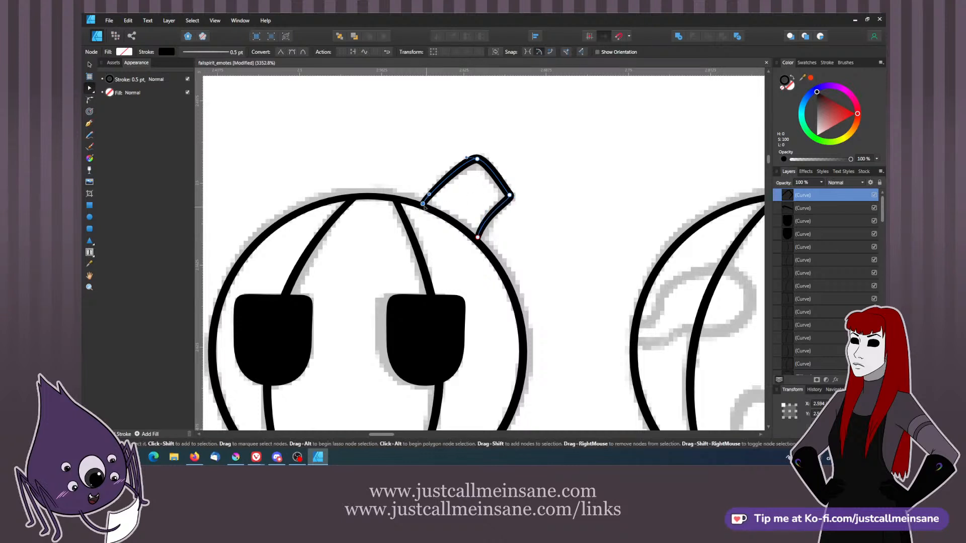
left_click_drag(424, 206, 437, 182)
left_click(509, 195)
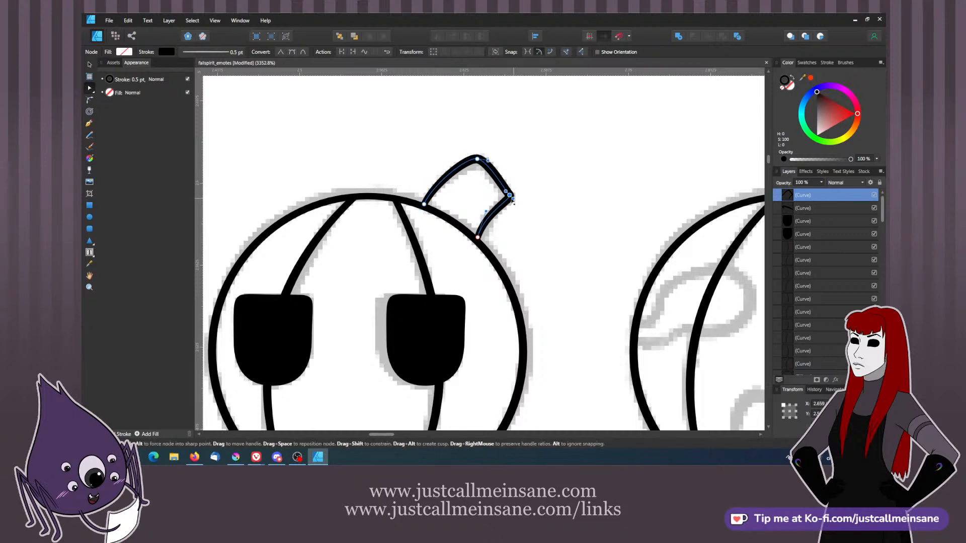
left_click(457, 176)
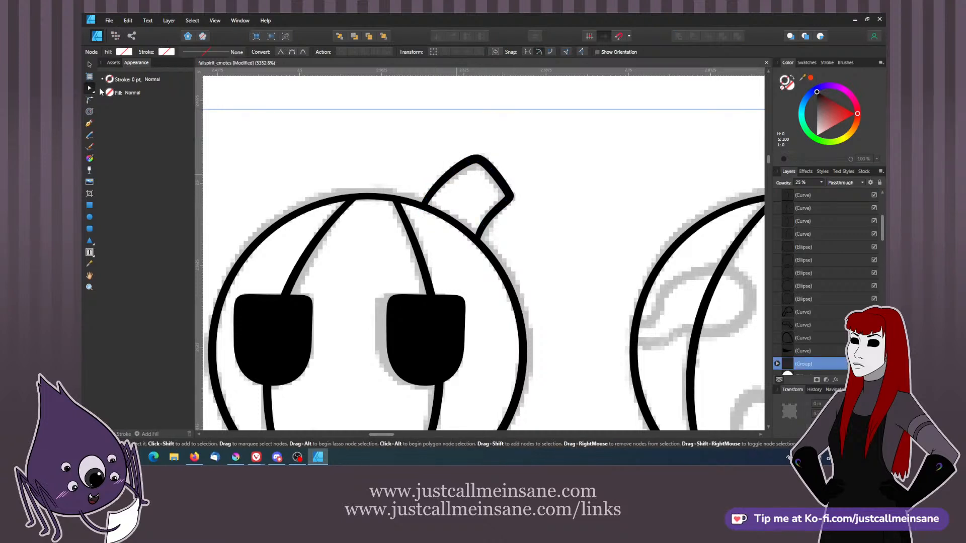
- Duplicate the first pumpkin's finished stem onto the second pumpkin's sketched stem
left_click(89, 65)
key("ctrl+minus")
key("ctrl+minus")
key("ctrl+minus")
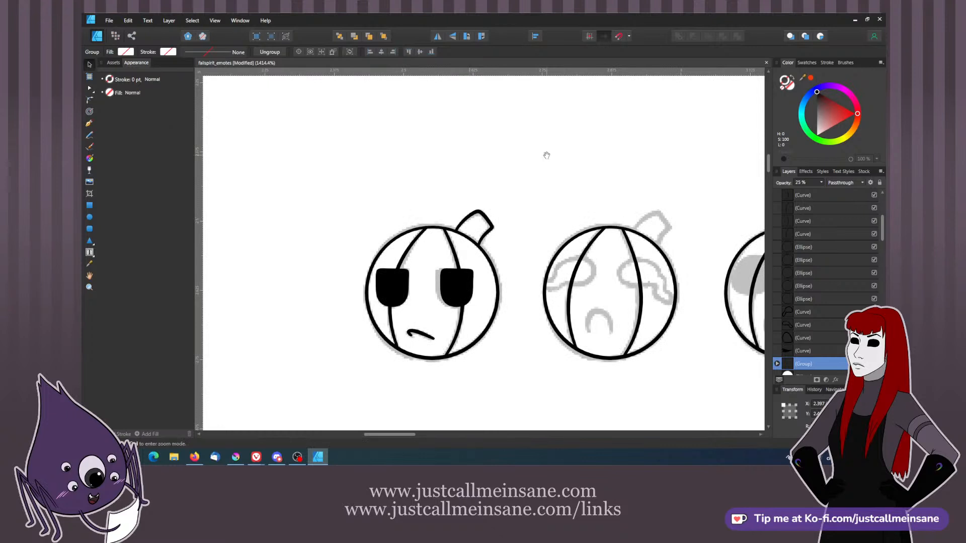
left_click_drag(545, 155, 394, 136)
left_click(365, 210)
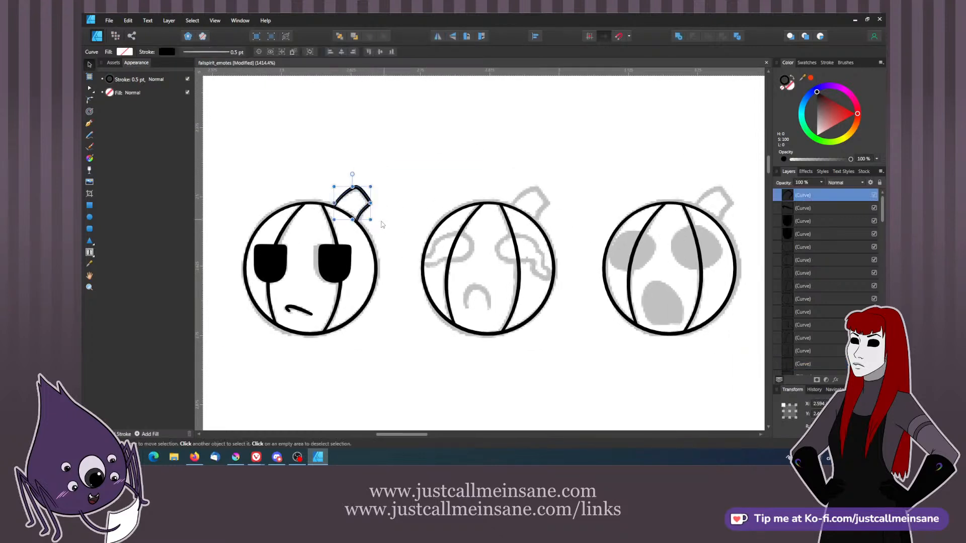
left_click_drag(362, 218, 538, 219)
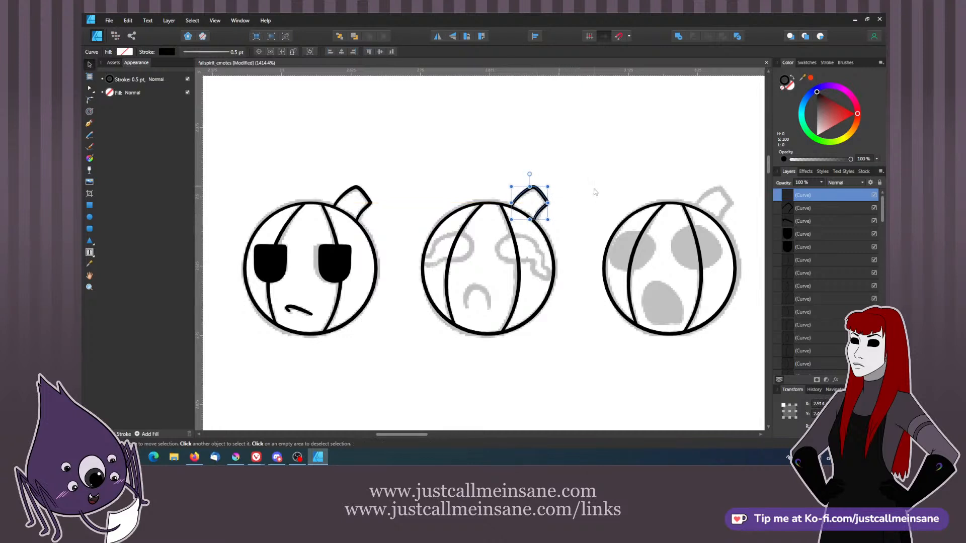
left_click(600, 193)
- Duplicate the second pumpkin's stem onto the third pumpkin, the one with round eyes and an open mouth
key("space")
left_click_drag(606, 204, 436, 211)
left_click(376, 221)
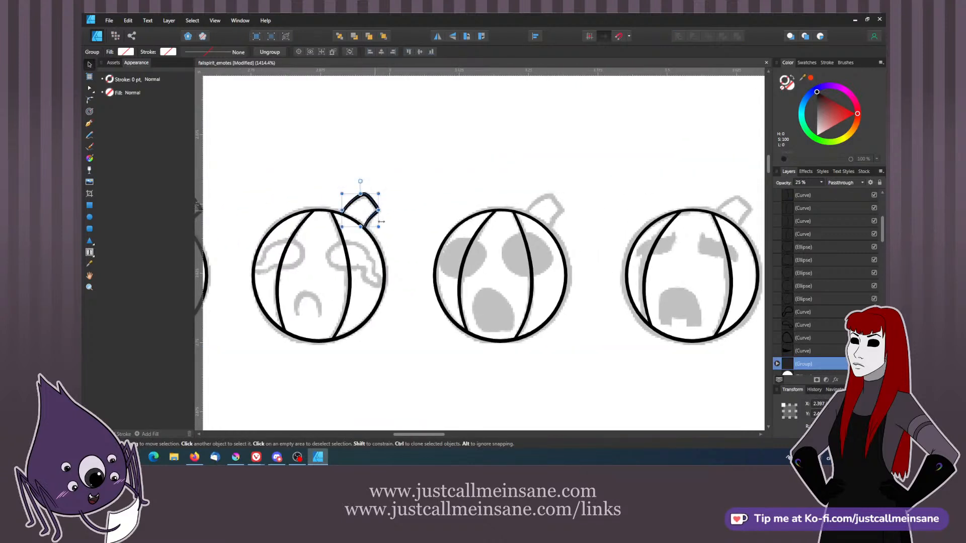
mouse_move(377, 222)
left_mouse_down()
mouse_move(578, 222)
mouse_move(552, 237)
left_mouse_up()
left_click(594, 289)
- Duplicate the third pumpkin's stem onto the fourth pumpkin's sketched stem
key("space")
left_click_drag(585, 304, 420, 288)
left_click(396, 204)
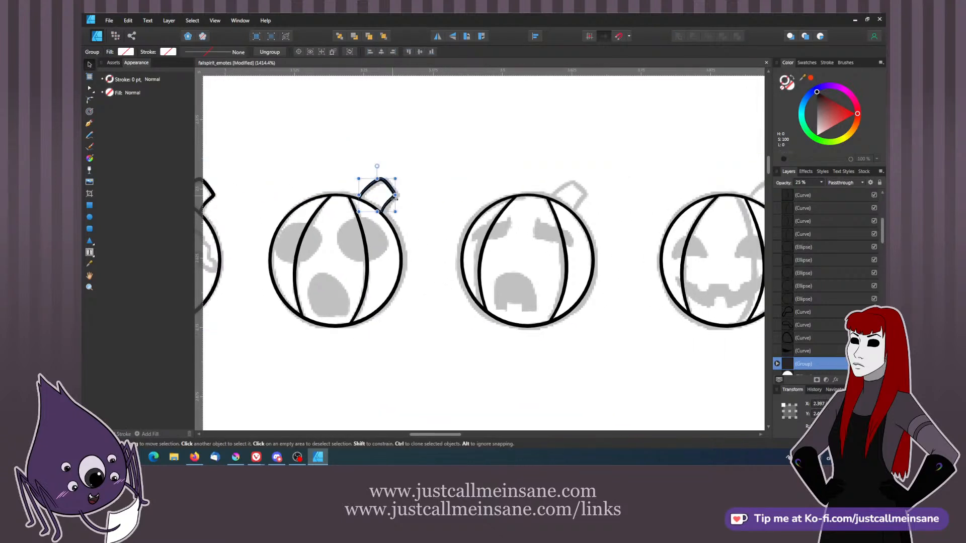
left_click_drag(396, 204, 579, 221)
left_click(614, 252)
- Duplicate the fourth pumpkin's stem onto the last pumpkin, the one with the jagged grin
key("space")
left_click_drag(614, 252, 471, 277)
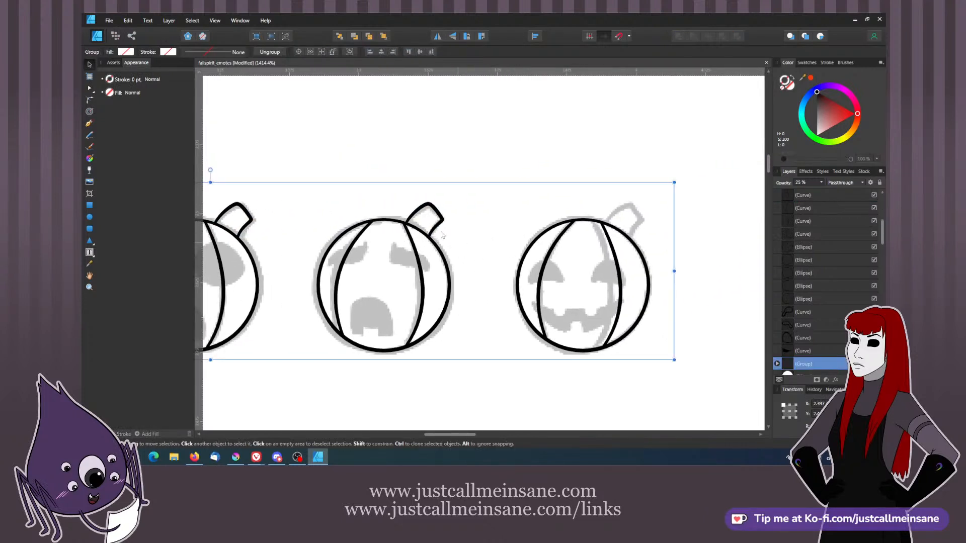
left_click(439, 229)
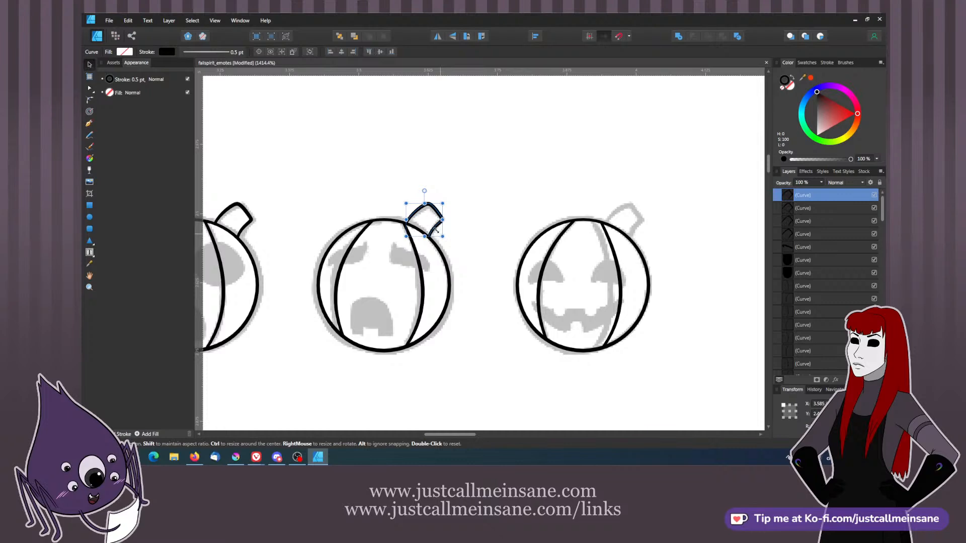
mouse_move(435, 229)
left_mouse_down()
mouse_move(635, 230)
mouse_move(638, 247)
left_mouse_up()
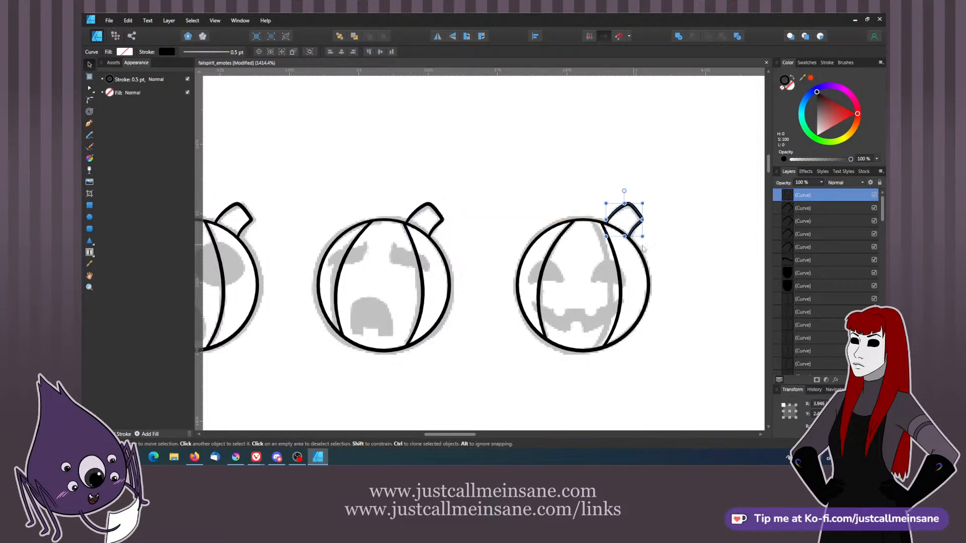
left_click(664, 257)
left_click(695, 275)
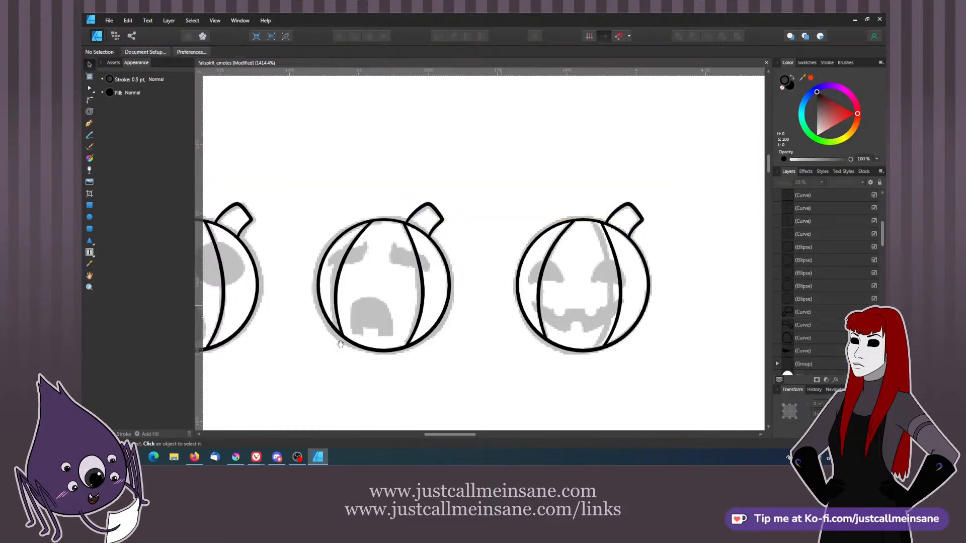
- Trace the second pumpkin's arched frown with the Pen tool as a three-node curve from its left end to its right end
left_click_drag(266, 361, 560, 280)
left_click_drag(288, 302, 453, 324)
left_click_drag(392, 312, 427, 313)
left_click_drag(516, 294, 516, 320)
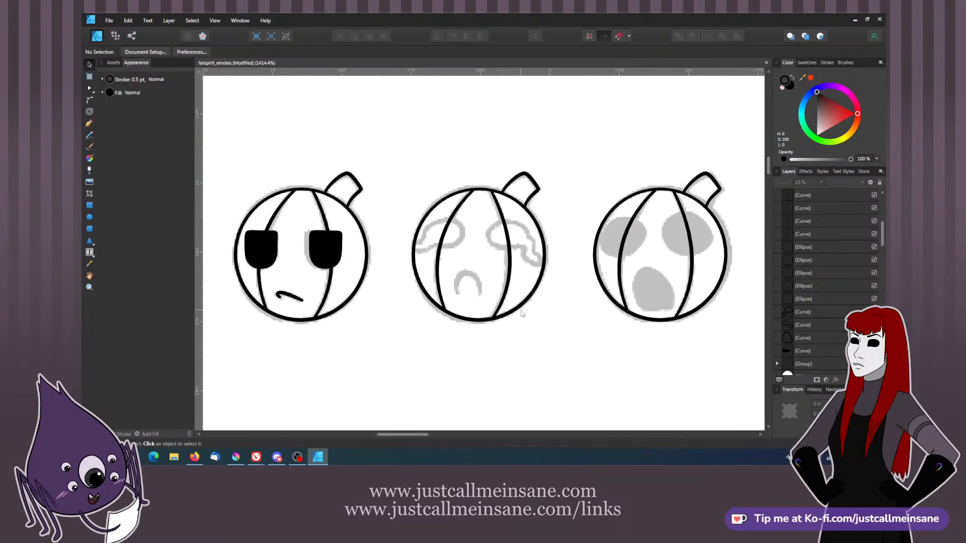
key("ctrl+plus")
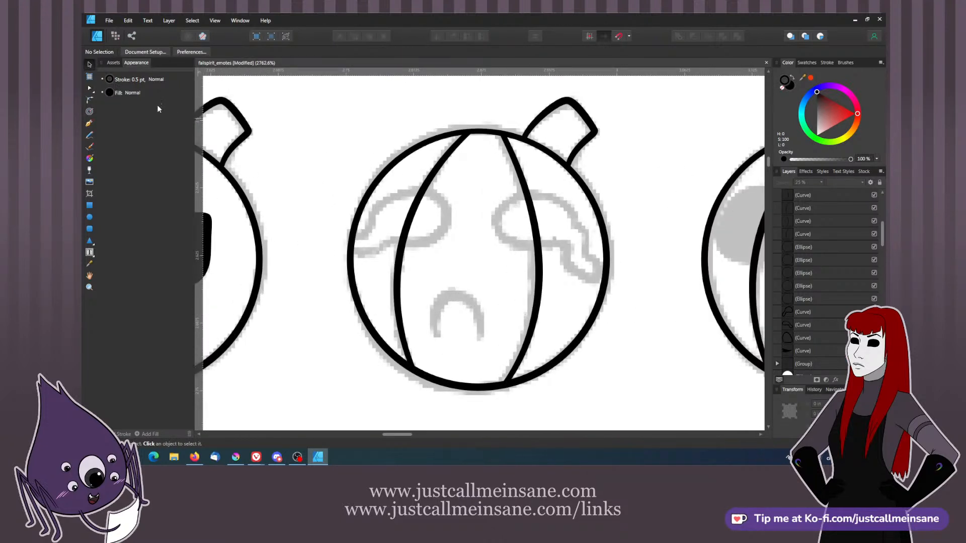
left_click(89, 123)
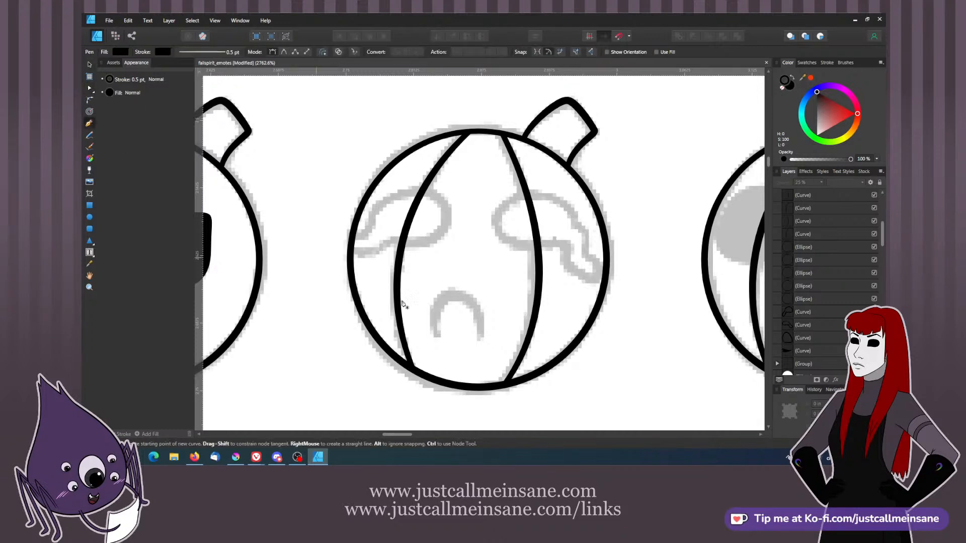
left_click_drag(438, 332, 464, 298)
left_click_drag(482, 334, 481, 346)
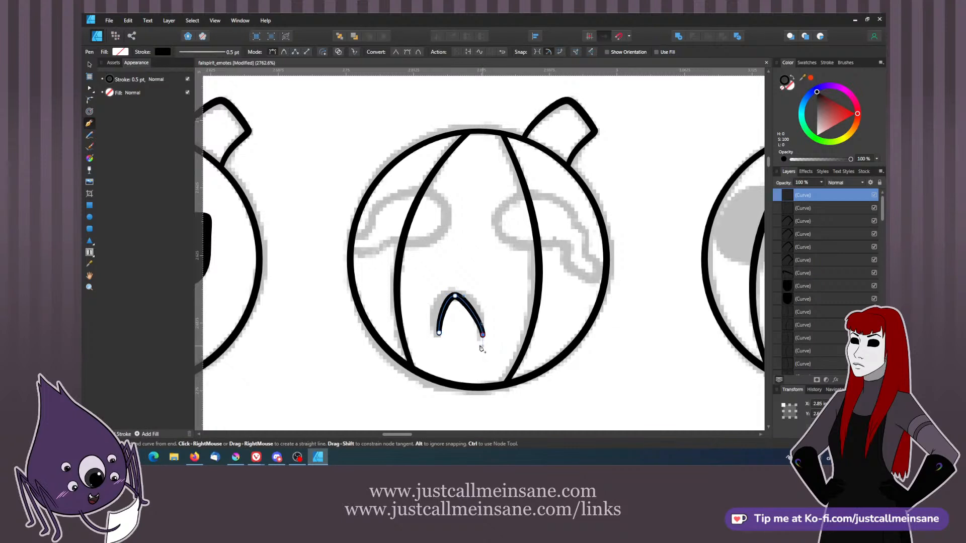
- Reshape the second pumpkin's frown into a rounded arch by adjusting its three nodes and curve handles to follow the sketch
left_click(110, 93)
key("a")
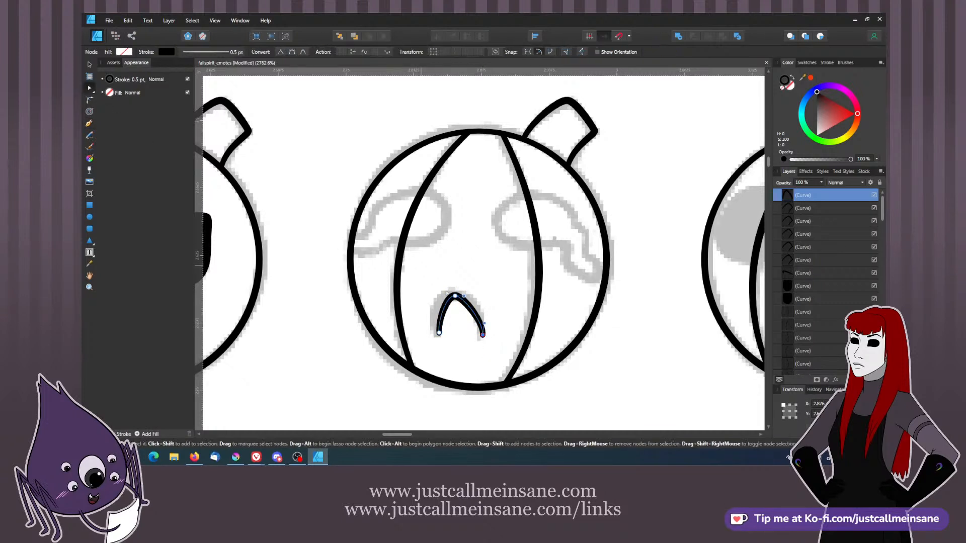
left_click_drag(466, 299, 477, 295)
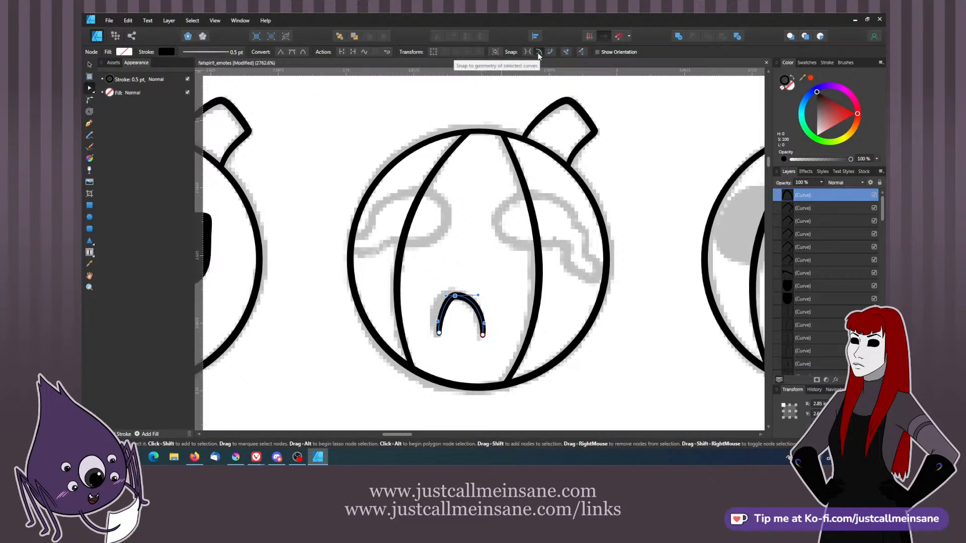
left_click_drag(438, 297, 436, 334)
left_click_drag(455, 296, 451, 293)
left_click_drag(482, 335, 478, 337)
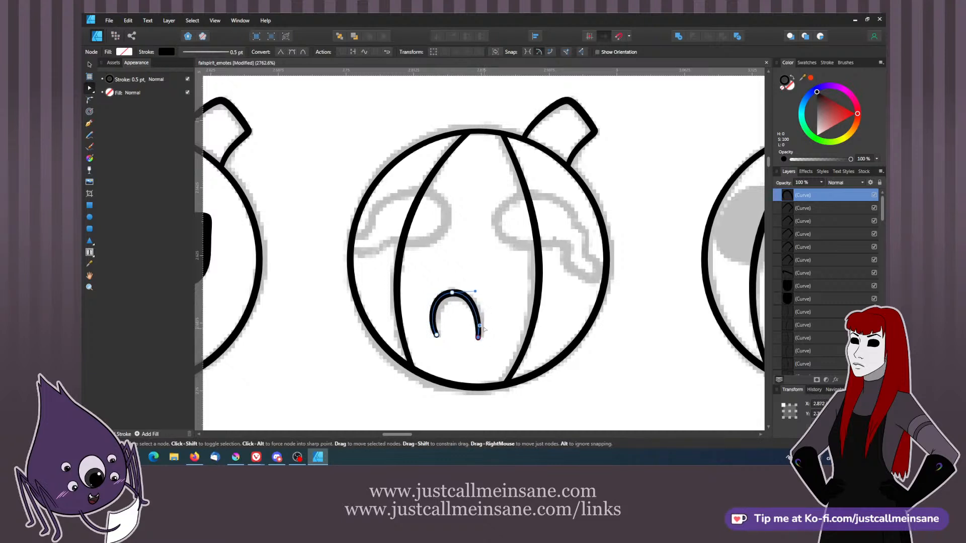
left_click(454, 291)
left_click_drag(454, 291, 472, 292)
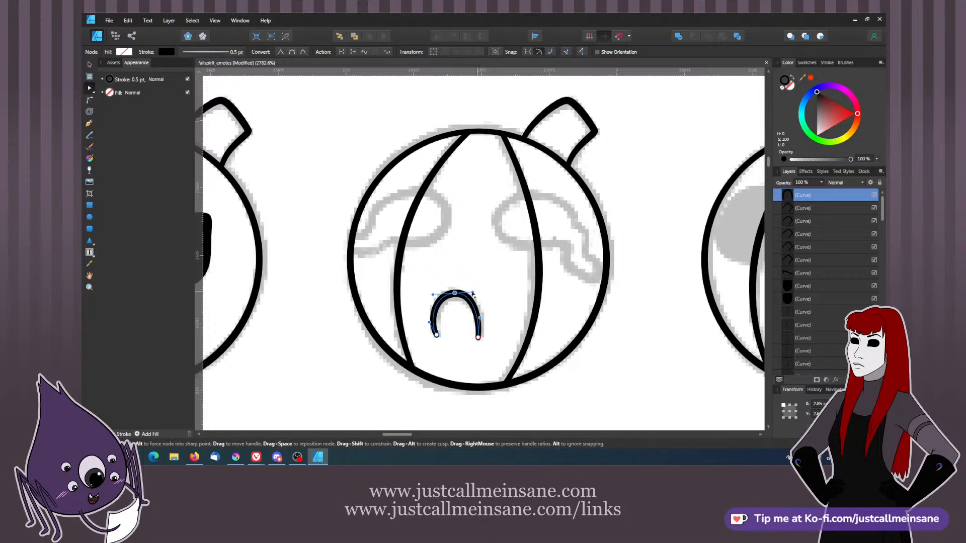
left_click(431, 320)
left_click_drag(431, 320, 438, 337)
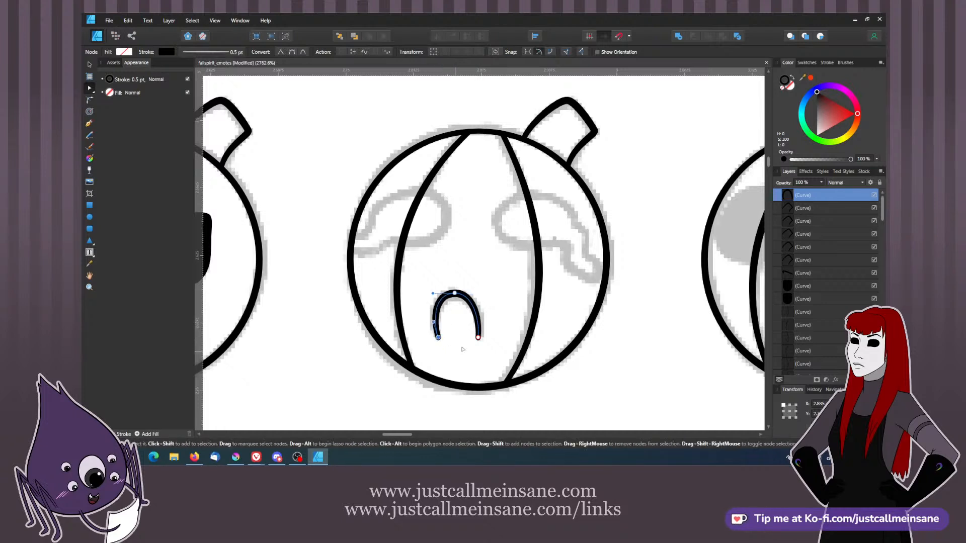
left_click(449, 243)
left_click(481, 332)
- Draw an ellipse with no fill over the second pumpkin's sketched right eye and convert it to curves
left_click(89, 216)
left_click_drag(499, 197, 573, 246)
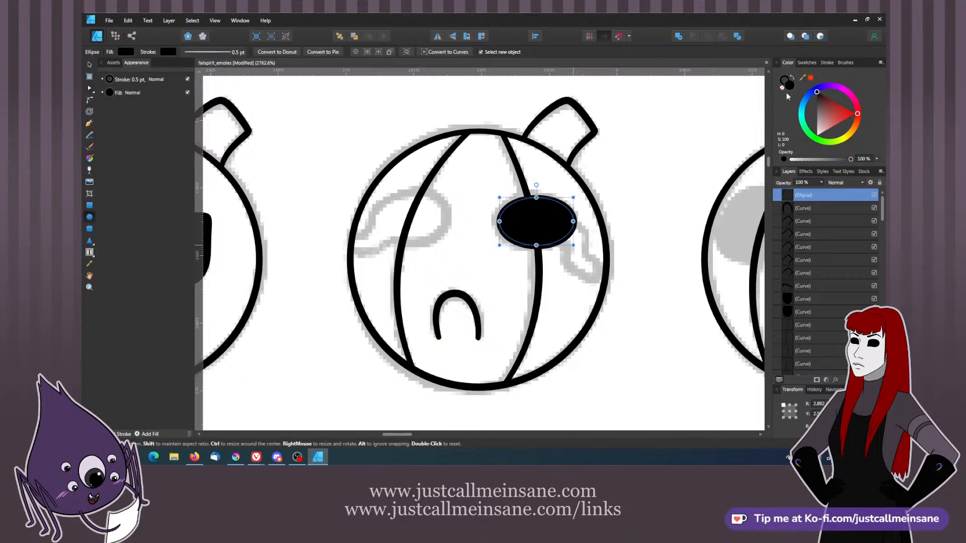
left_click(782, 88)
left_click(90, 89)
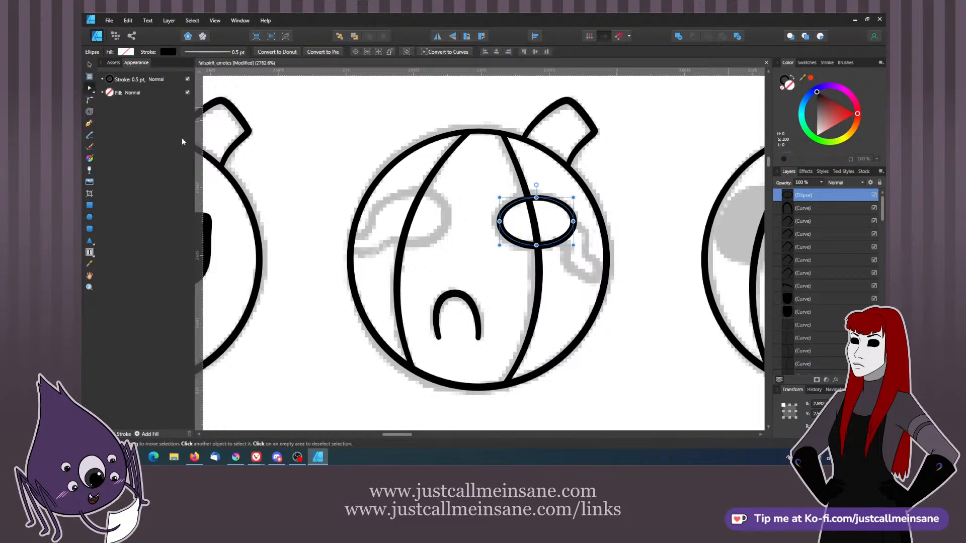
right_click(566, 232)
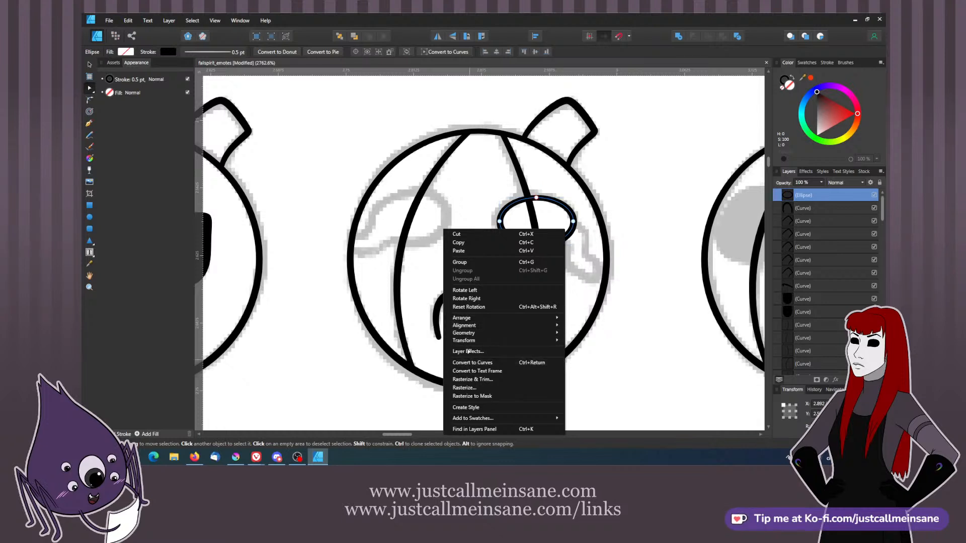
left_click(471, 363)
- Extend the second pumpkin's right eye curve into a wavy tear stream that follows the sketch toward the pumpkin's edge
left_click_drag(536, 245, 526, 243)
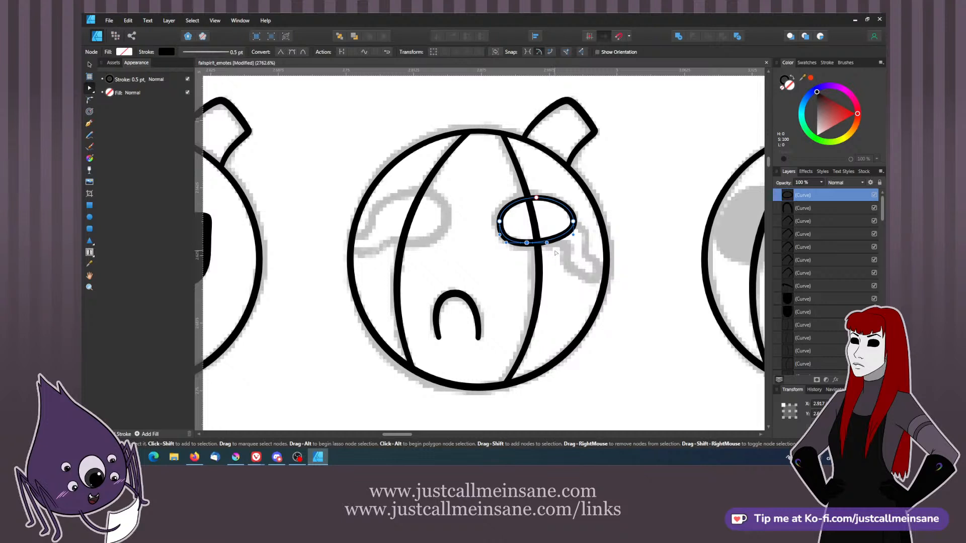
left_click_drag(561, 235, 594, 276)
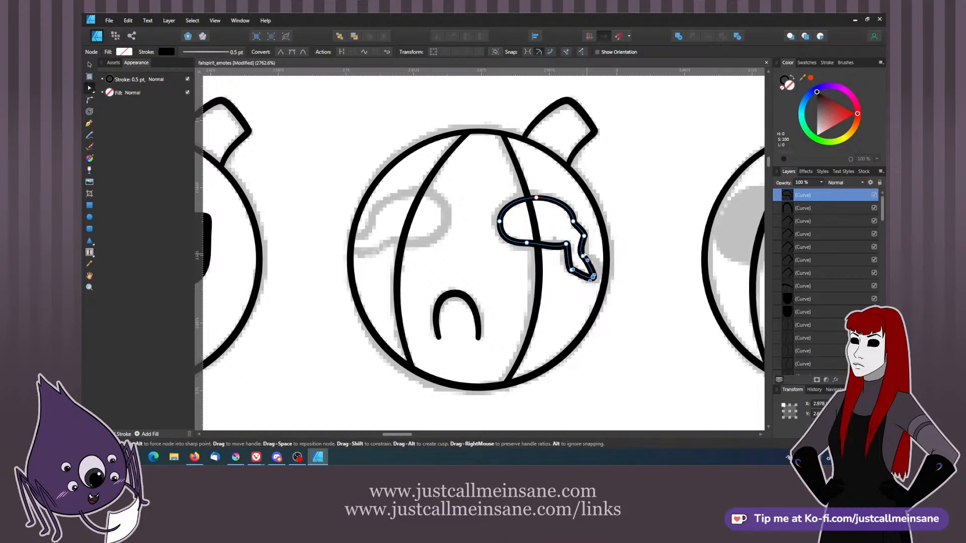
left_click_drag(600, 271, 570, 255)
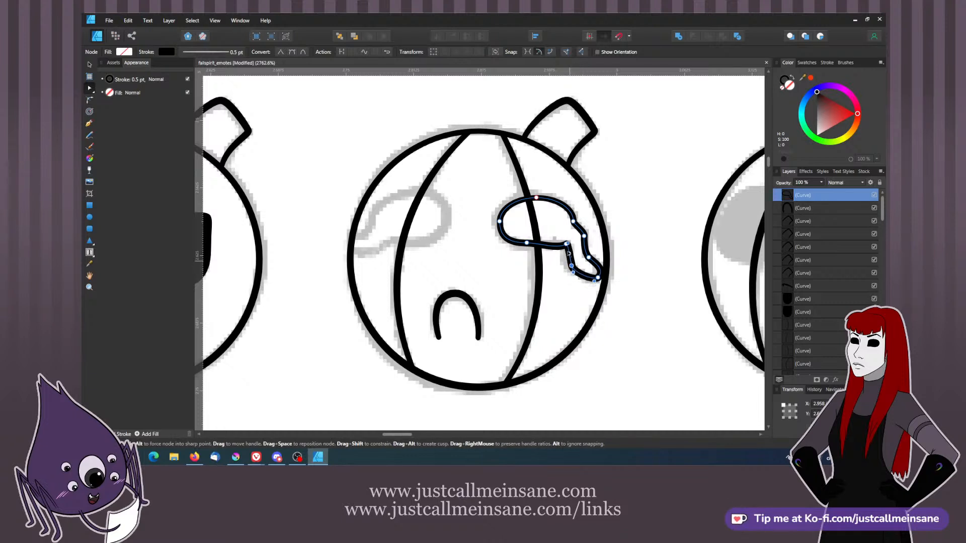
left_click_drag(572, 266, 574, 278)
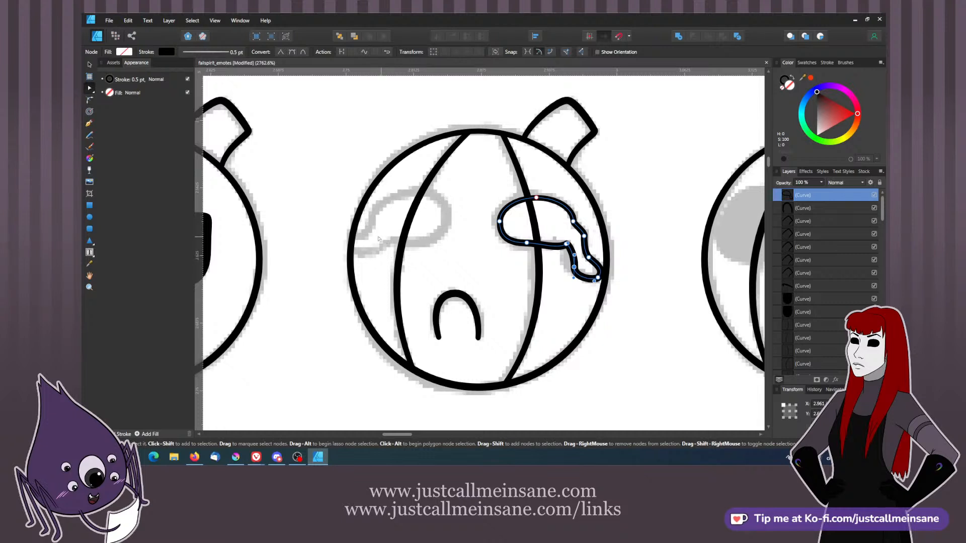
- Refine the node at the inner corner where the tear stream meets the bottom of the second pumpkin's right eye
key("v")
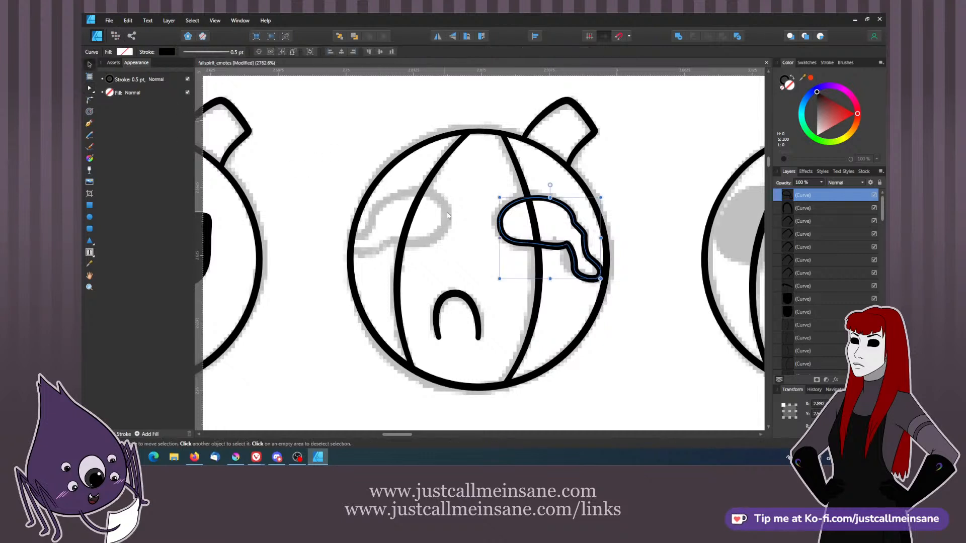
left_click(446, 215)
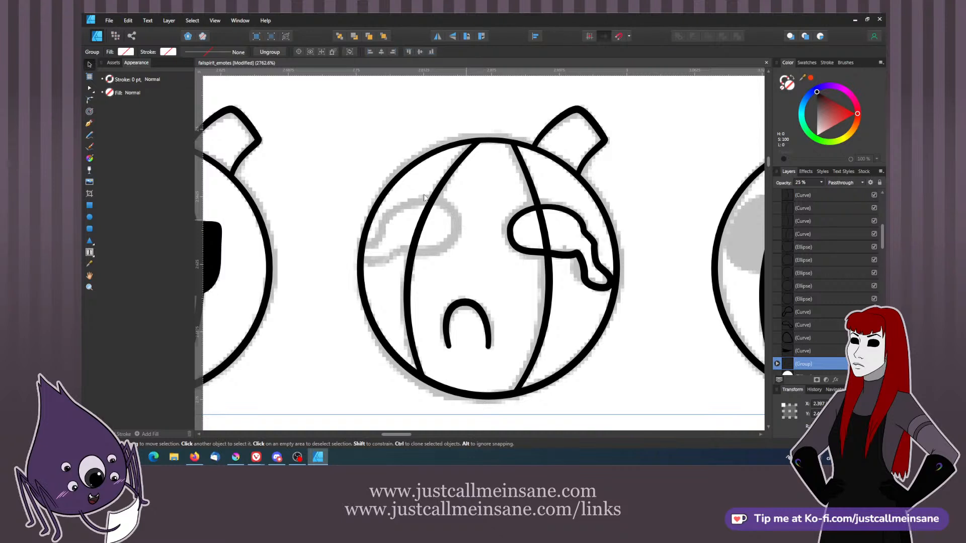
left_click(90, 90)
left_click(575, 251)
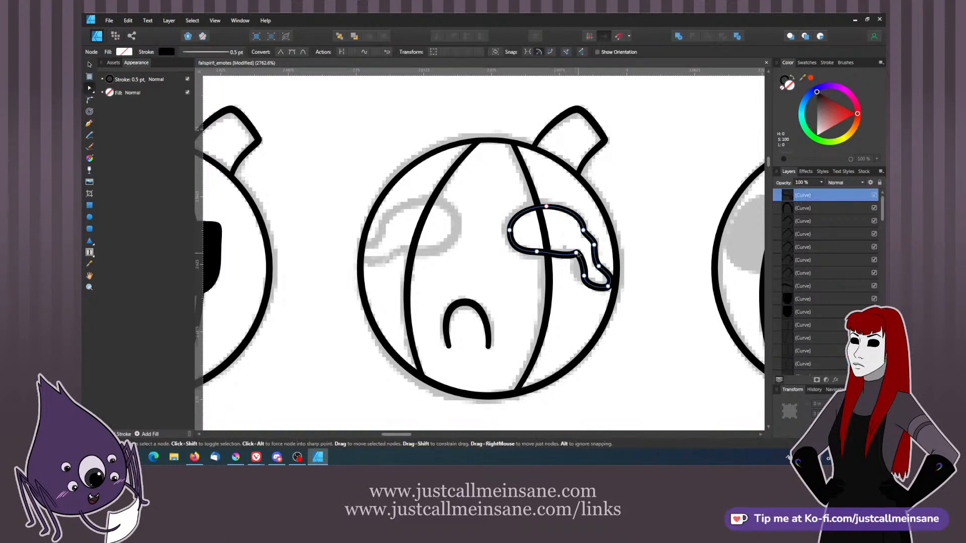
left_click_drag(577, 250, 576, 251)
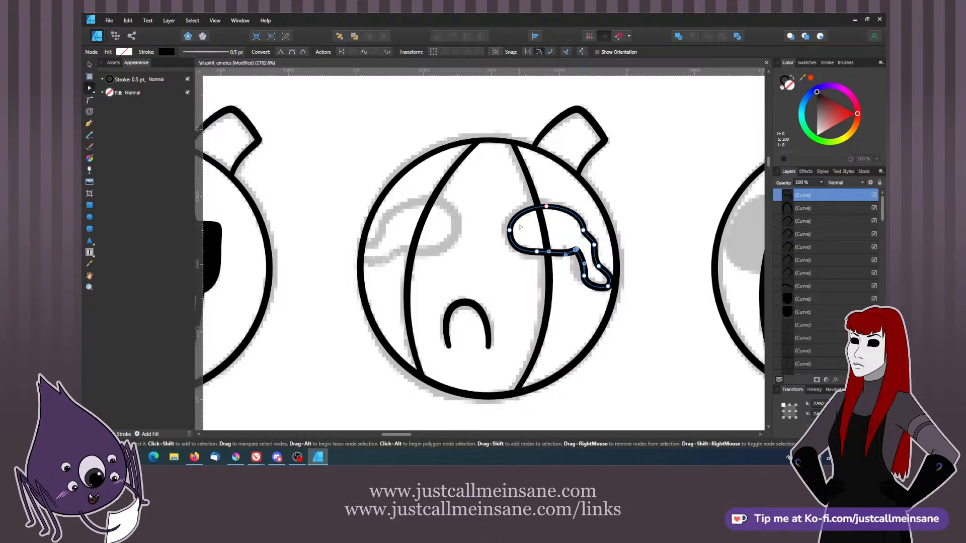
- Duplicate the second pumpkin's crying right eye, flip the copy horizontally and place it over the sketched left eye
left_click(89, 65)
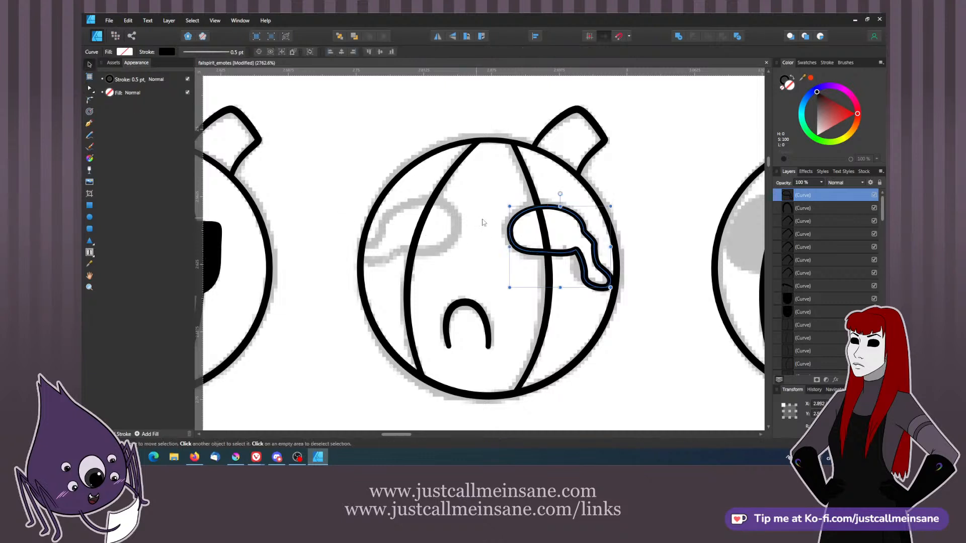
right_click(526, 216)
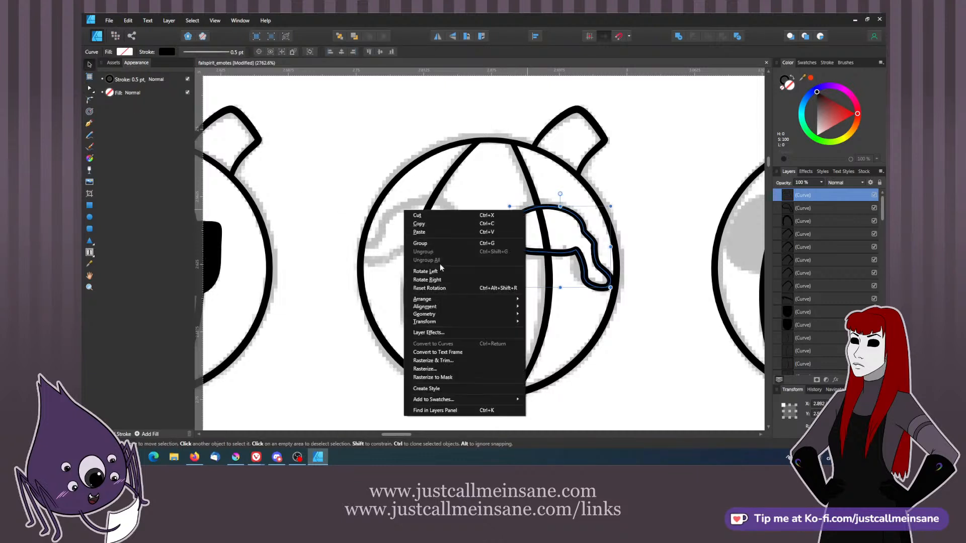
mouse_move(427, 322)
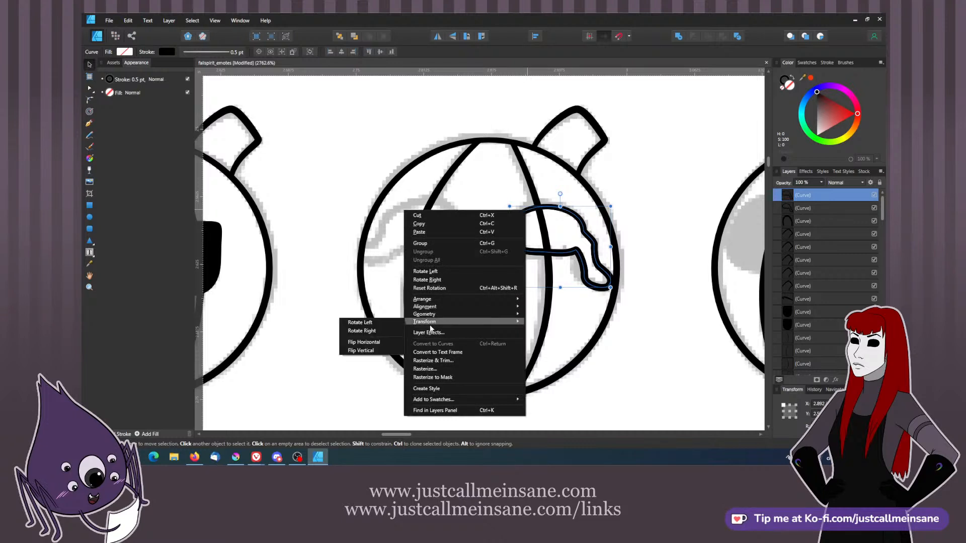
left_click(350, 342)
left_click_drag(527, 245, 413, 258)
left_click(452, 285)
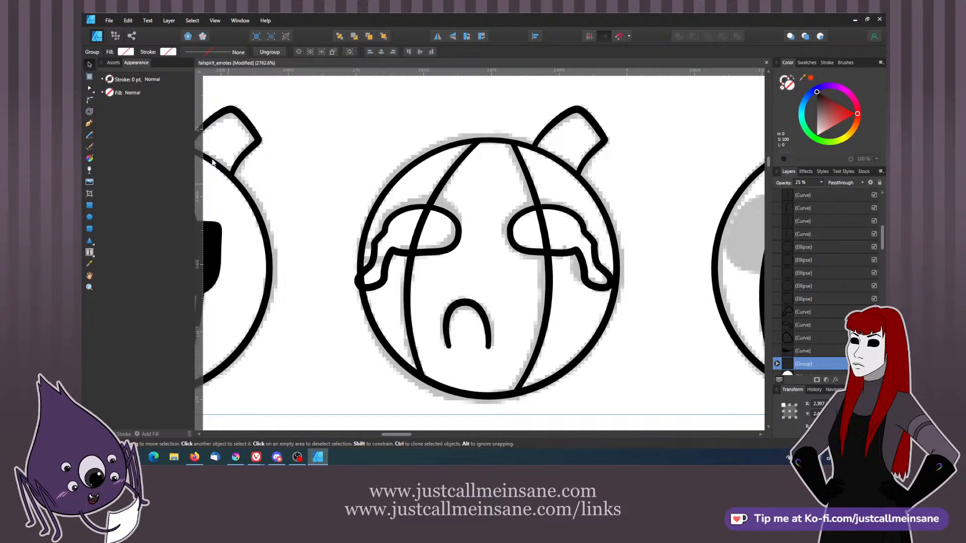
- Pull the tear tip nodes of the second pumpkin's left eye inward to meet the pumpkin's outline
left_click(89, 88)
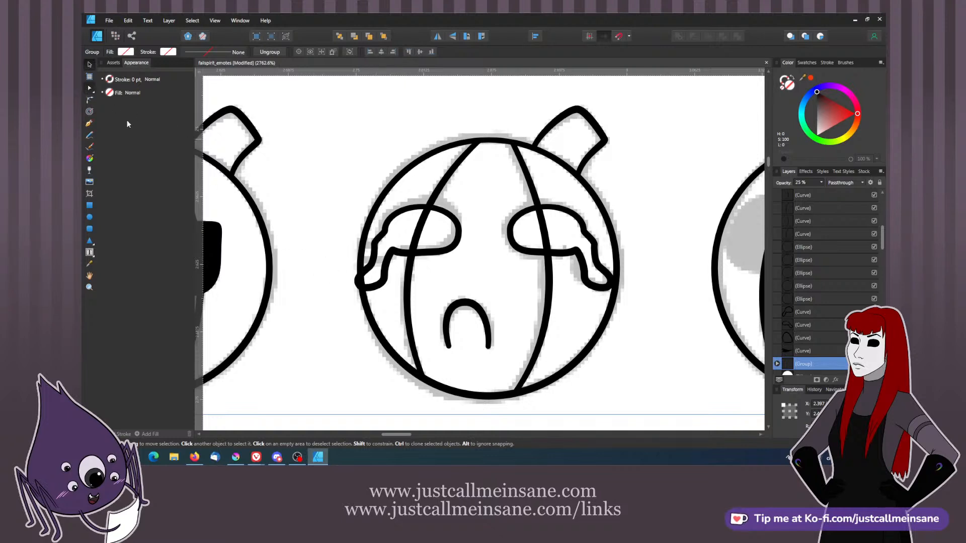
left_click(367, 288)
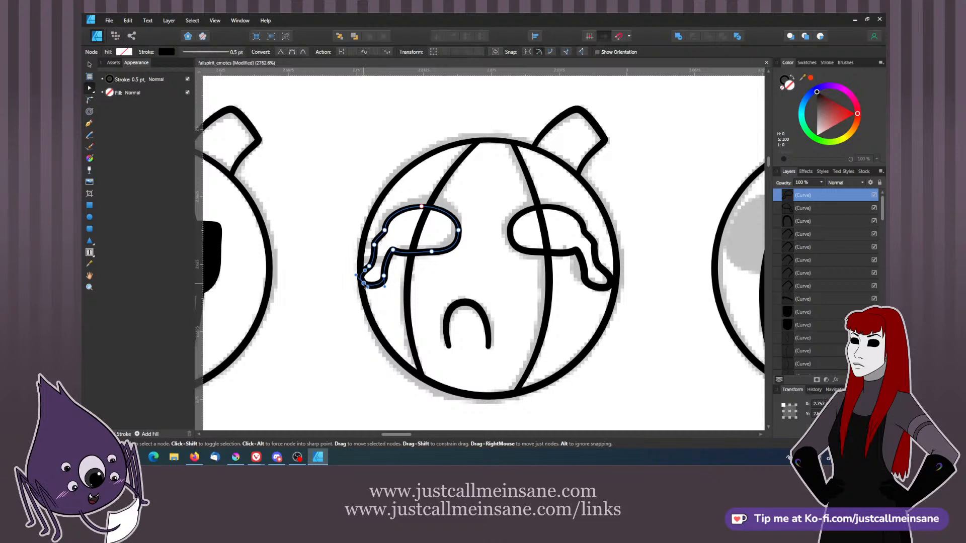
left_click(421, 256)
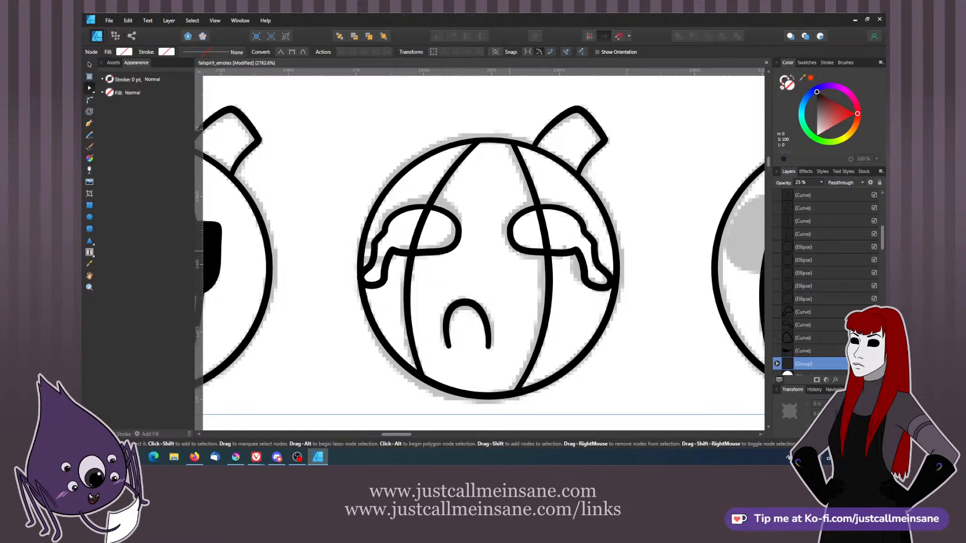
scroll(512, 252, "right", 3)
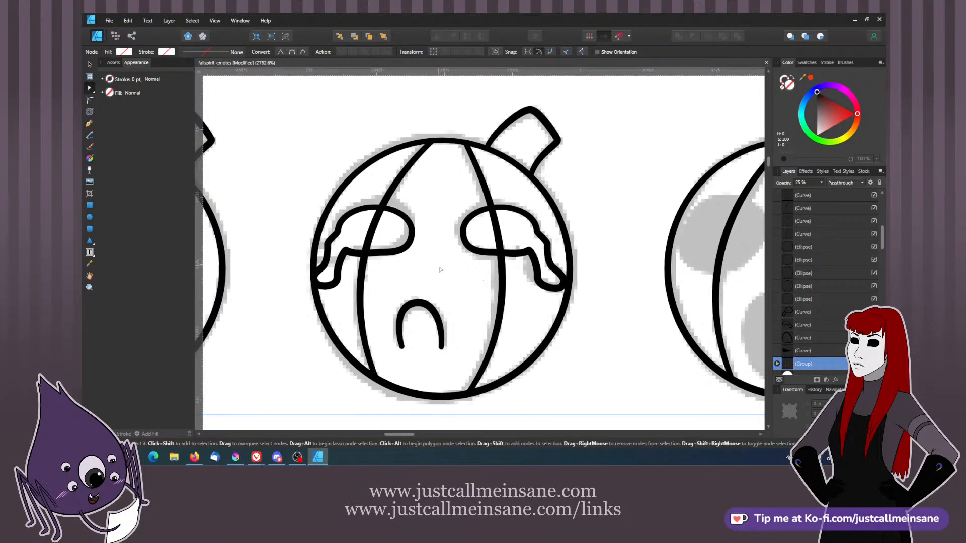
key("space")
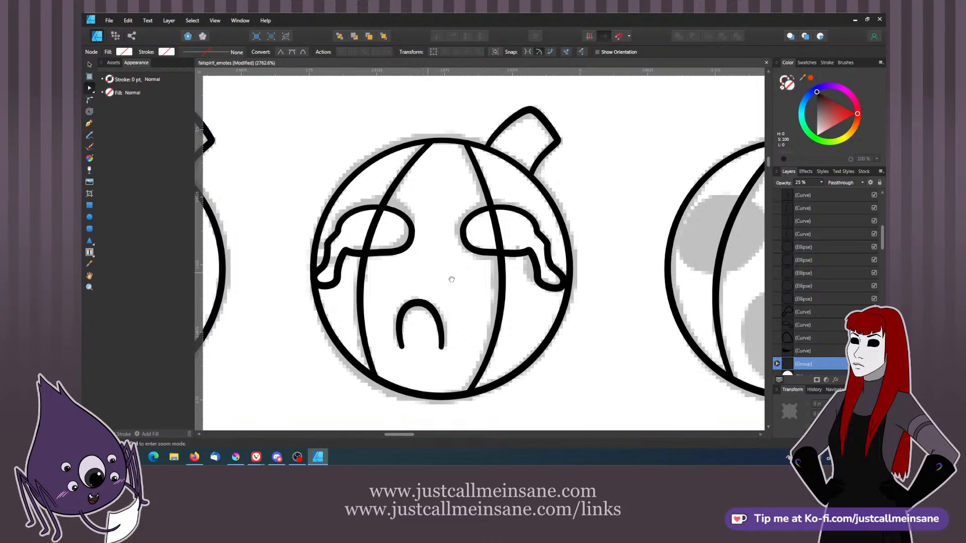
left_click_drag(451, 277, 456, 291)
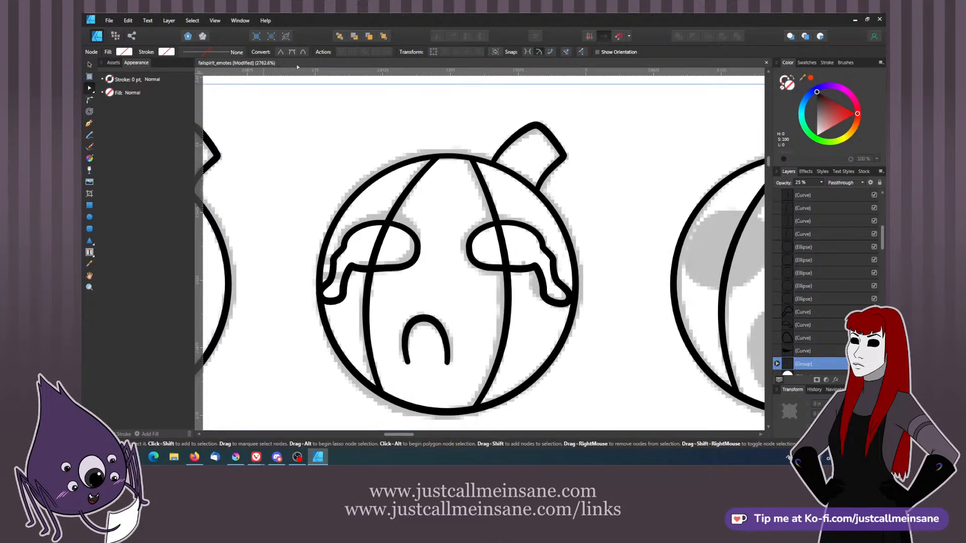
key("space")
left_click_drag(333, 111, 334, 125)
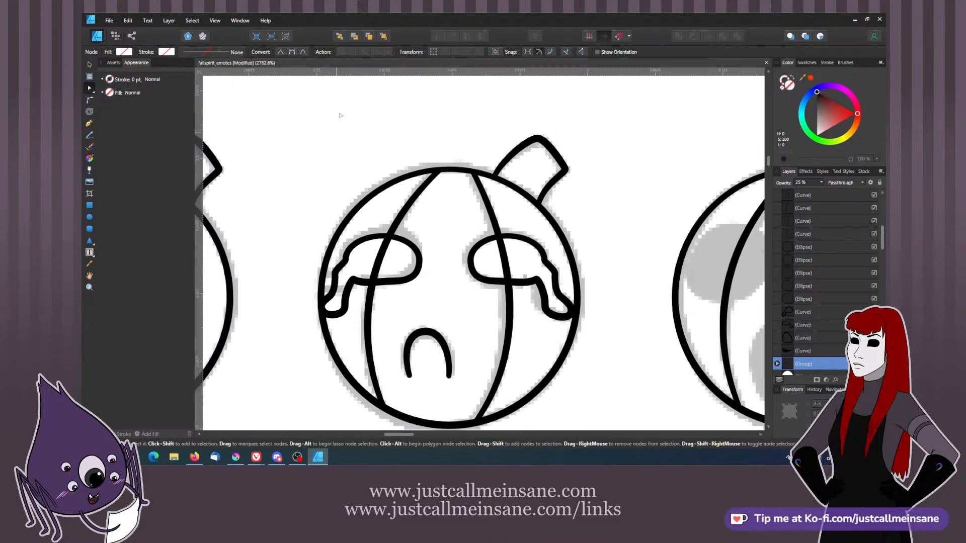
left_click(343, 89)
key("space")
left_click_drag(338, 176, 329, 149)
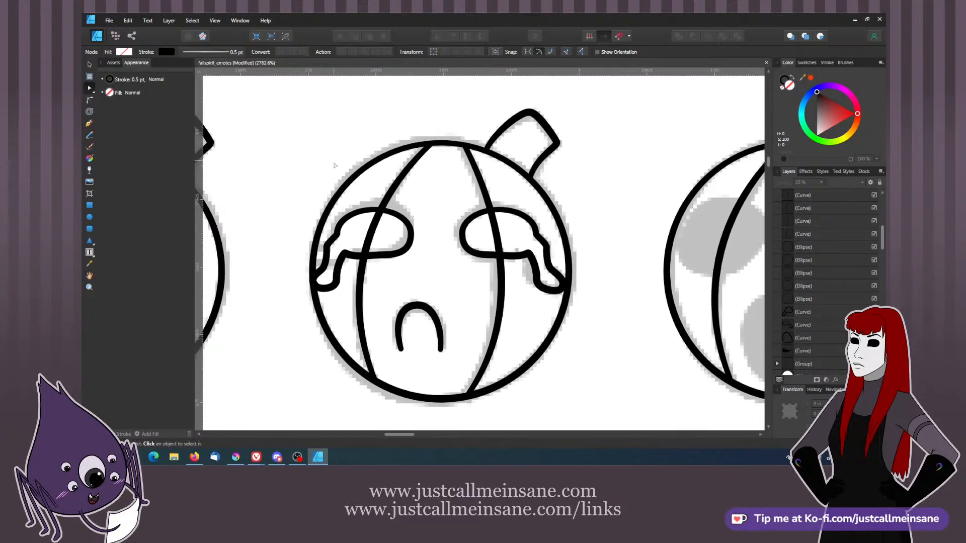
- Draw an unfilled ellipse over the third pumpkin's sketched right eye and convert it to curves
left_click_drag(540, 304, 490, 285)
key("space")
left_click_drag(595, 284, 453, 288)
left_click_drag(544, 277, 417, 251)
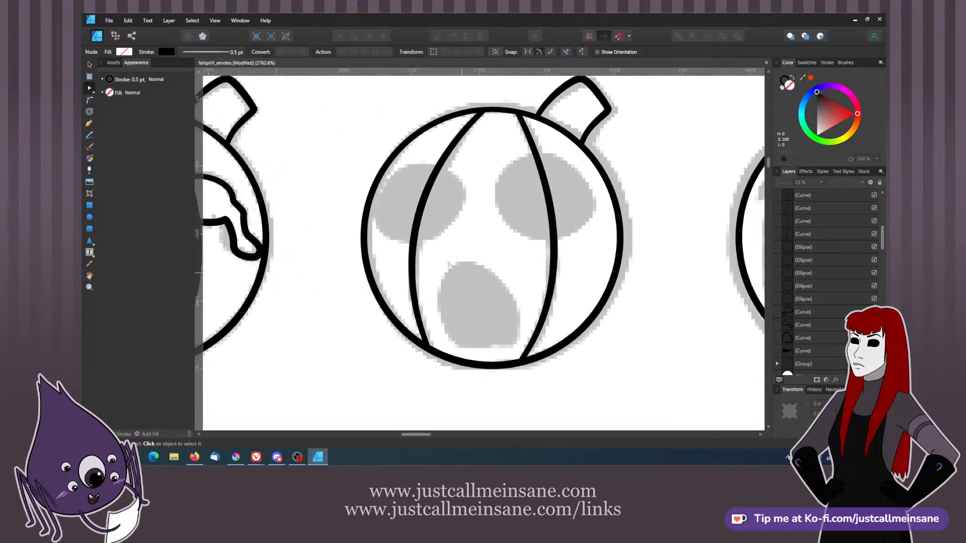
key("m")
left_click_drag(503, 163, 601, 246)
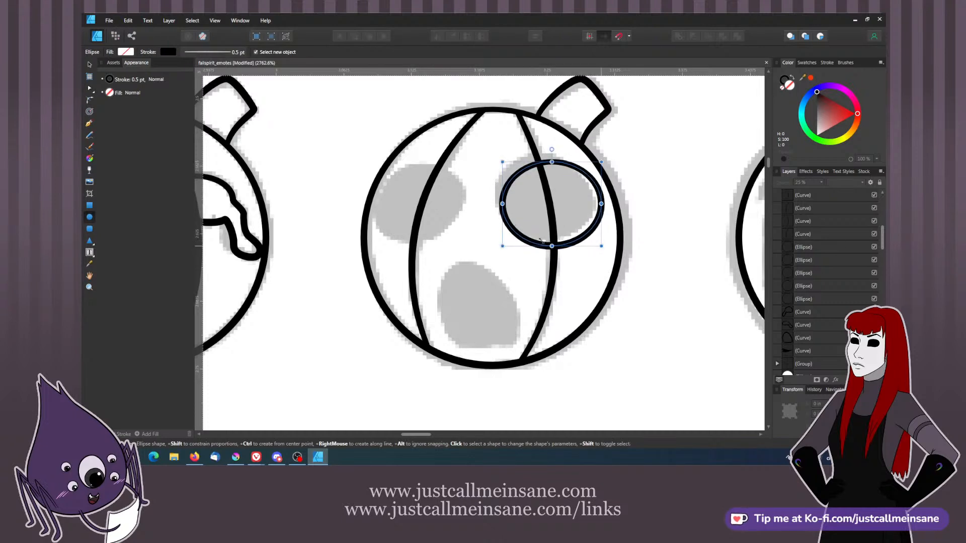
right_click(563, 168)
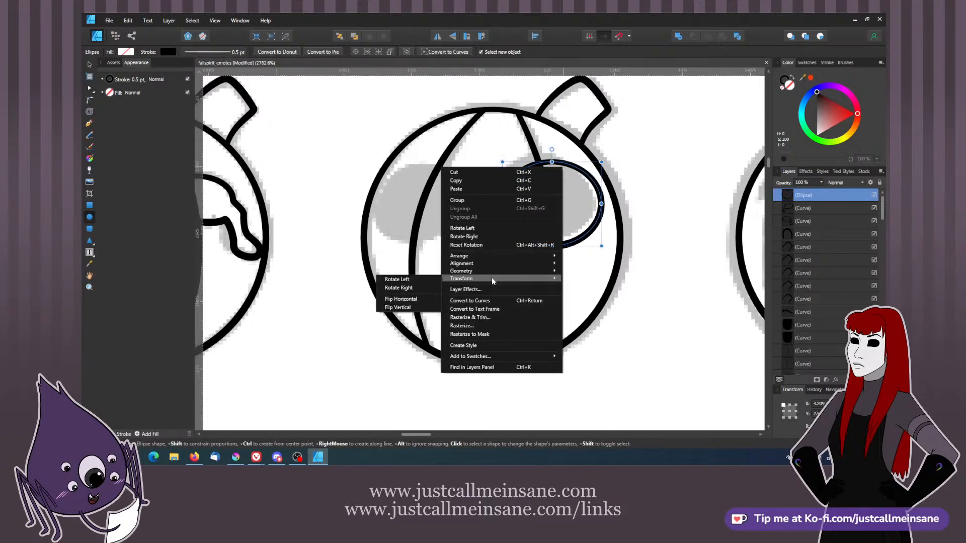
left_click(479, 300)
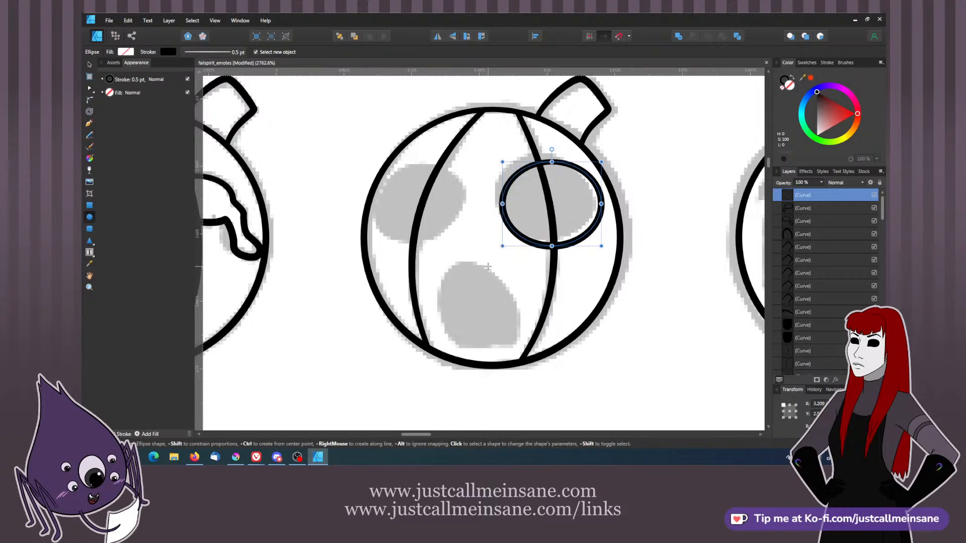
- Move the four nodes of the third pumpkin's right eye curve to match the outline of the grey sketched eye
left_click(90, 88)
left_click_drag(551, 162, 544, 157)
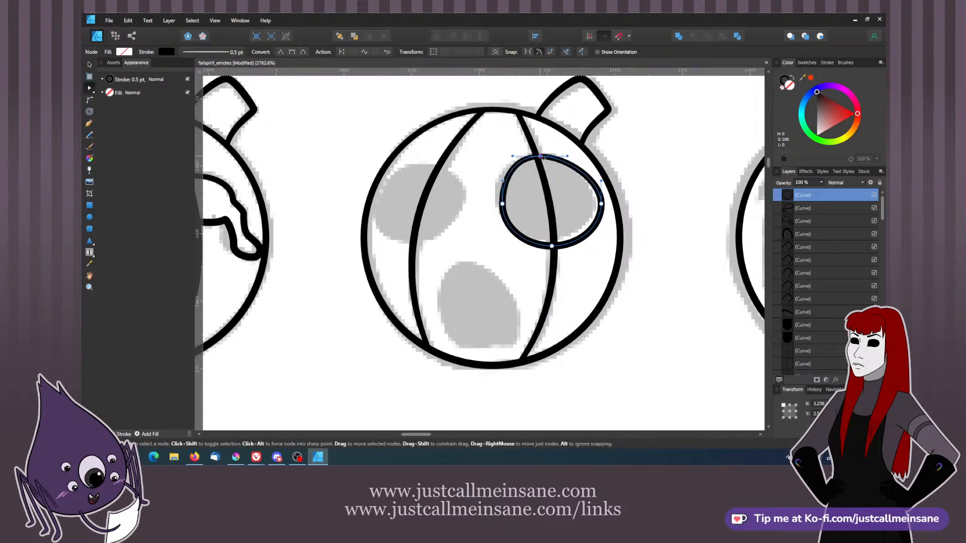
left_click_drag(502, 204, 498, 198)
left_click_drag(552, 247, 549, 237)
left_click_drag(601, 203, 594, 200)
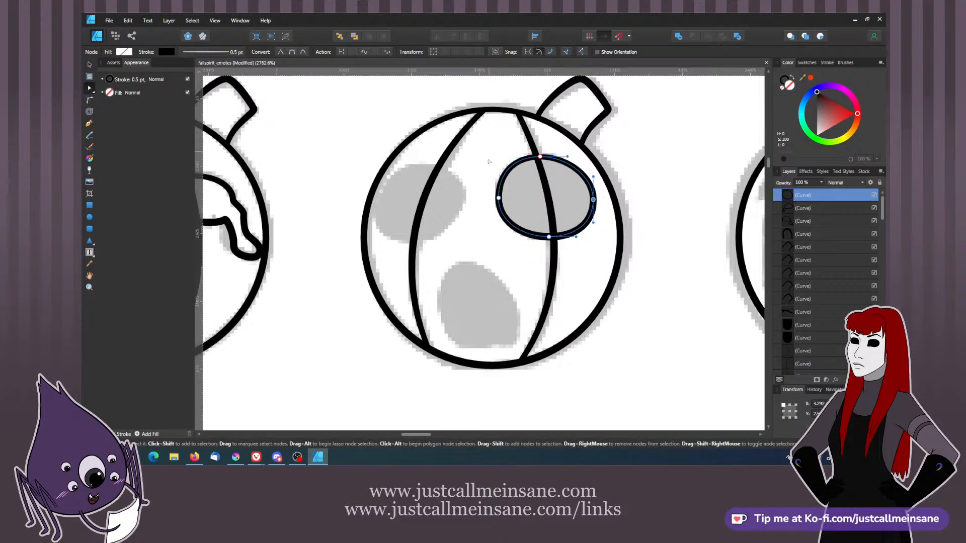
left_click(499, 198)
left_click_drag(498, 197, 498, 194)
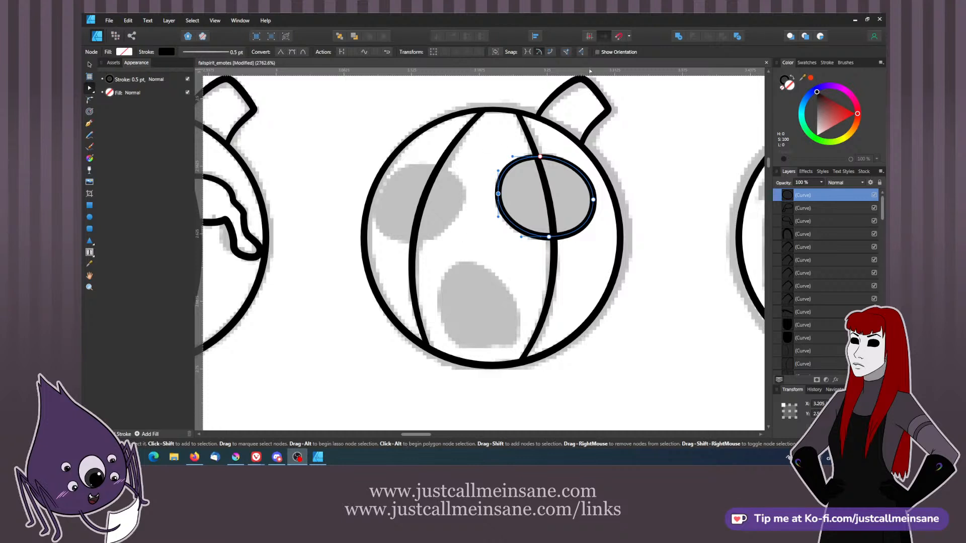
- Duplicate the third pumpkin's right eye curve, place the copy over the sketched left eye and flip it horizontally
left_click(587, 67)
left_click(90, 64)
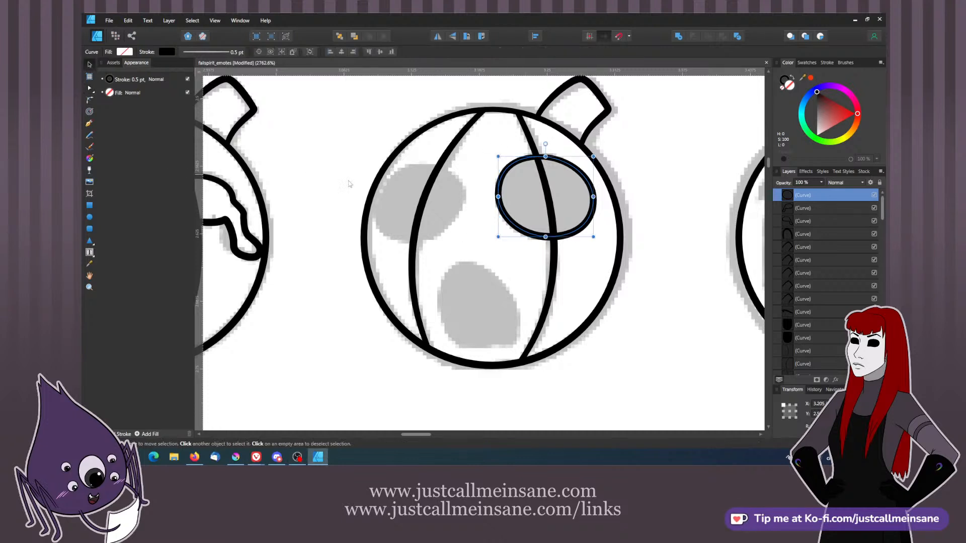
key("ctrl+j")
left_click_drag(524, 199, 393, 199)
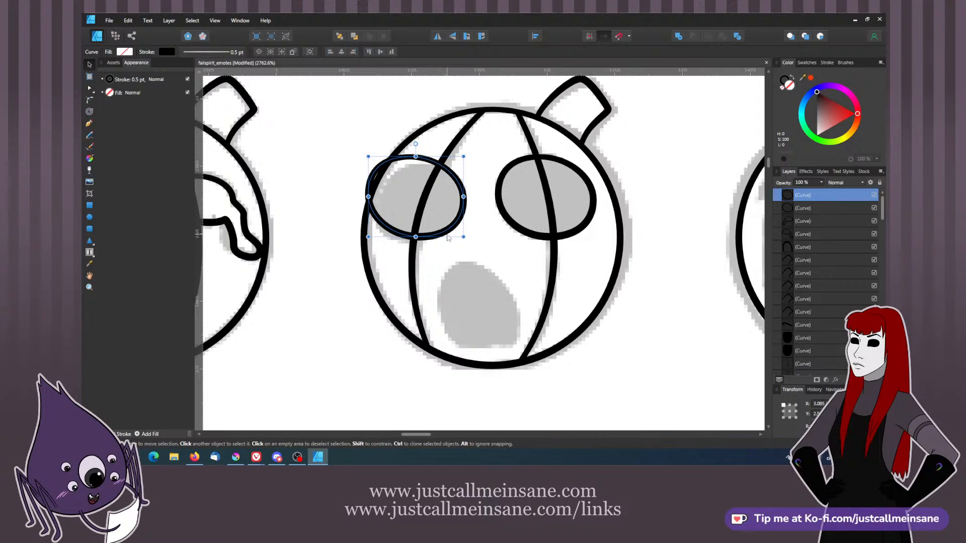
right_click(446, 233)
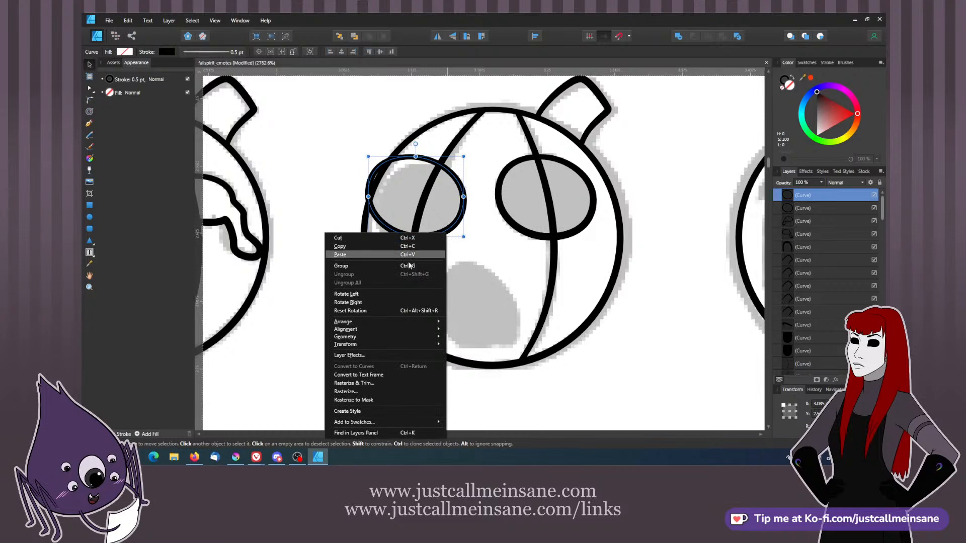
mouse_move(389, 345)
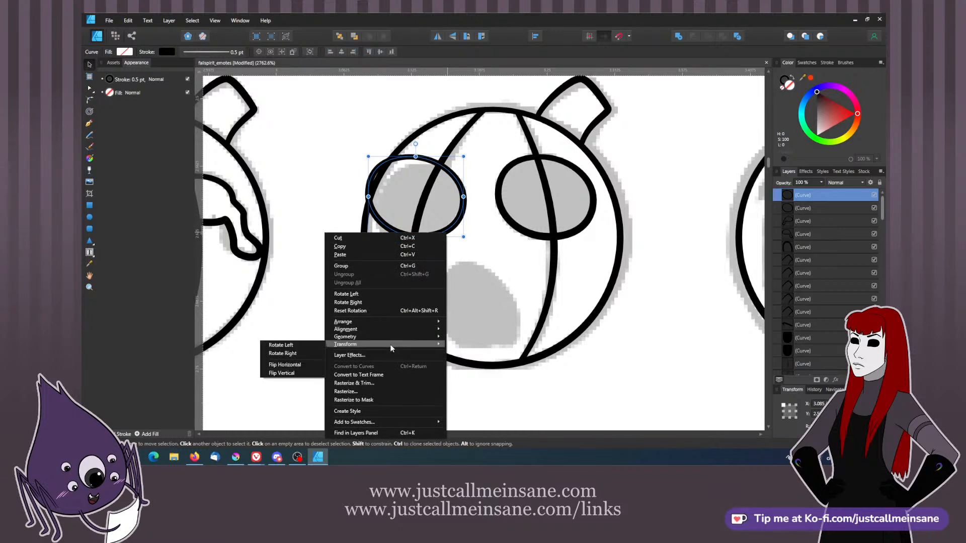
left_click(297, 367)
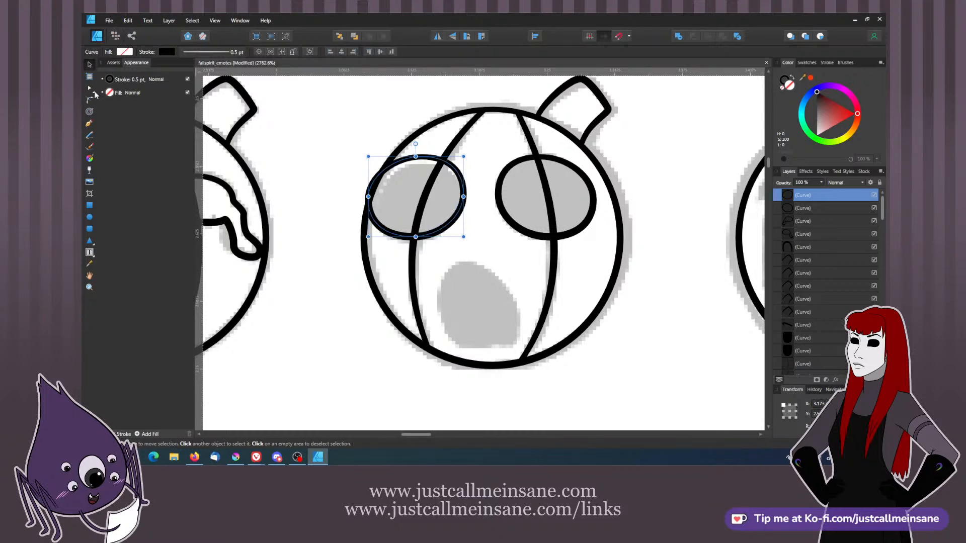
- Adjust the nodes and handles of the third pumpkin's left eye curve to follow the grey sketched eye
key("a")
left_click_drag(422, 158, 421, 163)
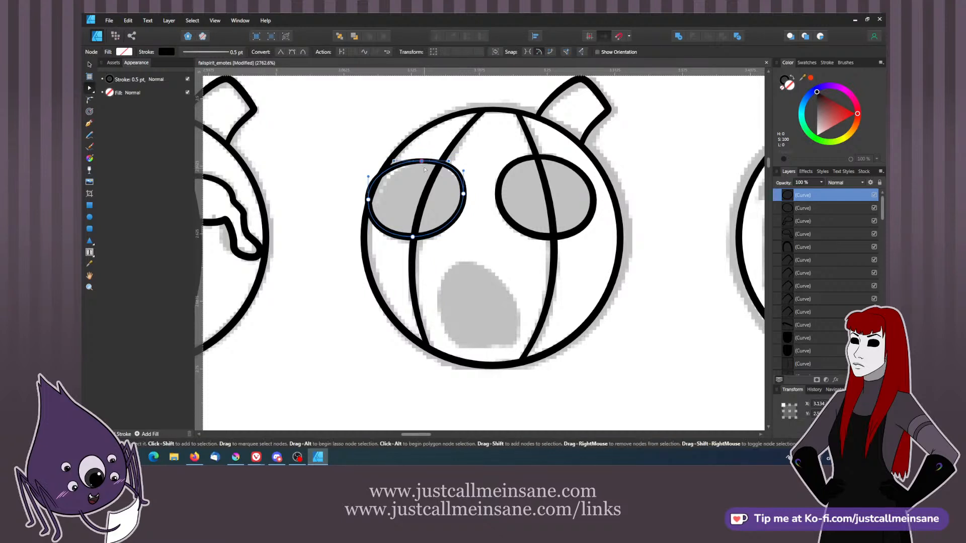
left_click_drag(368, 200, 379, 180)
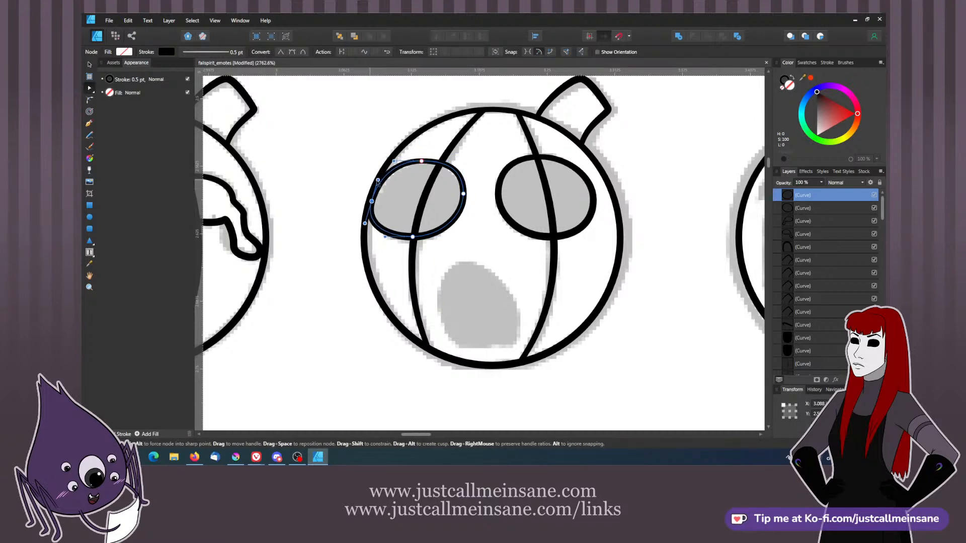
left_click_drag(364, 223, 375, 180)
left_click_drag(366, 213, 362, 220)
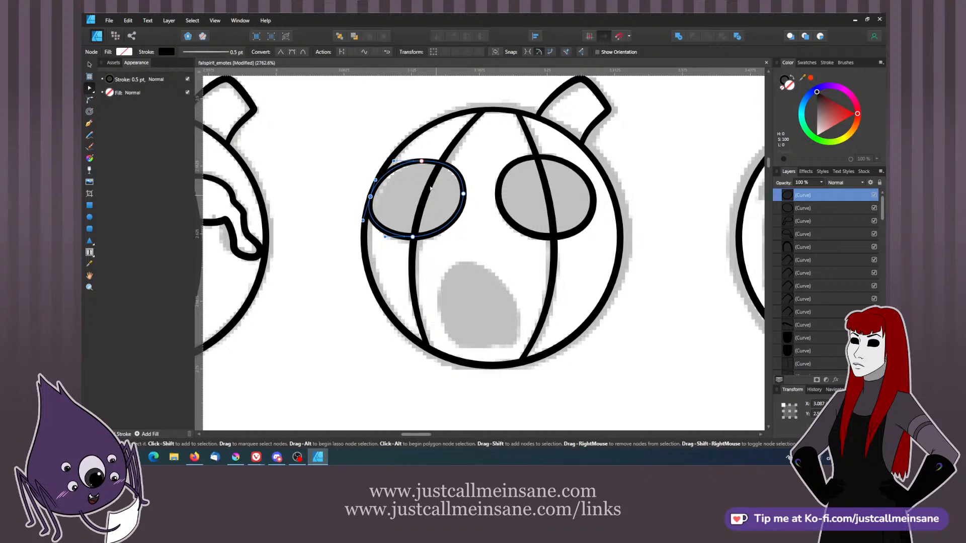
left_click_drag(422, 161, 421, 162)
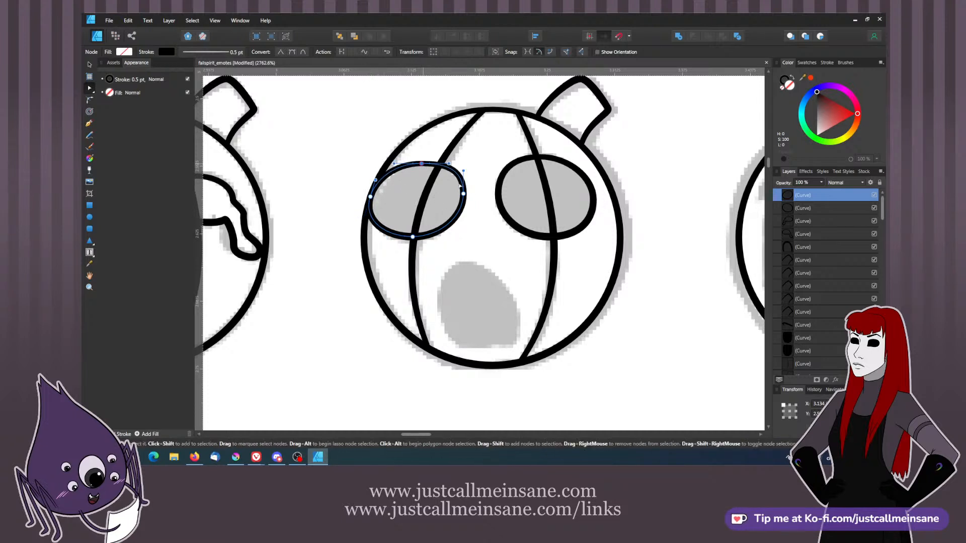
left_click_drag(464, 194, 459, 197)
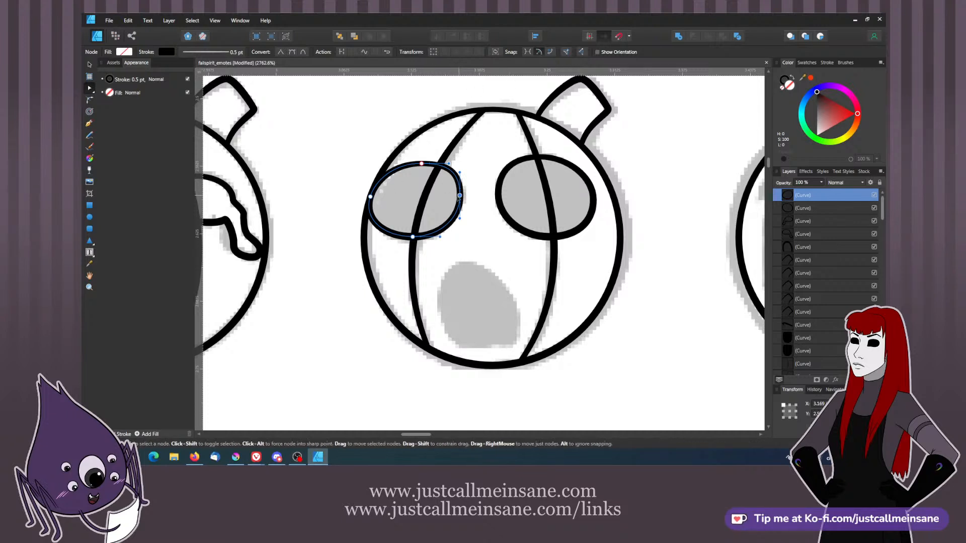
left_click(420, 164)
left_click_drag(421, 164, 457, 175)
left_click(489, 232)
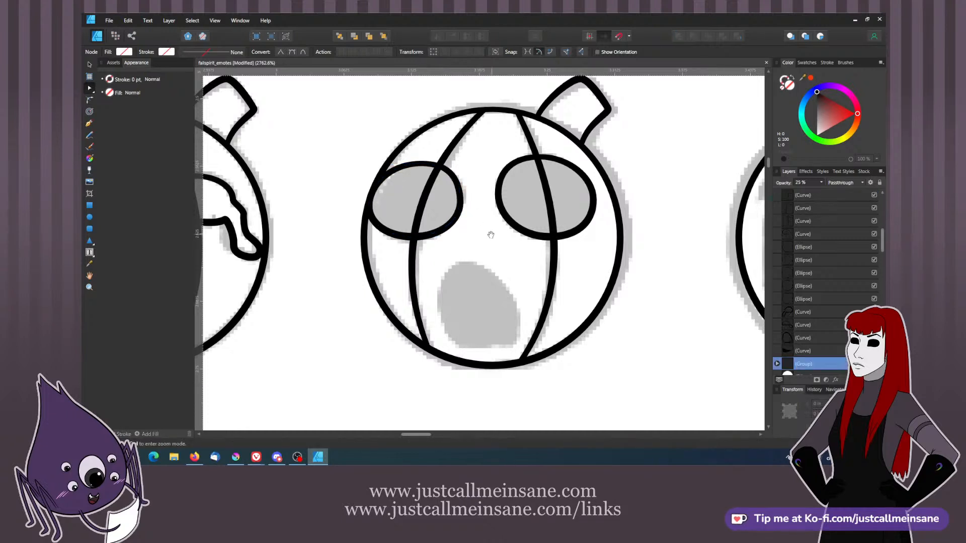
left_click_drag(489, 232, 487, 246)
left_click(89, 124)
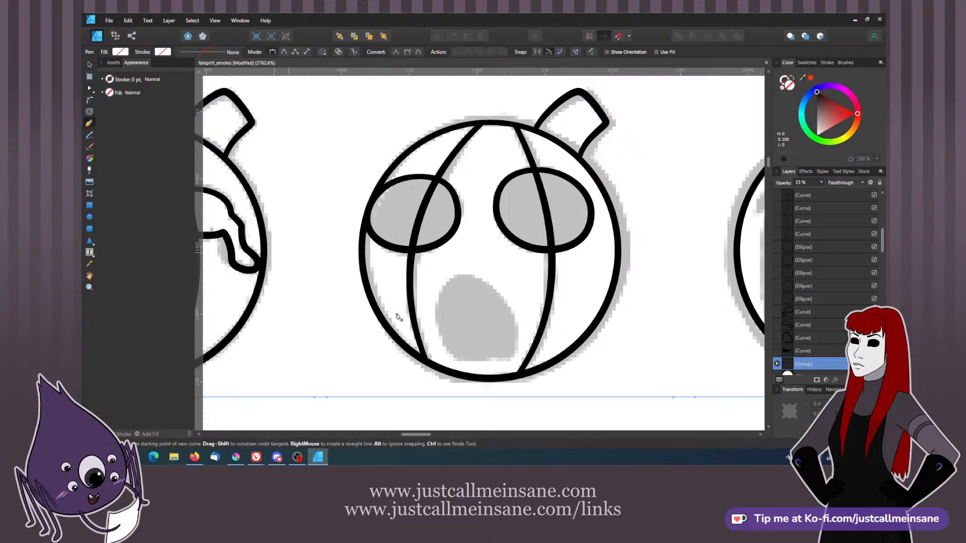
left_click(458, 357)
left_click_drag(468, 357, 471, 357)
key("v")
left_click(556, 415)
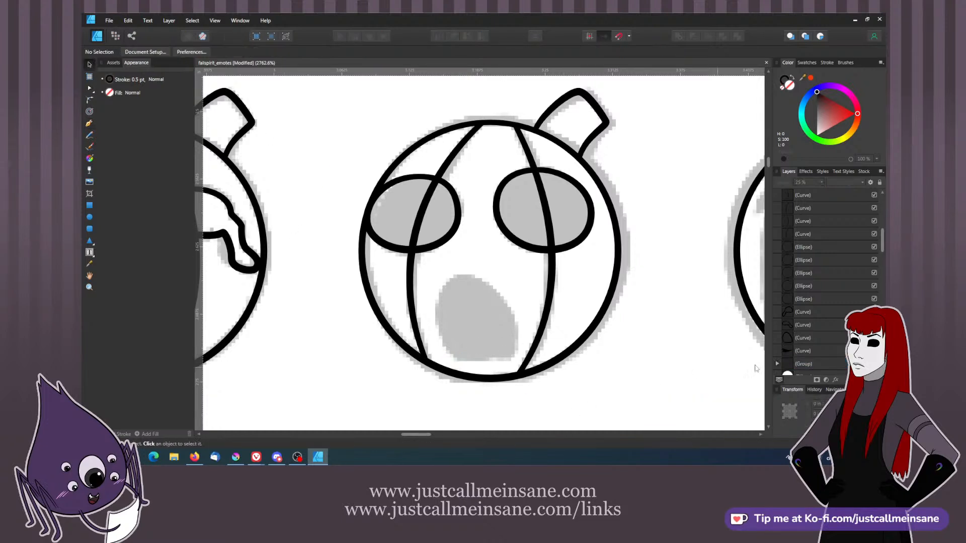
- Trace the third pumpkin's open mouth with the Pen tool as a closed curve with a flat bottom edge and rounded top
left_click(820, 365)
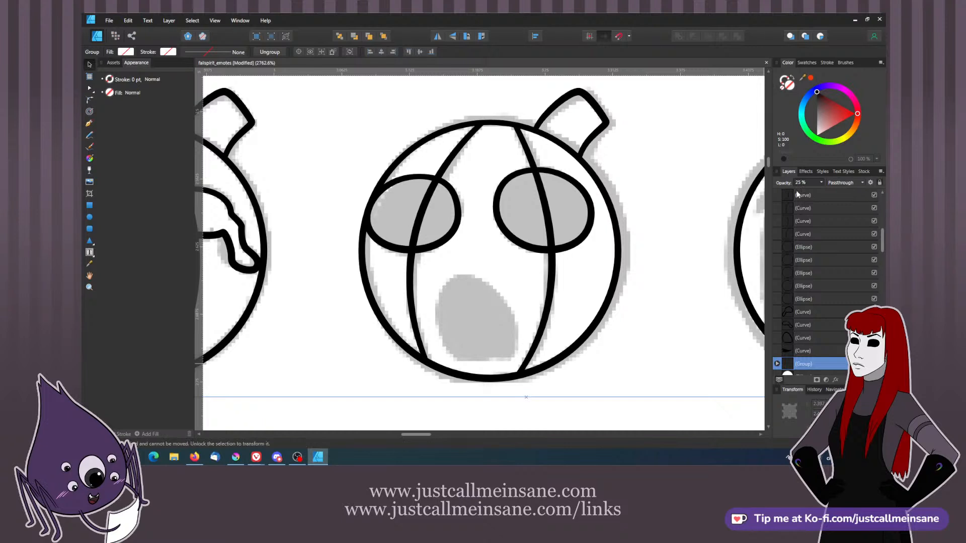
left_click(89, 123)
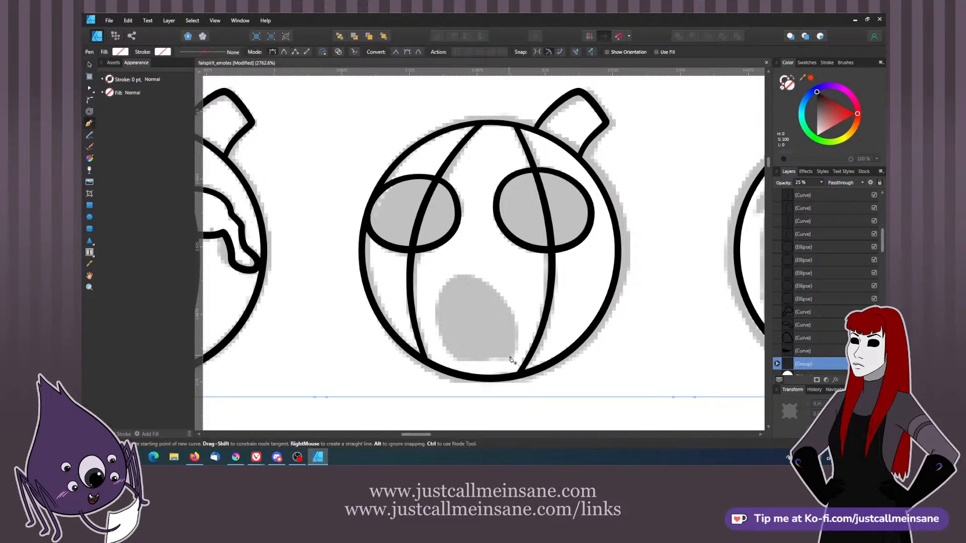
left_click(456, 358)
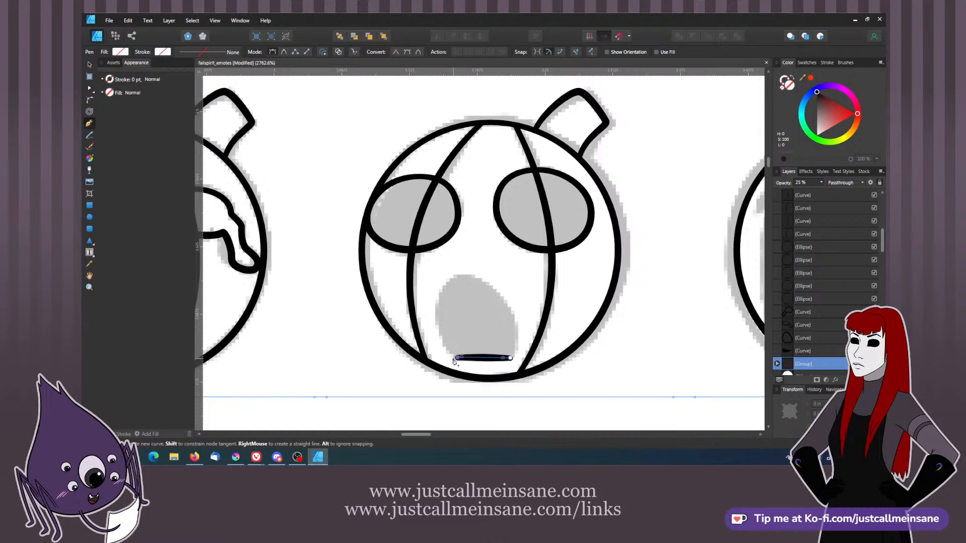
left_click_drag(457, 275, 476, 271)
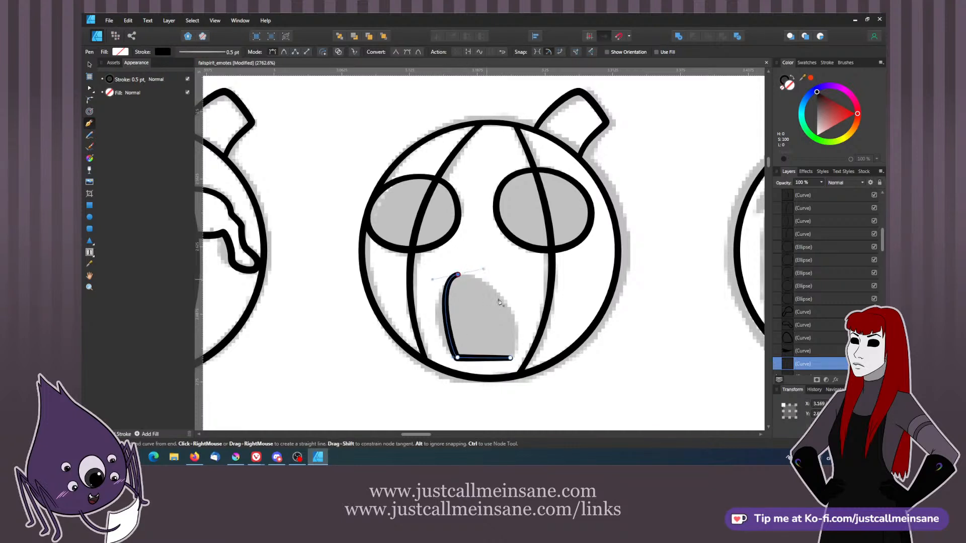
left_click(511, 359)
- Reshape the third pumpkin's mouth curve by adjusting its nodes and handles so the sides and top bulge to the grey sketch
key("a")
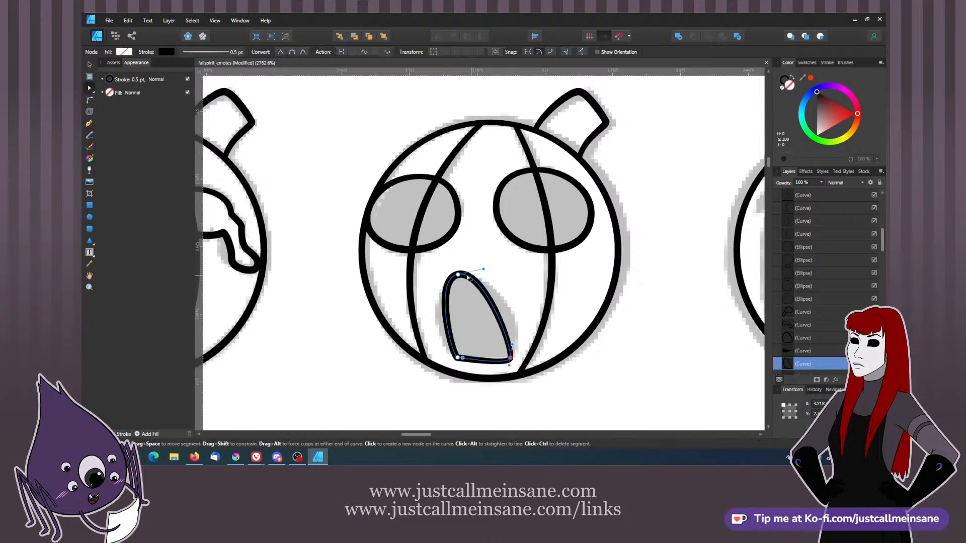
left_click_drag(483, 269, 506, 279)
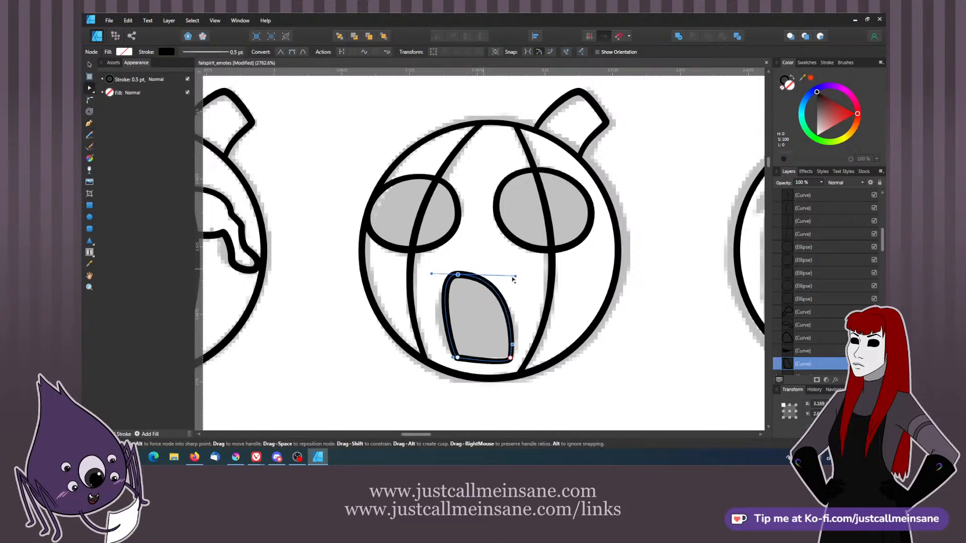
mouse_move(452, 358)
left_mouse_down()
mouse_move(432, 335)
mouse_move(470, 358)
left_mouse_up()
left_click(458, 359)
left_click(510, 358)
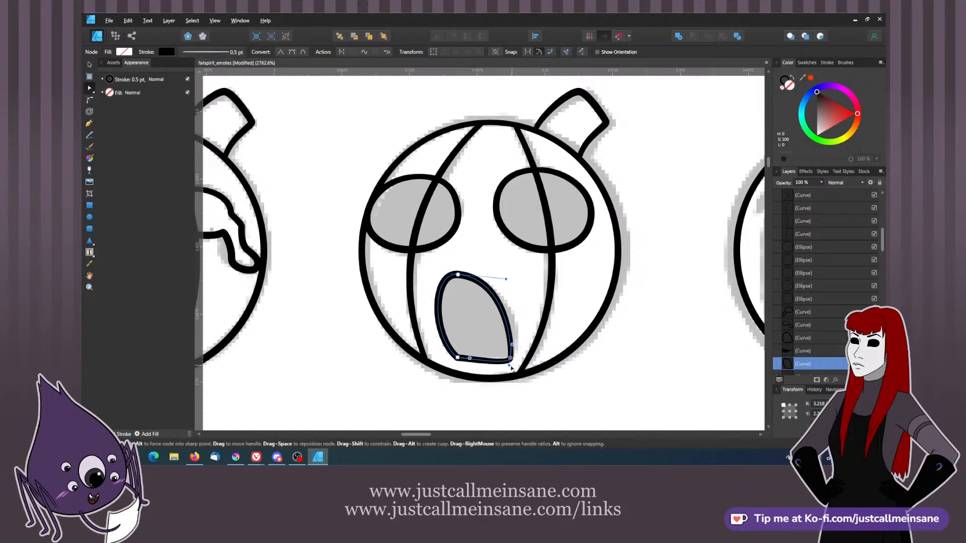
left_click_drag(512, 345, 512, 323)
left_click_drag(459, 275, 428, 276)
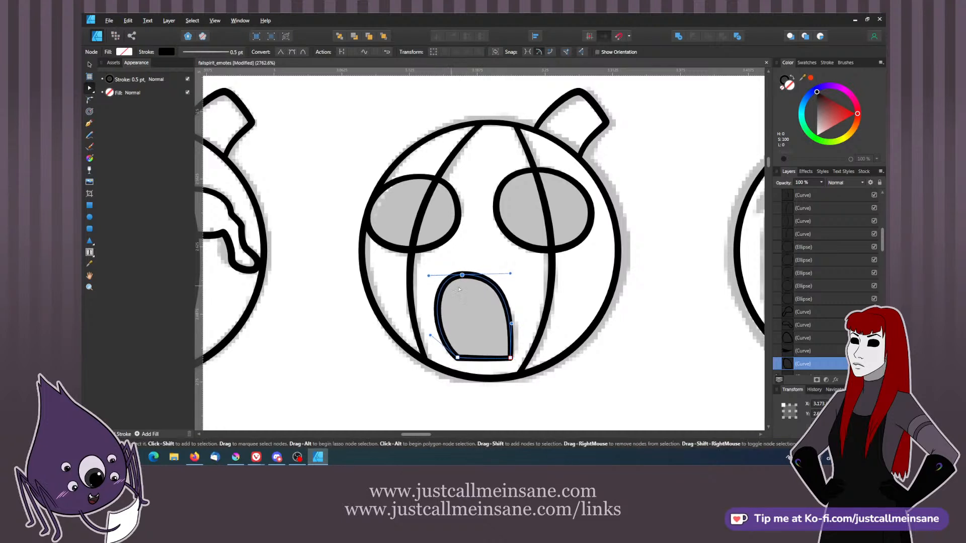
- Fill the third pumpkin's mouth with solid black
left_click(90, 65)
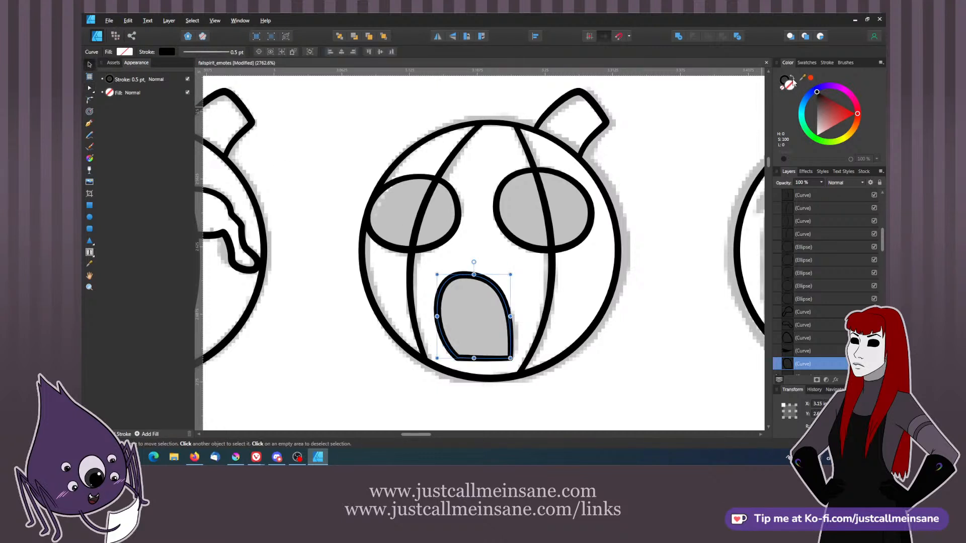
left_click(792, 79)
left_click(783, 80)
left_click_drag(820, 103, 771, 78)
- Fill both of the third pumpkin's eyes with solid black
left_click(518, 243)
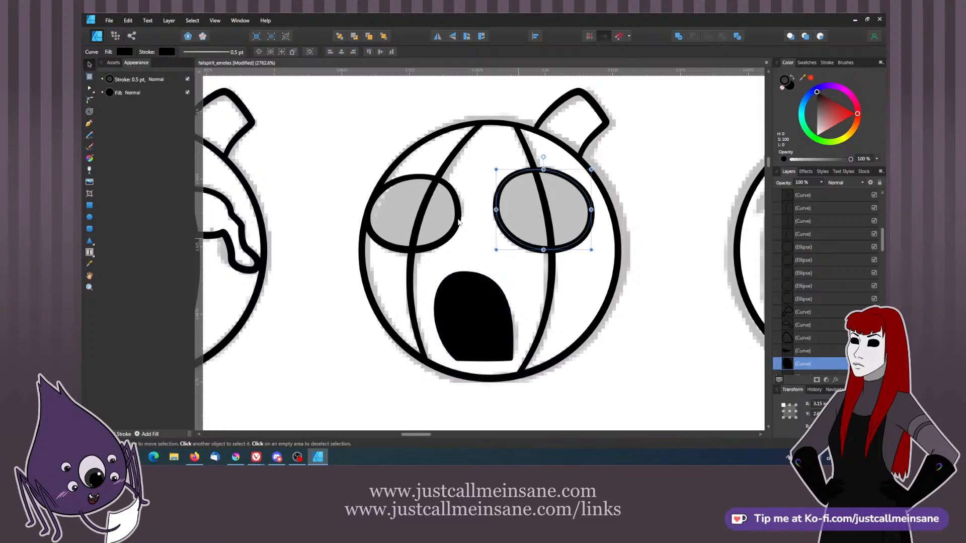
left_click(460, 216, "shift")
left_click(789, 87)
left_click_drag(820, 99, 759, 86)
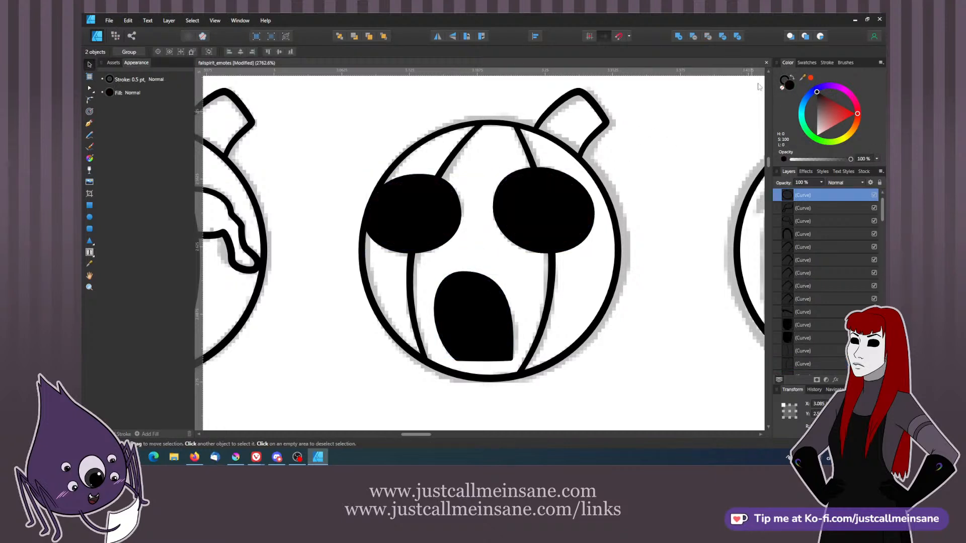
left_click(650, 170)
- Move the two bottom corner nodes of the third pumpkin's mouth slightly outward to widen its base
left_click(509, 353)
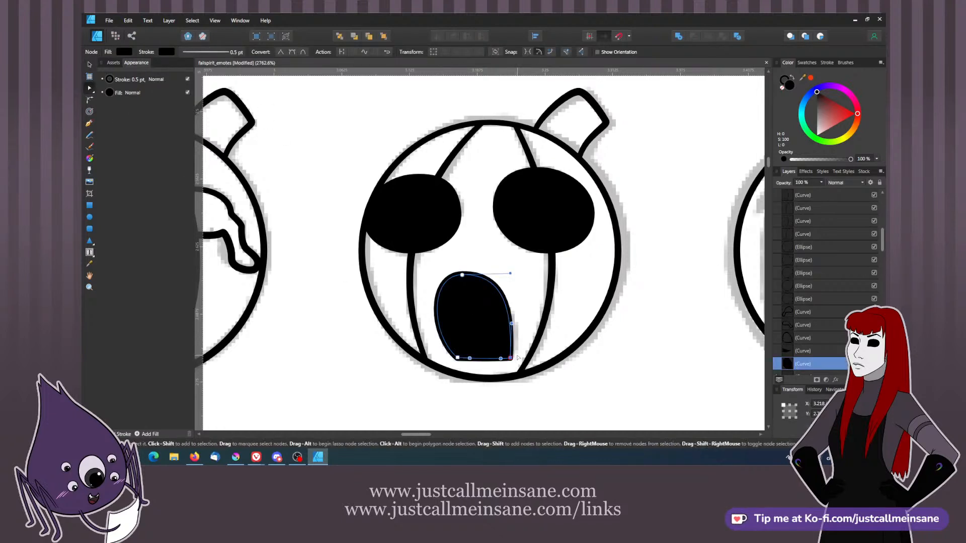
left_click_drag(511, 358, 515, 360)
left_click_drag(457, 357, 453, 357)
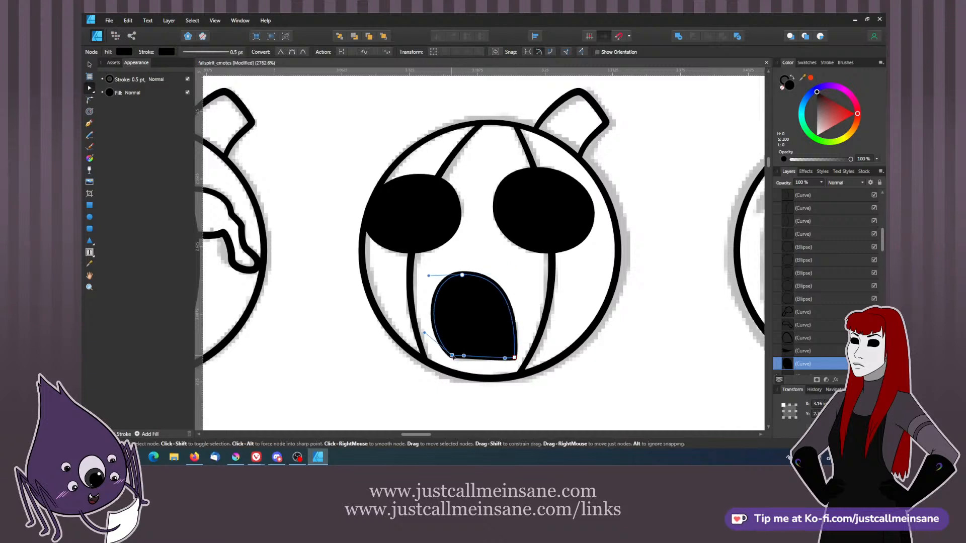
left_click(478, 372)
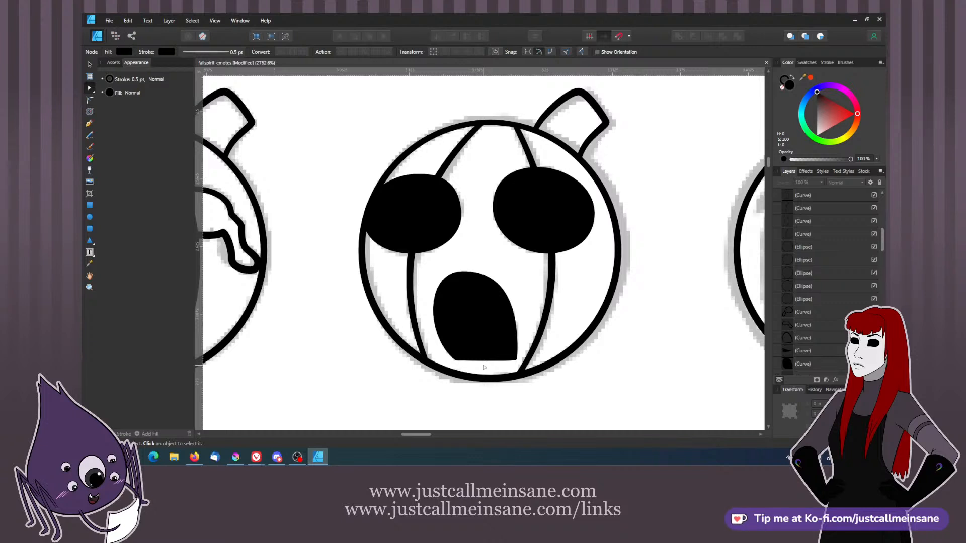
- Check the traced pumpkins and save the emotes document
left_click(448, 286)
left_click(588, 270)
left_click_drag(573, 283, 435, 320)
left_click_drag(607, 321, 424, 280)
left_click_drag(541, 282, 486, 296)
scroll(488, 274, "down", 10)
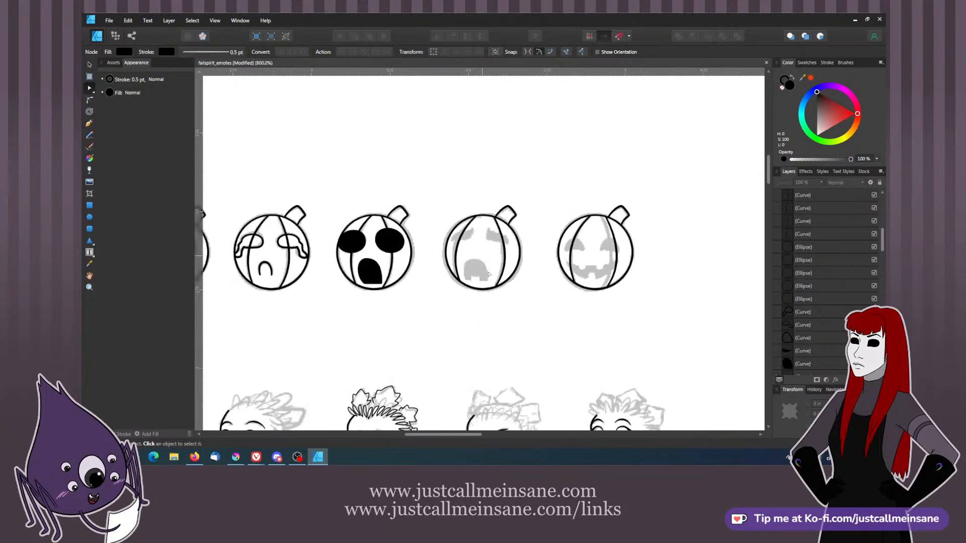
scroll(489, 274, "down", 1)
left_click_drag(415, 295, 446, 272)
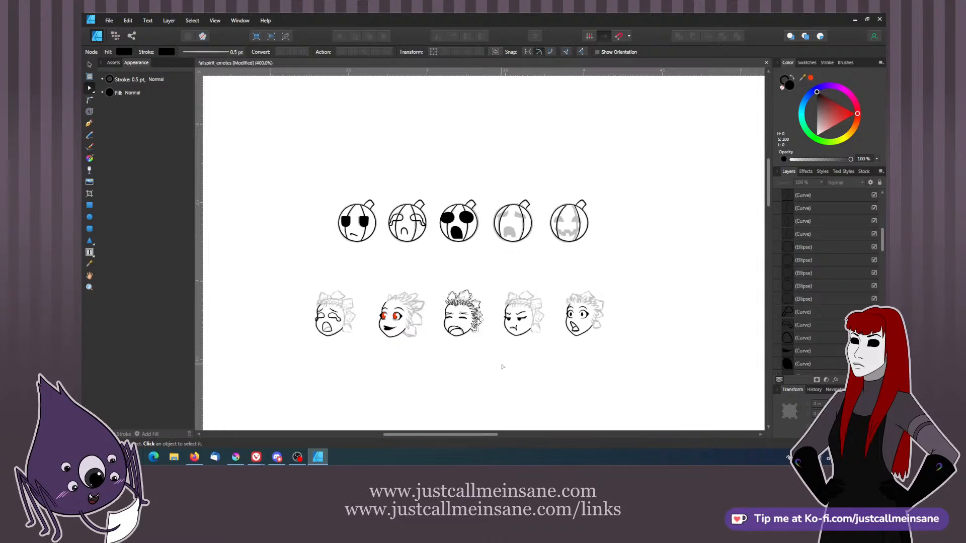
key("ctrl+s")
scroll(498, 255, "up", 5)
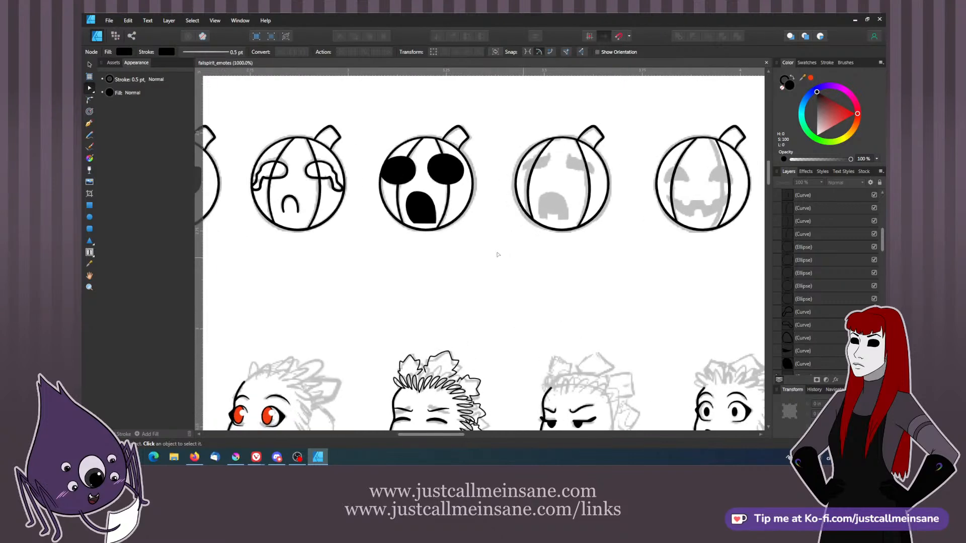
- Switch to the Vivaldi browser and play the YouTube clip of Mr Whitmore arriving in Atlantis
key("alt+Tab")
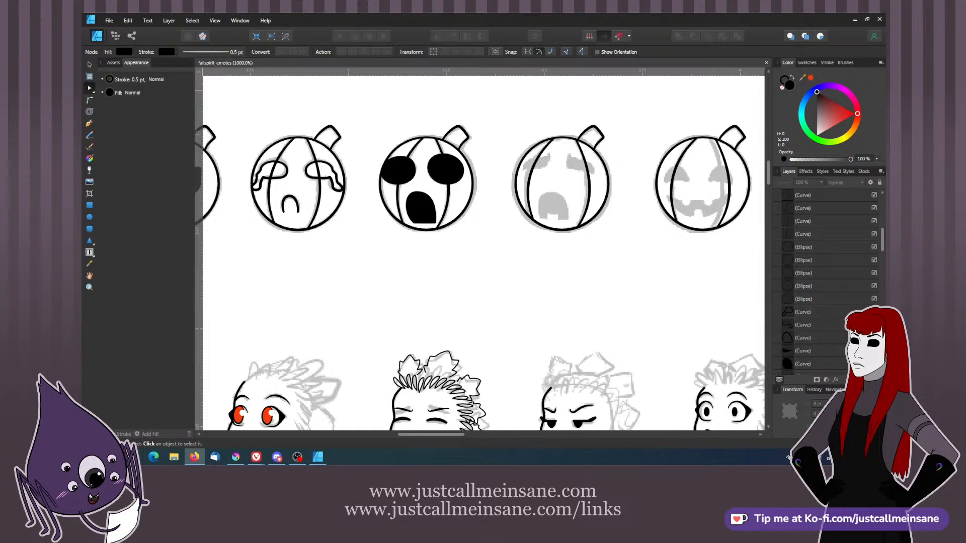
key("alt+Tab")
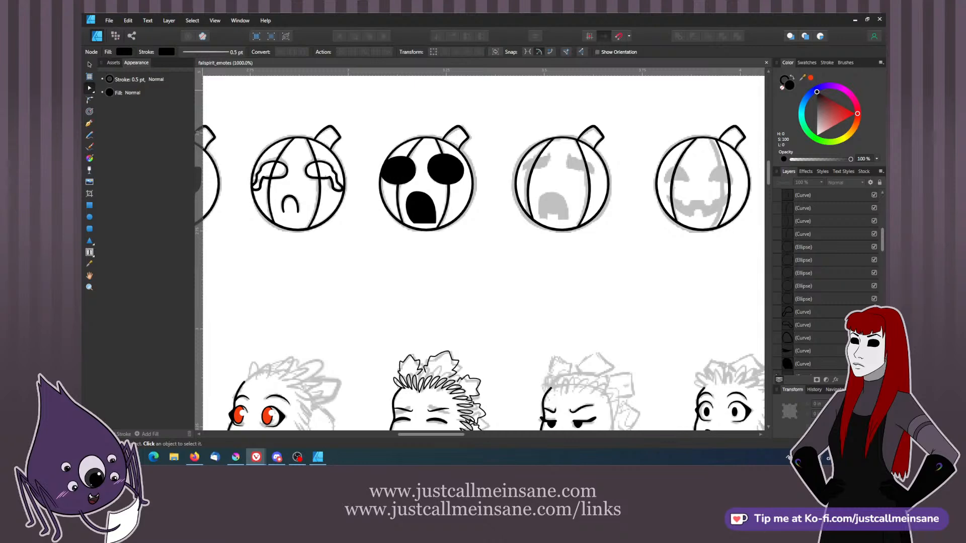
key("super+shift+Right")
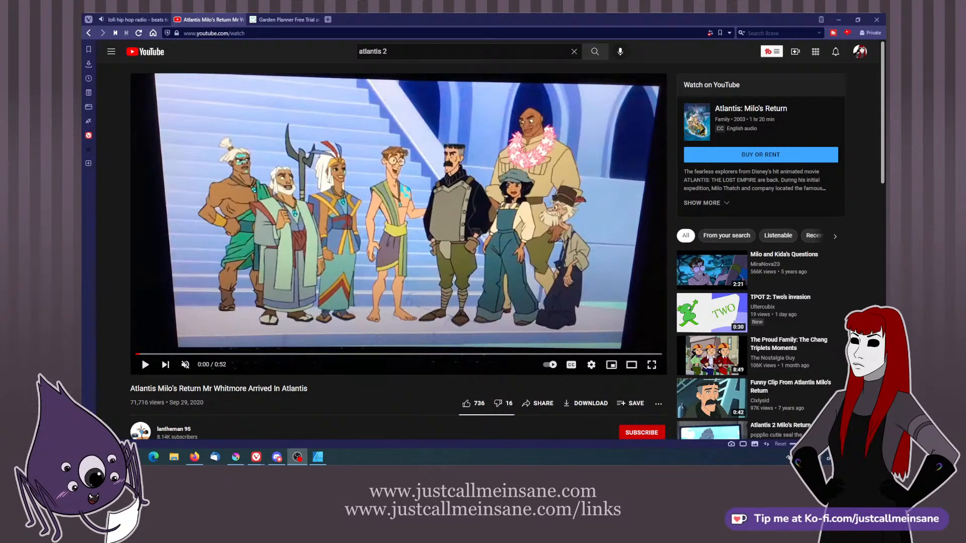
scroll(206, 280, "down", 10)
scroll(318, 389, "up", 10)
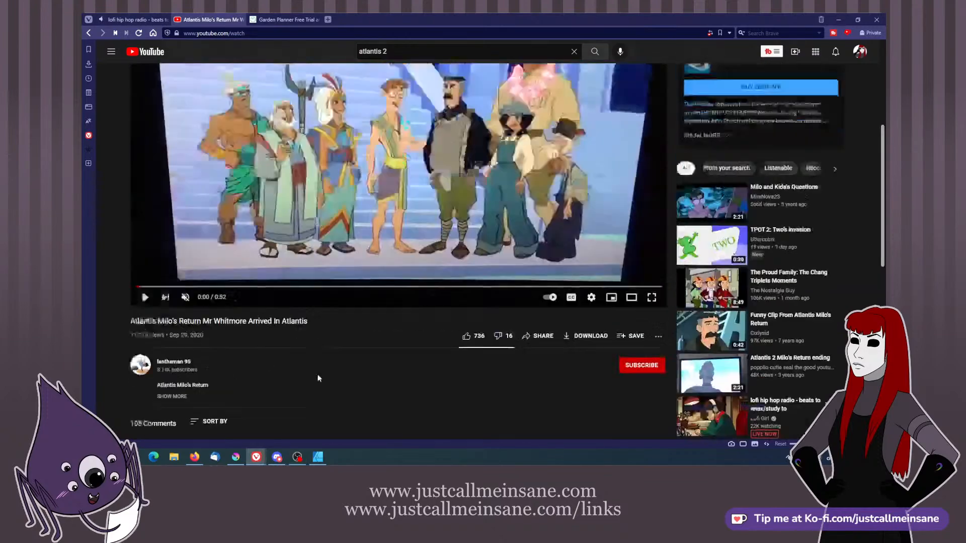
left_click(331, 294)
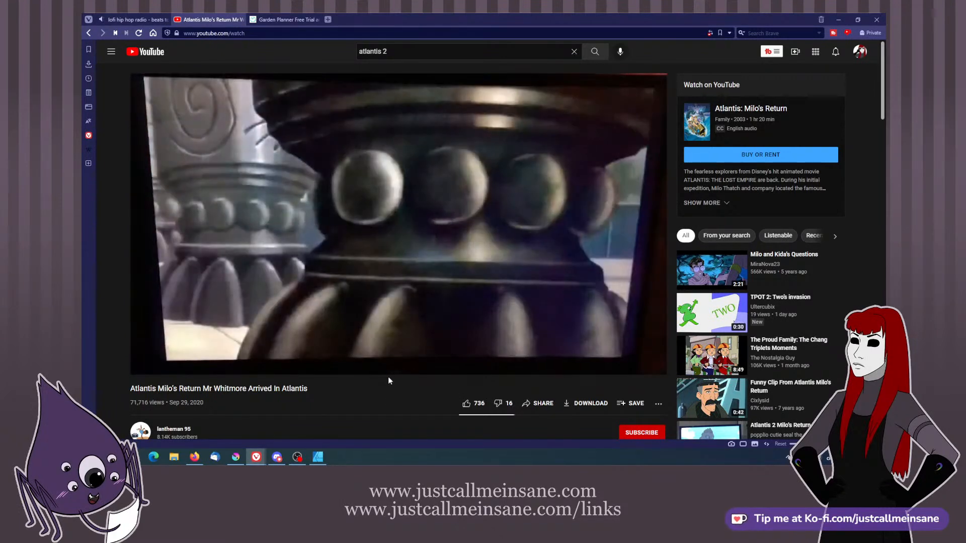
- Switch back to Affinity Designer and dock the floating emotes document window into the workspace
left_click_drag(576, 18, 151, 463)
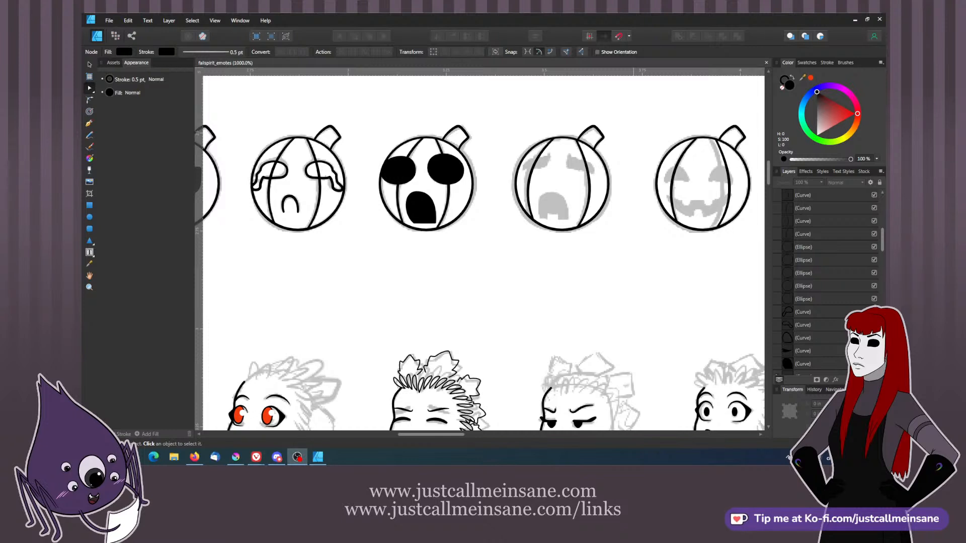
left_click(593, 151)
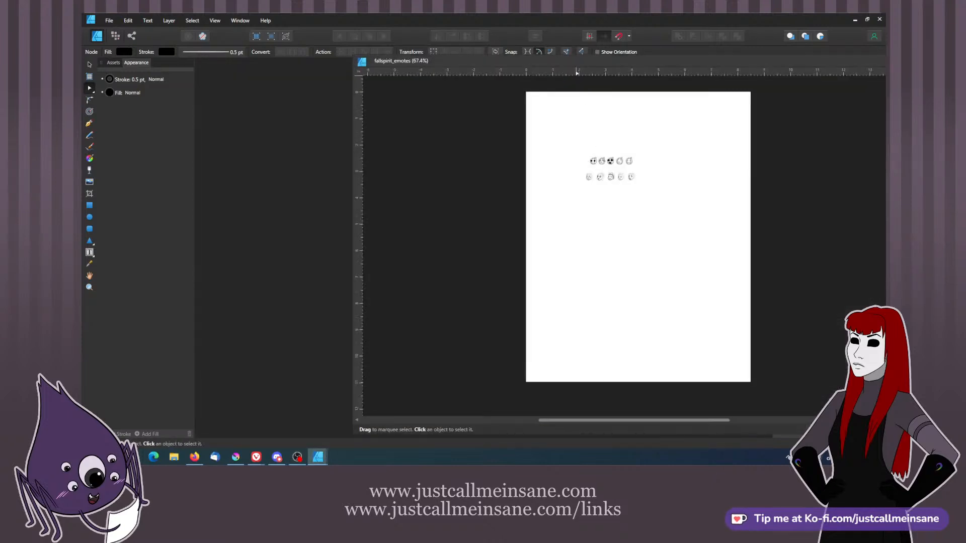
left_click(240, 20)
left_click(230, 42)
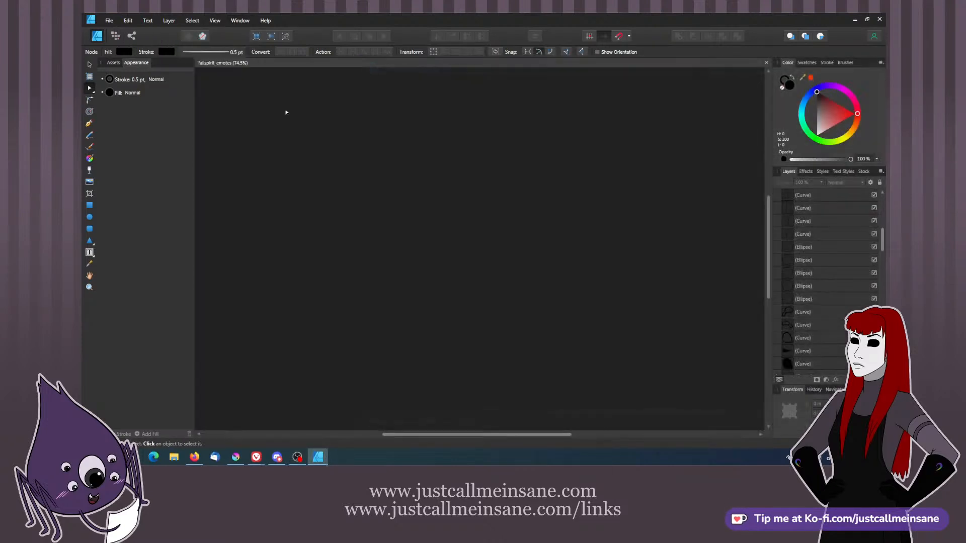
- Trace the fourth pumpkin's slanted right eye over its sketch as a closed curve with the Pen tool
left_click_drag(536, 149, 545, 195)
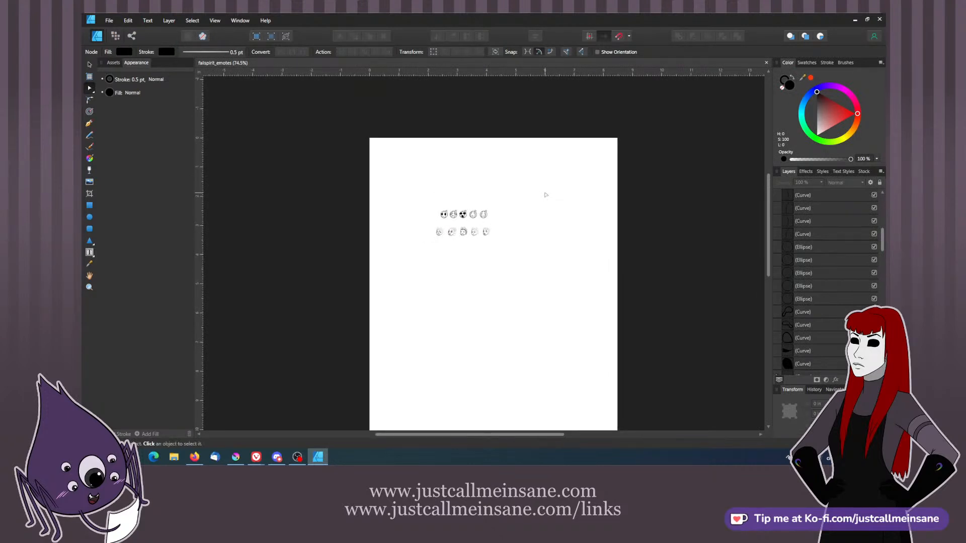
key("ctrl+plus")
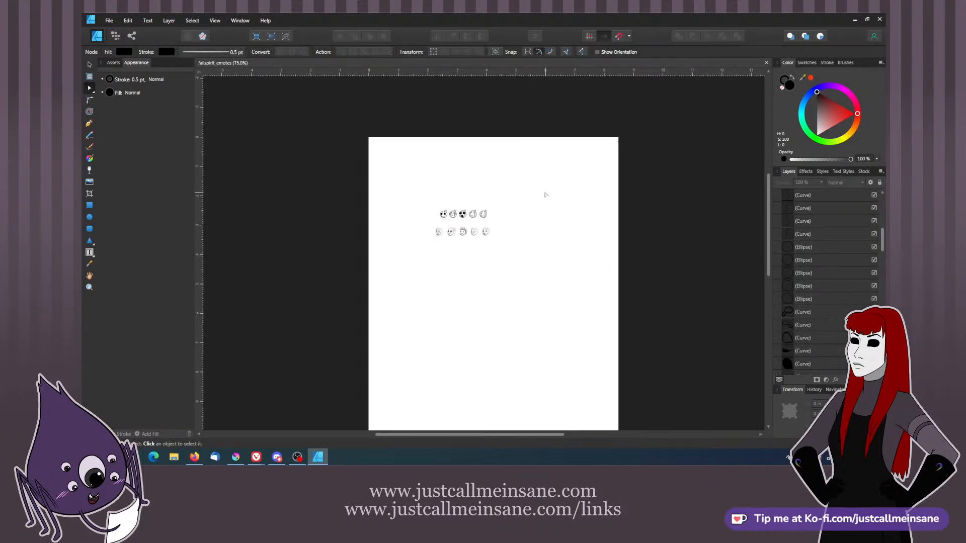
key("ctrl+plus")
key("ctrl+plus")
key("ctrl+plus")
key("ctrl+plus")
key("ctrl+plus")
key("ctrl+plus")
left_click_drag(398, 87, 469, 255)
key("ctrl+plus")
key("ctrl+plus")
key("ctrl+plus")
key("ctrl+plus")
key("ctrl+plus")
key("ctrl+plus")
key("ctrl+plus")
key("ctrl+plus")
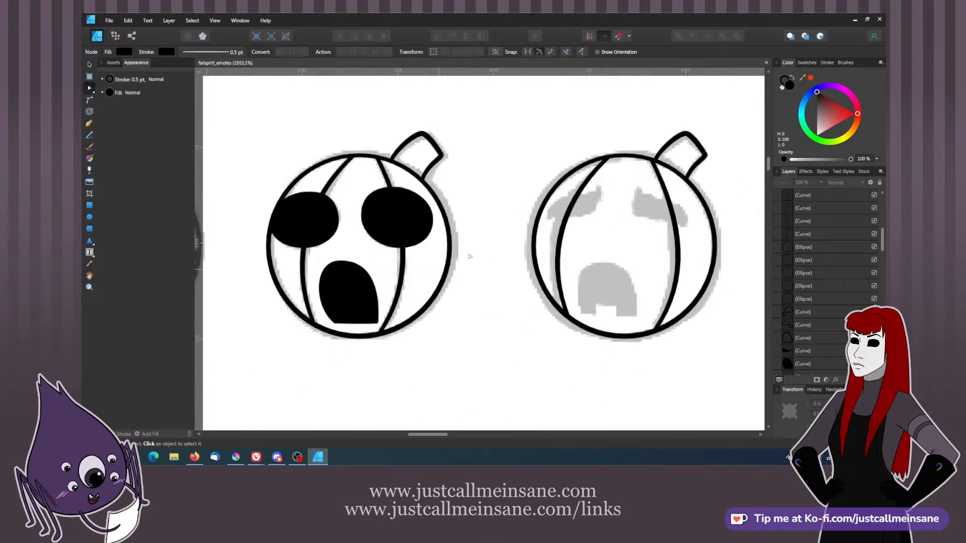
left_click_drag(613, 252, 450, 257)
left_click(90, 124)
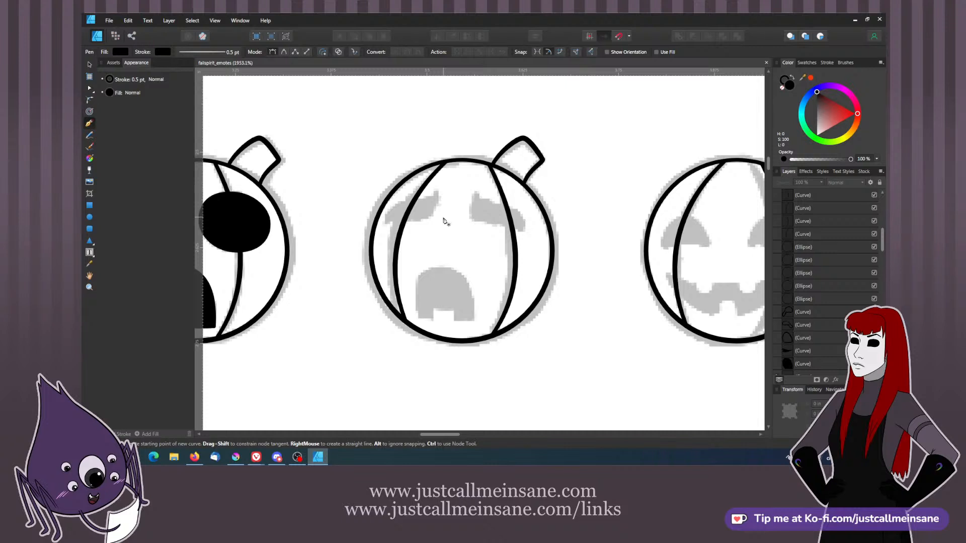
left_click_drag(476, 191, 489, 220)
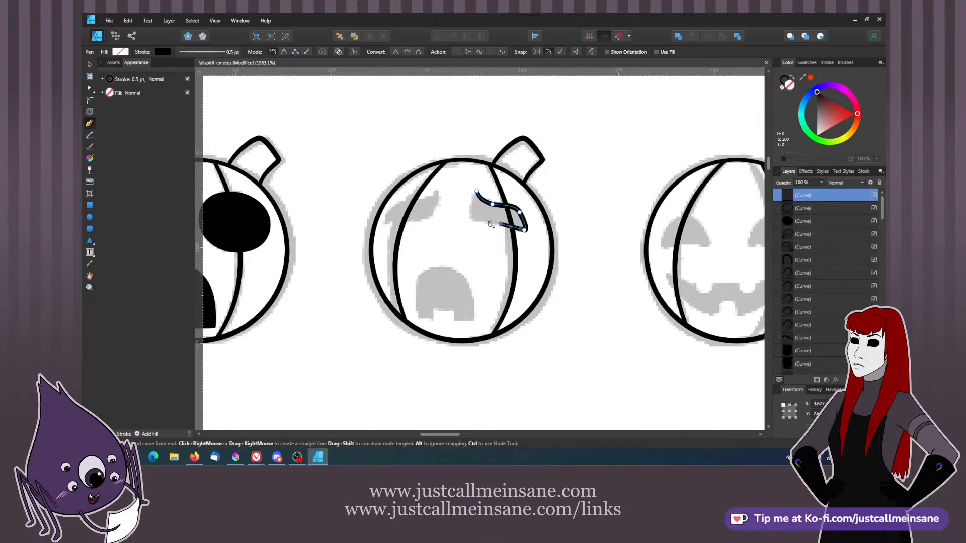
left_click(476, 219)
left_click(477, 190)
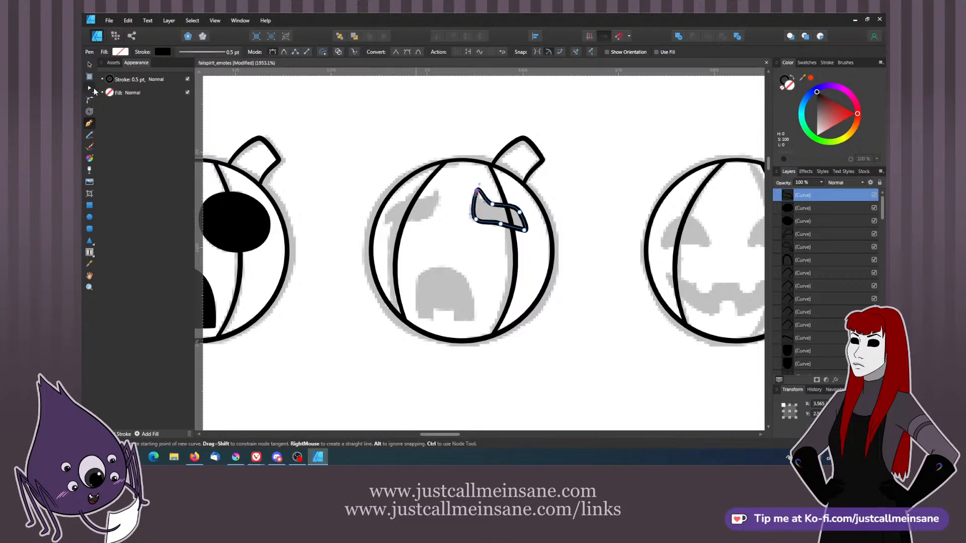
- Adjust the nodes of the fourth pumpkin's right eye to follow the sketch, and give it a black fill and black stroke
left_click(90, 88)
mouse_move(488, 202)
left_mouse_down()
mouse_move(524, 214)
mouse_move(475, 216)
left_mouse_up()
left_click(500, 224)
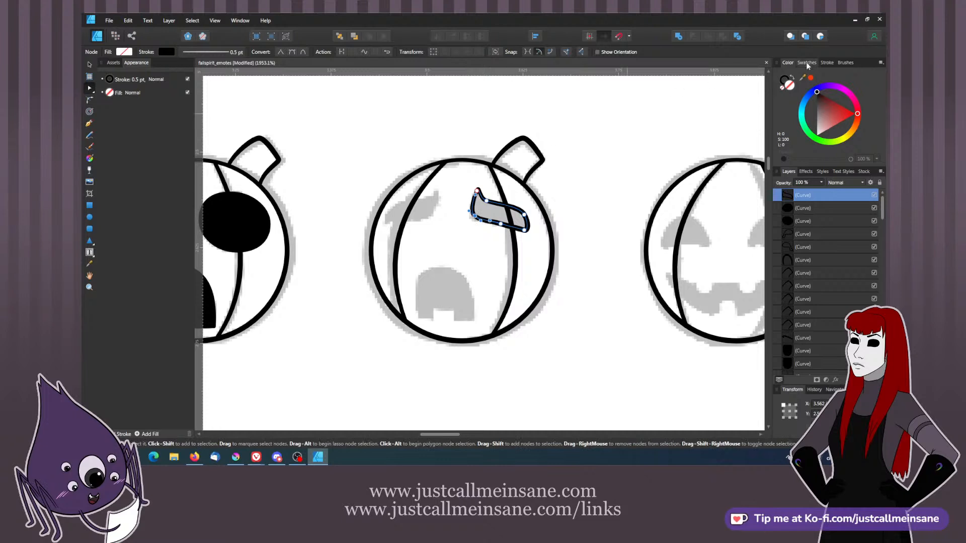
left_click(794, 84)
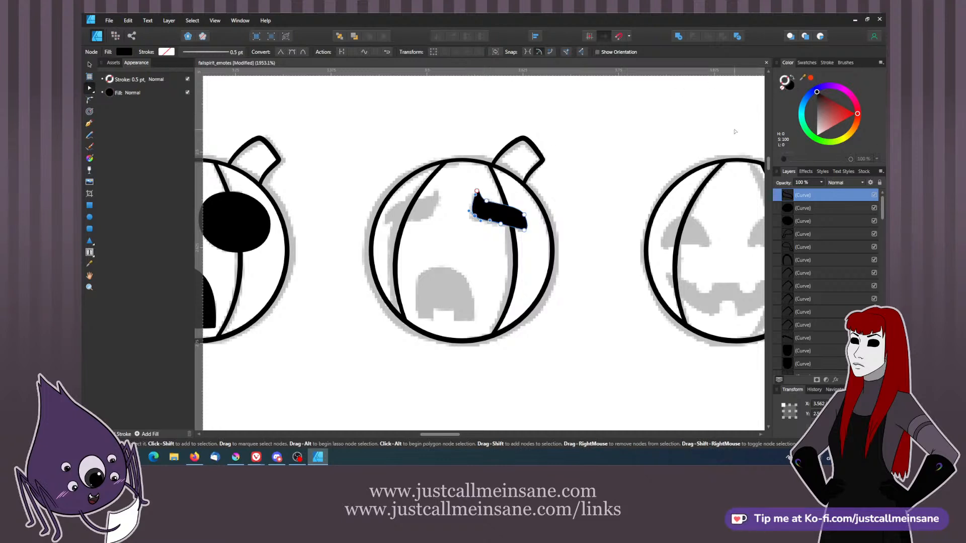
left_click(790, 84)
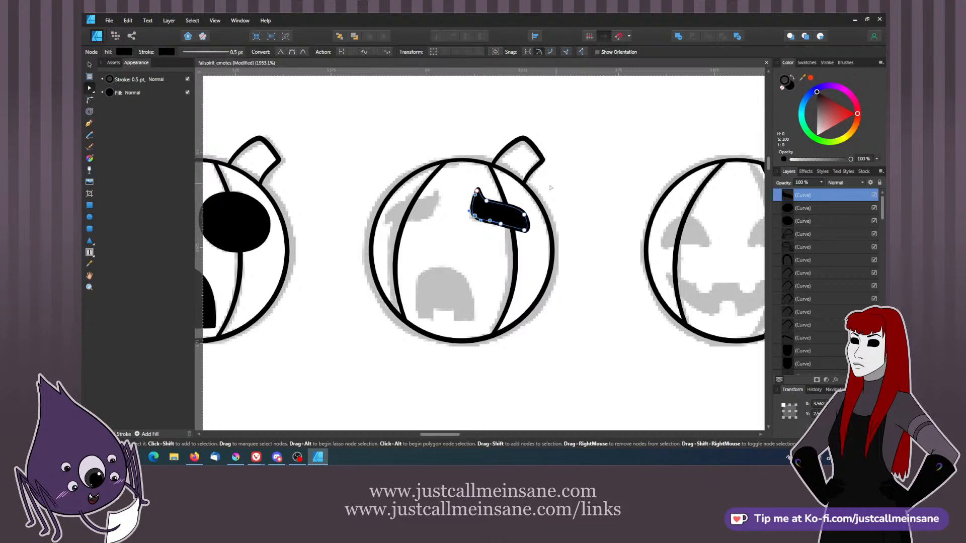
- Lower the pointed tip node of the fourth pumpkin's right eye slightly and smooth the curve beside it
left_click(91, 66)
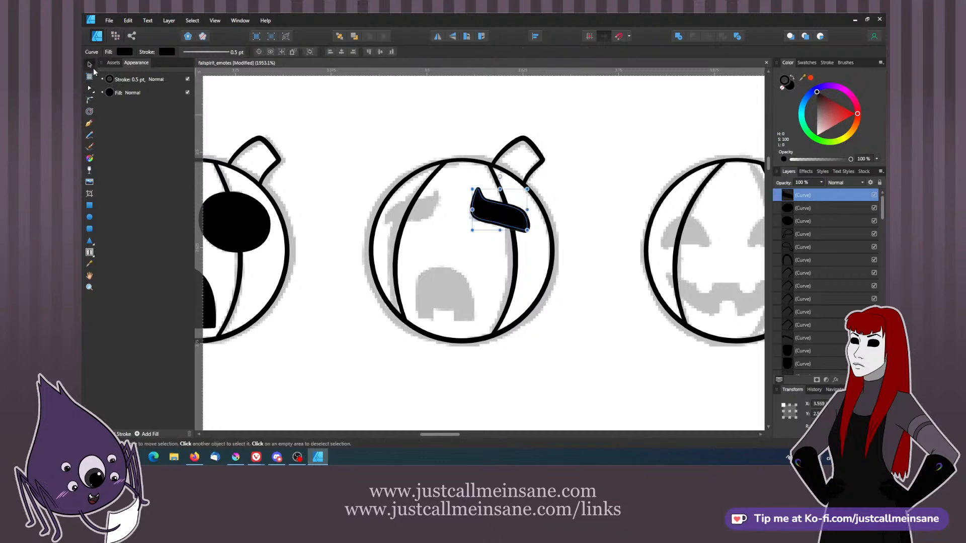
left_click(90, 89)
left_click(428, 136)
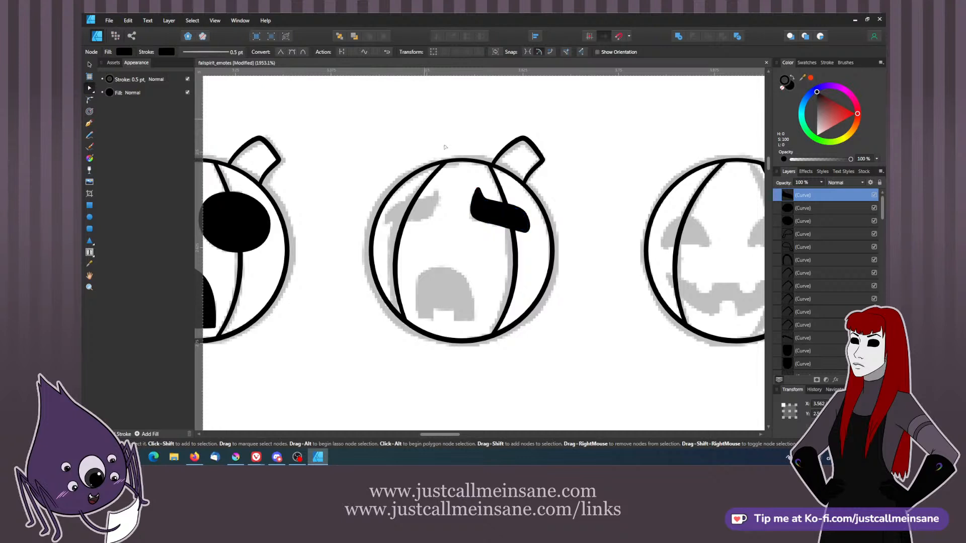
scroll(469, 180, "up", 3)
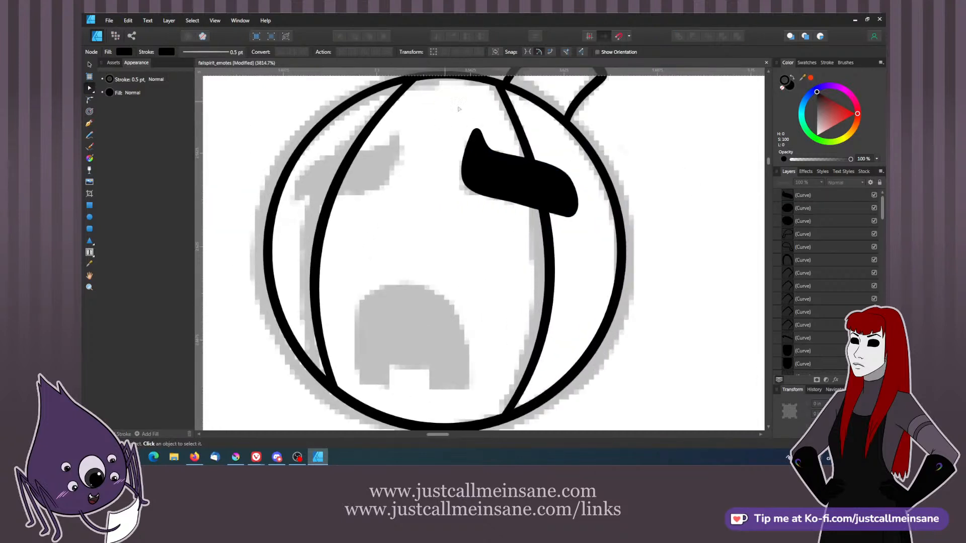
left_click(476, 135)
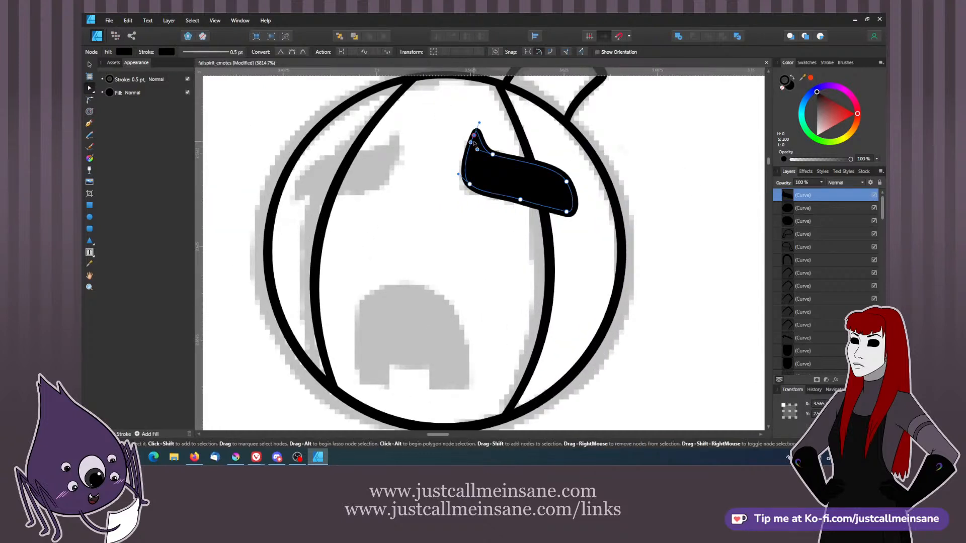
left_click_drag(475, 136, 474, 142)
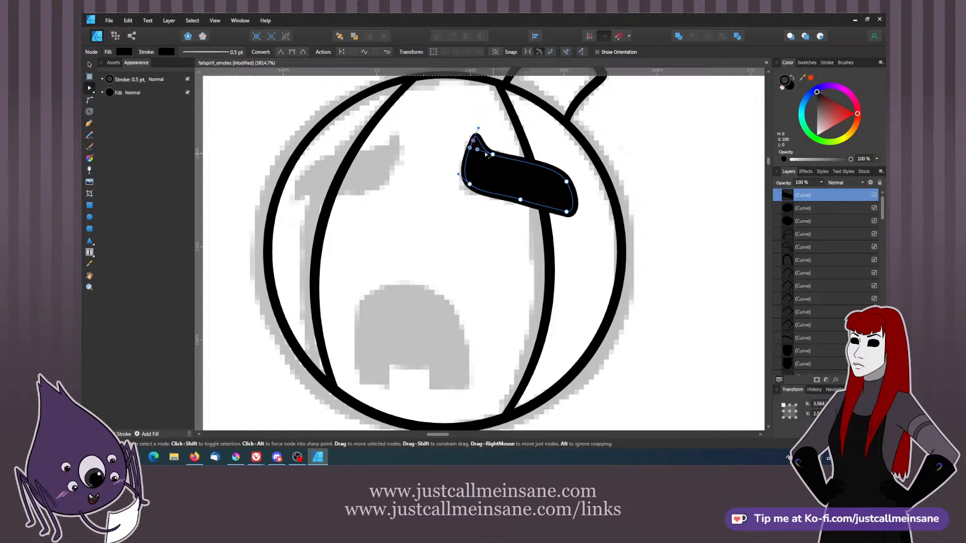
left_click_drag(480, 150, 489, 153)
left_click(503, 142)
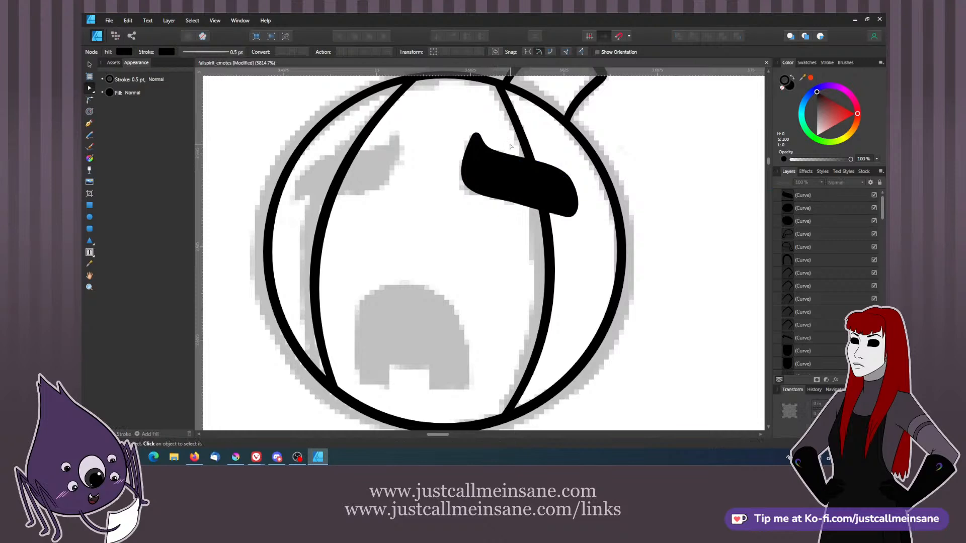
- Examine the fourth pumpkin's new eye at small size alongside the other pumpkin and face emotes
key("ctrl+minus")
key("ctrl+minus")
key("ctrl+minus")
key("ctrl+minus")
key("ctrl+minus")
scroll(510, 147, "down", 4)
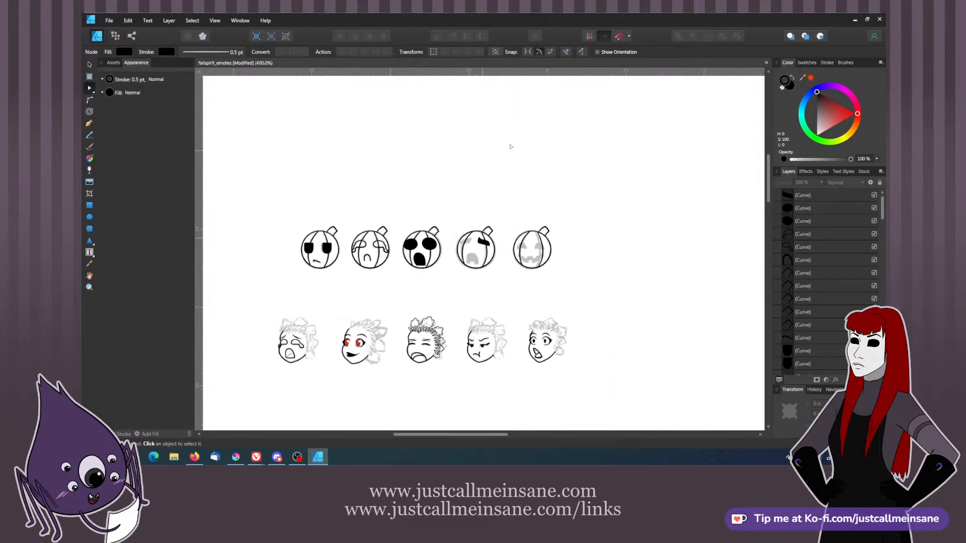
left_click_drag(450, 254, 449, 249)
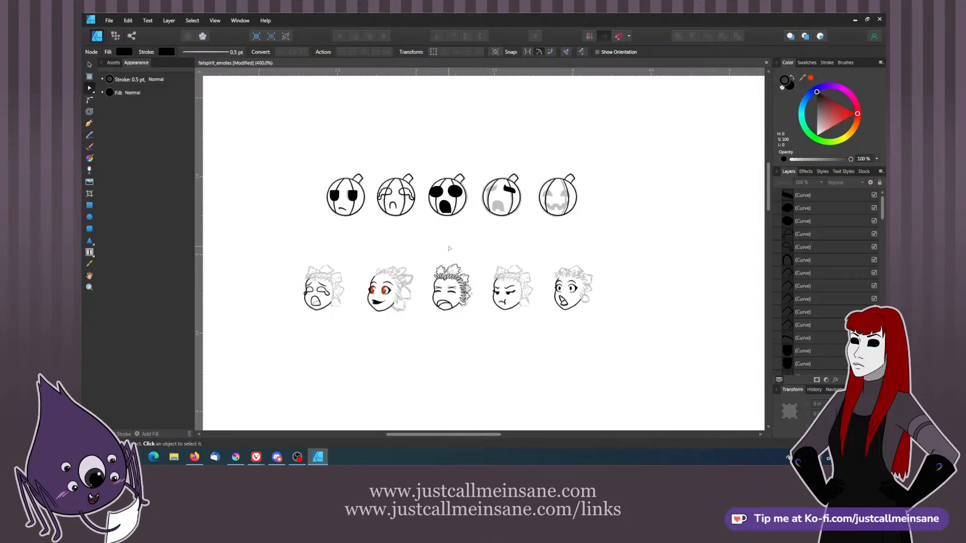
- Duplicate the fourth pumpkin's black eye, flip the copy horizontally and place it over the sketched left eye
scroll(449, 248, "up", 5)
scroll(459, 278, "up", 4)
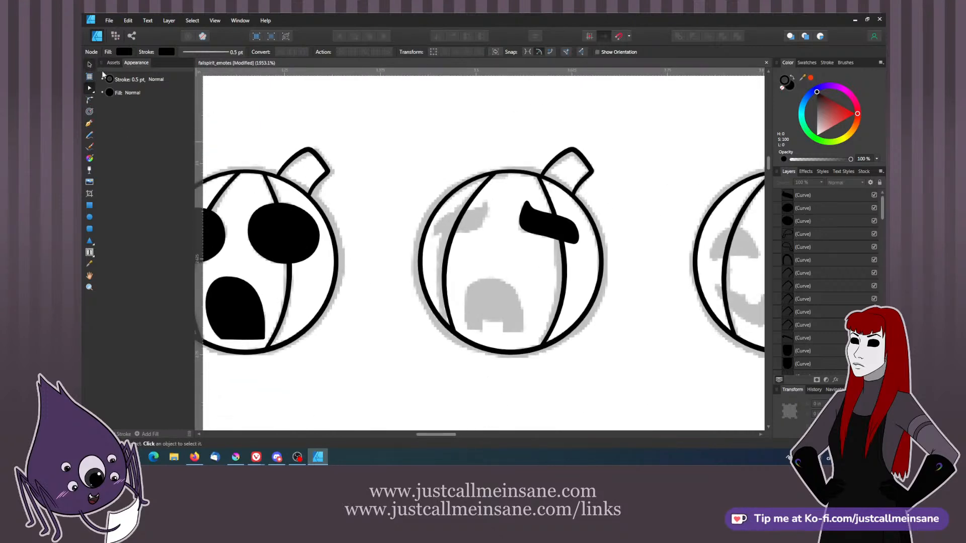
left_click(90, 65)
left_click(540, 247)
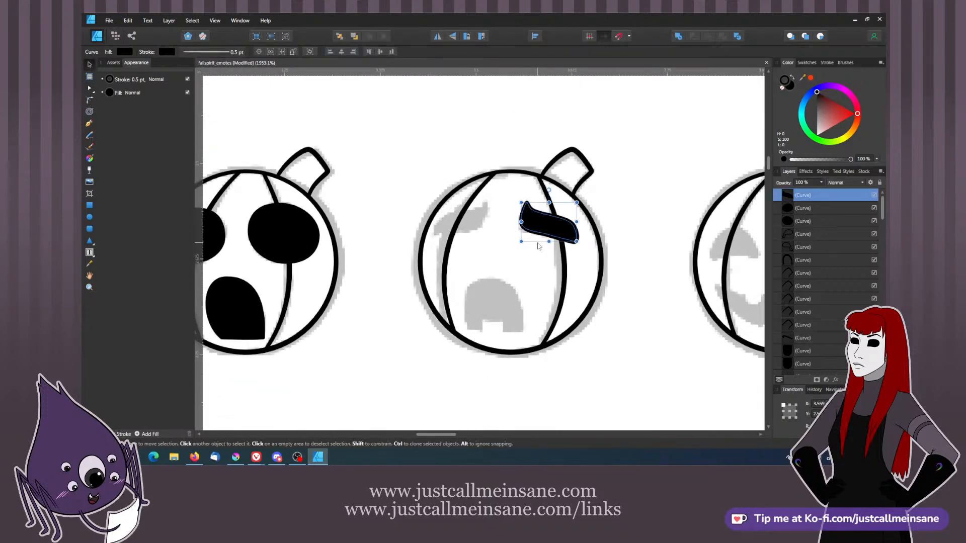
right_click(553, 219)
mouse_move(482, 331)
left_click(406, 349)
left_click_drag(549, 234, 460, 236)
left_click(482, 253)
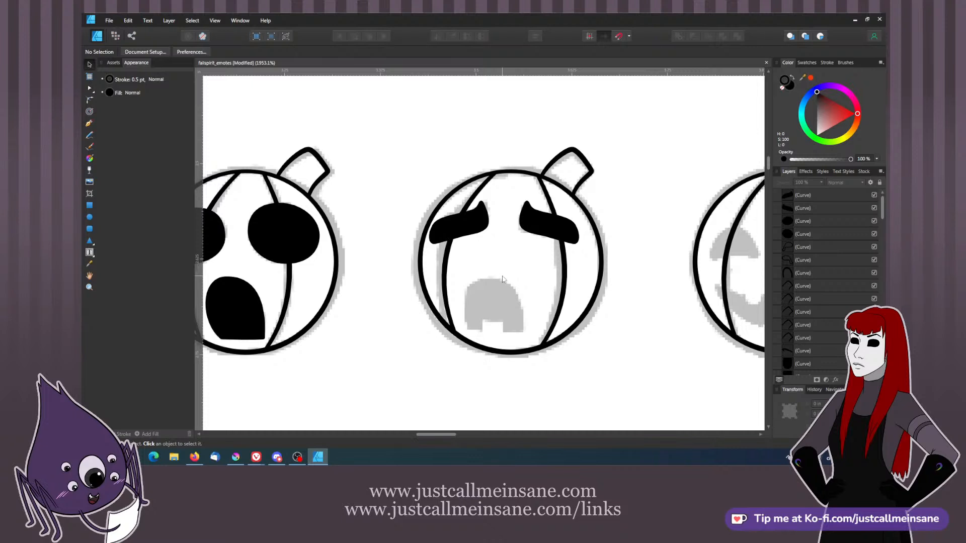
left_click(89, 124)
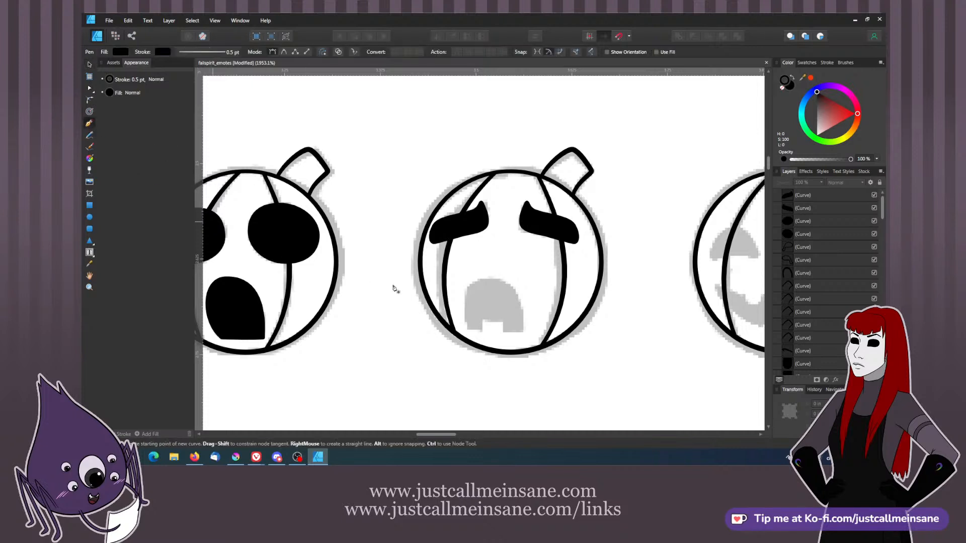
left_click_drag(481, 329, 472, 331)
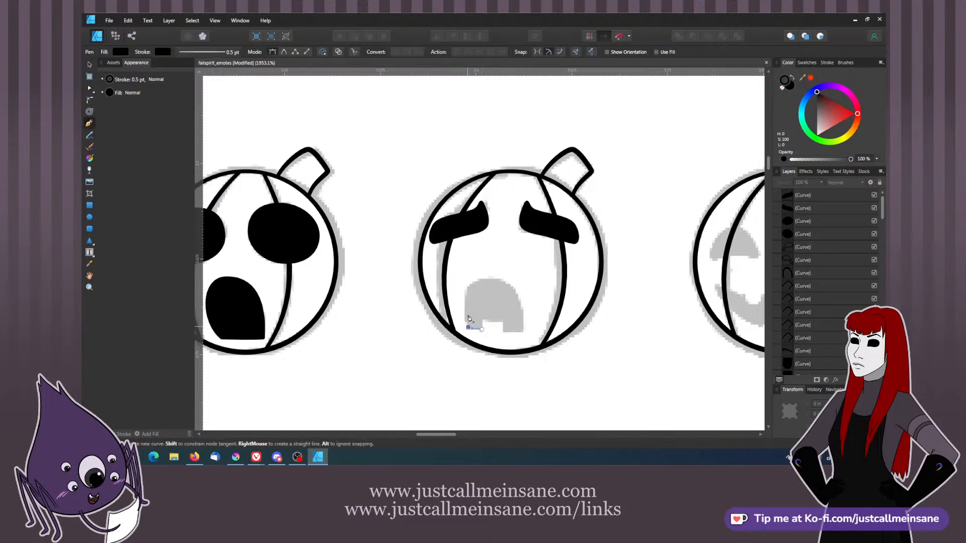
left_click(468, 326)
key("ctrl+z")
key("ctrl+z")
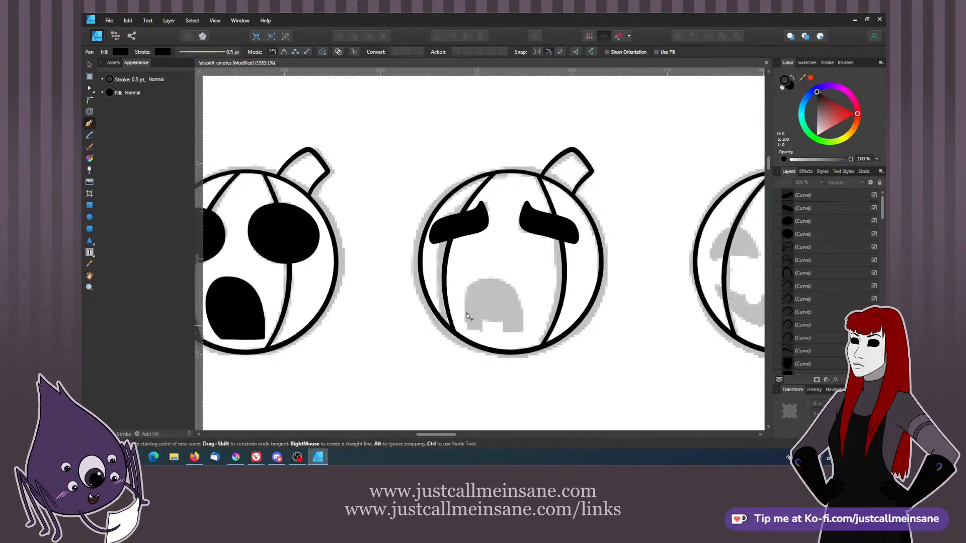
- Trace the fourth pumpkin's arched mouth with its tooth notch at the base as a closed Pen curve
left_click_drag(480, 330, 470, 332)
left_click(468, 329)
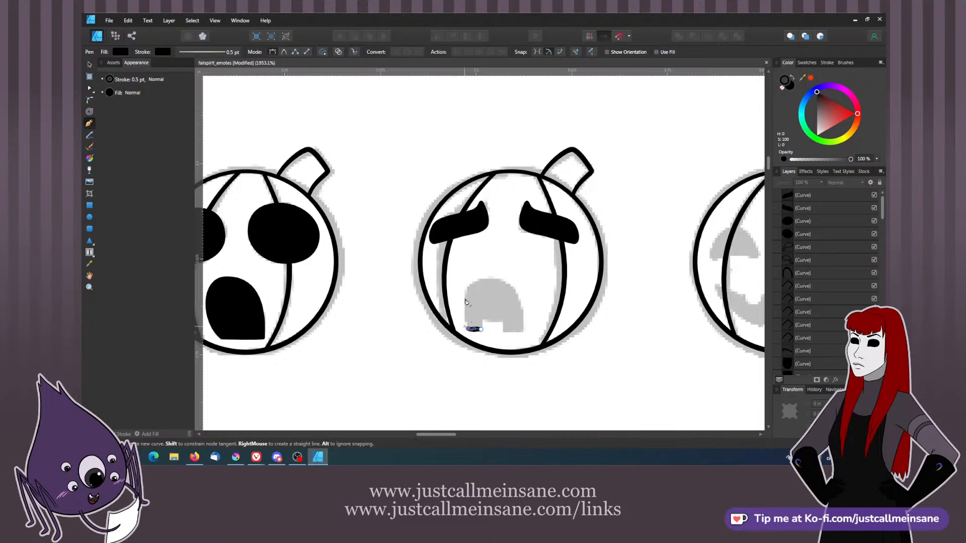
left_click_drag(468, 286, 477, 278)
left_click(488, 279)
left_click_drag(523, 326, 520, 337)
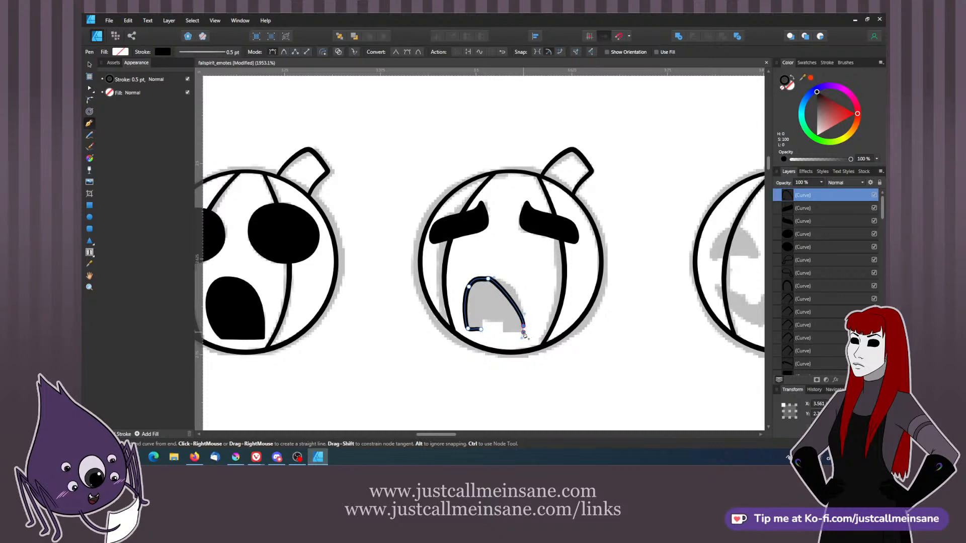
left_click(503, 331)
left_click(483, 321)
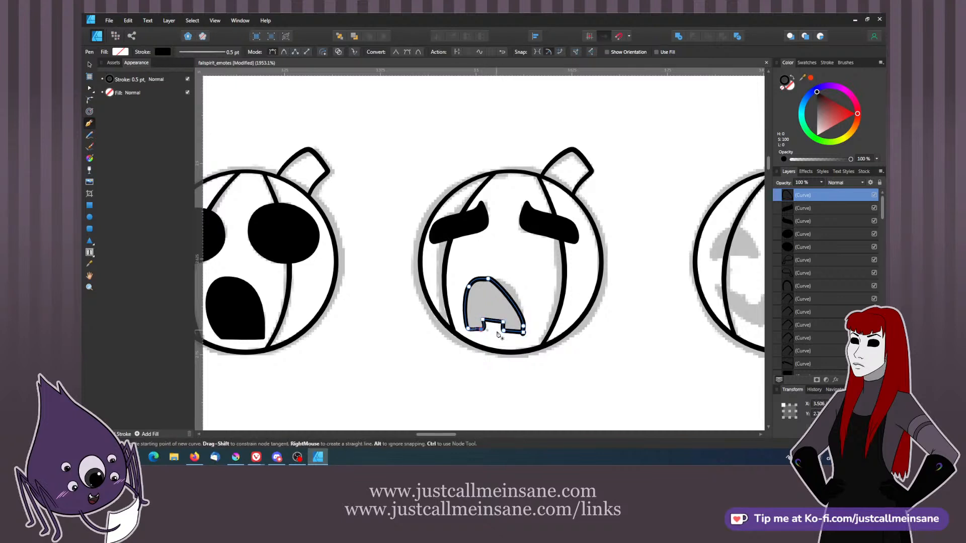
left_click(481, 330)
- Reshape the upper curve of the fourth pumpkin's mouth into a rounder arch matching the sketch
left_click(90, 89)
left_click(497, 281)
mouse_move(496, 282)
left_mouse_down()
mouse_move(510, 286)
mouse_move(502, 275)
mouse_move(517, 296)
mouse_move(471, 289)
mouse_move(480, 273)
left_mouse_up()
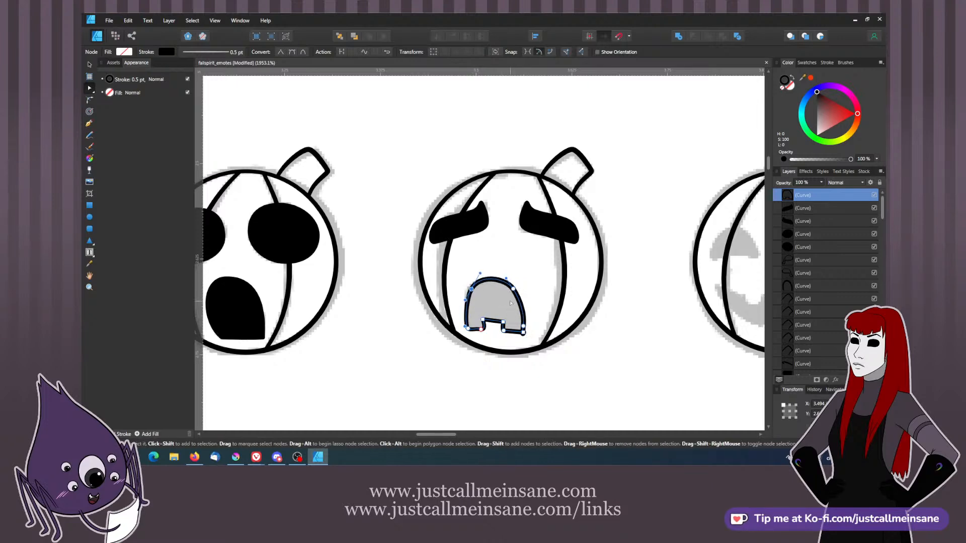
- Delete the extra node near the mouth's bottom-right corner and adjust the remaining corner node to make it sharp
scroll(510, 302, "up", 4)
left_click(526, 343)
key("Delete")
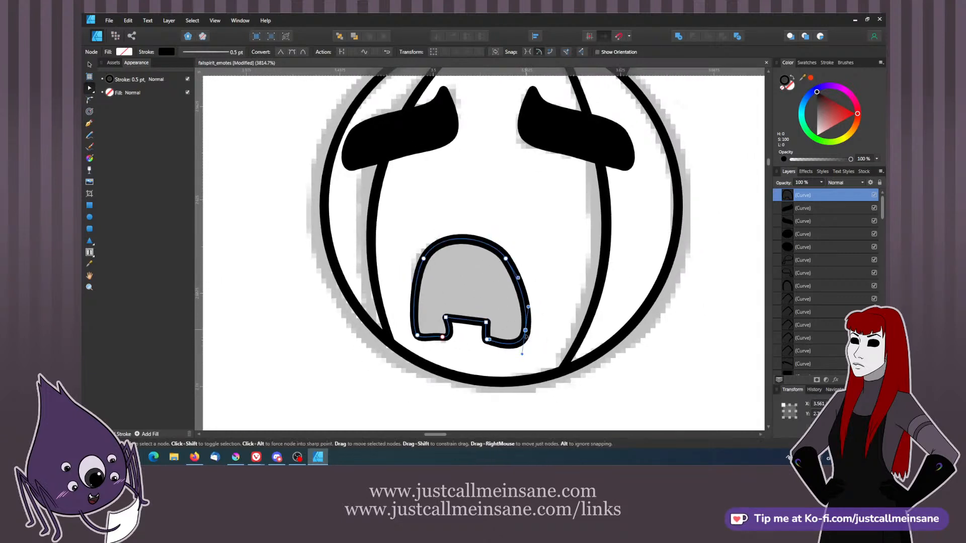
left_click(525, 341)
left_click_drag(522, 364, 524, 343)
- Adjust the tooth notch's corner nodes so its sides and top edge are straight, keeping the mouth curve selected
left_click(442, 335)
left_click_drag(443, 328, 479, 338)
left_click(486, 321)
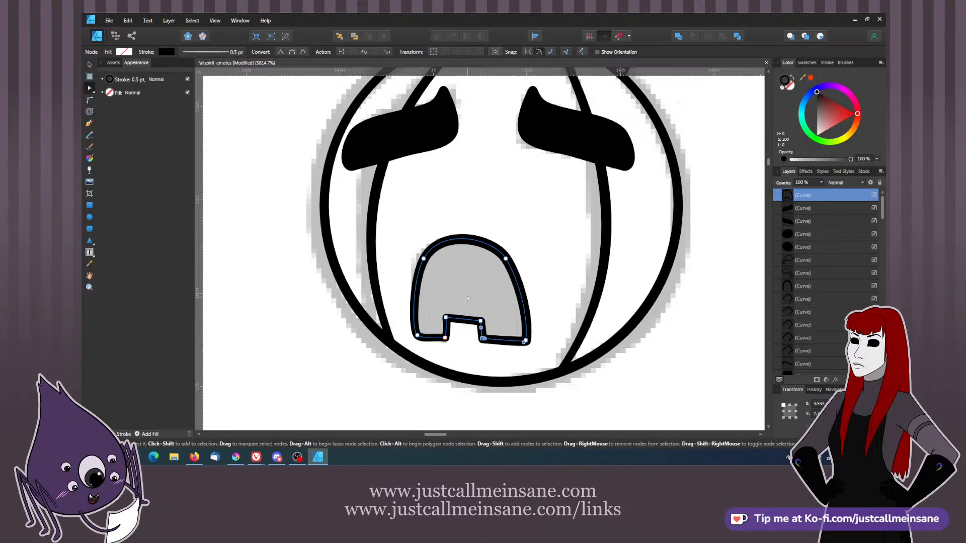
key("ctrl+d")
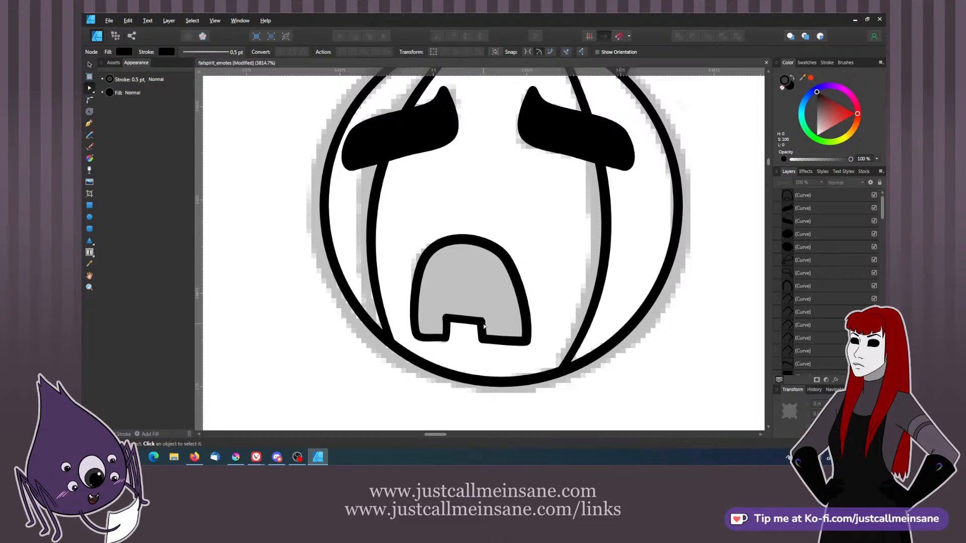
left_click(483, 326)
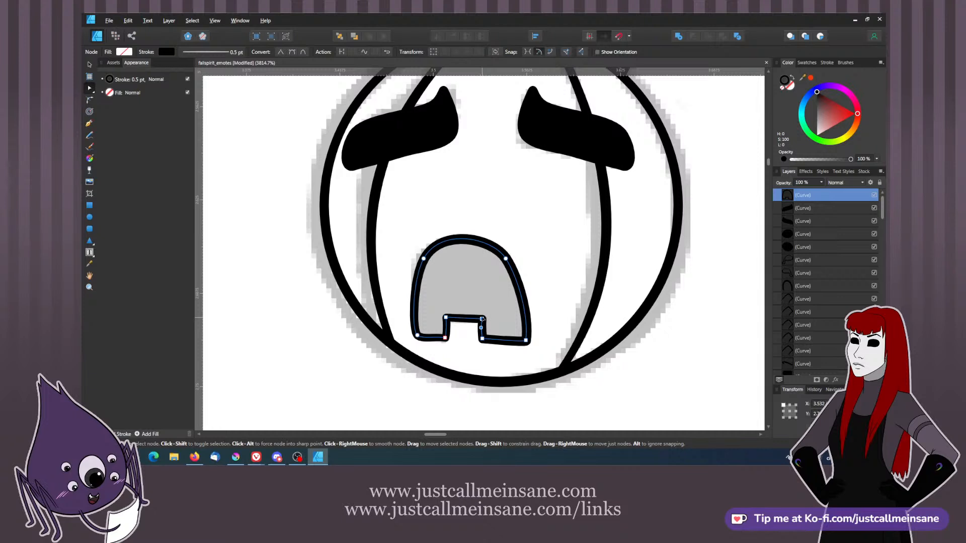
key("ctrl+d")
left_click(506, 262)
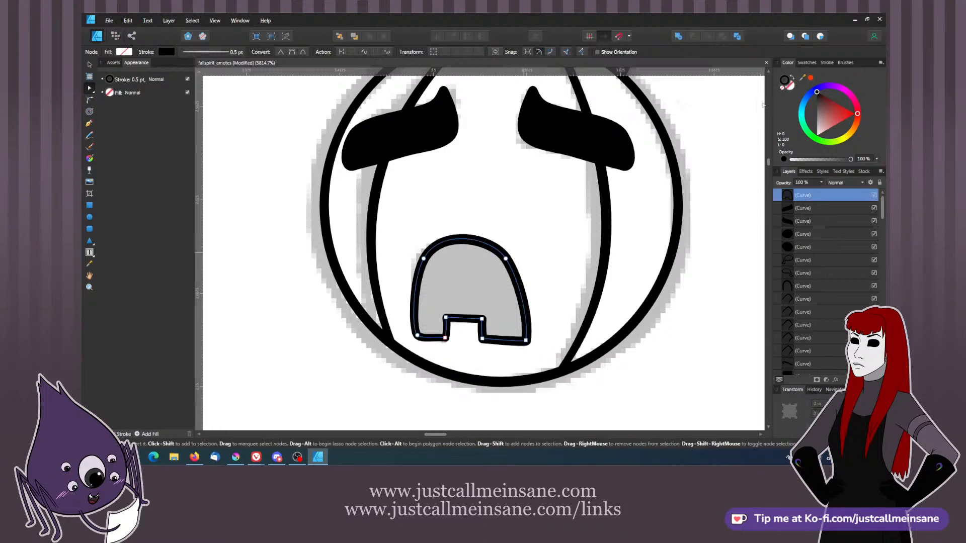
- Fill the fourth pumpkin's mouth black and adjust its bottom-left corner and tooth notch nodes to square off that side
left_click(787, 88)
left_click(817, 92)
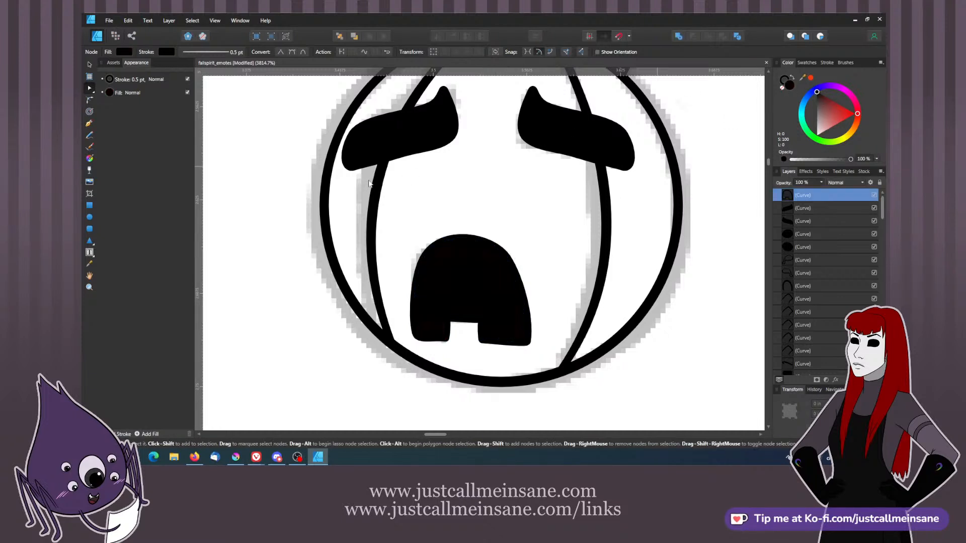
left_click(422, 340)
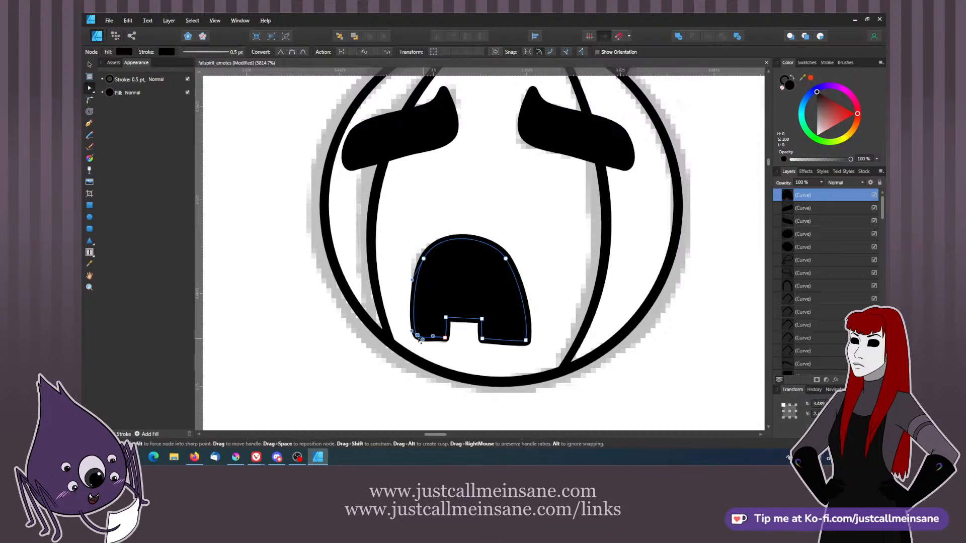
left_click(417, 337)
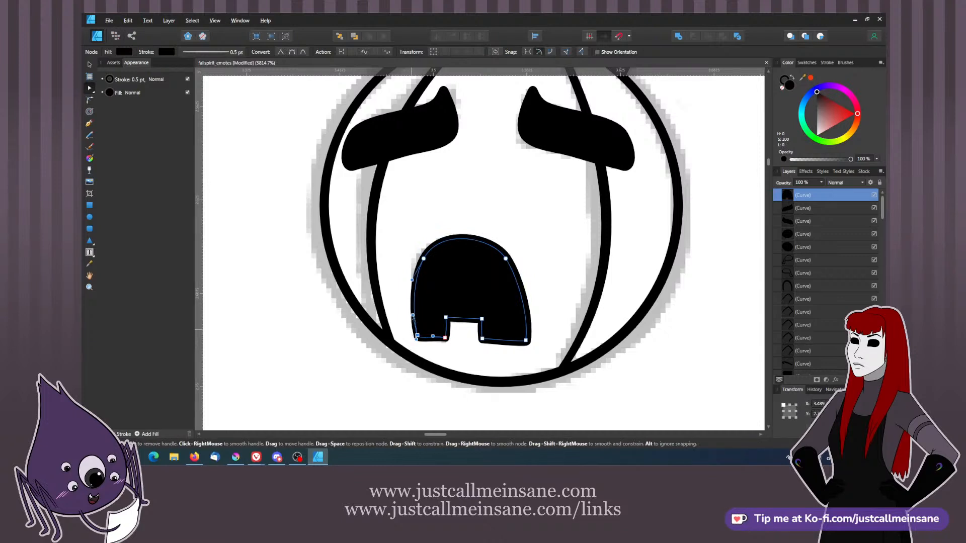
mouse_move(417, 336)
left_mouse_down()
mouse_move(411, 309)
mouse_move(413, 340)
mouse_move(429, 337)
left_mouse_up()
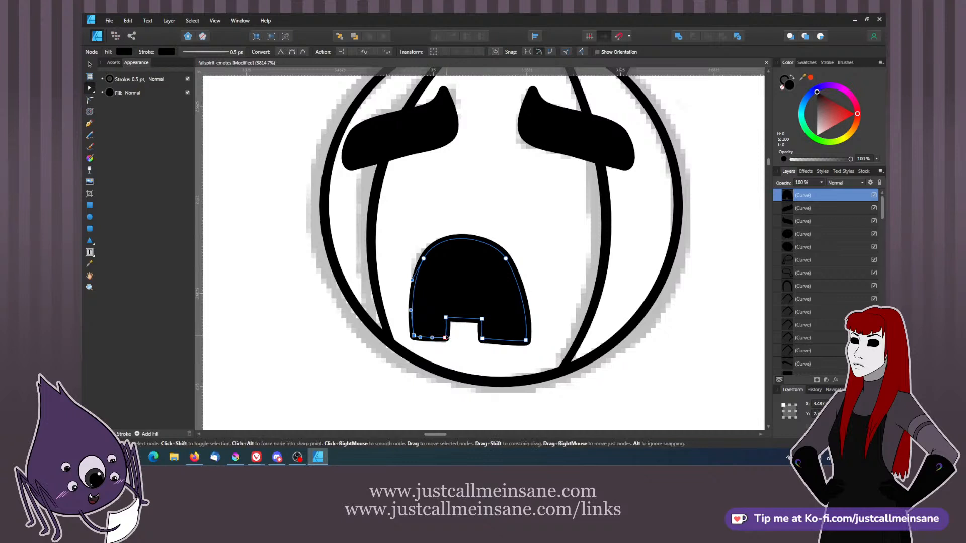
left_click_drag(445, 338, 444, 331)
key("Escape")
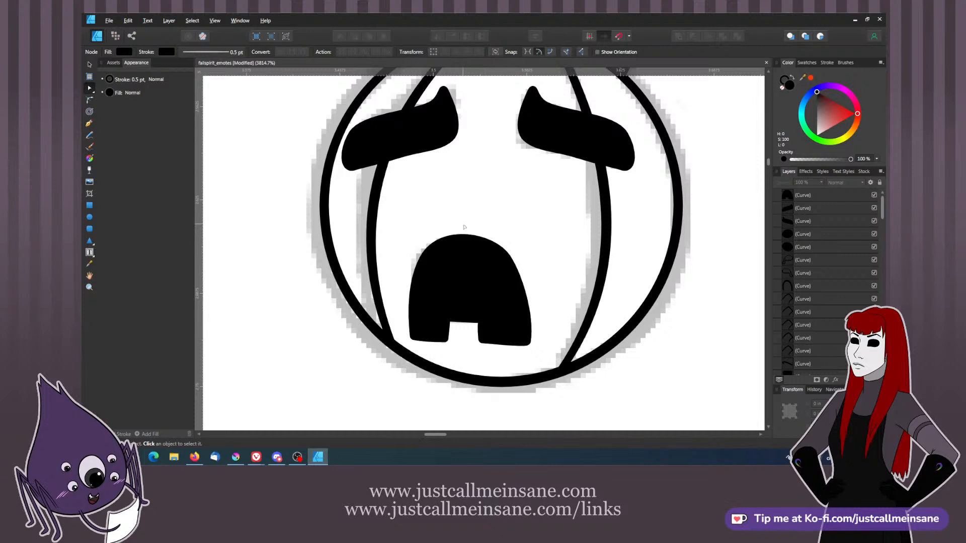
- Adjust the curve node at the upper right of the fourth pumpkin's mouth and deselect the shape
left_click(464, 242)
left_click(506, 259)
left_click_drag(507, 259, 519, 283)
left_click(538, 253)
- Trace the fifth pumpkin's right eye as a closed Pen curve with a domed top and flat base
key("ctrl+minus")
key("ctrl+minus")
key("ctrl+minus")
key("ctrl+minus")
key("ctrl+minus")
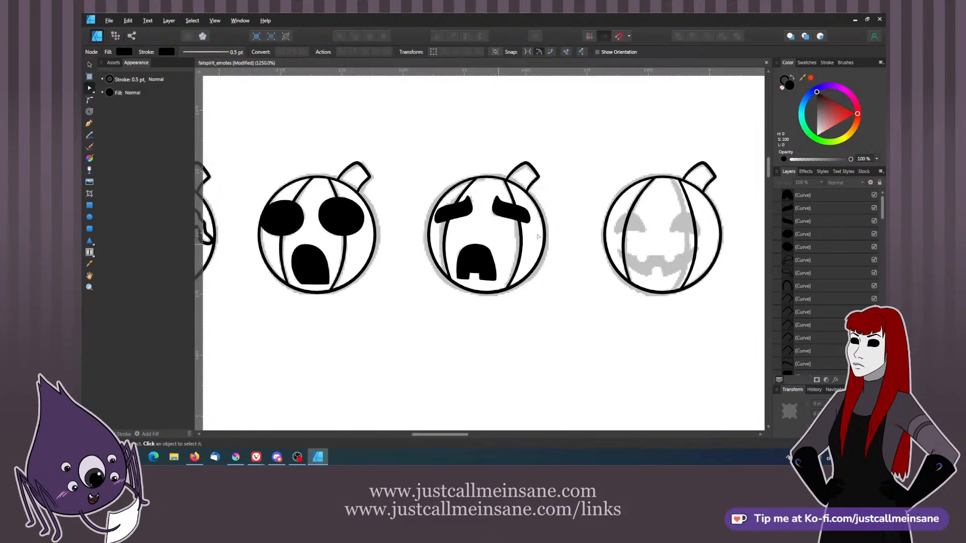
left_click_drag(579, 266, 481, 301)
left_click_drag(556, 310, 493, 285)
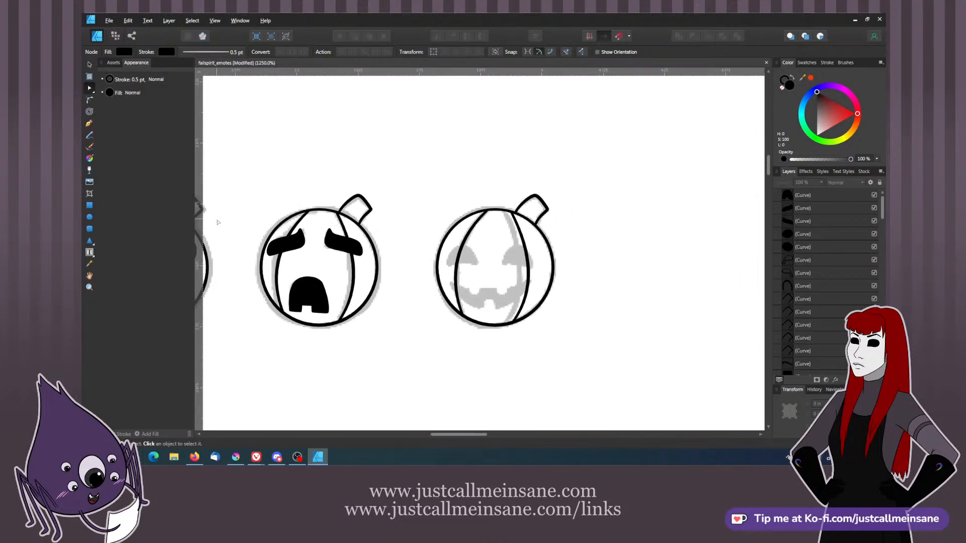
left_click(89, 123)
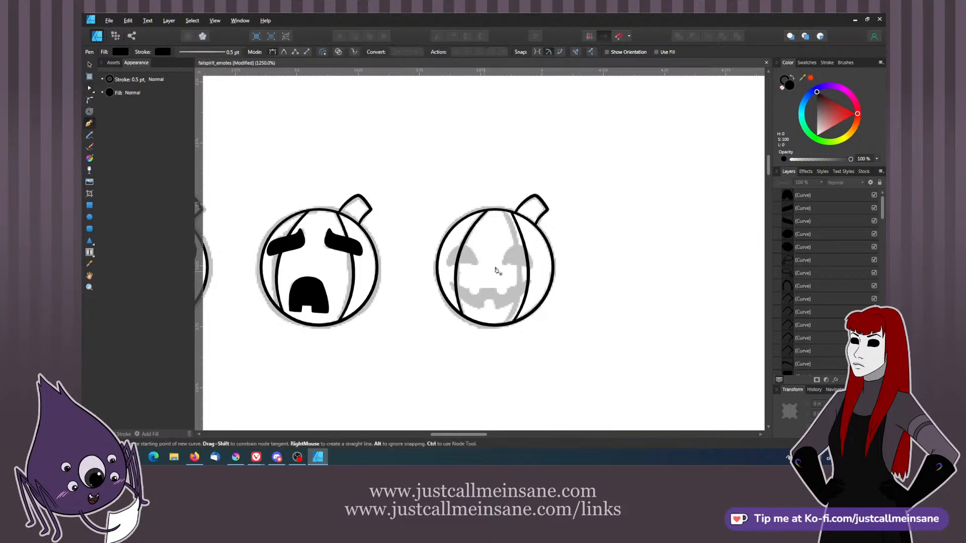
left_click_drag(503, 262, 533, 277)
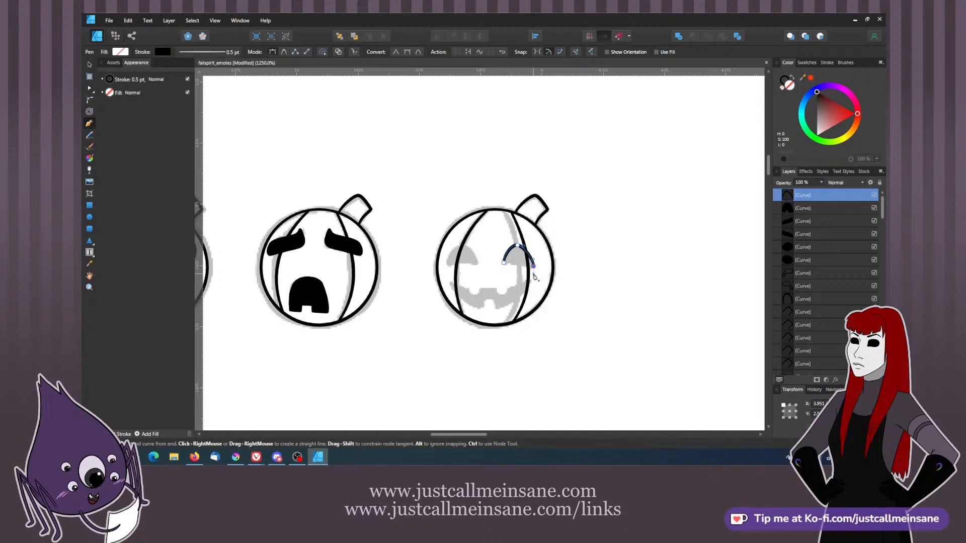
left_click(504, 262)
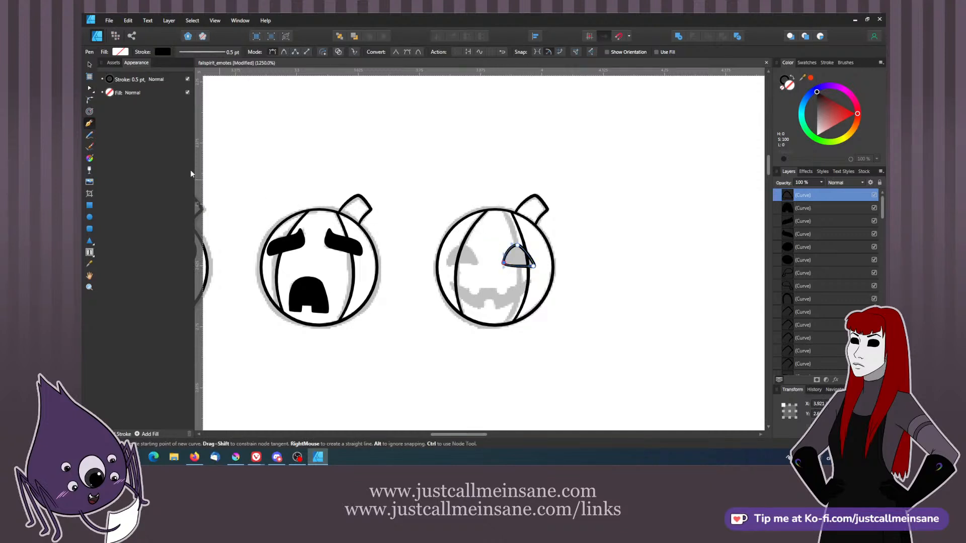
- Reshape the fifth pumpkin's right eye into a smooth half-dome with a straight slanted base and fill it black
left_click(90, 88)
scroll(551, 157, "up", 4)
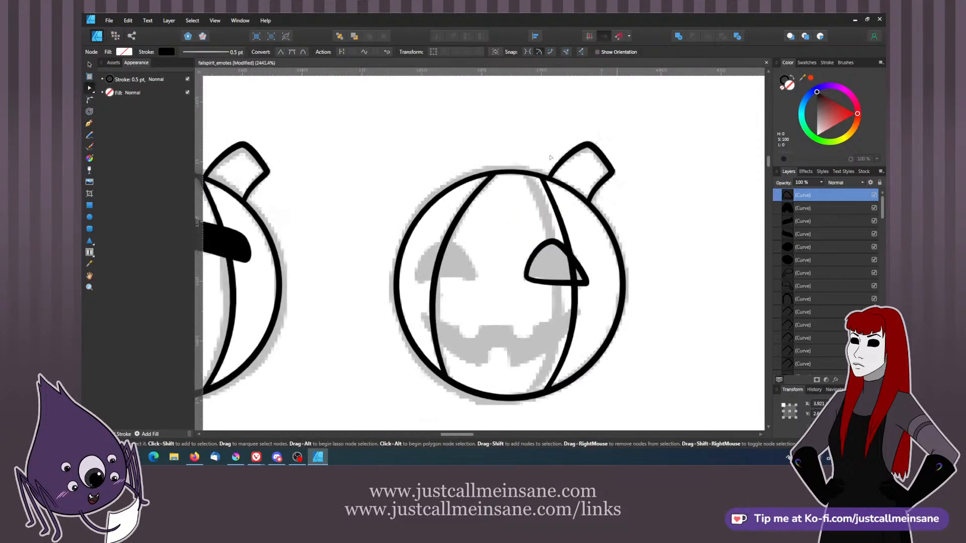
left_click_drag(518, 256, 429, 265)
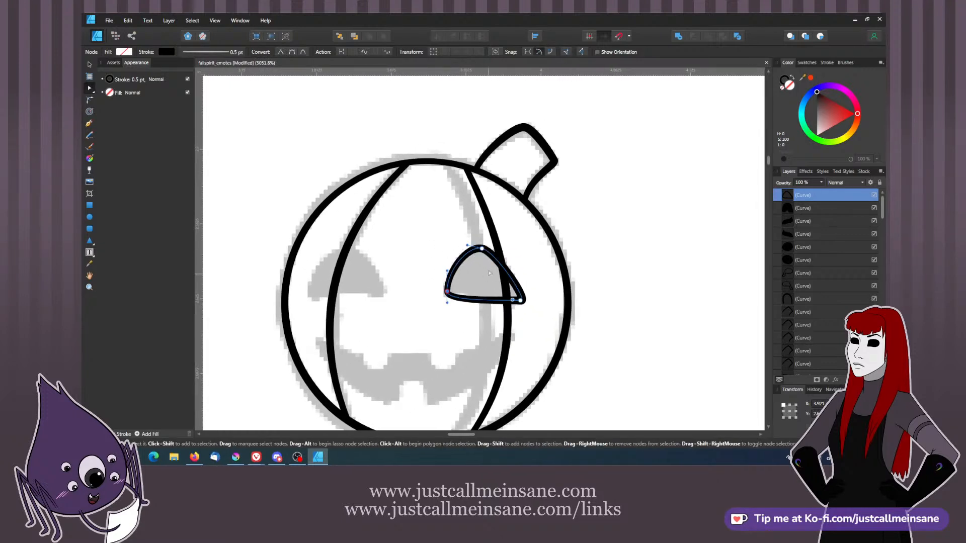
left_click_drag(481, 248, 519, 252)
left_click(447, 291)
left_click_drag(447, 302, 518, 300)
left_click(520, 294)
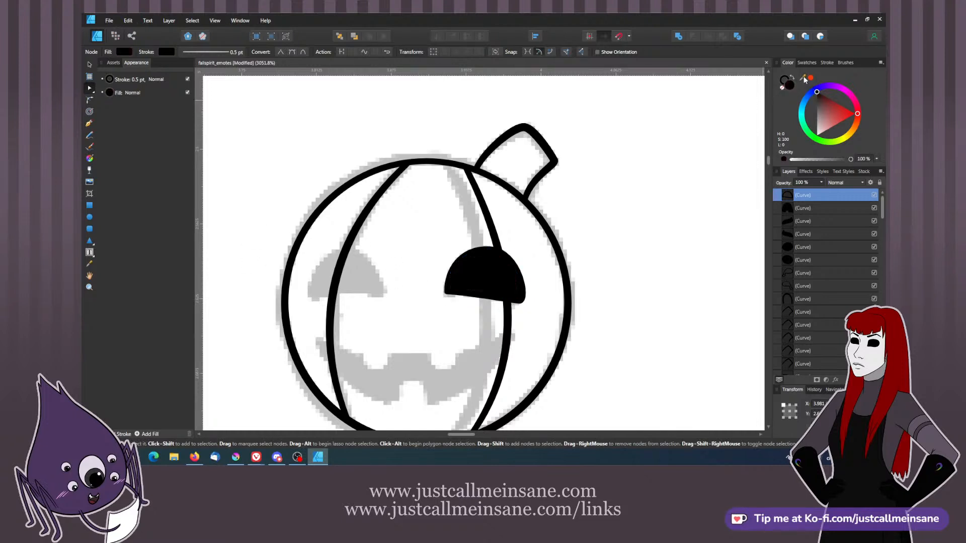
- Duplicate the fifth pumpkin's right eye, mirror the copy and place it over the sketched left eye
left_click(90, 66)
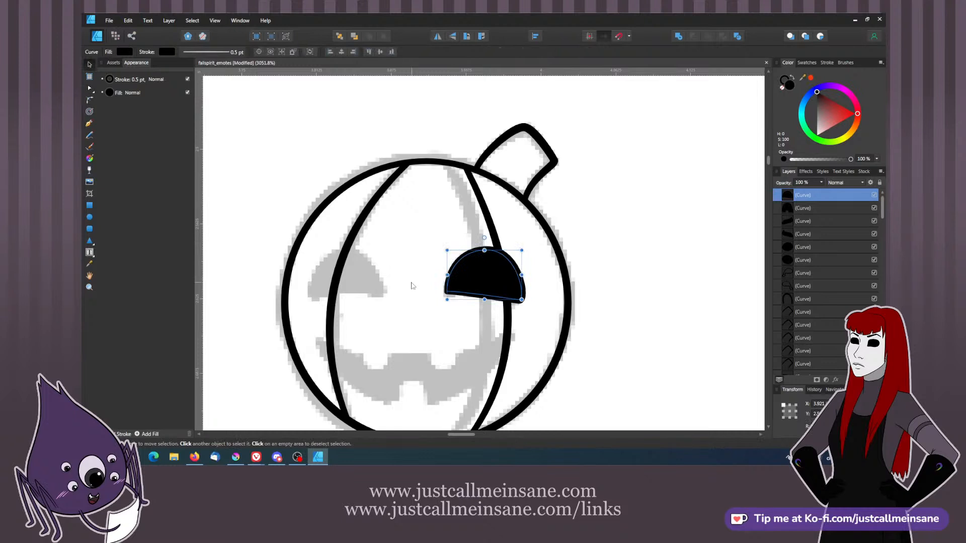
left_click_drag(484, 247, 321, 237)
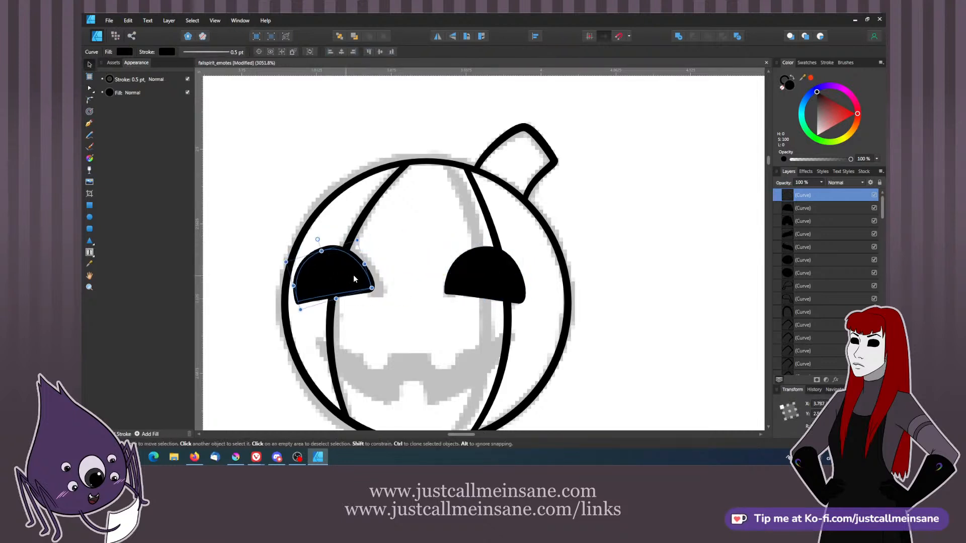
left_click_drag(352, 280, 357, 278)
left_click(390, 295)
left_click(376, 285)
left_click(394, 336)
left_click(413, 356)
- Trace the upper edge of the fifth pumpkin's grin from its left corner through both upper teeth with the Pen tool
scroll(409, 332, "down", 2)
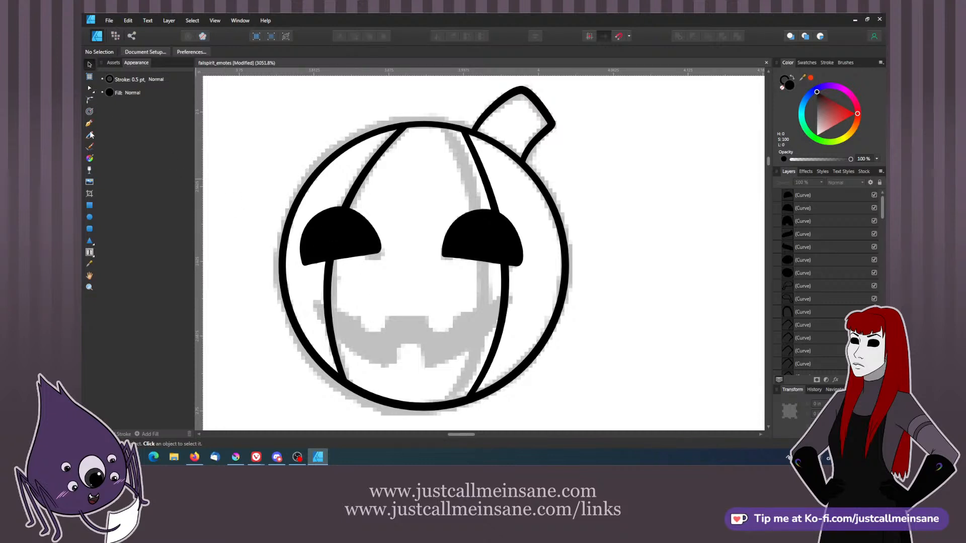
key("p")
left_click_drag(316, 301, 365, 336)
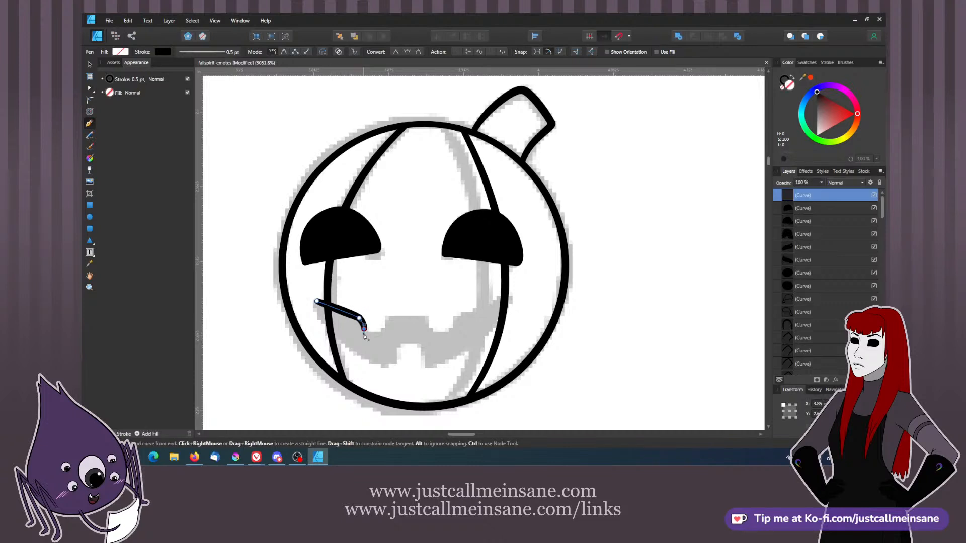
left_click(384, 330)
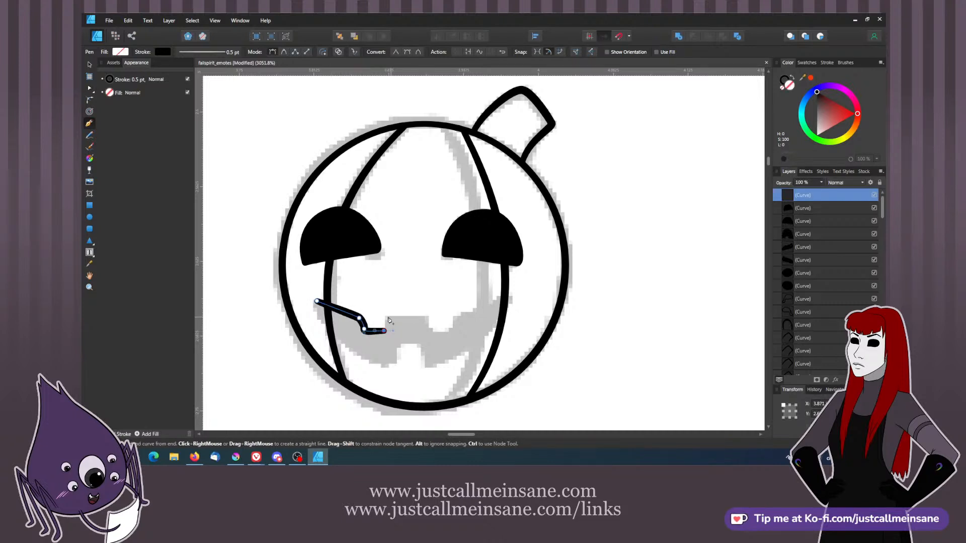
left_click(387, 313)
left_click(428, 317)
left_click(431, 333)
left_click(451, 331)
left_click(455, 317)
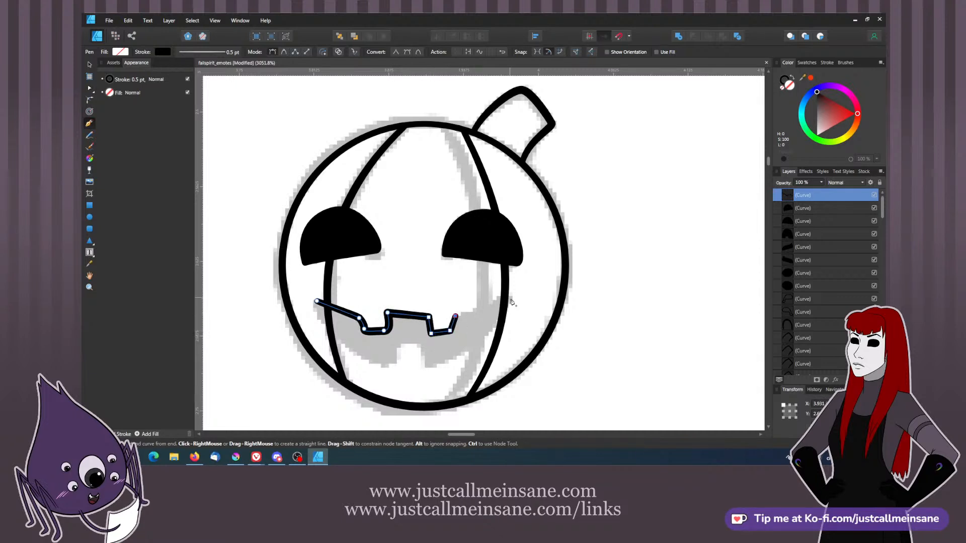
- Continue the grin to its right corner, trace the lower edge around the bottom tooth, and close the curve
left_click(513, 296)
left_click(430, 365)
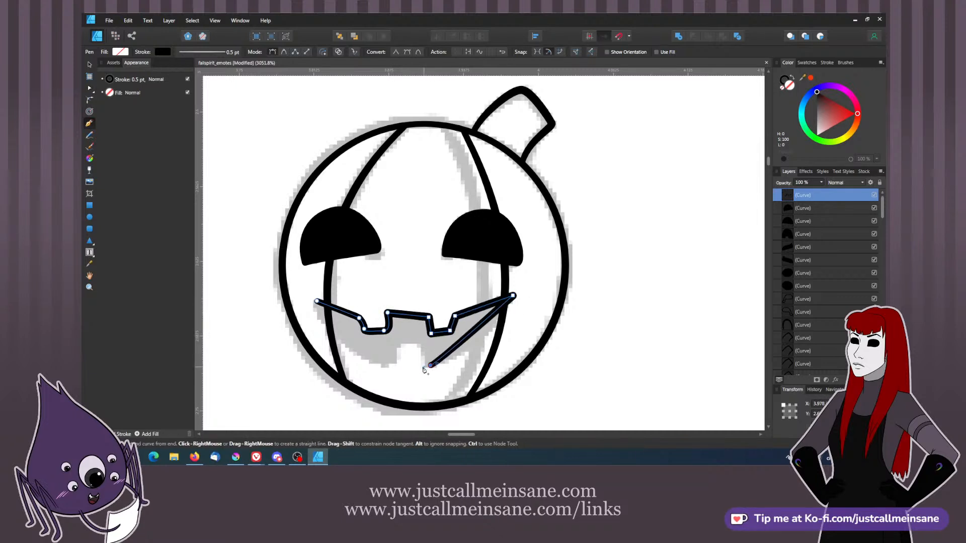
left_click(423, 345)
left_click(399, 347)
left_click(395, 366)
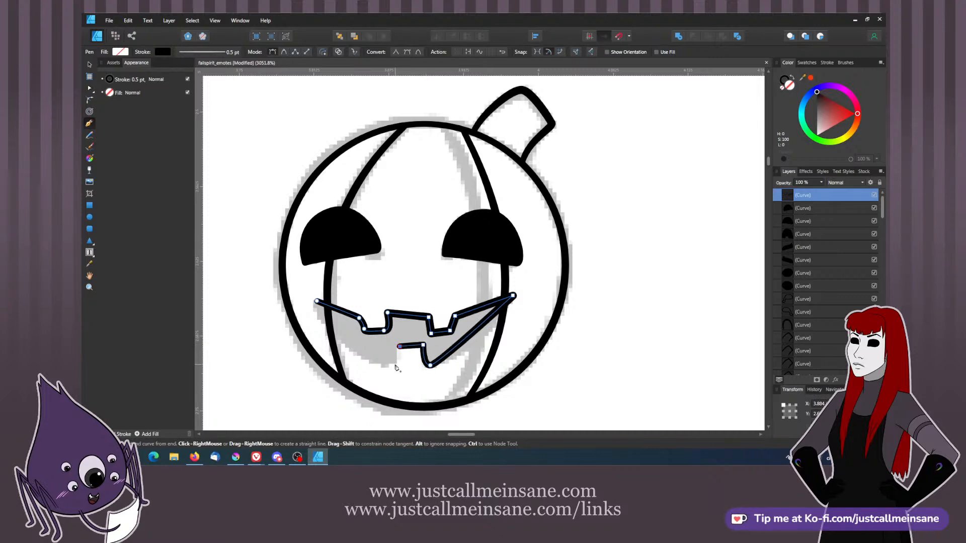
left_click(316, 301)
left_click_drag(310, 291, 312, 254)
- Straighten the grin's upper edge where it leaves the left corner
left_click(90, 89)
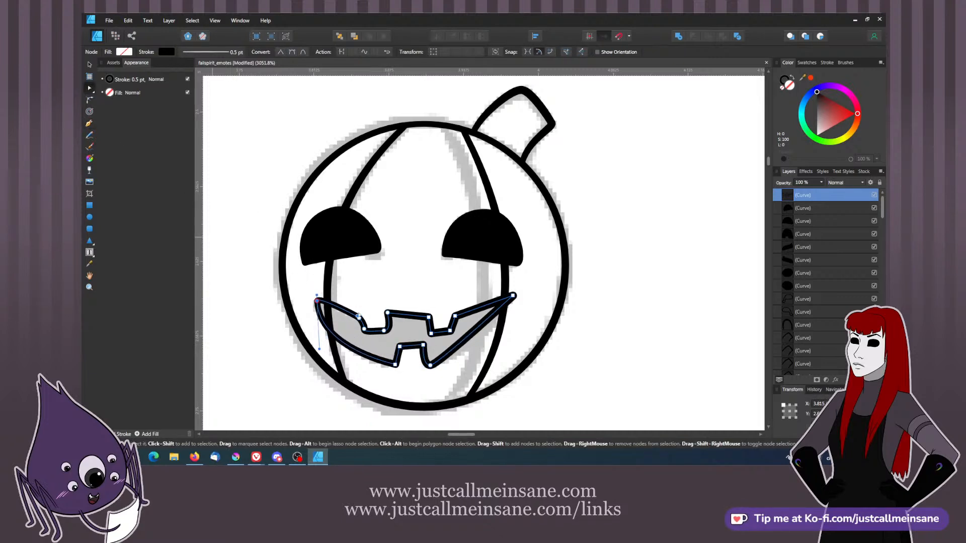
key("space")
left_click_drag(316, 294, 328, 296)
left_click(316, 300)
key("ctrl+z")
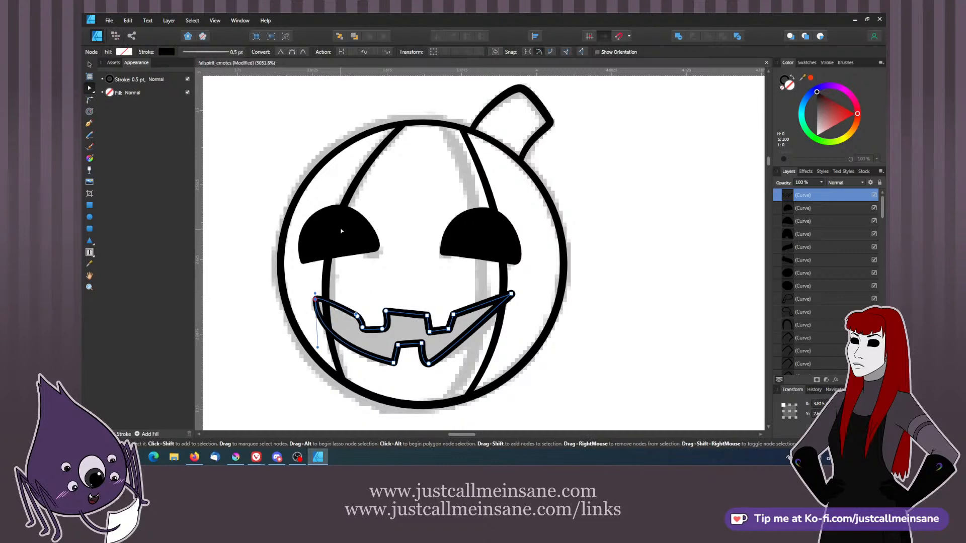
key("ctrl+=")
key("ctrl+=")
key("ctrl+=")
key("space")
left_click_drag(340, 228, 527, 136)
left_click(342, 248)
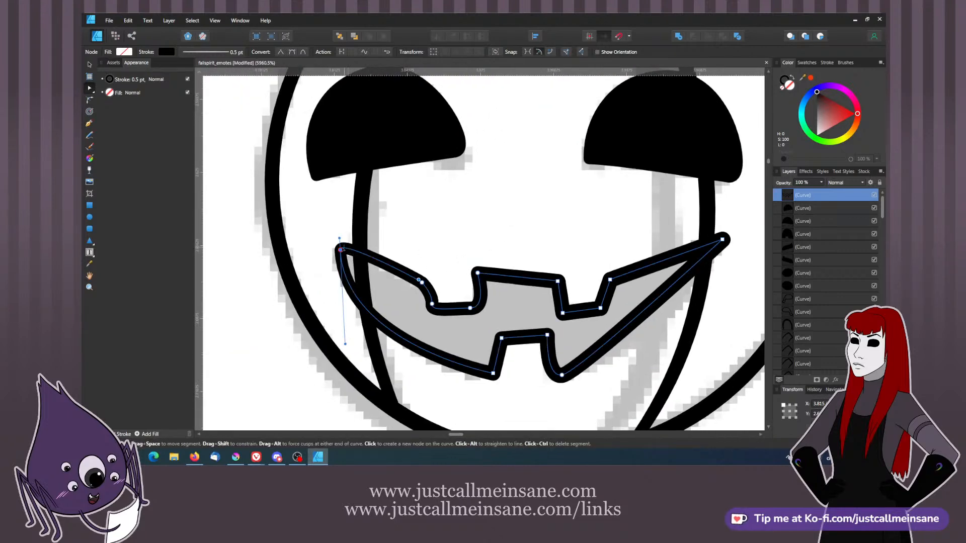
left_click(360, 258)
- Square off the left side of the grin's left upper tooth, deleting the extra node beside its top corner
left_click(426, 286)
mouse_move(425, 286)
left_mouse_down()
mouse_move(431, 278)
mouse_move(408, 275)
mouse_move(428, 279)
left_mouse_up()
left_click(421, 282)
left_click(409, 274)
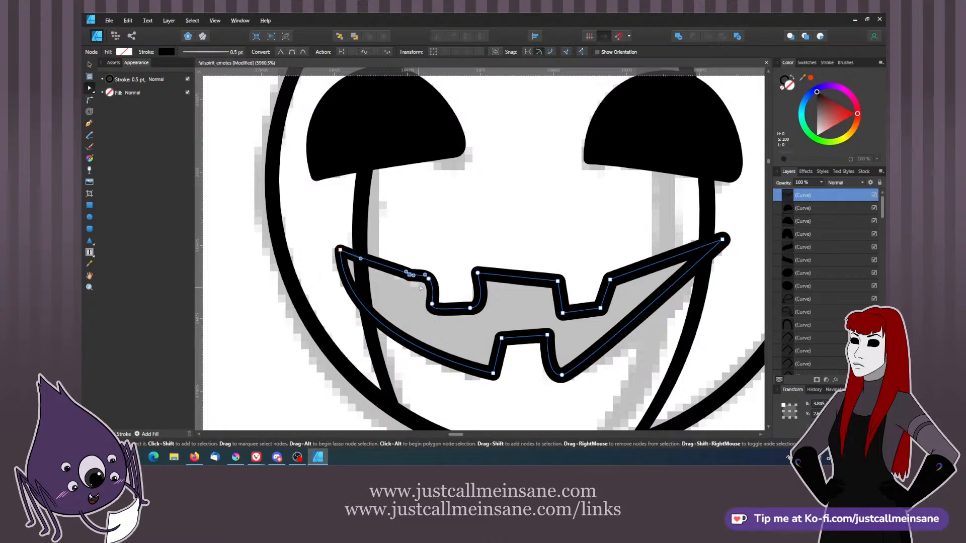
key("Delete")
left_click_drag(434, 285, 428, 304)
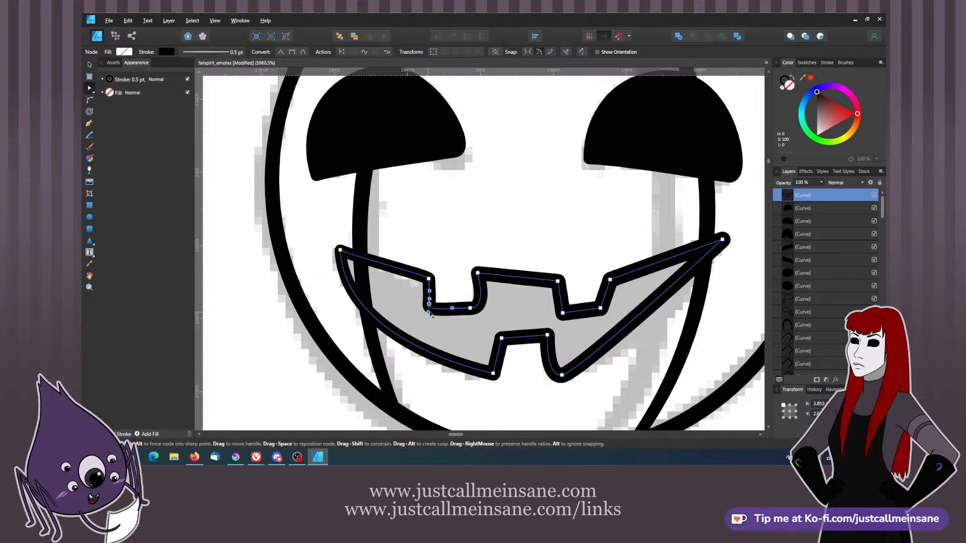
left_click_drag(429, 313, 429, 312)
- Align the two corner nodes on the right side of the left upper tooth so that side is straight and vertical
left_click(477, 273)
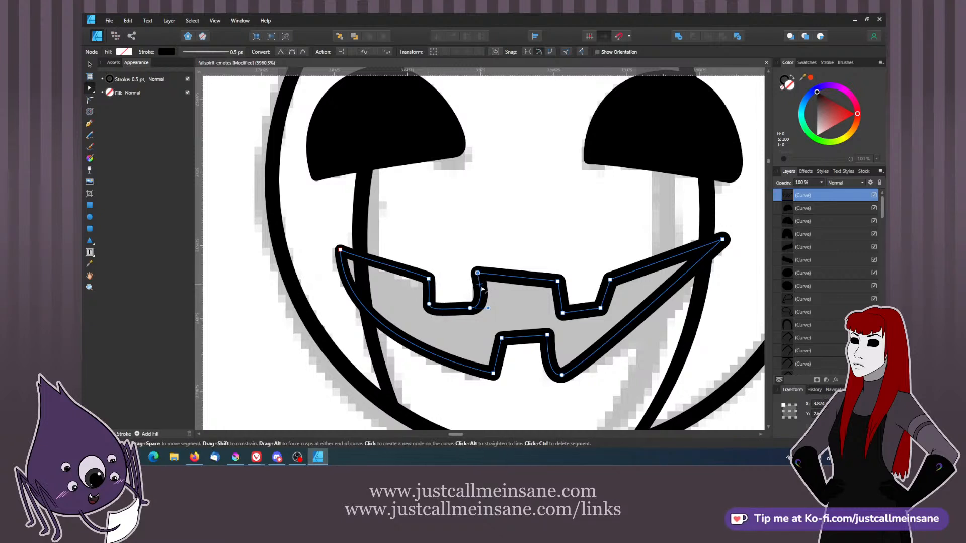
left_click_drag(487, 308, 481, 308)
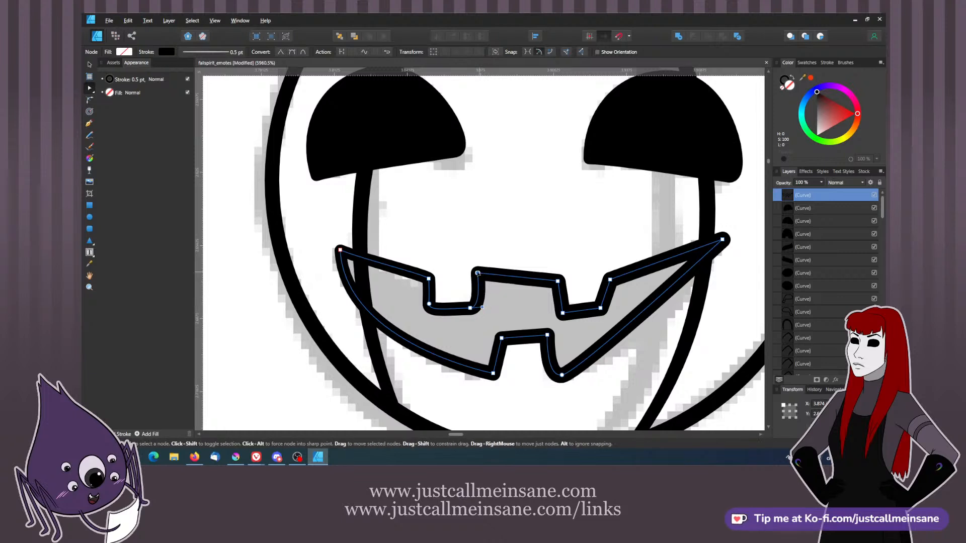
left_click_drag(477, 274, 476, 281)
left_click(486, 283)
key("ctrl+z")
left_click(476, 282)
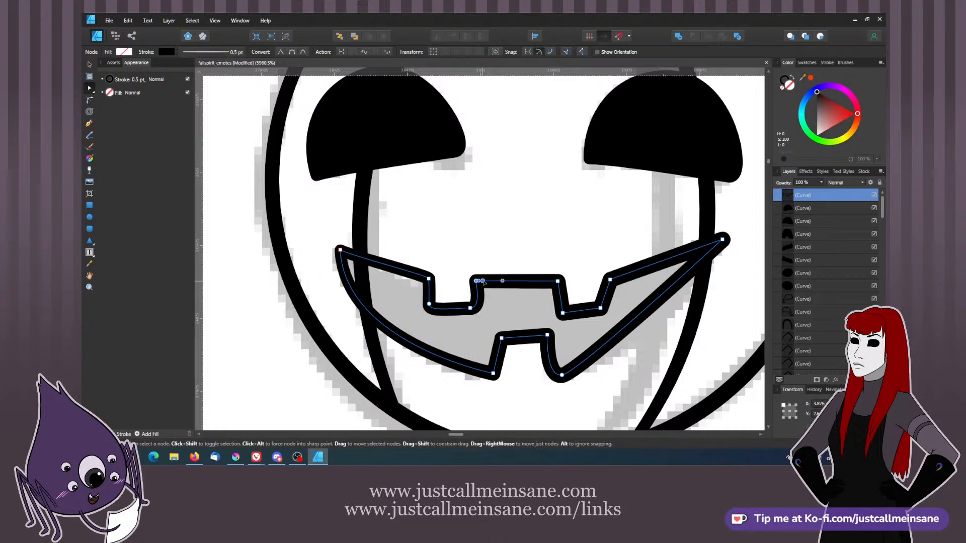
left_click(458, 264)
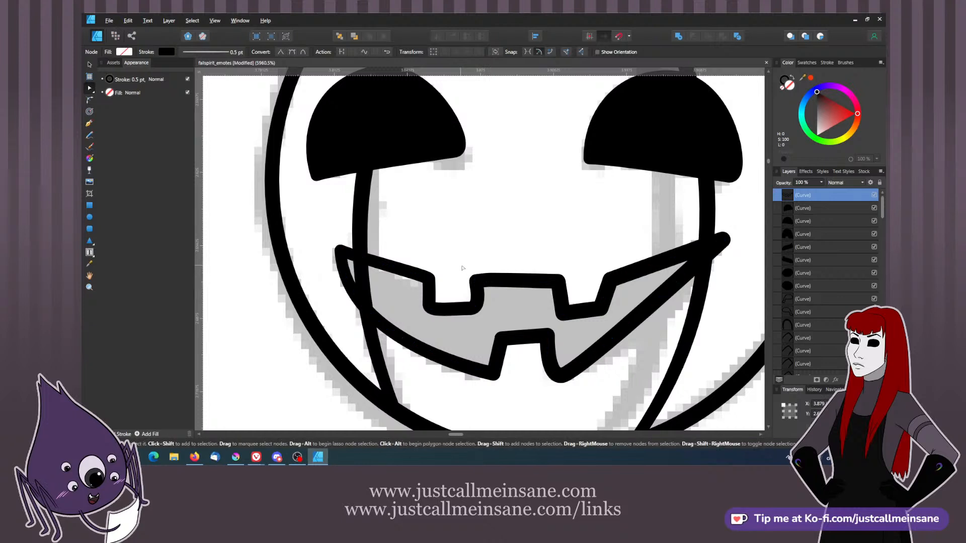
left_click(477, 284)
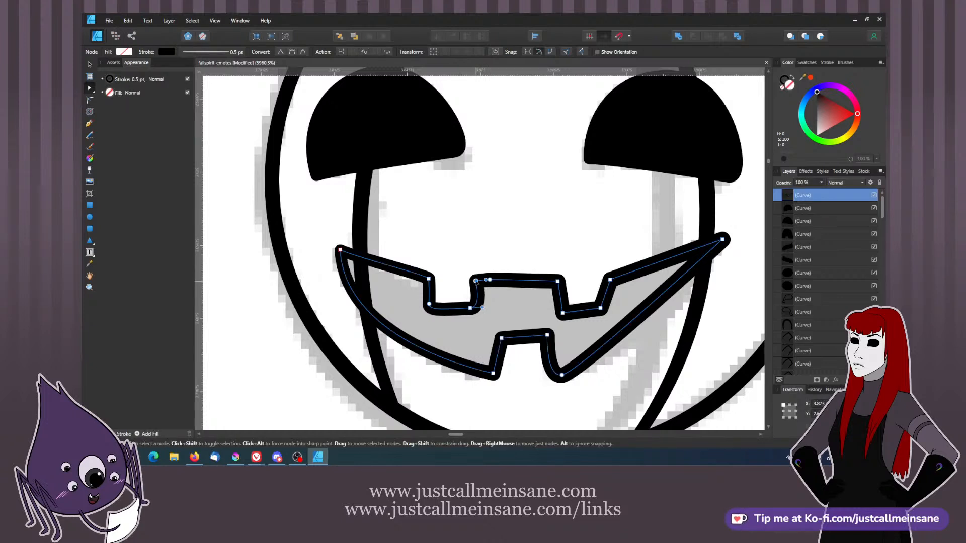
key("Delete")
left_click_drag(489, 279, 475, 279)
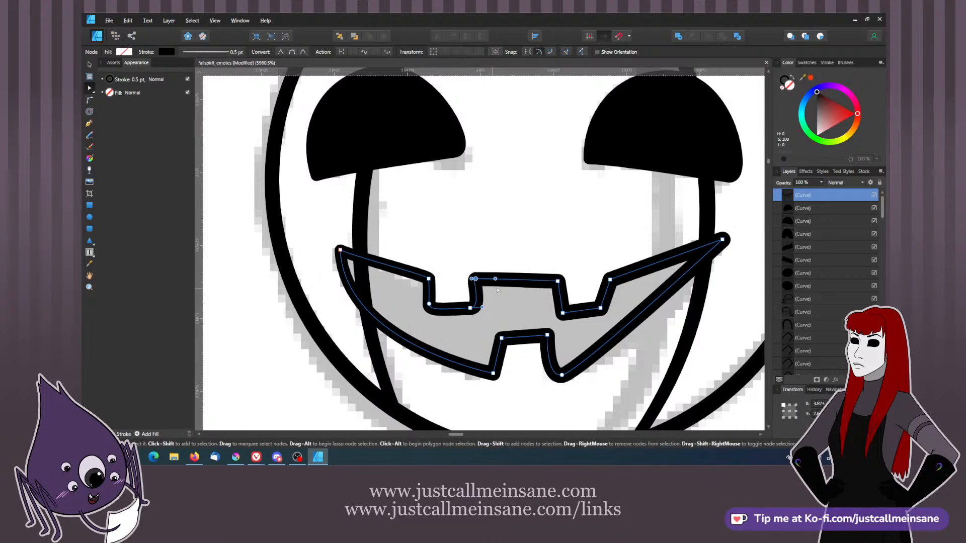
mouse_move(482, 308)
left_mouse_down()
mouse_move(469, 278)
mouse_move(474, 307)
mouse_move(478, 280)
mouse_move(475, 311)
left_mouse_up()
left_click(475, 307)
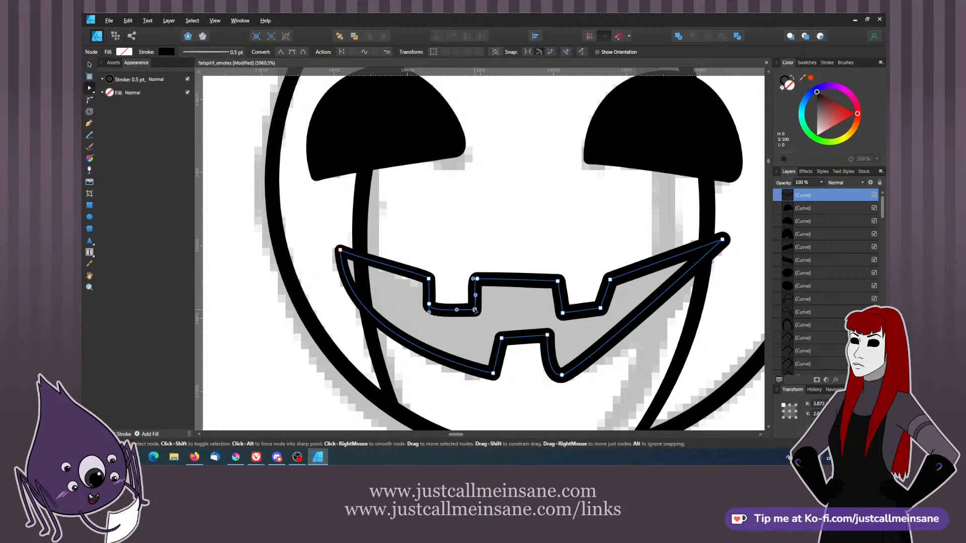
- Reshape the right side of the grin's right upper tooth into a straight vertical edge by moving its two corner nodes
left_click(524, 308)
left_click_drag(534, 307, 458, 296)
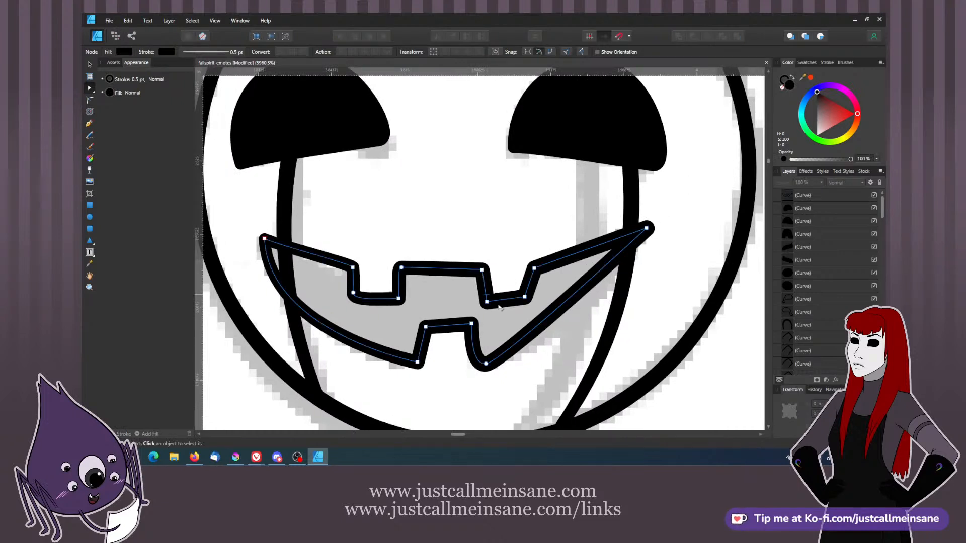
left_click(498, 305)
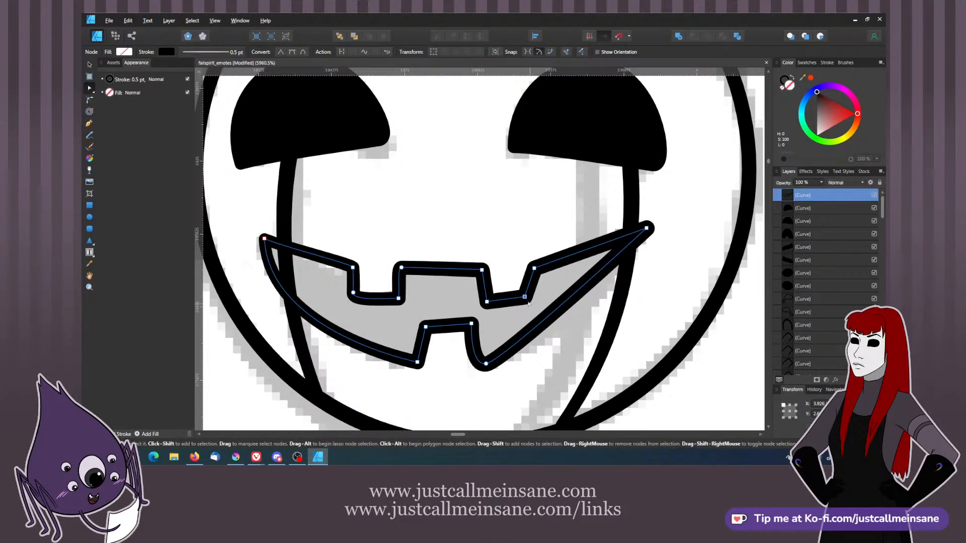
left_click_drag(430, 212, 596, 383)
left_click(529, 295)
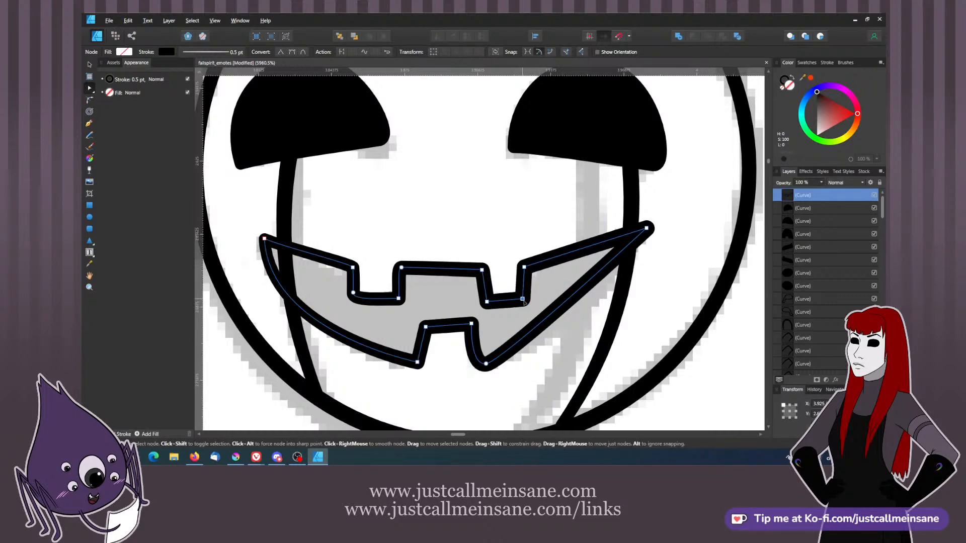
- Bow the grin's lower right edge outward and straighten the right side of the bottom tooth to a sharp corner
left_click(486, 363)
left_click_drag(502, 362, 585, 341)
left_click_drag(471, 323, 472, 329)
left_click_drag(470, 368, 473, 361)
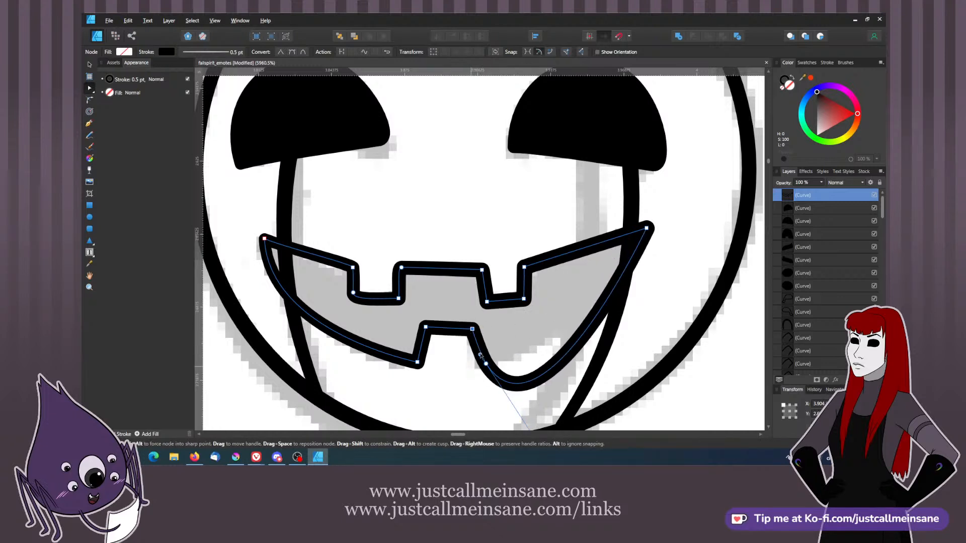
key("super")
key("XF86AudioLowerVolume")
left_click(494, 349)
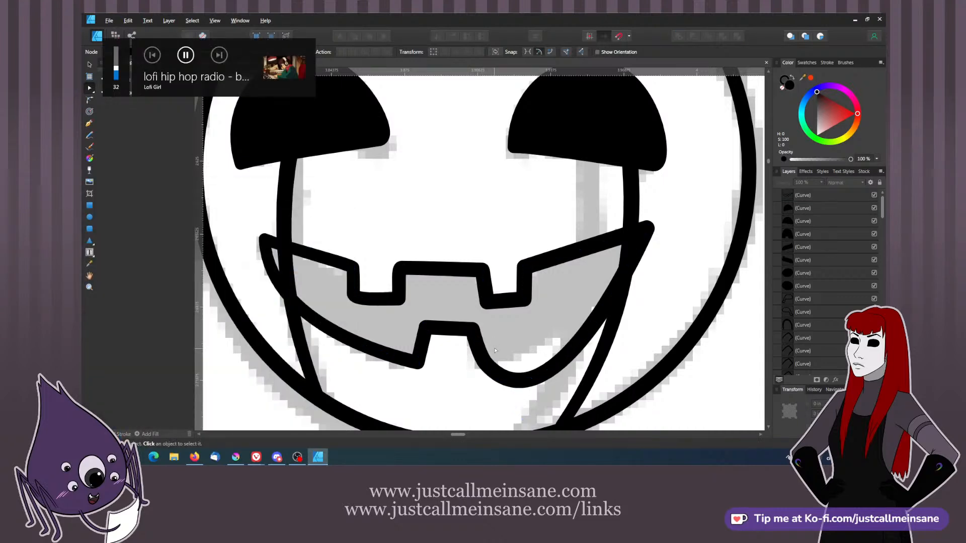
left_click(495, 350)
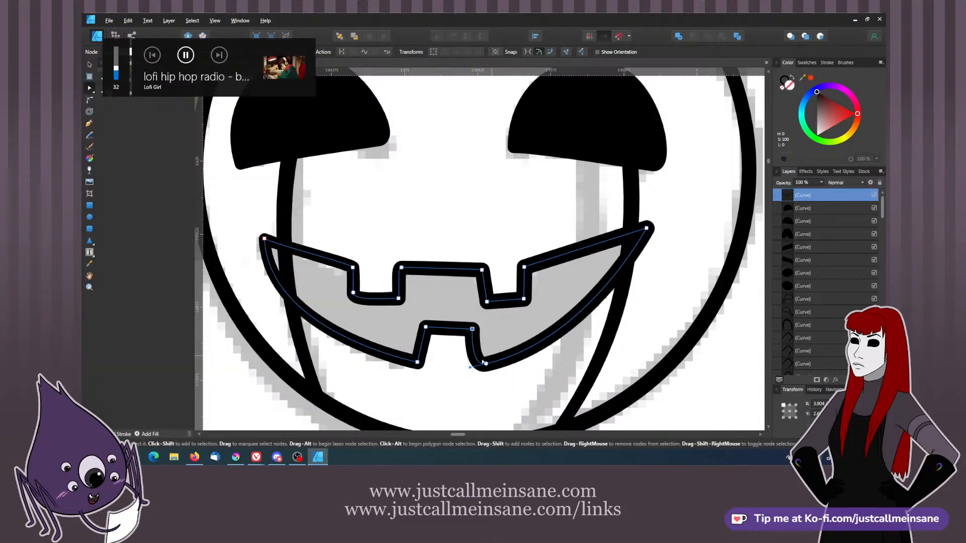
left_click(483, 351)
left_click_drag(486, 363, 474, 362)
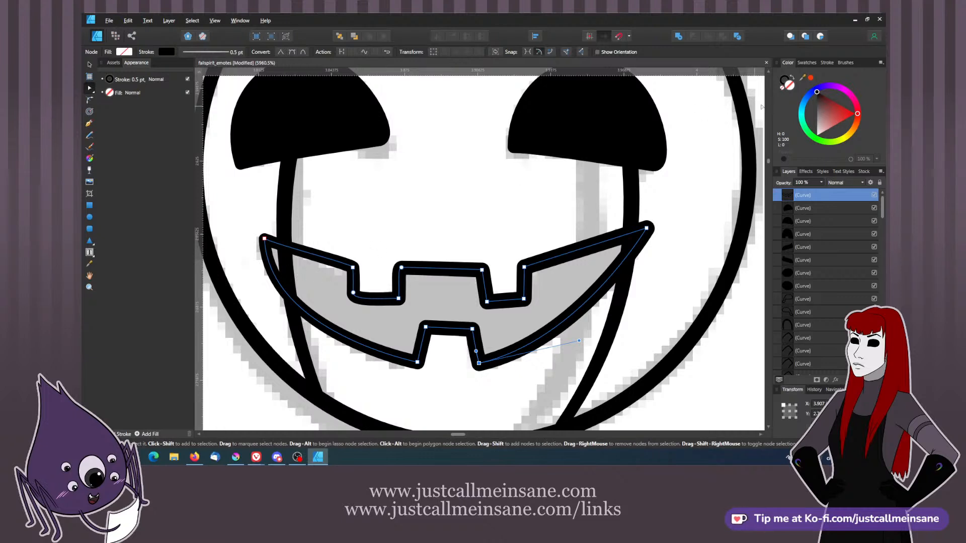
- Fill the fifth pumpkin's grin with solid black and deselect it
left_click(817, 92)
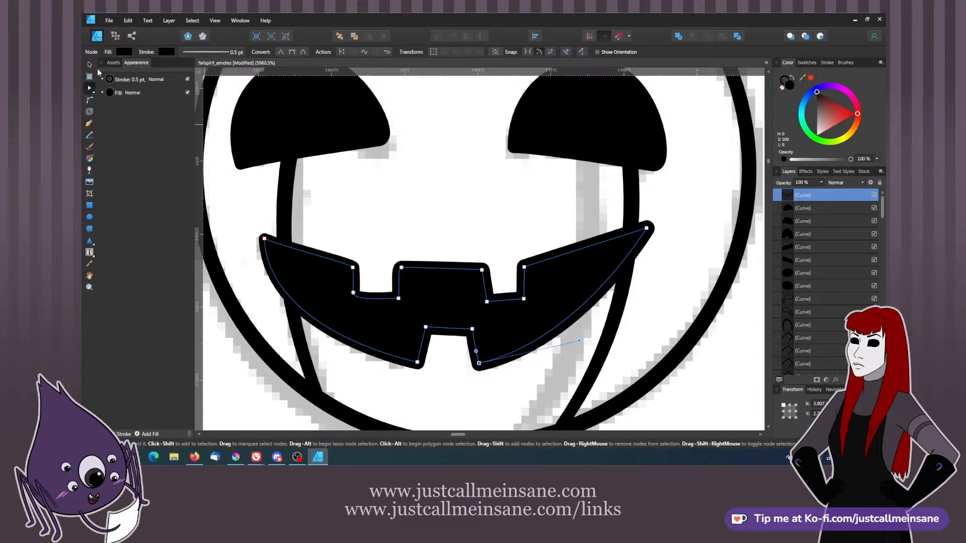
left_click(89, 65)
left_click(445, 198)
- Review both rows of emotes and save the document
left_click_drag(489, 244, 373, 188)
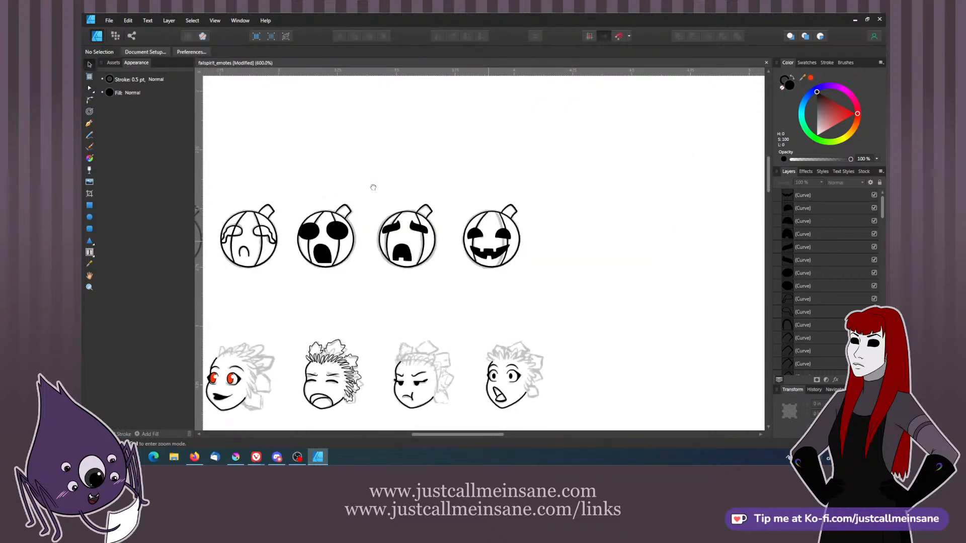
left_click_drag(374, 187, 492, 167)
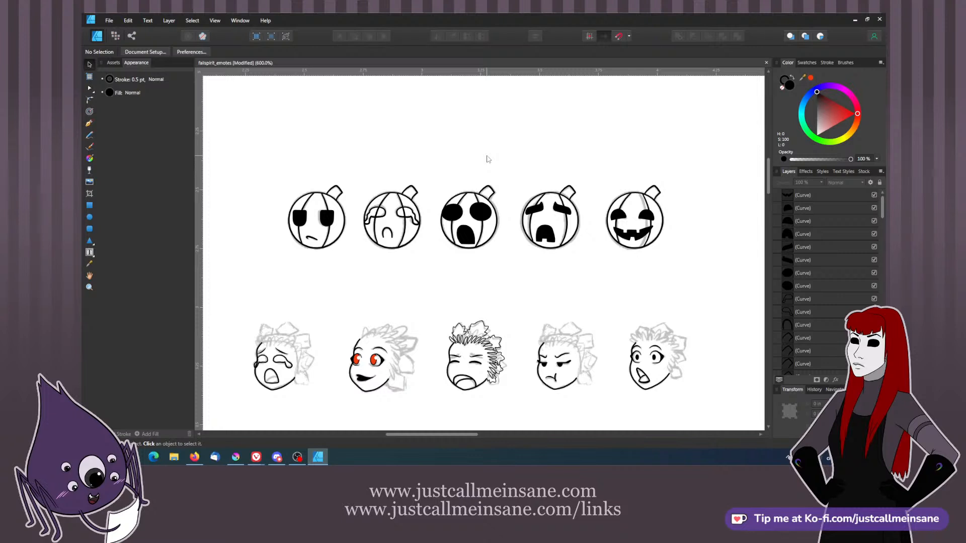
left_click_drag(444, 306, 452, 216)
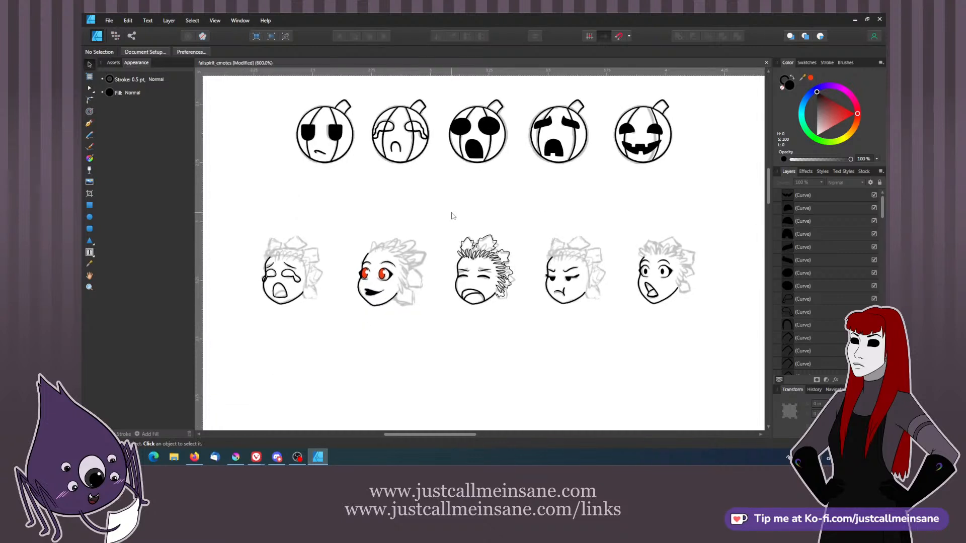
left_click_drag(482, 269, 478, 300)
left_click(107, 20)
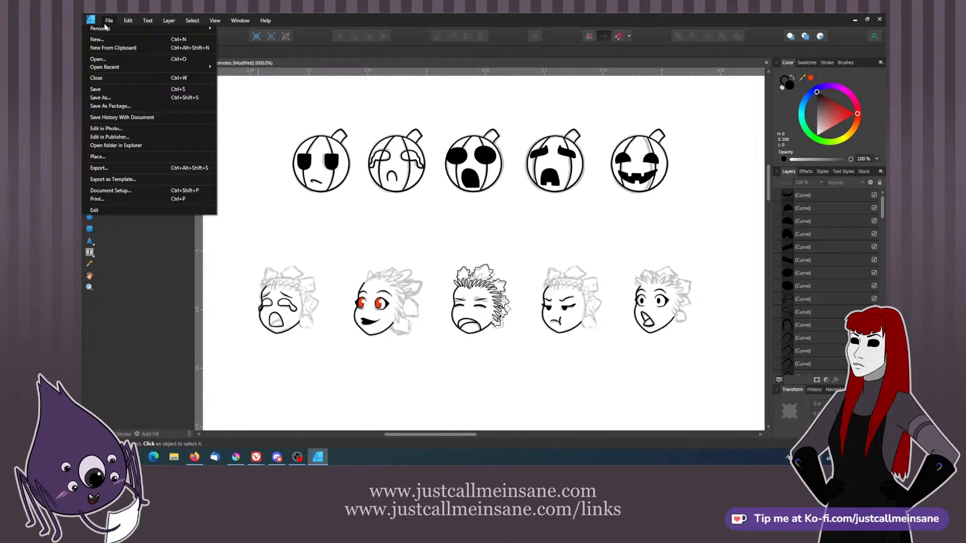
left_click(116, 92)
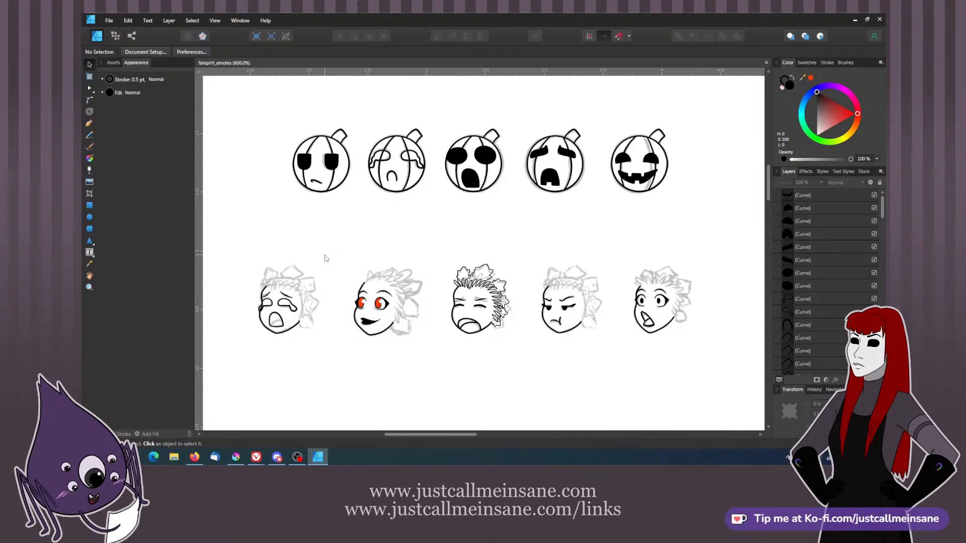
- Draw a curling vine with the Pen tool from the base of the first pumpkin's stem out to its right
key("ctrl+plus")
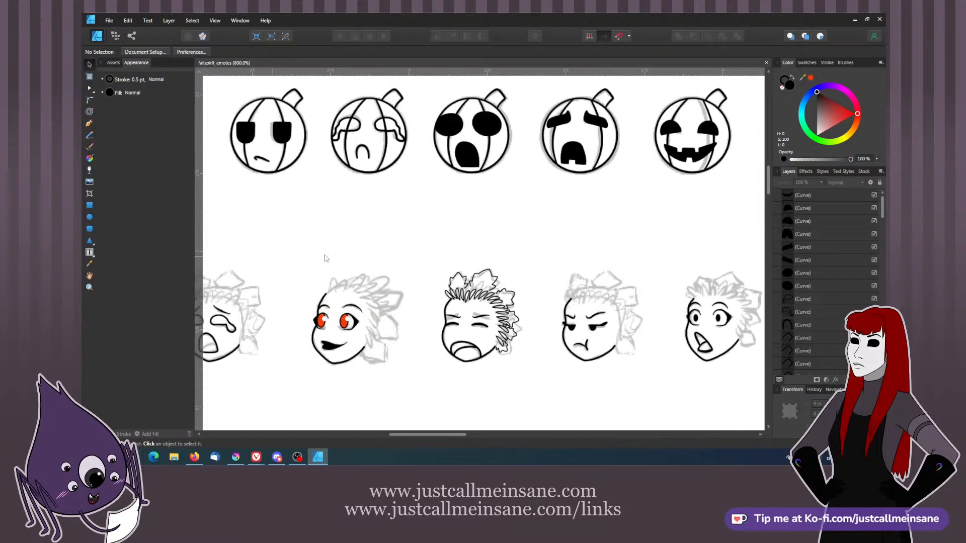
left_click_drag(391, 203, 479, 303)
key("ctrl+plus")
key("ctrl+plus")
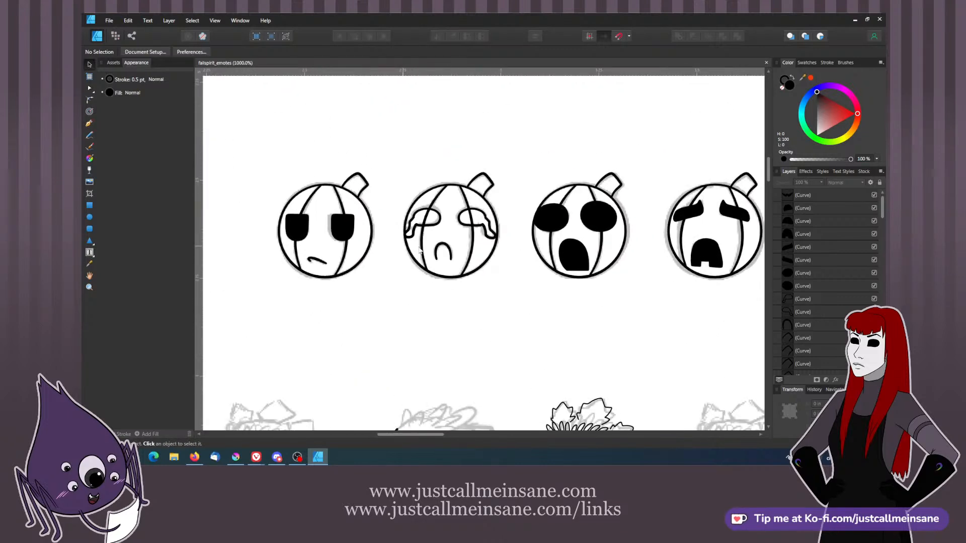
left_click(89, 124)
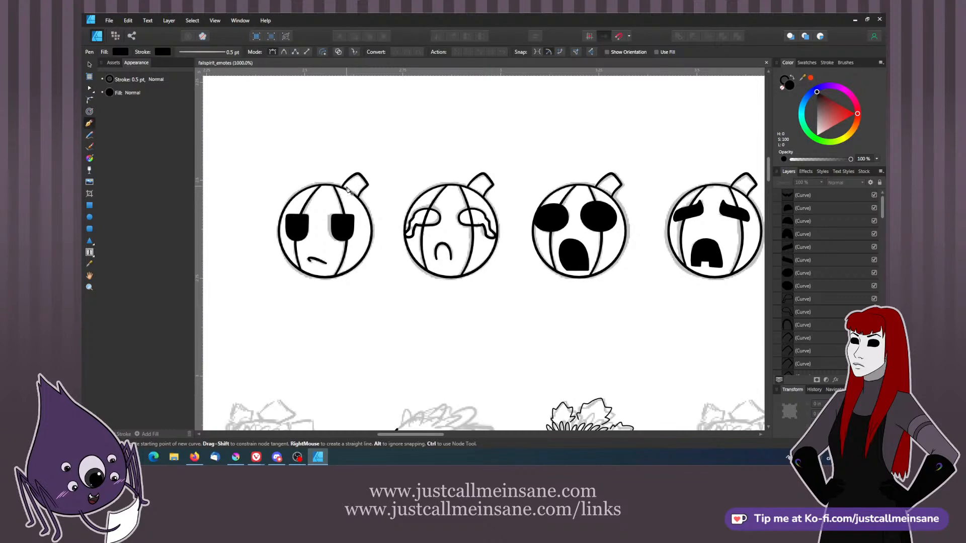
left_click_drag(355, 184, 386, 168)
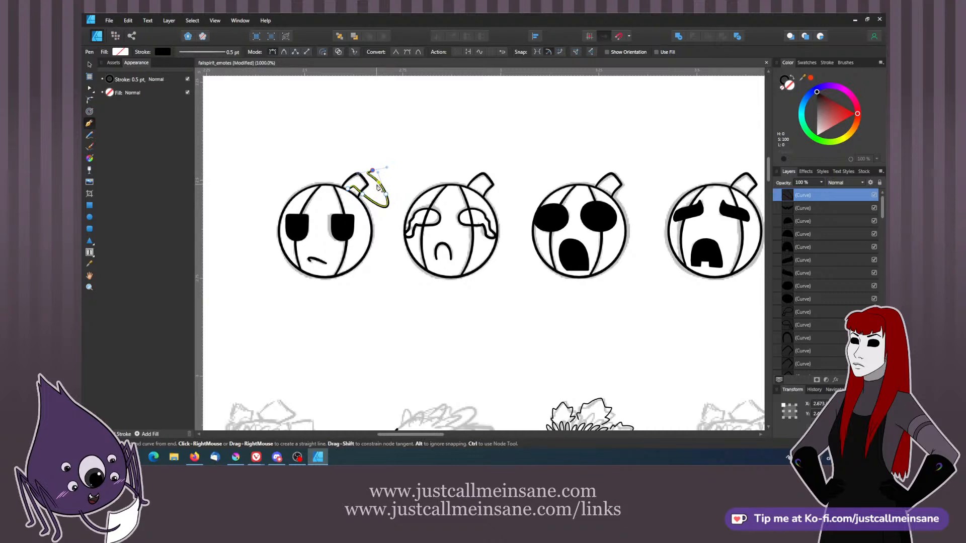
- Reshape the first pumpkin's vine by adjusting its nodes and handles into a rounded loop with a flowing upper bend
key("a")
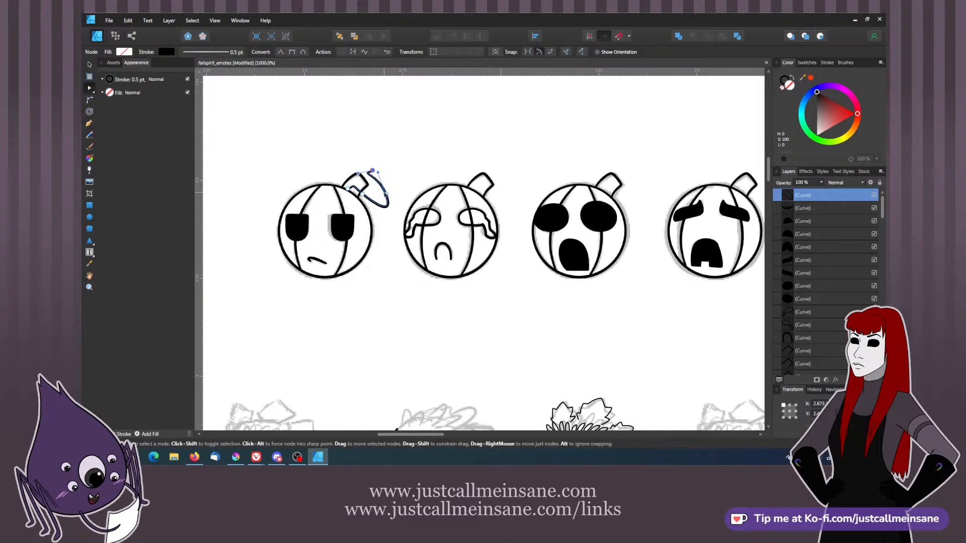
left_click_drag(385, 194, 358, 199)
key("ctrl+plus")
key("ctrl+plus")
key("ctrl+plus")
key("ctrl+plus")
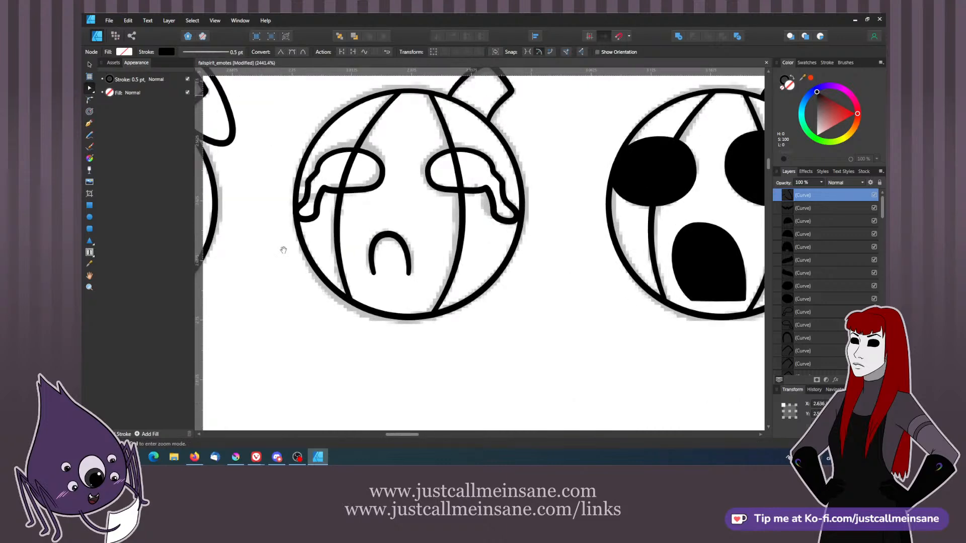
left_click_drag(280, 243, 476, 334)
left_click(396, 230)
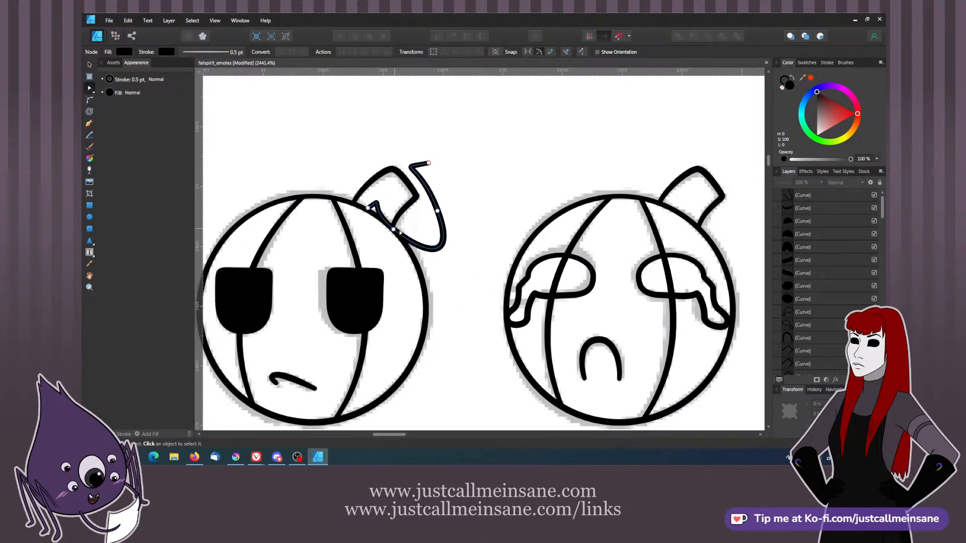
left_click(398, 231)
left_click(397, 228)
left_click_drag(370, 204, 403, 196)
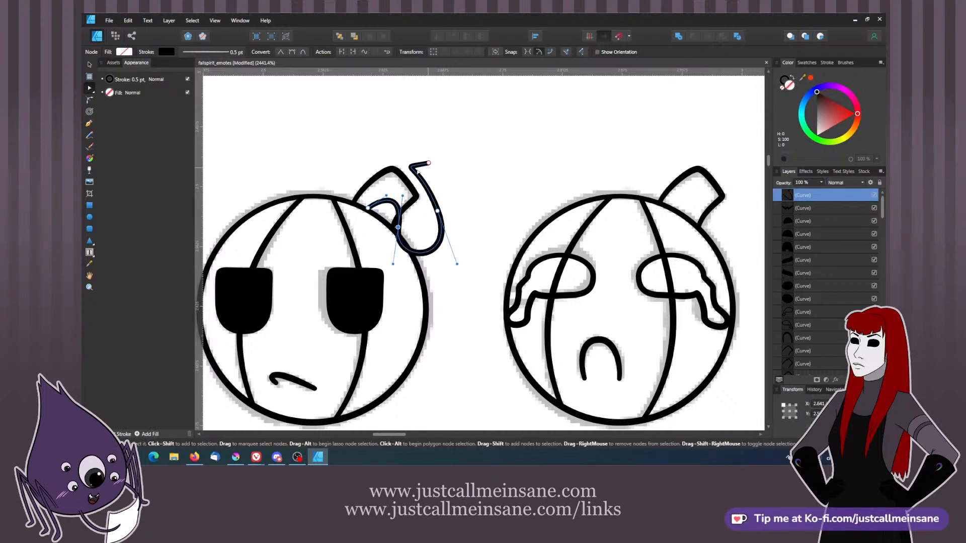
left_click(437, 211)
left_click_drag(417, 156, 398, 189)
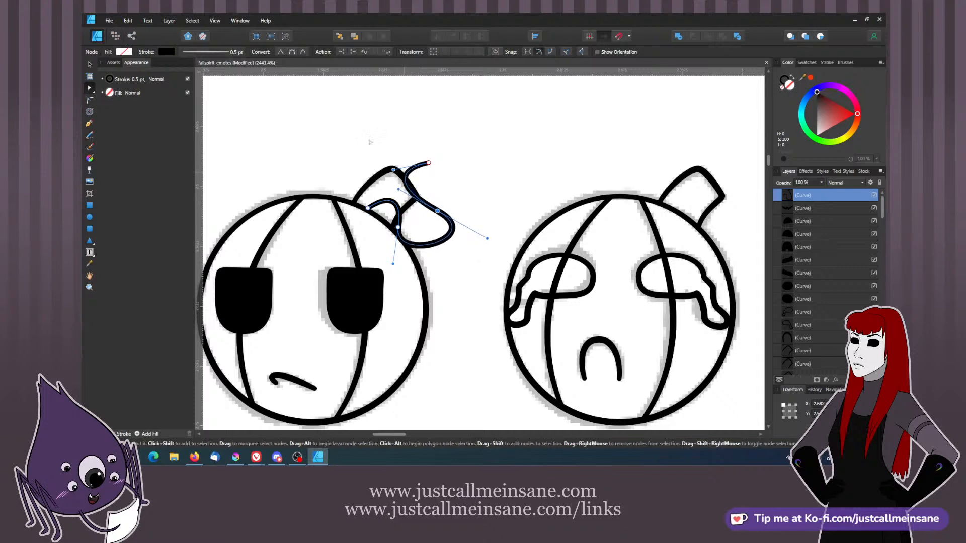
- Taper the vine's stroke toward its ends with the pressure profile and bend the free tip into a small curl
left_click(221, 54)
left_click(247, 184)
left_click_drag(250, 211, 251, 230)
left_click(418, 169)
mouse_move(429, 163)
left_mouse_down()
mouse_move(437, 177)
mouse_move(432, 162)
mouse_move(470, 187)
left_mouse_up()
left_click(444, 163)
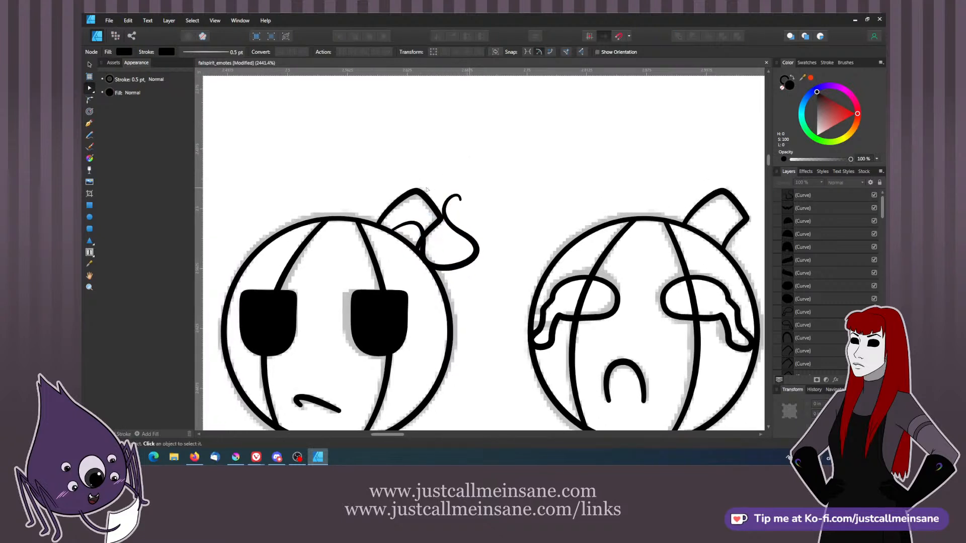
- Duplicate the tapered vine up and to the left of the original and flip the copy horizontally
left_click(89, 64)
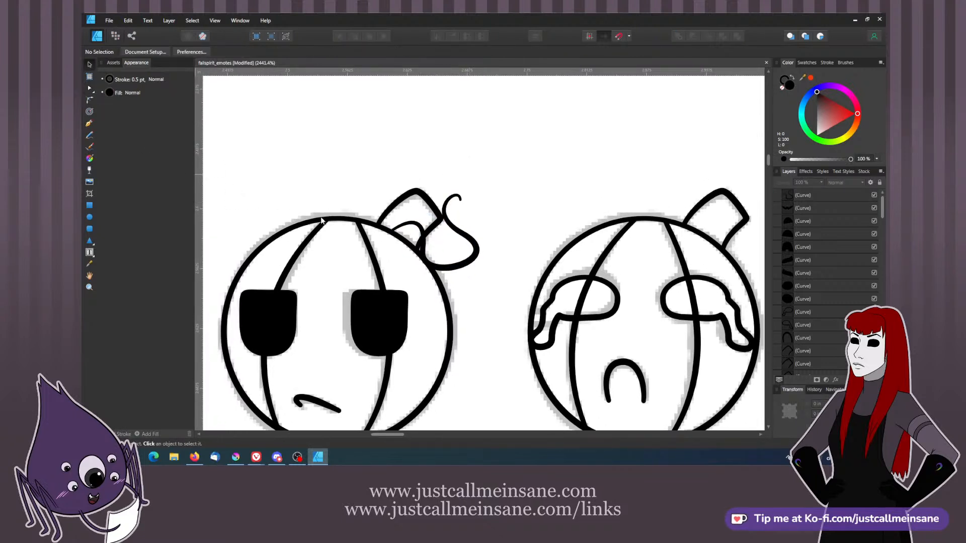
left_click(464, 269)
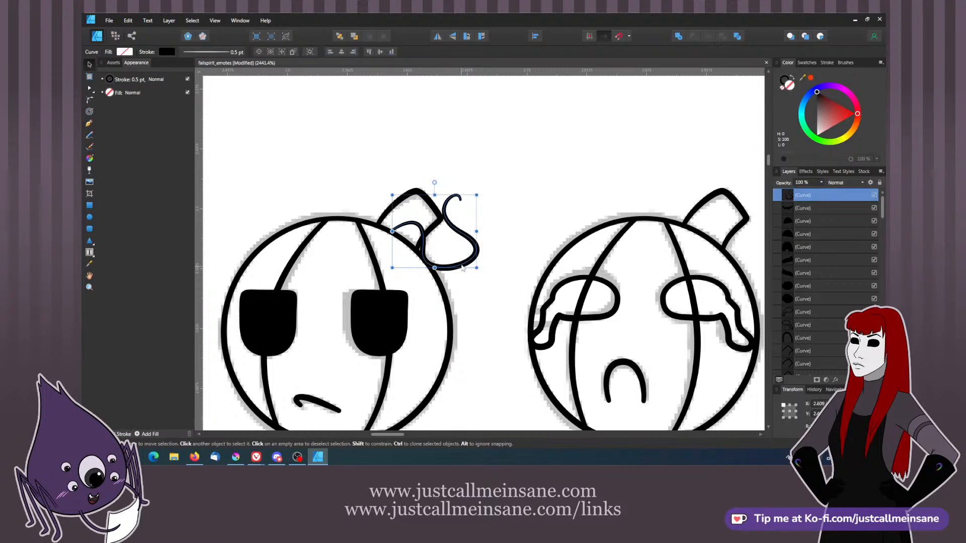
left_click_drag(464, 267, 422, 237, "ctrl")
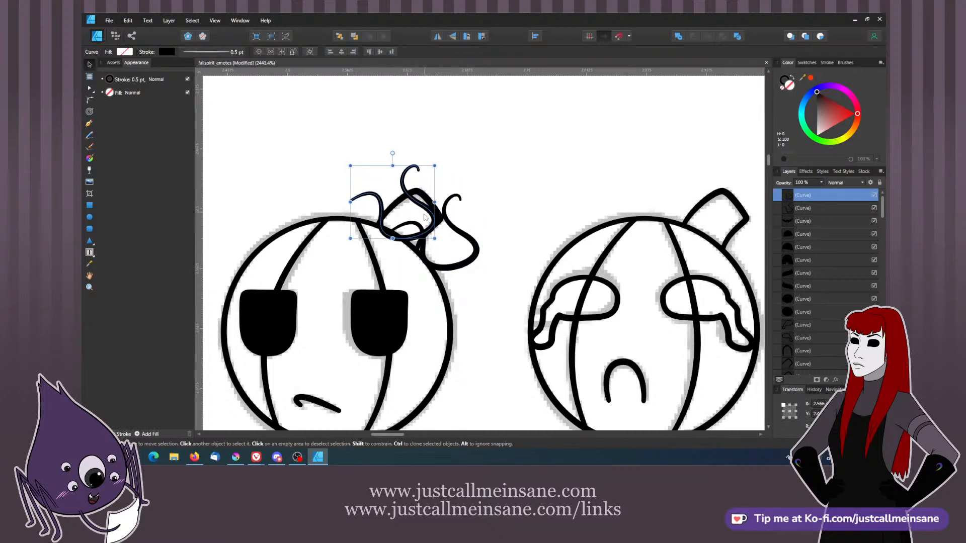
right_click(423, 213)
mouse_move(332, 327)
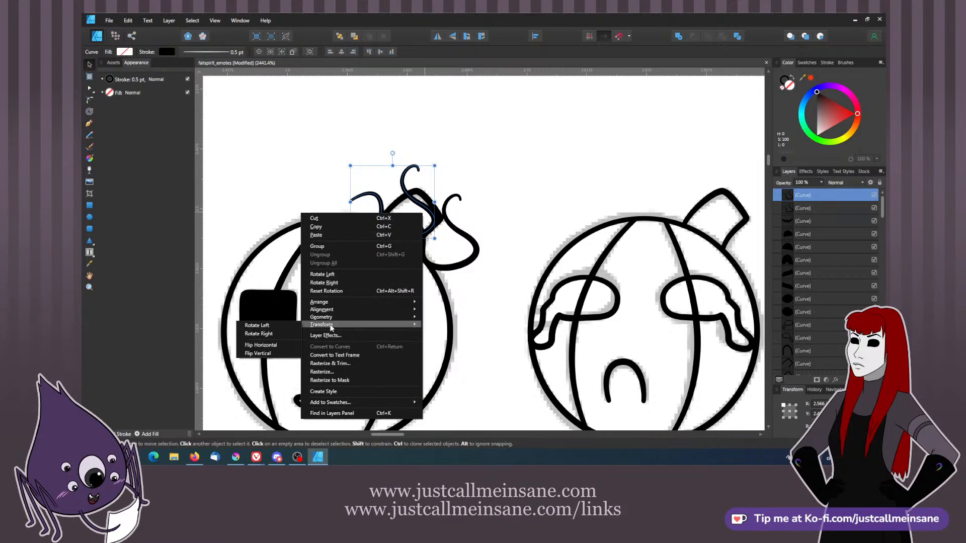
left_click(286, 326)
- Rotate and move the flipped vine copy so it grows from the left base of the first pumpkin's stem
left_click_drag(385, 186, 363, 166)
left_click_drag(410, 126, 420, 184)
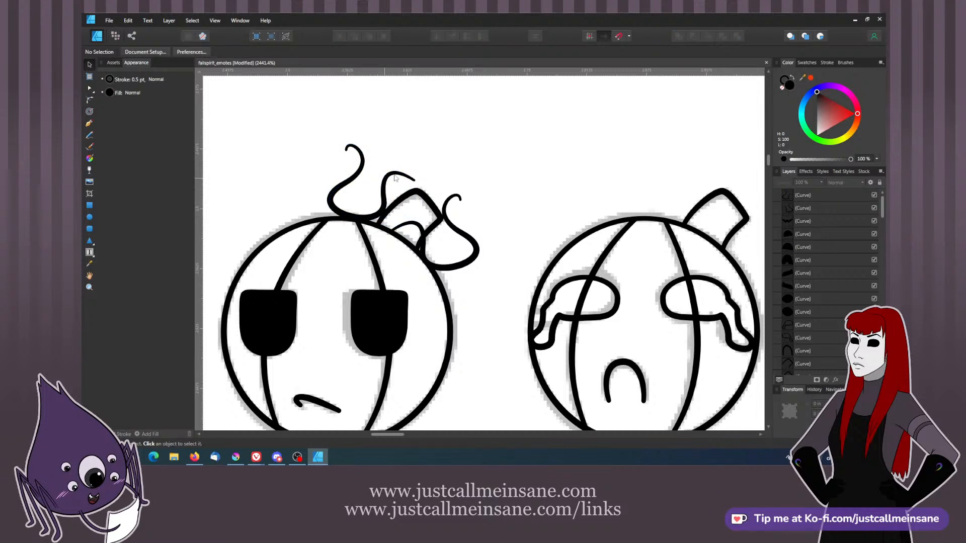
left_click(395, 180)
left_click_drag(373, 144, 391, 210)
left_click(455, 169)
- Reshape the left vine's nodes and handles into a smaller, flatter curl resting on top of the first pumpkin, then deselect it
left_click(90, 88)
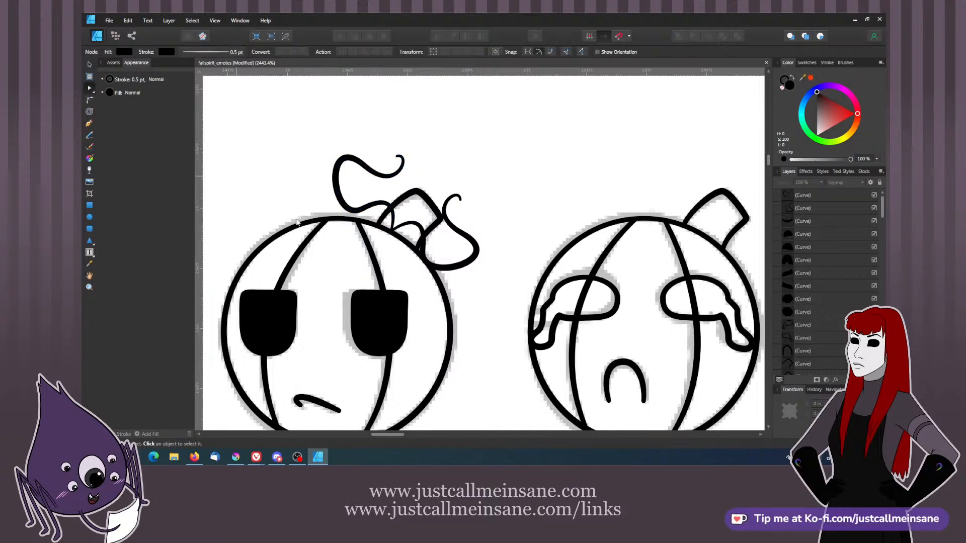
left_click(363, 209)
left_click(362, 209)
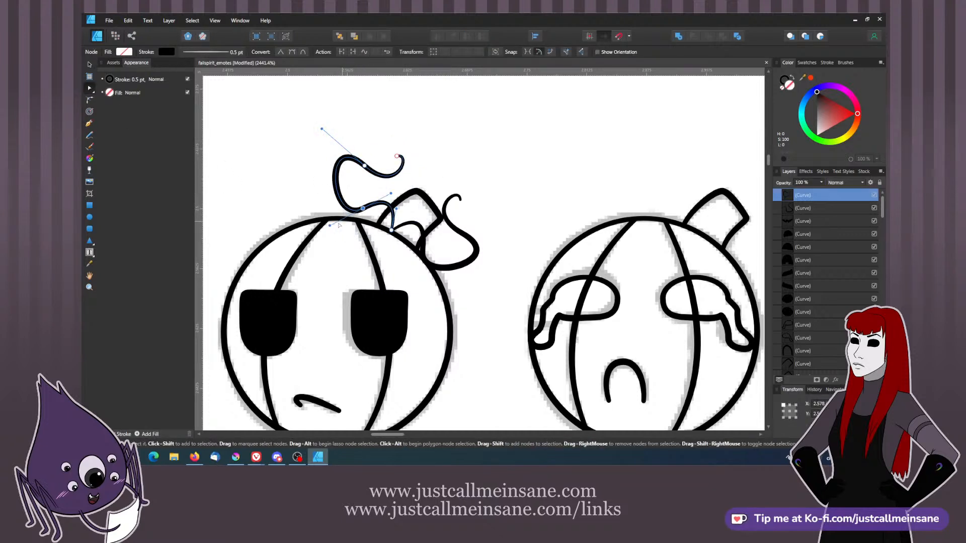
left_click_drag(331, 225, 337, 219)
left_click_drag(322, 129, 341, 243)
left_click(363, 208)
left_click_drag(331, 177, 336, 204)
left_click(352, 202)
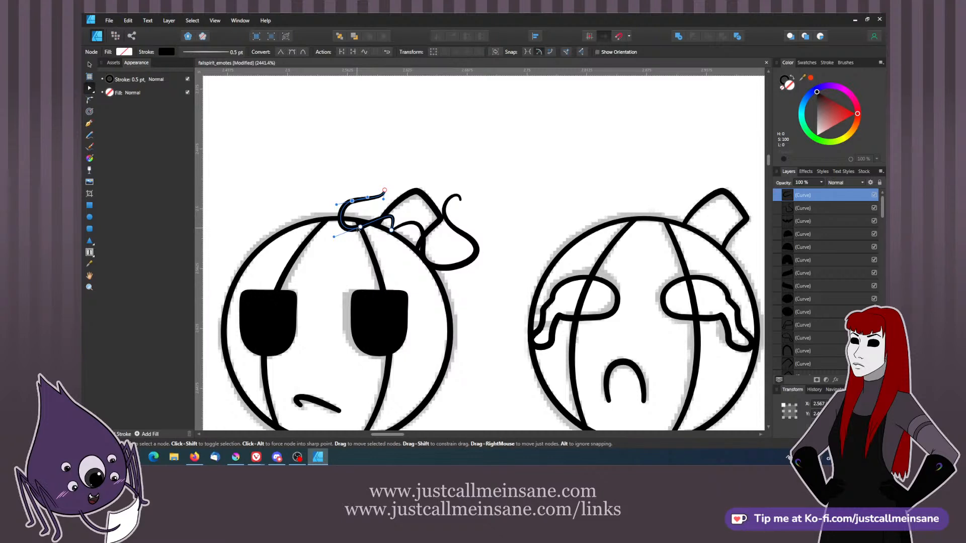
mouse_move(359, 228)
left_mouse_down()
mouse_move(368, 233)
mouse_move(378, 211)
mouse_move(330, 211)
left_mouse_up()
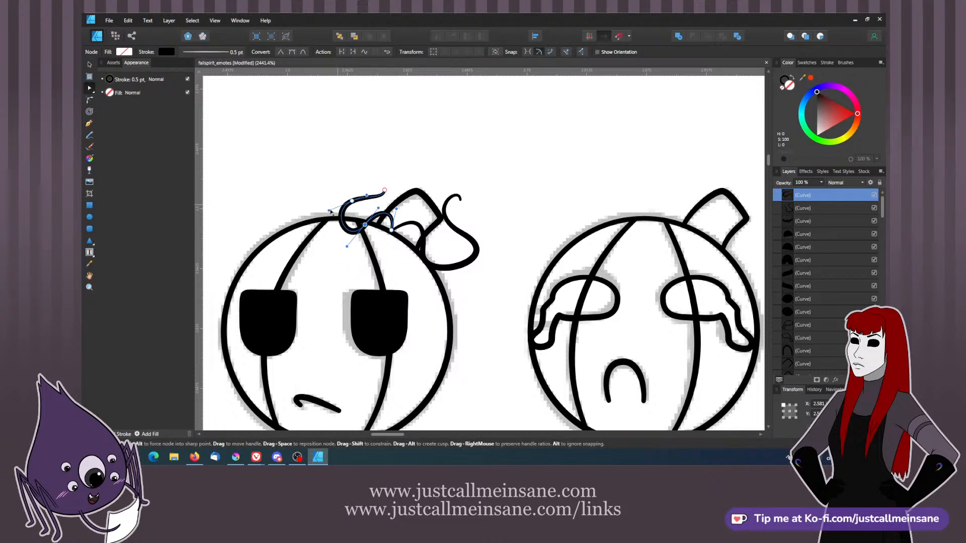
left_click(386, 201)
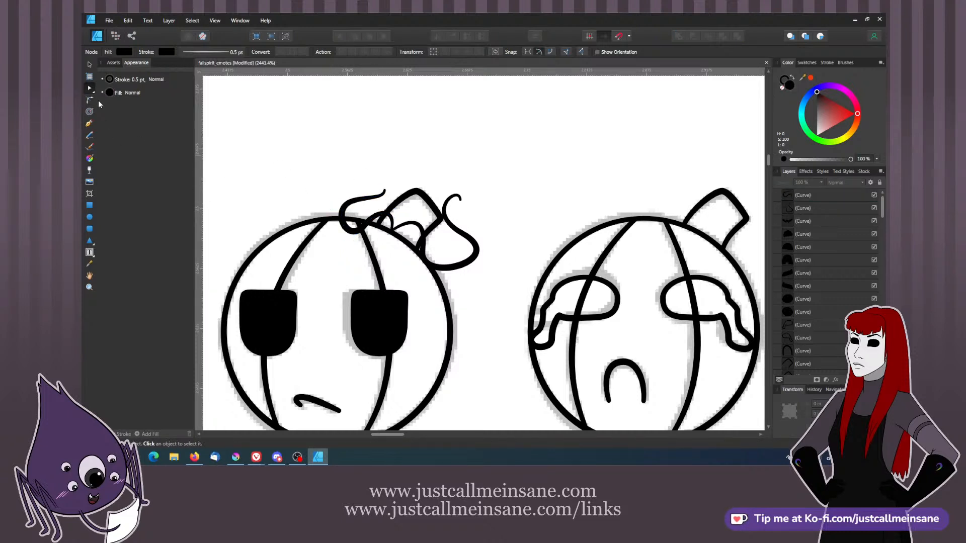
left_click(90, 65)
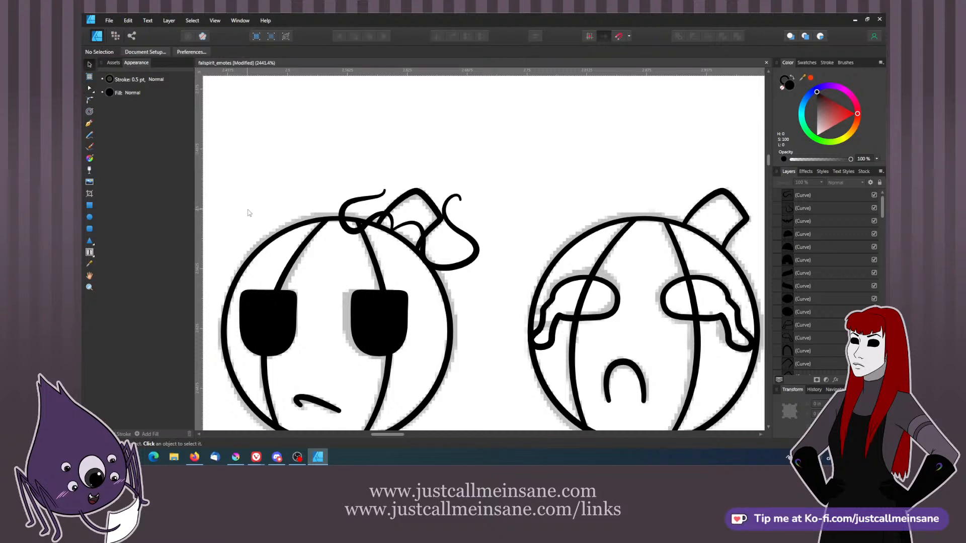
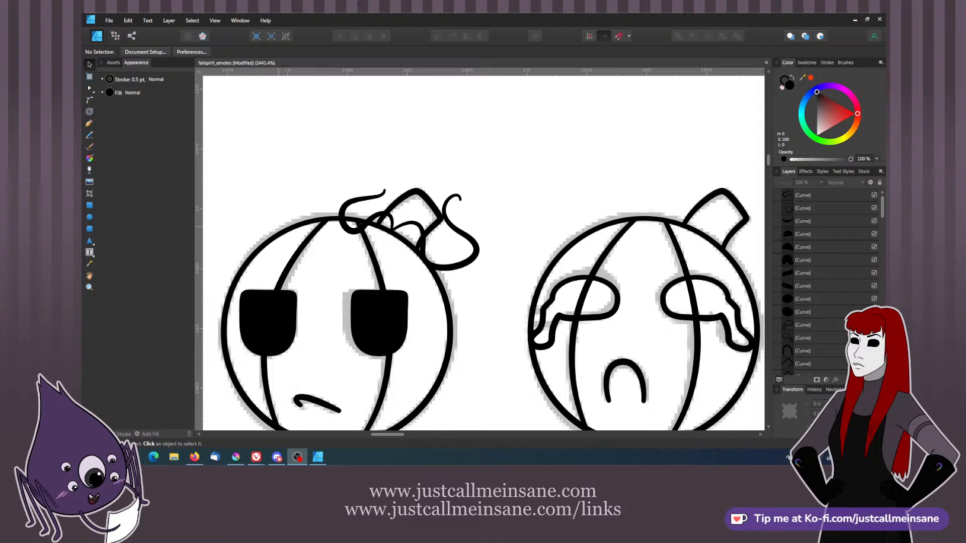
- Draw a third vine with the Pen tool, looping from the base of the first pumpkin's stem and winding down over its front
left_click(90, 125)
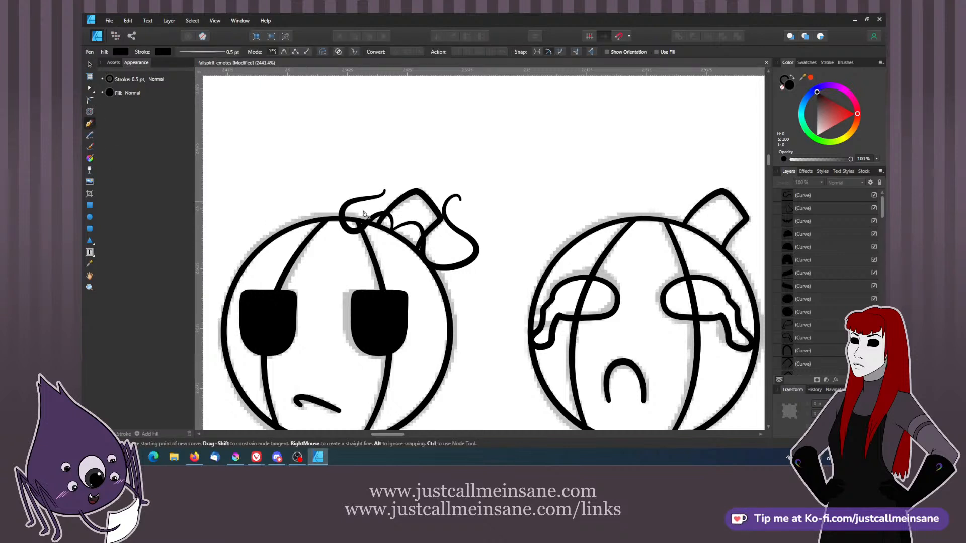
left_click_drag(396, 231, 404, 215)
left_click(417, 235)
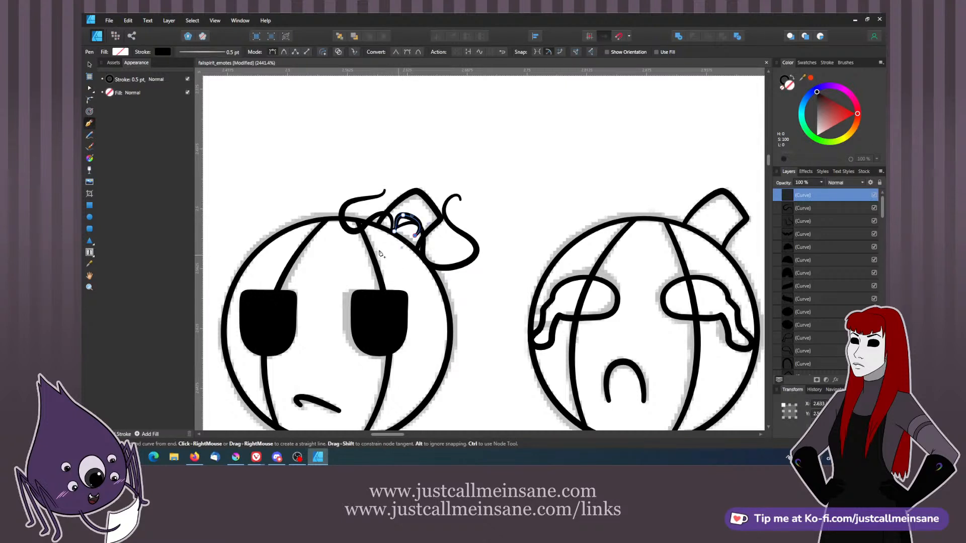
left_click(397, 259)
left_click(416, 289)
left_click_drag(417, 317, 405, 314)
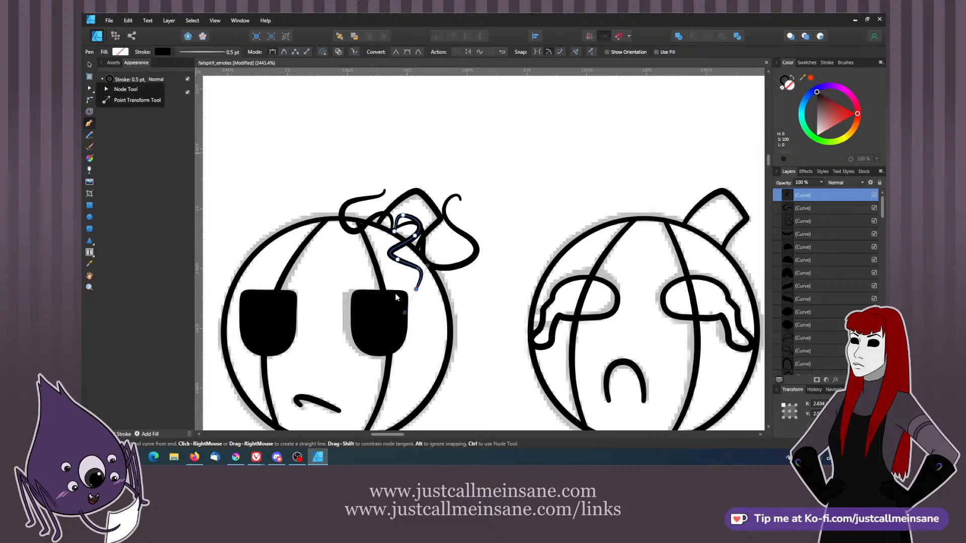
- Reshape the third vine's nodes and handles into a wider S-curve with a longer tail and a tighter upper loop, and deselect it
left_click(91, 87)
left_click_drag(416, 289, 429, 313)
left_click(397, 262)
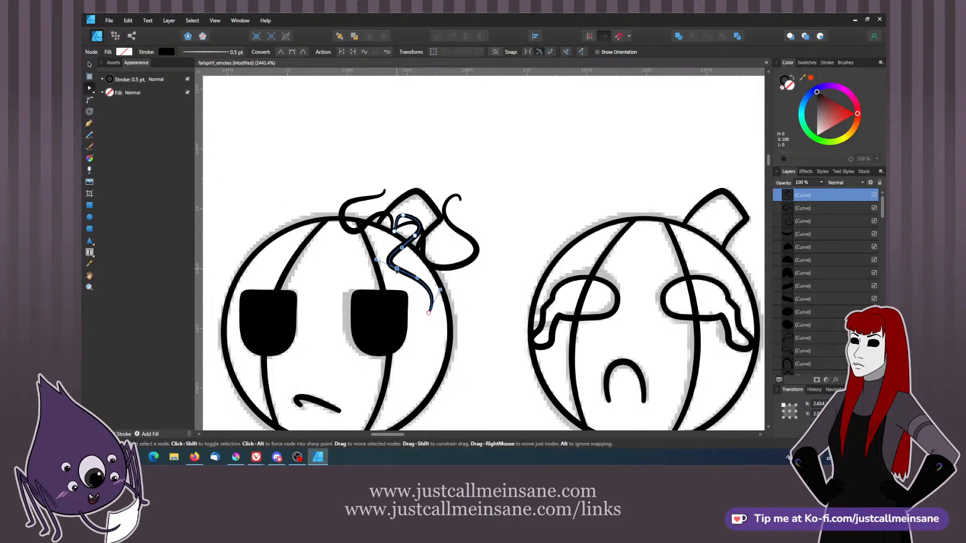
left_click_drag(429, 265, 380, 239)
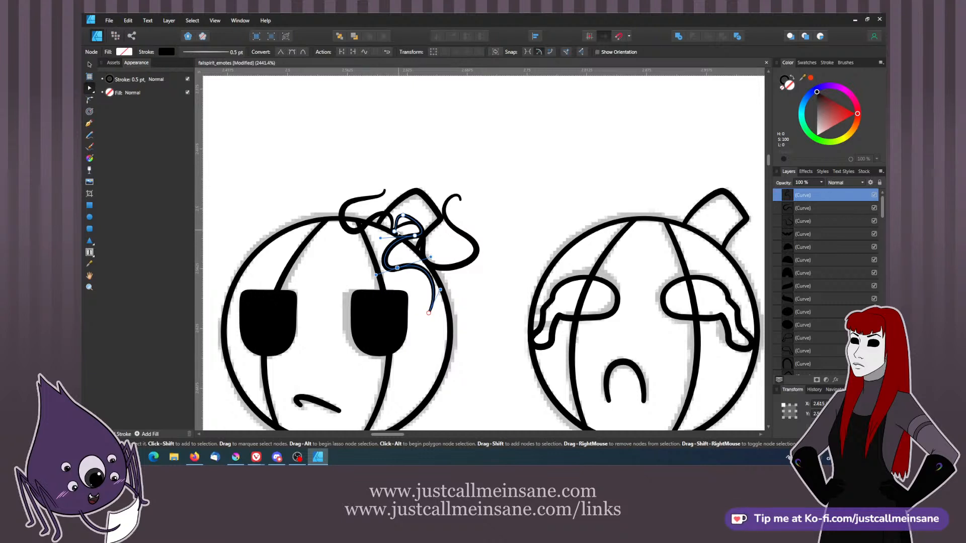
left_click(395, 216)
left_click_drag(395, 216, 401, 221)
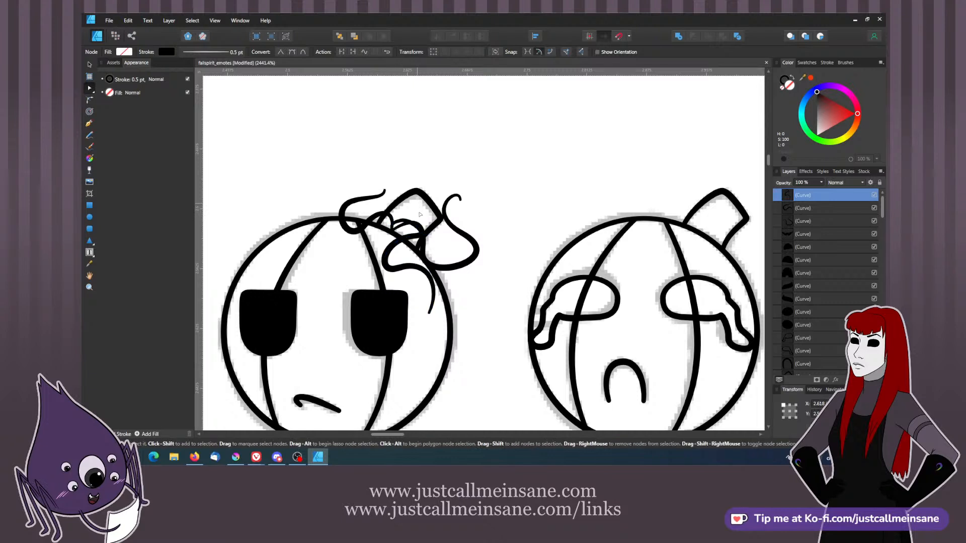
left_click(418, 211)
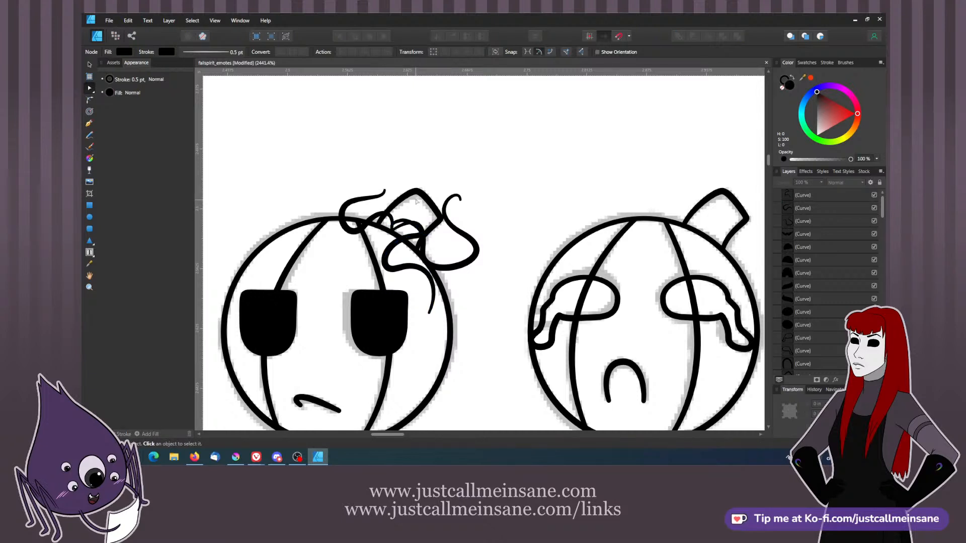
- Examine both rows of pumpkin and face emotes at reduced size, including the vines on the first pumpkin
left_click_drag(470, 239, 423, 201)
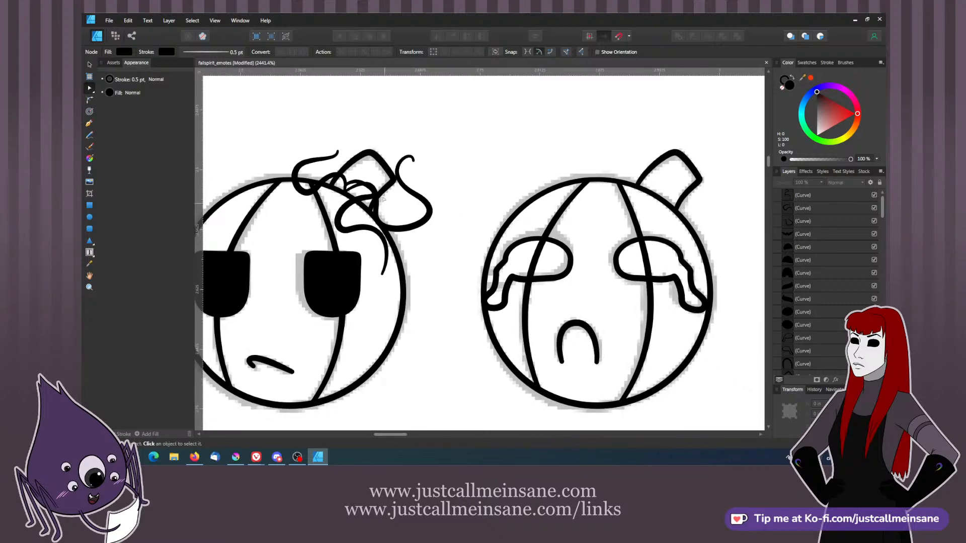
left_click_drag(562, 240, 357, 259)
key("ctrl+minus")
key("ctrl+minus")
key("ctrl+minus")
key("ctrl+minus")
key("ctrl+minus")
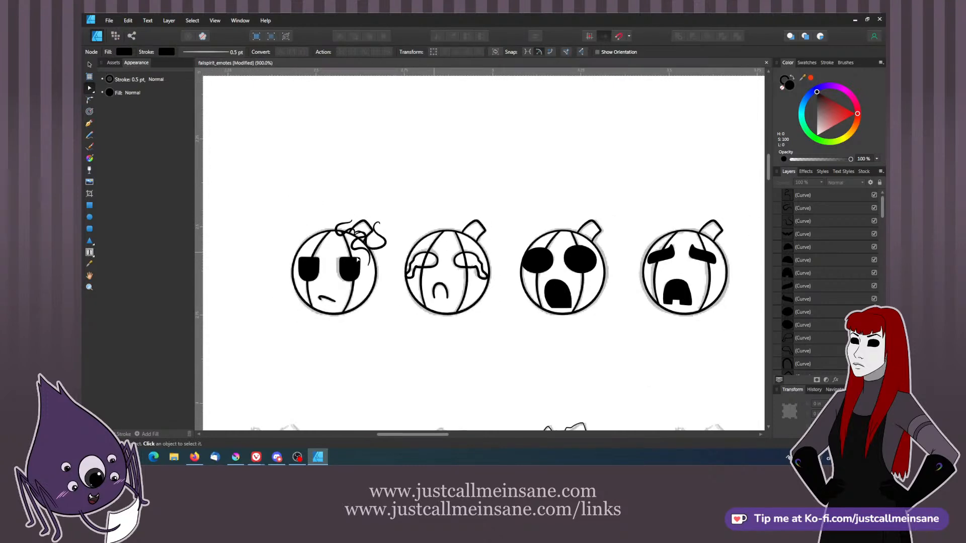
key("ctrl+minus")
key("ctrl+minus")
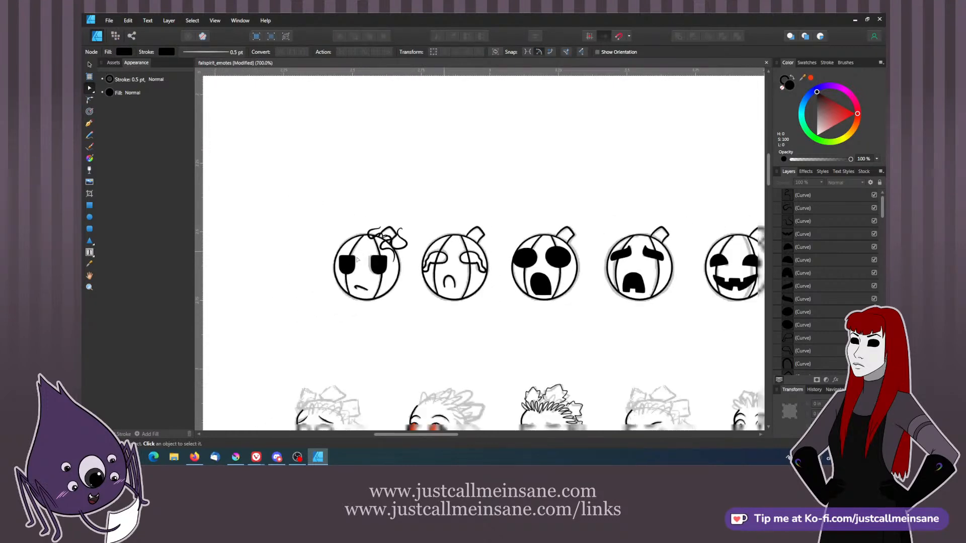
key("ctrl+minus")
key("ctrl+minus")
key("ctrl+minus")
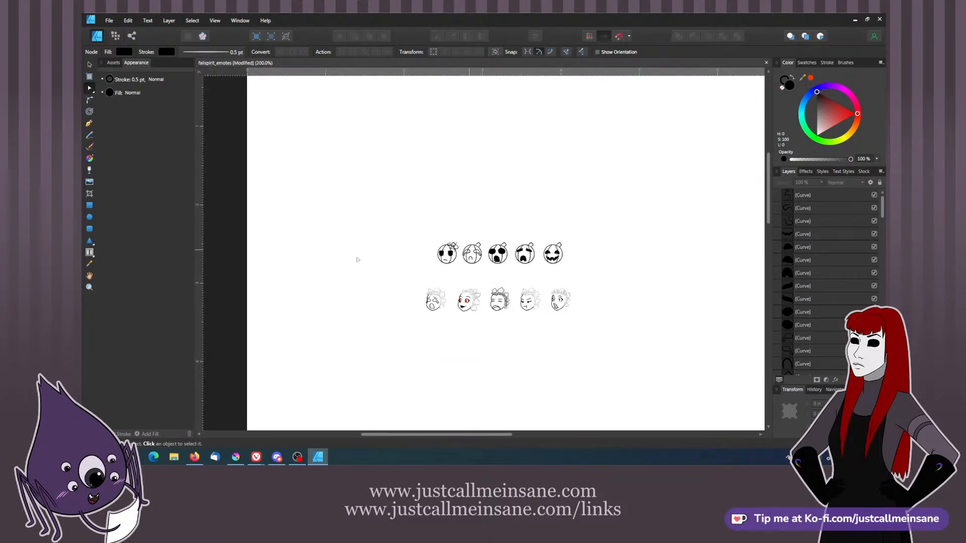
left_click_drag(435, 272, 396, 280)
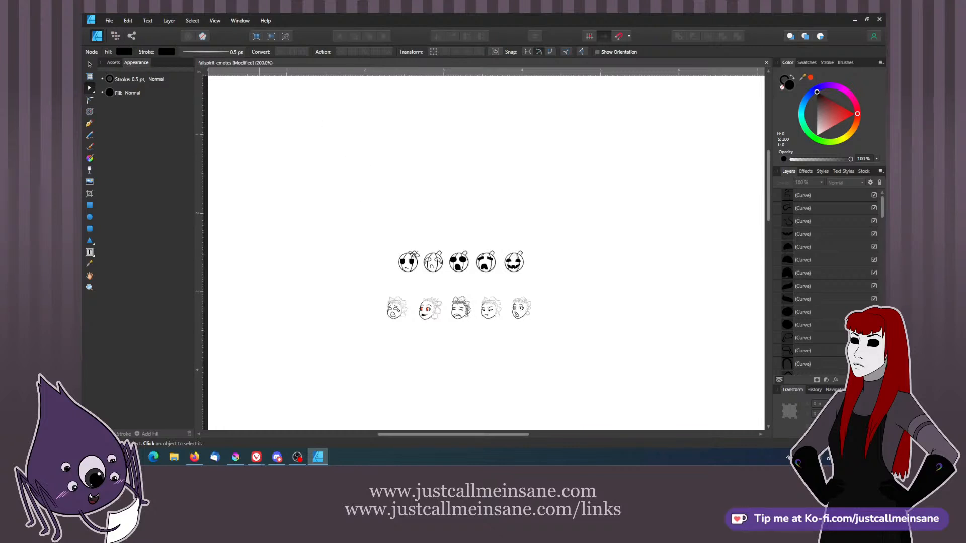
key("alt+Tab")
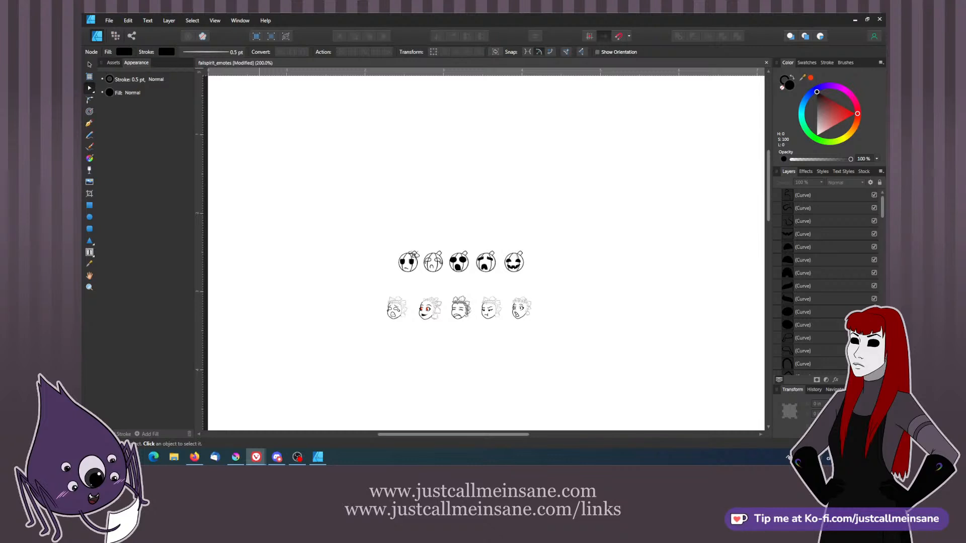
key("alt+Tab")
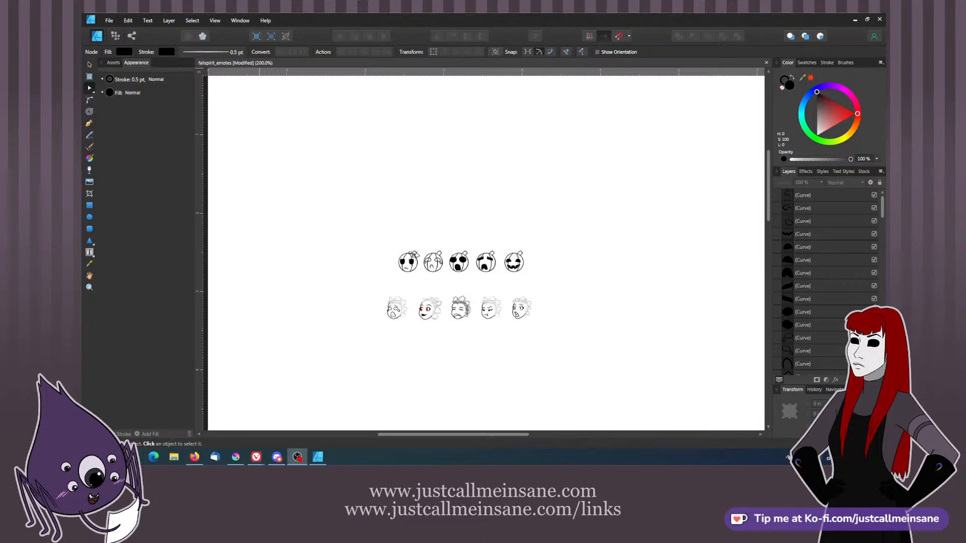
key("alt+Tab")
key("alt+Tab")
- Look over the two rows of emotes at moderate size and save the document
left_click_drag(603, 265, 588, 251)
key("ctrl+equal")
key("ctrl+equal")
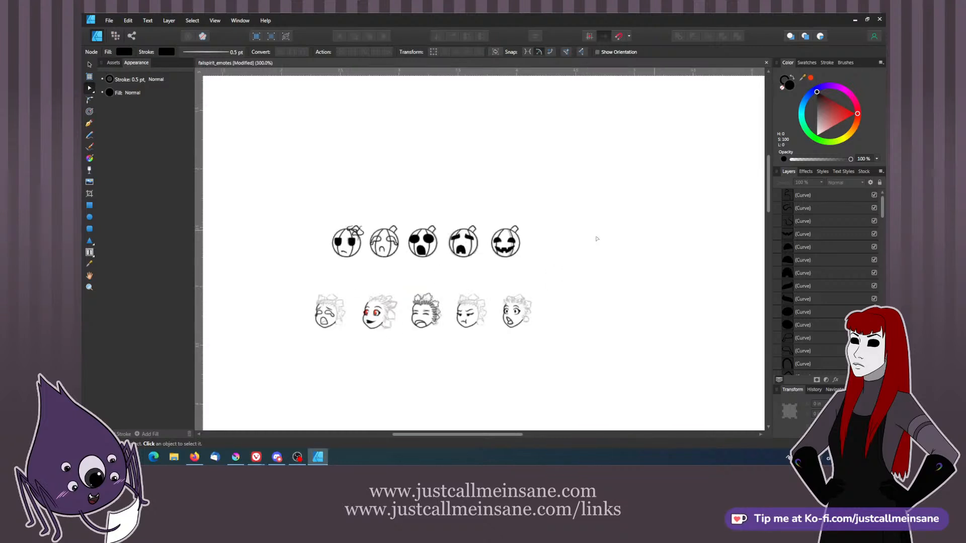
left_click_drag(497, 284, 540, 232)
left_click(454, 261)
left_click(472, 253)
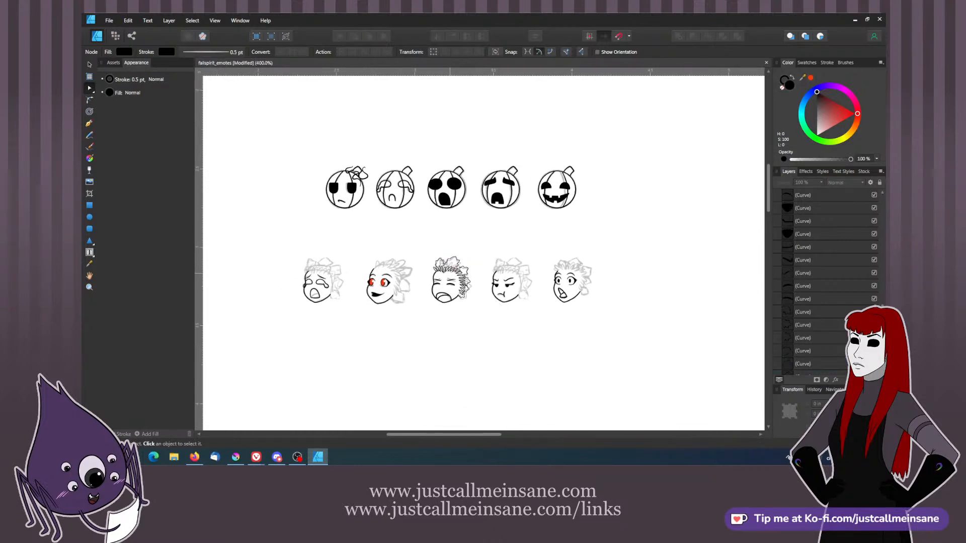
key("space")
left_click_drag(490, 328, 492, 344)
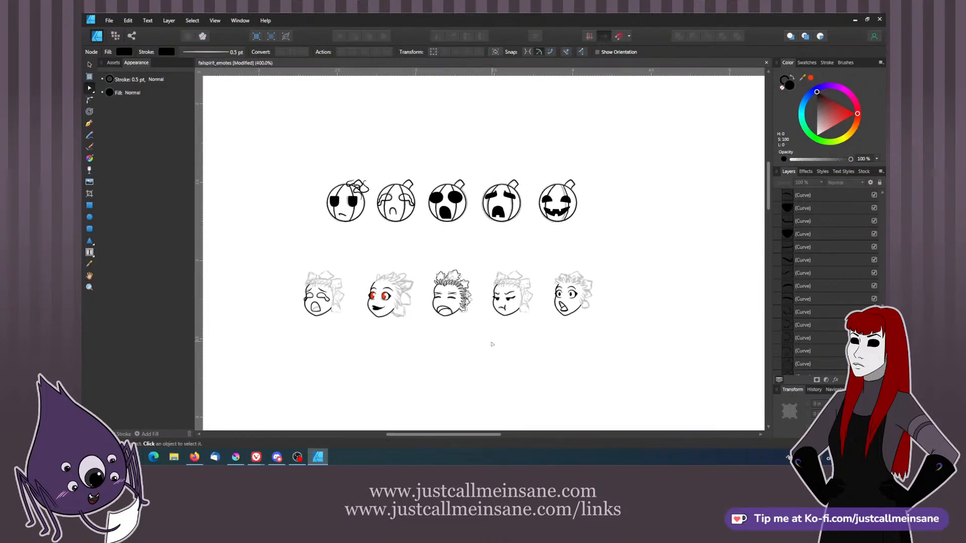
key("ctrl+s")
- Select the three vines around the first pumpkin's stem and delete them, then compare the pumpkin row at small size
left_click_drag(378, 189, 408, 220)
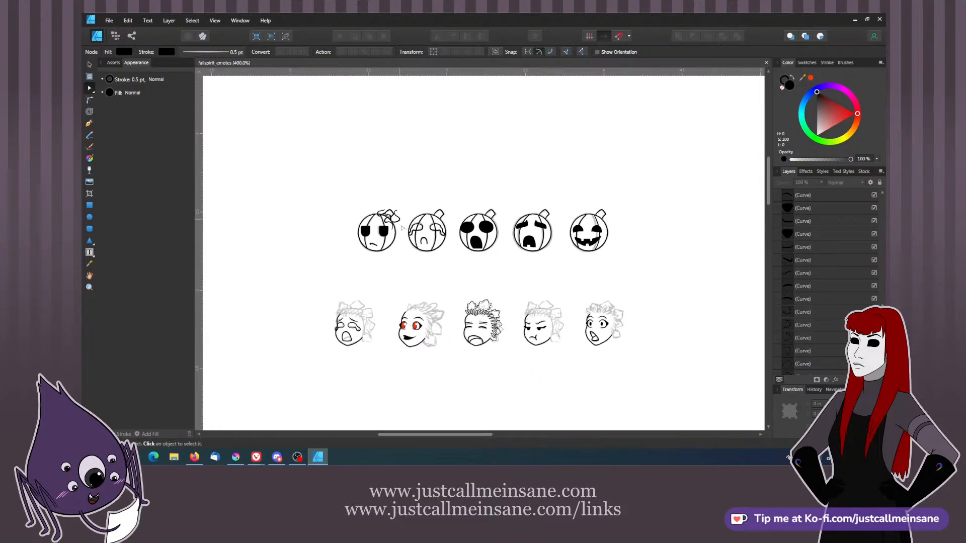
left_click(399, 223)
left_click(90, 66)
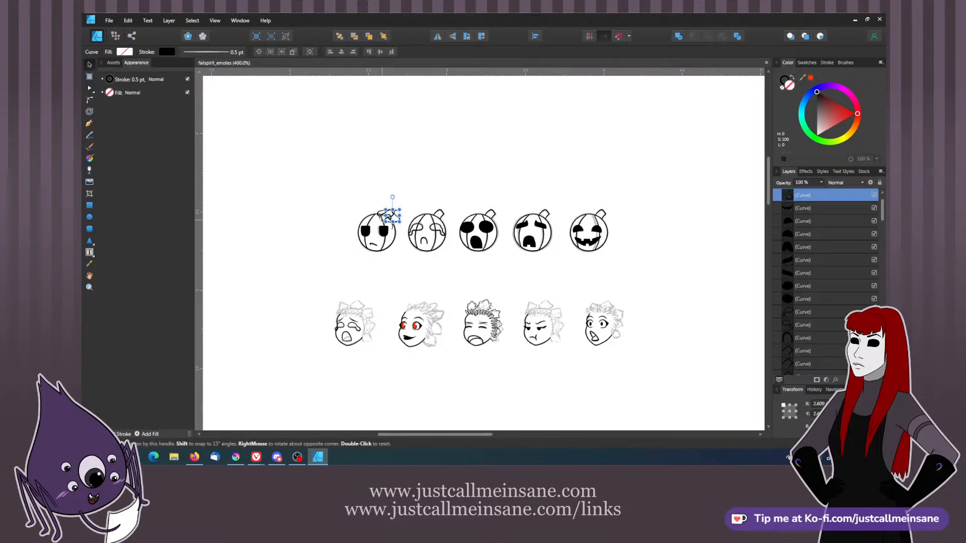
left_click(379, 216, "shift")
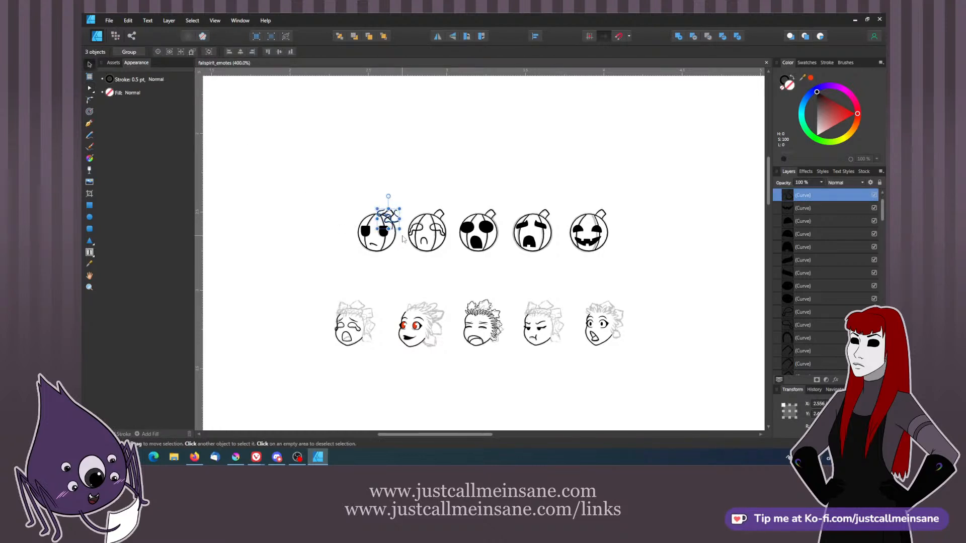
key("Delete")
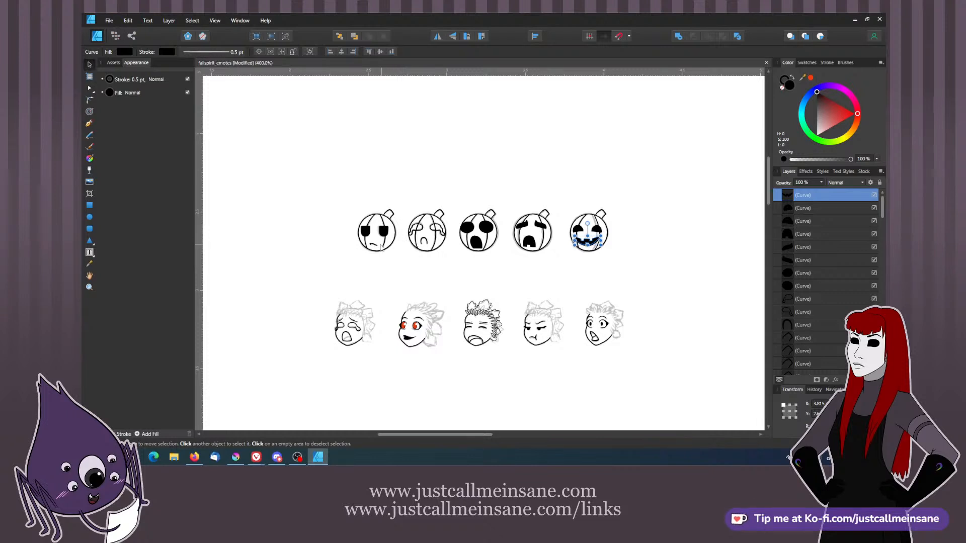
left_click(446, 163)
key("ctrl+minus")
key("ctrl+minus")
key("ctrl+minus")
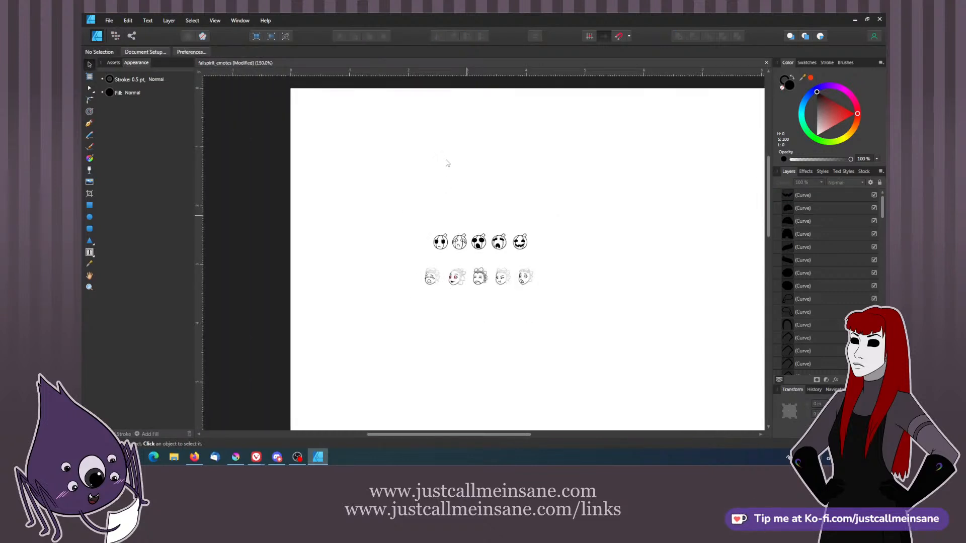
- Undo the deletion of the first pumpkin's three vines and clear the selection
key("ctrl+z")
key("ctrl+z")
key("z")
key("ctrl+z")
key("ctrl+z")
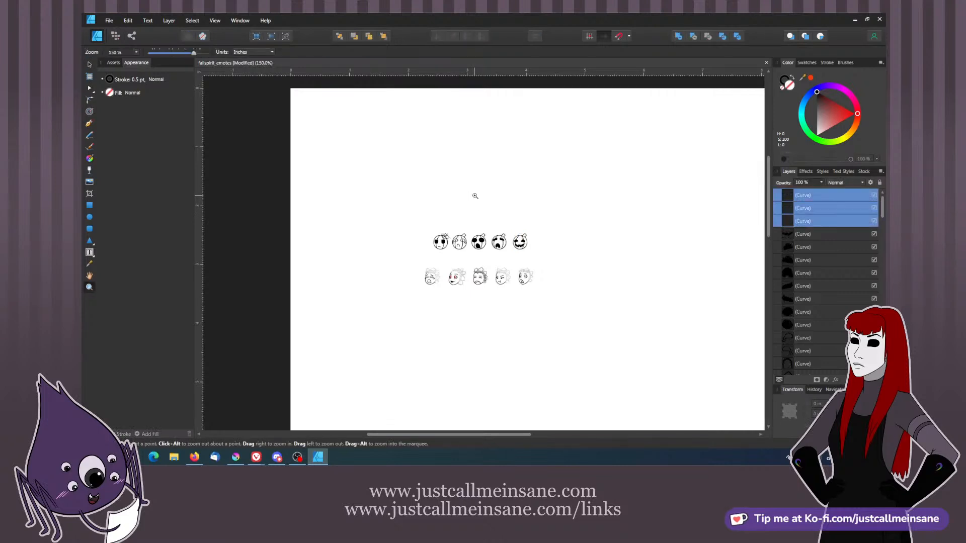
left_click(89, 65)
left_click(481, 210)
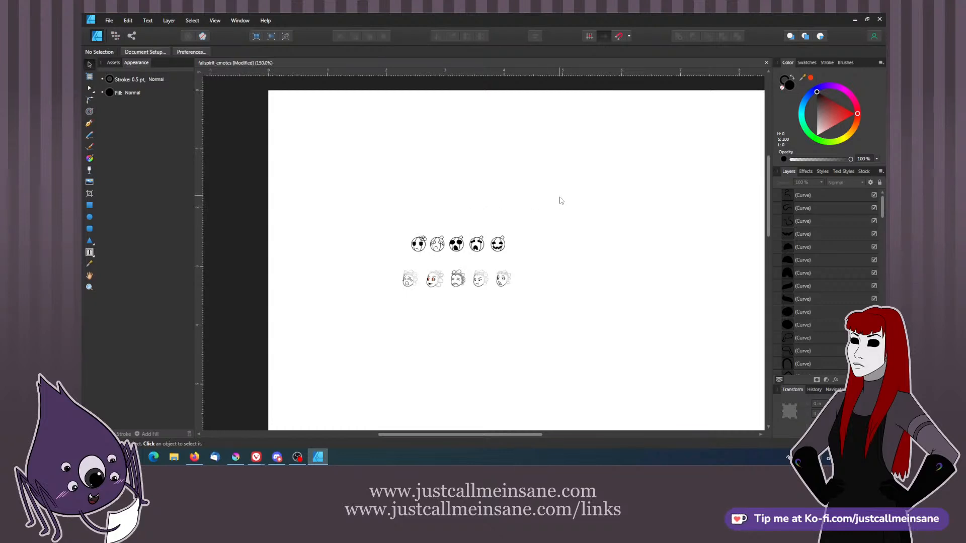
scroll(554, 201, "up", 2)
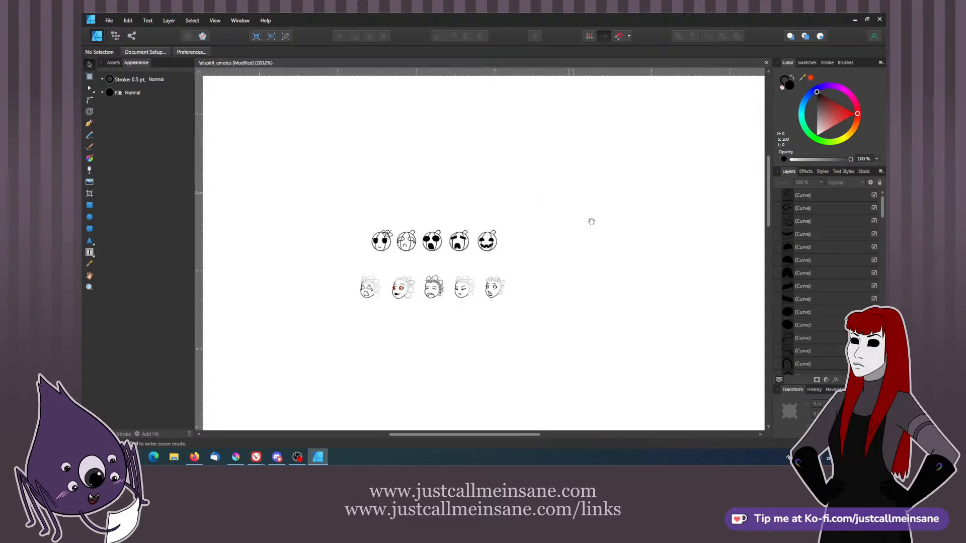
scroll(534, 239, "left", 2)
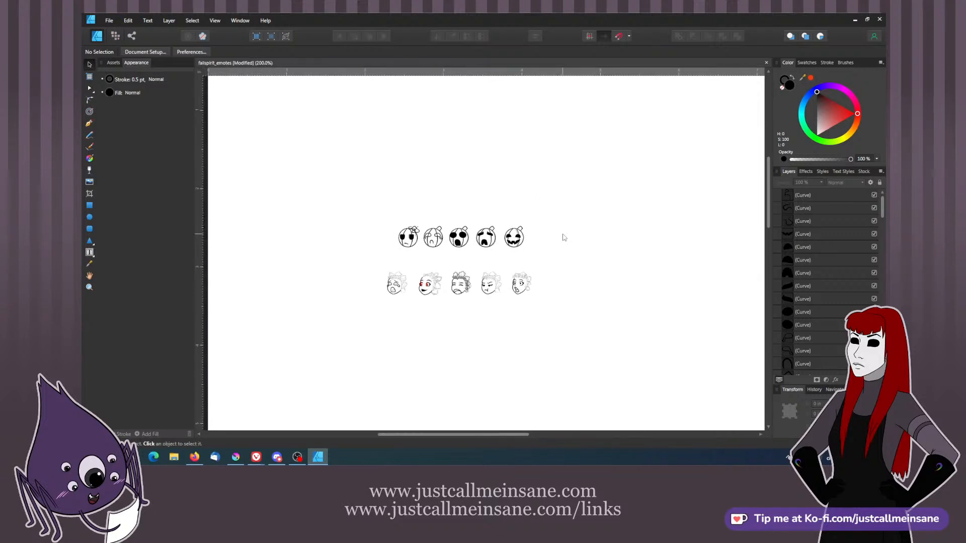
scroll(564, 237, "up", 1)
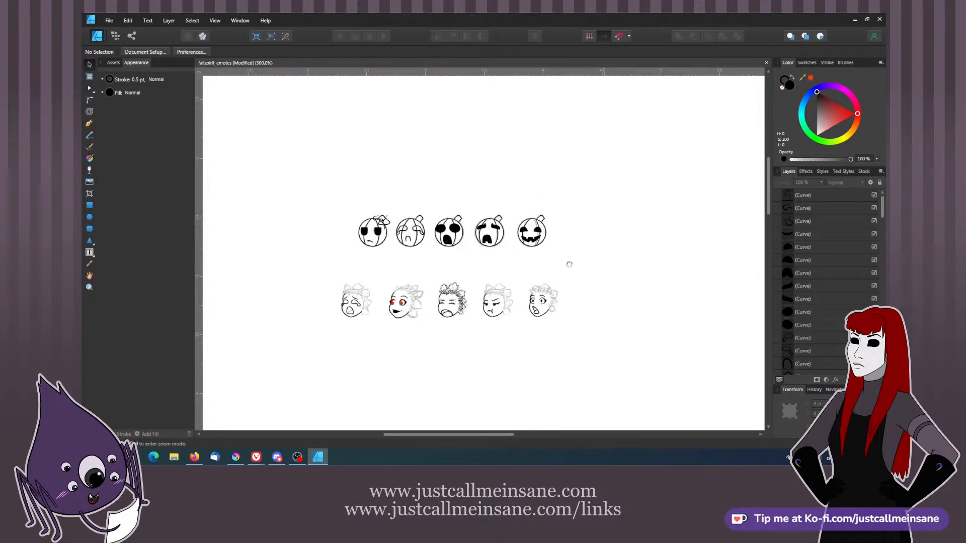
scroll(568, 262, "left", 1)
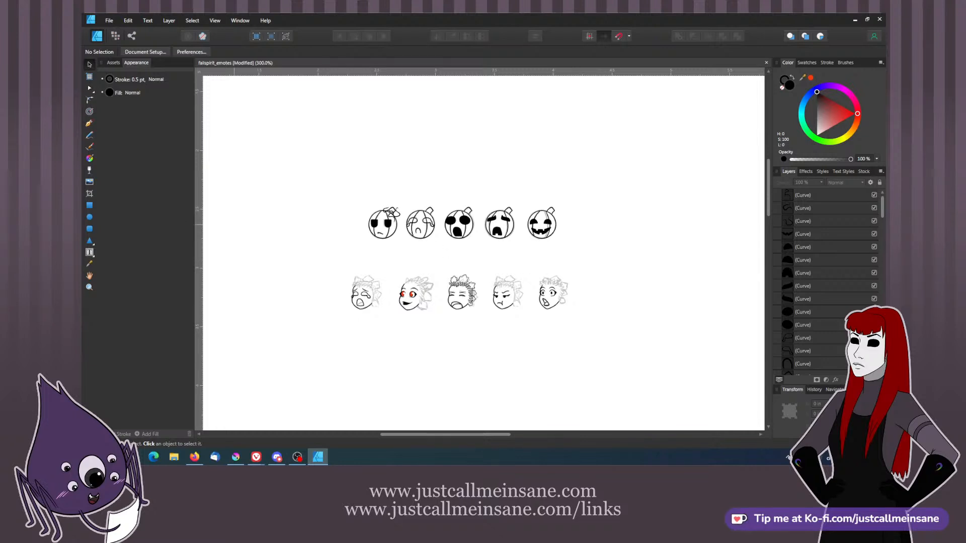
- Switch to the Vivaldi browser, view the image of three sketched character portraits, and close the browser window
key("alt+Tab")
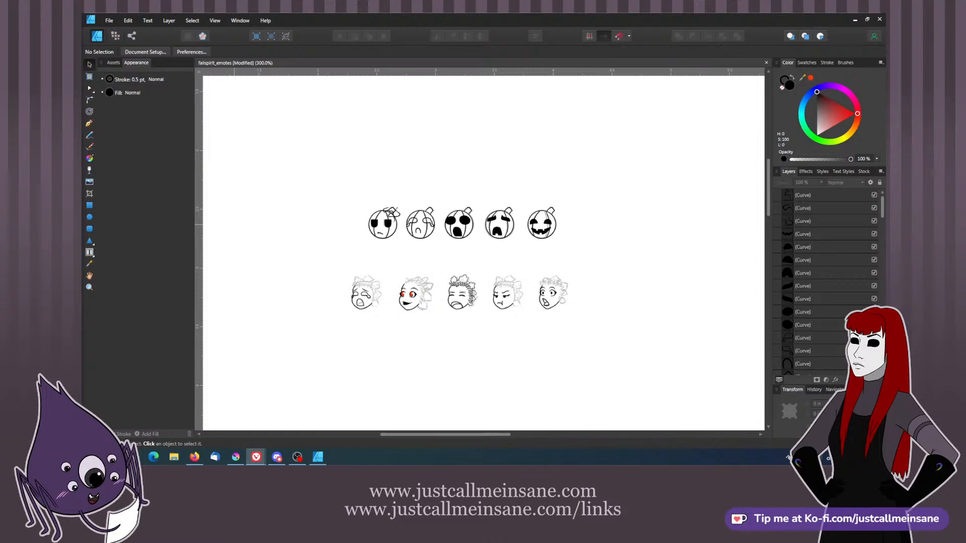
left_click(256, 457)
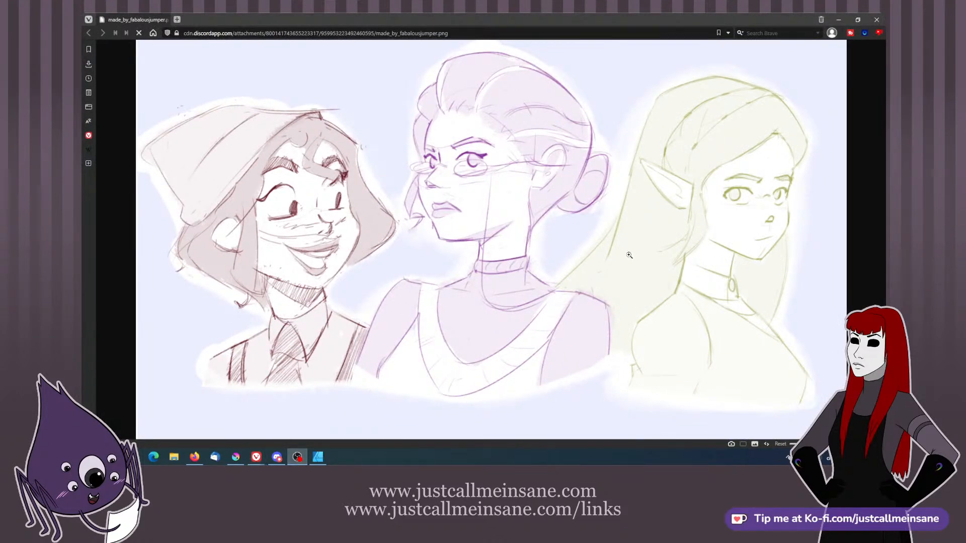
left_click(330, 318)
left_click(472, 234)
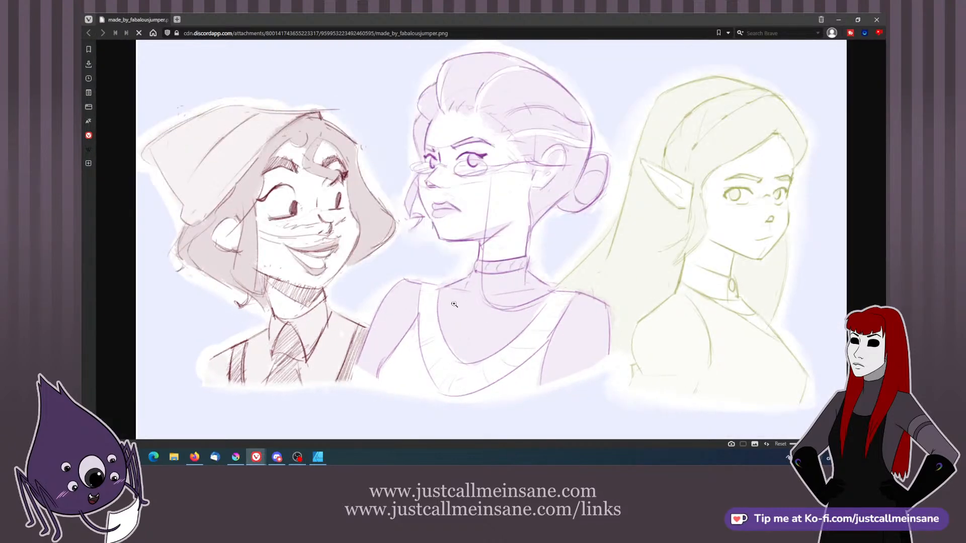
key("alt+Tab")
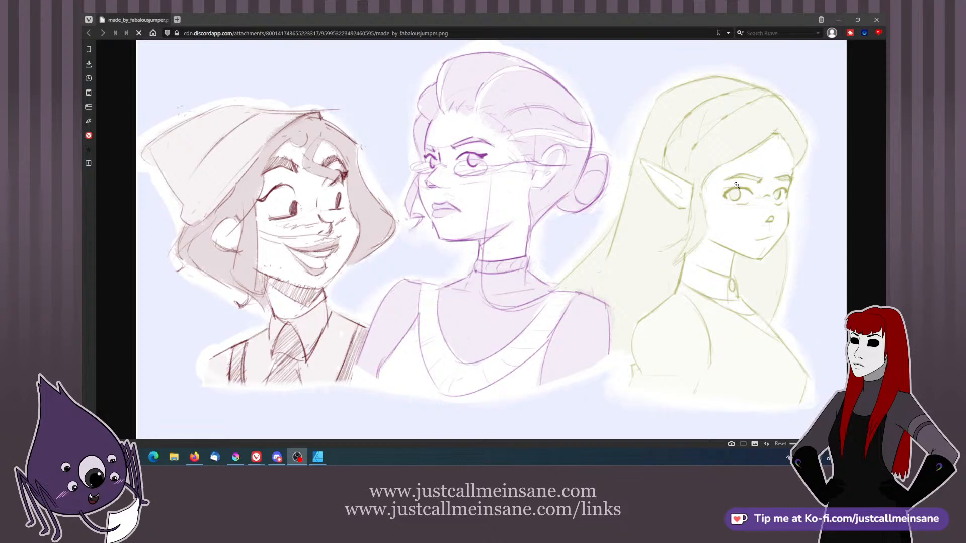
left_click(876, 21)
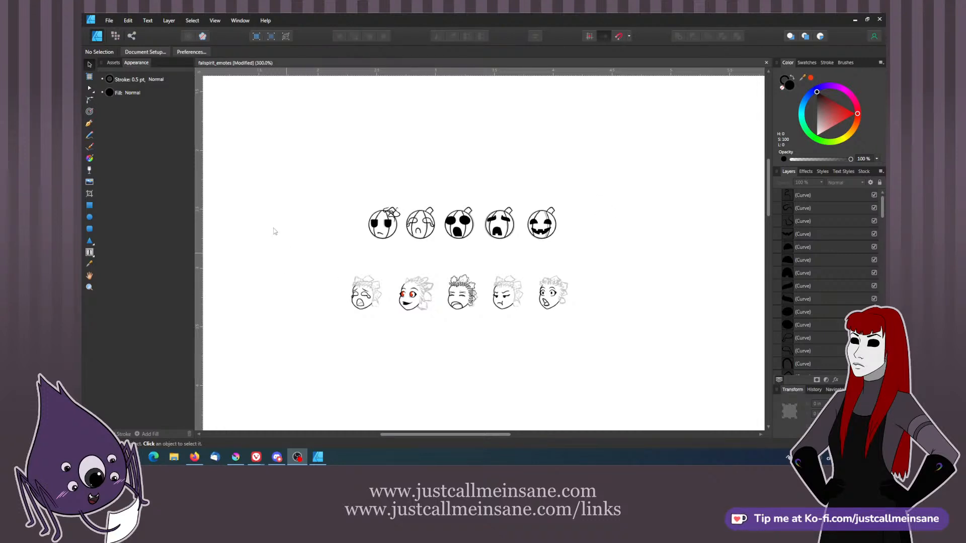
- Save the emotes document with the first pumpkin's vines in place
left_click(108, 21)
left_click(102, 97)
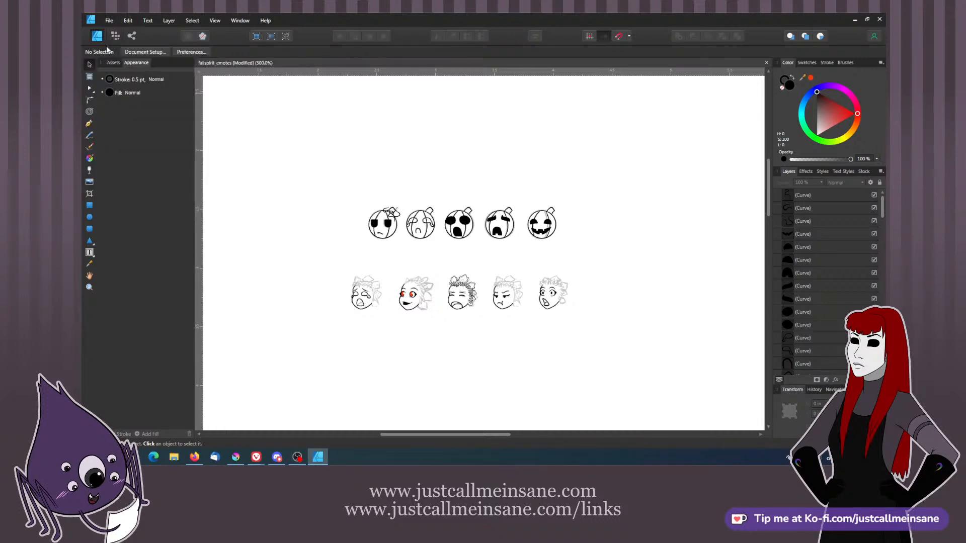
left_click(597, 371)
left_click(109, 20)
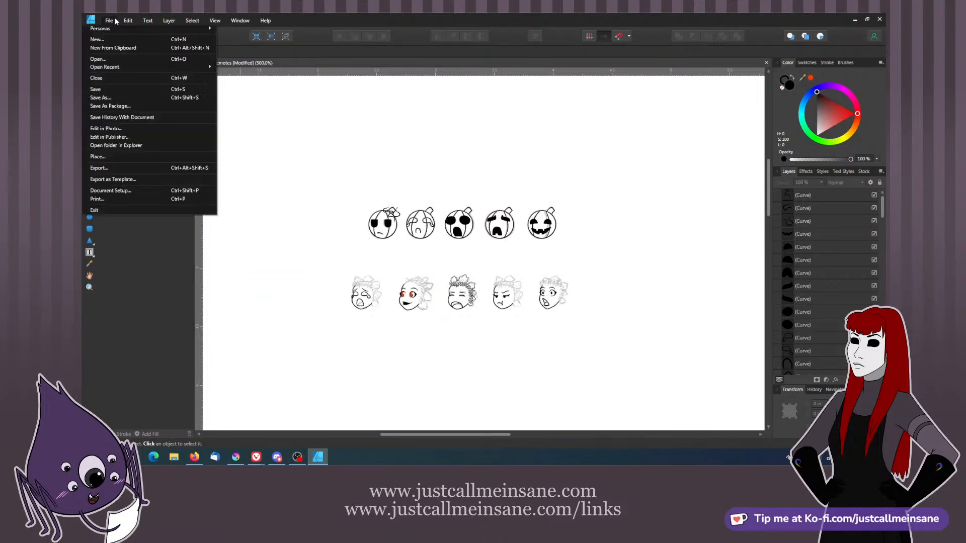
left_click(114, 88)
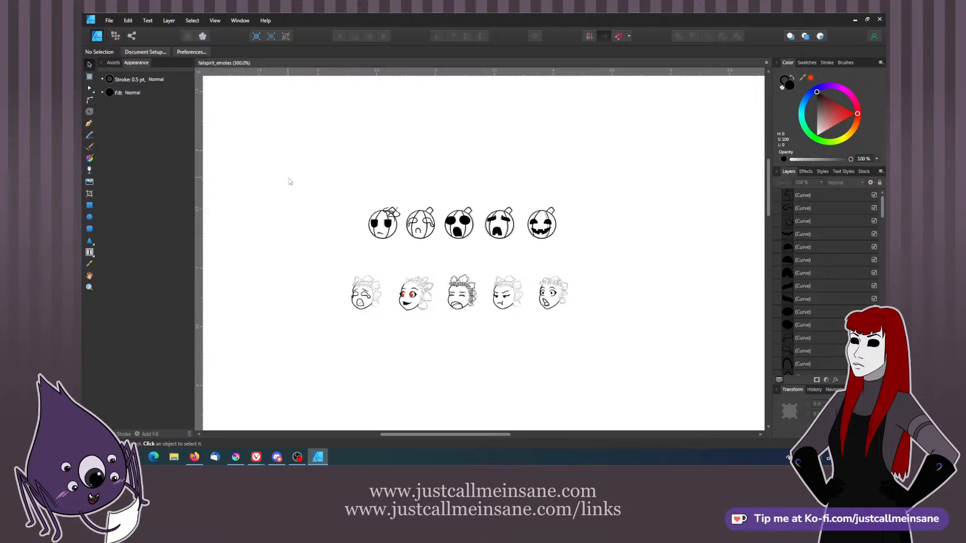